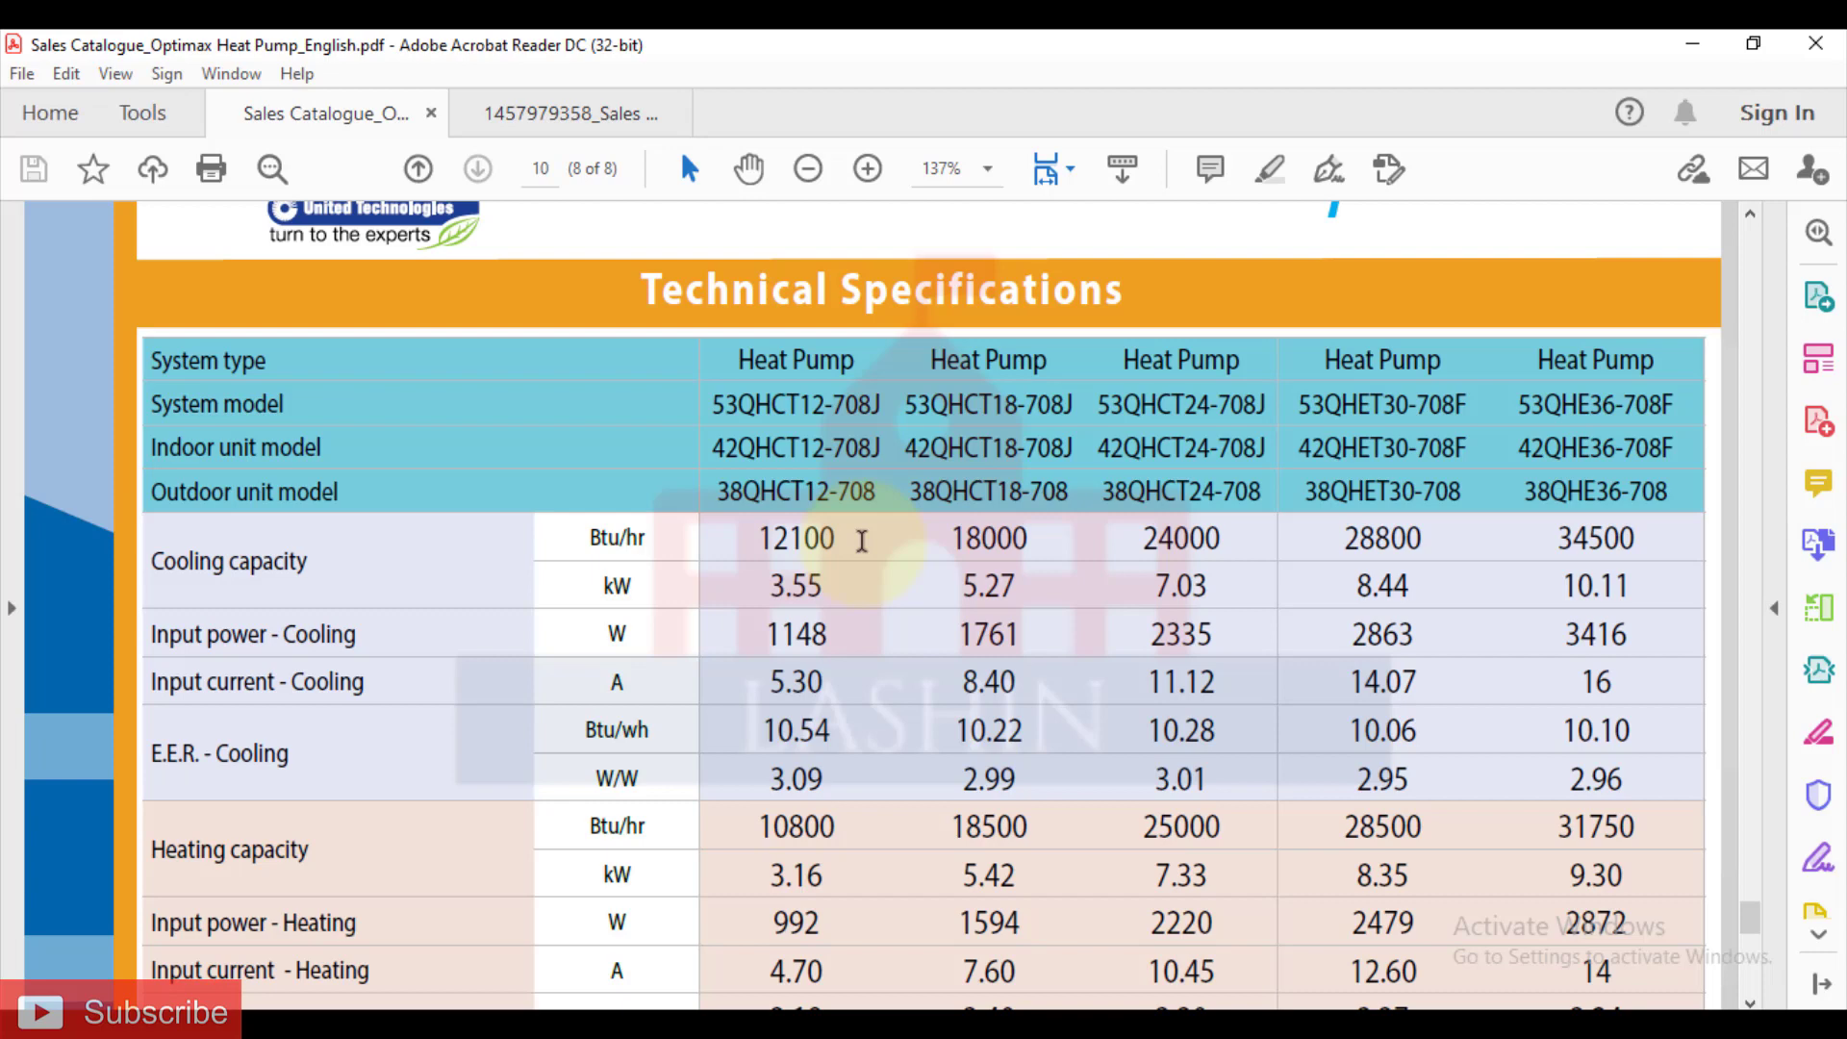
Step: Compare the 12 in system model 53QHCT12-708J with that unit's cooling capacity in Btu/hr, highlighting both
drag(802, 406, 824, 413)
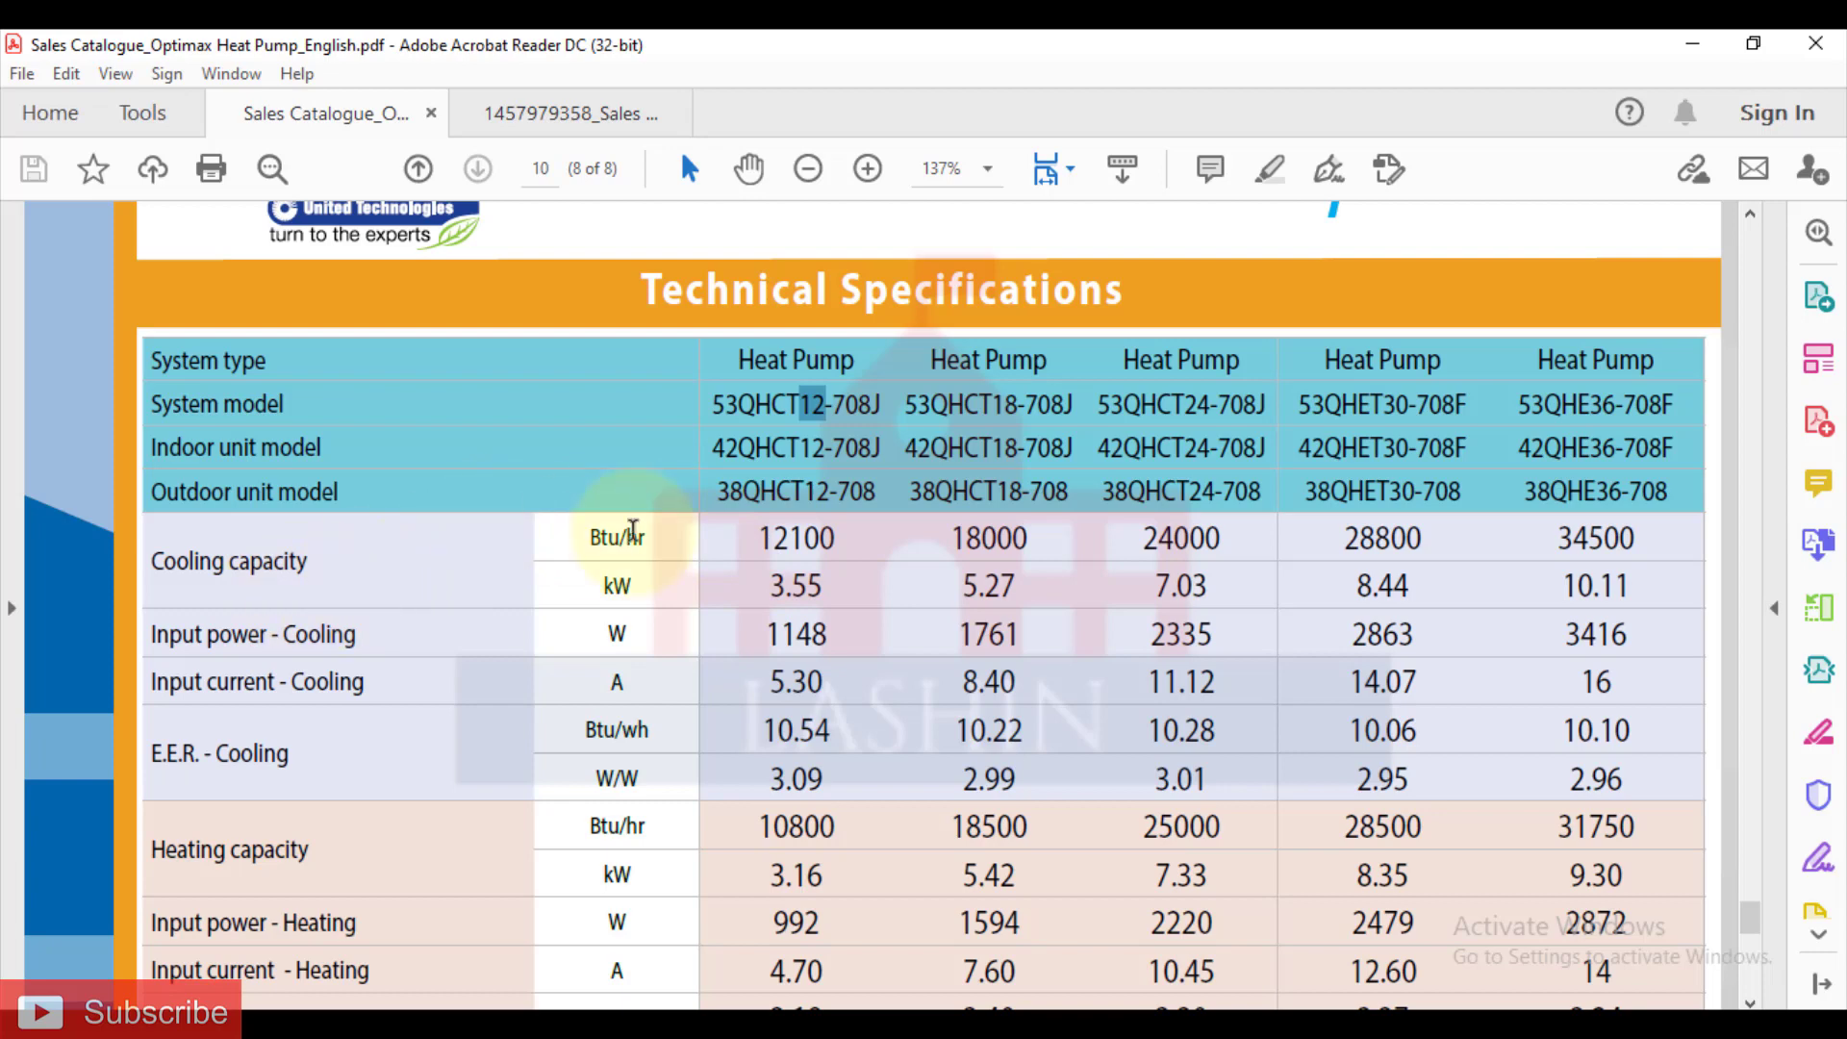
click(757, 536)
drag(757, 537, 837, 538)
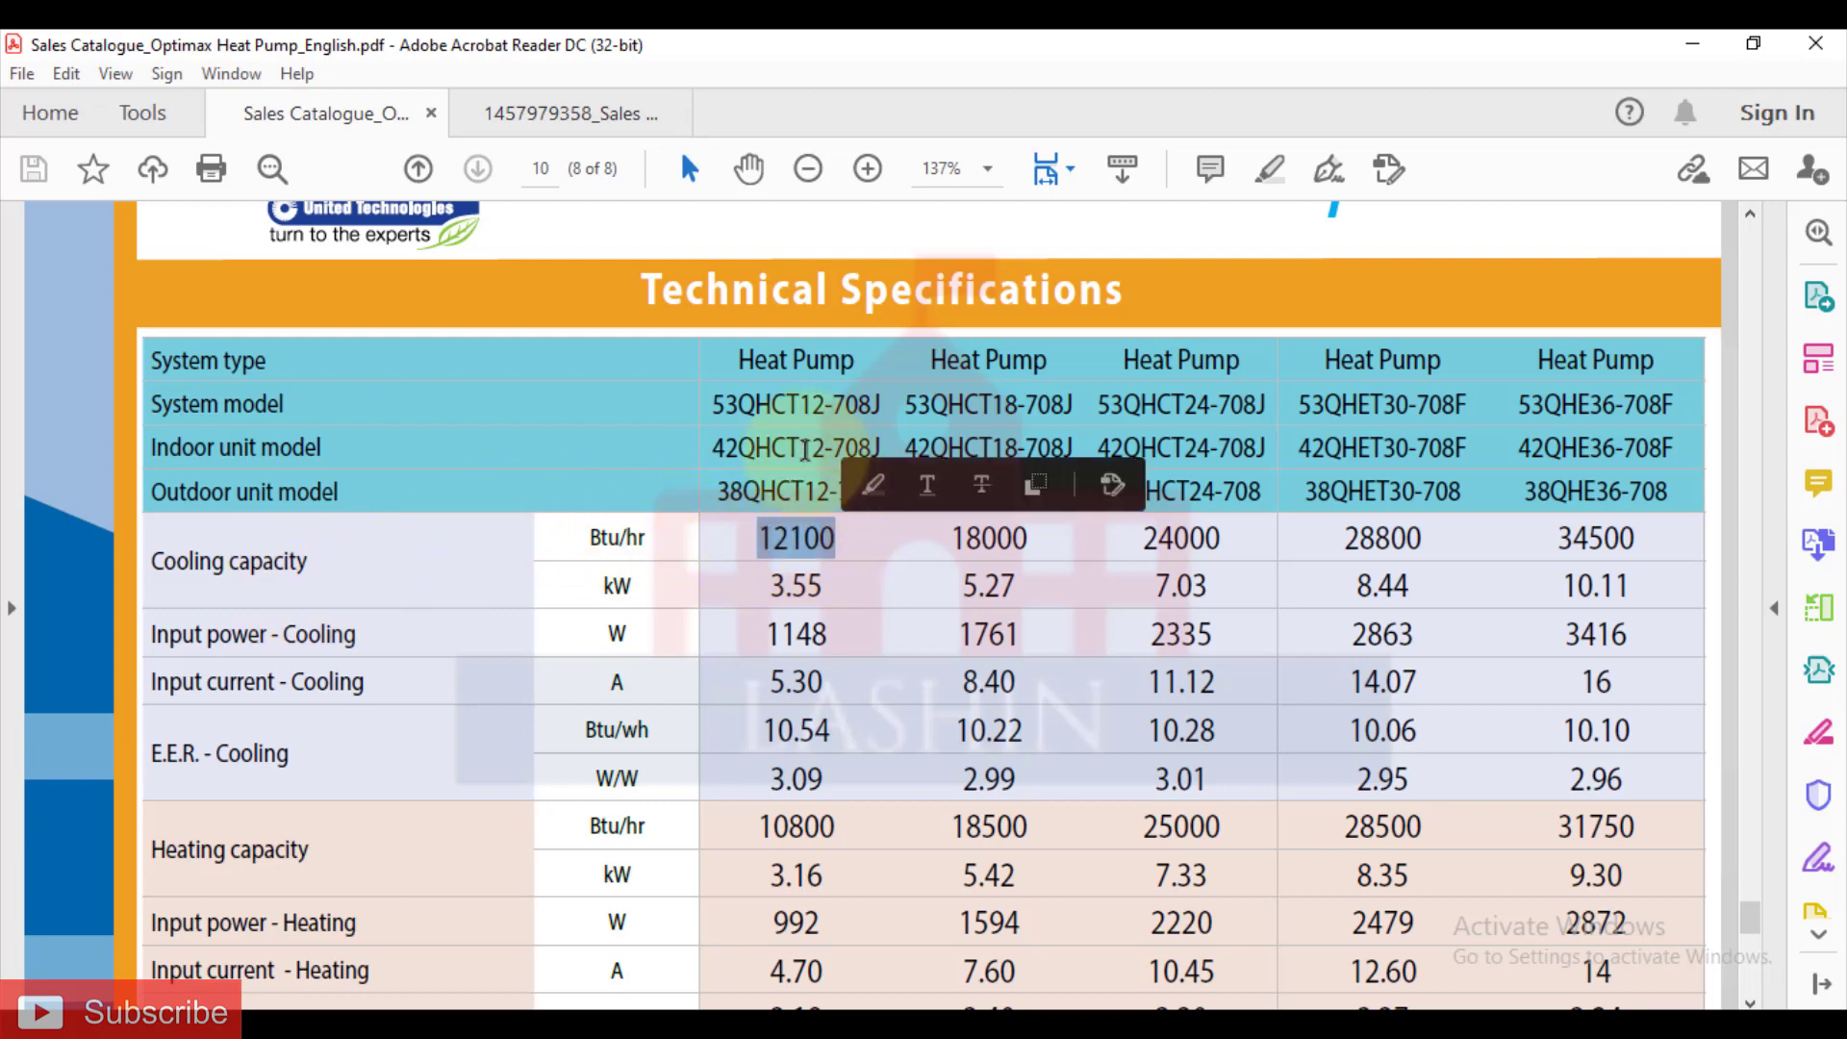
drag(800, 404, 826, 409)
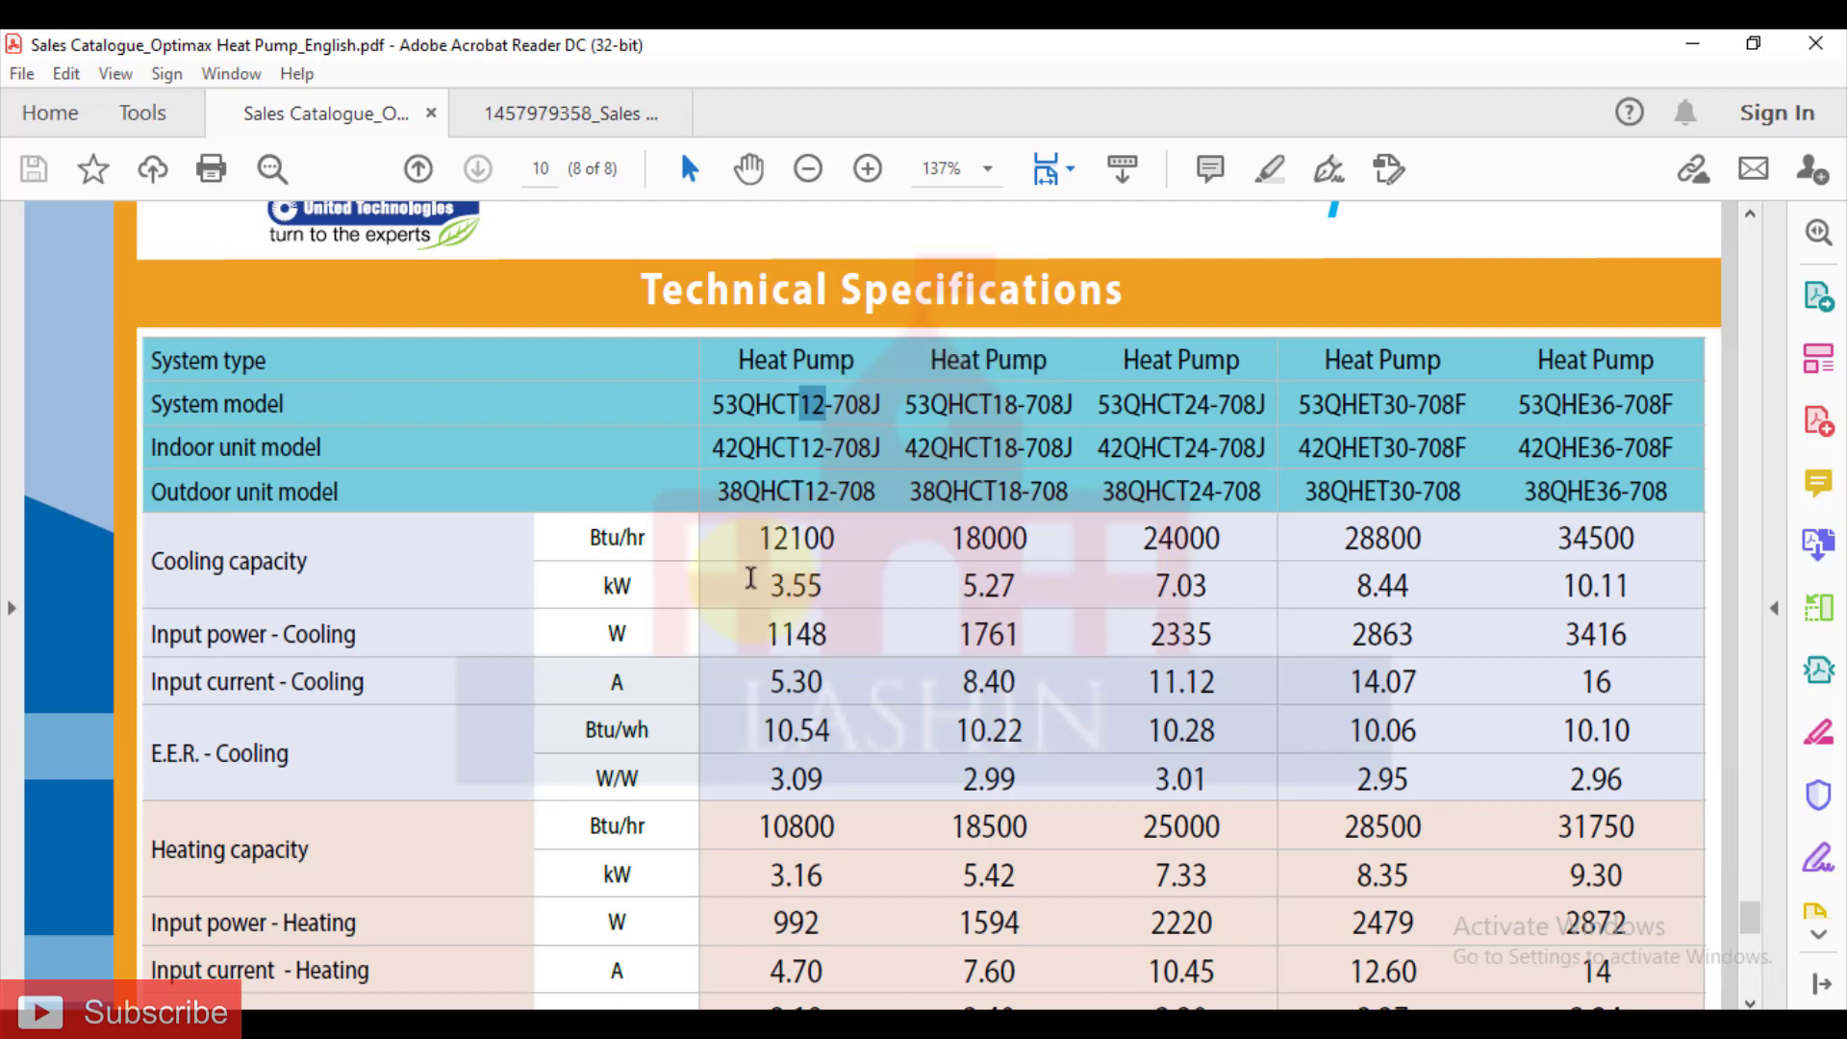
drag(751, 537, 845, 536)
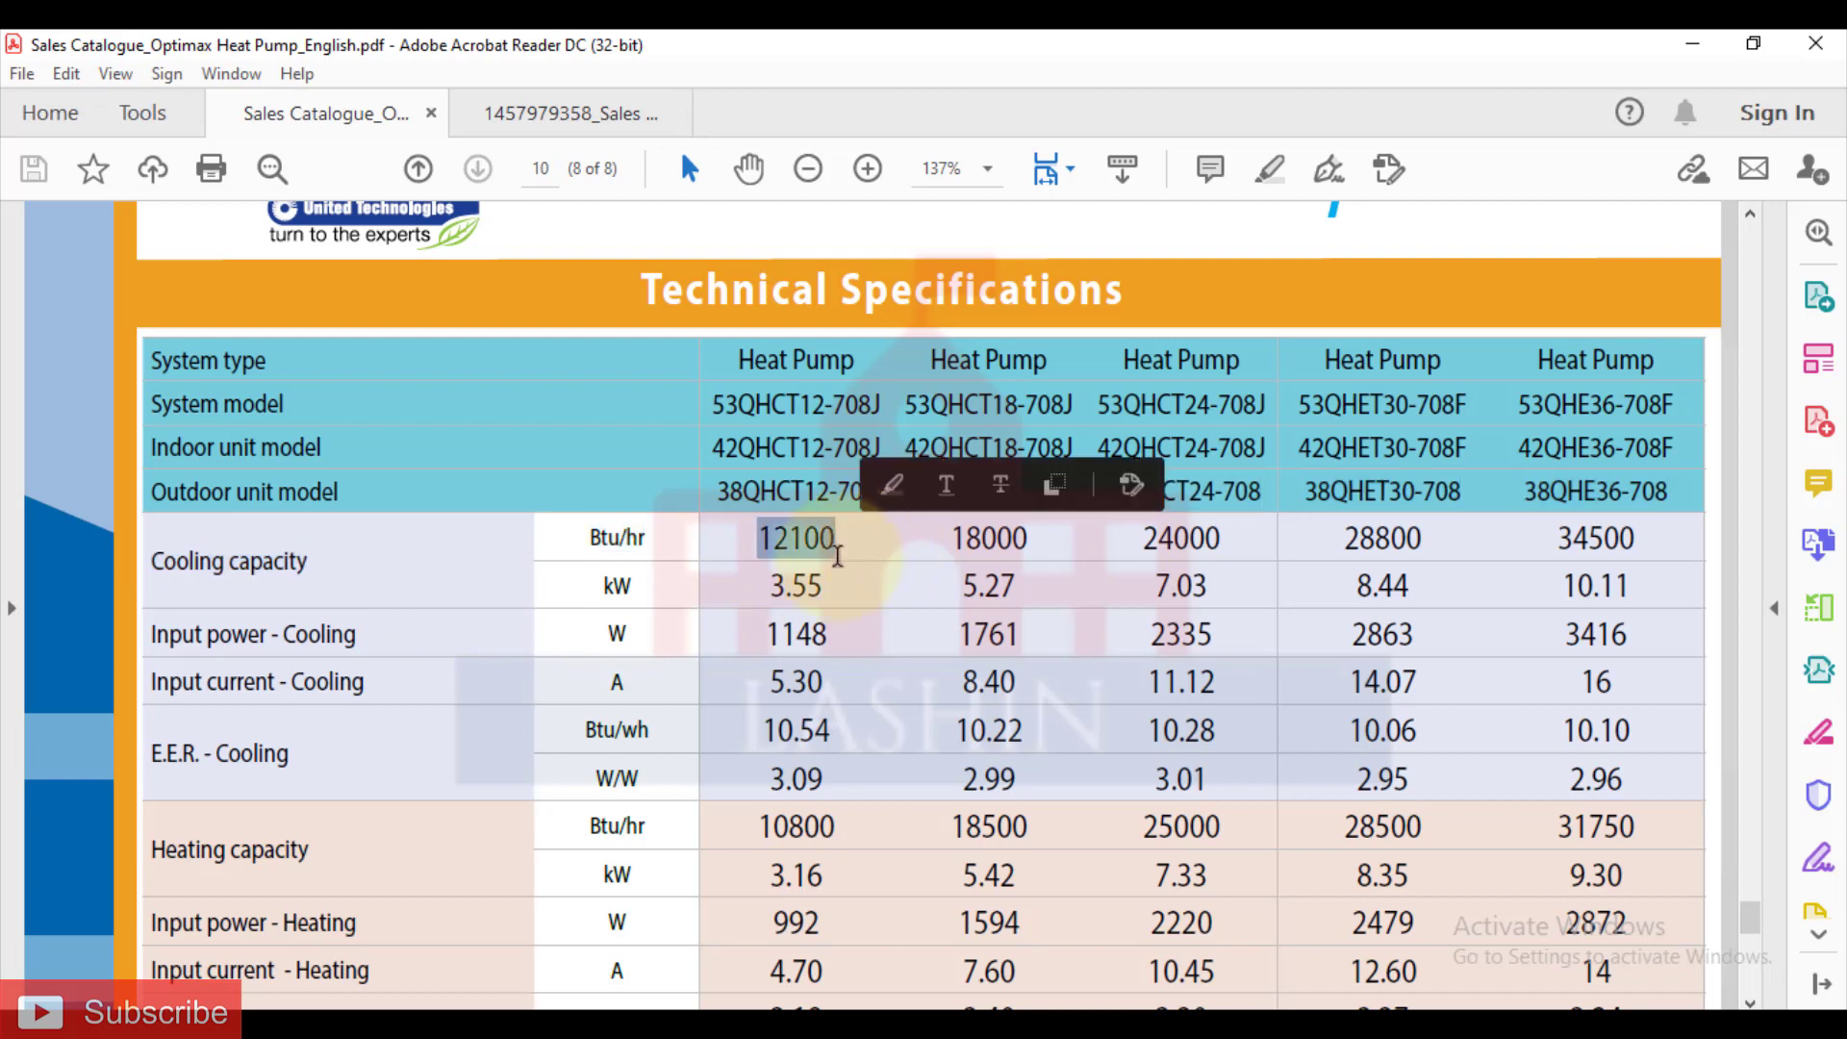
click(760, 541)
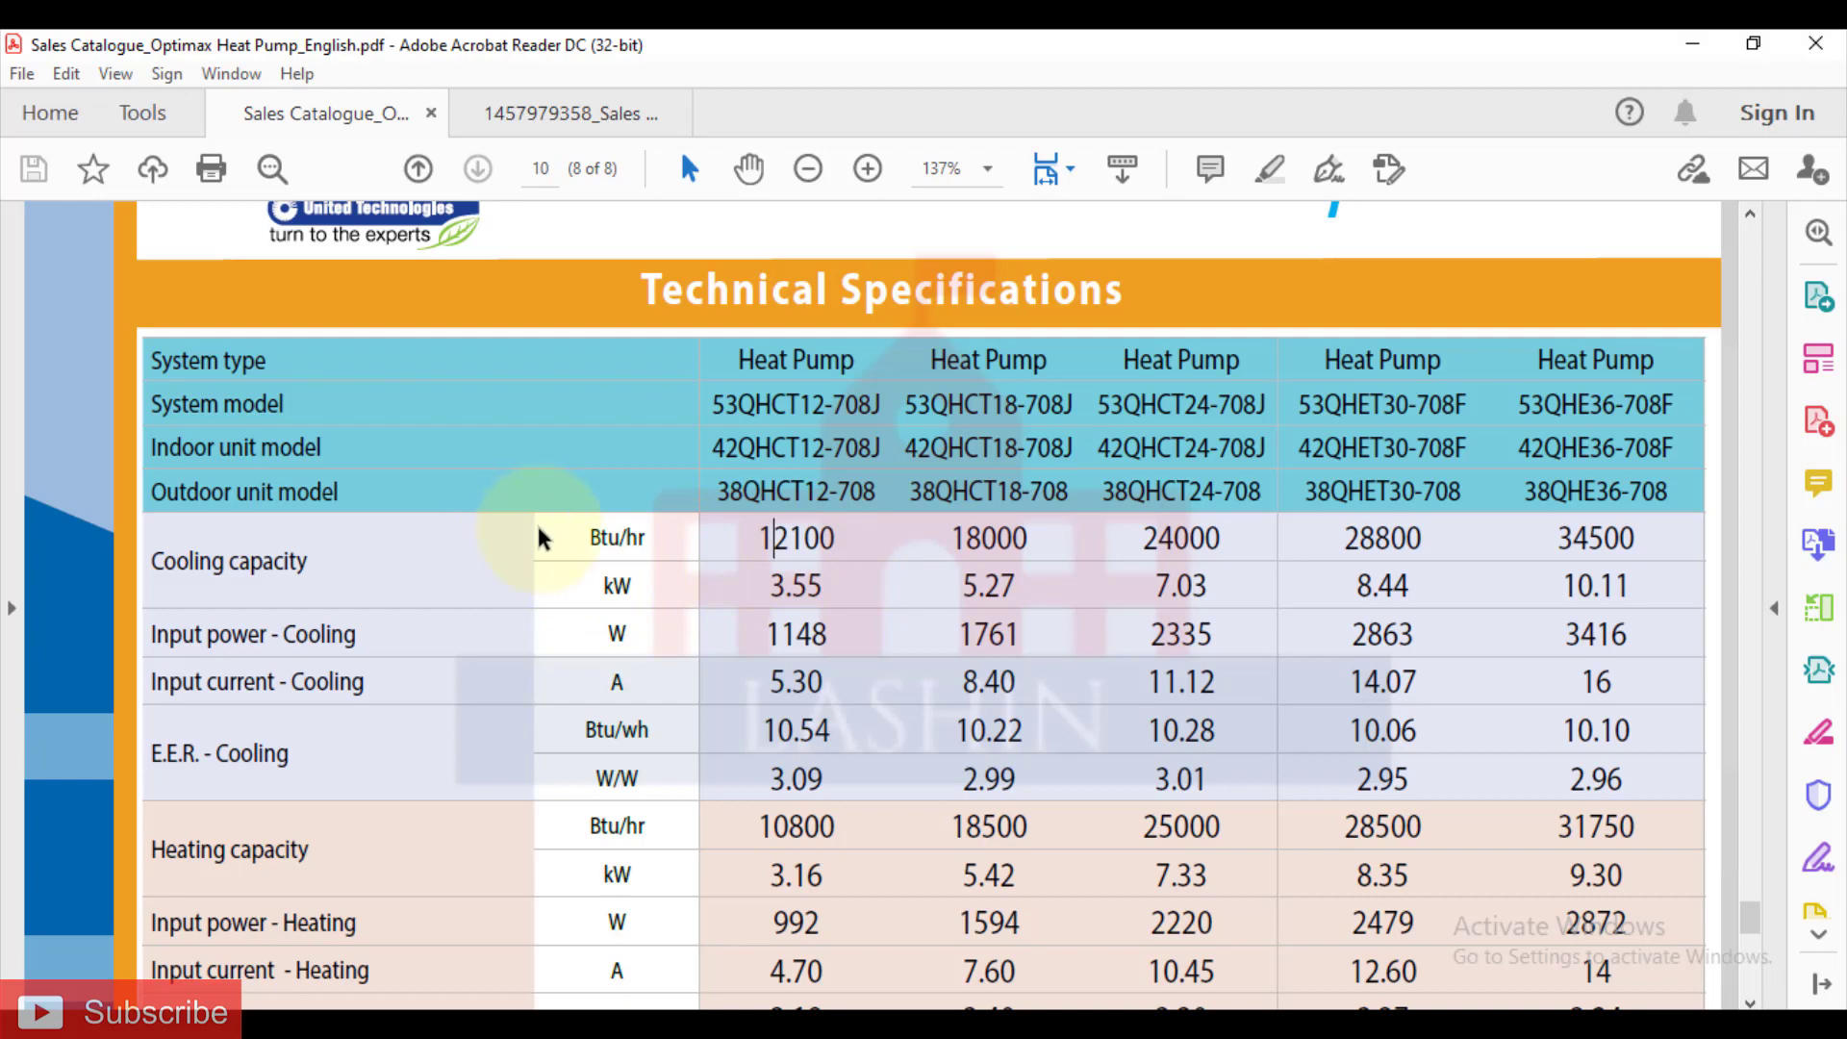
scroll(765, 534, down, 3)
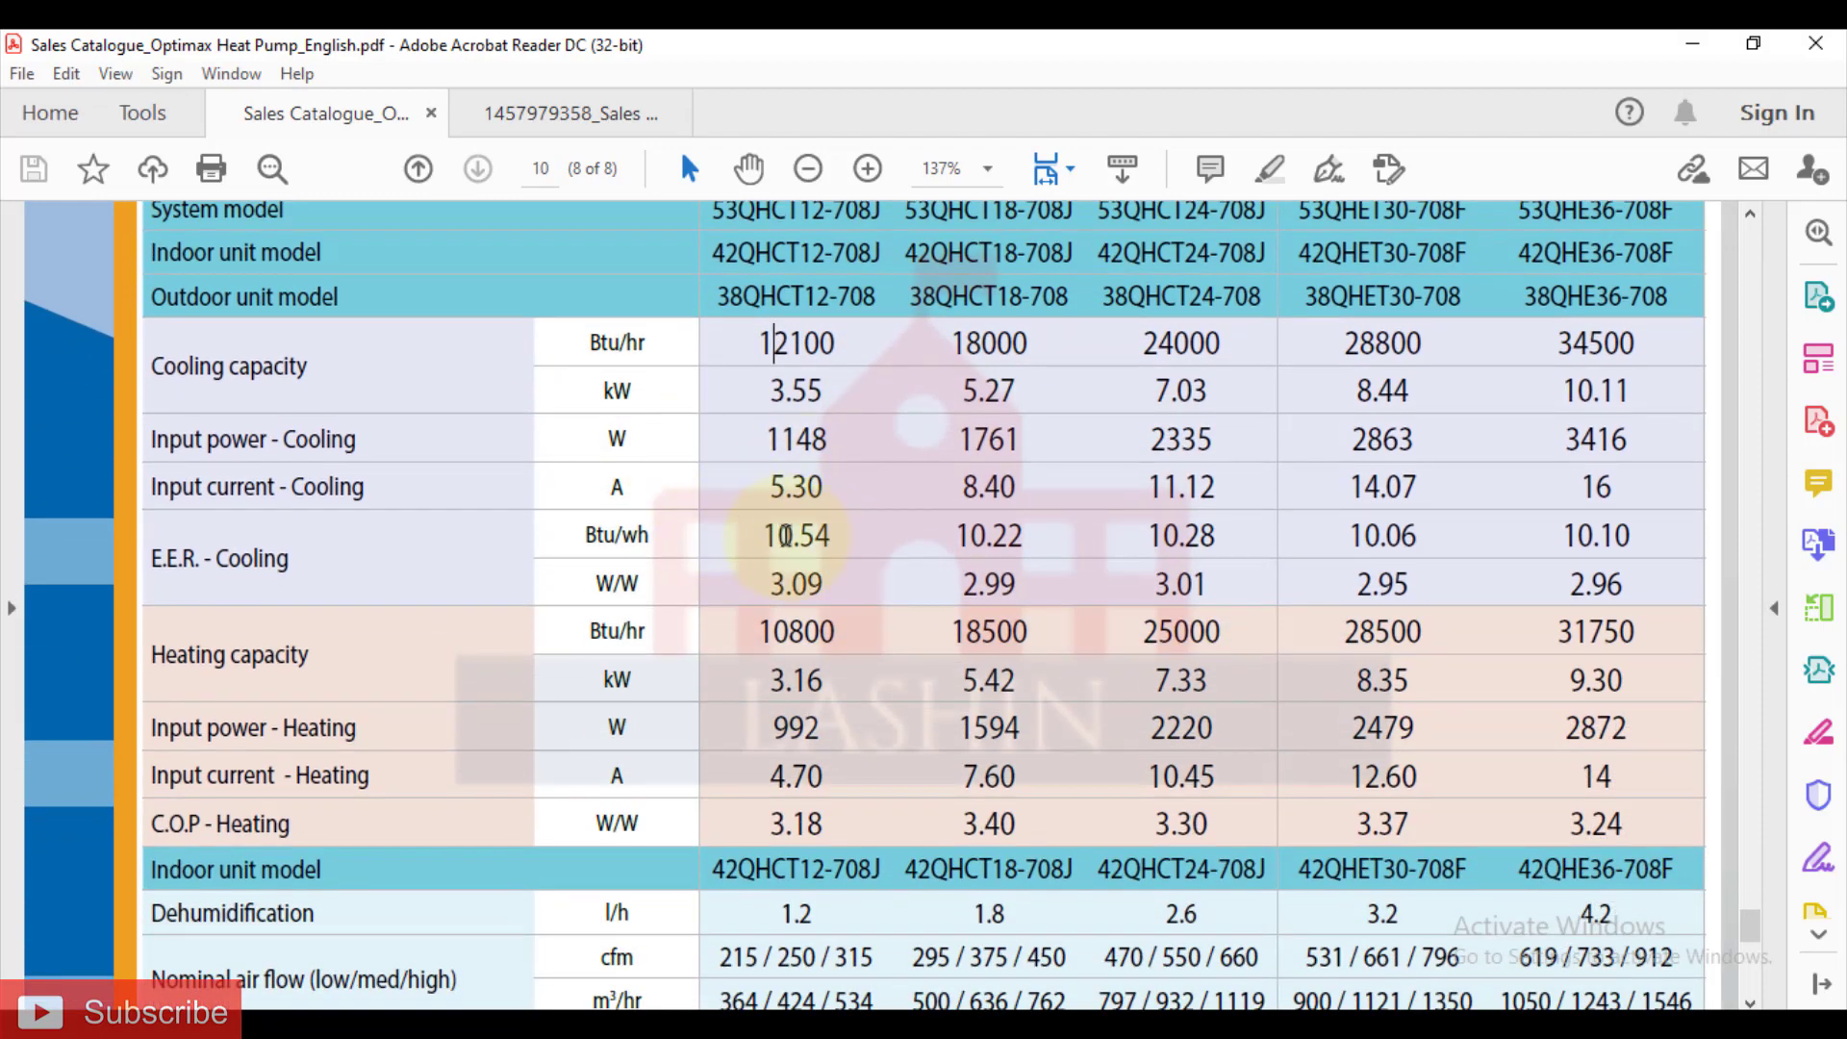
scroll(786, 539, up, 3)
drag(757, 537, 835, 539)
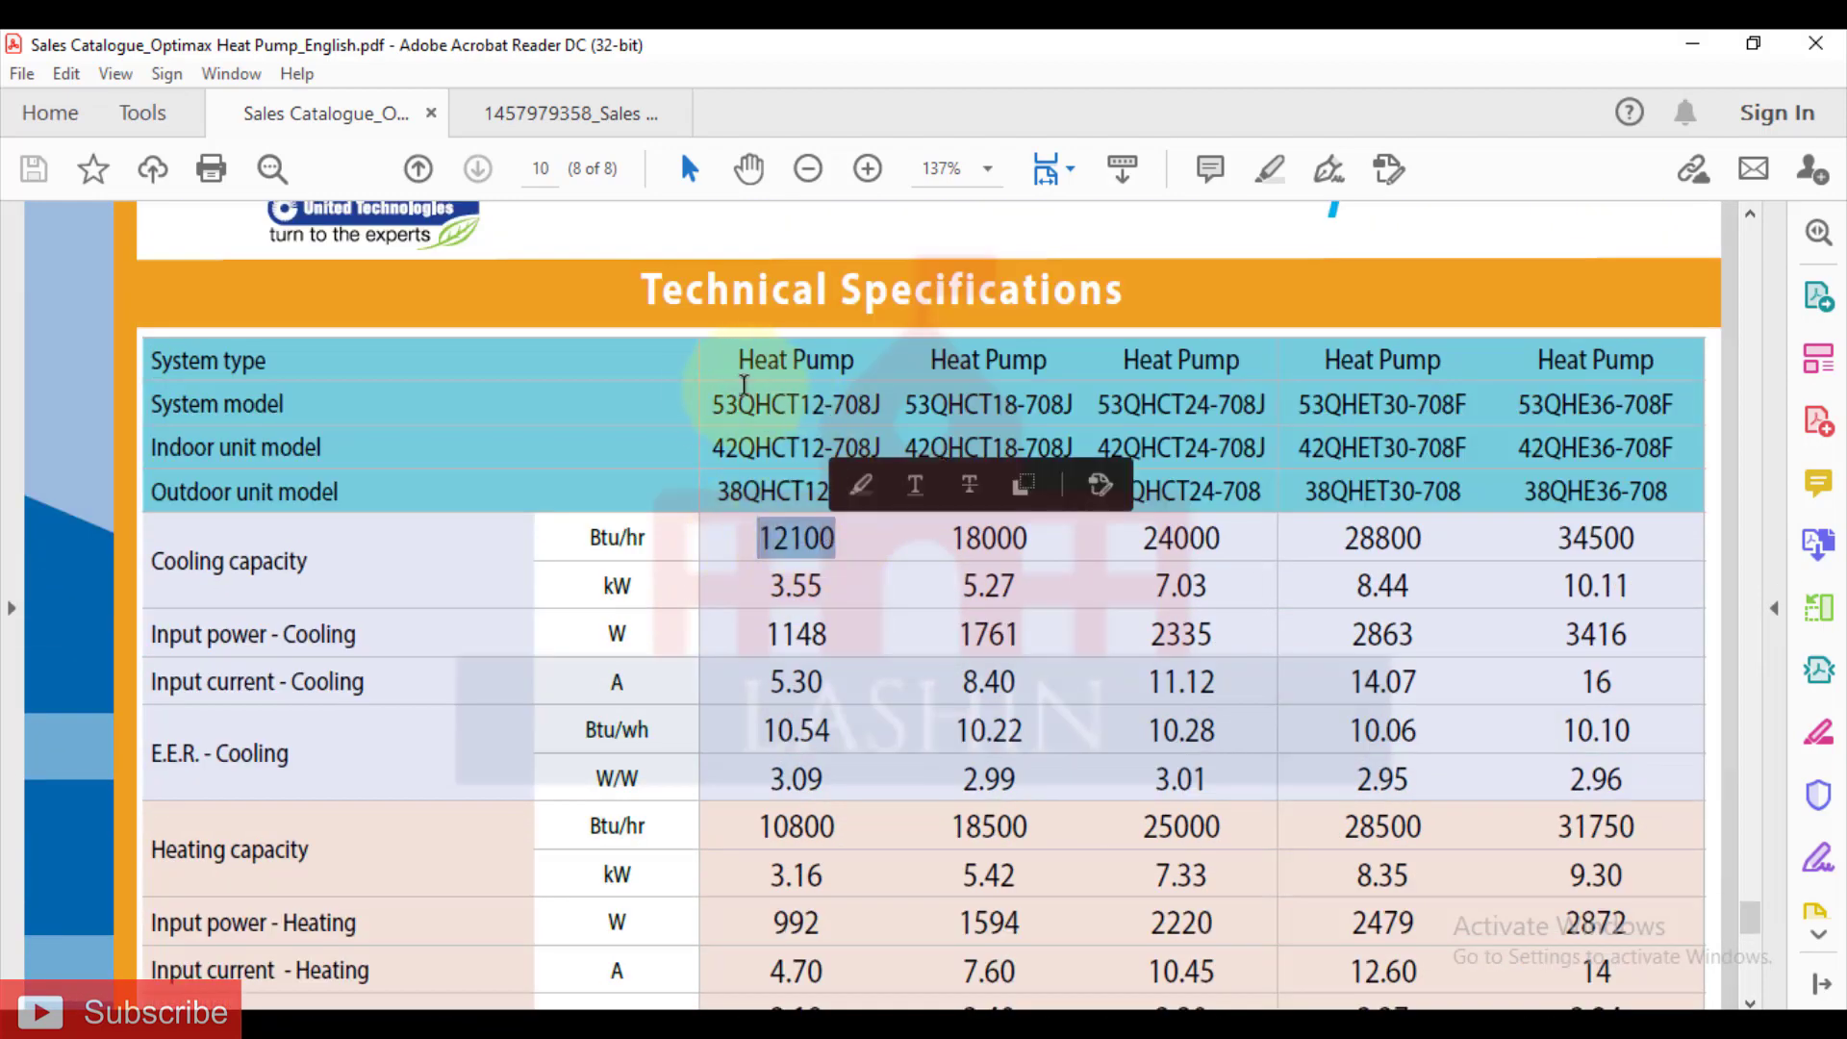
Step: Highlight the system, indoor unit and outdoor unit model numbers of the first heat pump in the specifications table
drag(707, 404, 883, 405)
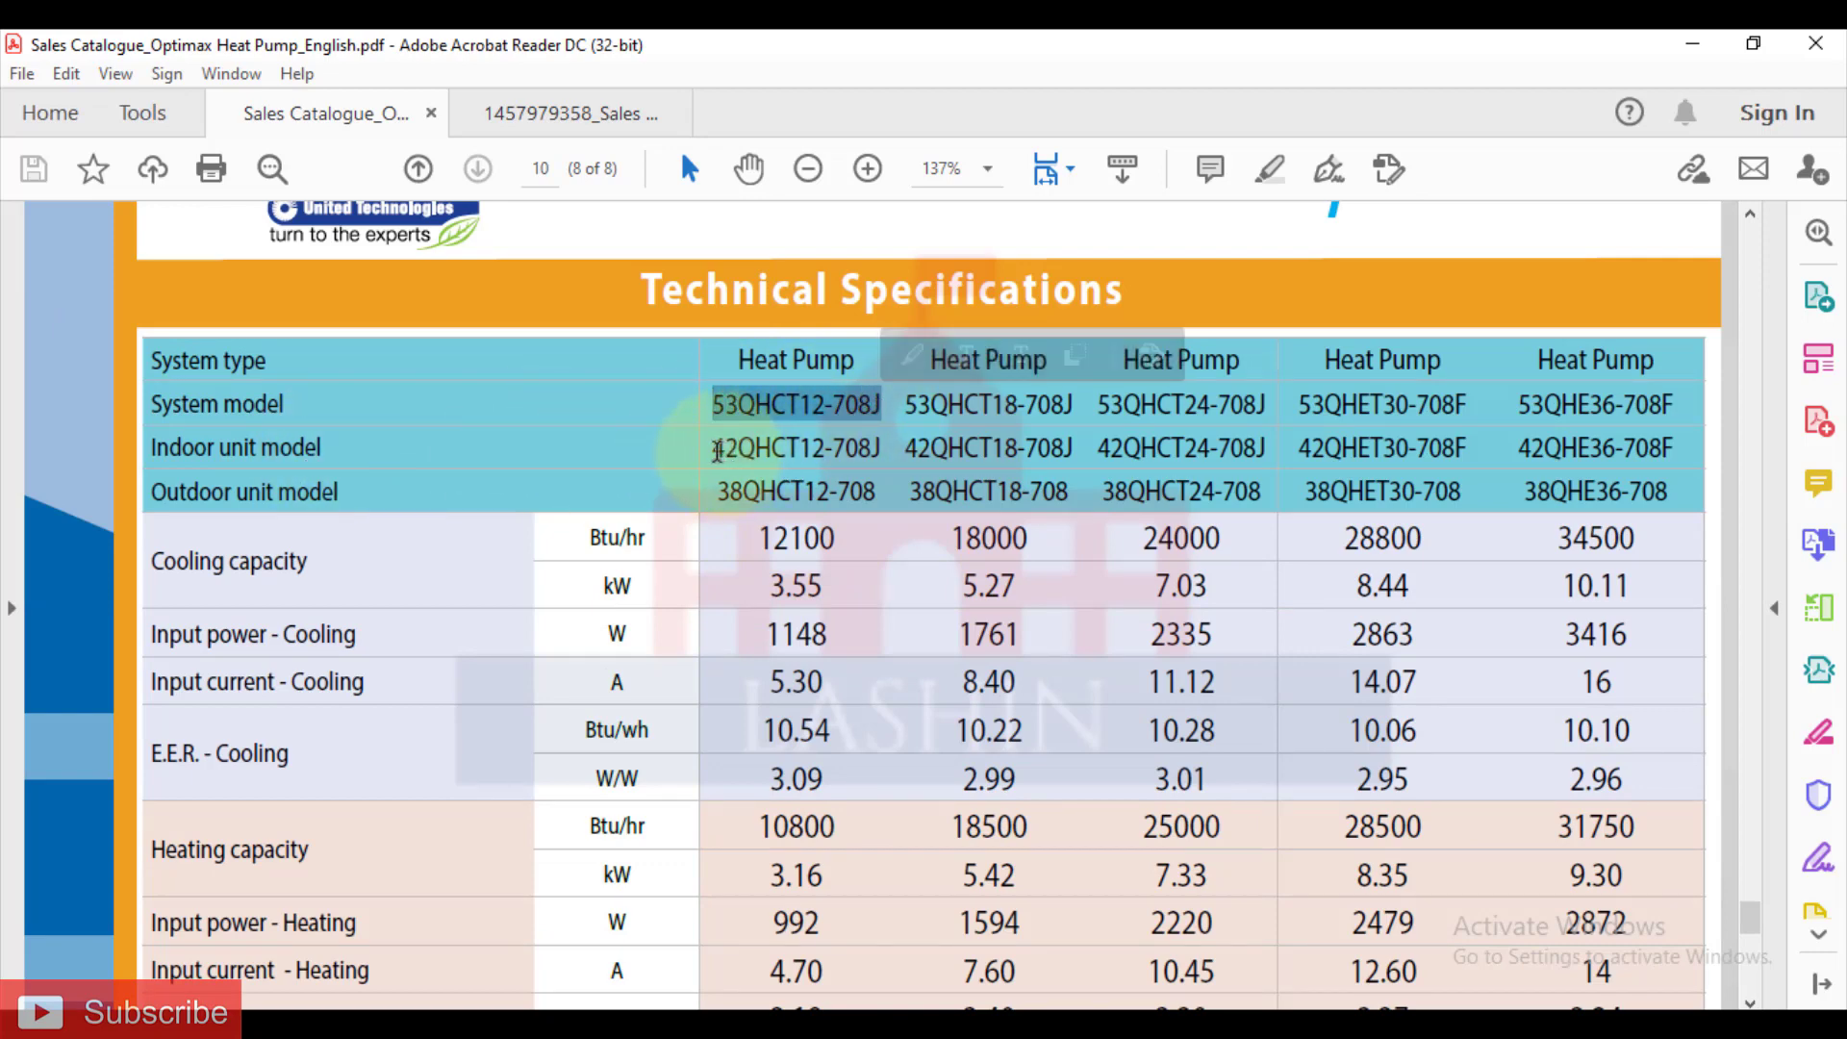
drag(716, 450, 881, 448)
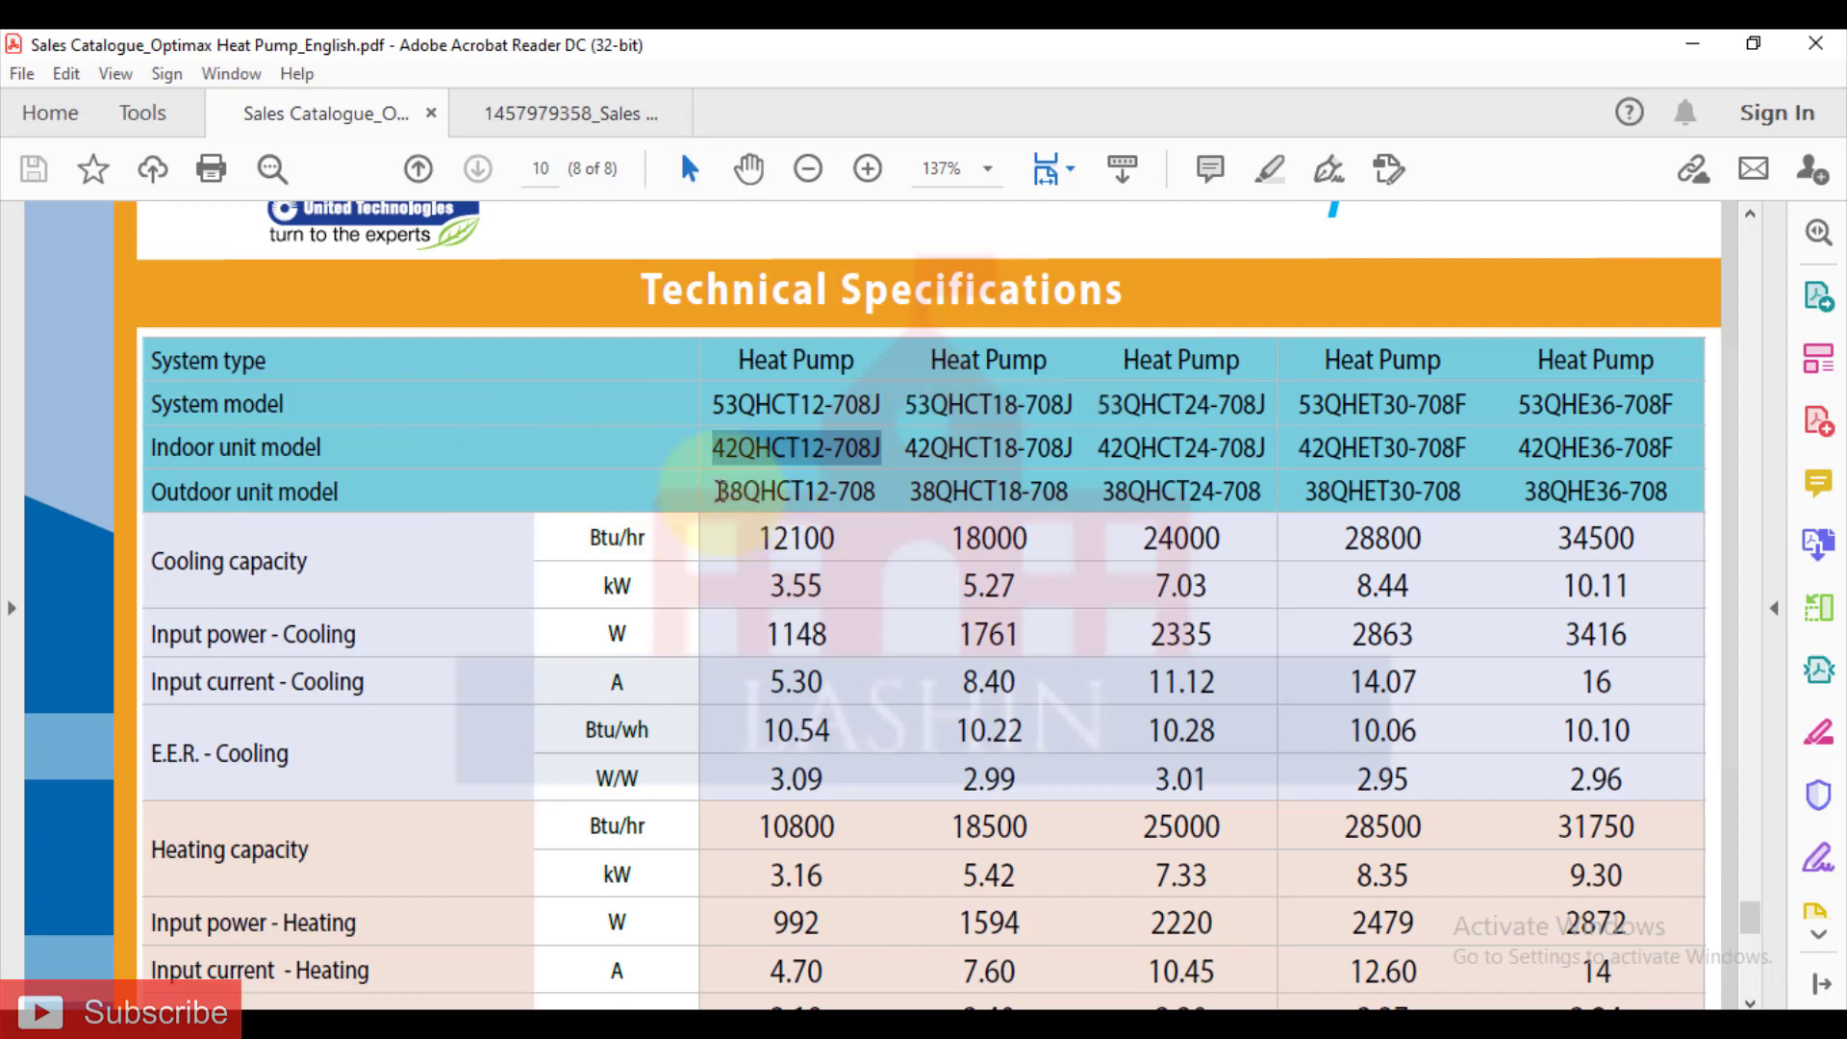
drag(718, 492, 877, 492)
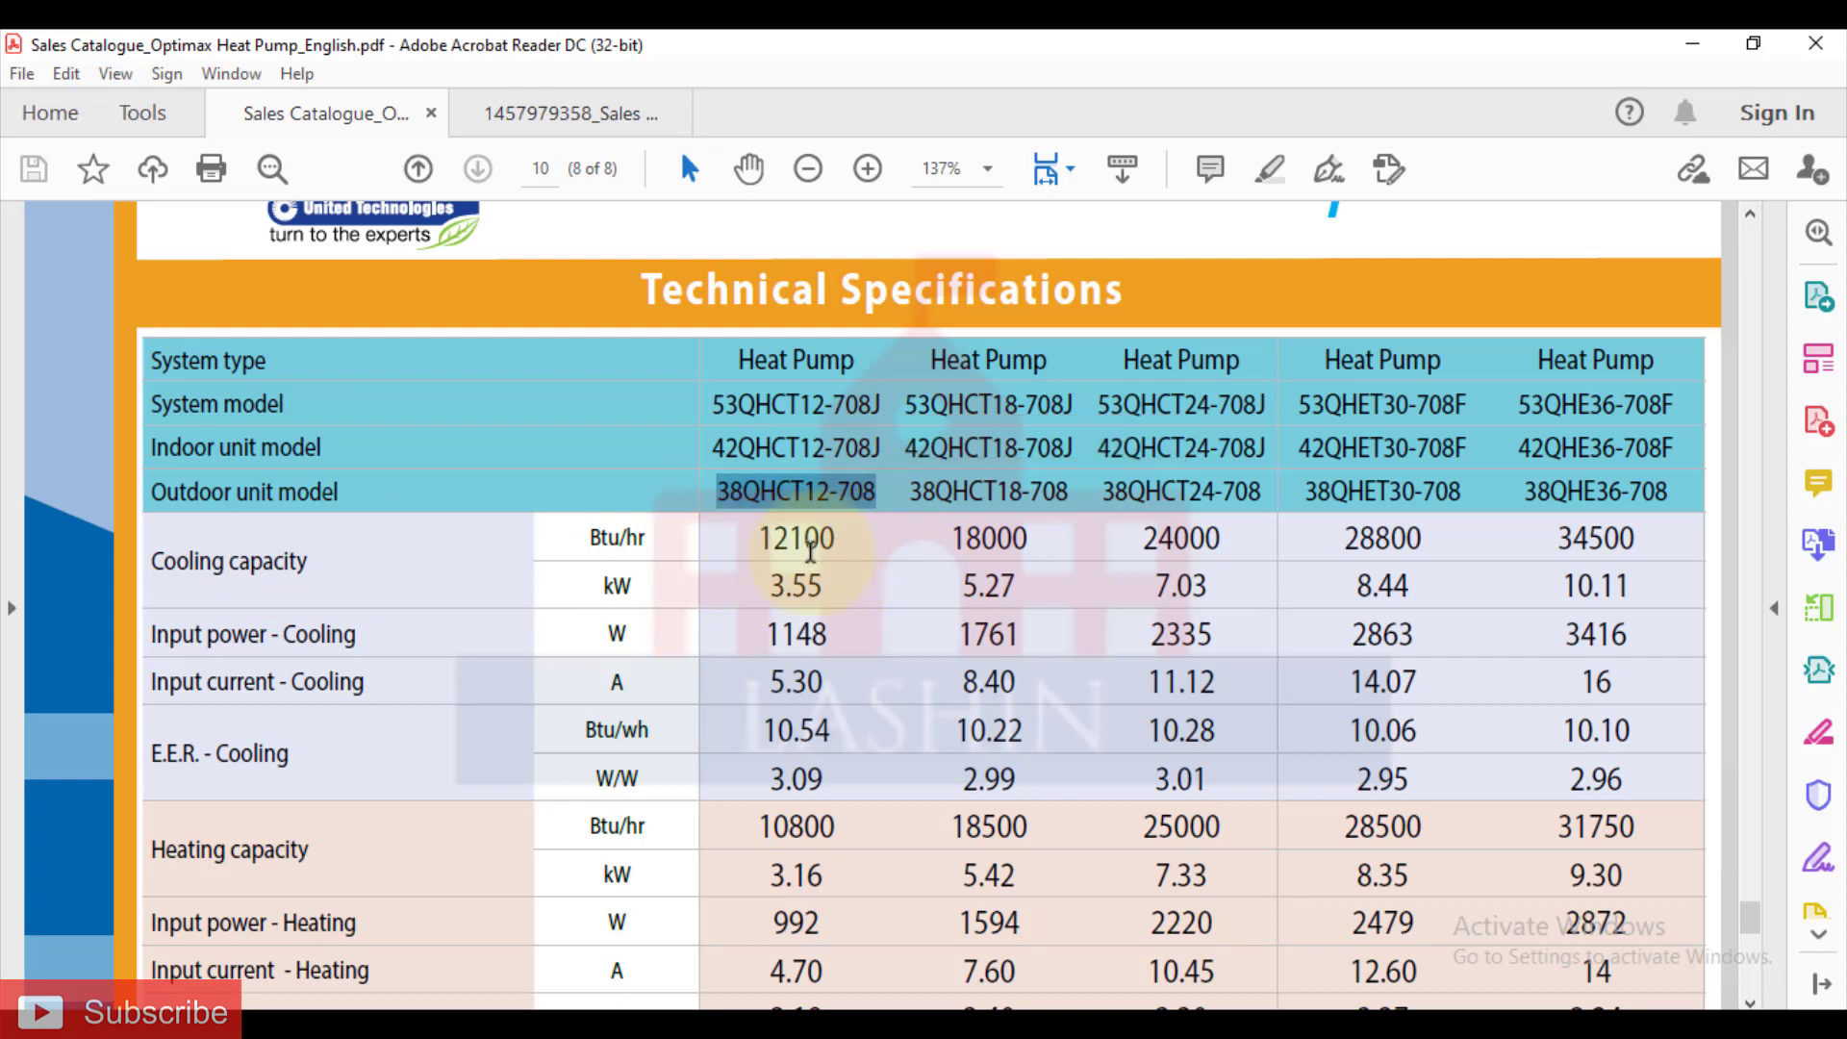
Step: Review the cooling and heating capacity, input power, current and efficiency rows for the heat pump models
scroll(811, 551, down, 2)
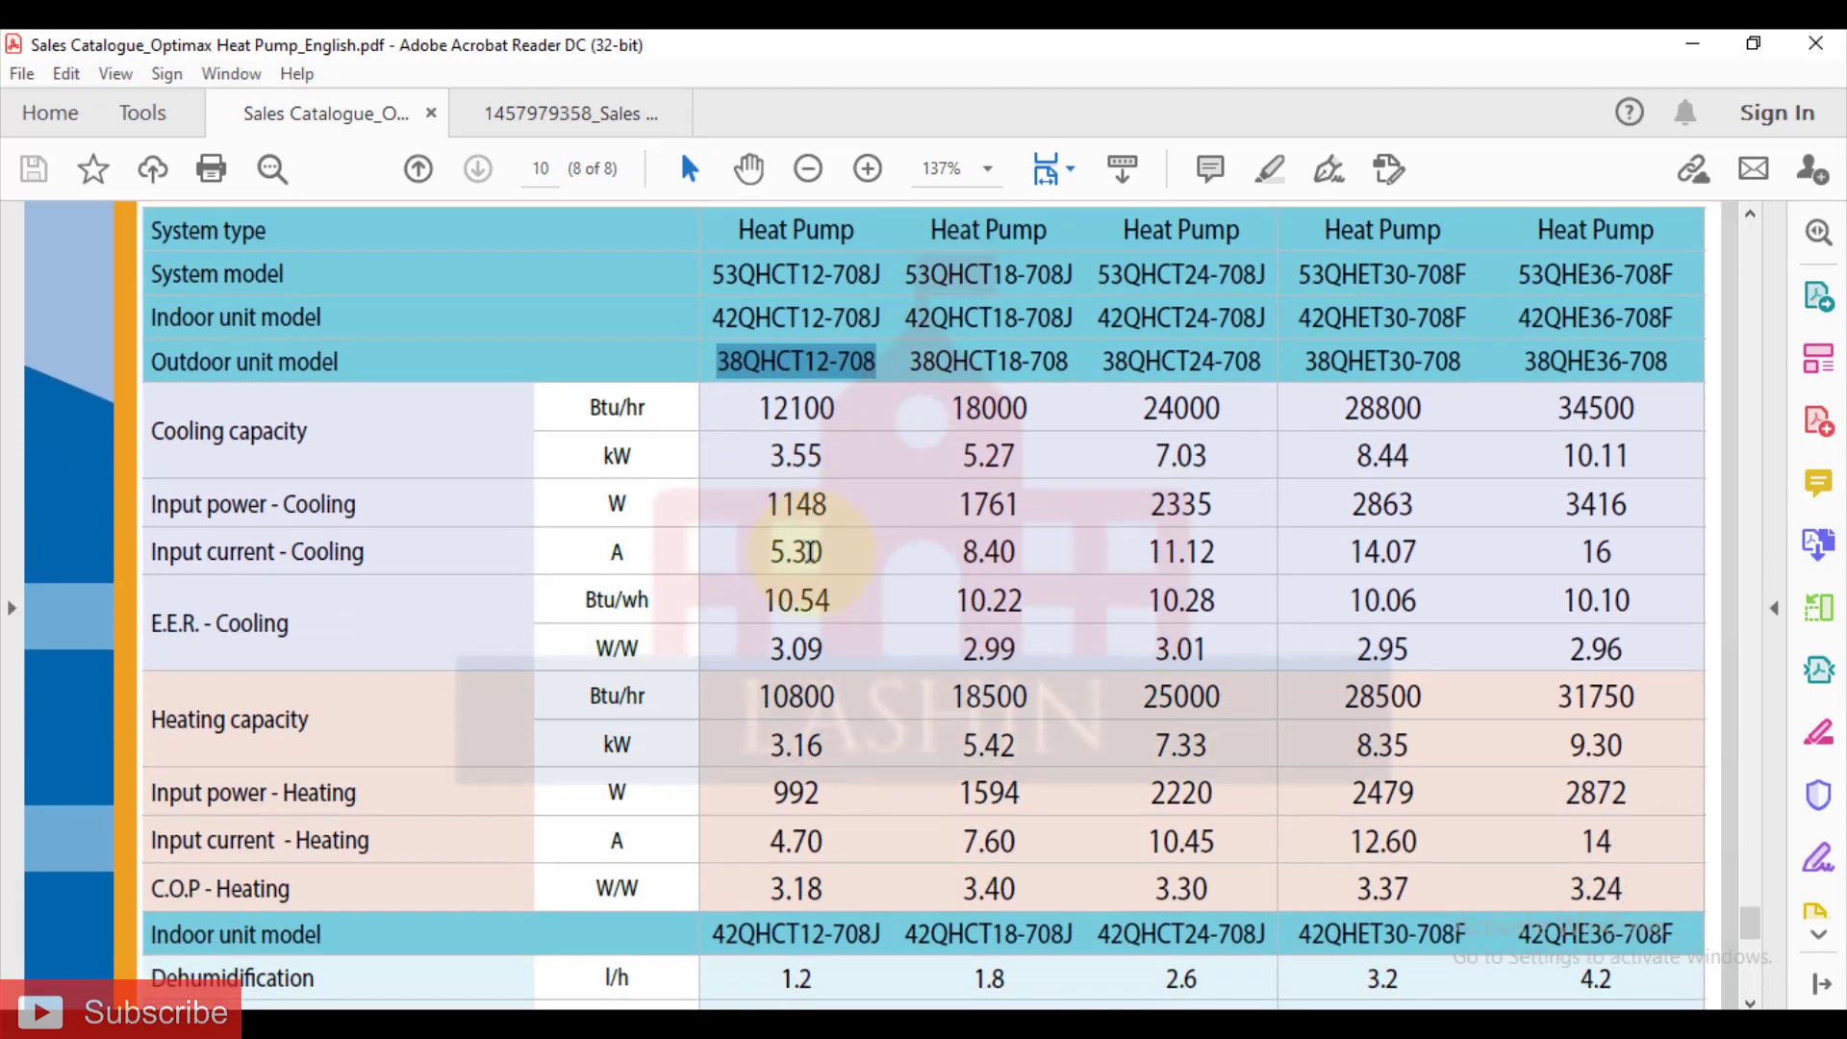
scroll(811, 550, down, 1)
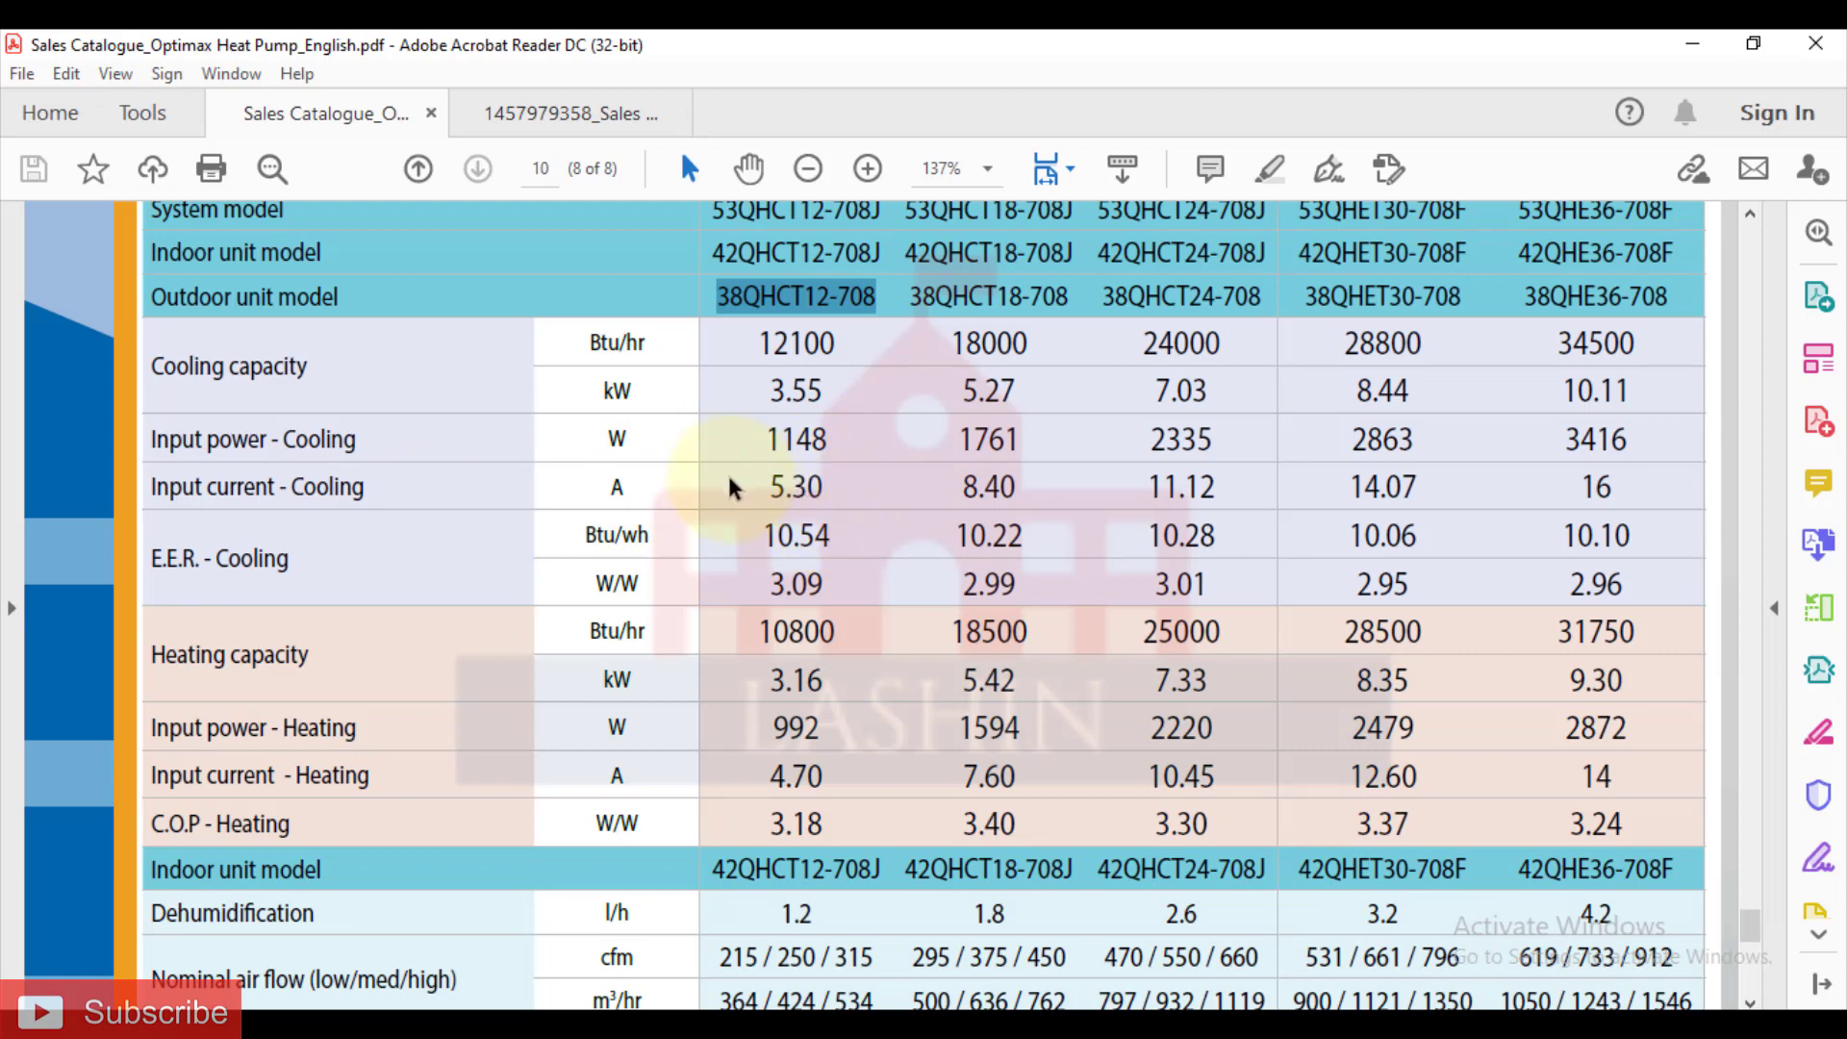
scroll(746, 466, down, 1)
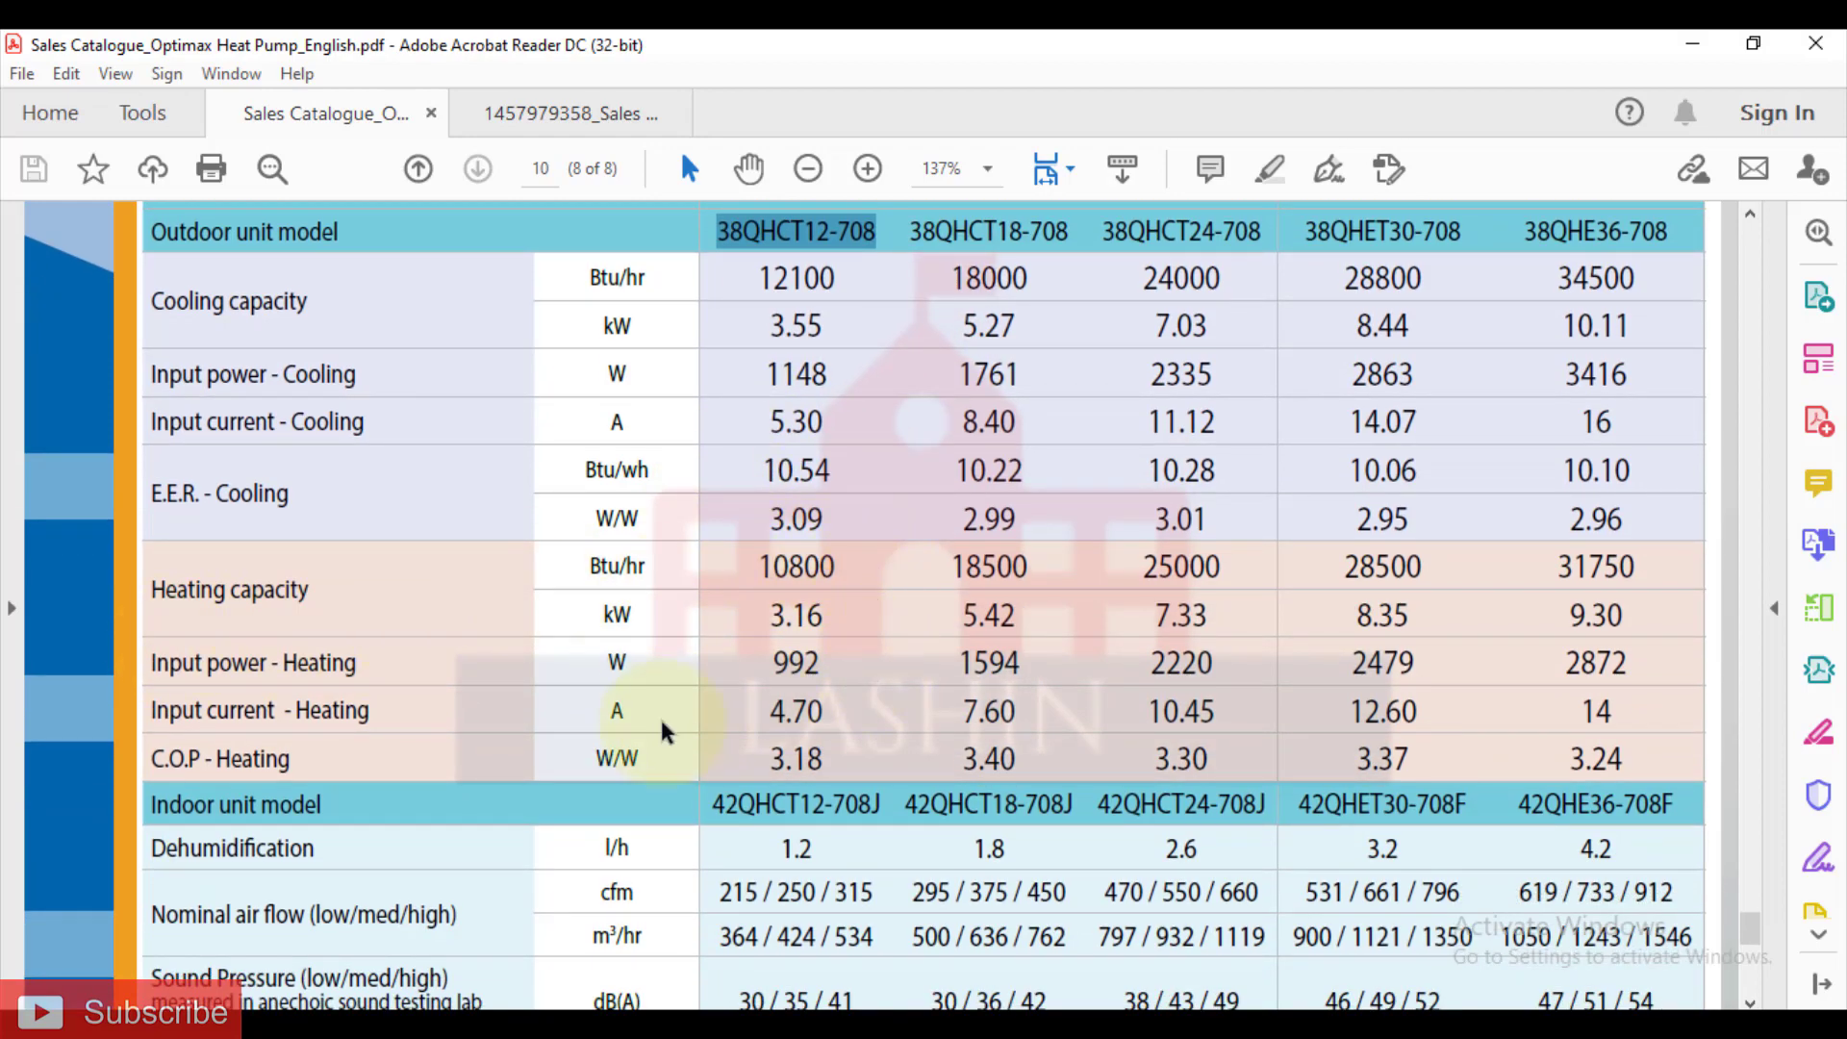
click(585, 1022)
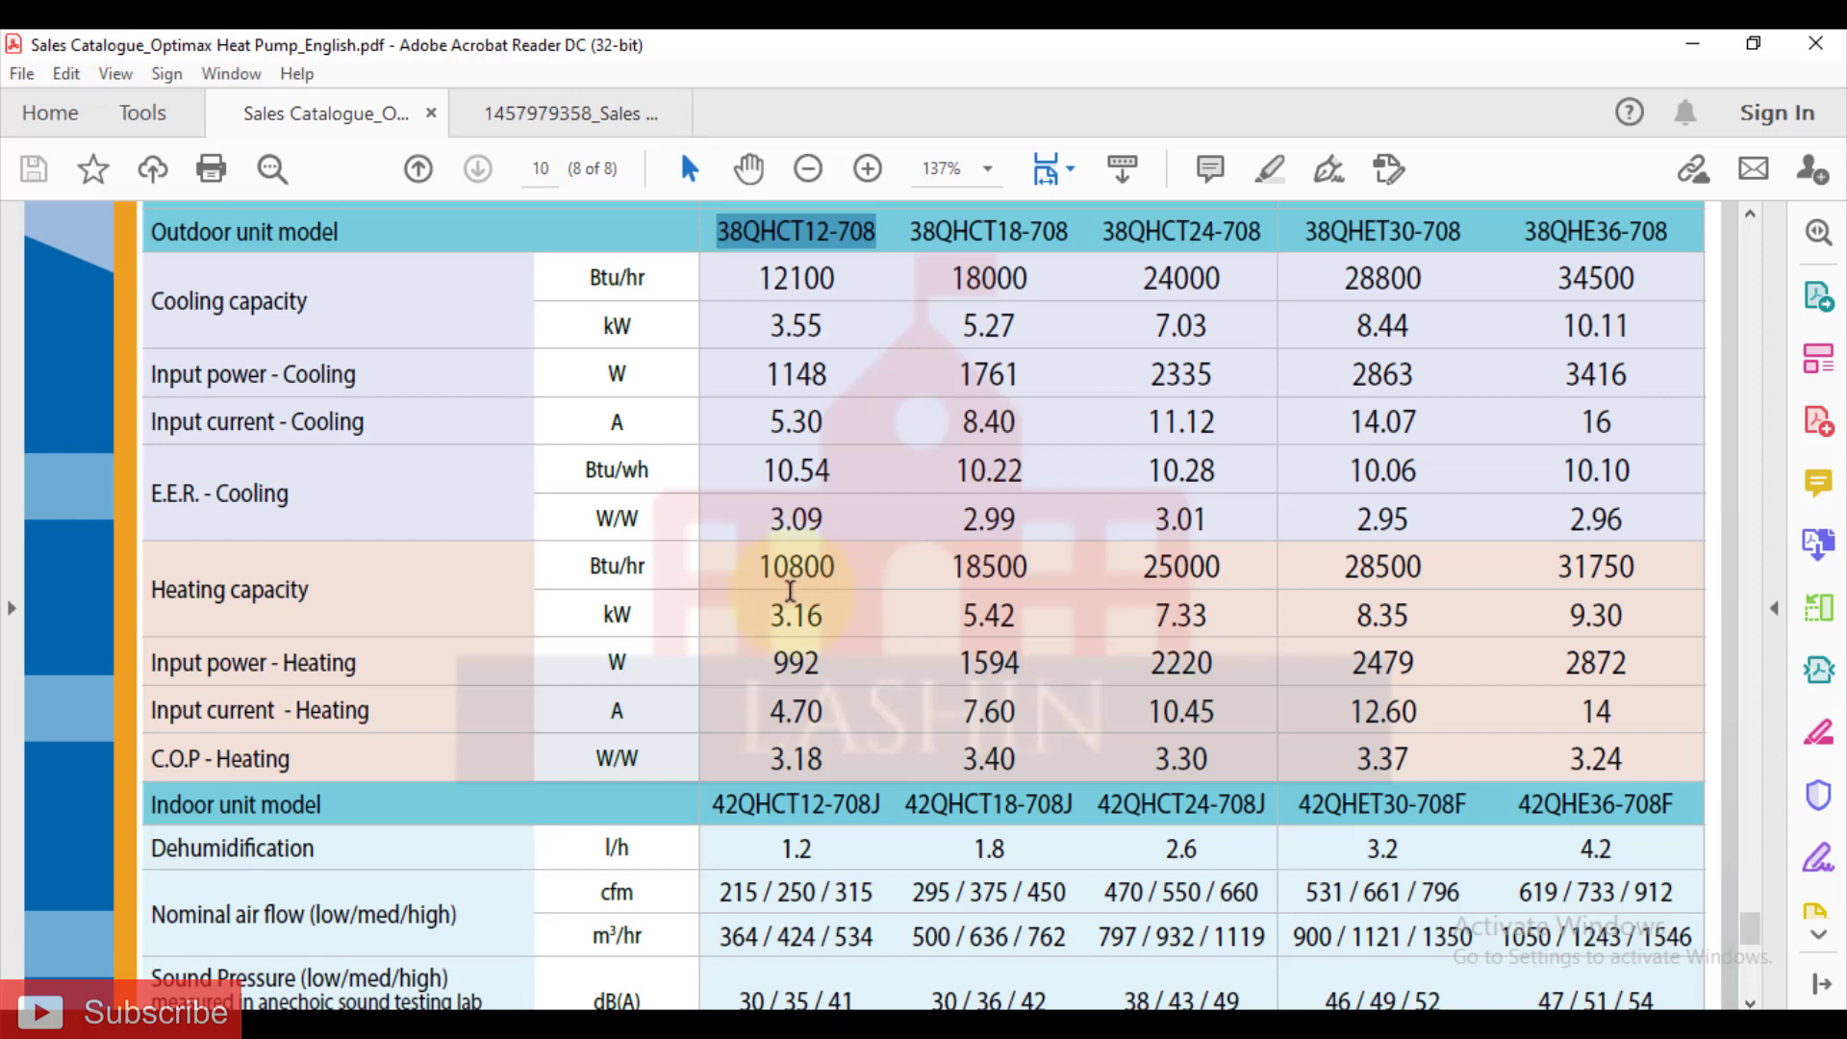
scroll(786, 584, down, 1)
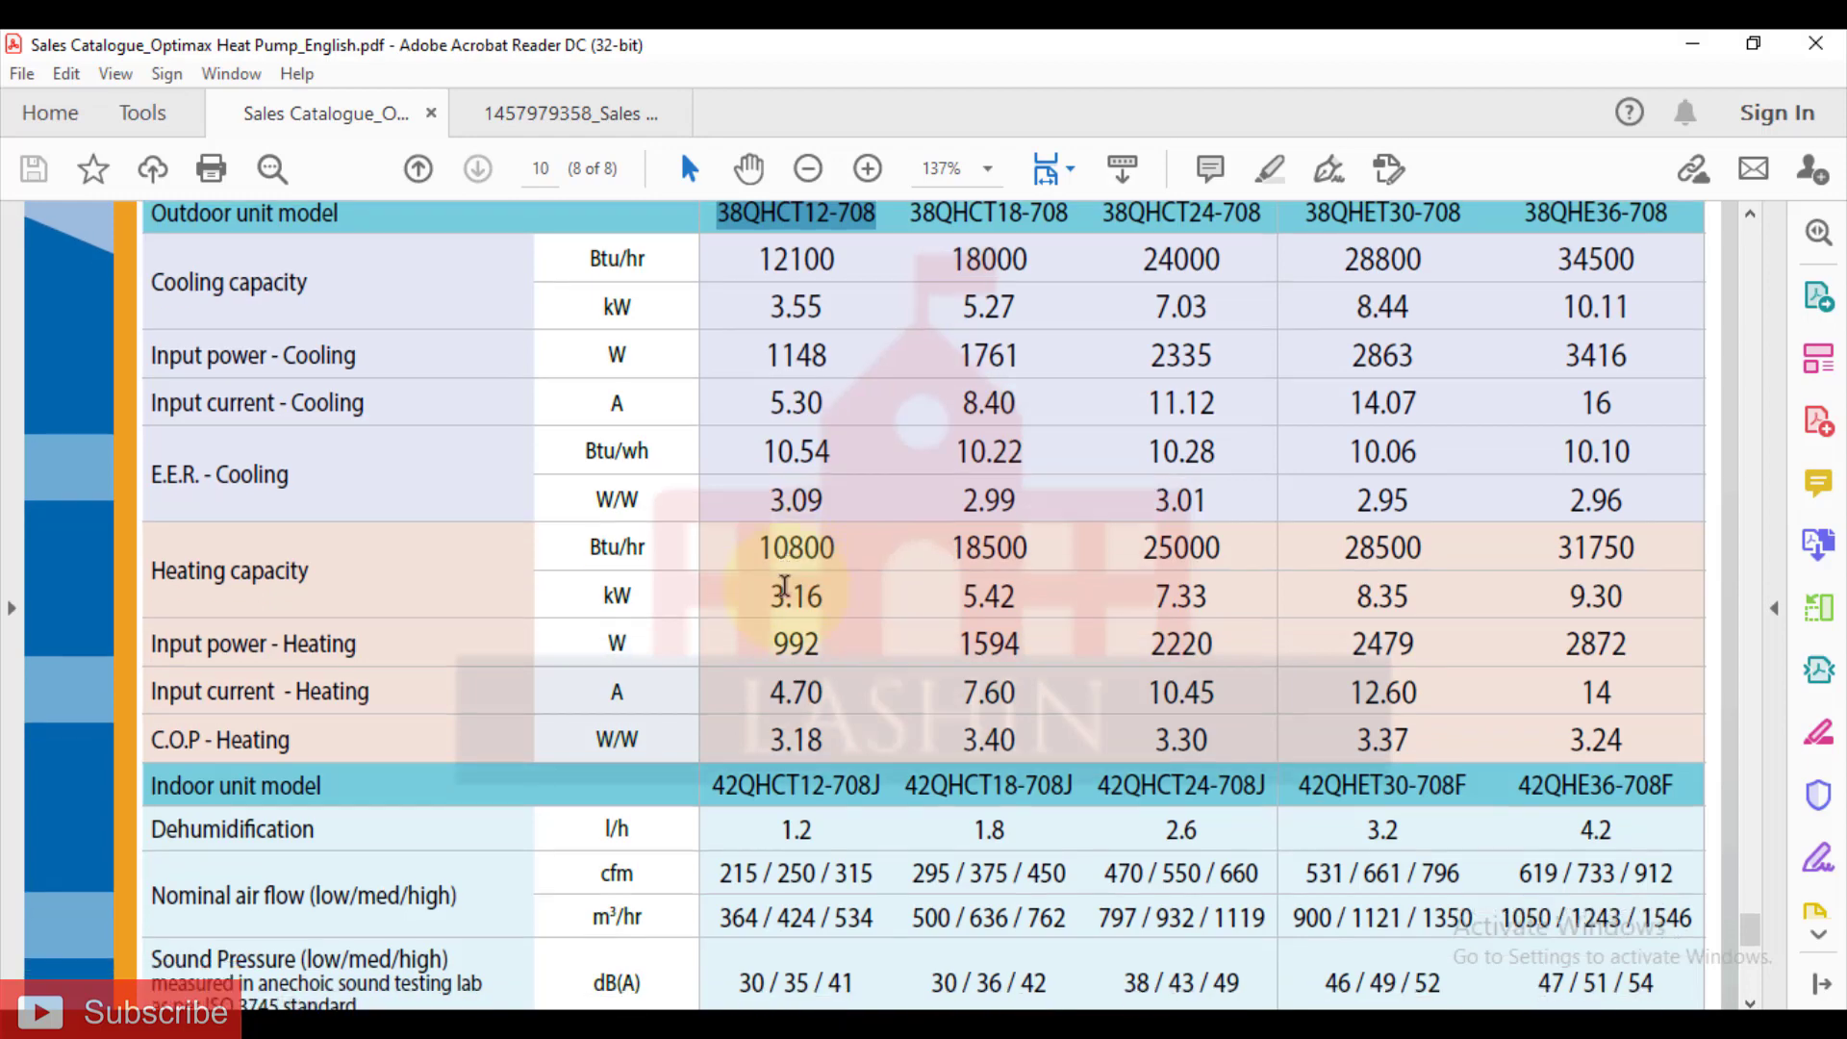
scroll(781, 586, up, 5)
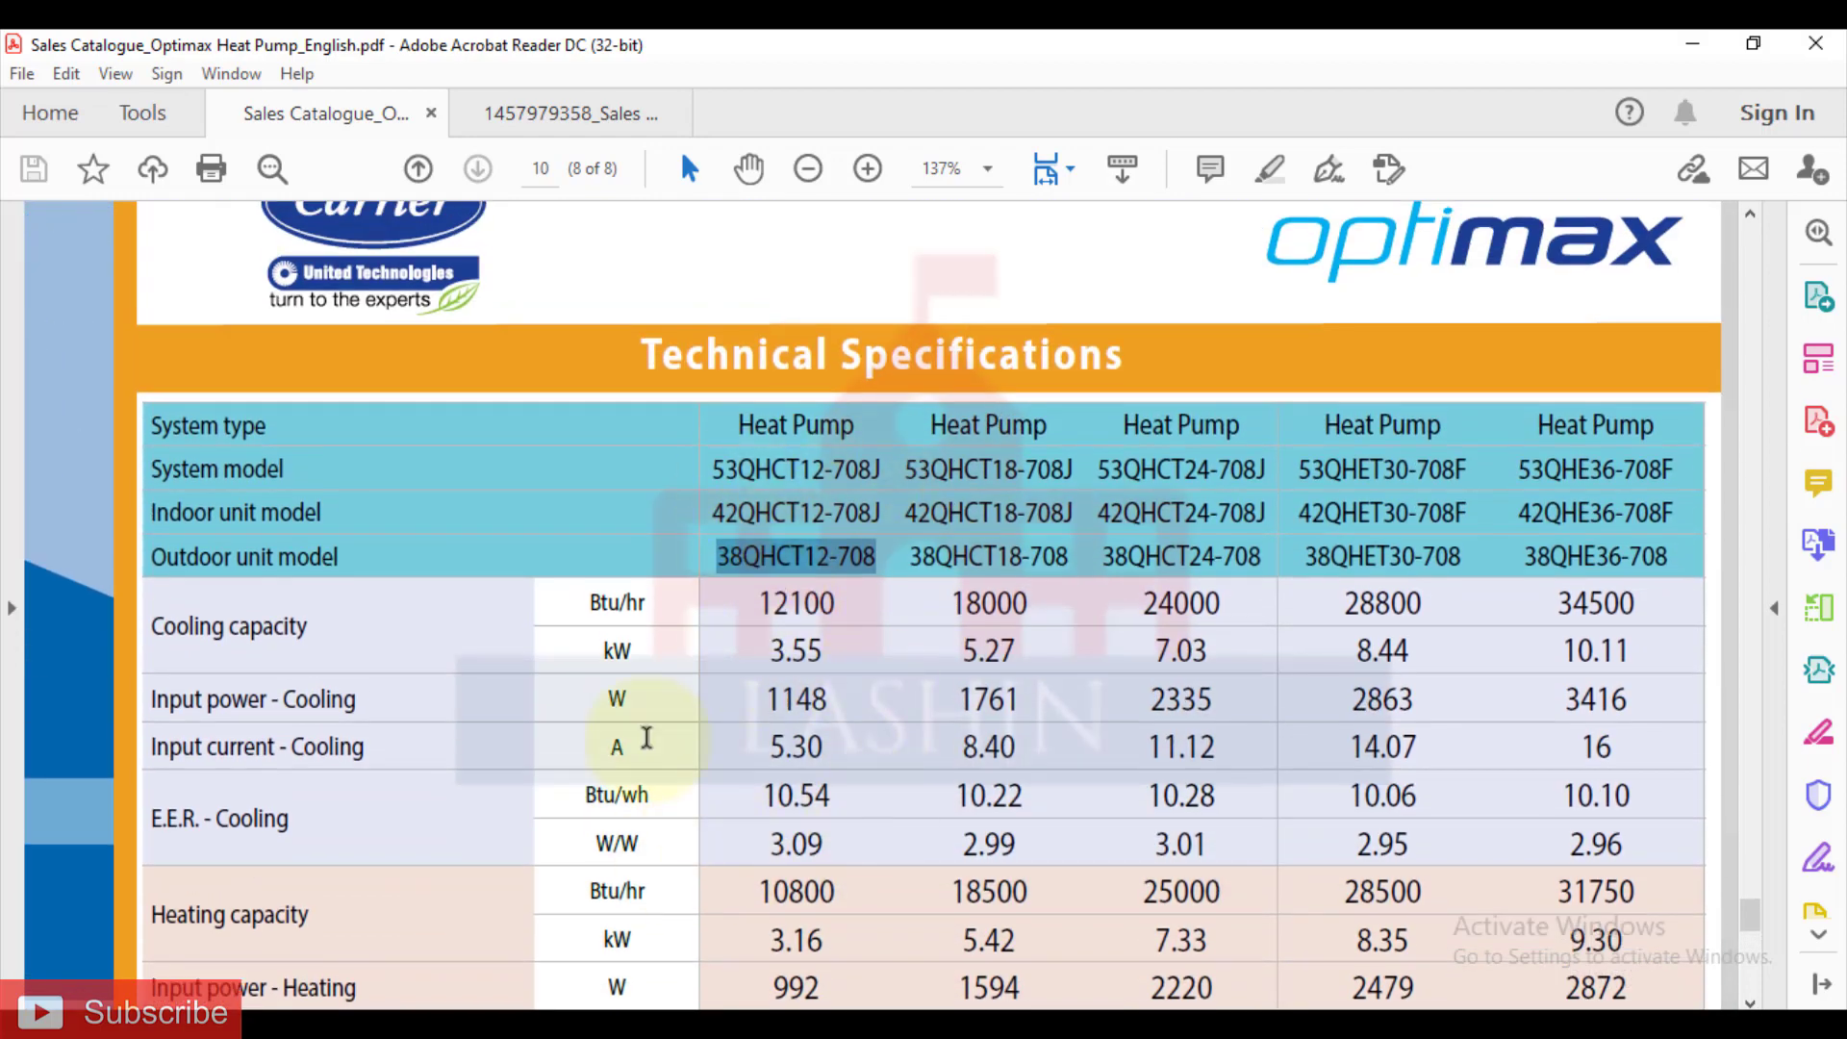
Step: Highlight the first unit's Heat Pump system type and examine its cooling, heating and indoor unit specifications
drag(736, 425, 855, 426)
scroll(1345, 316, up, 1)
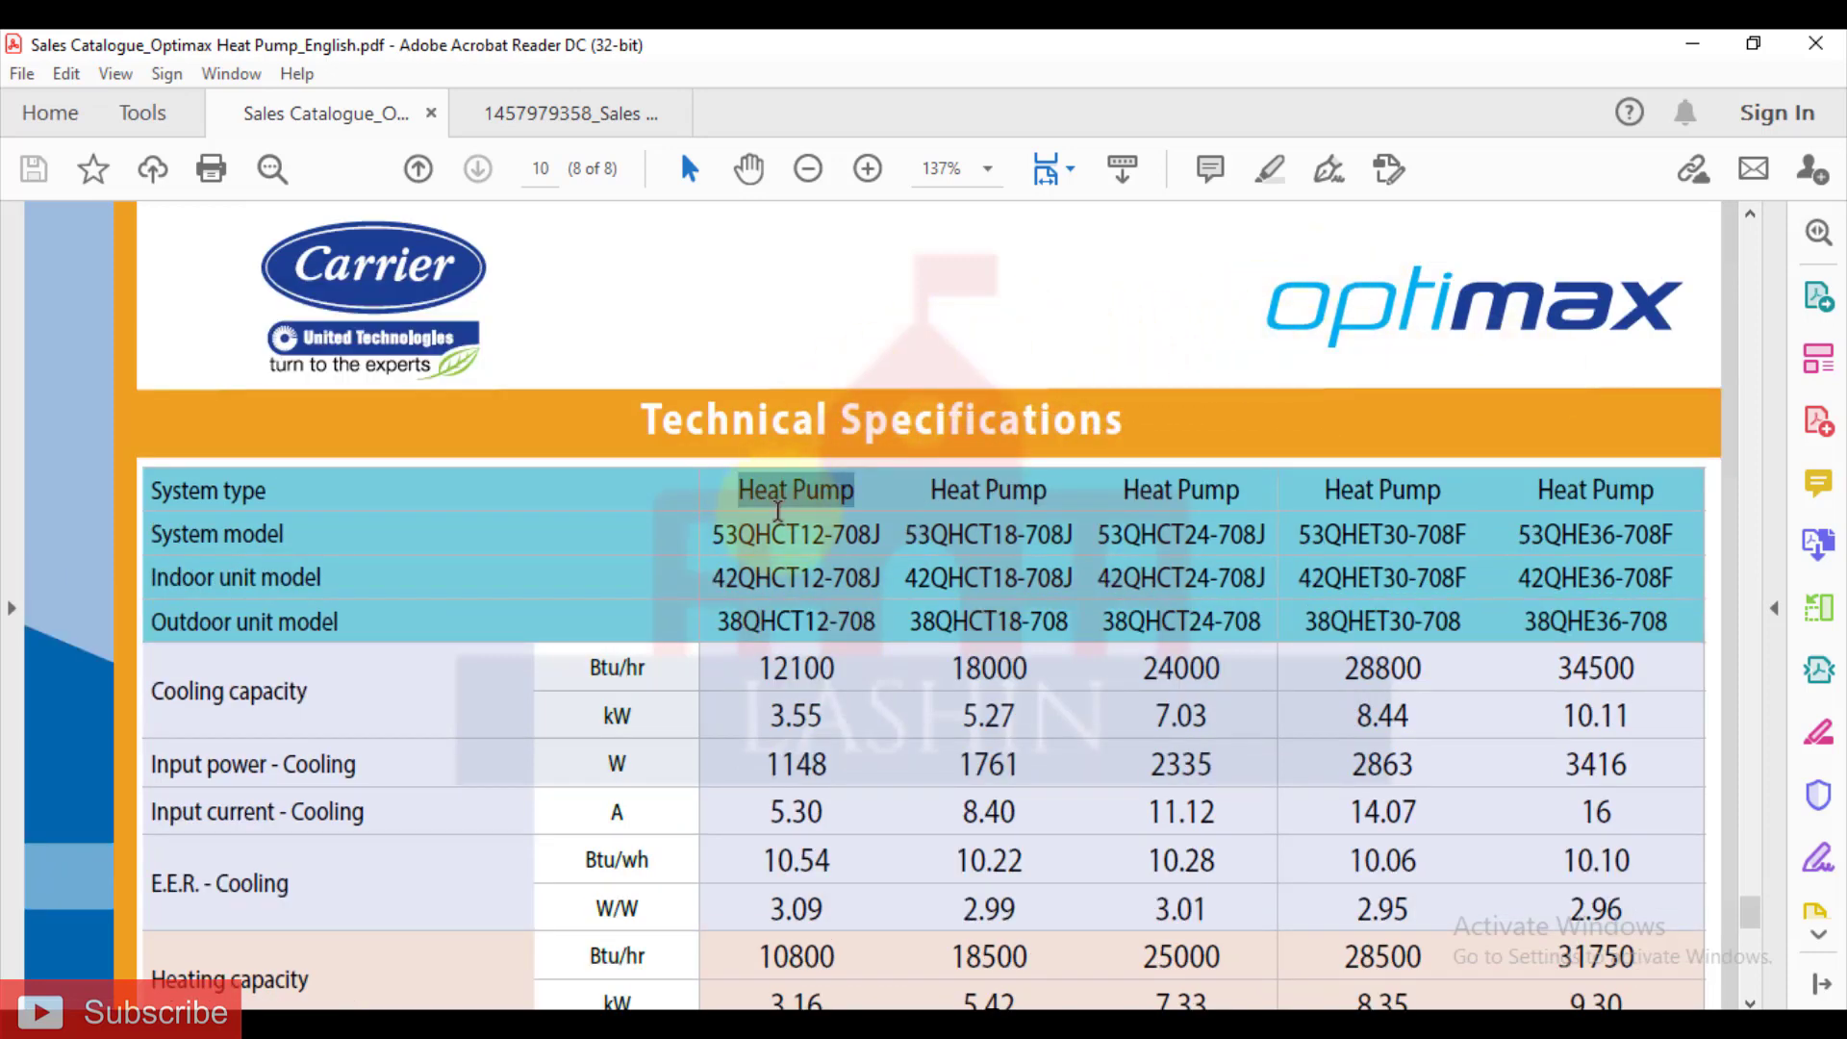
scroll(779, 510, down, 3)
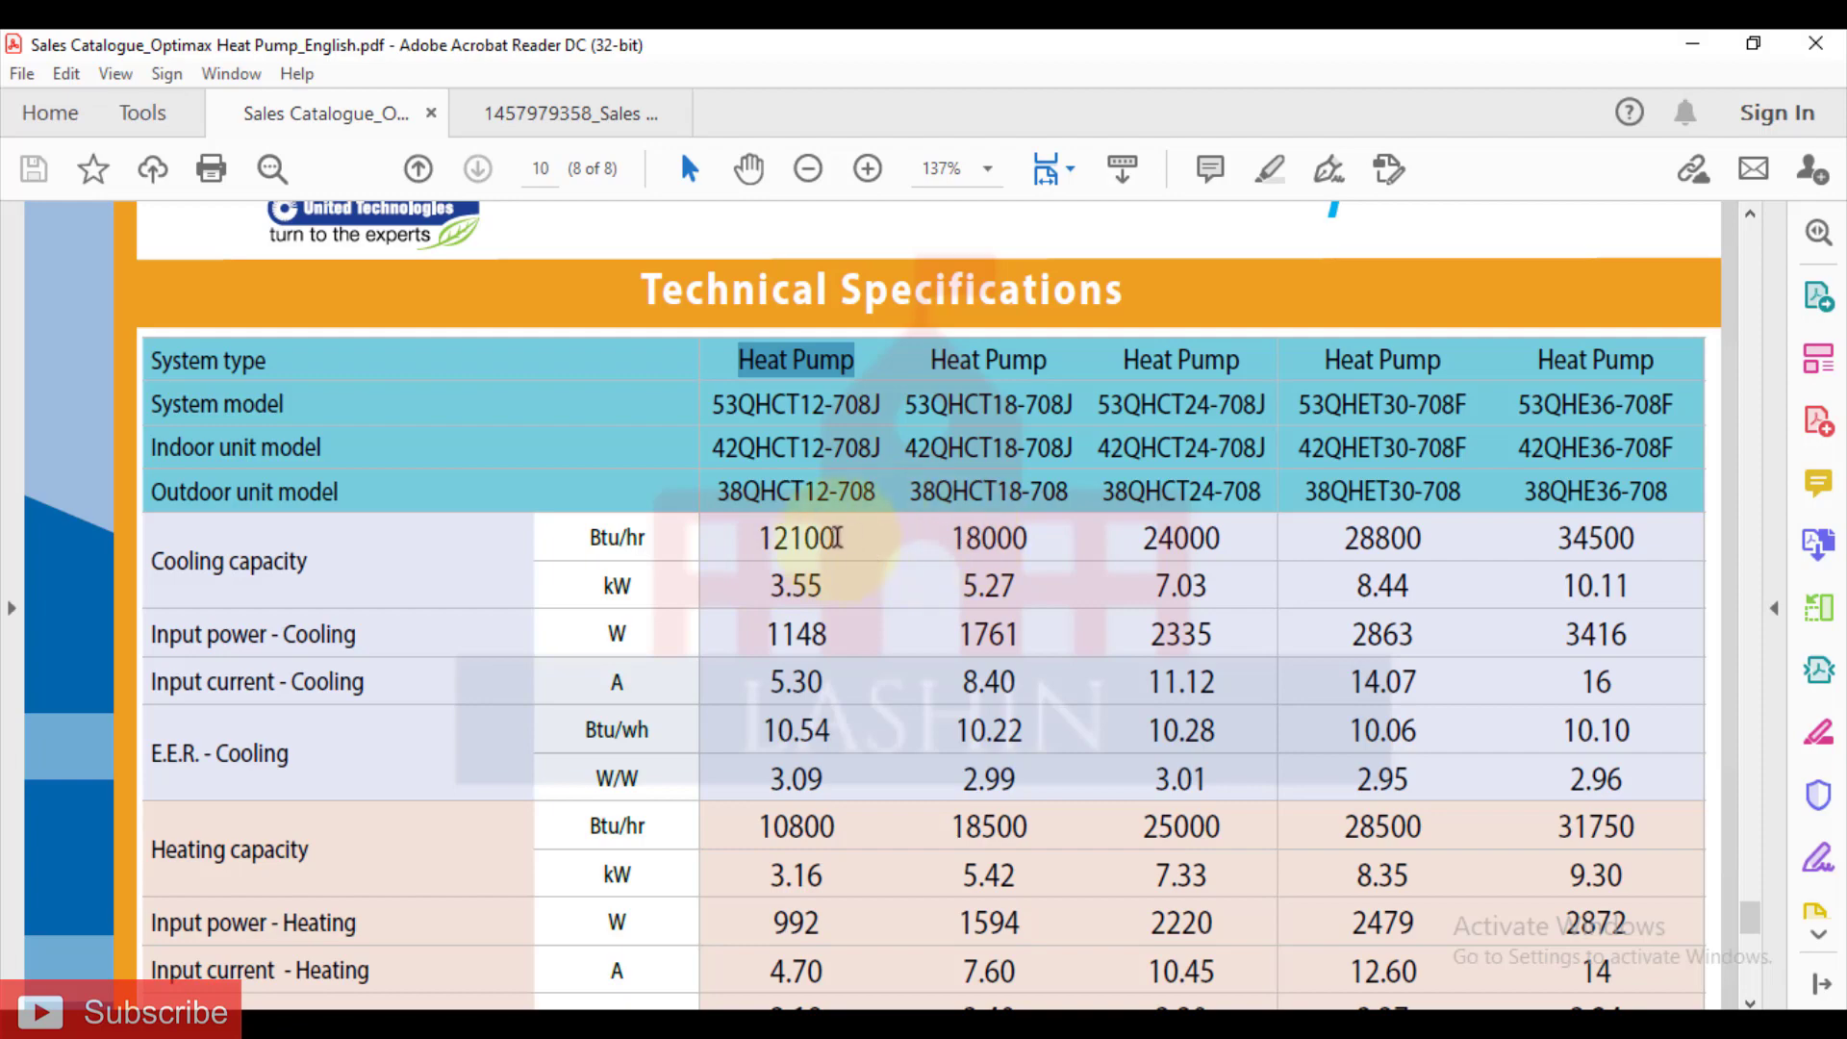
scroll(755, 650, down, 1)
scroll(755, 651, down, 7)
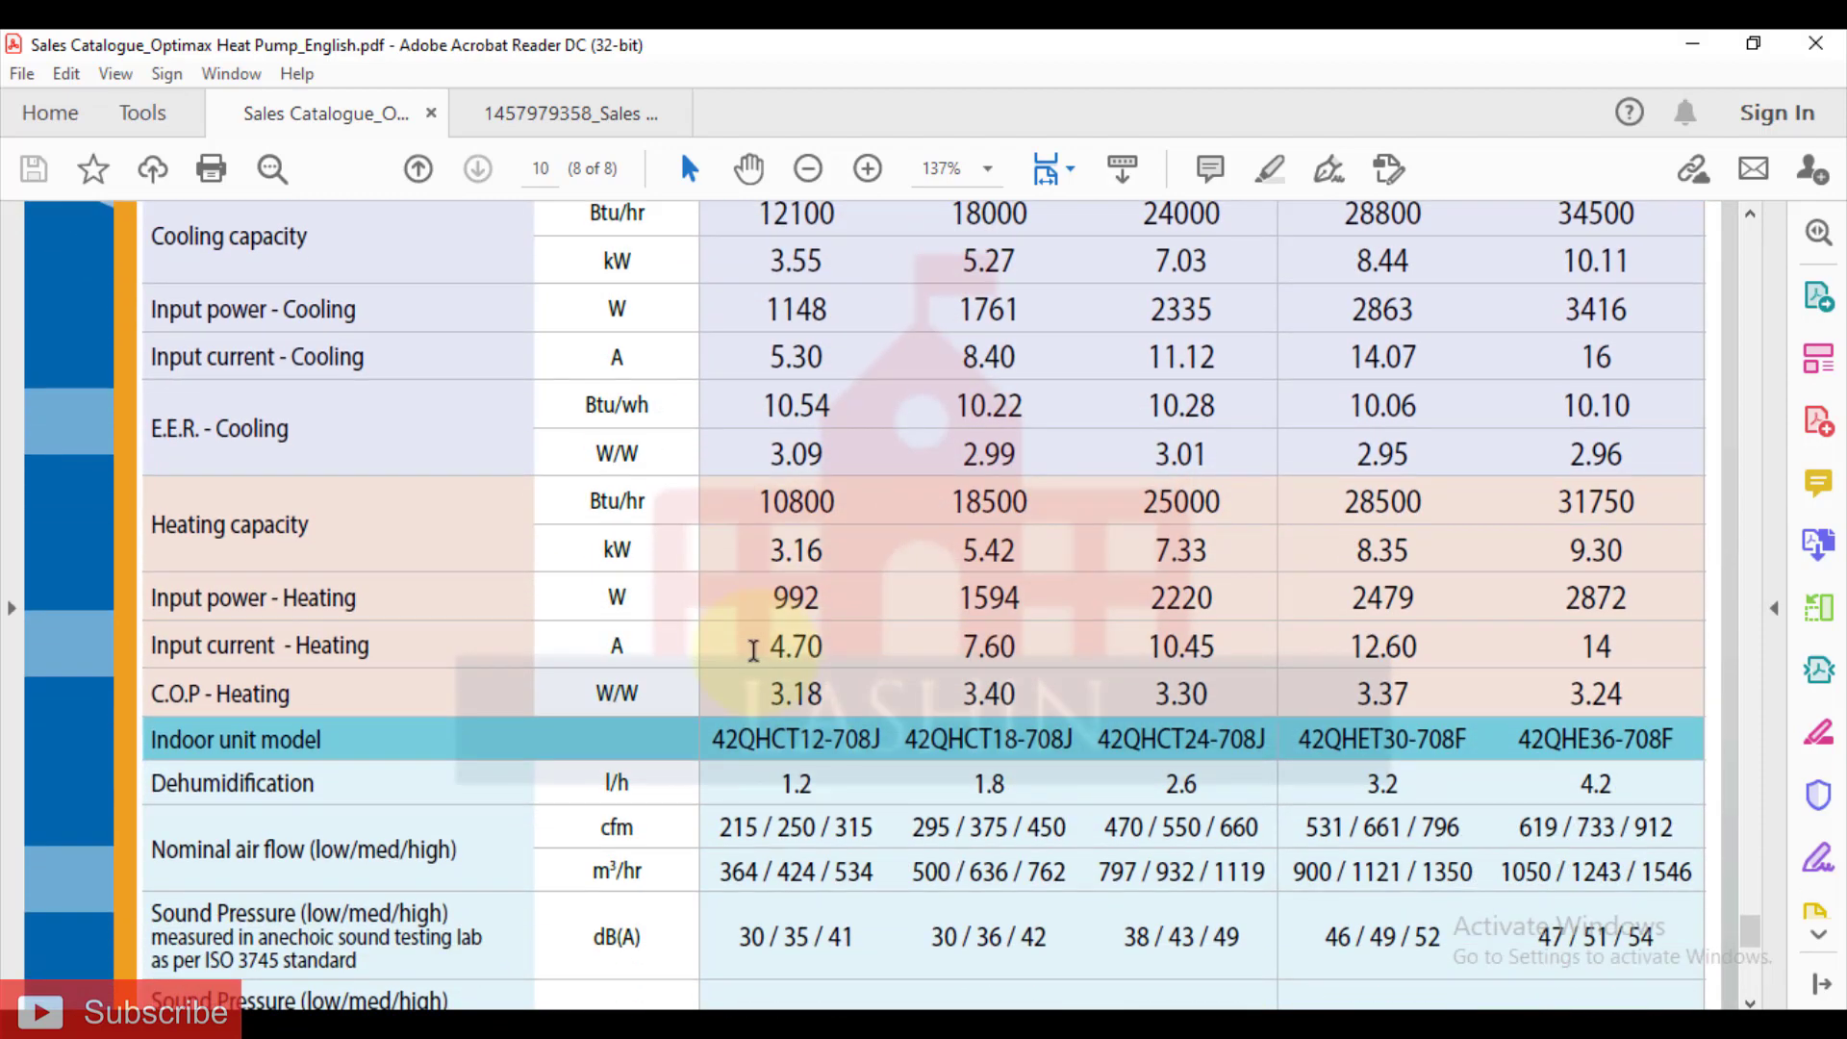
scroll(745, 643, down, 4)
scroll(745, 640, up, 12)
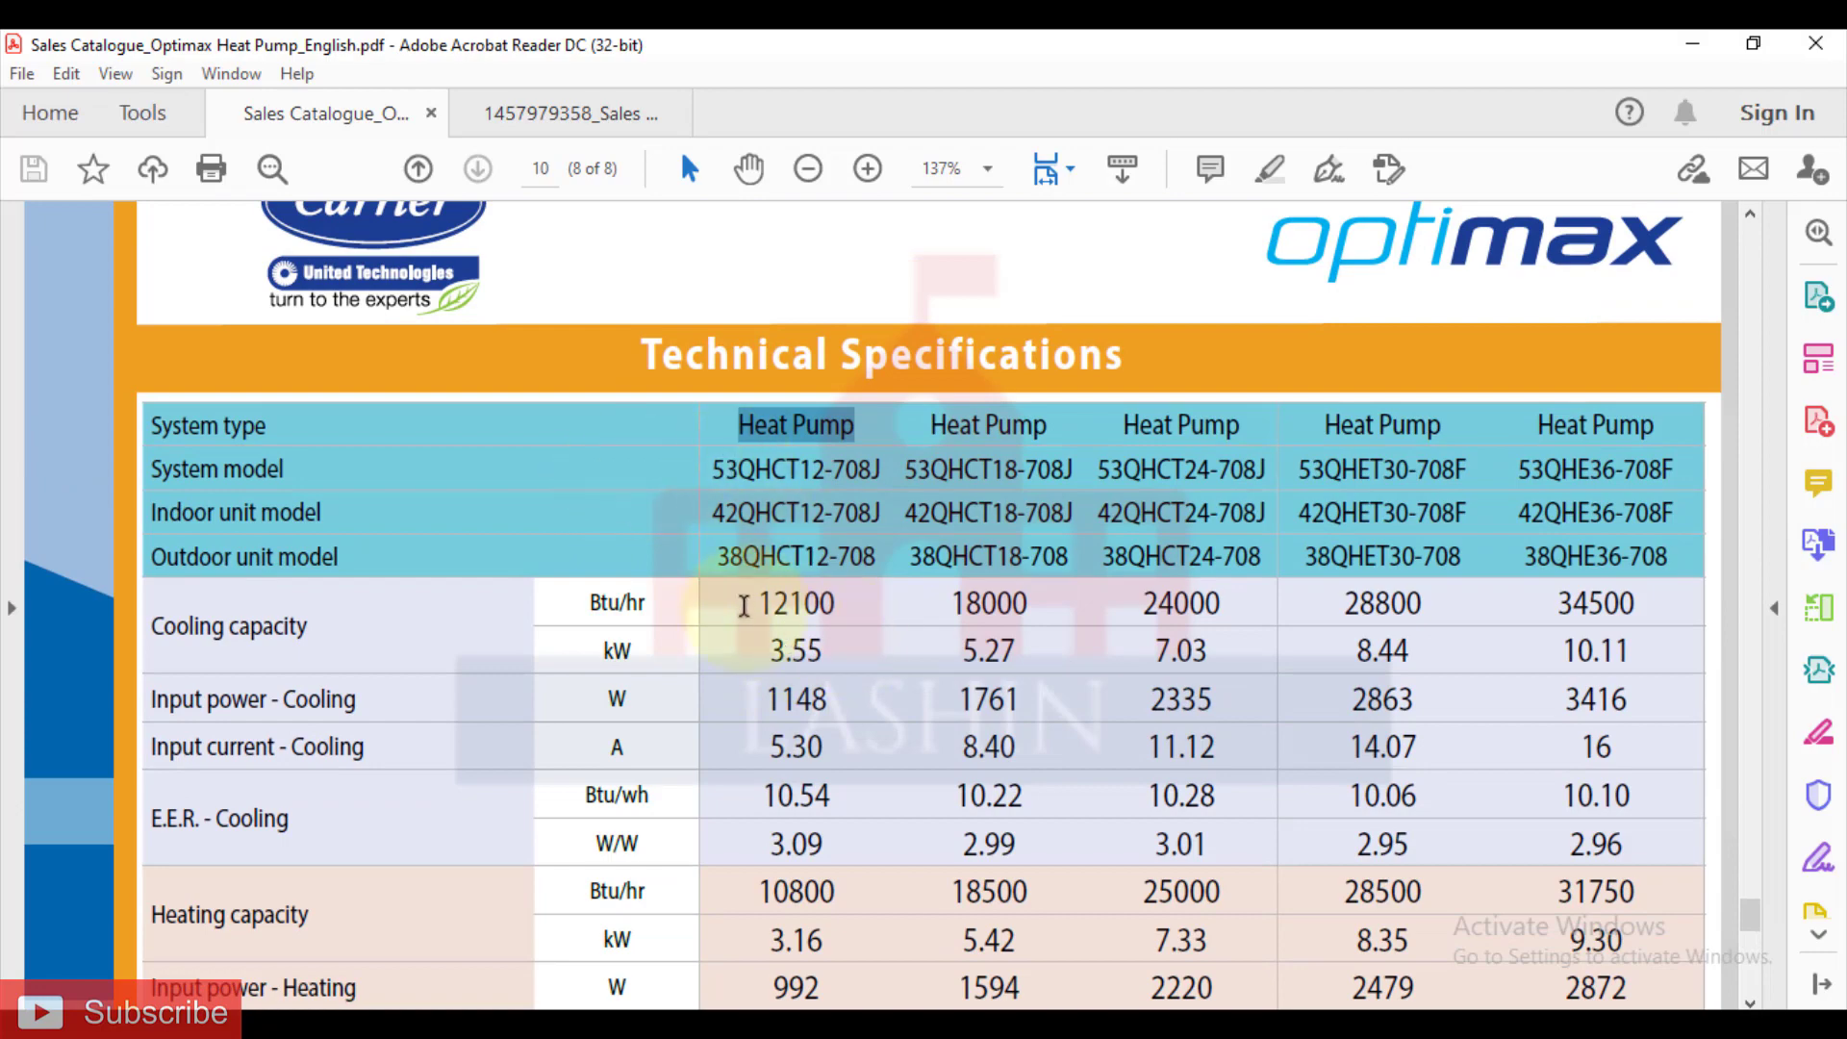
scroll(744, 598, down, 5)
scroll(751, 598, up, 8)
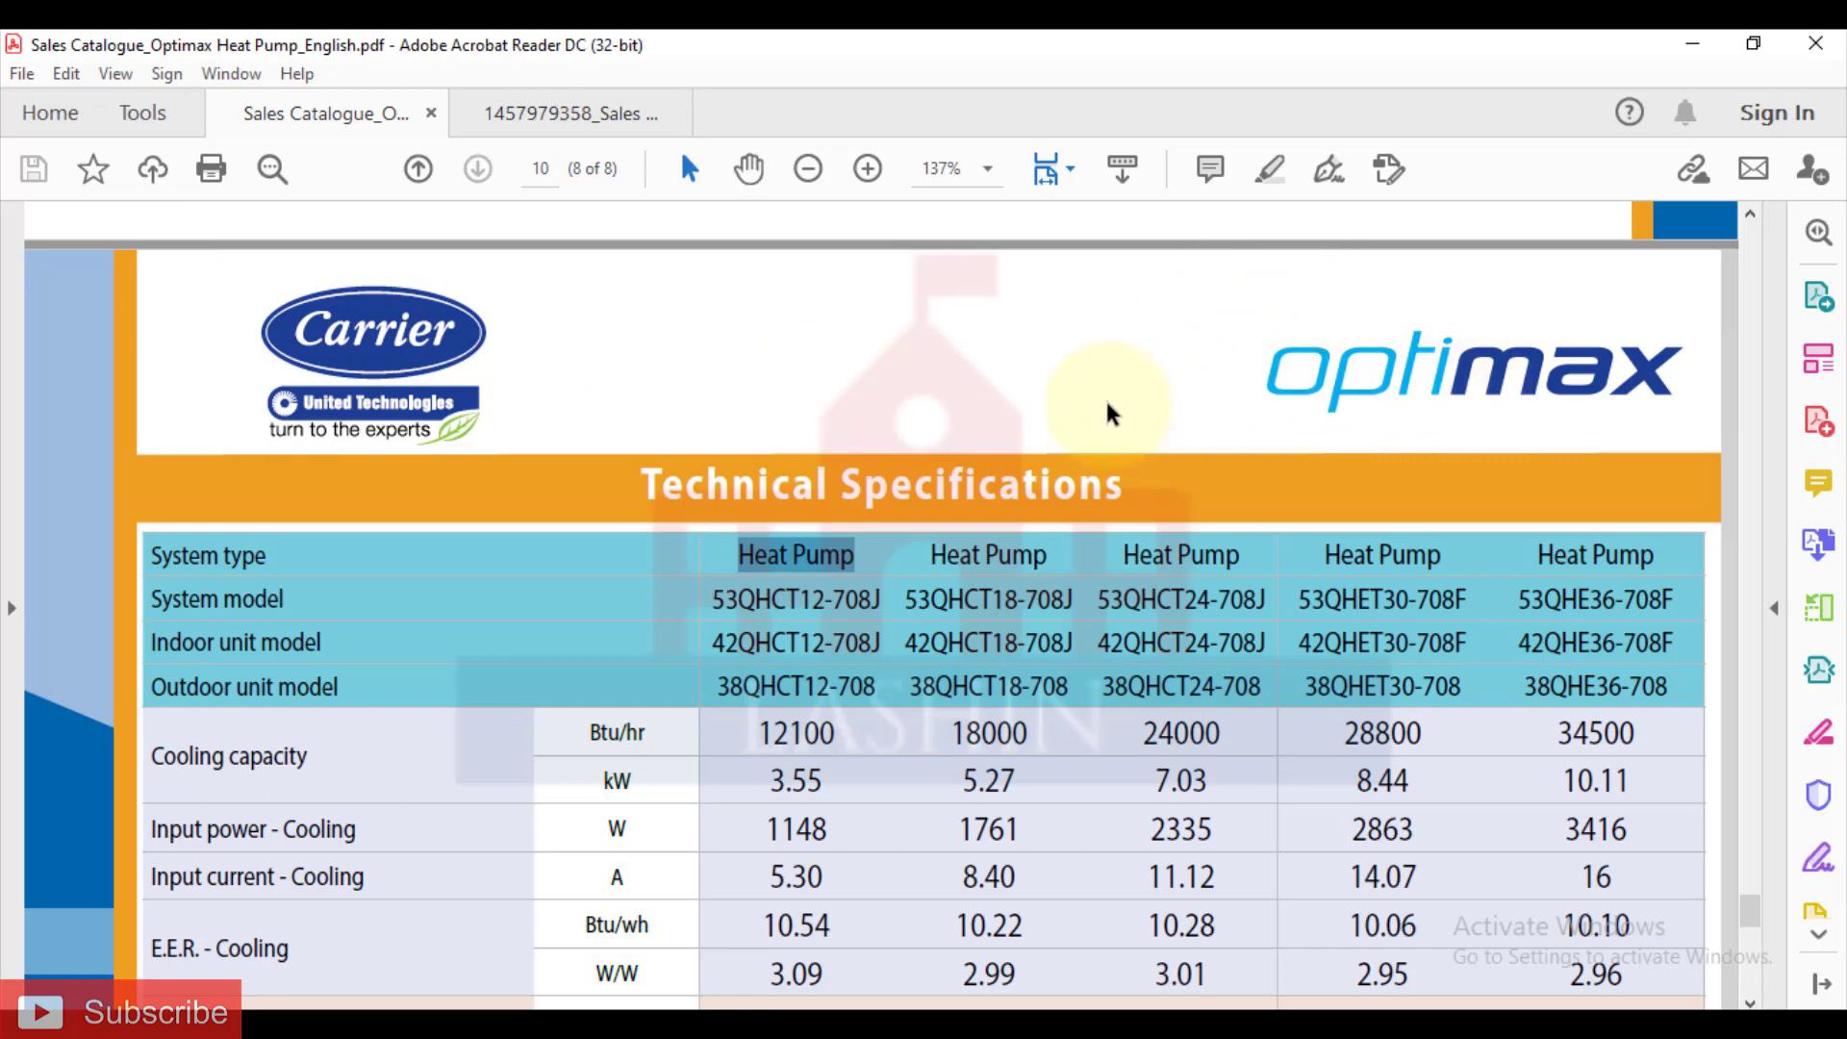
scroll(771, 361, down, 3)
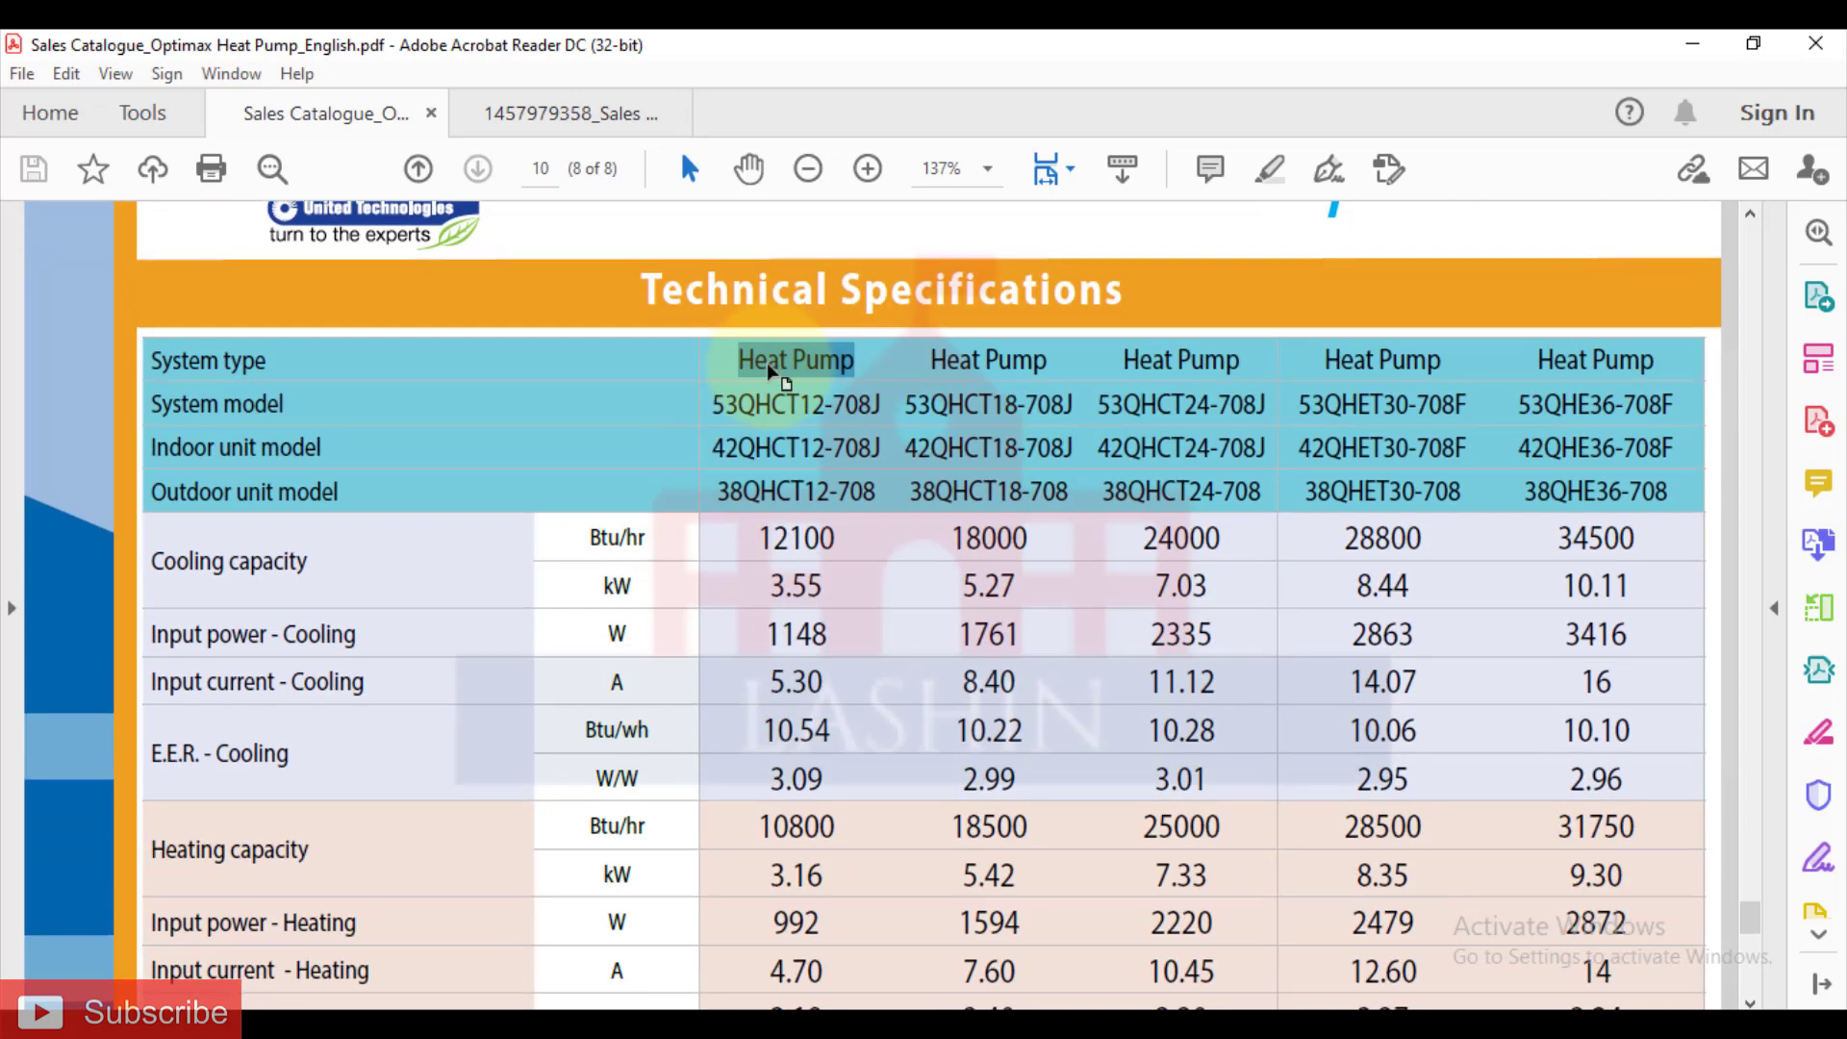
scroll(766, 442, down, 5)
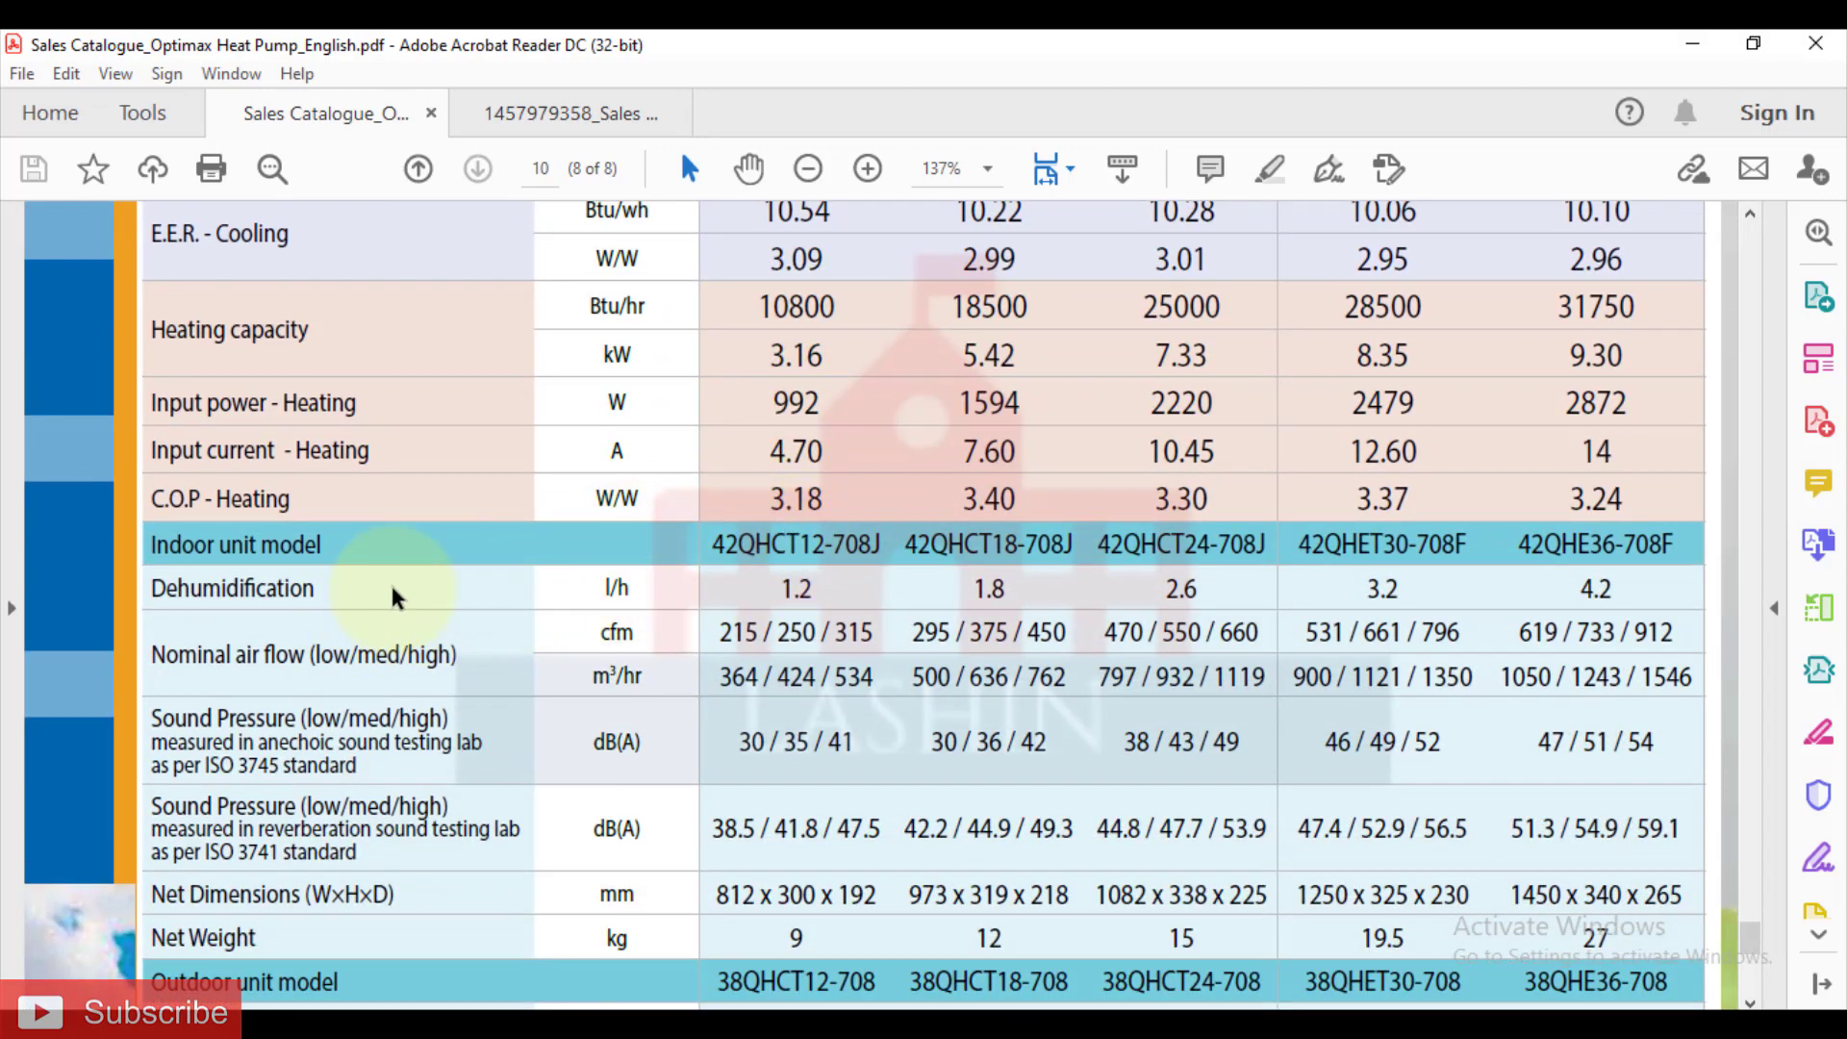
scroll(375, 602, up, 1)
scroll(346, 577, up, 3)
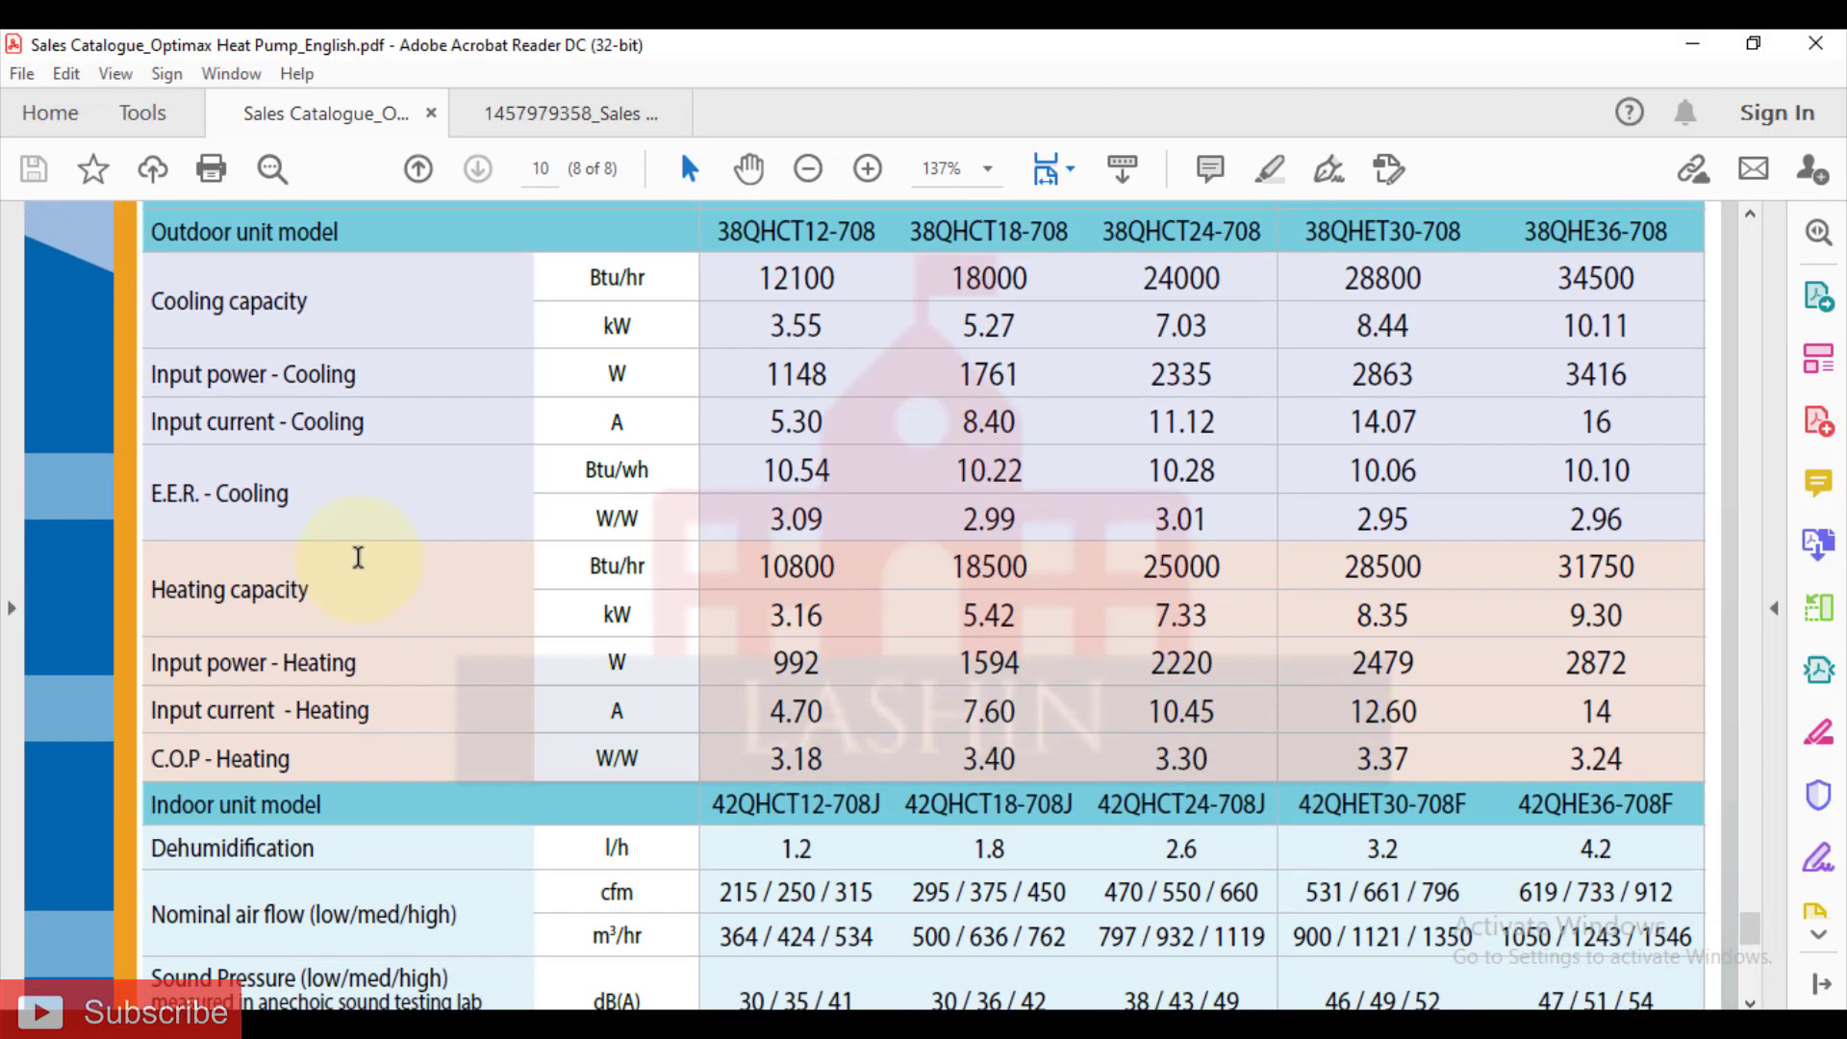
Step: Find the indoor units' nominal air flow row and examine its low/med/high speed label
scroll(359, 558, down, 3)
scroll(359, 568, down, 2)
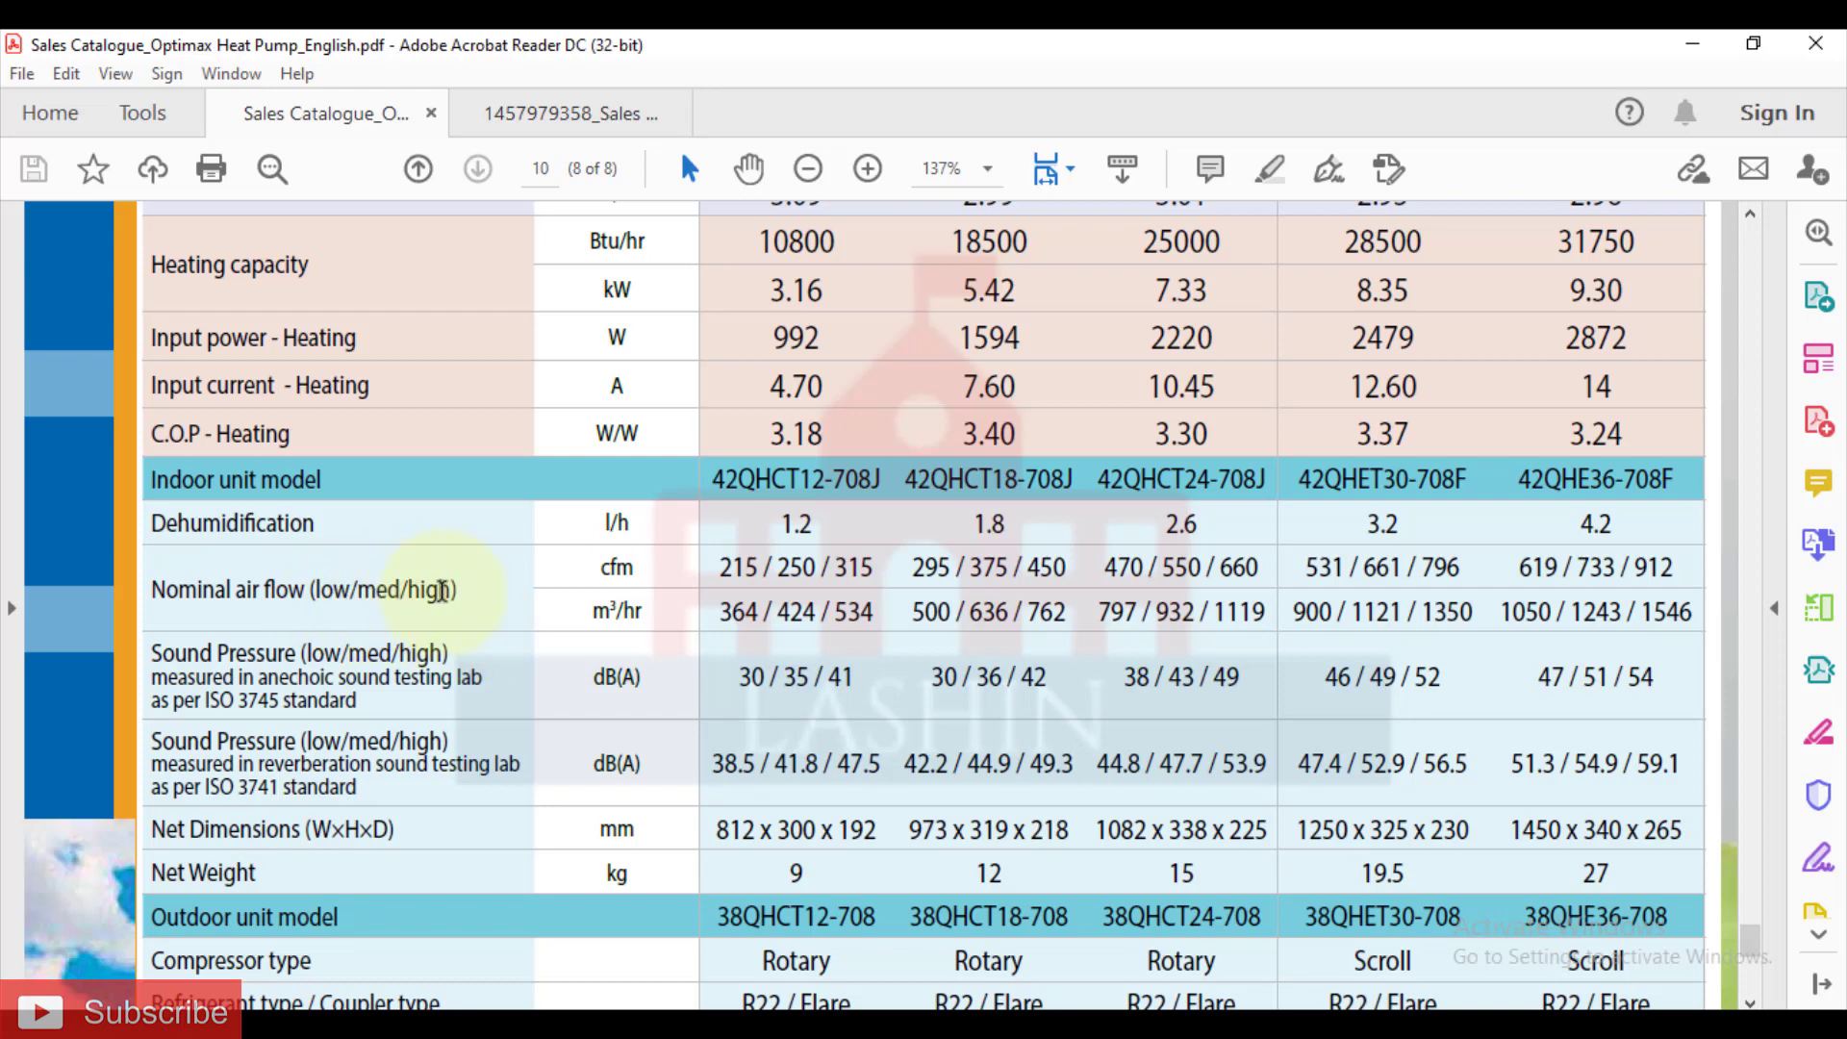
drag(409, 590, 456, 589)
click(387, 590)
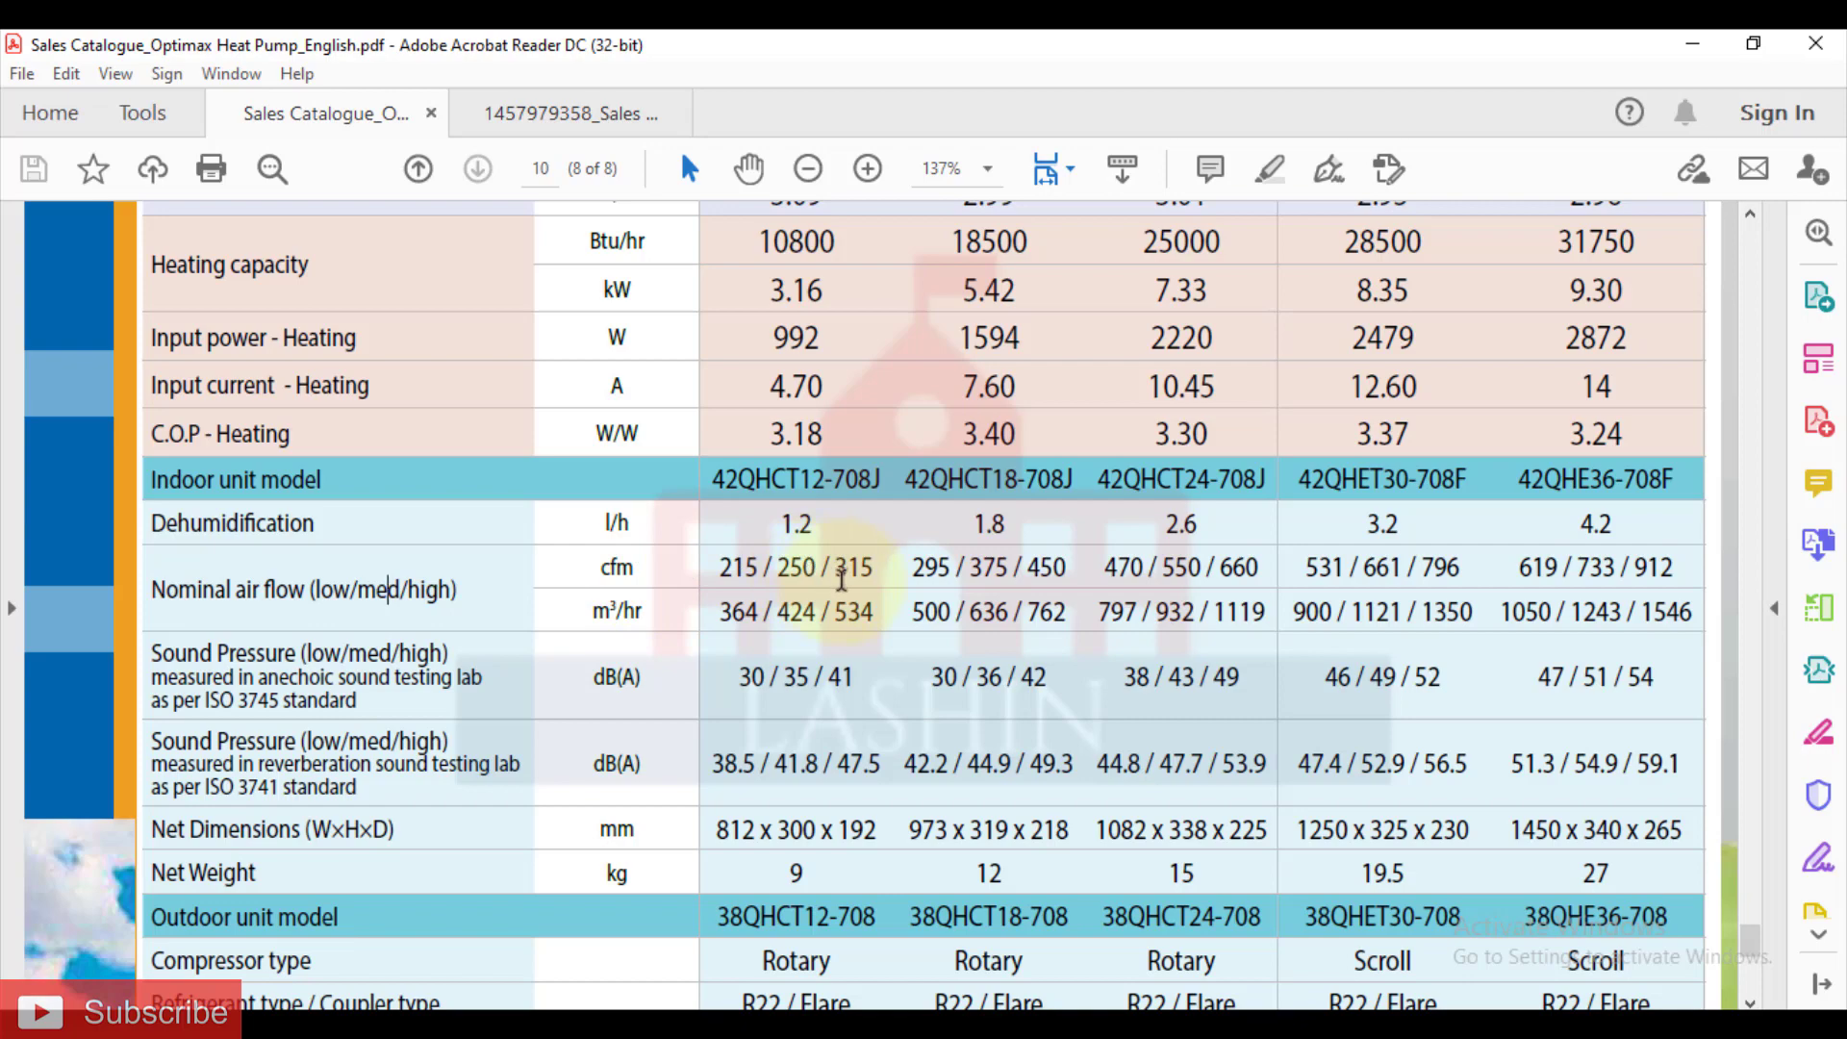
Step: Check the required airflow in the Air System Sizing Summary for F1-01 and return to the Optimax heat pump catalogue
click(557, 1022)
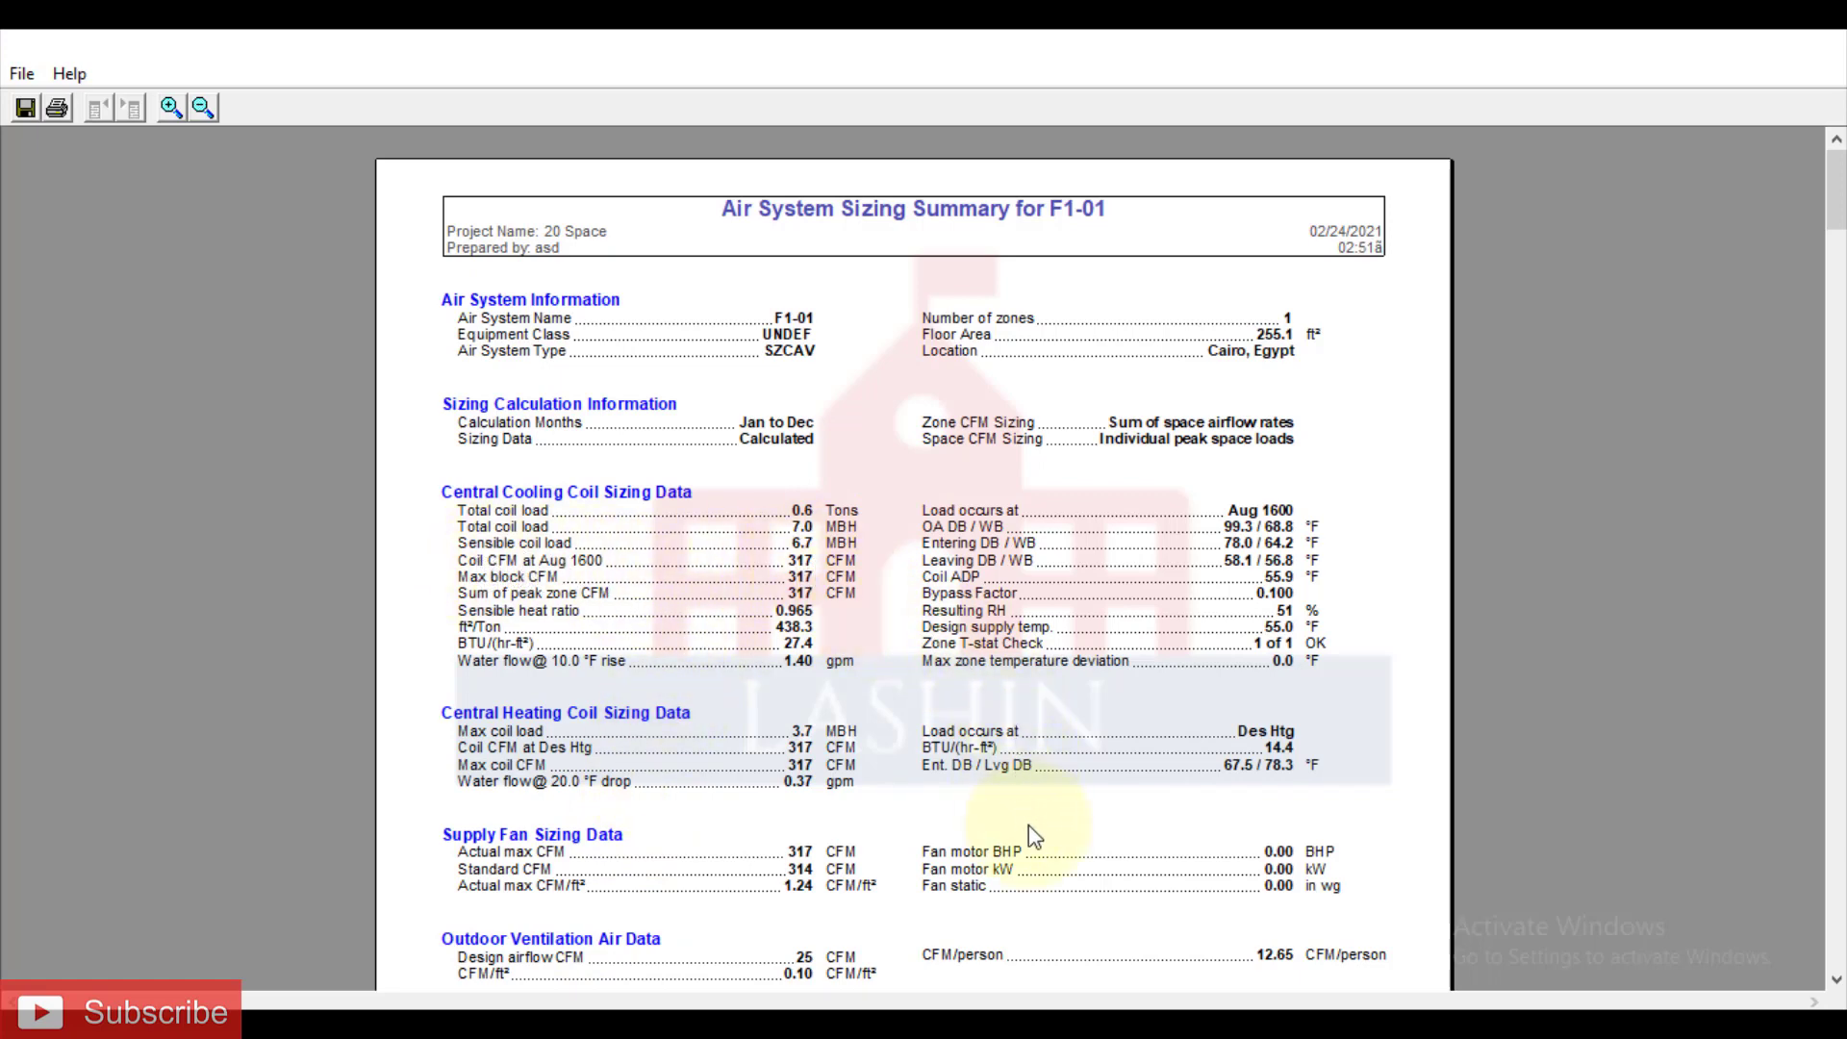
mouse_move(991, 1024)
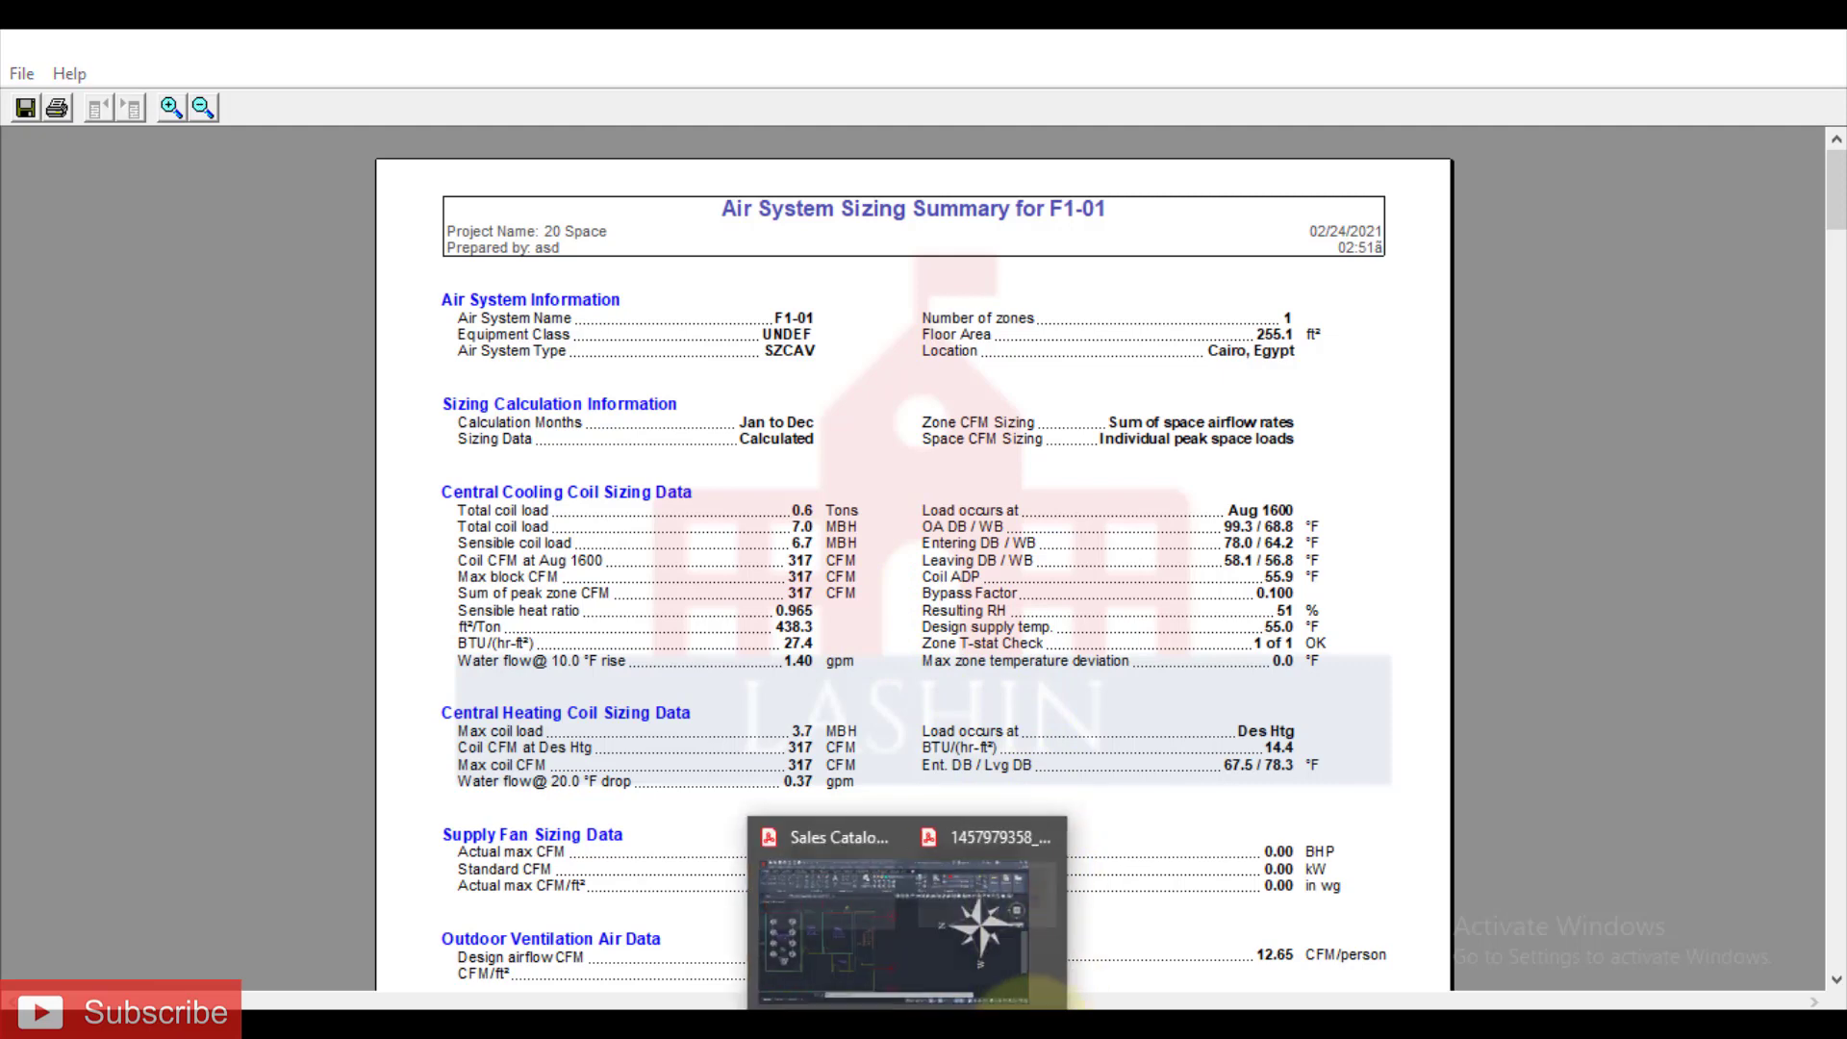
click(907, 924)
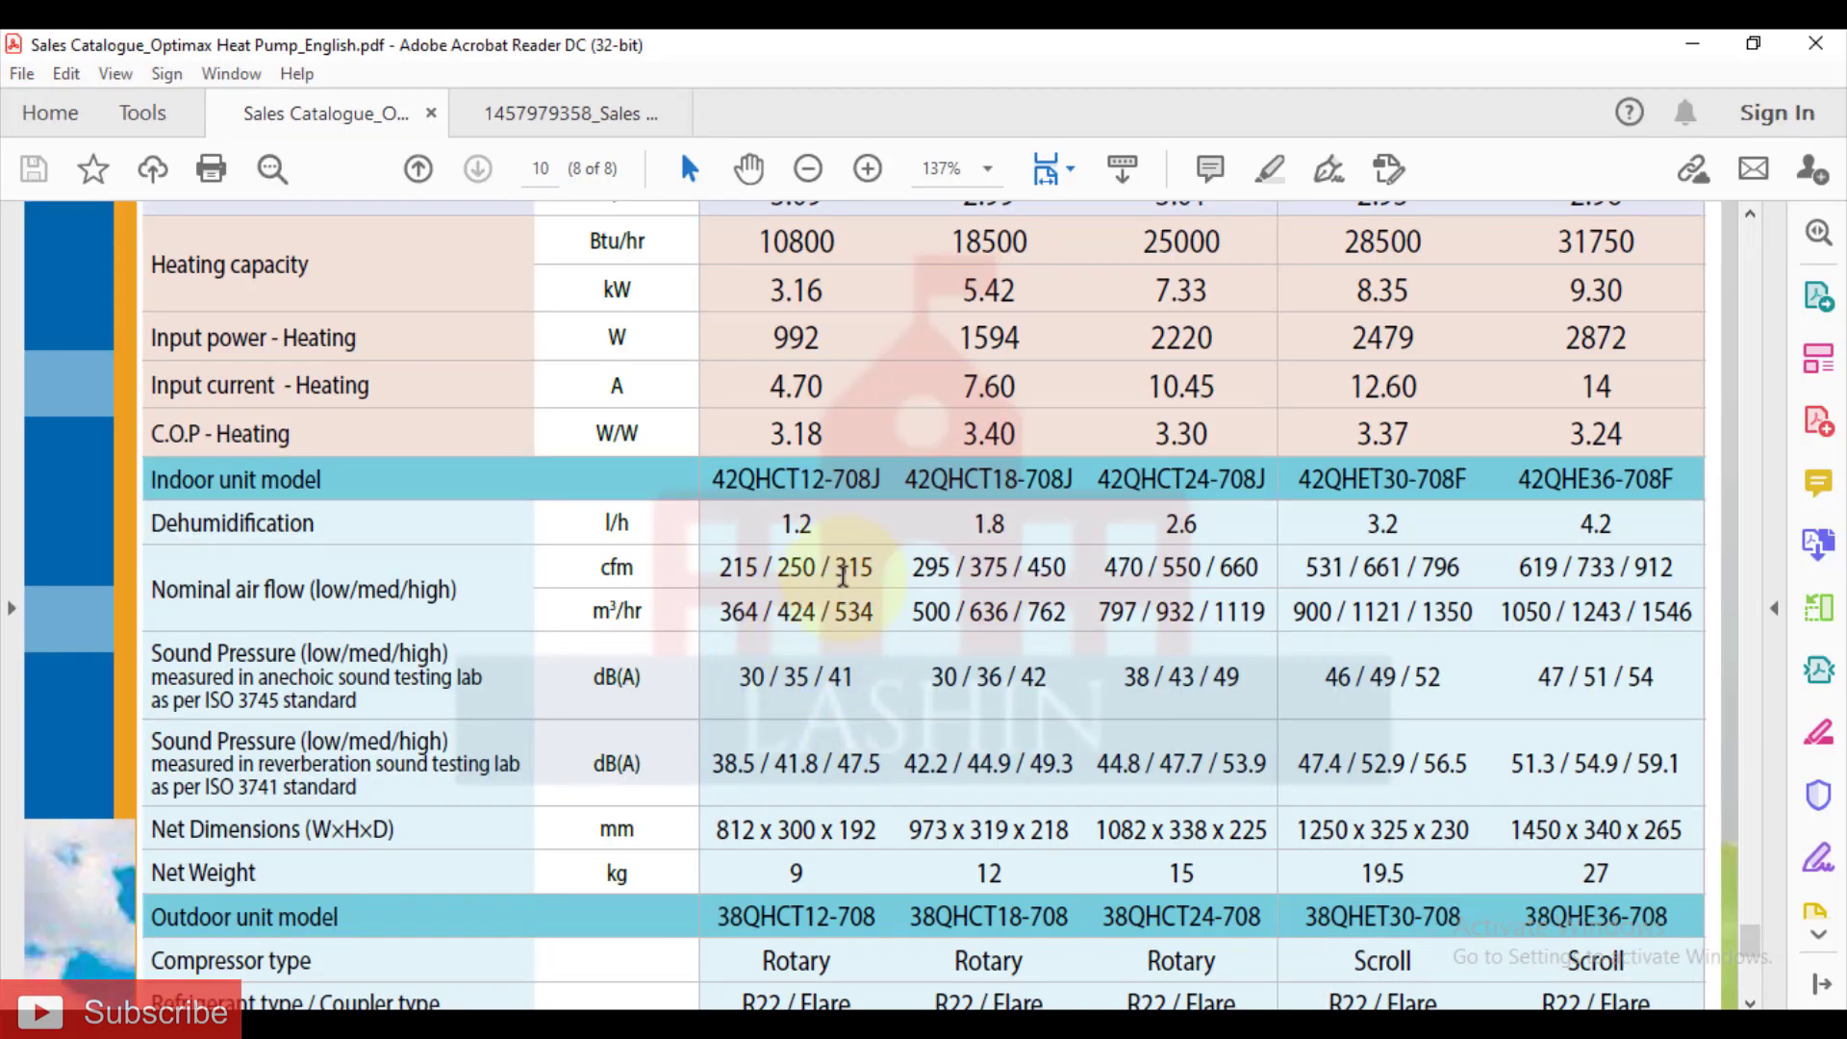
Step: Highlight the 42QHCT12-708J's high-speed airflow in cfm and compare it with the F1-01 sizing summary
drag(841, 572, 874, 571)
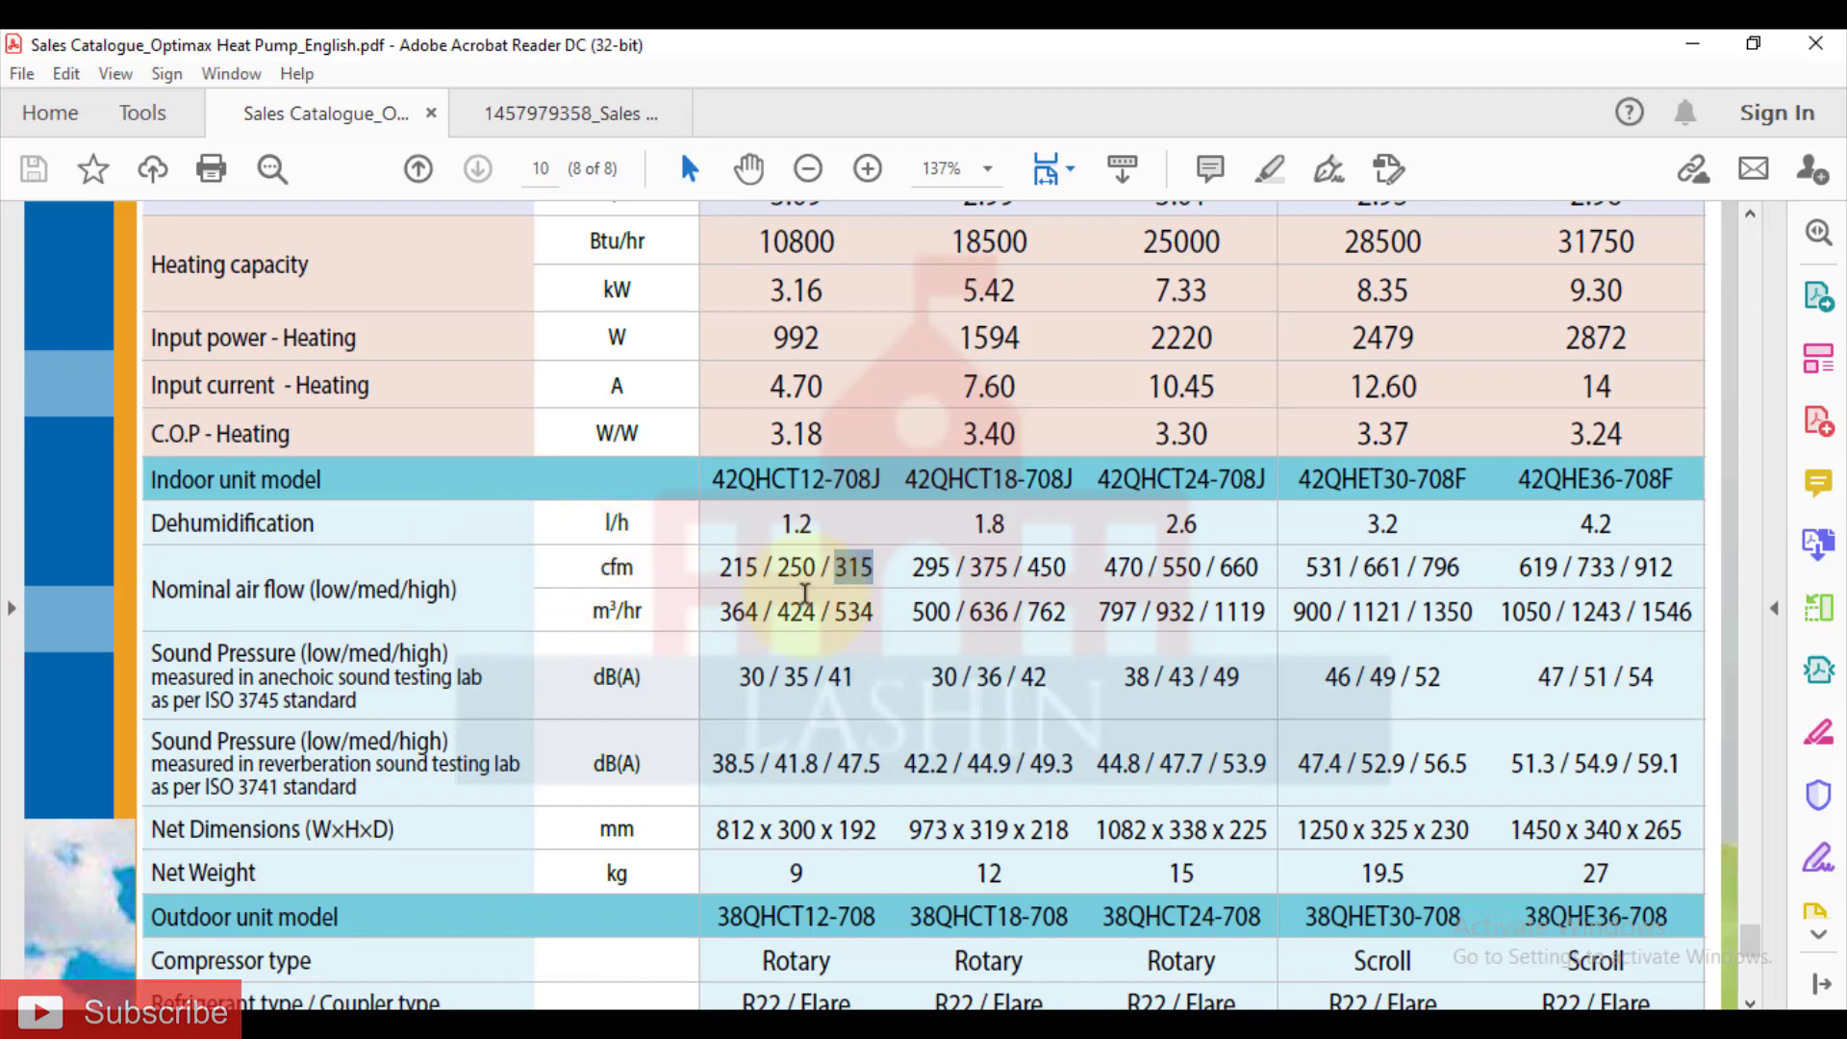
click(555, 1010)
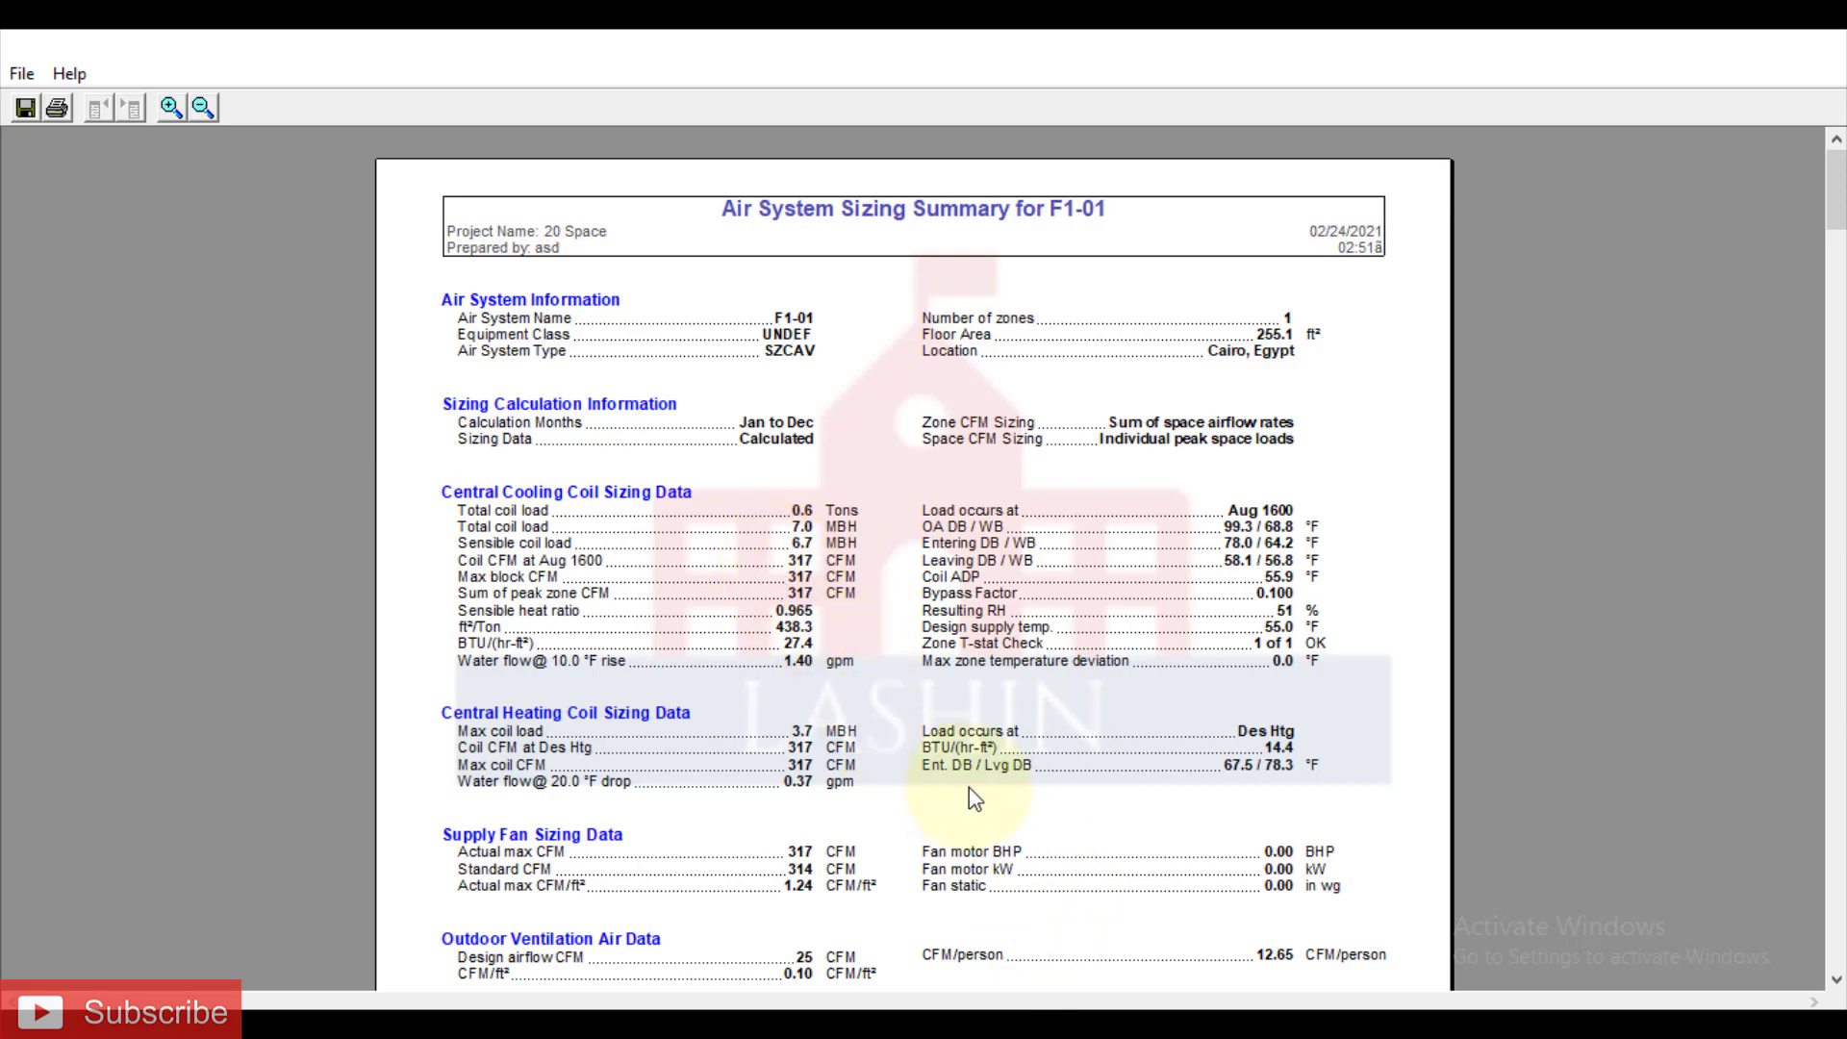
mouse_move(975, 978)
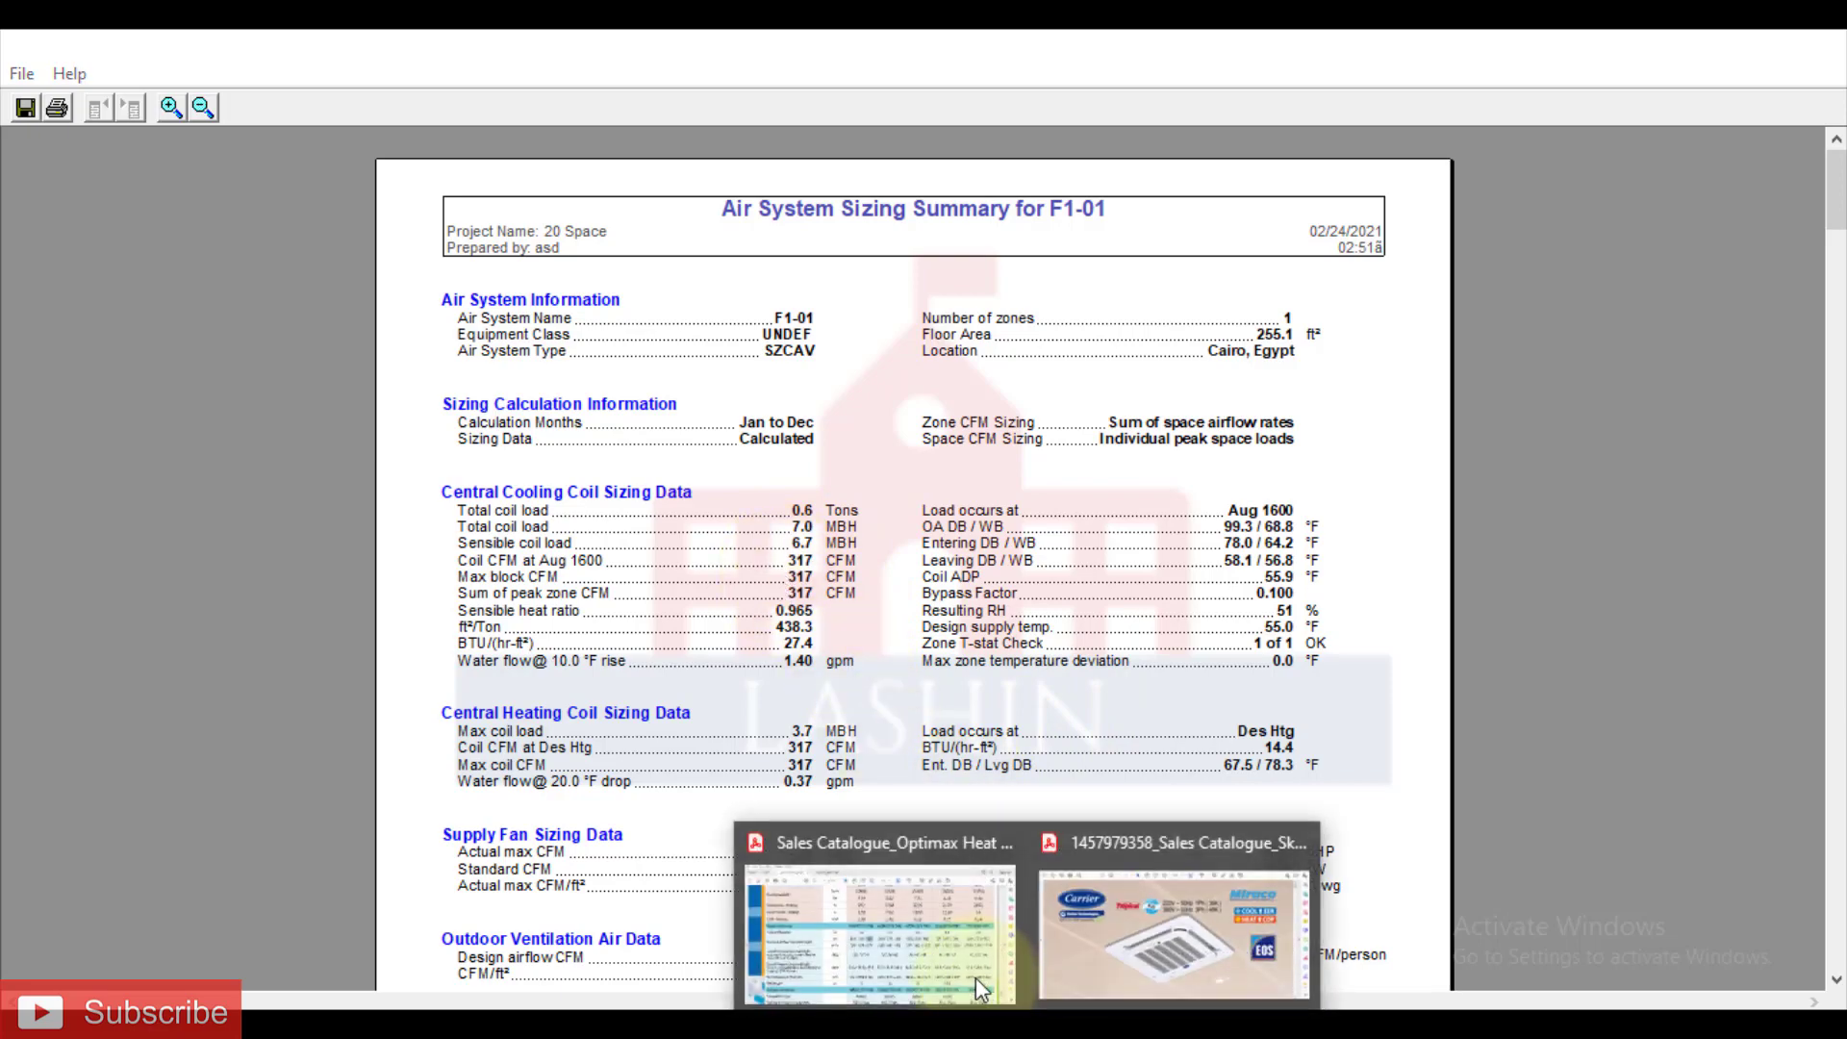
click(939, 944)
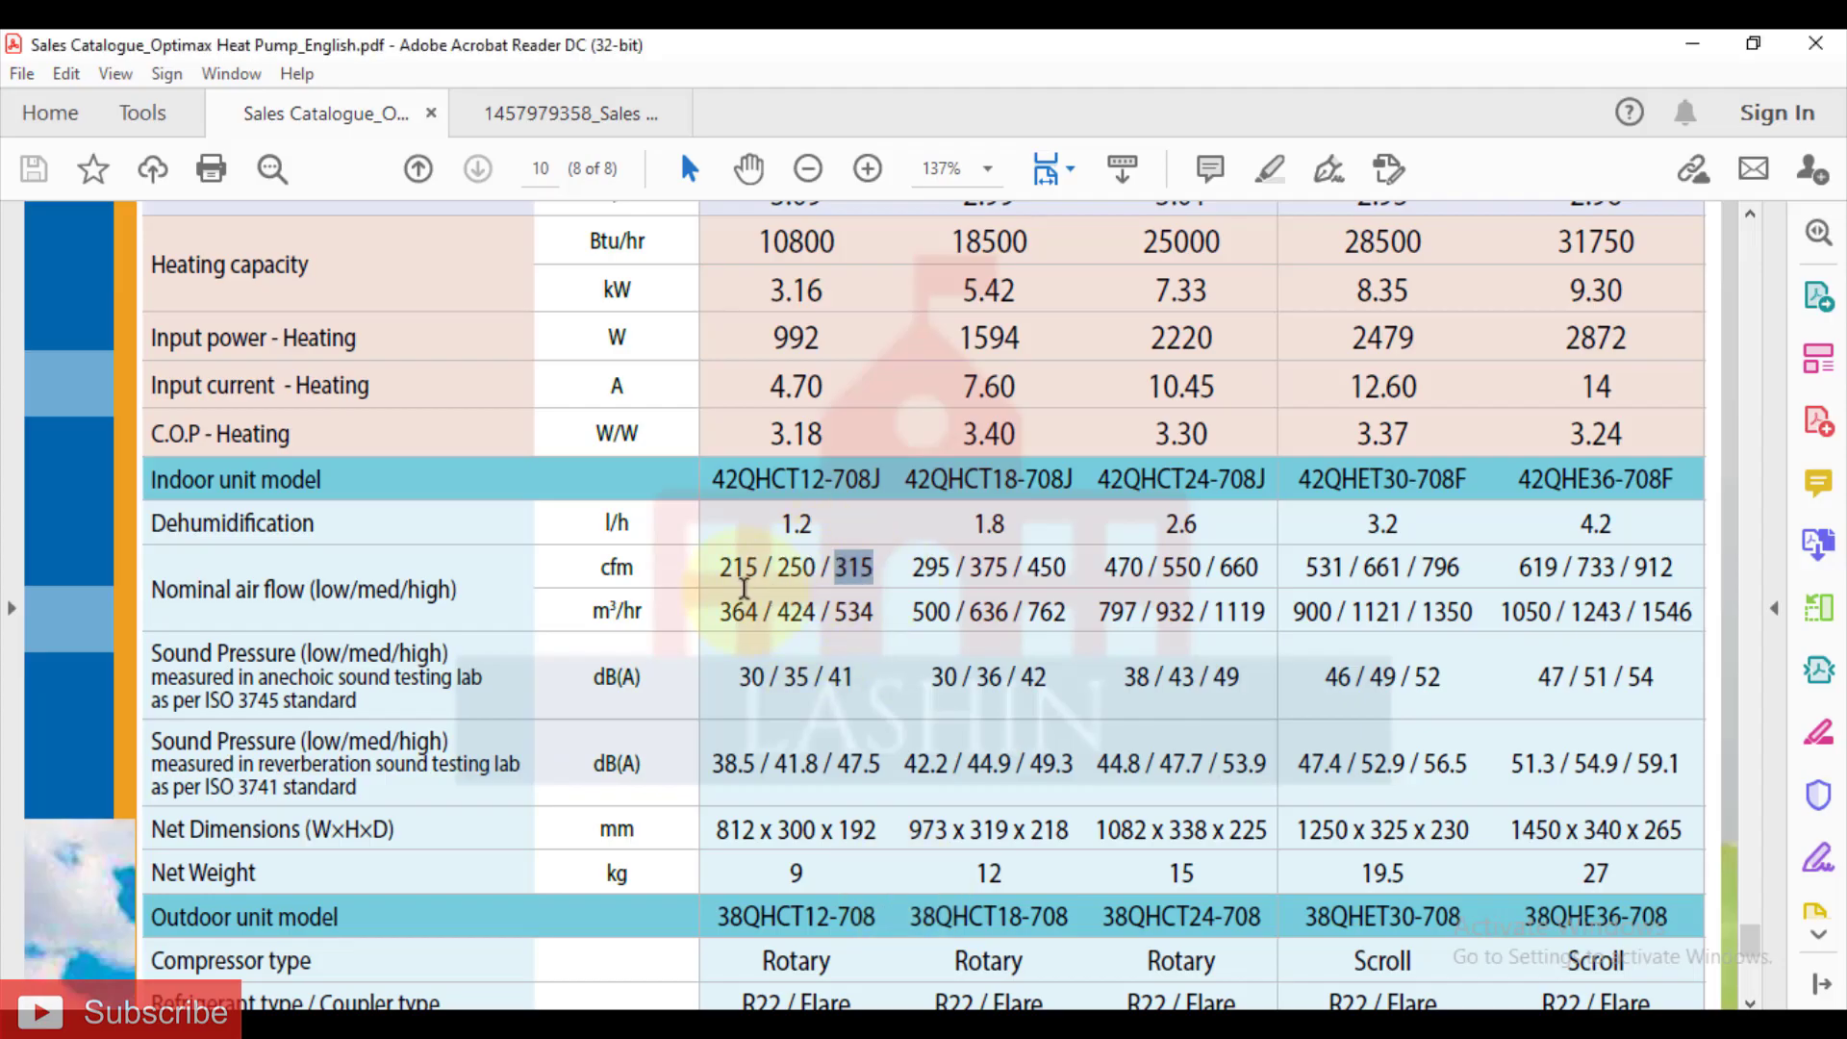
click(721, 566)
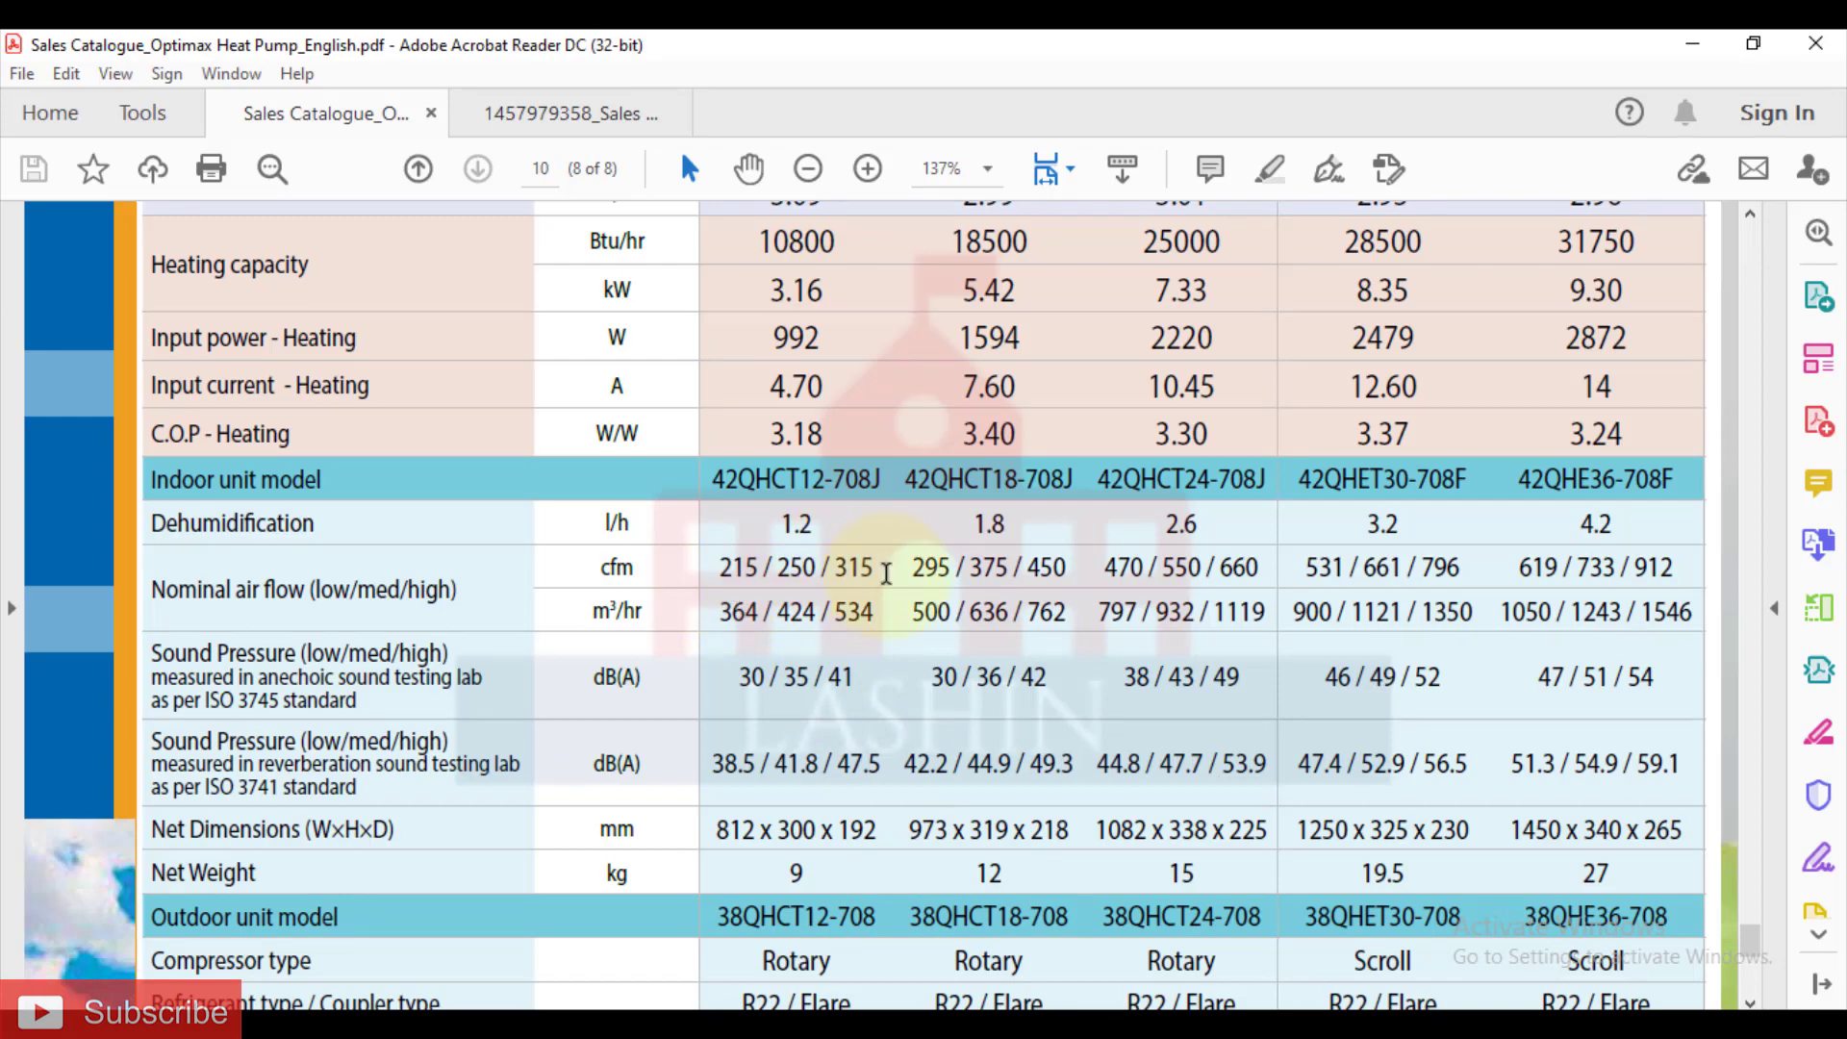
Step: Check the 53QHCT18-708J's cooling capacity and highlight its indoor unit's high-speed nominal airflow in cfm
scroll(934, 556, up, 5)
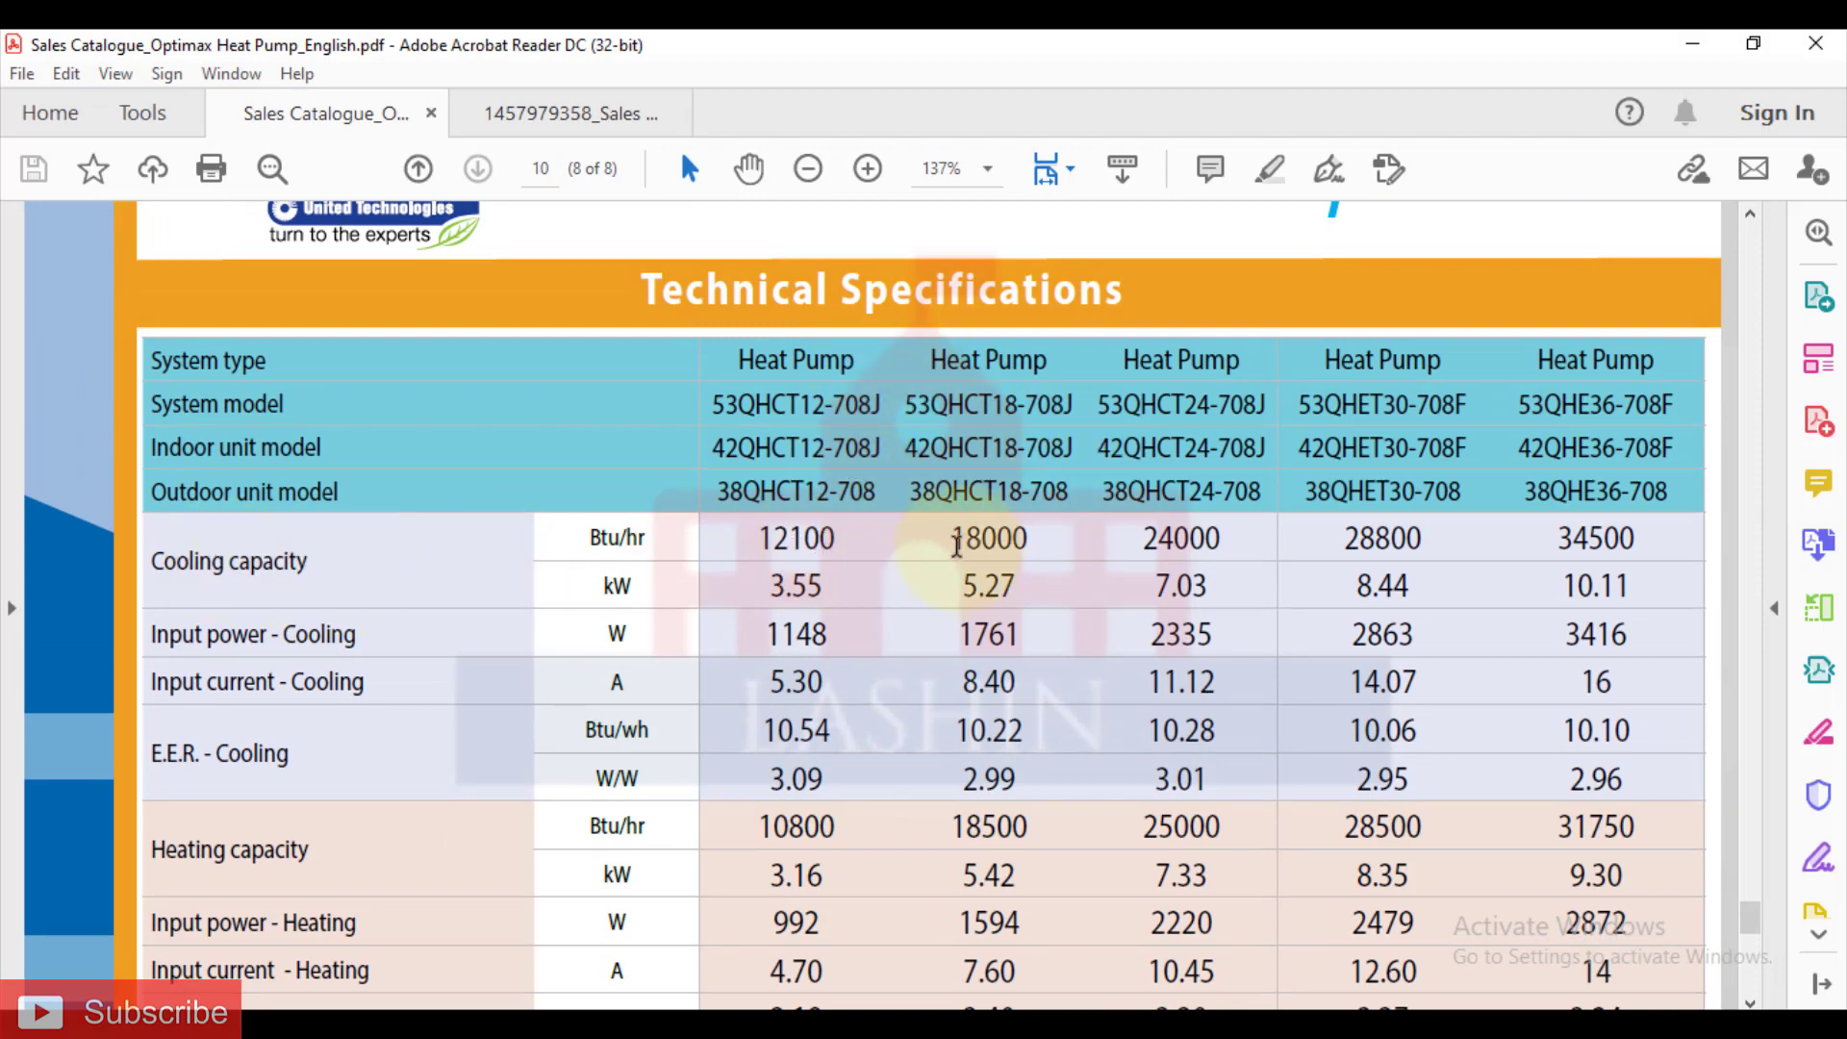
scroll(1042, 543, down, 1)
scroll(1042, 545, down, 5)
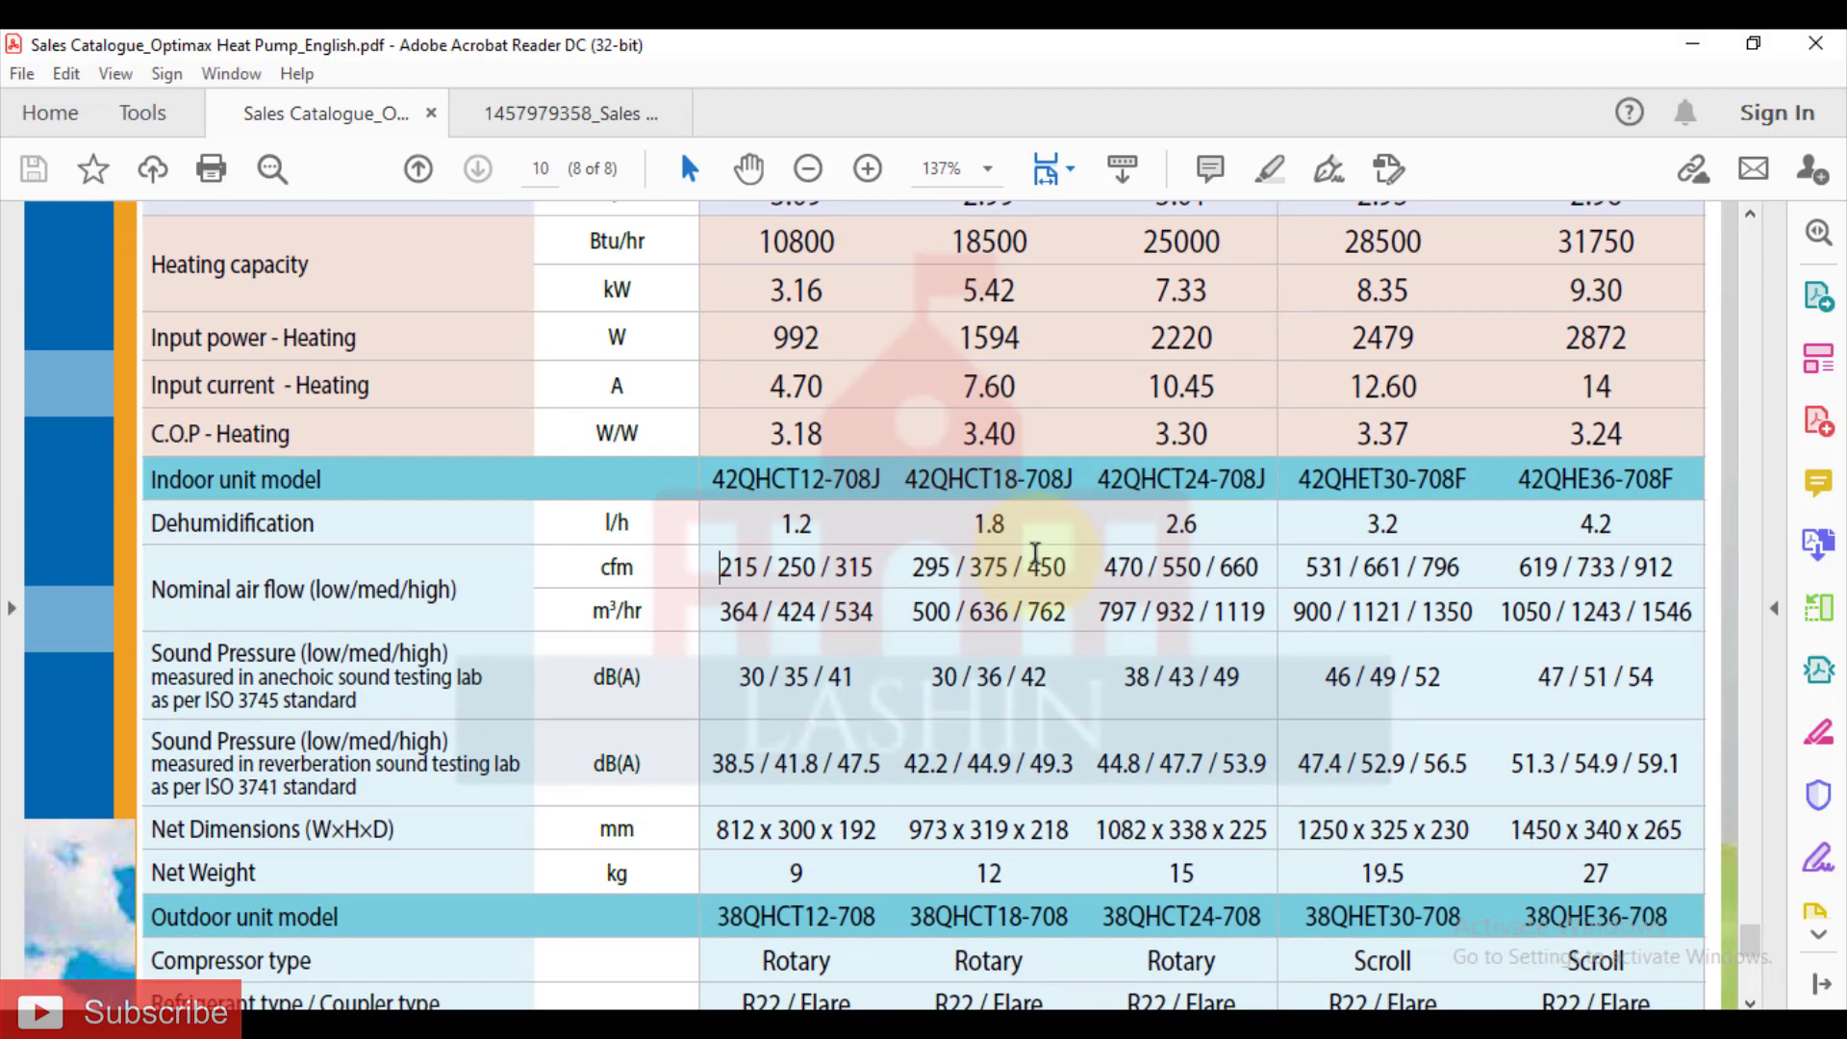
drag(1046, 569, 1068, 569)
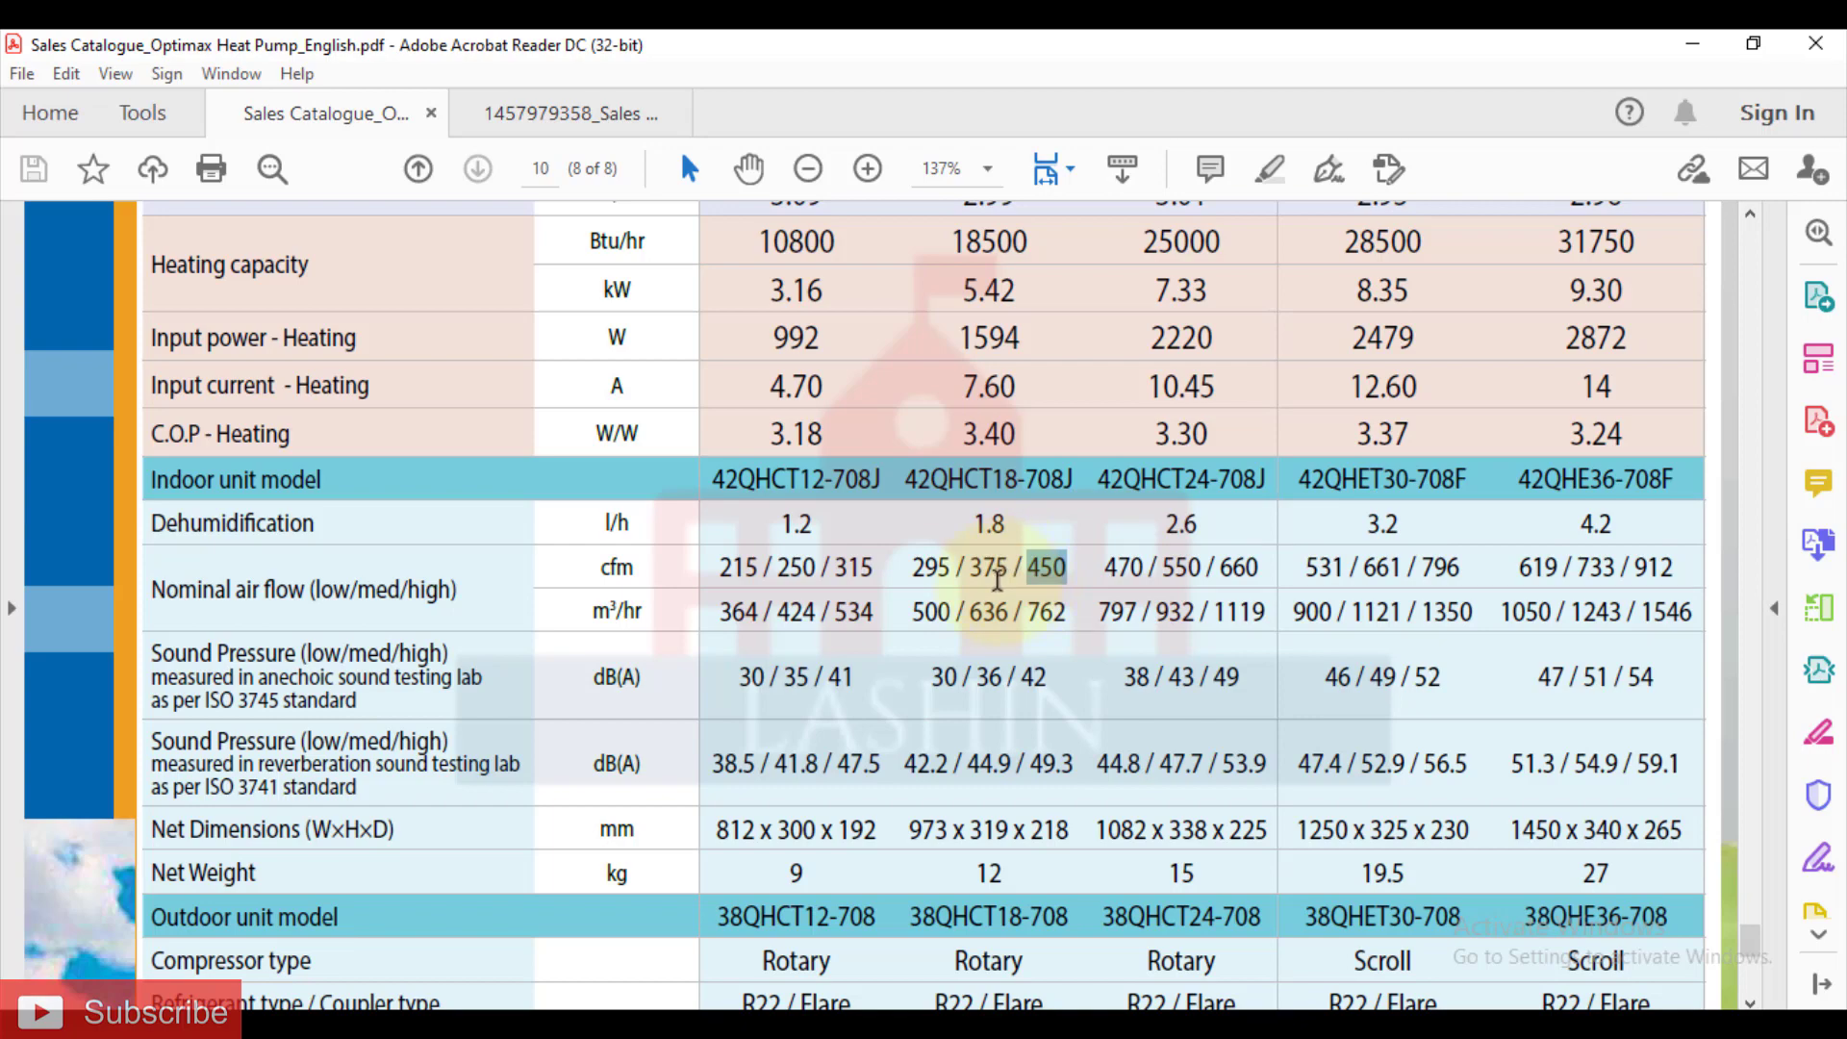
Step: Recheck the 53QHCT18-708J's cooling capacity and airflow, and review the indoor units' sound pressure and net dimensions rows
scroll(998, 578, up, 5)
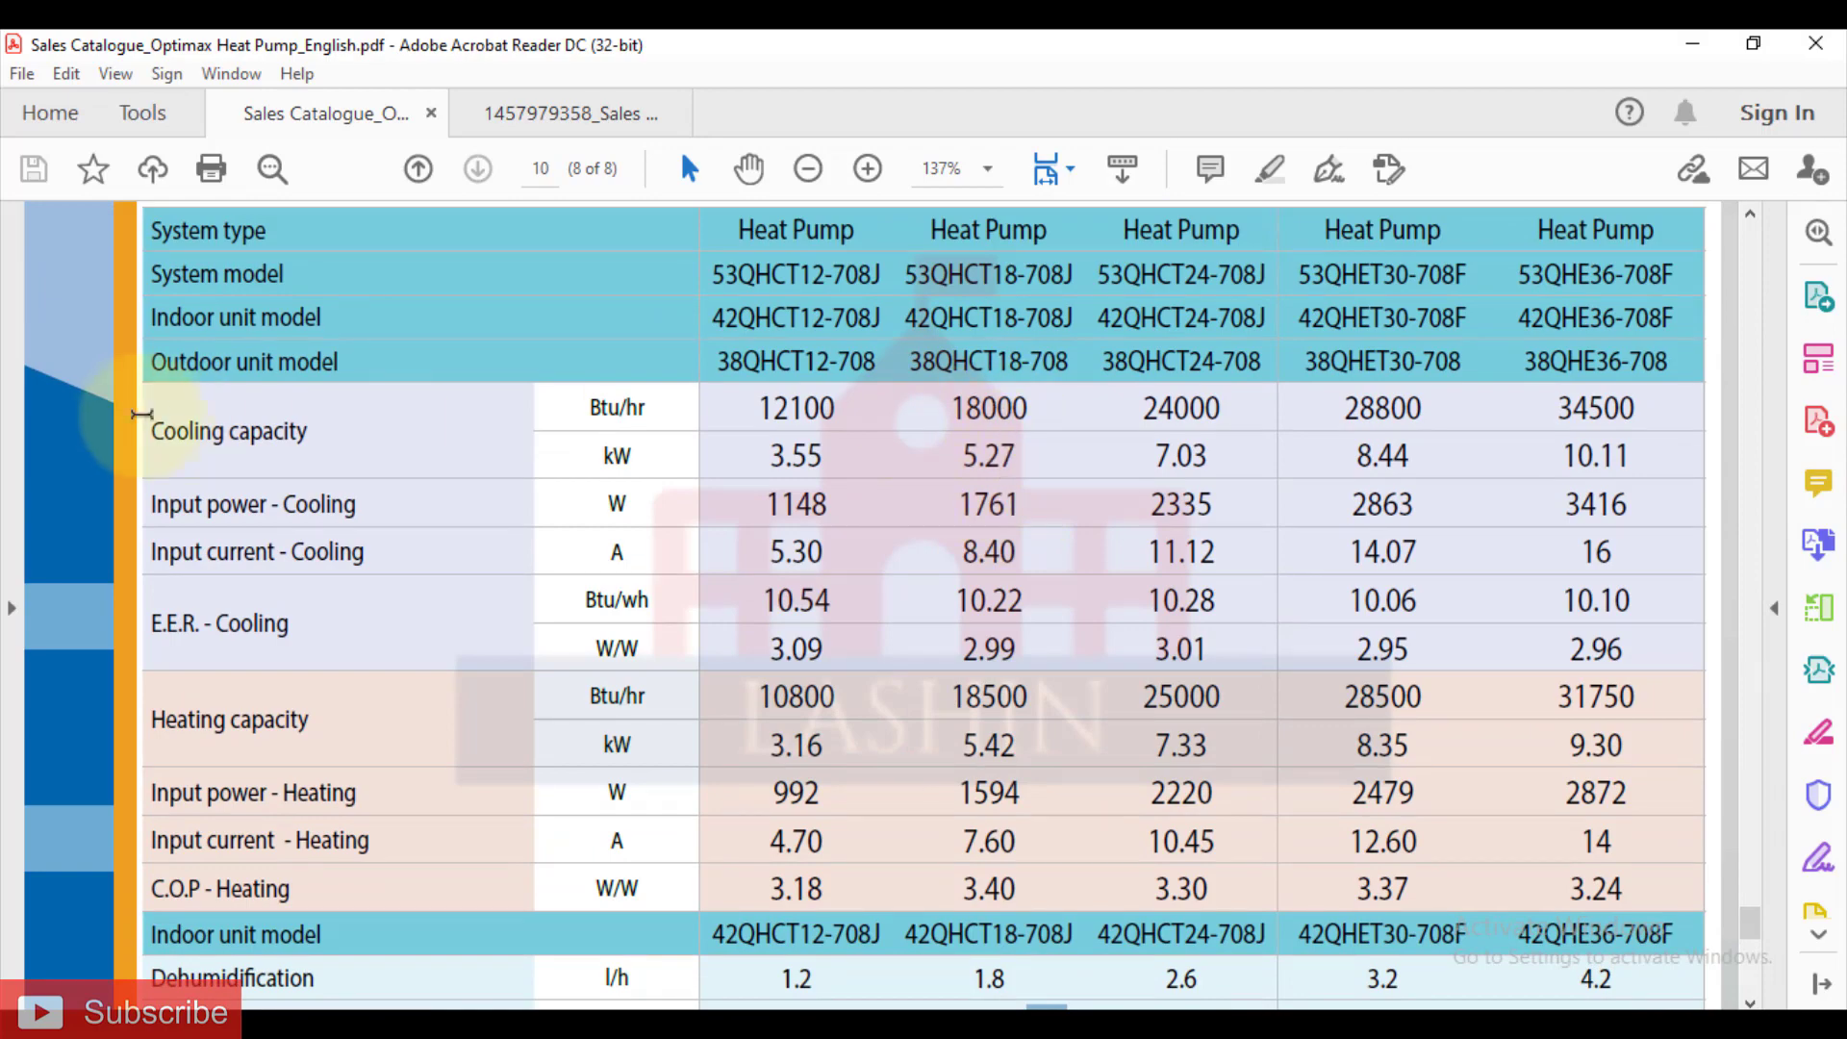
scroll(912, 445, down, 5)
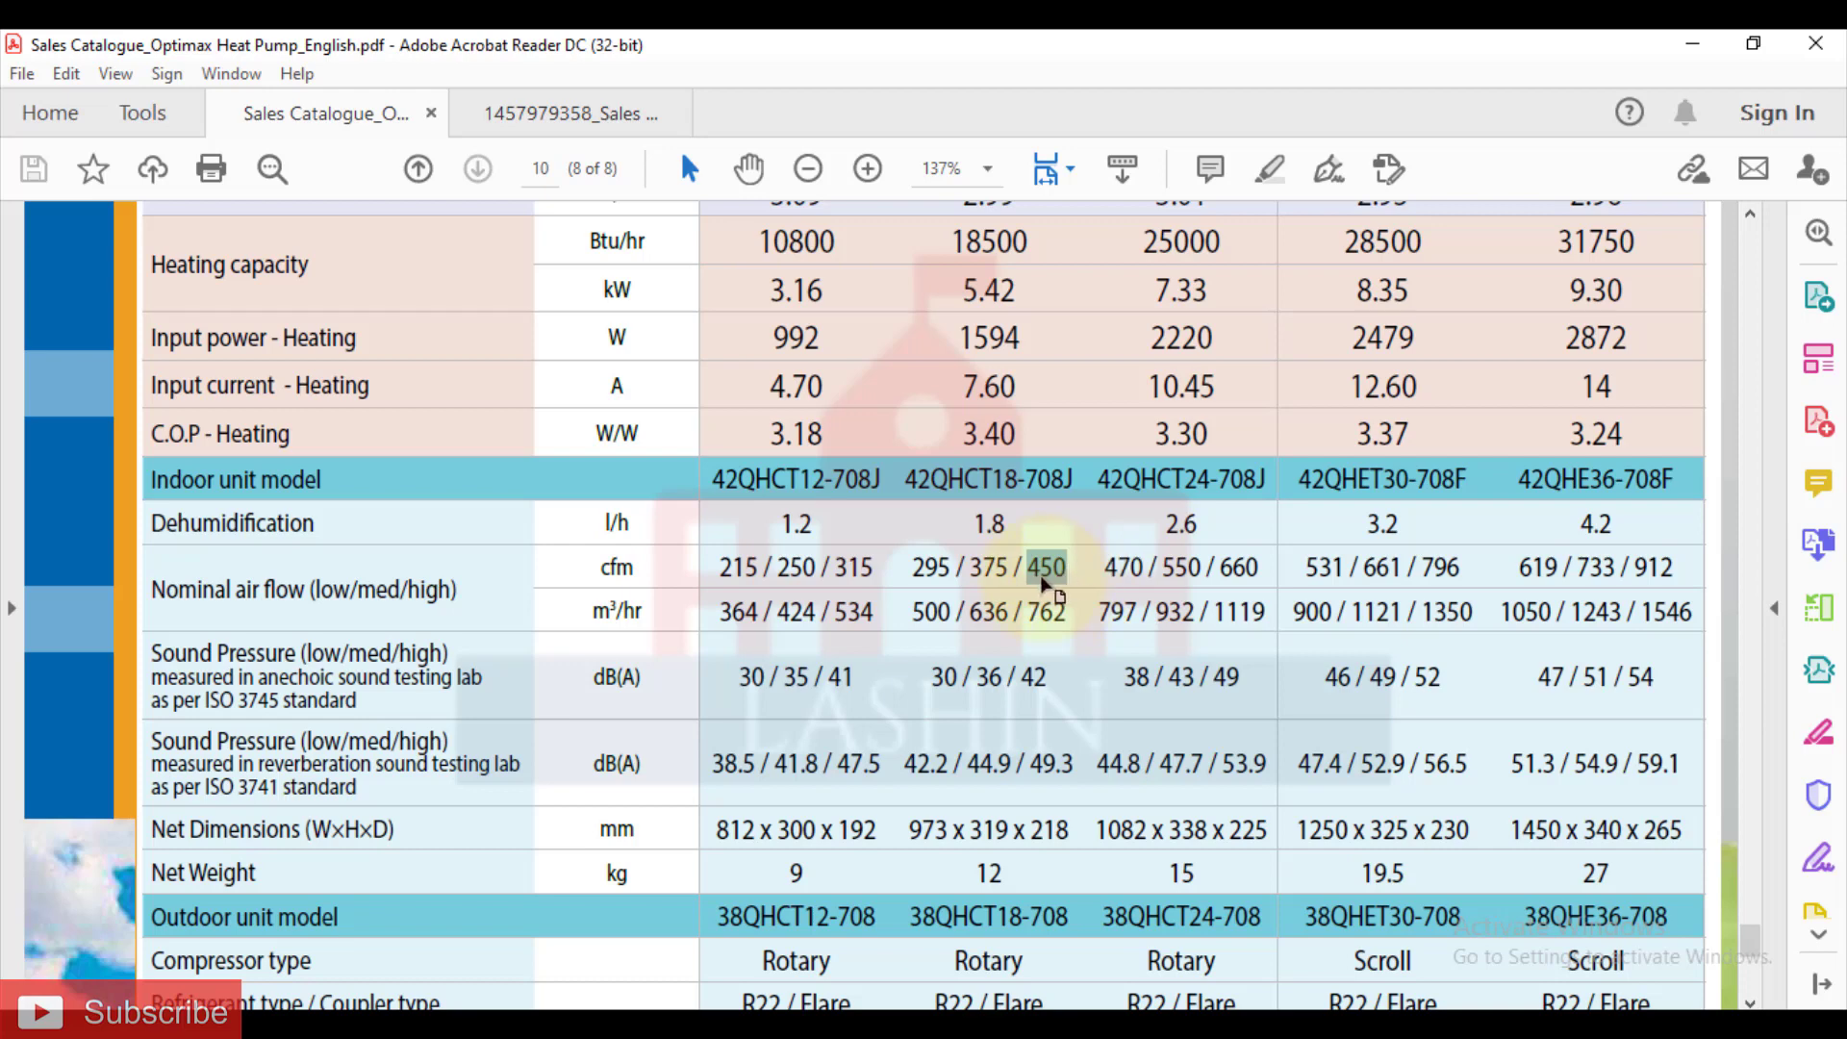
scroll(1007, 589, down, 1)
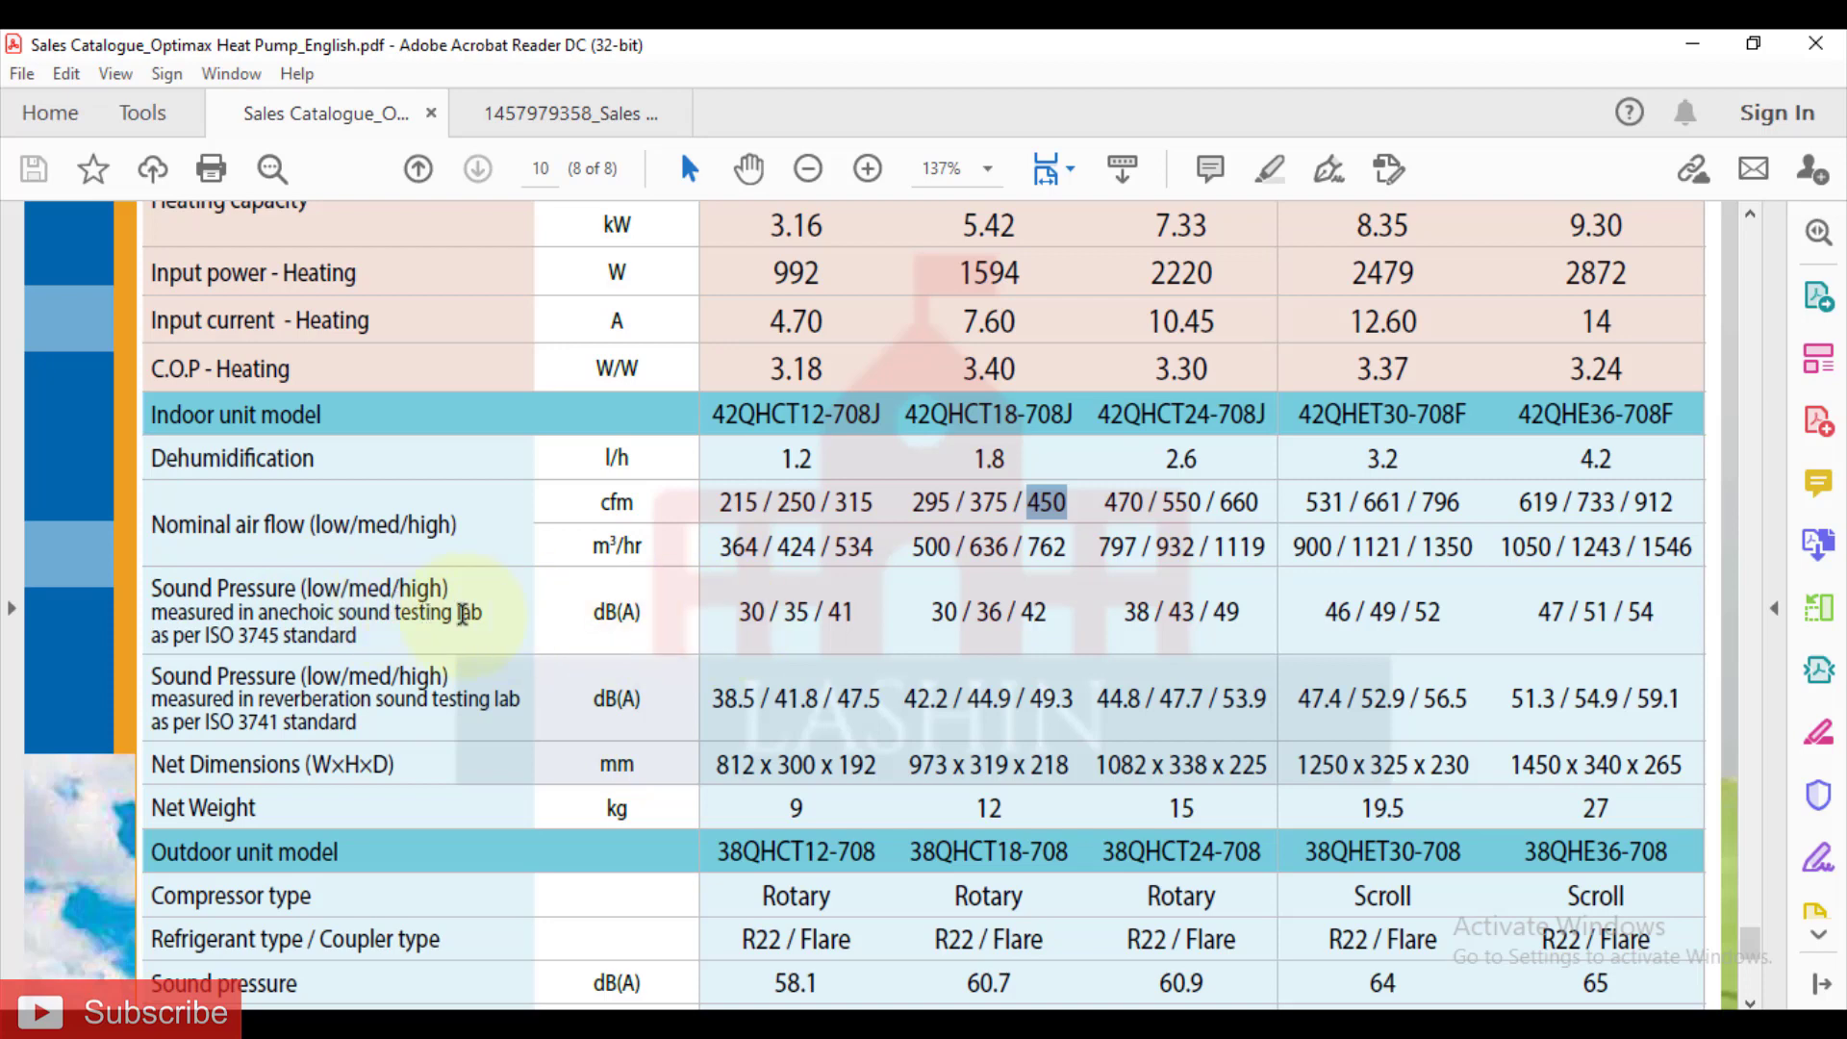
scroll(463, 612, down, 2)
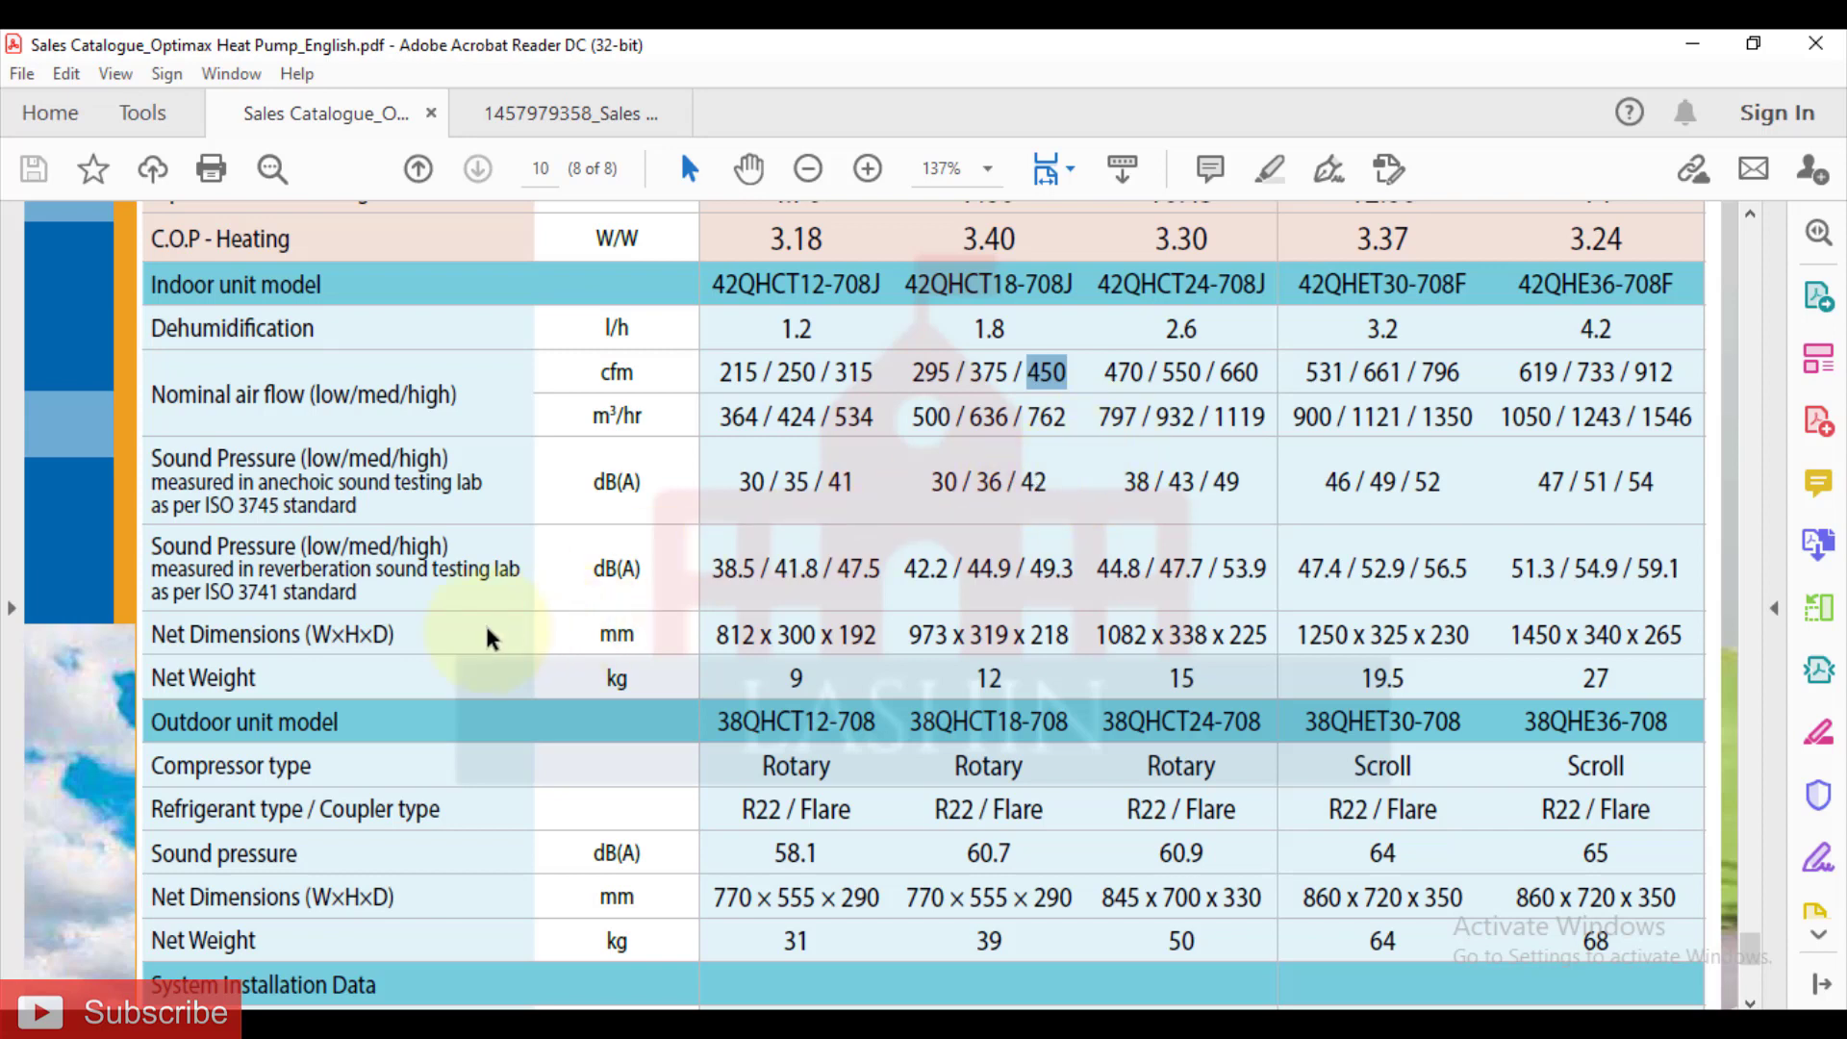
scroll(443, 602, down, 1)
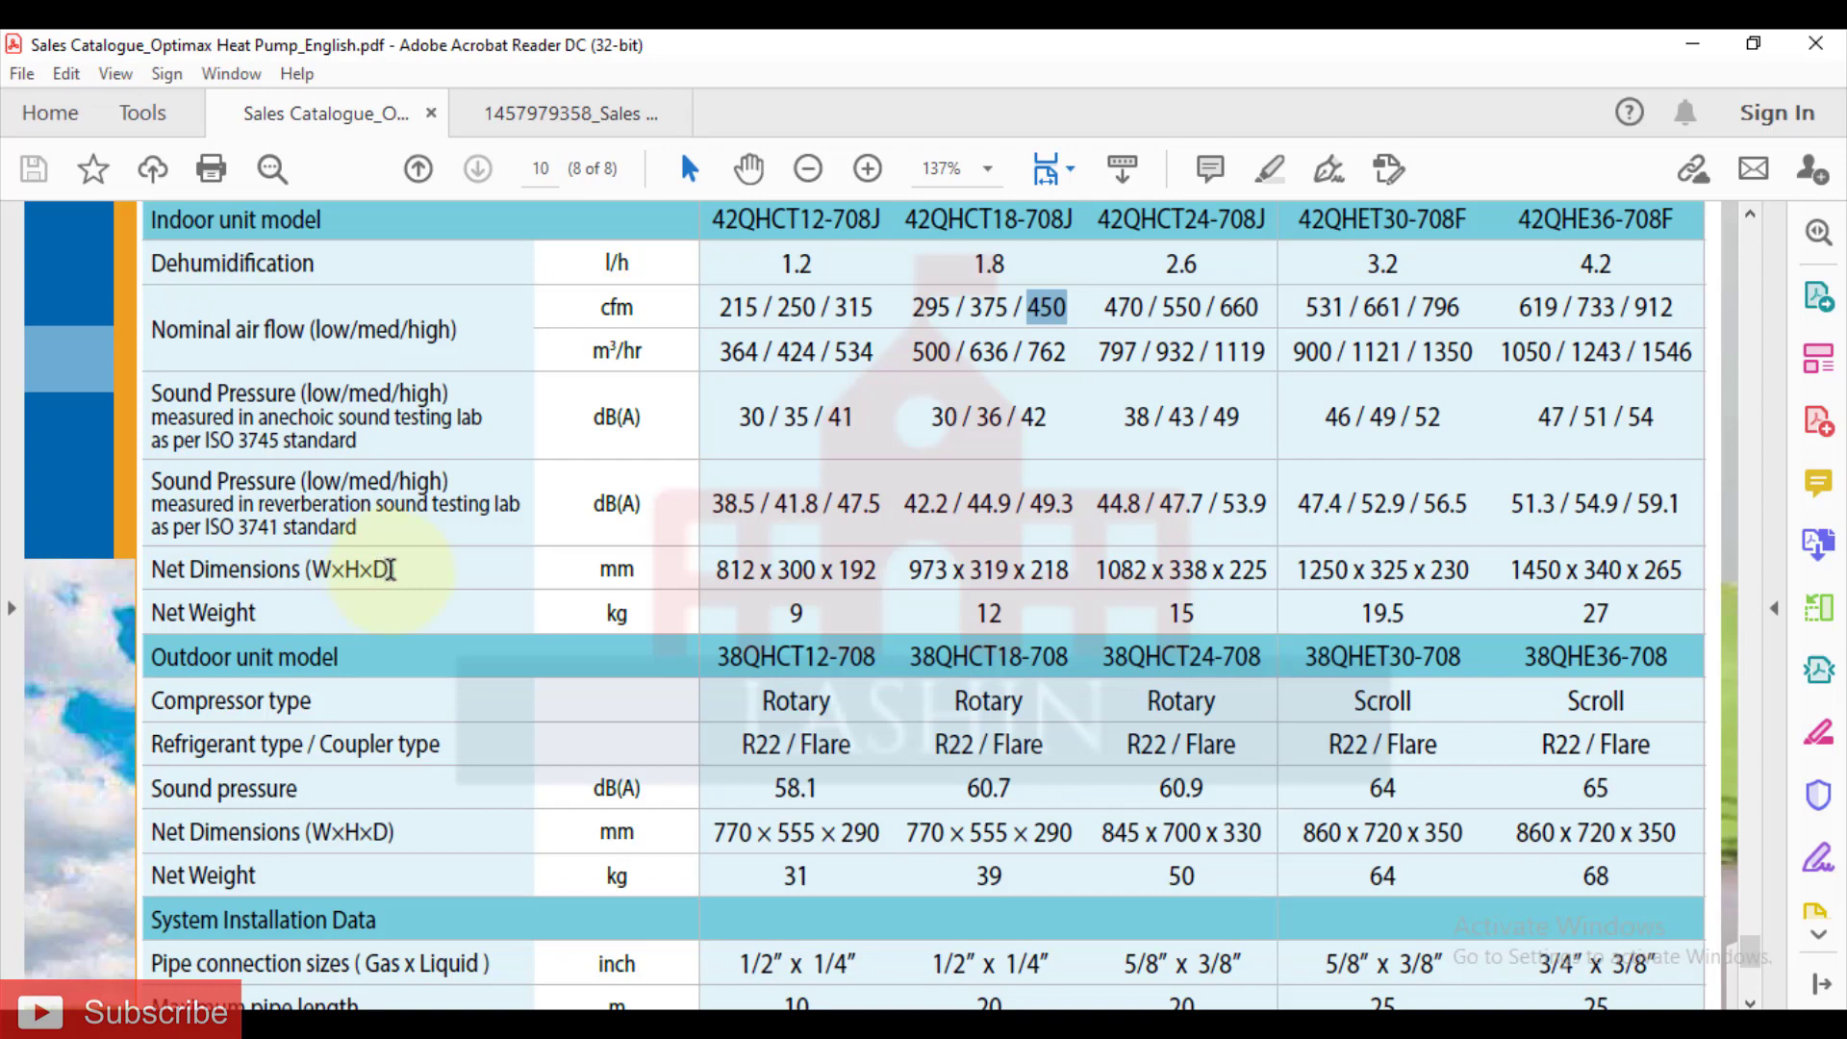
Step: Highlight the indoor unit model heading and the 42QHCT18-708J's width in the indoor net dimensions row
scroll(390, 569, up, 2)
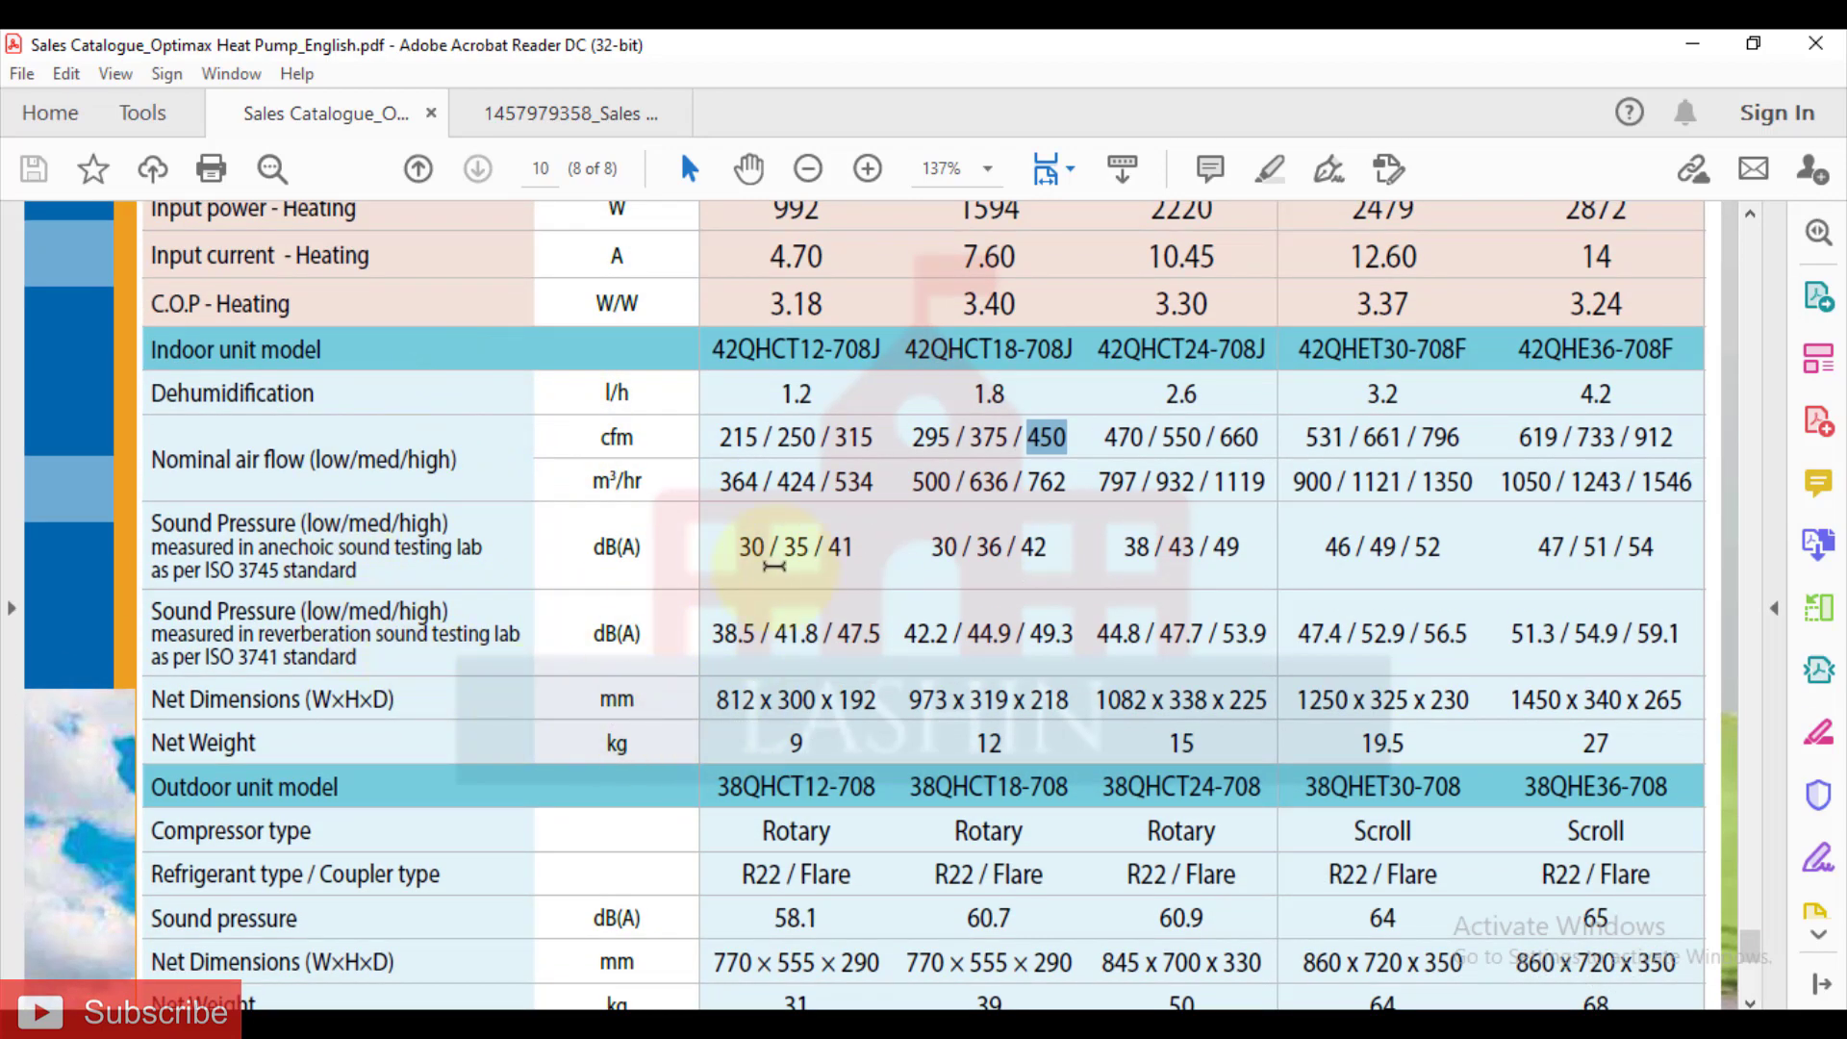
drag(324, 350, 178, 346)
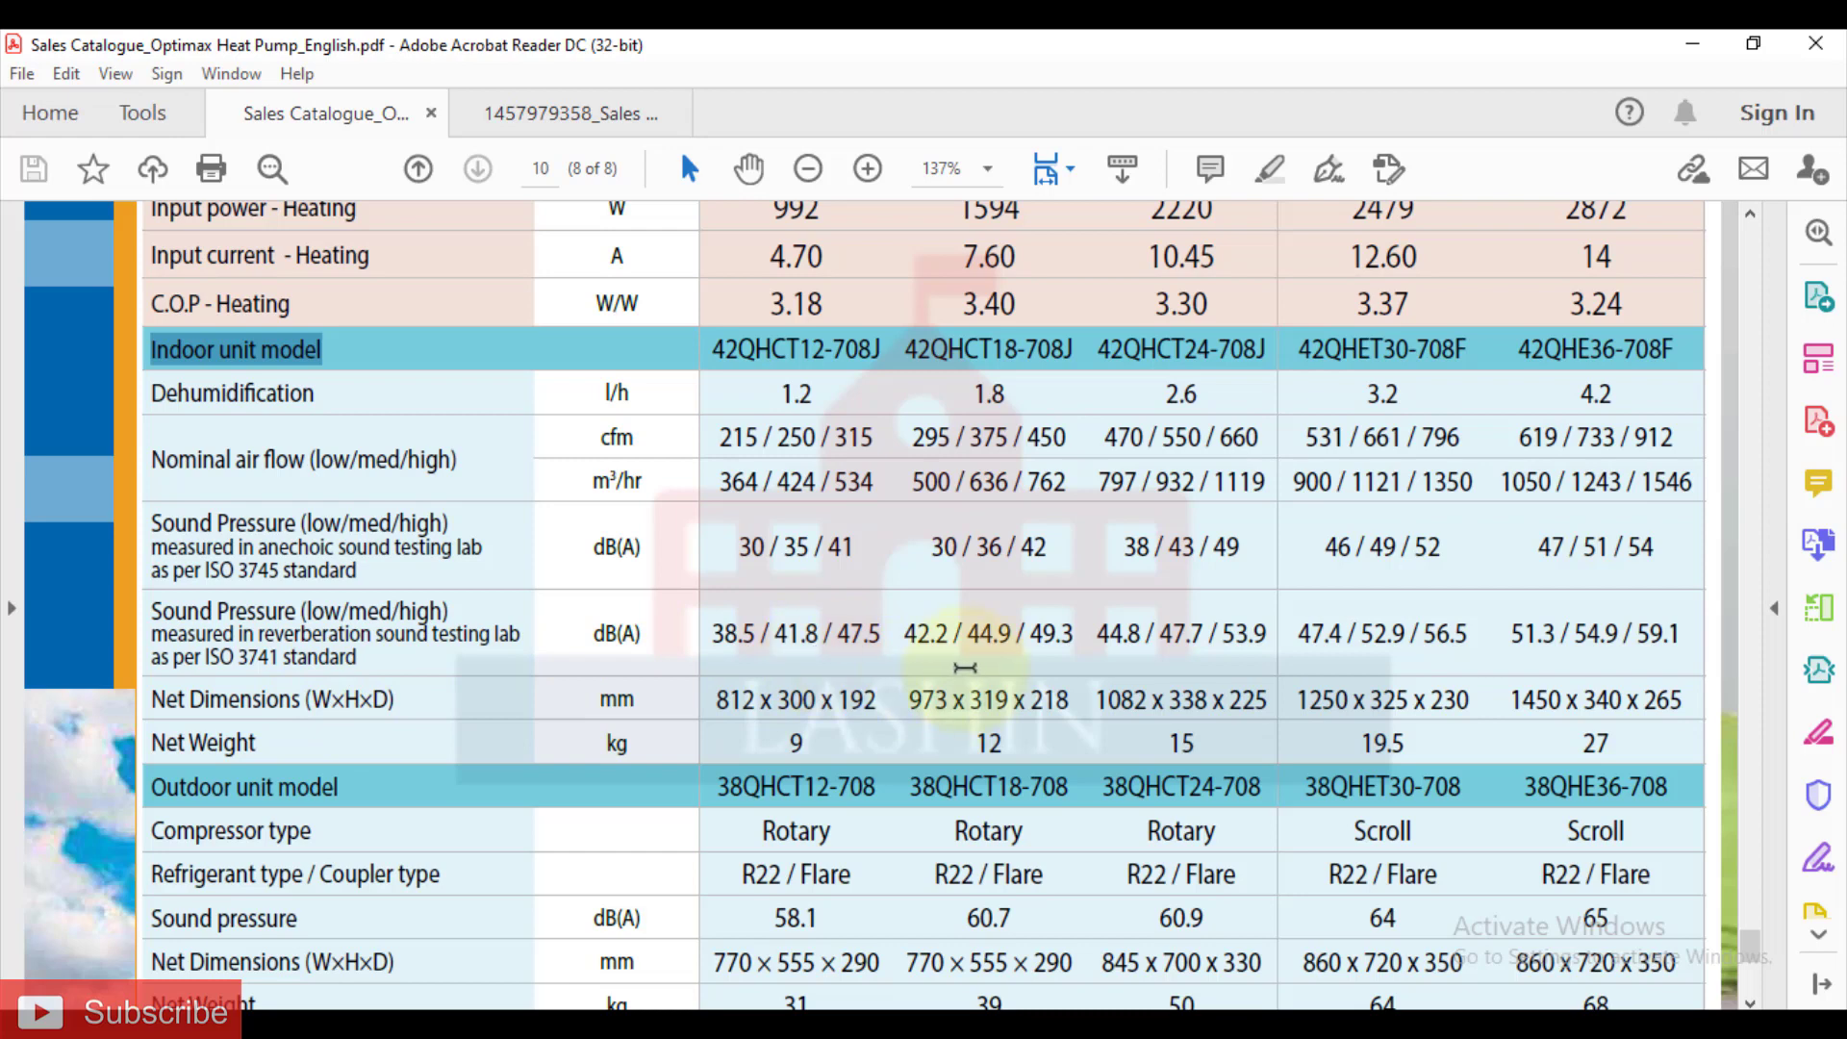
drag(910, 699, 949, 702)
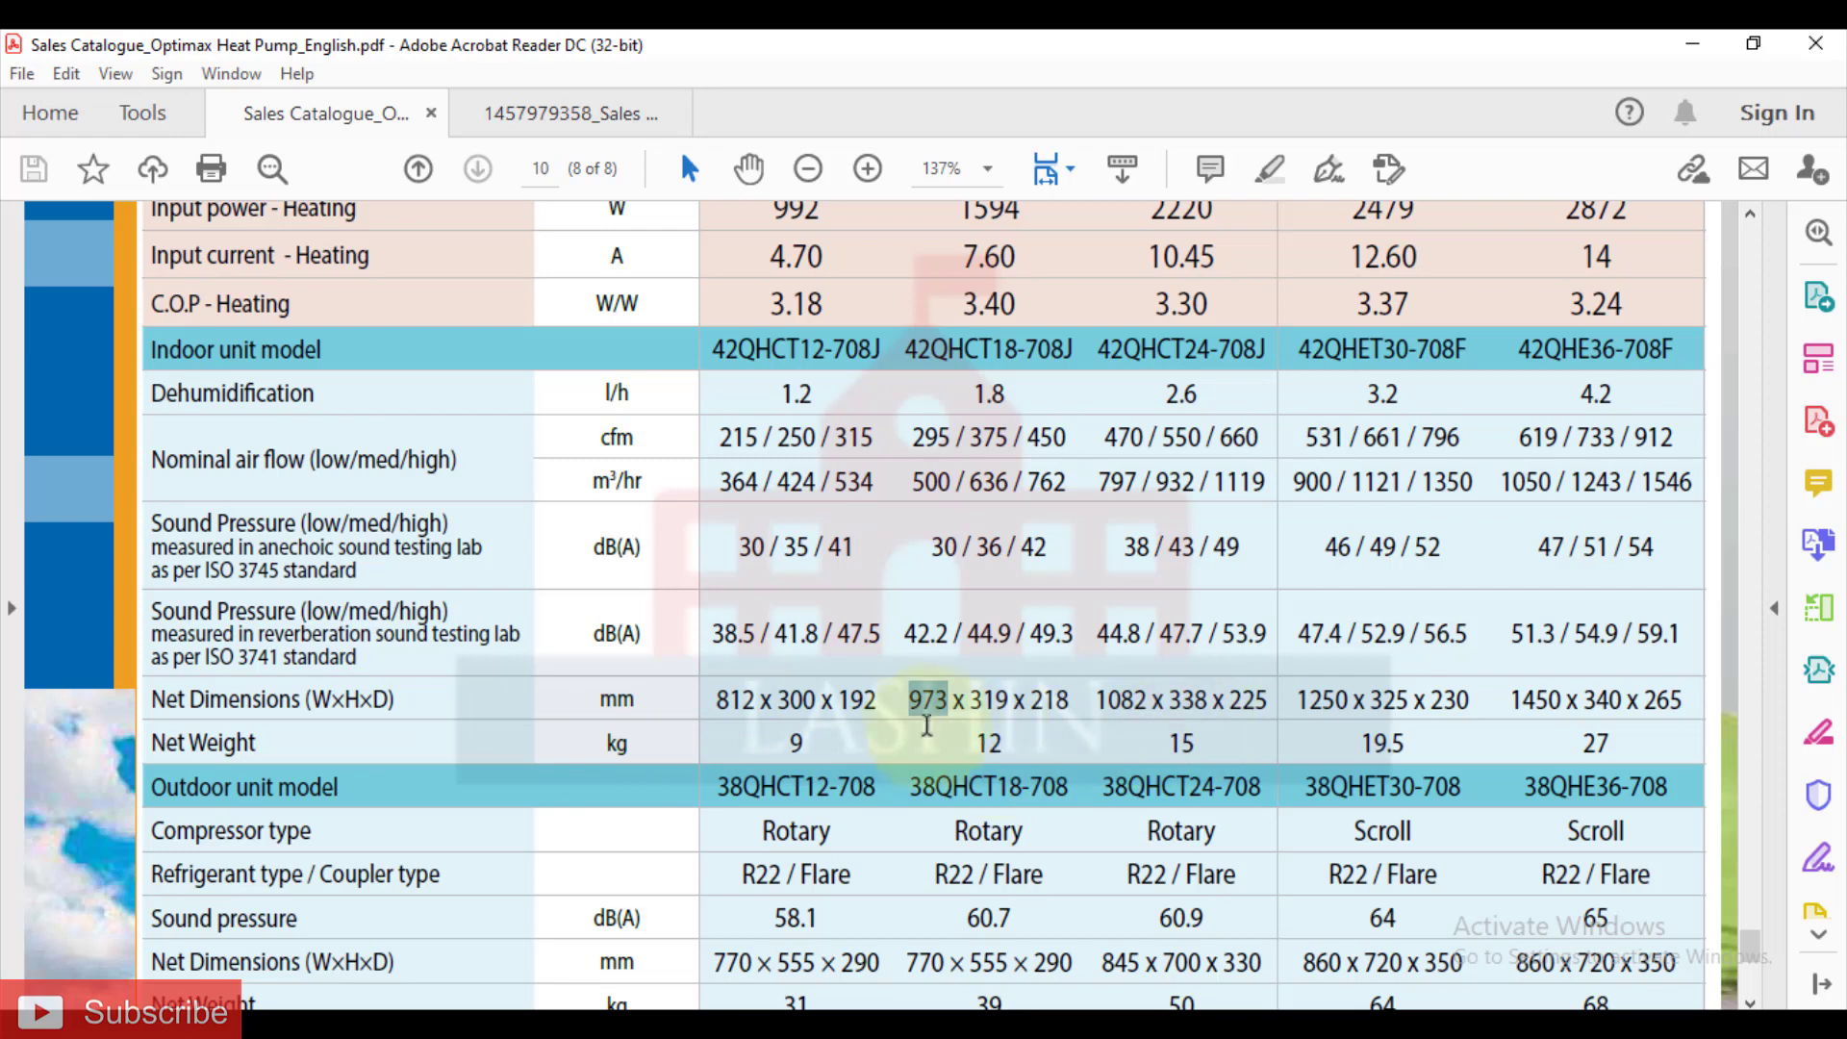
Step: Highlight the outdoor unit model heading and the 38QHCT18-708's width in the outdoor net dimensions row
scroll(960, 735, down, 4)
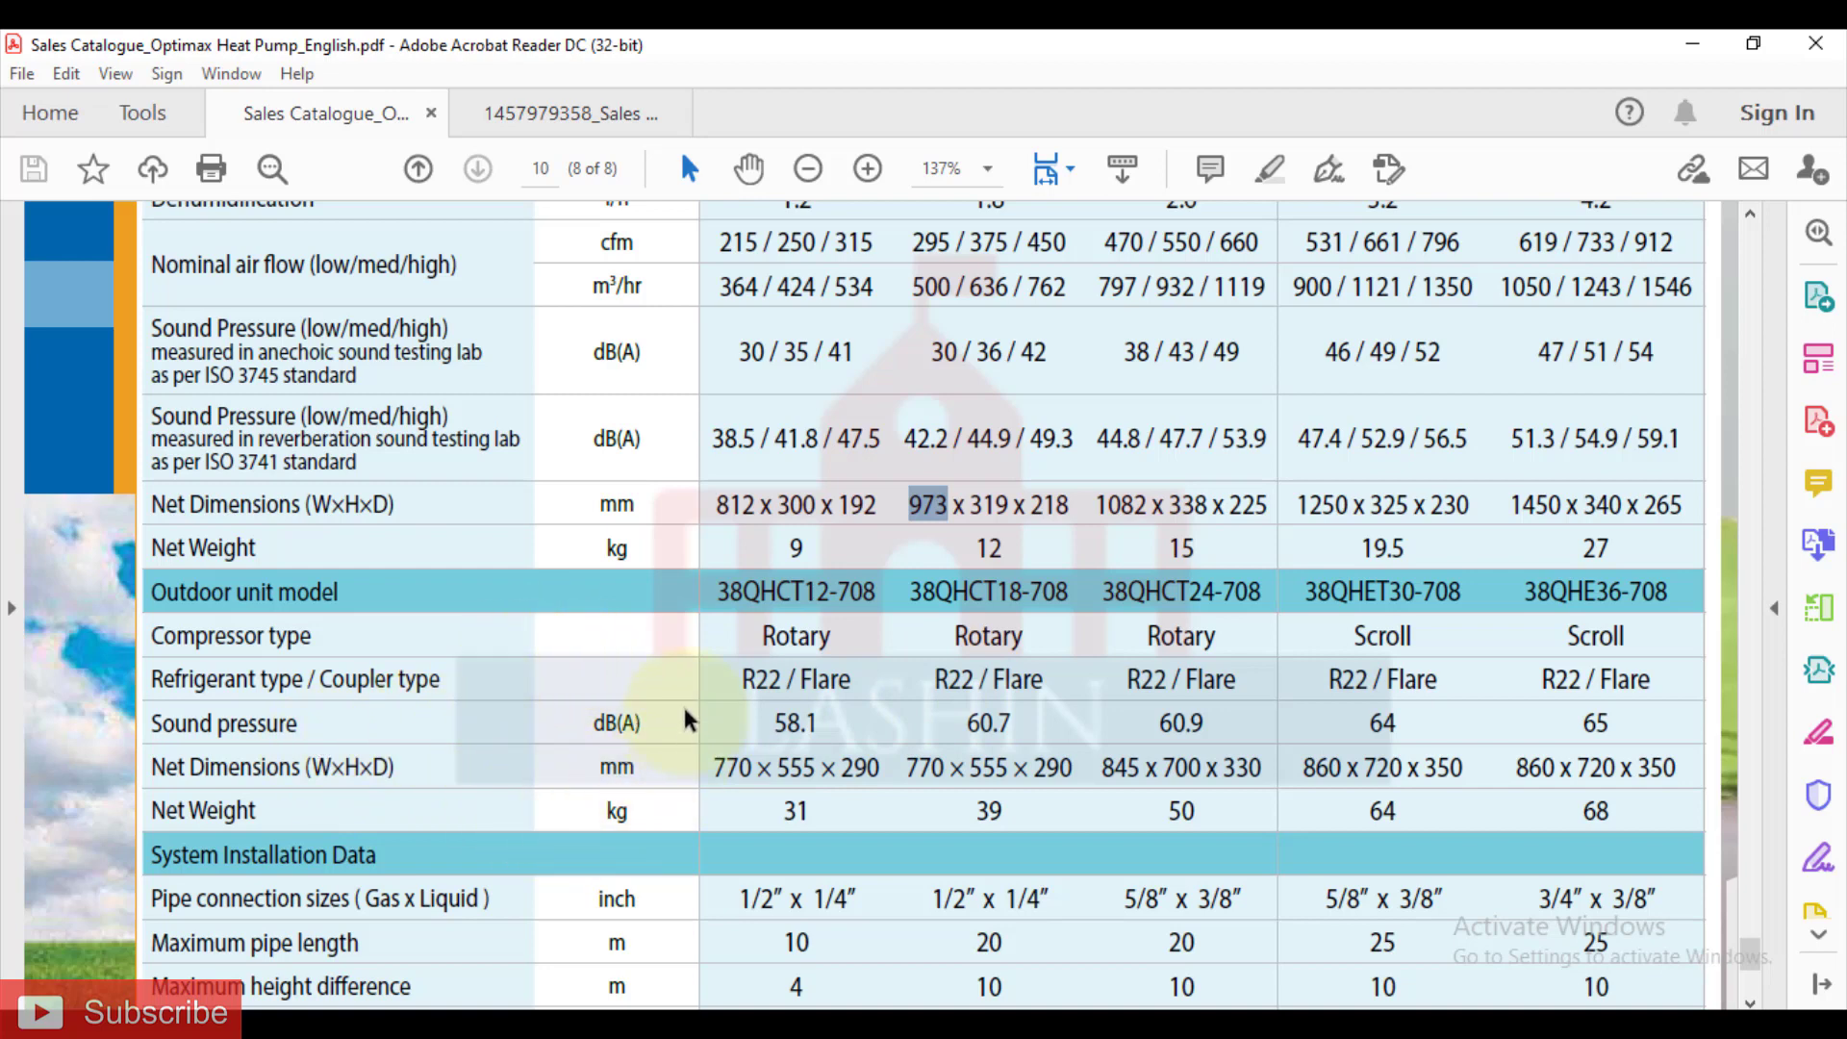
scroll(638, 692, down, 1)
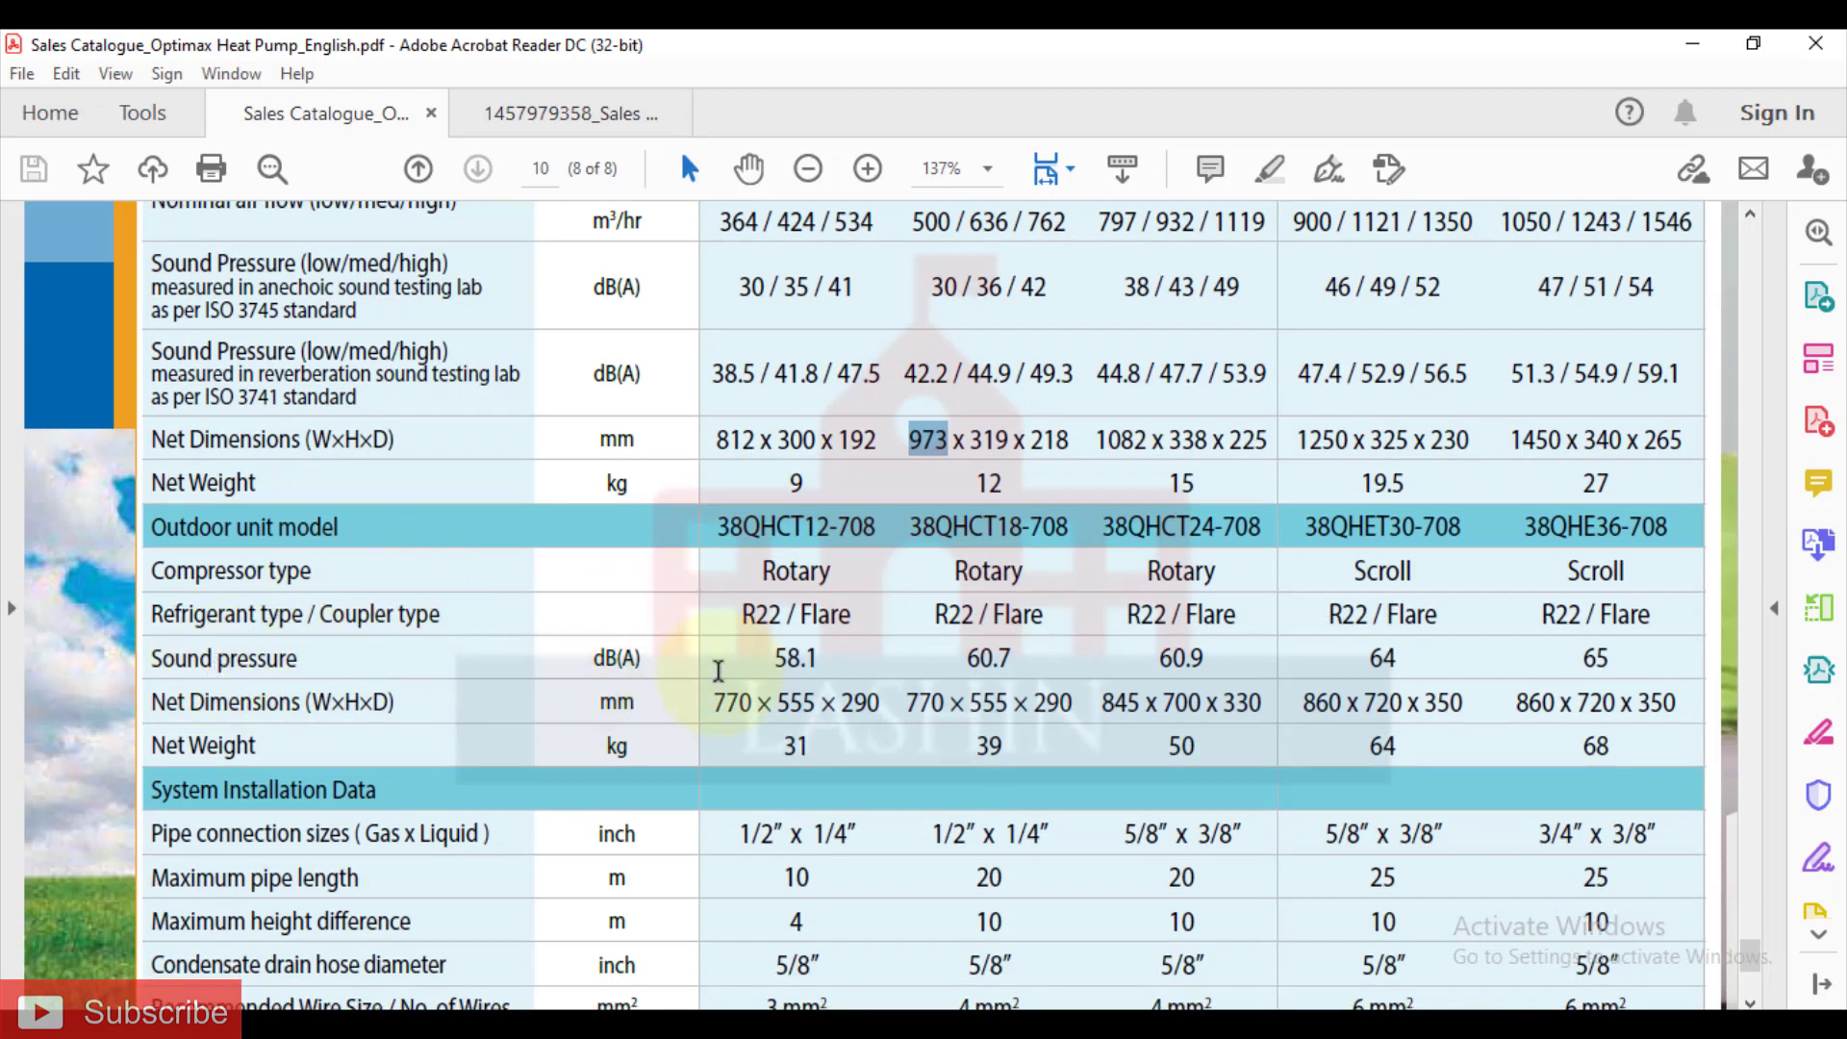
drag(152, 531, 323, 537)
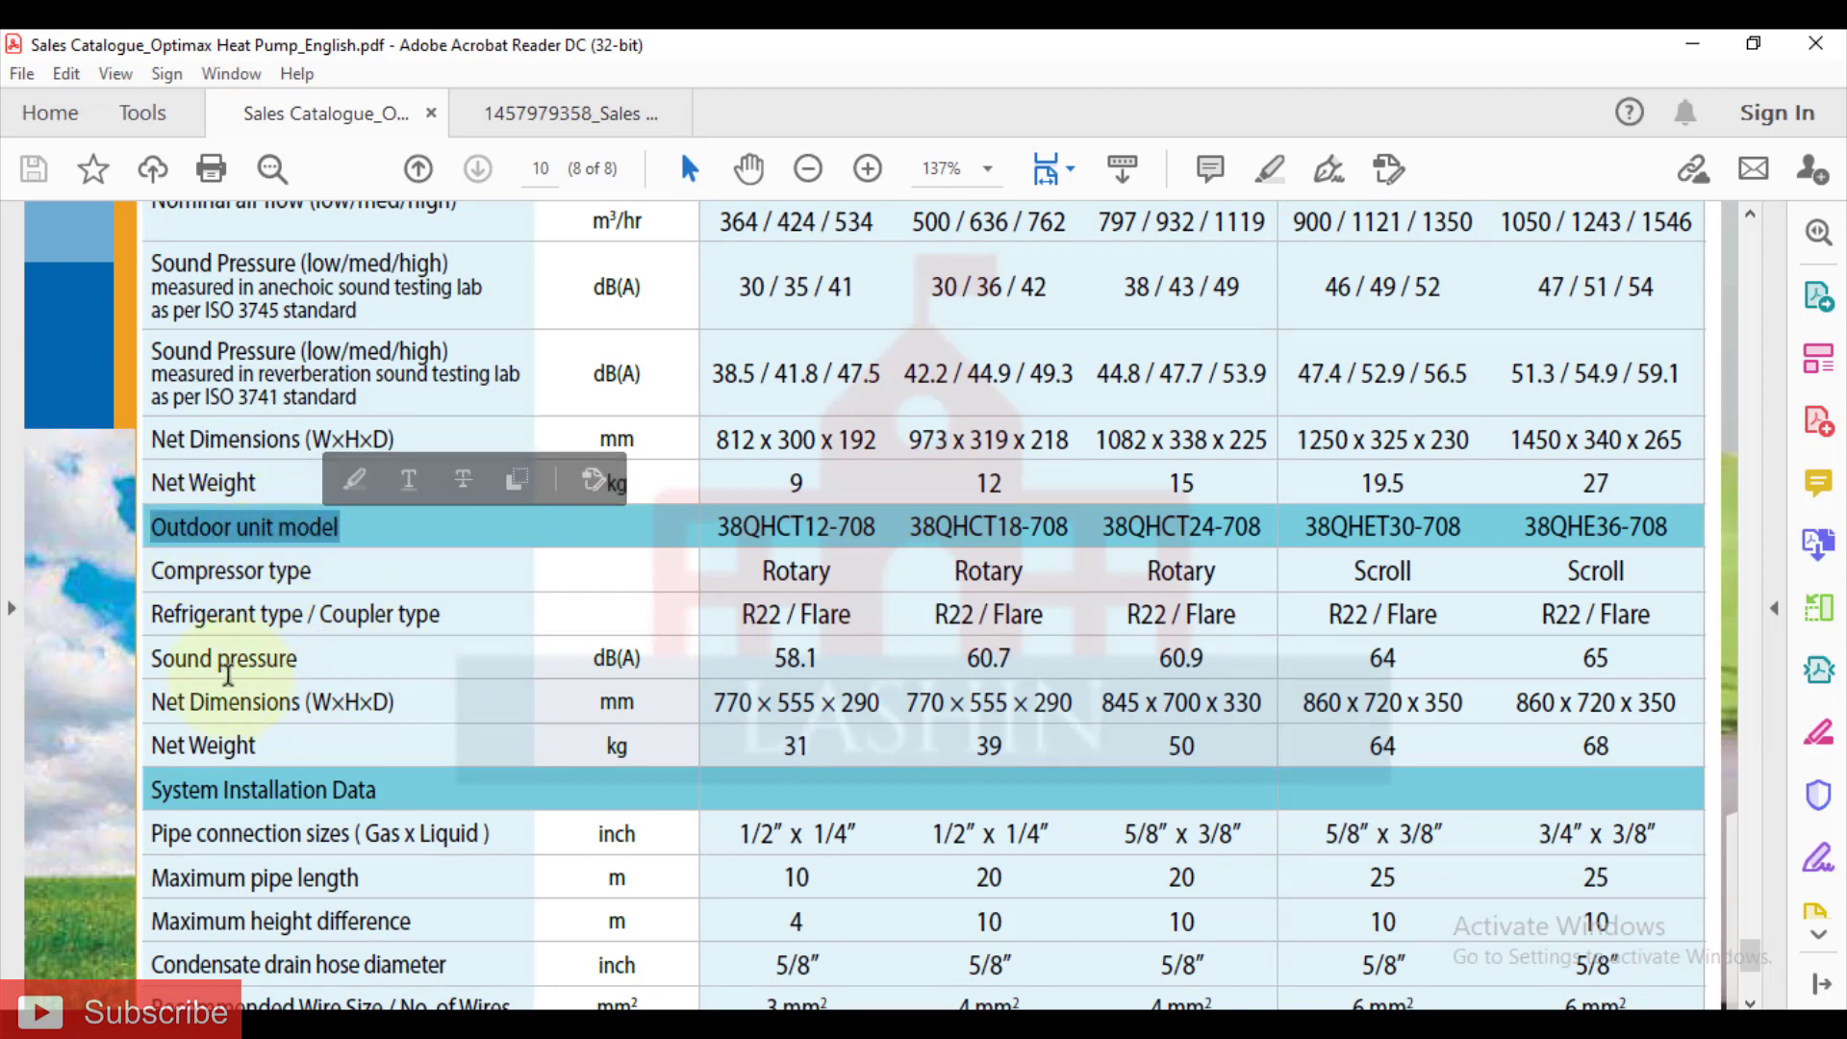
drag(332, 701, 305, 701)
drag(905, 703, 946, 703)
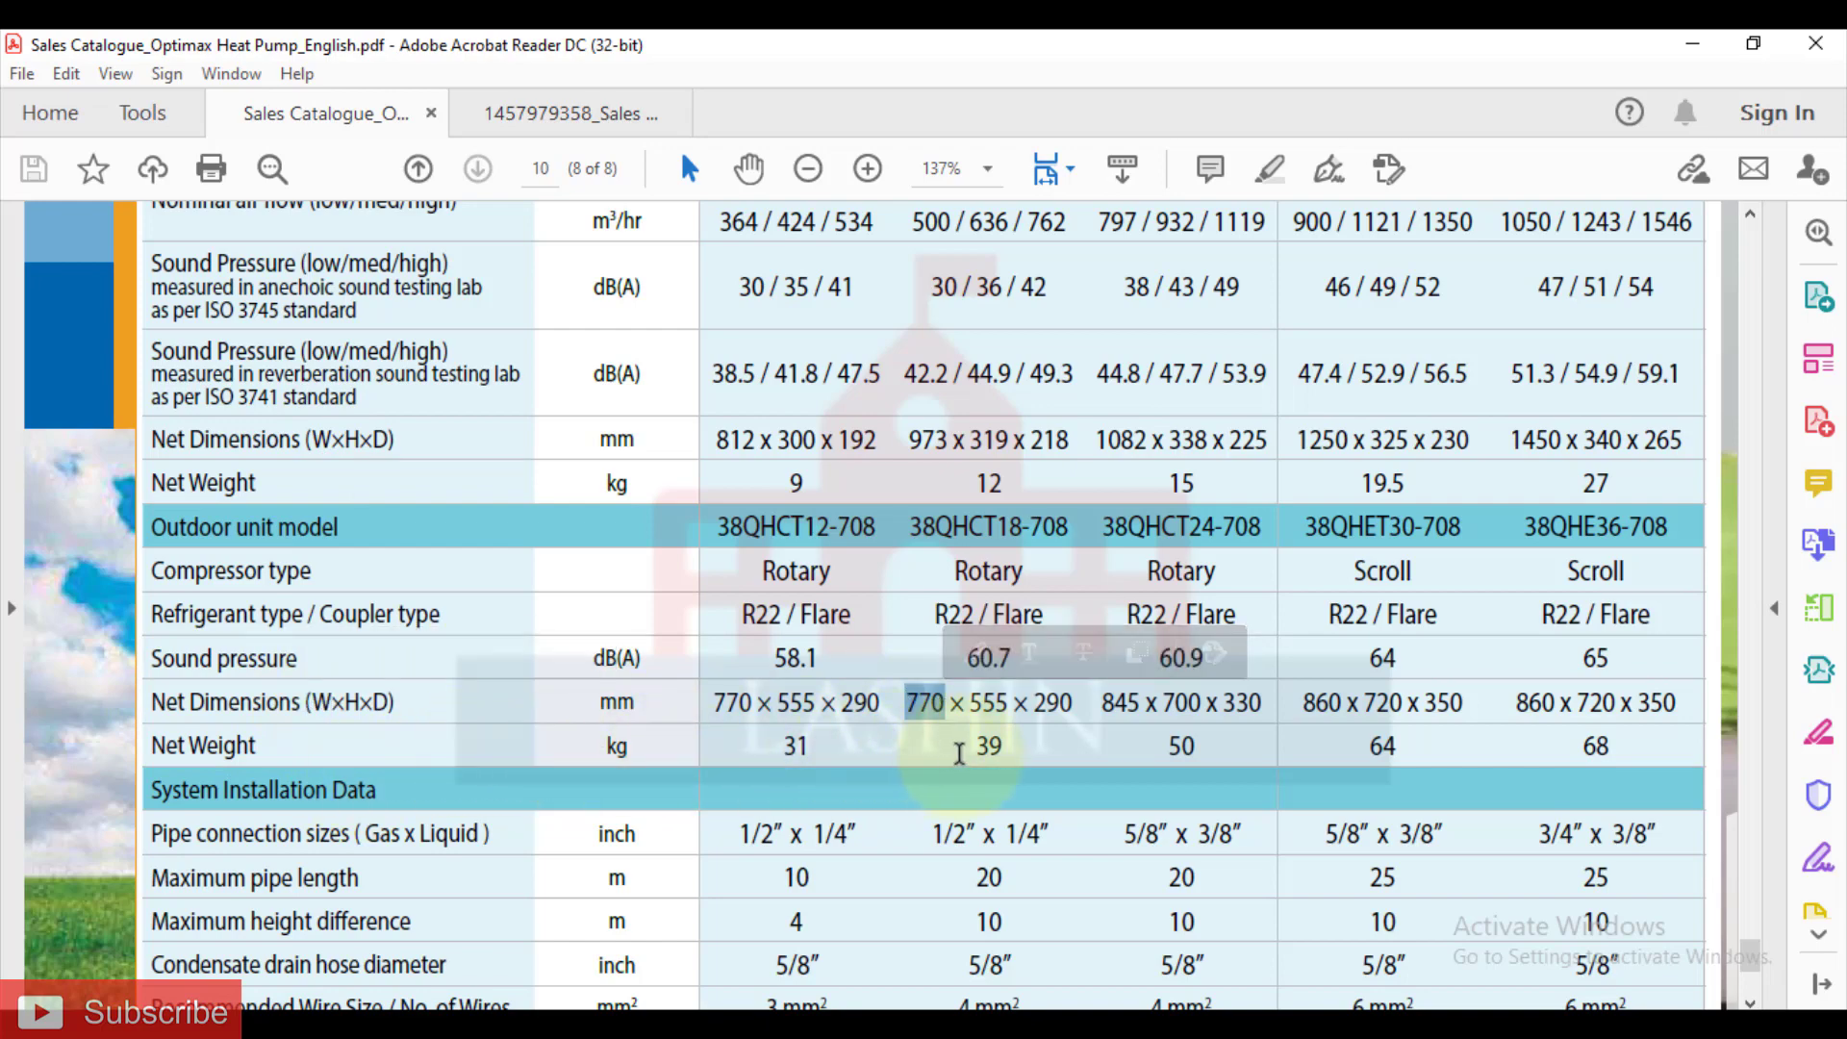
Step: Examine the gas and liquid pipe connection sizes for the 38QHCT18-708 in the system installation data
scroll(961, 755, down, 3)
scroll(520, 720, down, 2)
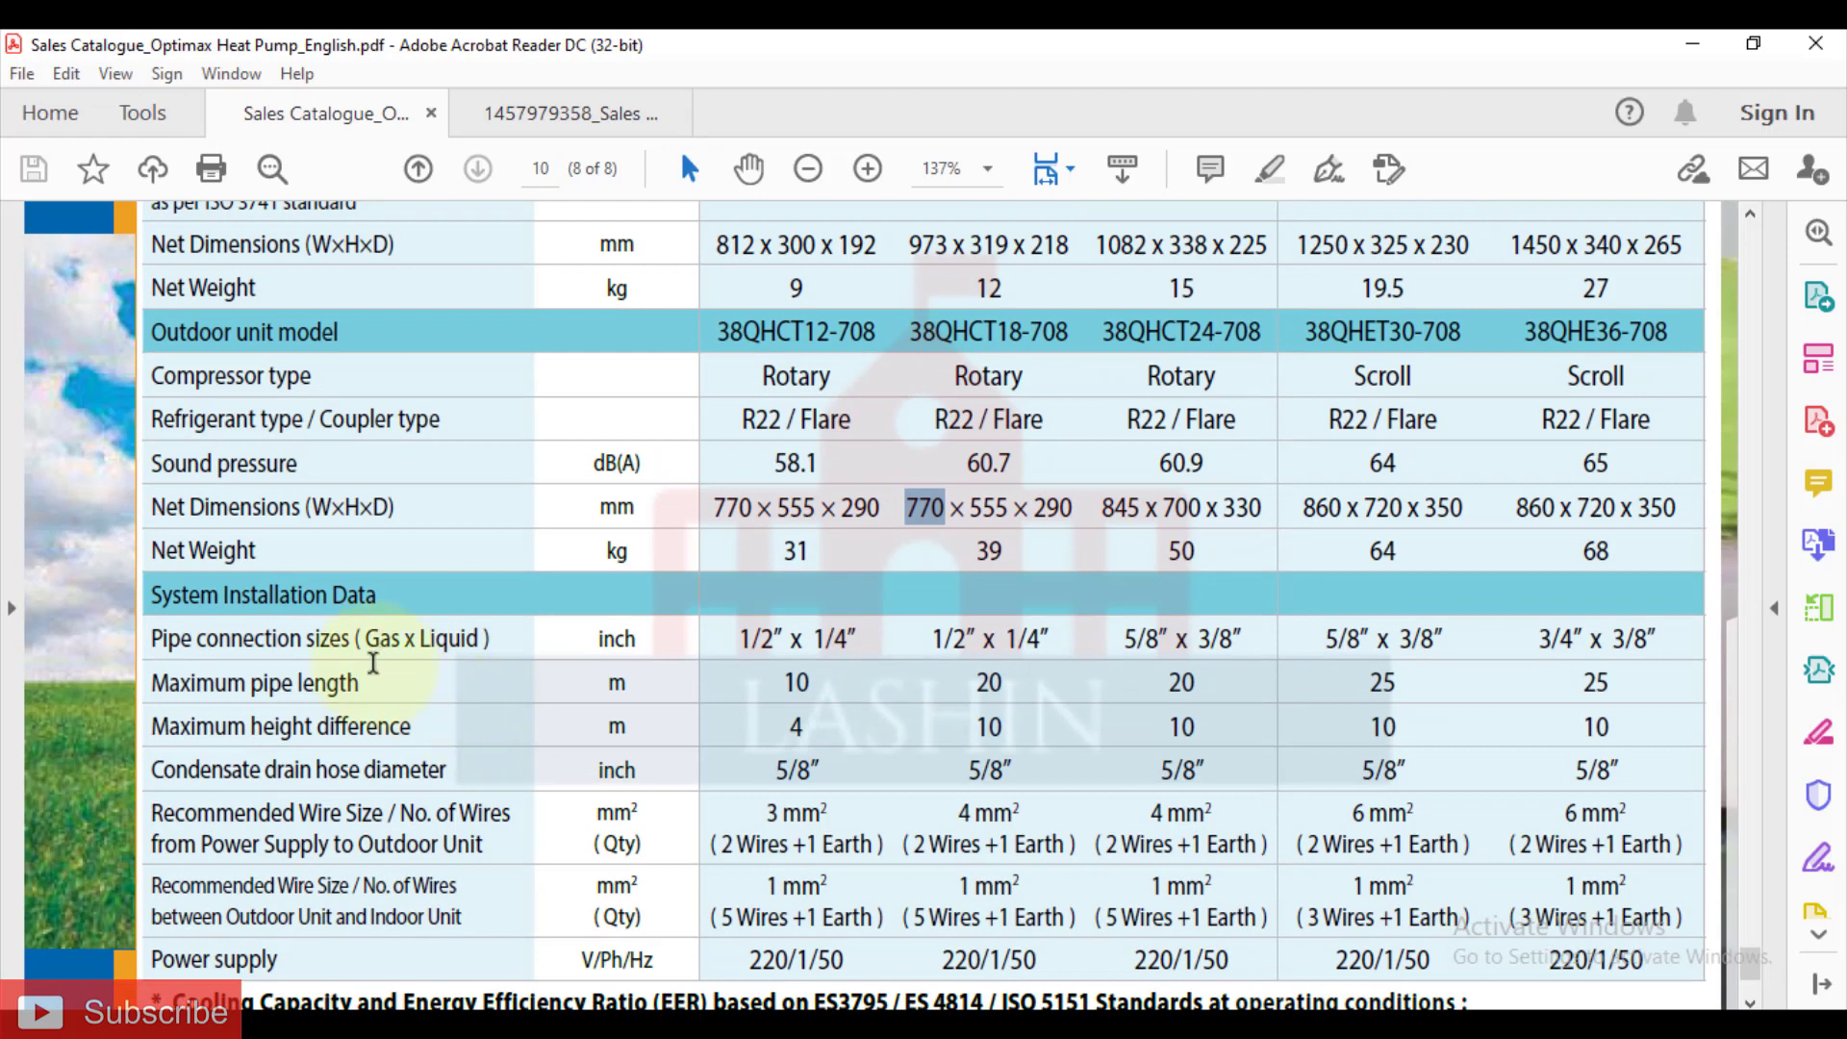
scroll(356, 664, down, 2)
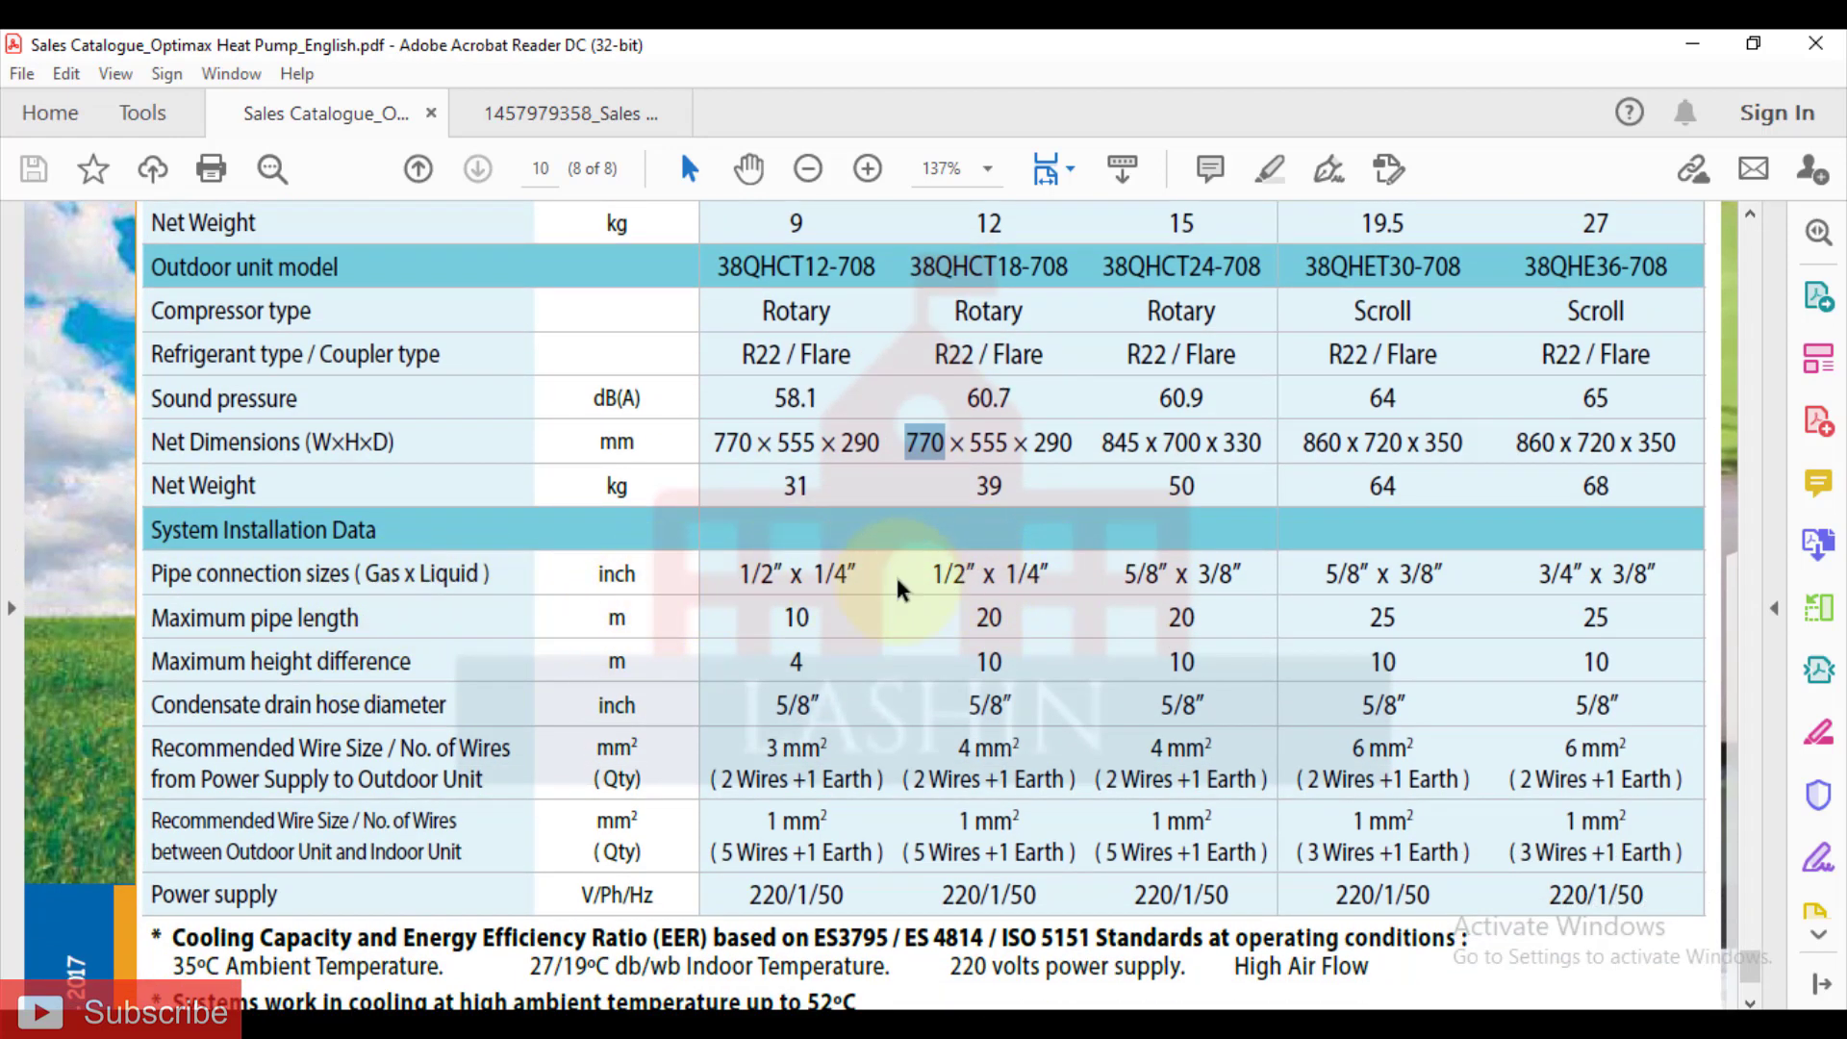
drag(931, 574, 973, 574)
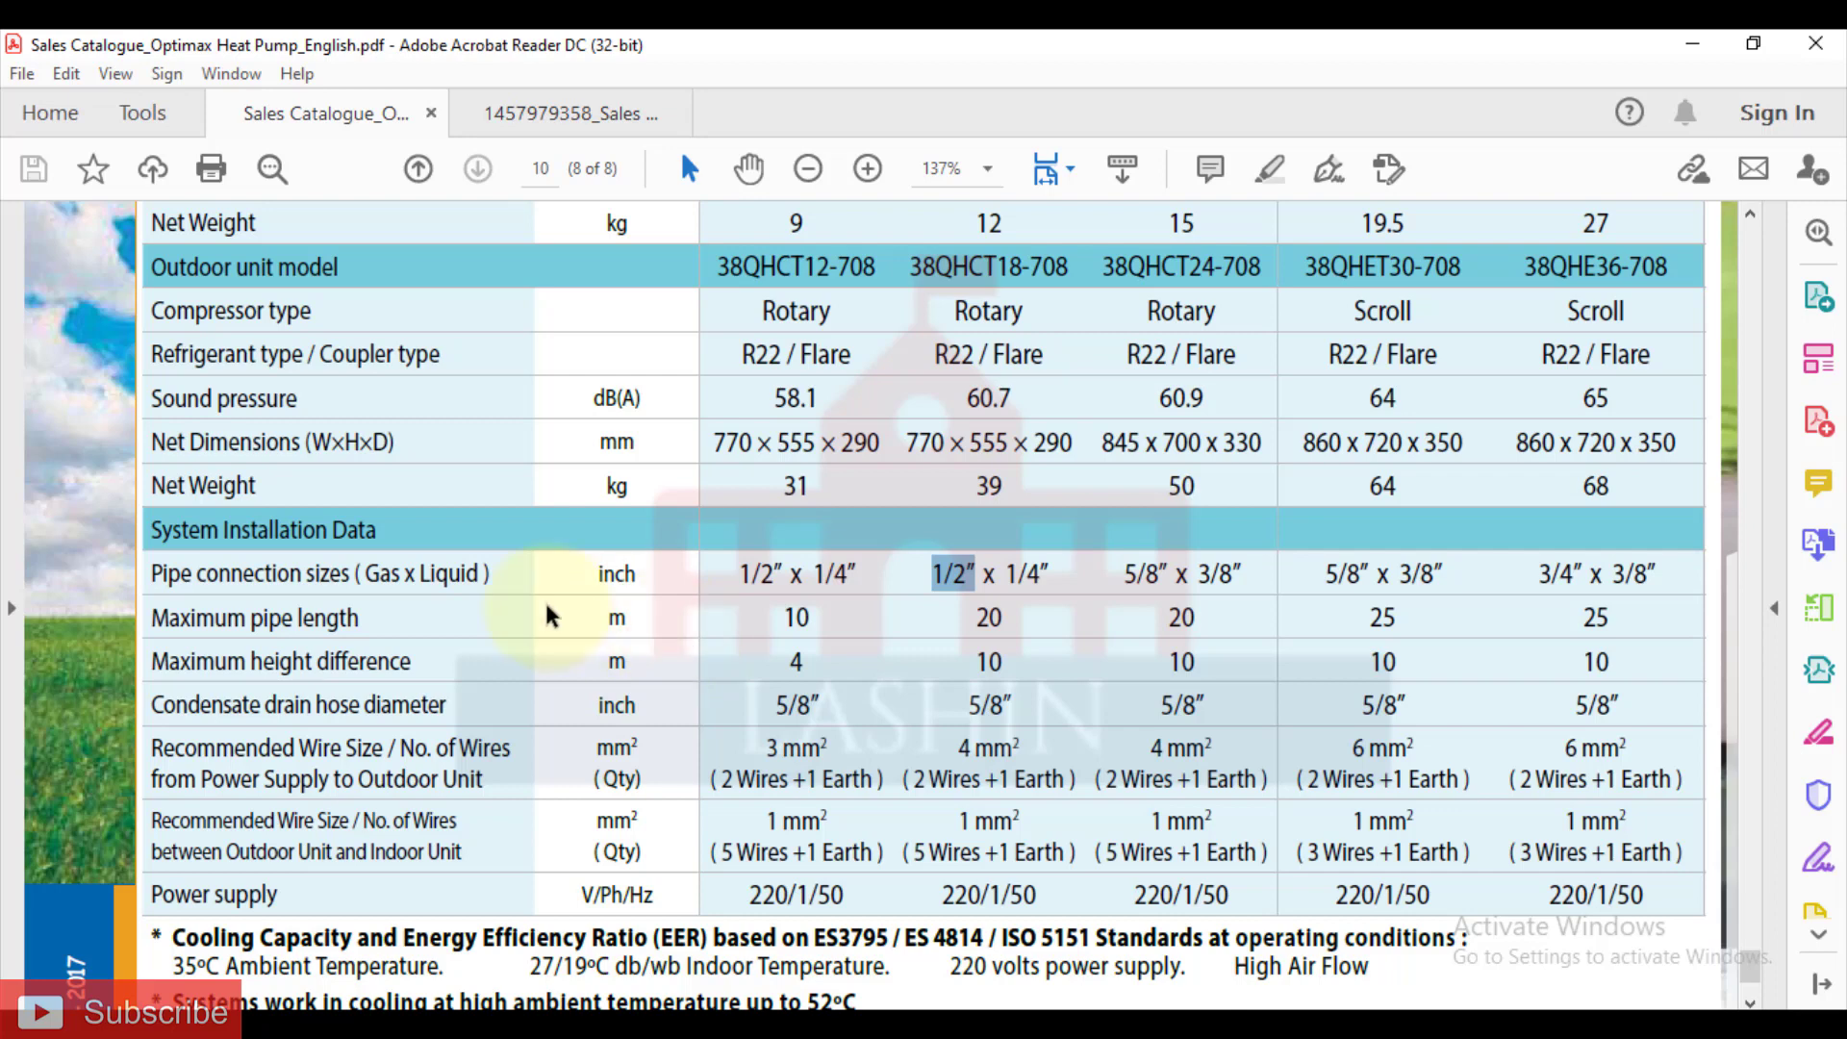
drag(420, 573, 479, 572)
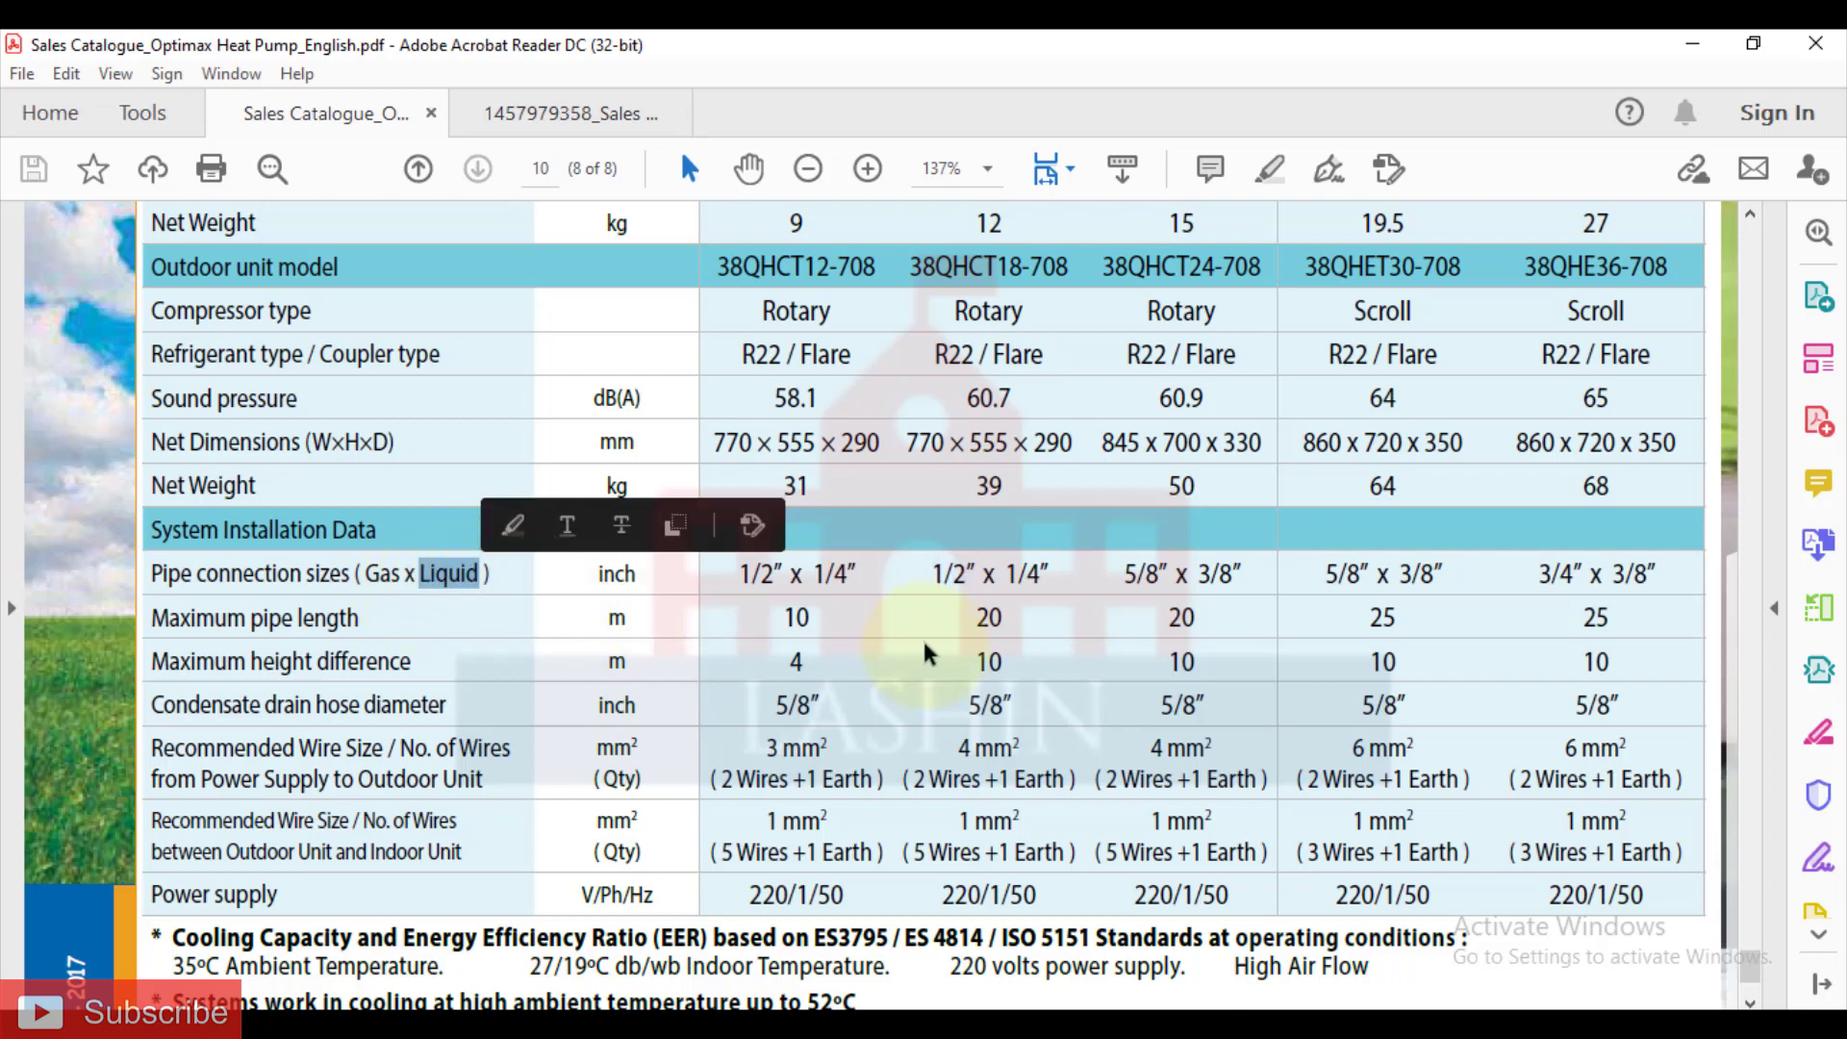
mouse_move(1006, 576)
mouse_down()
mouse_move(1049, 578)
mouse_move(951, 576)
mouse_move(983, 578)
mouse_up()
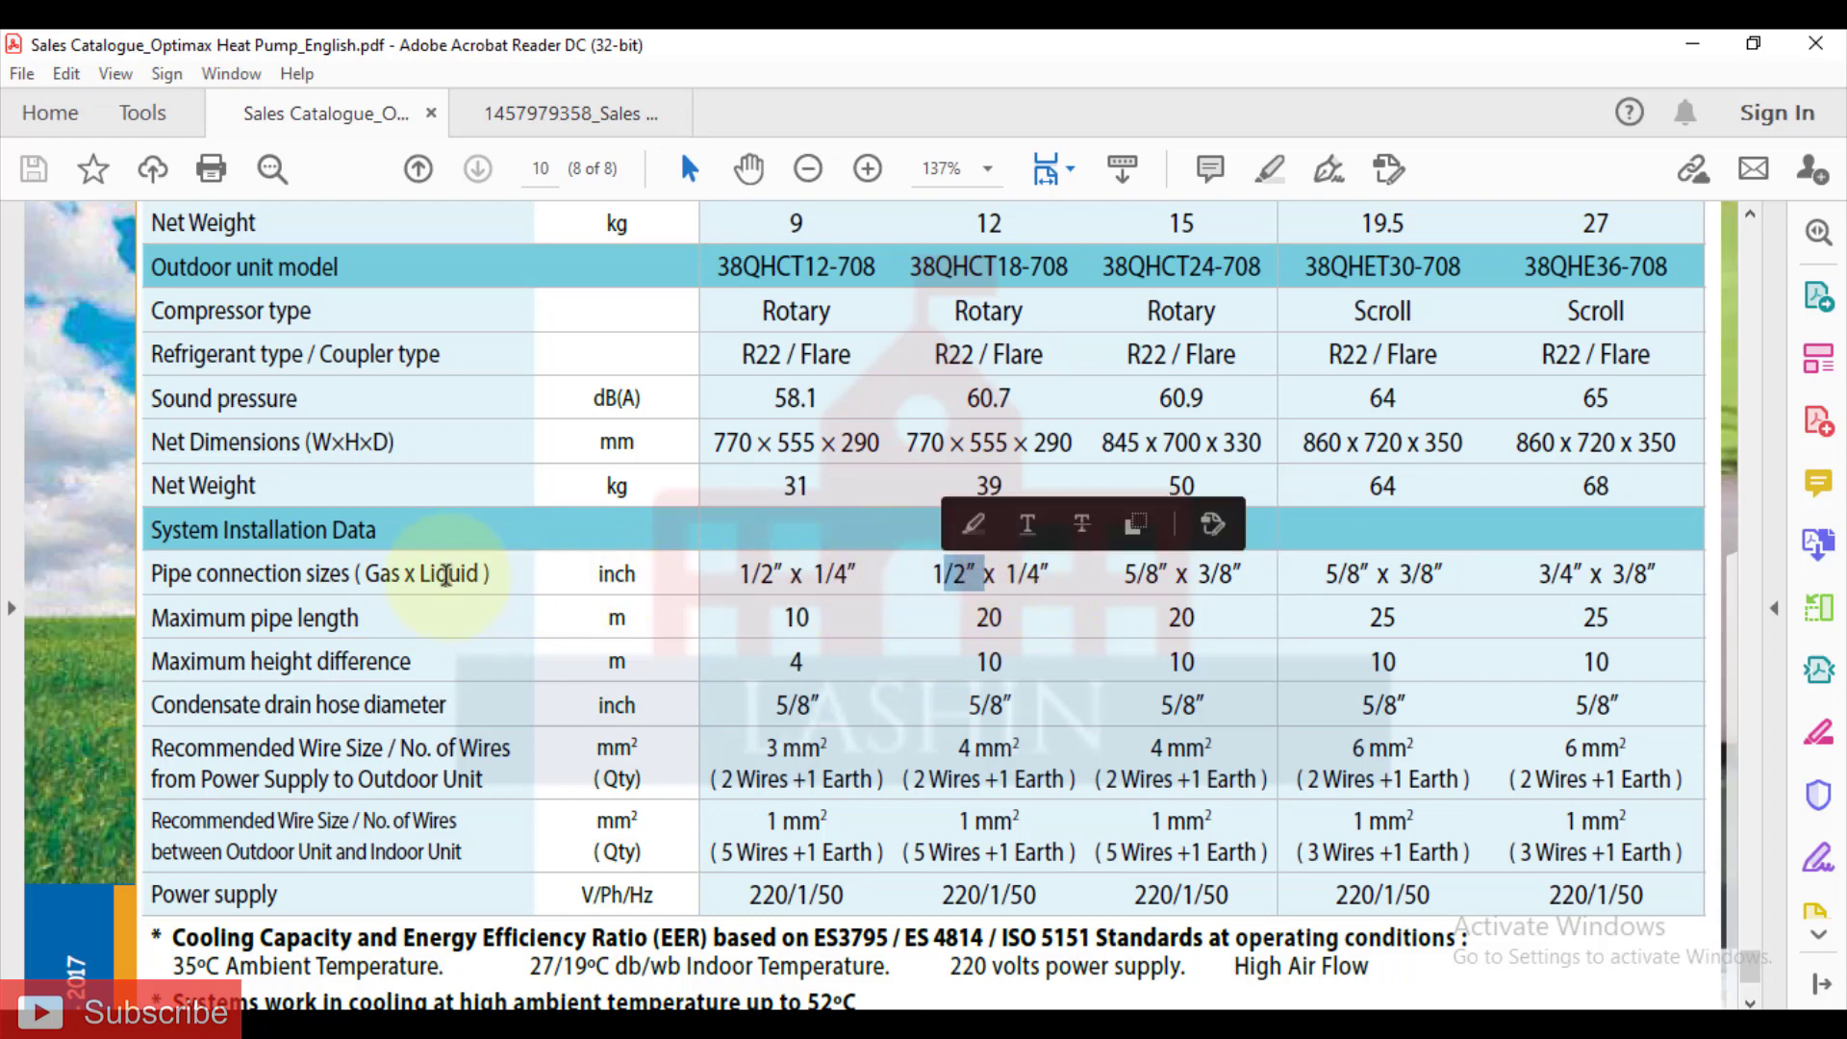
click(949, 575)
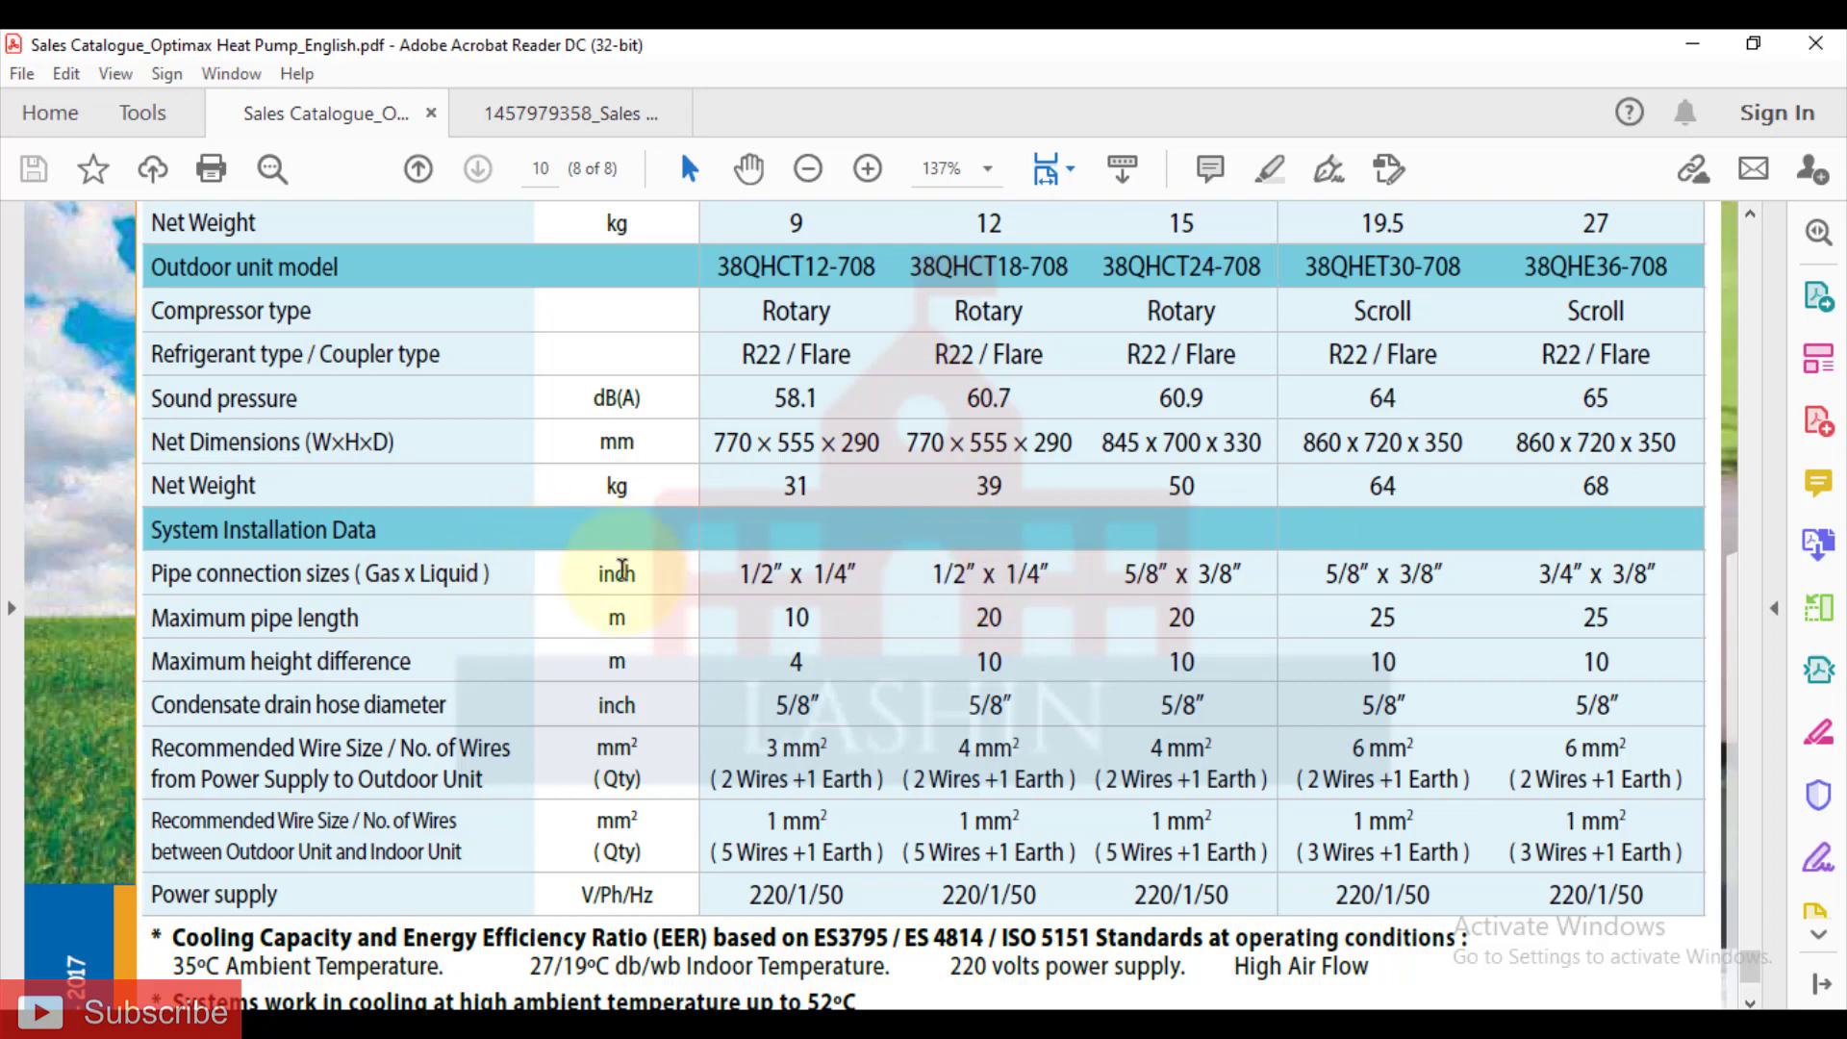
click(925, 576)
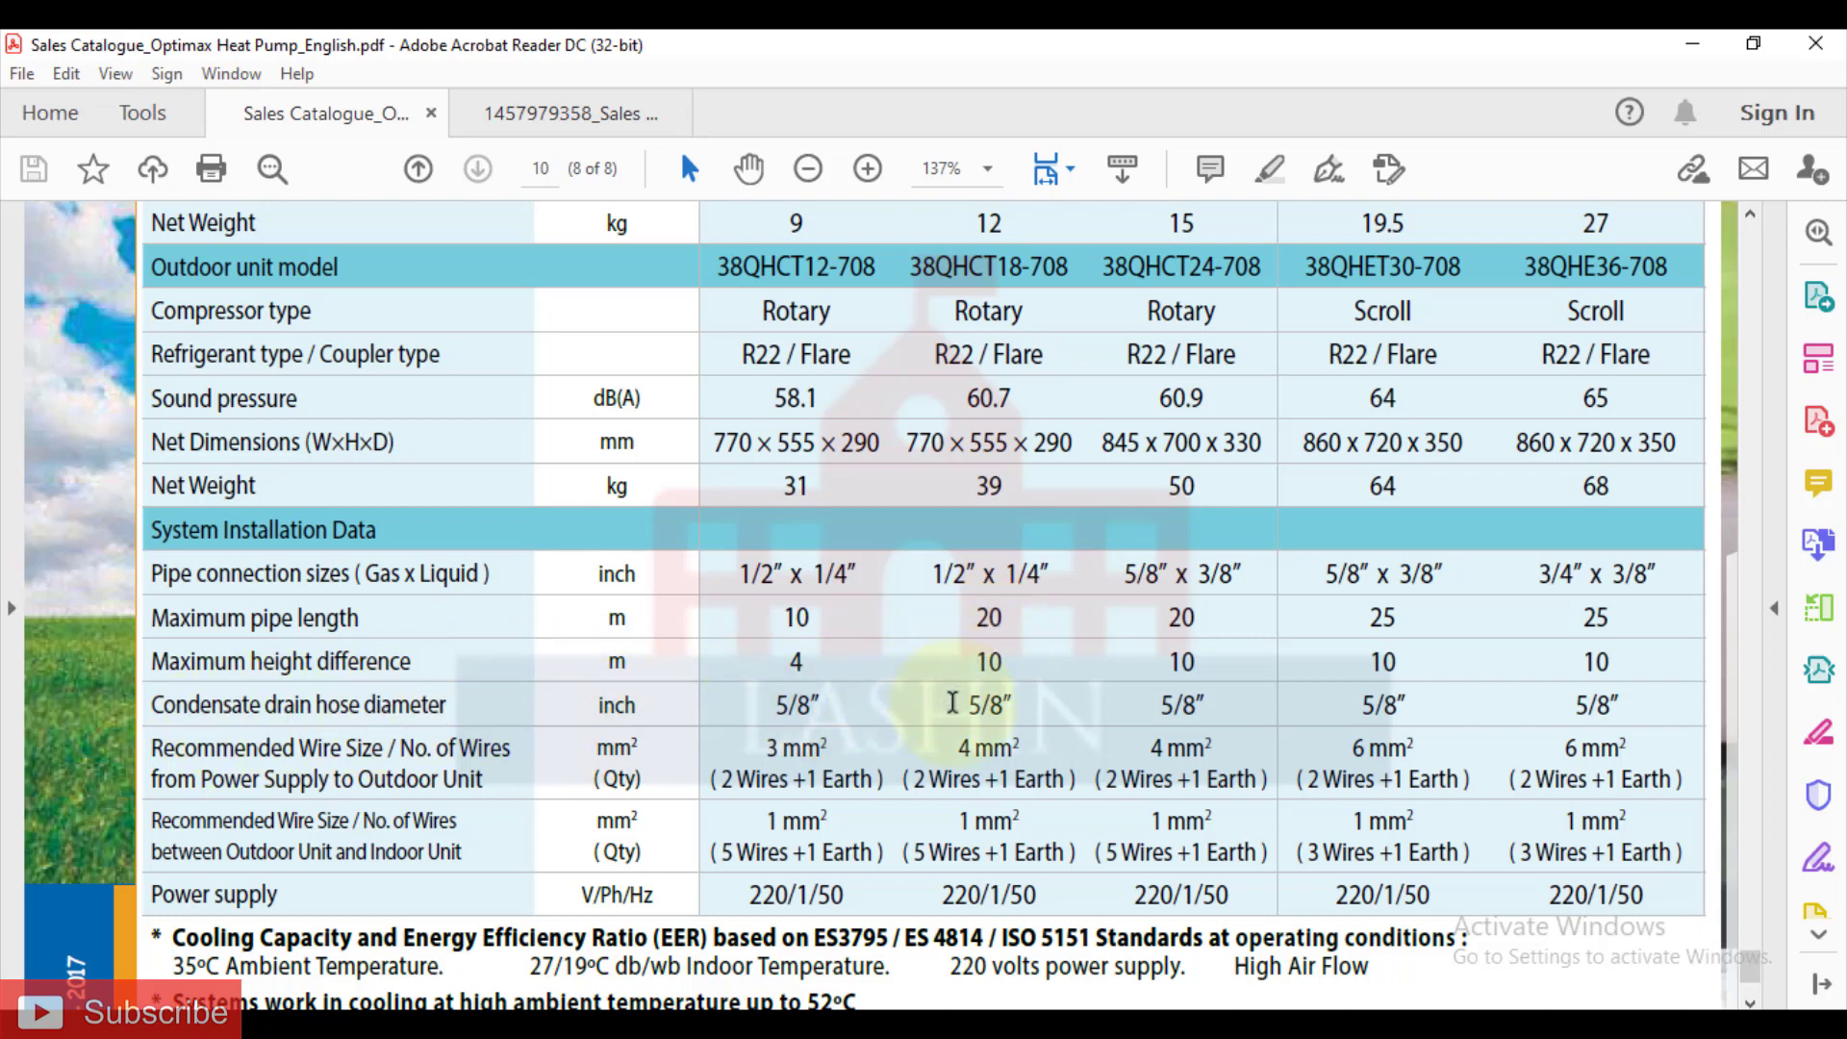
Step: Highlight the 38QHCT18-708's condensate drain hose diameter and the label for recommended wiring from power supply to outdoor unit
drag(1010, 705, 1047, 707)
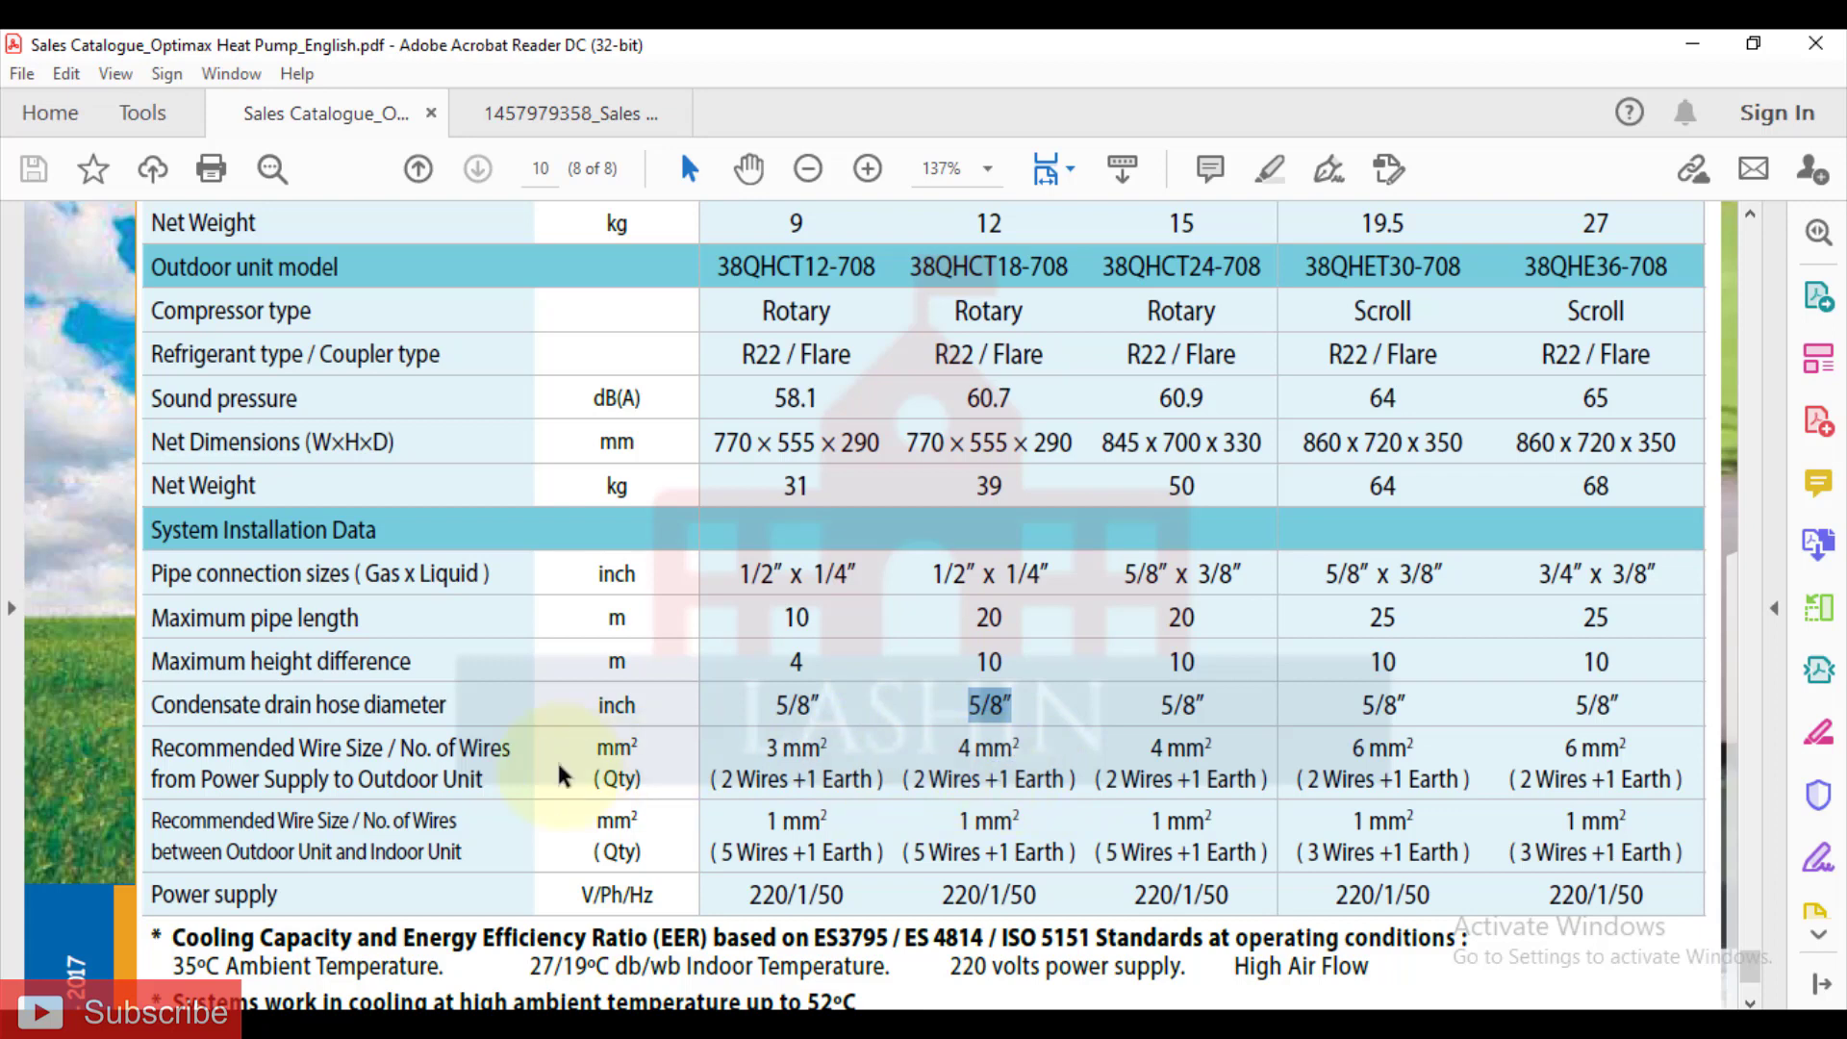
click(166, 753)
drag(165, 753, 447, 791)
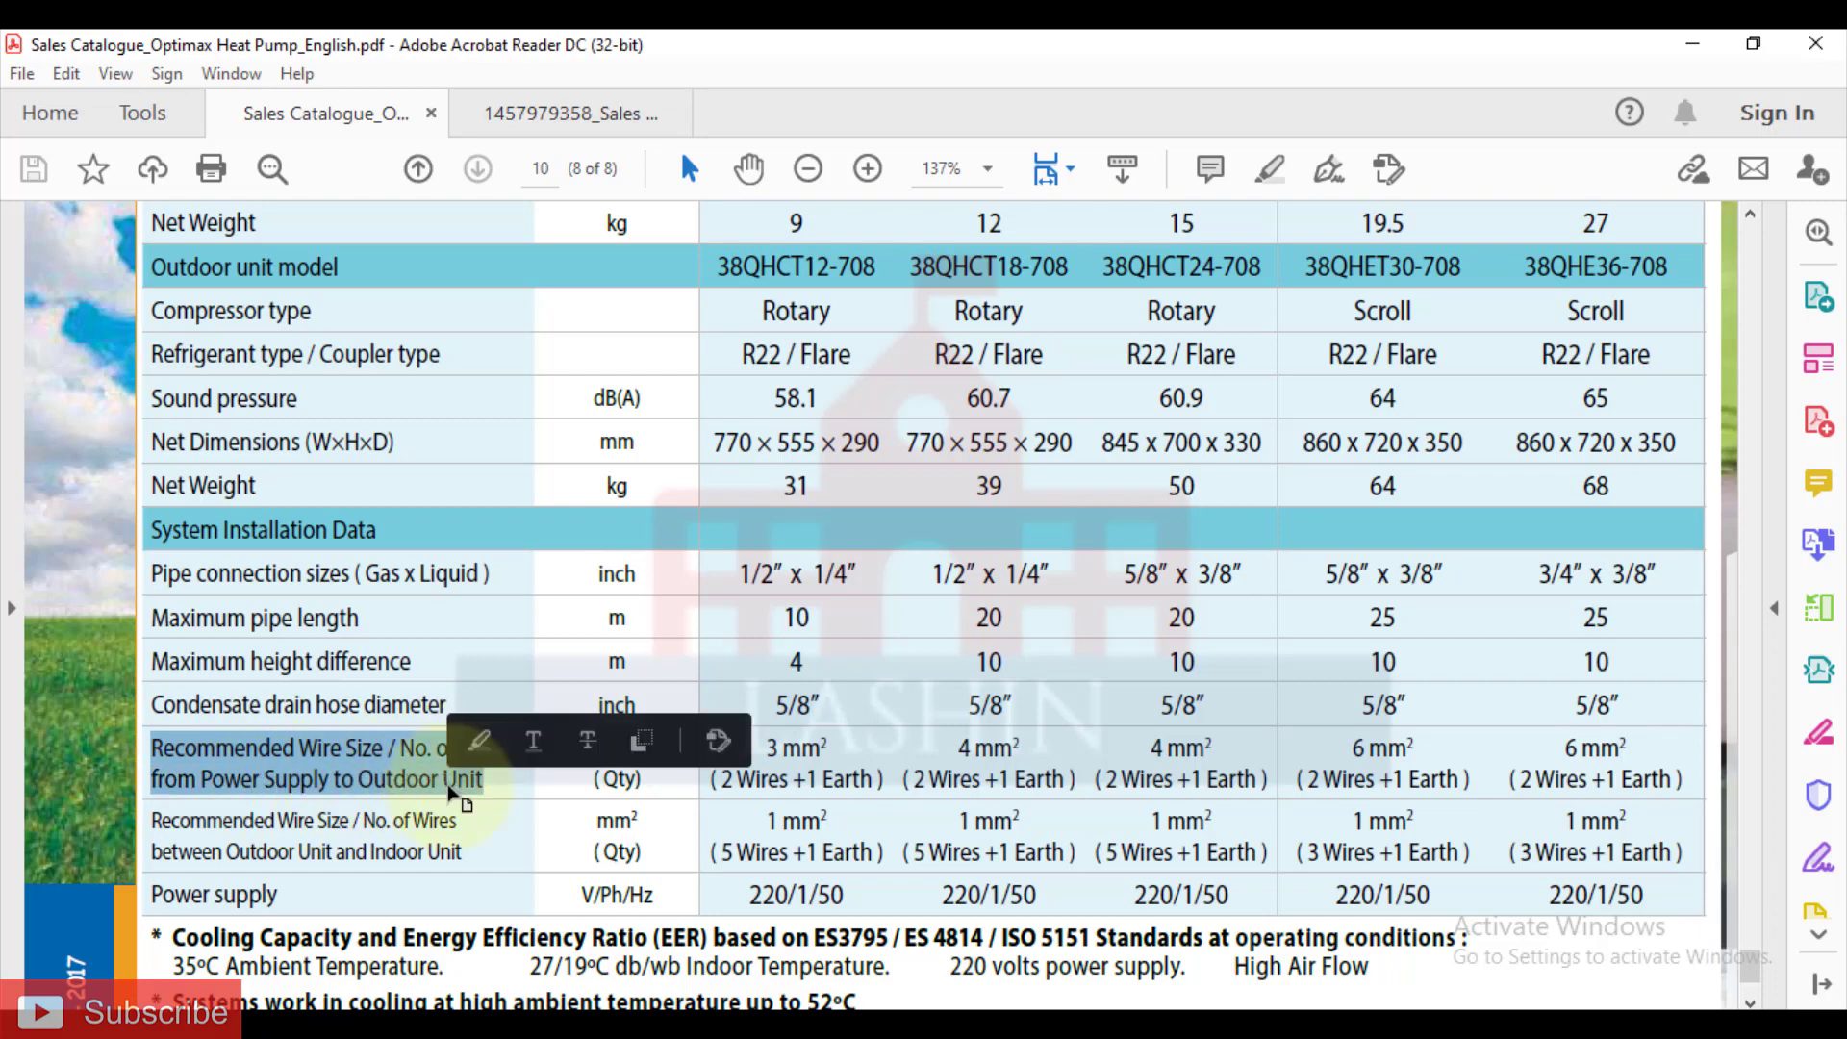
click(447, 791)
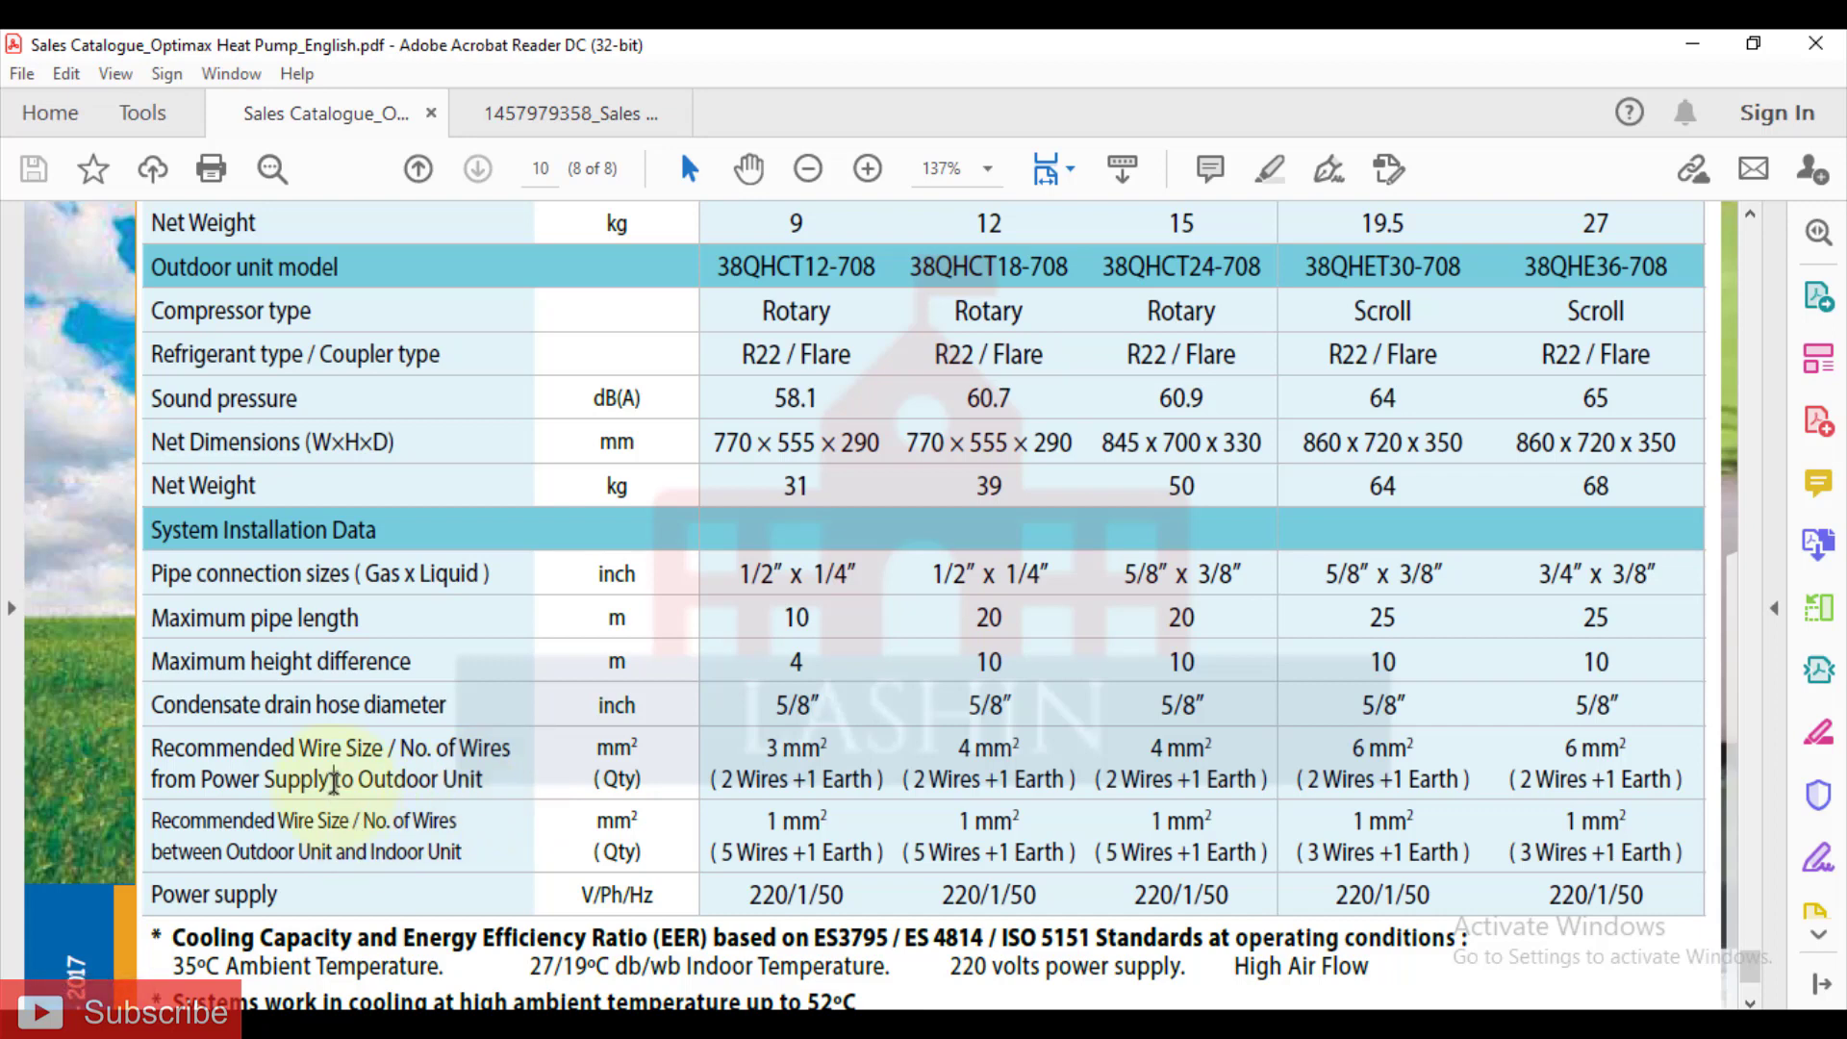
drag(334, 780, 359, 780)
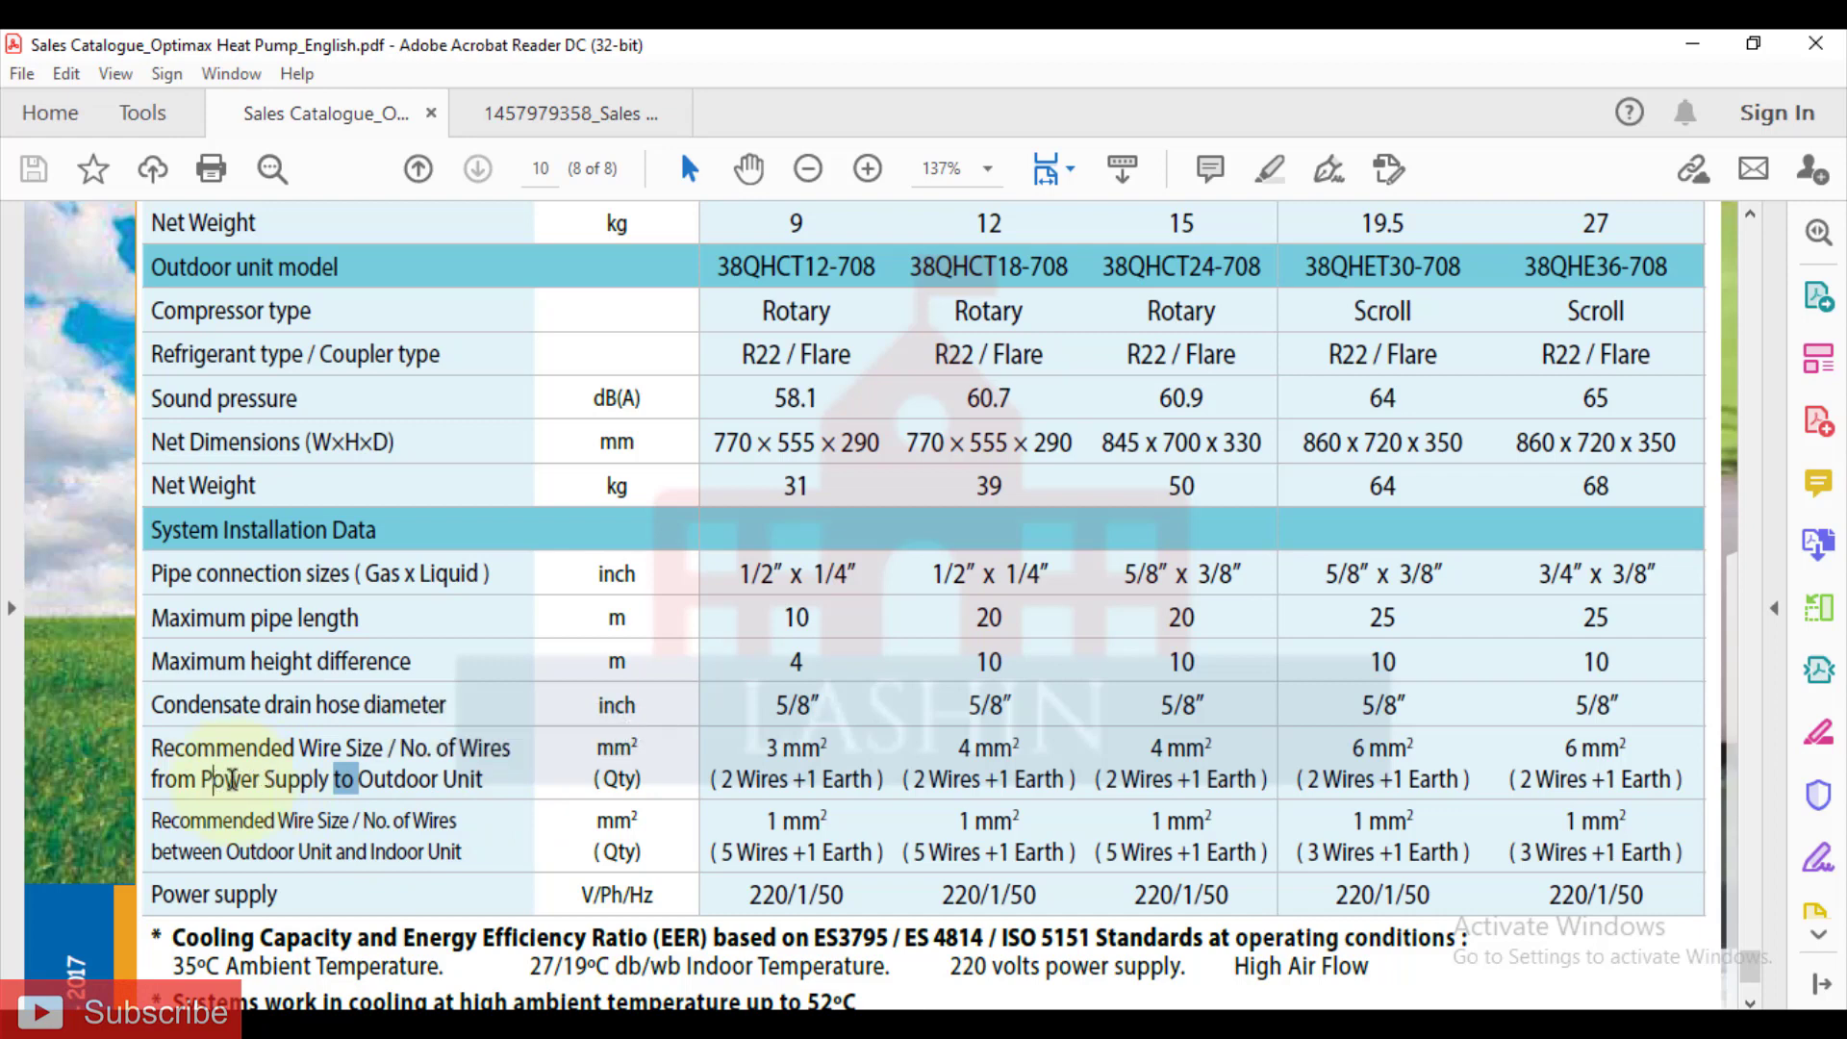
drag(202, 780, 487, 779)
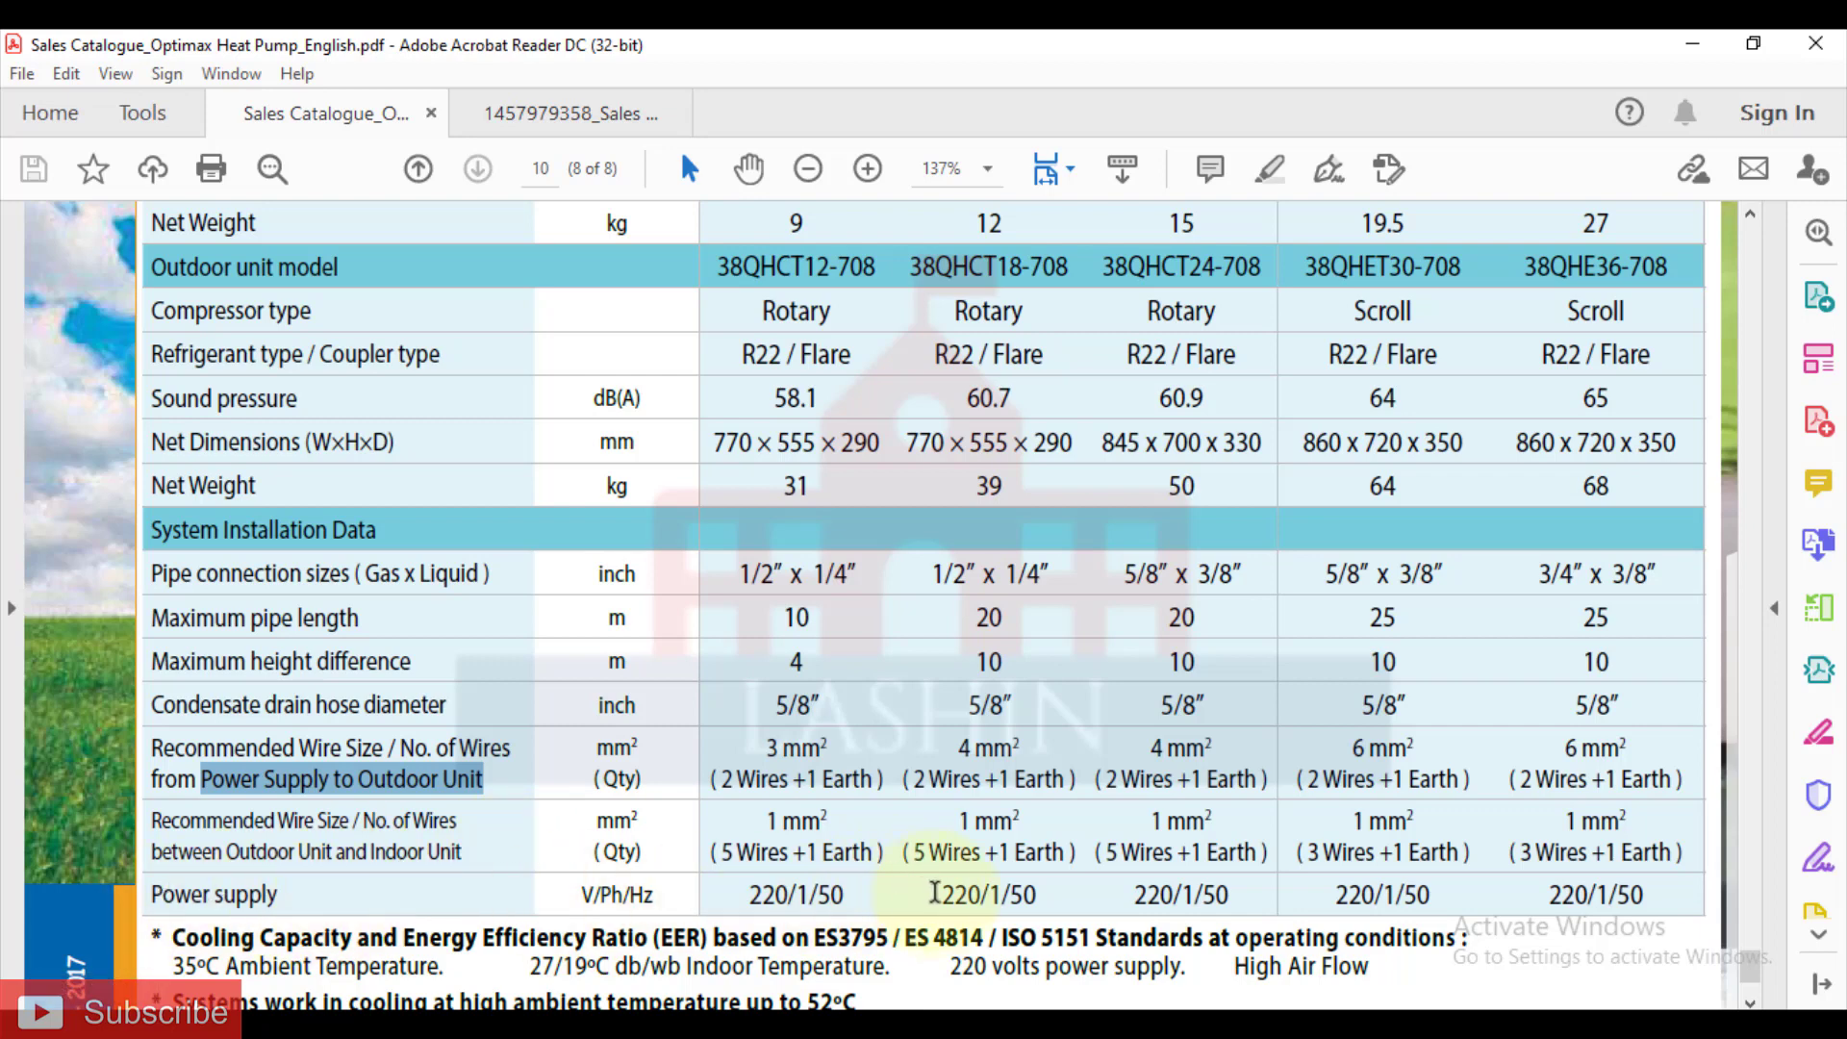
Step: Highlight the 38QHCT18-708's supply voltage and frequency, and the phase unit in the power supply row
mouse_move(935, 895)
mouse_down()
mouse_move(977, 894)
mouse_move(962, 912)
mouse_up()
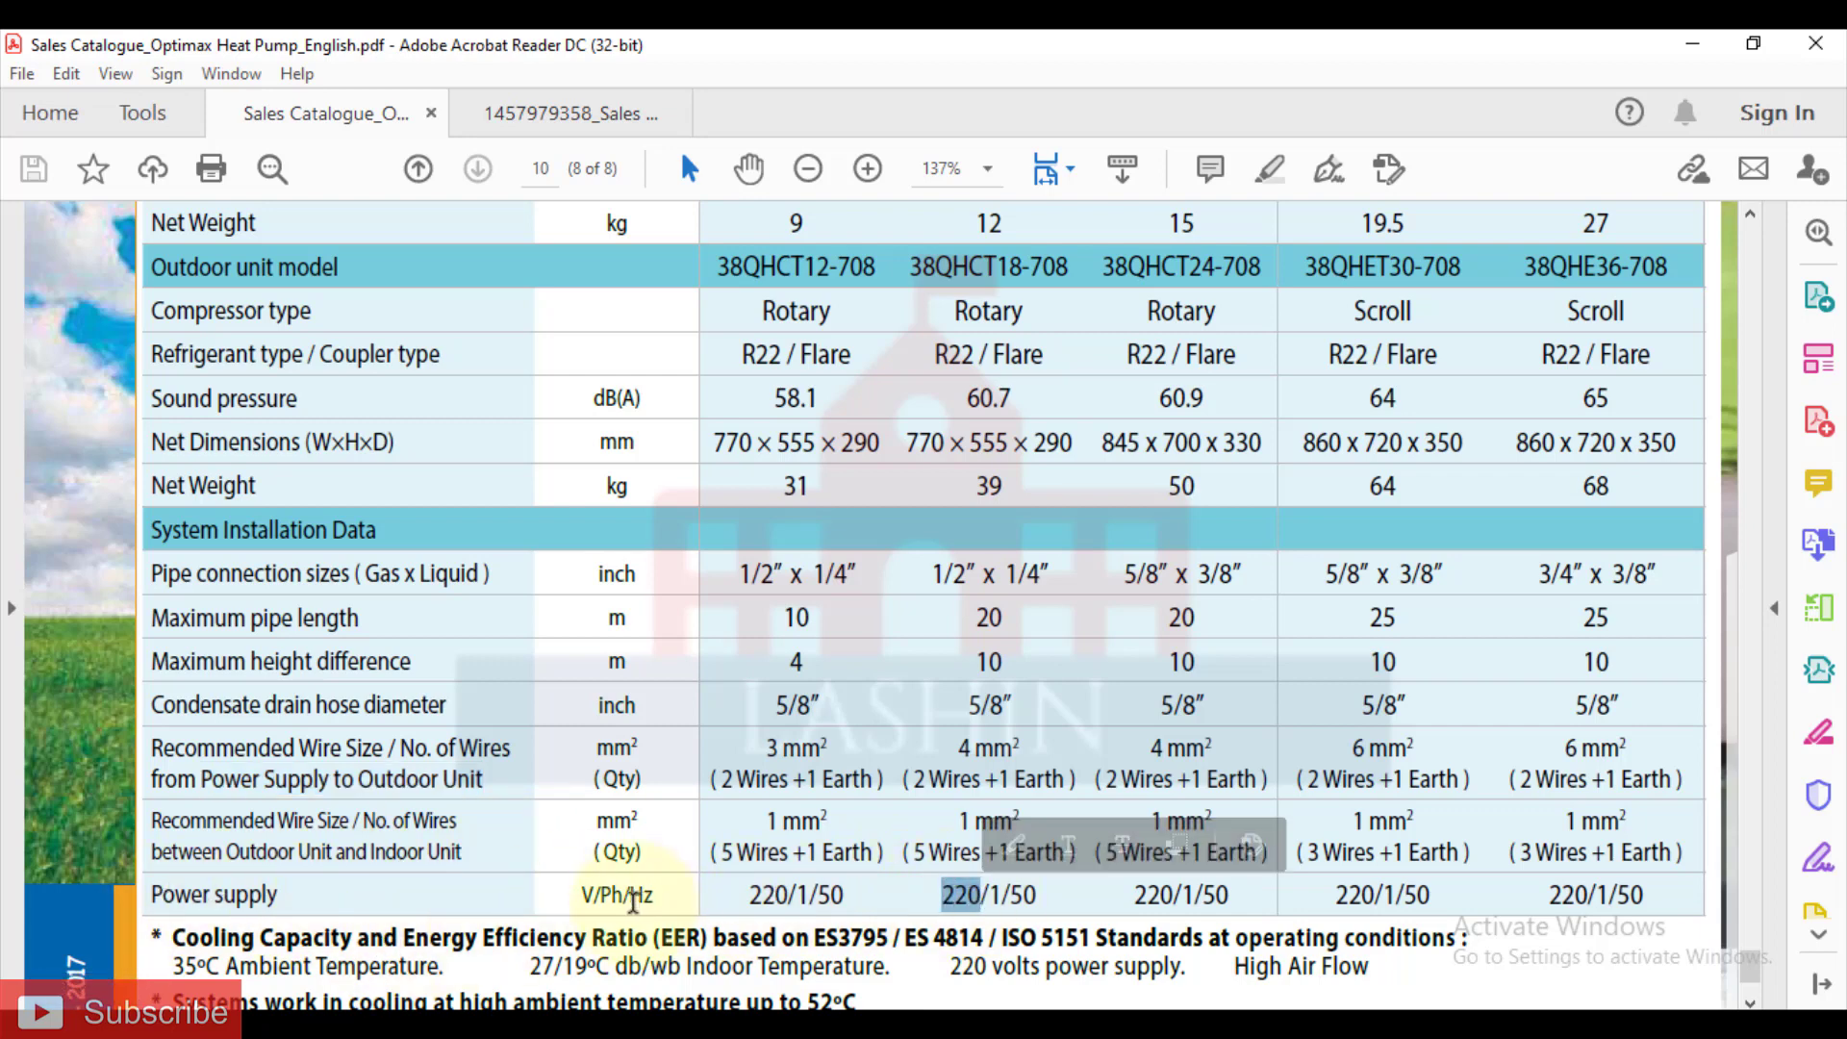
drag(625, 896, 600, 896)
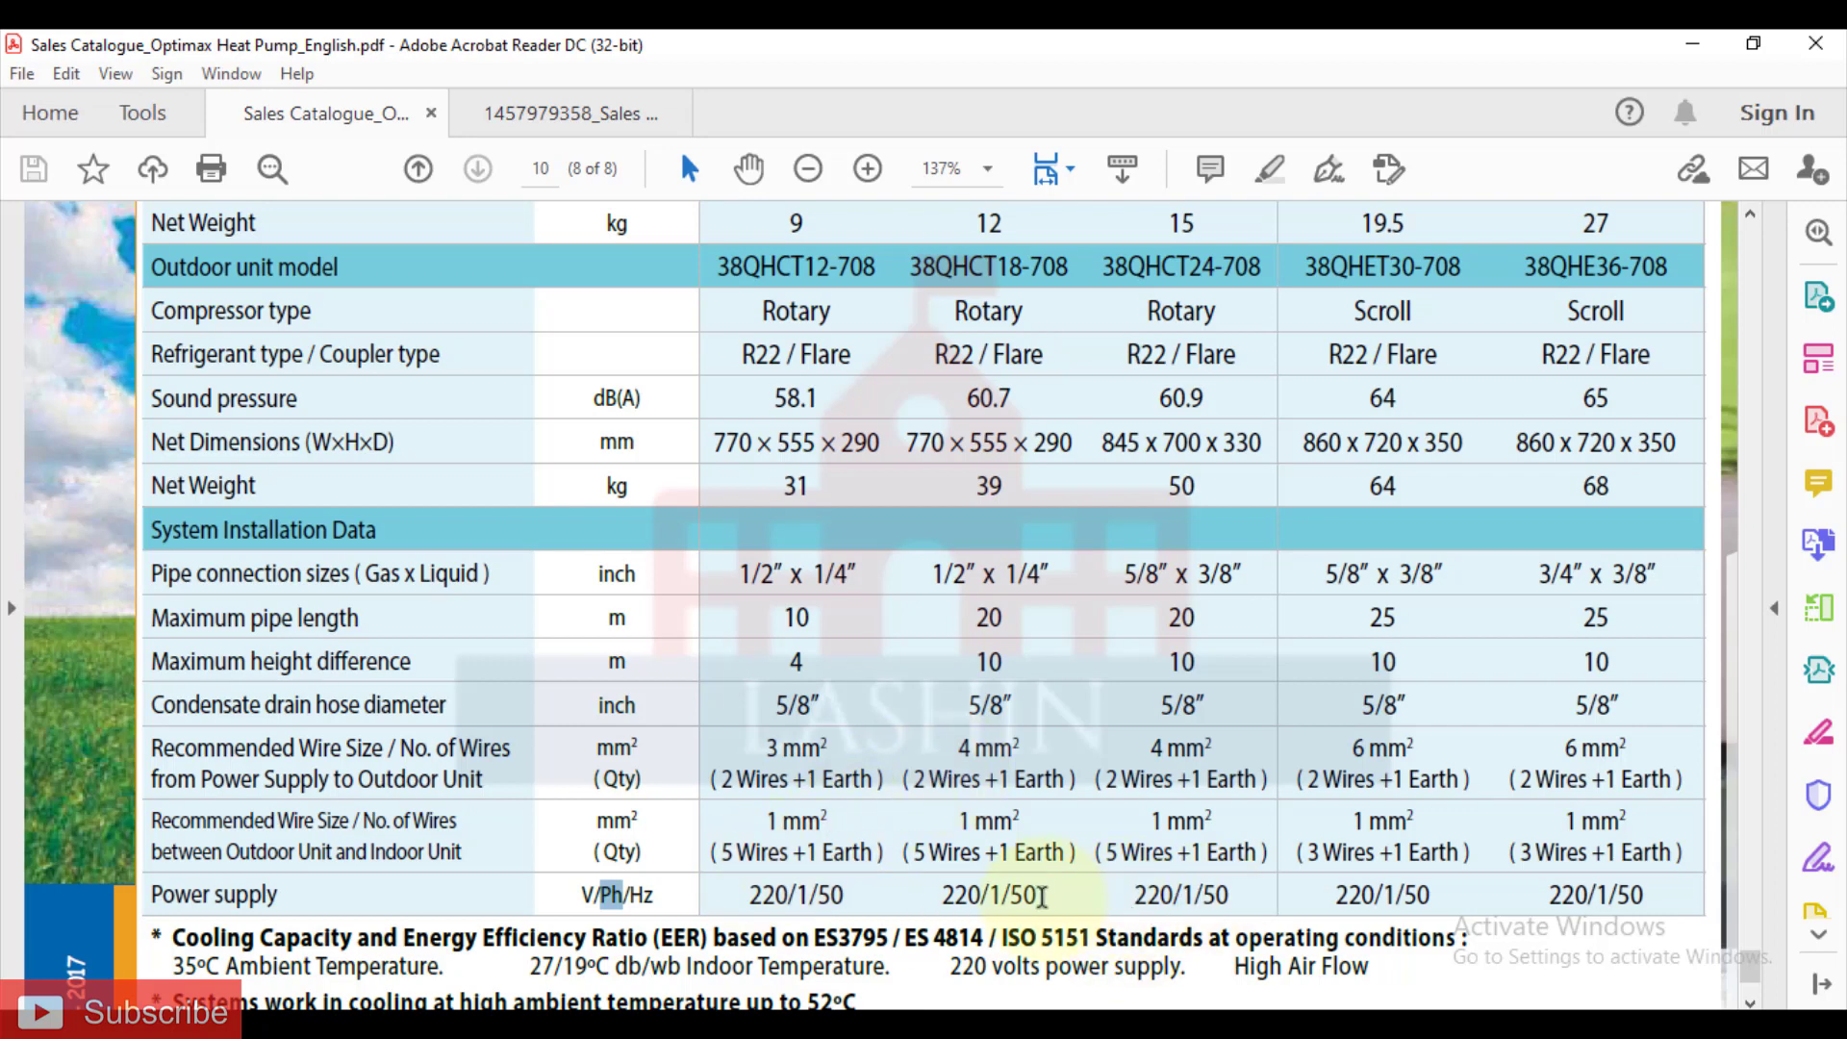
drag(1034, 895, 1011, 894)
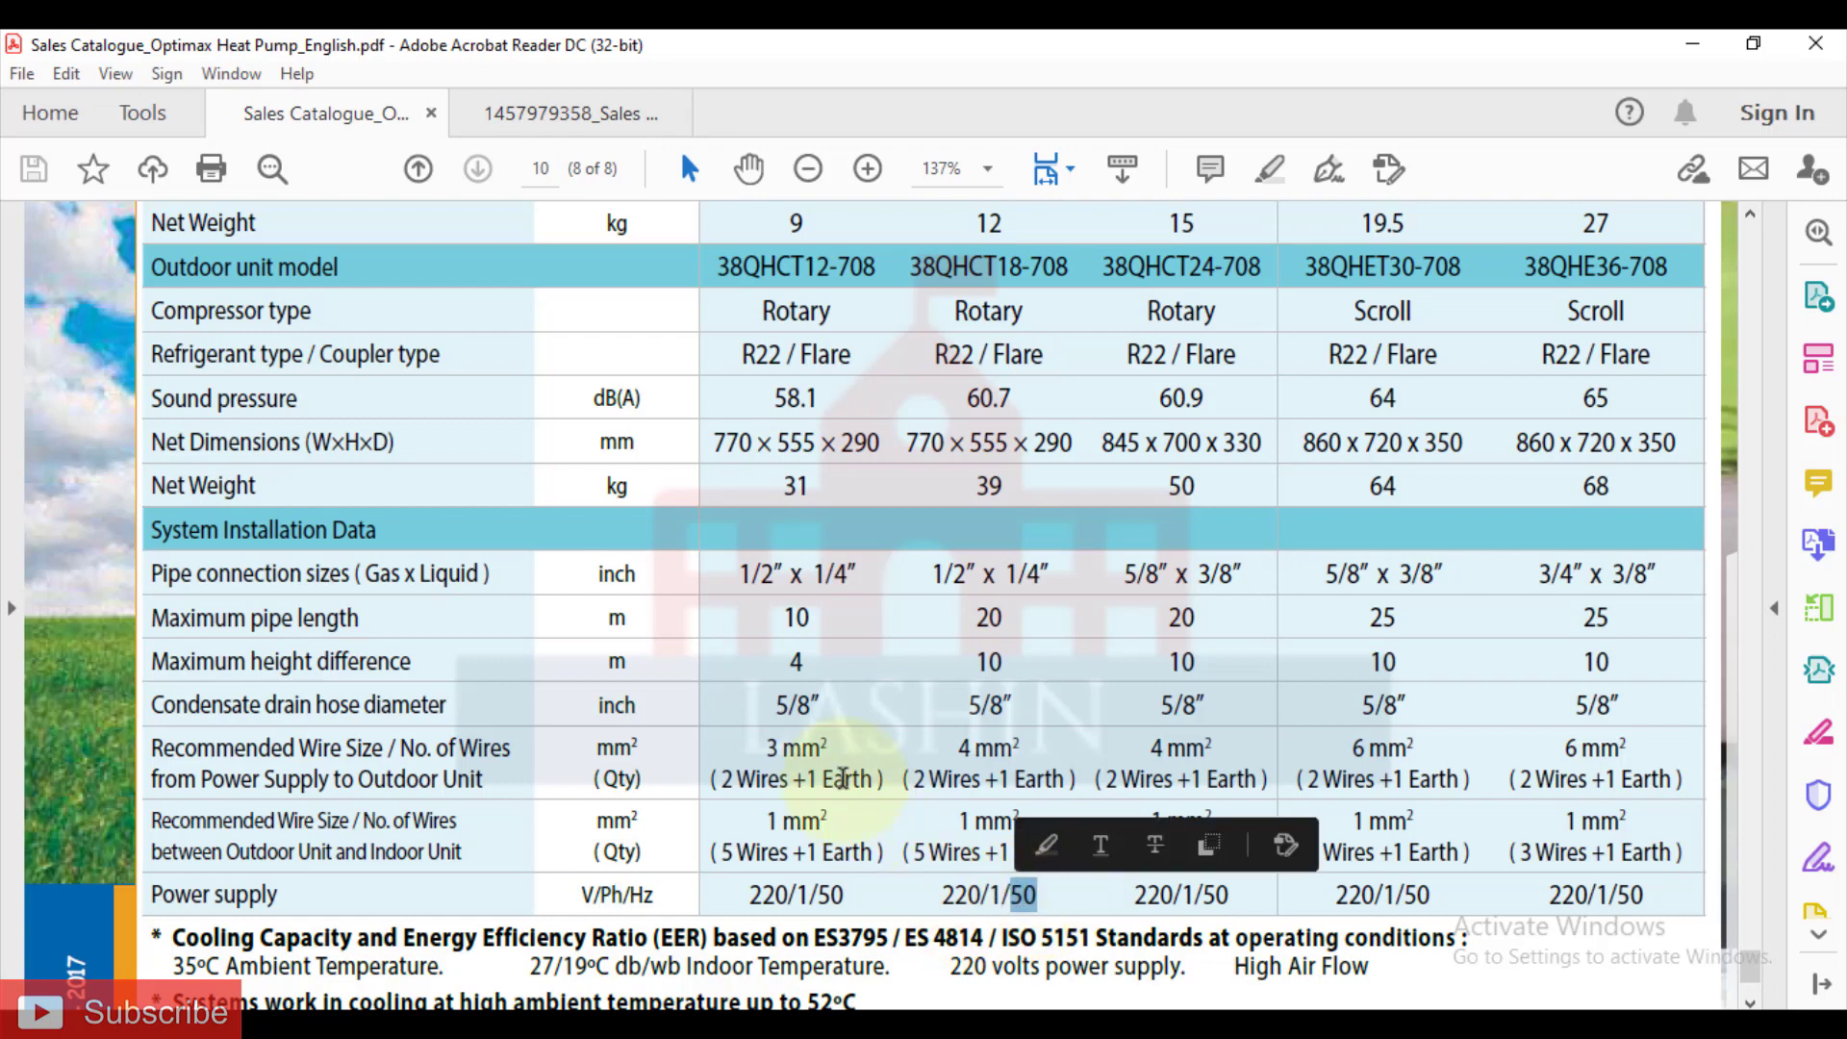
Step: Review the whole 53QHCT18-708J column once more, from cooling capacity and airflow to the installation data
scroll(843, 778, up, 3)
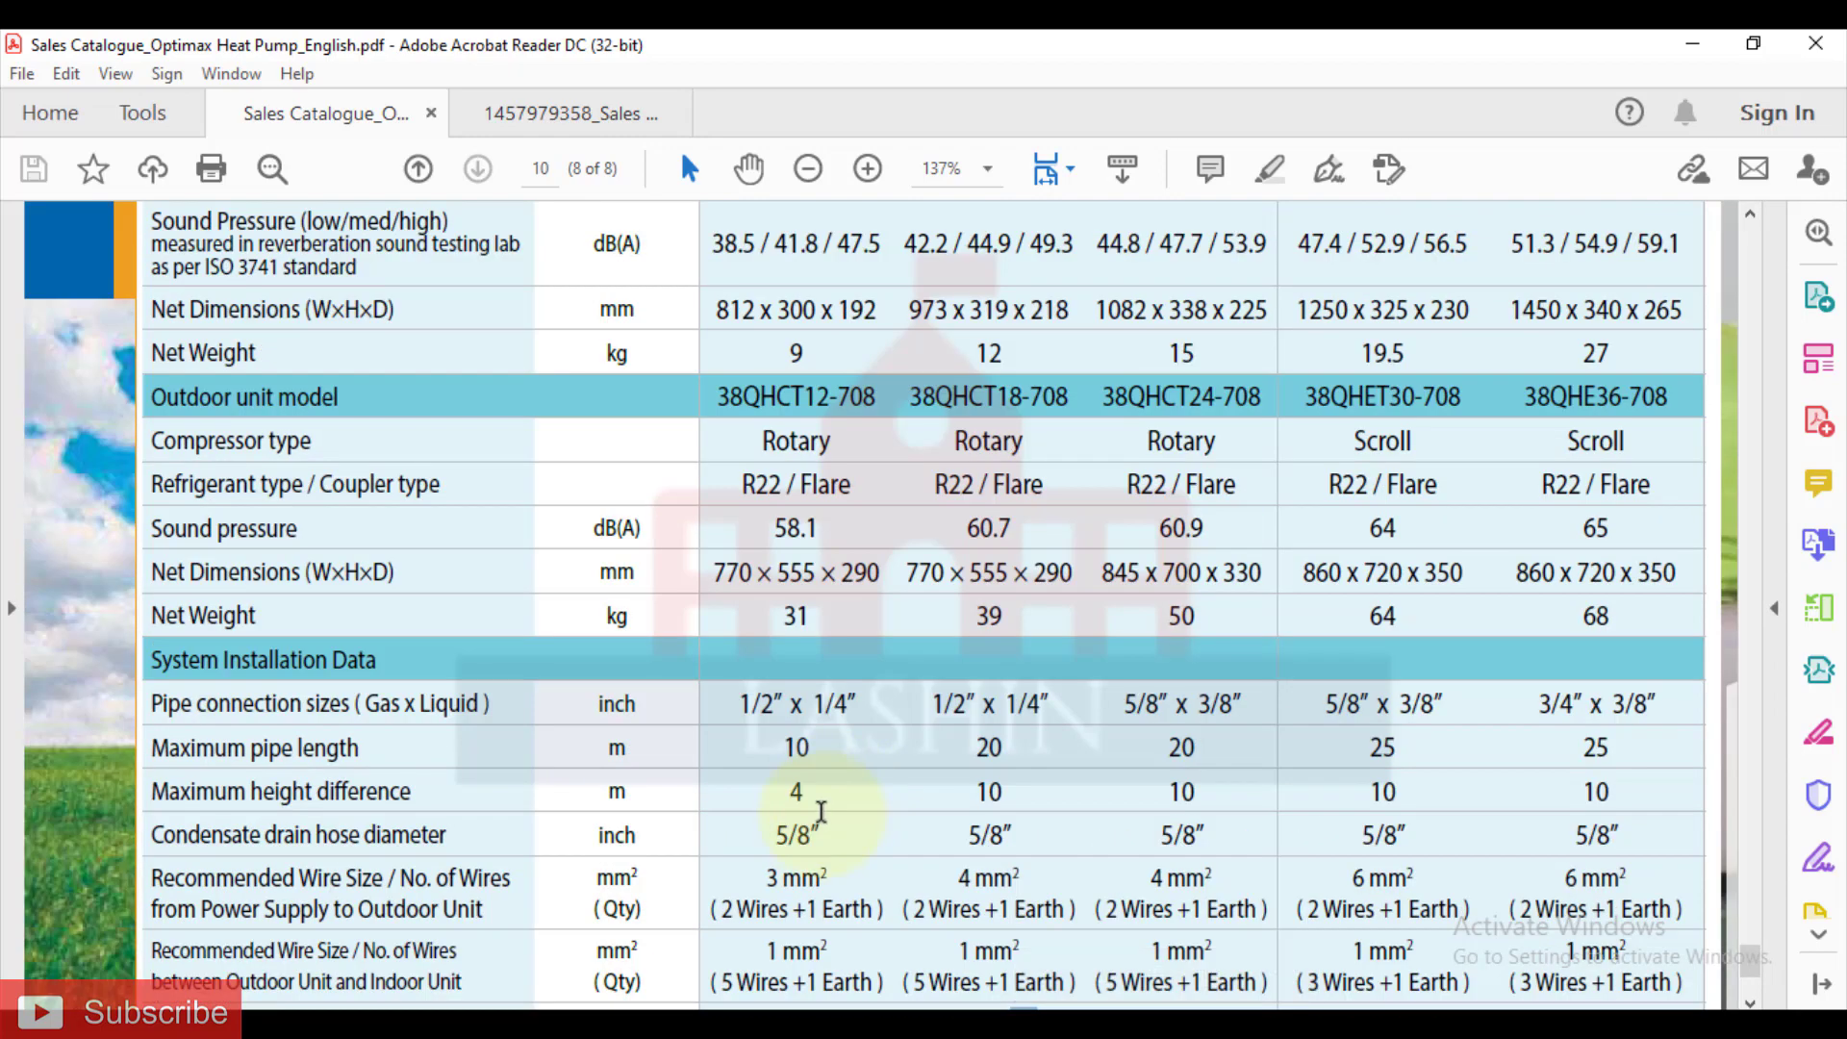
scroll(822, 854, down, 1)
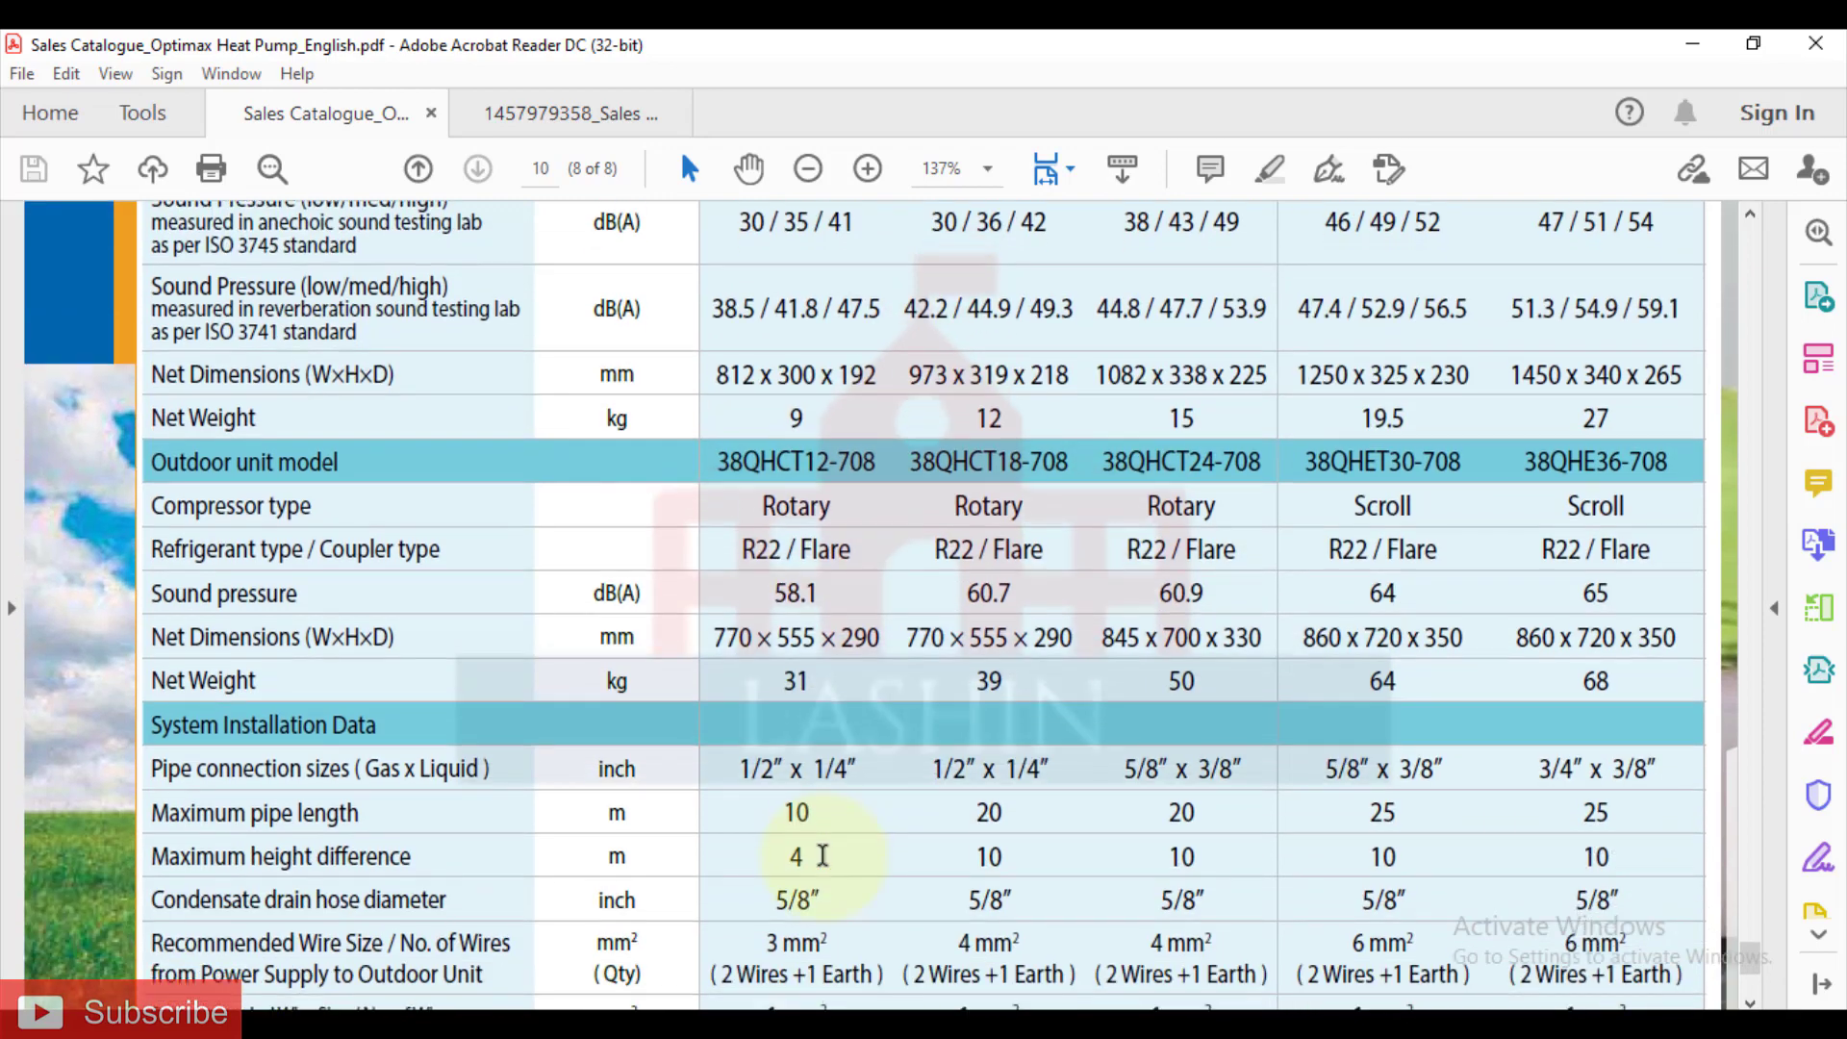
scroll(907, 689, up, 5)
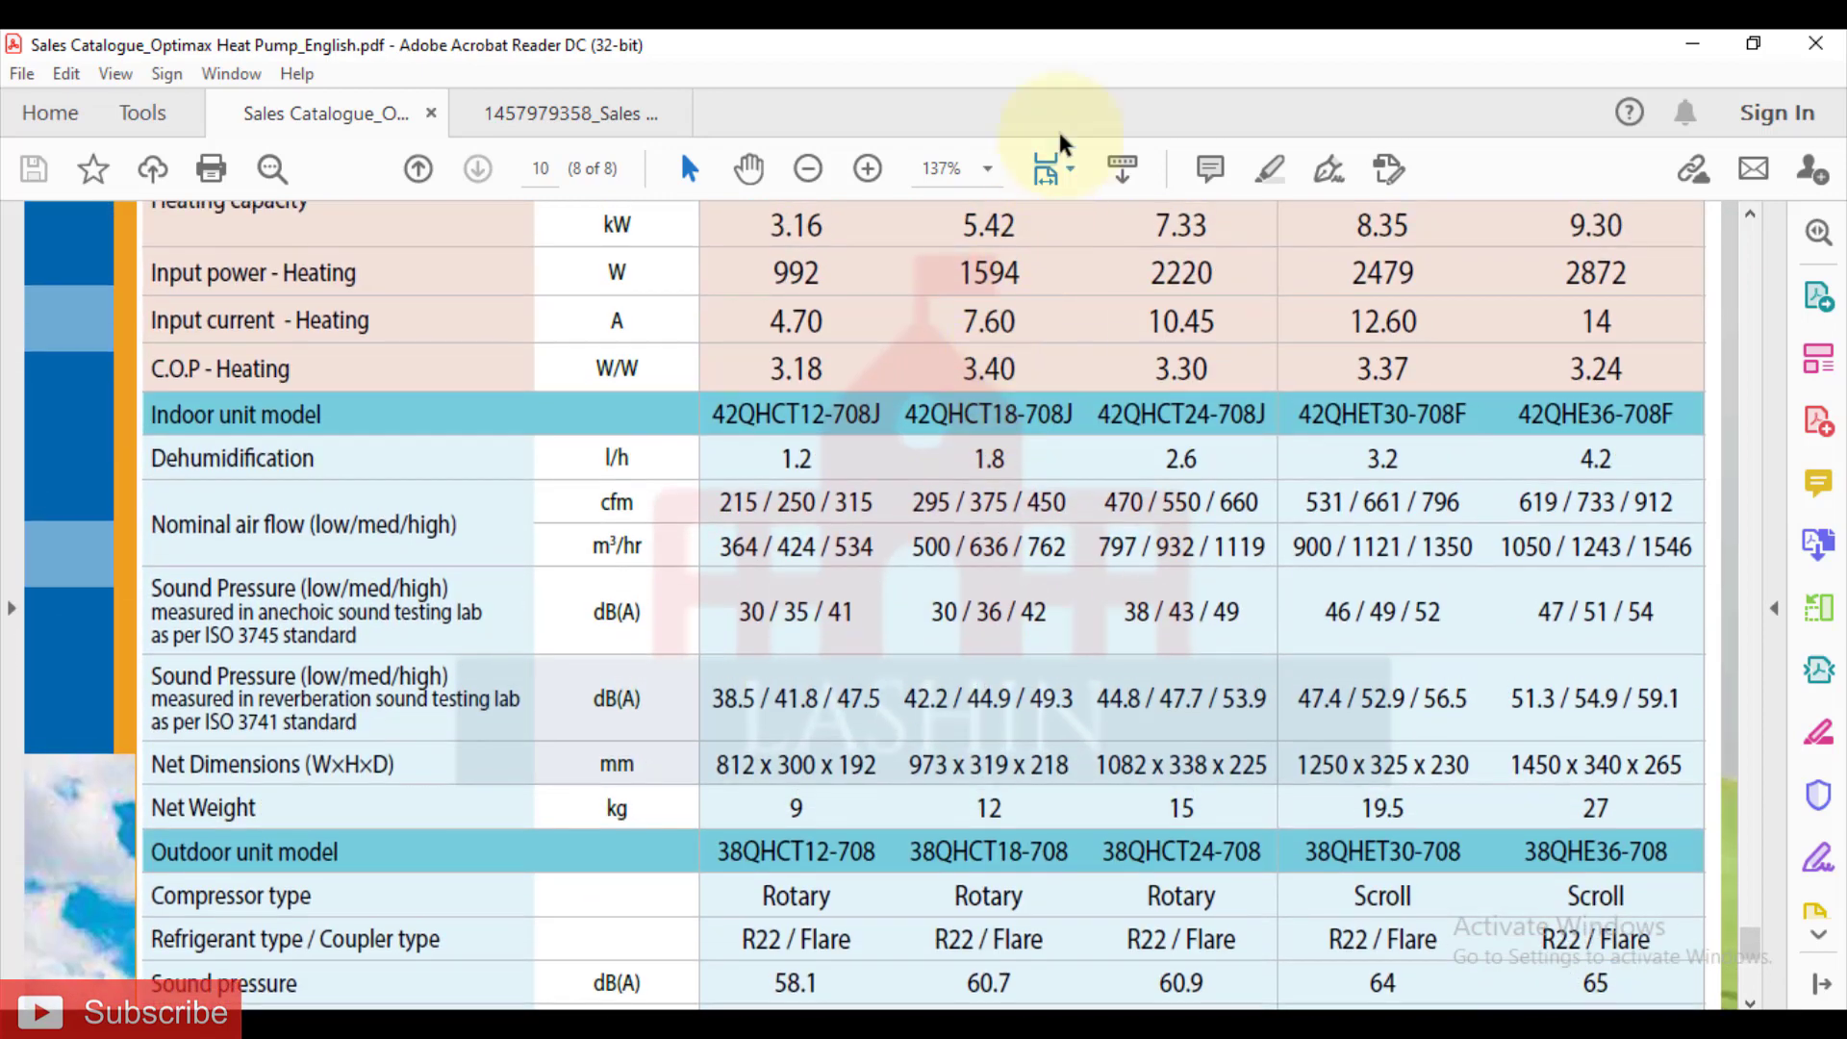
scroll(1037, 384, up, 3)
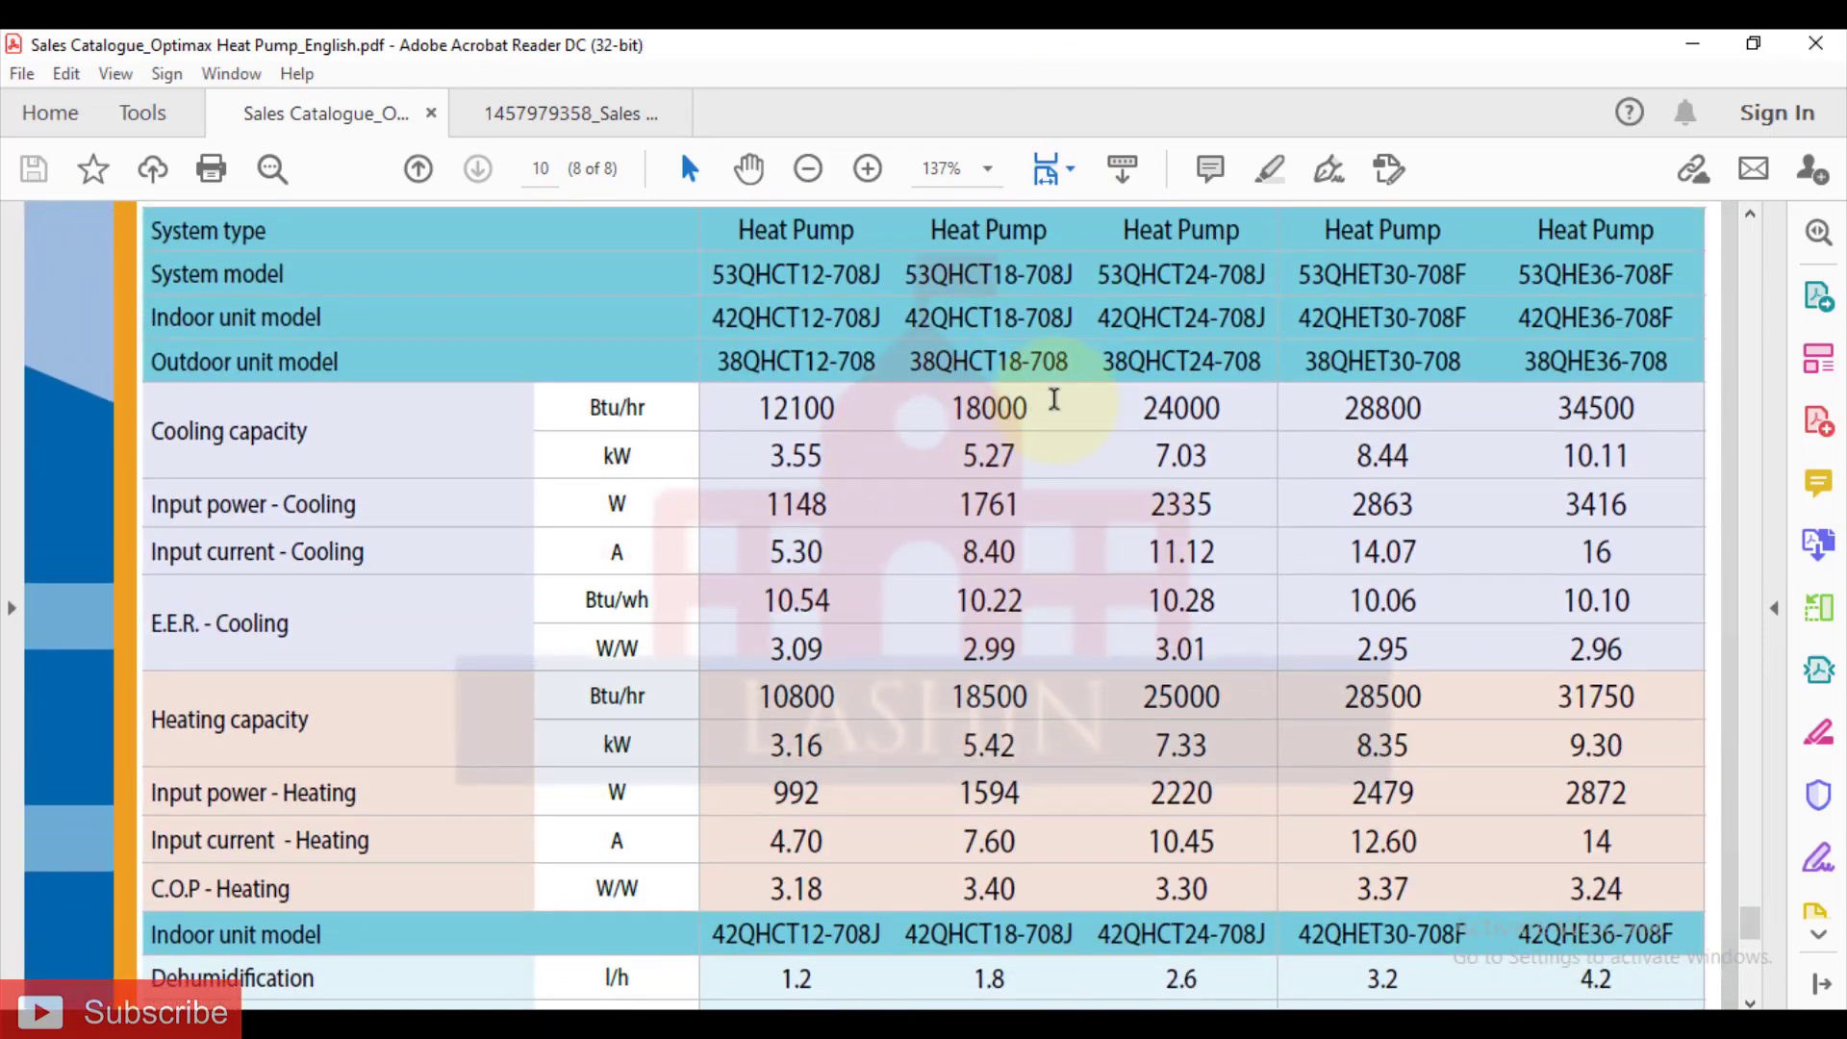
scroll(1005, 568, down, 3)
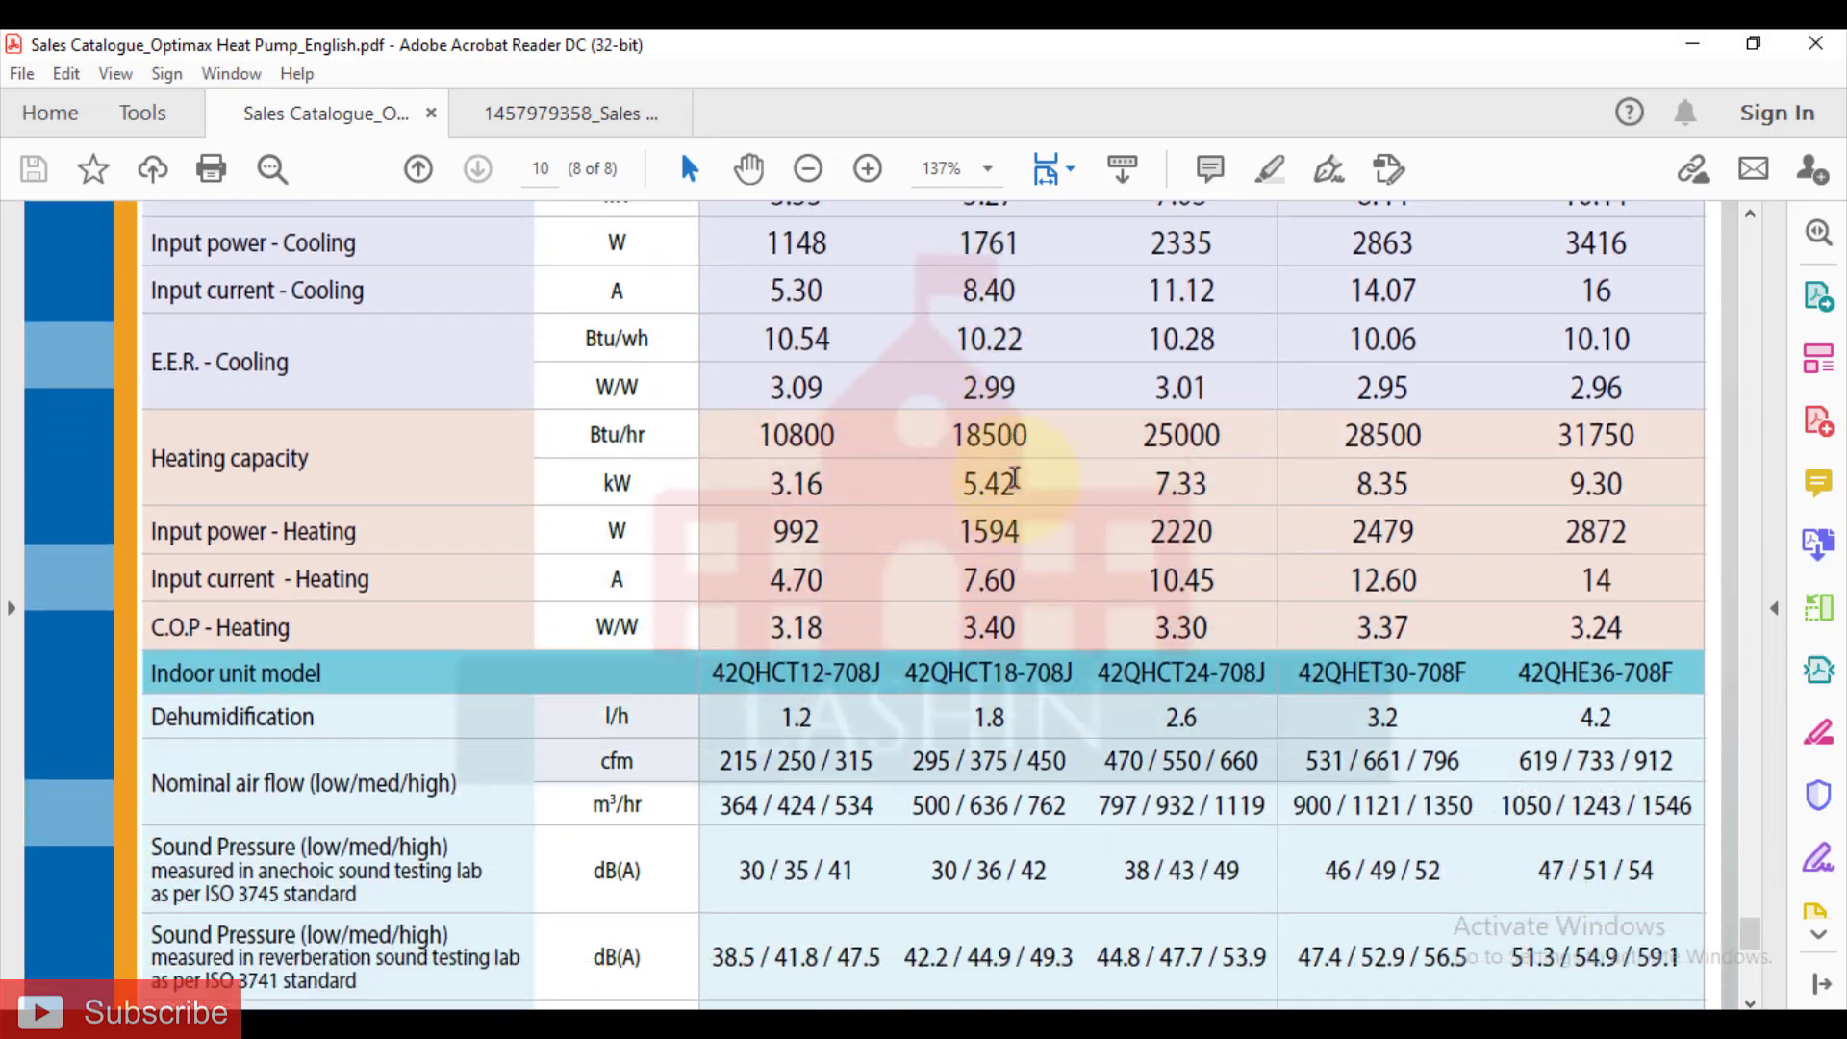
scroll(982, 546, down, 2)
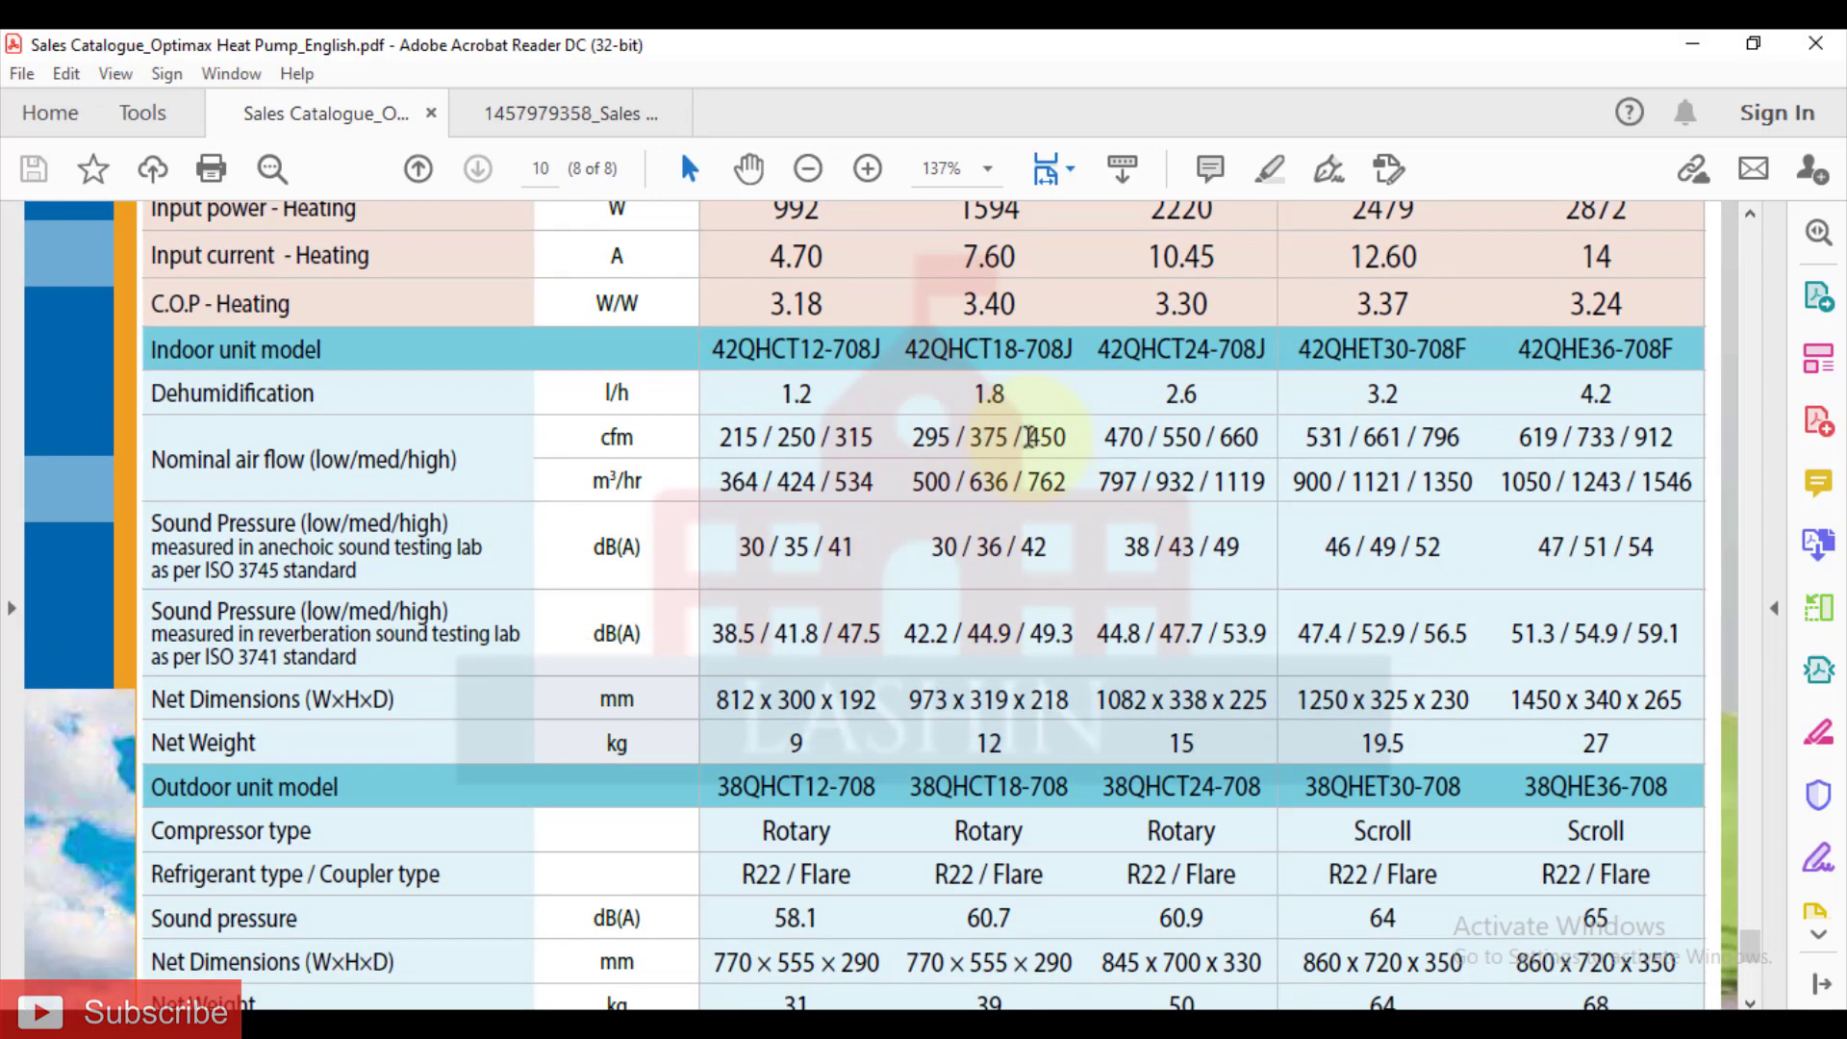
scroll(1032, 459, down, 3)
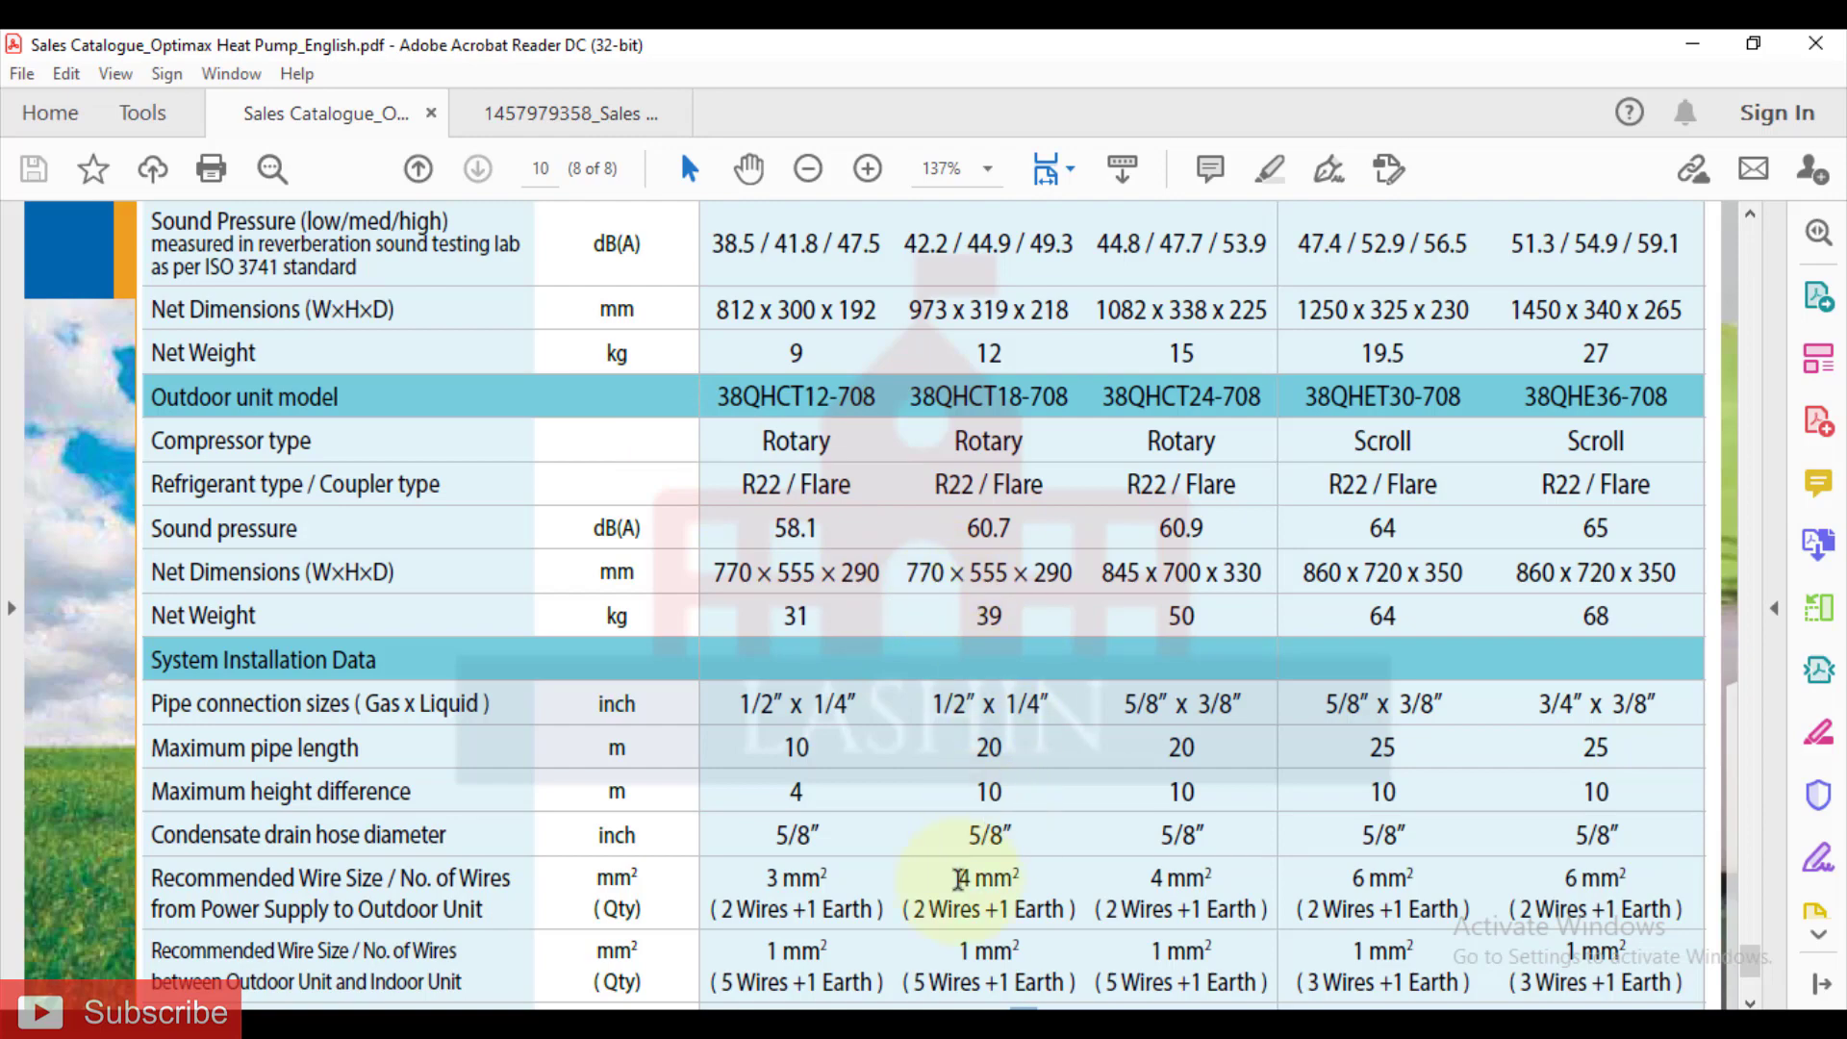
Step: Switch to the AutoCAD floor plan and locate the C.U outdoor unit symbol beside the compass rose
click(910, 1024)
scroll(1188, 771, down, 3)
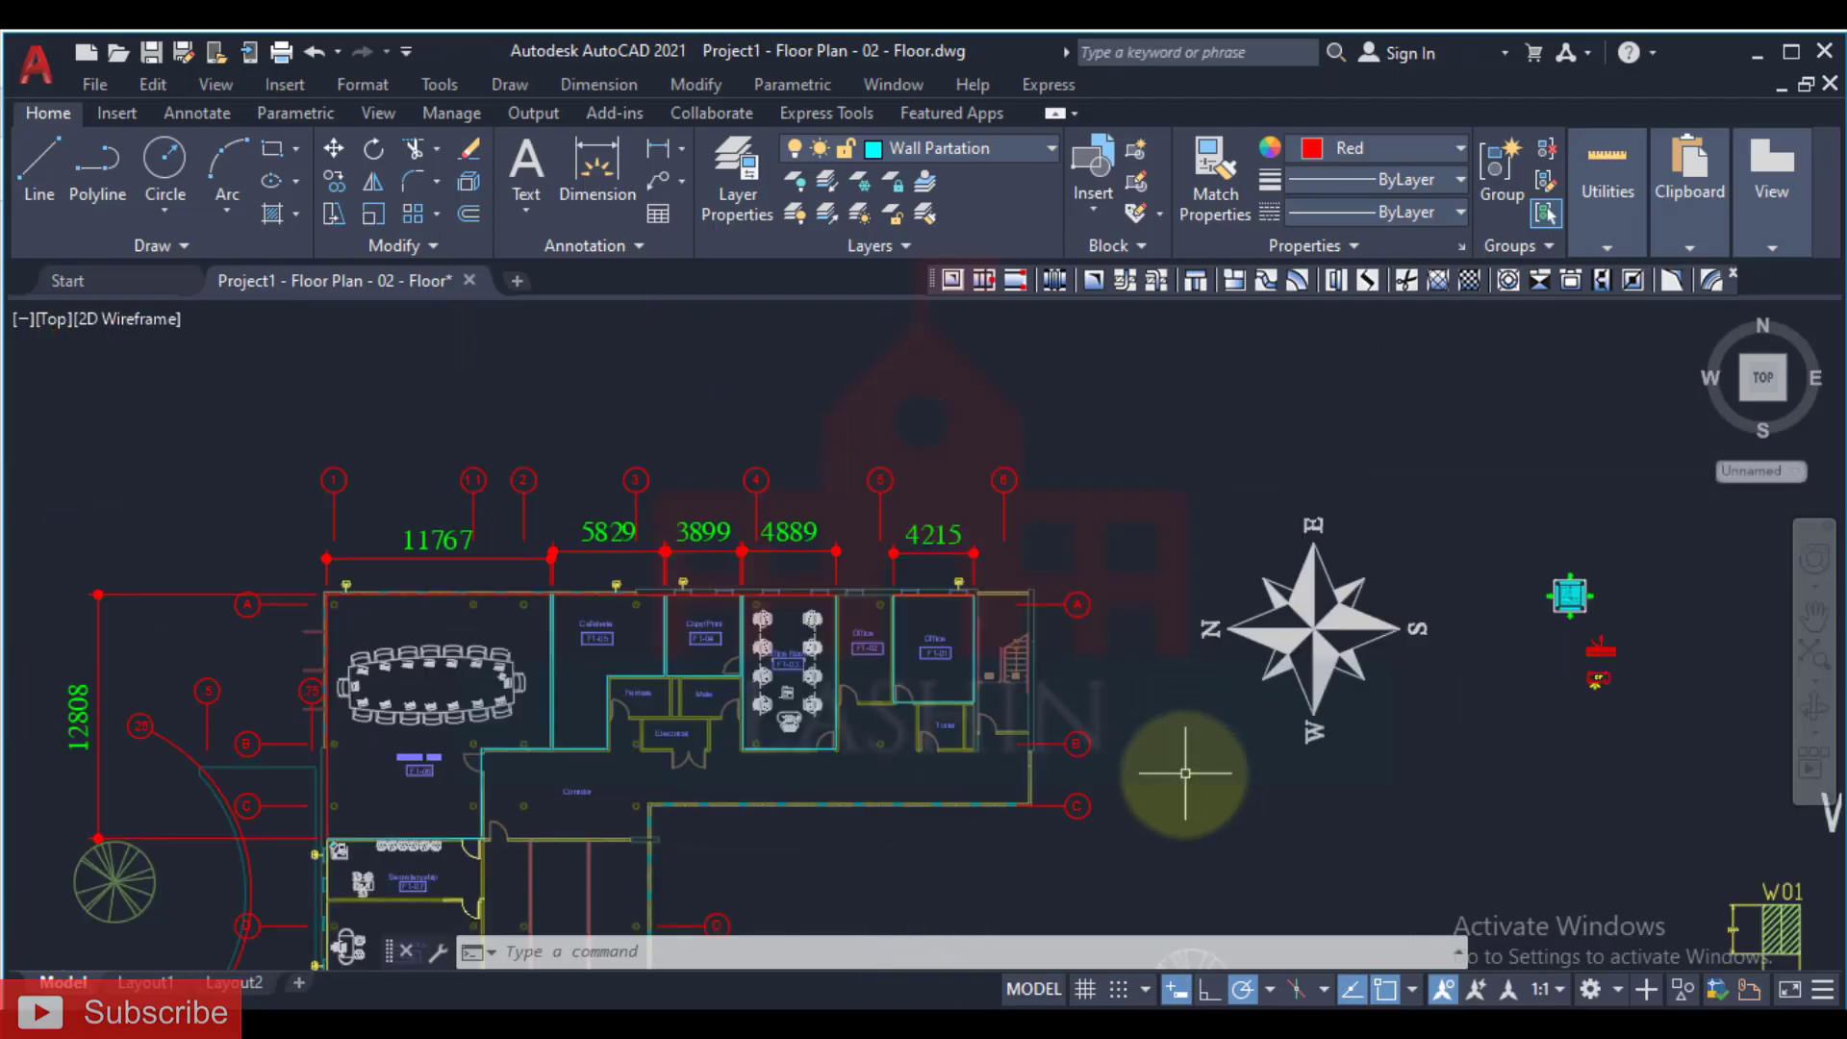
middle_drag(1188, 770, 420, 586)
middle_drag(1181, 849, 488, 539)
scroll(488, 538, down, 5)
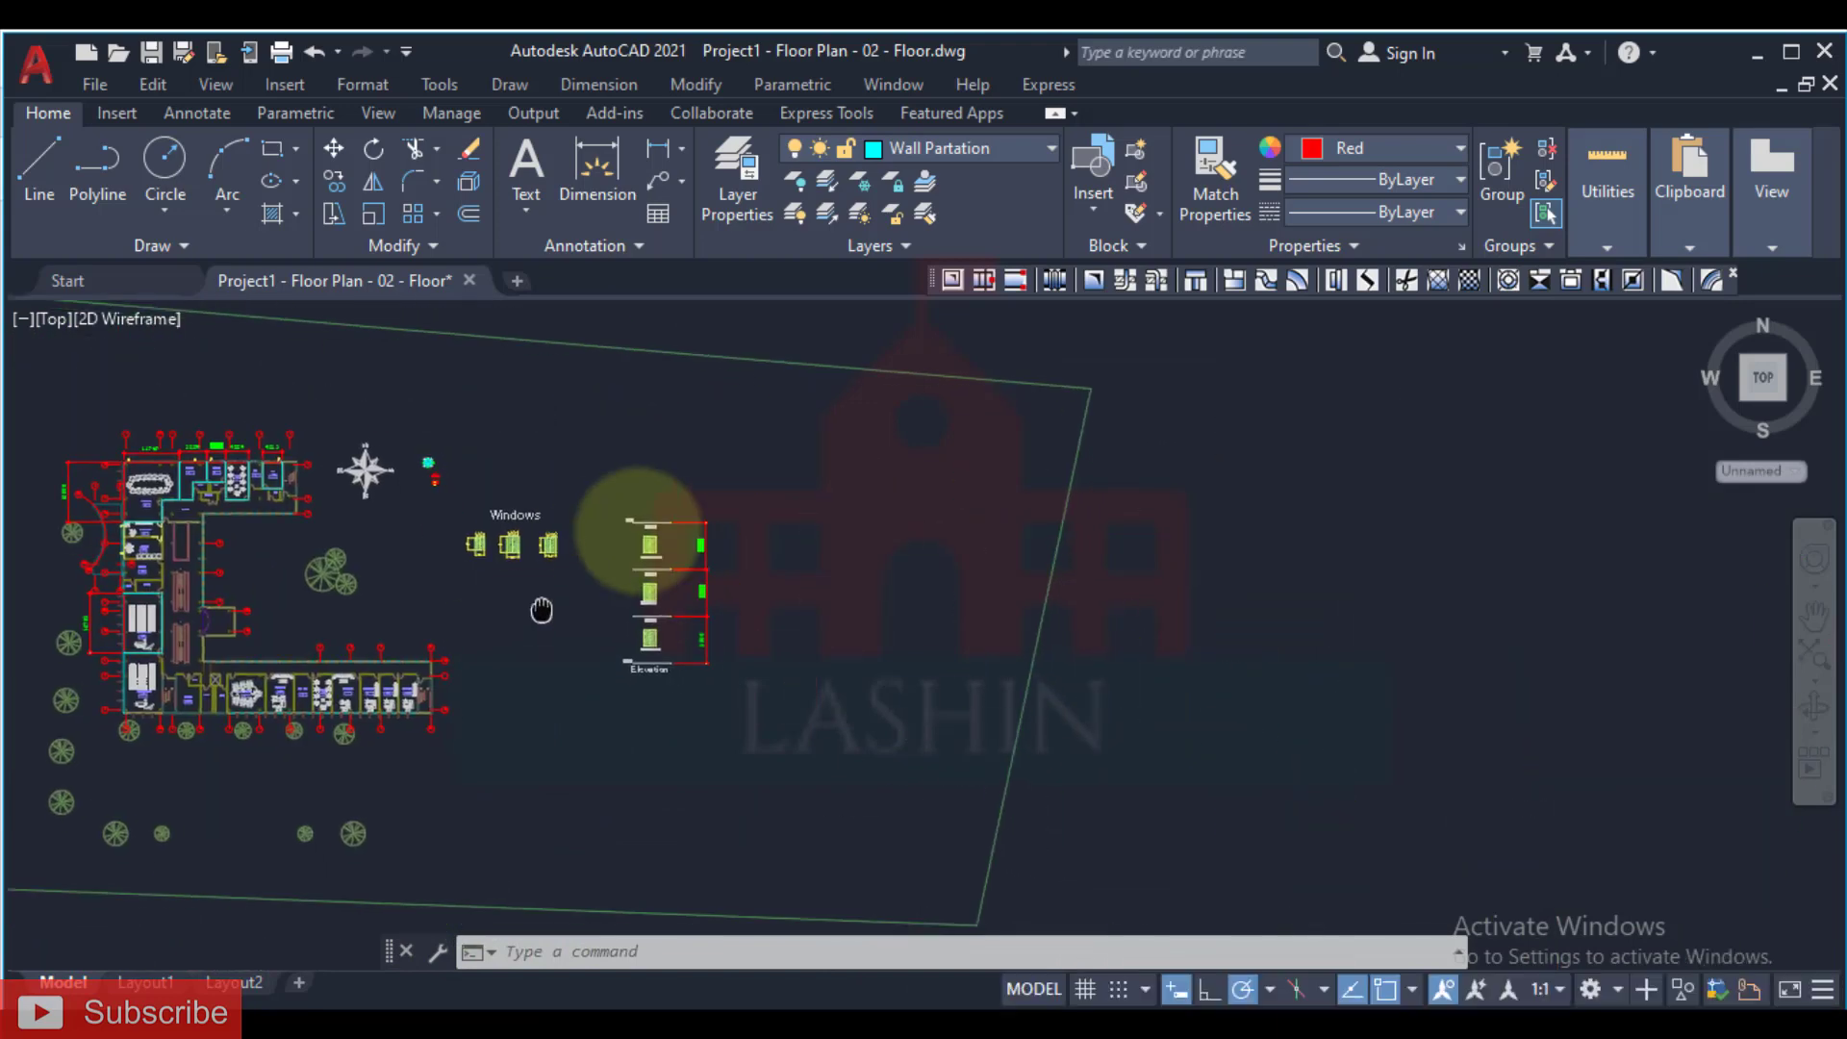
scroll(500, 414, up, 8)
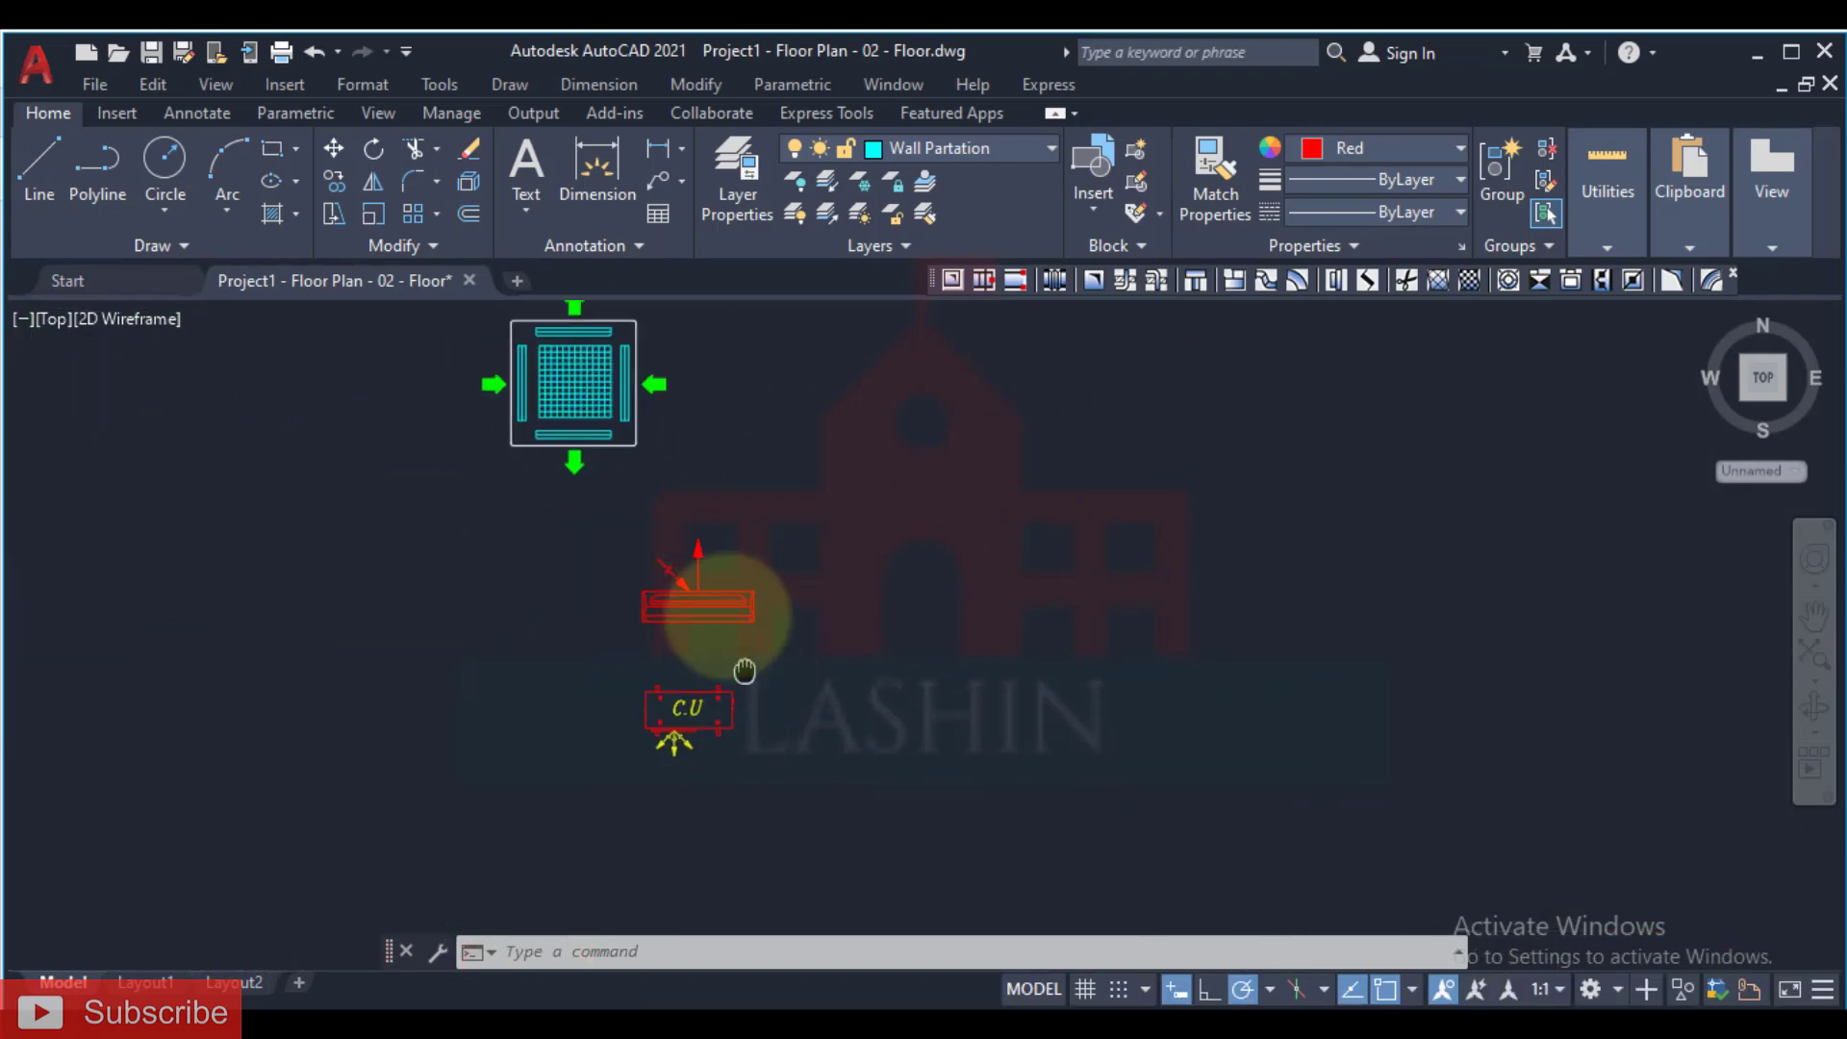
scroll(741, 667, up, 5)
middle_drag(722, 638, 940, 487)
scroll(969, 447, up, 2)
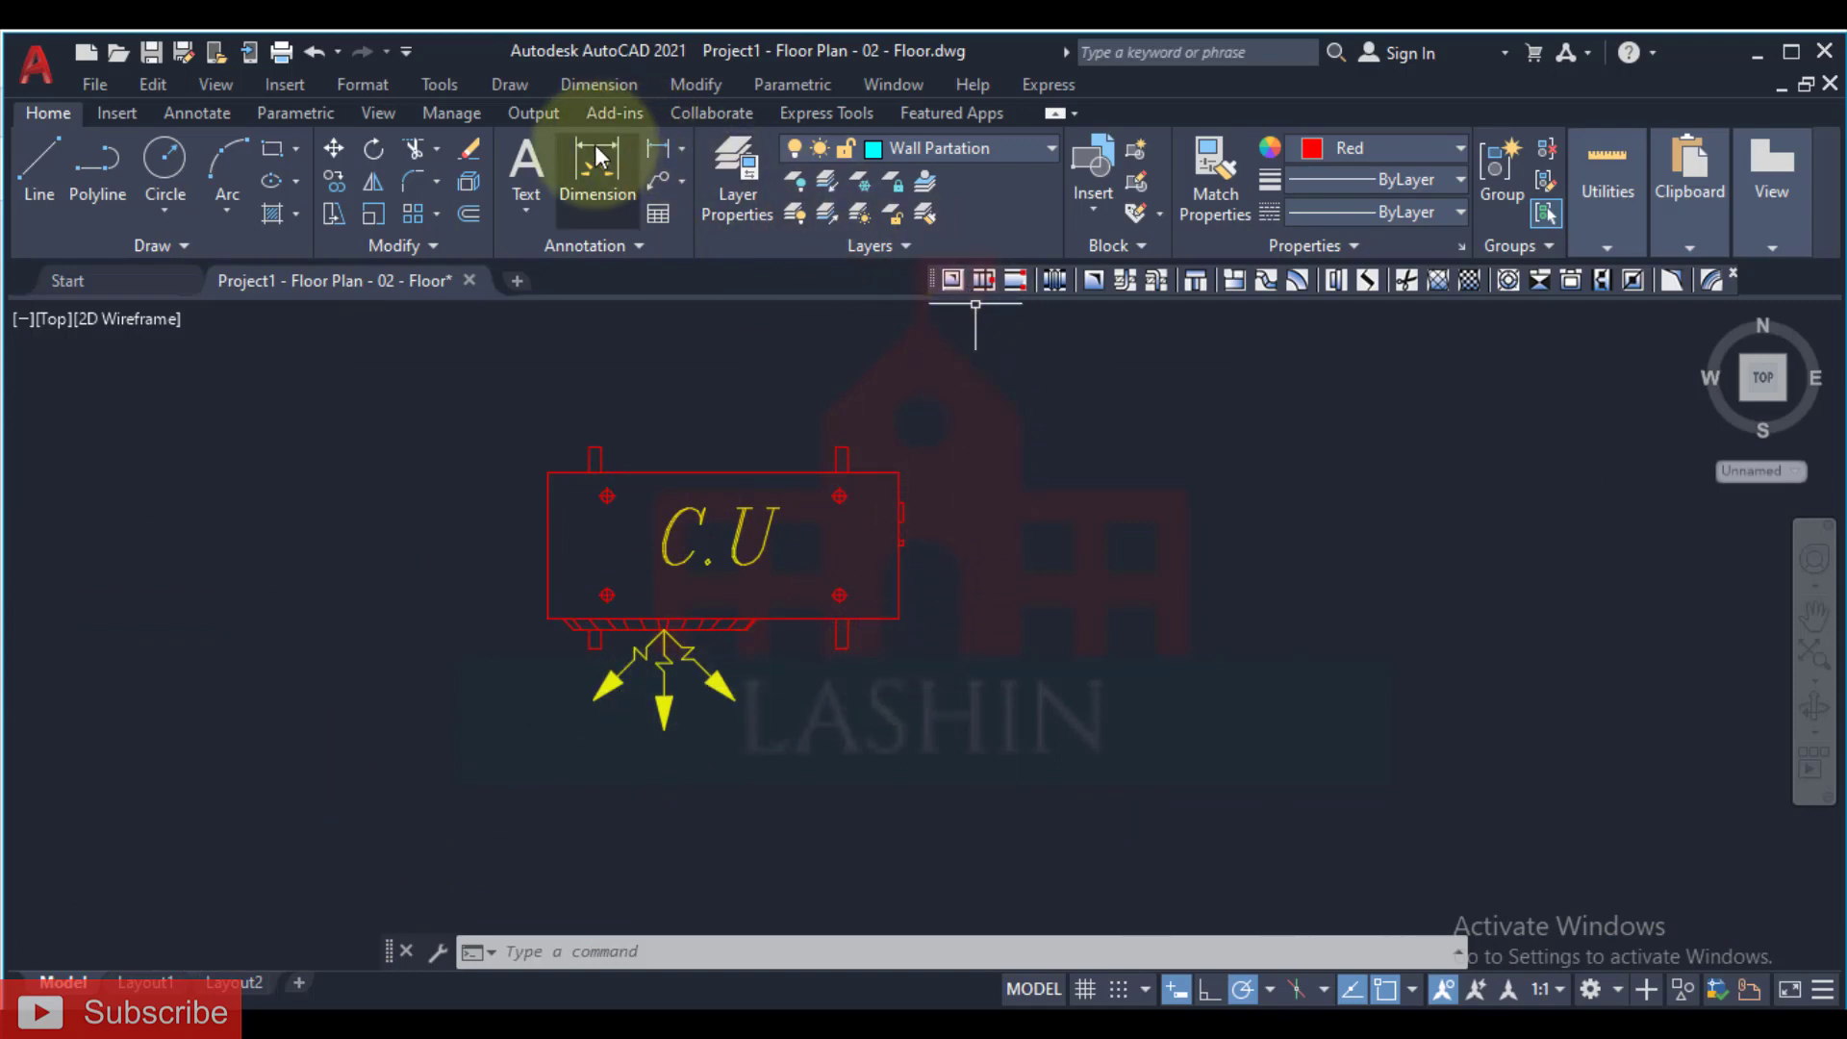
click(597, 173)
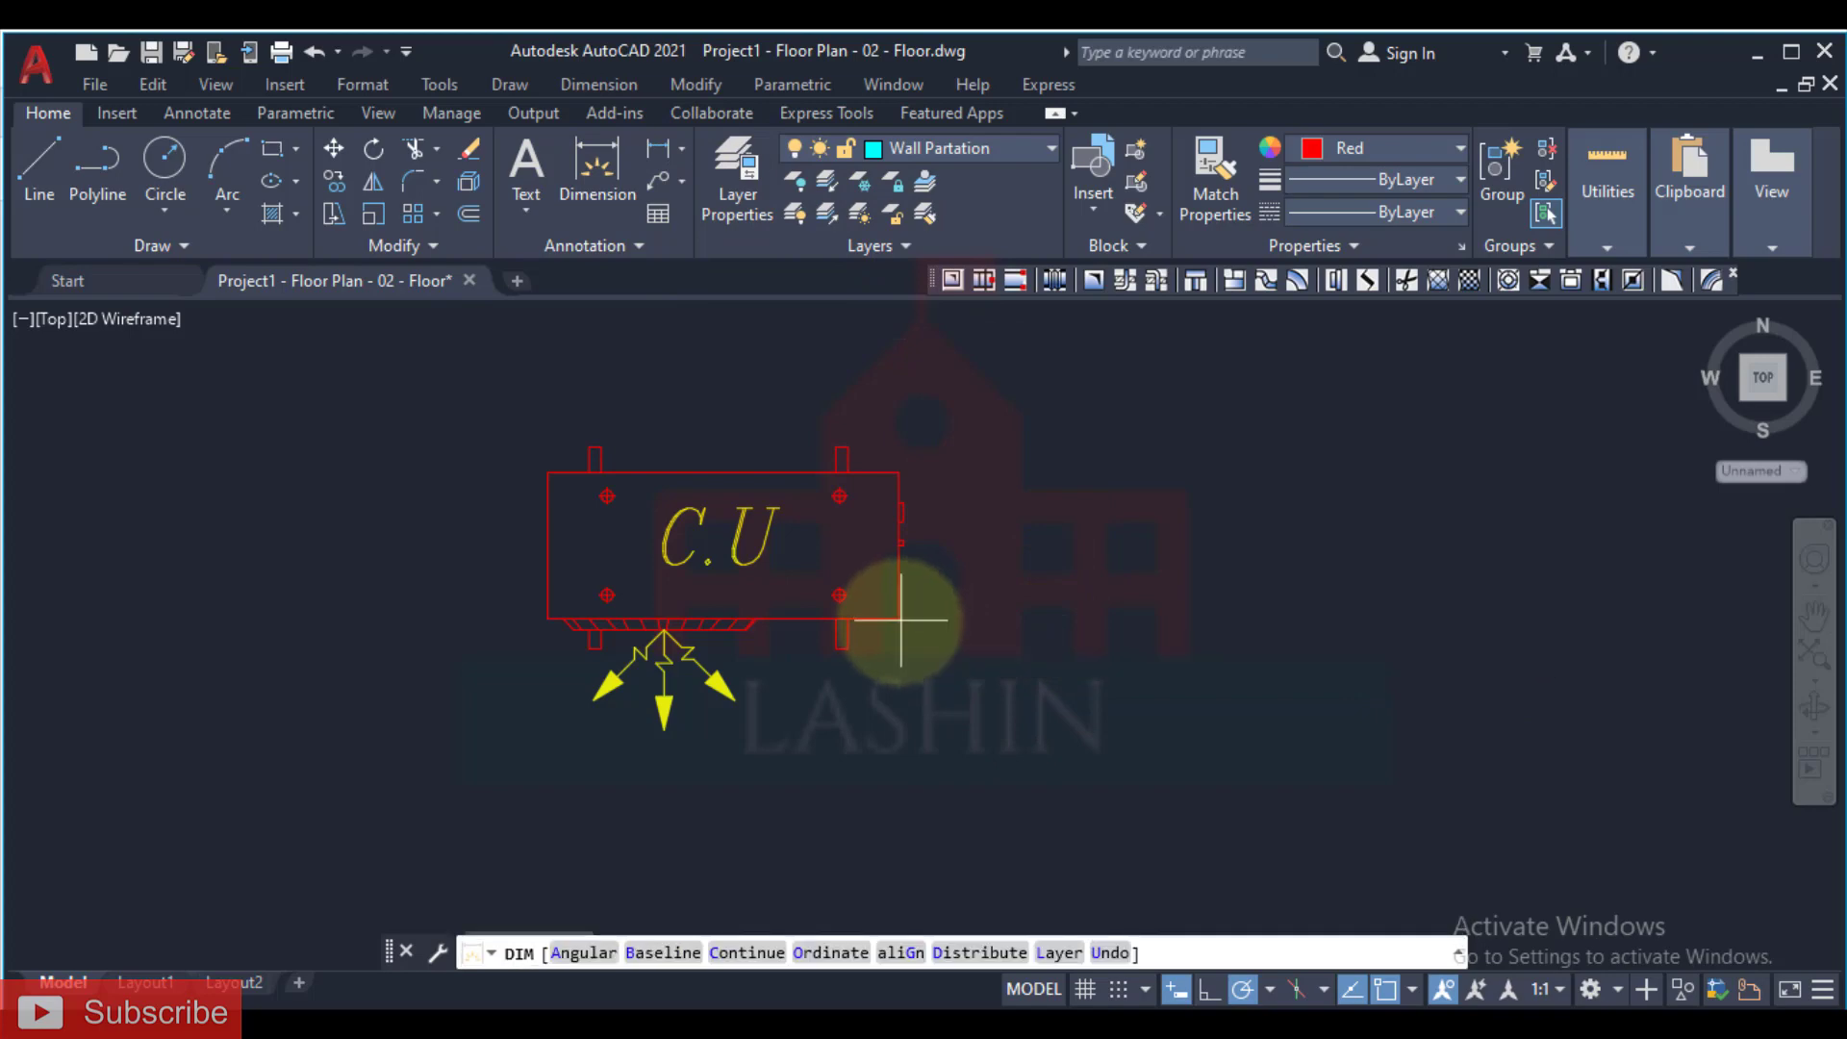
click(898, 618)
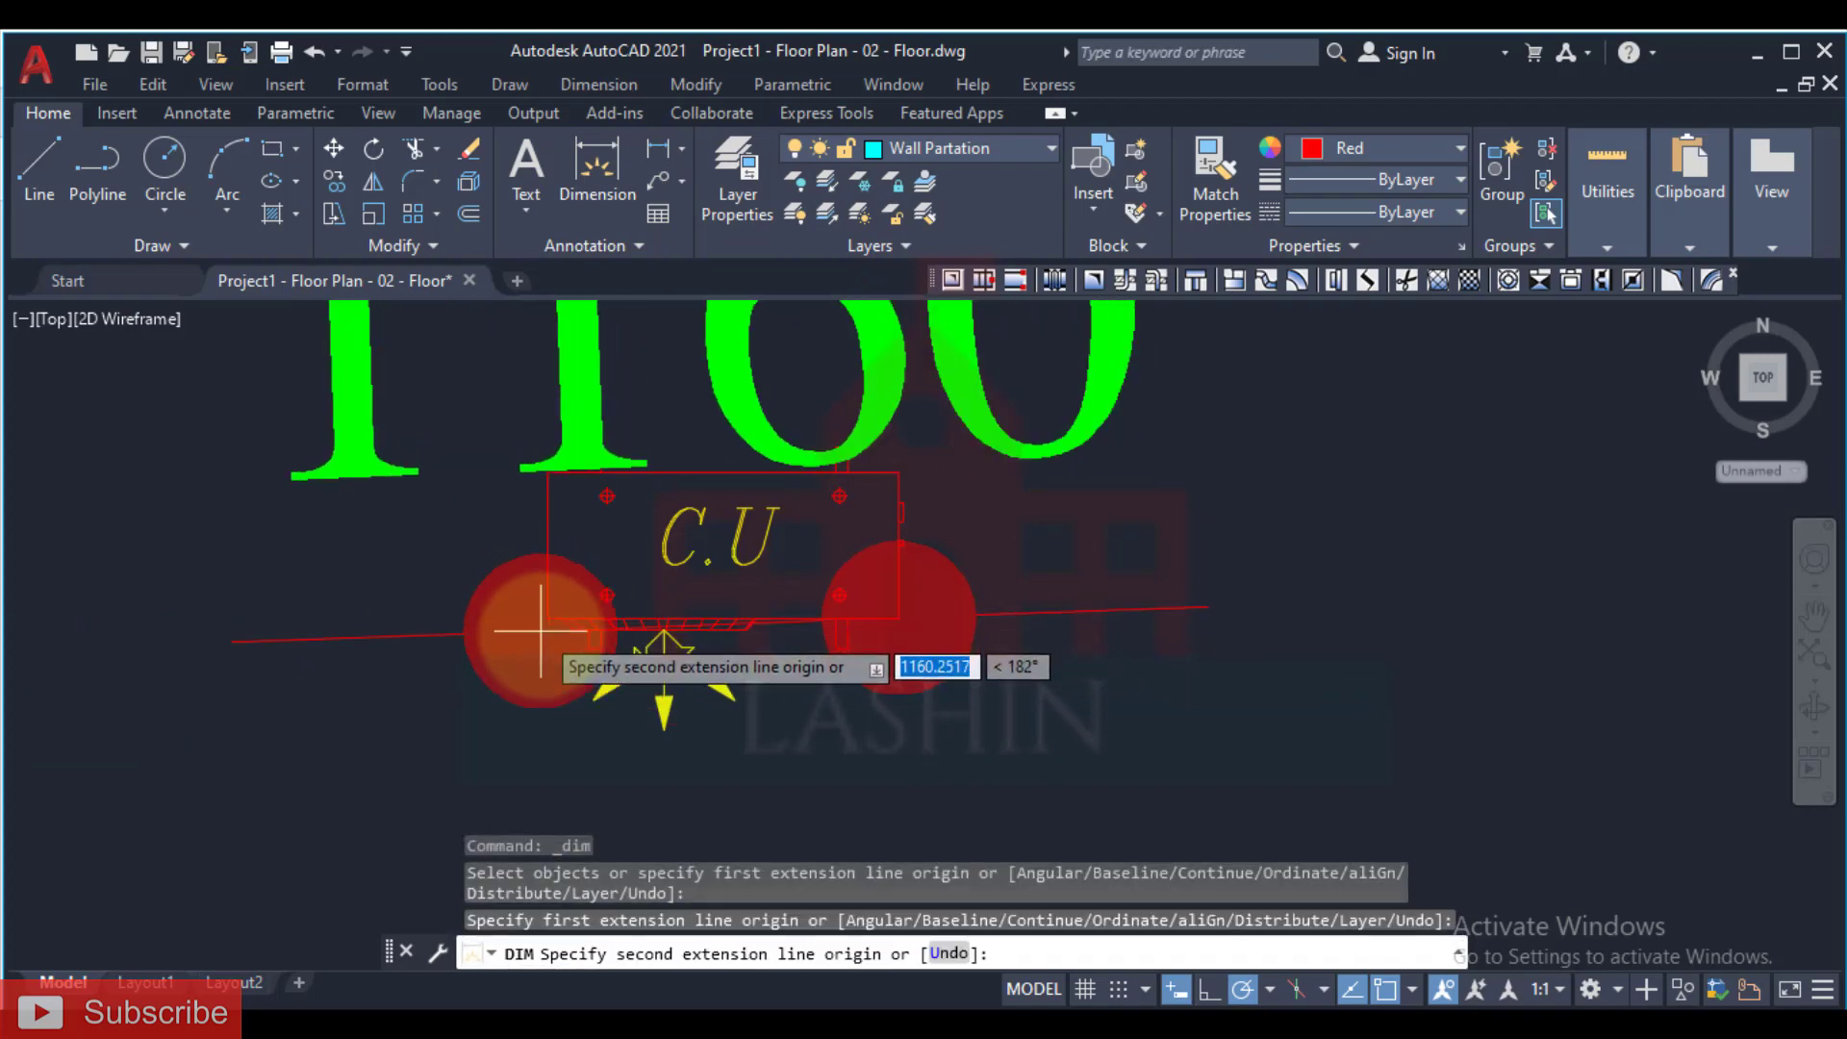
scroll(545, 617, down, 2)
scroll(544, 617, down, 2)
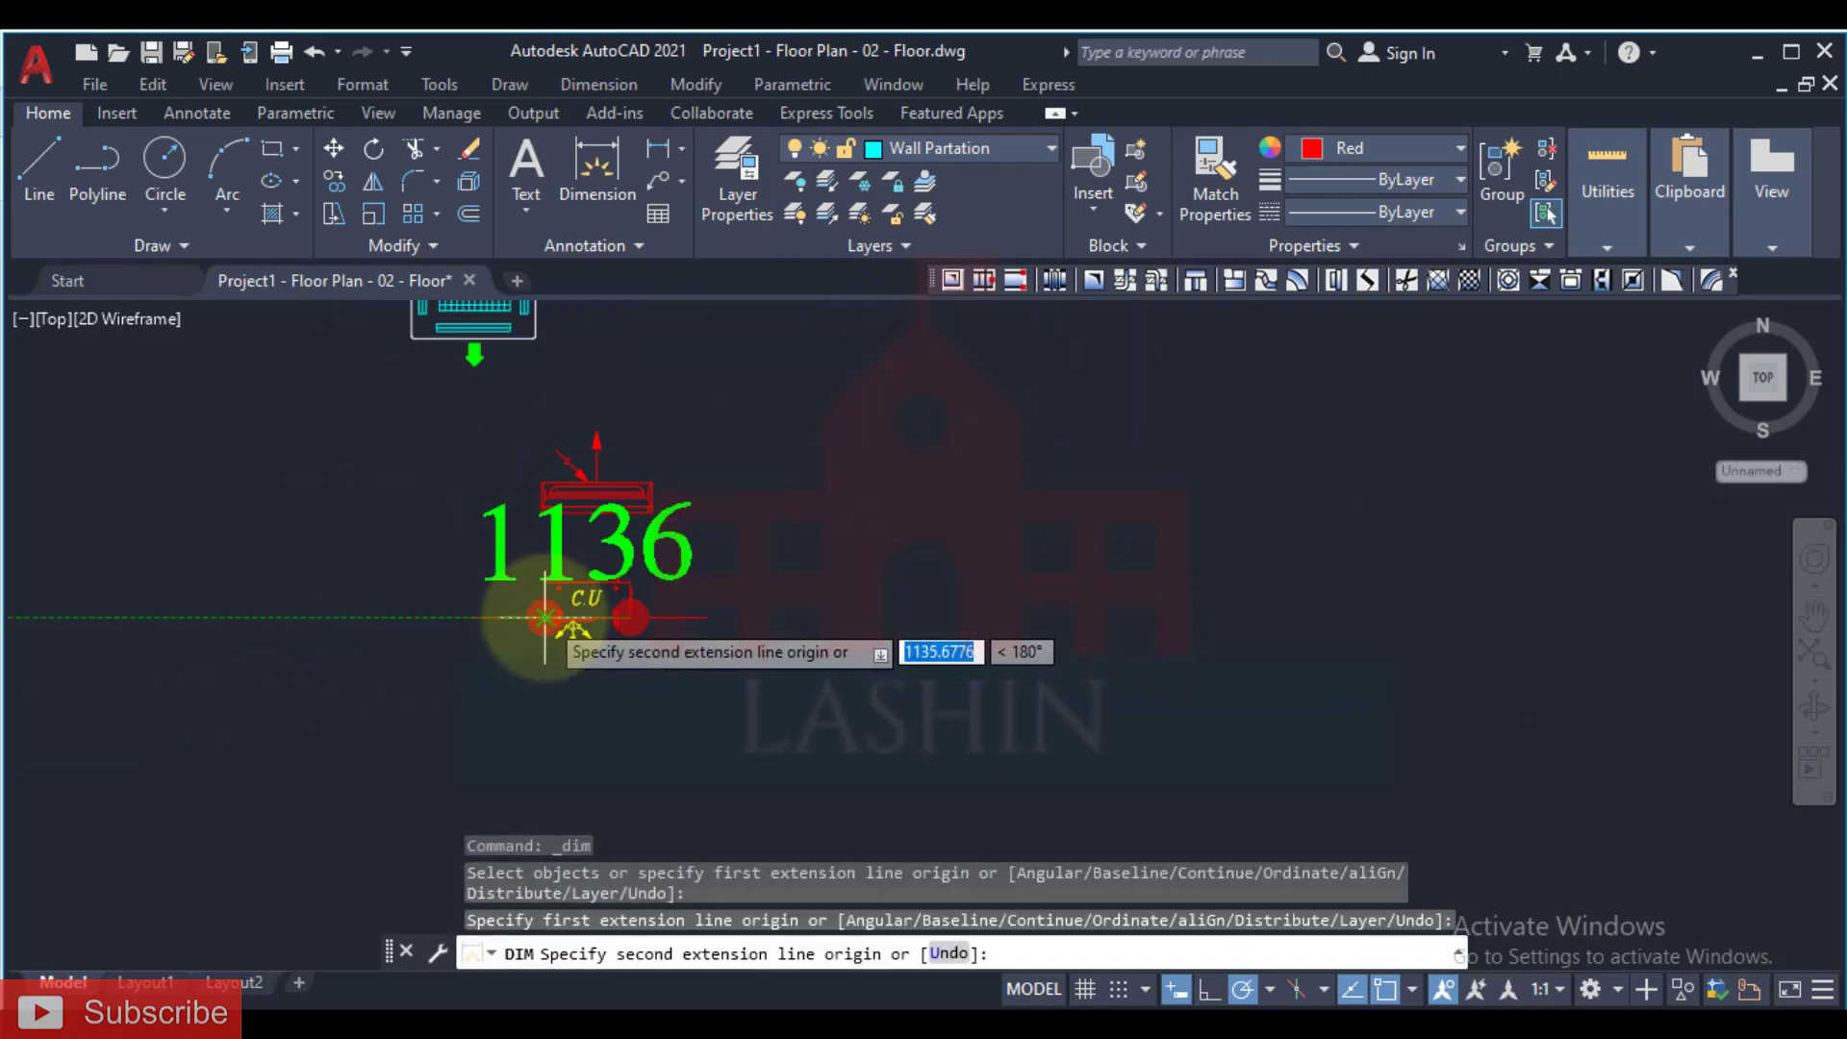
scroll(544, 617, up, 4)
key(Escape)
scroll(551, 619, down, 5)
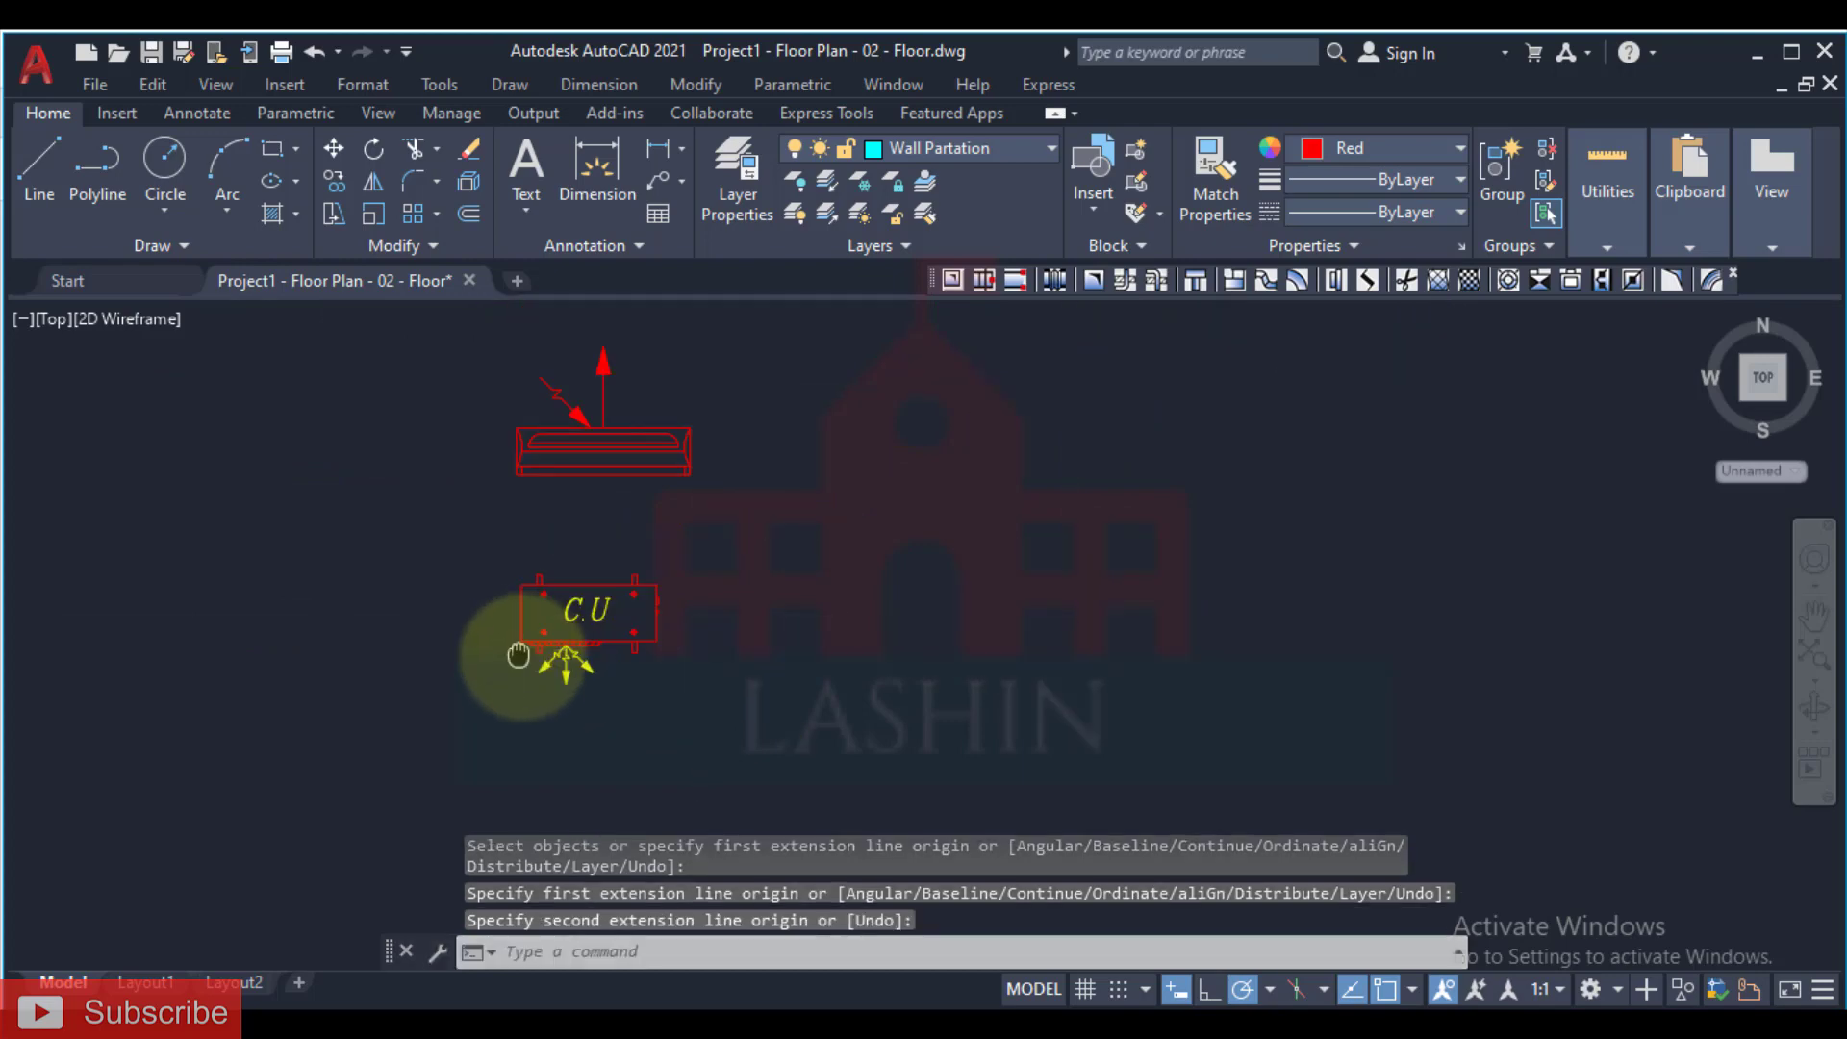
Step: Make hvac the current dimension style
scroll(568, 635, up, 2)
text(d)
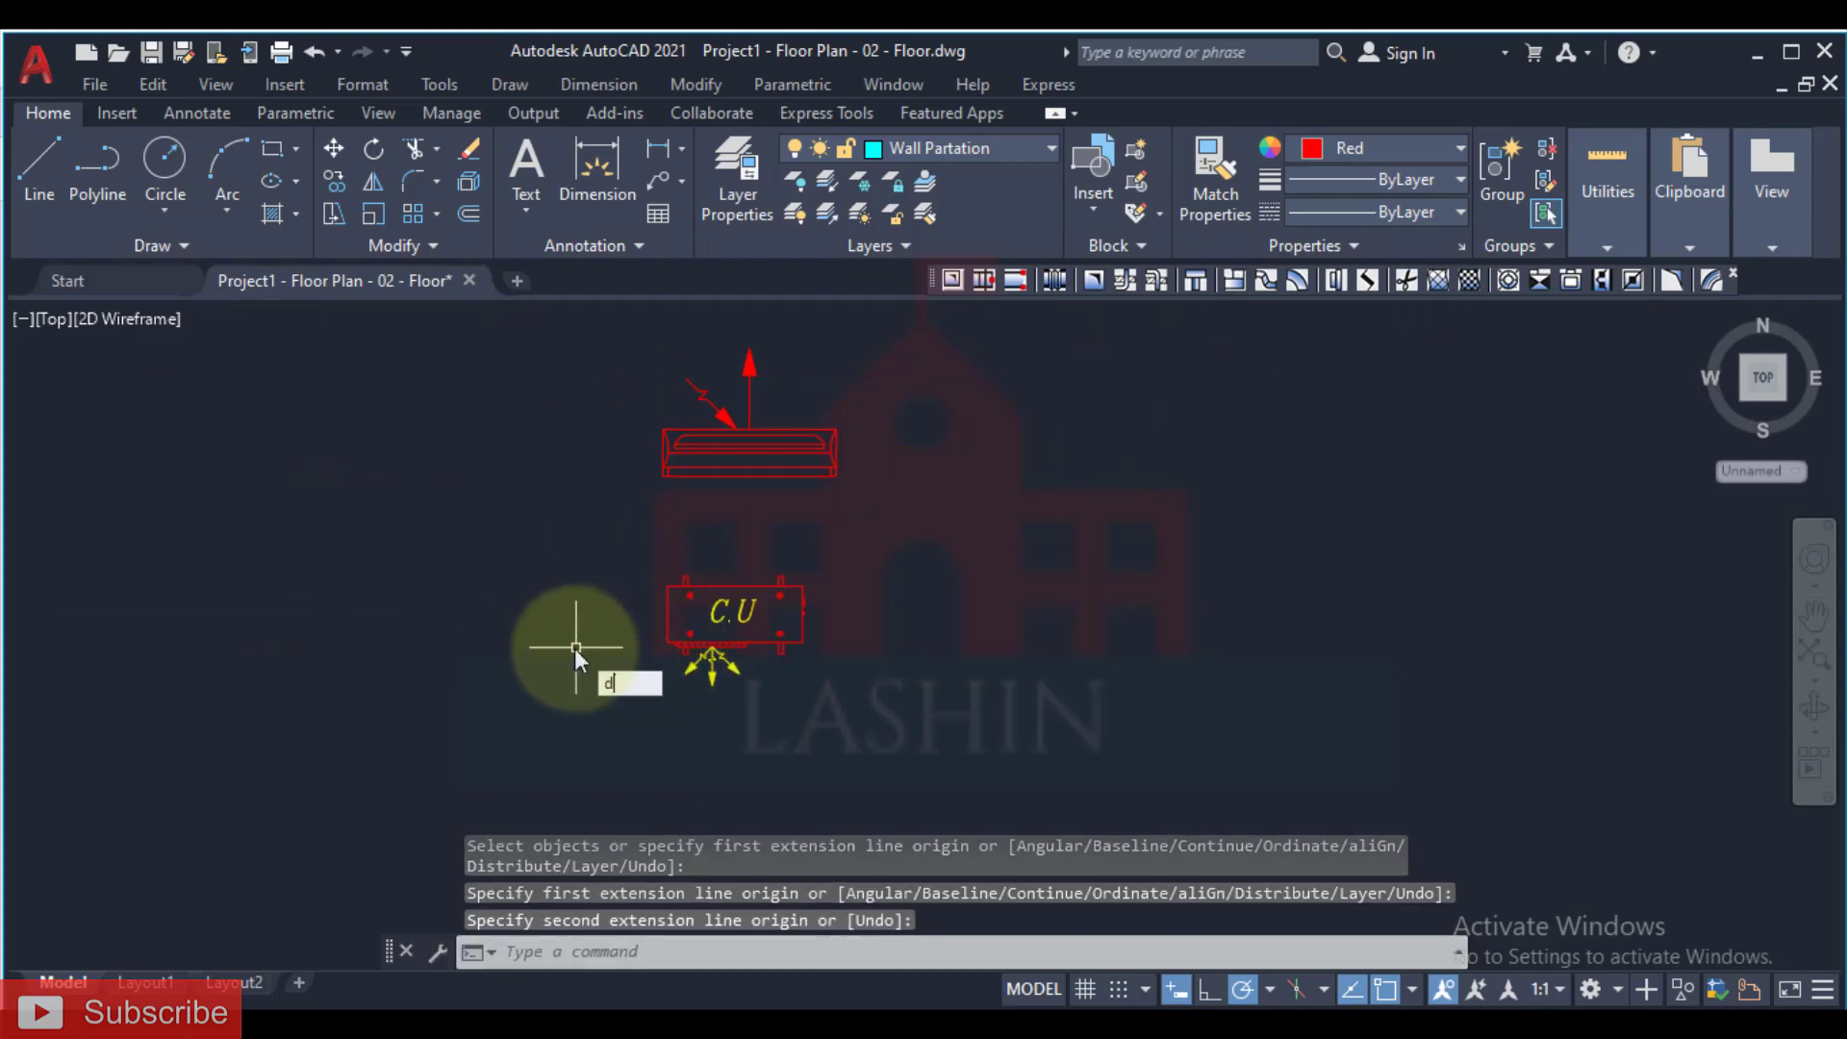
key(Return)
text(d)
key(Return)
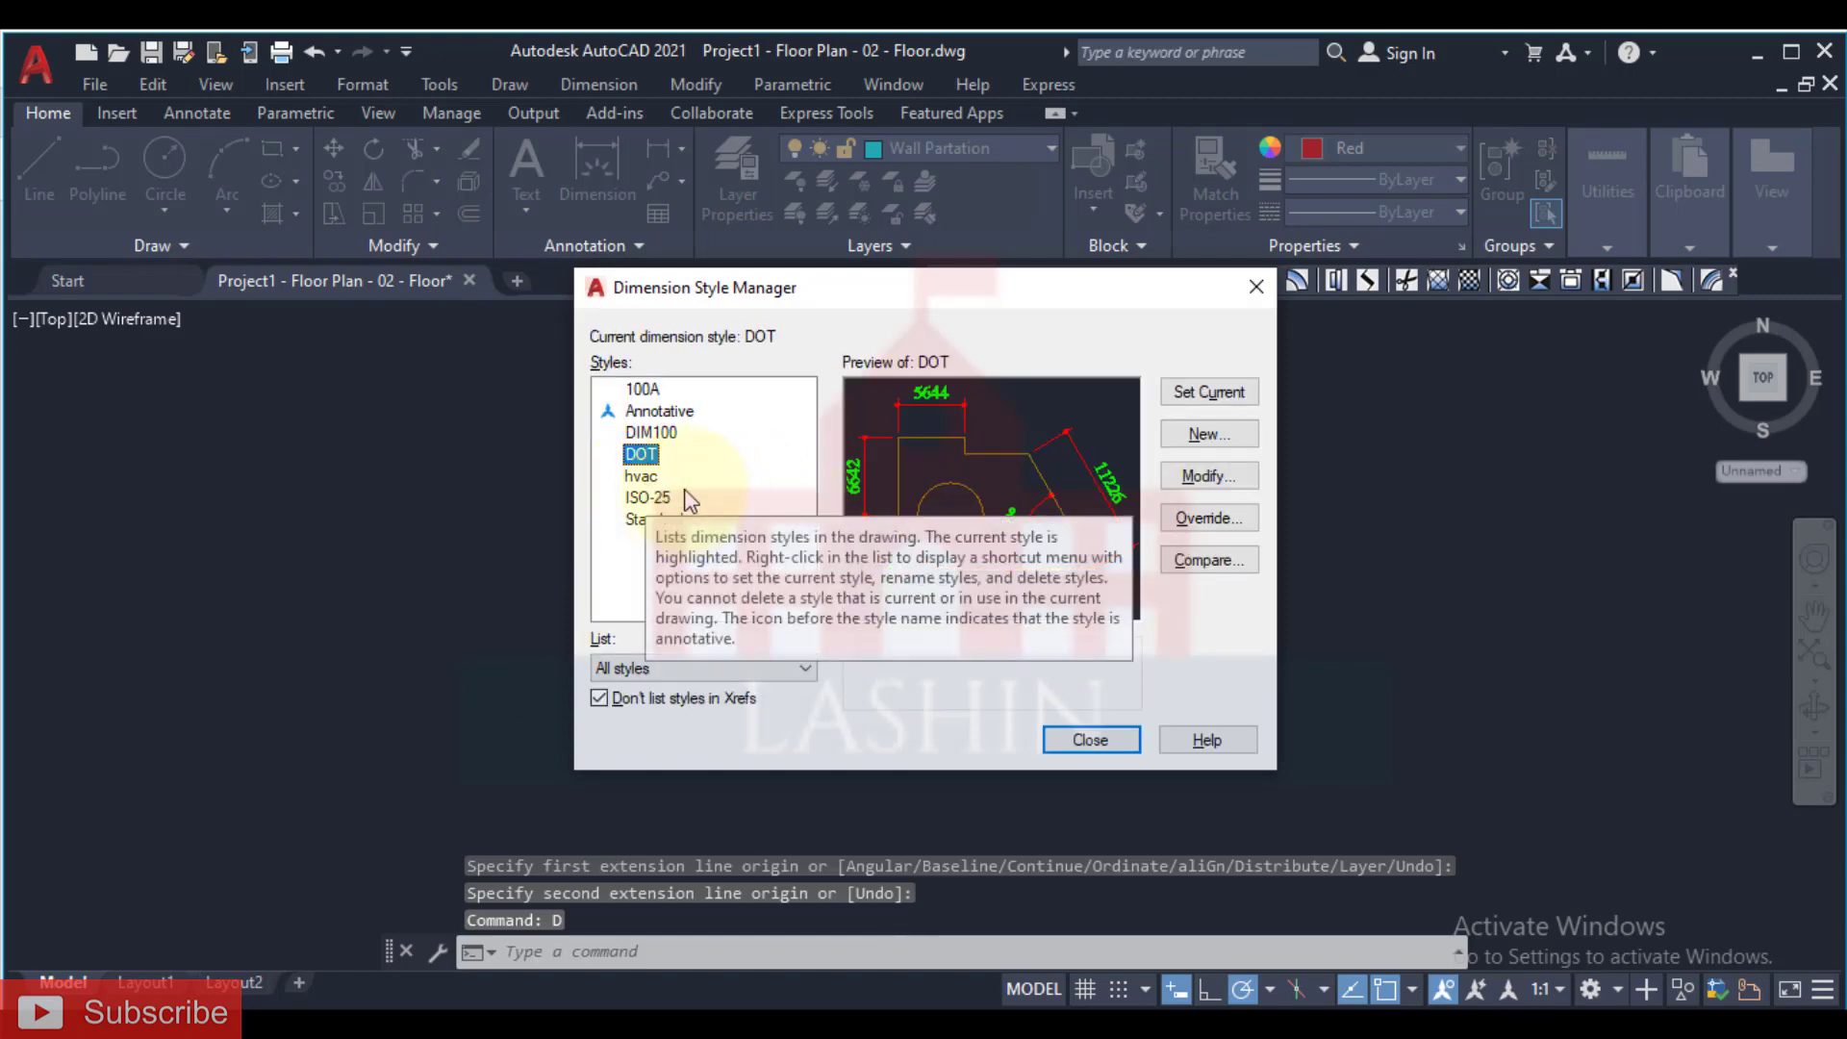
click(652, 433)
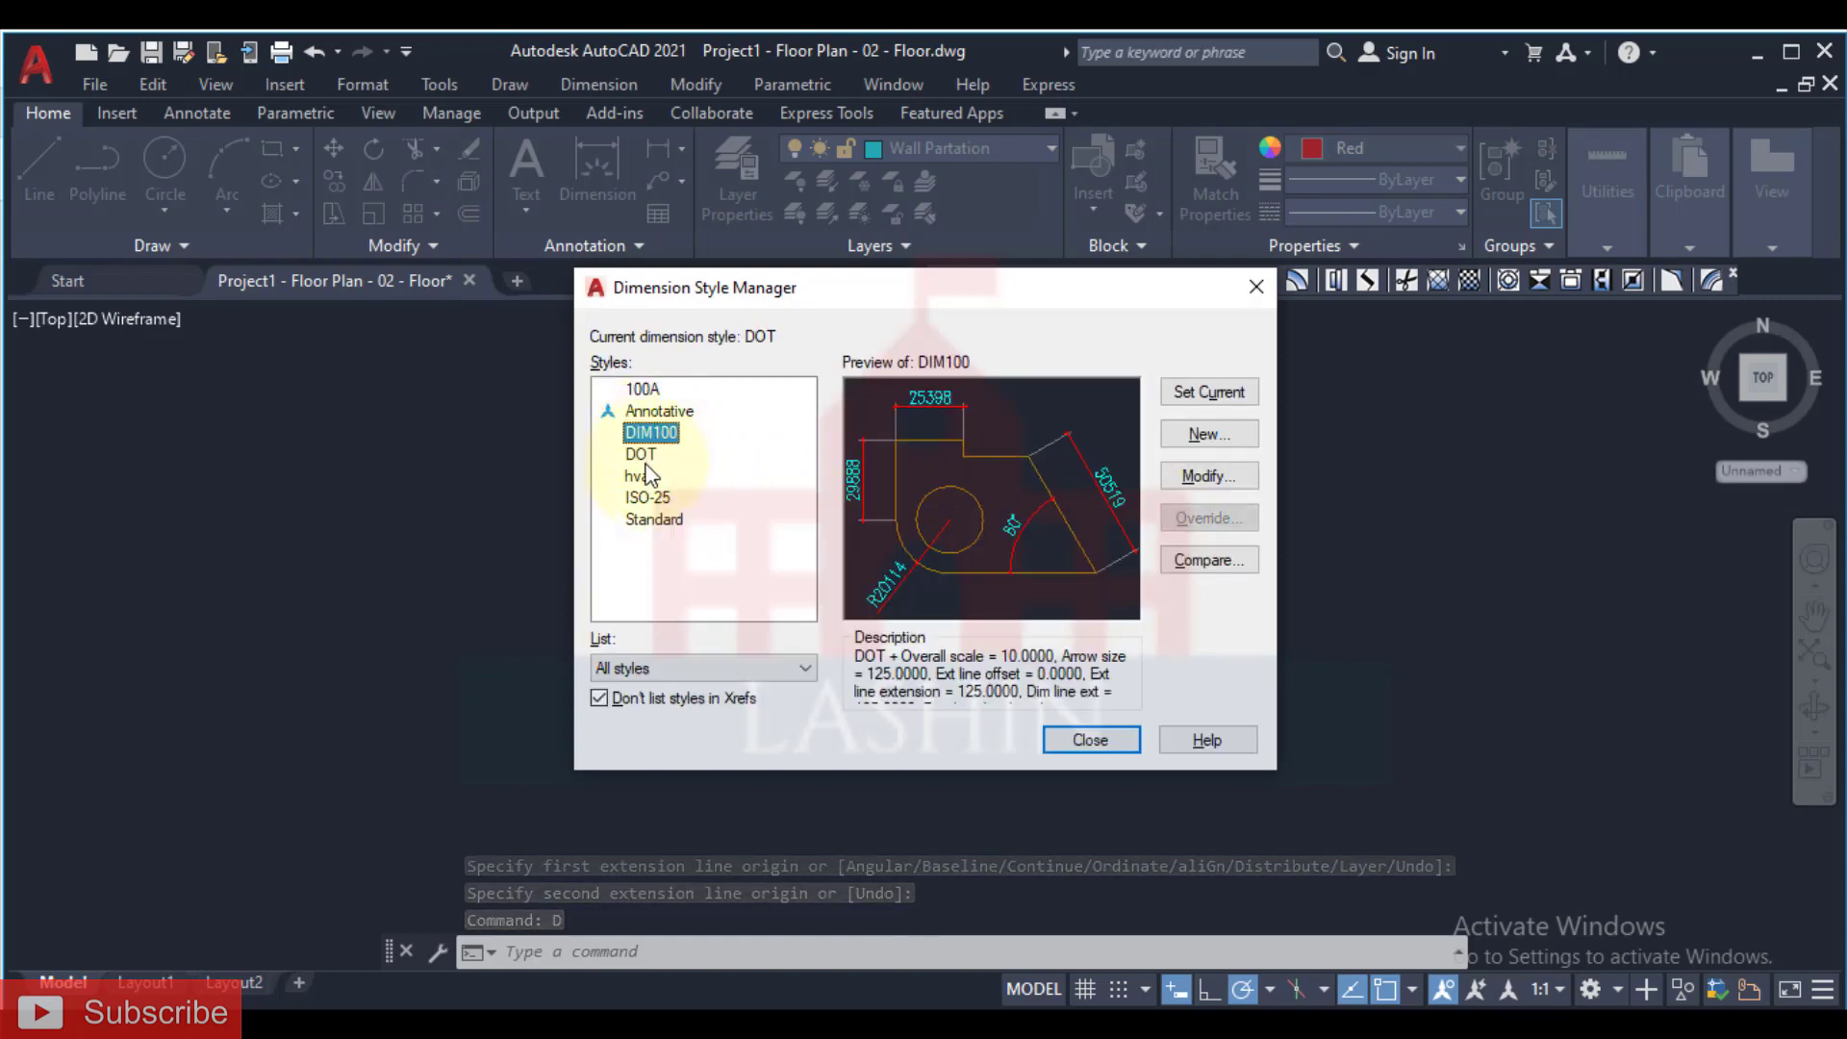
click(642, 475)
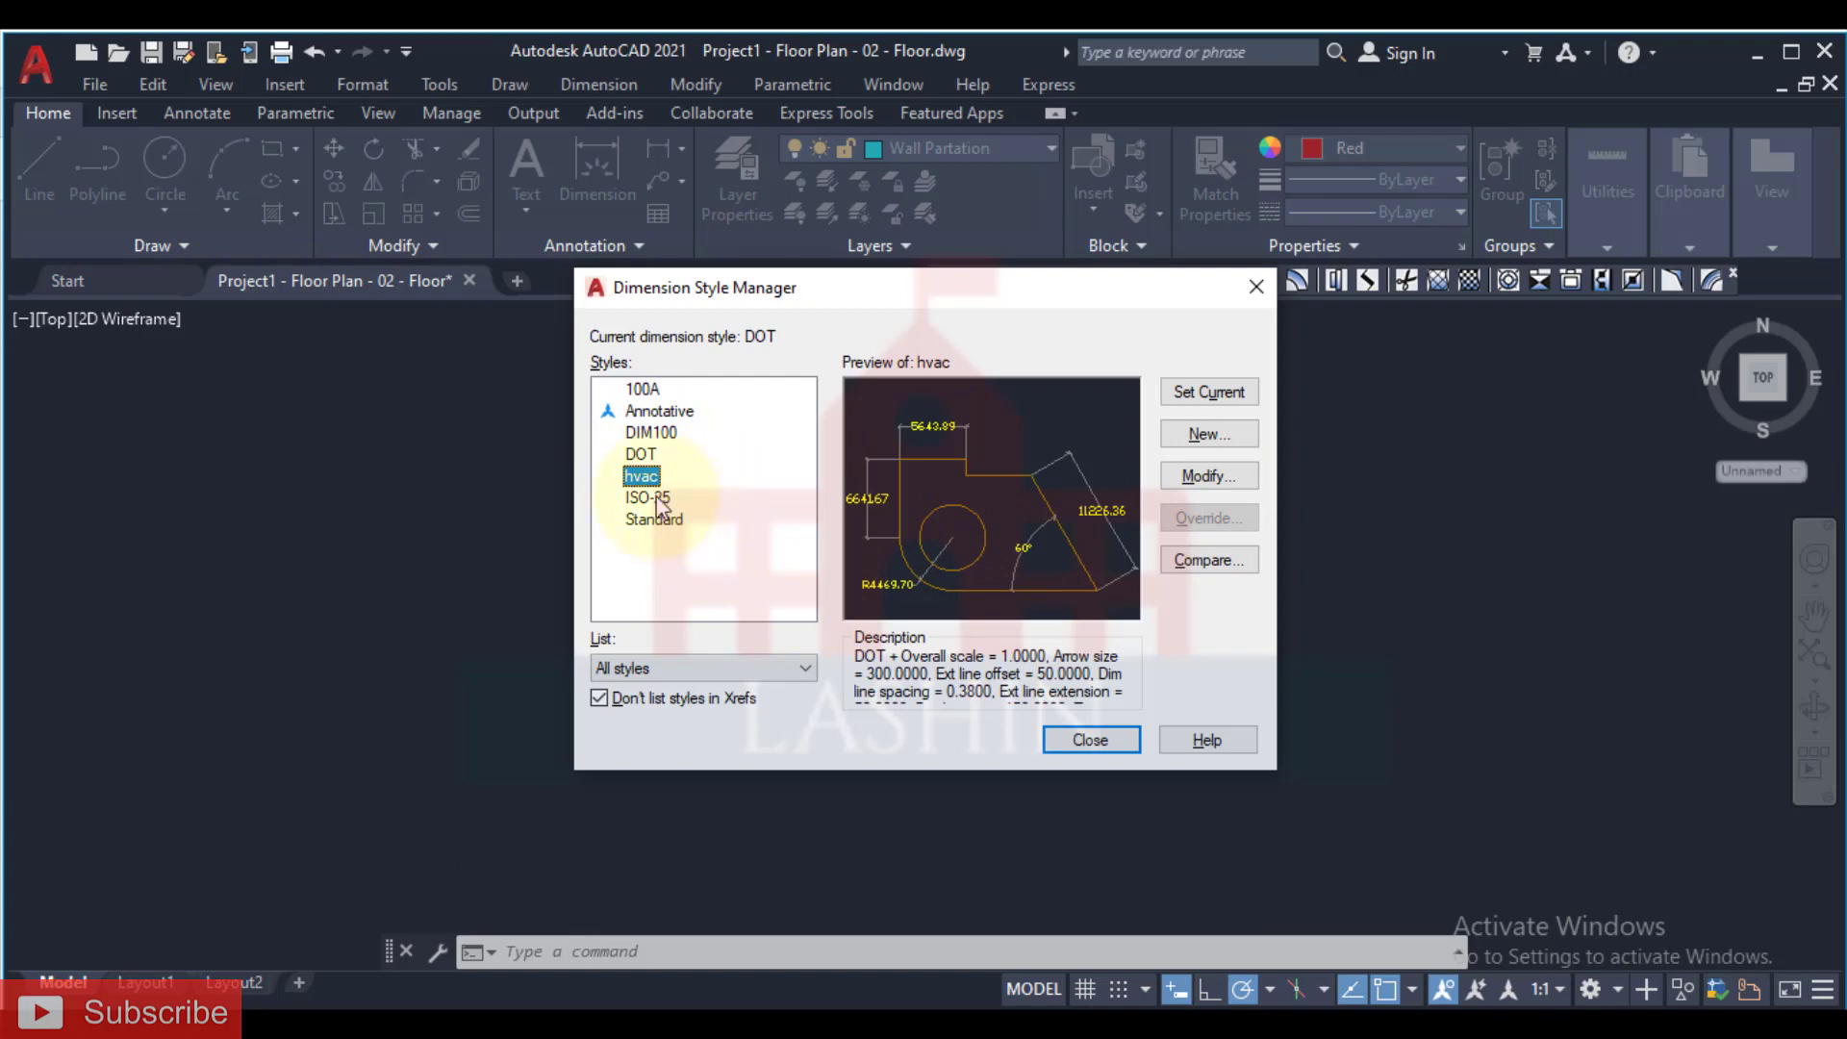
click(650, 498)
click(656, 519)
click(658, 498)
click(660, 479)
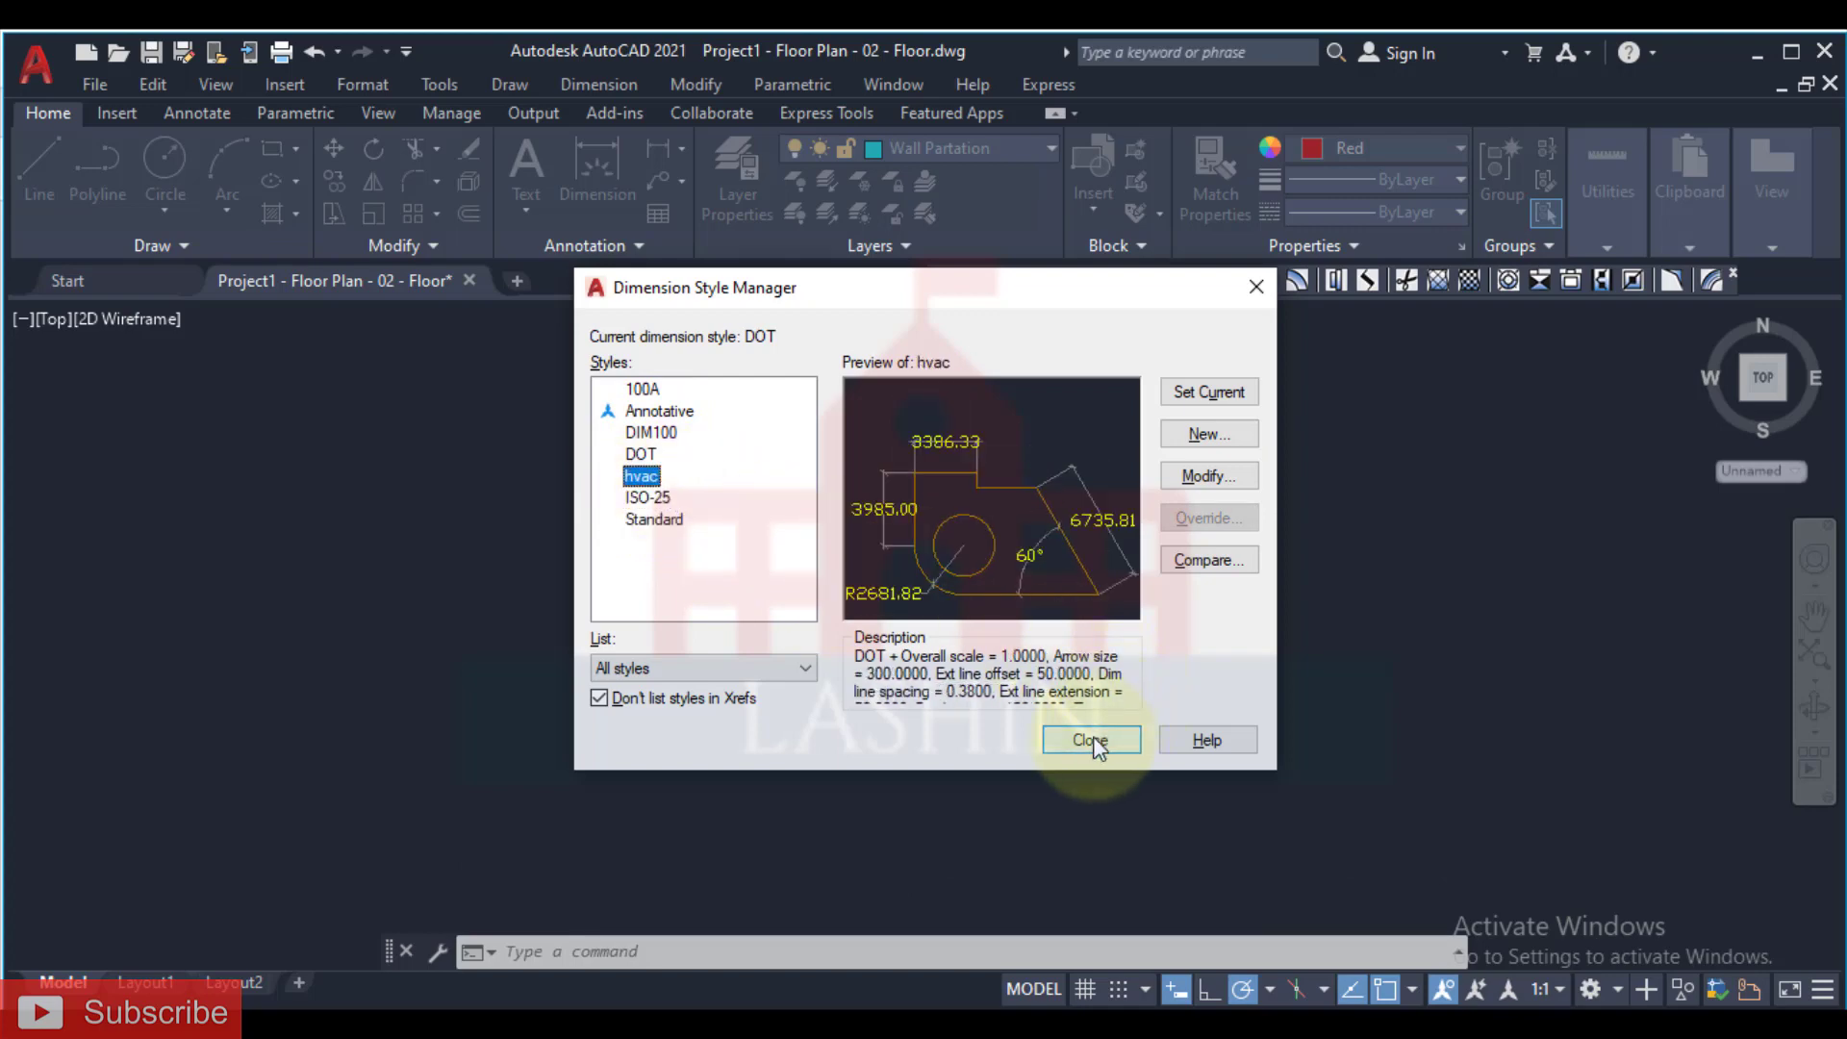
click(1203, 394)
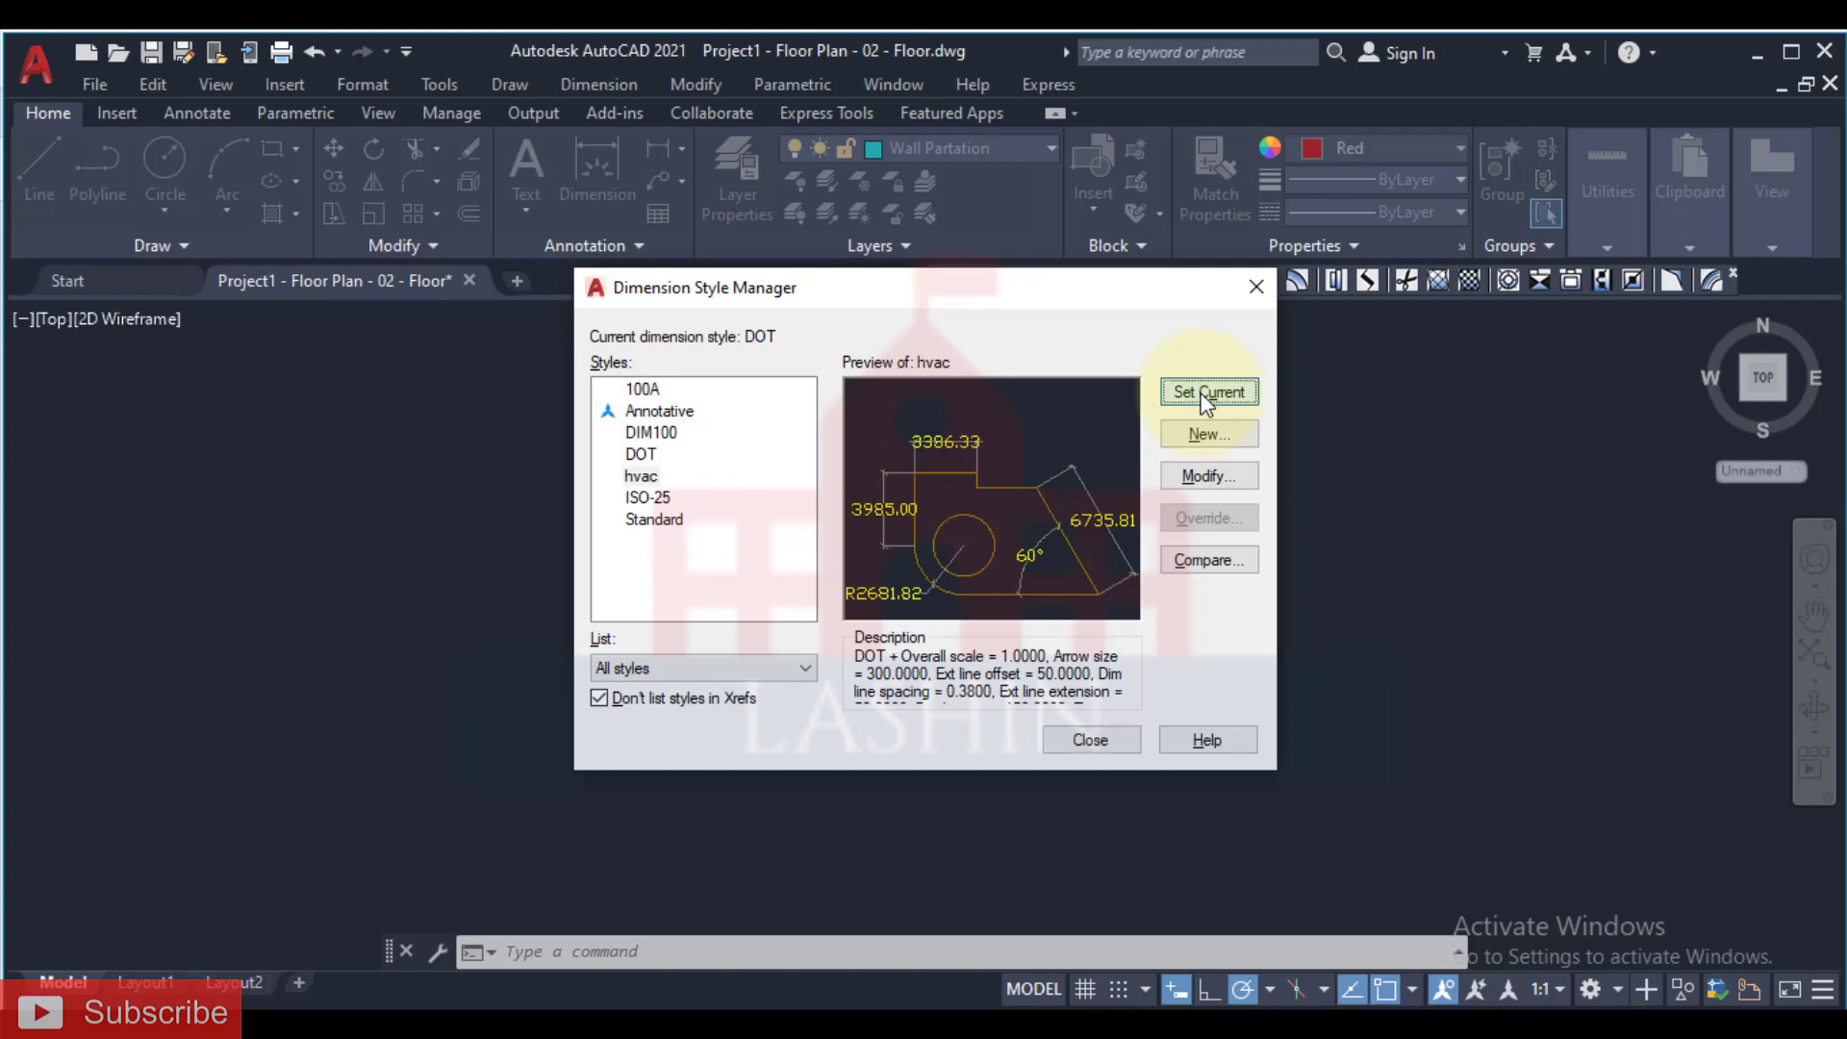
click(1097, 743)
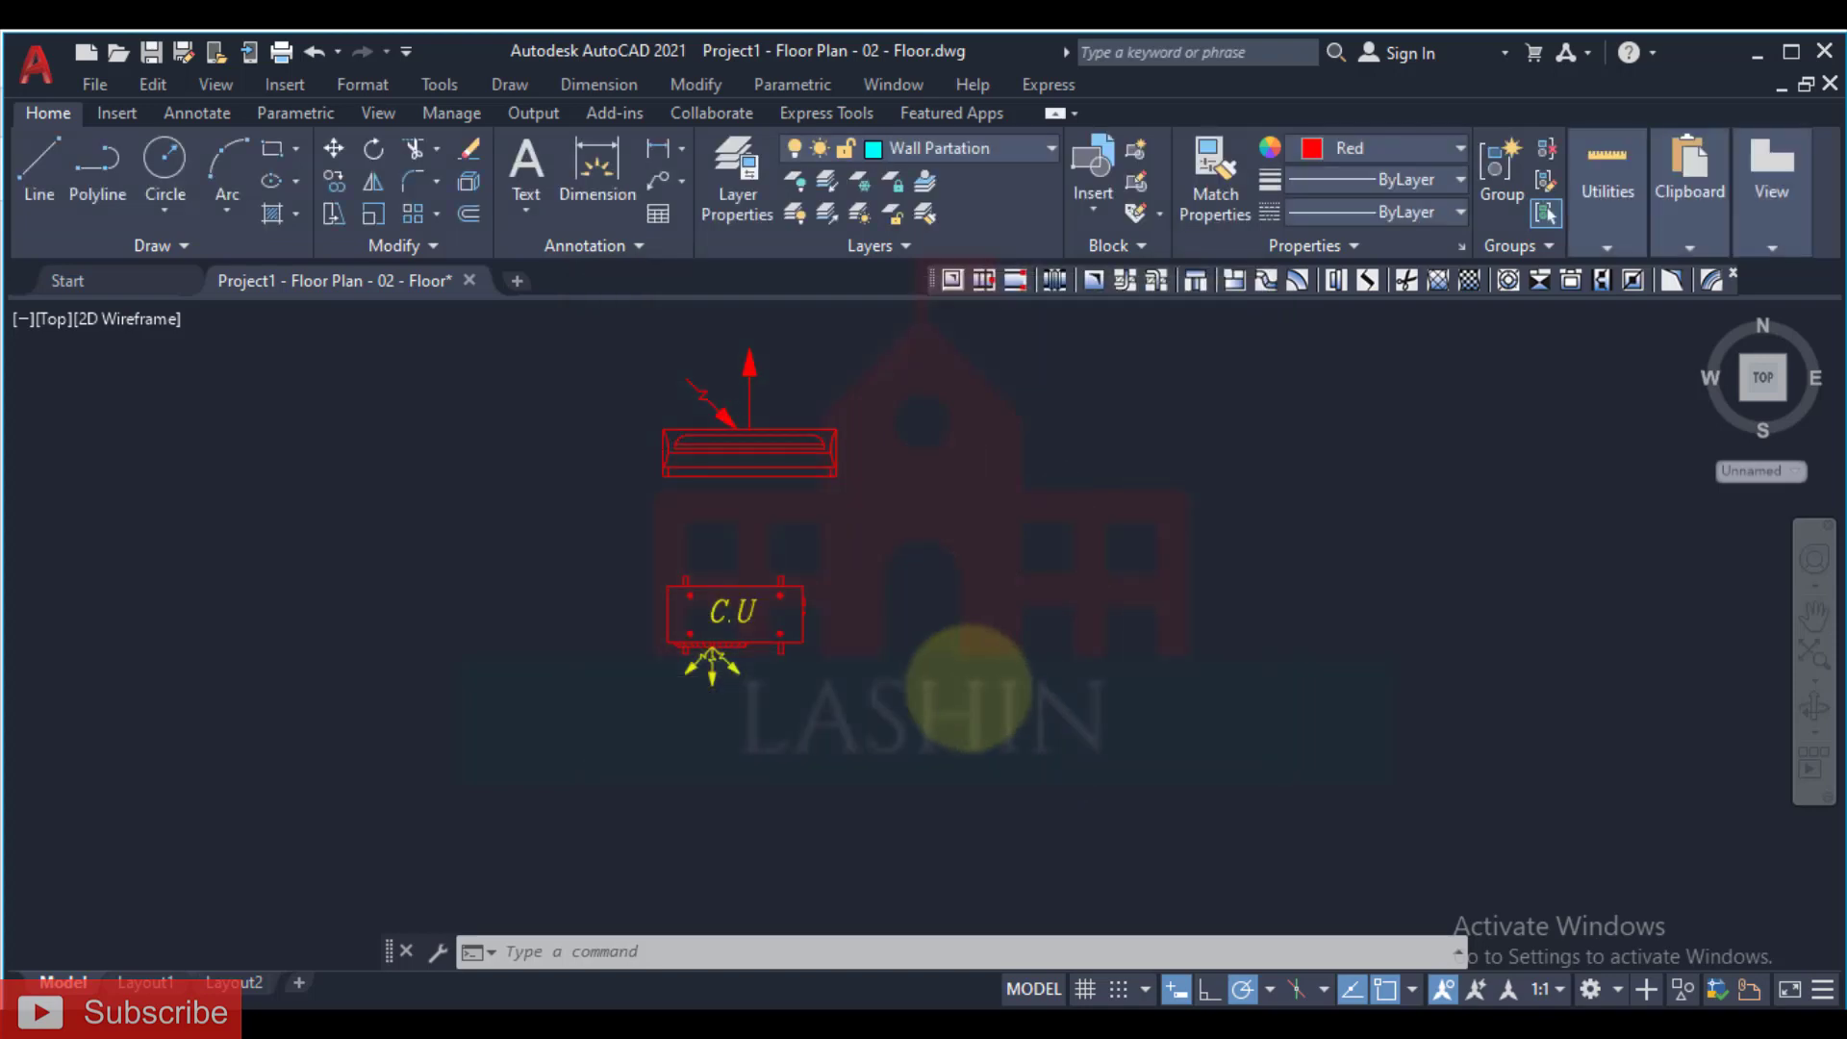
Step: Dimension the C.U outdoor unit's width between its two lower corners, placing the dimension below the symbol
click(609, 178)
scroll(824, 645, up, 5)
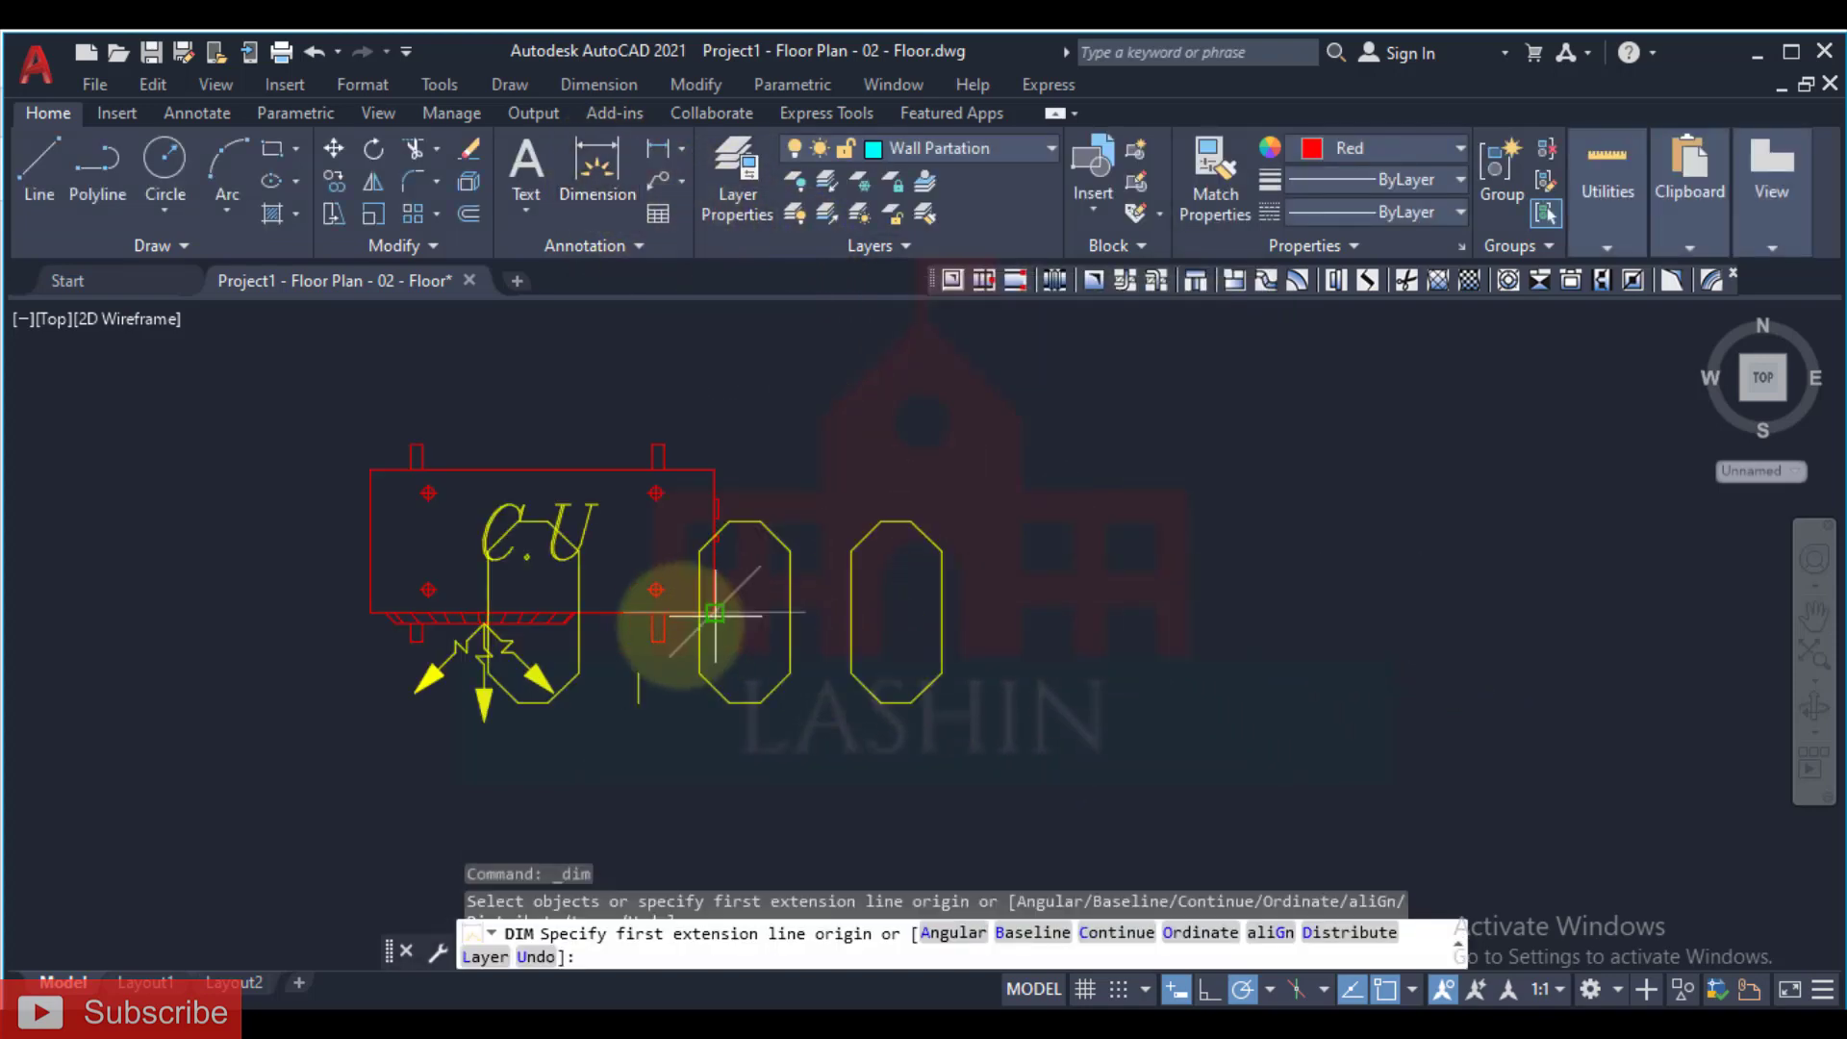
click(715, 612)
scroll(389, 627, down, 2)
click(372, 640)
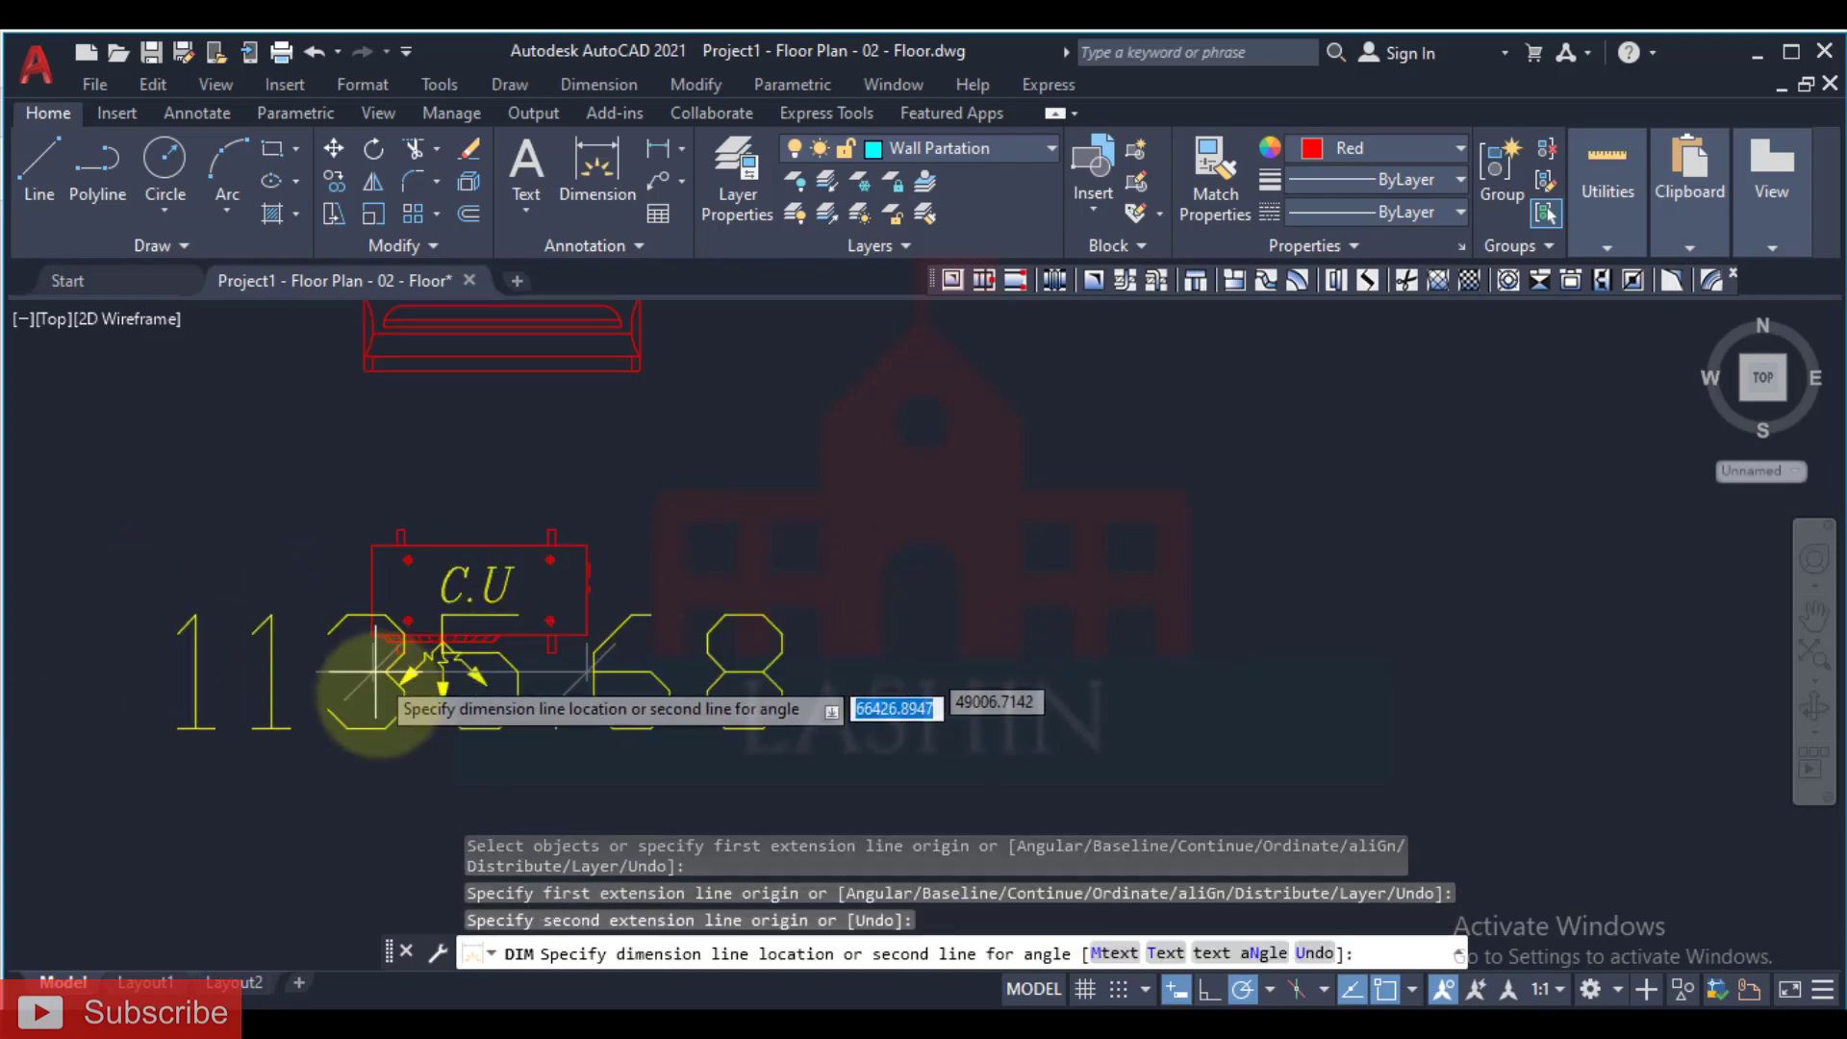
scroll(390, 775, down, 2)
middle_drag(390, 775, 494, 529)
click(478, 615)
scroll(720, 625, down, 2)
middle_drag(720, 625, 769, 676)
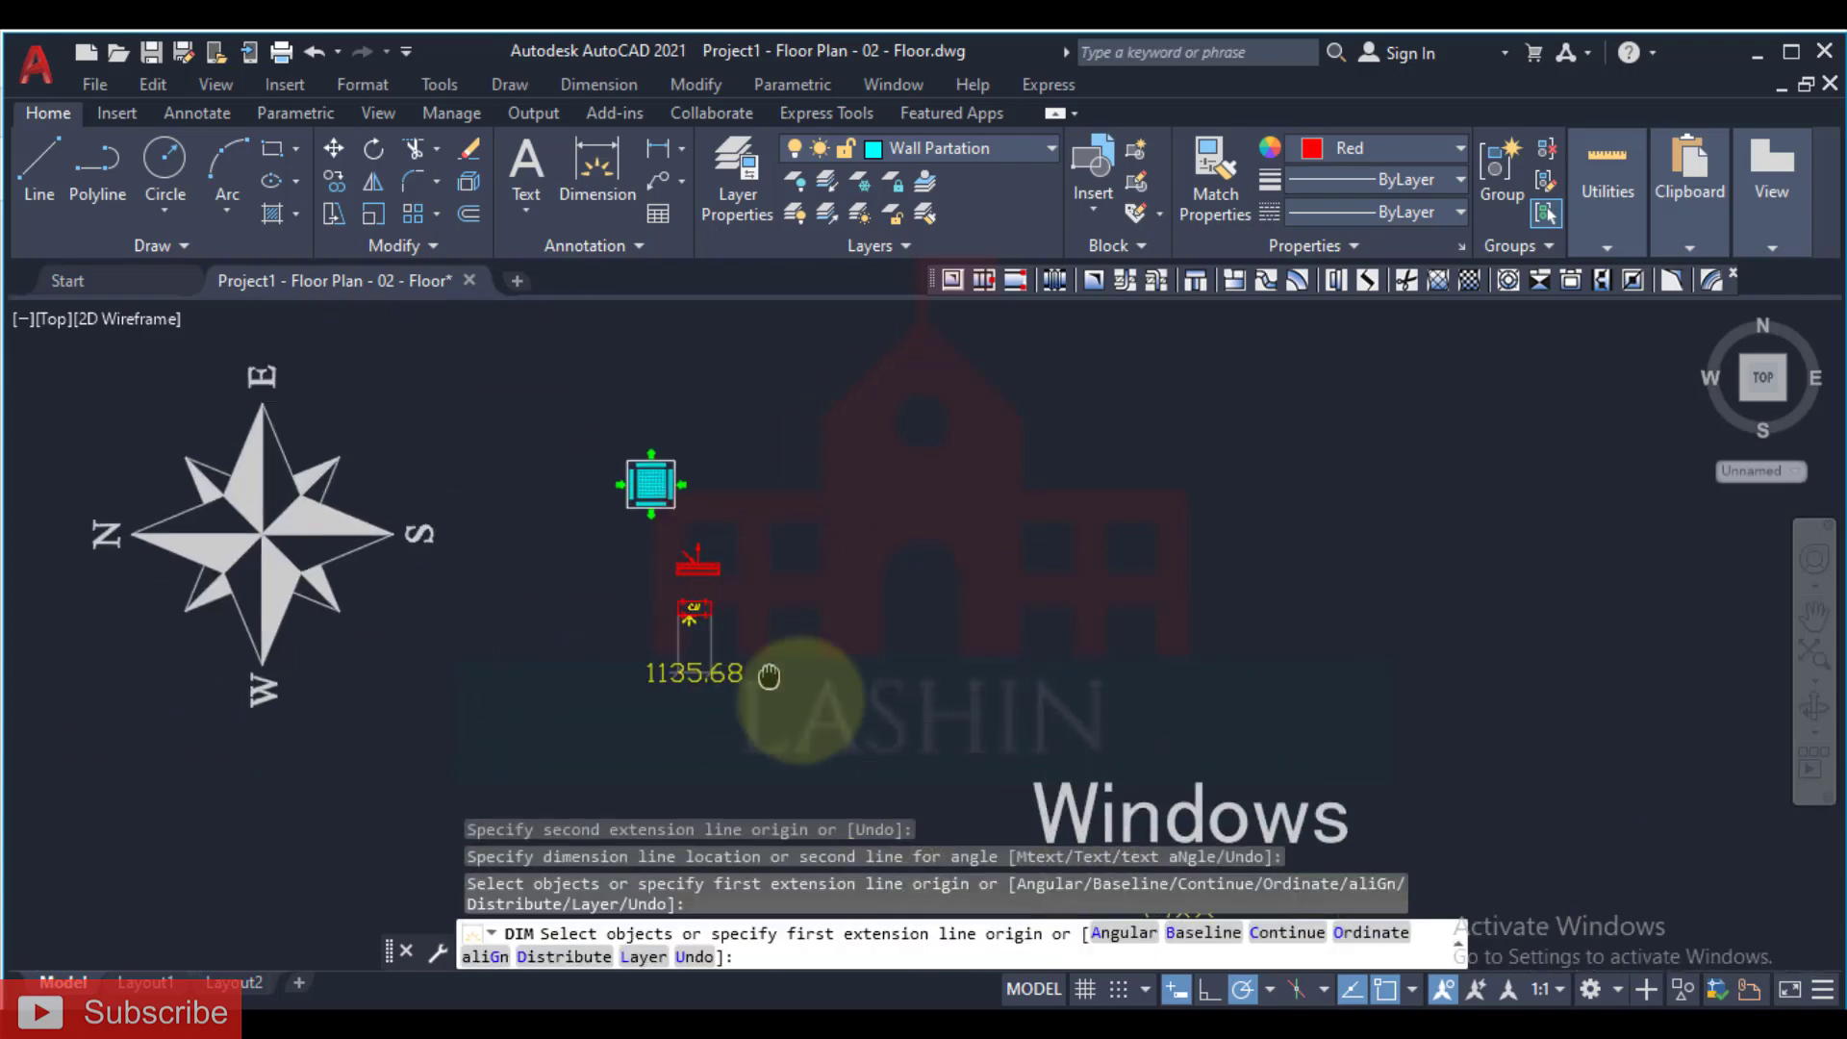
scroll(824, 639, down, 5)
key(Return)
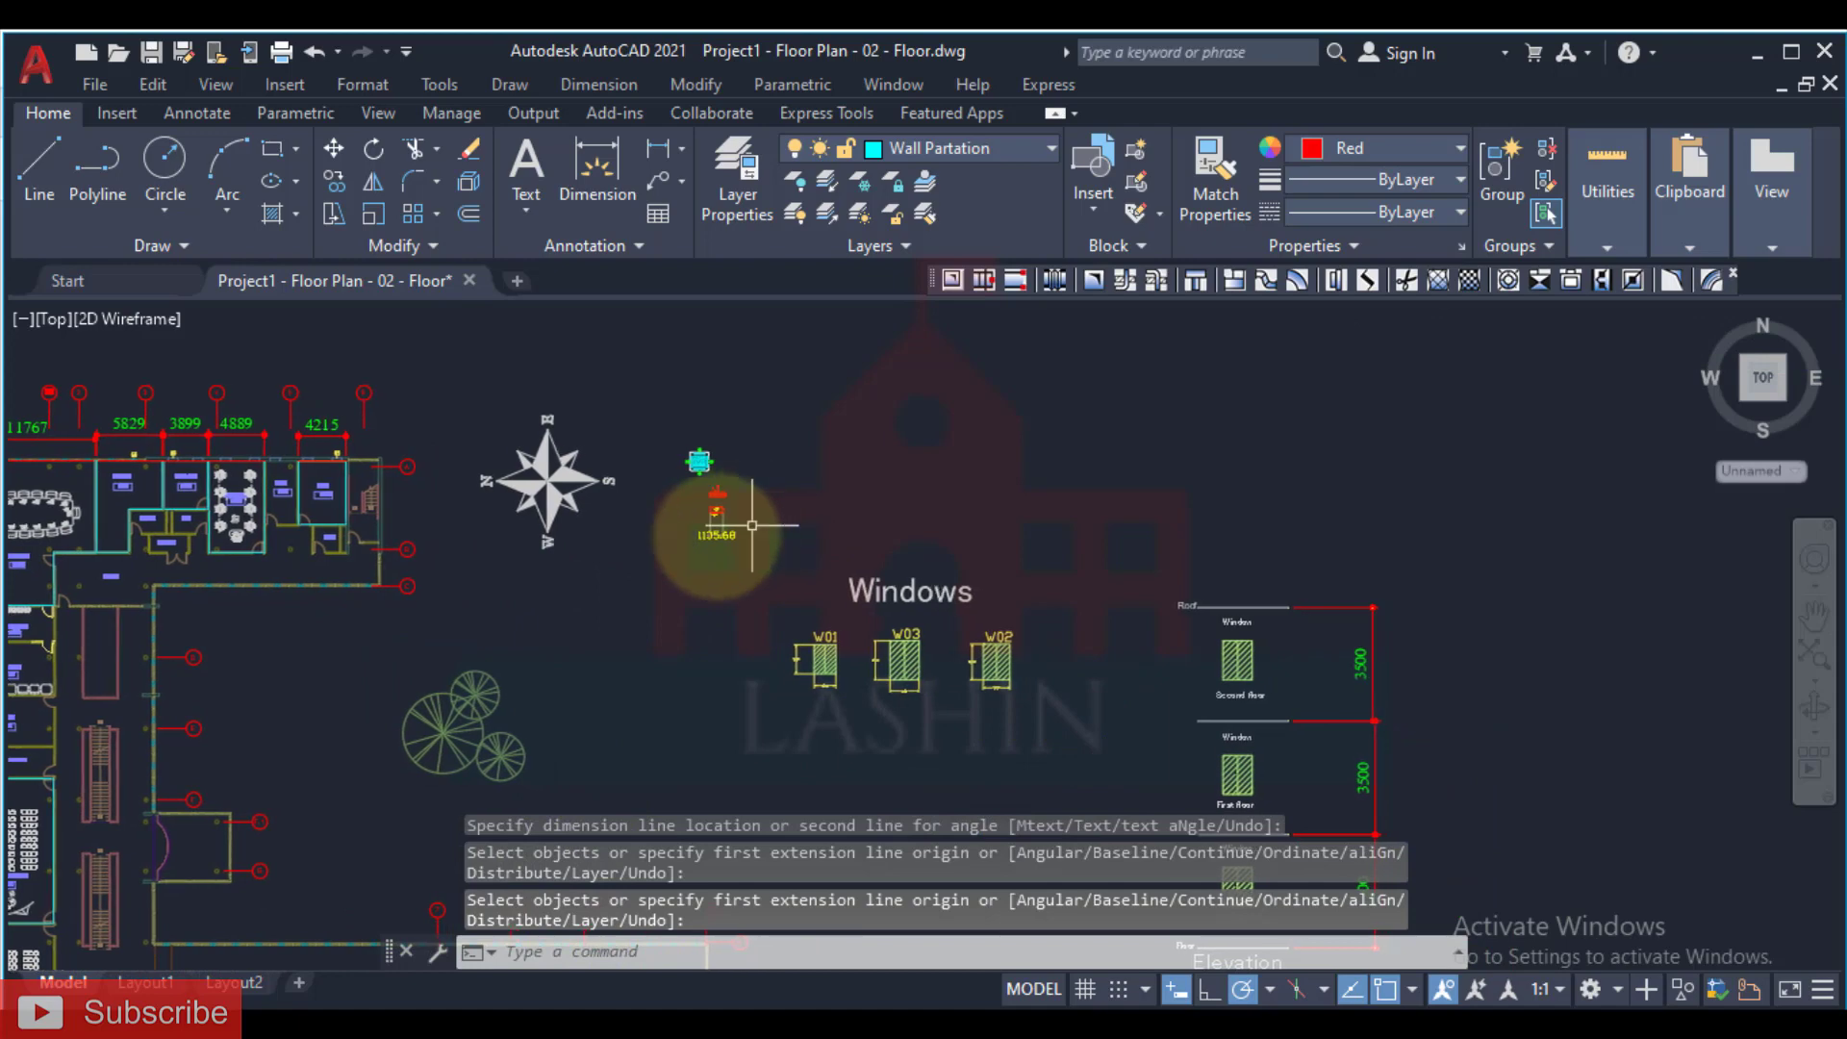
Step: Erase the width dimension below the C.U outdoor unit symbol
scroll(717, 535, up, 10)
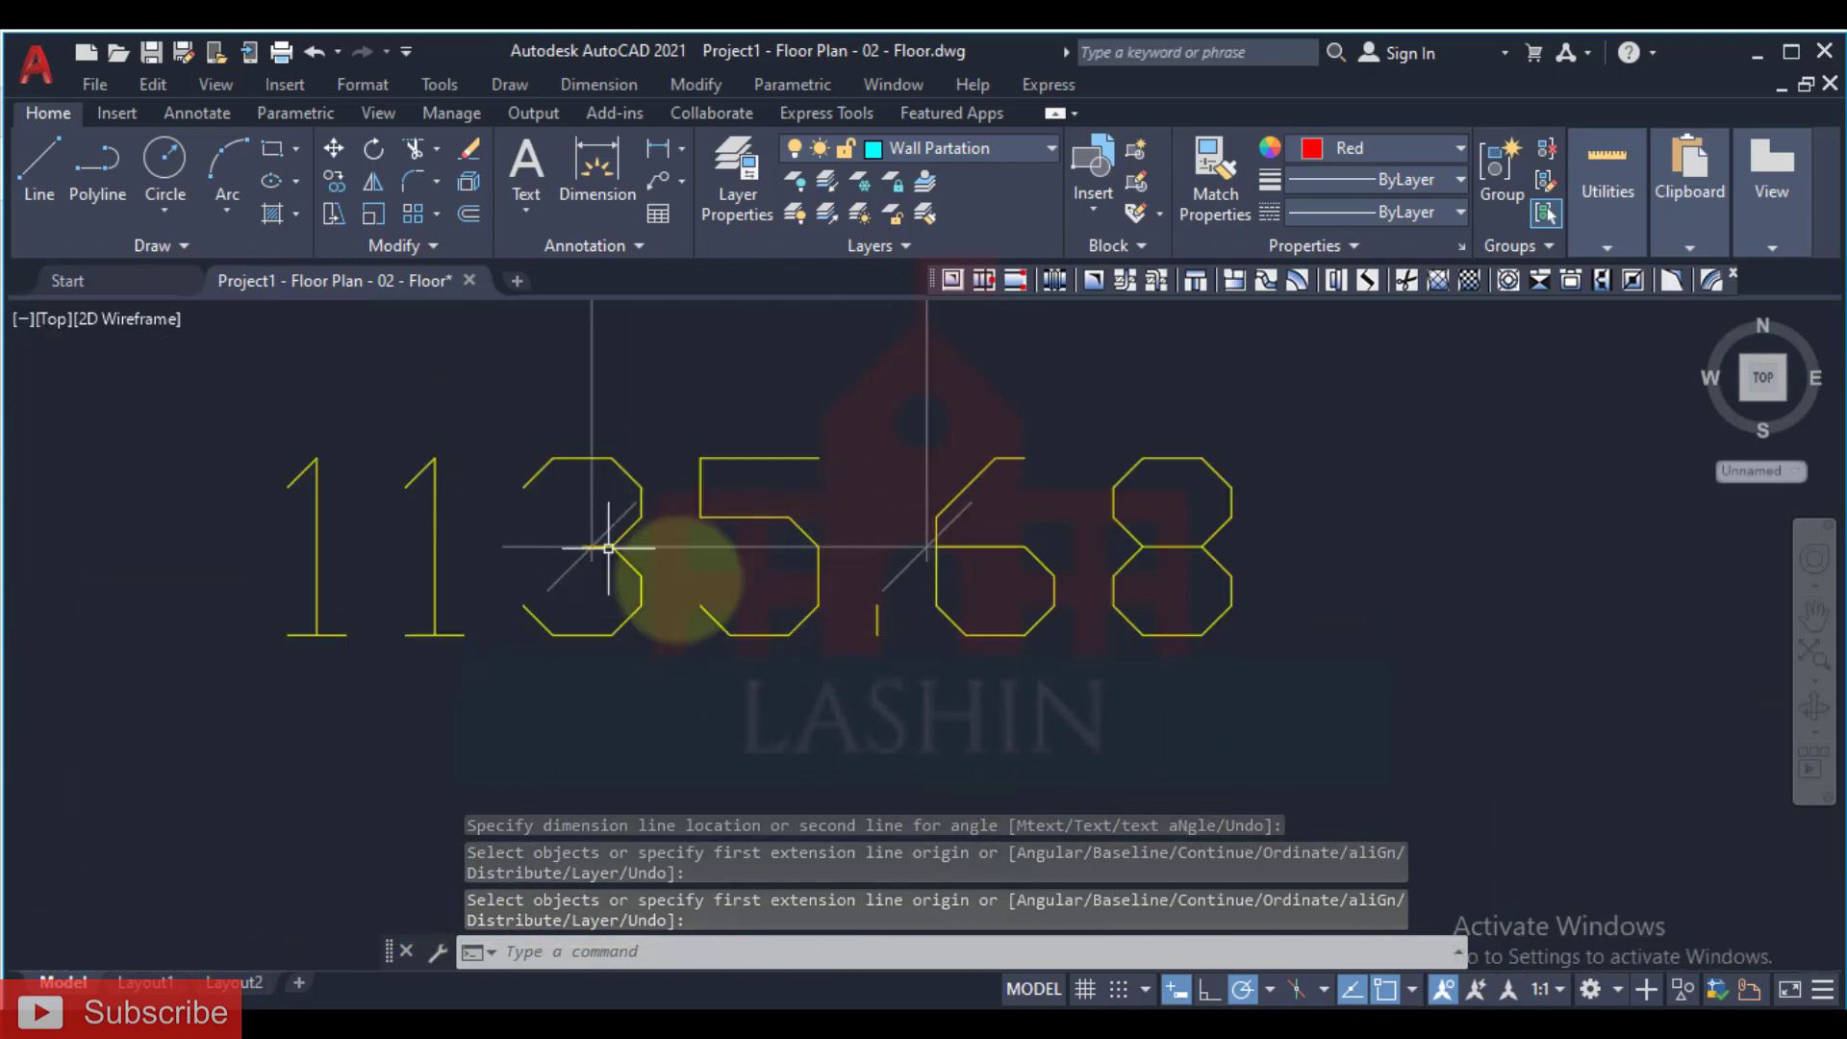
scroll(1195, 536, down, 2)
middle_drag(1196, 535, 1105, 664)
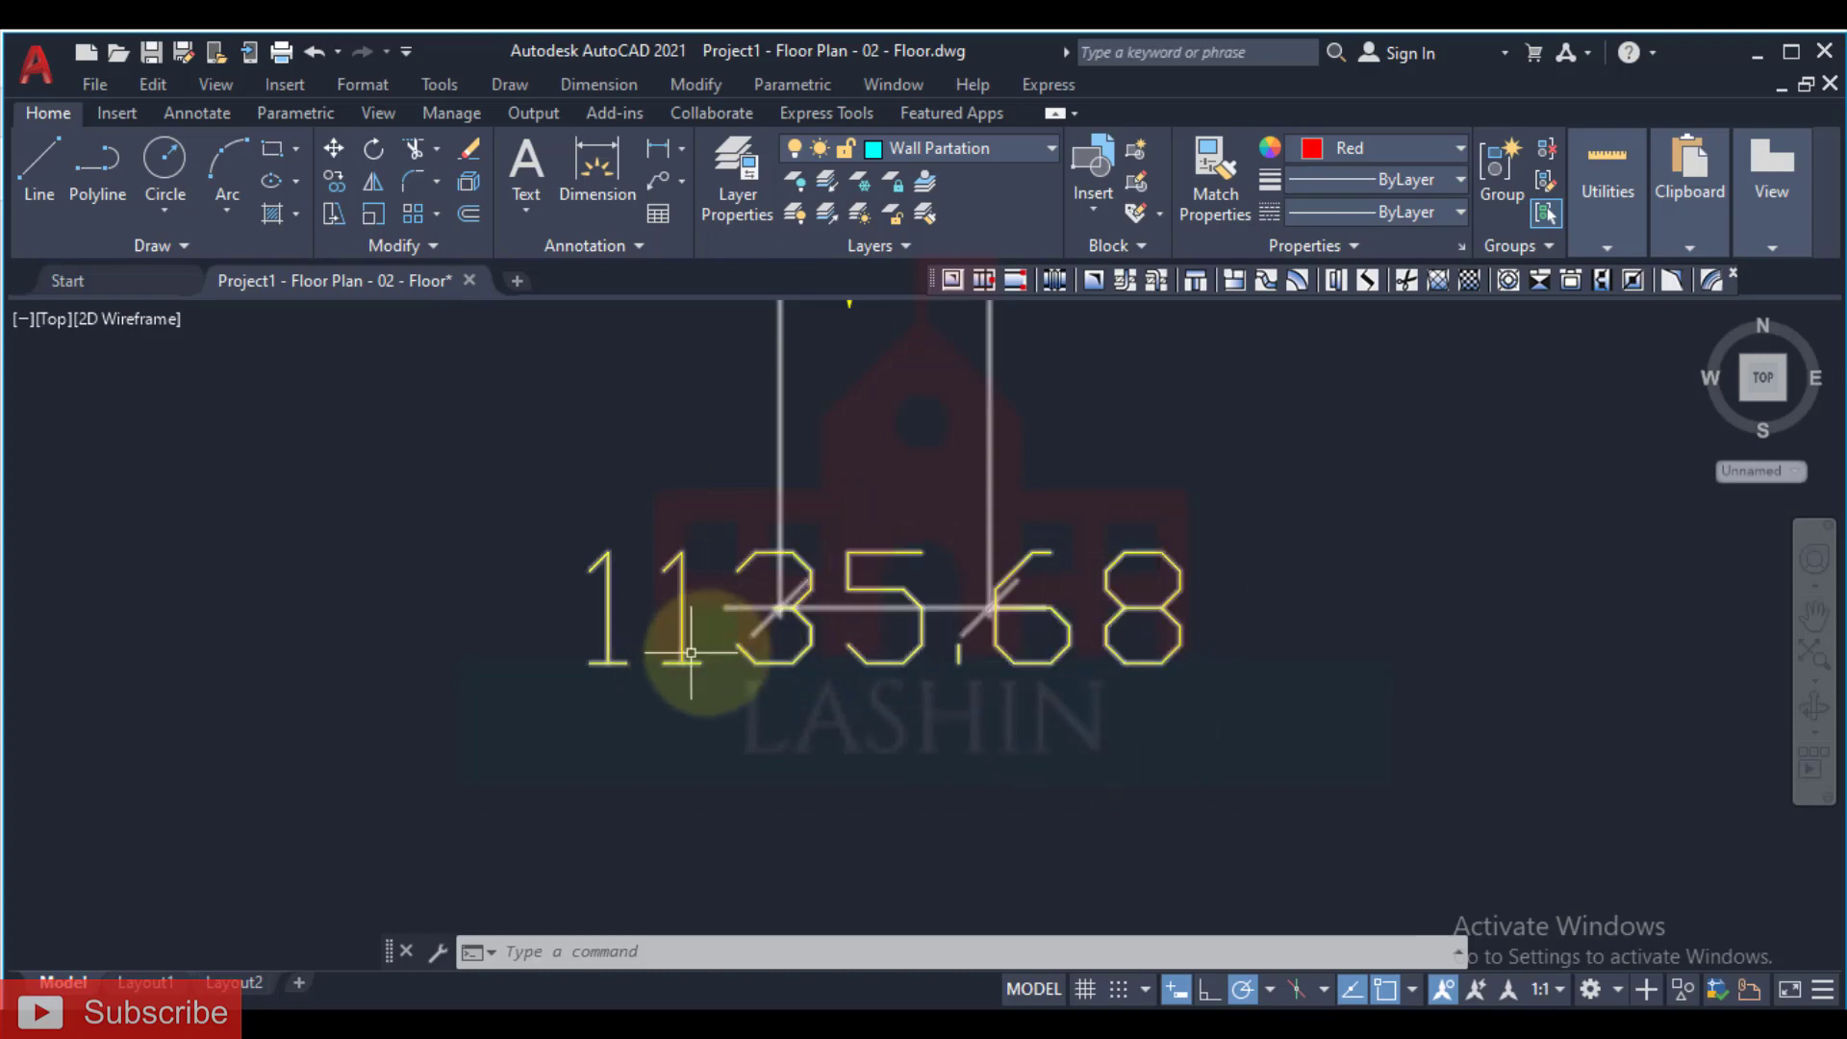
click(1223, 524)
scroll(808, 707, down, 1)
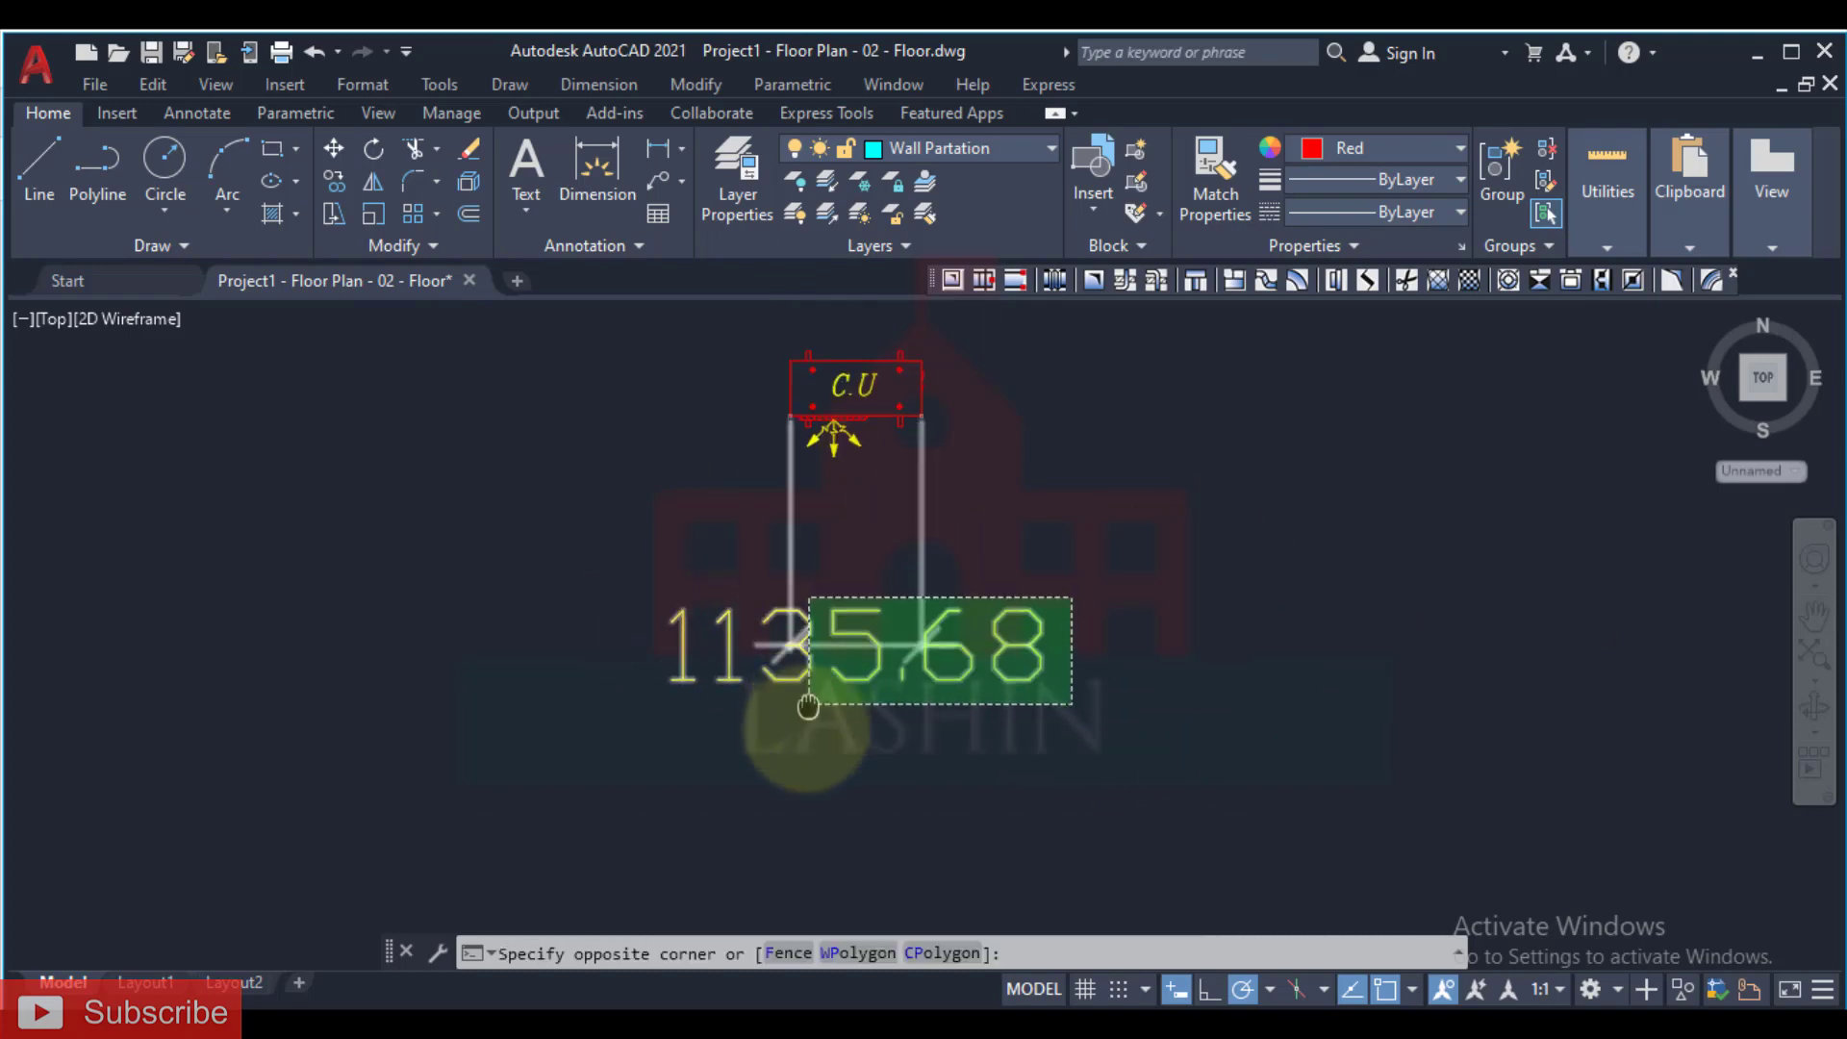
middle_drag(808, 707, 804, 764)
click(990, 647)
key(Delete)
middle_drag(1005, 582, 1049, 688)
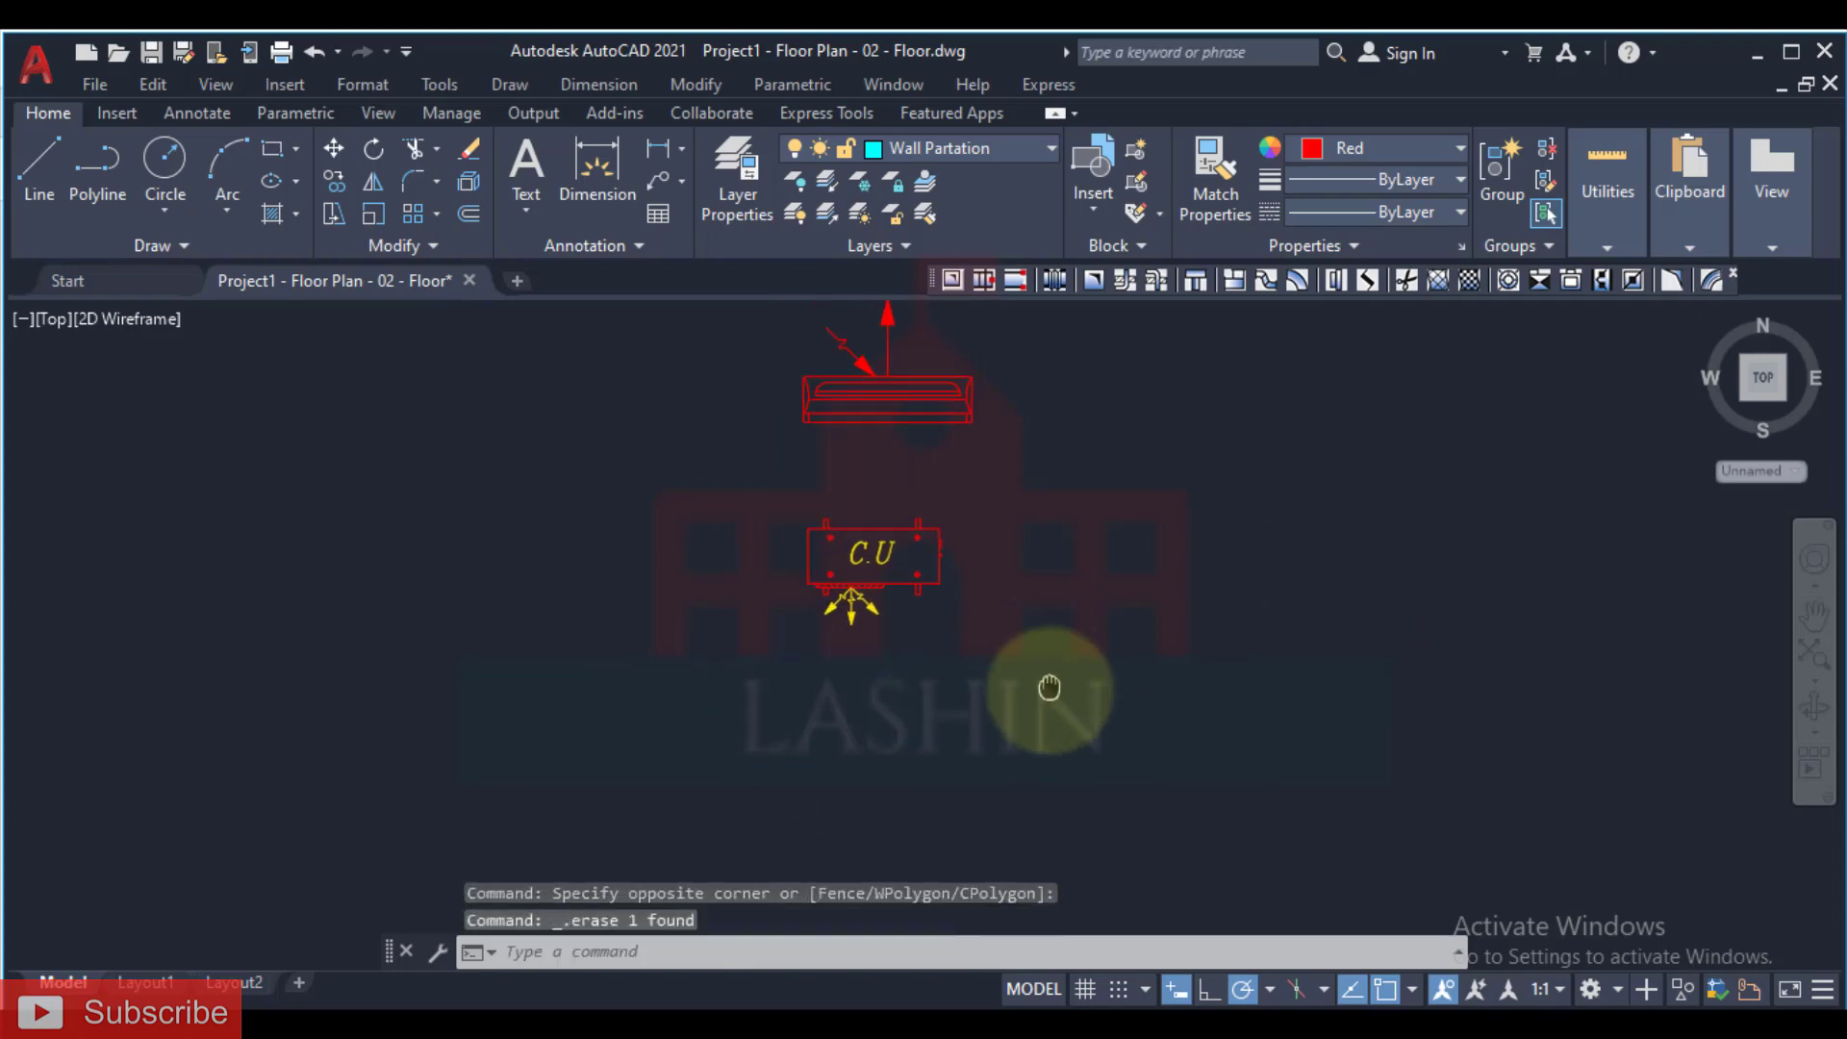
Step: Highlight the 38QHCT18-708 outdoor unit's net width in the Acrobat catalogue, and return to the AutoCAD floor plan
scroll(958, 641, up, 2)
click(1024, 1020)
click(991, 904)
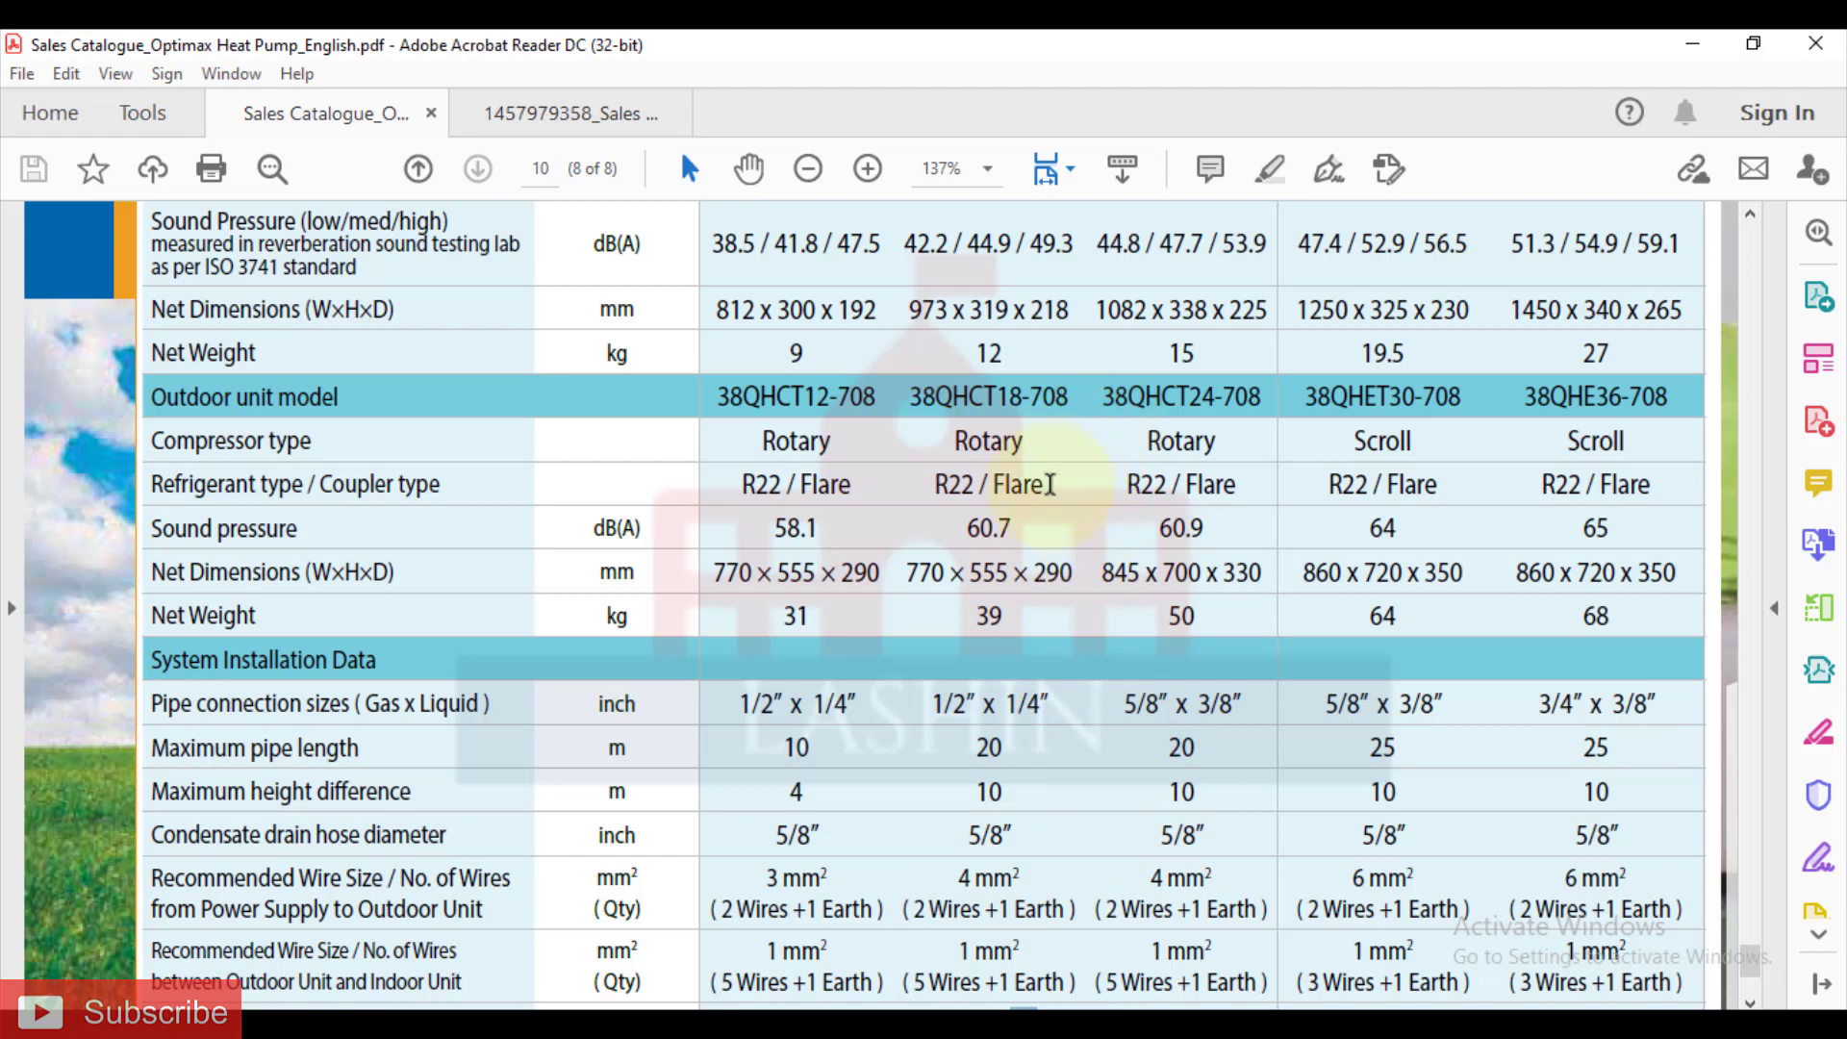
double_click(924, 572)
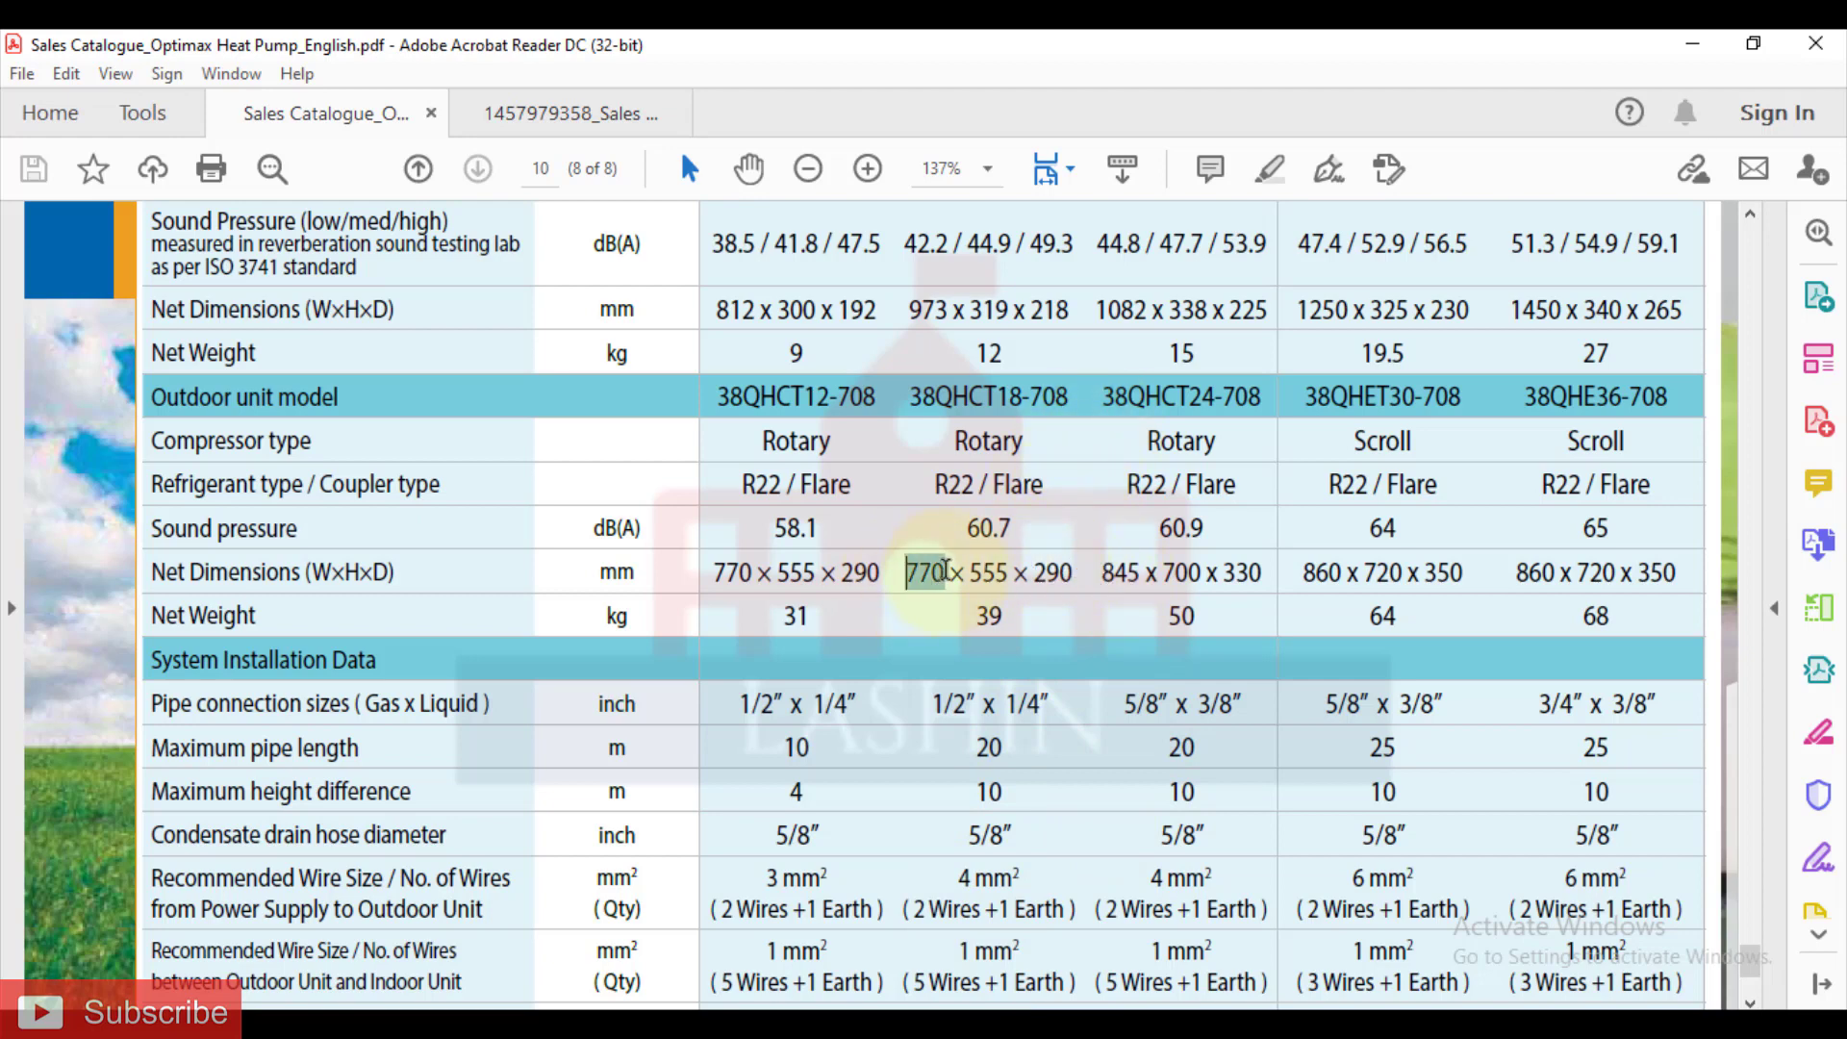
click(1693, 44)
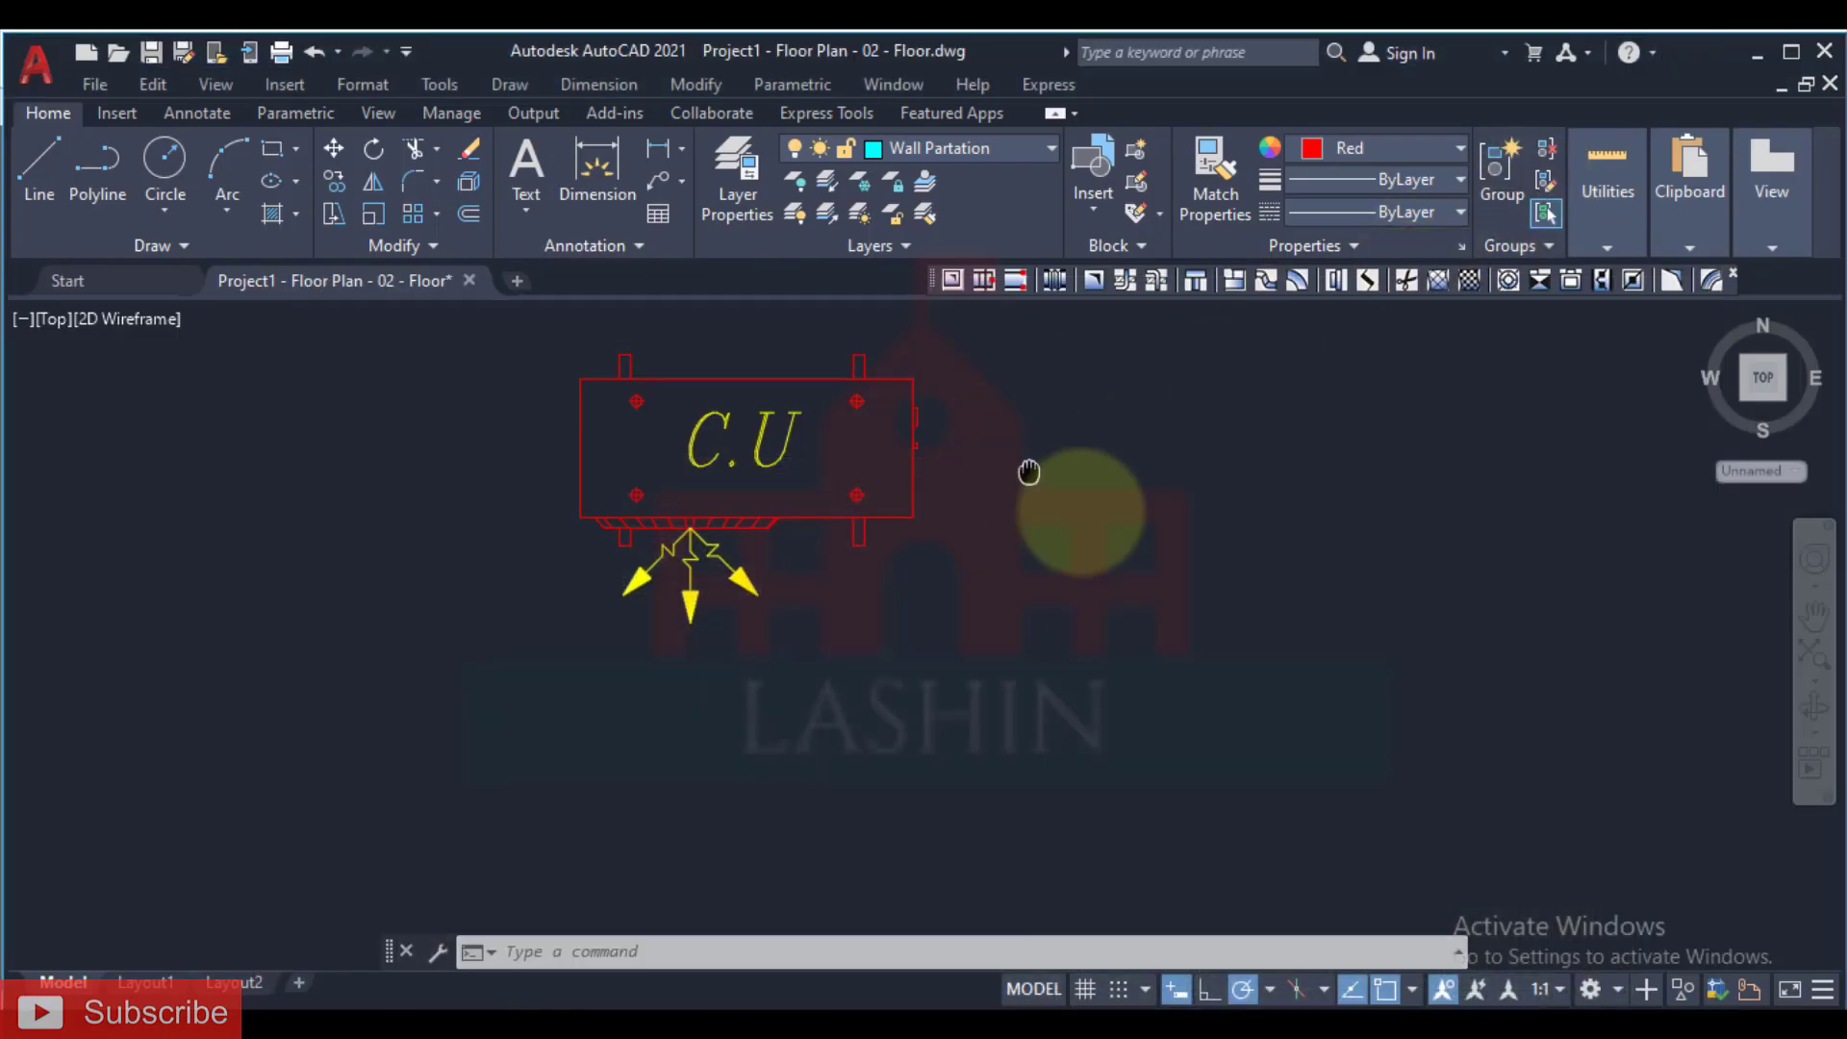
Step: Scale the C.U block by reference from its upper edge's midpoint, using the upper corners as reference length and 770 as new length
click(1140, 436)
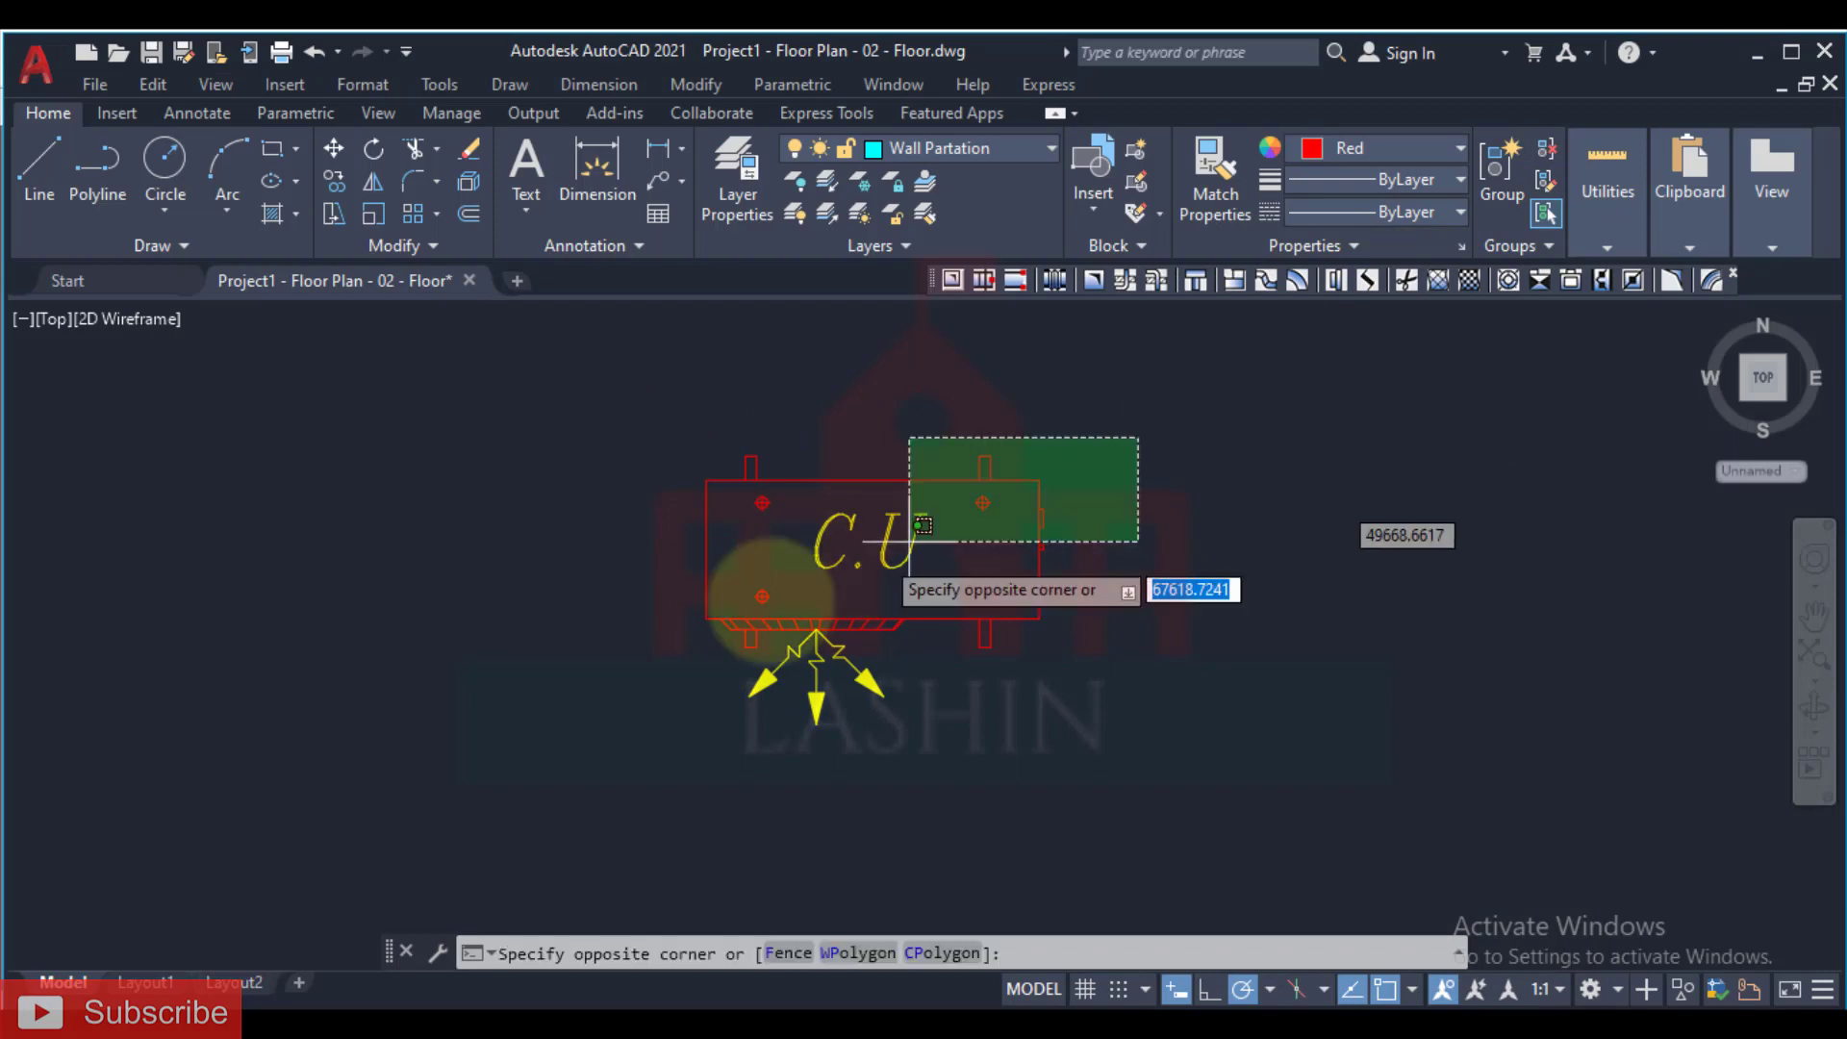
click(522, 736)
middle_drag(1380, 604, 1377, 627)
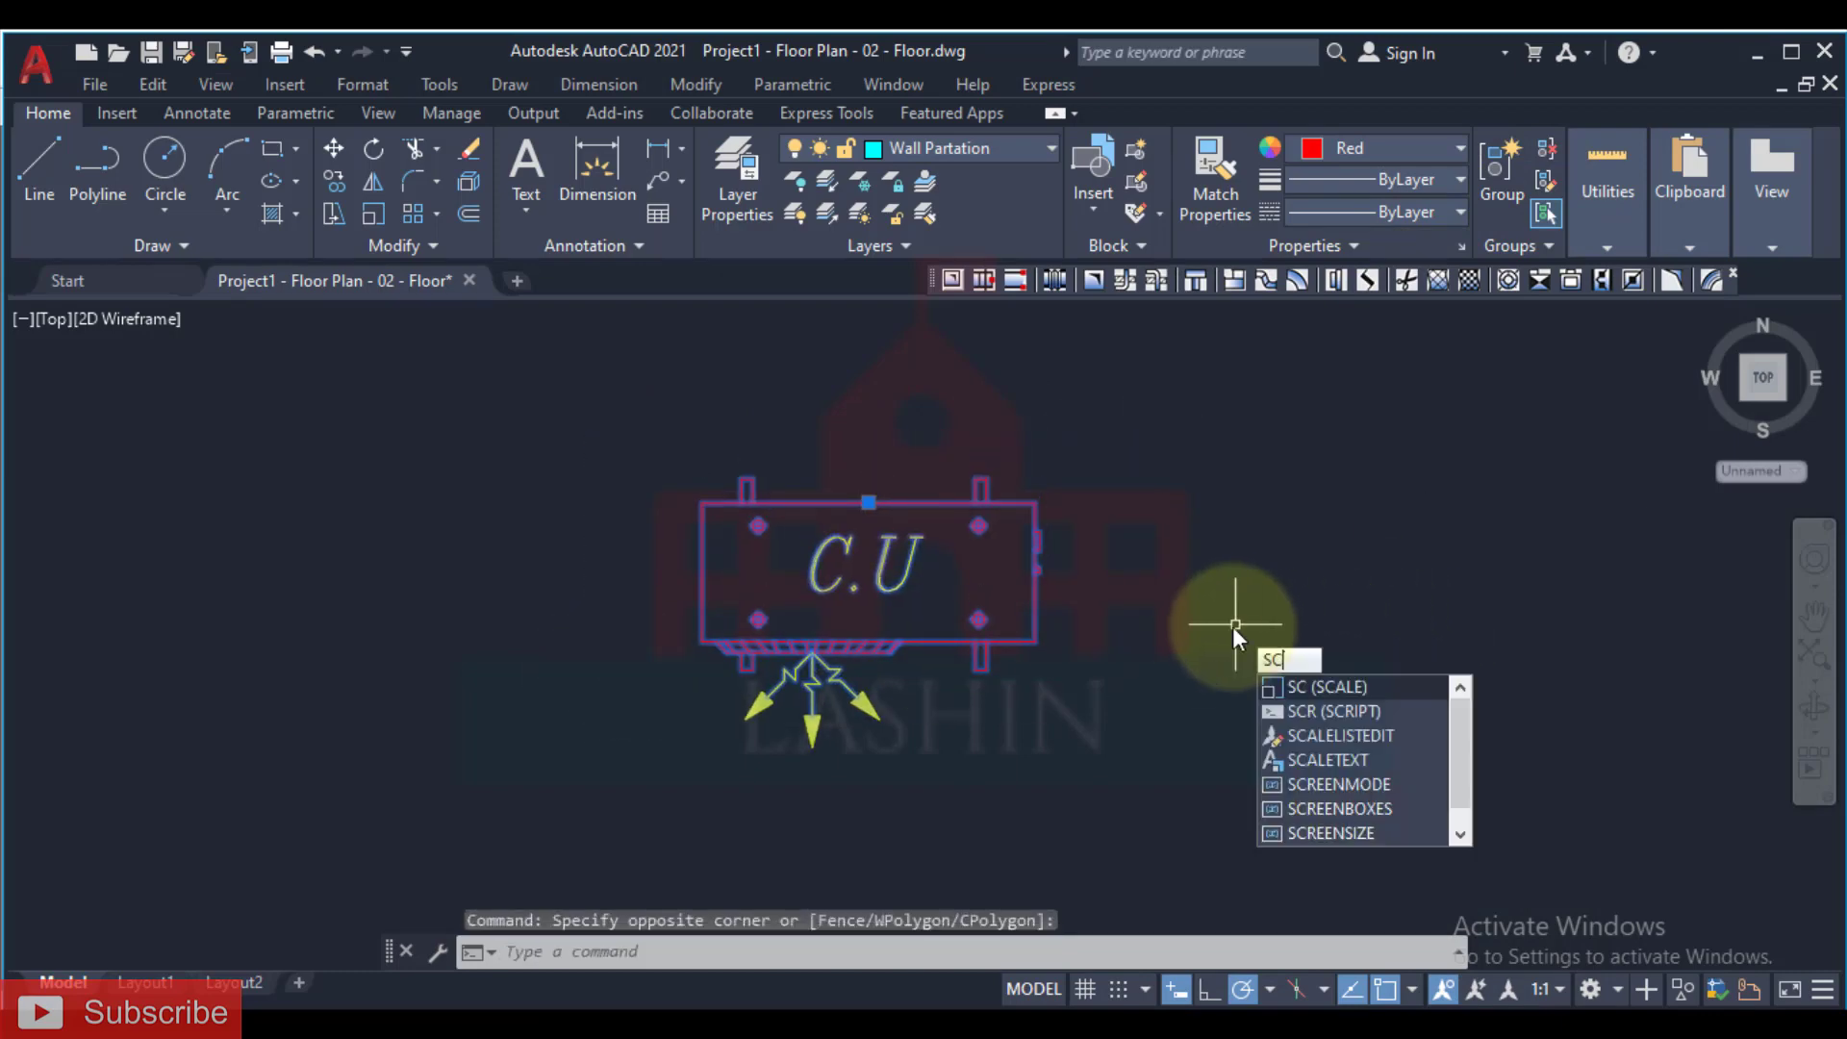
key(Return)
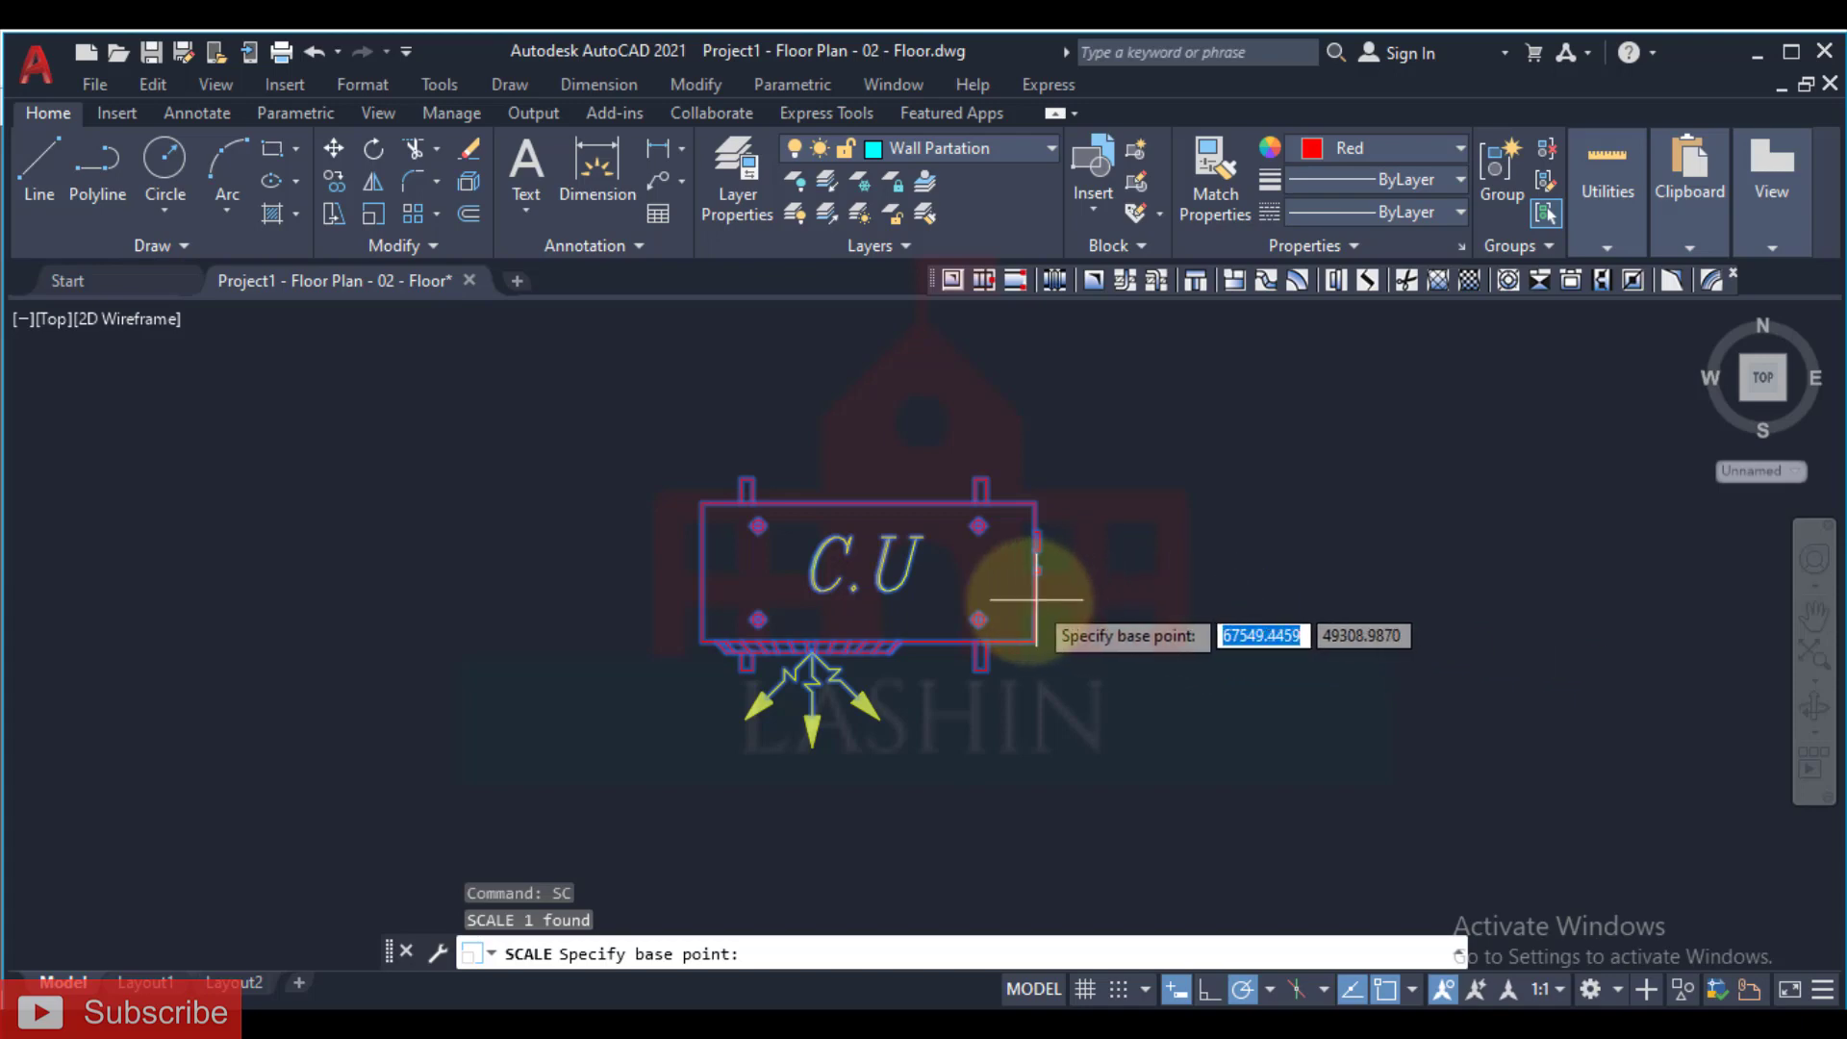
click(866, 502)
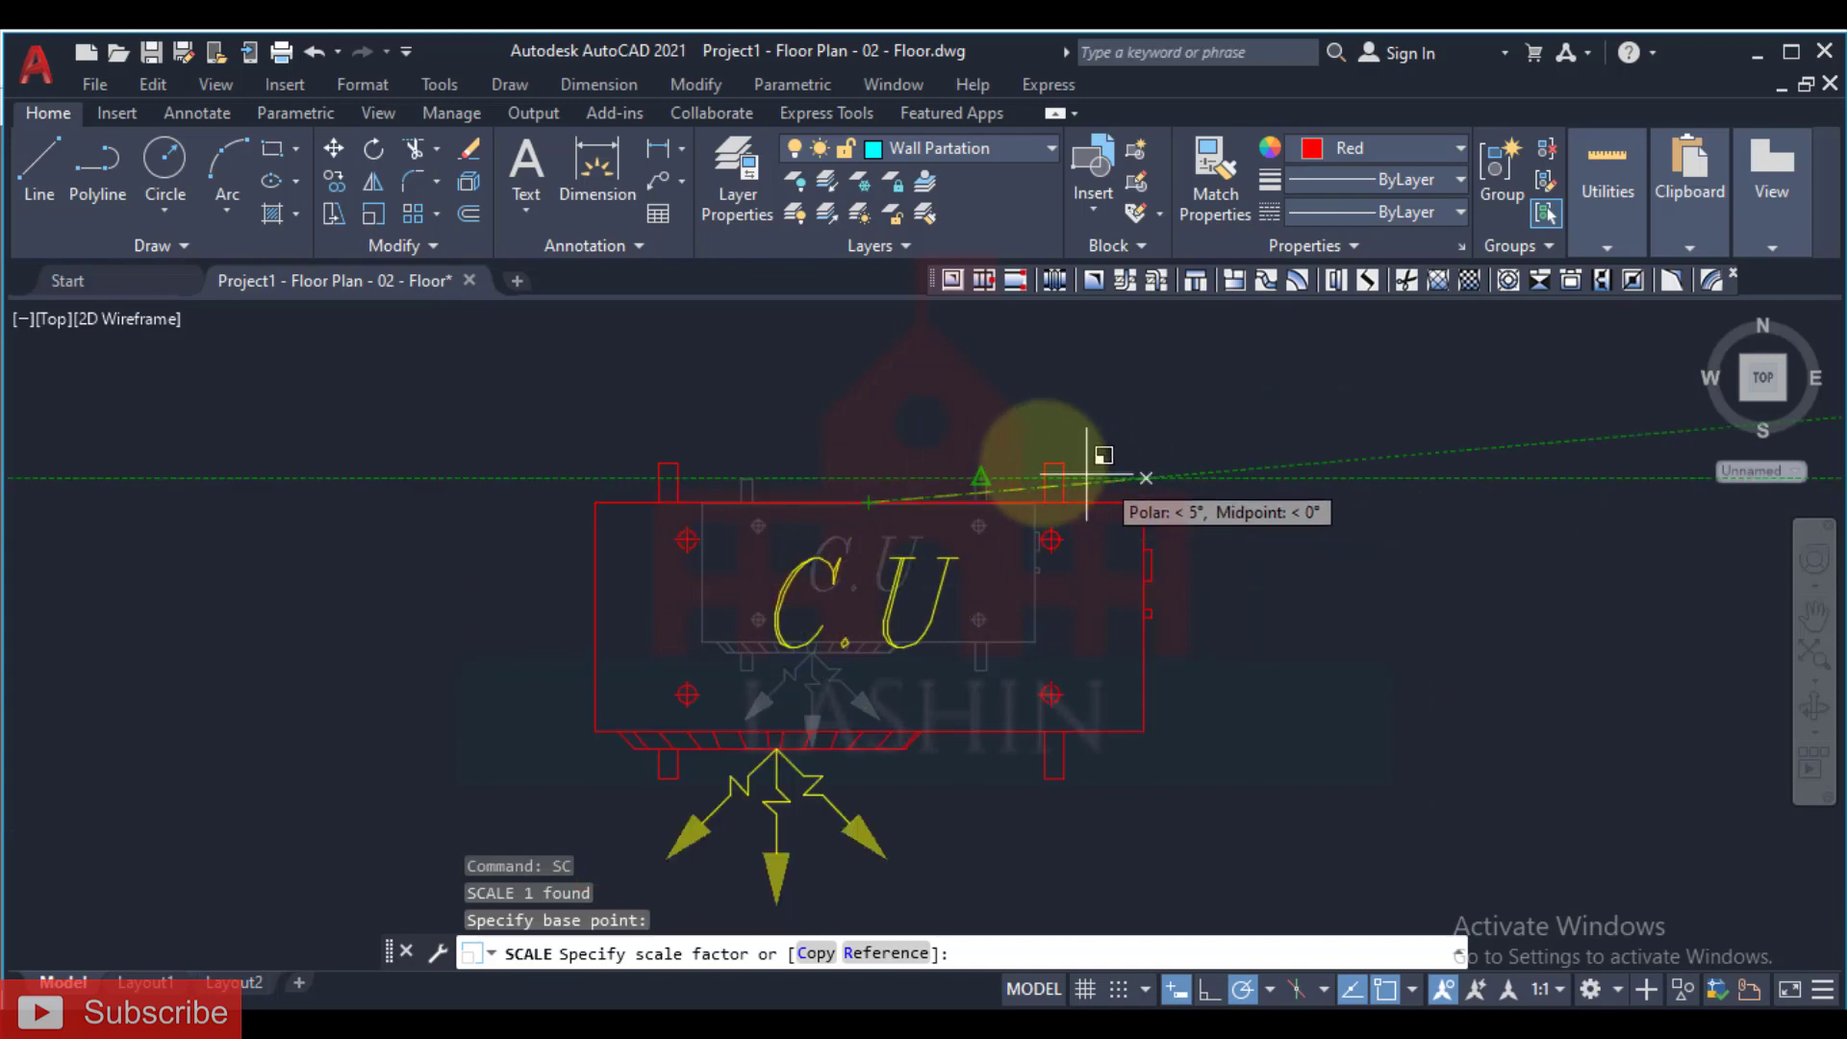
text(r)
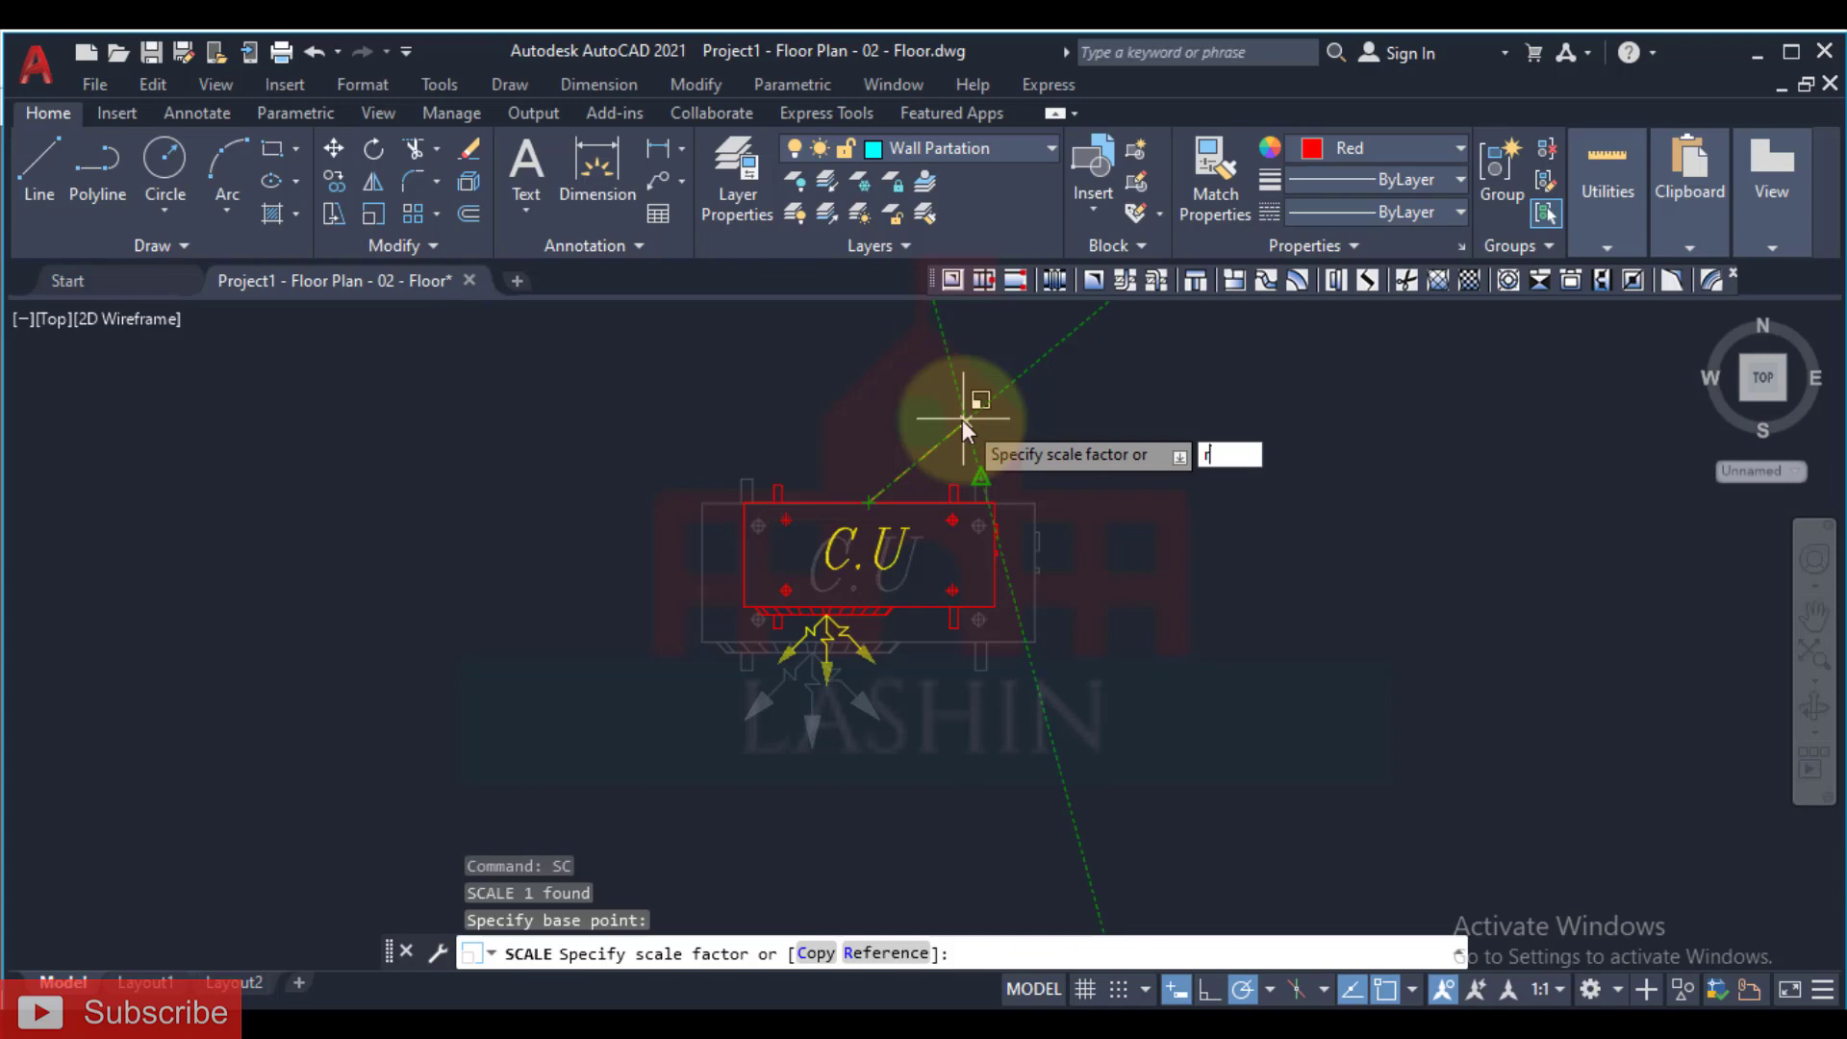
key(Return)
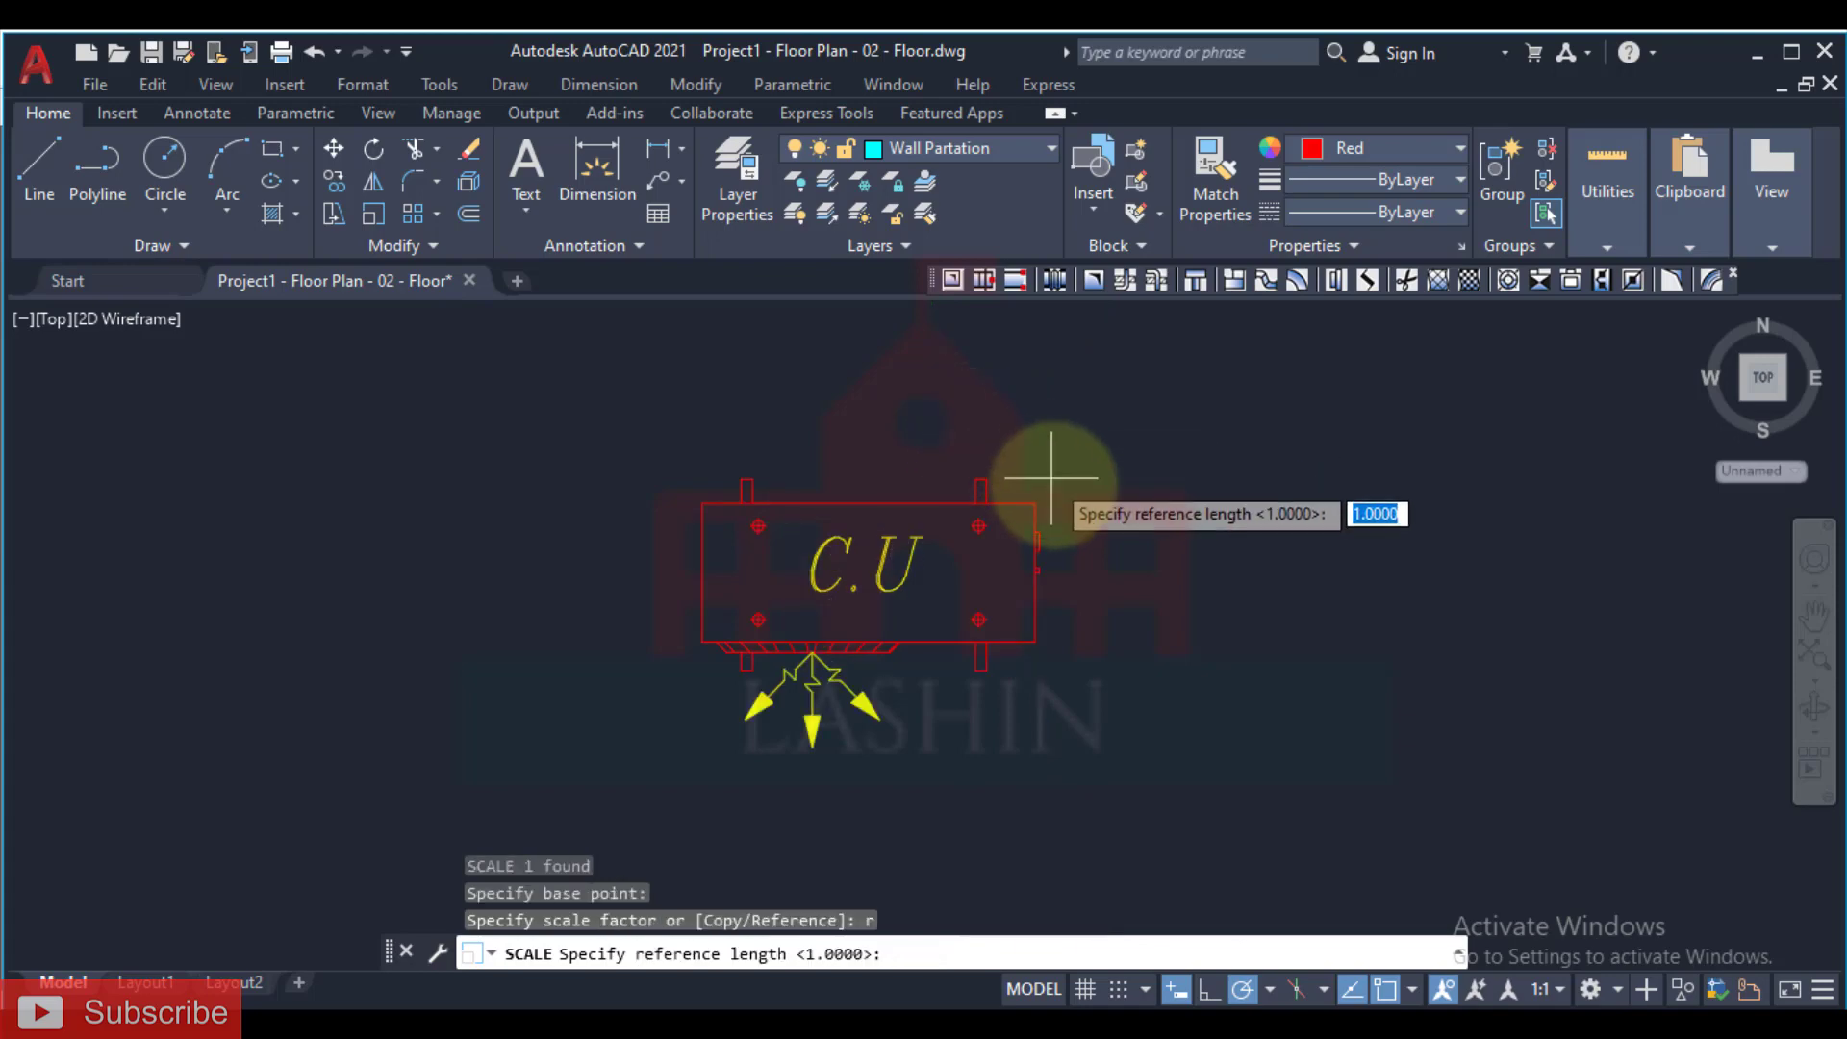
scroll(1056, 485, up, 4)
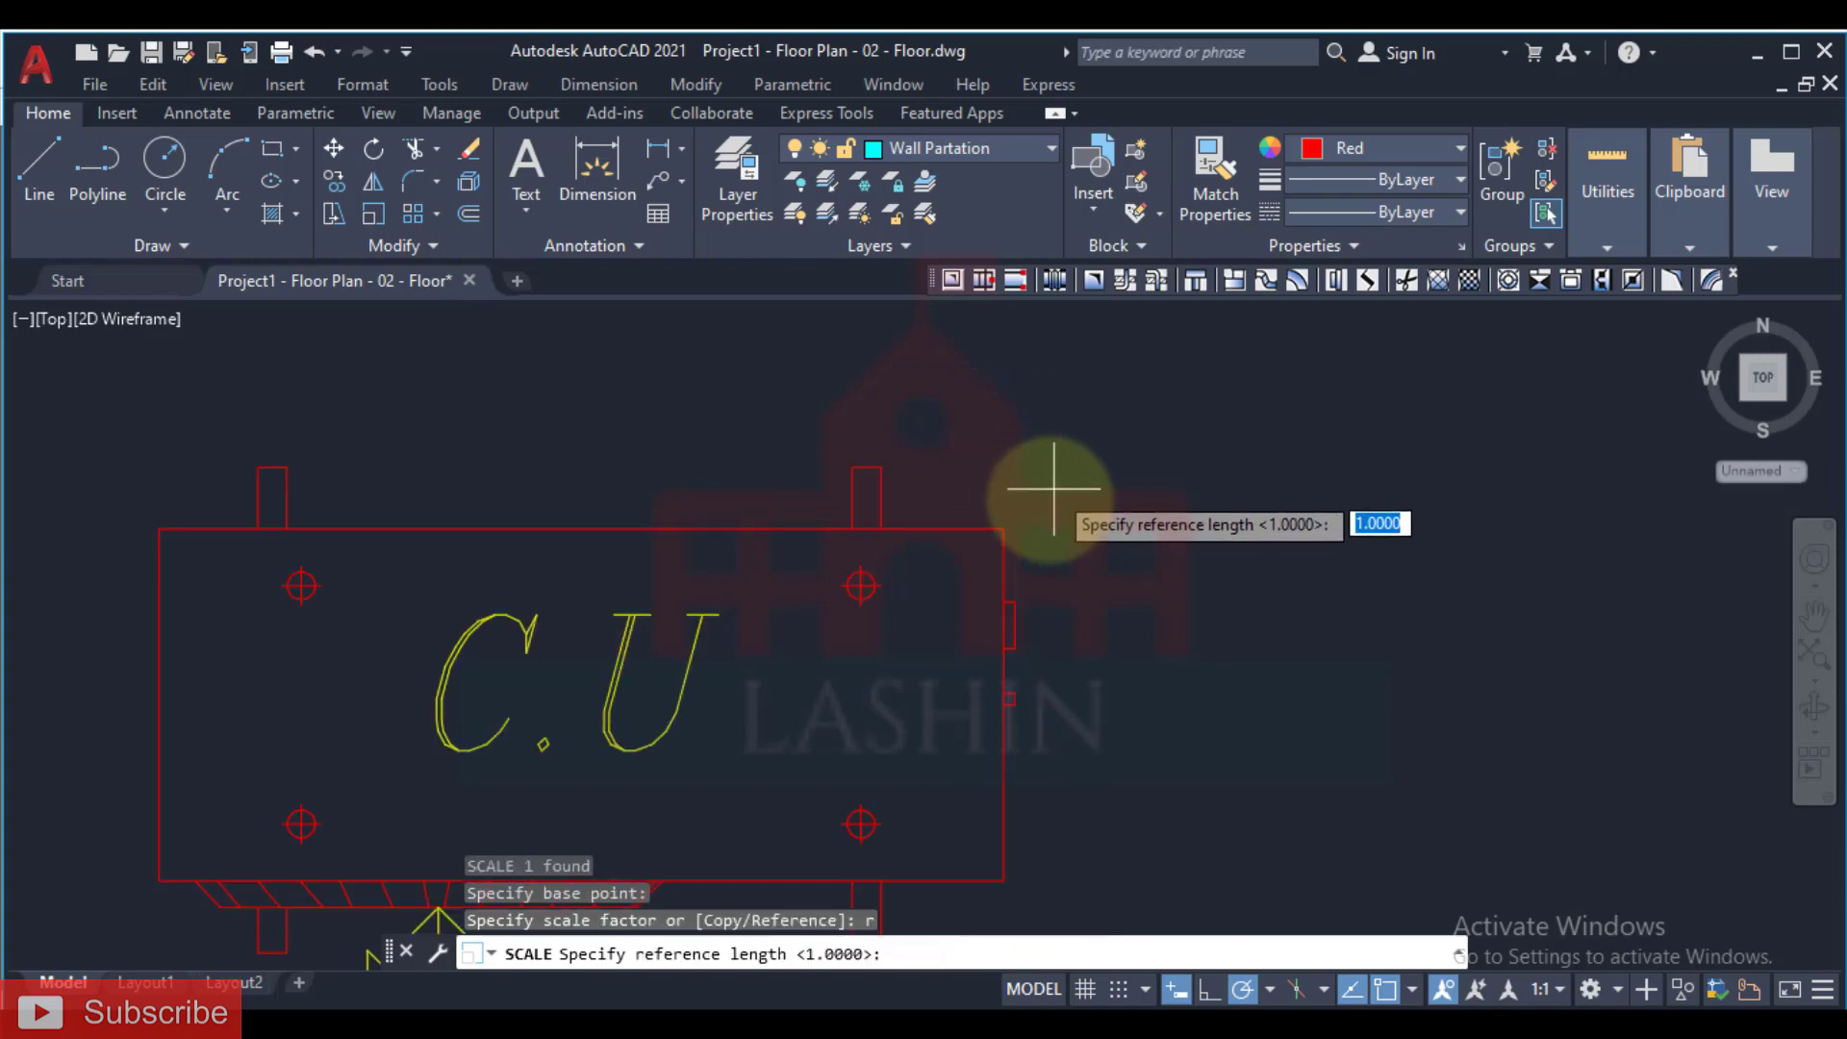
click(1004, 528)
click(159, 528)
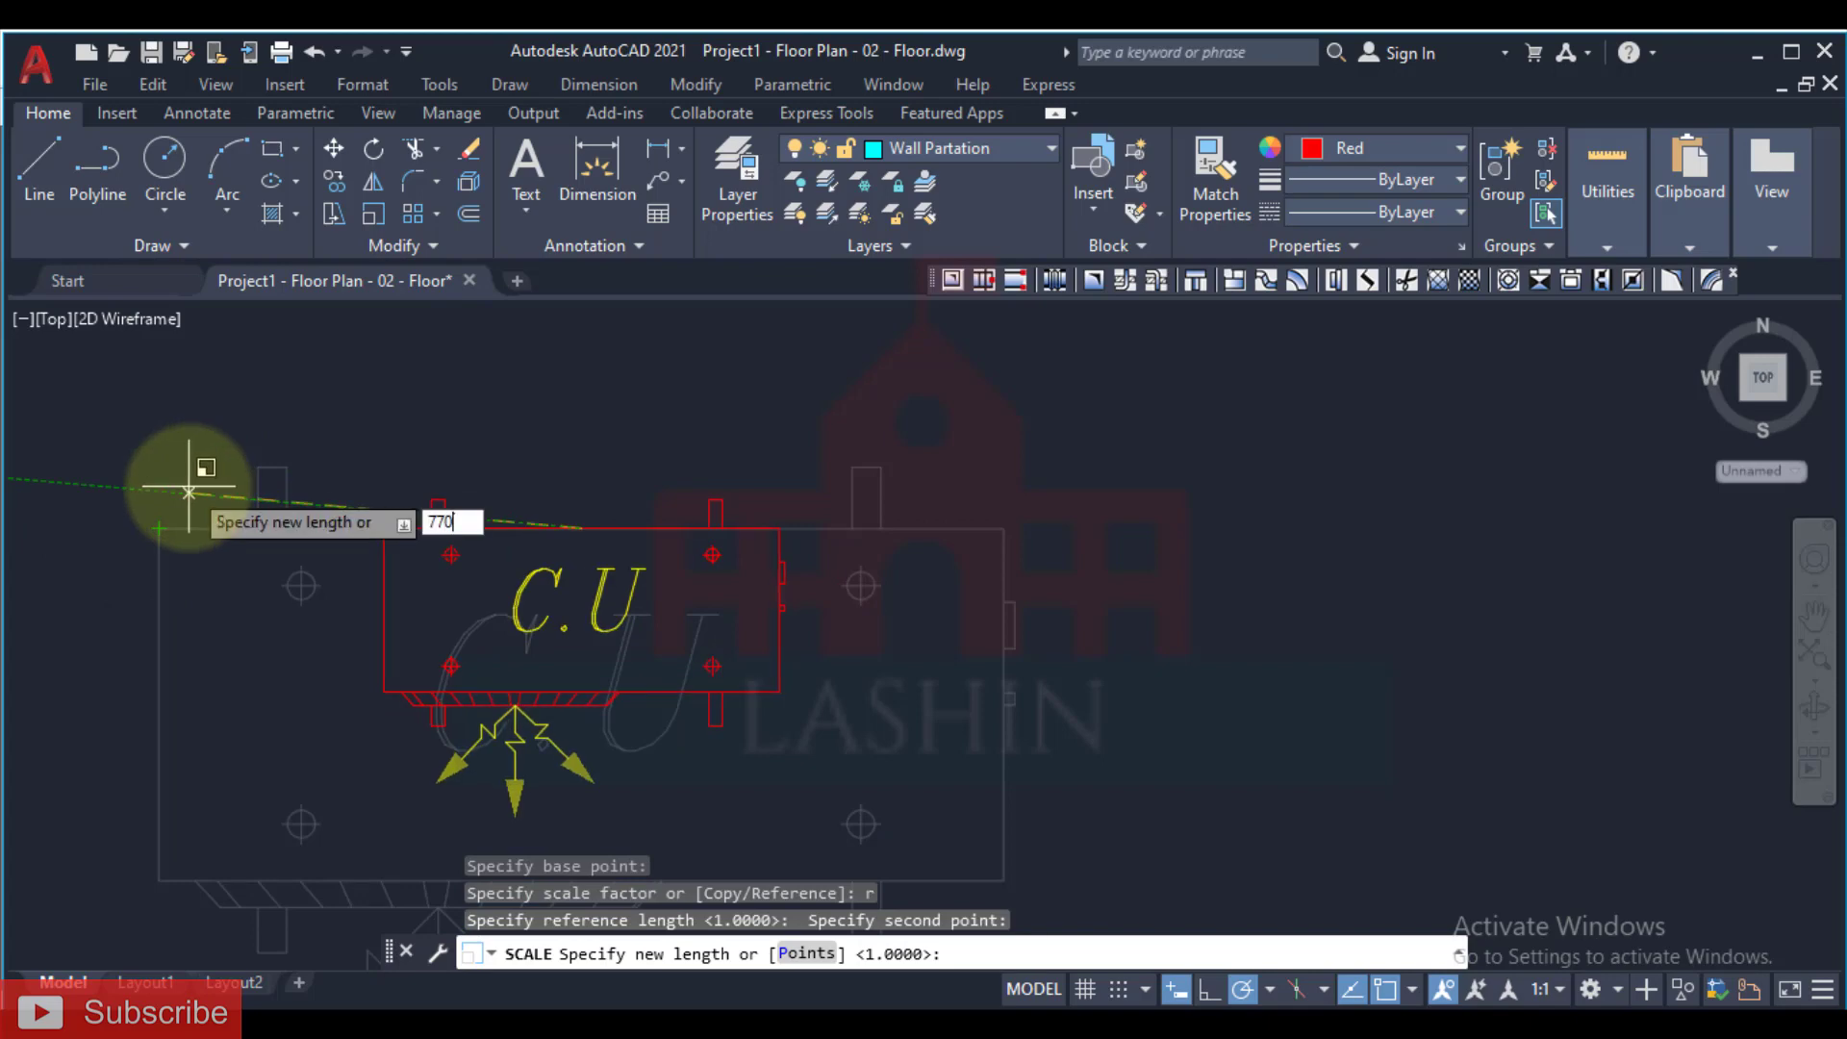
key(Return)
scroll(613, 679, down, 3)
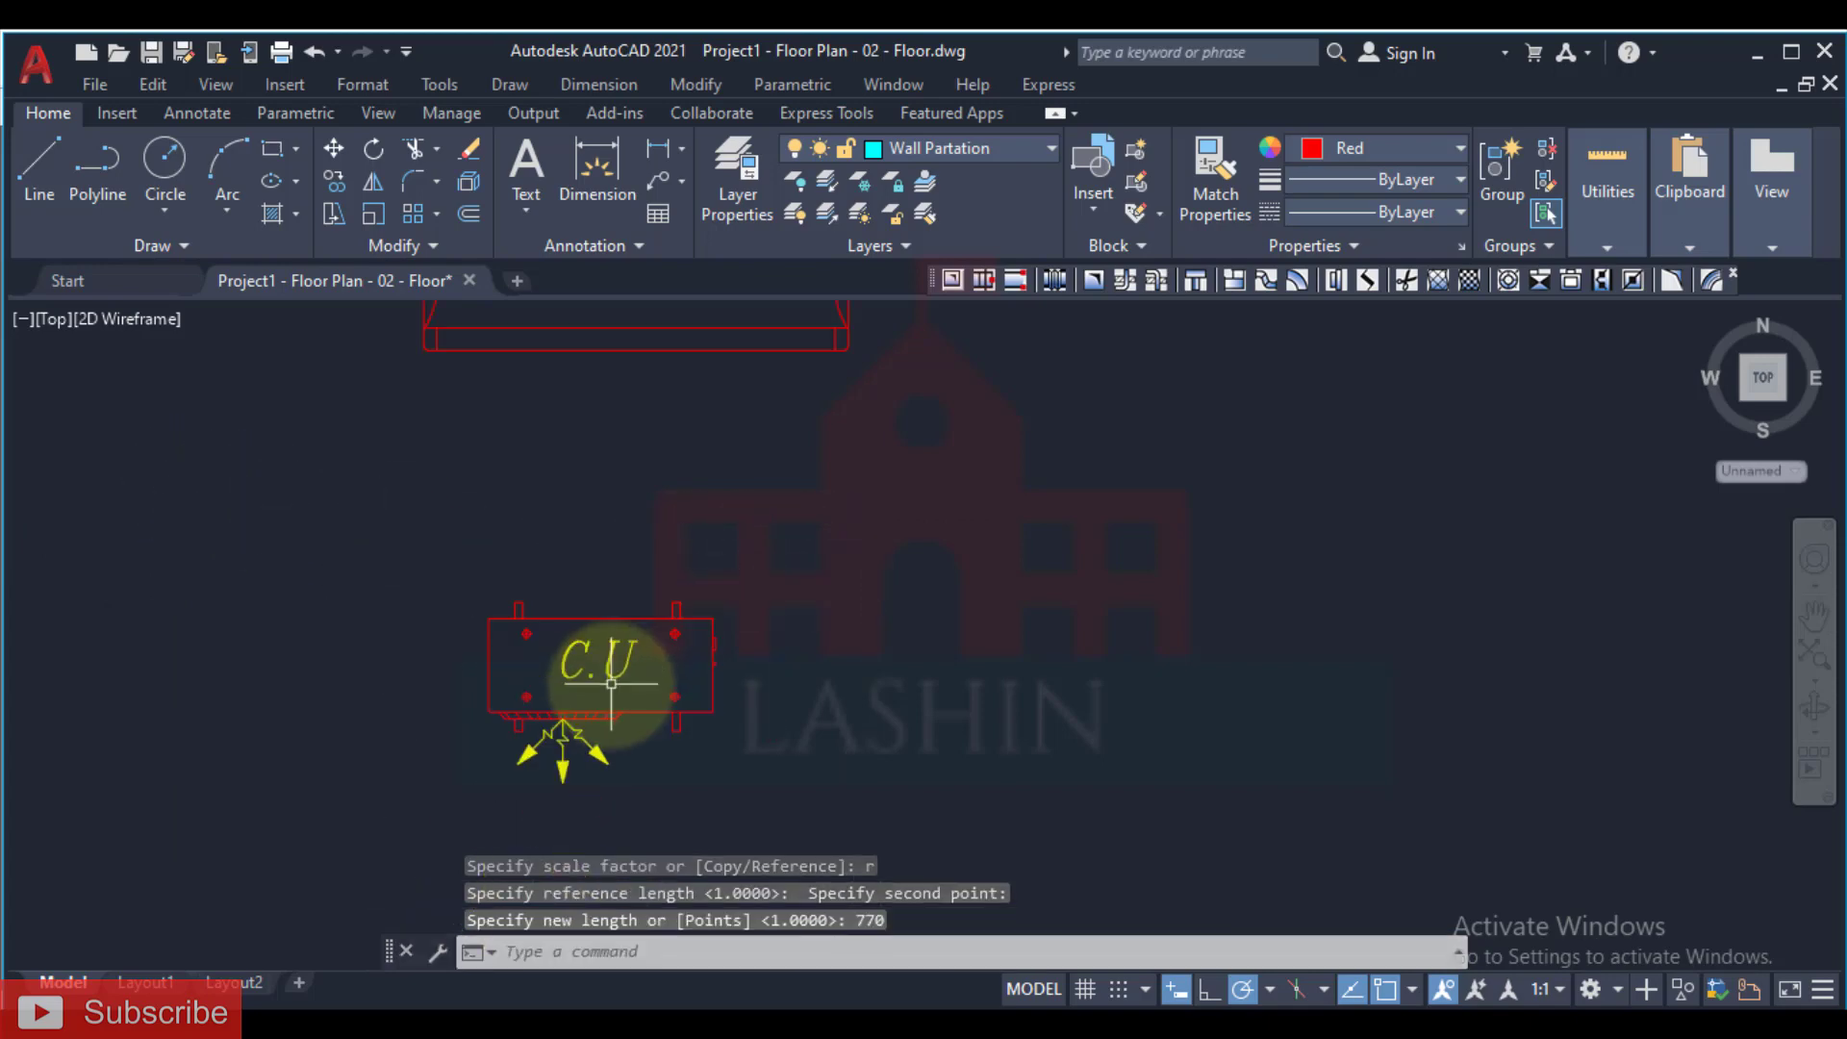
Step: Dimension the C.U outdoor unit's width between its two upper corners, placing the dimension line below the symbol
scroll(597, 688, up, 1)
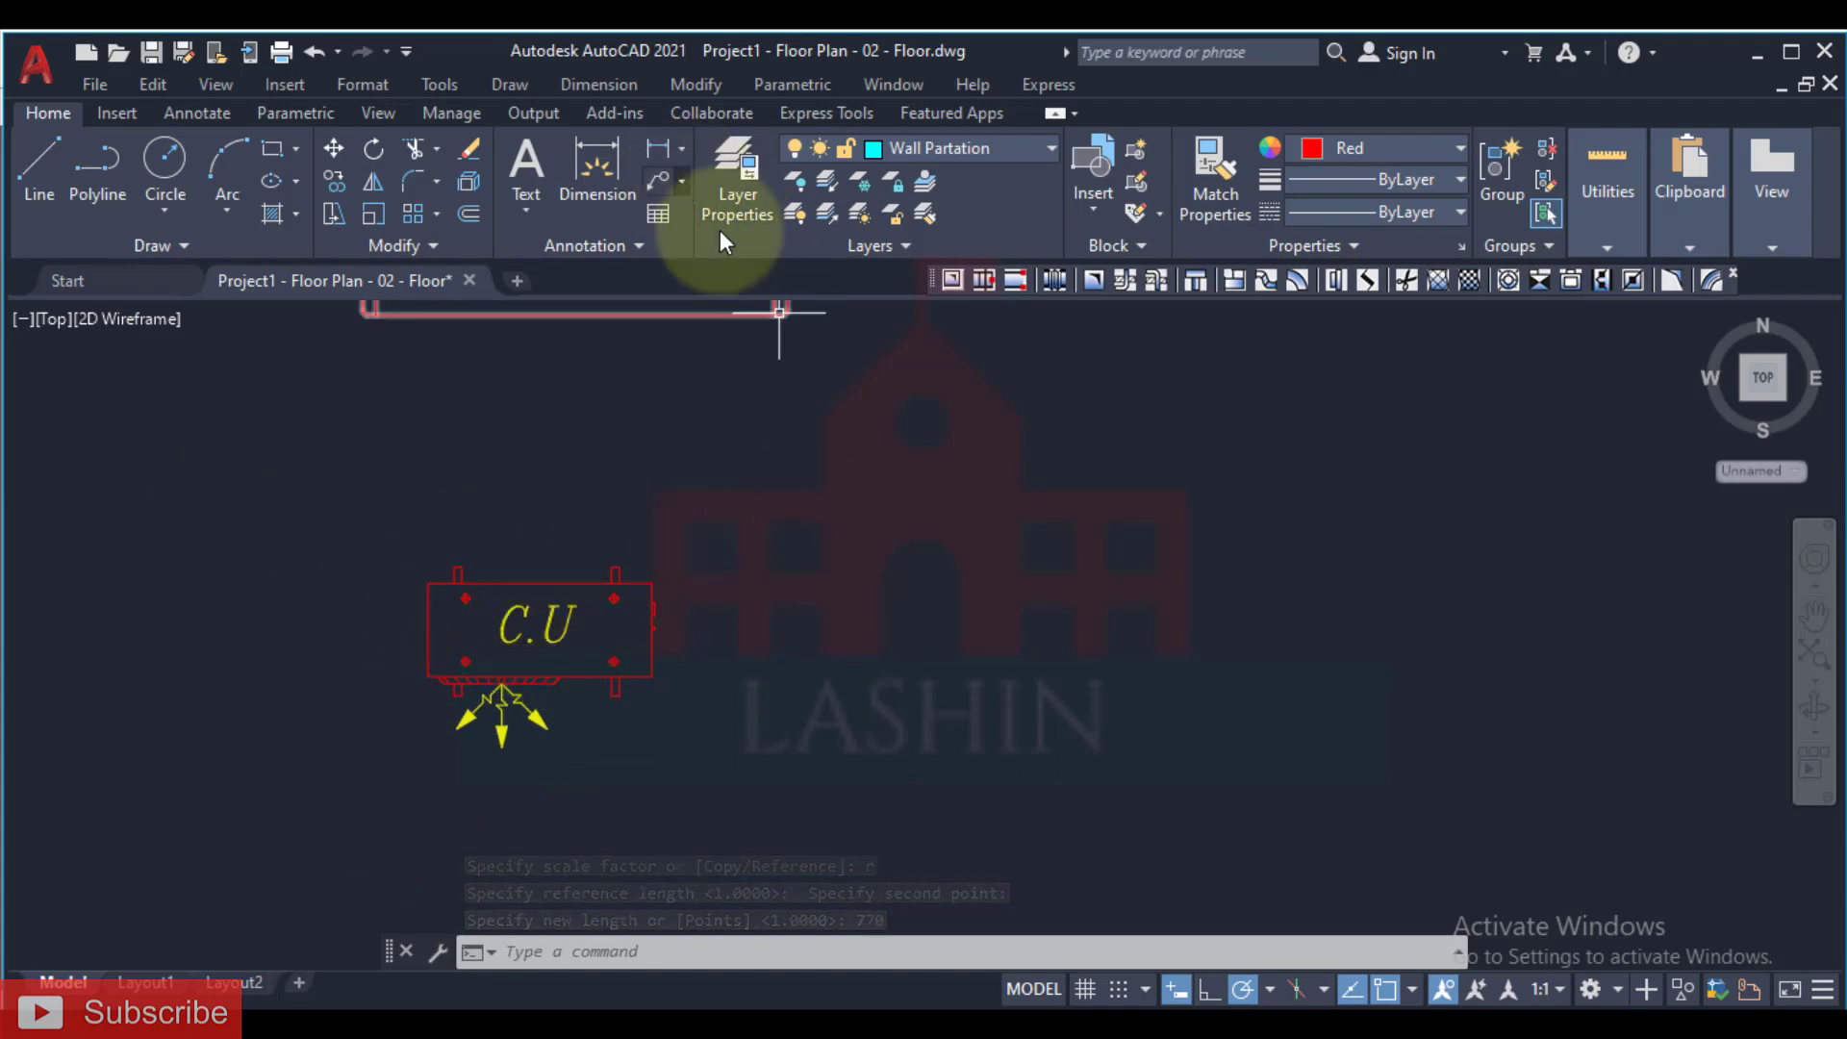
click(585, 168)
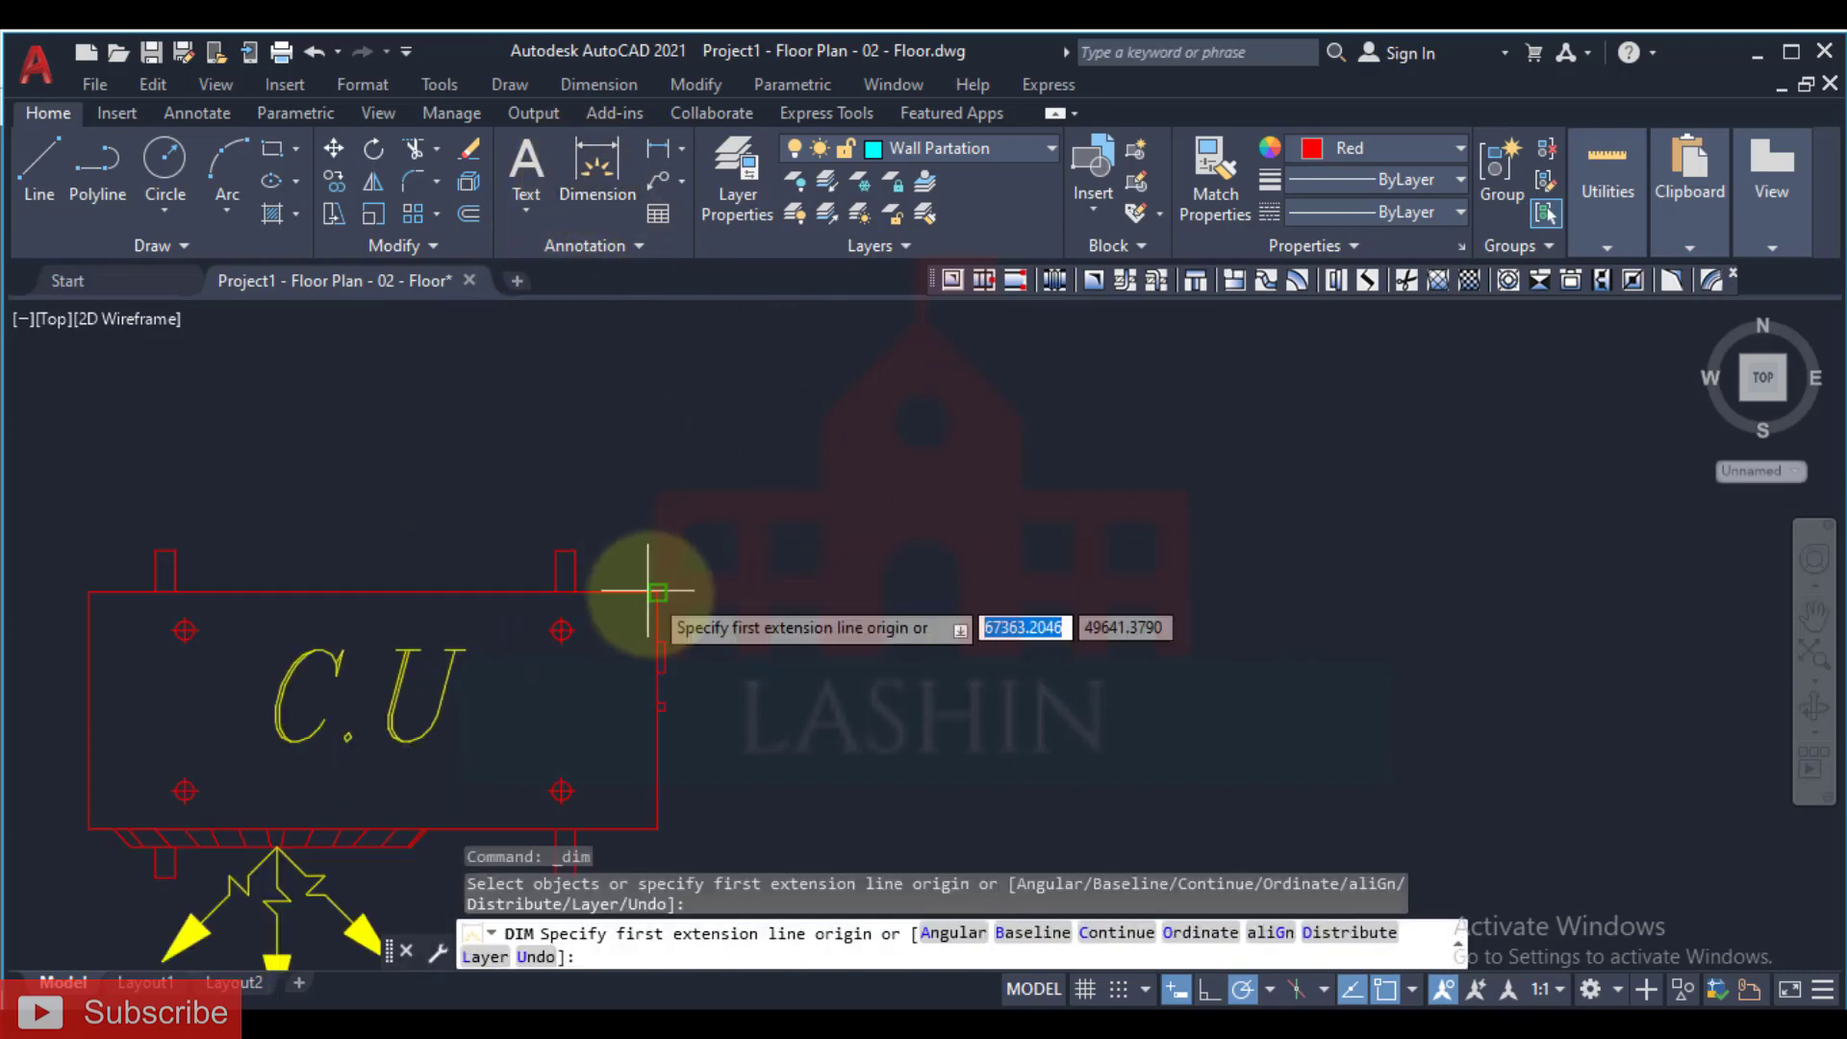
click(651, 584)
scroll(649, 581, up, 4)
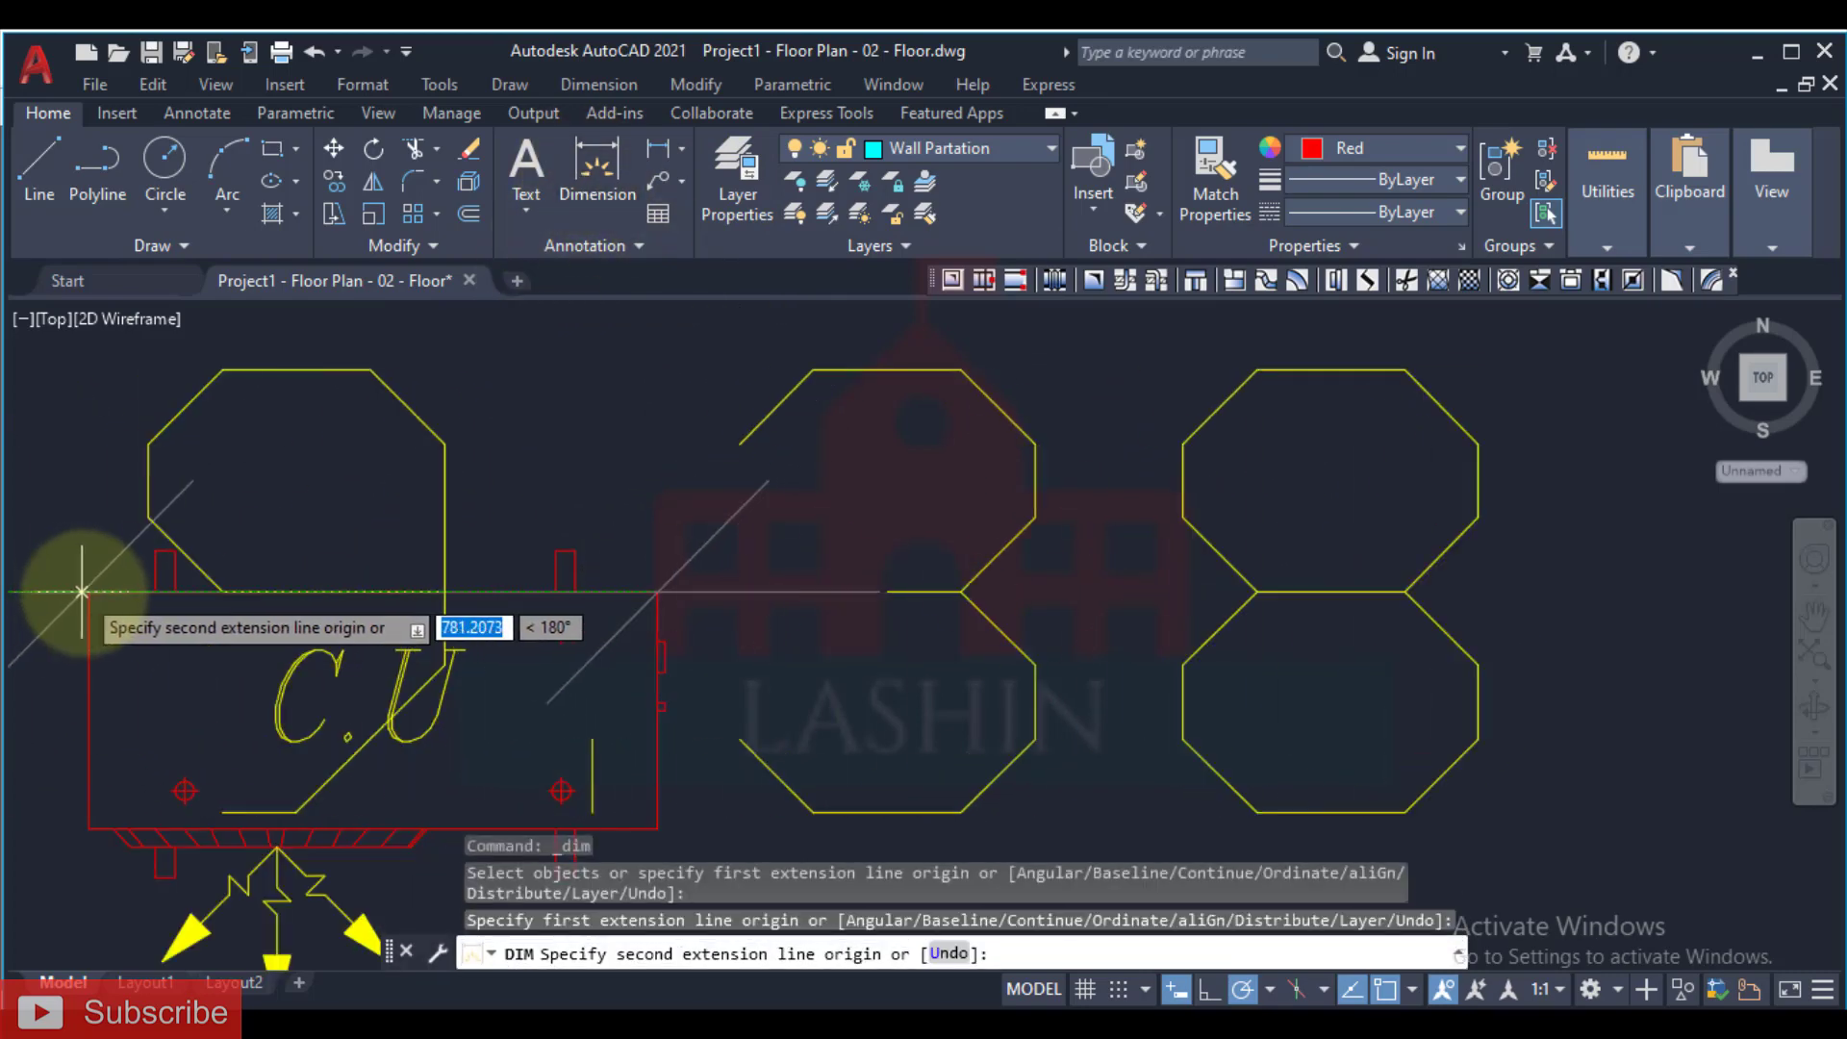
click(87, 589)
scroll(110, 560, down, 4)
middle_drag(113, 558, 157, 666)
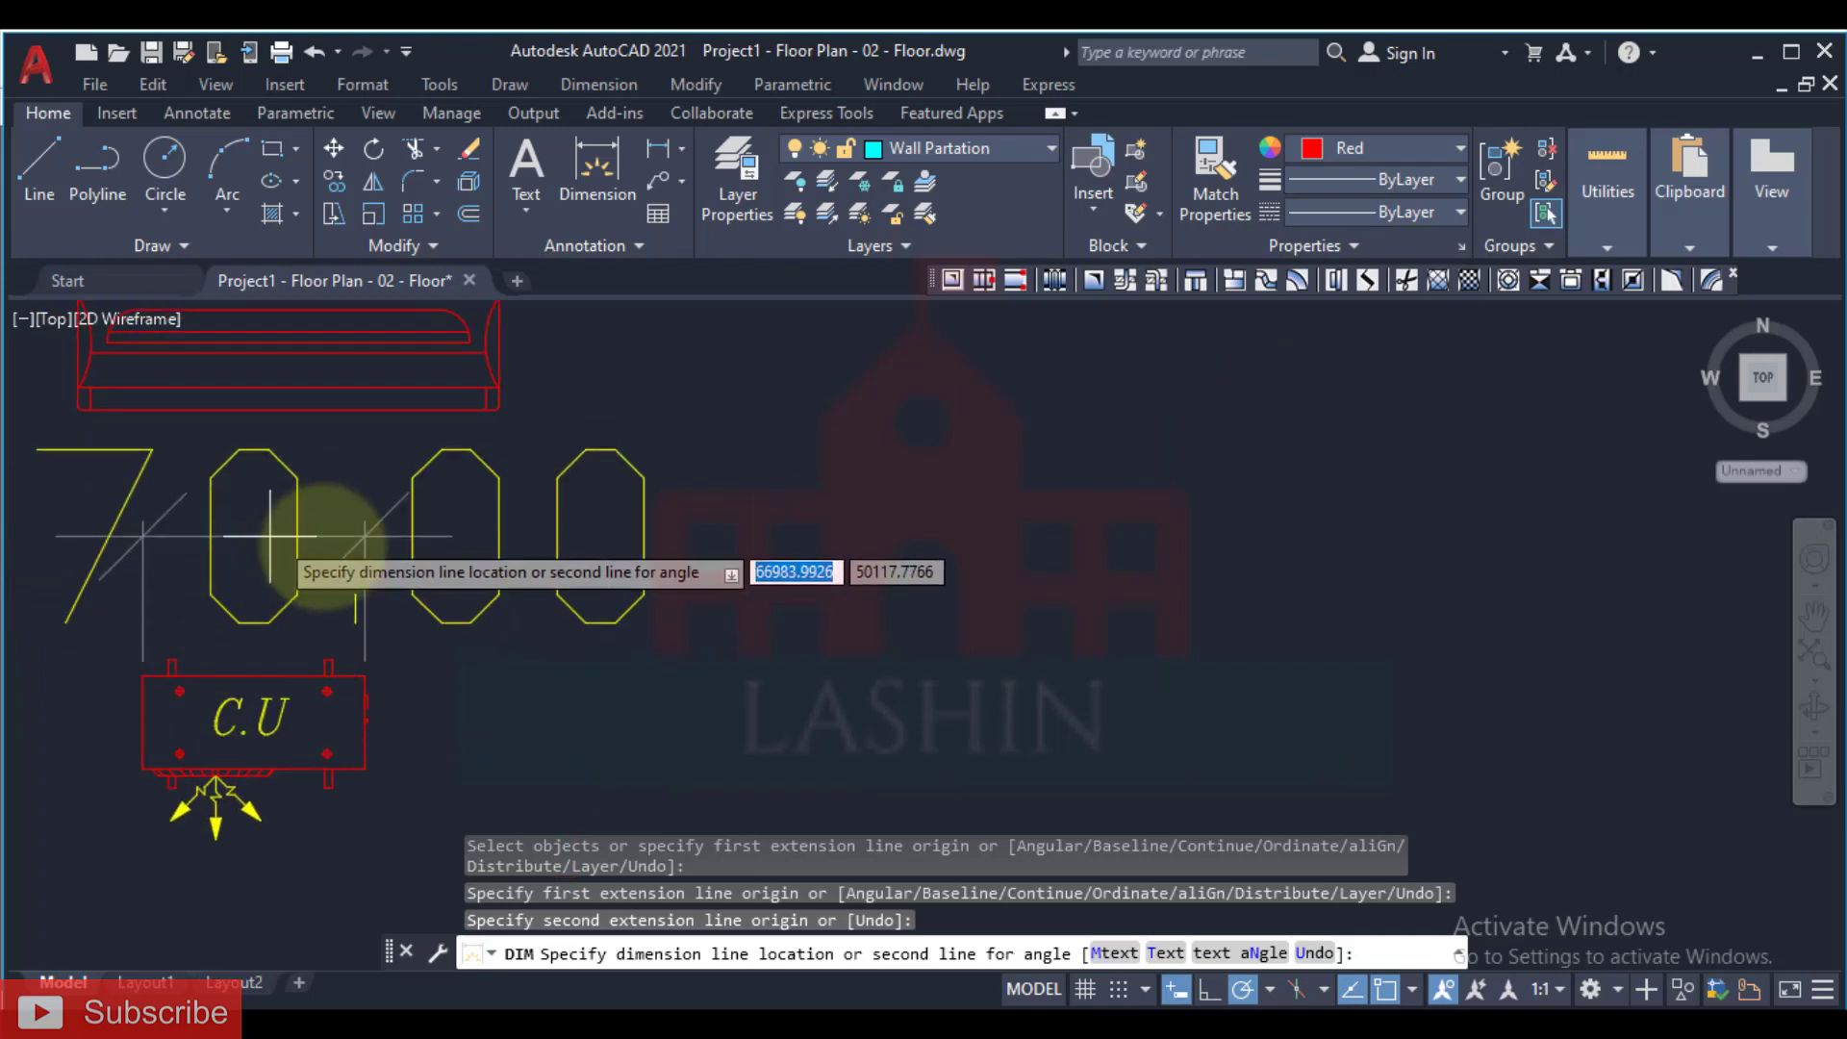
scroll(294, 544, down, 2)
middle_drag(419, 590, 576, 496)
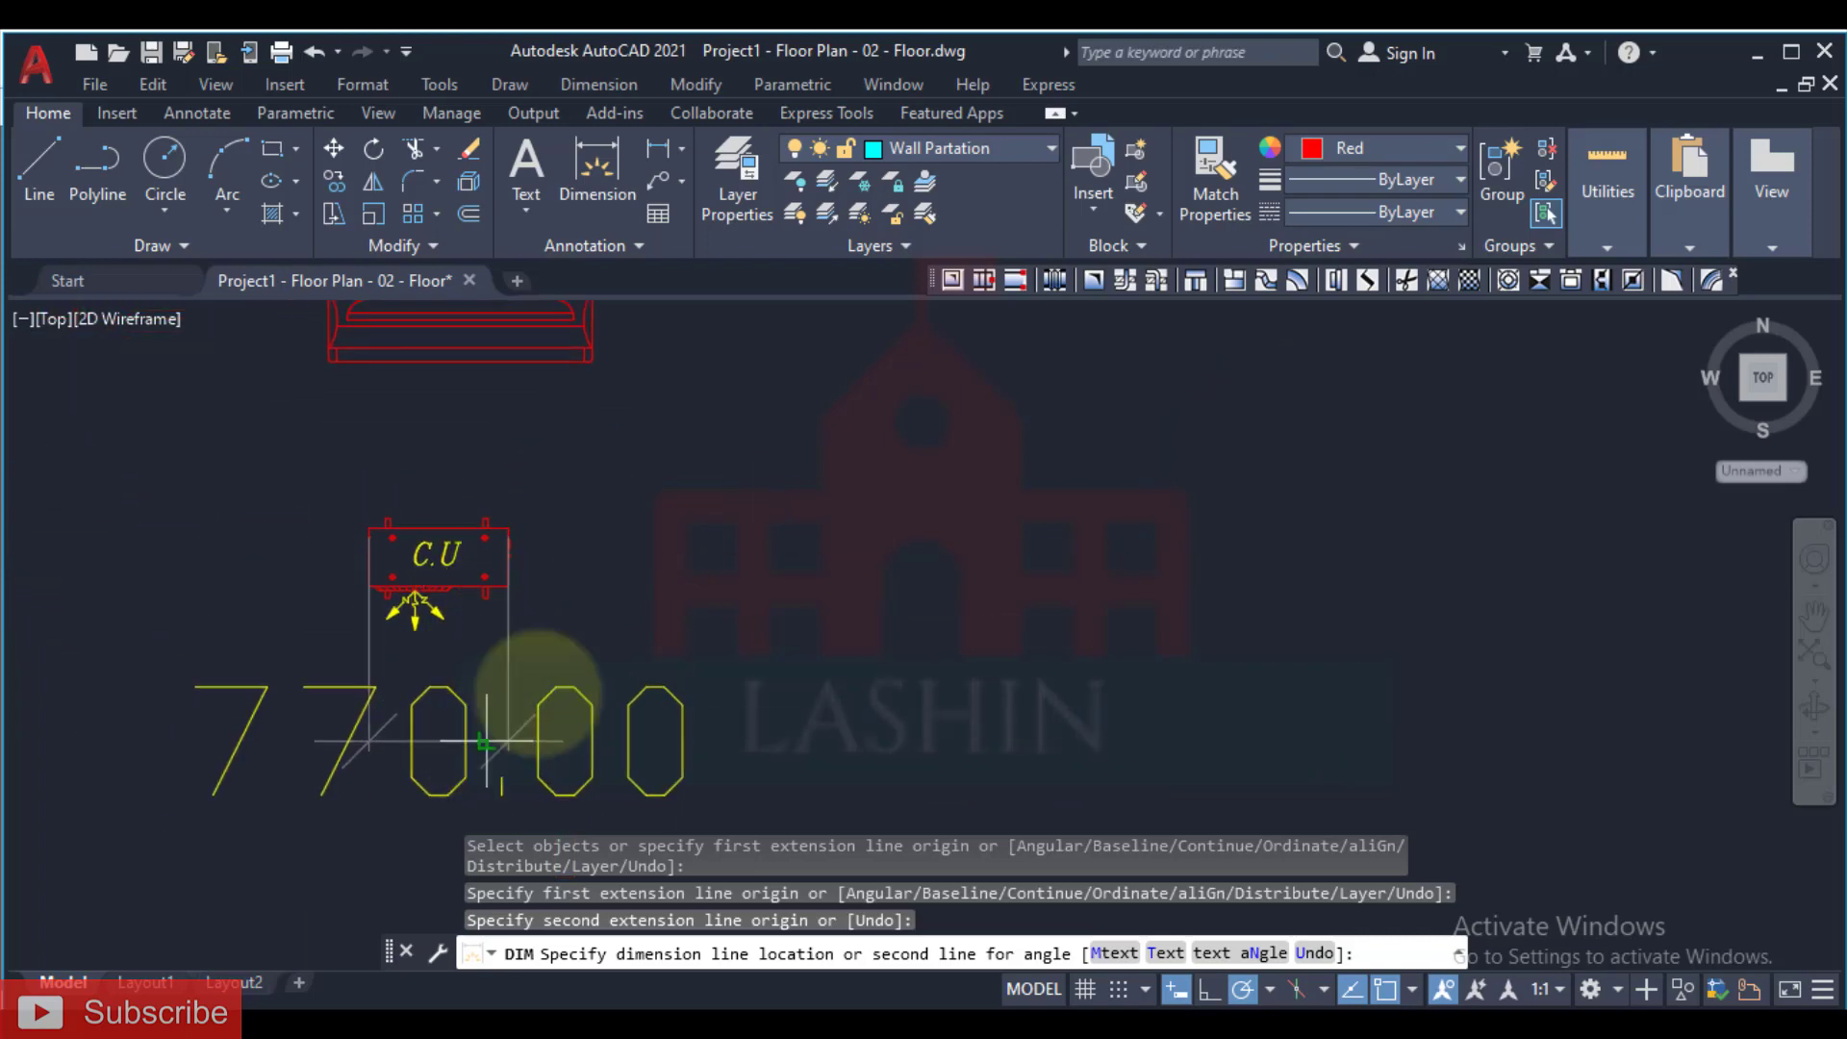
click(510, 736)
middle_drag(628, 655, 803, 626)
key(Escape)
key(Escape)
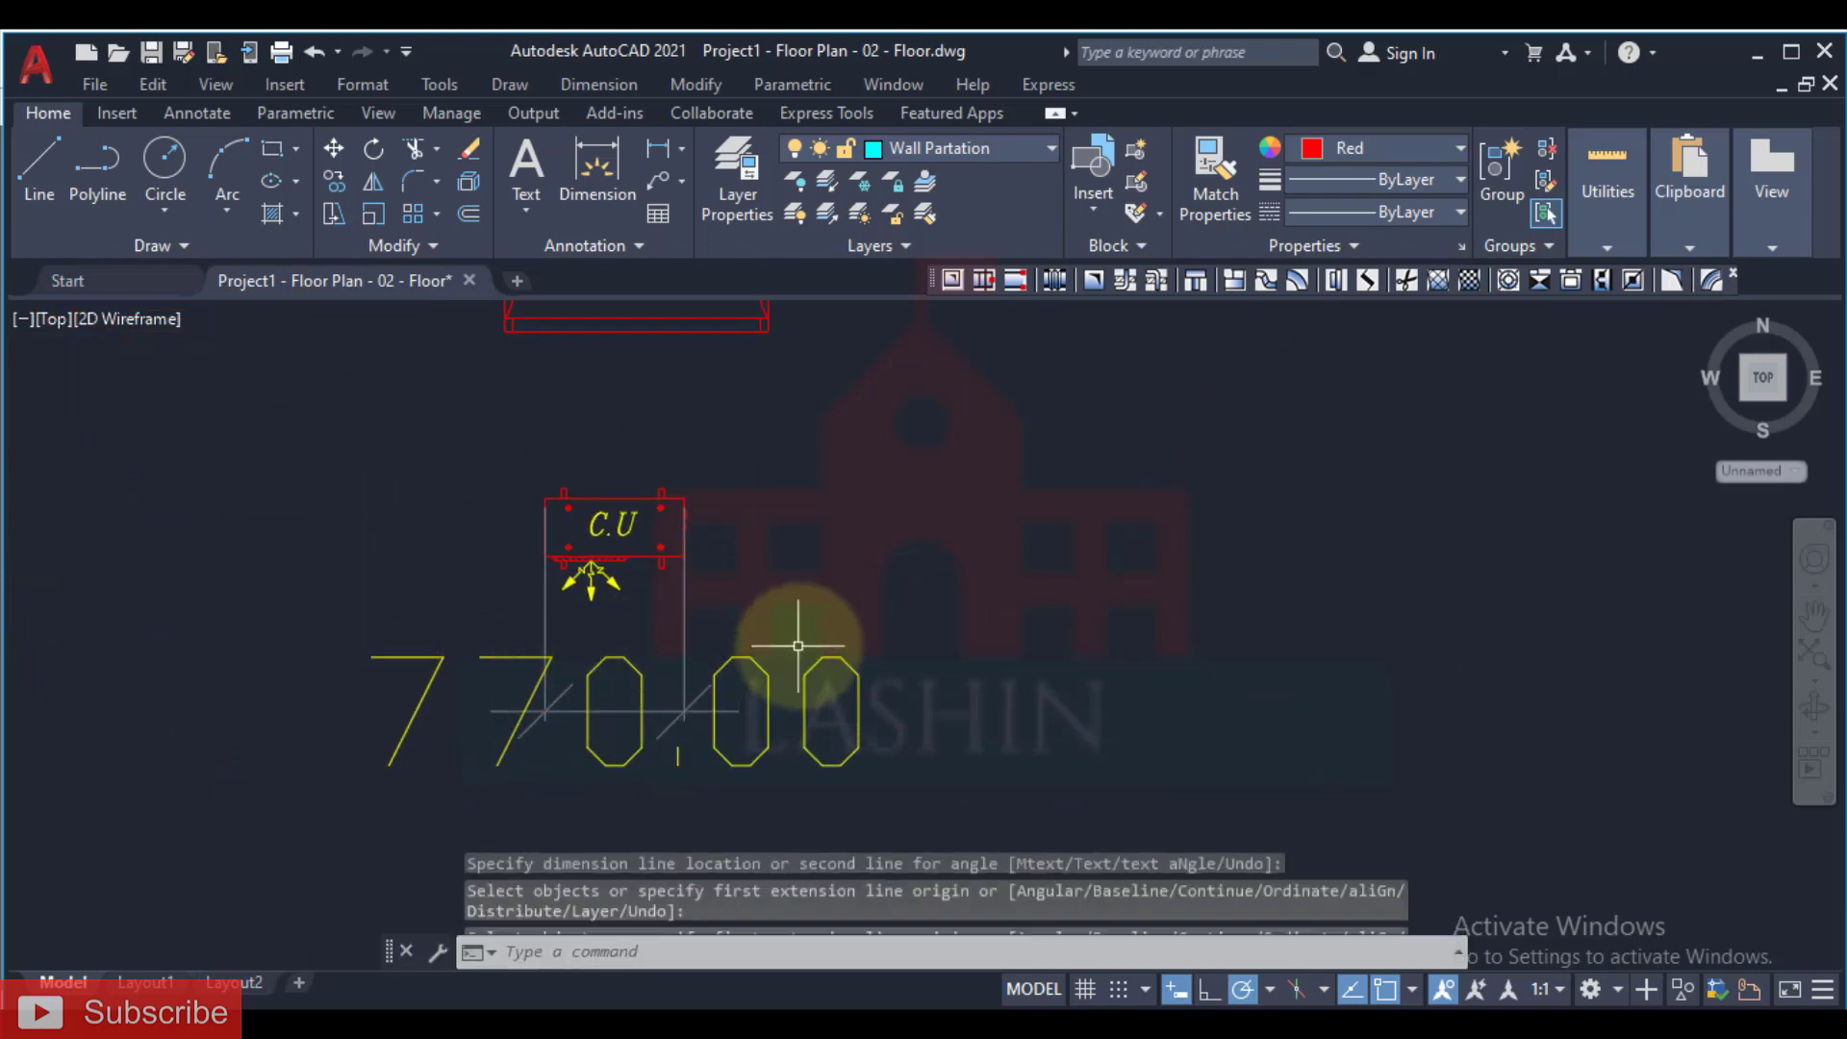
Step: Erase the check dimension attached to the C.U unit's upper corners
click(780, 615)
click(581, 709)
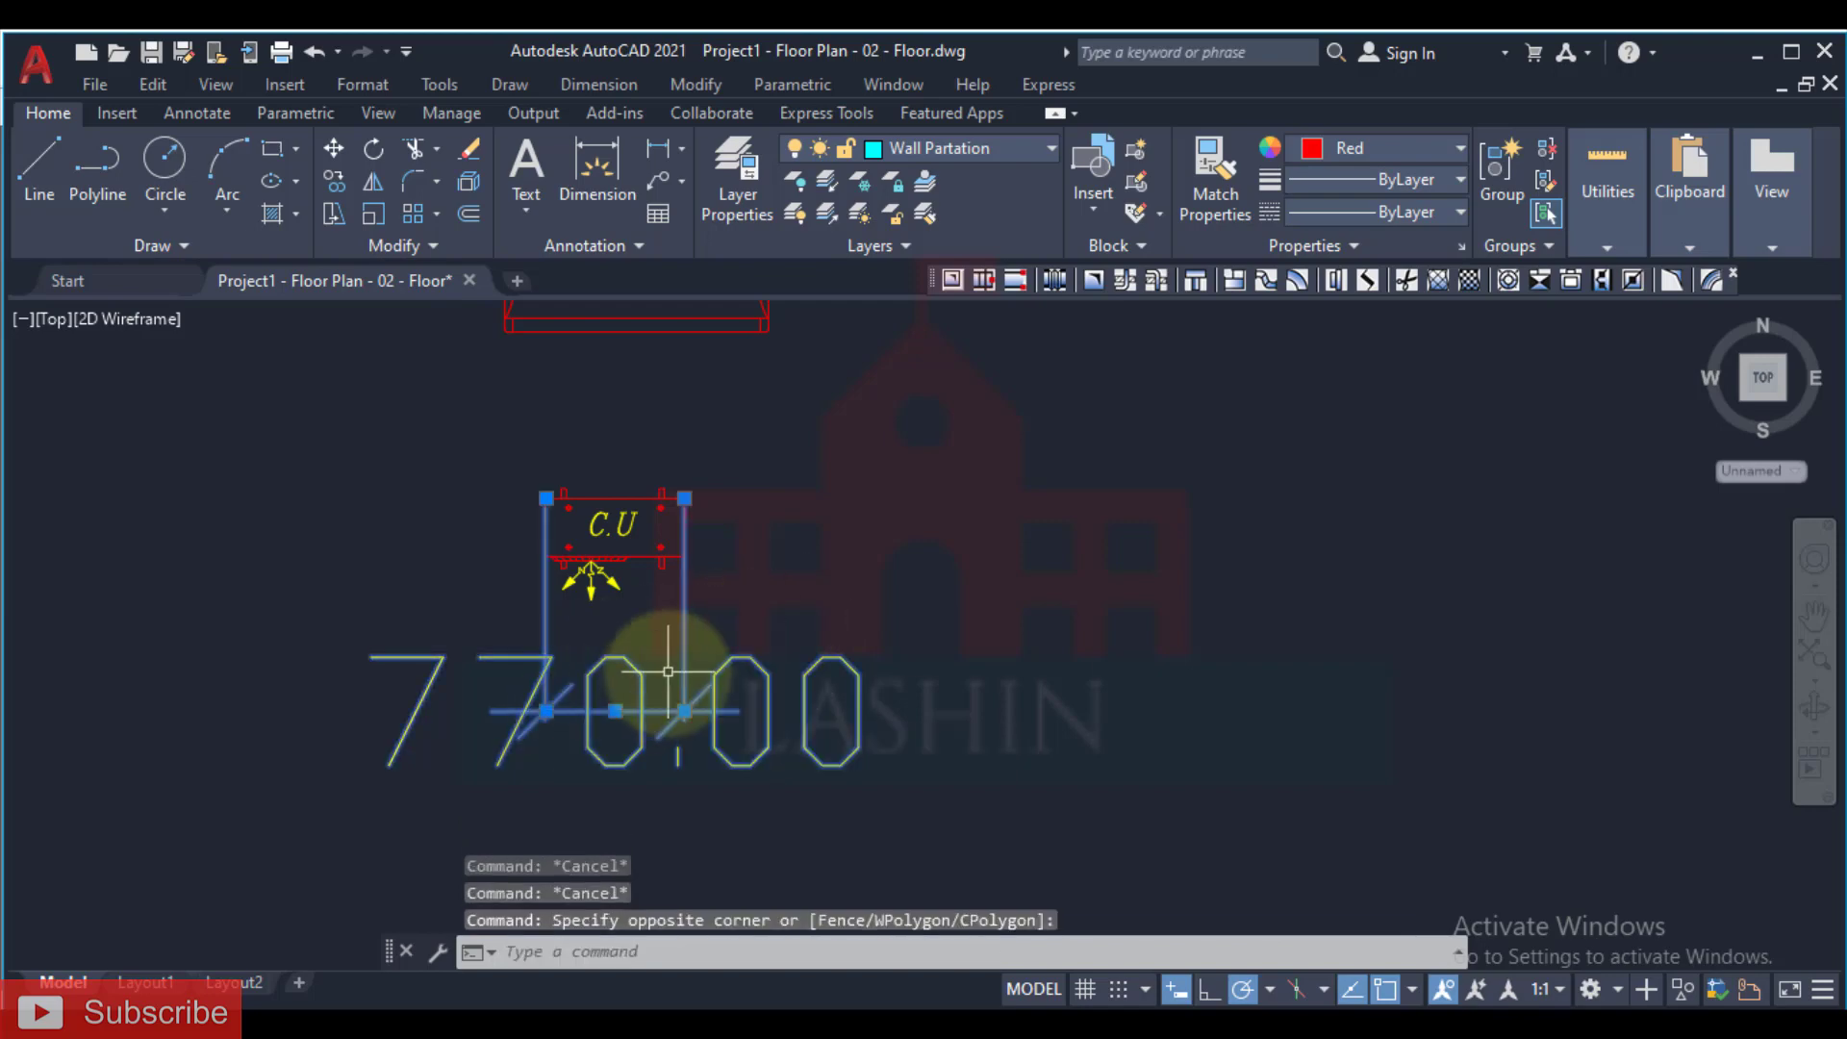
key(Delete)
middle_drag(713, 577, 814, 675)
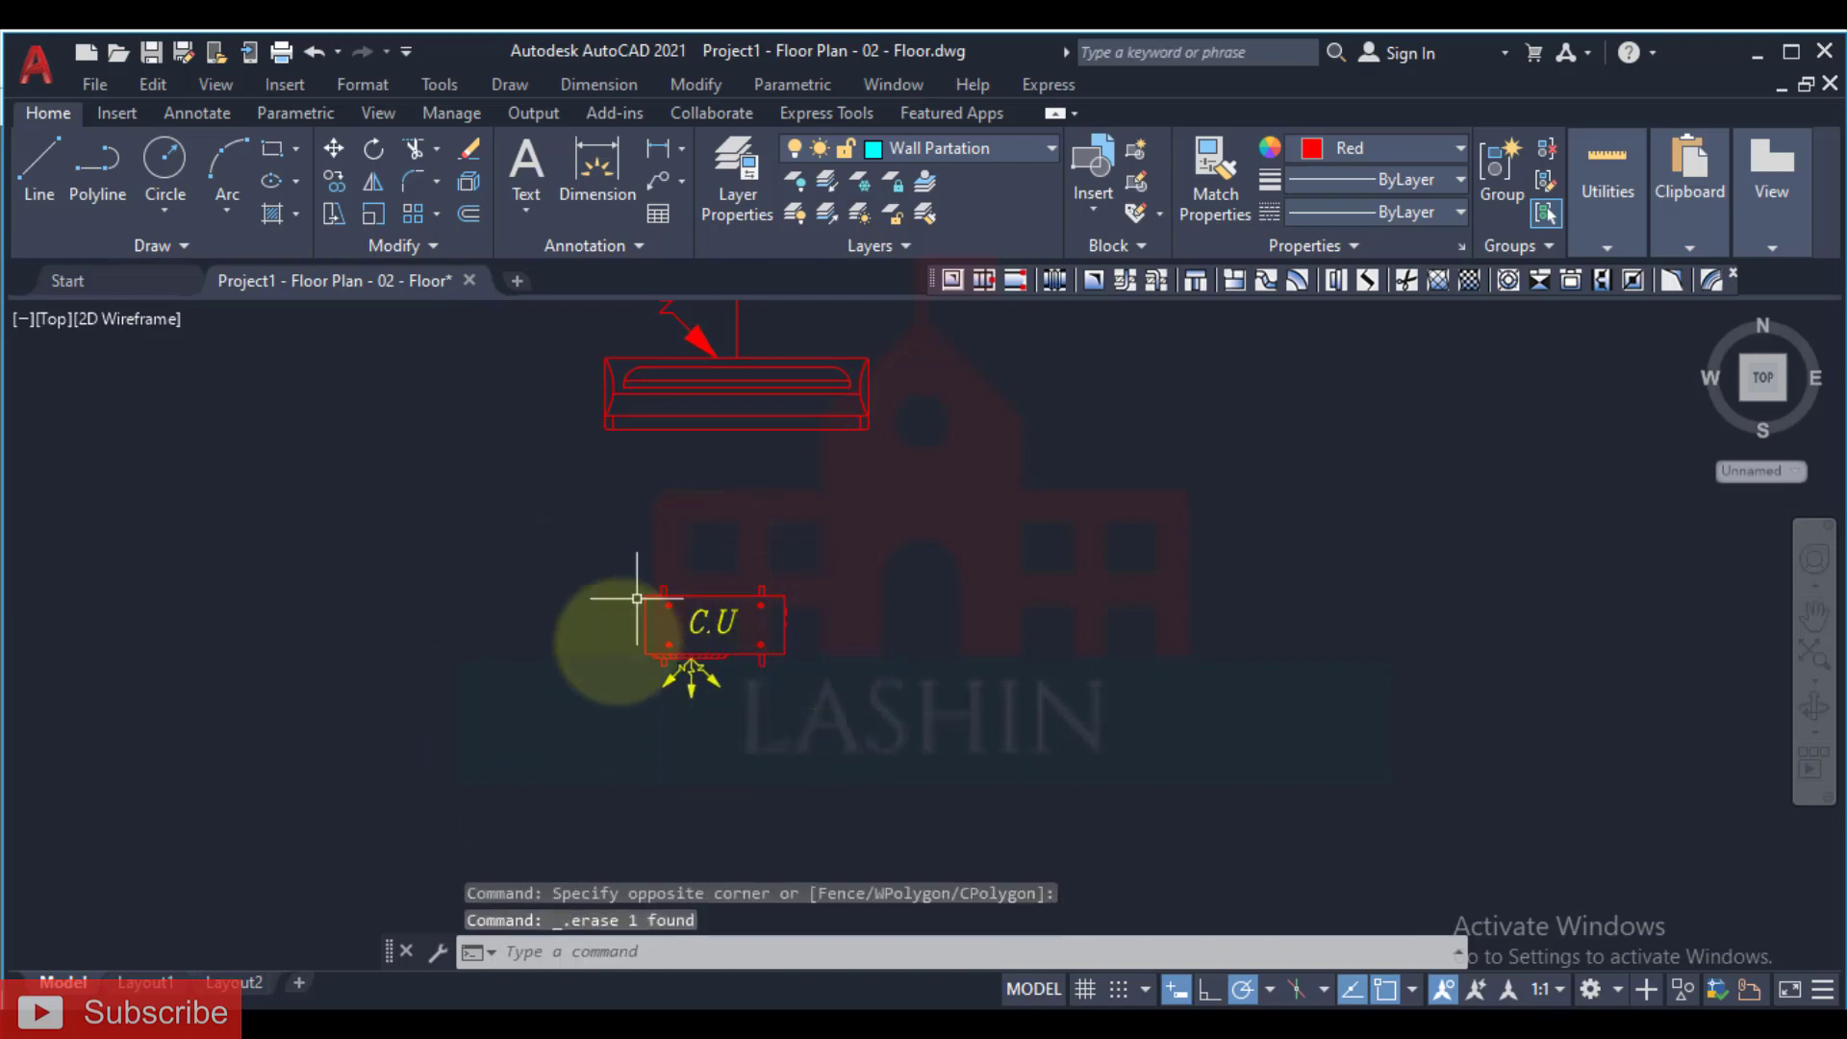
Step: Move the indoor unit block by its lower edge's midpoint to the open area just right of the C.U block
middle_drag(900, 538, 879, 597)
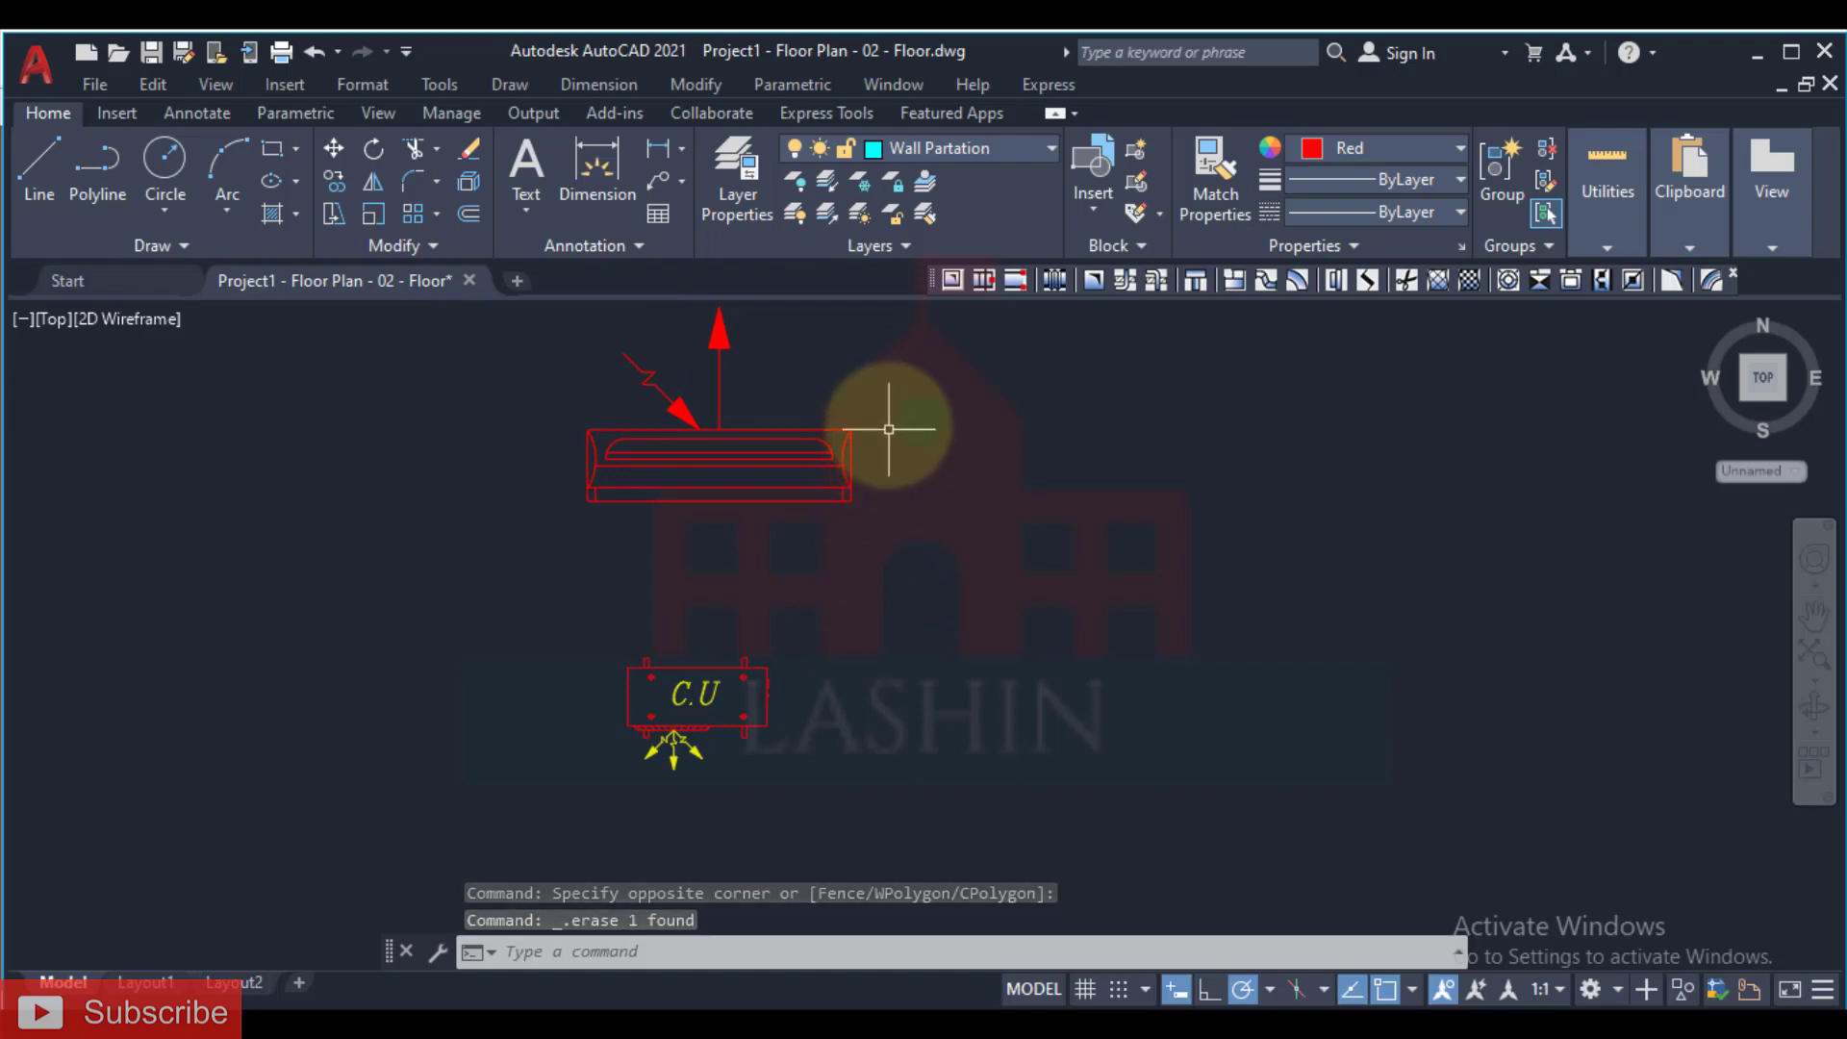
click(871, 418)
click(737, 483)
click(719, 500)
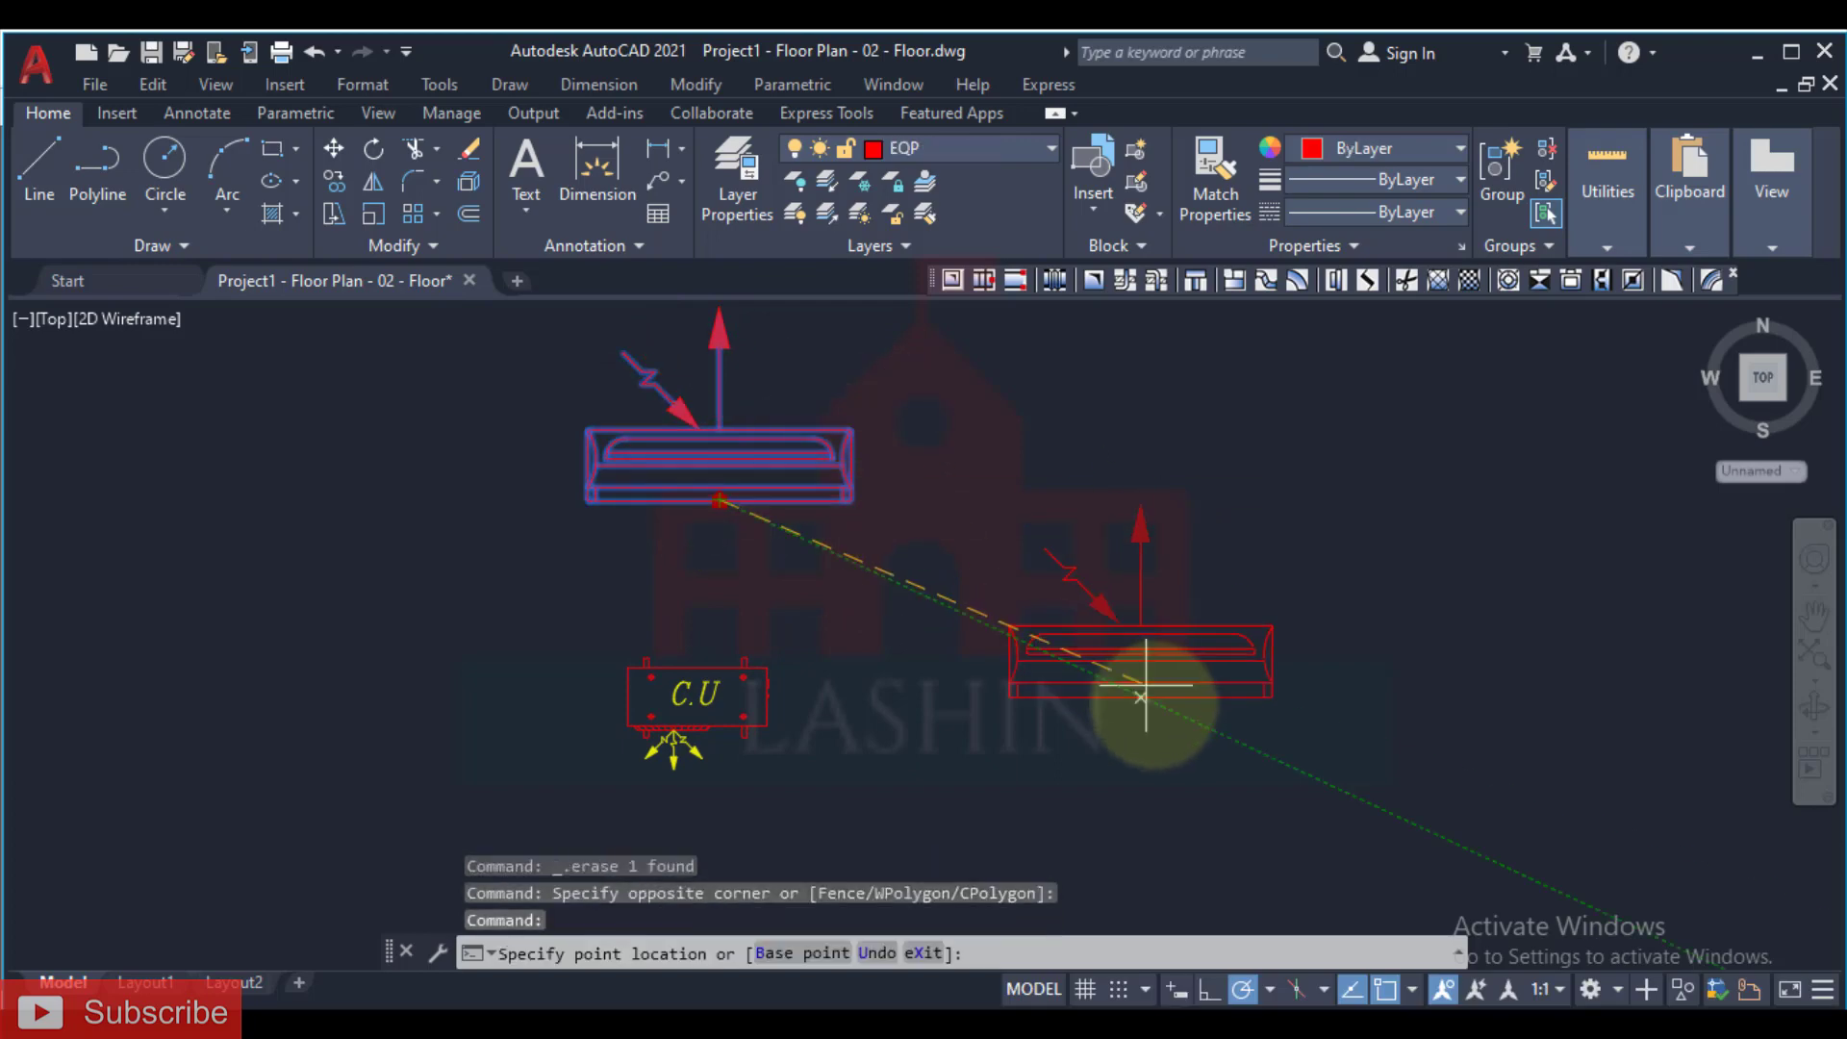
click(1033, 718)
key(Escape)
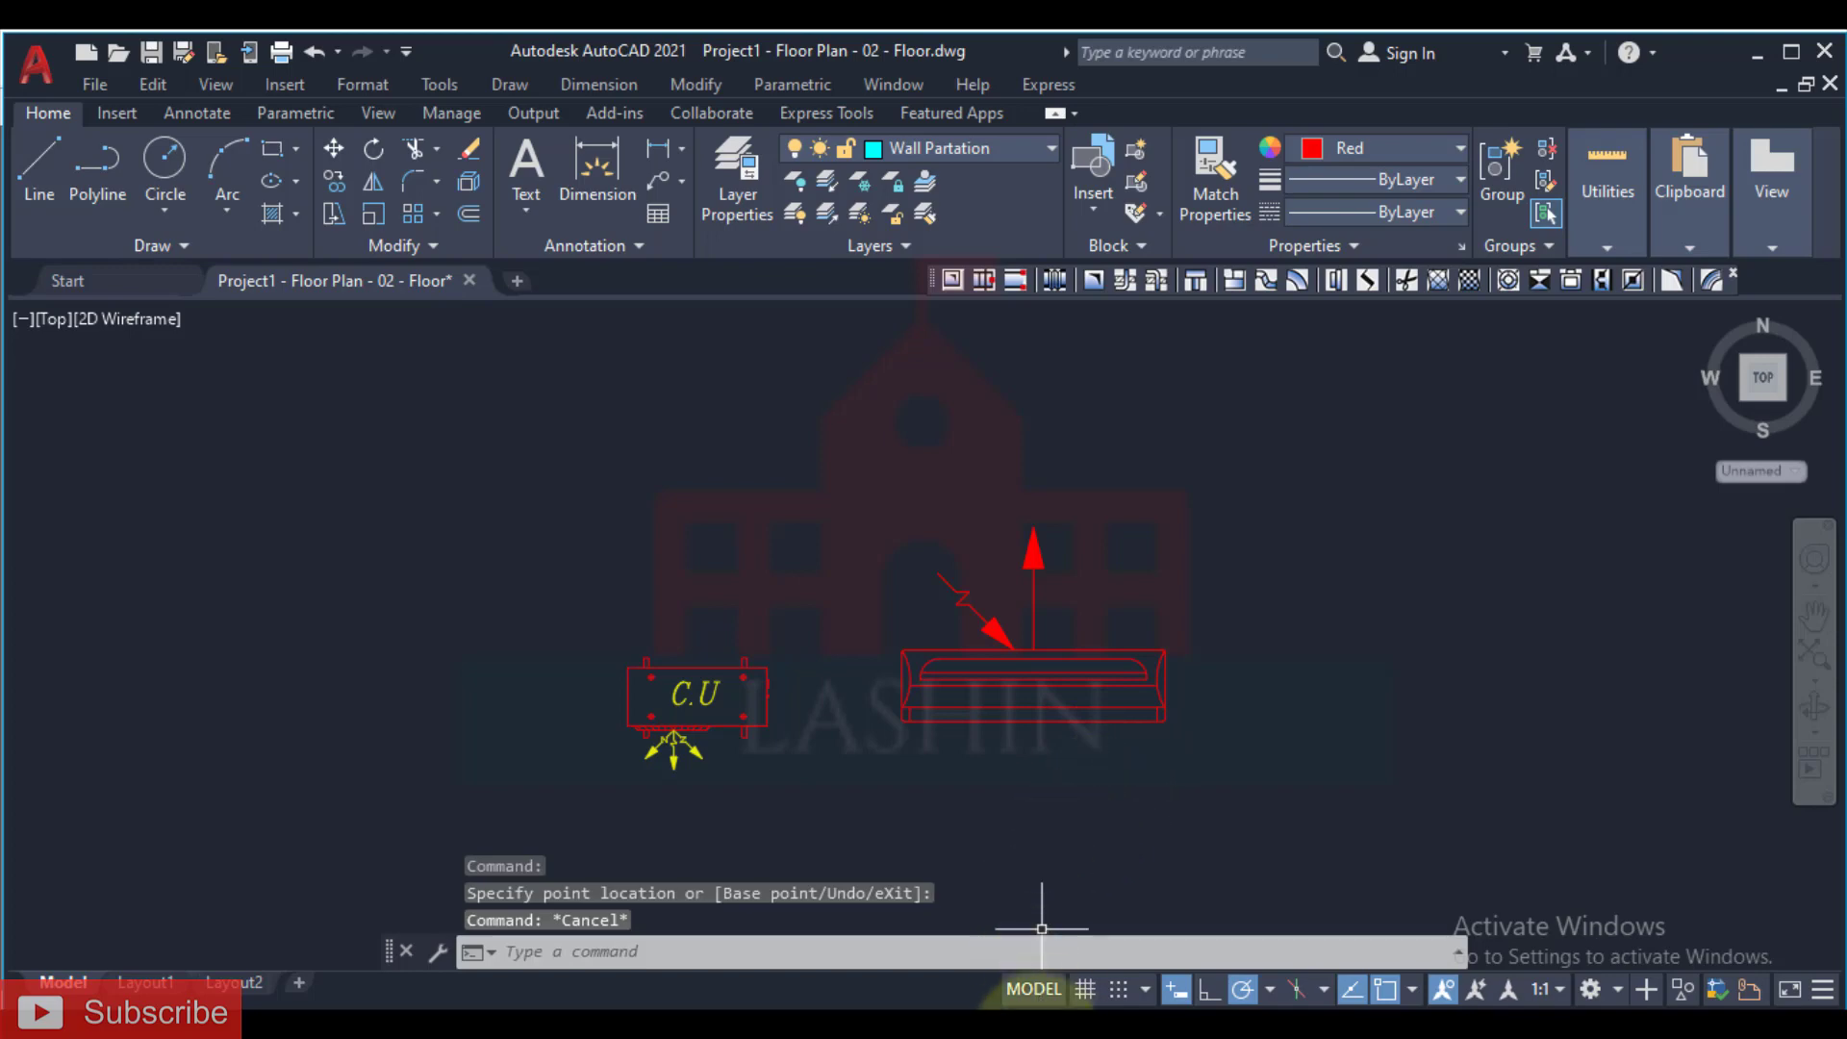
Step: Look up the 42QHCT18-708J indoor unit's net dimensions in the Acrobat catalogue, and return to the AutoCAD floor plan
mouse_move(943, 967)
click(864, 920)
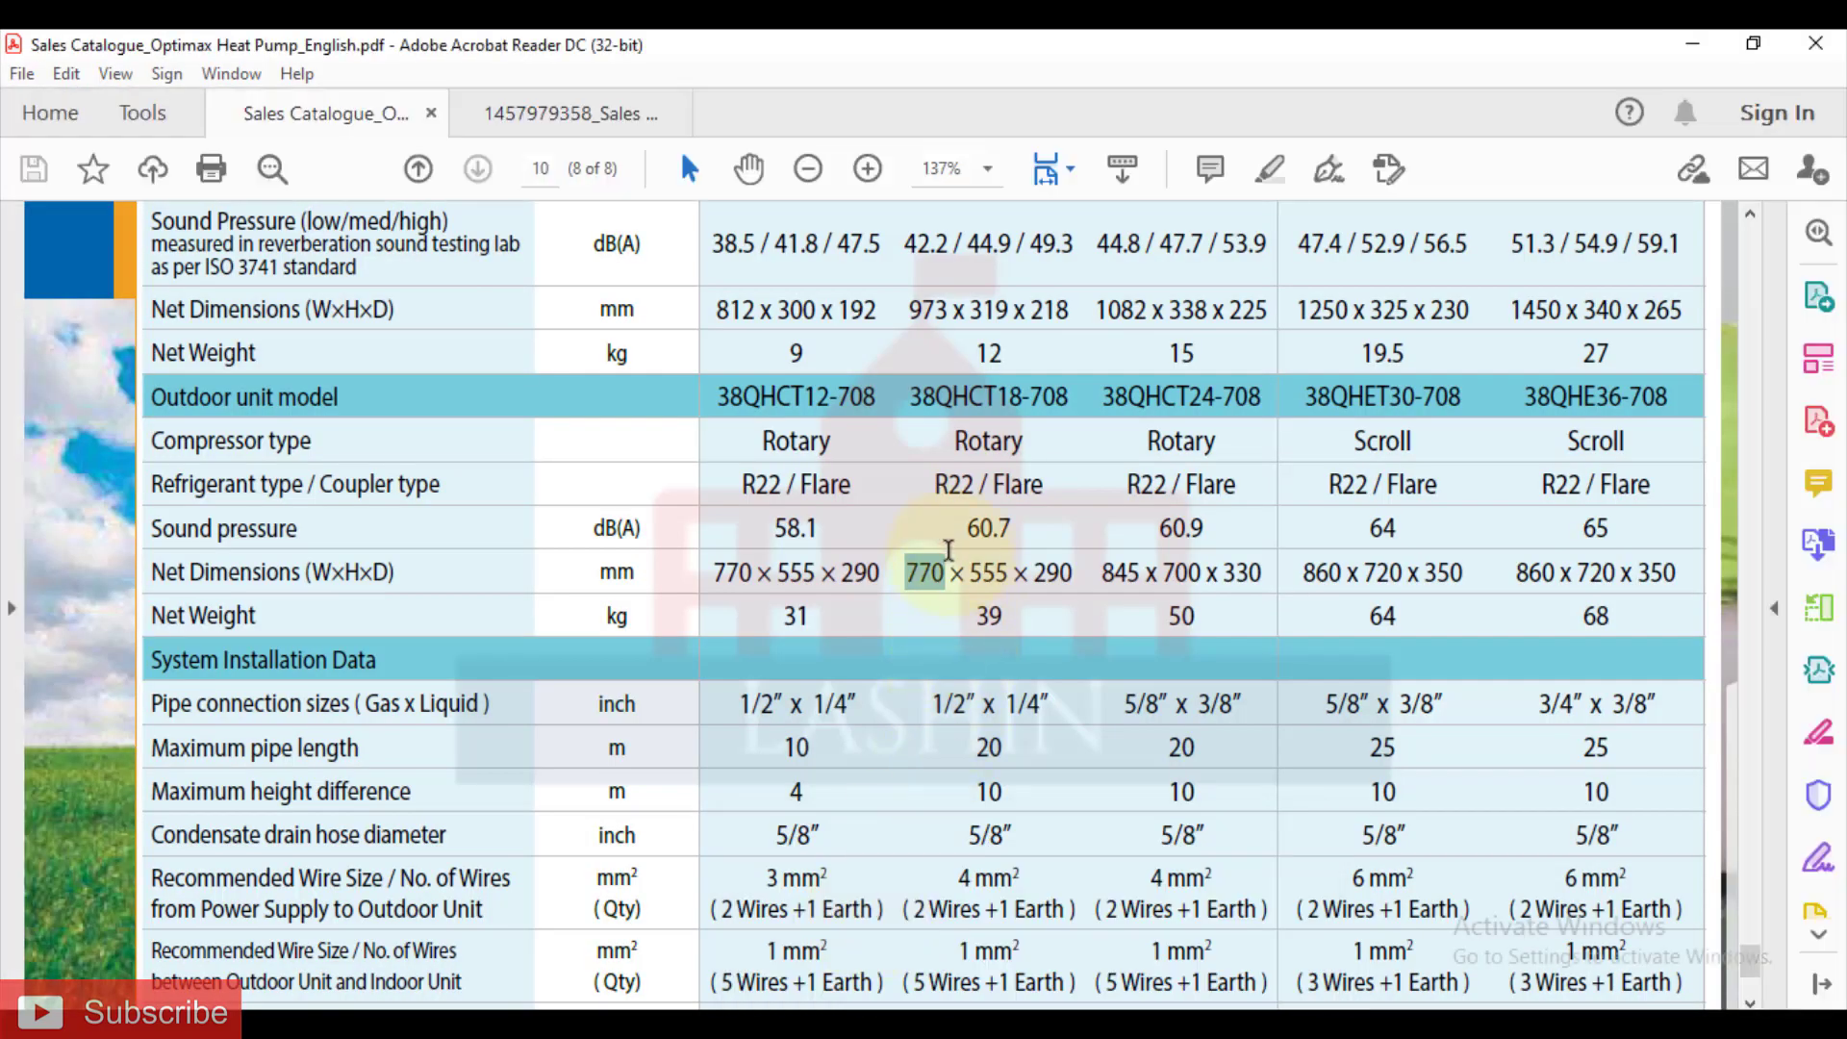
scroll(923, 616, up, 3)
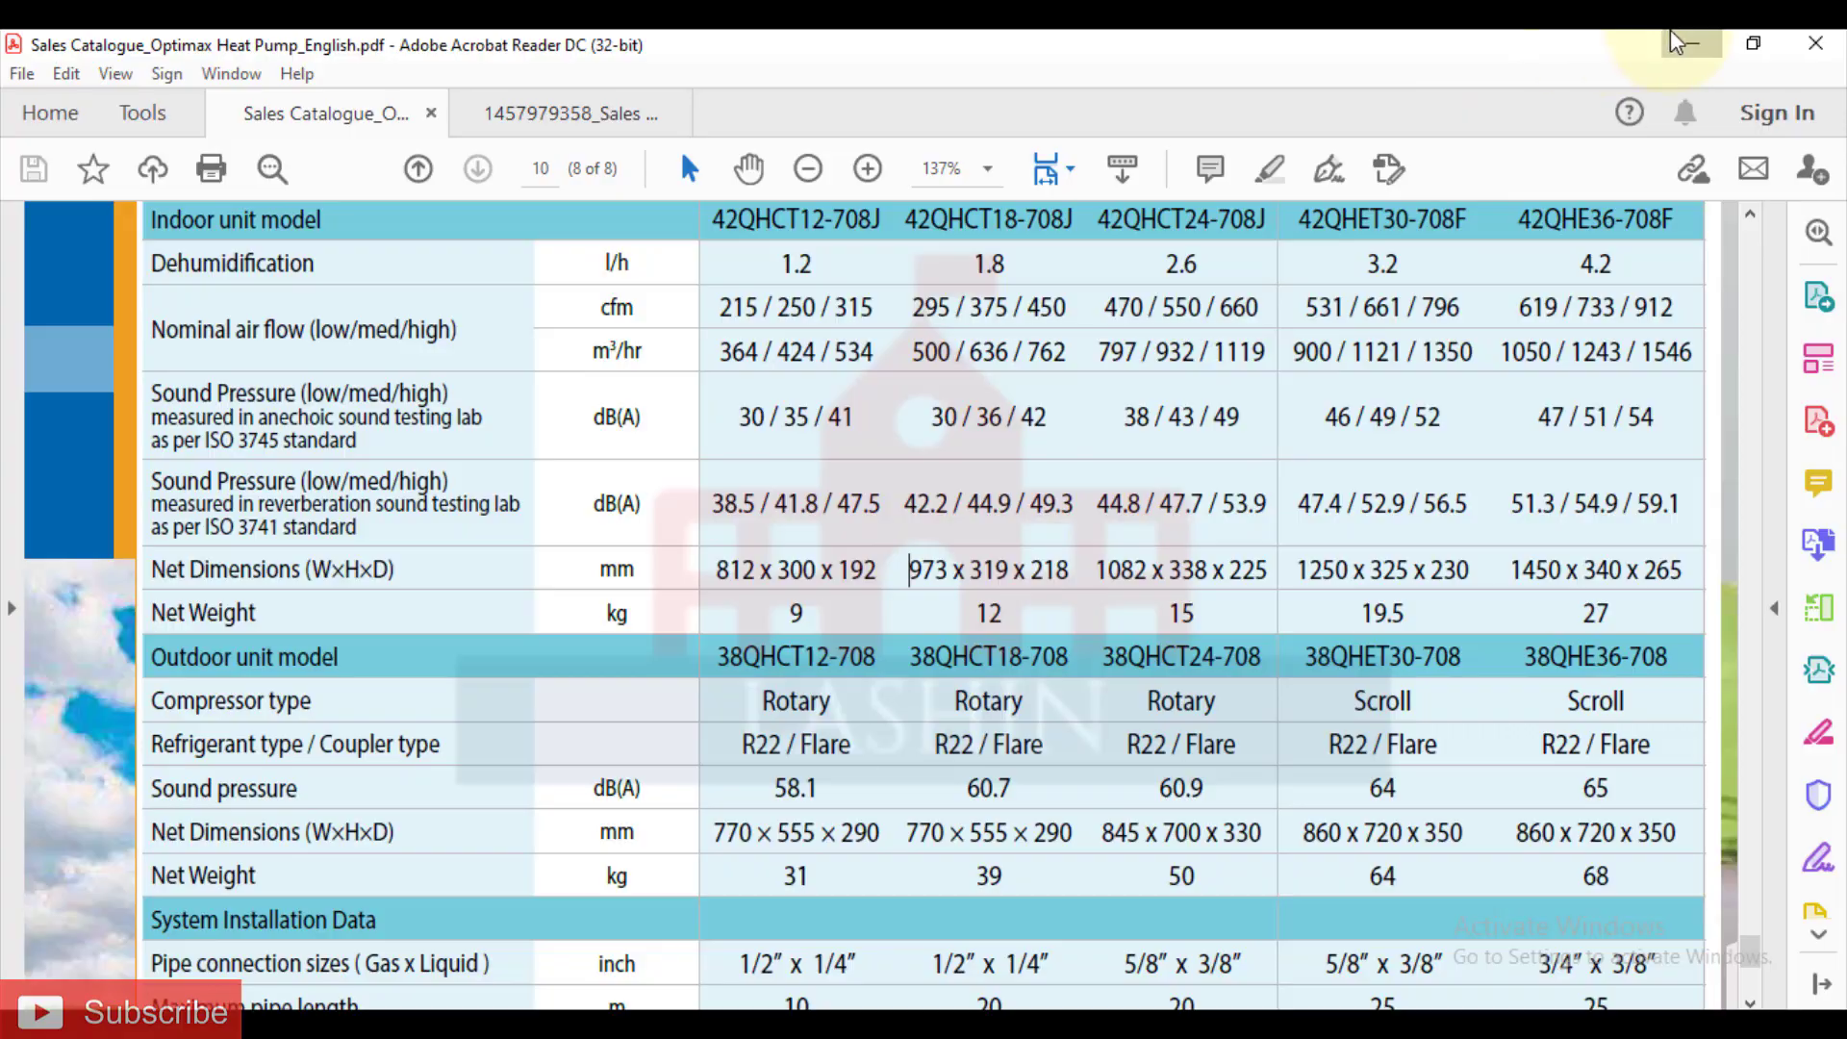
click(1692, 43)
Step: Begin scaling the indoor unit block by reference from its lower edge's midpoint, using its two lower corners as reference length
click(1220, 662)
click(1210, 663)
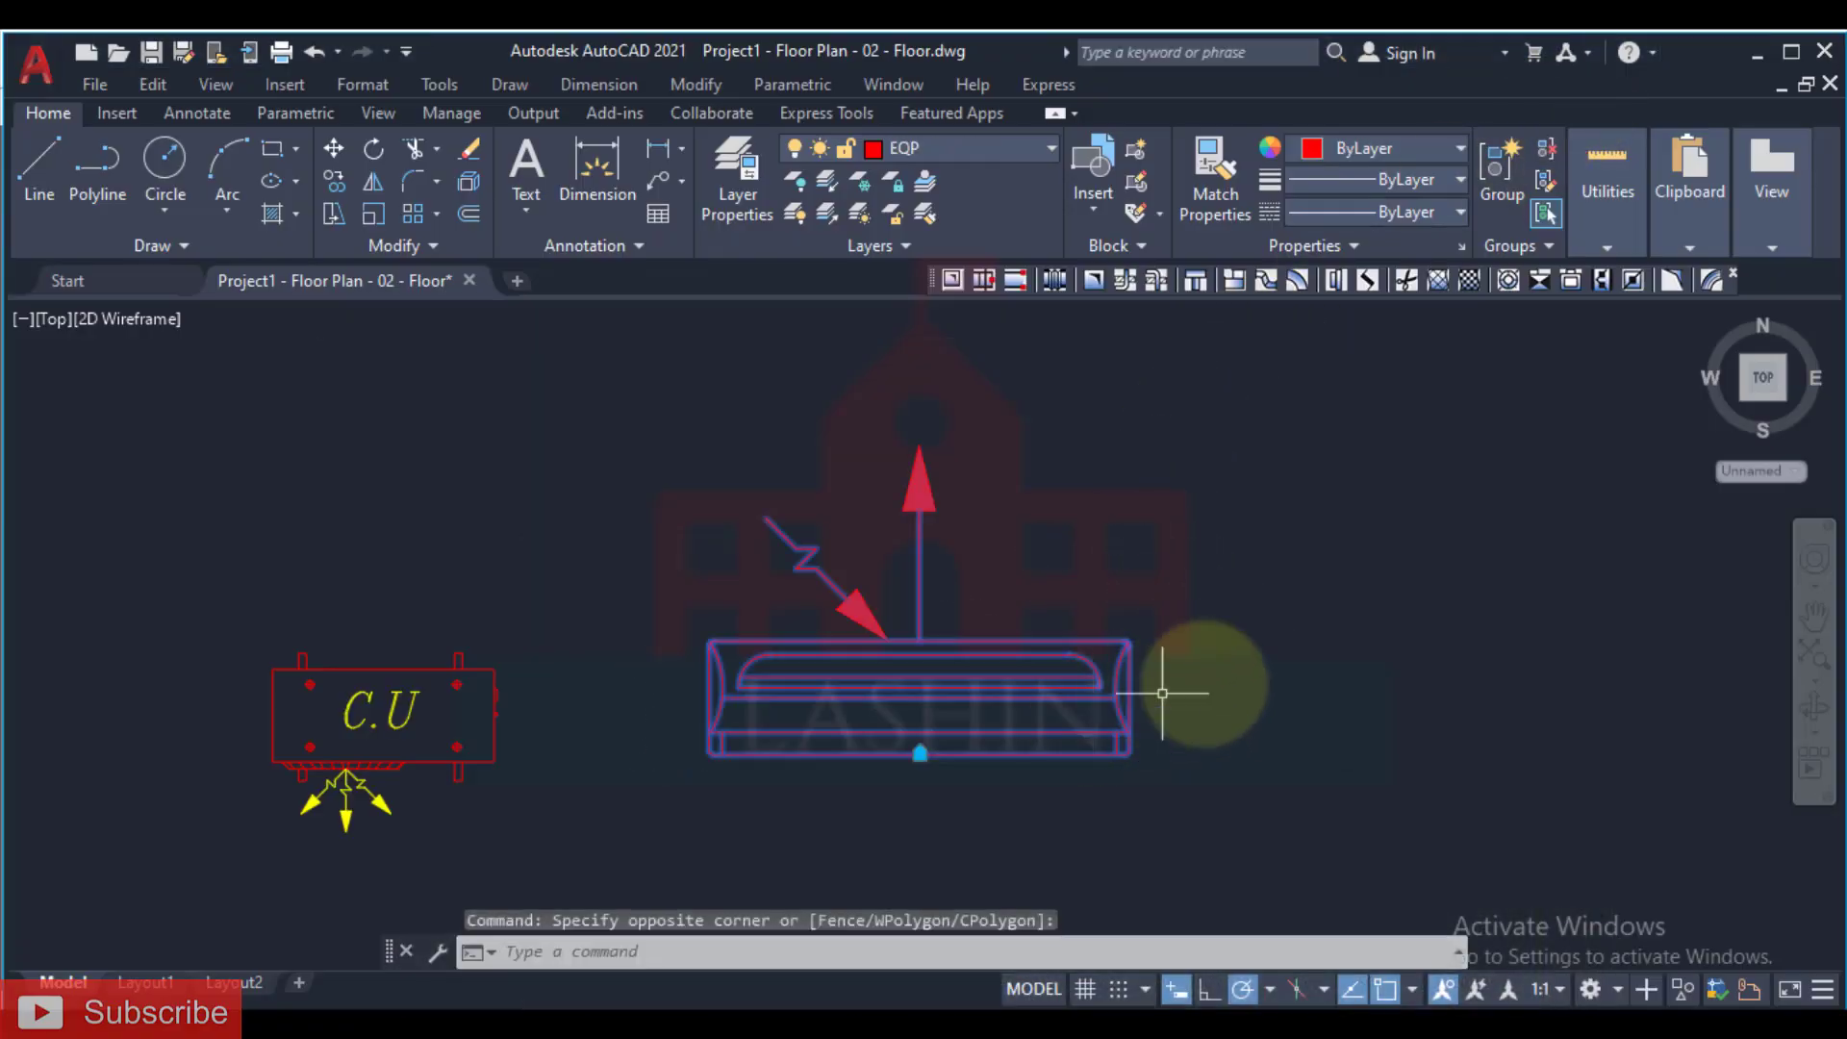
text(SC)
key(Return)
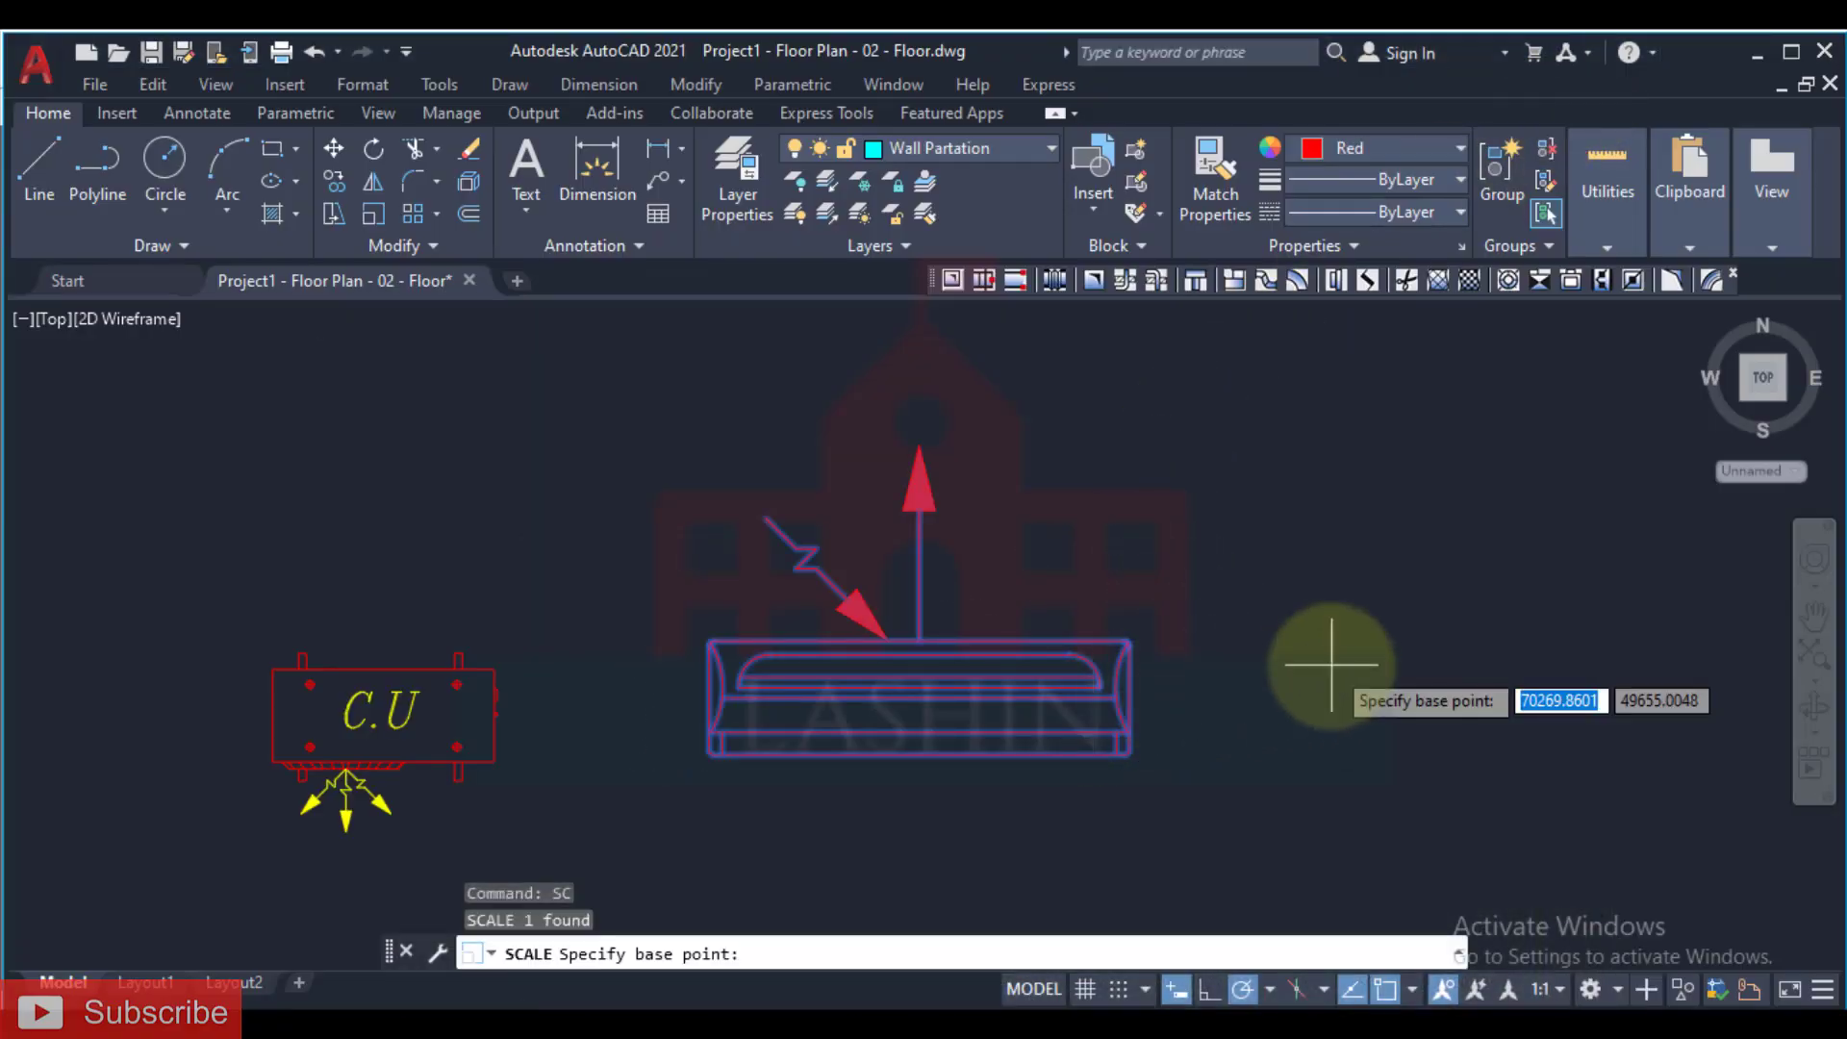
click(922, 752)
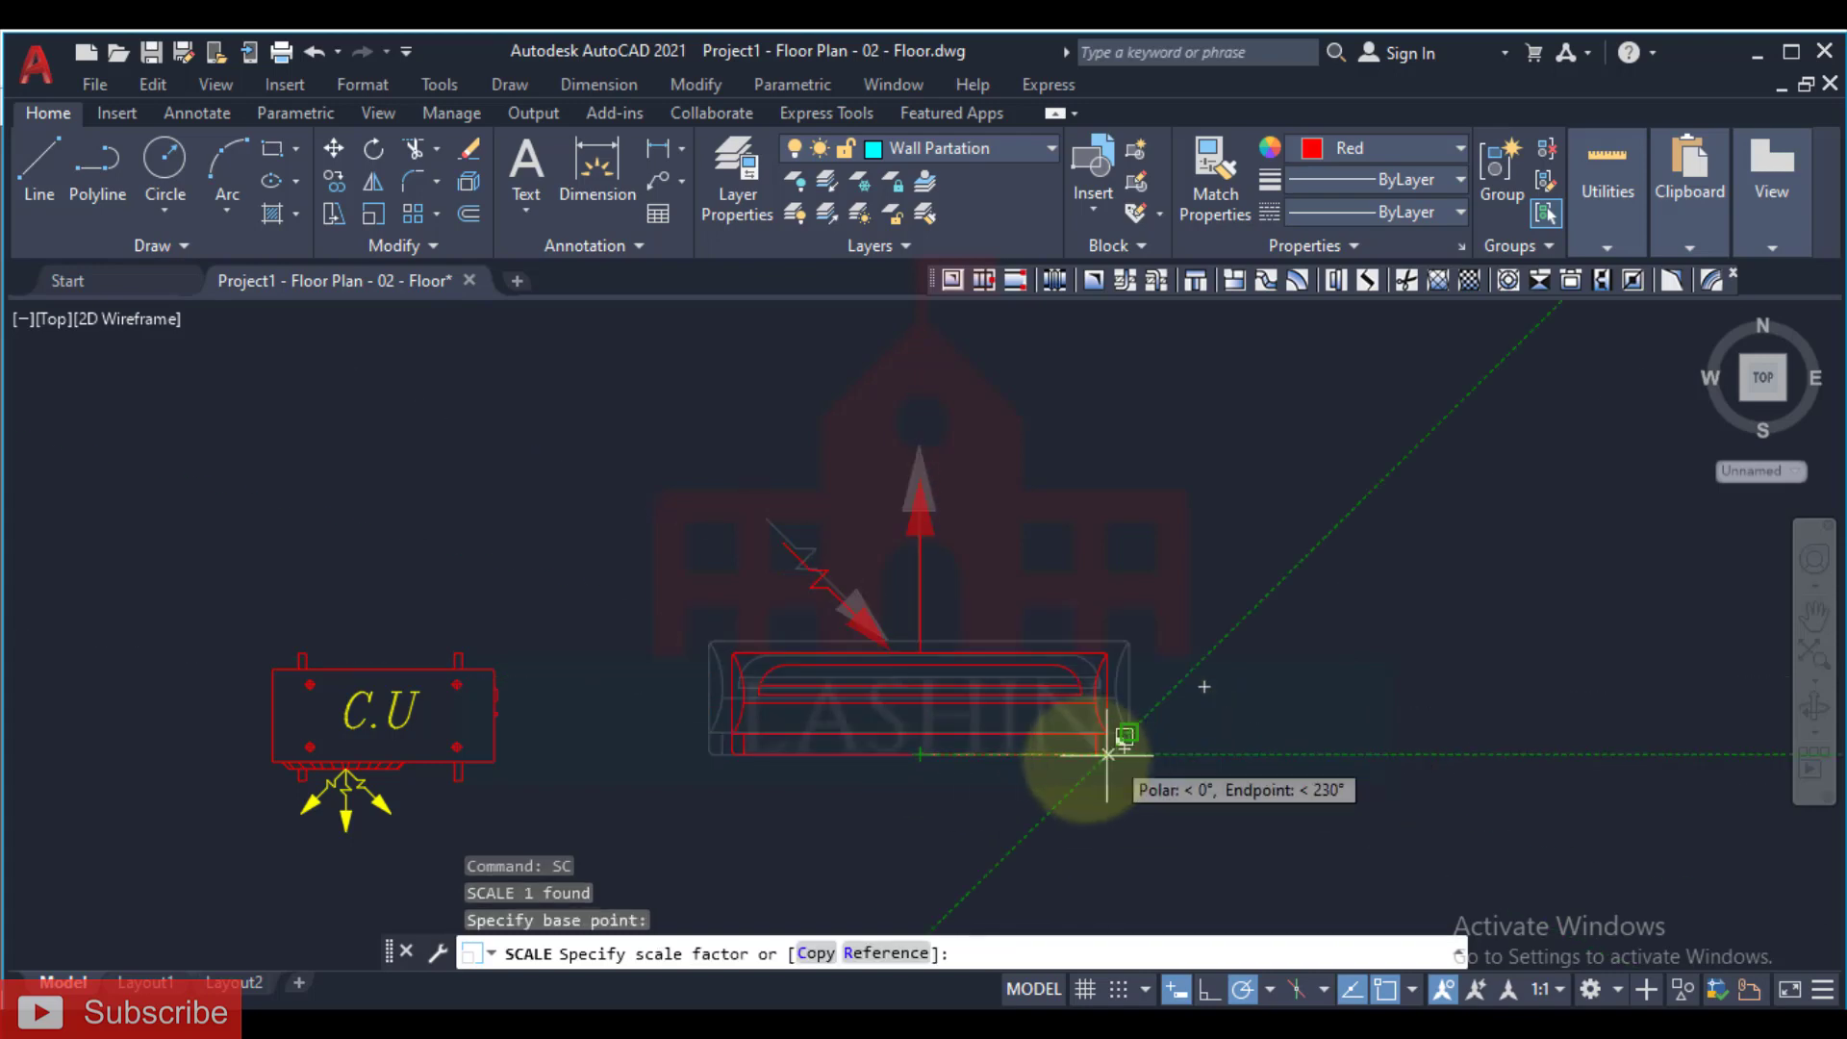
key(Return)
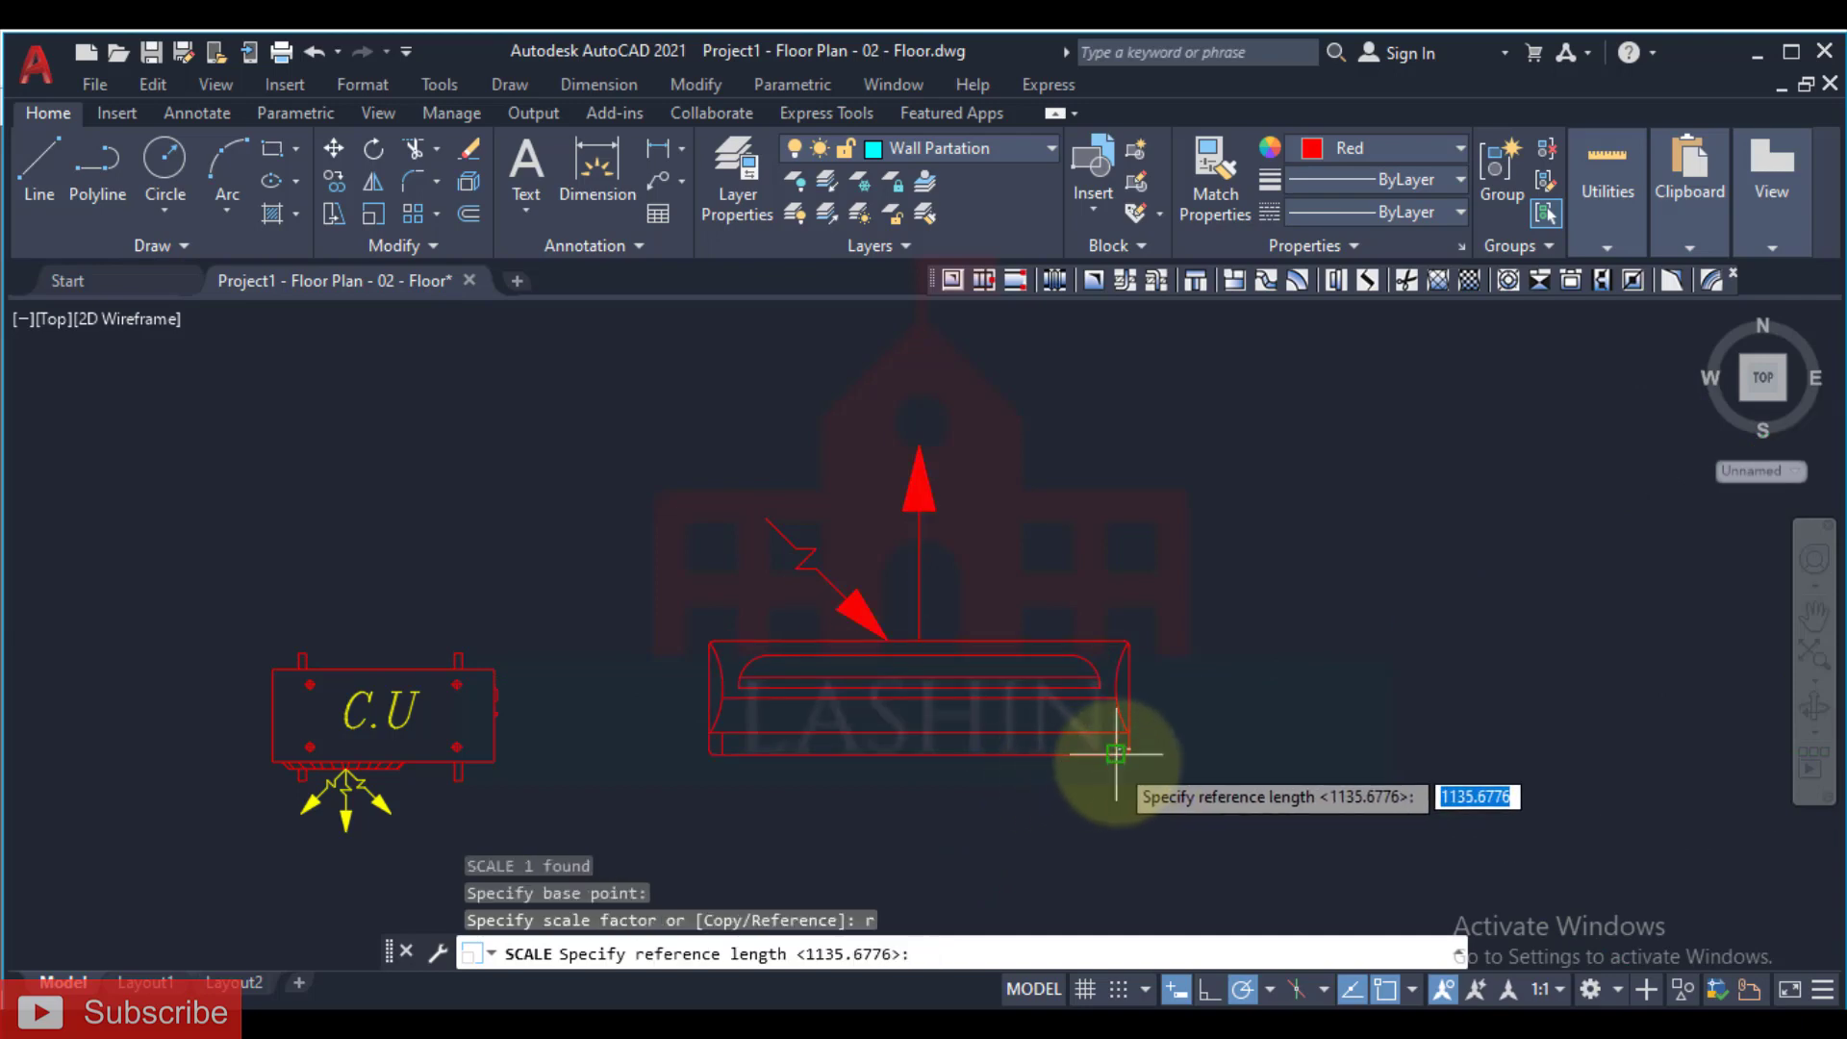
scroll(1139, 757, up, 3)
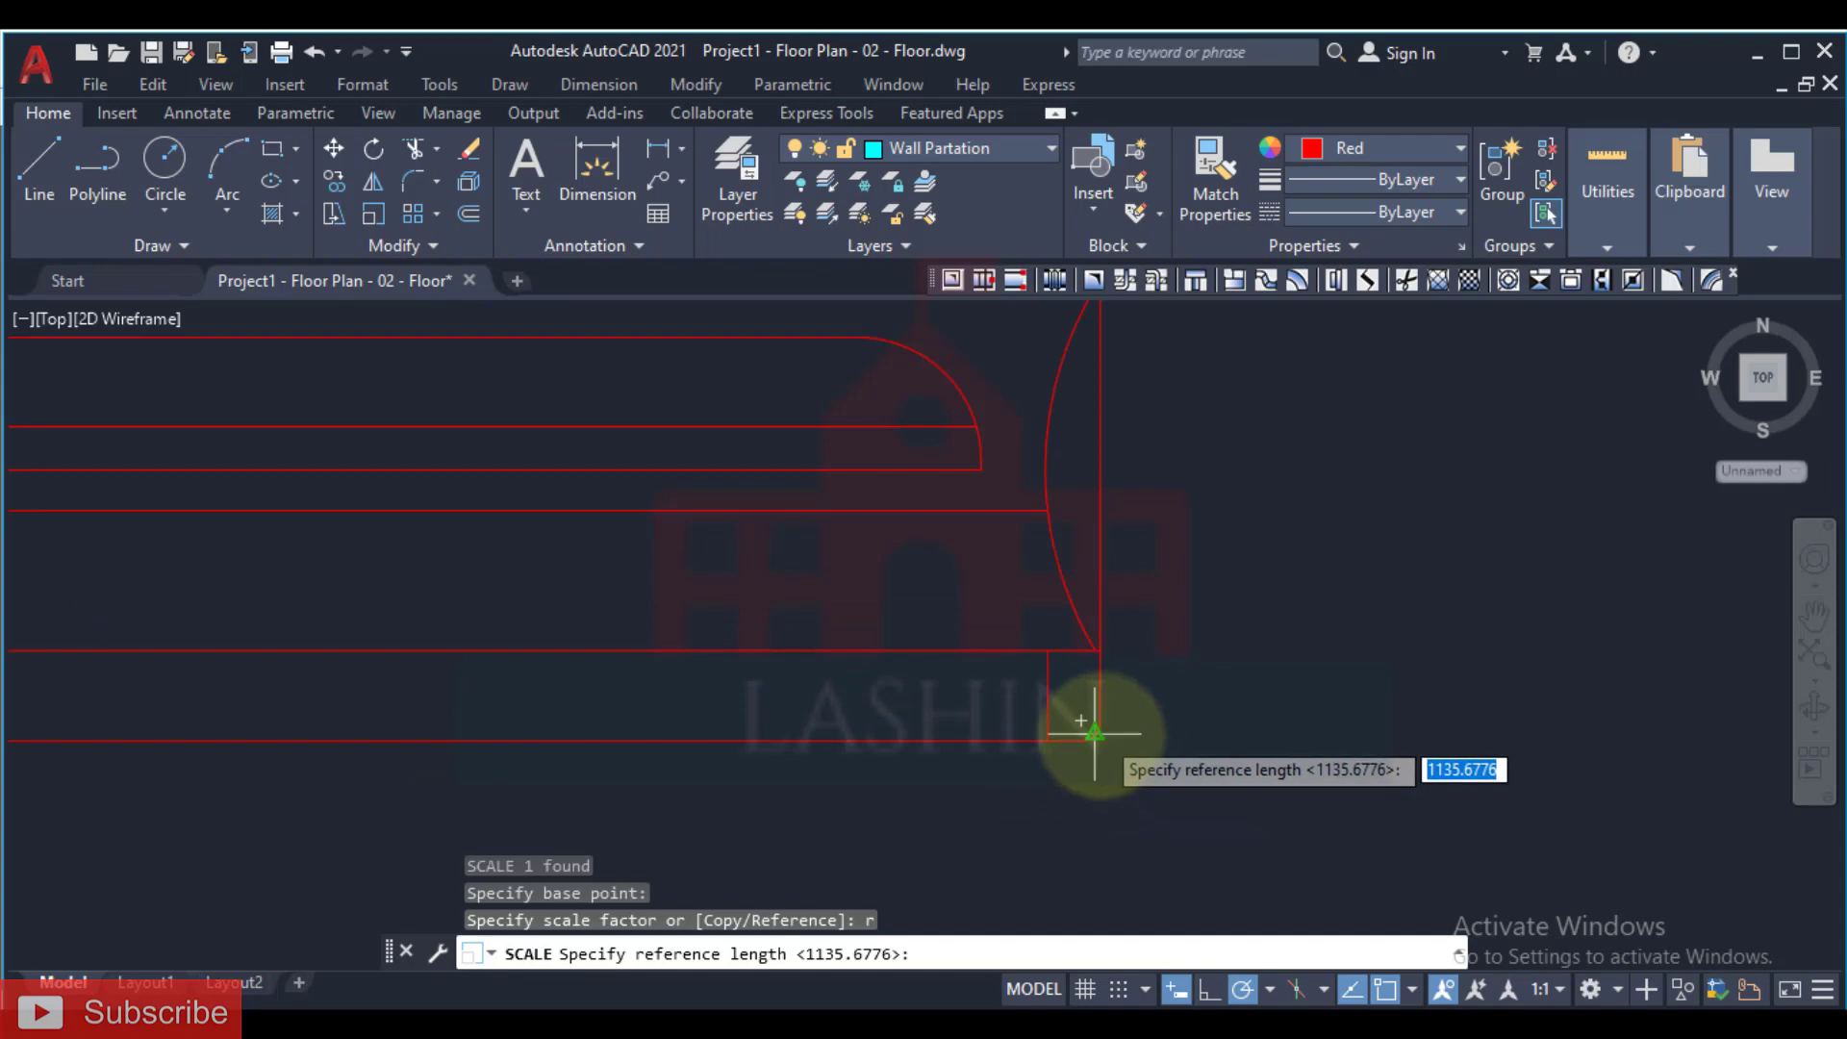
click(1093, 734)
scroll(1091, 774, down, 3)
scroll(1106, 745, down, 2)
scroll(1064, 701, up, 8)
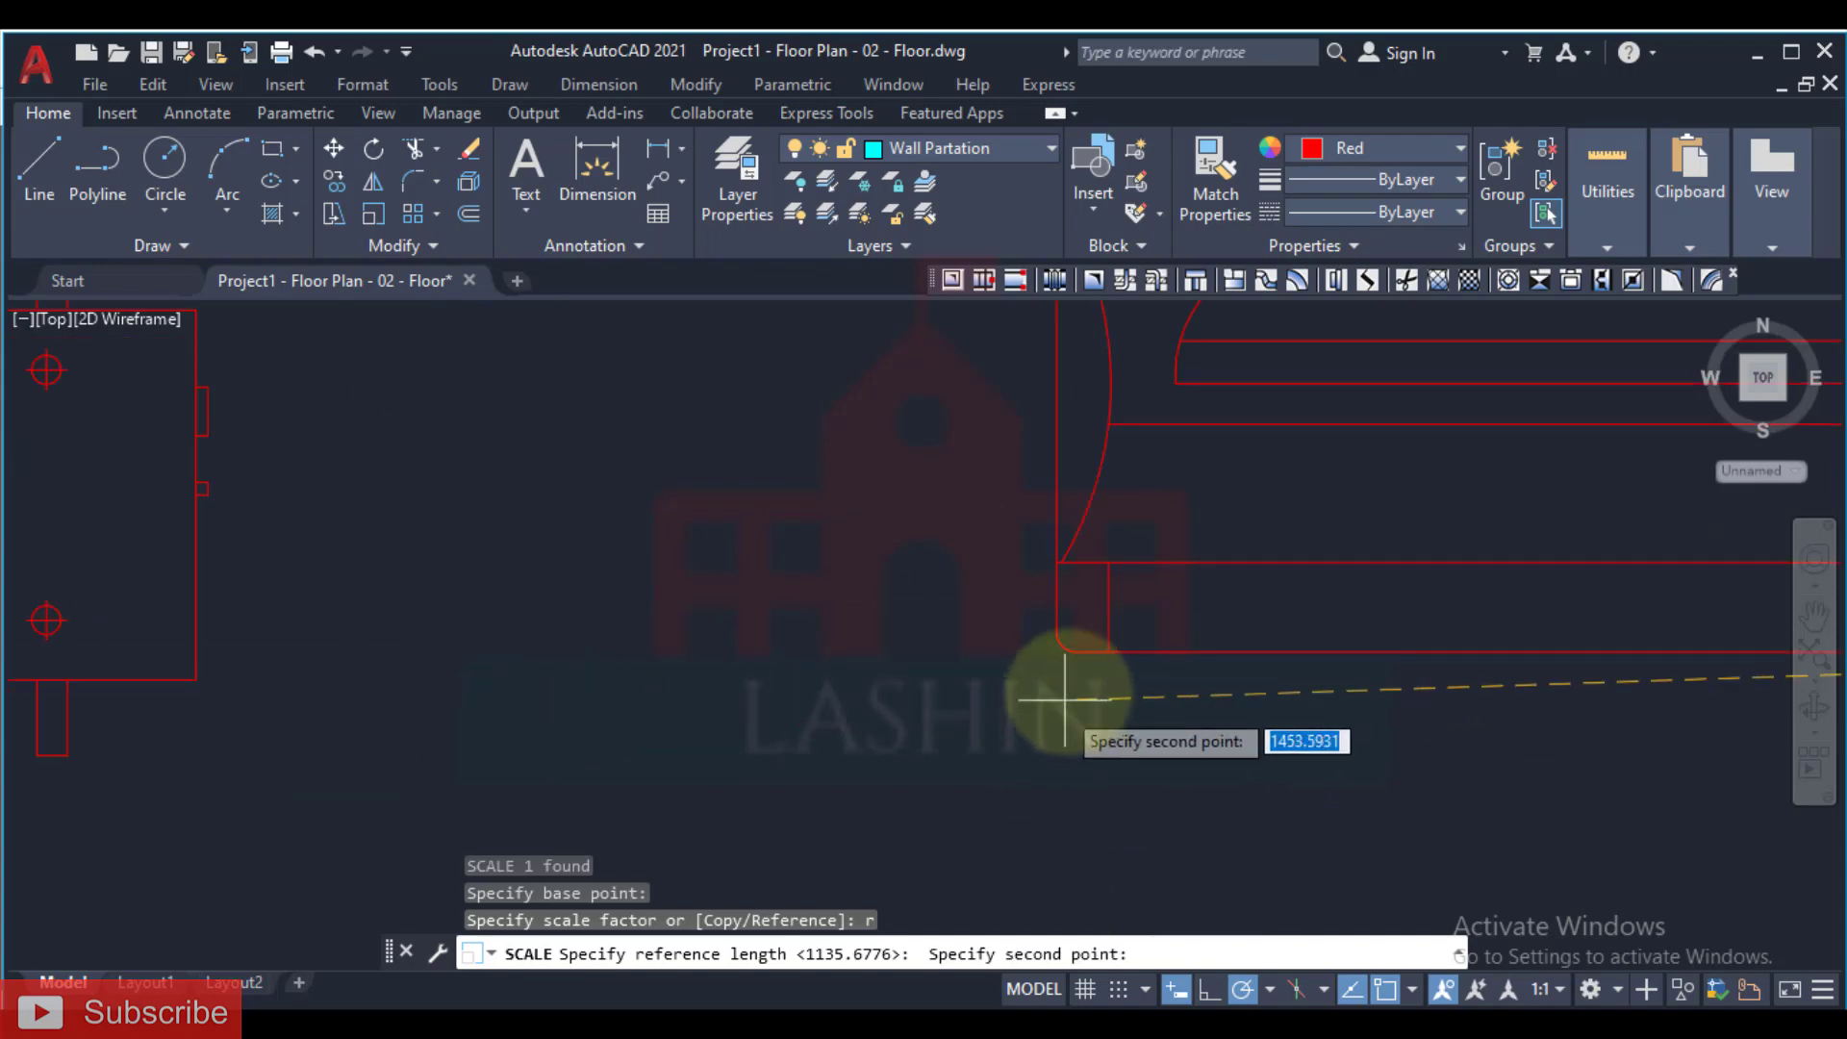
click(1063, 651)
scroll(1063, 652, down, 5)
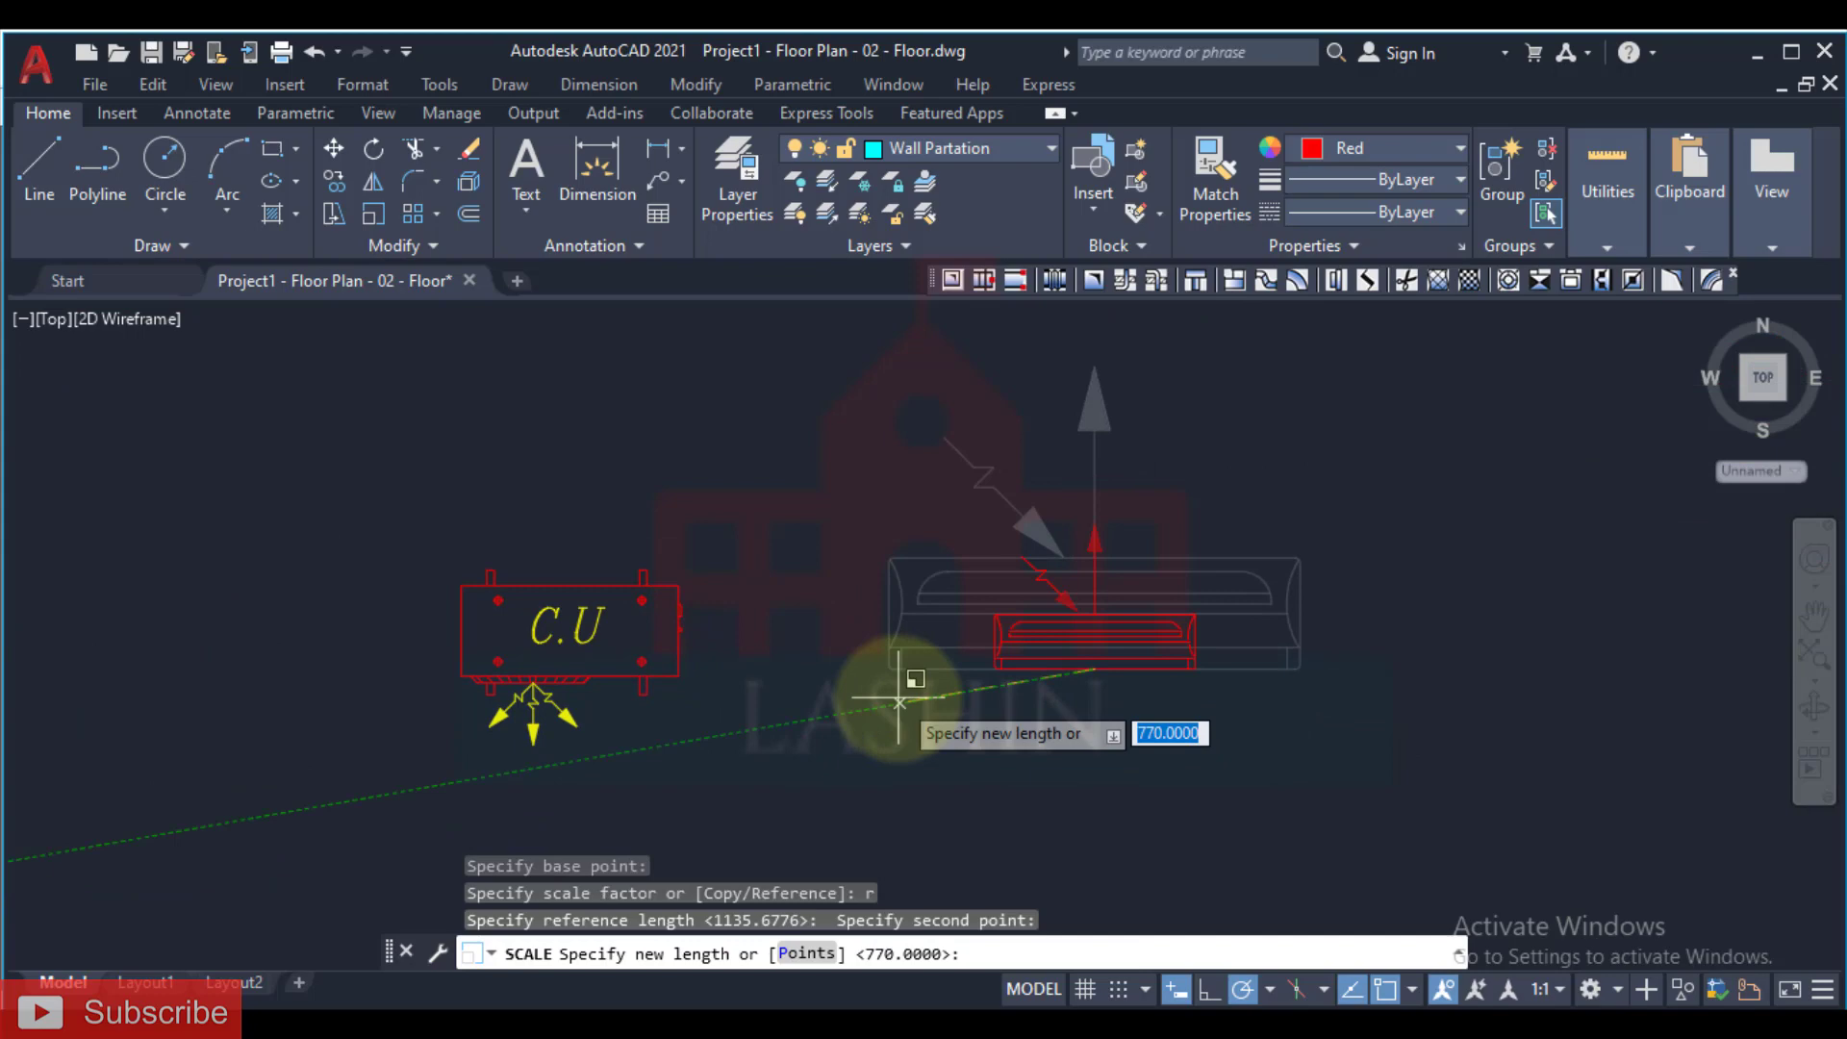
Step: Recheck the indoor unit's net width in the Acrobat catalogue, and finish the AutoCAD scaling with a new length of 973
mouse_move(1024, 1022)
click(970, 943)
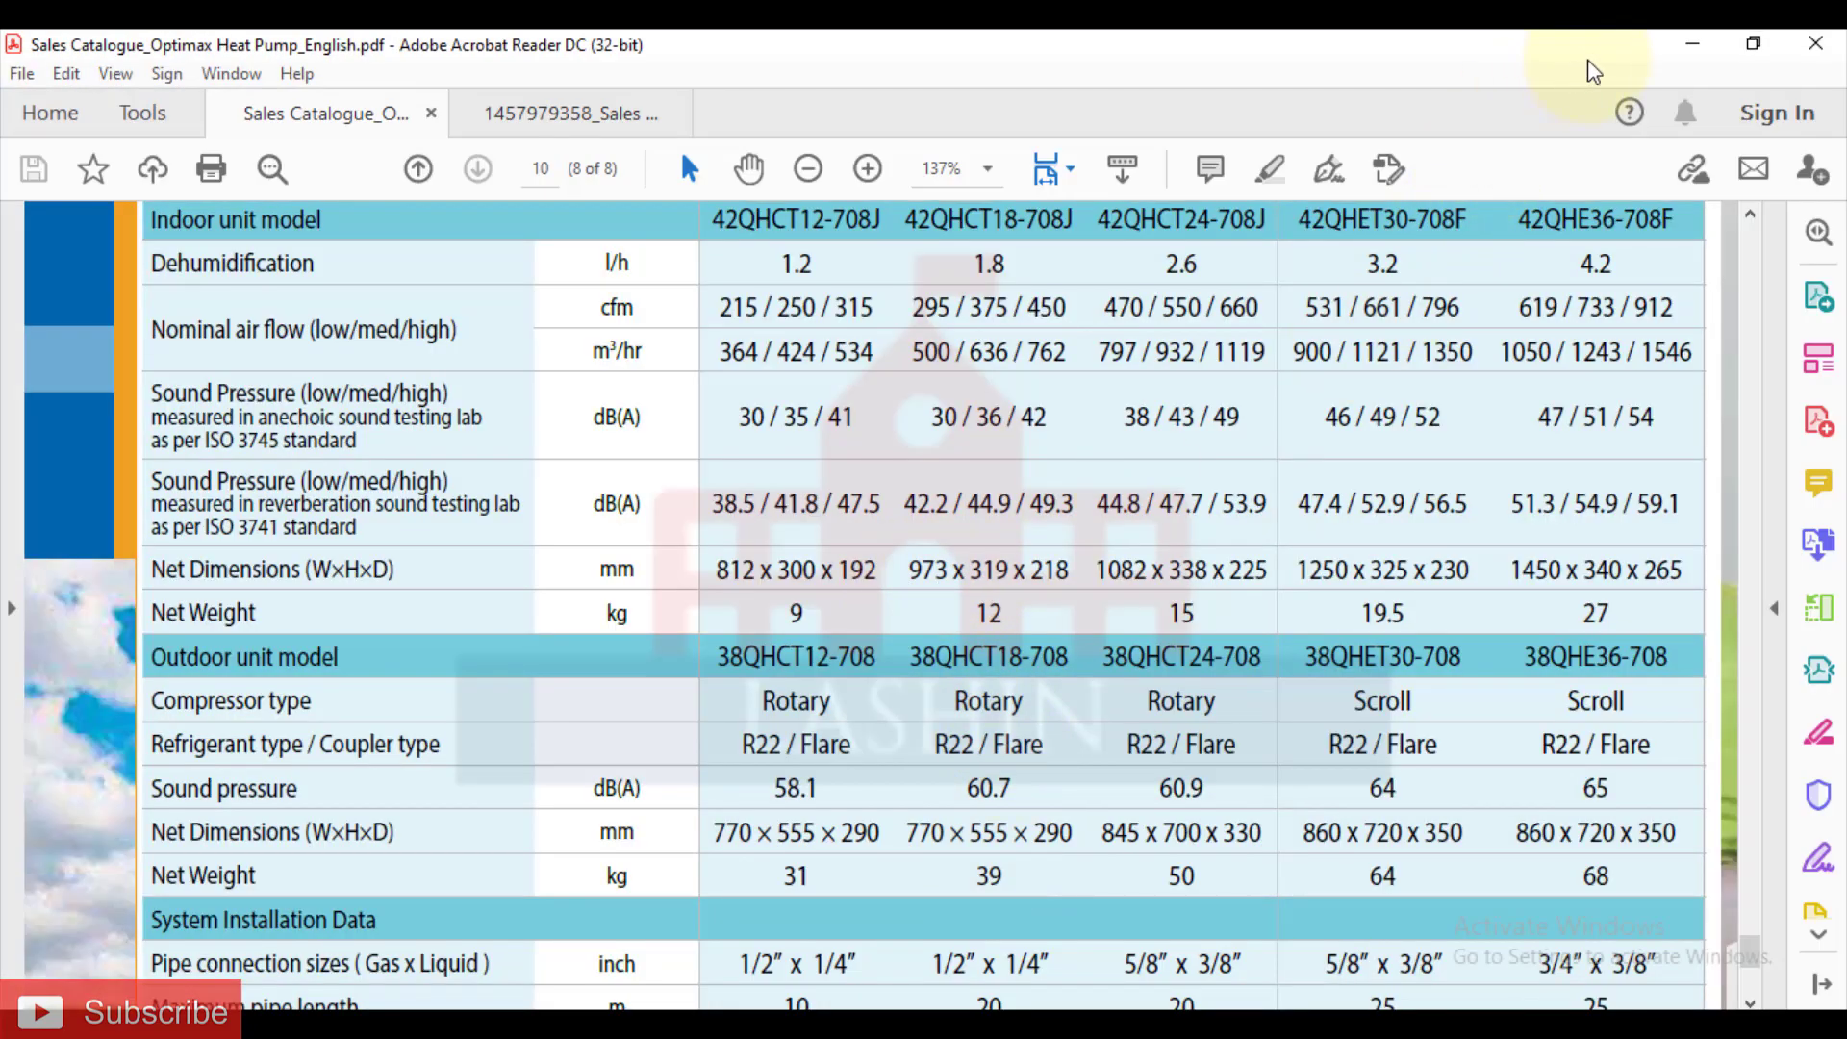
click(1689, 42)
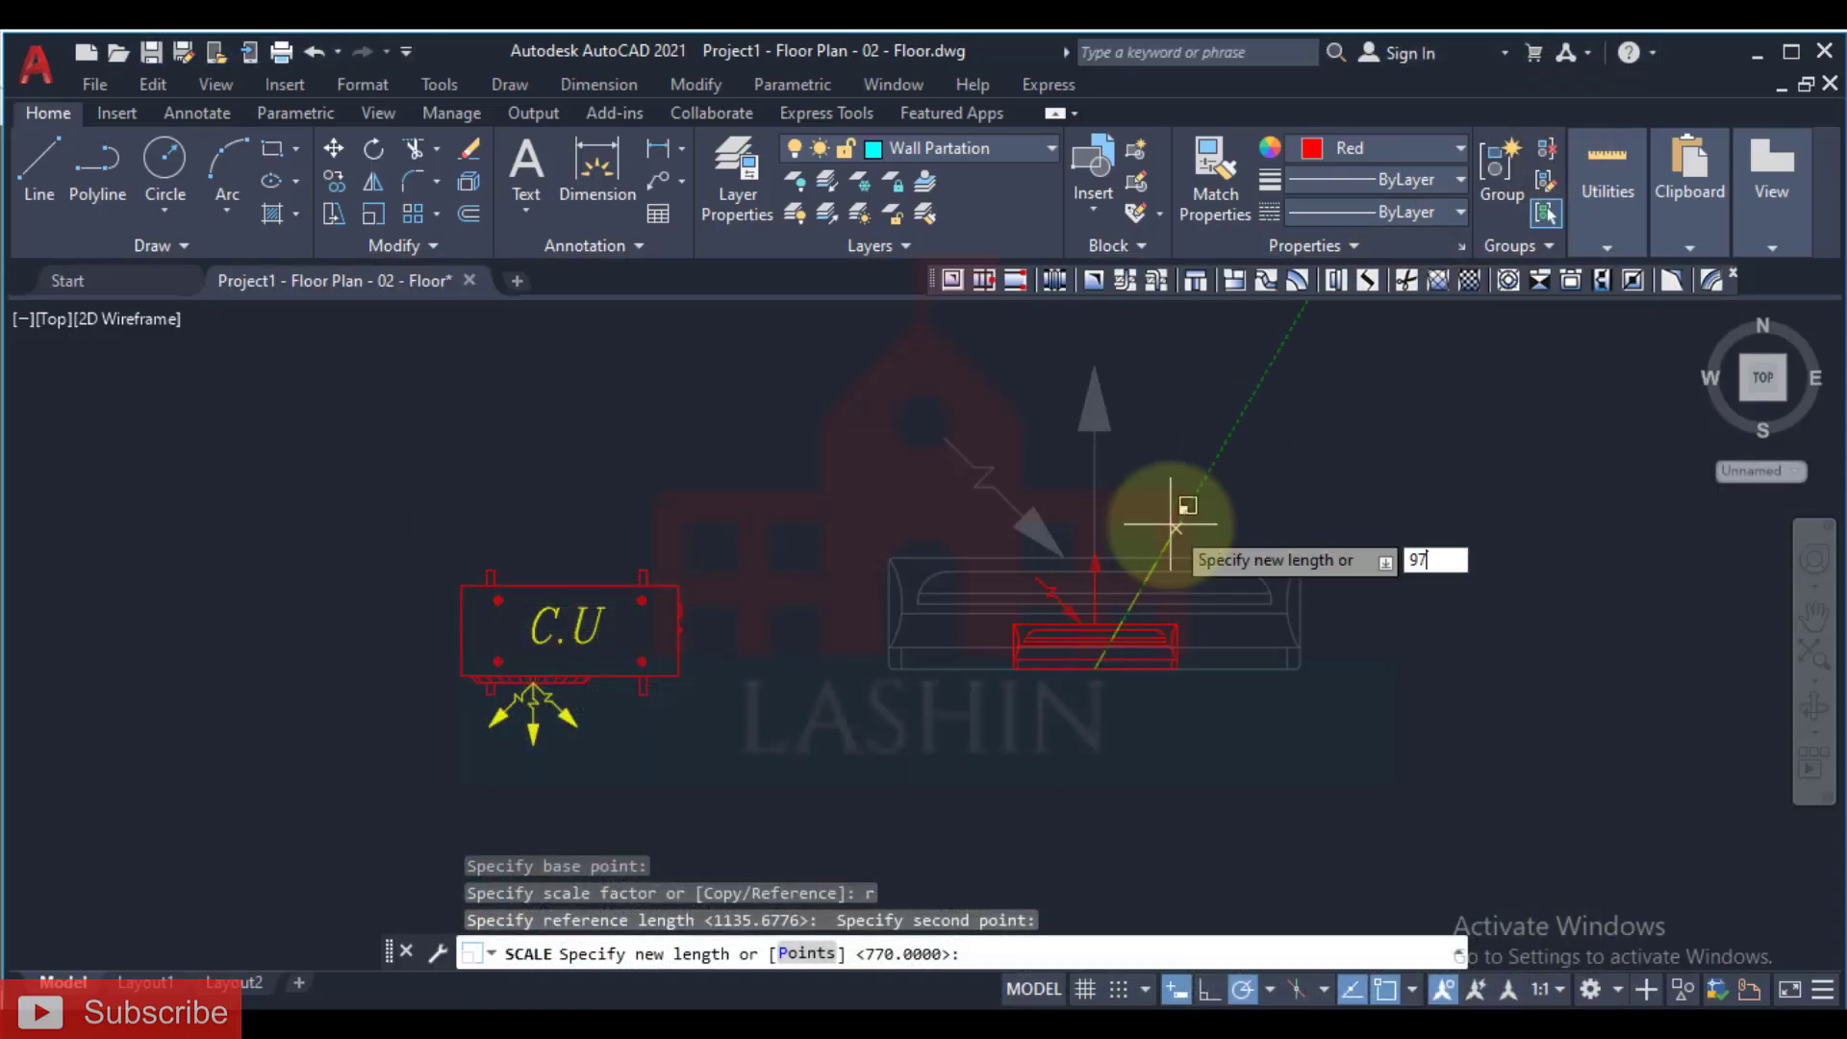
key(Return)
scroll(1058, 760, down, 3)
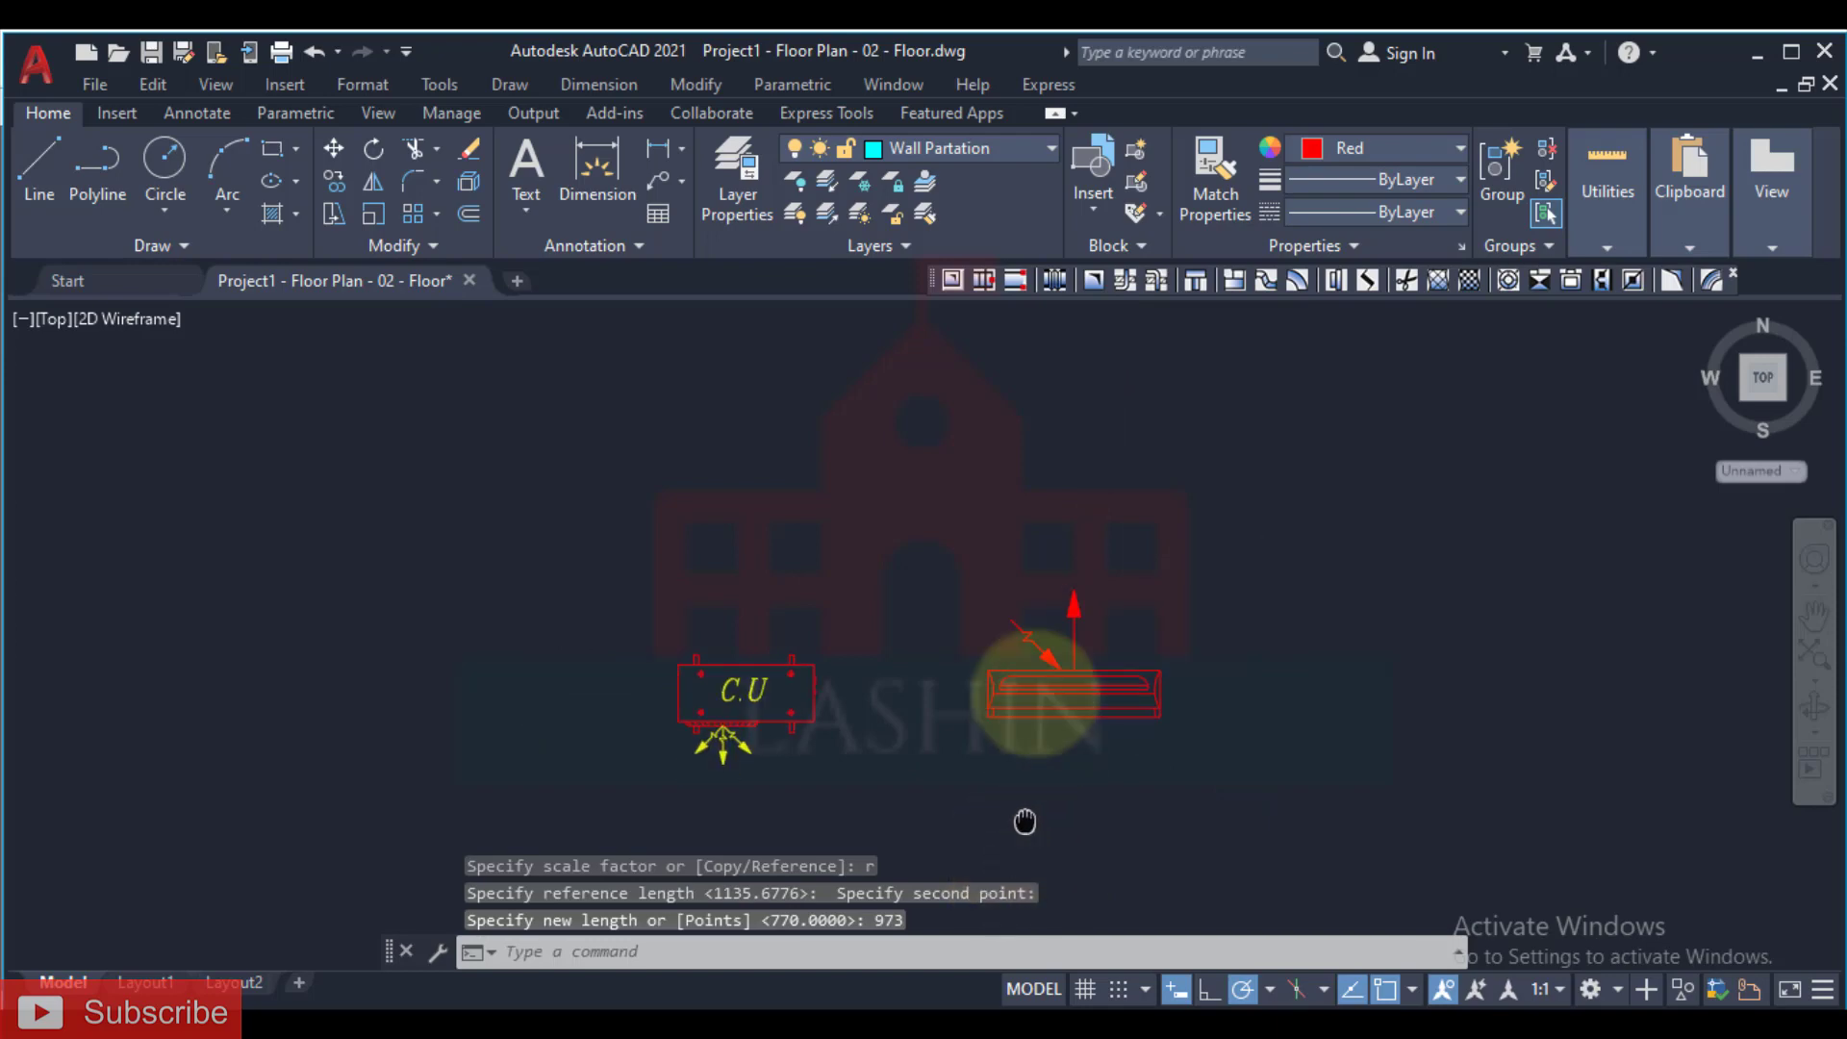
middle_drag(1031, 689, 1044, 478)
mouse_move(1000, 613)
middle_down()
mouse_move(994, 667)
mouse_move(1036, 757)
middle_up()
scroll(1062, 623, up, 5)
middle_drag(940, 619, 857, 647)
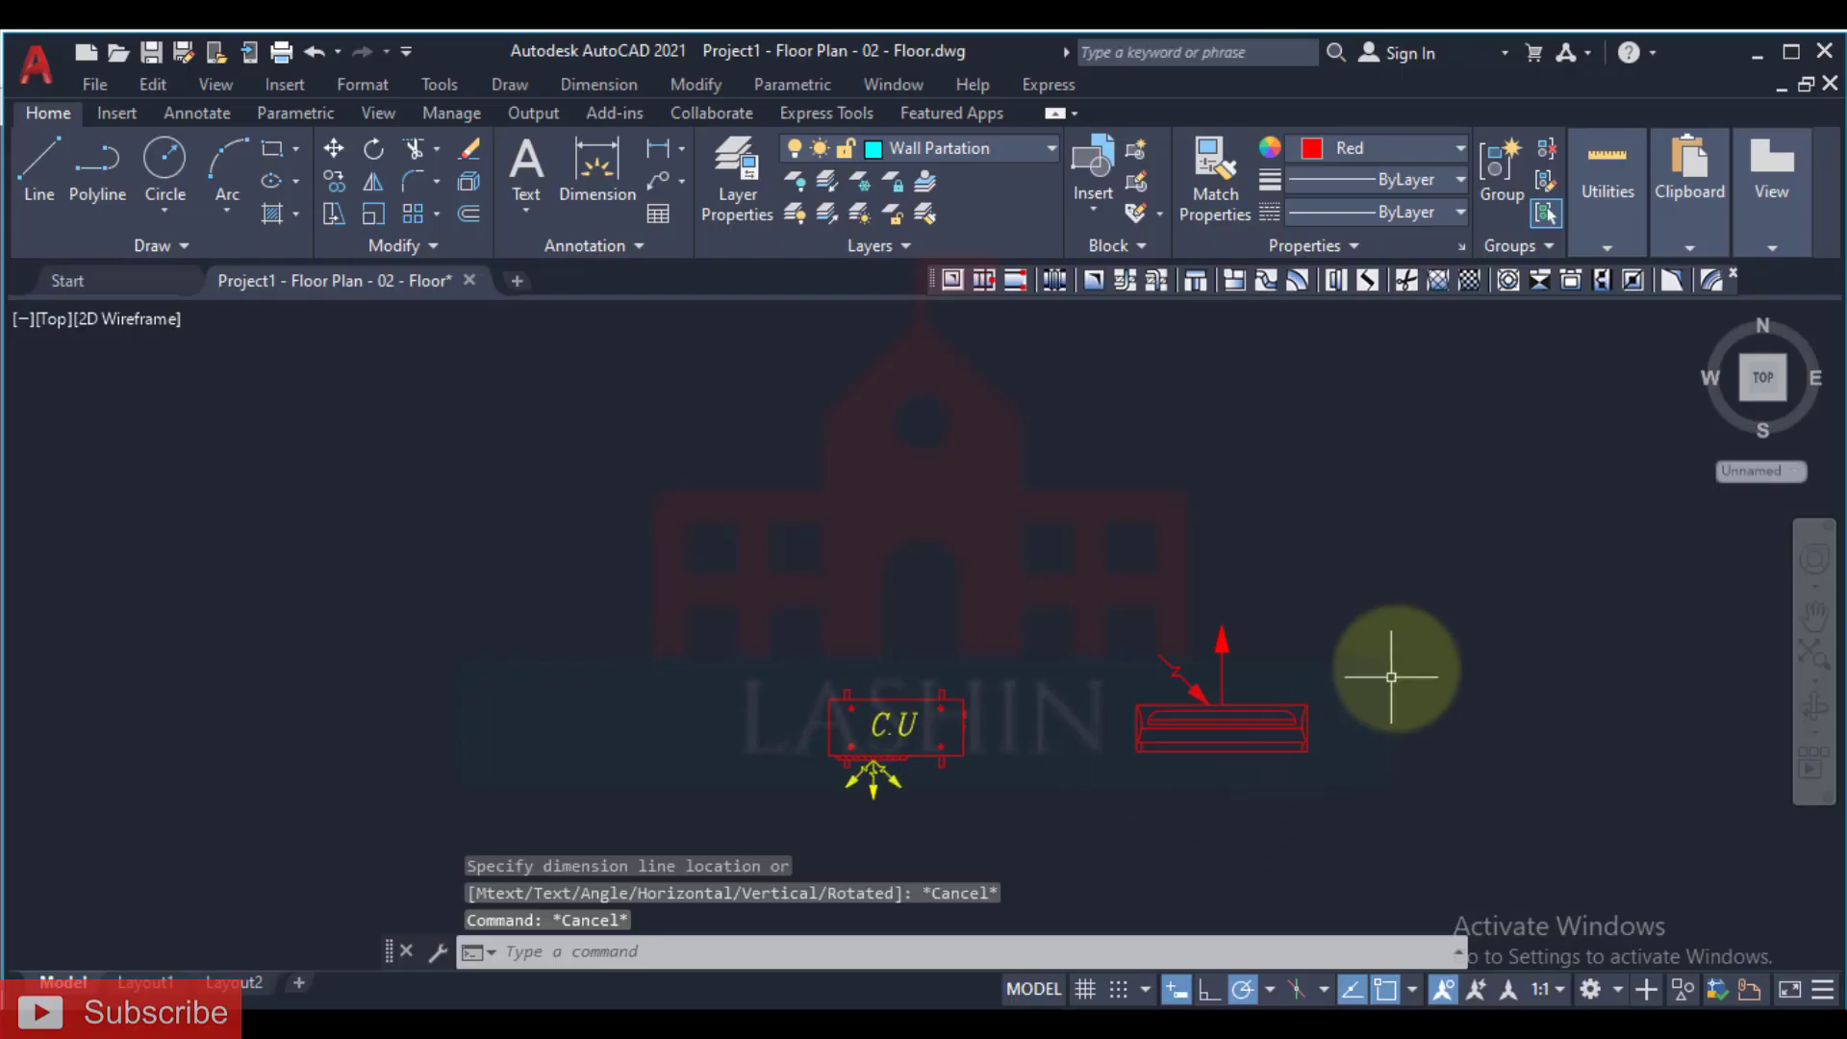
Step: Copy the indoor unit block by its lower edge's midpoint into office F1-01, between the window wall and the room label
click(1391, 677)
click(1202, 774)
text(c)
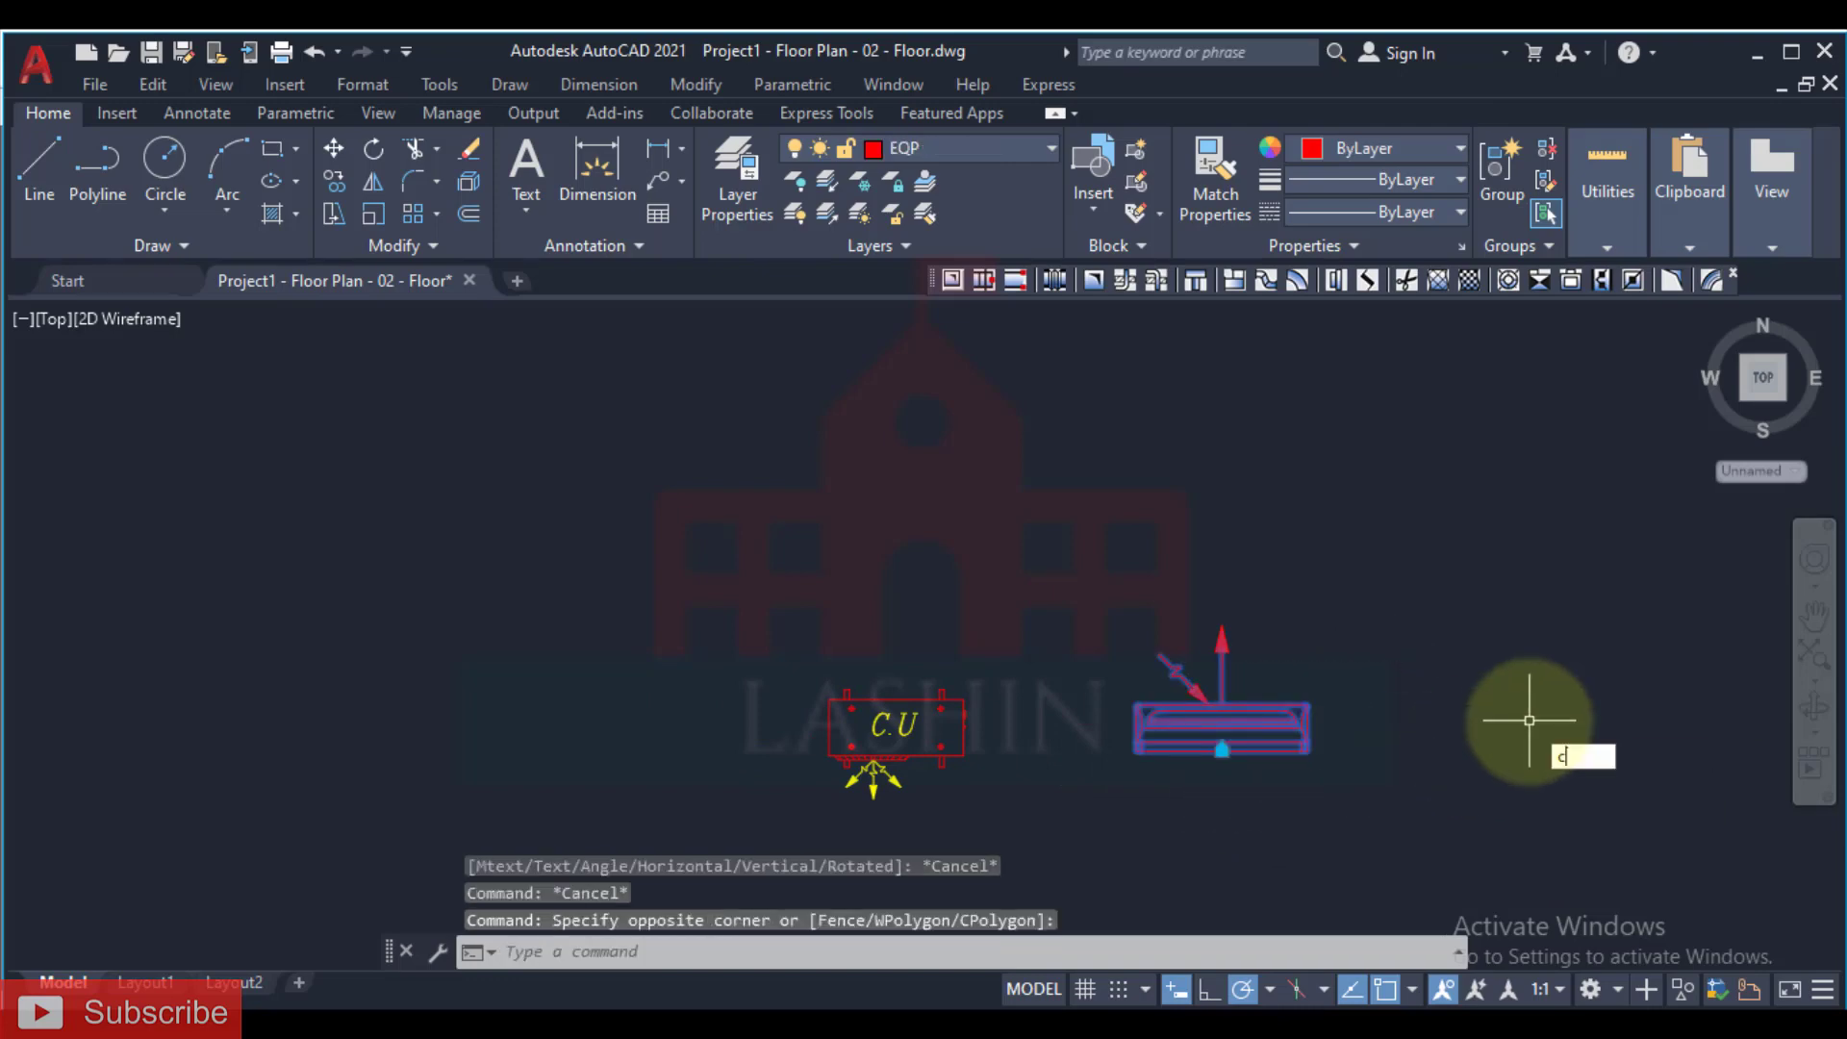
text(o)
key(Return)
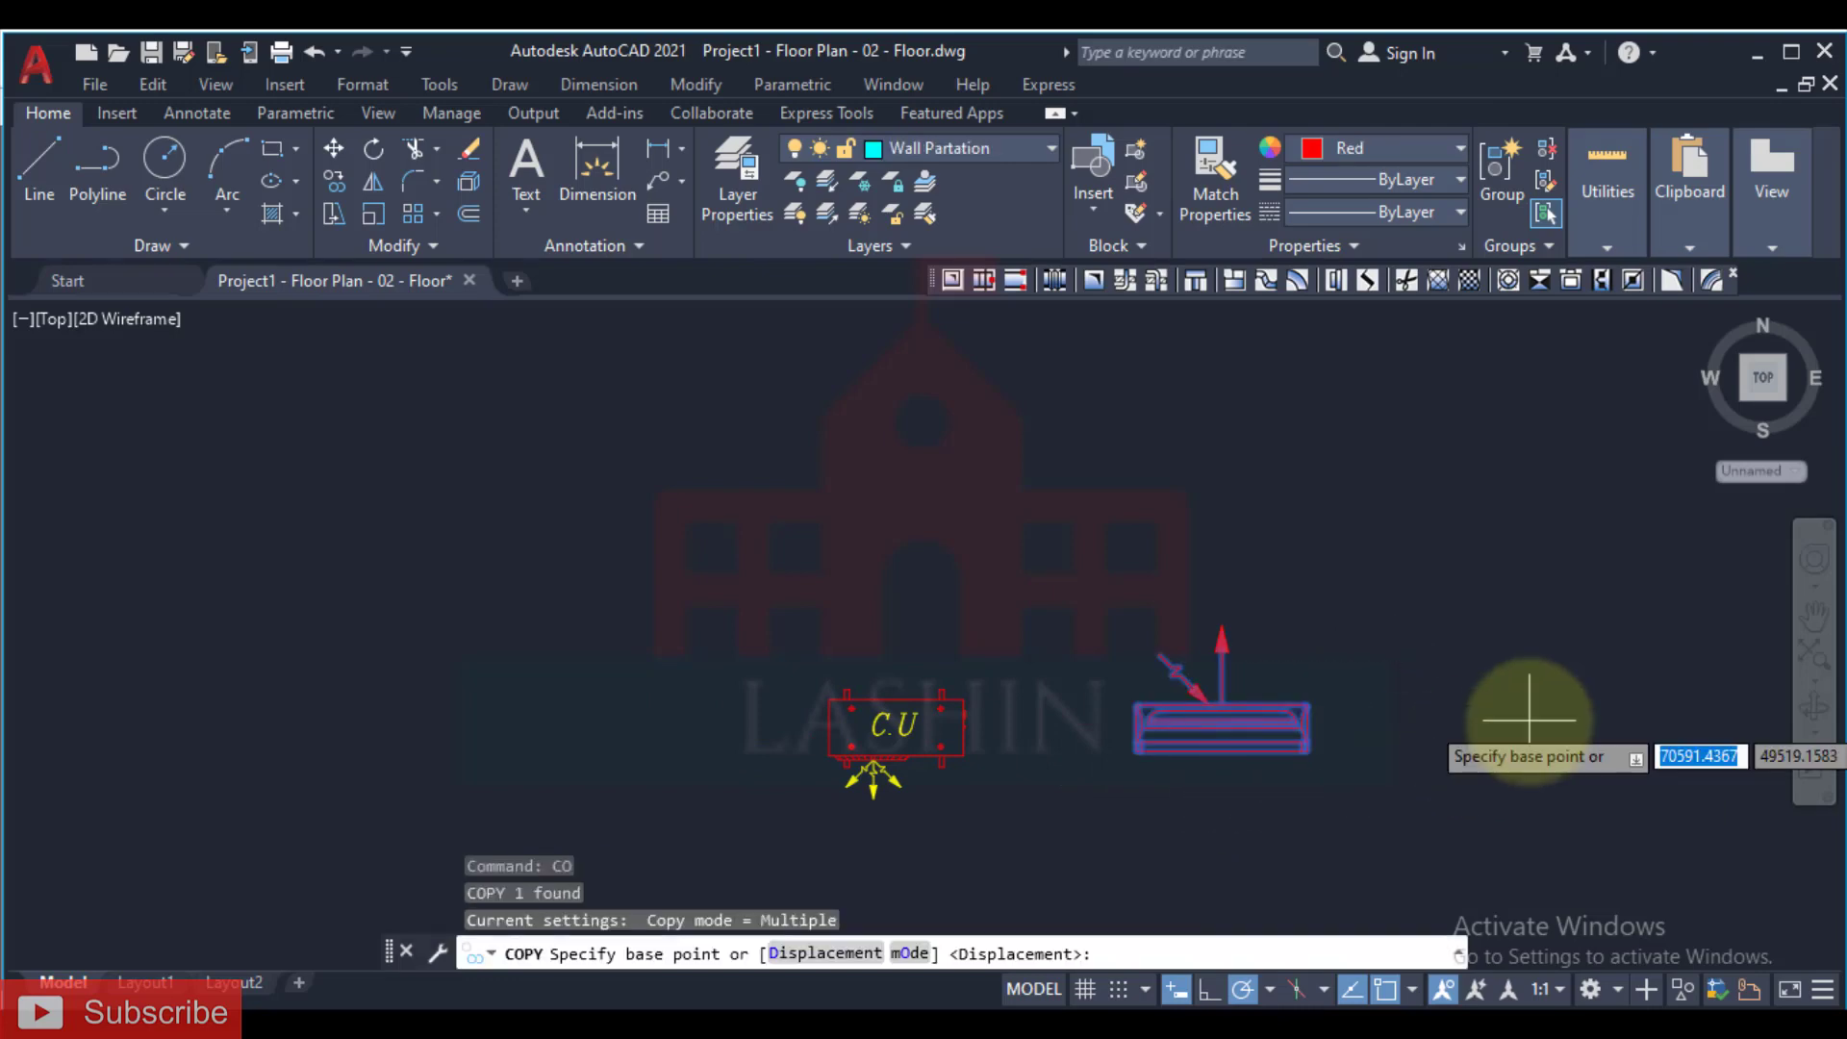
click(1225, 753)
scroll(1058, 654, down, 10)
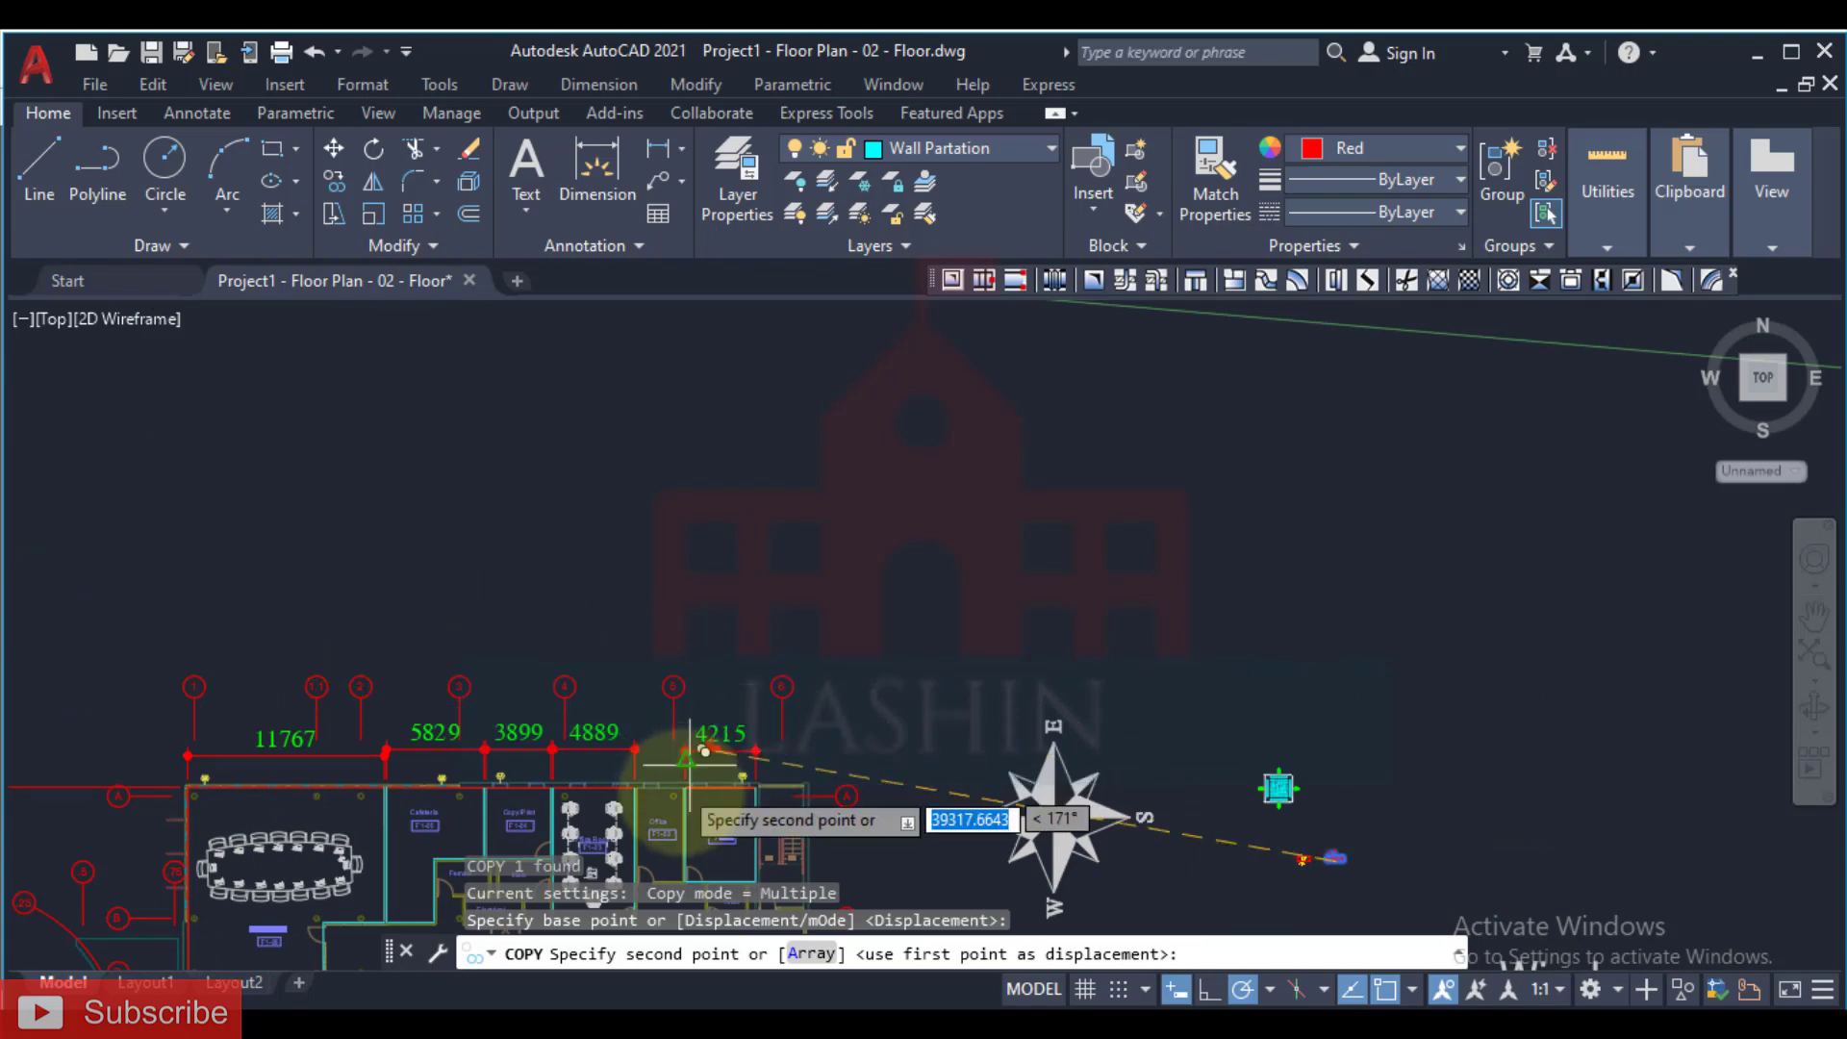
scroll(703, 797, up, 6)
middle_drag(705, 797, 772, 537)
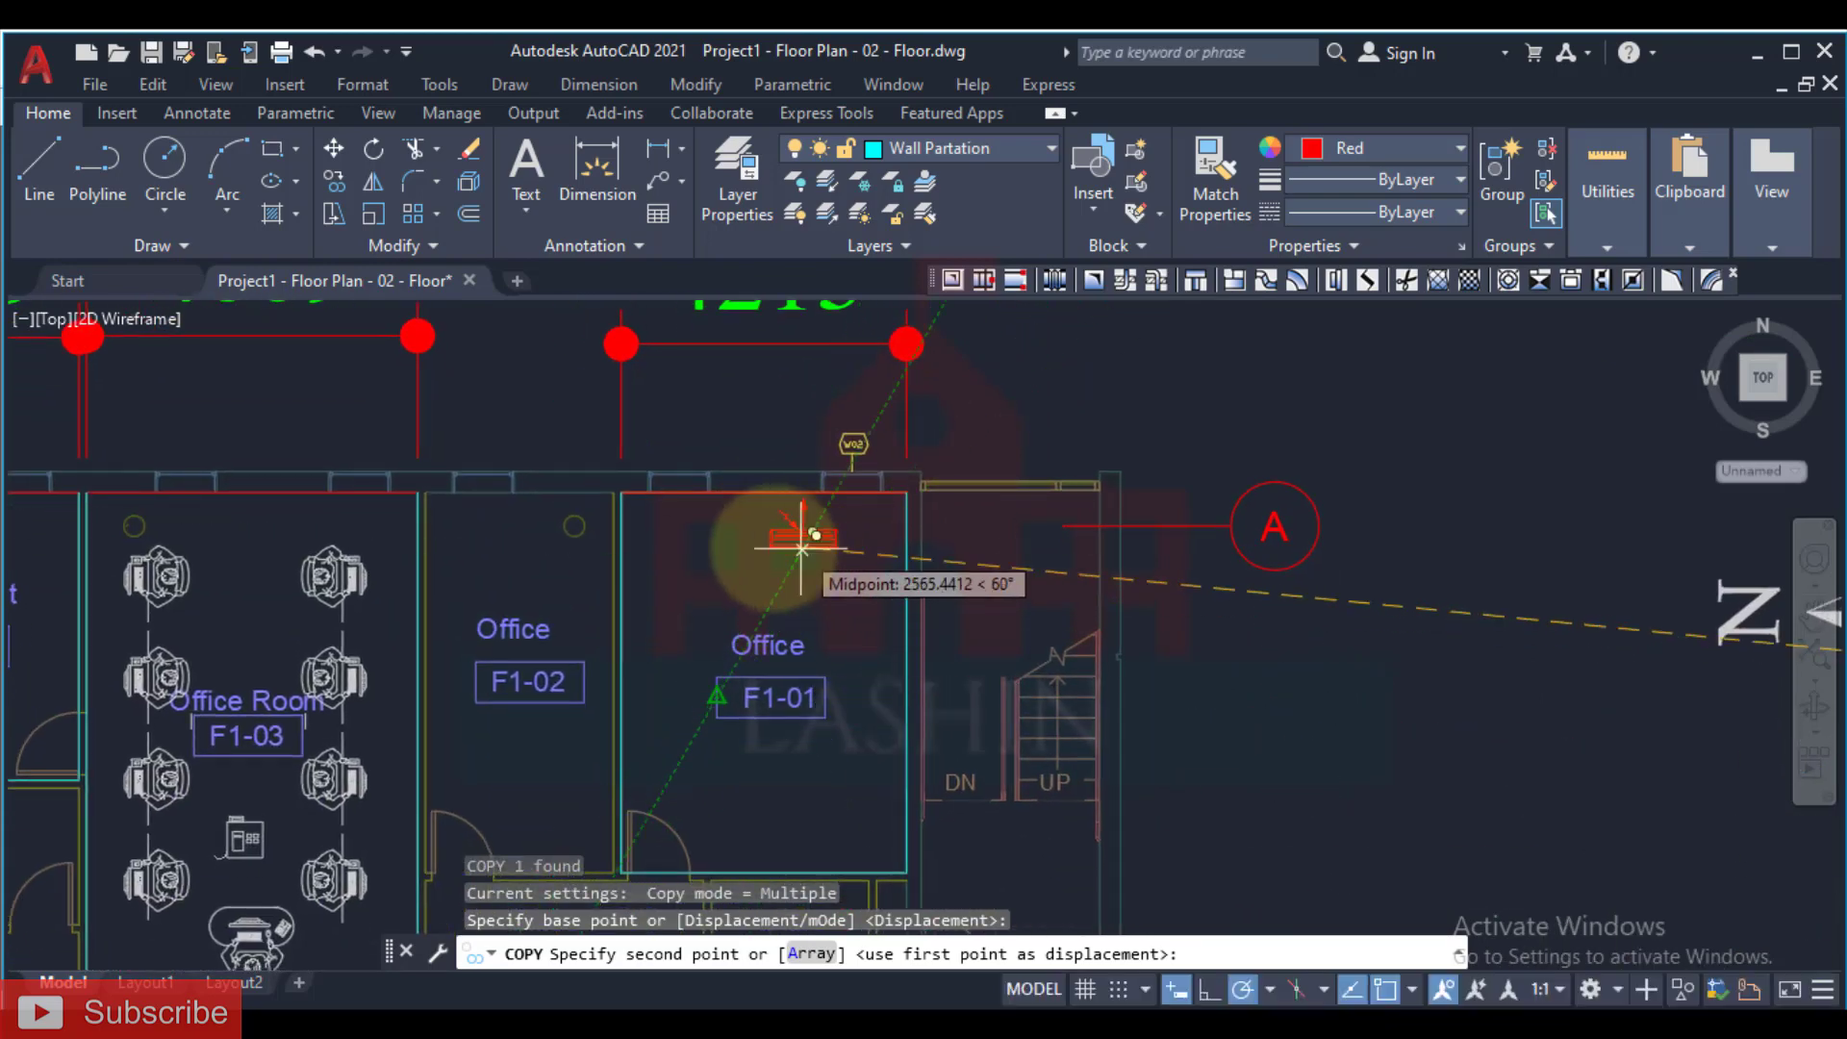
click(769, 548)
scroll(762, 548, up, 3)
key(Escape)
middle_drag(857, 590, 1022, 645)
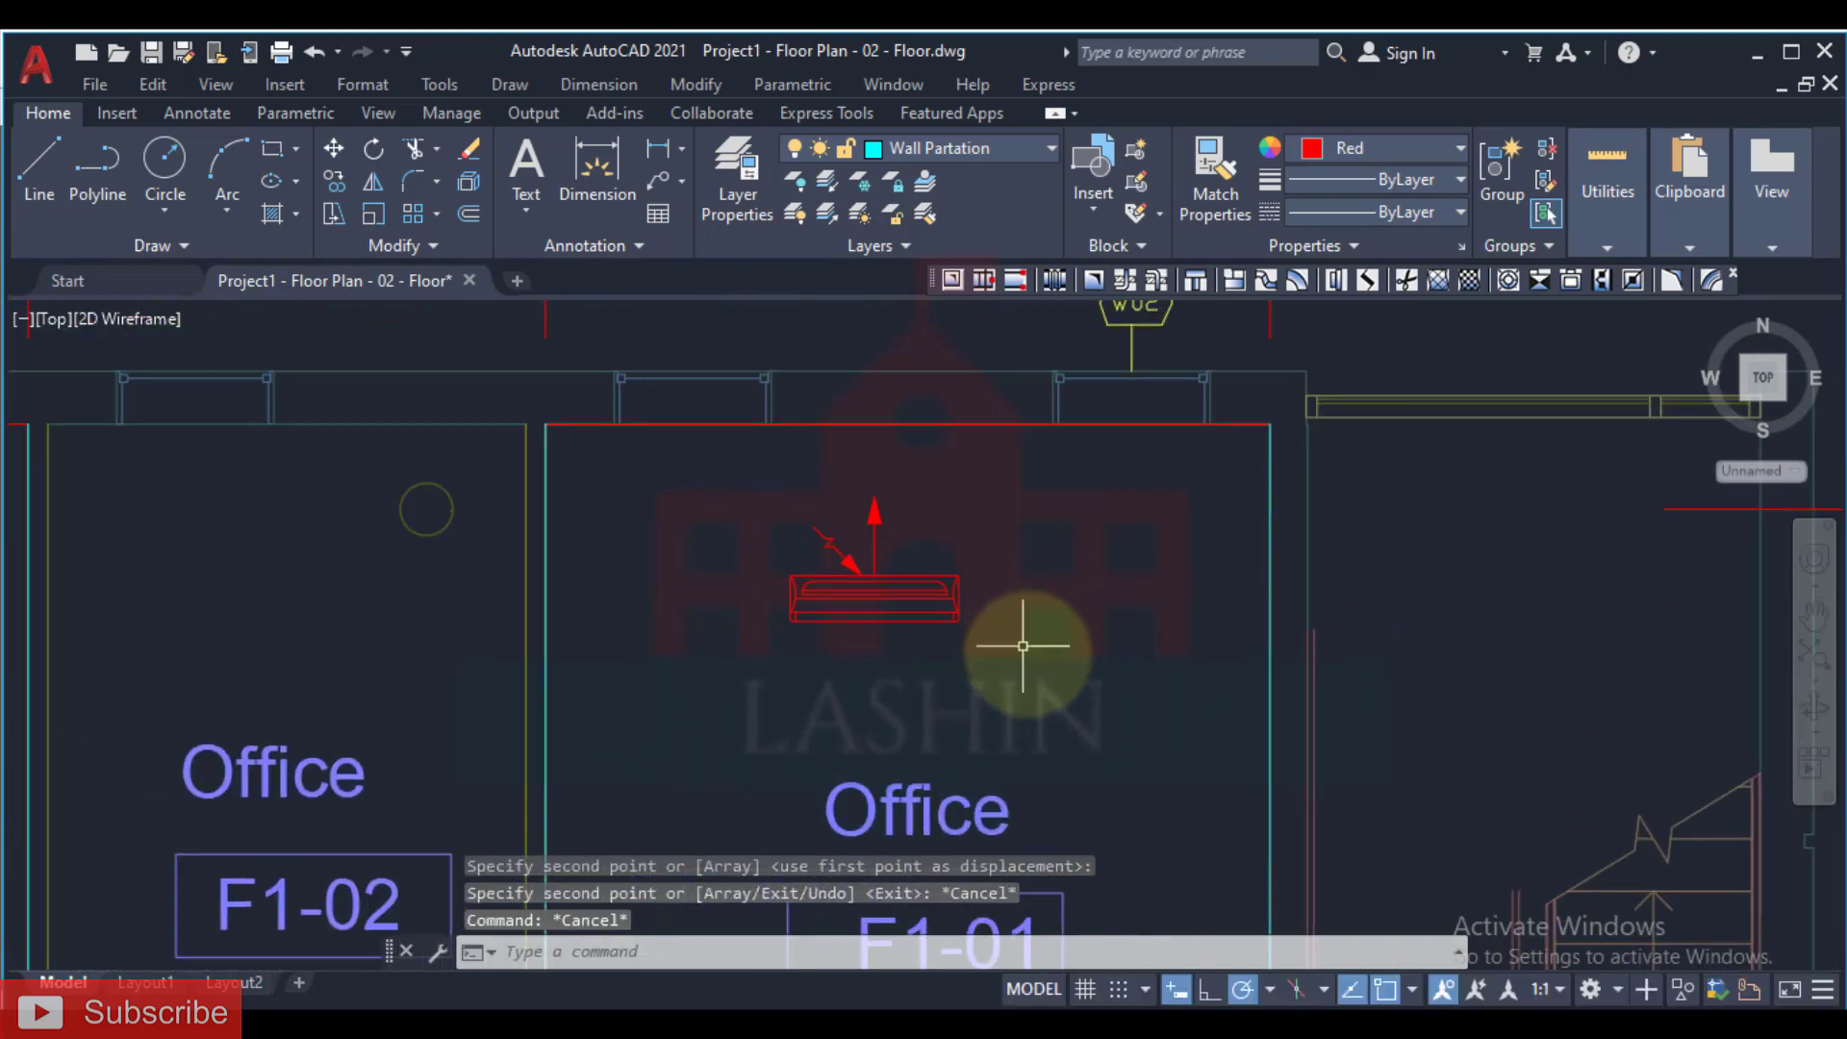
Step: Examine the indoor unit's placement in office F1-01 relative to the windows, door and adjoining rooms
scroll(1022, 645, down, 2)
mouse_move(961, 589)
middle_down()
mouse_move(917, 572)
mouse_move(798, 344)
middle_up()
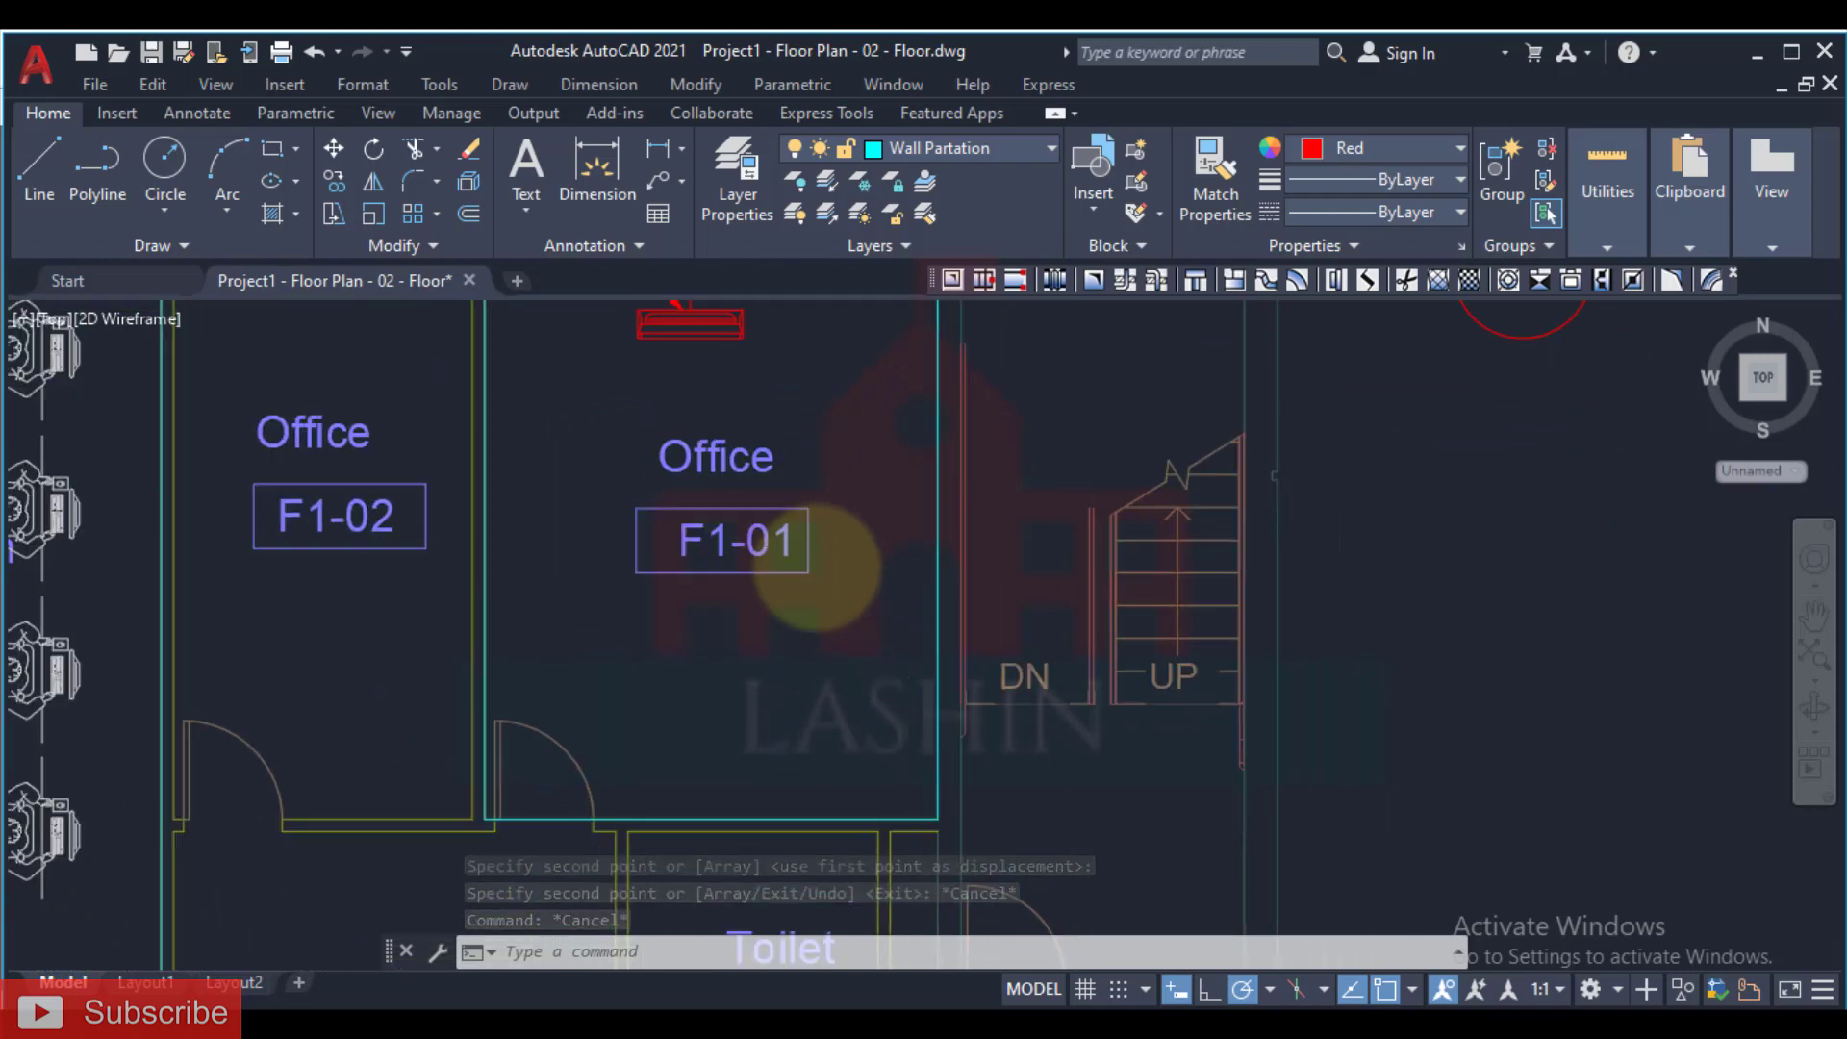
middle_drag(817, 567, 825, 742)
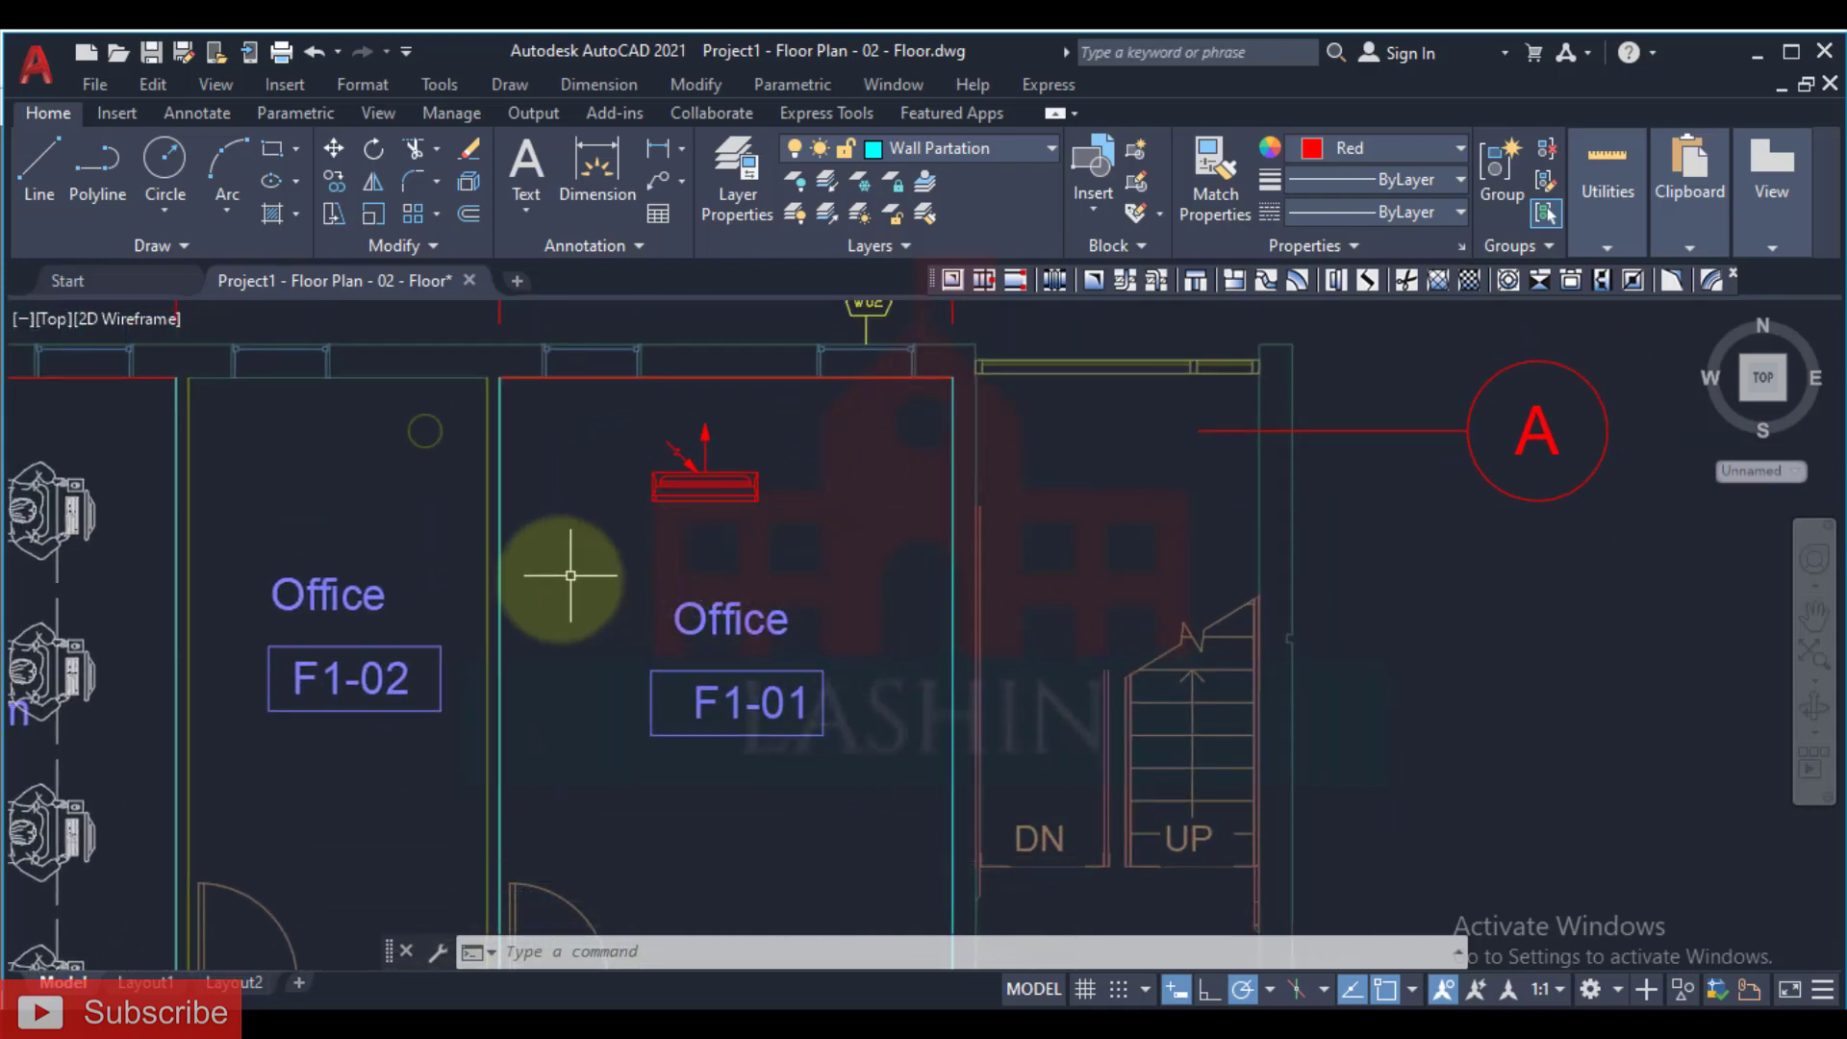
mouse_move(728, 668)
middle_down()
mouse_move(740, 528)
mouse_move(718, 833)
middle_up()
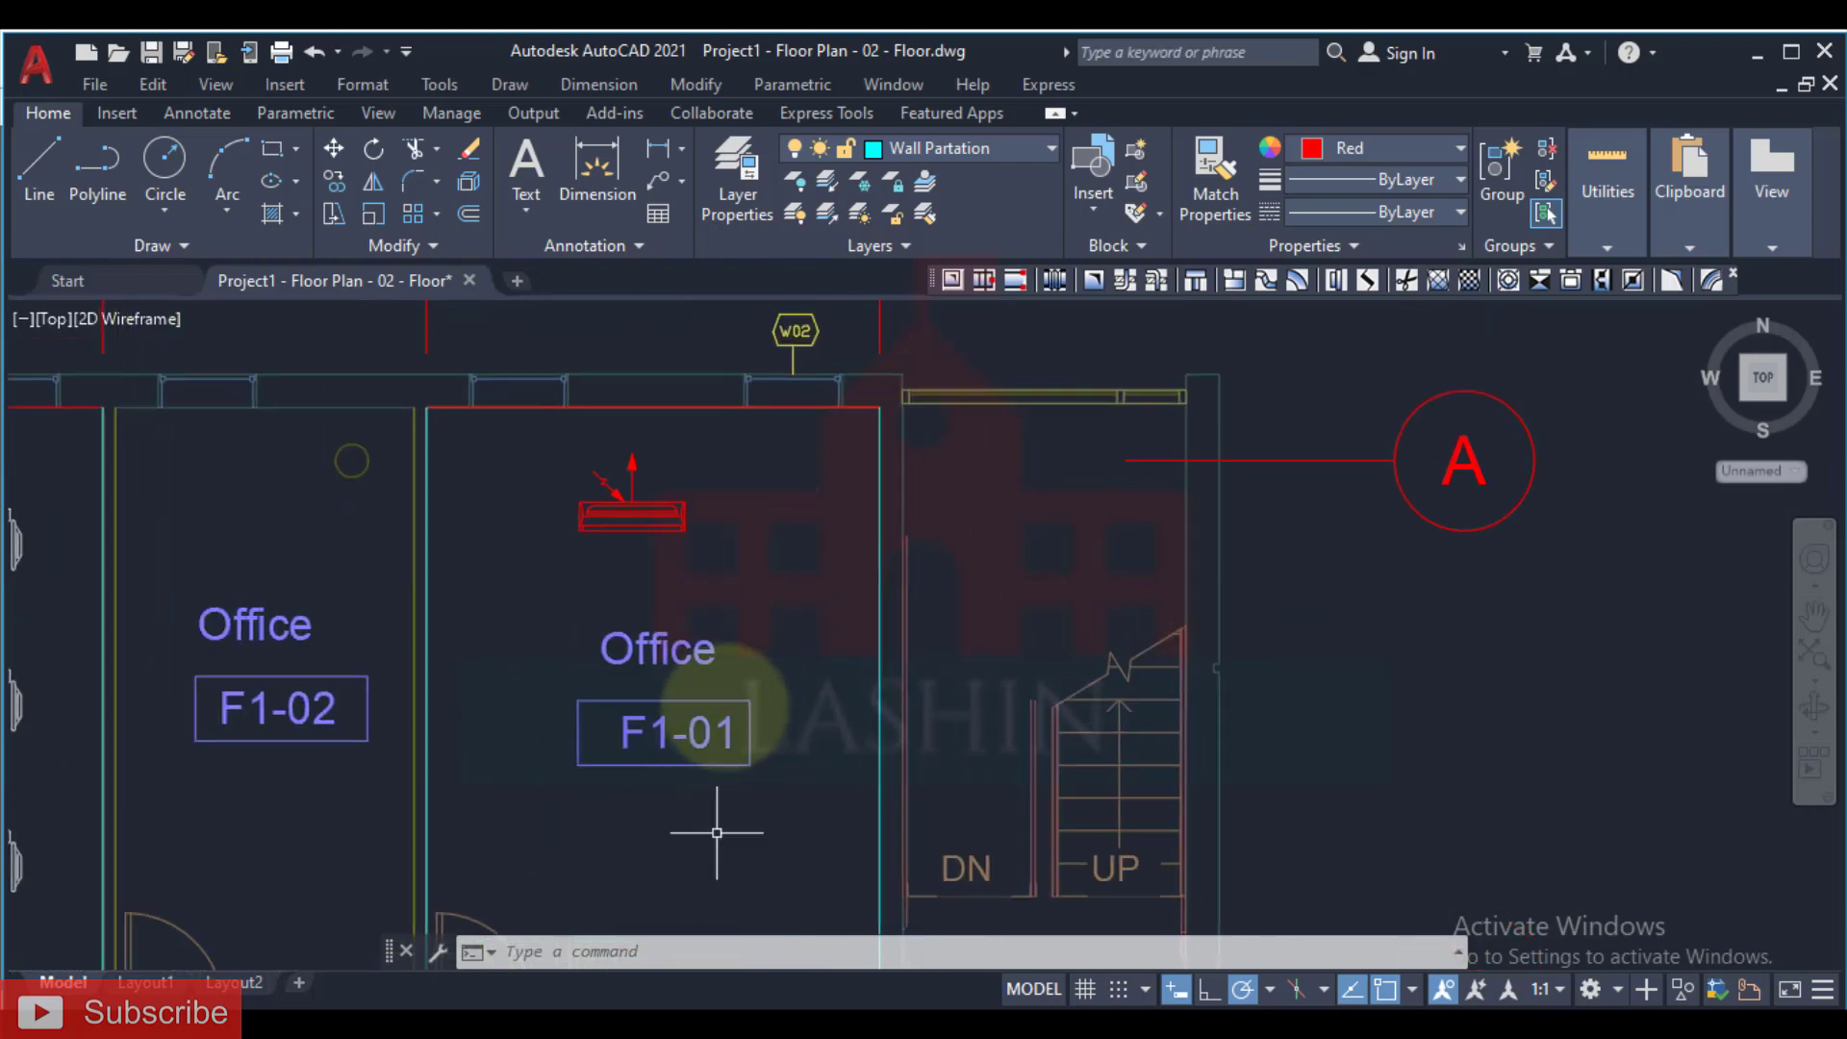
middle_drag(748, 583, 723, 545)
scroll(722, 546, down, 2)
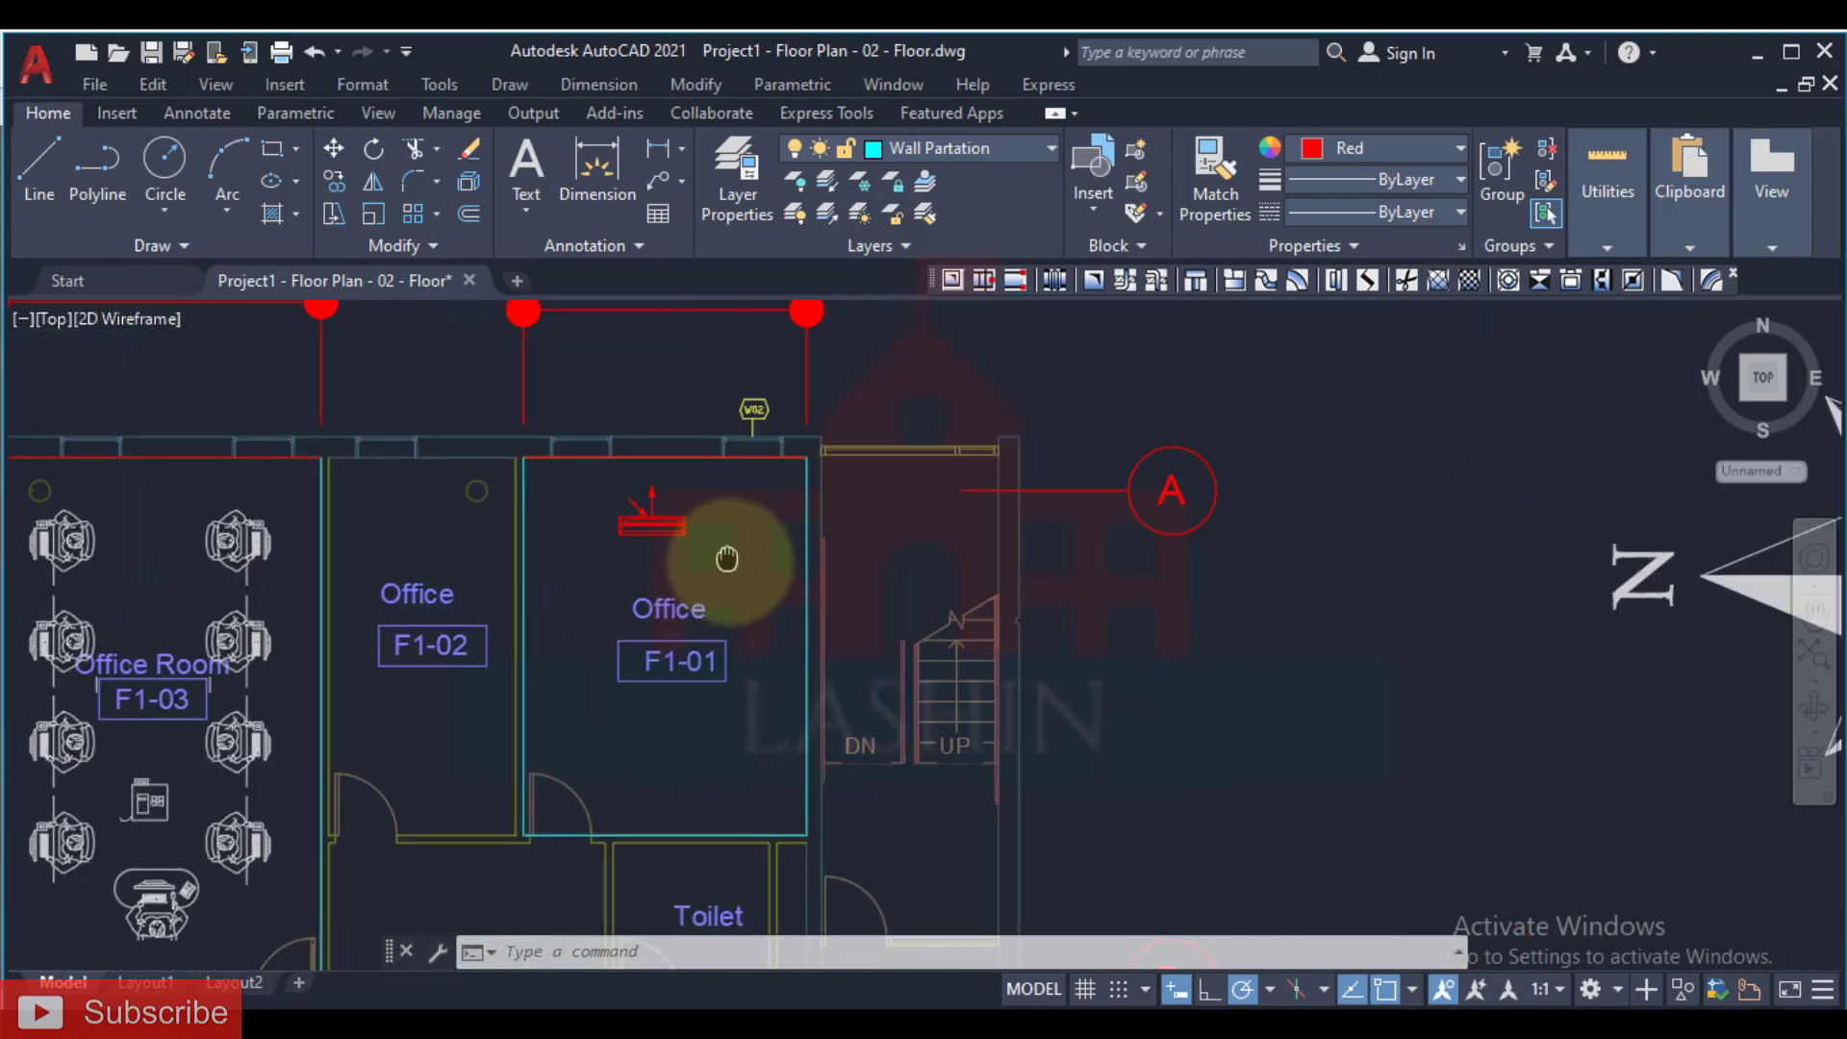
scroll(712, 513, up, 6)
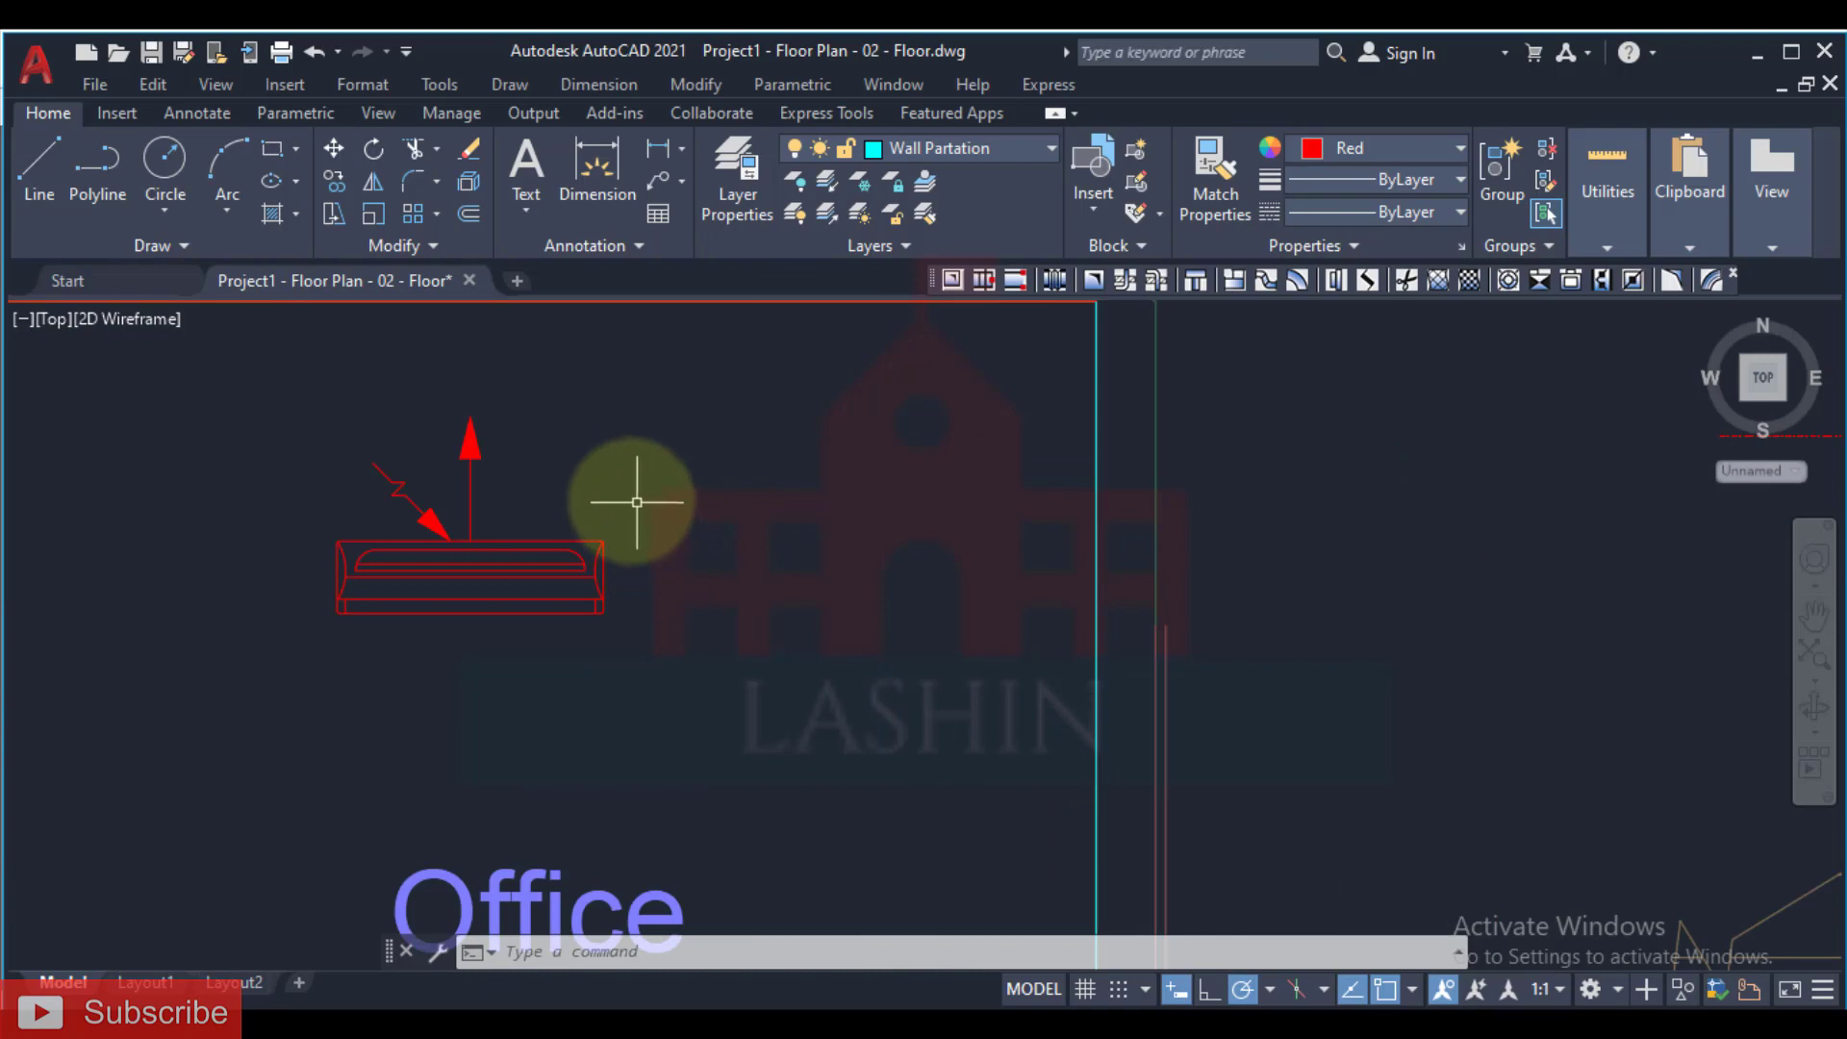
scroll(704, 476, down, 4)
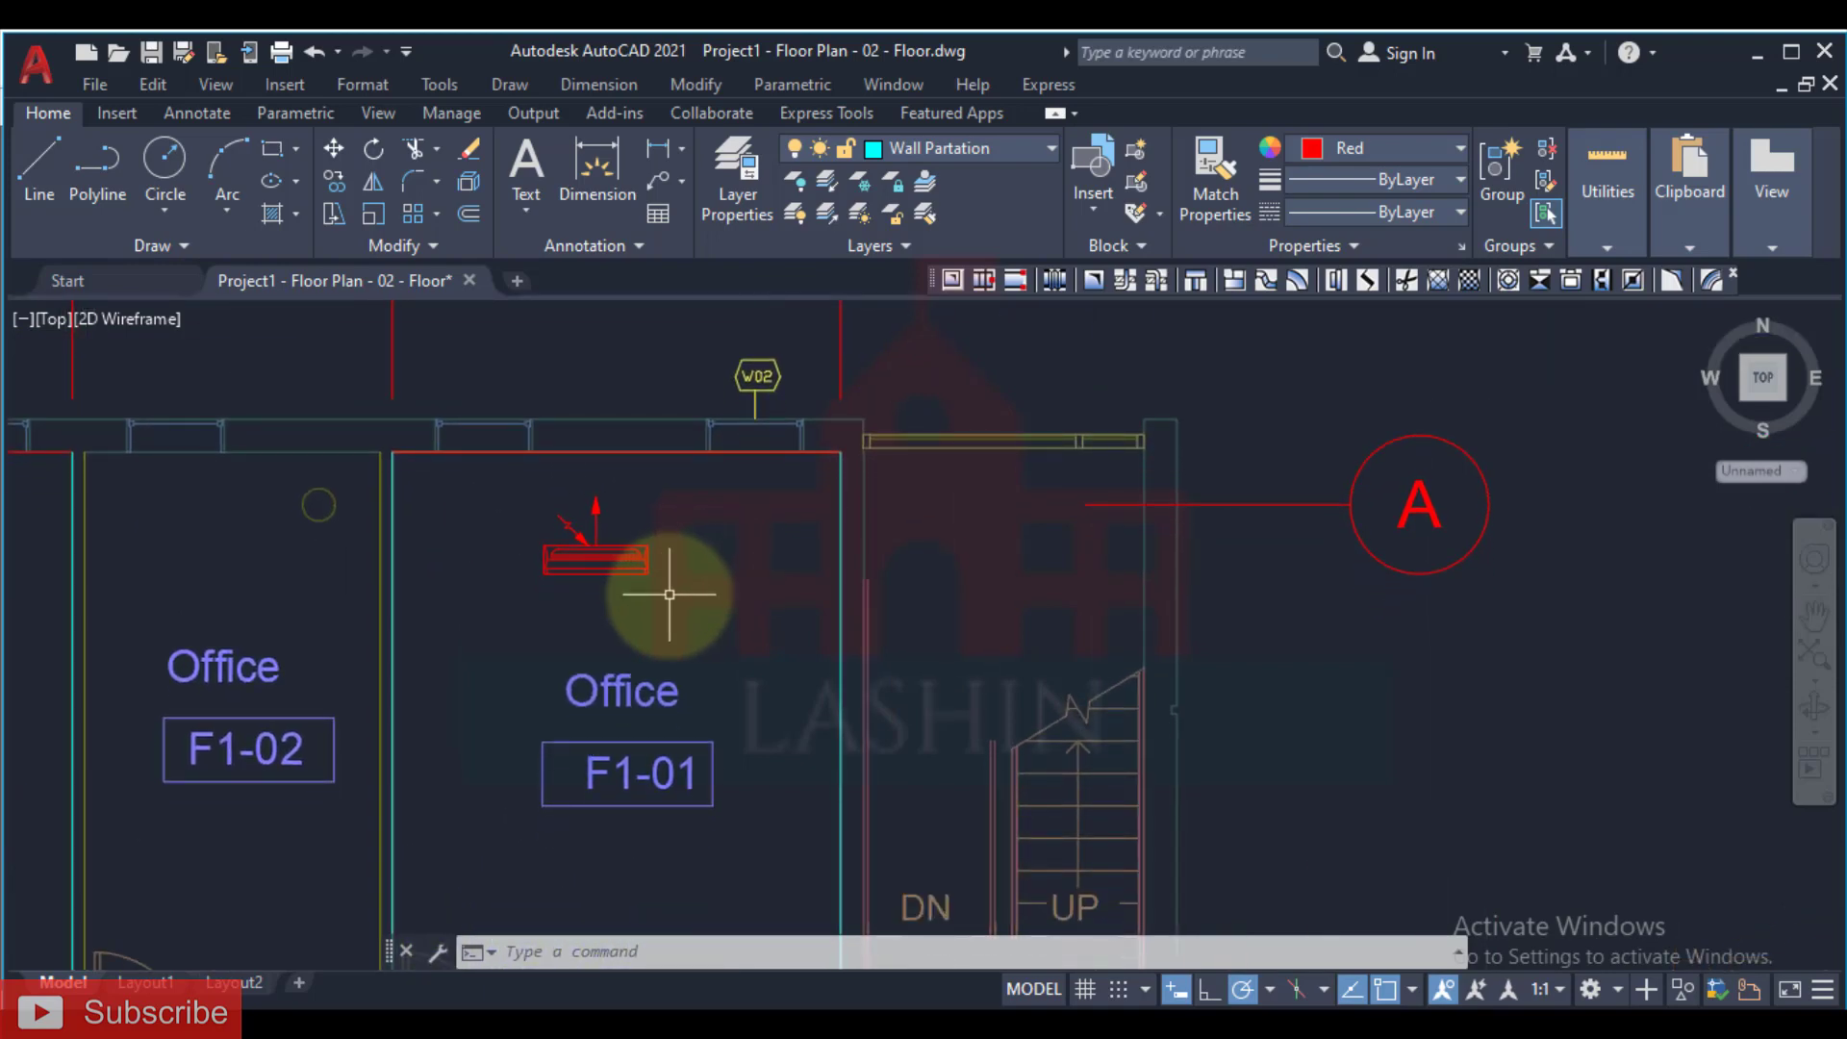
Step: Compare possible mounting walls for the indoor unit in office F1-01, checking the window wall, door side, toilet side and adjoining rooms
scroll(618, 536, down, 3)
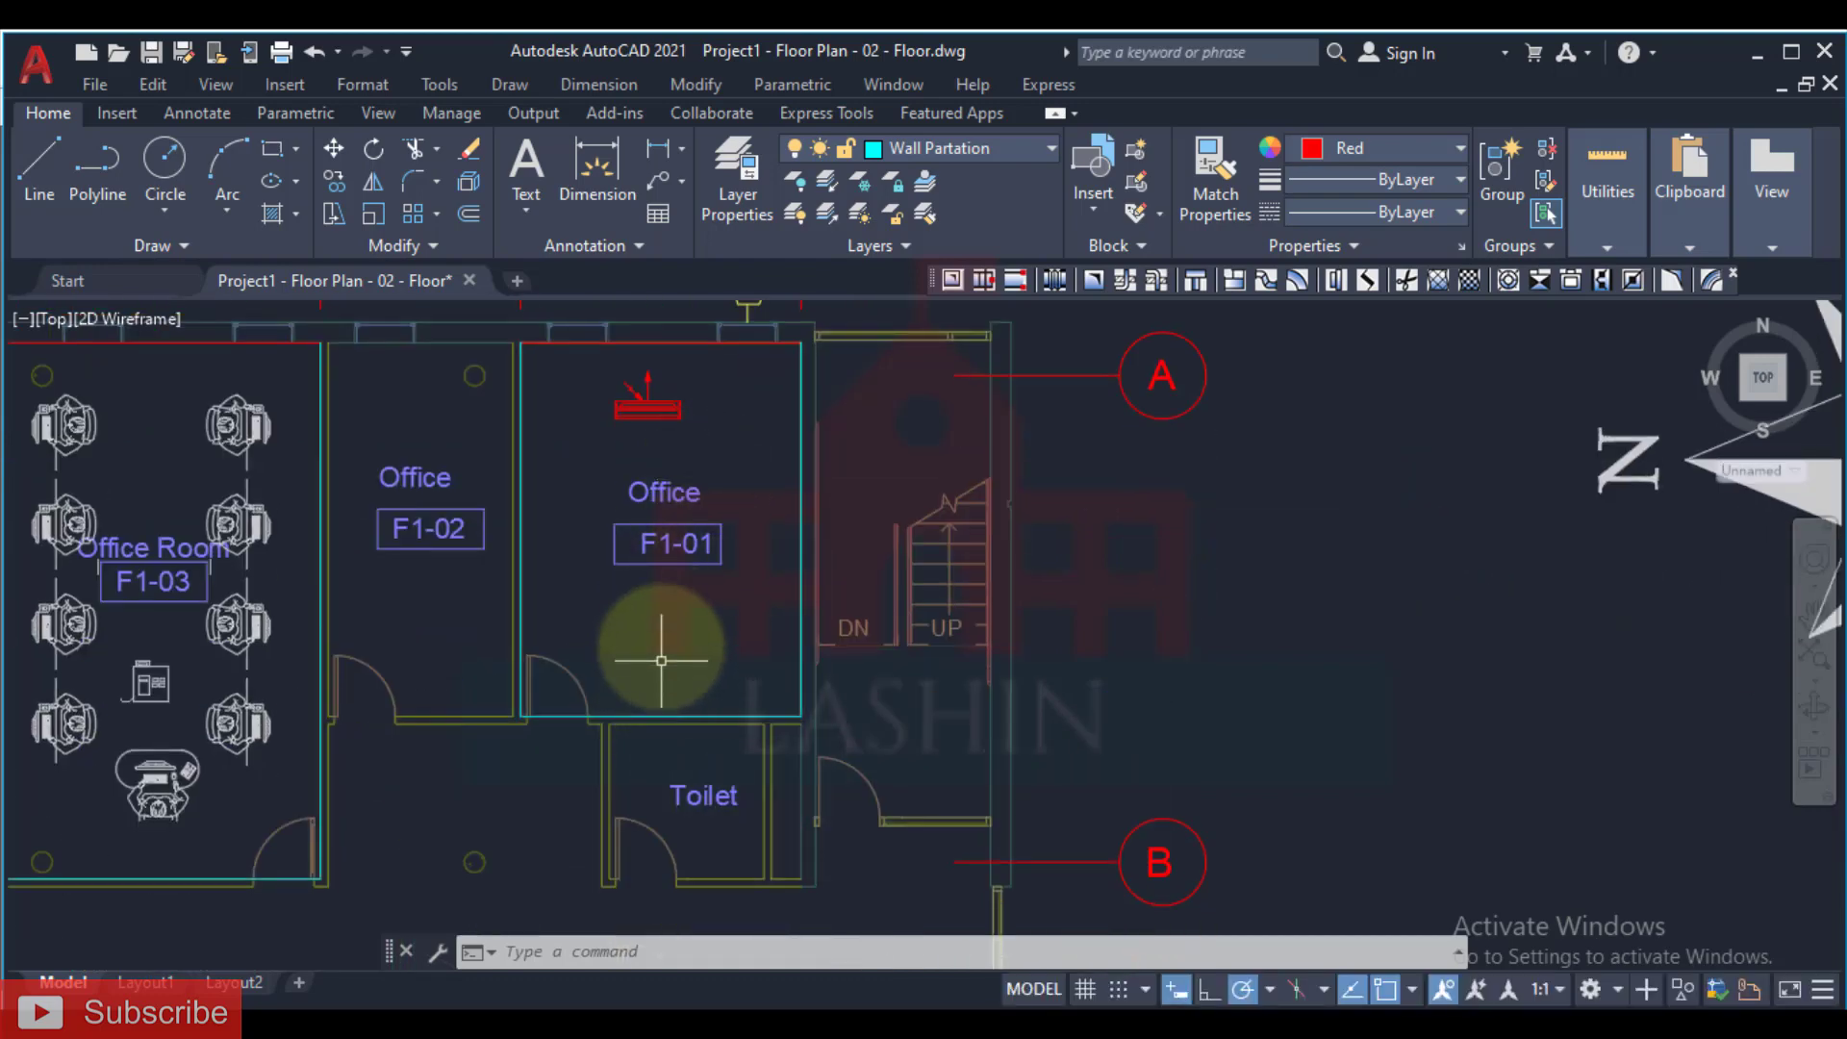
scroll(654, 668, up, 2)
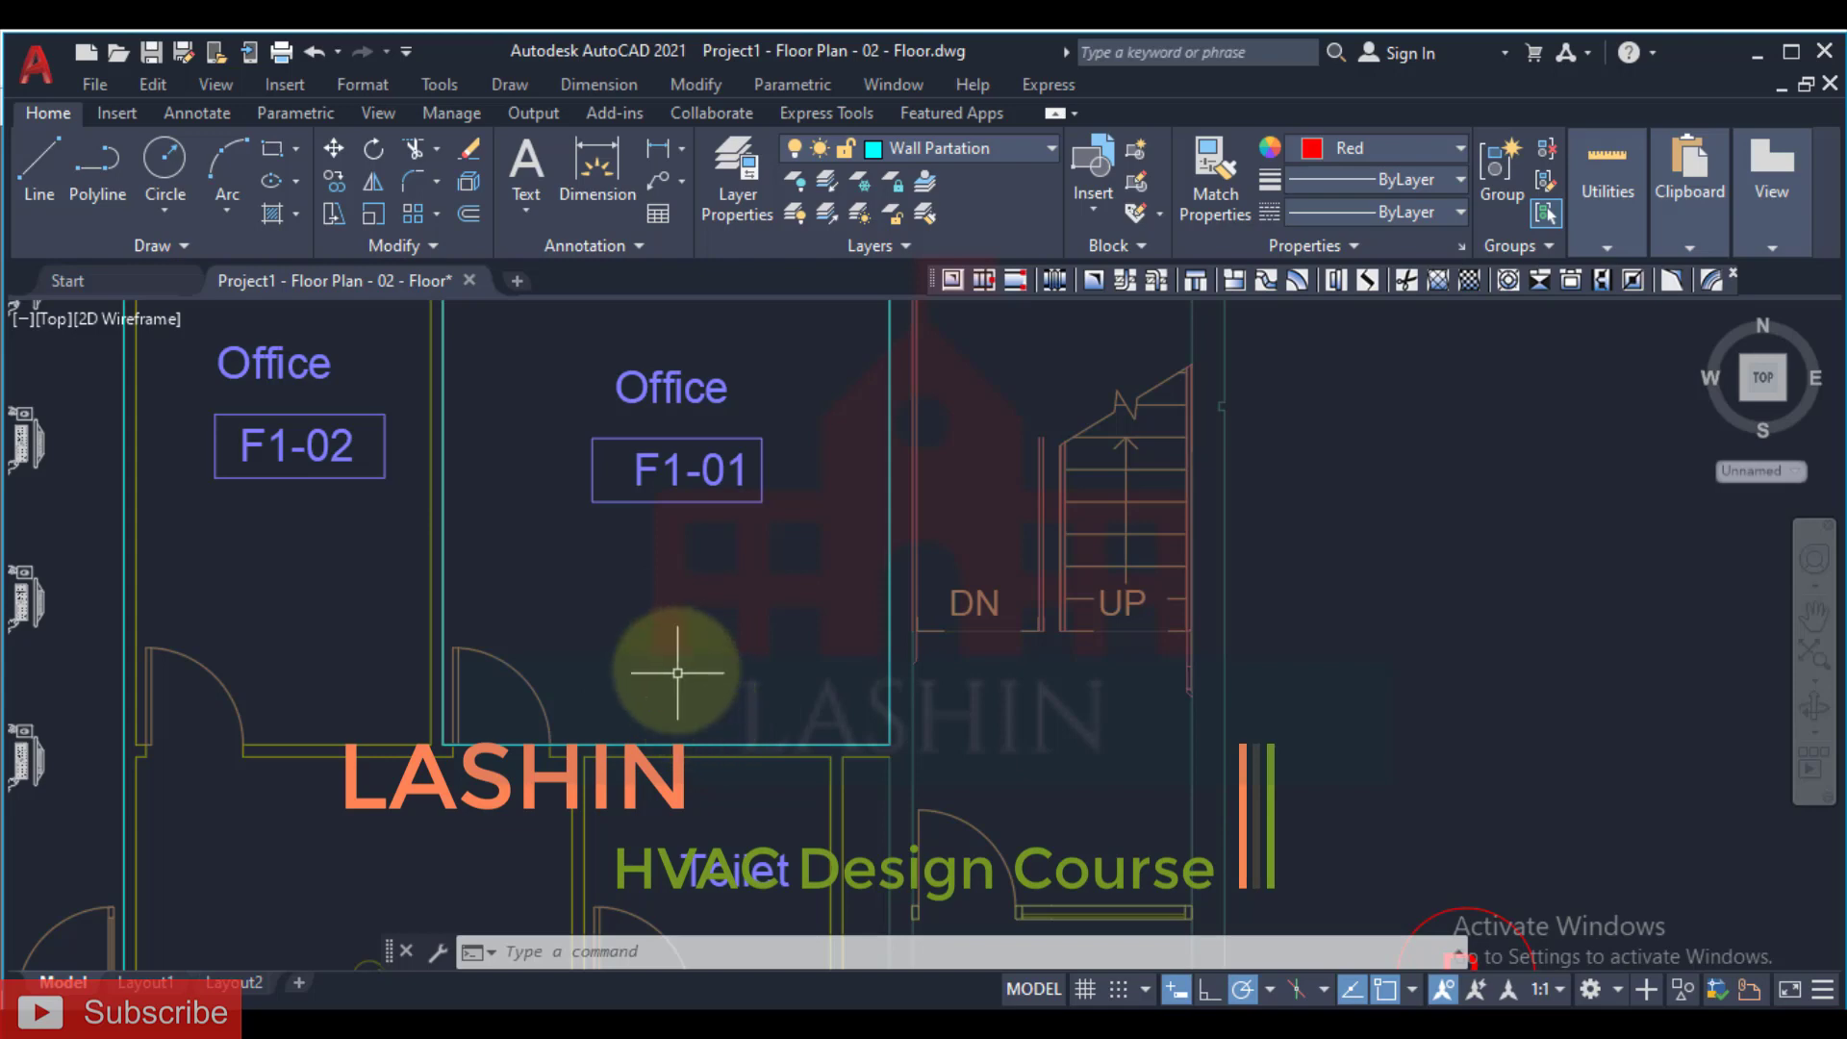
middle_drag(676, 671, 665, 814)
middle_drag(527, 399, 490, 683)
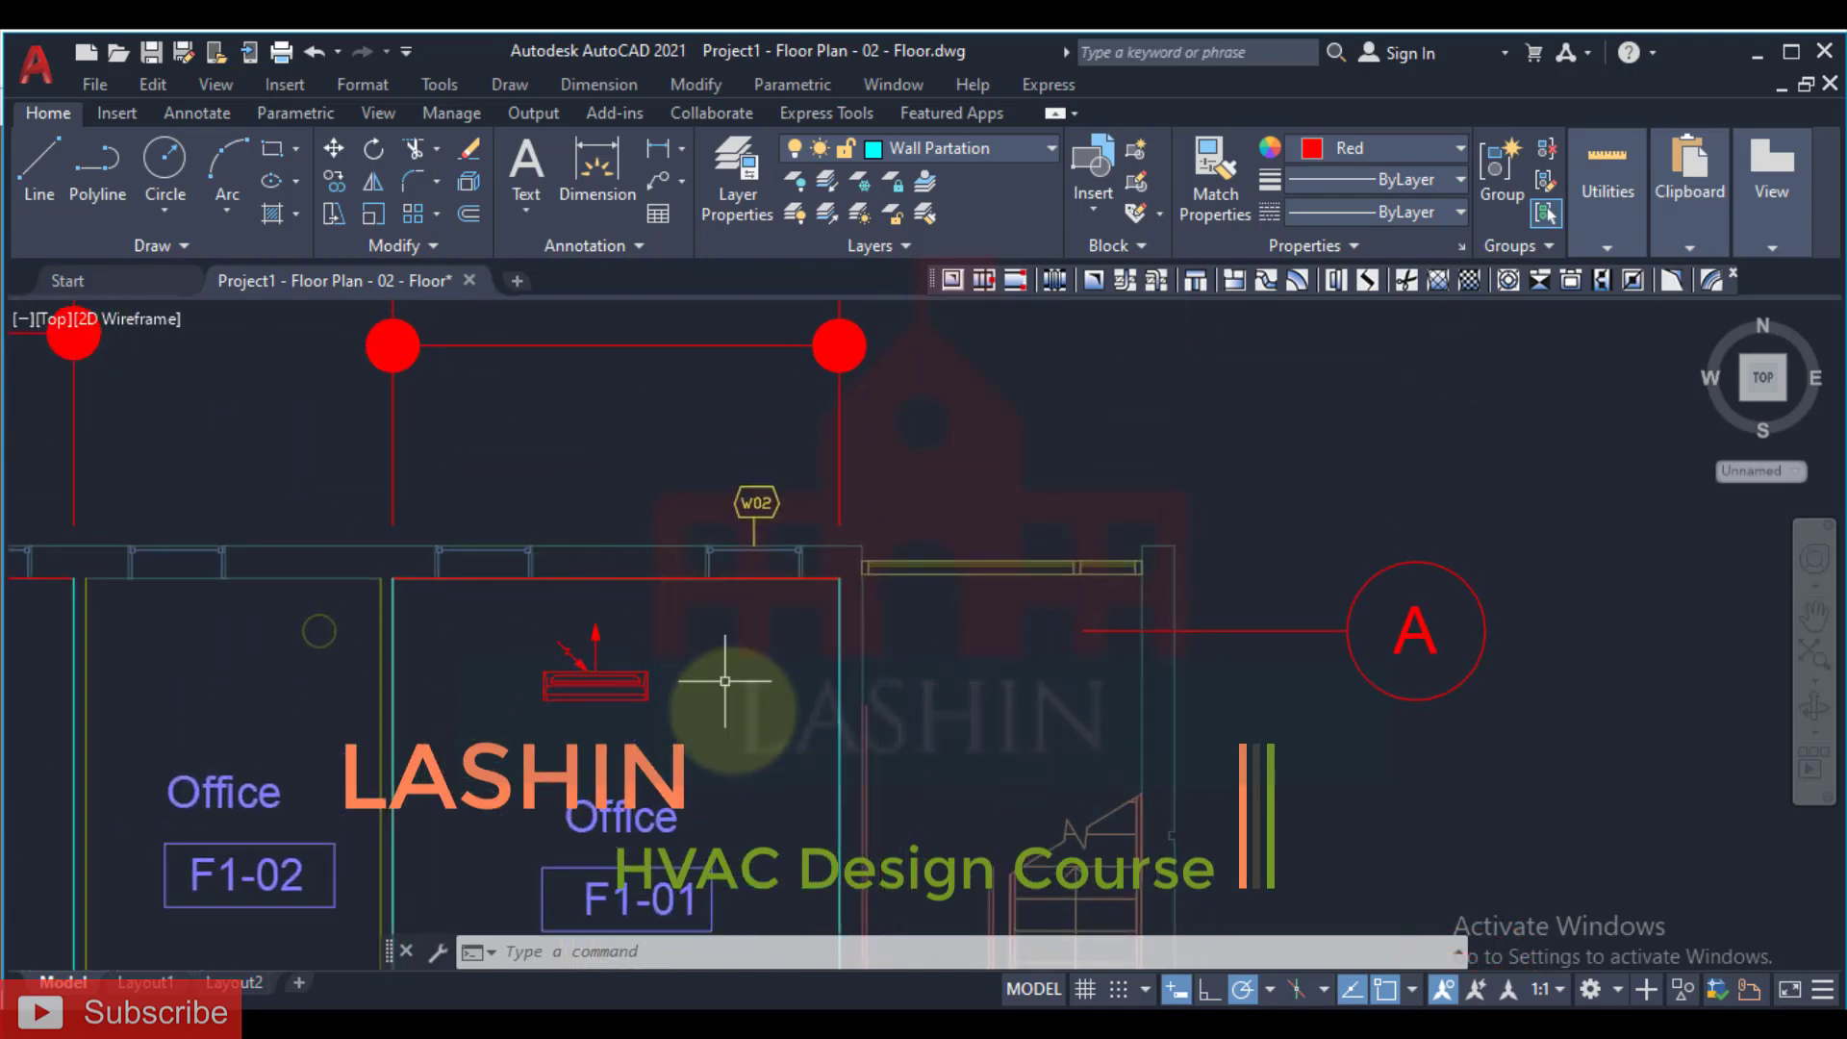
mouse_move(718, 761)
middle_down()
mouse_move(616, 592)
mouse_move(643, 546)
middle_up()
middle_drag(510, 750, 520, 607)
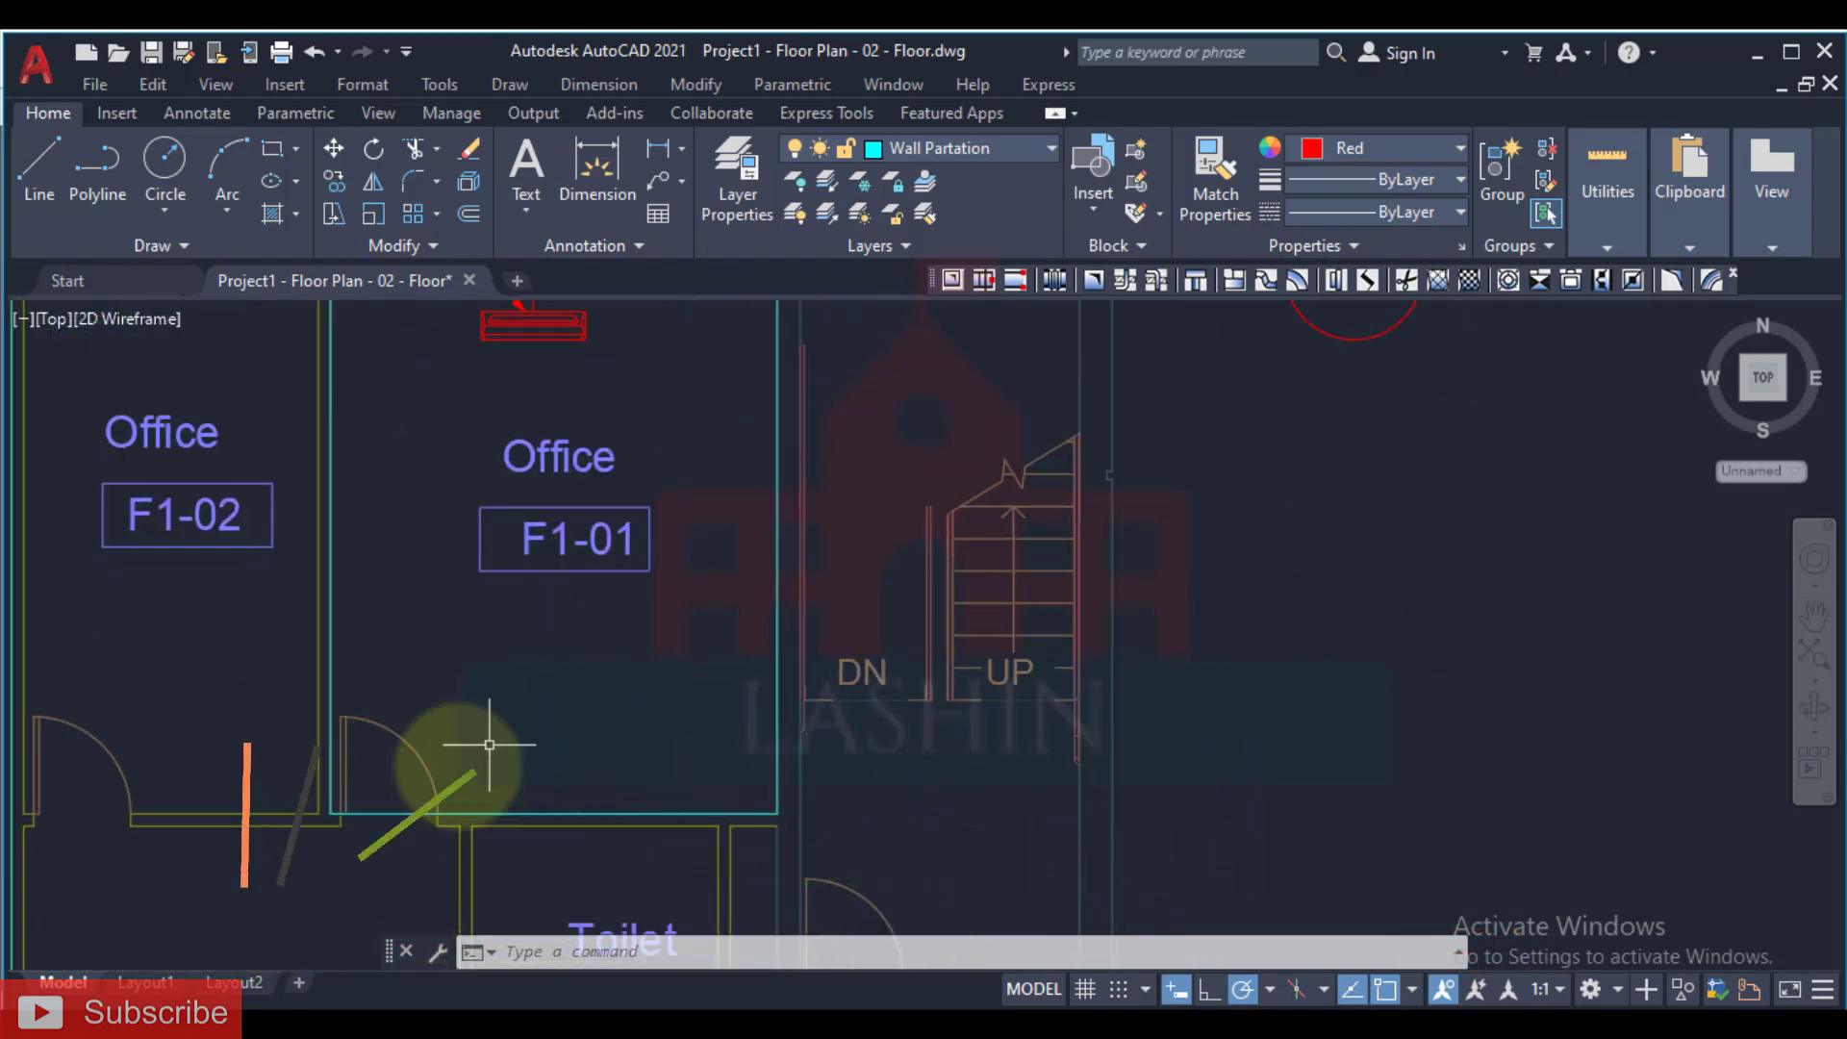
middle_drag(558, 756, 536, 896)
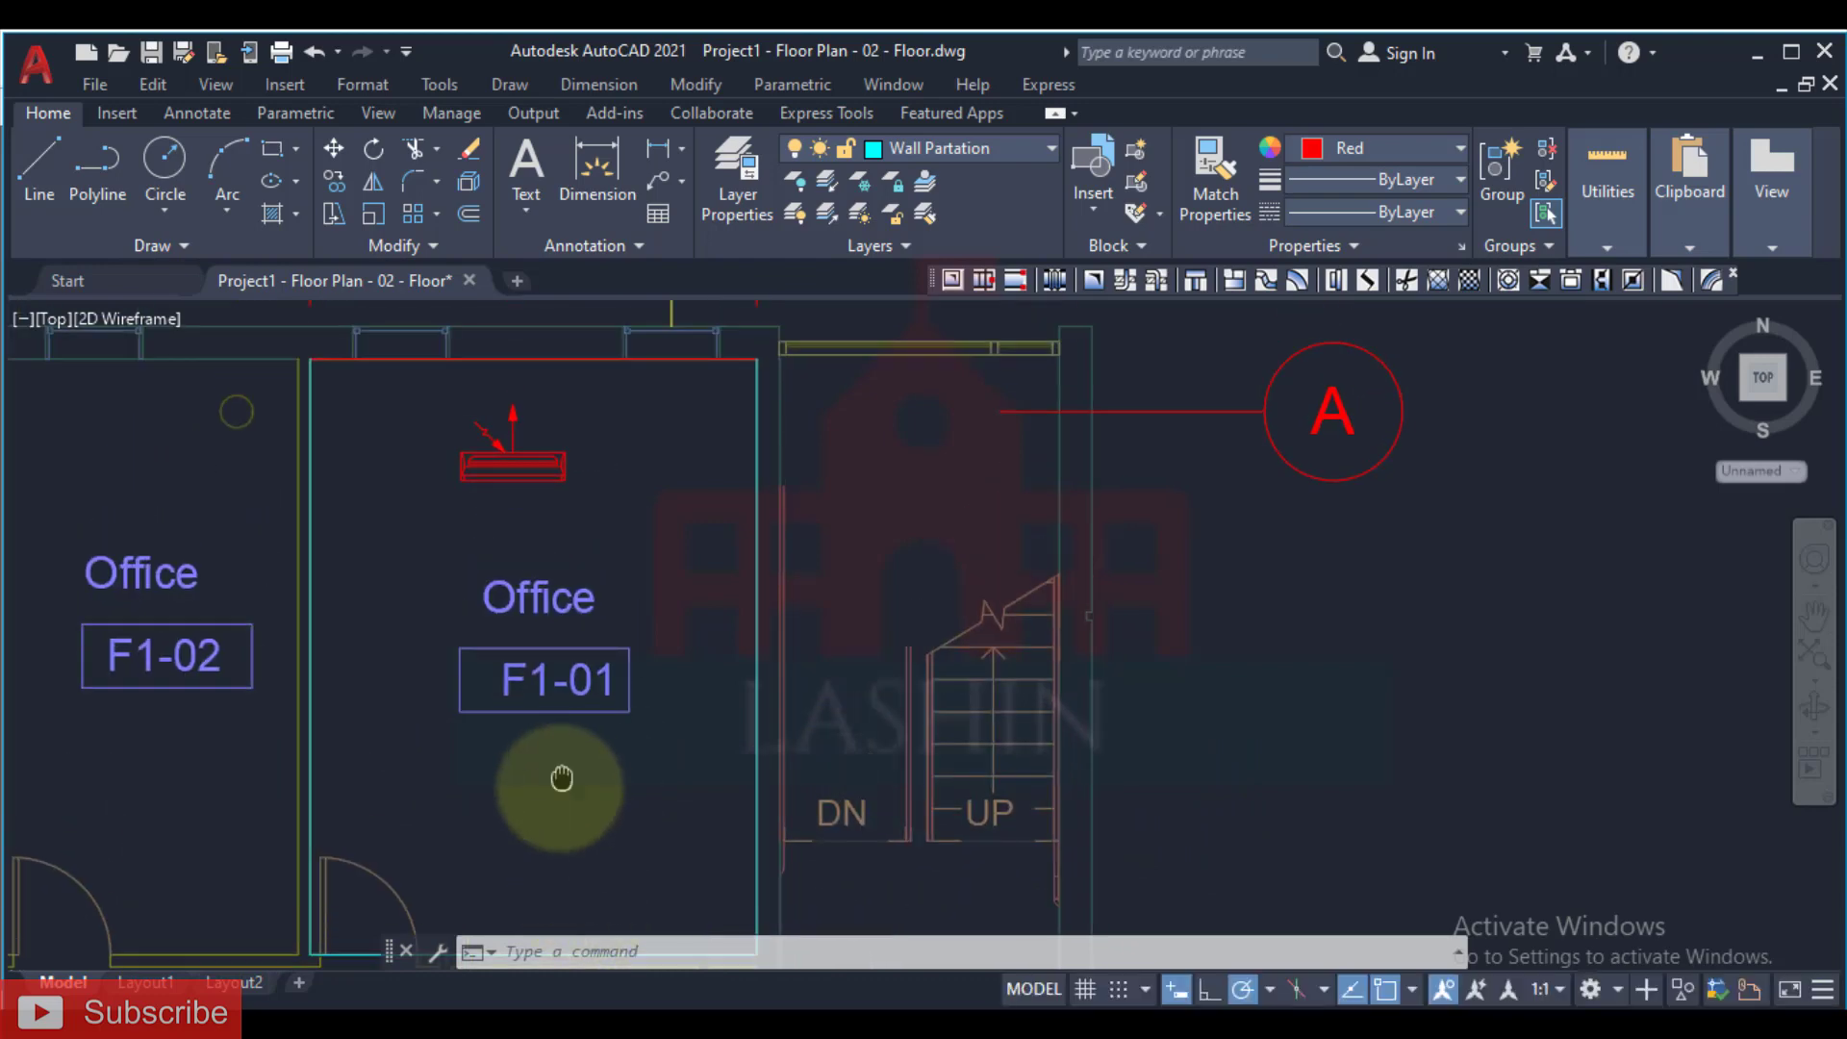
middle_drag(557, 770, 557, 834)
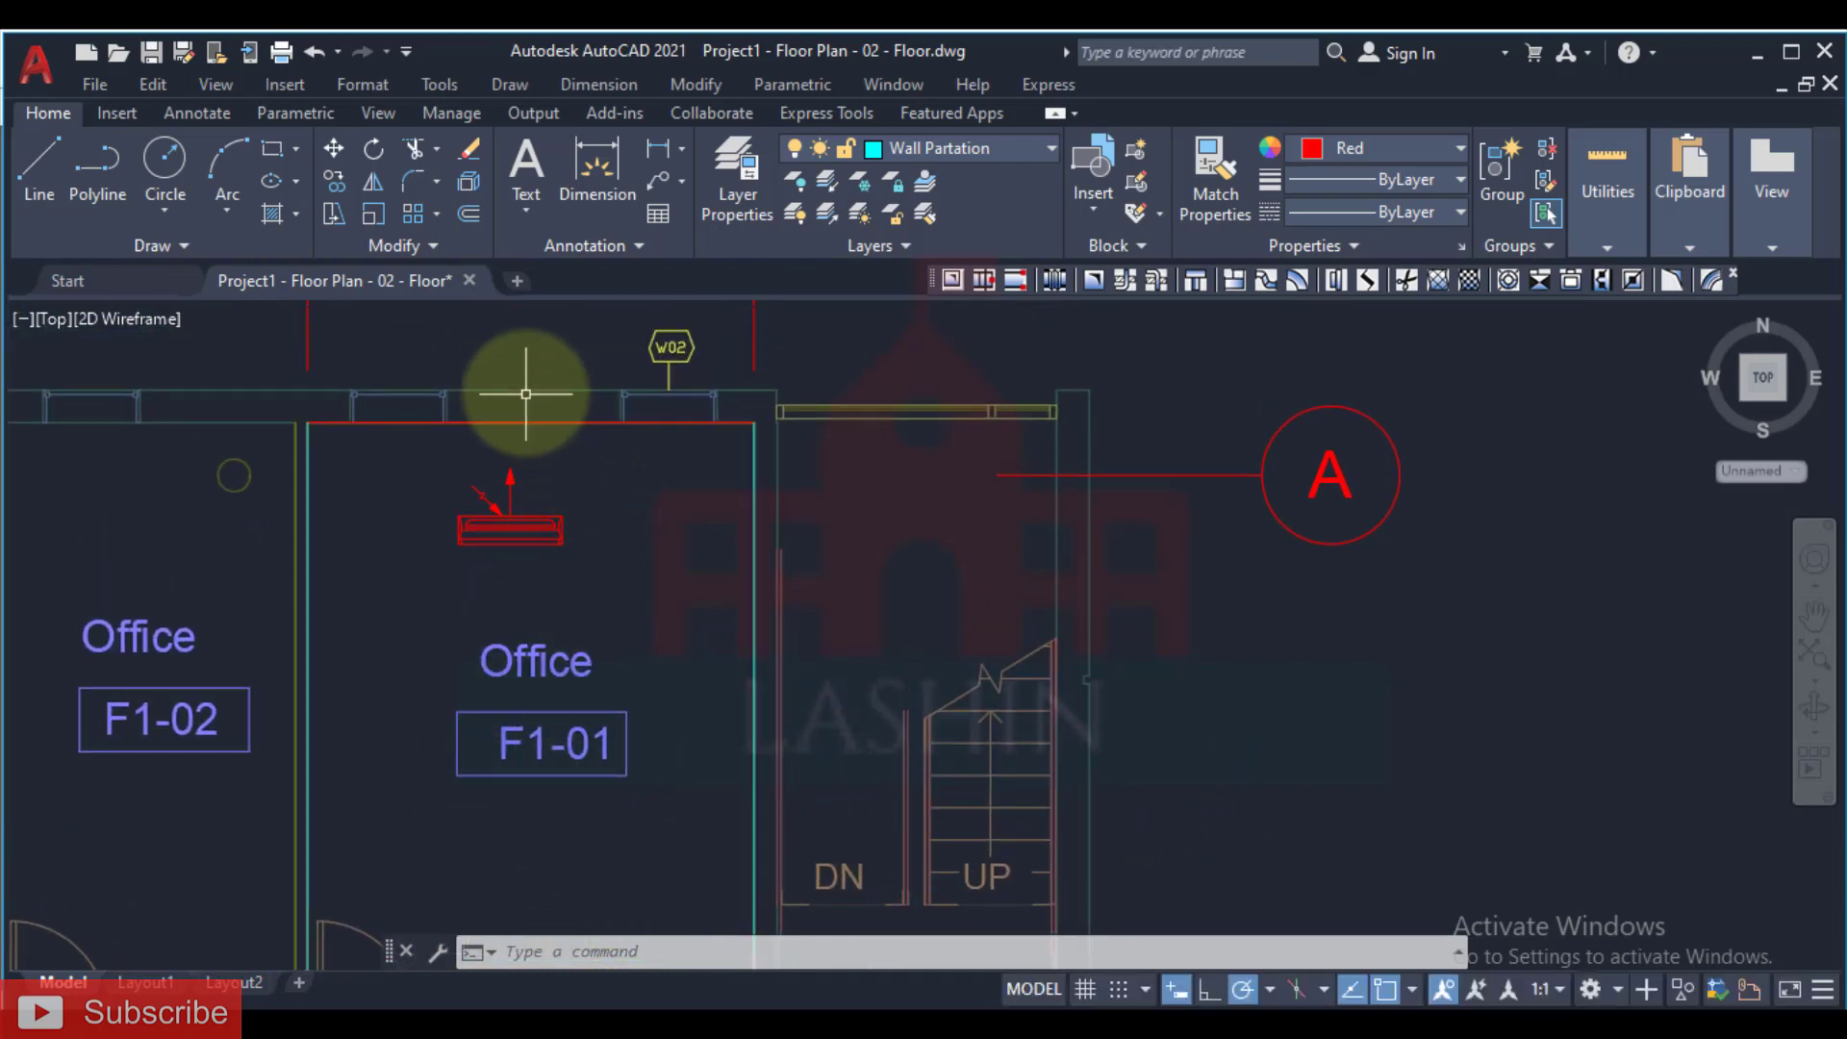
mouse_move(587, 513)
middle_down()
mouse_move(660, 597)
mouse_move(721, 529)
mouse_move(660, 517)
mouse_move(672, 628)
middle_up()
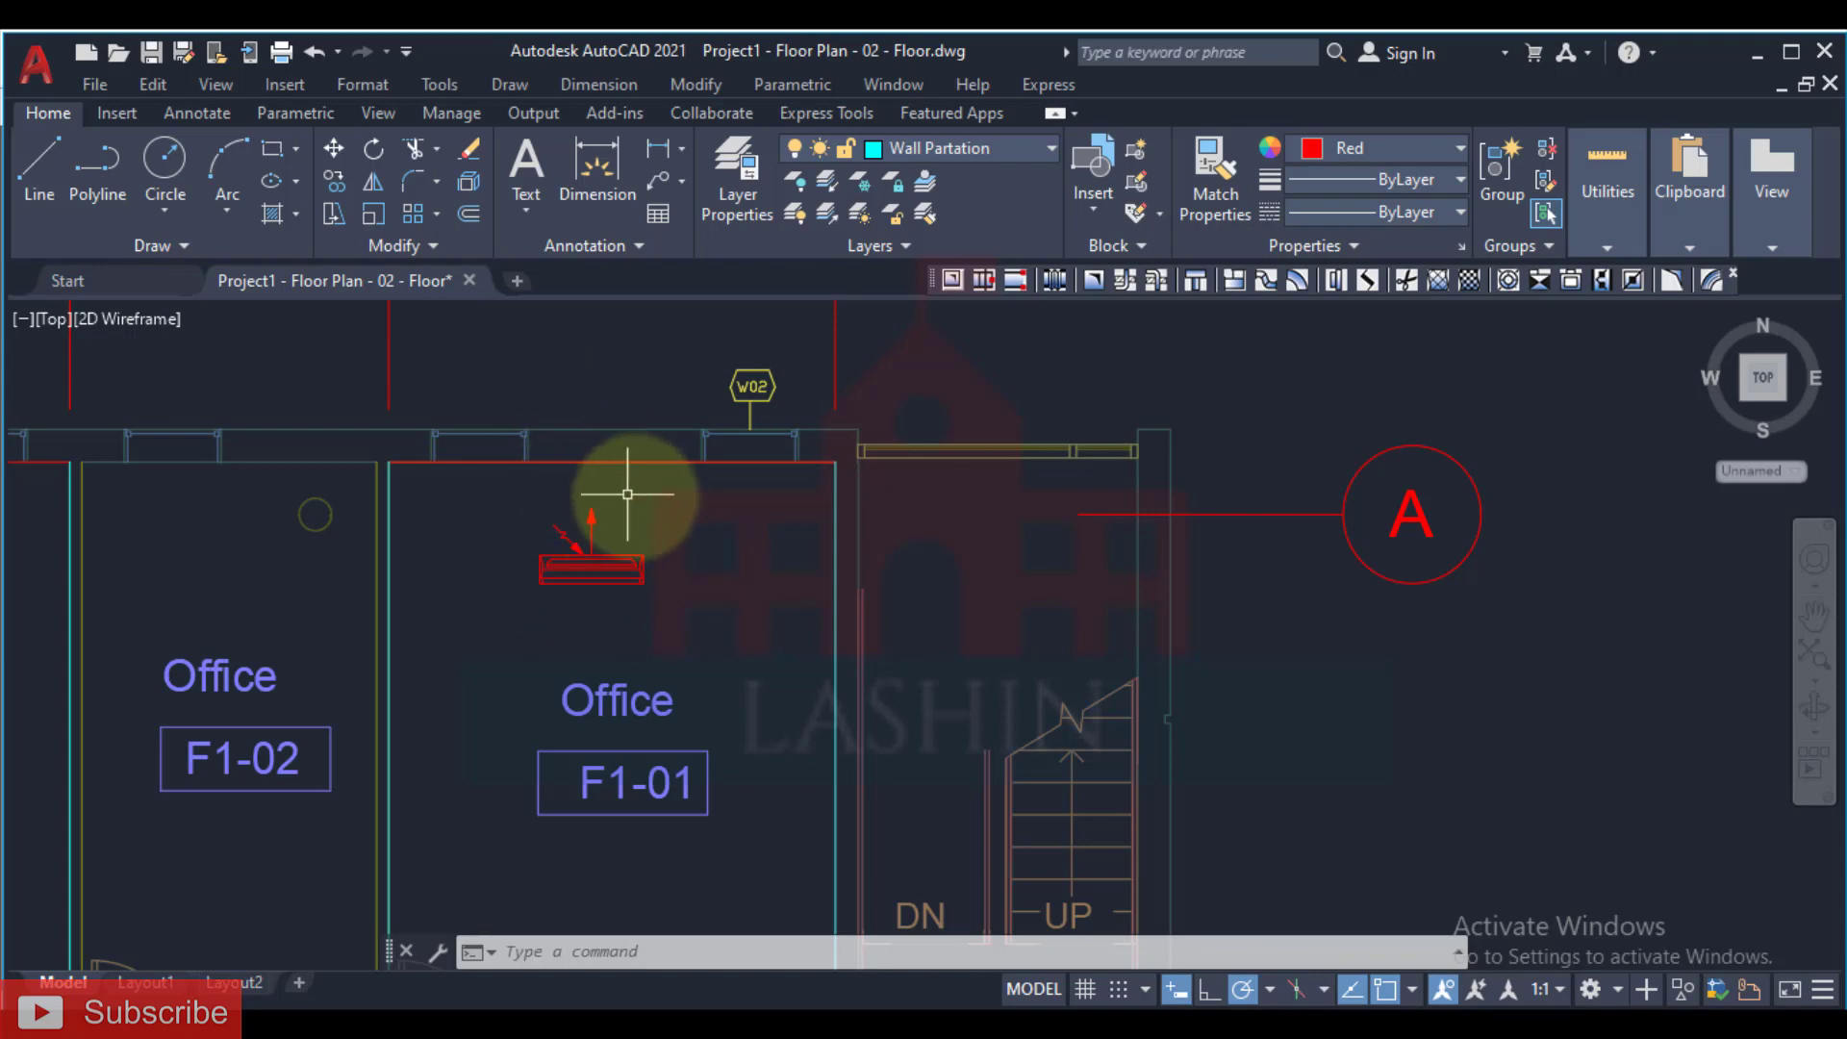
scroll(666, 554, down, 2)
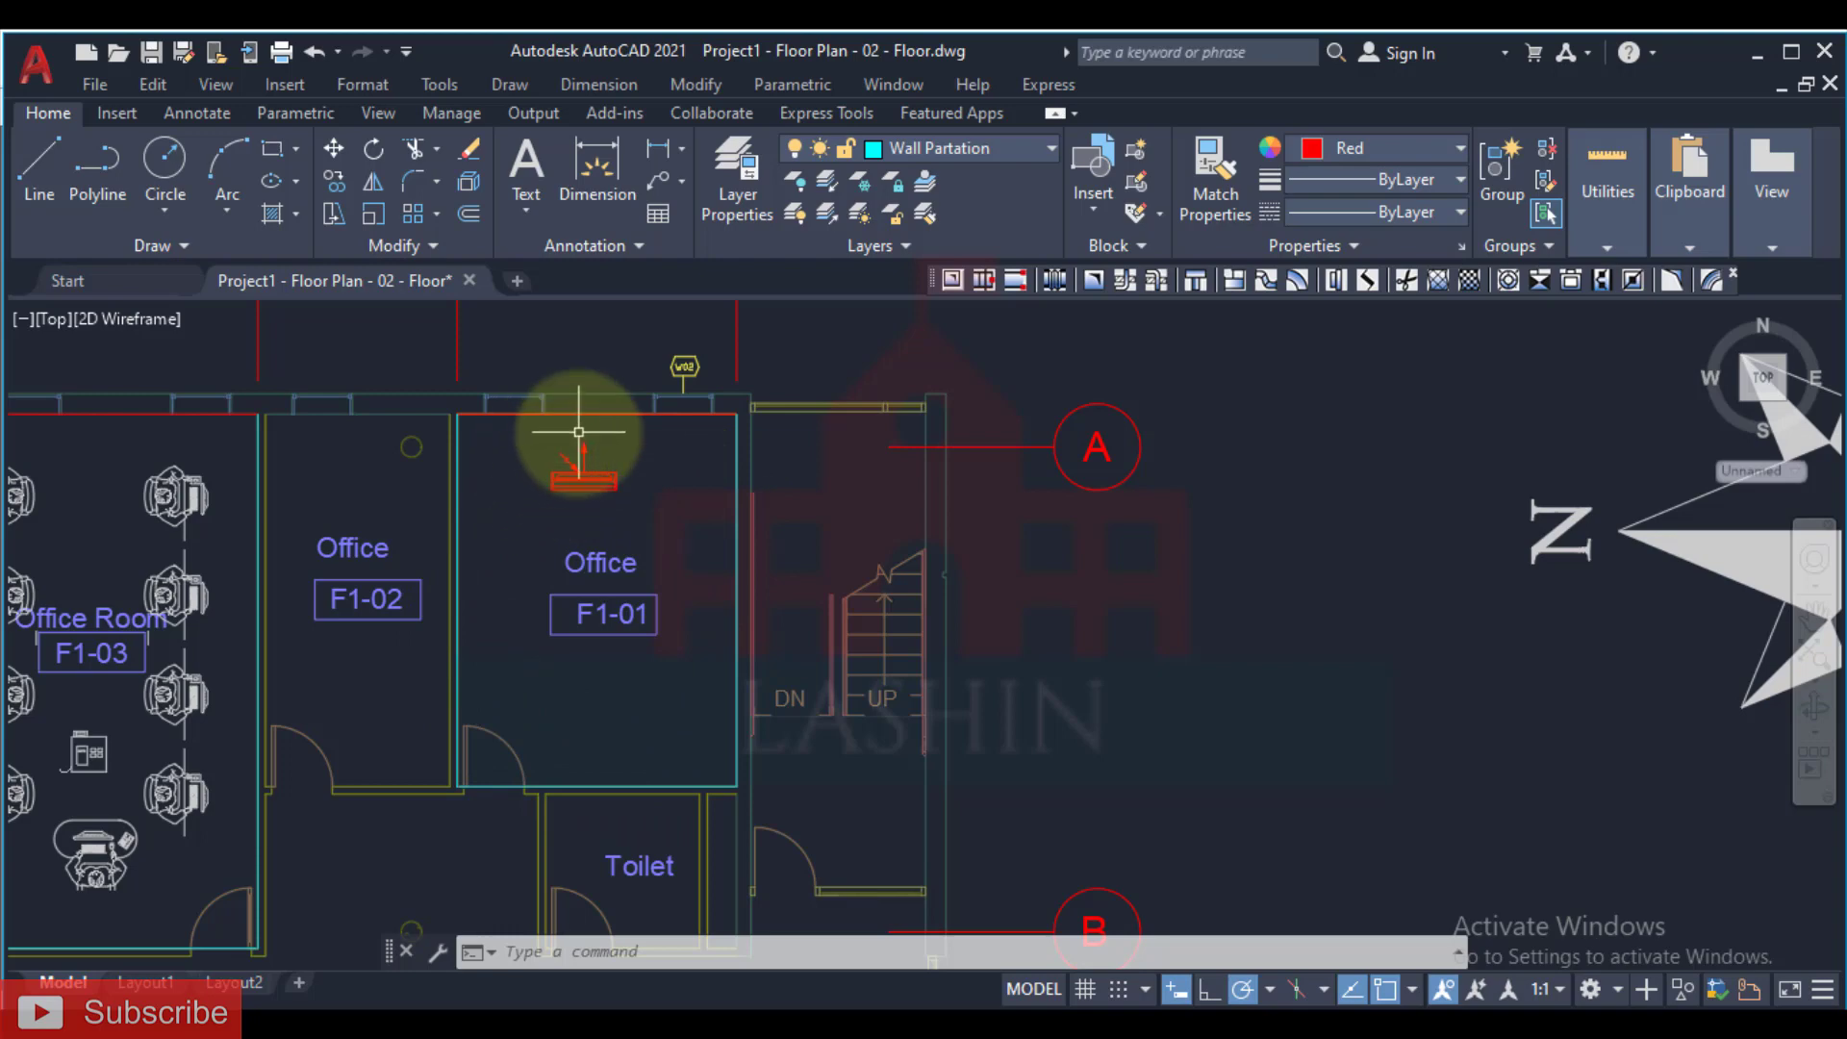
scroll(573, 416, up, 5)
scroll(301, 664, down, 3)
scroll(301, 664, down, 3)
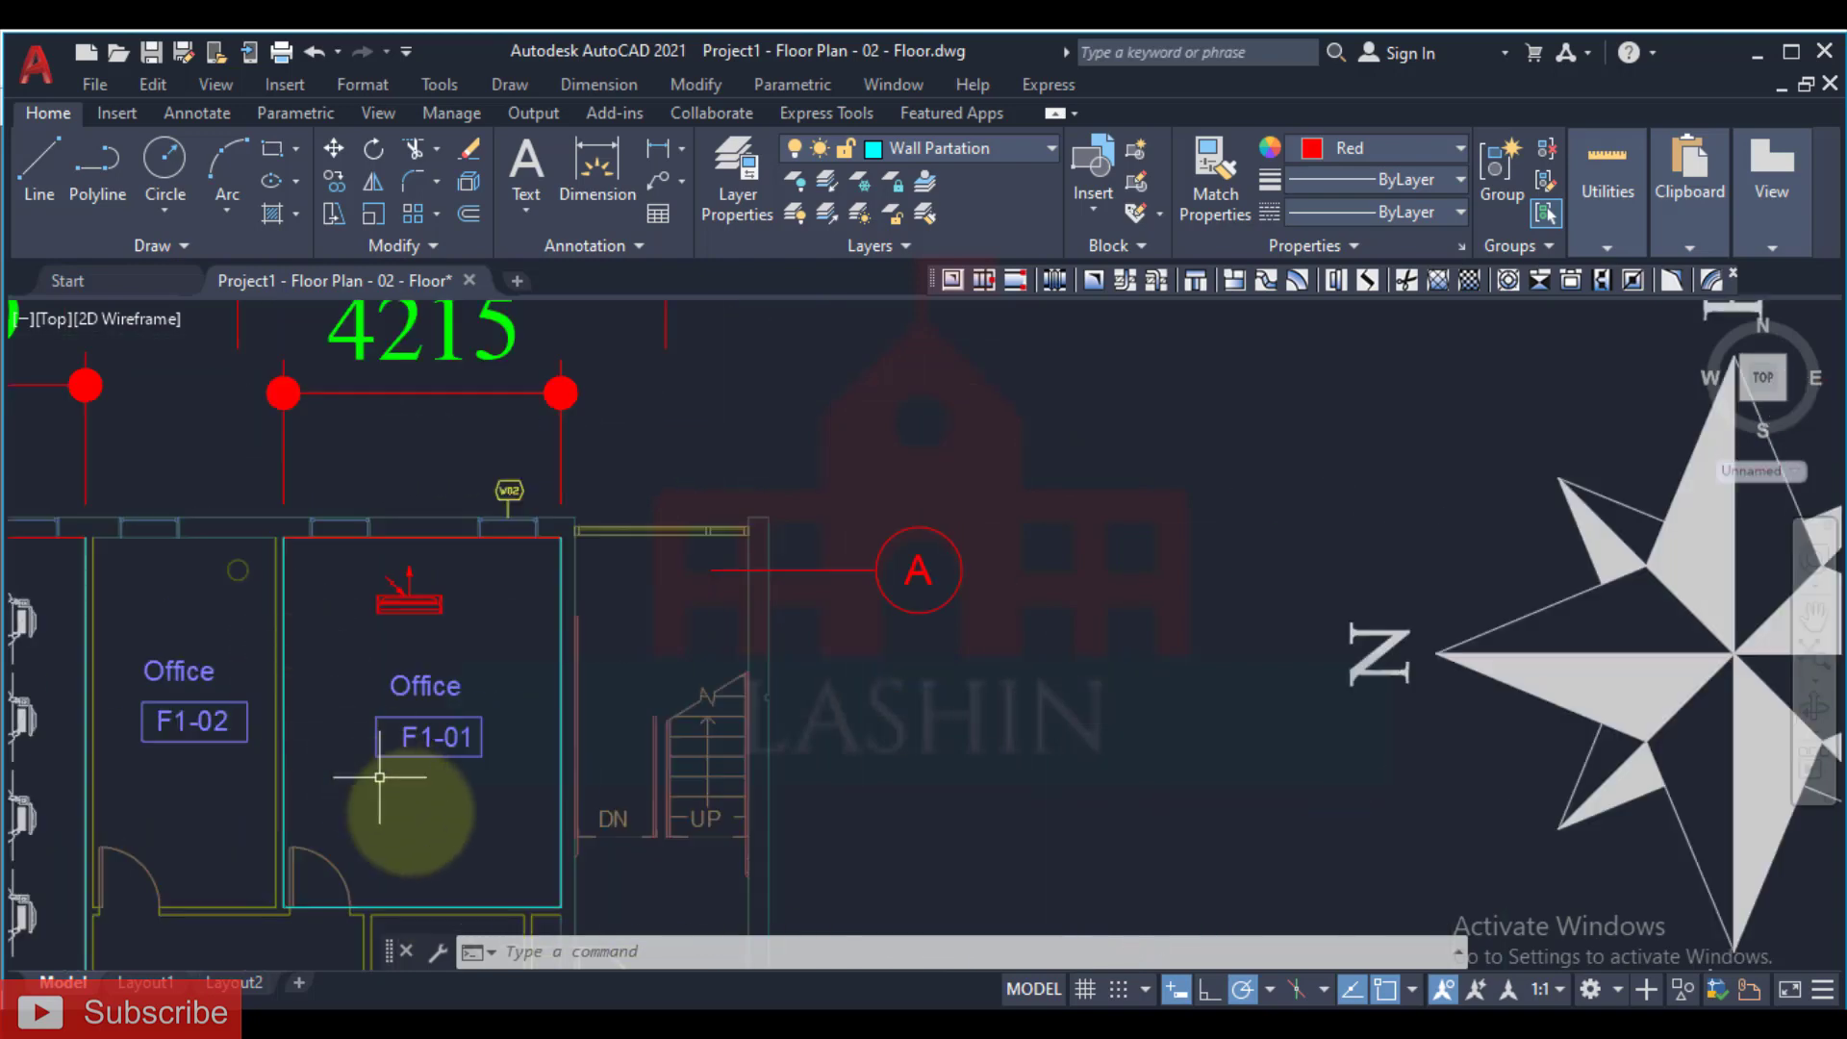
scroll(404, 654, up, 7)
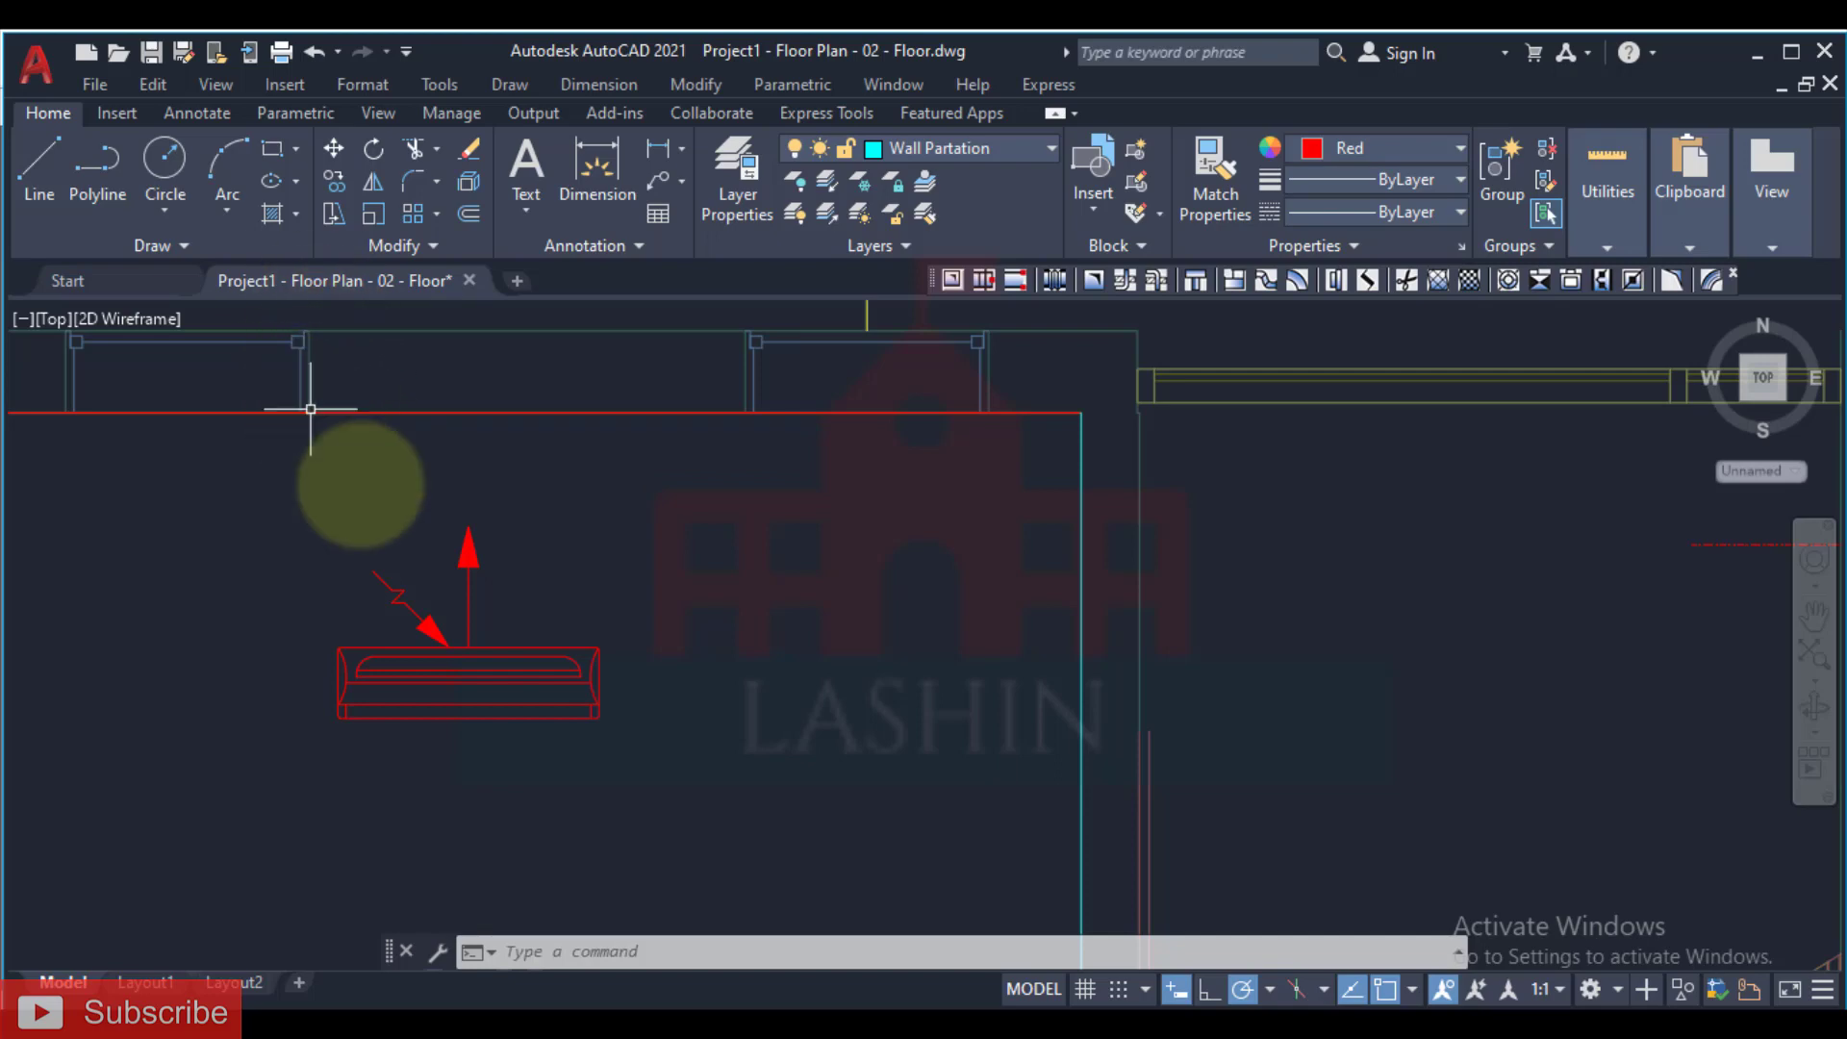
middle_drag(424, 524, 487, 641)
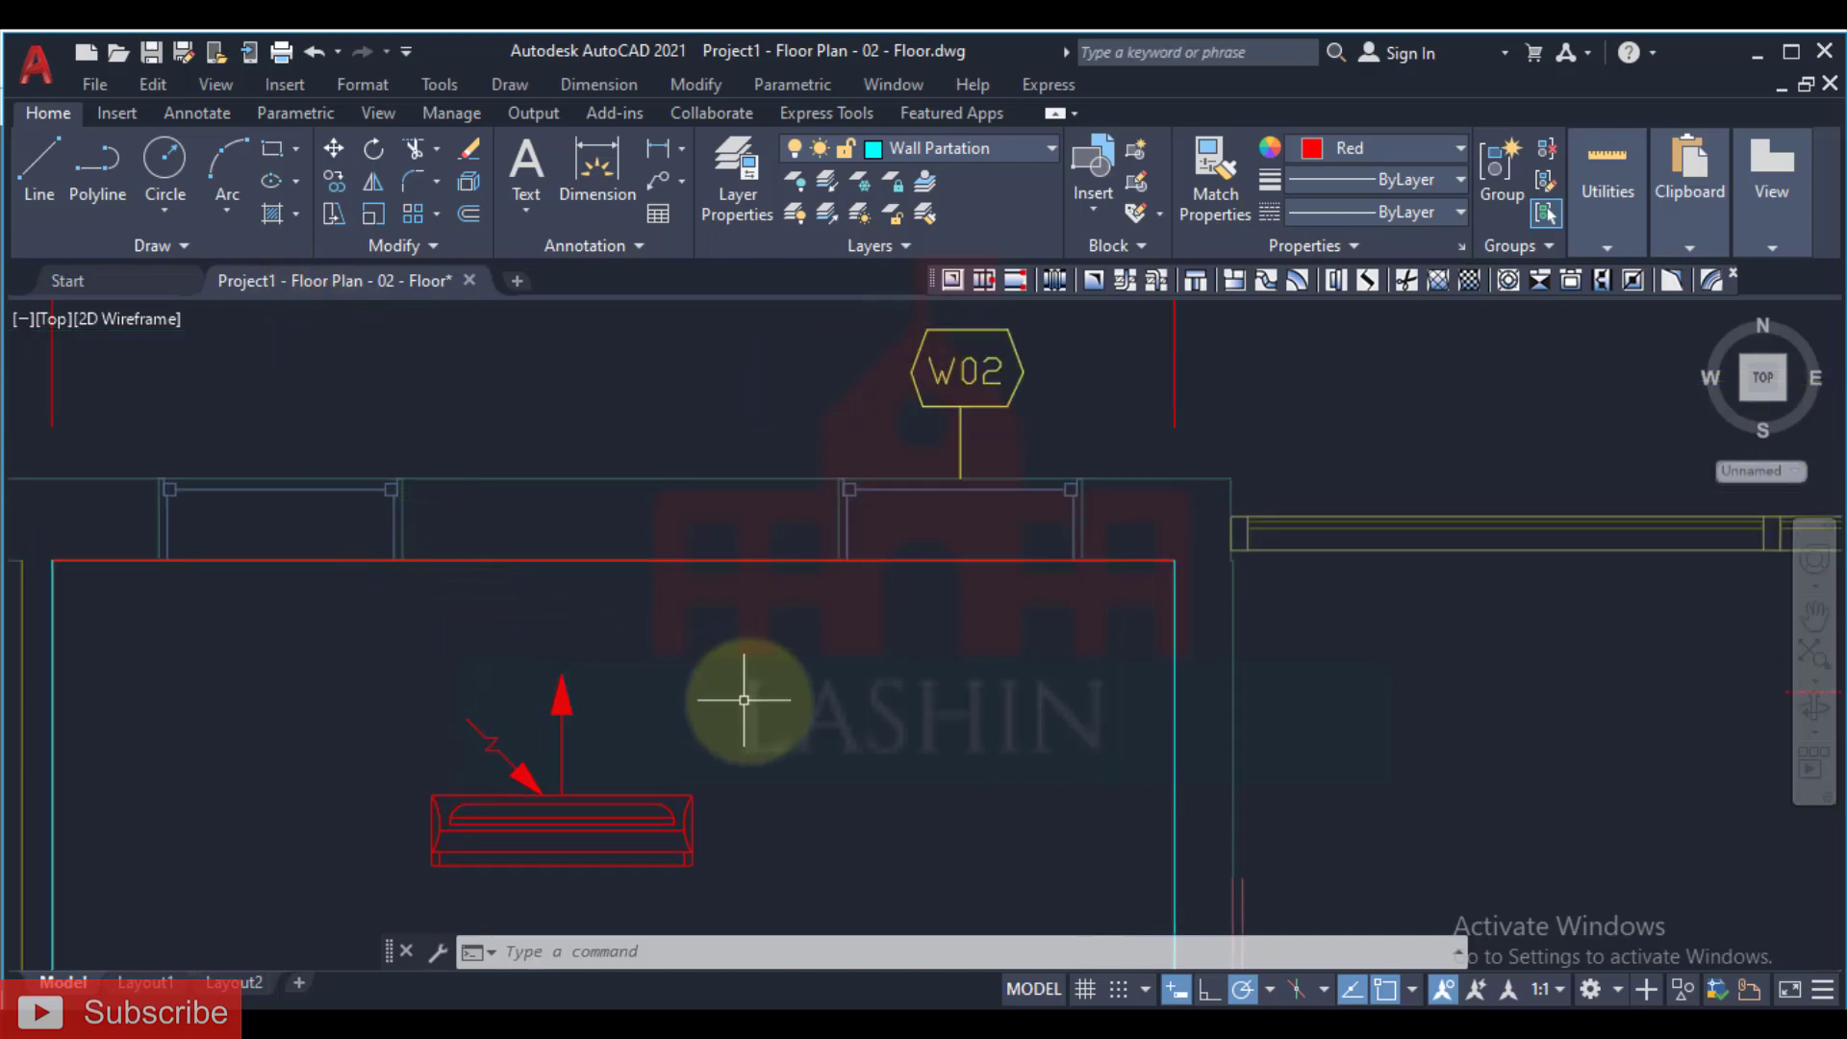
click(722, 722)
click(577, 829)
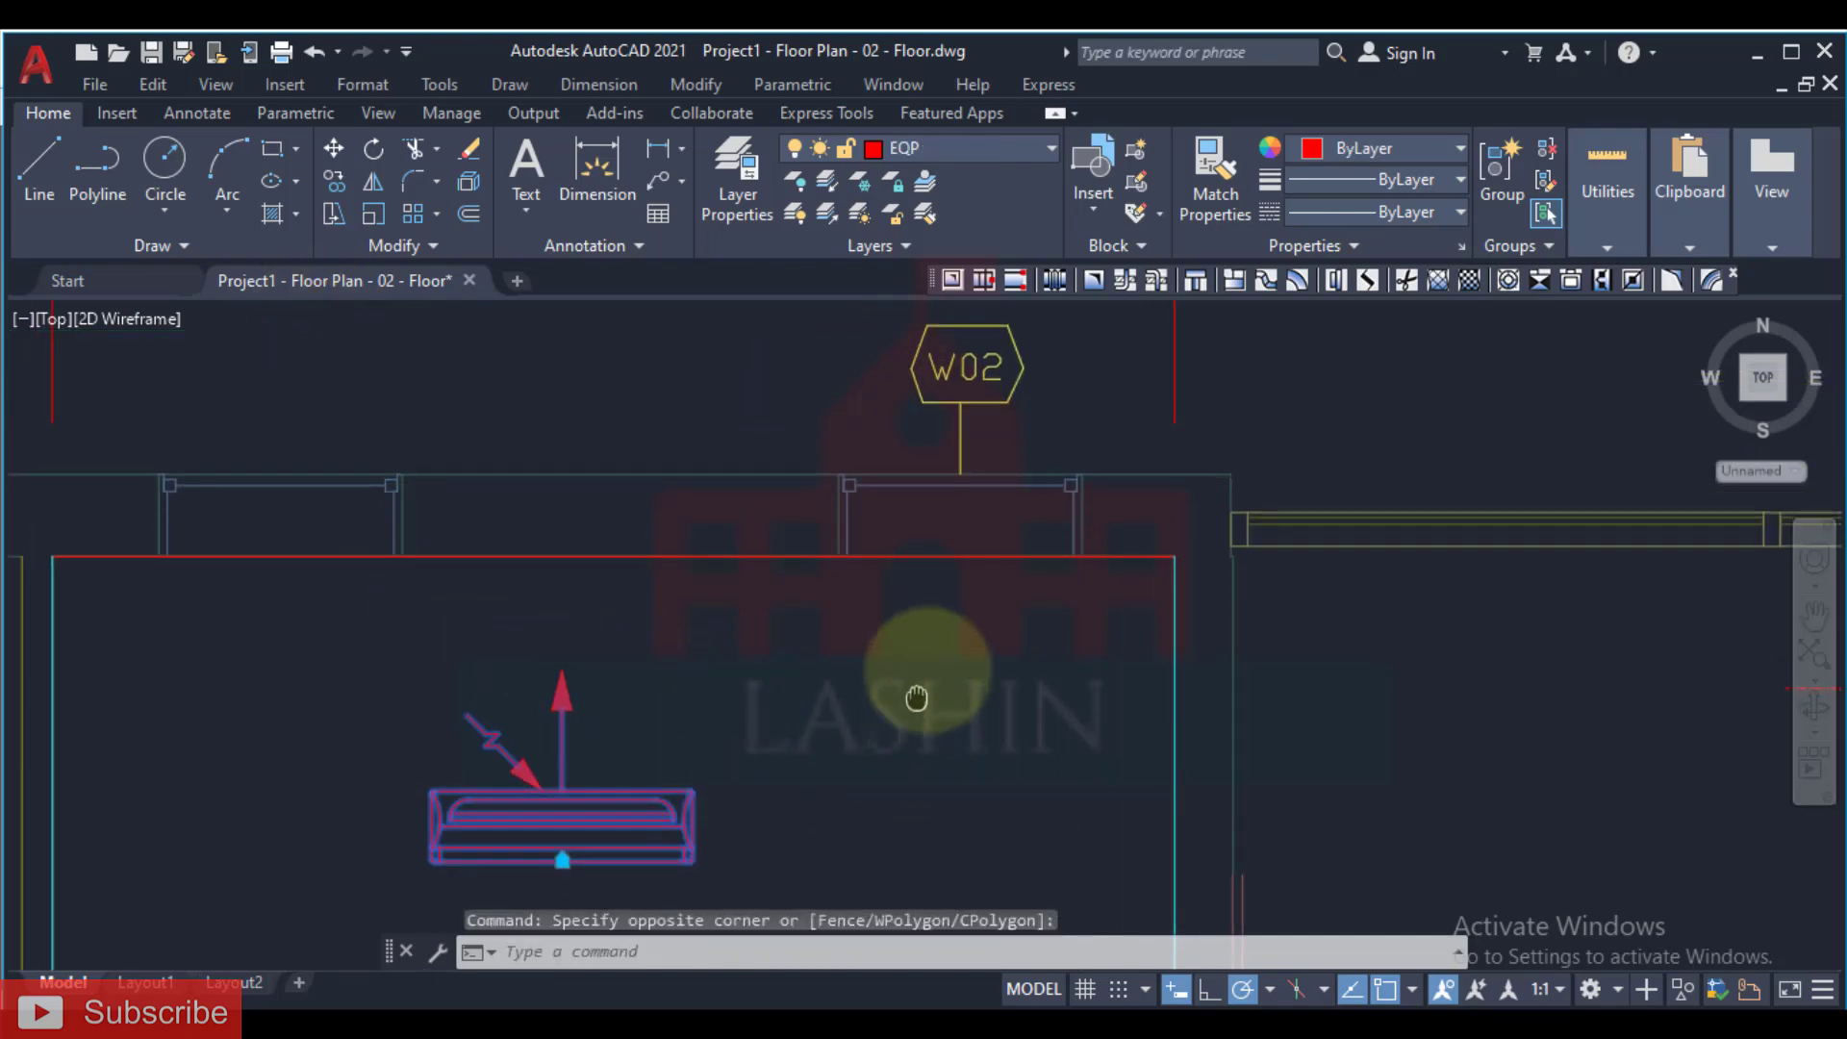
middle_drag(916, 693, 939, 633)
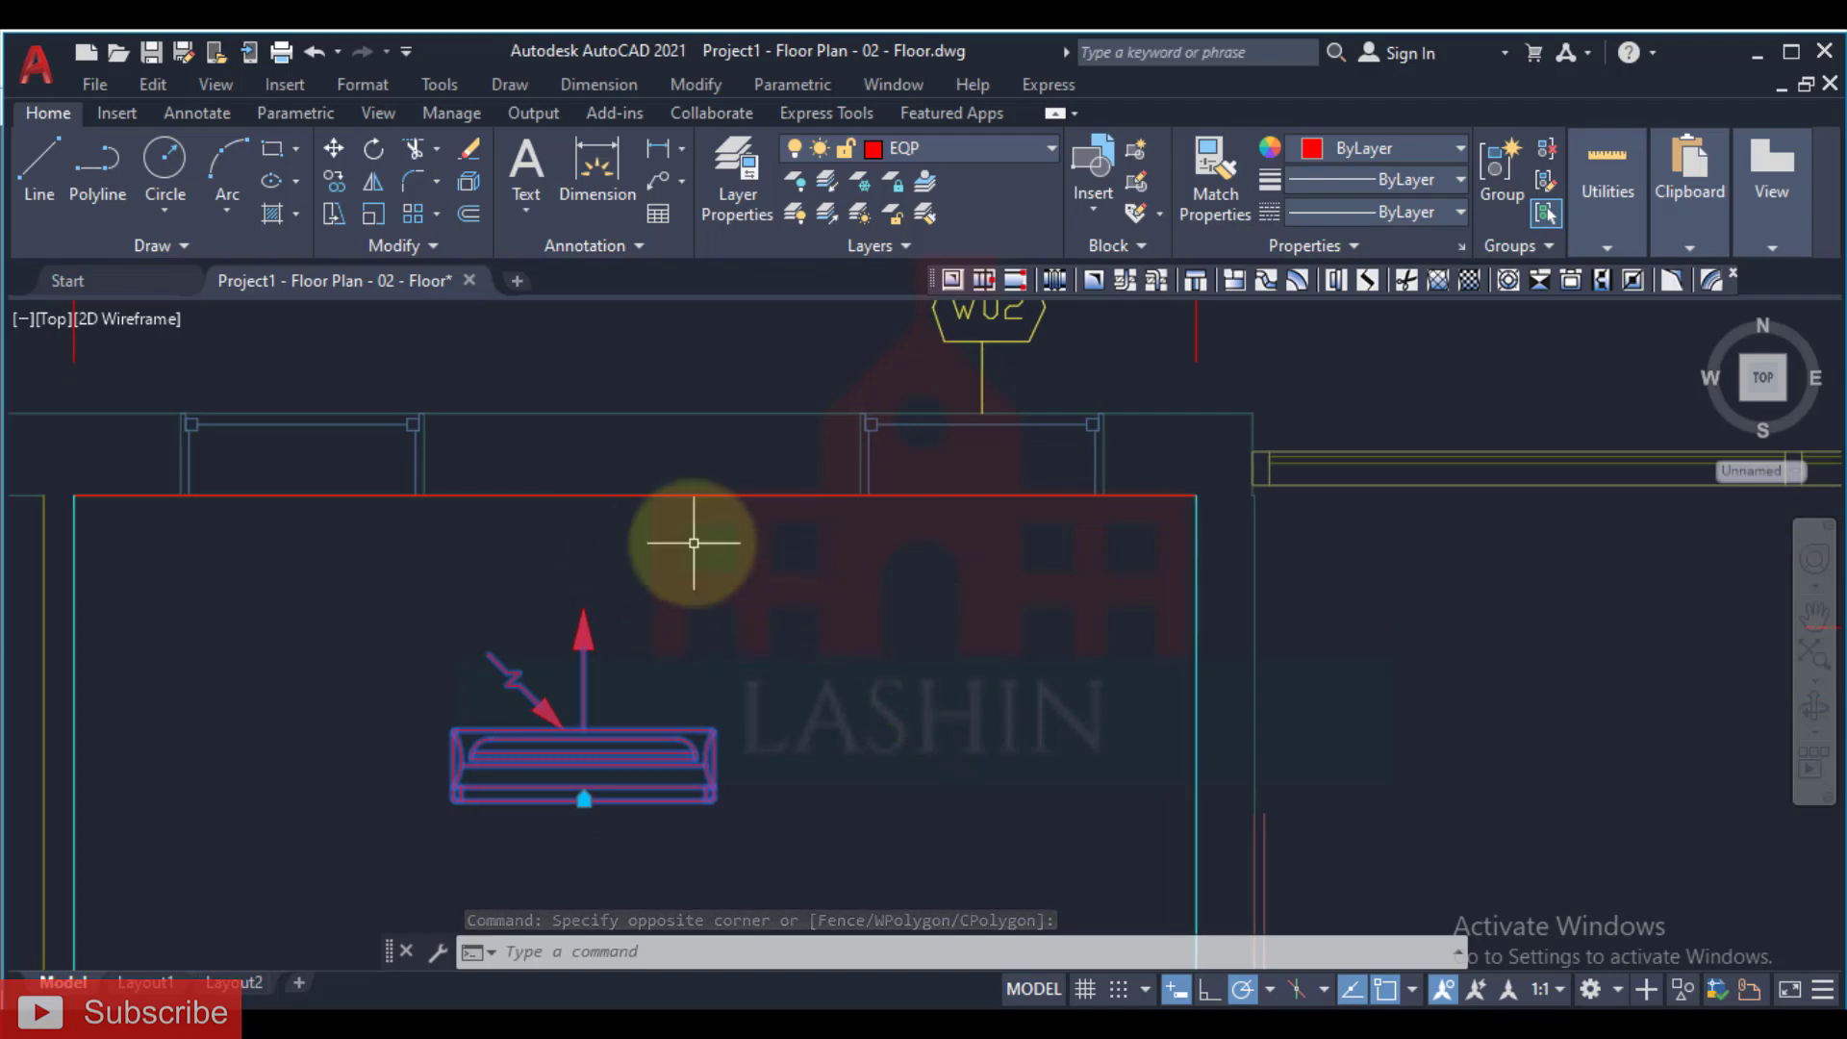
middle_drag(720, 568, 791, 488)
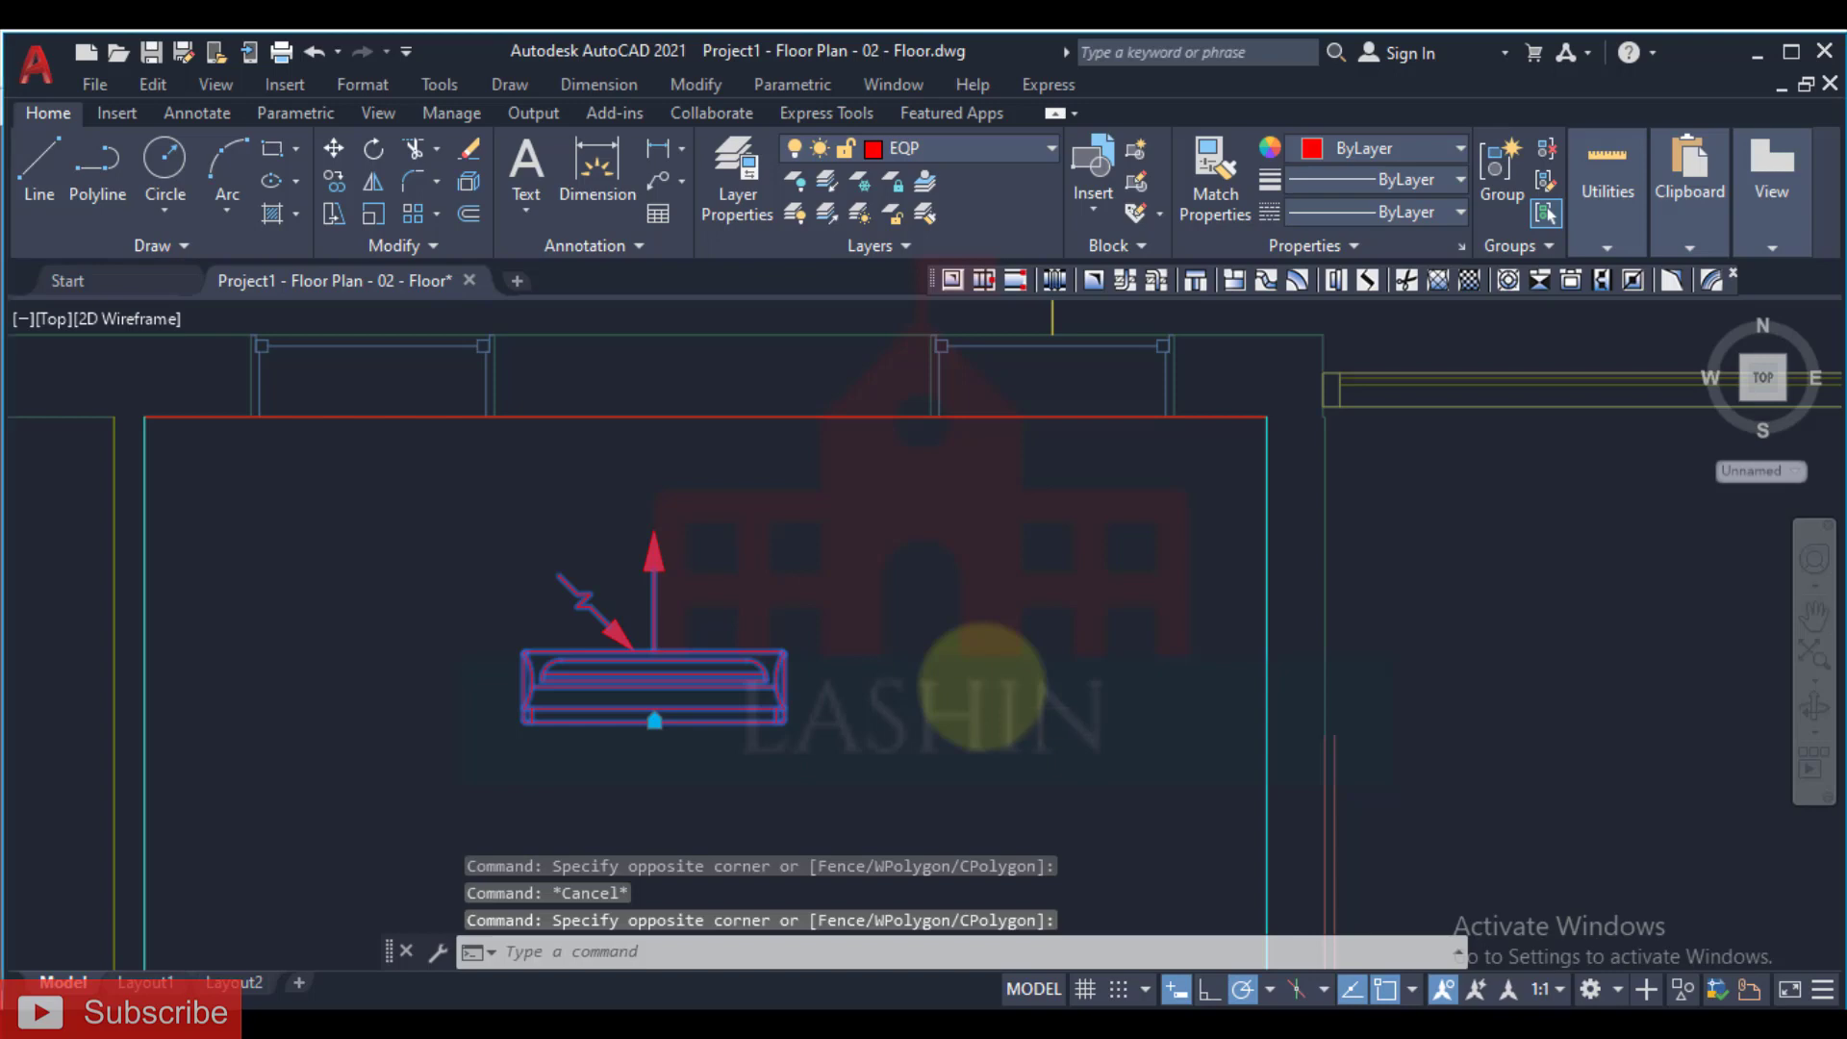
text(ro)
key(Return)
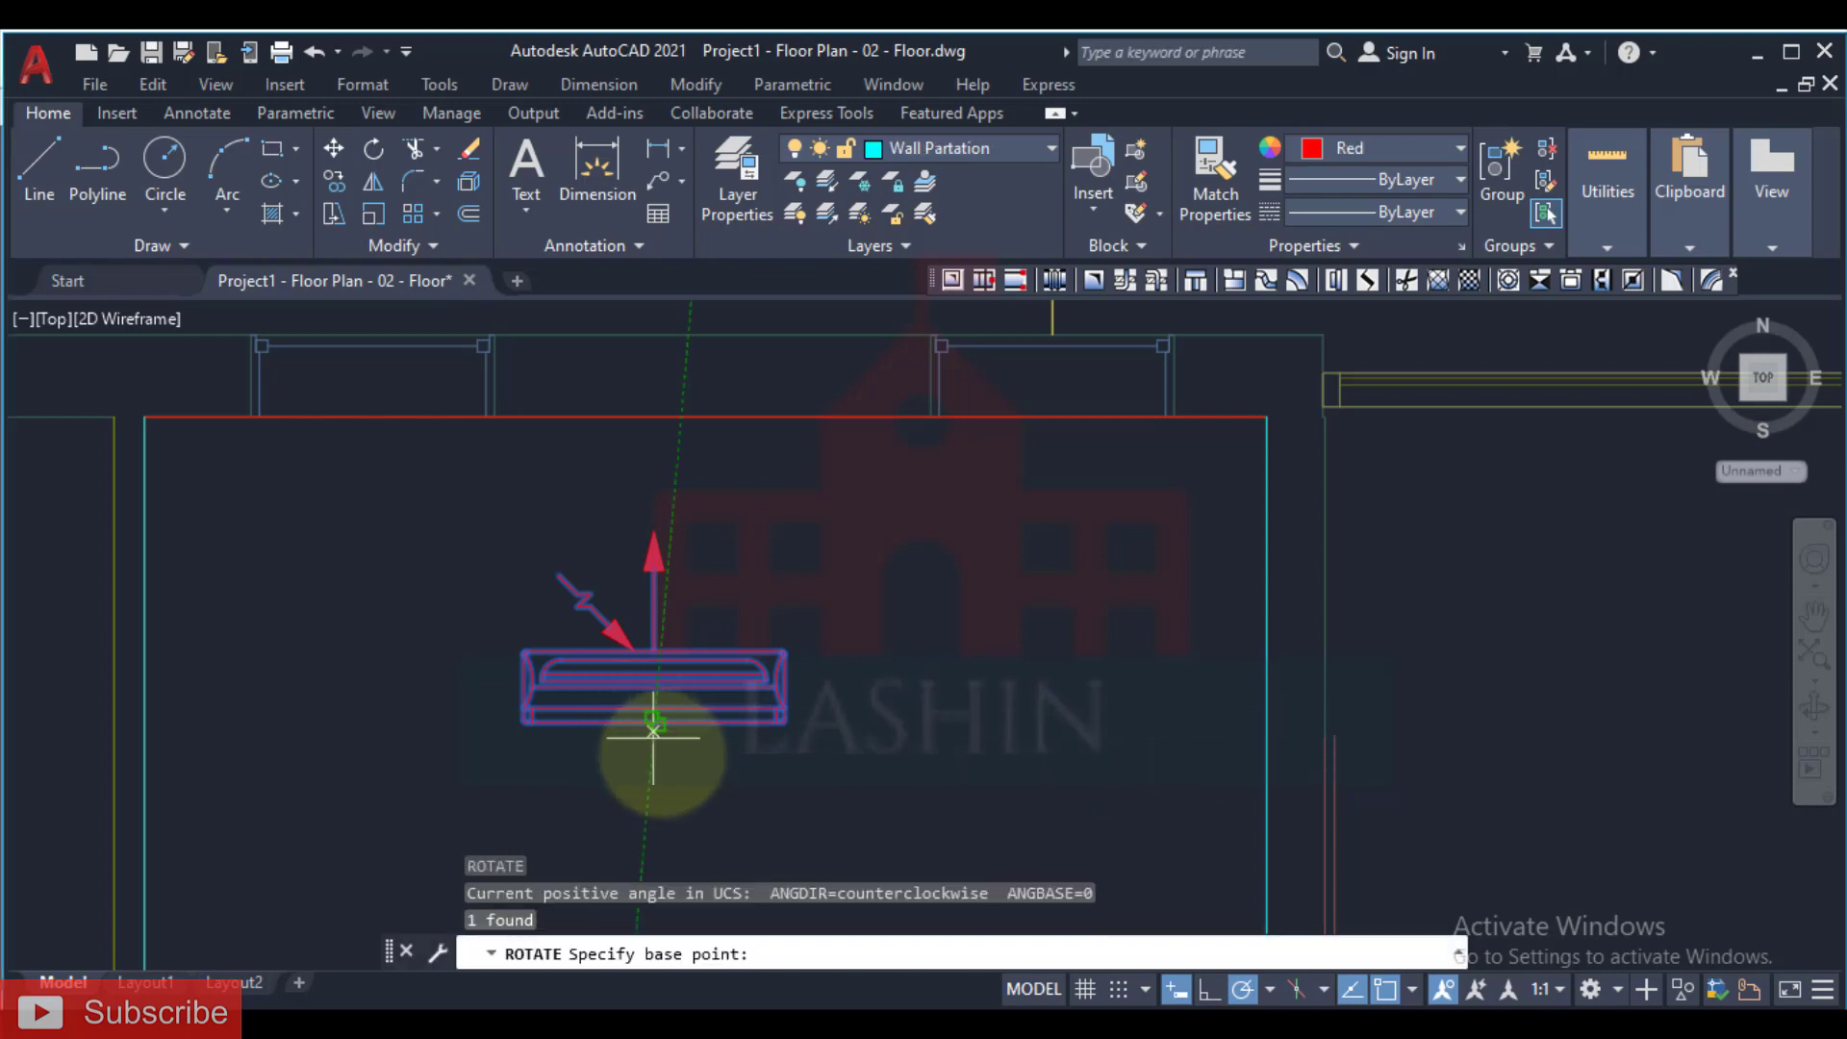
key(Escape)
key(Escape)
Step: Rotate the indoor unit block in office F1-01 by 180° about its back edge's midpoint, so the airflow arrow points into the room
click(886, 594)
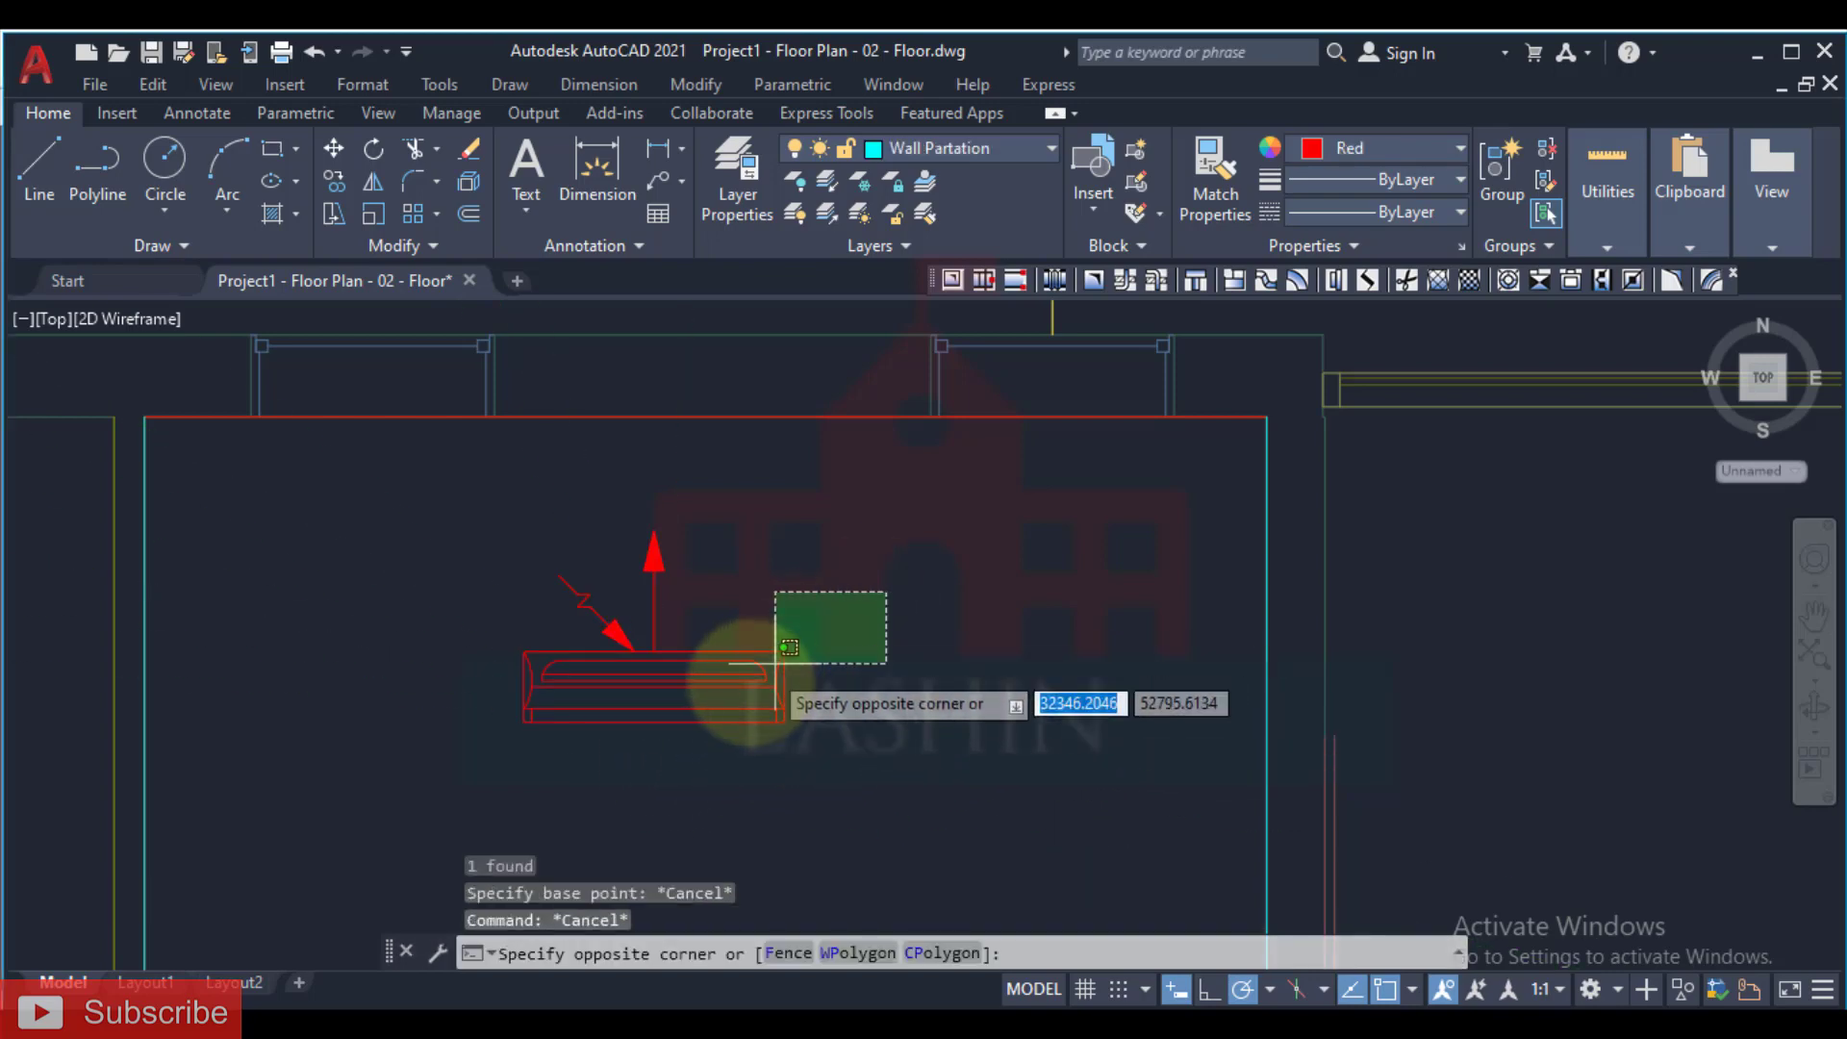
click(789, 646)
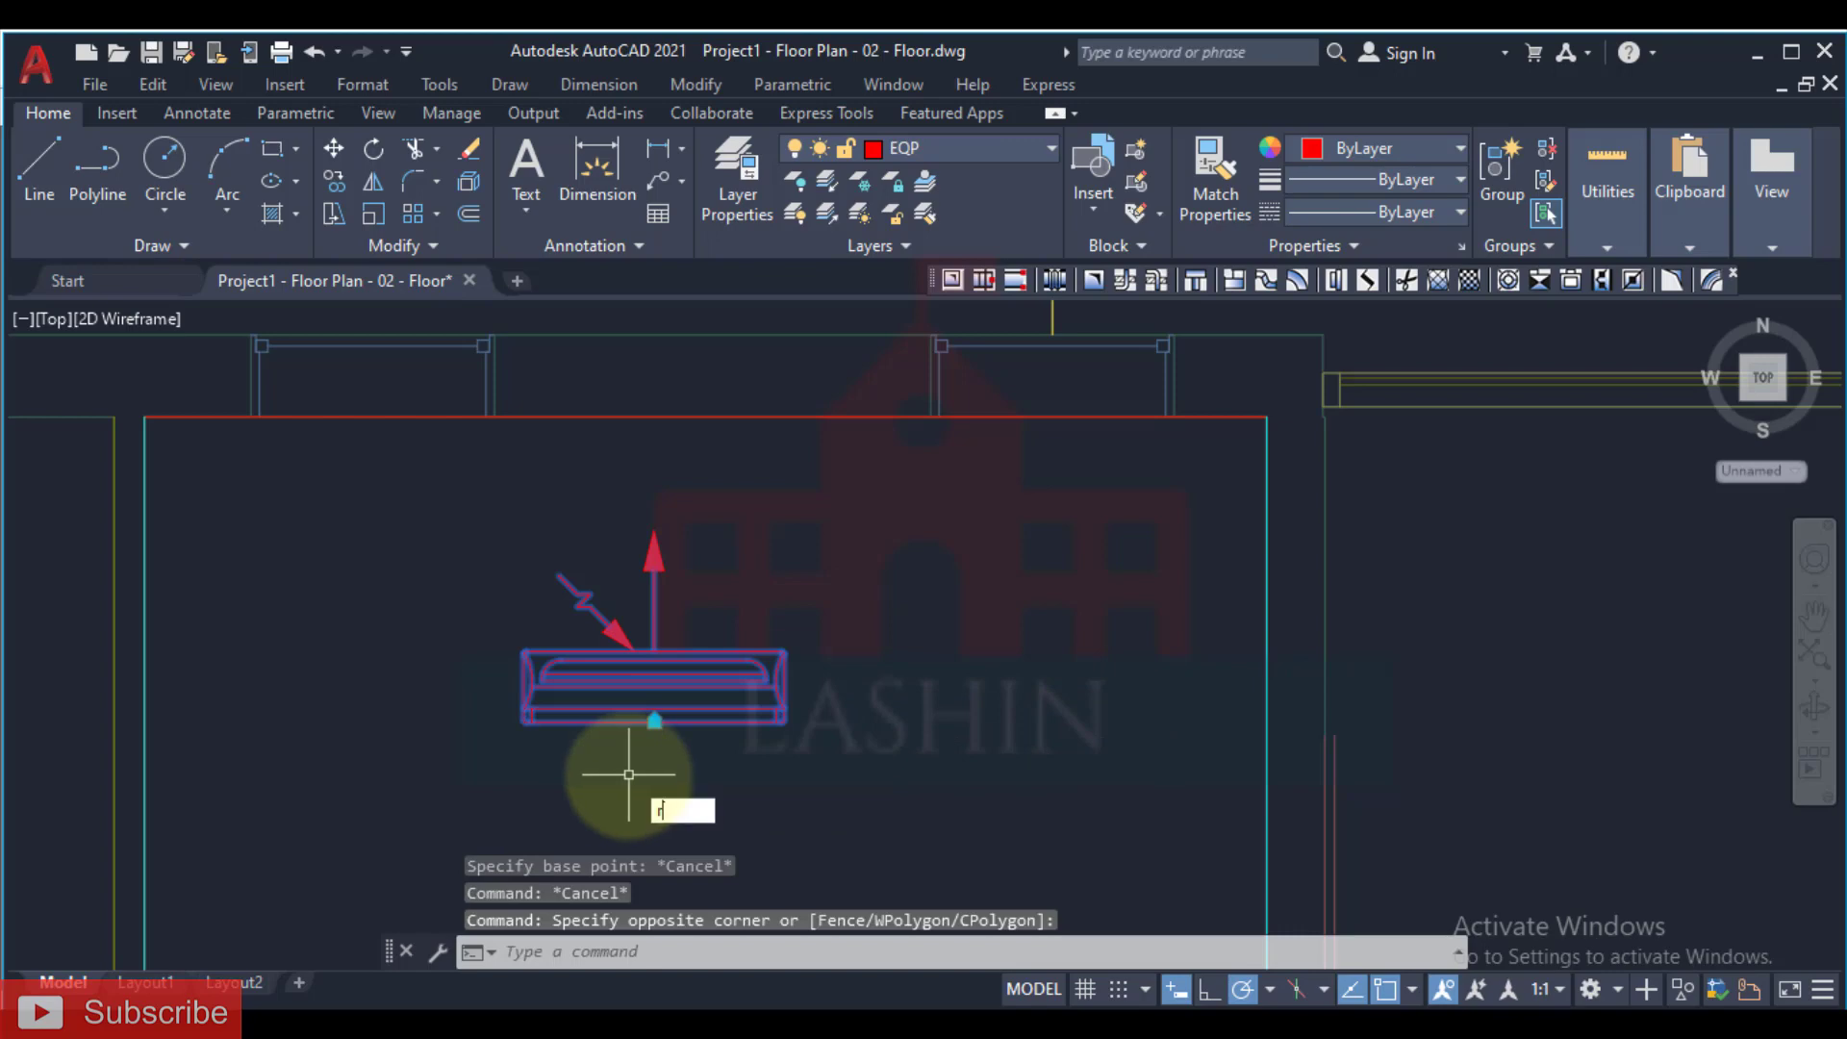
key(Return)
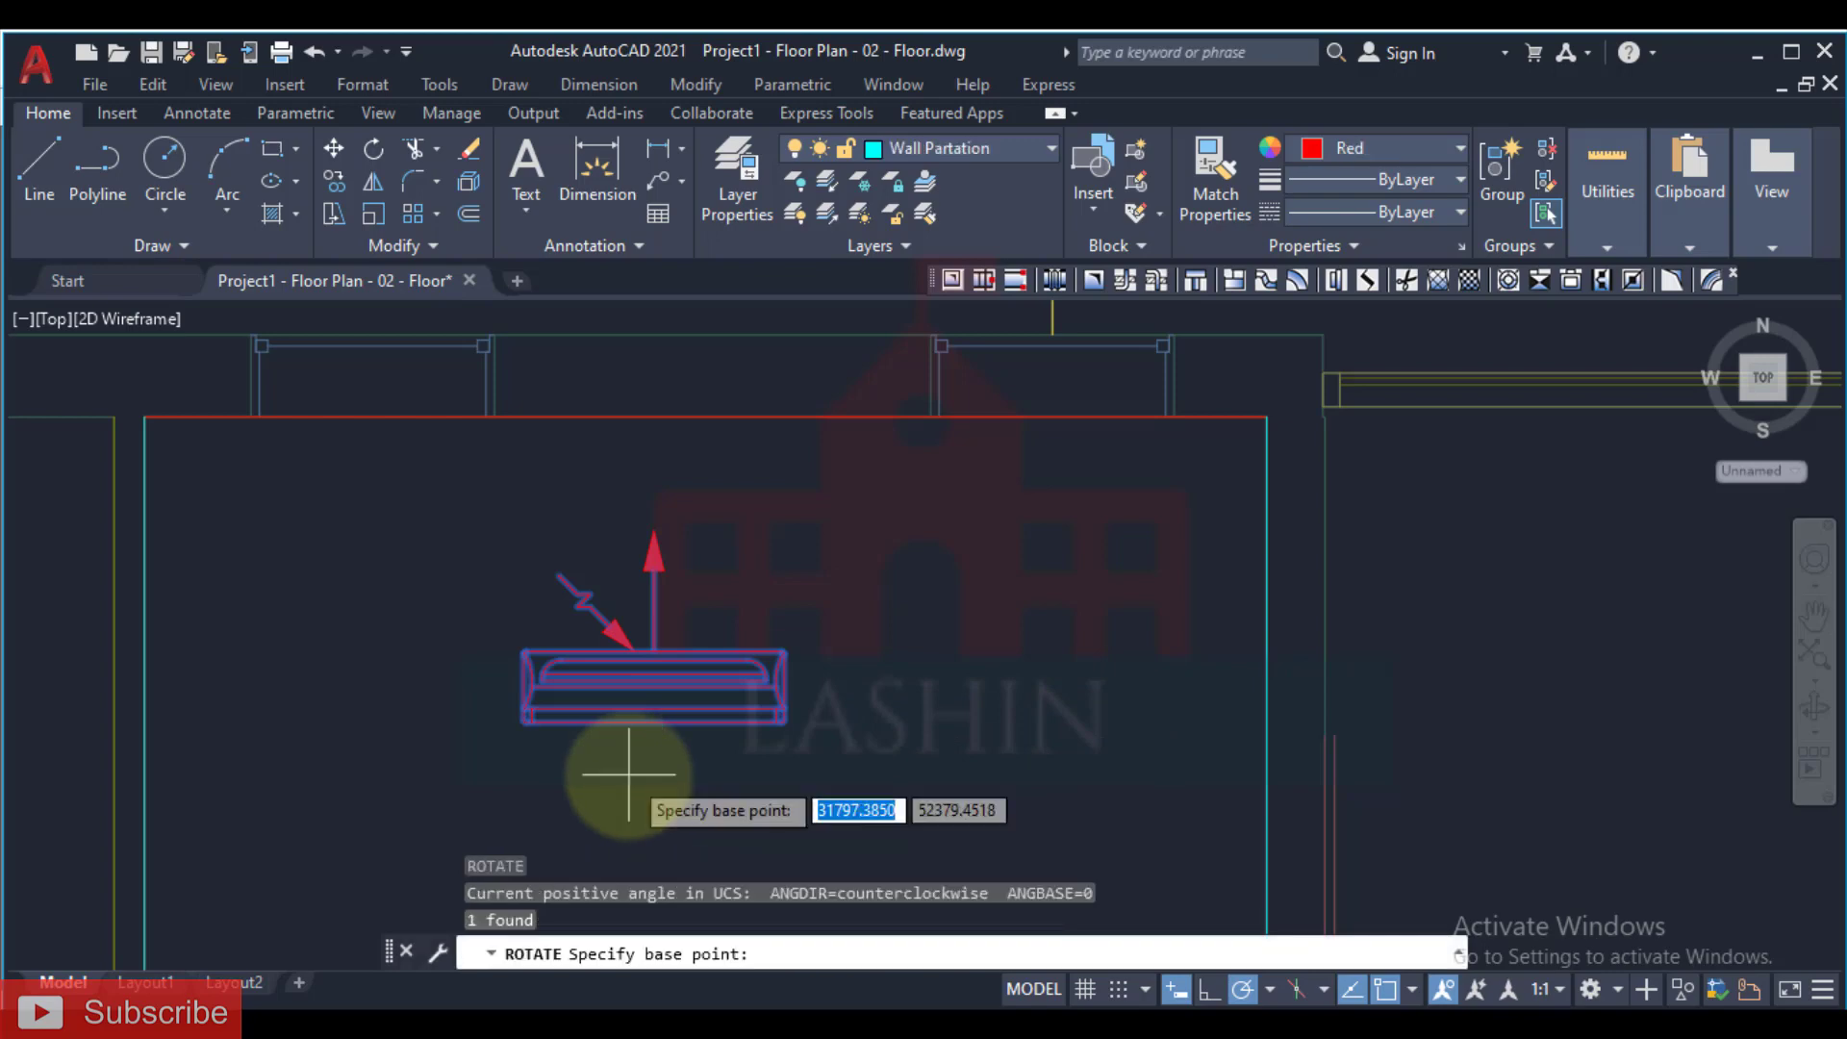
click(654, 718)
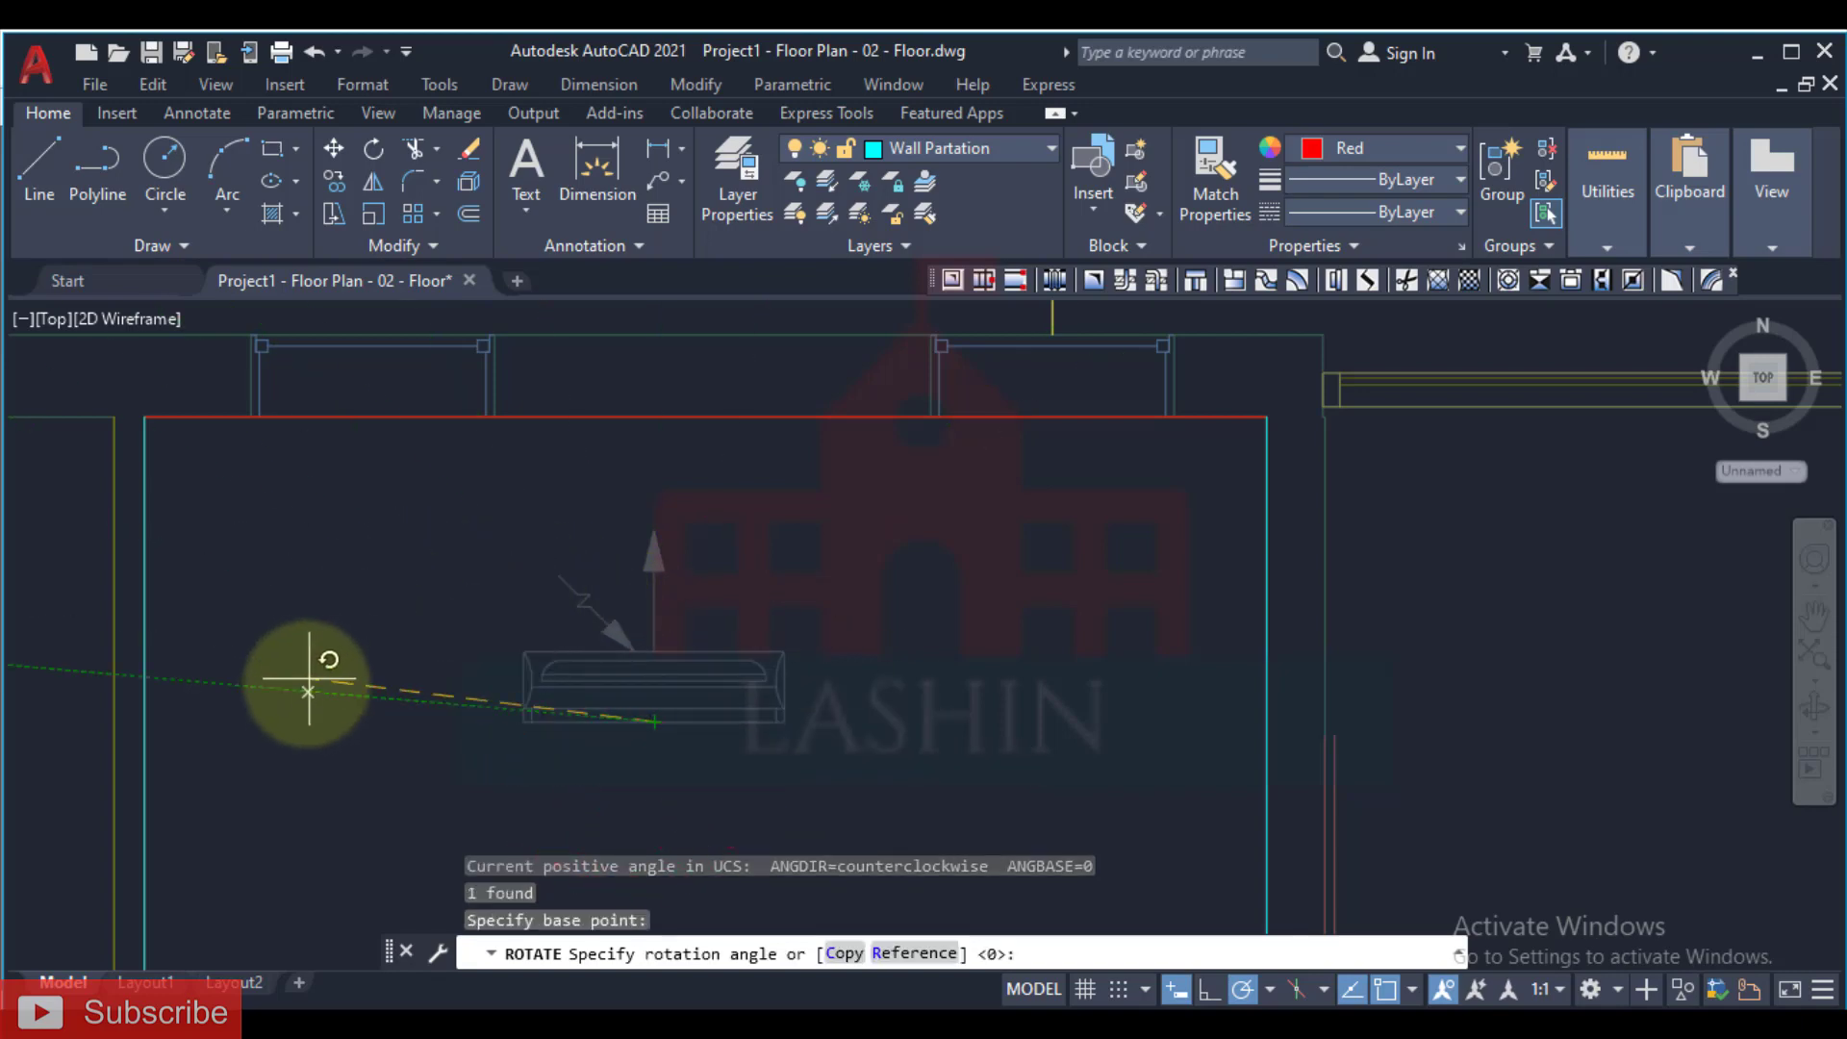
click(285, 721)
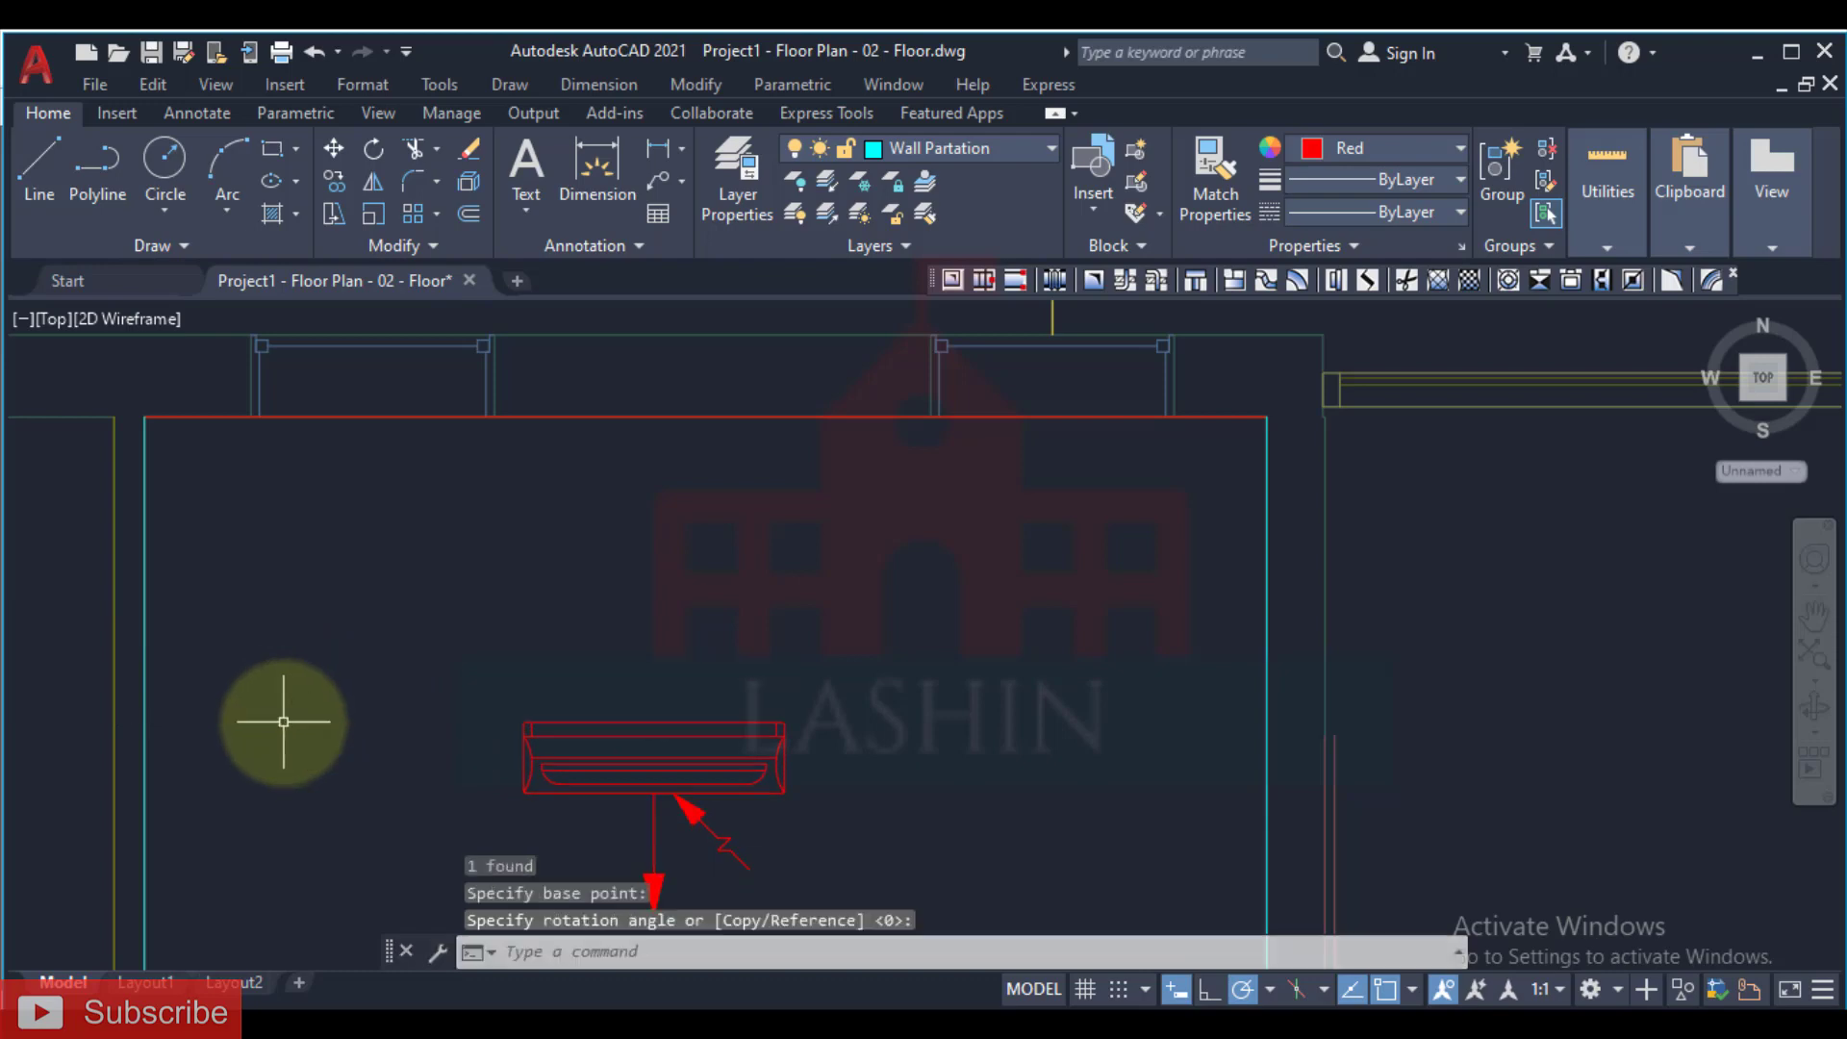
scroll(486, 741, down, 3)
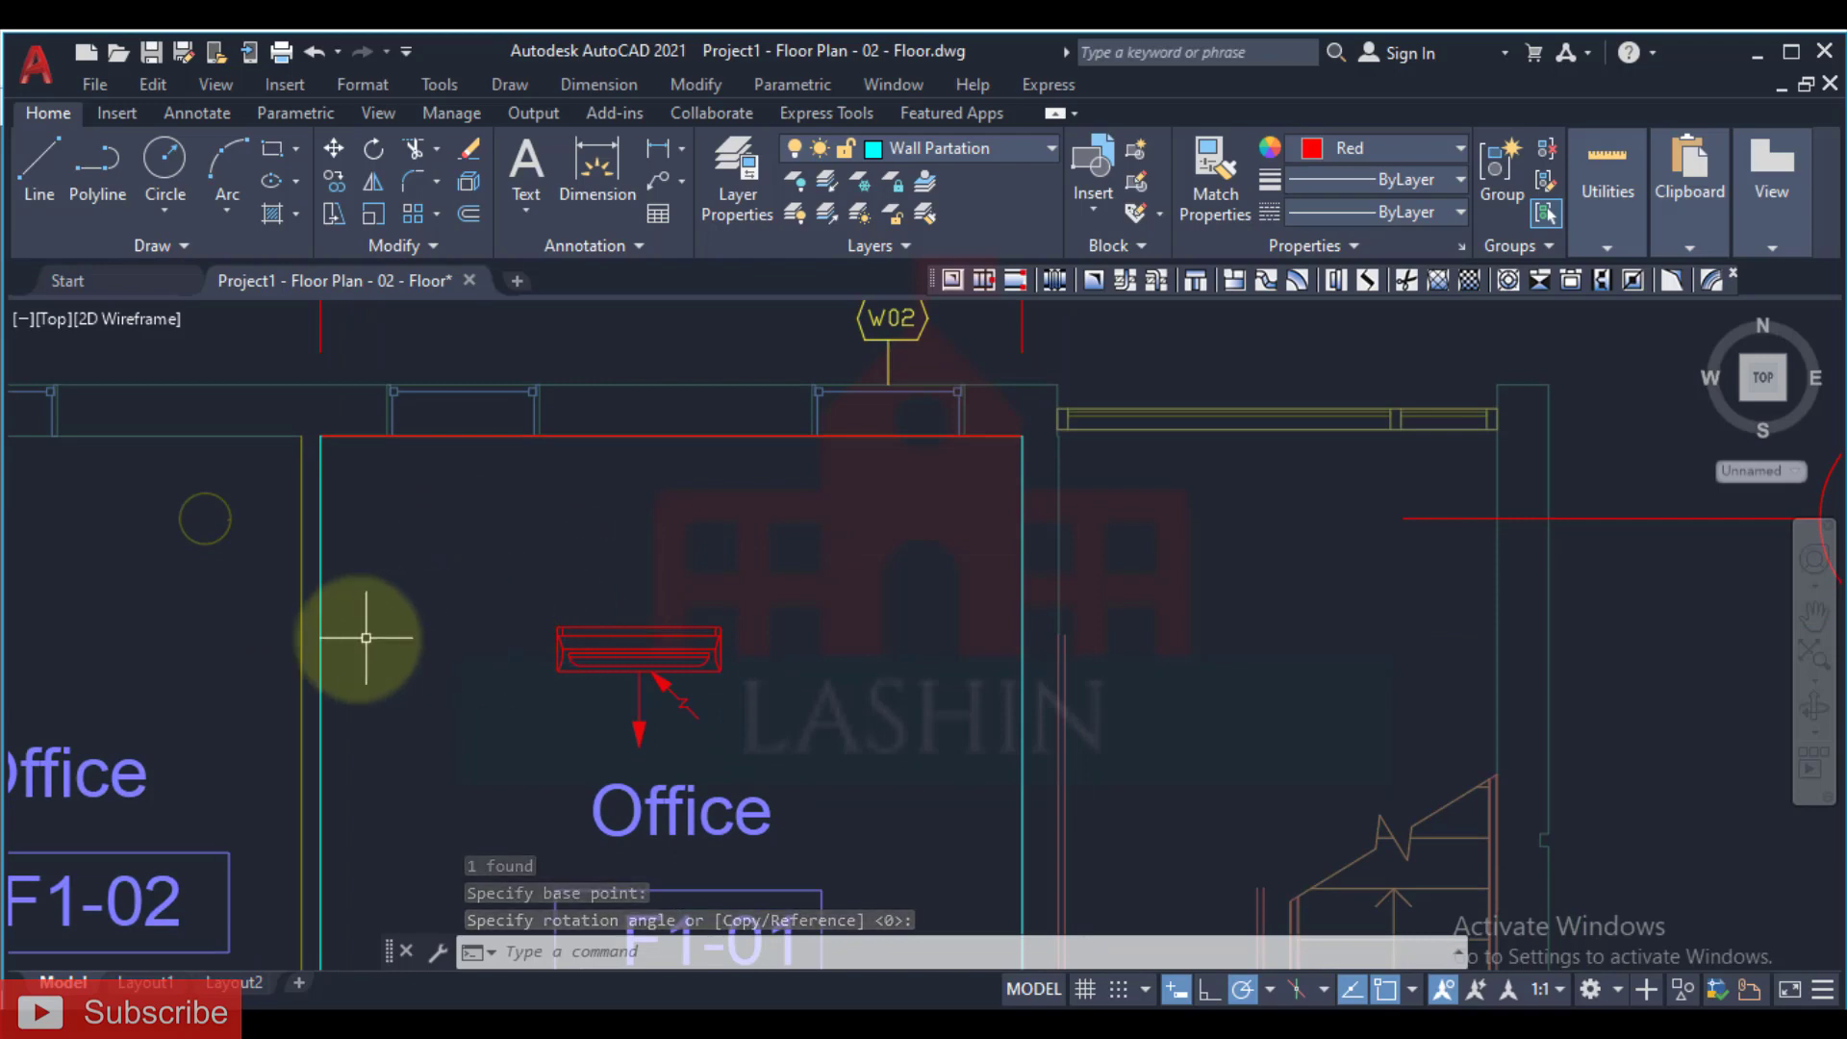
Step: Set polar tracking to 30, 60, 90, 120 degree increments and enable the Nearest object snap in the drafting settings
click(1270, 989)
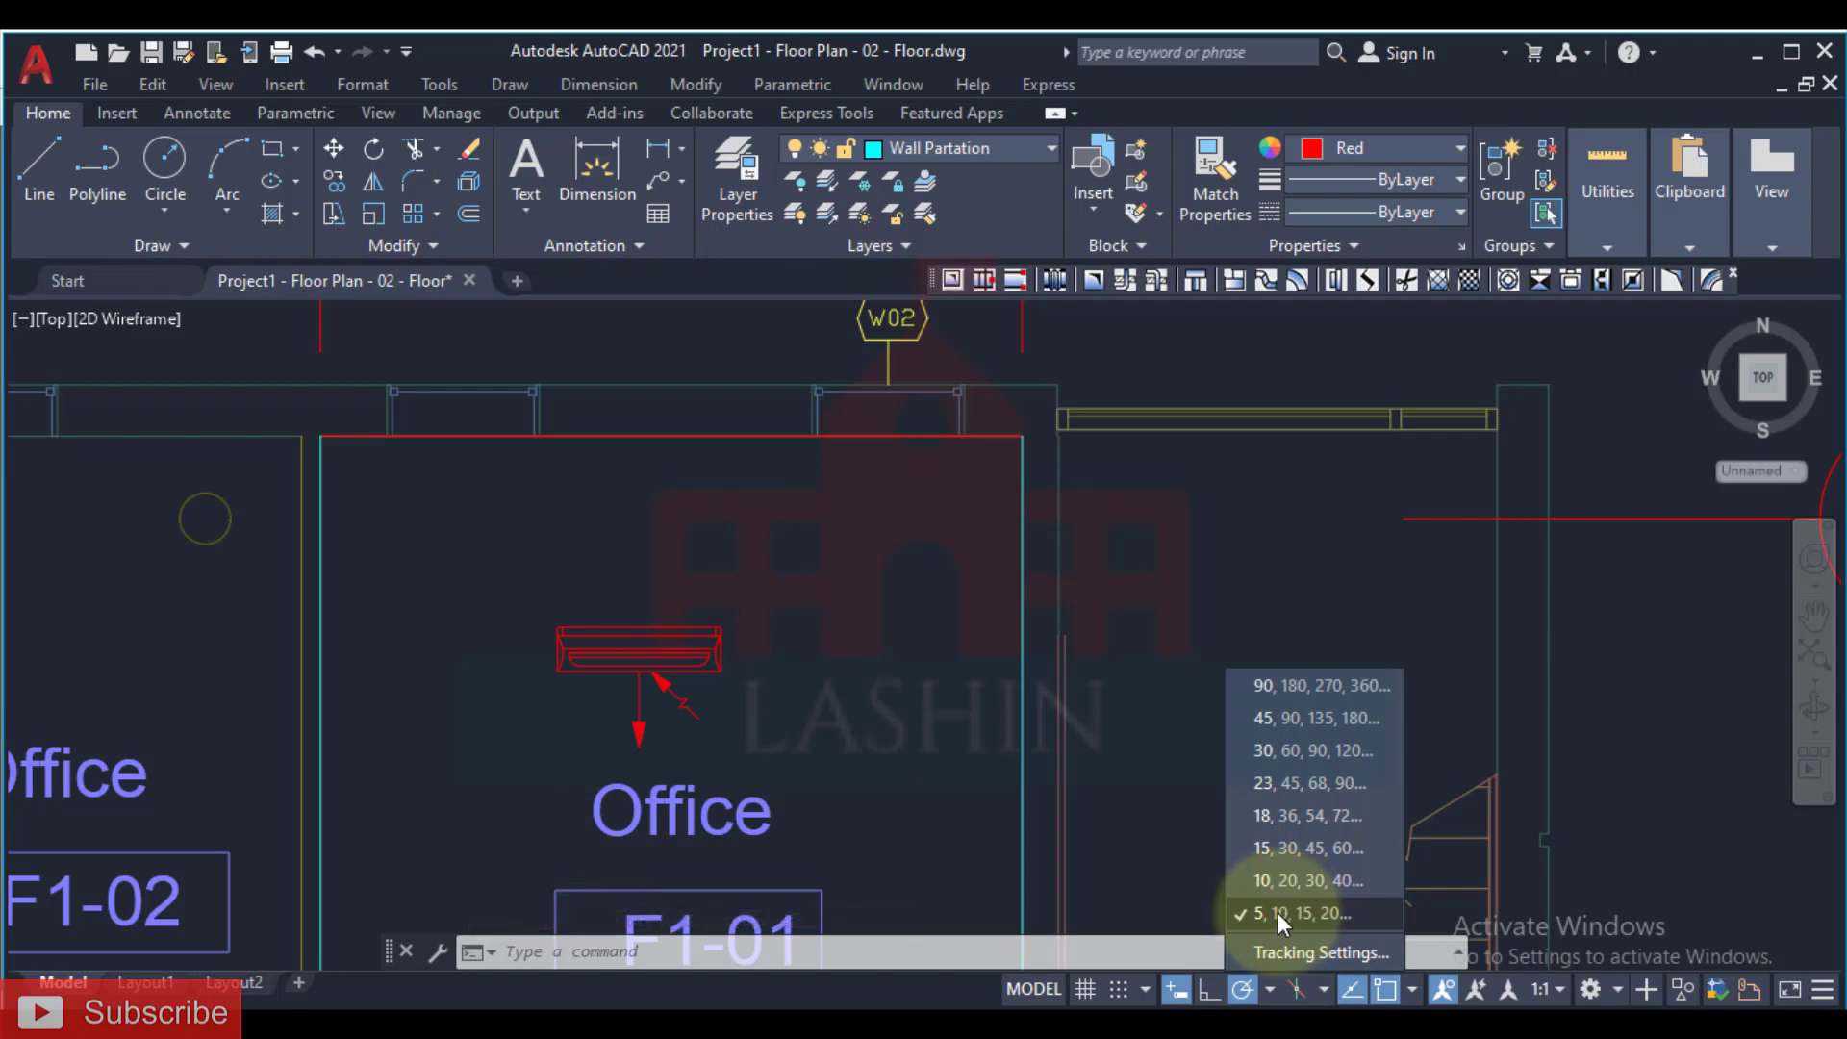
click(1276, 748)
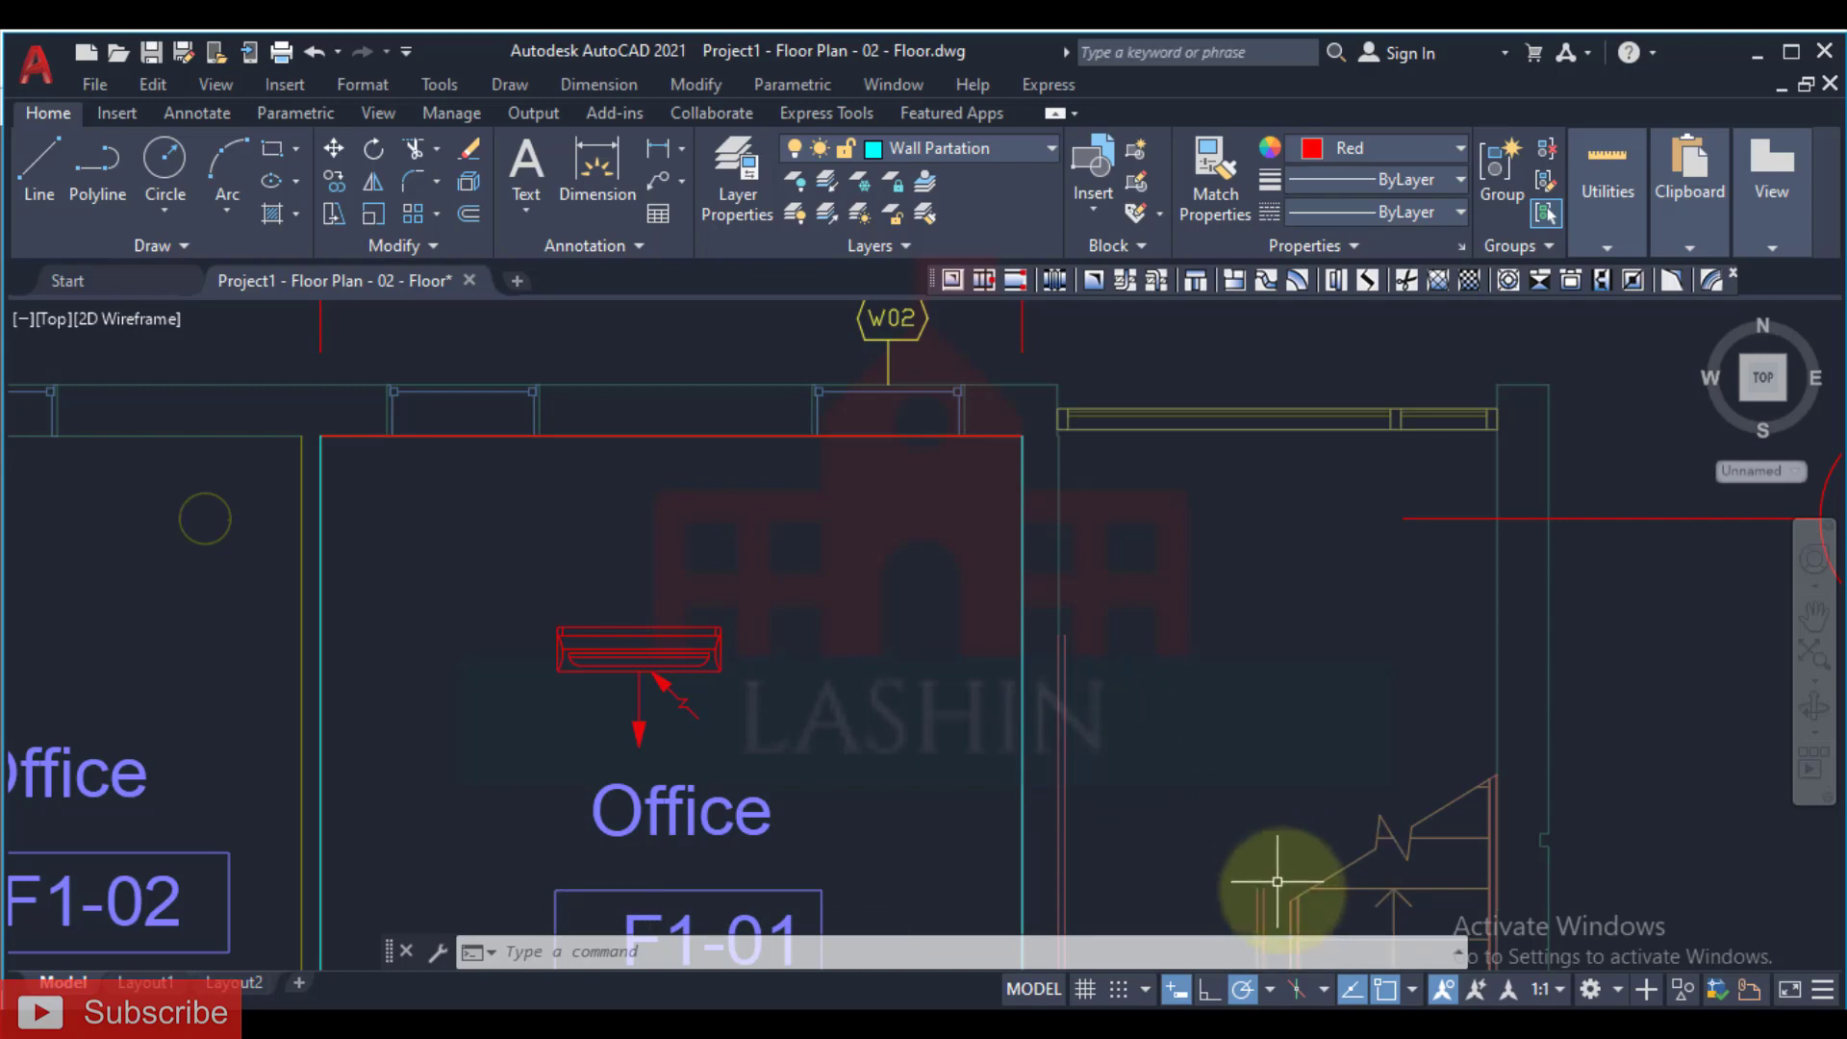
click(1271, 988)
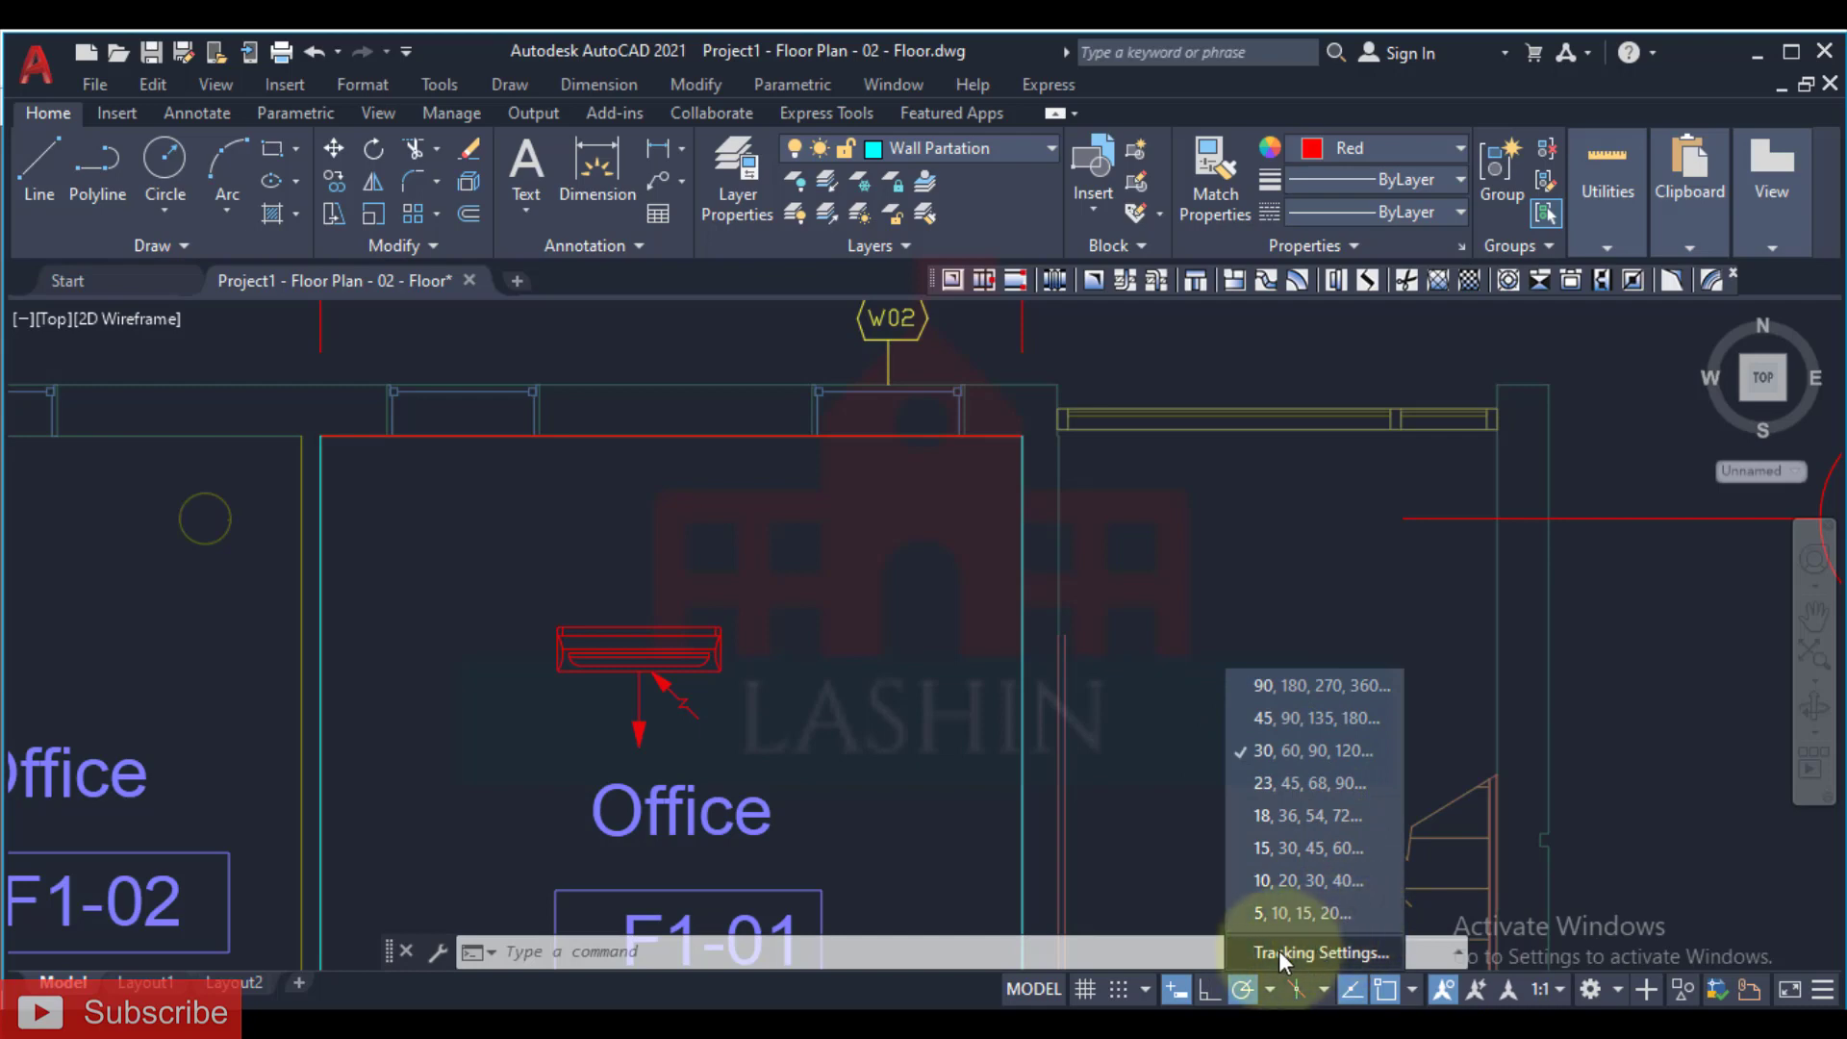
click(1313, 948)
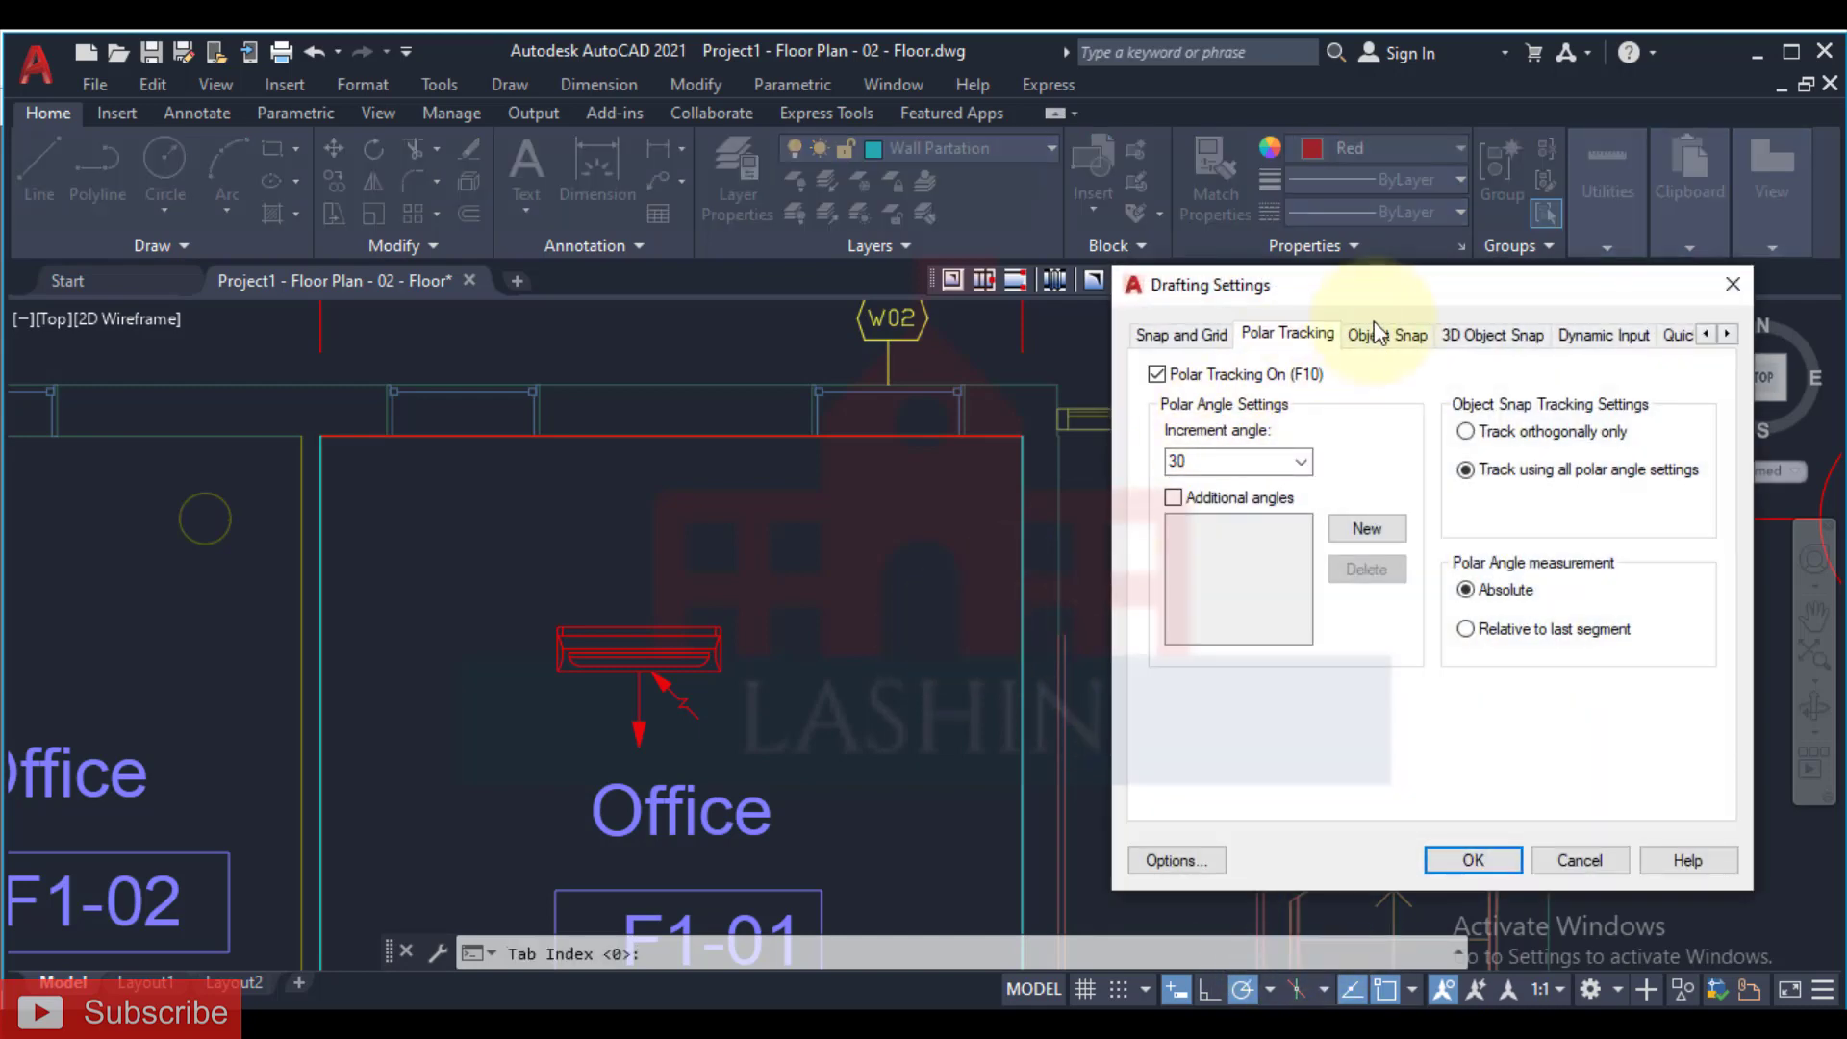
click(1390, 337)
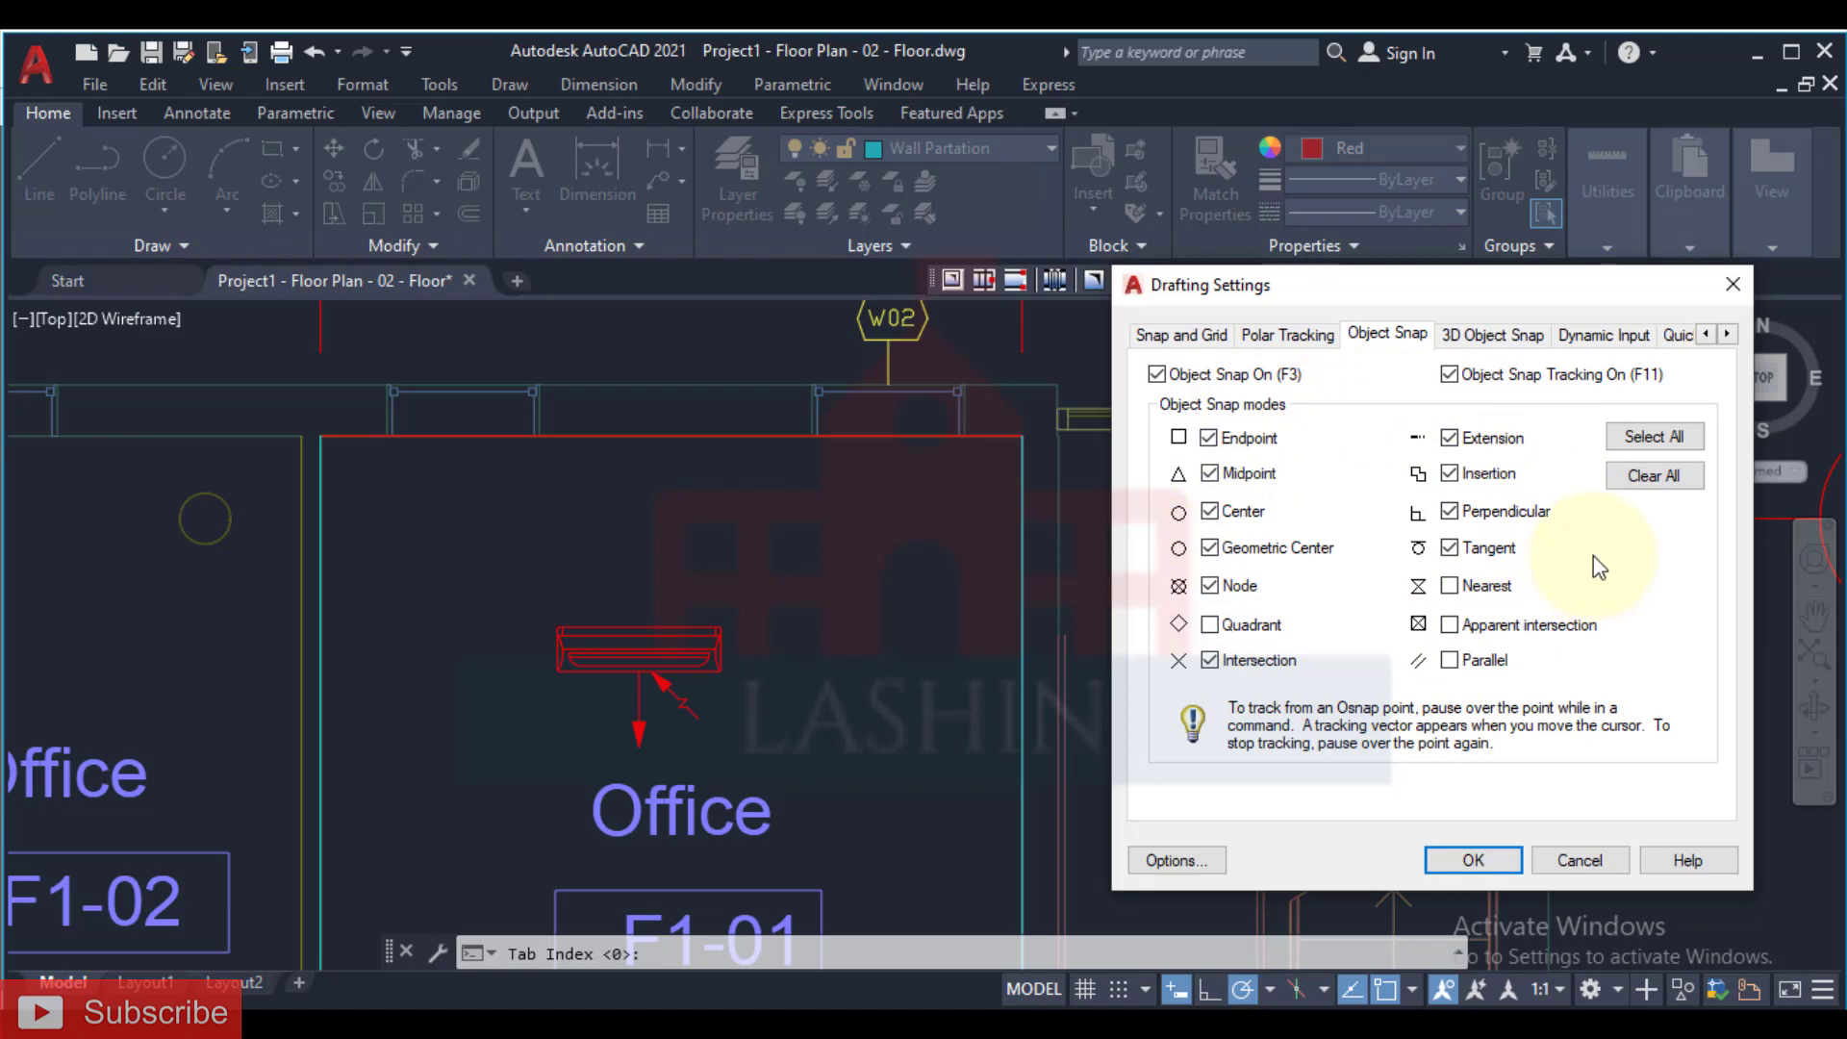
click(1450, 586)
click(1471, 862)
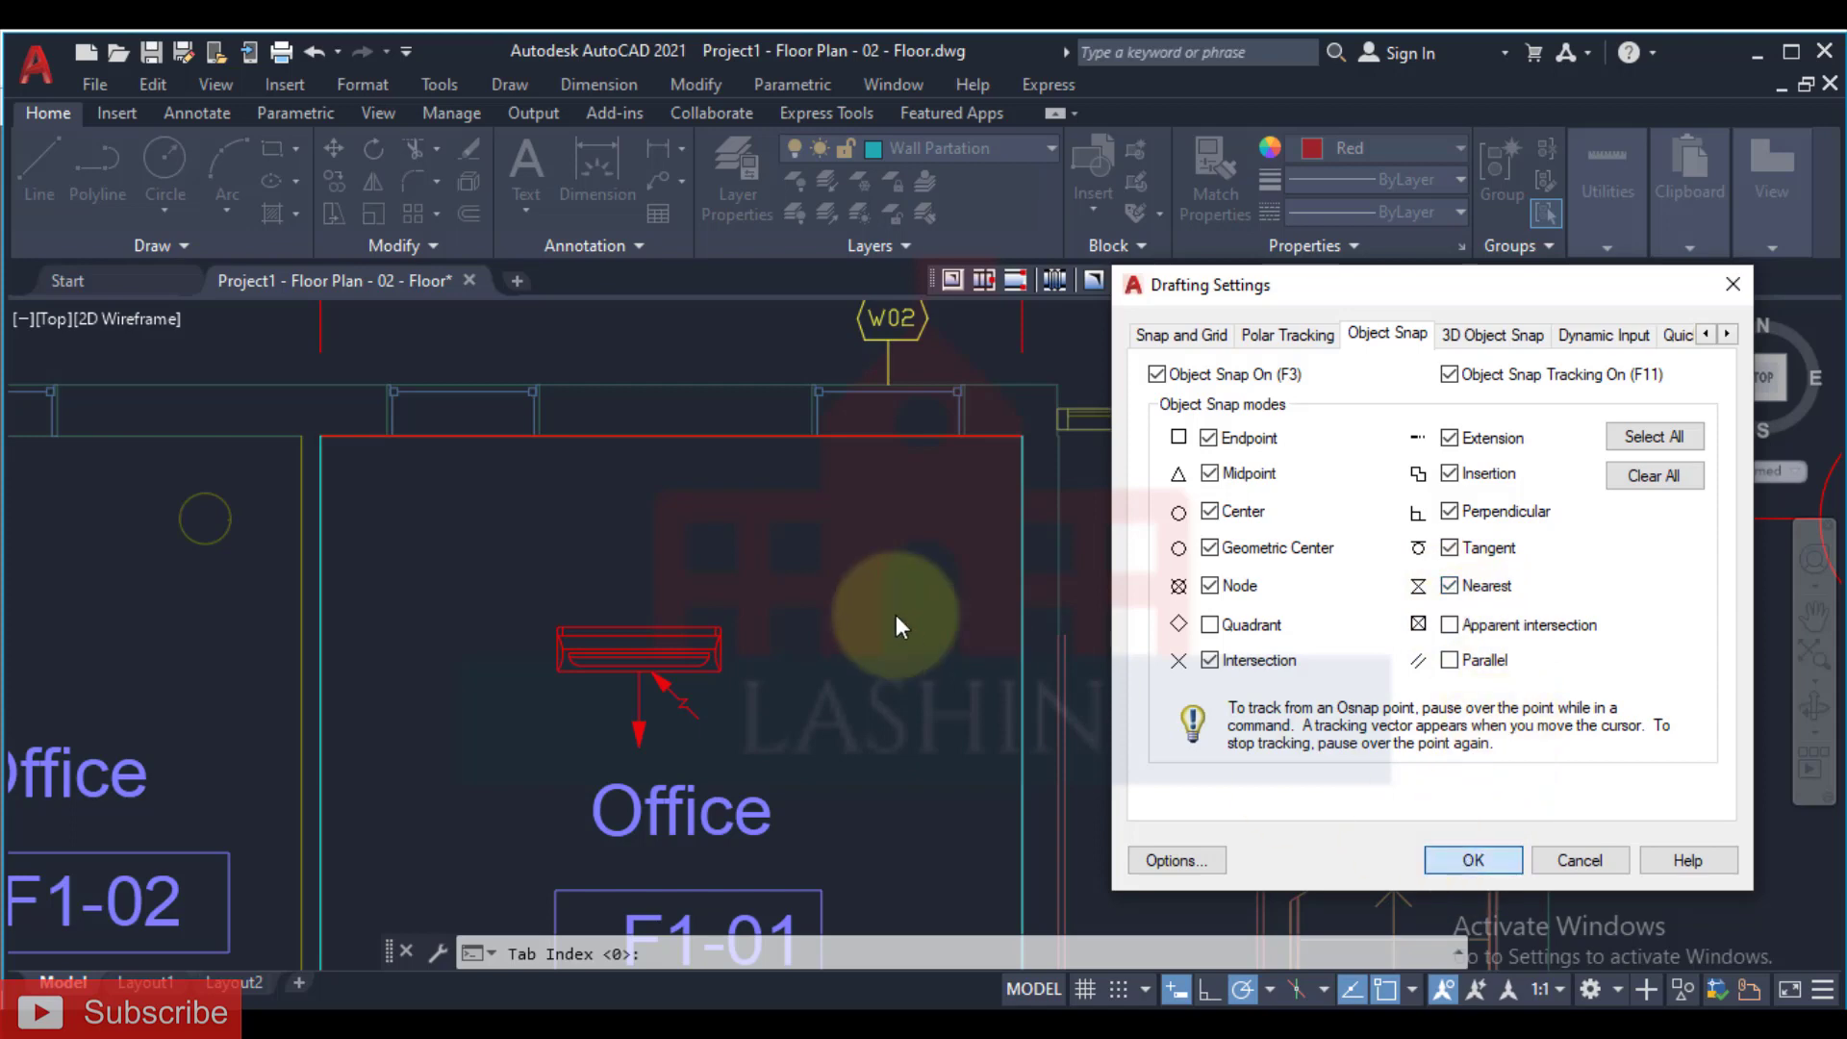
scroll(639, 546, up, 4)
click(726, 668)
click(592, 774)
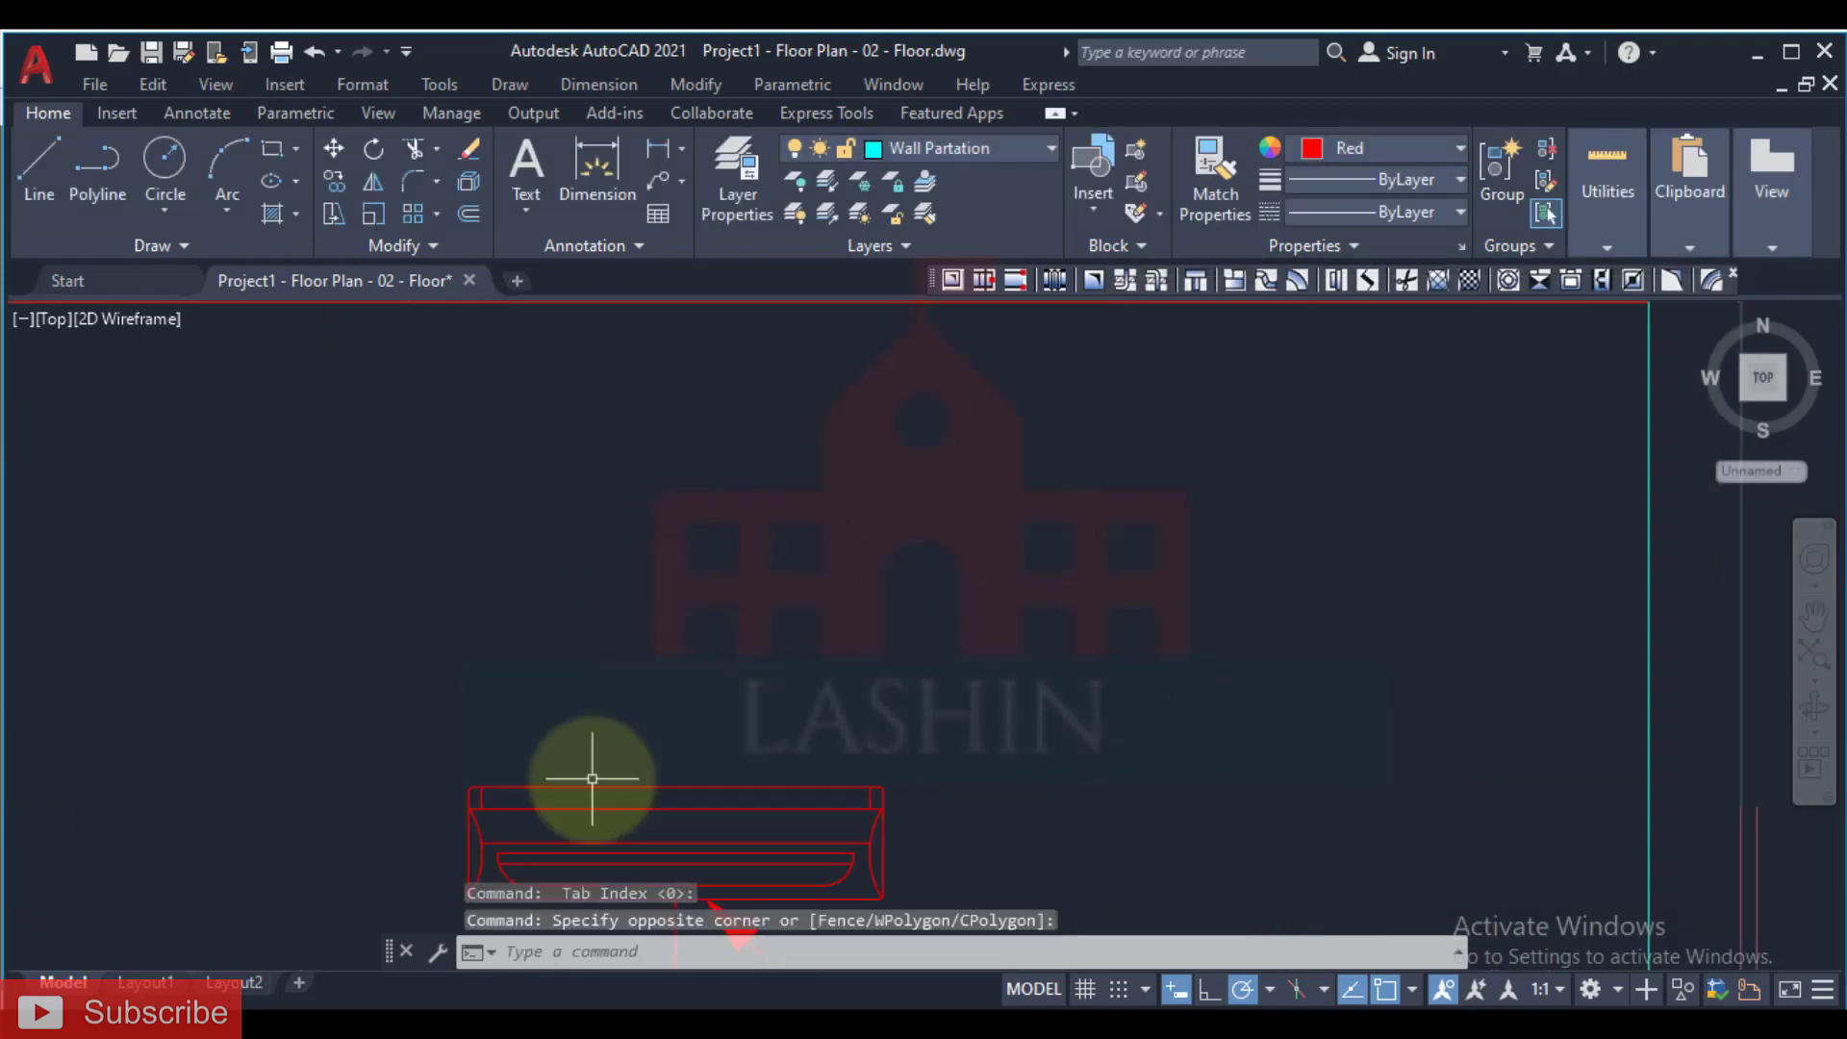
middle_drag(799, 581, 942, 364)
click(936, 445)
click(664, 710)
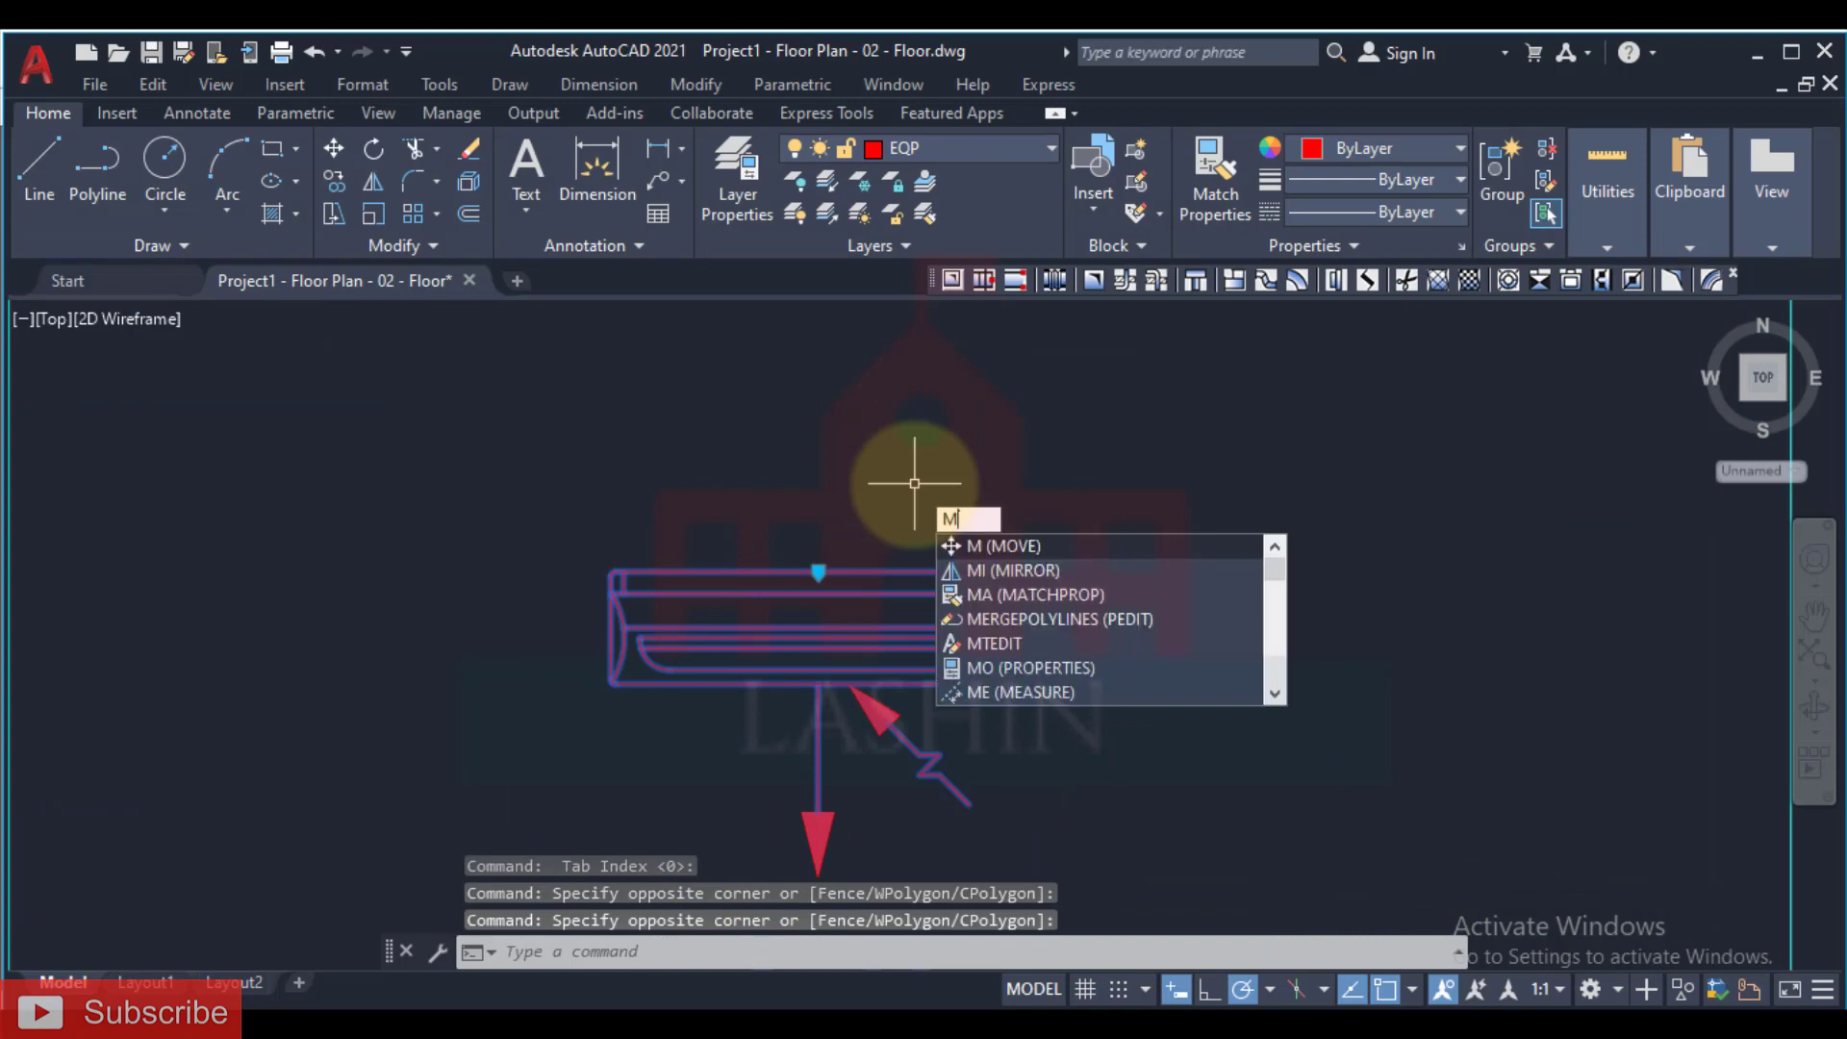
key(Escape)
Step: Move the indoor unit in office F1-01 by its back-edge grip onto the inner face of the window wall, between the two windows
click(891, 511)
click(775, 602)
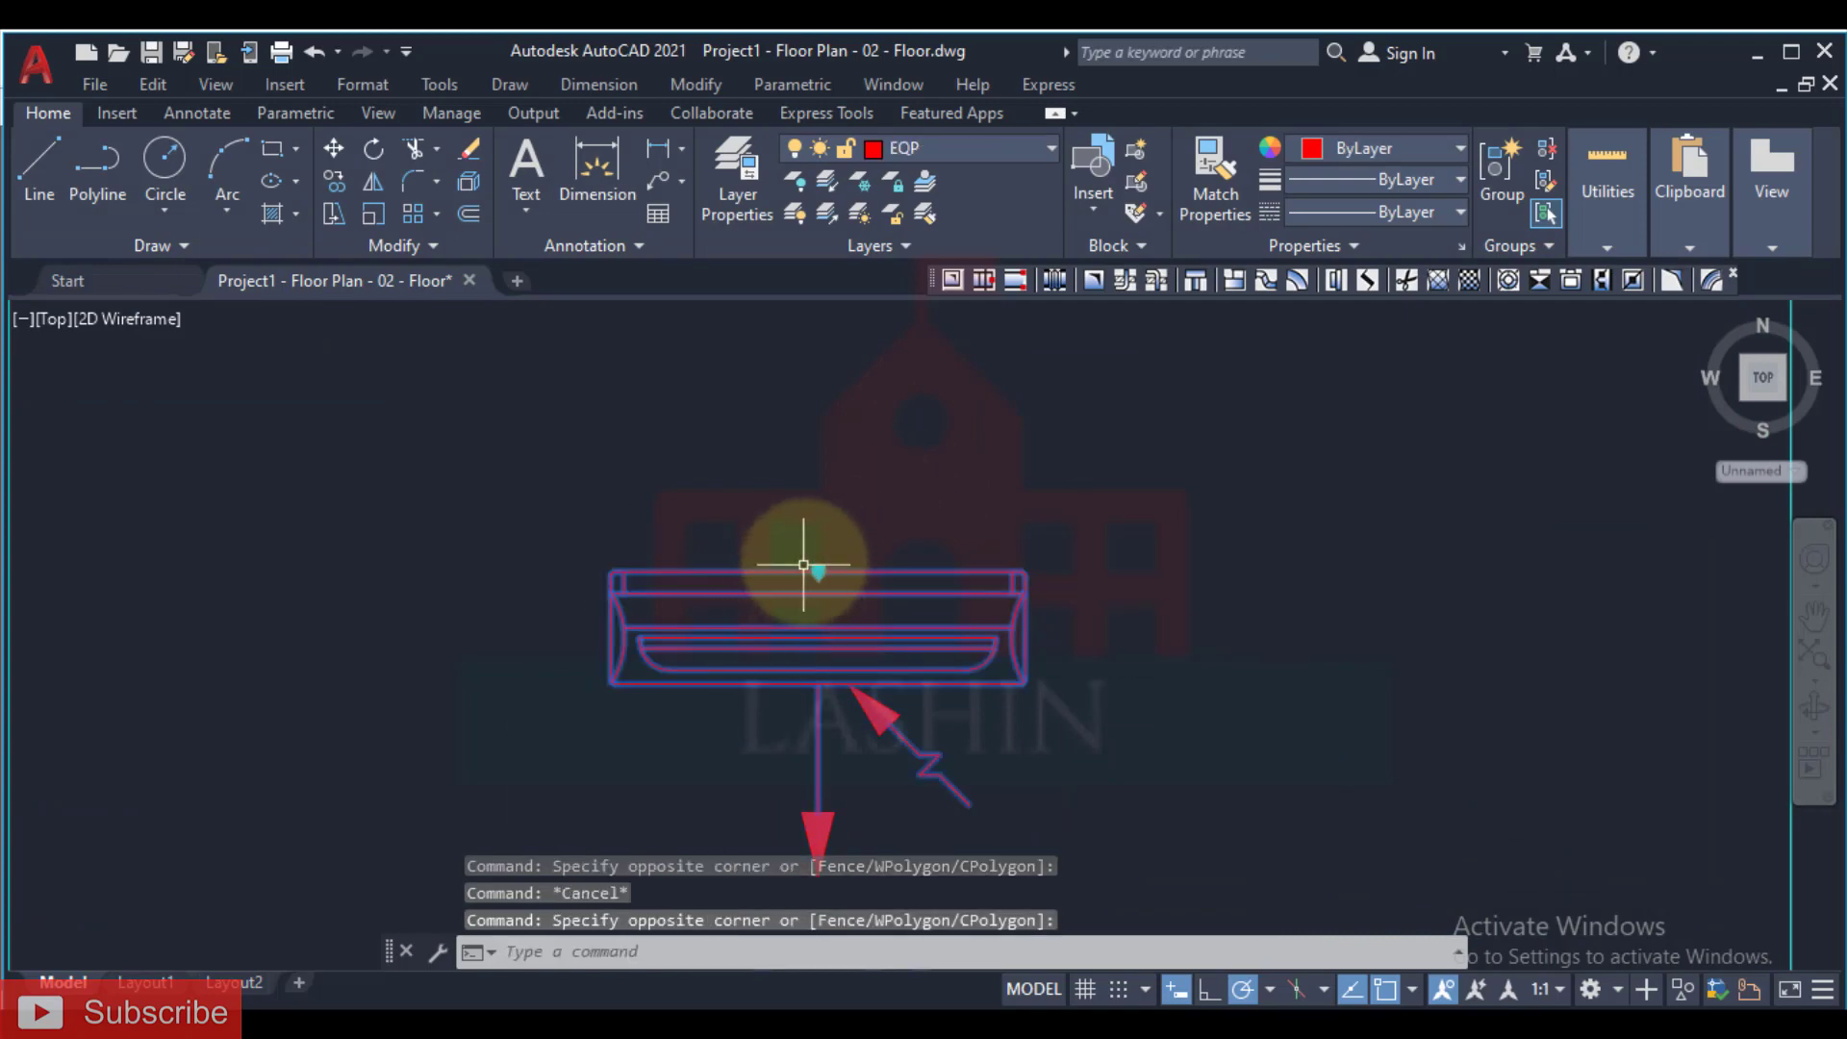
click(819, 572)
scroll(852, 567, down, 5)
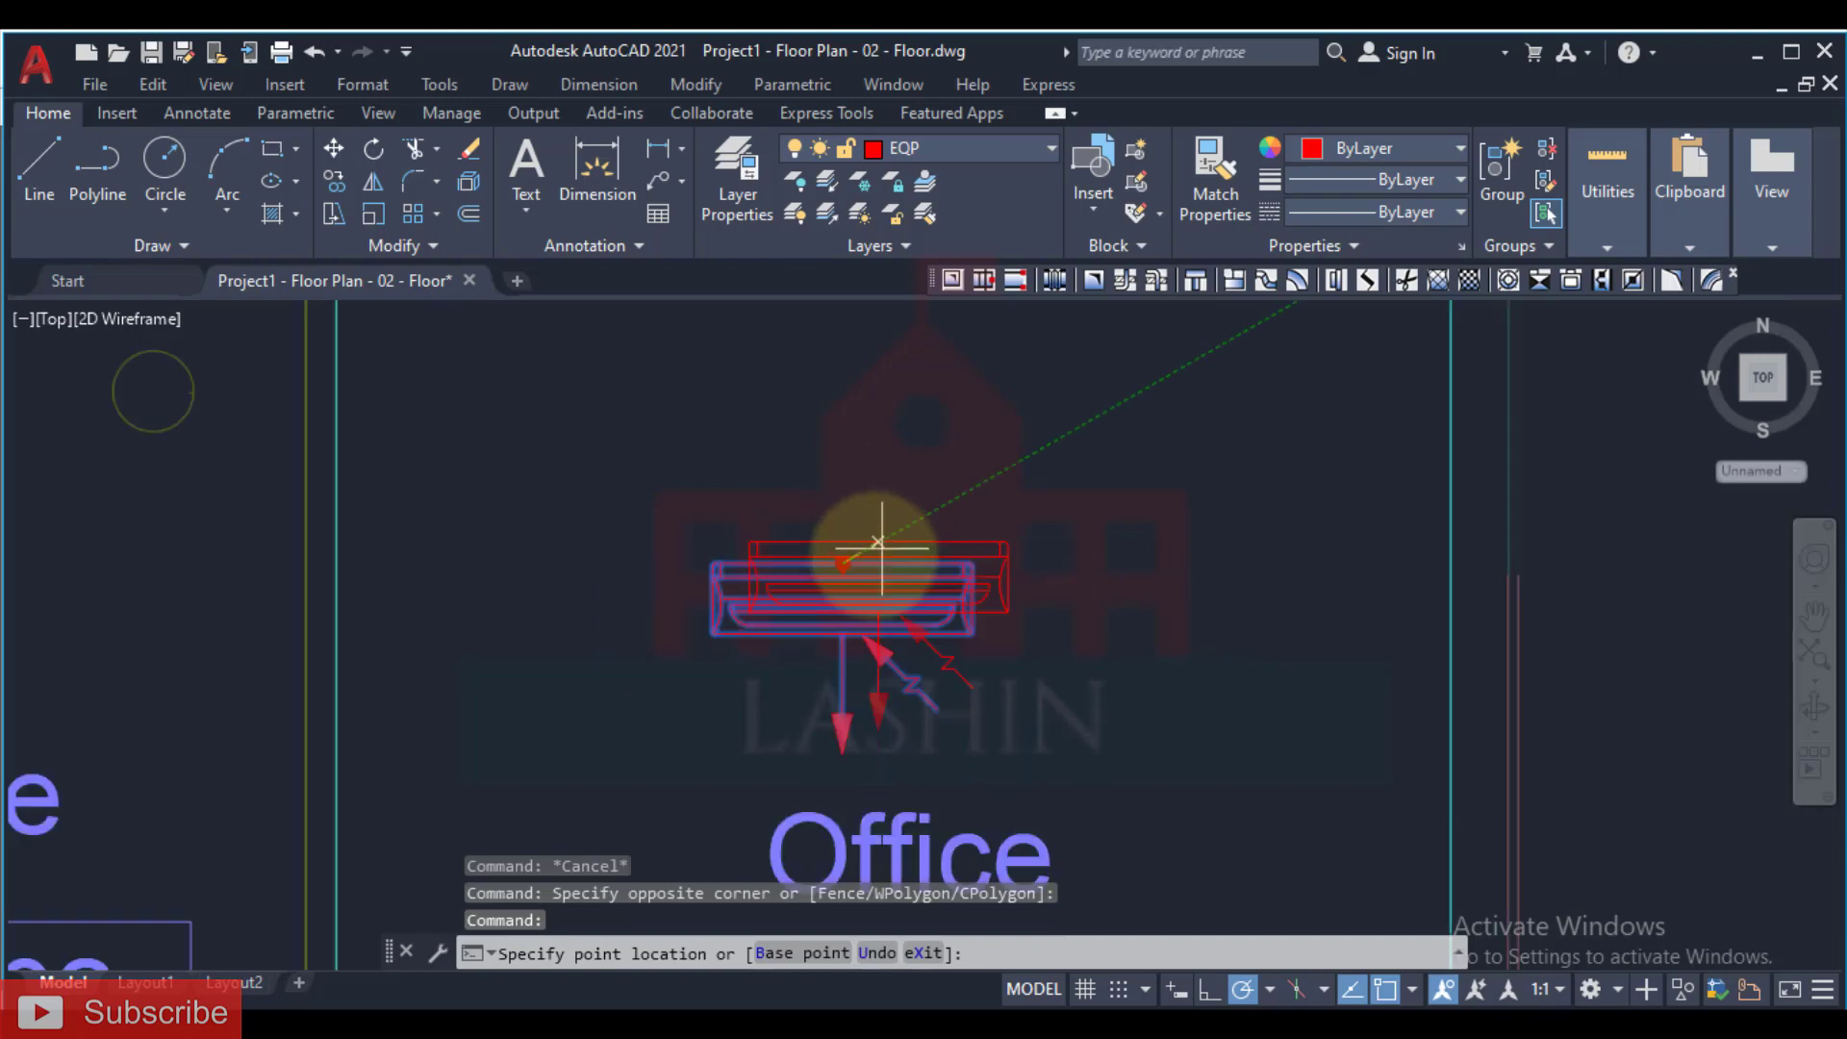
scroll(842, 630, up, 5)
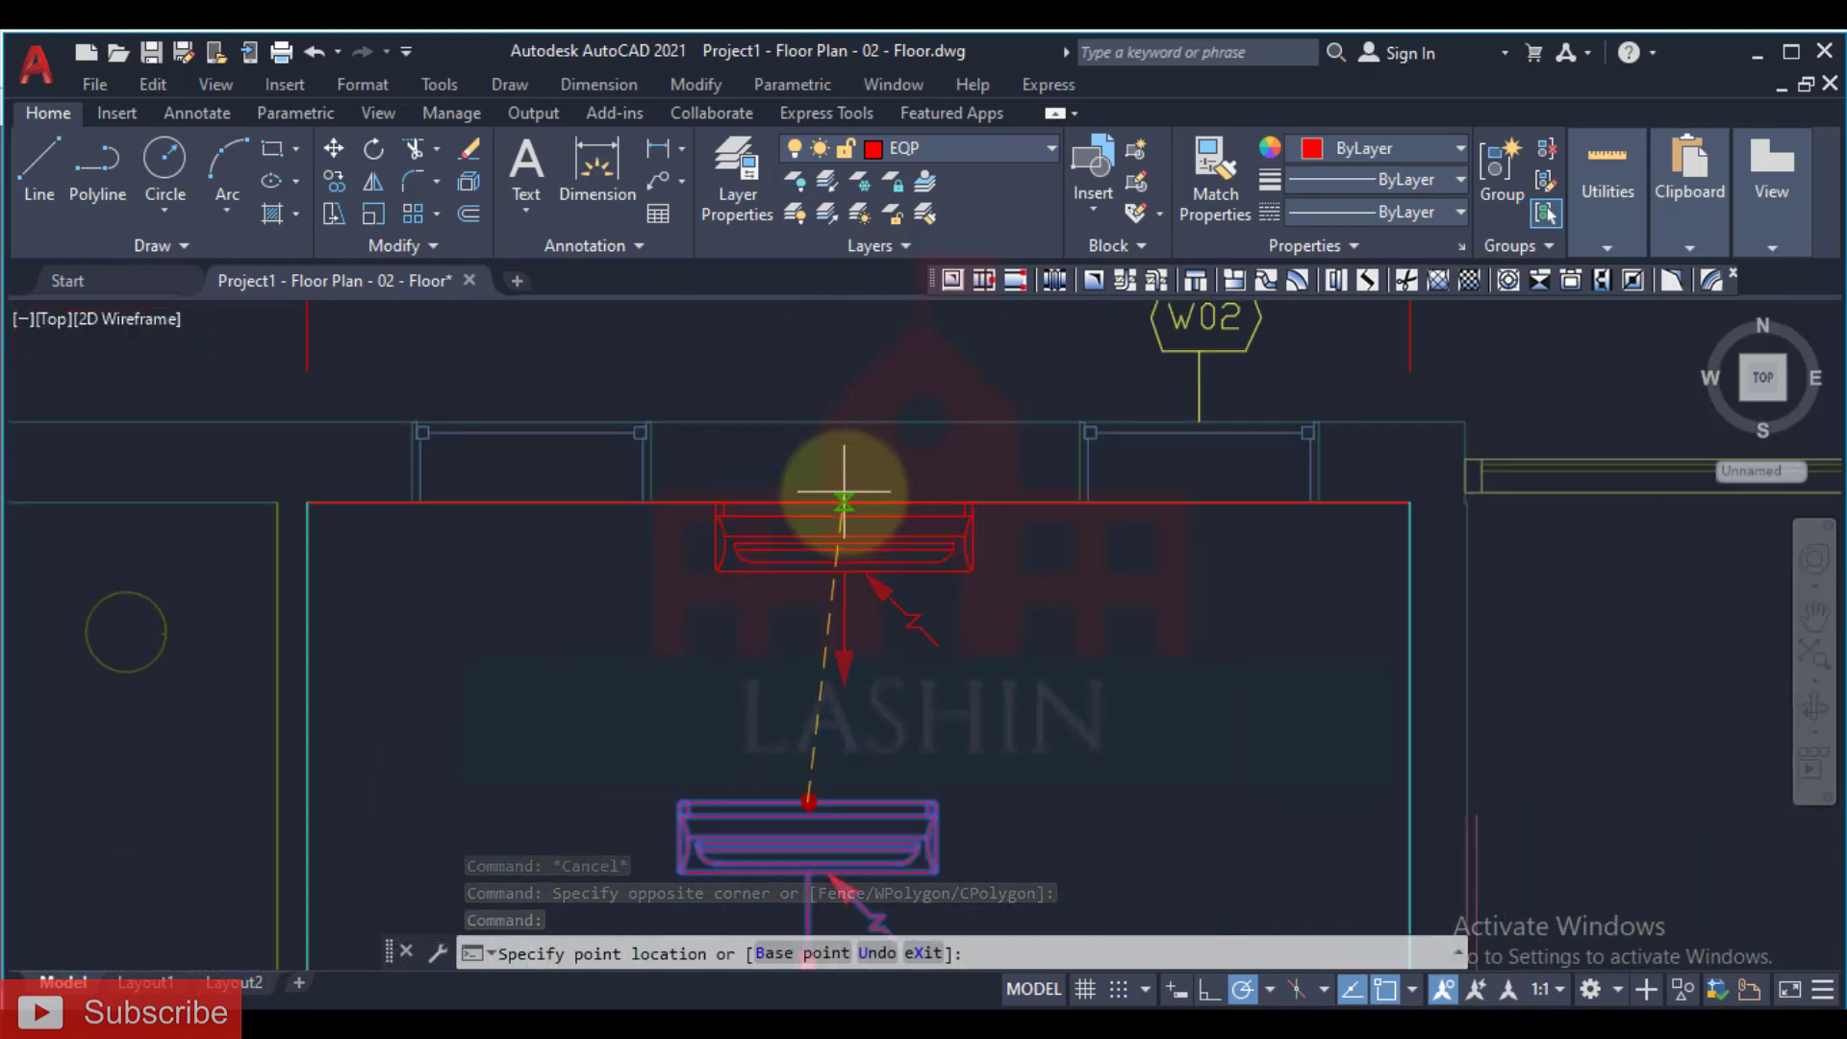
scroll(839, 494, up, 2)
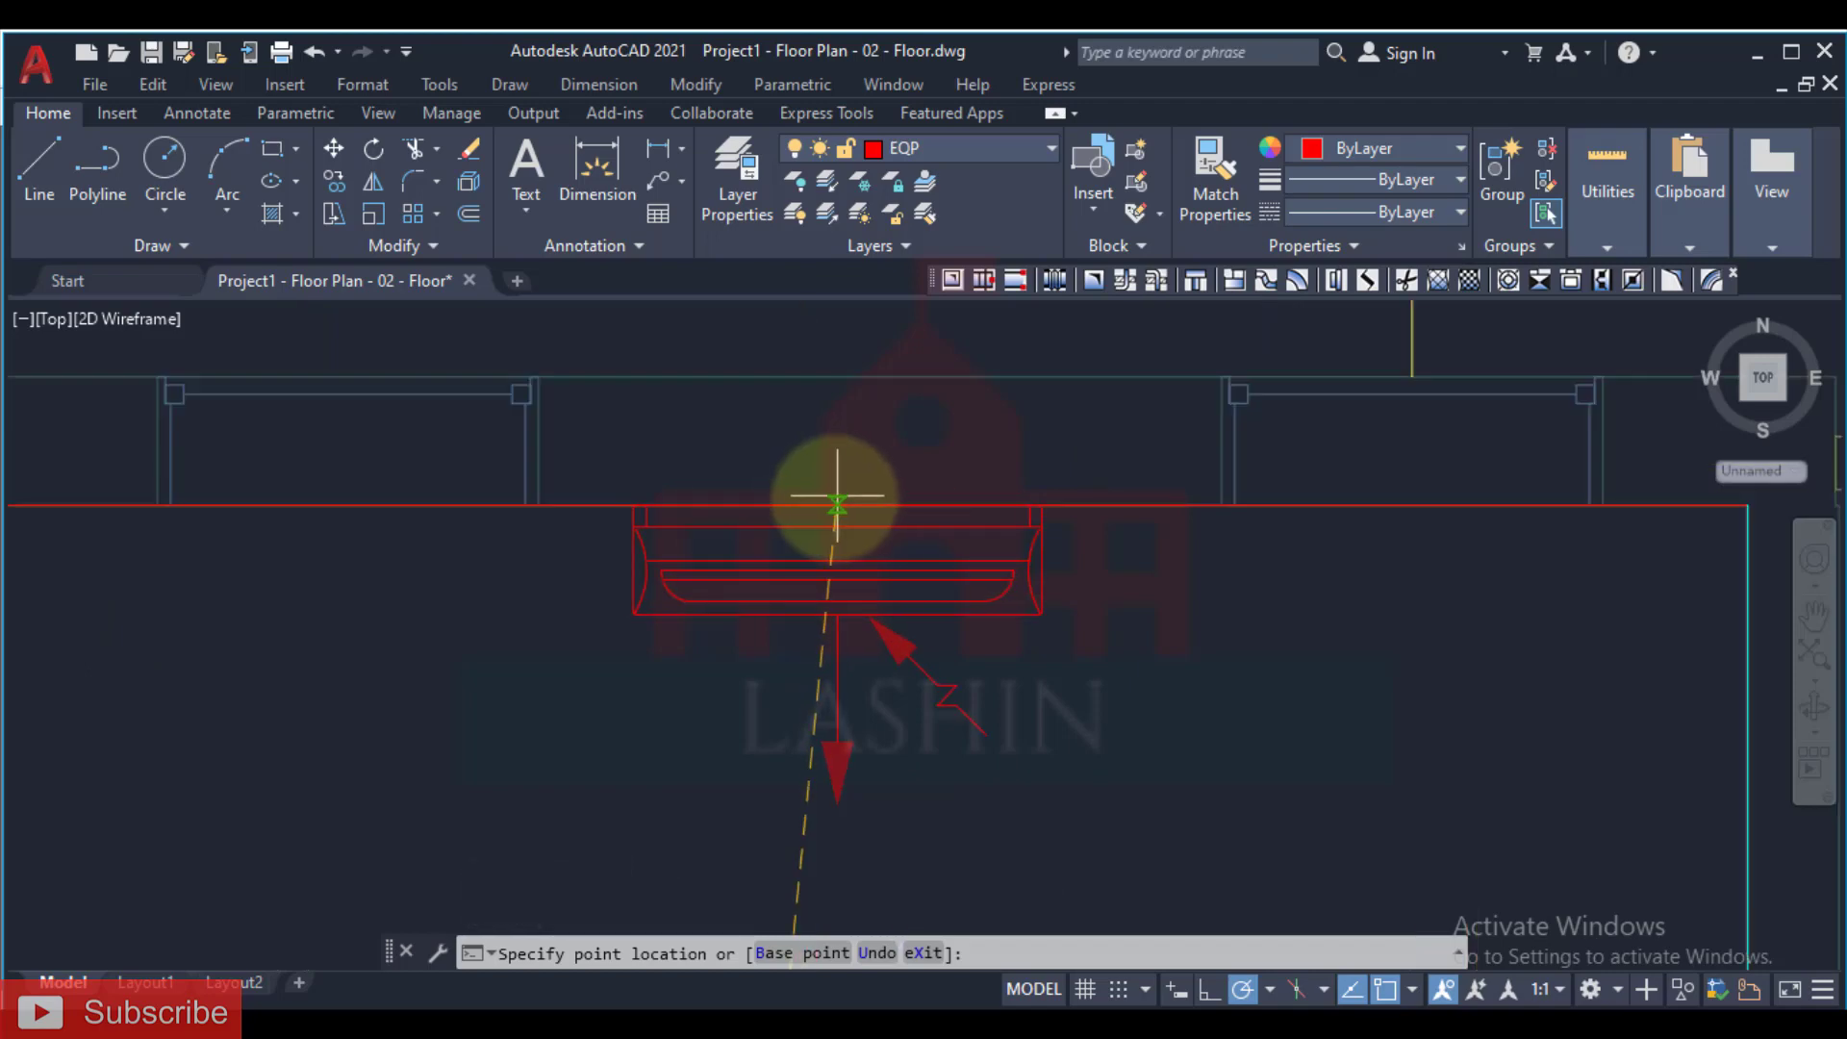
scroll(838, 501, up, 3)
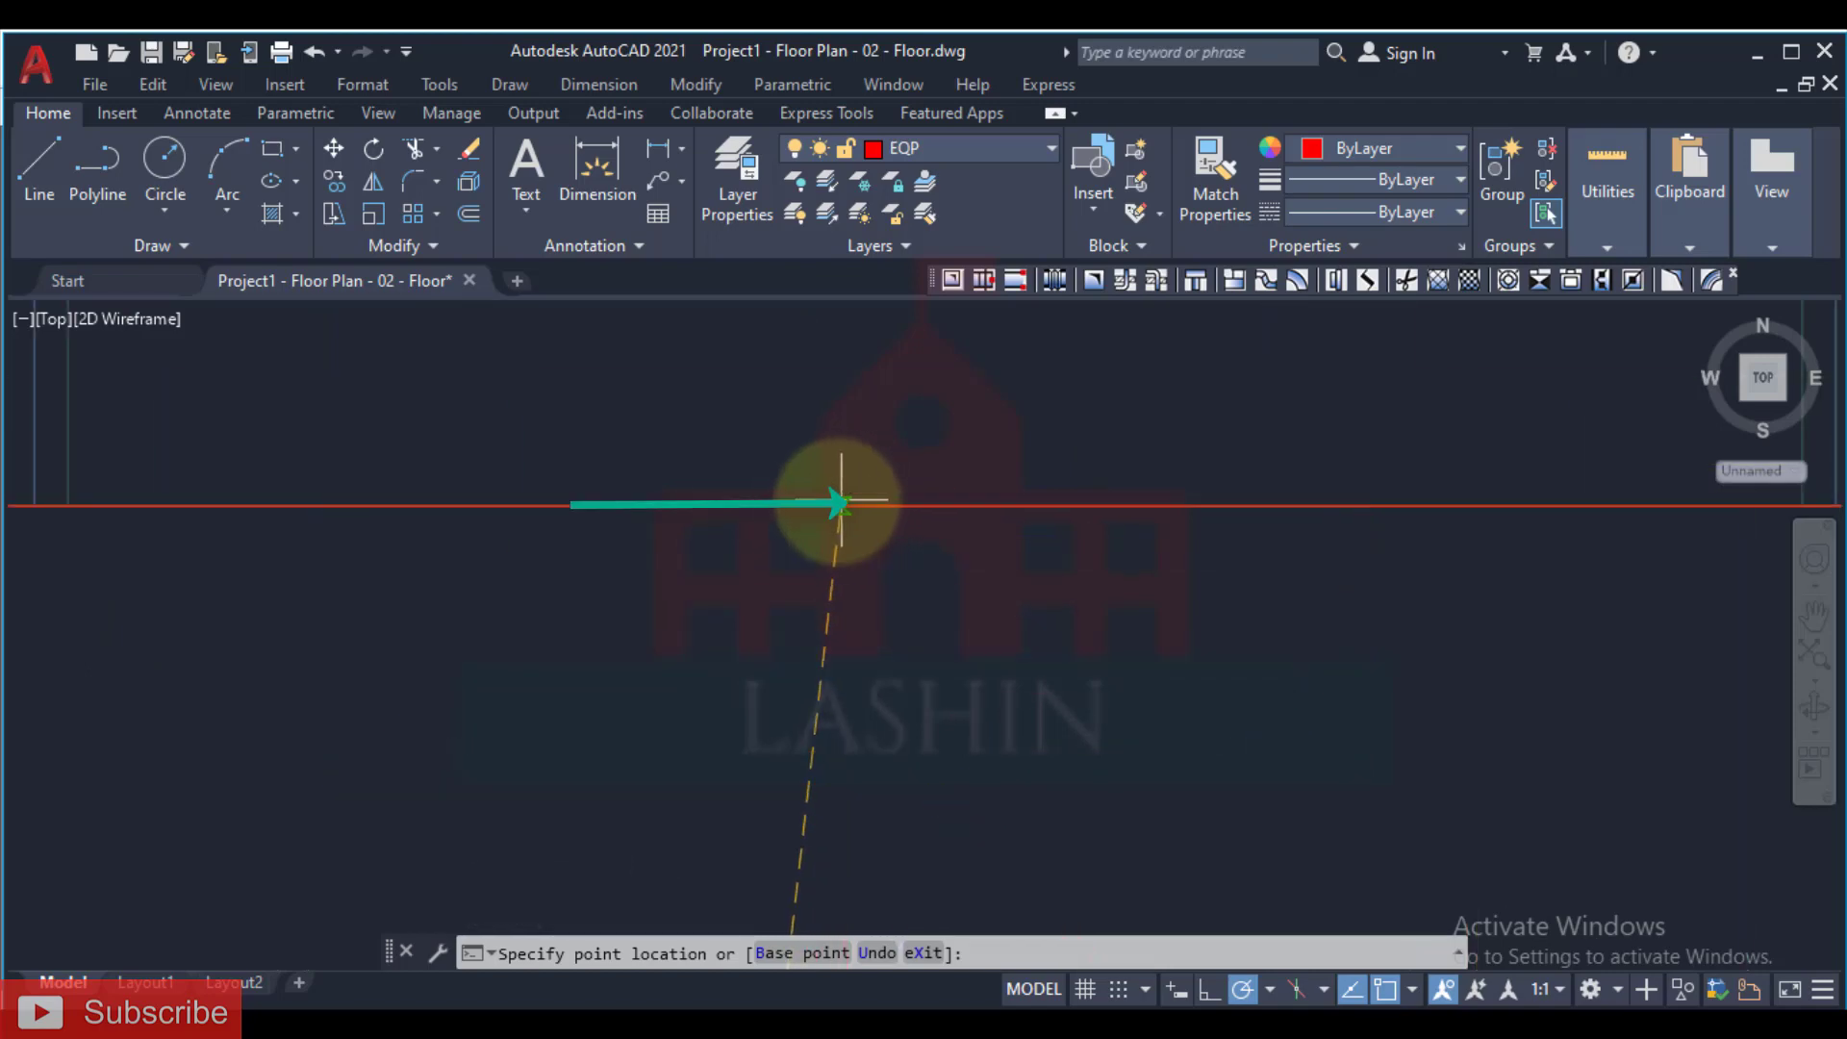
scroll(898, 496, down, 3)
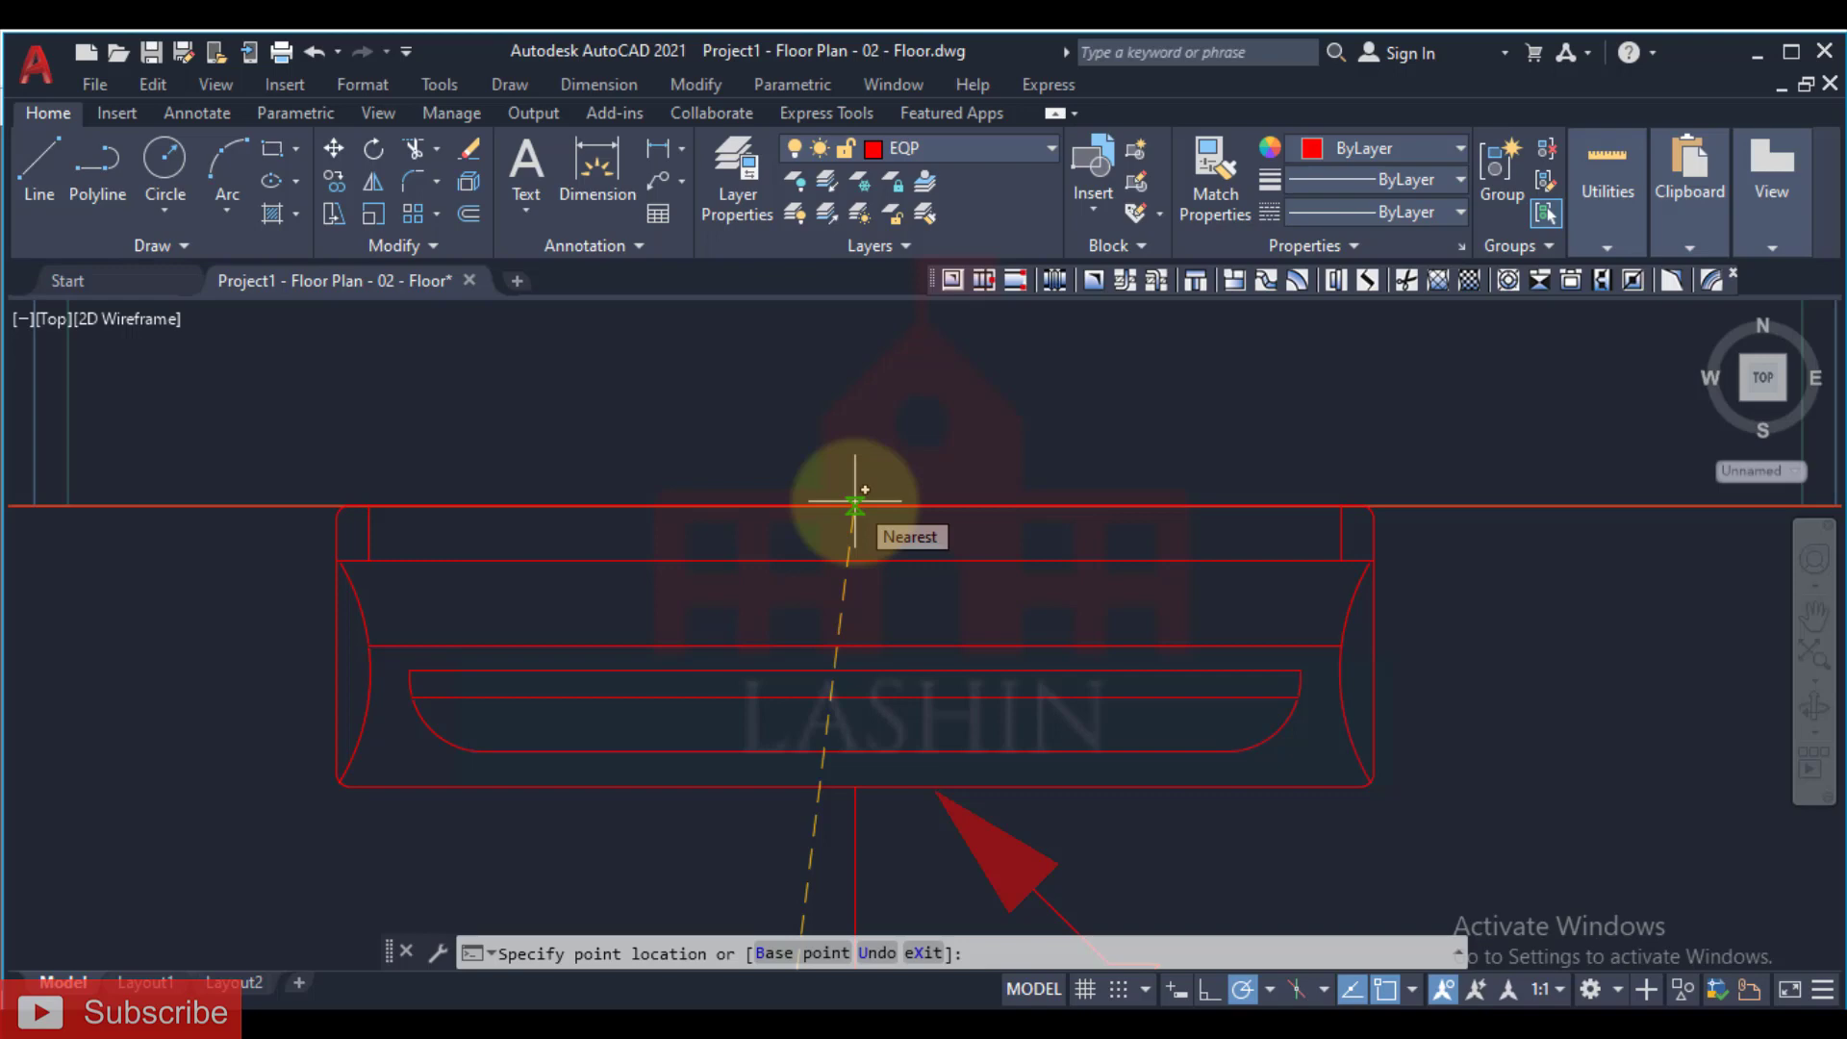
scroll(854, 502, down, 3)
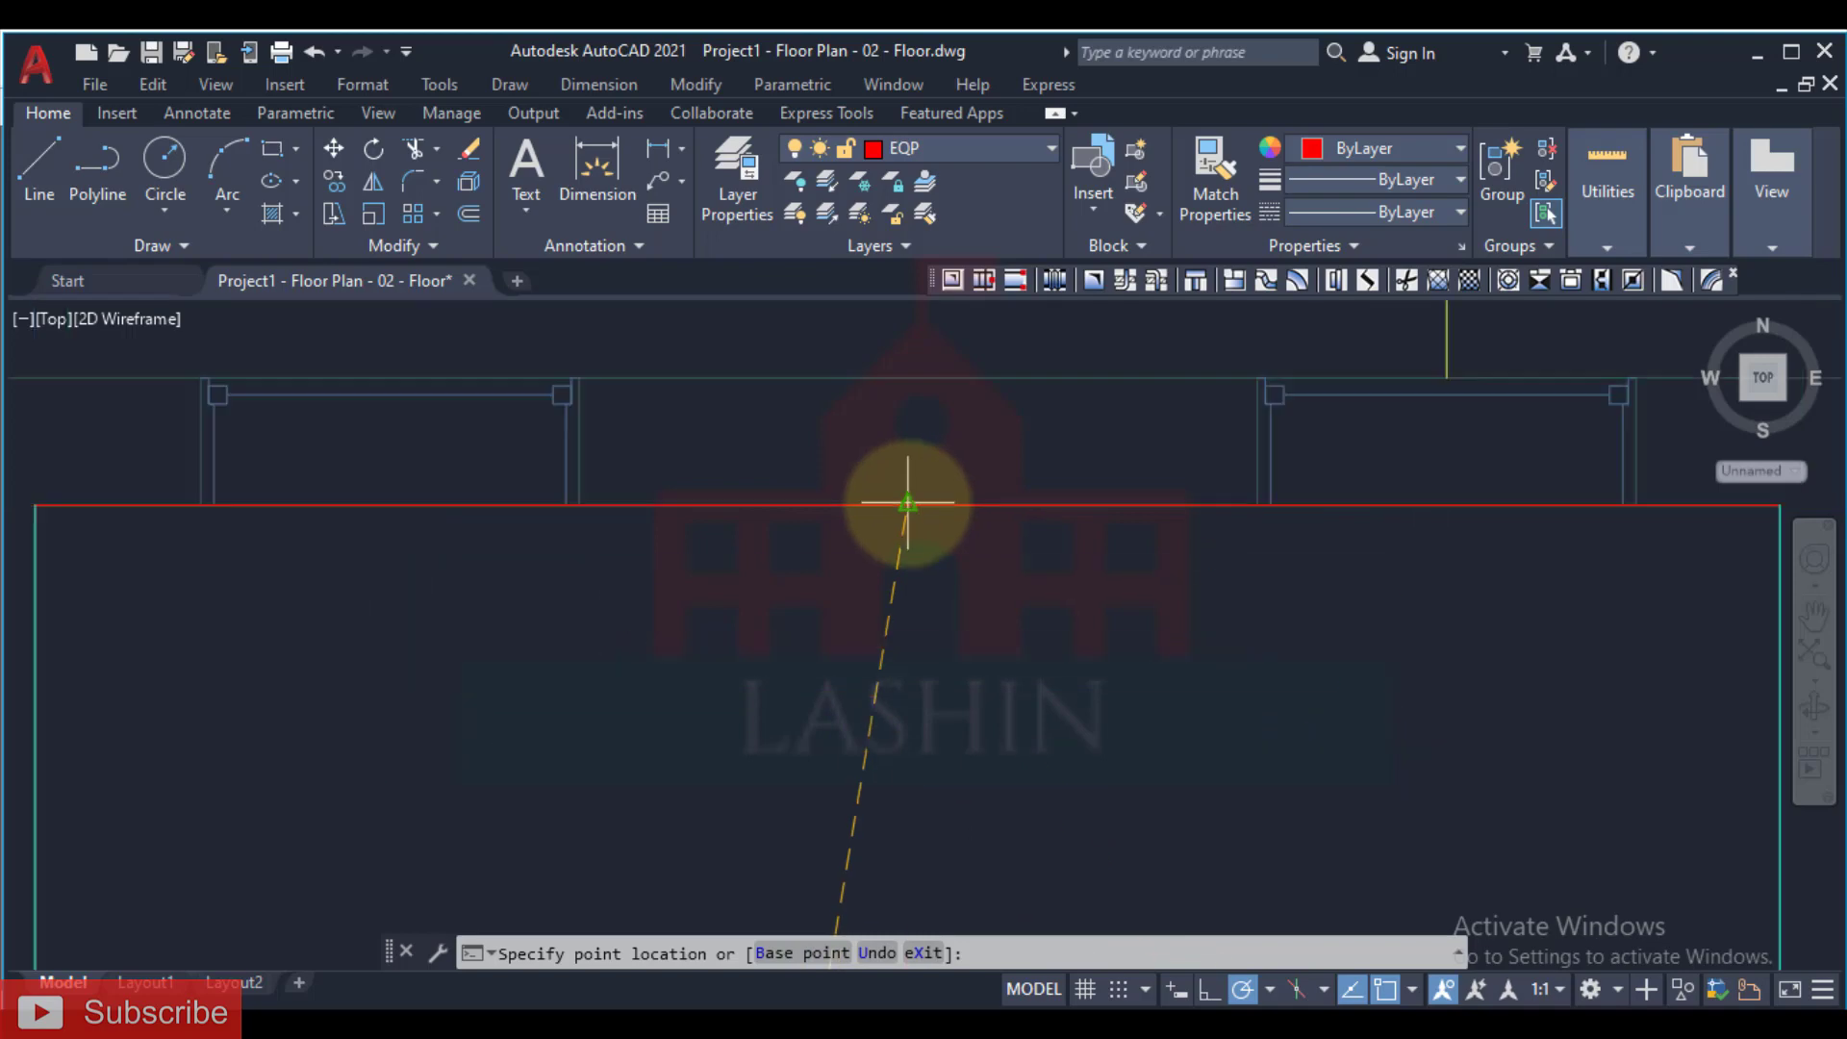
scroll(908, 503, up, 3)
click(915, 503)
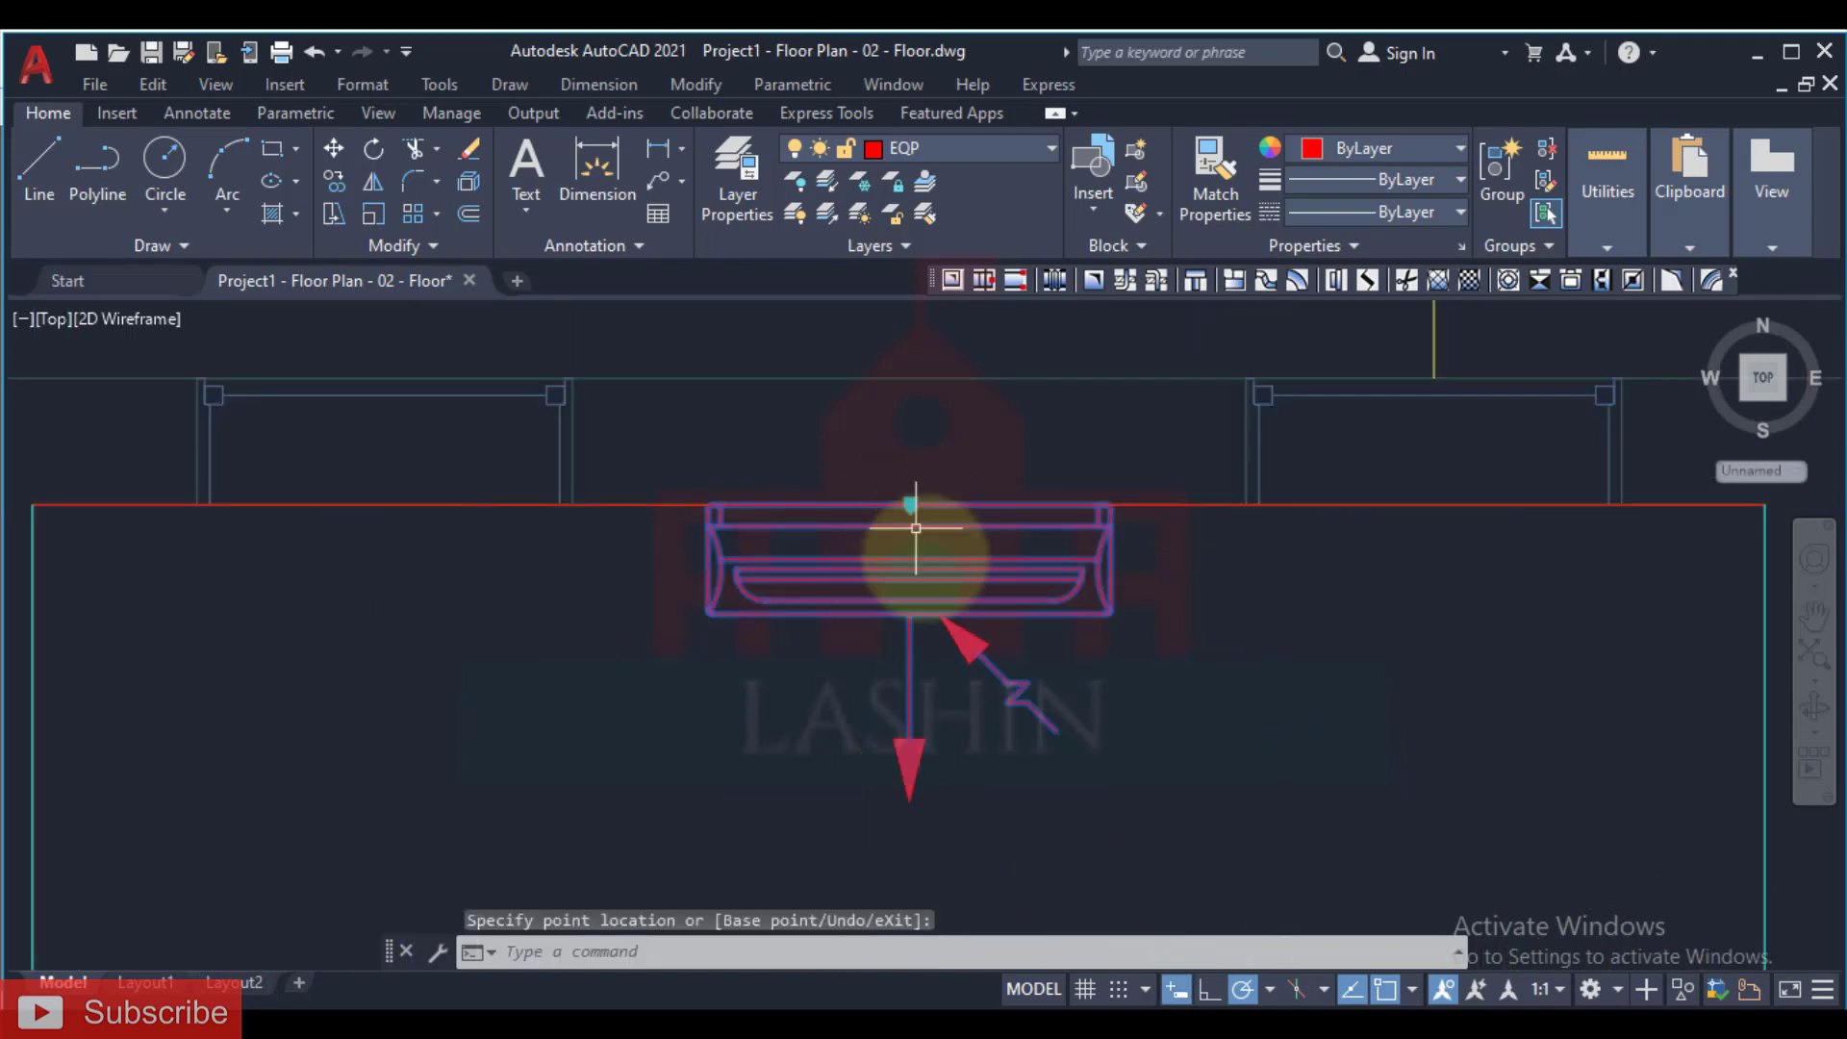
scroll(897, 652, down, 3)
scroll(897, 651, down, 3)
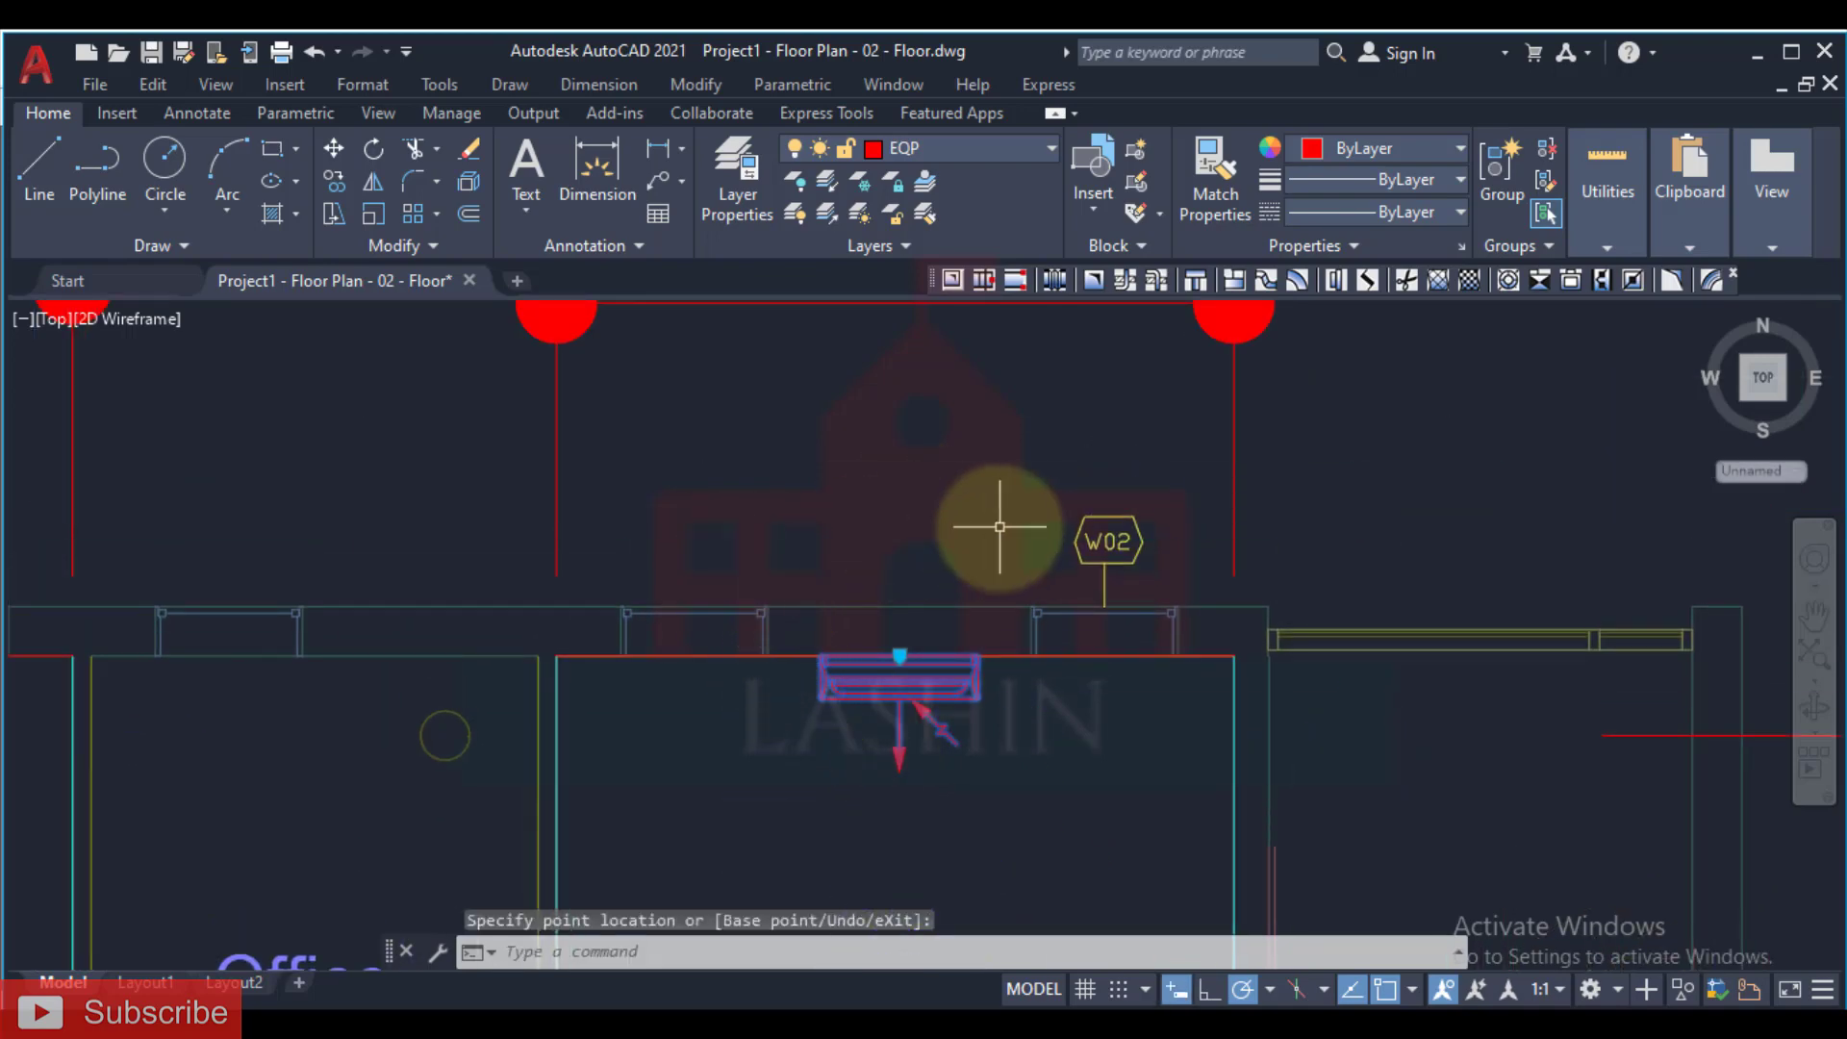
key(Escape)
Step: Examine the pipe connection side of the C.U outdoor unit symbol beside the floor plan
scroll(993, 528, down, 3)
middle_drag(1361, 647, 582, 552)
scroll(1048, 560, up, 3)
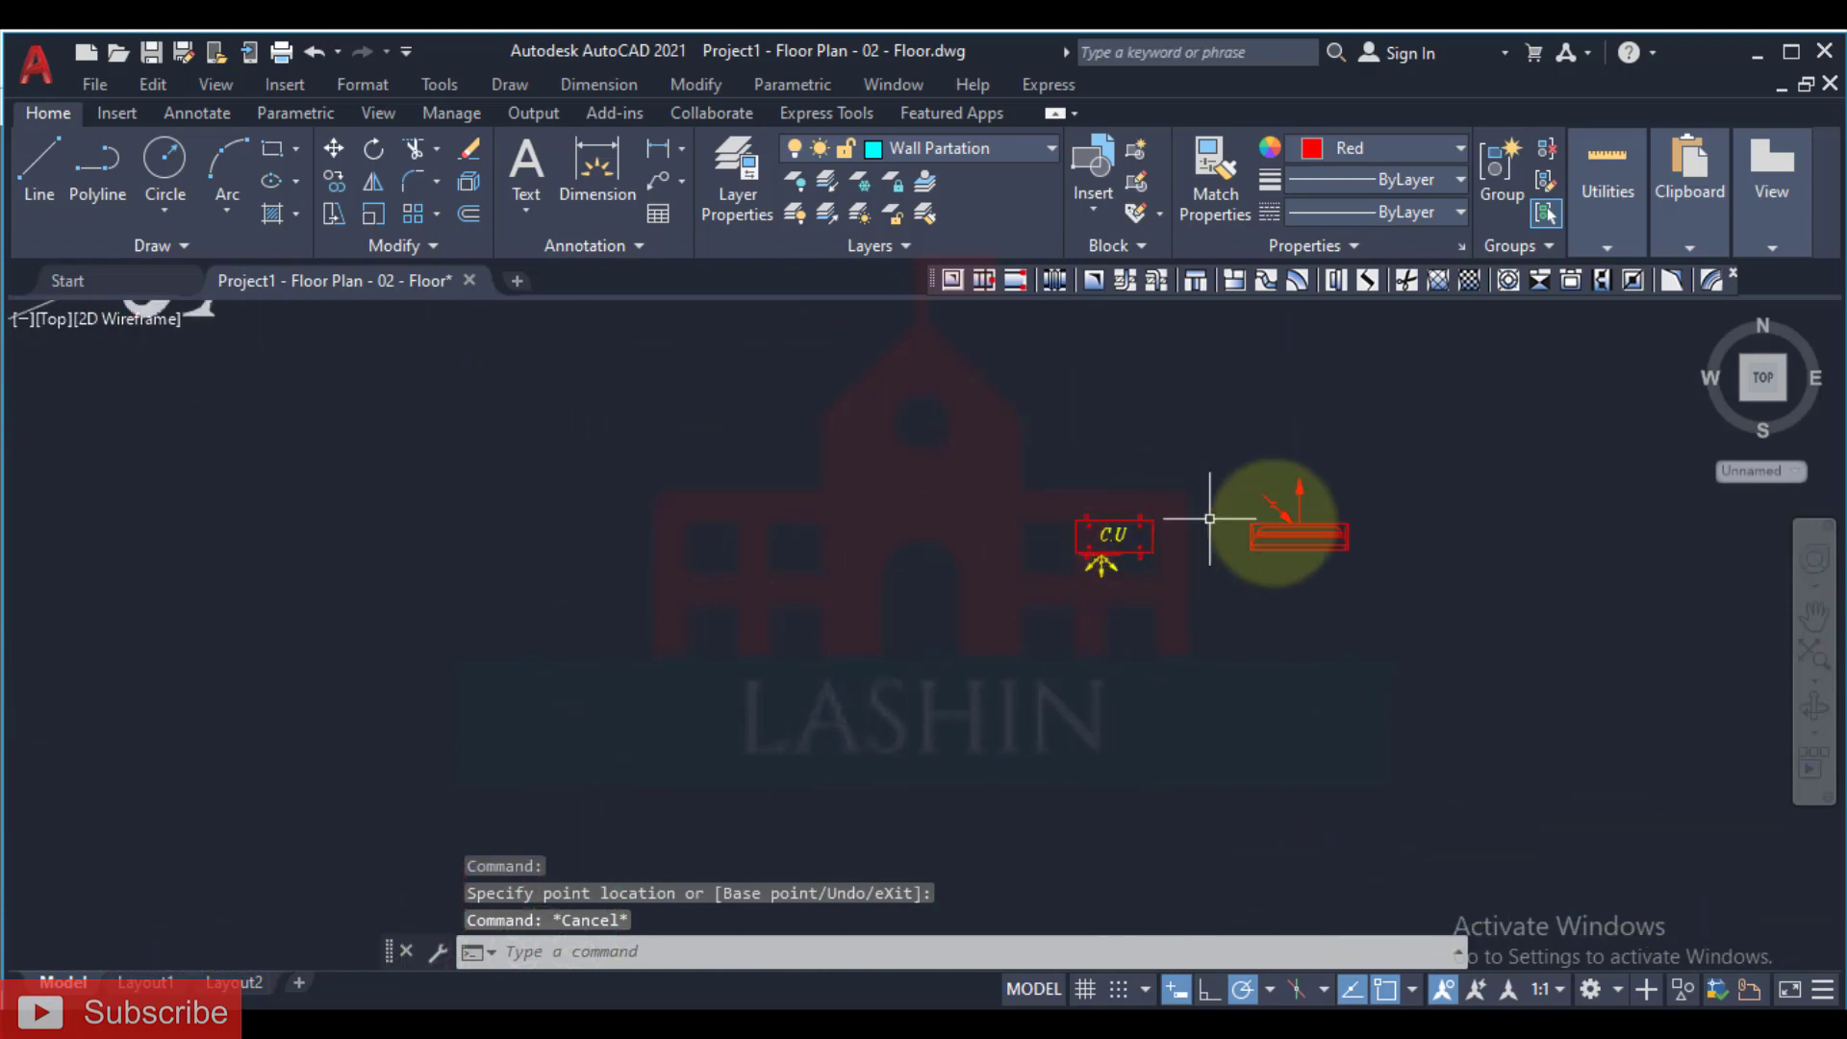
scroll(1167, 525, up, 3)
scroll(1162, 520, up, 5)
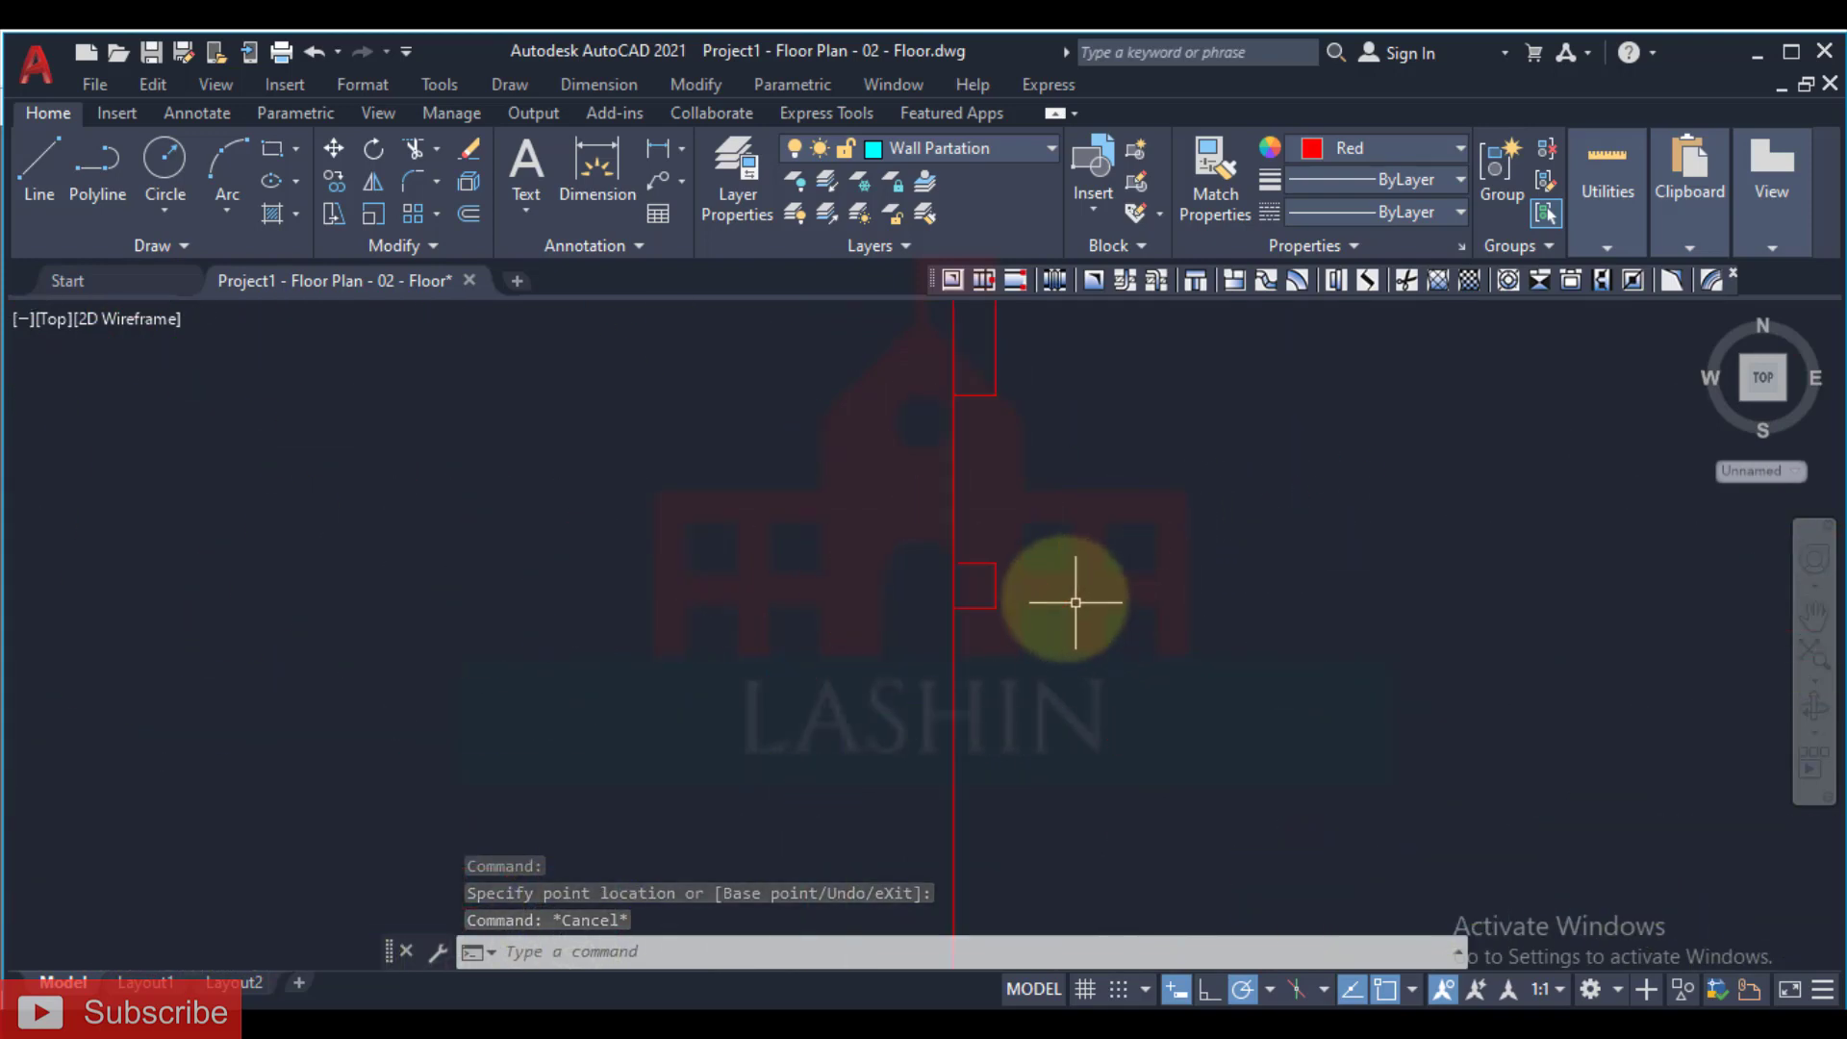
click(989, 567)
key(Escape)
scroll(962, 598, down, 3)
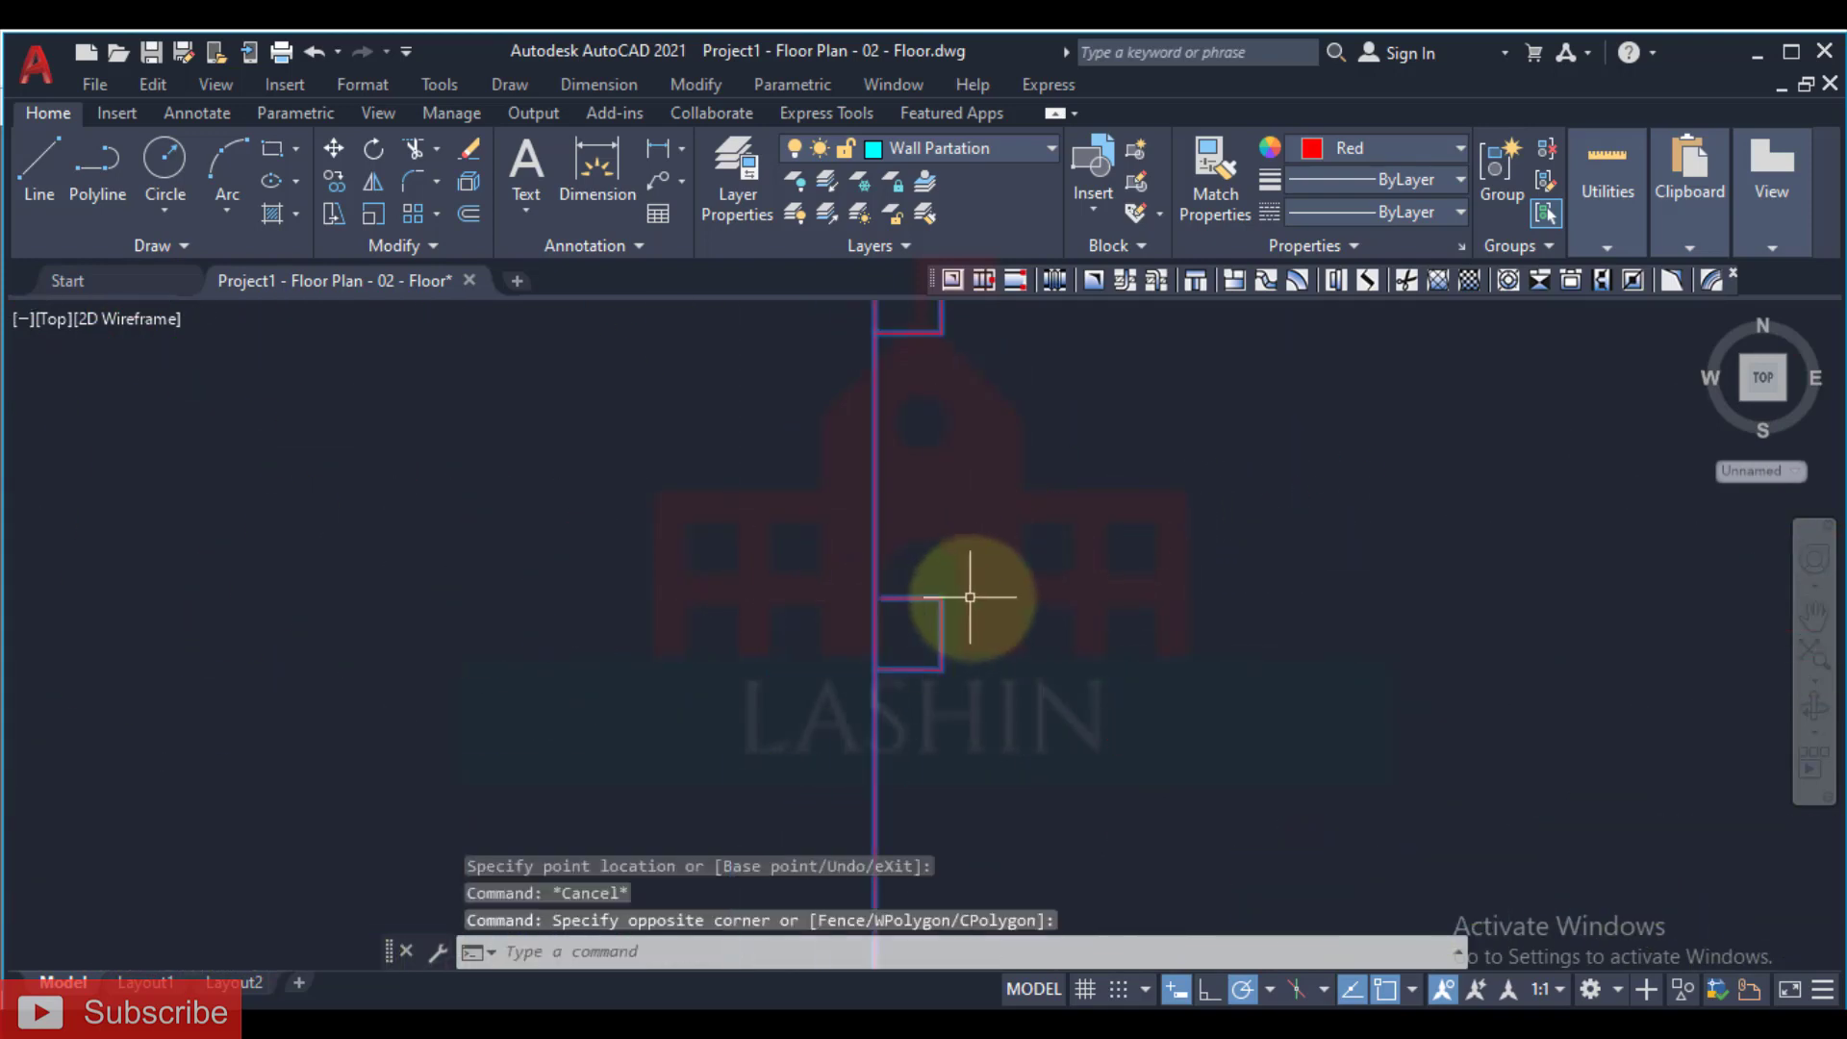
scroll(931, 612, down, 3)
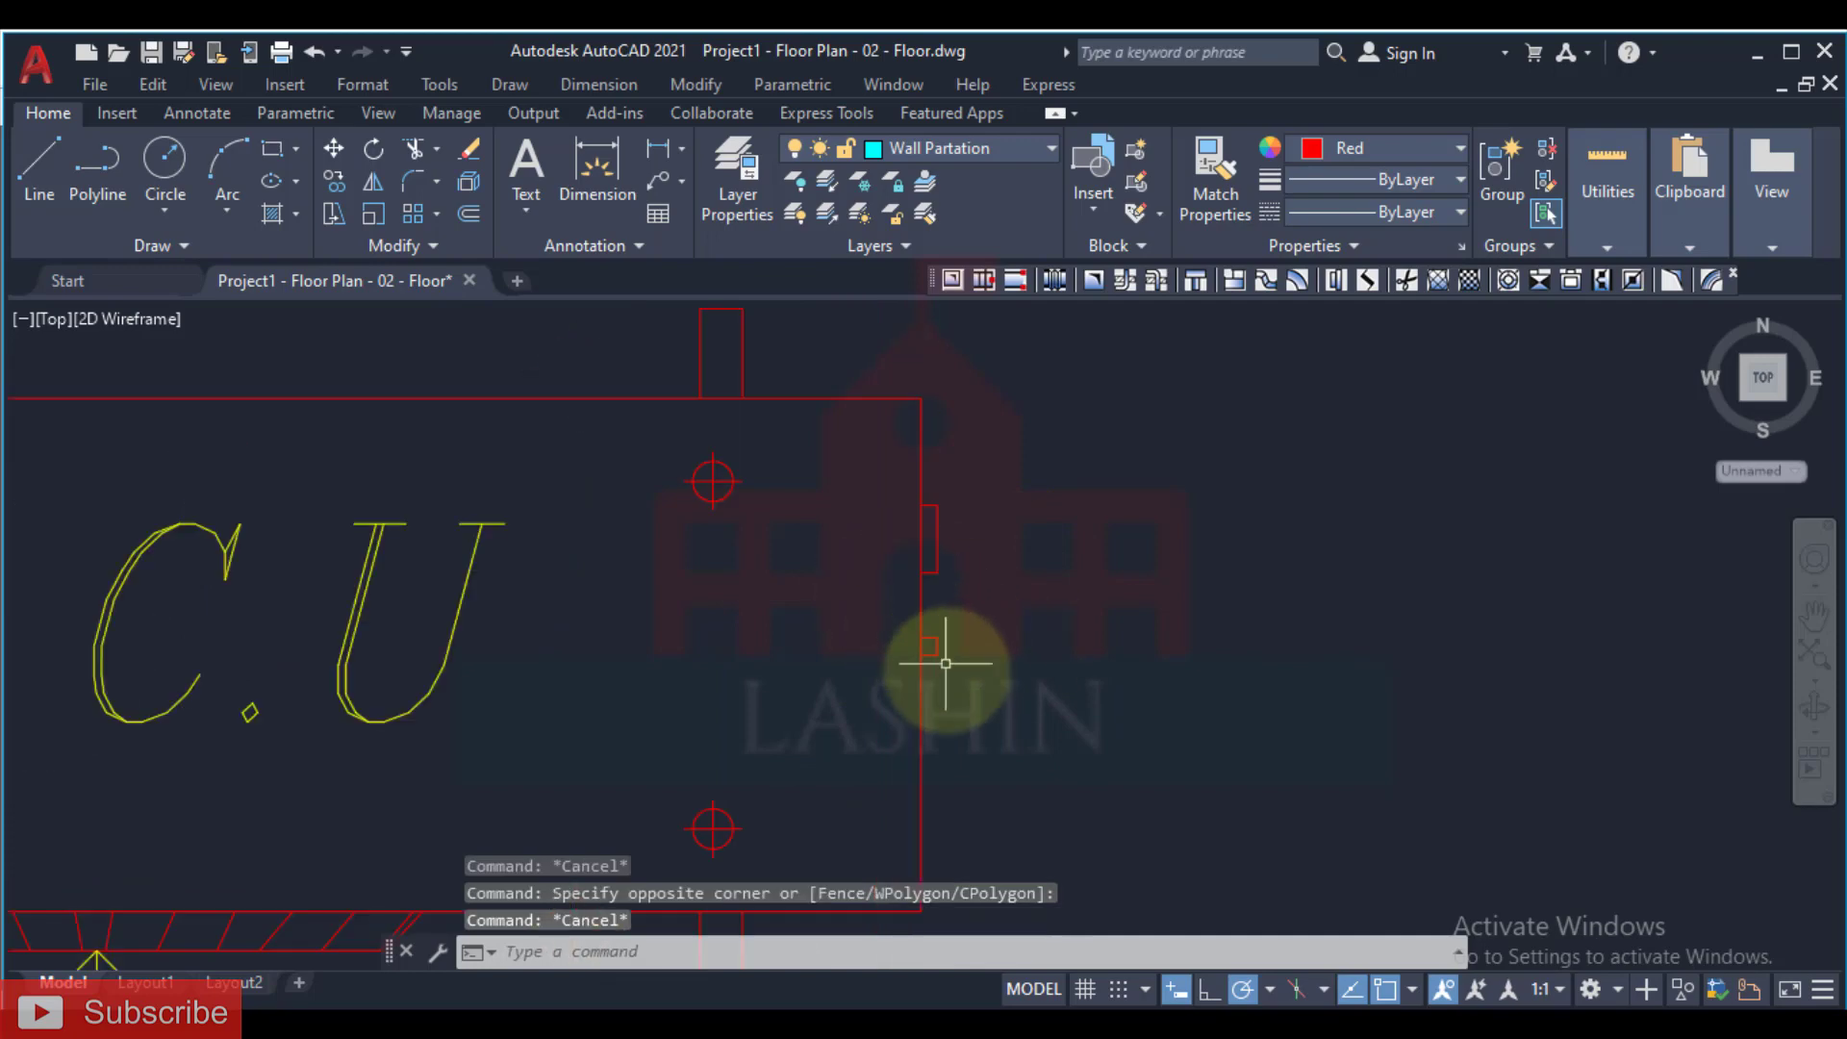
middle_drag(948, 692, 977, 494)
scroll(913, 606, down, 3)
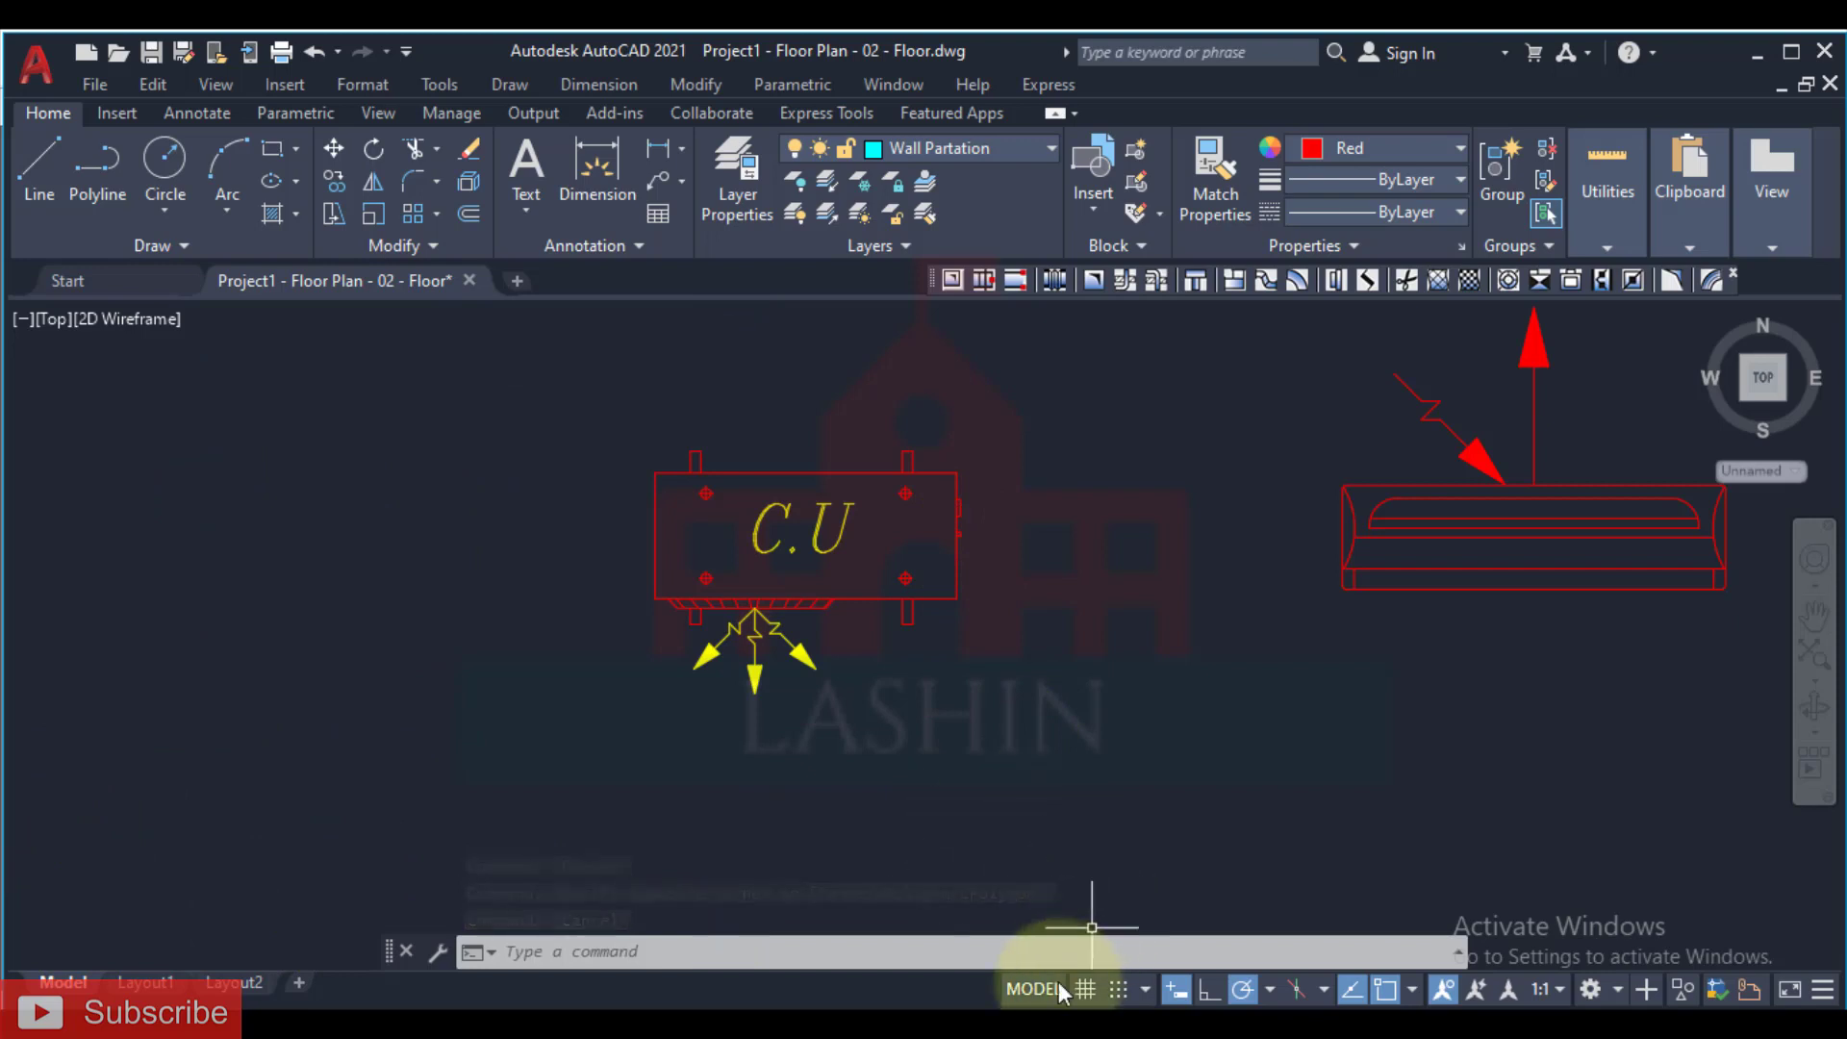
Step: Switch to the Optimax catalogue in Acrobat Reader, check the outdoor unit pictures on page 4, and return to AutoCAD
key(alt+Tab)
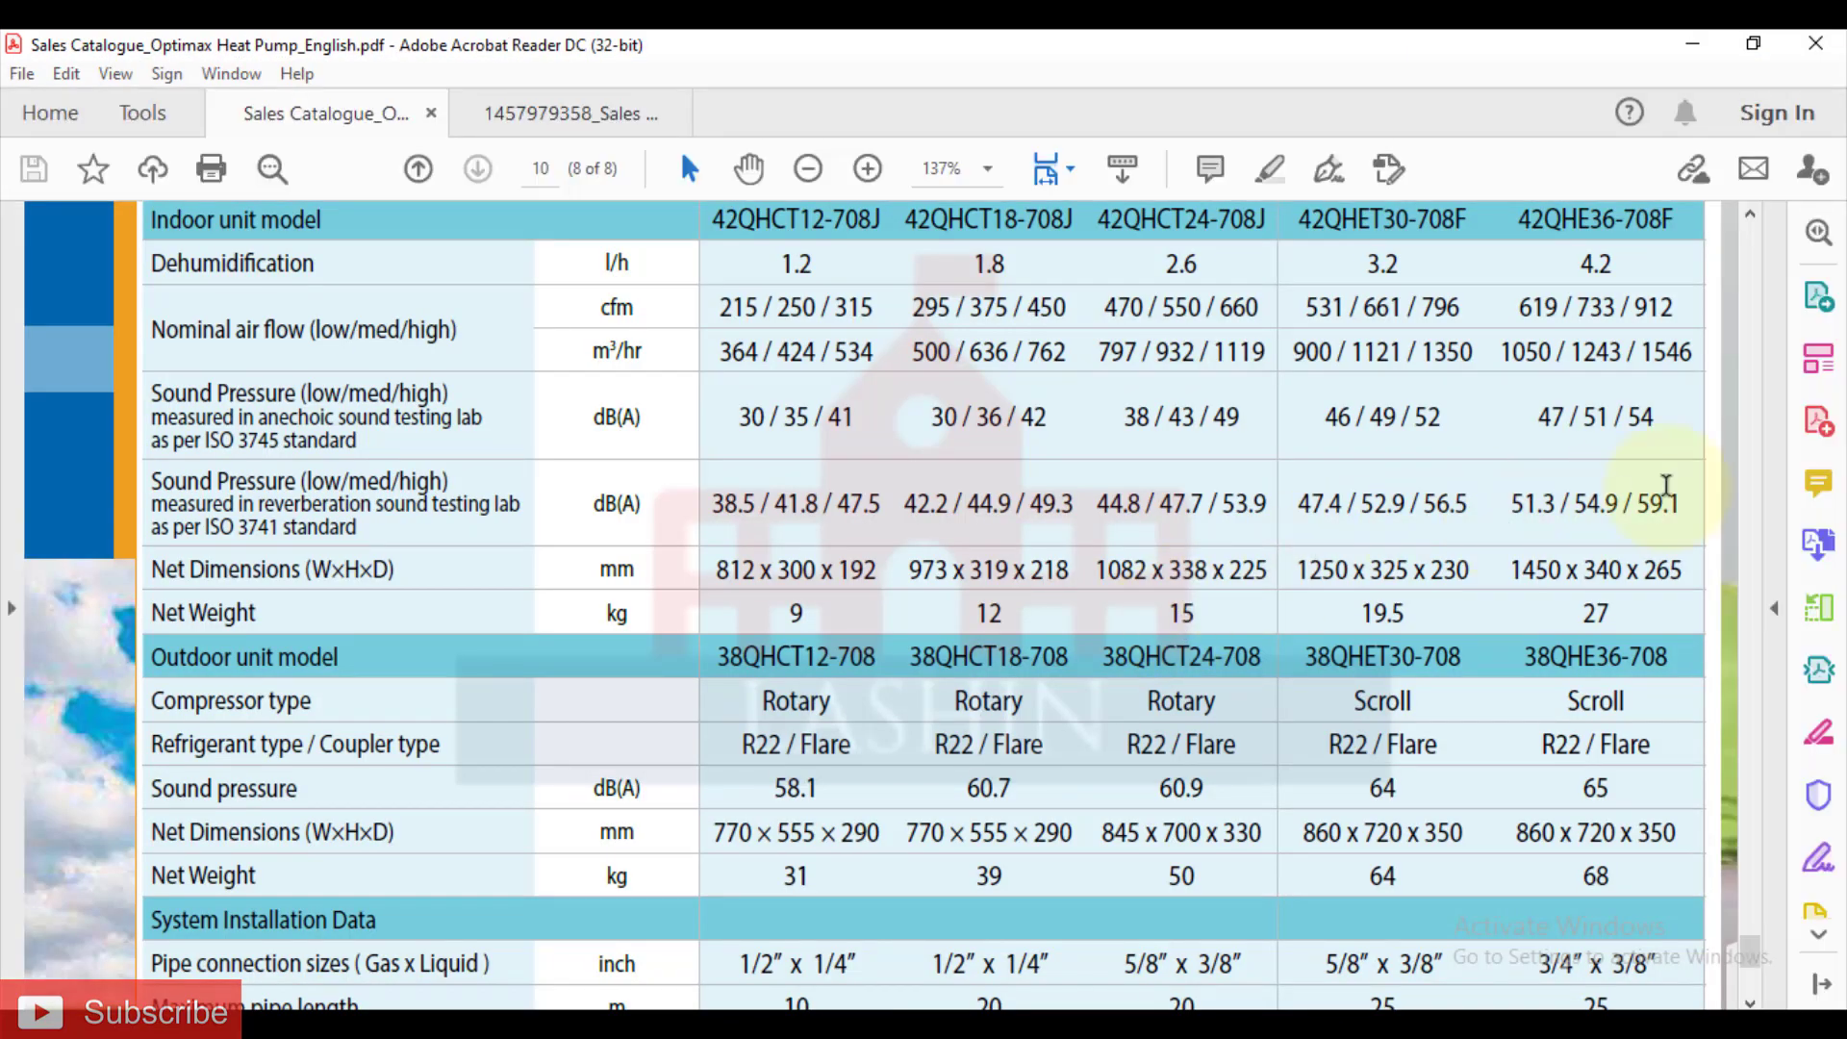
drag(1748, 954, 1751, 429)
drag(1762, 491, 1784, 411)
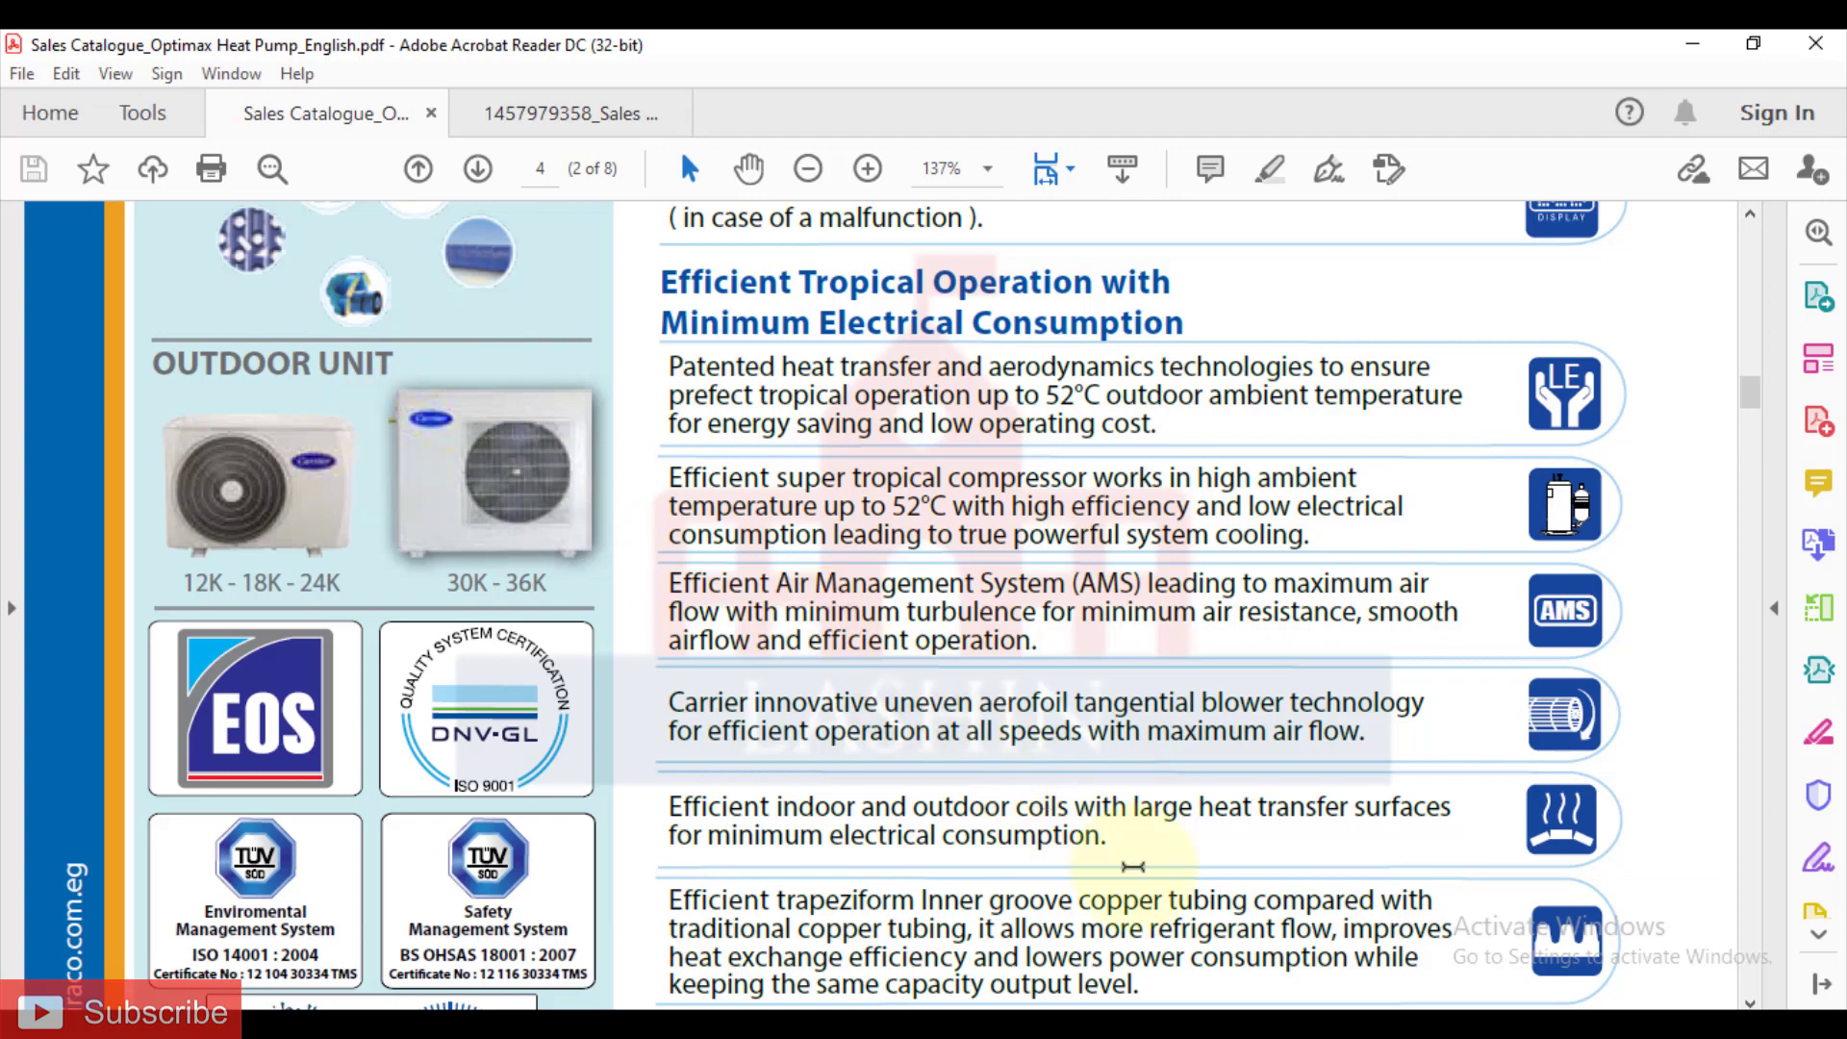
click(883, 1024)
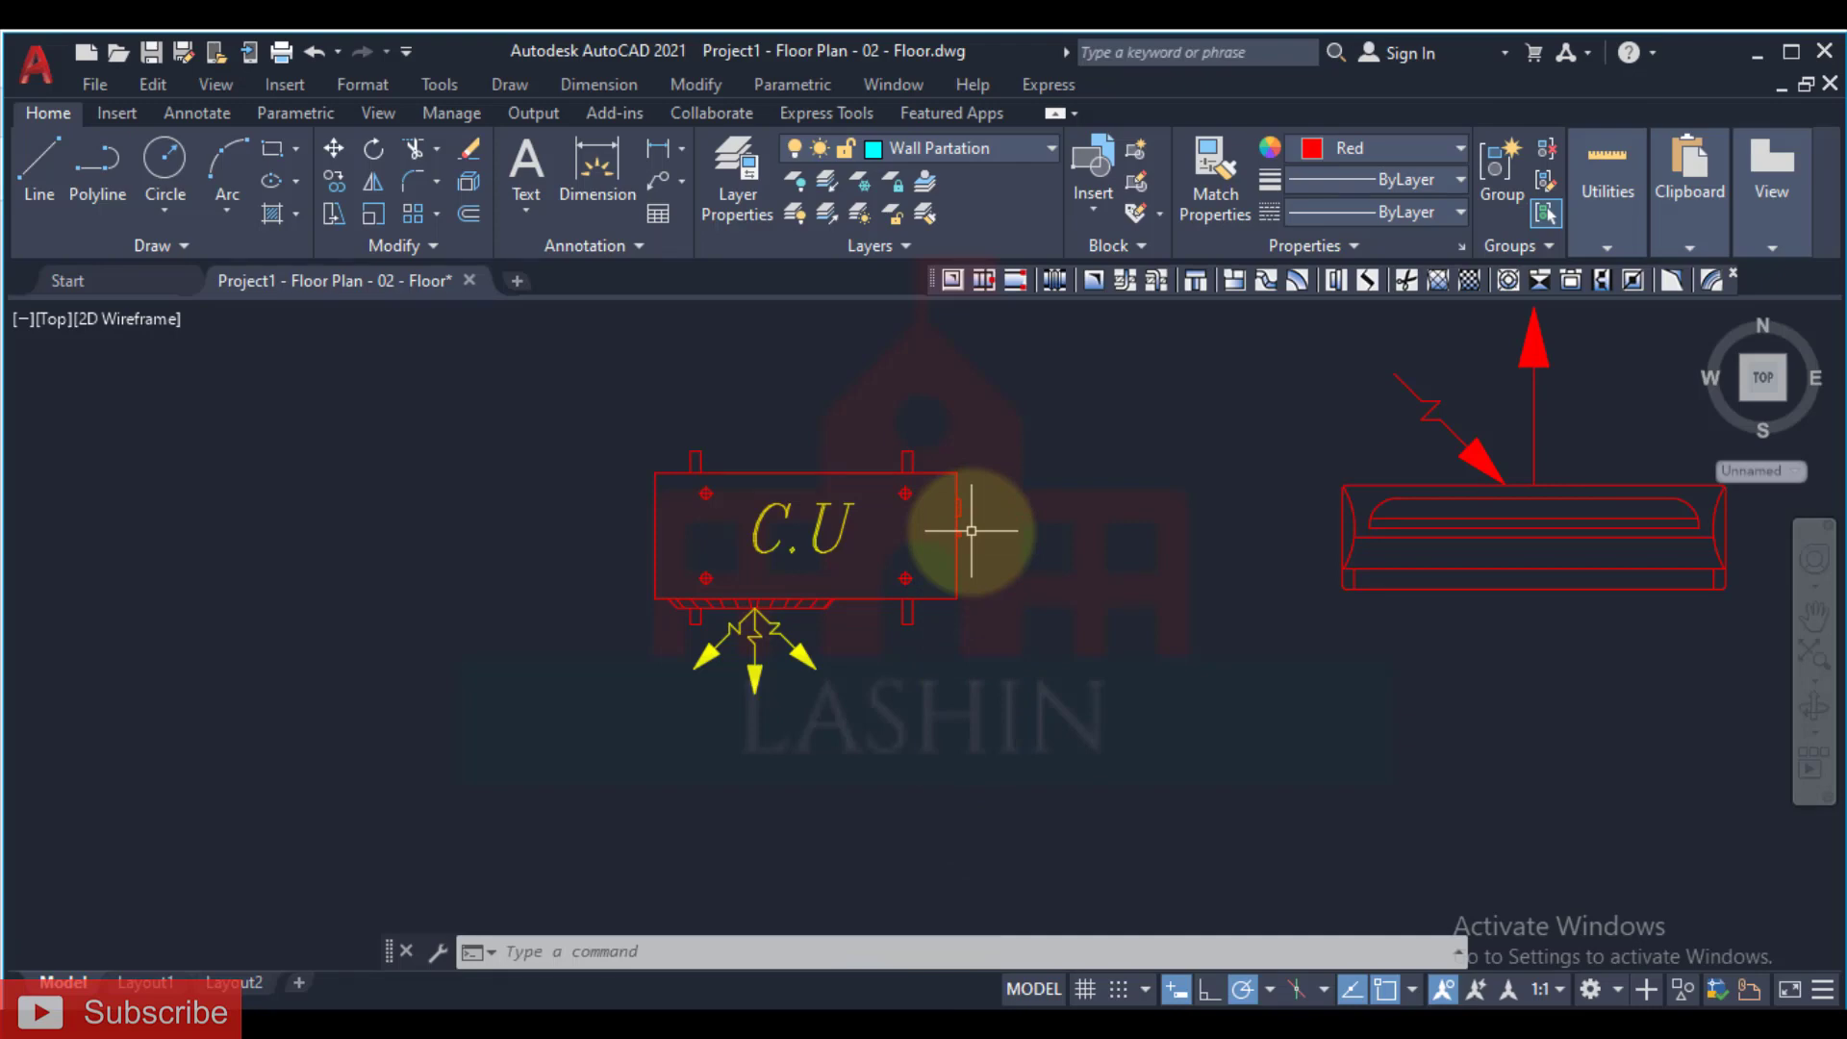
Step: Mirror the C.U outdoor unit block about a vertical line through its back edge's midpoint, erasing the source object
click(940, 463)
click(898, 522)
scroll(885, 538, up, 2)
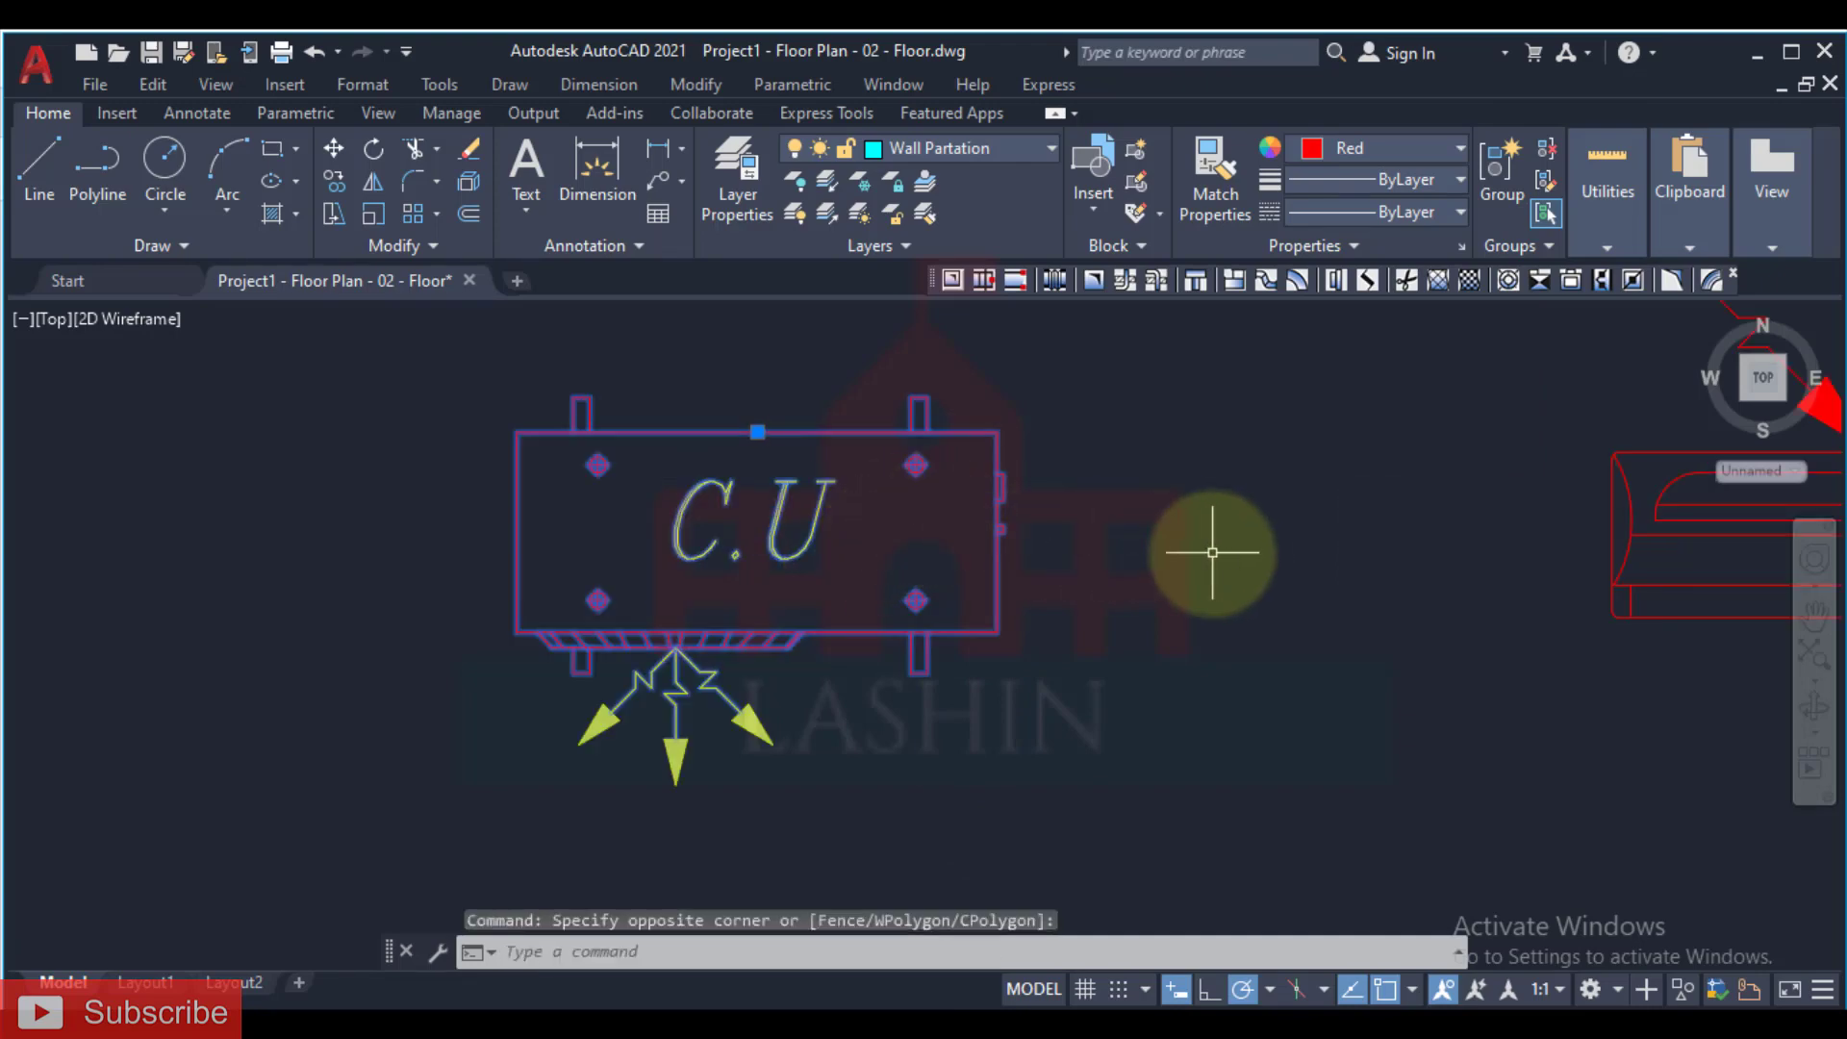
key(Escape)
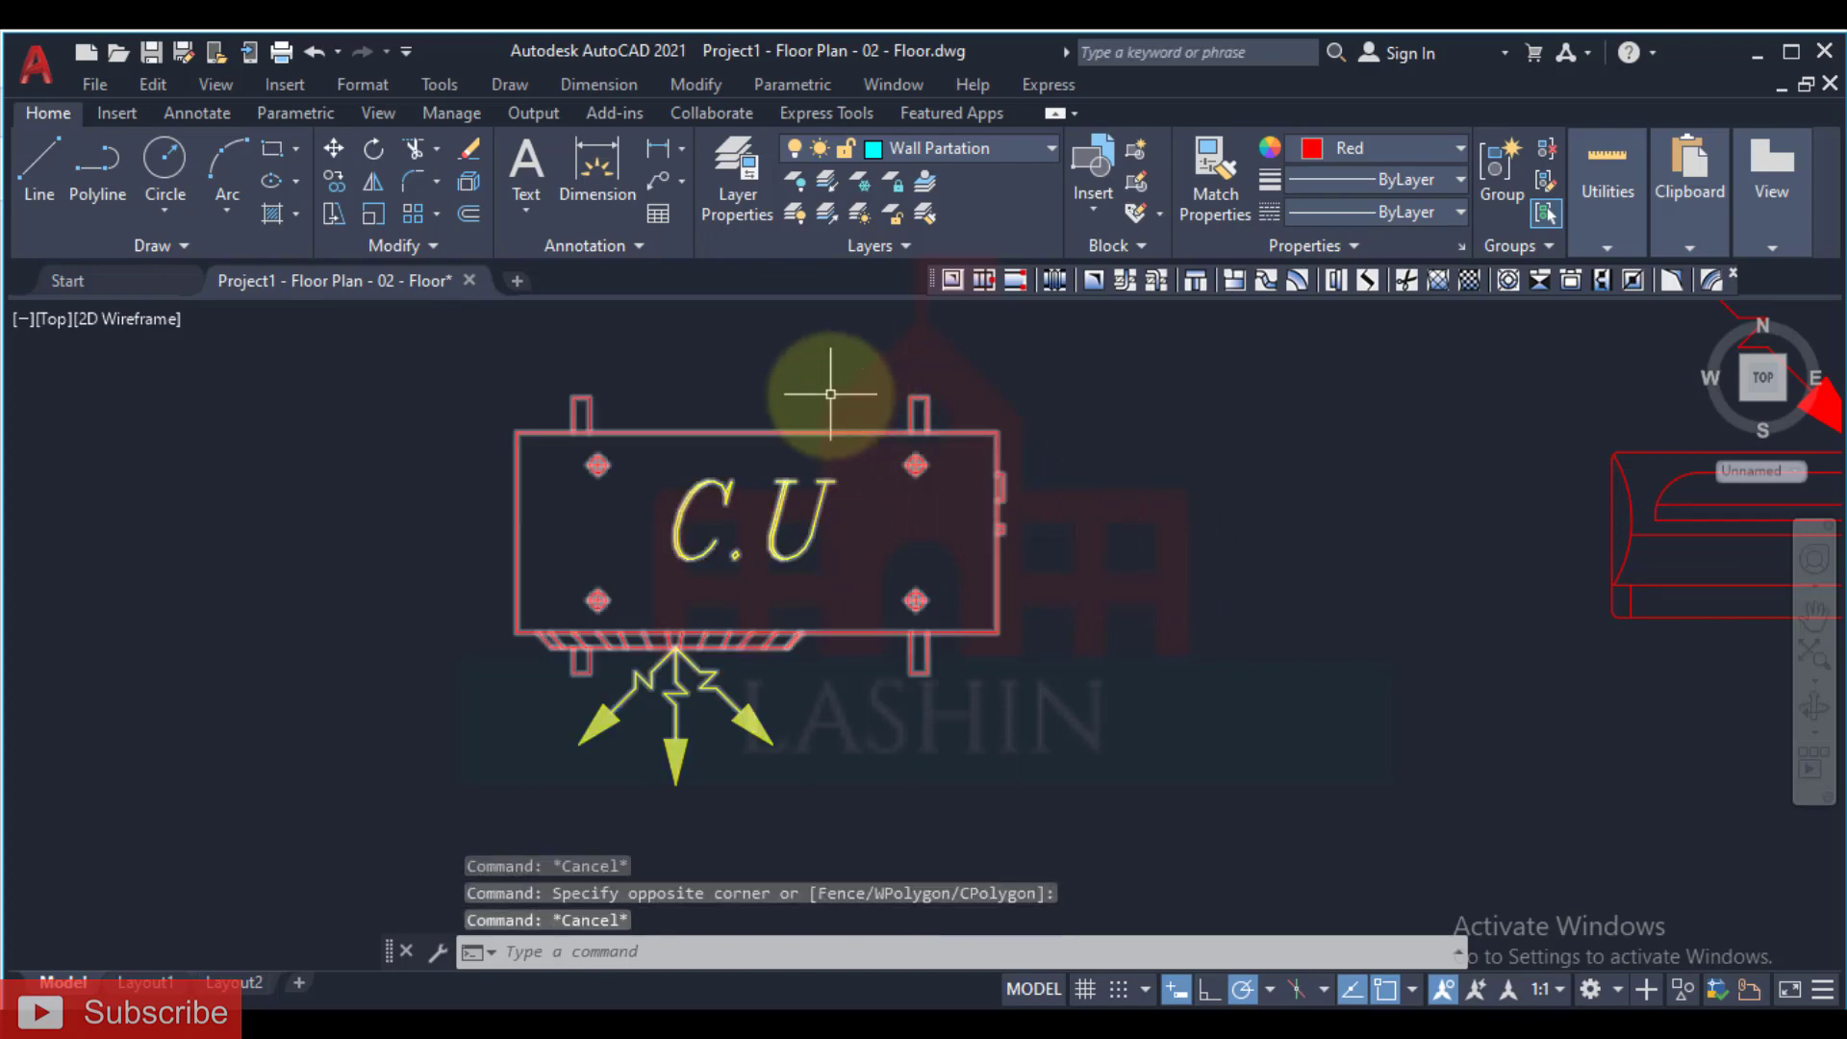
click(808, 468)
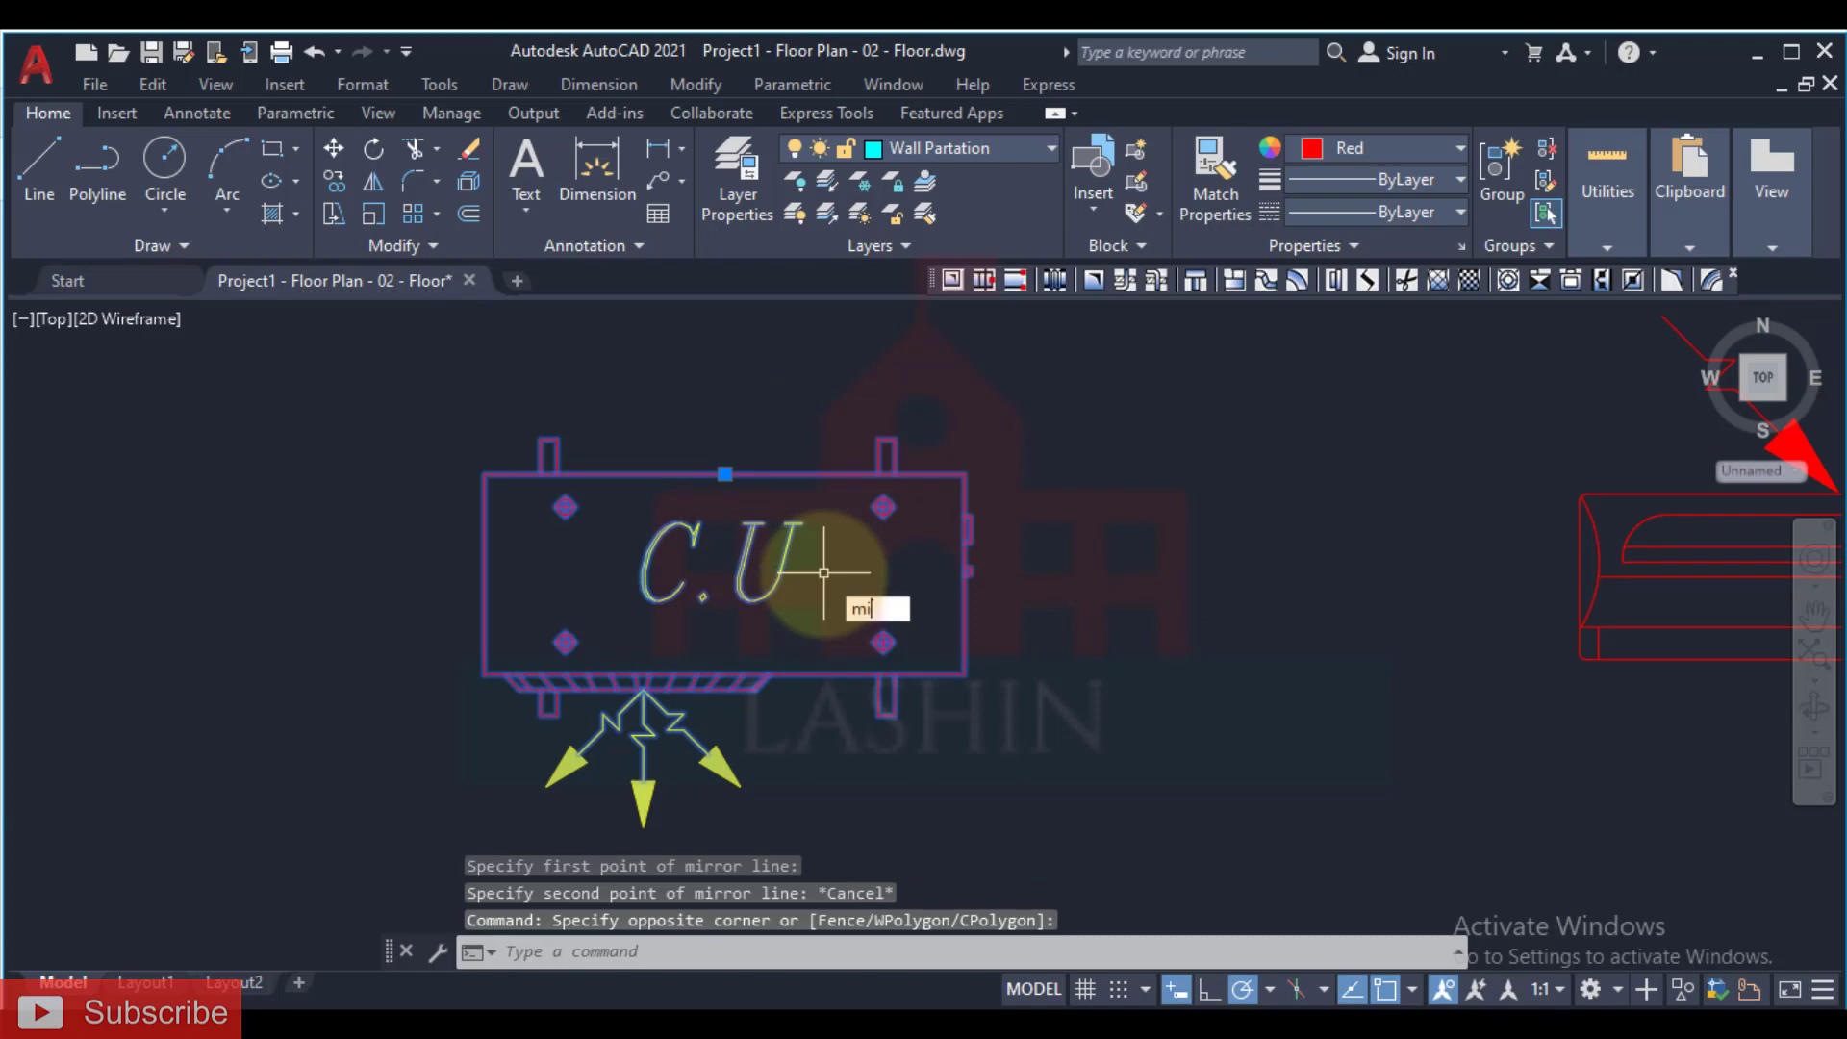
key(Return)
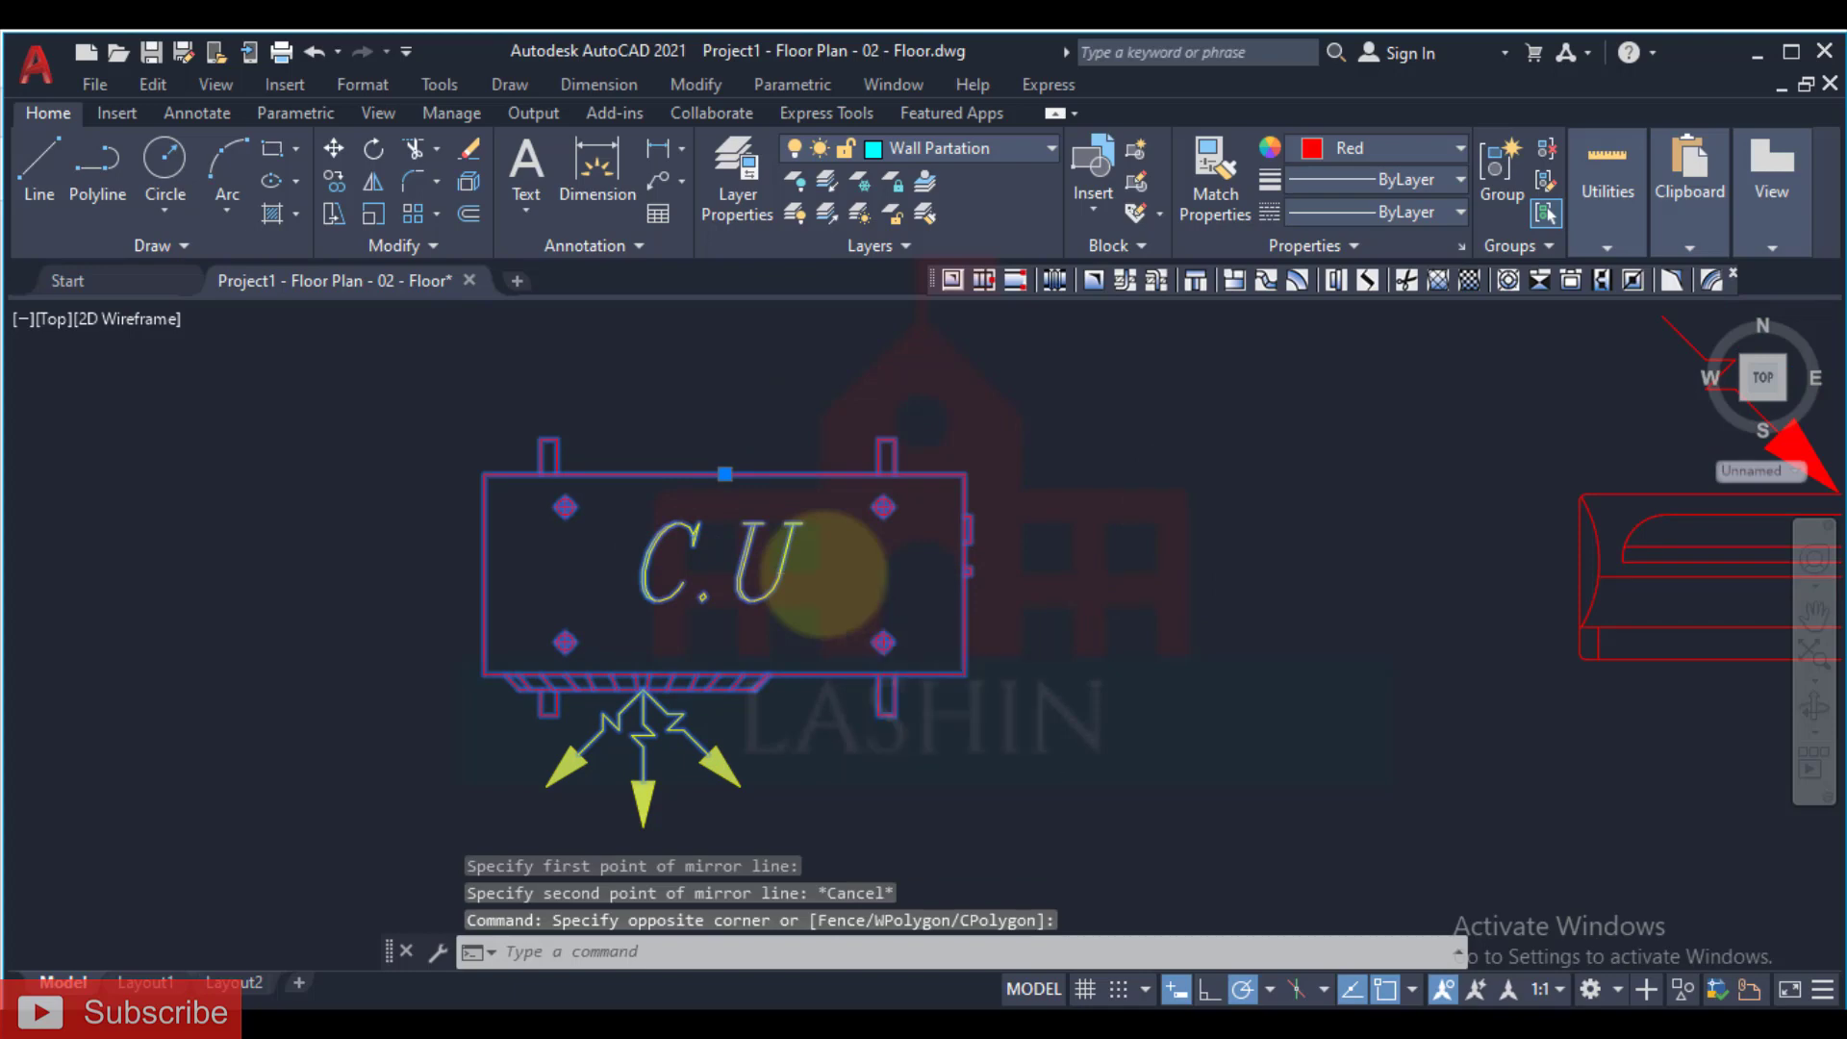
click(725, 473)
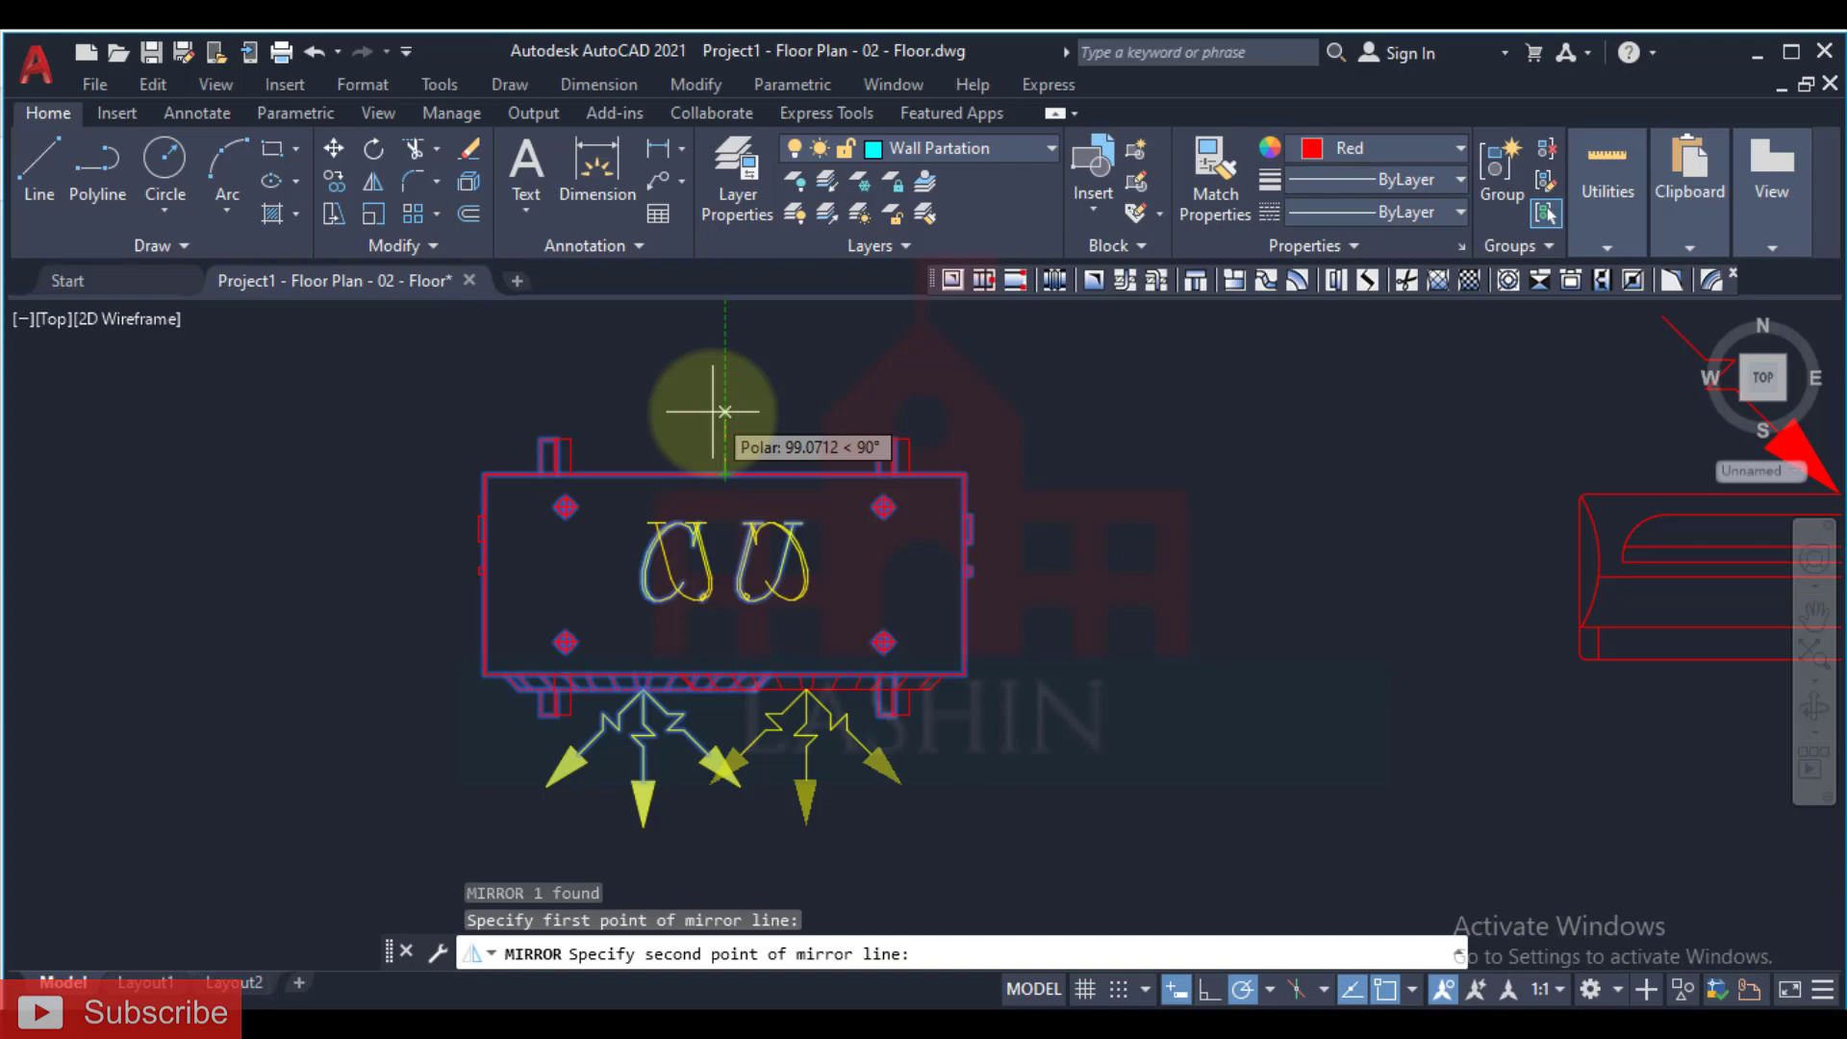
click(713, 412)
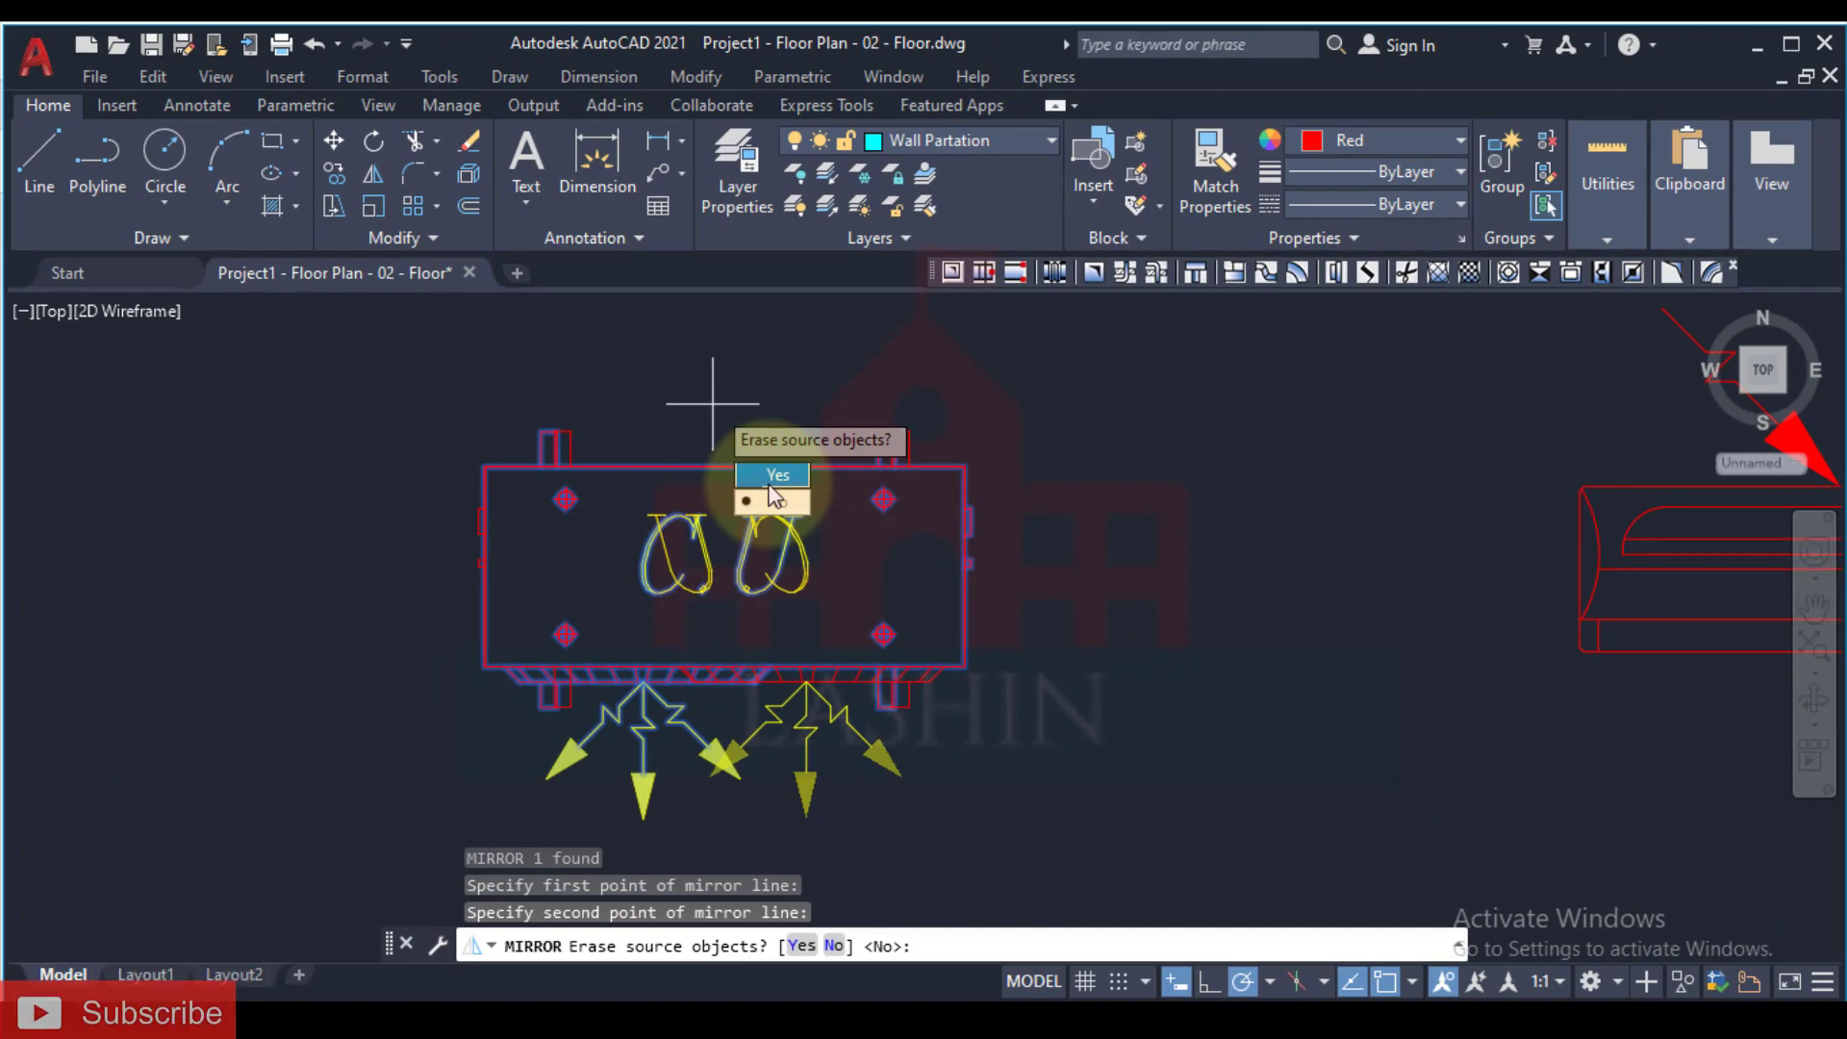
click(399, 508)
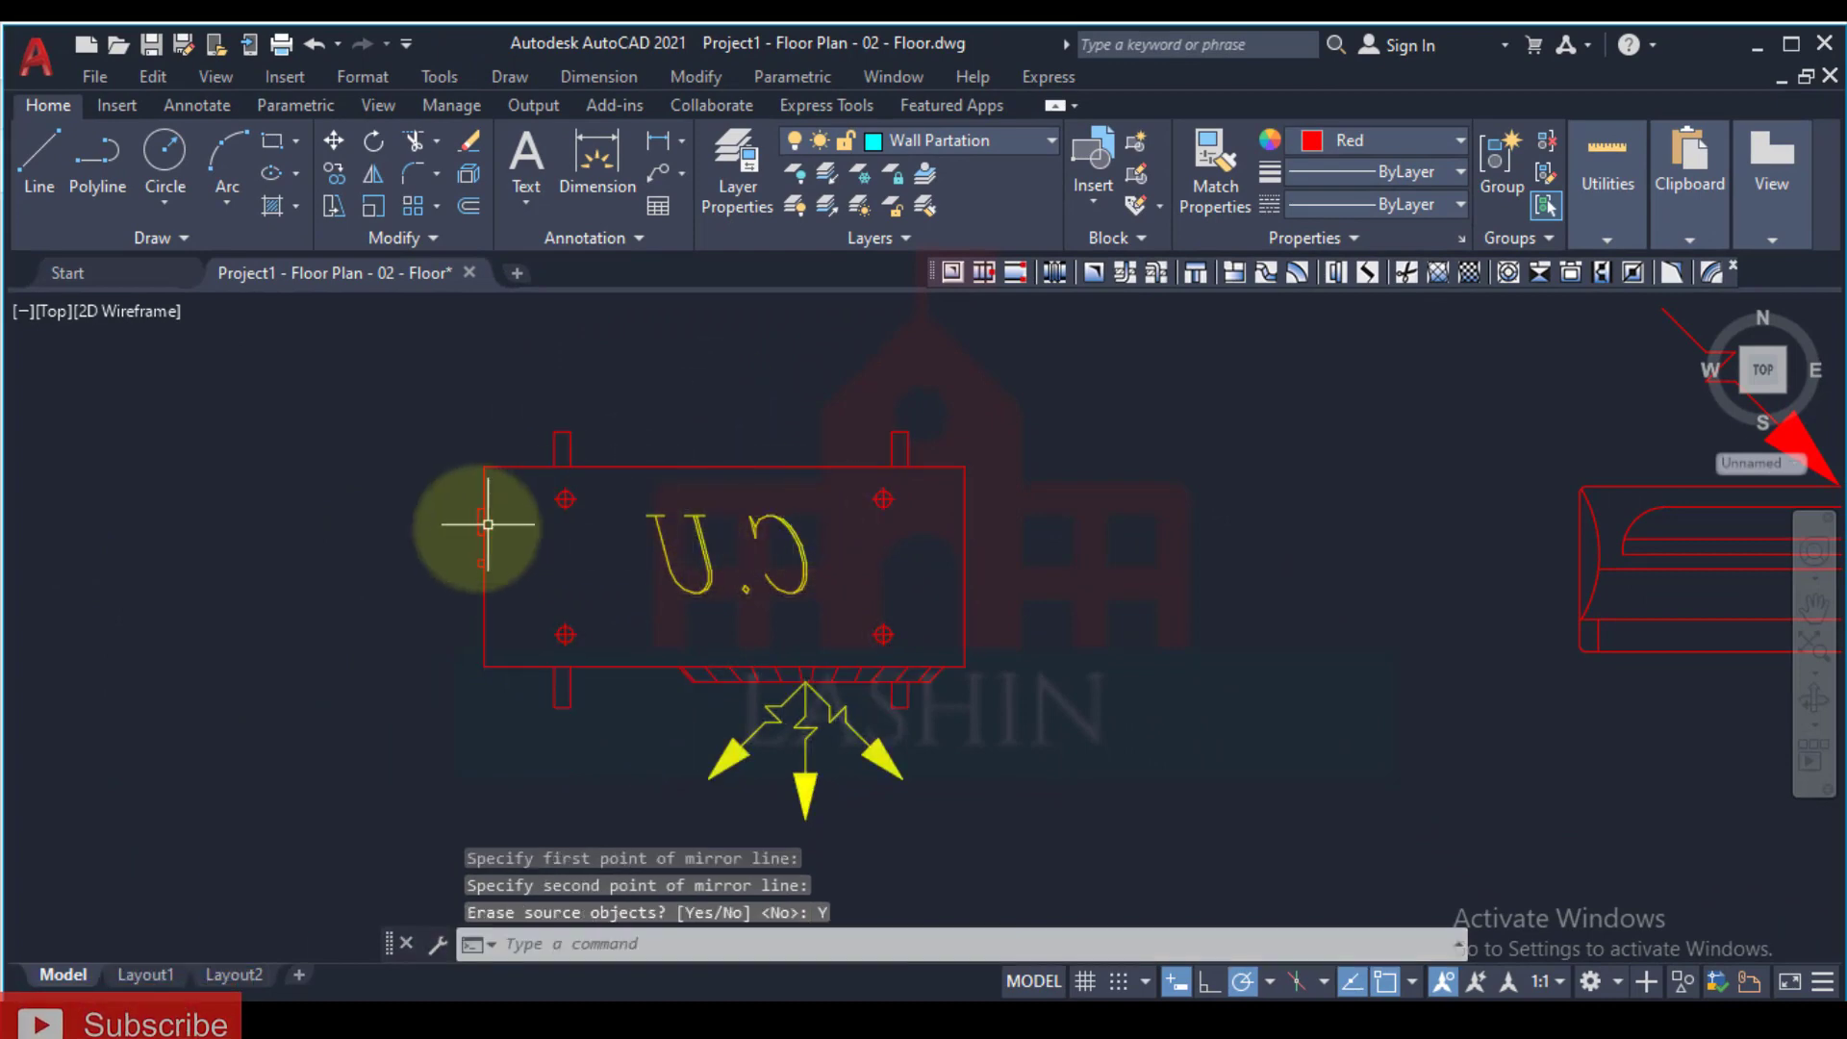
Step: Check the pipe connections and label of the mirrored C.U block, and undo the mirror
scroll(578, 539, up, 4)
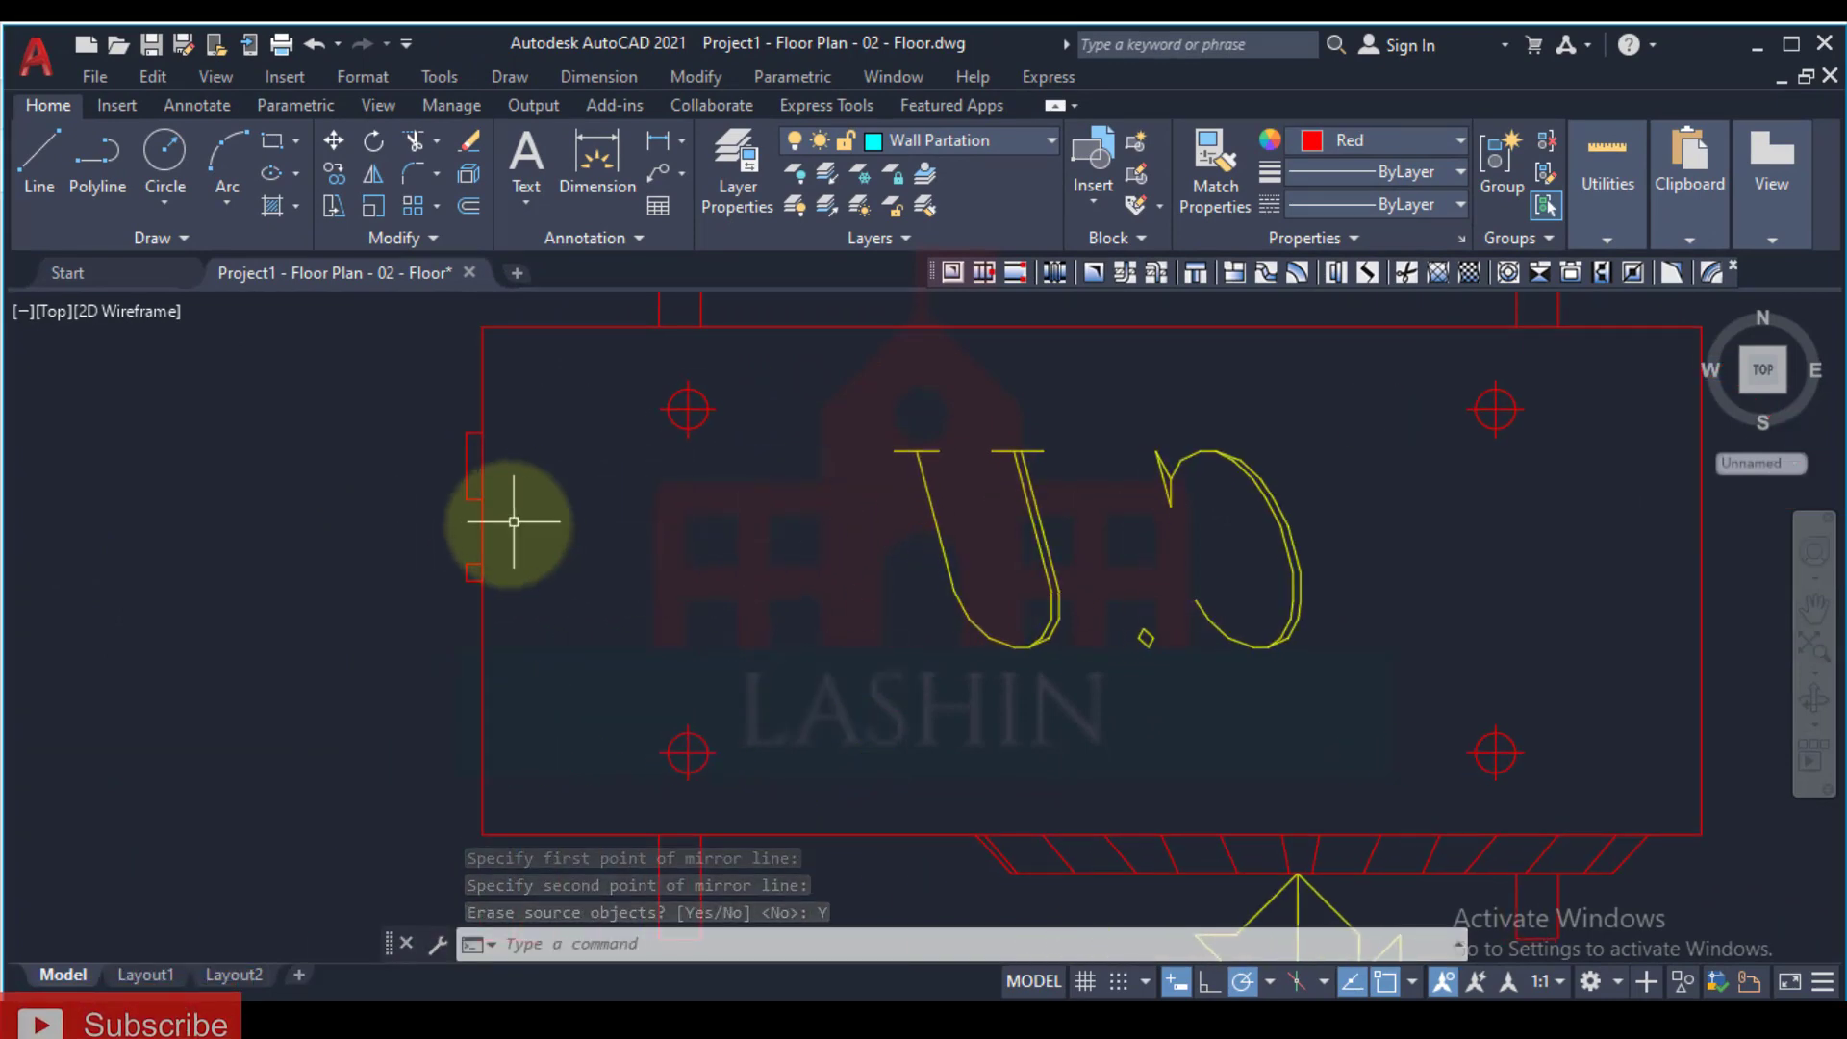
scroll(461, 568, up, 2)
scroll(481, 577, down, 5)
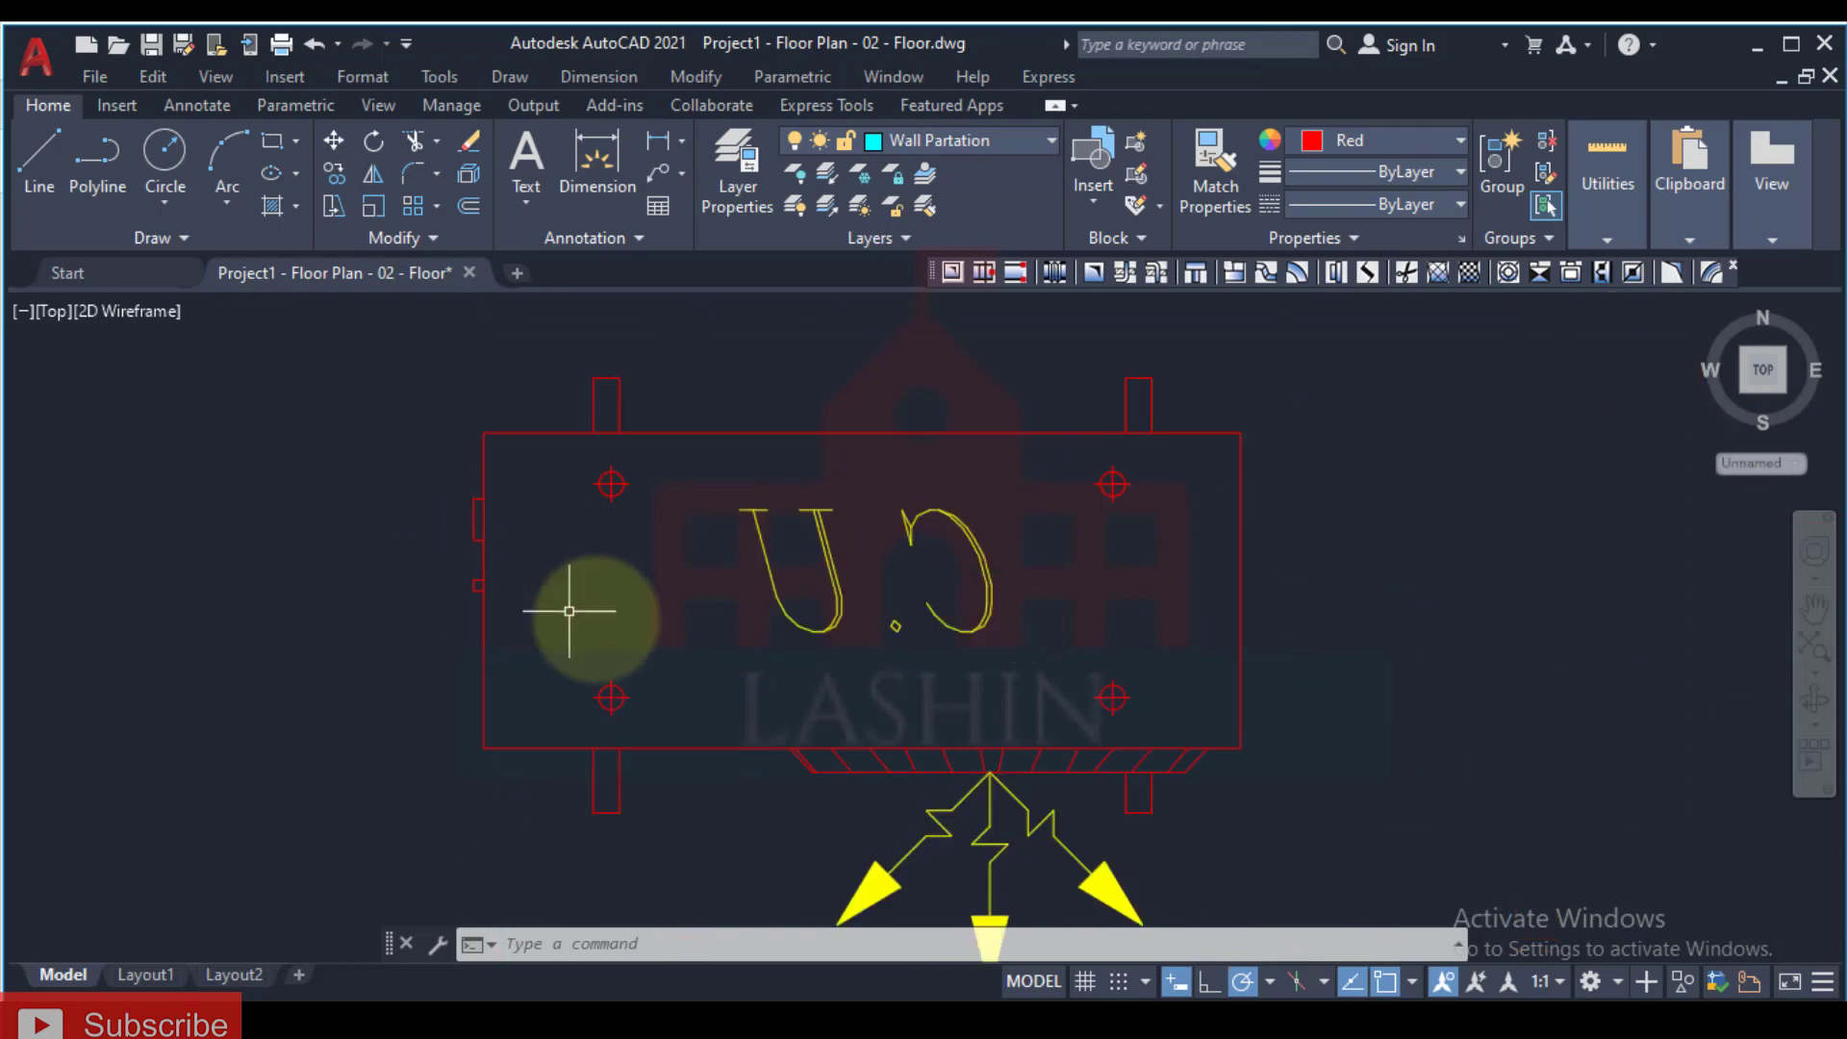
scroll(667, 587, down, 2)
scroll(618, 582, down, 1)
click(606, 577)
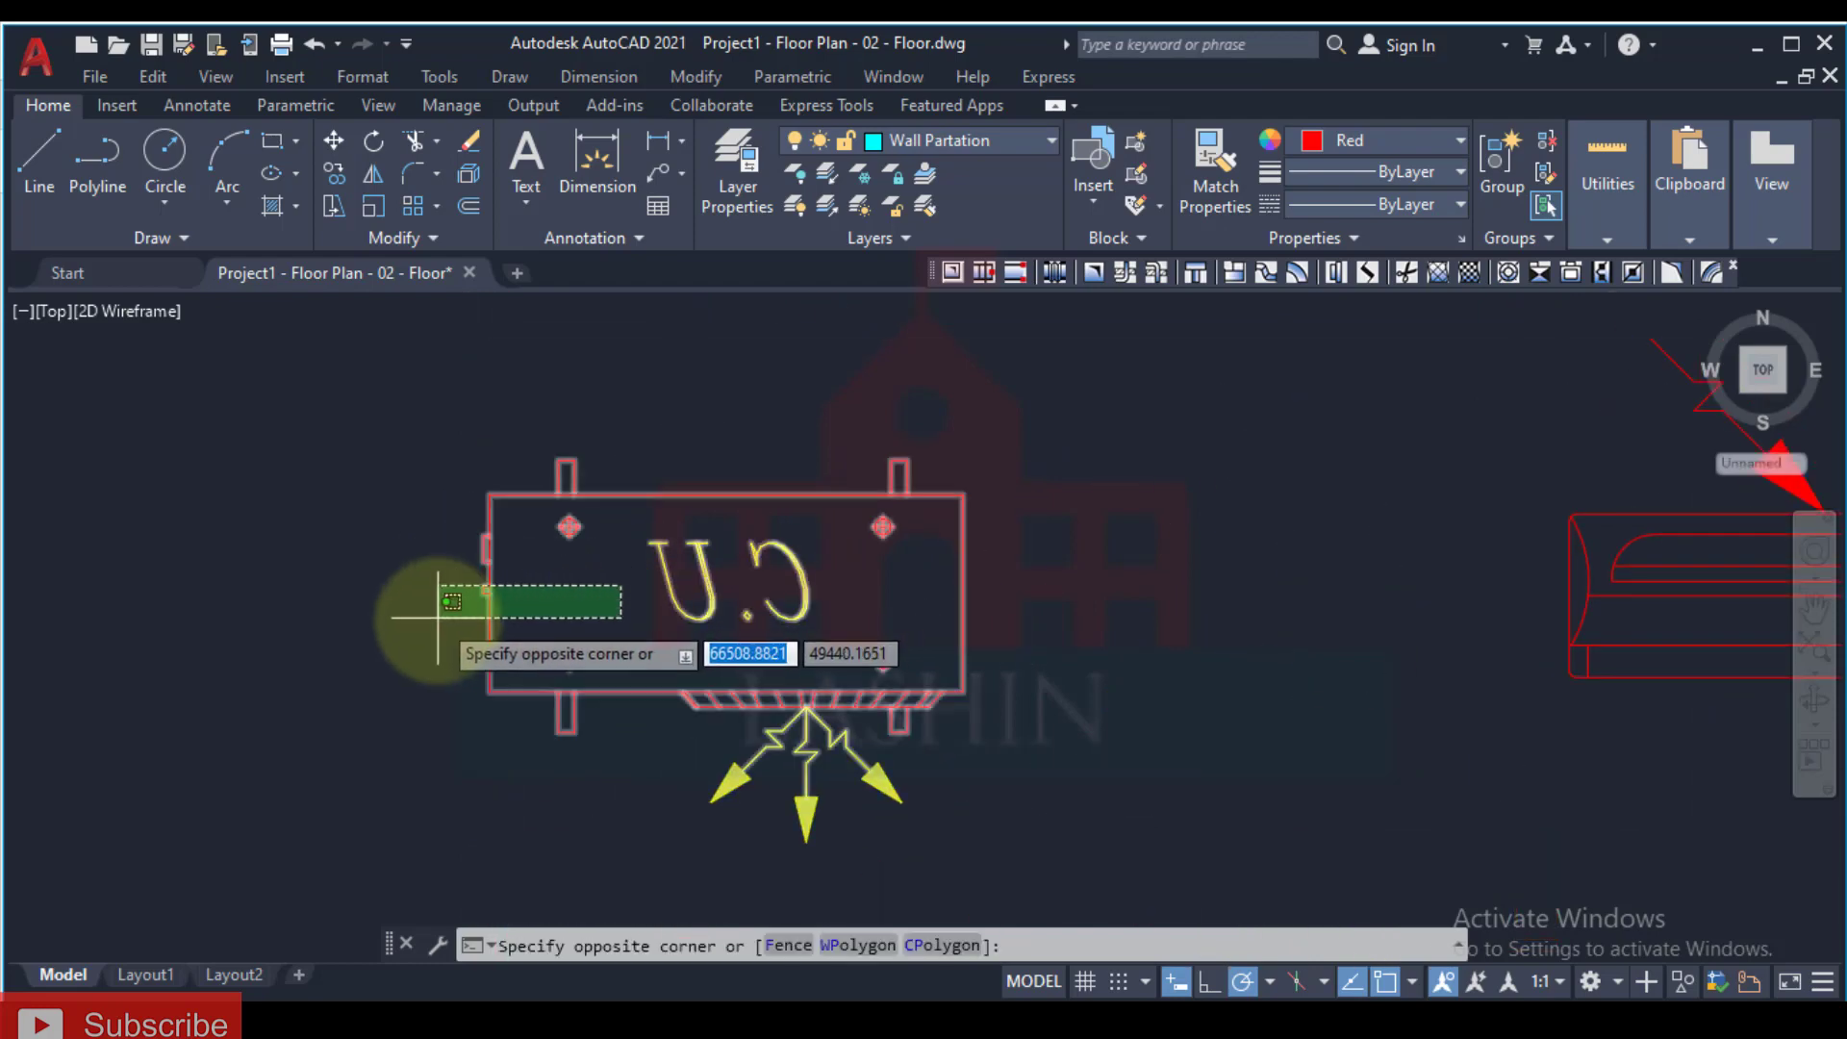
click(478, 561)
key(Escape)
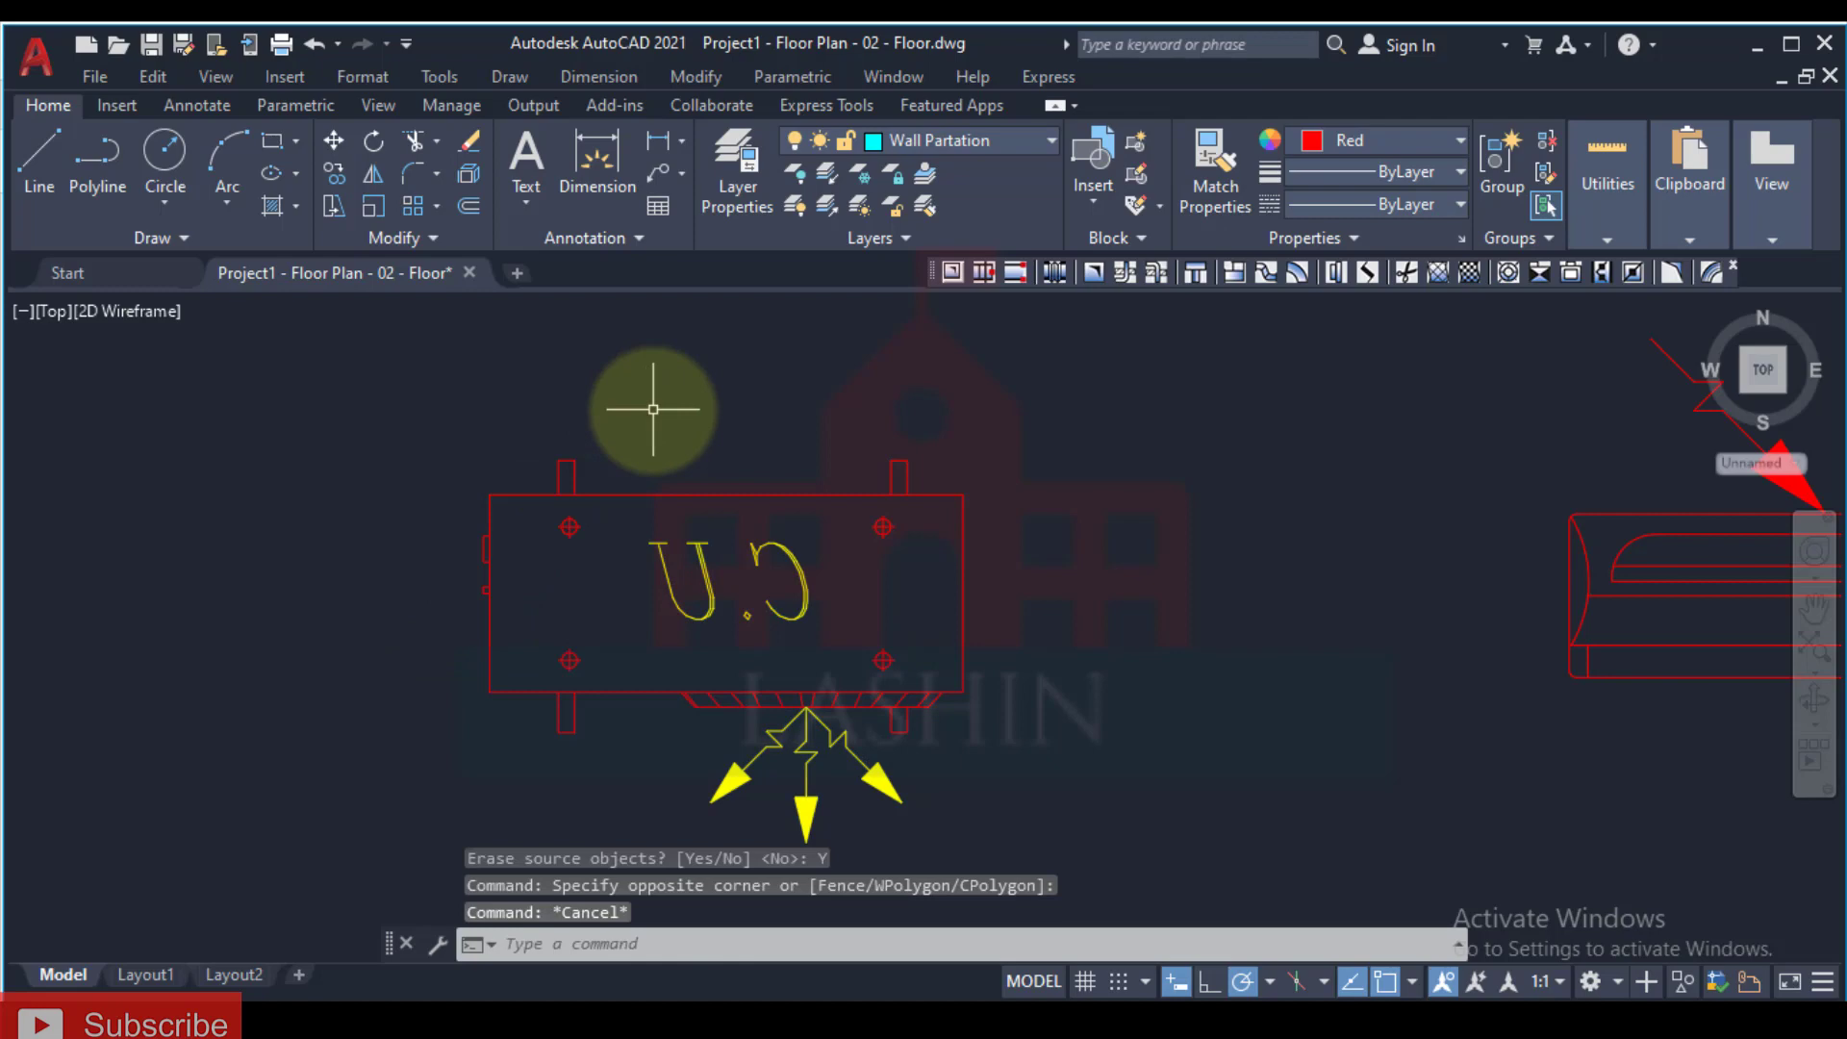
key(ctrl+z)
key(ctrl+z)
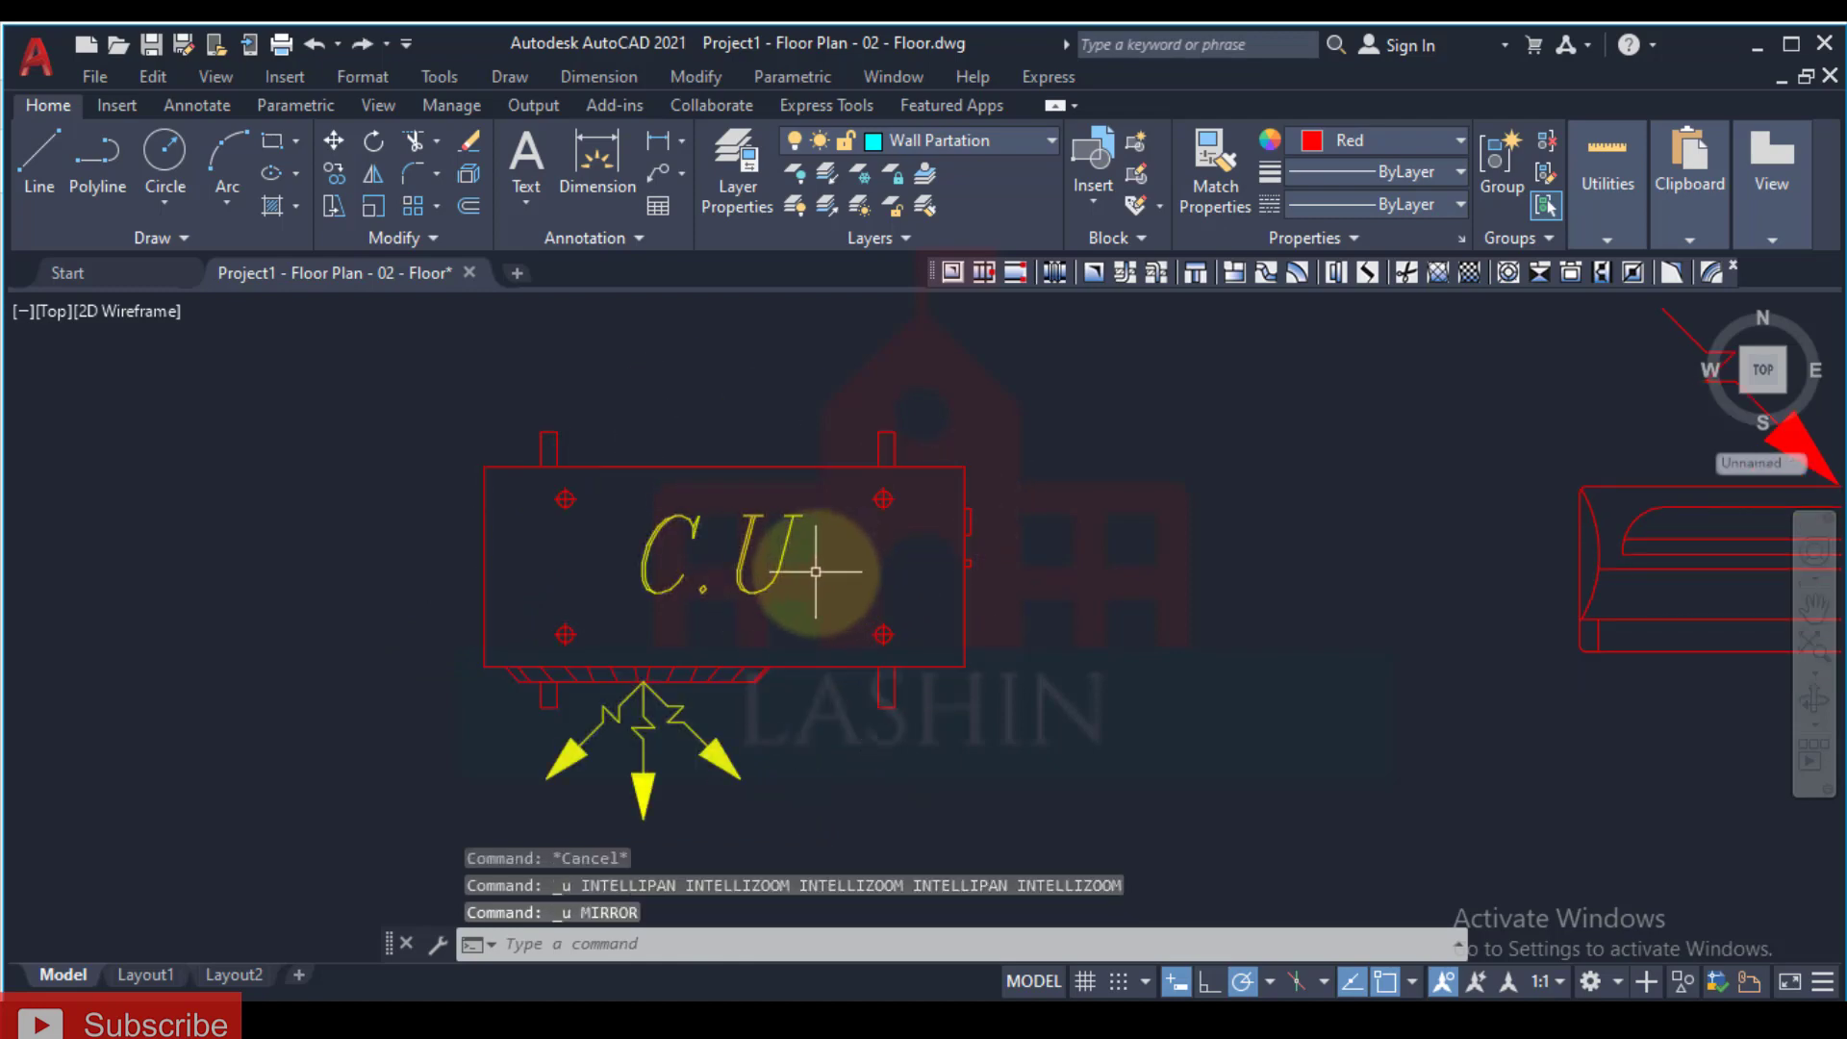
Step: Copy the C.U outdoor unit block from its back edge's midpoint to outside office F1-01, facing the window away from the W02 tag
drag(816, 572, 1116, 574)
key(Escape)
click(1088, 466)
click(818, 604)
mouse_move(823, 608)
middle_down()
mouse_move(1056, 585)
mouse_move(1213, 607)
middle_up()
text(o)
key(Return)
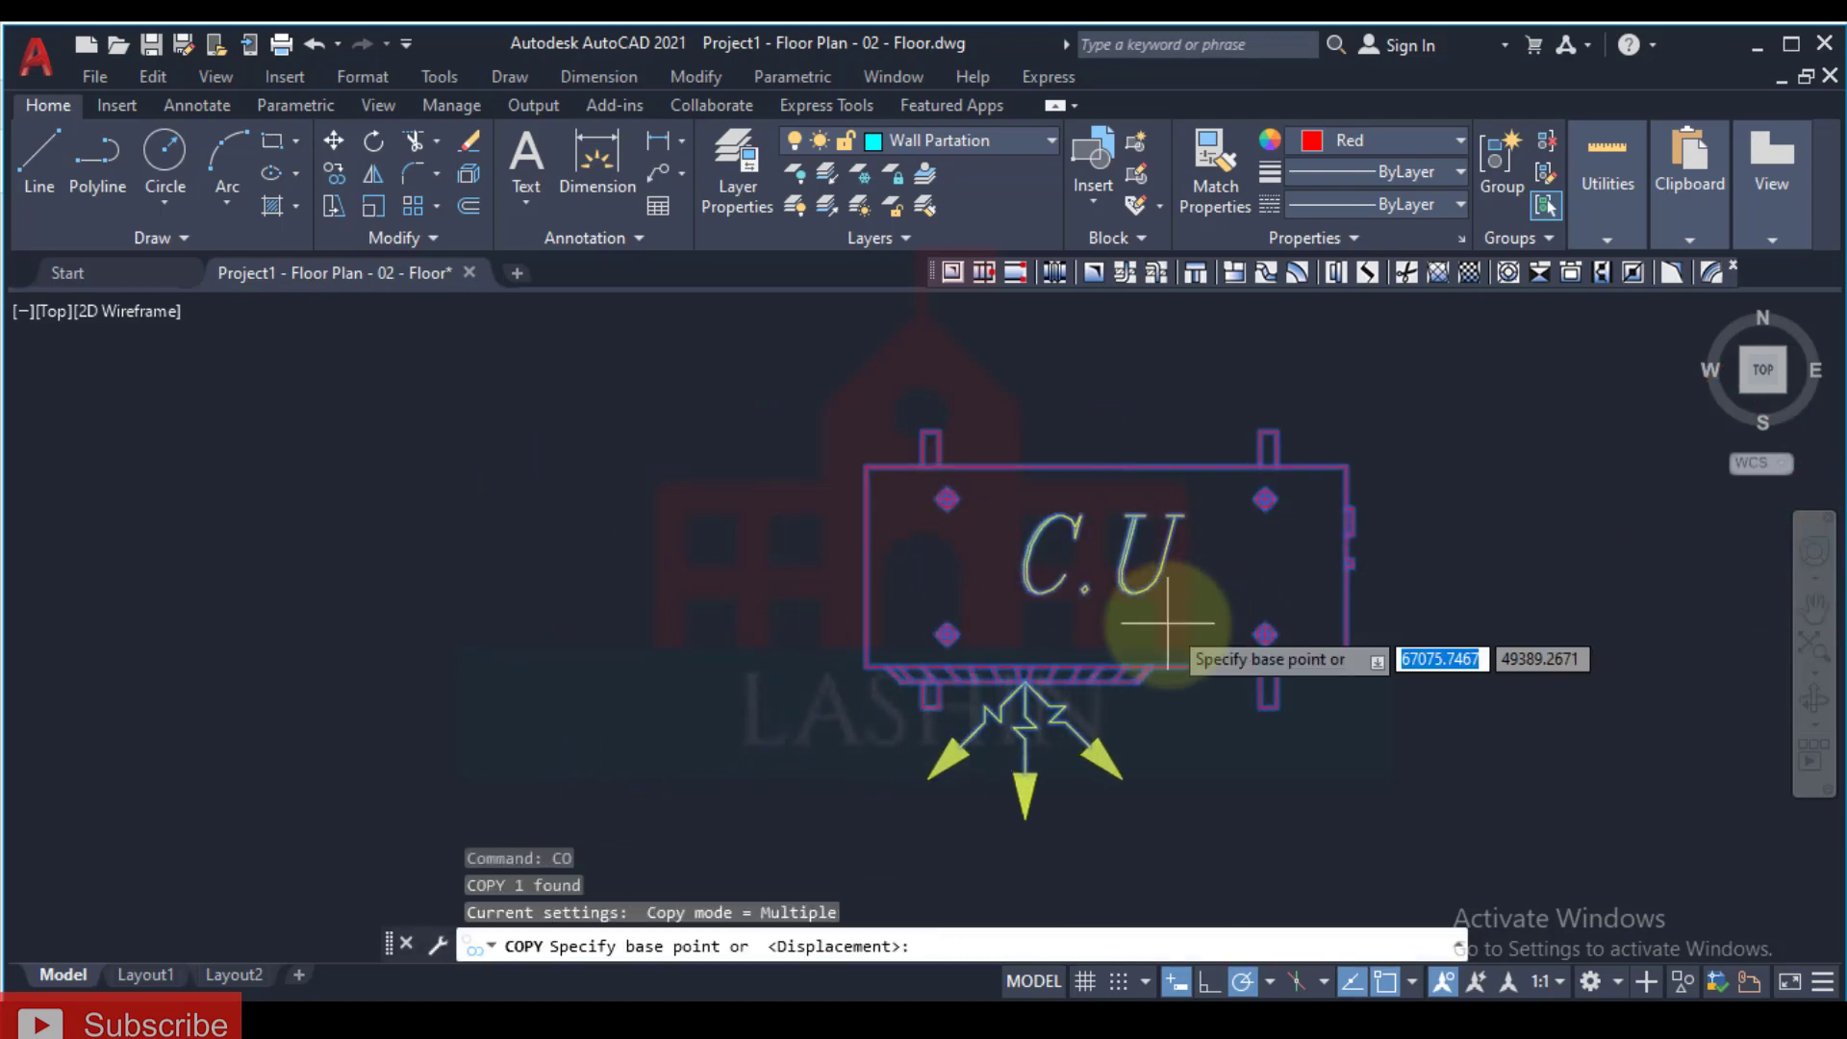
click(1106, 468)
scroll(1044, 496, down, 4)
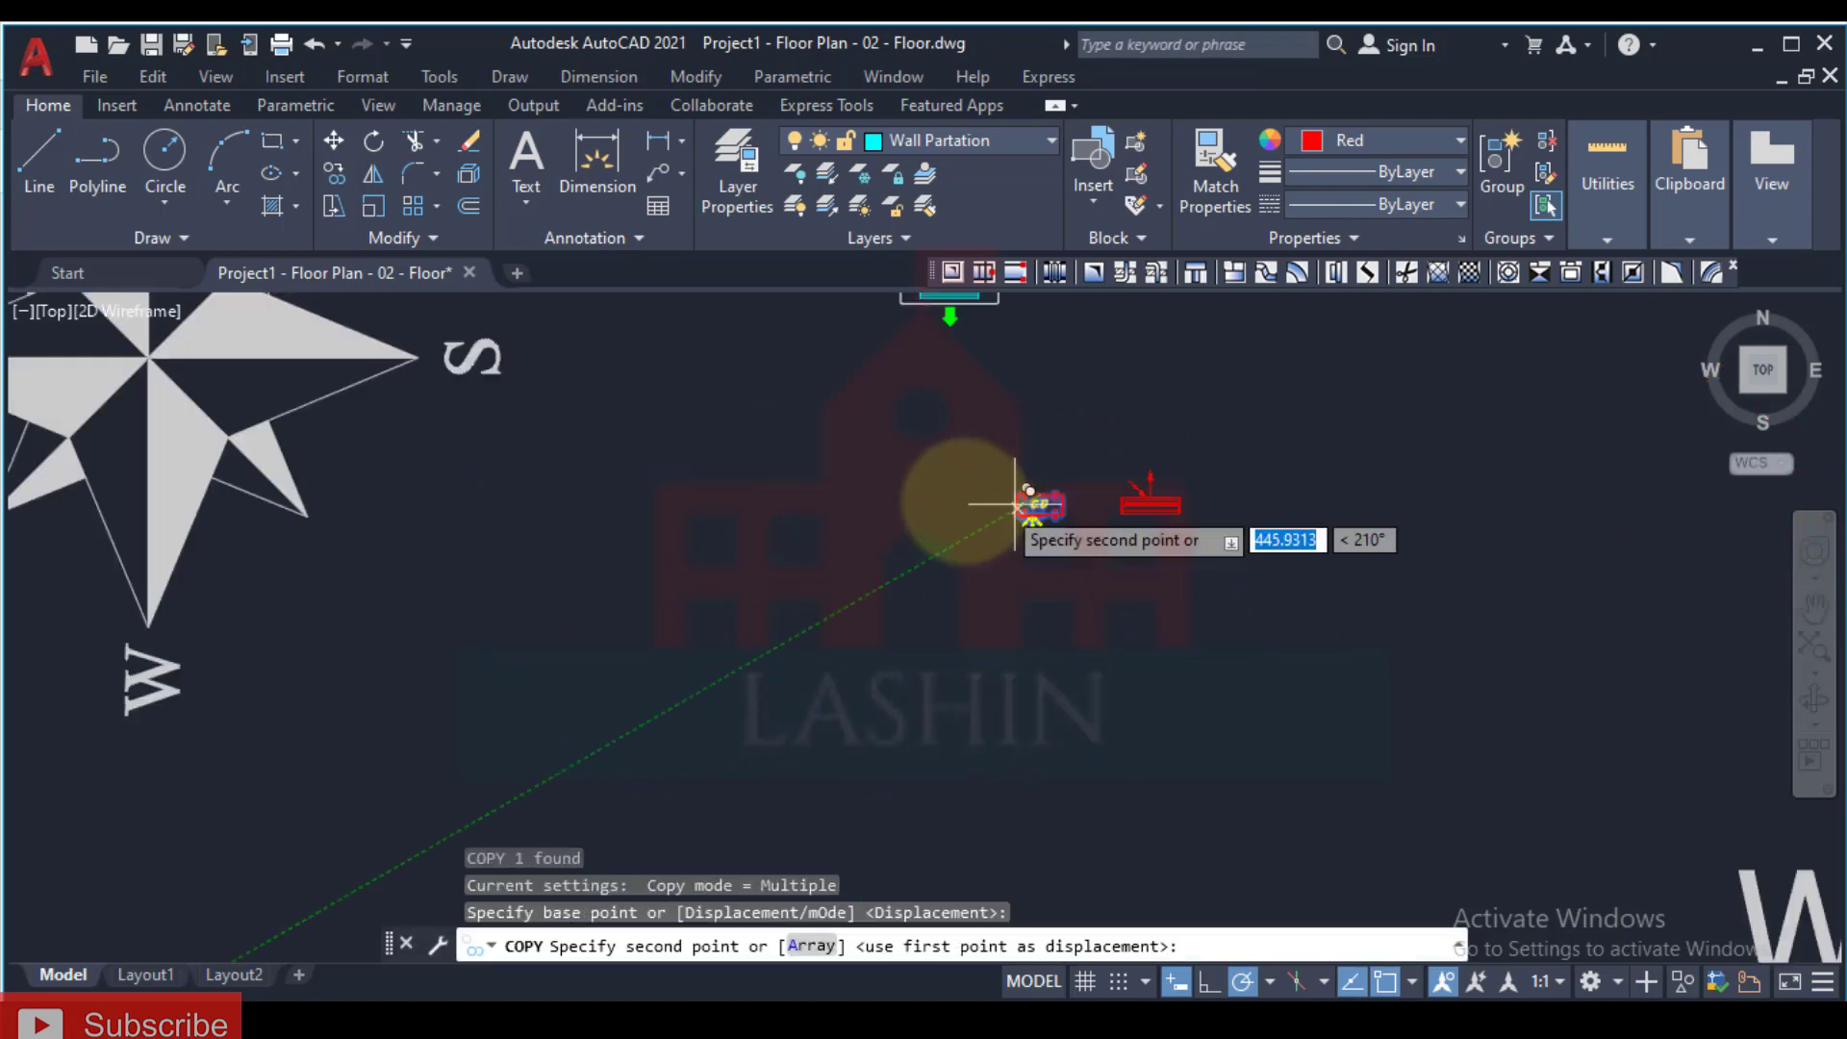
middle_drag(944, 499, 1230, 703)
middle_drag(845, 524, 1422, 870)
scroll(898, 648, down, 3)
scroll(867, 655, up, 5)
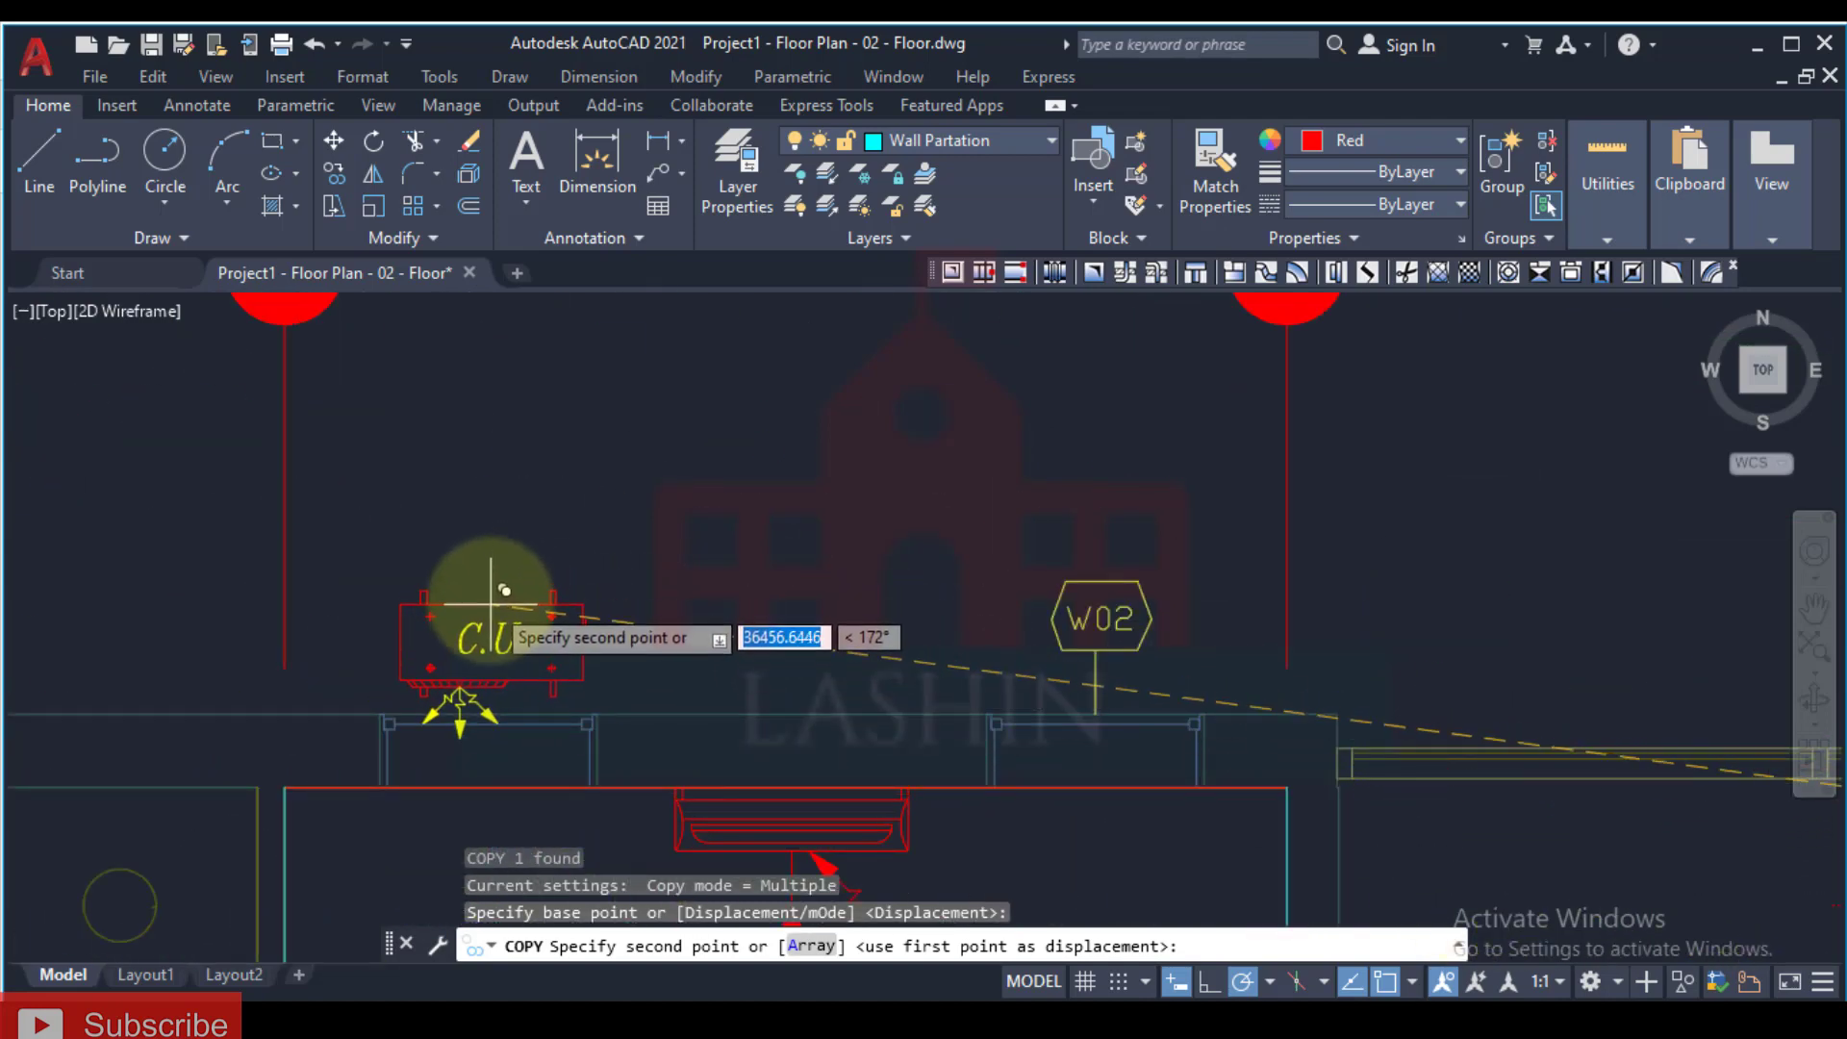
click(493, 562)
key(Escape)
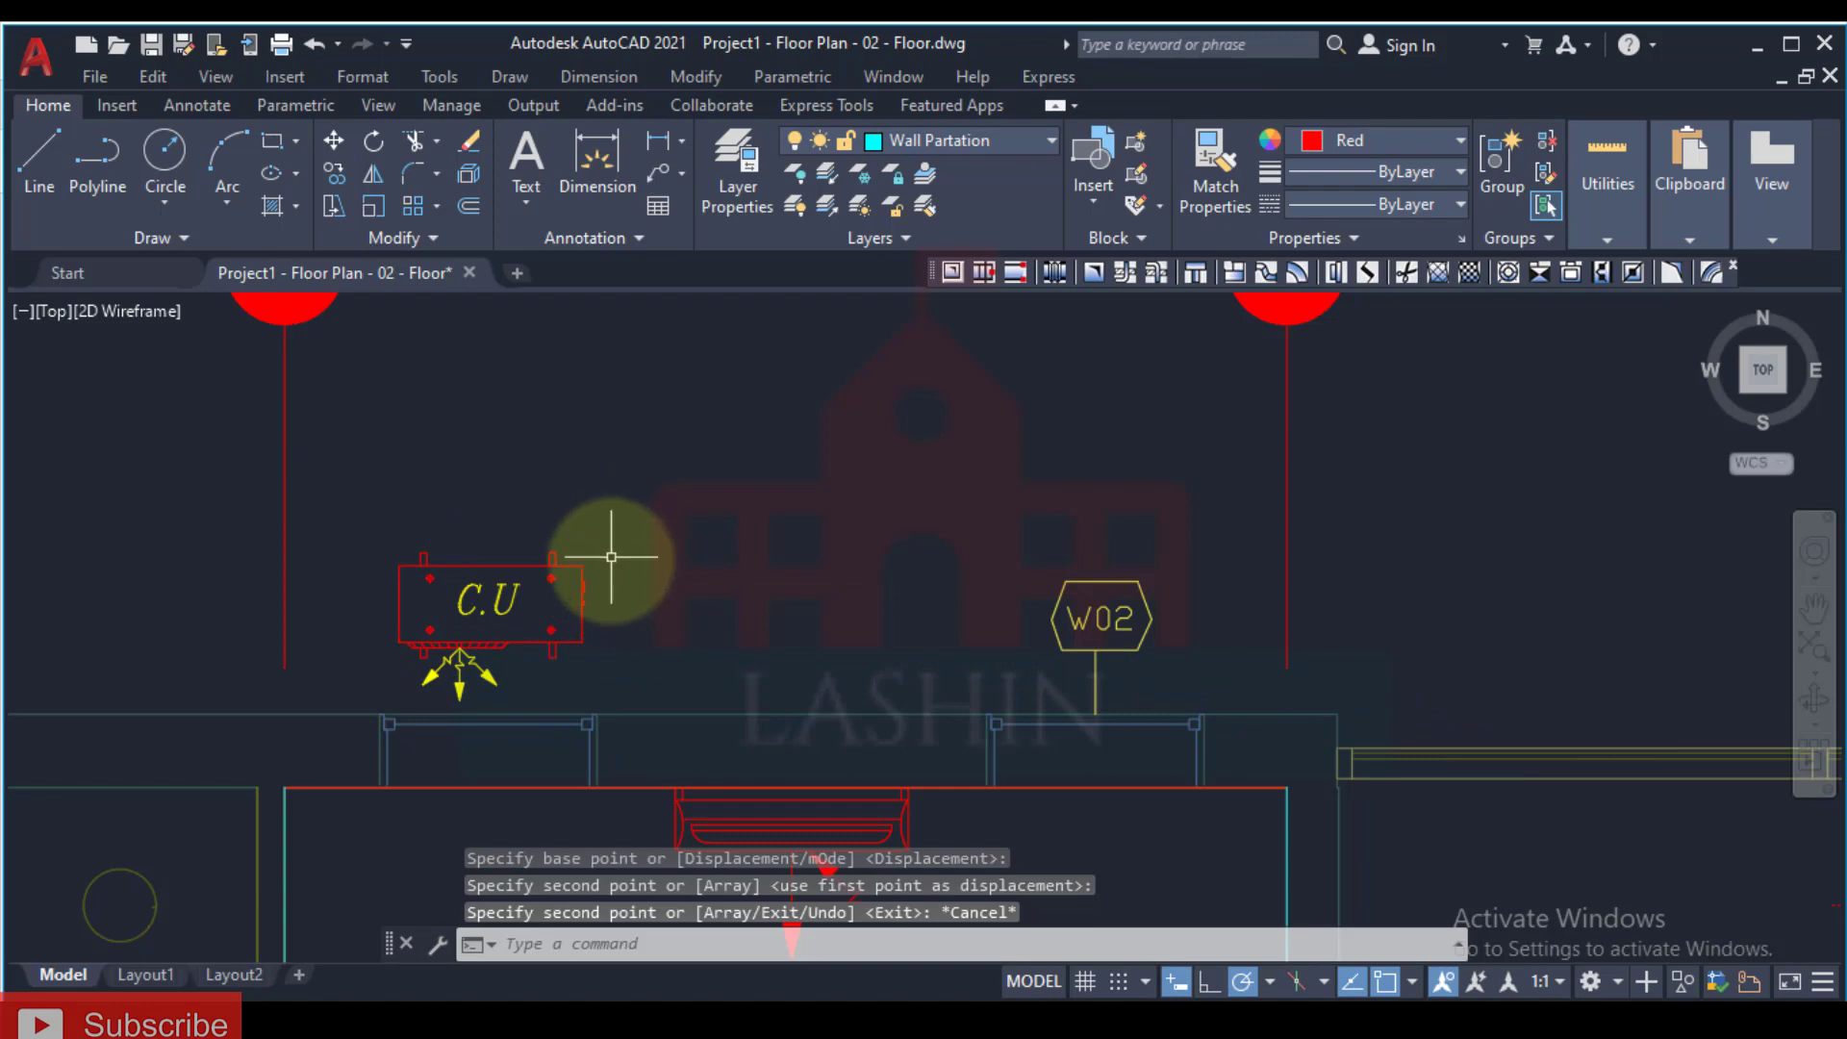
Step: Rotate the copied C.U outdoor unit block 180° about its back edge's midpoint so its airflow arrows point away from the building
middle_drag(611, 557, 796, 421)
click(796, 409)
click(731, 443)
scroll(734, 477, up, 4)
mouse_move(734, 477)
middle_down()
mouse_move(743, 576)
mouse_move(722, 558)
middle_up()
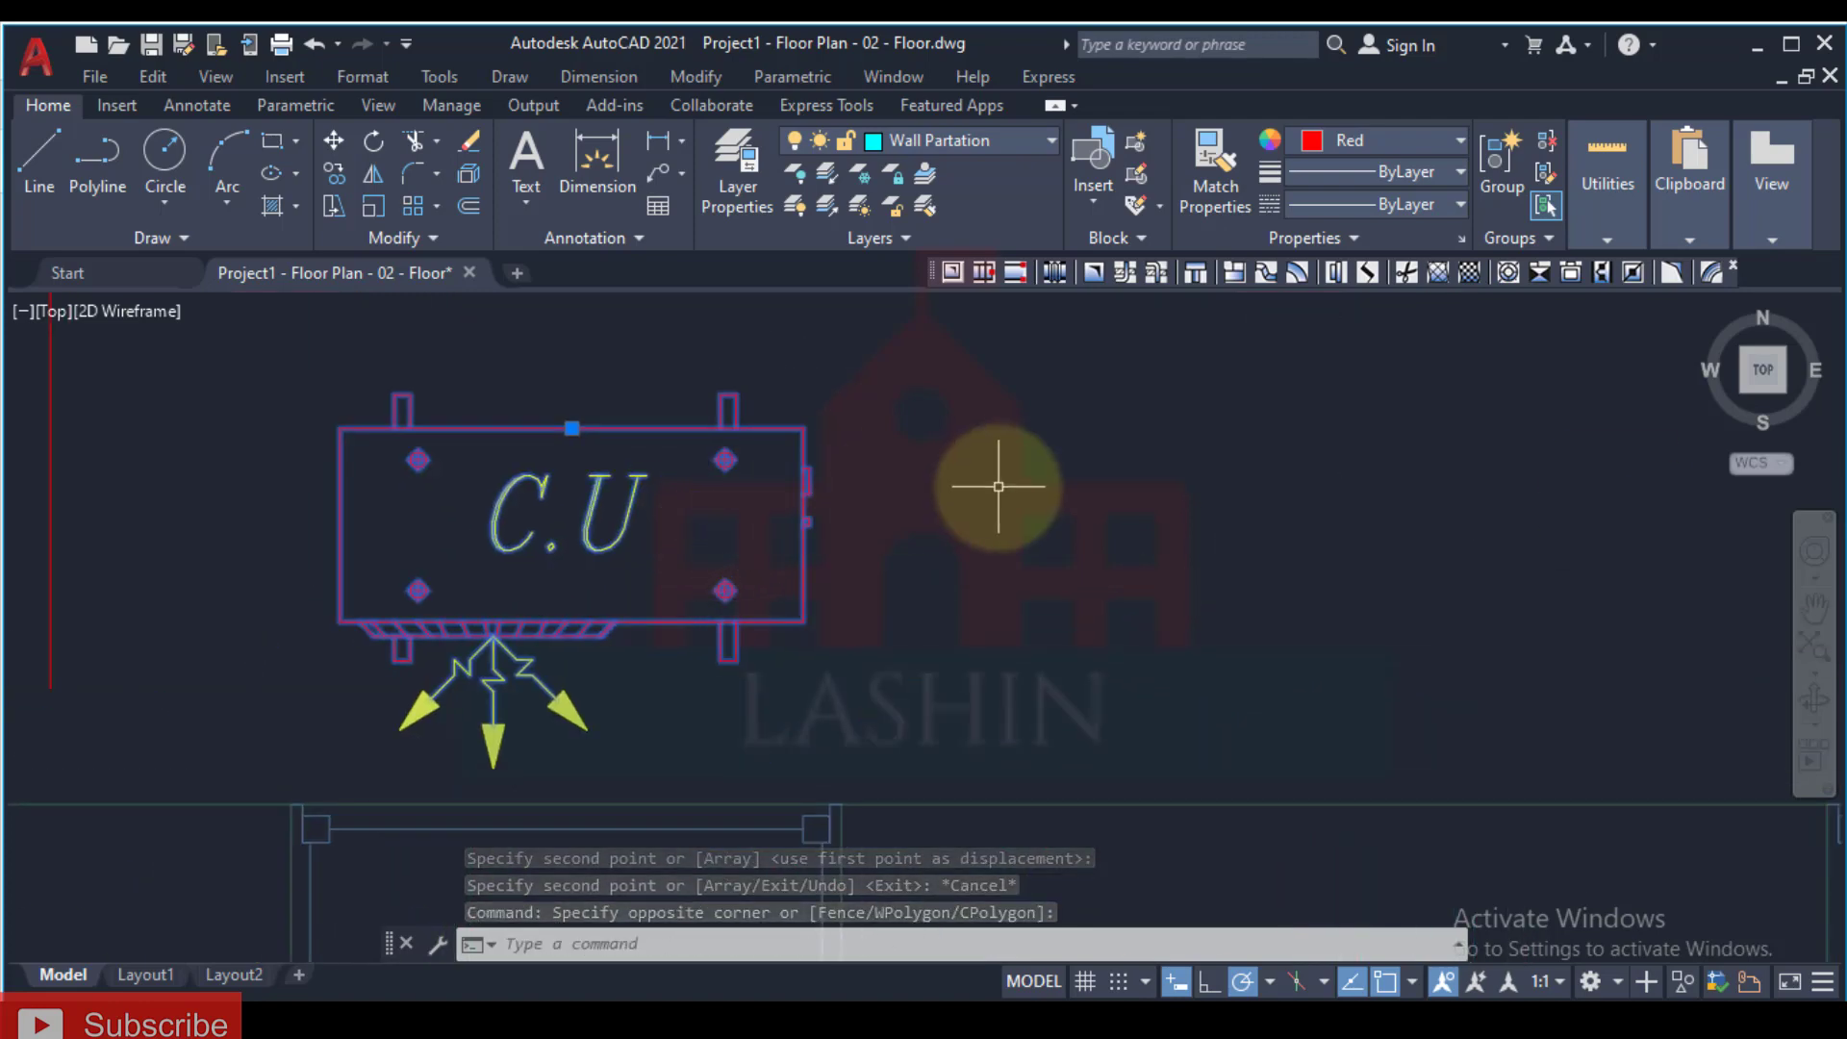
text(m)
key(BackSpace)
text(r)
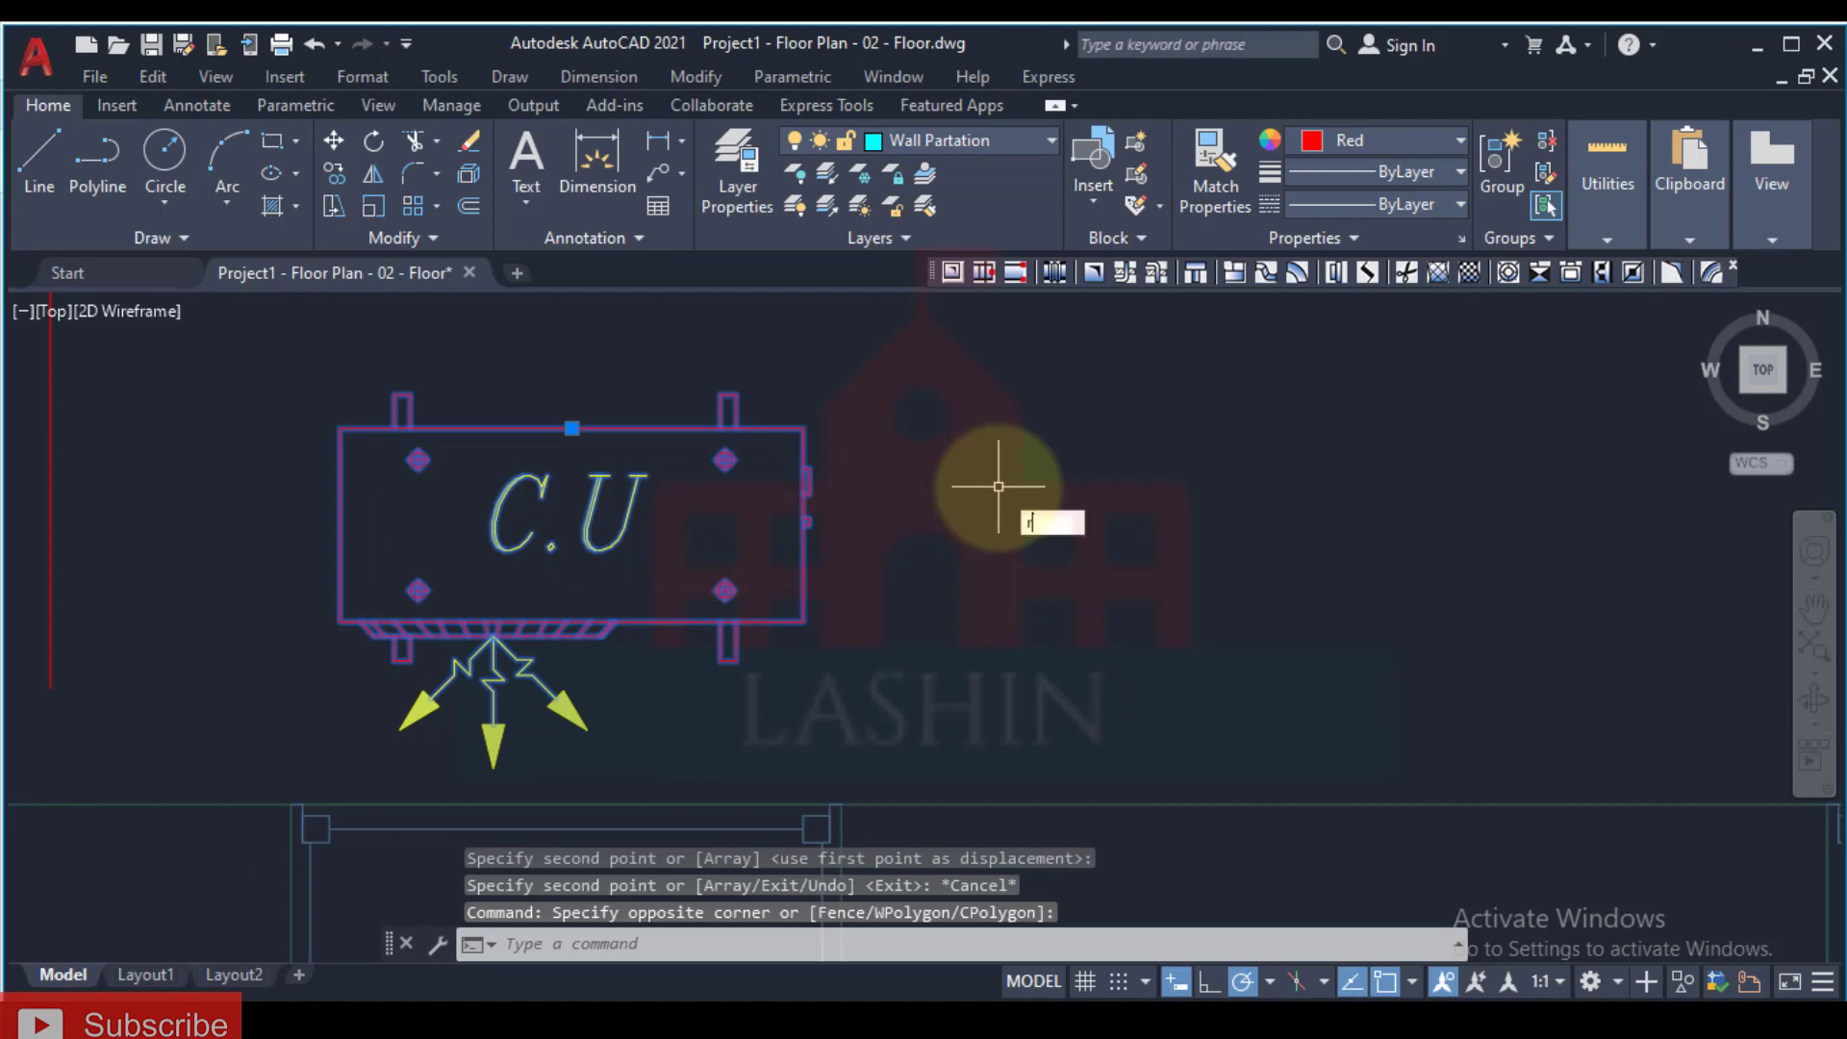
text(o)
key(Return)
click(571, 426)
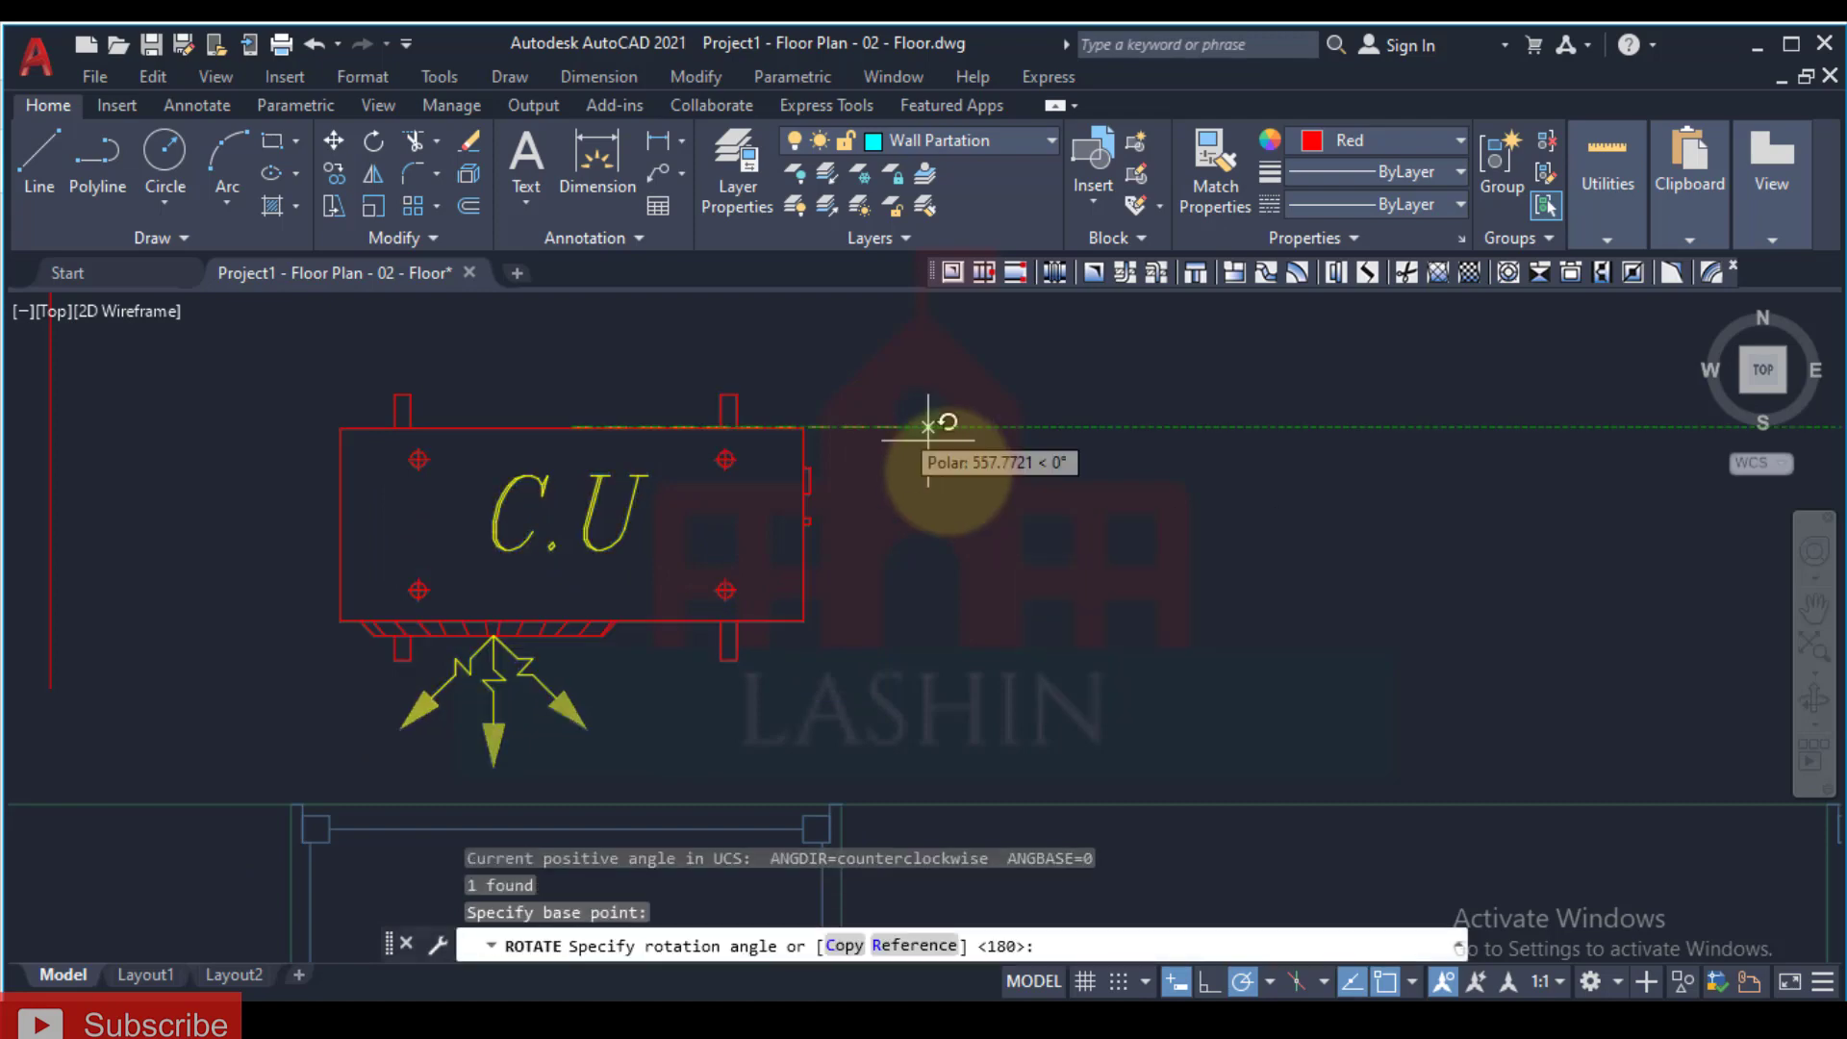
click(281, 432)
middle_drag(383, 429, 460, 626)
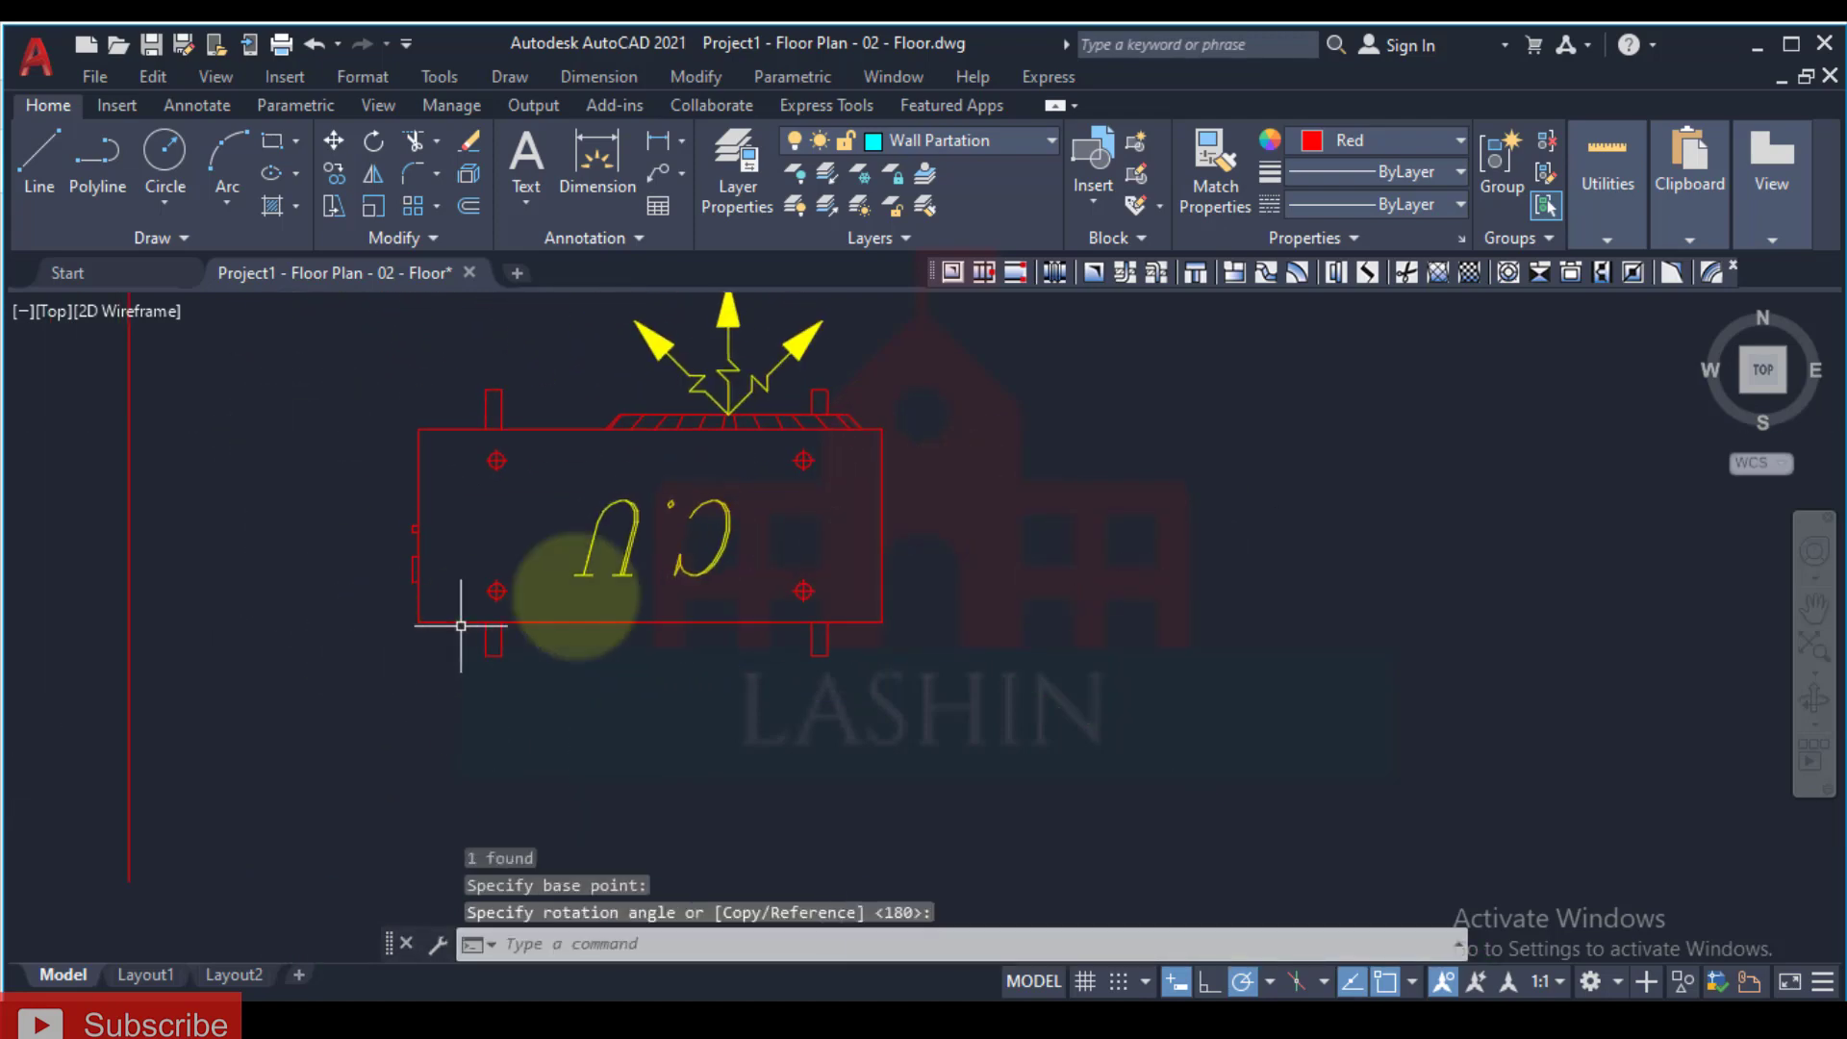
scroll(926, 486, down, 2)
Step: Remove the C.U text from the outdoor unit block's definition and close the Block Editor
middle_drag(919, 503, 902, 496)
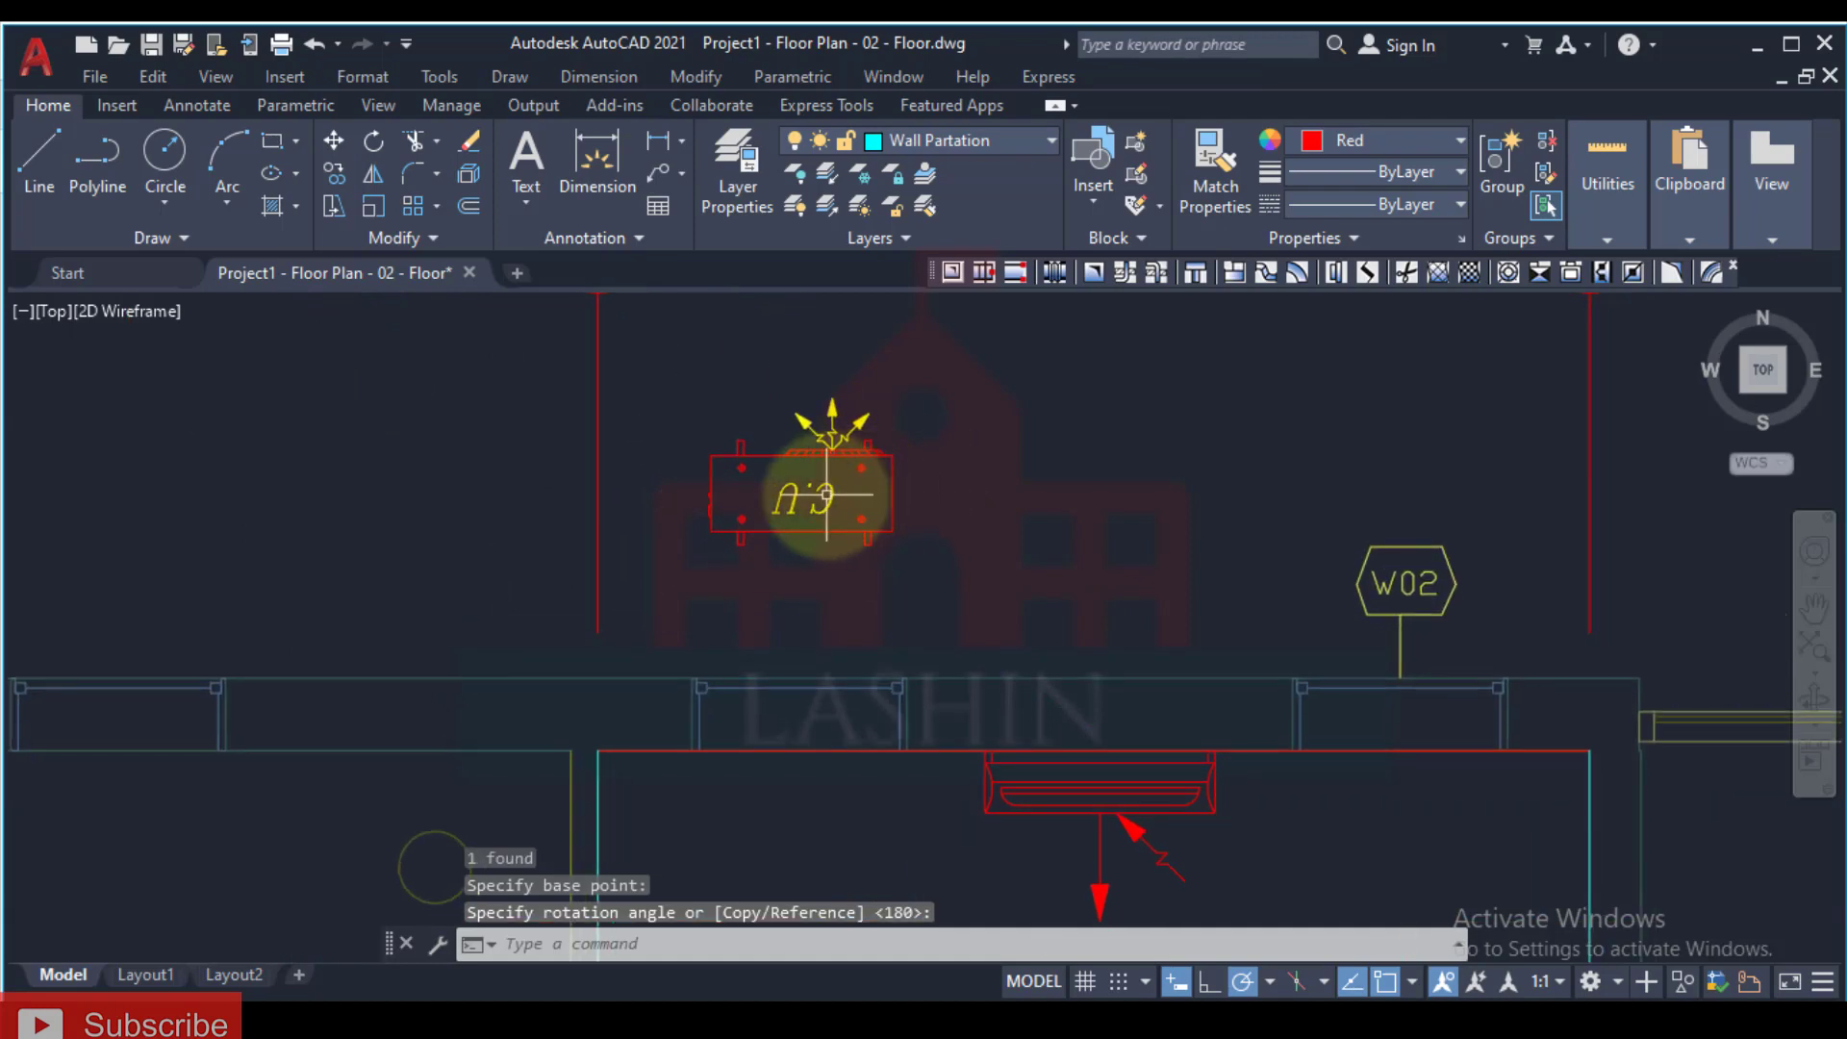
key(Escape)
key(Escape)
scroll(776, 424, up, 3)
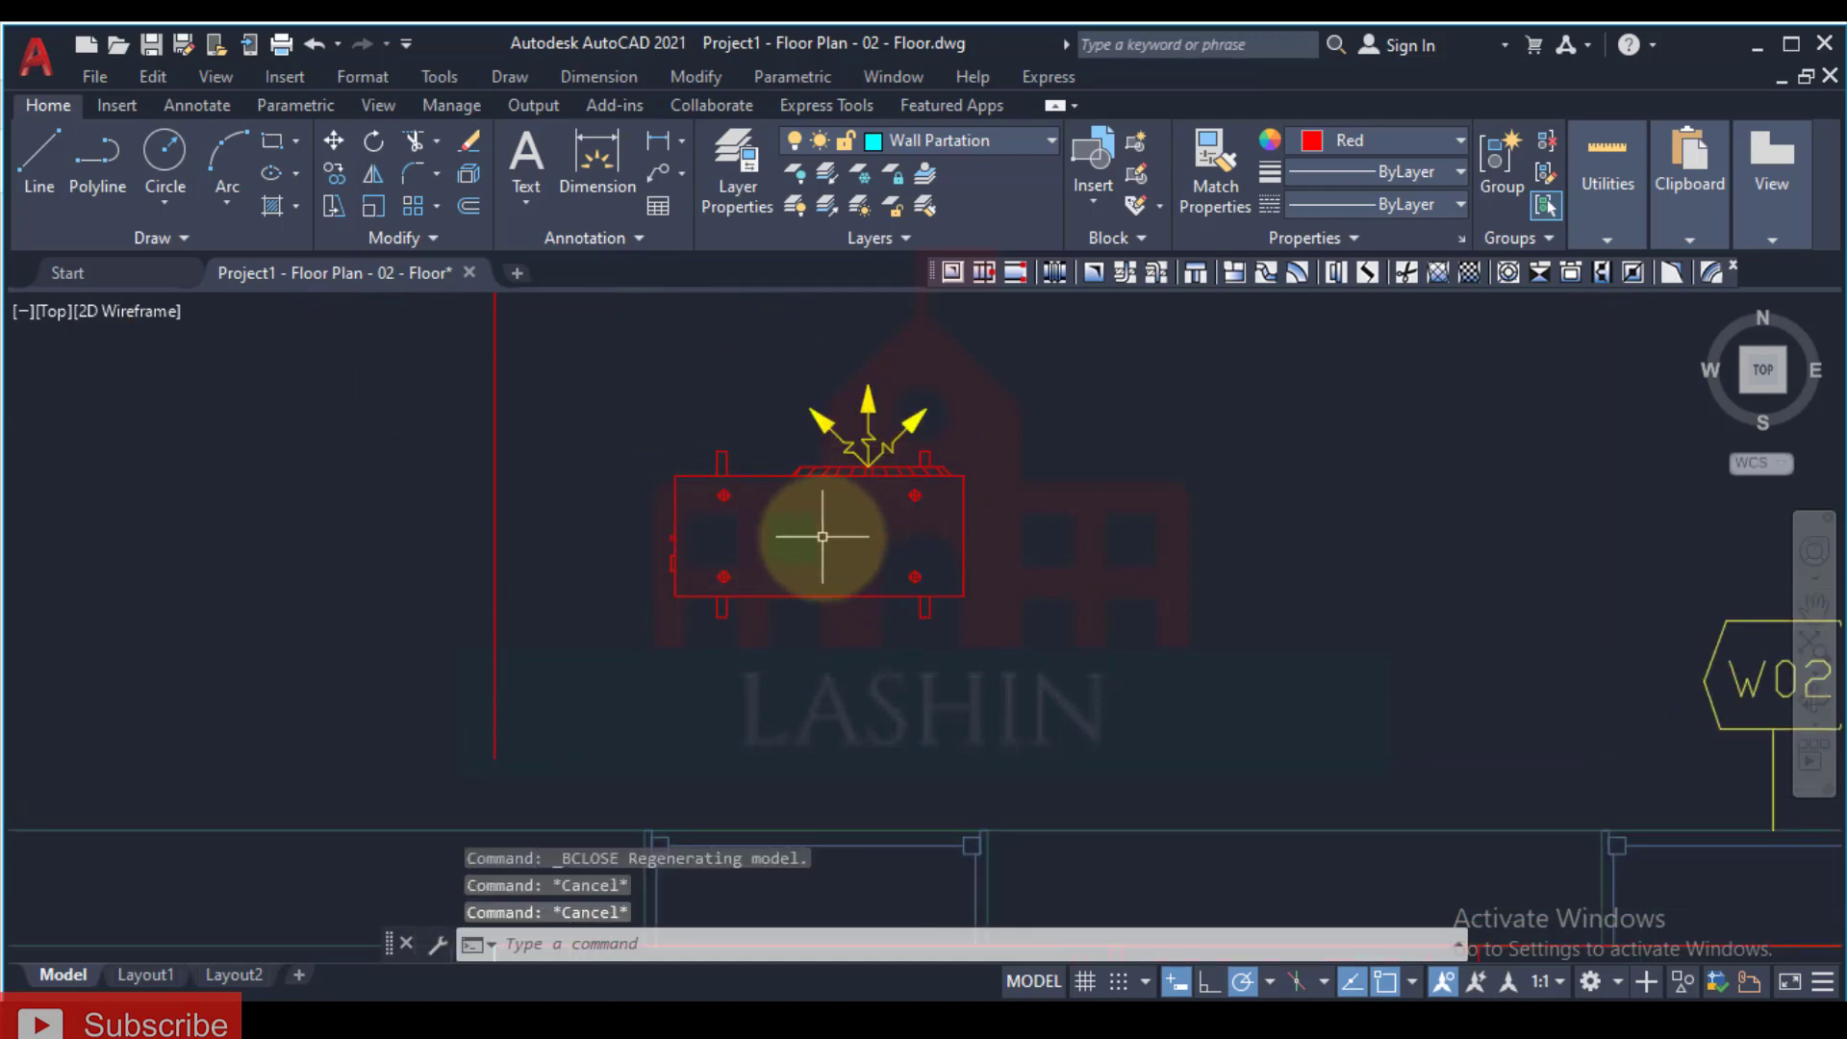
Step: Mirror the outdoor unit block about a vertical line through its back edge, erasing the source object, so the pipe connections face the indoor unit's side
scroll(823, 537, up, 2)
scroll(833, 520, down, 1)
middle_drag(842, 529, 744, 515)
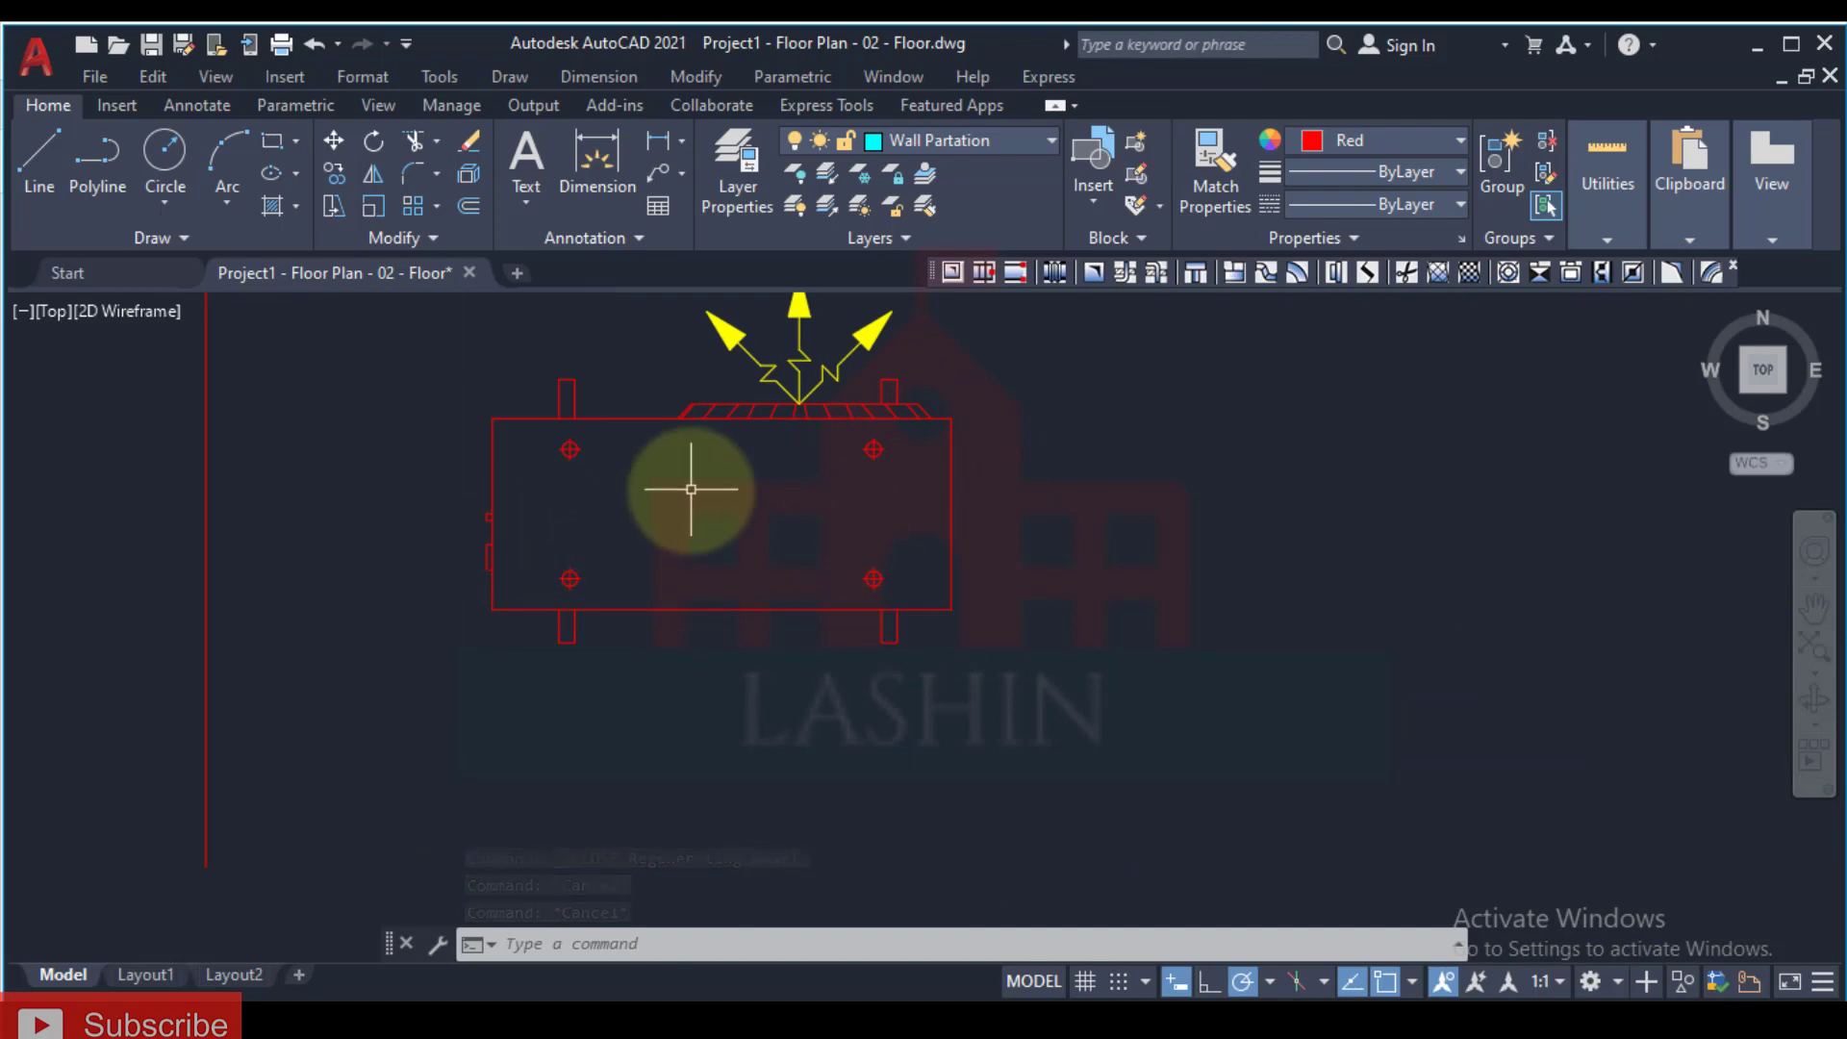
middle_drag(769, 518, 818, 566)
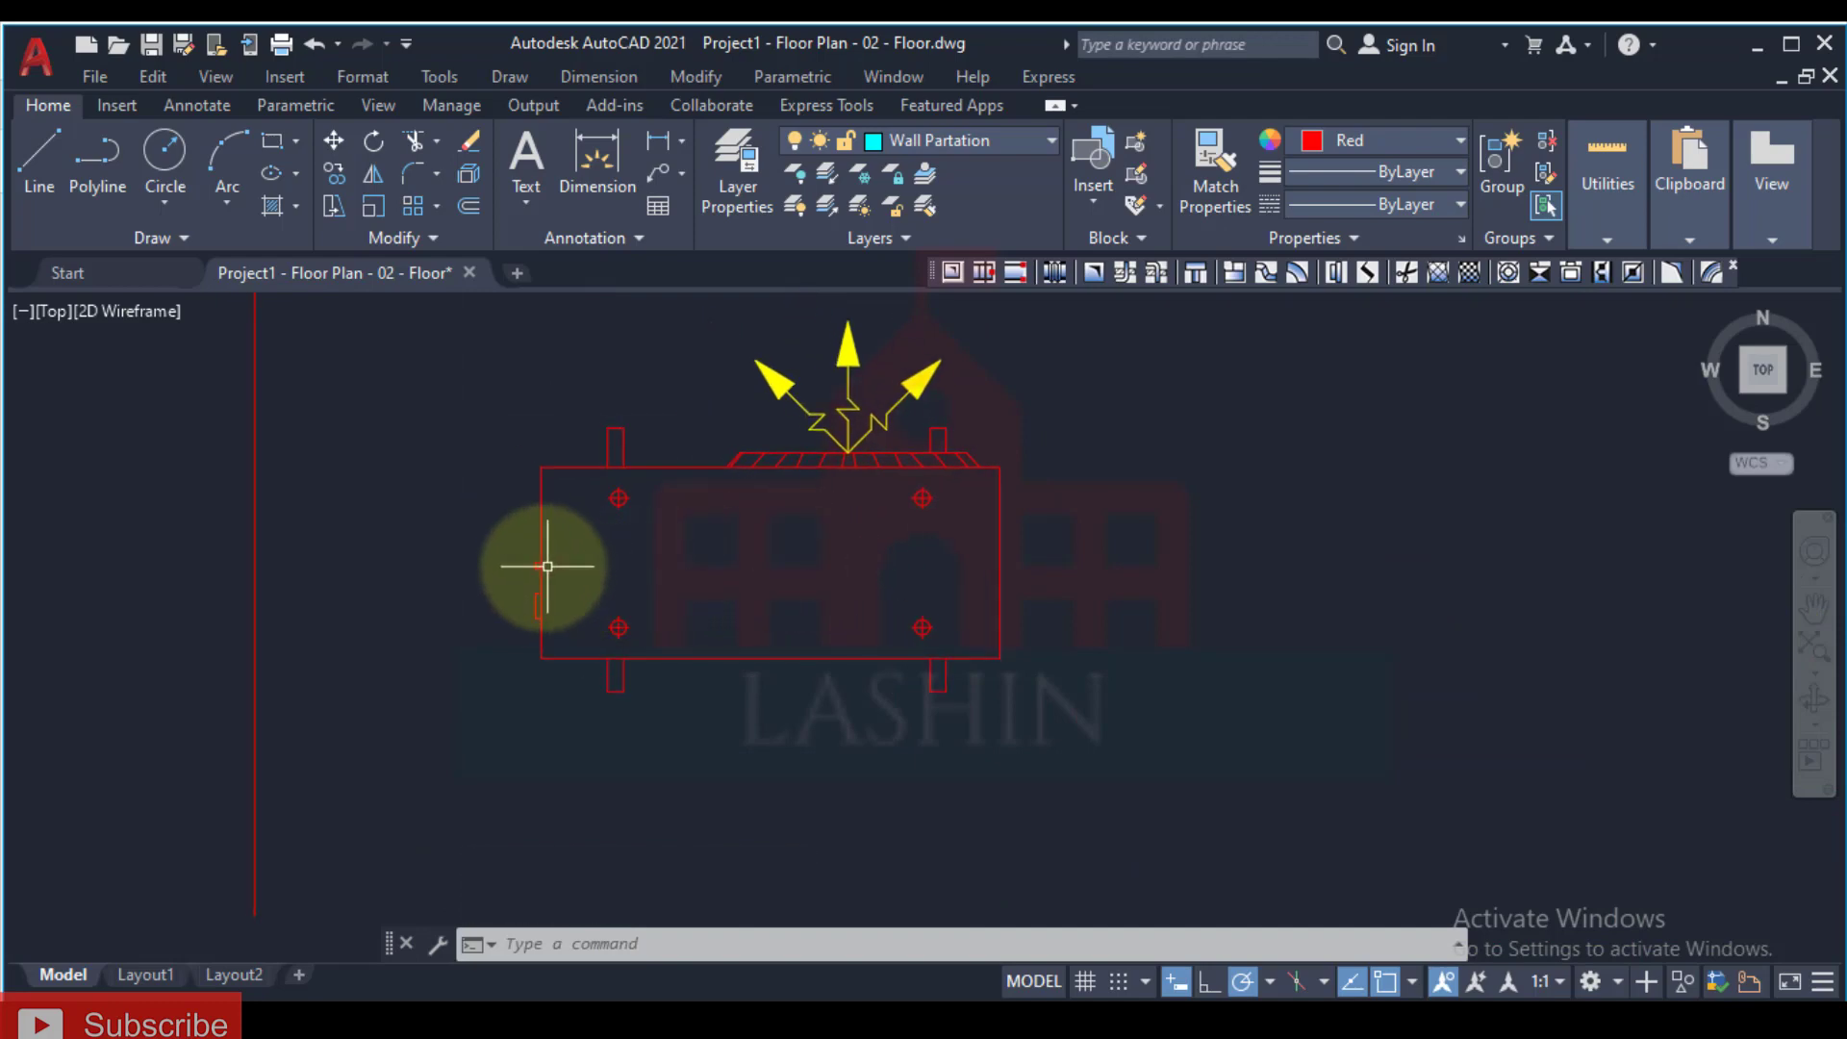
click(792, 617)
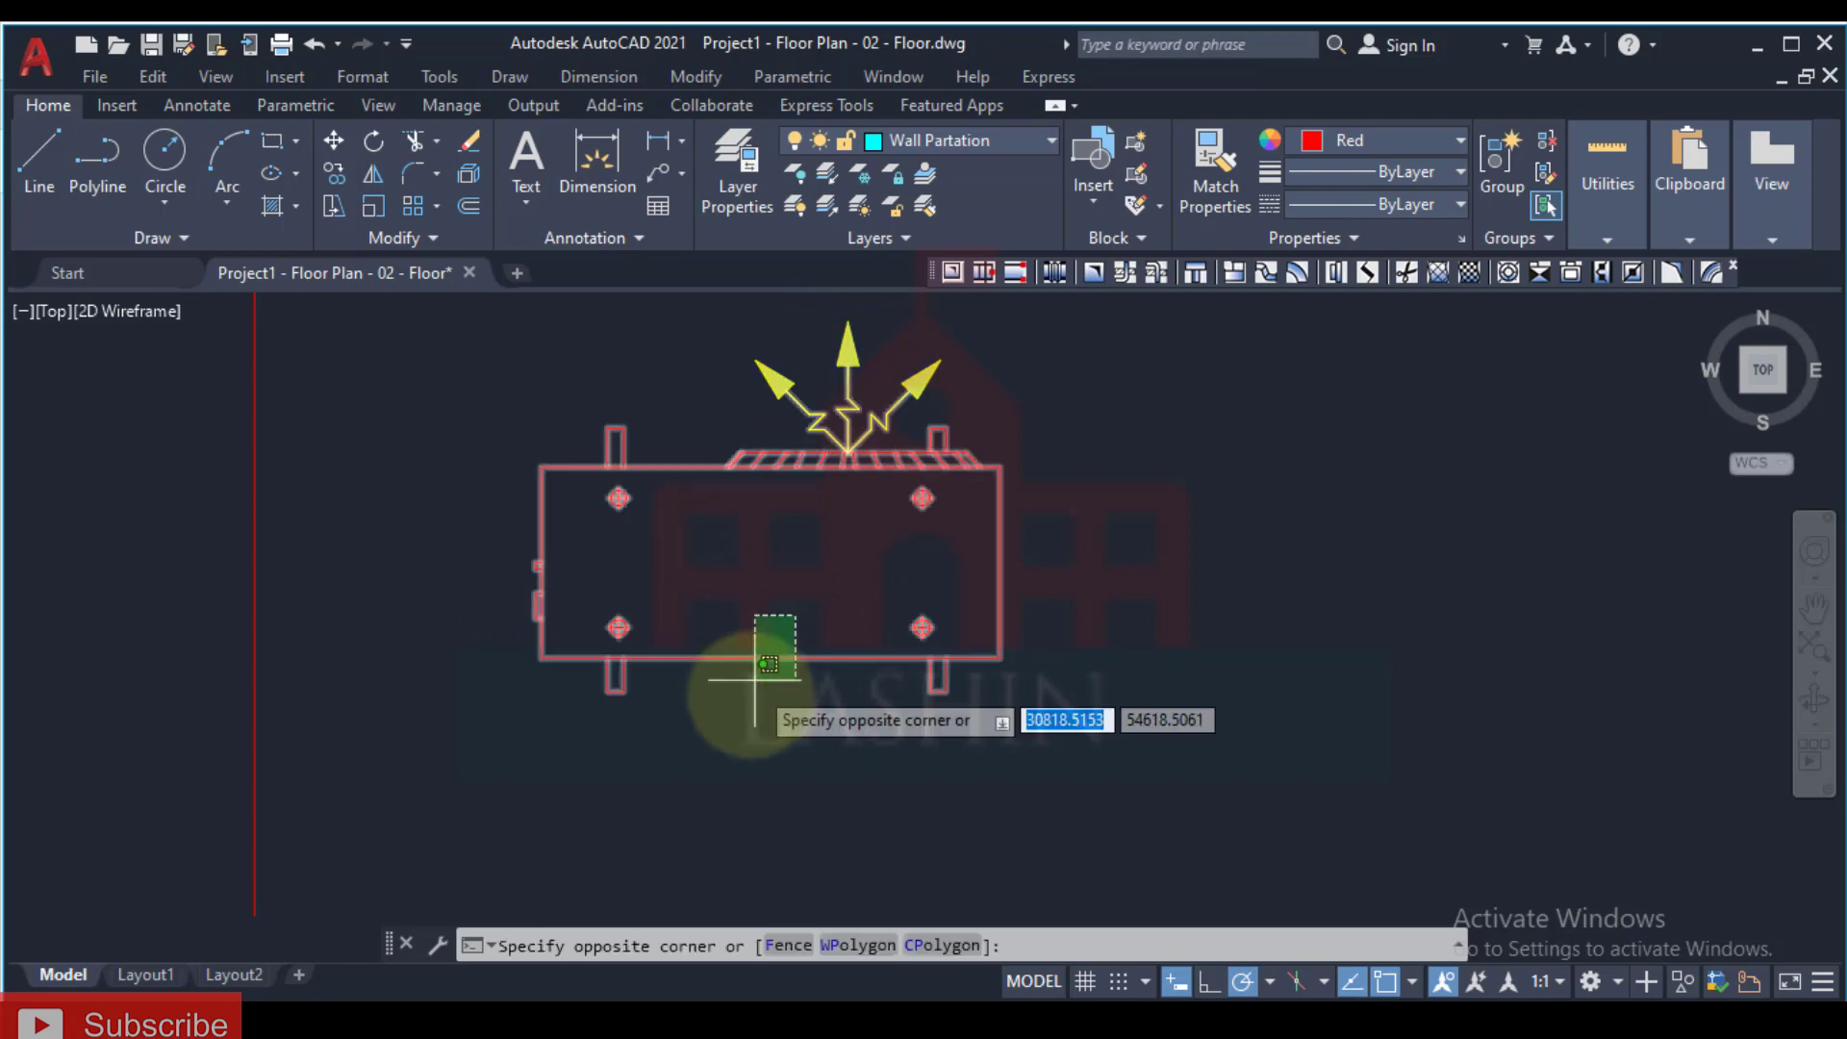
click(748, 710)
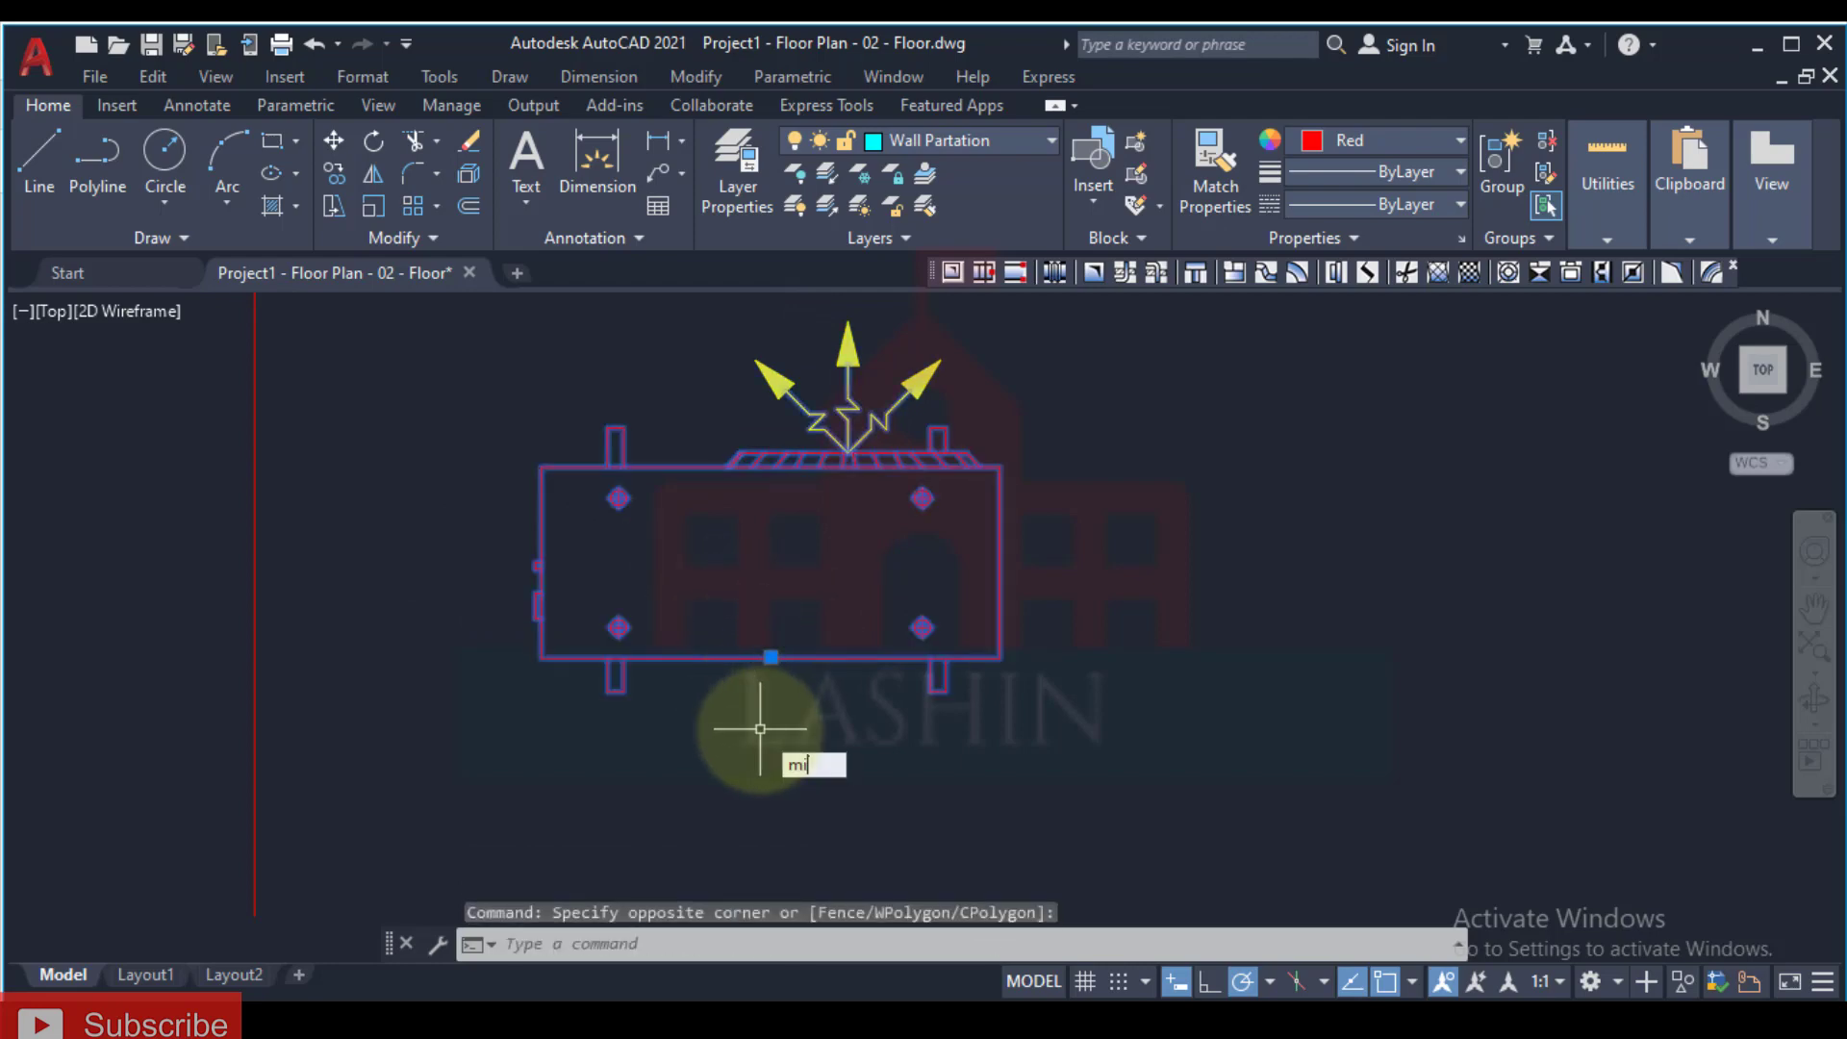
text(mi)
key(Return)
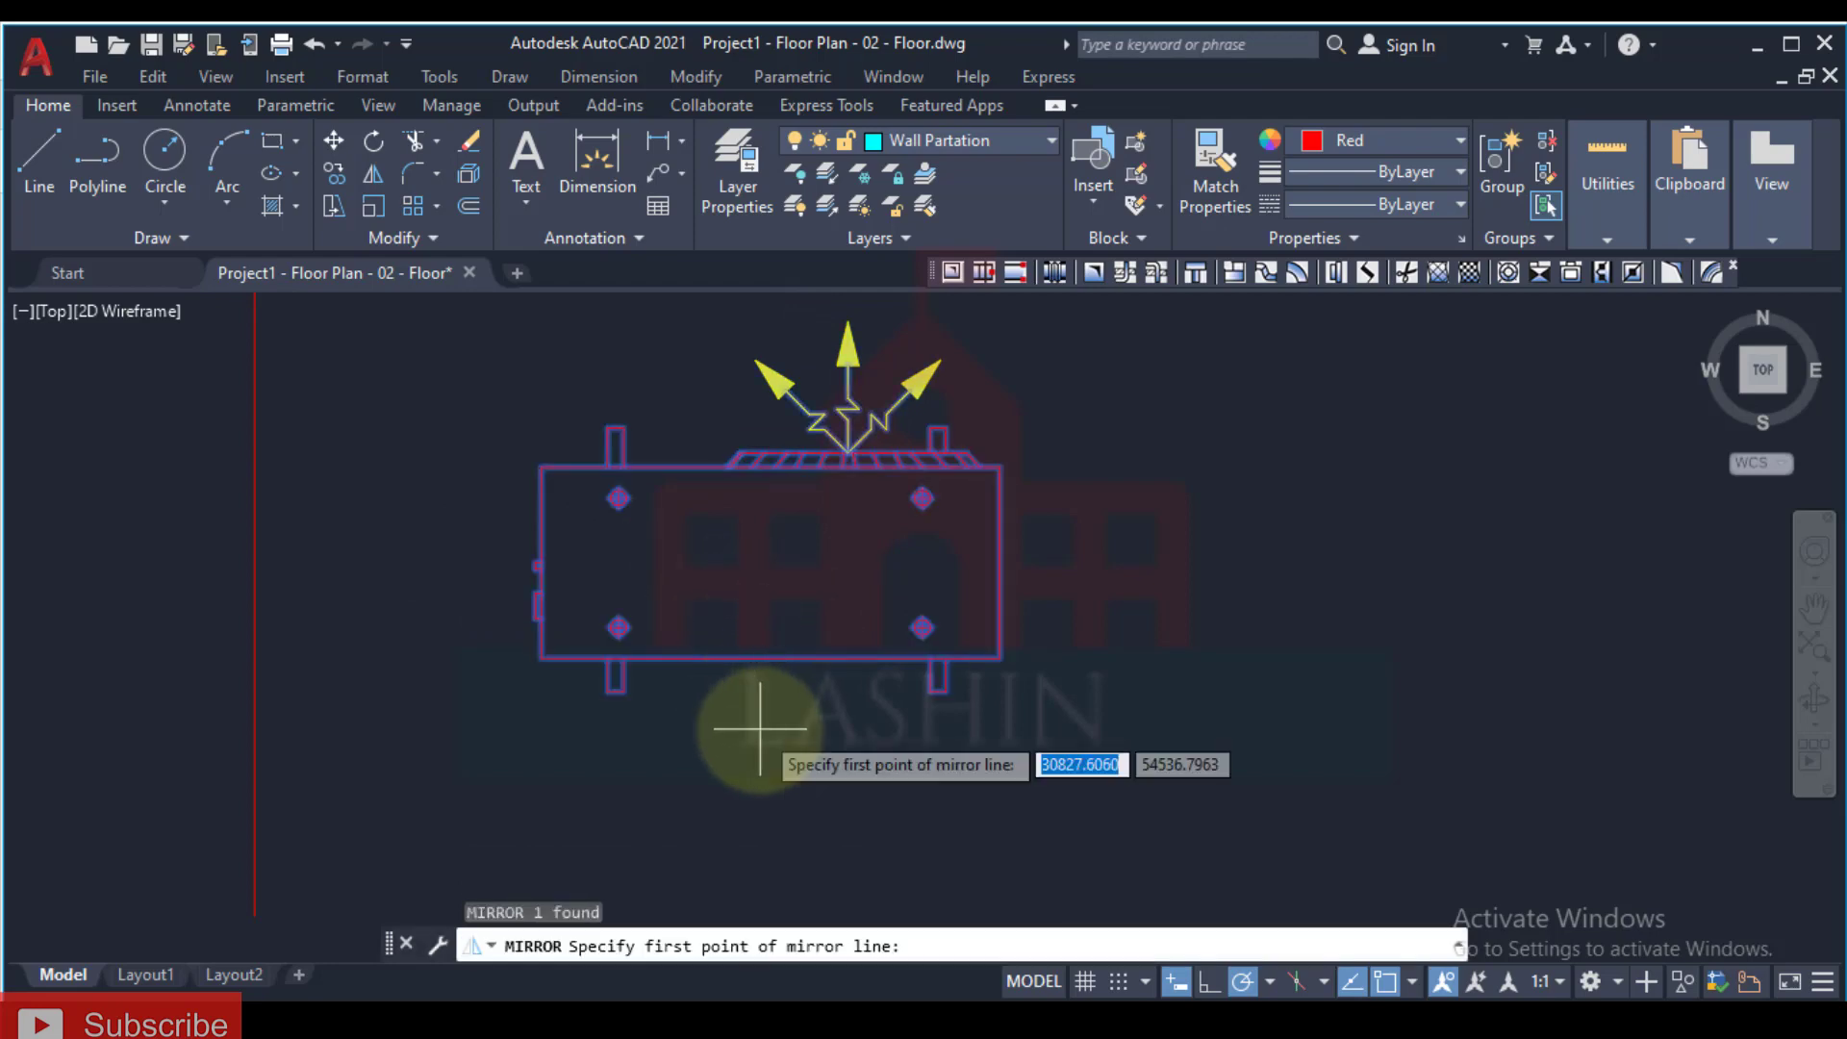
click(794, 658)
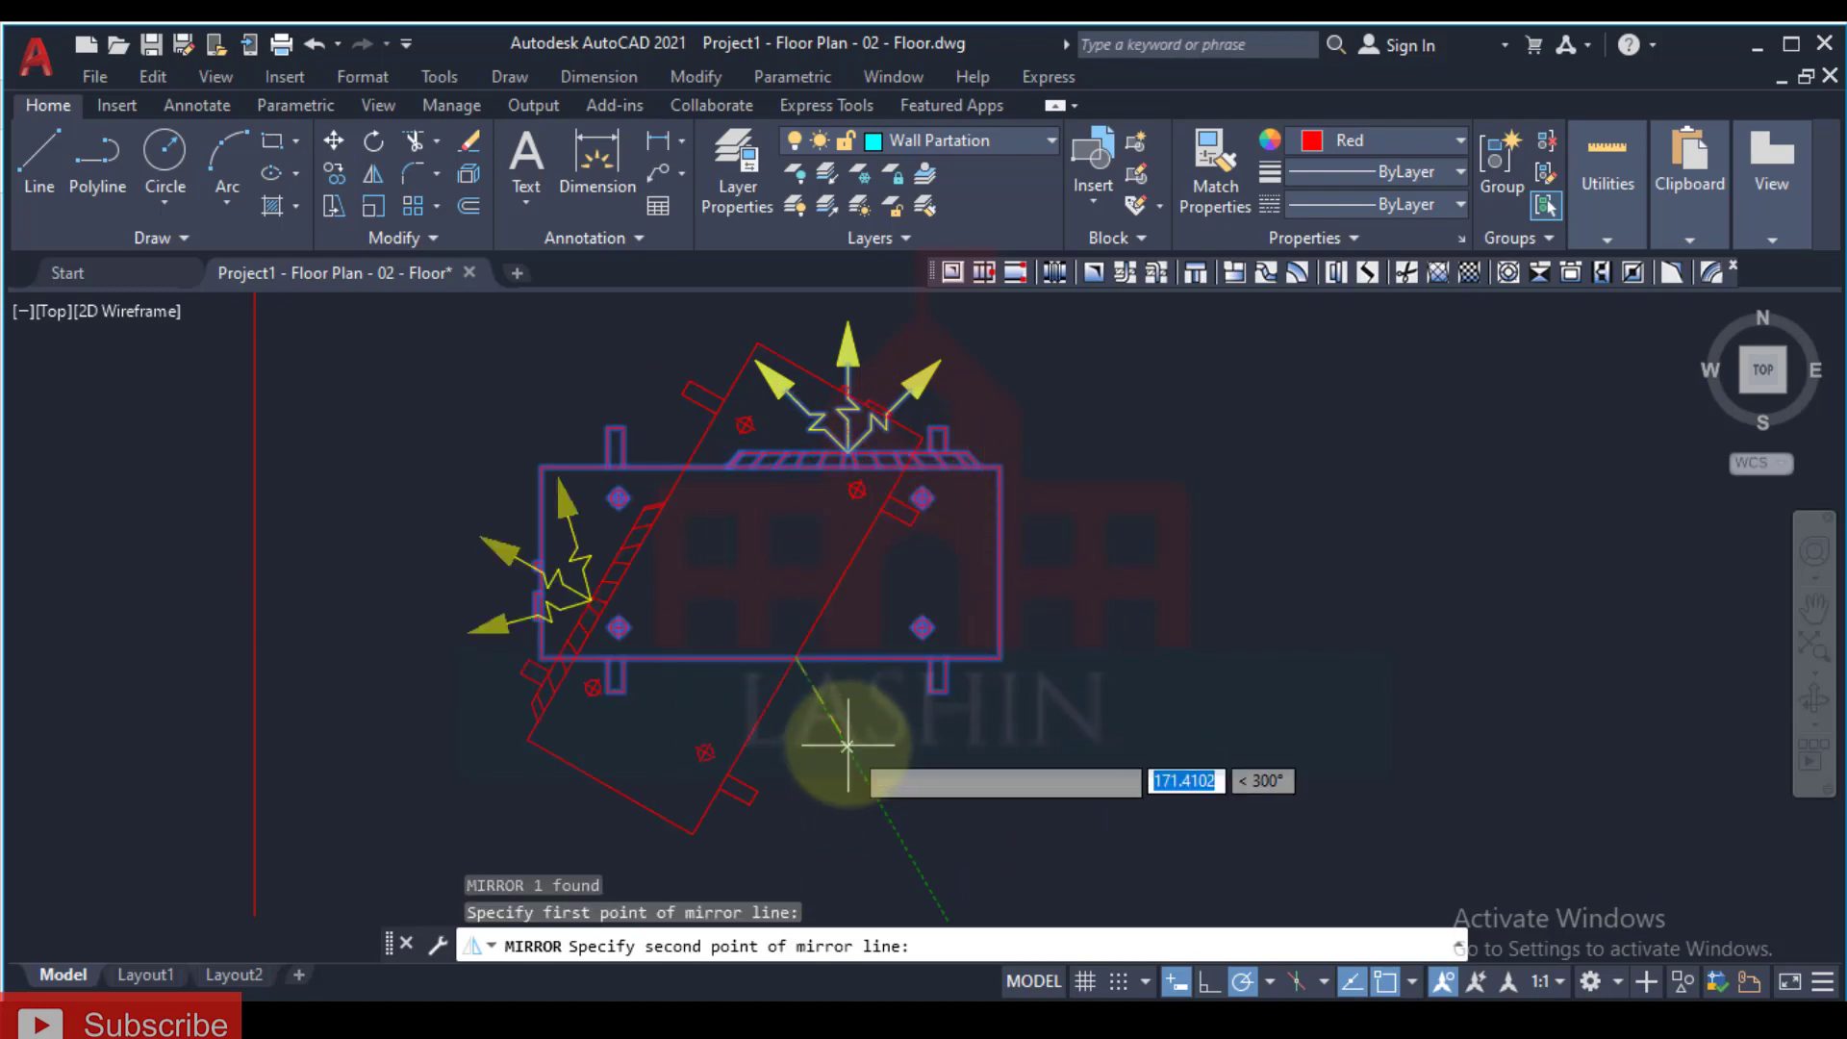
click(794, 758)
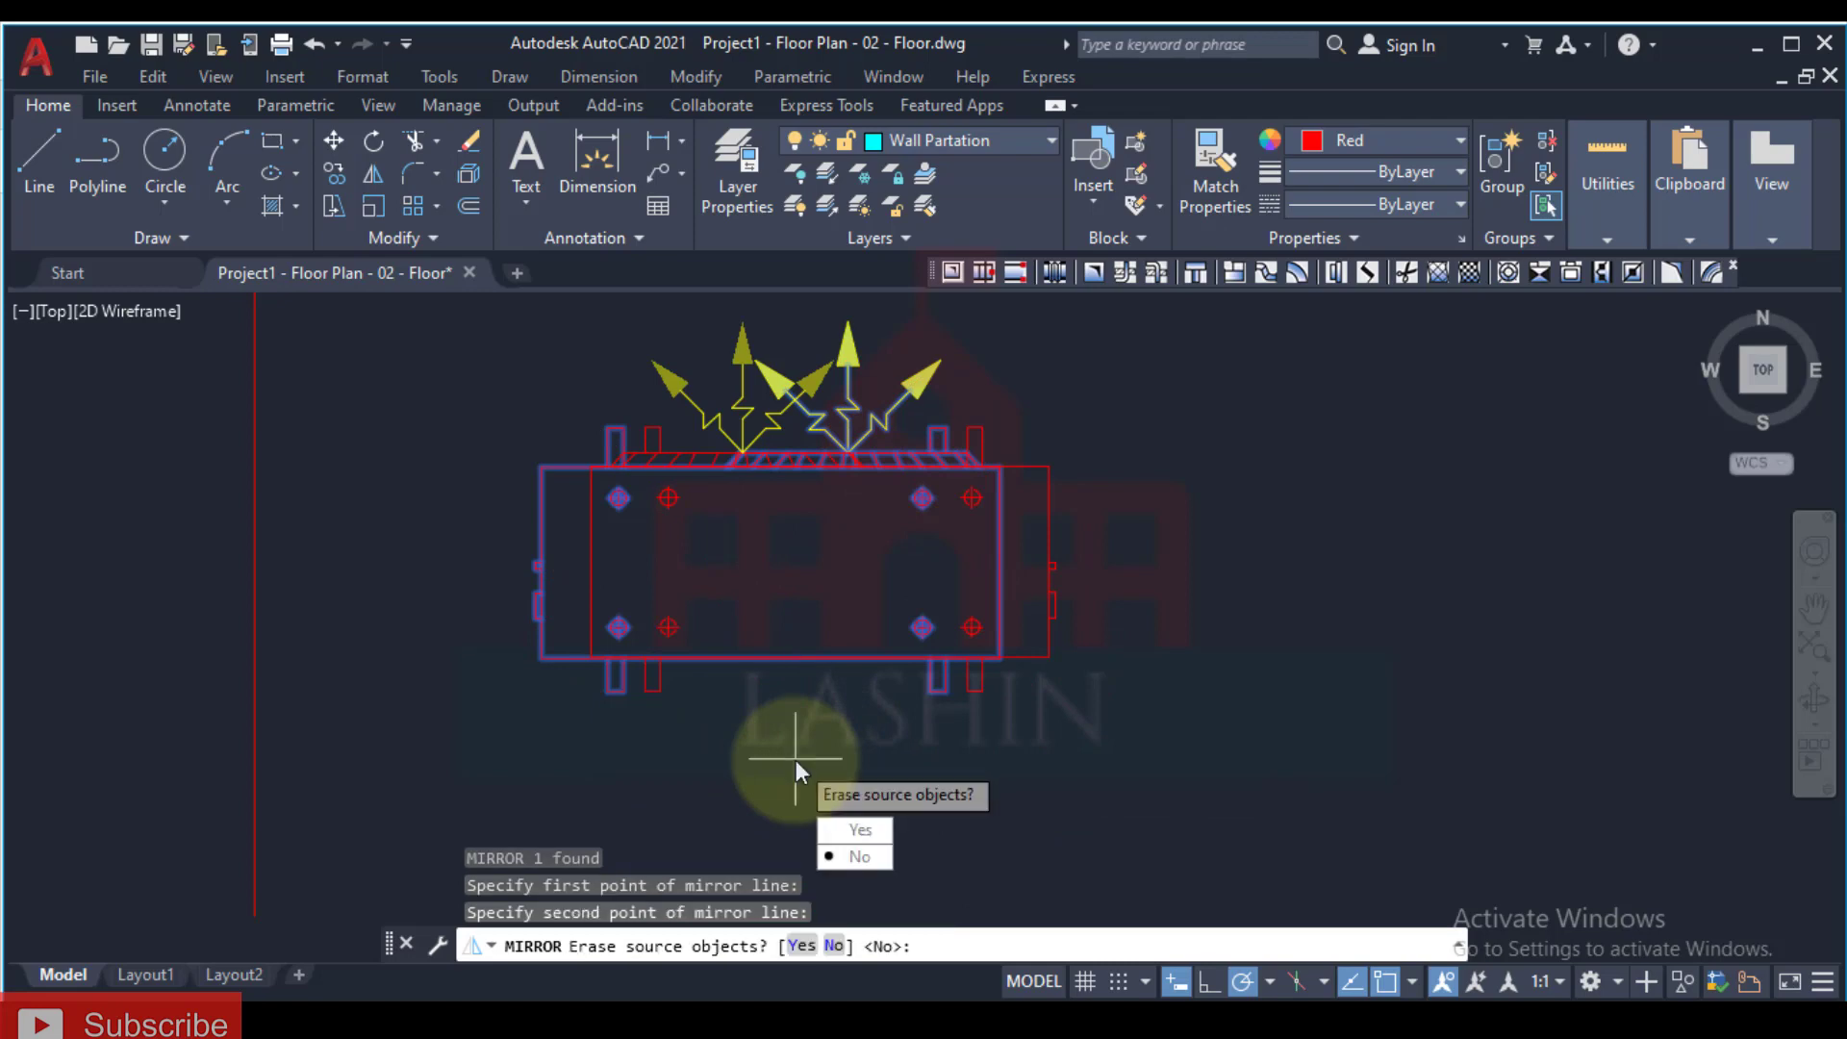
click(847, 826)
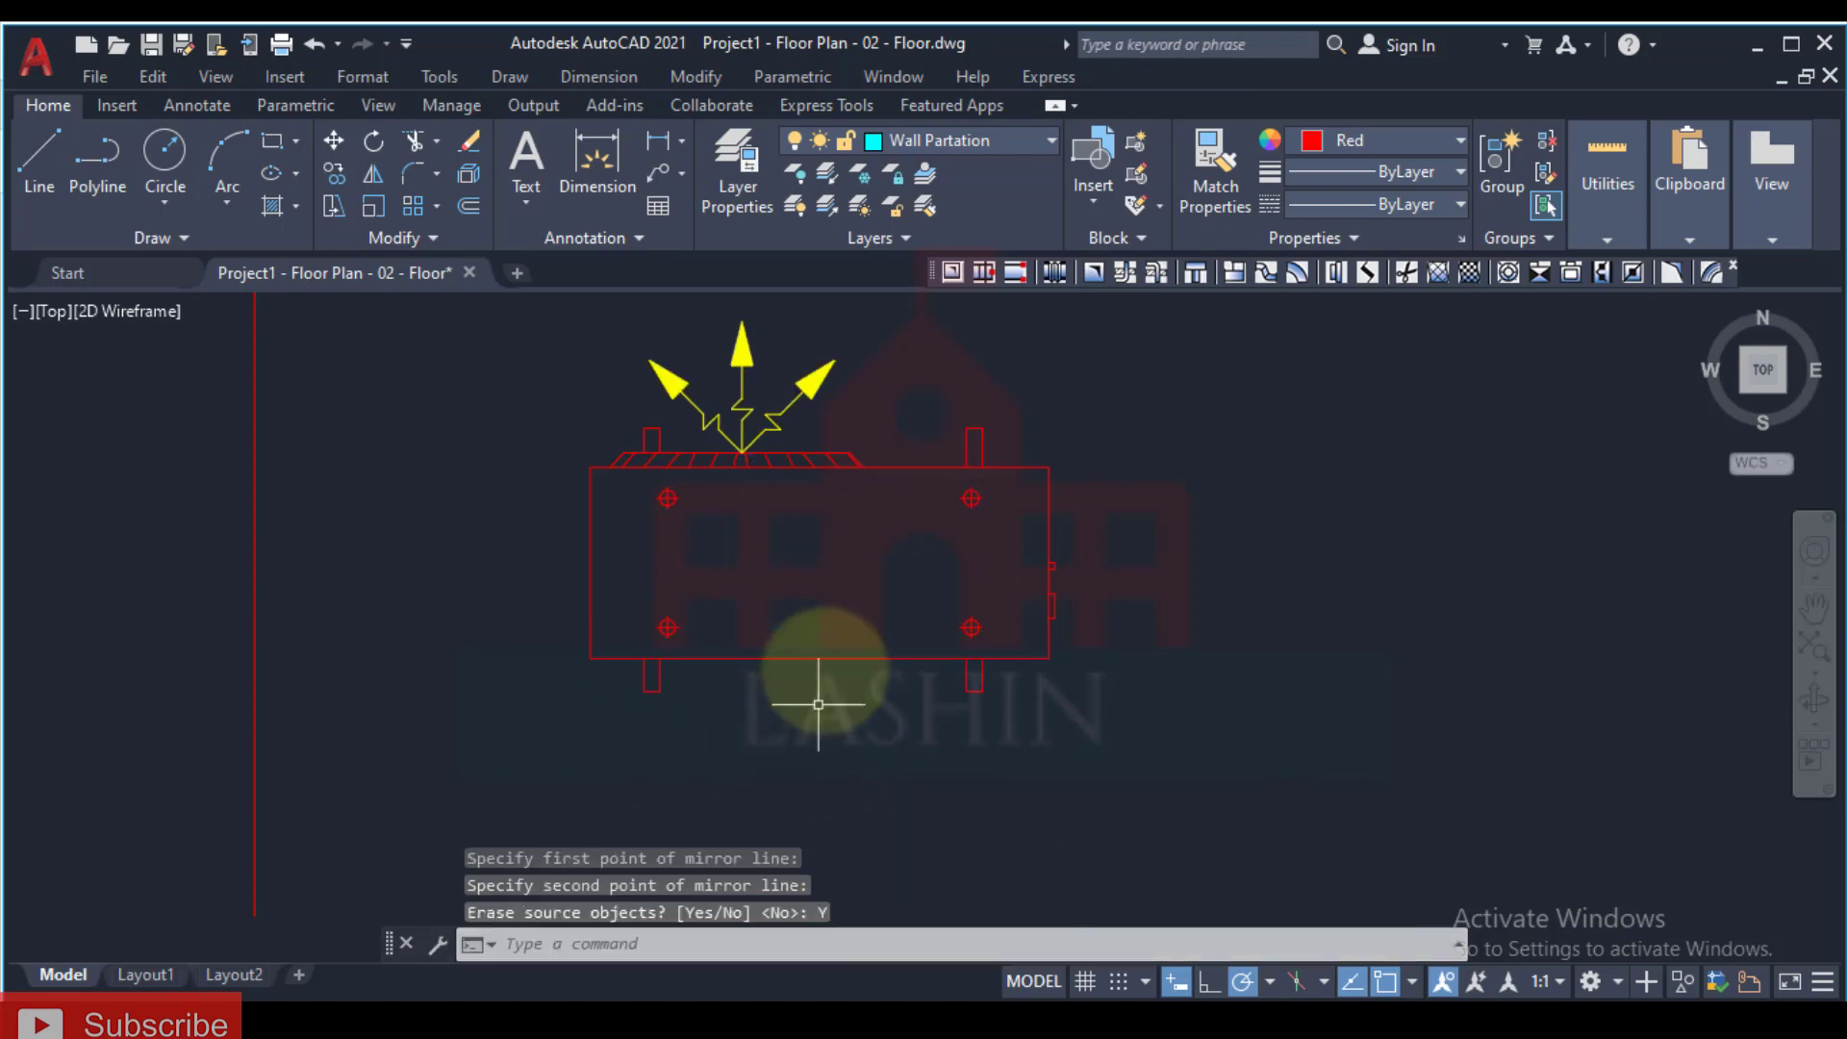
Step: Move the outdoor unit block by its back edge onto the outer wall line in front of the window farther from the W02 tag
click(1074, 429)
click(988, 535)
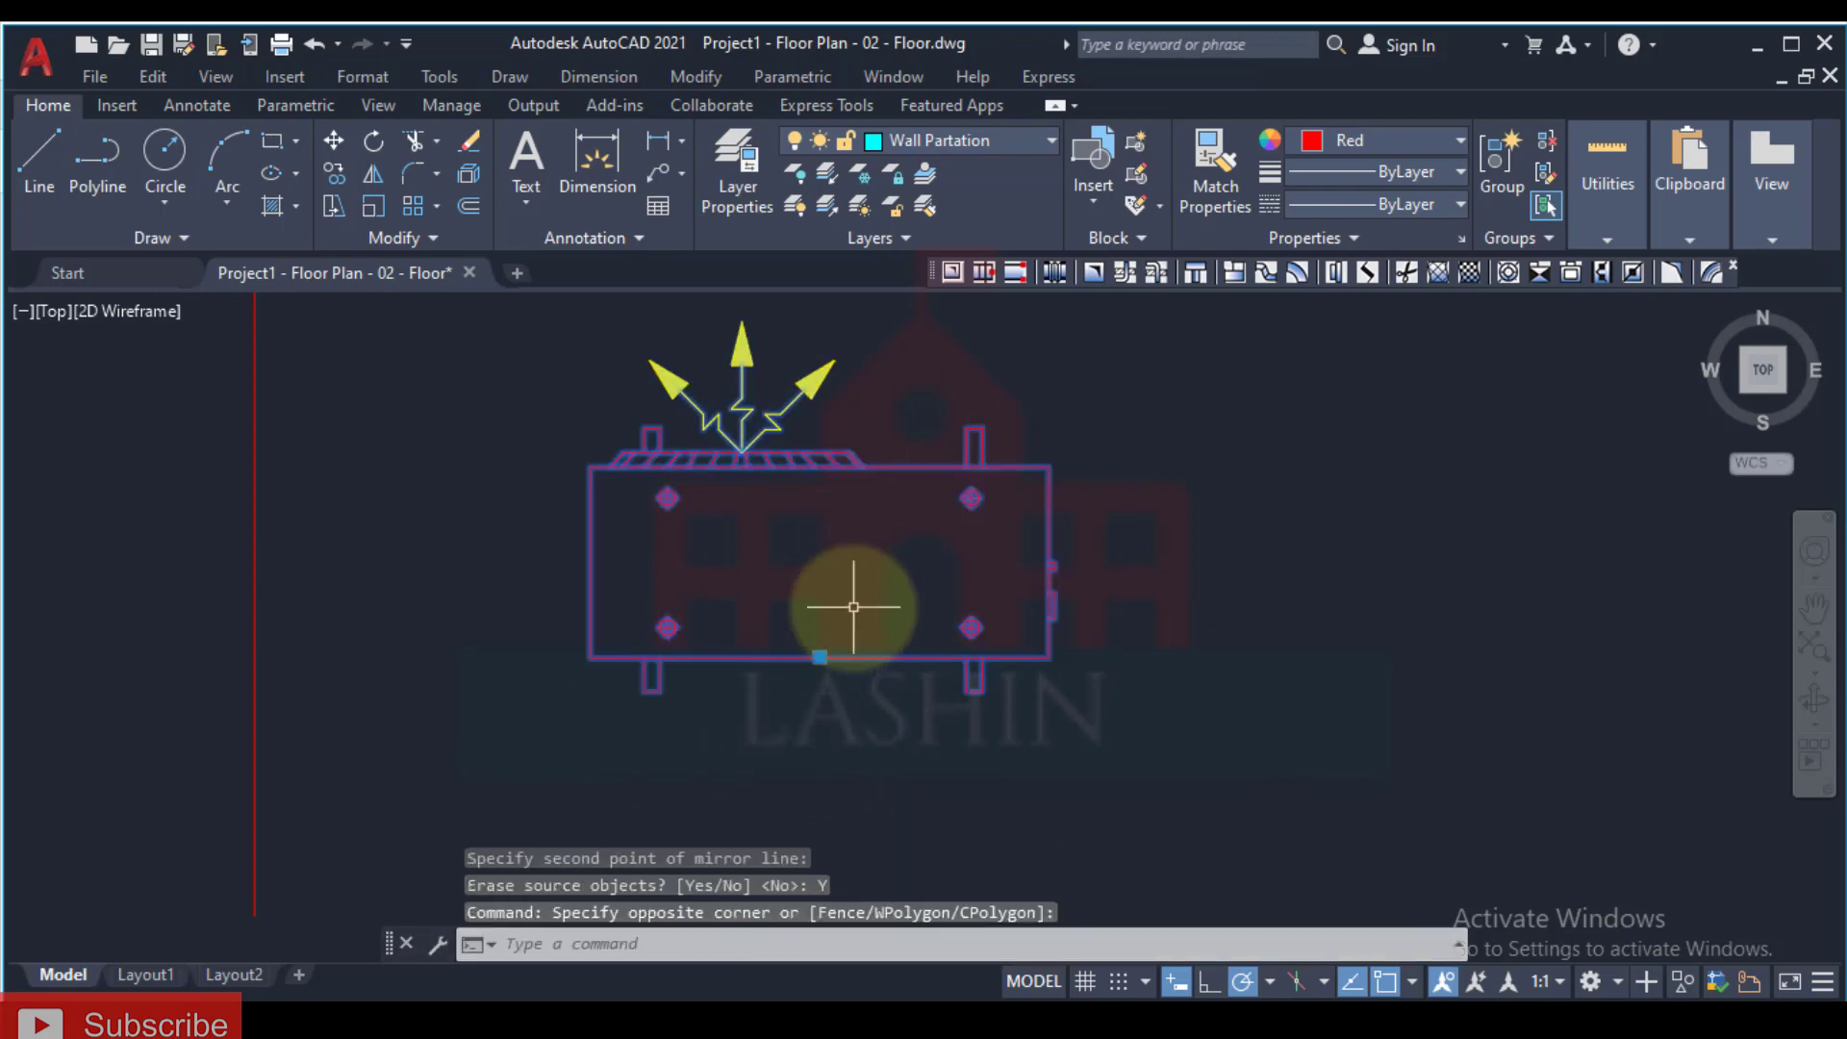
text(m)
key(Return)
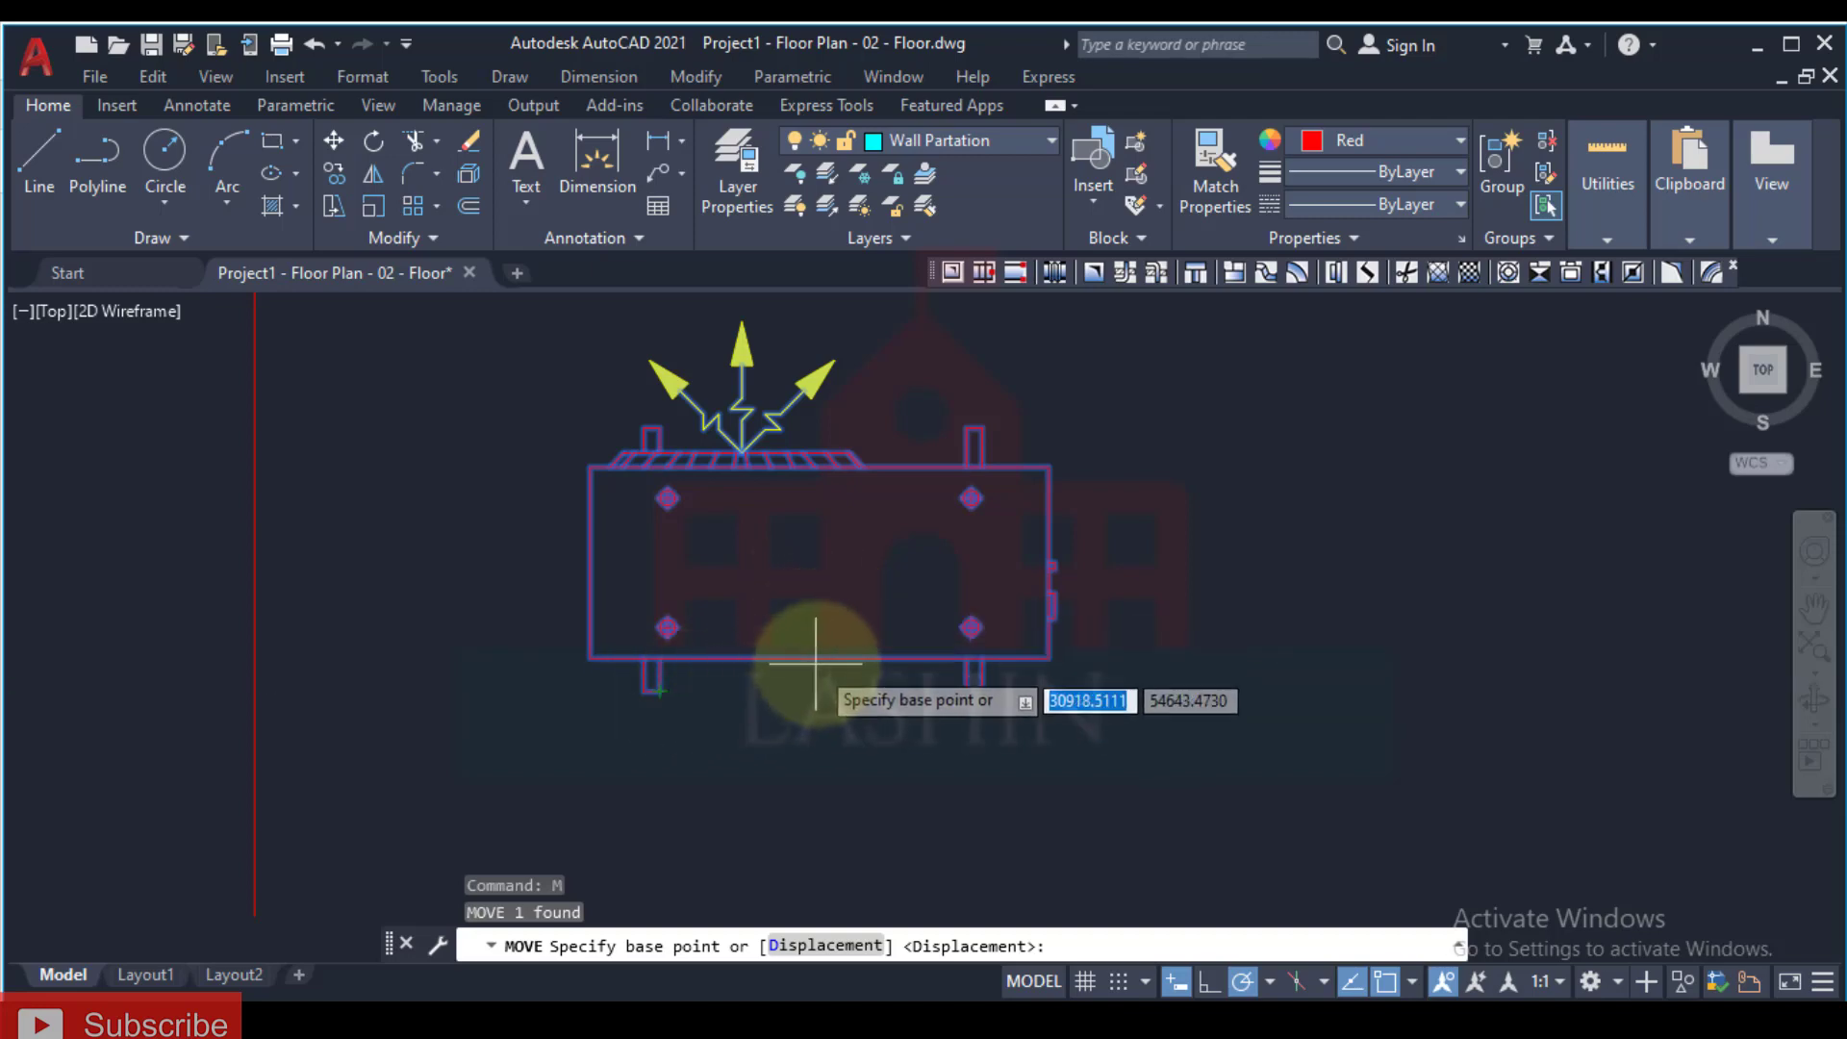
click(823, 658)
scroll(827, 659, up, 4)
scroll(804, 557, down, 6)
scroll(795, 626, up, 6)
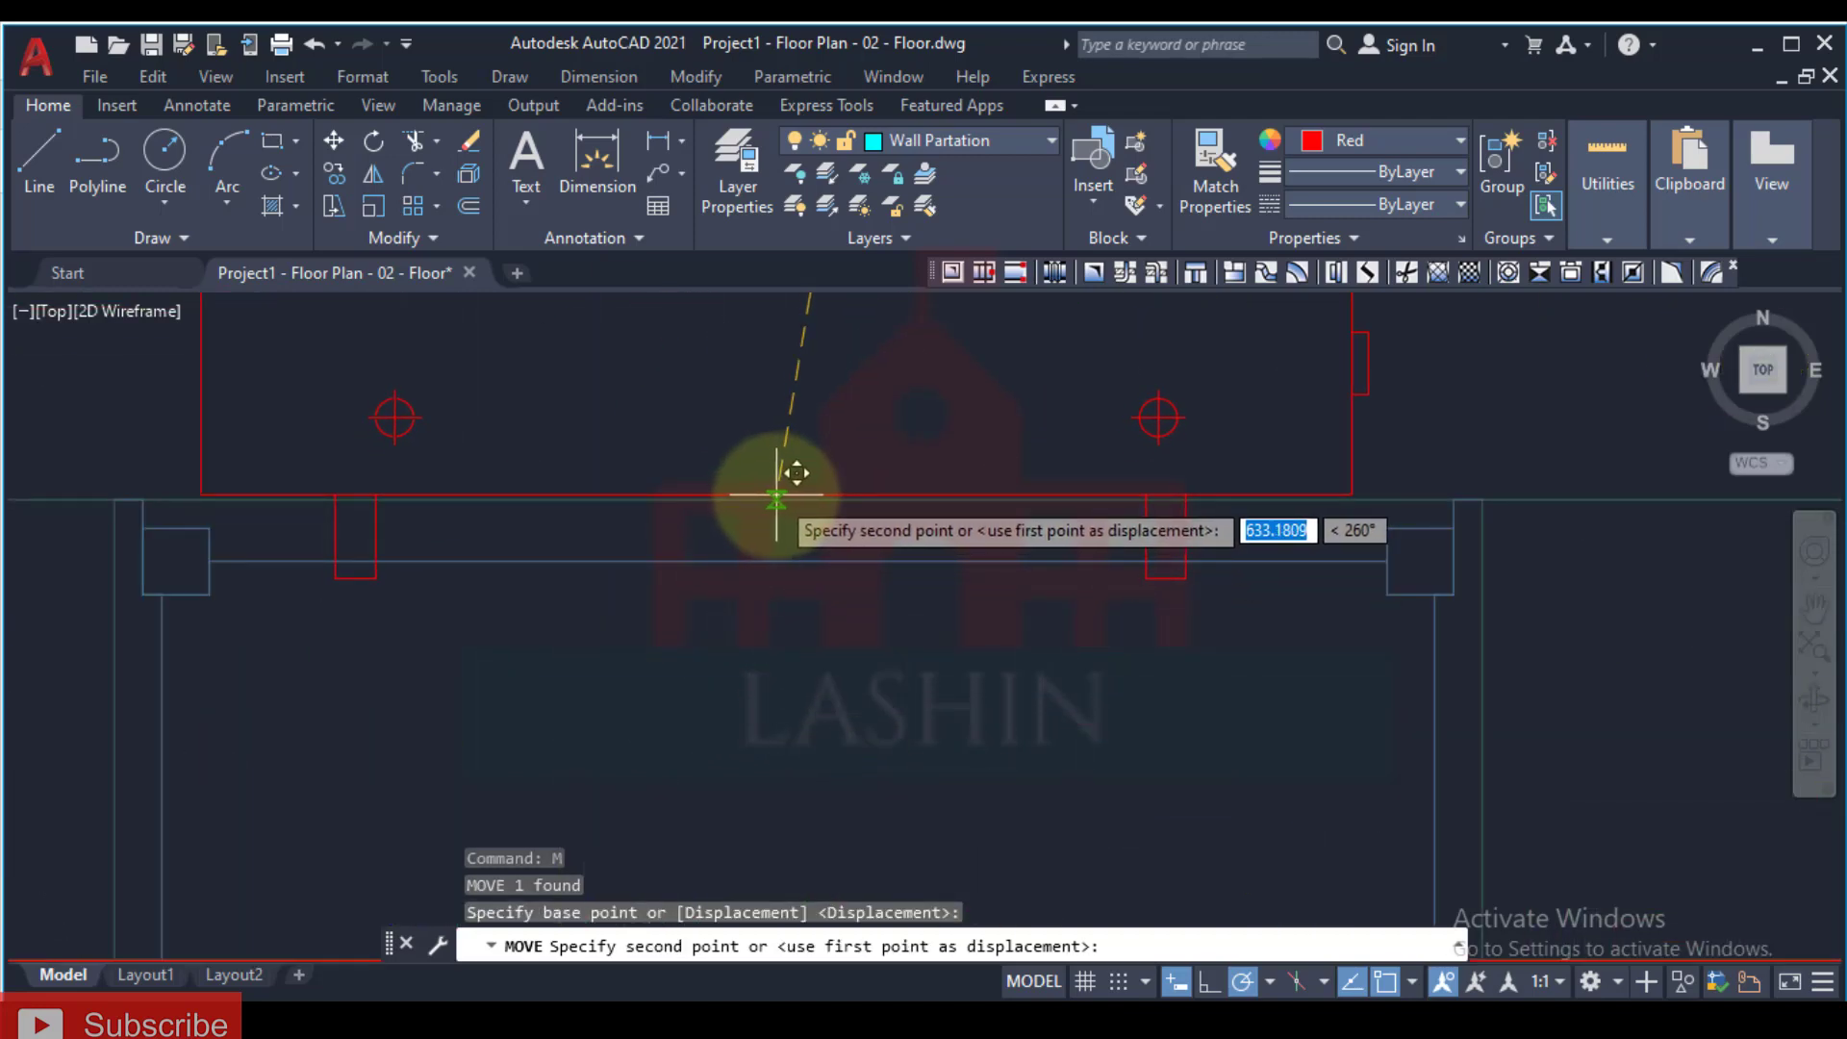
click(776, 496)
scroll(760, 578, down, 5)
scroll(818, 663, down, 3)
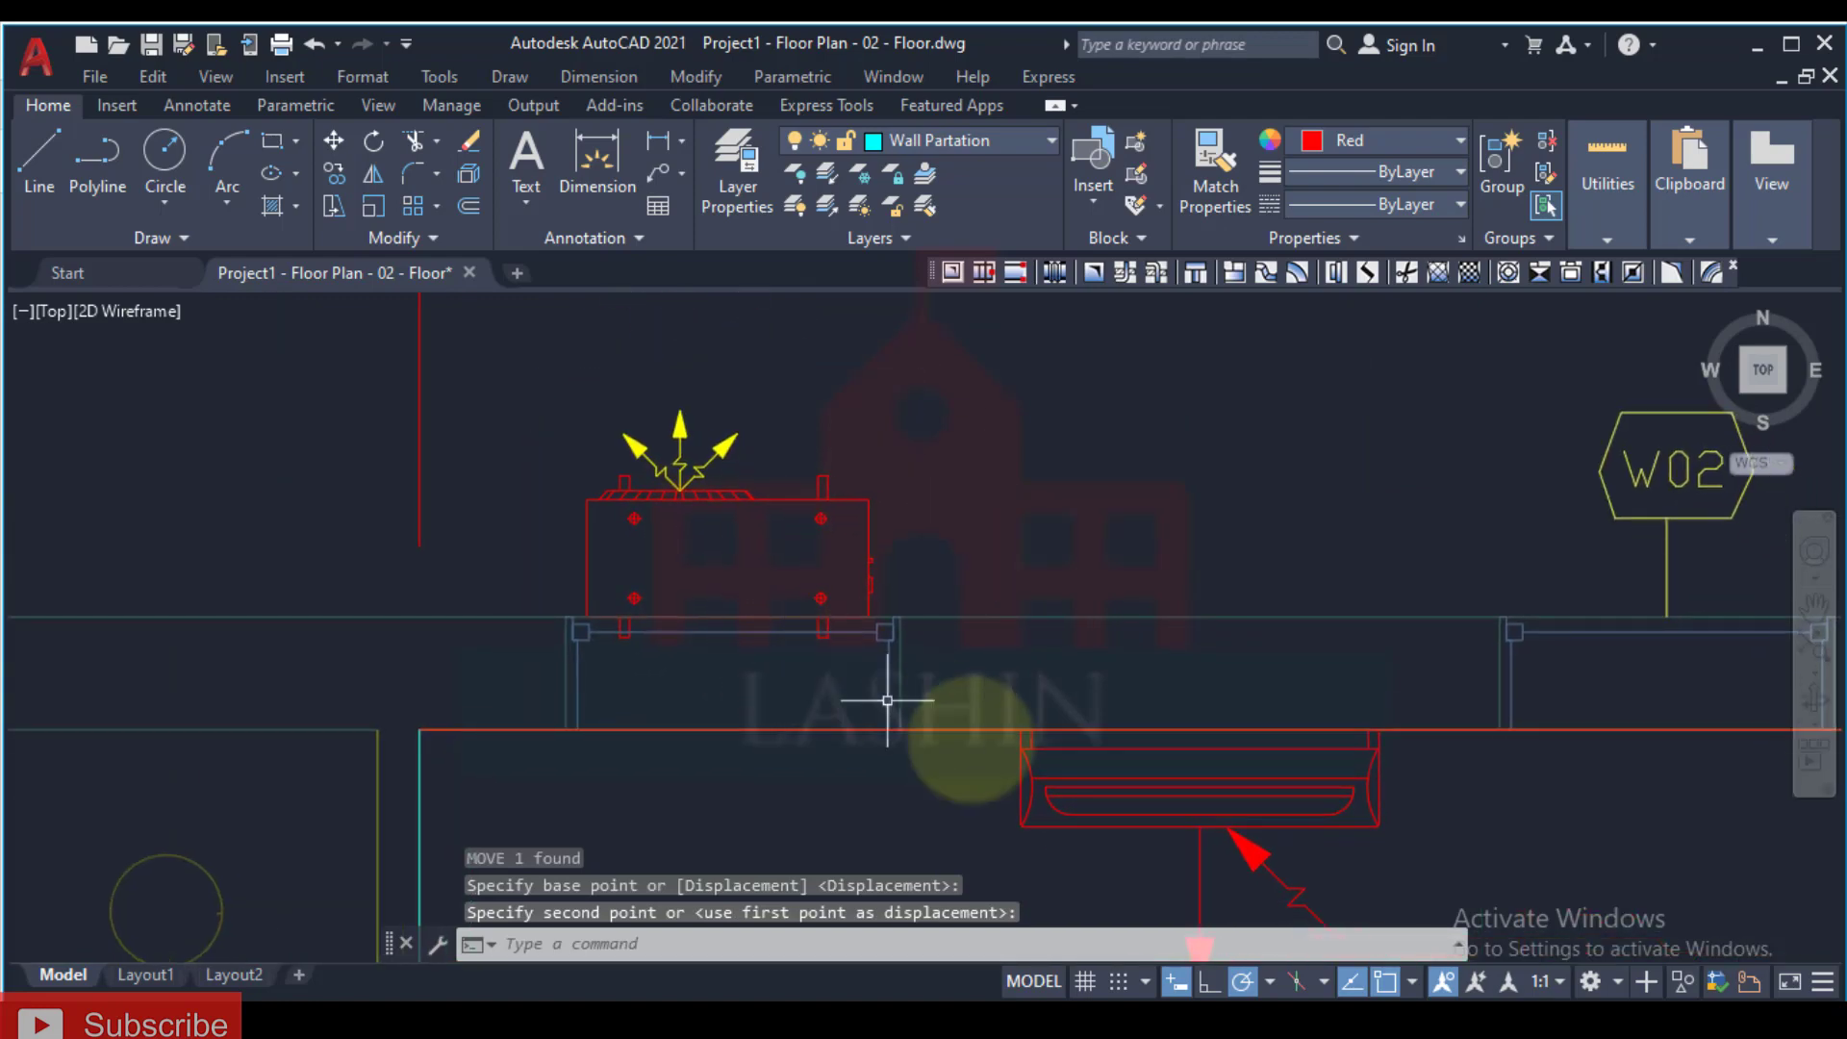
Step: Set the current object colour to Yellow for the pipe drawing
scroll(912, 759, up, 3)
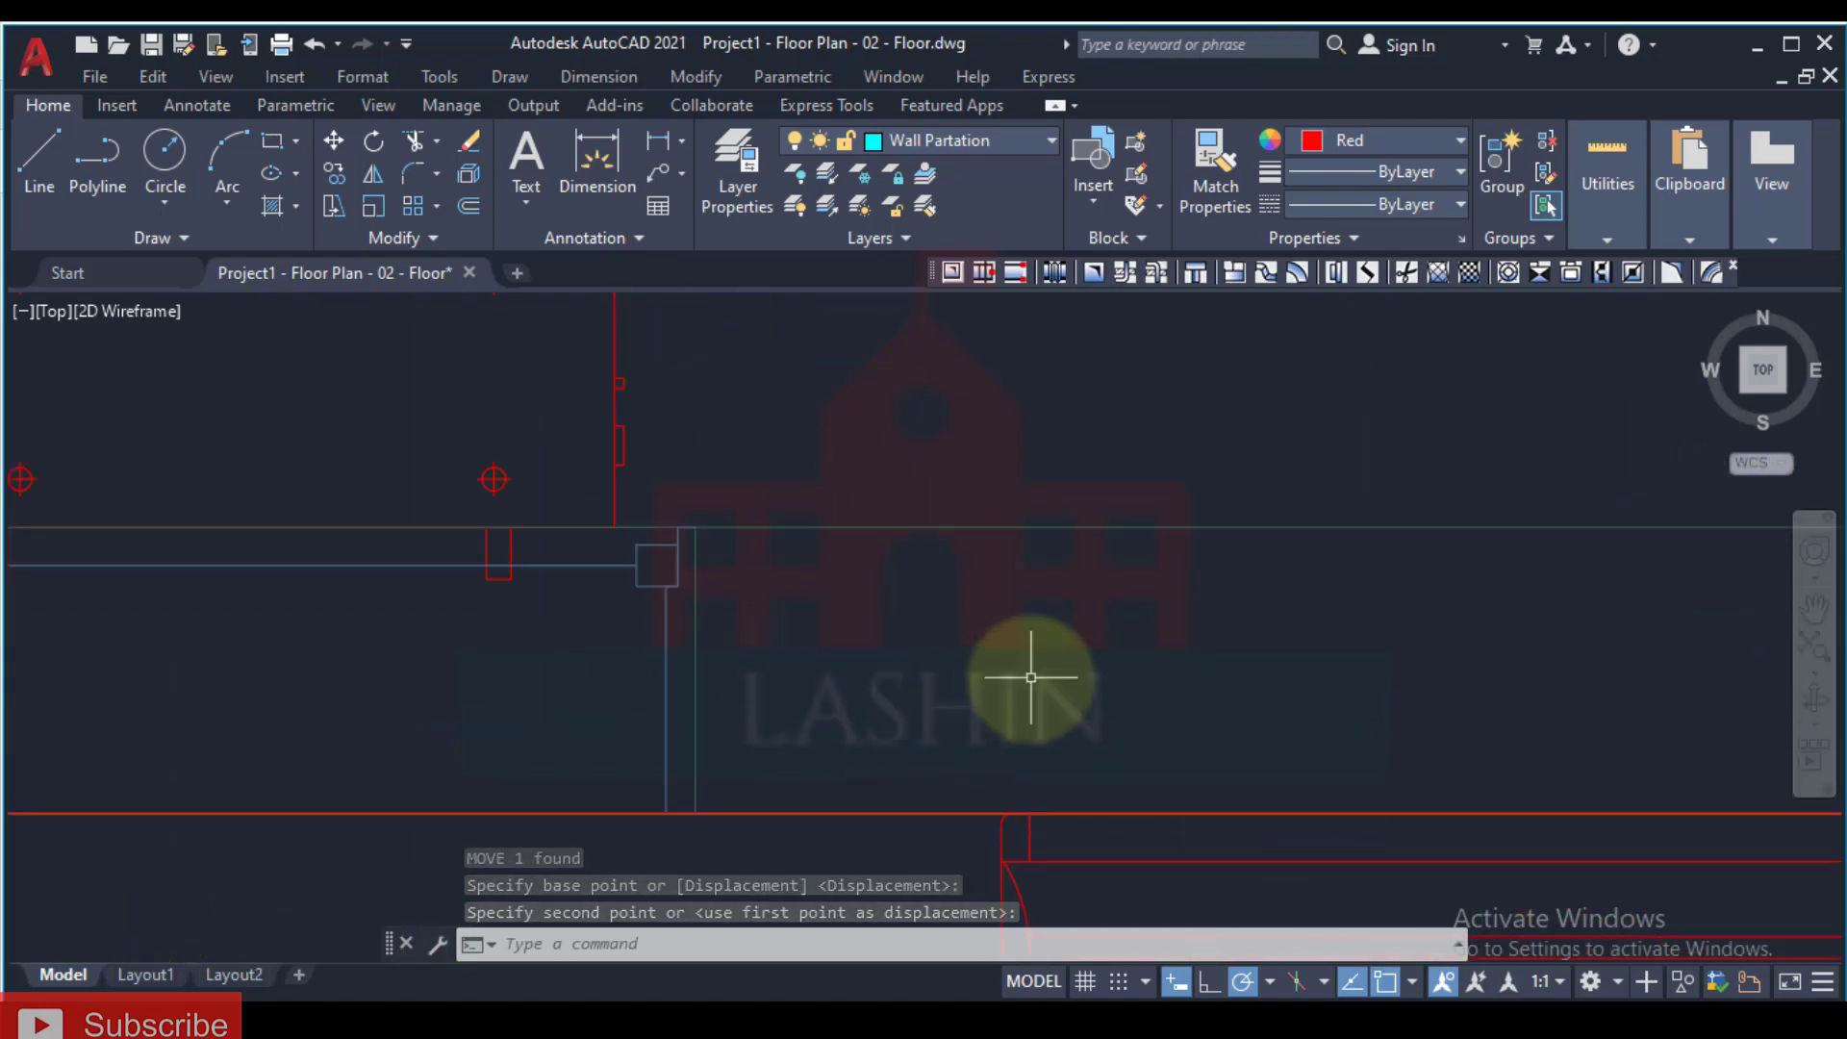
text(p)
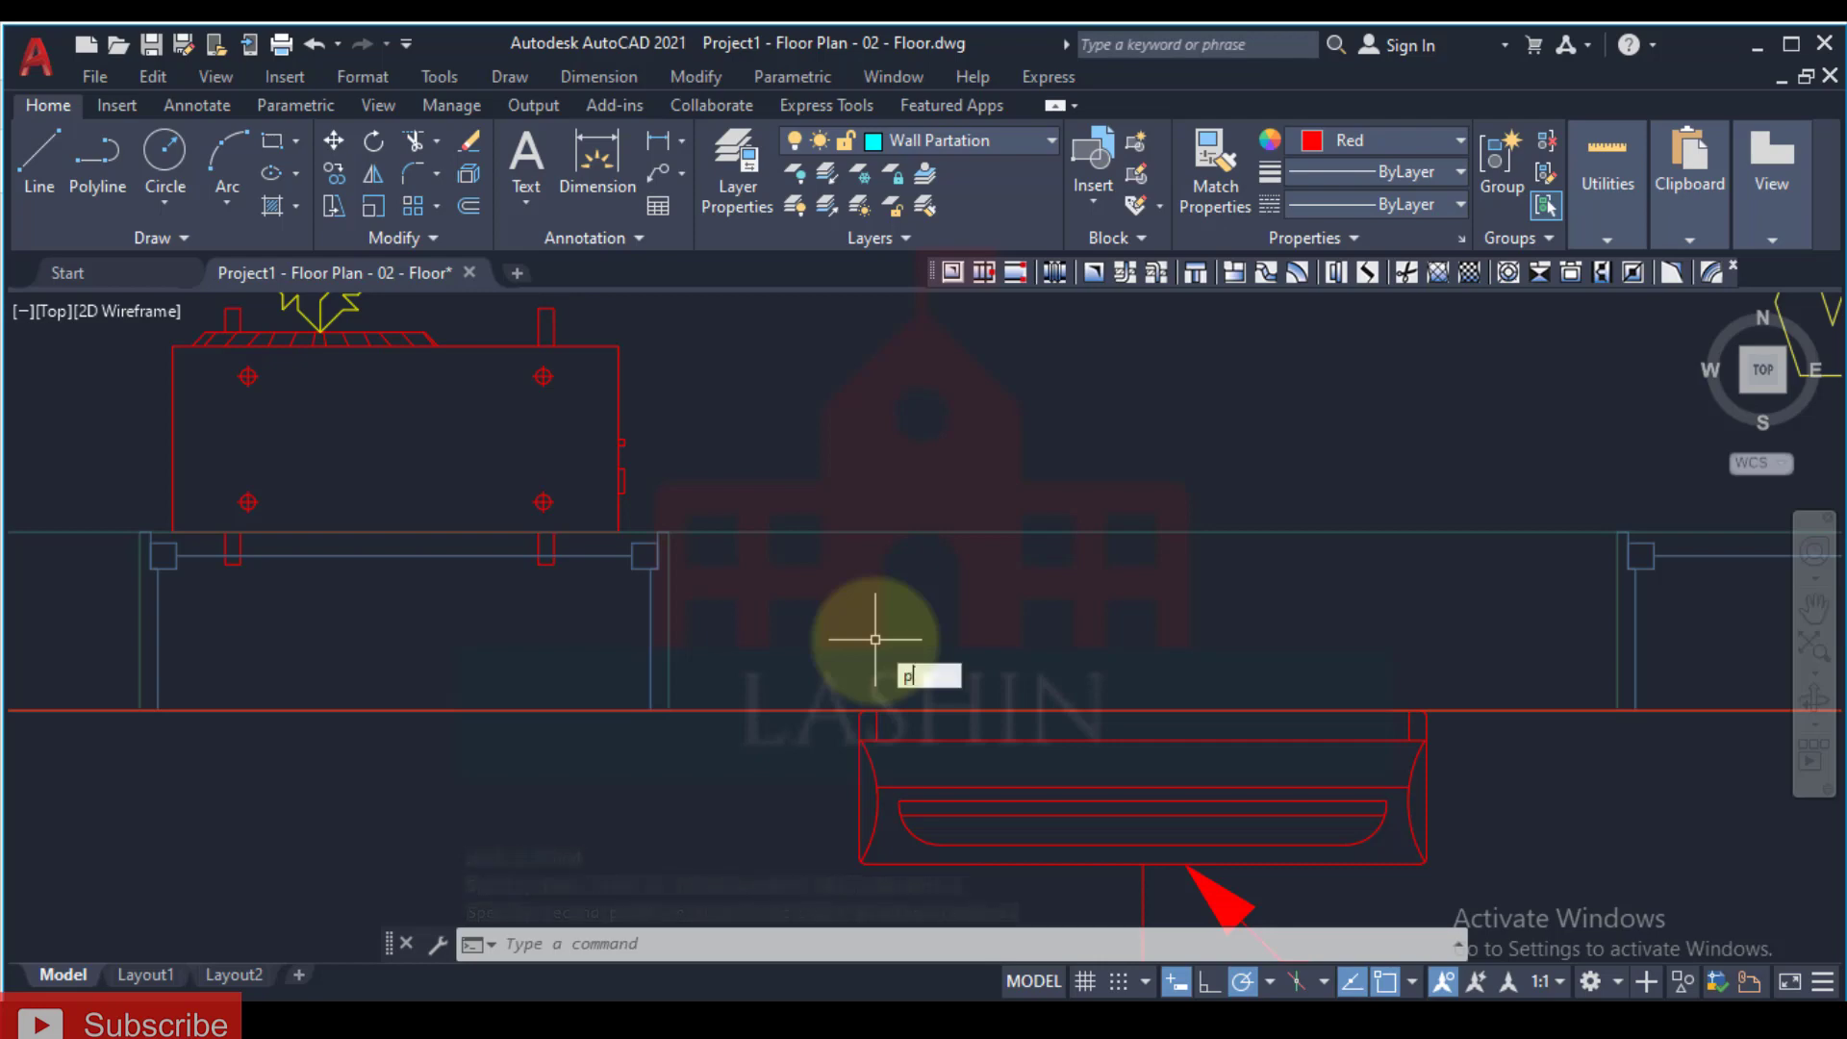
text(l)
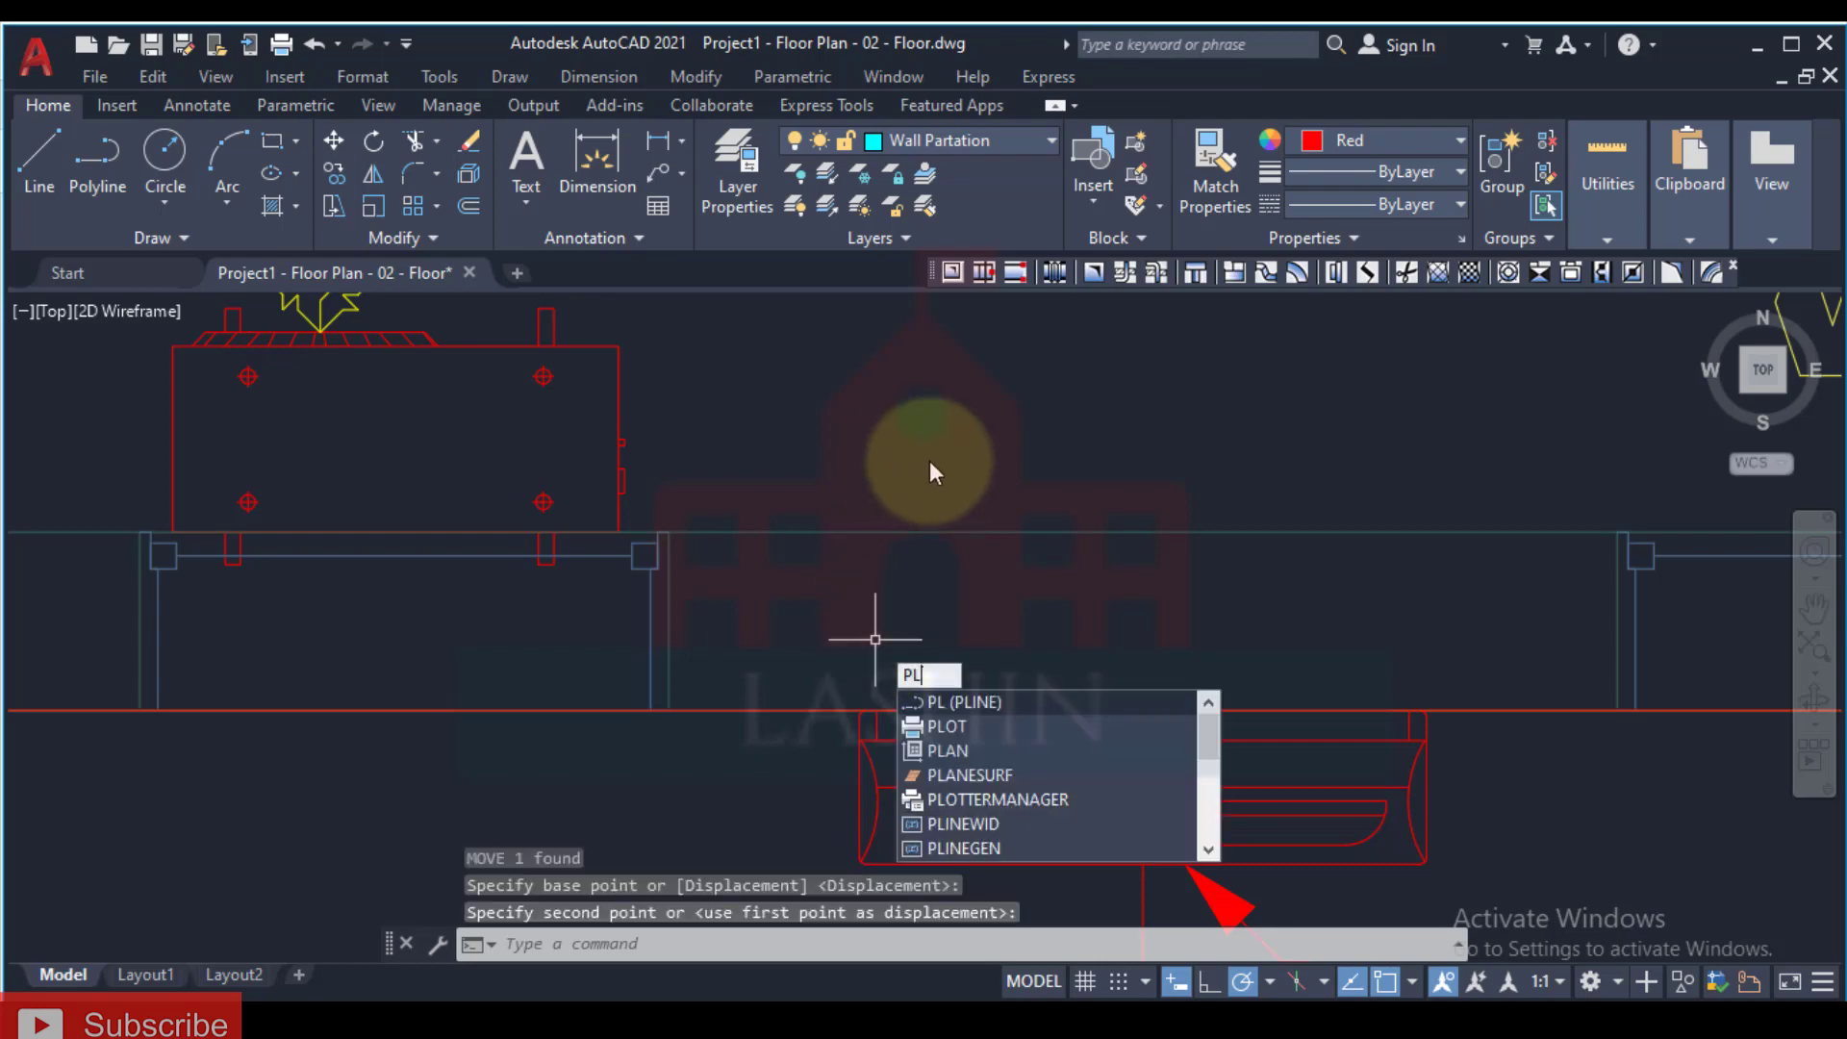
key(Escape)
key(Escape)
click(1332, 143)
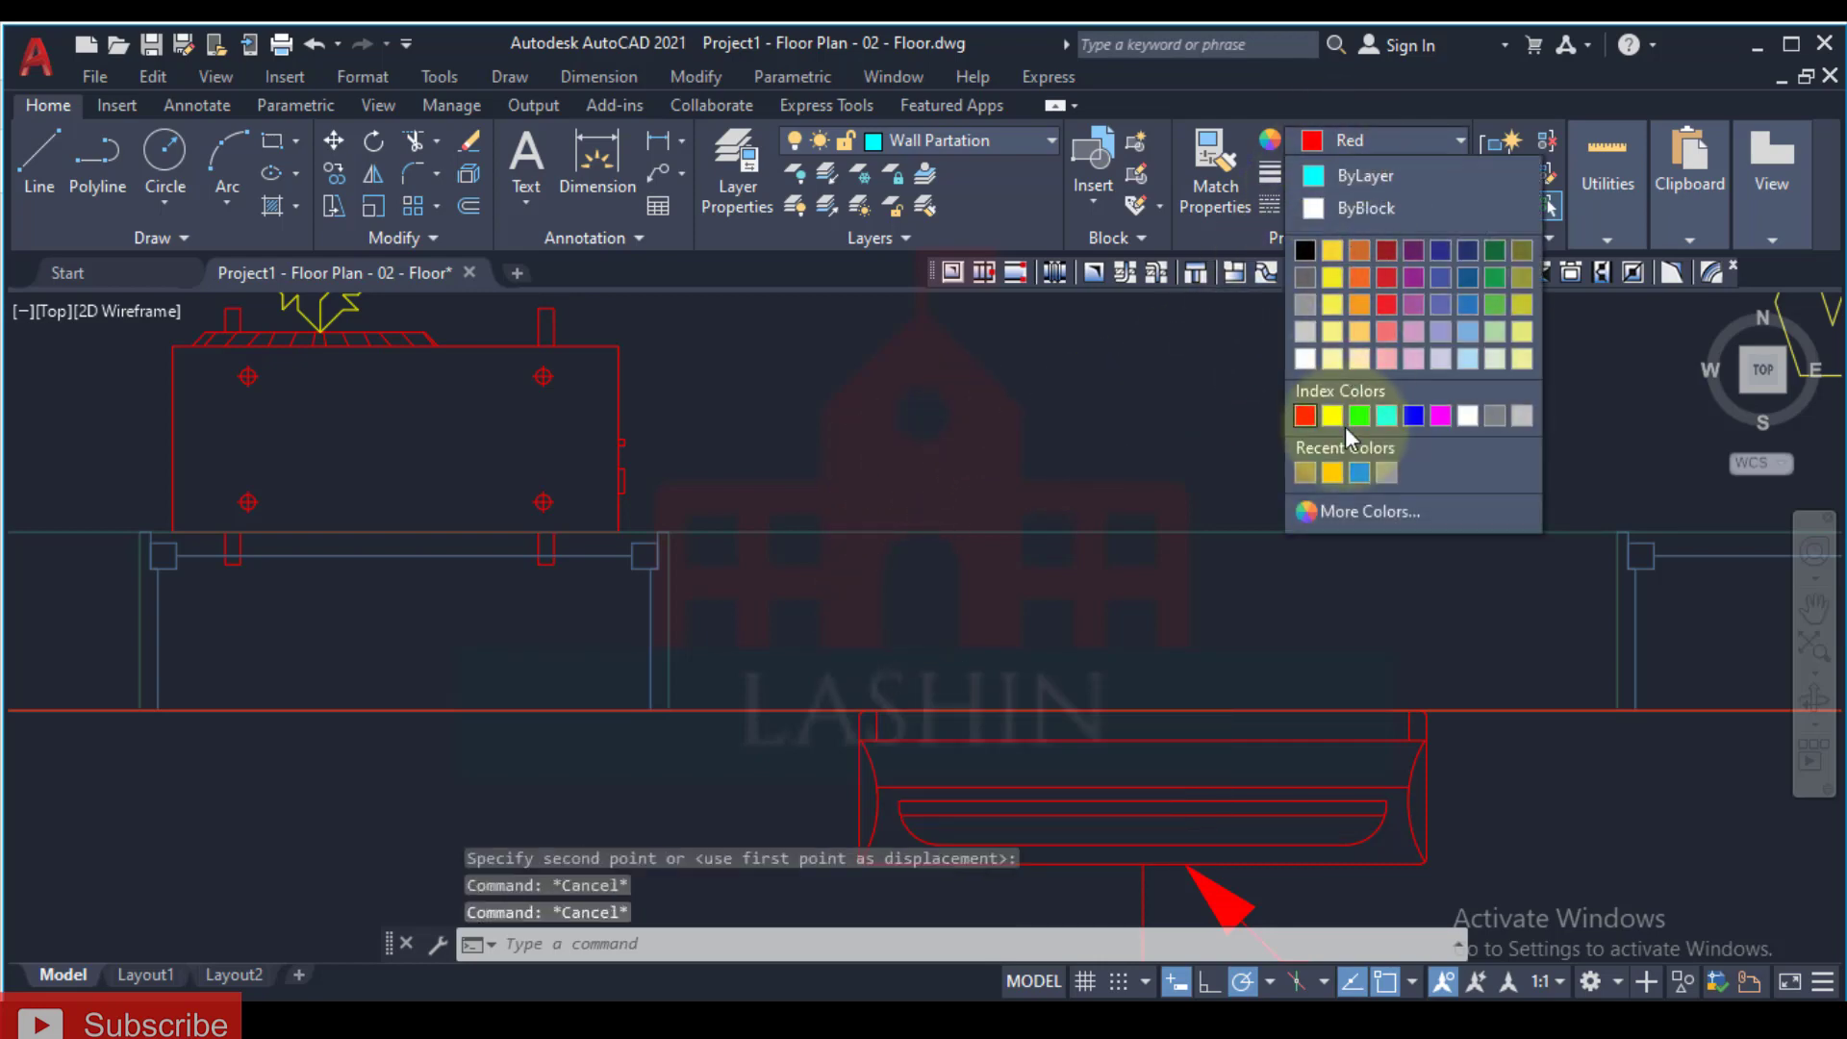
click(1334, 417)
Step: Draw an L-shaped polyline from the indoor unit's back corner out through the wall, then about 425 across to the outdoor unit's smaller pipe connection
text(p)
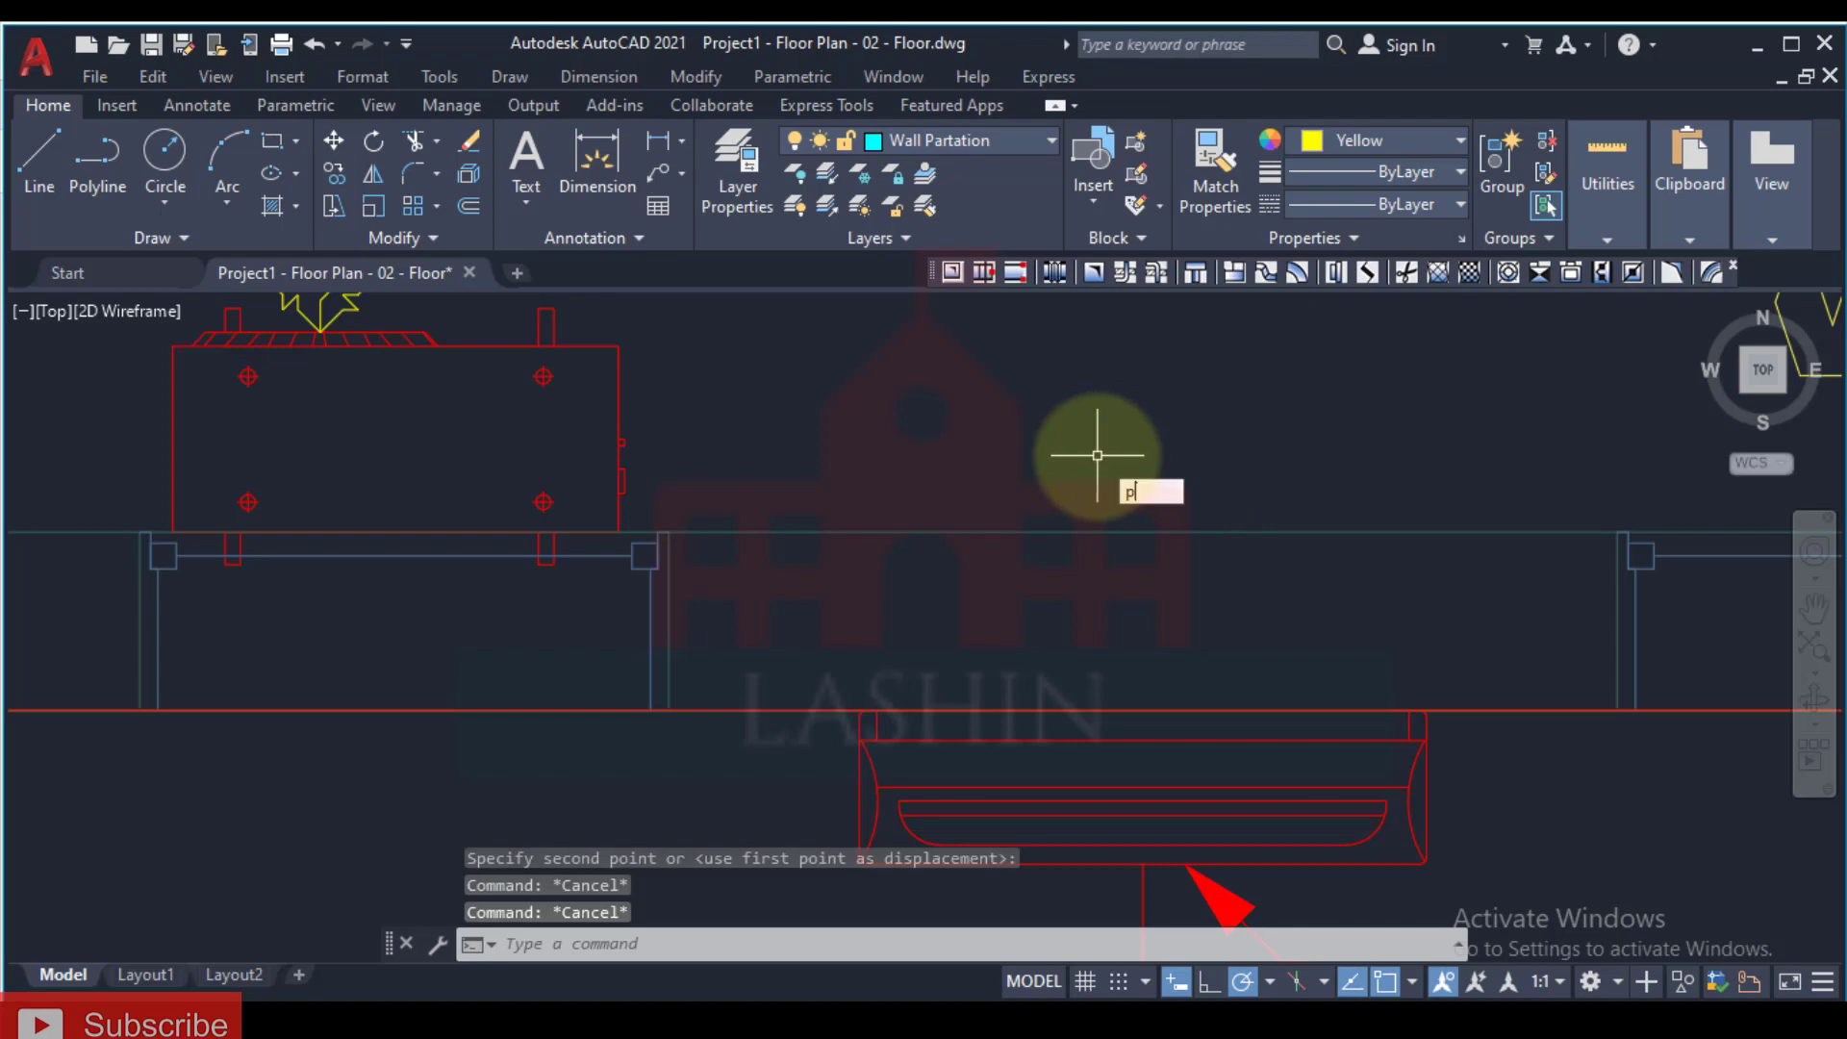
text(l)
key(Return)
scroll(898, 721, up, 5)
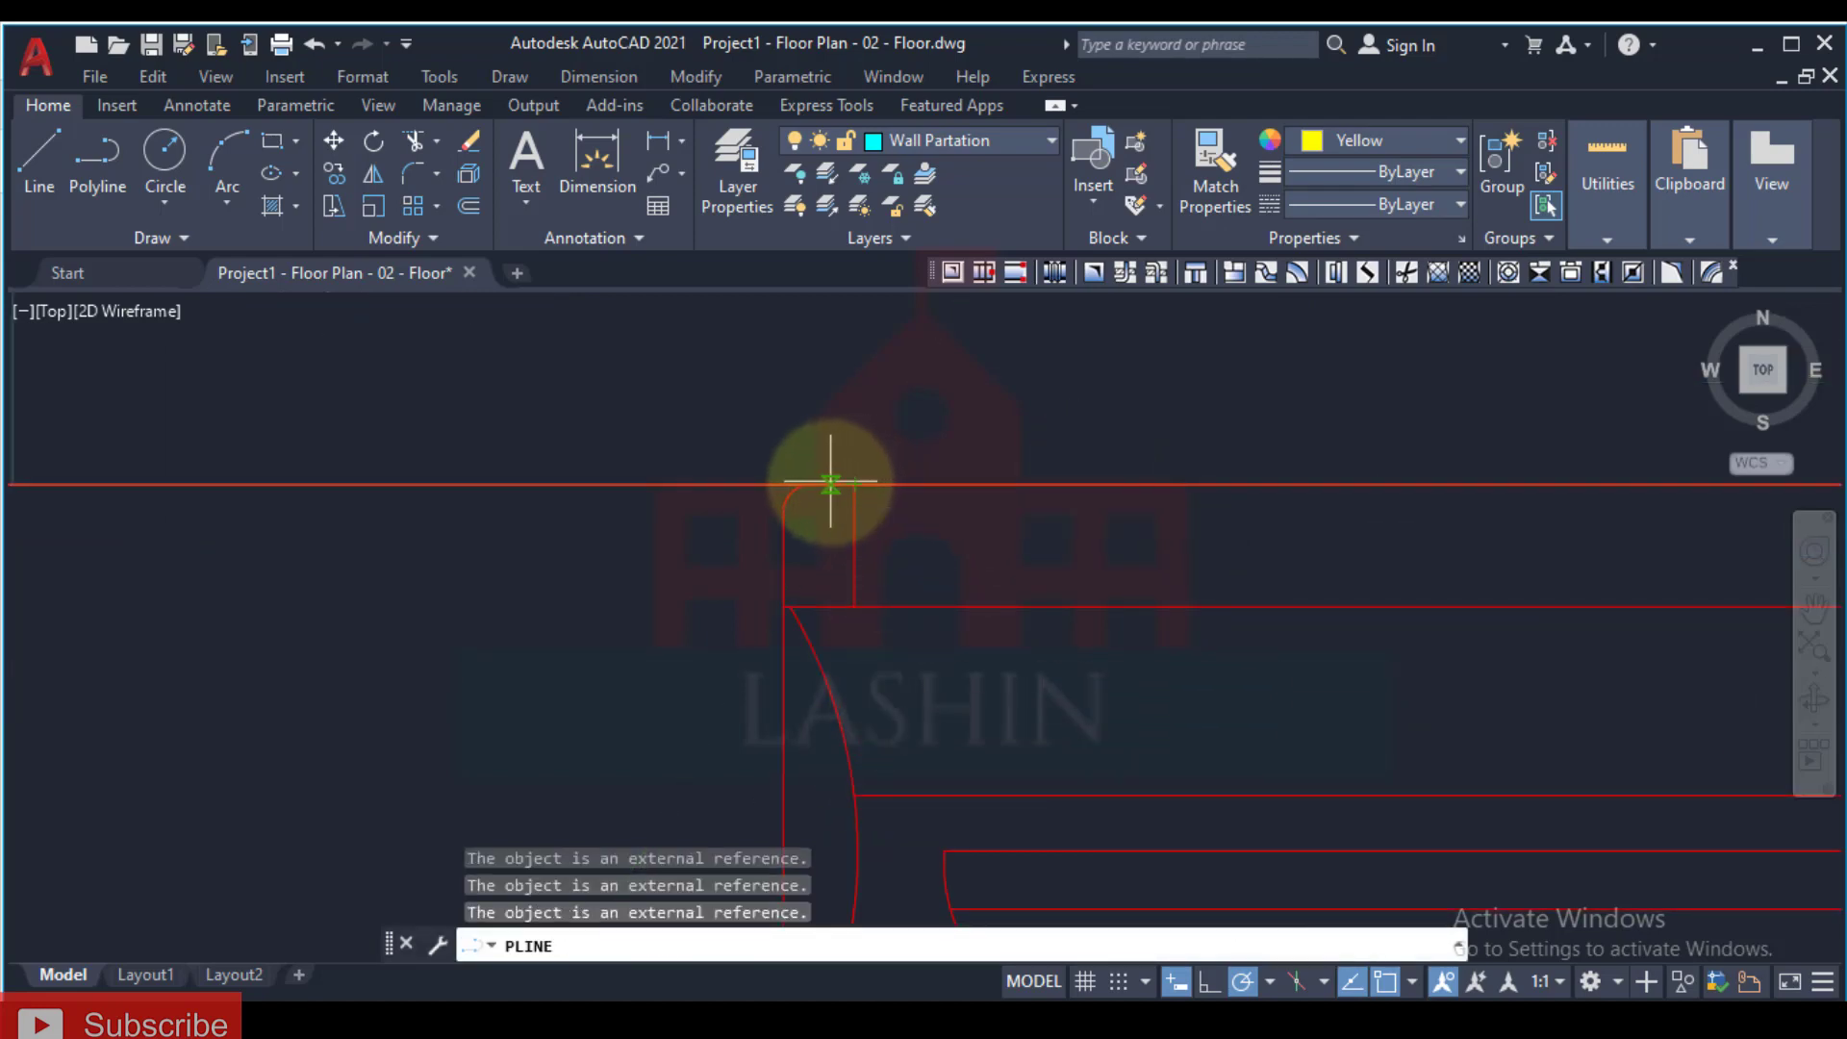
click(827, 484)
scroll(826, 565, down, 3)
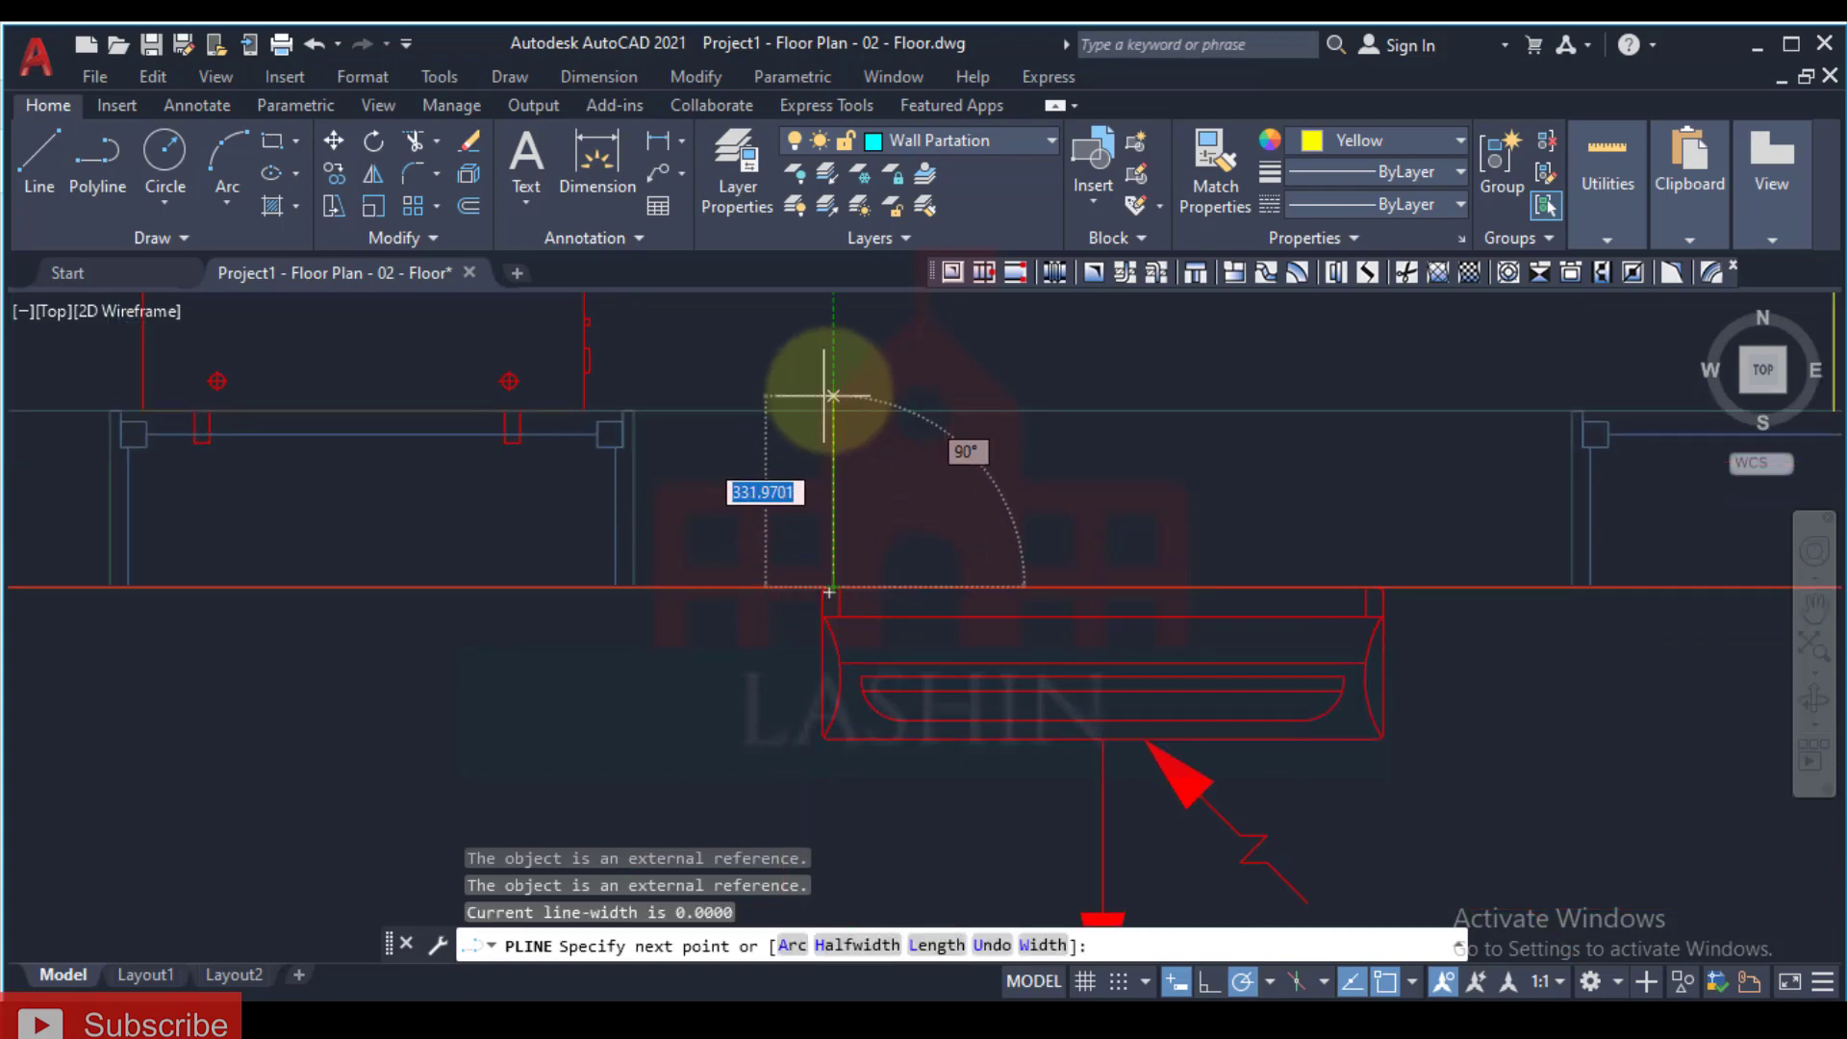
scroll(834, 379, up, 2)
middle_drag(833, 379, 833, 544)
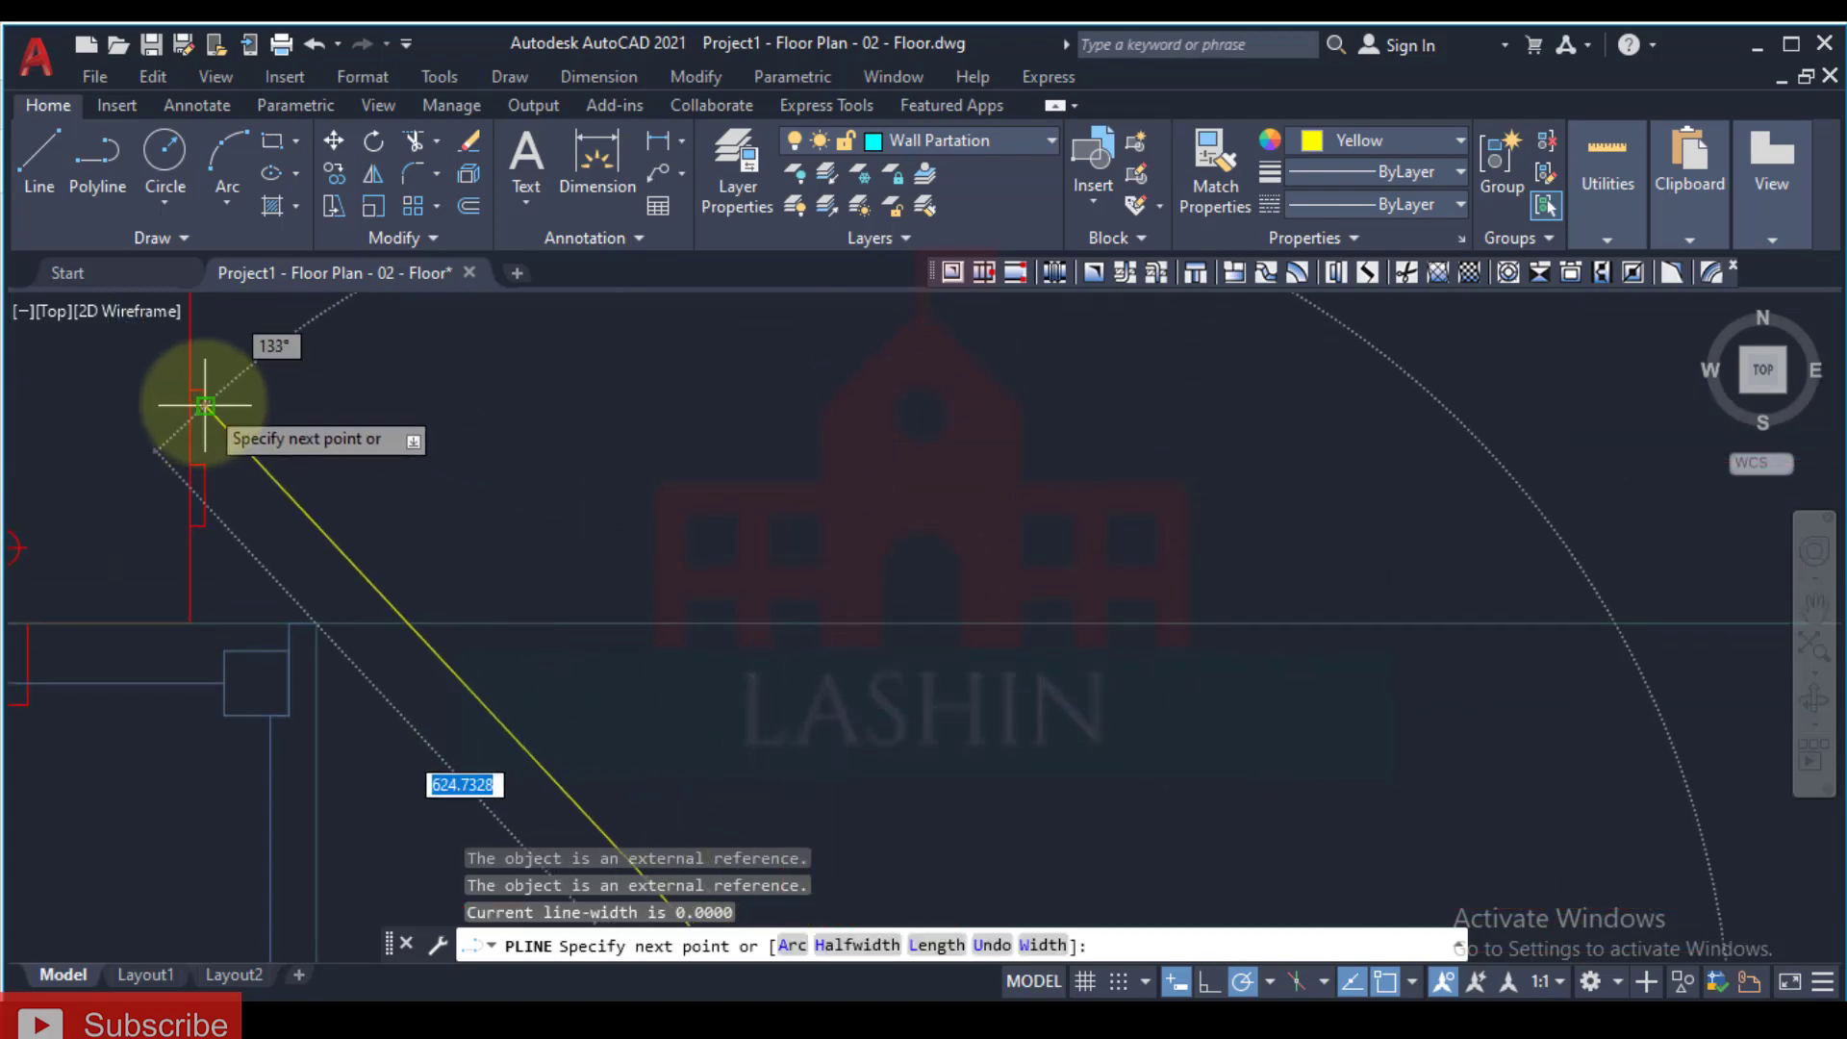
scroll(204, 402, up, 1)
middle_drag(350, 398, 410, 399)
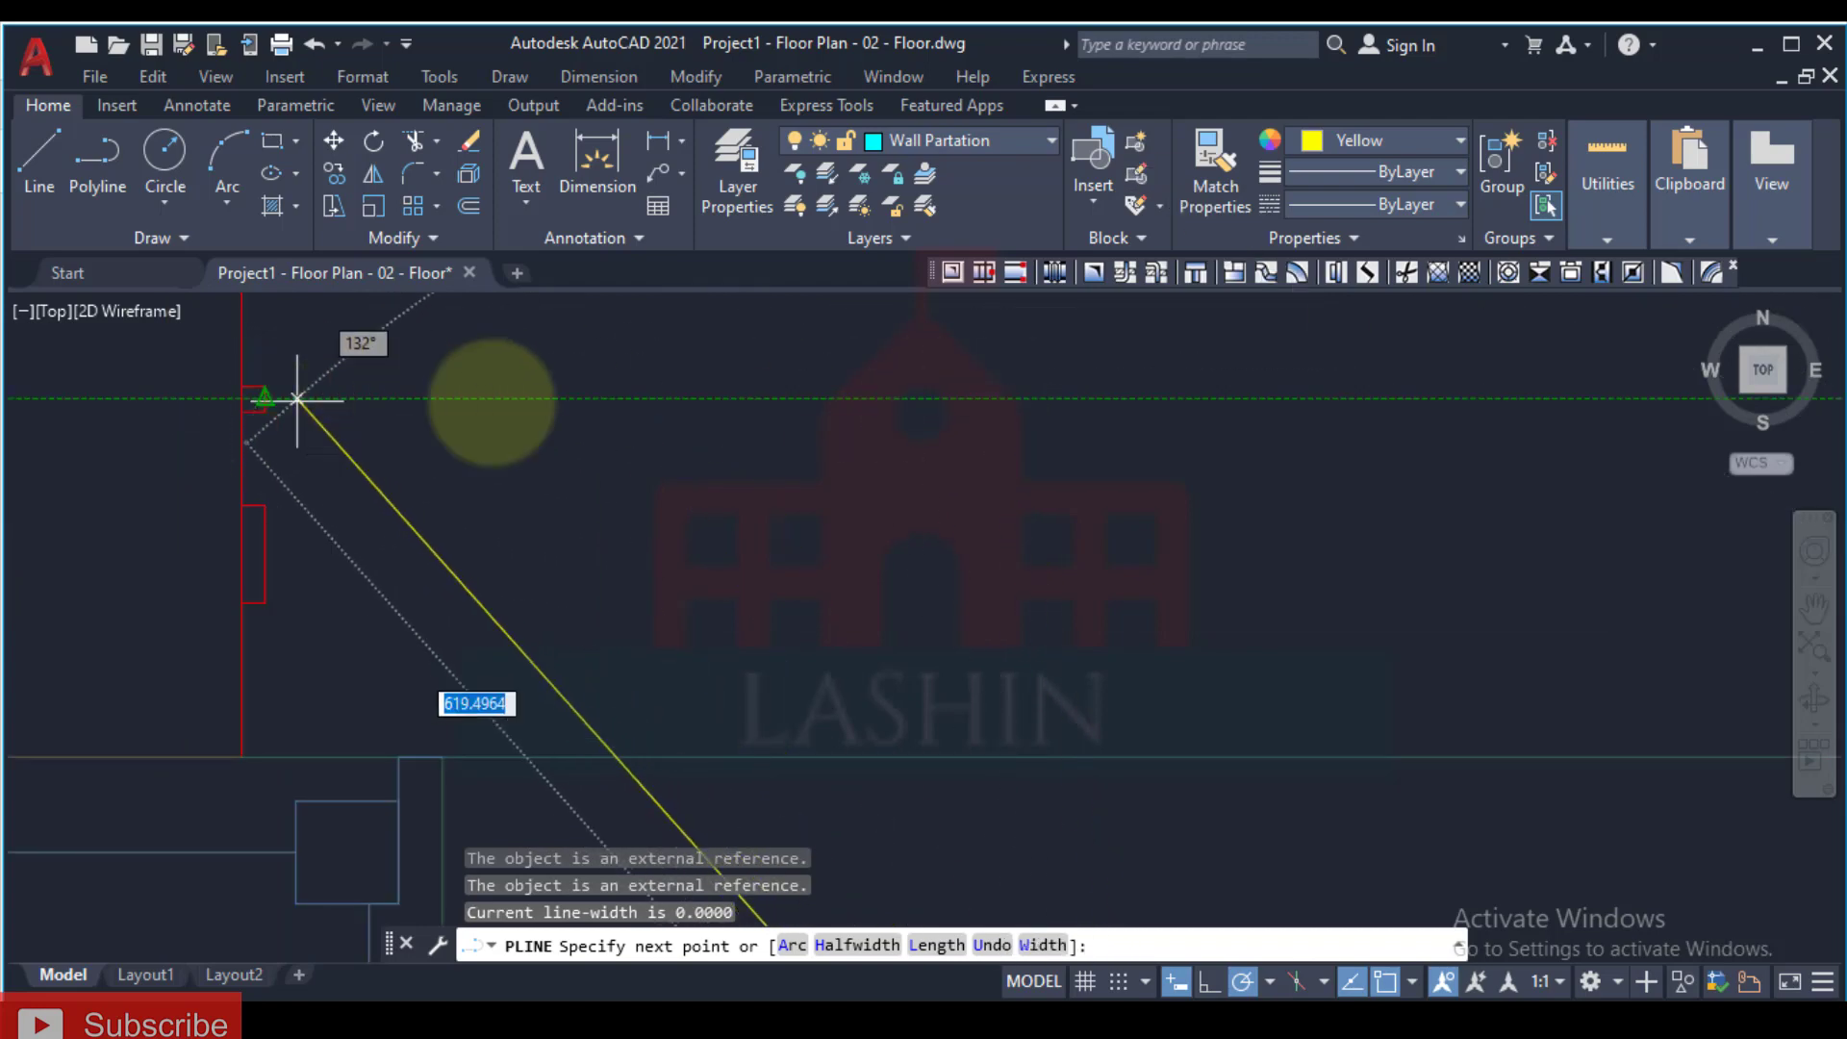
click(1248, 398)
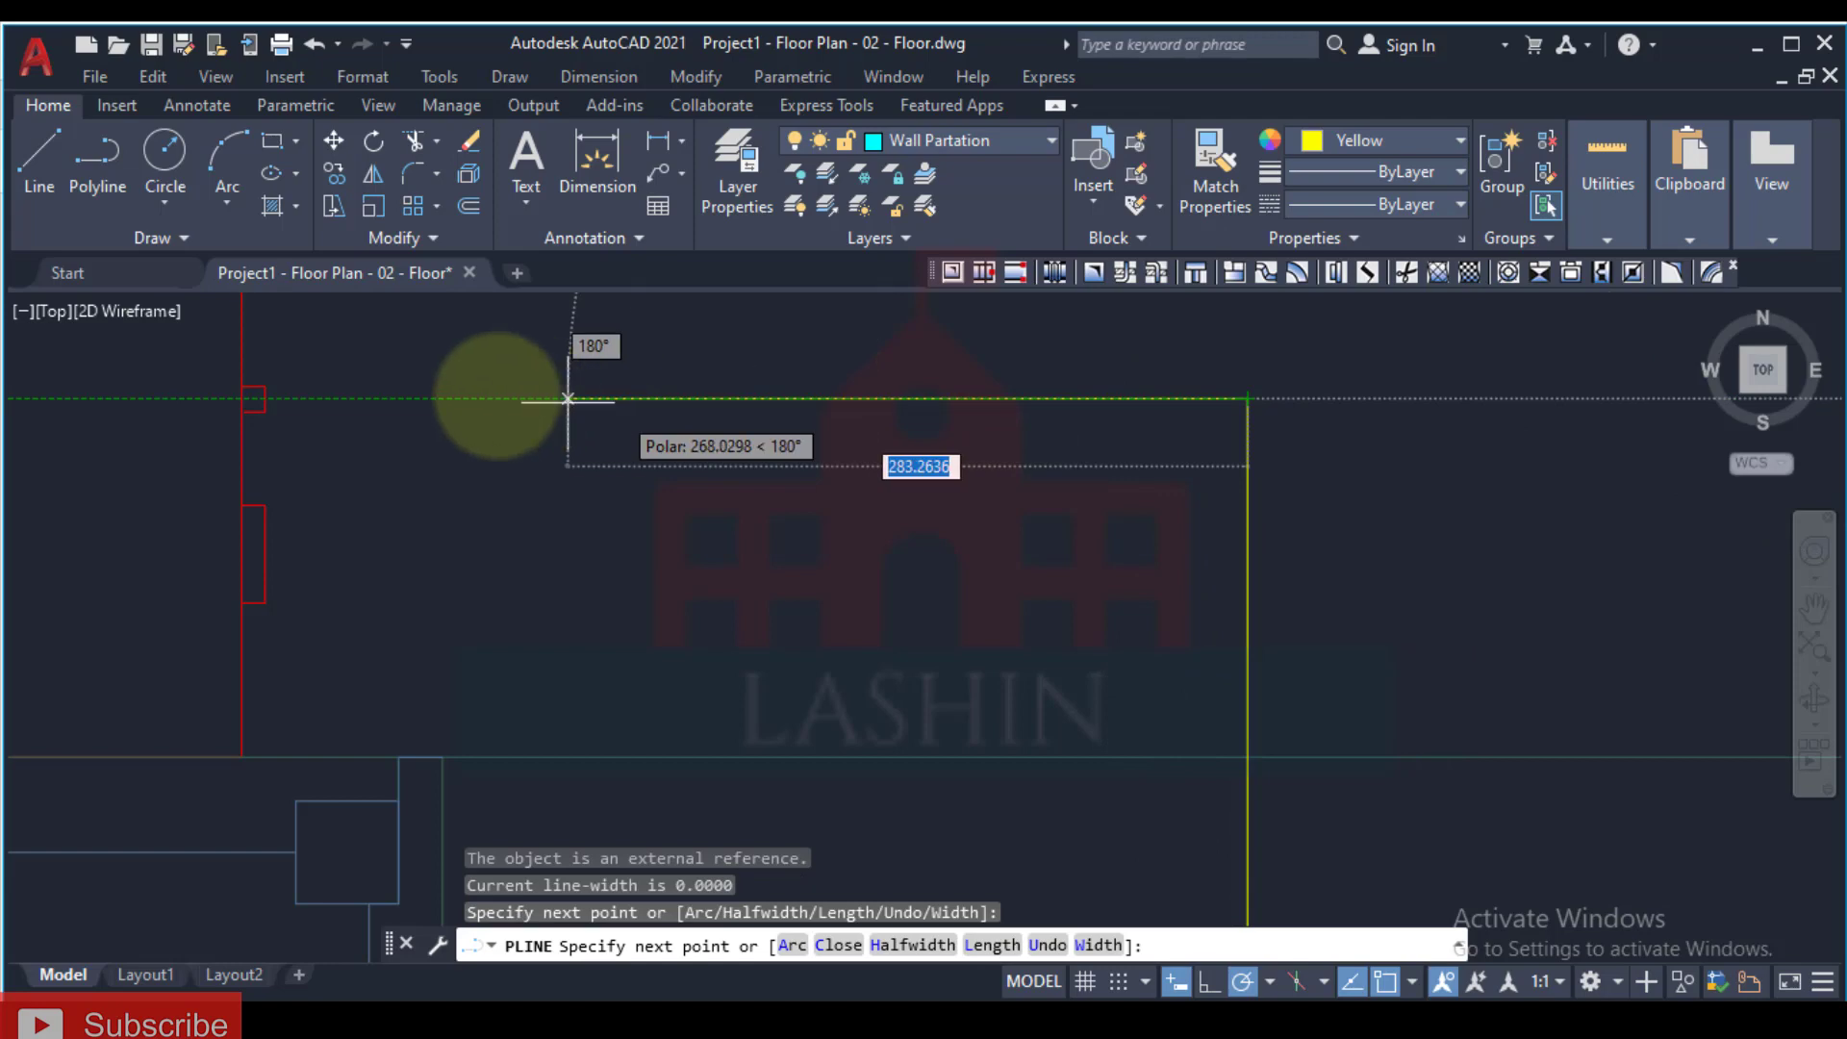
click(265, 398)
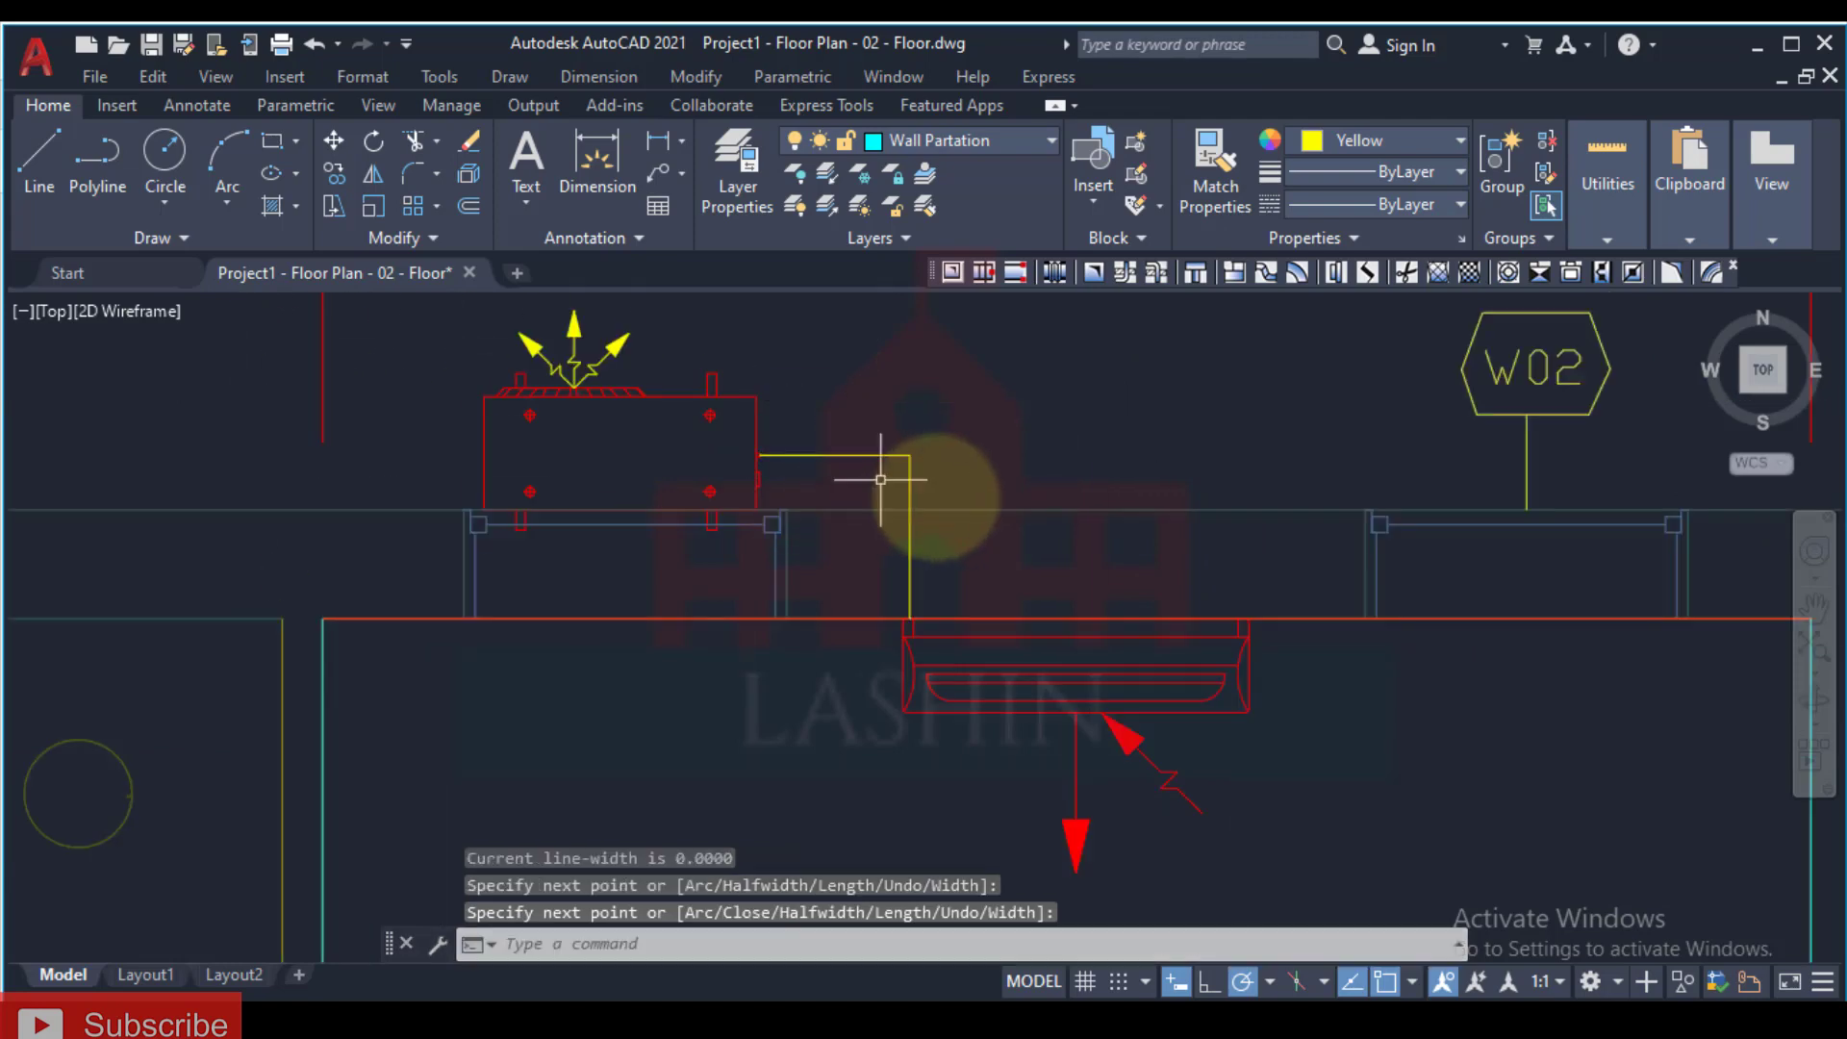
key(Escape)
key(Escape)
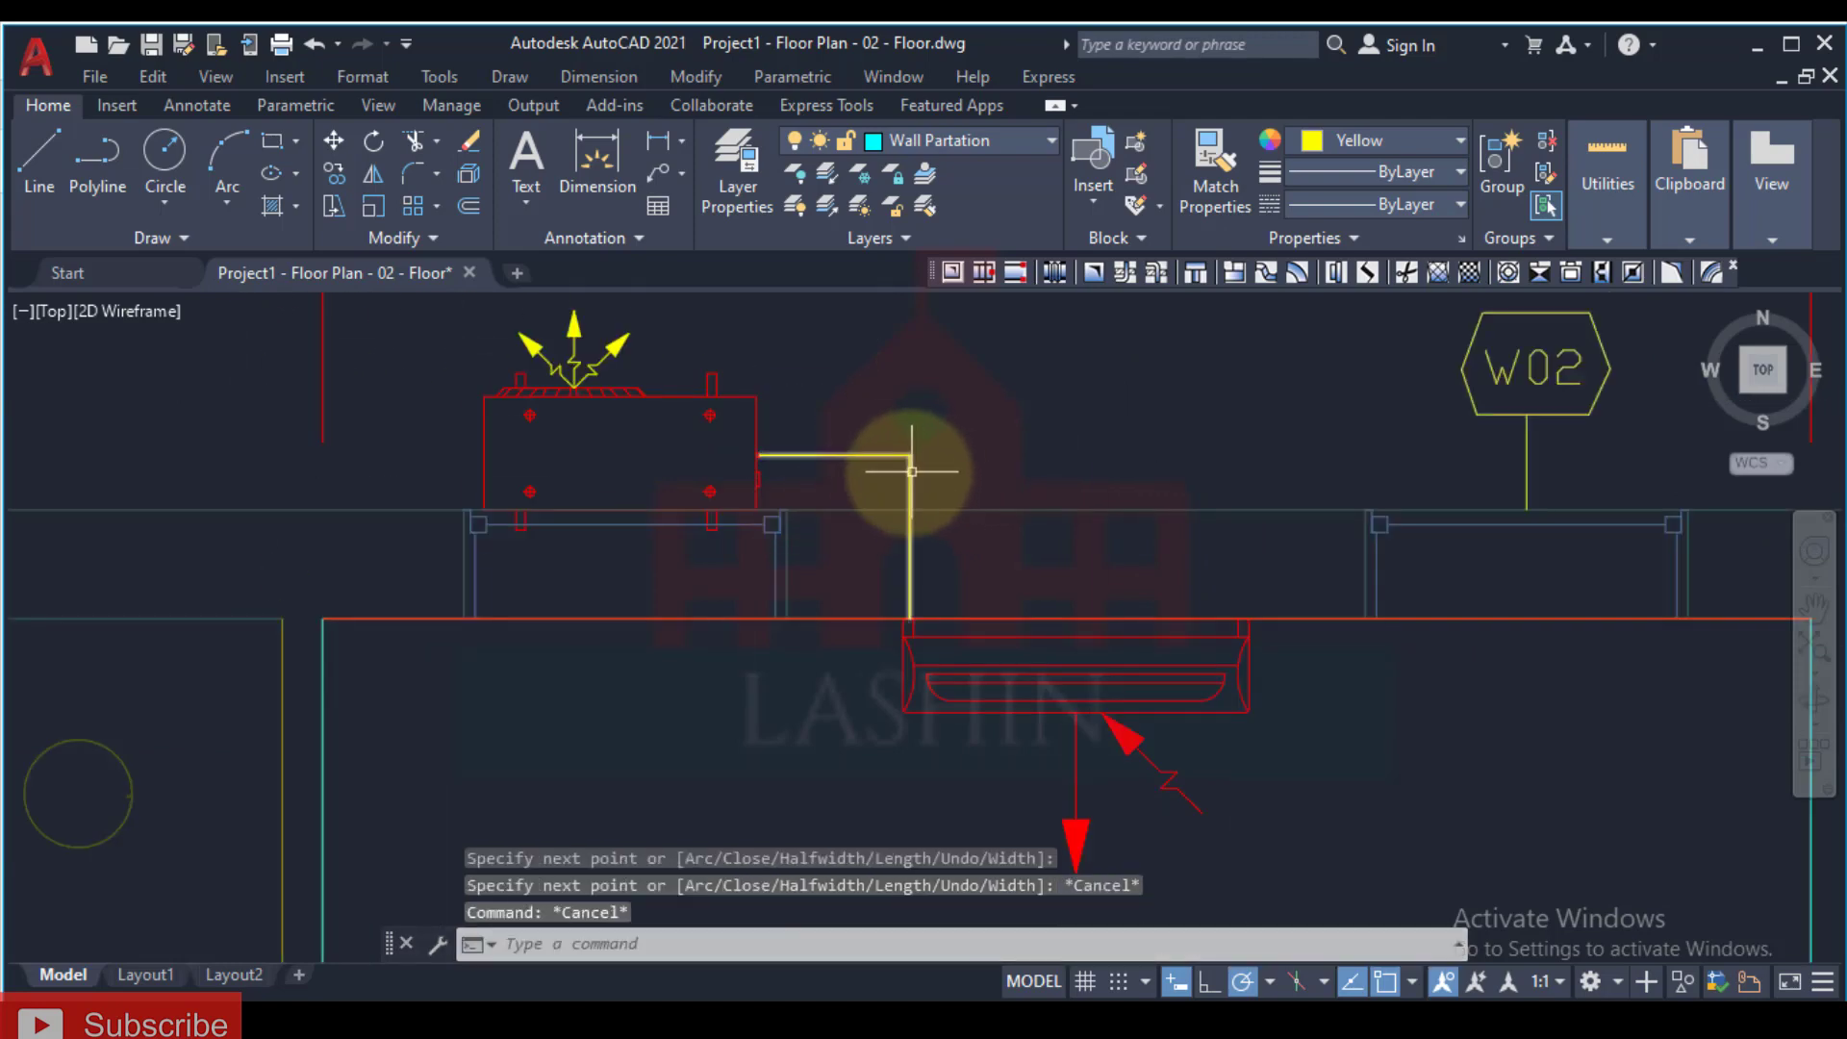
Step: Set the width of all segments of the yellow pipe polyline to 6
middle_drag(940, 491, 897, 445)
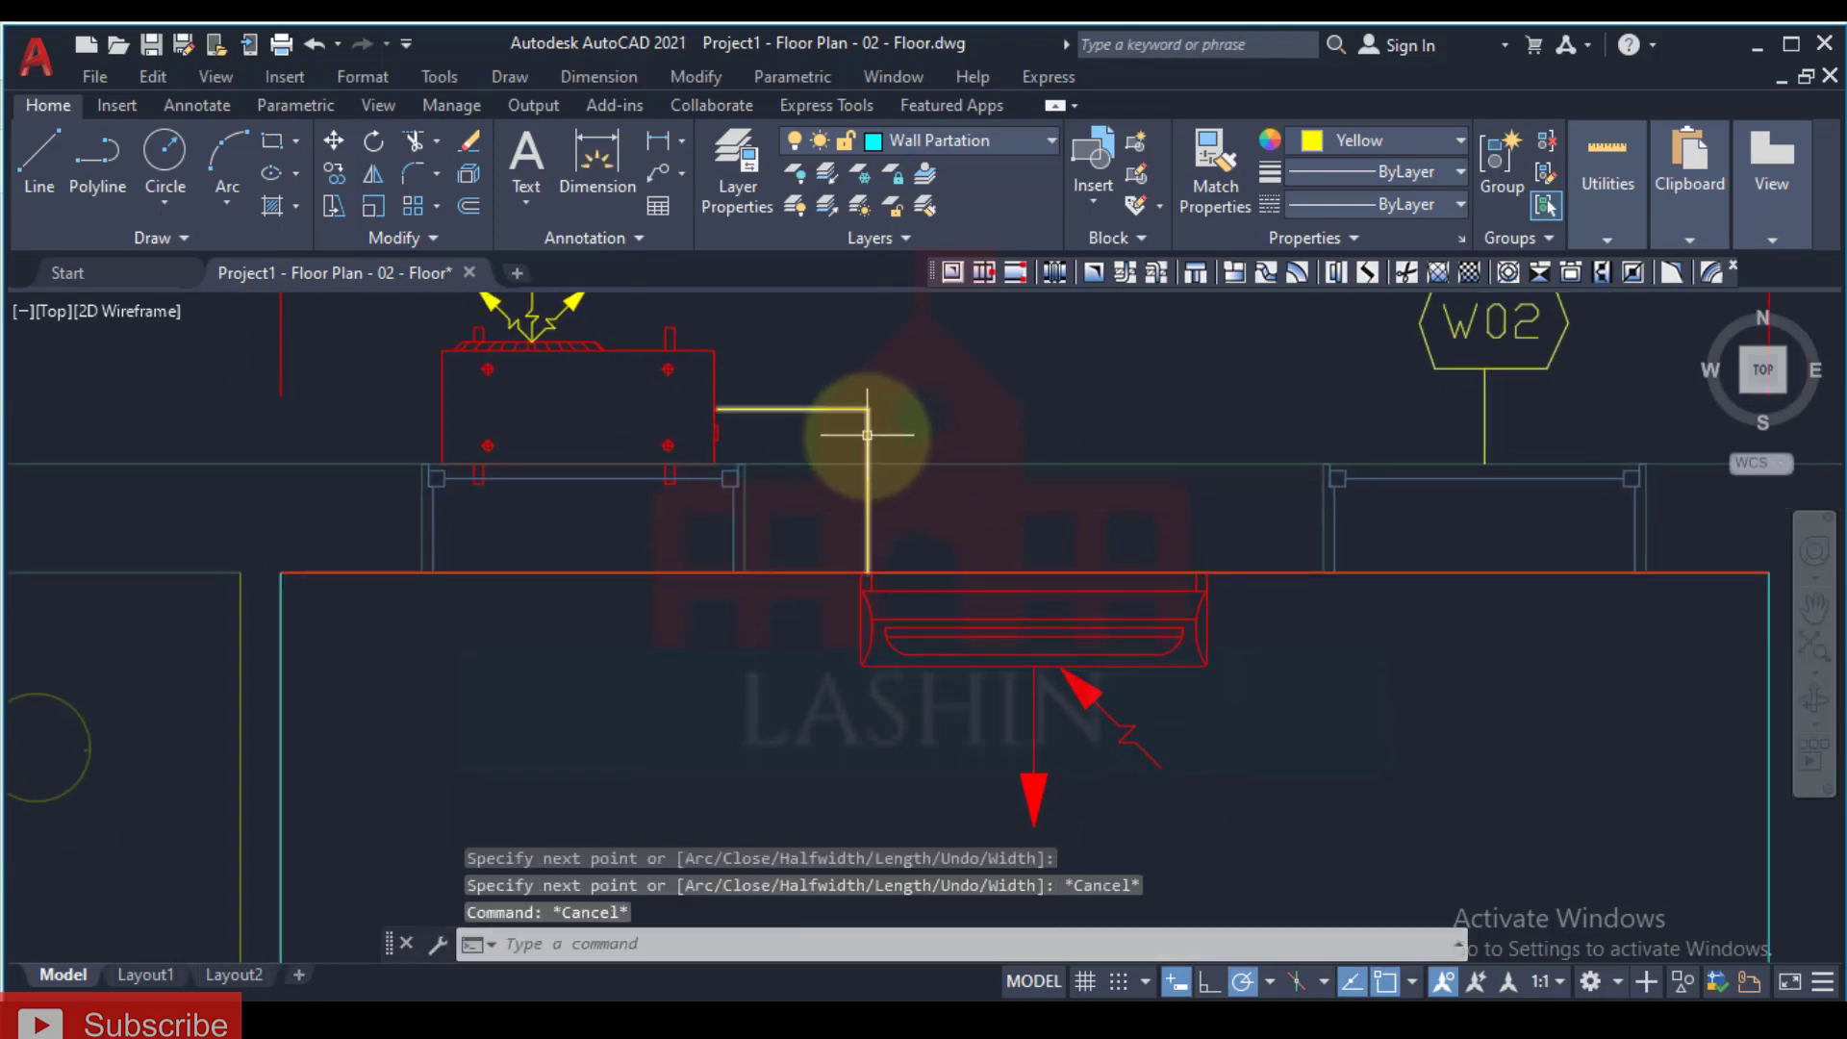
double_click(867, 435)
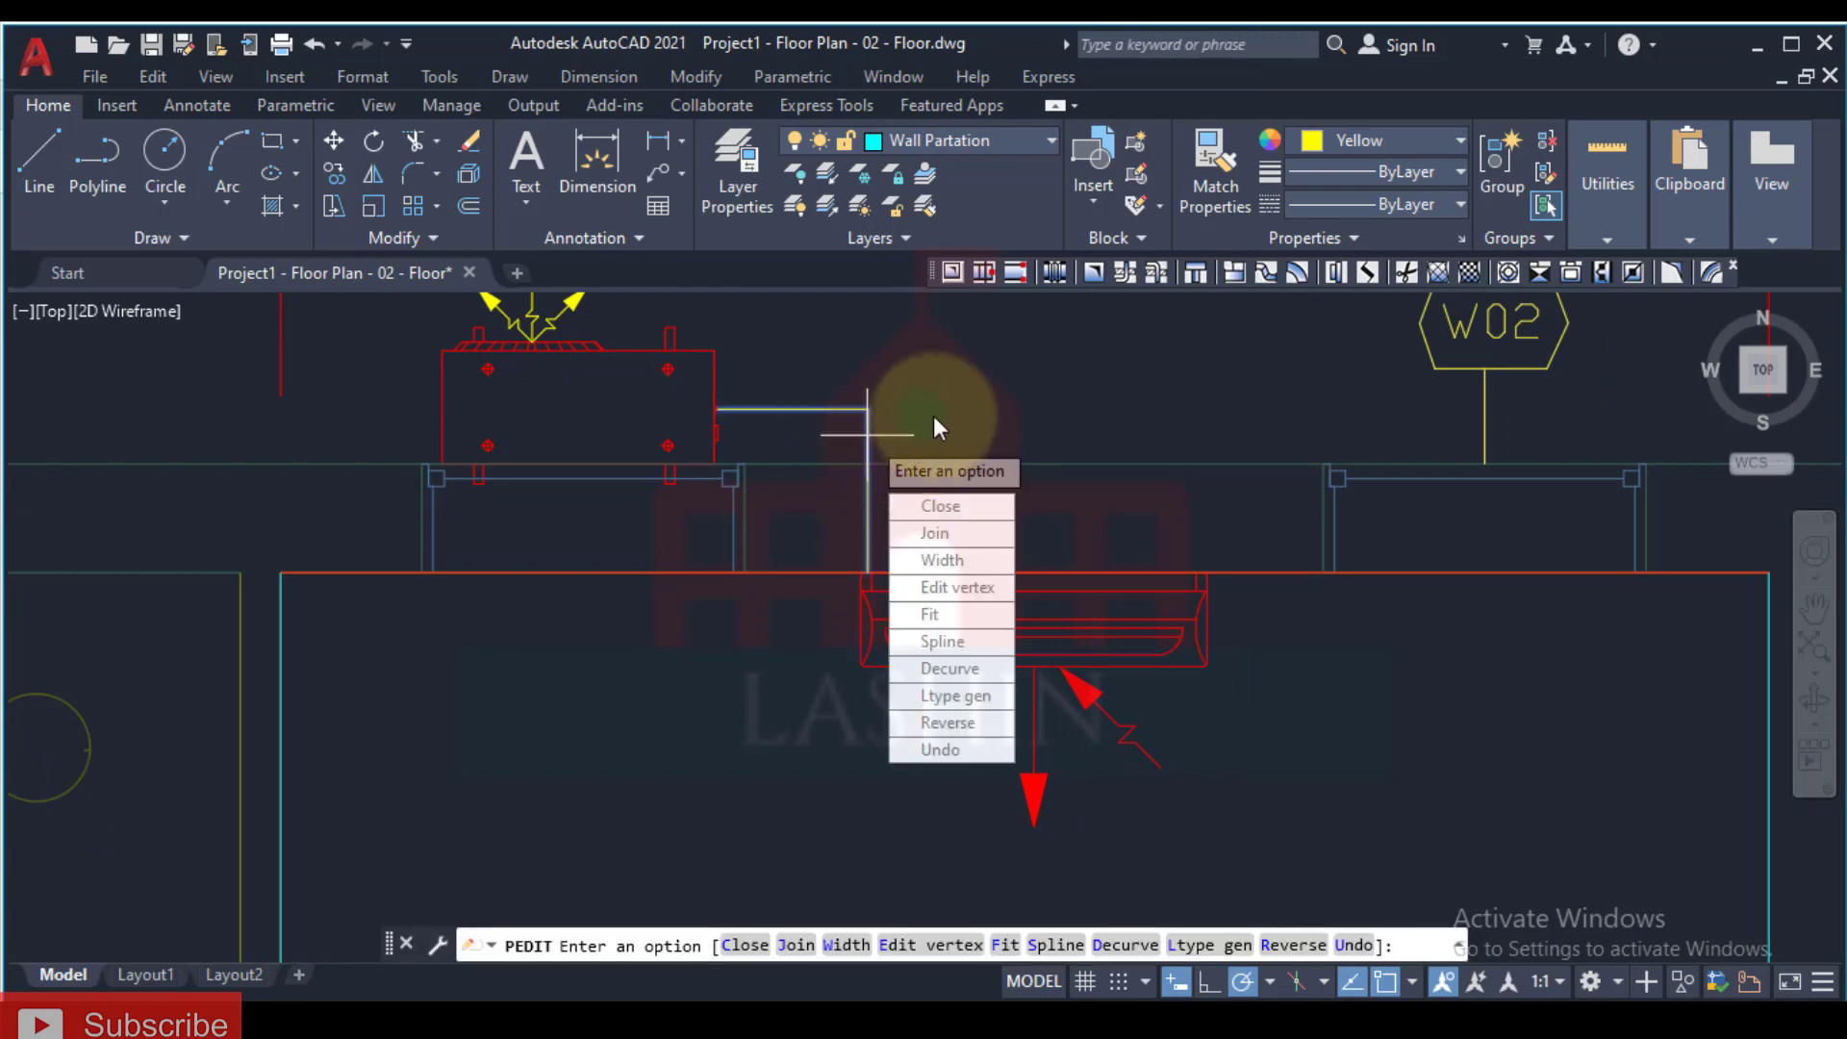
key(Escape)
double_click(869, 434)
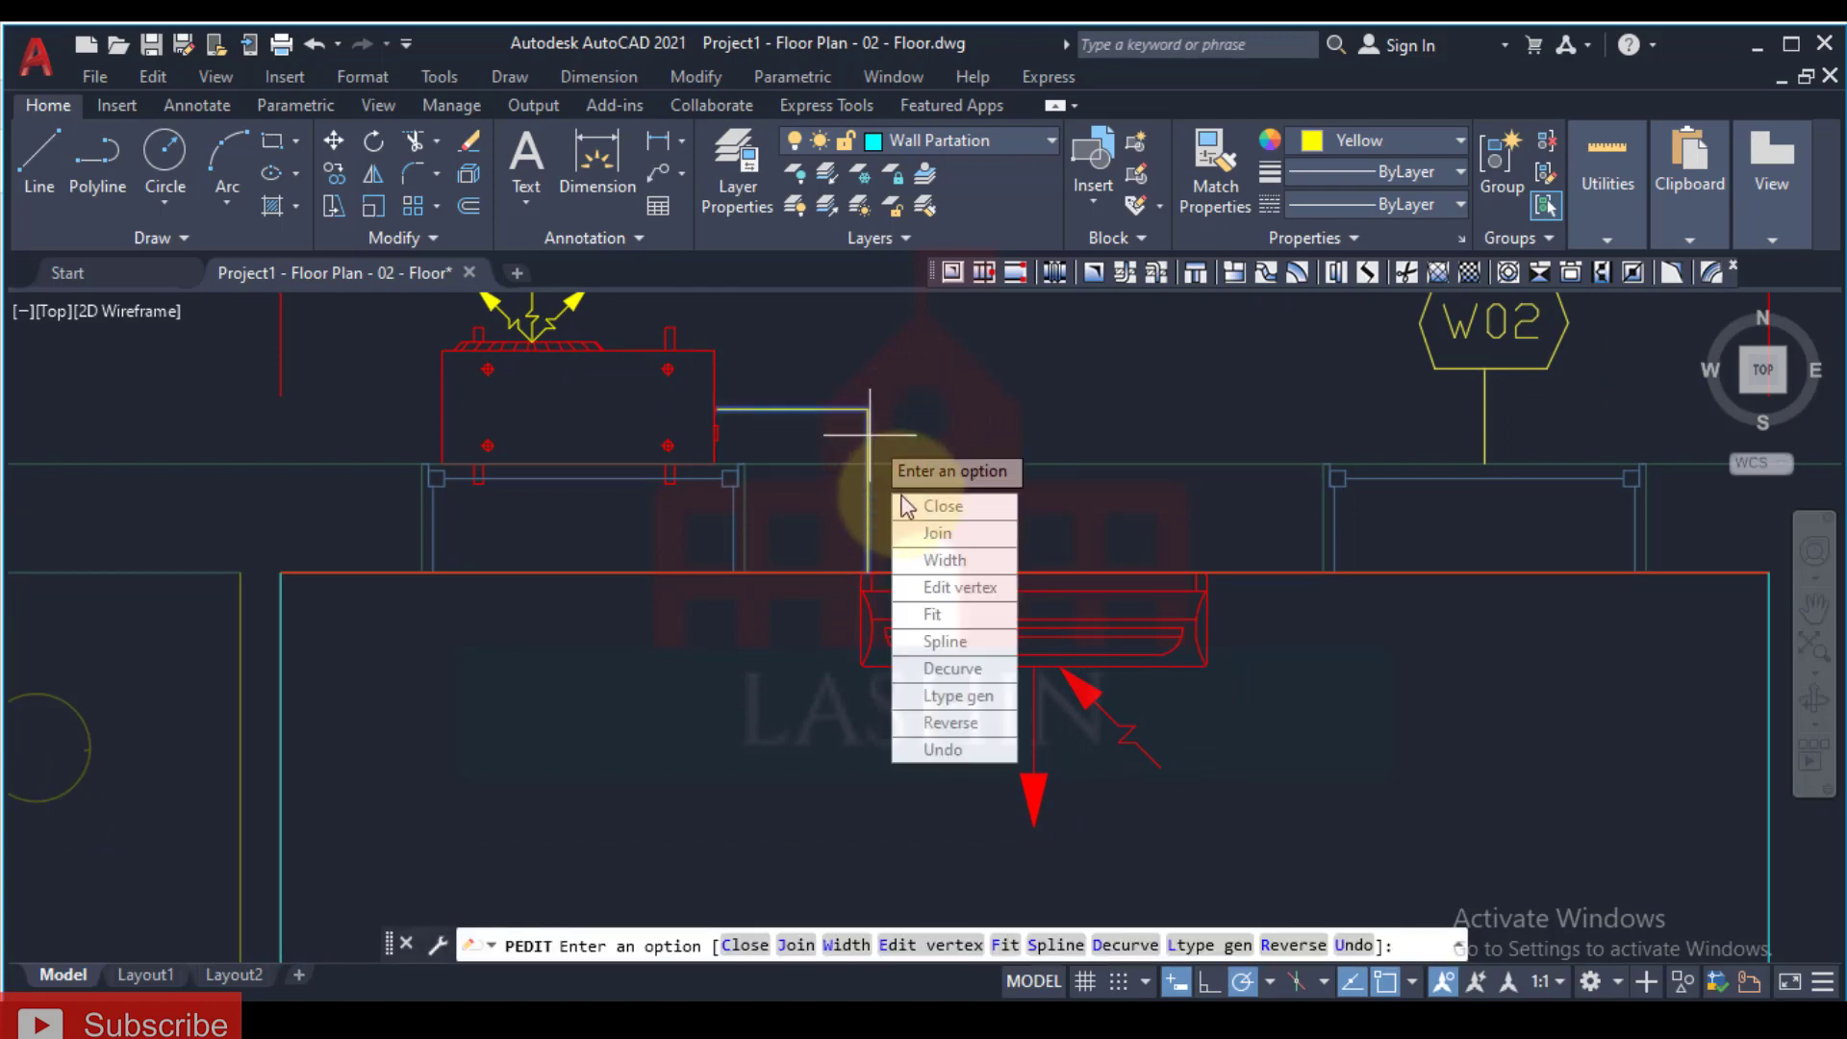
click(950, 562)
scroll(868, 435, up, 2)
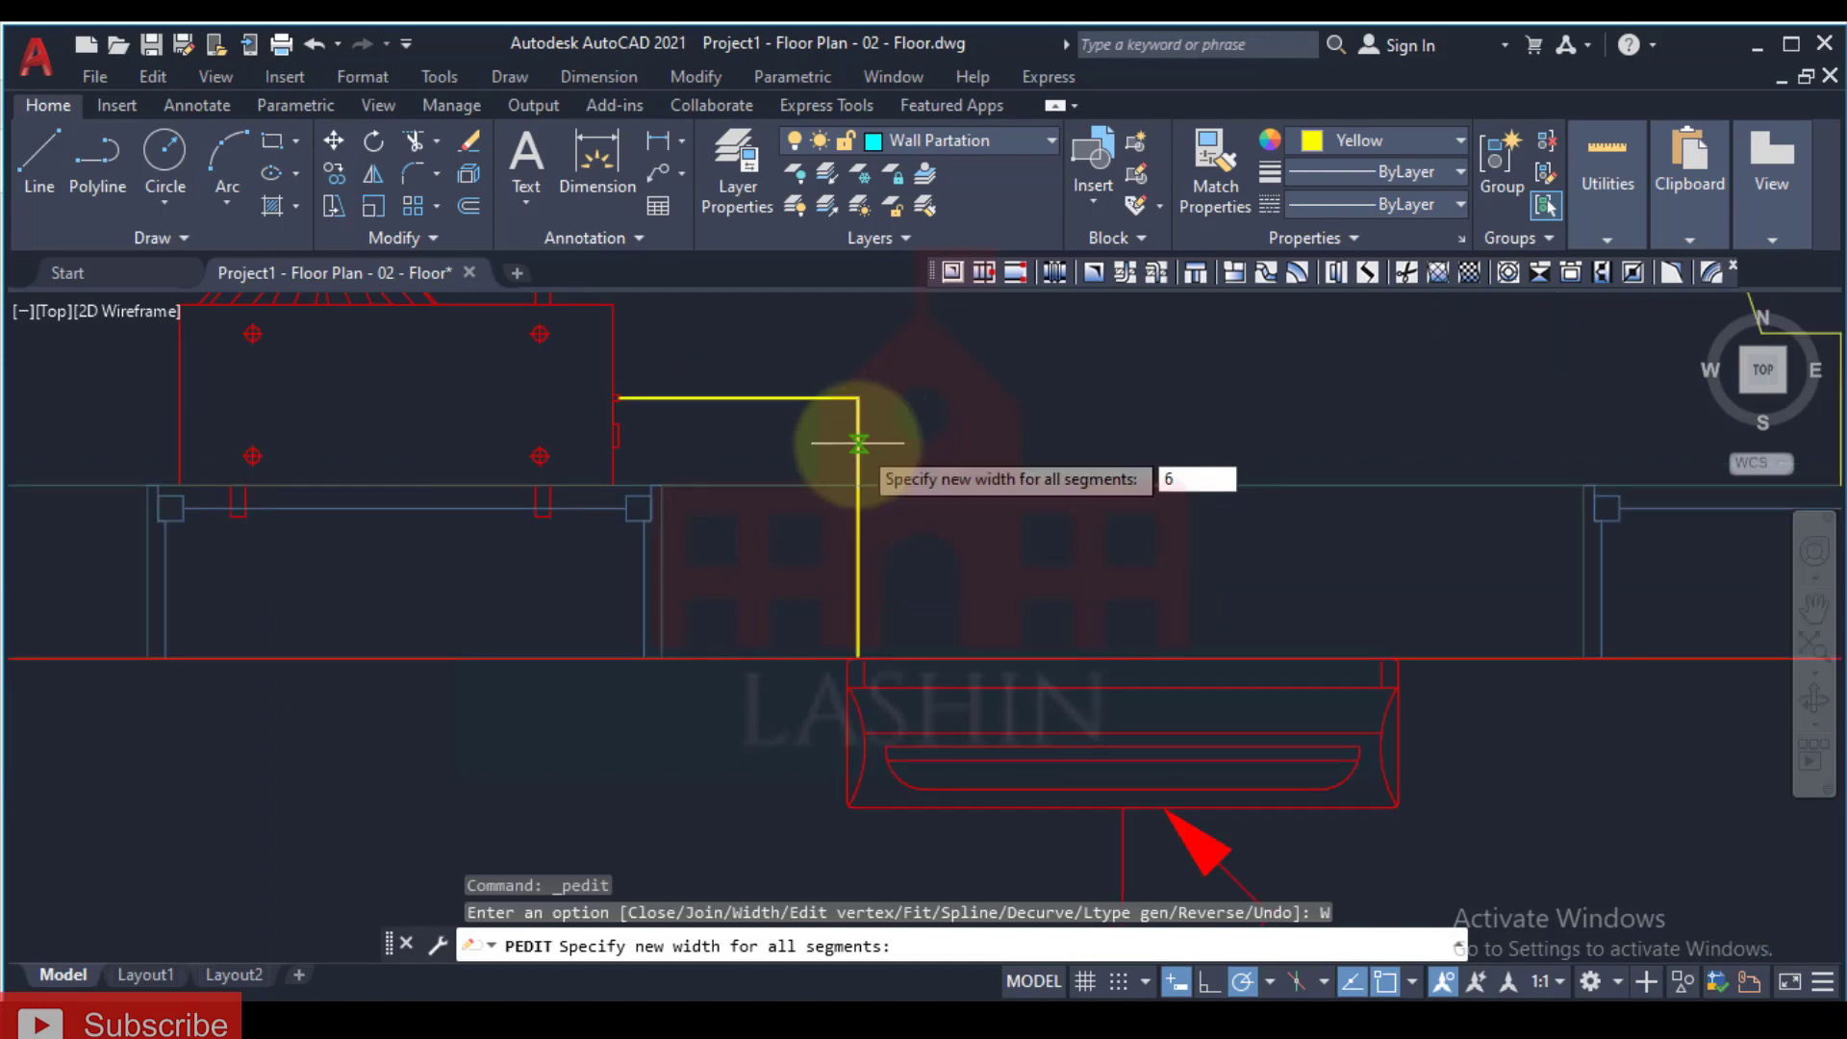
key(Return)
key(Escape)
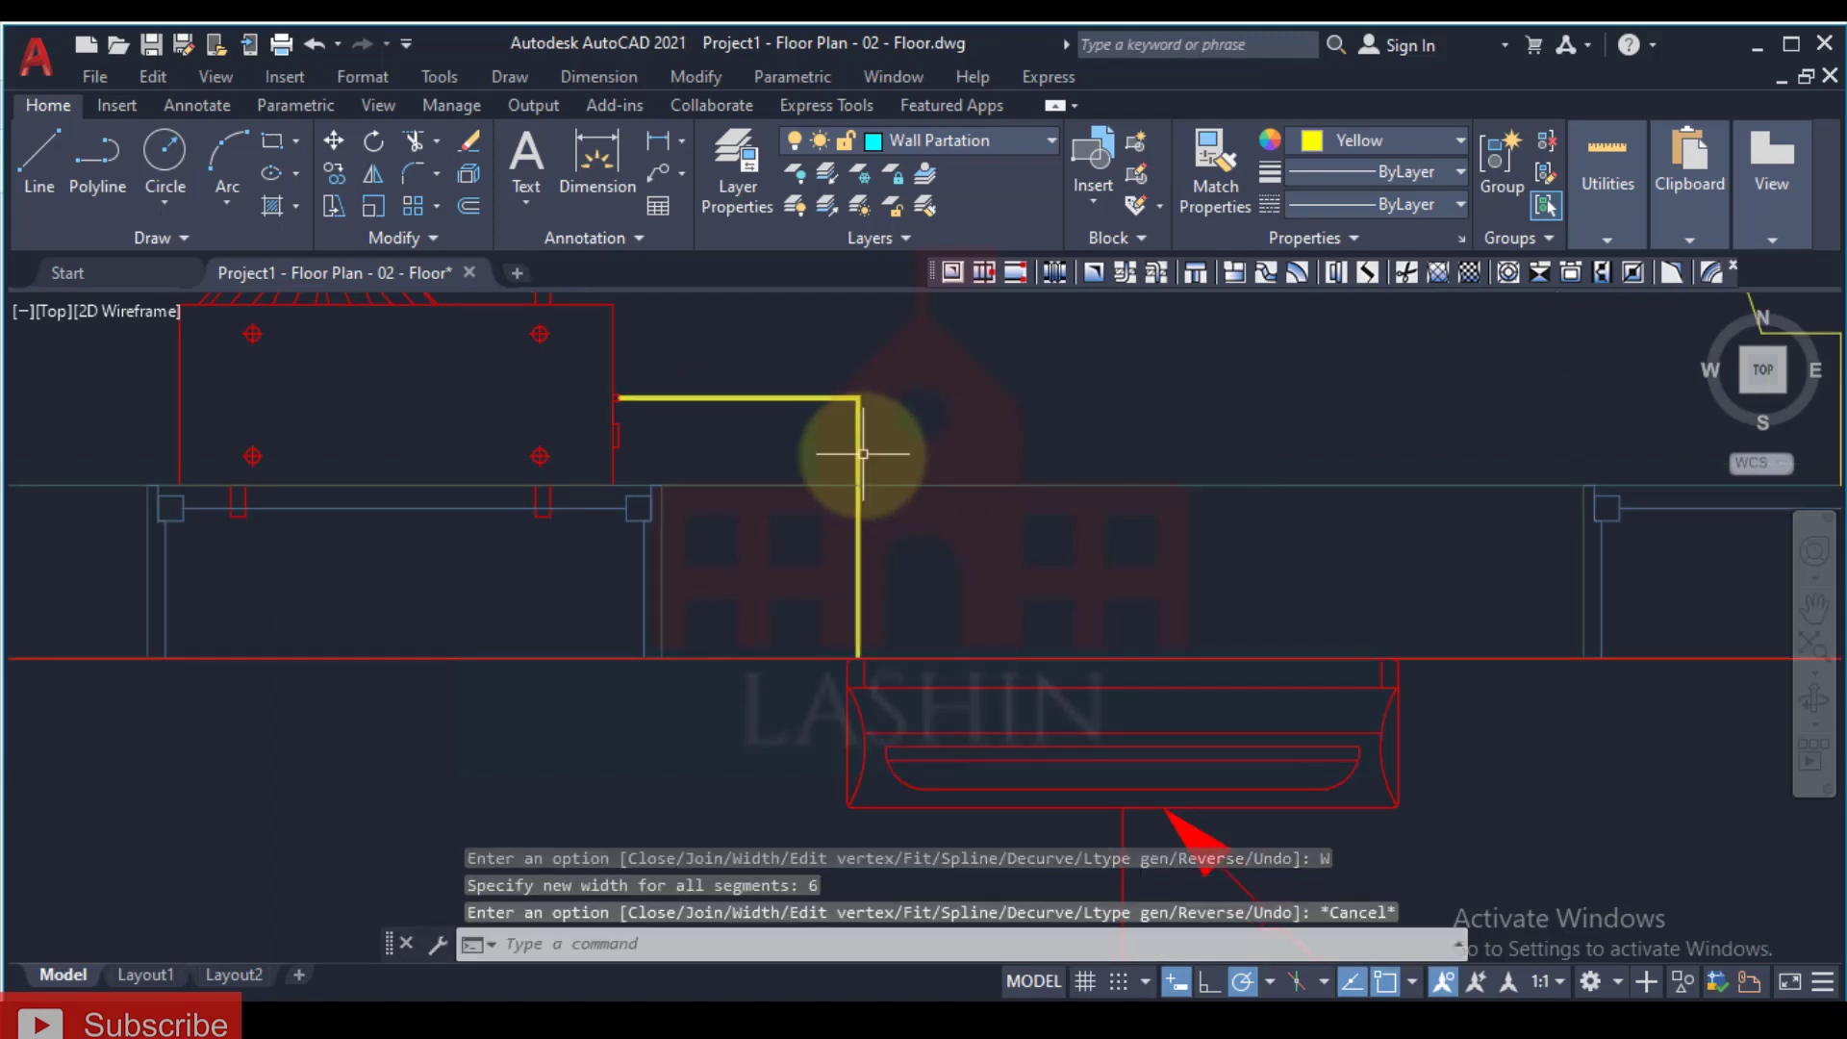
scroll(853, 494, down, 4)
scroll(856, 453, up, 5)
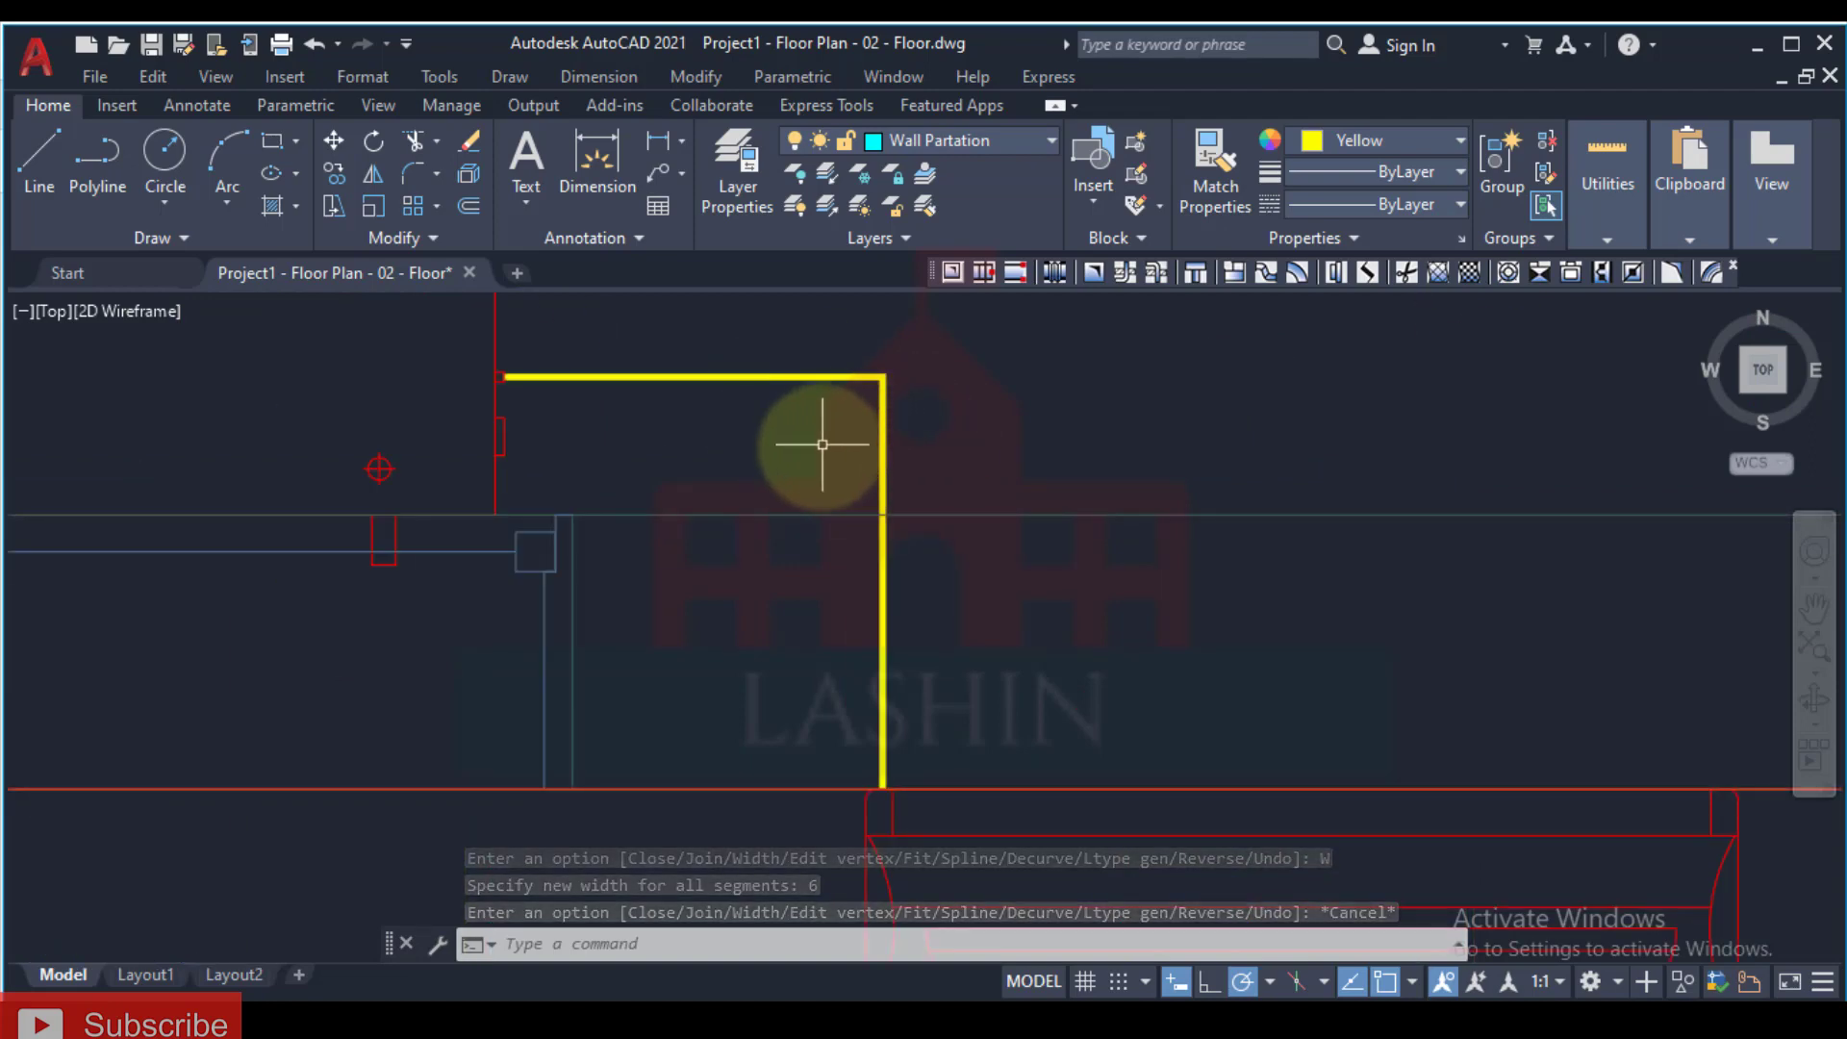
Step: Examine office F1-01 around the indoor unit, the outdoor unit and their pipe connection
scroll(543, 409, down, 5)
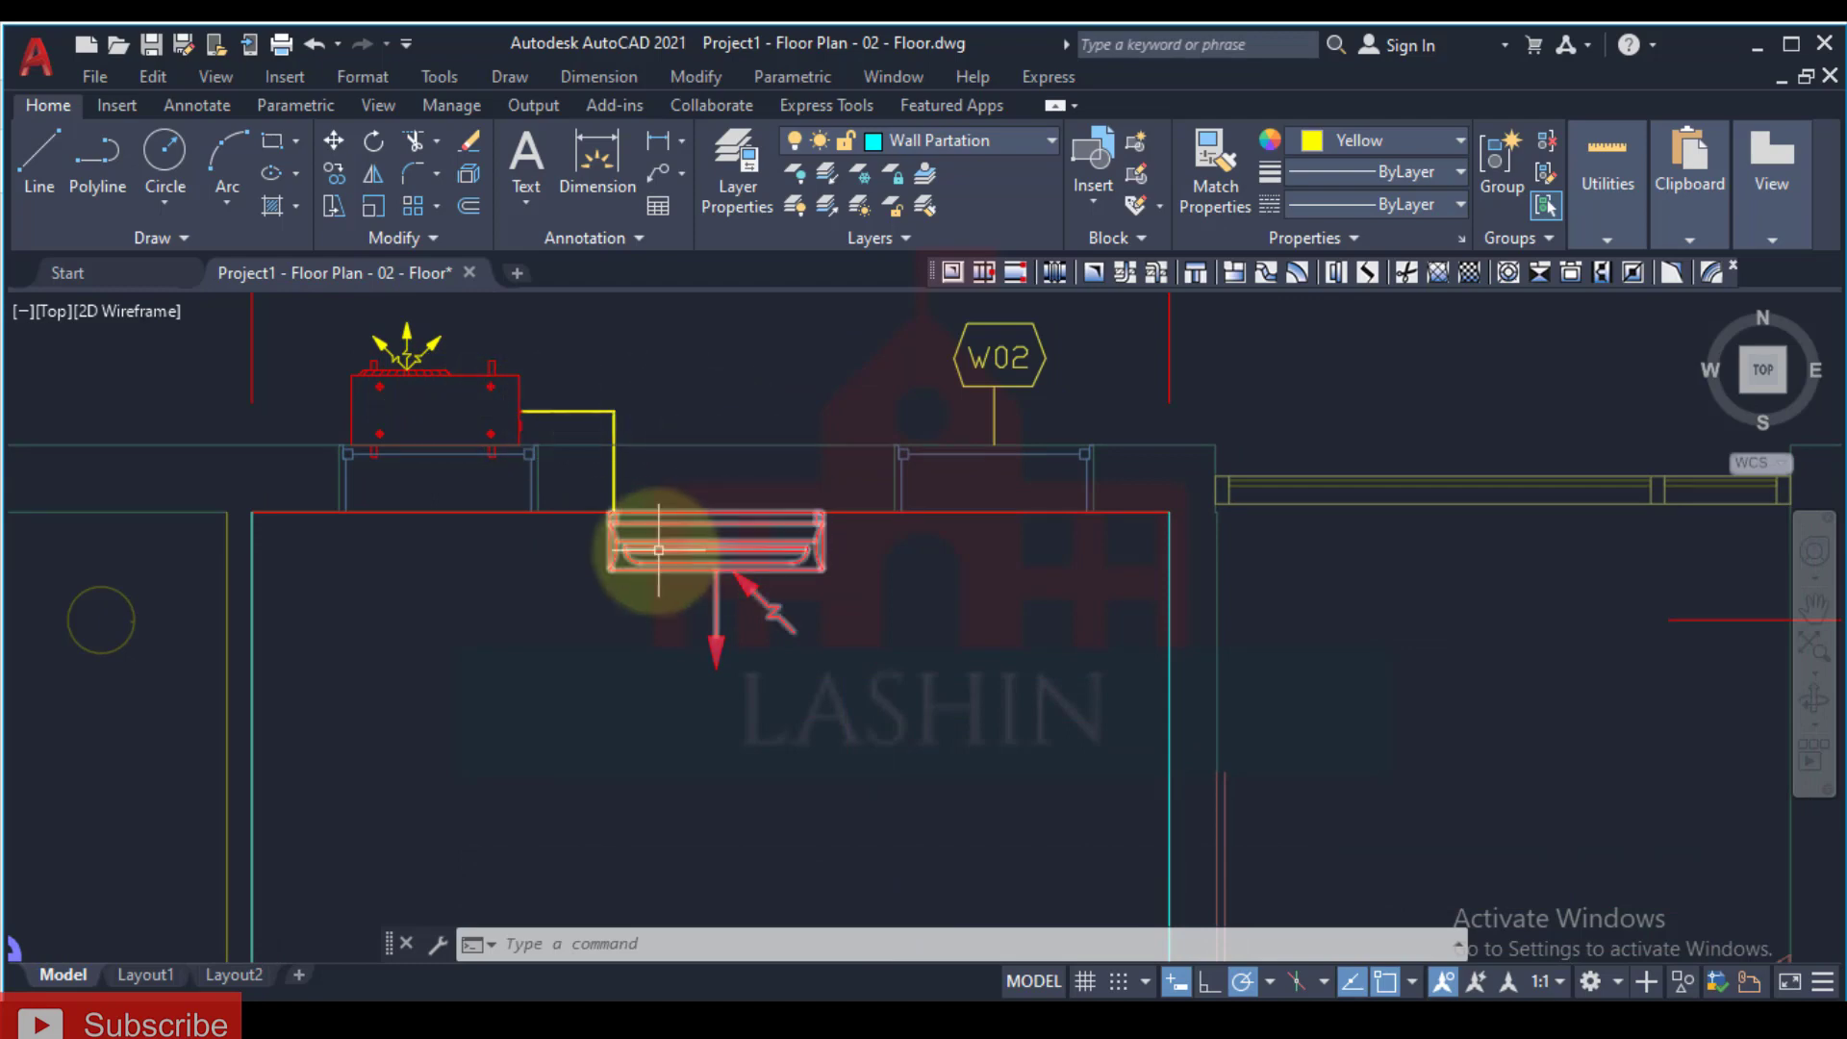
scroll(535, 538, down, 3)
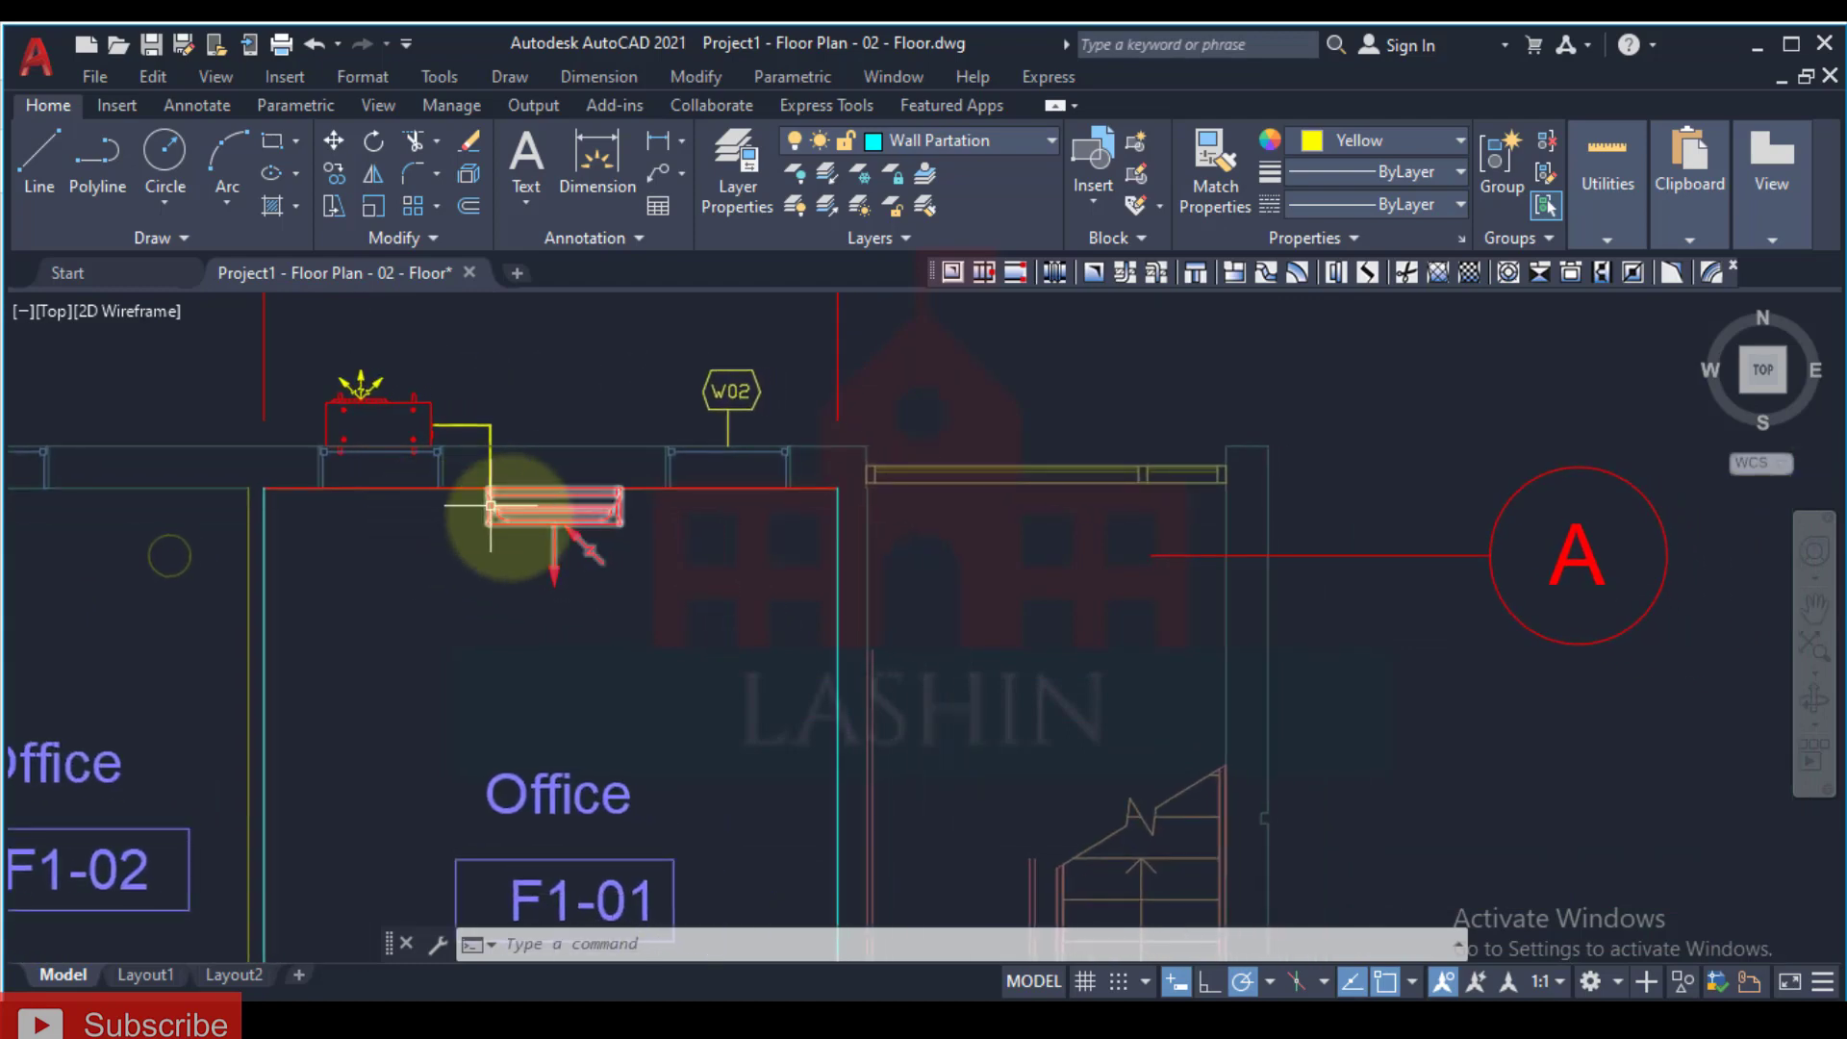
scroll(491, 505, down, 3)
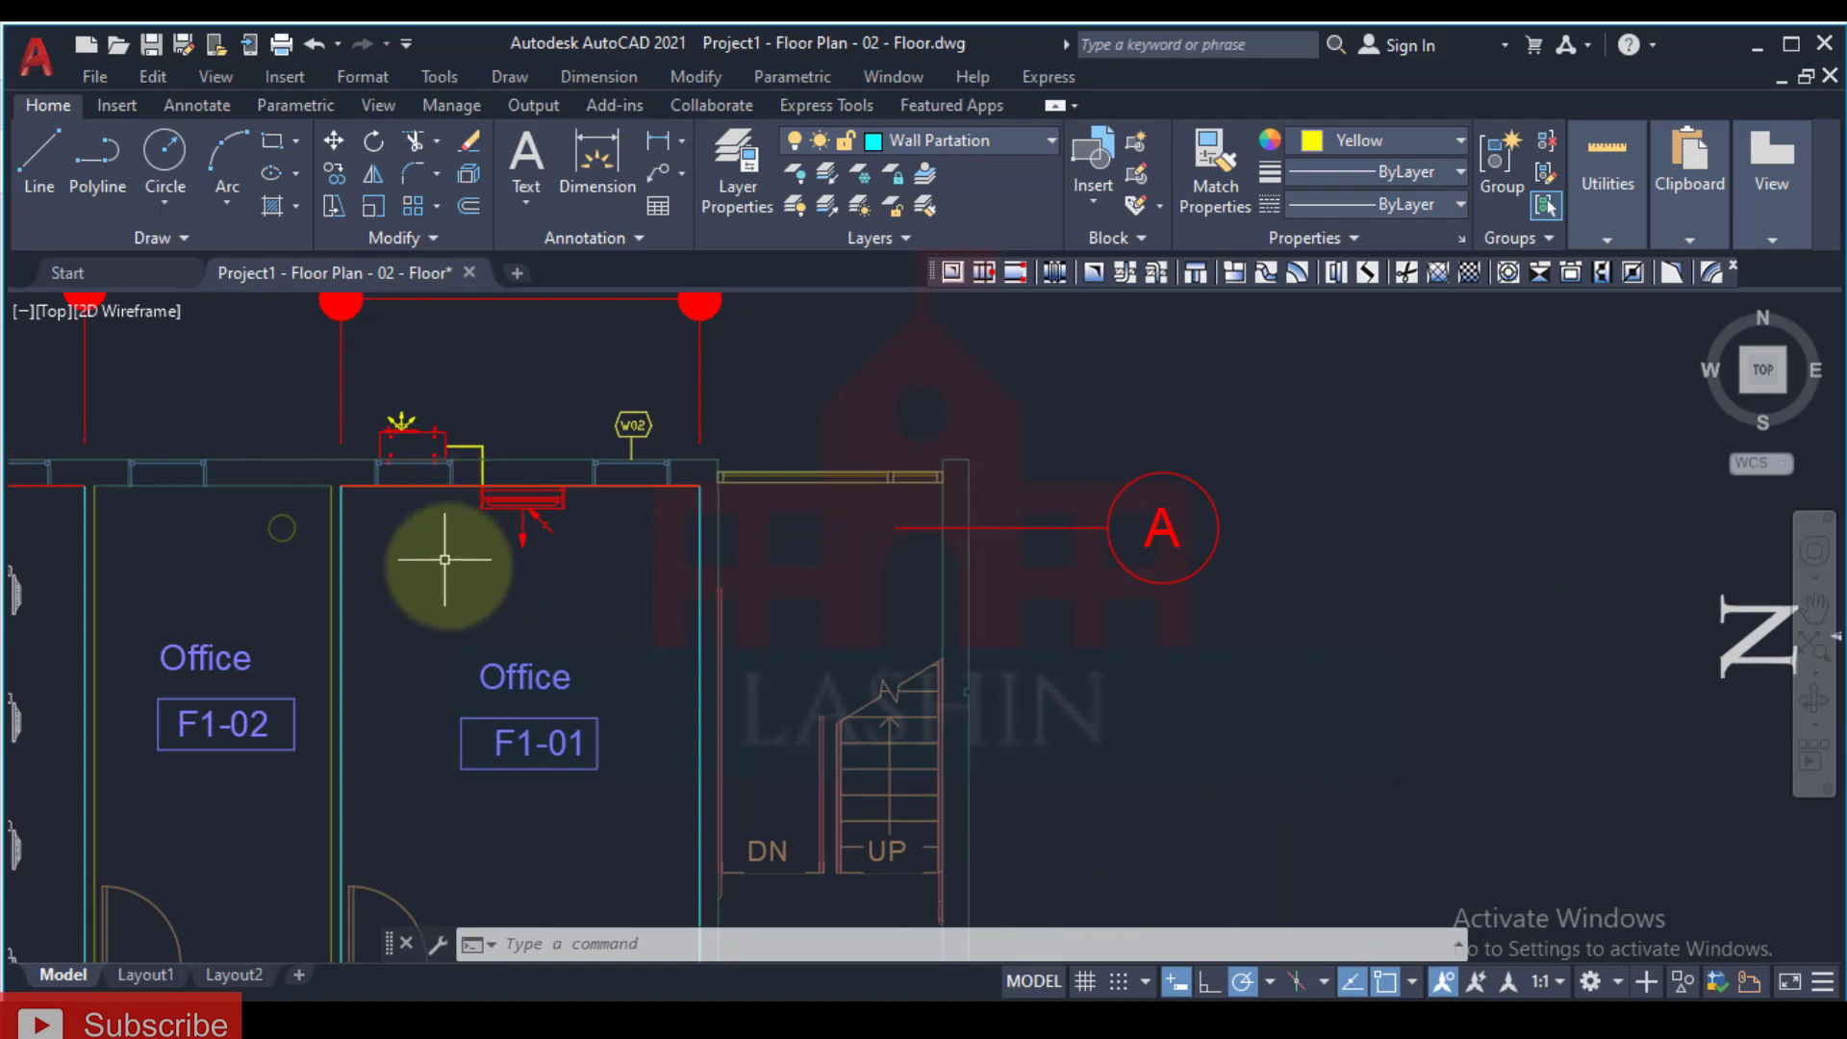
mouse_move(524, 754)
middle_down()
mouse_move(482, 474)
mouse_move(549, 746)
middle_up()
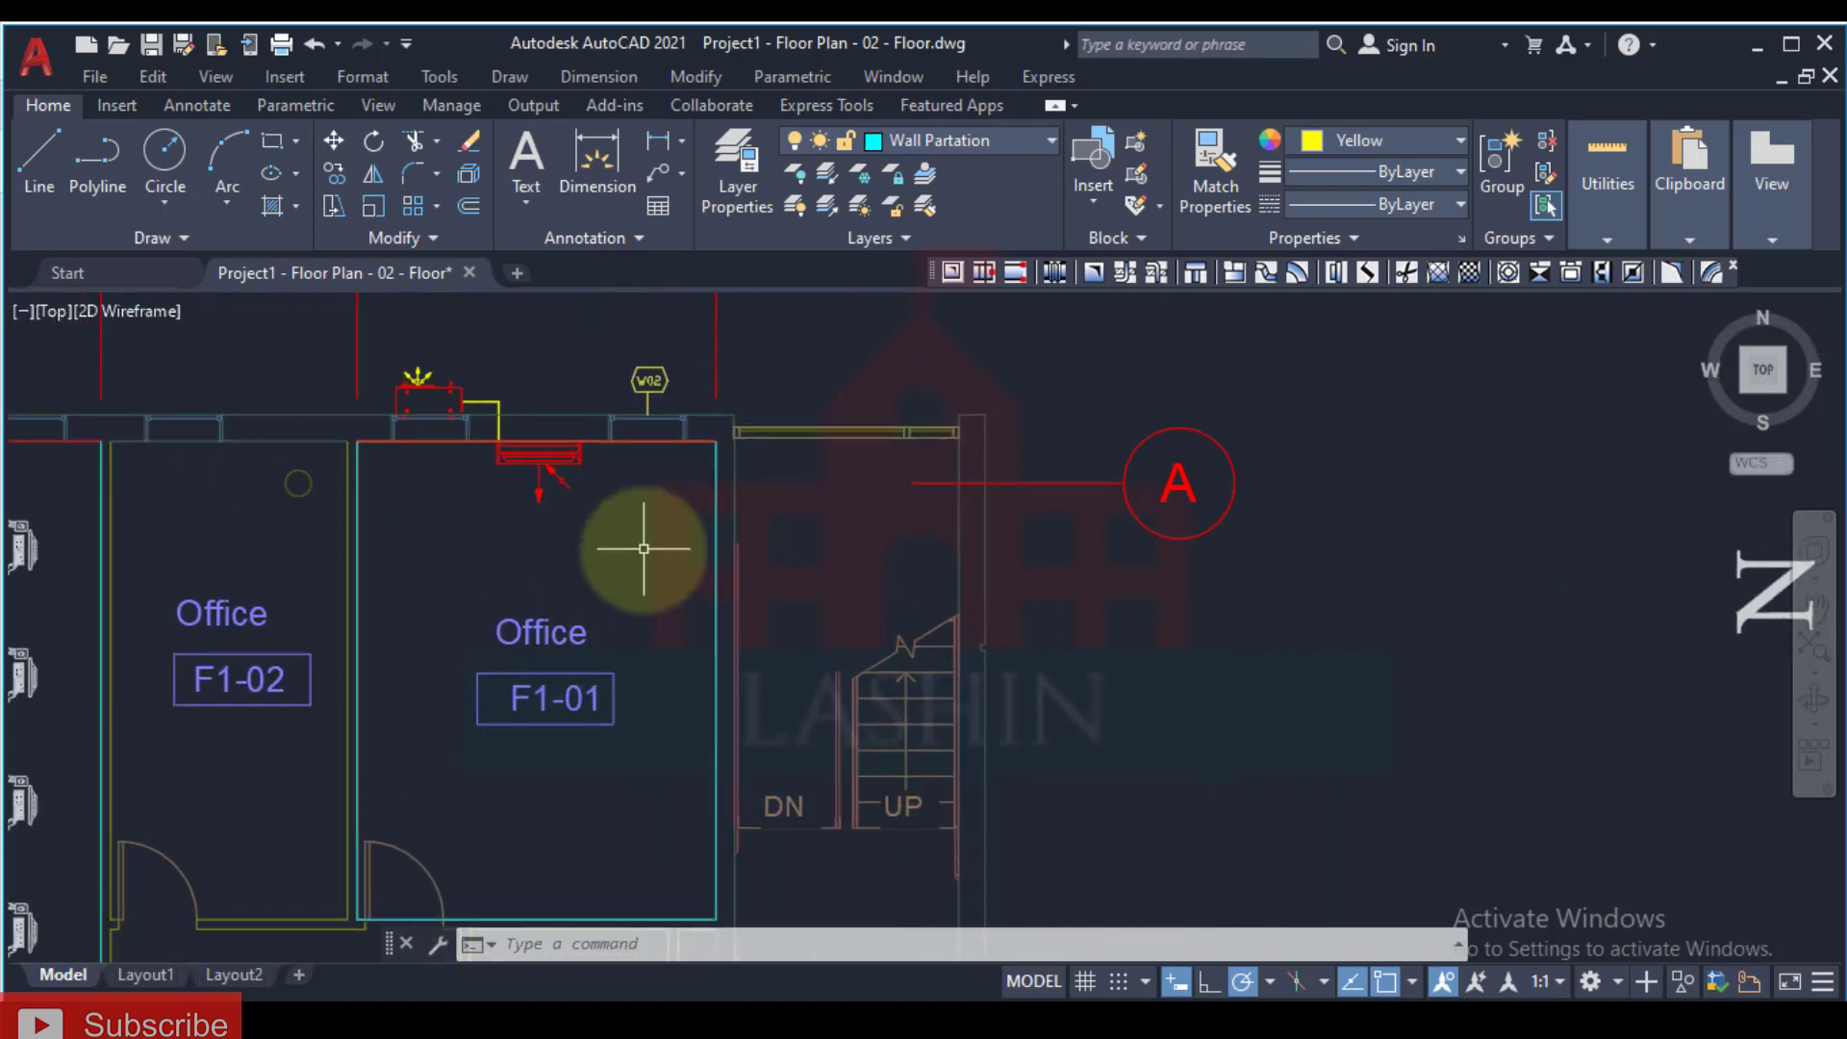
middle_drag(631, 543, 199, 501)
scroll(441, 626, up, 2)
scroll(256, 557, up, 2)
scroll(273, 556, up, 2)
scroll(433, 589, down, 2)
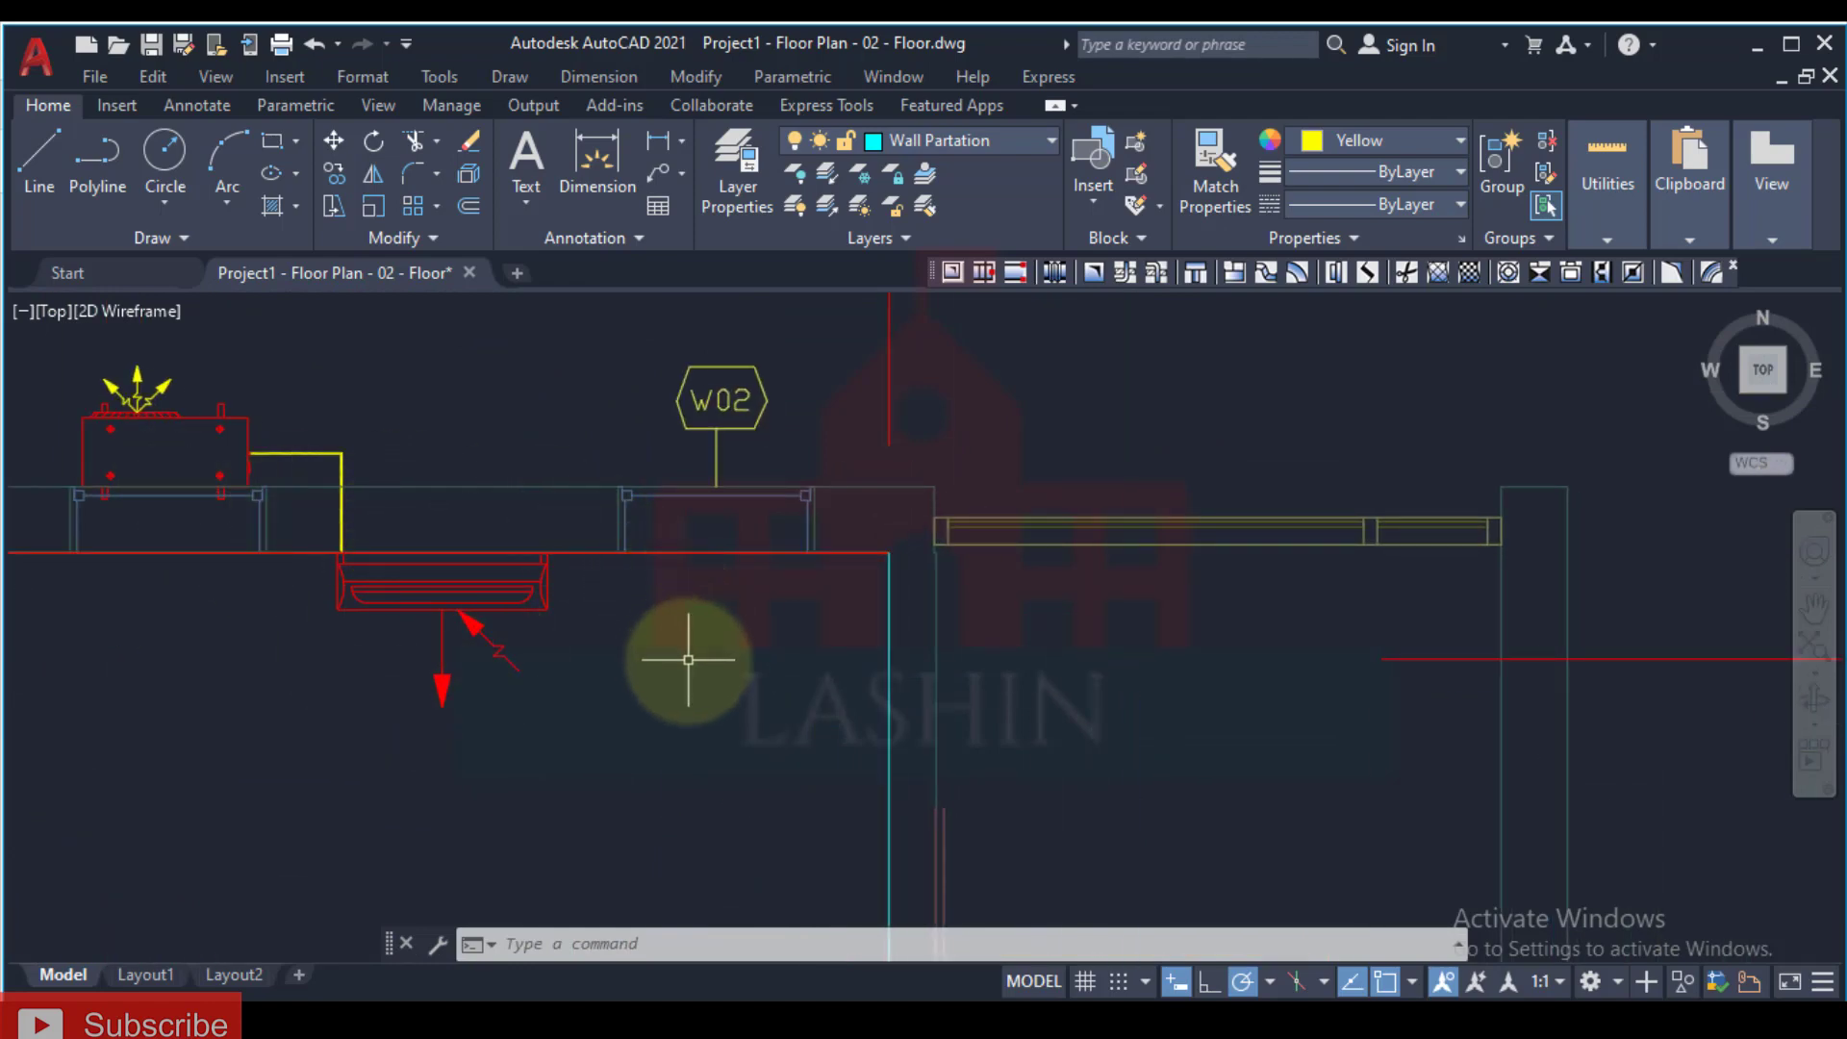
Step: Draw a small yellow circle outside the building, above the wall between the outdoor unit and the W02 tag
mouse_move(760, 657)
middle_down()
mouse_move(557, 730)
mouse_move(770, 783)
mouse_move(754, 798)
middle_up()
key(Return)
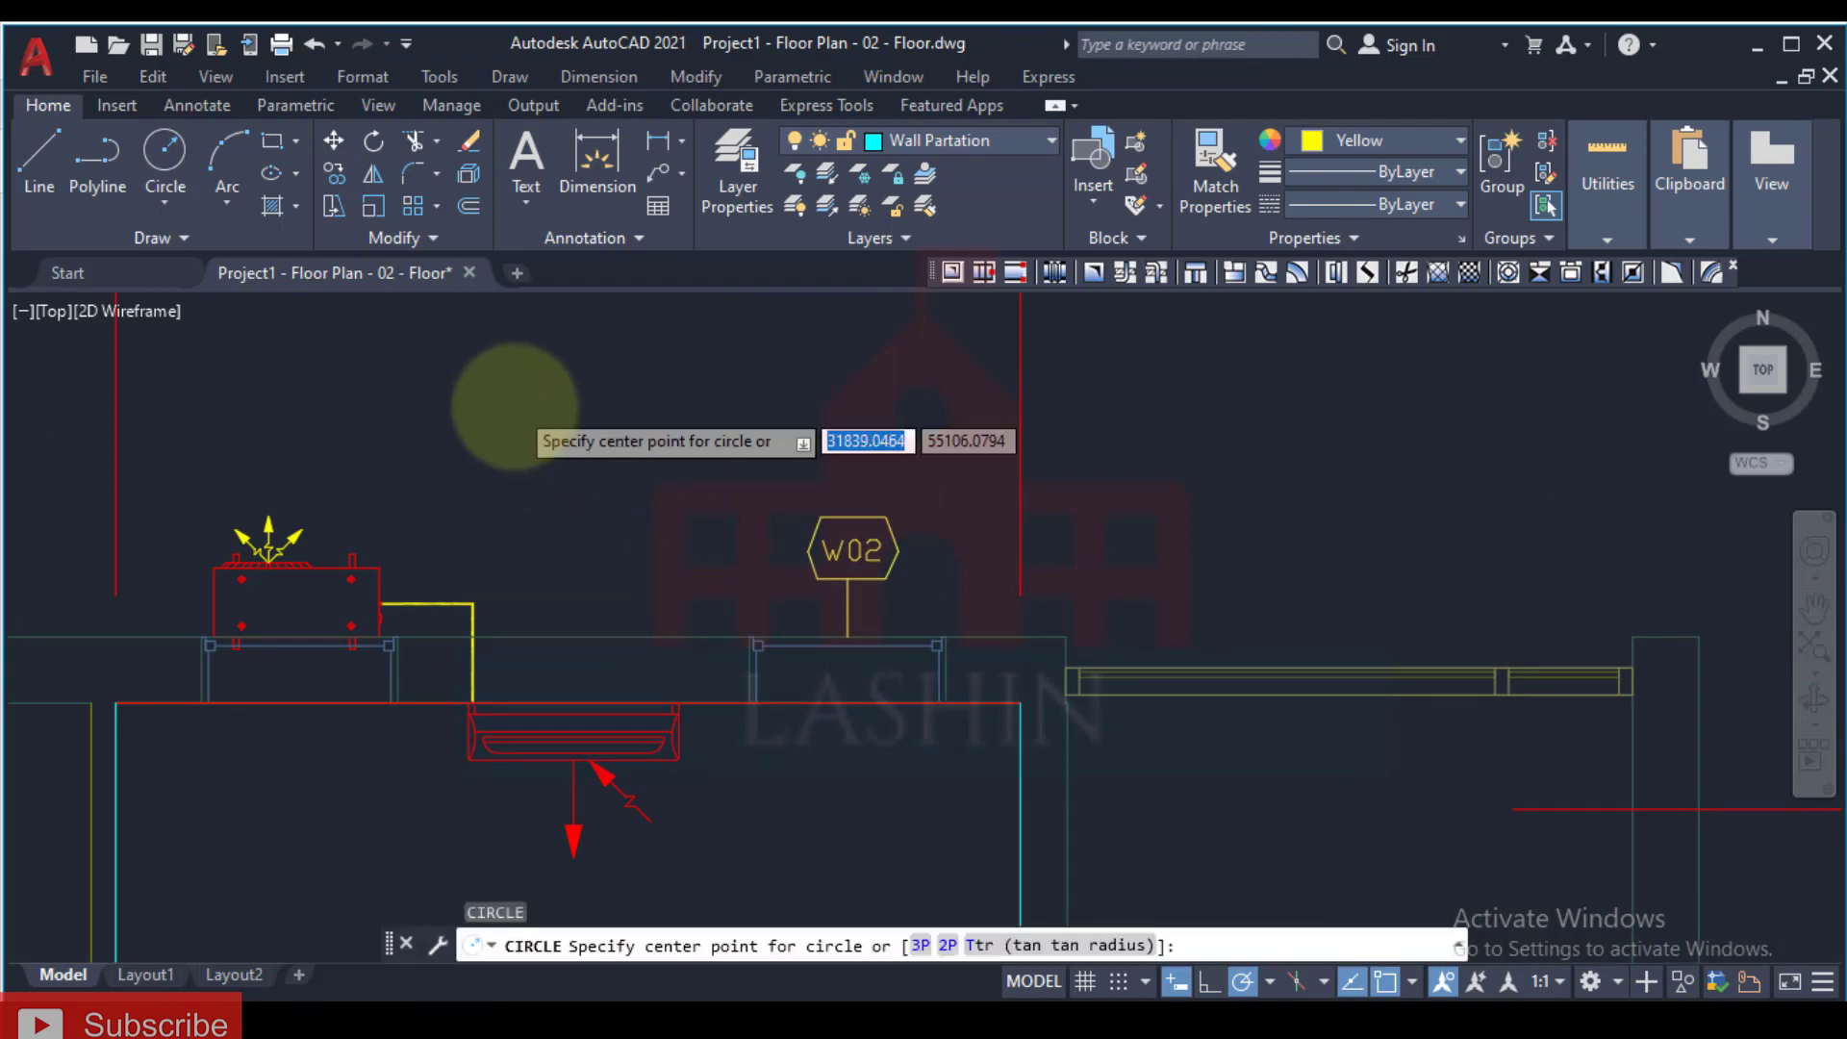
scroll(515, 402, up, 4)
click(515, 404)
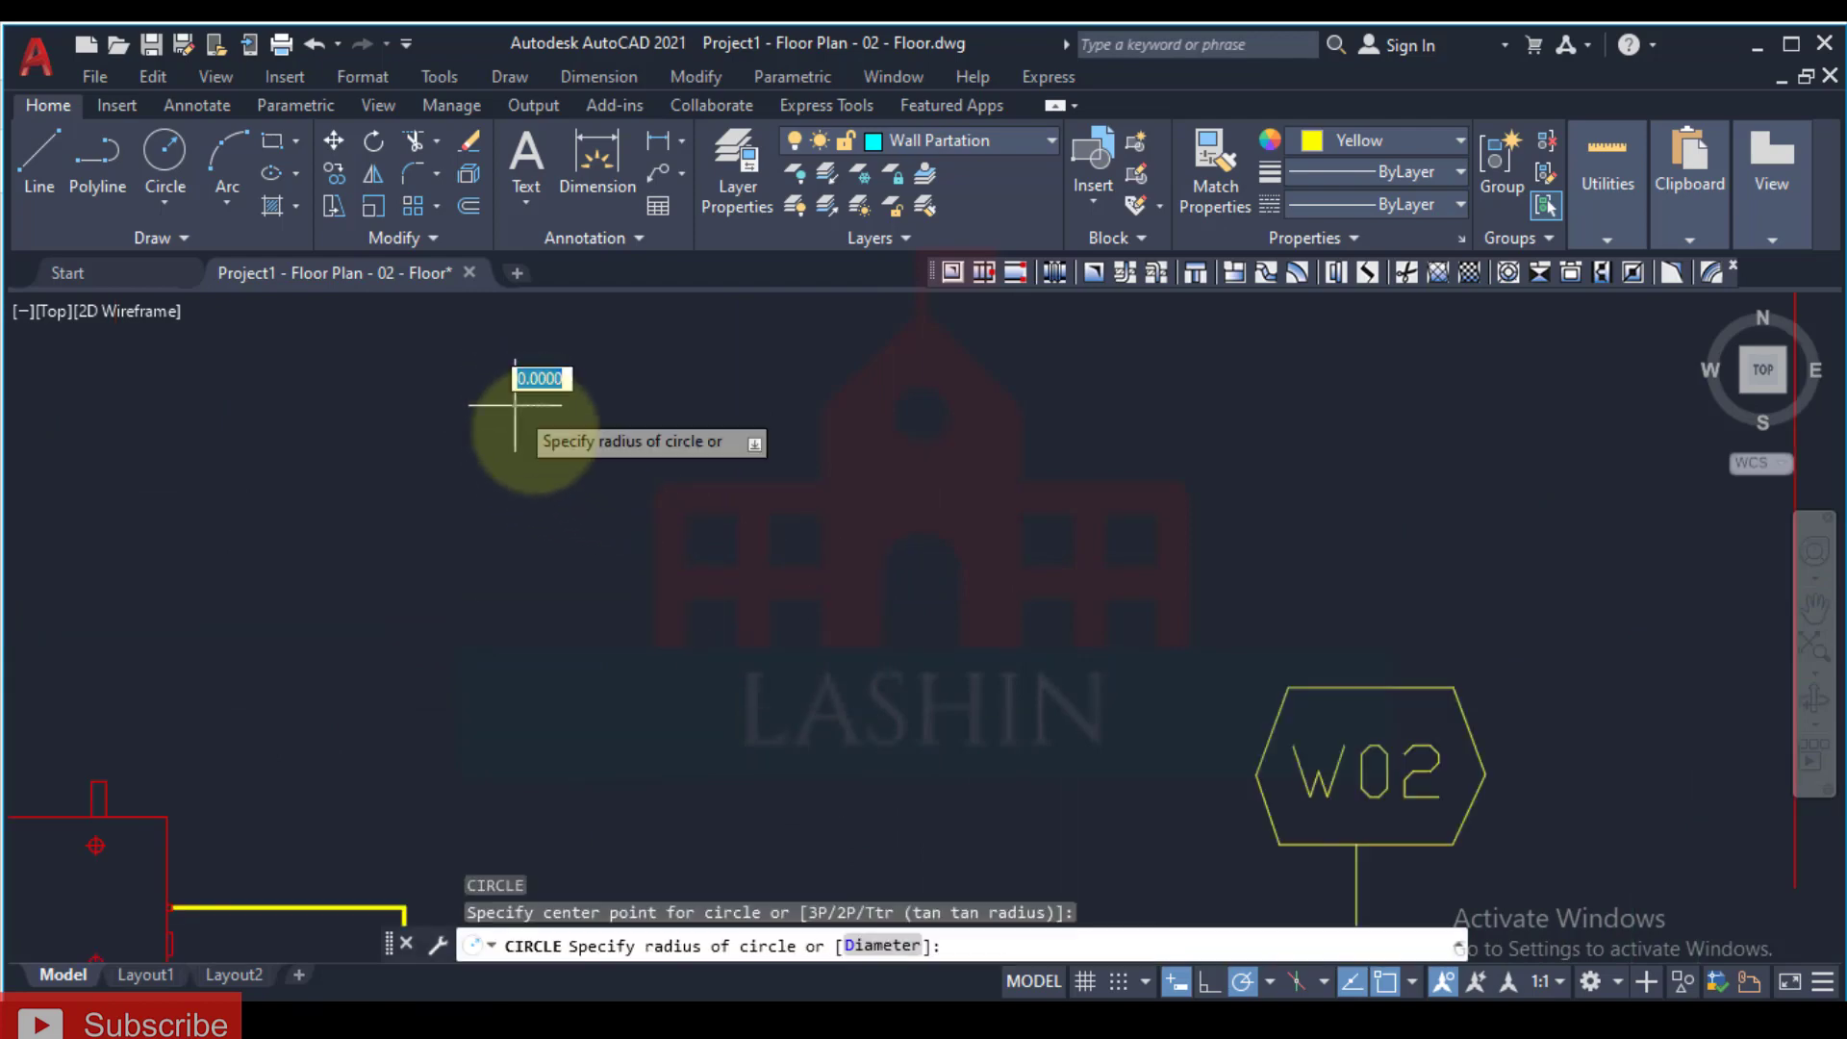
click(567, 404)
scroll(548, 474, down, 3)
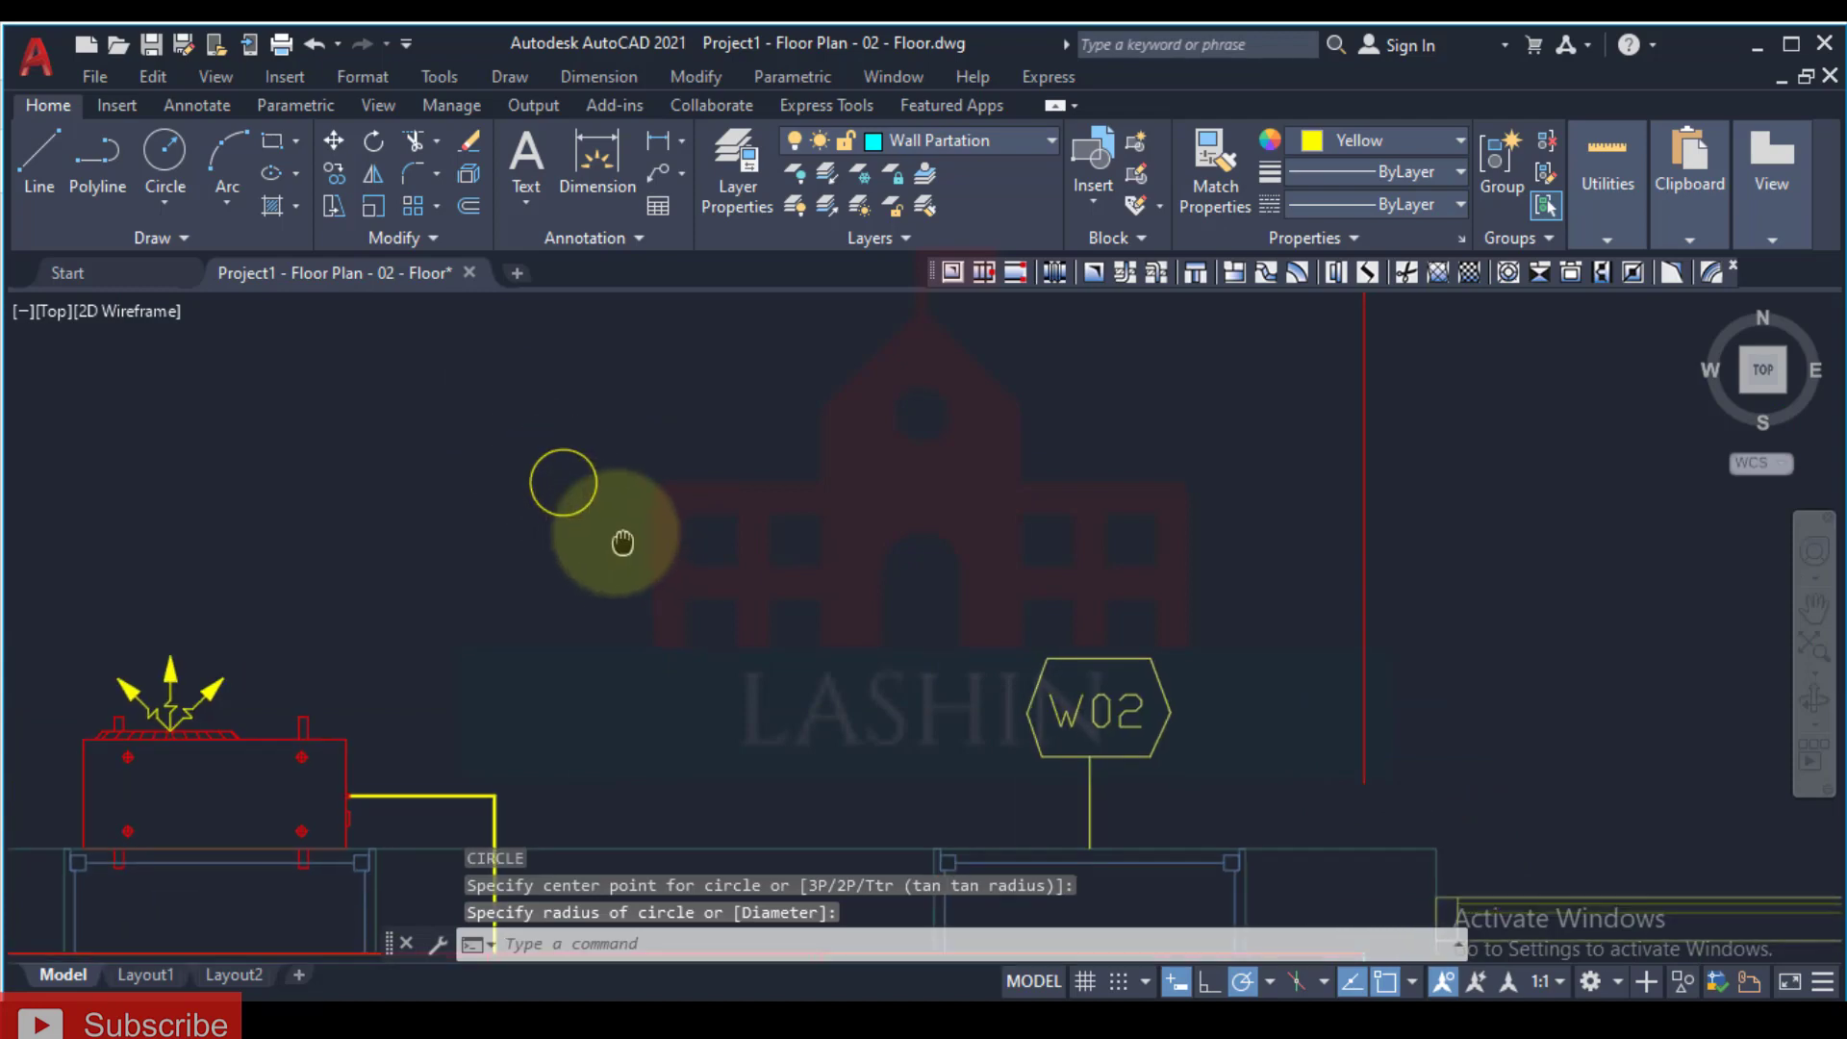
Step: Copy the W02 tag's text next to the new yellow circle
scroll(1078, 717, up, 1)
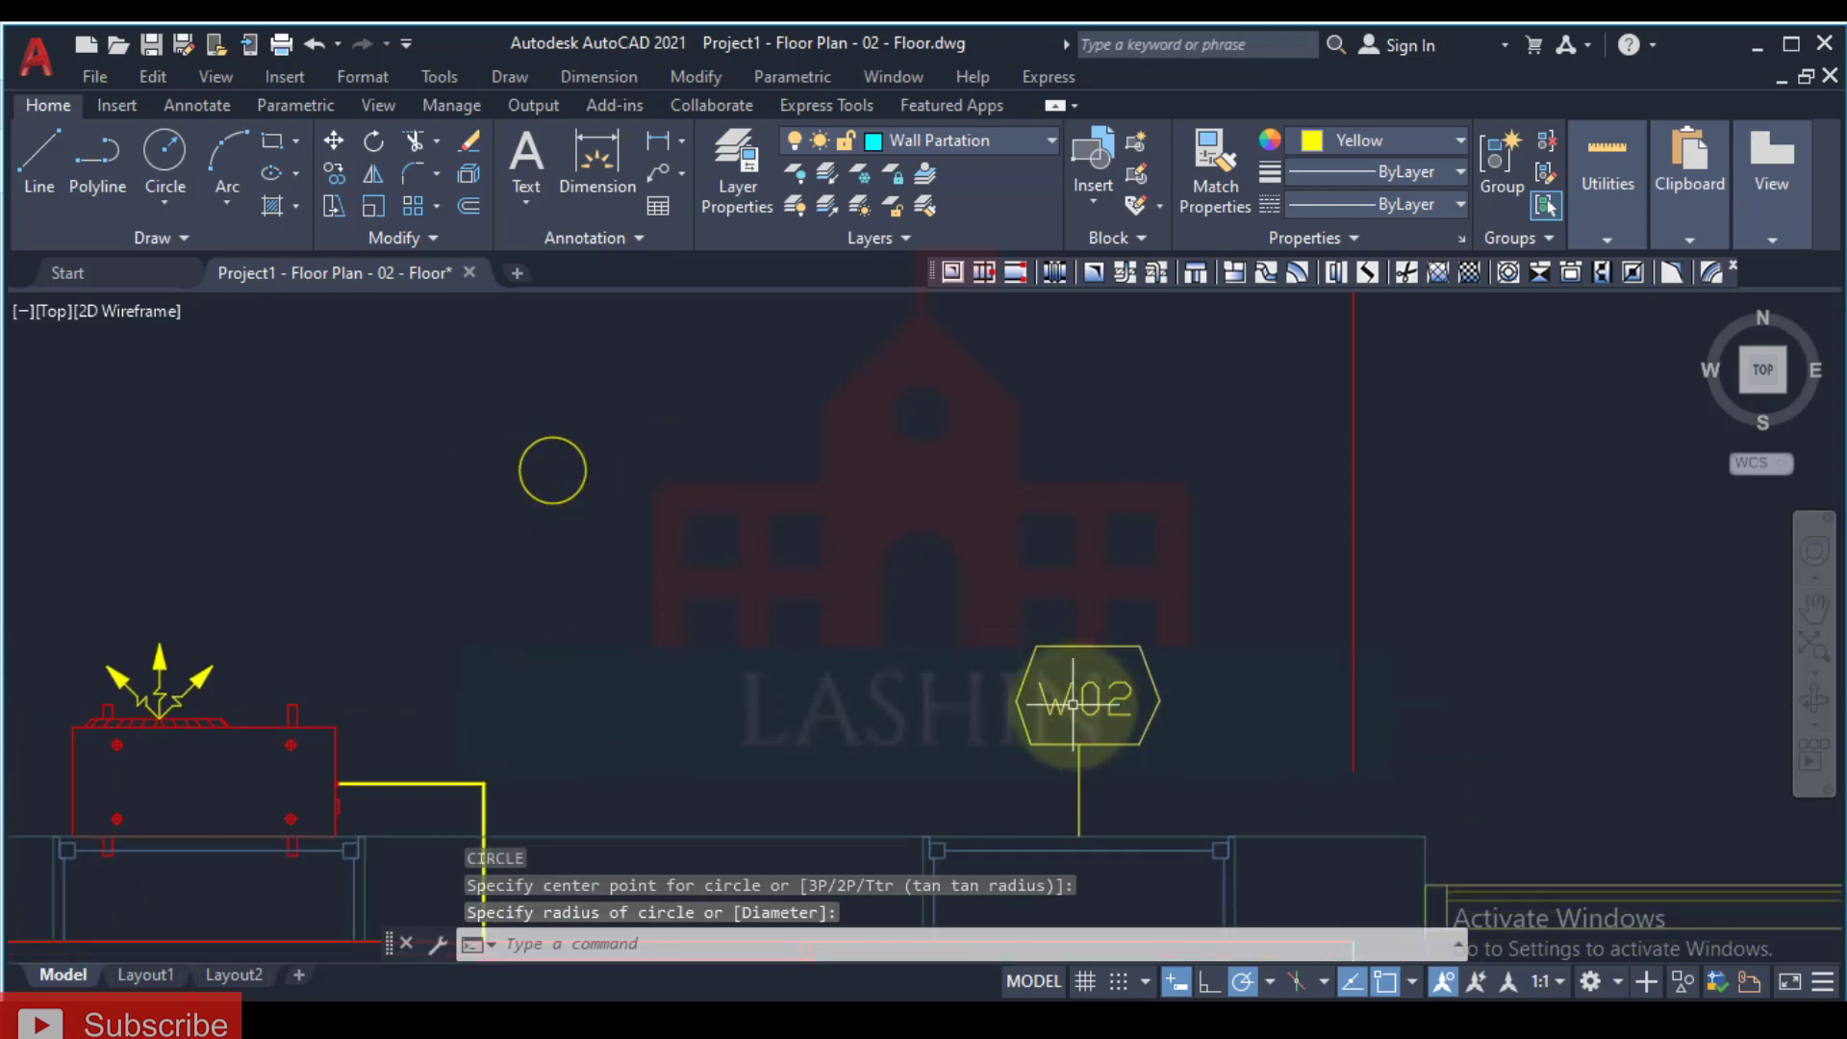
click(1066, 702)
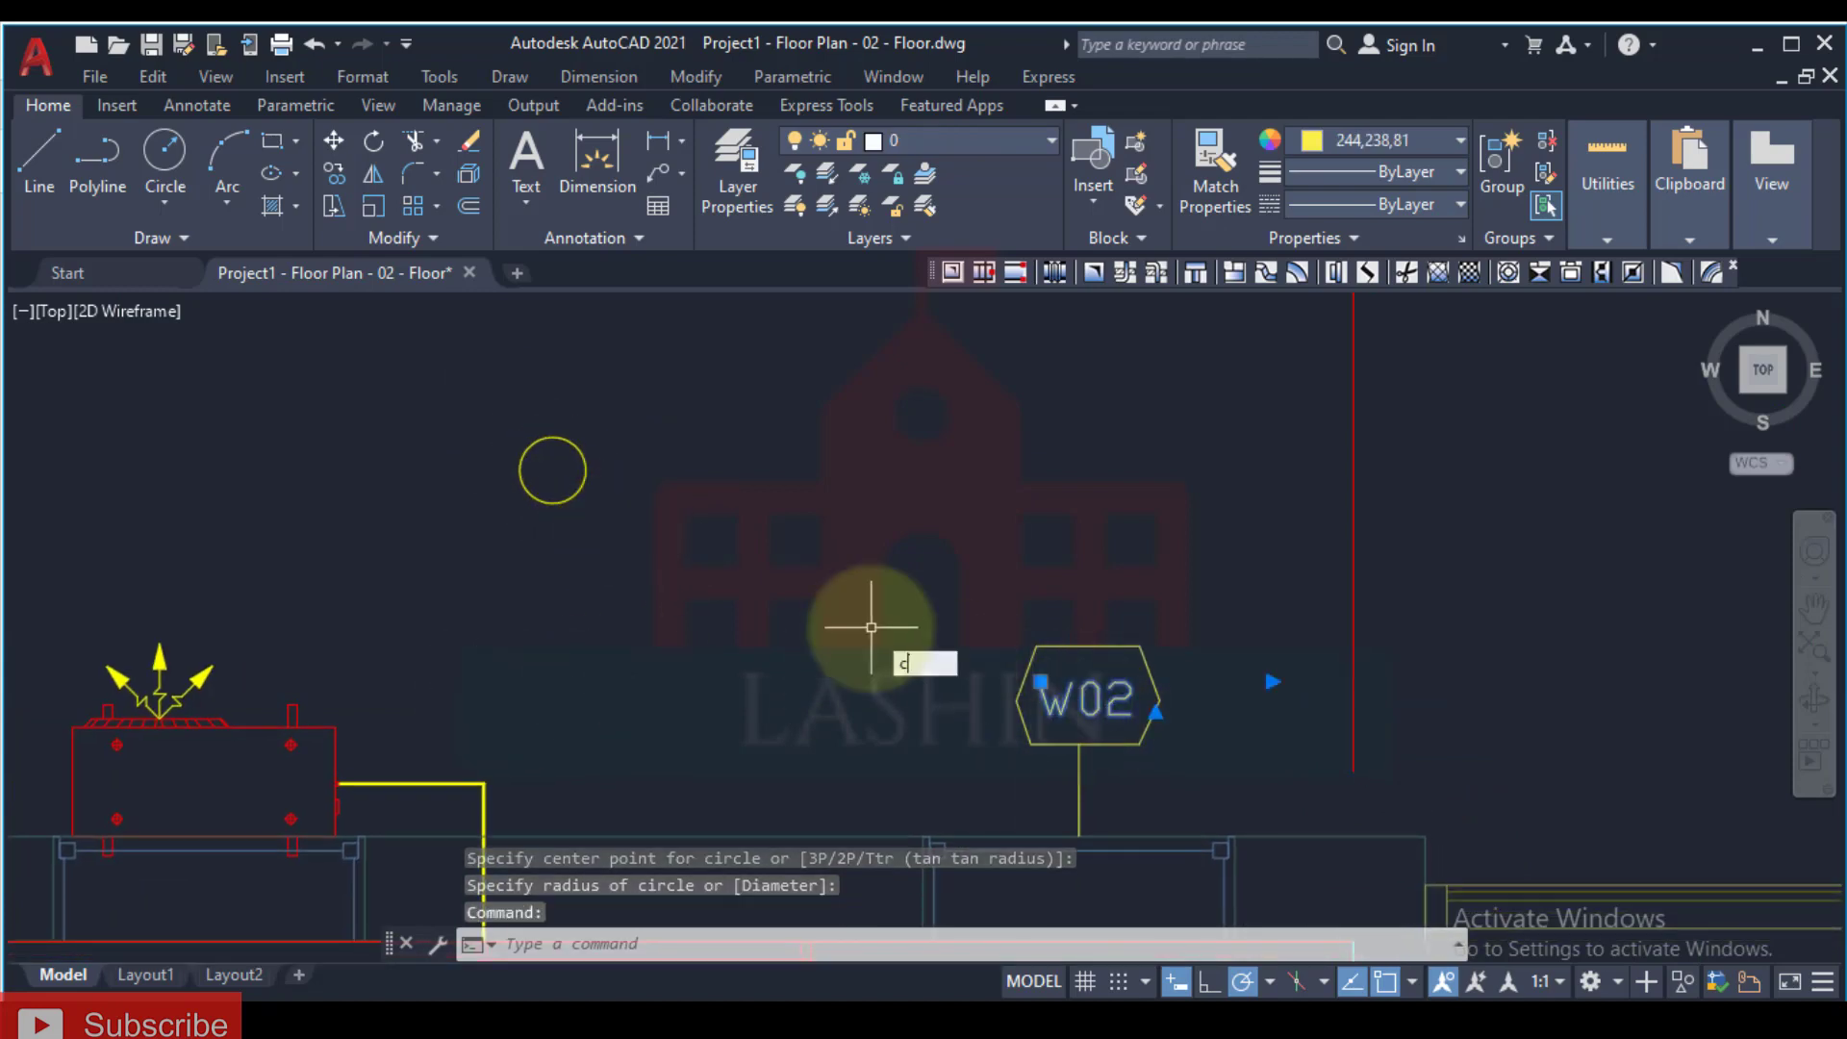
text(o)
key(Return)
click(1083, 691)
scroll(452, 462, up, 2)
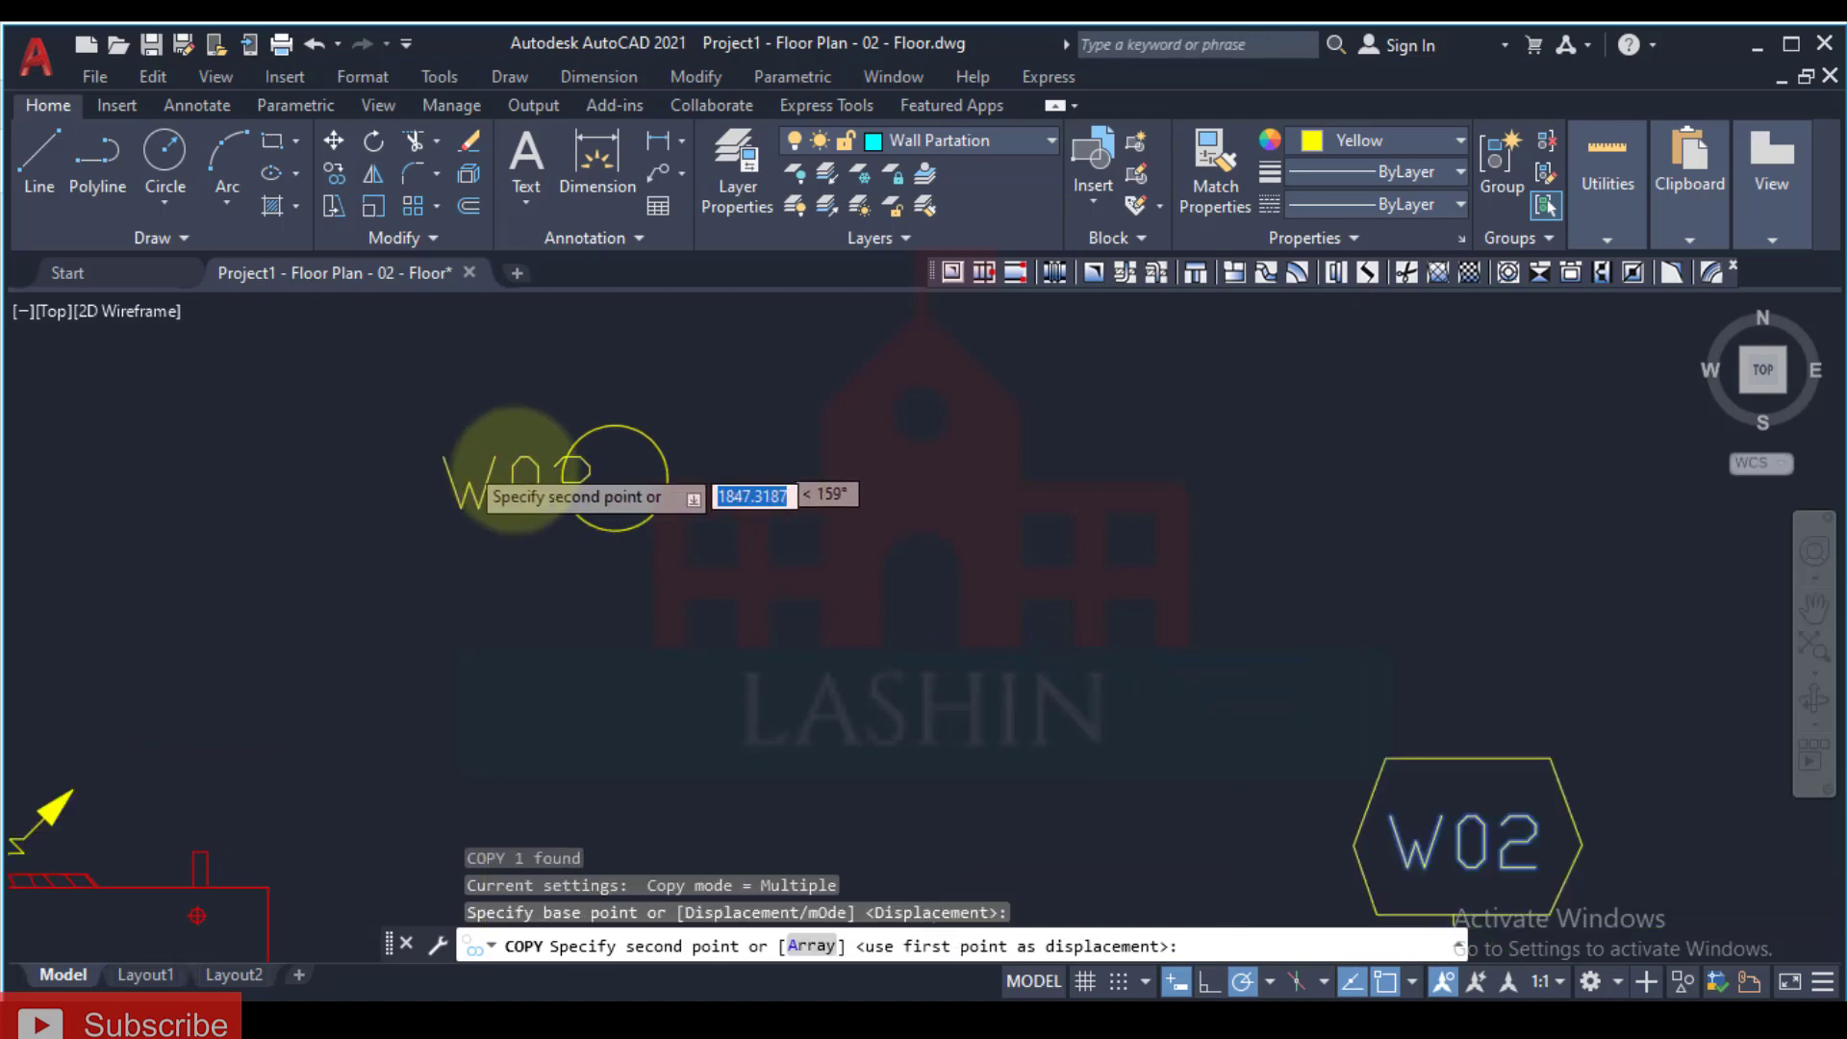
scroll(501, 468, up, 4)
key(Escape)
Step: Change the copied W02 text beside the circle to T
click(468, 484)
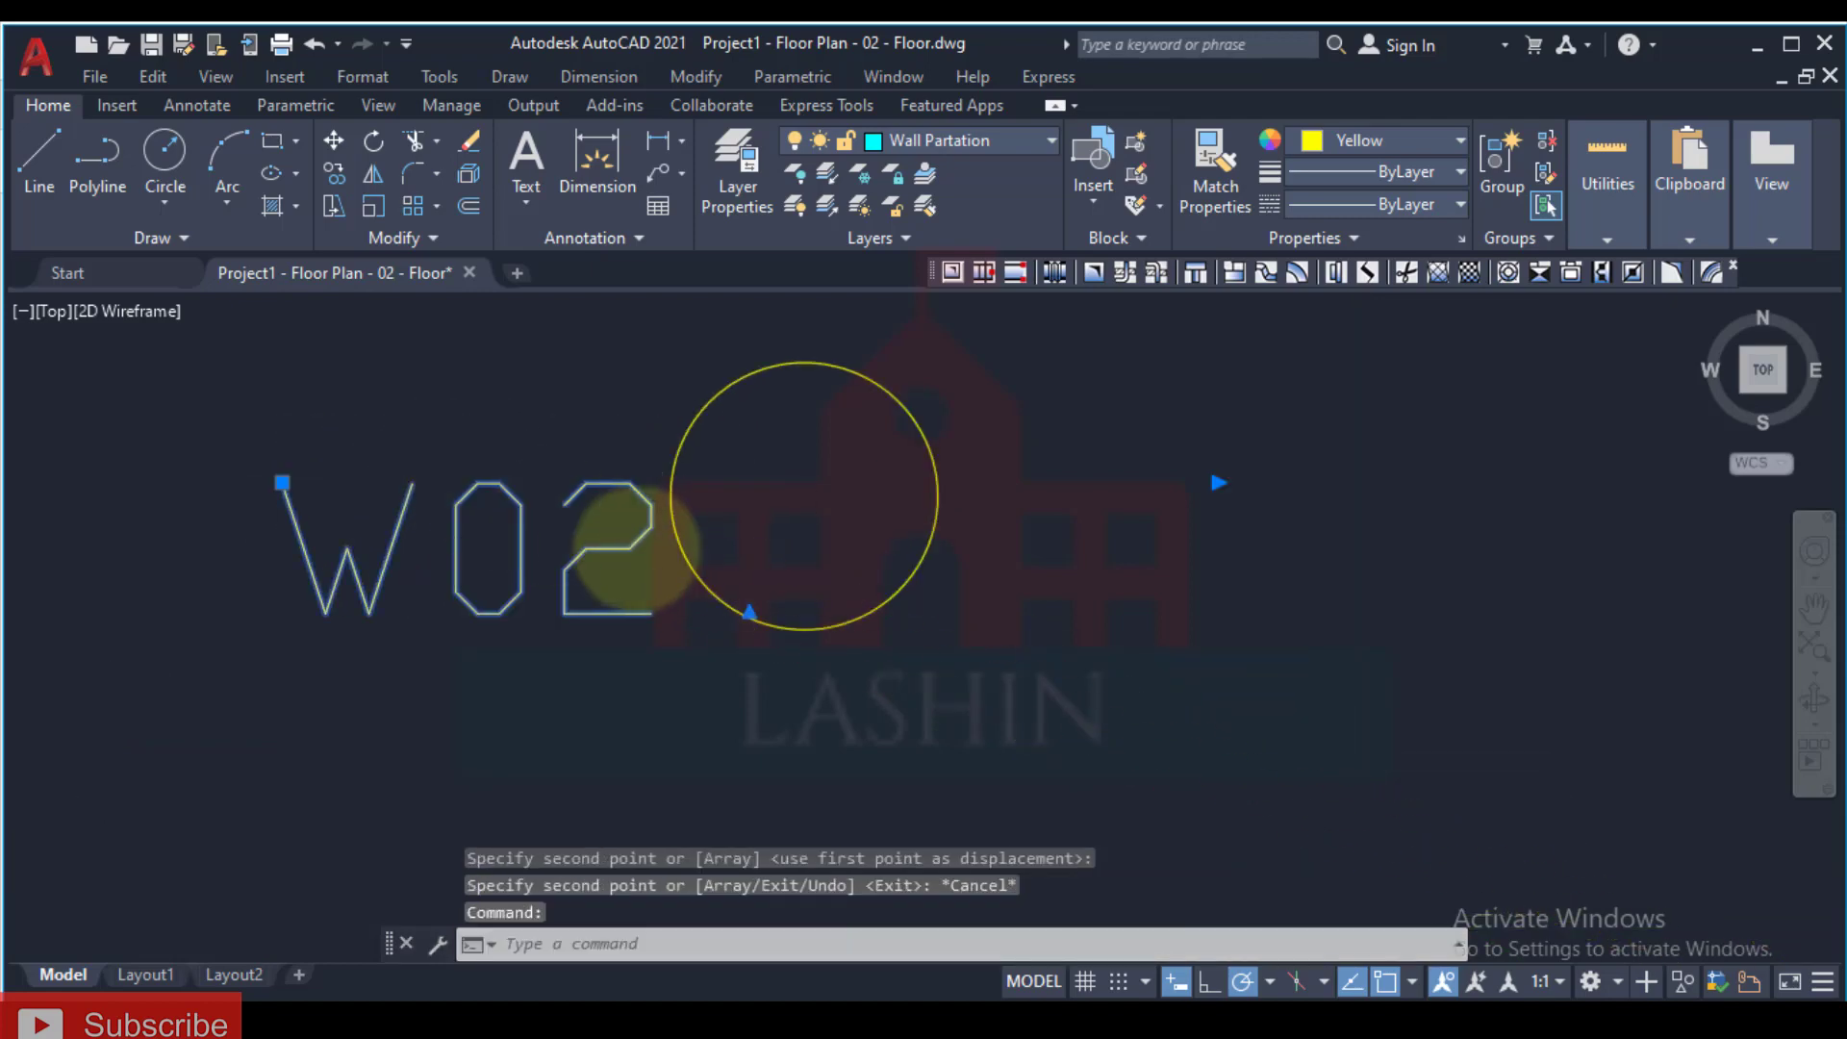
double_click(630, 550)
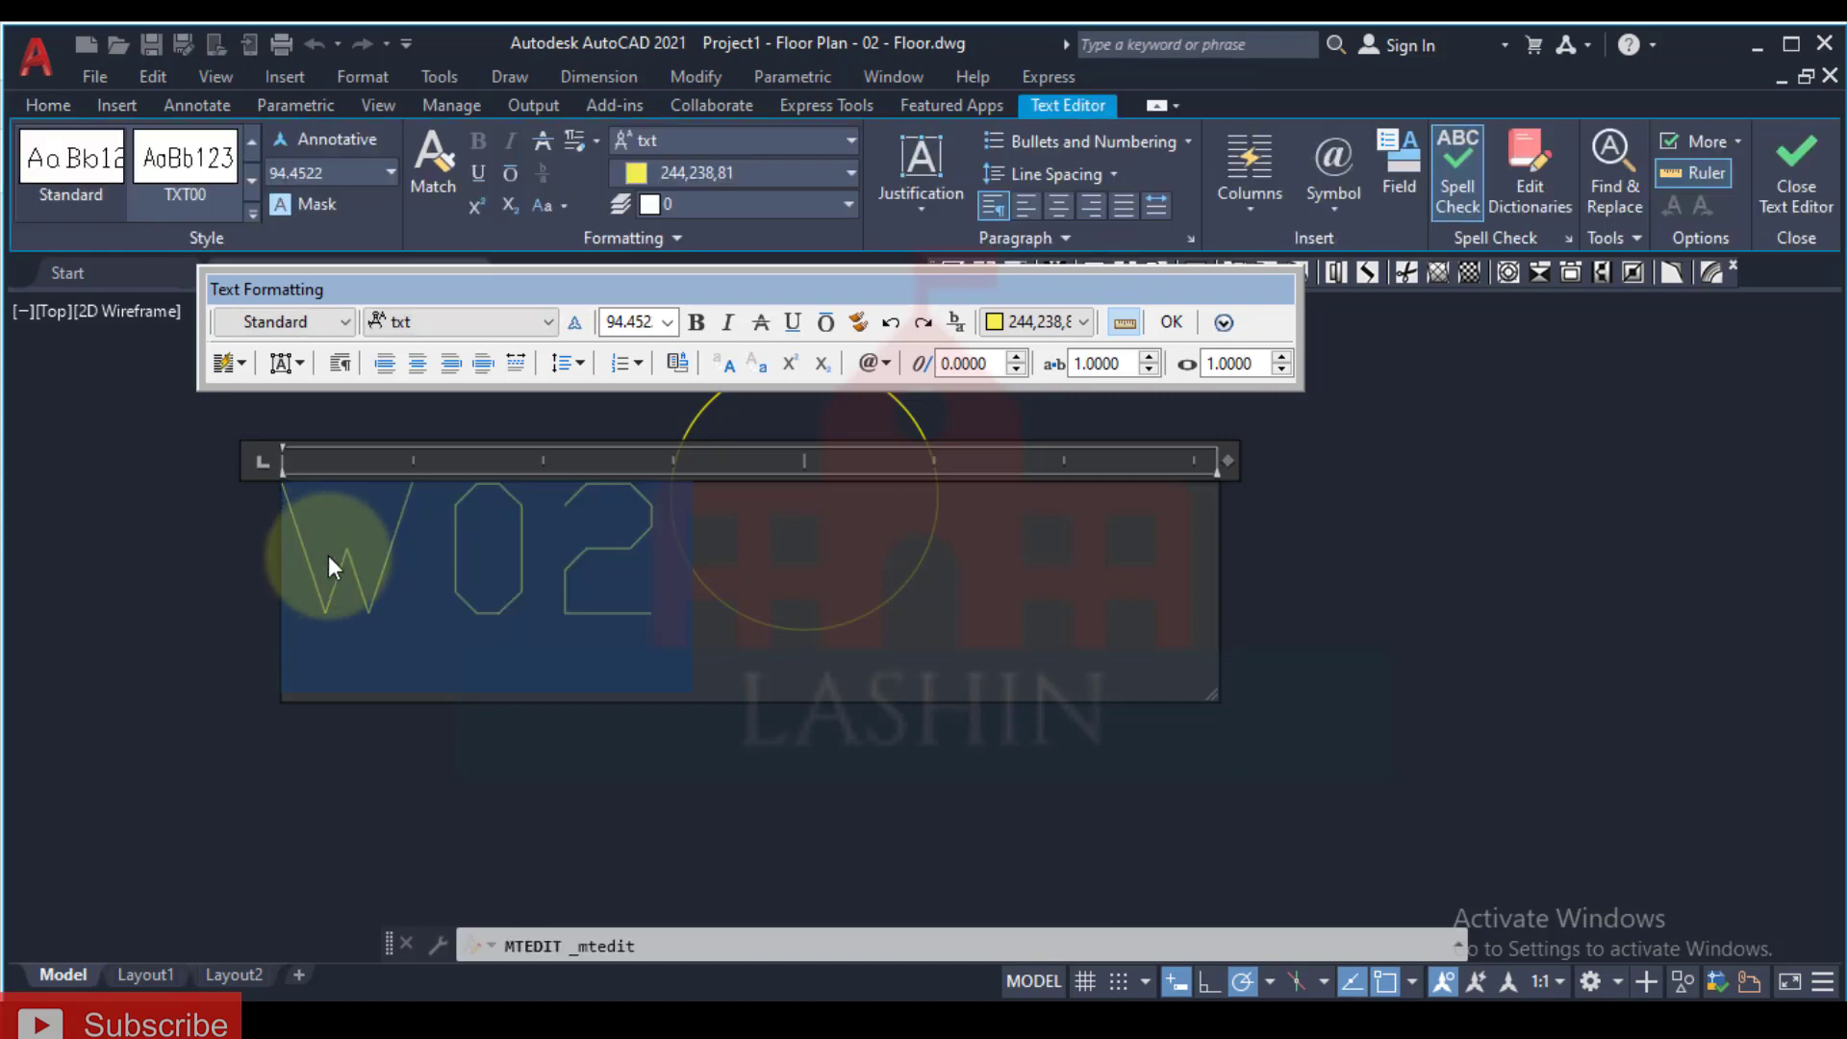
key(Delete)
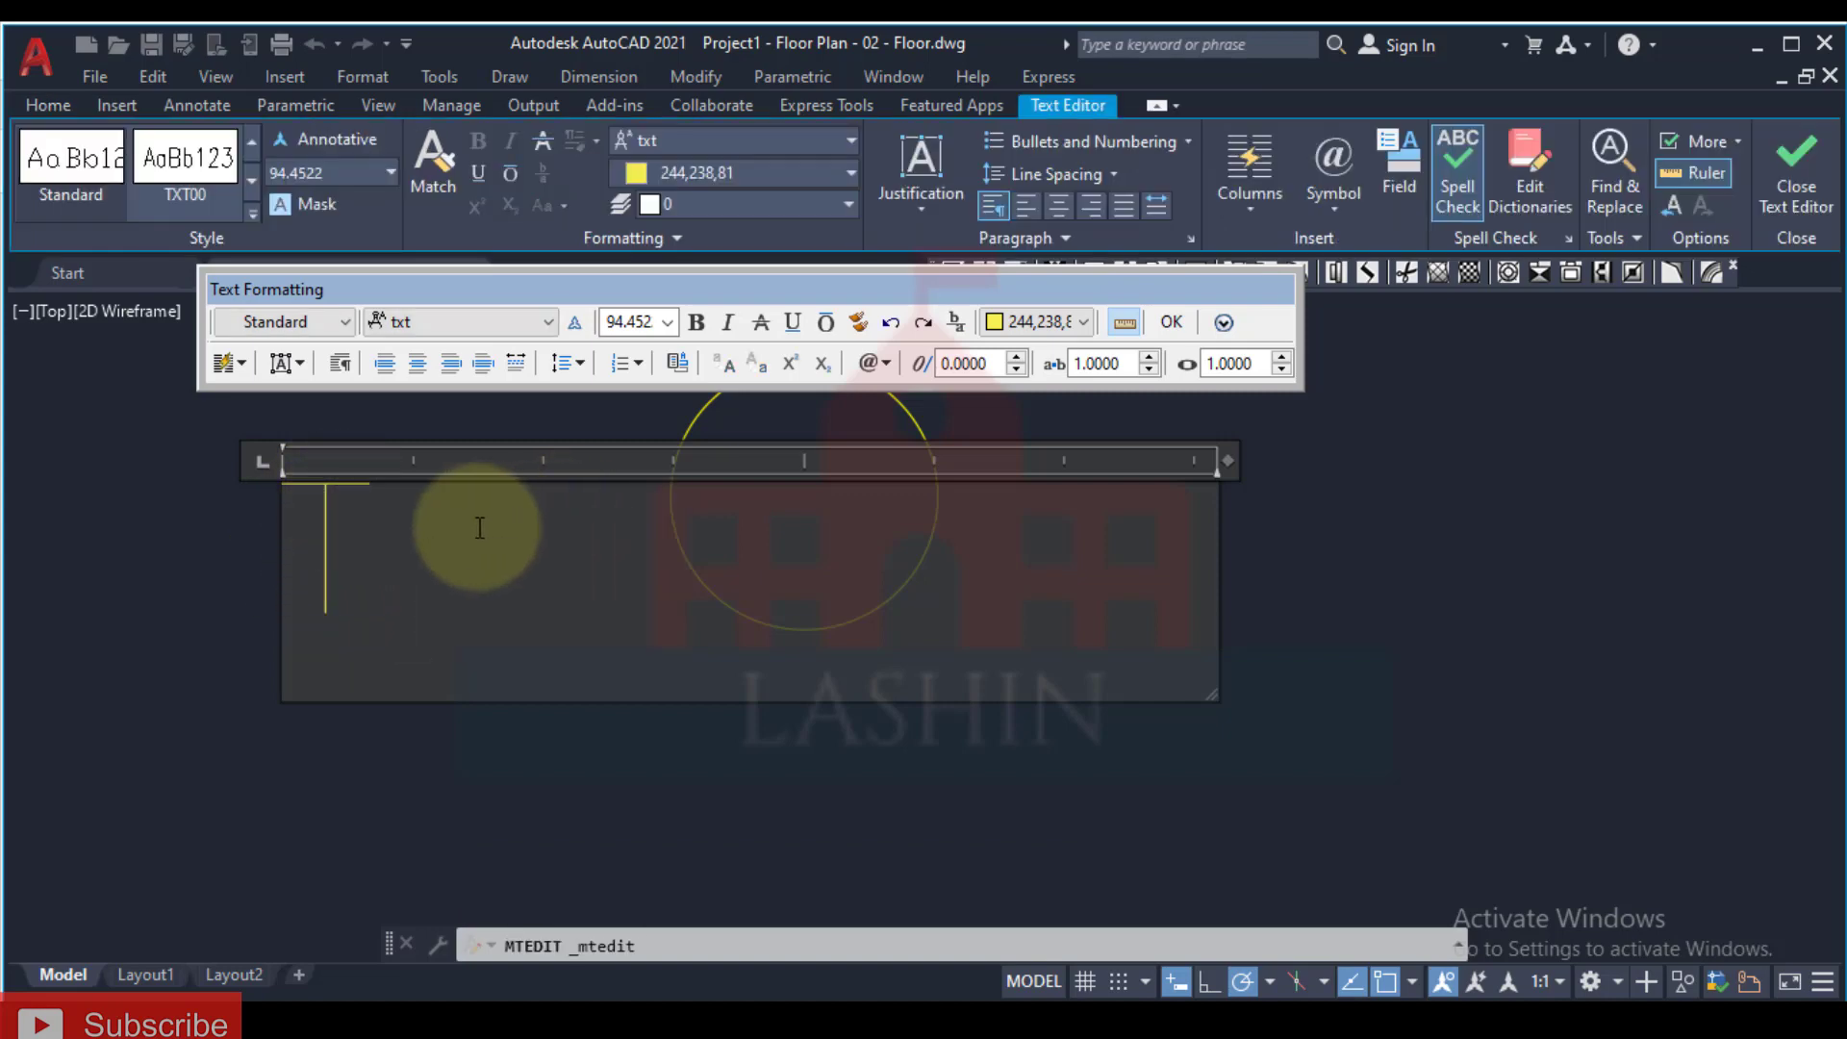
click(273, 633)
Step: Narrow the T text's frame and move the letter into the middle of the yellow circle
click(281, 483)
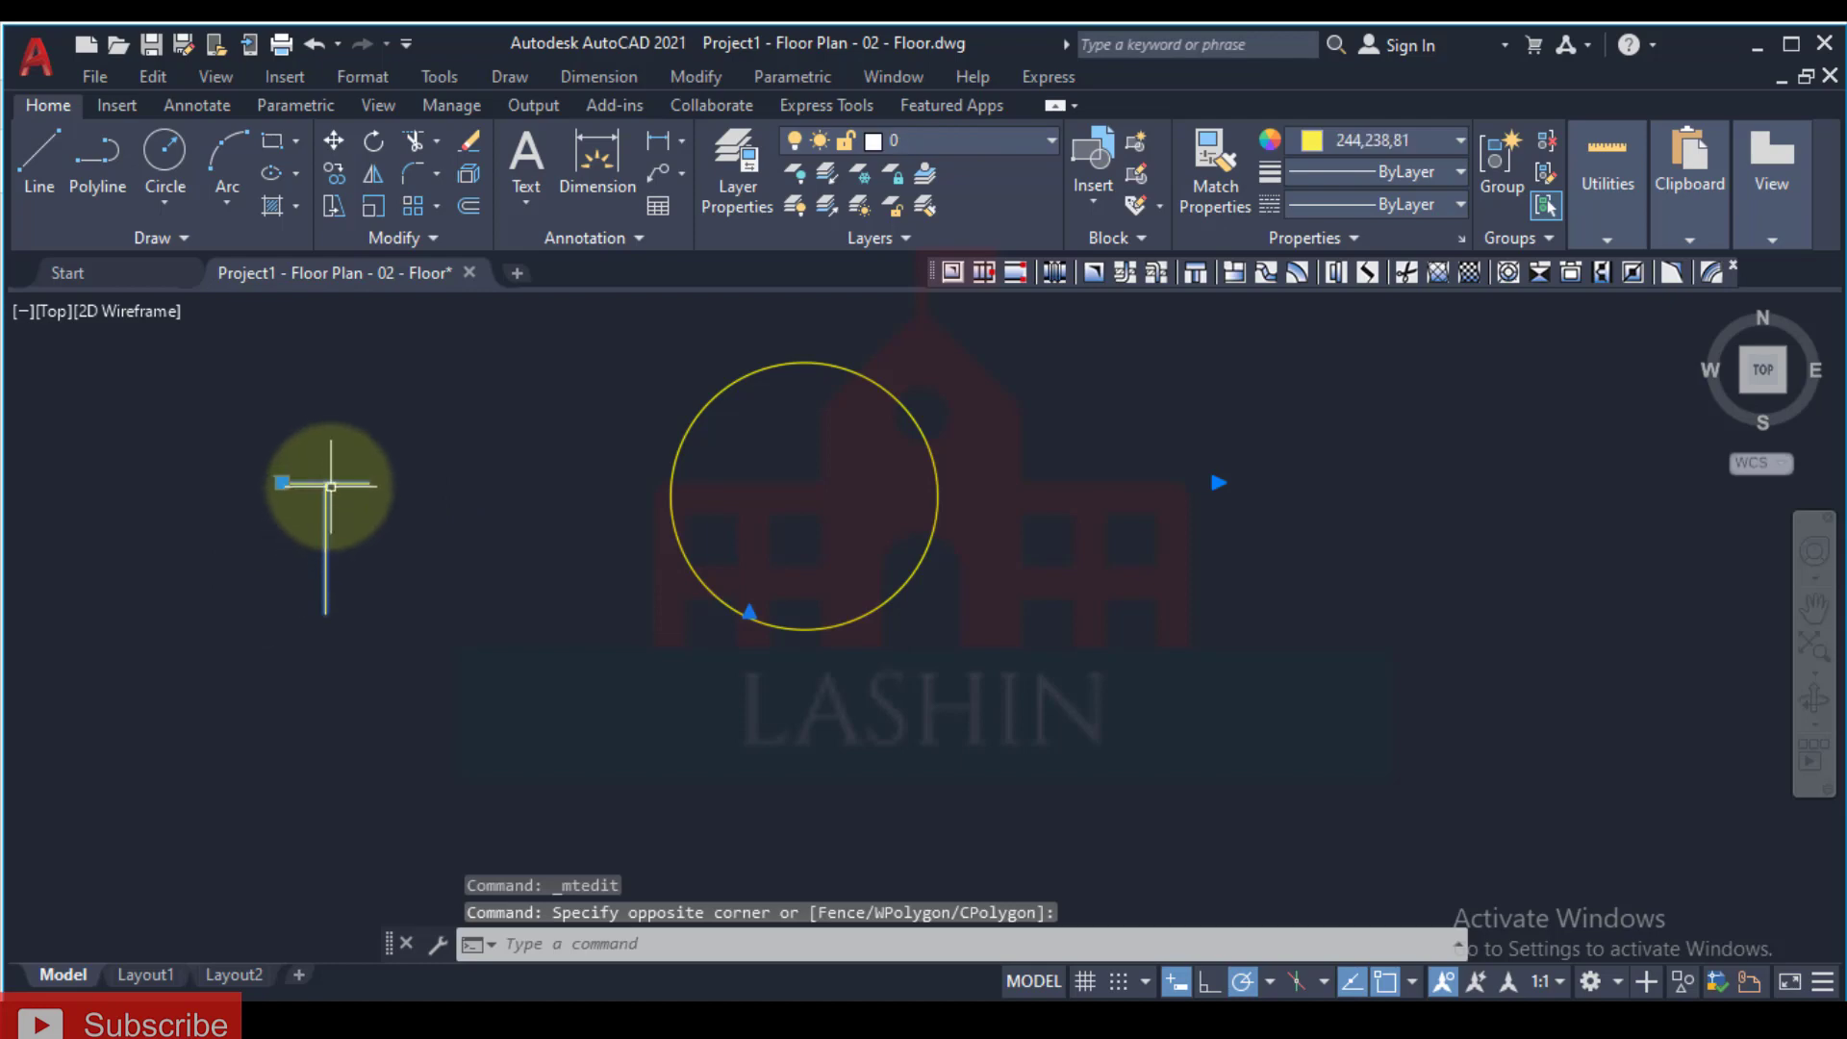
click(1219, 482)
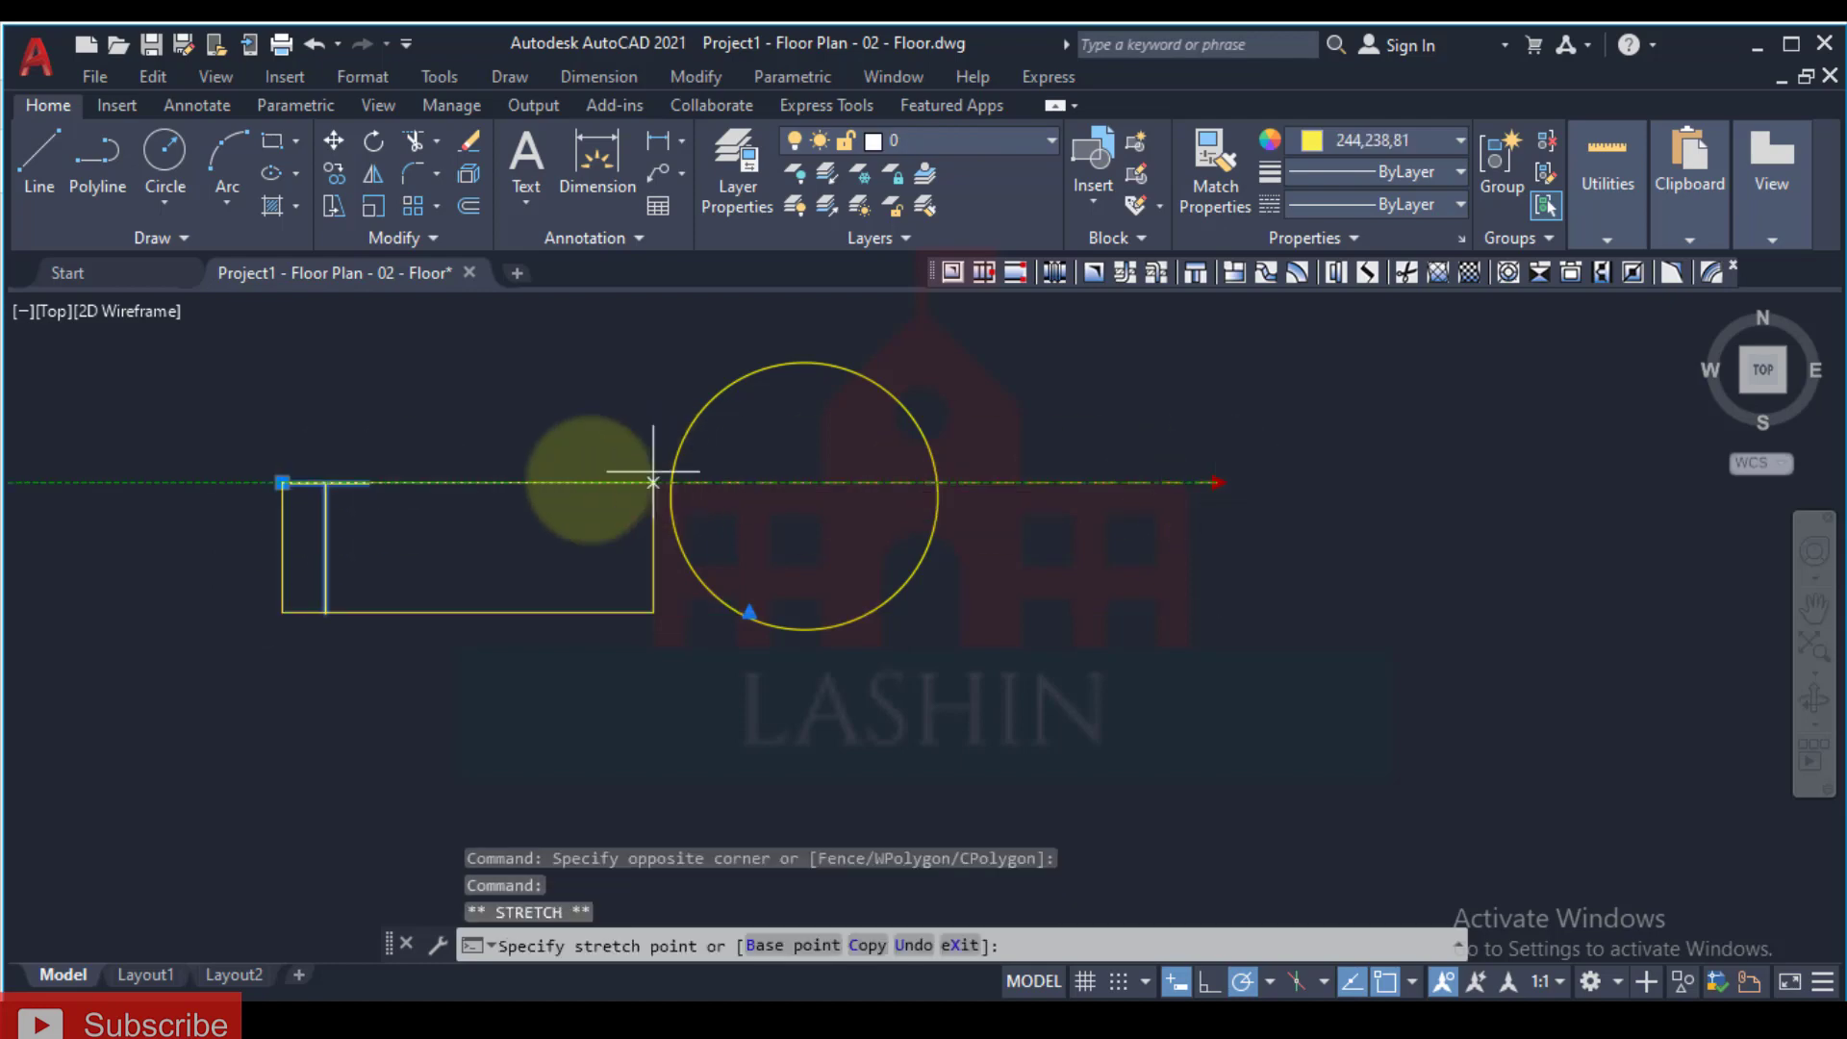
click(516, 482)
click(282, 482)
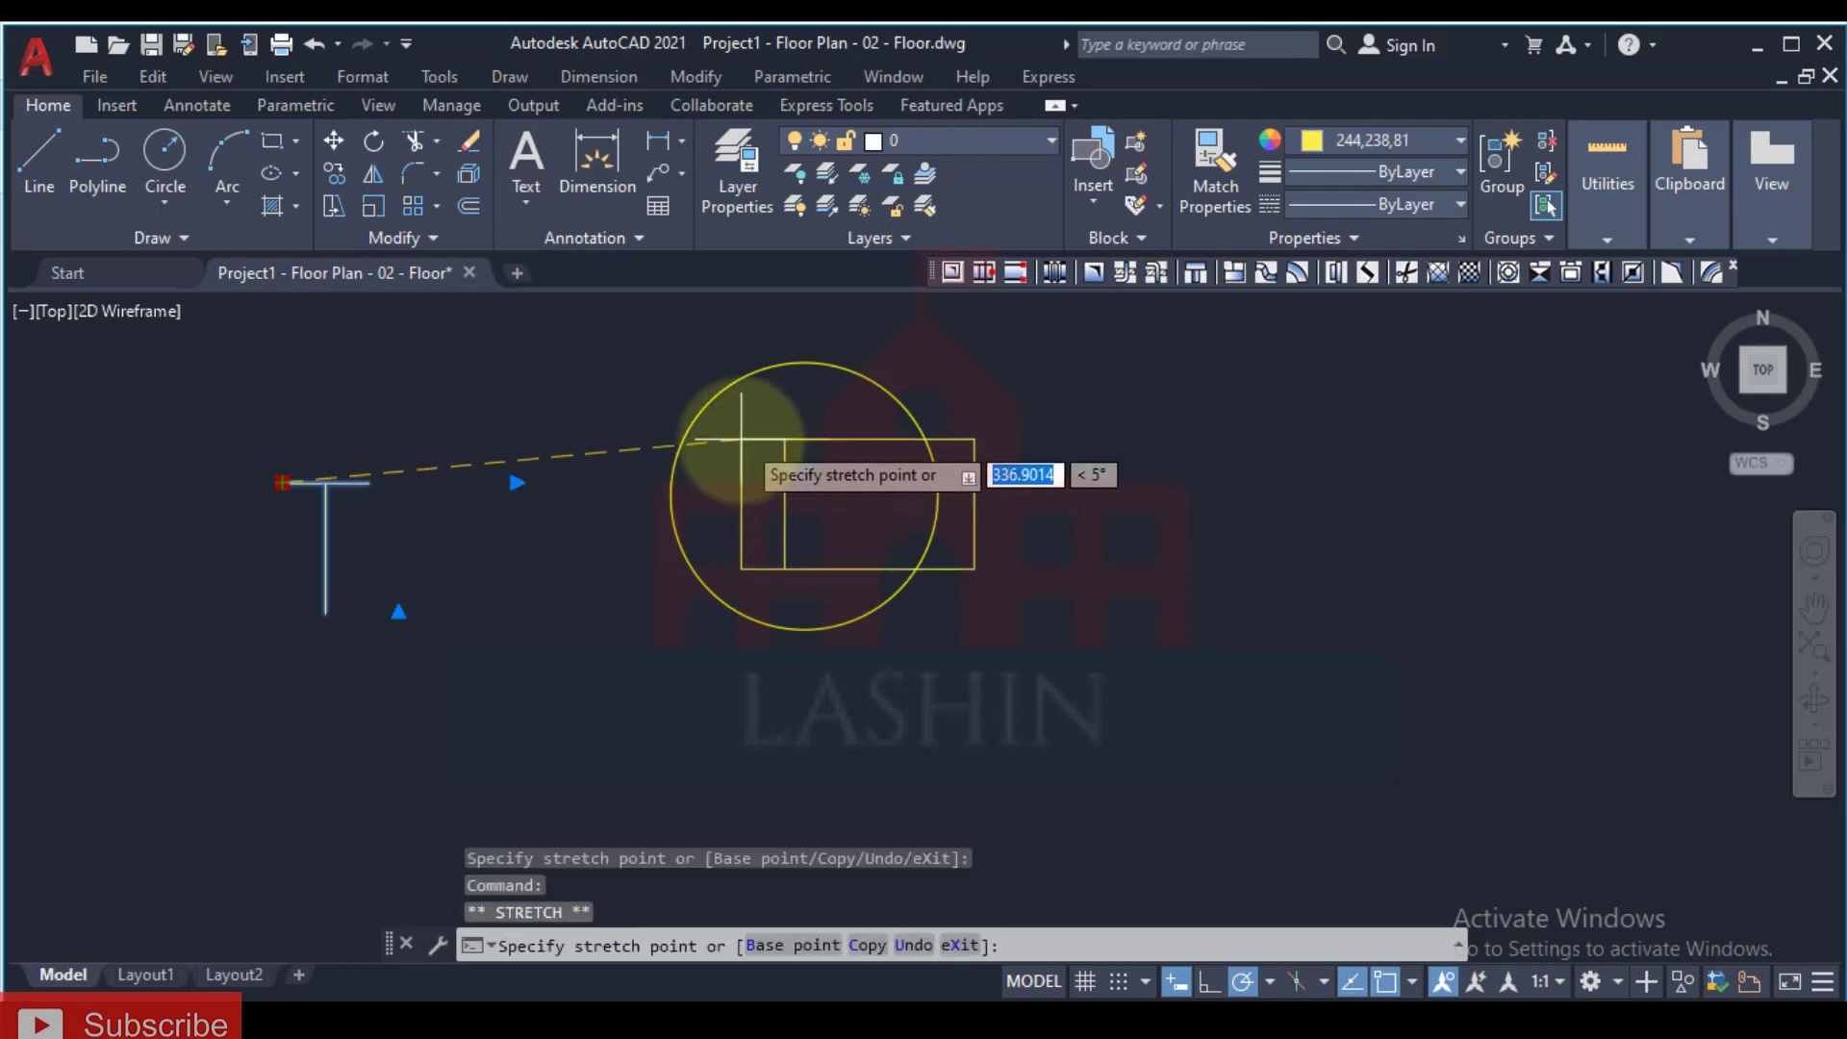
click(742, 435)
key(Escape)
click(857, 425)
click(751, 523)
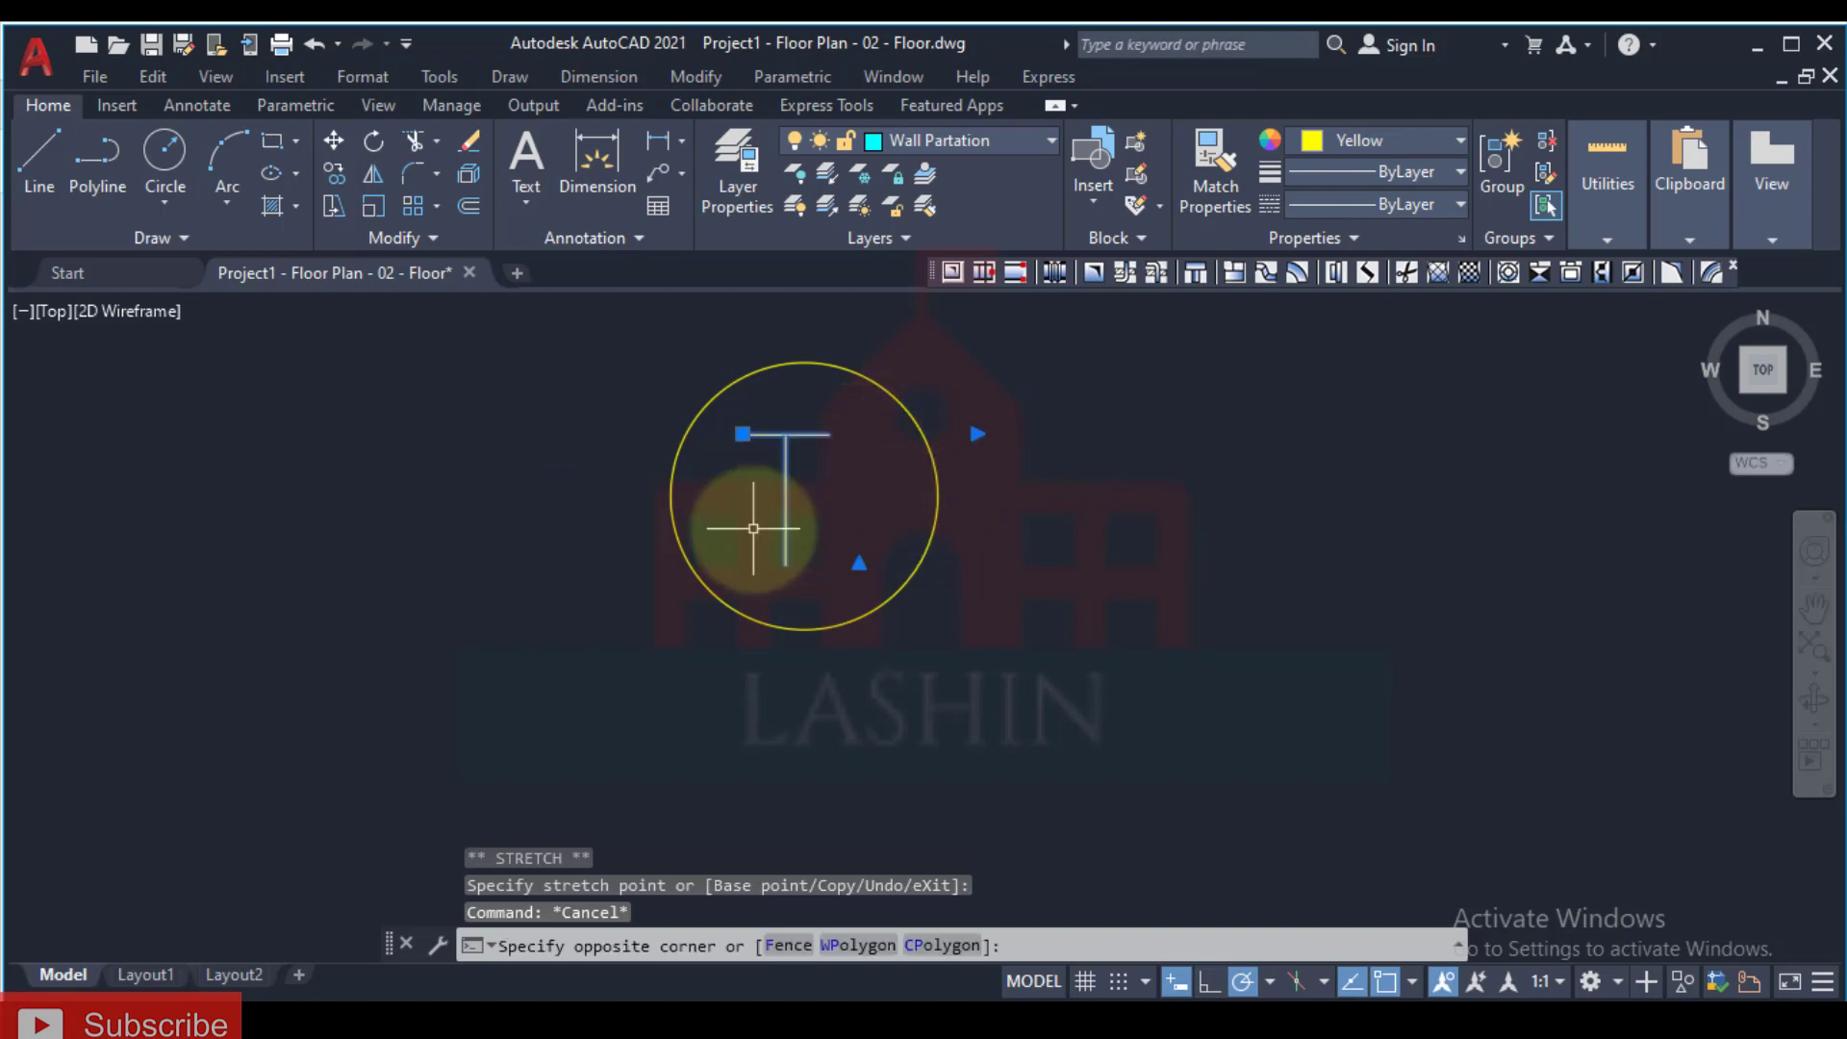
click(742, 434)
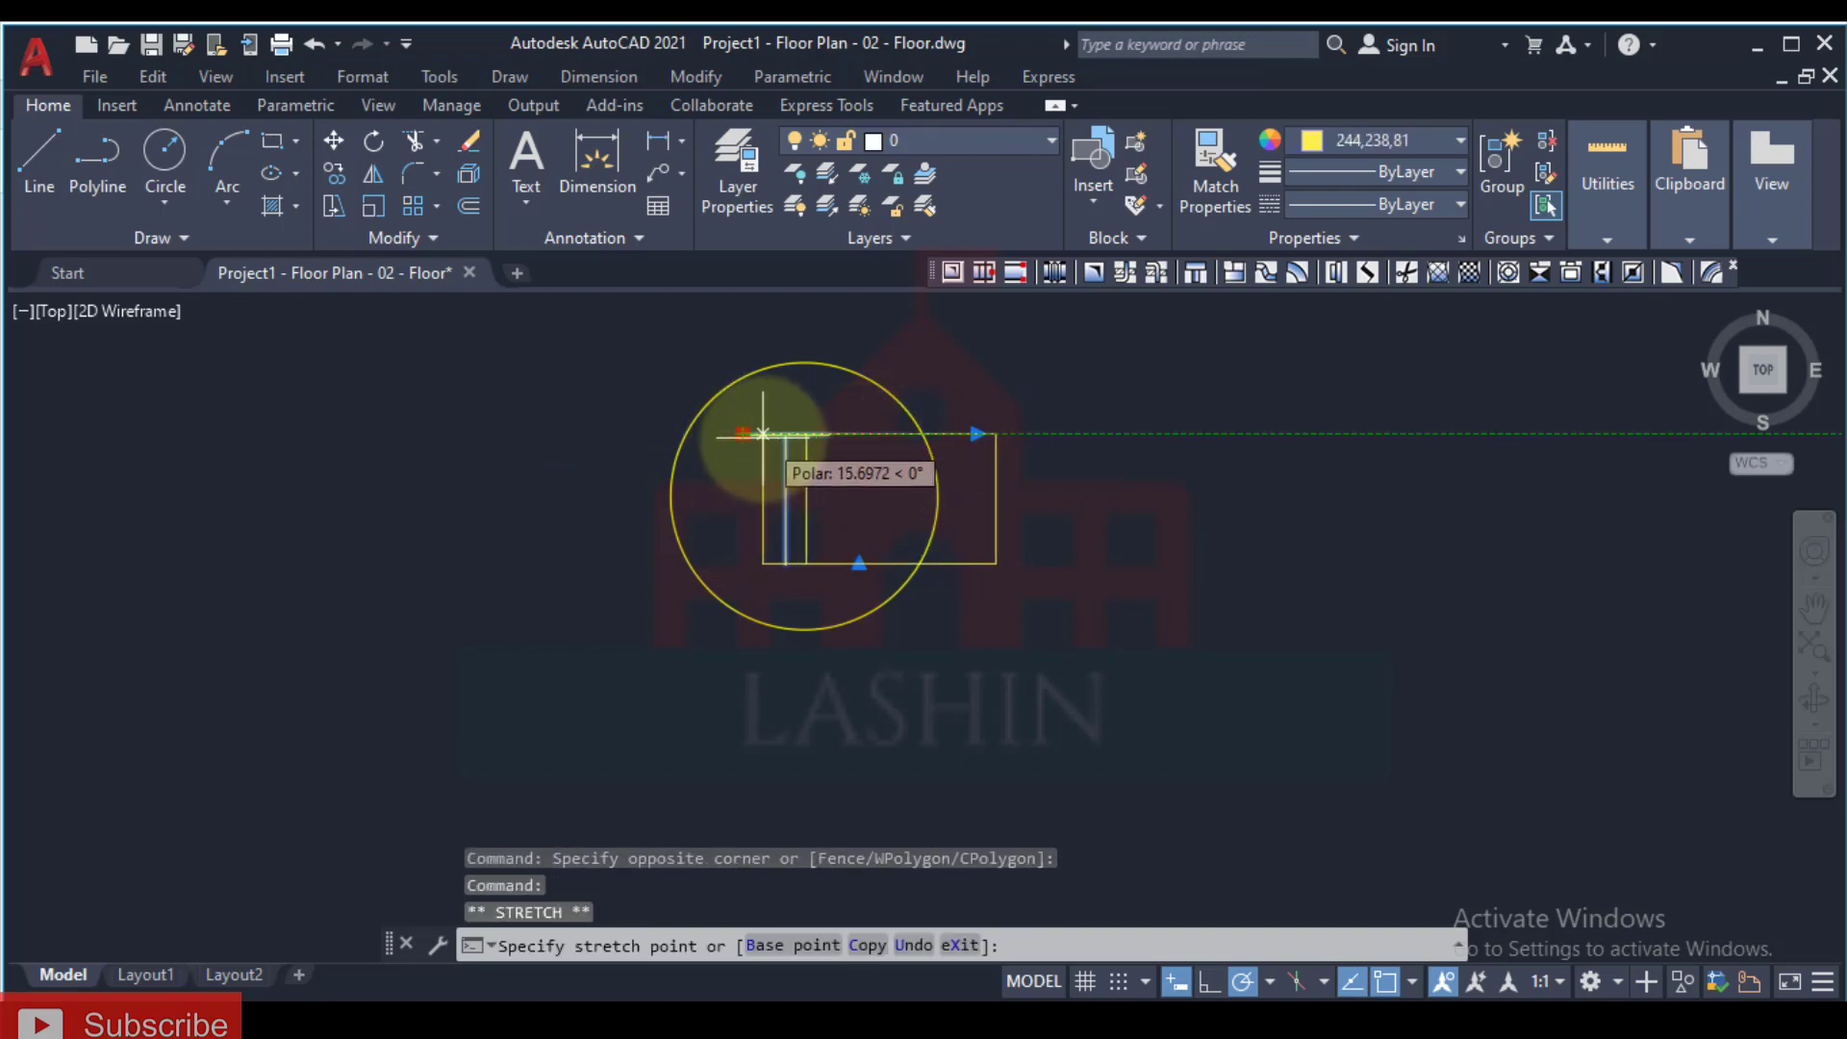
key(Escape)
Step: Copy the circled T thermostat symbol into office F1-01, beside the door along the wall opposite the windows
click(1058, 379)
click(853, 597)
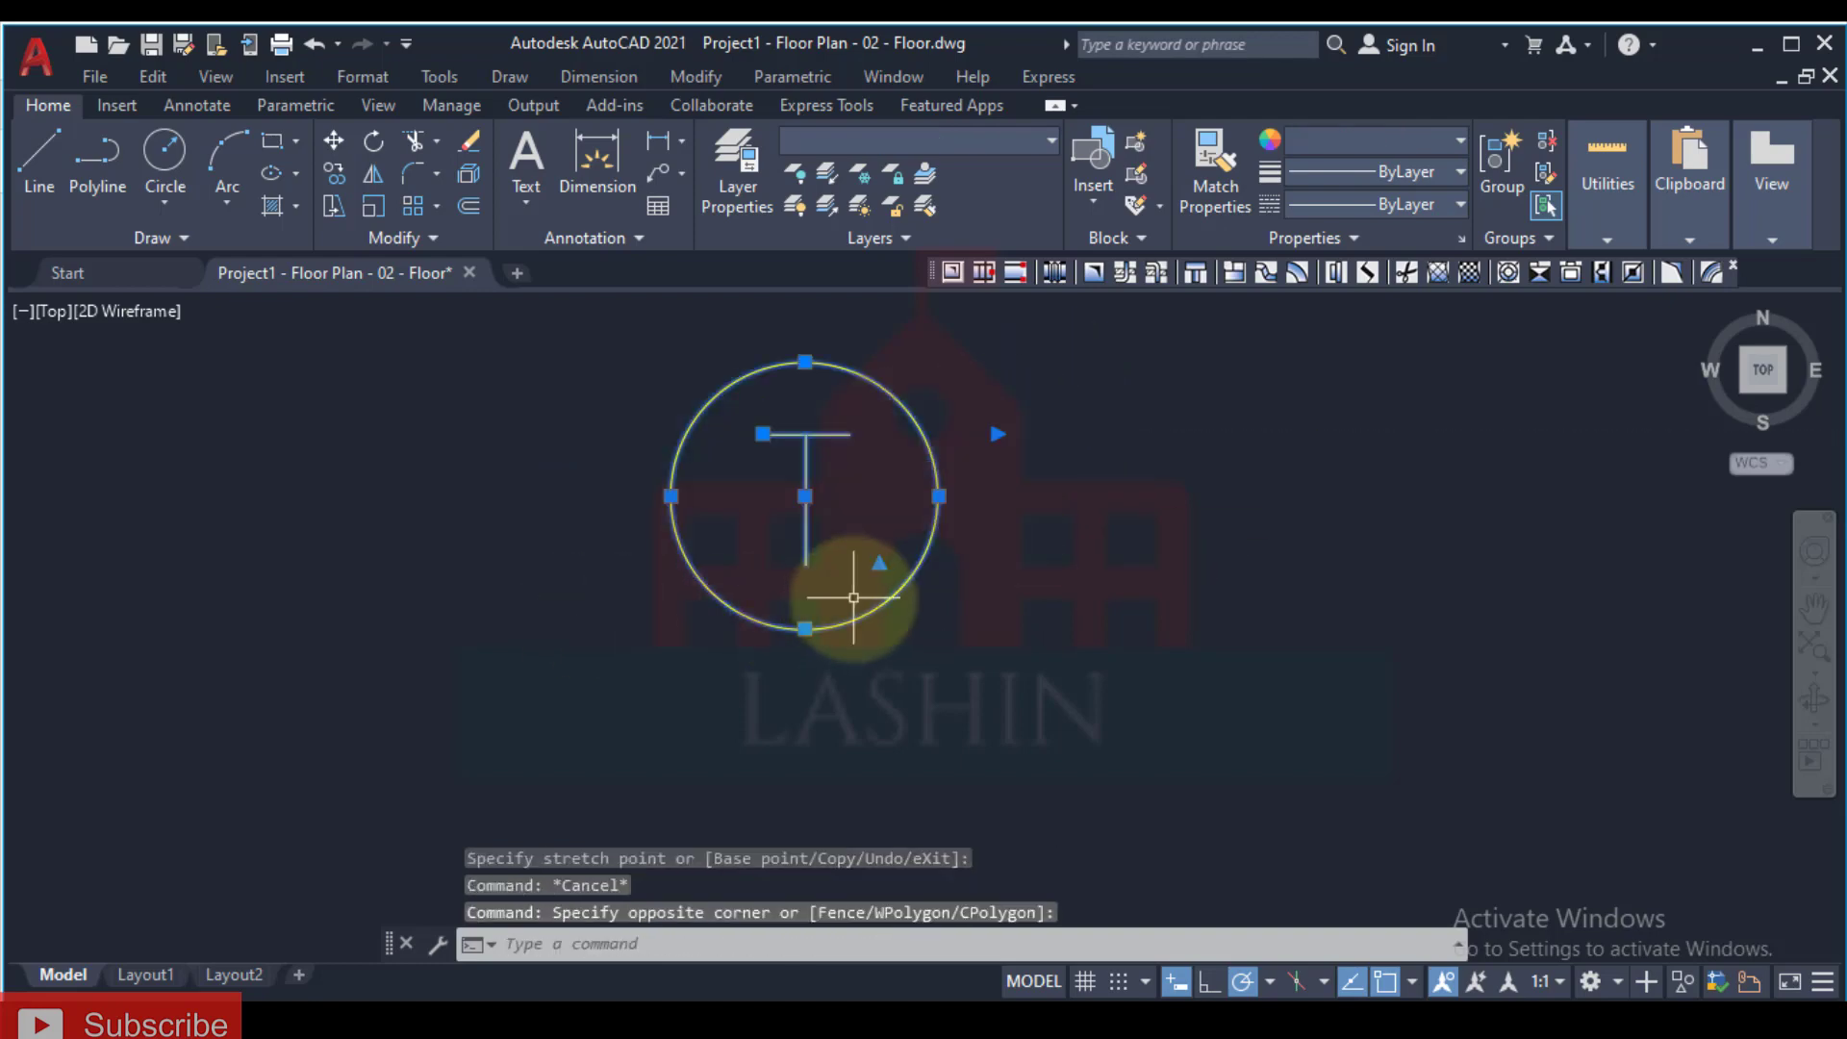
text(co)
key(Return)
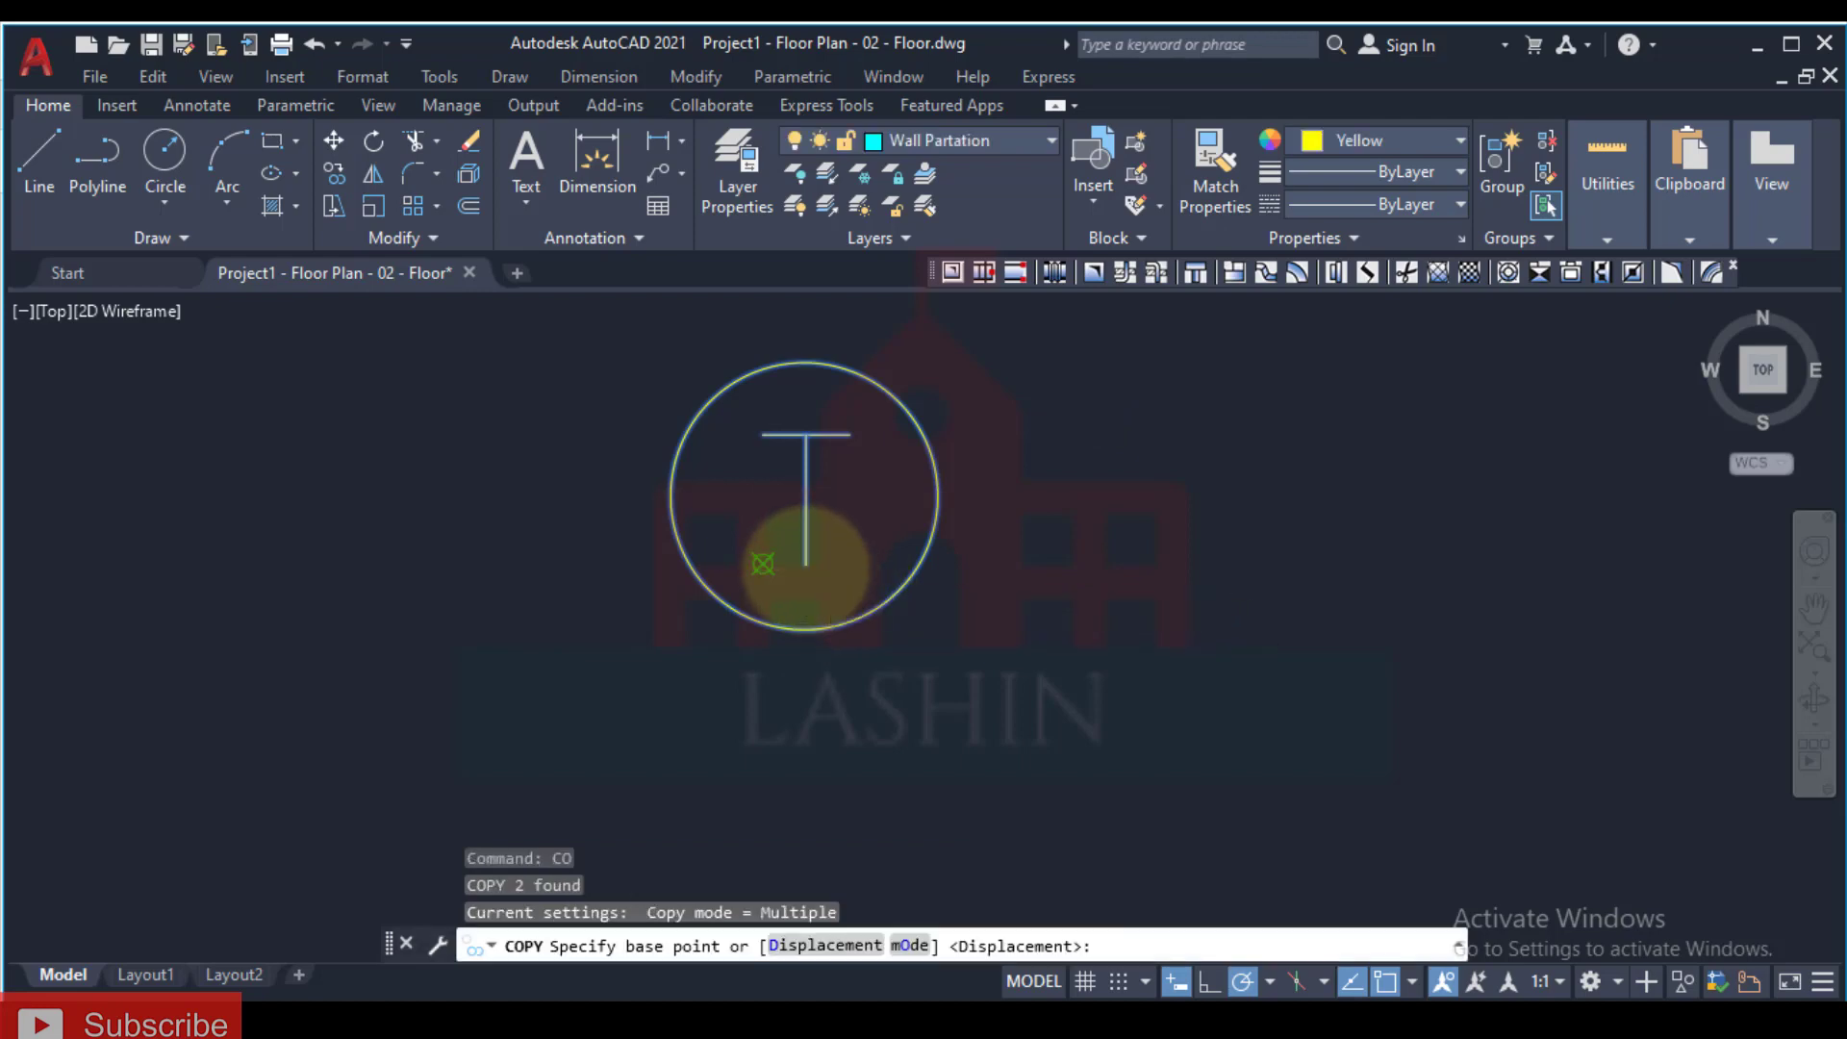
click(805, 563)
scroll(831, 620, down, 3)
scroll(770, 500, down, 5)
middle_drag(810, 847, 712, 581)
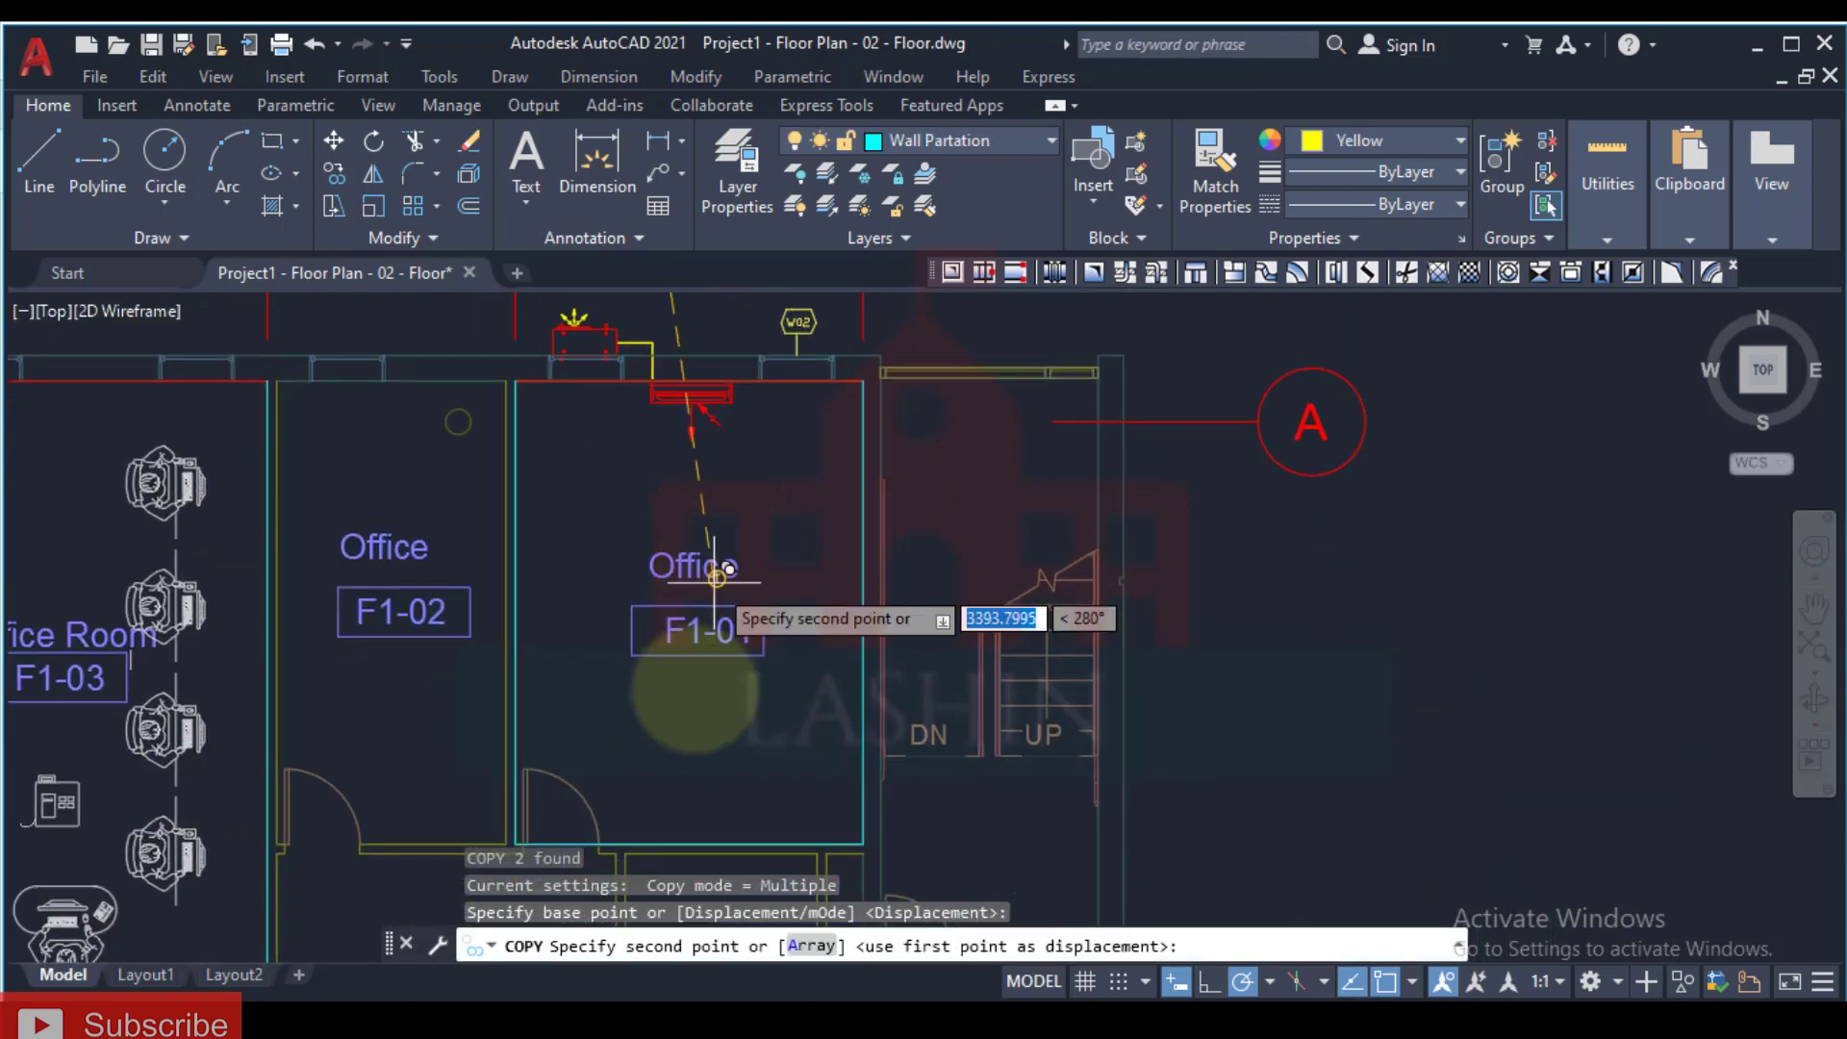
middle_drag(693, 703, 622, 718)
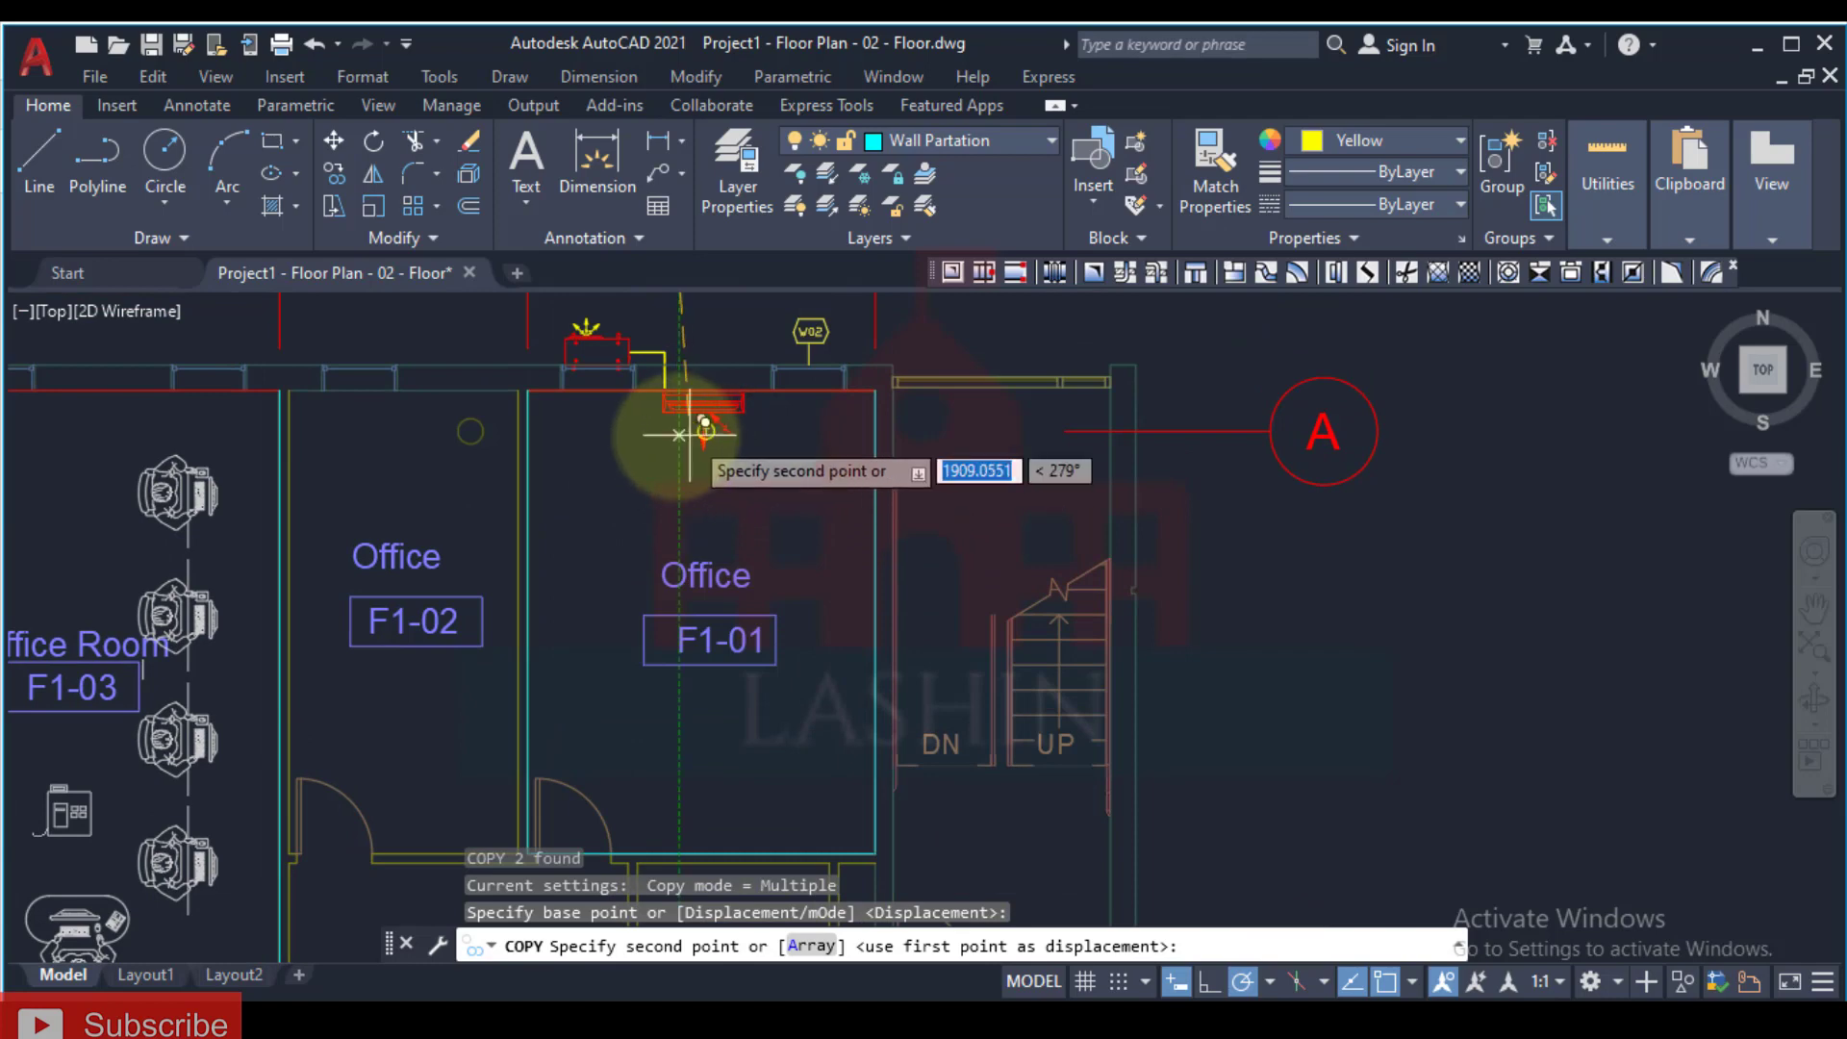
scroll(669, 453, up, 4)
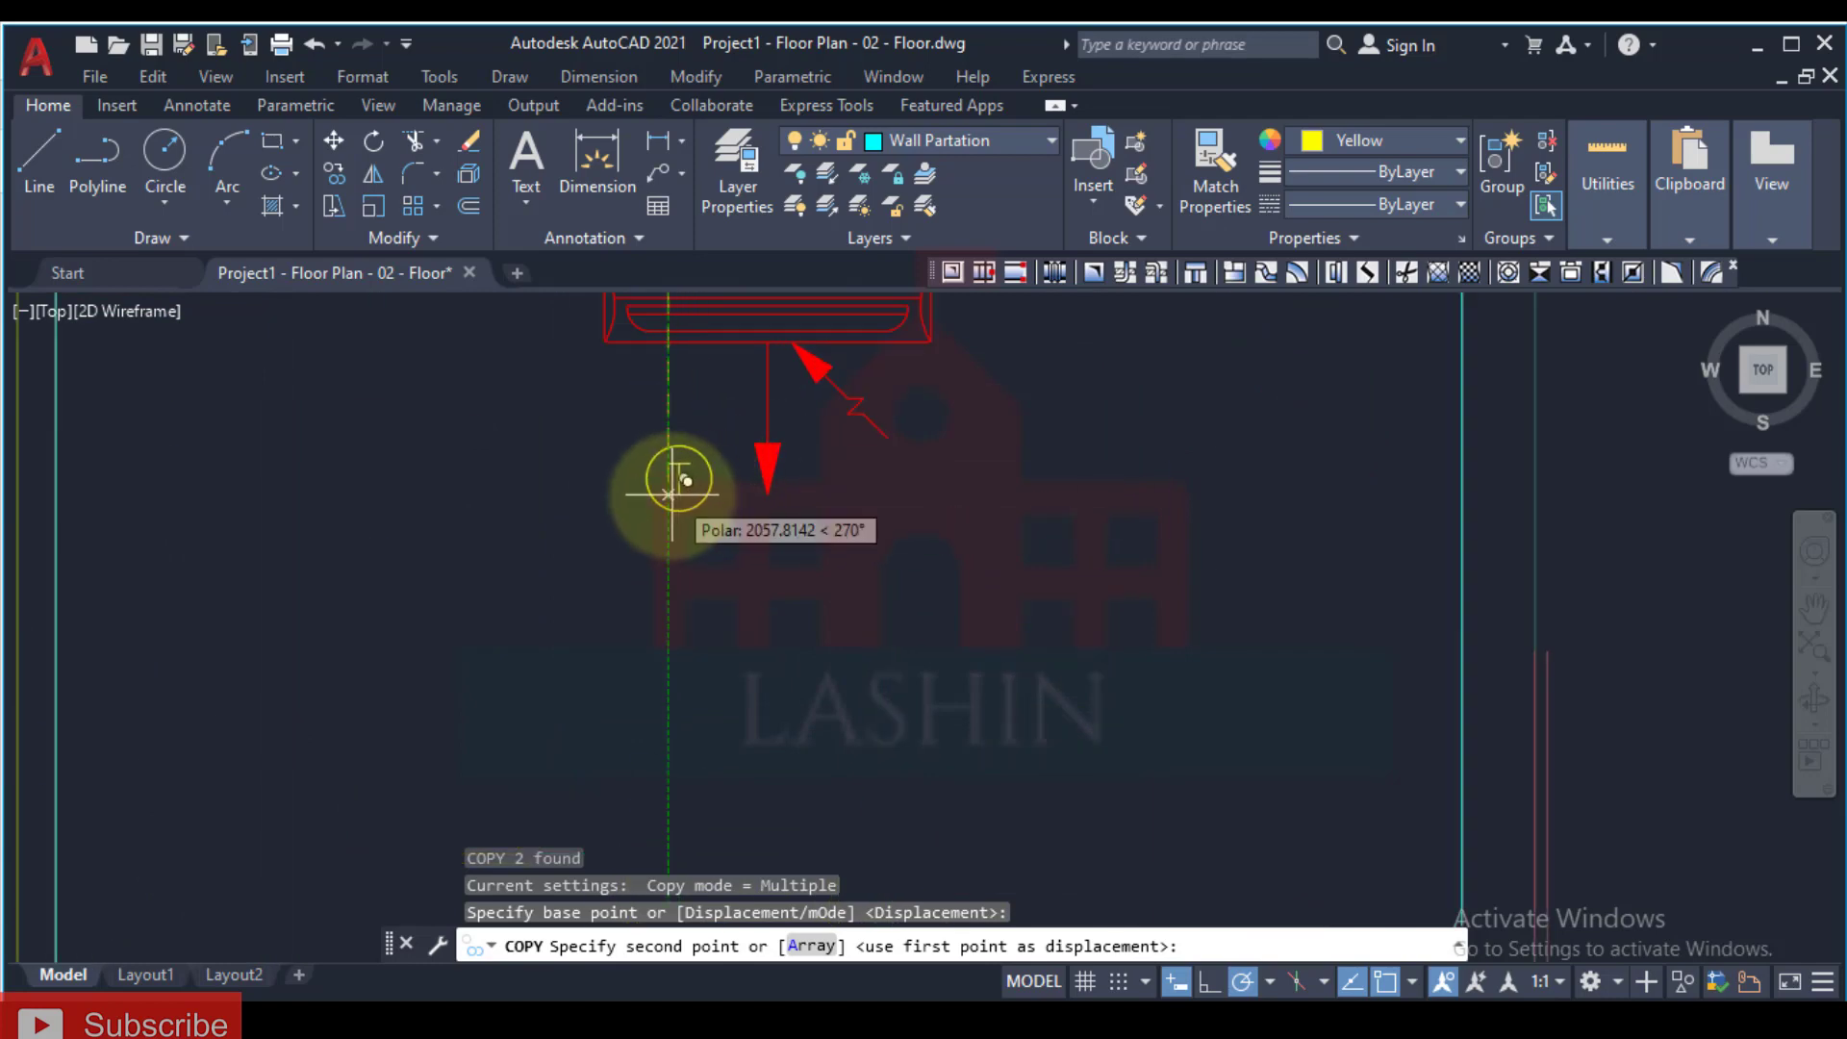
middle_drag(530, 594, 309, 826)
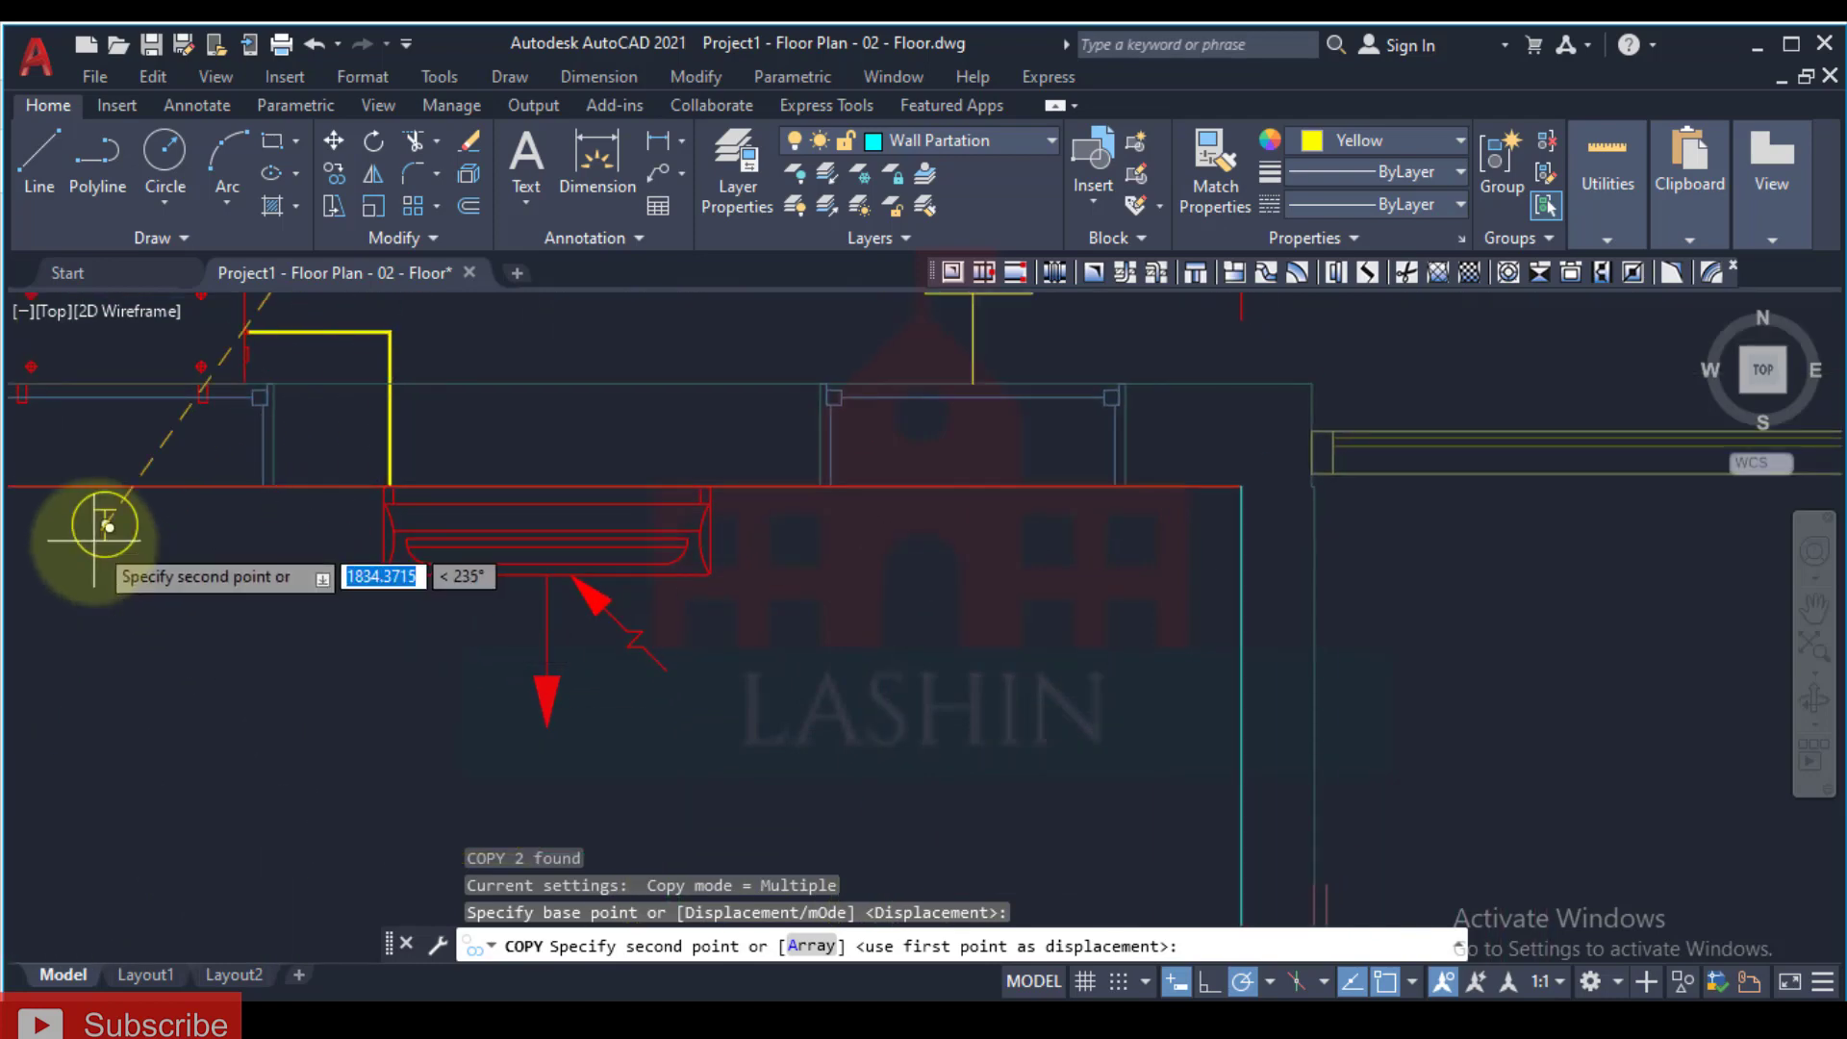
middle_drag(109, 547, 327, 651)
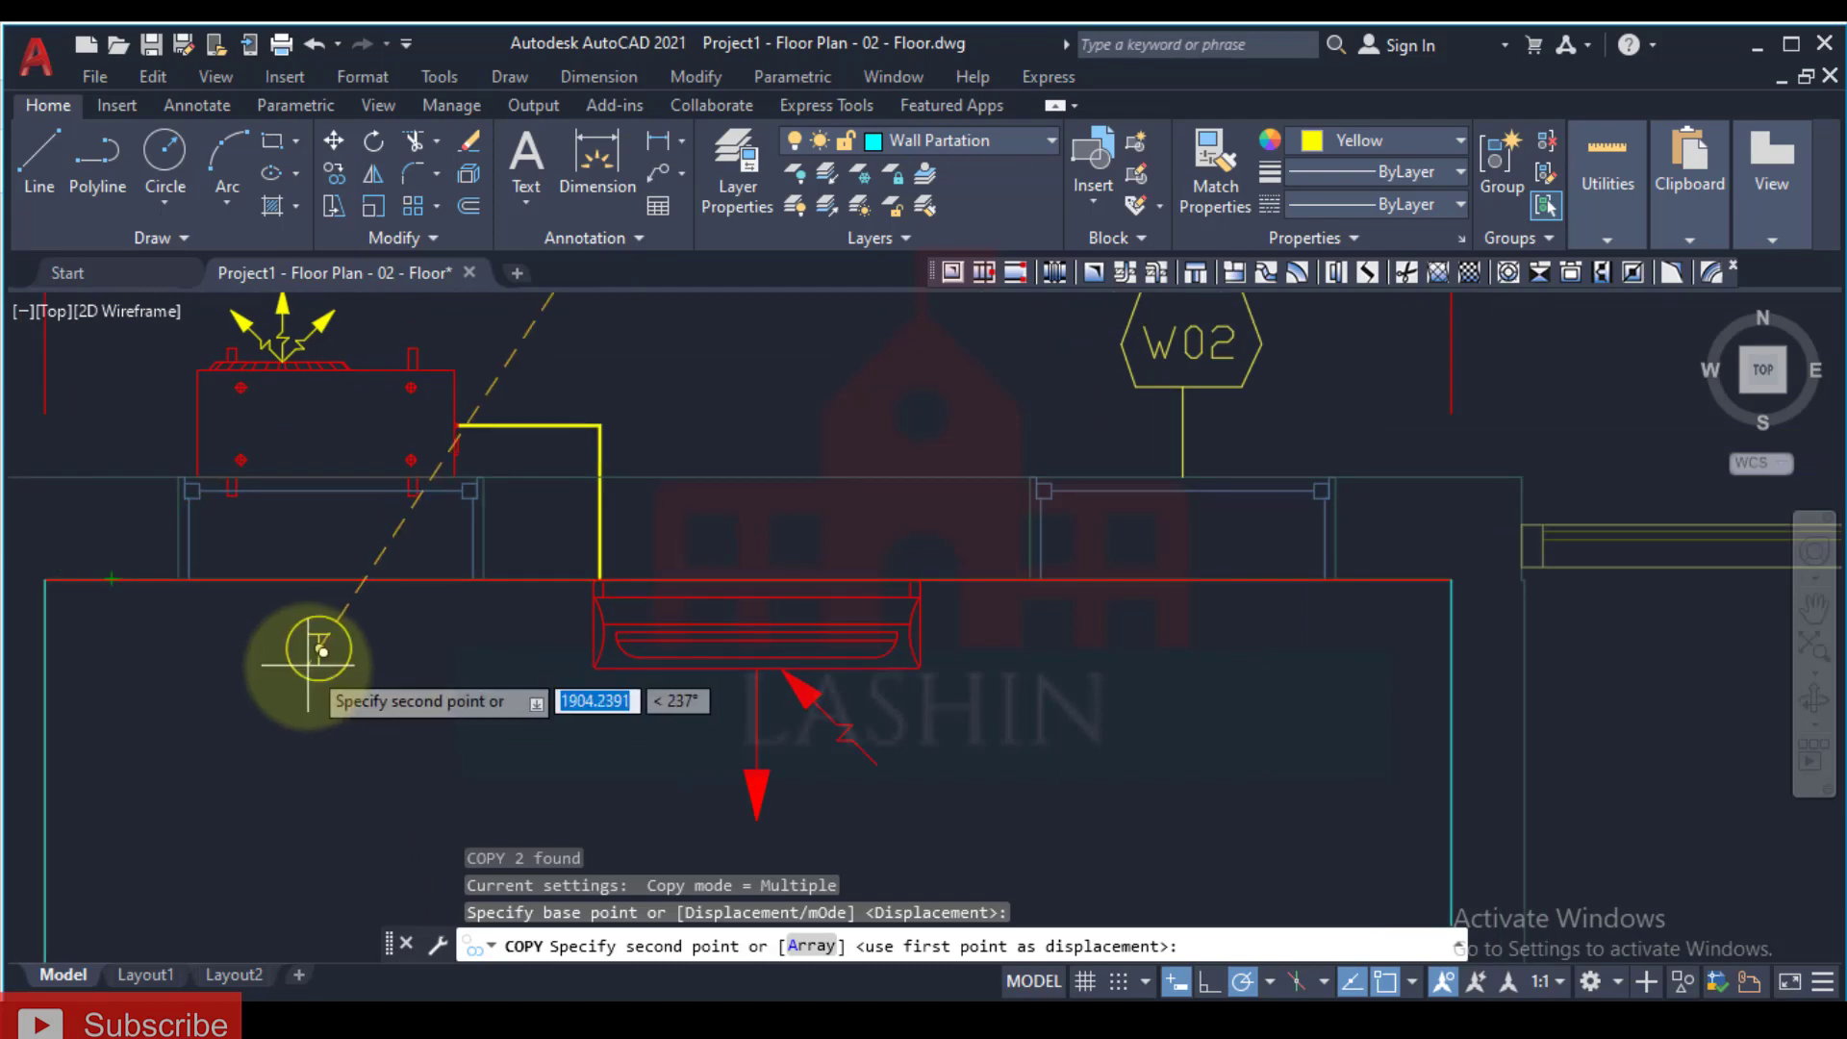
scroll(394, 676, down, 8)
middle_drag(431, 792, 328, 545)
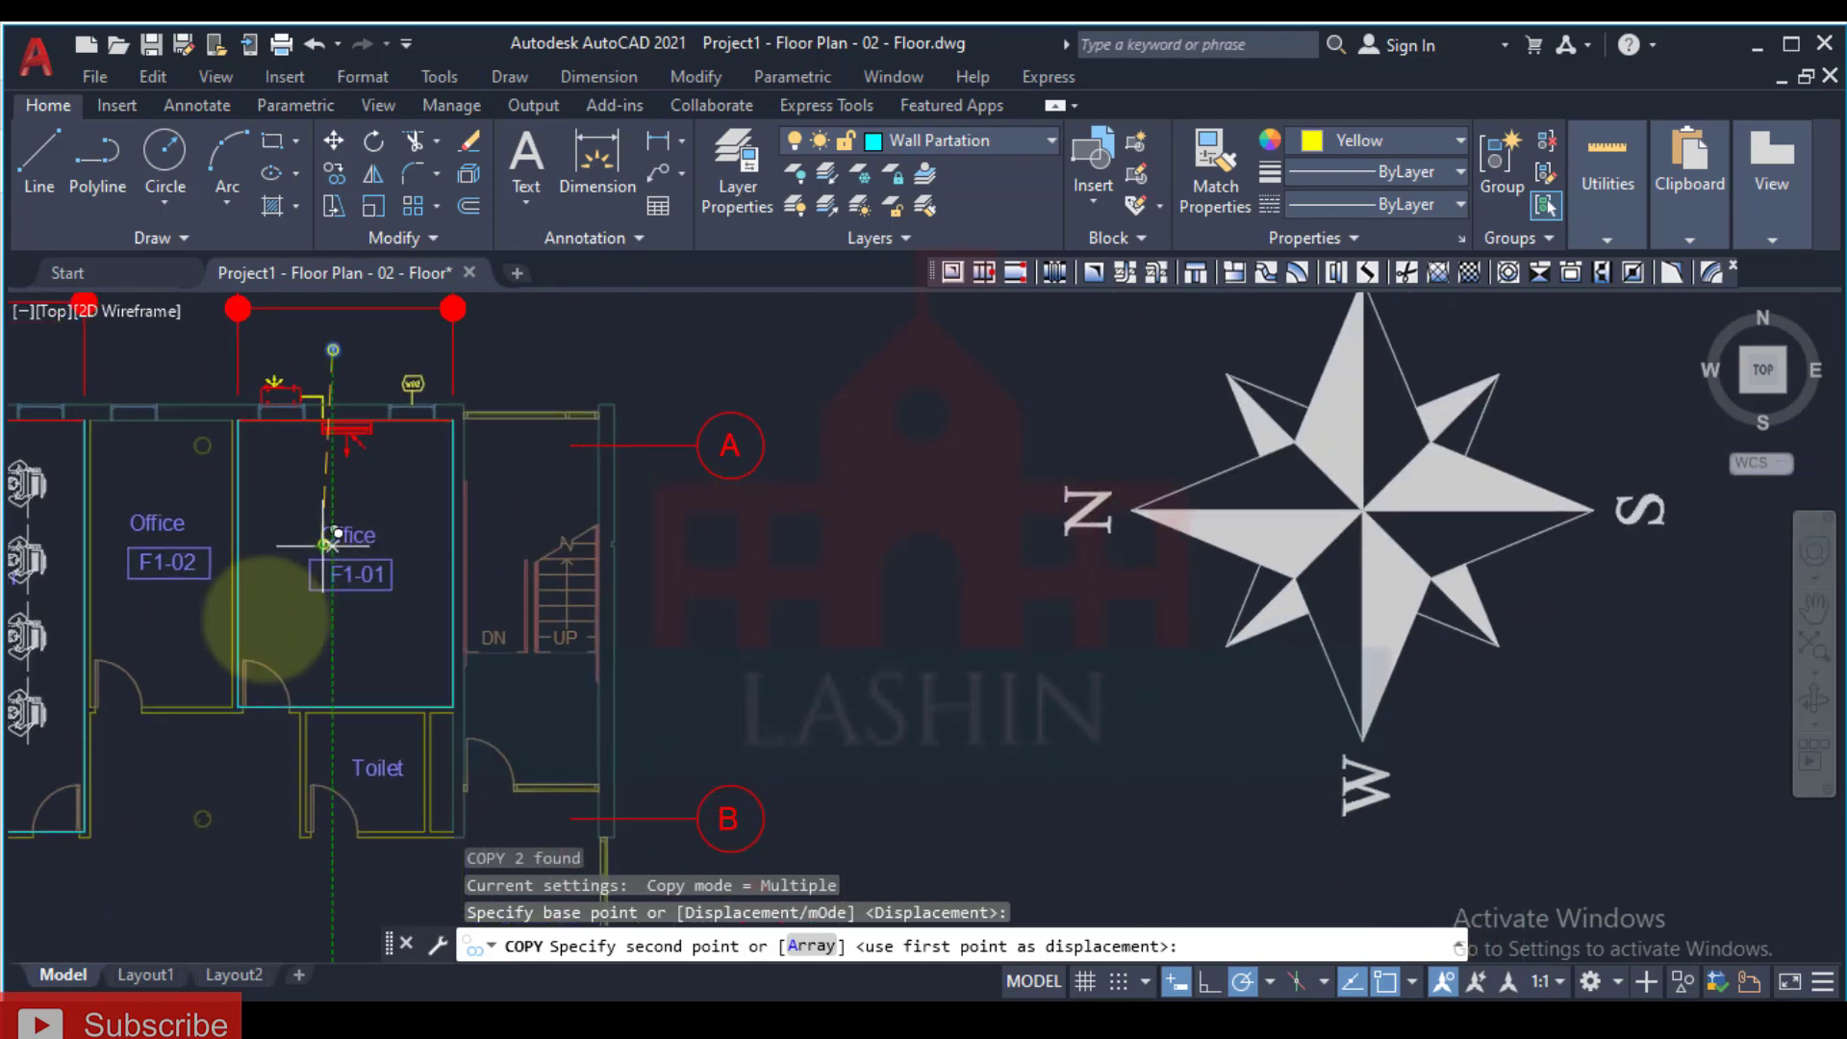
scroll(269, 642, up, 4)
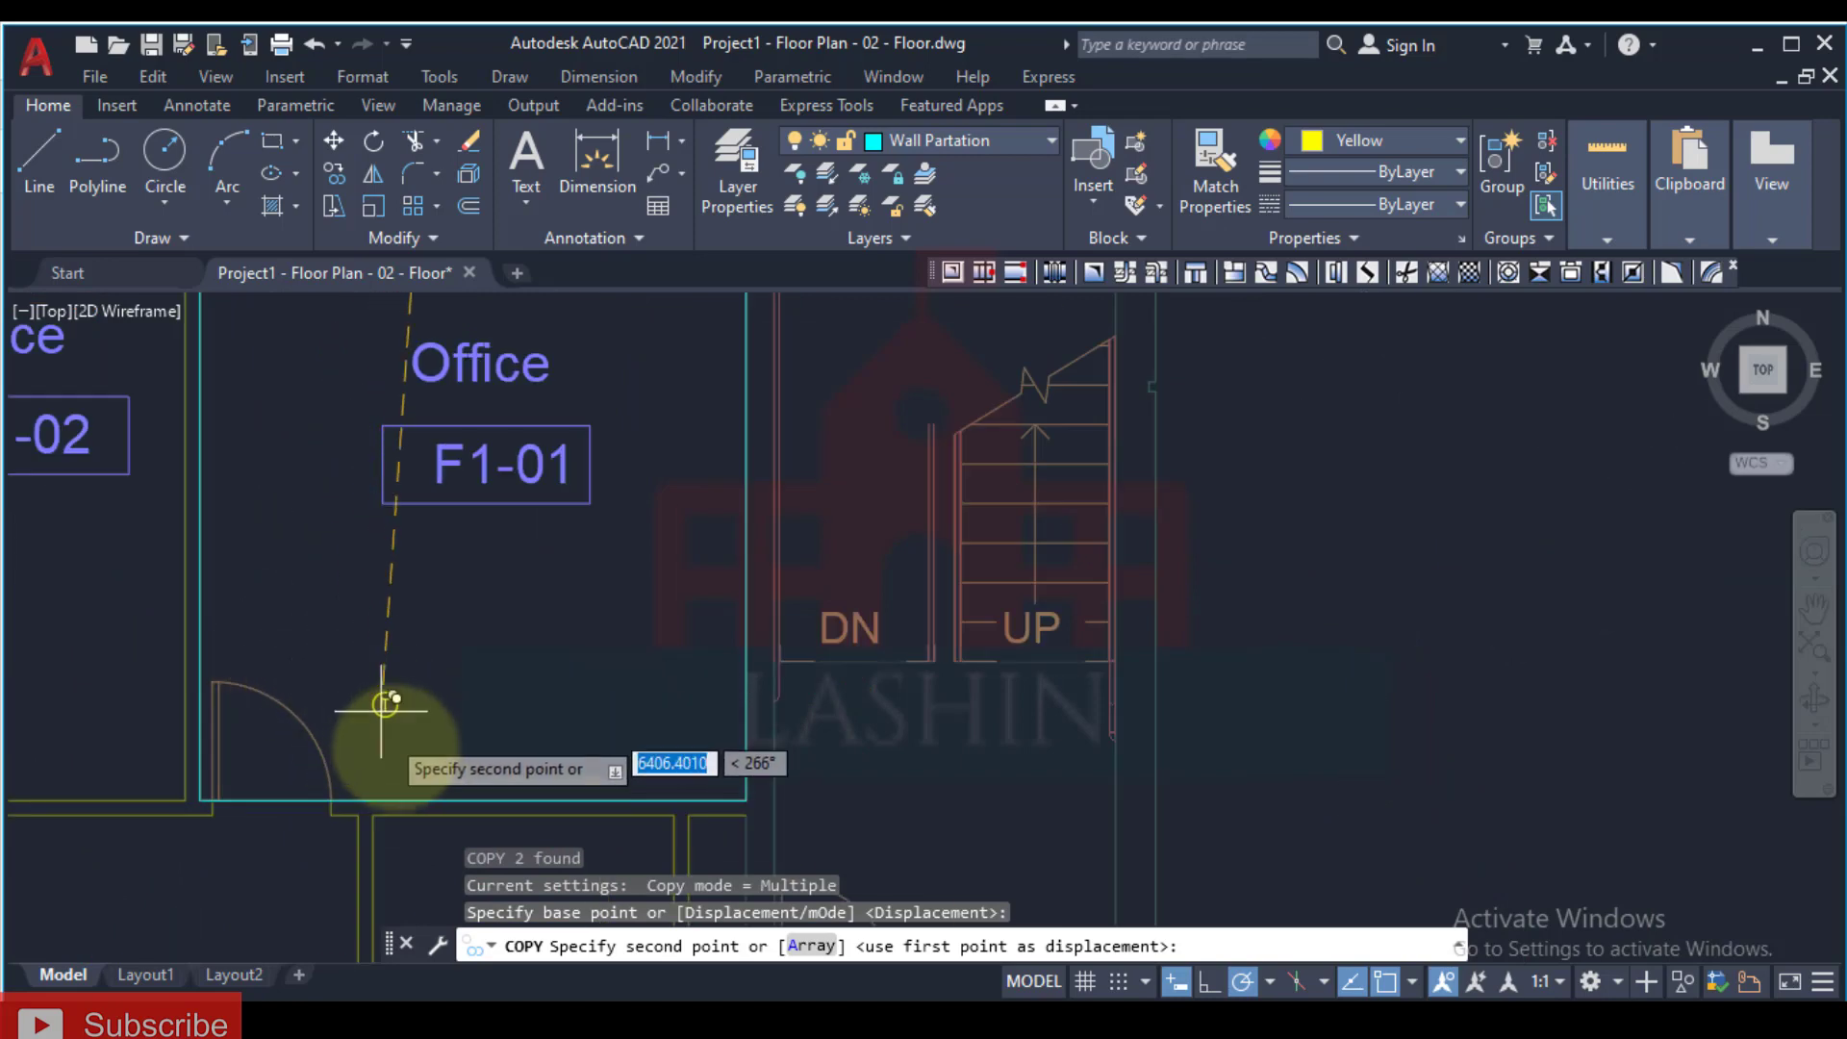
click(417, 766)
middle_drag(546, 697, 524, 730)
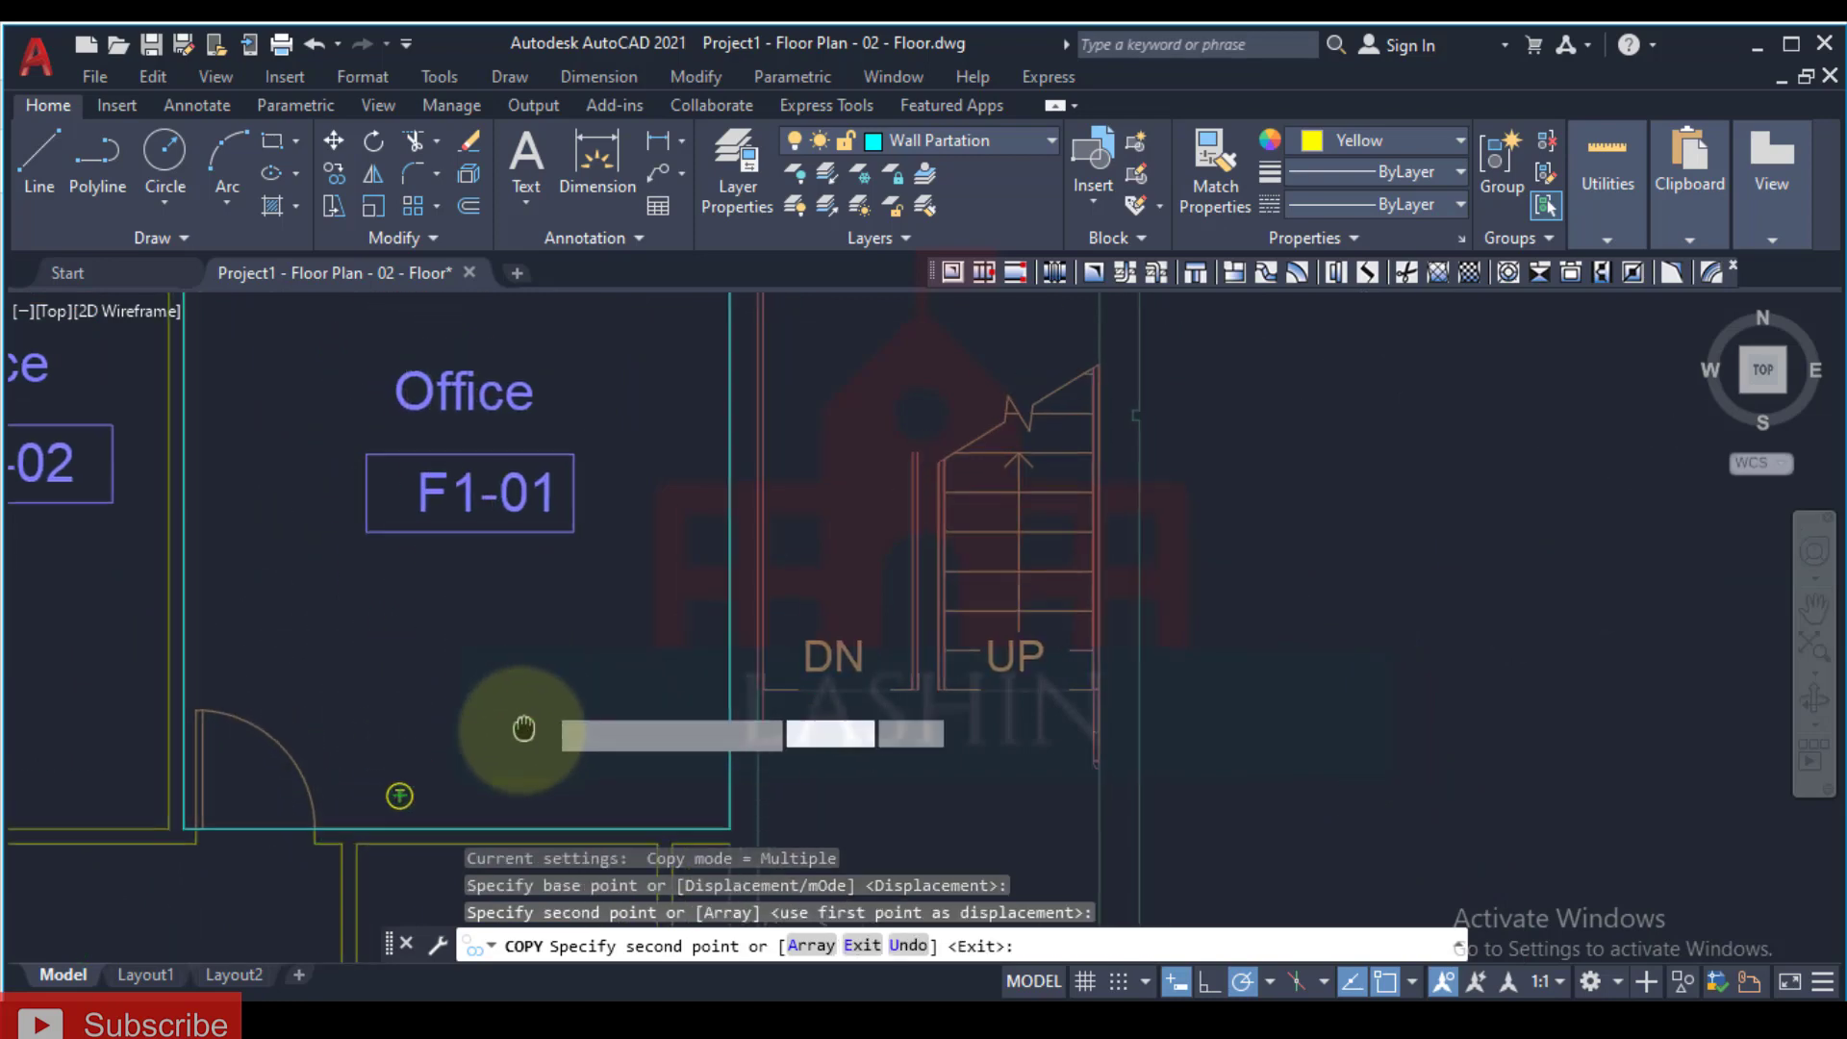
key(Escape)
Step: Copy the W02 tag's text to the free space outside the wall, beside the outdoor unit and above its pipe
middle_drag(597, 660, 568, 767)
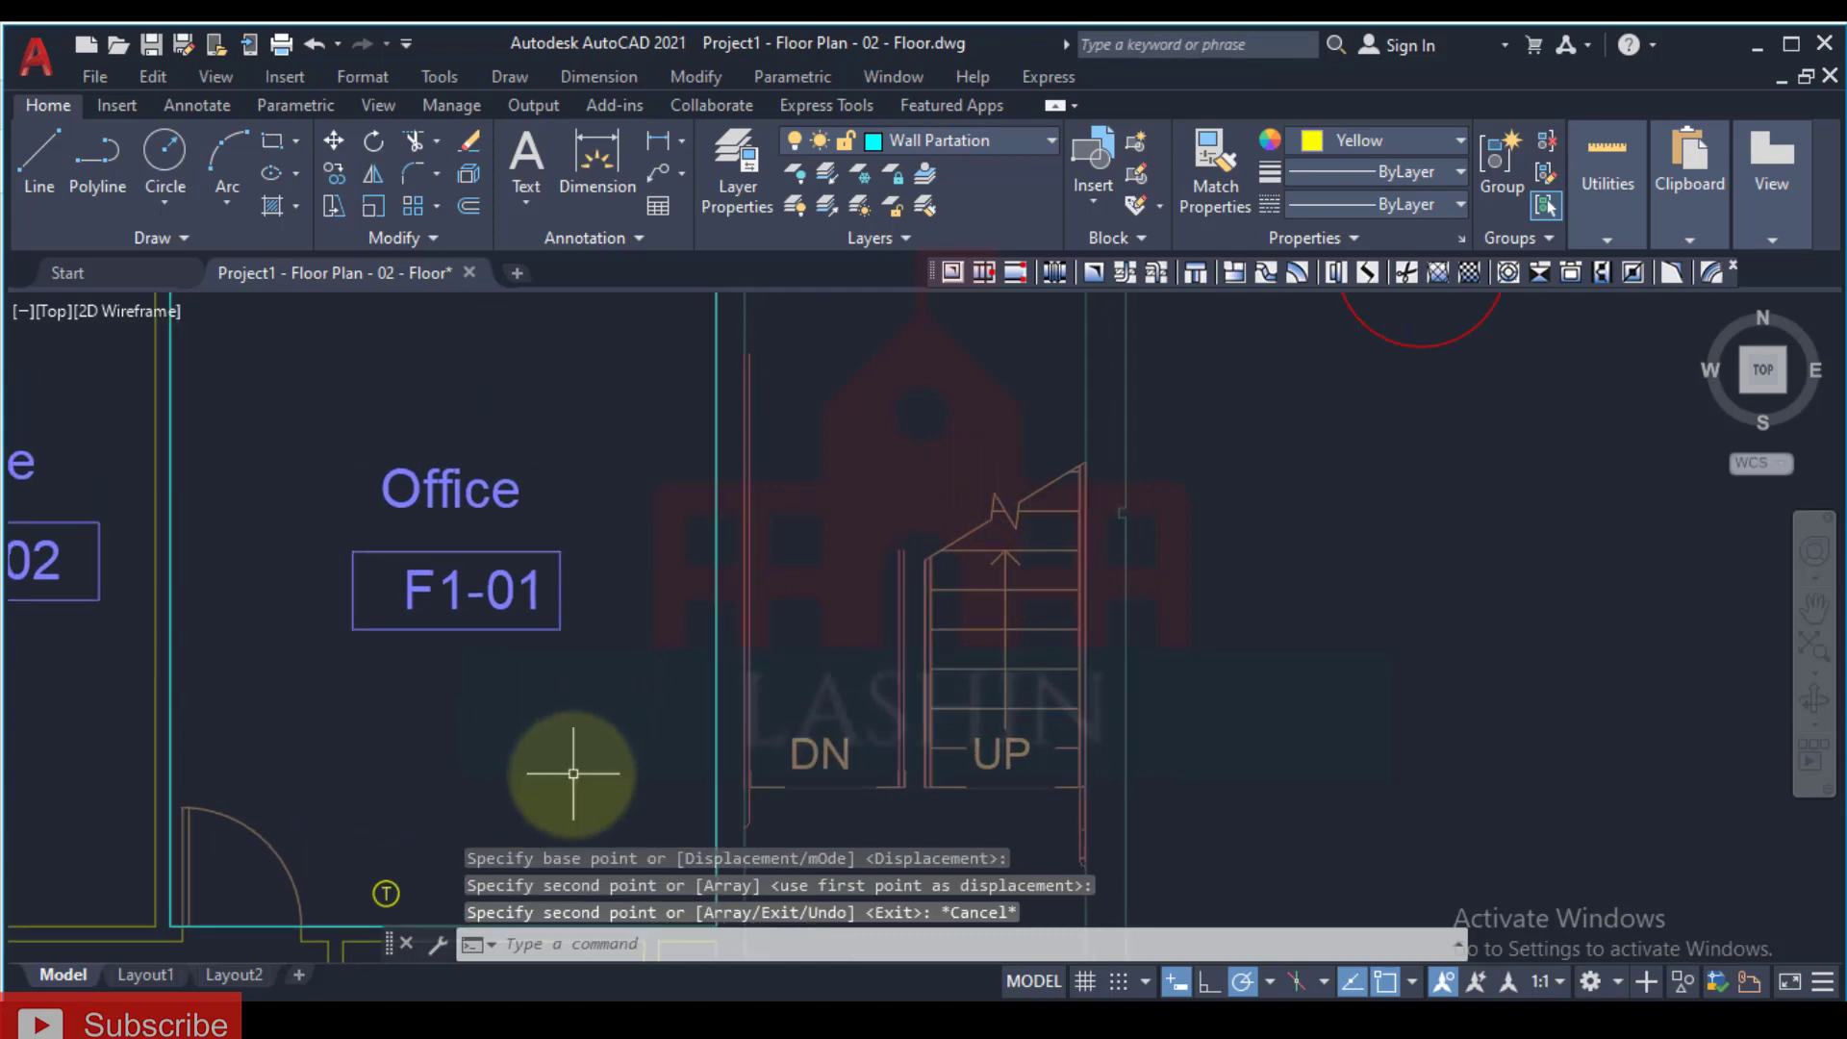
middle_drag(515, 702, 529, 740)
mouse_move(505, 645)
middle_down()
mouse_move(433, 446)
mouse_move(424, 318)
middle_up()
middle_drag(542, 641, 462, 870)
scroll(557, 680, down, 2)
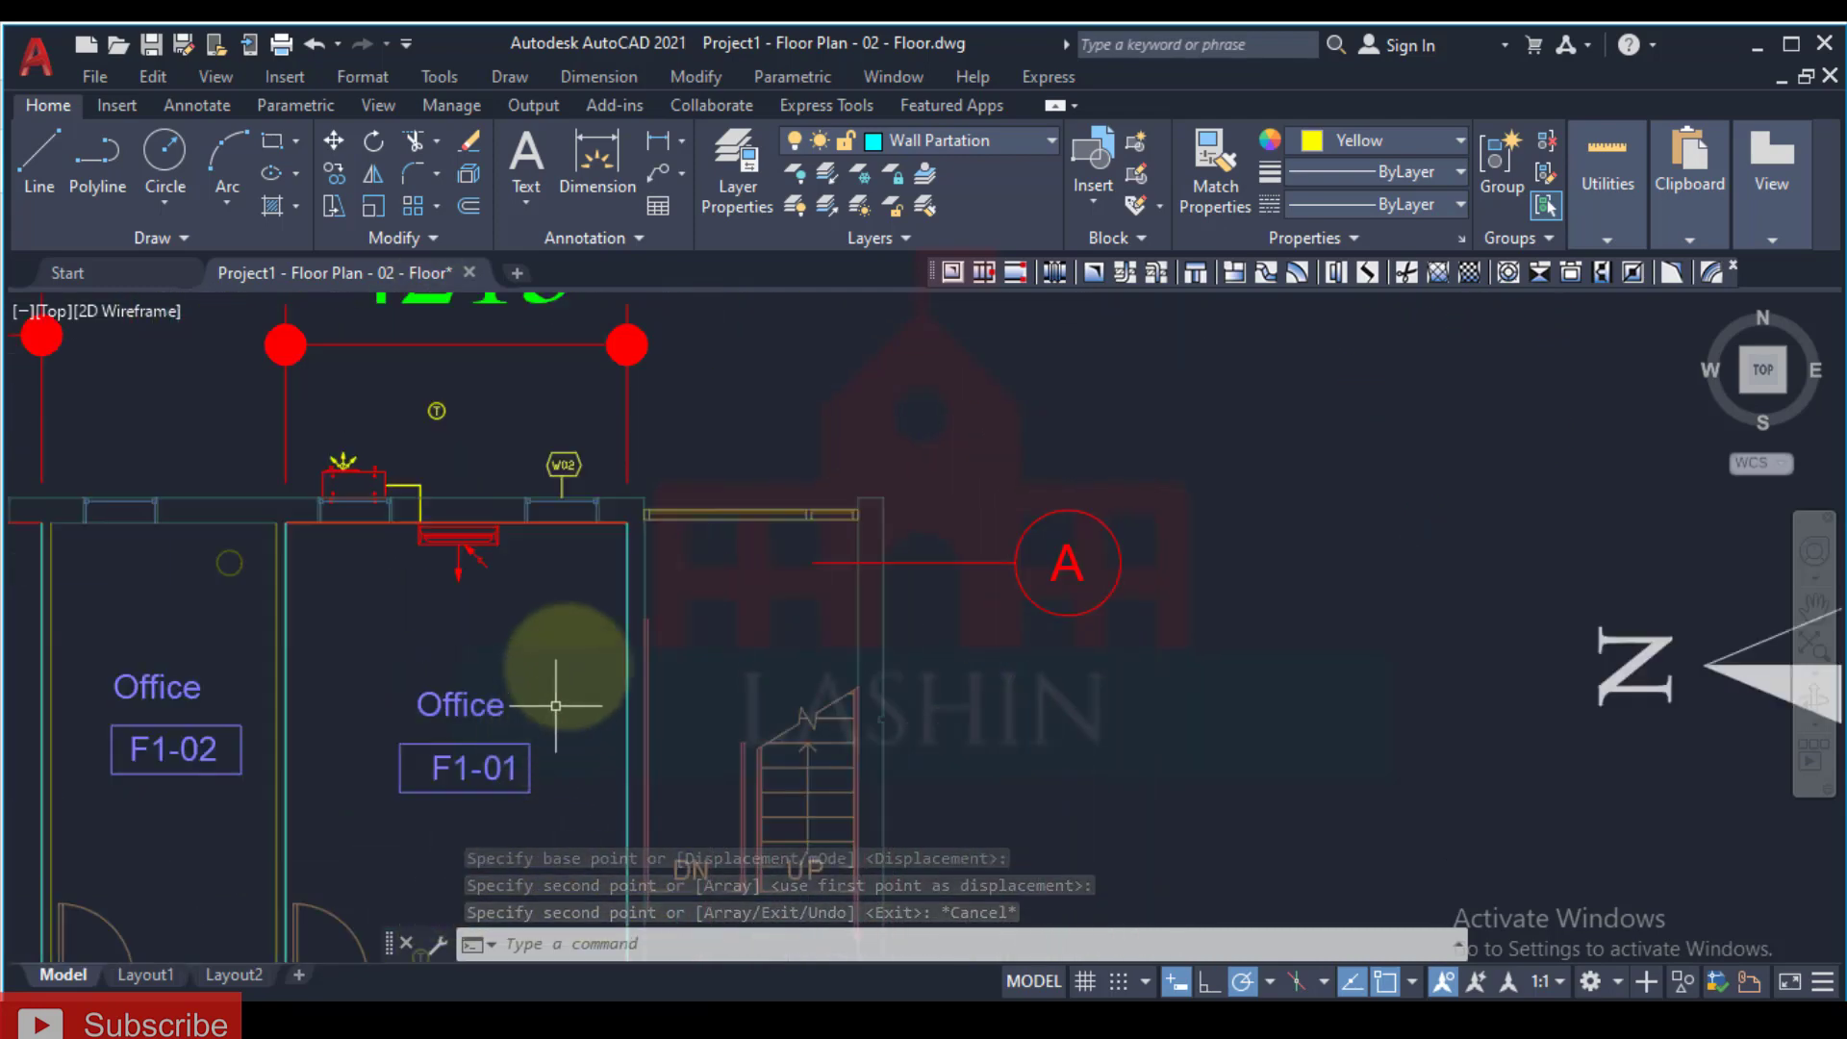
scroll(568, 563, up, 5)
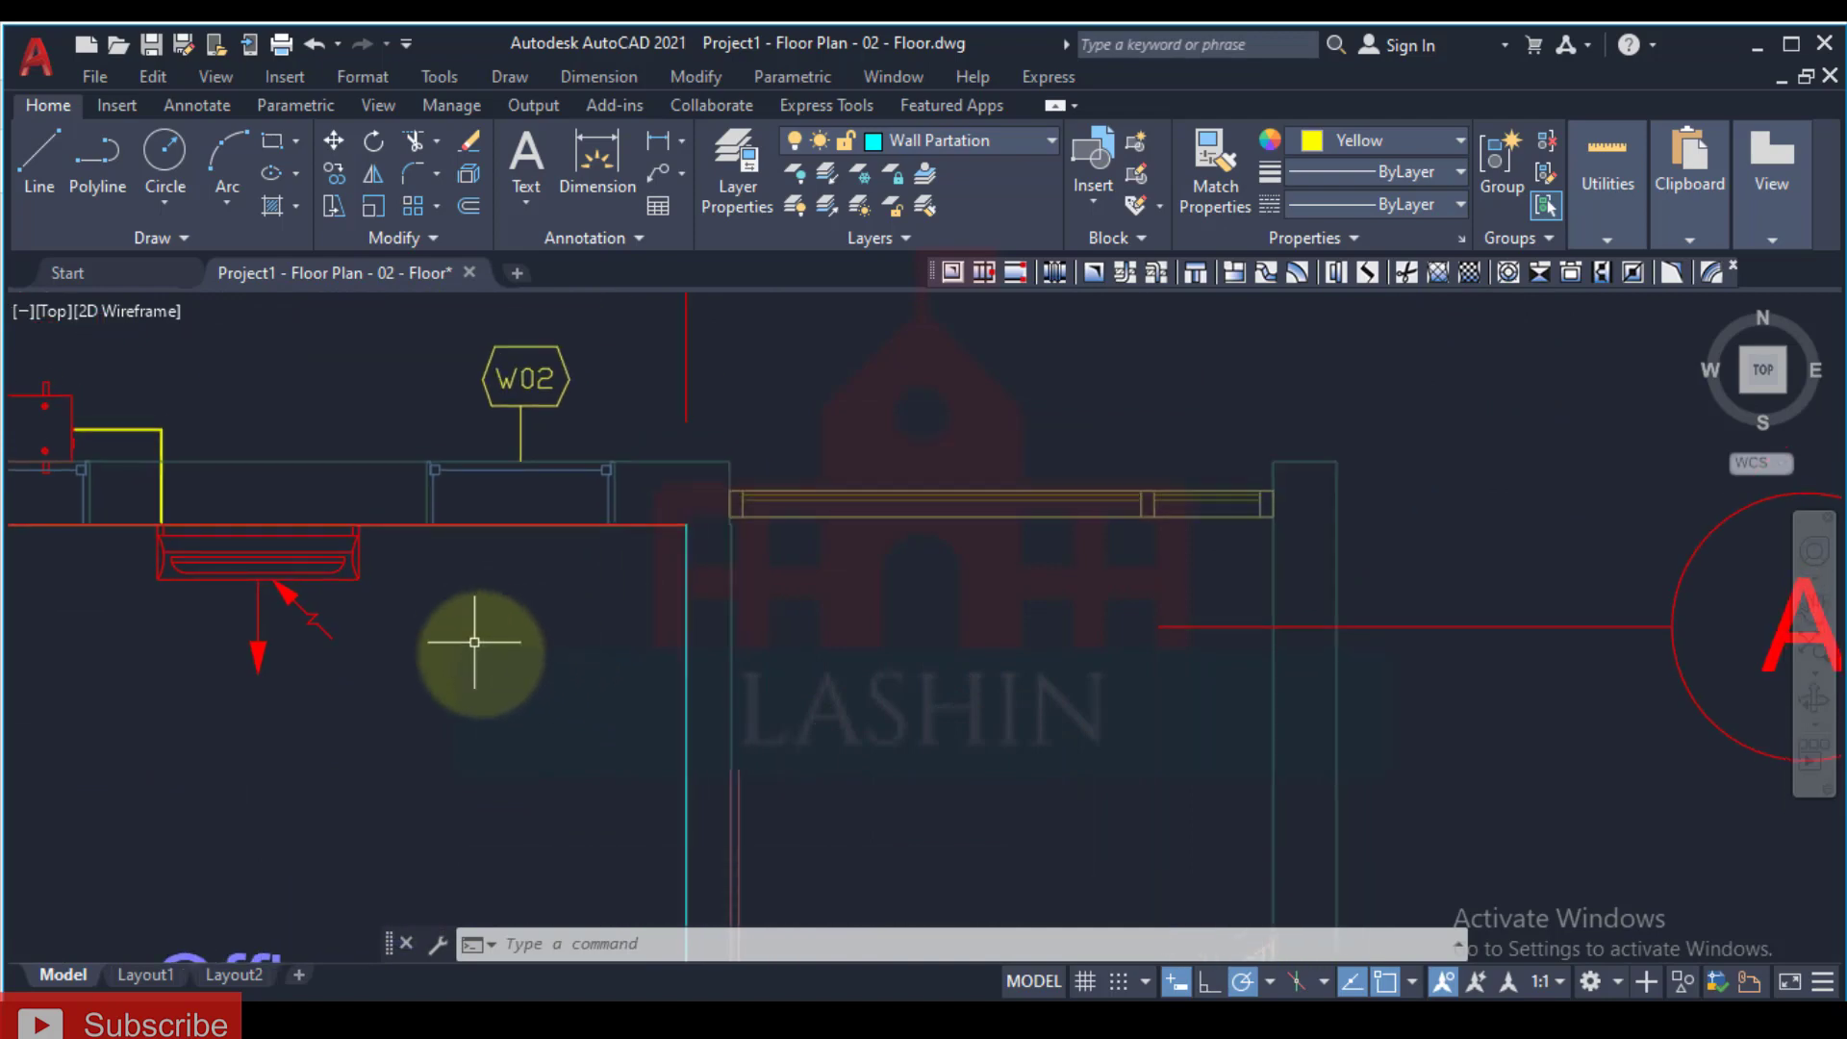
middle_drag(217, 421, 515, 611)
click(817, 570)
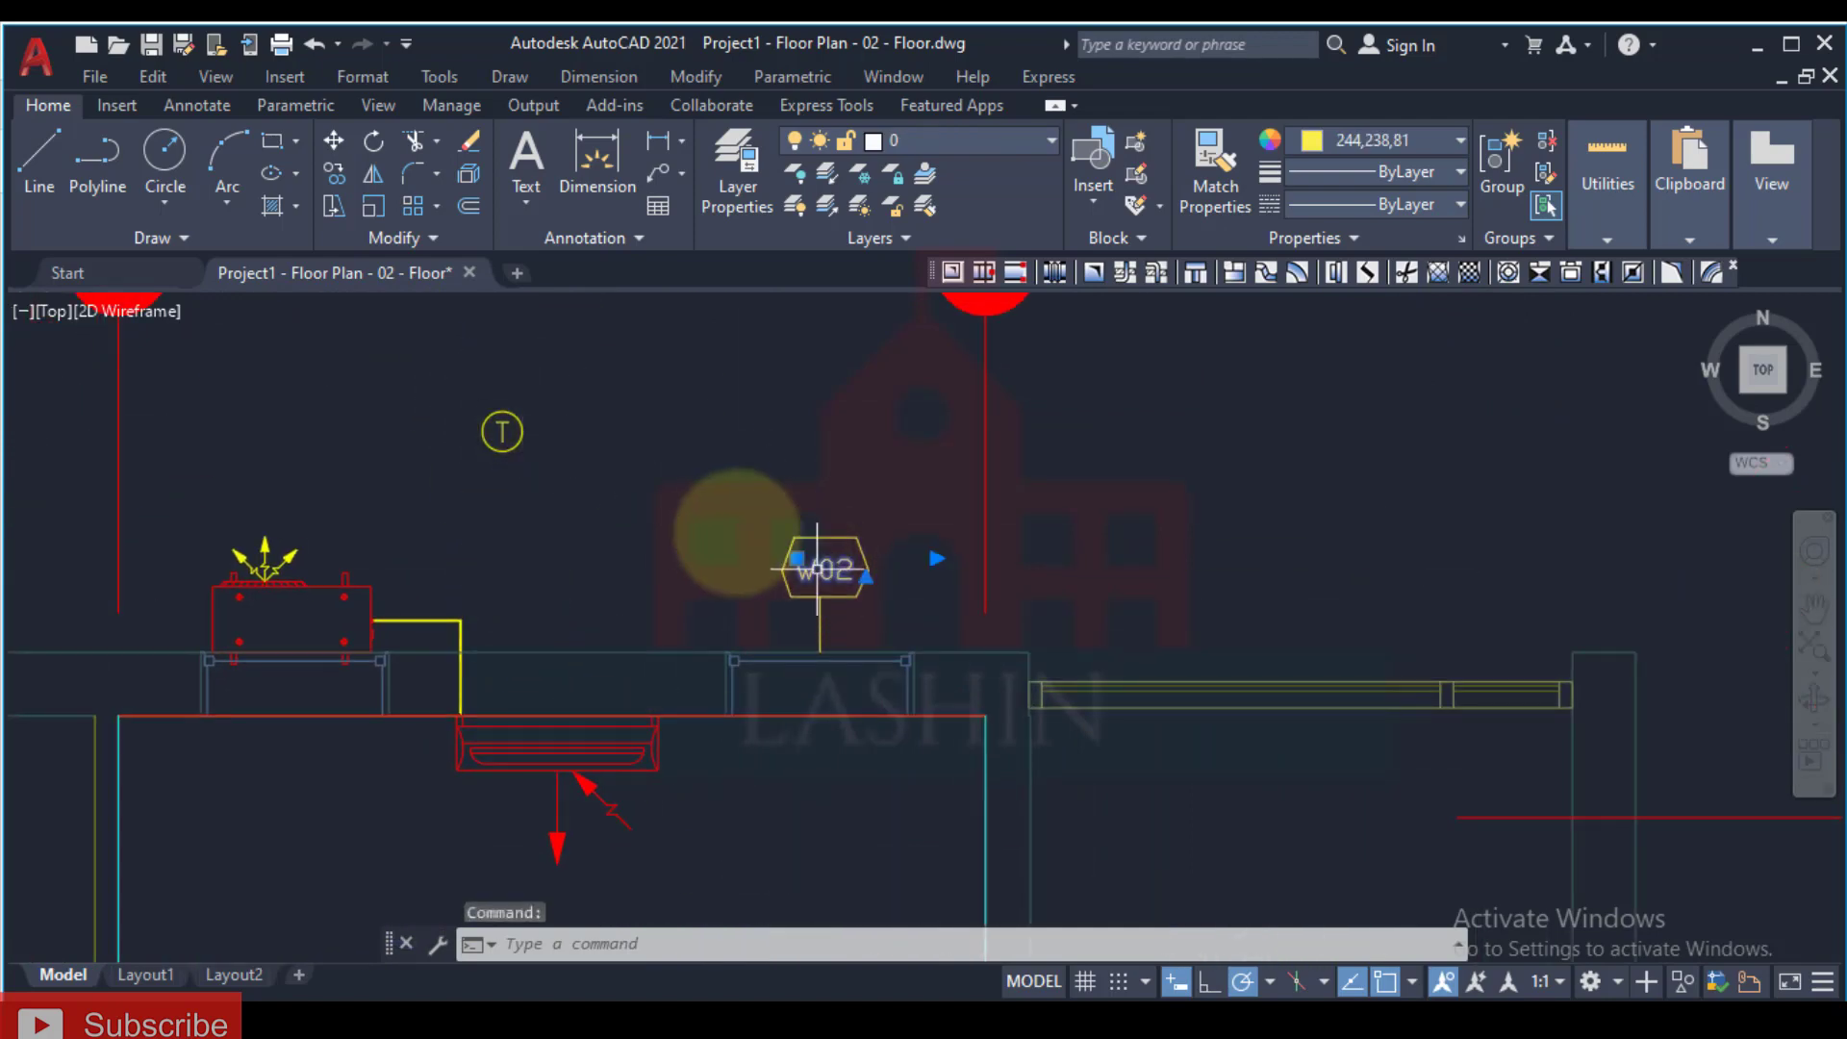
text(co)
key(Return)
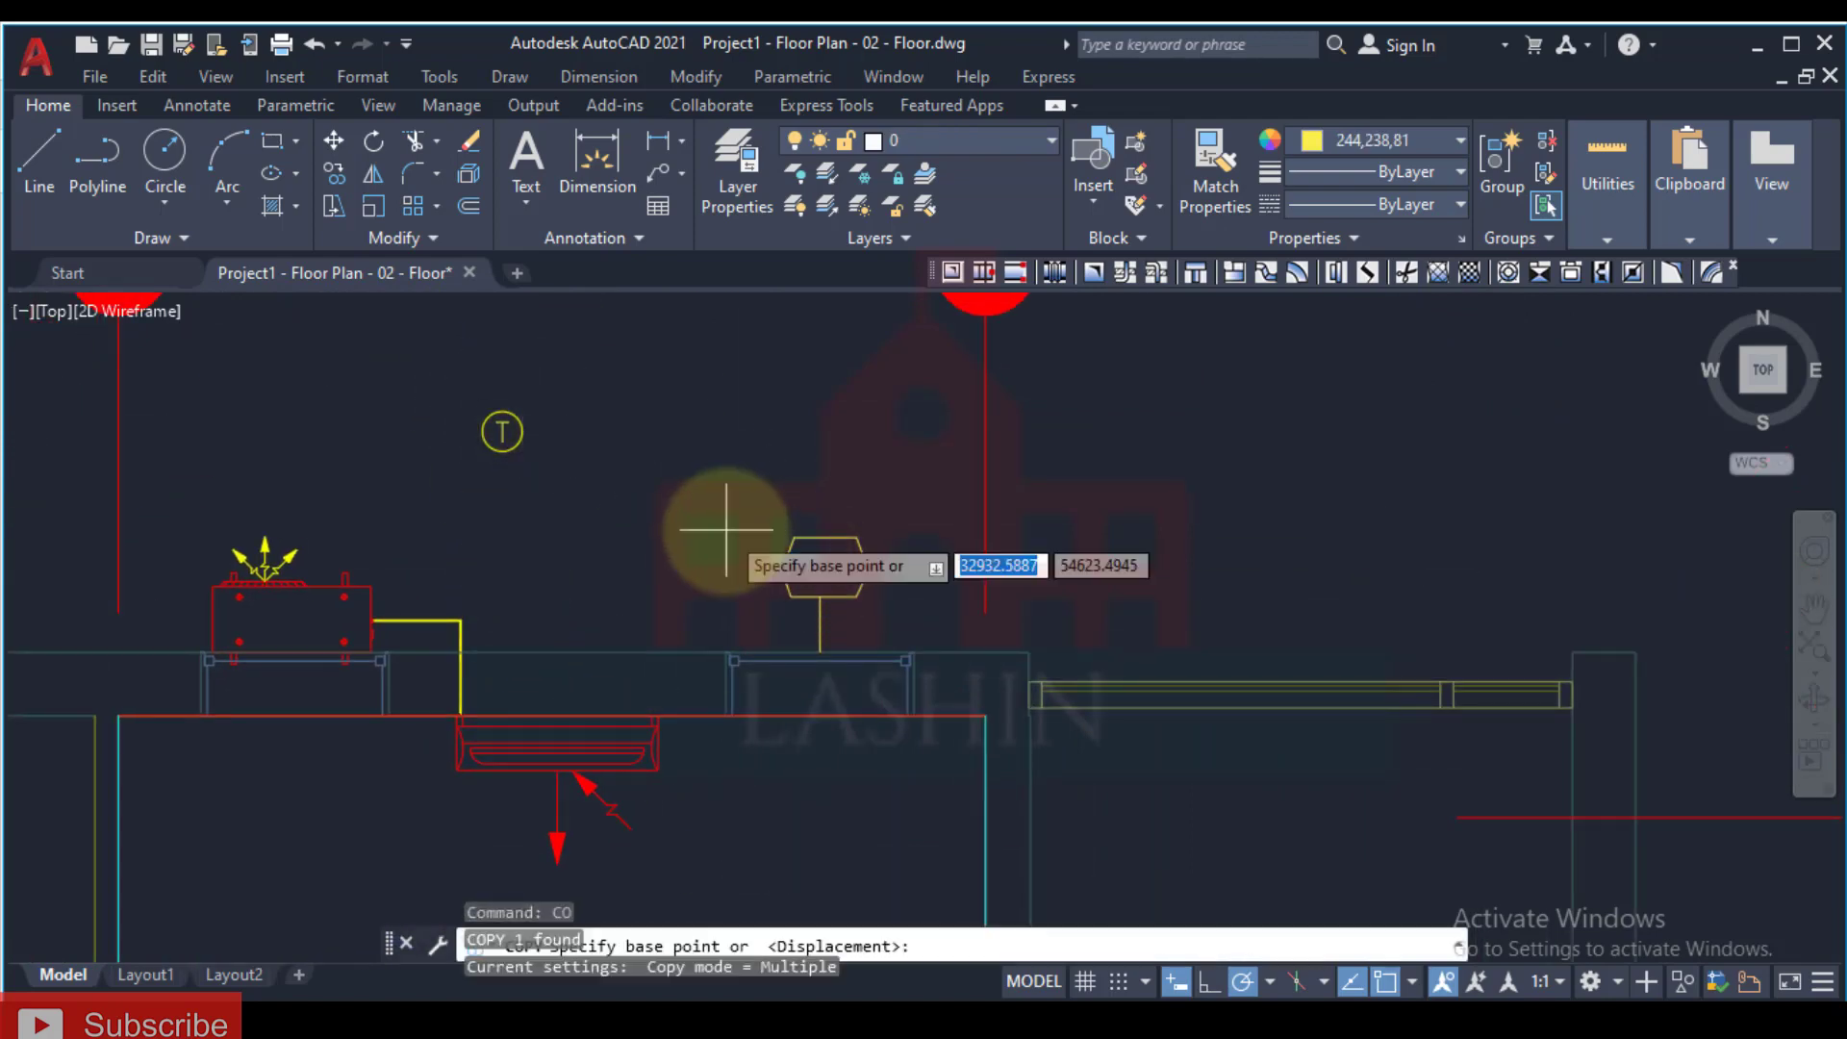
click(797, 562)
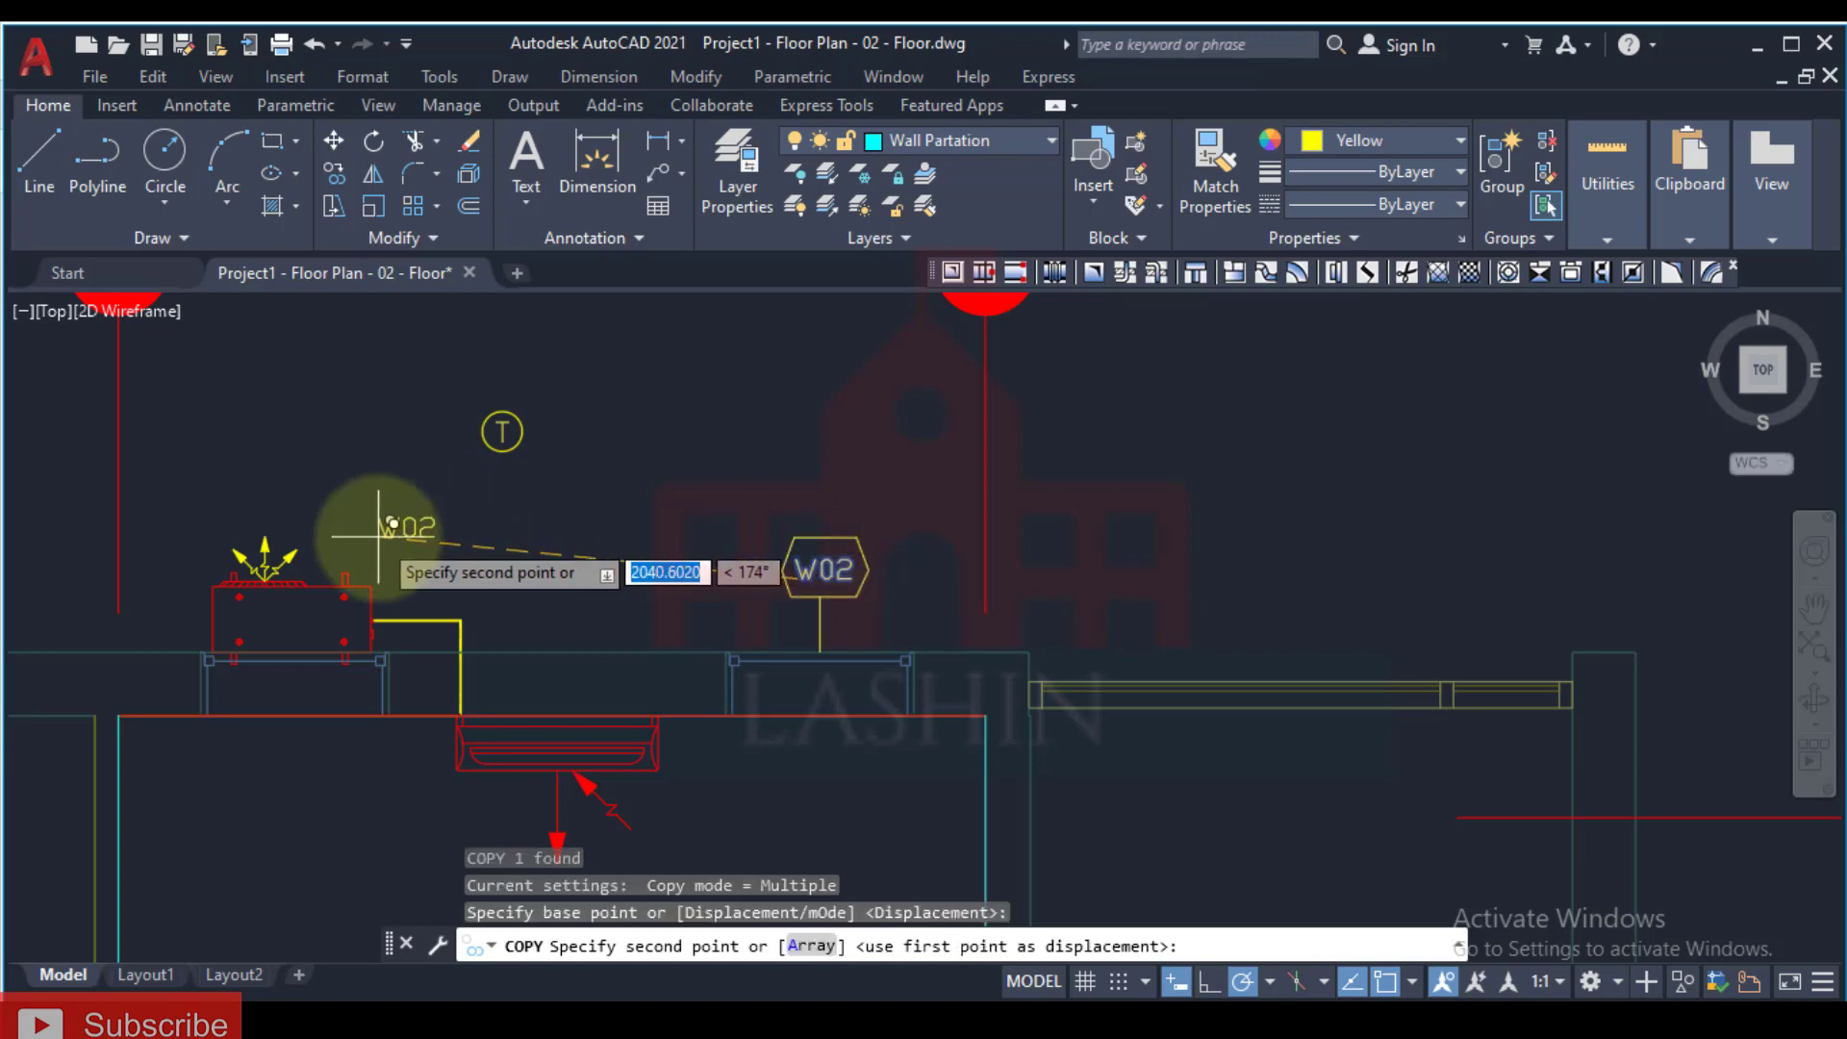
scroll(380, 529, up, 4)
click(385, 524)
key(Escape)
key(Escape)
Step: Replace the copied W02 text beside the outdoor unit with POWER SUPPLY
click(441, 510)
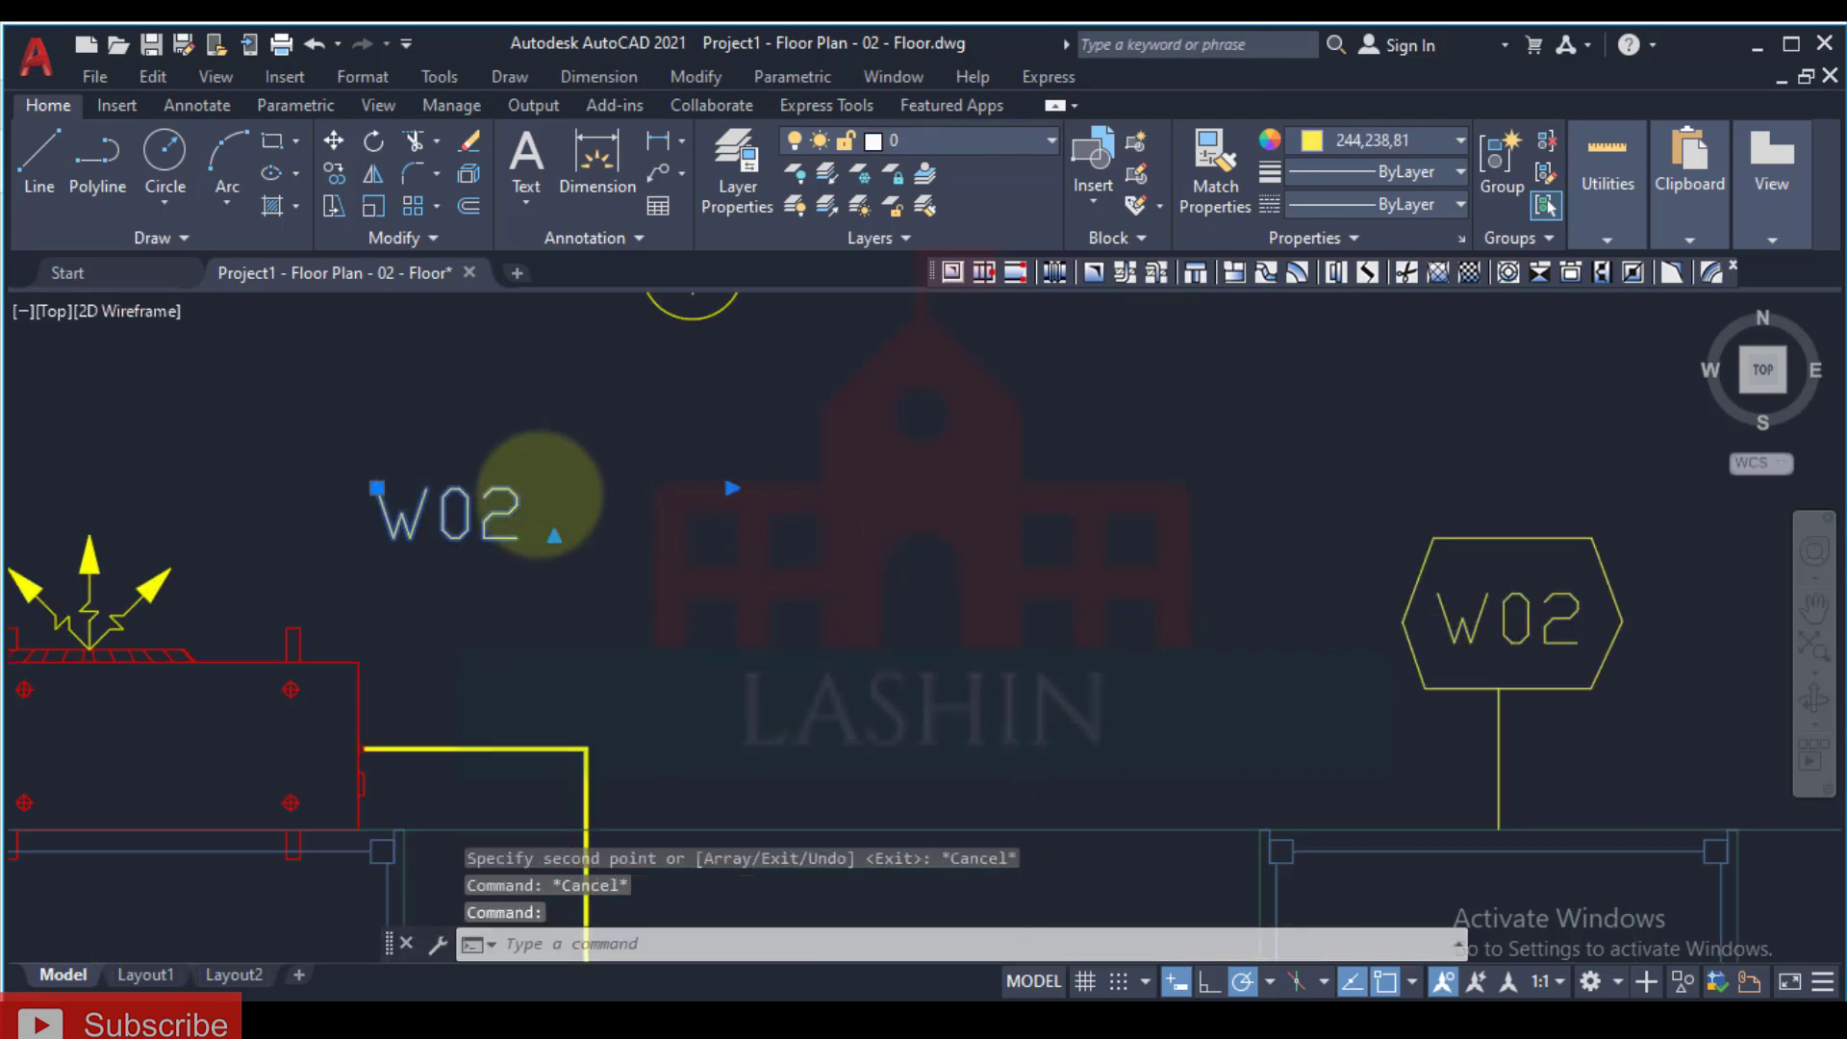
double_click(524, 506)
text(P0)
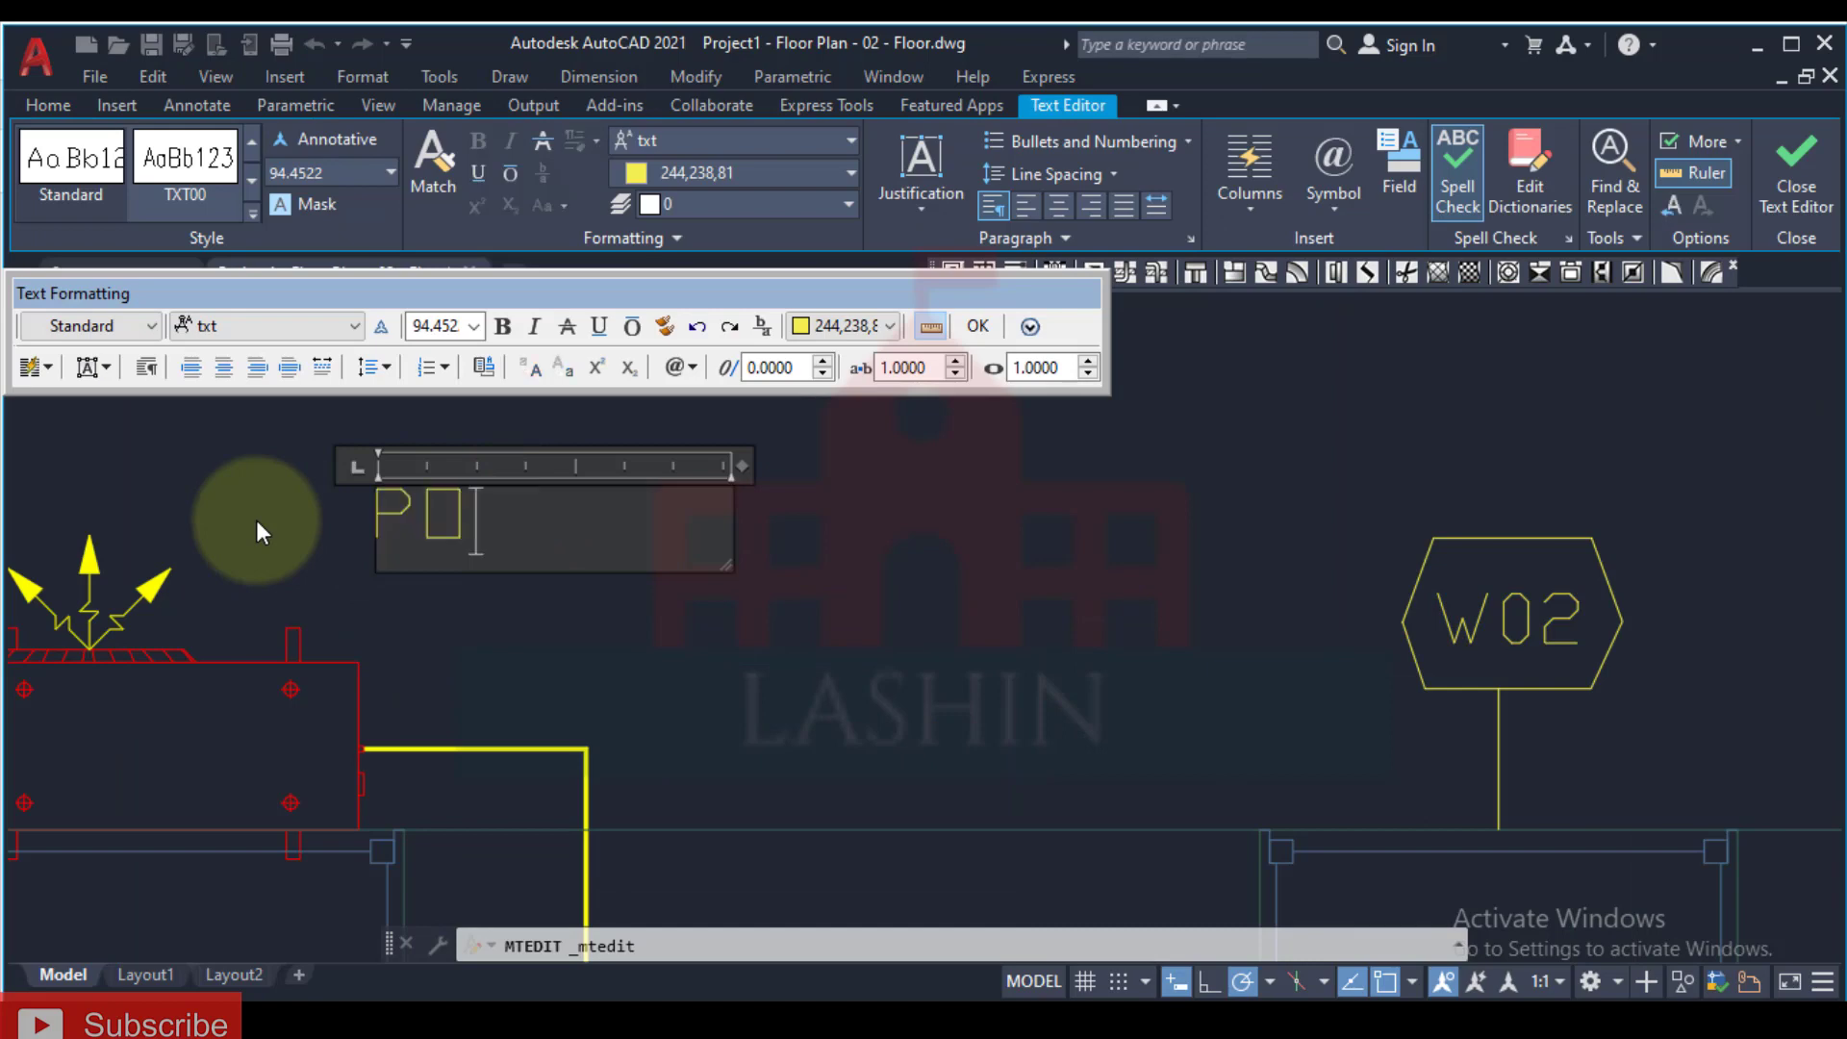
text(WER)
text( SUPPL)
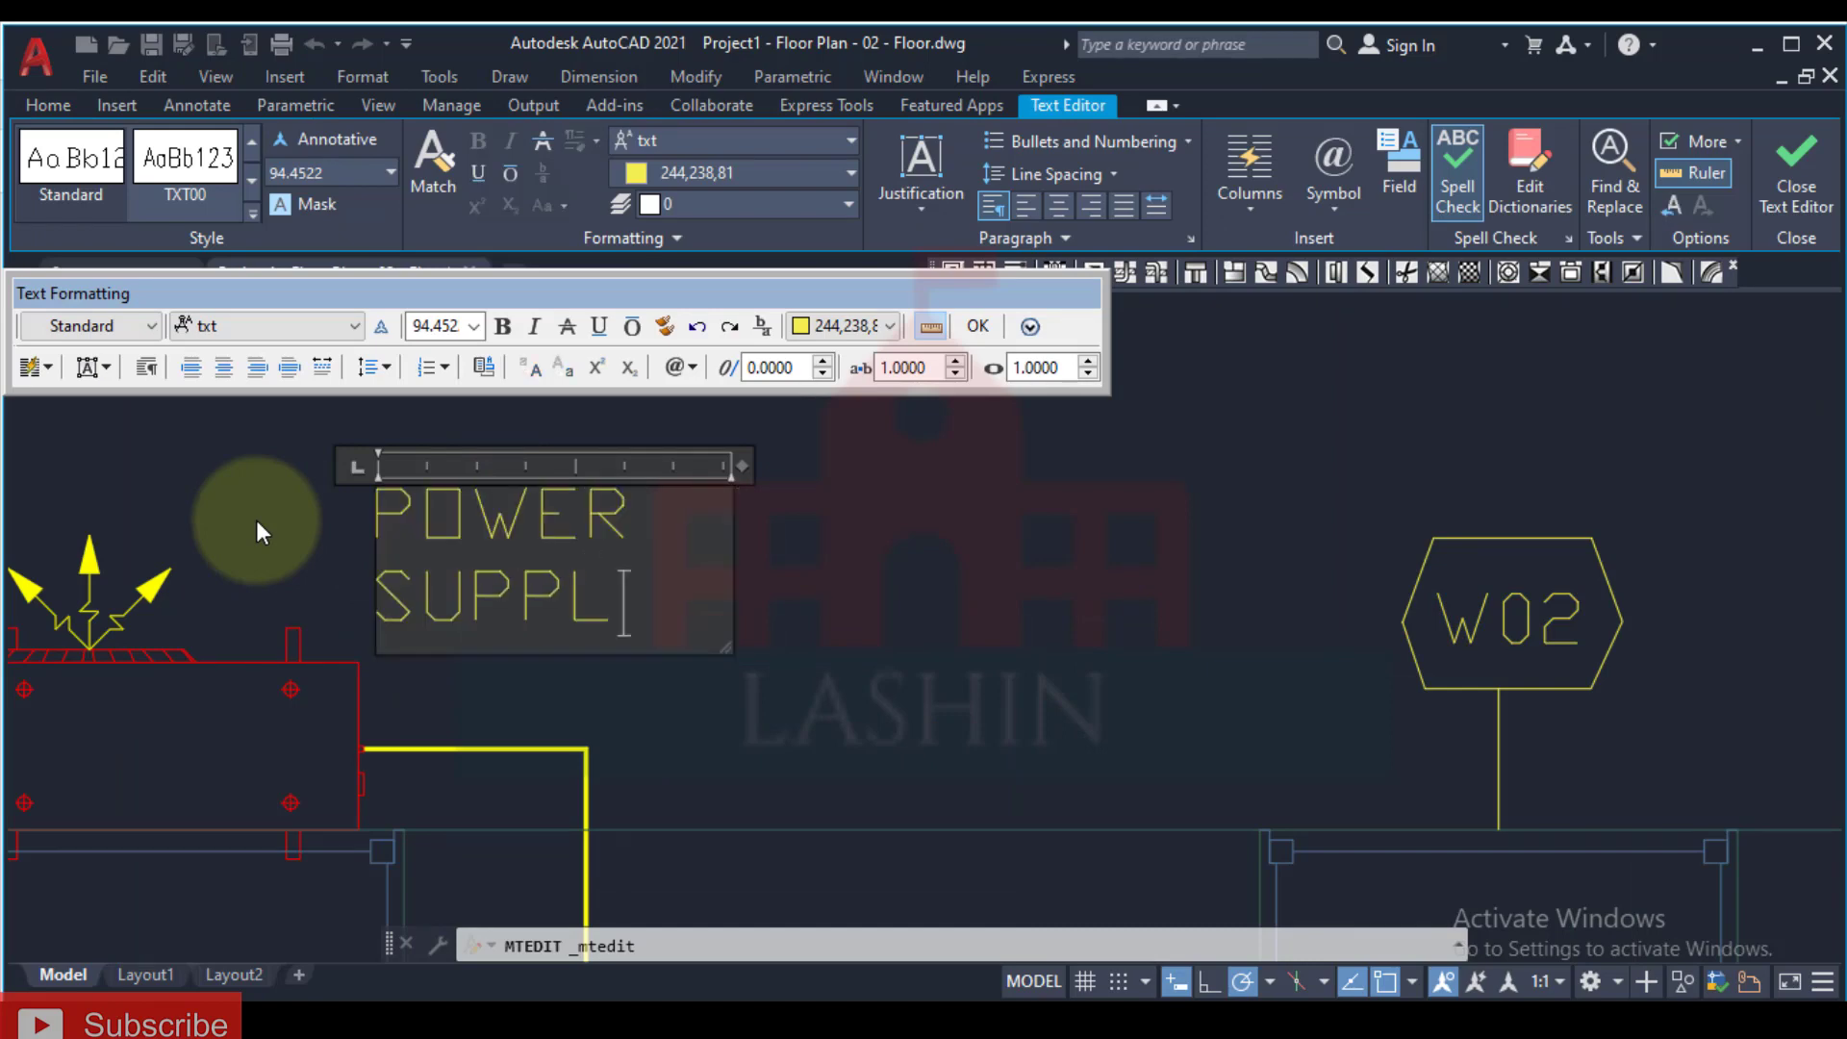
text(Y)
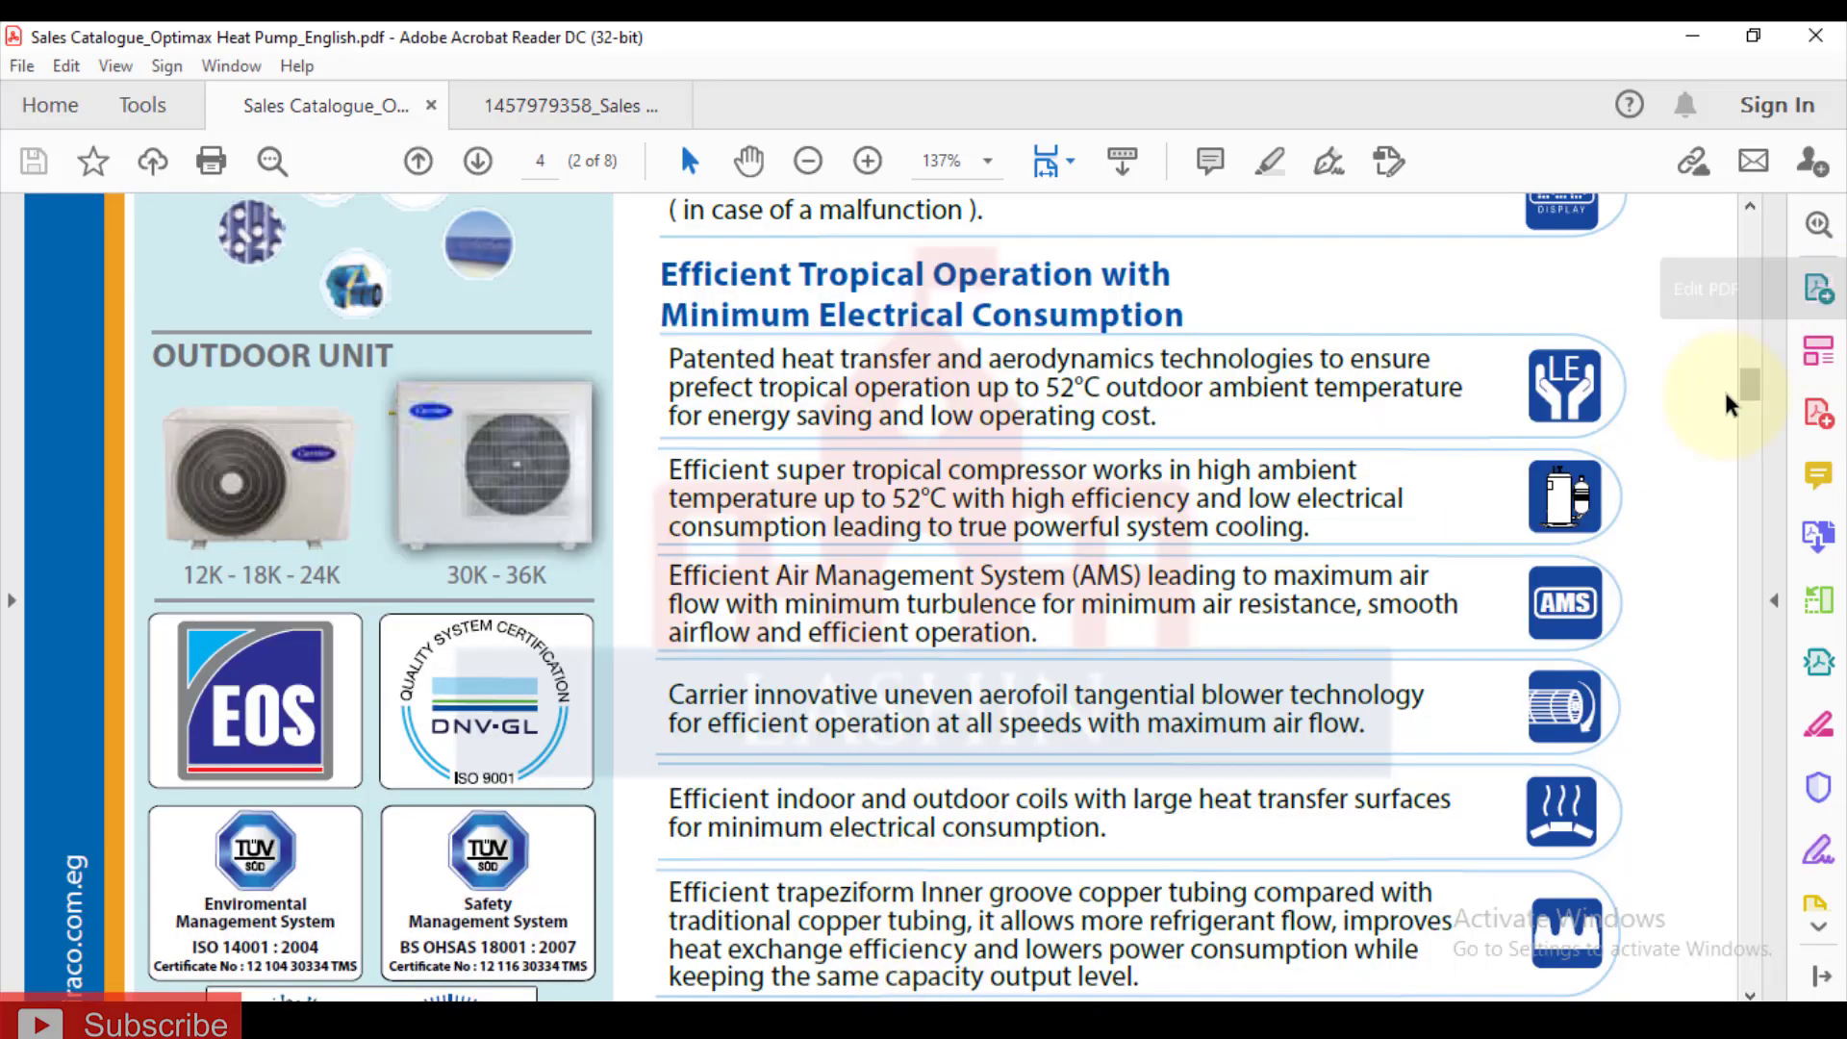
Step: Switch to the Optimax sales catalogue in Acrobat Reader and look up the power supply in the System Installation Data table
drag(1728, 404, 1731, 981)
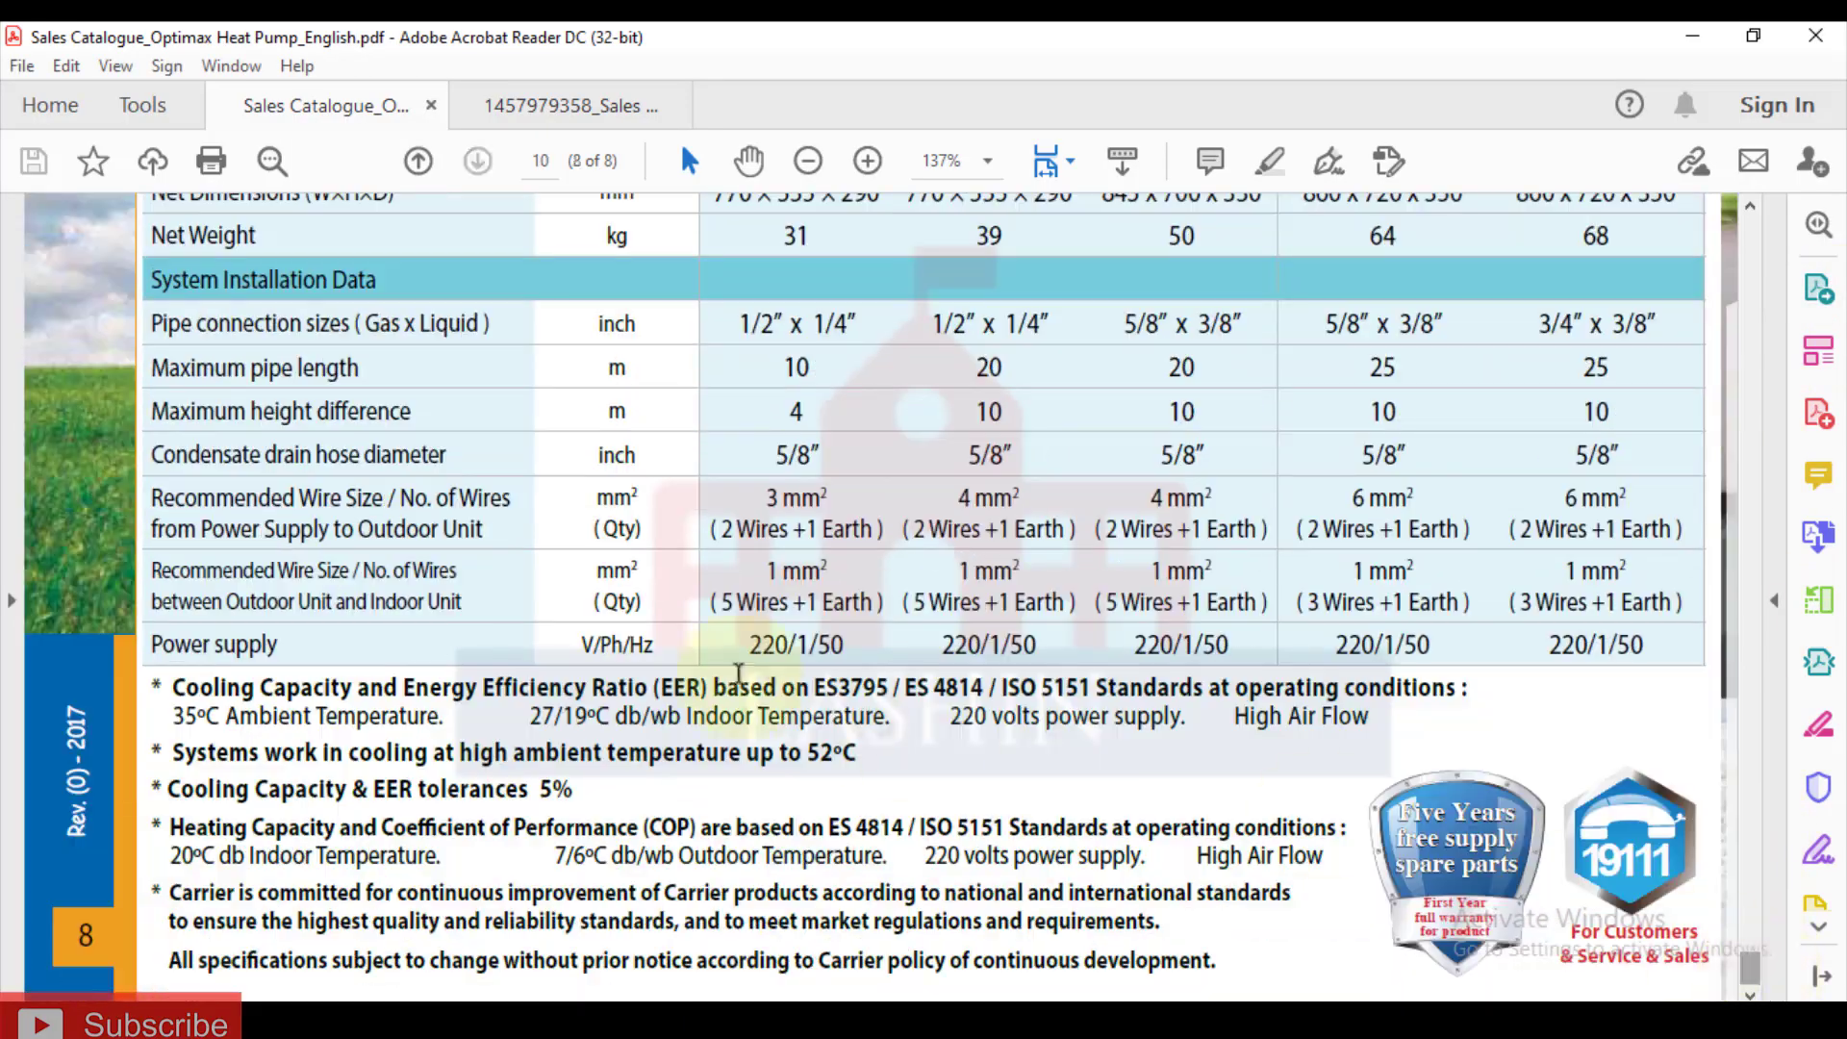
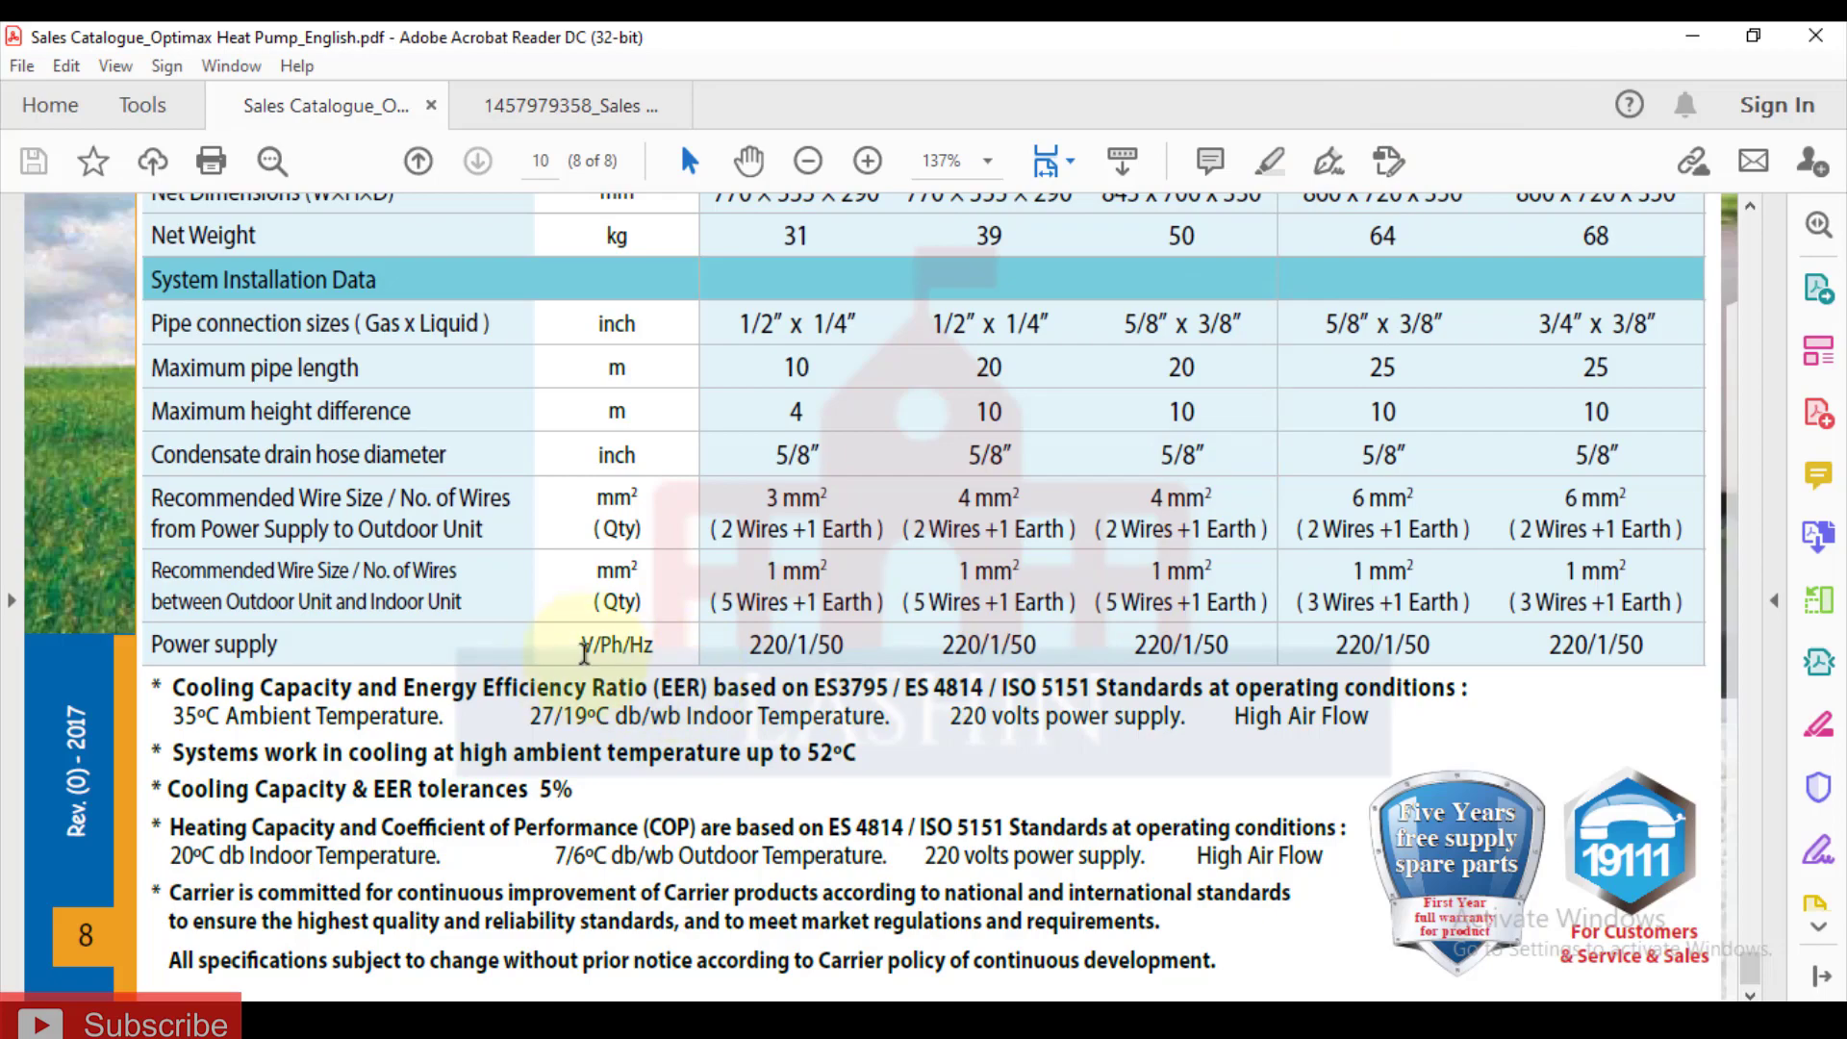
Step: Switch back to AutoCAD, append V/P/HZ and 220/1/50 to the POWER SUPPLY label, and widen its text box to fit two lines
click(1691, 35)
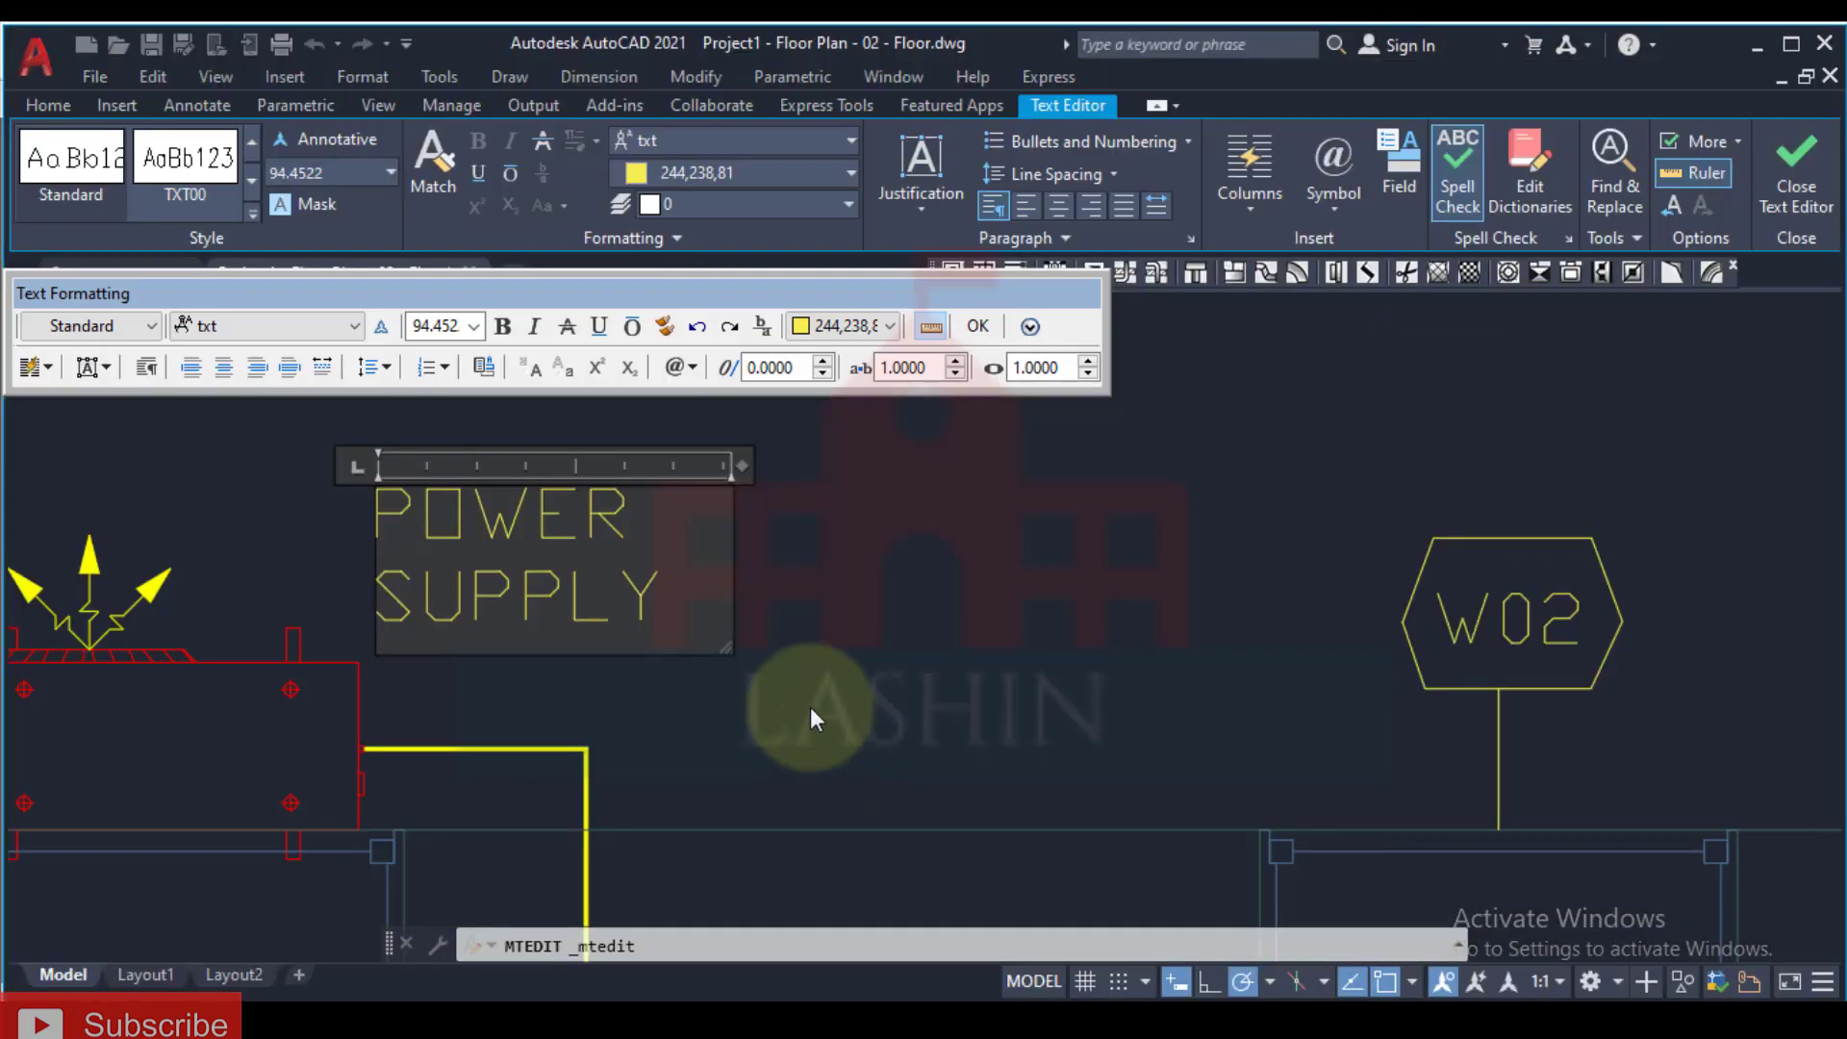
key(Return)
text(V)
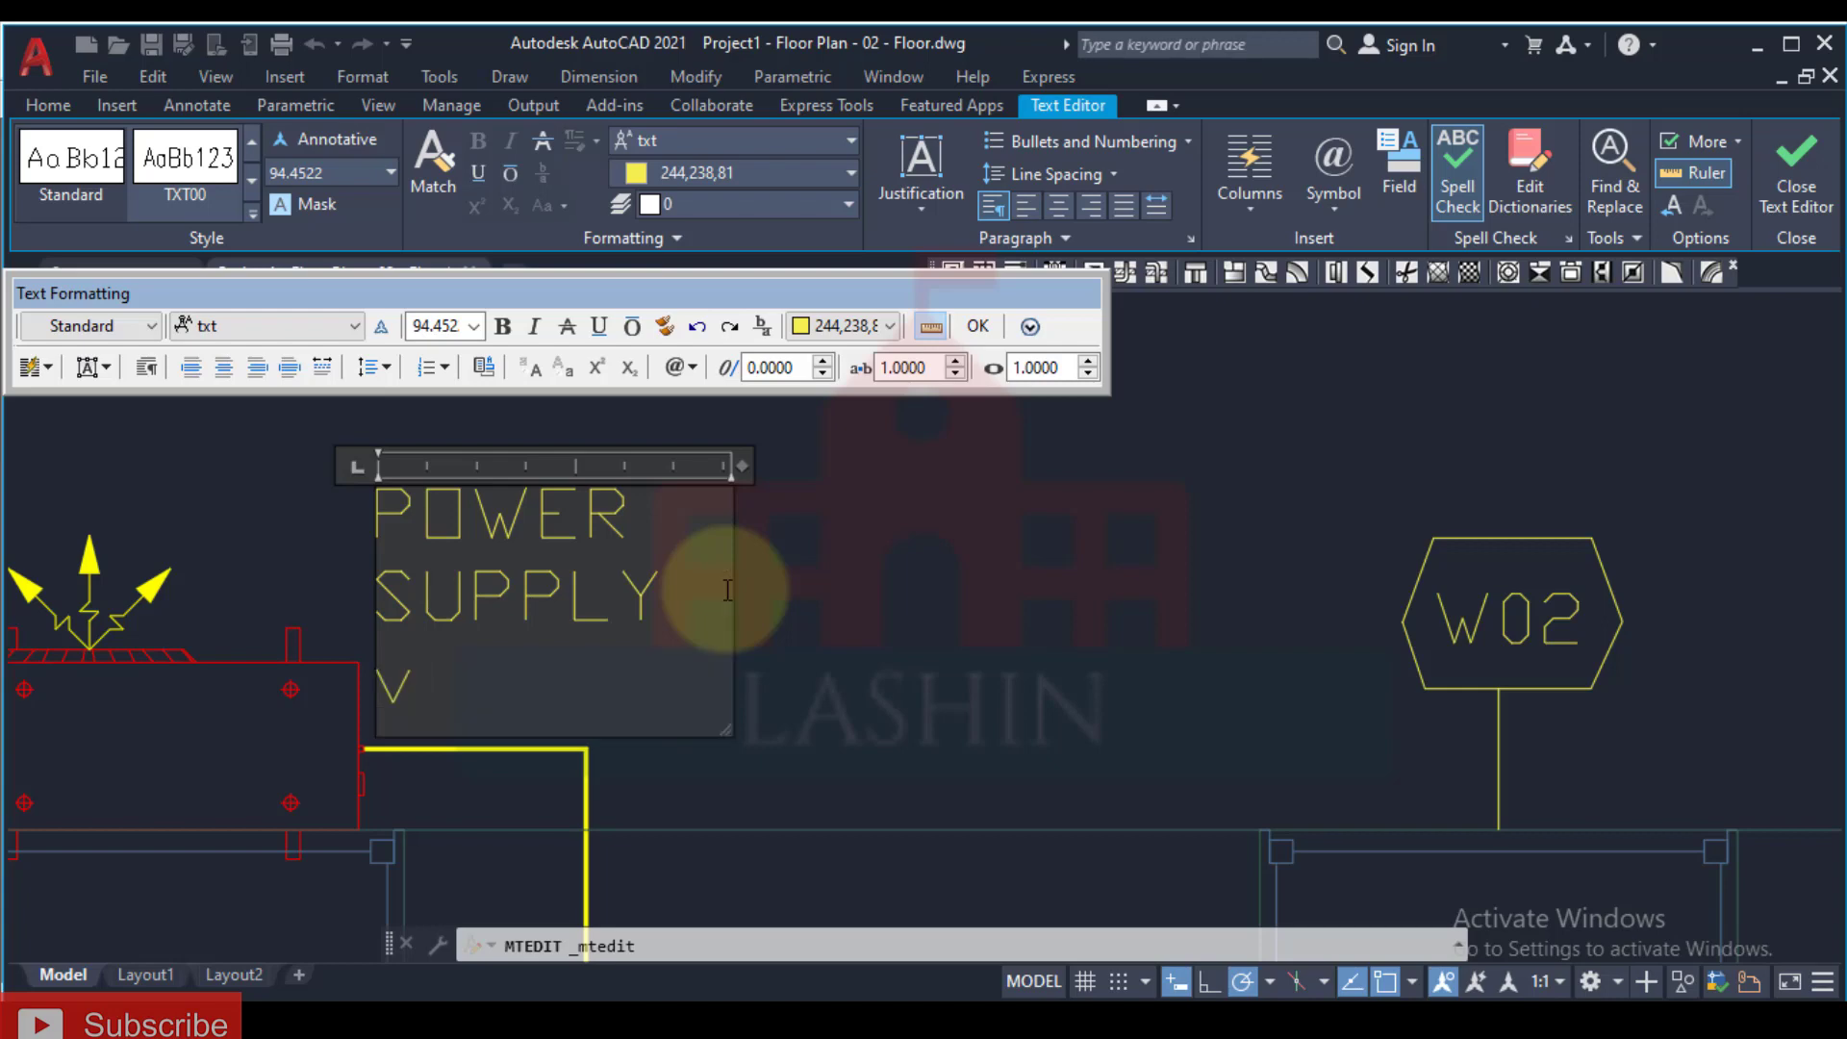
text(I)
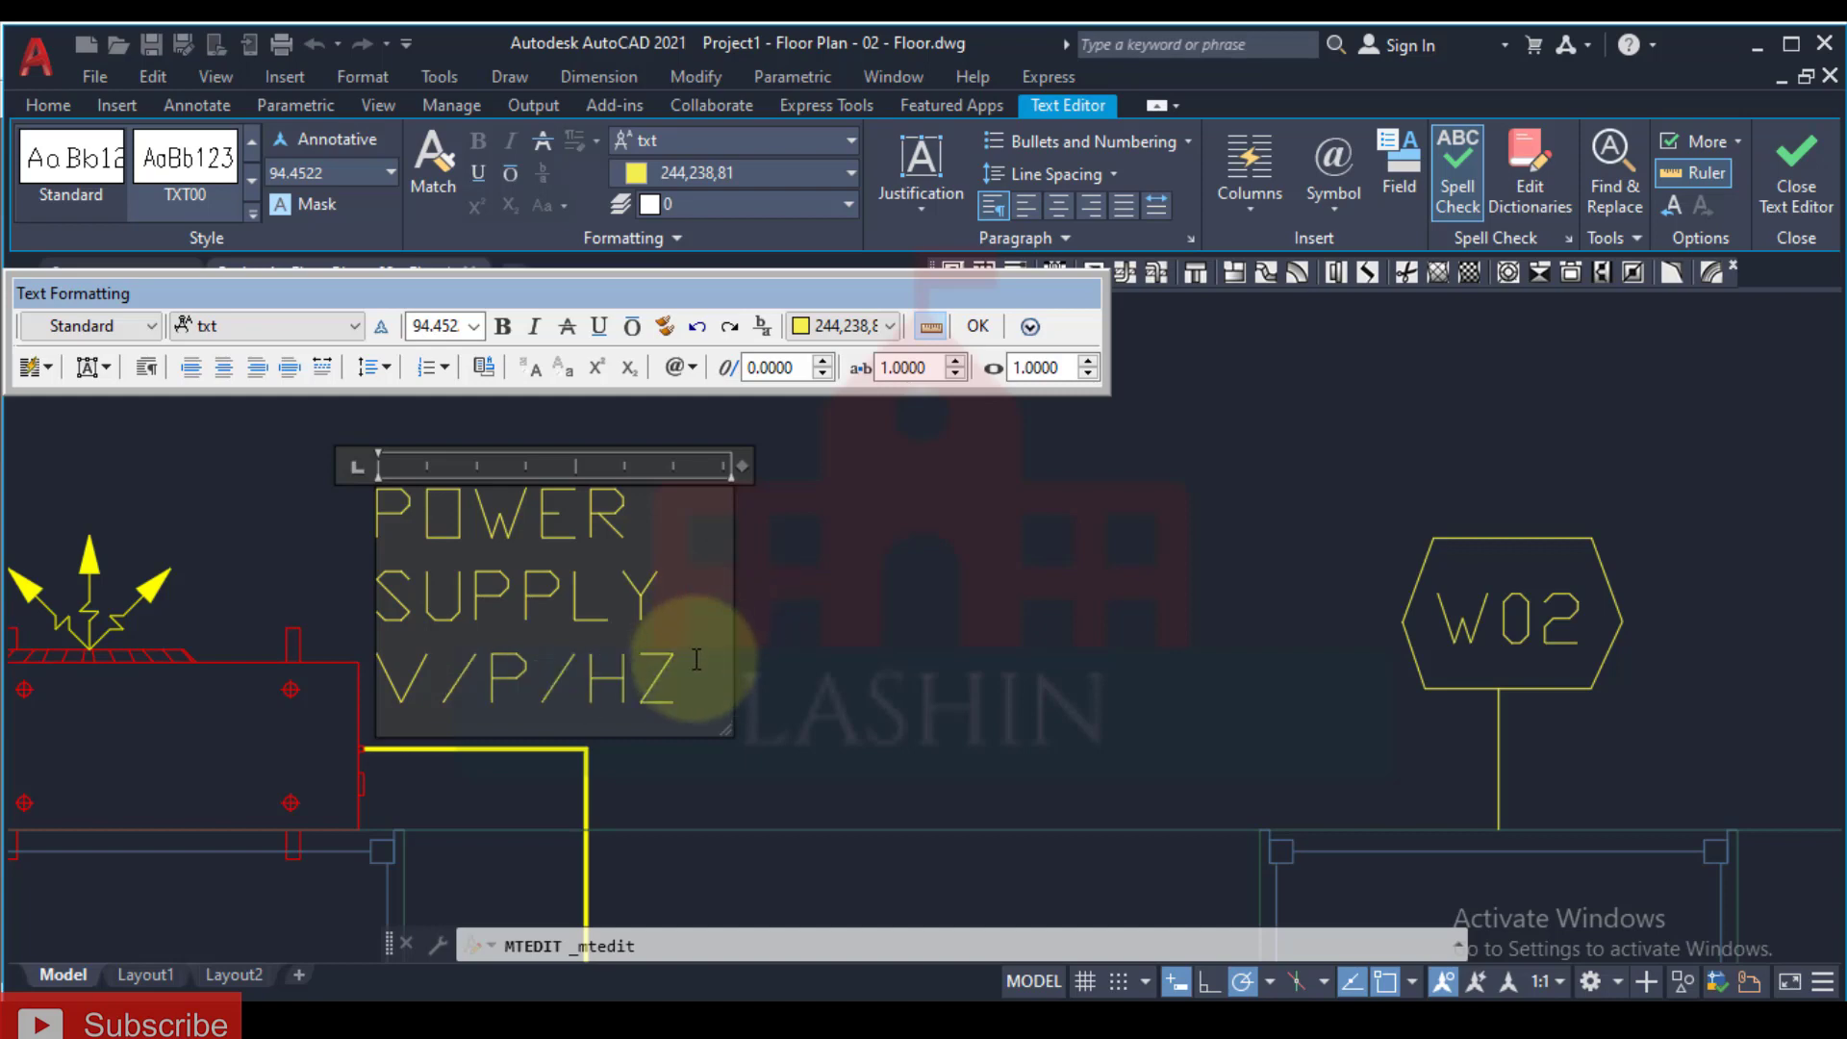
key(Return)
text(220/1/50)
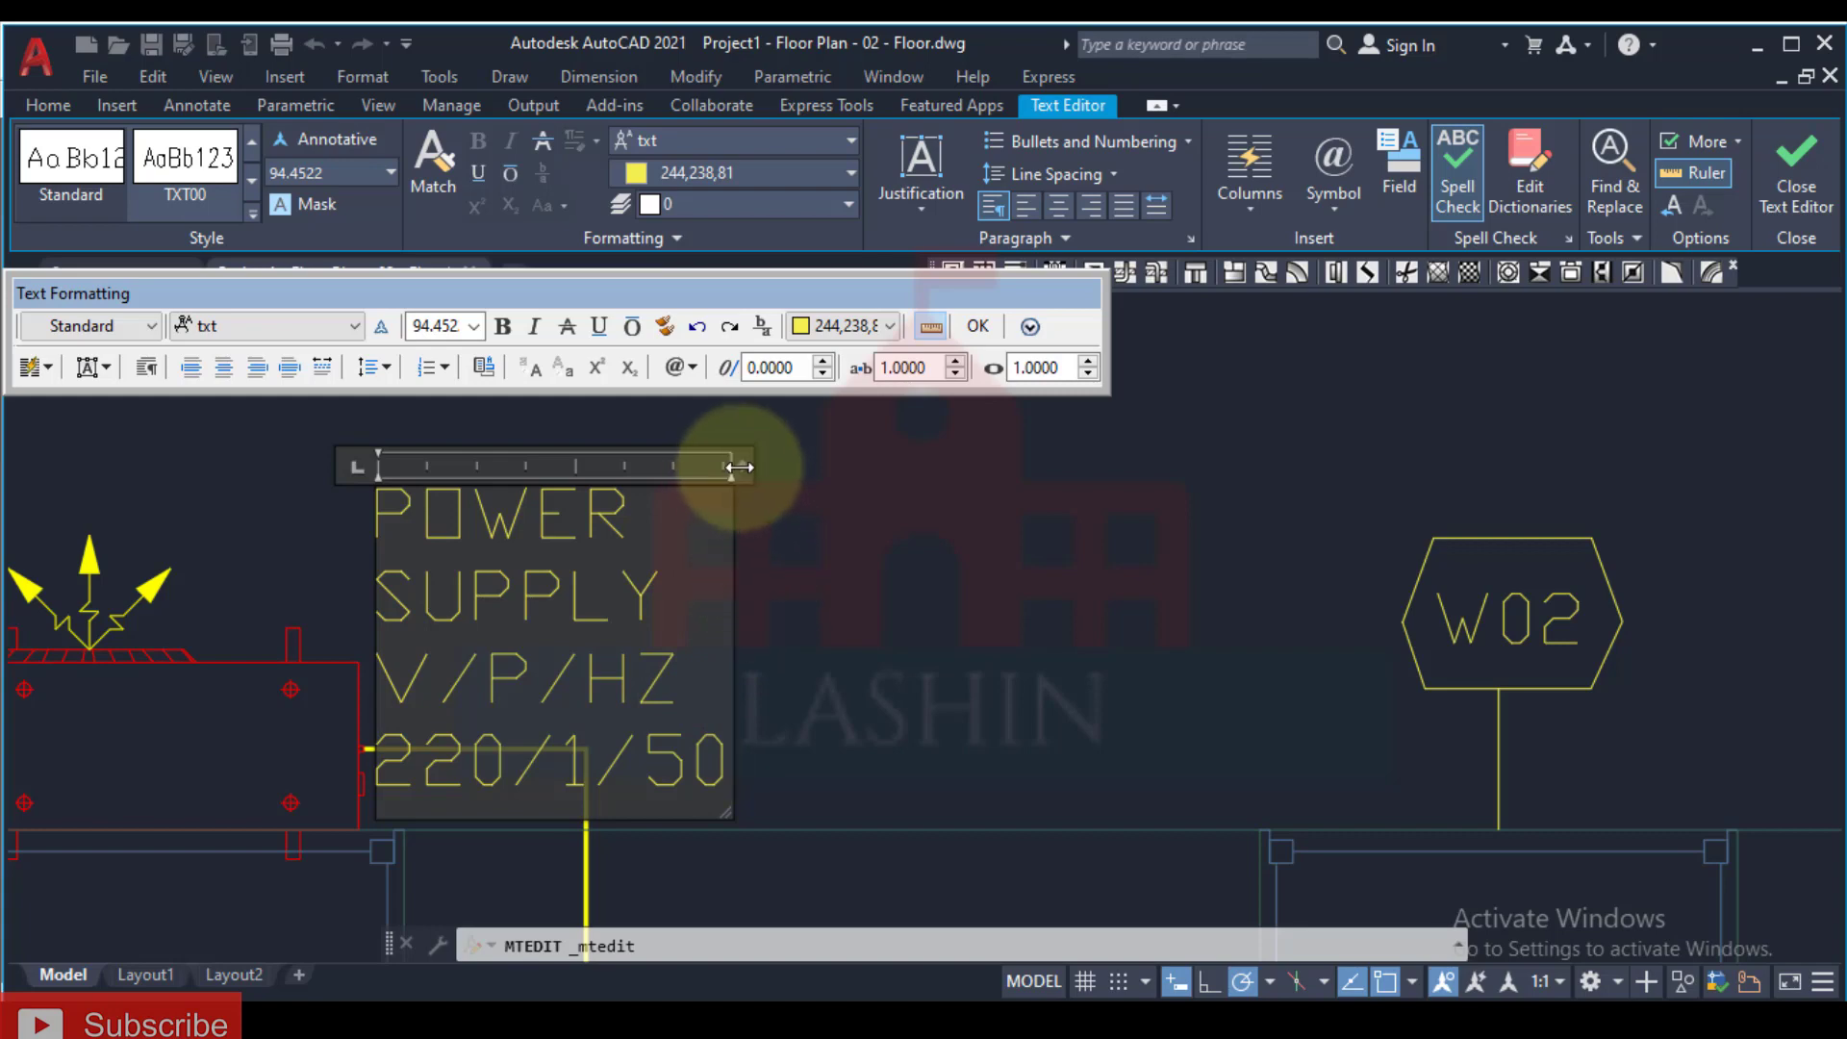
drag(739, 468, 1236, 466)
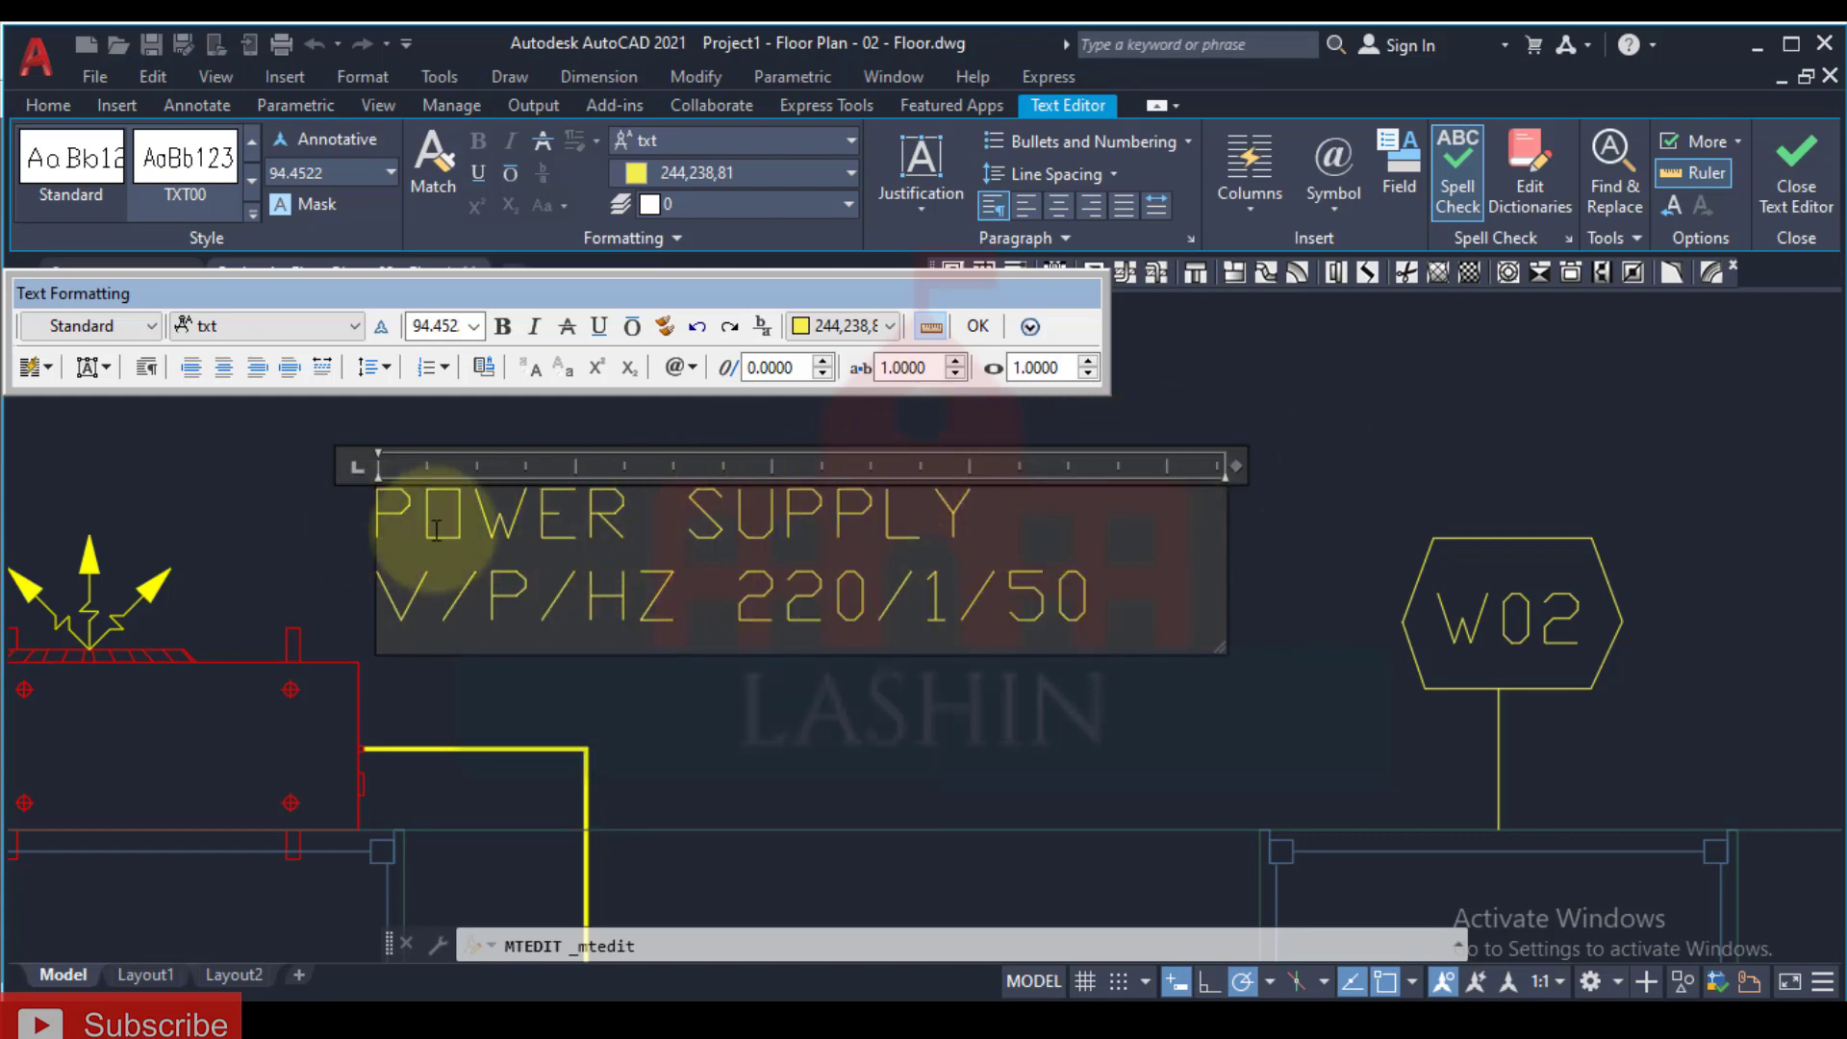
Step: Apply the MZ text style to the whole power supply label and finish editing it
drag(1208, 644, 404, 499)
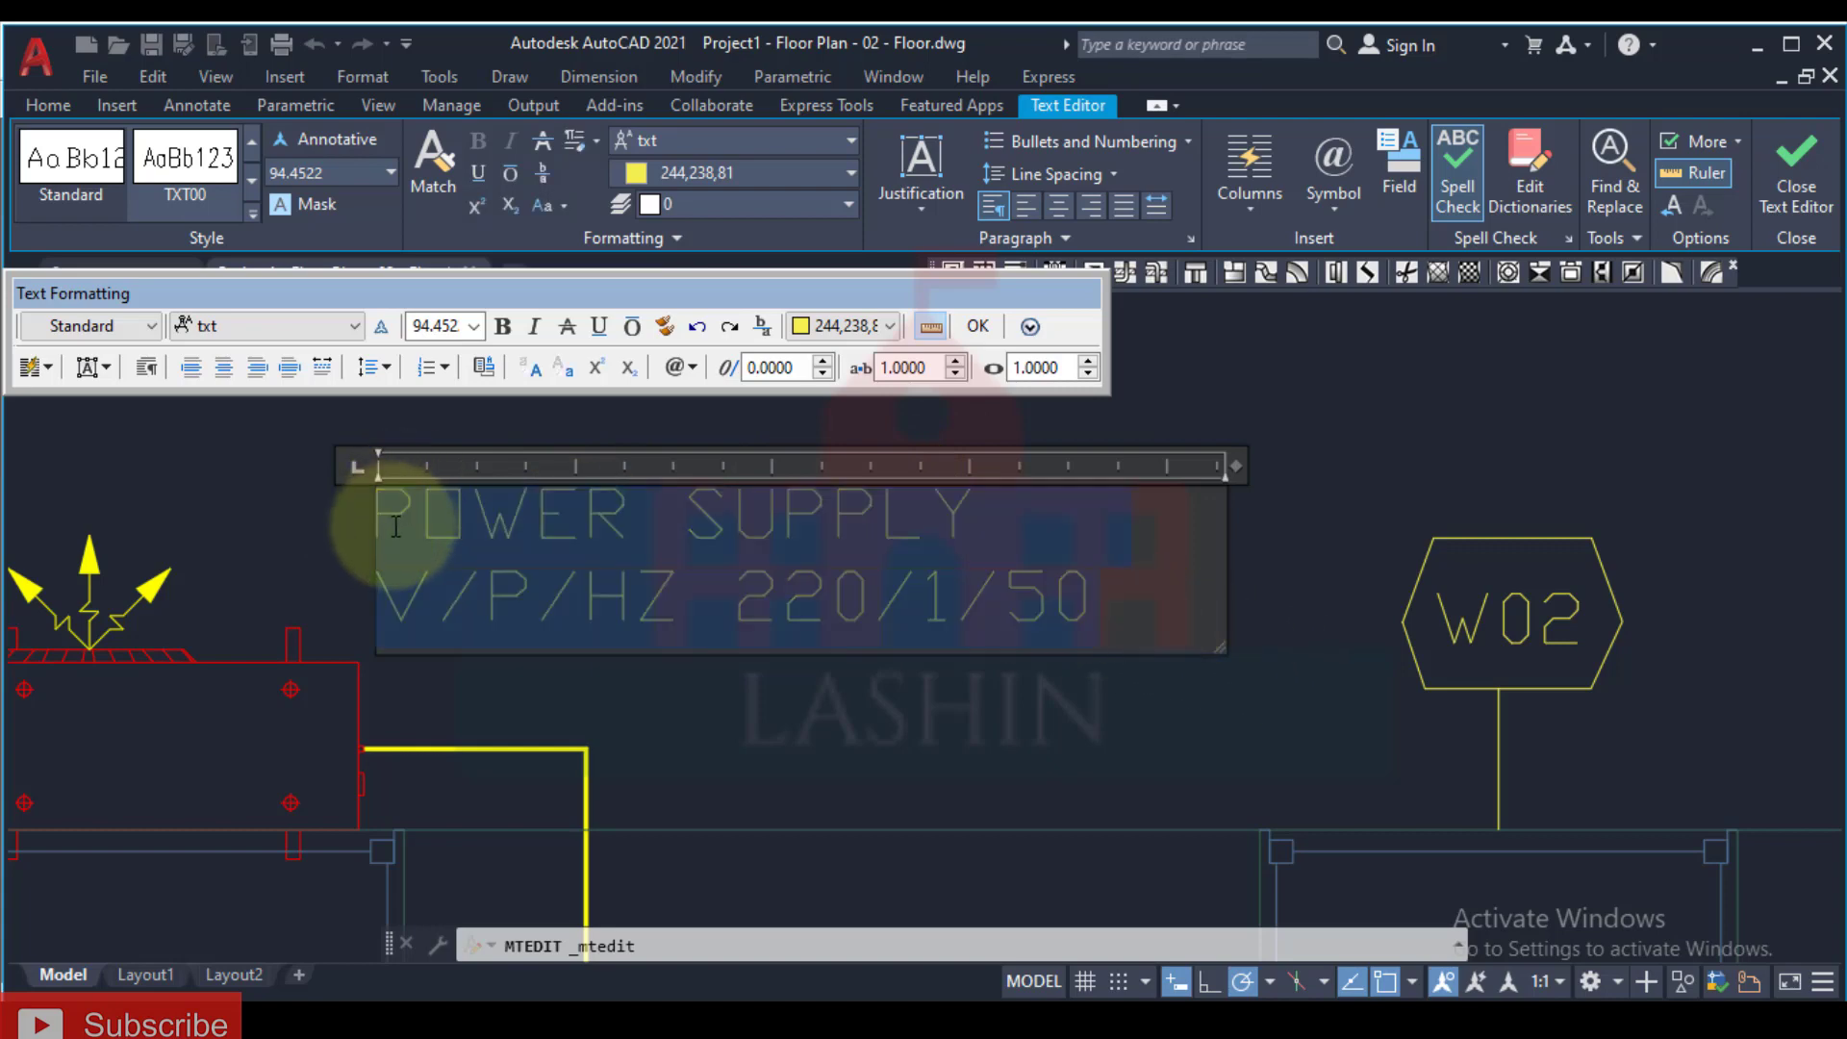
click(199, 202)
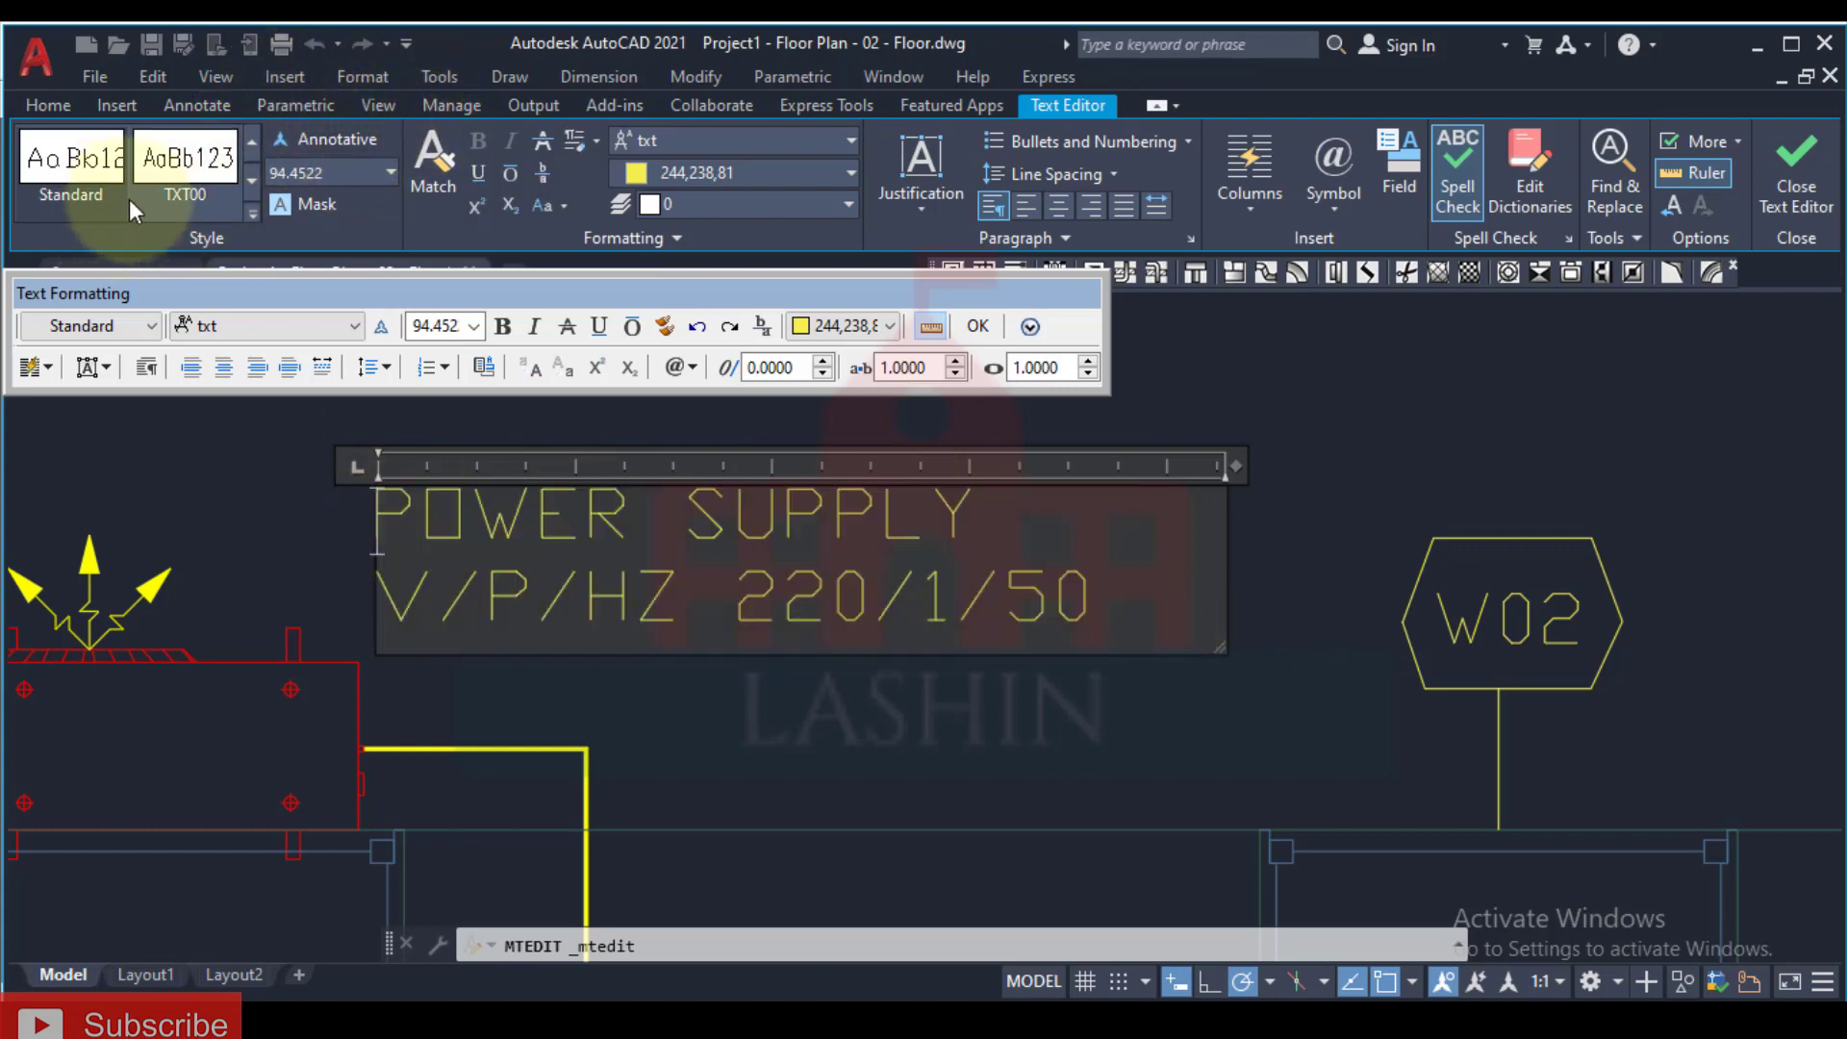
click(253, 181)
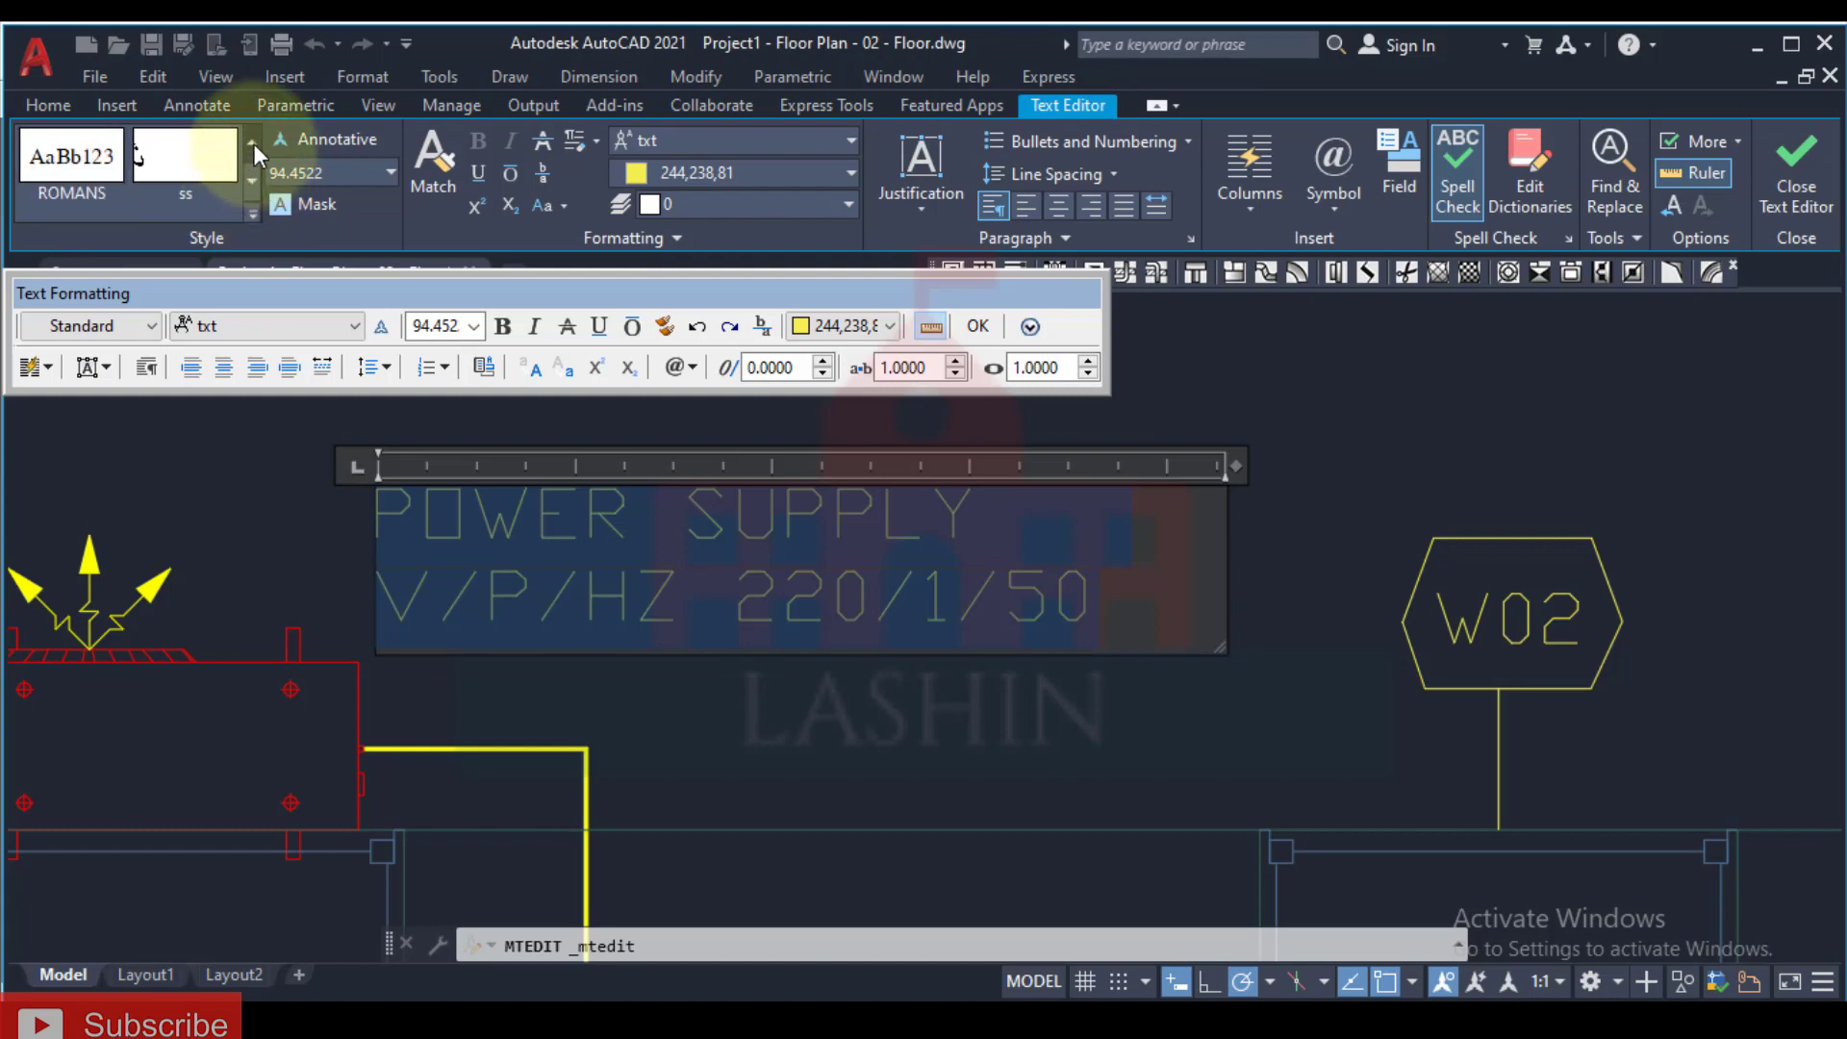
click(254, 142)
click(77, 159)
click(227, 168)
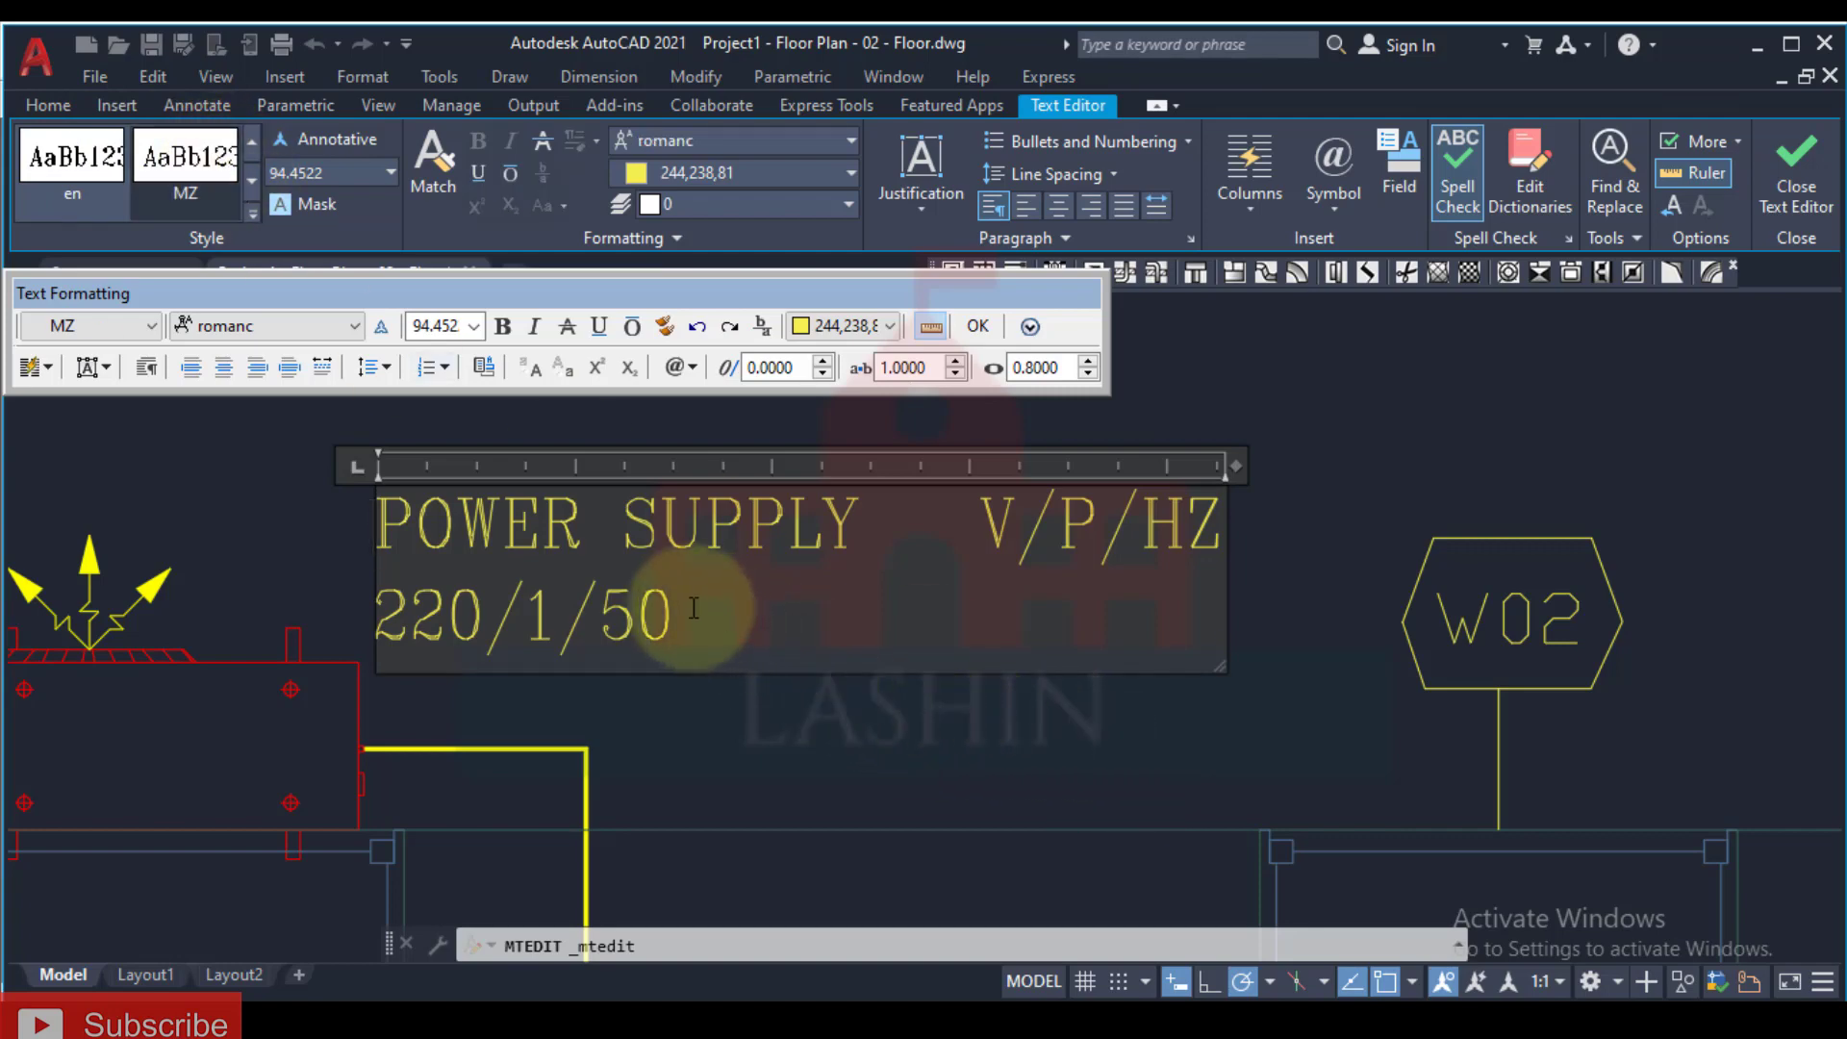
drag(668, 604, 603, 579)
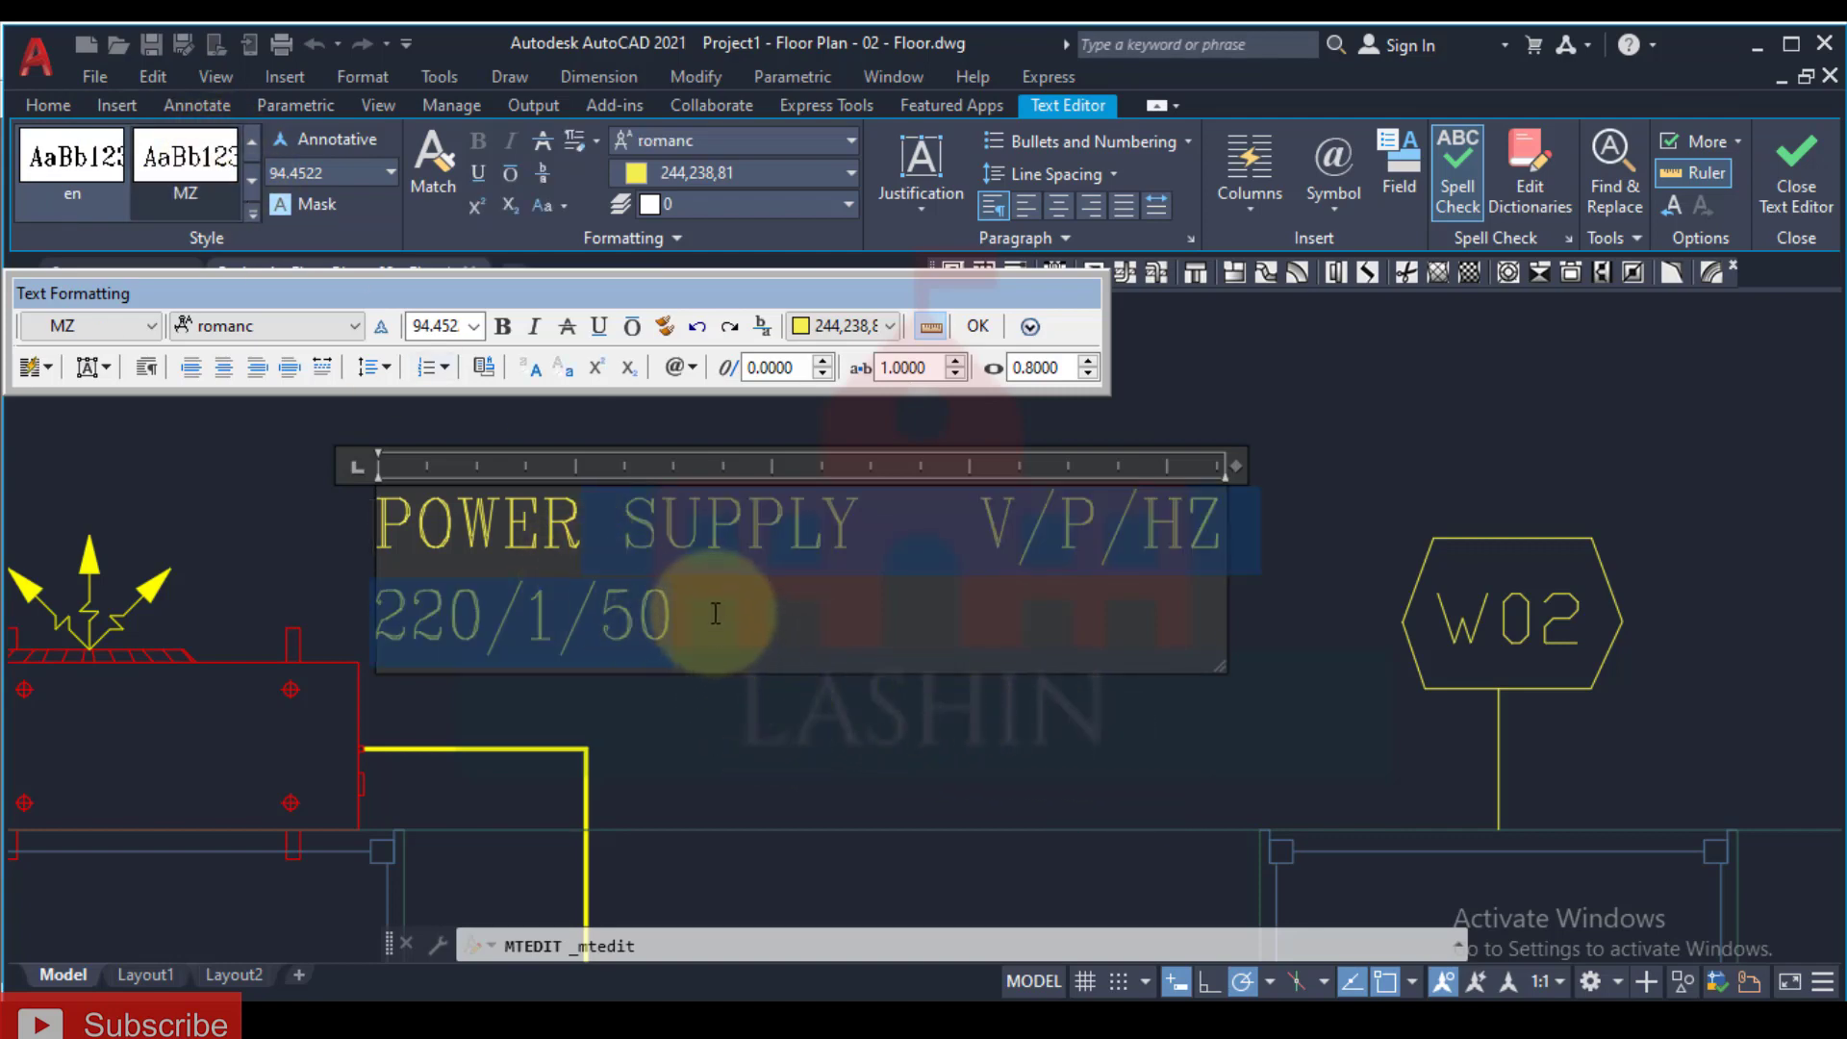
click(812, 606)
click(824, 750)
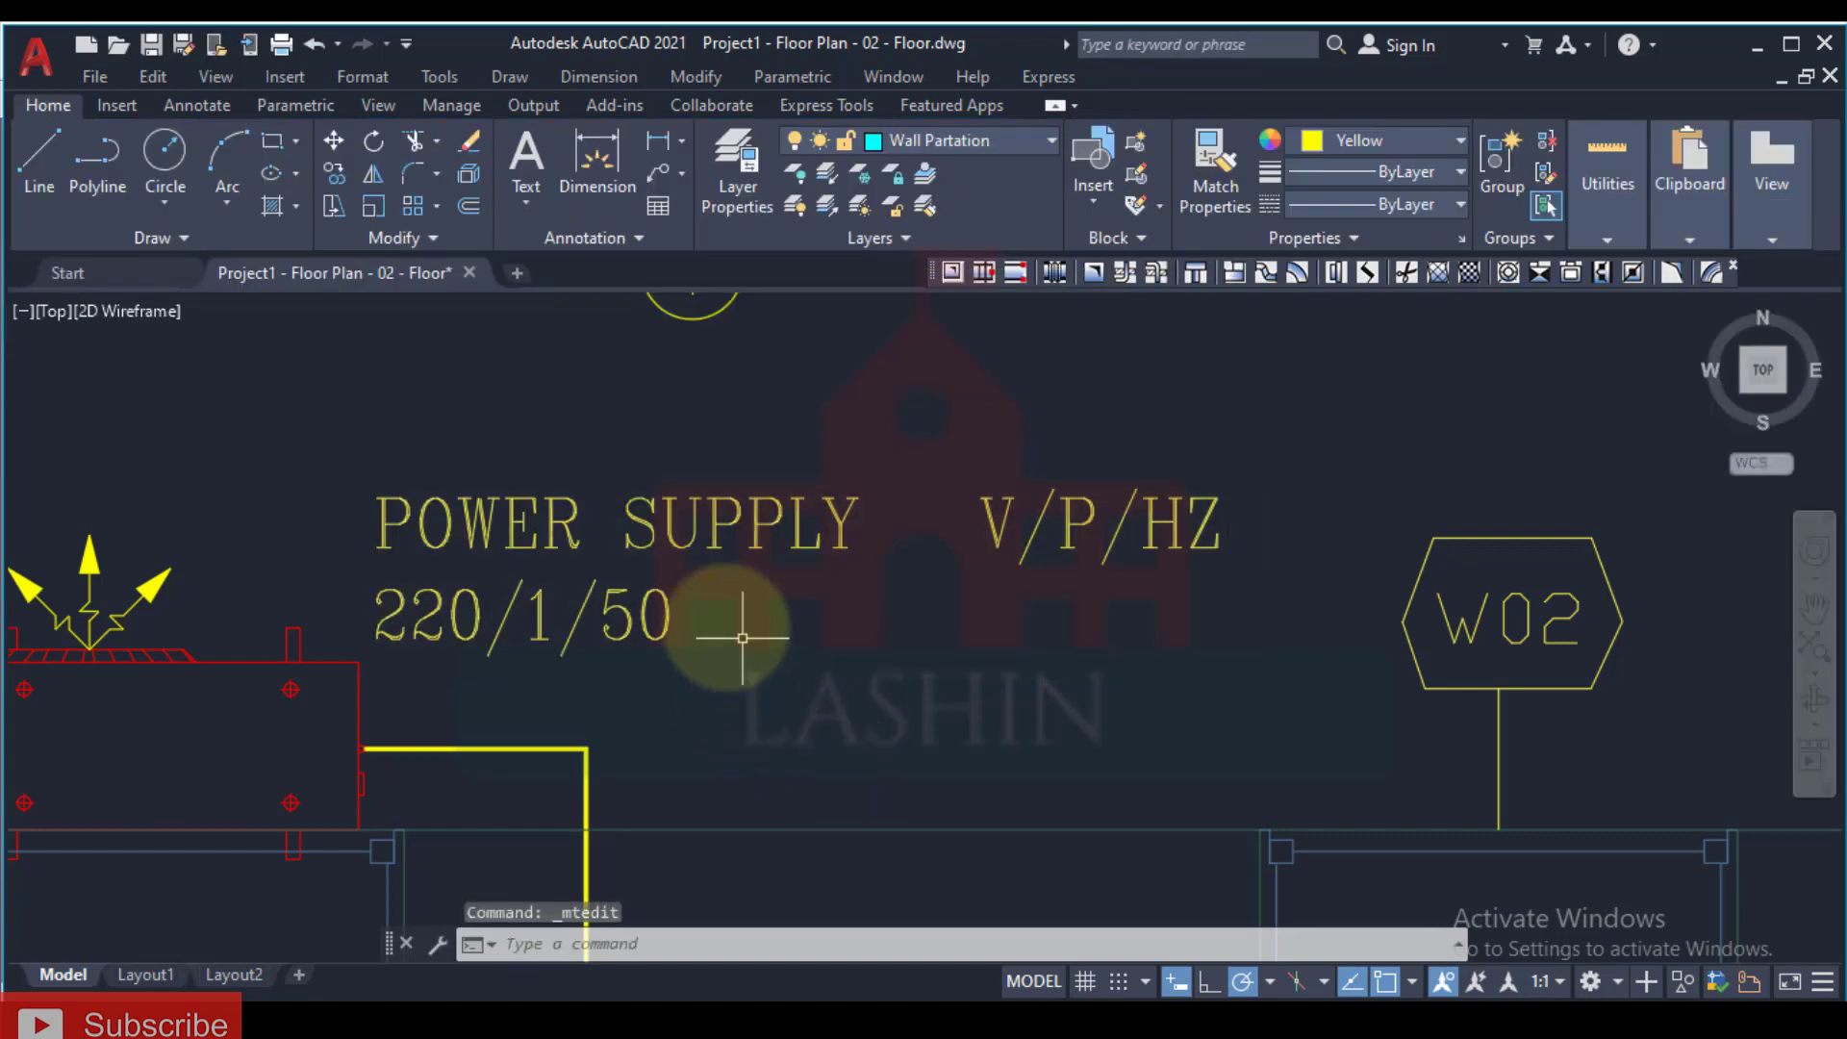
Step: Move the power supply label away from the outdoor unit into the free space above the W02 tag
middle_drag(774, 681, 863, 727)
click(631, 528)
click(519, 579)
click(464, 533)
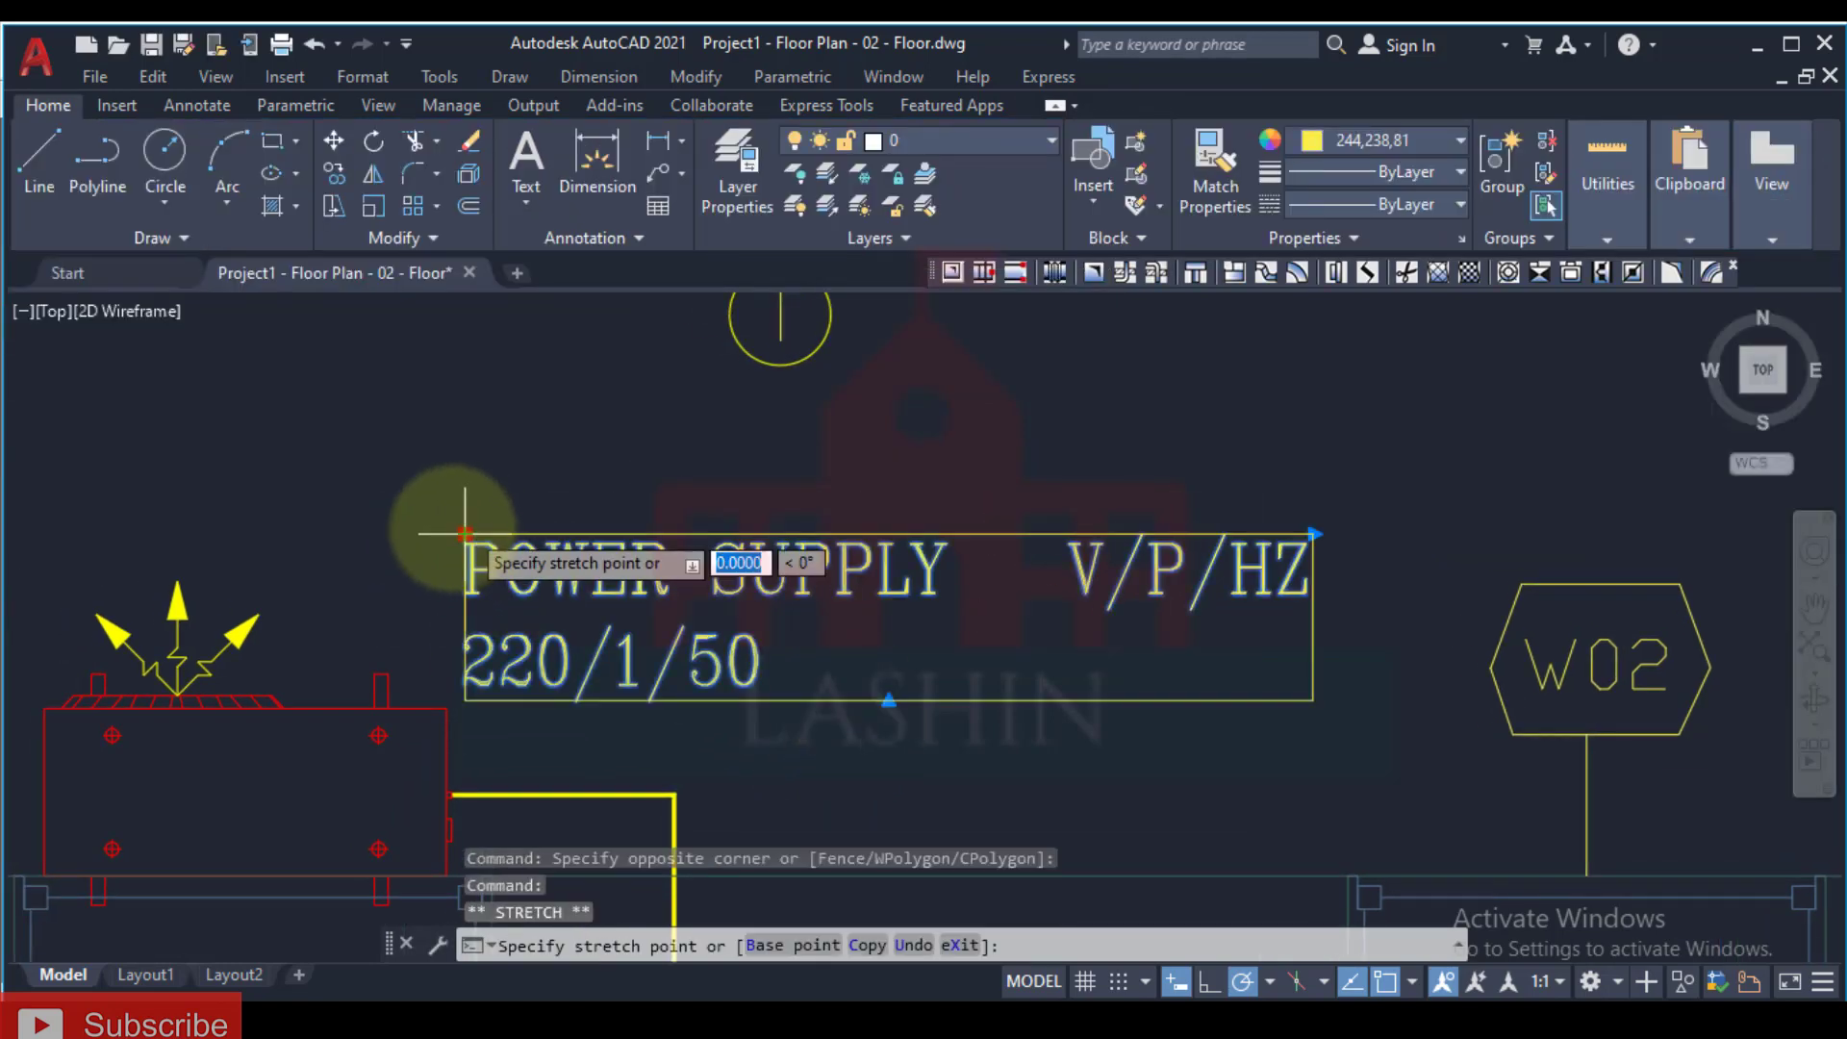
middle_drag(464, 534, 816, 710)
middle_drag(1167, 429, 391, 403)
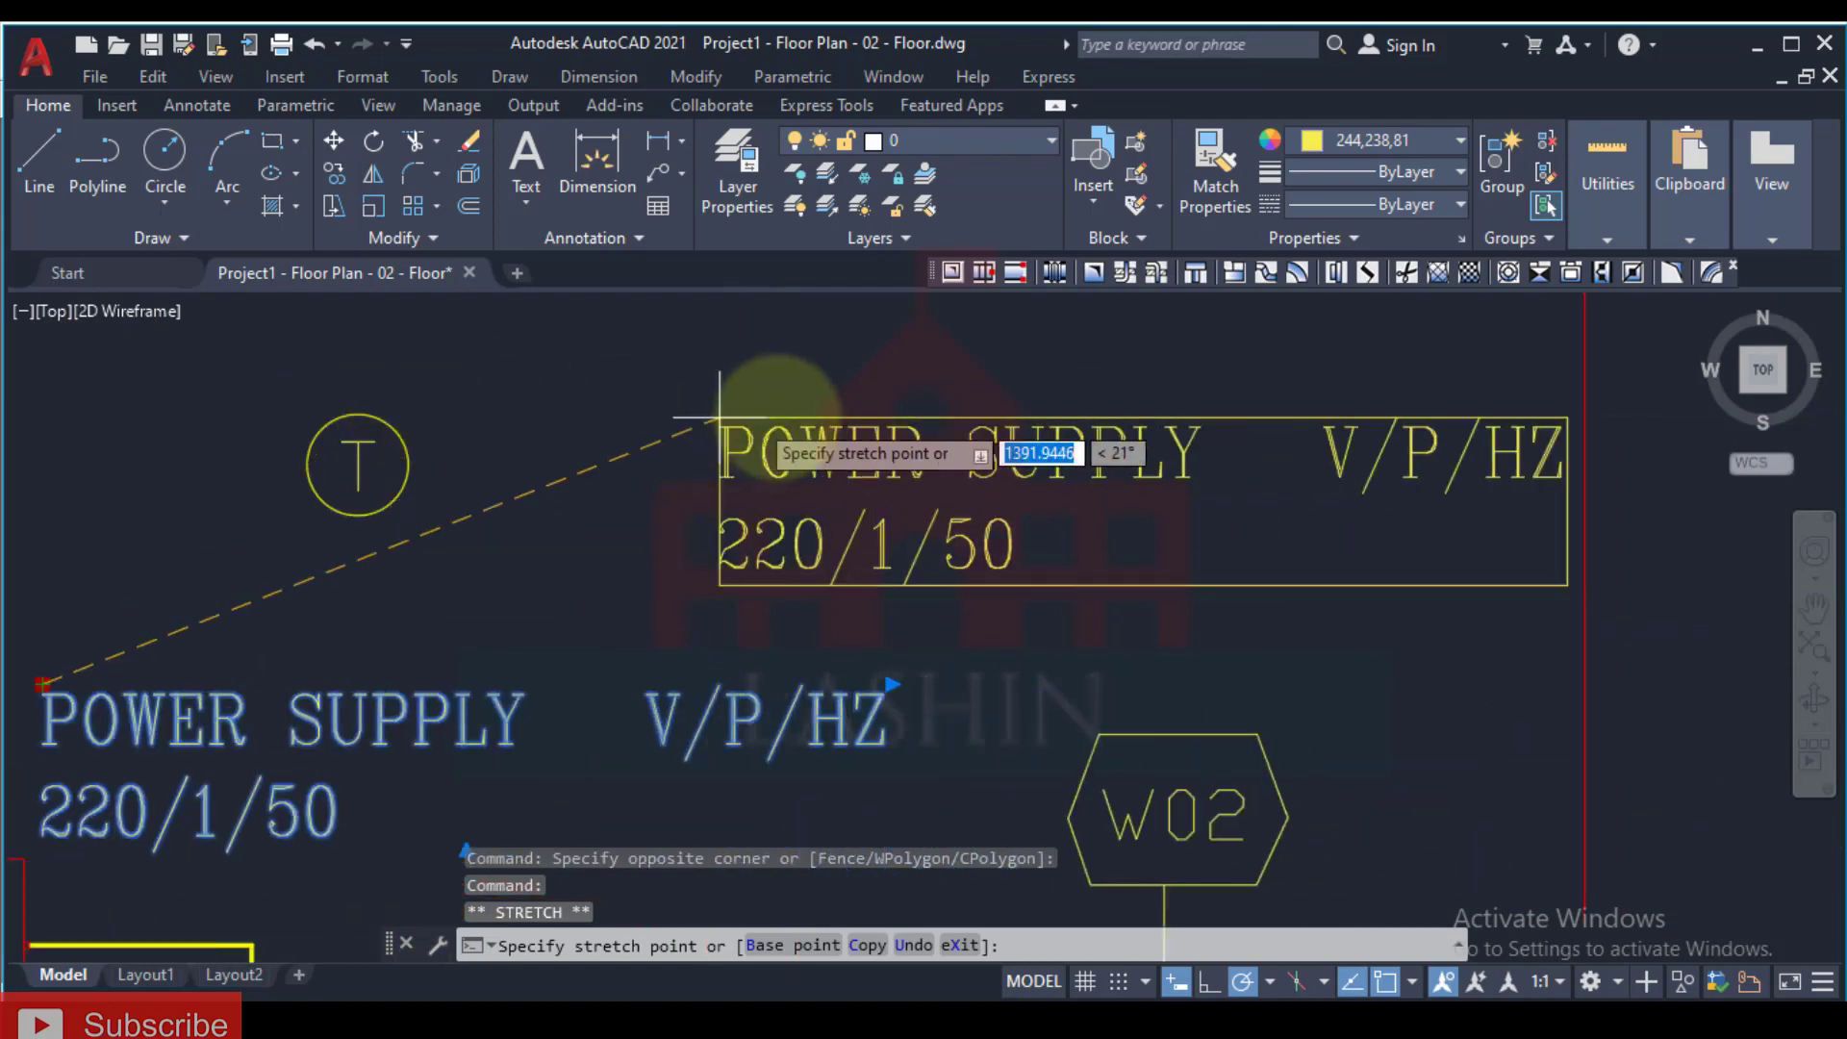
click(660, 358)
key(Escape)
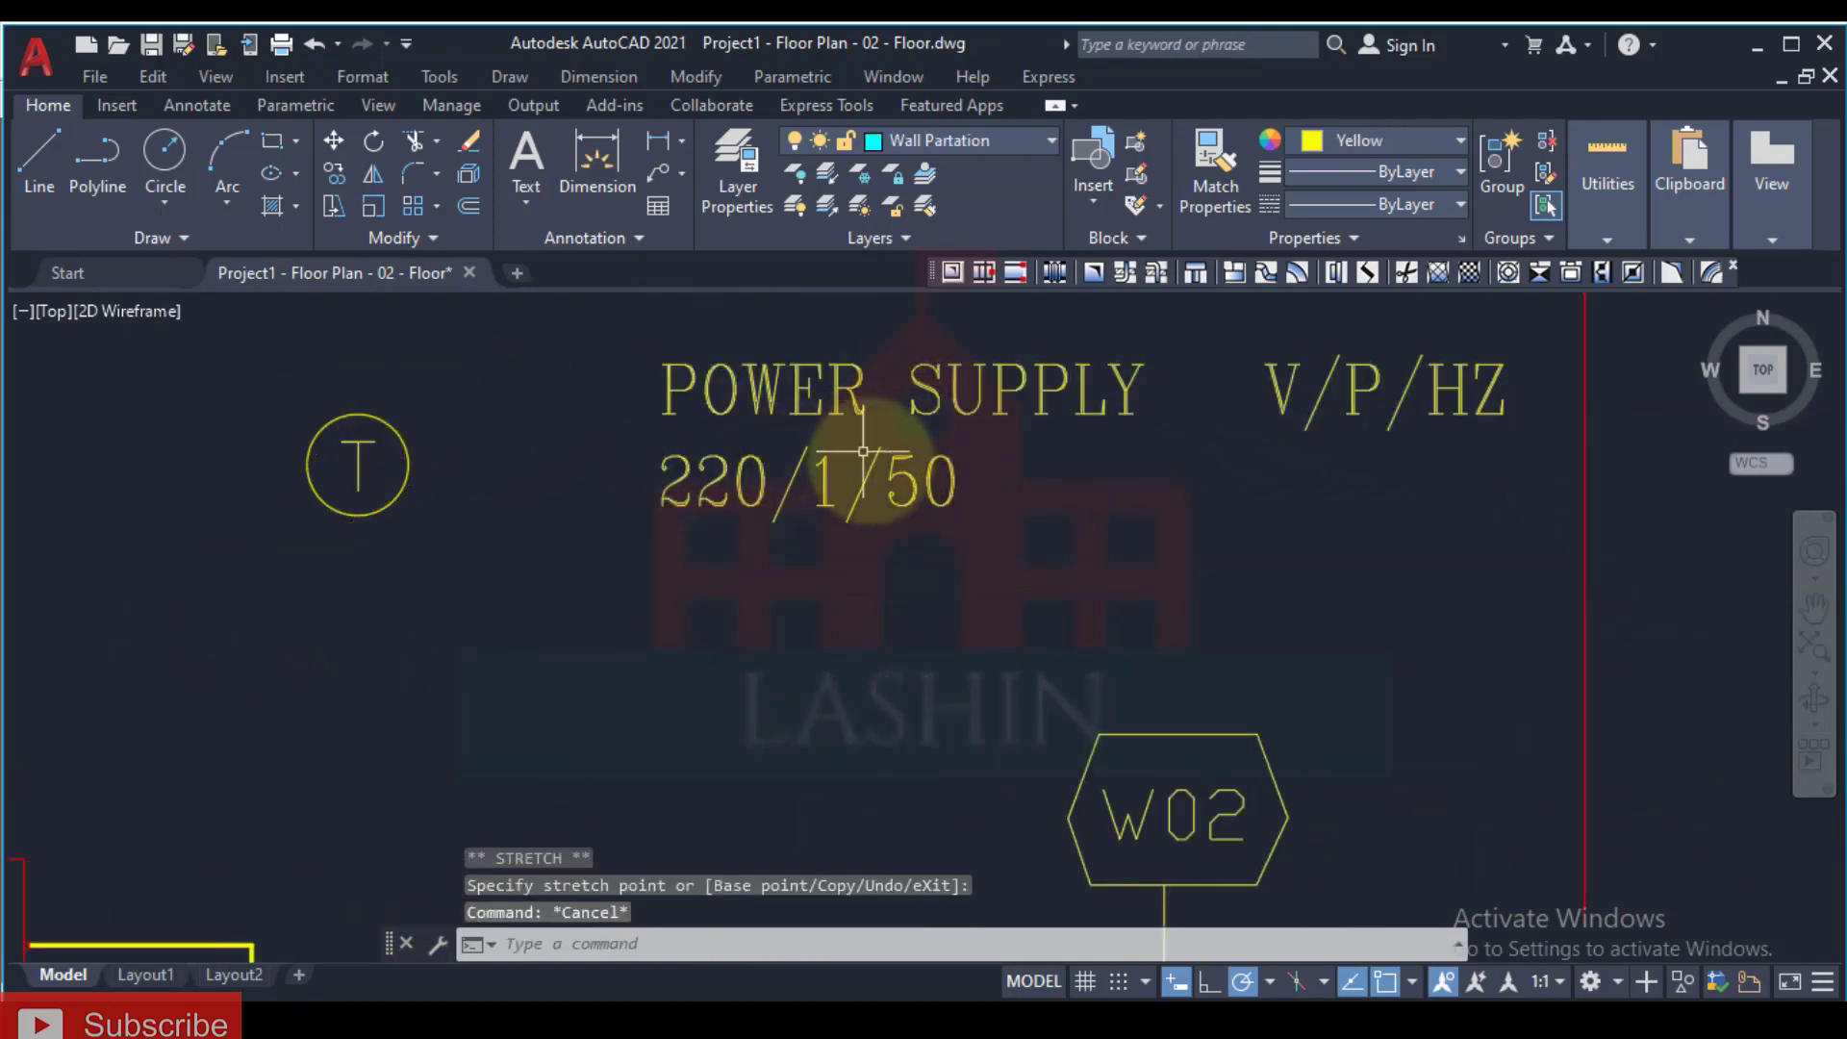
Step: Copy the circled T symbol to just below the power supply label's first line and change the copy's letter to P
middle_drag(863, 451, 721, 514)
click(278, 467)
click(179, 578)
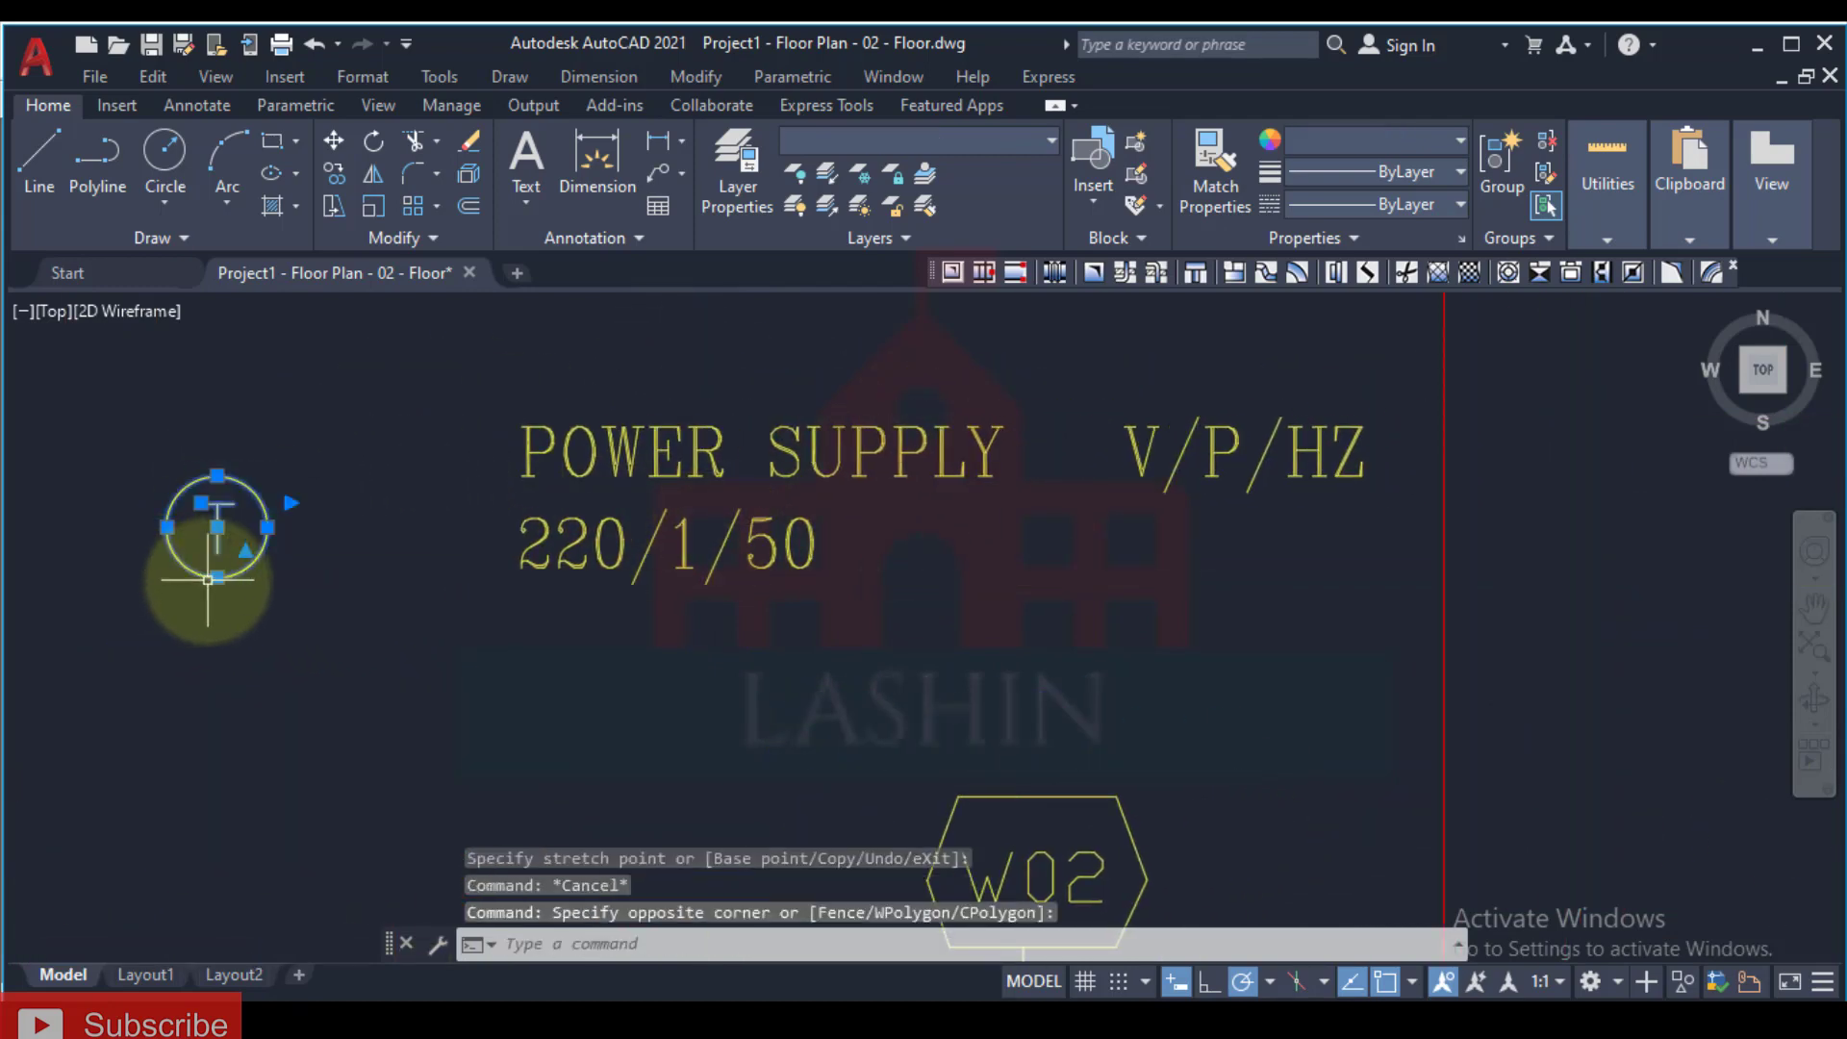
text(o)
key(Return)
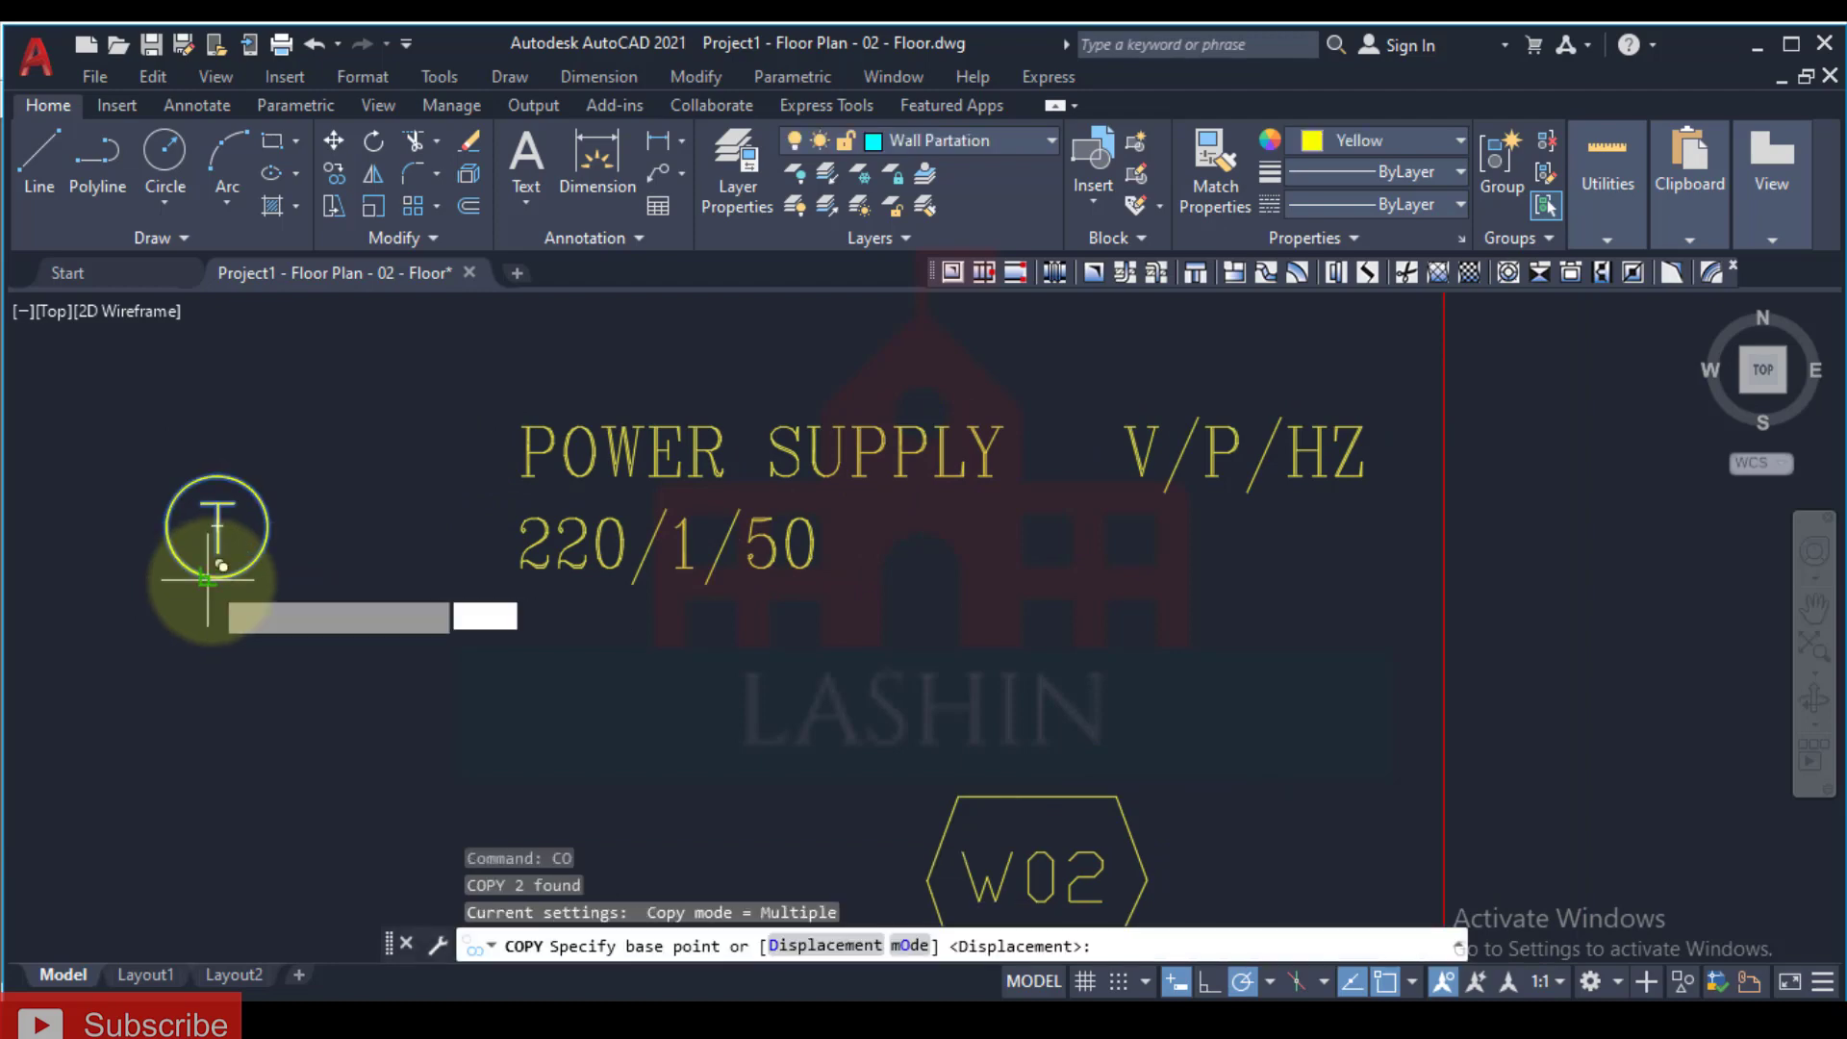
click(208, 579)
click(1039, 558)
key(Escape)
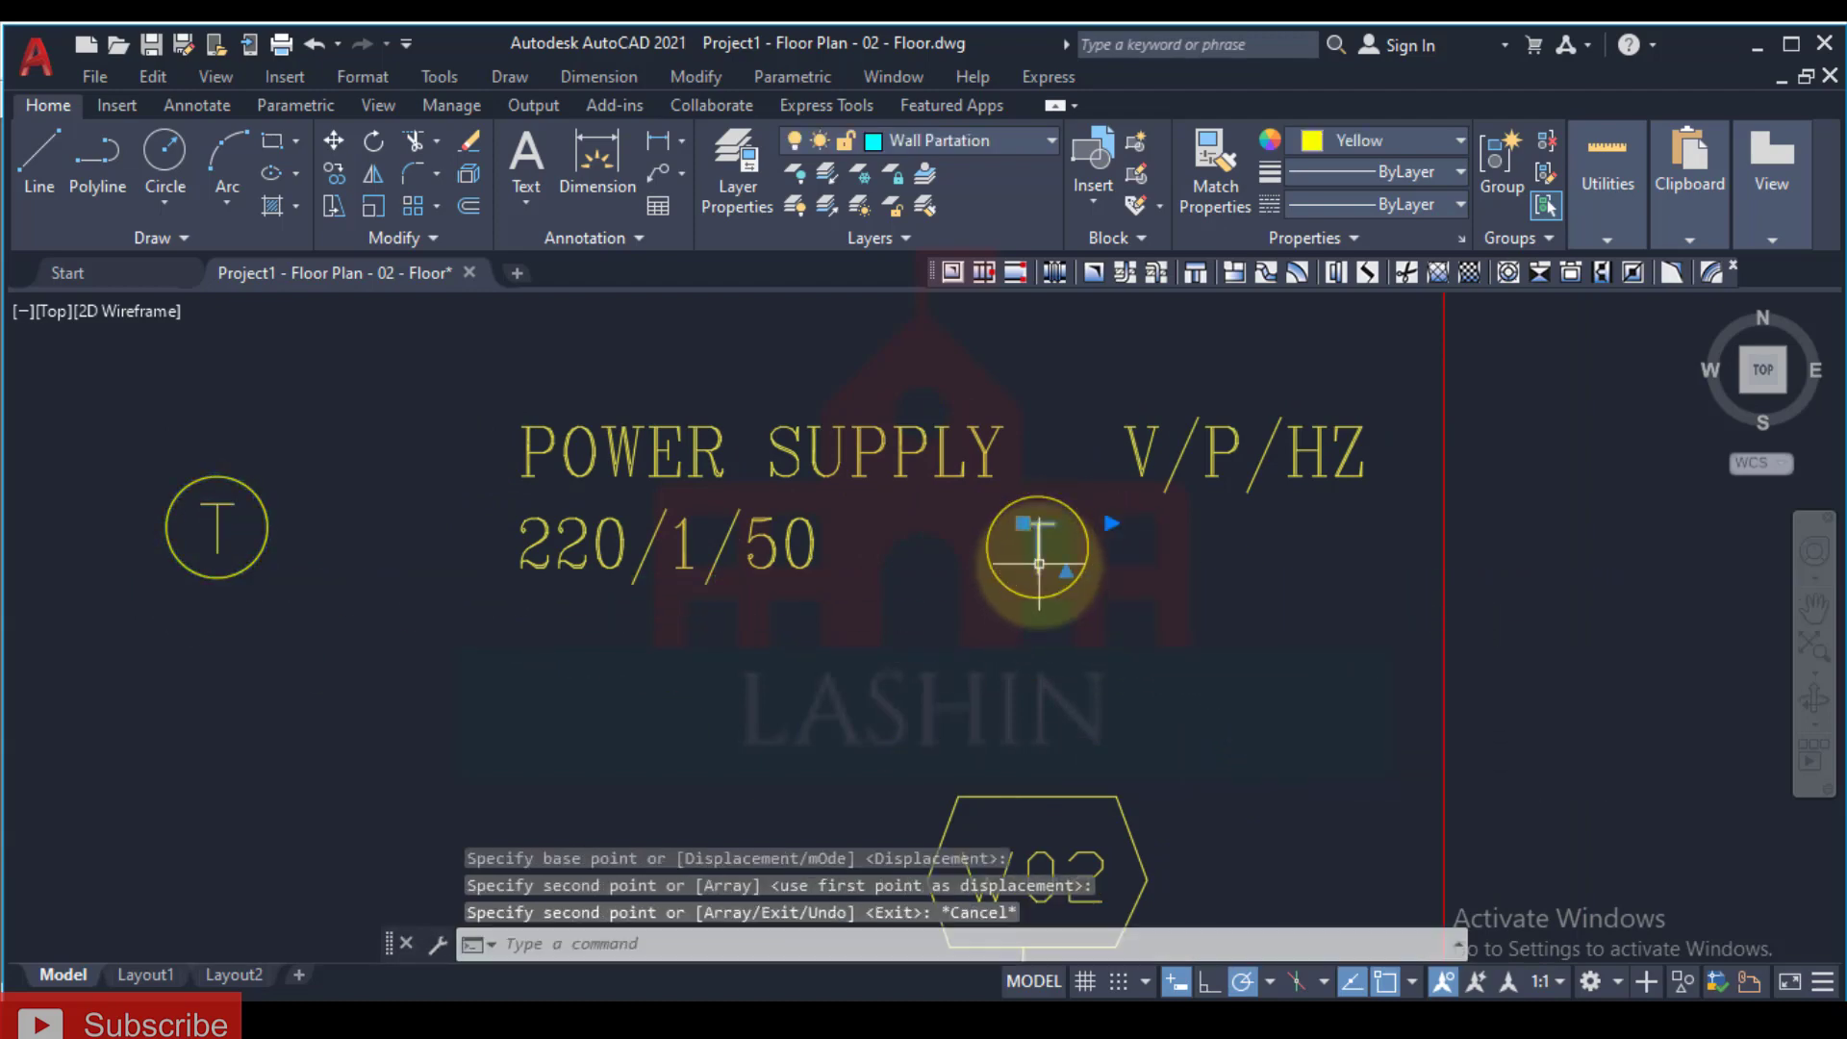
double_click(1039, 554)
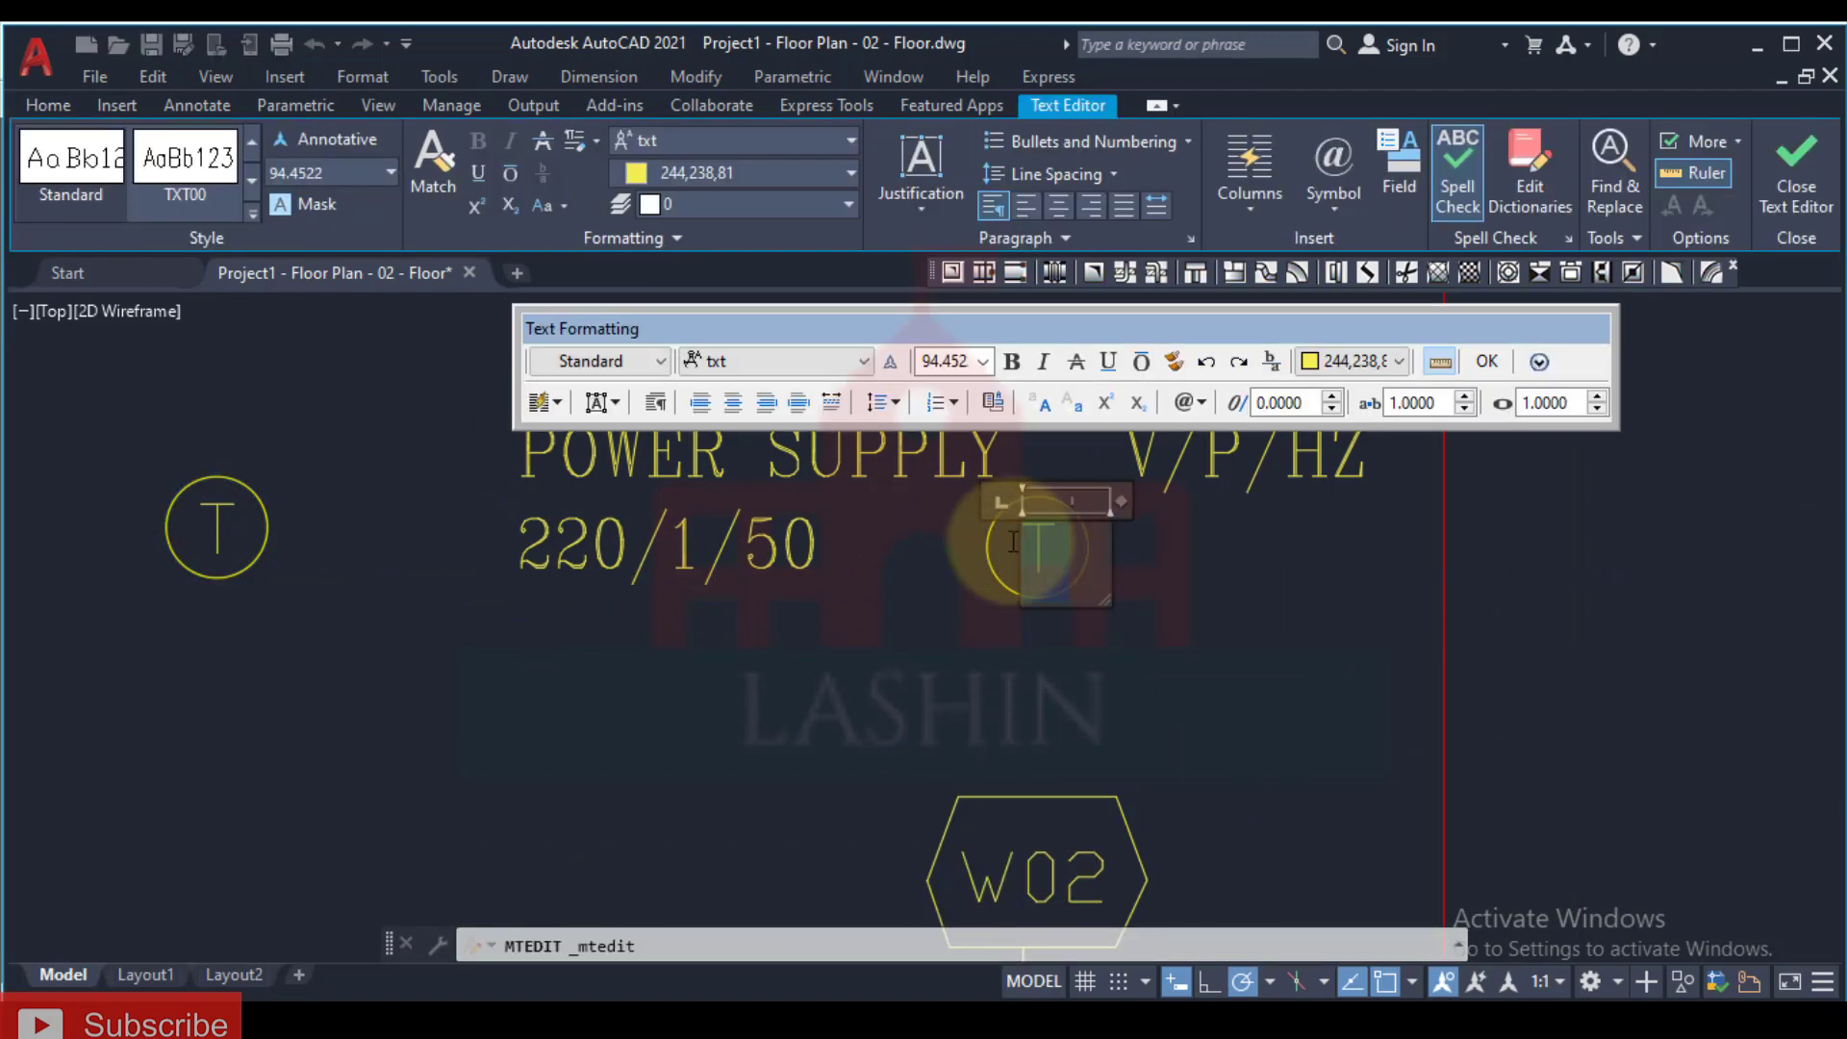
click(1214, 577)
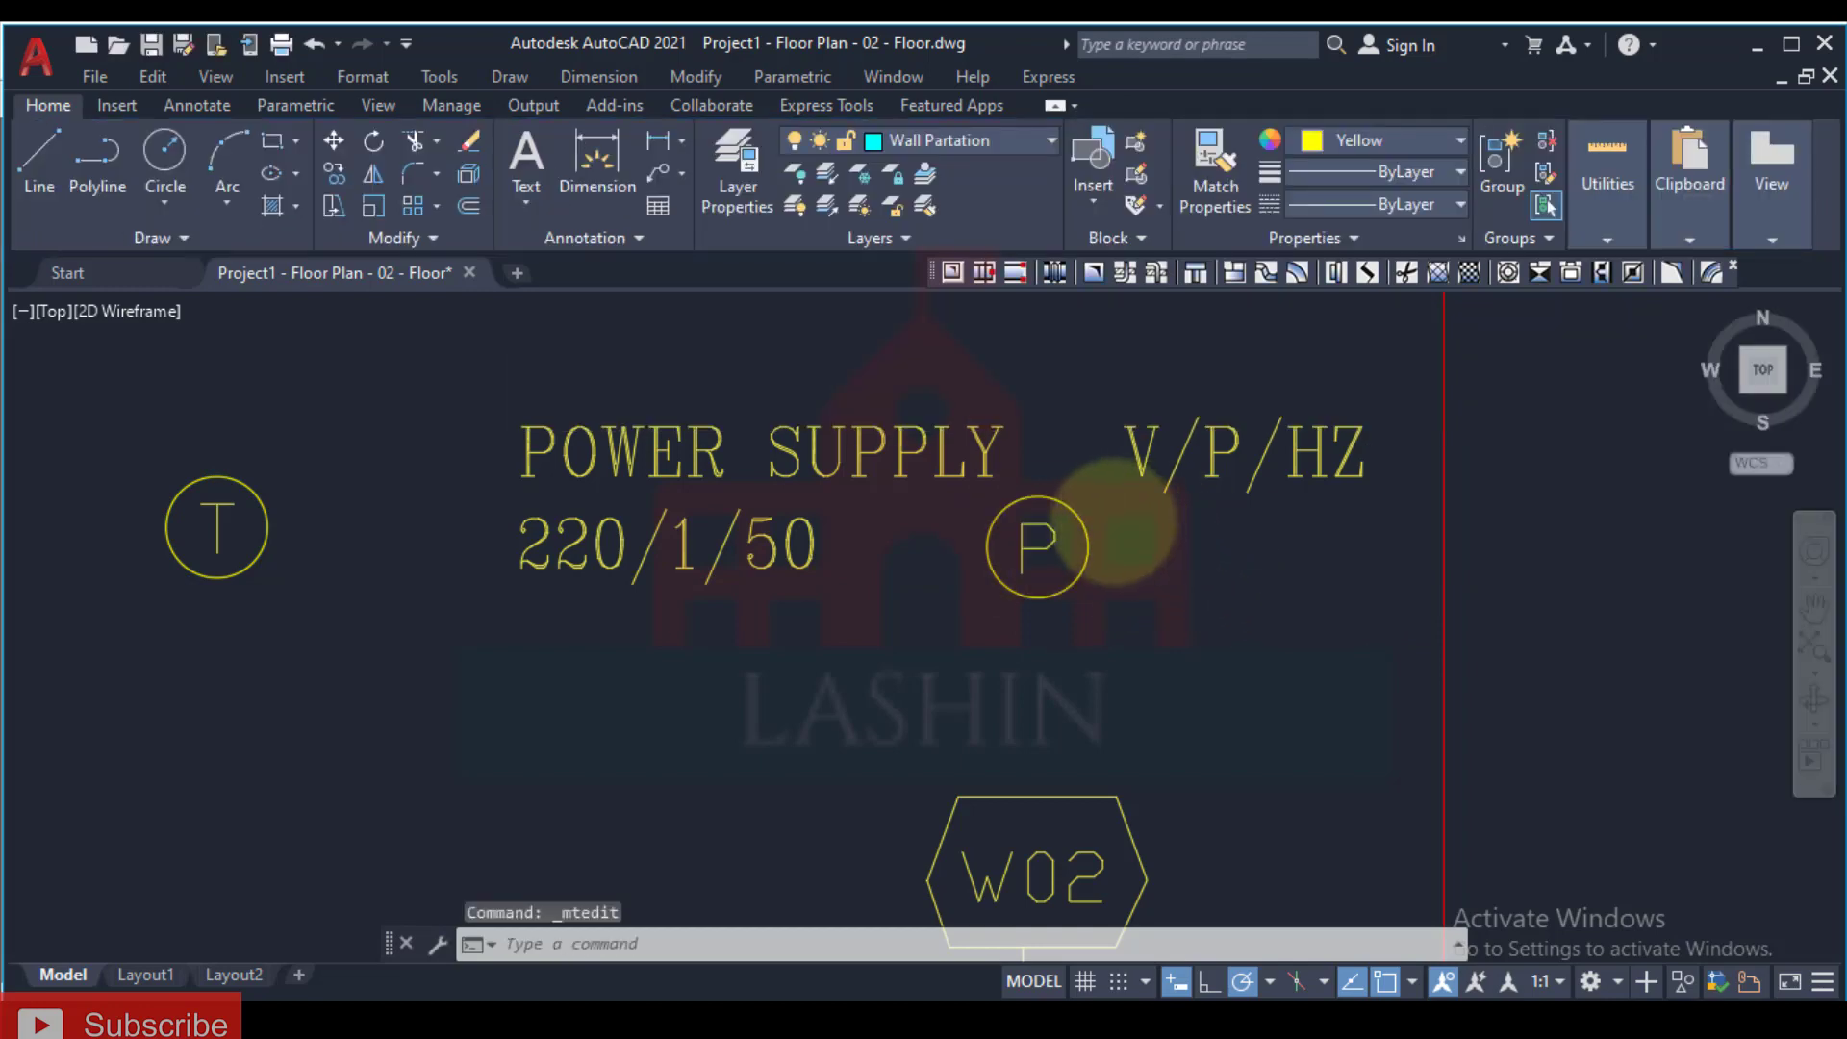
Step: Copy the circled P symbol to the corner of the outdoor unit, just above where its pipe leaves
click(1111, 519)
click(999, 601)
text(co)
key(Return)
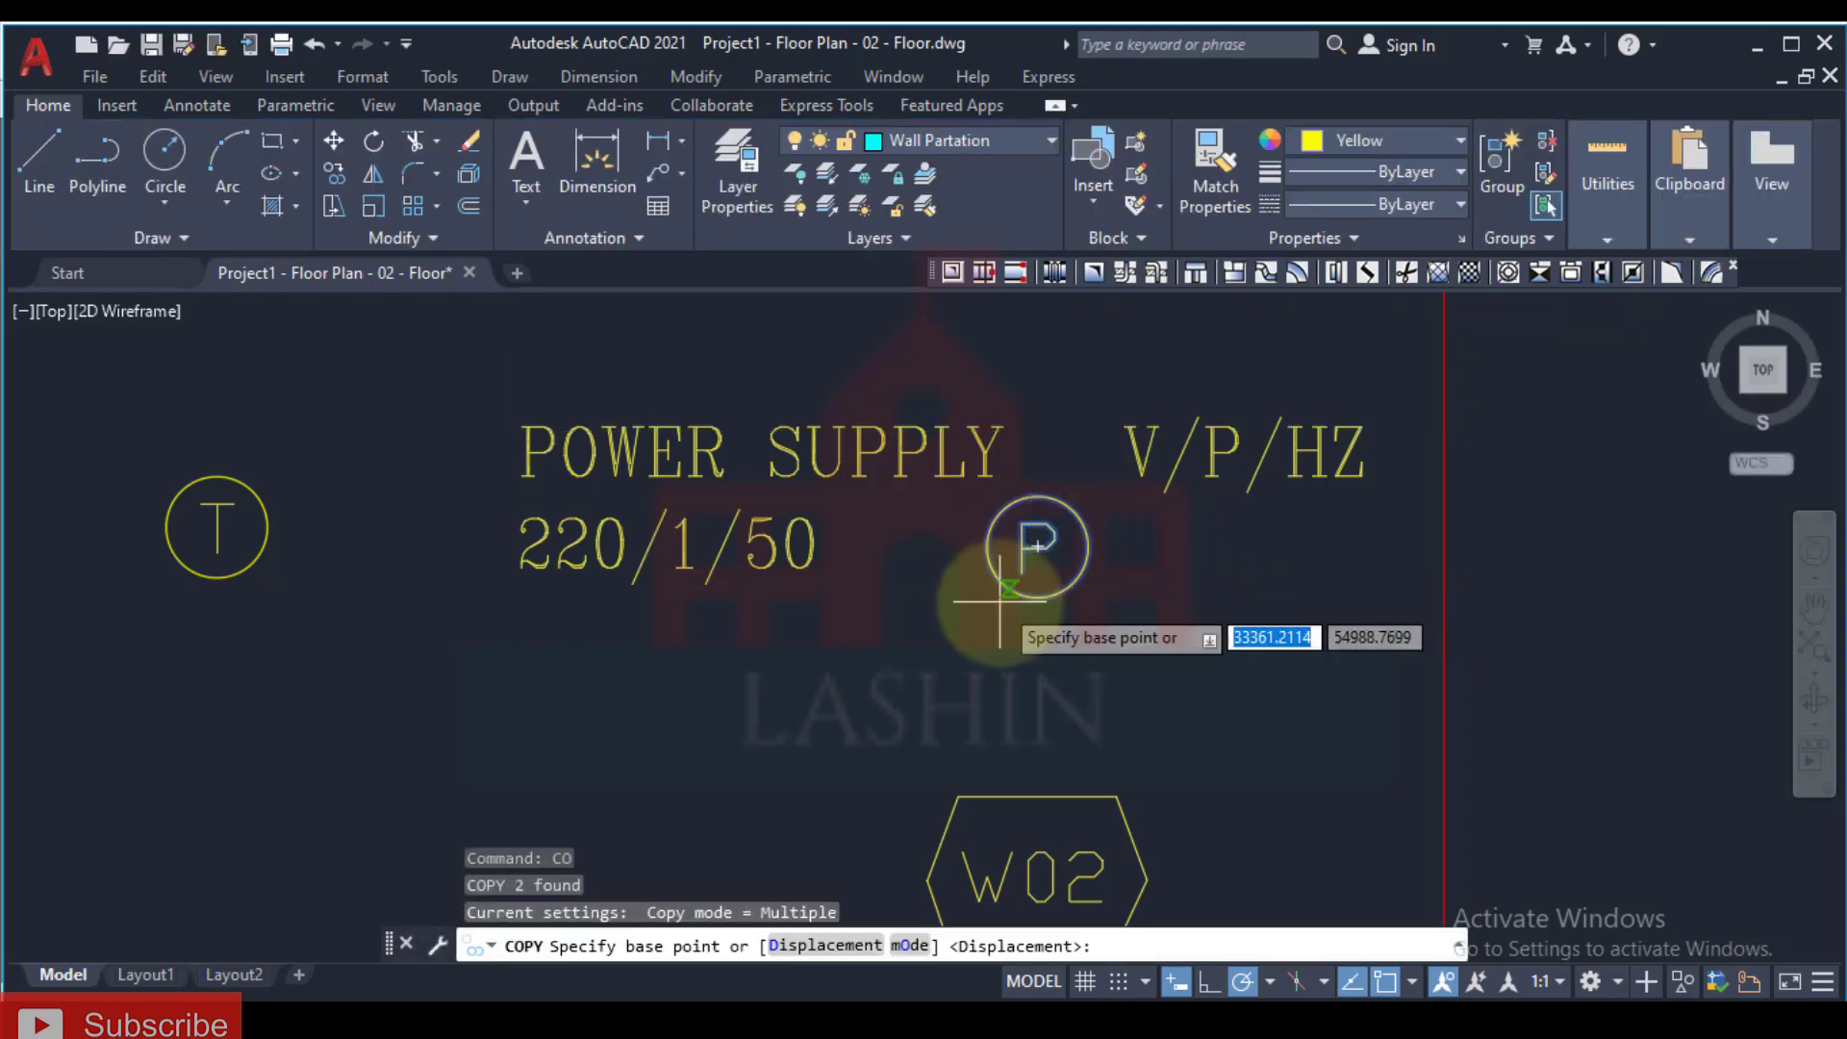
click(1000, 601)
middle_drag(718, 777, 1200, 585)
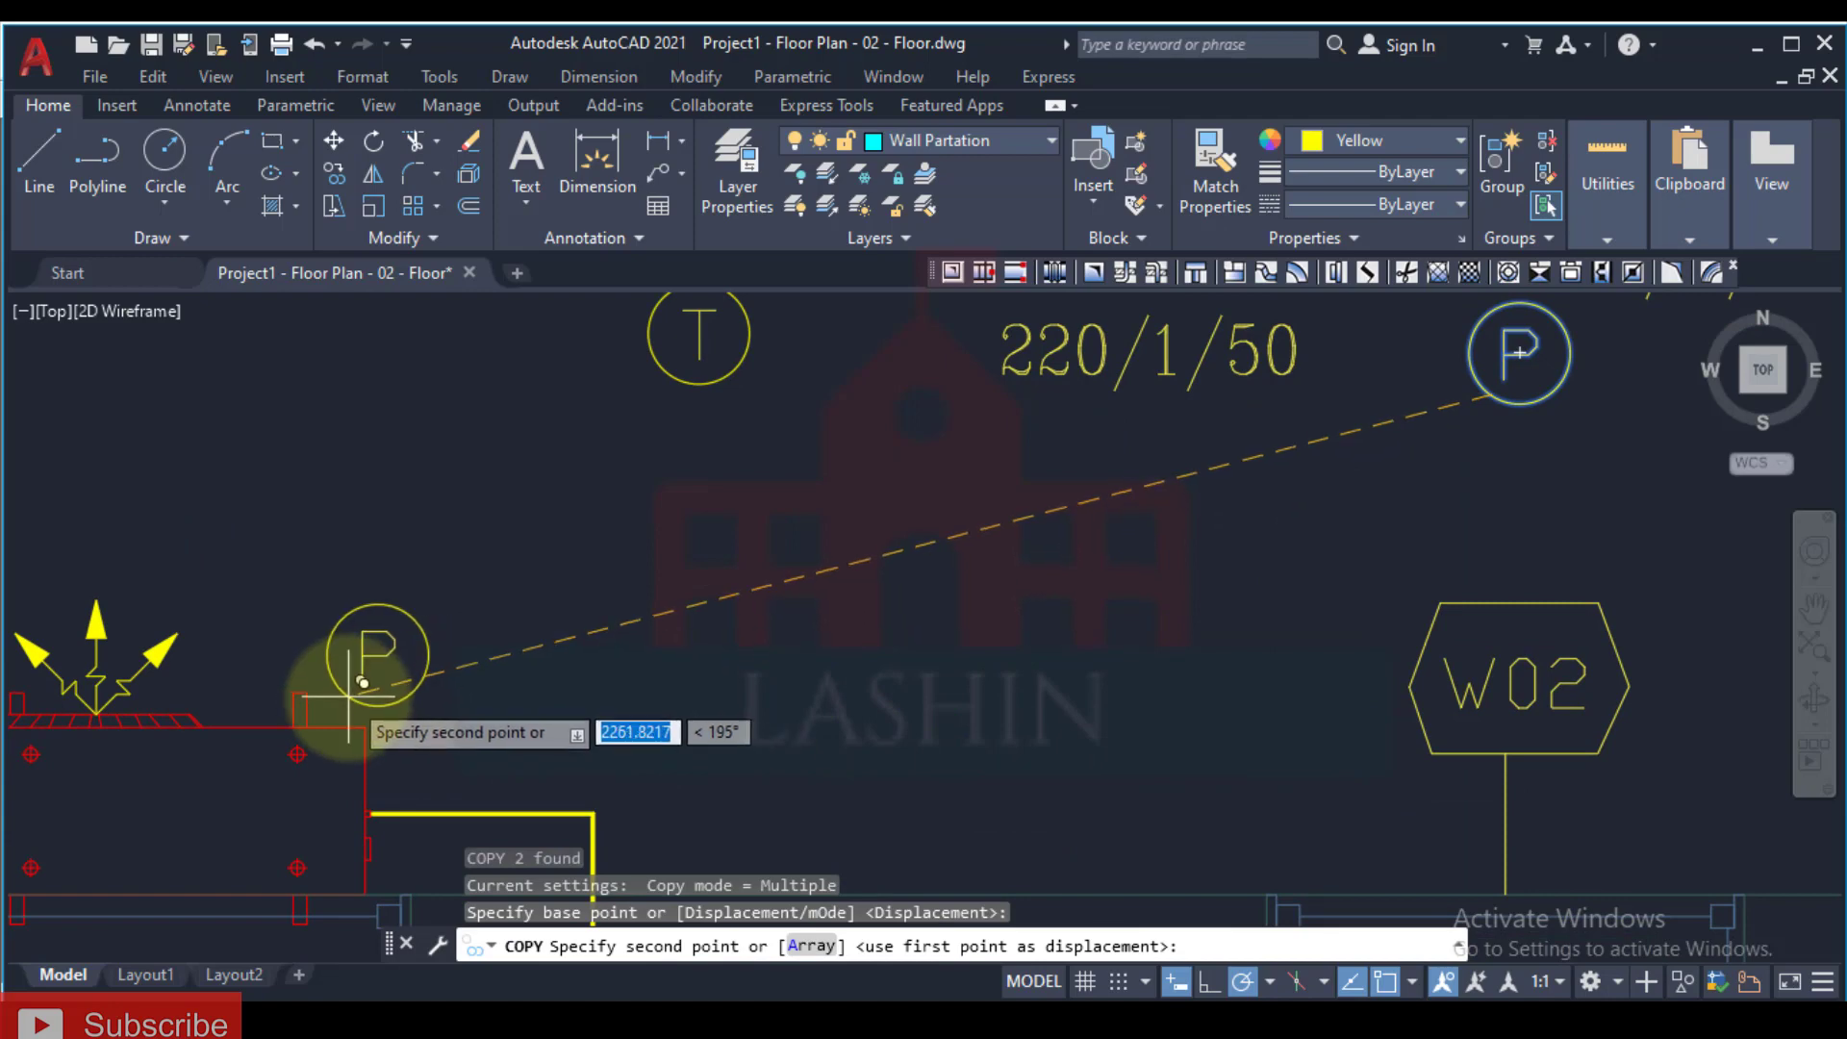
click(374, 658)
key(Escape)
middle_drag(840, 460, 642, 609)
key(Escape)
Step: Move the circled T symbol away from the power supply label to the free space above the outdoor unit, near the grid line
click(615, 478)
click(467, 534)
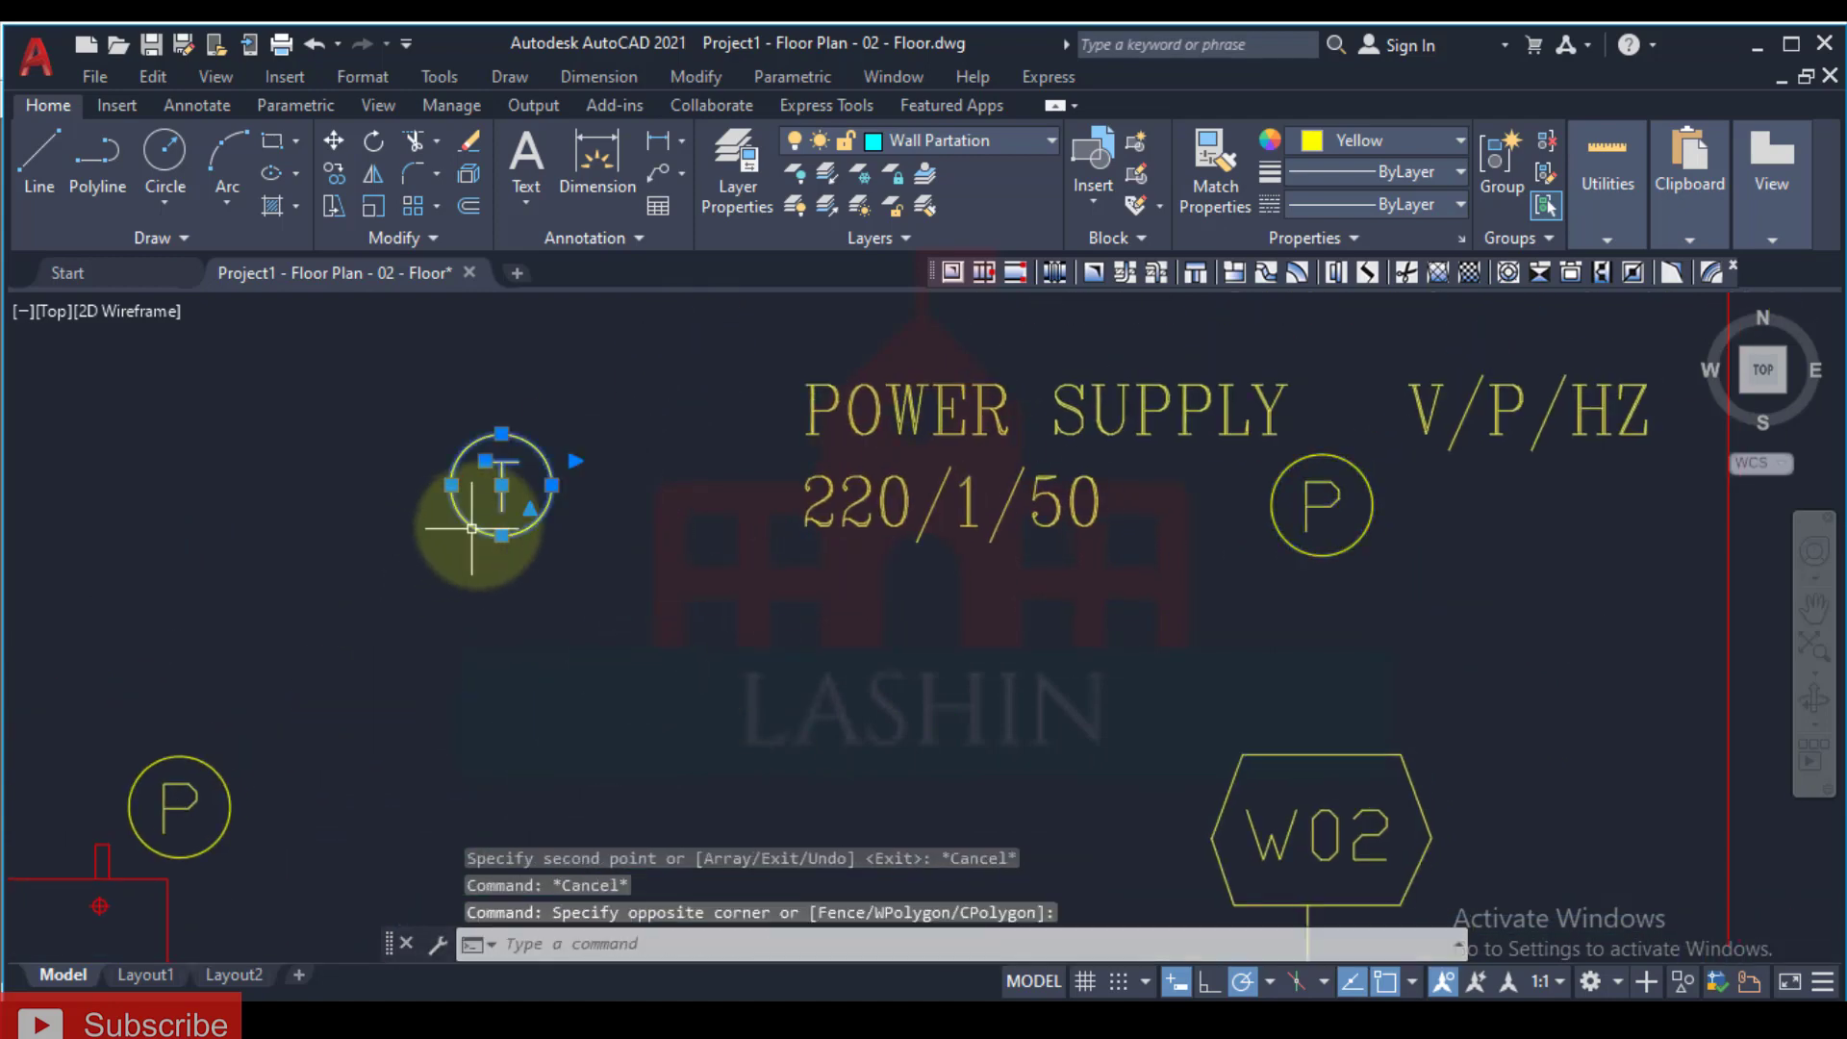
middle_drag(474, 528, 719, 703)
key(Return)
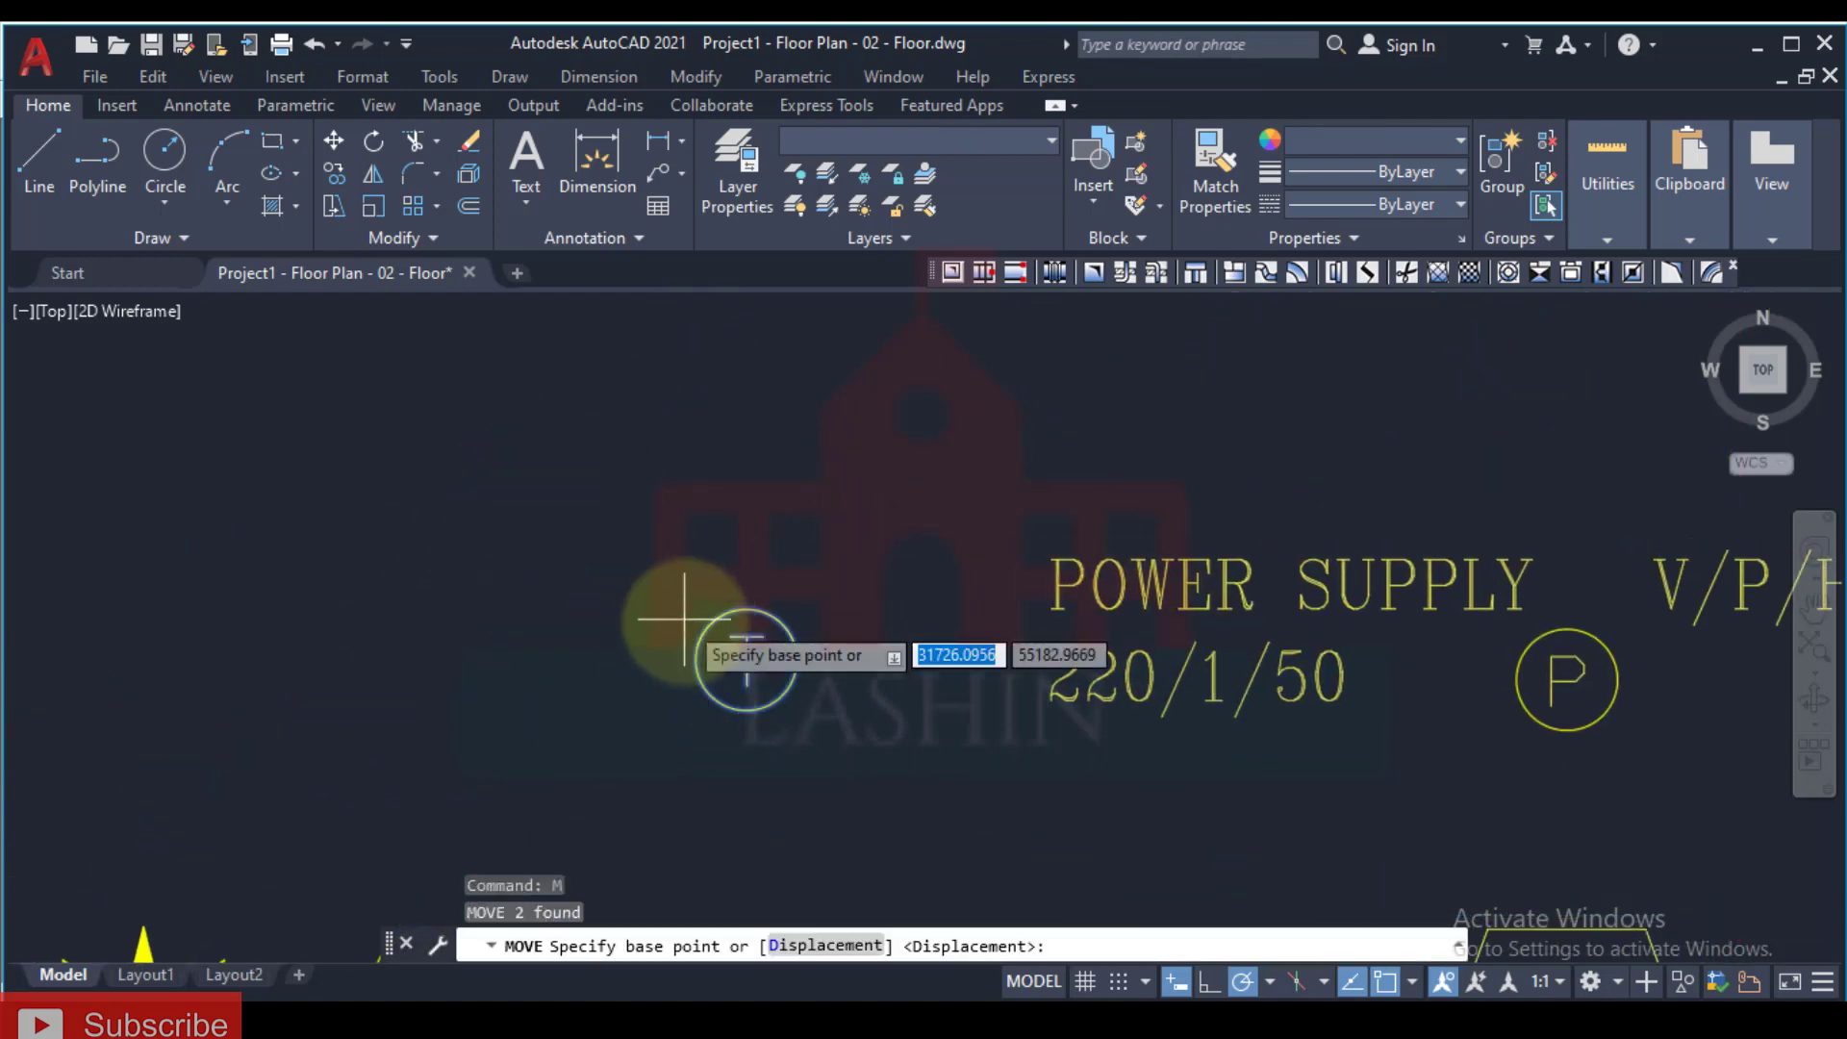
click(703, 625)
middle_drag(442, 594, 1138, 591)
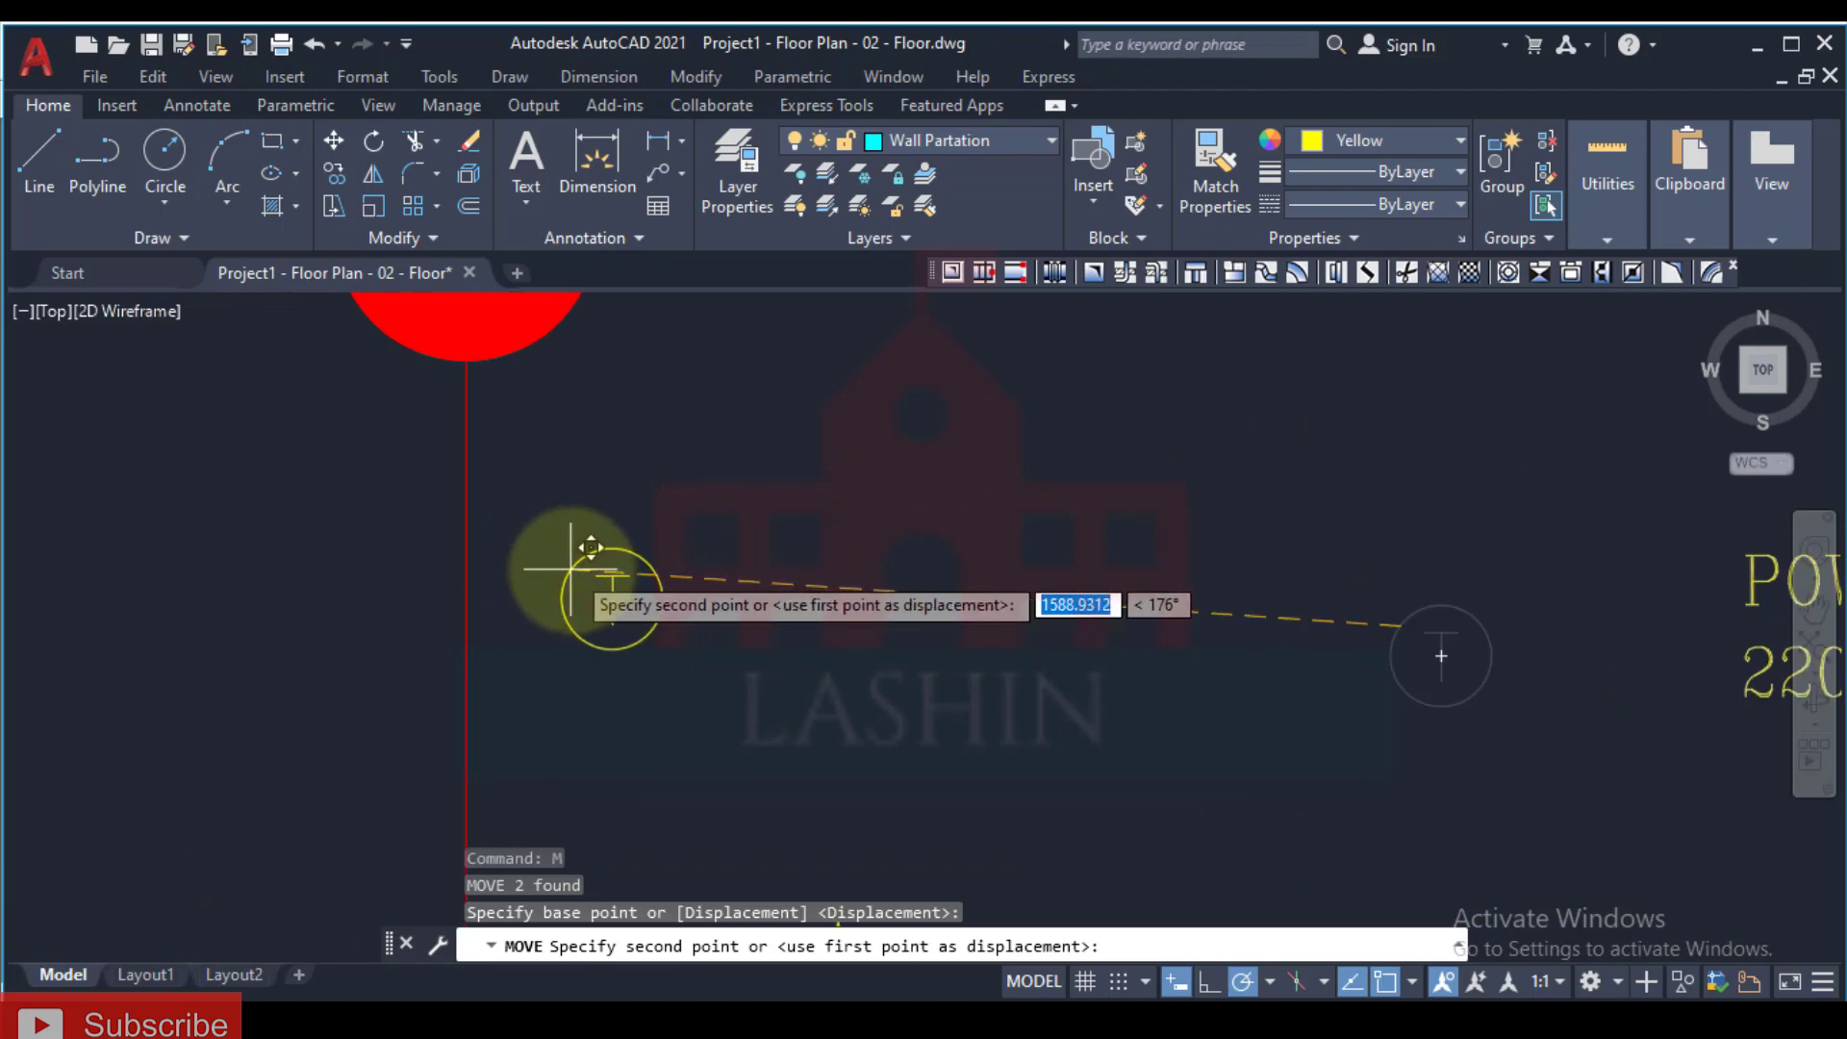
key(Escape)
Step: Copy the power supply label horizontally to the space right beside the circled T symbol
middle_drag(1767, 558, 1167, 535)
click(1345, 516)
click(1166, 587)
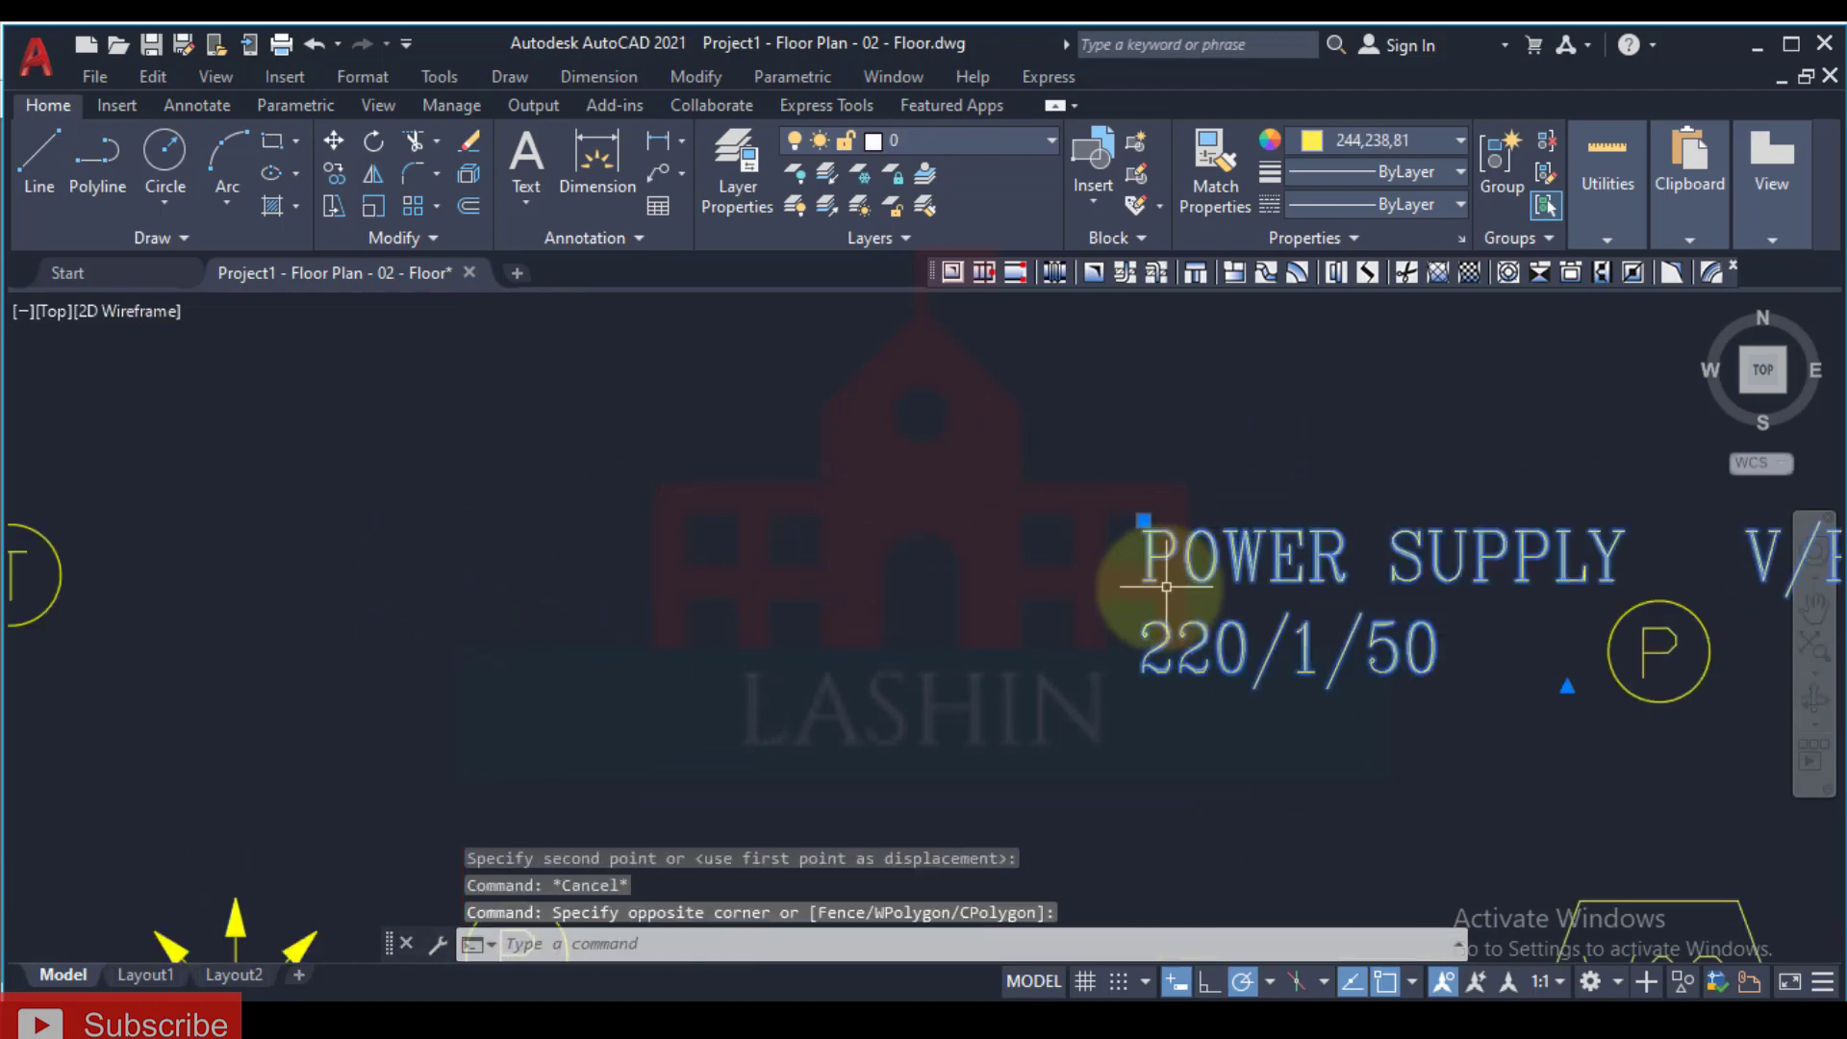
text(co)
key(Return)
click(1143, 521)
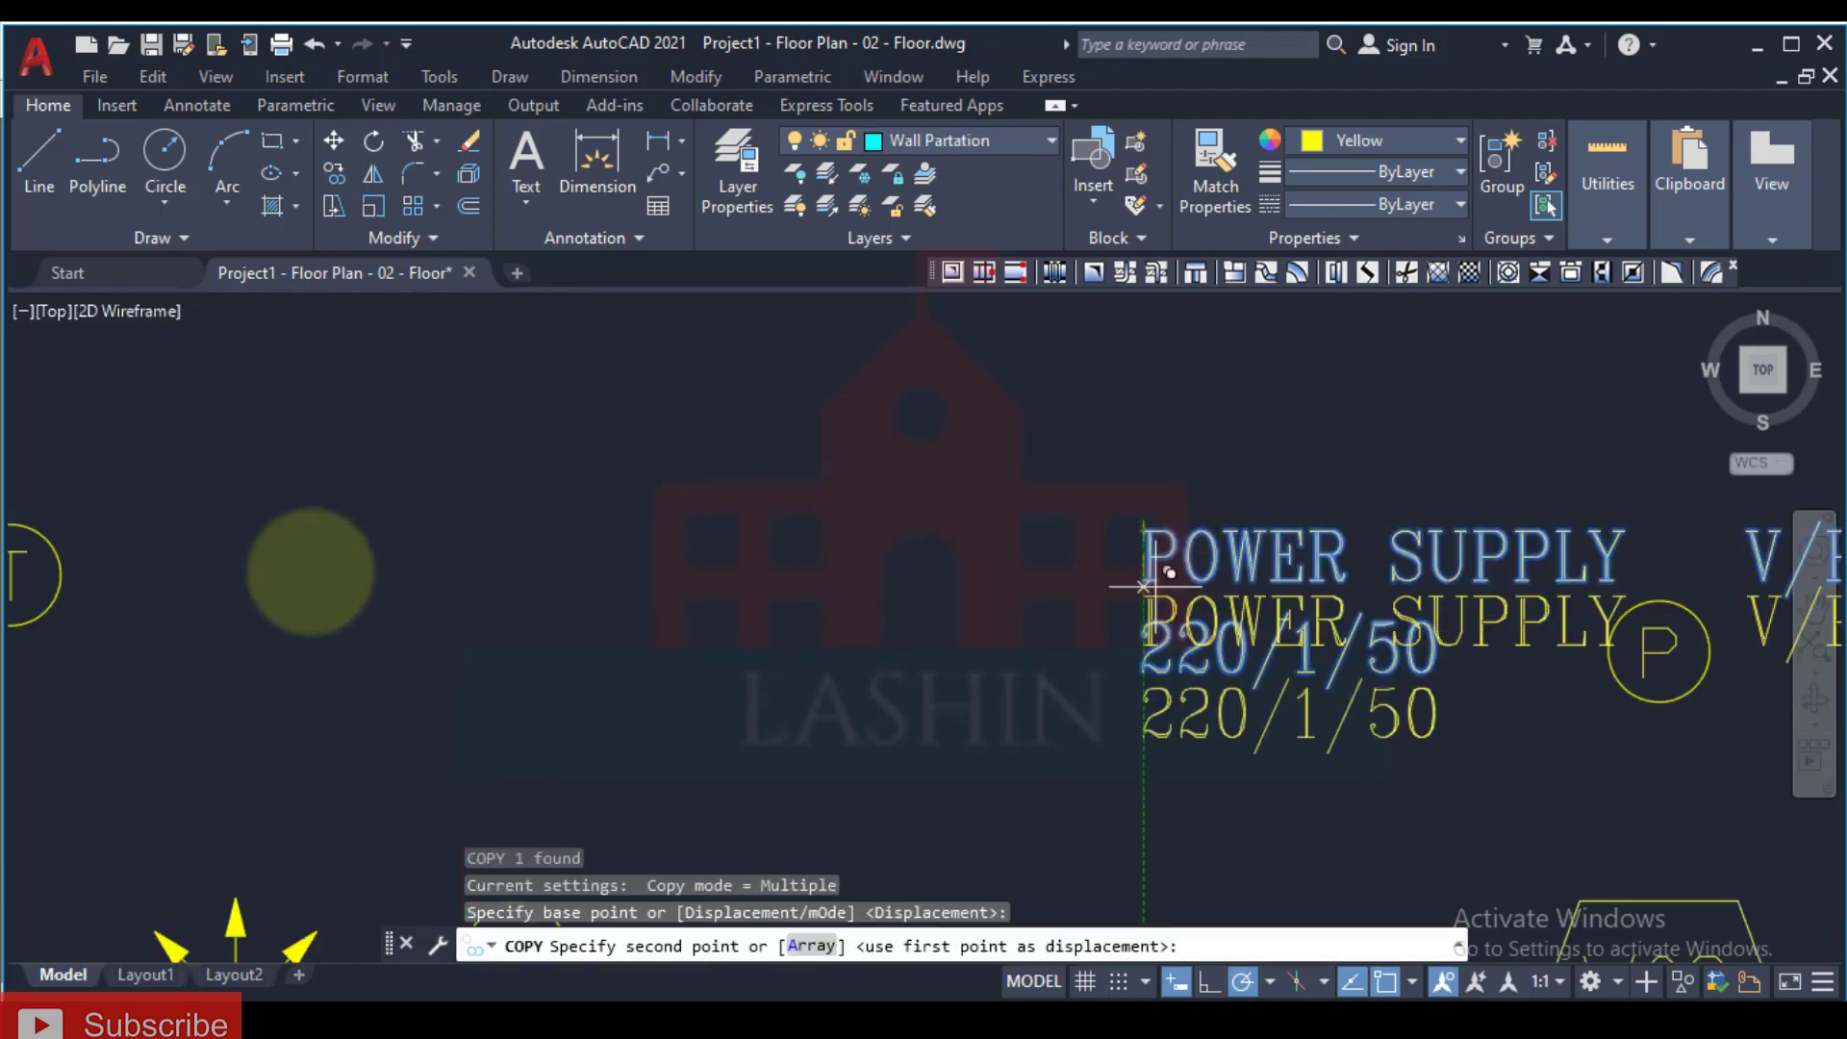
click(116, 520)
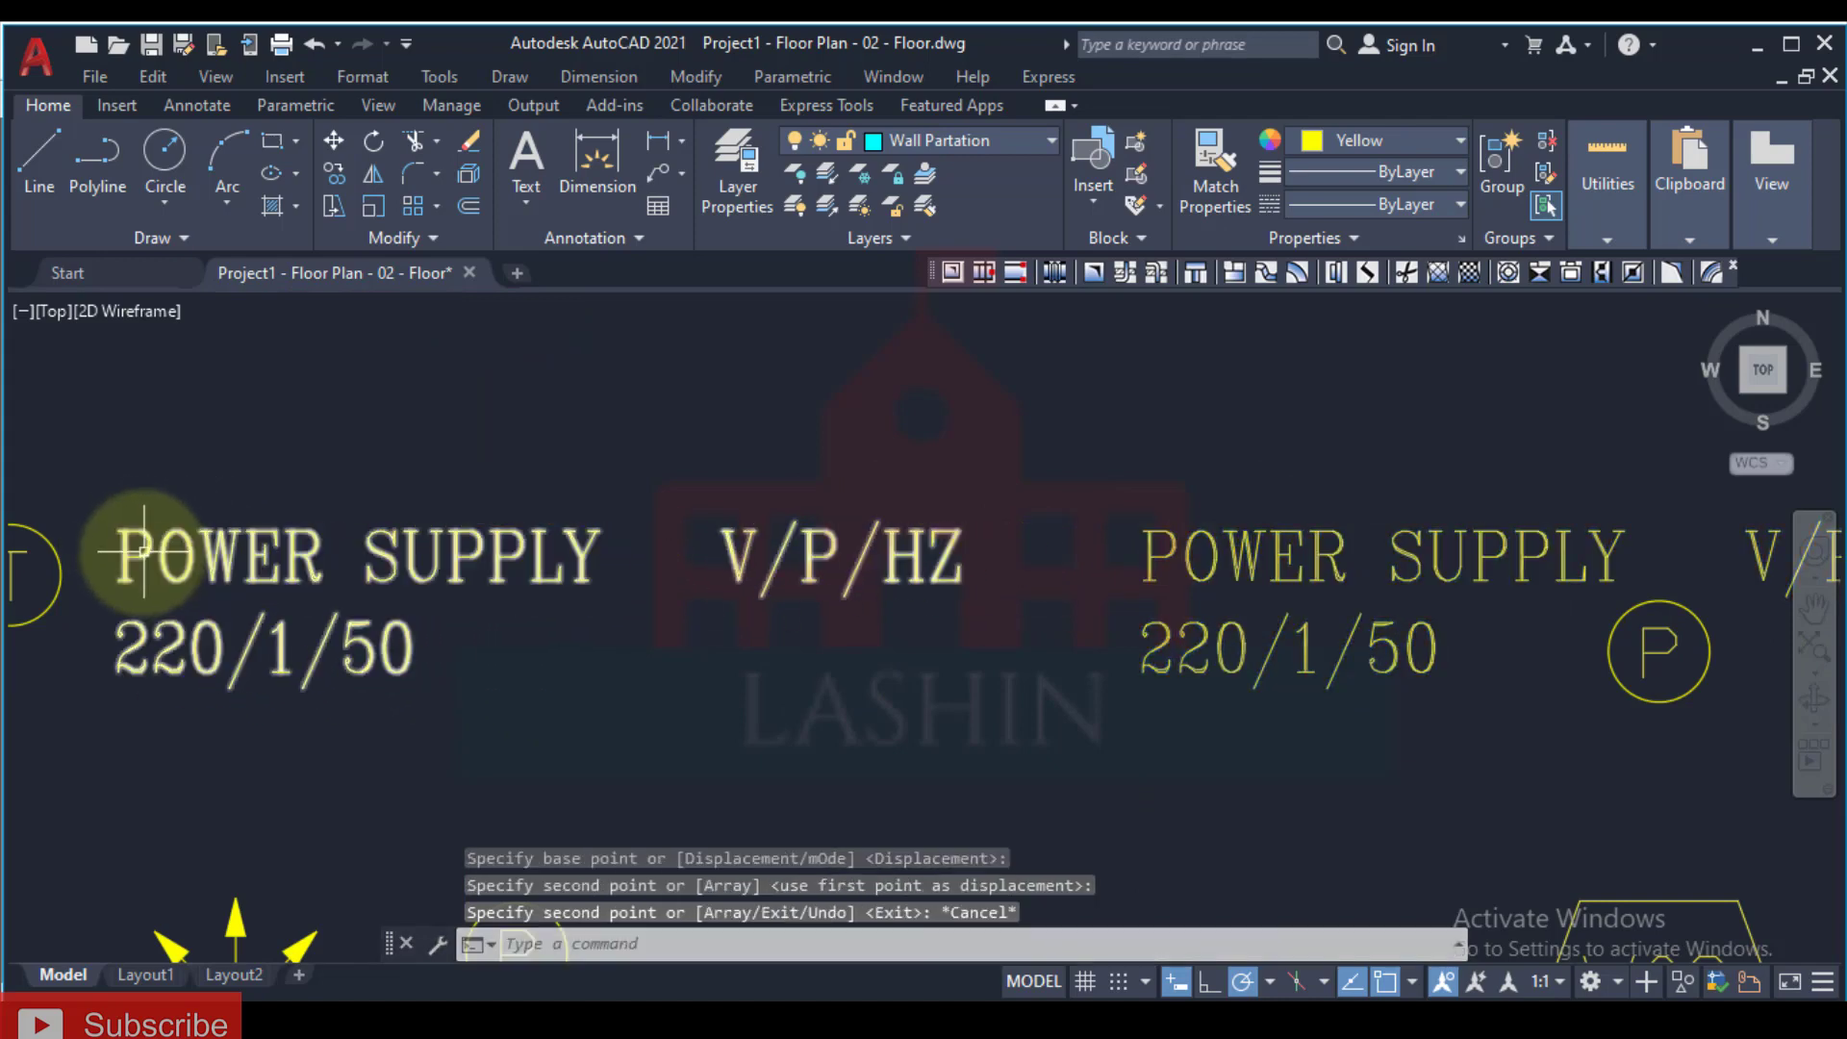
key(Escape)
key(Escape)
Step: Replace the copied label's text beside the circled T symbol with THERMOSTAT
double_click(462, 606)
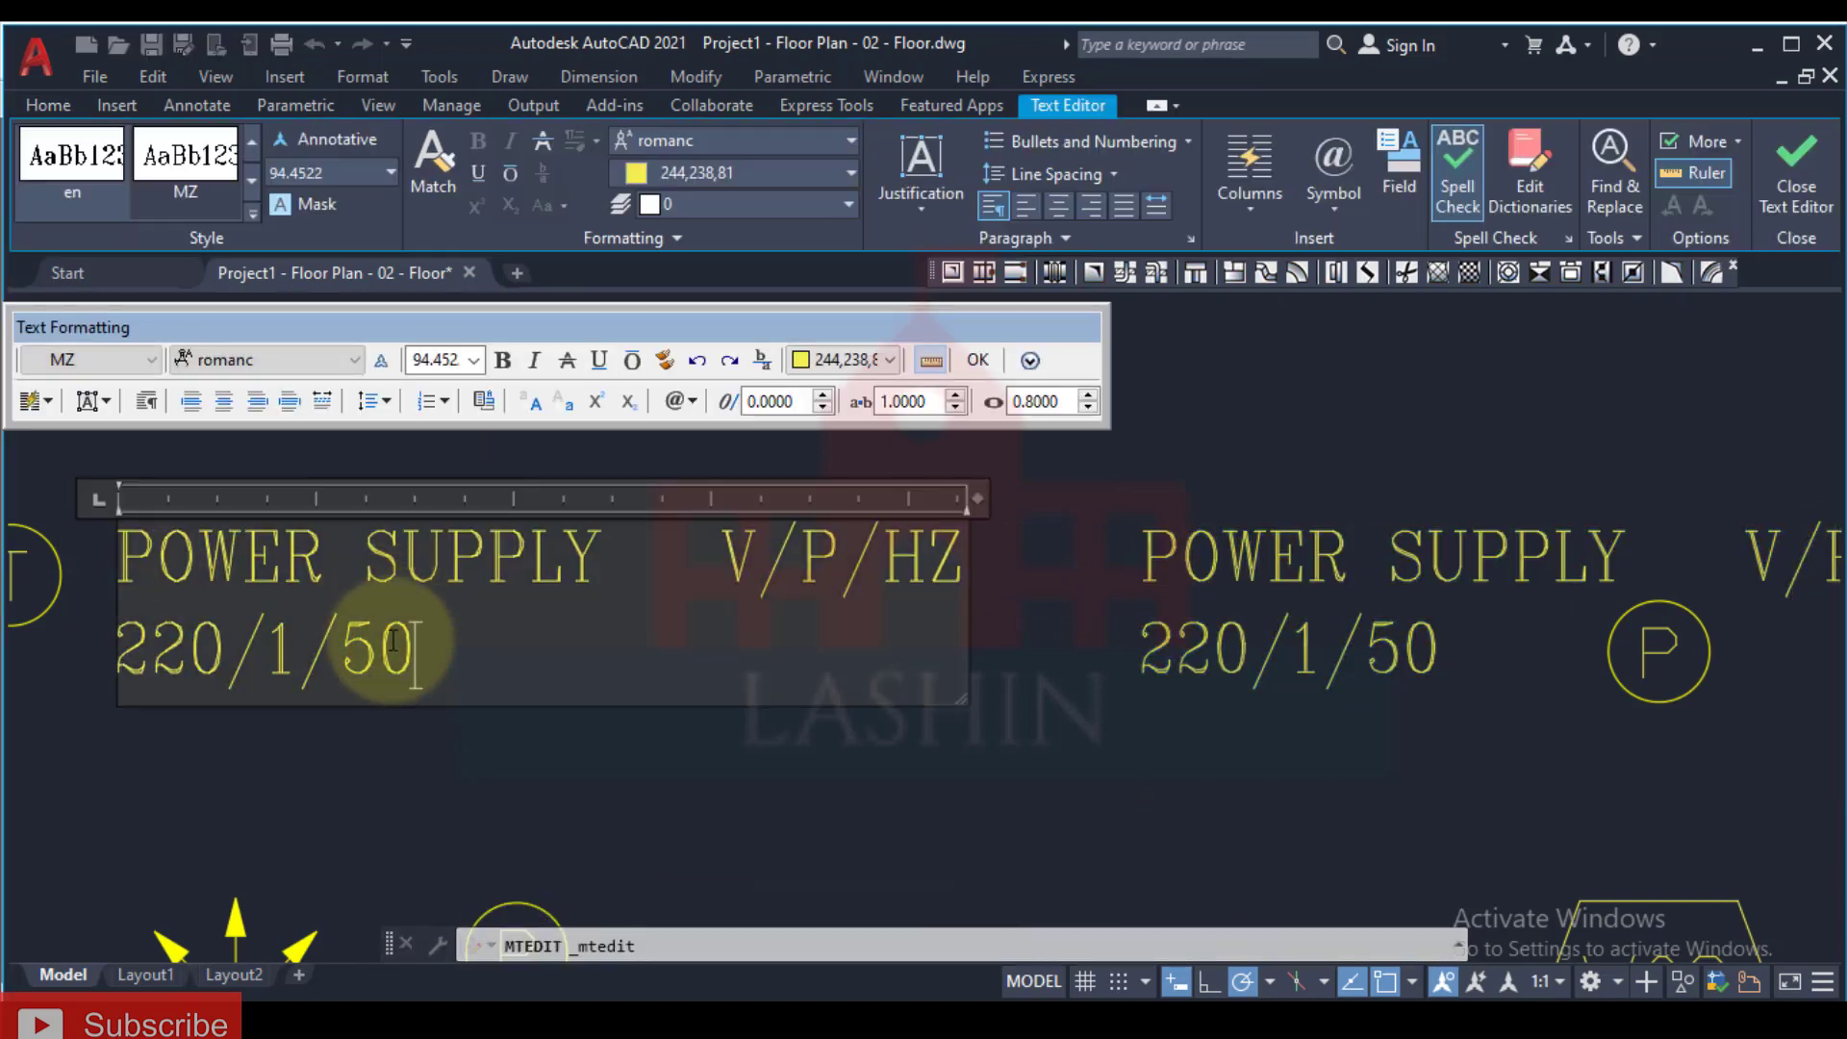
text(THERMOSTAT)
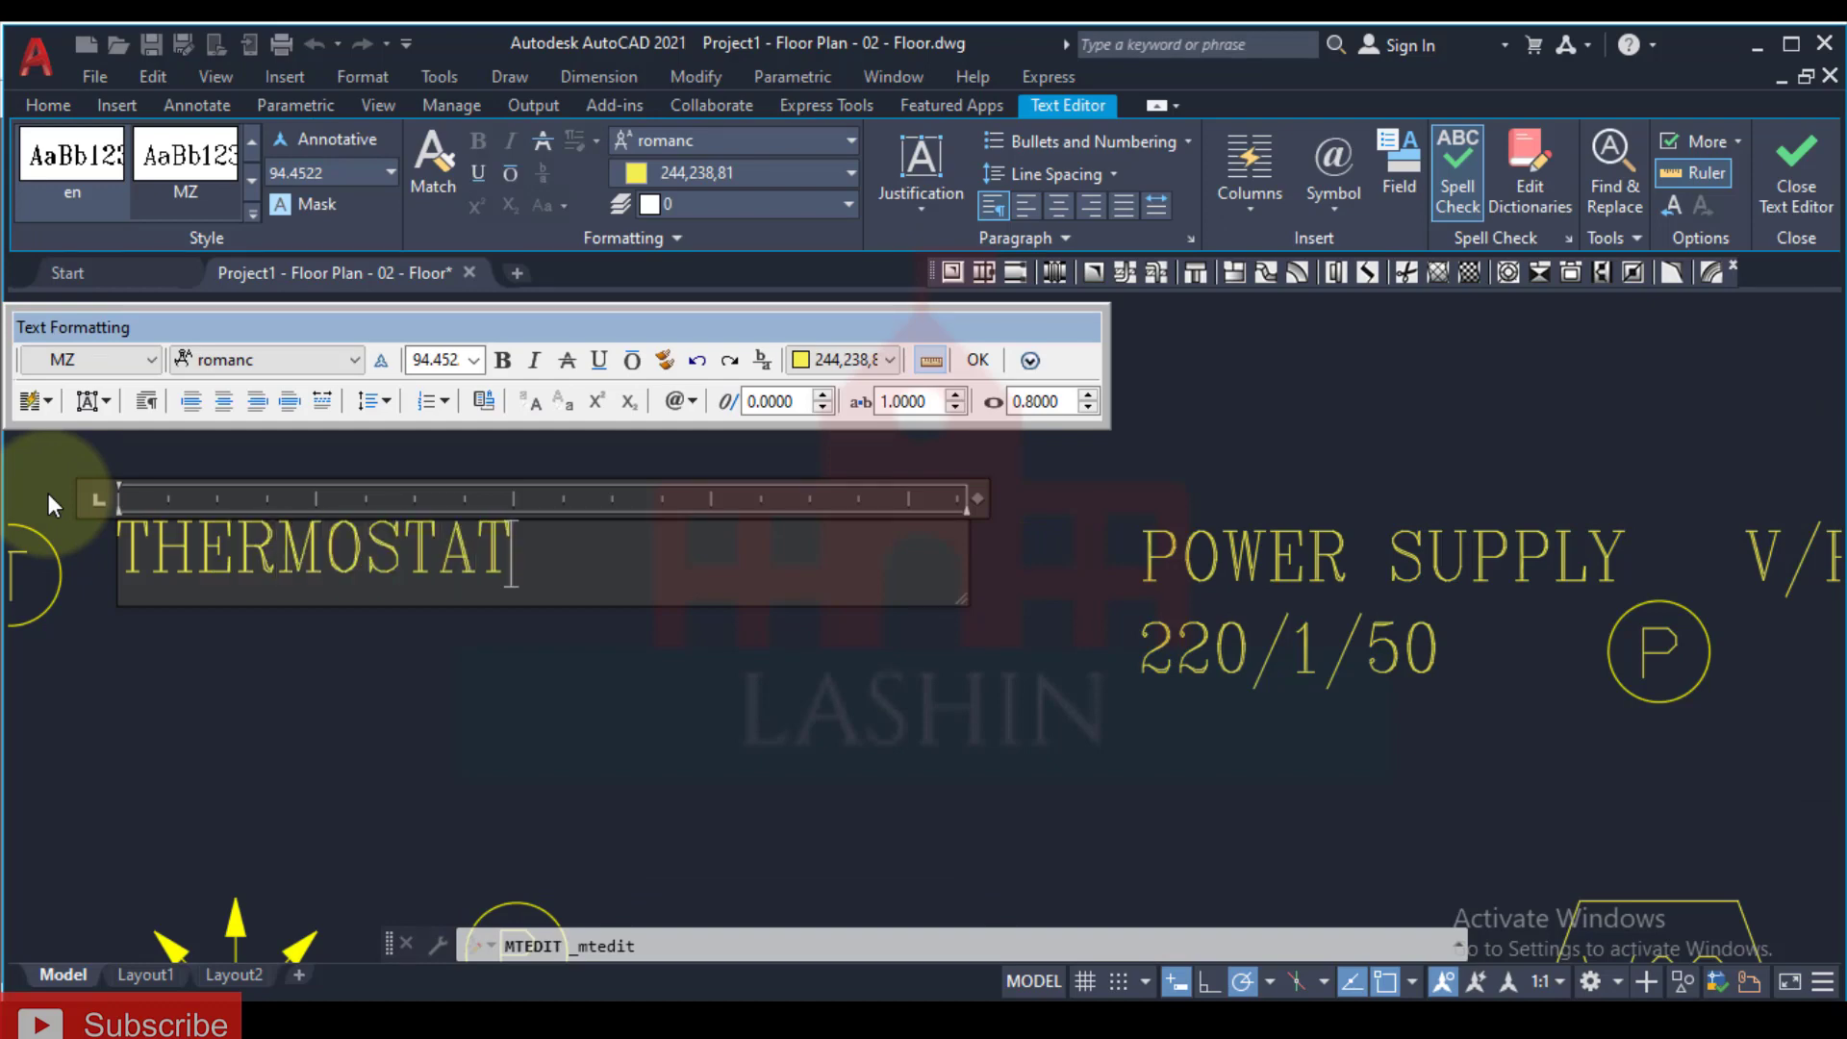
click(257, 659)
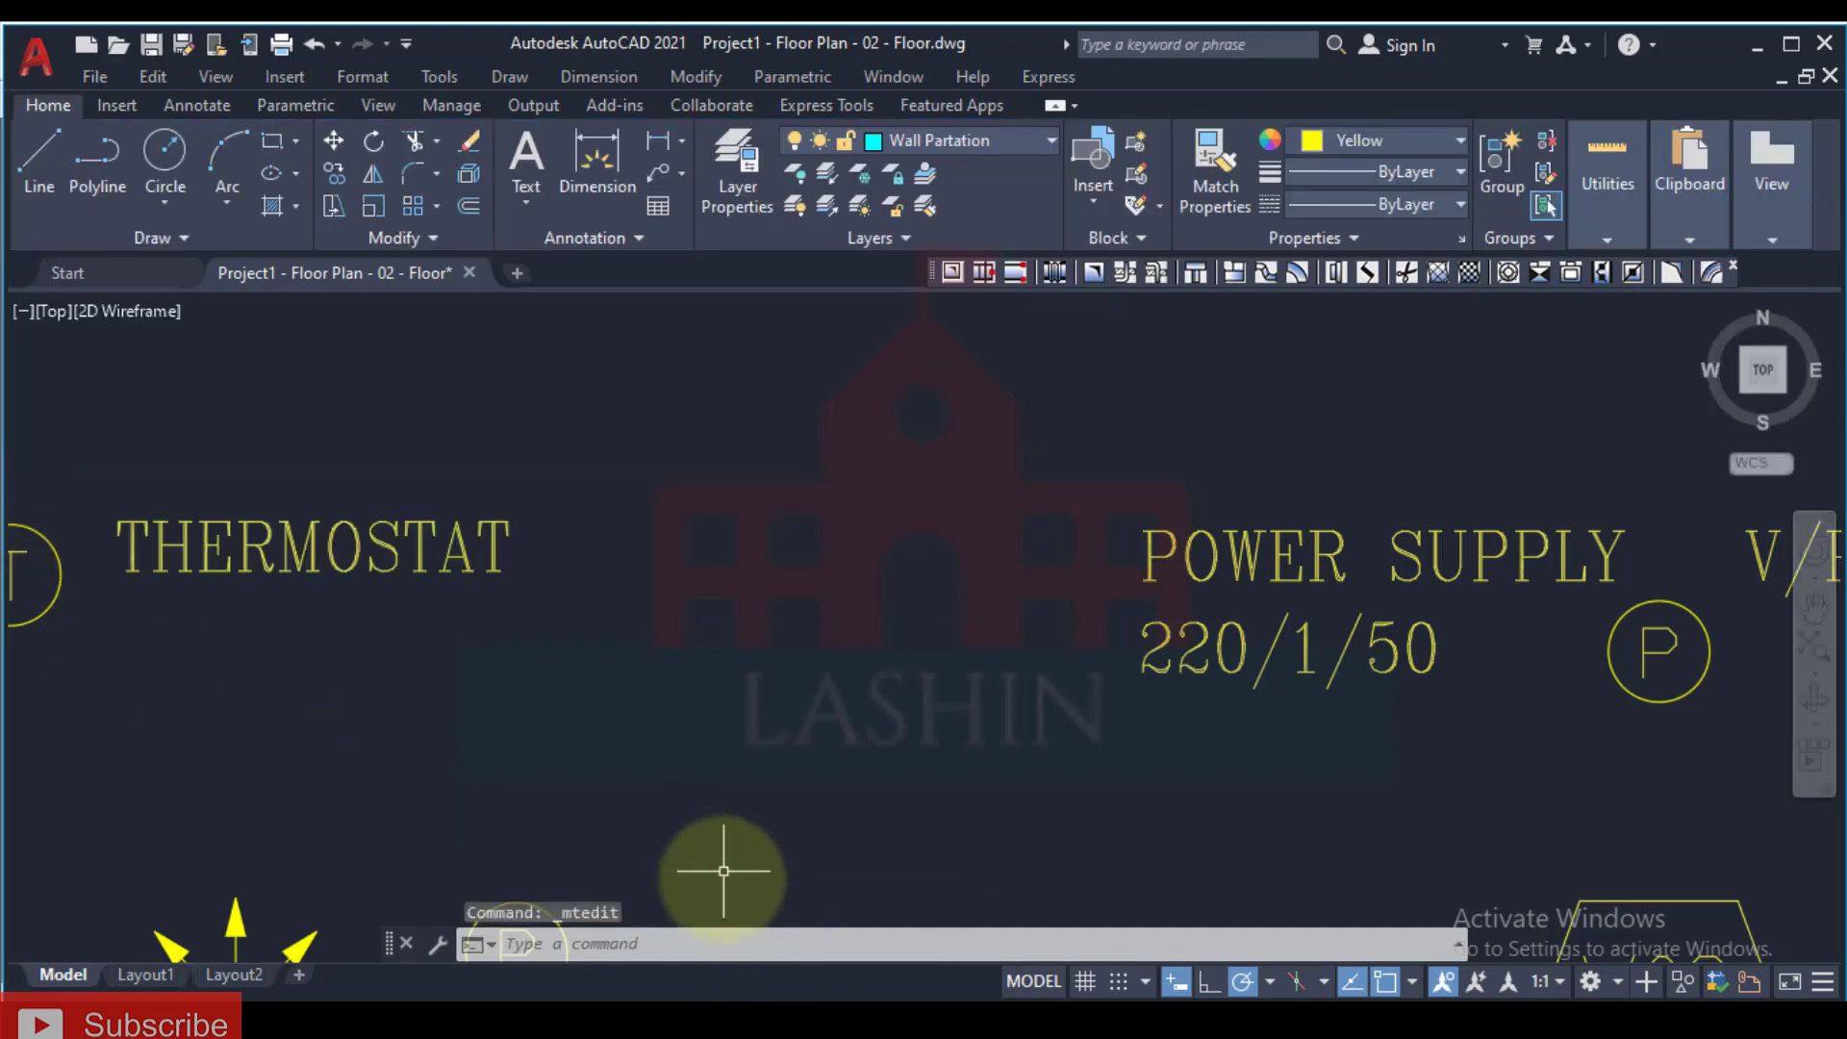
Step: Draw an upright rectangle in the empty area outside the plan, beyond the grid line next to the power supply label
scroll(702, 796, down, 5)
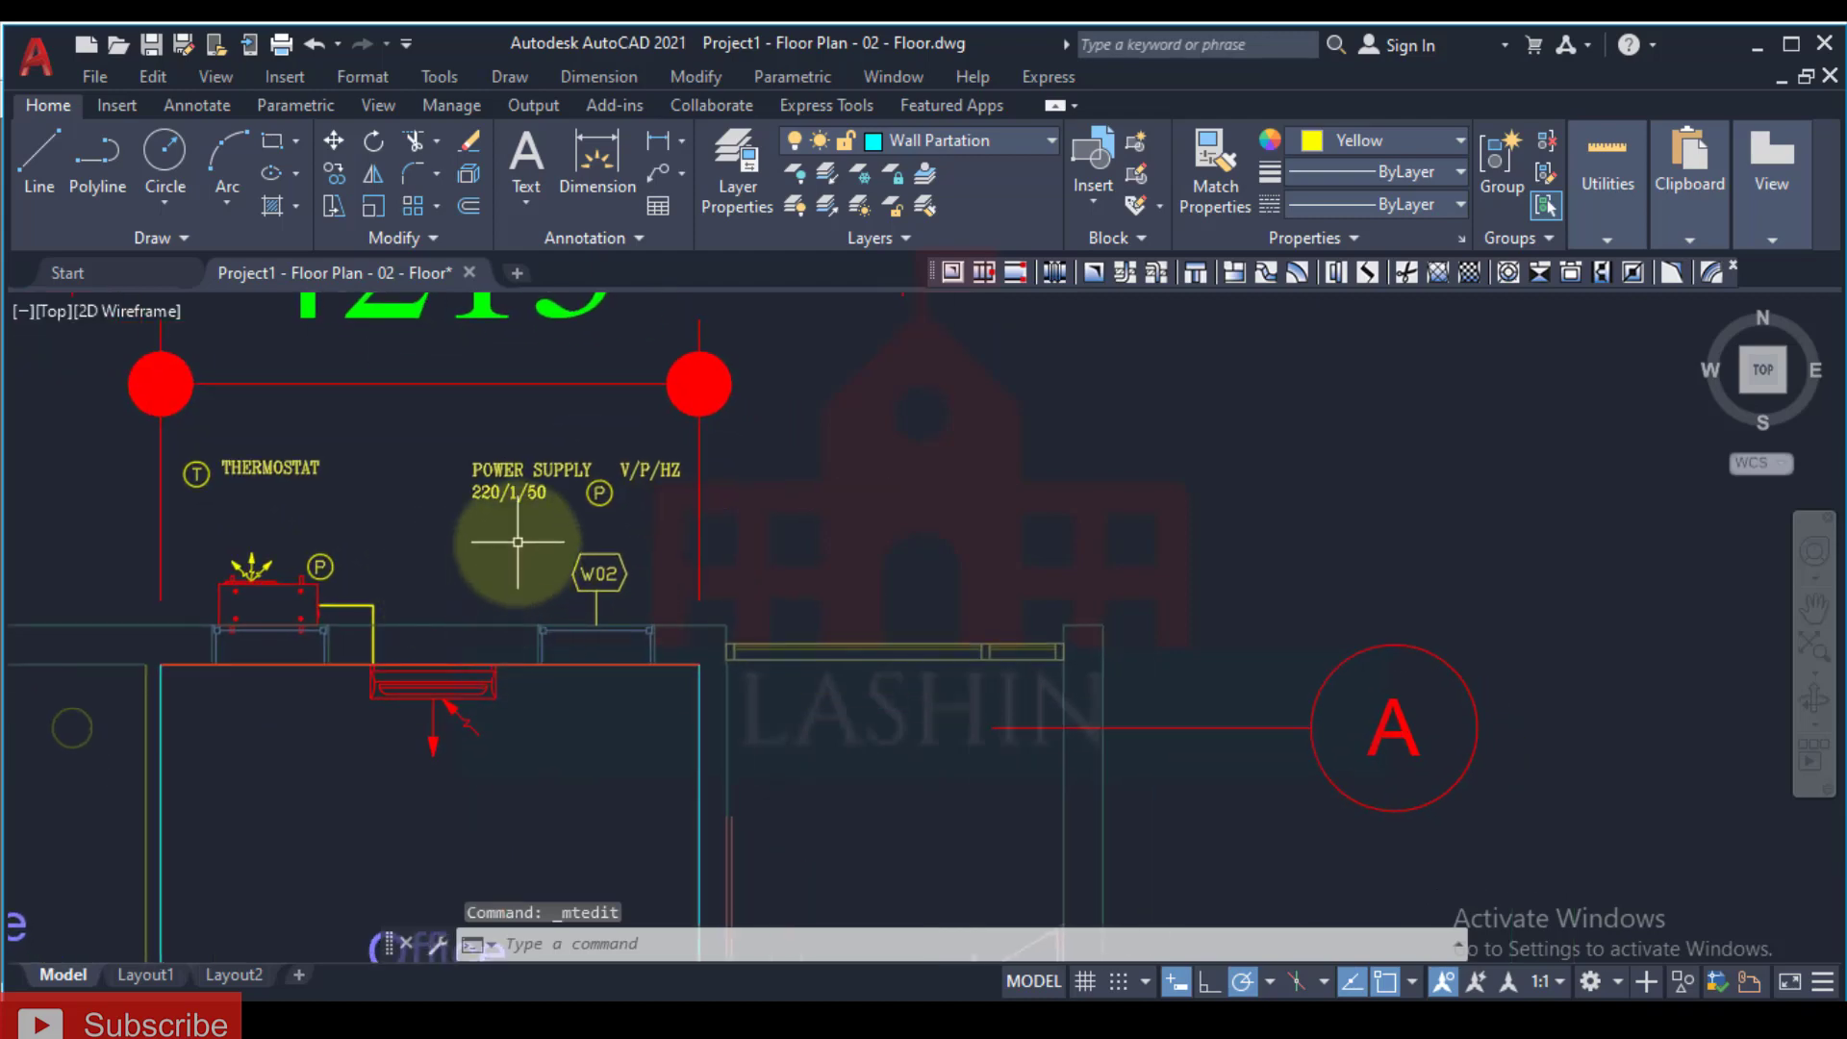
mouse_move(516, 548)
middle_down()
mouse_move(301, 548)
mouse_move(416, 606)
middle_up()
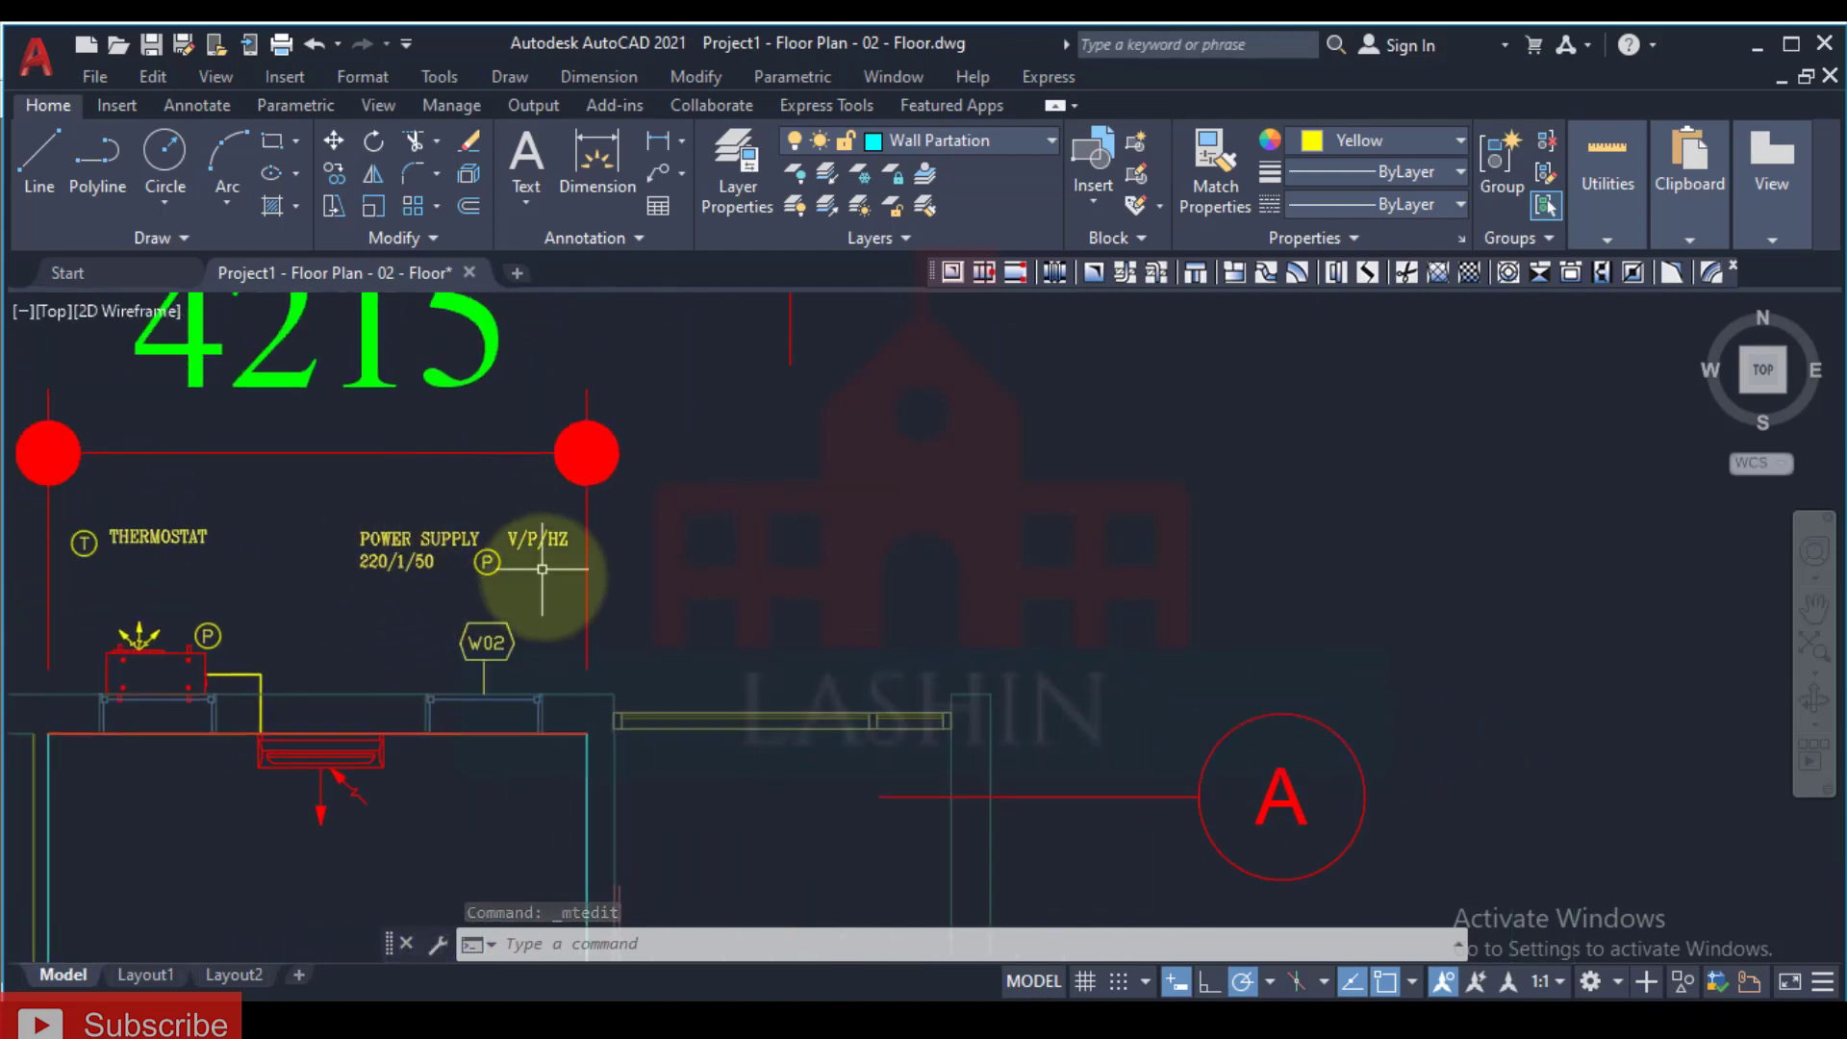
middle_drag(538, 571, 294, 664)
middle_drag(890, 544, 716, 643)
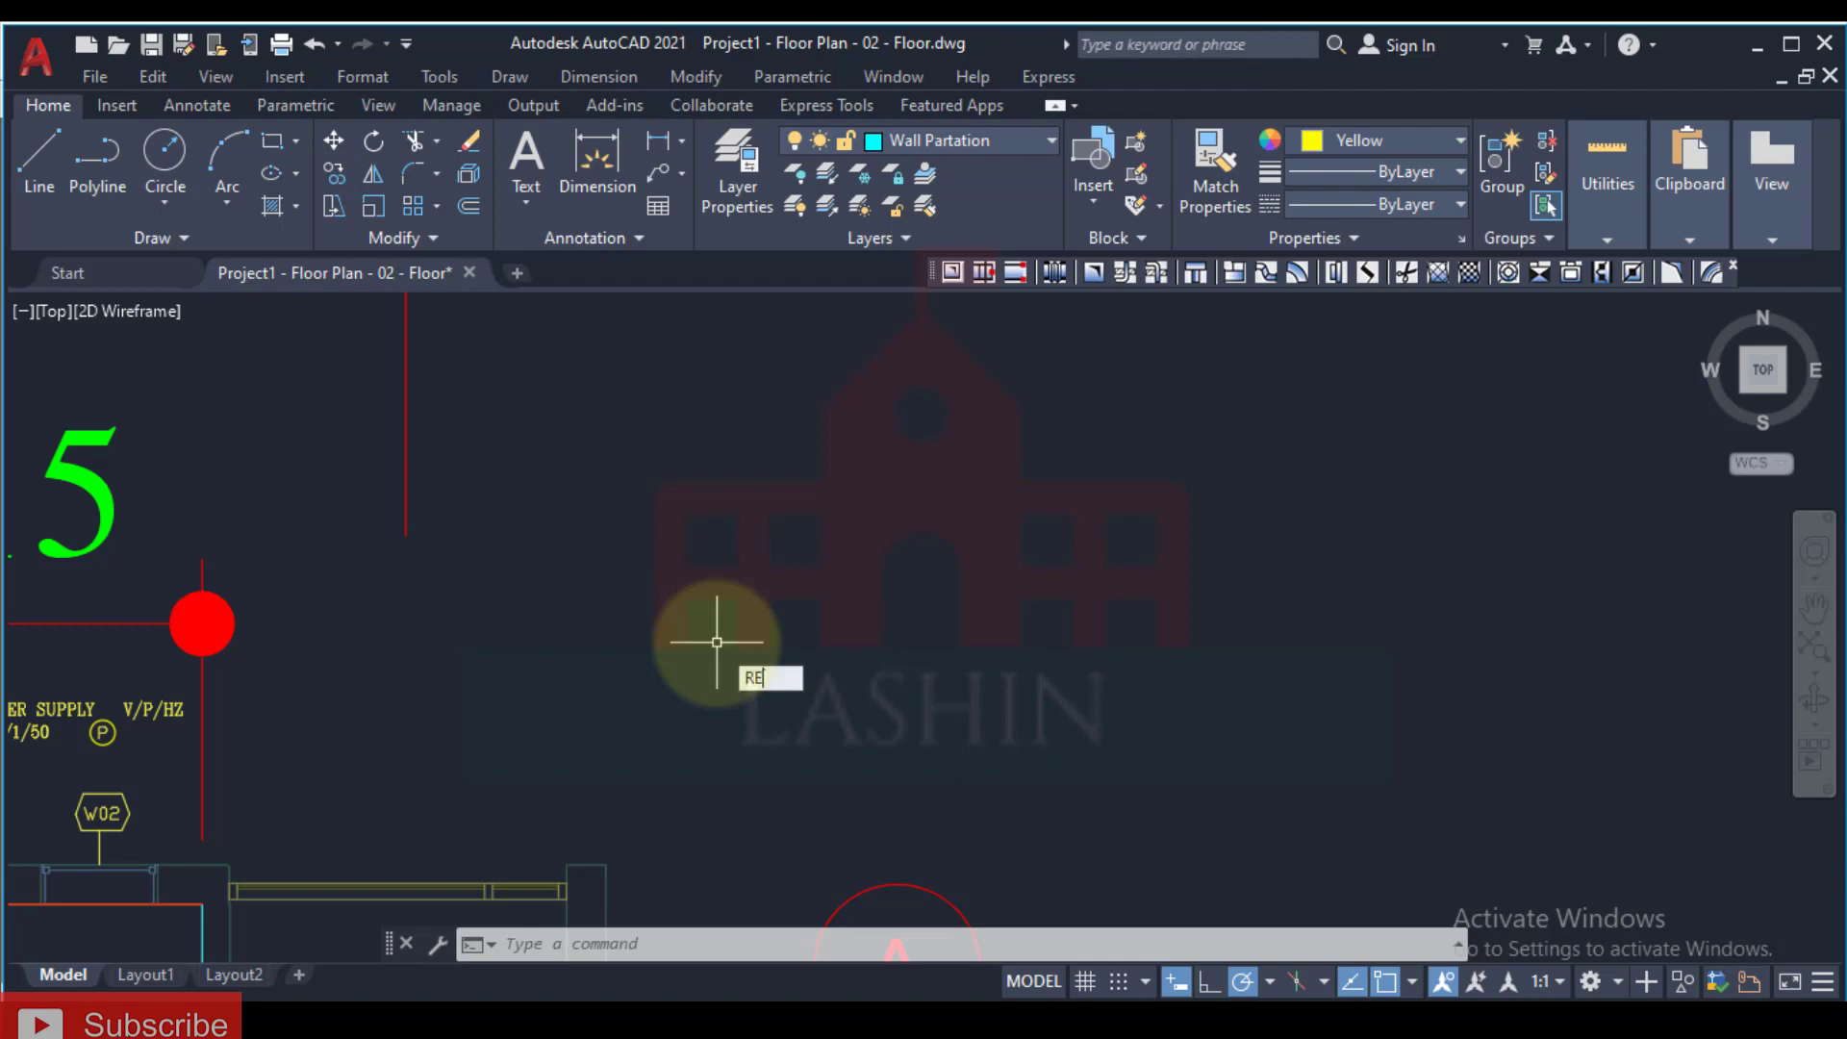
text(C)
key(Return)
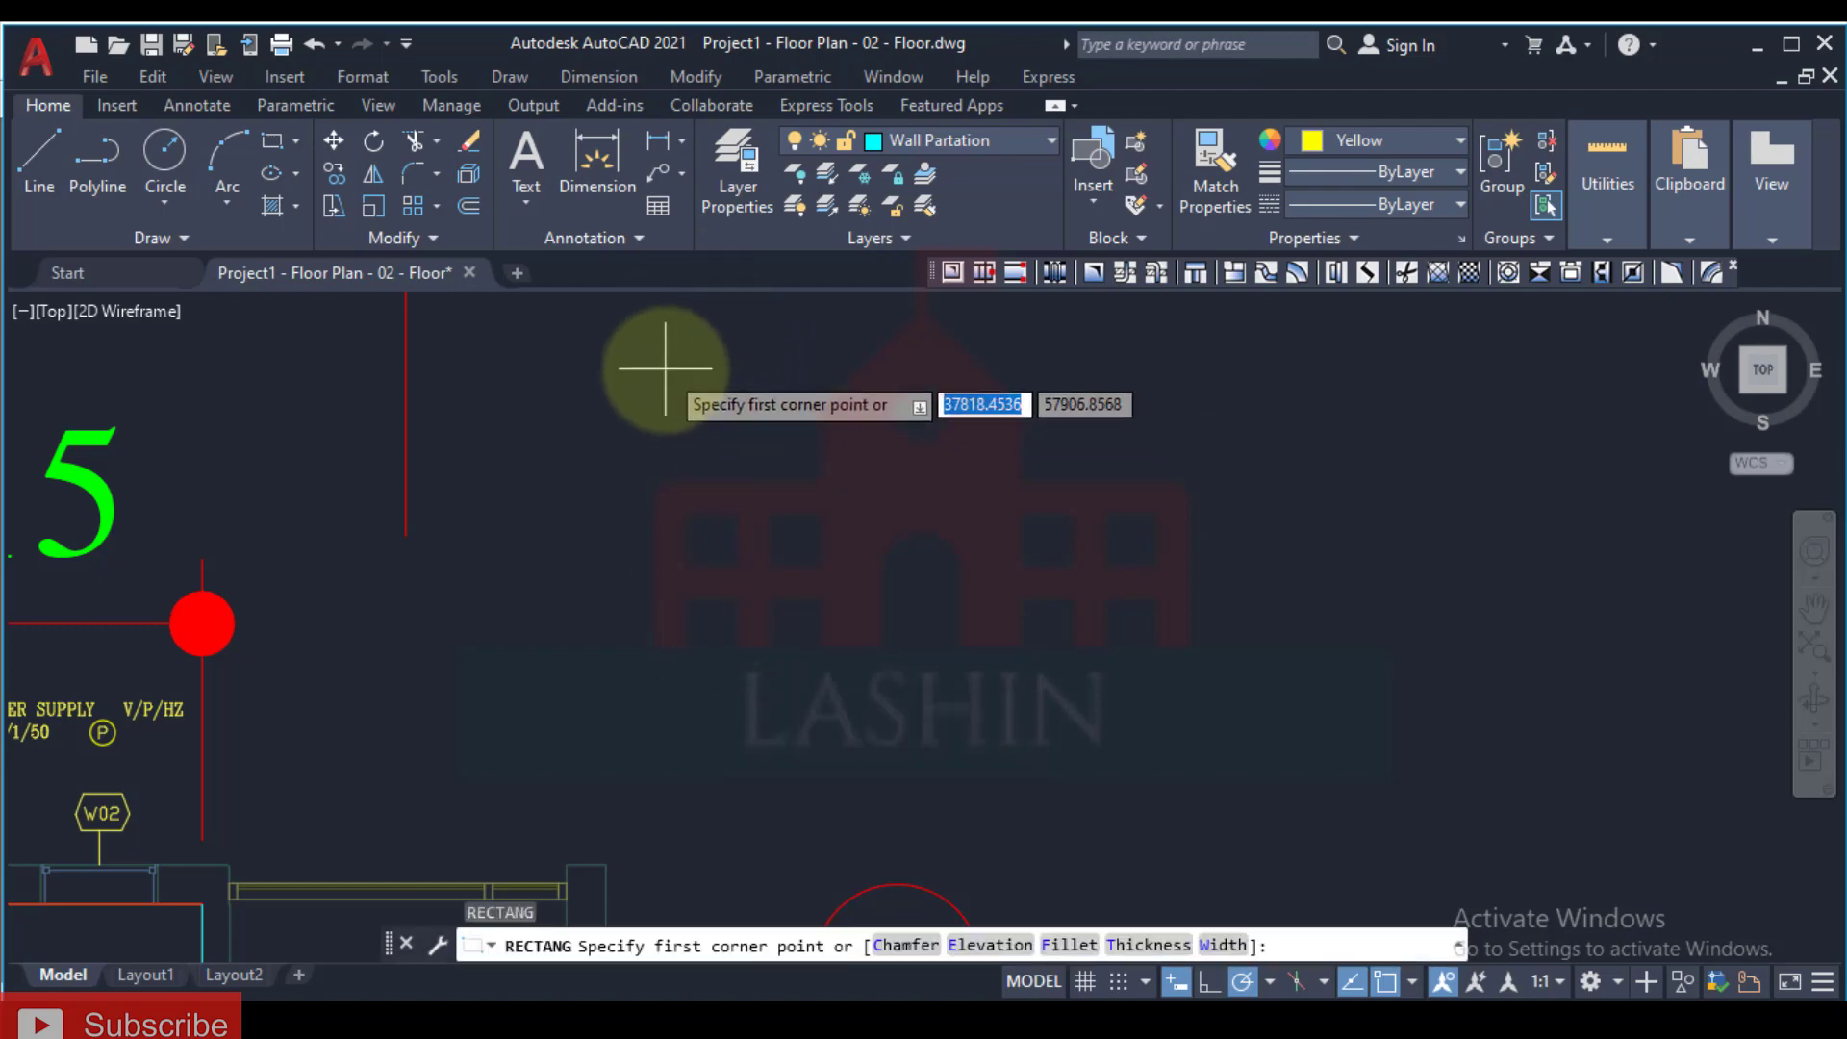
click(665, 369)
click(879, 637)
middle_drag(574, 608, 690, 628)
key(Escape)
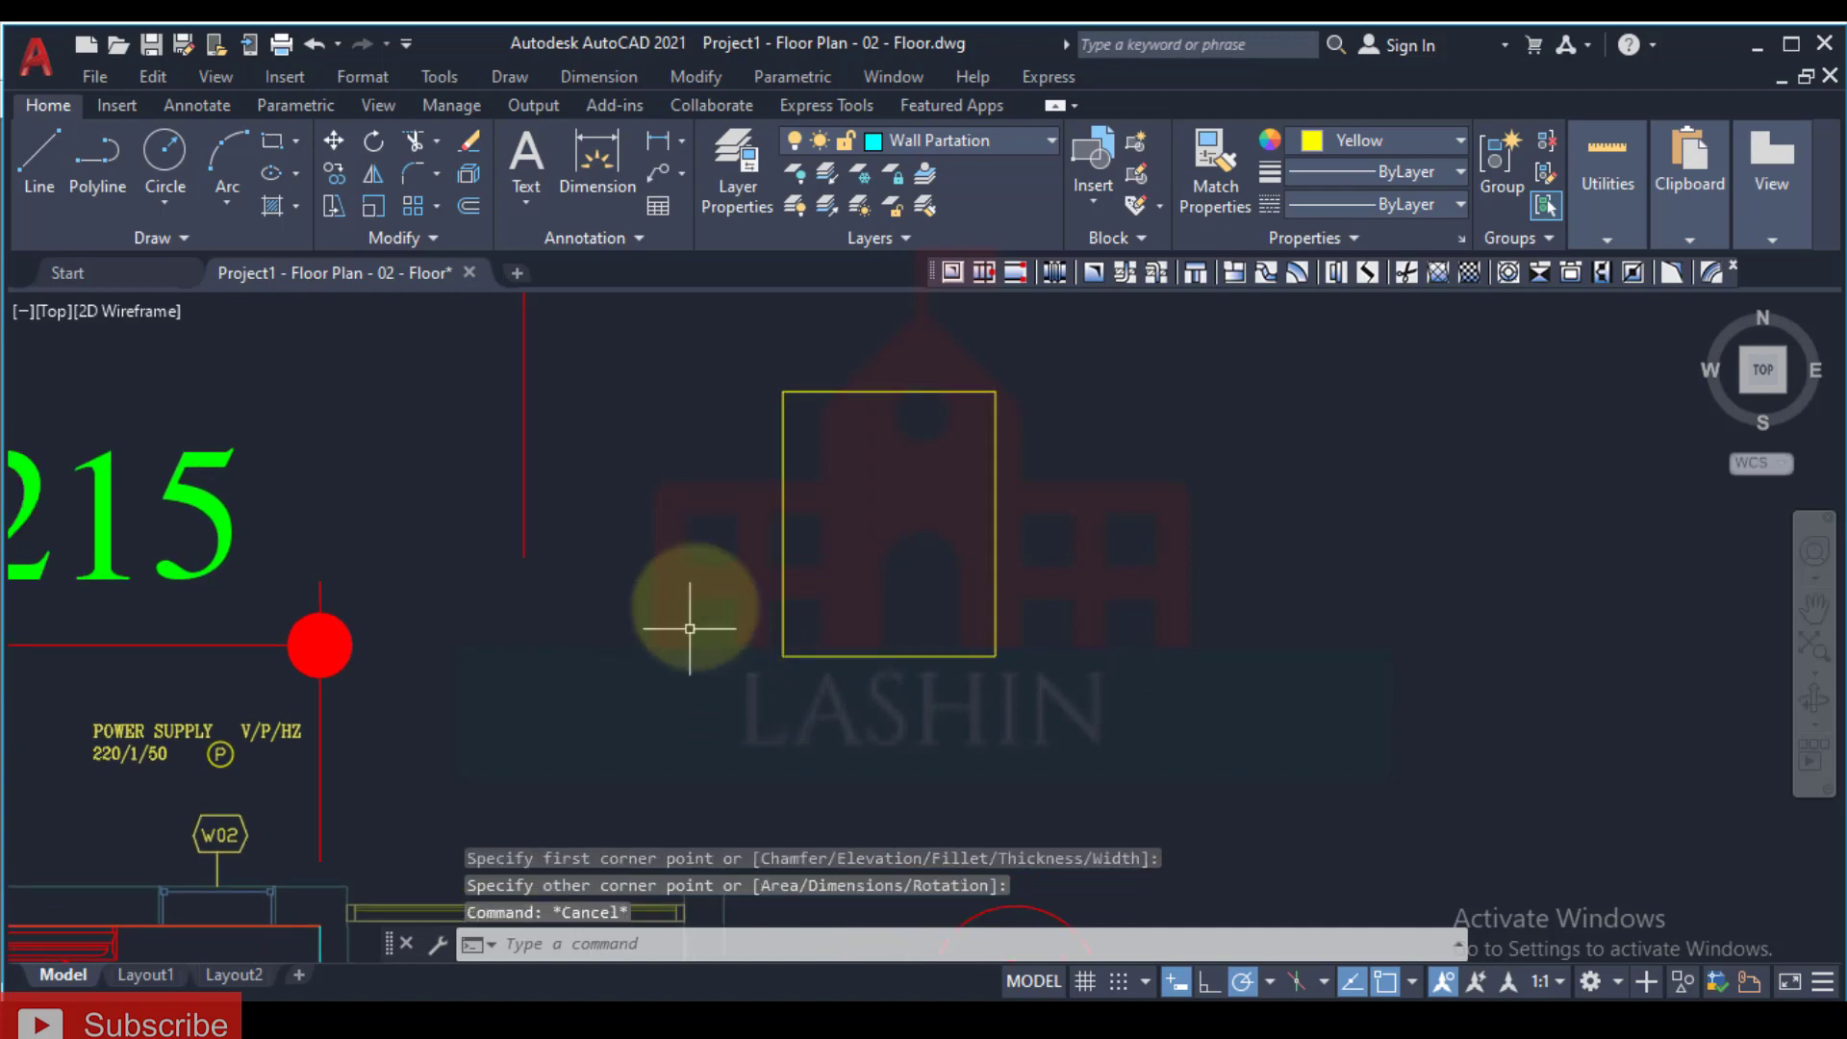
Step: Draw a horizontal line across the rectangle just below its upper edge to separate off the first row
key(Return)
key(Escape)
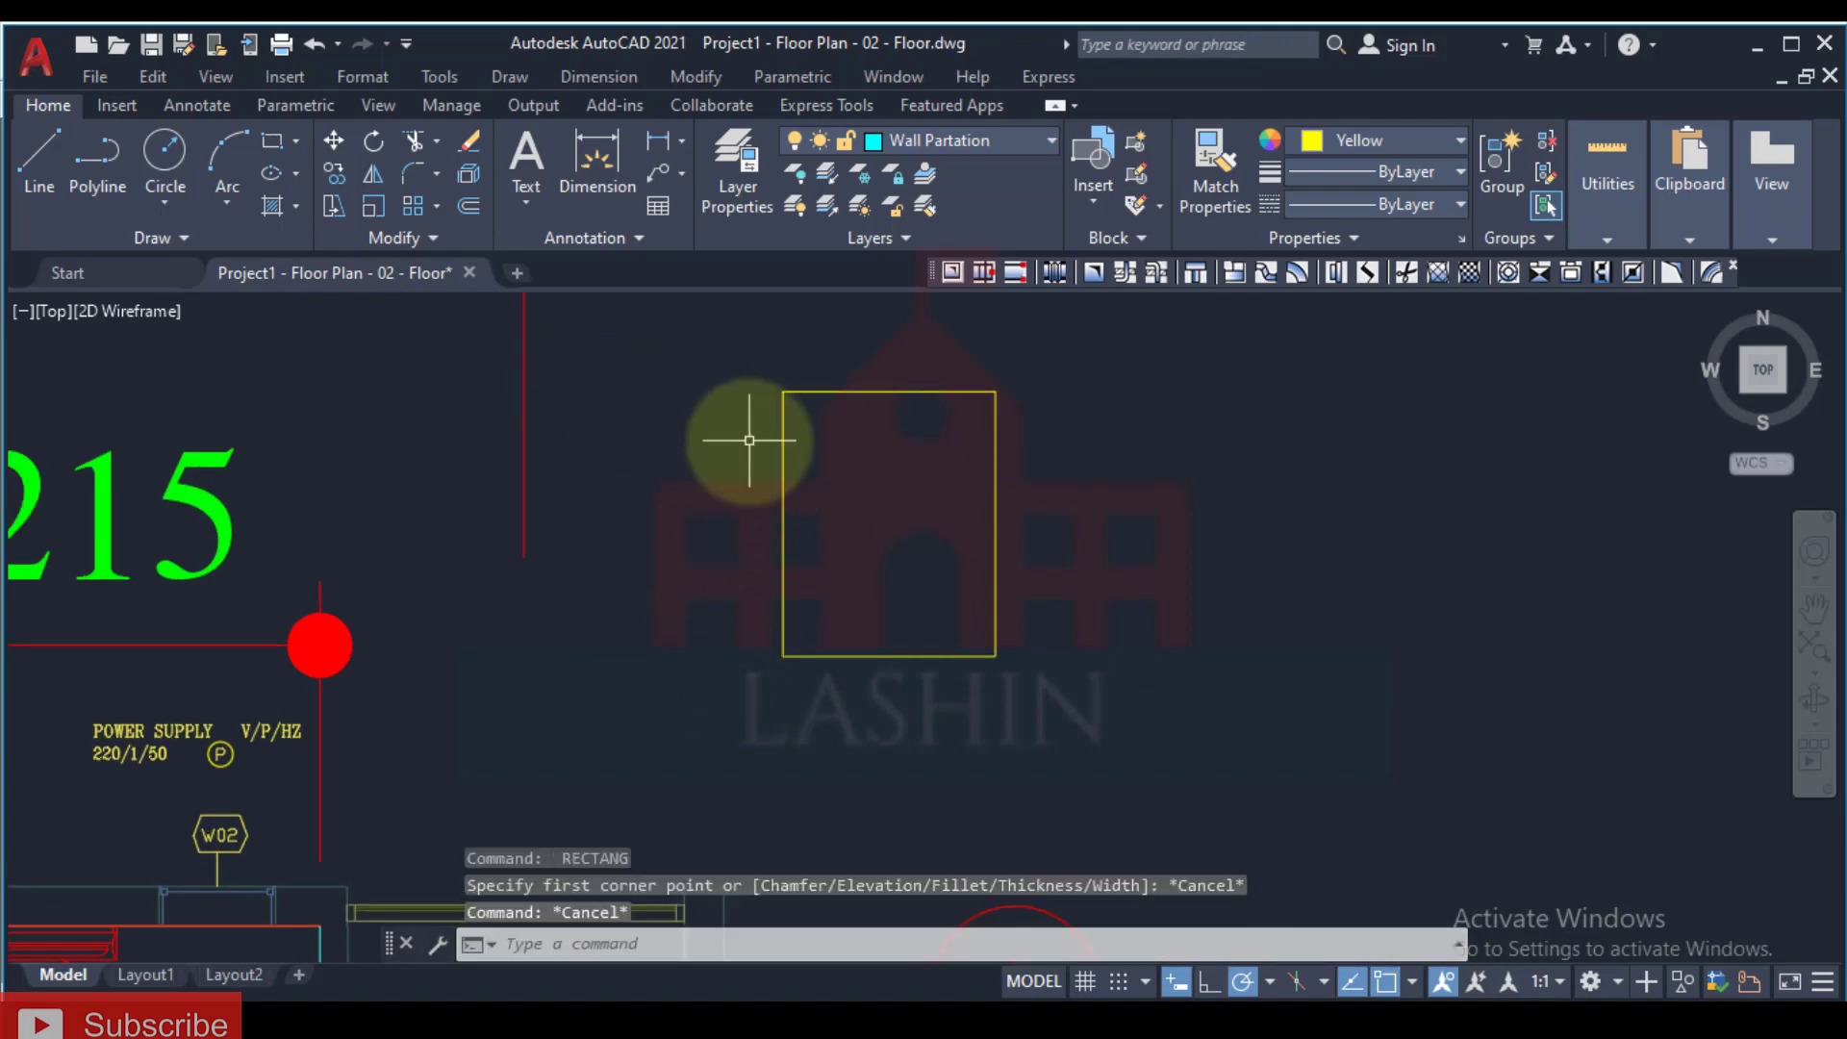
text(L)
key(Return)
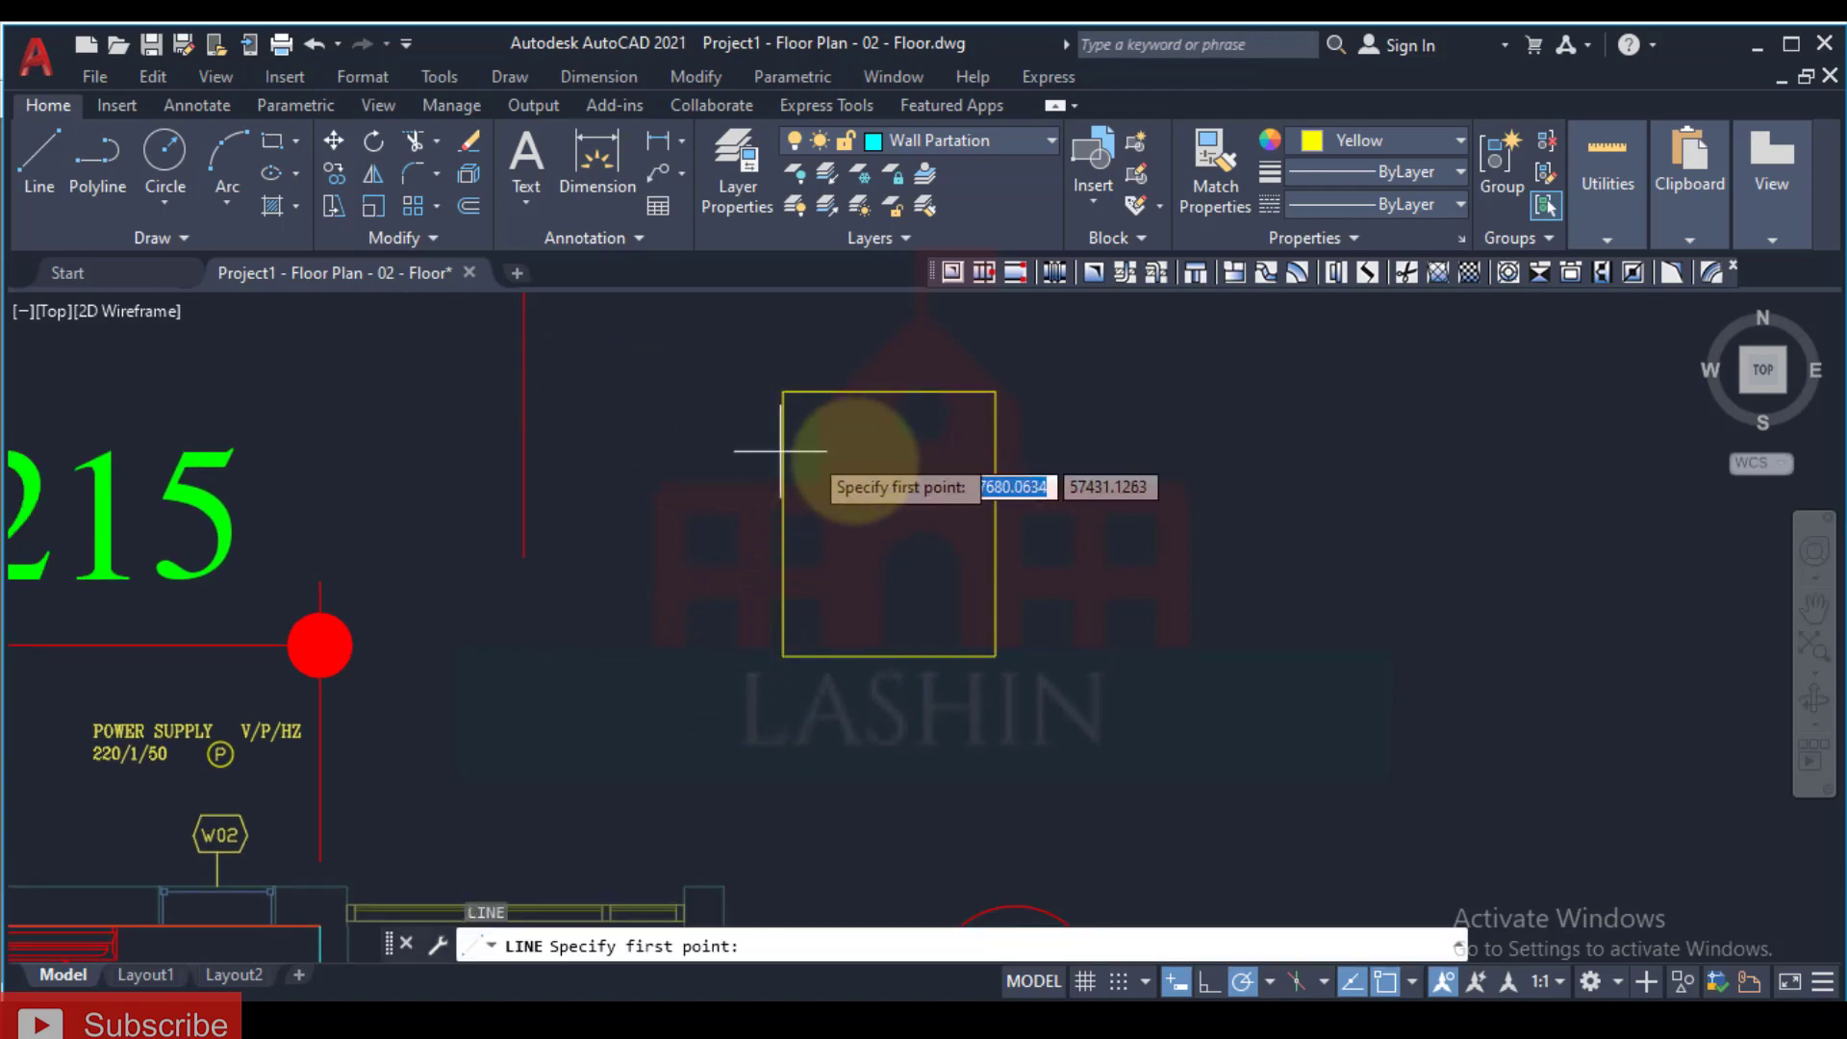
mouse_move(693, 536)
middle_down()
mouse_move(619, 577)
mouse_move(602, 636)
mouse_move(789, 593)
middle_up()
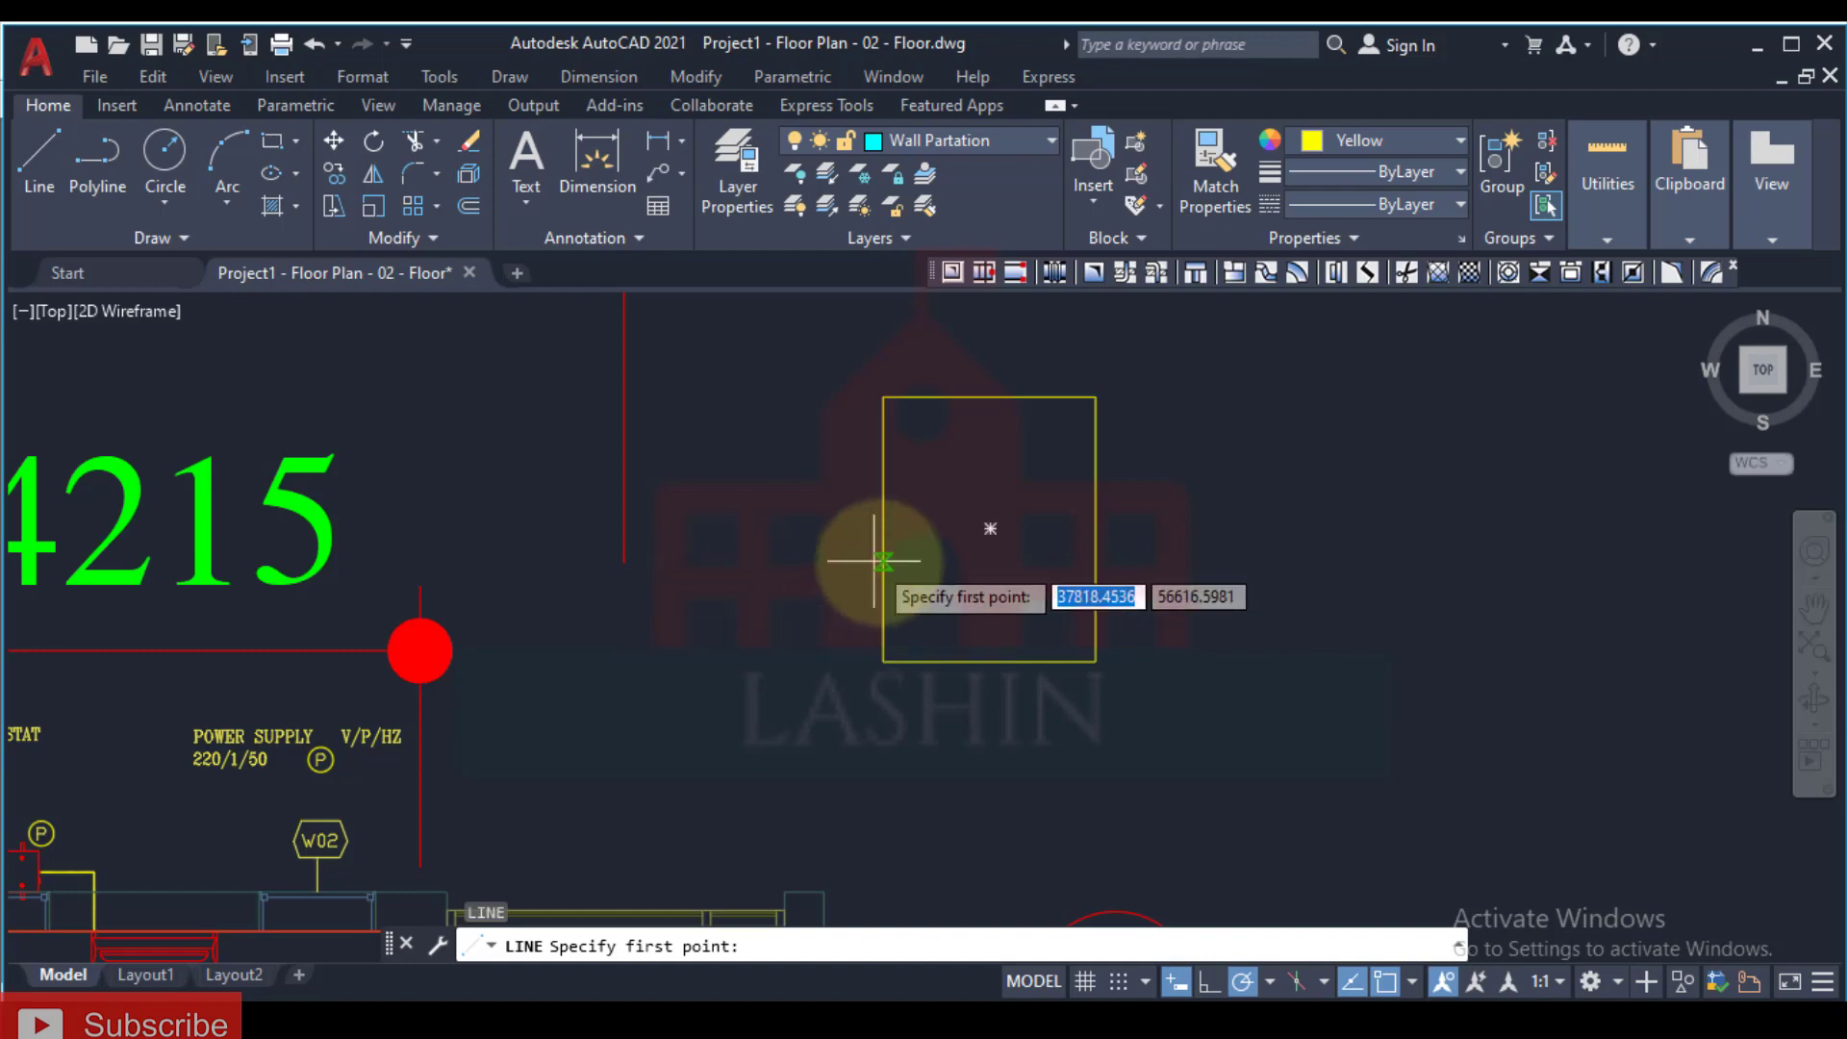
scroll(871, 430, up, 3)
click(882, 432)
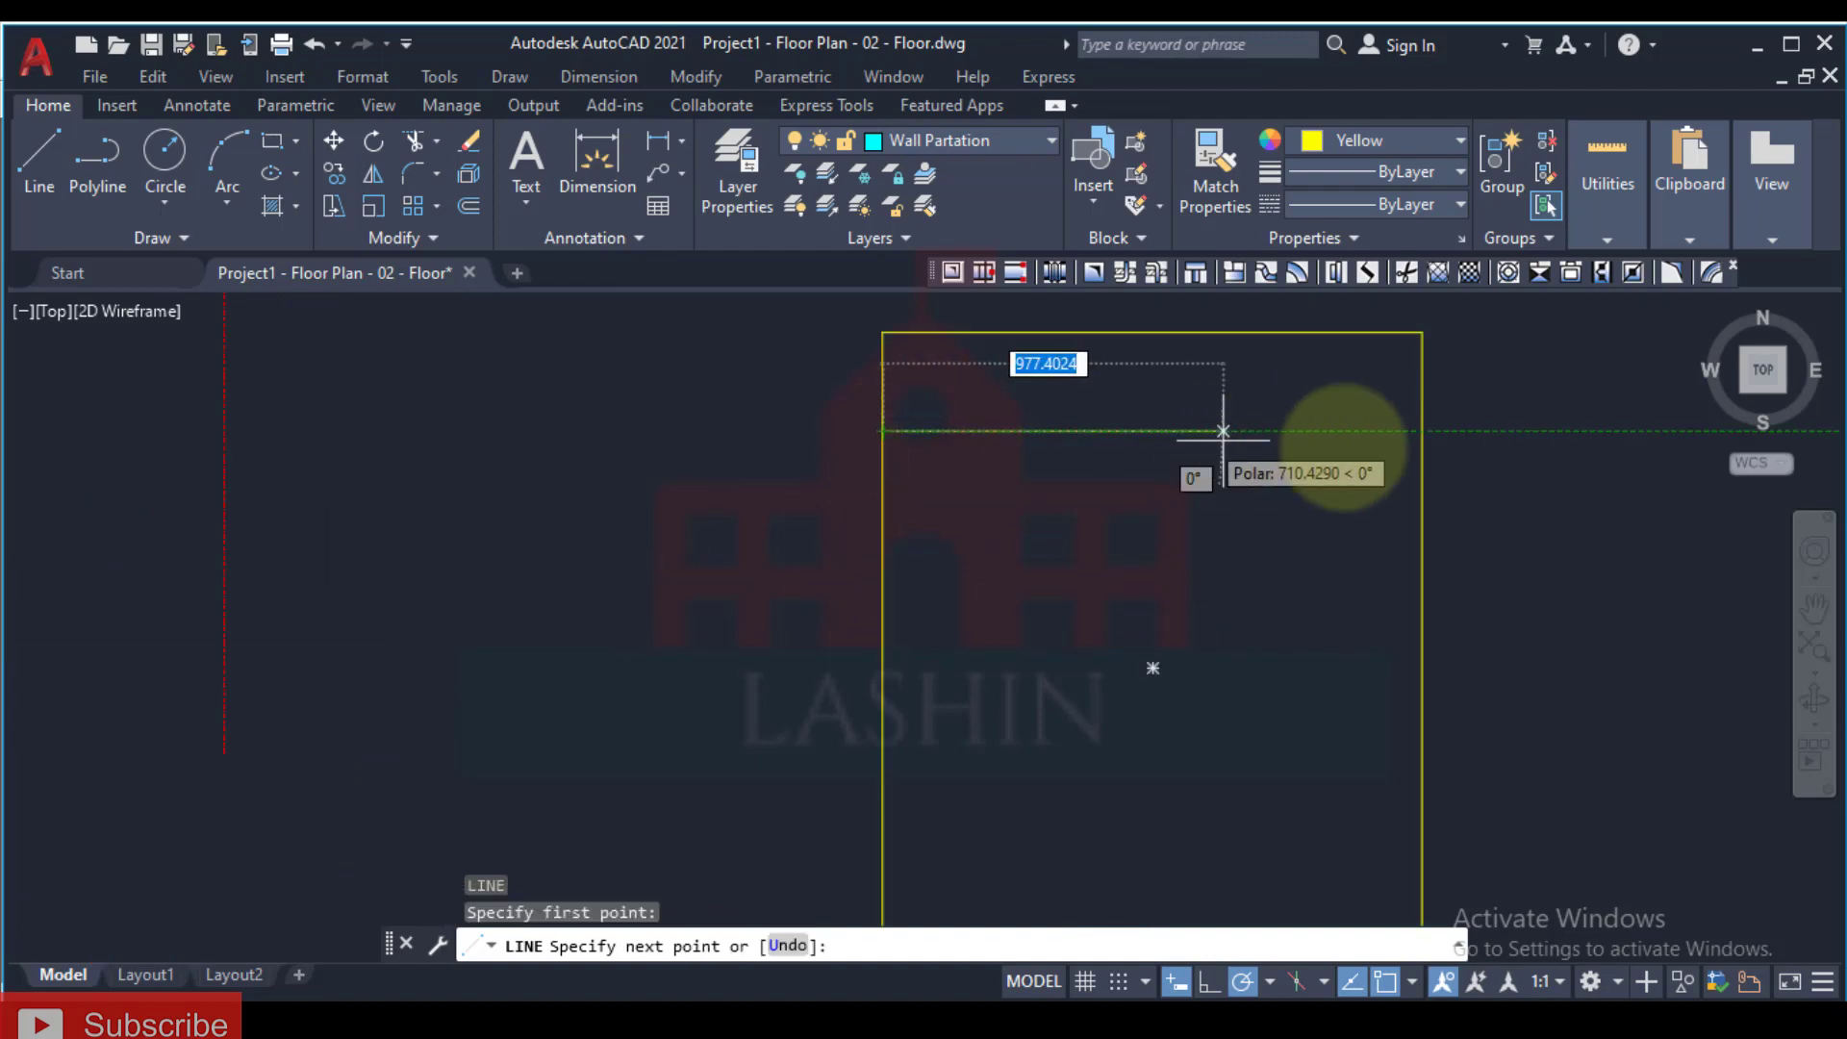
click(1422, 431)
key(Return)
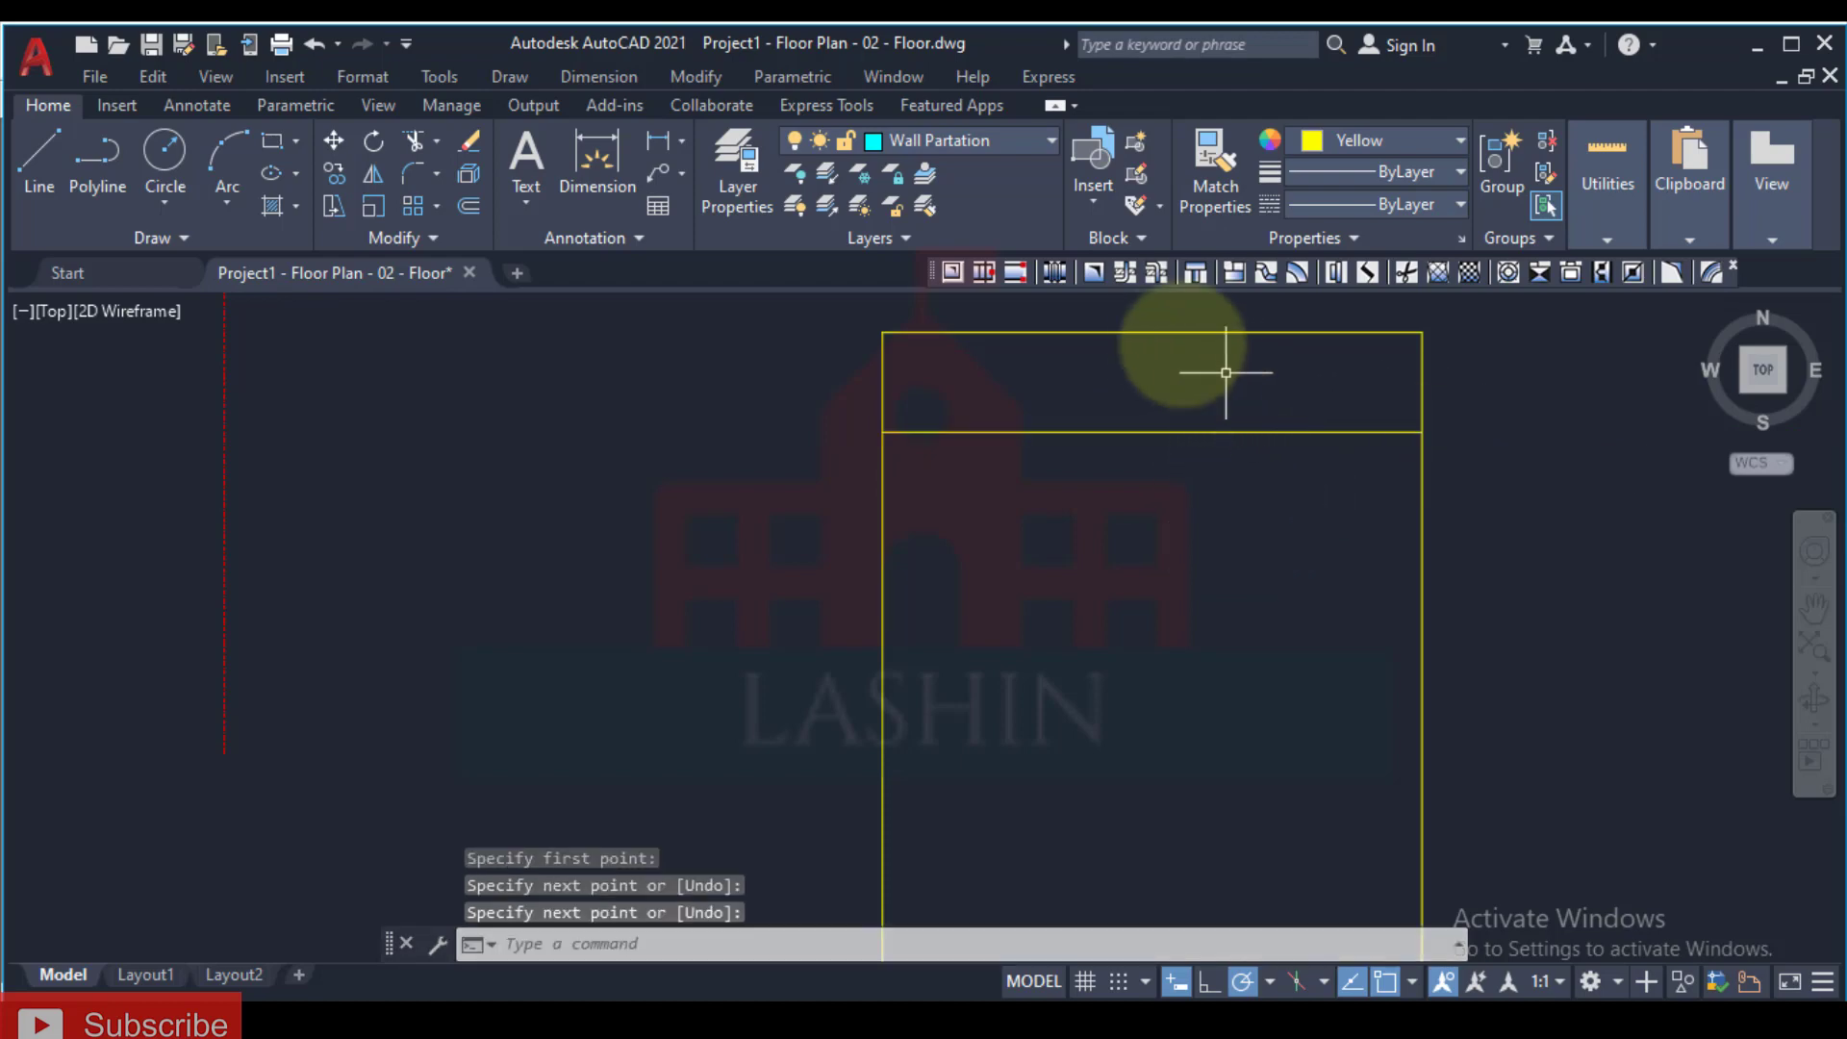
Step: Draw a vertical line from the midpoint of the rectangle's upper edge straight down to its lower edge
key(Return)
click(1153, 332)
scroll(1154, 591, down, 2)
middle_drag(1155, 592, 1103, 375)
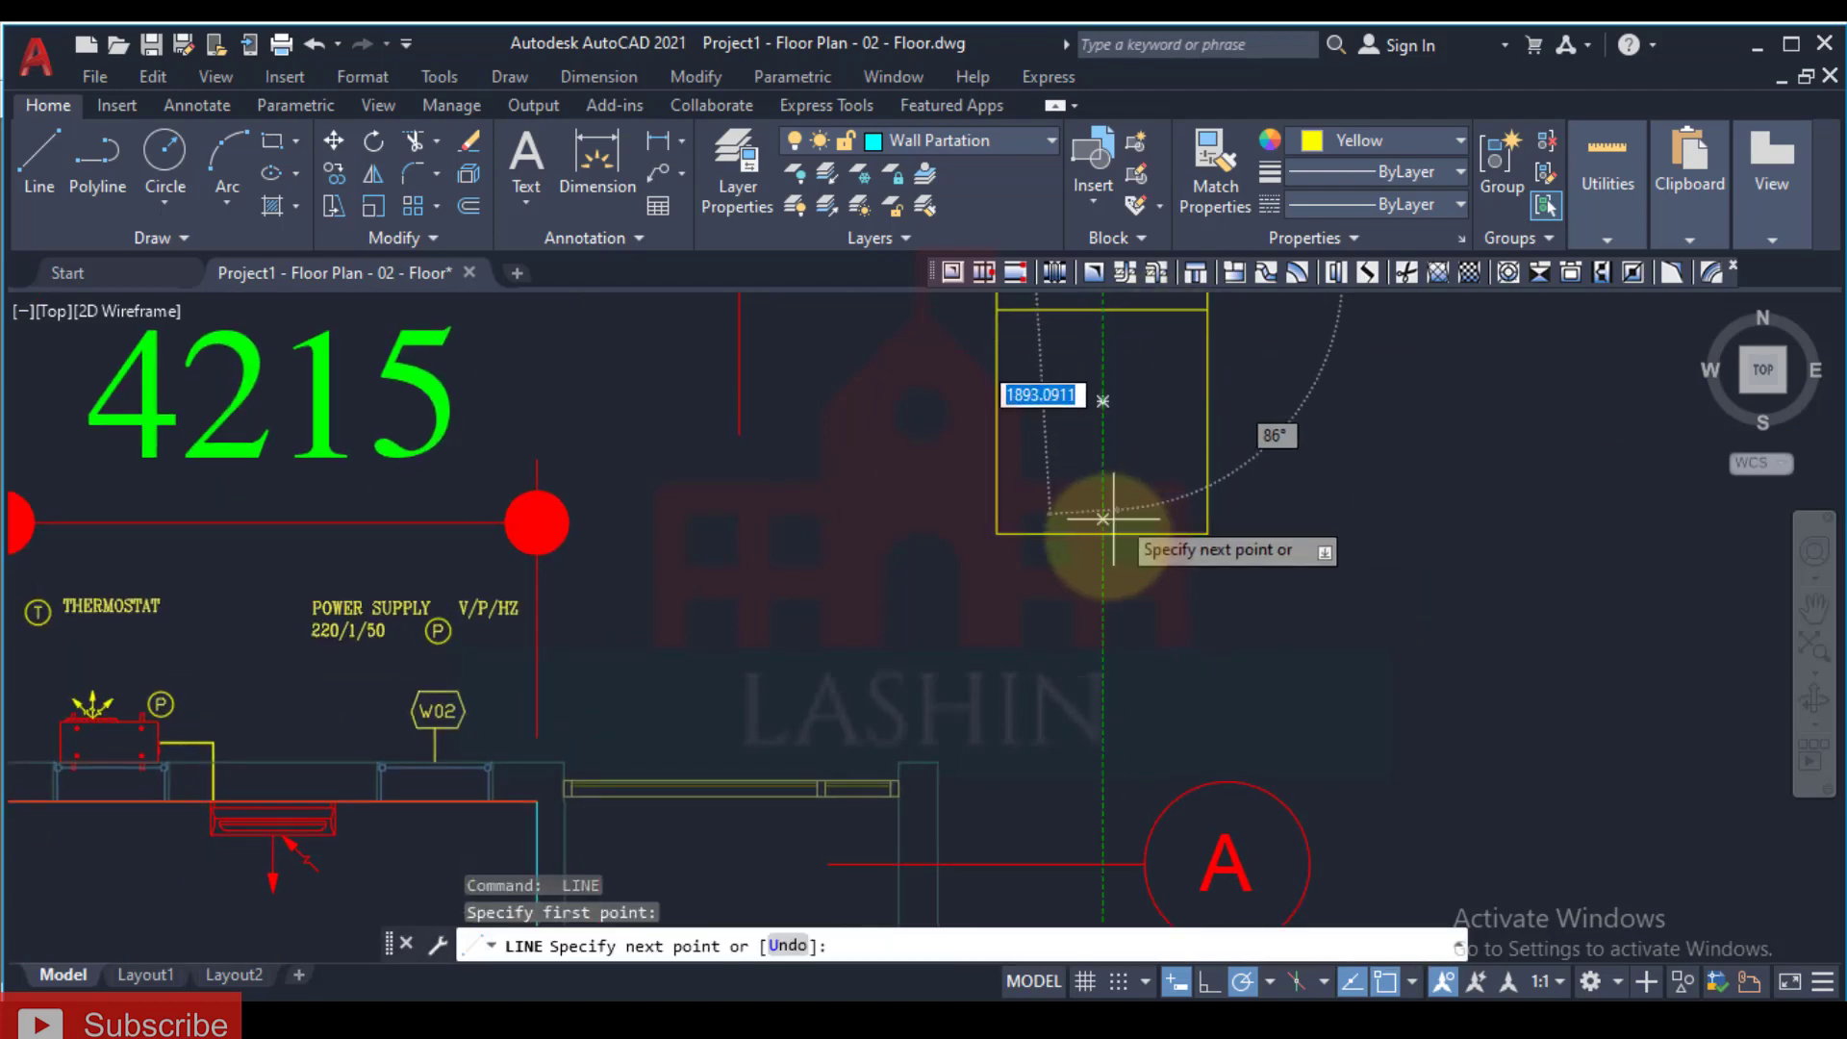
click(1101, 533)
middle_drag(951, 520, 1048, 633)
key(Escape)
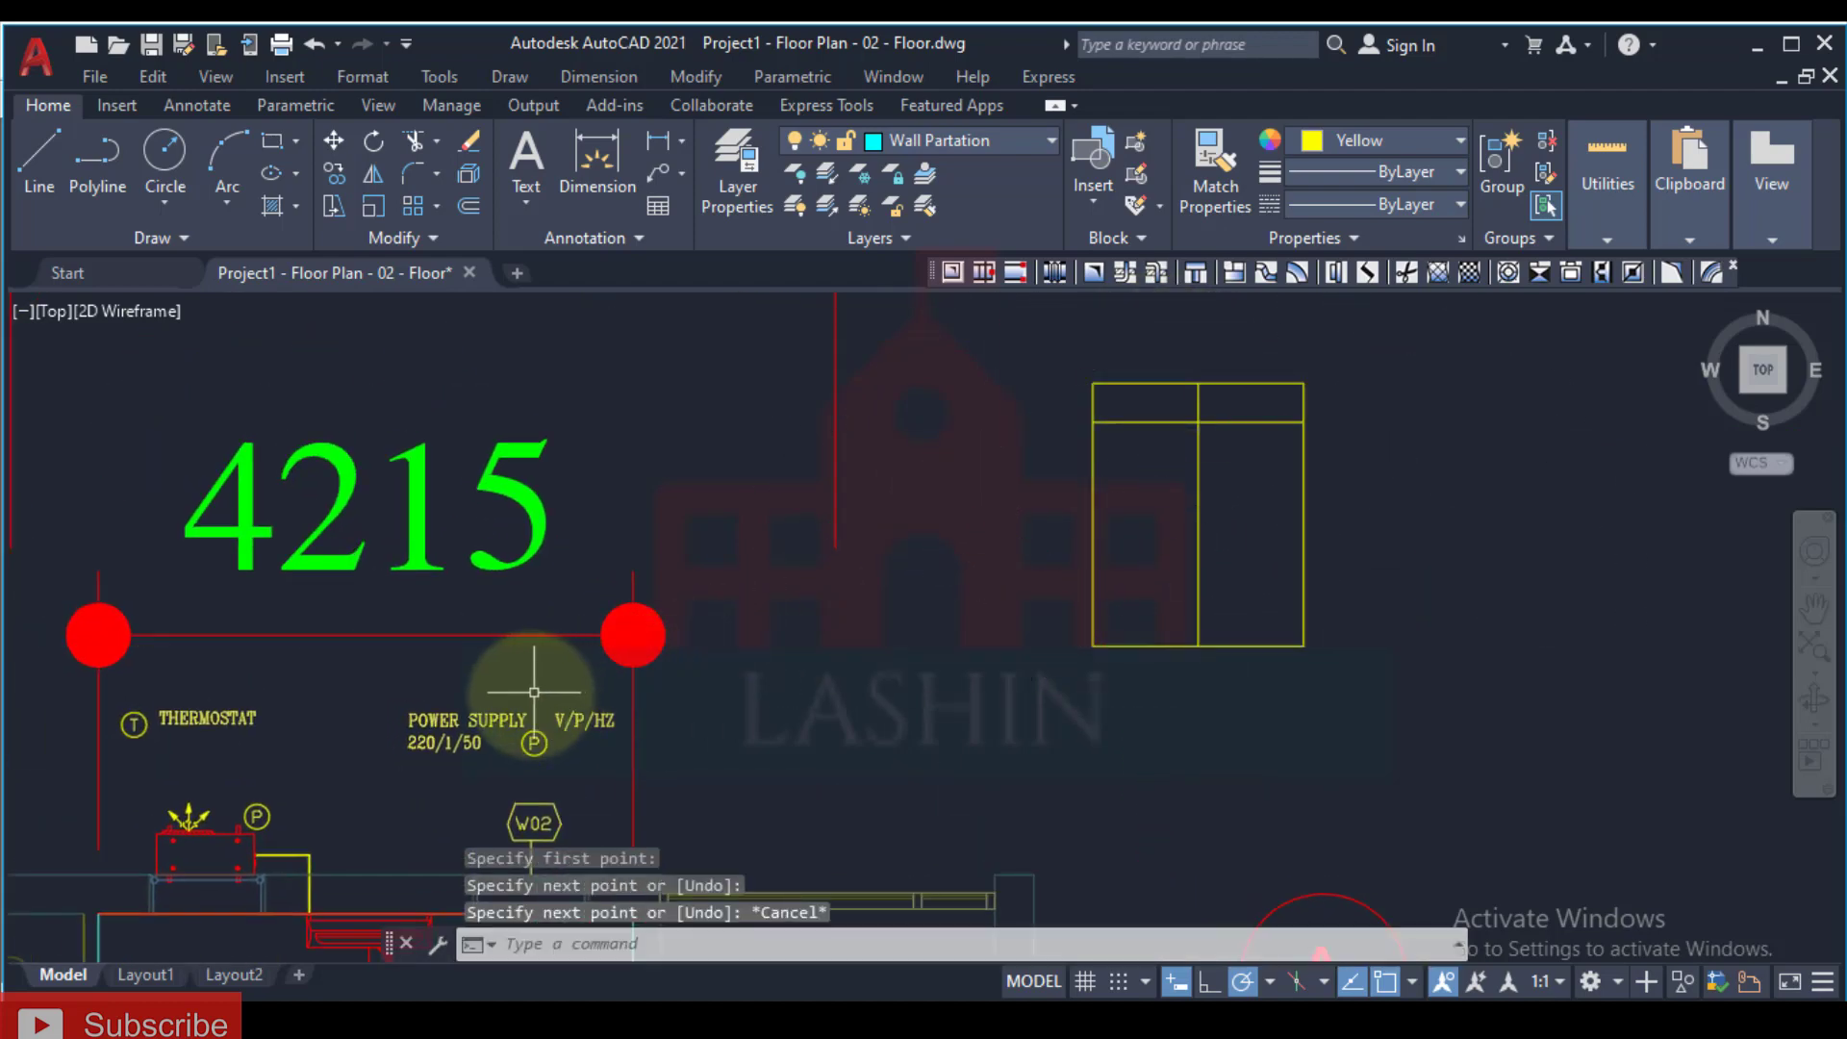
Step: Copy only the THERMOSTAT label into the first cell of the key table and change the copy's text to Power Supply
click(469, 717)
click(244, 714)
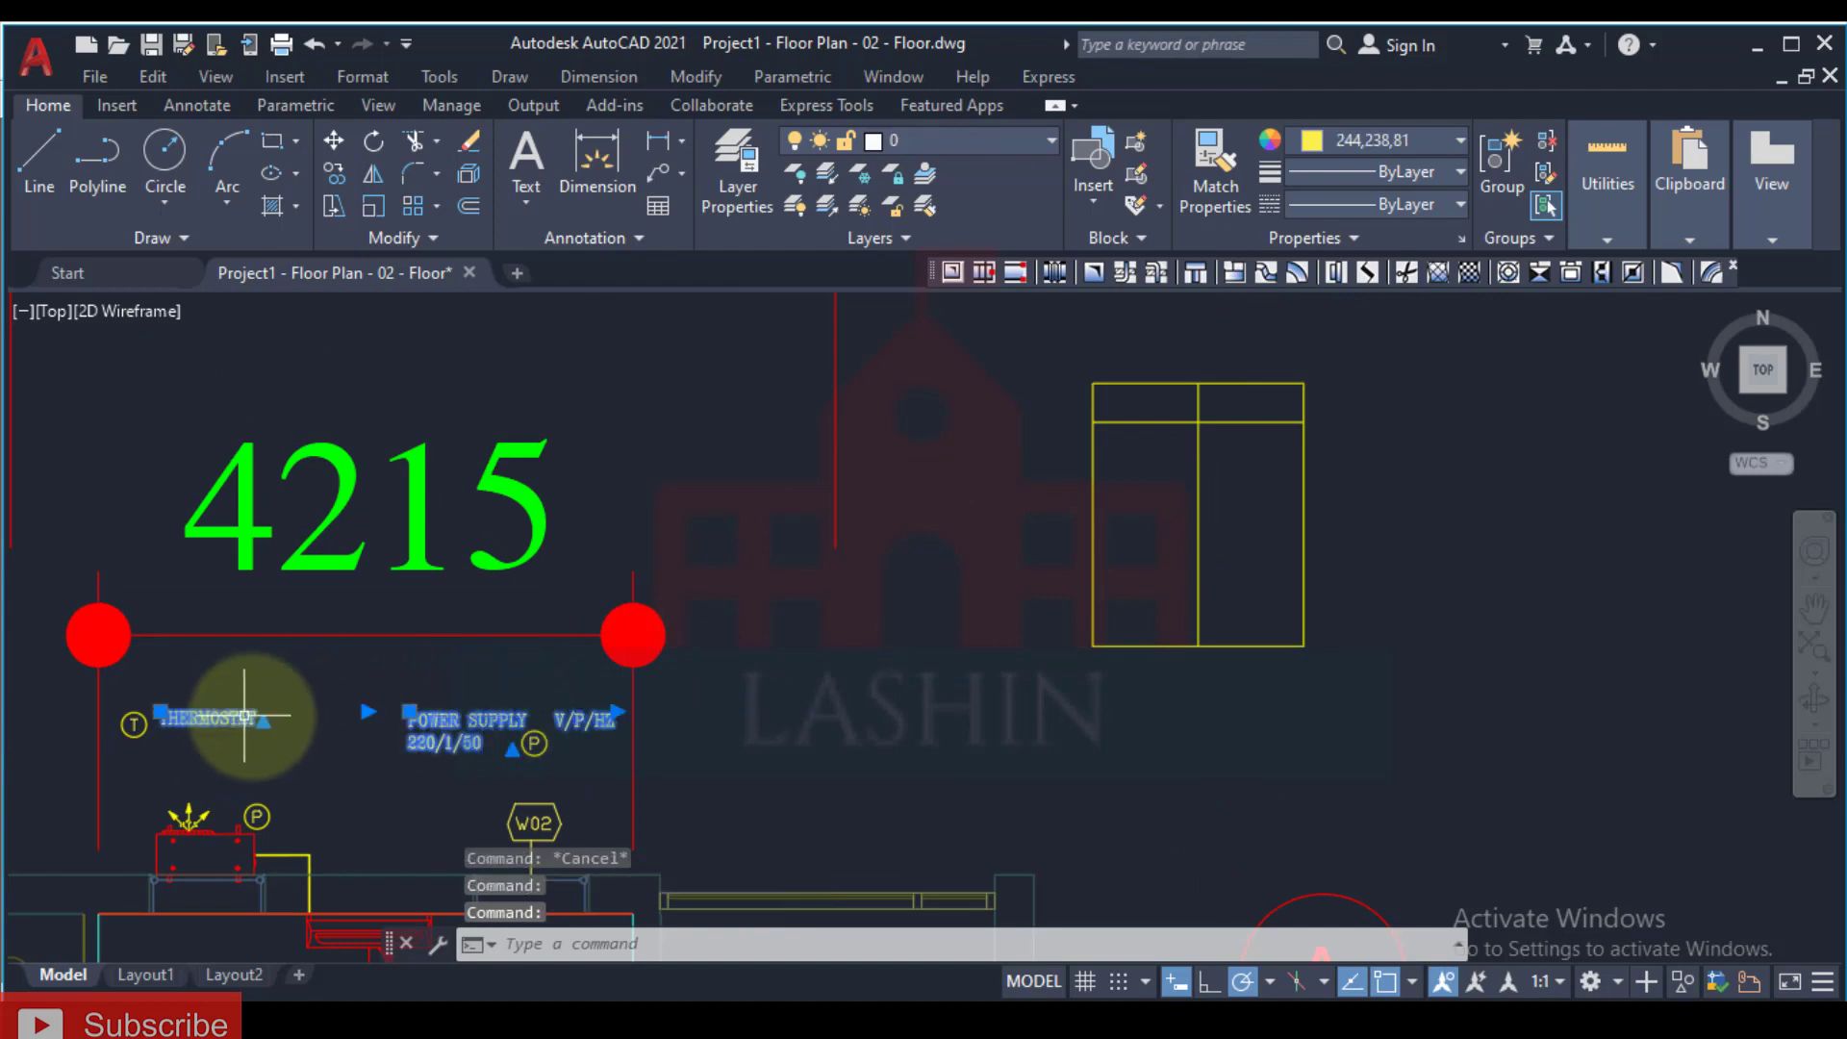
shift+click(519, 681)
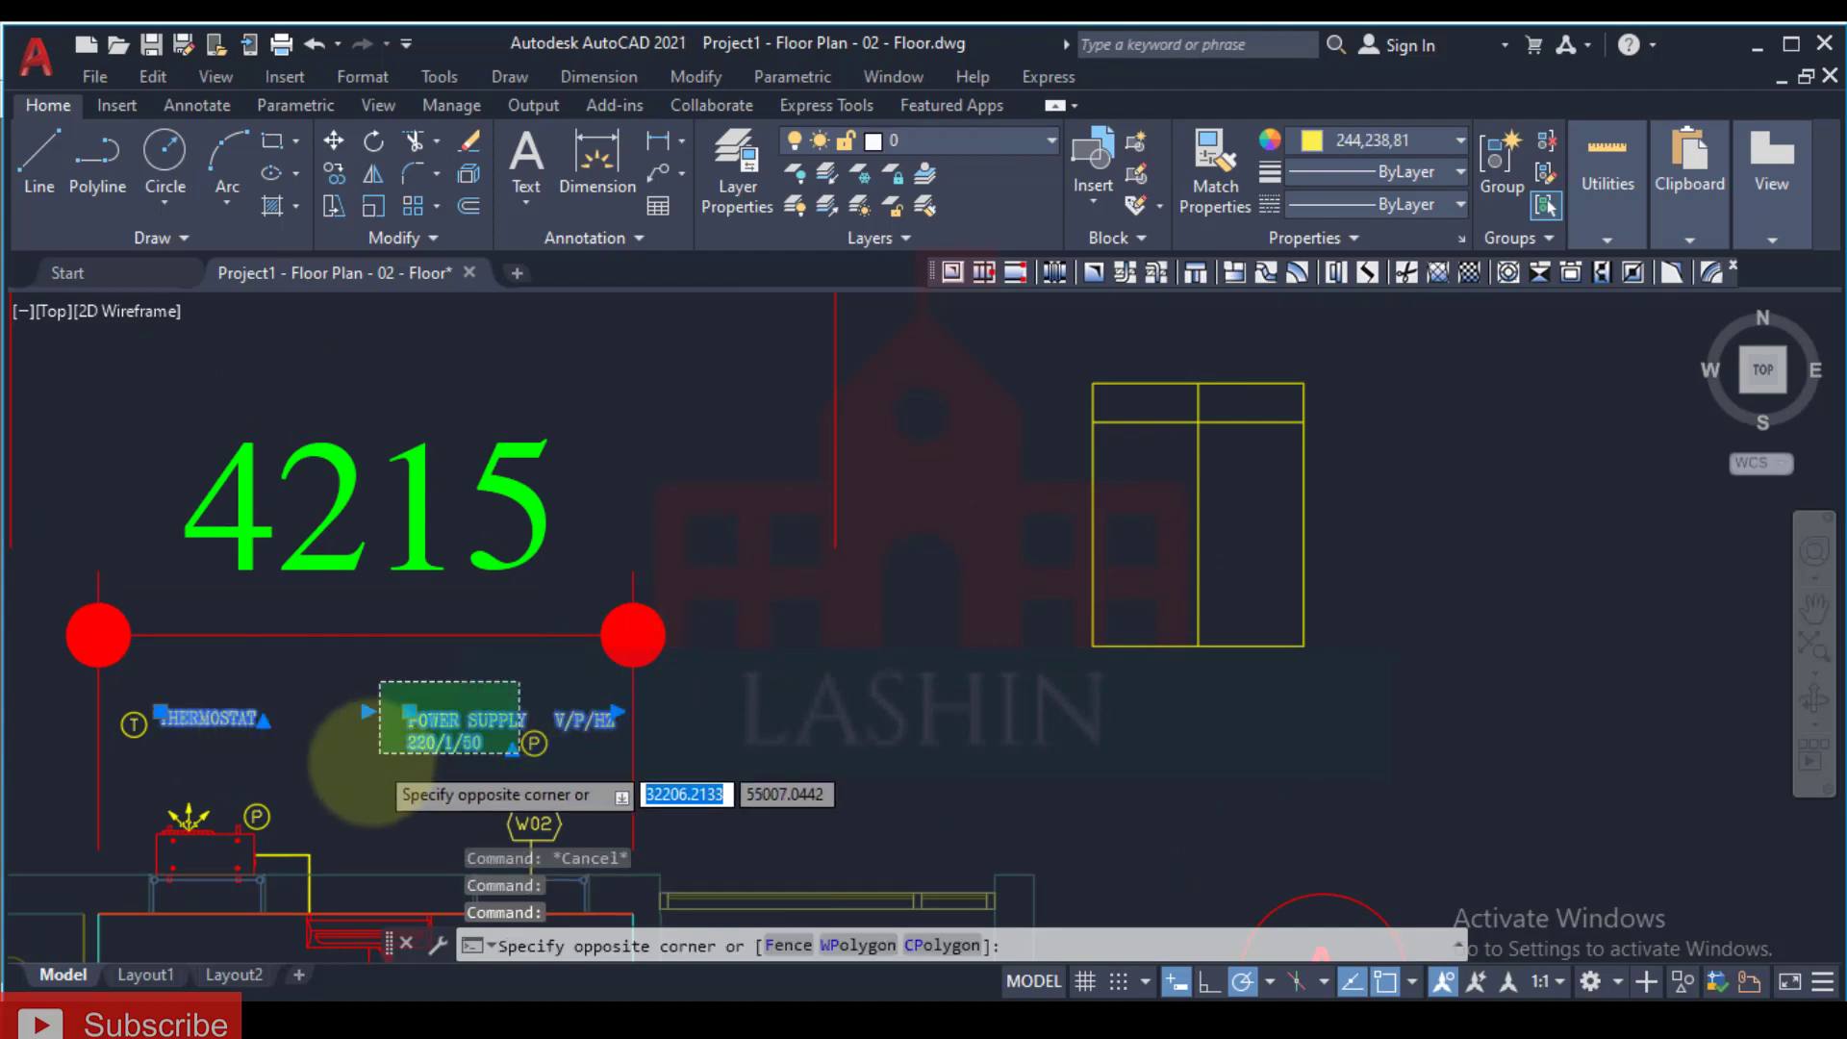
shift+click(377, 755)
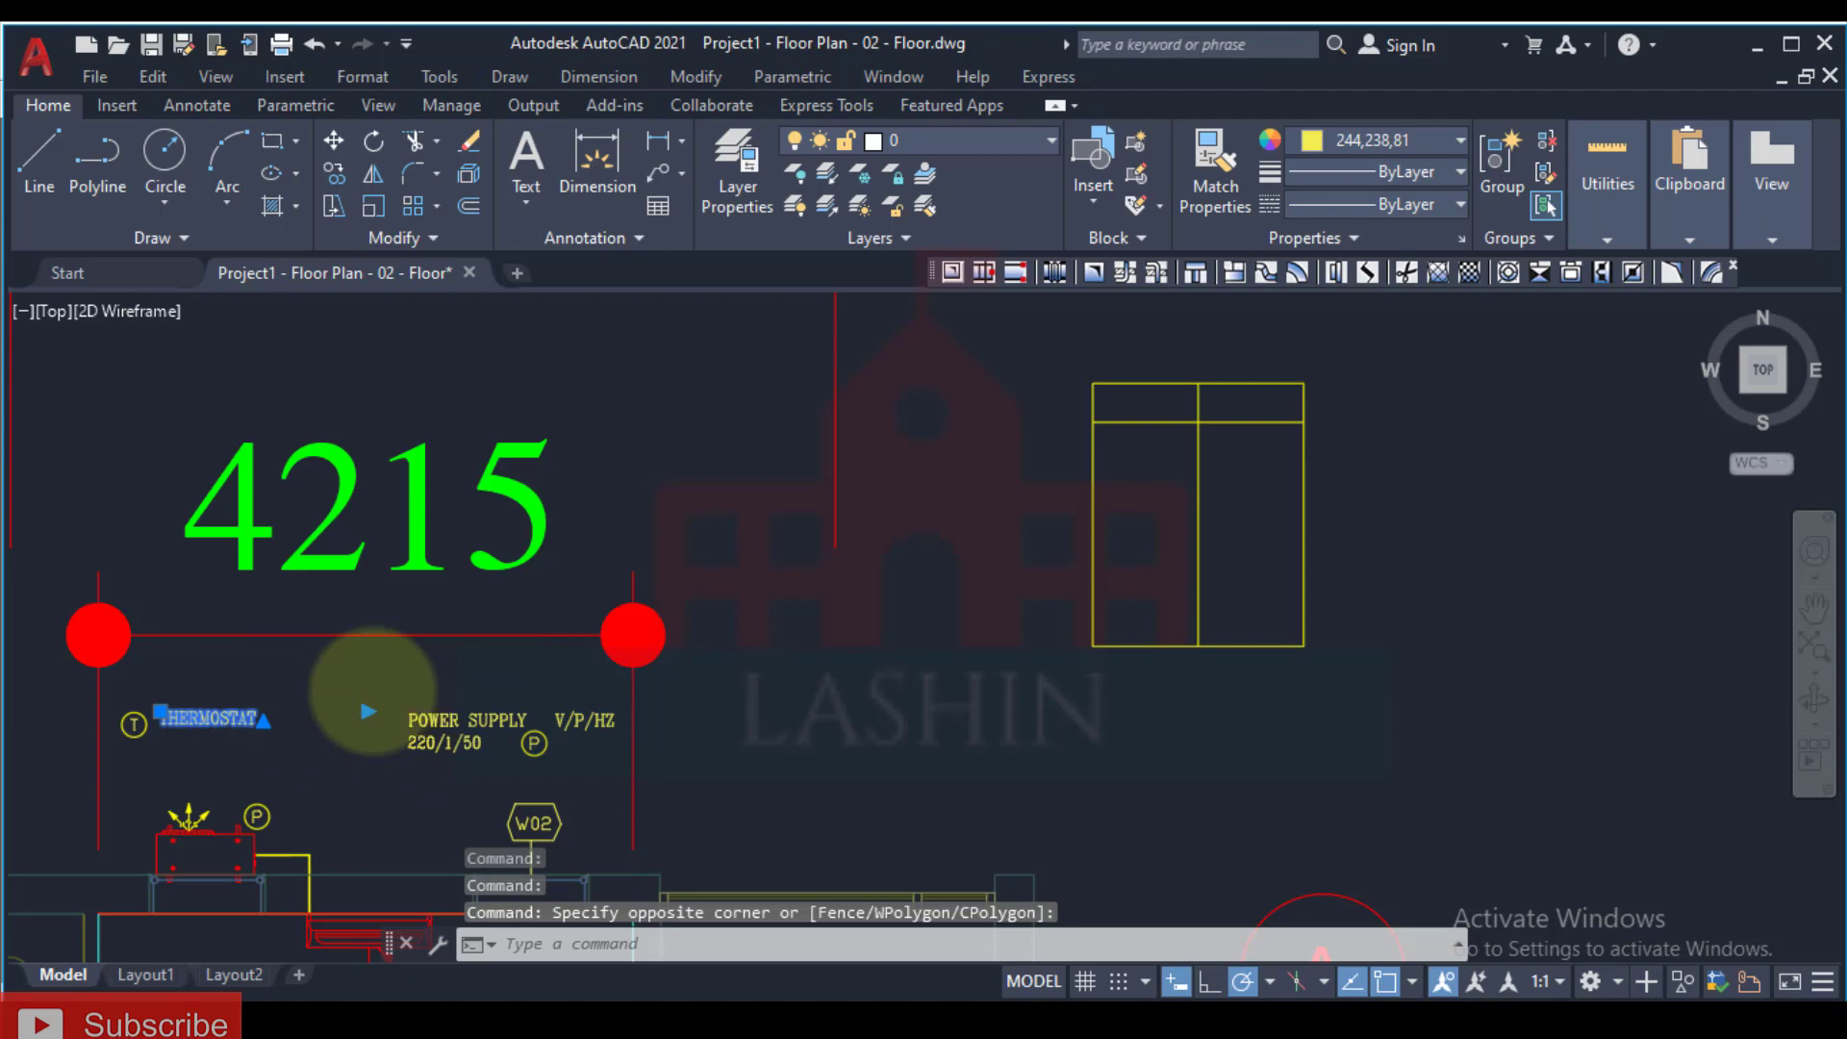
text(co)
key(space)
click(160, 711)
middle_drag(1138, 424, 811, 593)
scroll(813, 593, up, 6)
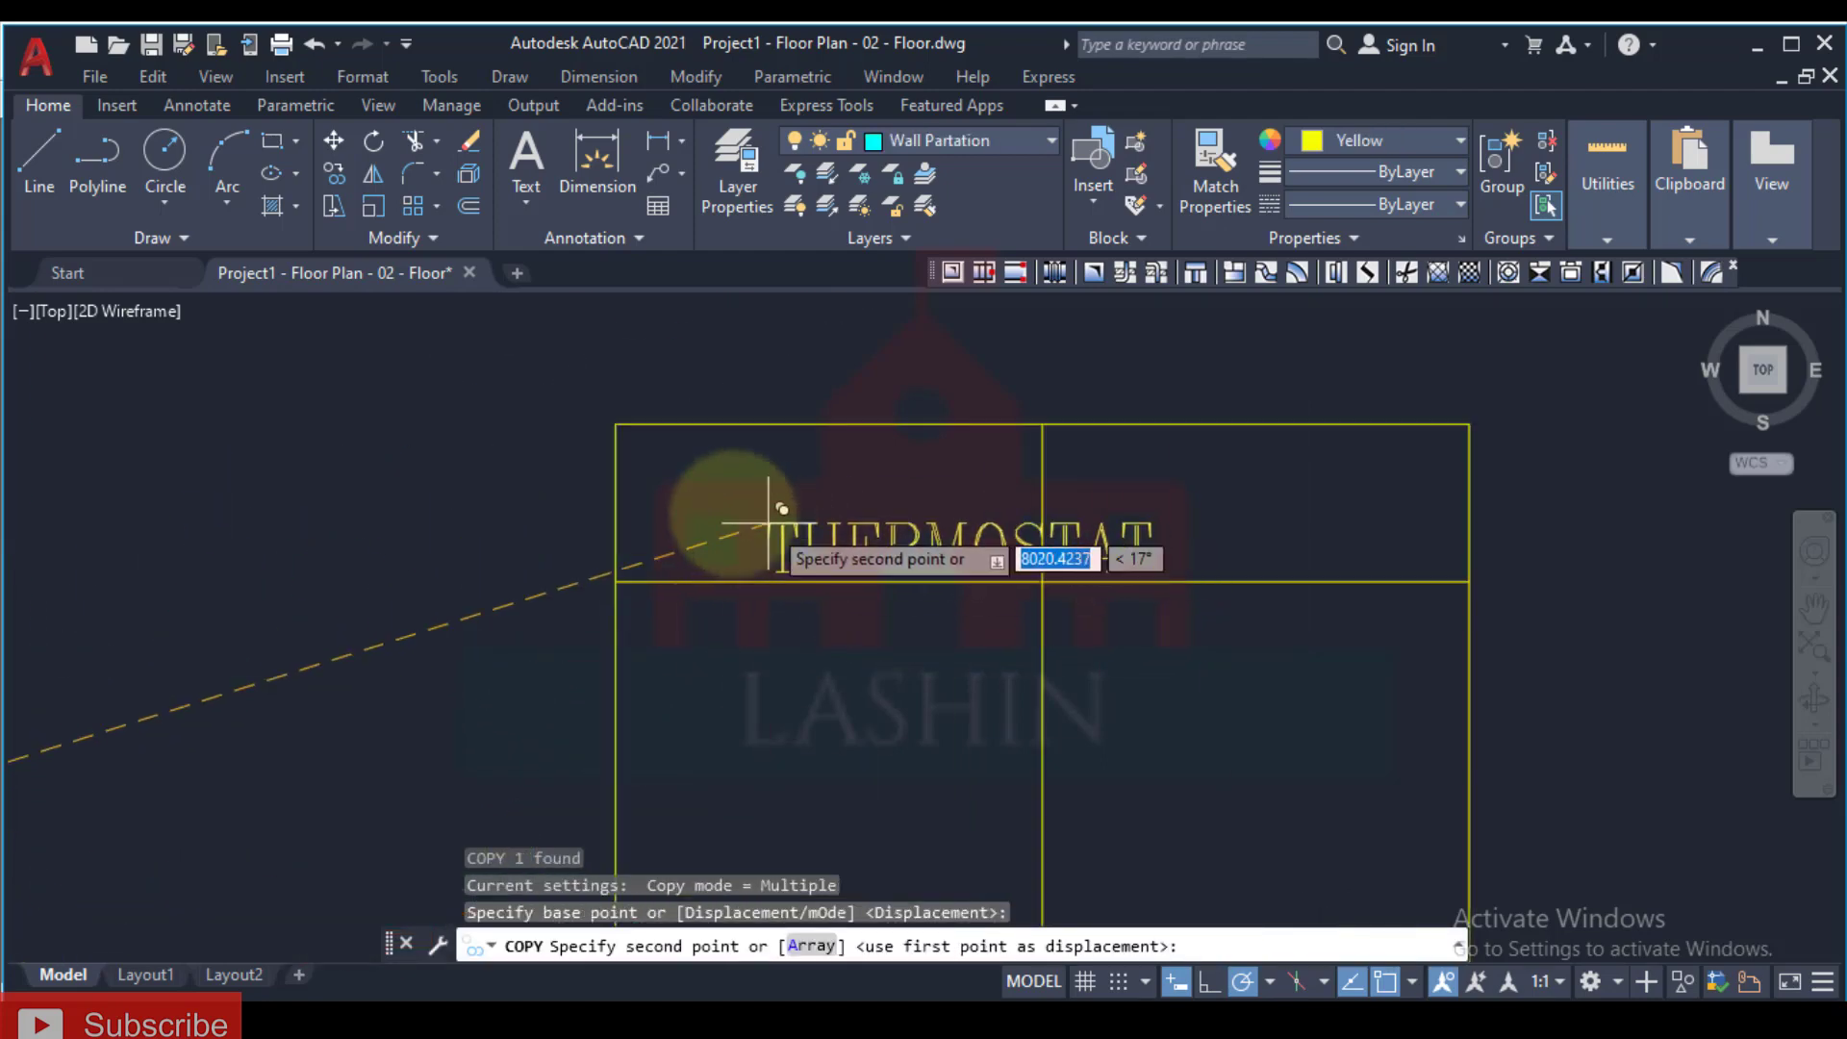
click(634, 487)
key(Escape)
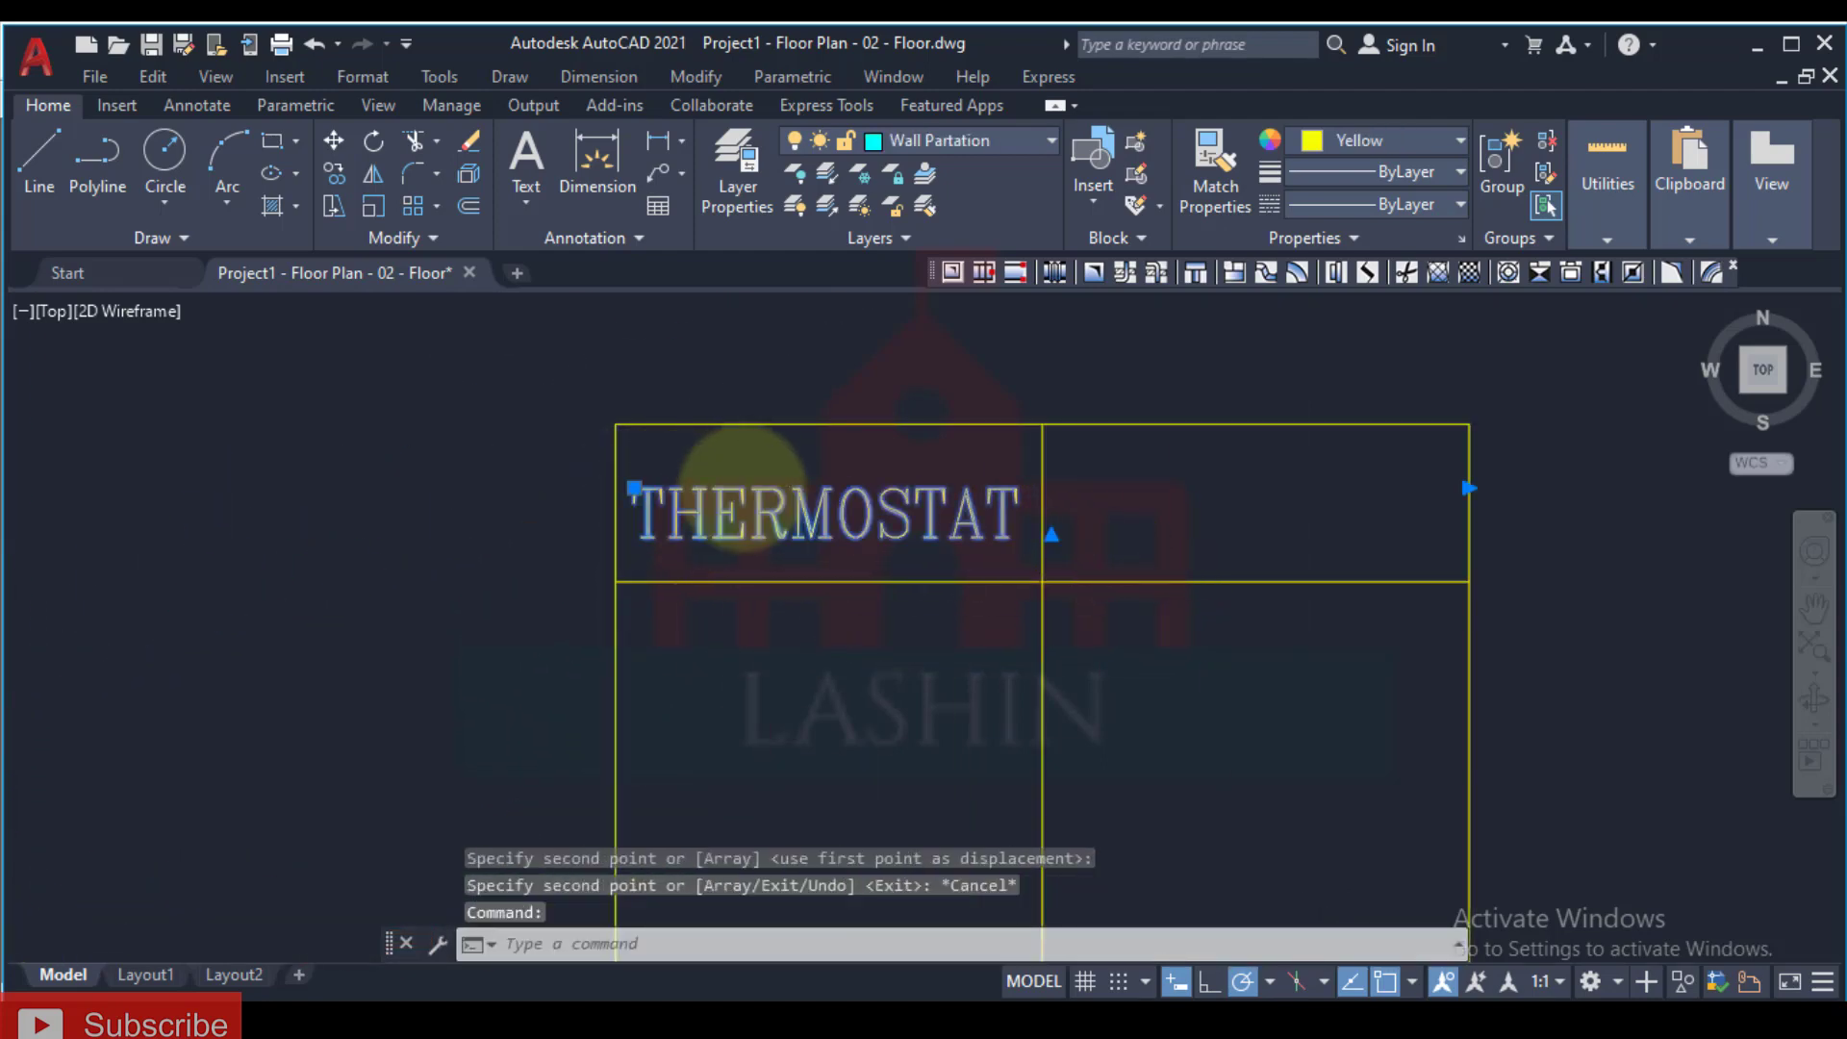
double_click(1000, 514)
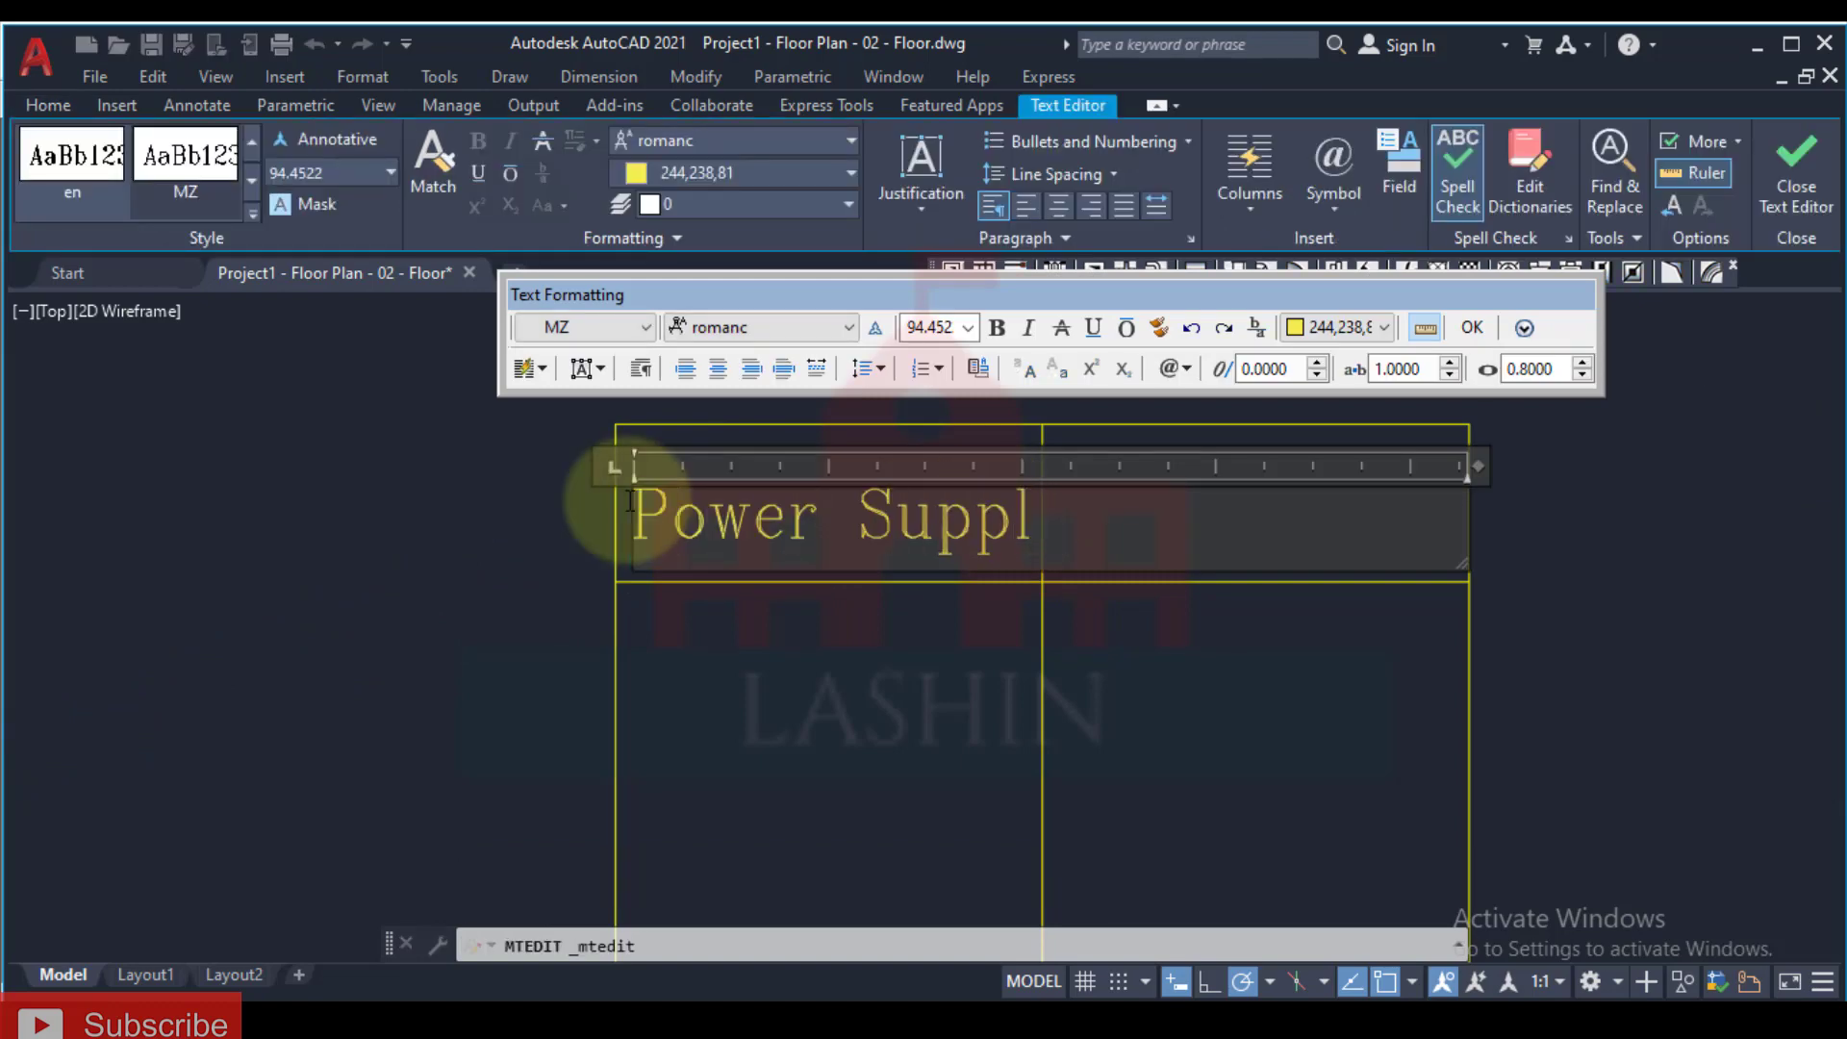
click(1412, 700)
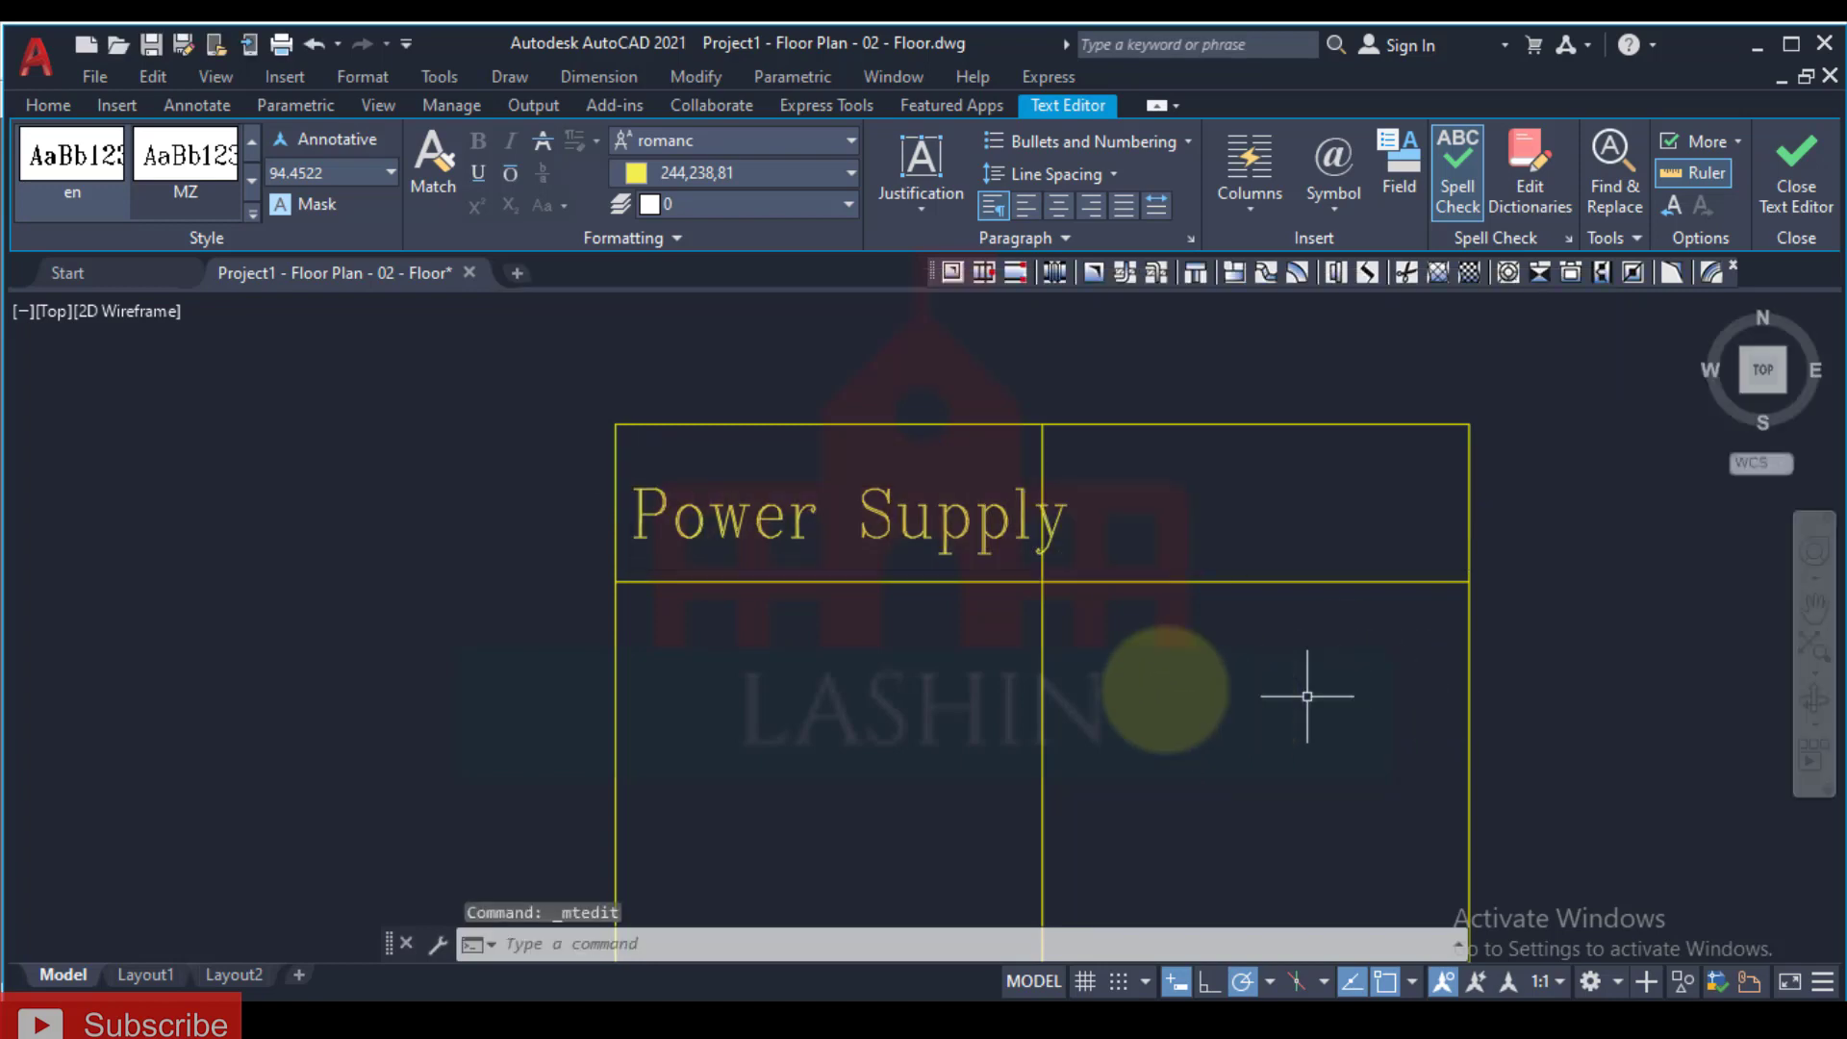
Step: Move the key table's vertical divider horizontally toward the symbol column's outer edge so it clears the Power Supply text
click(1106, 704)
click(982, 711)
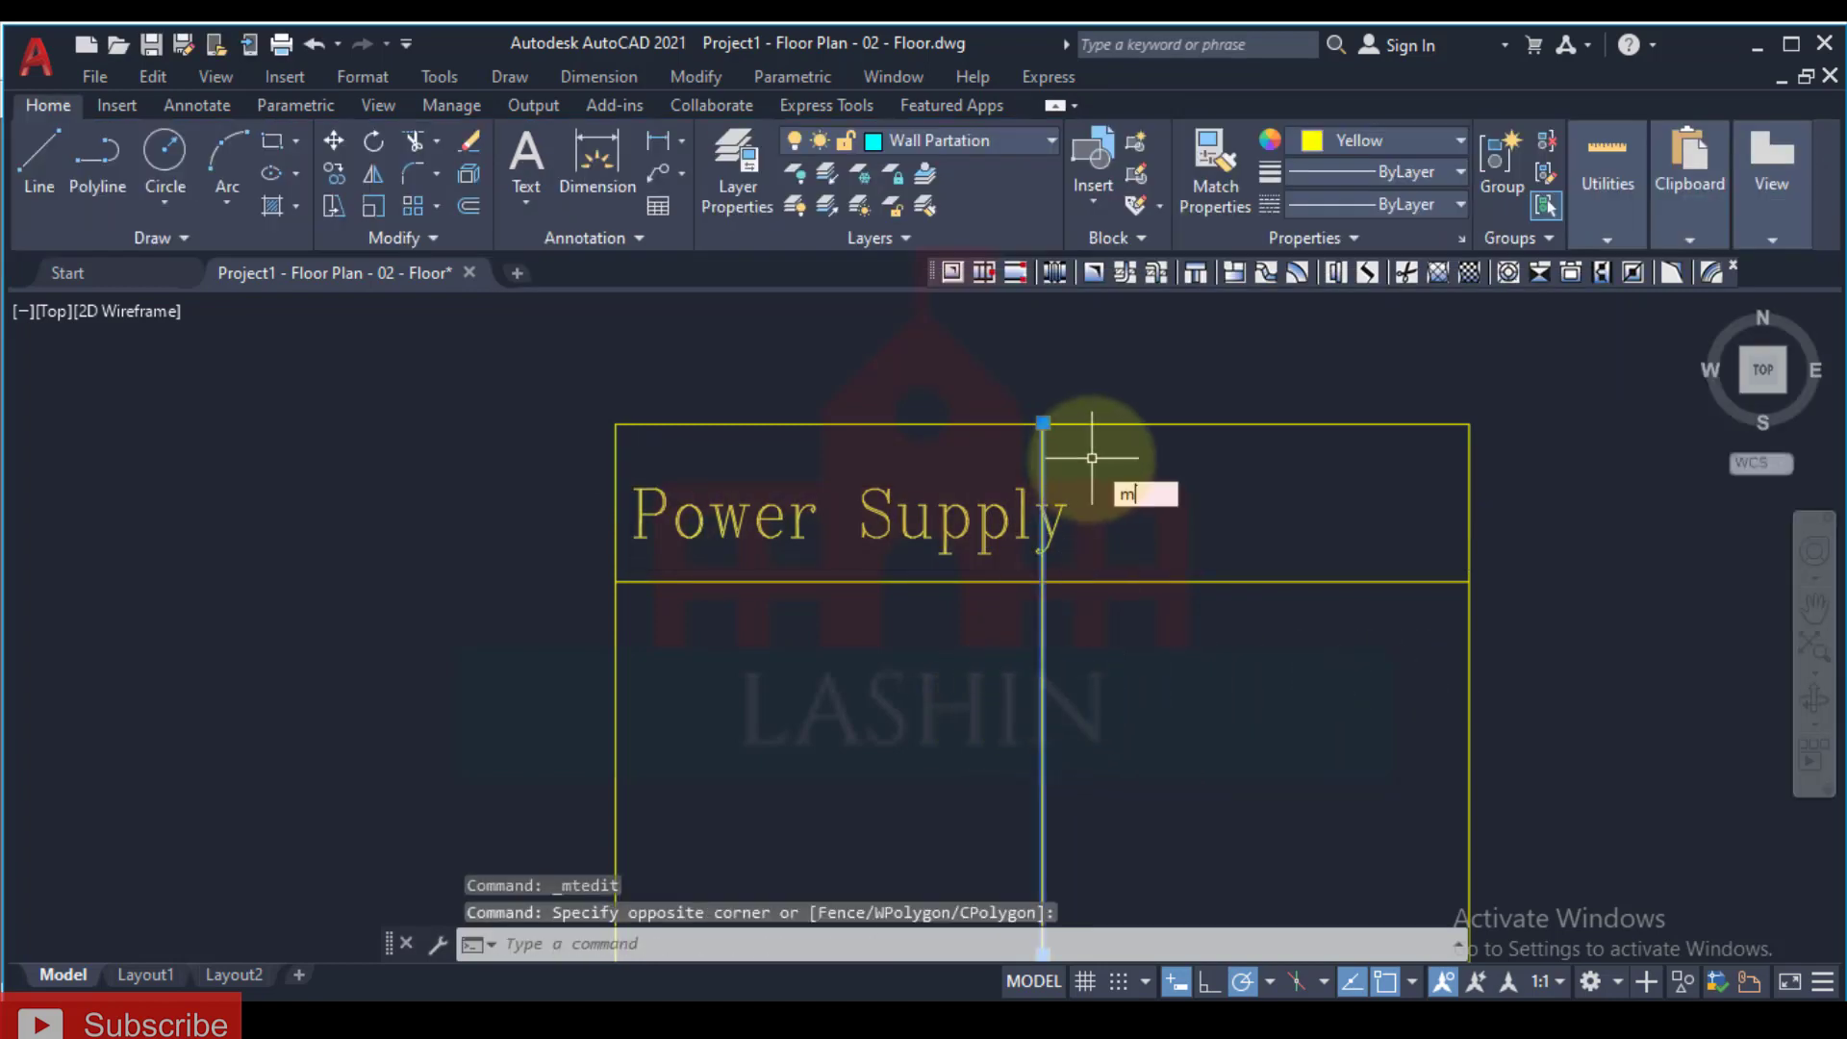
text(m)
key(Return)
click(1042, 423)
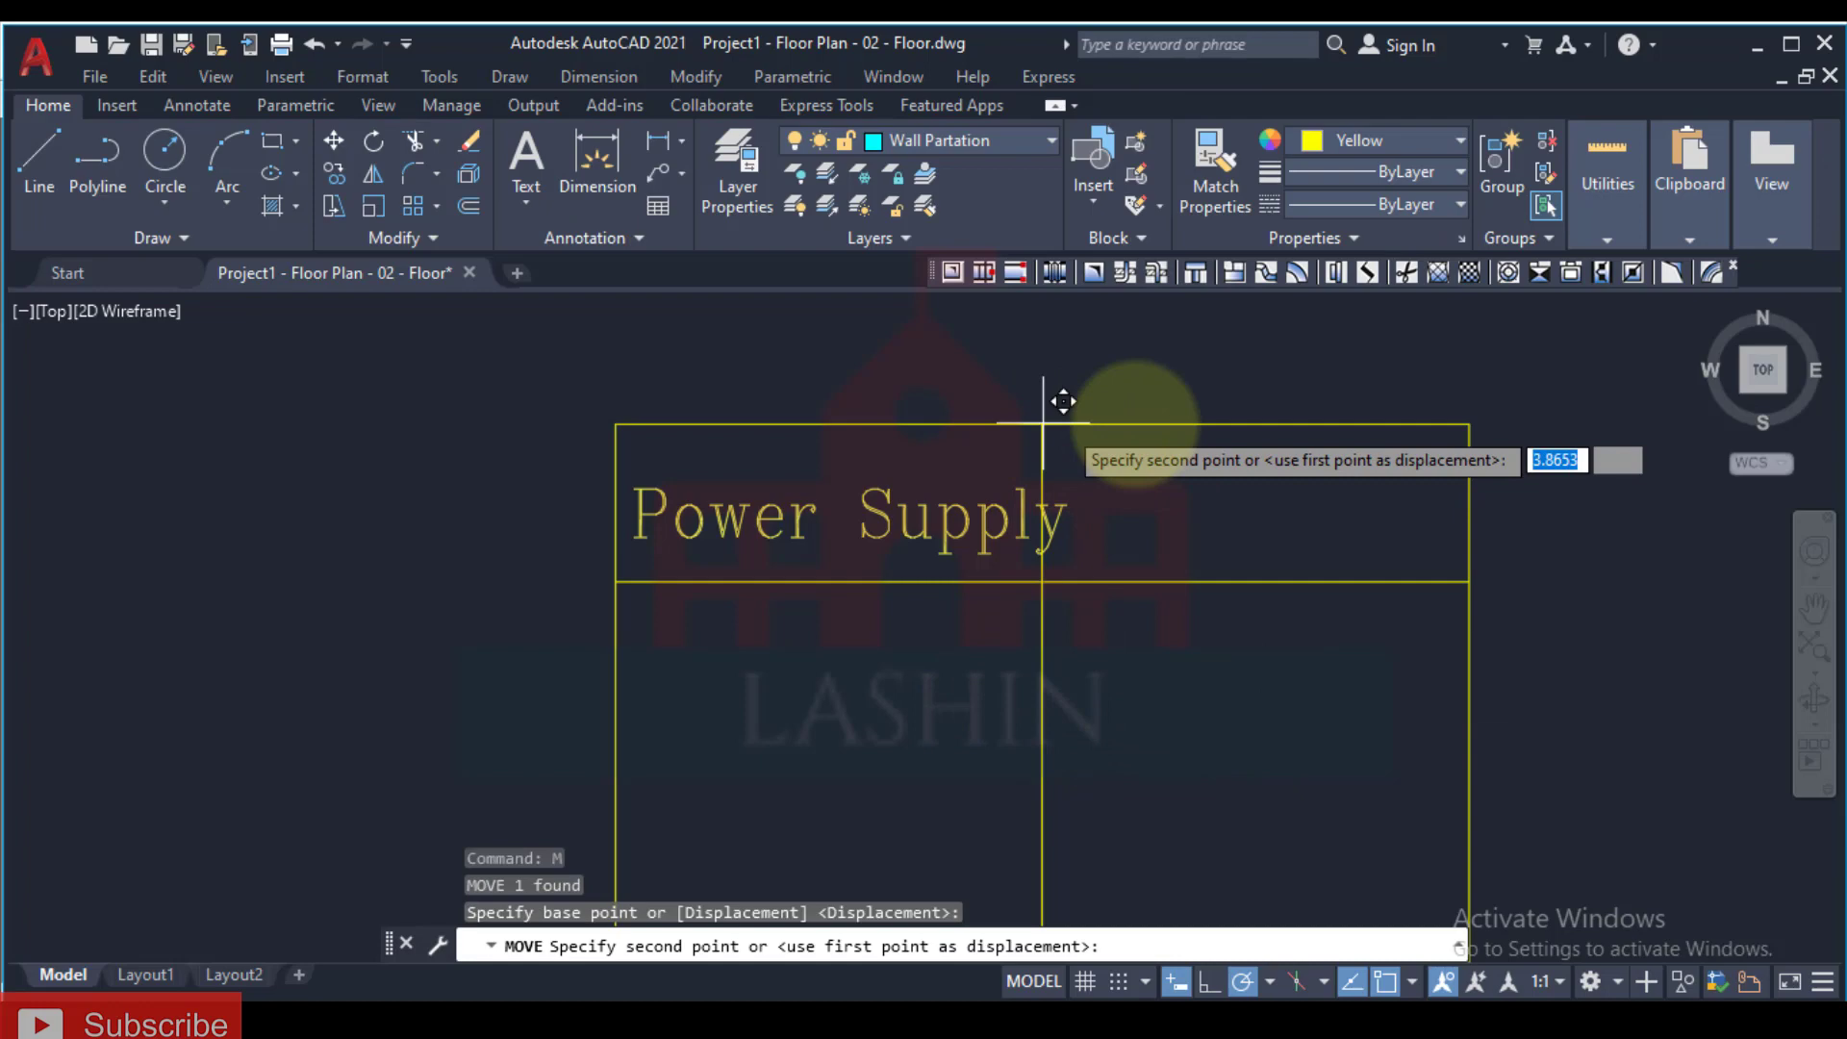
click(1201, 424)
Step: Copy the circled P symbol from beside the outdoor unit into the key table cell next to Power Supply
scroll(1208, 539, down, 4)
scroll(1079, 482, down, 6)
scroll(609, 649, up, 5)
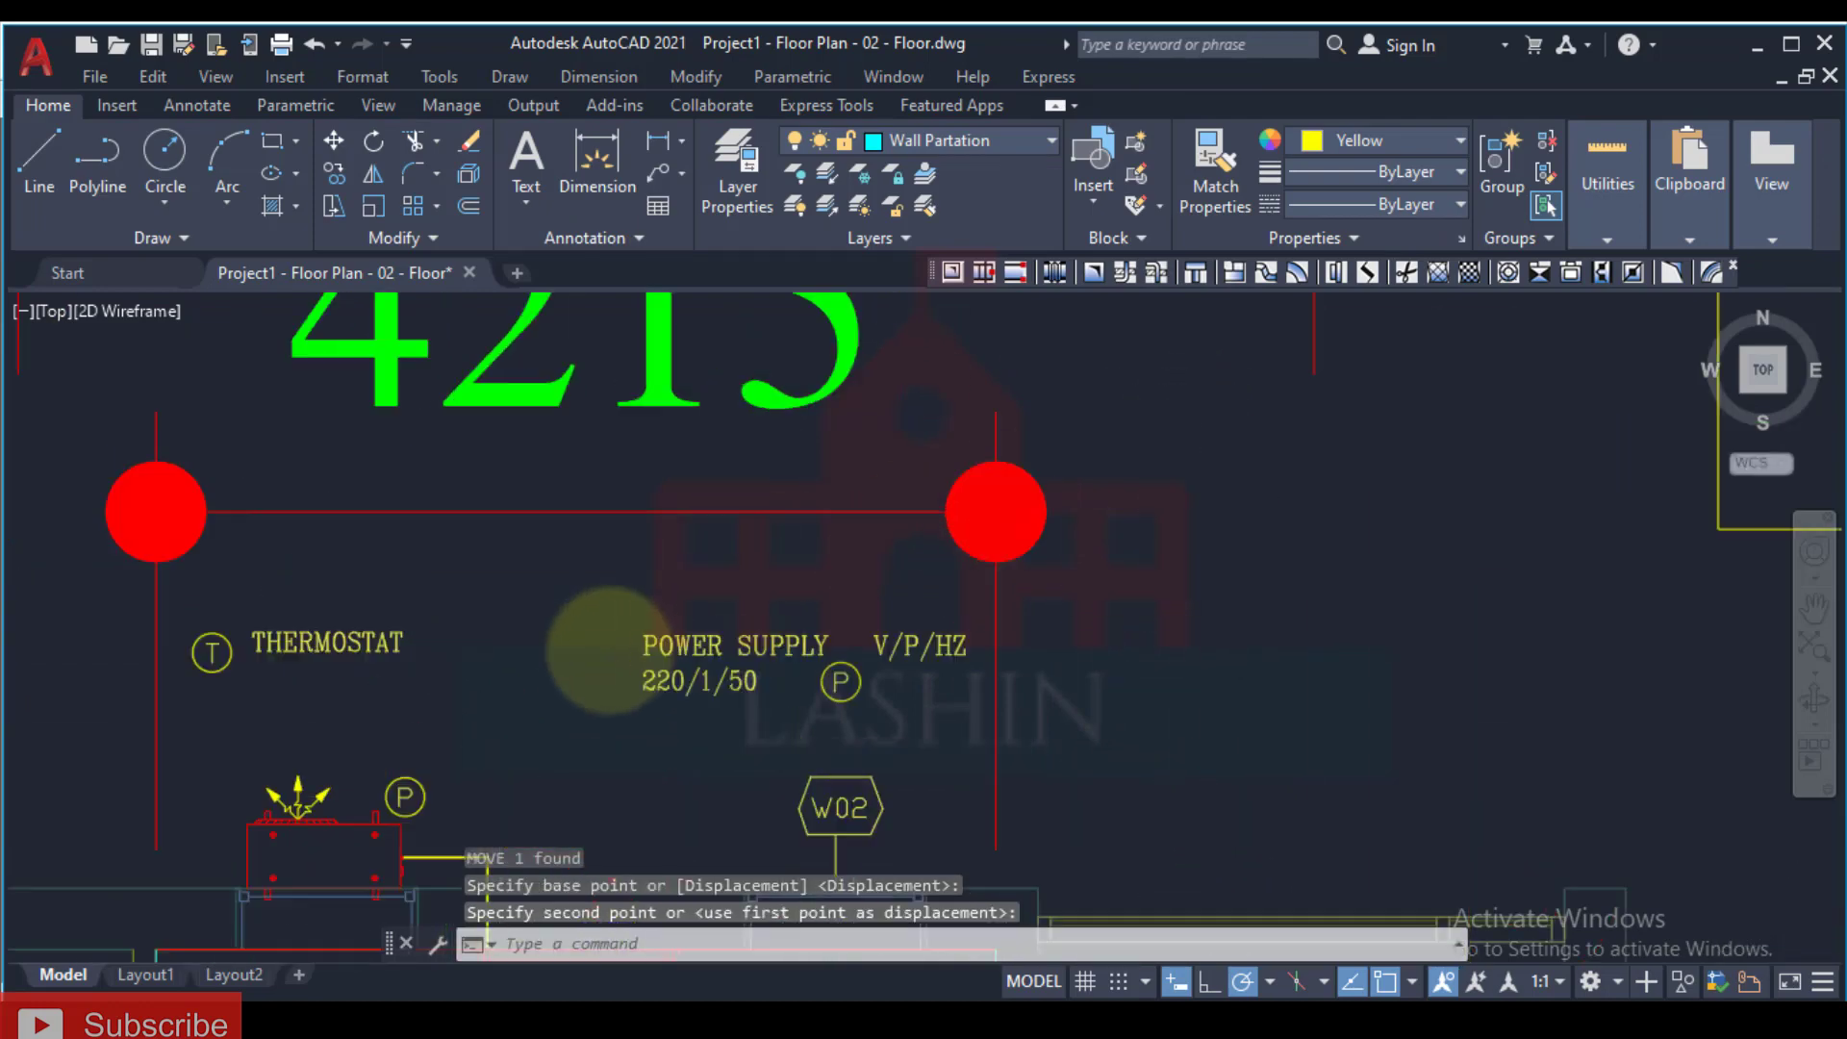
scroll(609, 649, up, 4)
click(495, 673)
click(371, 728)
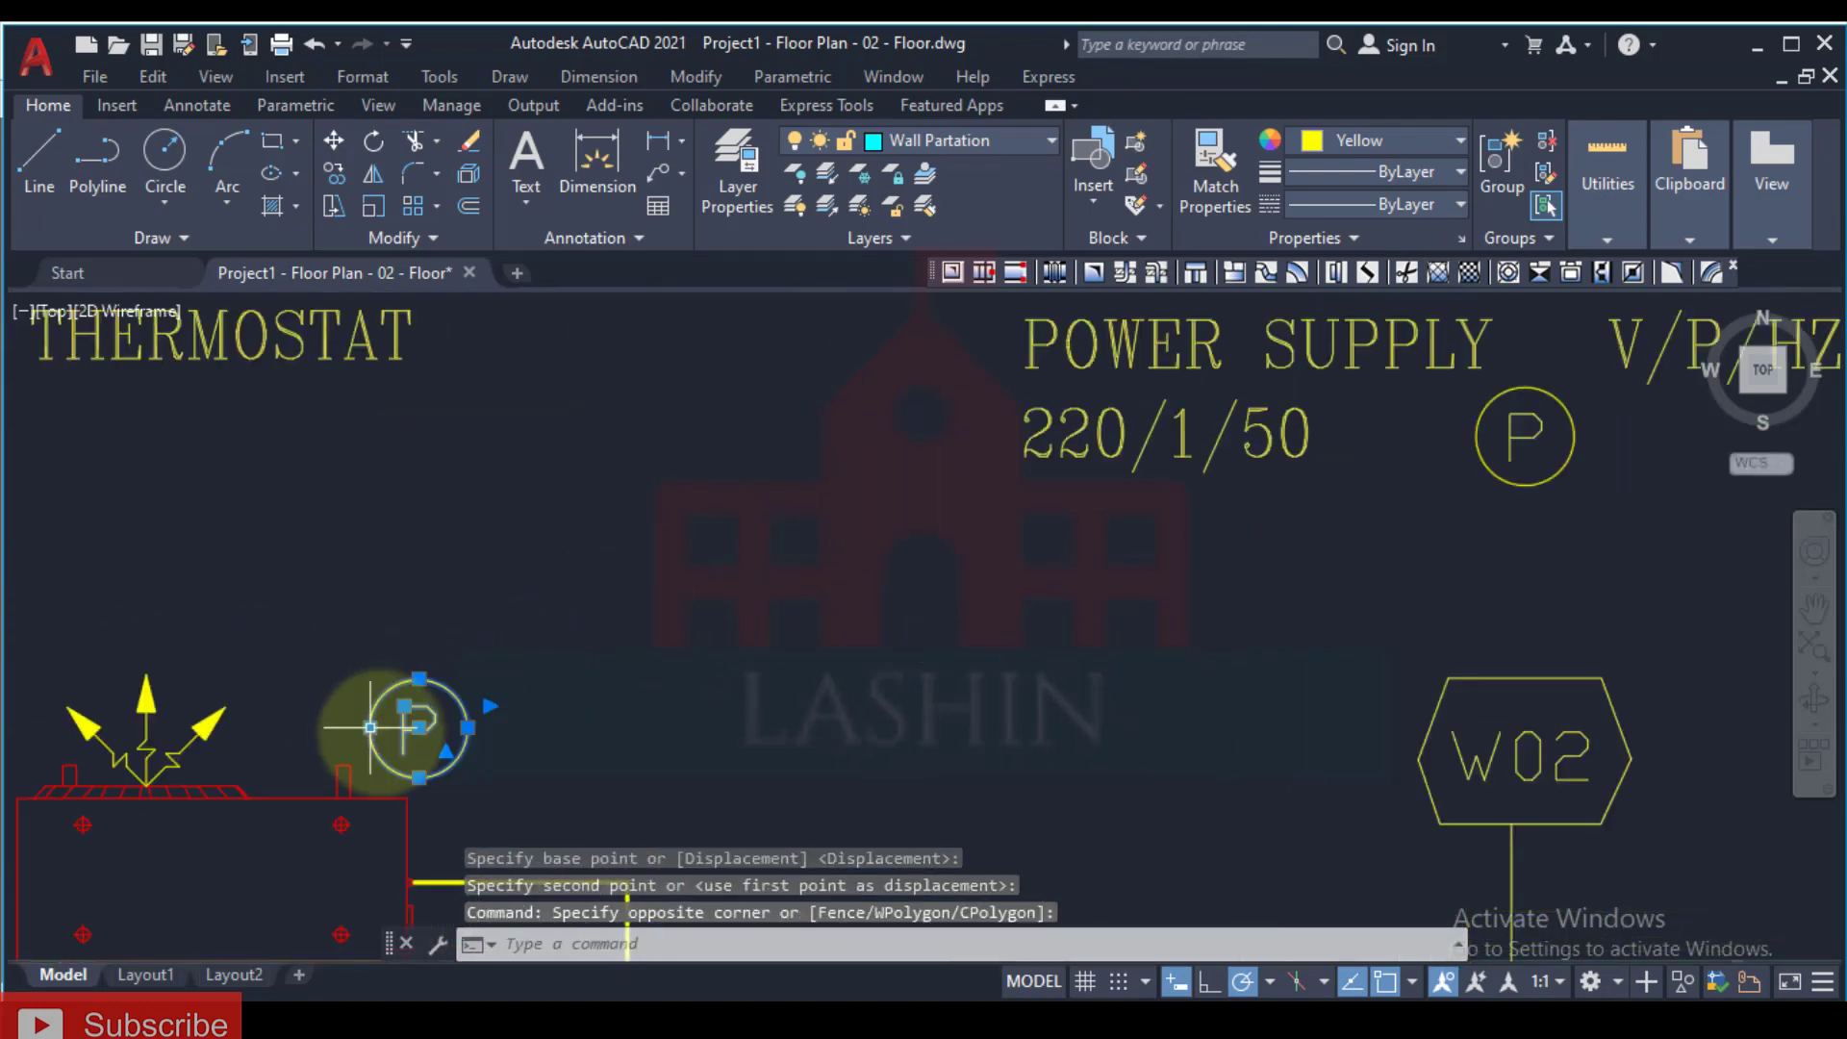
text(co)
key(Return)
click(370, 728)
scroll(103, 733, down, 5)
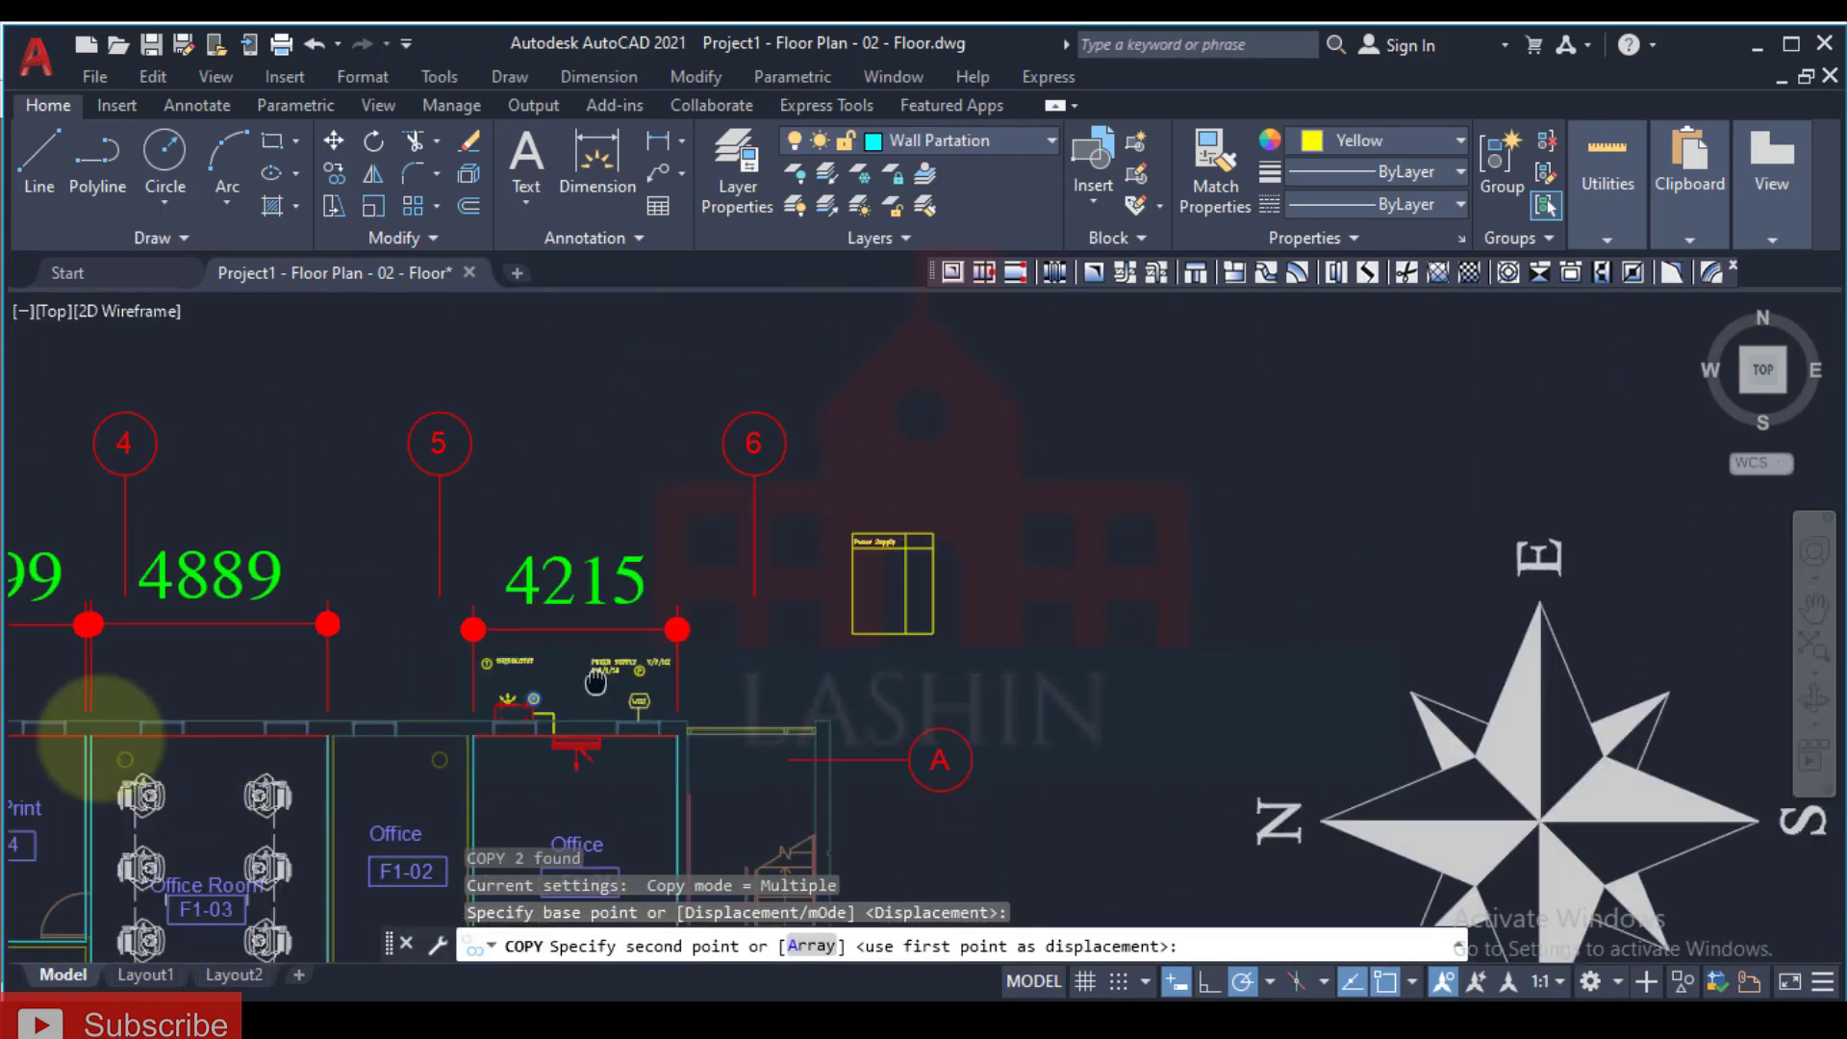
scroll(370, 596, up, 6)
scroll(369, 622, up, 2)
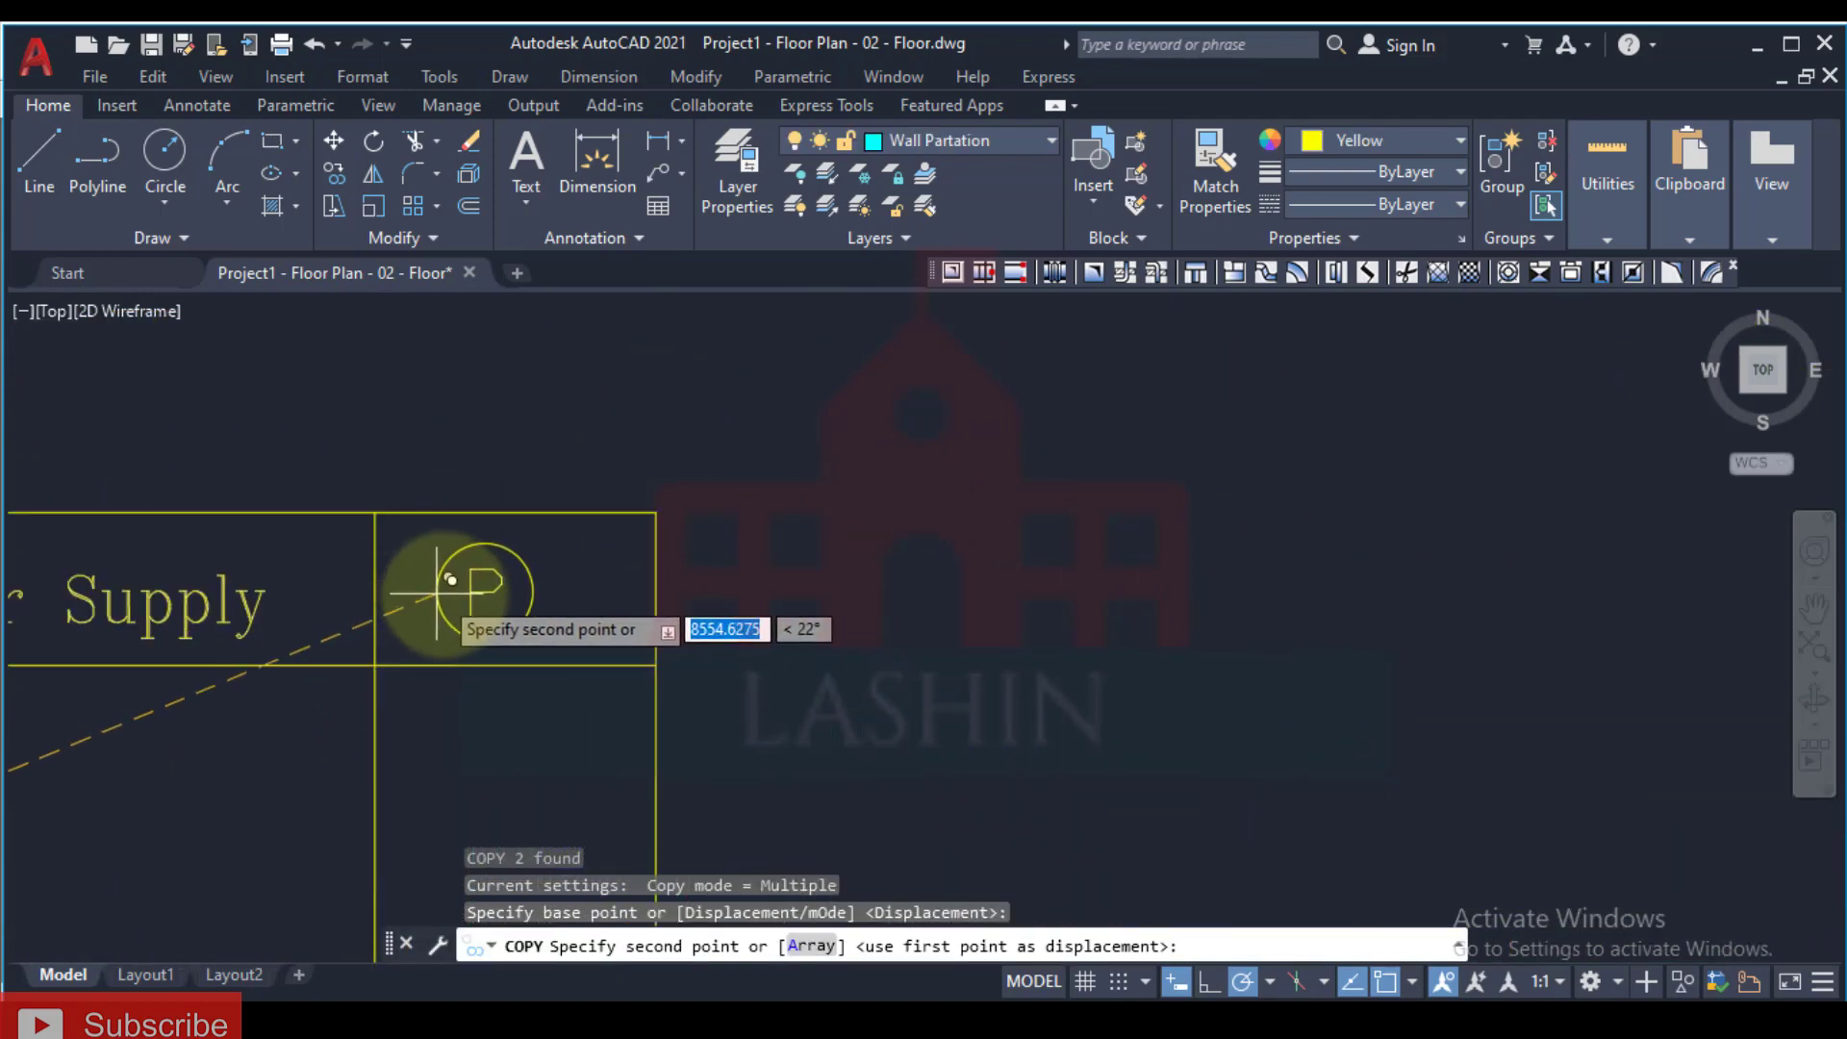
click(442, 589)
scroll(308, 680, down, 2)
middle_drag(309, 680, 933, 440)
key(Escape)
Step: Copy the circled T symbol from beside the THERMOSTAT label into the key table directly below the circled P
scroll(96, 686, down, 1)
scroll(317, 754, down, 1)
middle_drag(317, 754, 1152, 400)
scroll(751, 474, up, 4)
middle_drag(715, 472, 995, 733)
click(731, 495)
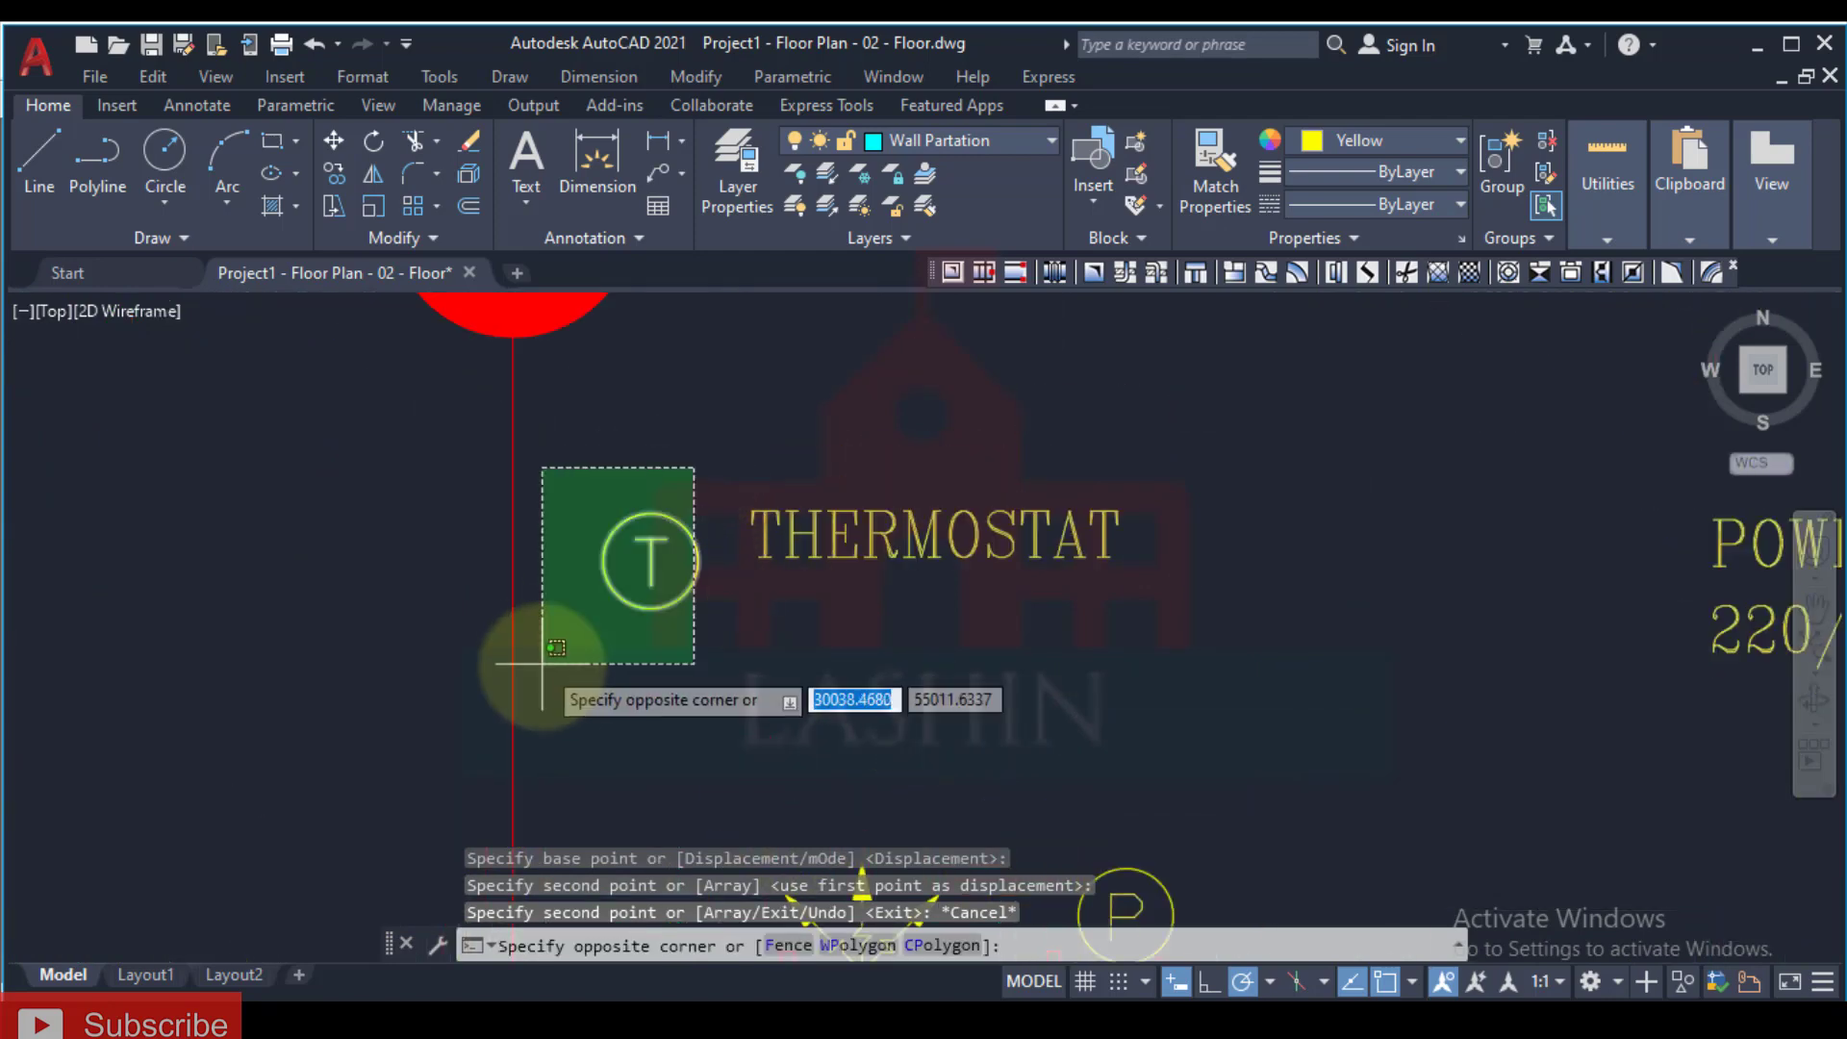
click(578, 661)
key(Return)
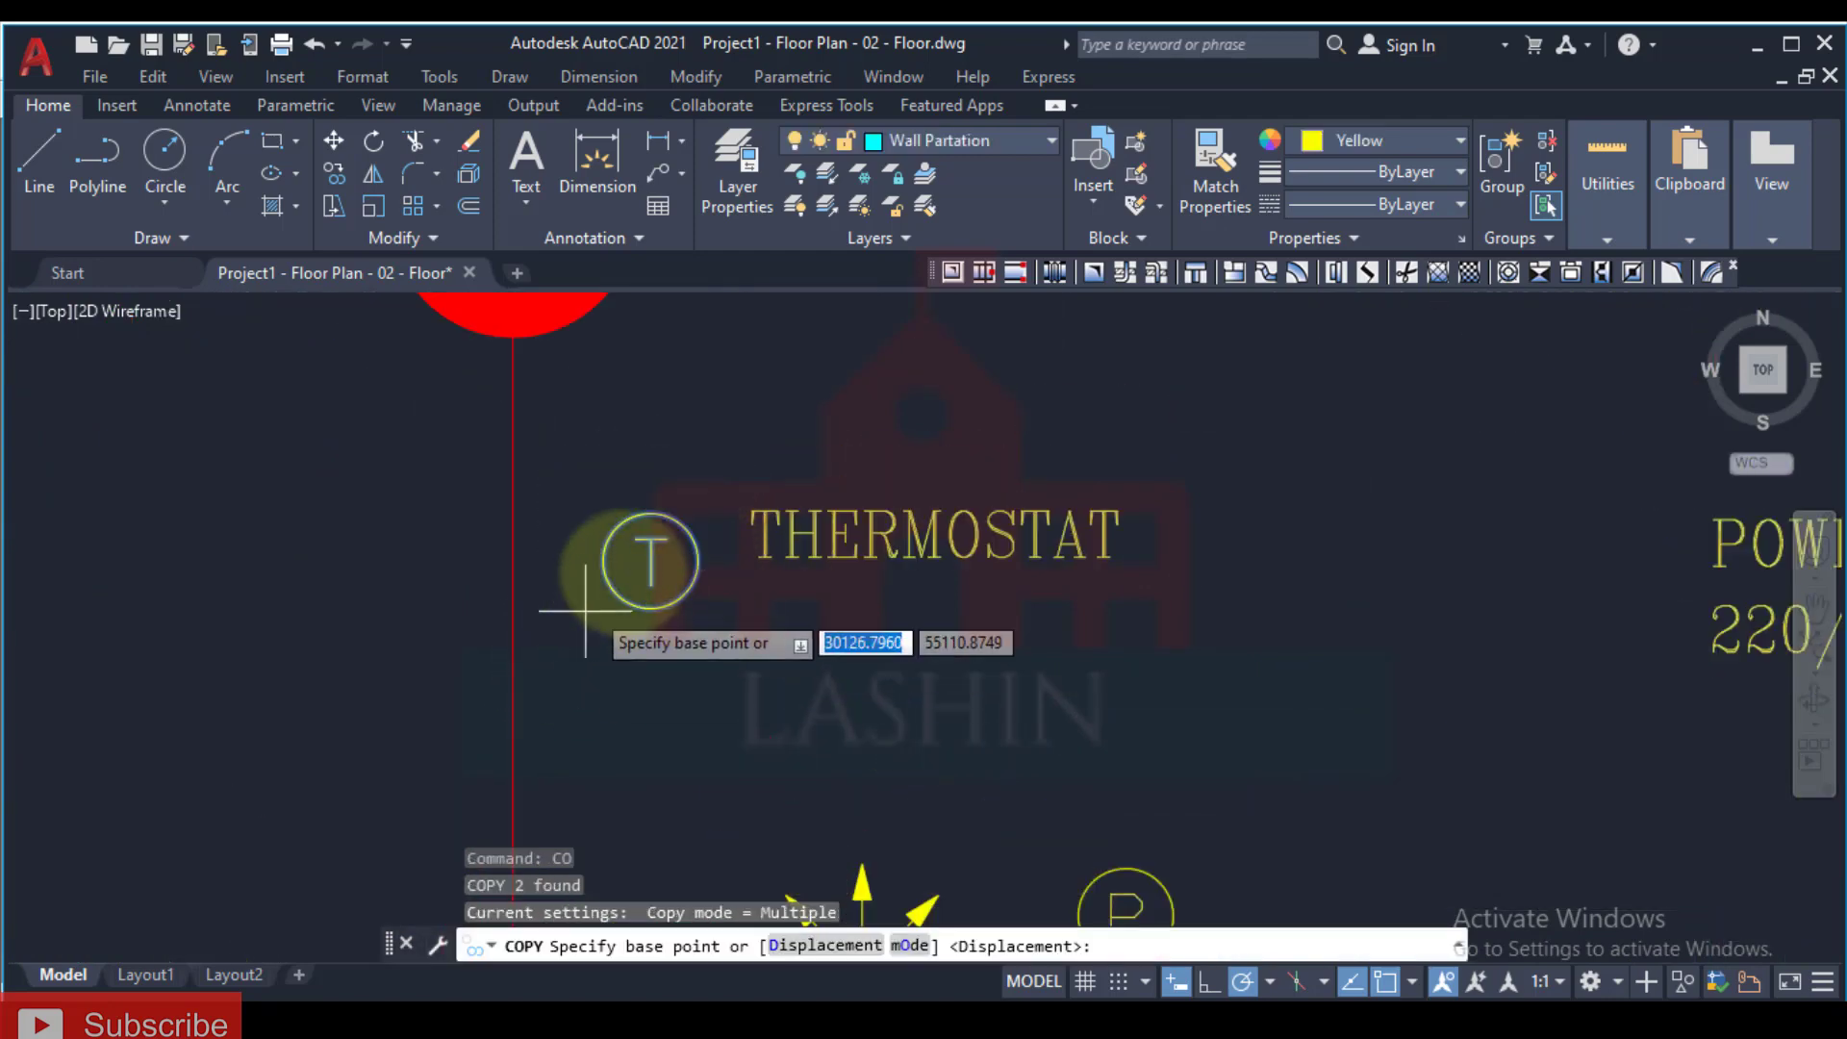
click(651, 545)
scroll(845, 577, down, 4)
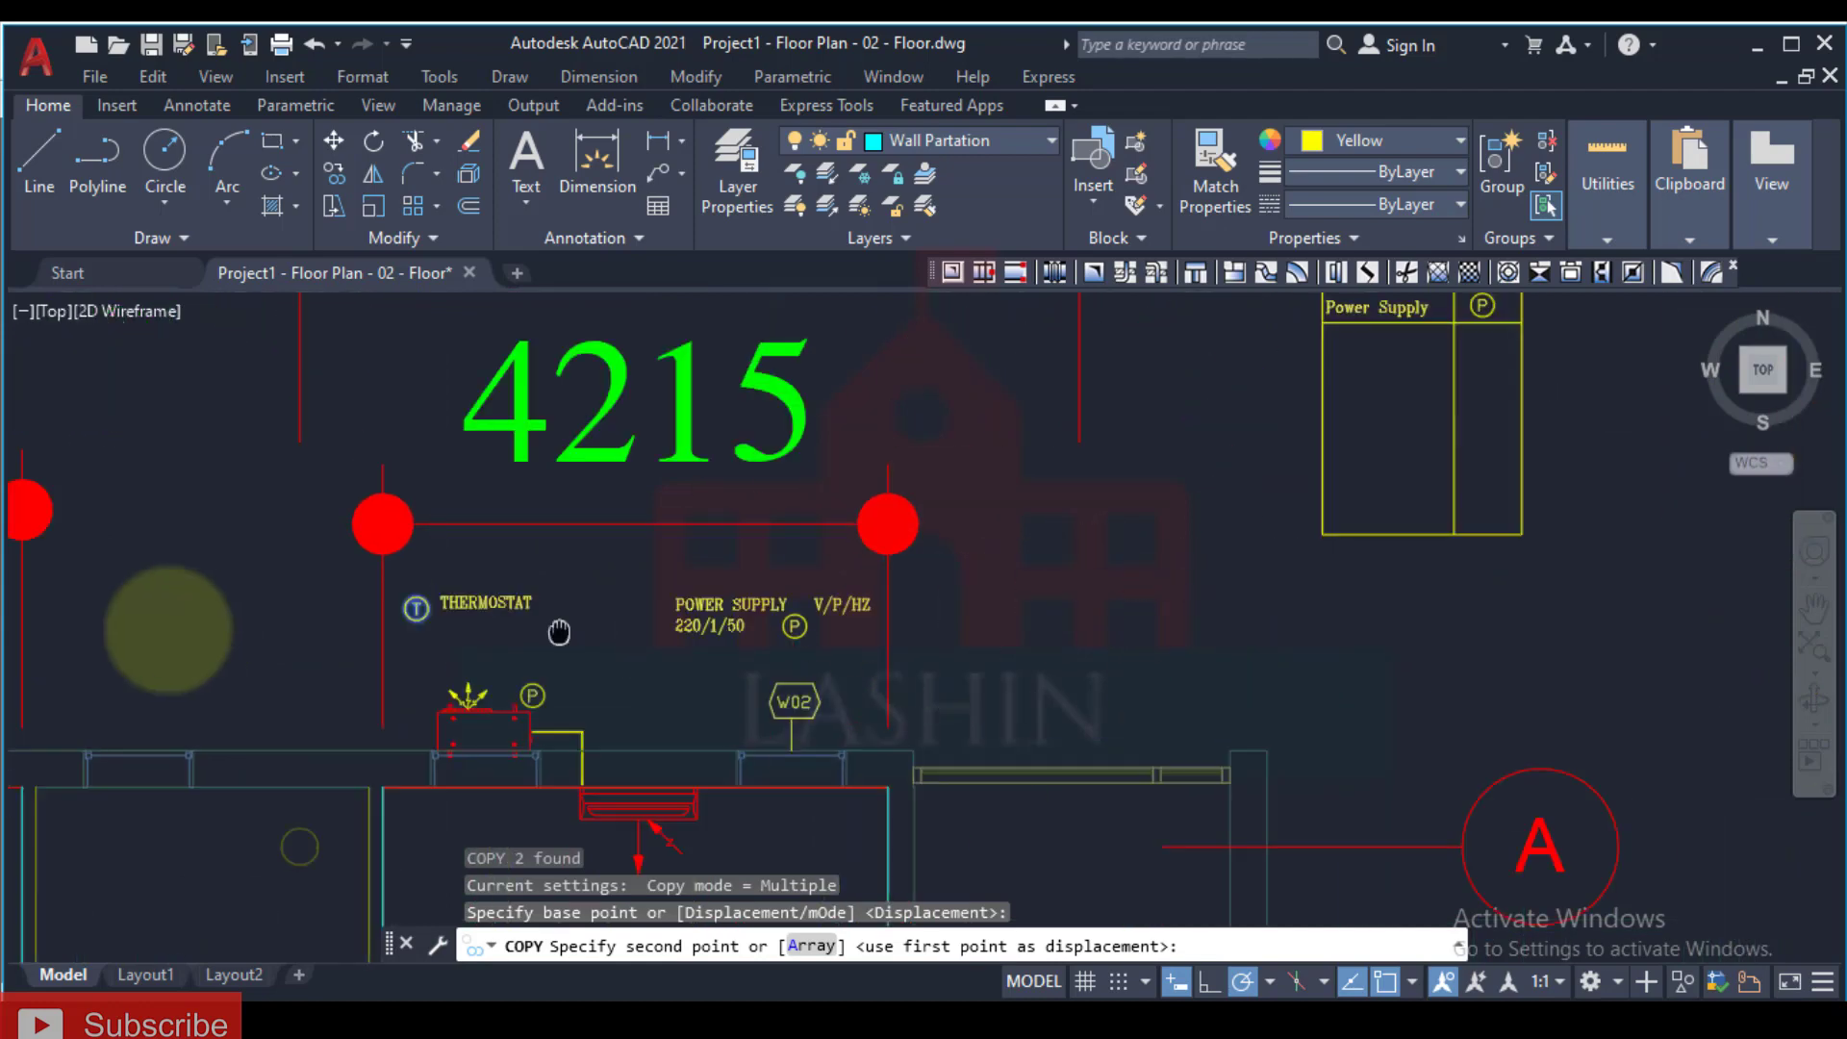
scroll(1039, 414, up, 5)
scroll(1020, 416, up, 4)
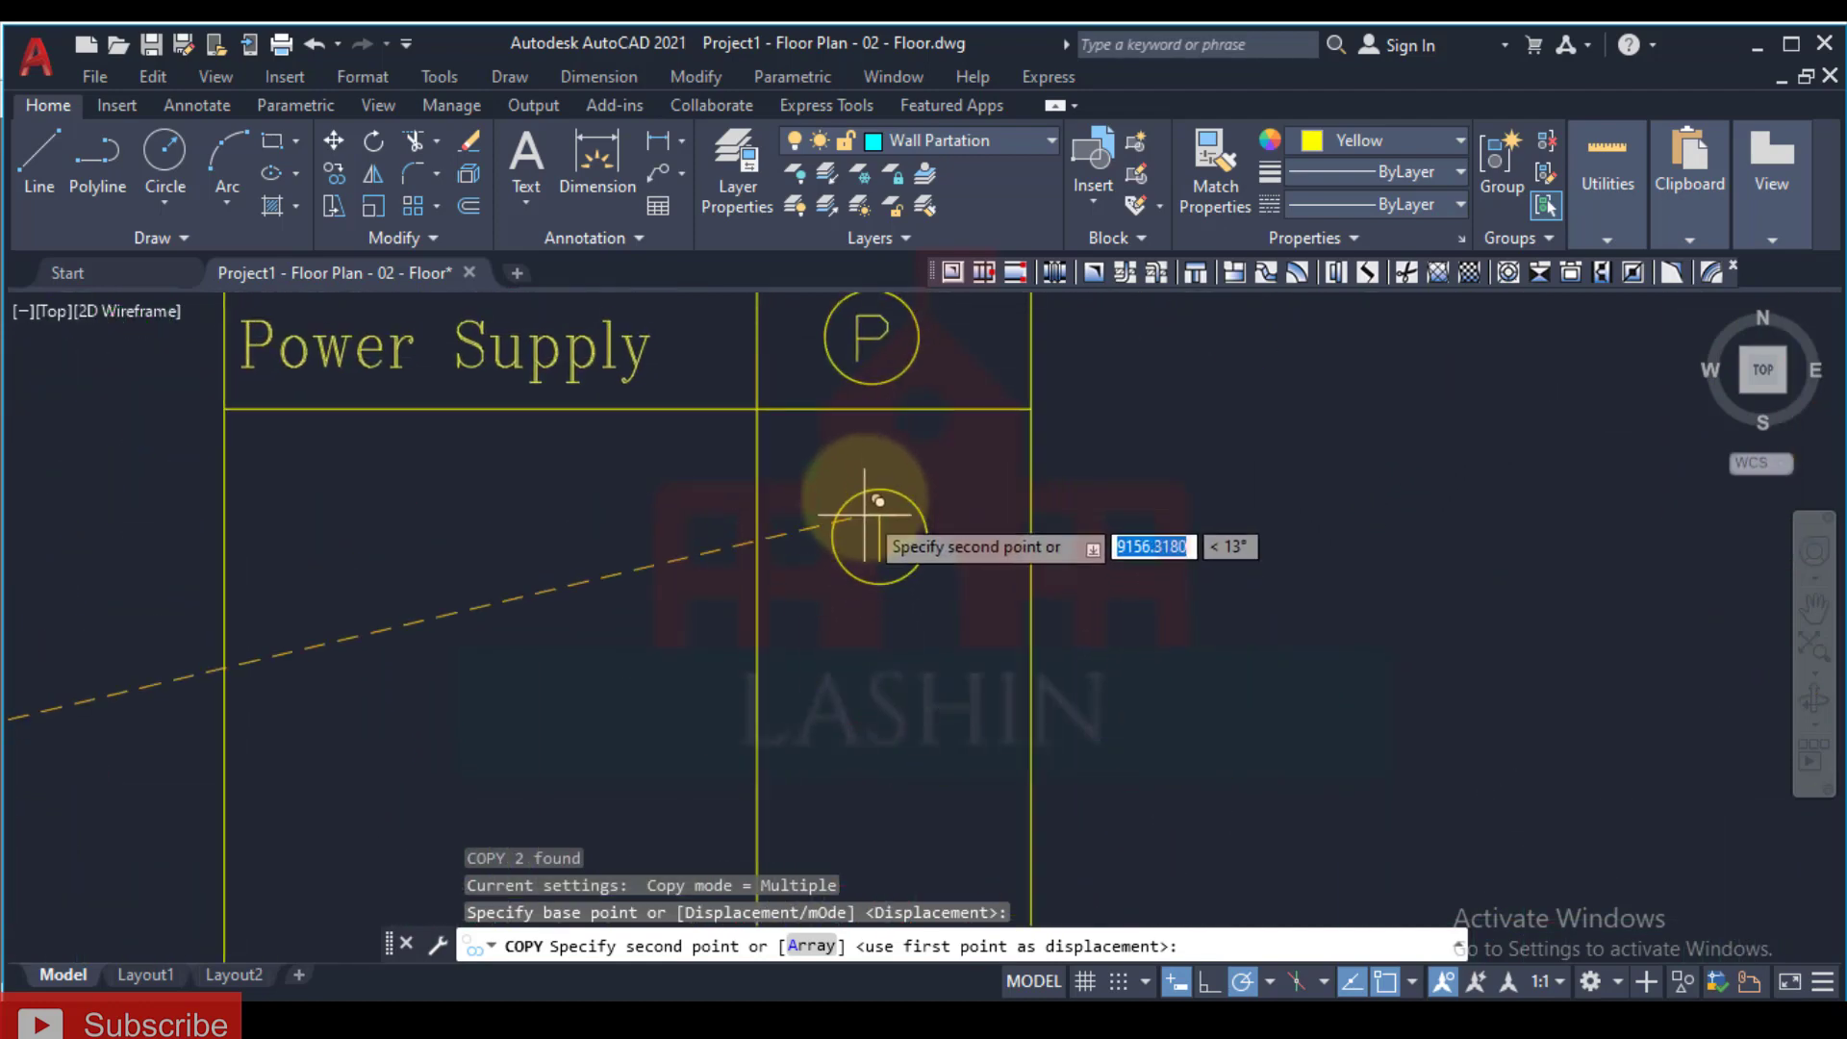
click(858, 455)
scroll(966, 463, down, 5)
middle_drag(850, 549, 1203, 363)
key(Escape)
Step: Copy the THERMOSTAT label from above the outdoor unit into the key table below Power Supply, level with the circled T
scroll(729, 565, down, 5)
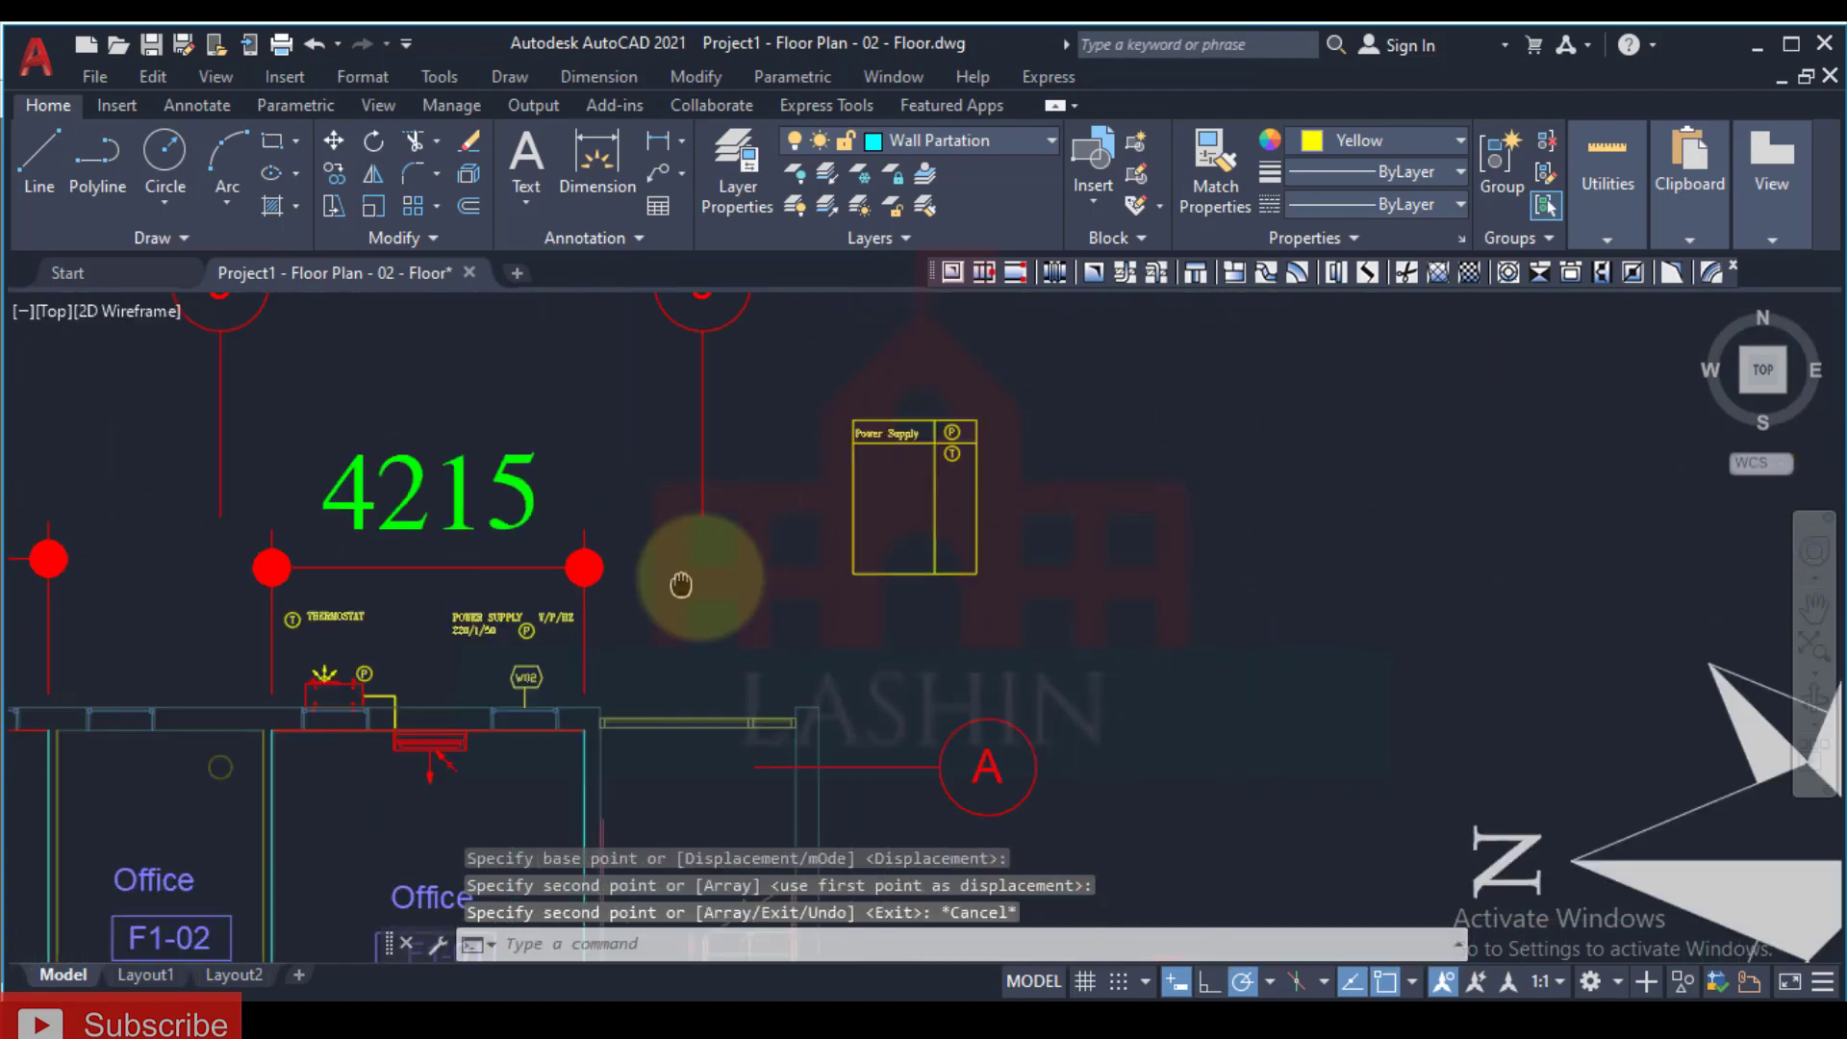
middle_drag(680, 586, 1018, 435)
scroll(723, 471, up, 7)
click(707, 446)
click(614, 475)
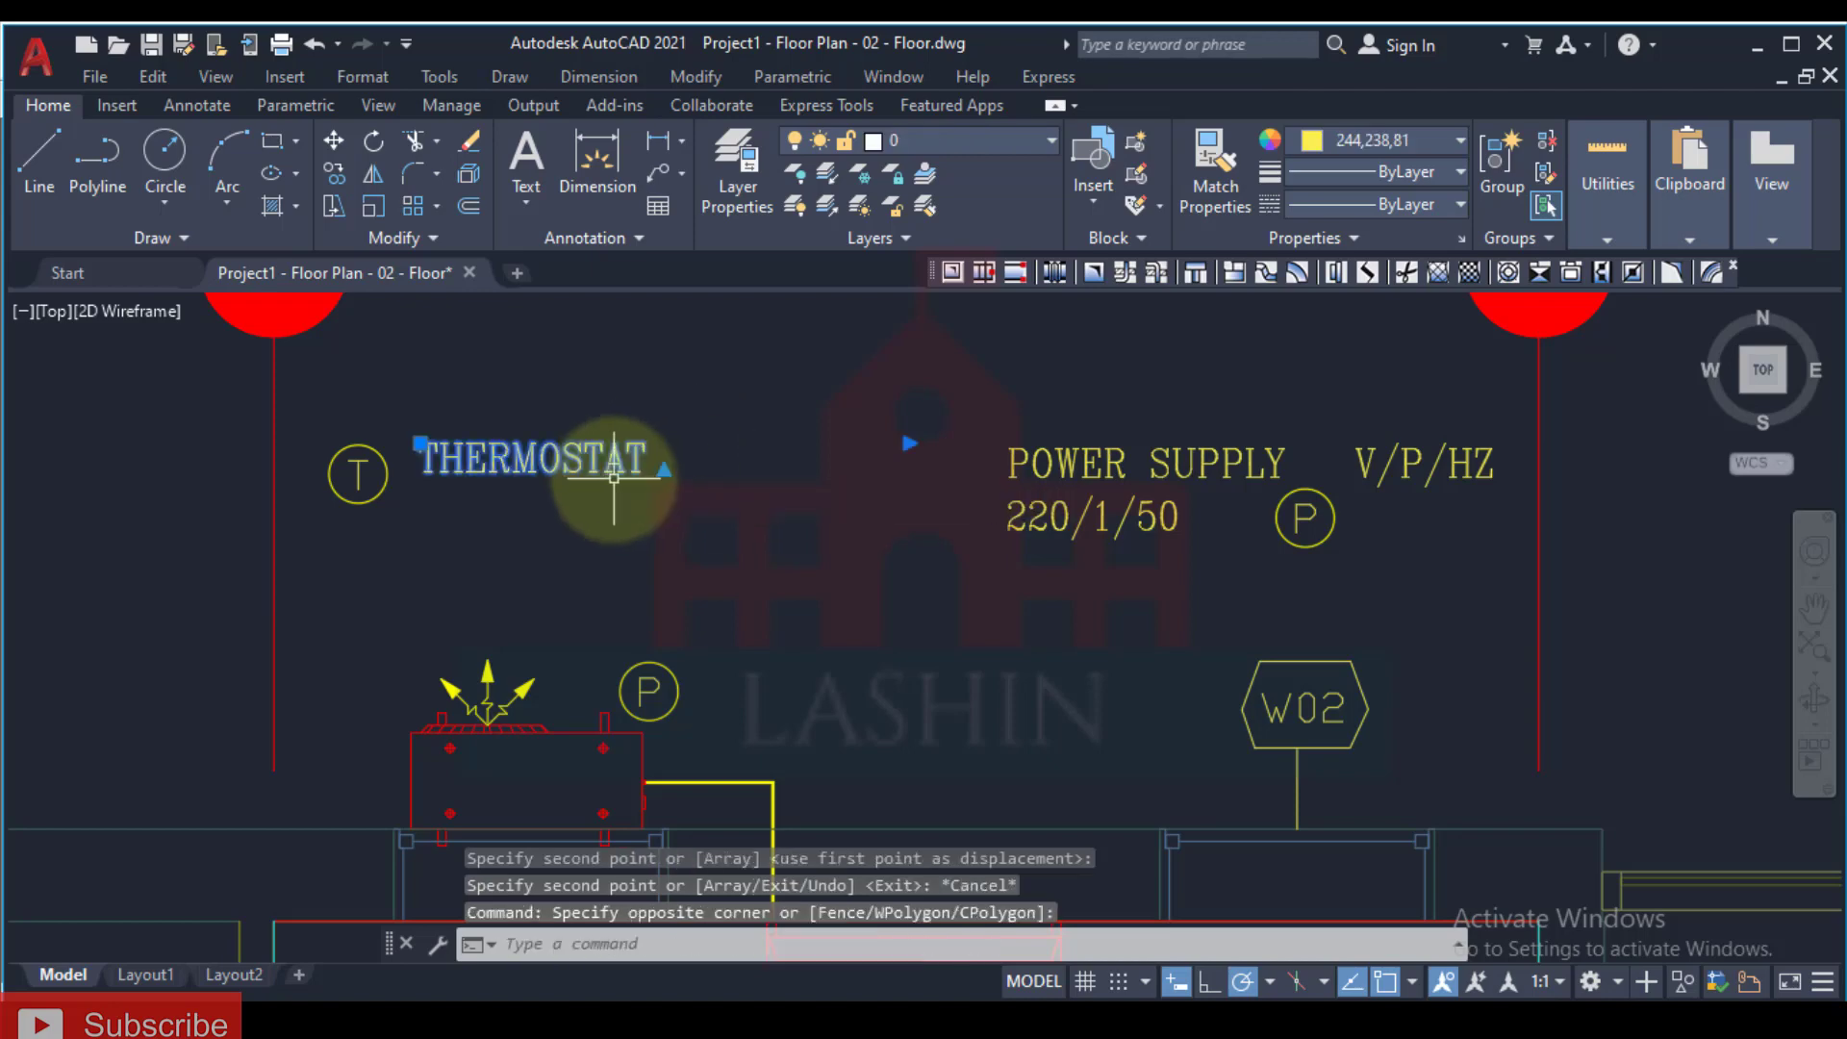
key(space)
click(421, 473)
scroll(991, 438, down, 7)
middle_drag(991, 438, 385, 662)
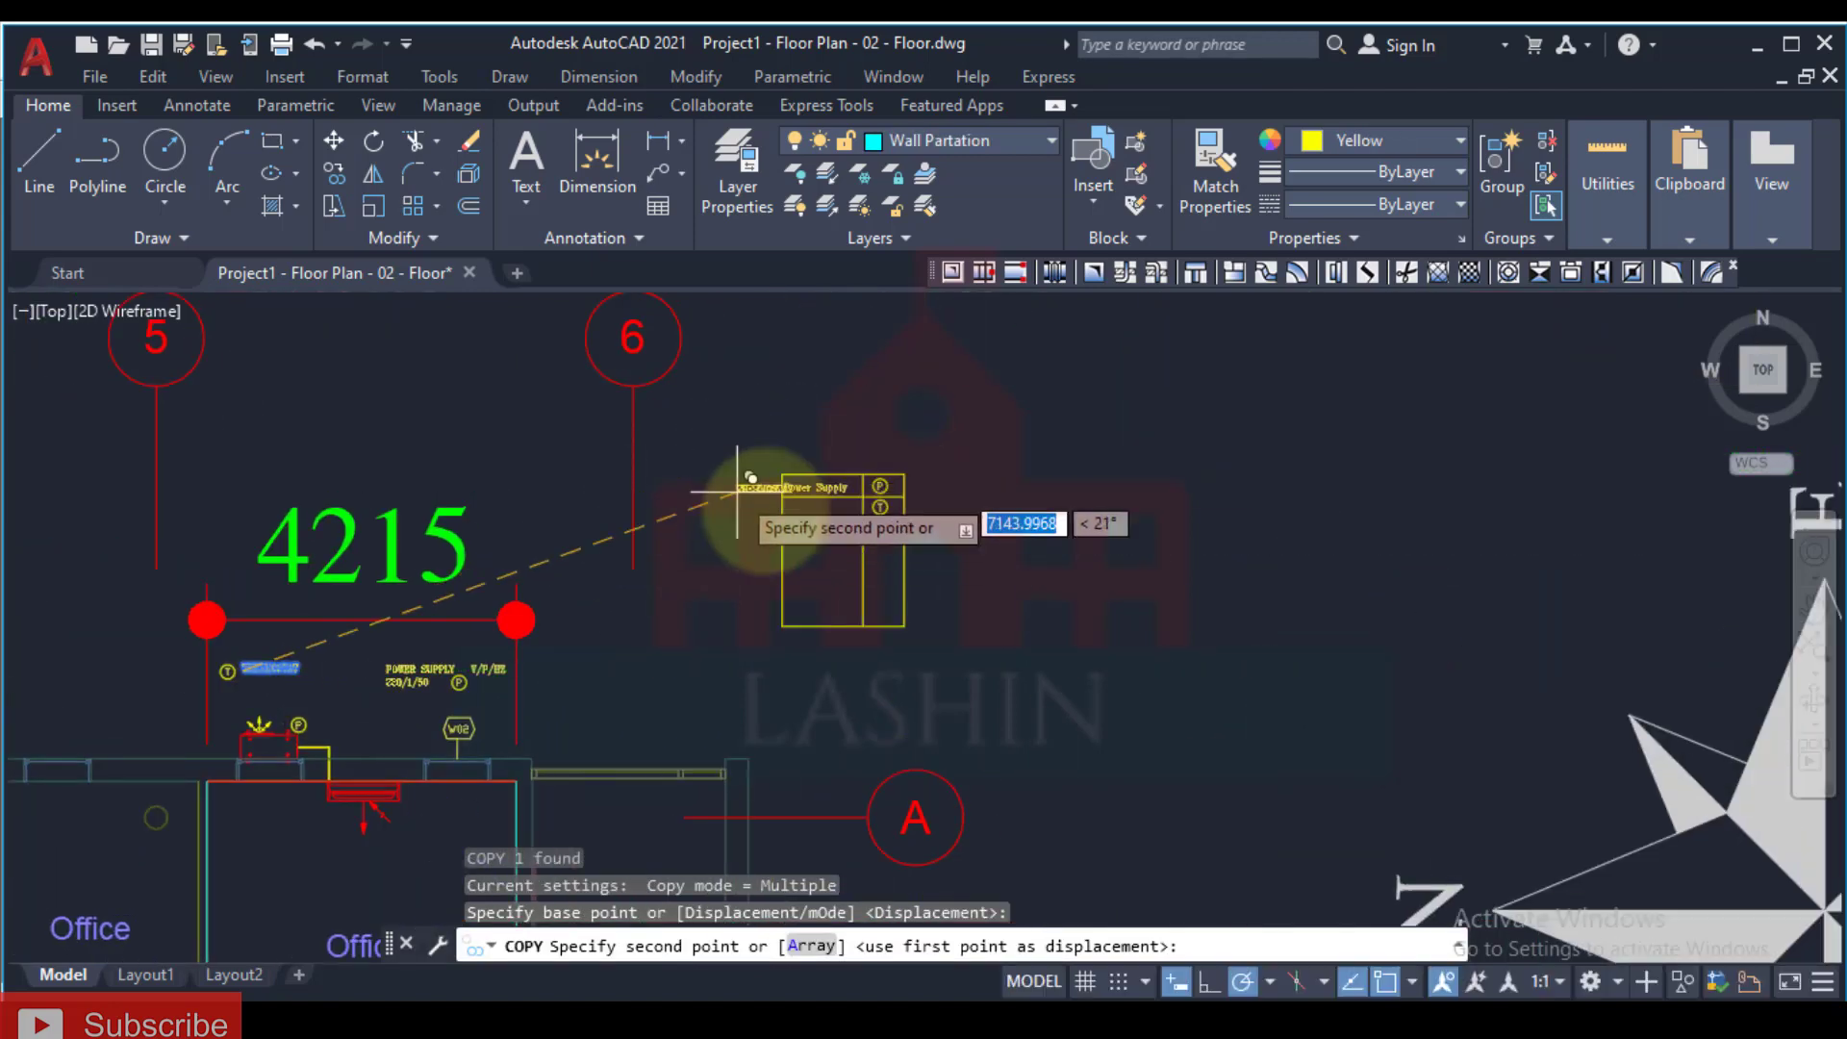
scroll(788, 521, up, 7)
scroll(851, 522, up, 2)
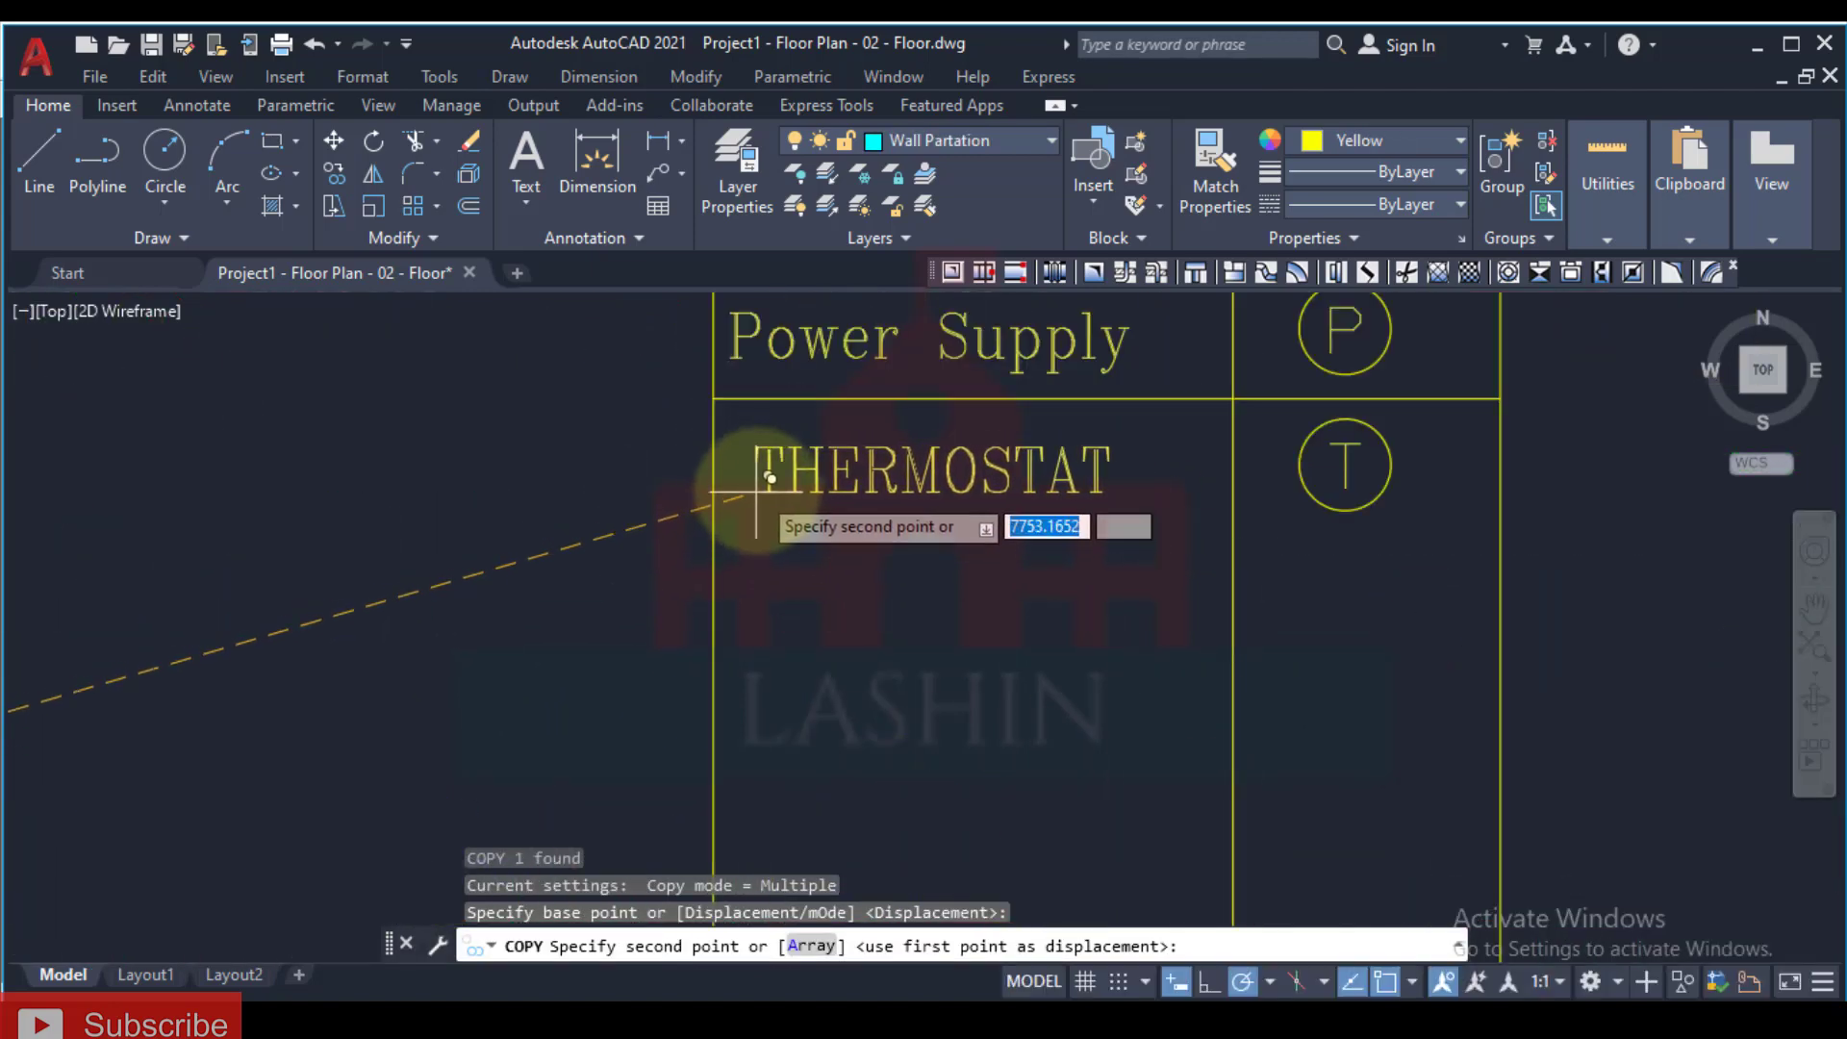
click(771, 478)
key(Escape)
Step: Copy the key table's horizontal divider straight down about 282 units to close the THERMOSTAT row
click(861, 383)
click(821, 416)
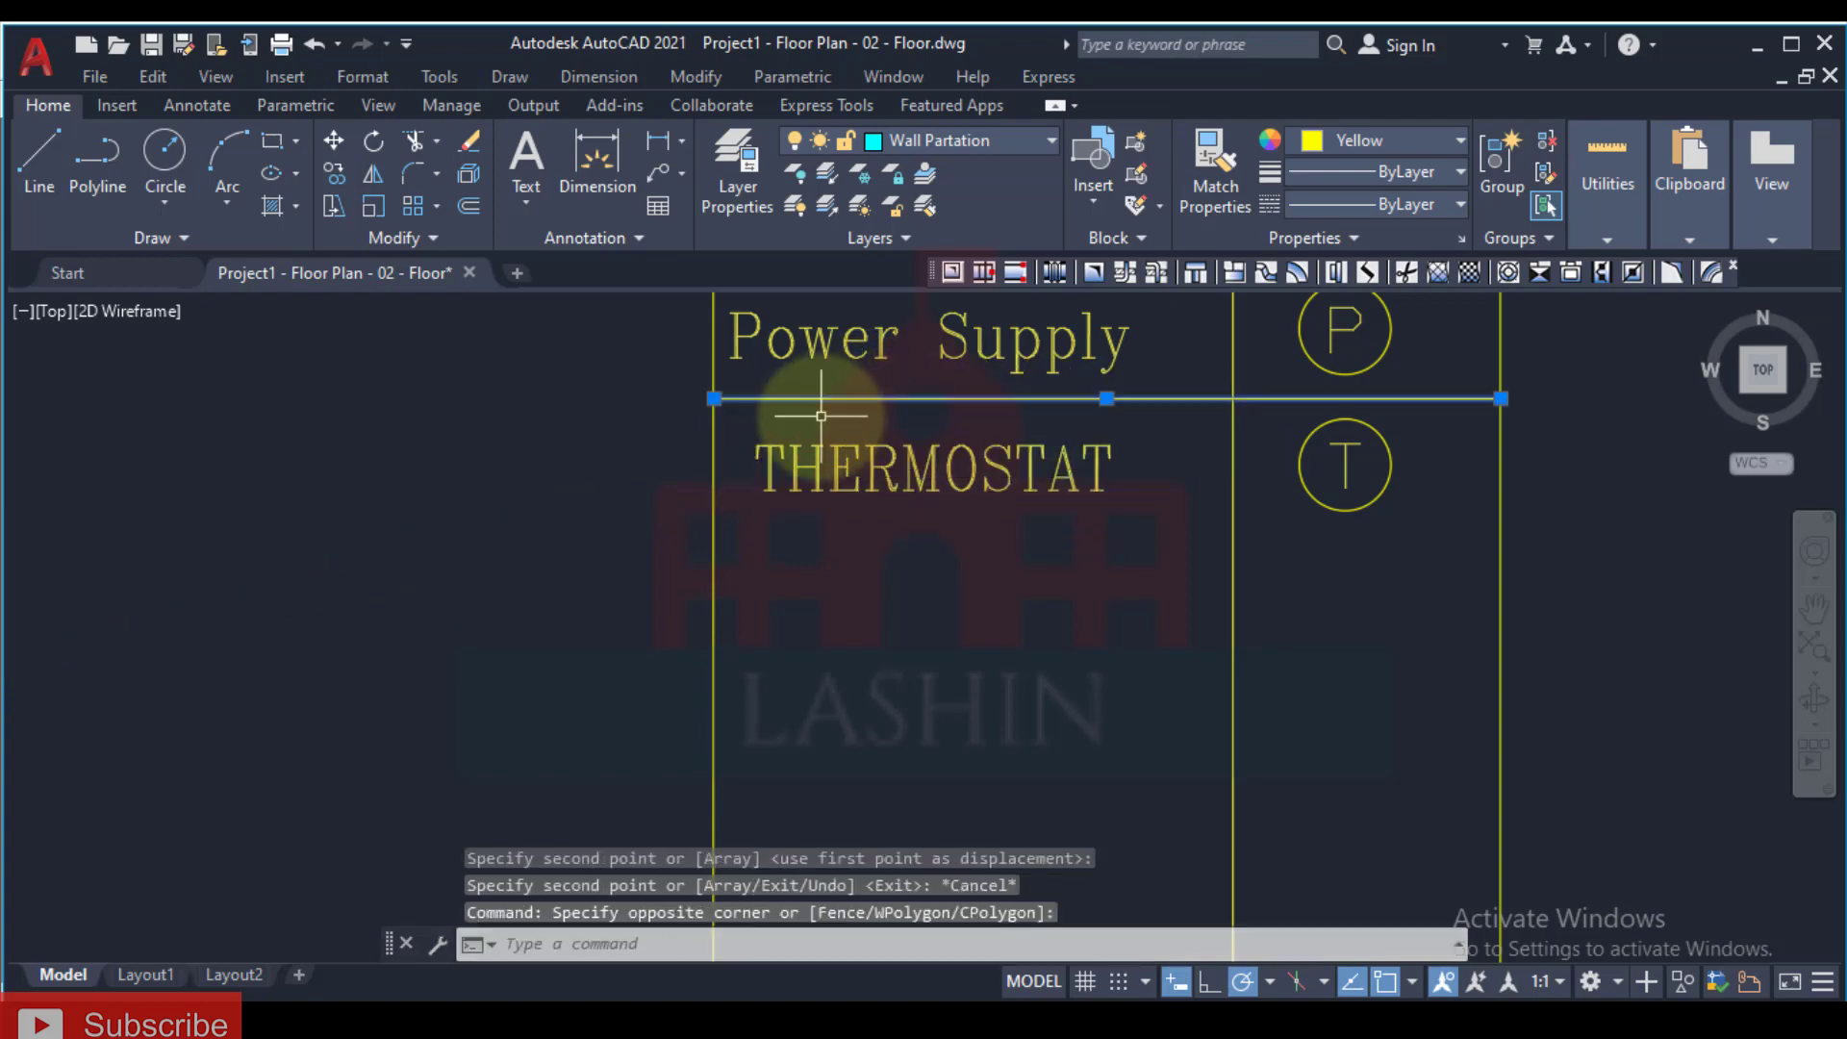
text(co)
key(space)
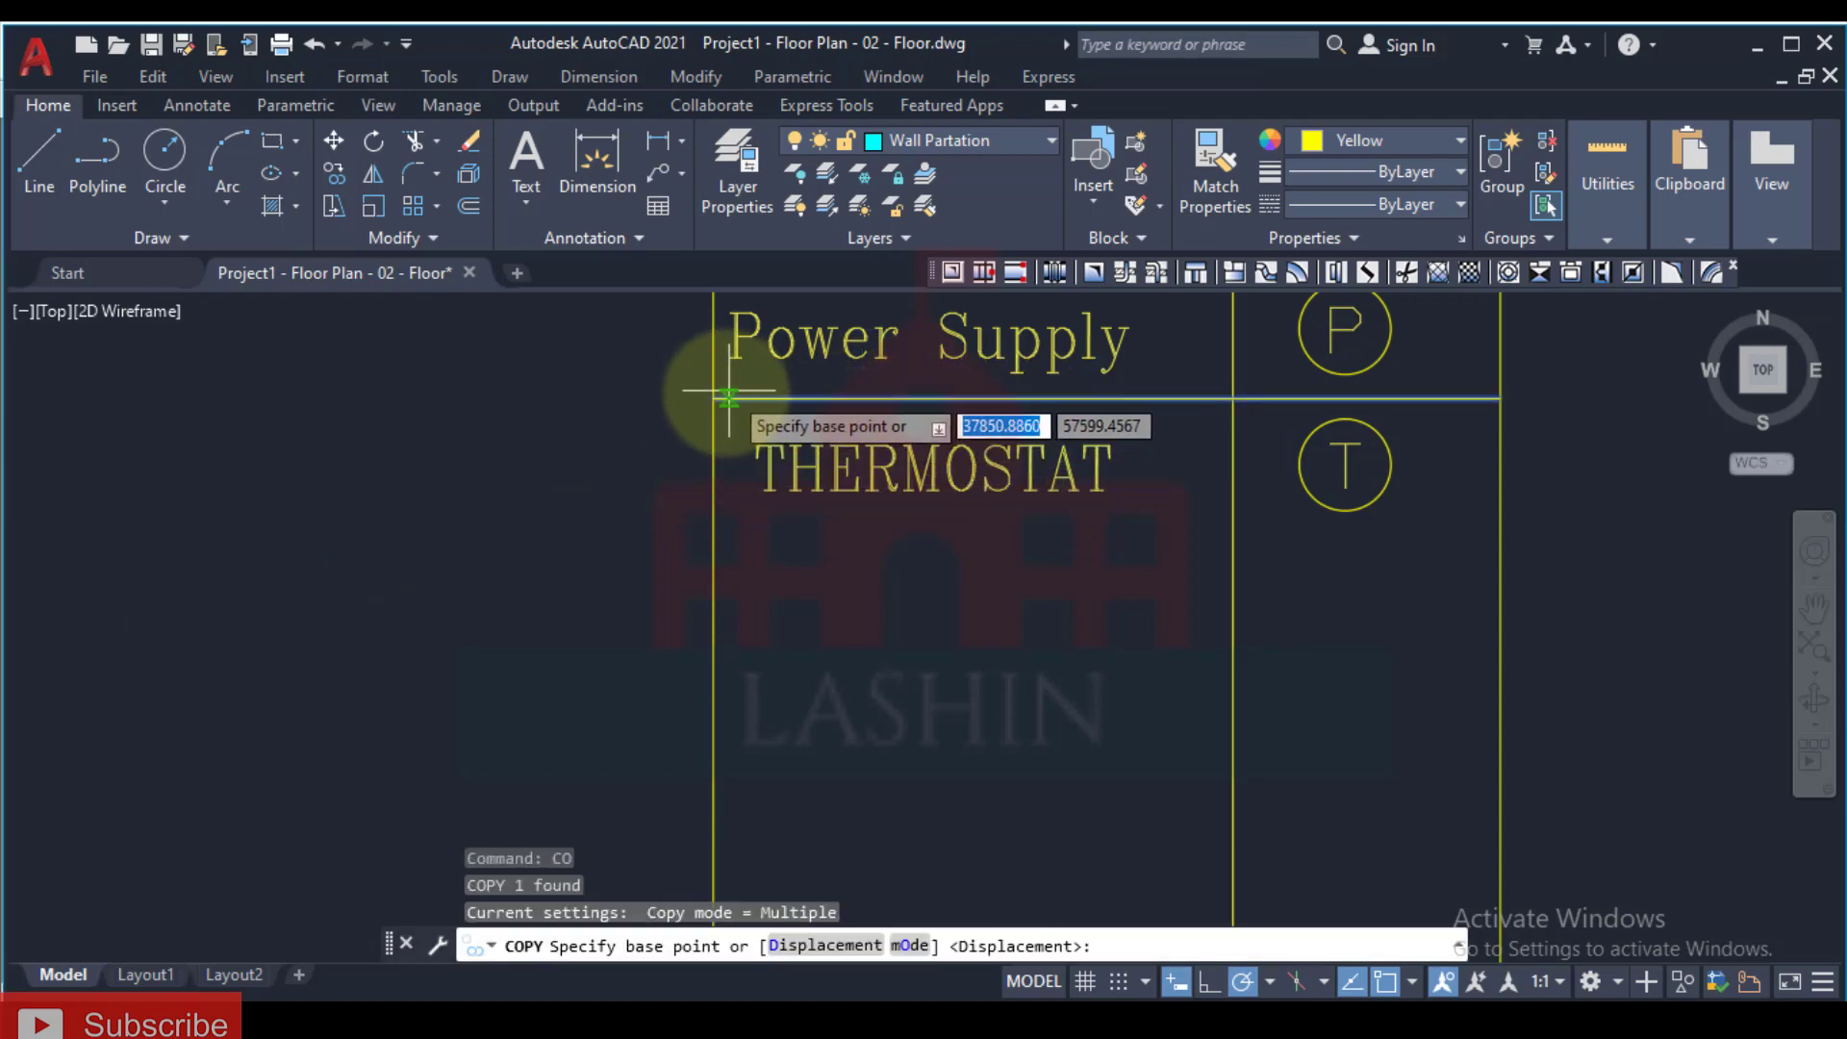
click(715, 398)
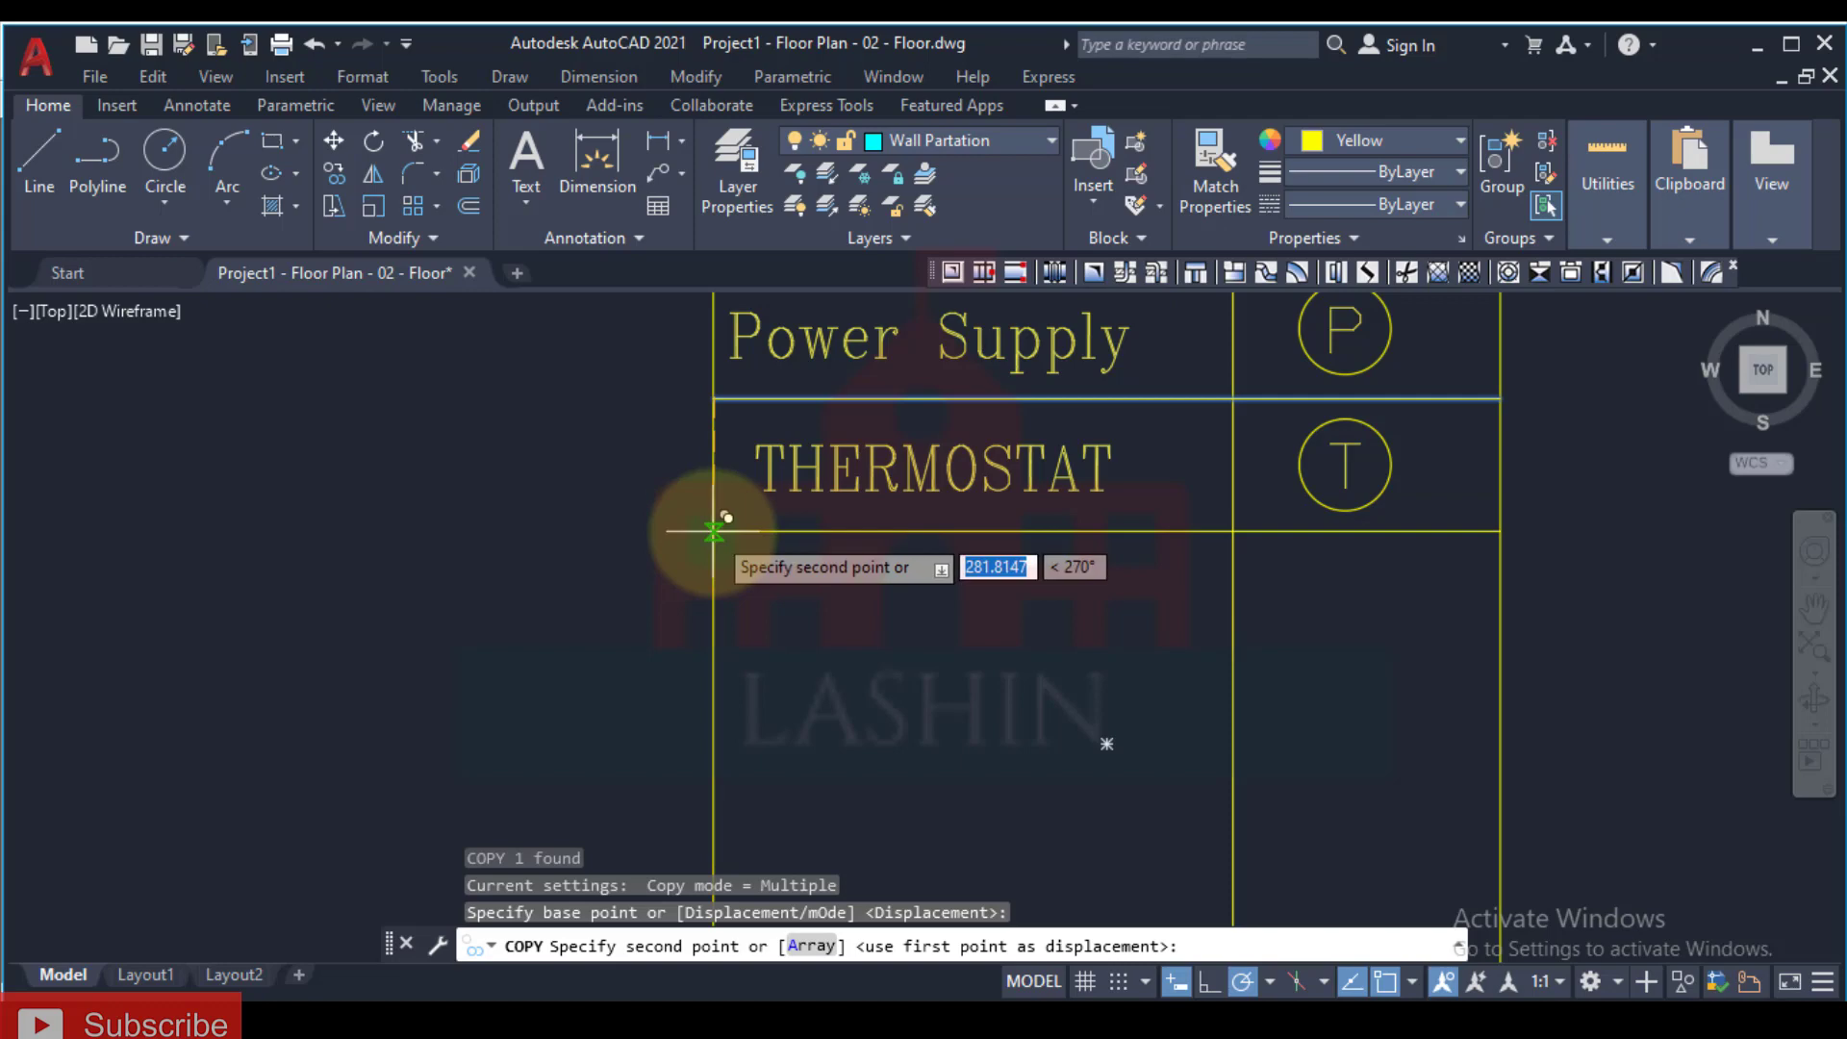
click(714, 530)
scroll(962, 503, down, 4)
key(Escape)
Step: Copy the circled T symbol from the THERMOSTAT row into the symbol cell of the third row
scroll(1126, 432, up, 5)
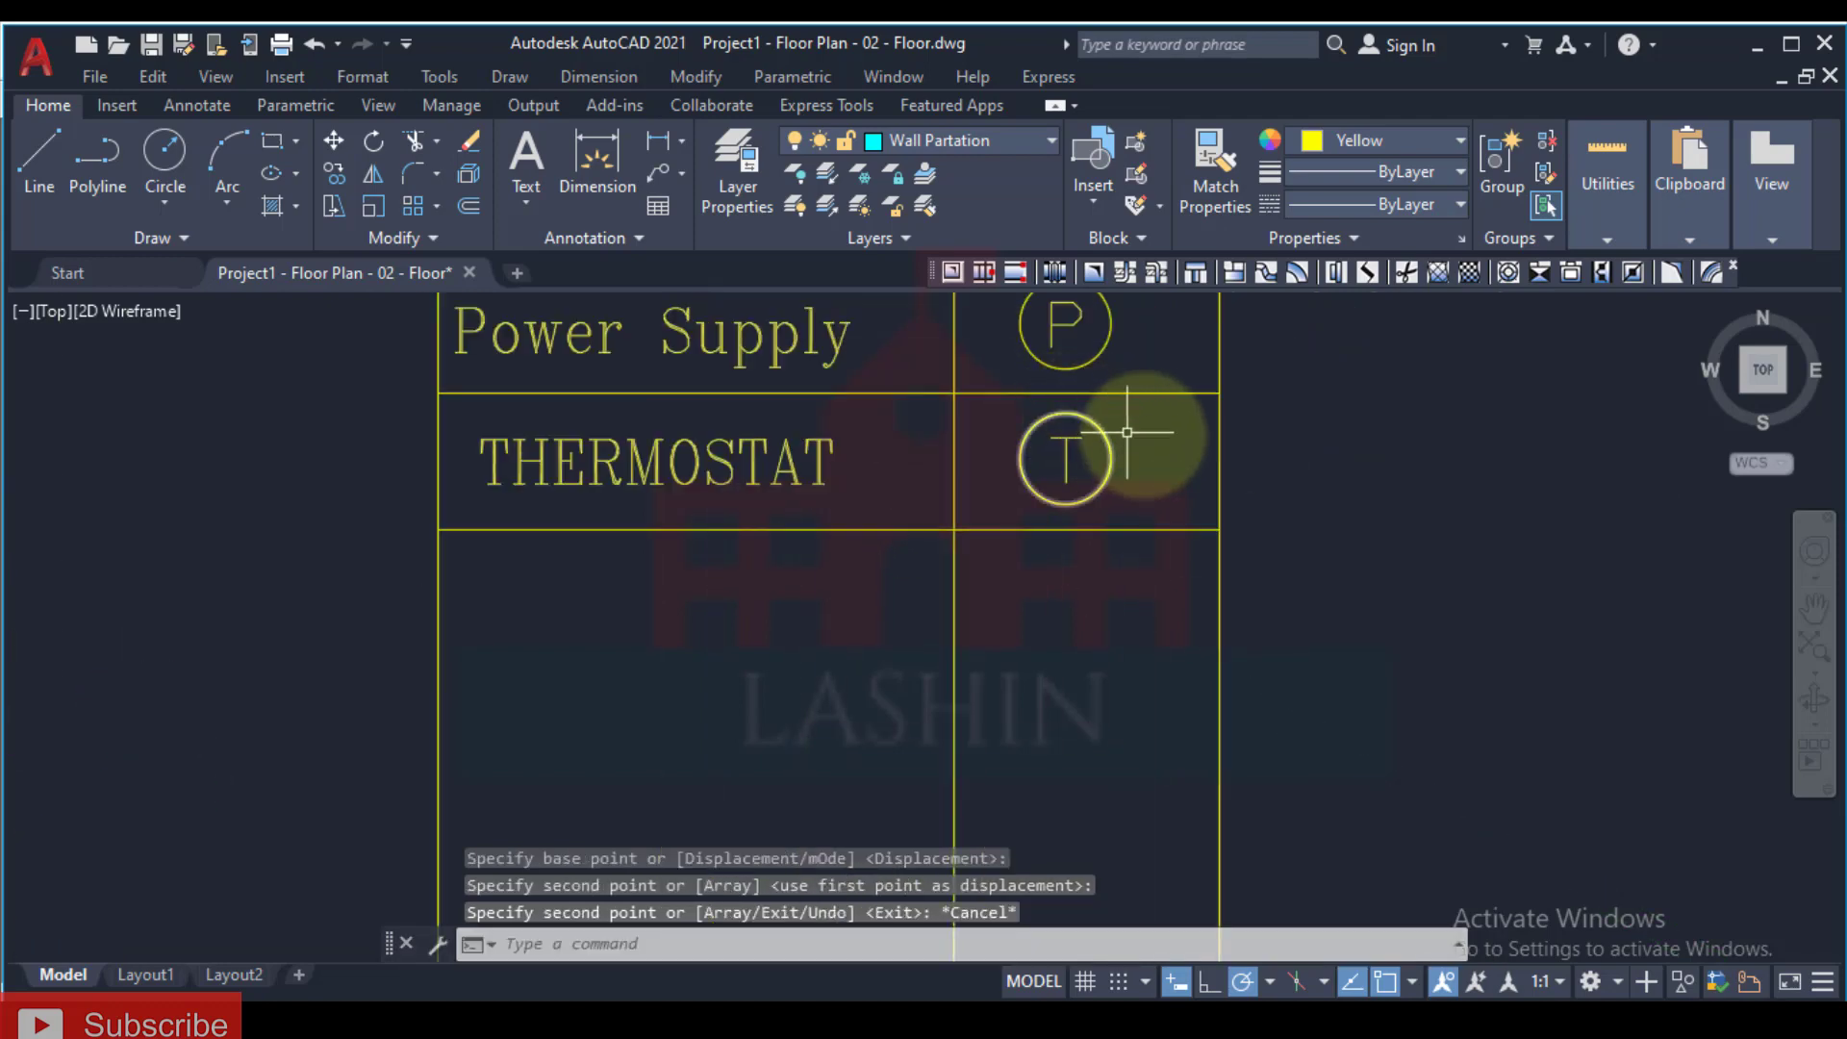
drag(1126, 432, 1033, 474)
text(co)
key(Return)
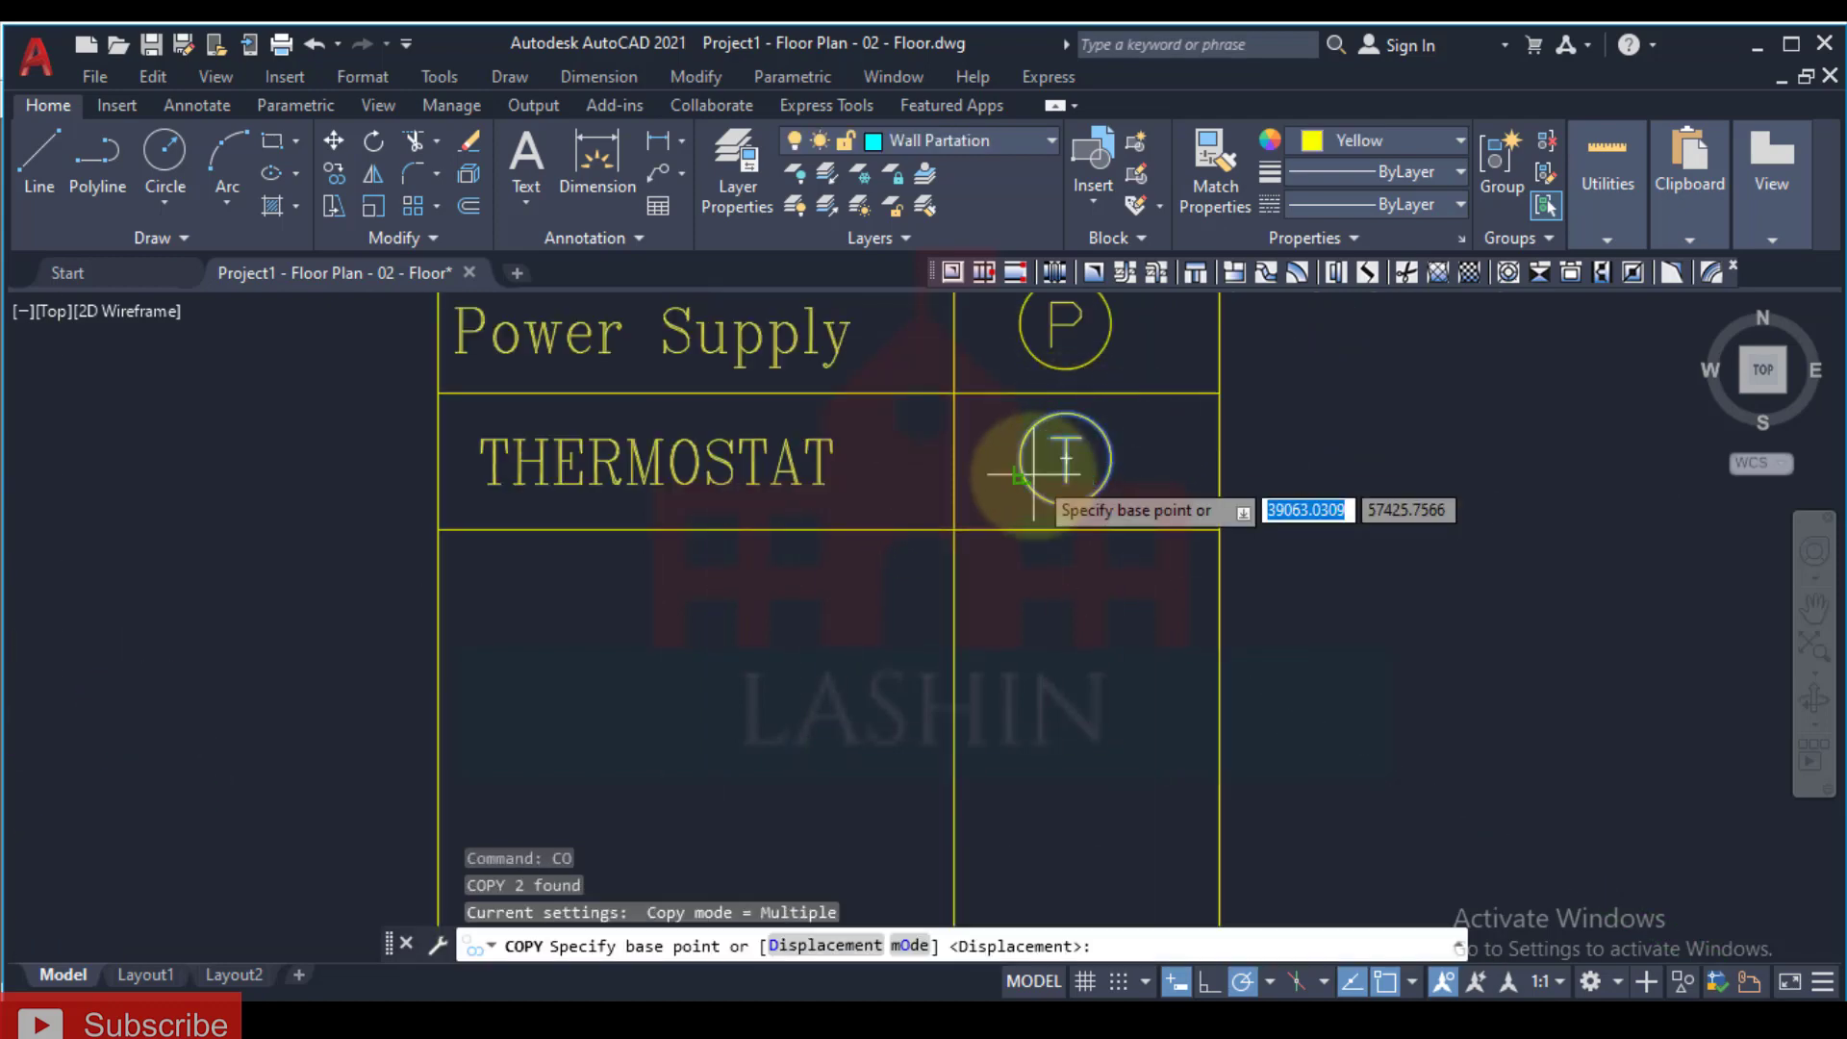
click(1023, 473)
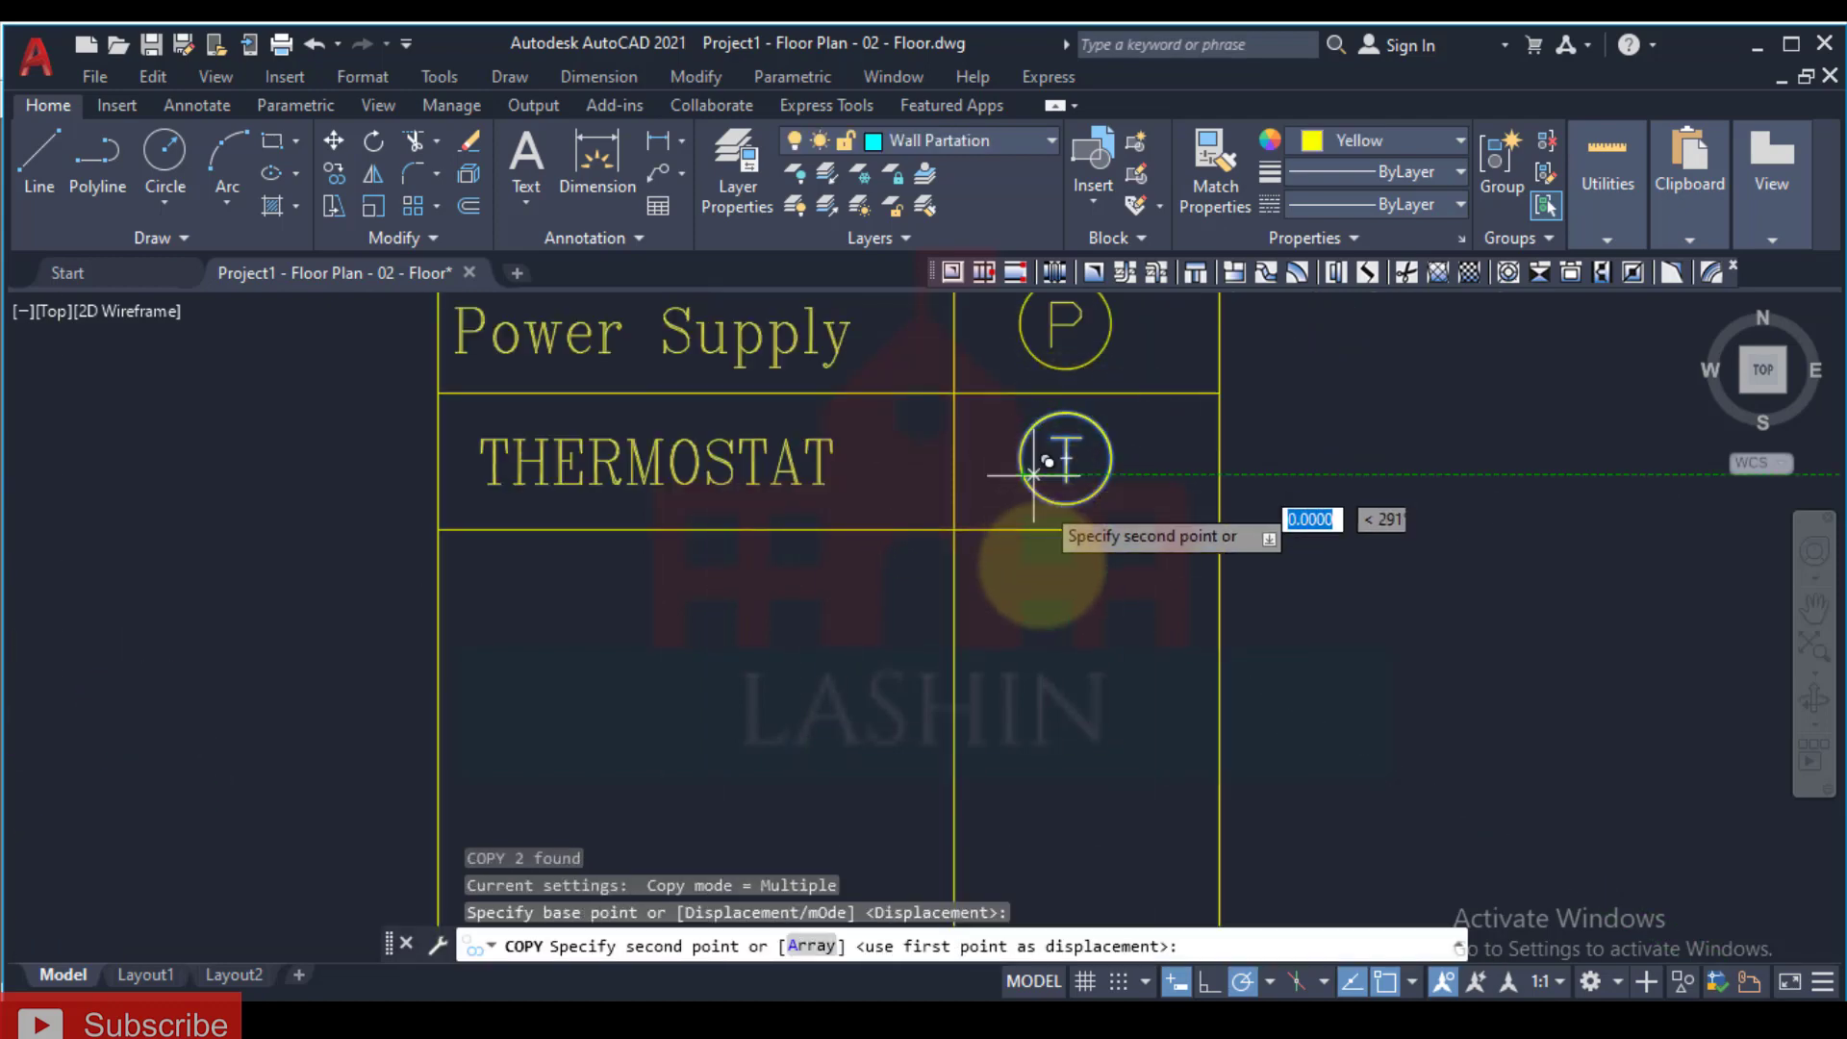
click(1027, 612)
key(Escape)
Step: Change the letter in the third row's circled symbol of the key table to D
click(1073, 588)
click(1066, 591)
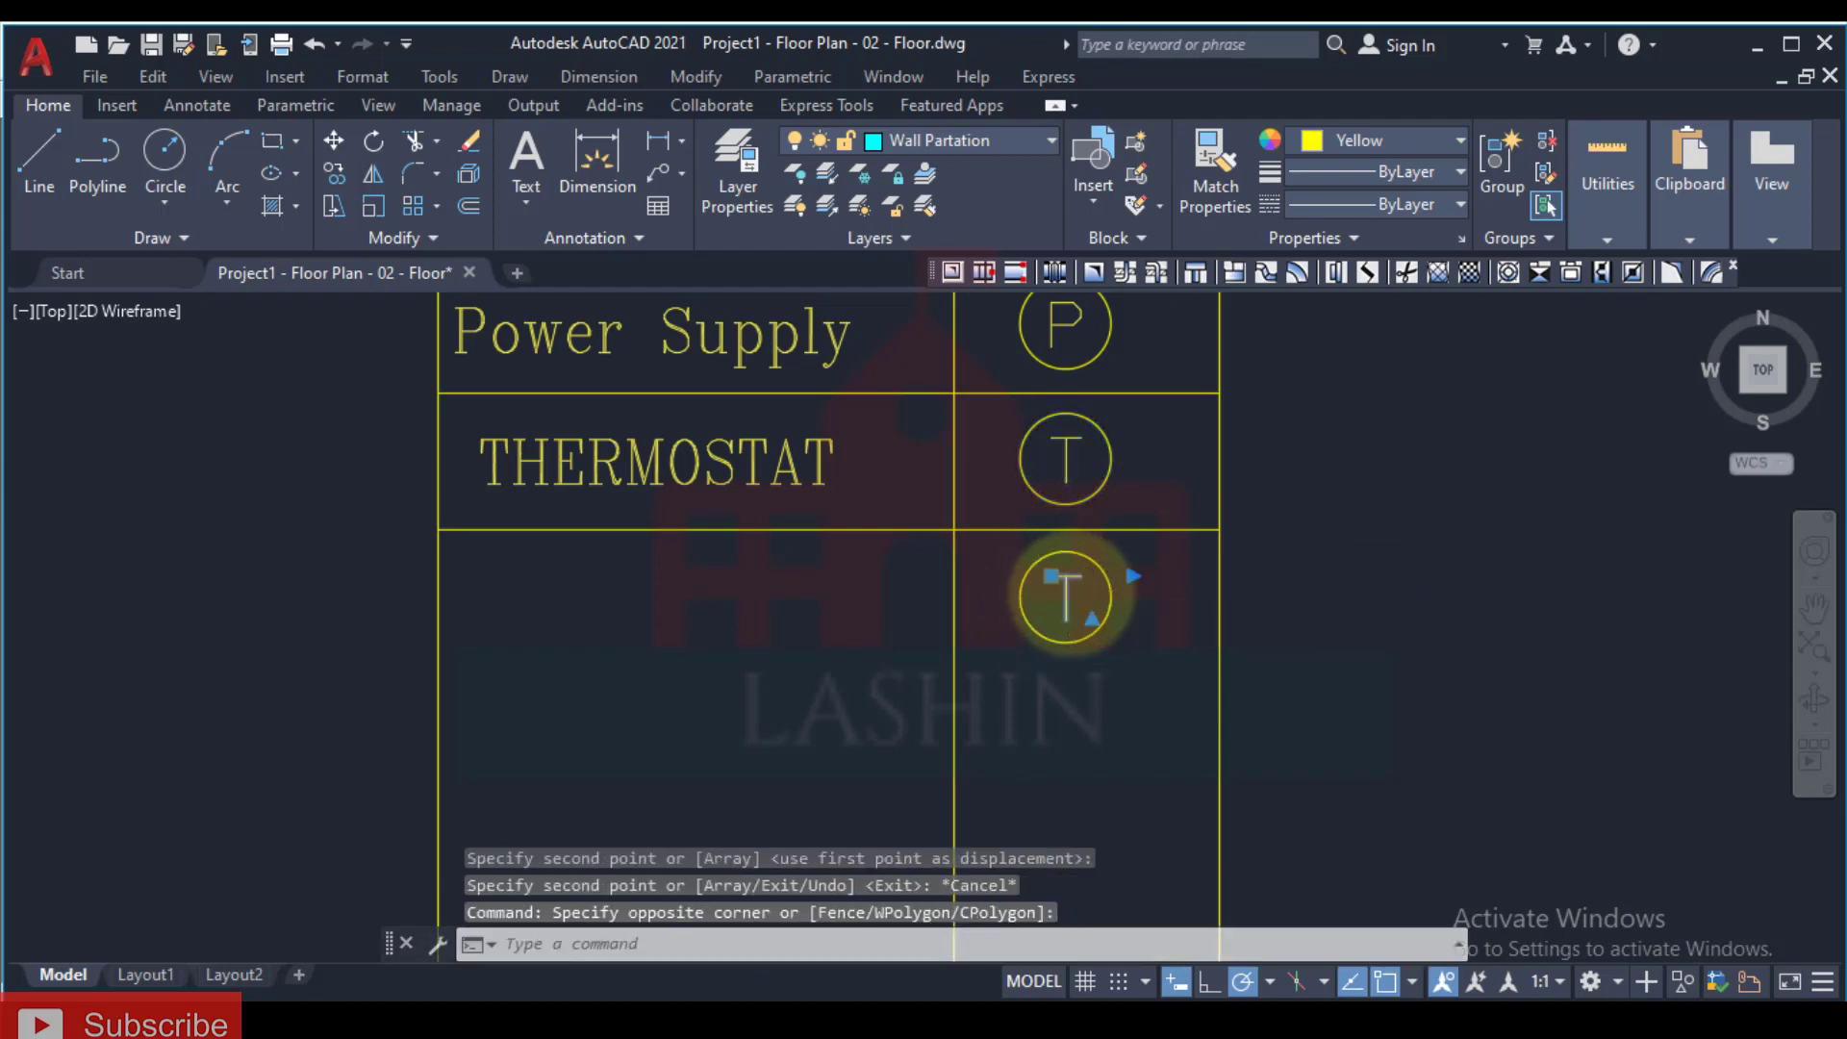
double_click(1065, 591)
text(D)
click(789, 615)
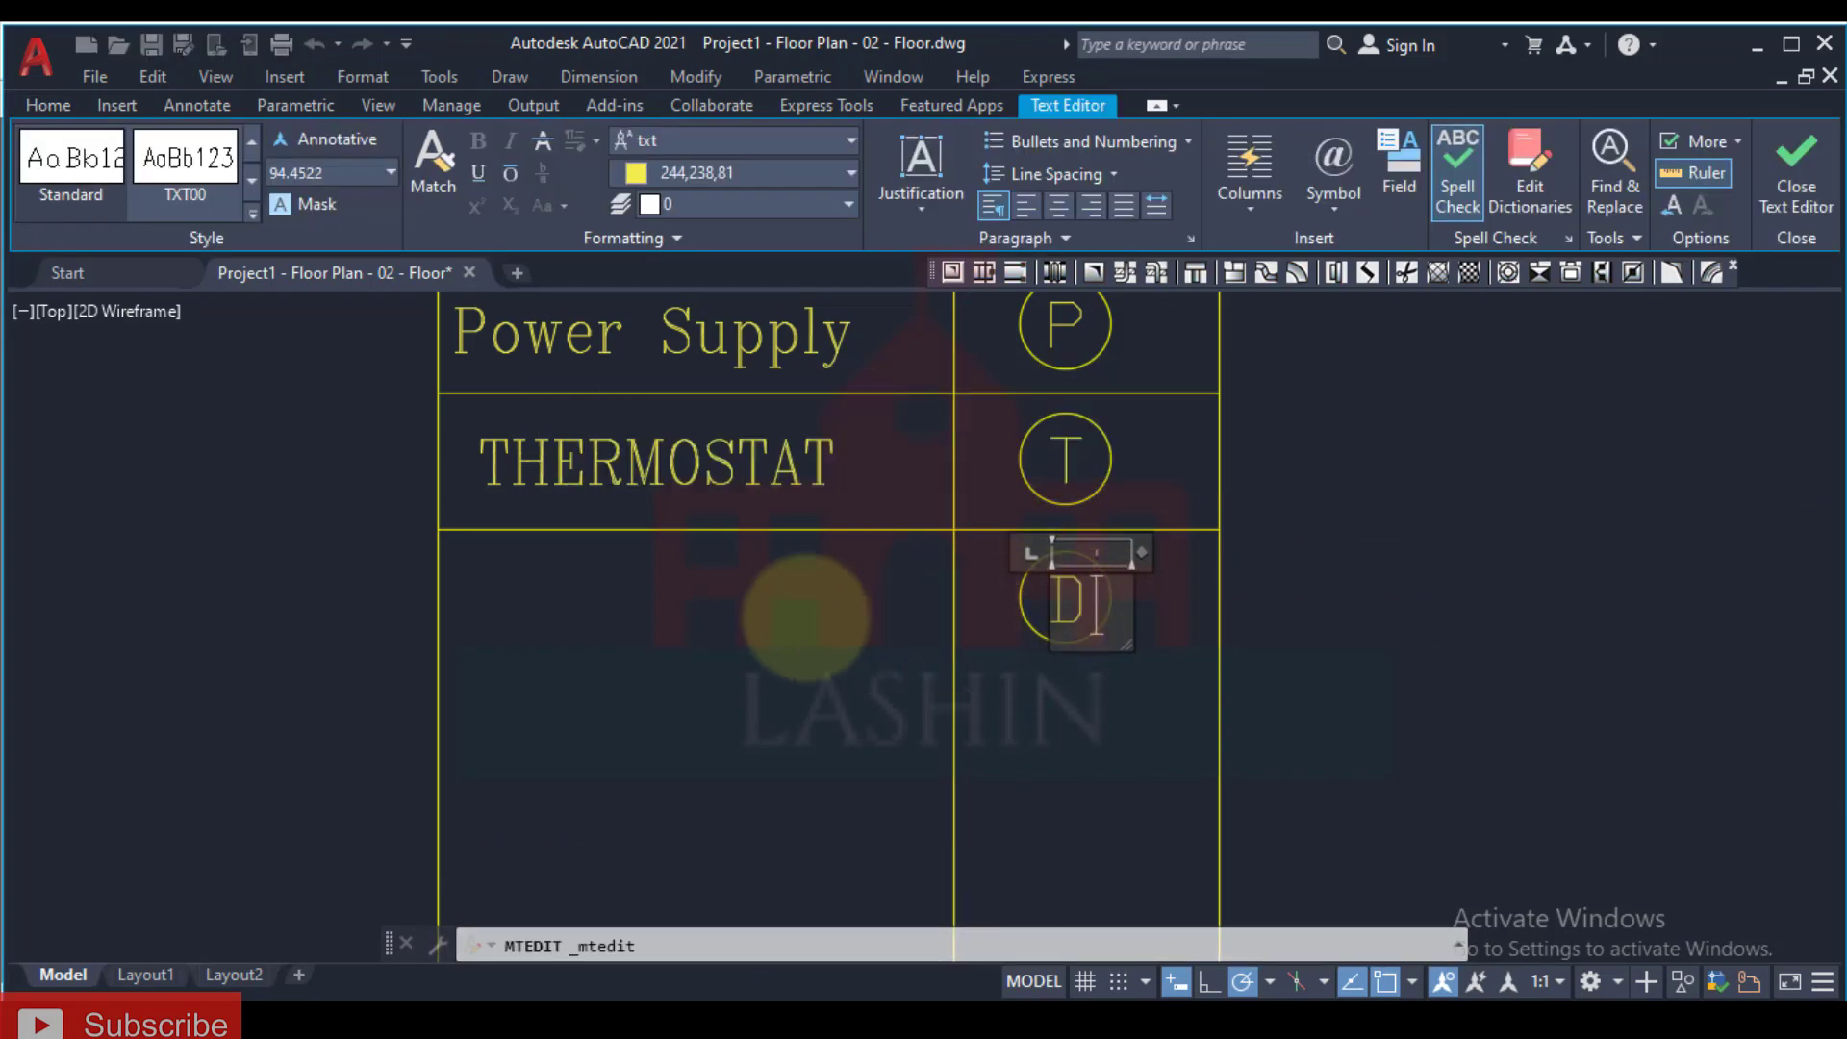
Step: Copy the THERMOSTAT label straight down about 275 units into the third row, level with the circled D
click(653, 481)
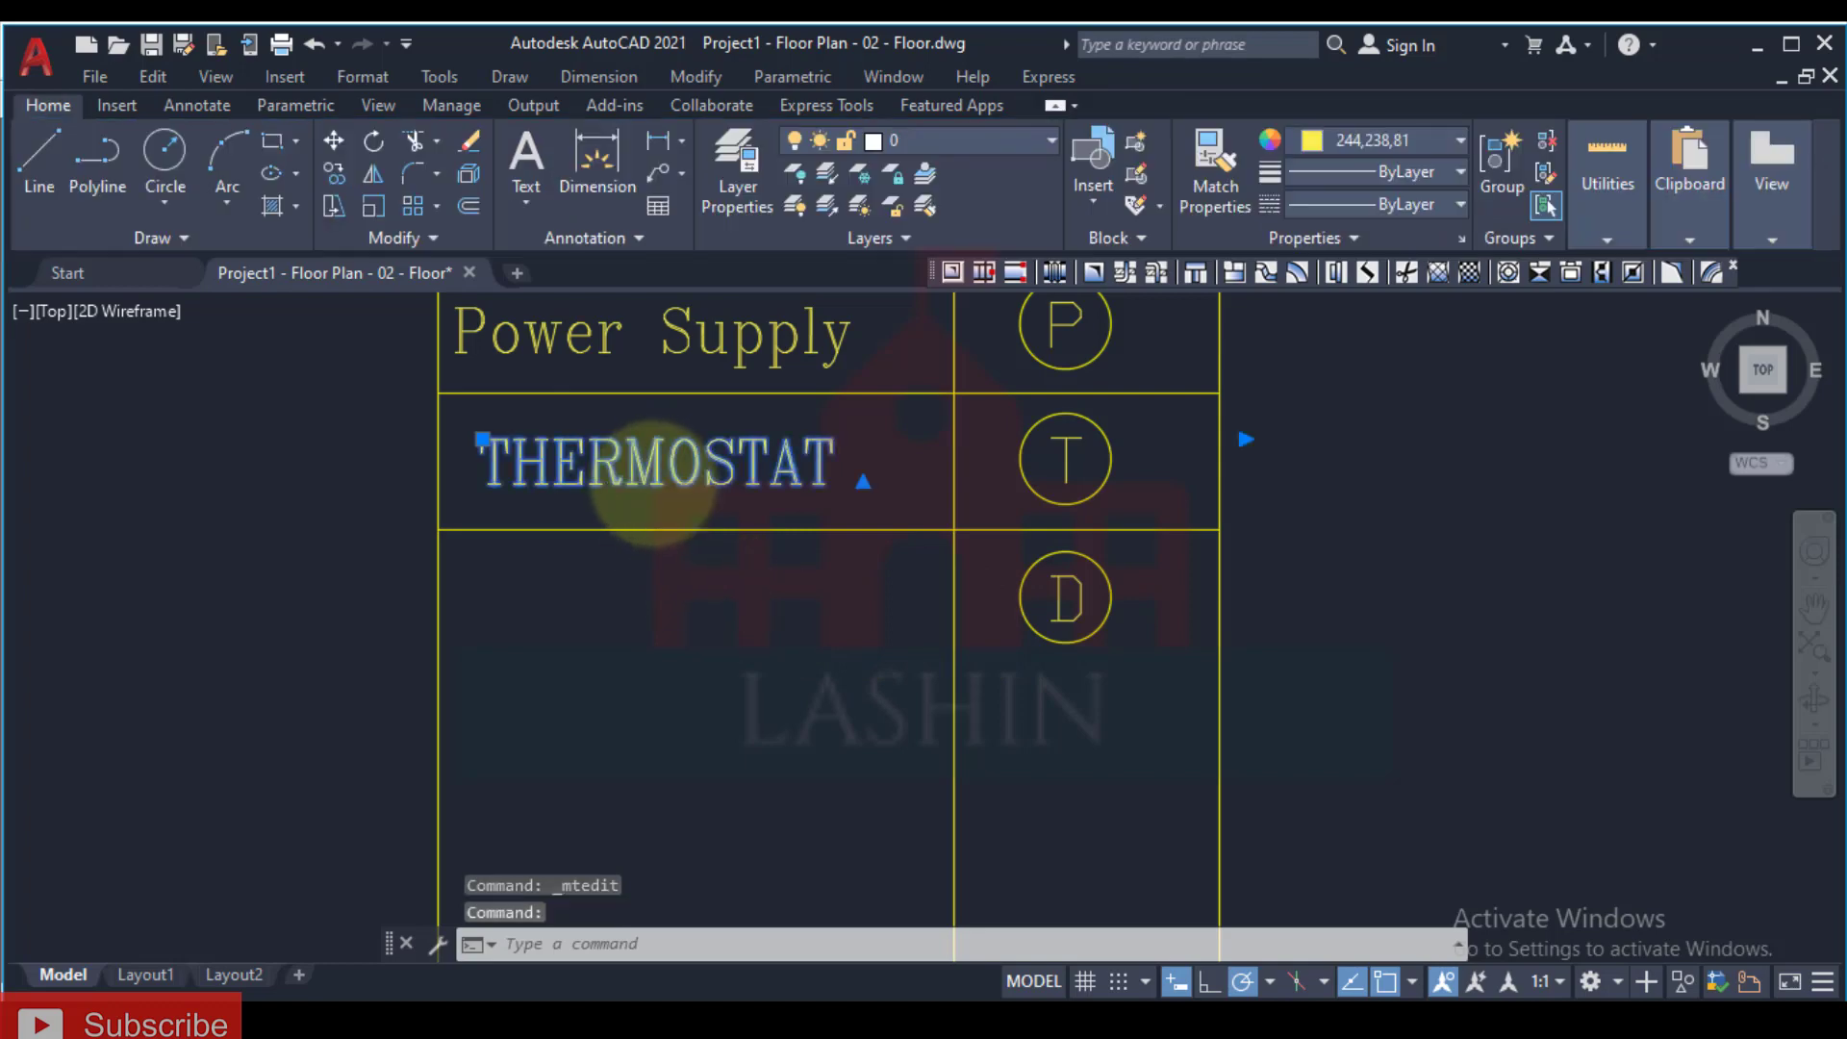
text(co)
key(Return)
click(481, 486)
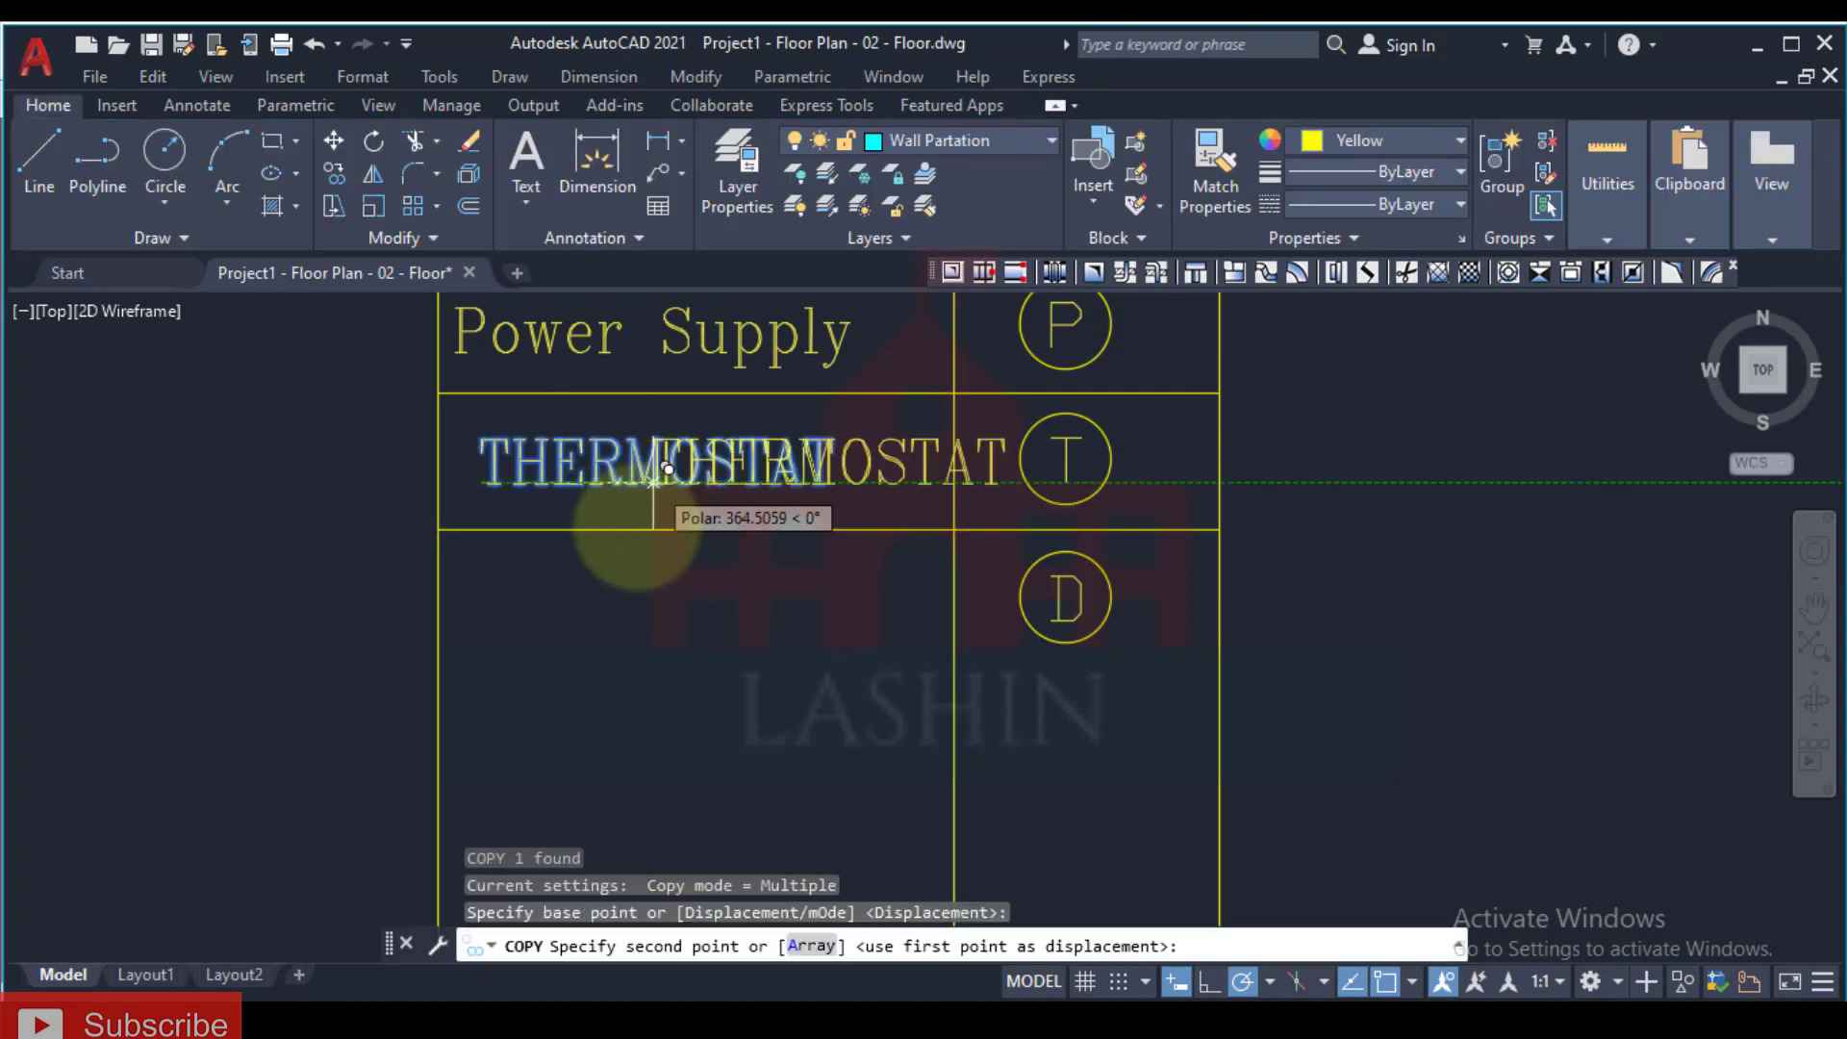
click(481, 613)
key(Escape)
Step: Replace the text of the copied label in the third row with Condensate Drain
click(516, 590)
click(534, 597)
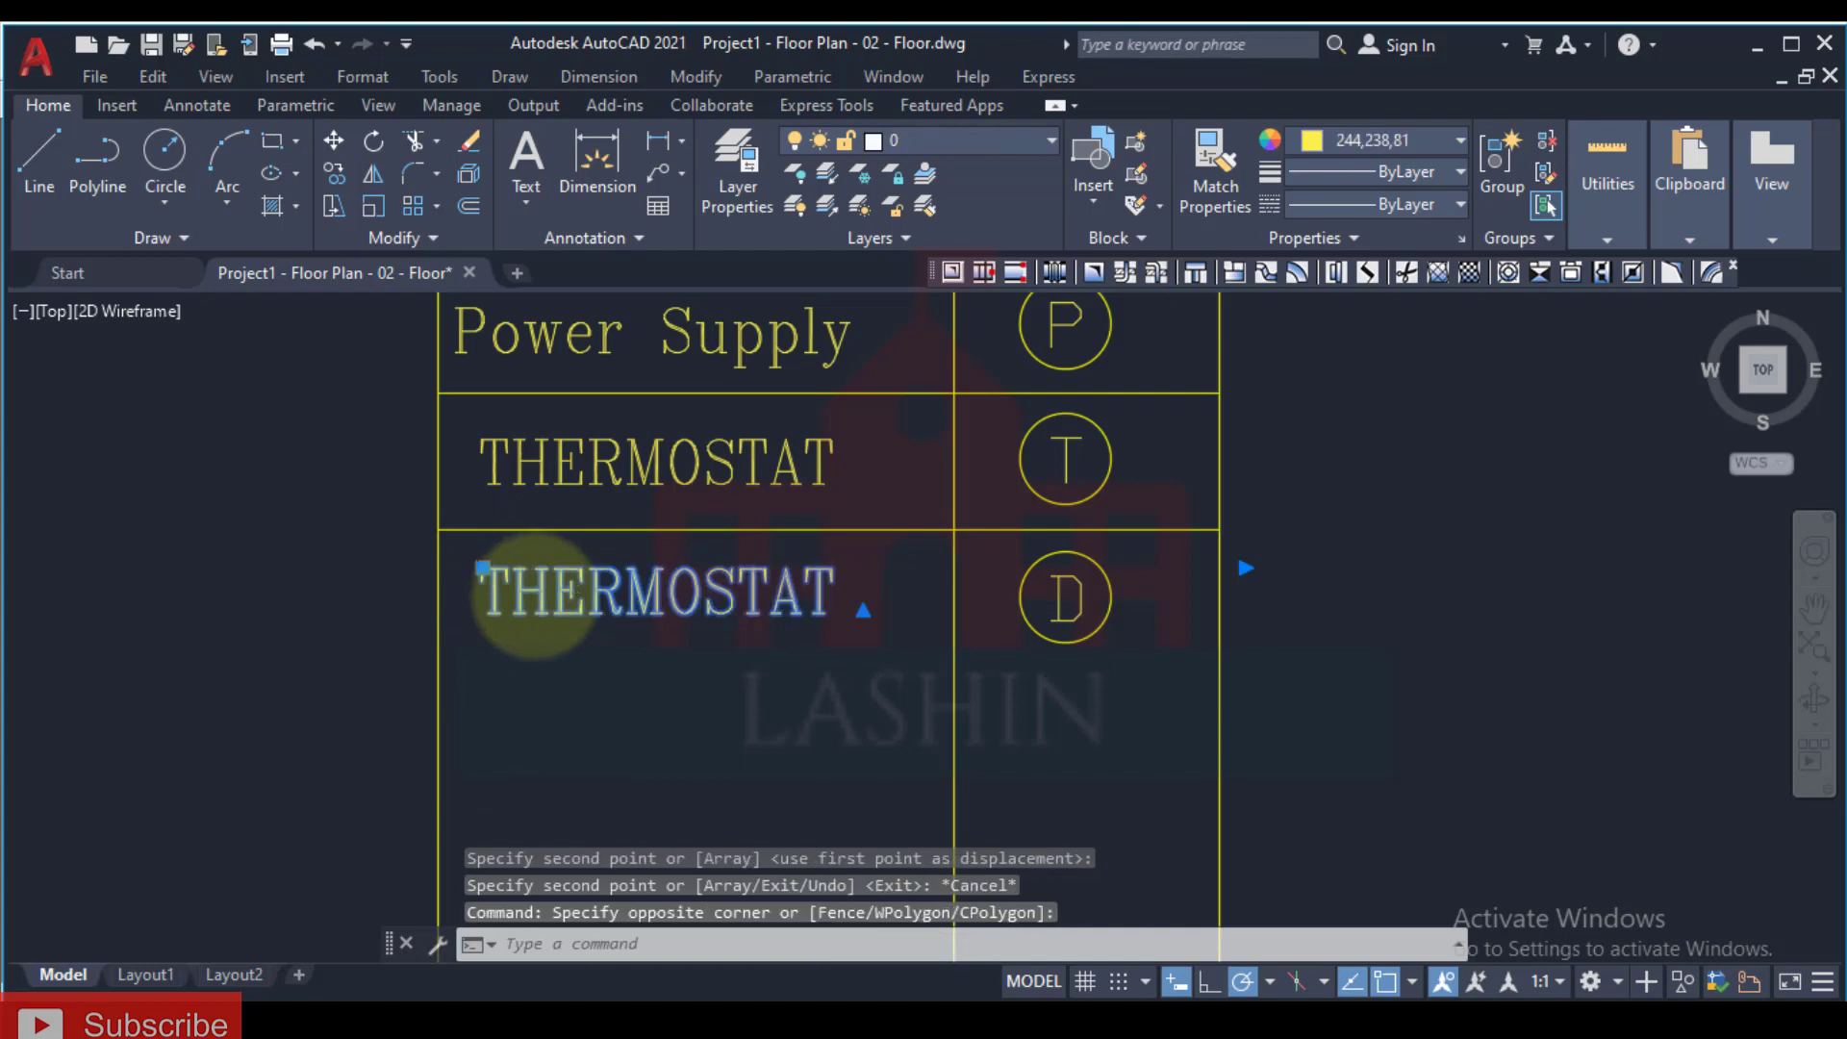
double_click(817, 589)
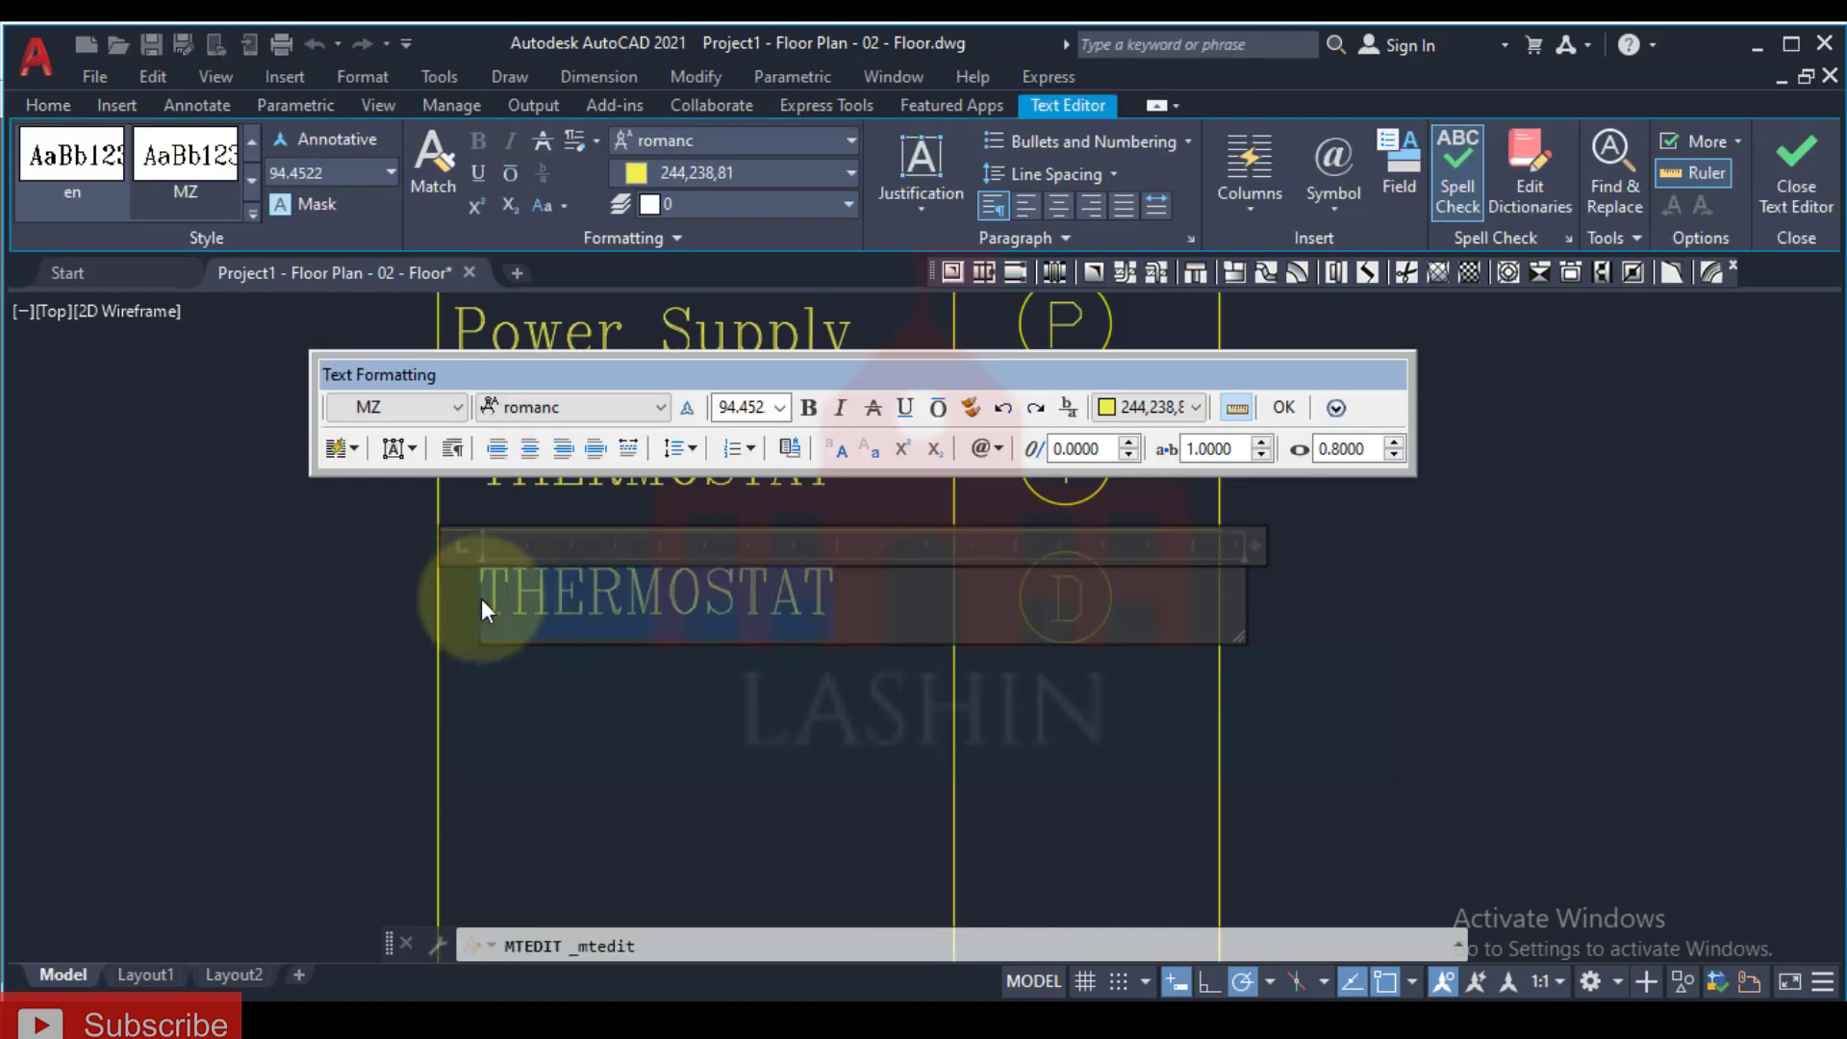
text(Conde)
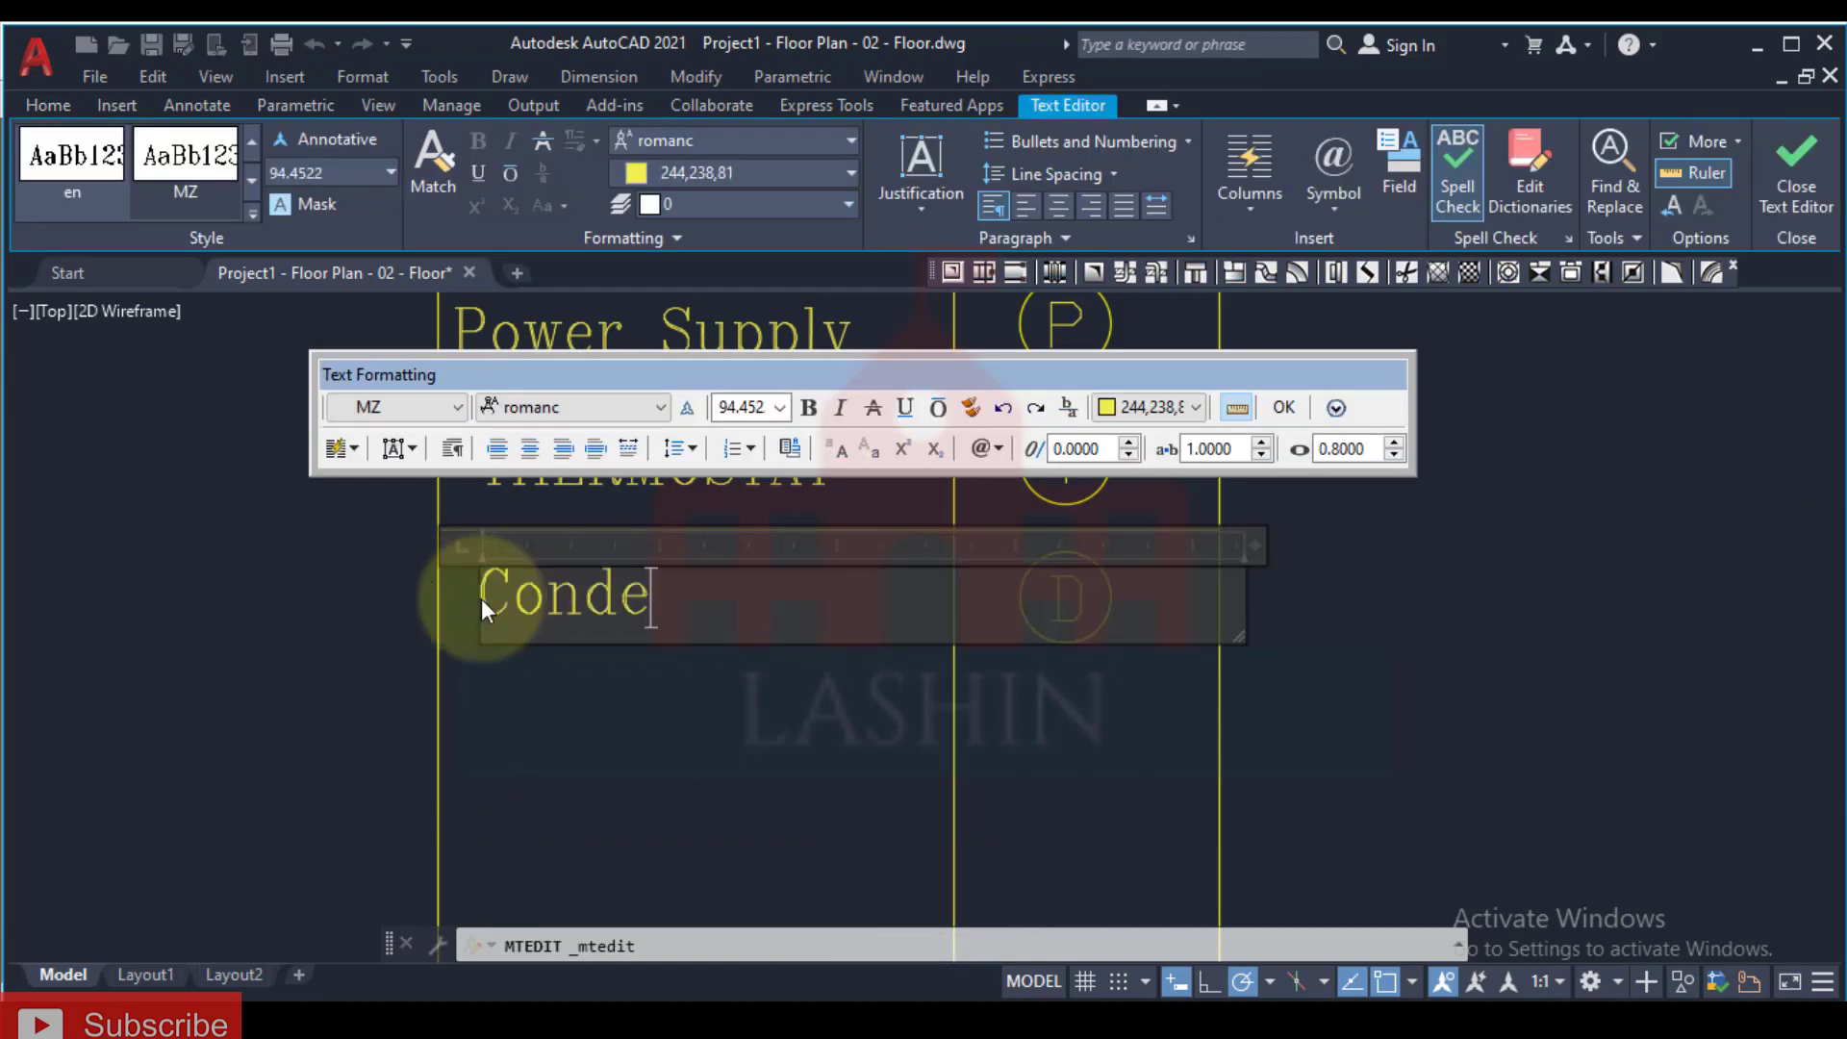
text(nstare)
key(BackSpace)
key(BackSpace)
key(BackSpace)
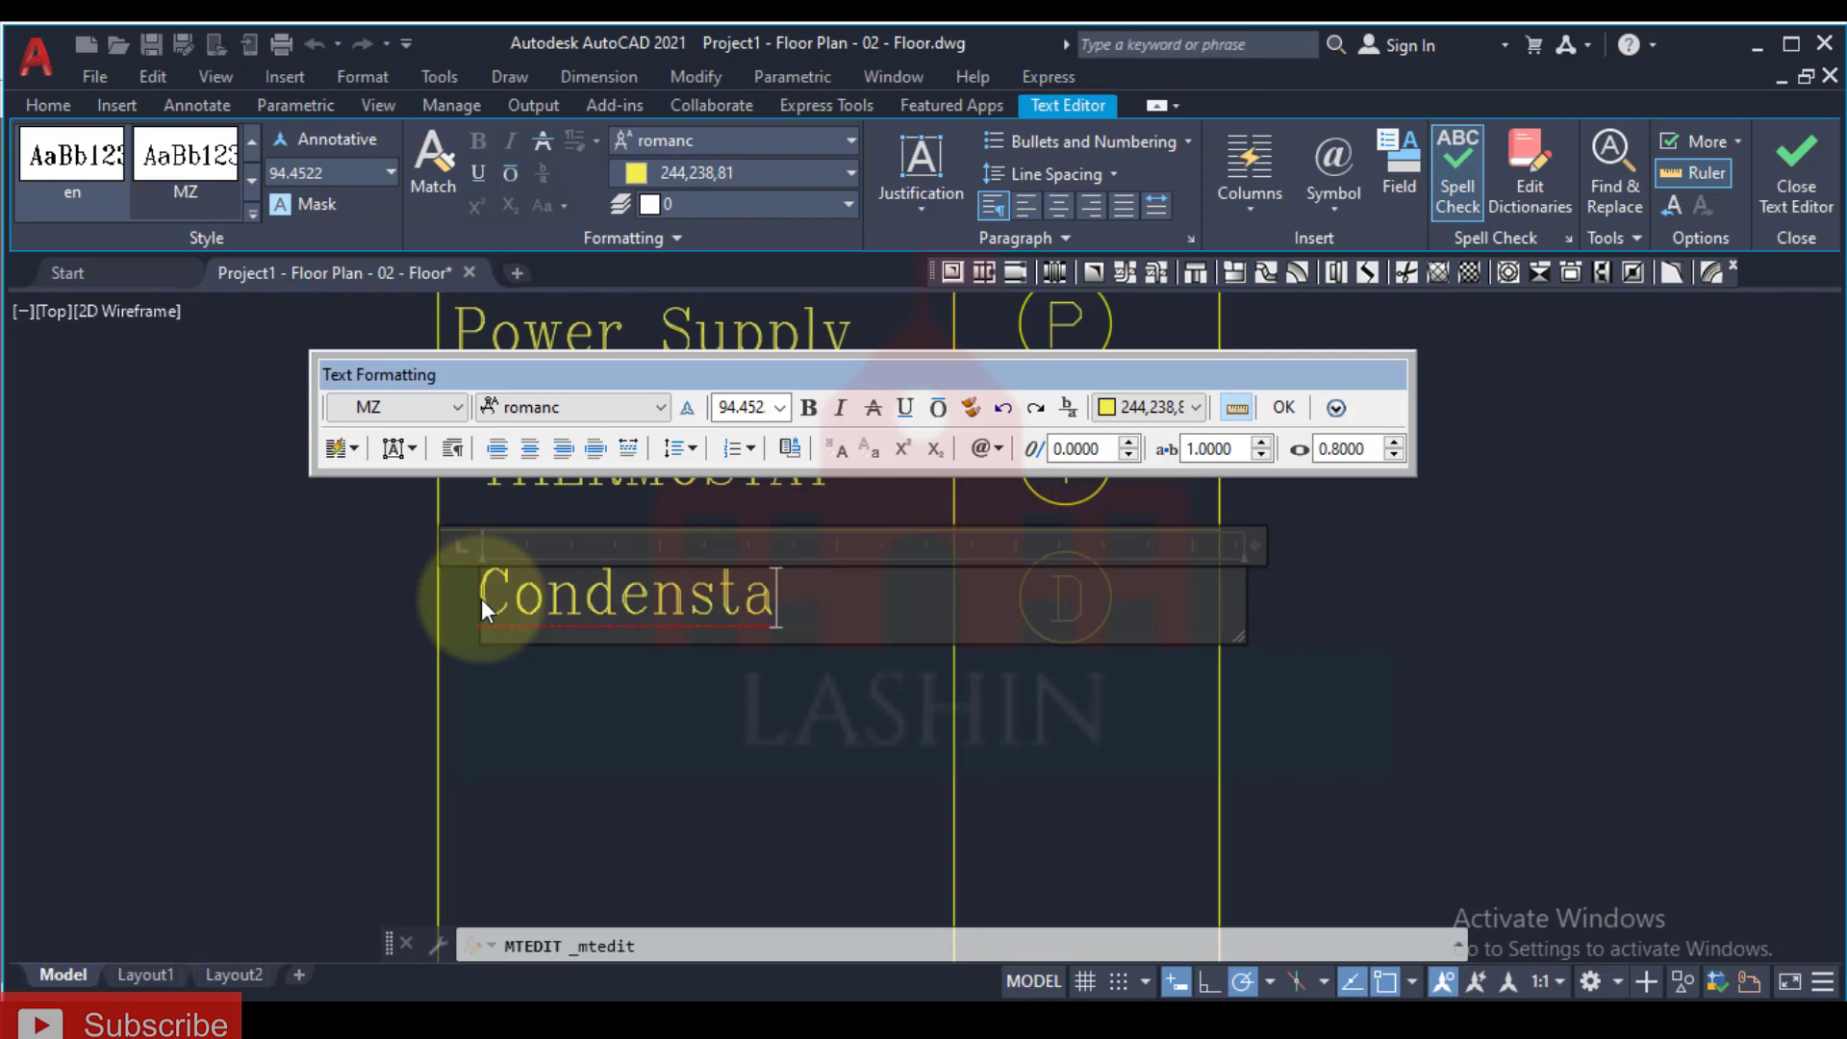
text(e)
key(BackSpace)
key(BackSpace)
text(ate Drain)
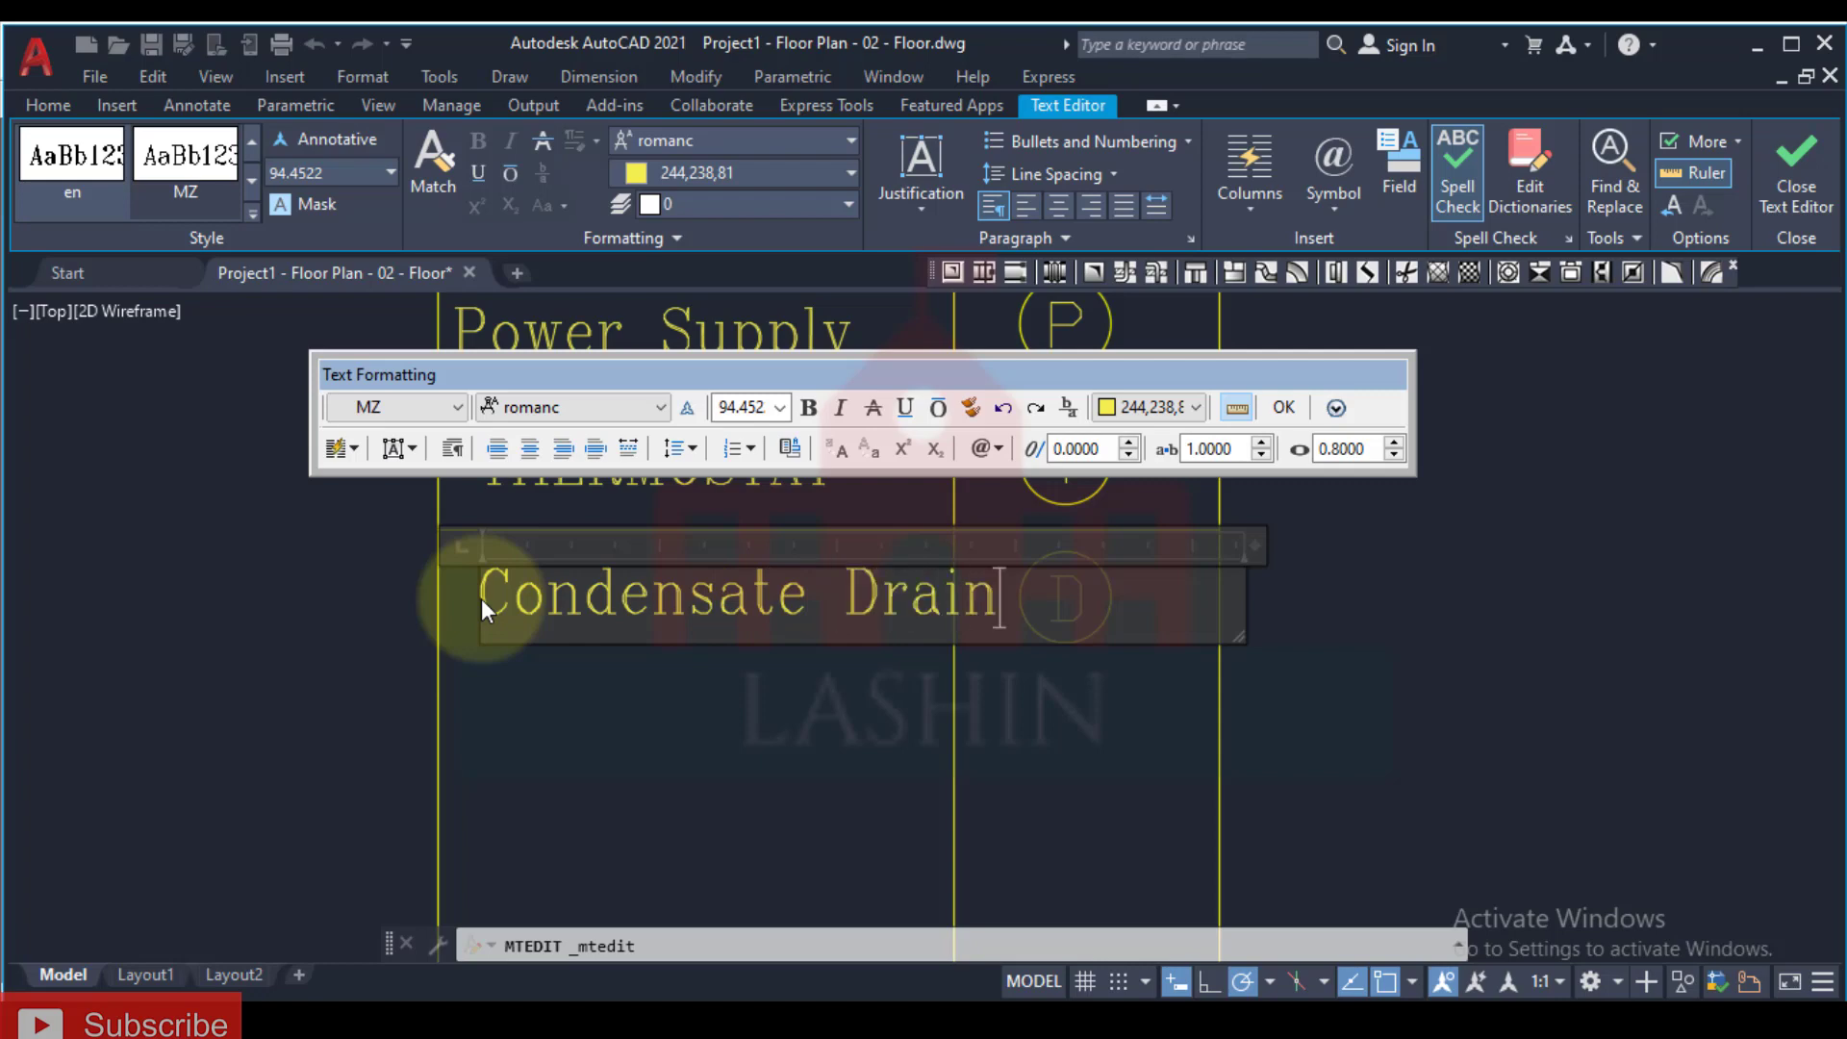
click(498, 700)
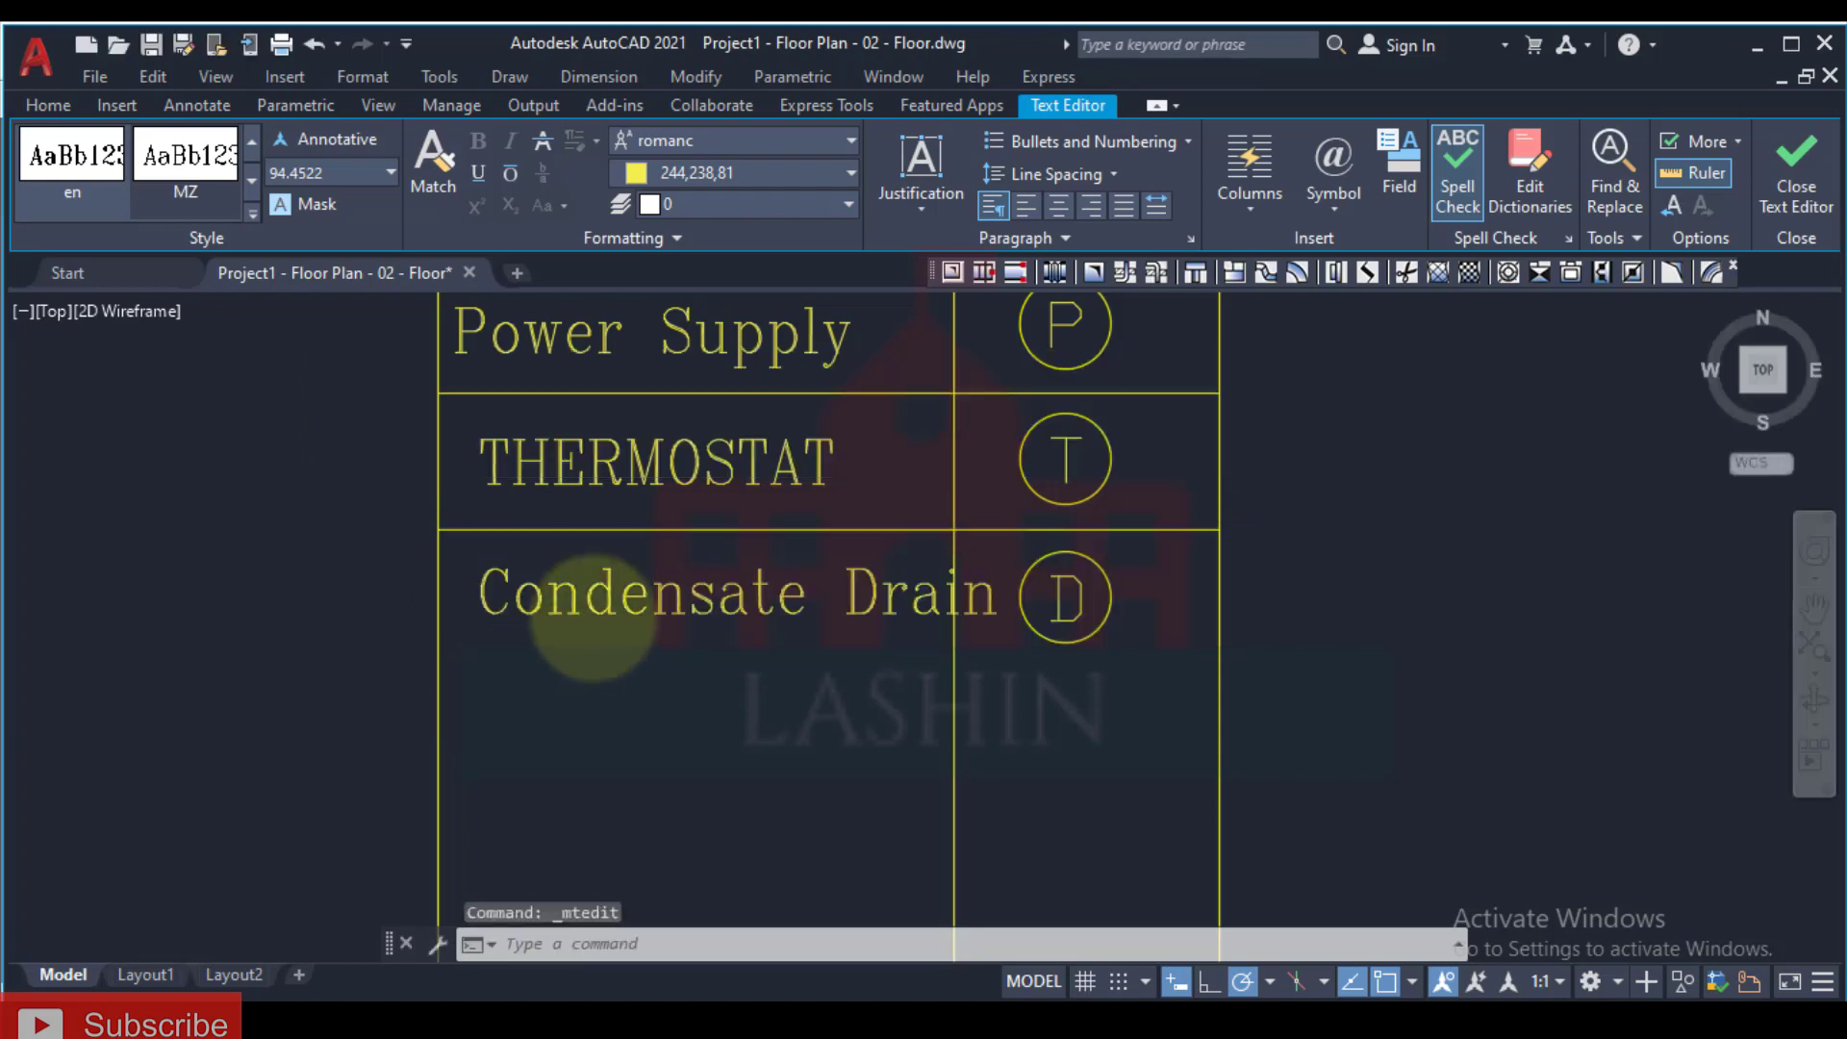
Step: Shift the Condensate Drain label left so it fits between the table's left border and the vertical divider
click(615, 556)
click(505, 606)
click(484, 569)
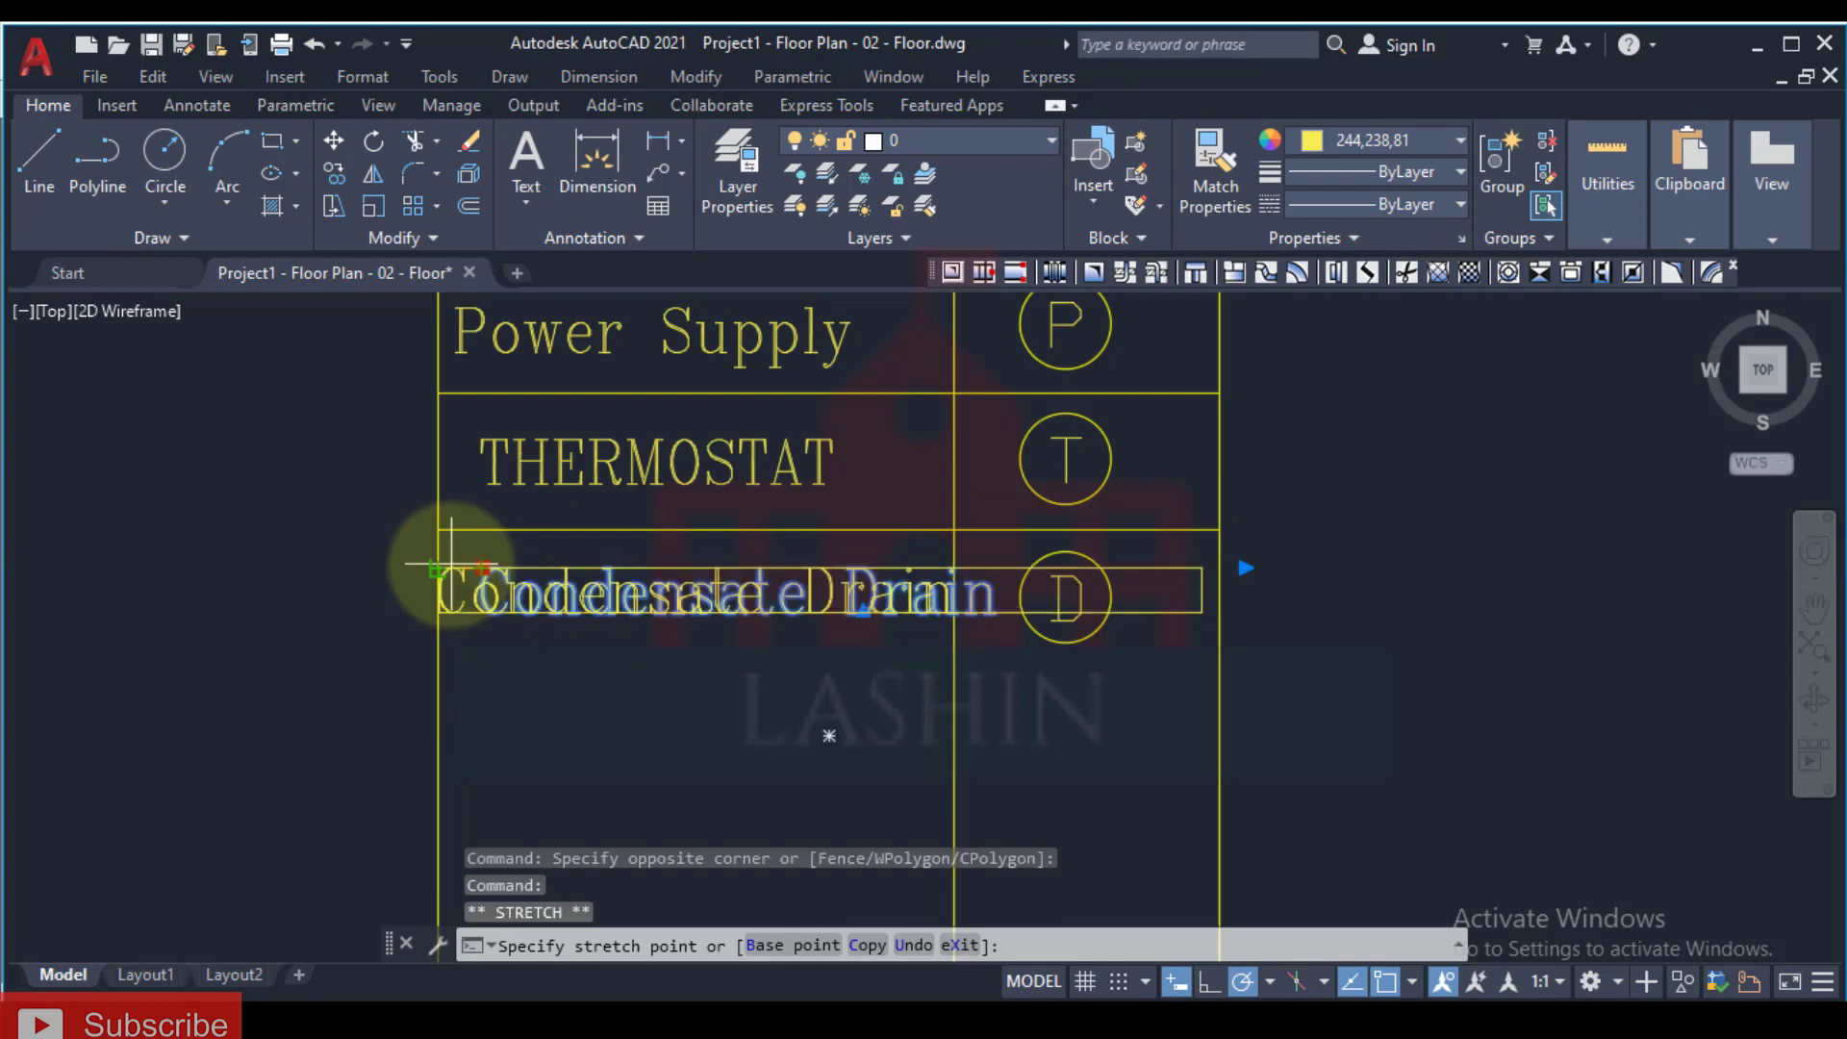
click(444, 574)
key(Escape)
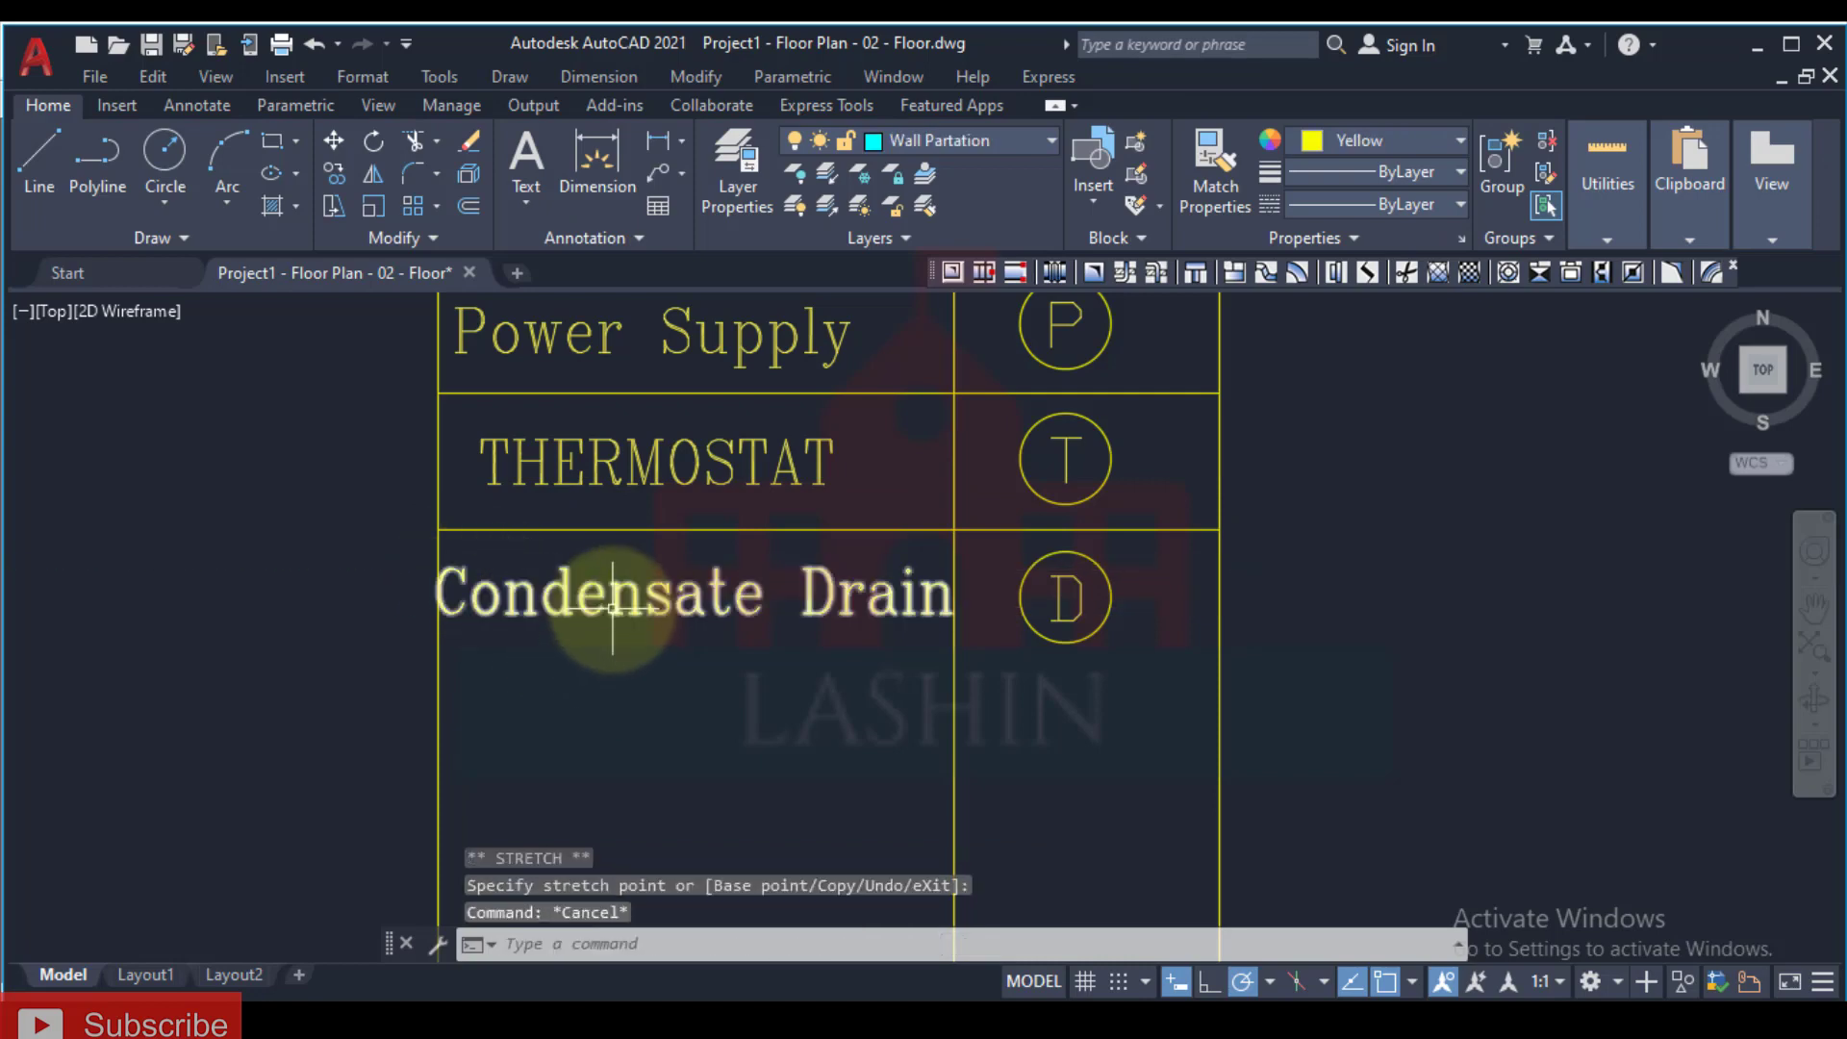
Step: Copy the circled D symbol from the key table to the lower left of the indoor unit in office F1-01
click(1119, 577)
click(1039, 664)
key(Return)
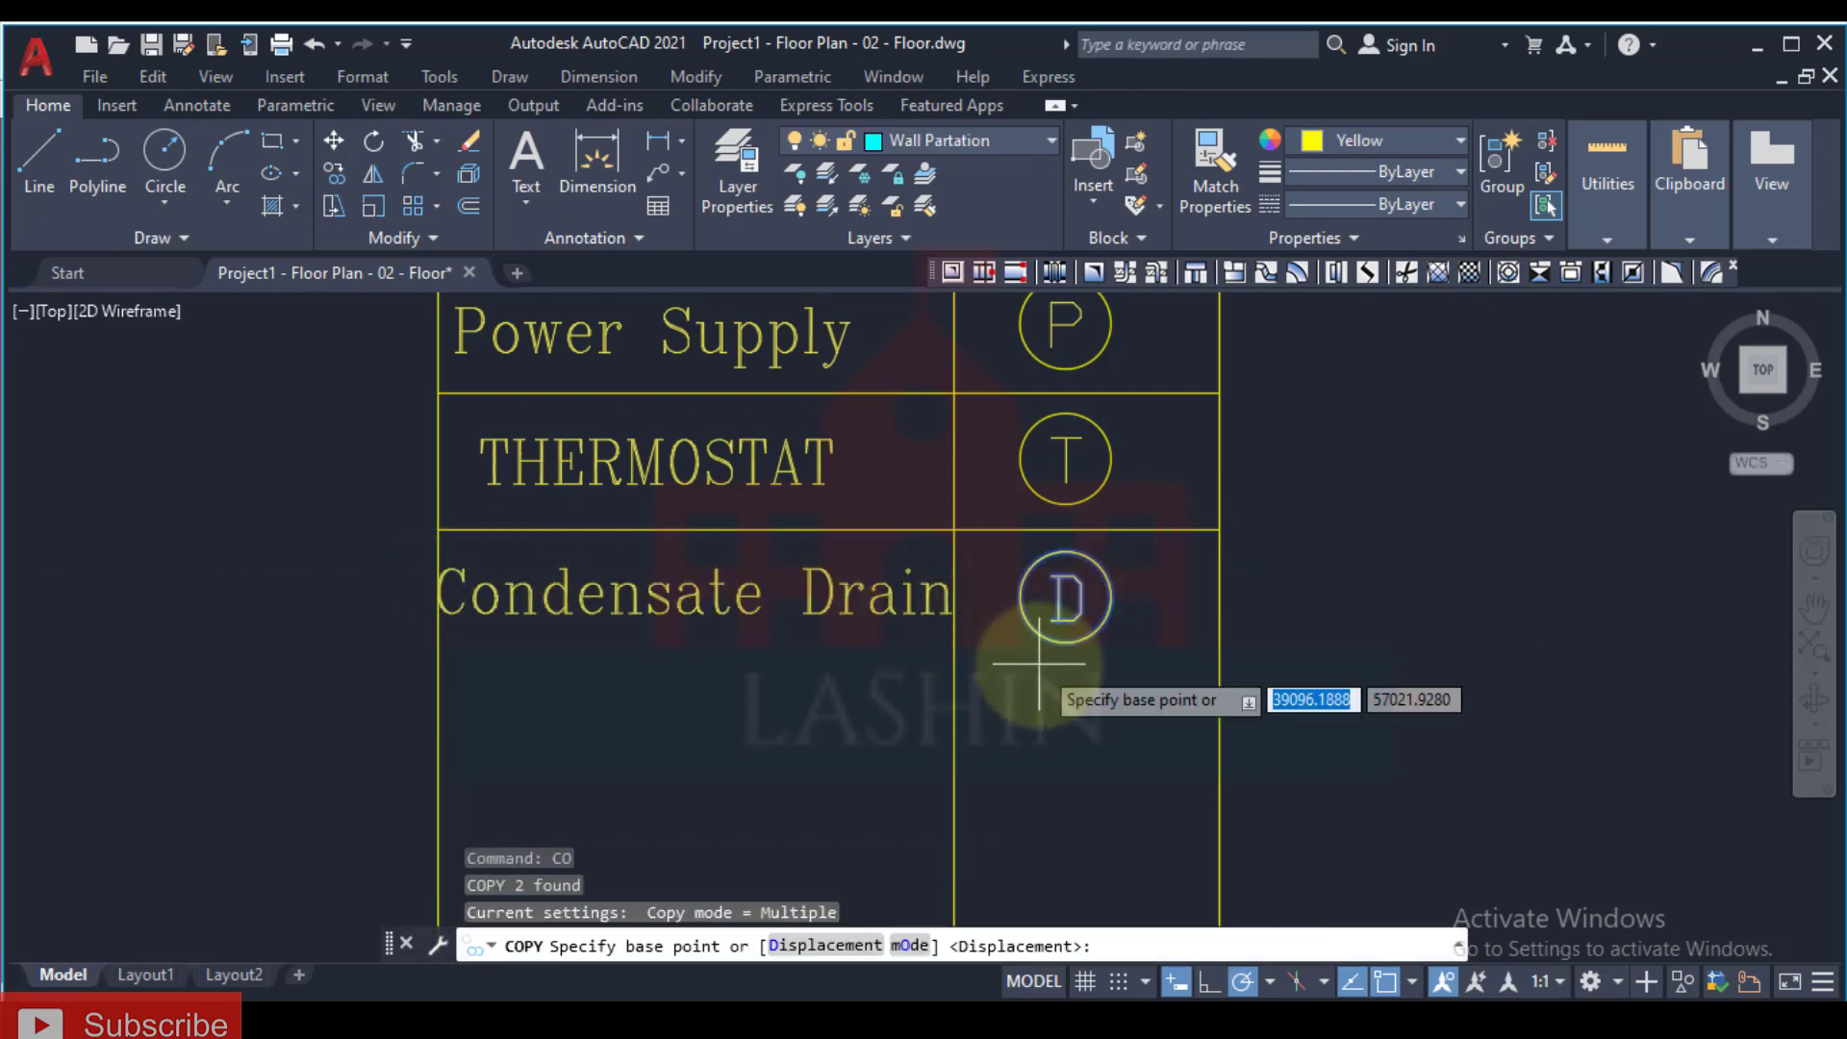
click(1063, 601)
scroll(1048, 615, down, 8)
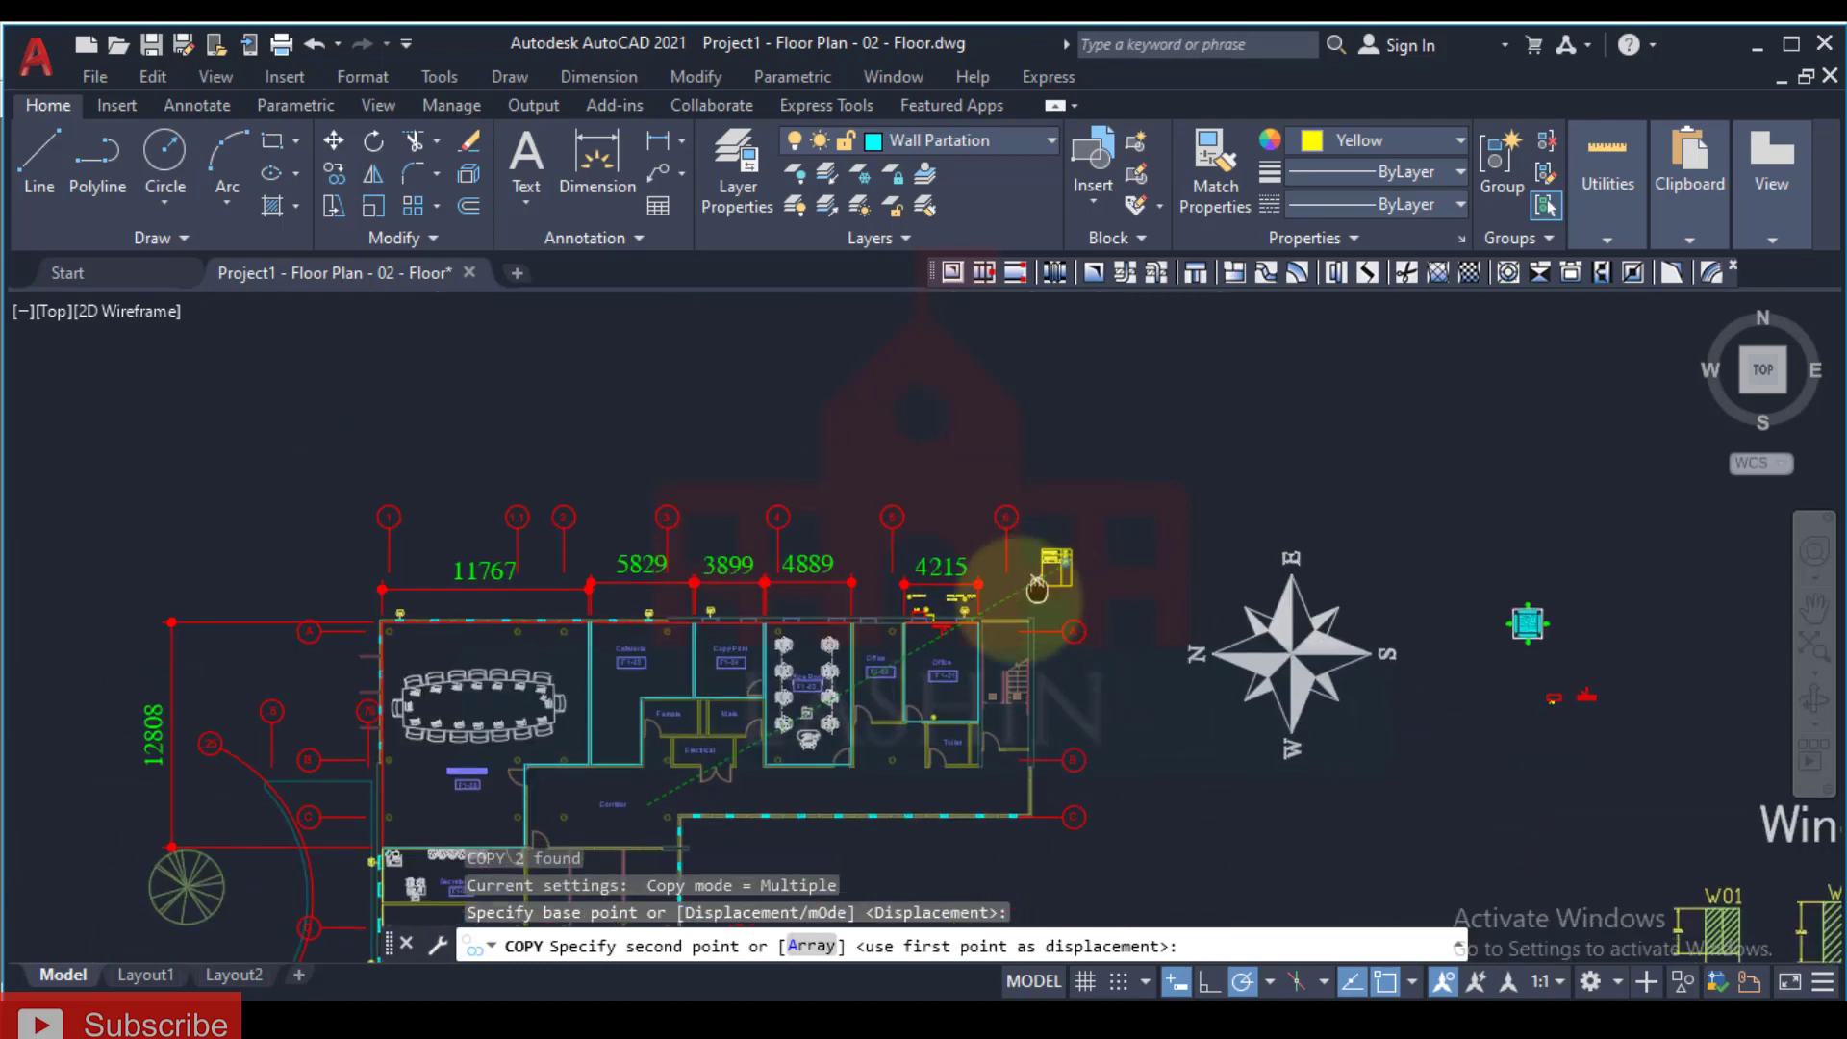
scroll(931, 654, up, 6)
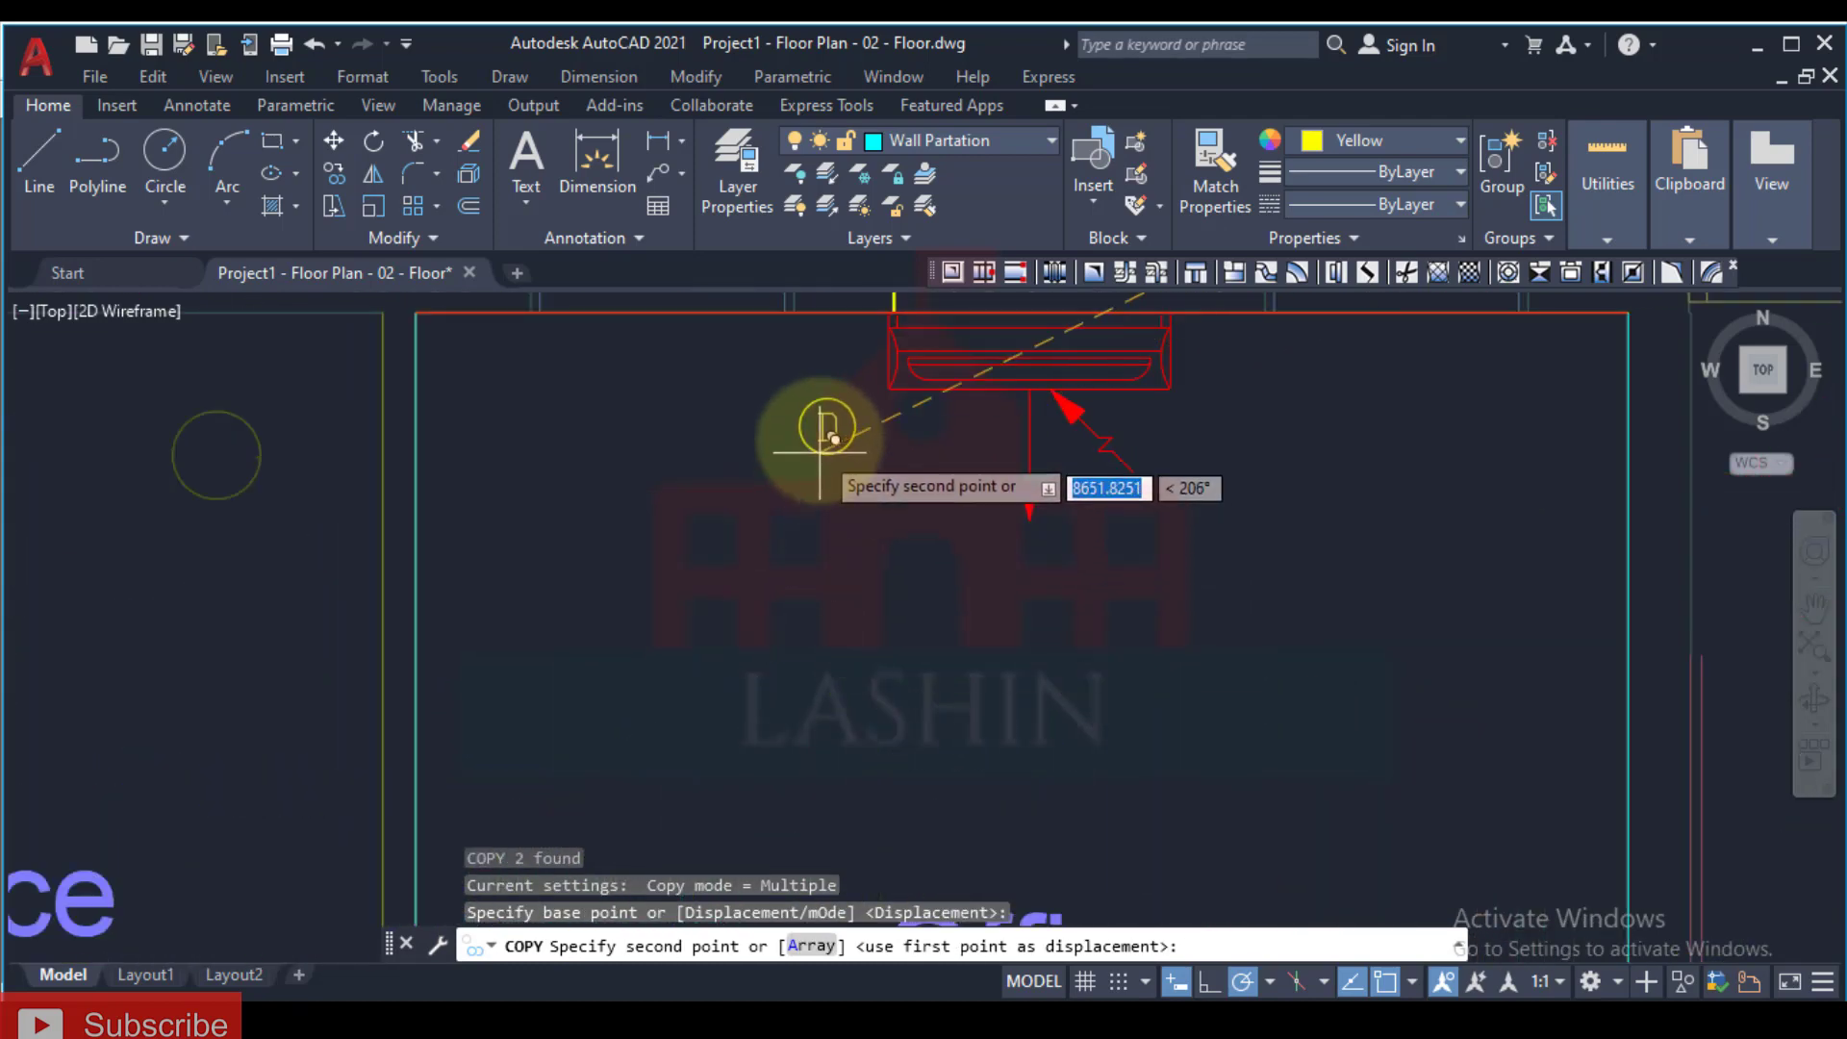
scroll(818, 429, up, 2)
click(848, 407)
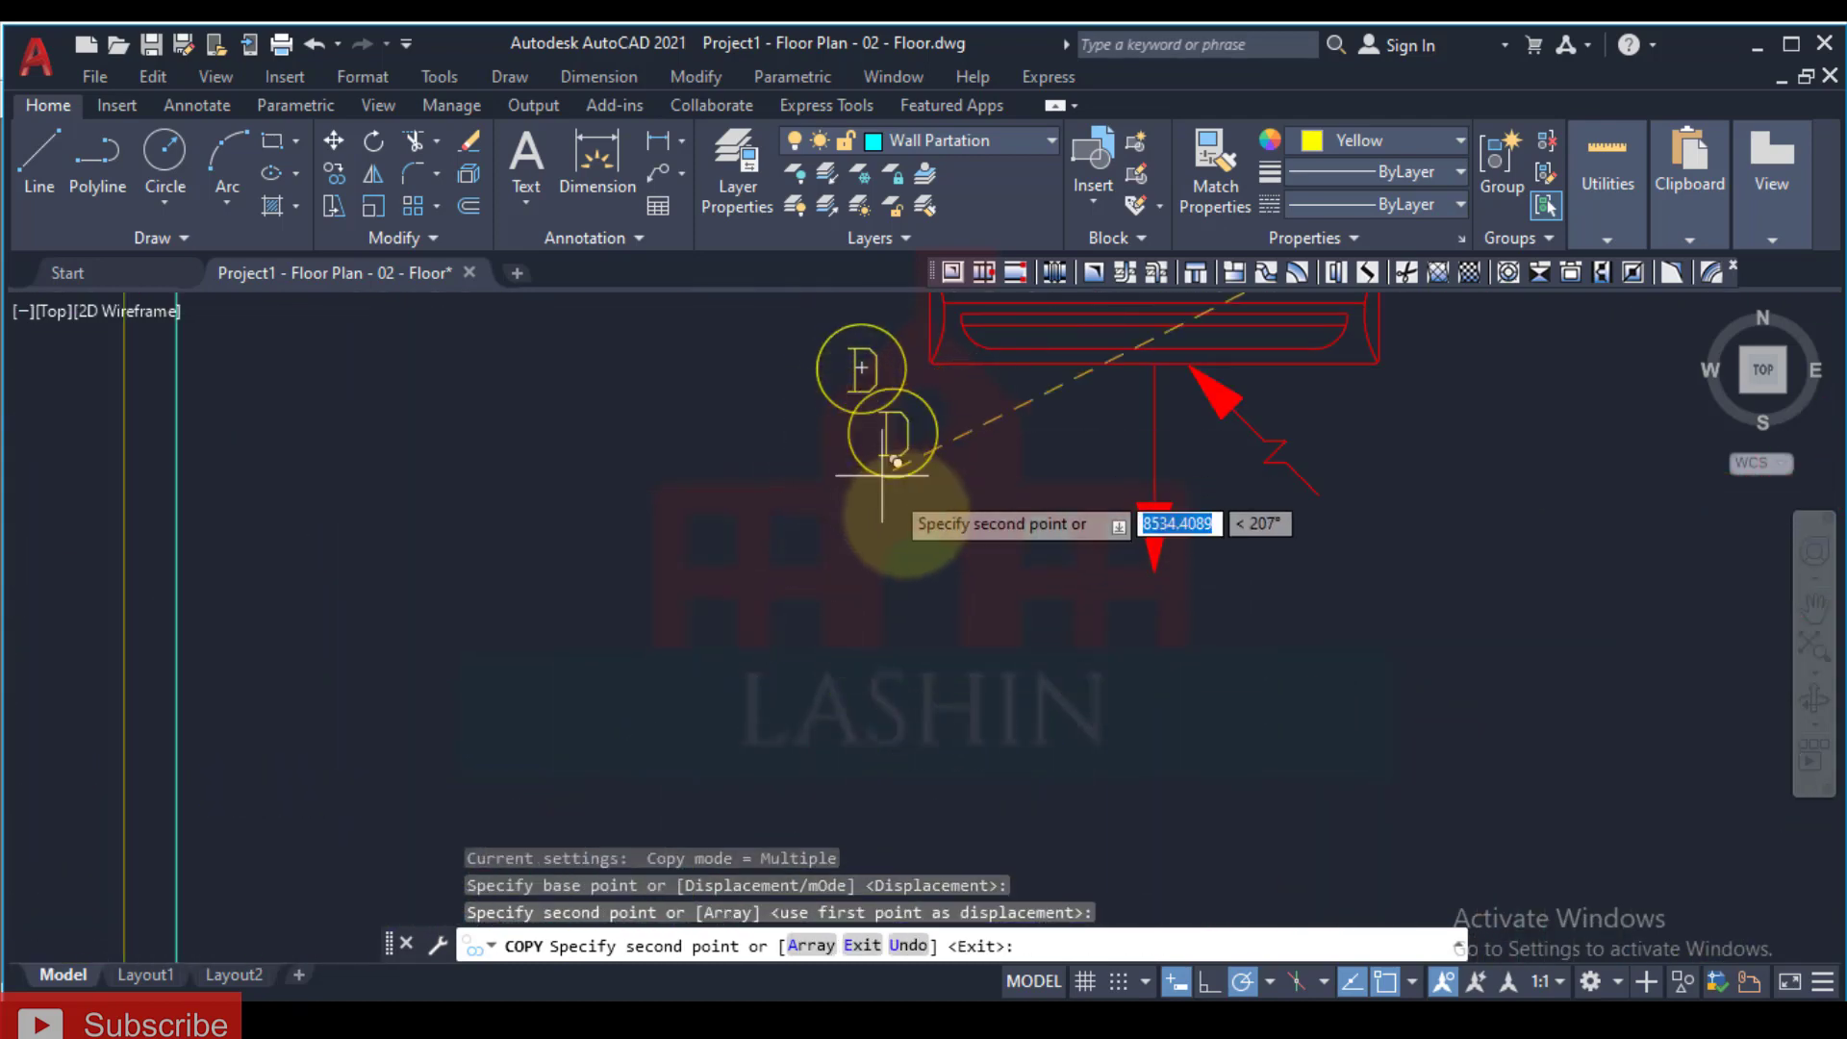
scroll(897, 502, down, 3)
key(Escape)
scroll(1064, 568, down, 1)
key(Escape)
Step: Delete the THERMOSTAT label and its circled T above the outdoor unit
middle_drag(1237, 471, 943, 634)
scroll(760, 542, up, 2)
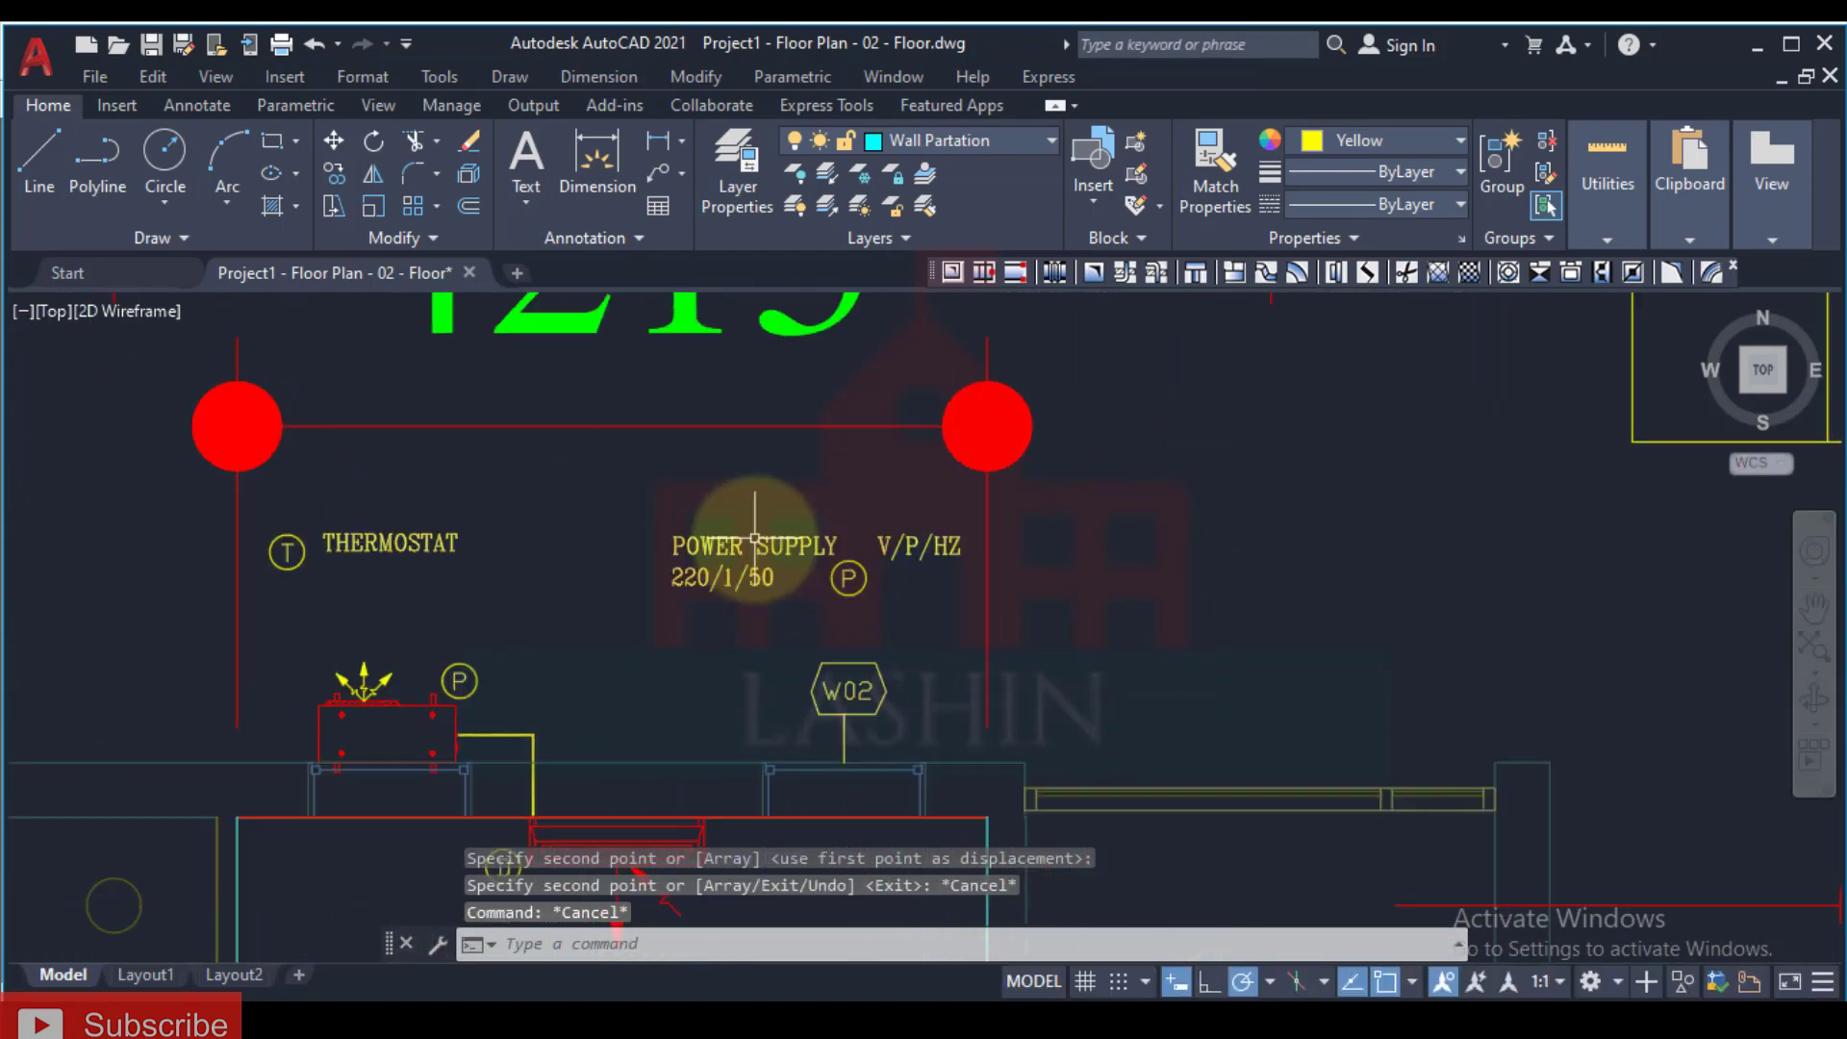
click(497, 503)
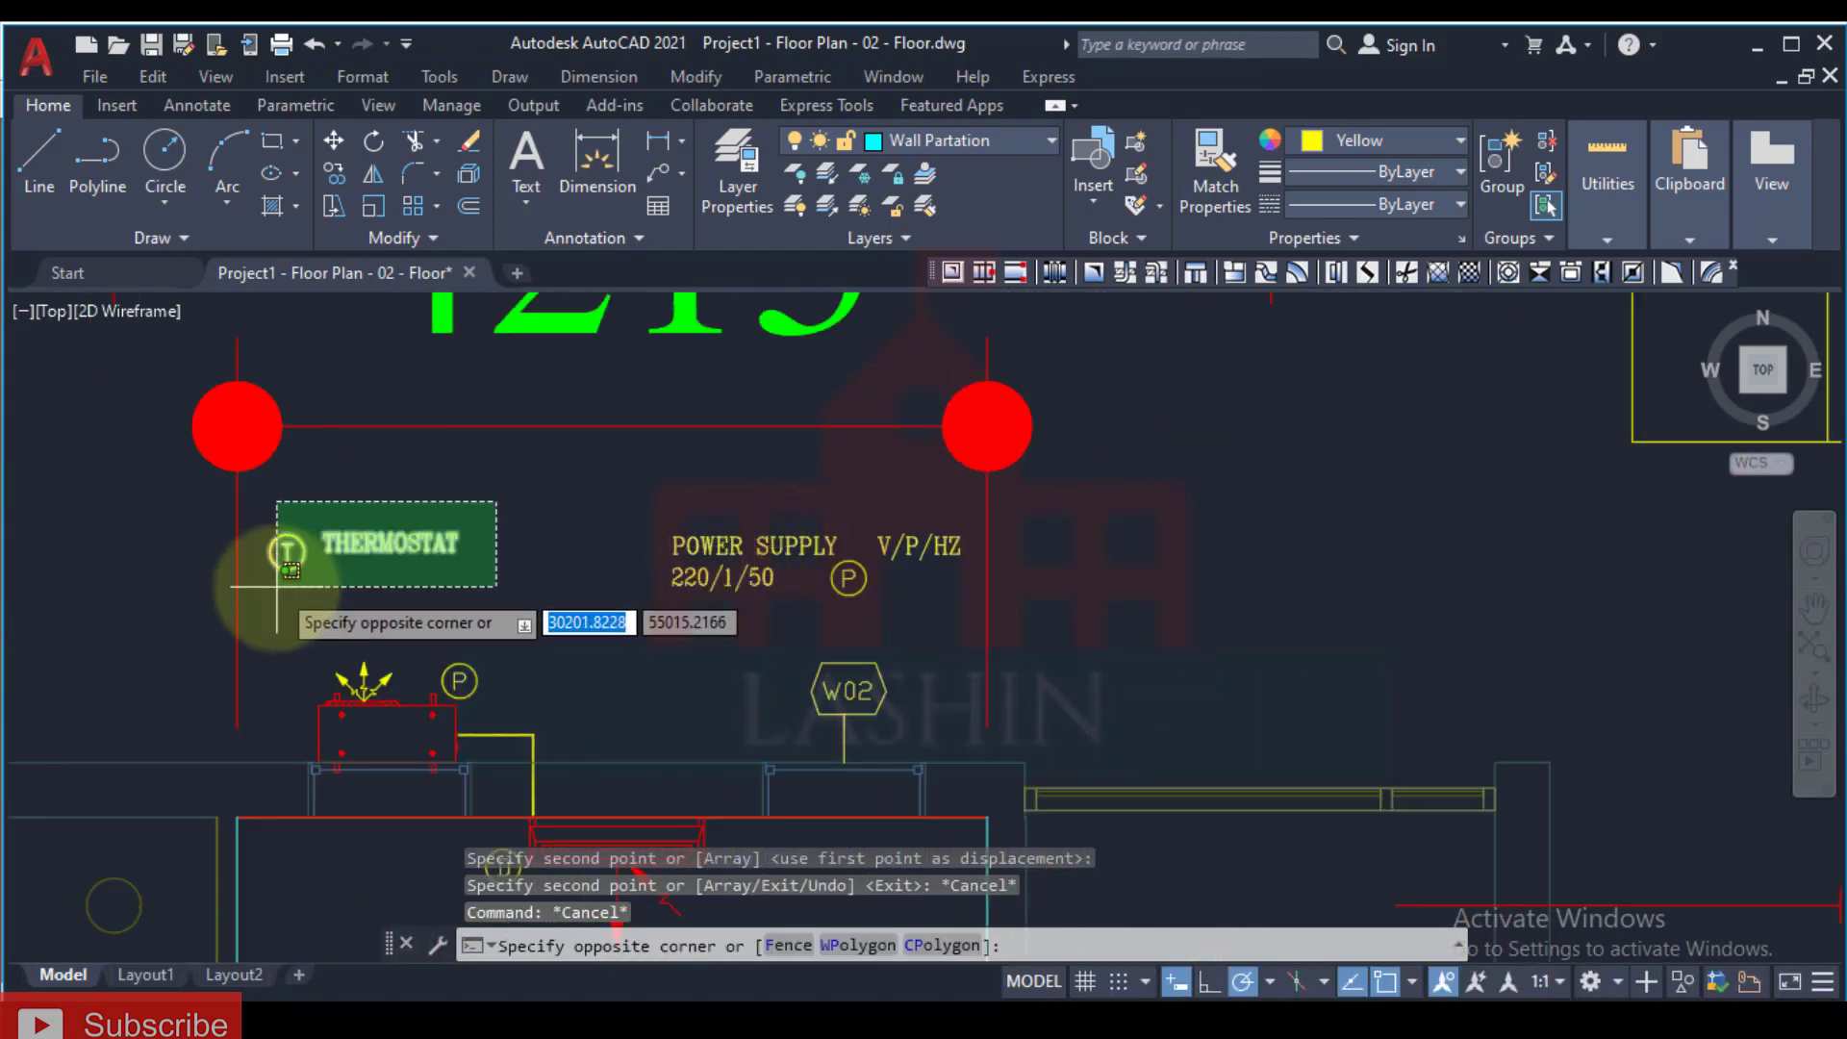
click(277, 584)
key(Delete)
Step: Stretch the key table's bottom border up about 1150 units to just below the Condensate Drain row
scroll(371, 660, down, 3)
scroll(702, 618, up, 4)
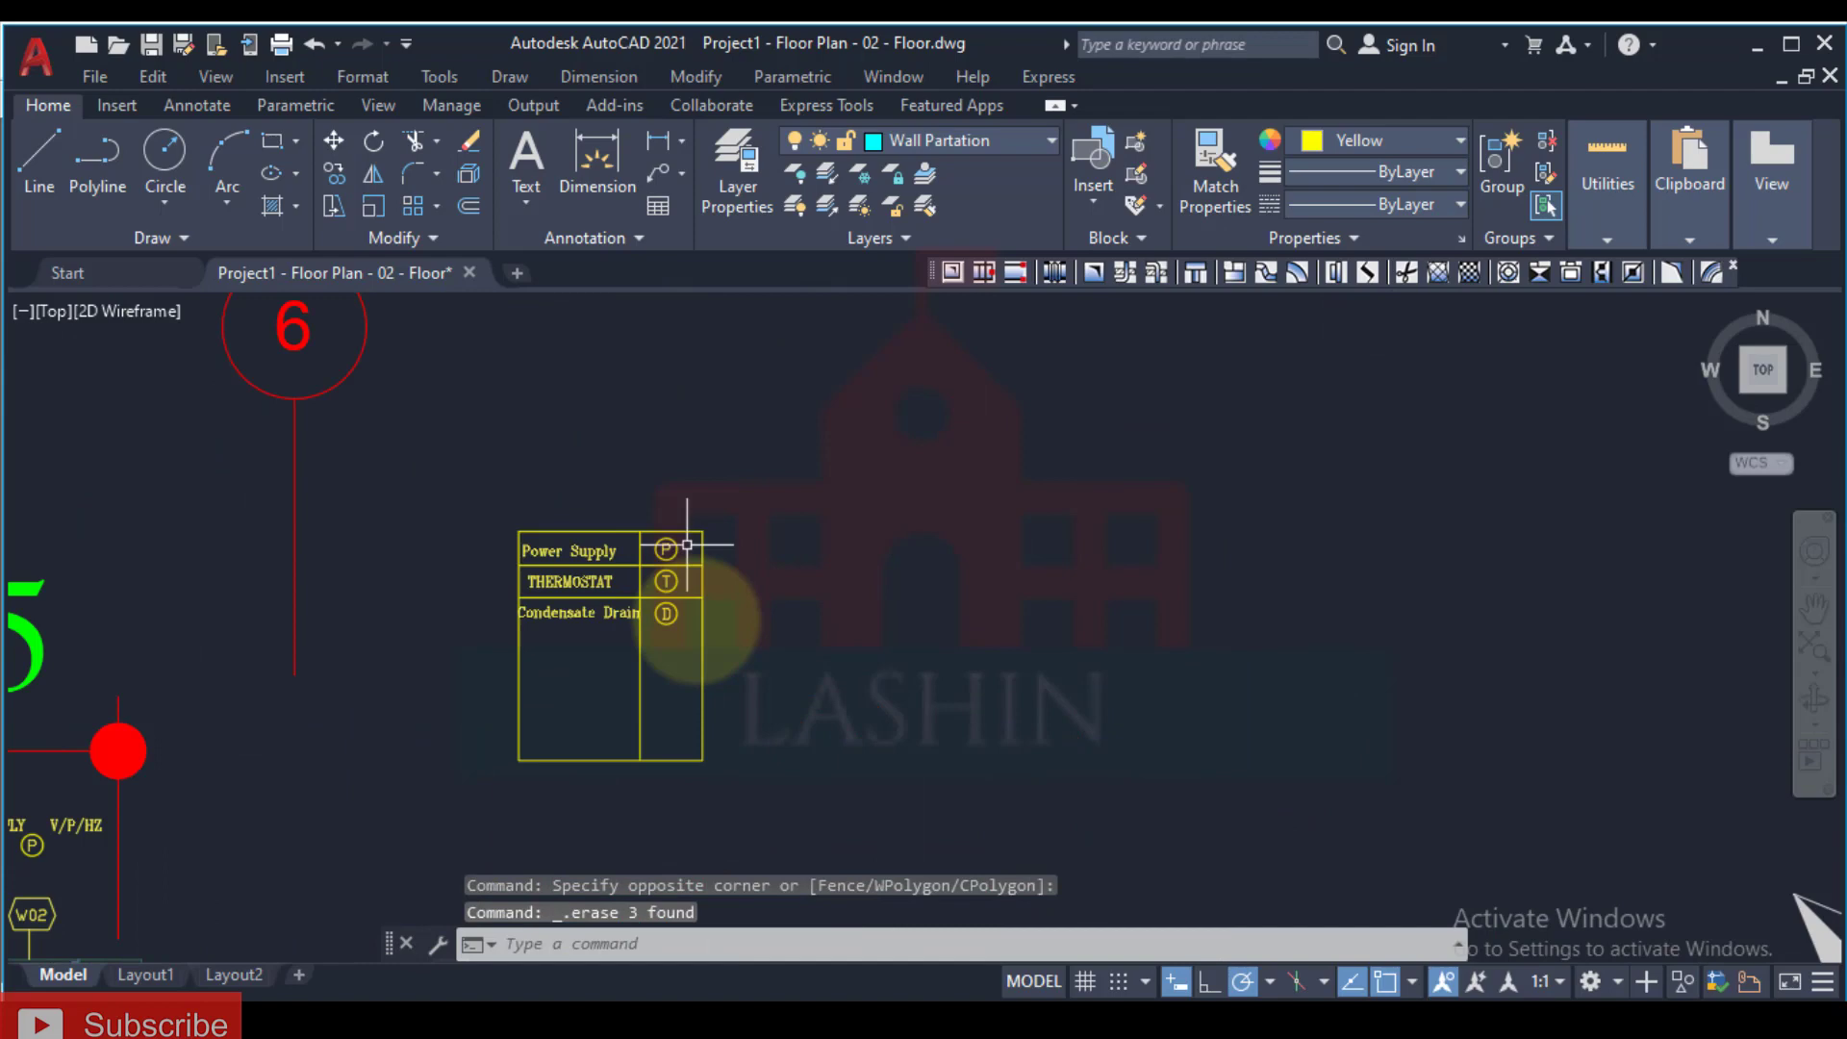
click(681, 717)
scroll(645, 739, up, 2)
key(Escape)
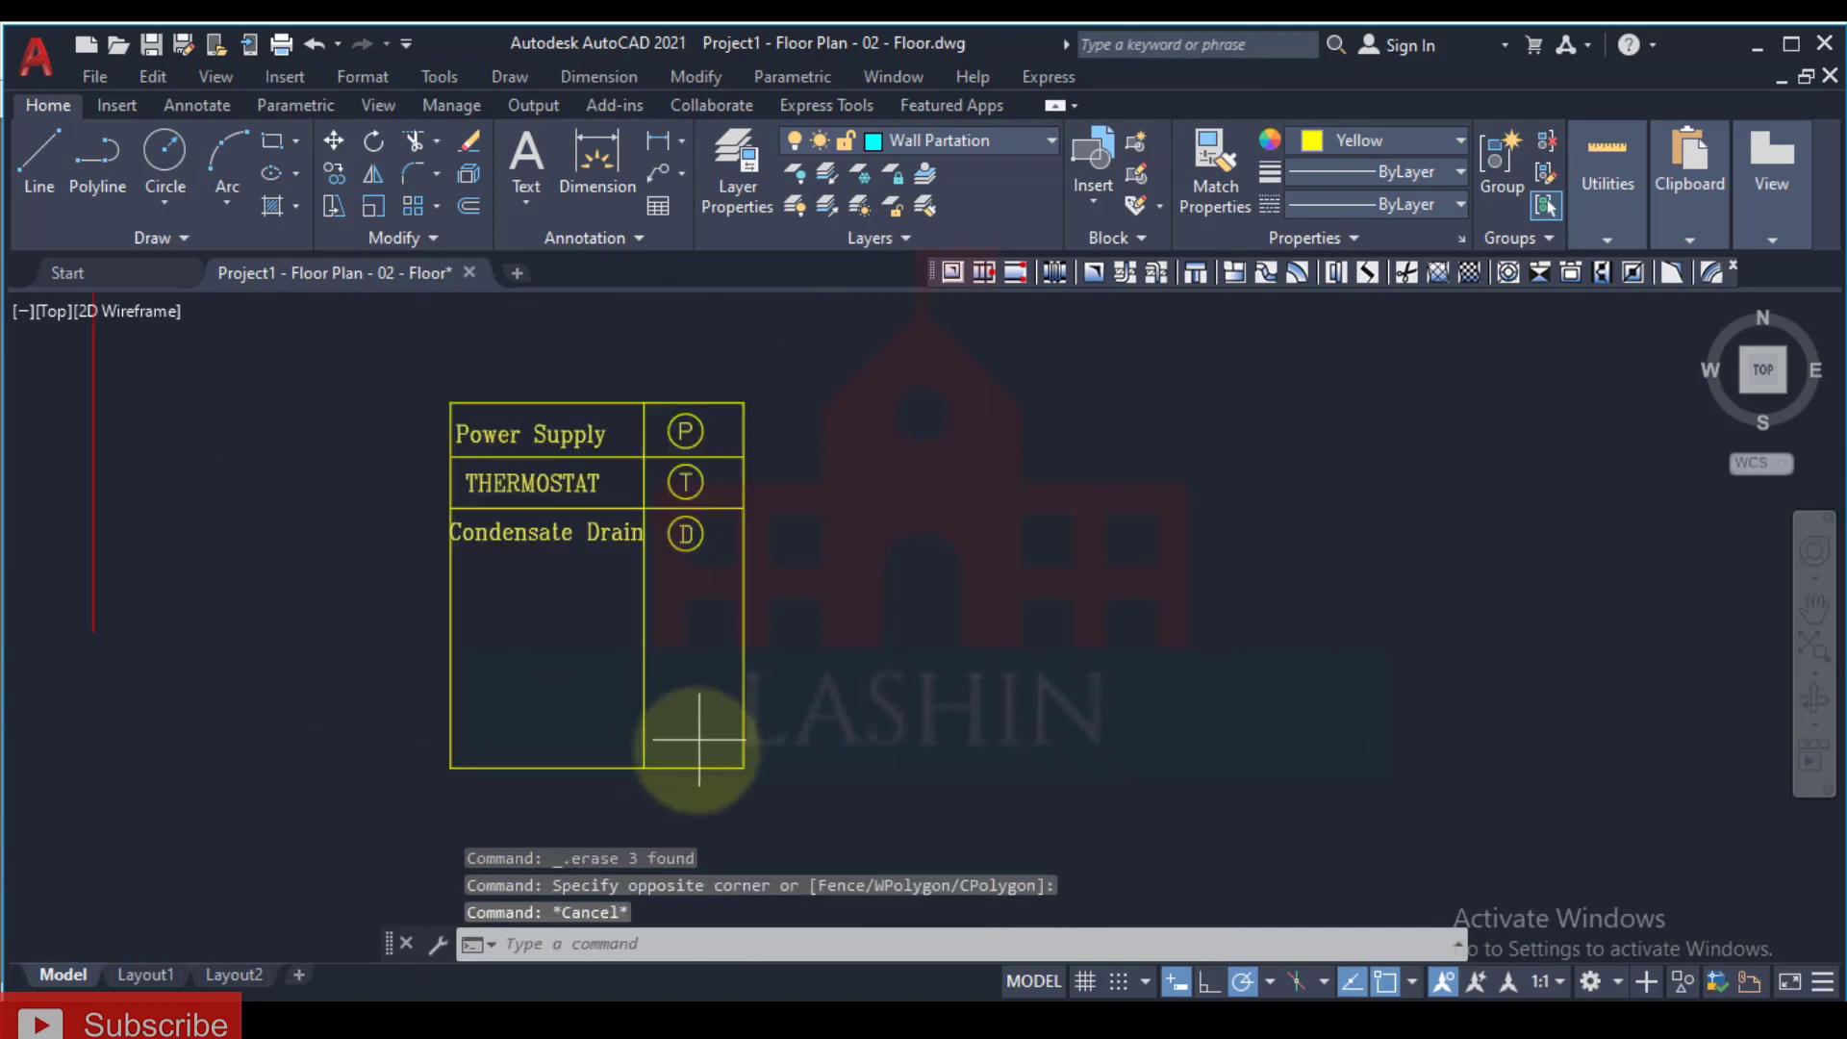
click(699, 738)
click(648, 772)
click(597, 766)
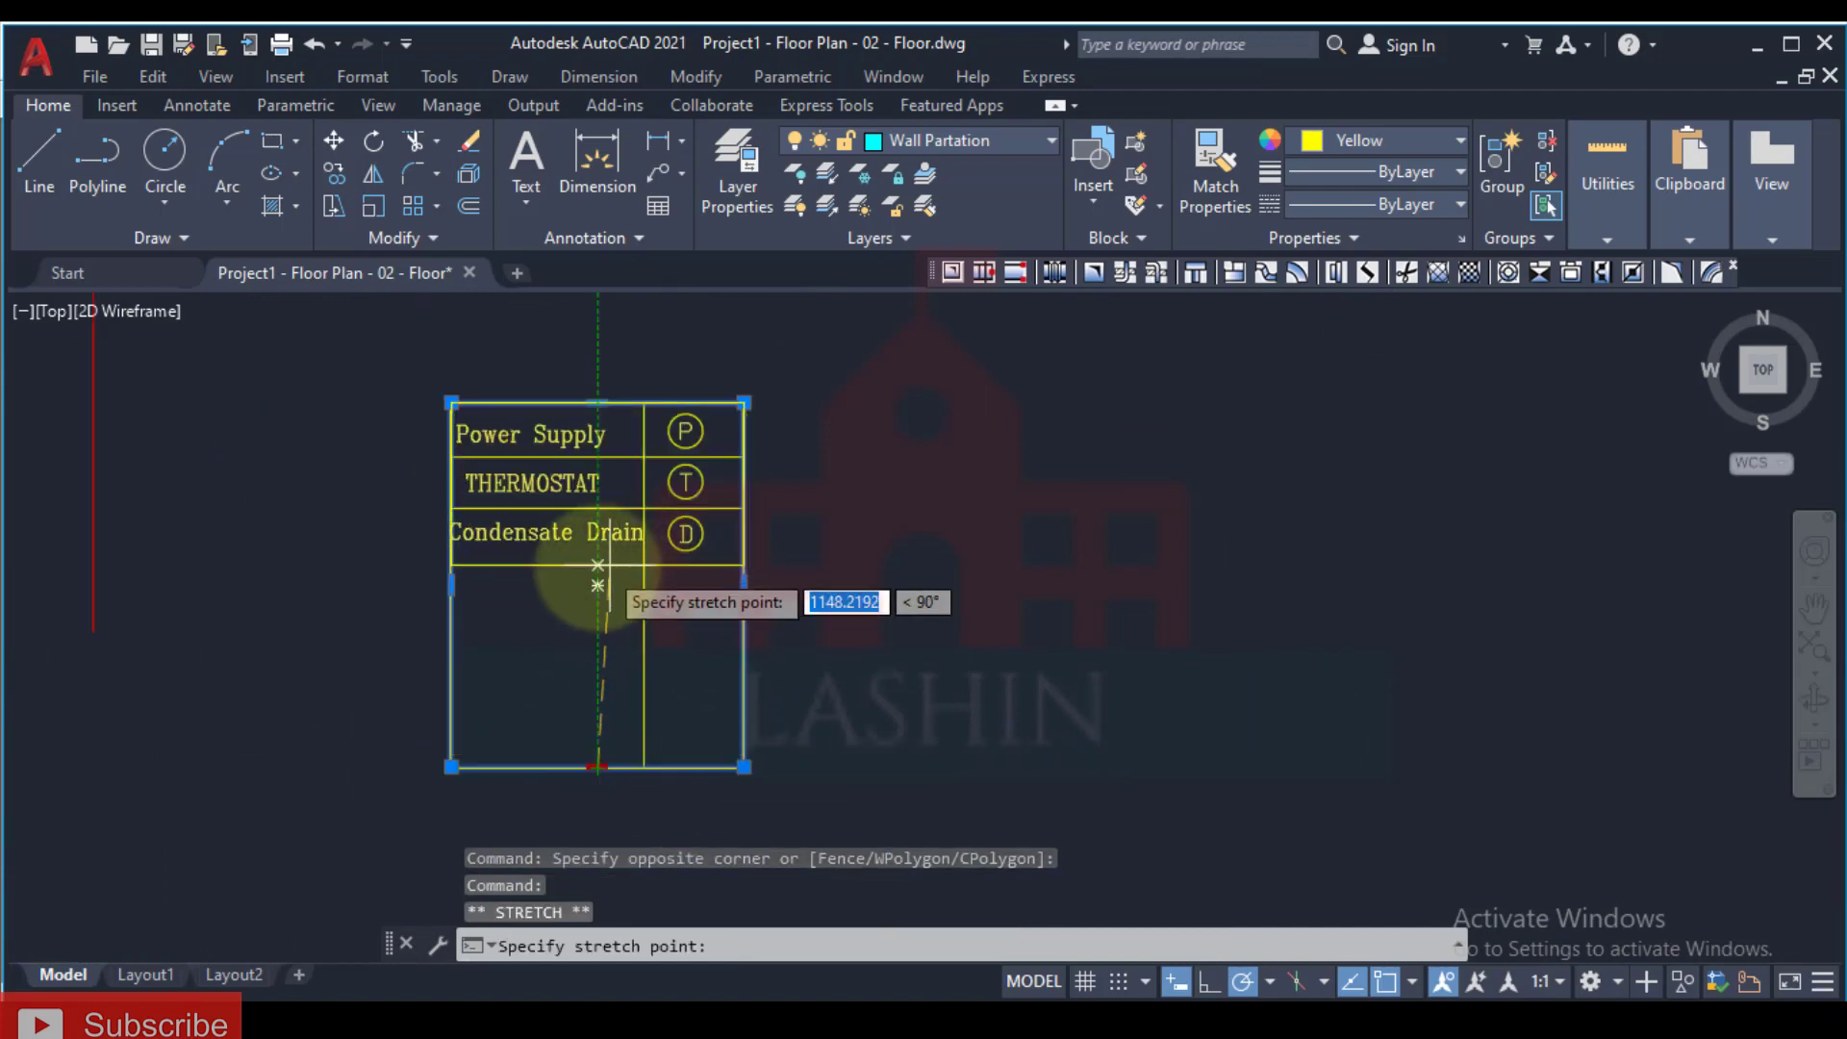
click(597, 567)
key(Escape)
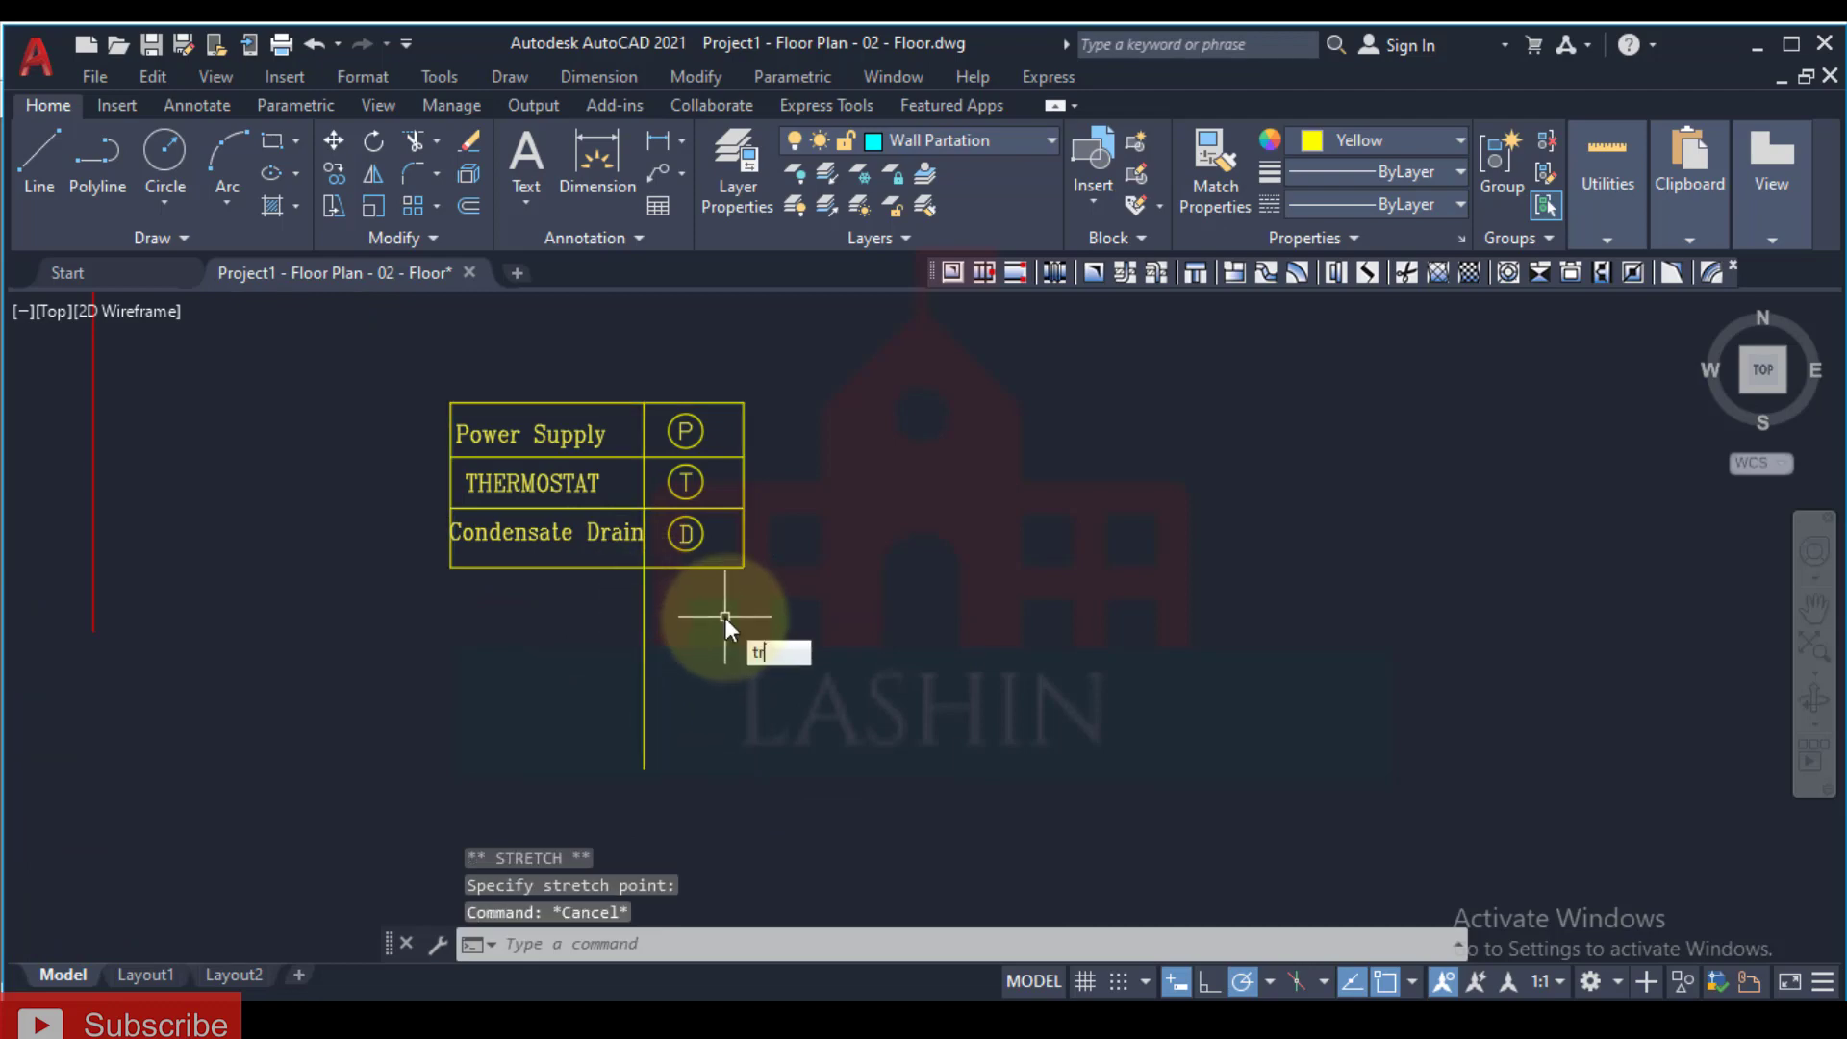
Step: Trim the part of the vertical divider that projects below the key table's bottom border
key(Return)
click(619, 607)
click(702, 610)
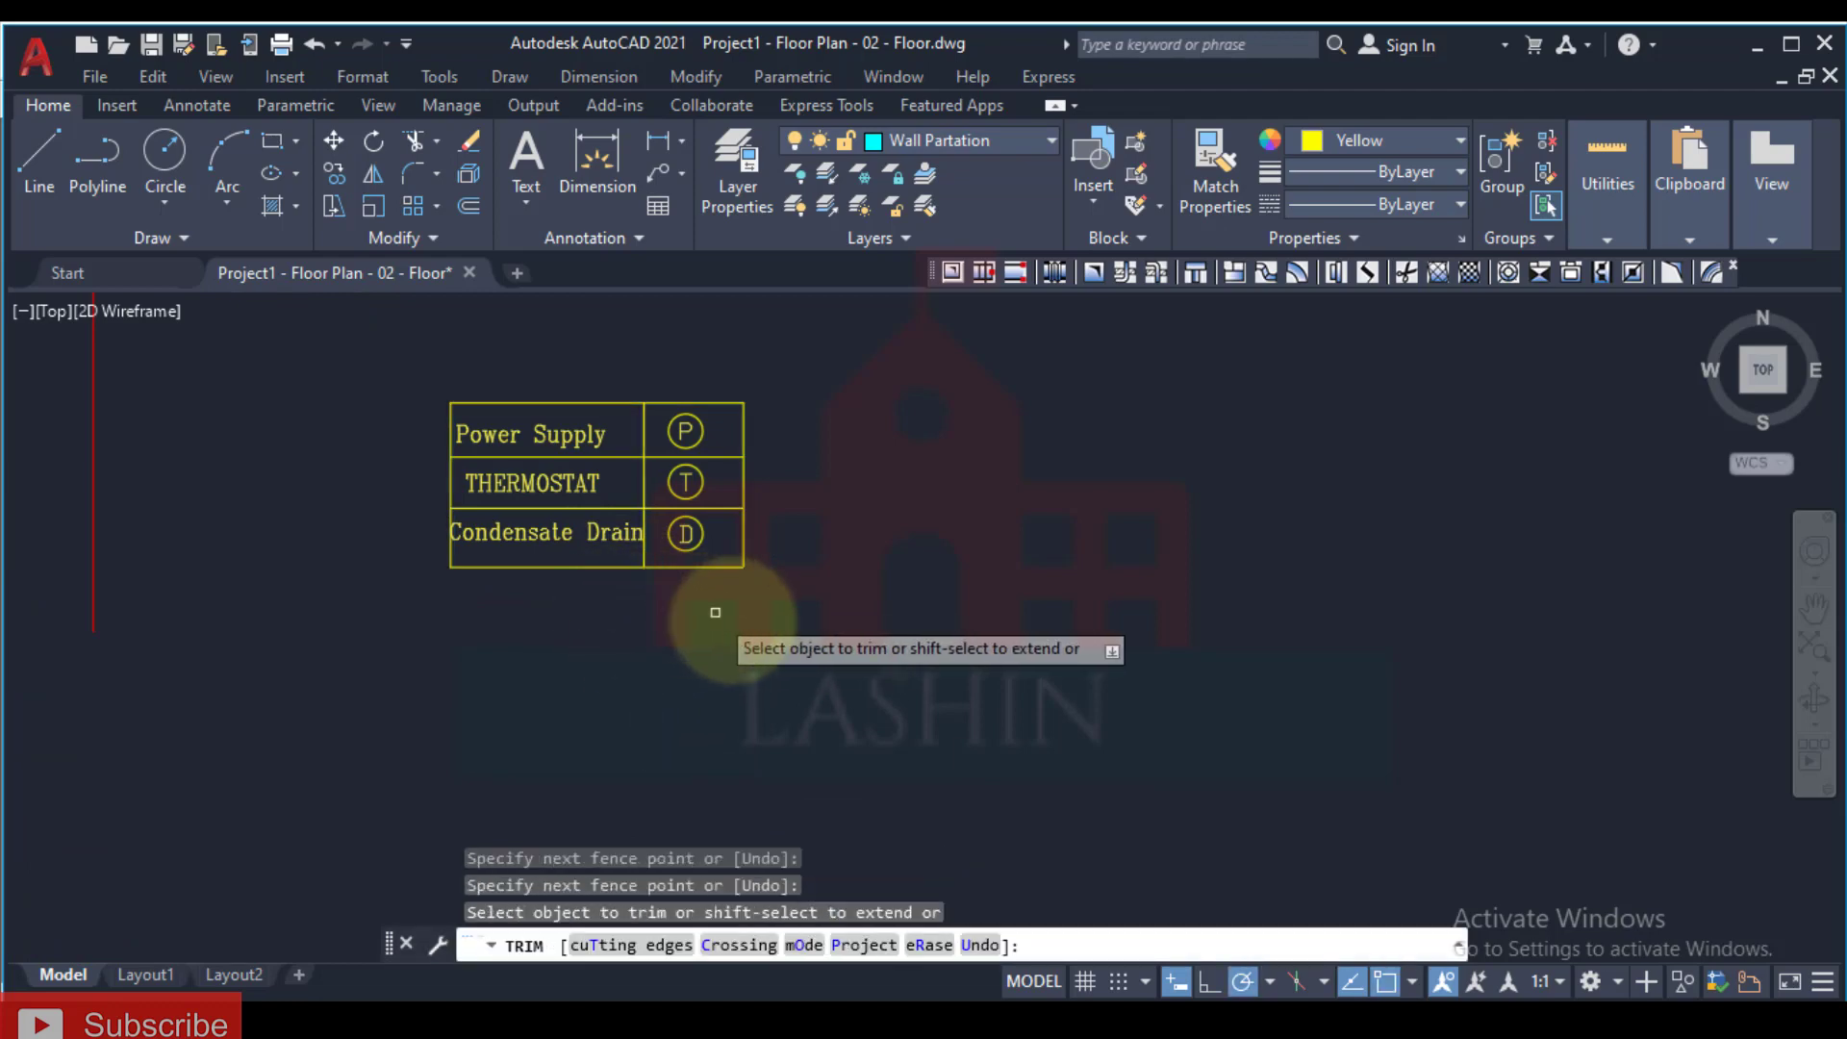
scroll(681, 658, down, 1)
key(Escape)
key(Escape)
Step: Stretch the key table's left border outward slightly to widen the label column
middle_drag(677, 659, 806, 616)
key(Escape)
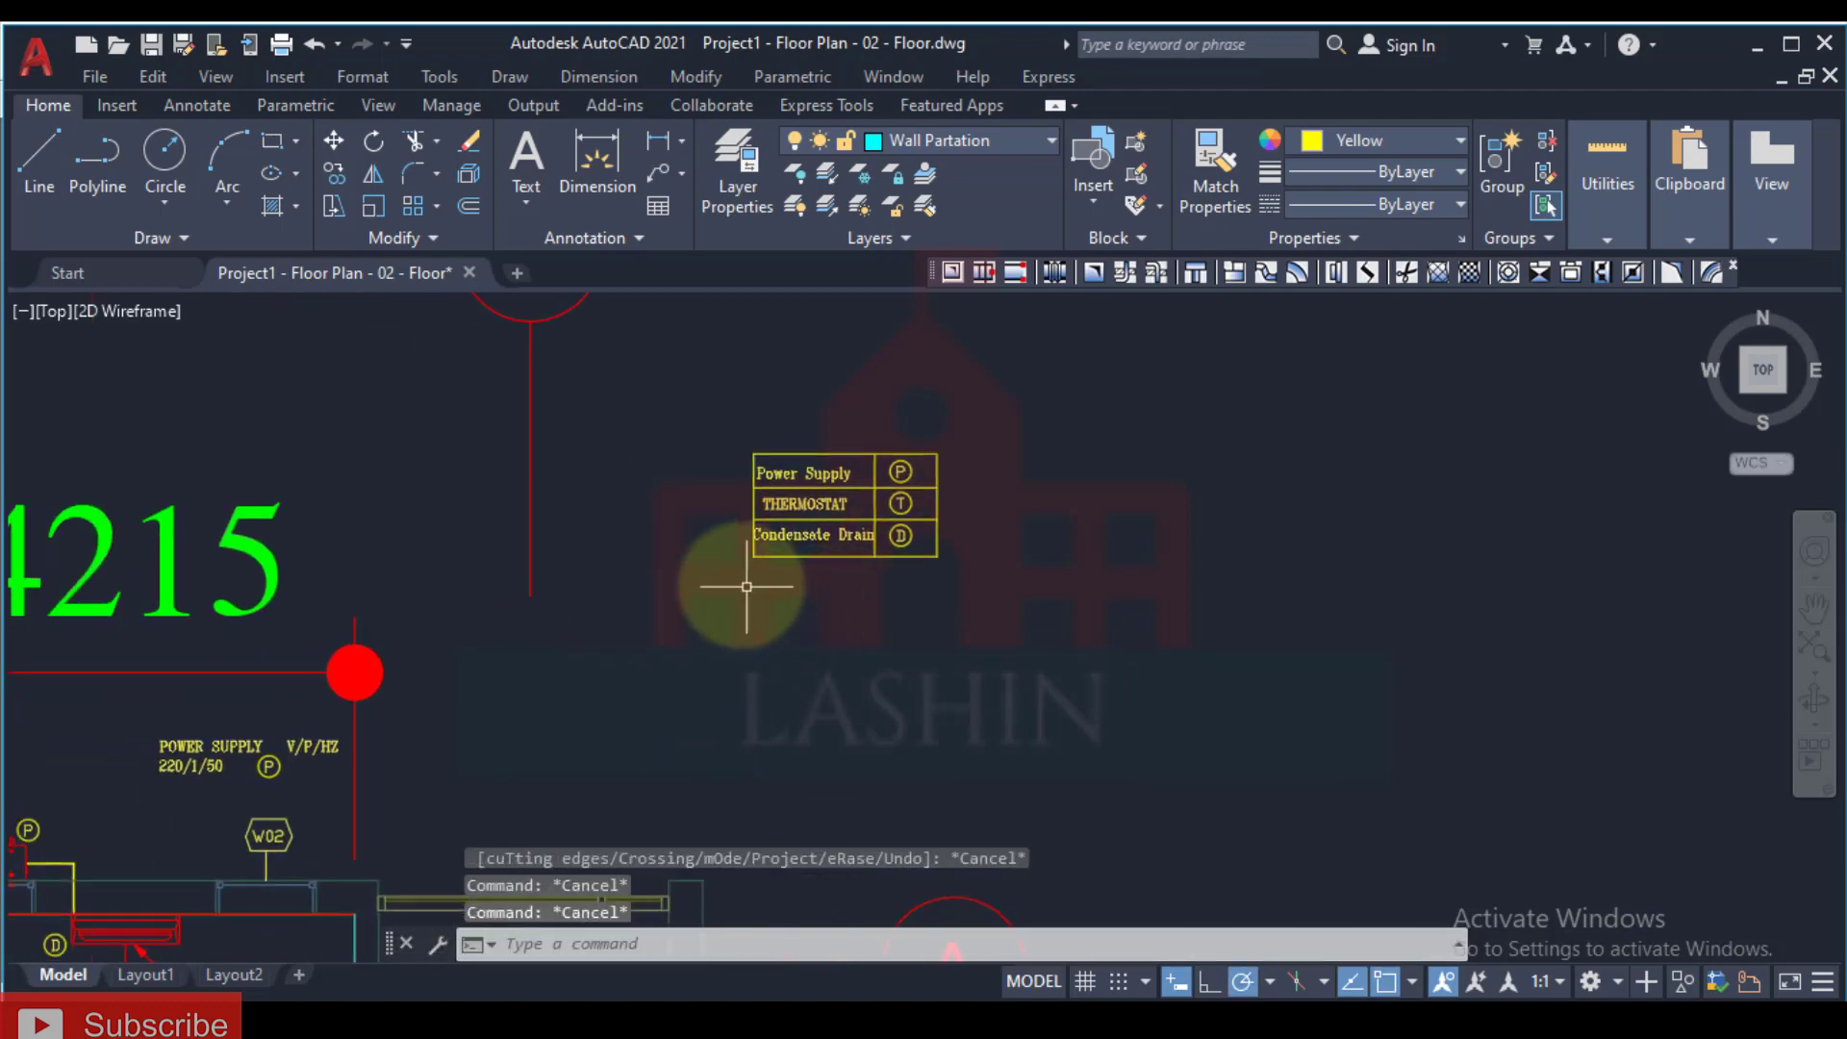
scroll(747, 586, up, 4)
click(744, 442)
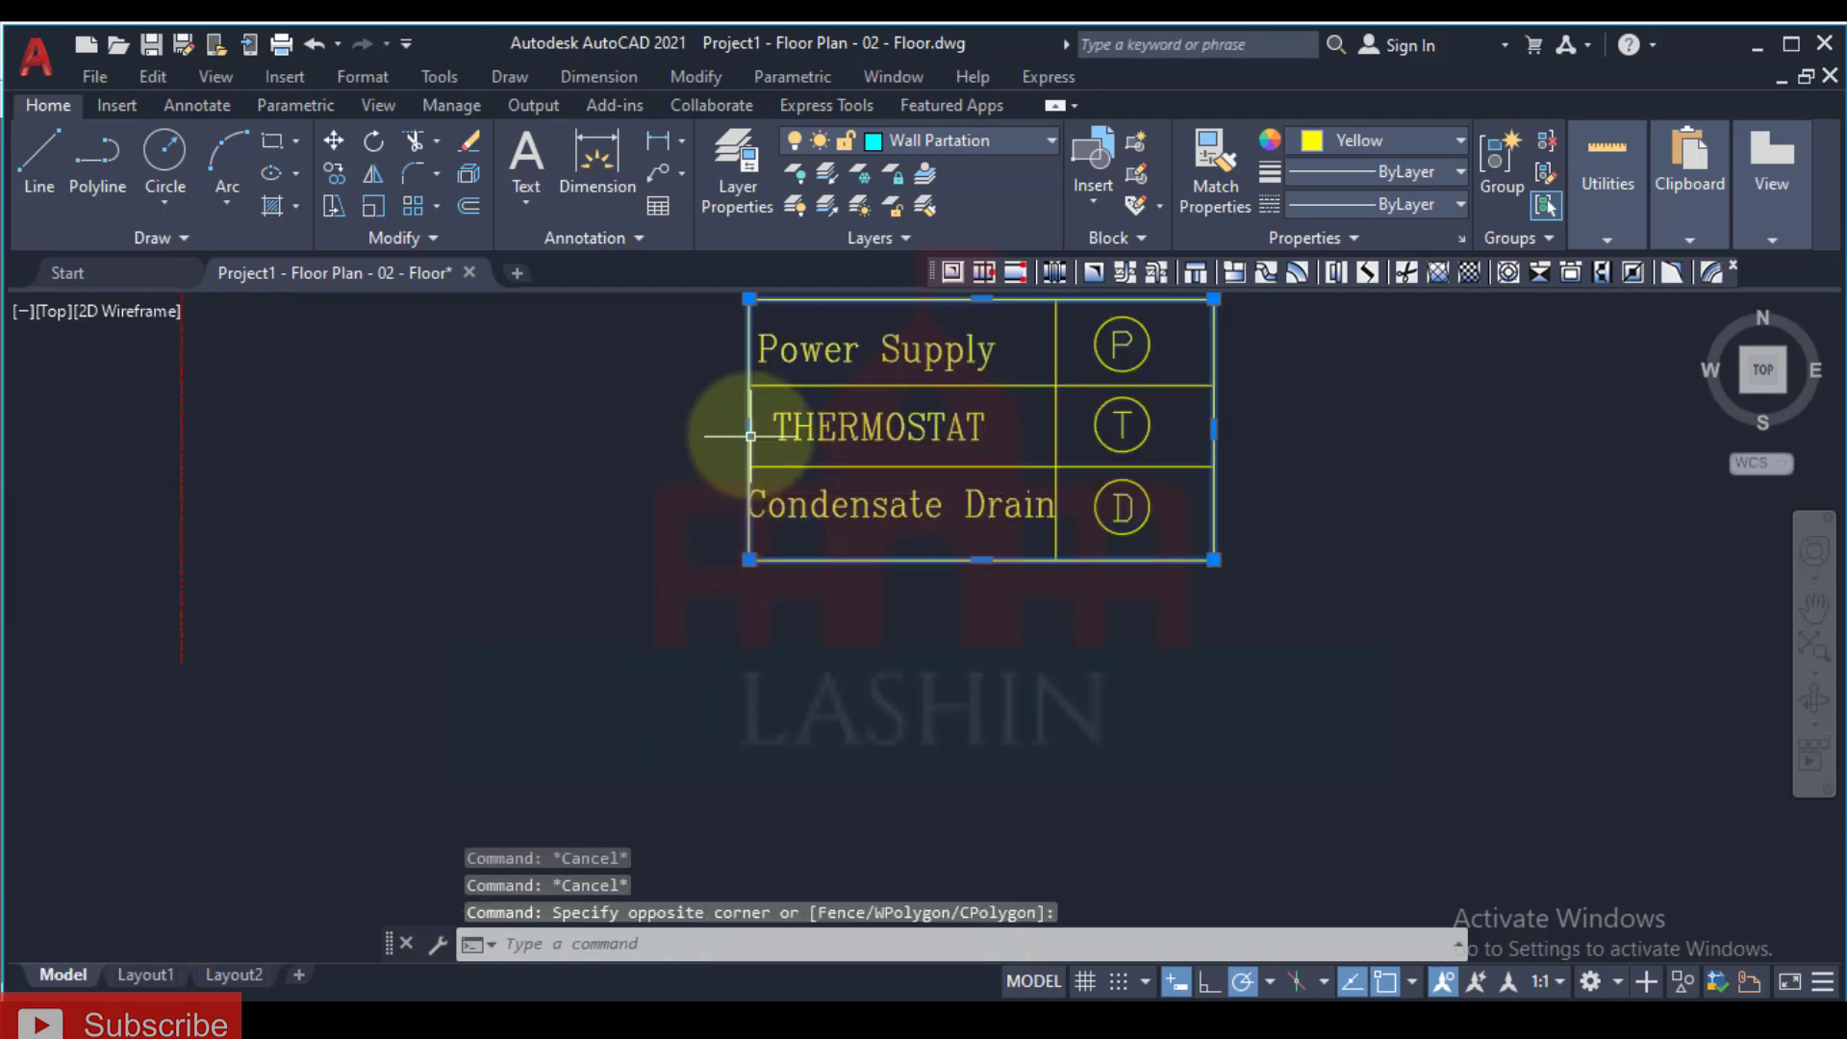
click(749, 434)
click(750, 431)
key(Escape)
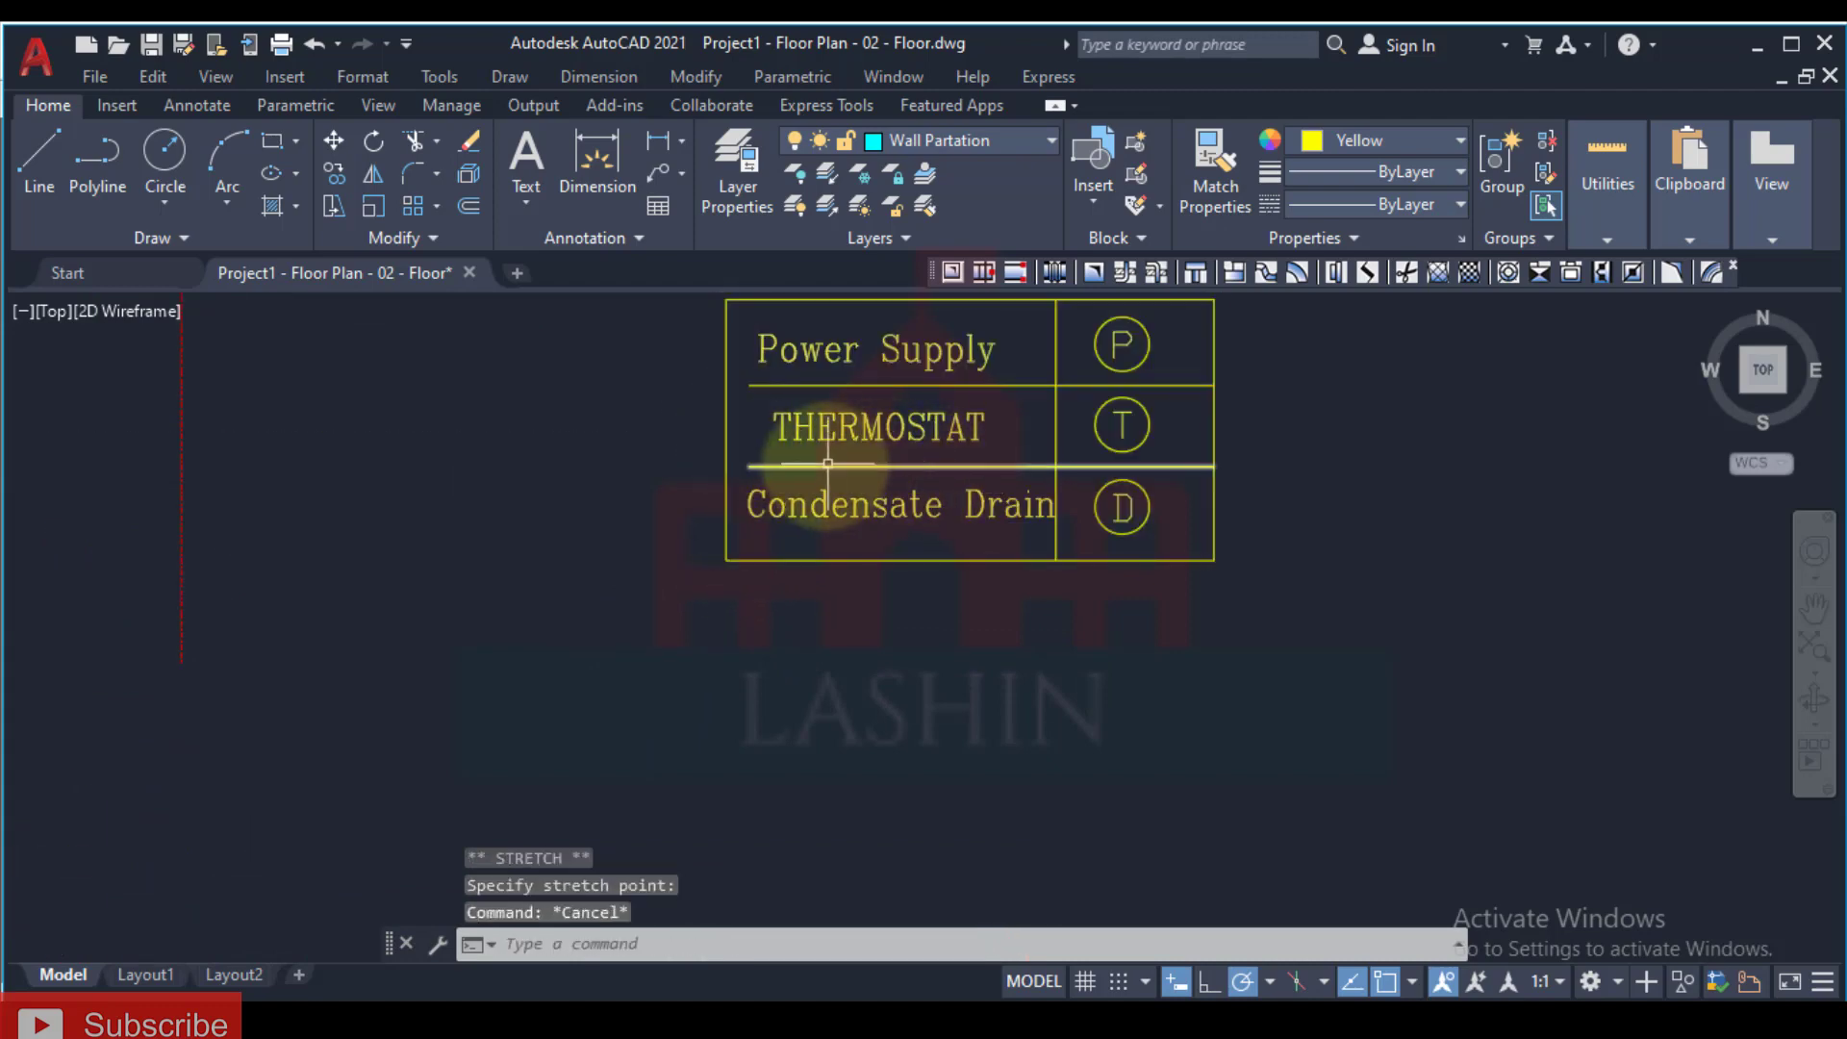
Step: Extend both row dividers to the widened left border and reposition the three labels within their cells
scroll(700, 493, up, 4)
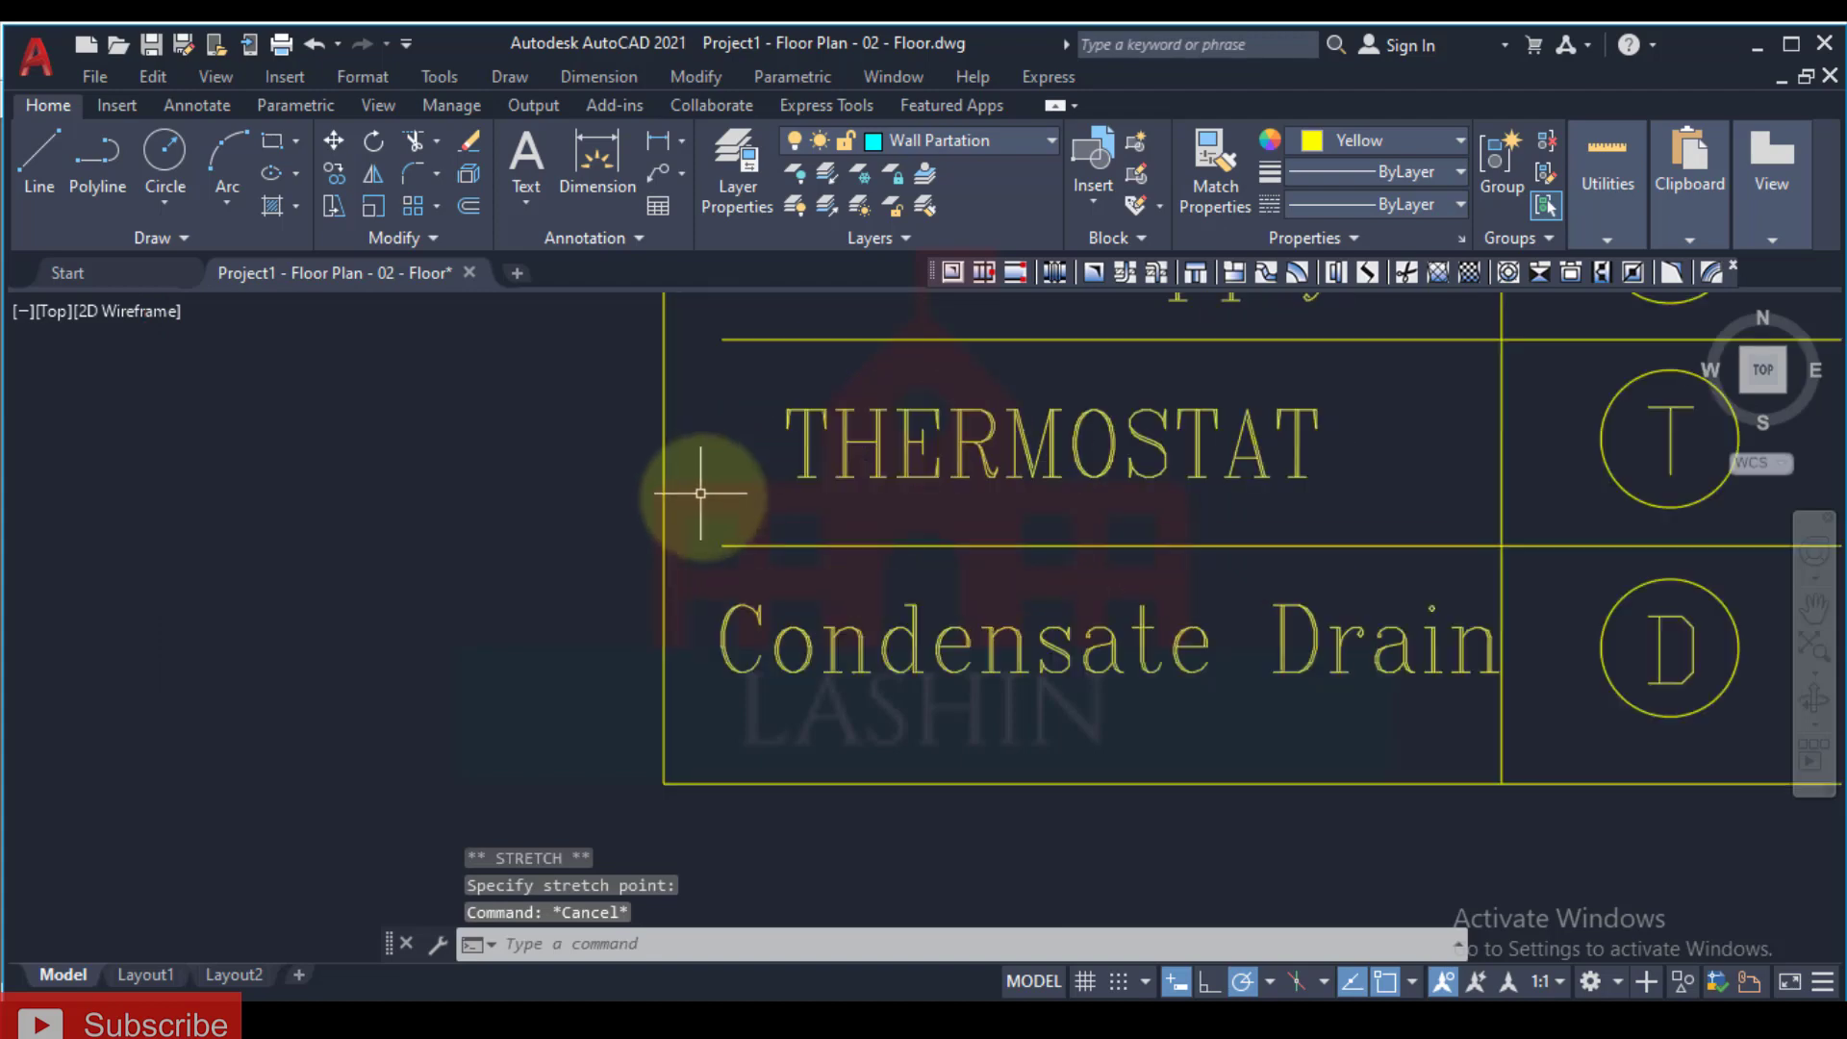
click(756, 550)
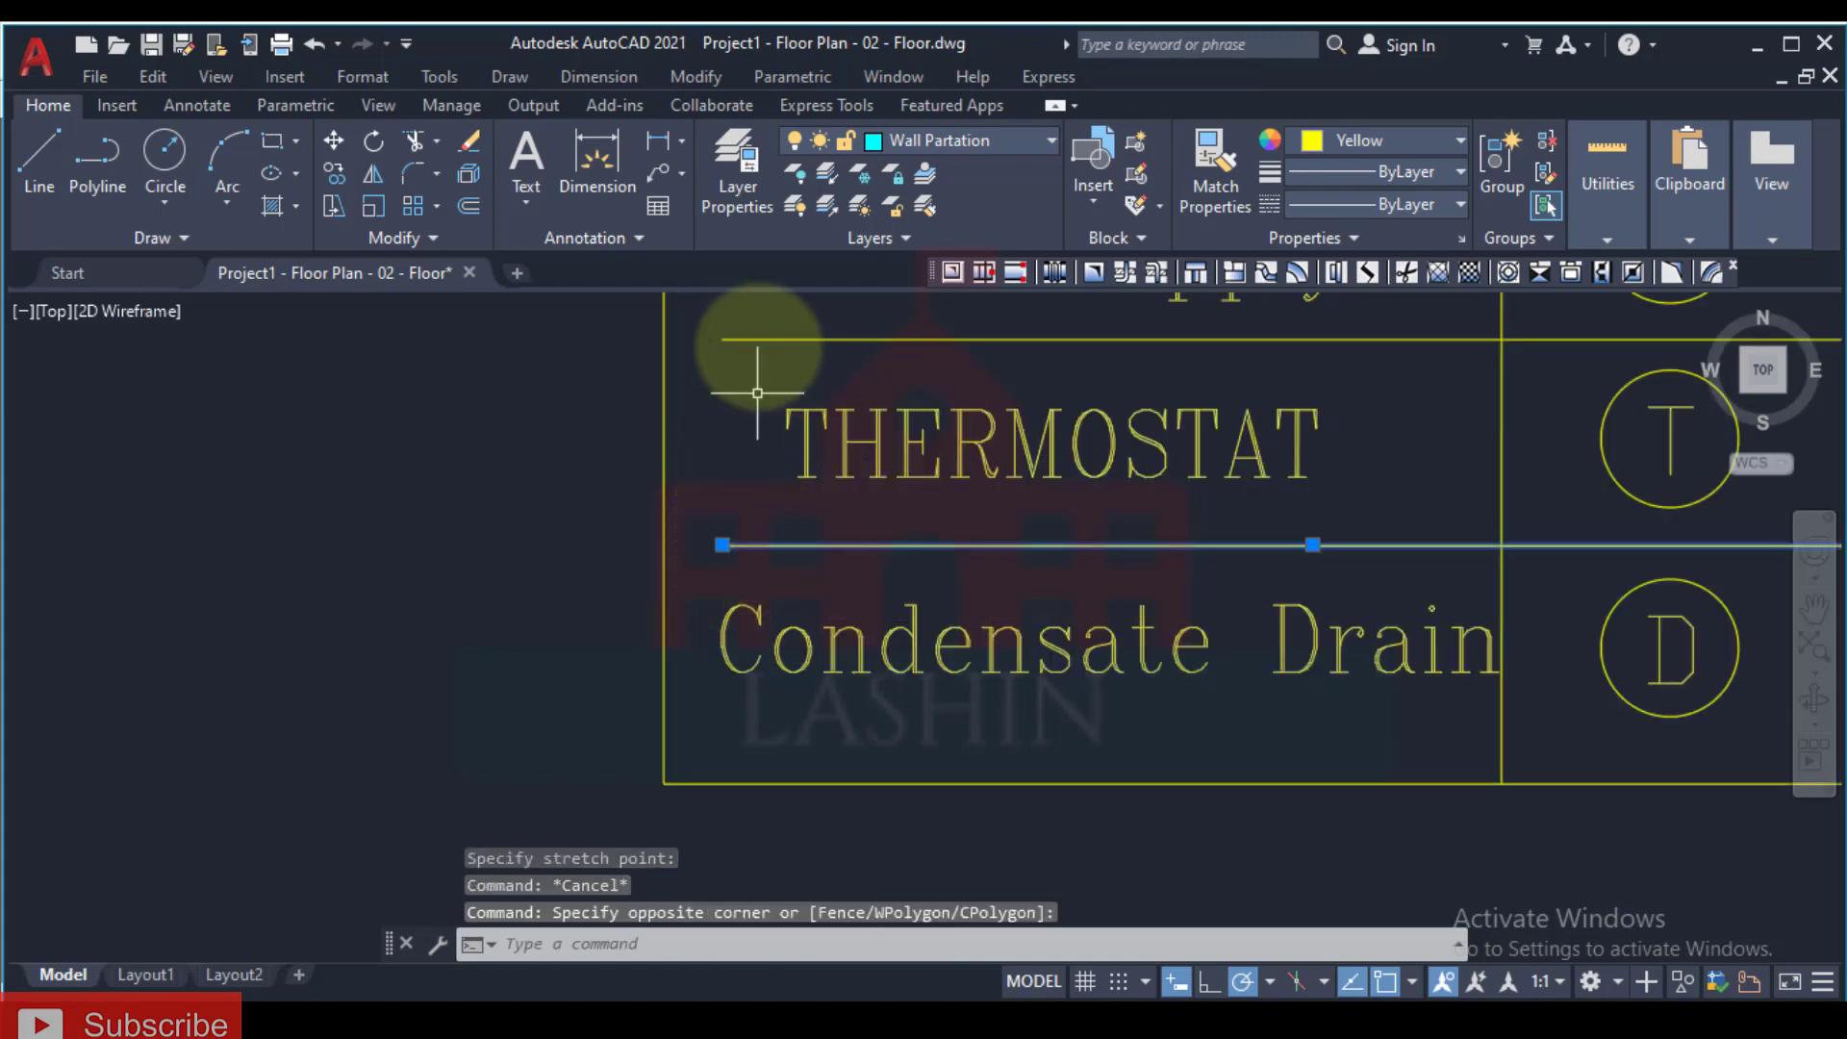
click(722, 544)
key(Escape)
scroll(558, 611, down, 6)
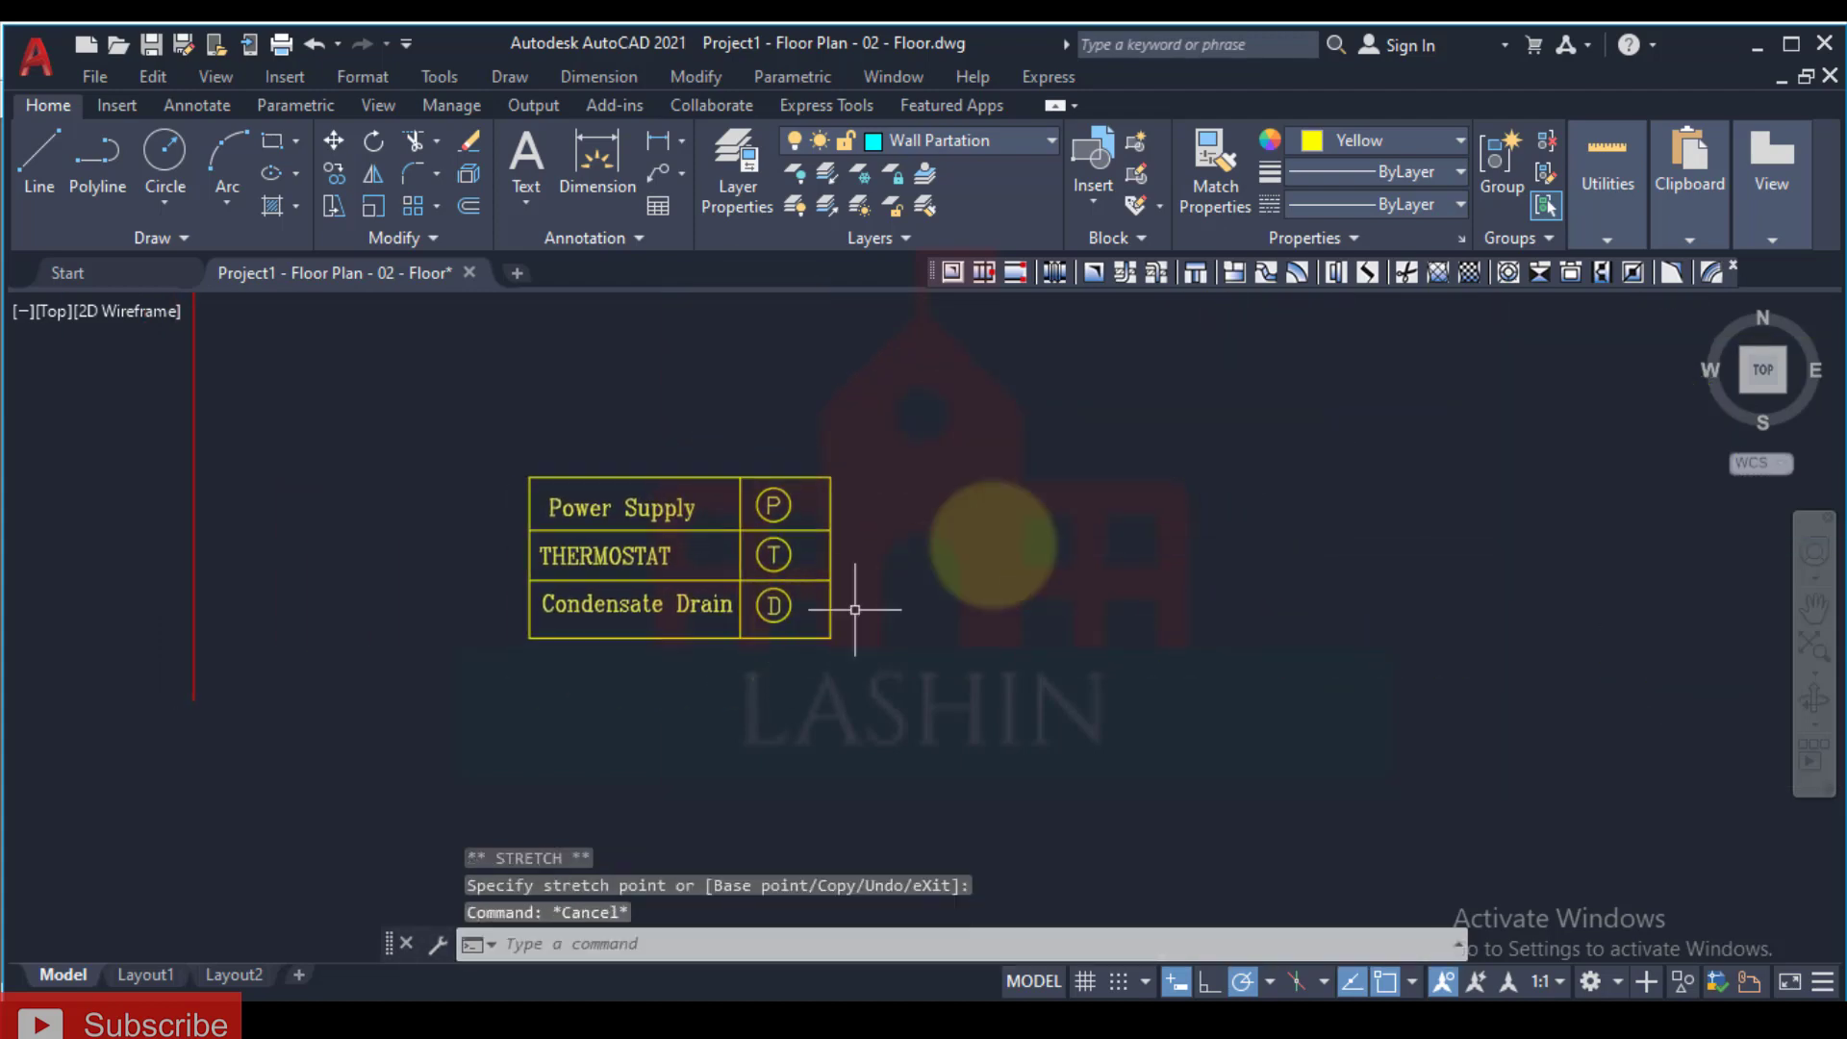
Step: Examine the key table and the placement of the P, D and T symbols around office F1-01's split unit
scroll(442, 616, down, 2)
middle_drag(474, 733, 705, 508)
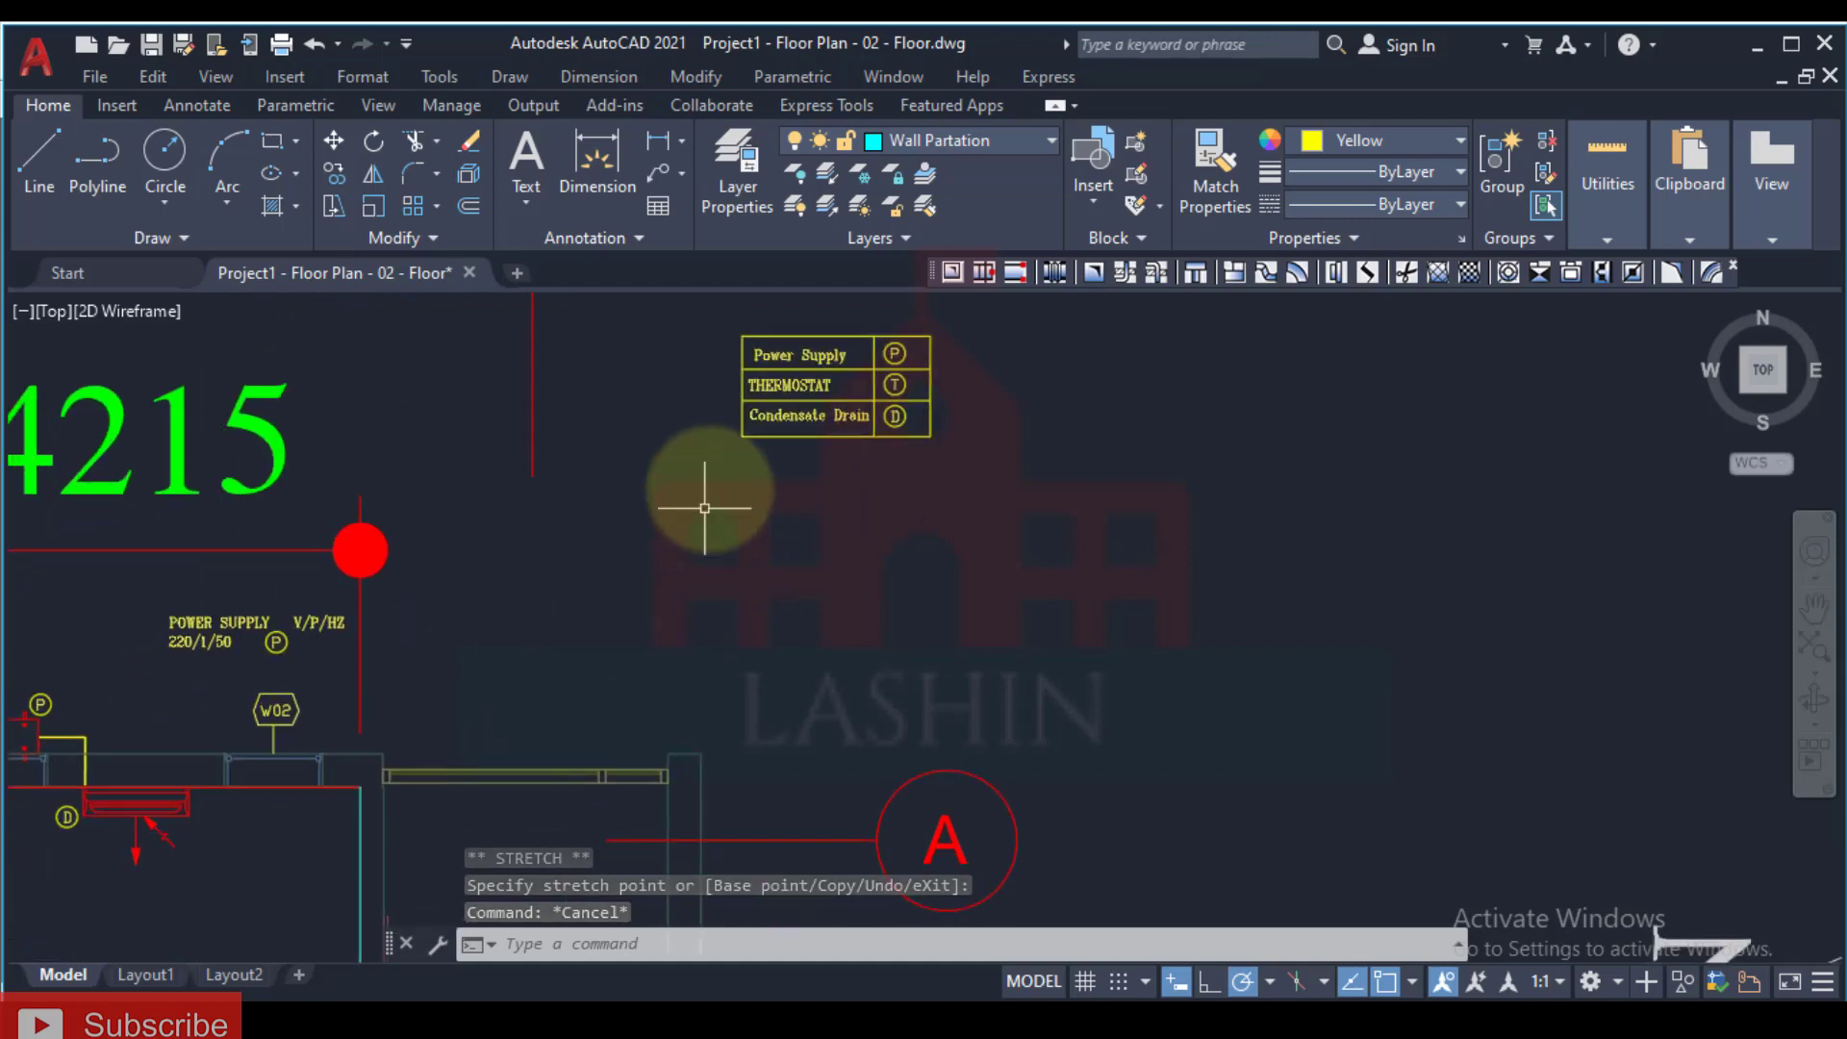
scroll(466, 577, up, 8)
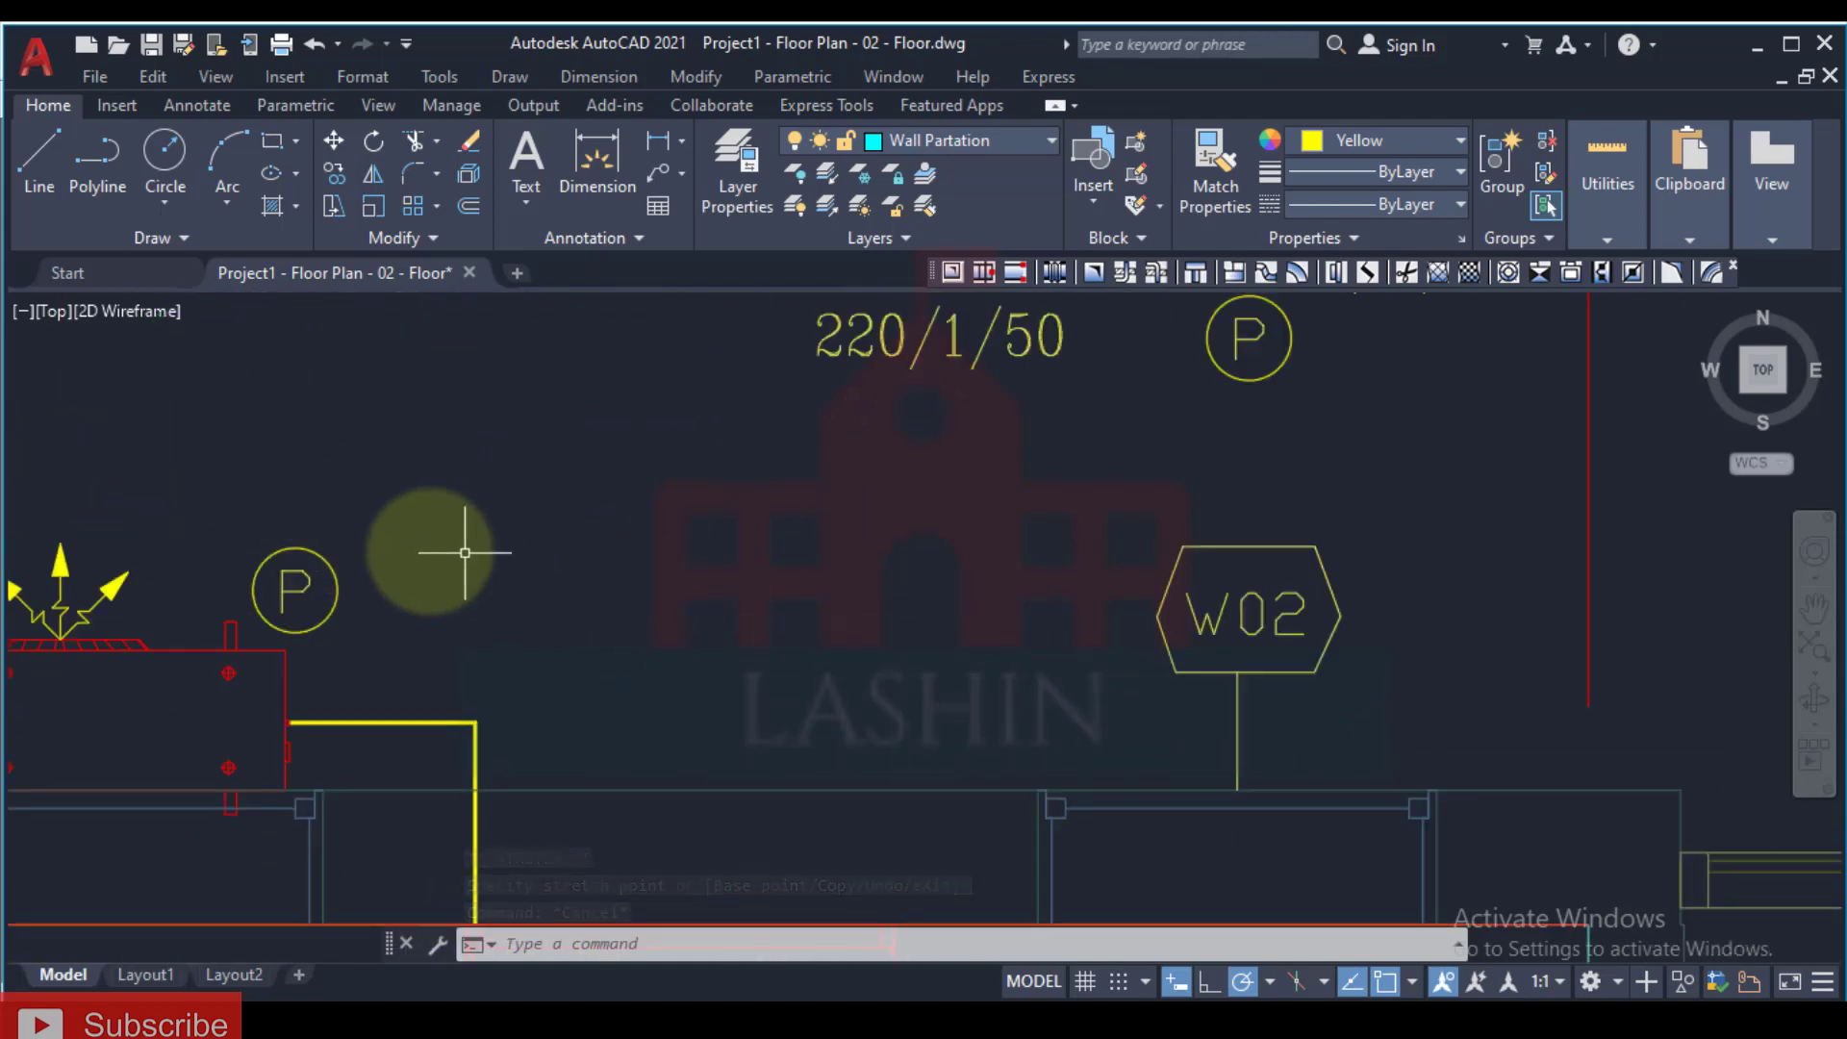
scroll(465, 552, down, 4)
scroll(394, 680, down, 3)
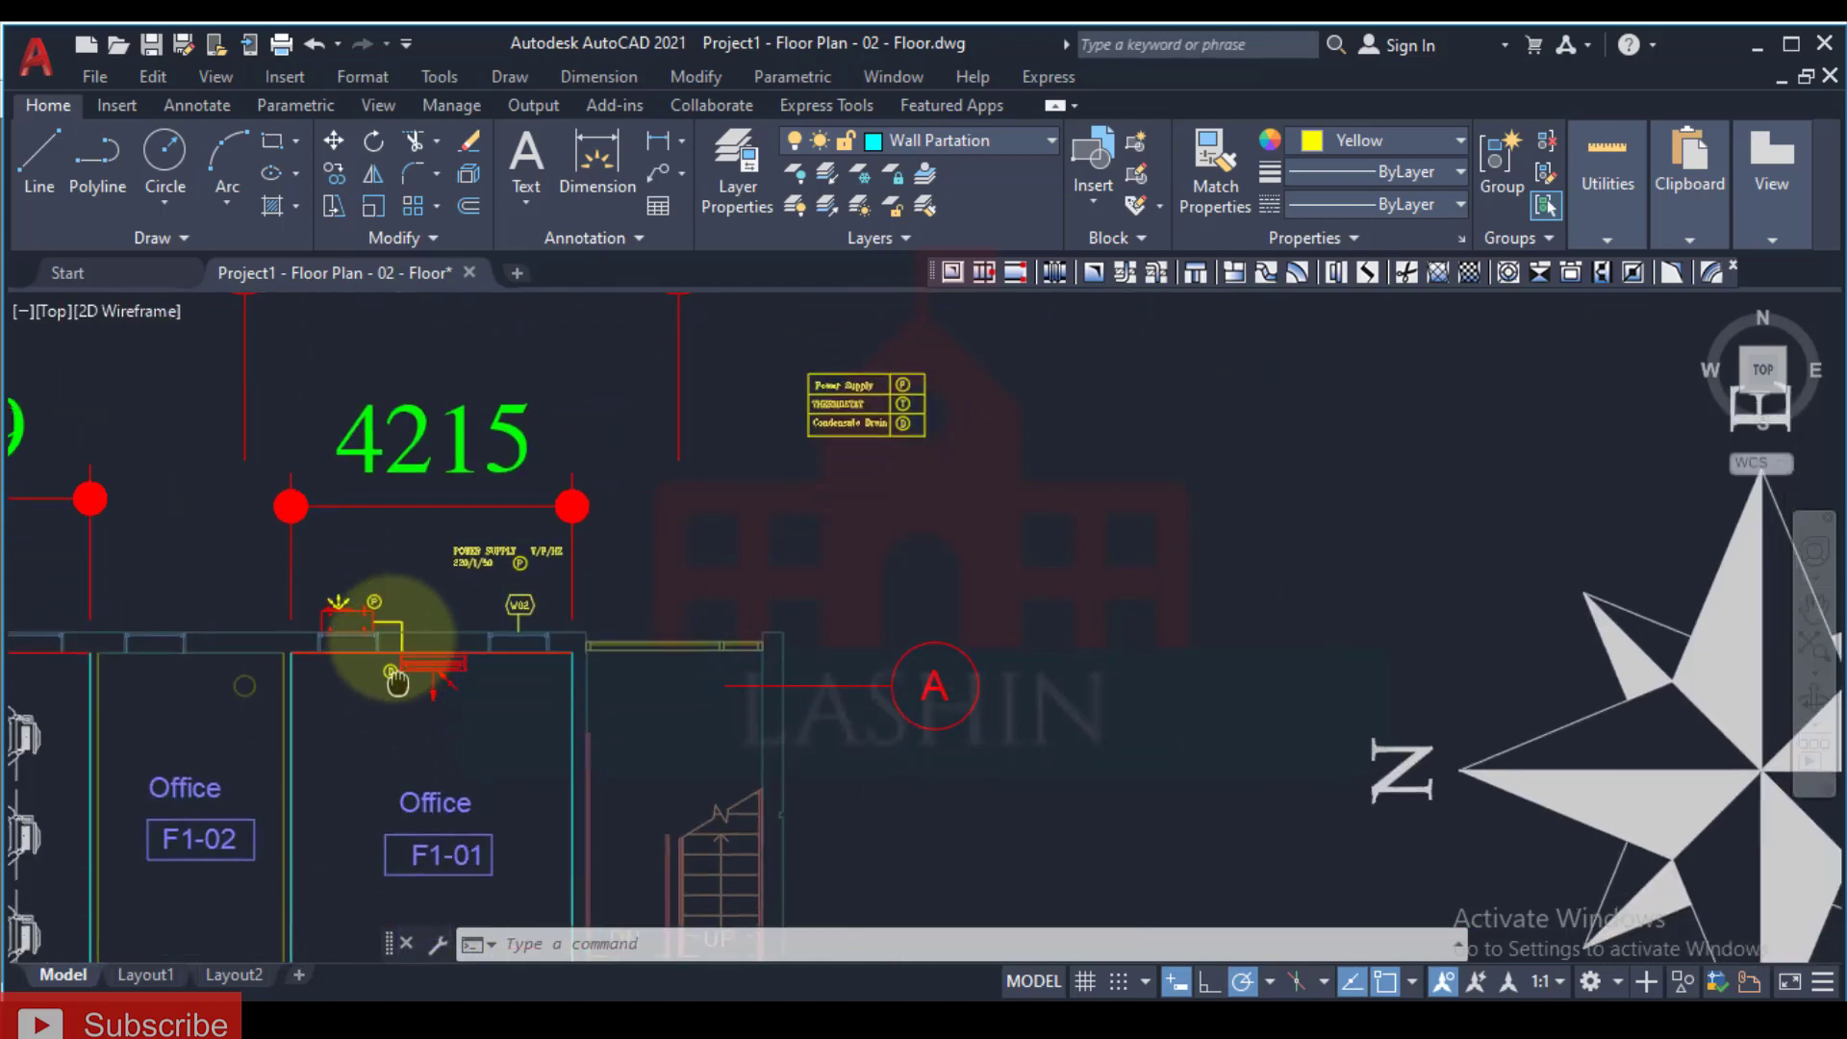
middle_drag(397, 680, 391, 568)
scroll(384, 804, up, 6)
scroll(485, 694, down, 4)
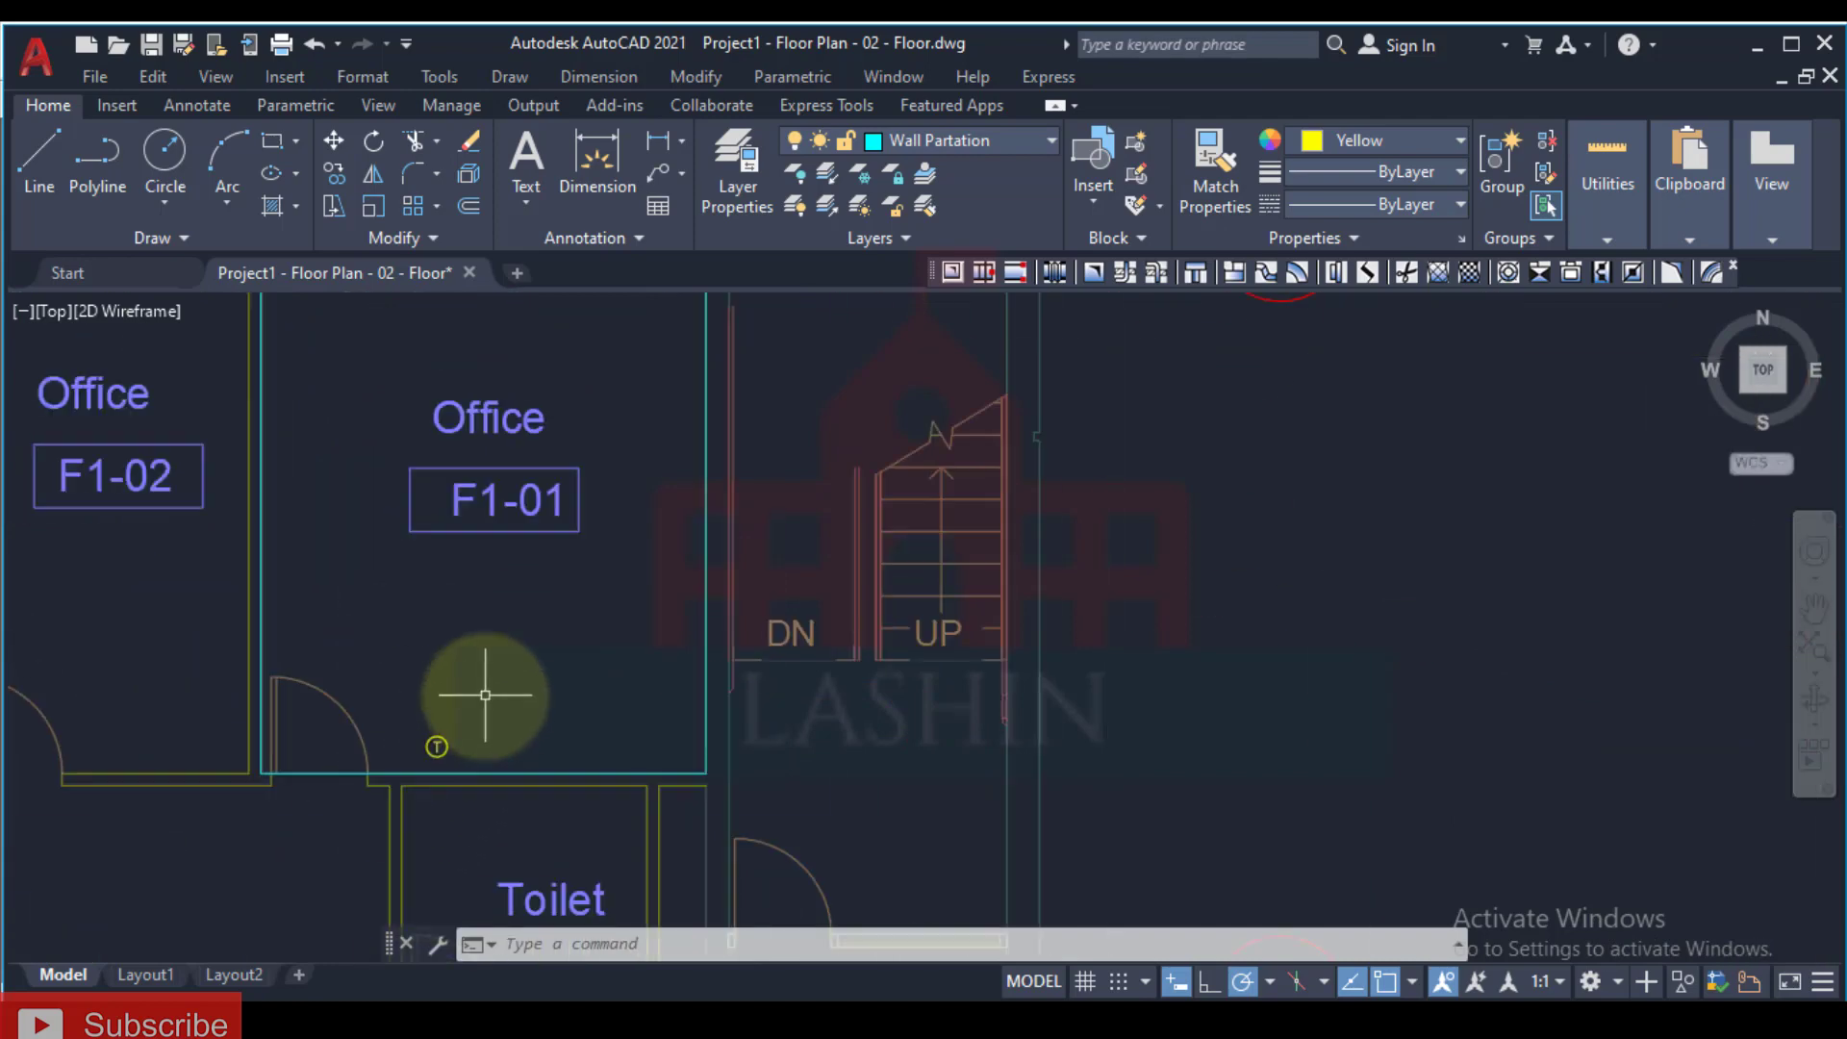
middle_drag(489, 689, 444, 964)
middle_drag(523, 599, 497, 763)
middle_drag(609, 485, 555, 382)
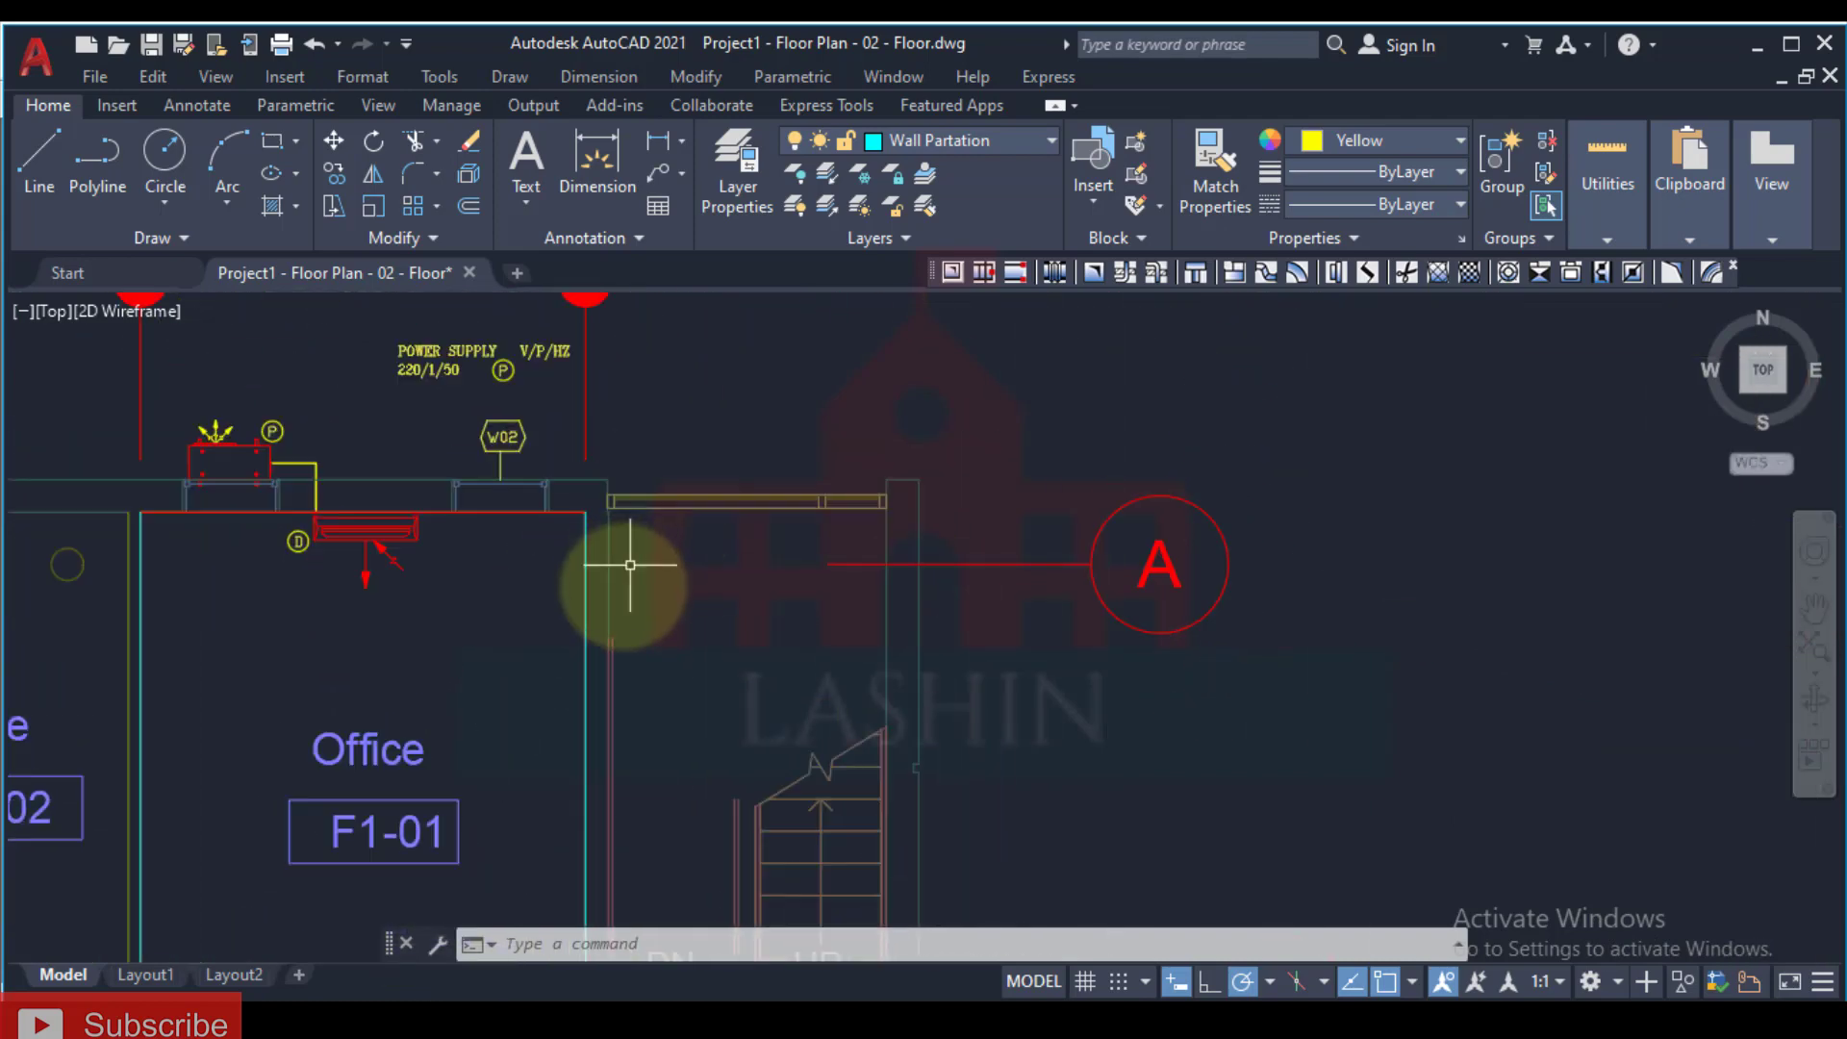
scroll(660, 631, down, 2)
middle_drag(660, 631, 500, 565)
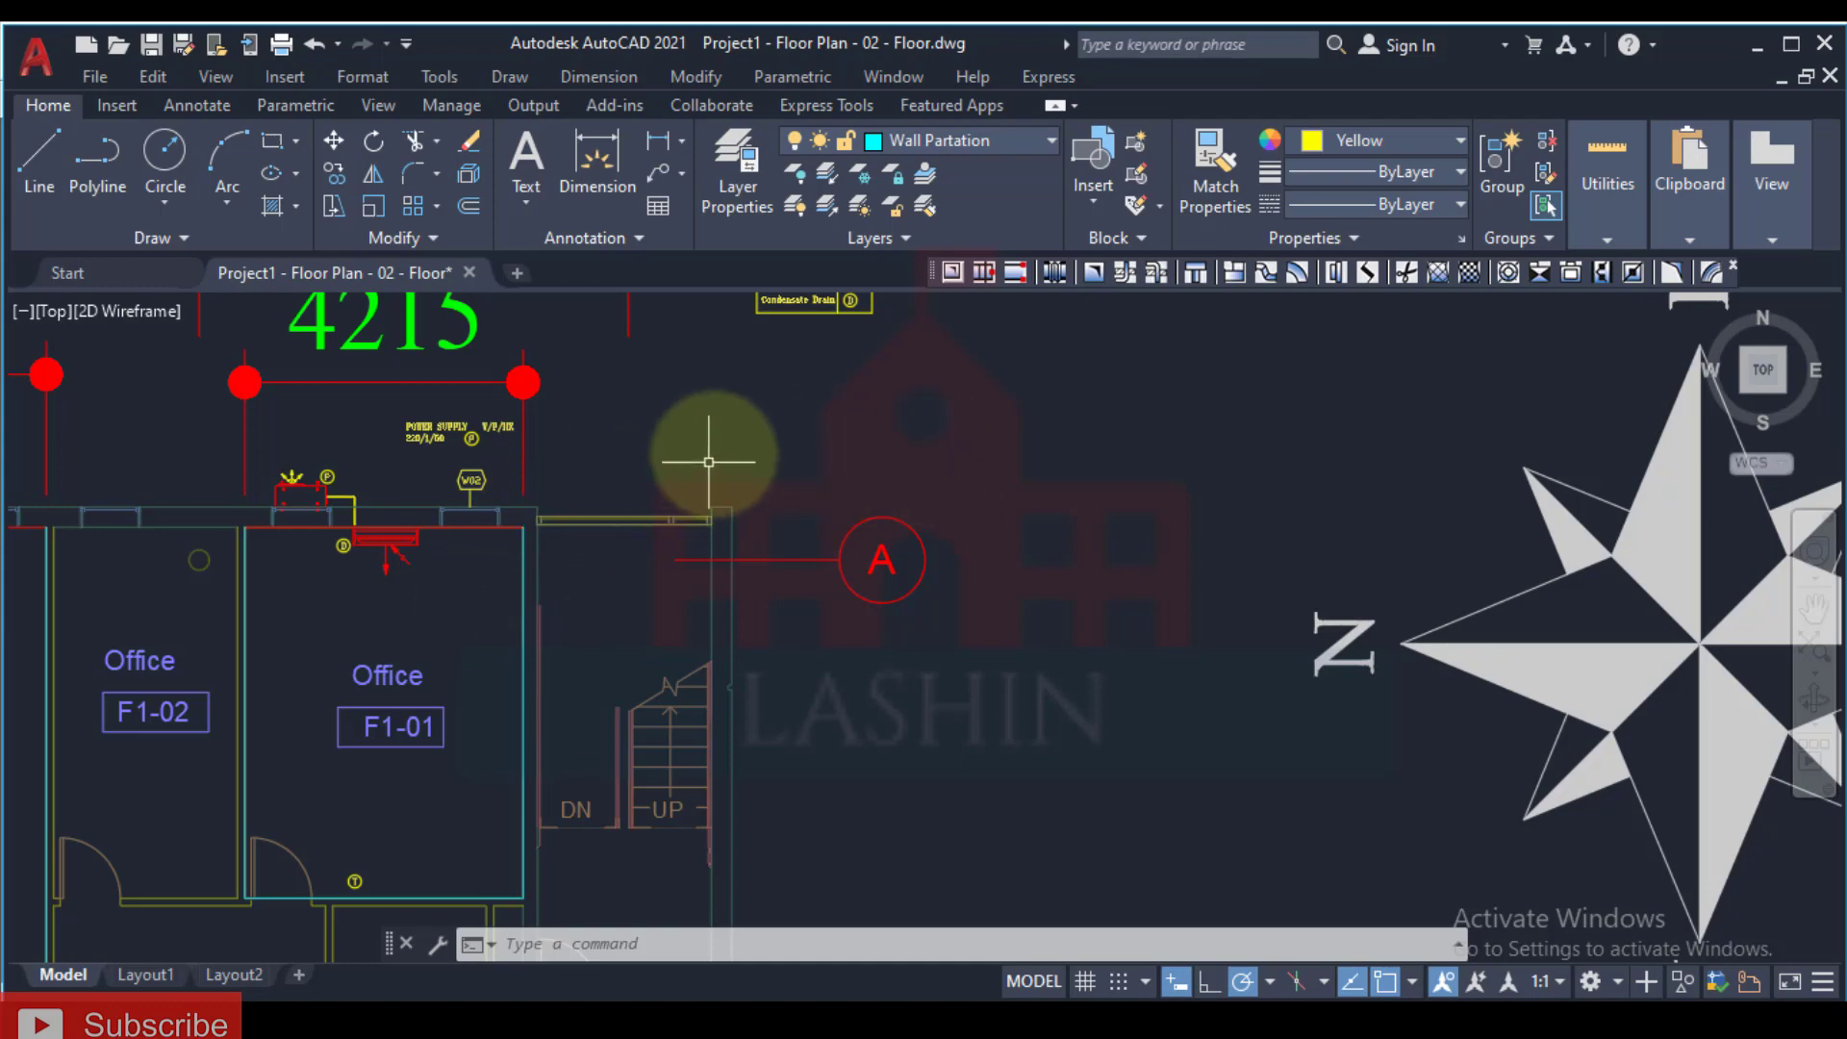
Step: Draw a small yellow circle inside office F1-01 near the right wall
scroll(641, 573, up, 5)
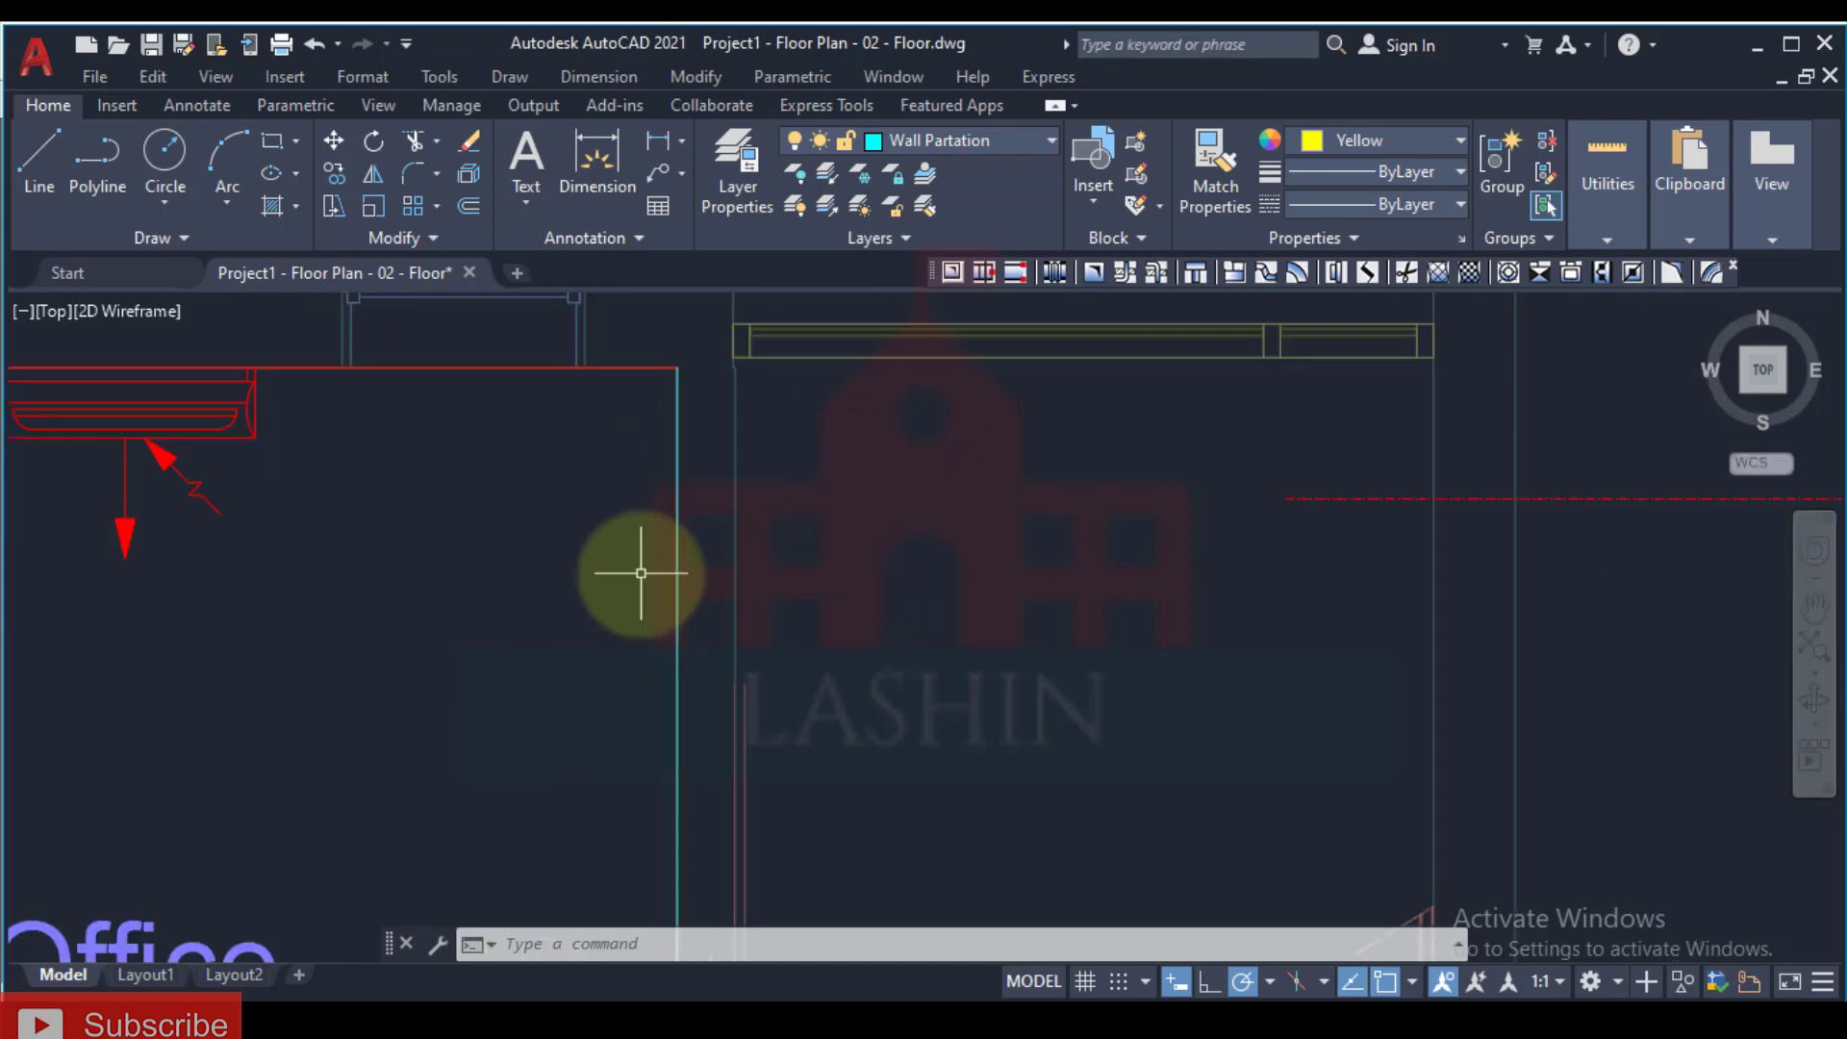
text(c)
key(Return)
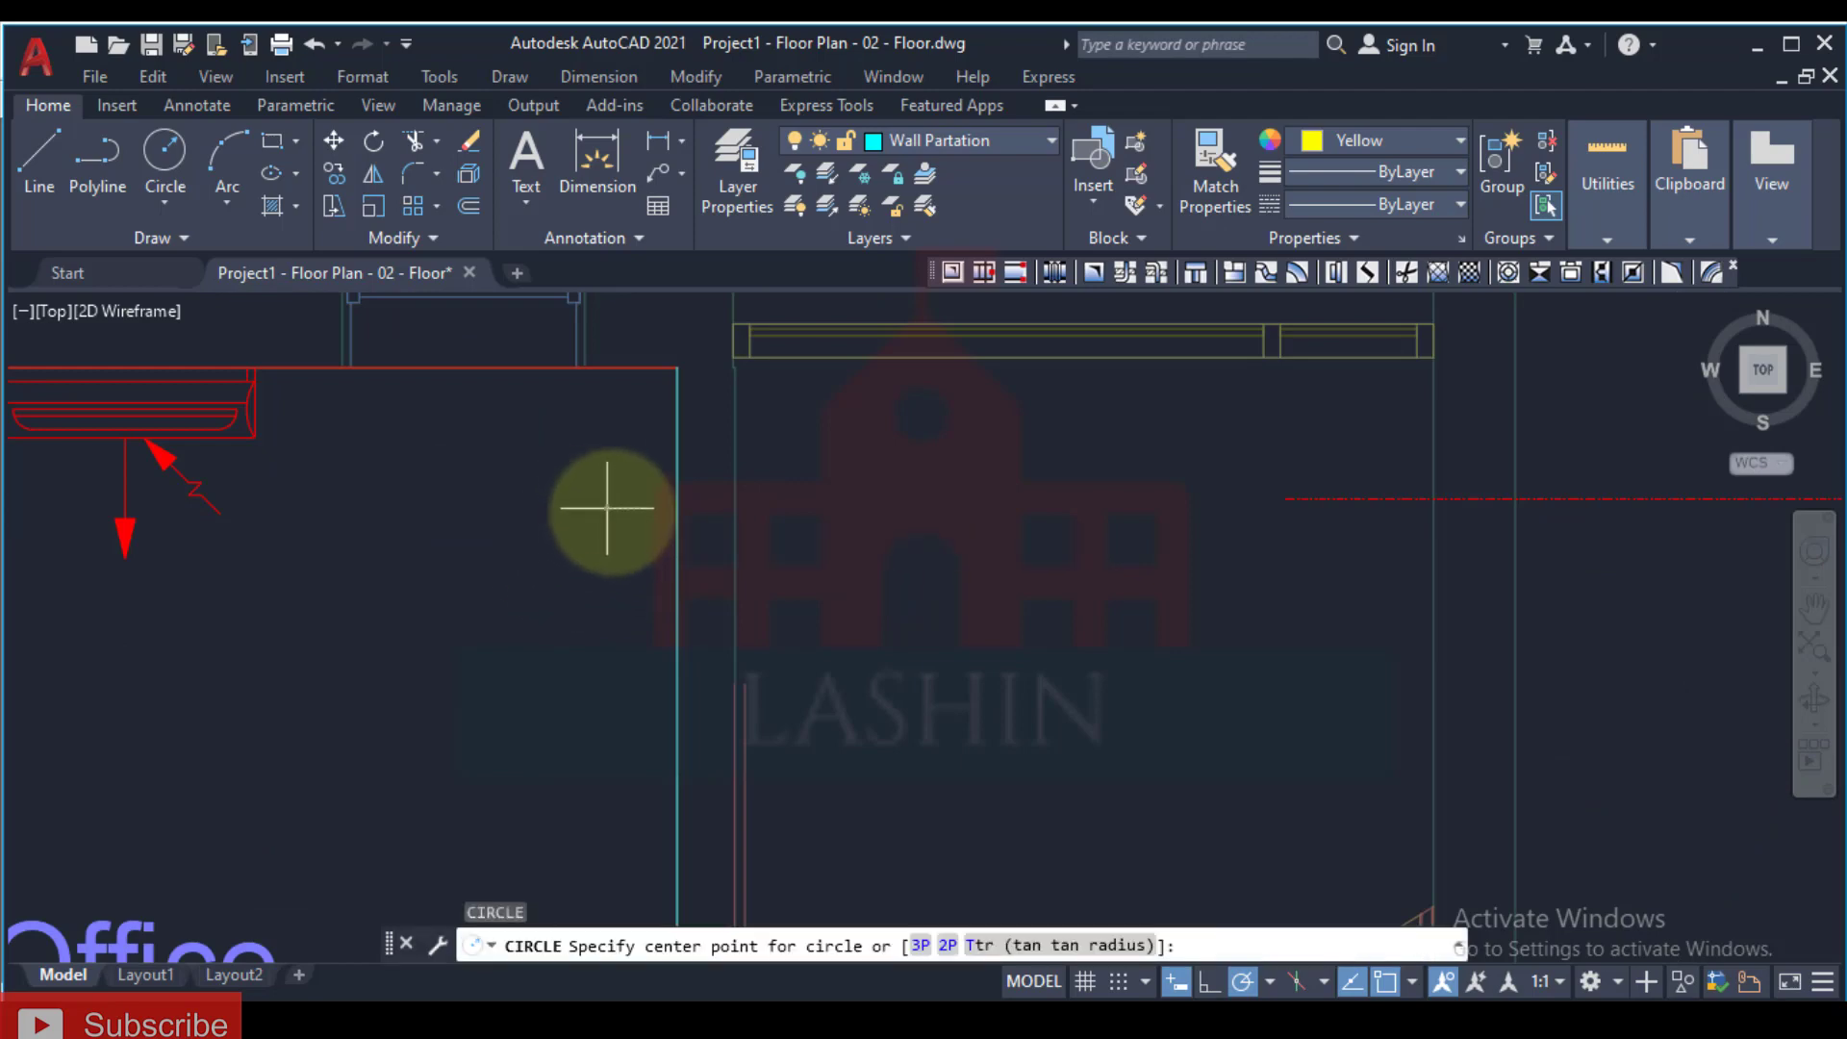
click(607, 509)
click(619, 523)
key(Escape)
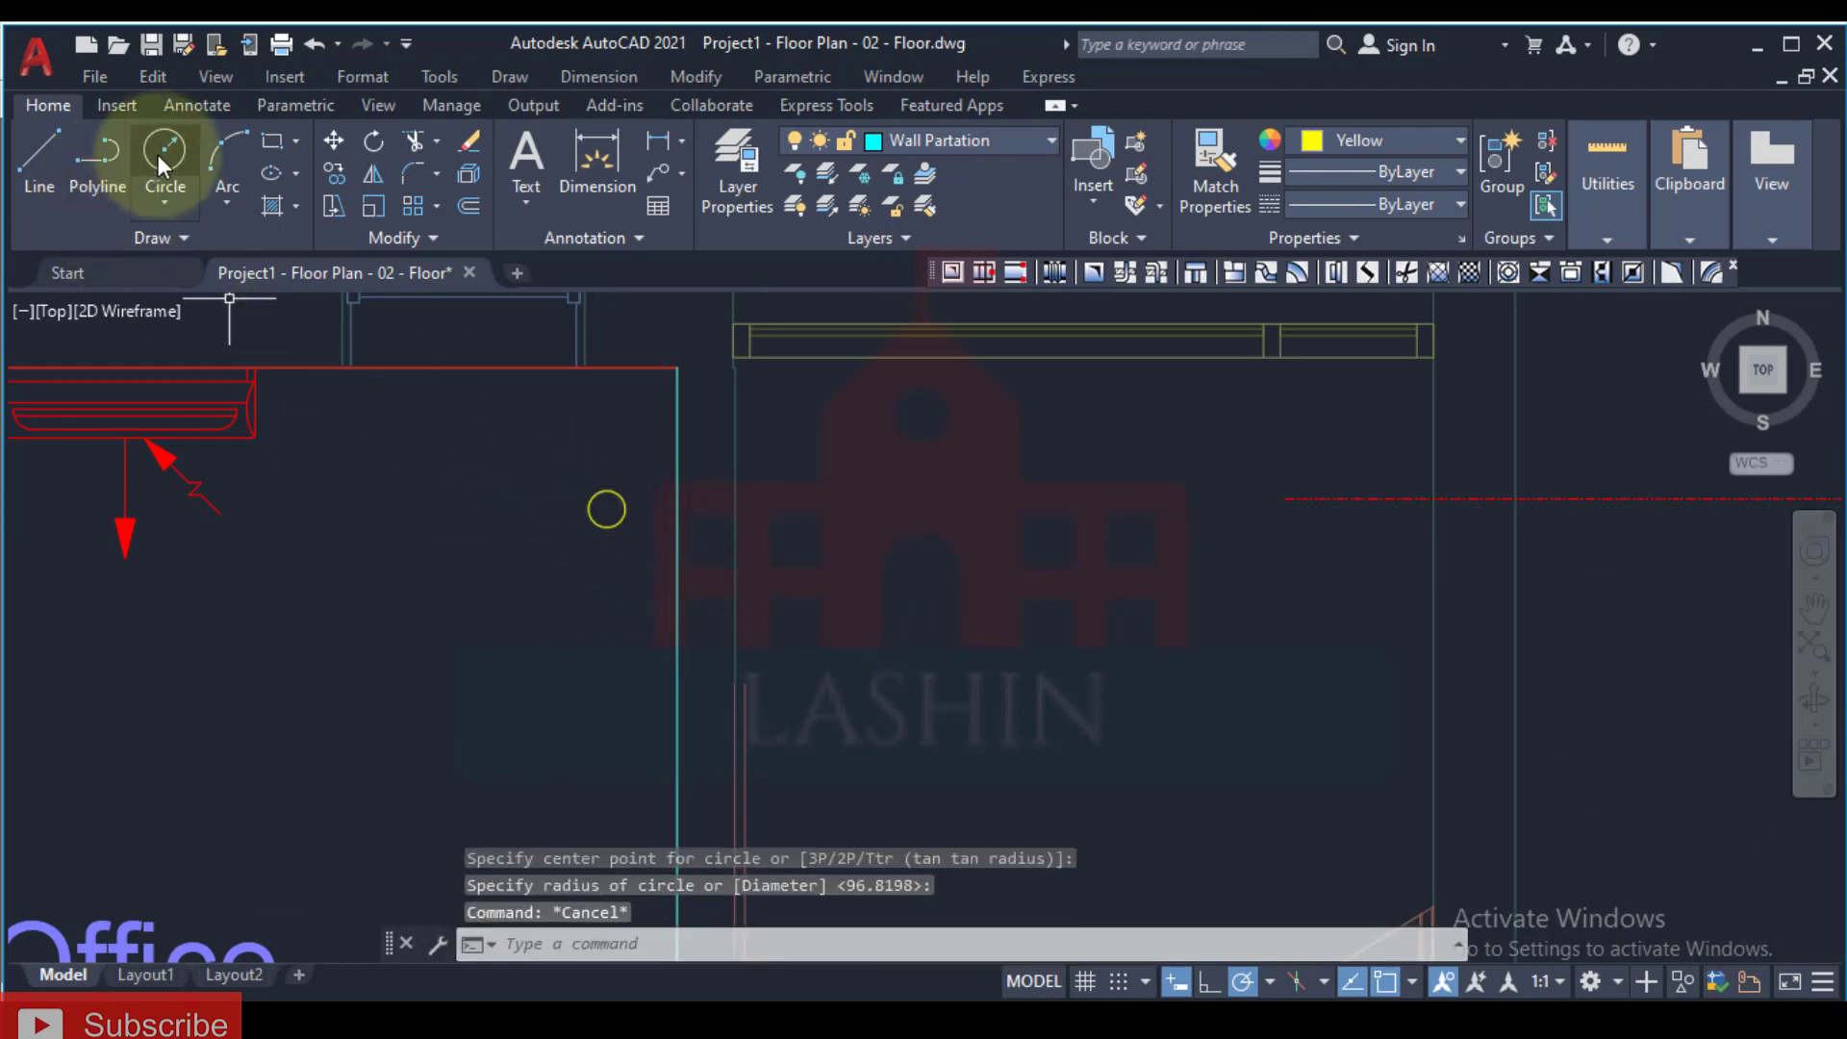
Step: Fill the small circle with a yellow ANGLE pattern hatch at scale 1 to make it a leader dot
click(602, 503)
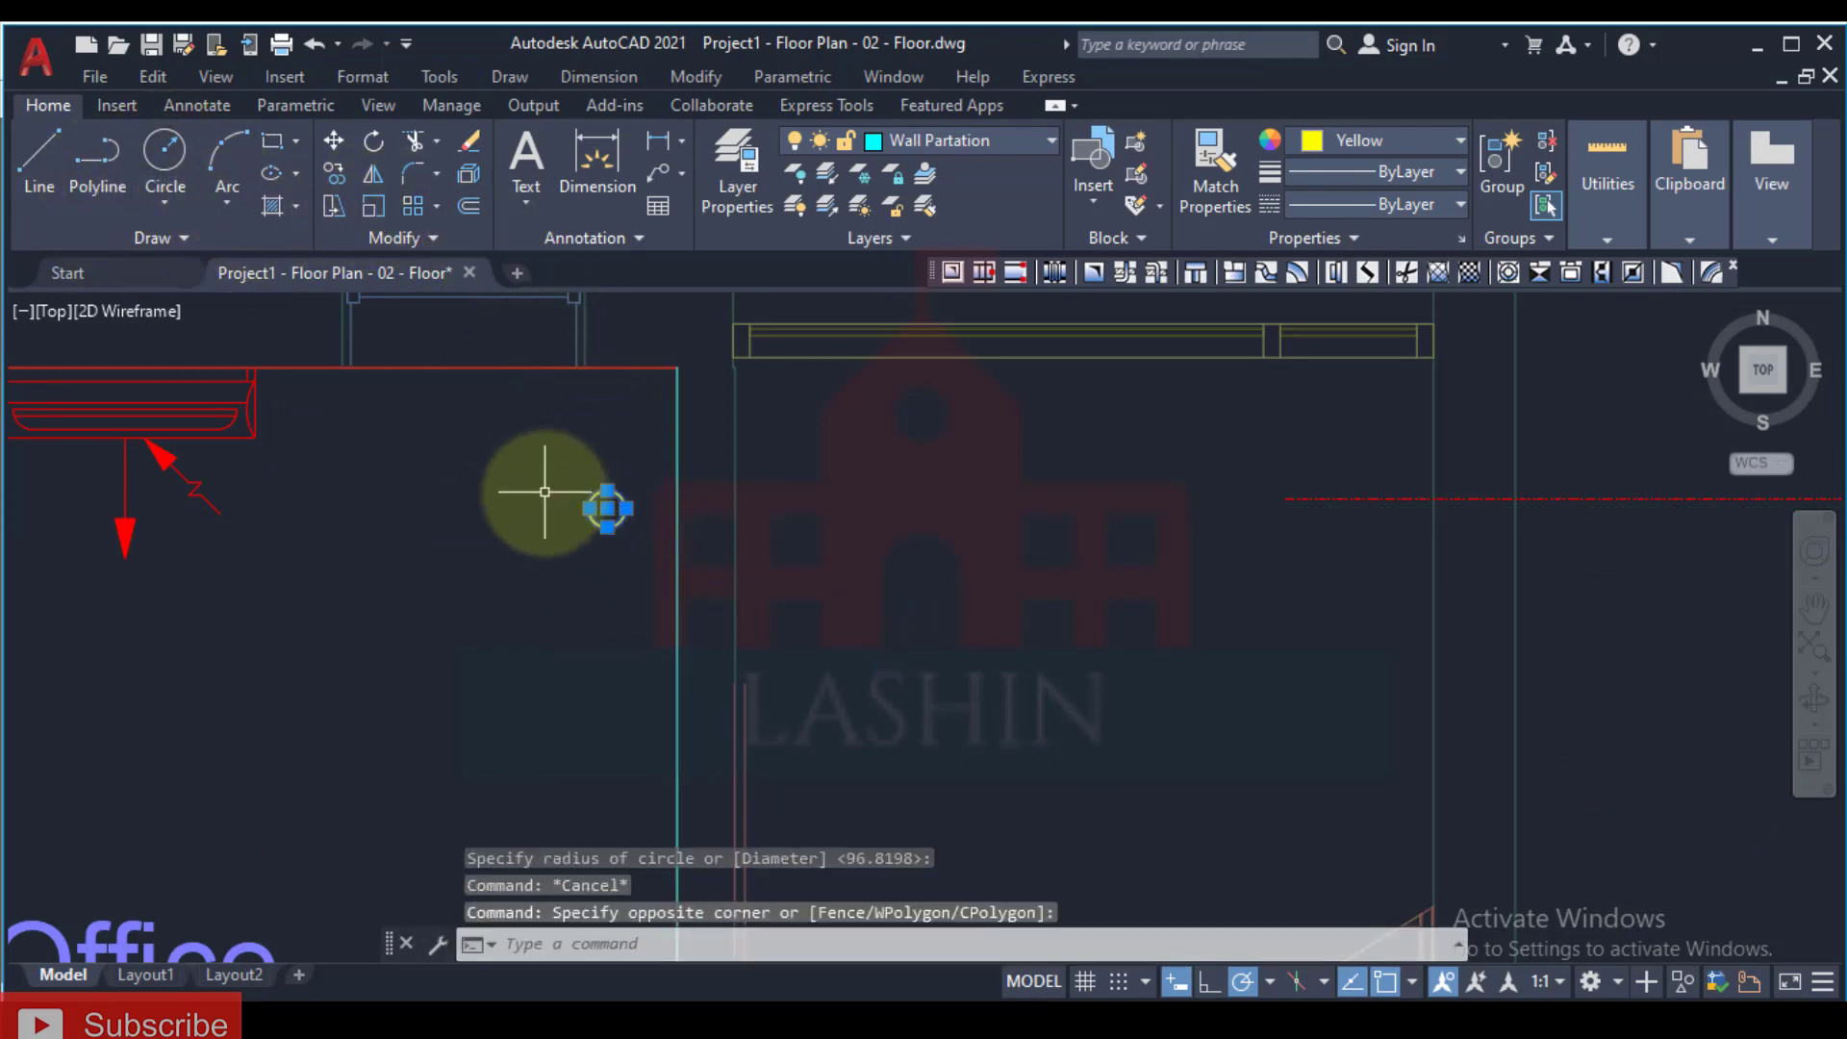
text(hatch)
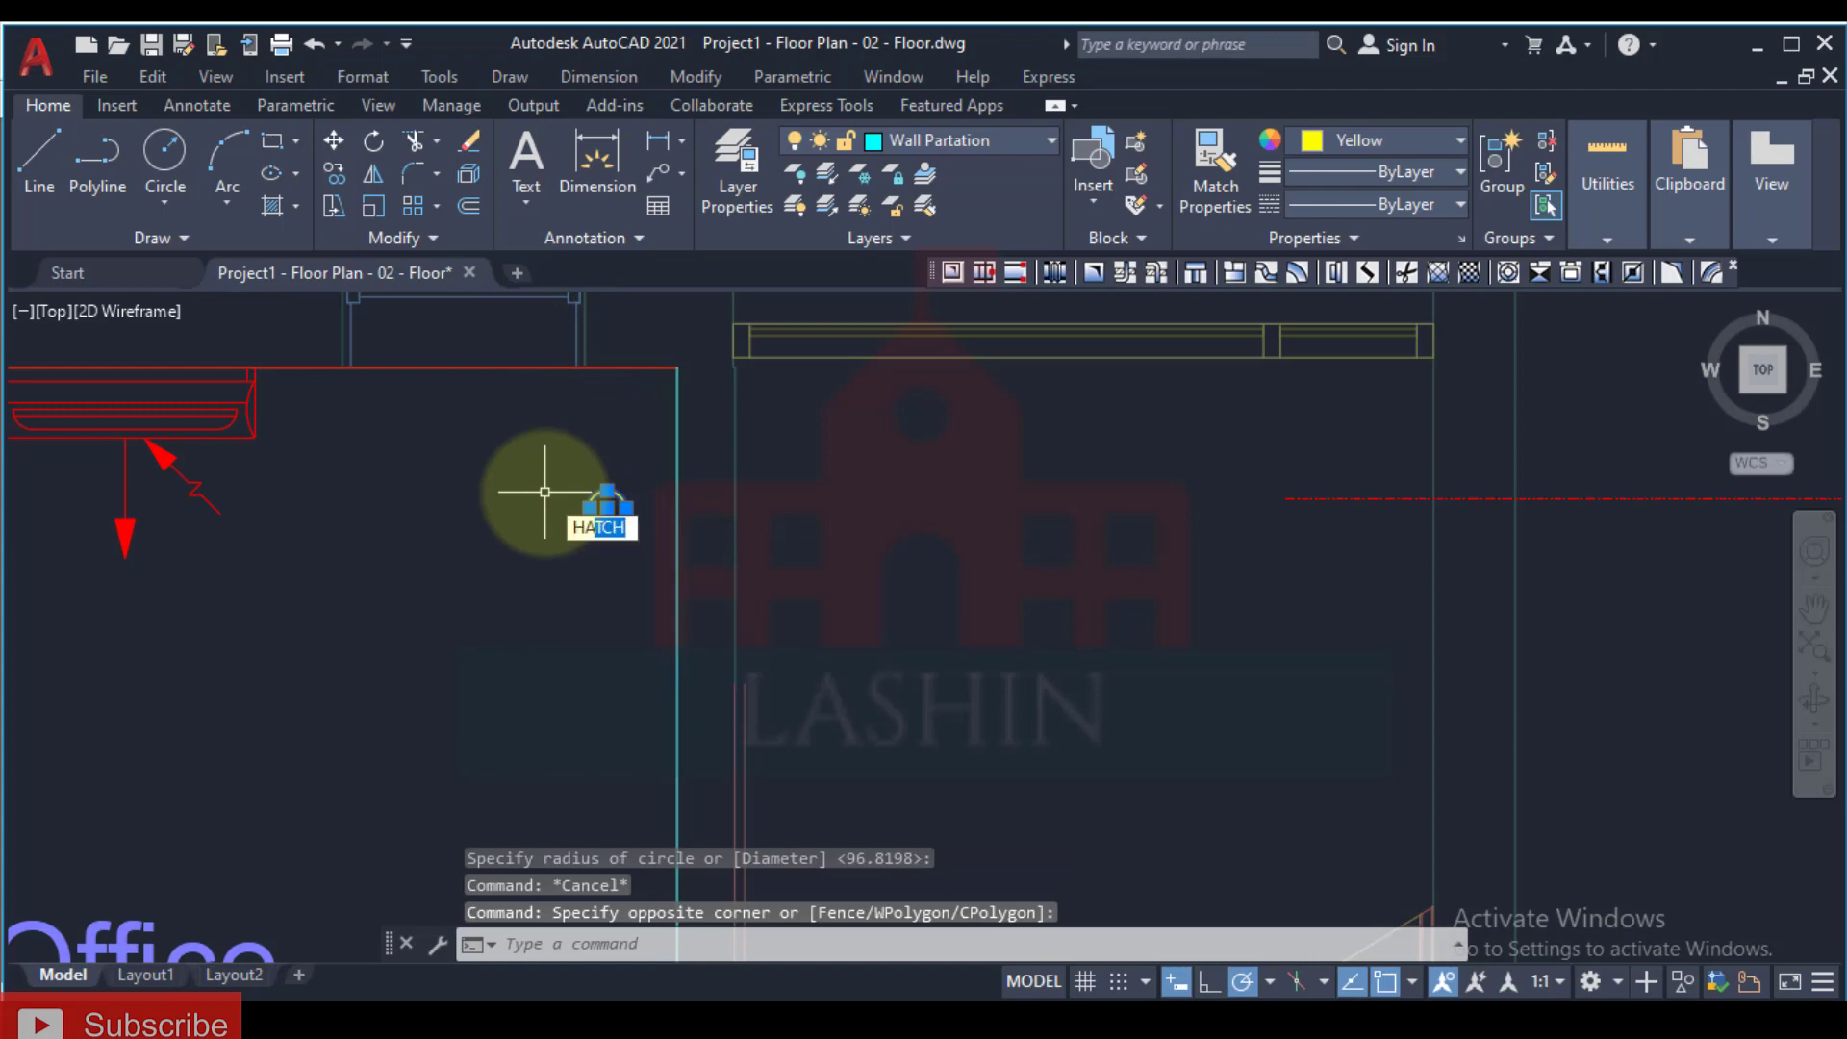
key(Return)
scroll(589, 501, up, 2)
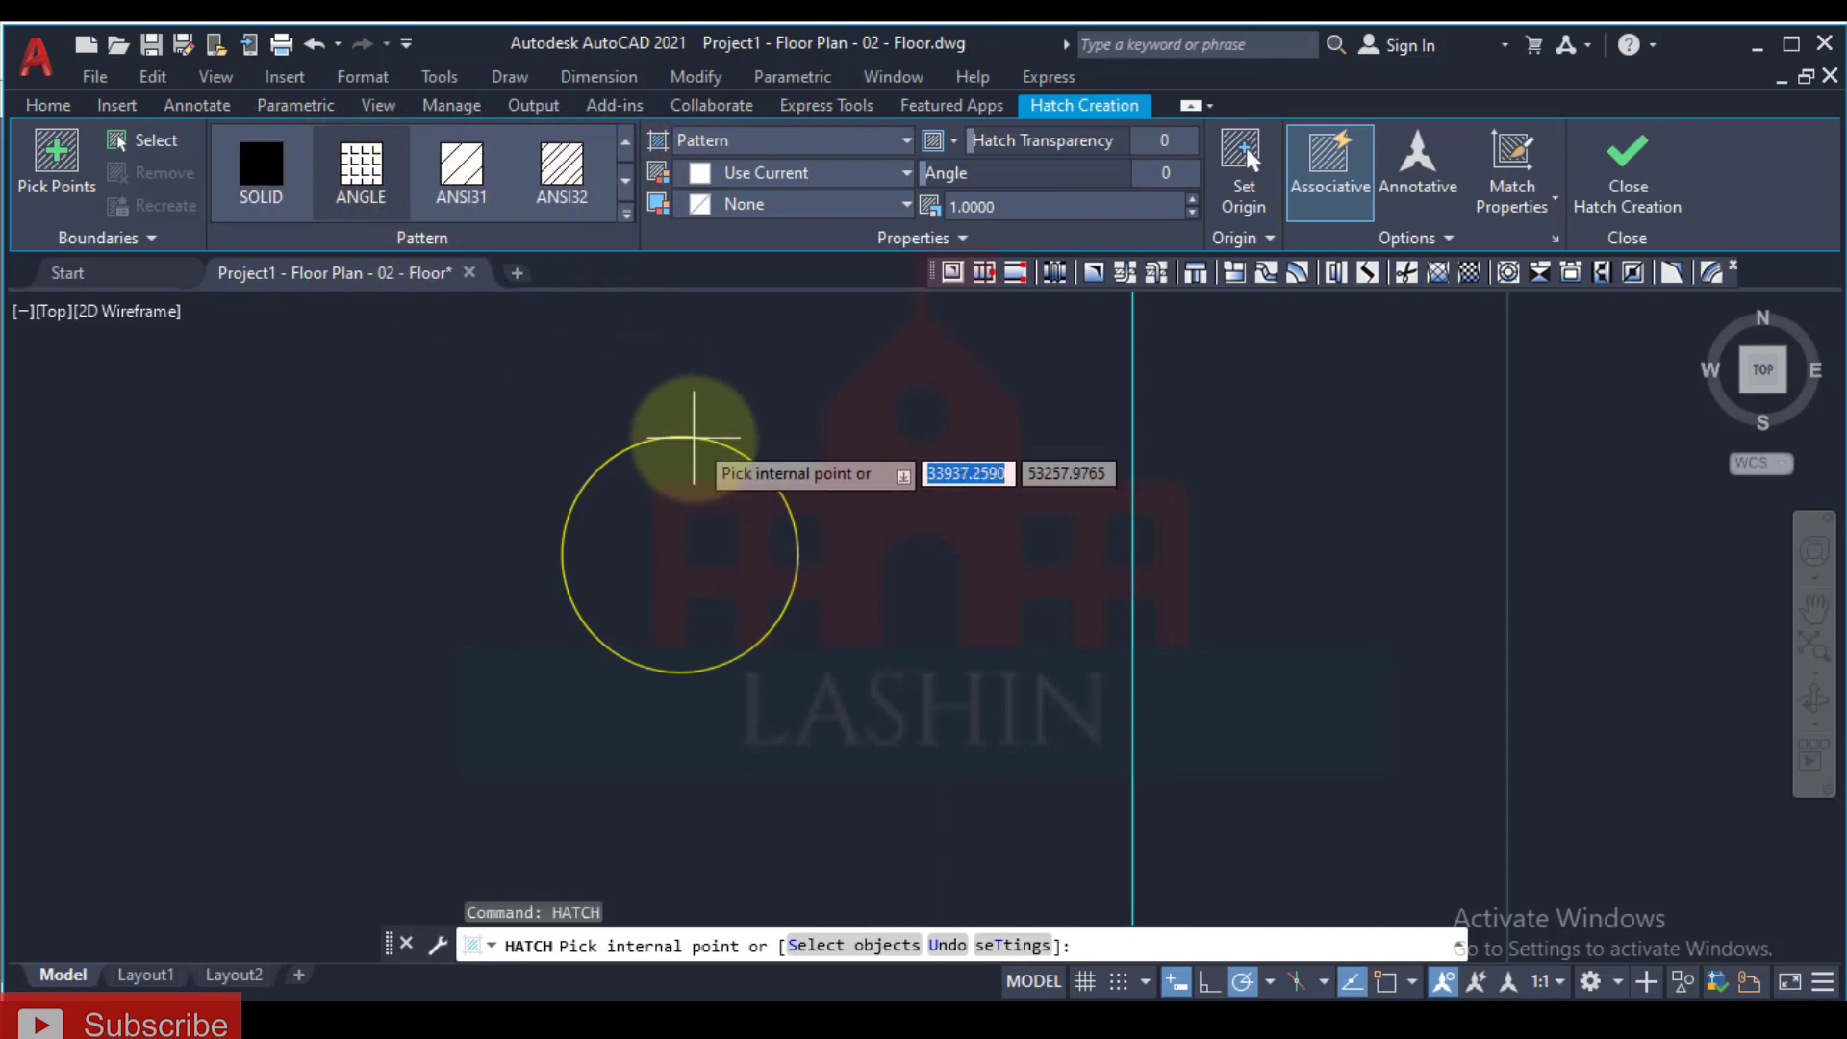
click(689, 510)
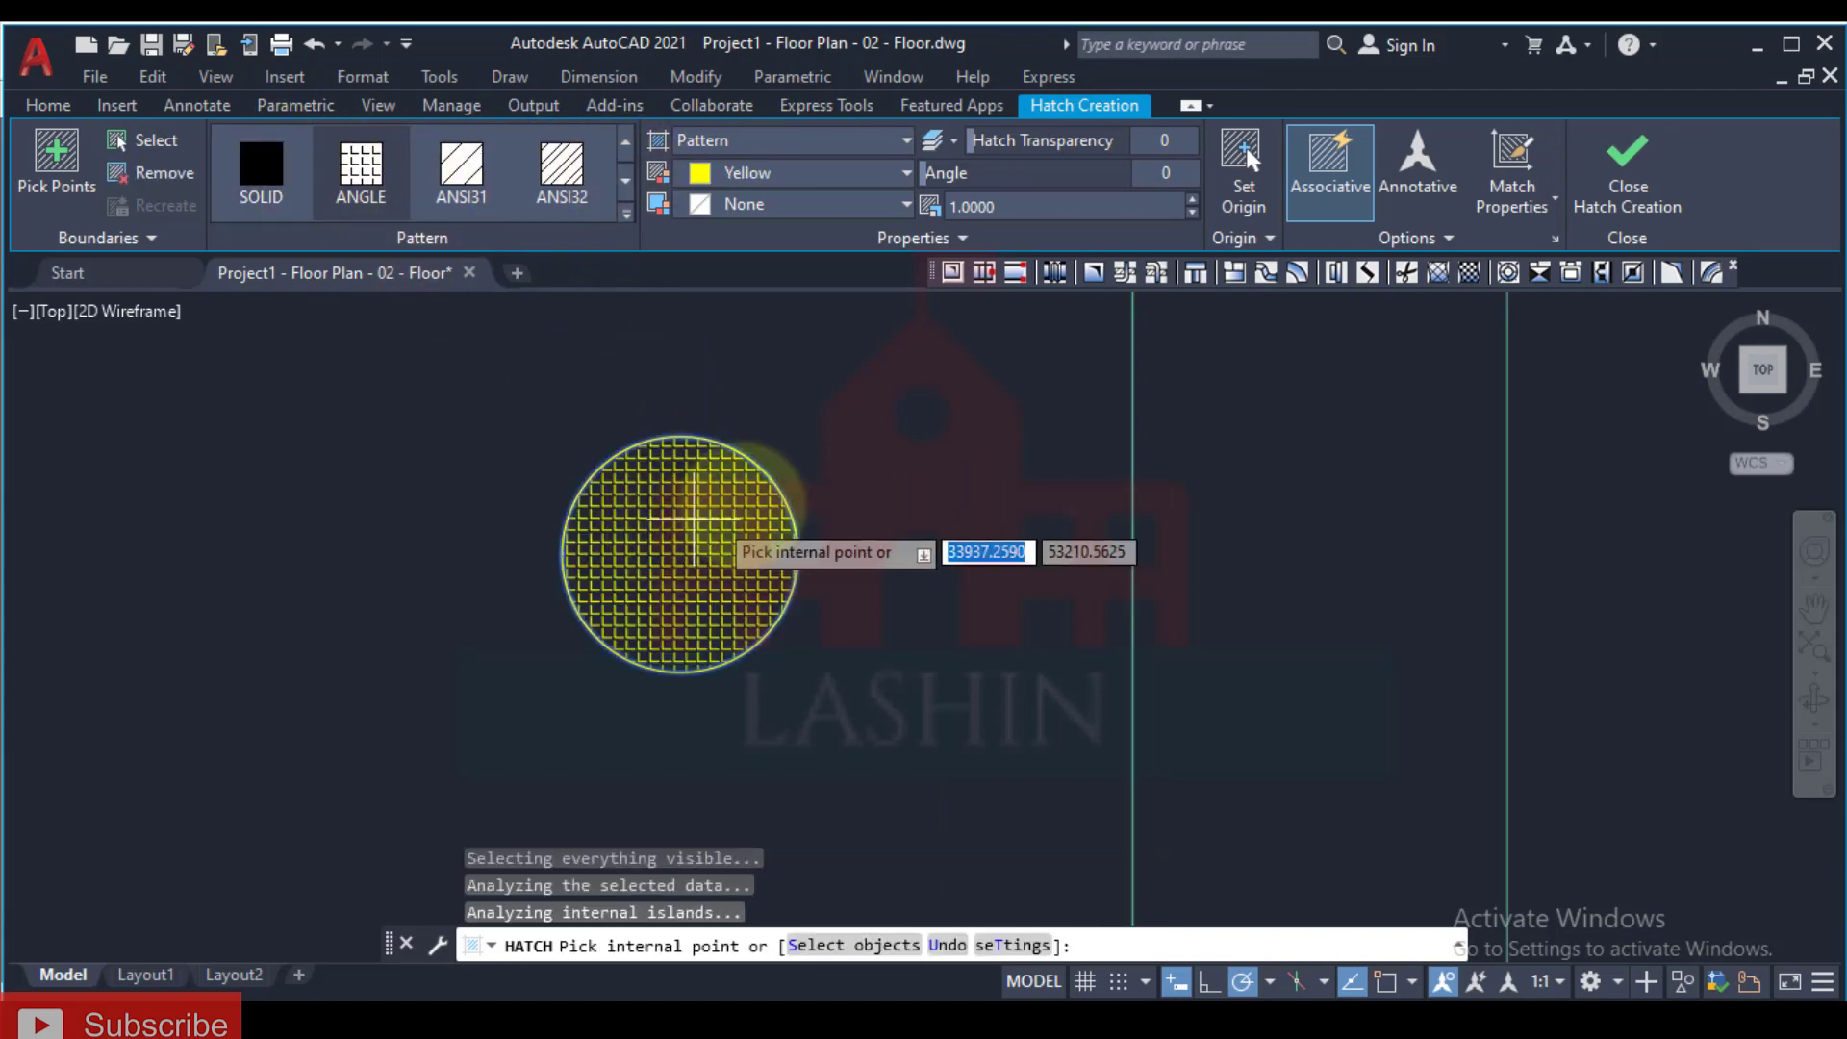
scroll(655, 577, down, 3)
key(Escape)
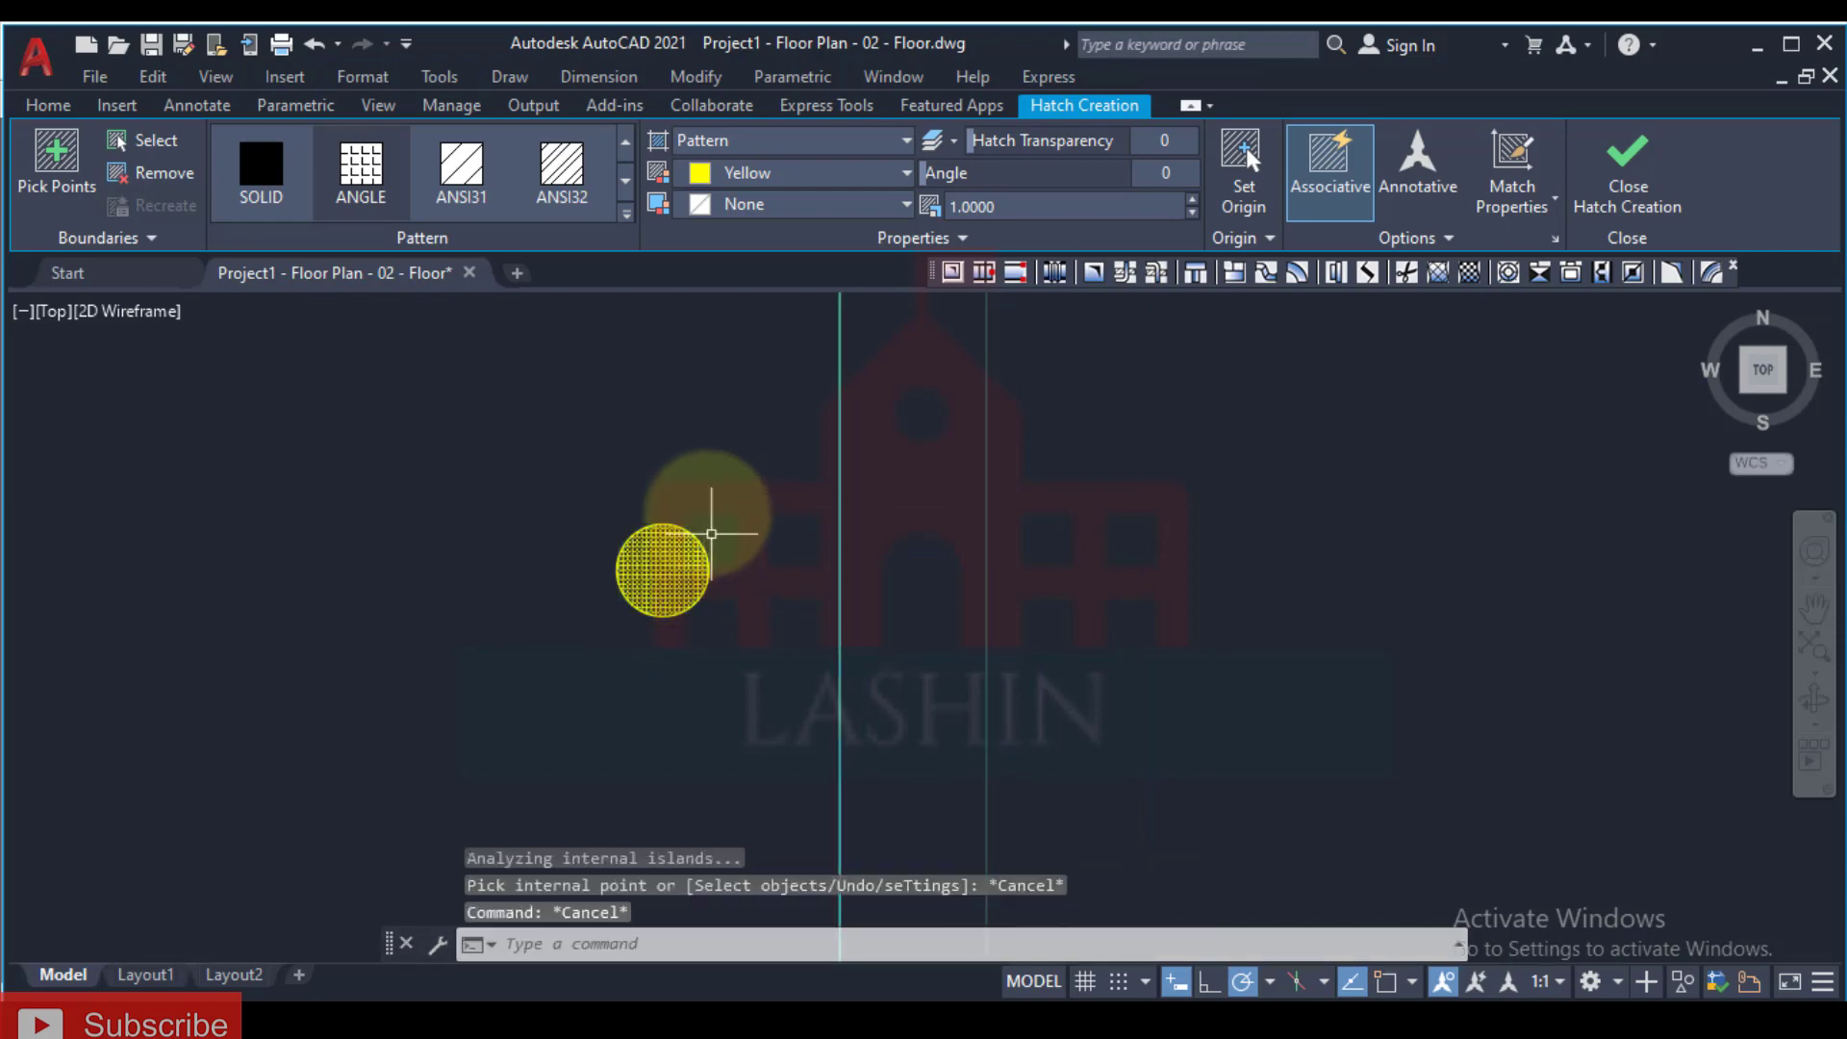
key(Escape)
middle_drag(725, 491, 739, 464)
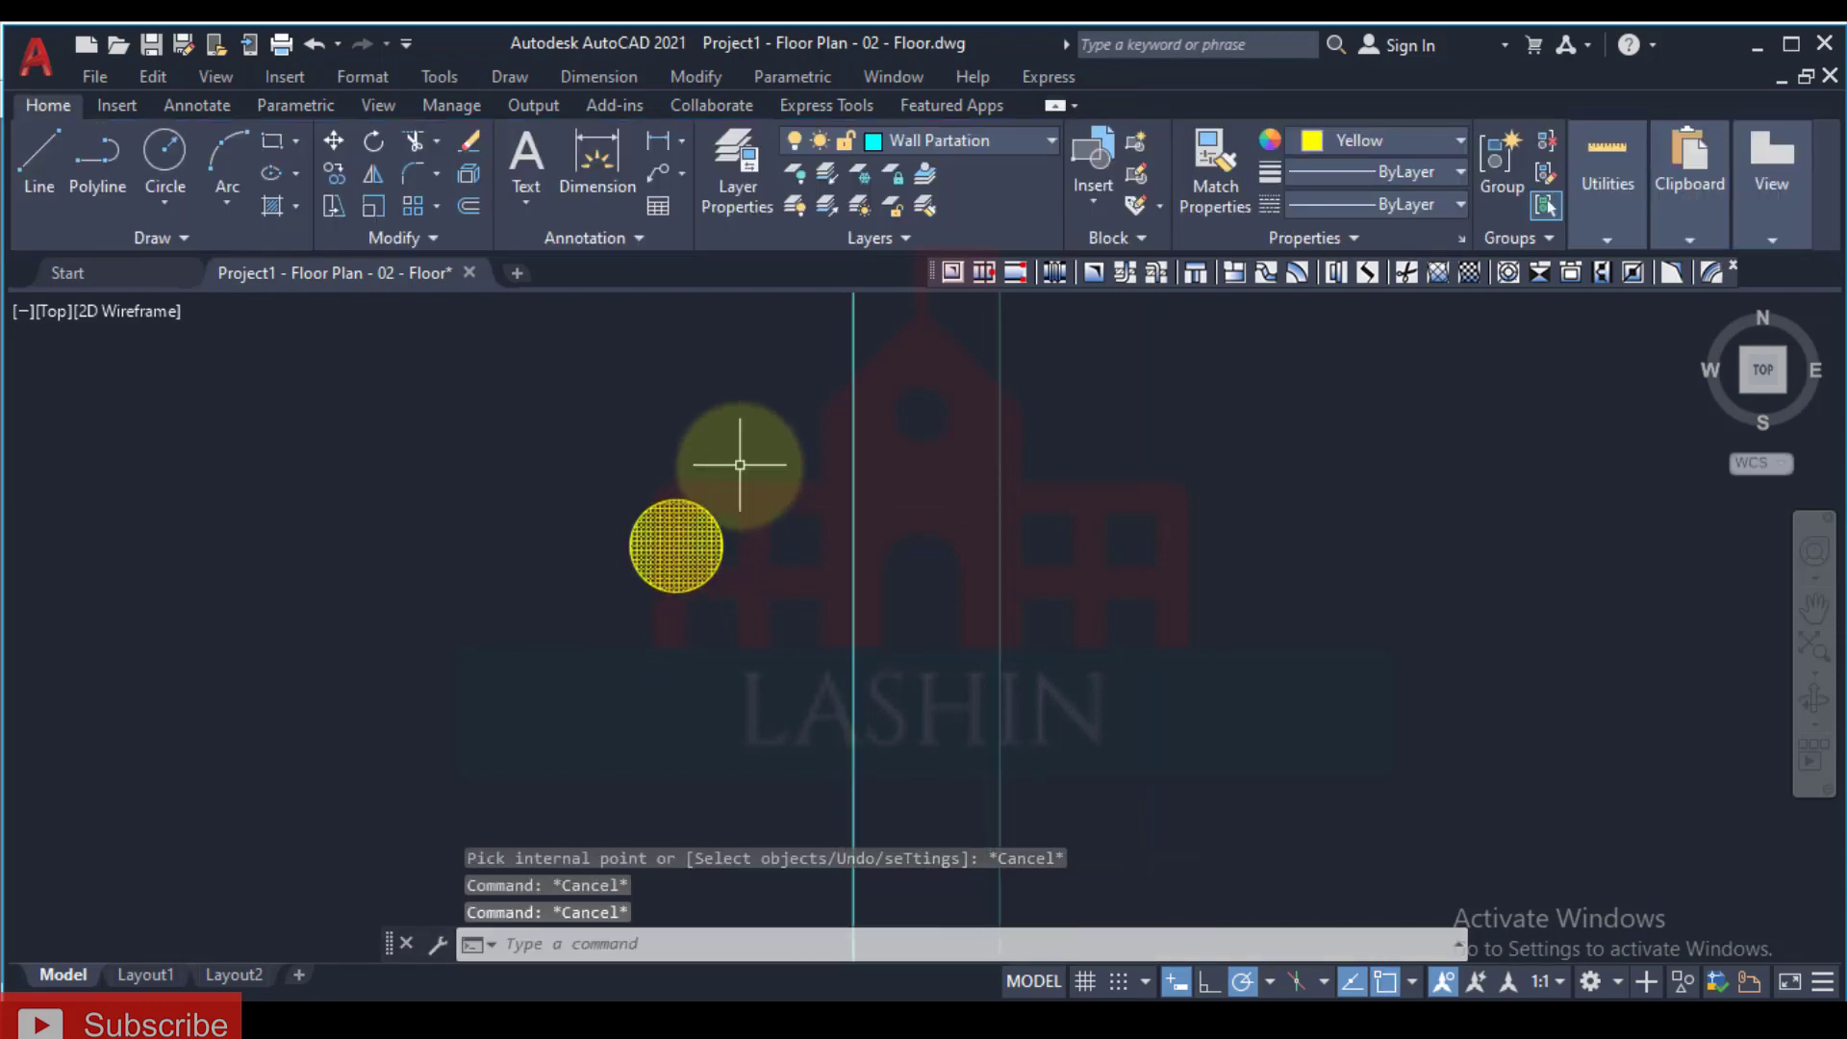
text(l)
key(Return)
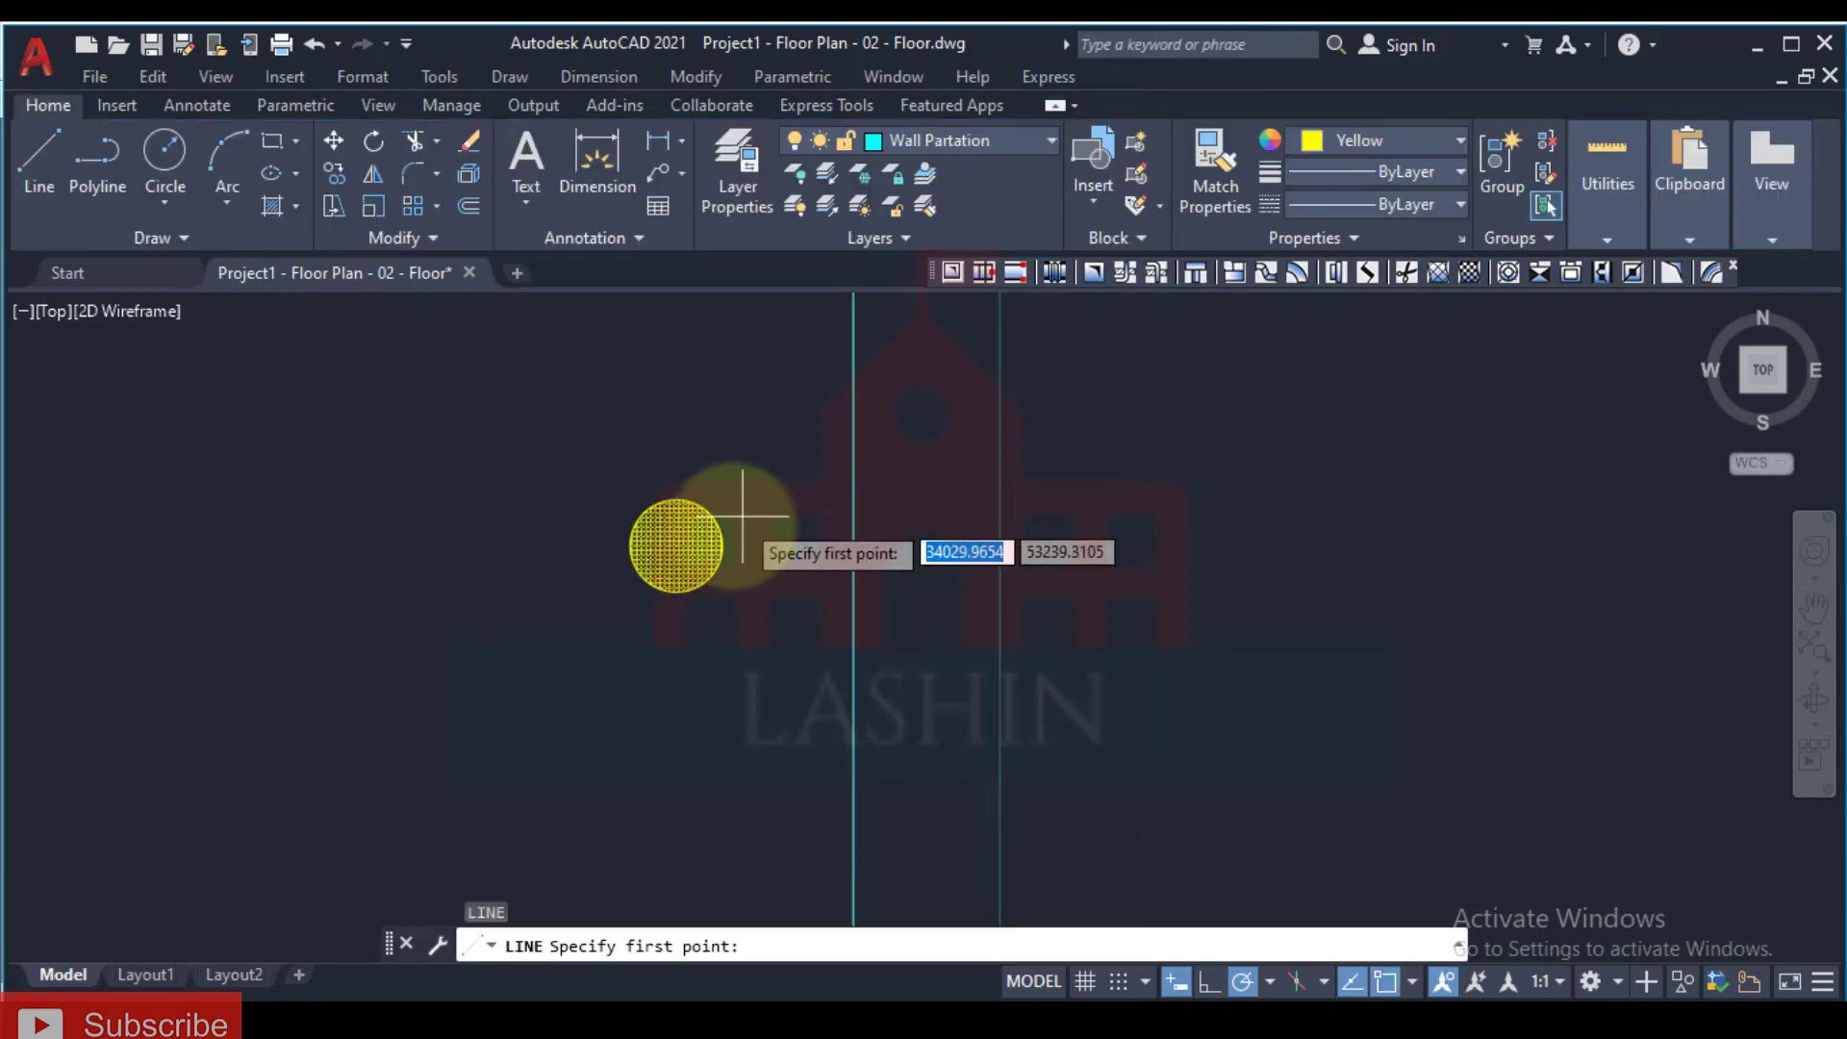
click(709, 517)
scroll(716, 524, down, 5)
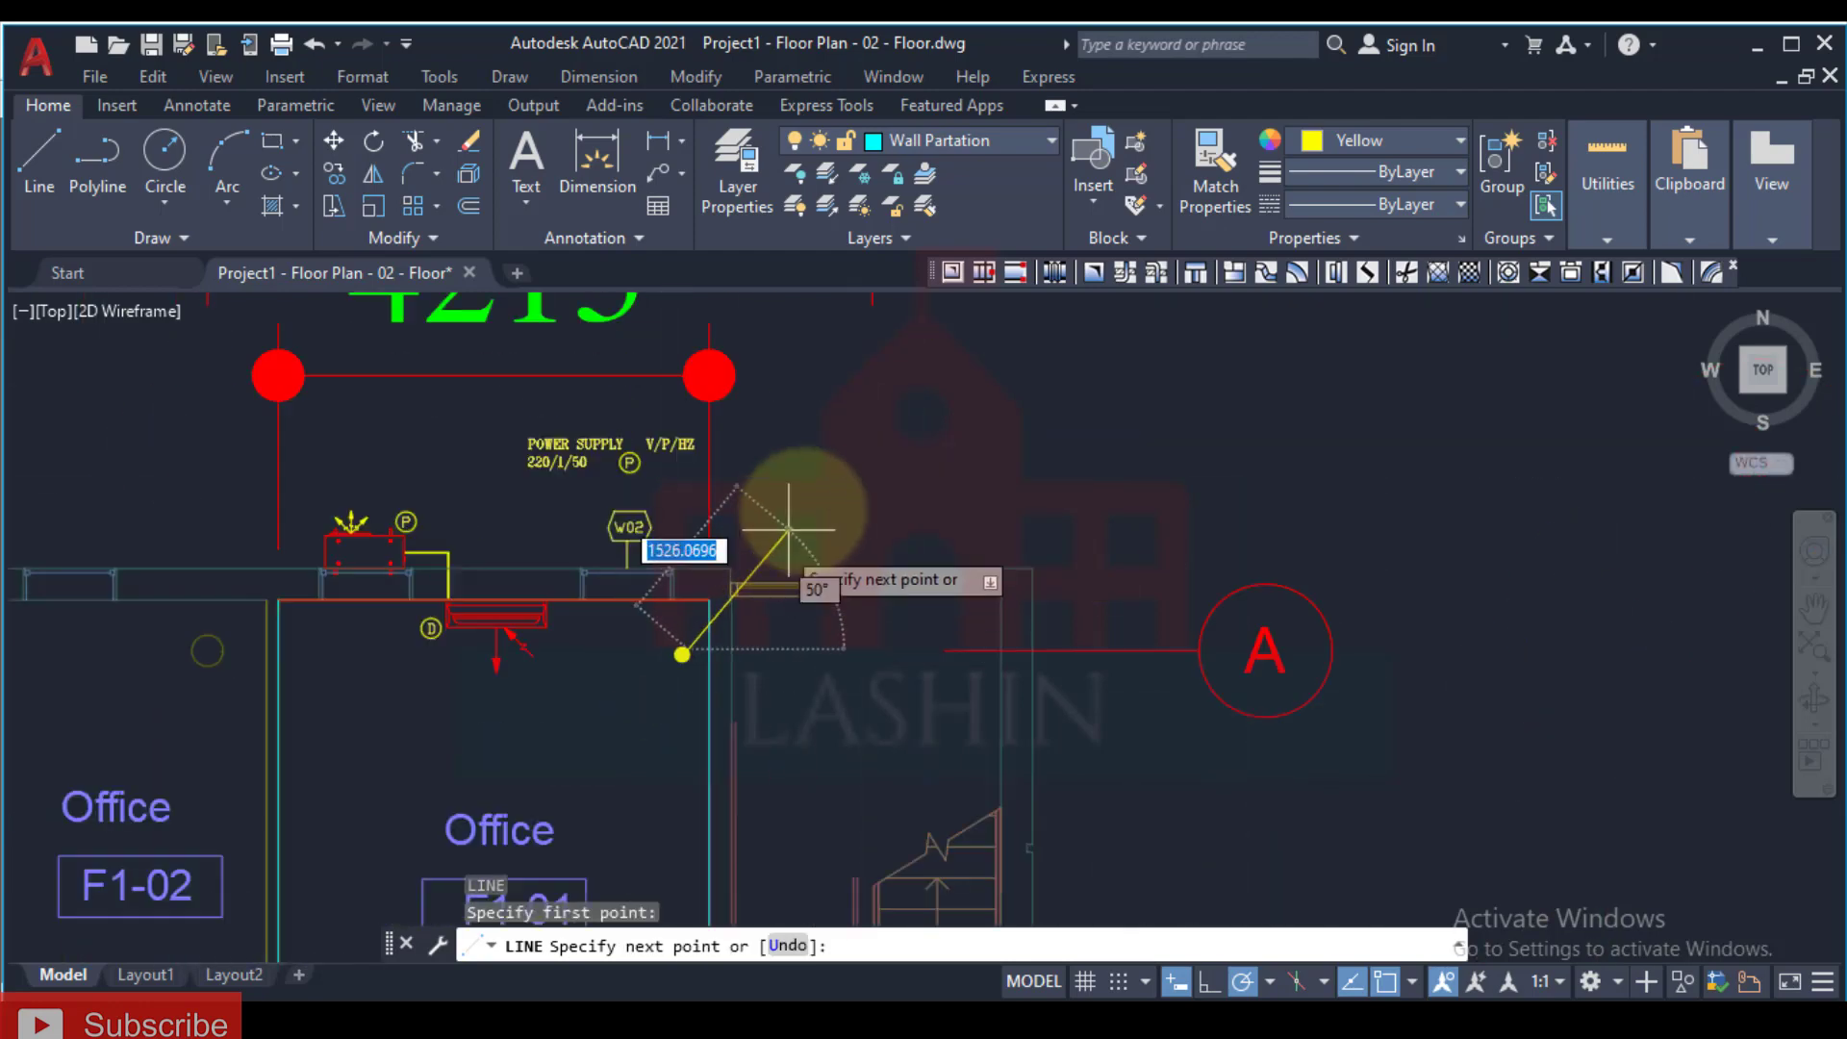
middle_drag(1010, 674, 776, 468)
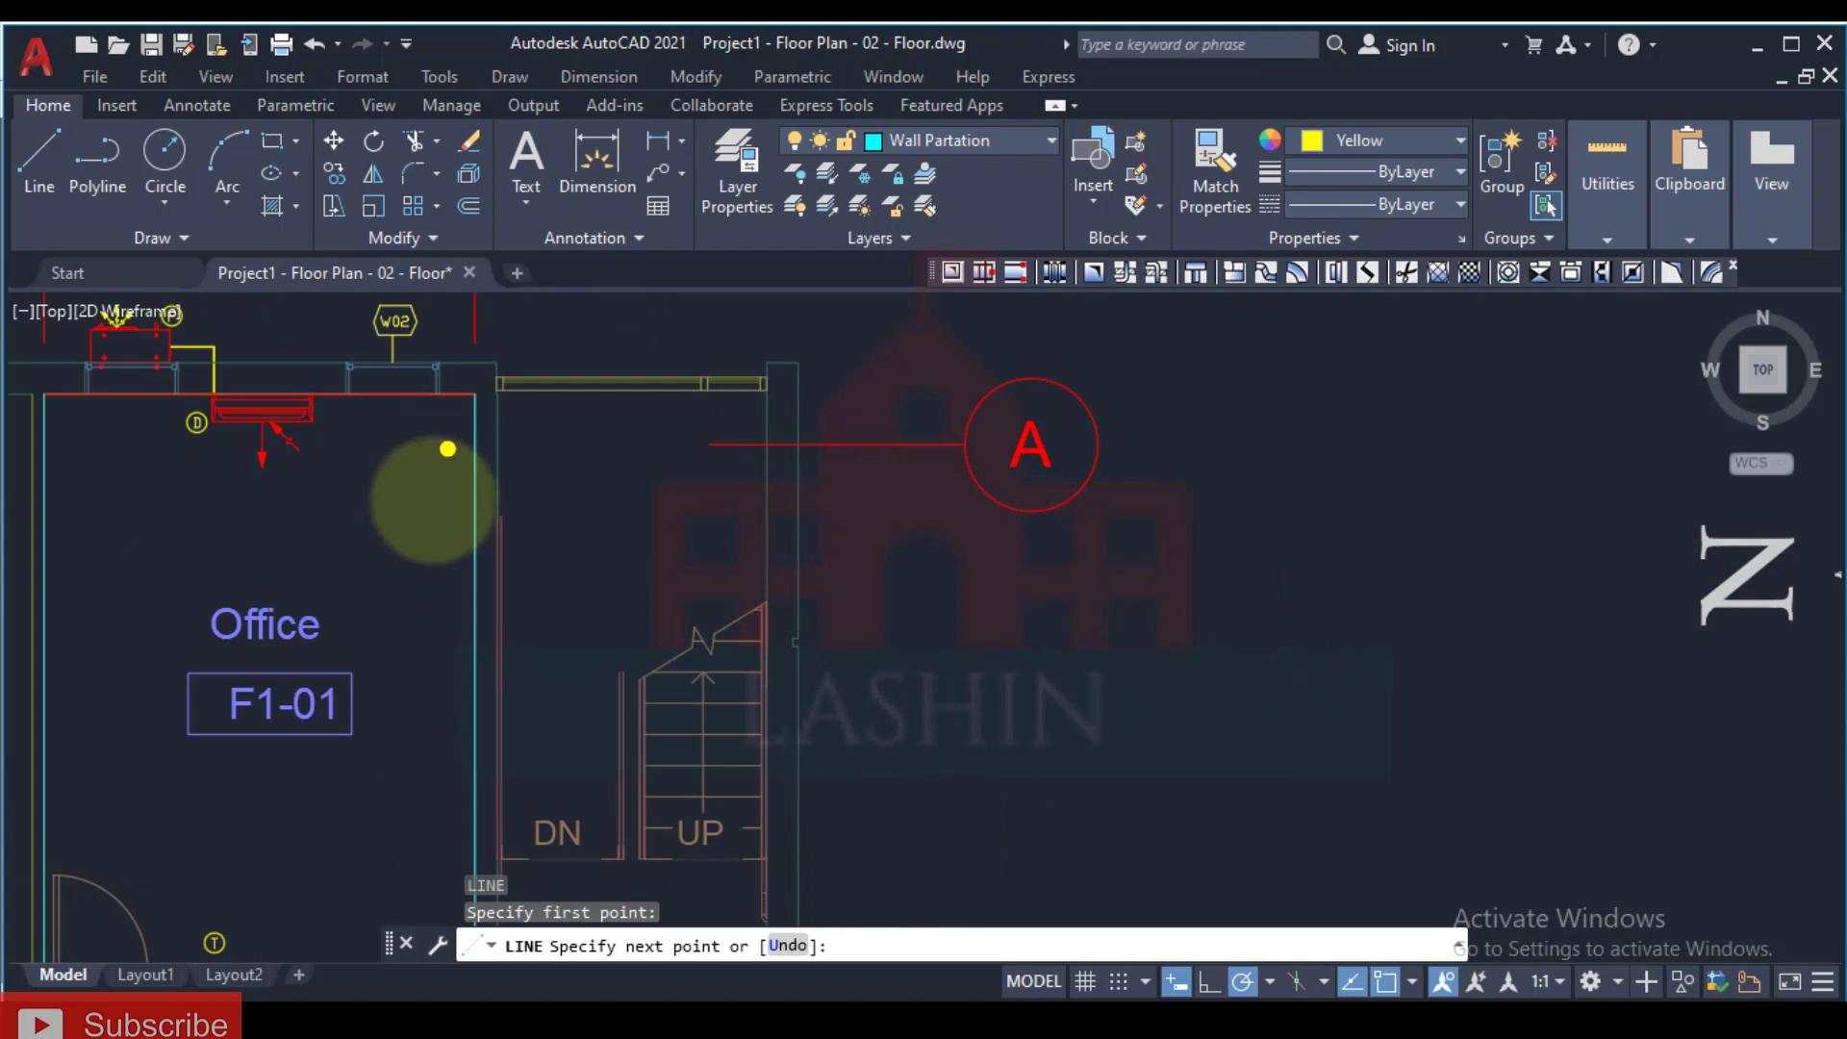
key(Escape)
Step: Move the hatched leader dot lower along the right wall of office F1-01
scroll(385, 442, up, 4)
click(505, 554)
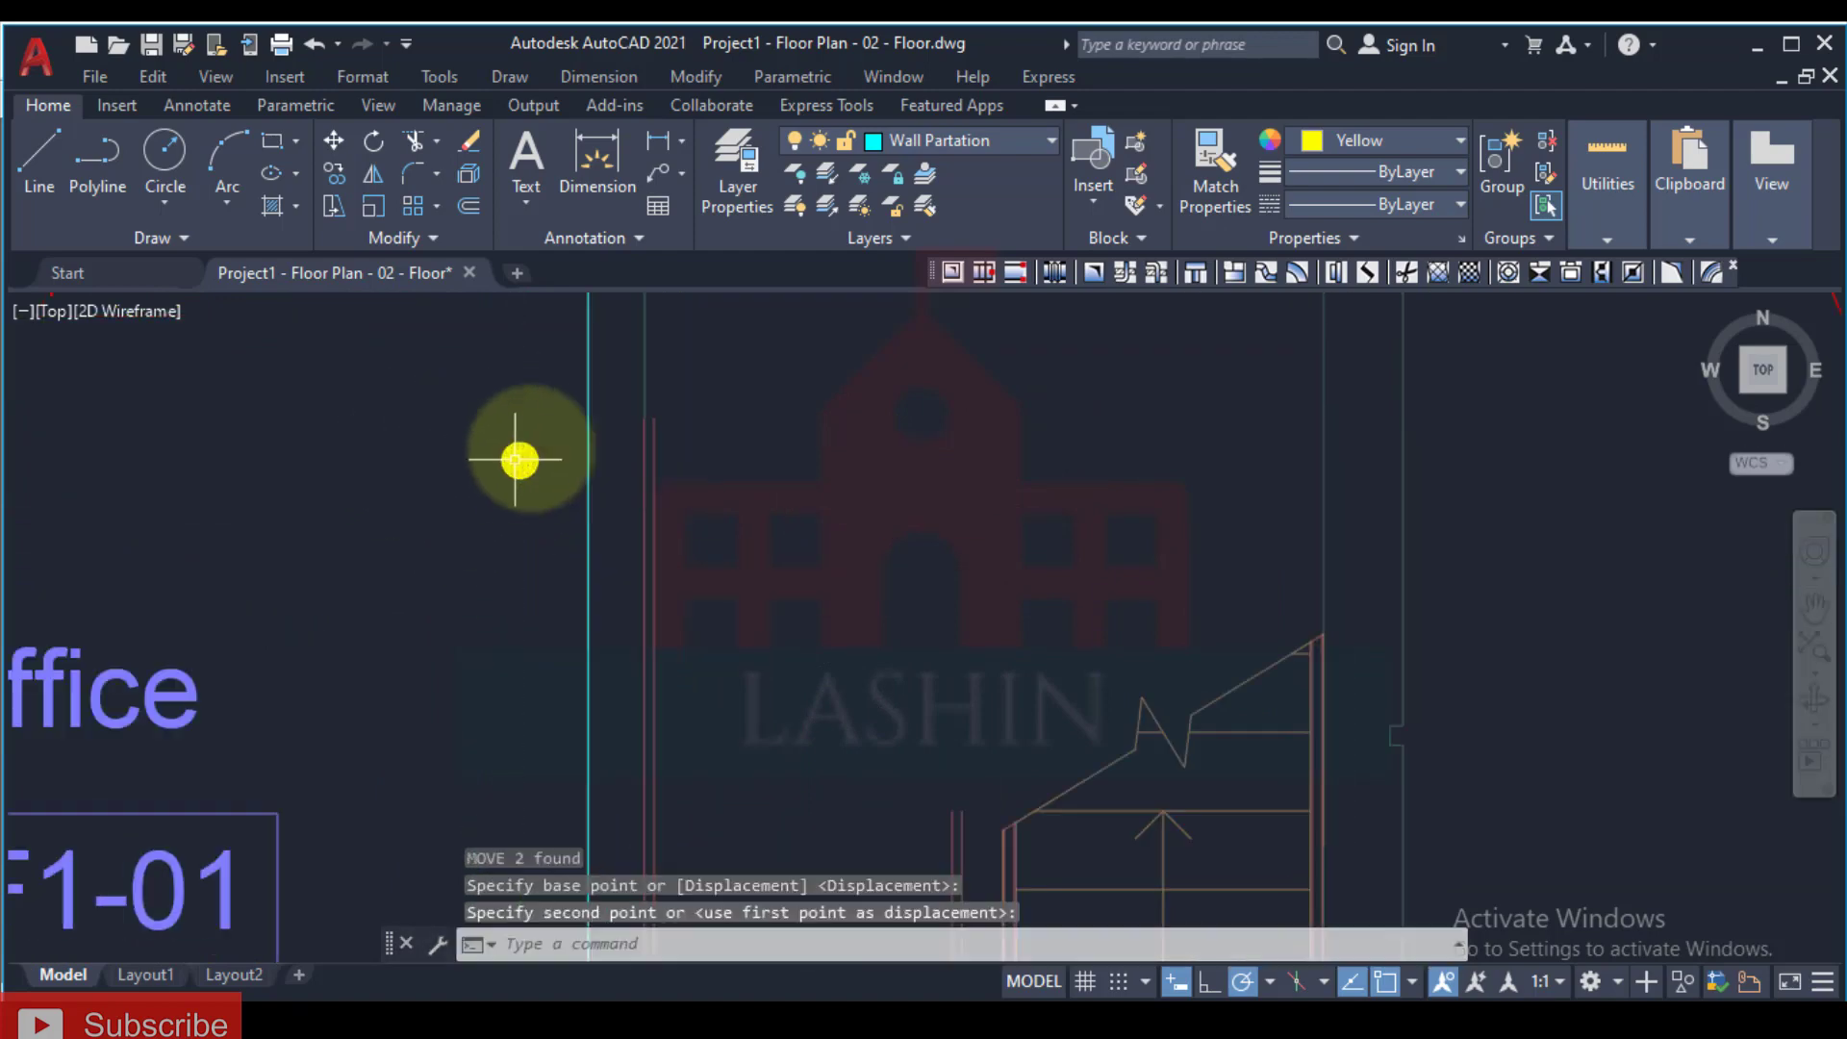
key(Escape)
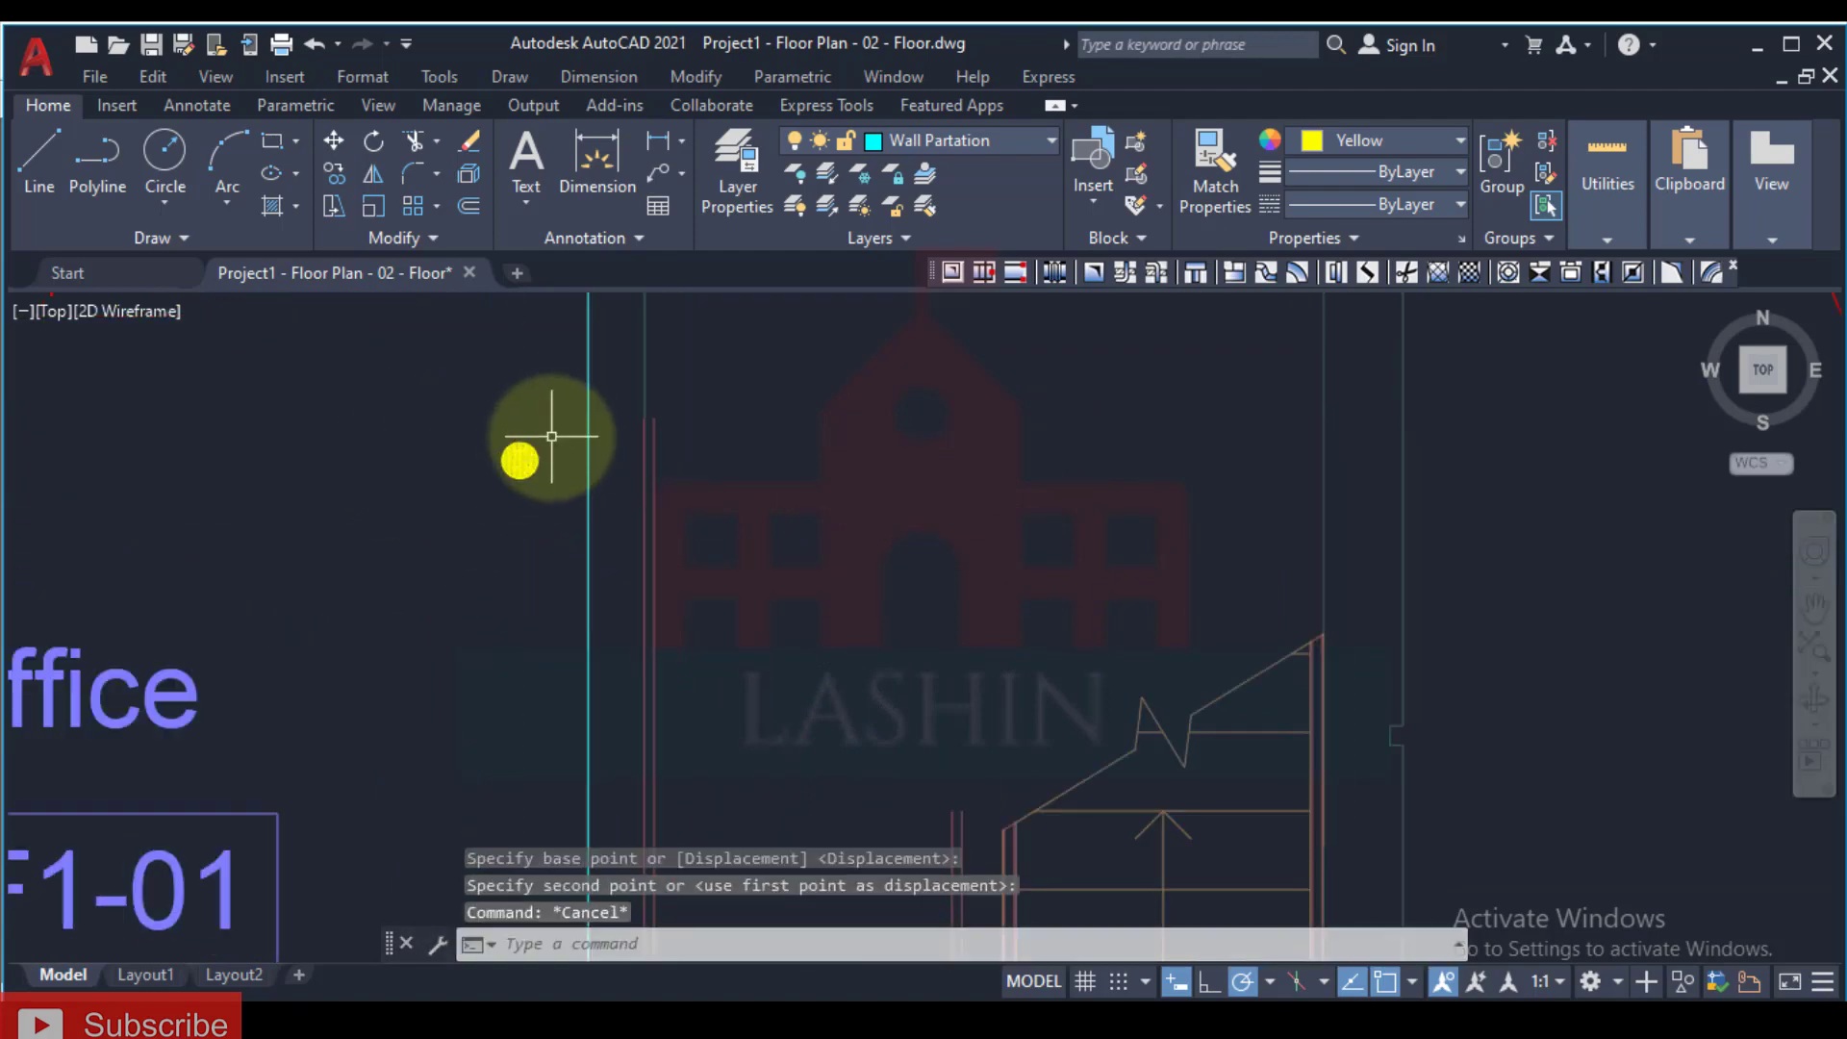
Step: Draw a horizontal leader line from the dot's right edge across the stairs to beyond the building's outer wall
text(l)
key(Return)
scroll(537, 456, up, 2)
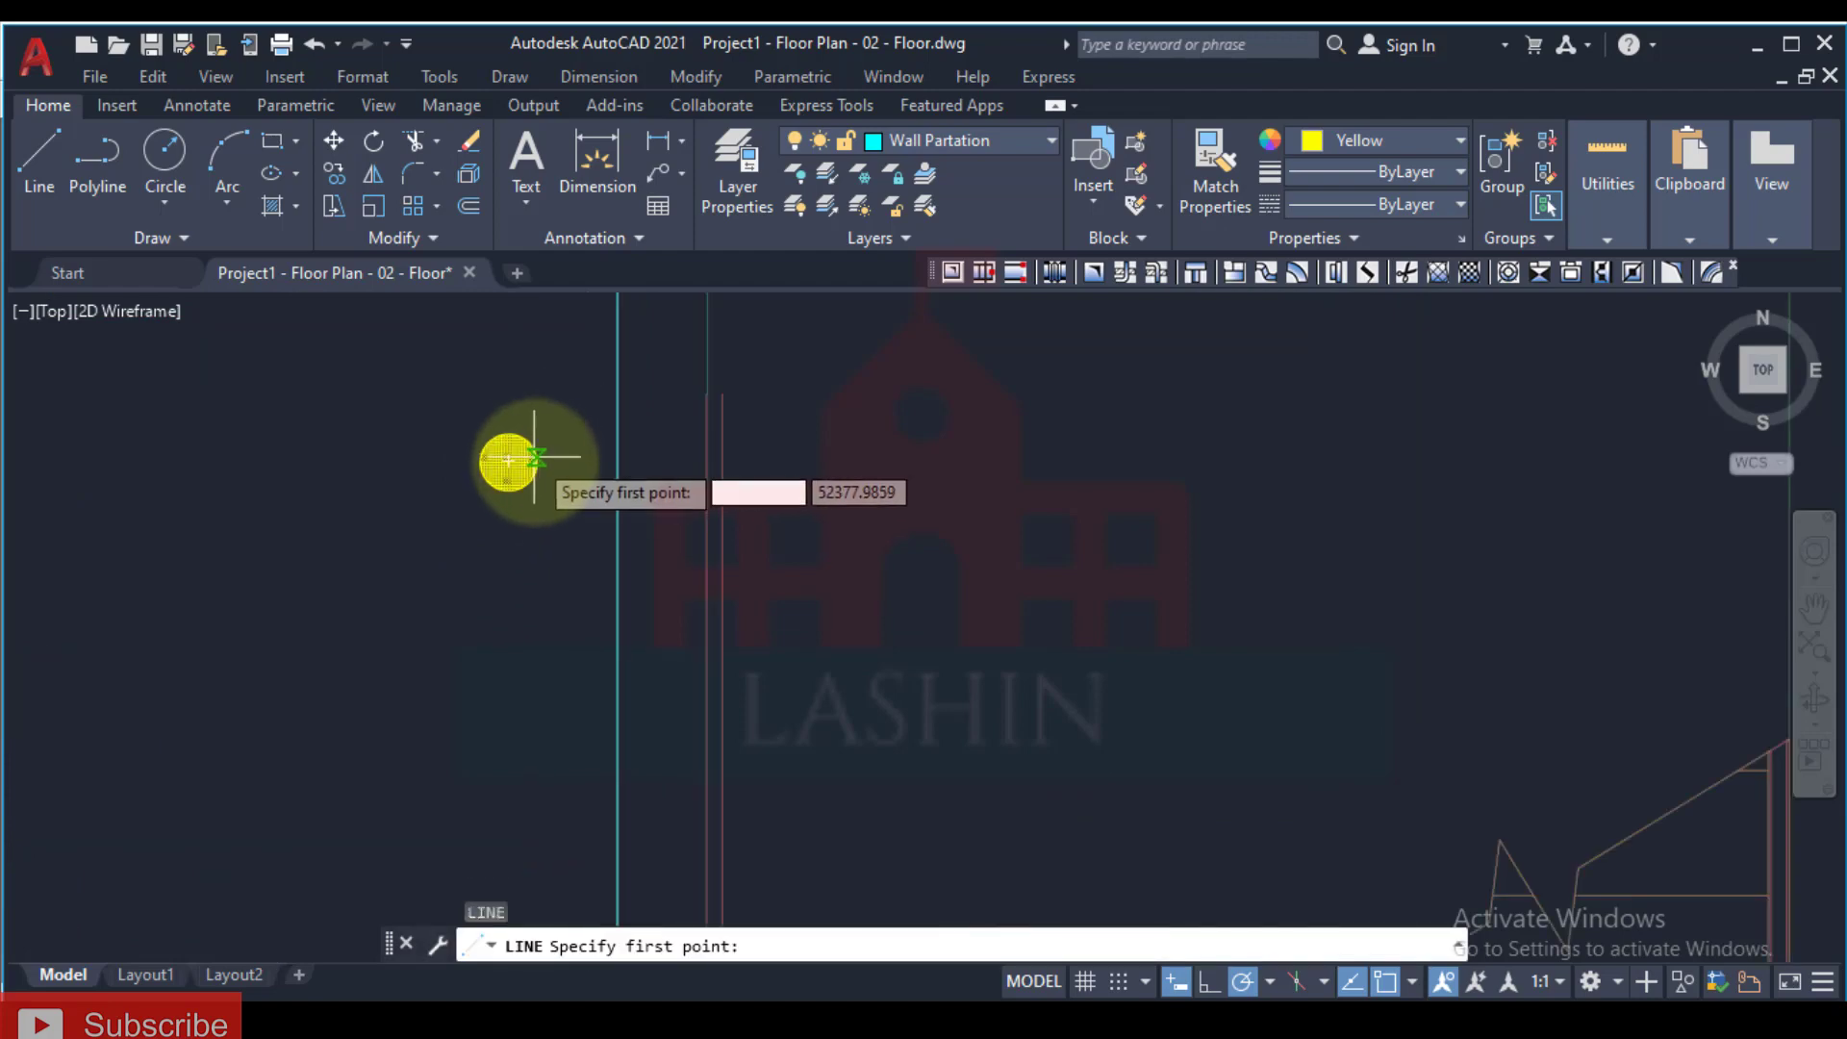
click(535, 464)
scroll(818, 428, down, 1)
middle_drag(789, 425, 86, 430)
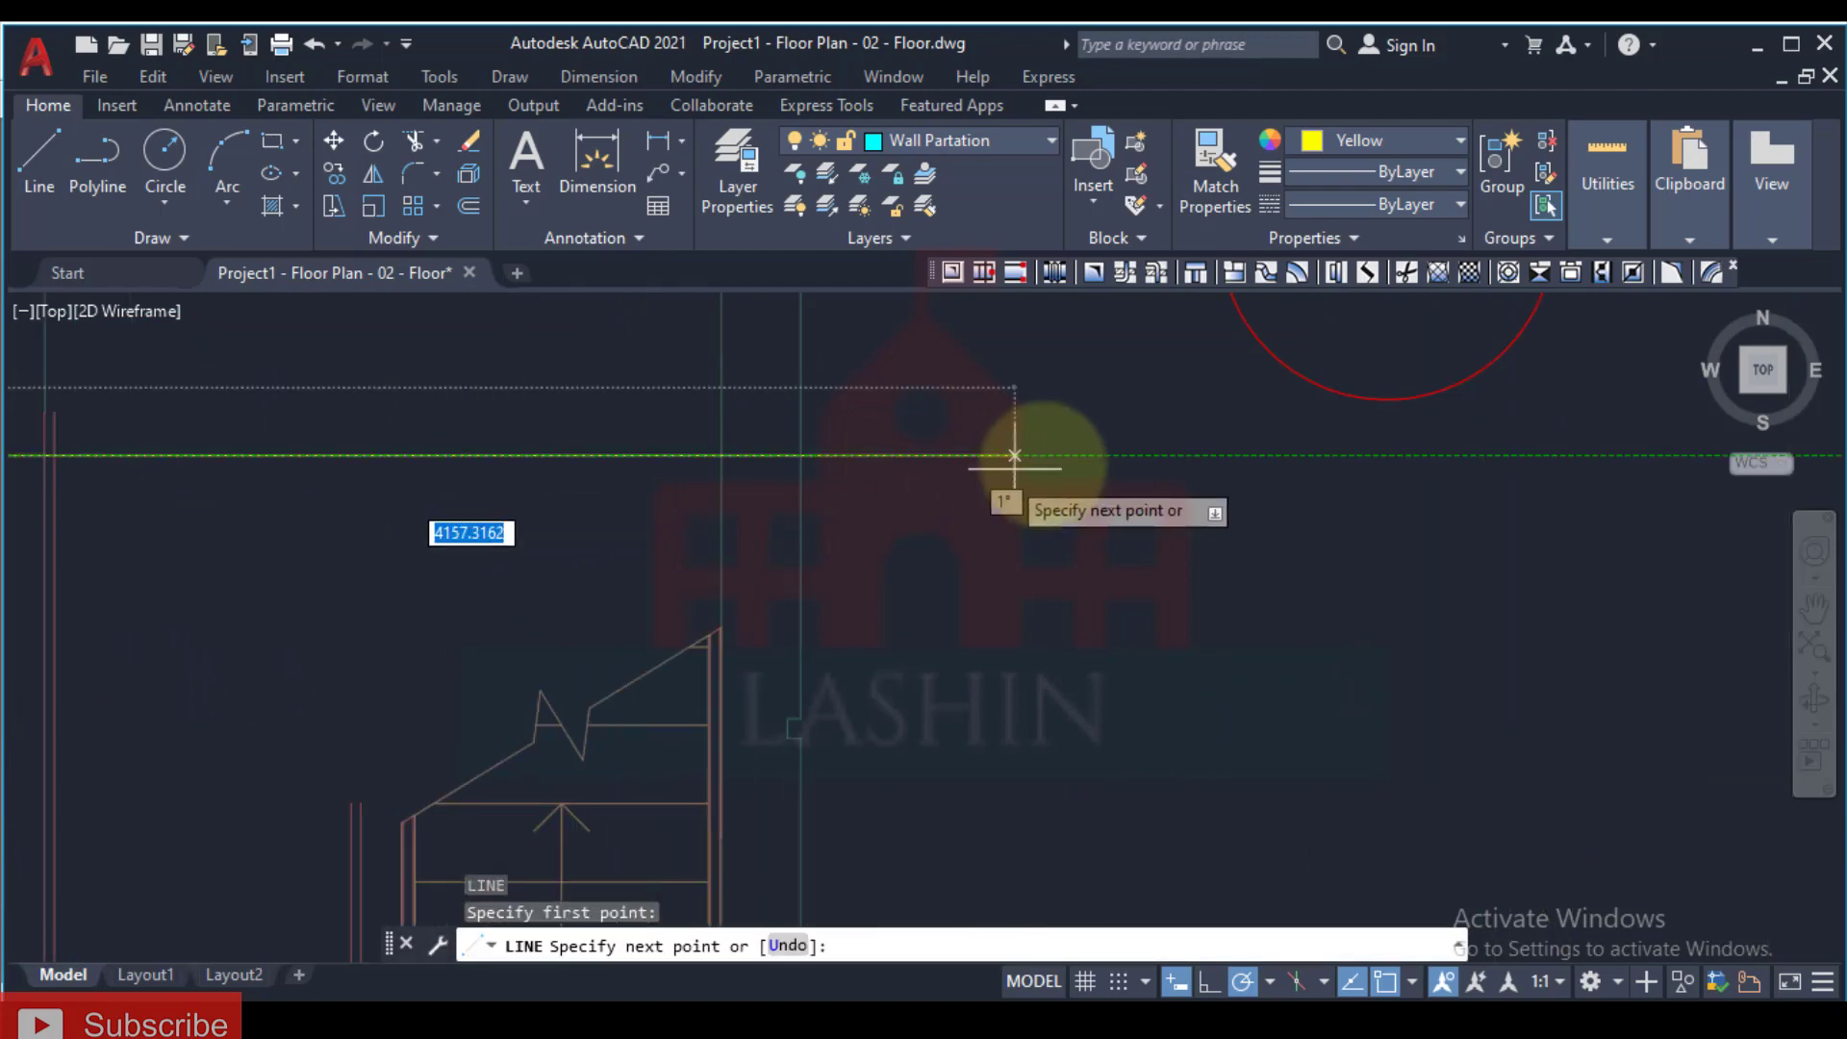
scroll(1106, 466, down, 3)
middle_drag(1044, 467, 493, 464)
key(Escape)
Step: Move the compass rose by its center farther right, away from the leader line and floor plan
scroll(734, 660, down, 4)
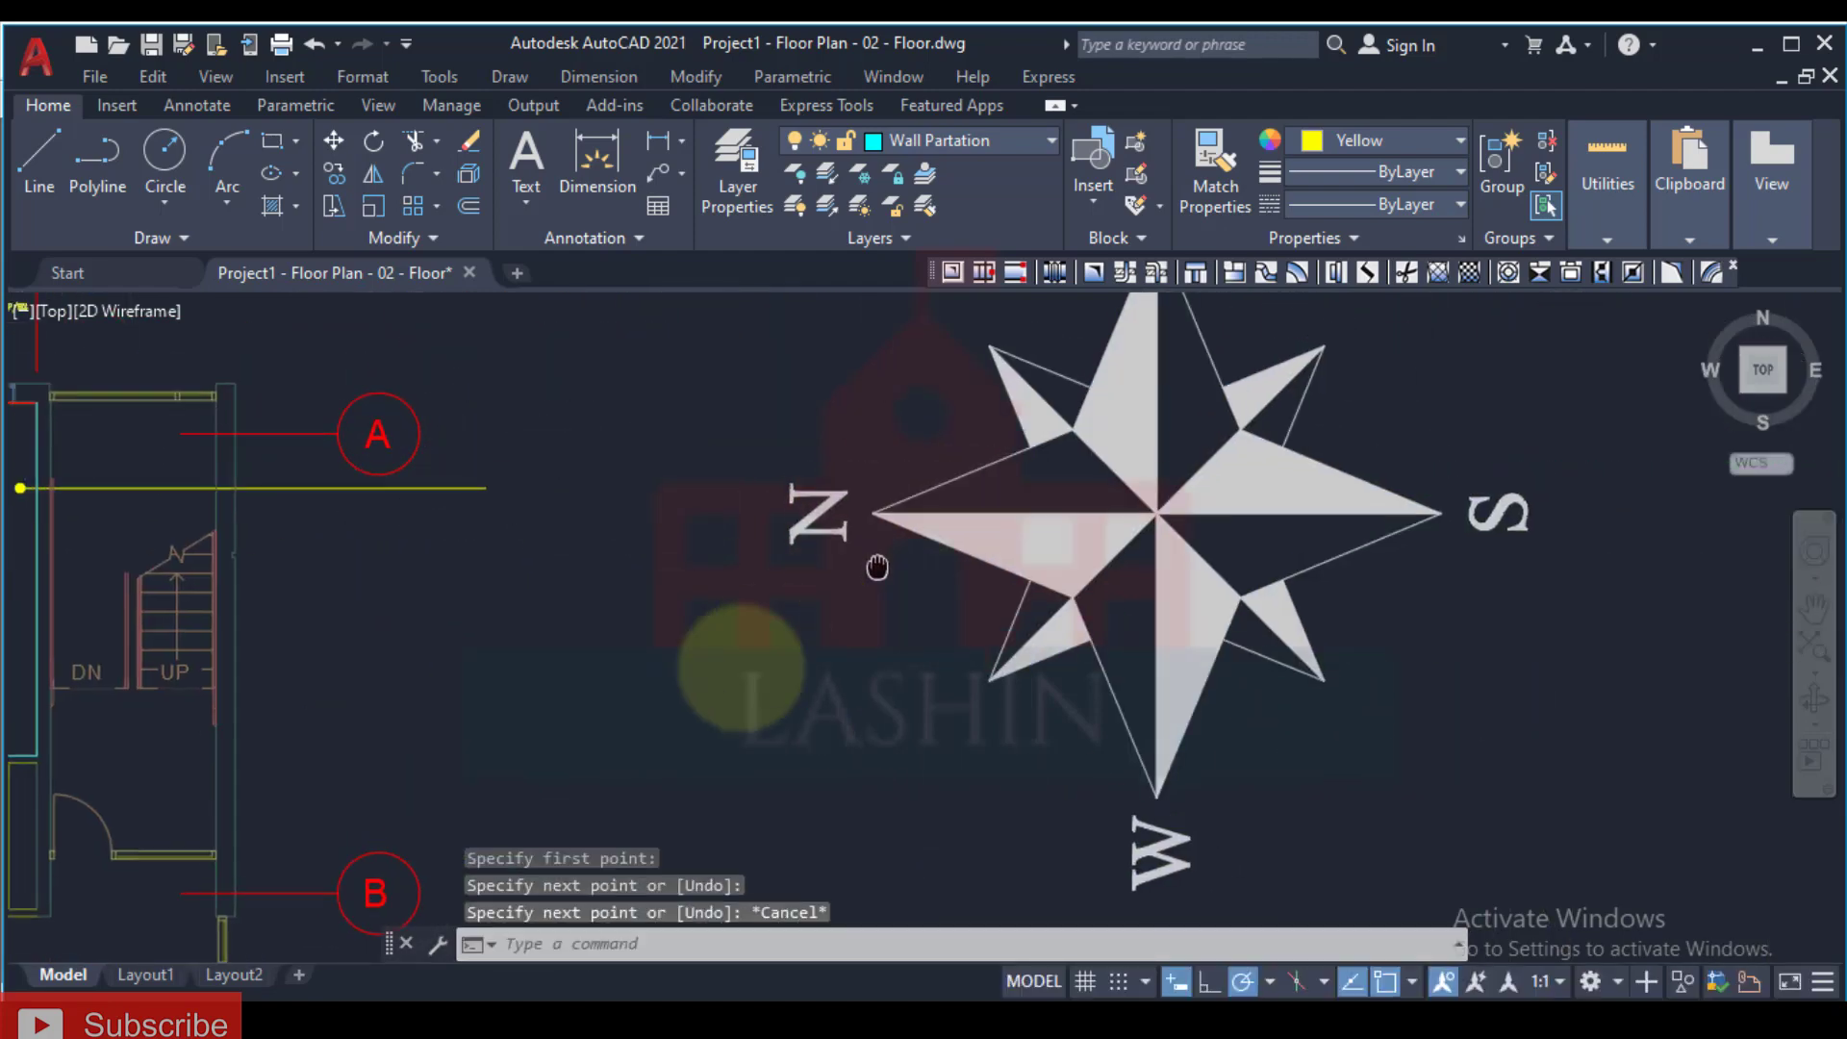
click(809, 660)
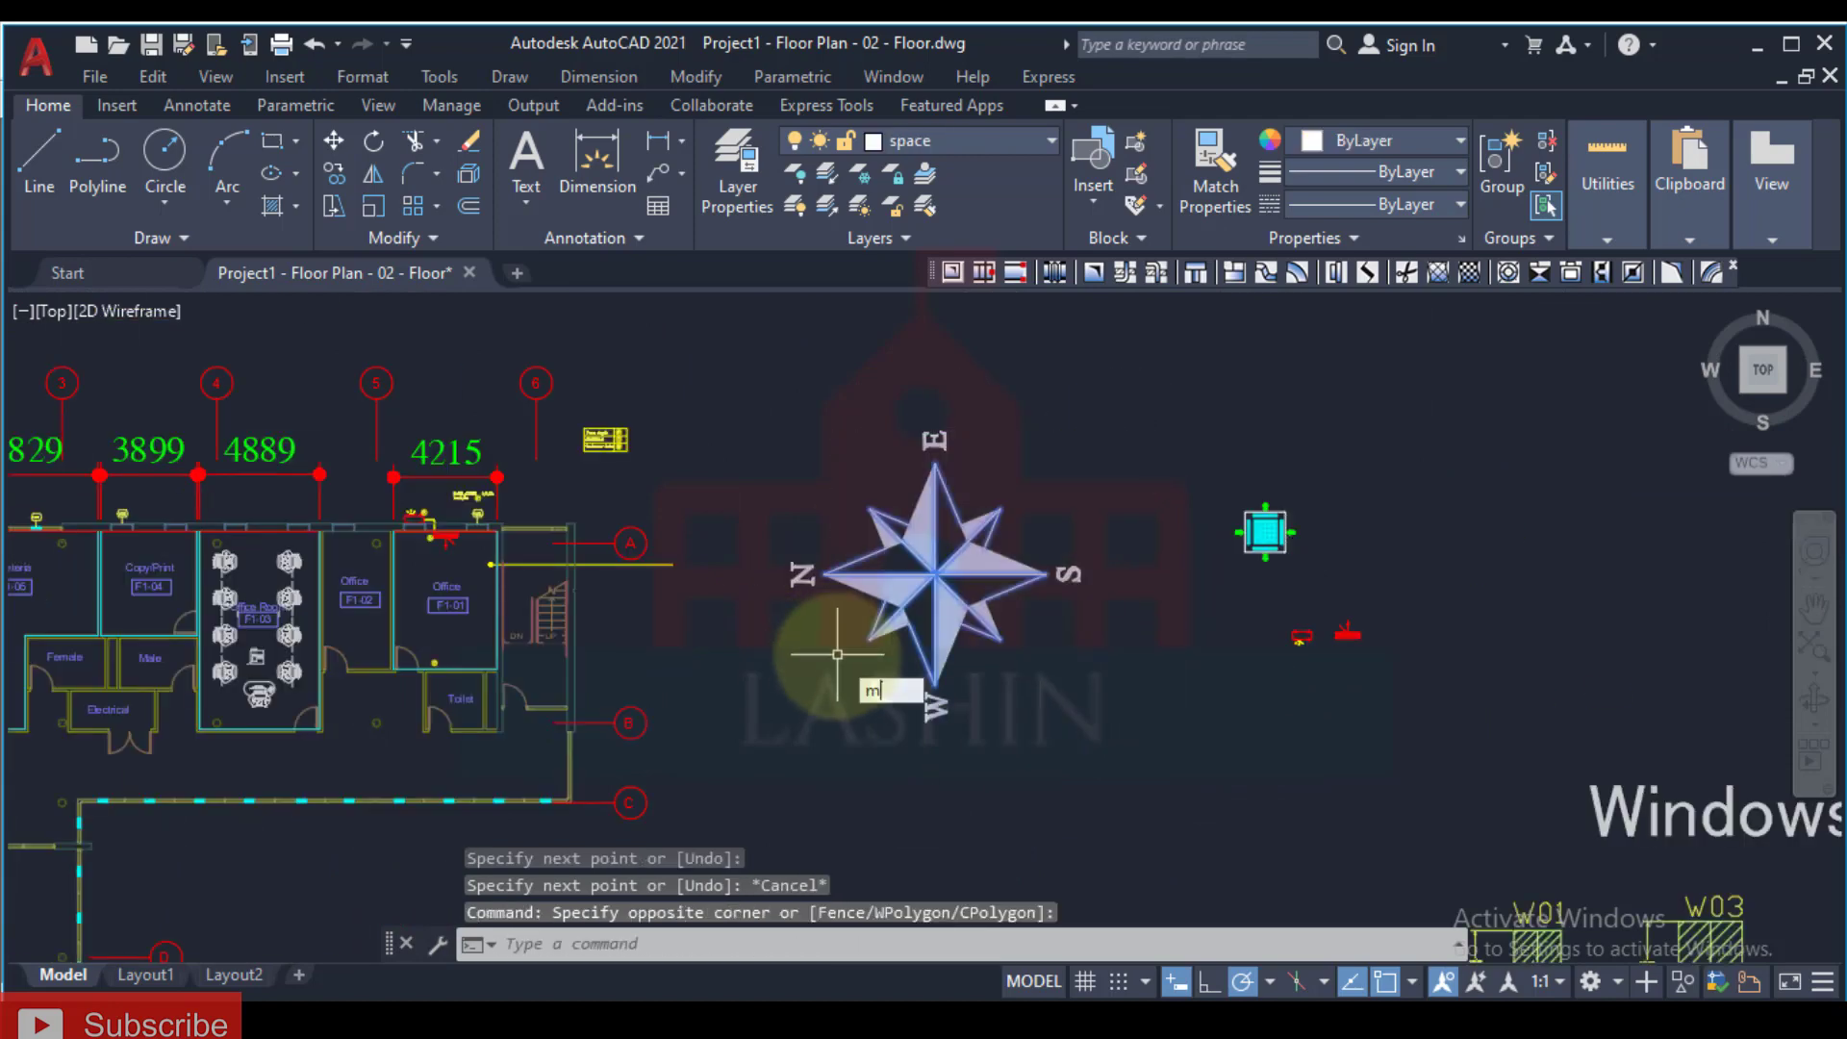
text(m)
key(Return)
click(934, 574)
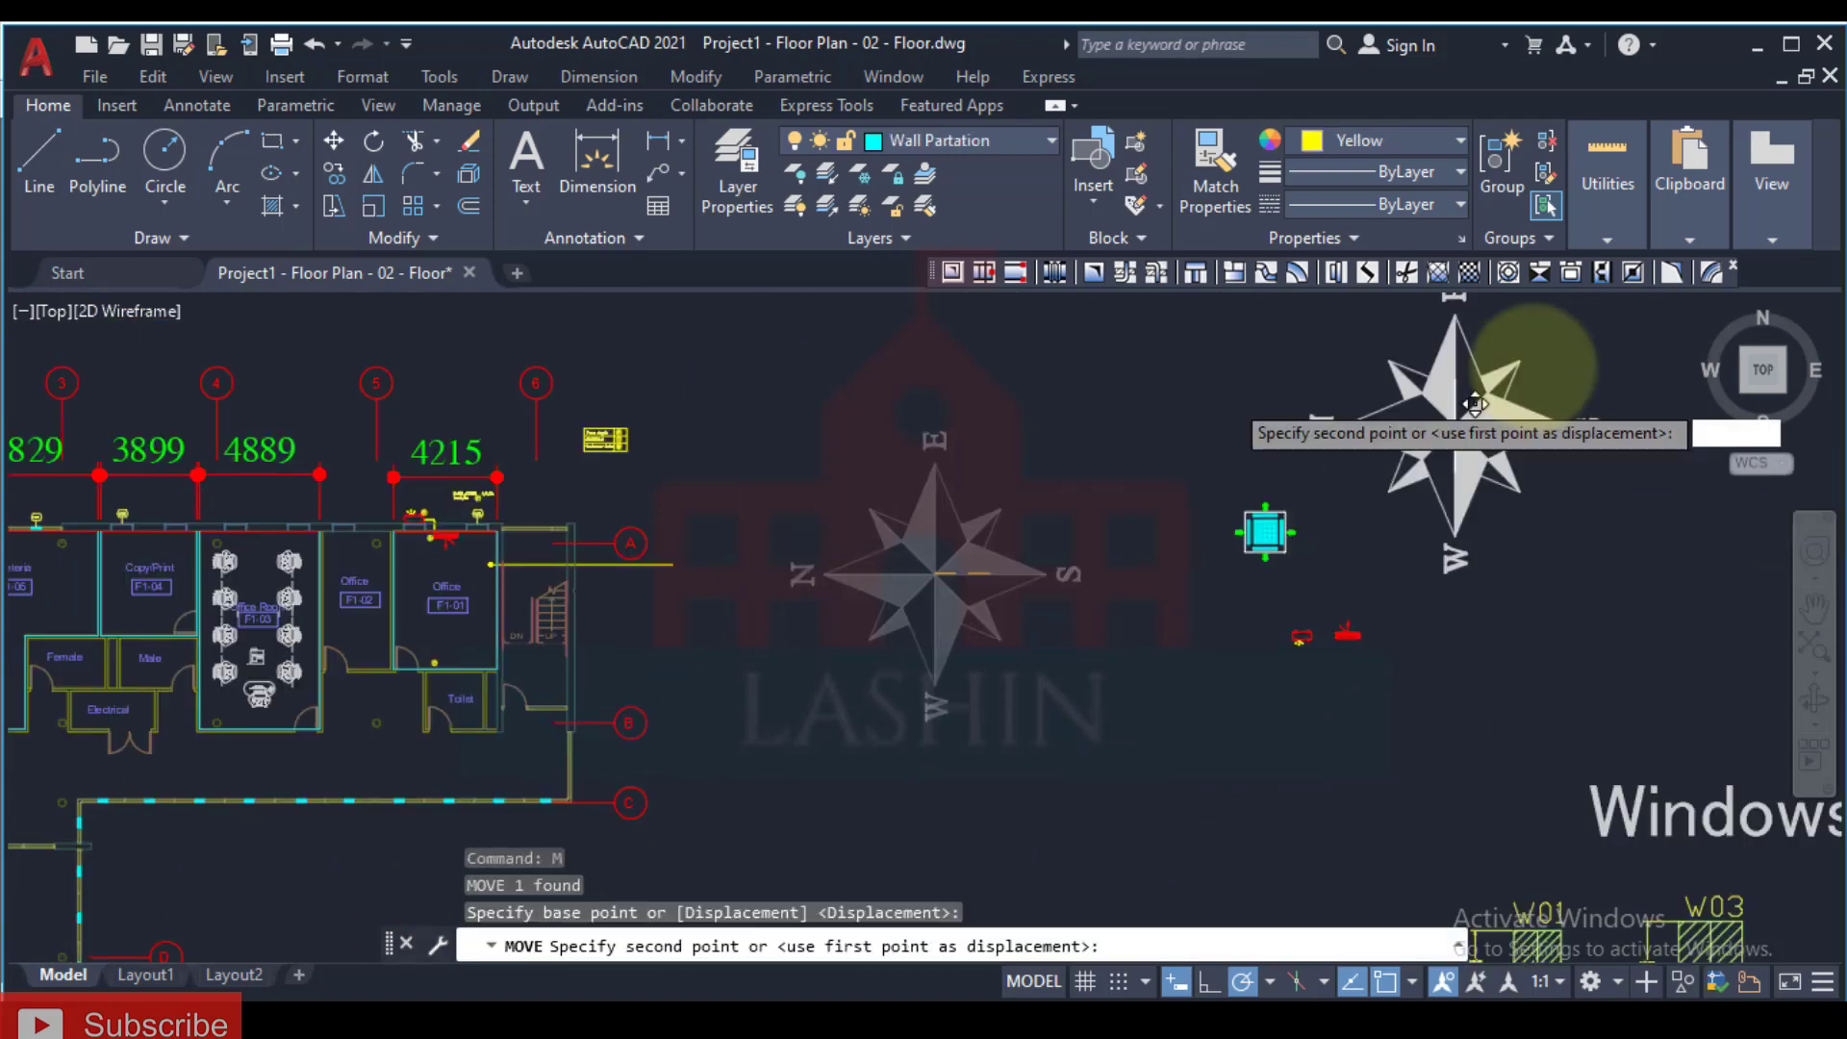
click(1561, 382)
key(Escape)
Step: Draw a tag rectangle about 500 units high at the outer end of the leader line
scroll(962, 616, up, 3)
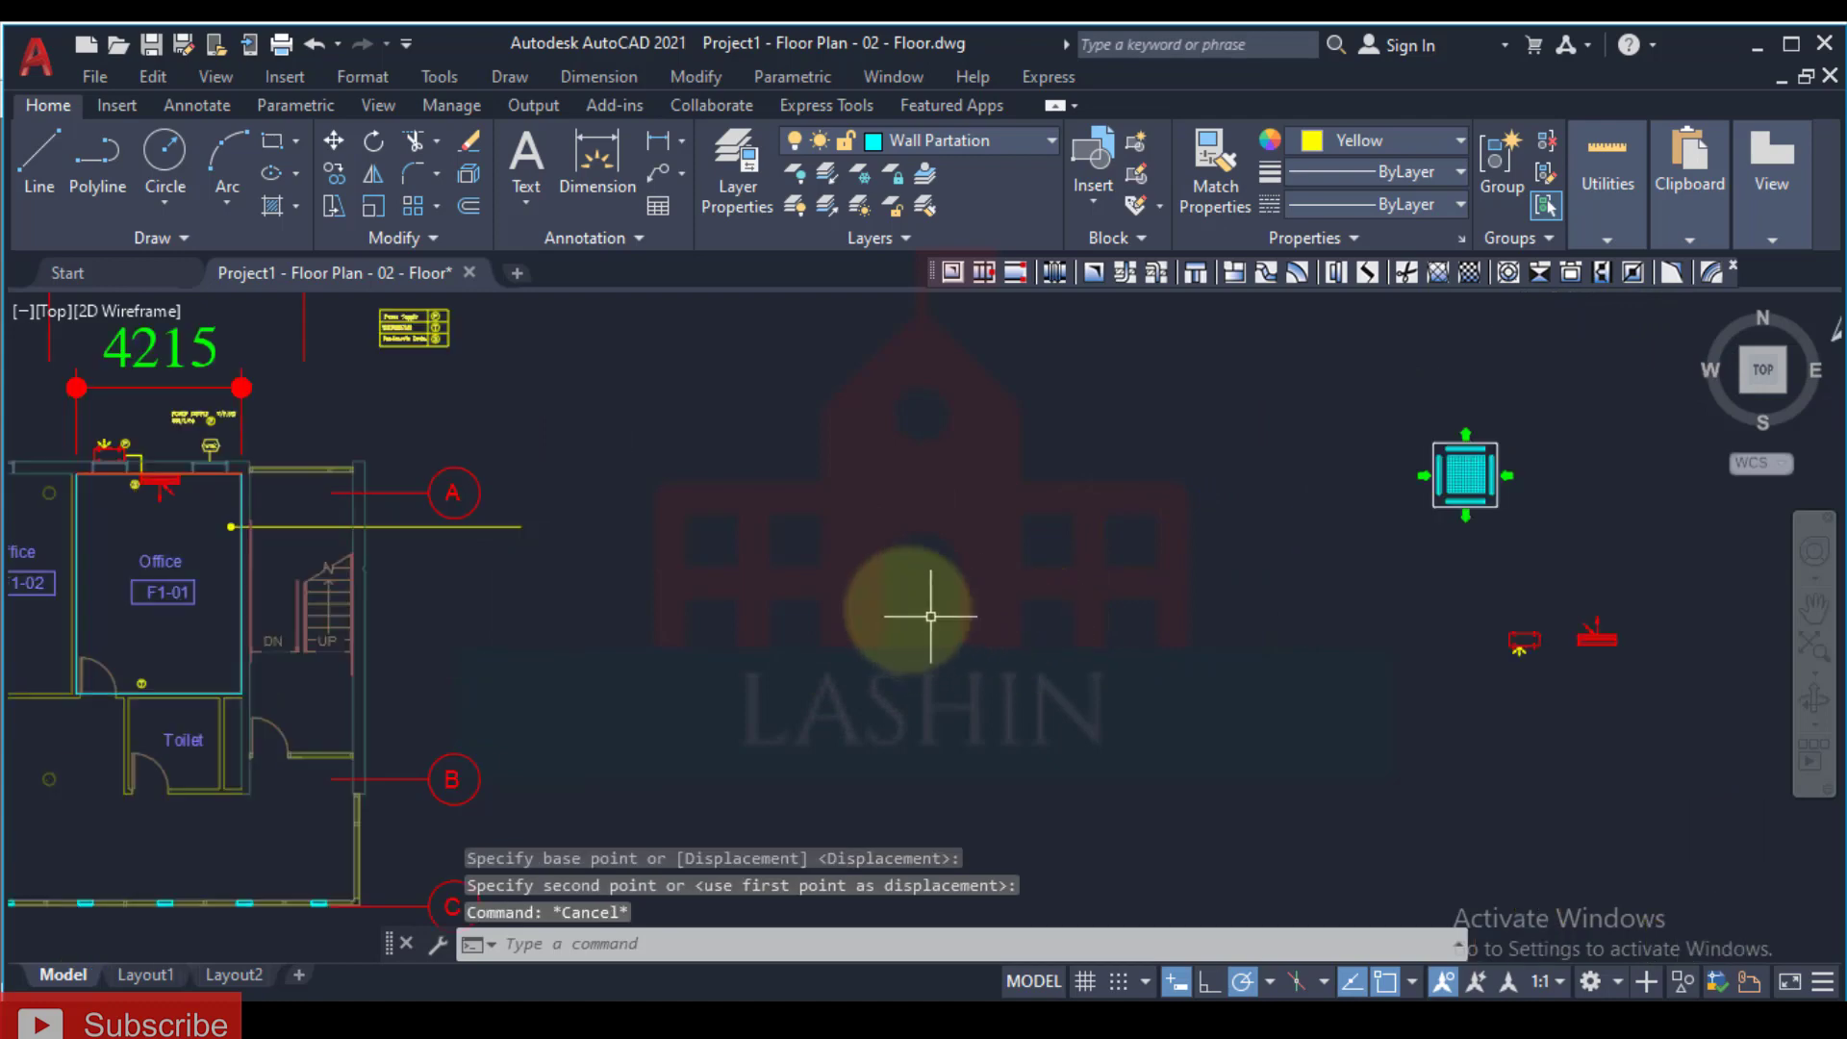
text(rec)
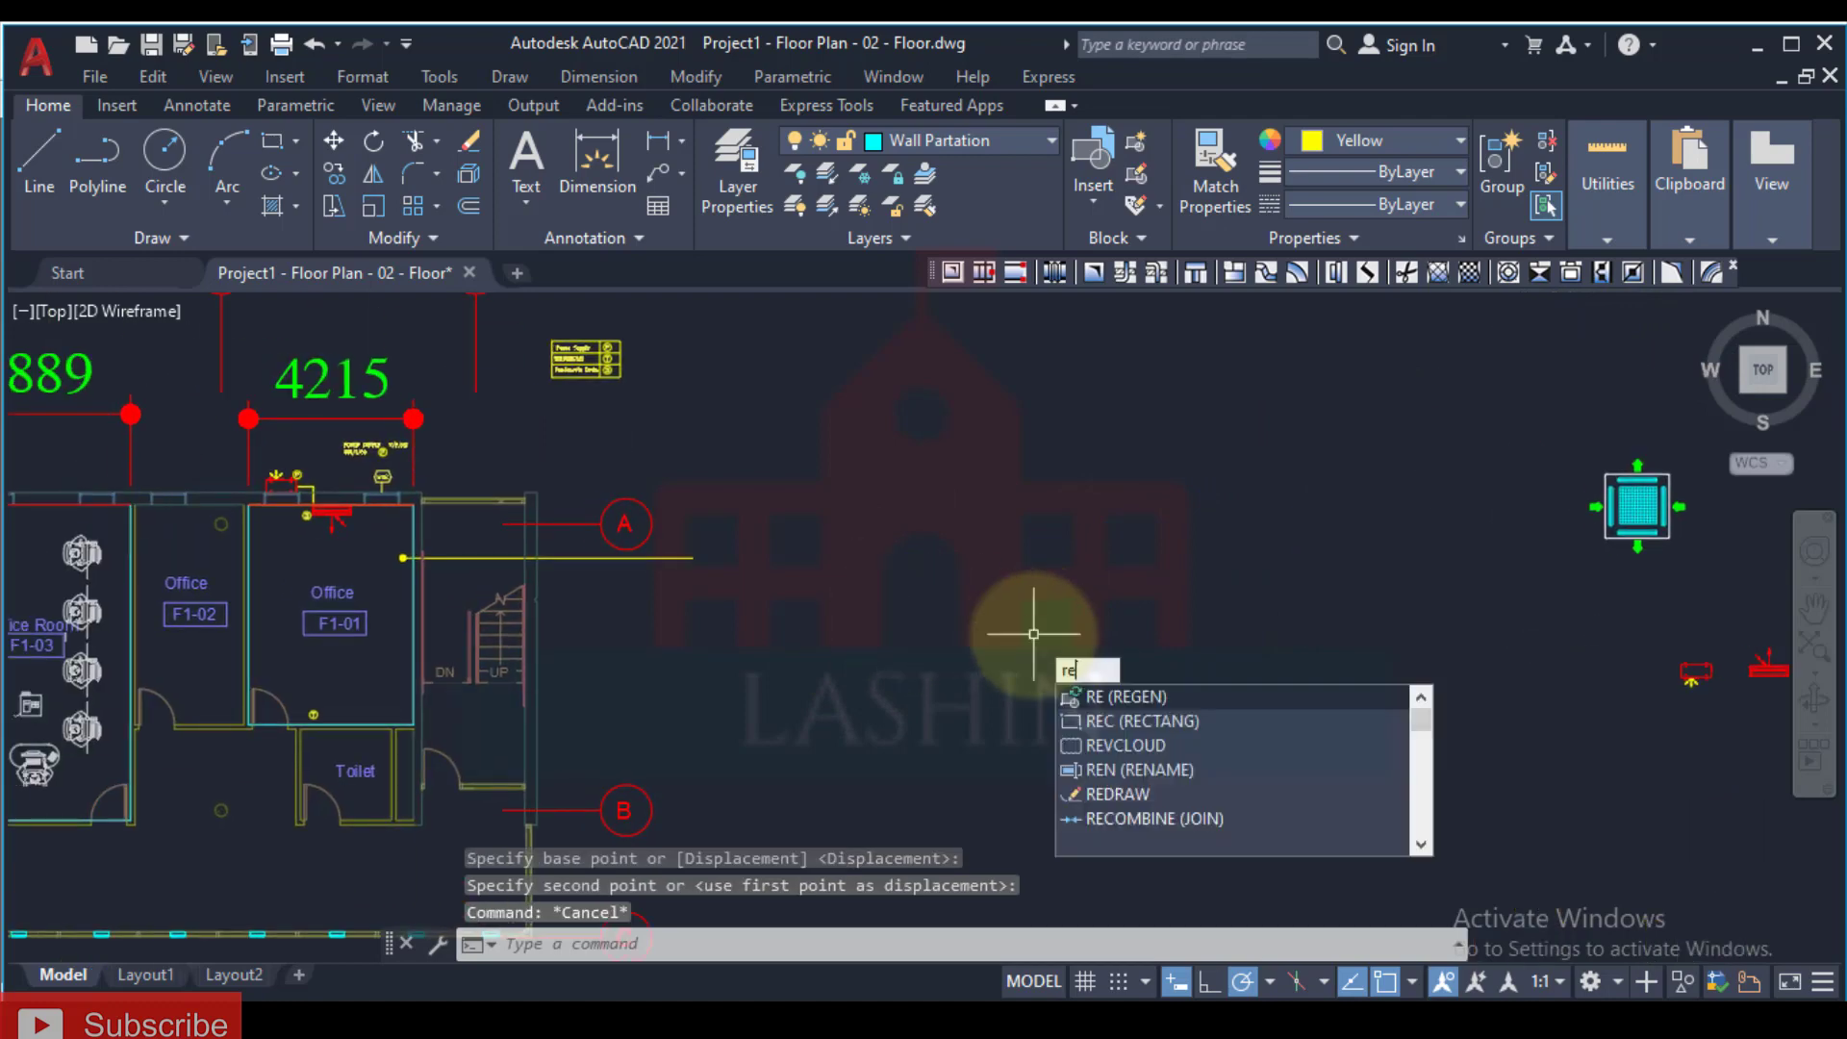
key(Return)
scroll(803, 558, up, 4)
click(527, 532)
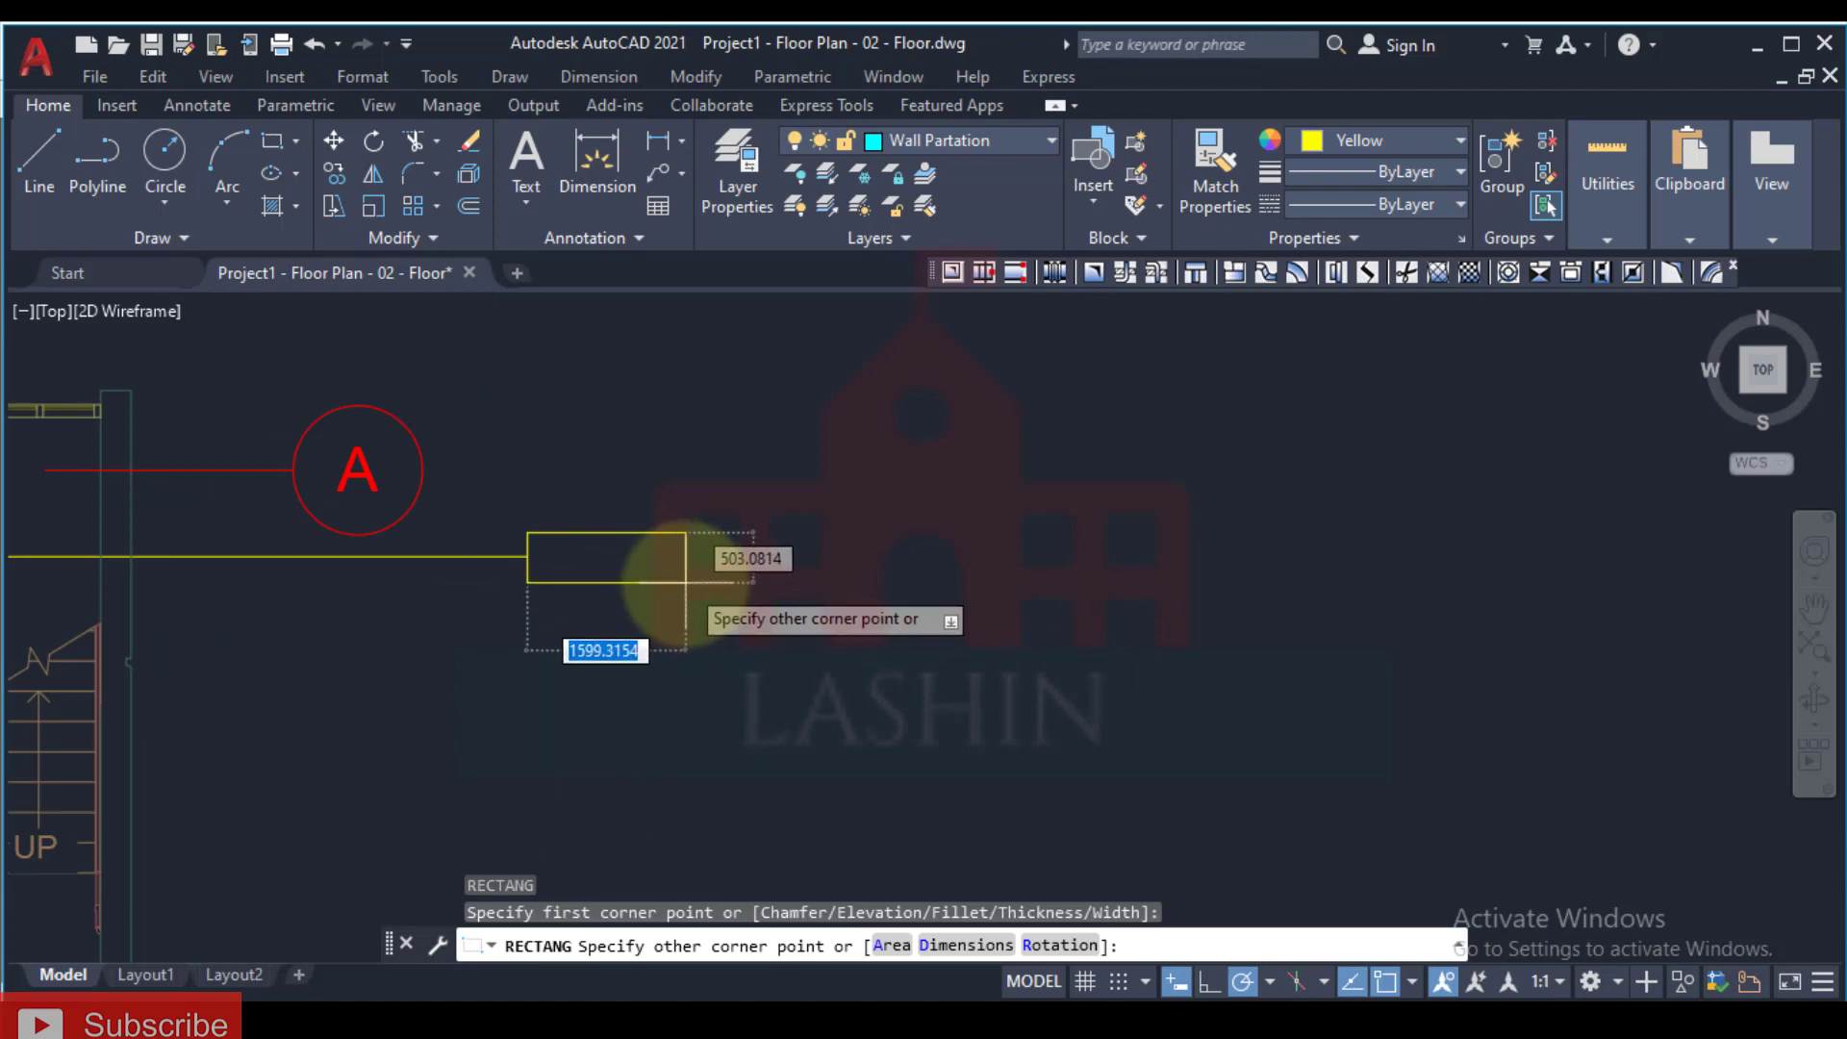
click(677, 582)
key(Escape)
Step: Copy the POWER SUPPLY V/P/HZ note to just above the tag rectangle at the leader's end
middle_drag(787, 559, 947, 556)
scroll(750, 567, down, 4)
middle_drag(689, 590, 962, 591)
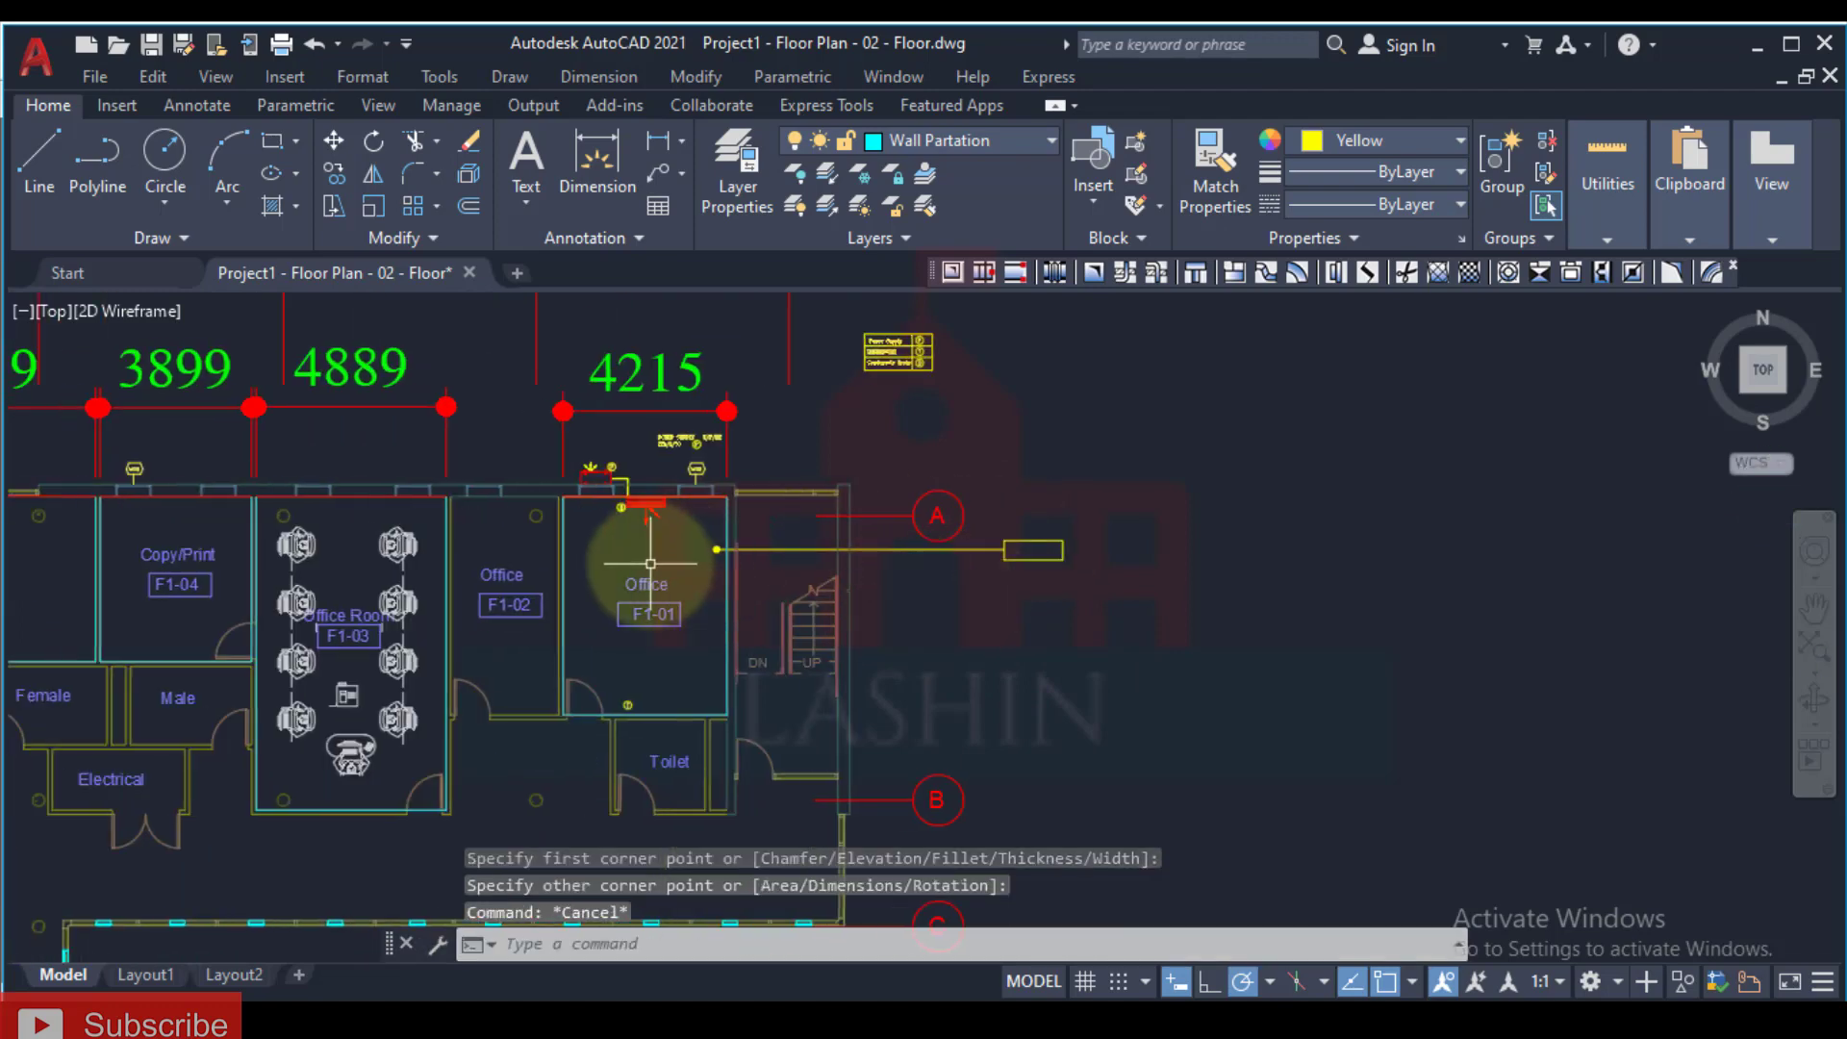
scroll(650, 563, up, 6)
click(654, 490)
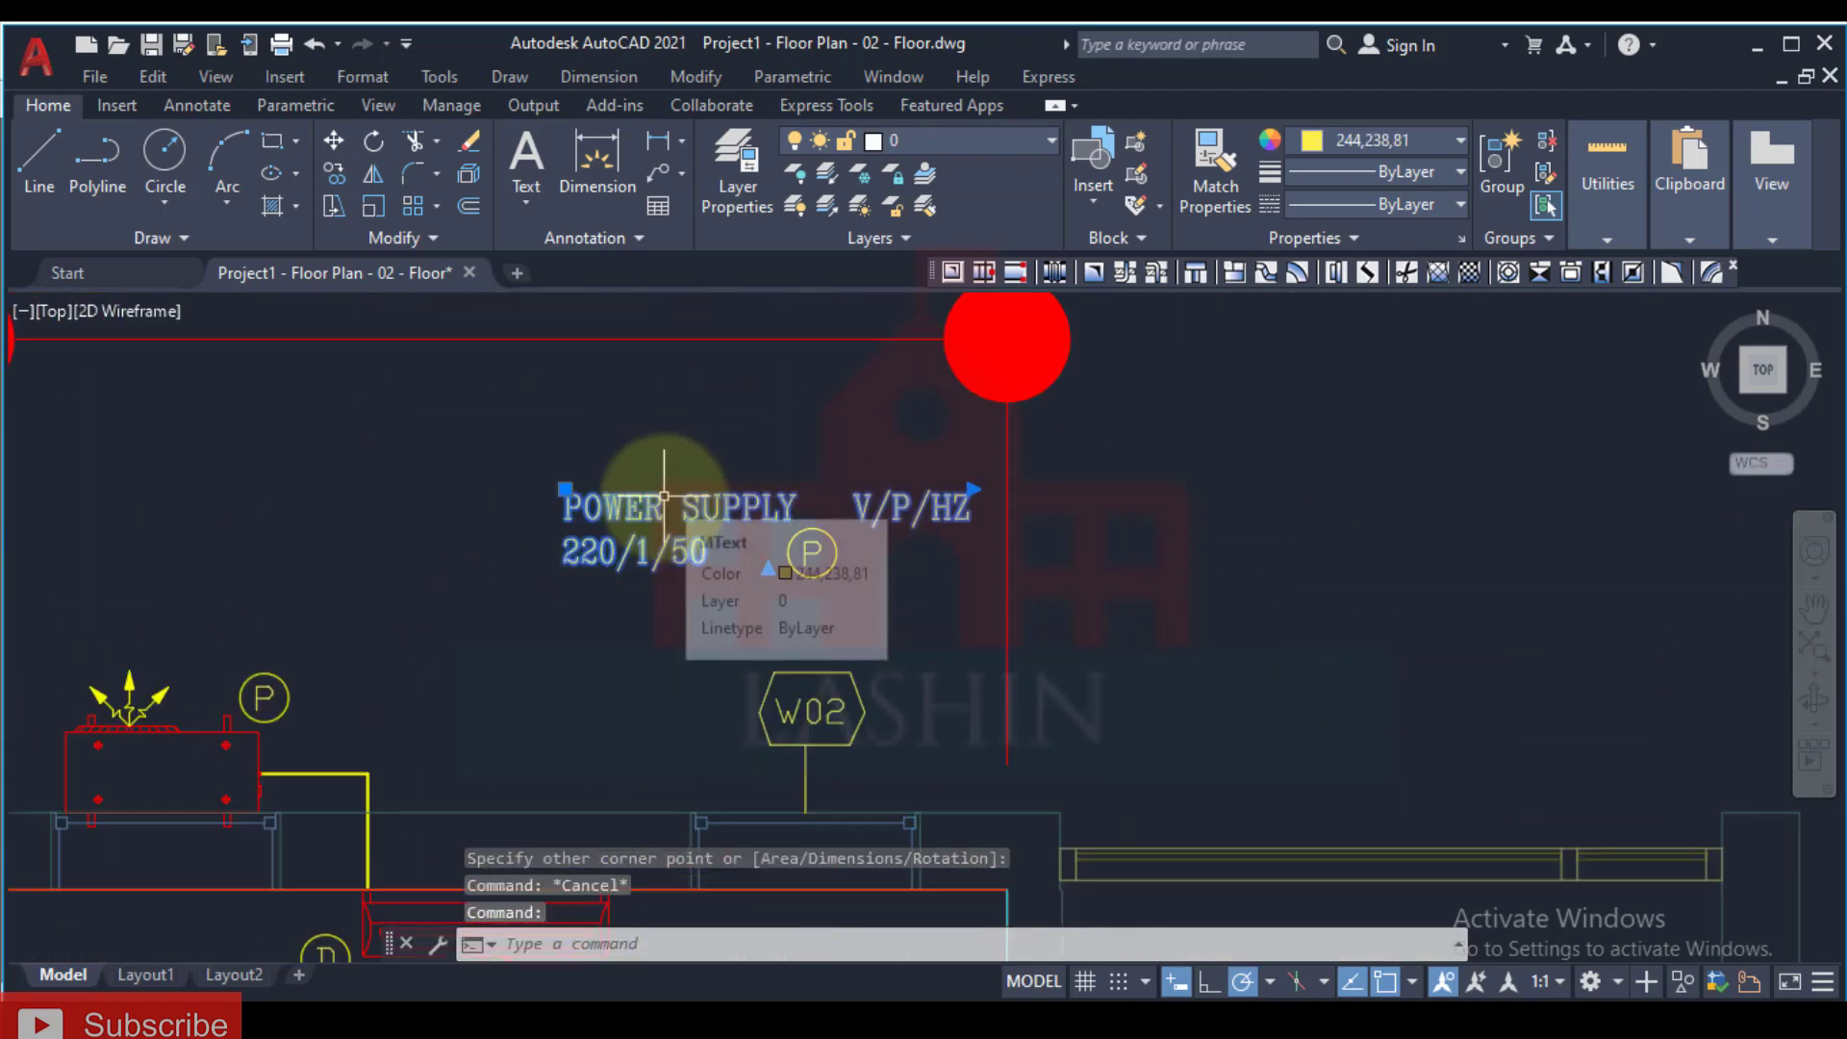
text(co)
key(Return)
click(660, 490)
scroll(783, 527, down, 5)
middle_drag(1124, 599, 198, 445)
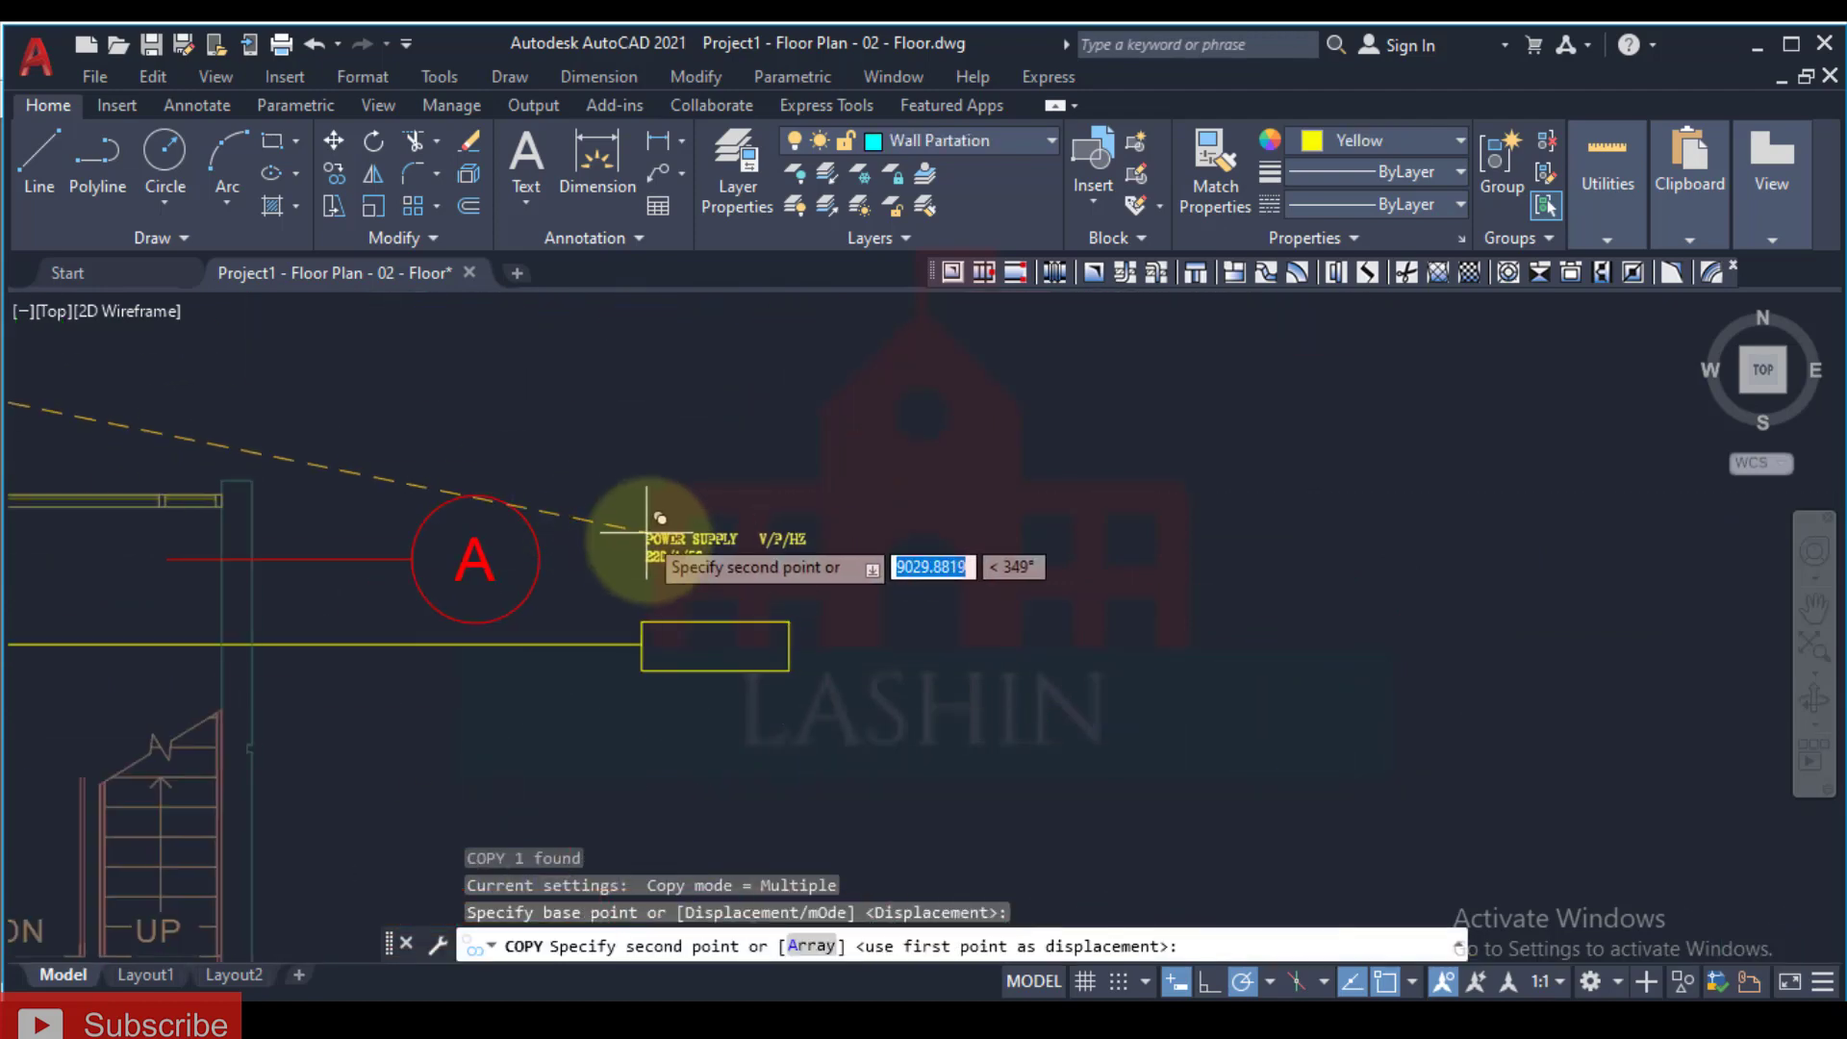
scroll(637, 550, up, 4)
click(661, 610)
key(Escape)
Step: Replace the copied note's text with F1-01
click(754, 621)
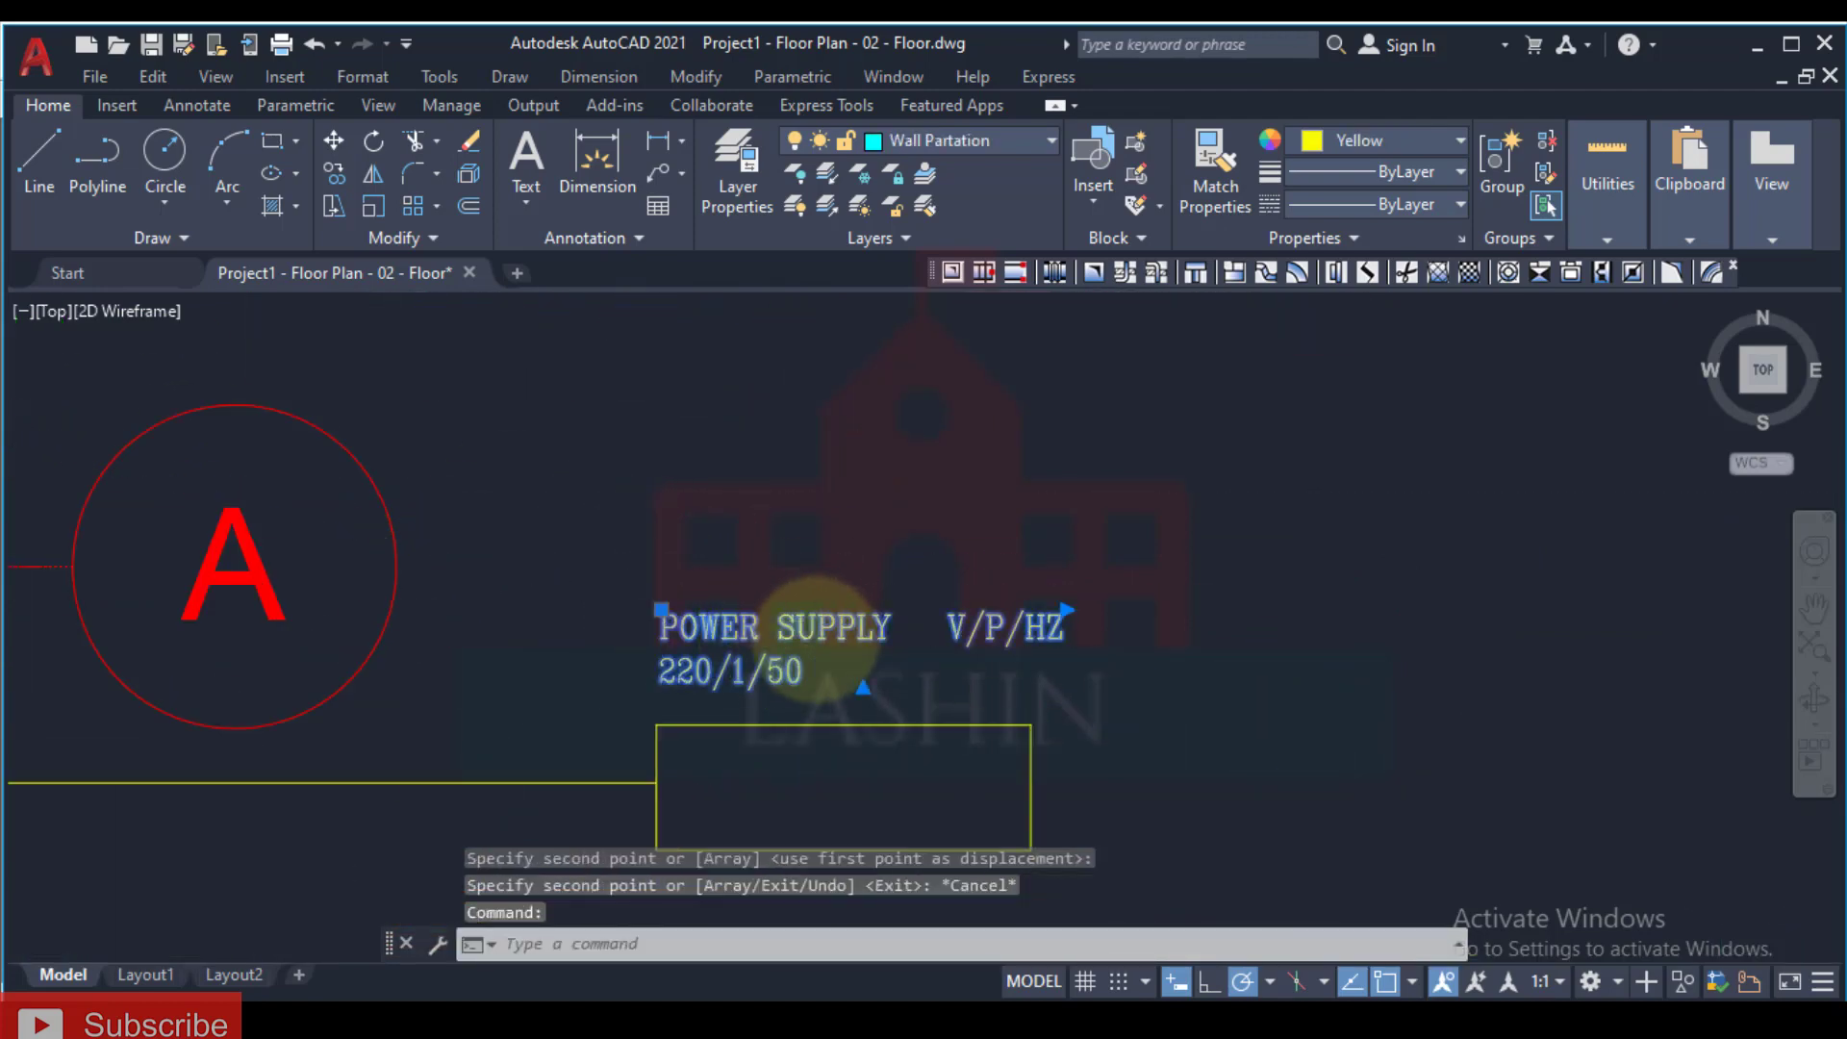
double_click(818, 625)
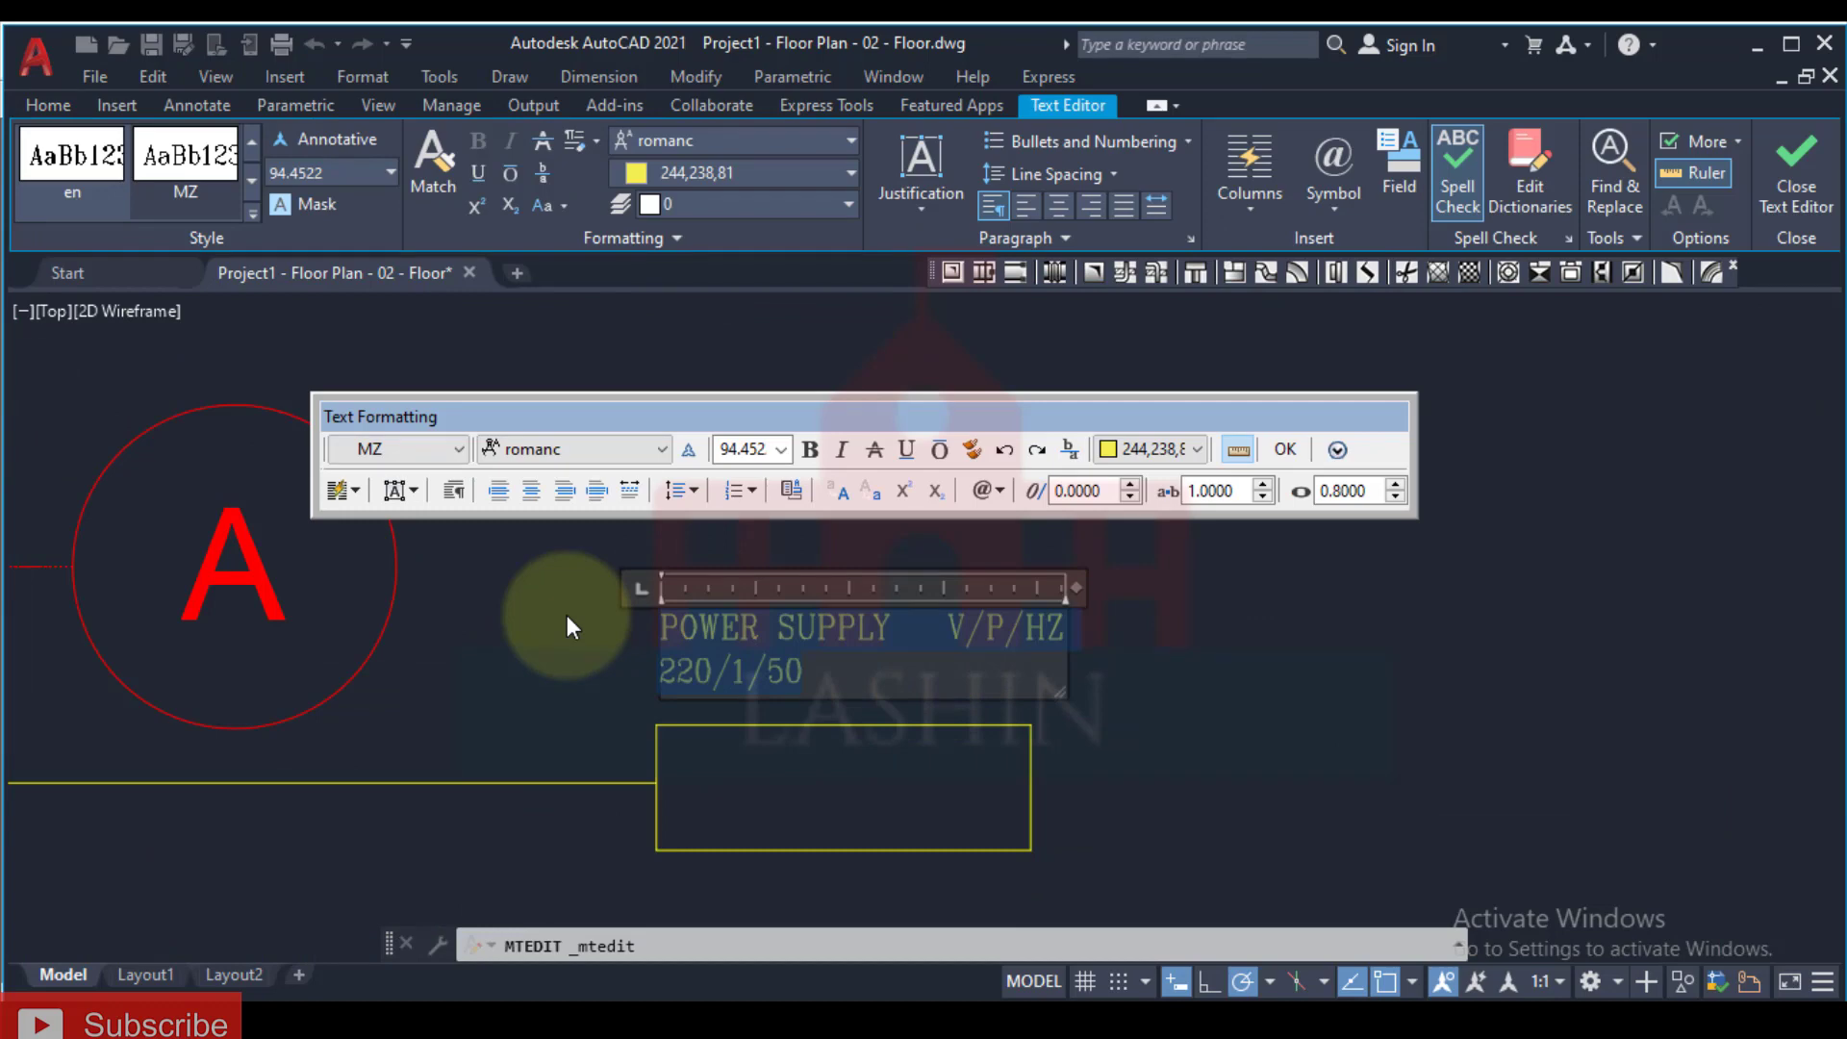
key(Delete)
text(F)
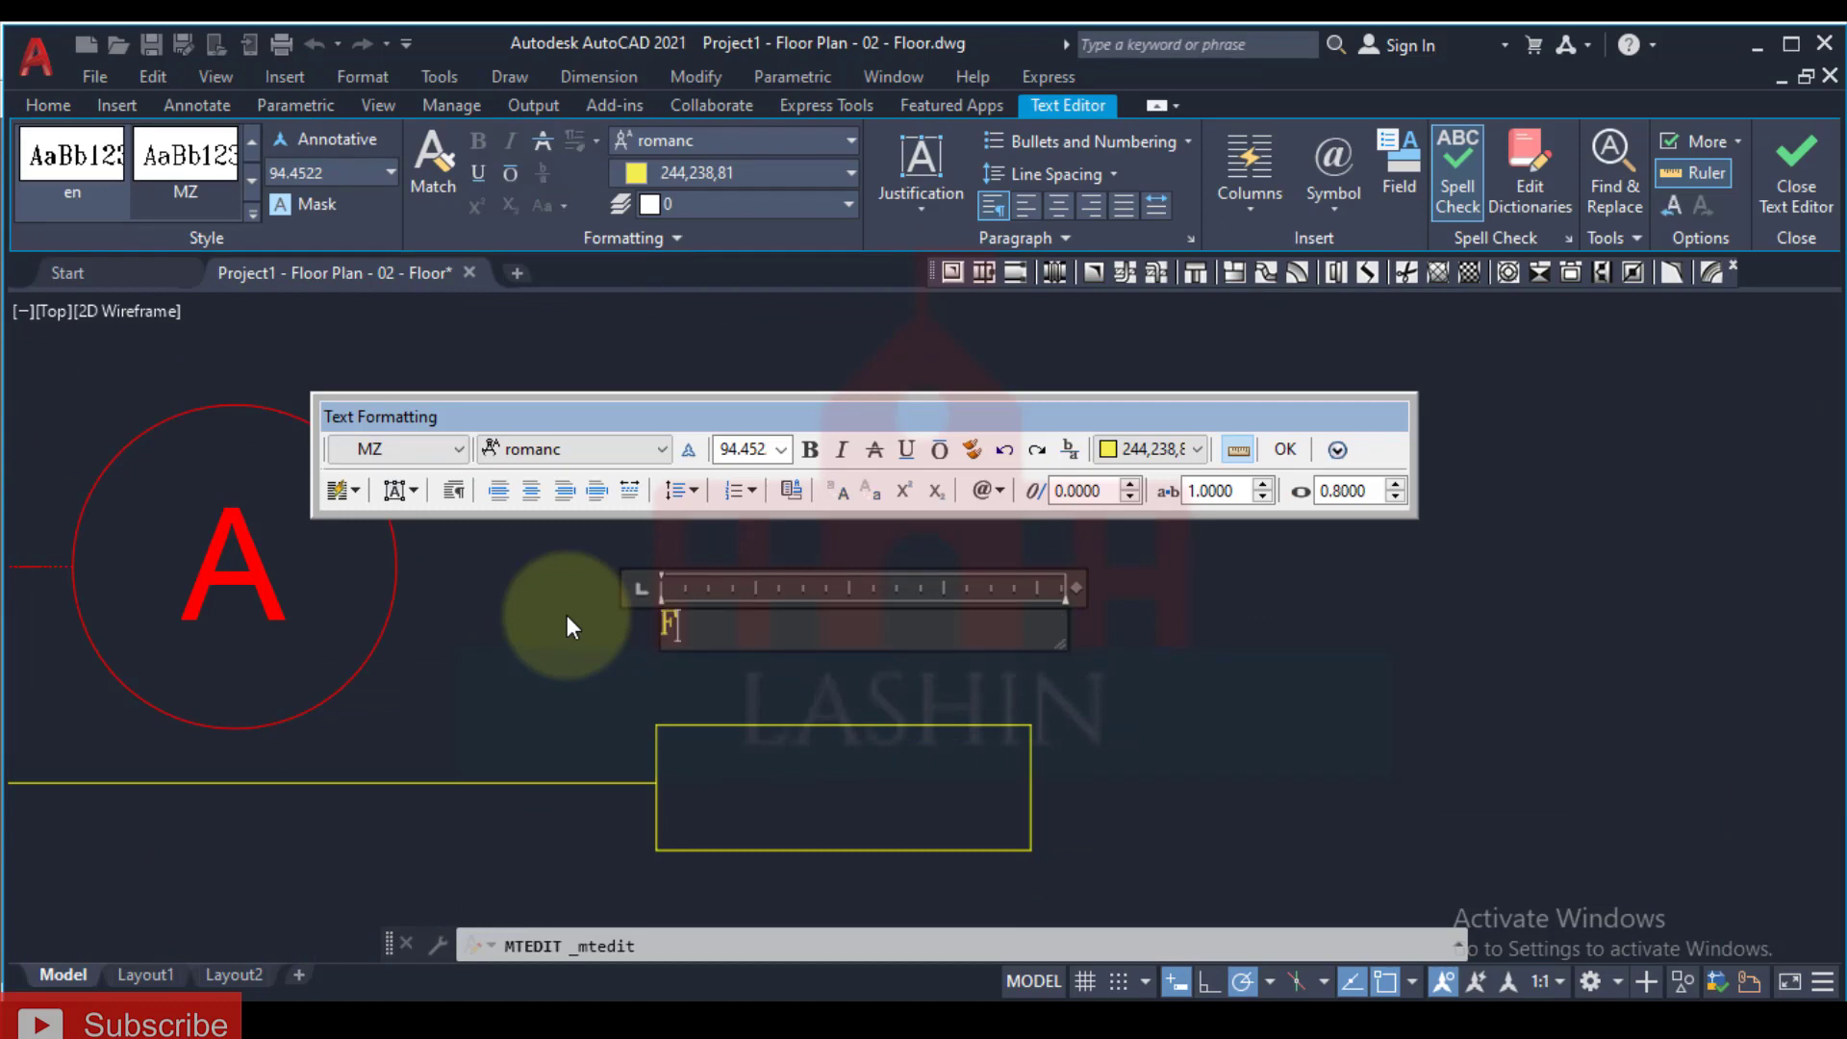
text(1-01)
click(567, 615)
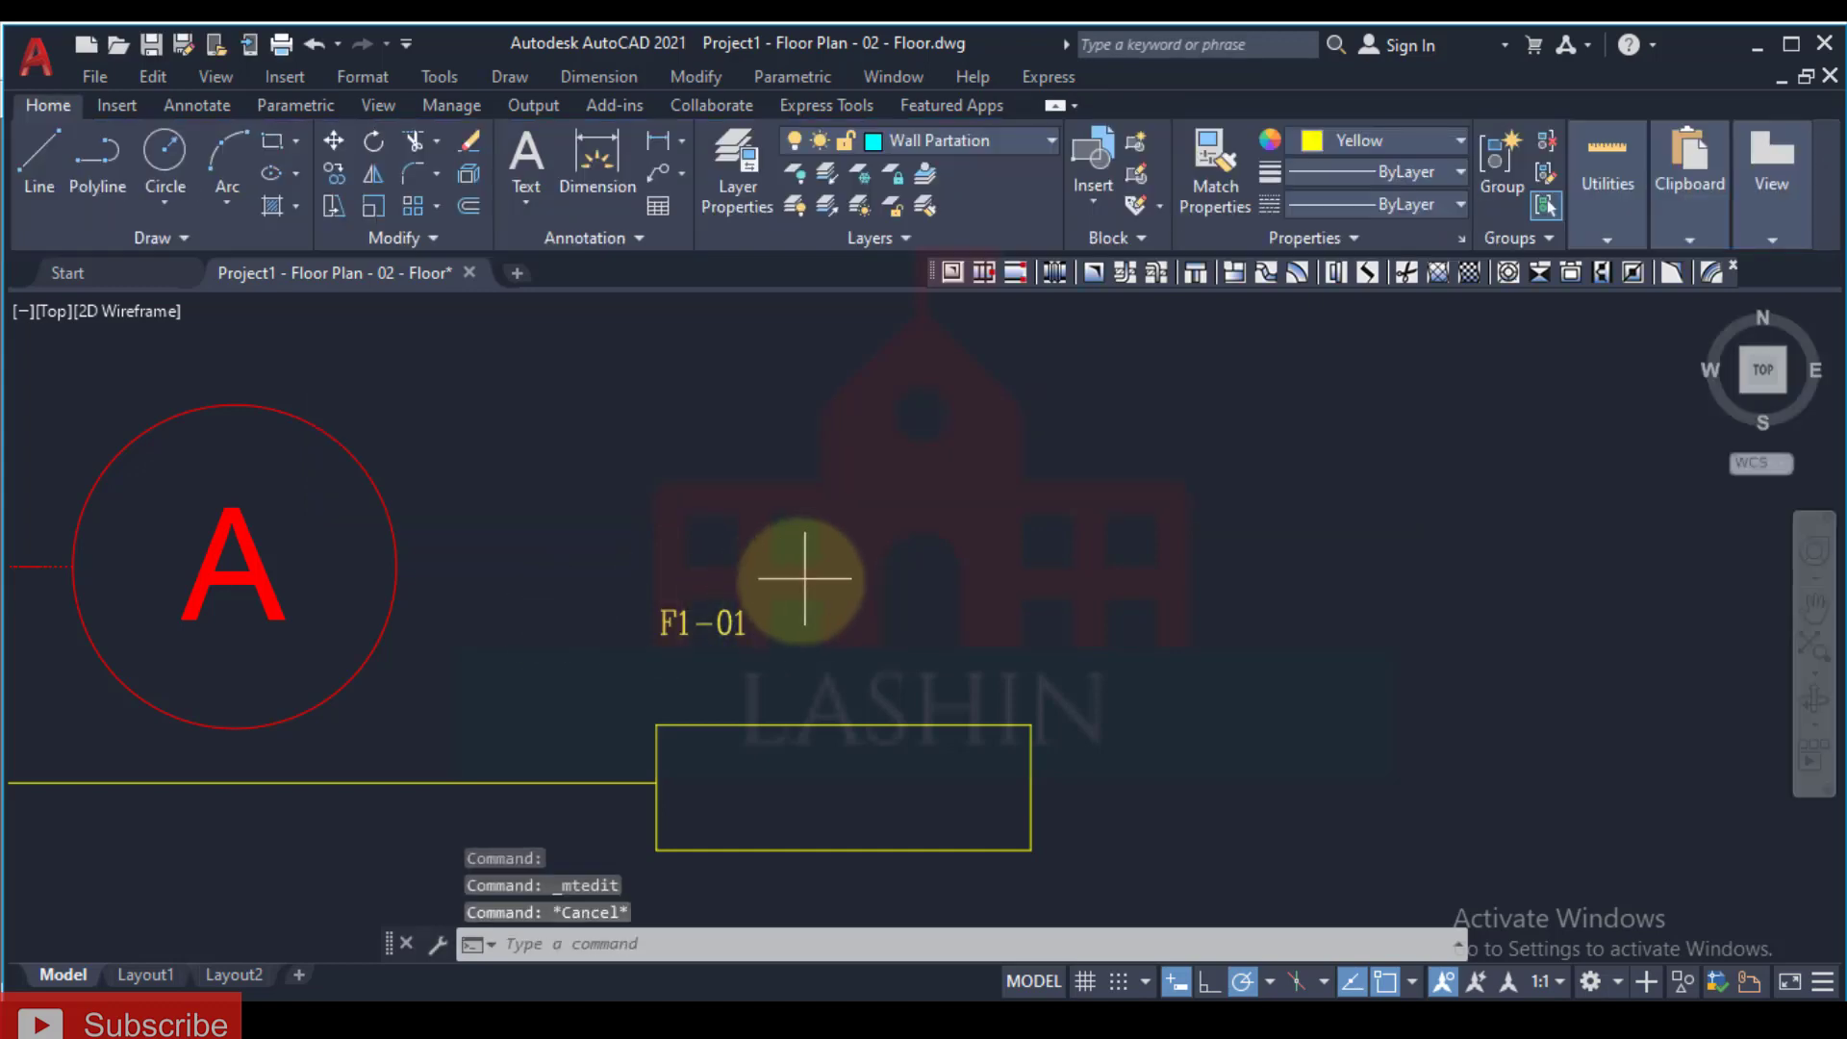
Step: Scale up the F1-01 text from its upper-left corner so it suits the tag rectangle
click(678, 634)
text(Sc)
key(Return)
click(663, 612)
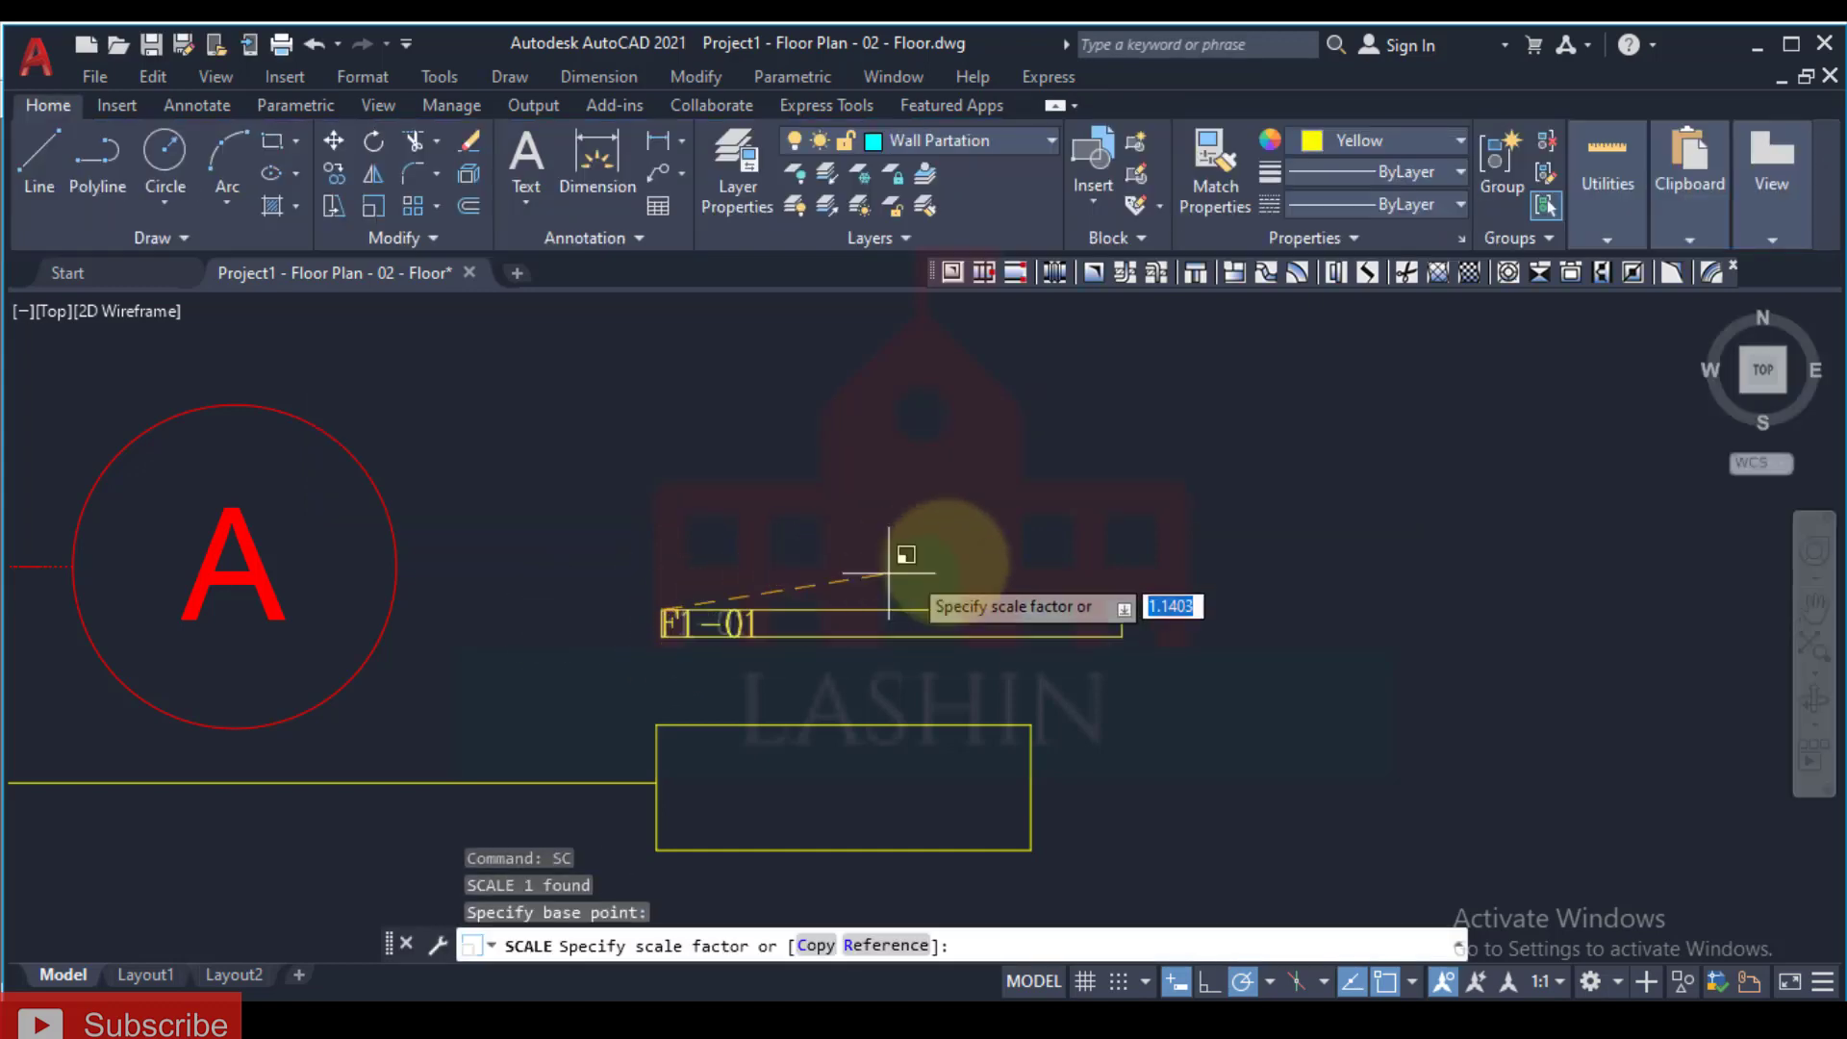
click(787, 653)
Step: Move the enlarged F1-01 text inside the tag rectangle at the end of the leader
click(697, 673)
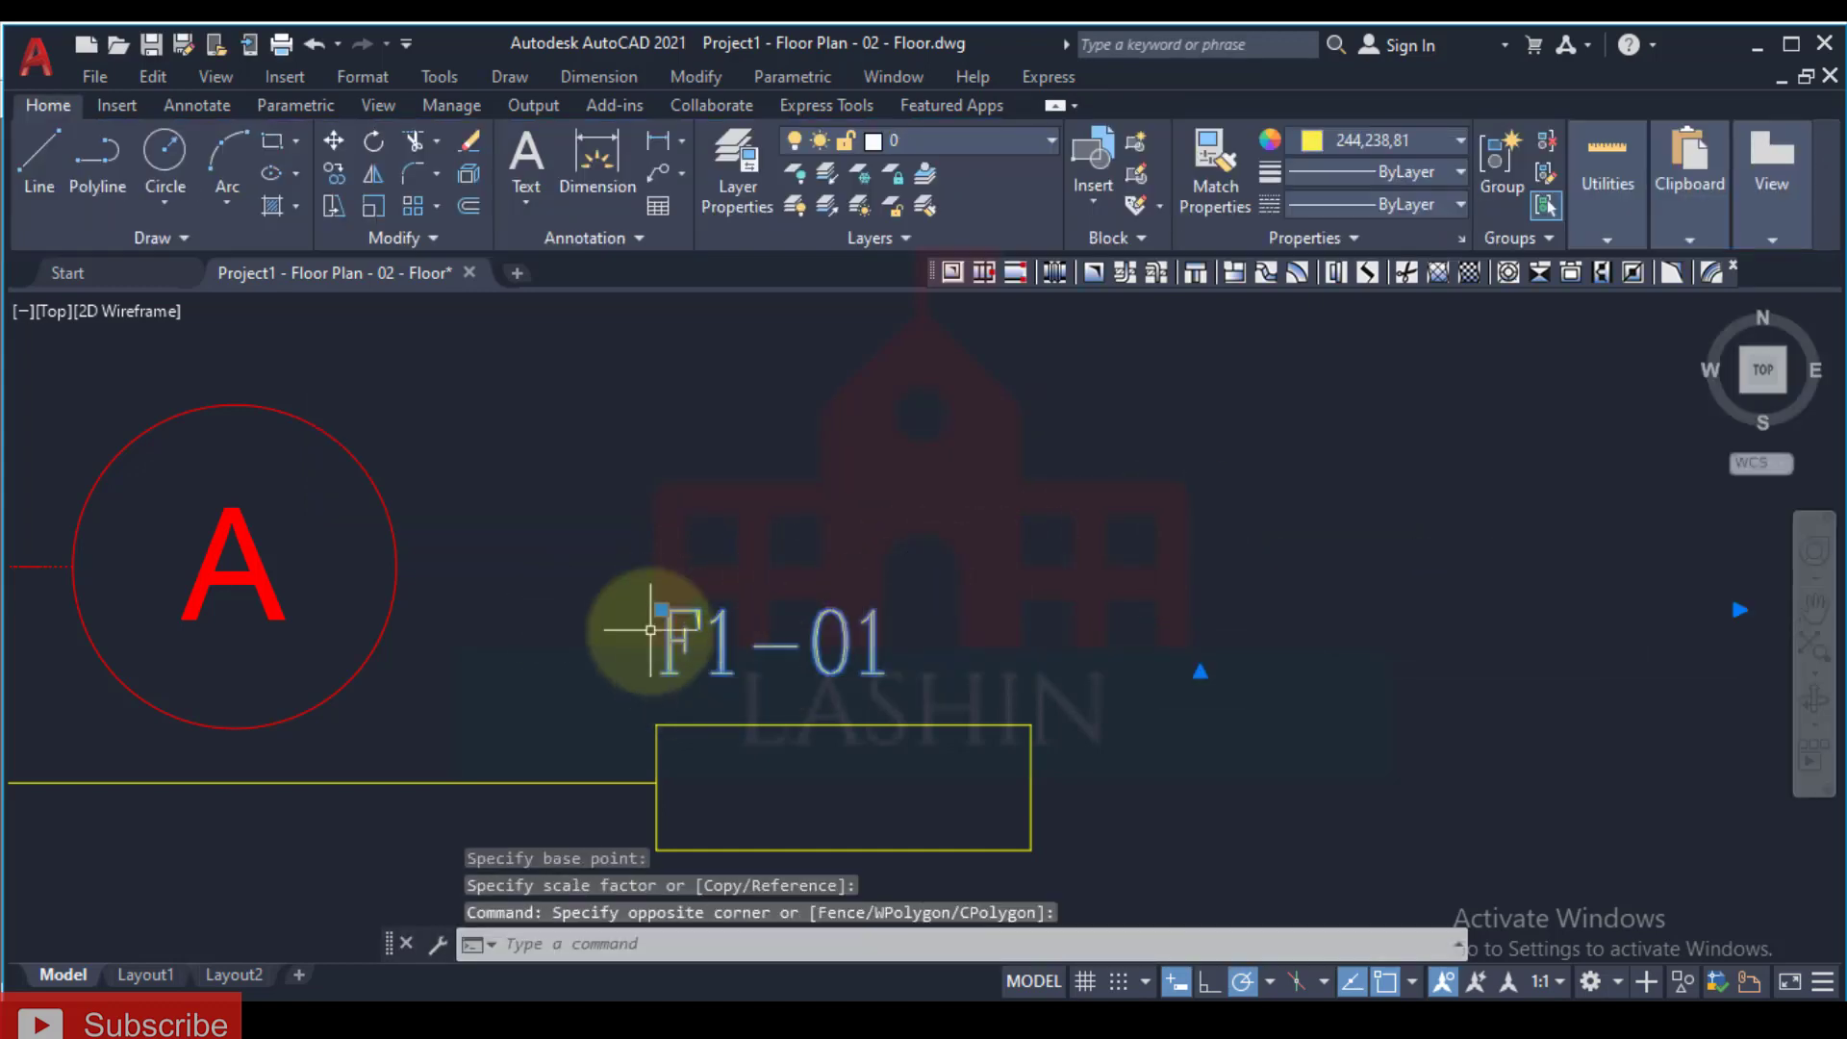
click(661, 610)
click(706, 762)
scroll(982, 672, down, 2)
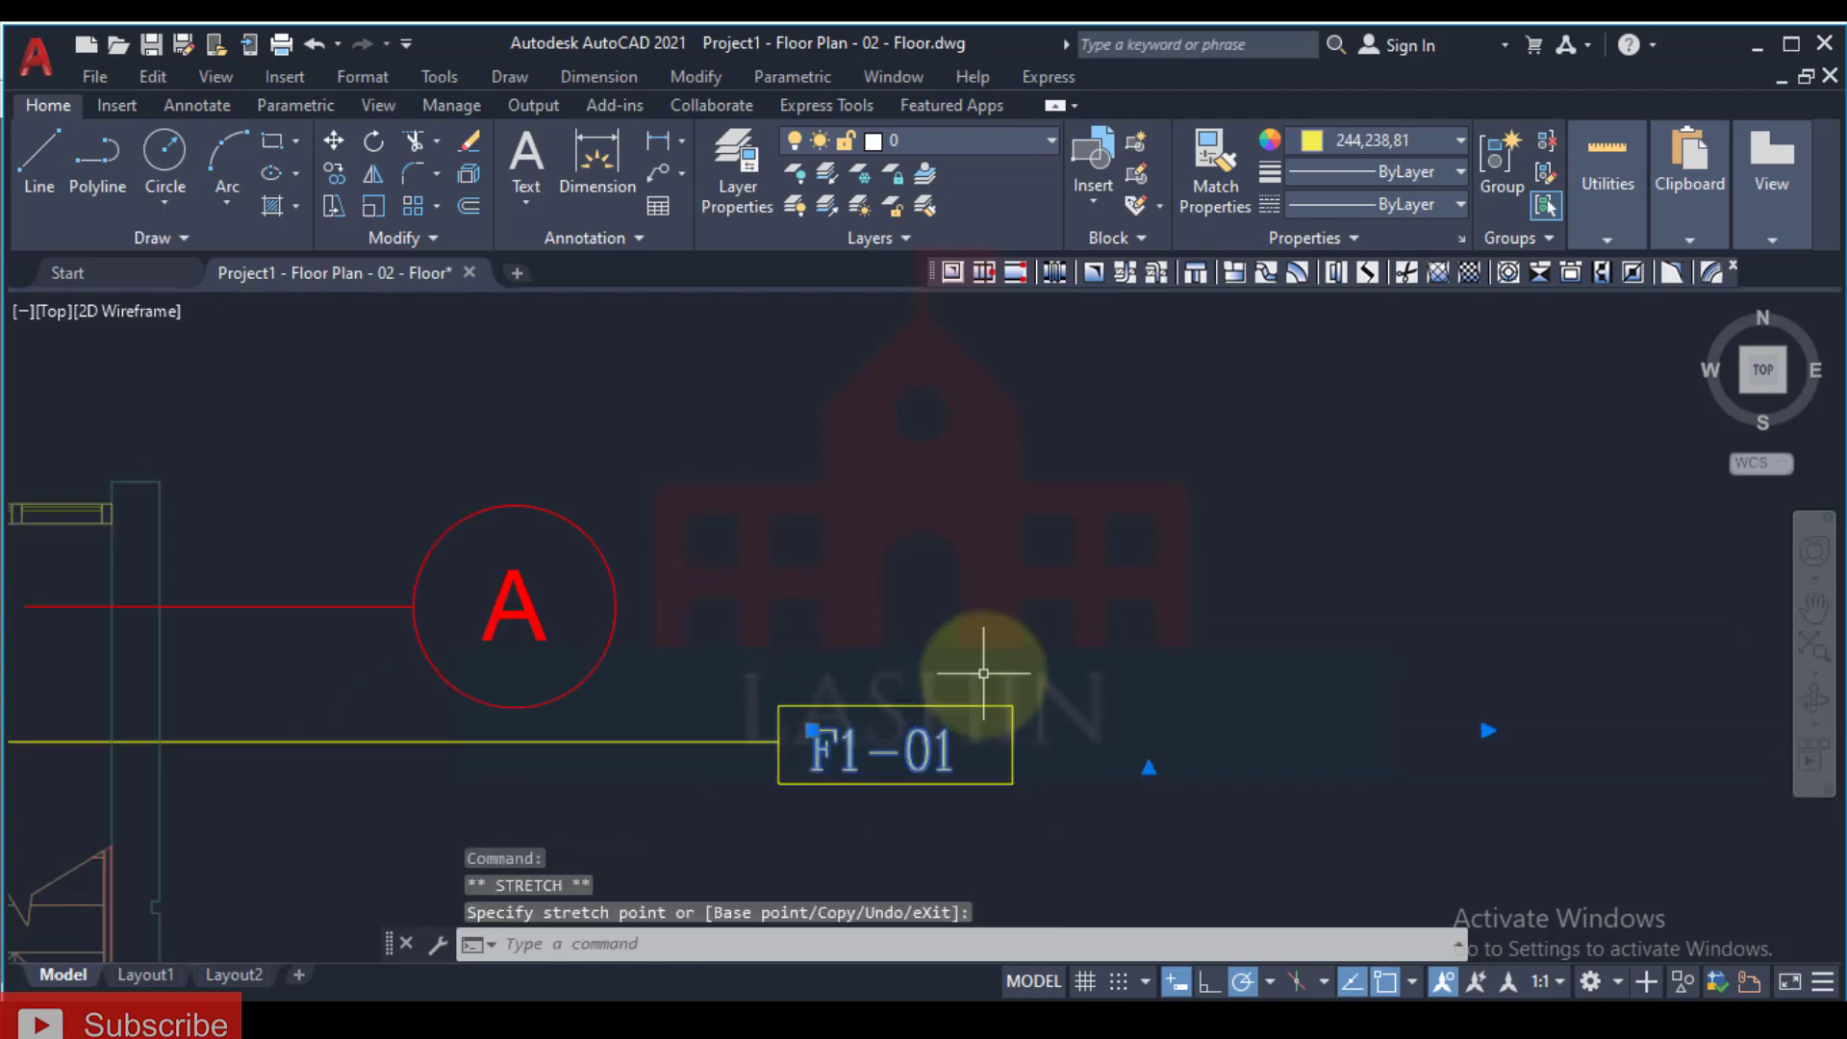
middle_drag(981, 672, 789, 525)
scroll(788, 526, down, 2)
key(Escape)
Step: Narrow the F1-01 text's bounding frame towards the tag rectangle
click(1020, 550)
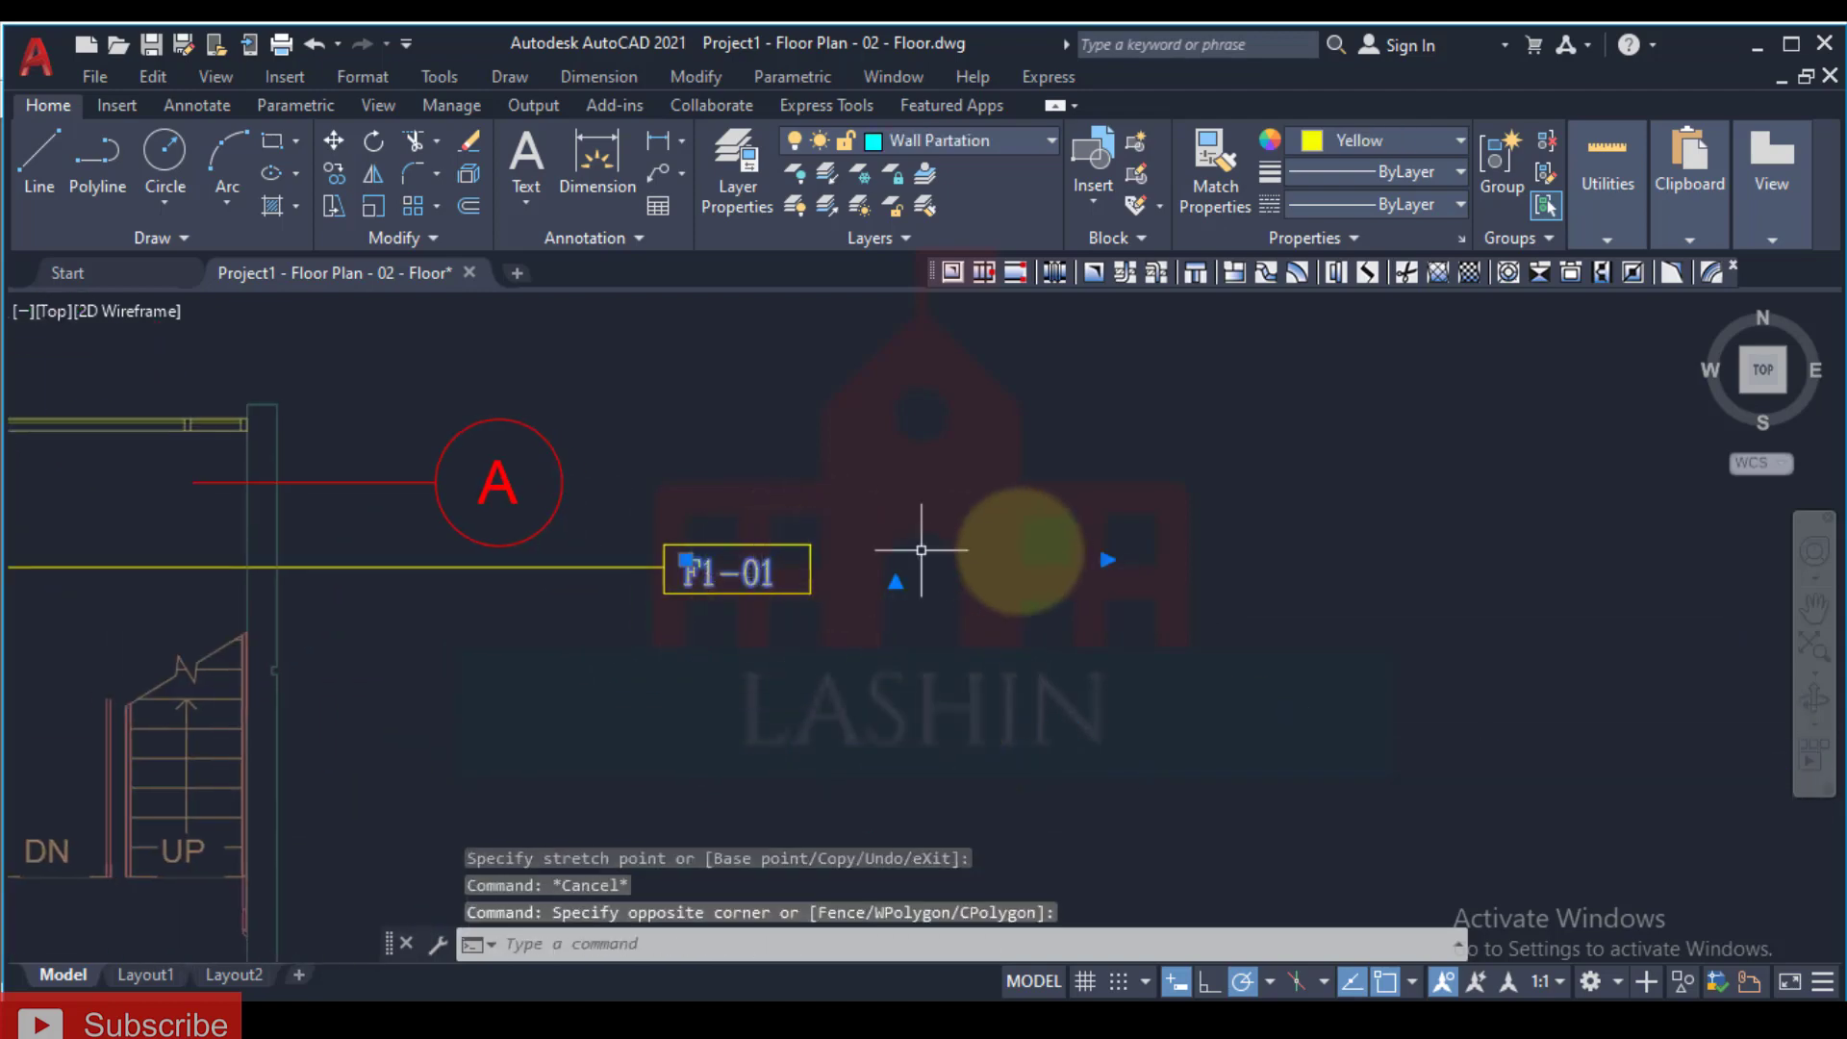
click(1107, 559)
key(Escape)
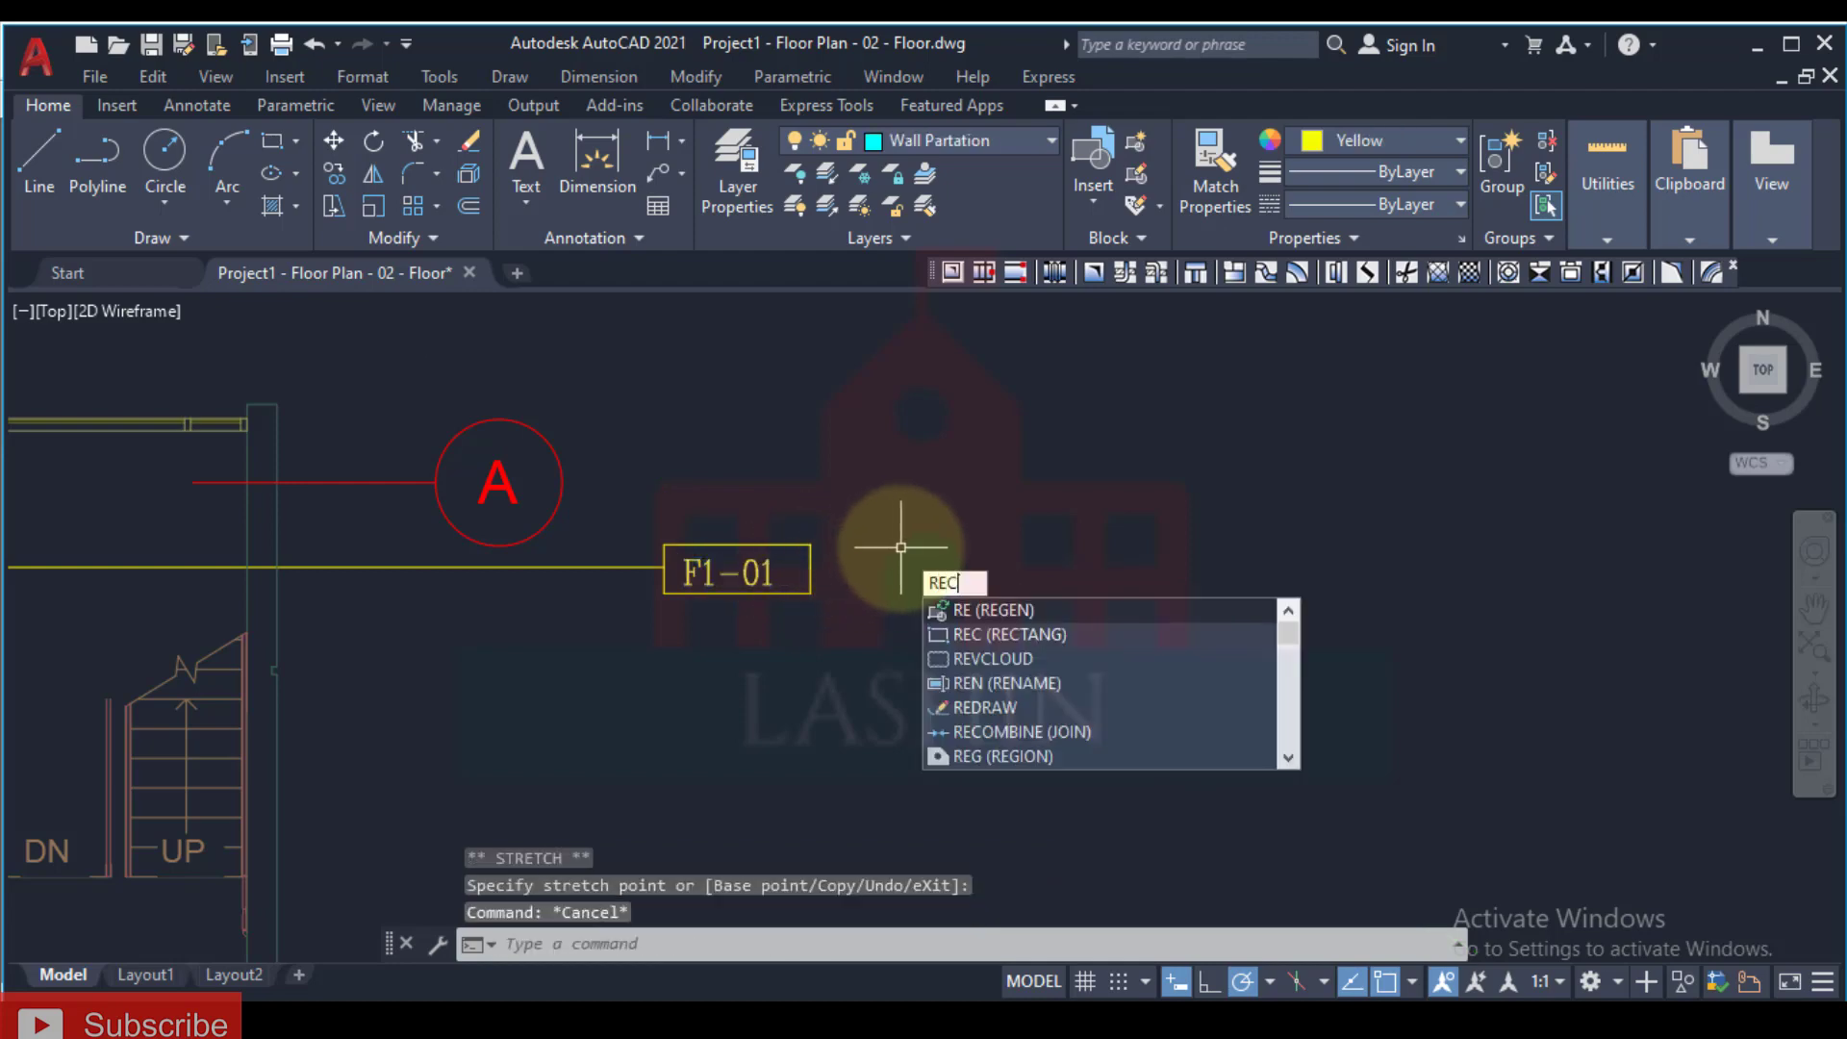
Step: Draw a rectangle about 6034 by 7575 outside the building, its near side aligned with the outer edge of the F1-01 tag
key(Return)
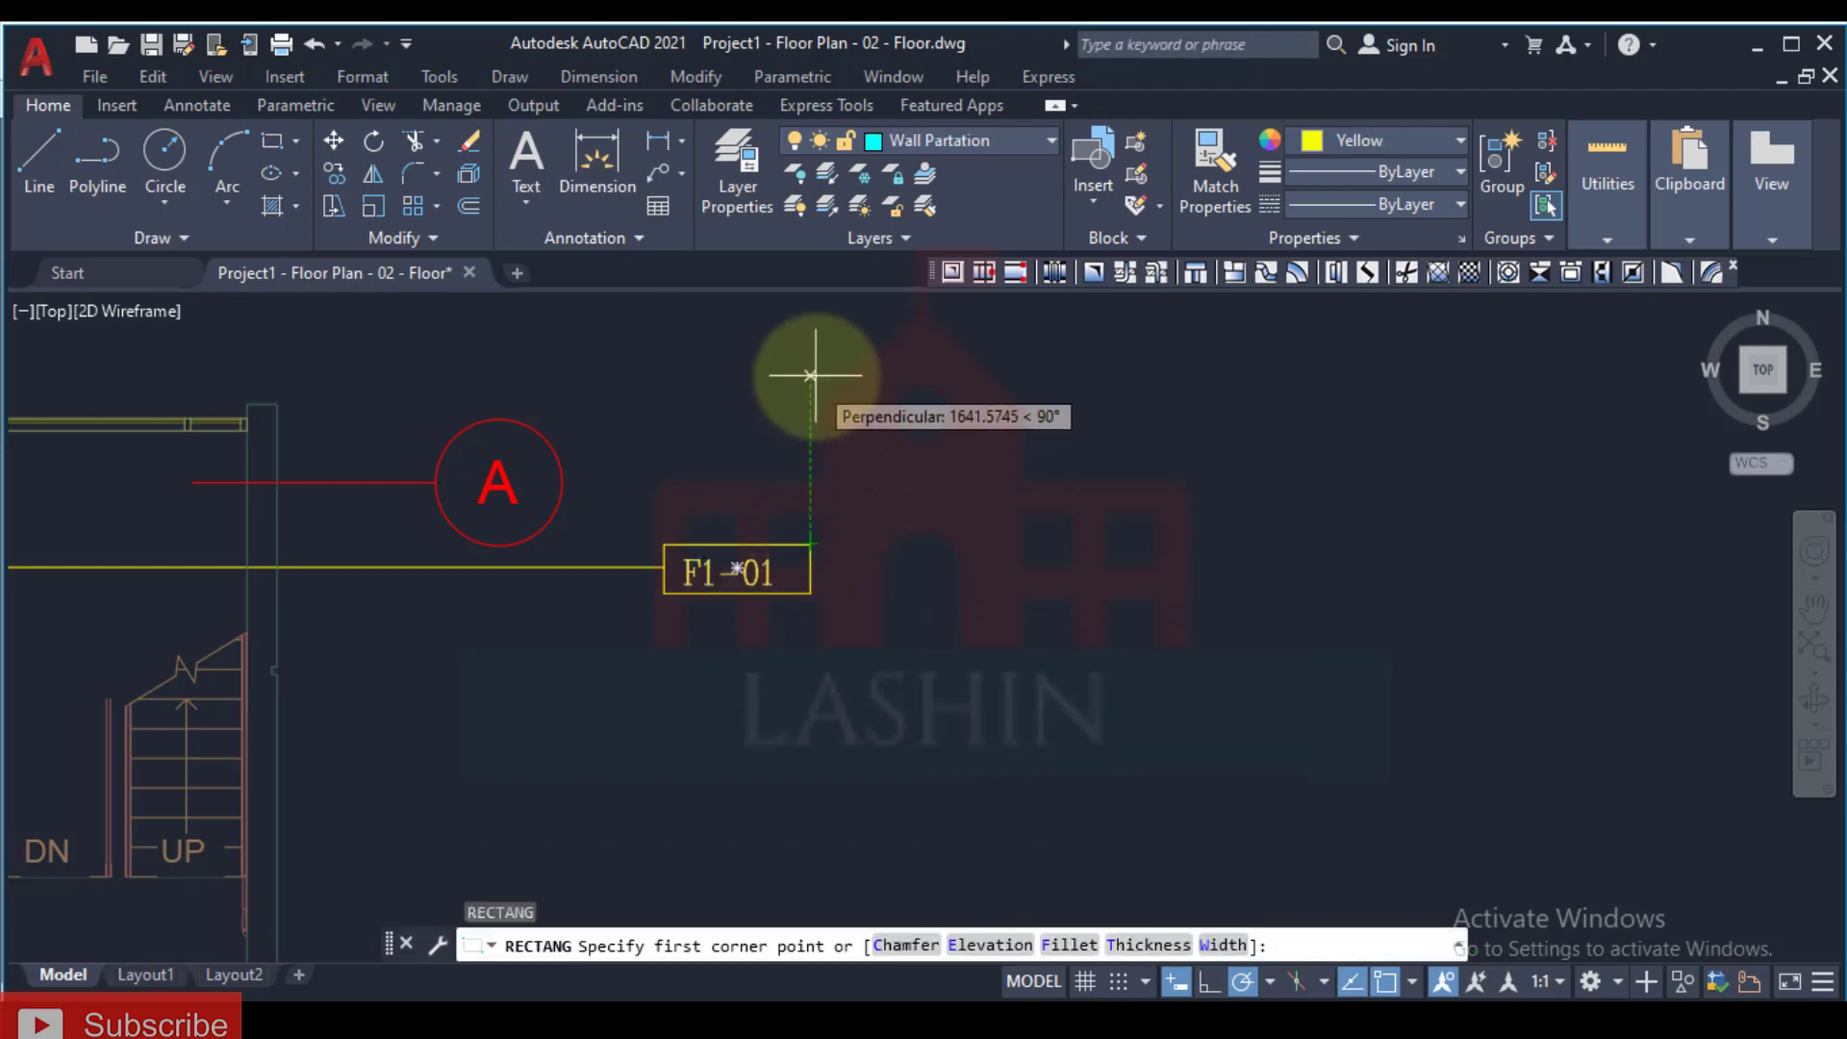
click(811, 375)
middle_drag(1167, 750, 878, 478)
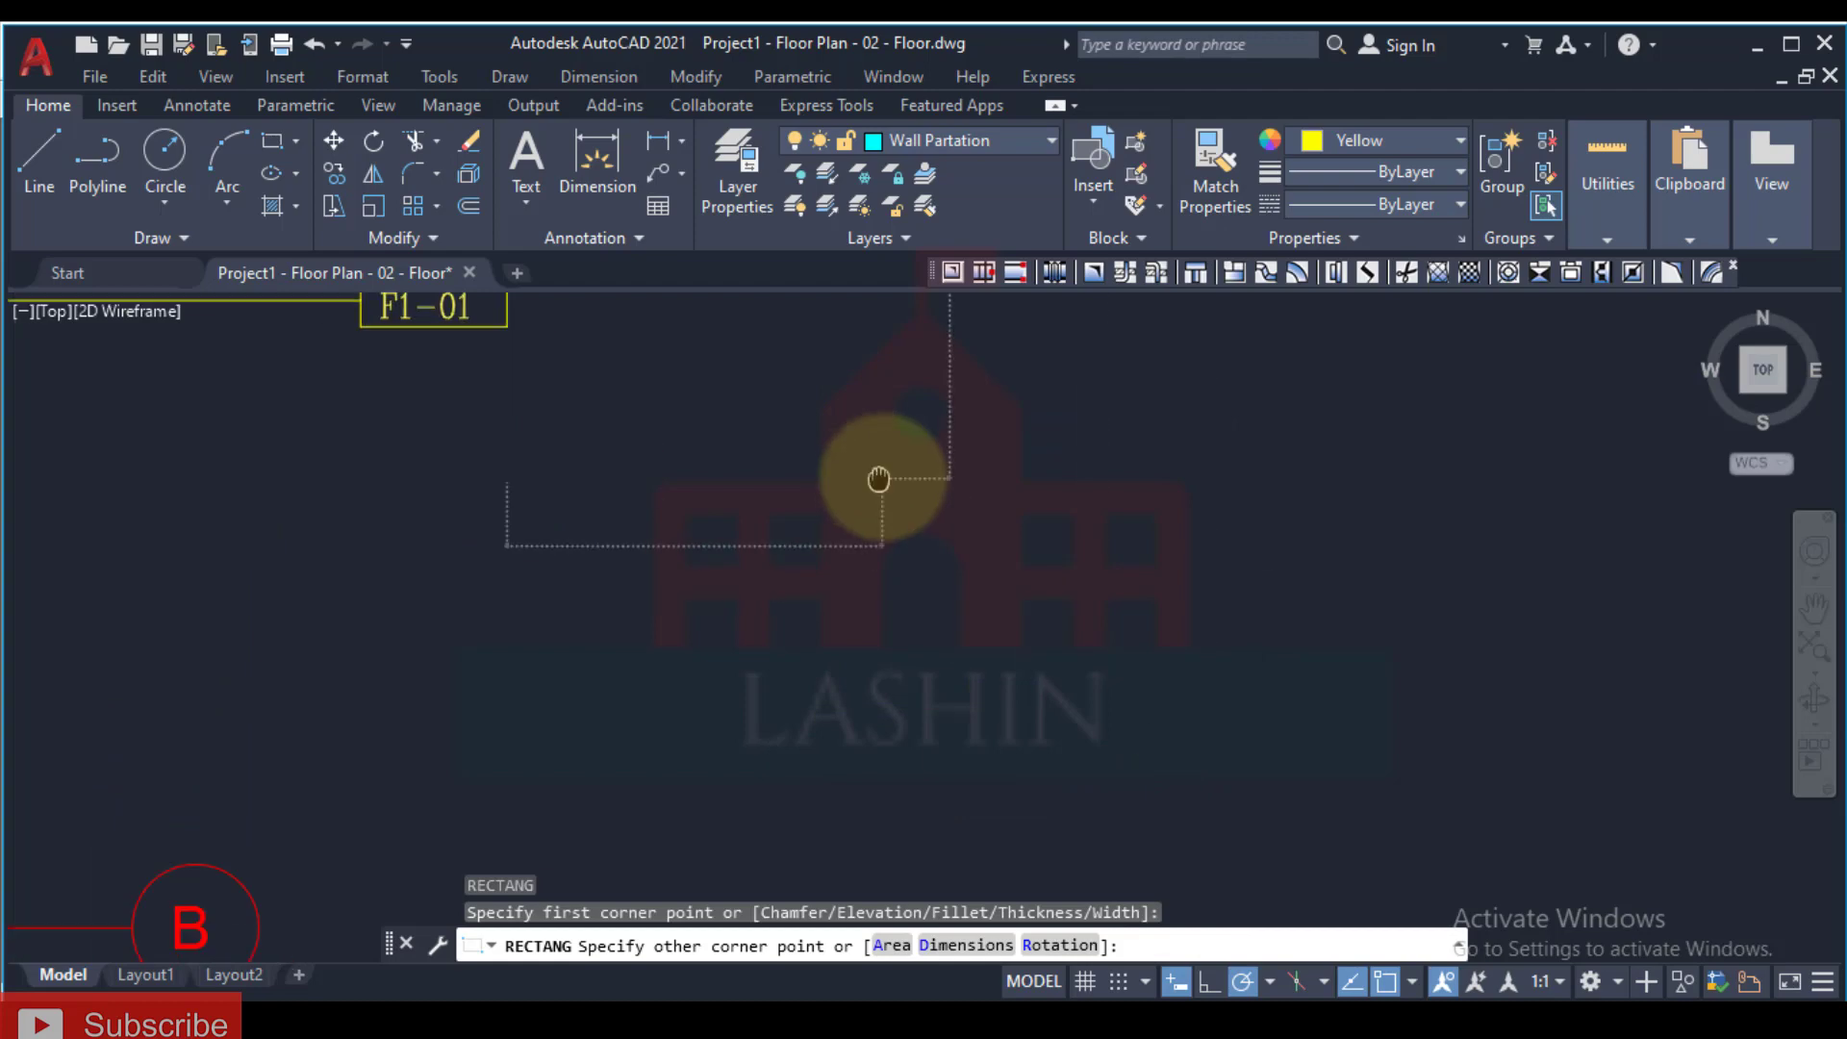
click(1092, 843)
scroll(845, 760, down, 4)
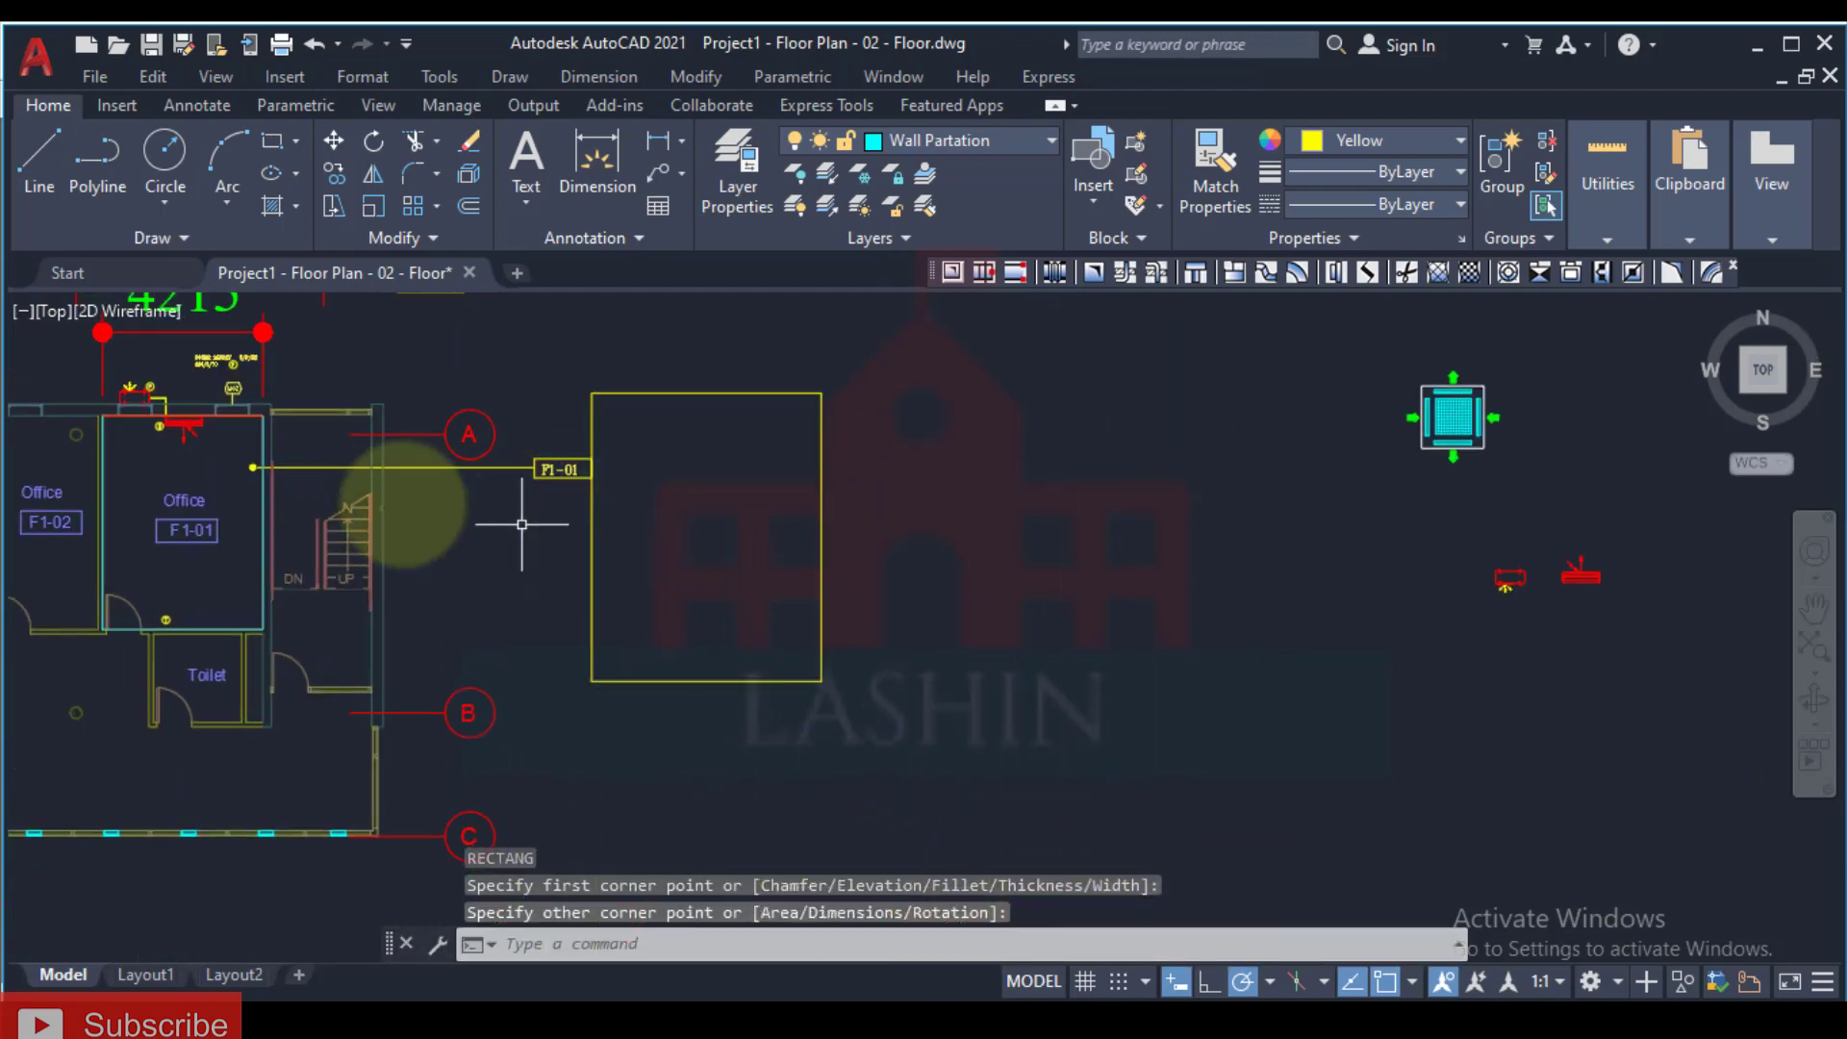
middle_drag(530, 515, 563, 551)
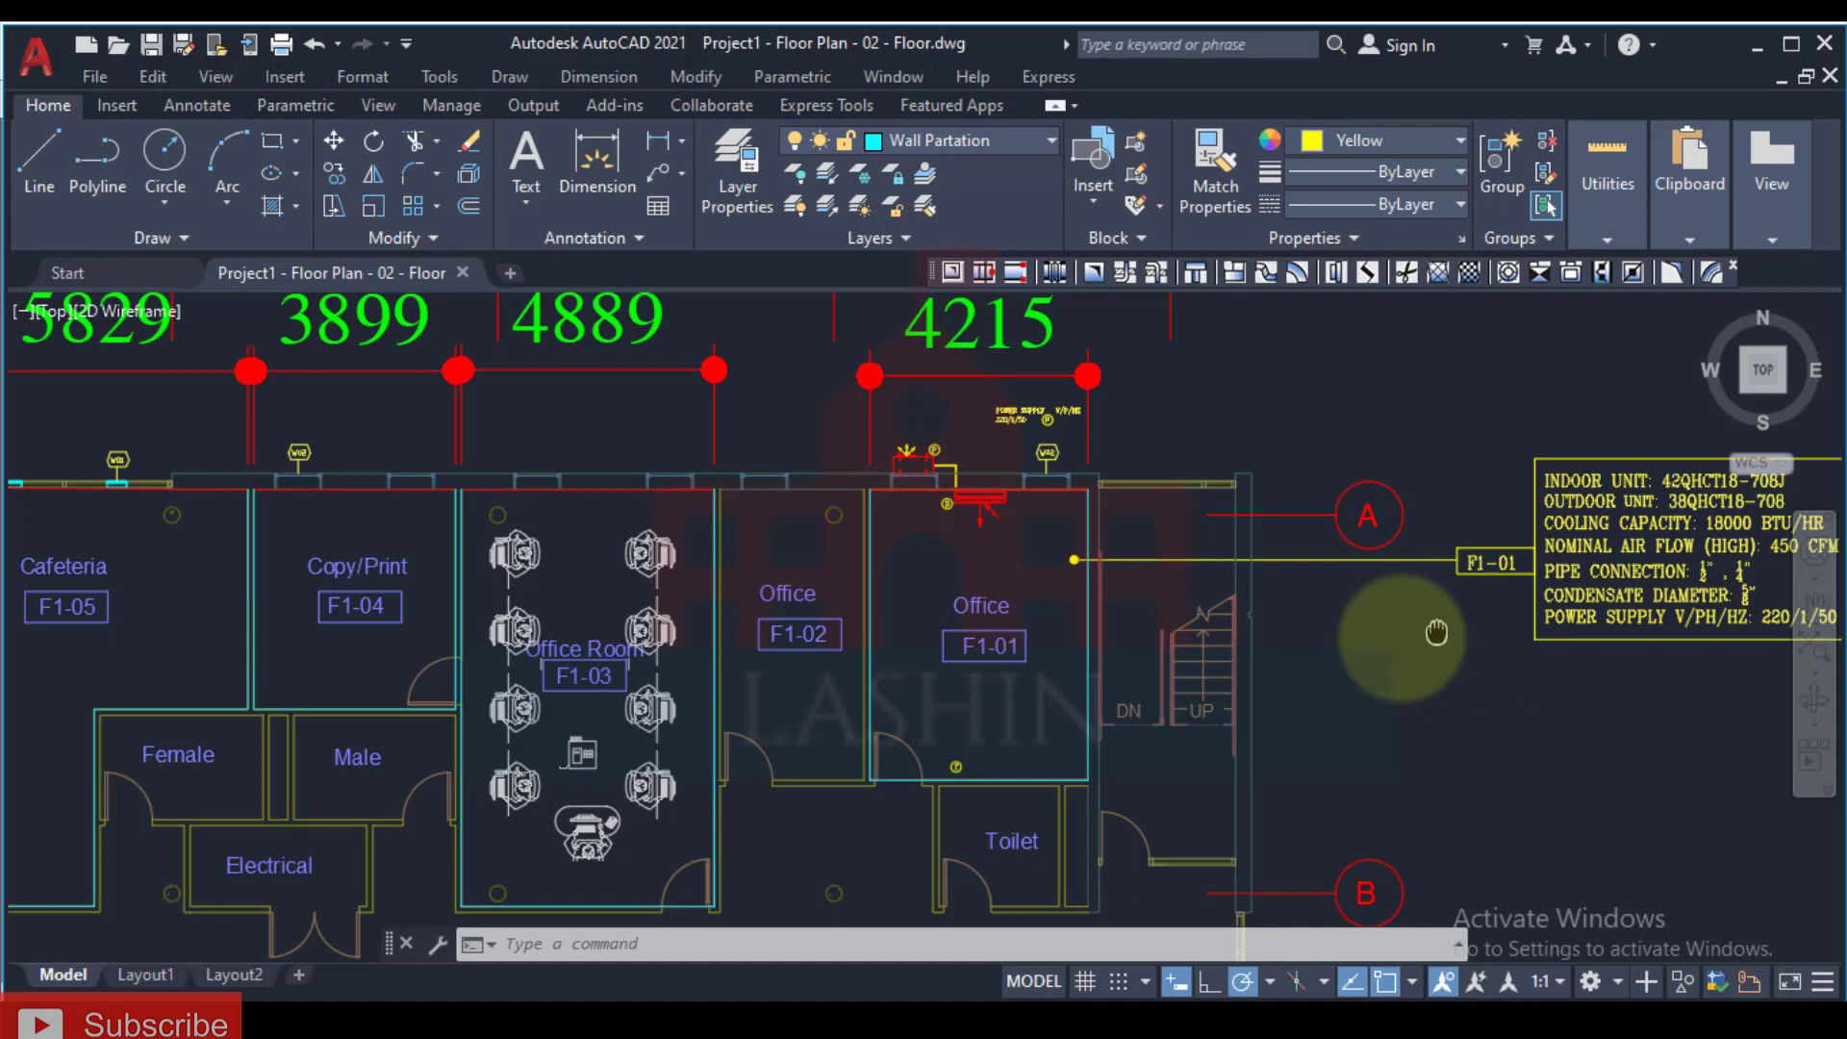
Step: Review F1-01's specification note and check its model numbers and cooling capacity against the Optimax catalogue in Acrobat Reader
middle_drag(1436, 632, 1159, 673)
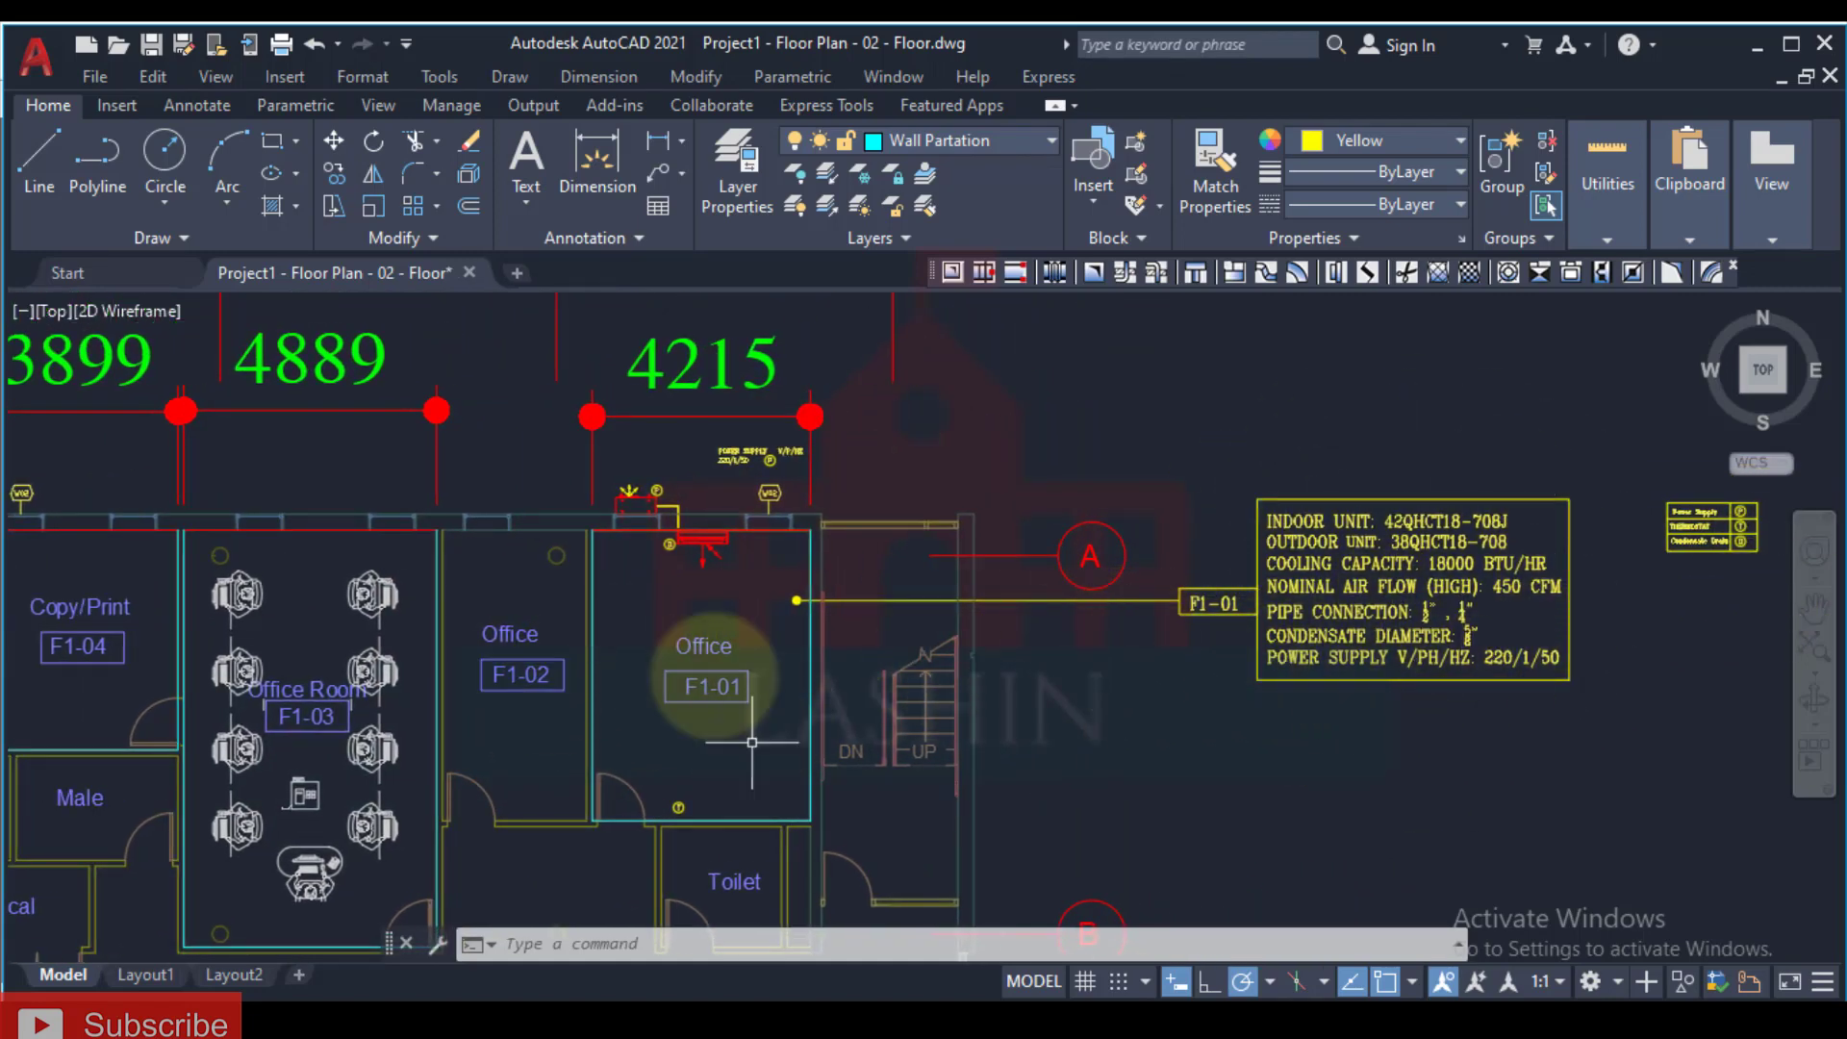
scroll(1193, 664, up, 4)
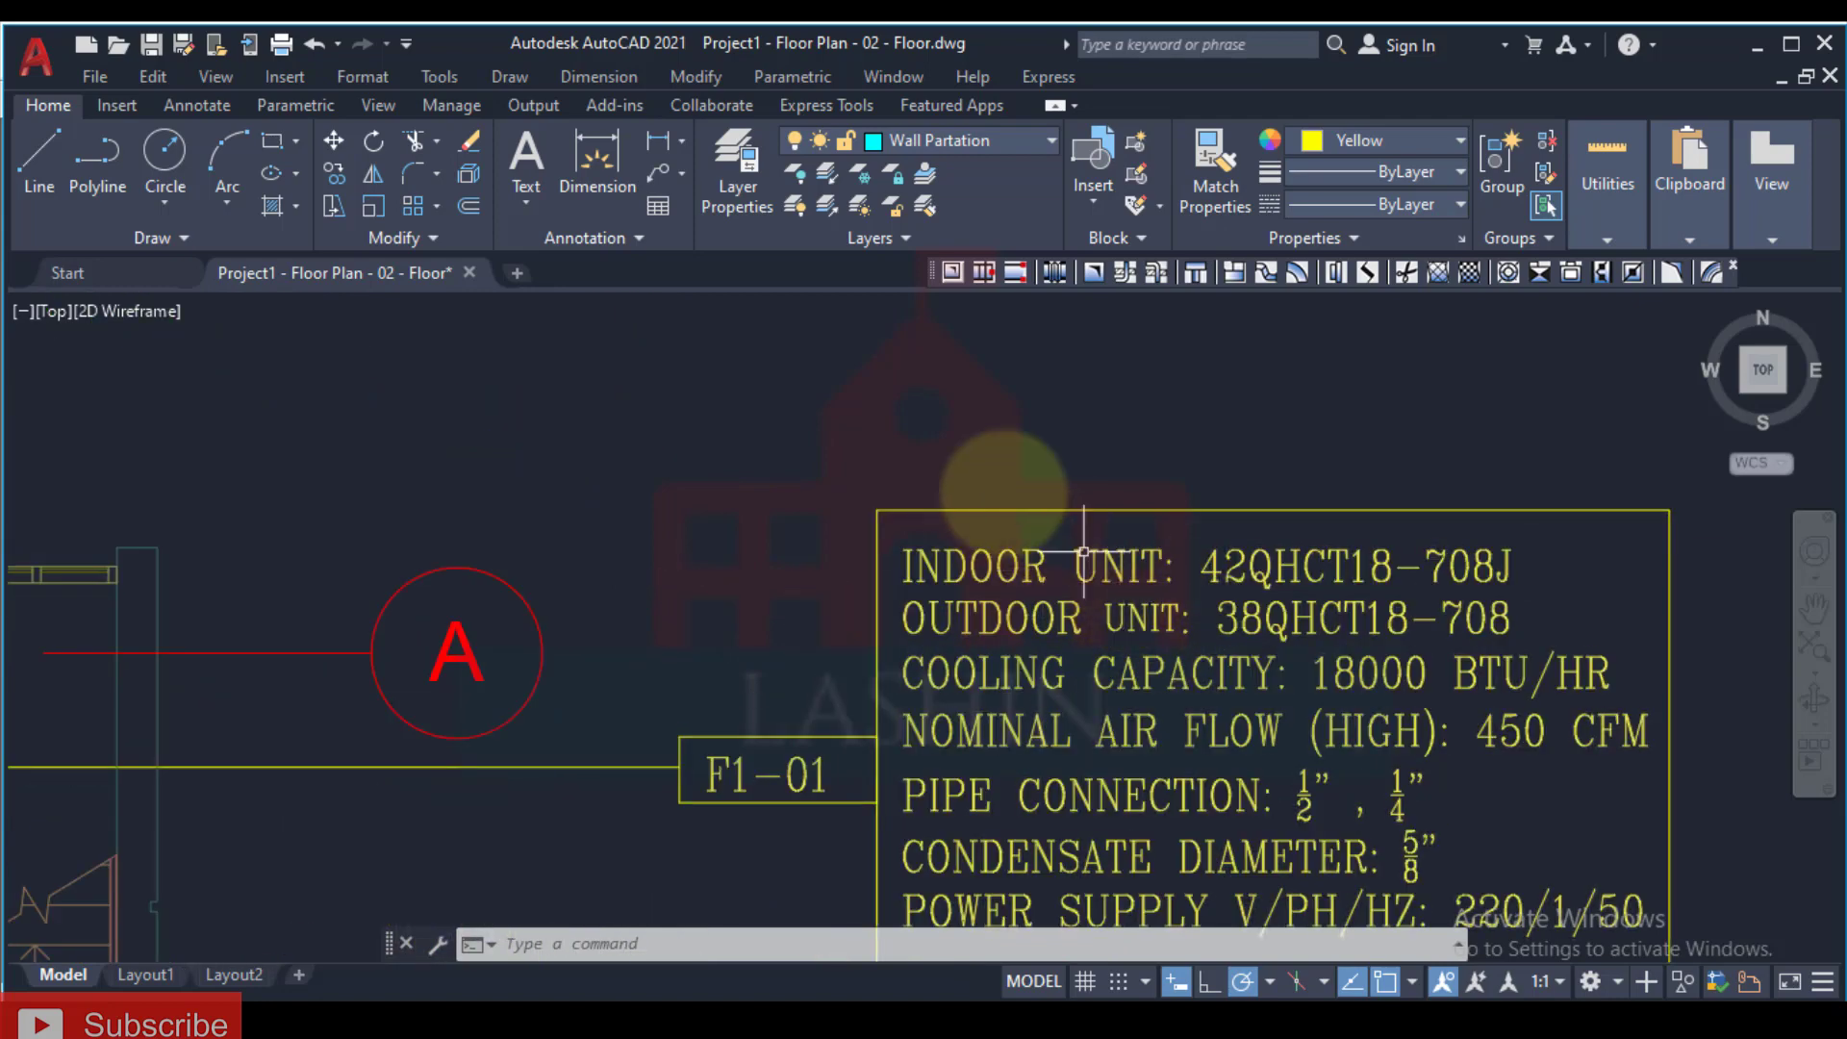
middle_drag(998, 483, 805, 392)
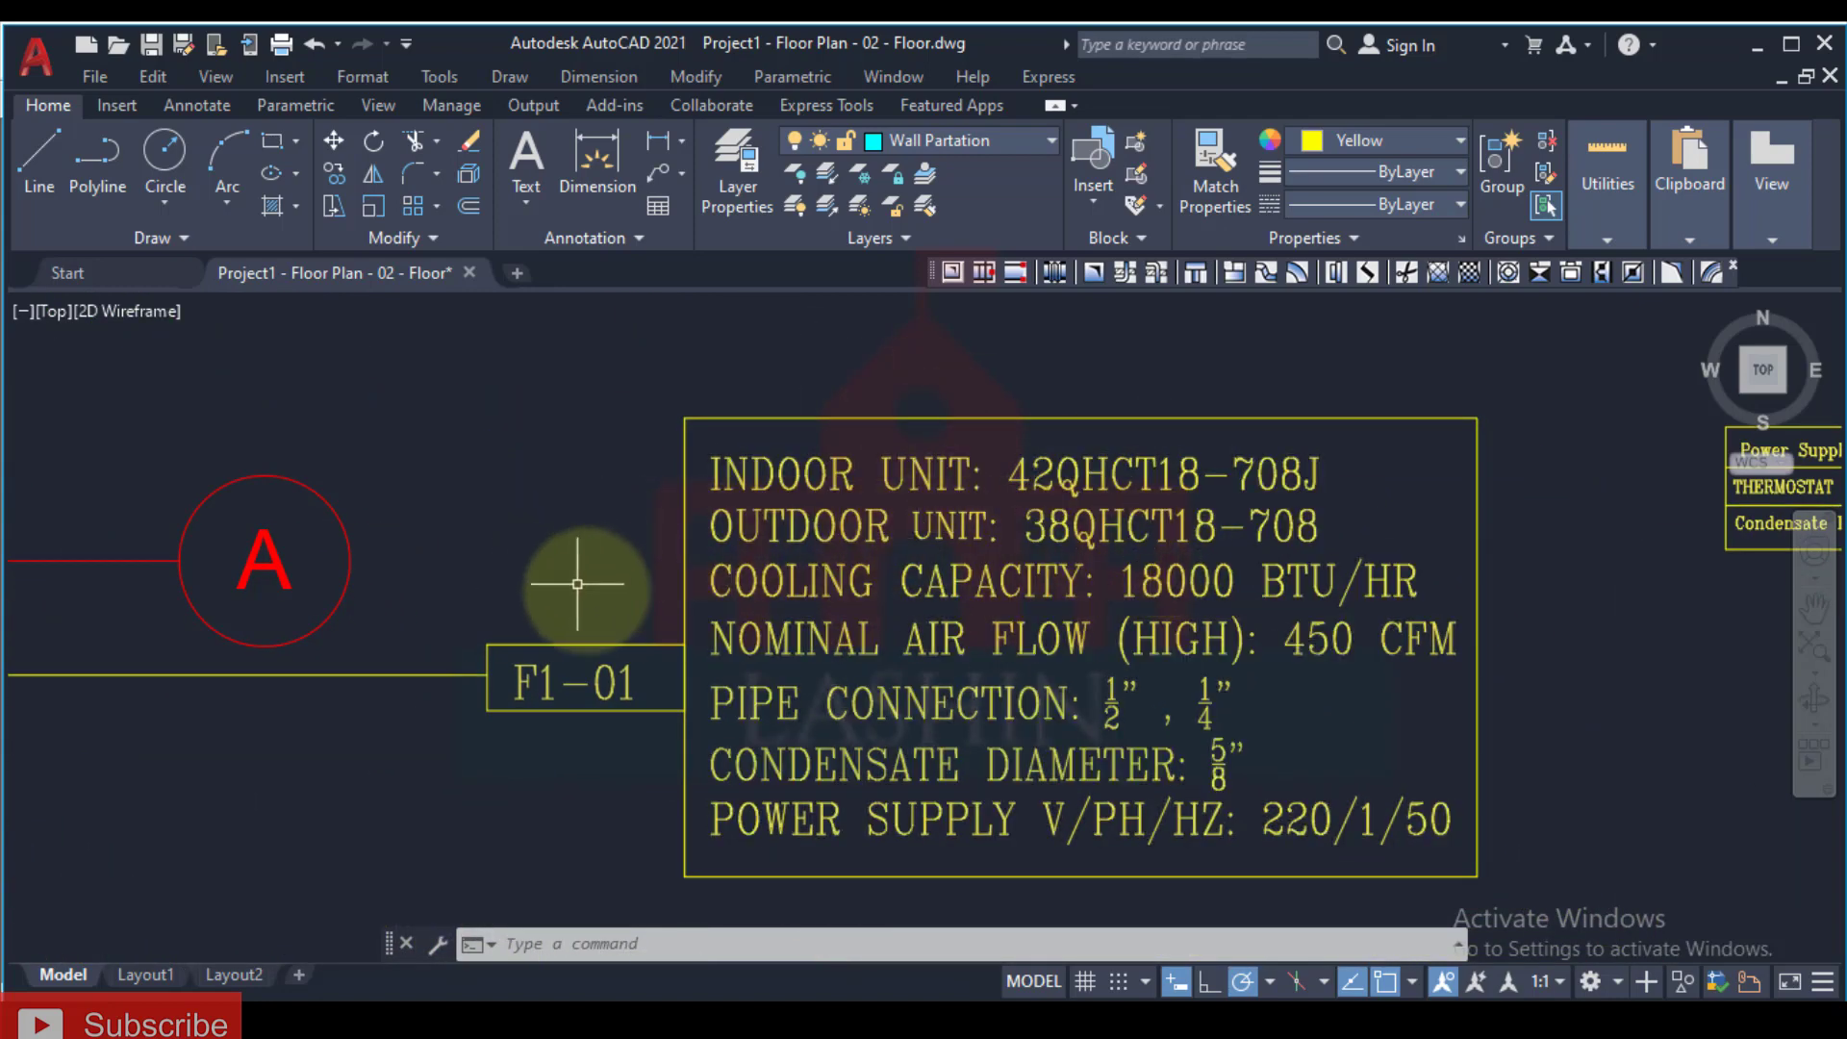
middle_drag(582, 553, 493, 491)
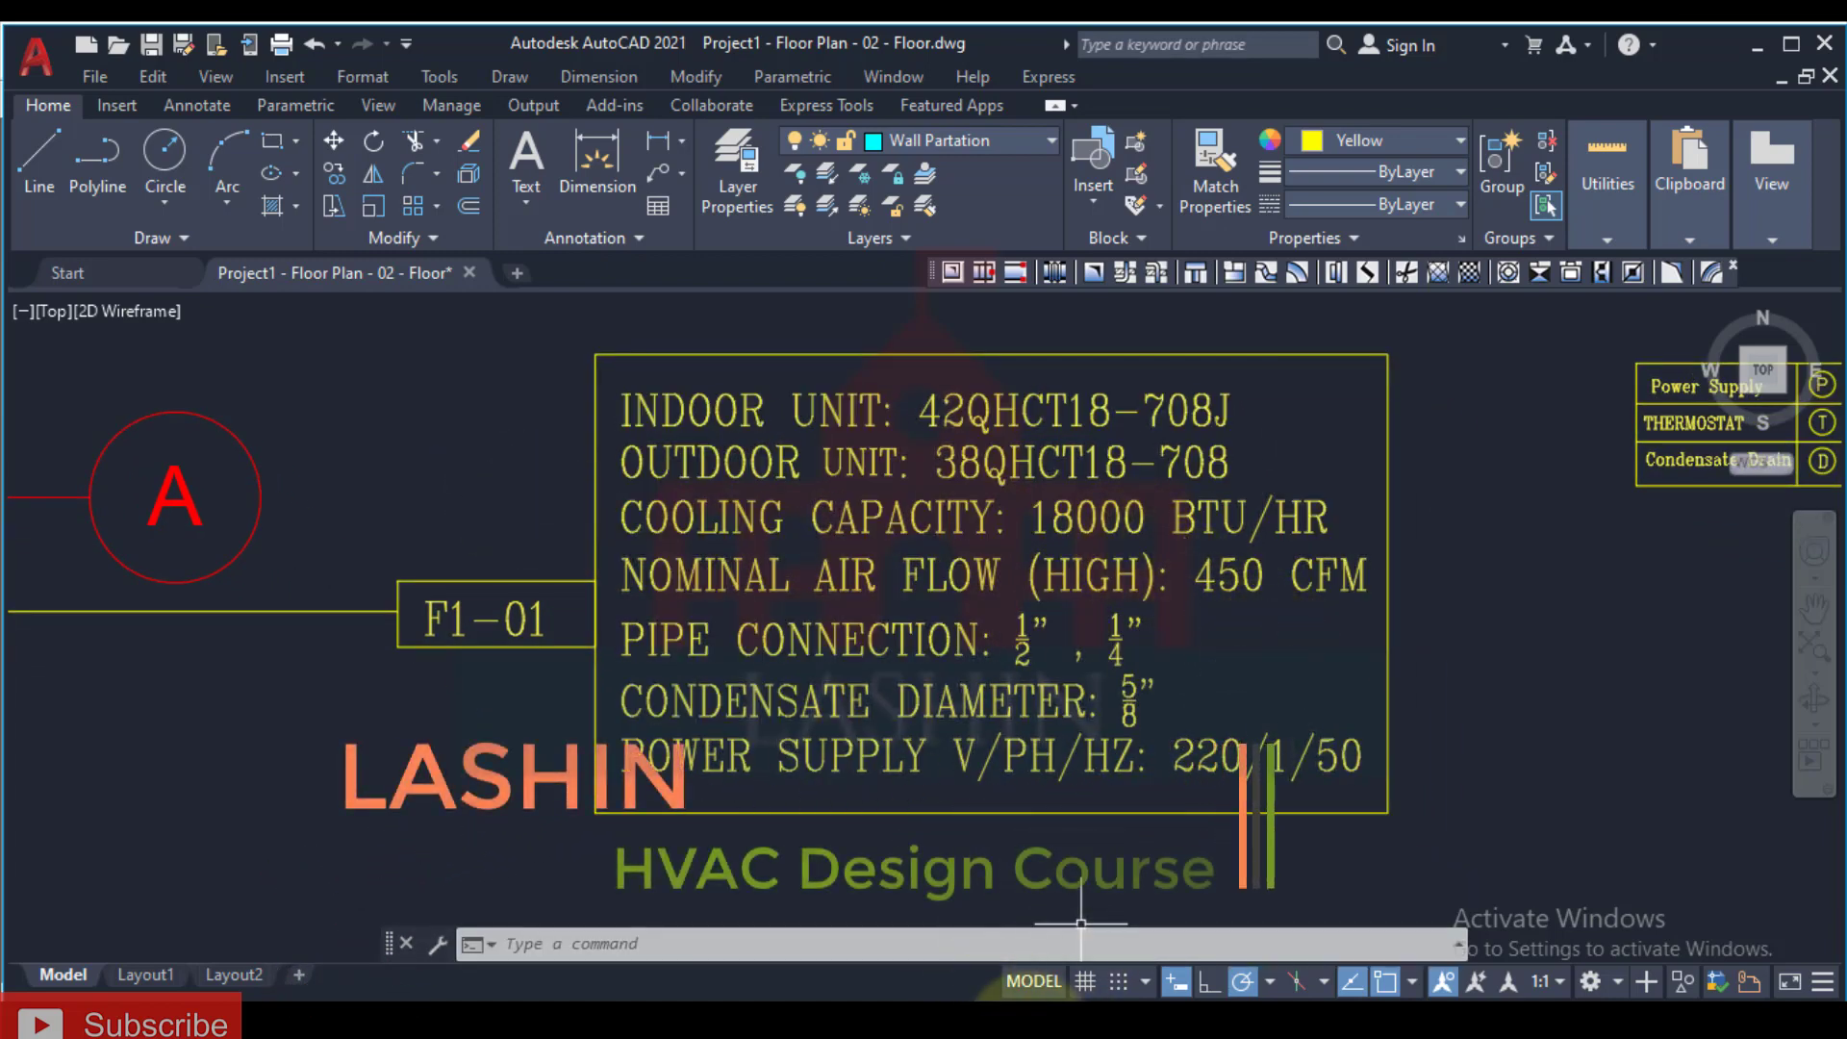
click(1025, 1018)
click(962, 968)
scroll(928, 556, up, 5)
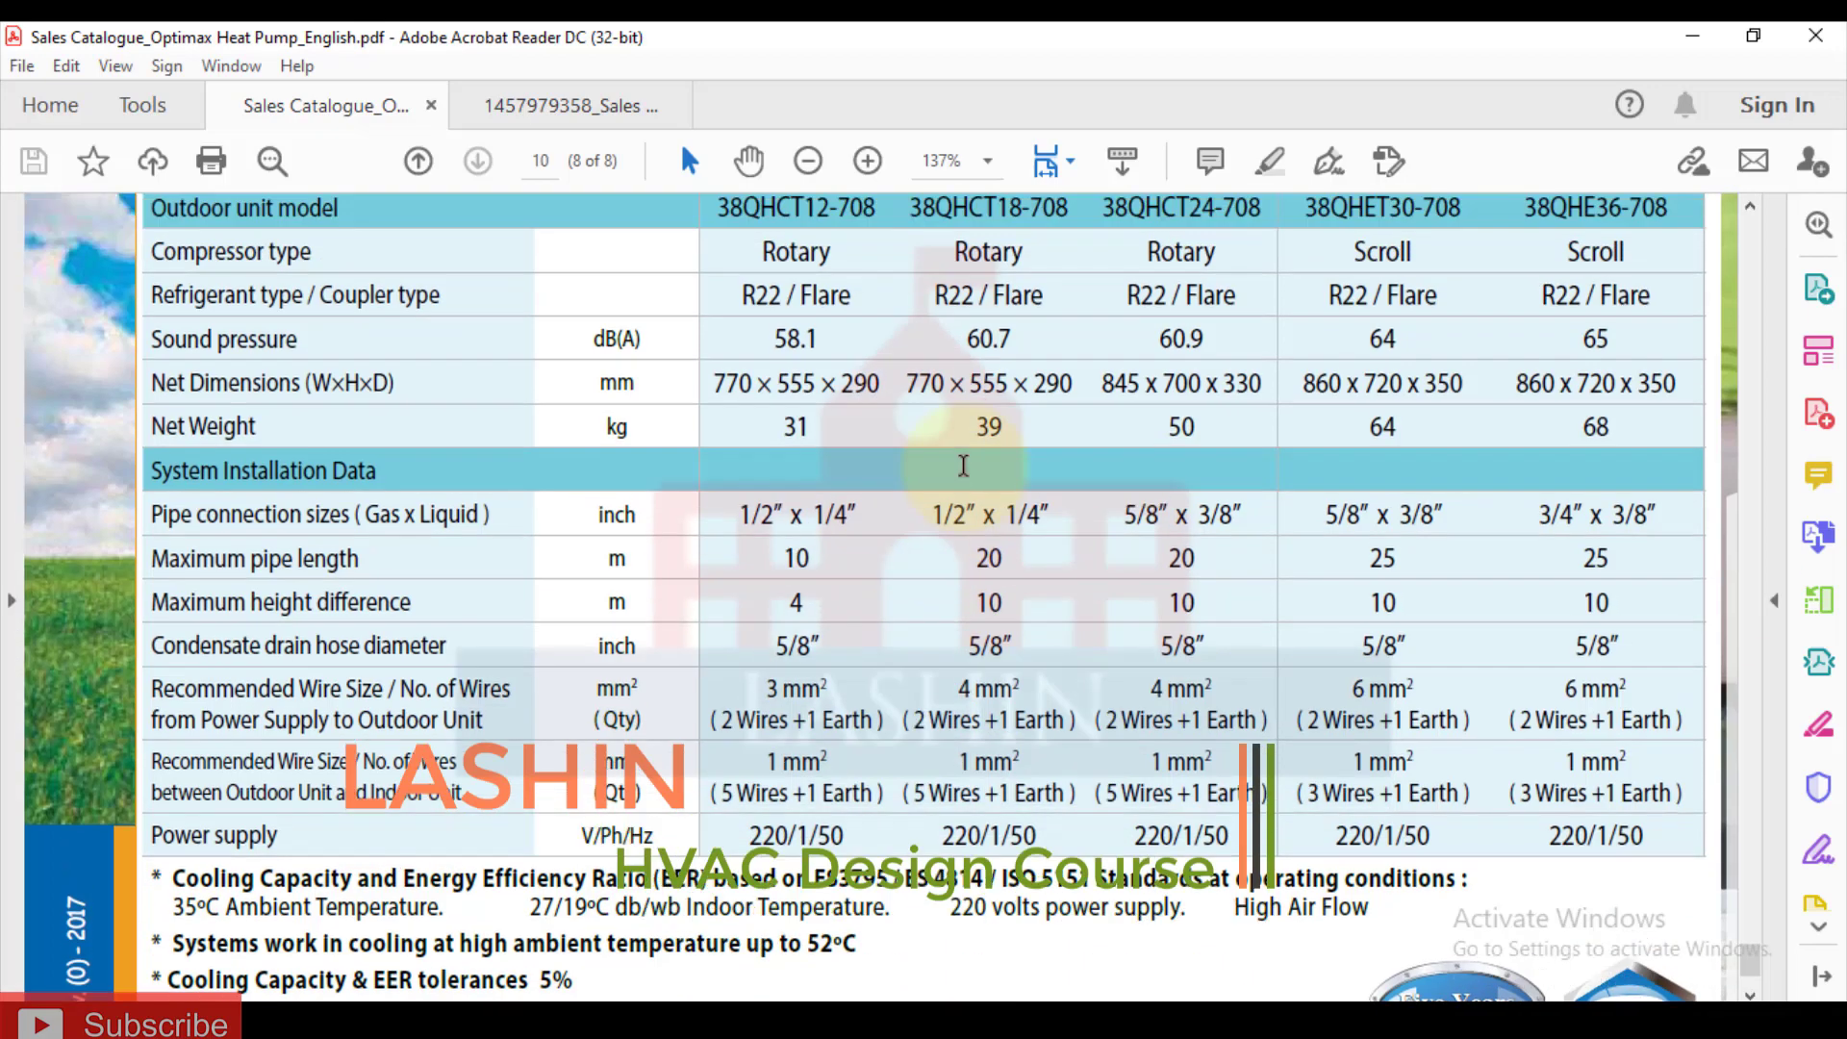
scroll(931, 517, up, 7)
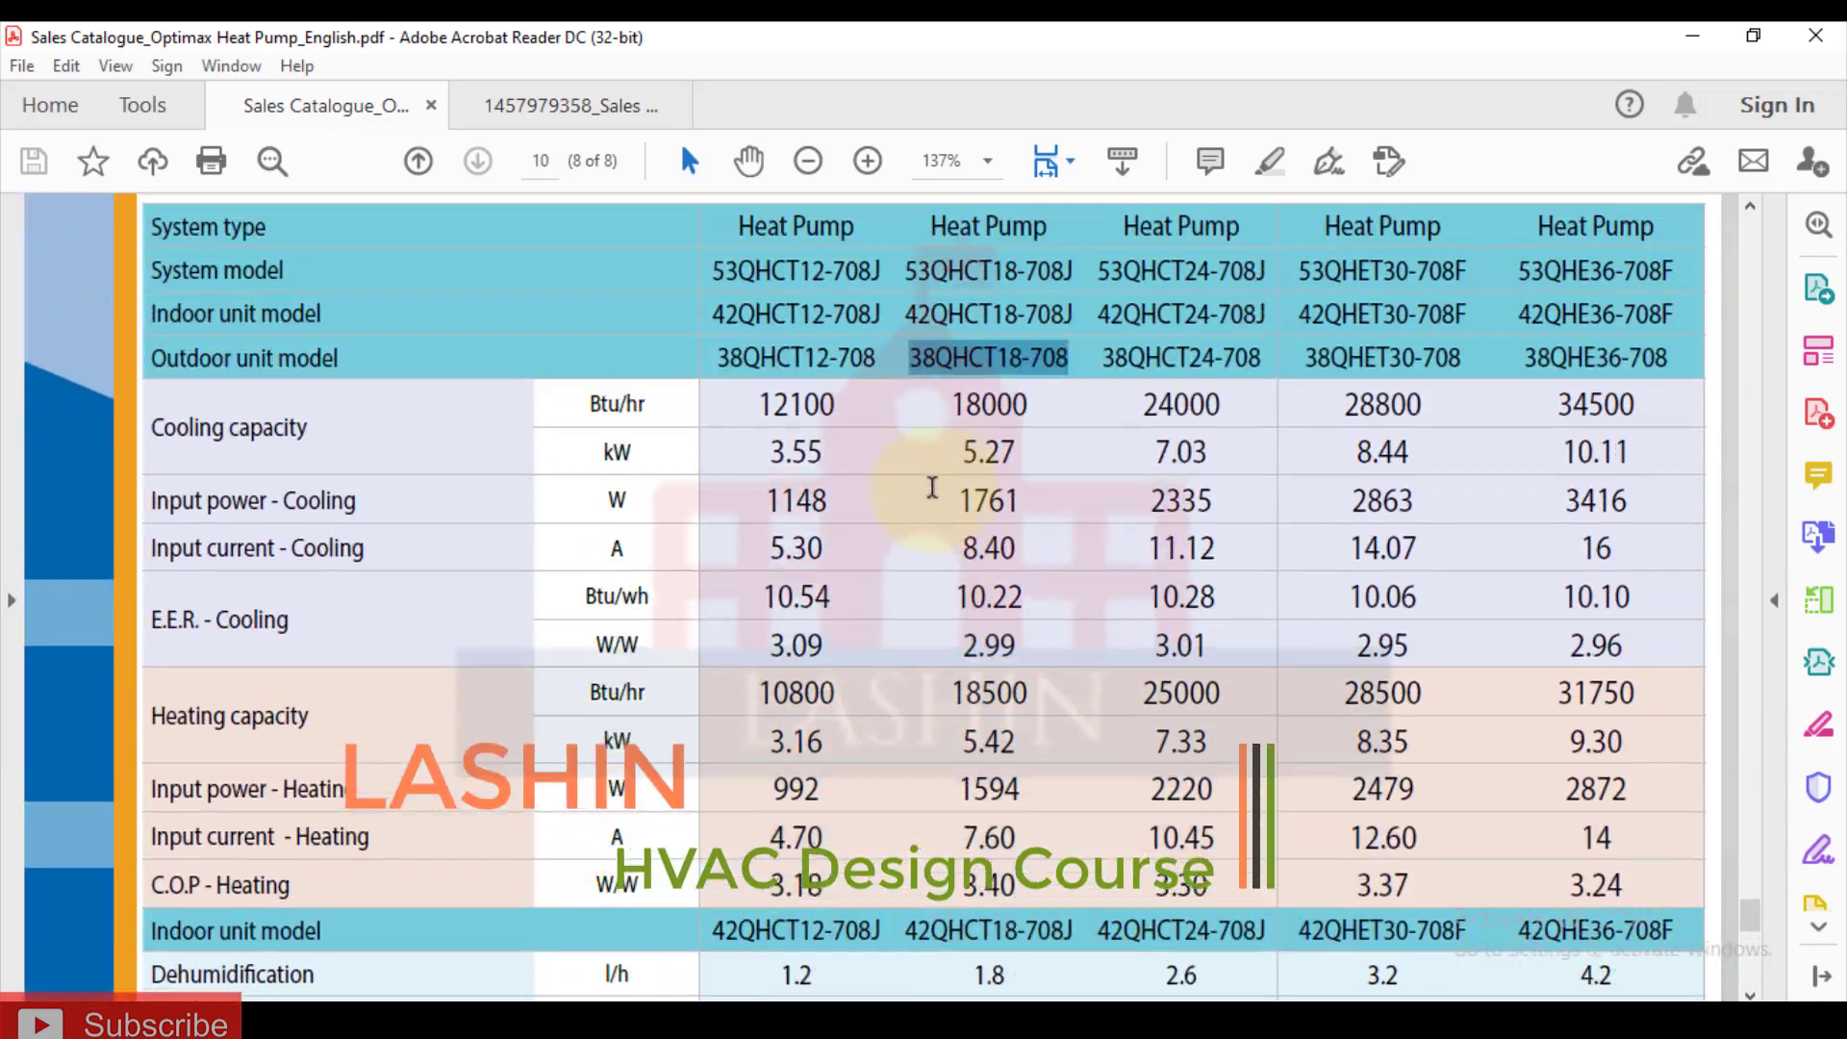
click(1682, 35)
Step: Compare the note's nominal air flow with the high-speed cfm value for model 42QHCT18-708J in the Acrobat Reader catalogue
scroll(1228, 540, up, 5)
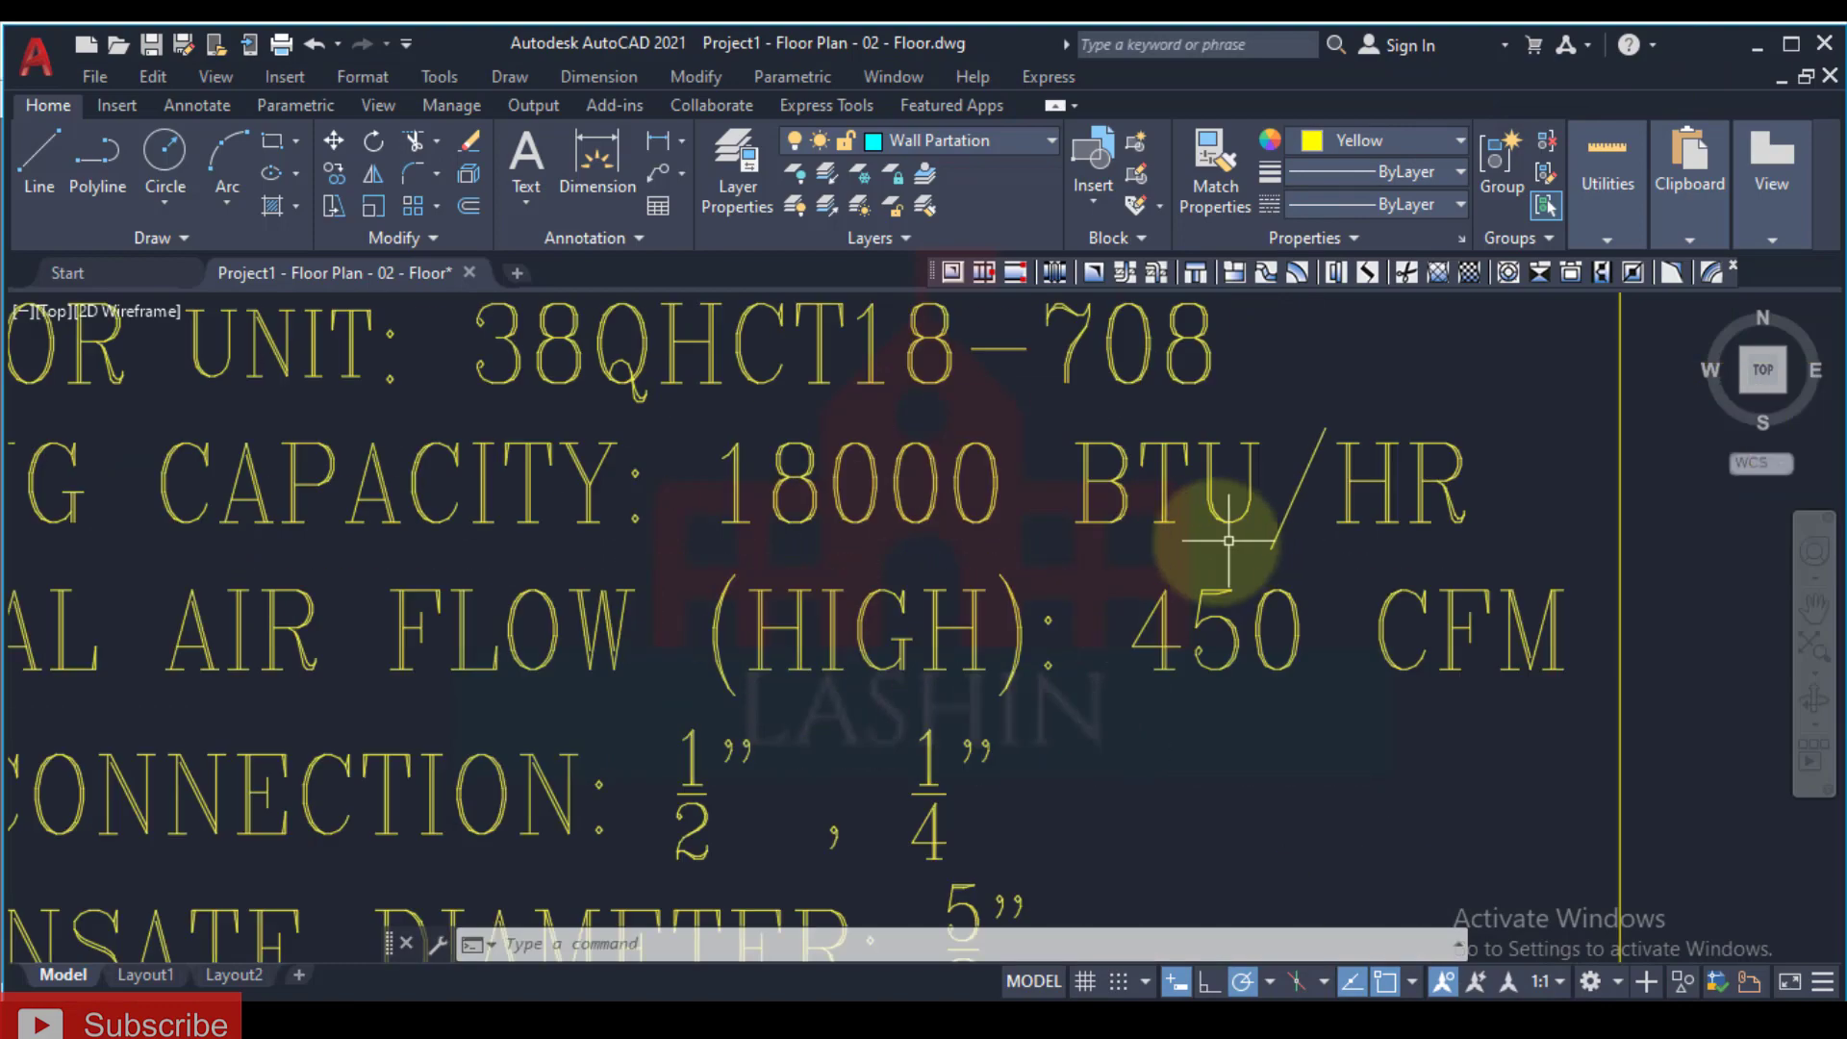
middle_drag(837, 424, 826, 516)
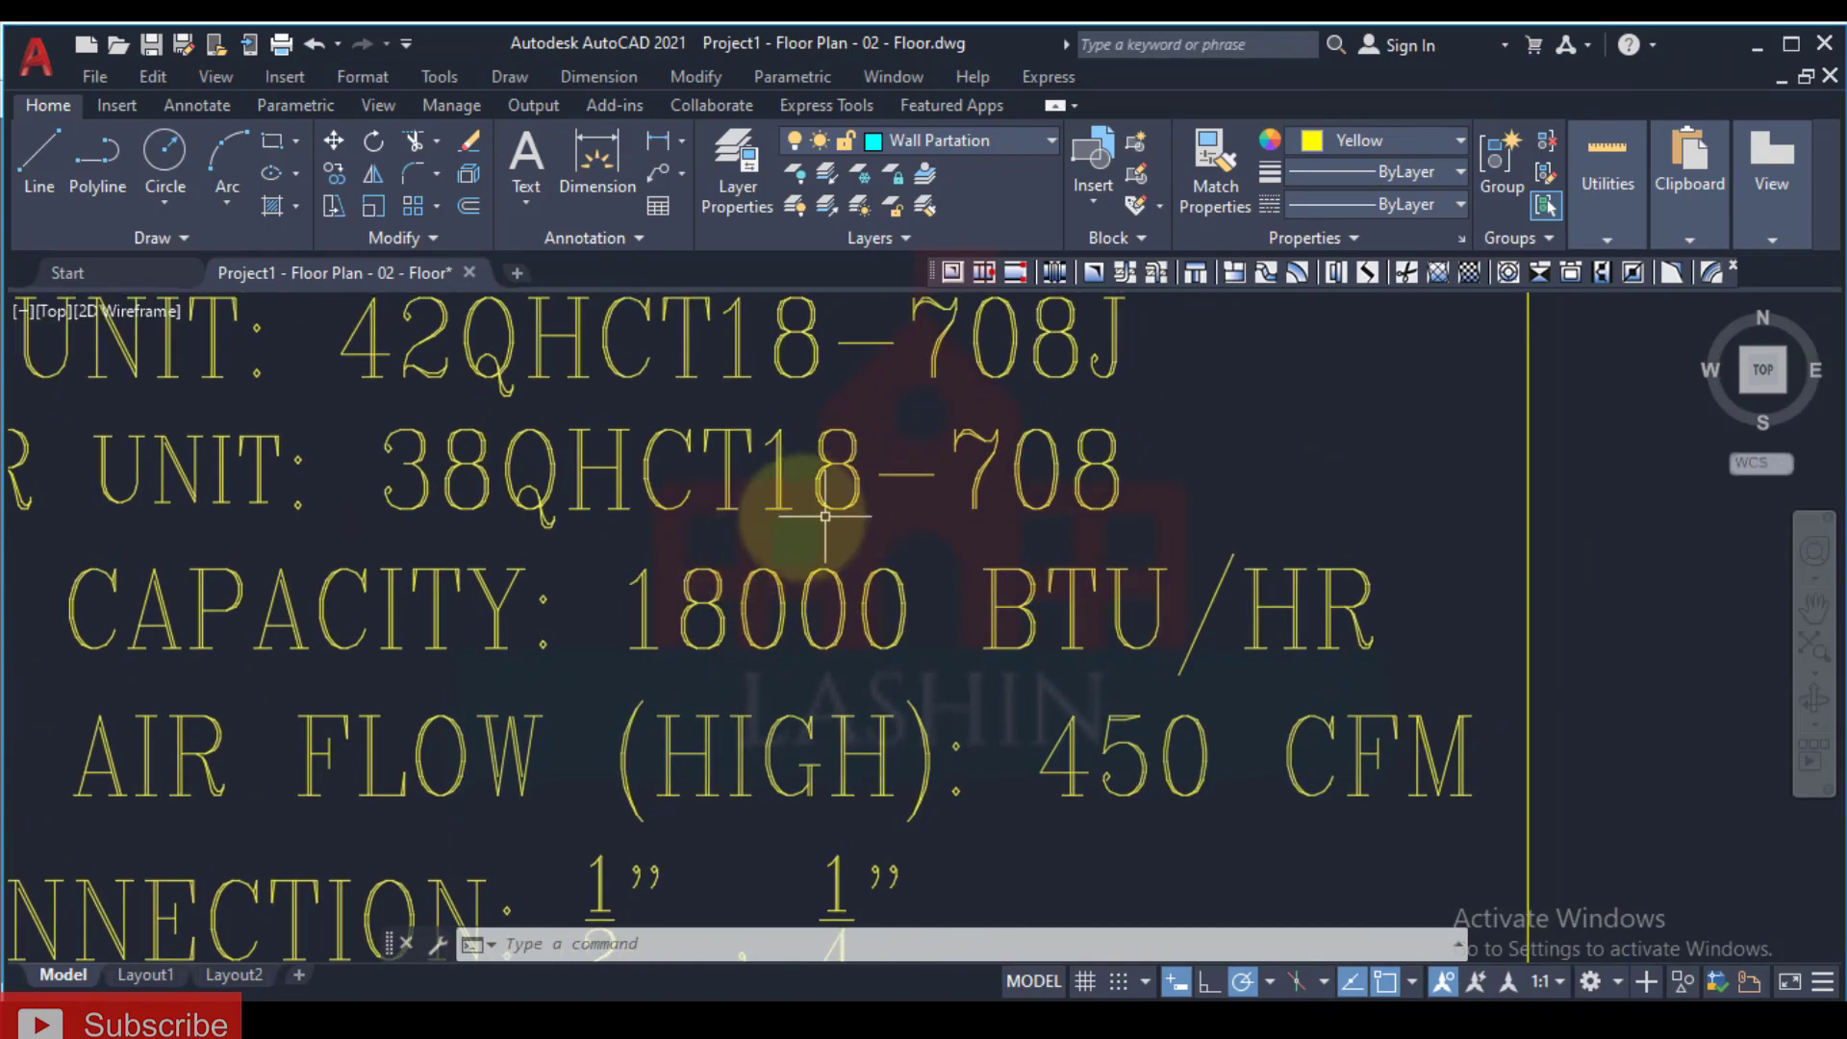
scroll(802, 389, down, 4)
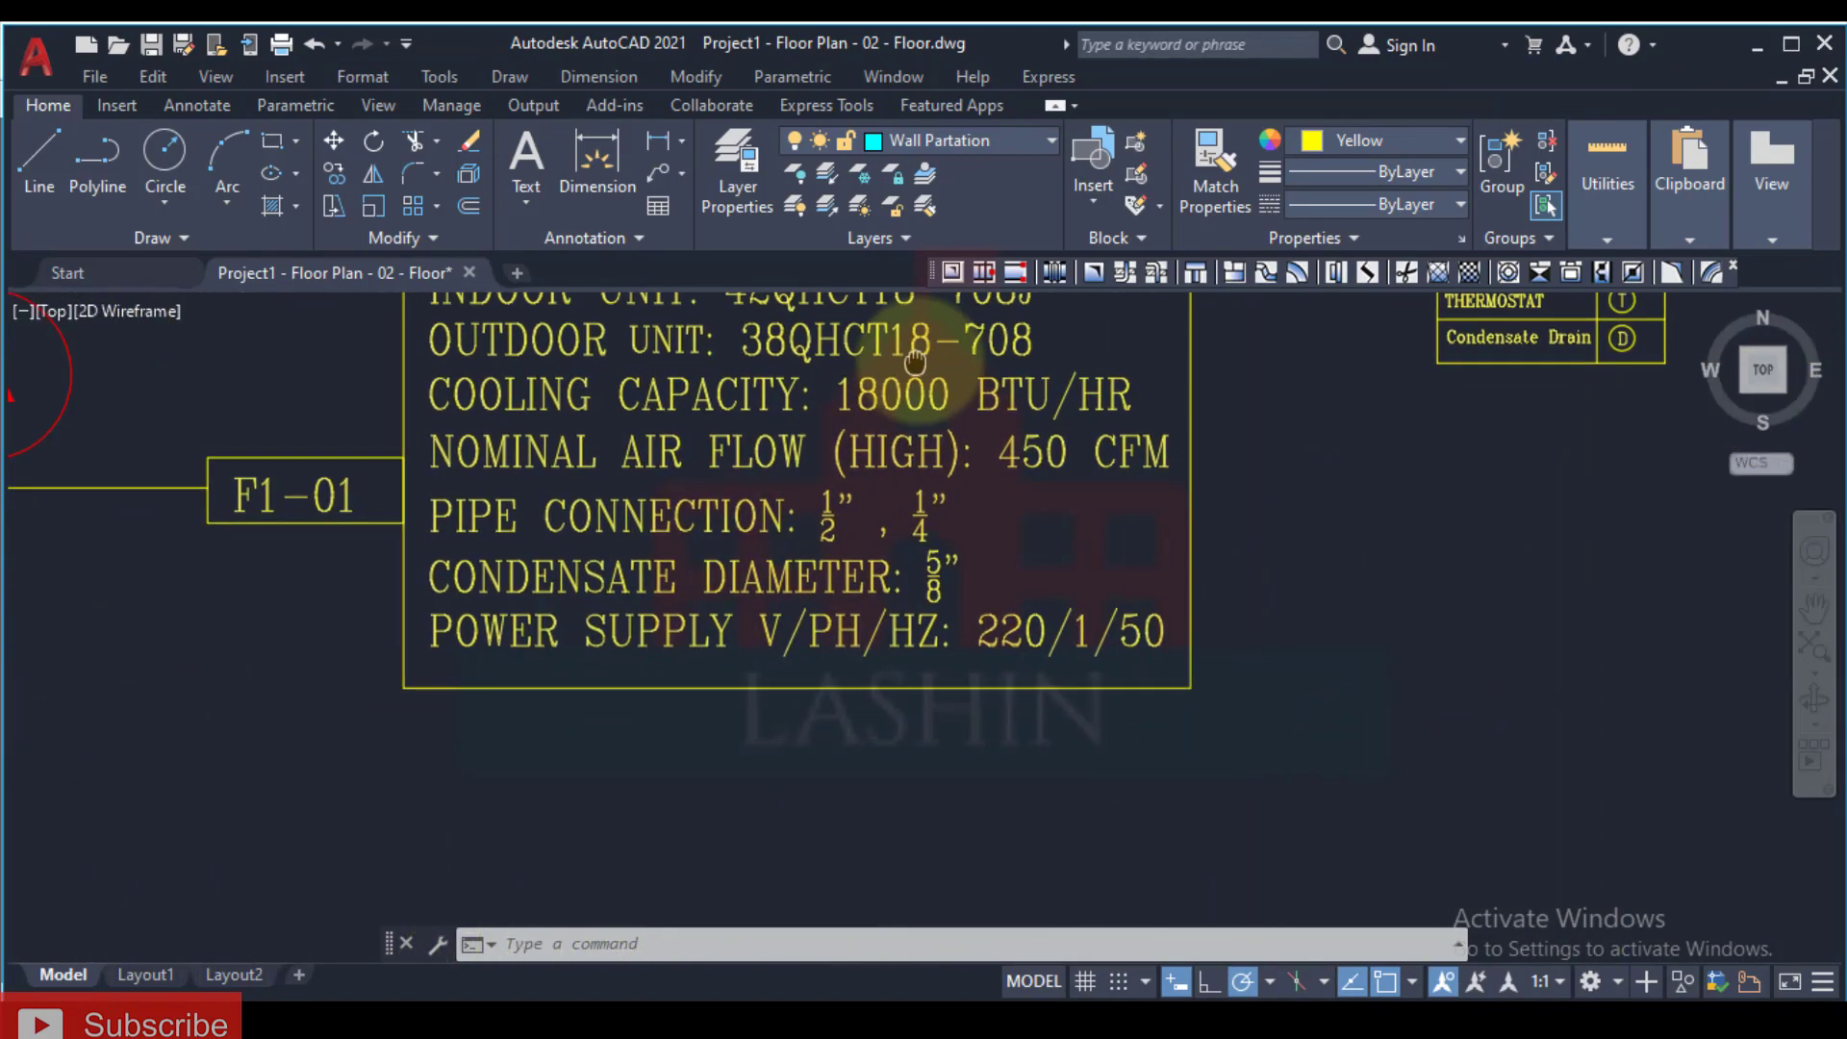
middle_drag(802, 395, 762, 481)
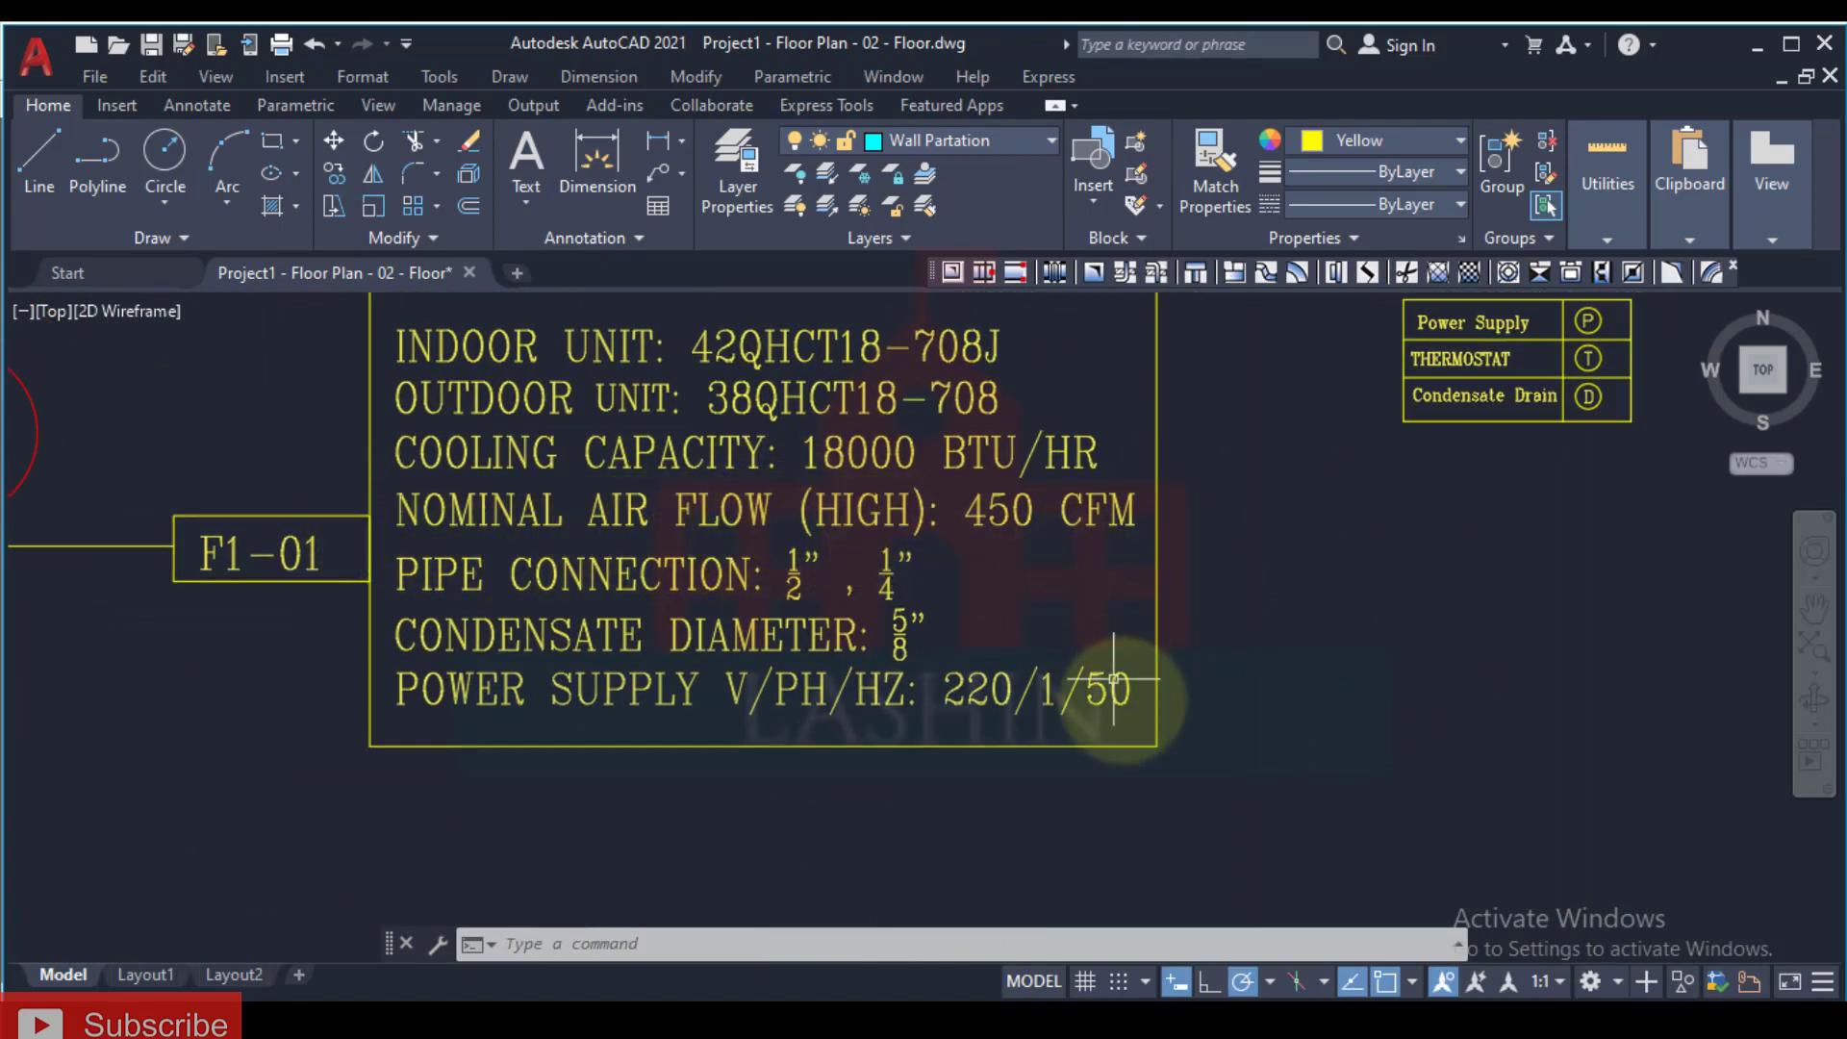
click(1031, 1000)
click(949, 867)
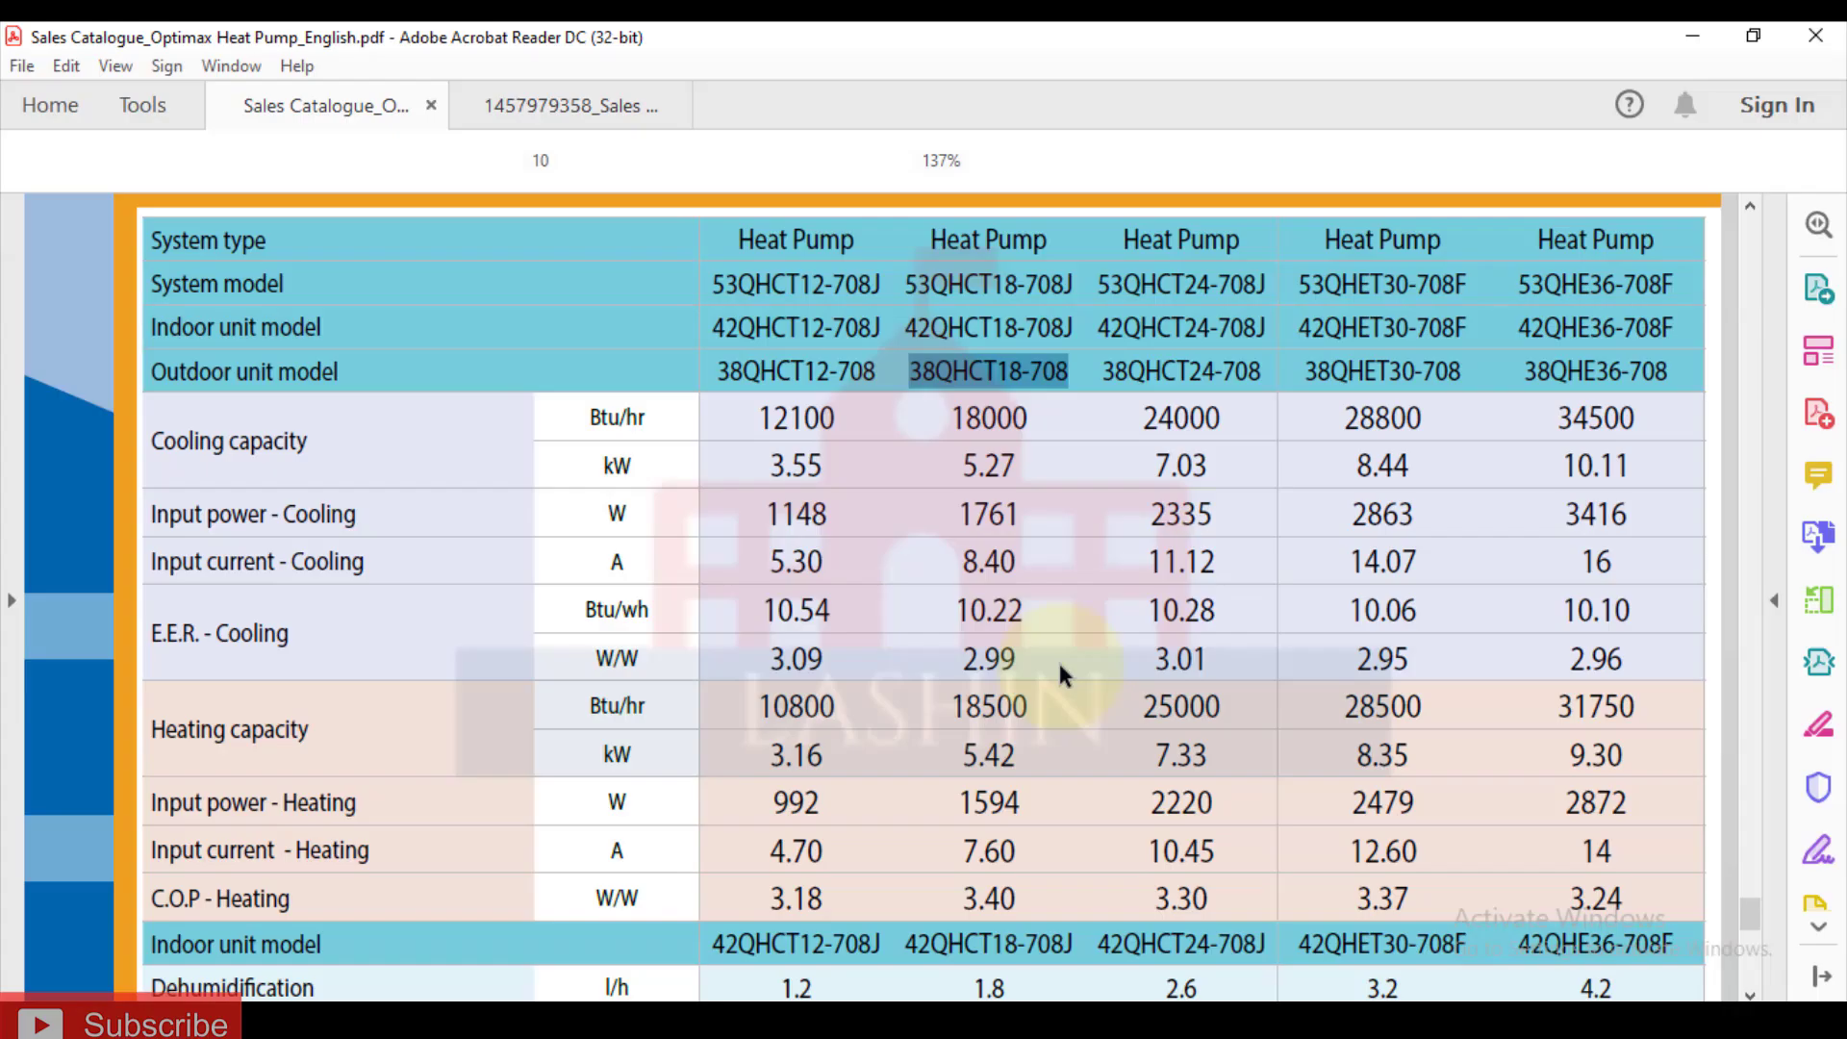
scroll(1049, 650, down, 5)
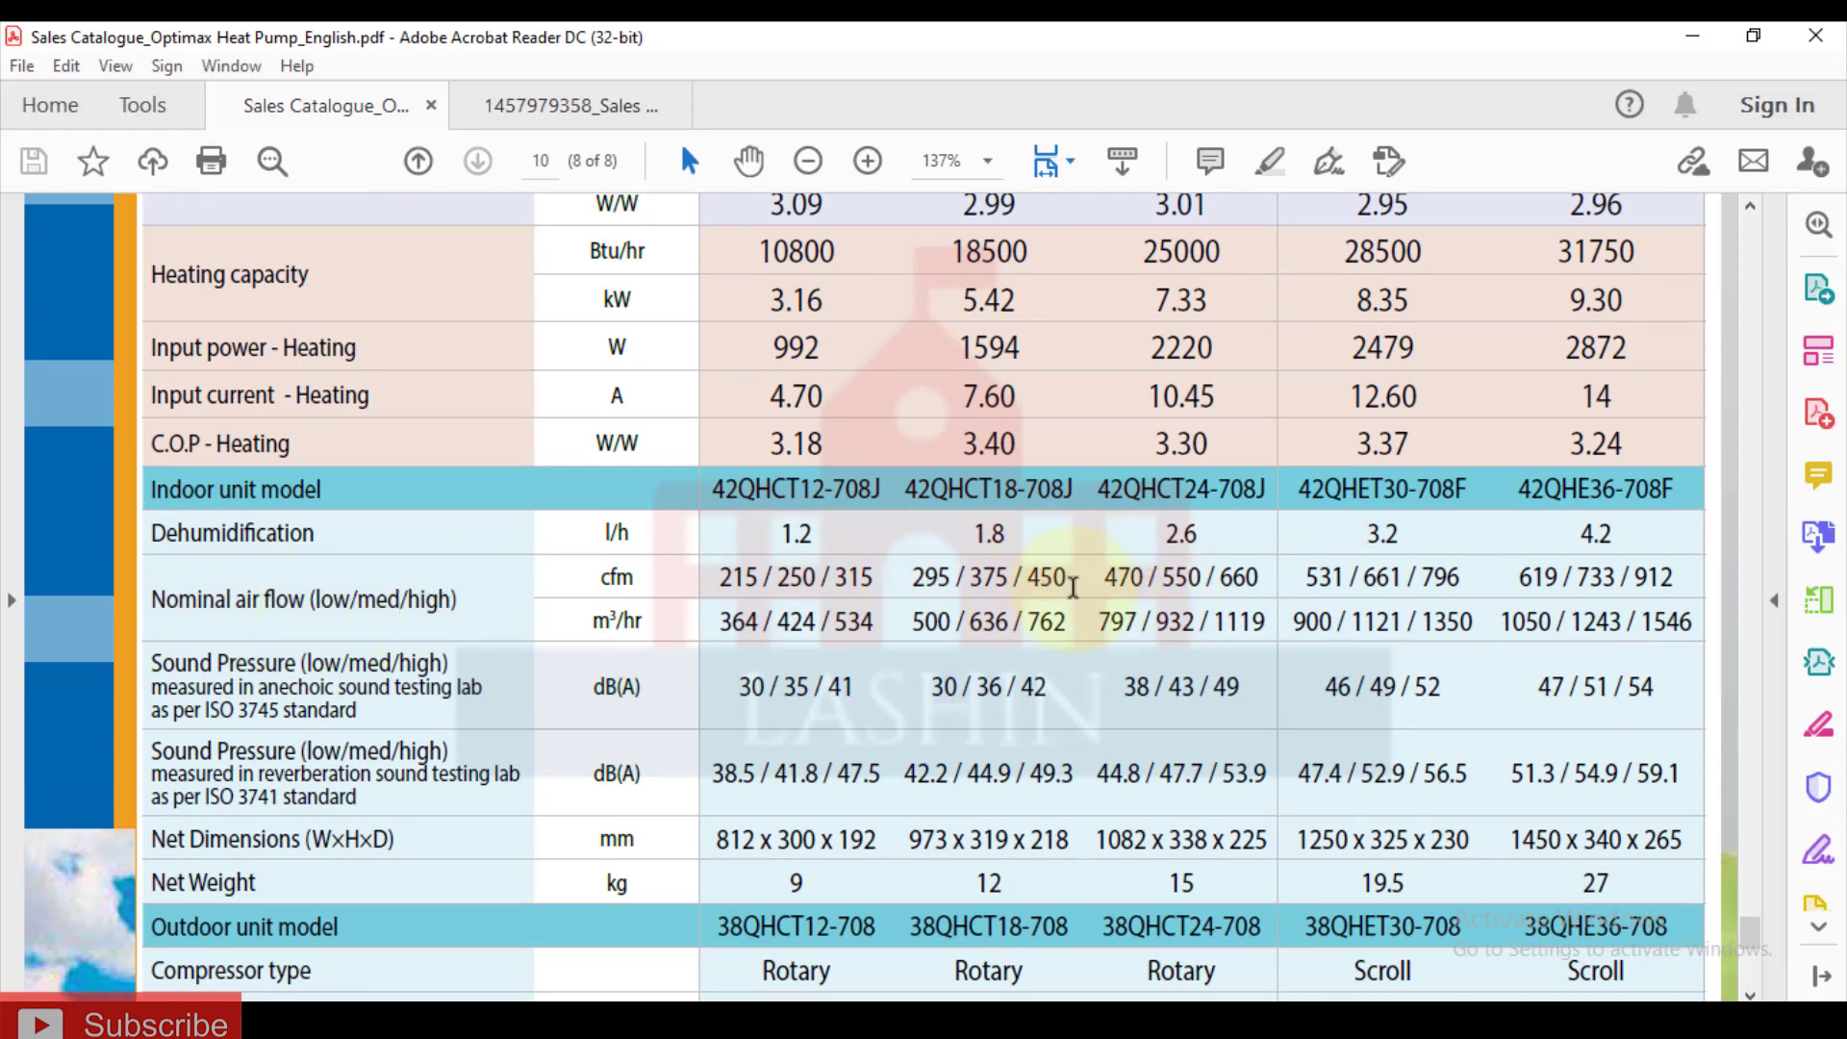
click(971, 1020)
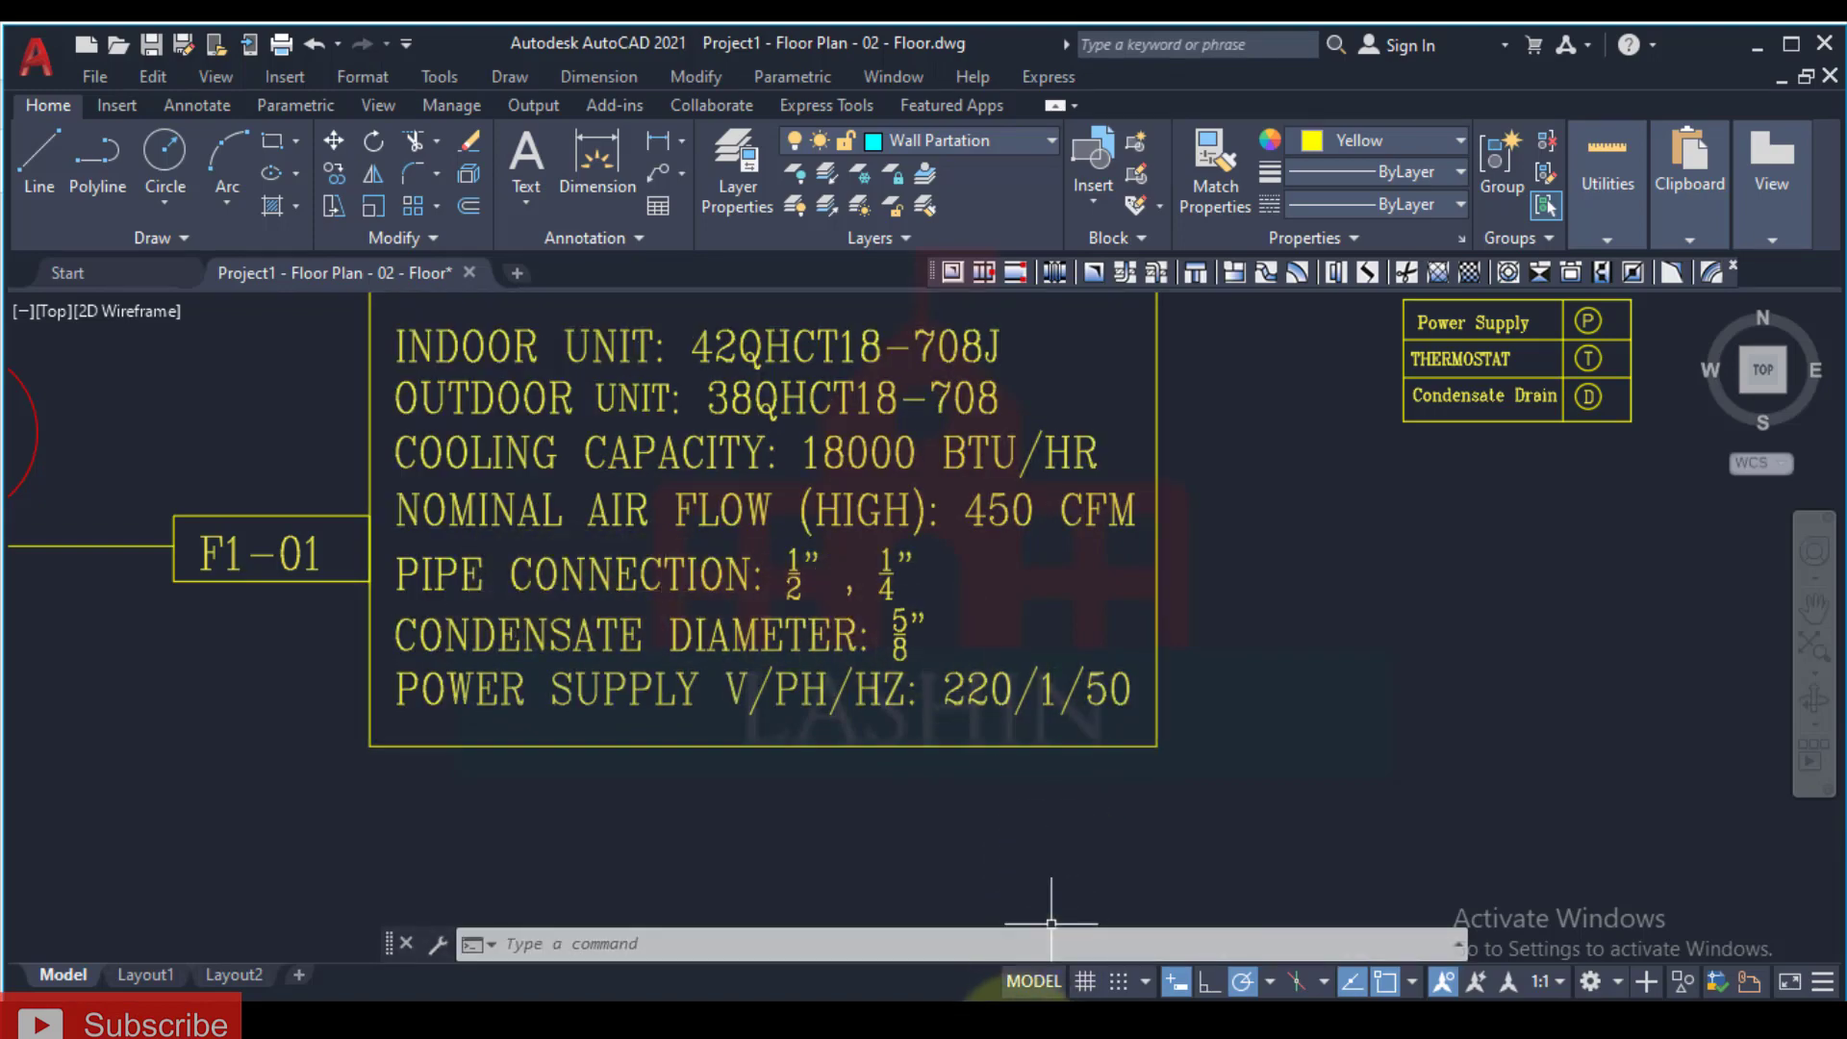
Step: Check the pipe connection, condensate drain and power supply data in the Acrobat Reader catalogue, then return to the AutoCAD drawing
mouse_move(1027, 1020)
click(853, 904)
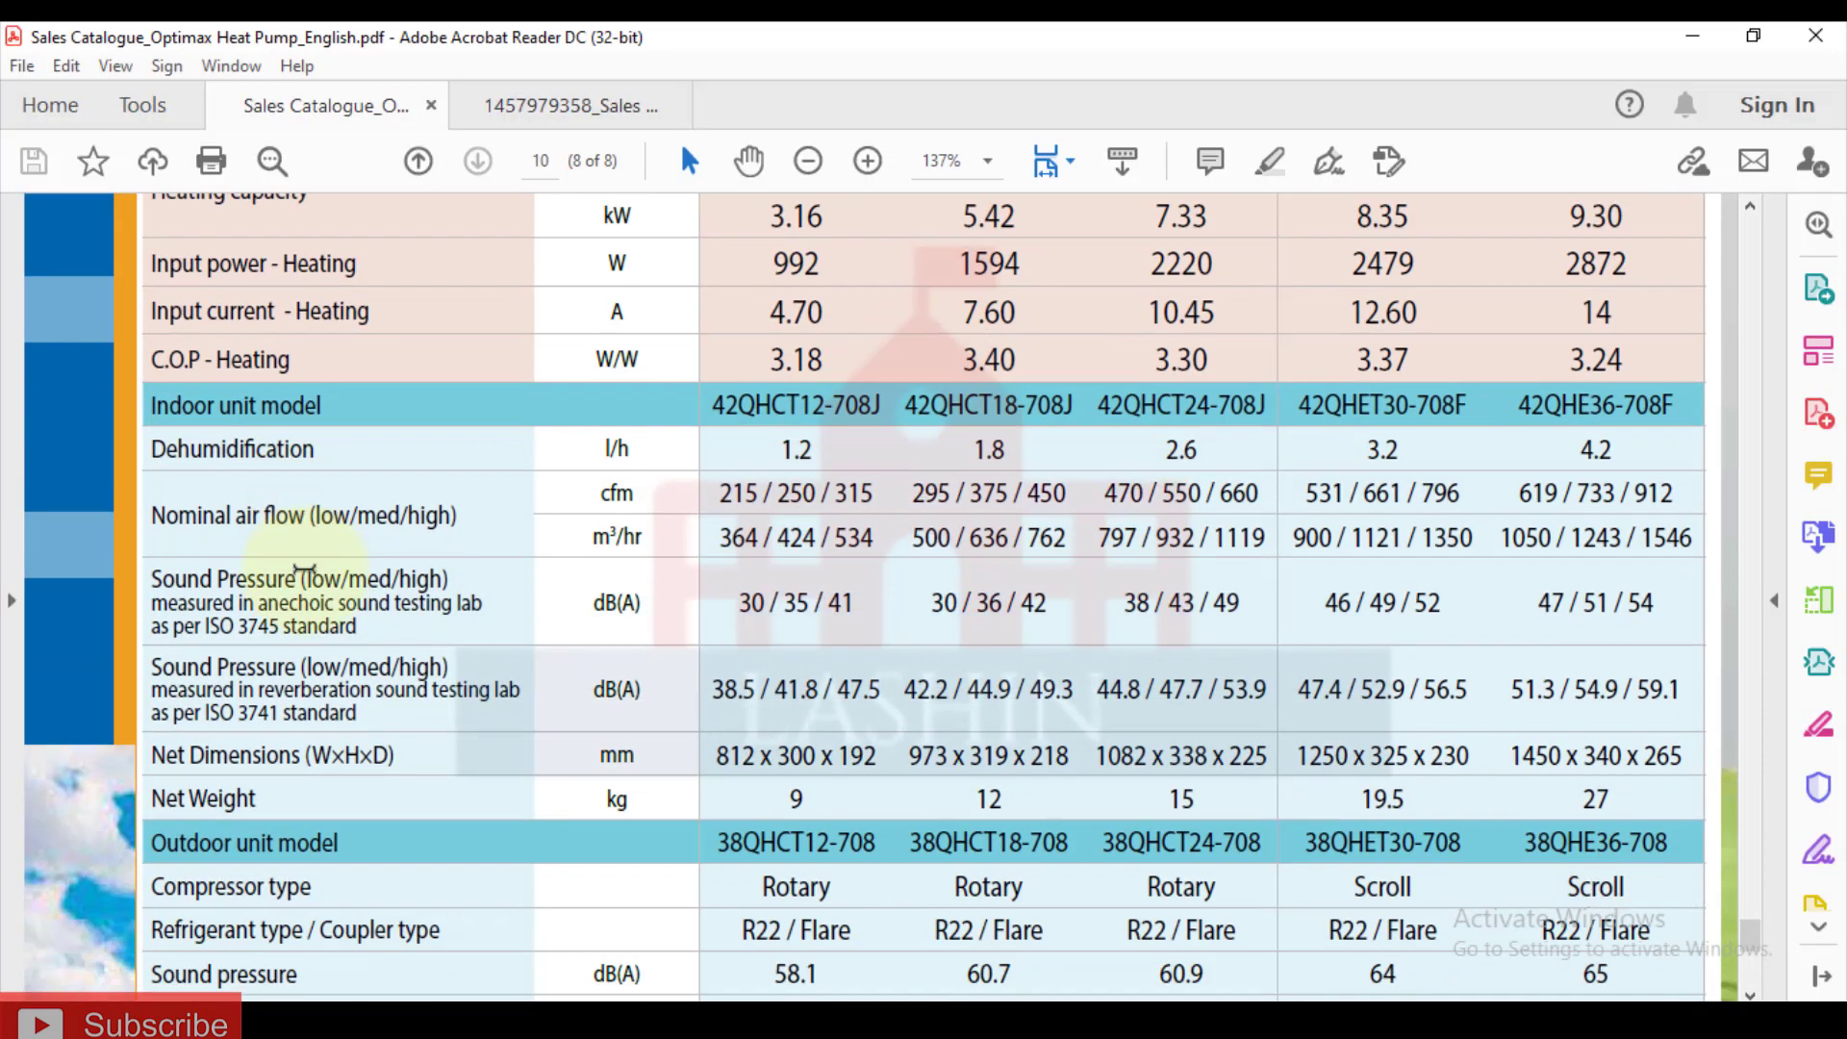
scroll(254, 566, down, 3)
scroll(278, 585, down, 4)
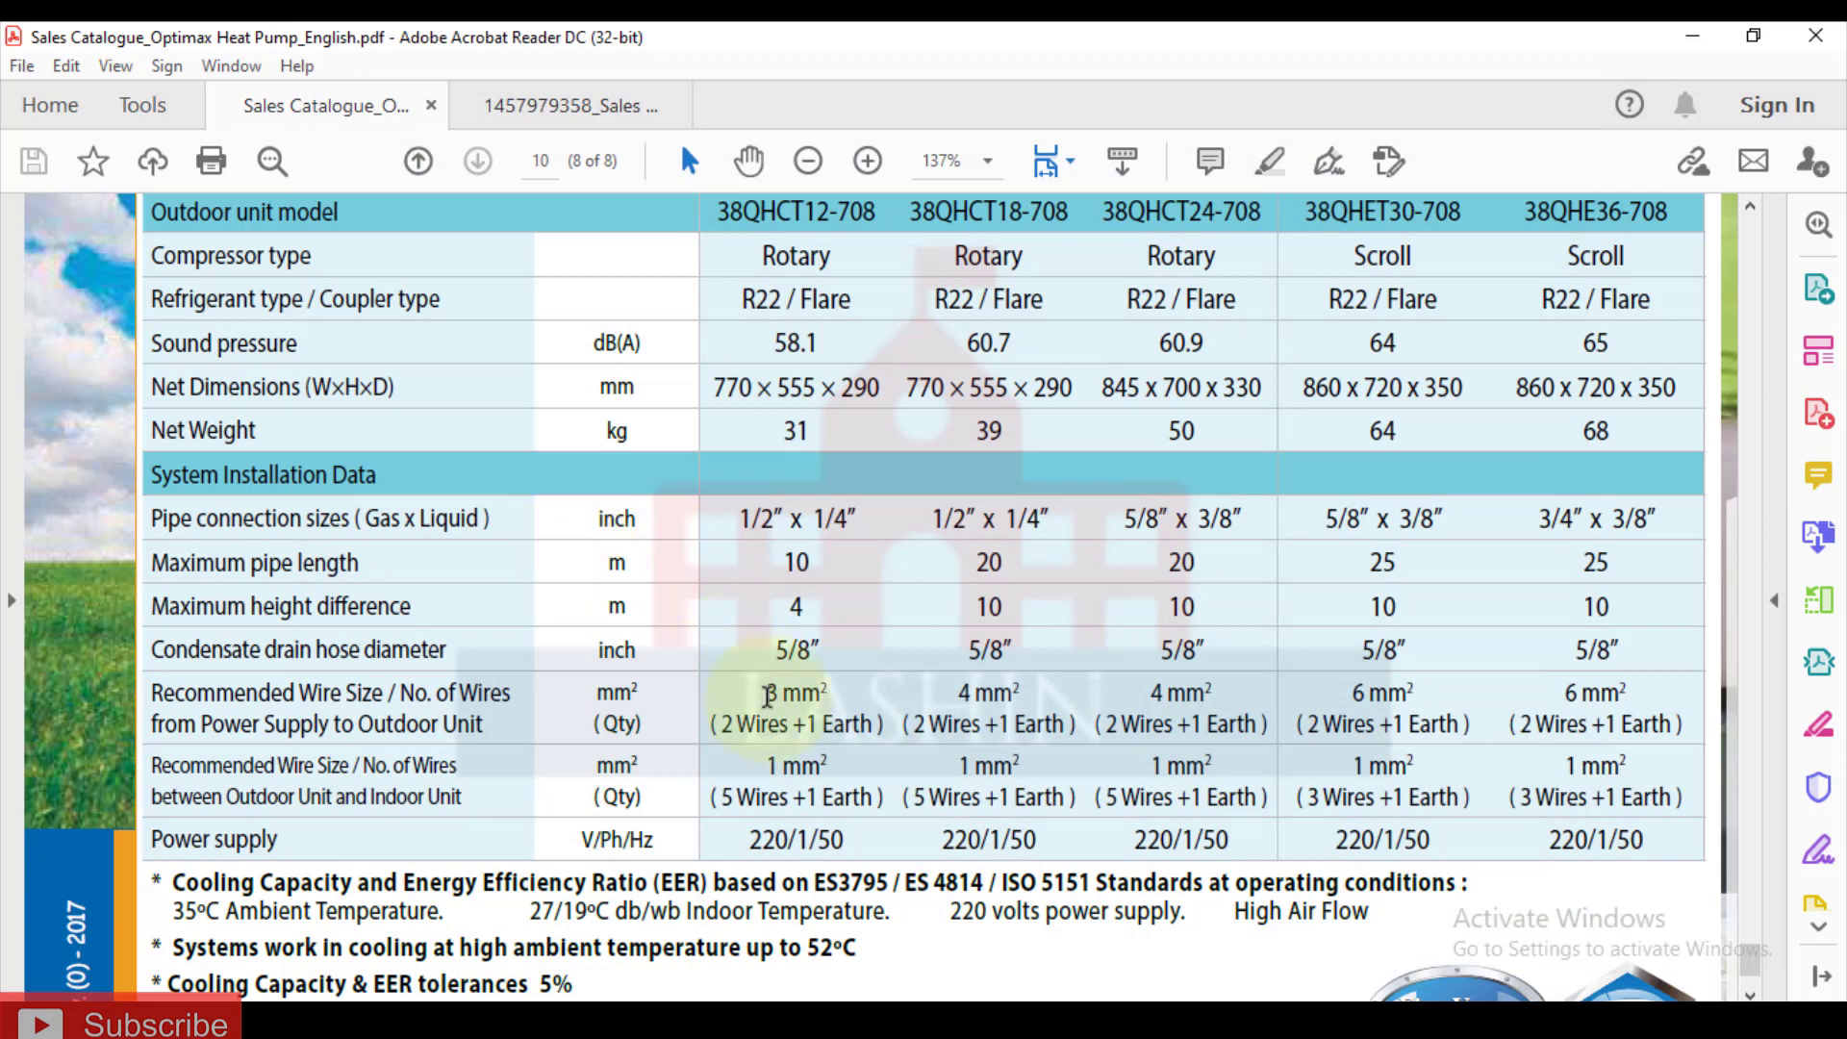
key(alt+Tab)
Step: Examine the thick yellow pipe run between F1-01's outdoor and indoor units by selecting it
scroll(828, 571, down, 2)
scroll(192, 533, down, 1)
middle_drag(192, 533, 637, 691)
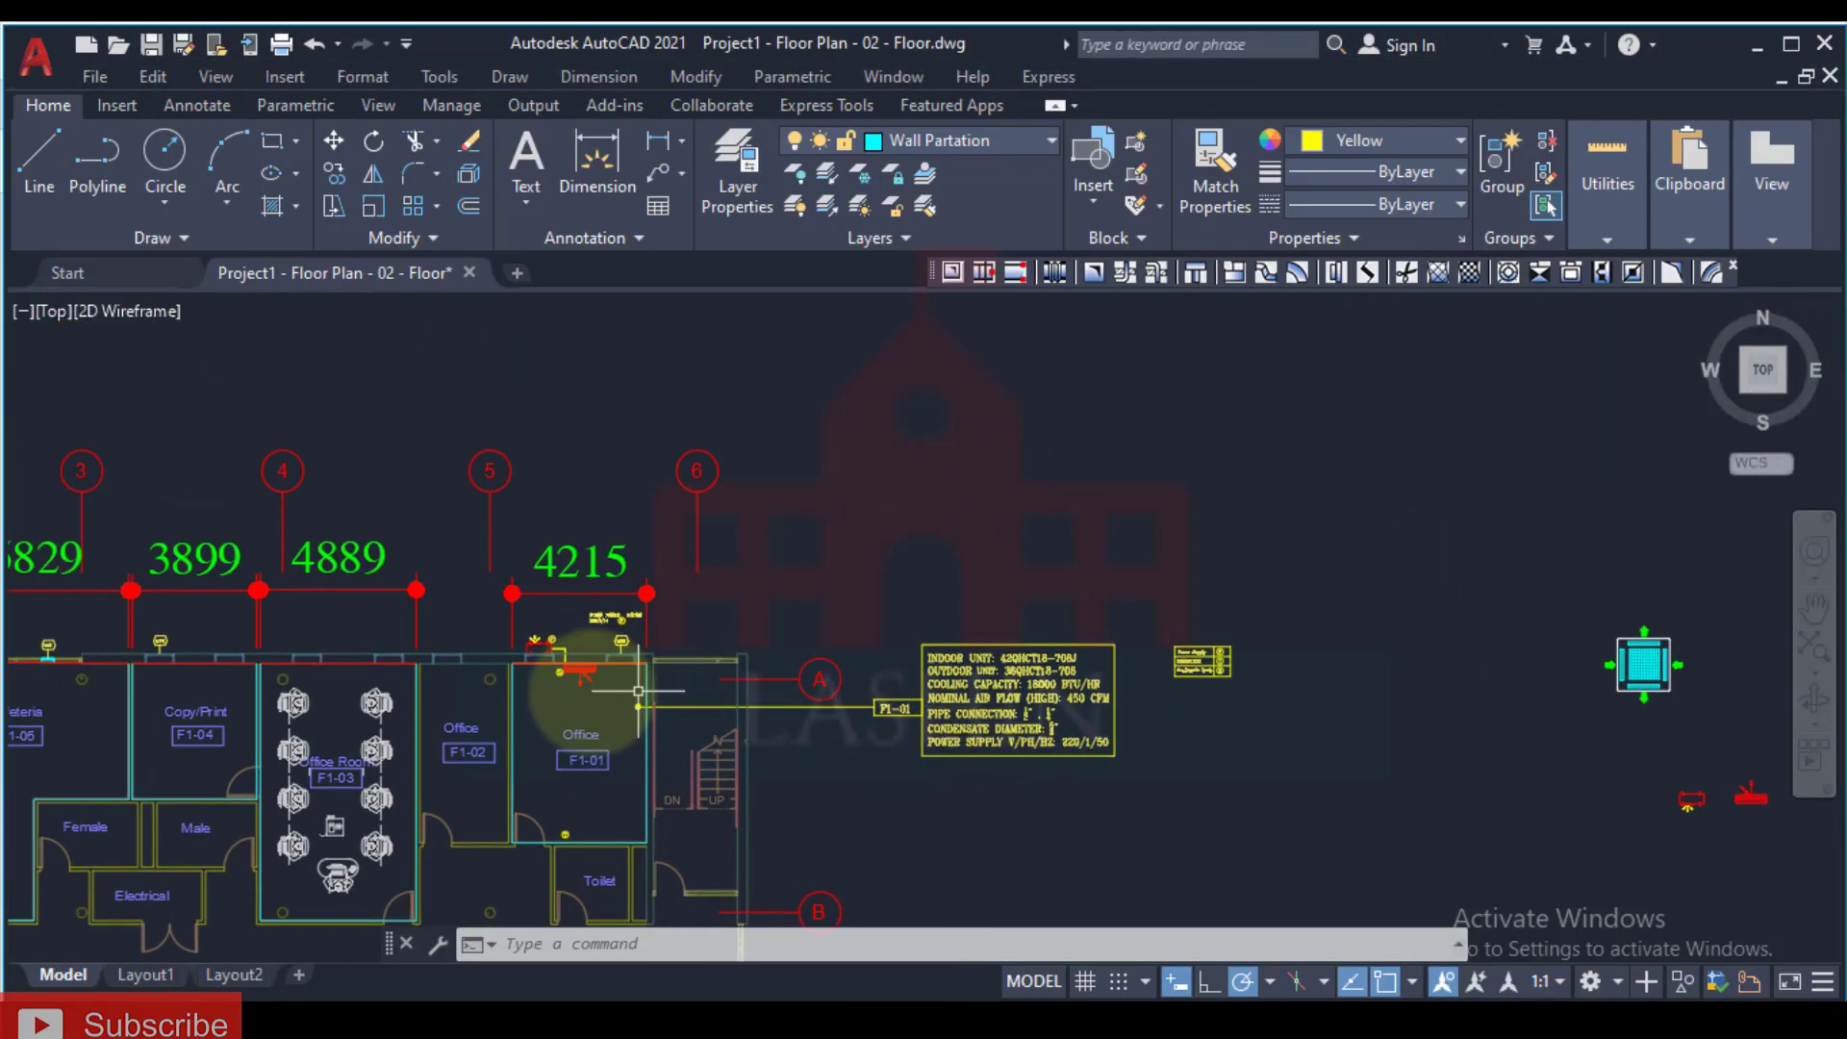
scroll(638, 691, up, 10)
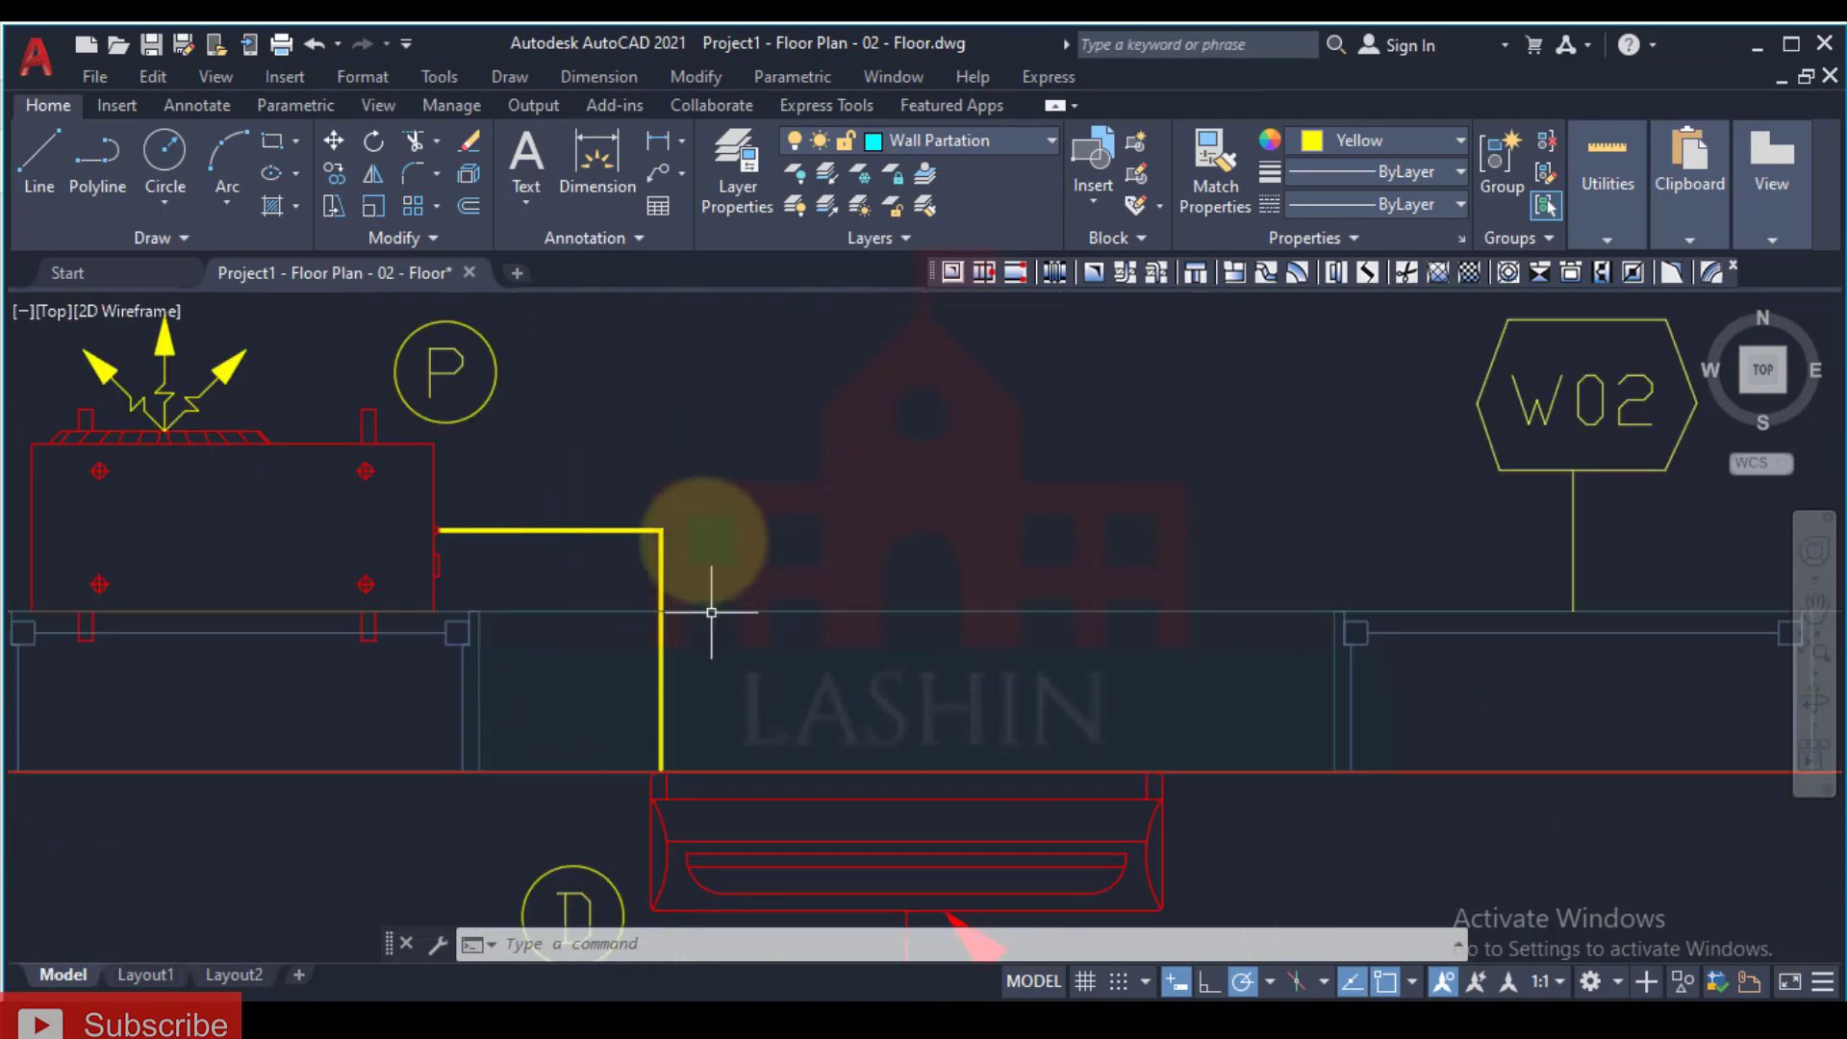
scroll(649, 519, up, 2)
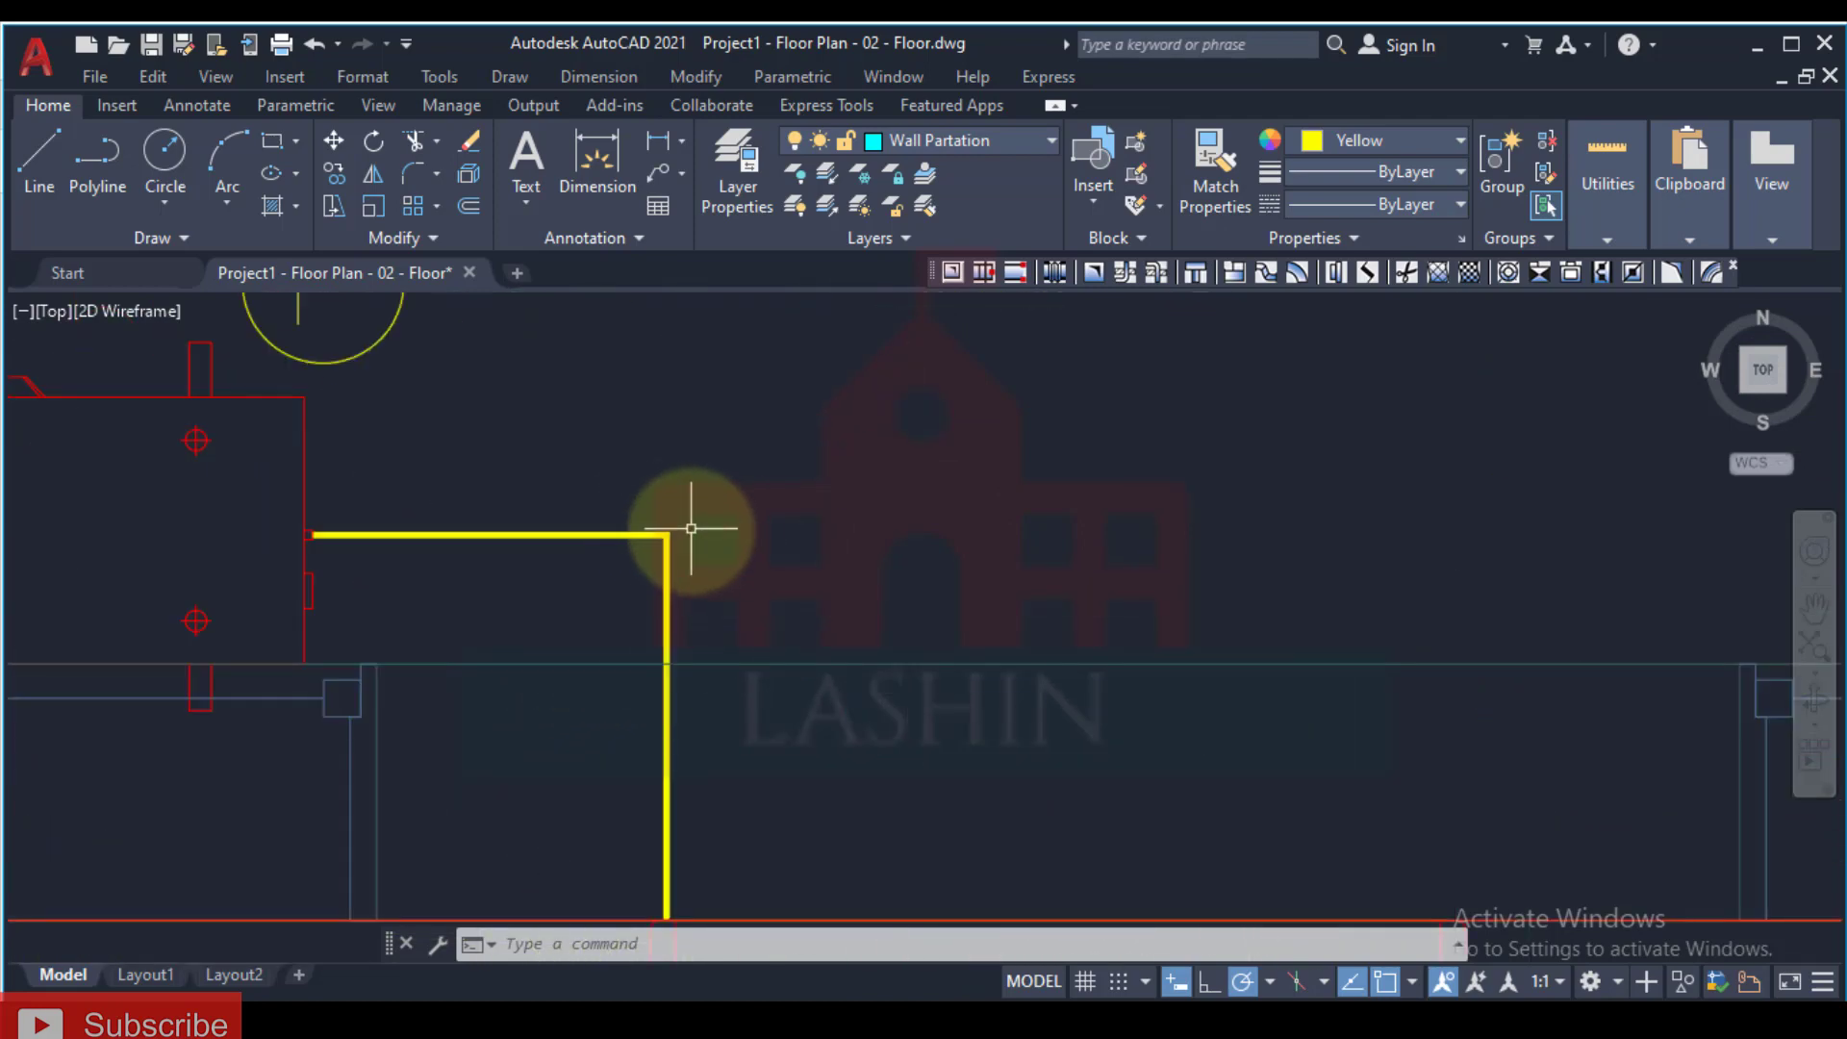
click(665, 590)
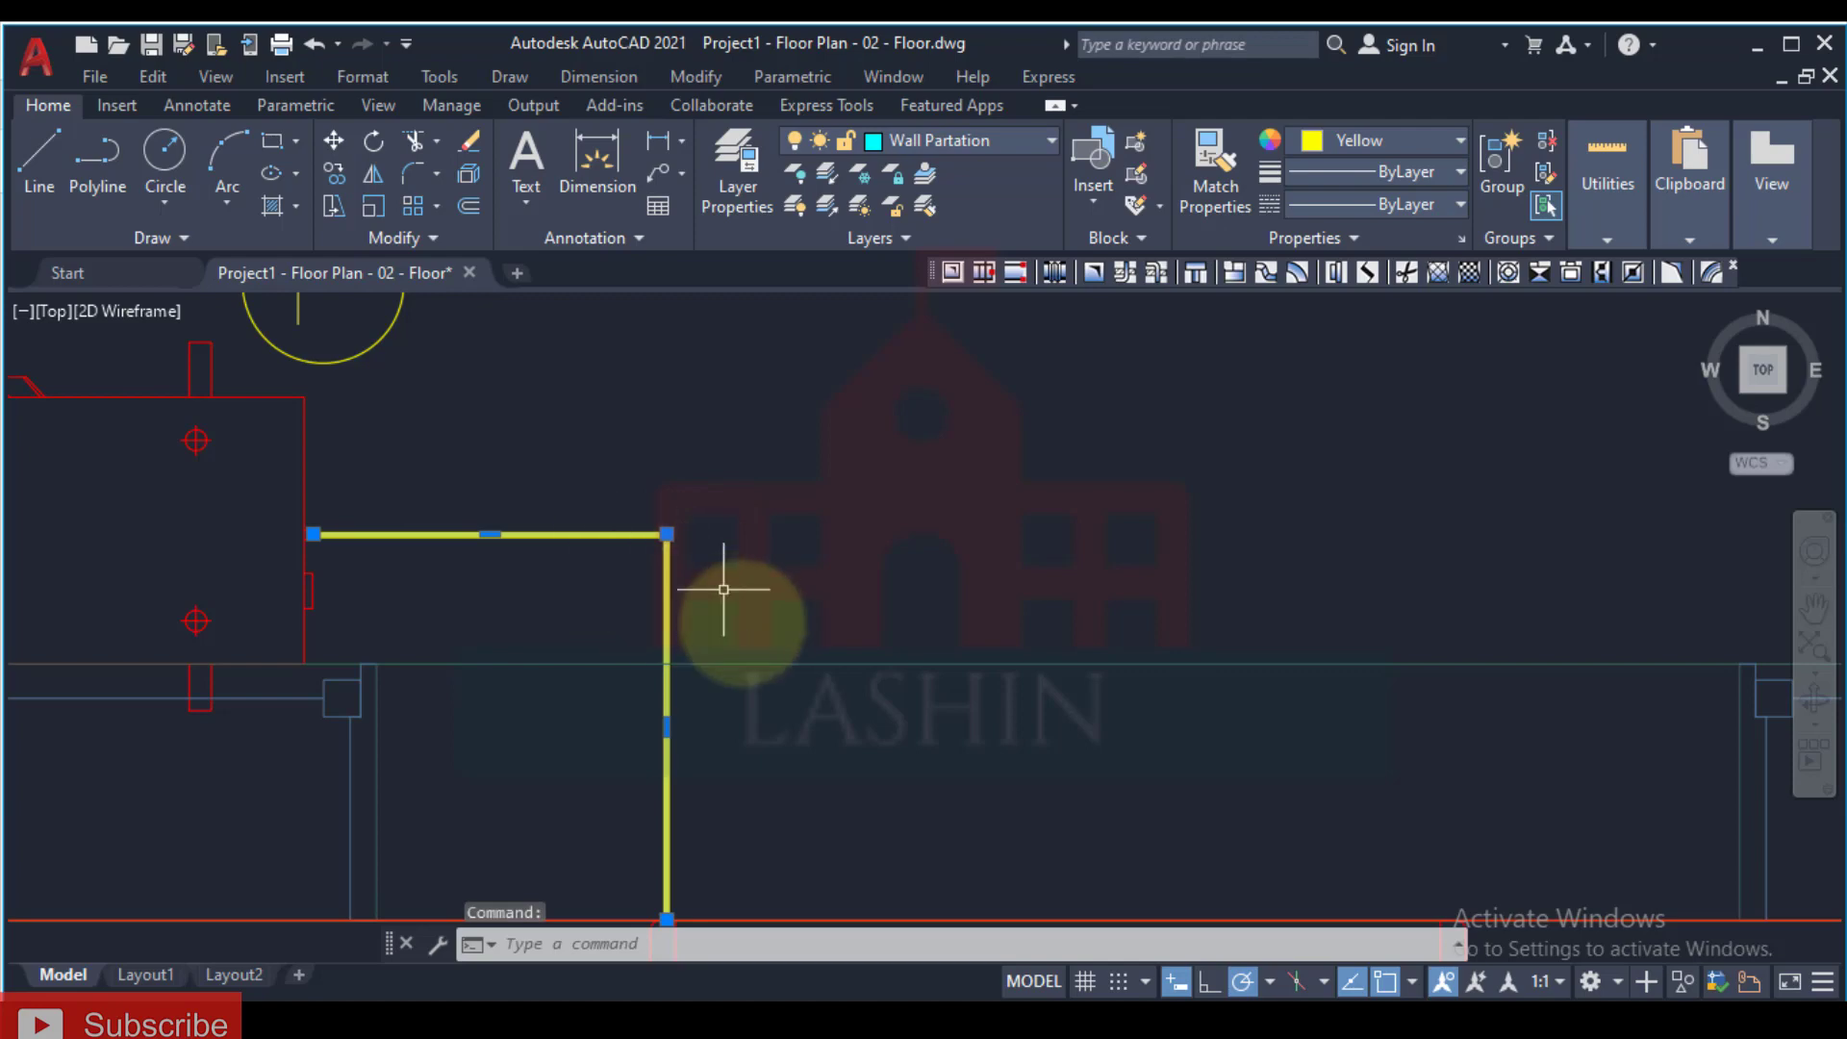
scroll(723, 589, down, 3)
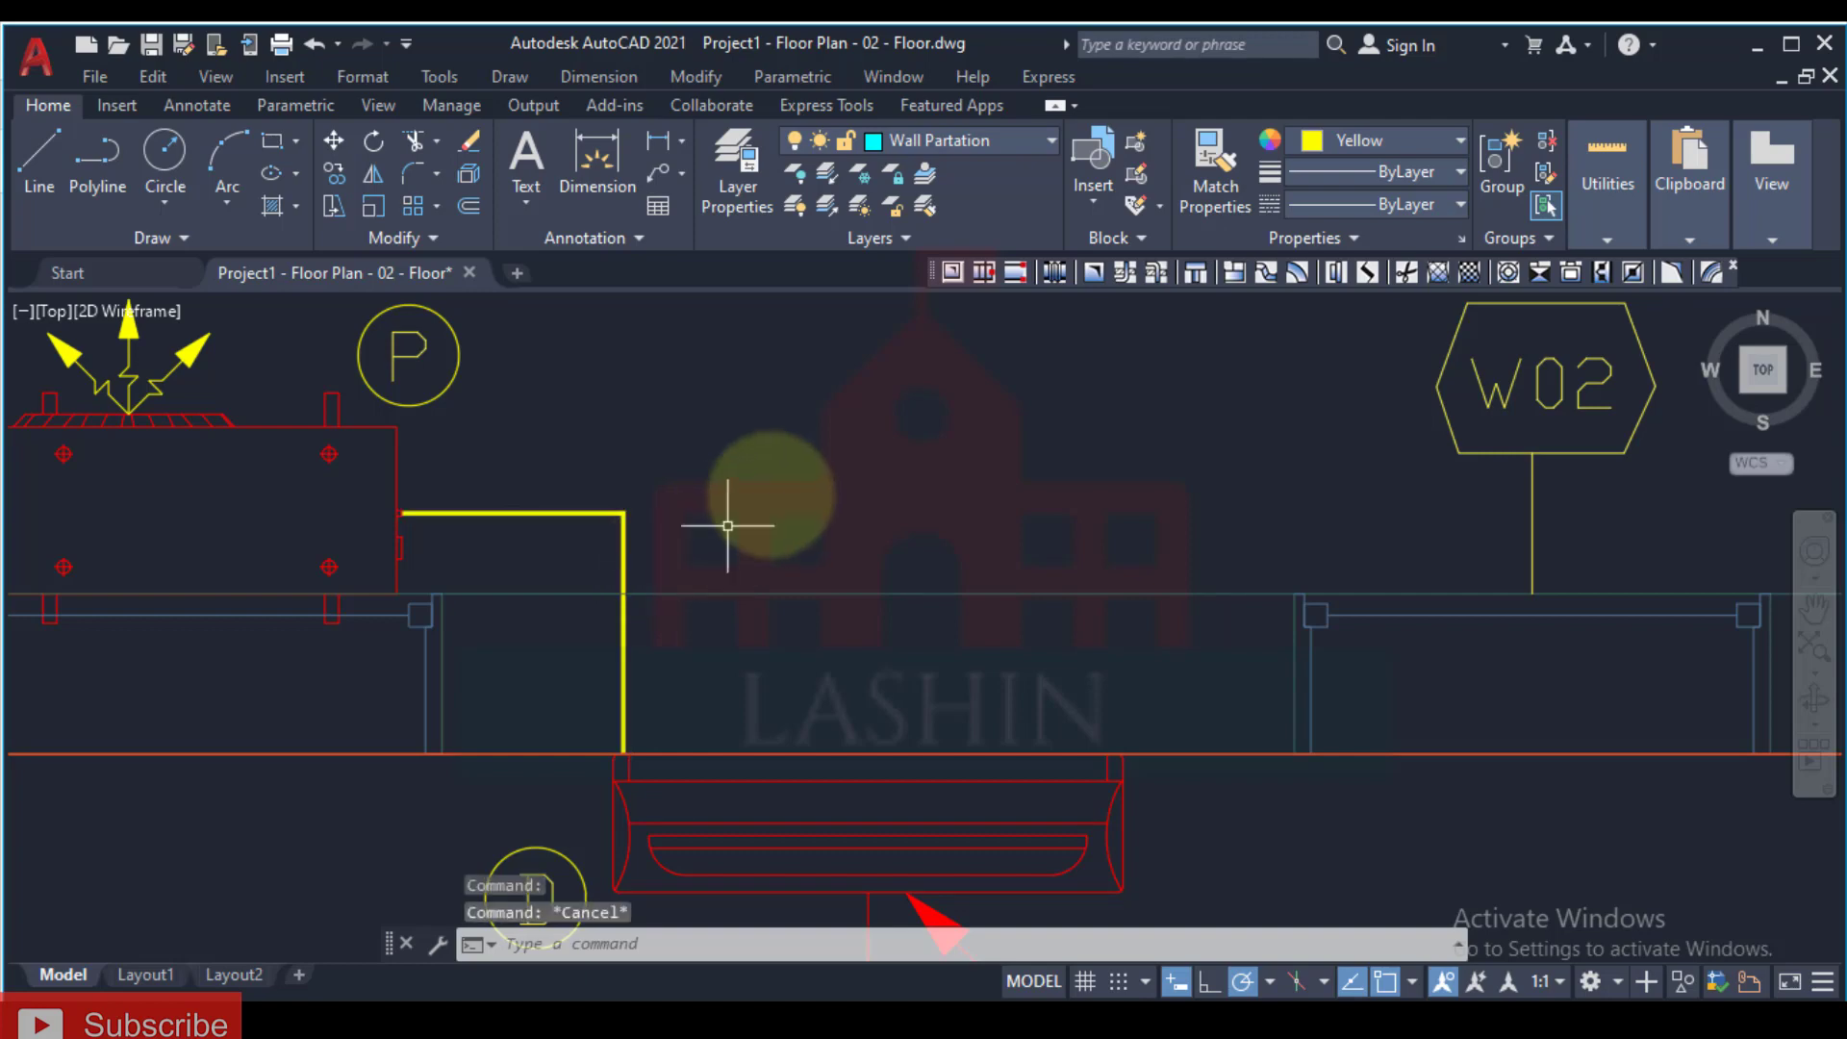
Step: Draw an open three-segment sample polyline above the wall between the P symbol and the W02 tag, and select it for inspection
key(Return)
click(773, 482)
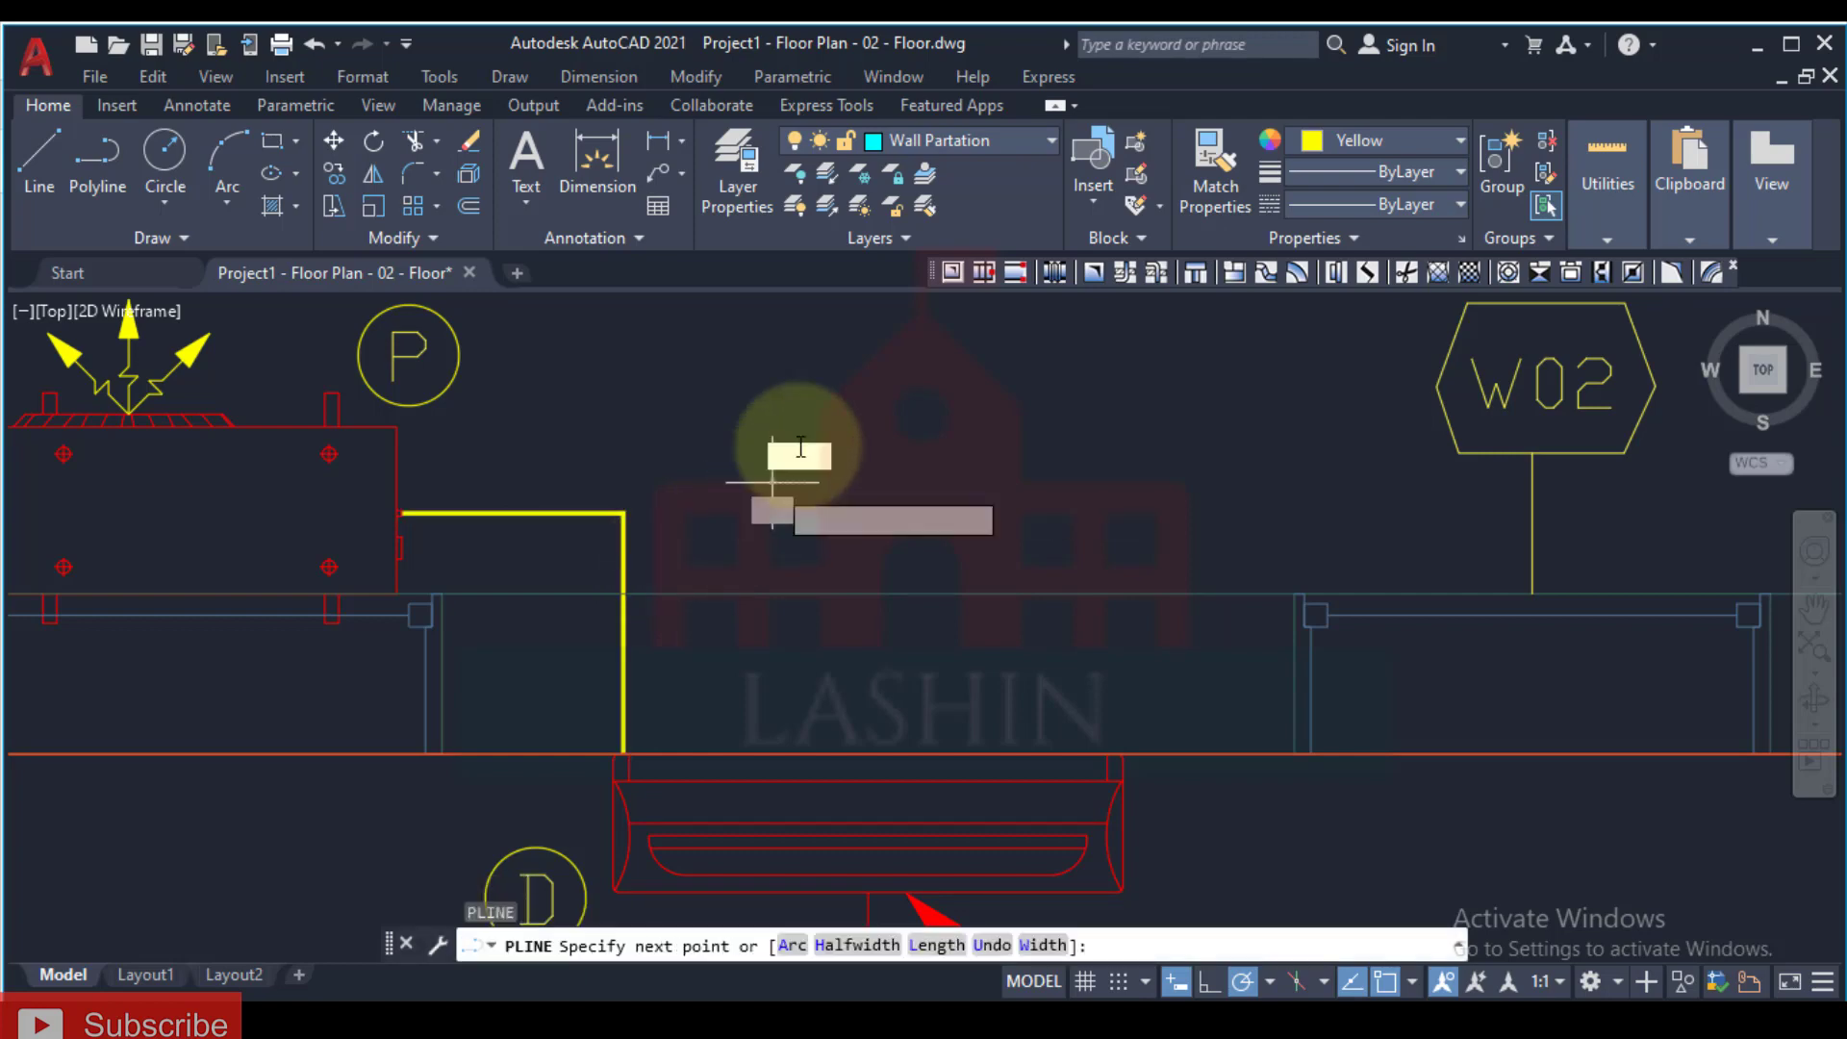
click(1044, 392)
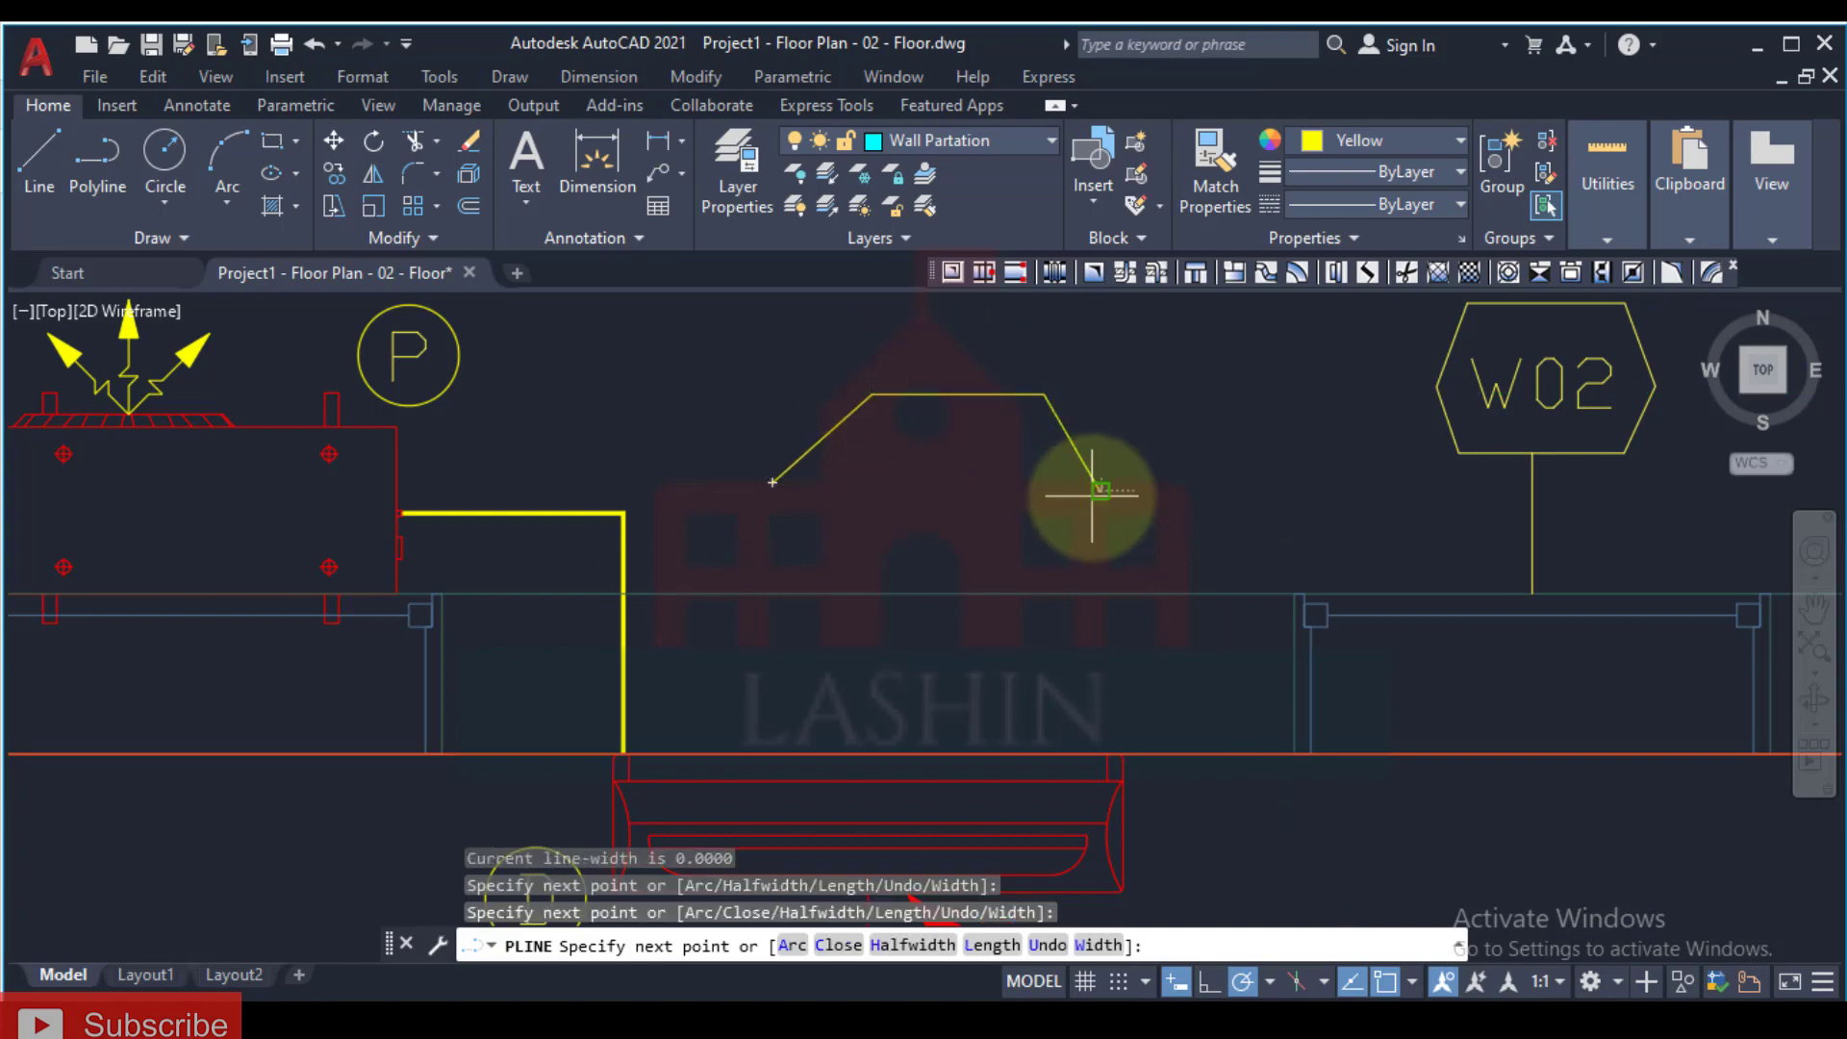
click(1100, 492)
key(Escape)
click(966, 402)
click(945, 414)
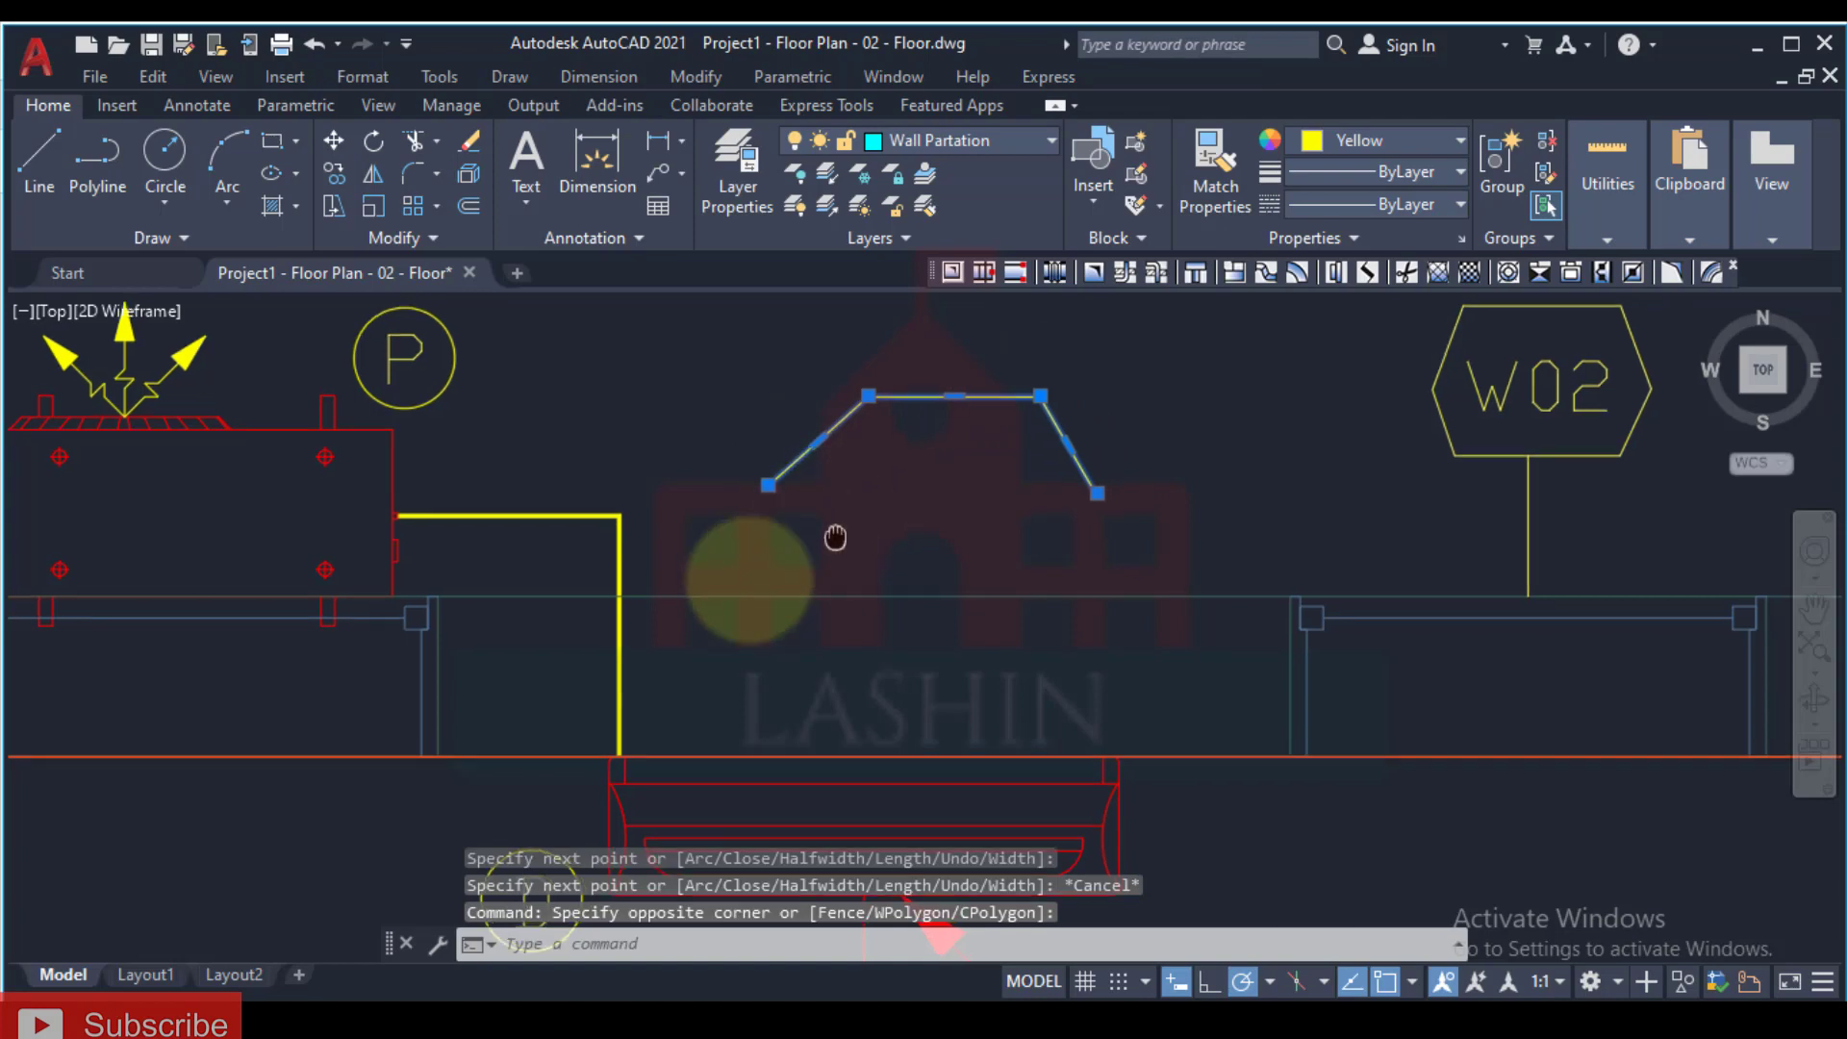
middle_drag(837, 536, 683, 643)
key(Escape)
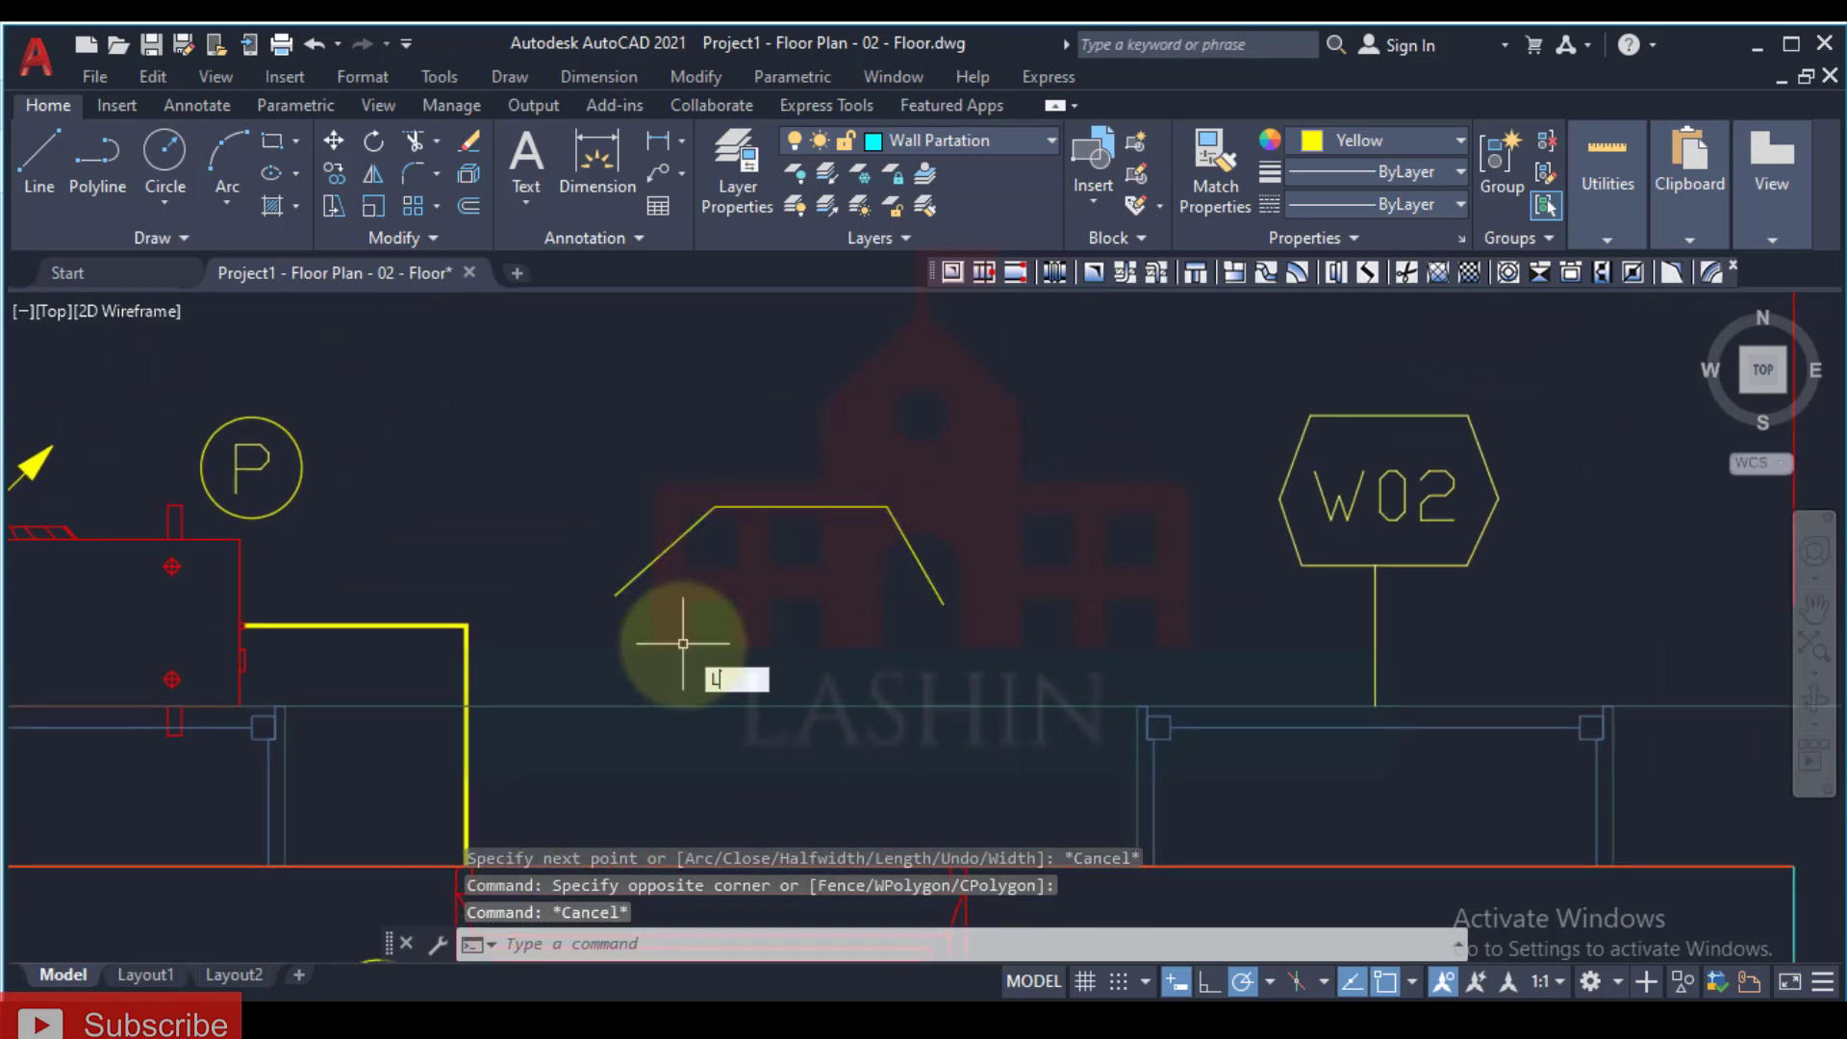
Step: Draw three connected sample lines above the sample polyline, and select the last segment on its own for comparison
key(Return)
click(545, 541)
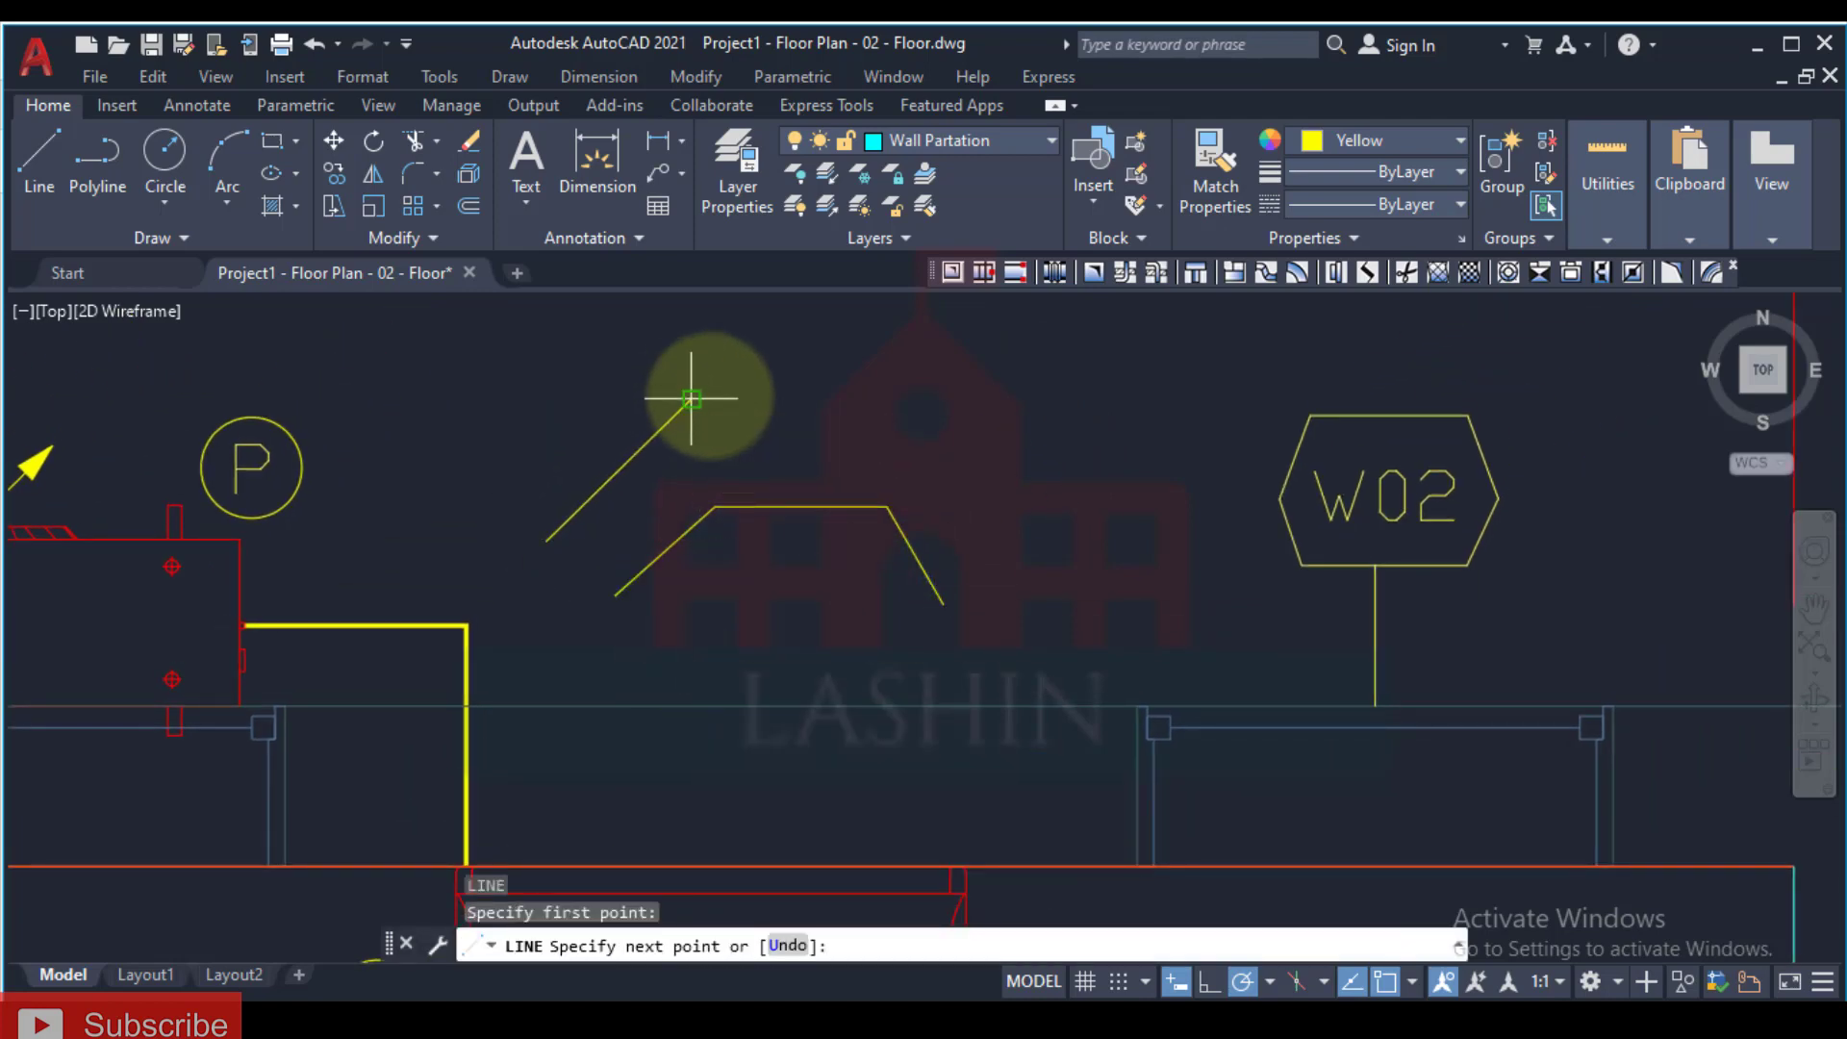
click(691, 398)
click(948, 383)
click(1031, 525)
key(Escape)
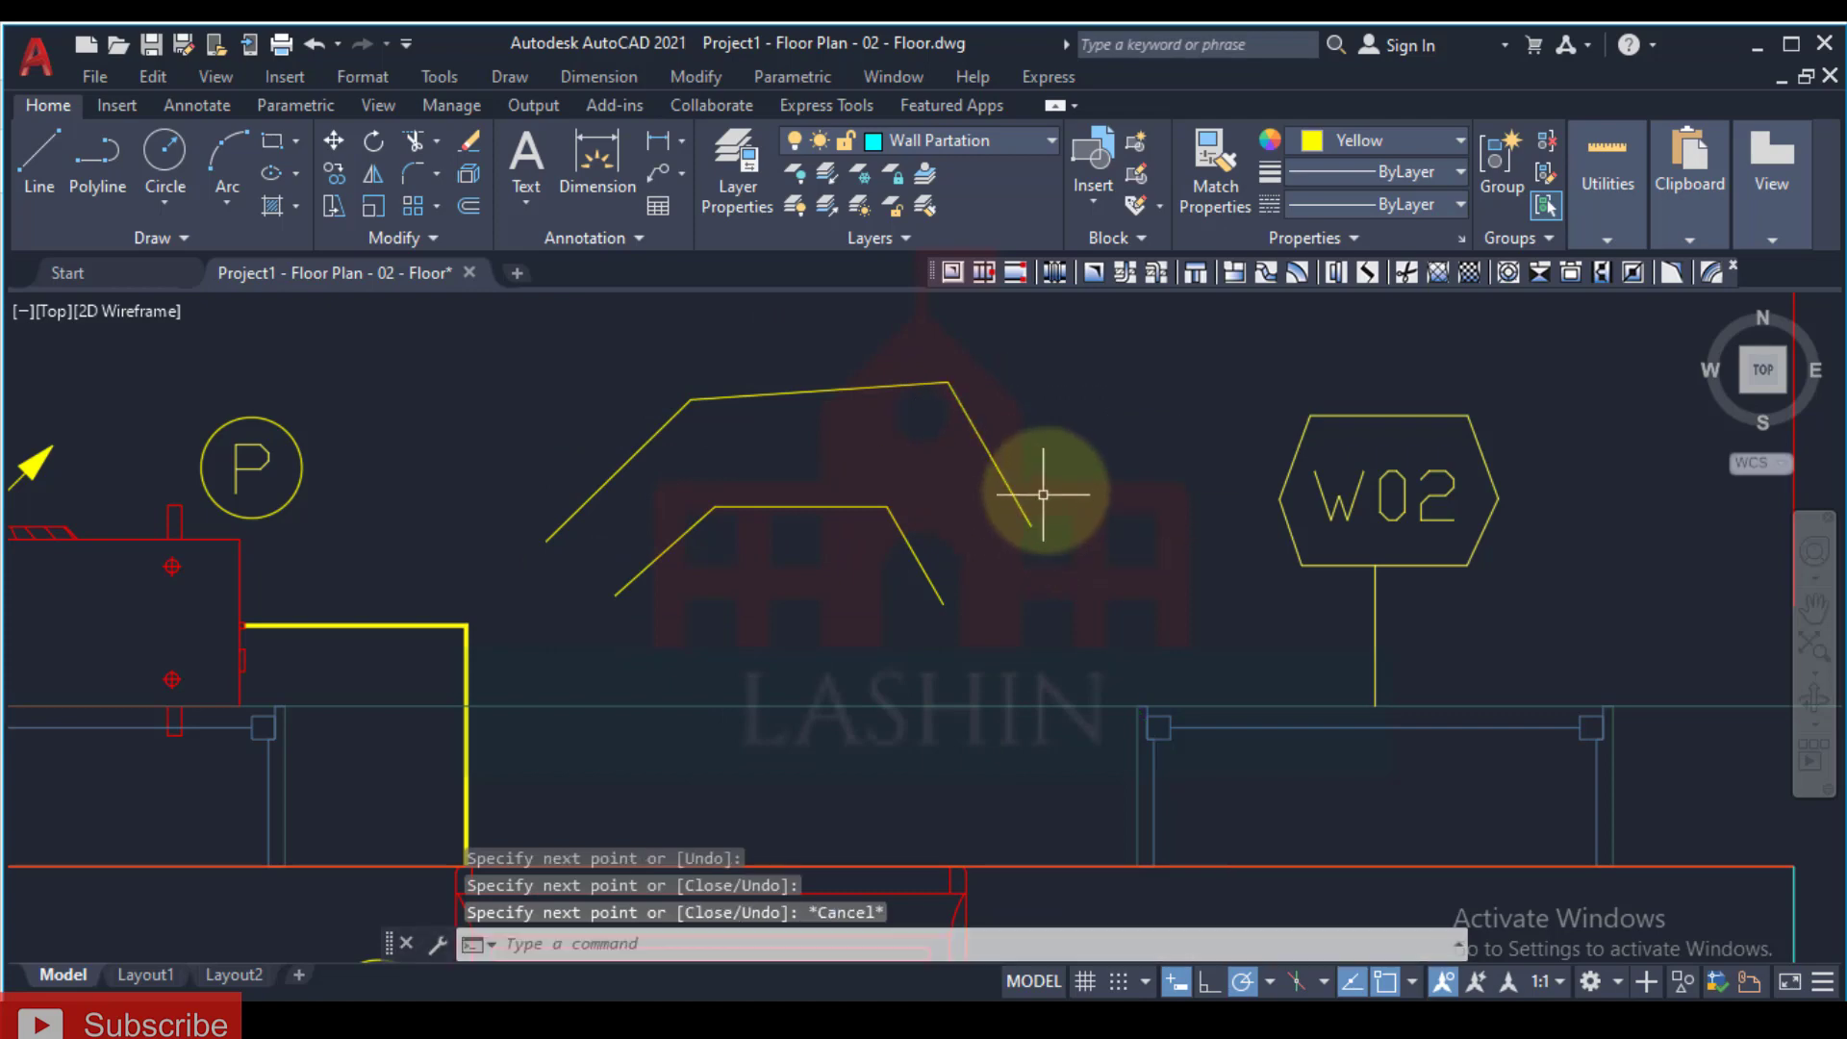
click(1010, 465)
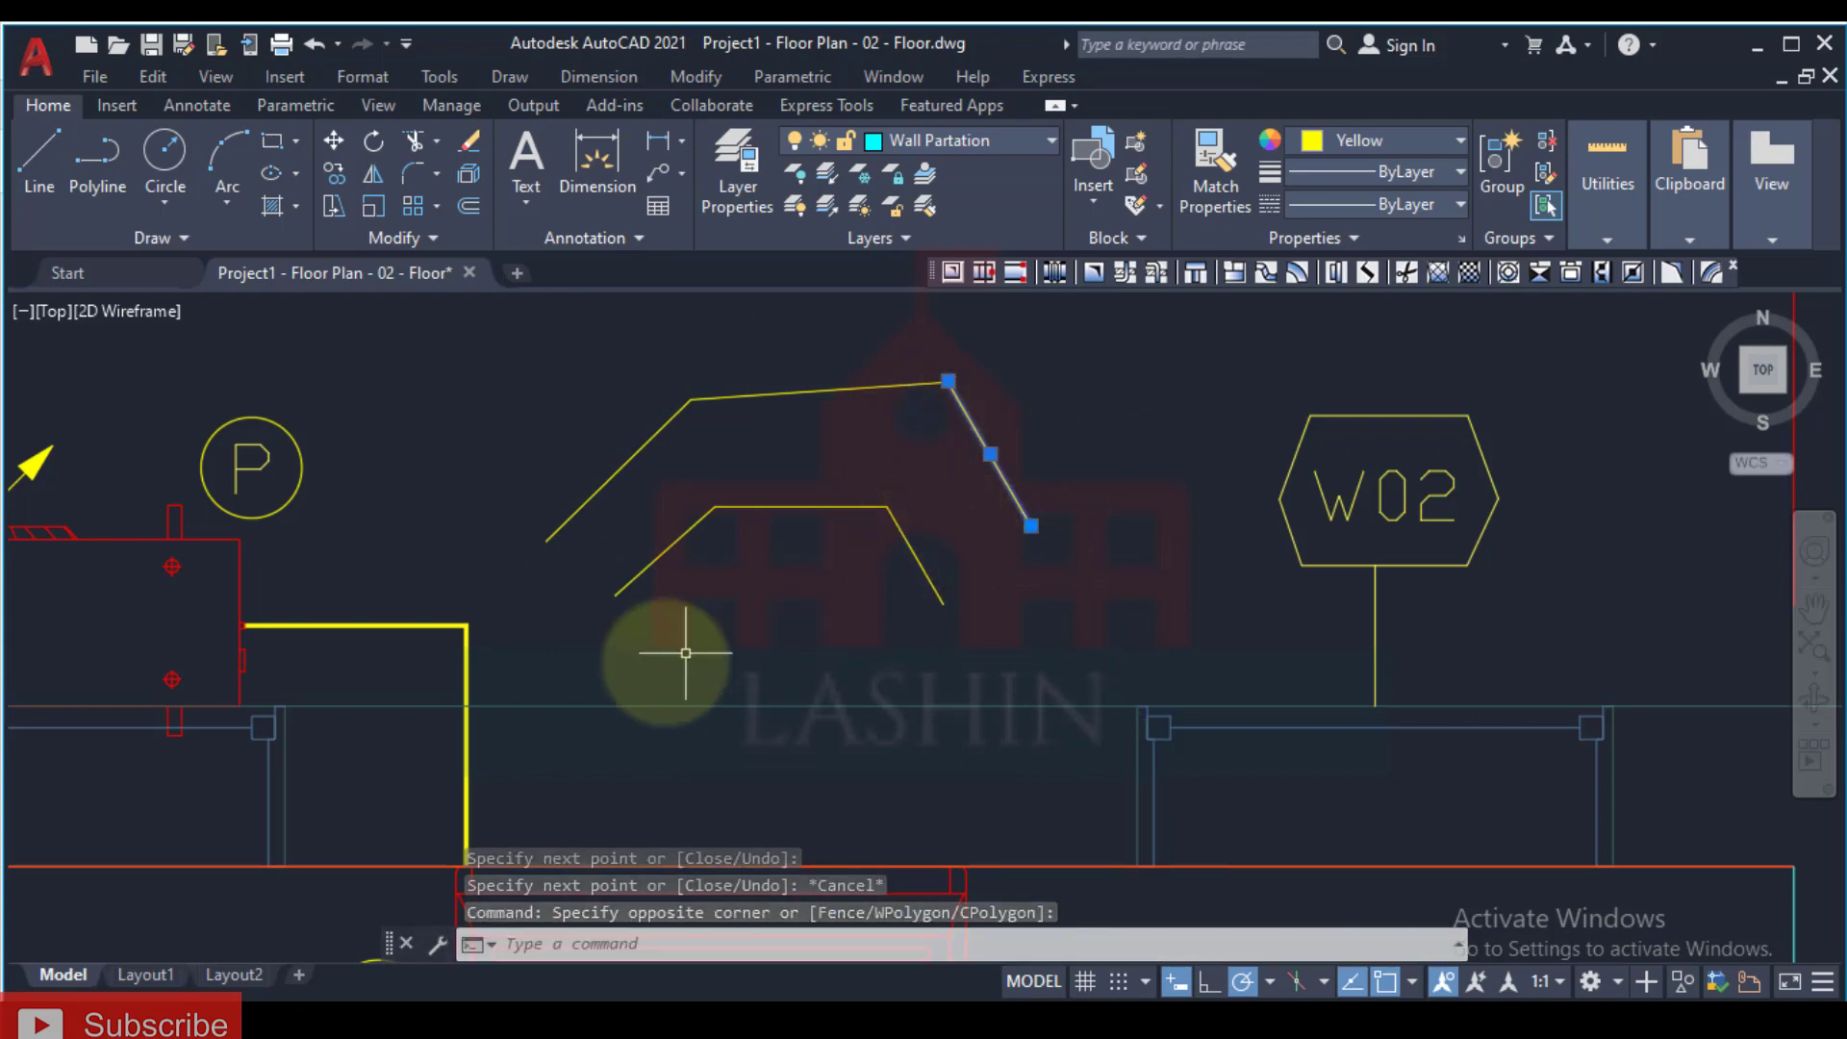
middle_drag(663, 656, 825, 548)
key(Escape)
Step: List the properties of the thick yellow pipe polyline between the outdoor and indoor units, including its constant width
click(613, 578)
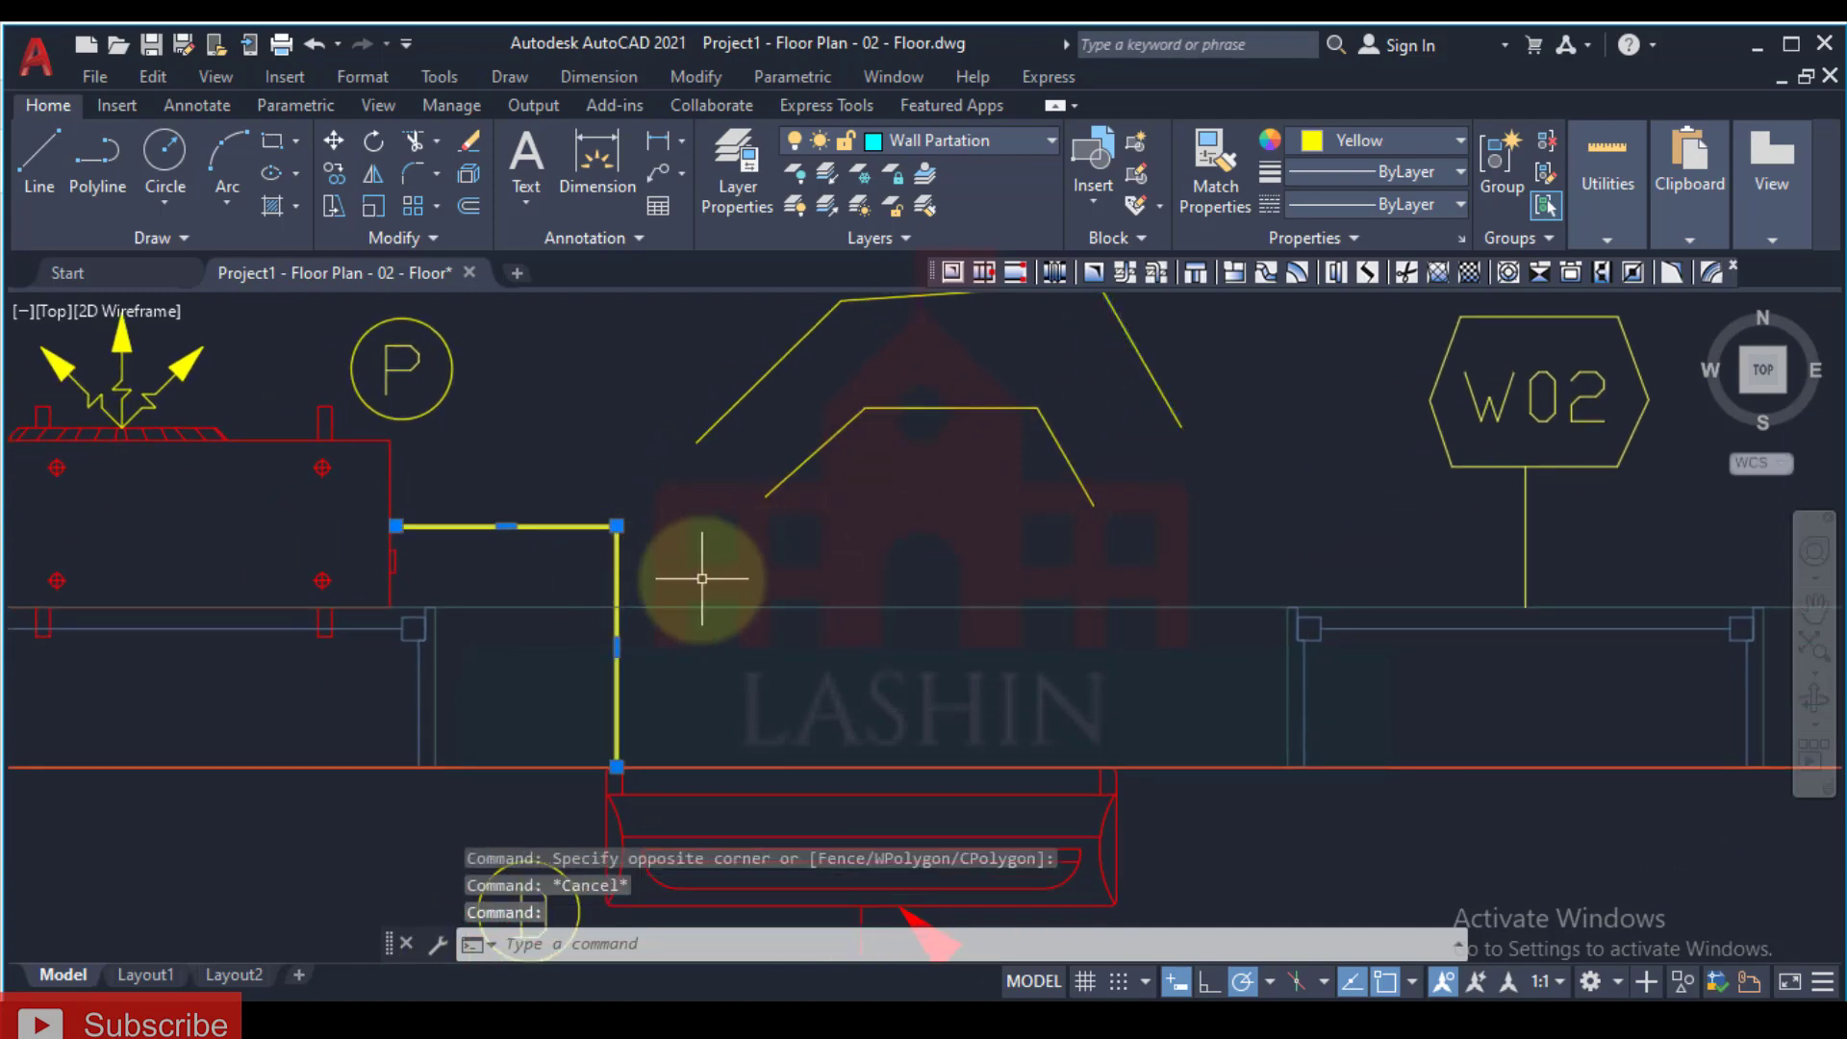
key(Return)
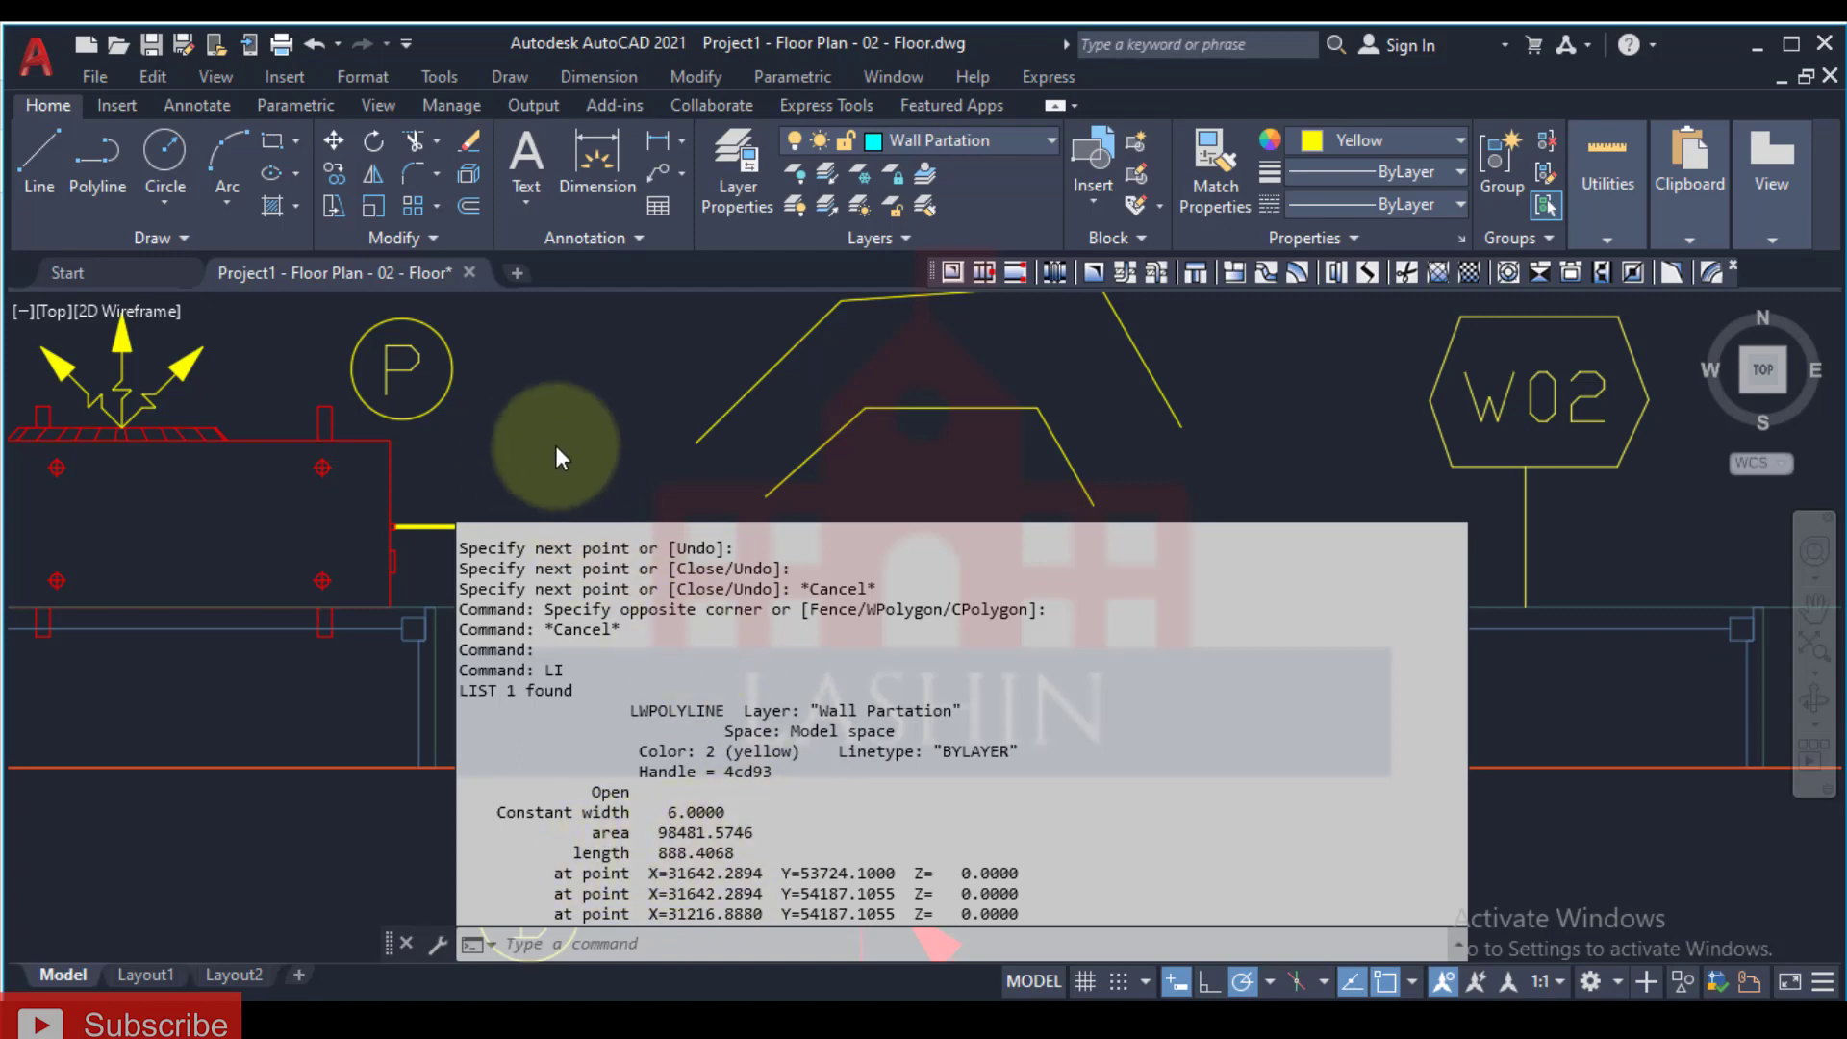
key(Escape)
key(Escape)
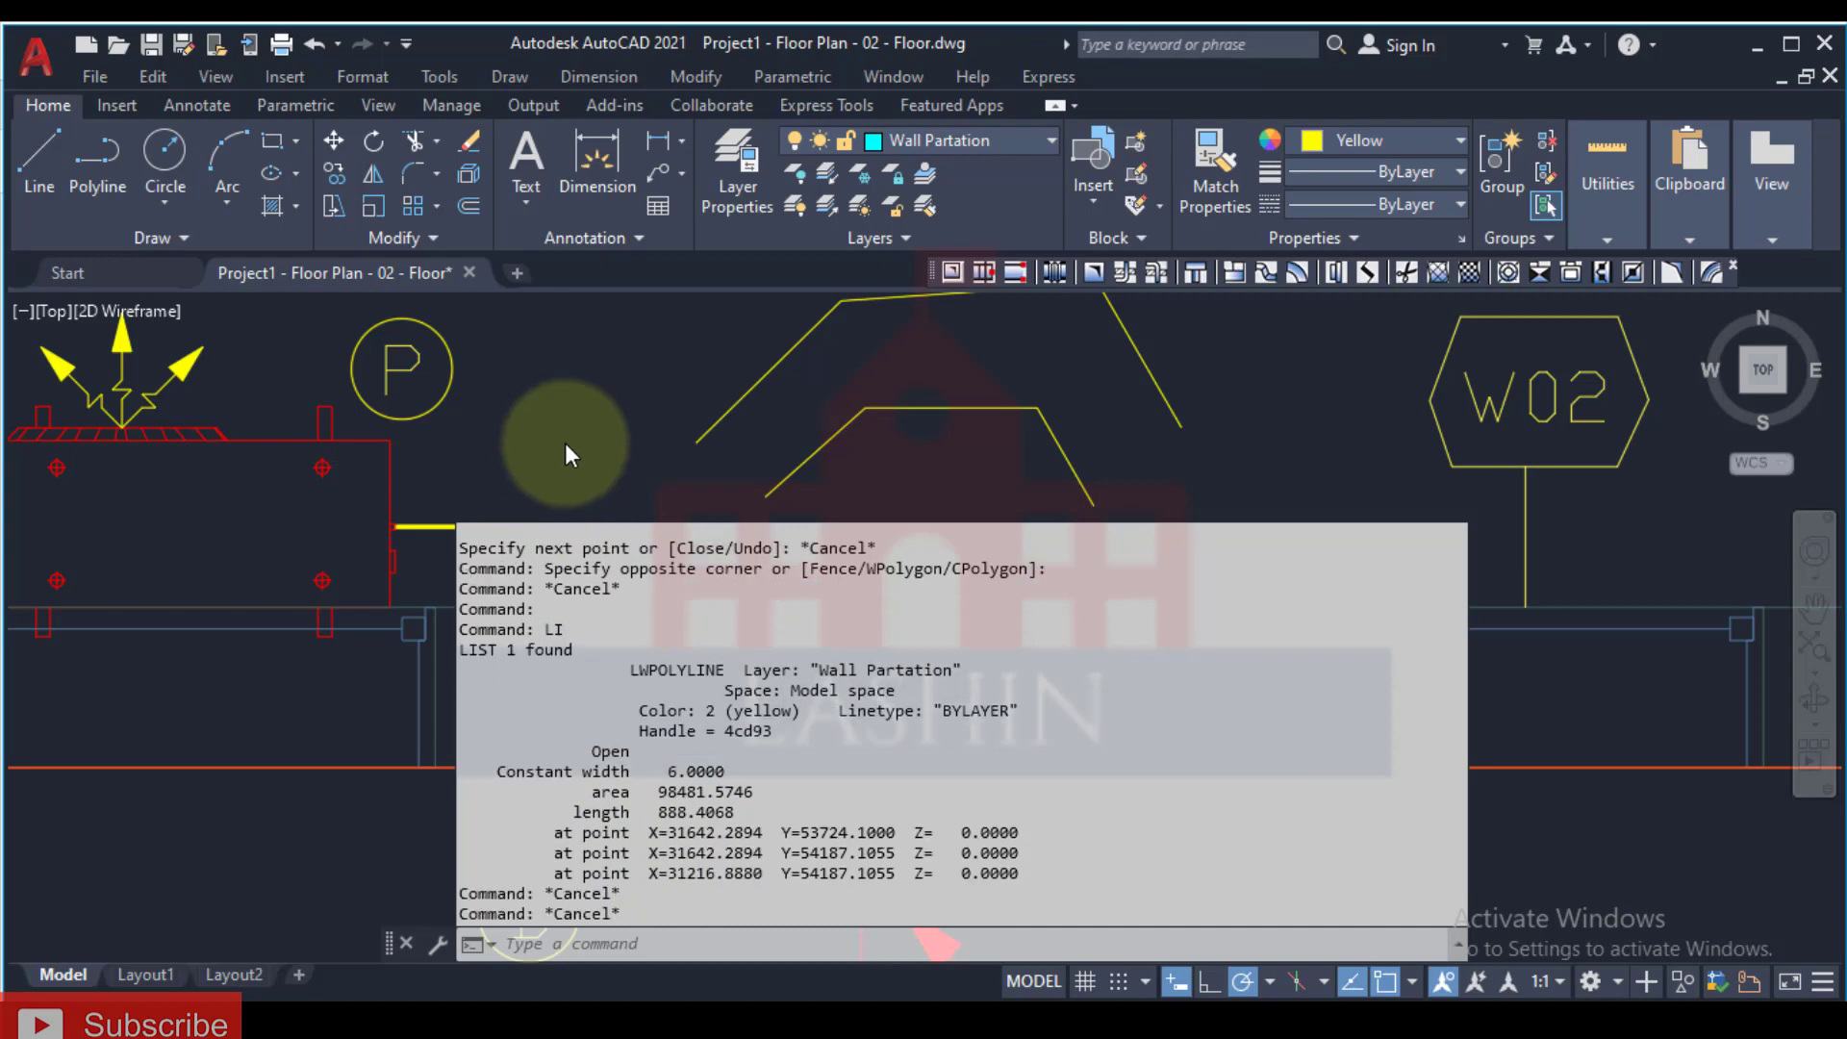
scroll(562, 447, down, 4)
mouse_move(648, 591)
middle_down()
mouse_move(521, 506)
mouse_move(567, 664)
middle_up()
scroll(436, 440, down, 2)
scroll(433, 444, up, 4)
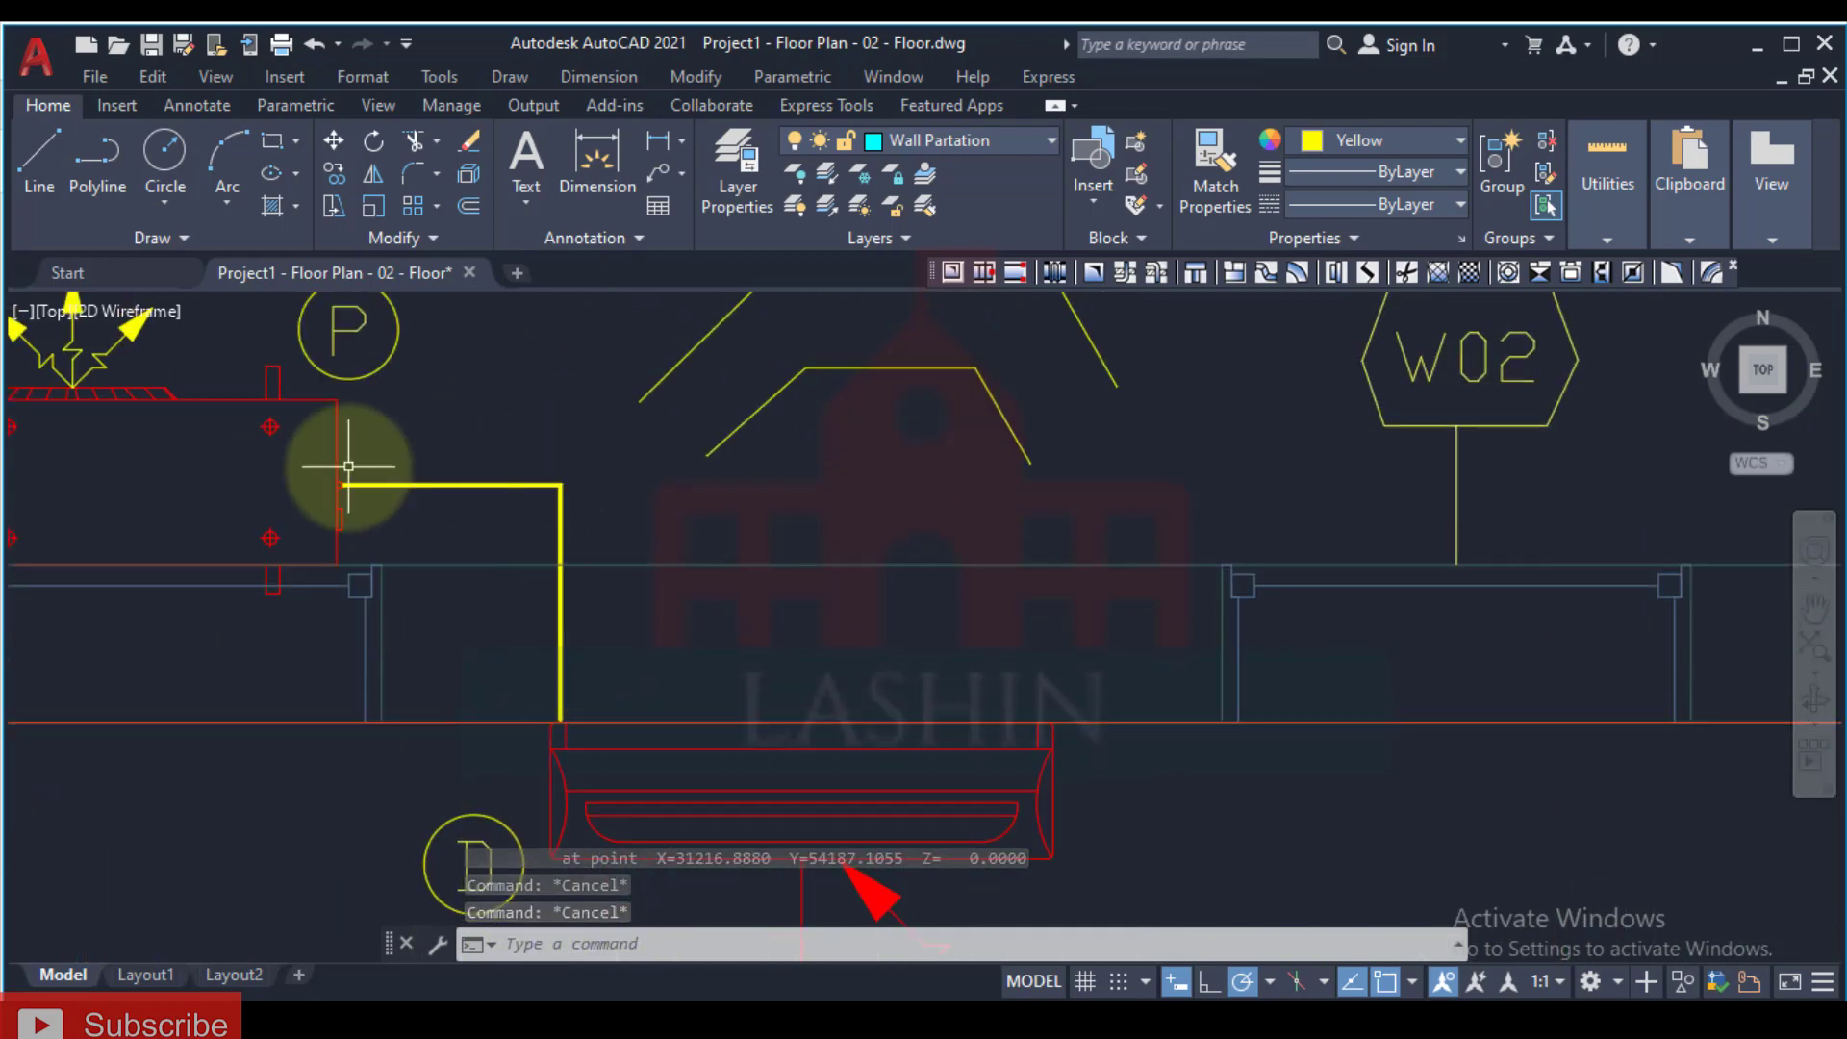
Step: Draw a slanted four-sided wall outline with connected lines in the empty area between the 4215 dimension and the F1-01 specification note
scroll(704, 700, down, 4)
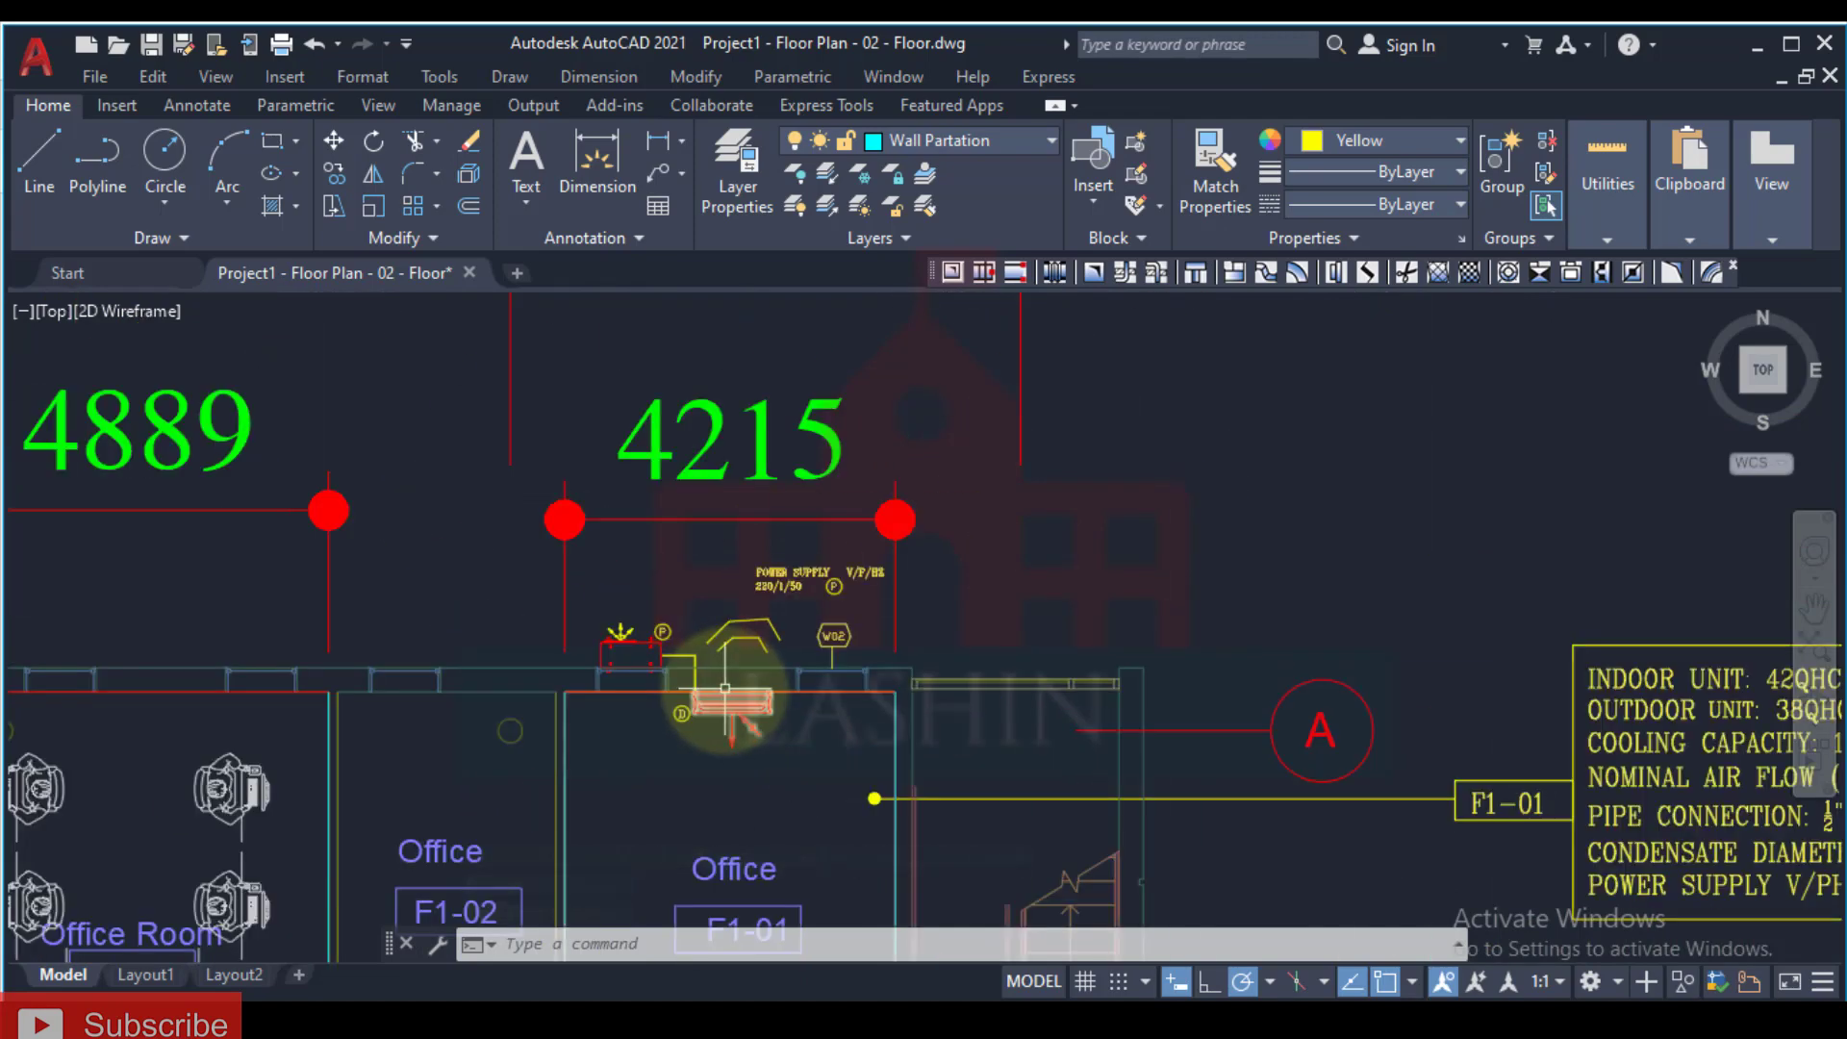
middle_drag(723, 691, 491, 711)
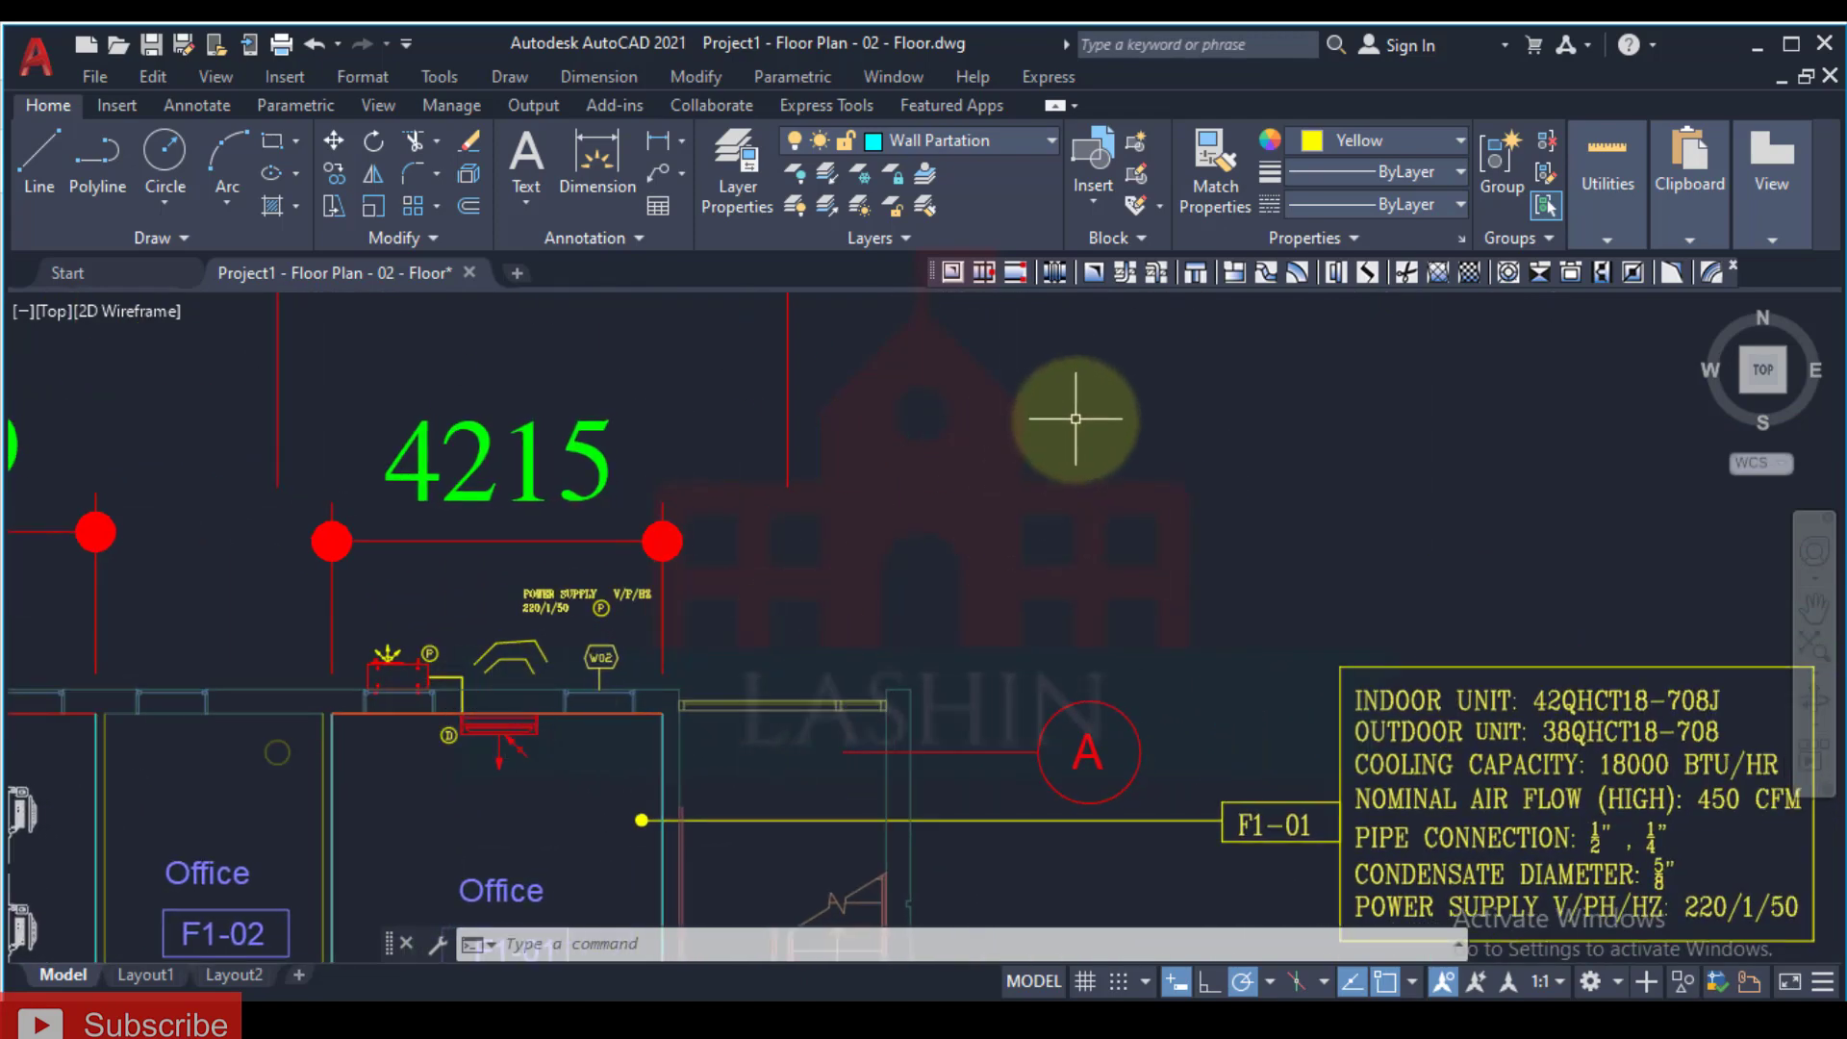
key(Return)
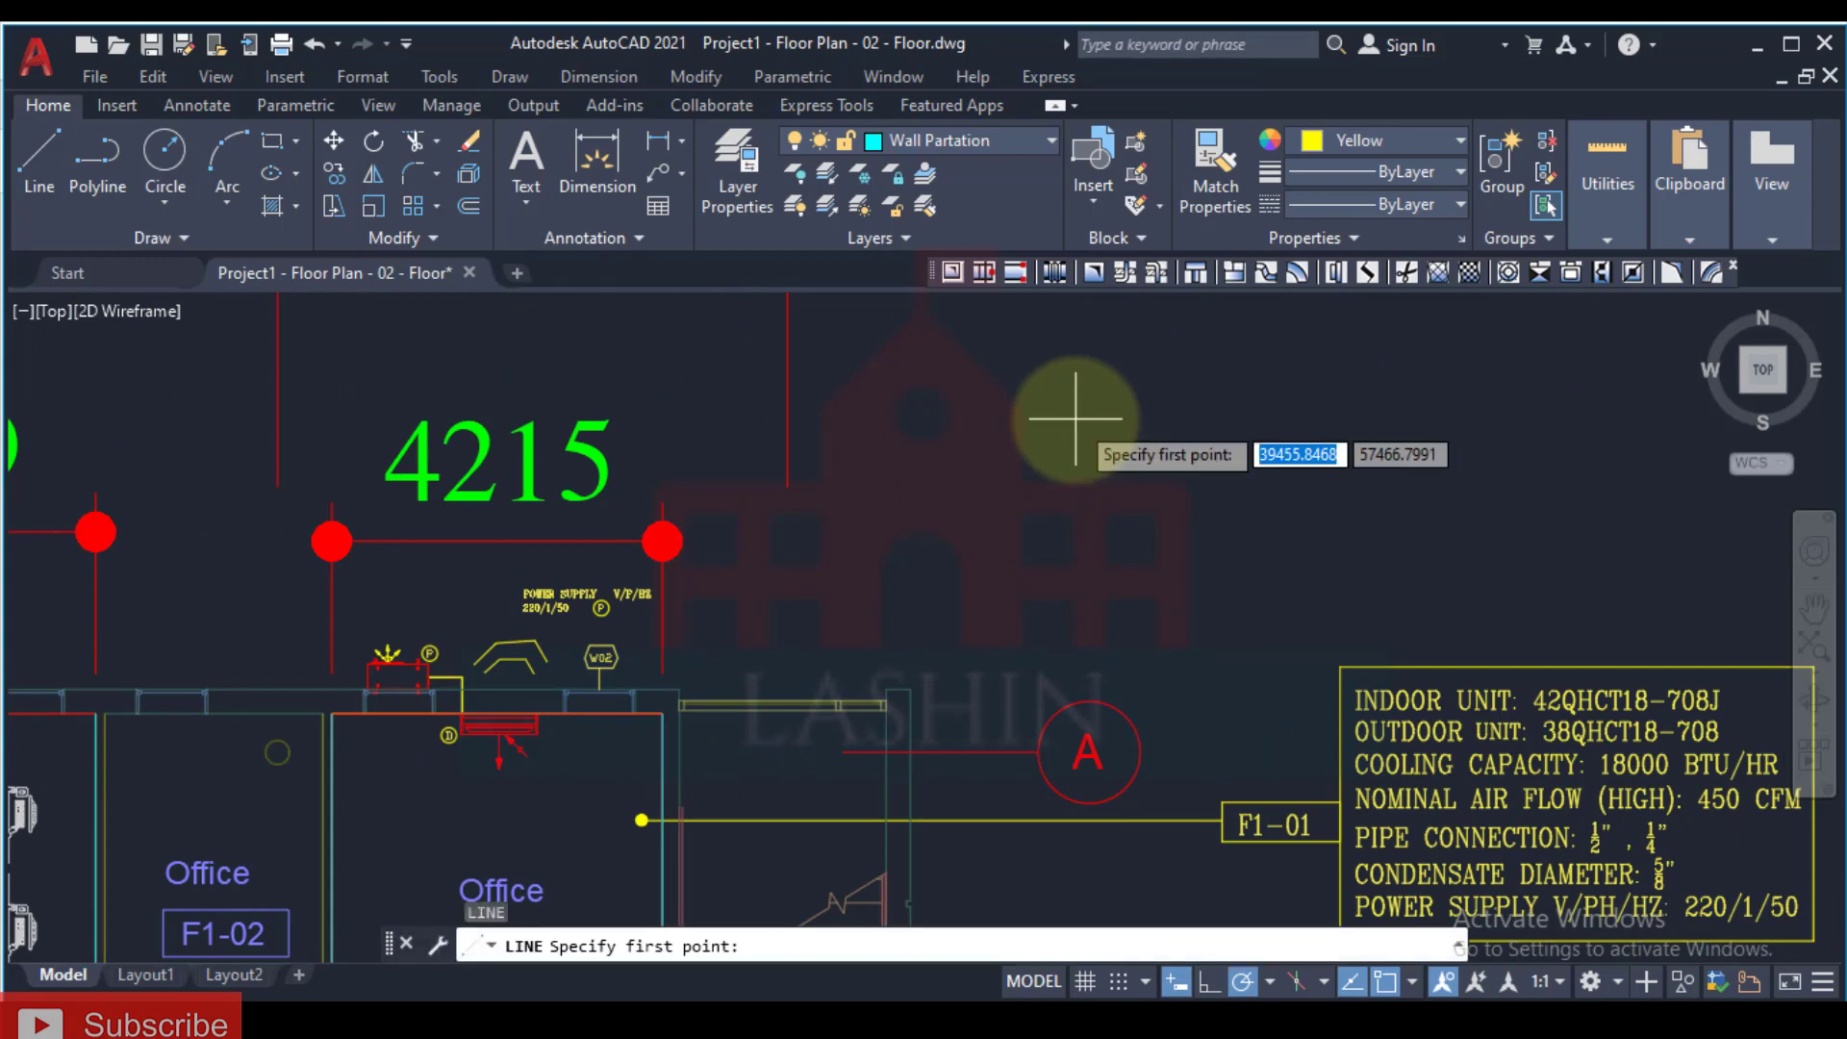
click(1031, 369)
click(1172, 428)
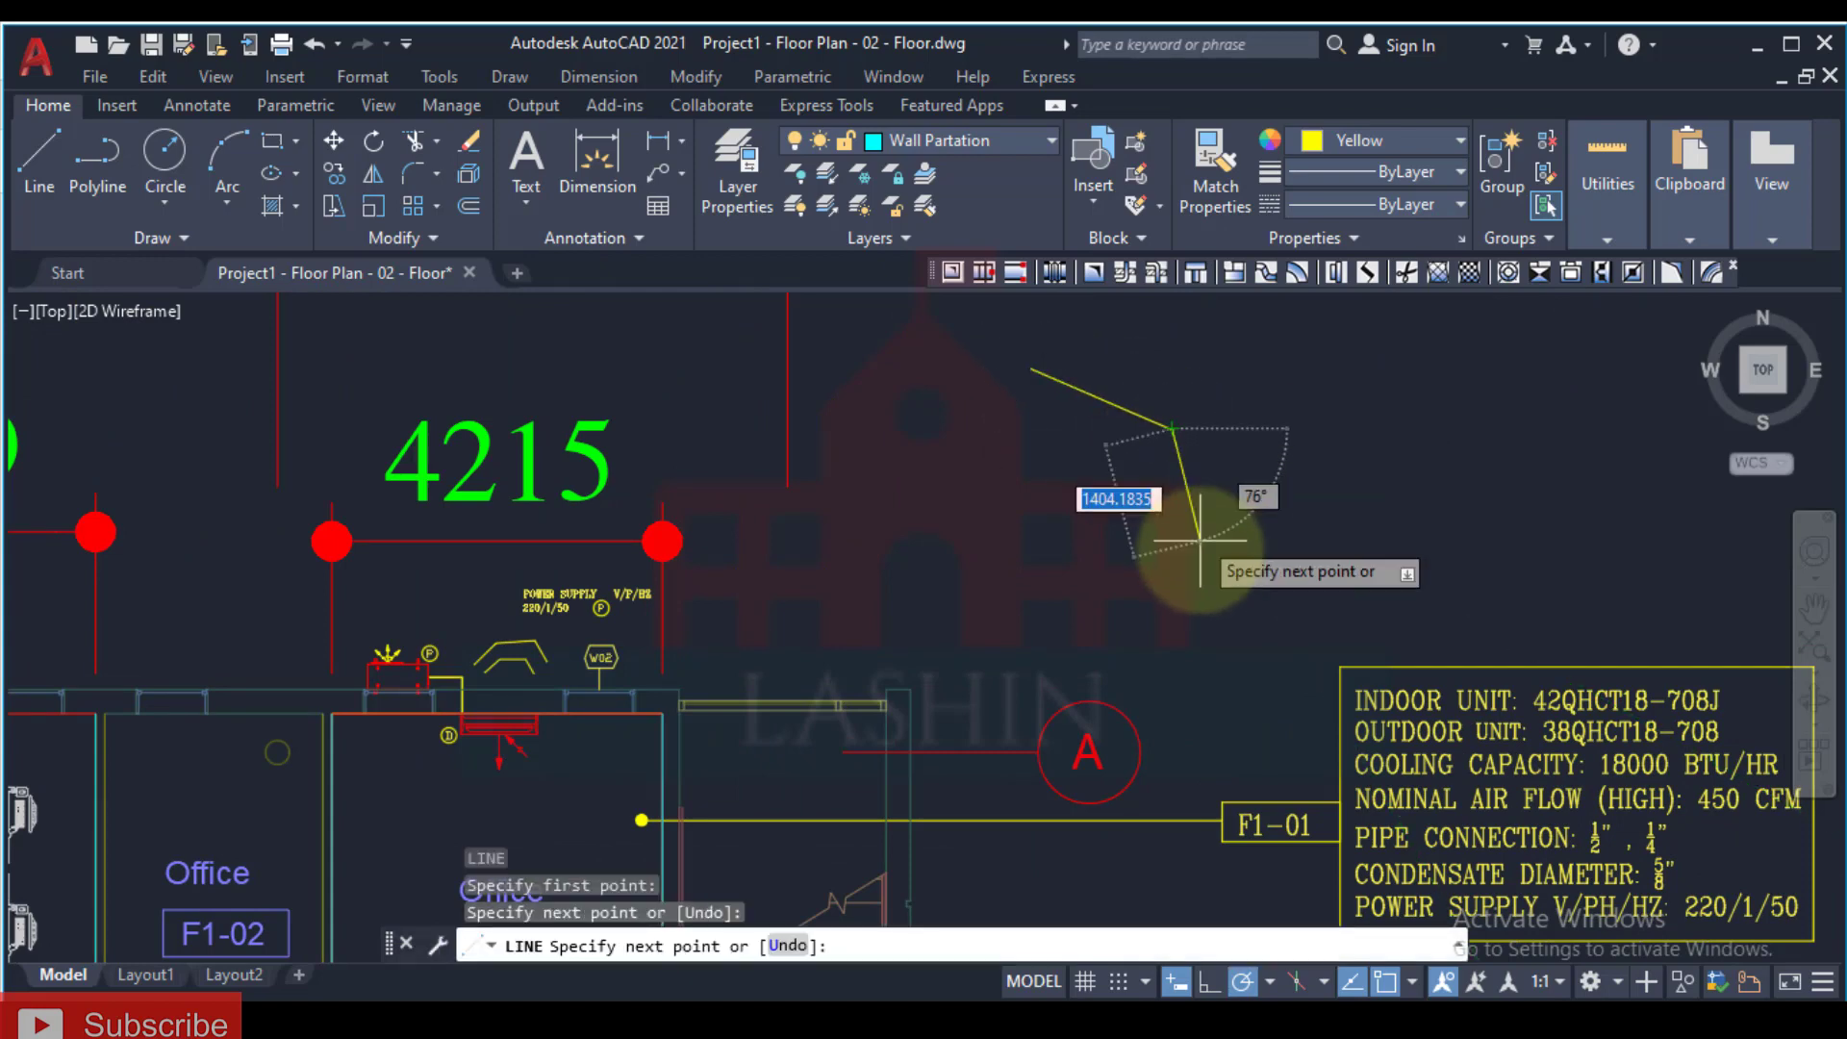
click(1170, 620)
click(1029, 564)
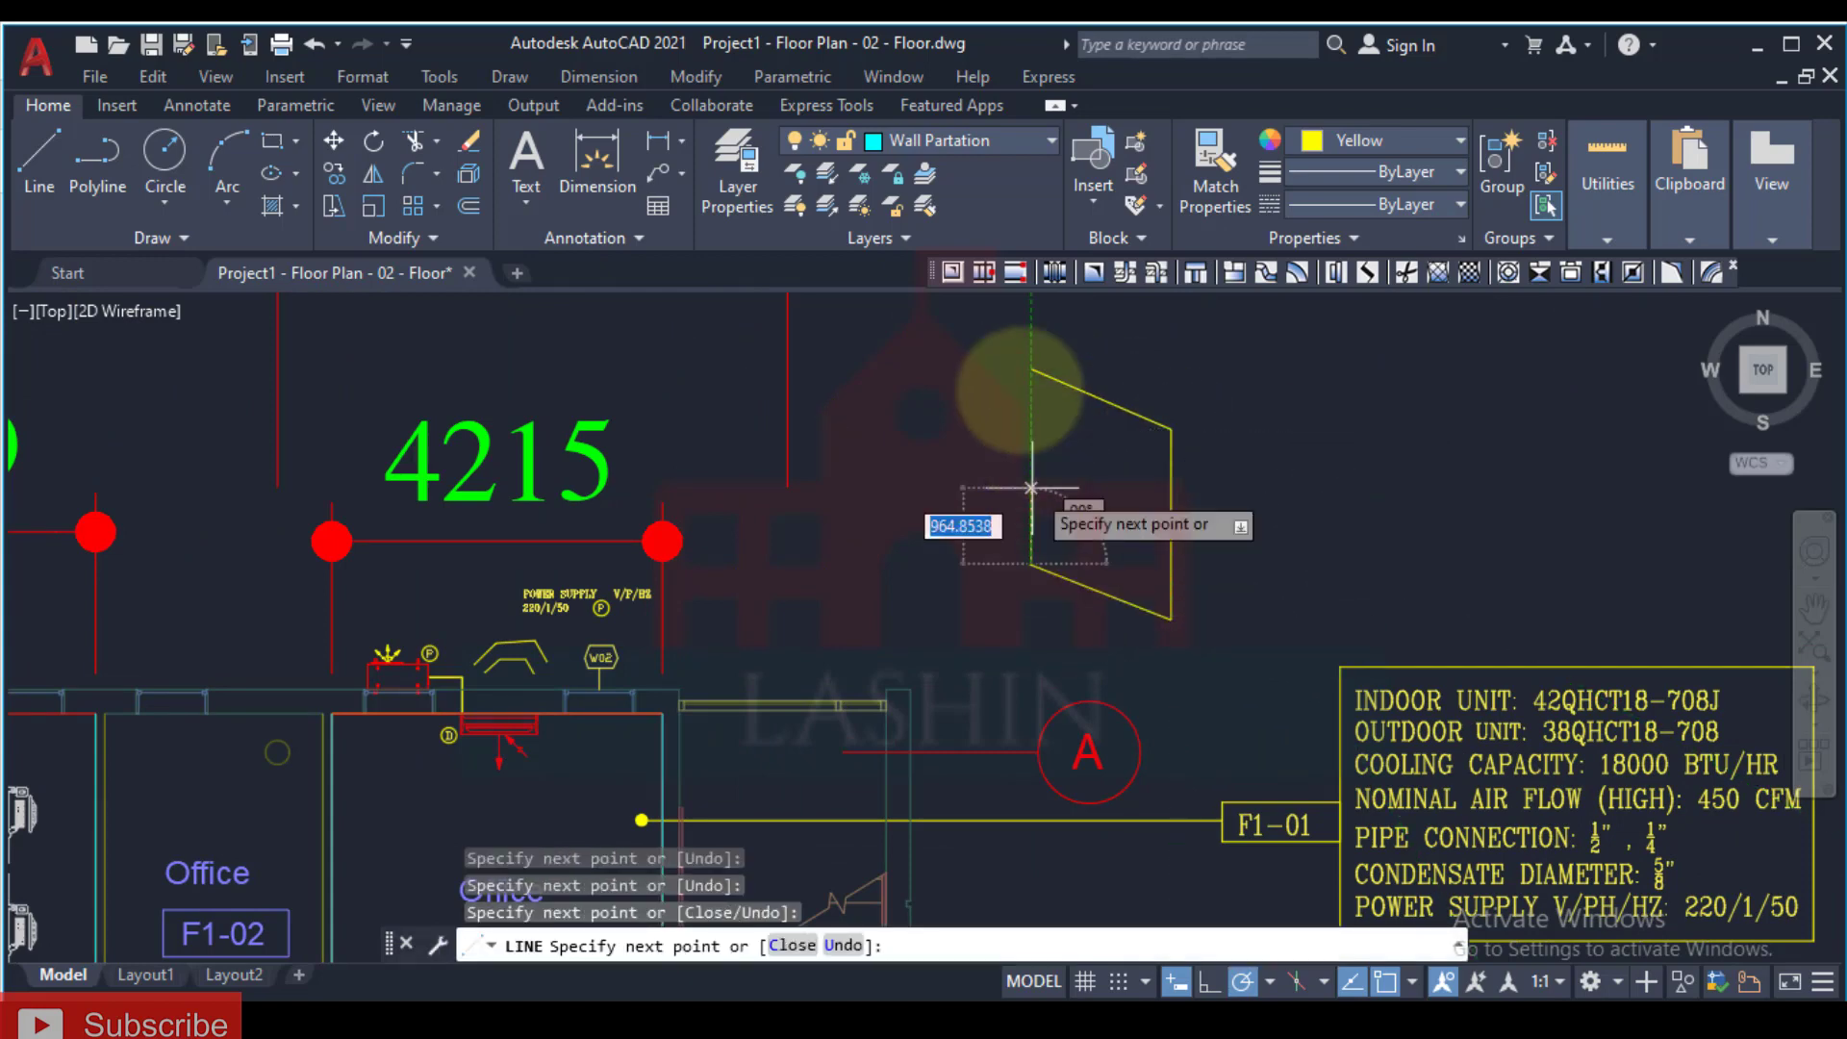
click(1022, 385)
key(Escape)
scroll(1046, 457, up, 4)
scroll(742, 635, down, 4)
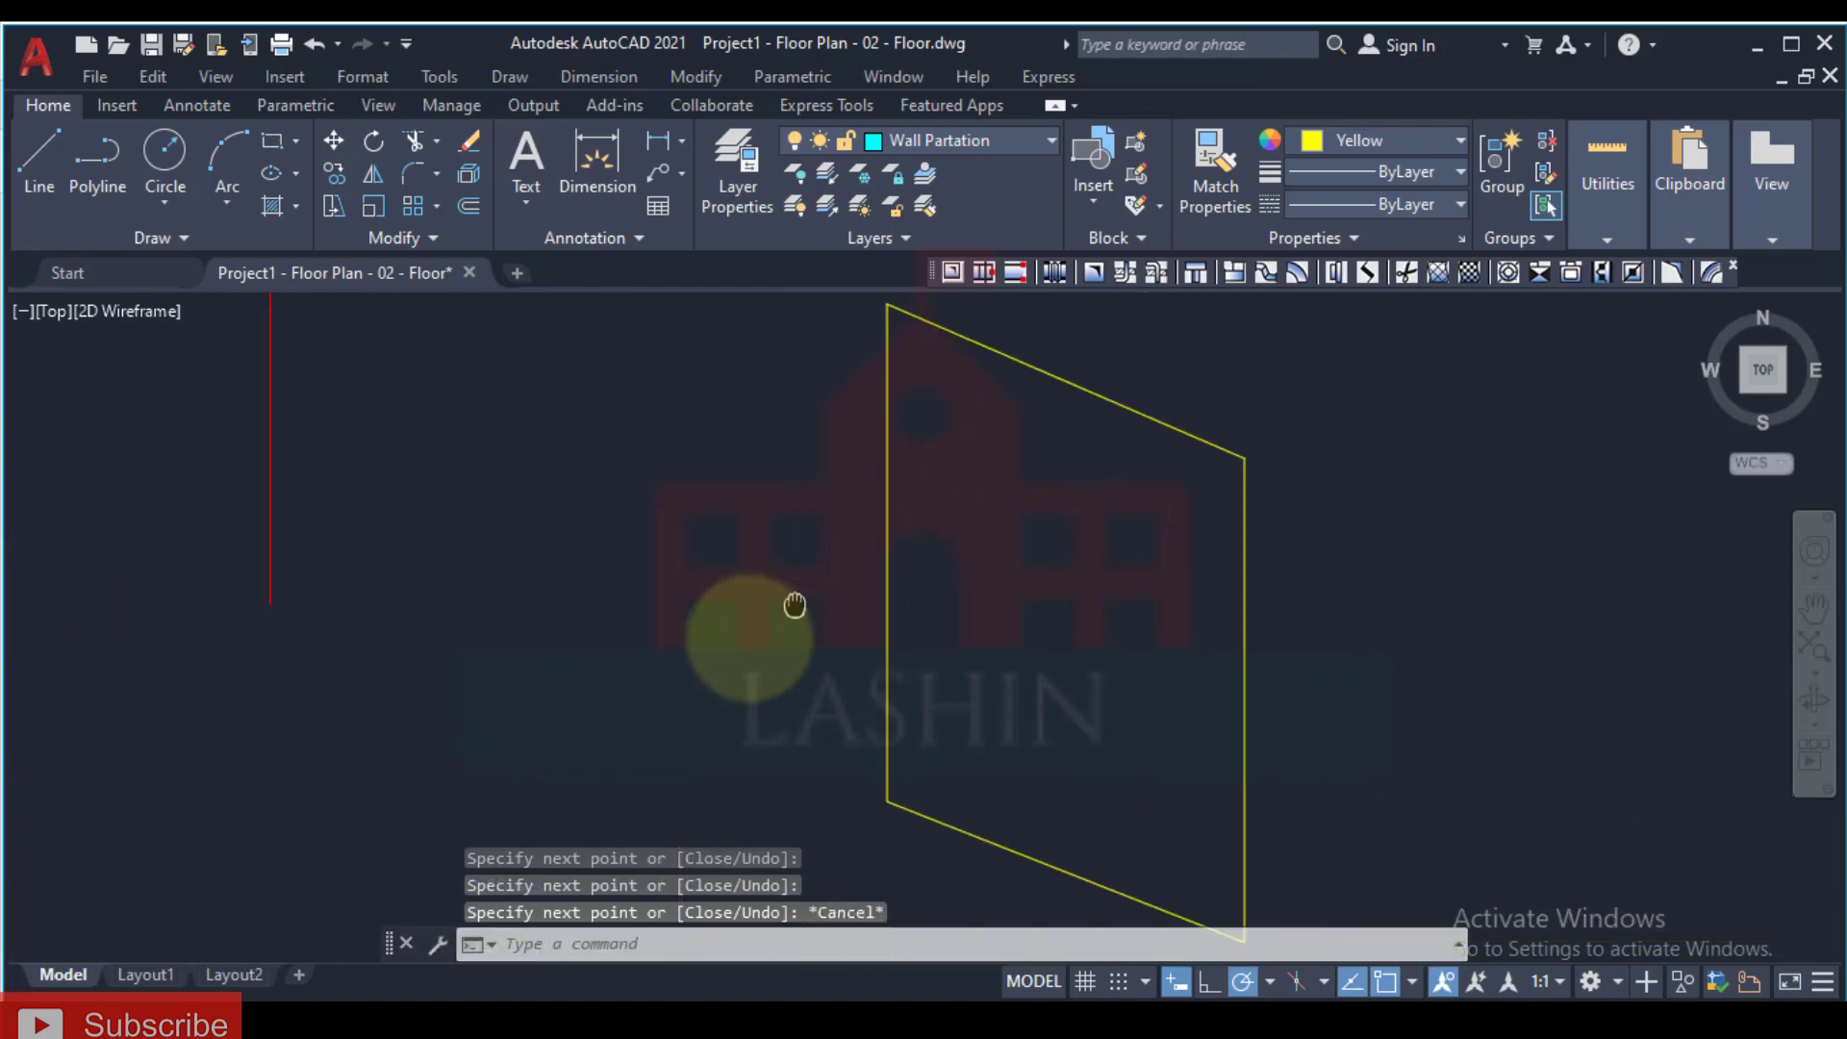
scroll(707, 592, up, 3)
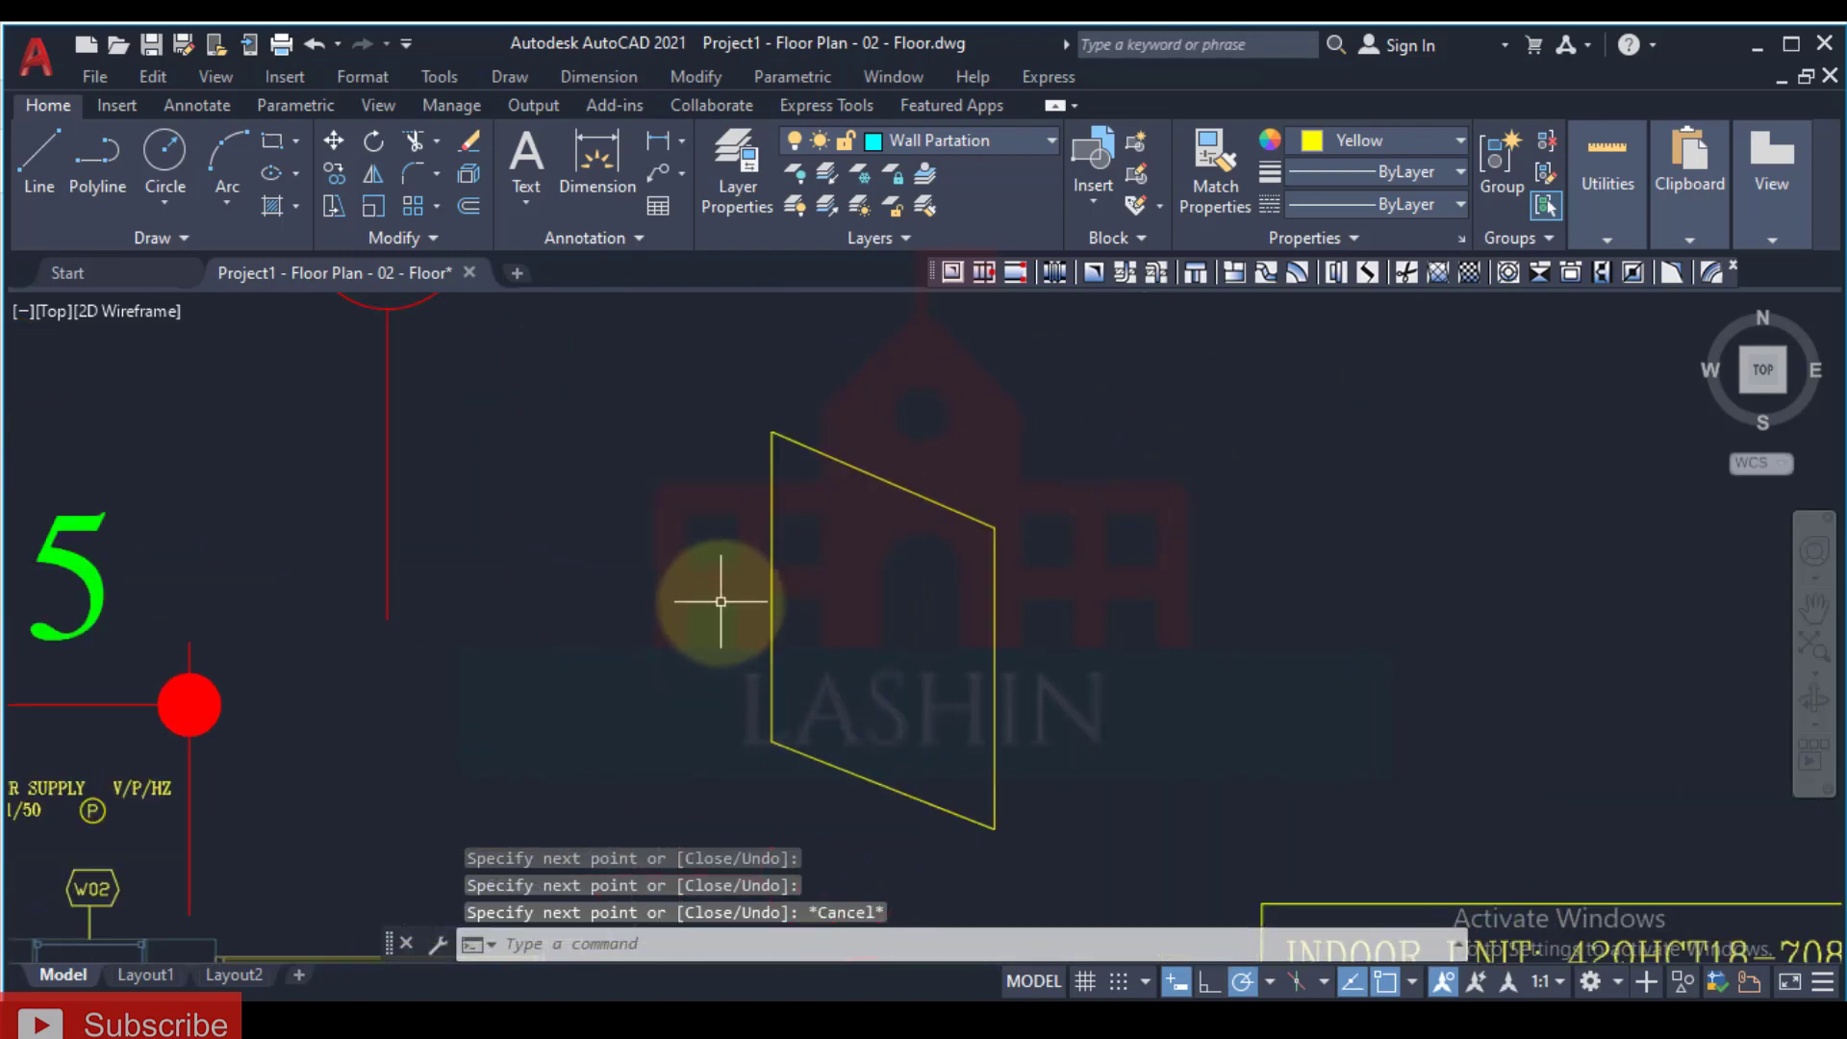
Step: Draw a small slanted four-sided unit outline with lines inside the wall outline, just below its upper edge
key(Return)
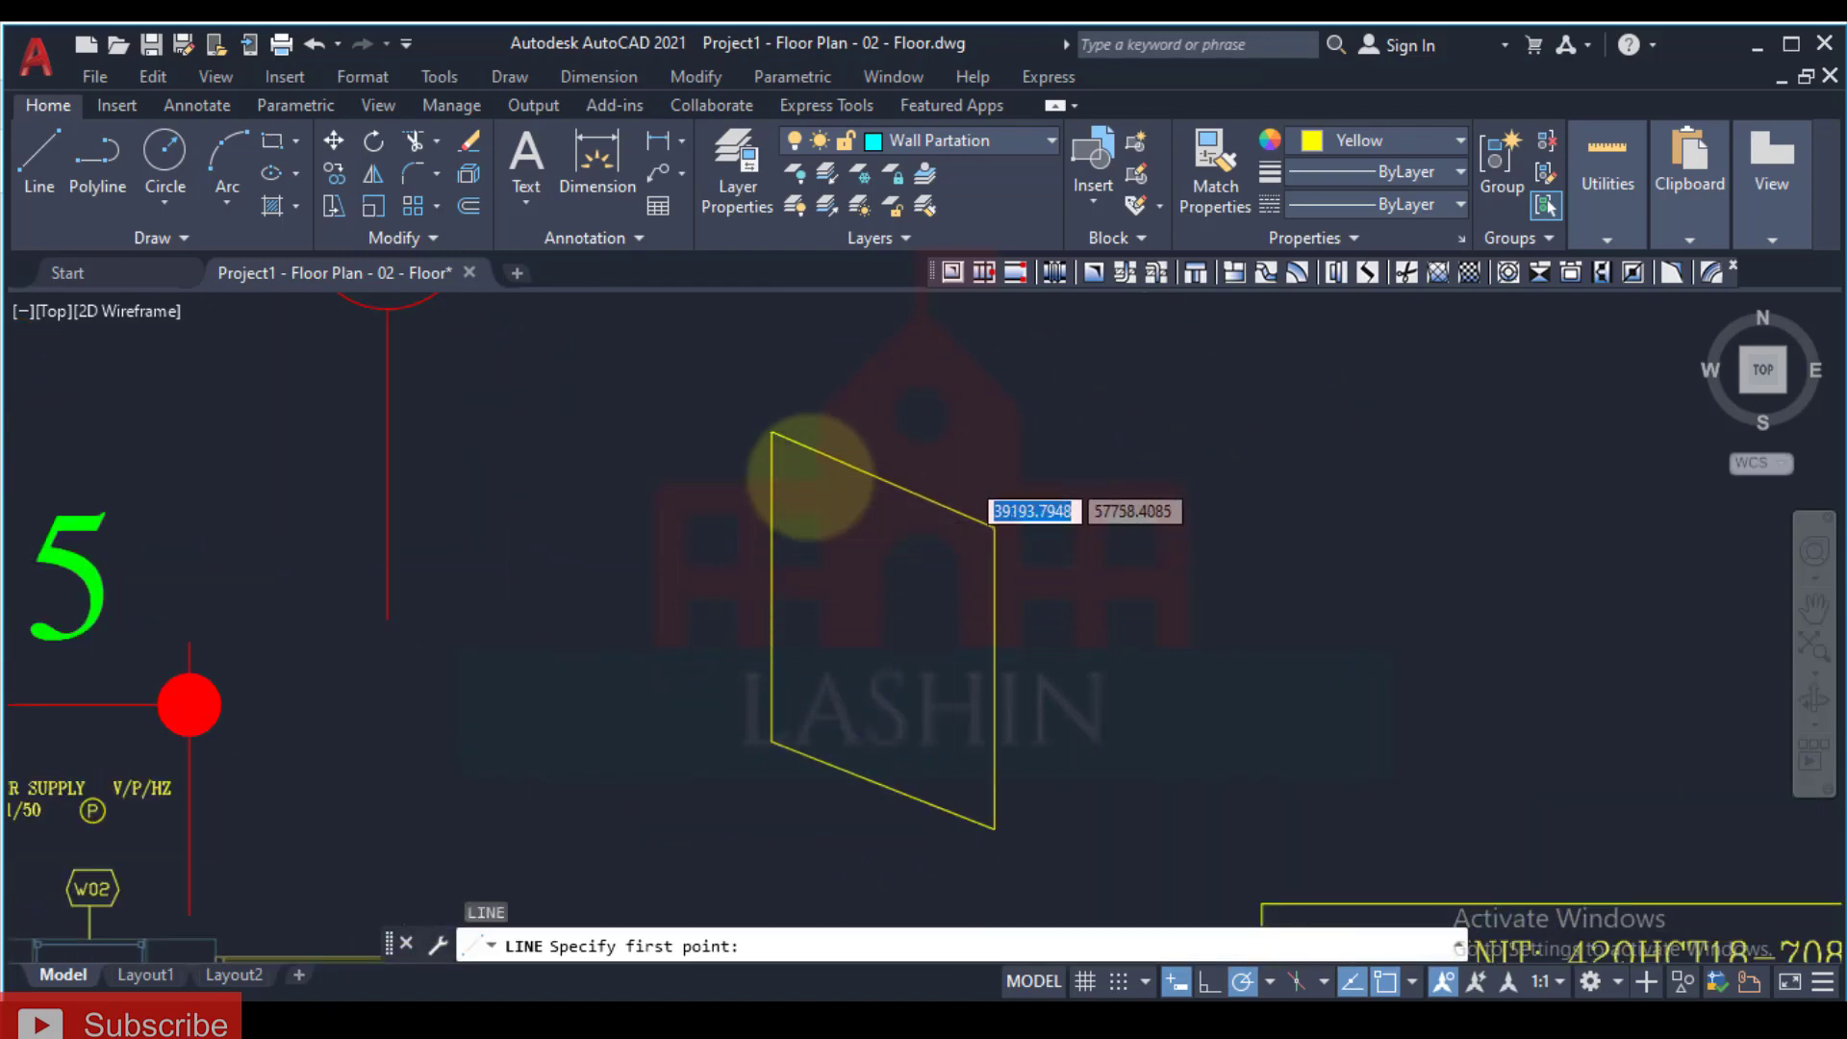
click(811, 475)
click(906, 517)
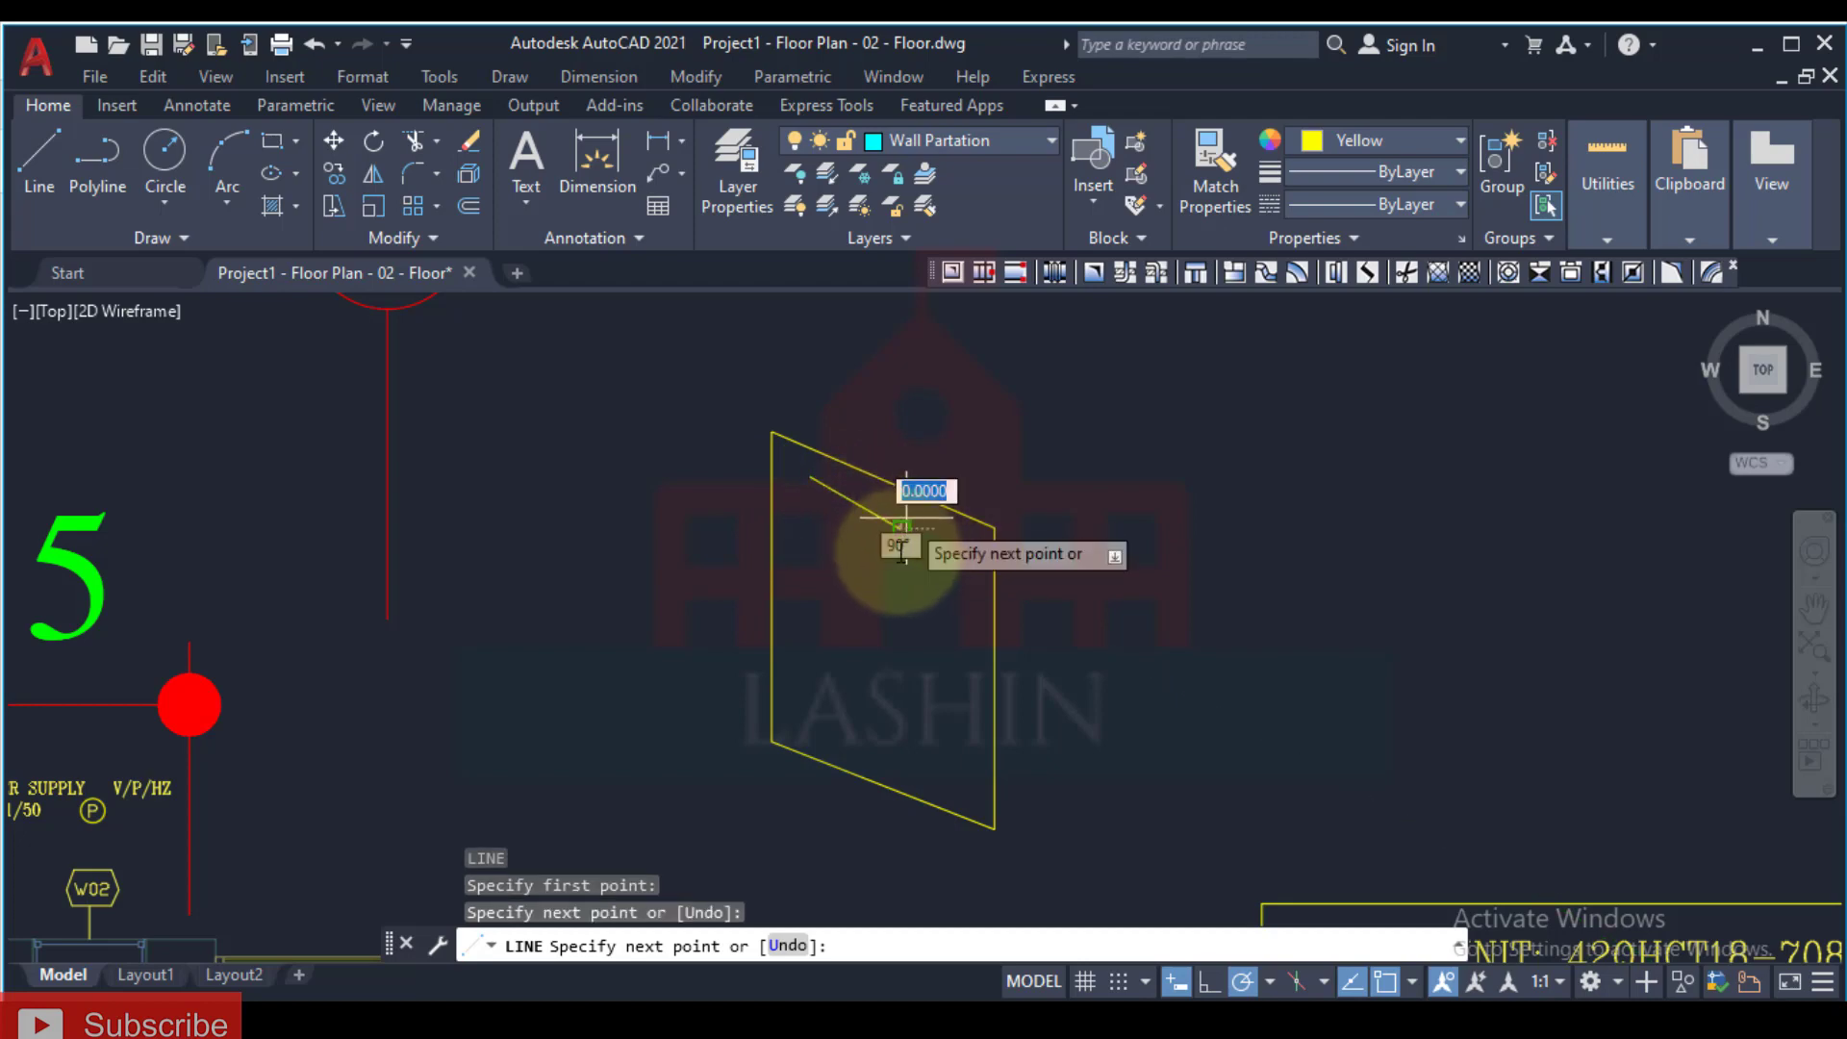
click(896, 560)
click(811, 507)
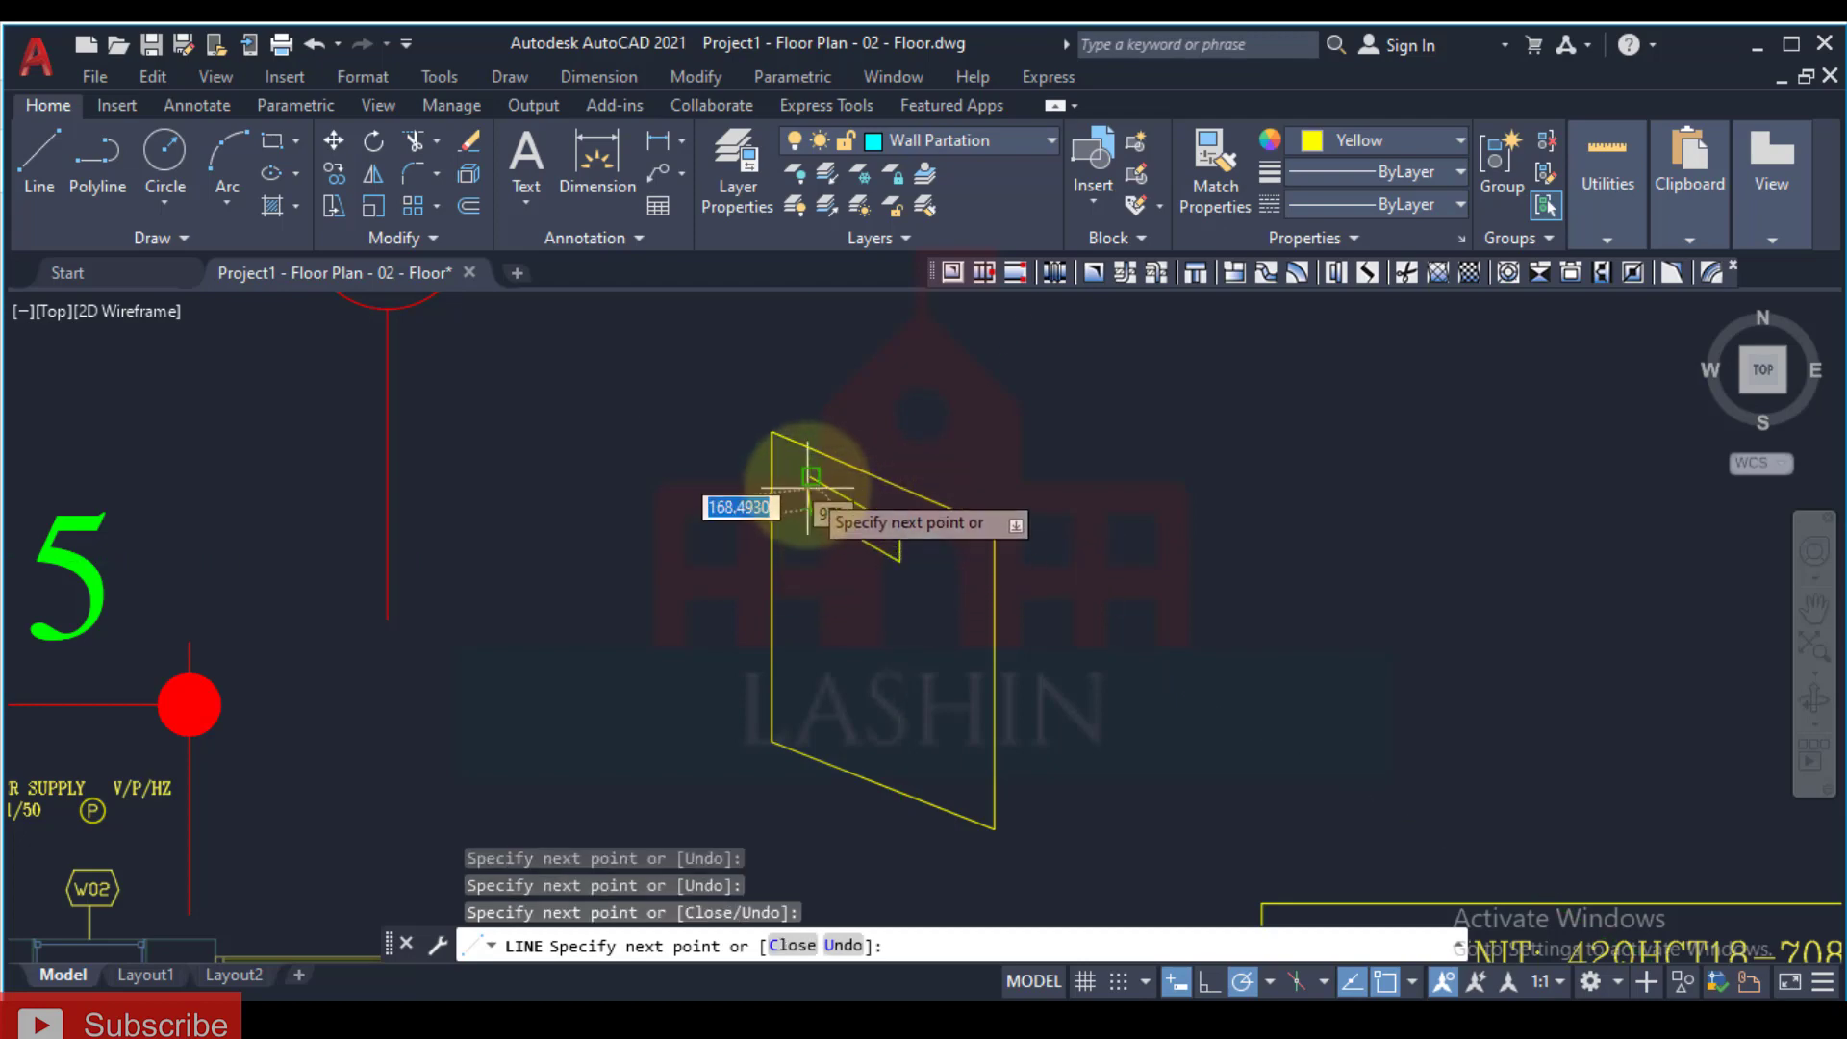
key(Escape)
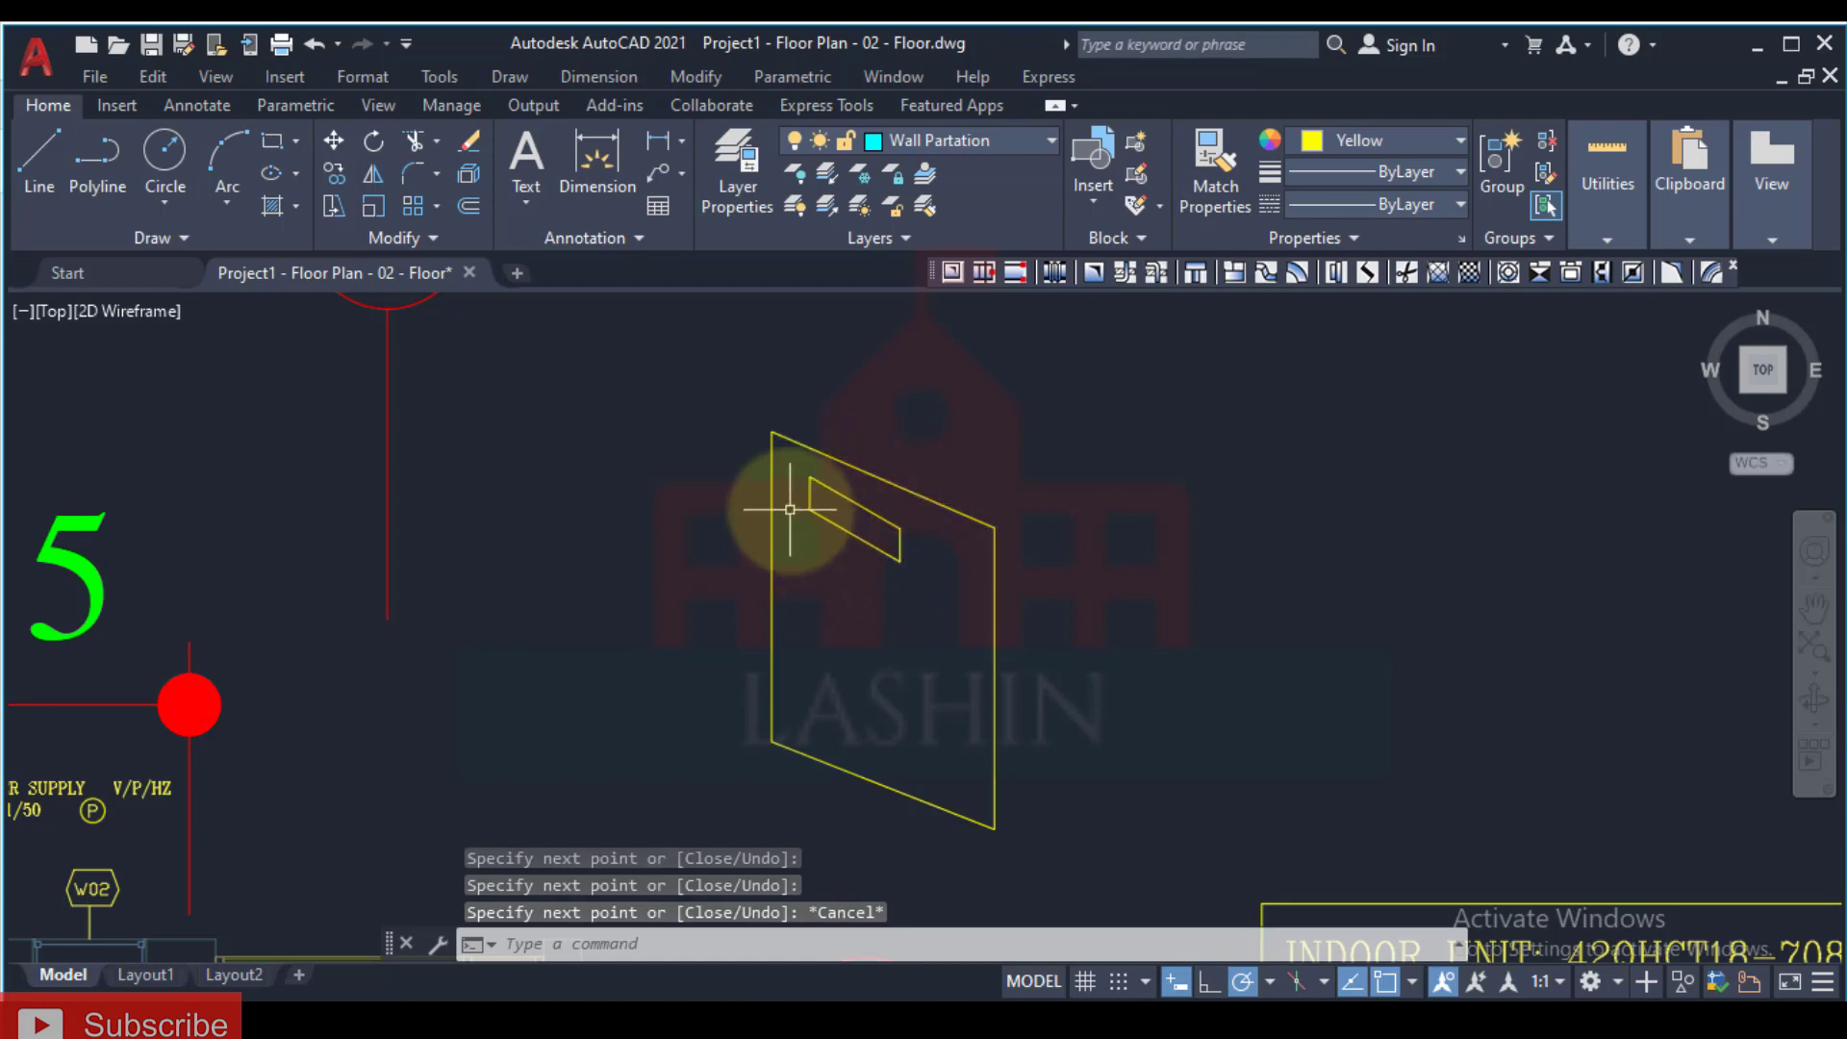
Step: Copy the four sides of the large wall outline, without the small unit outline, to the right of the original and slightly lower
middle_drag(721, 606, 754, 543)
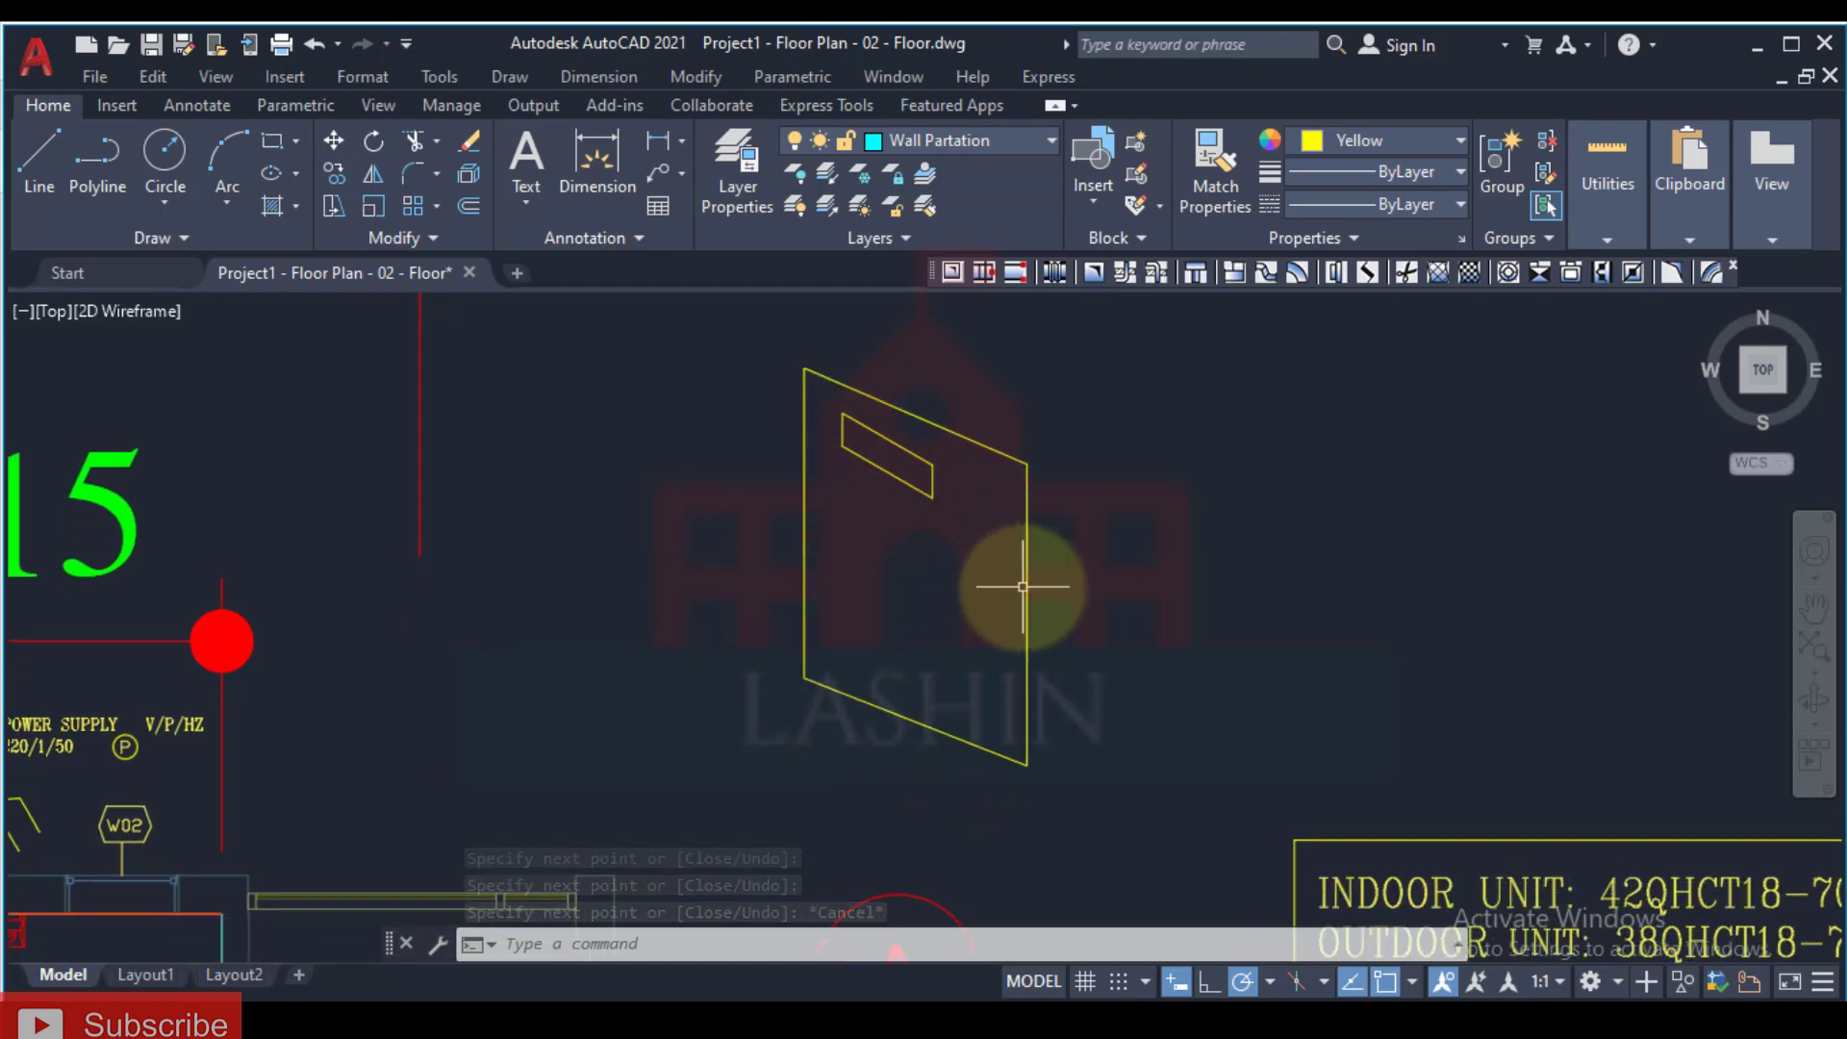
click(1082, 574)
click(974, 628)
click(895, 674)
click(812, 711)
click(830, 567)
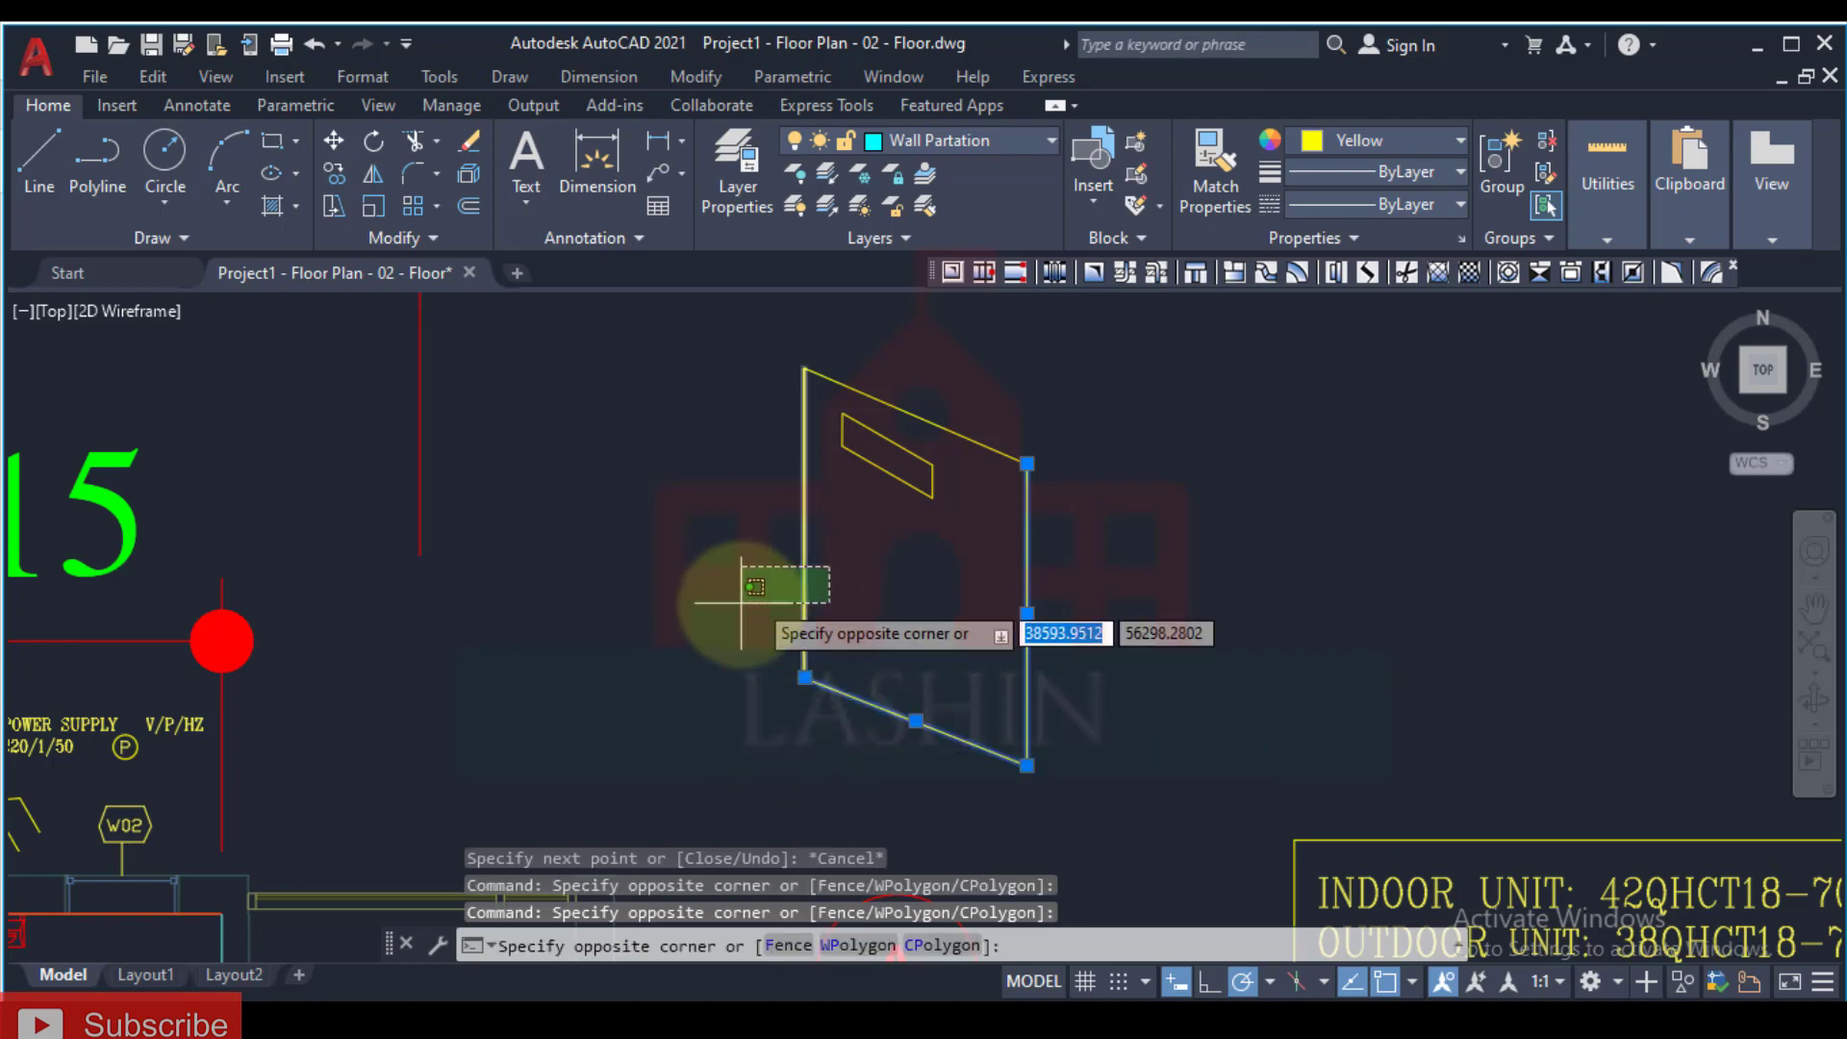
click(741, 603)
click(941, 374)
click(909, 433)
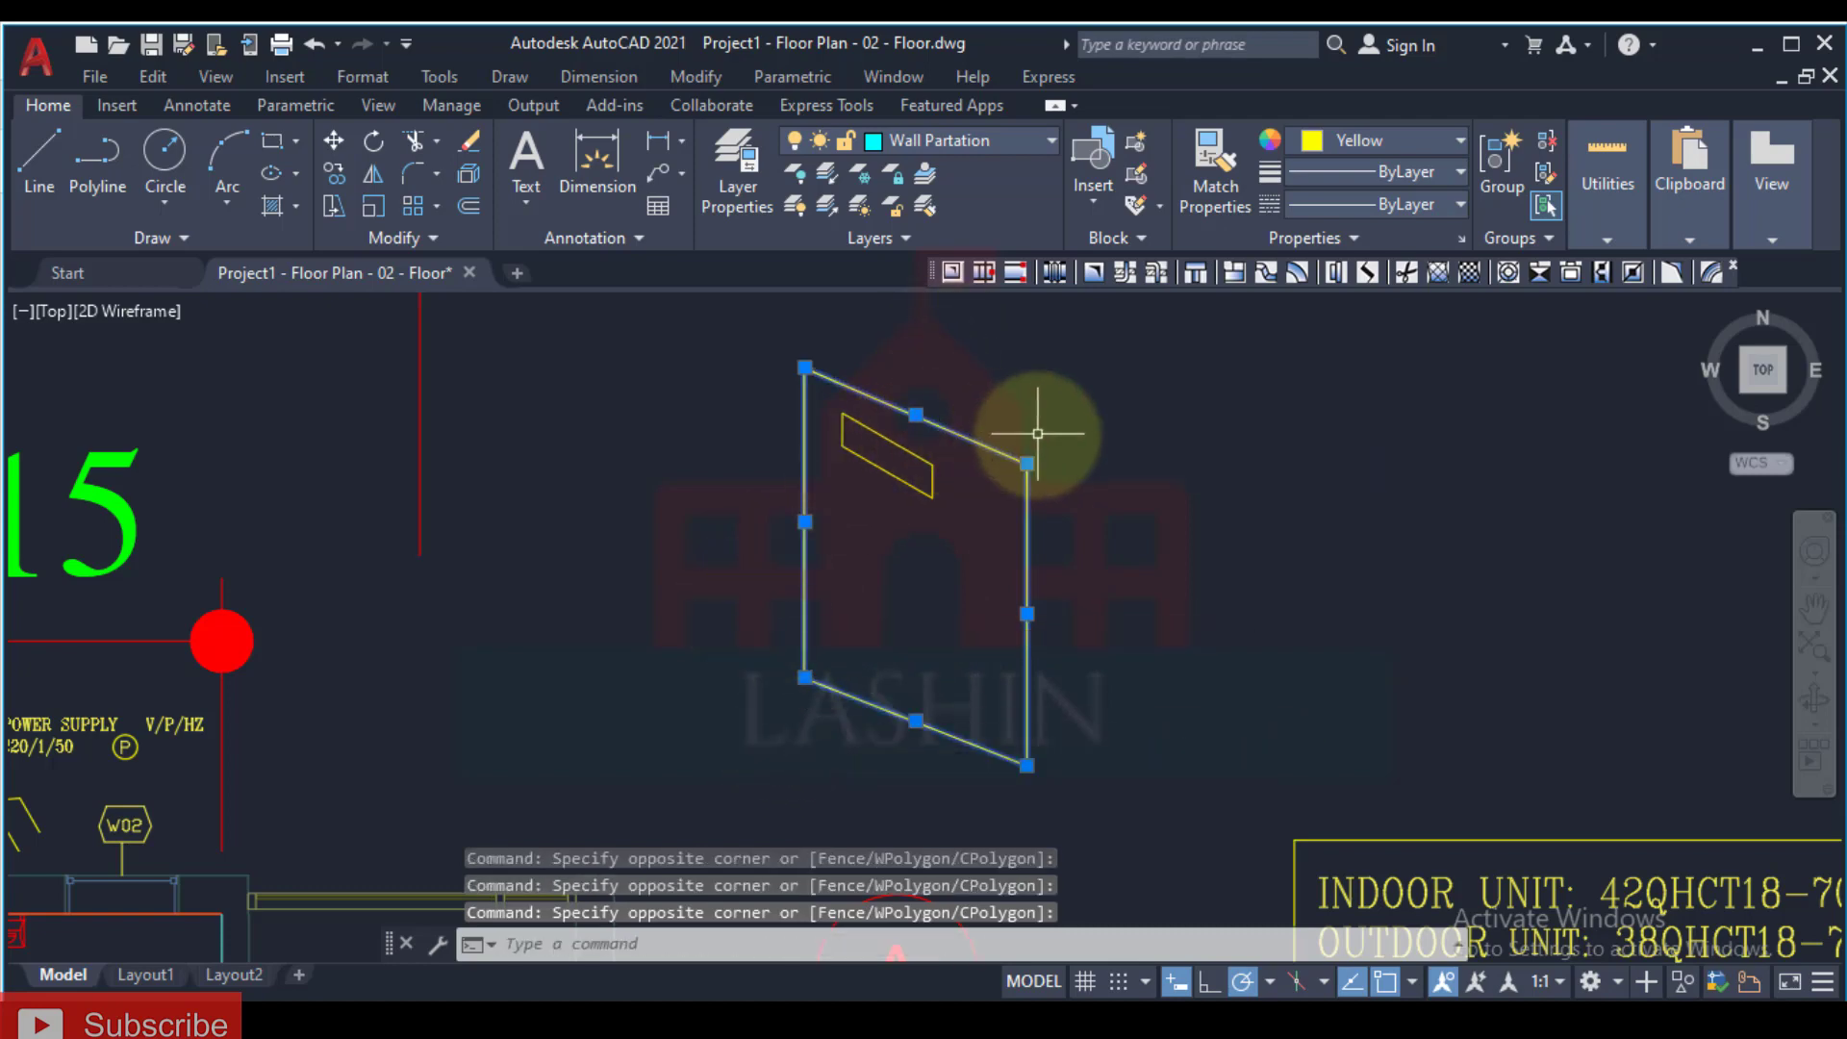
text(o)
key(Return)
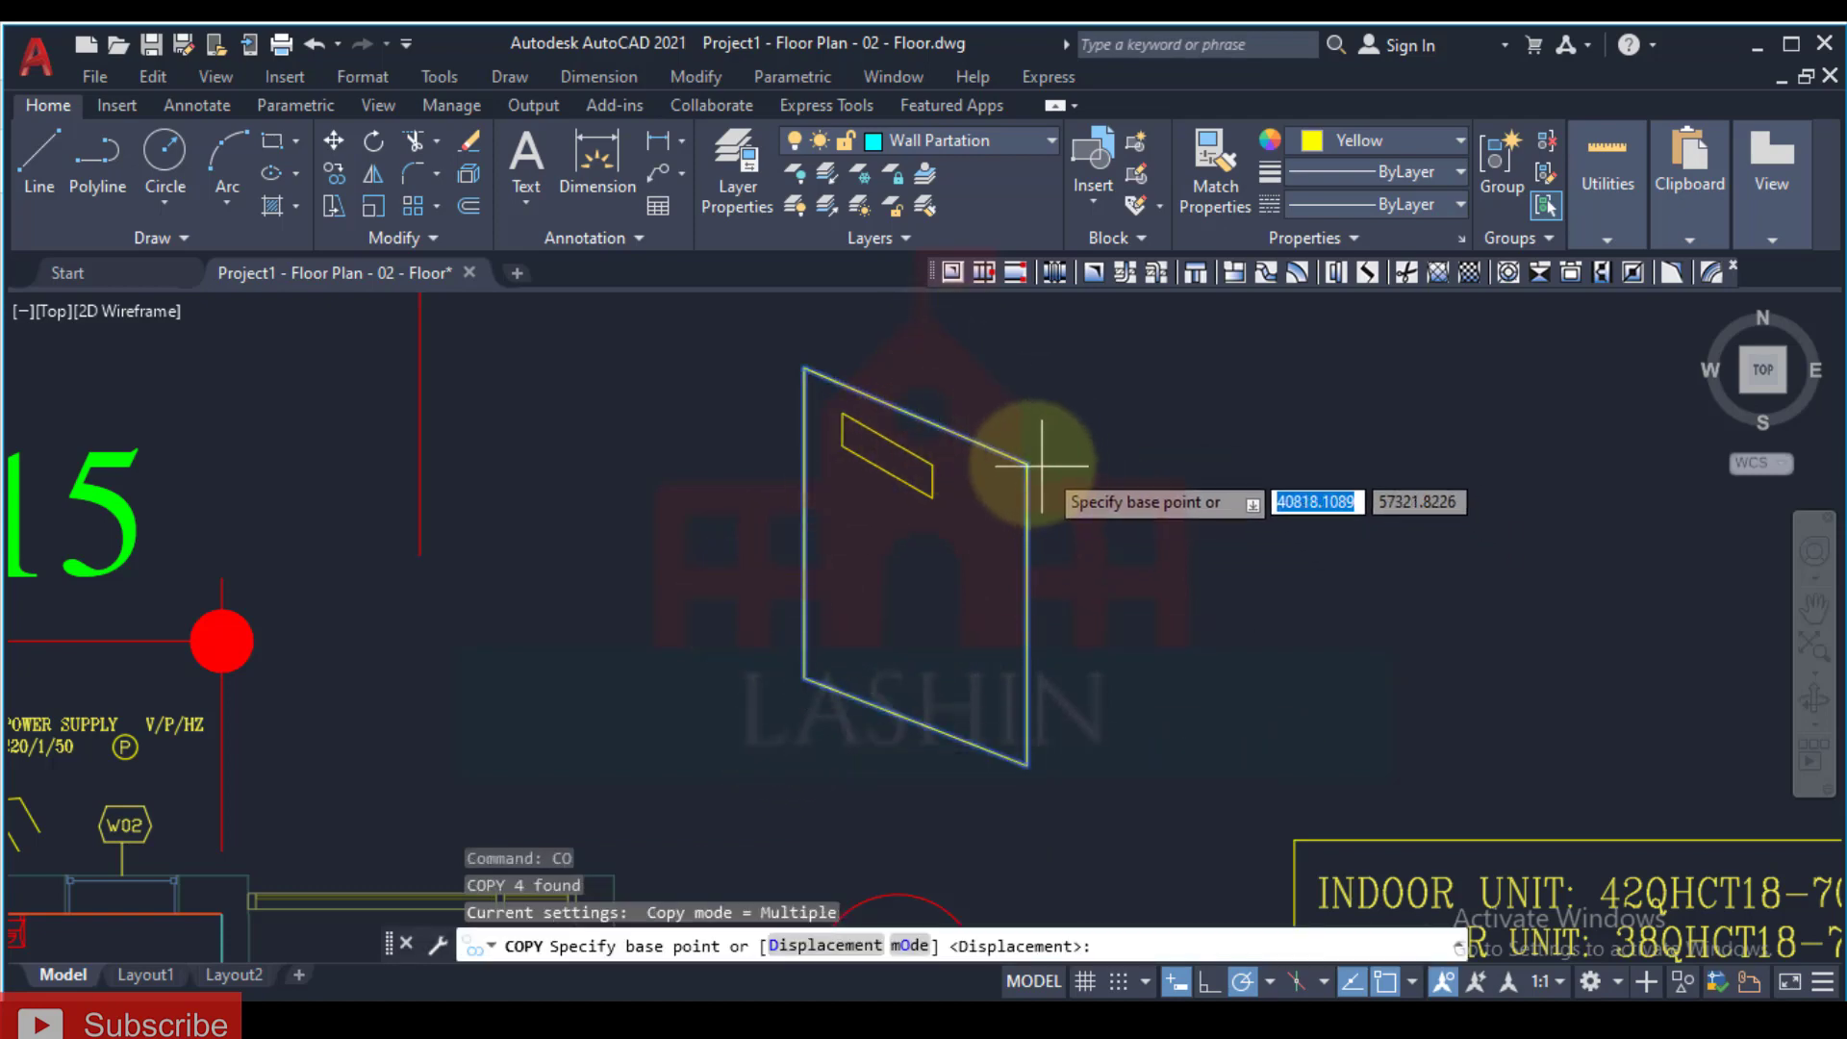
click(1029, 463)
click(1337, 580)
key(Escape)
Step: Draw a small four-sided unit outline with lines inside the lower part of the copied wall outline
middle_drag(1331, 577, 764, 536)
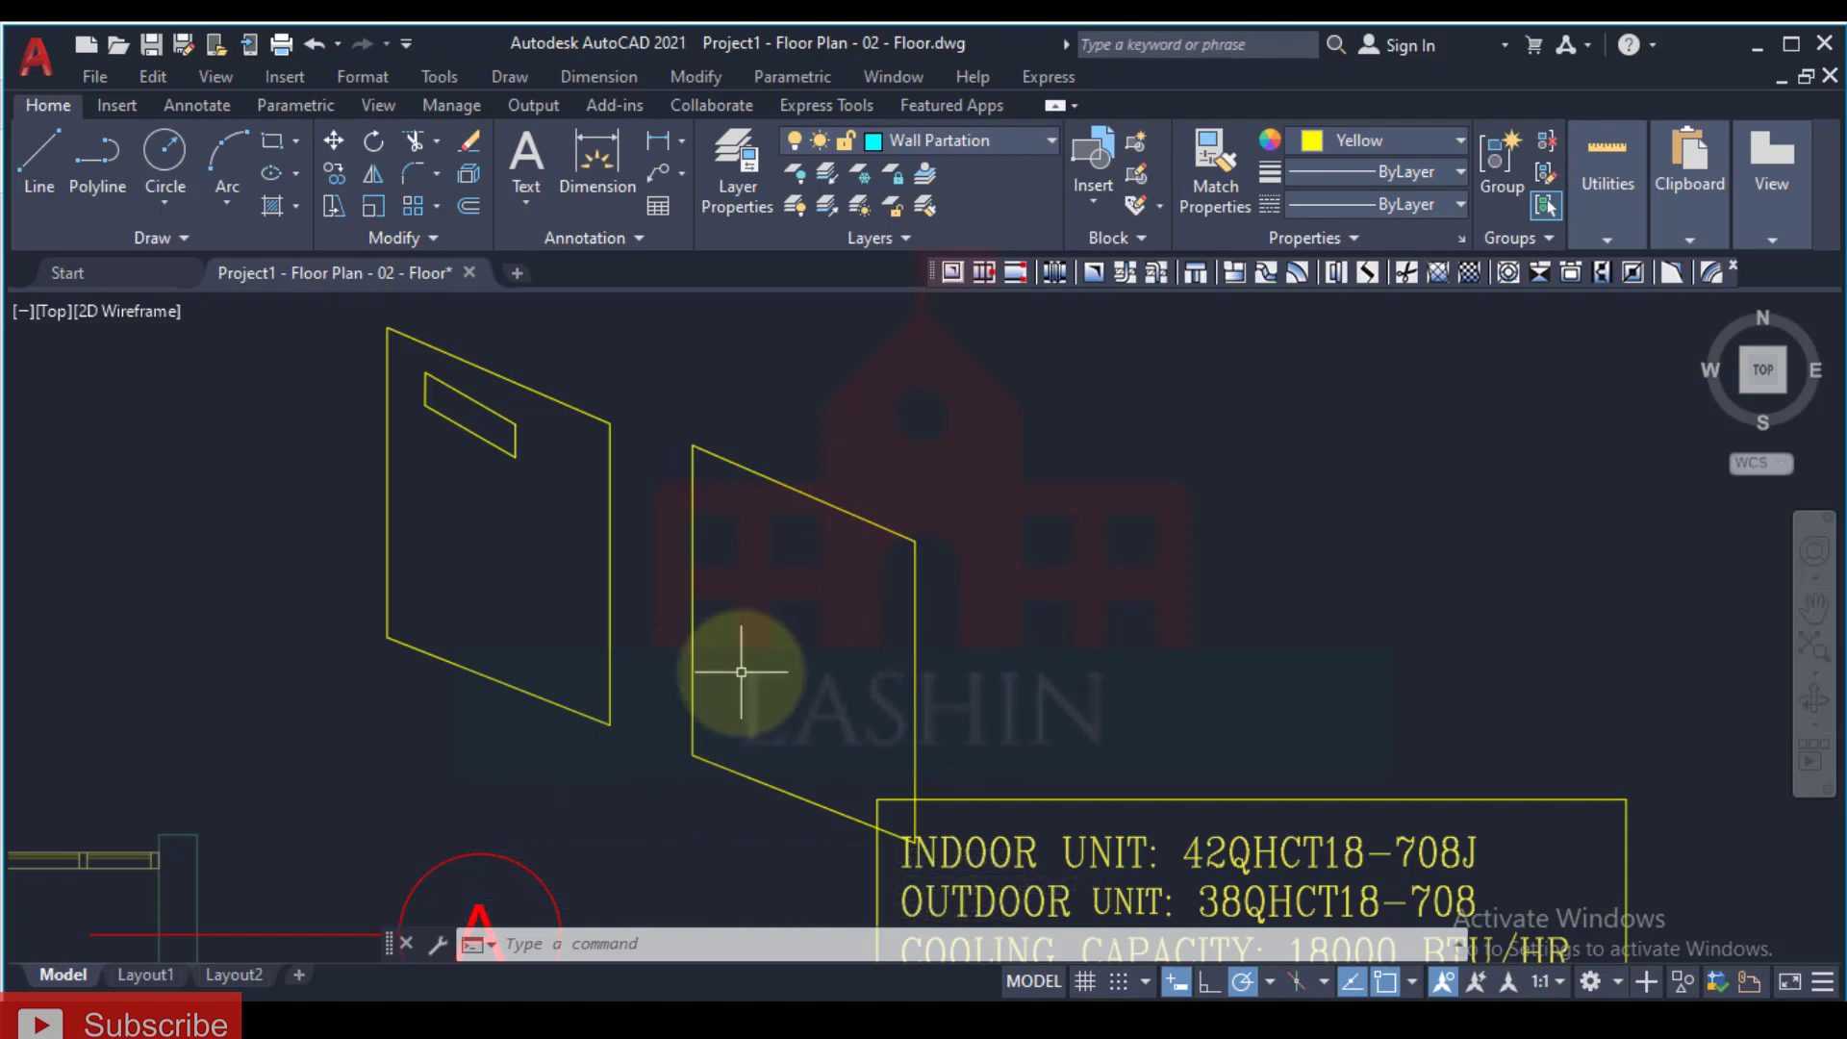
text(l)
key(Return)
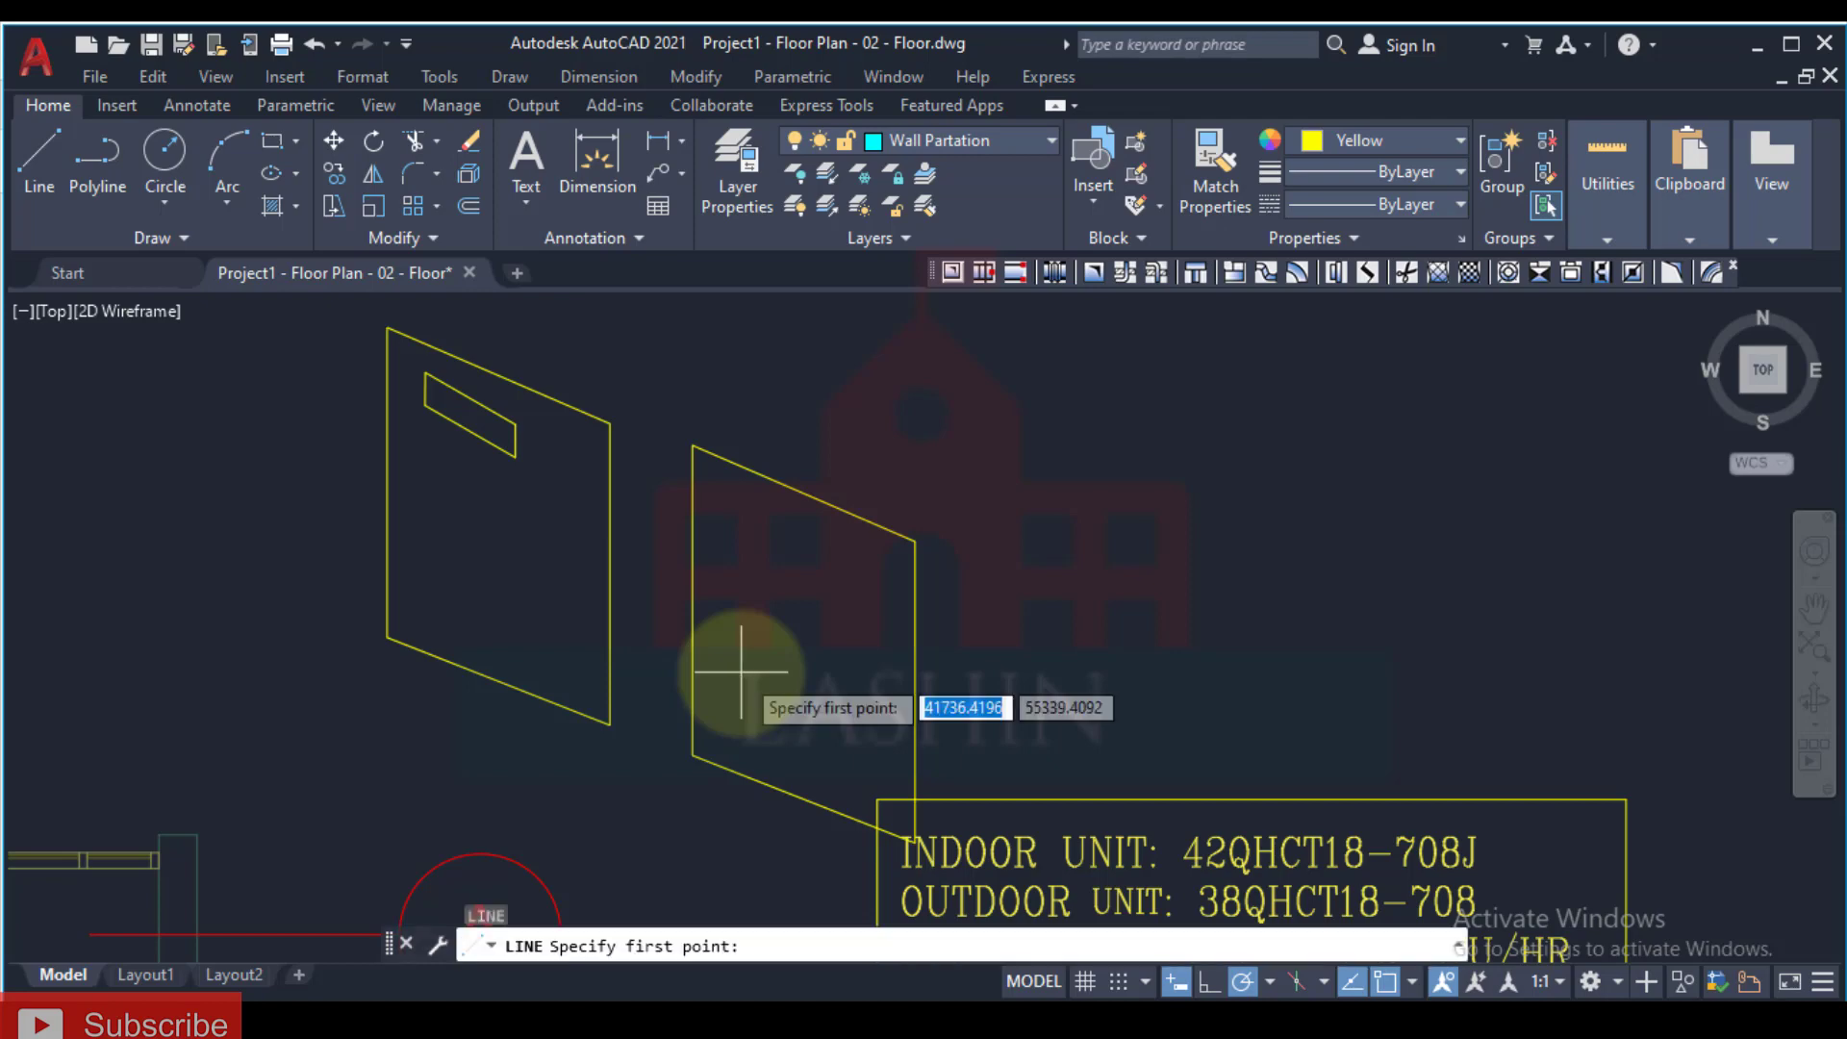
click(744, 648)
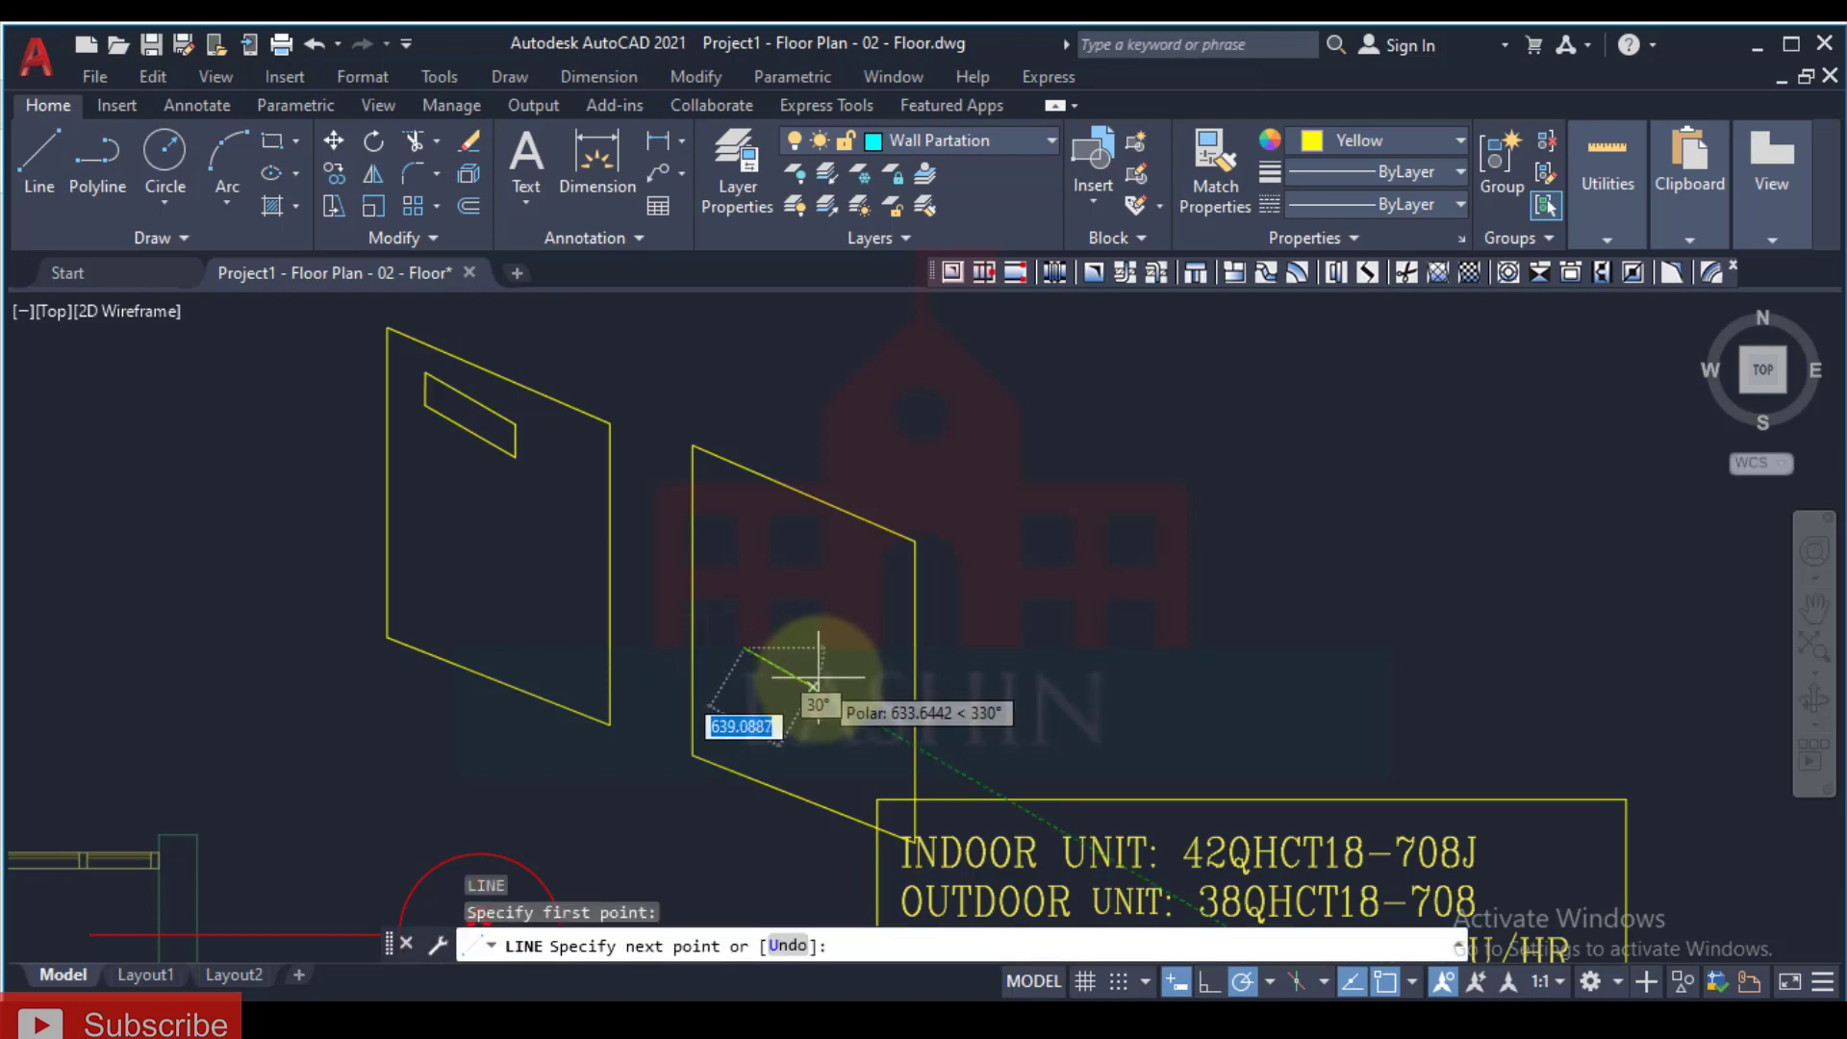
click(816, 689)
click(815, 738)
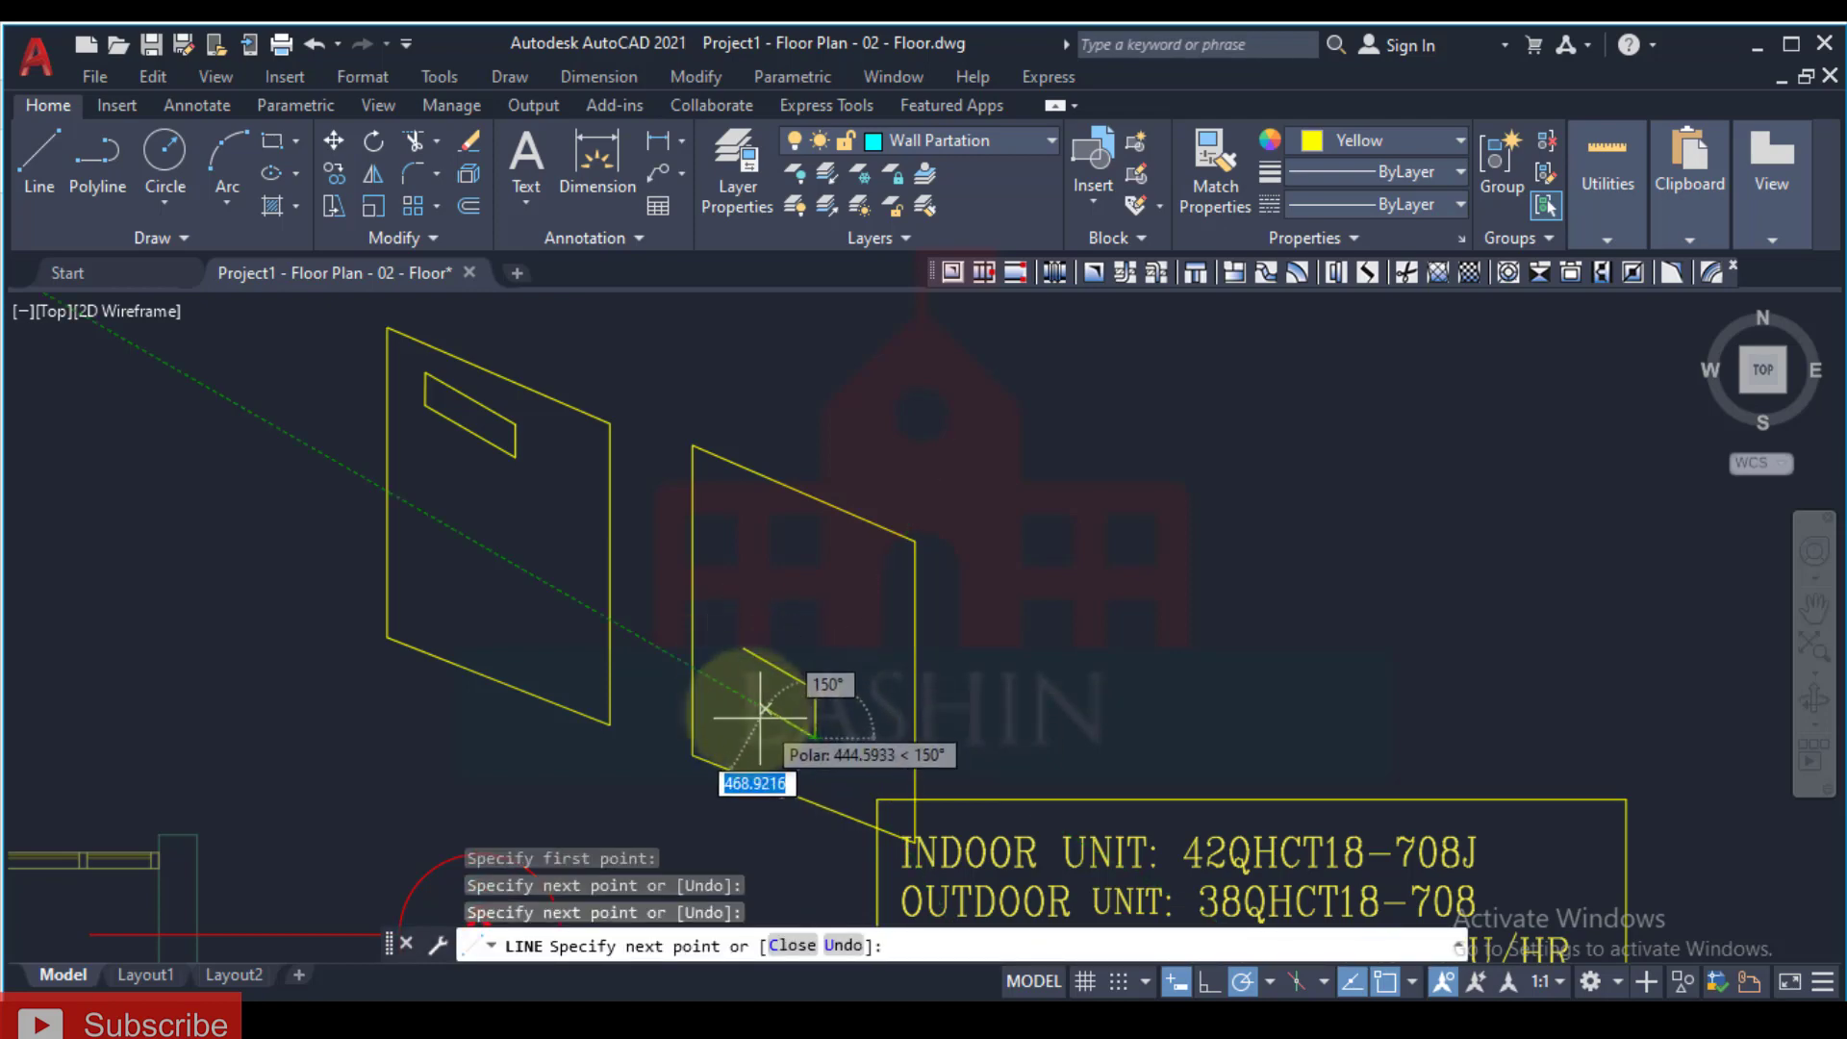
click(743, 699)
click(743, 649)
key(Escape)
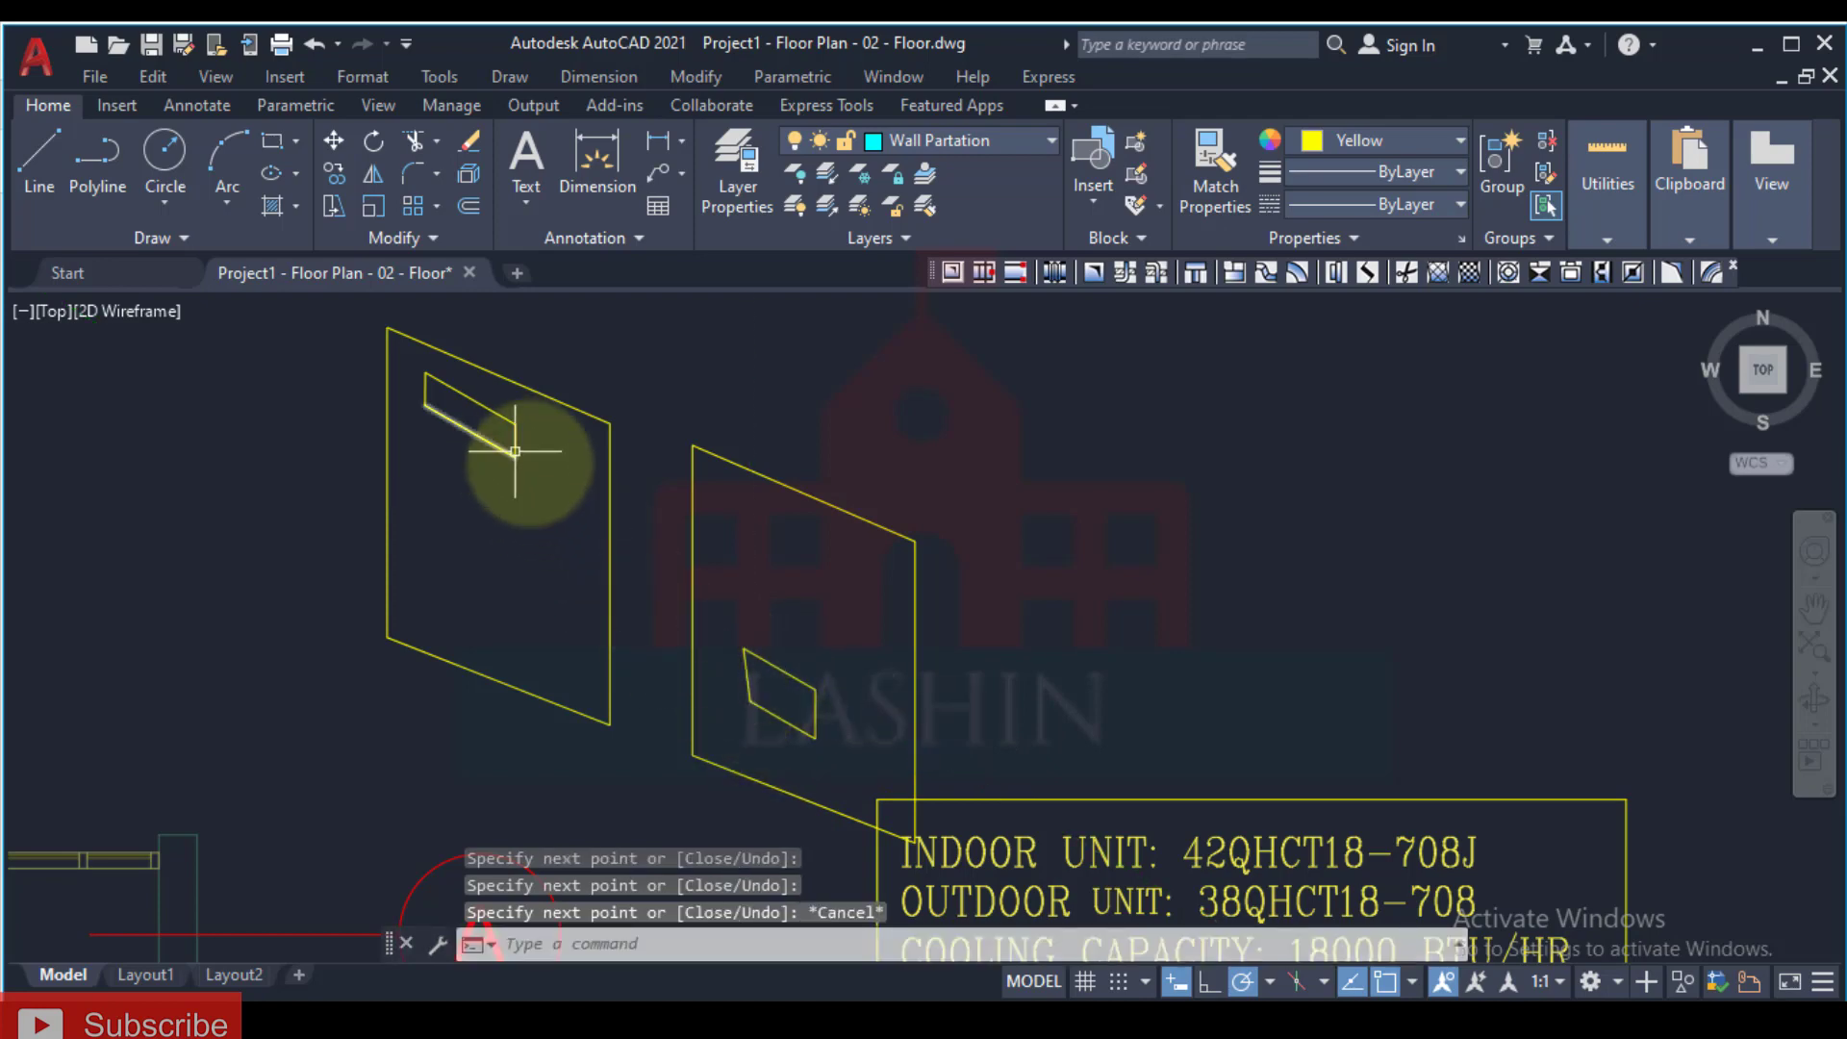
Step: Connect the two small unit outlines with three lines running down the first wall's right edge, and select the vertical segment for inspection
text(l)
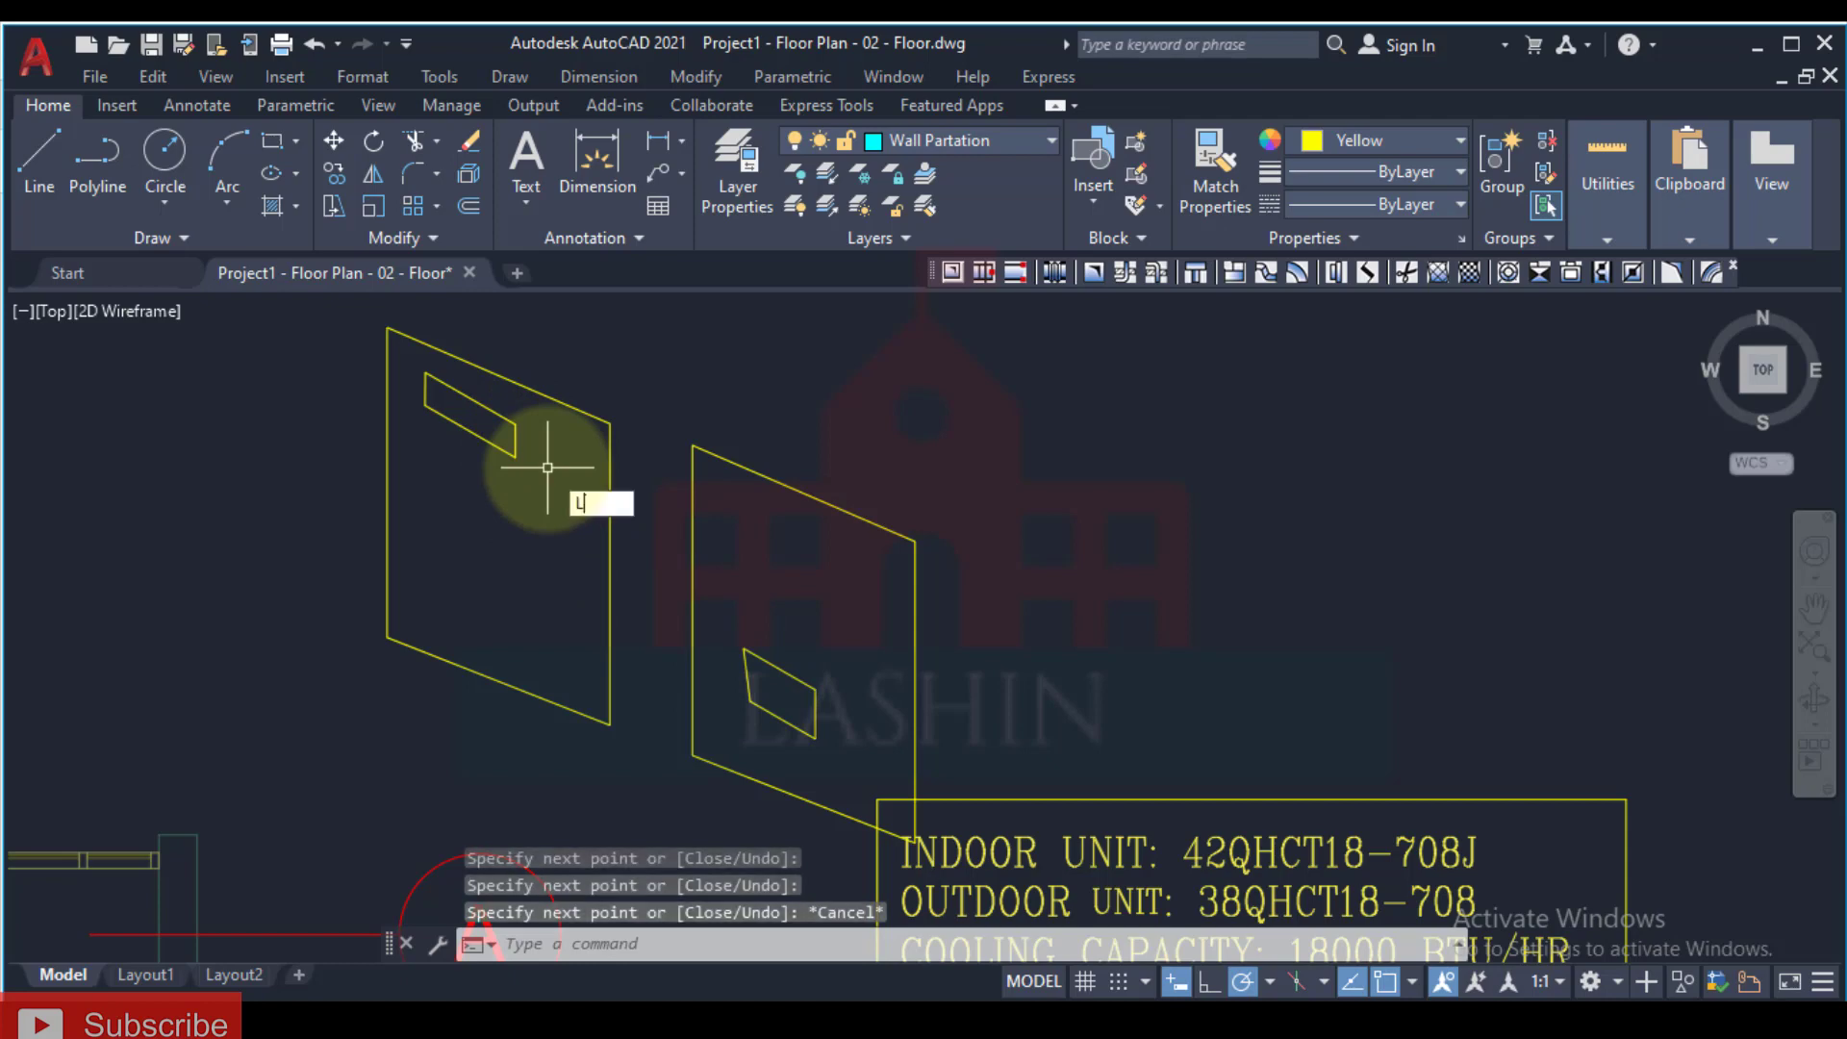
key(Return)
click(515, 440)
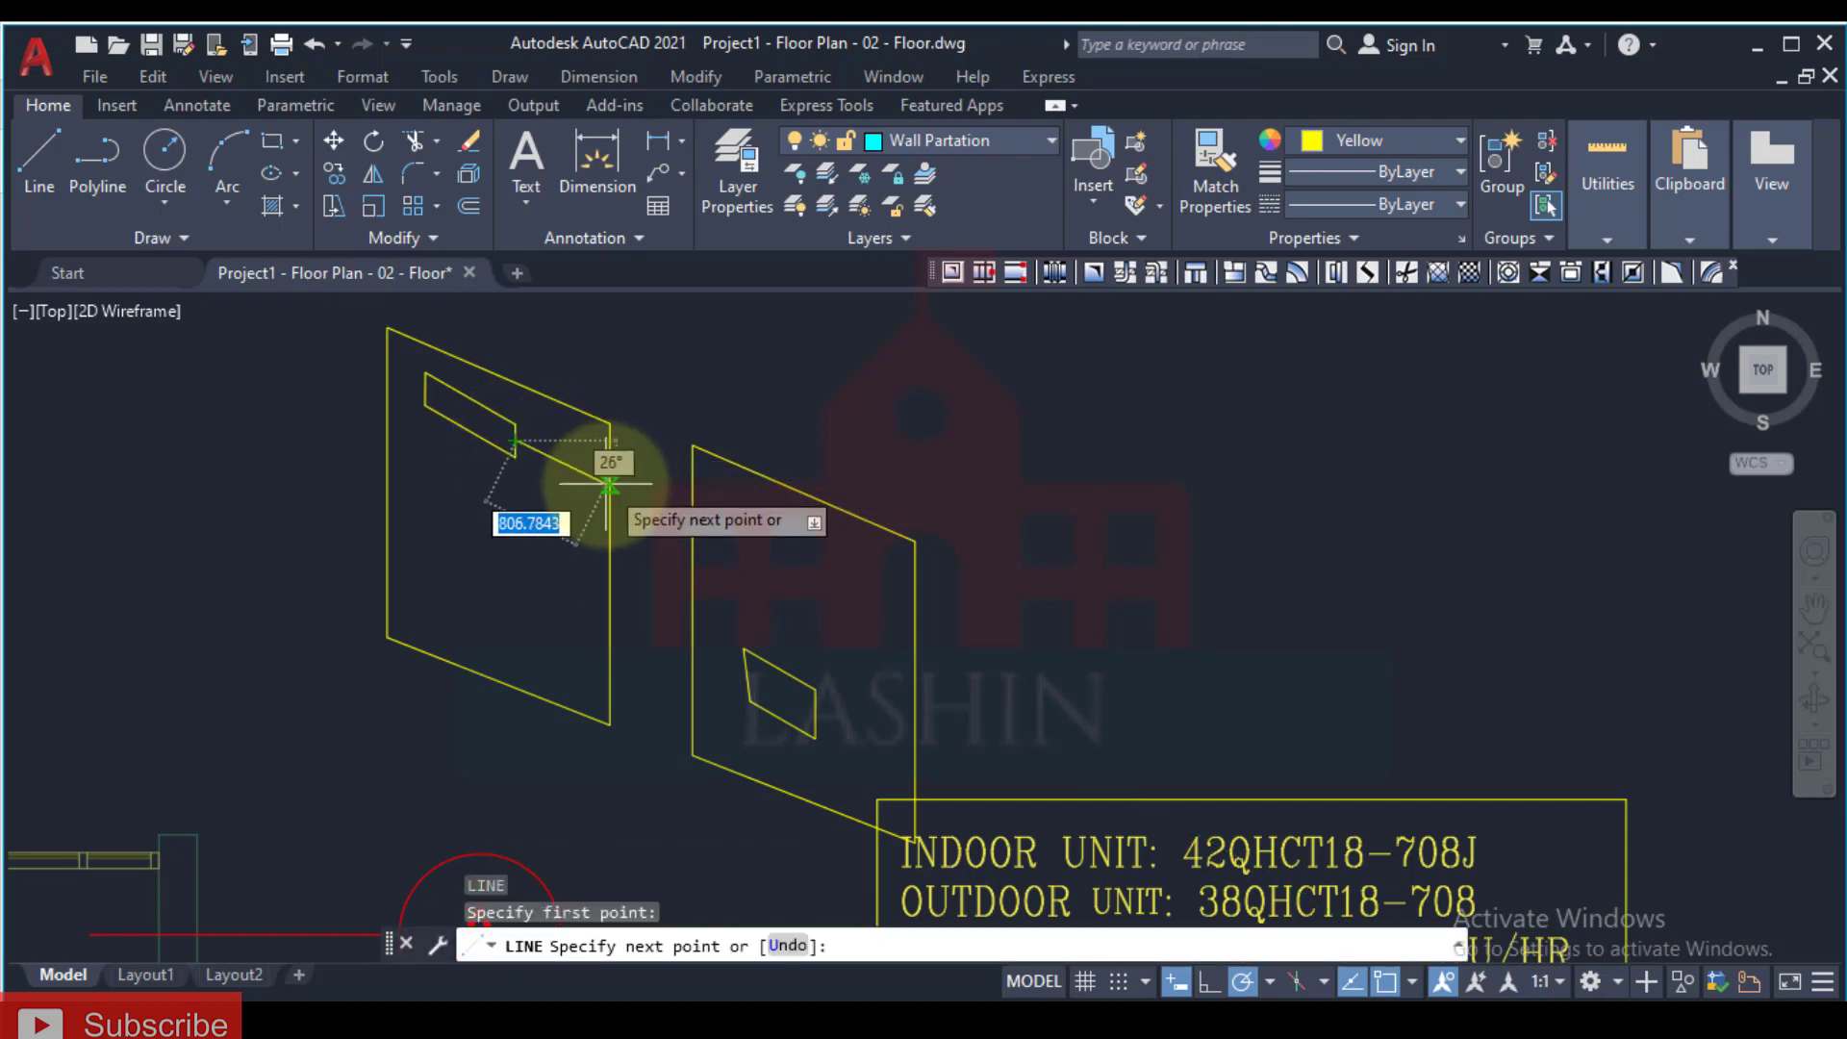
click(609, 486)
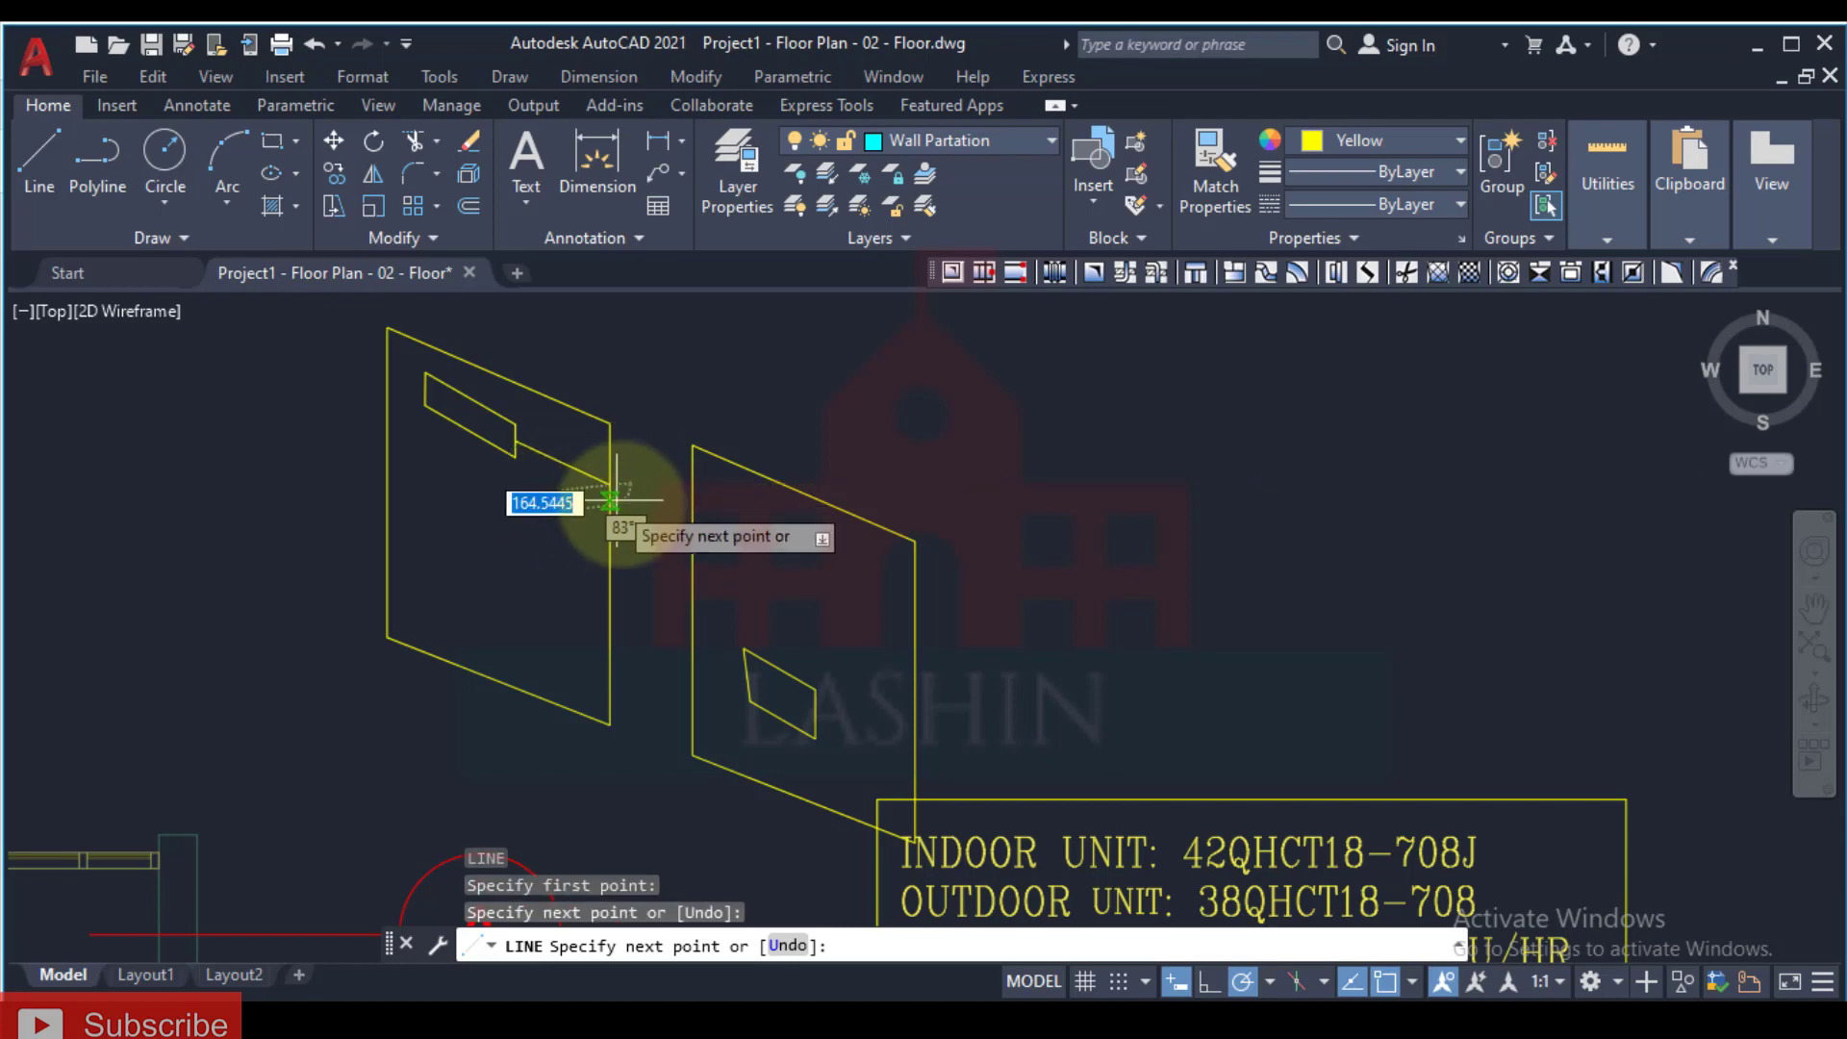
click(609, 638)
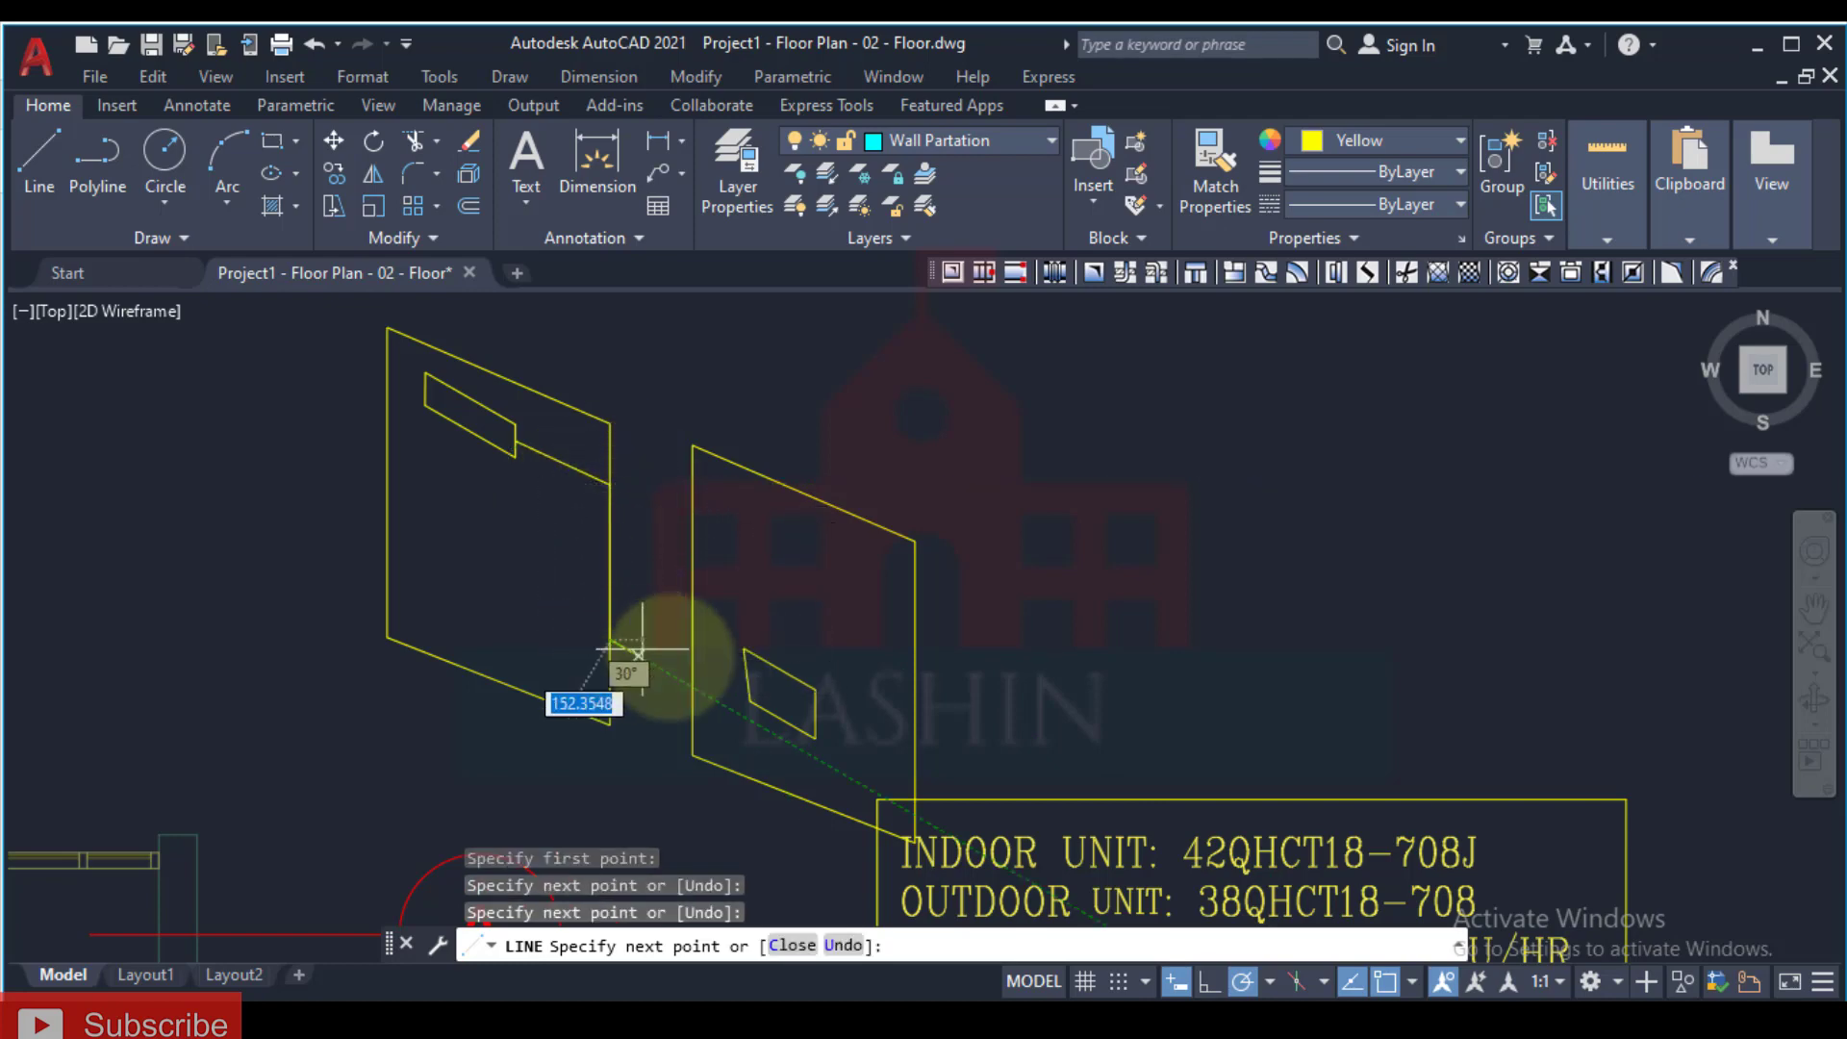
click(745, 672)
key(Escape)
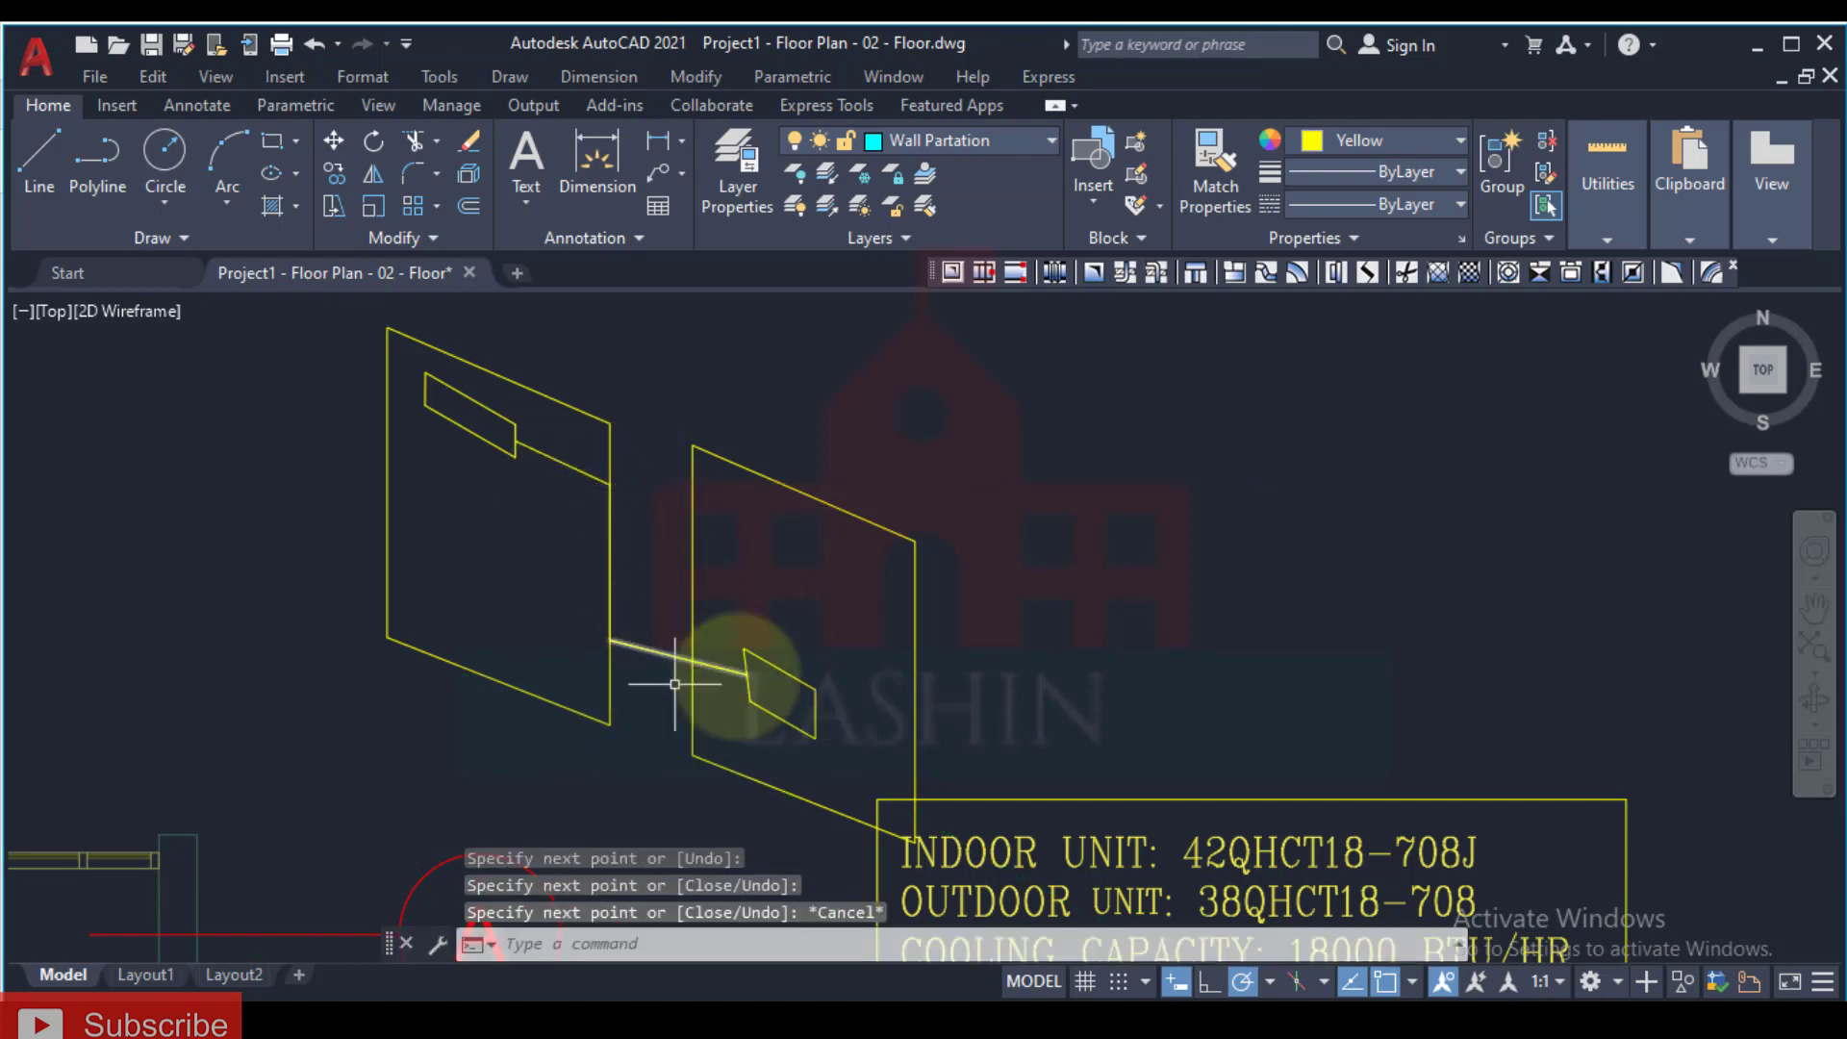
scroll(610, 638, up, 5)
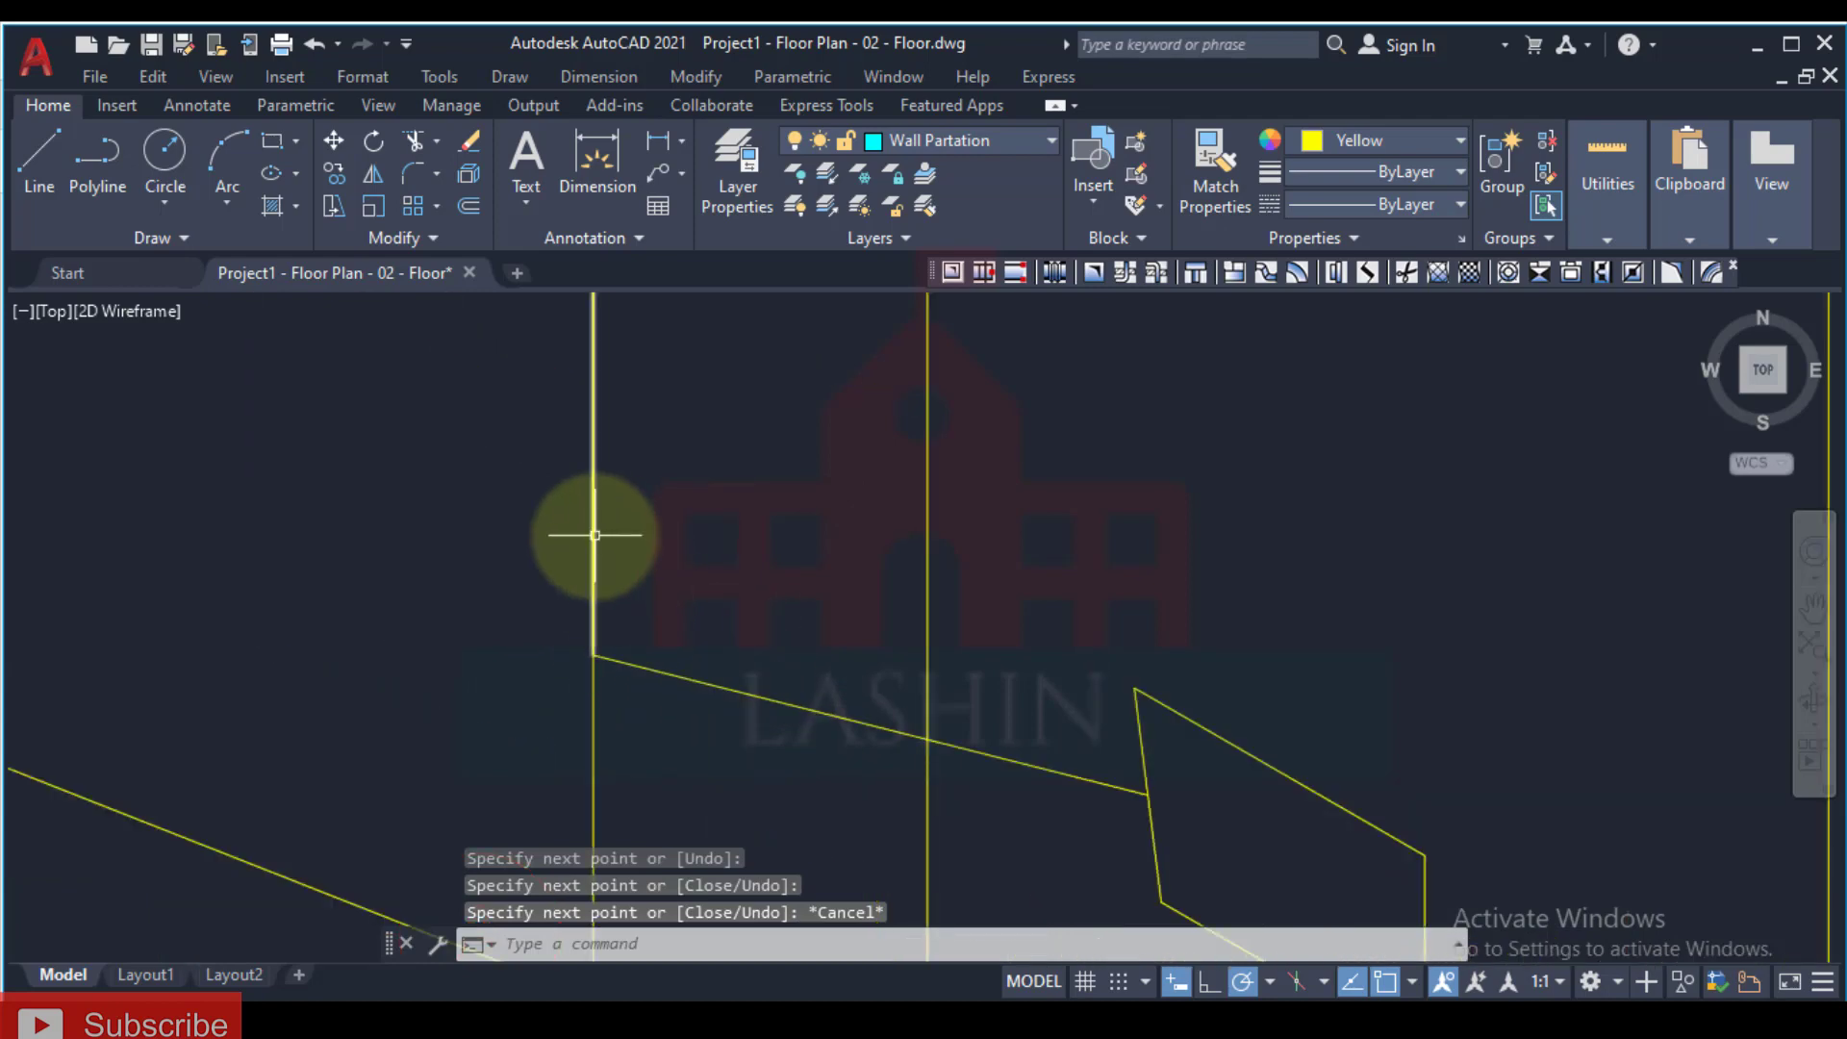
click(595, 535)
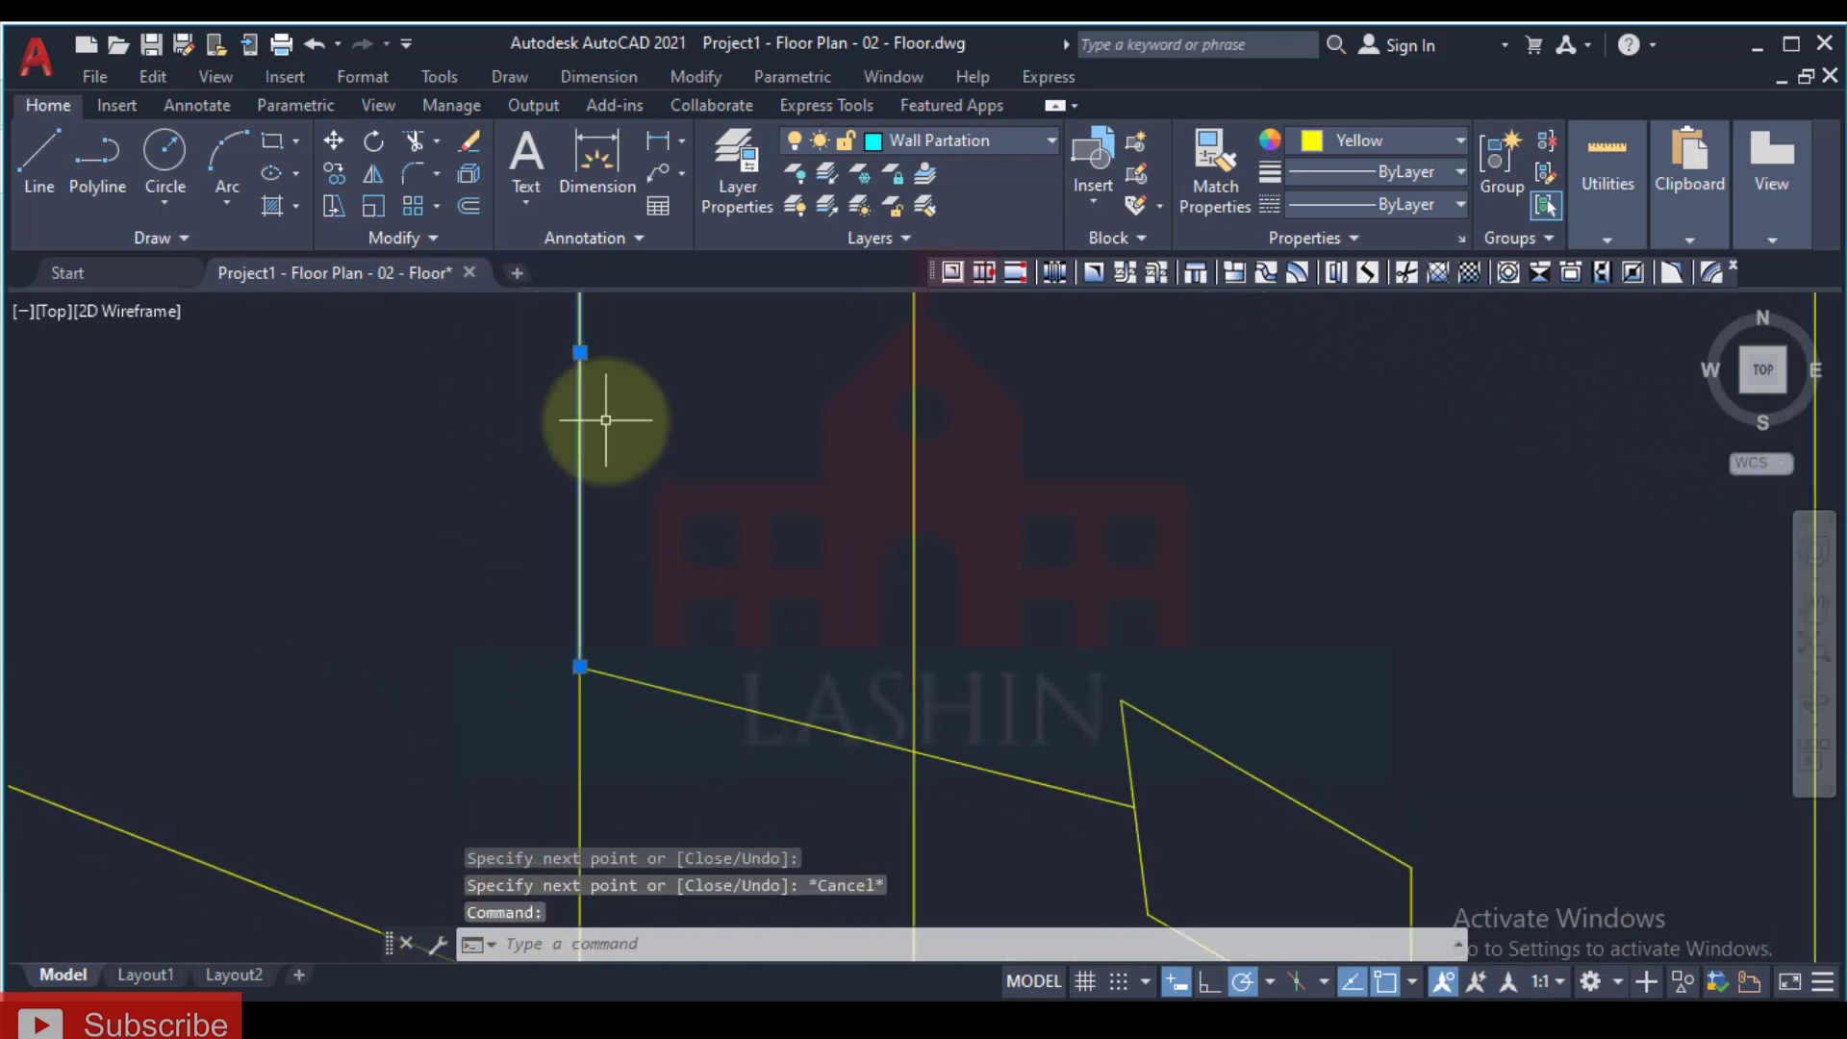
Step: Draw a rectangle around the "Window" label above the First floor window in the floor-height diagram
scroll(605, 420, down, 10)
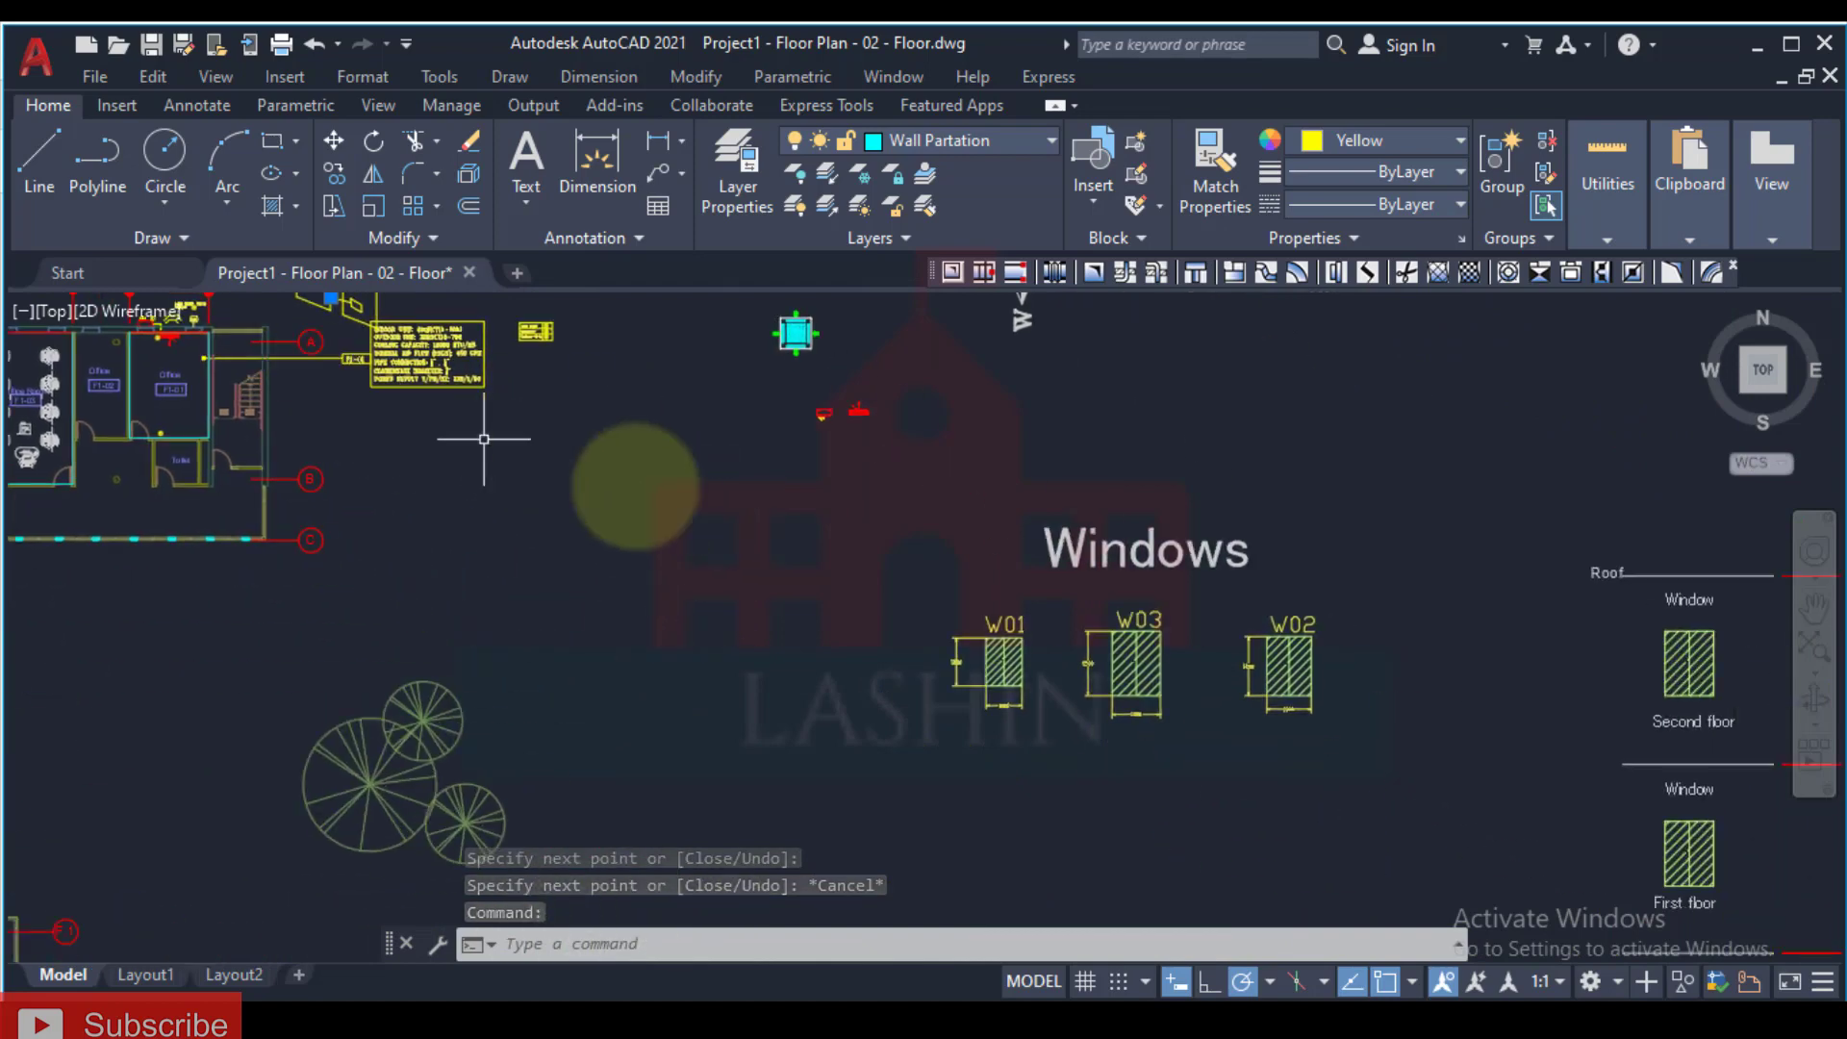
scroll(1119, 673, down, 4)
middle_drag(1044, 677, 735, 711)
scroll(1000, 707, up, 6)
scroll(702, 687, up, 2)
middle_drag(577, 394, 713, 593)
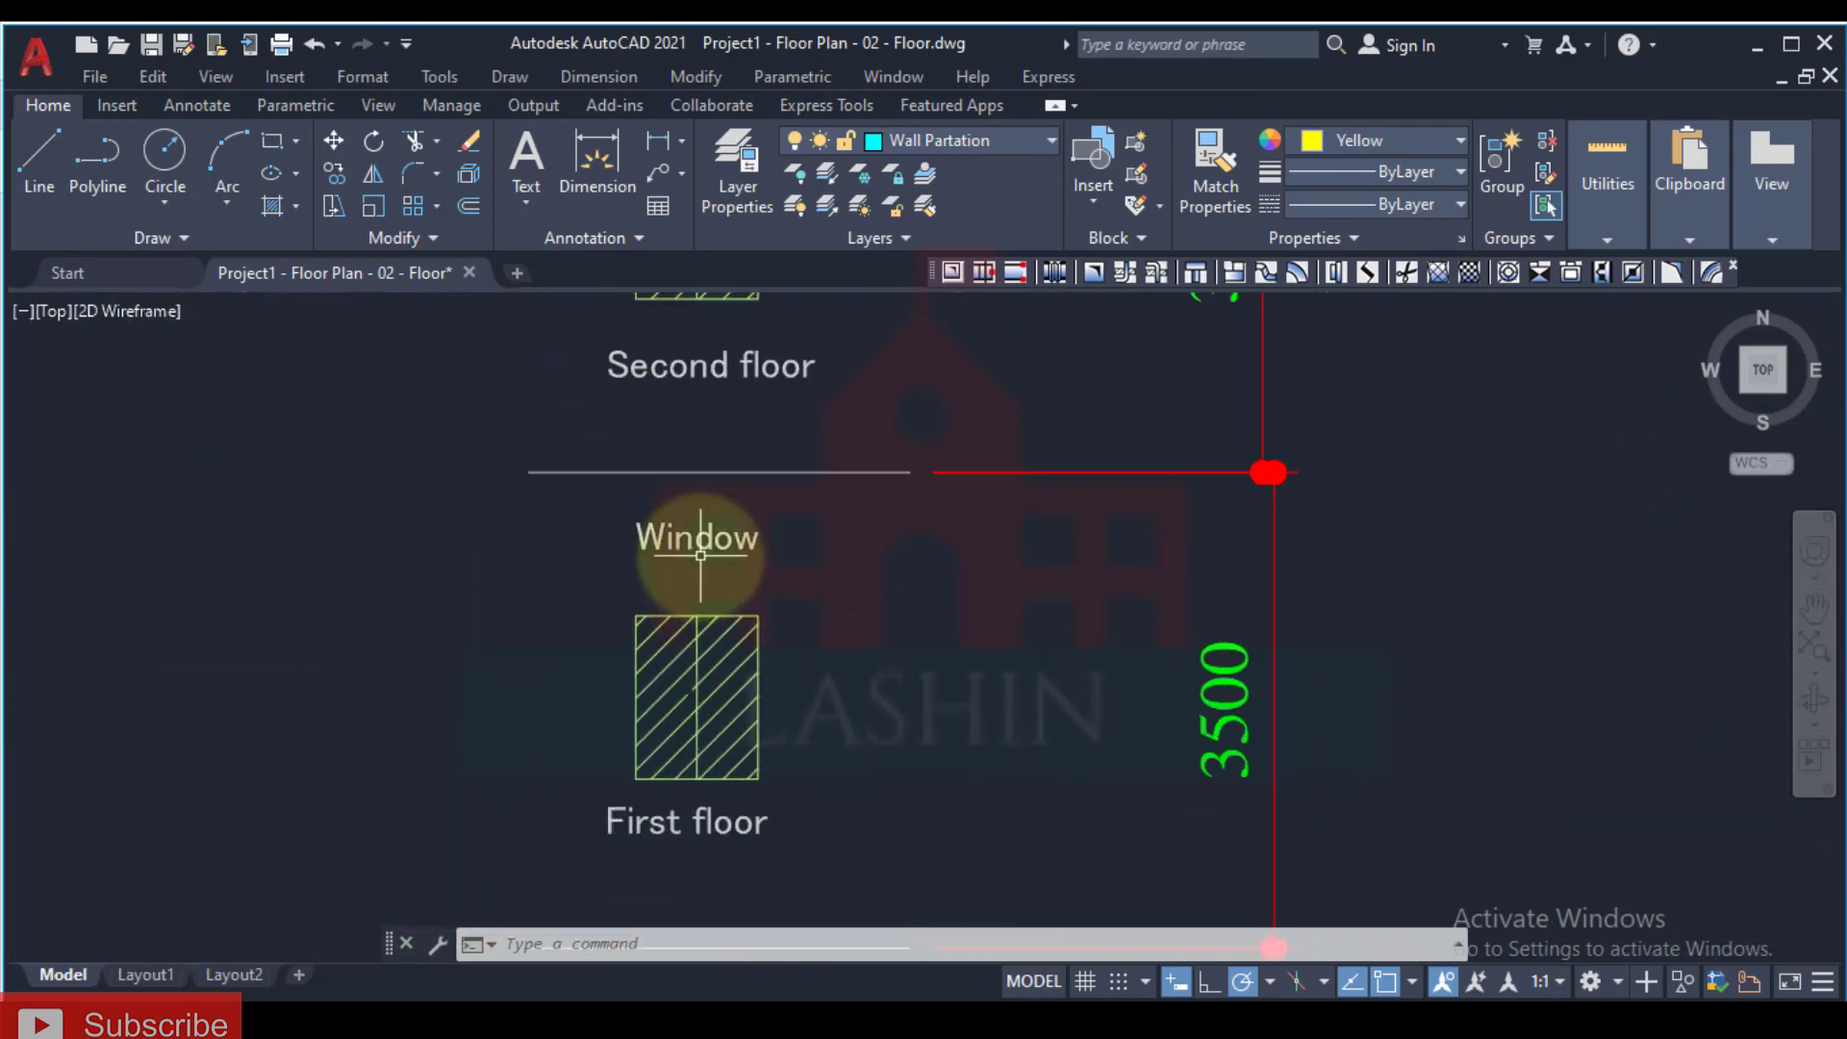
click(807, 508)
key(Escape)
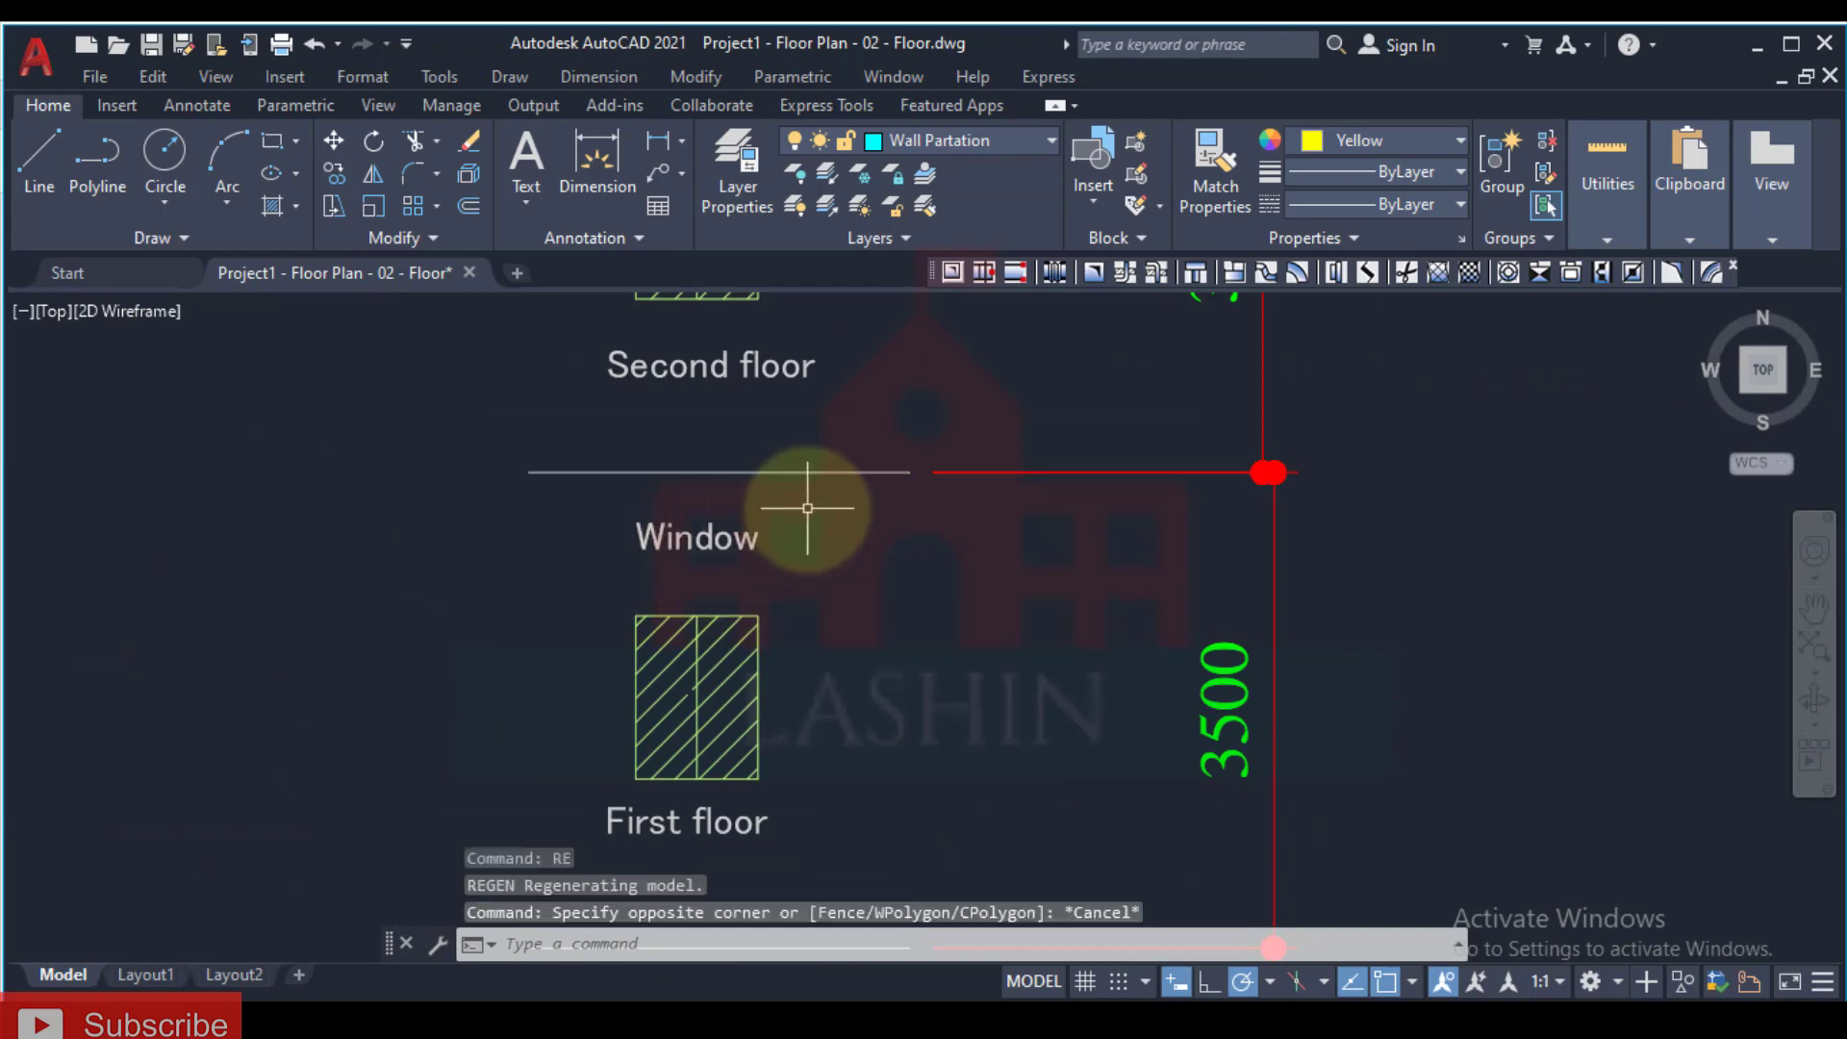
text(REC)
key(Return)
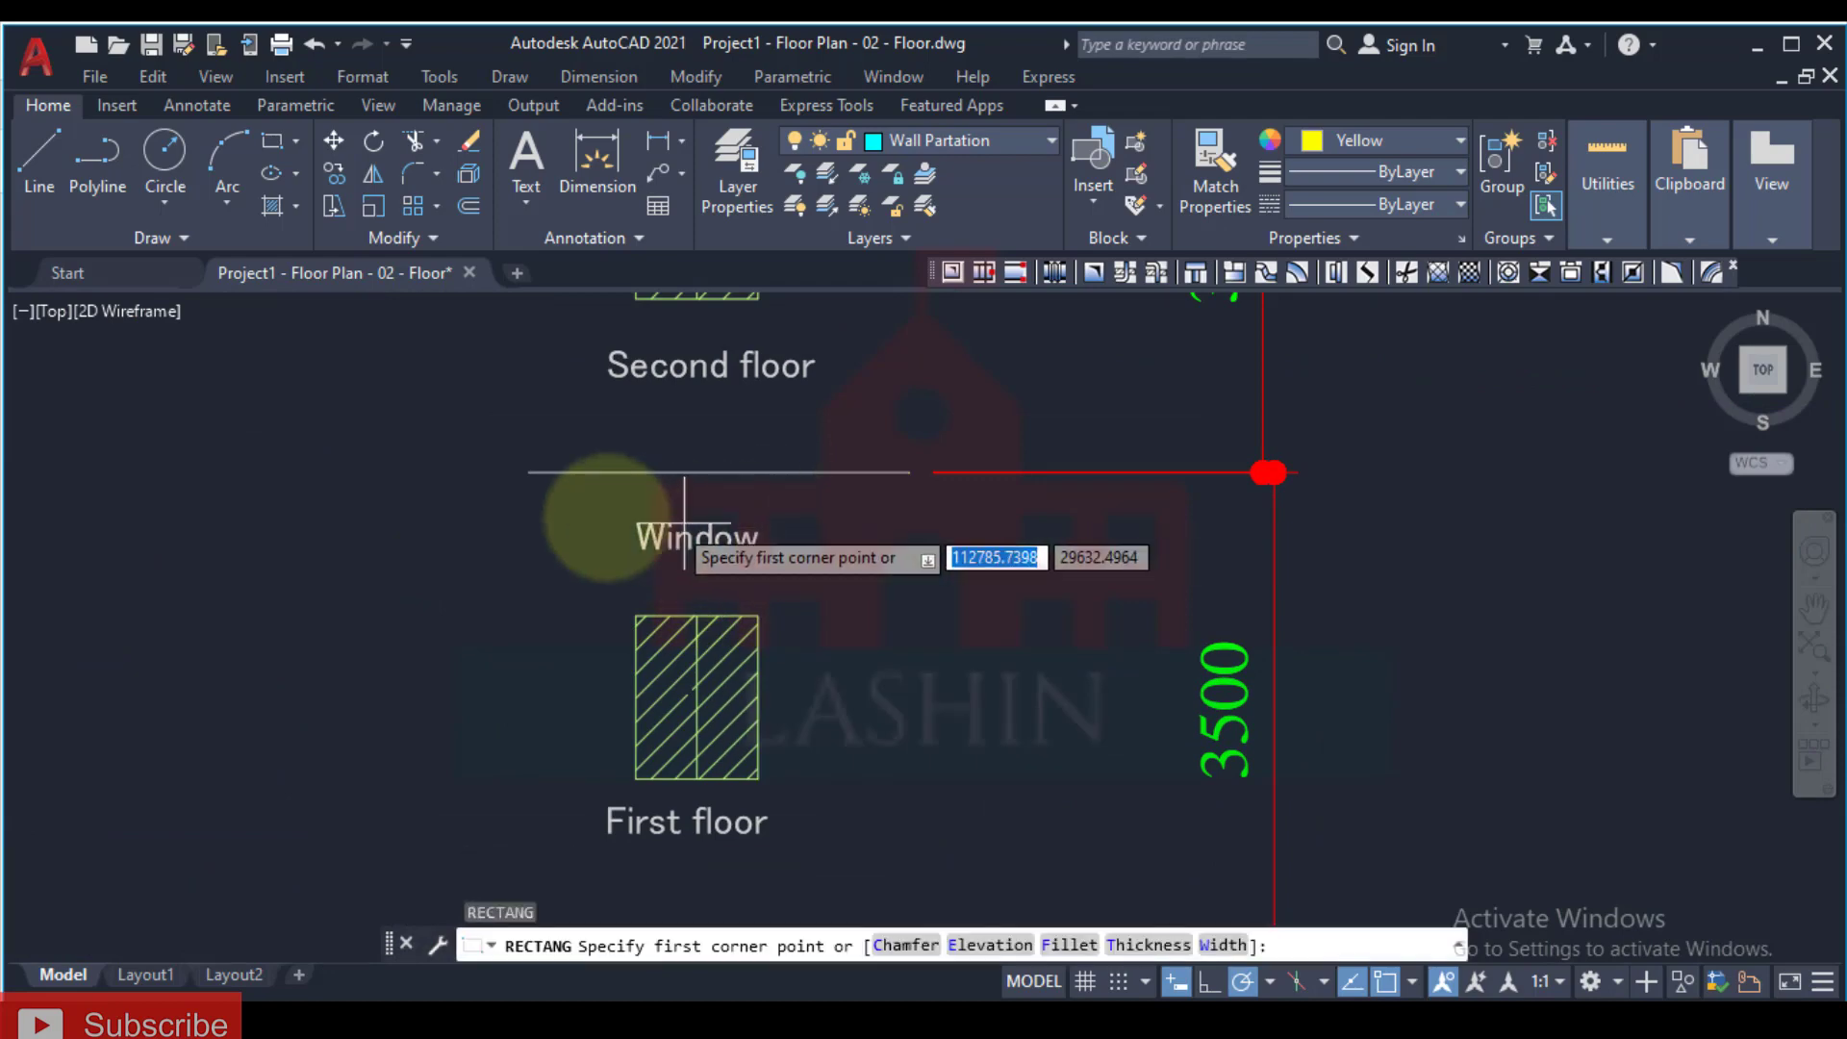
click(604, 505)
click(780, 569)
Step: Draw a three-segment line from the "Window" rectangle outward, down past the First floor window, and back to the "First floor" label
middle_drag(603, 561, 529, 549)
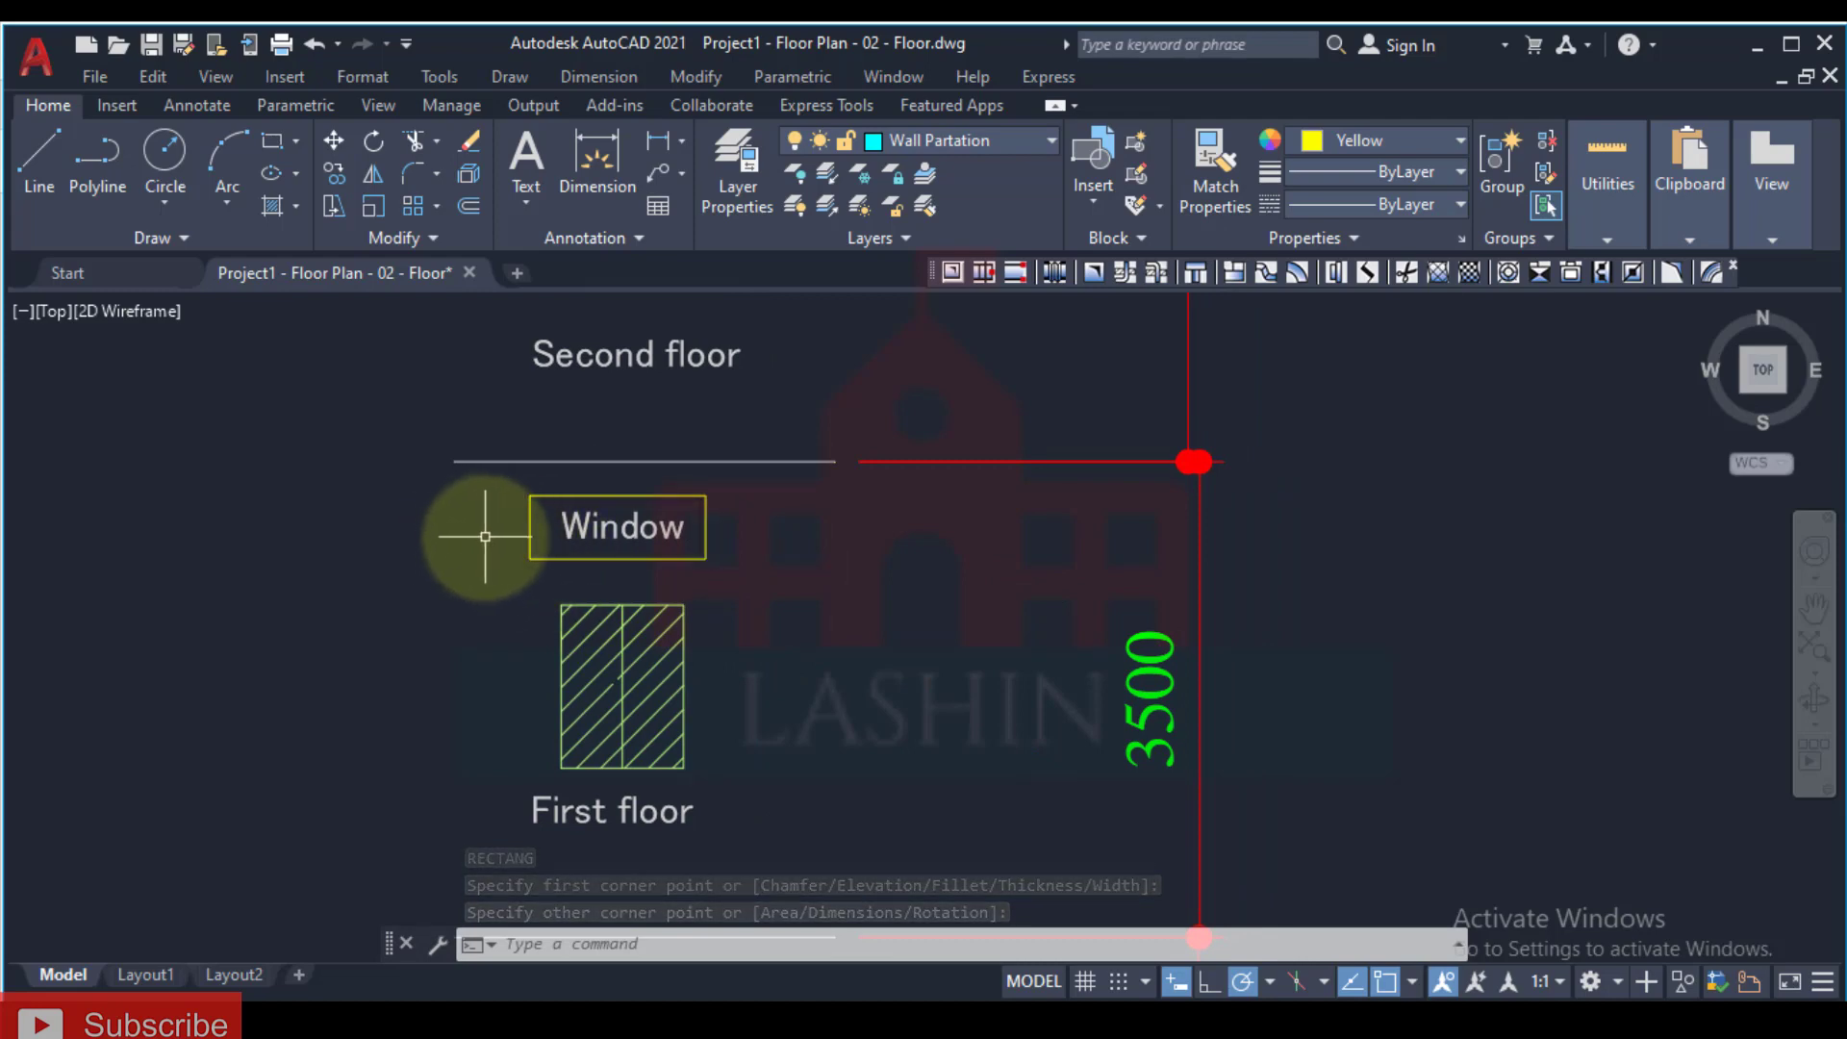
text(l)
key(Return)
click(529, 527)
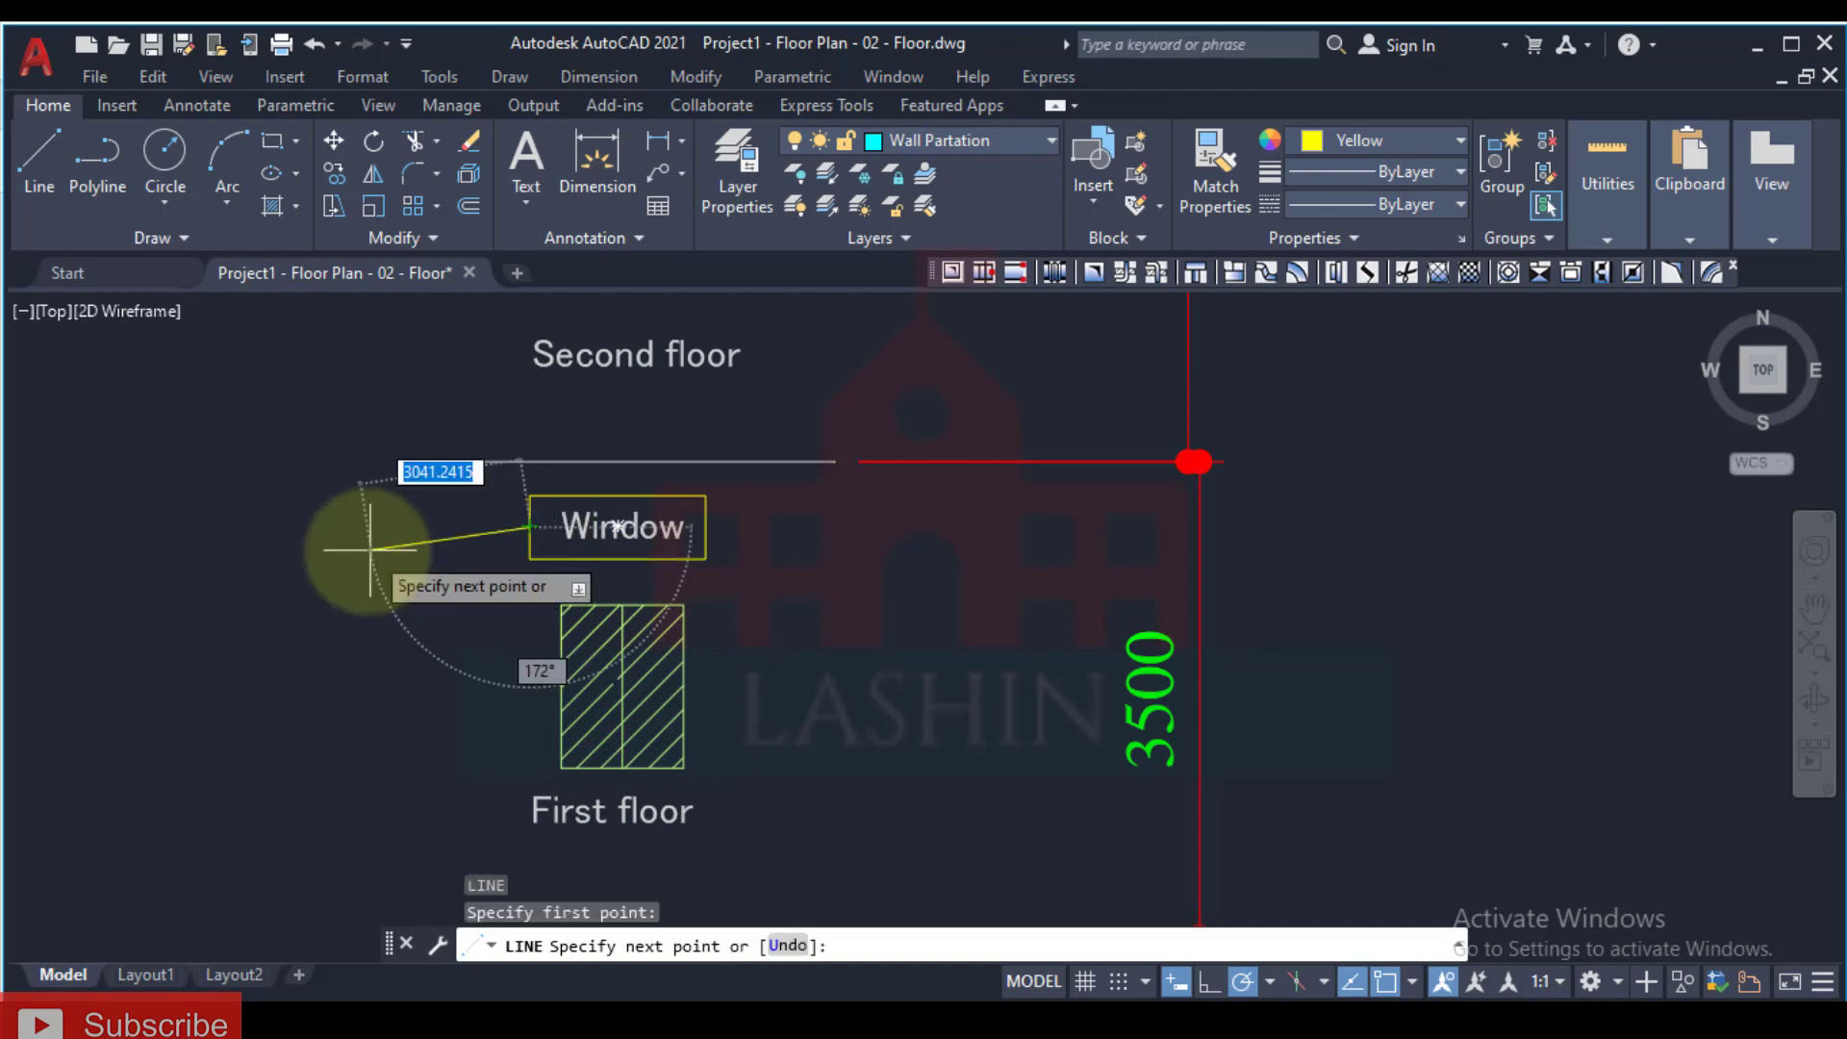
scroll(356, 529, down, 4)
scroll(351, 520, up, 2)
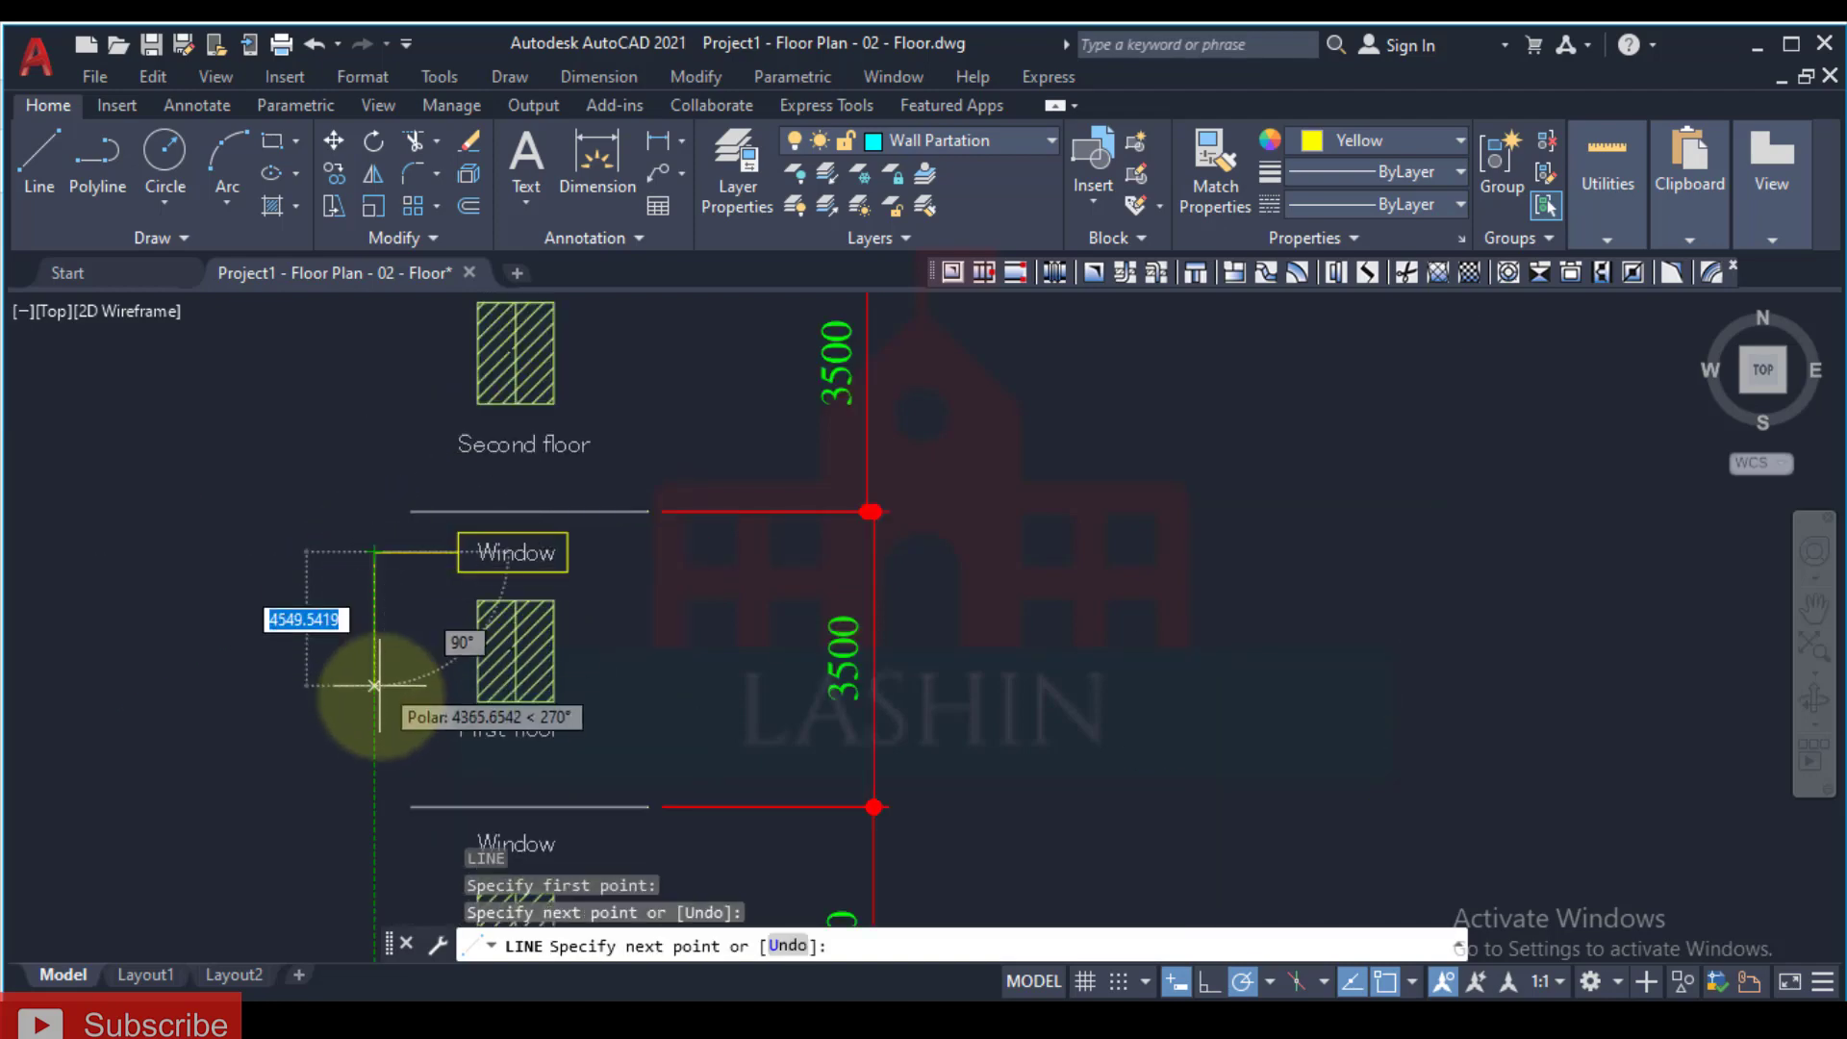
click(374, 736)
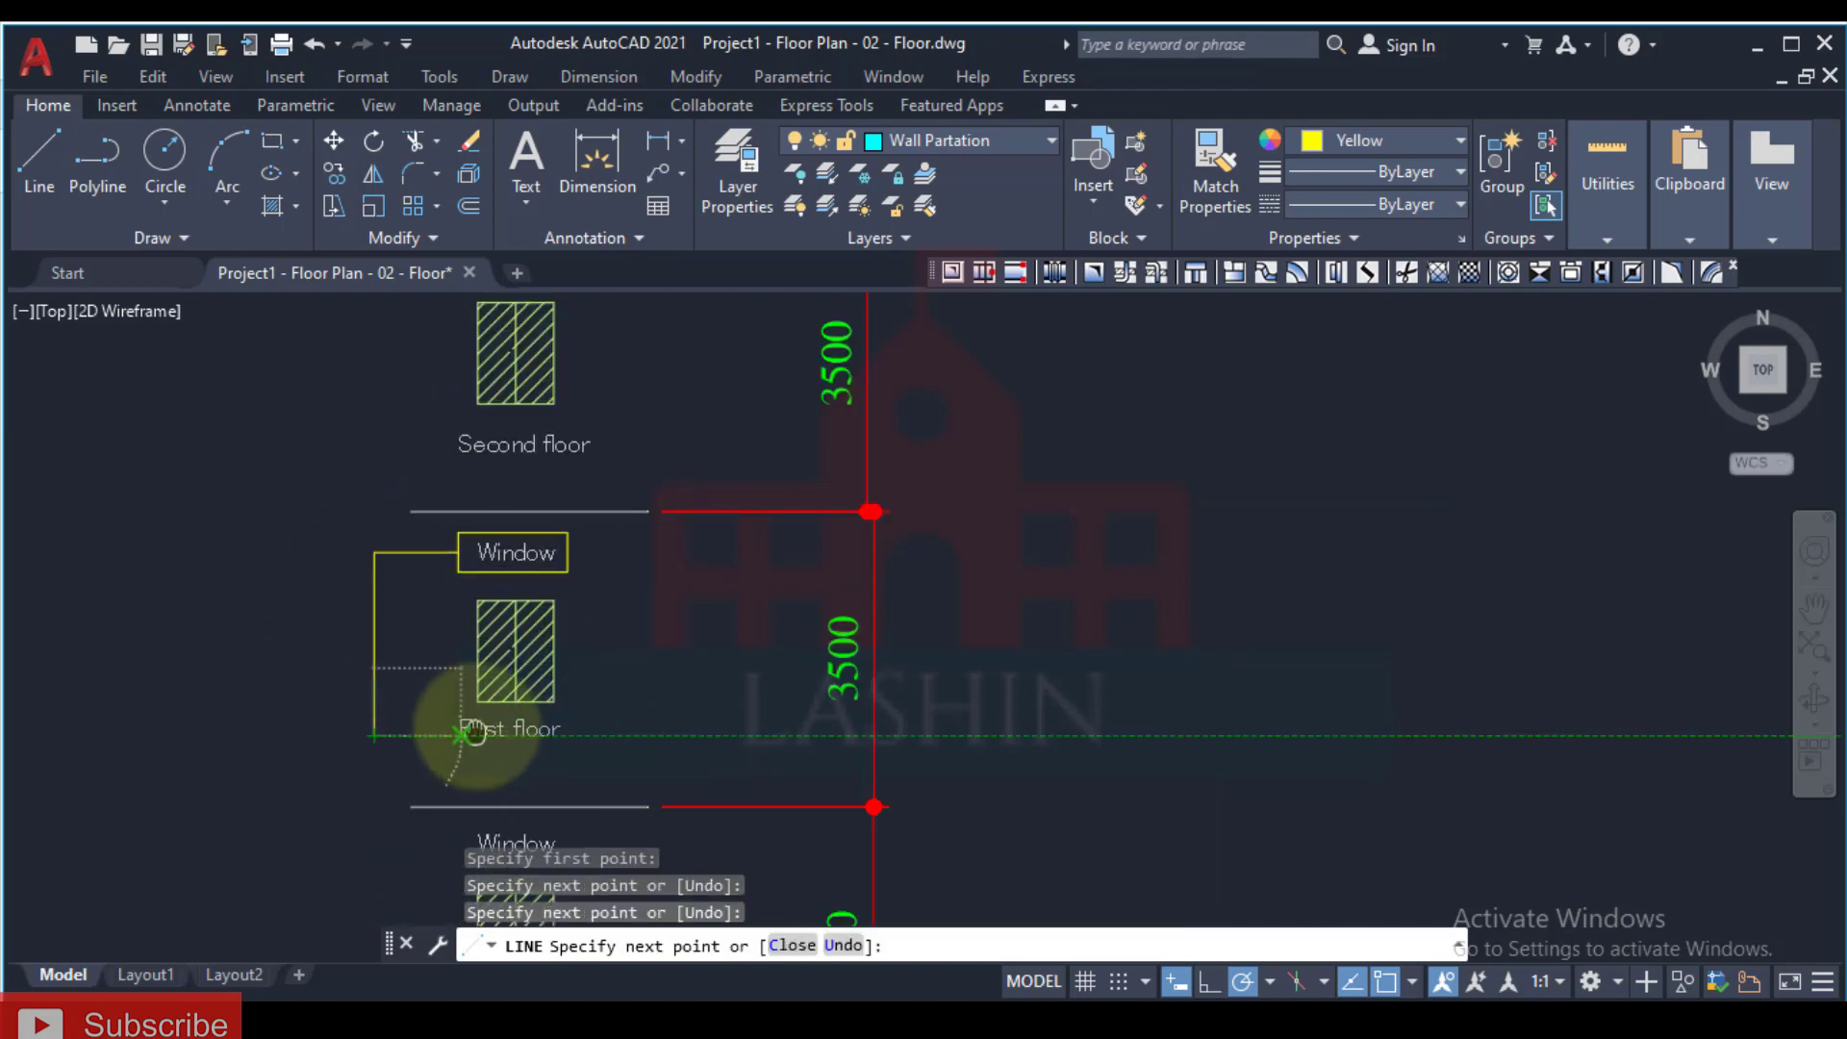
scroll(445, 664, up, 5)
click(616, 618)
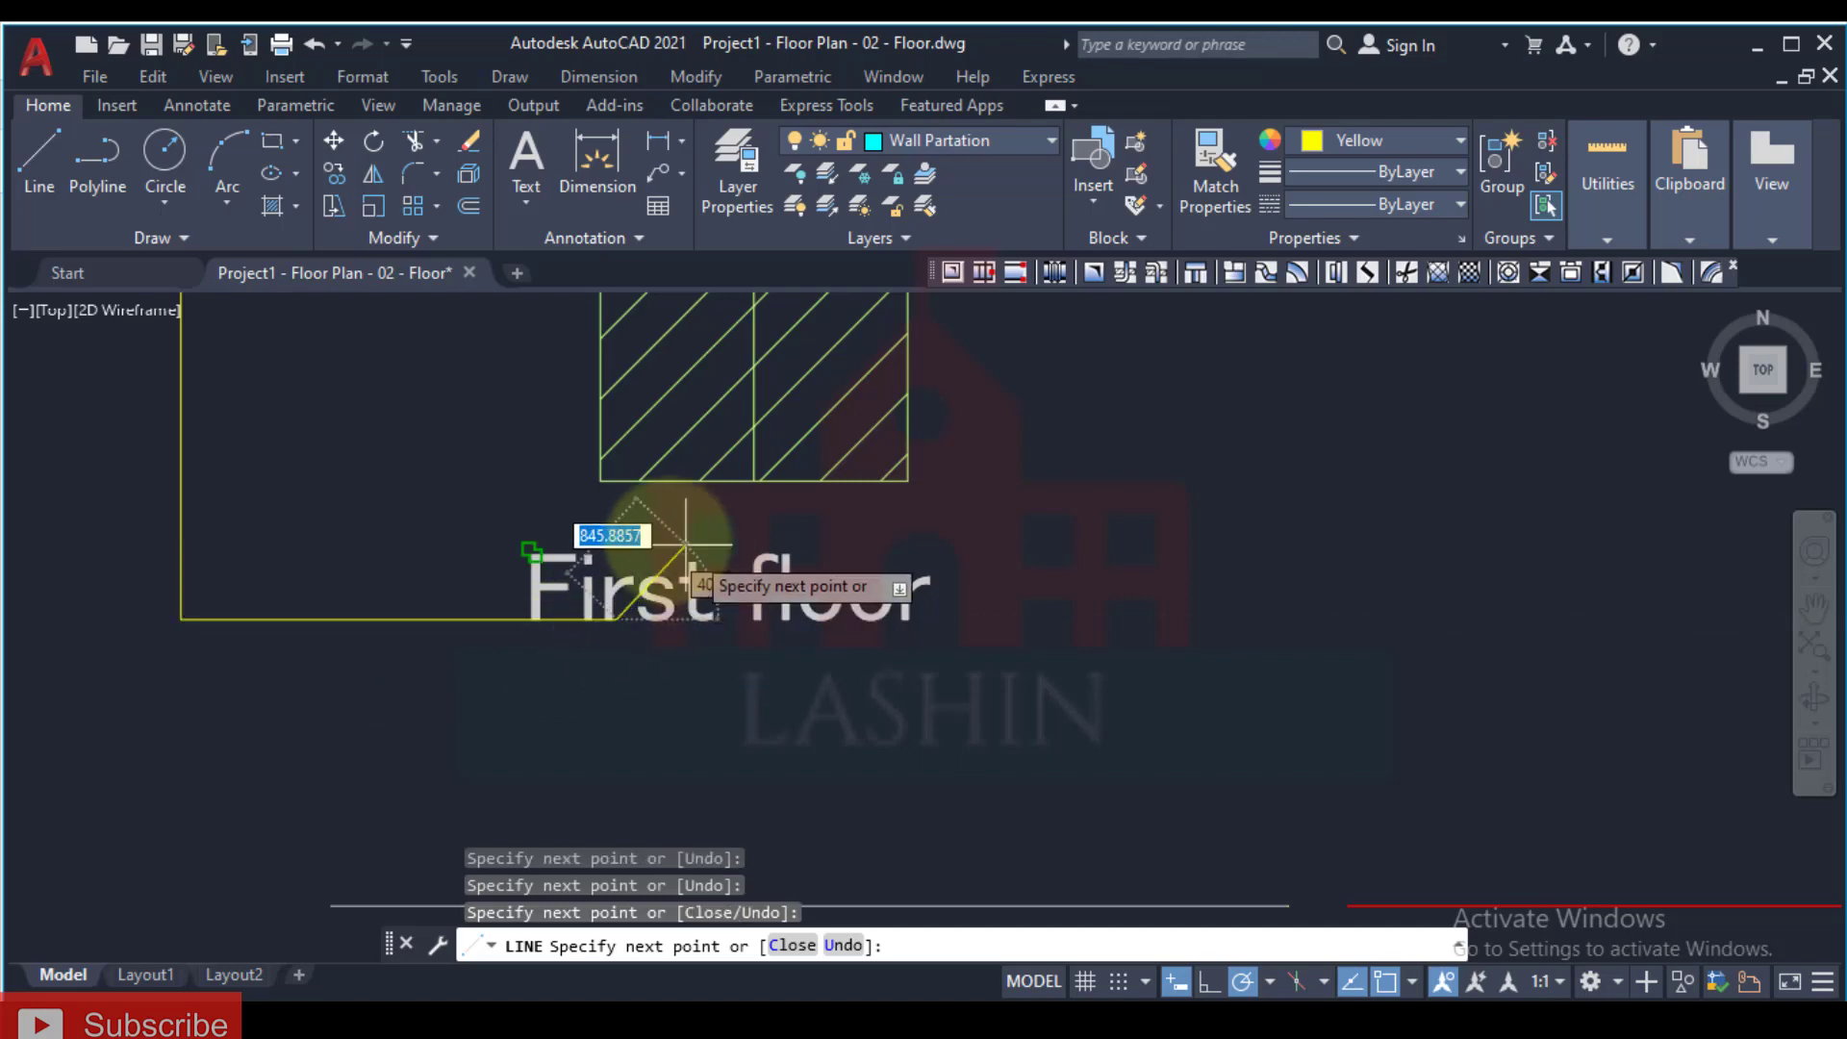
Step: Continue the line into a closed four-sided unit outline over the "First floor" label, below the hatched window
click(616, 554)
click(880, 553)
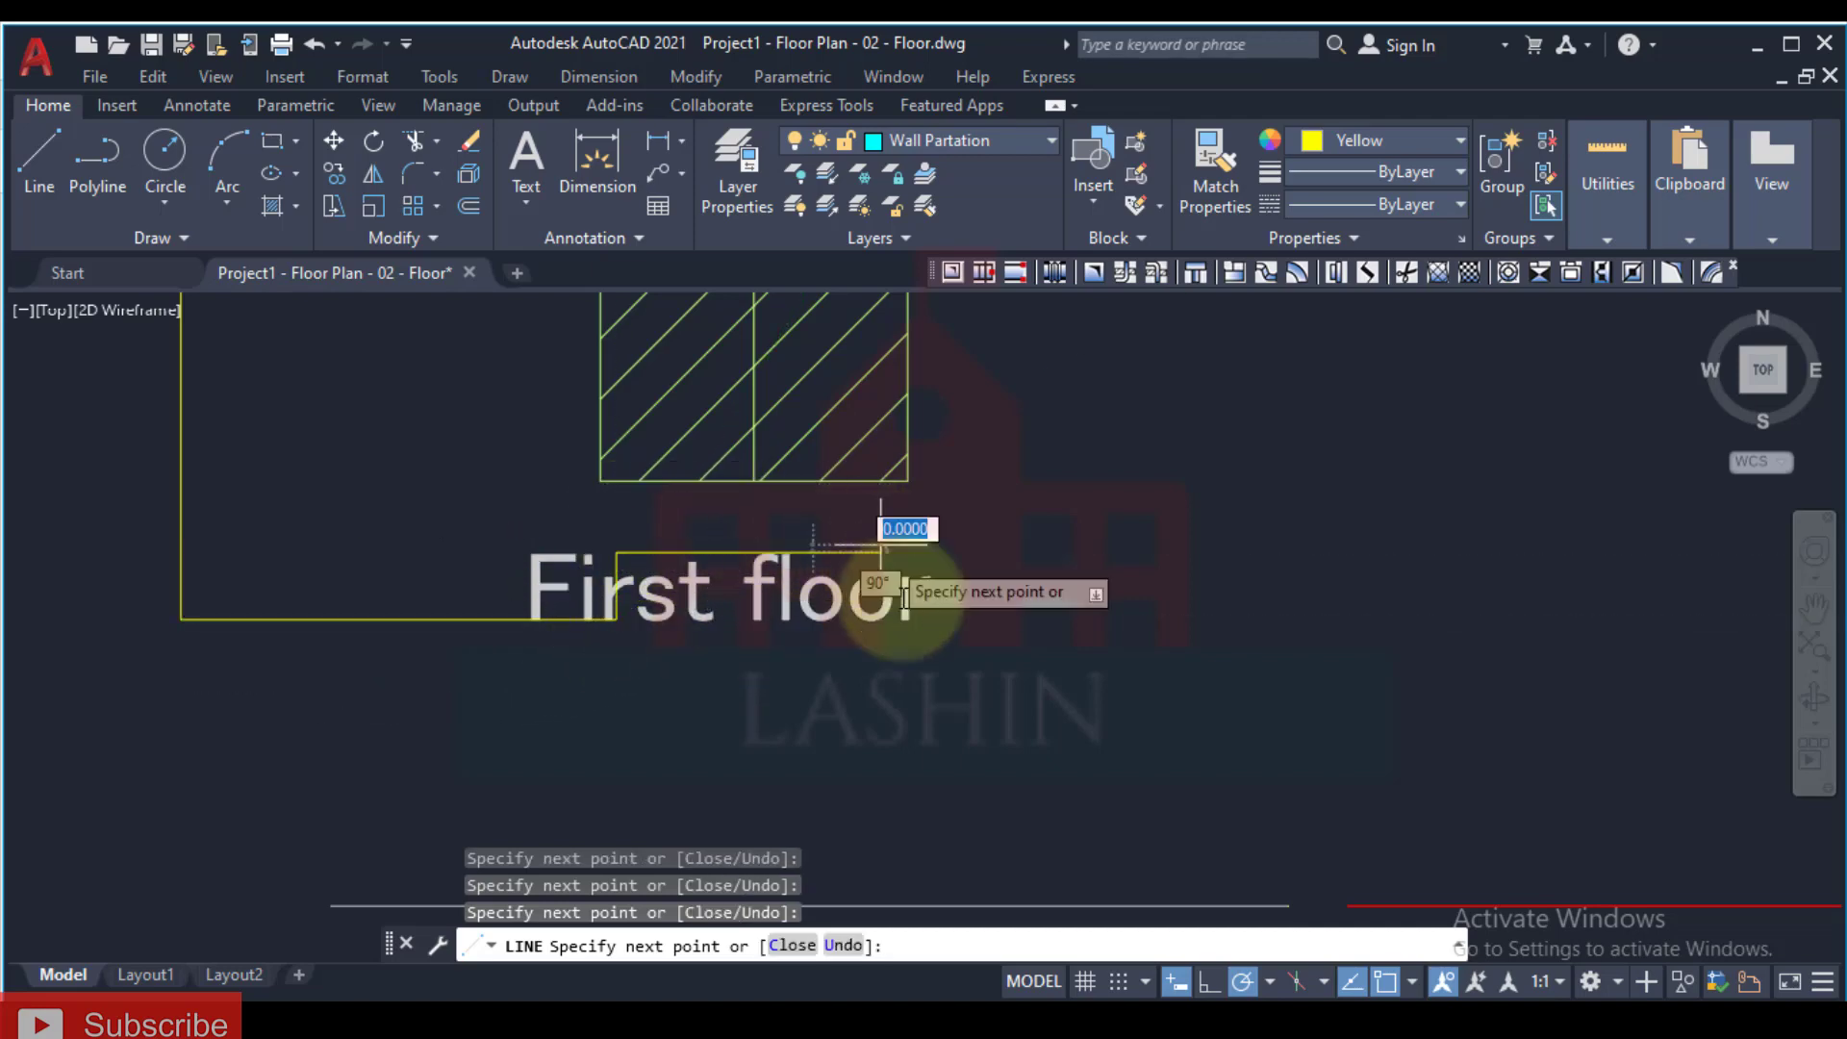
click(880, 751)
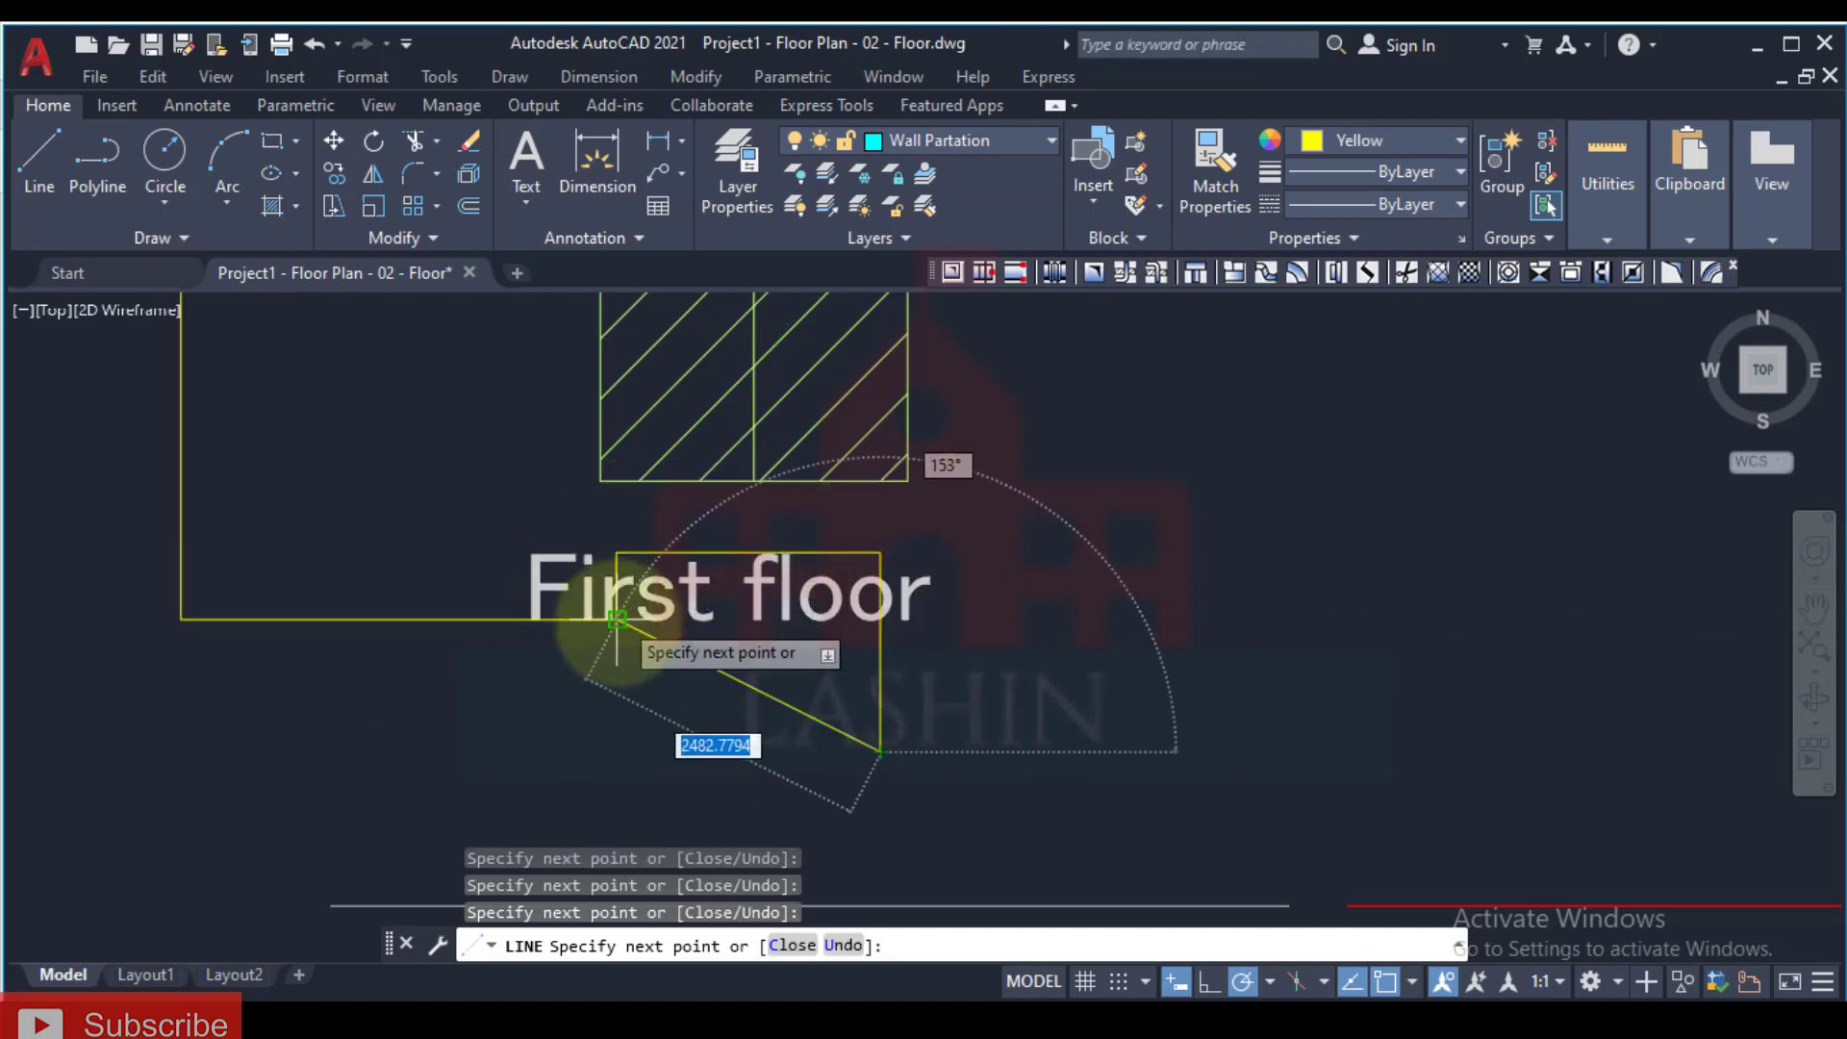
click(616, 750)
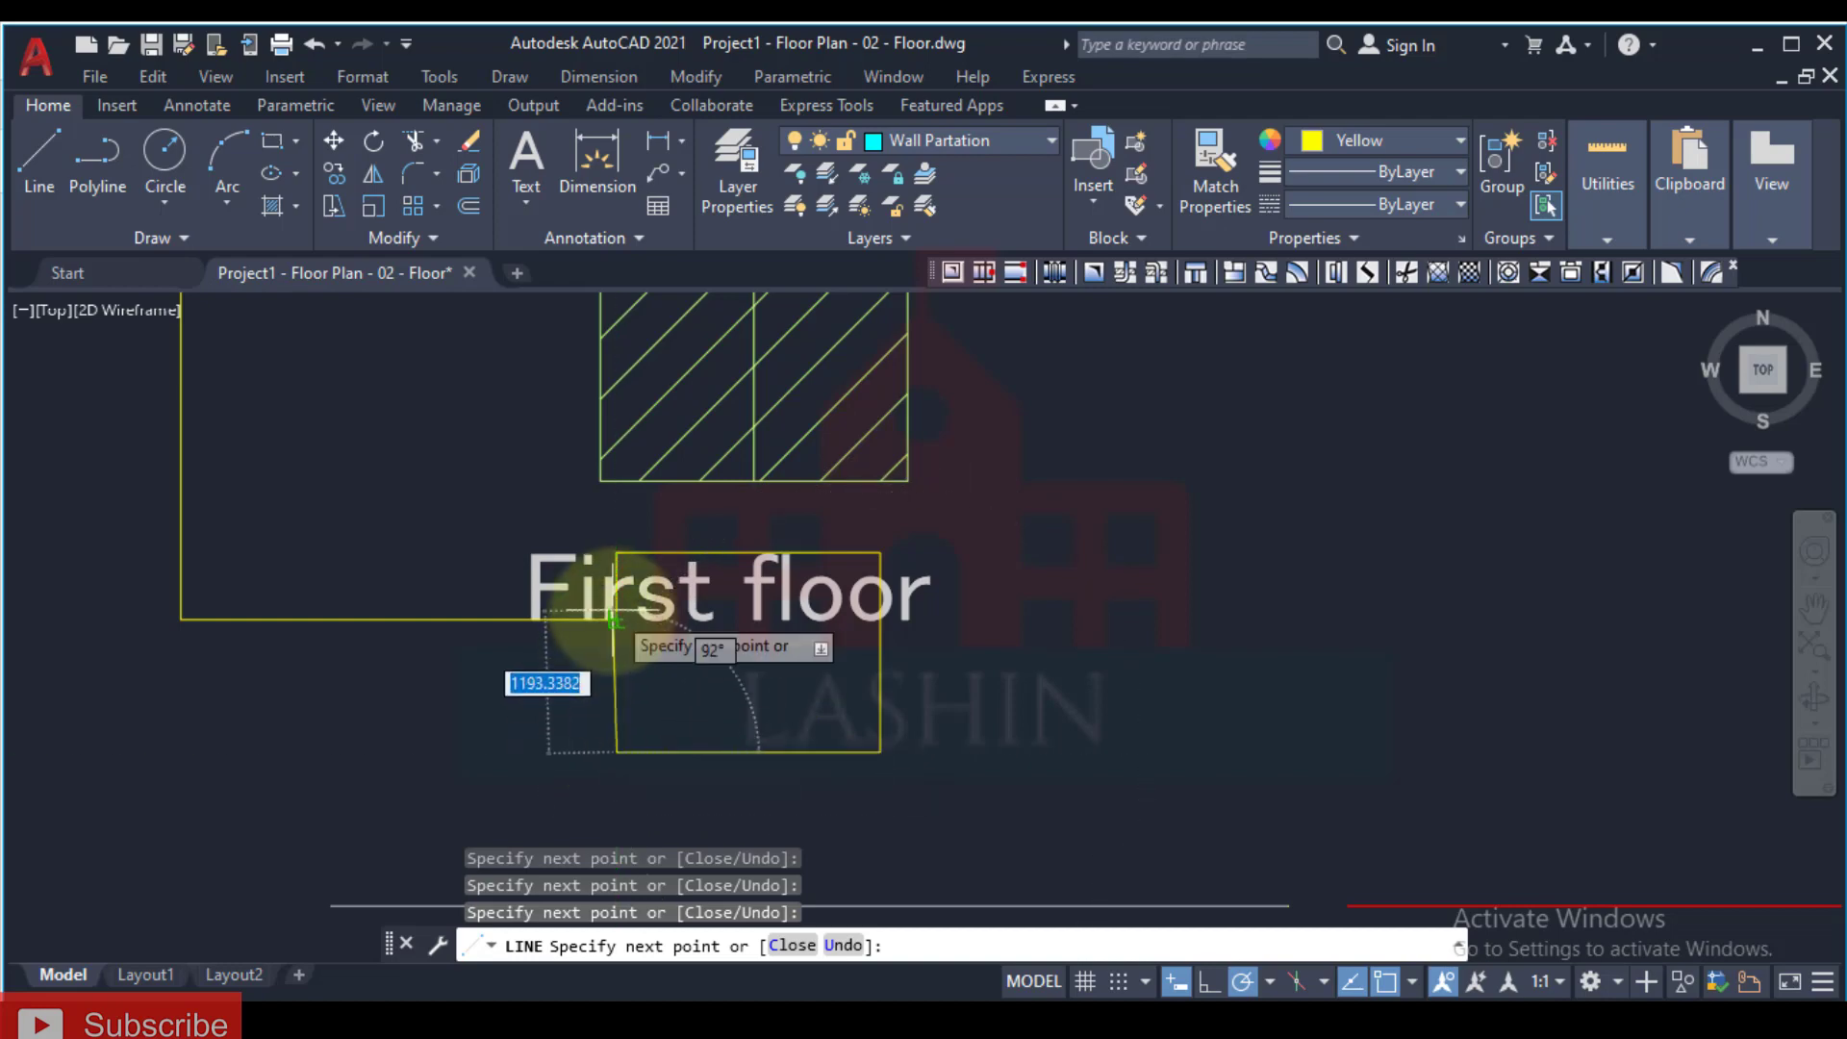
click(615, 619)
scroll(621, 750, down, 5)
key(Escape)
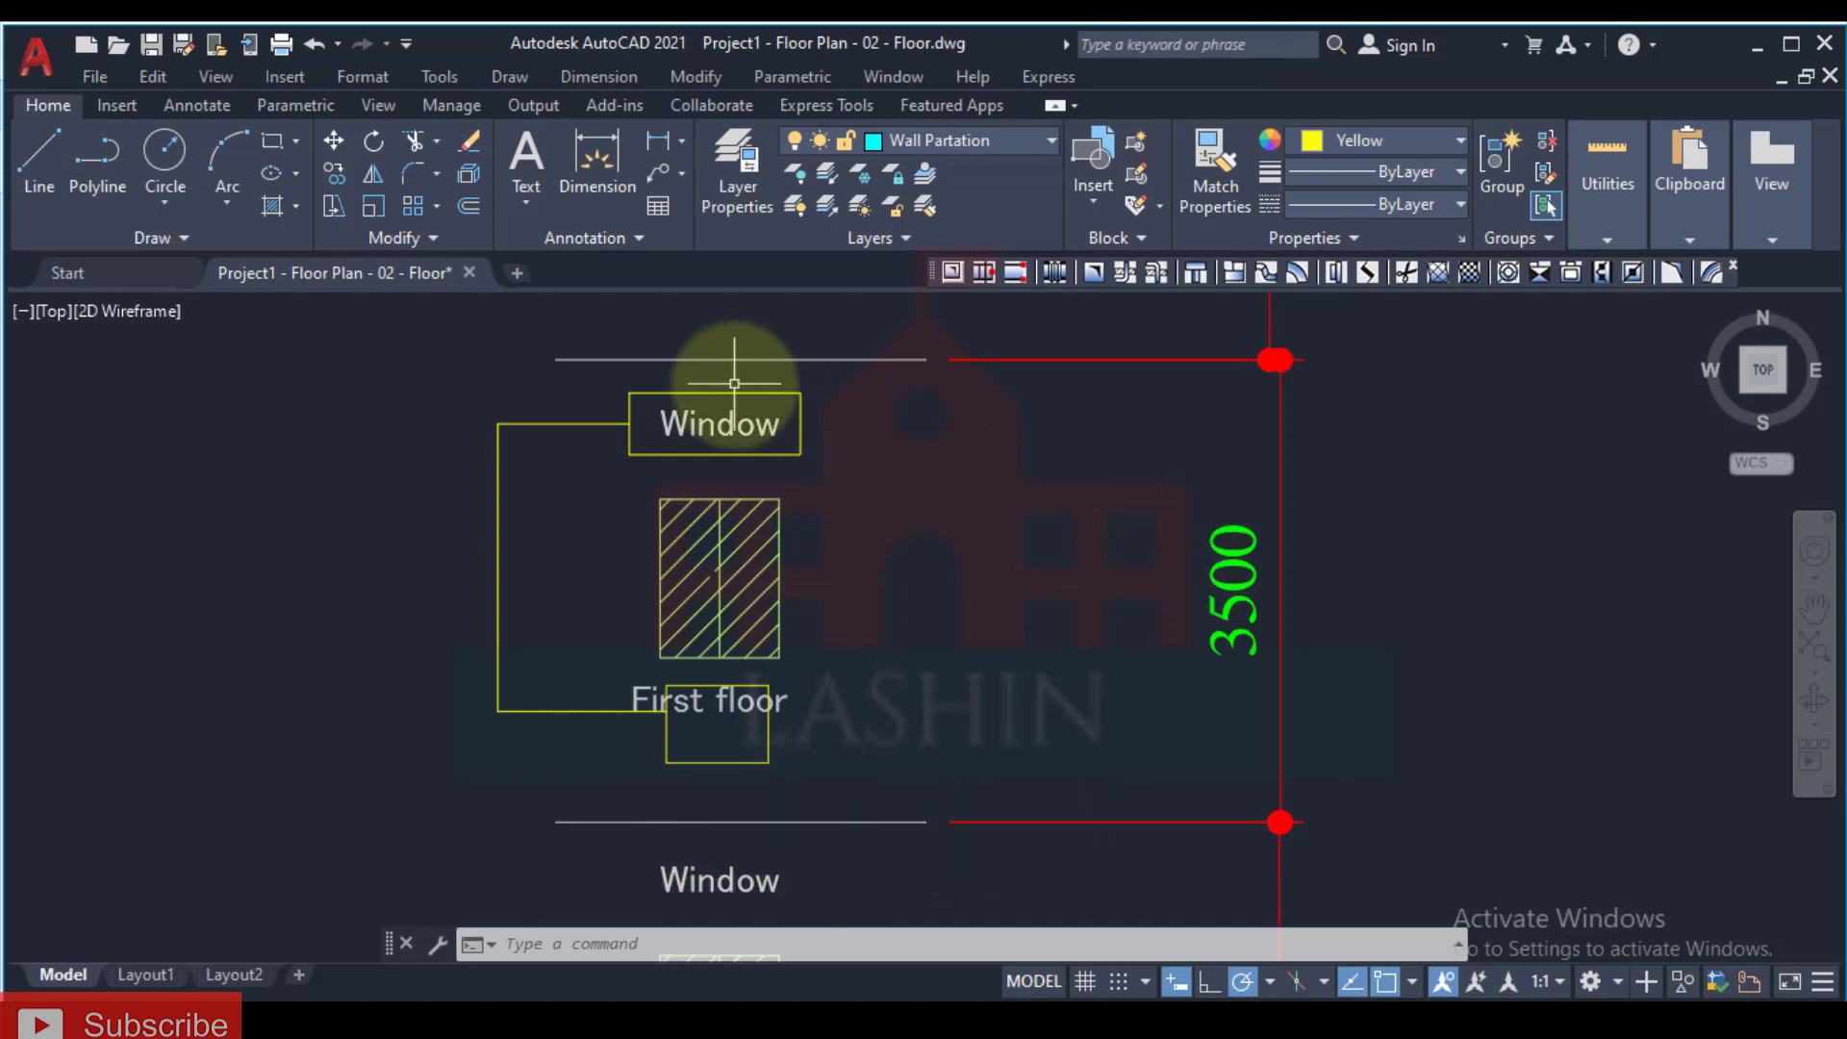
Step: Examine the First floor pipe route sketch and check the maximum height difference for outdoor unit 38QHCT18-708 in the Acrobat catalogue
middle_drag(1007, 648, 1059, 708)
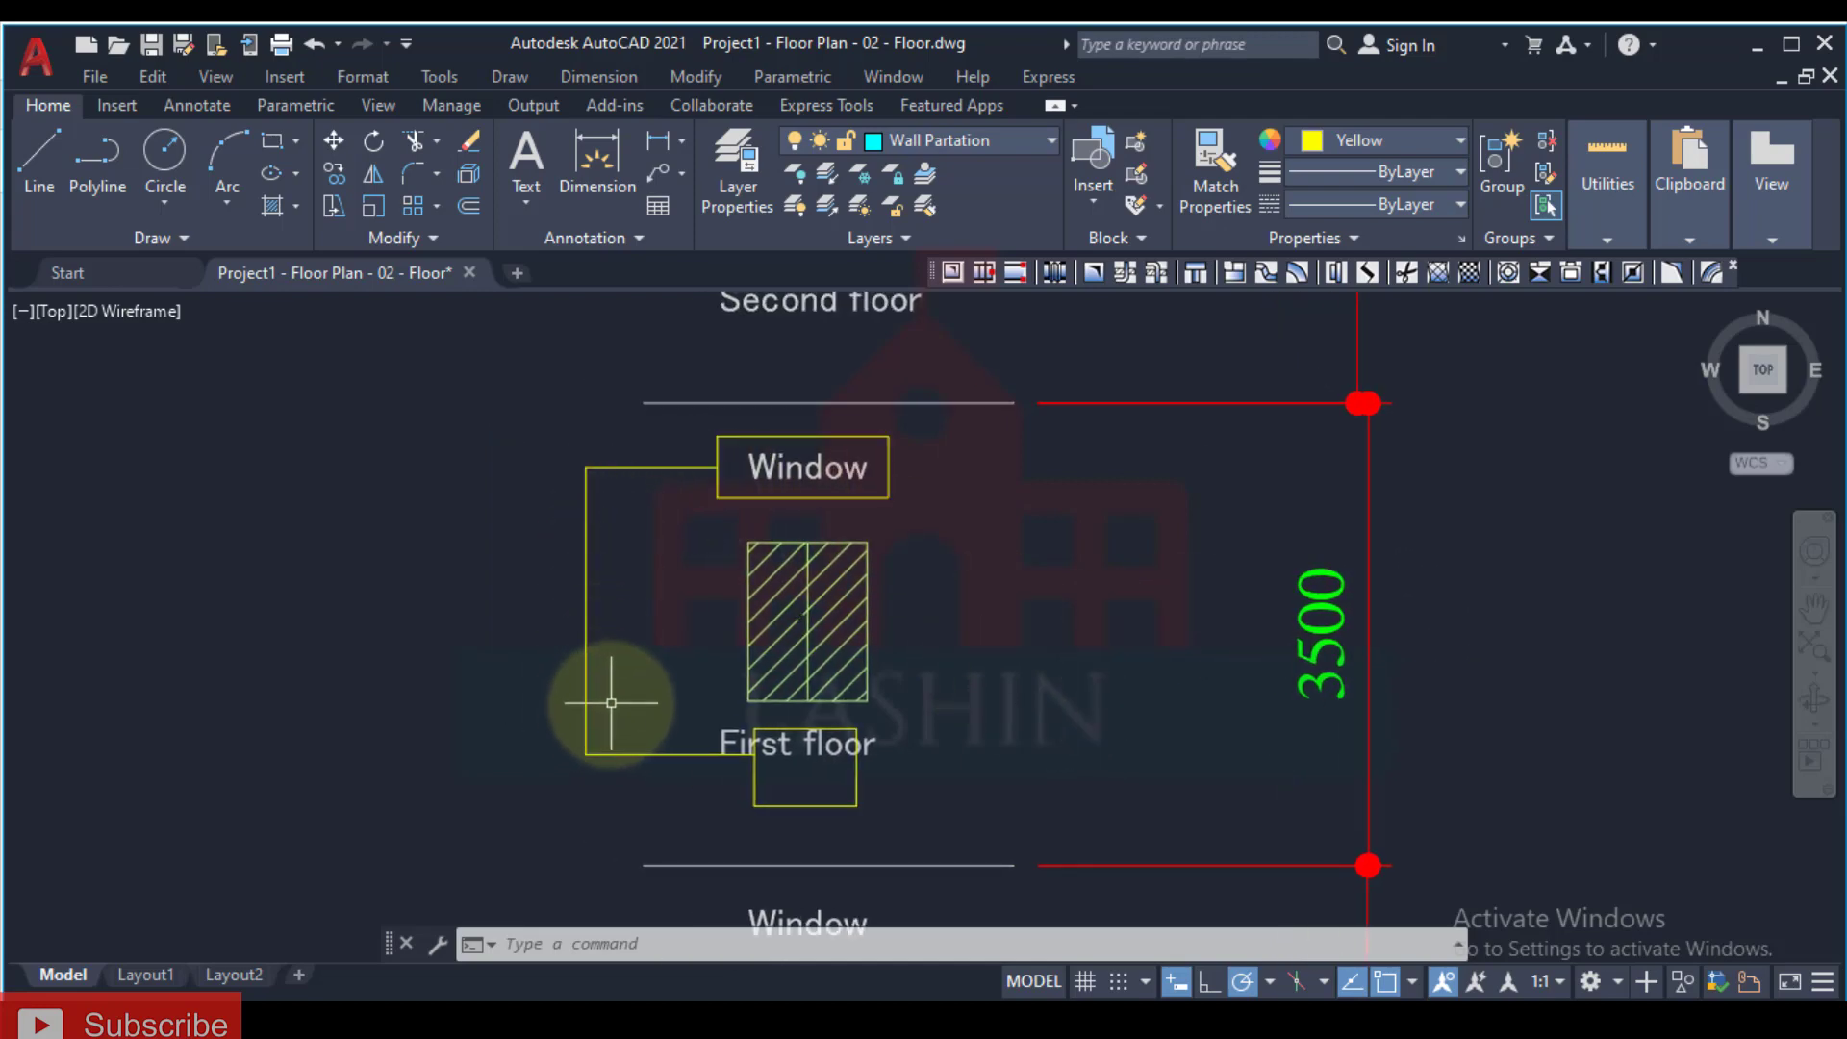
scroll(612, 703, down, 3)
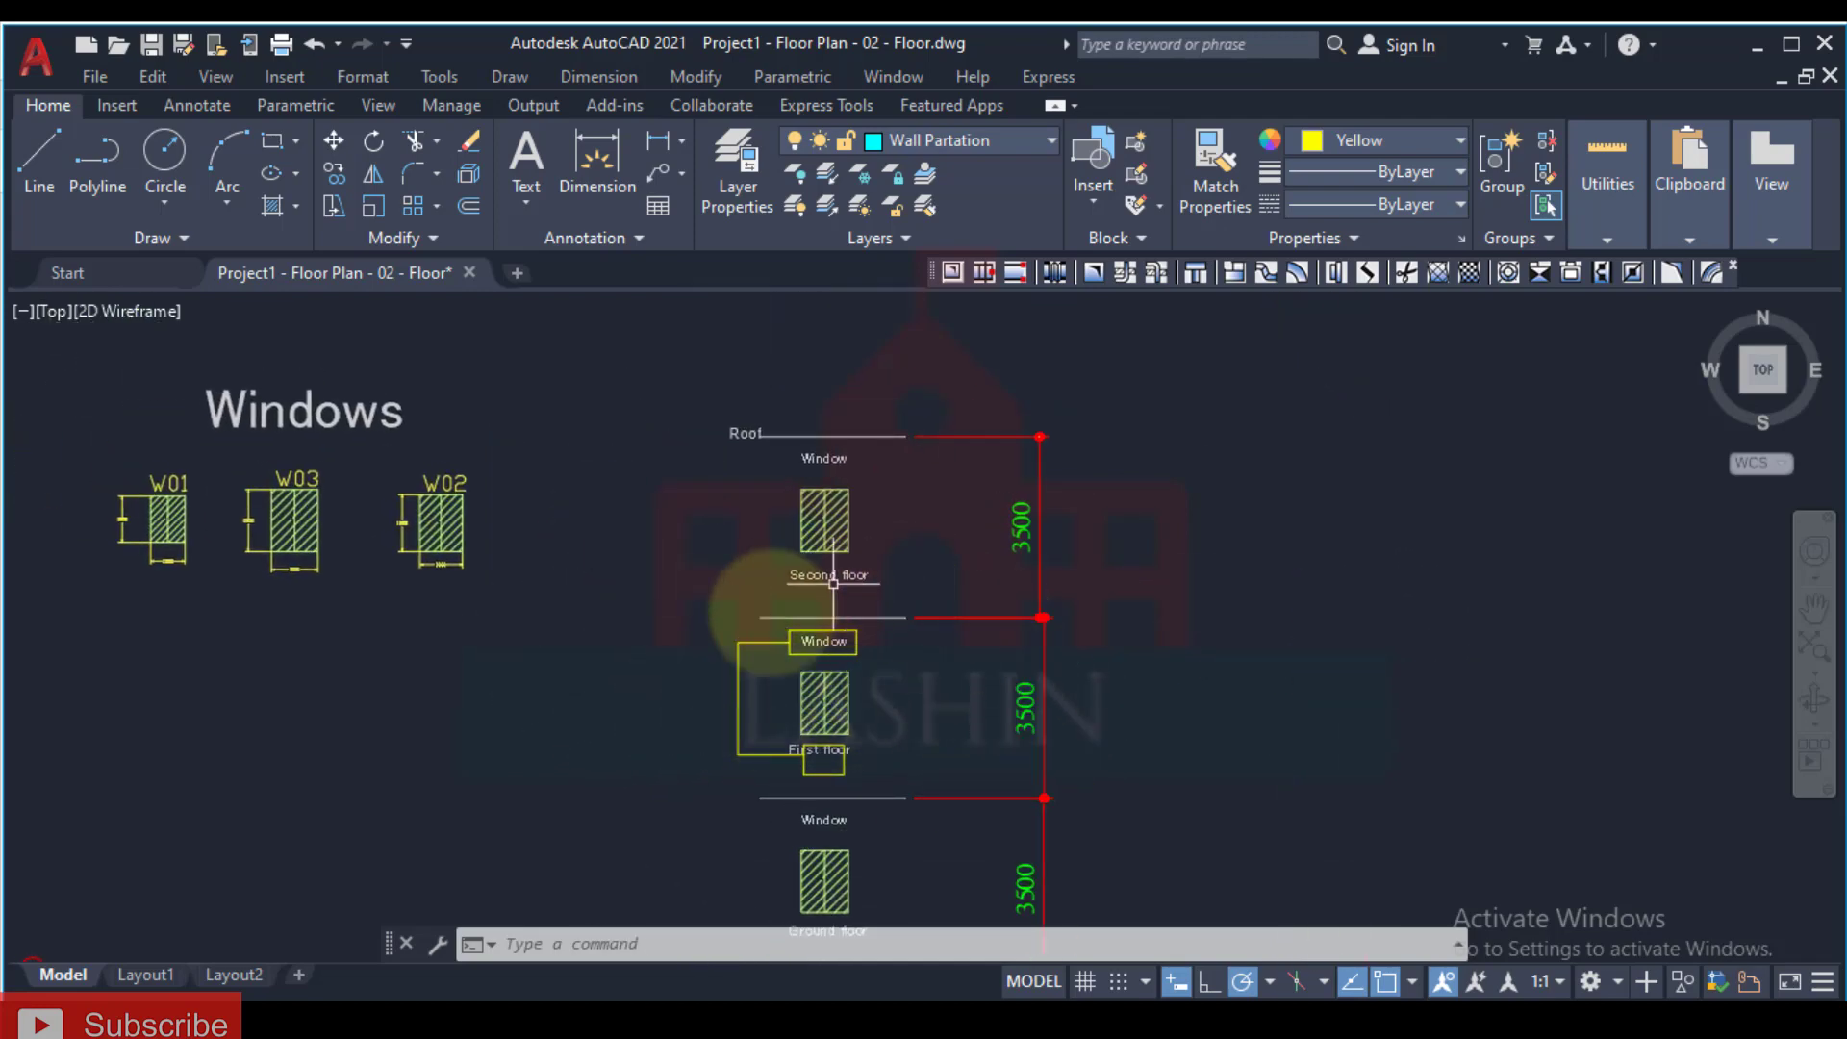
scroll(727, 704, up, 4)
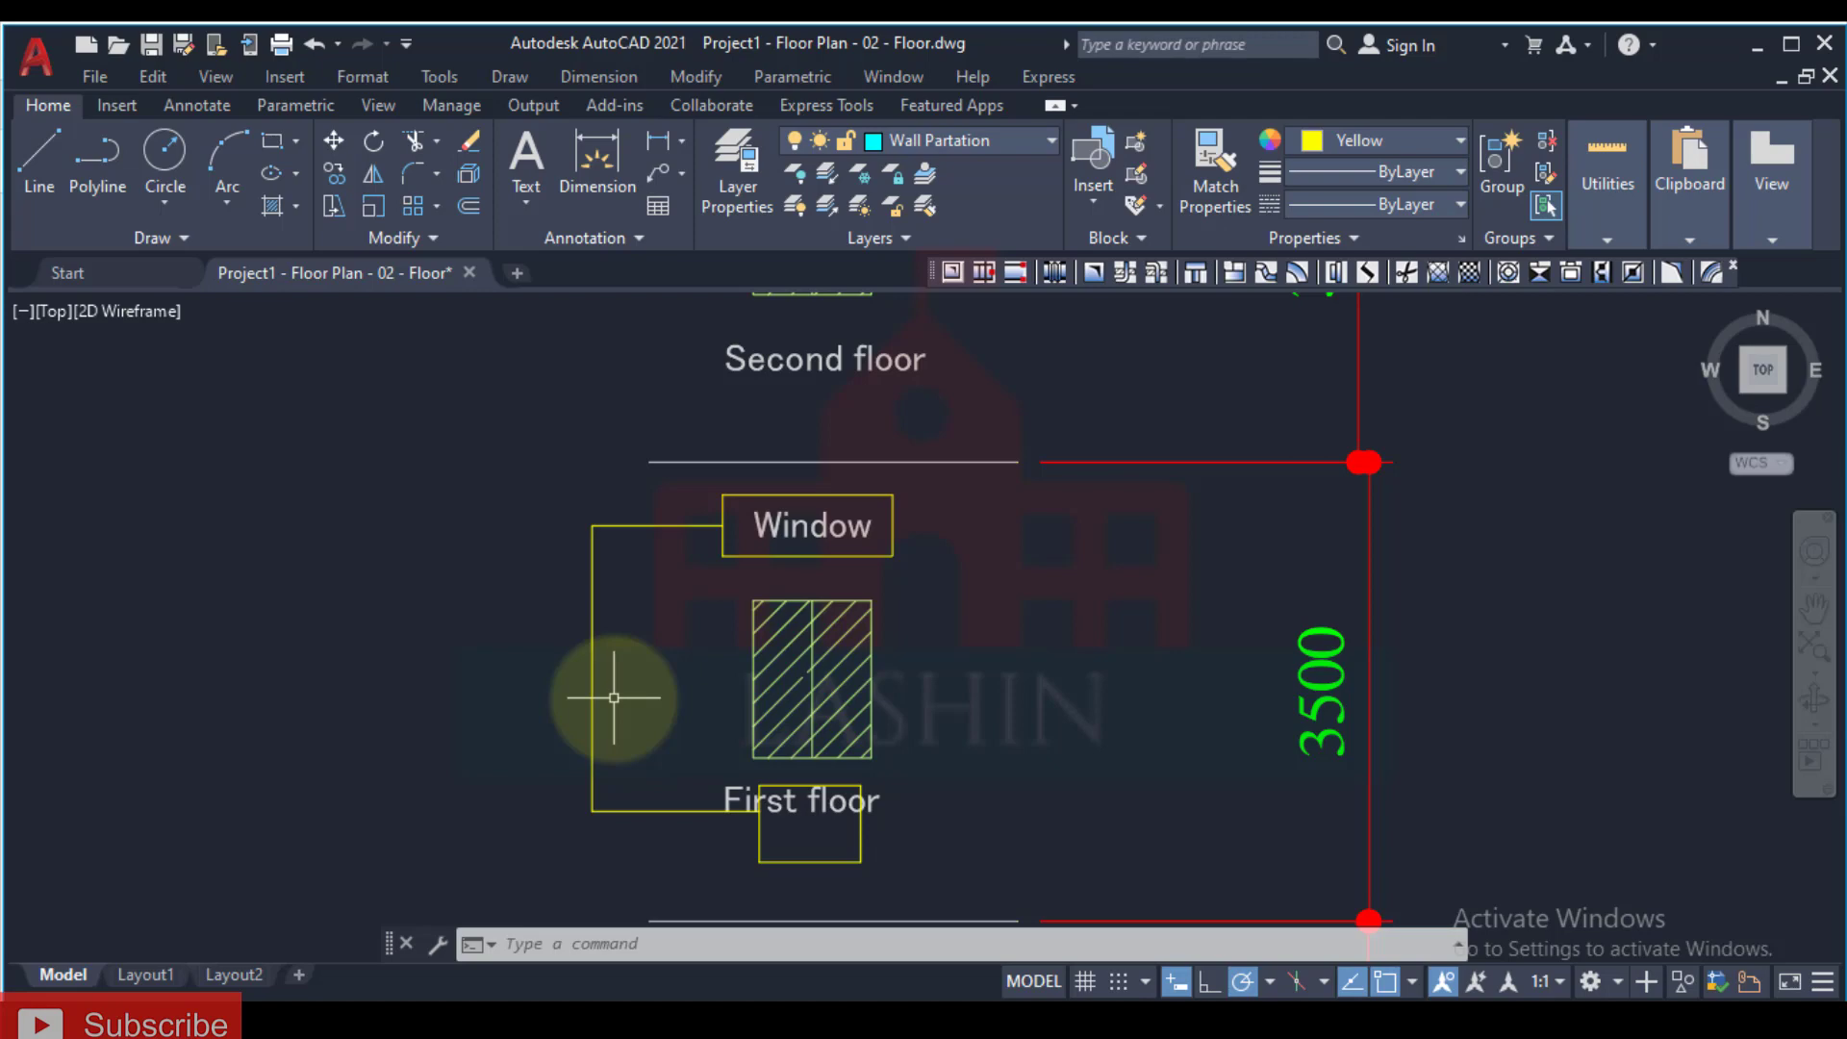
scroll(619, 578, up, 1)
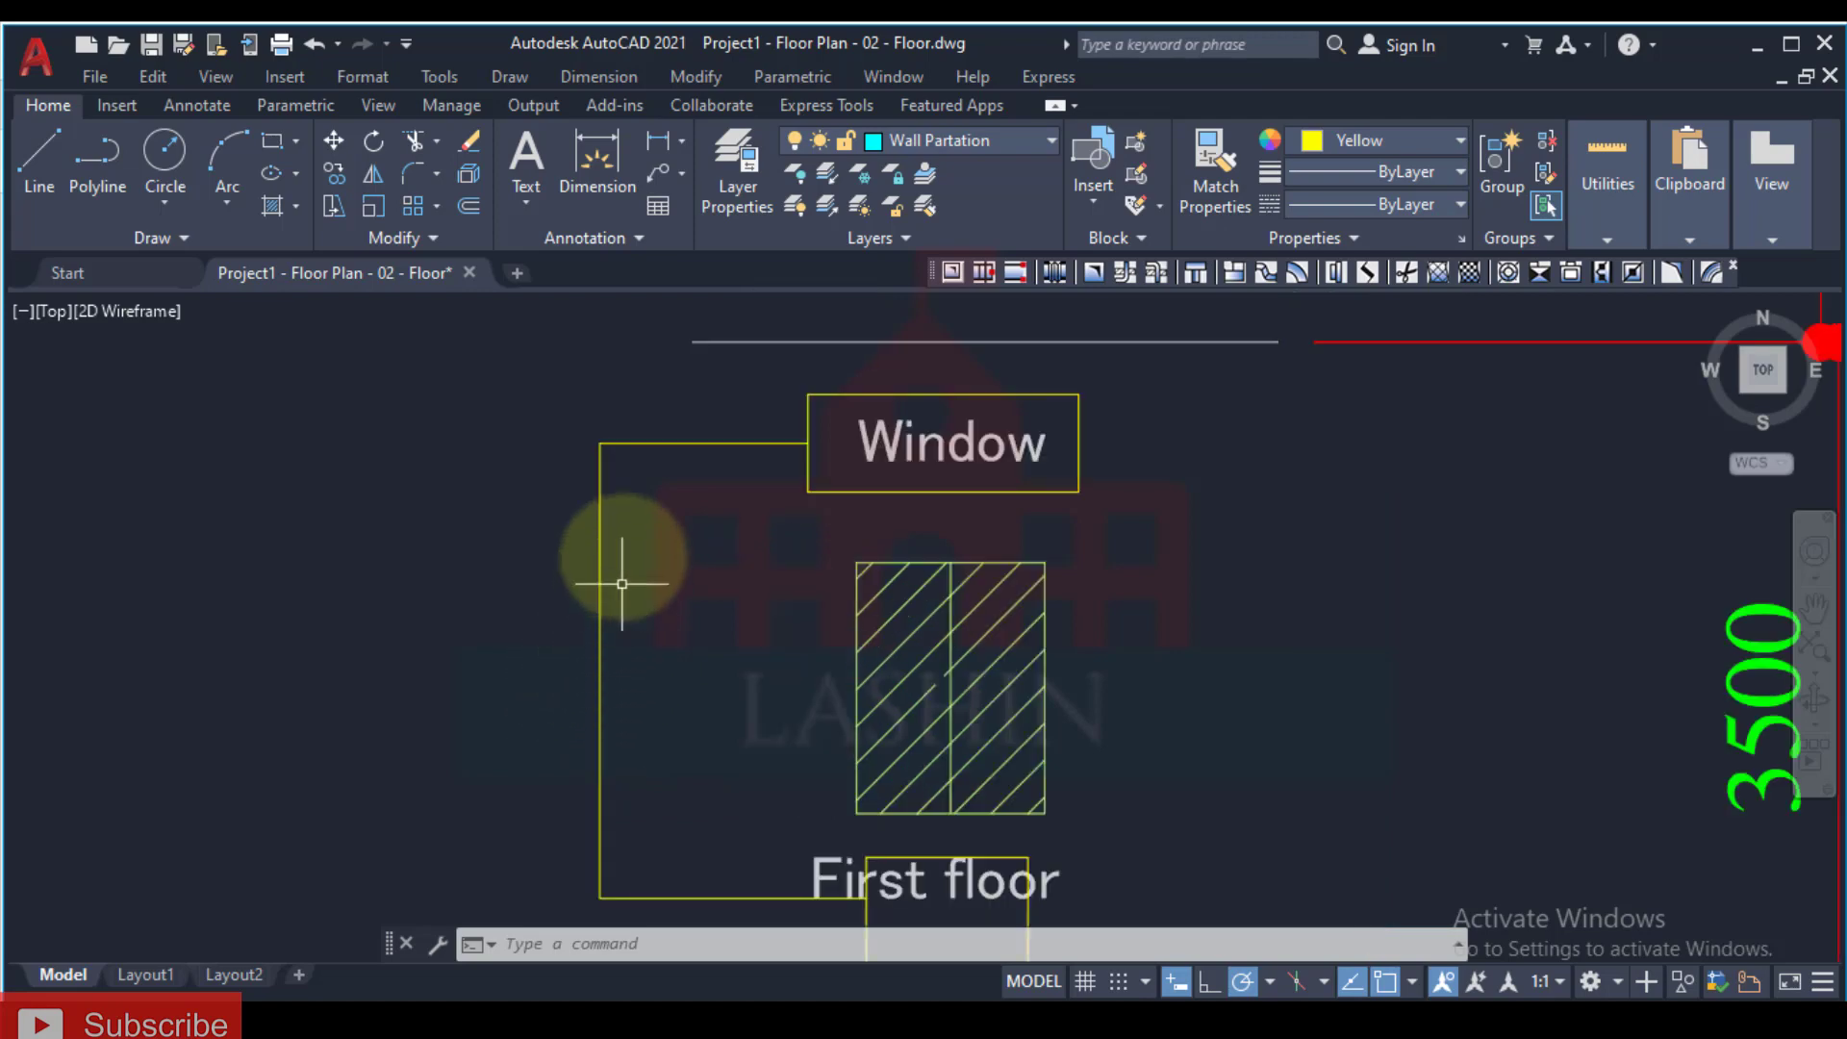
scroll(598, 639, down, 3)
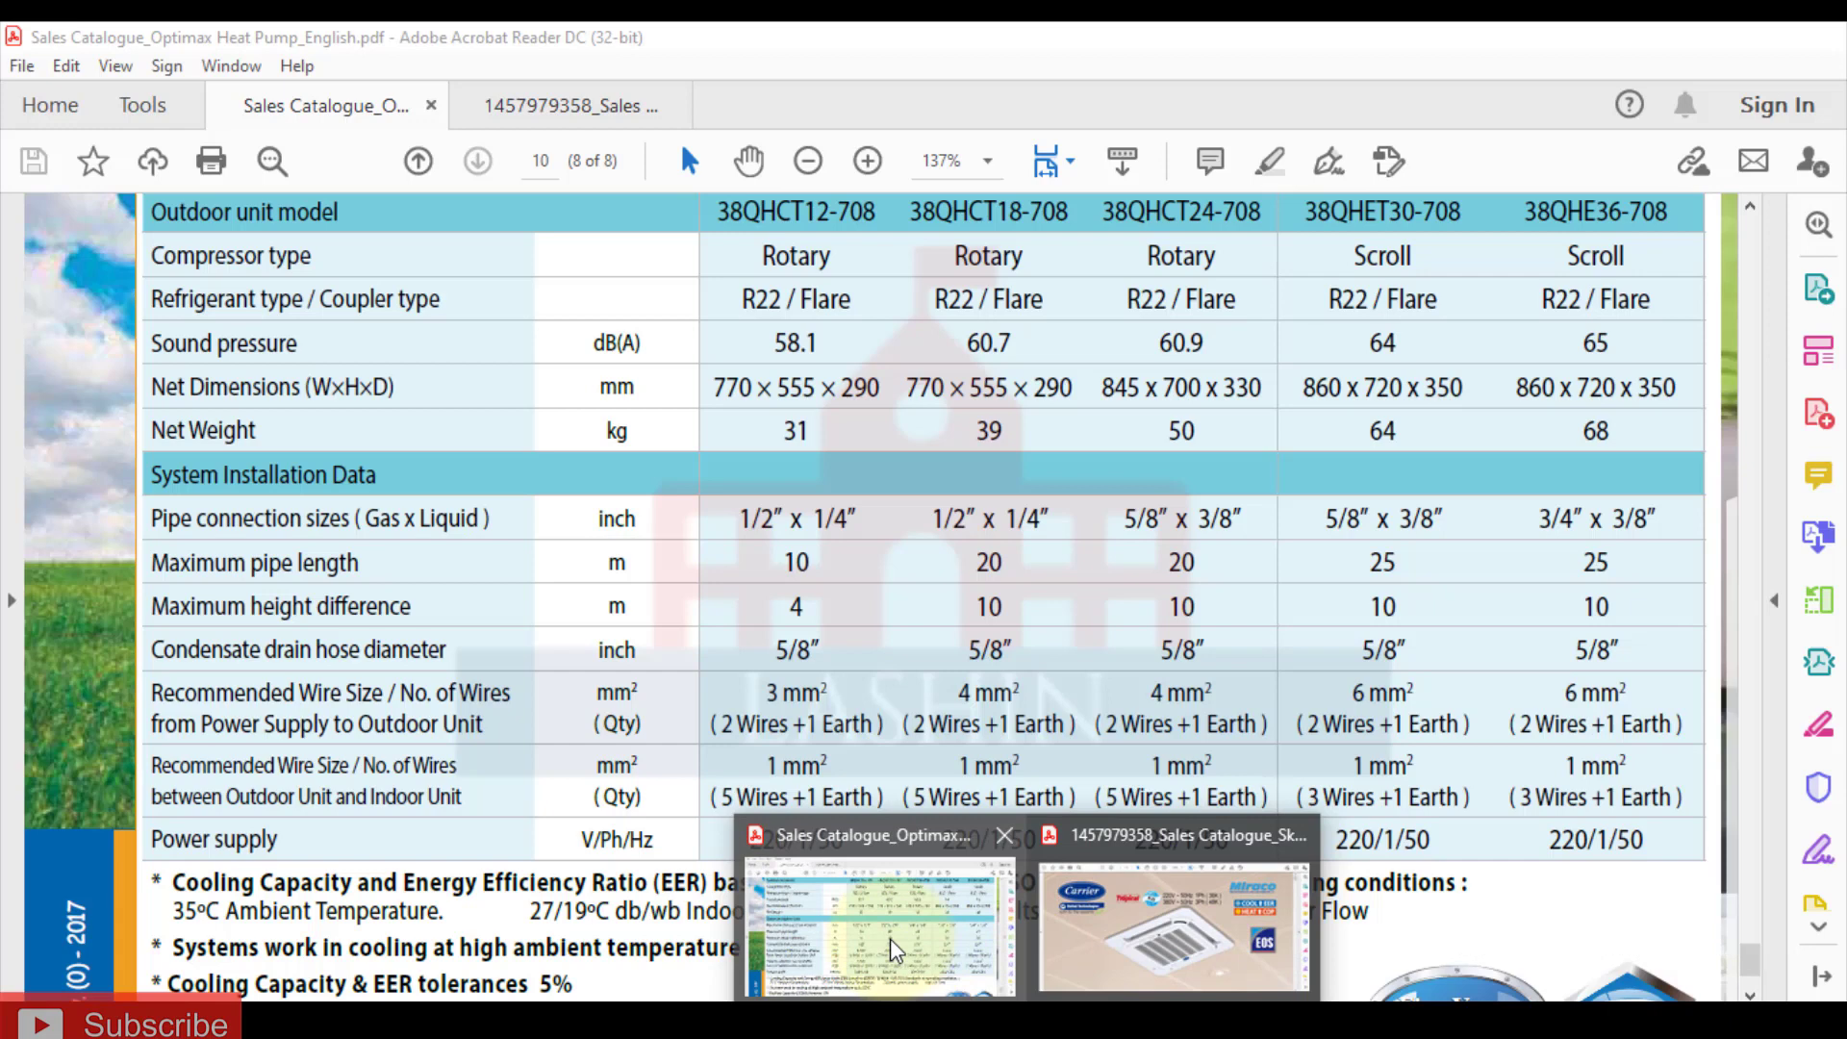
click(891, 938)
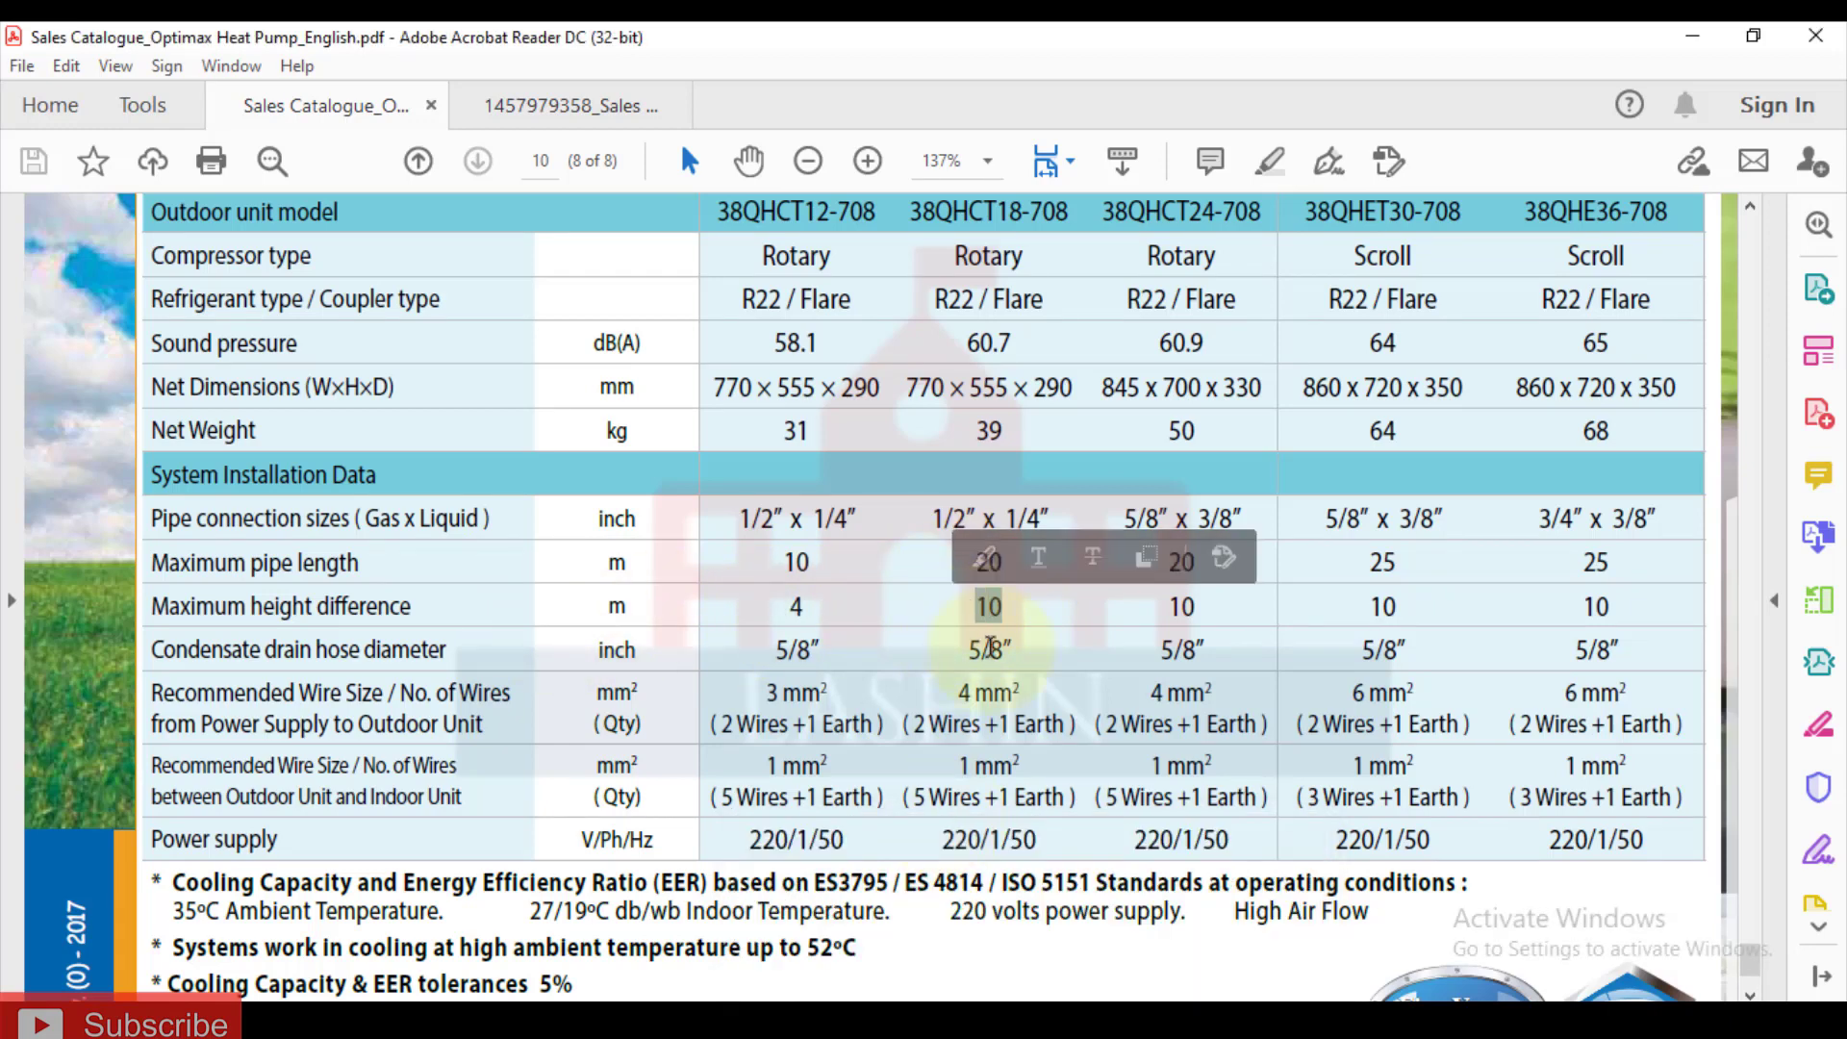
click(880, 1018)
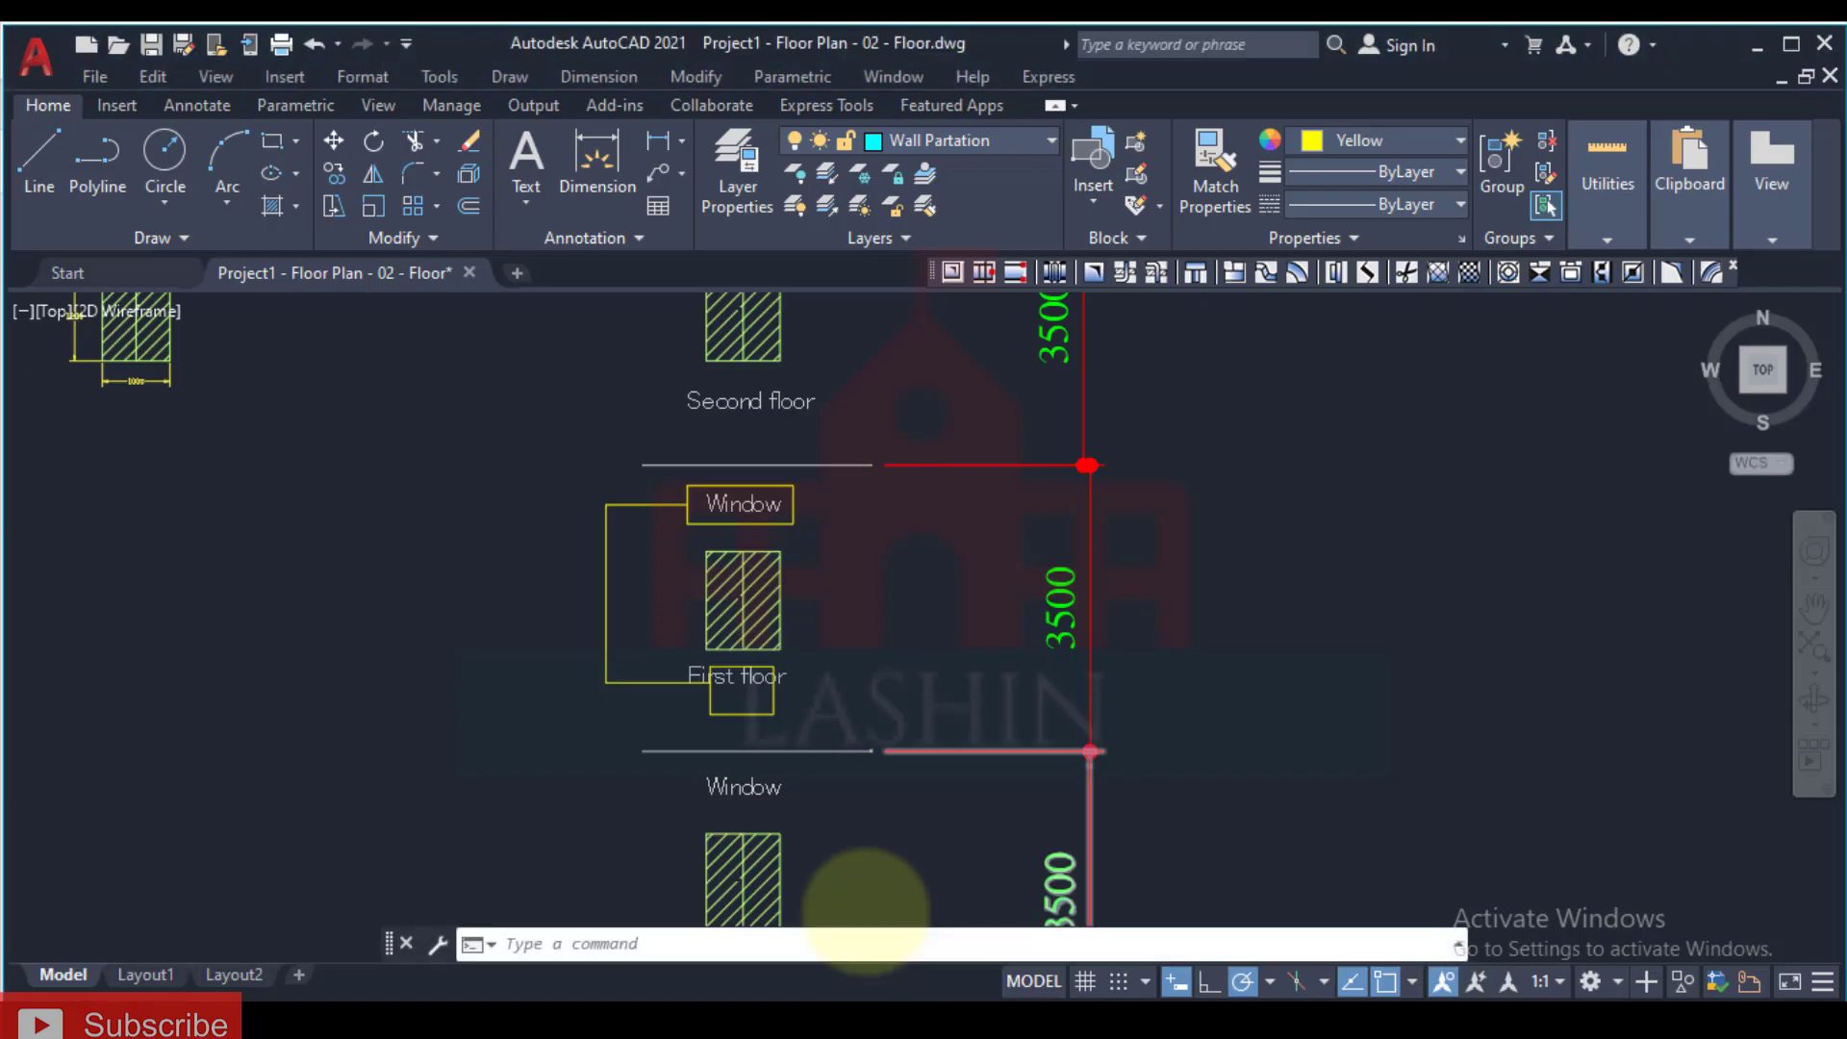
Step: List the properties of the thick yellow pipe polyline beside office F1-01's outdoor unit, and check the maximum pipe length in the Acrobat catalogue
scroll(741, 779, down, 8)
scroll(731, 712, up, 4)
scroll(895, 683, up, 10)
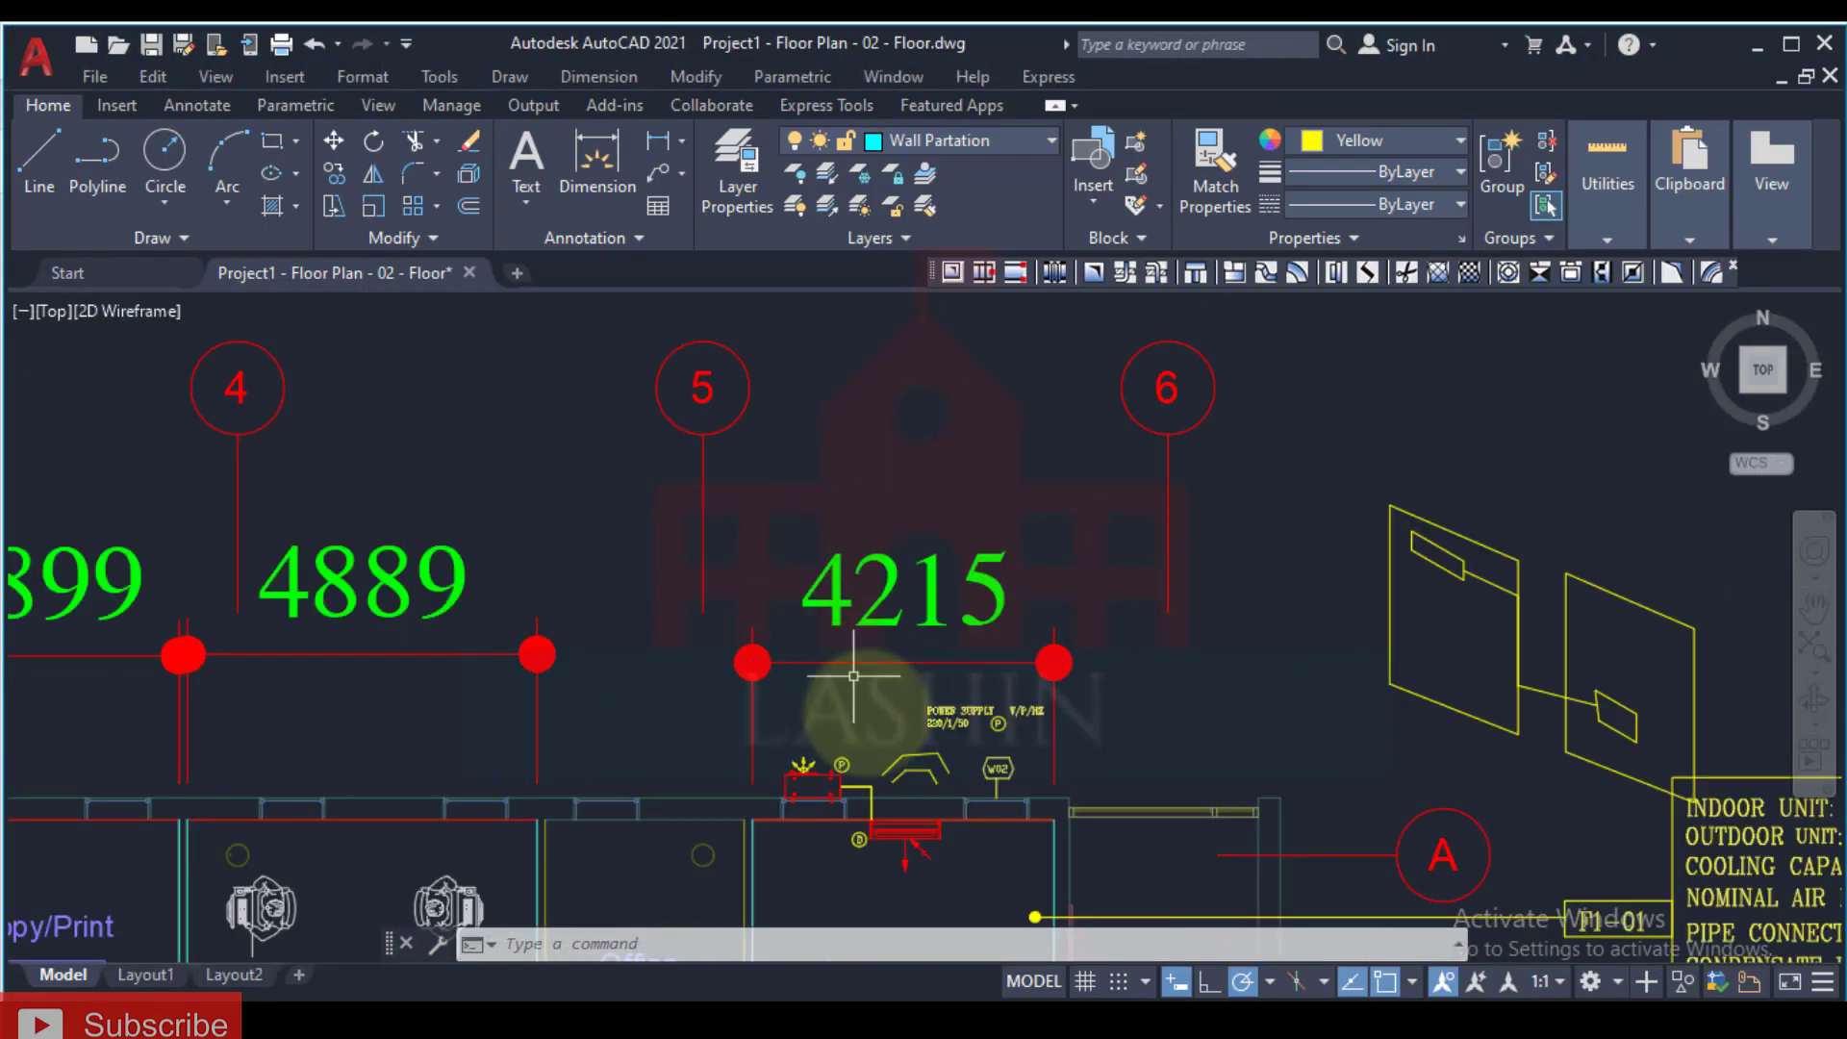
scroll(821, 491, up, 5)
click(846, 546)
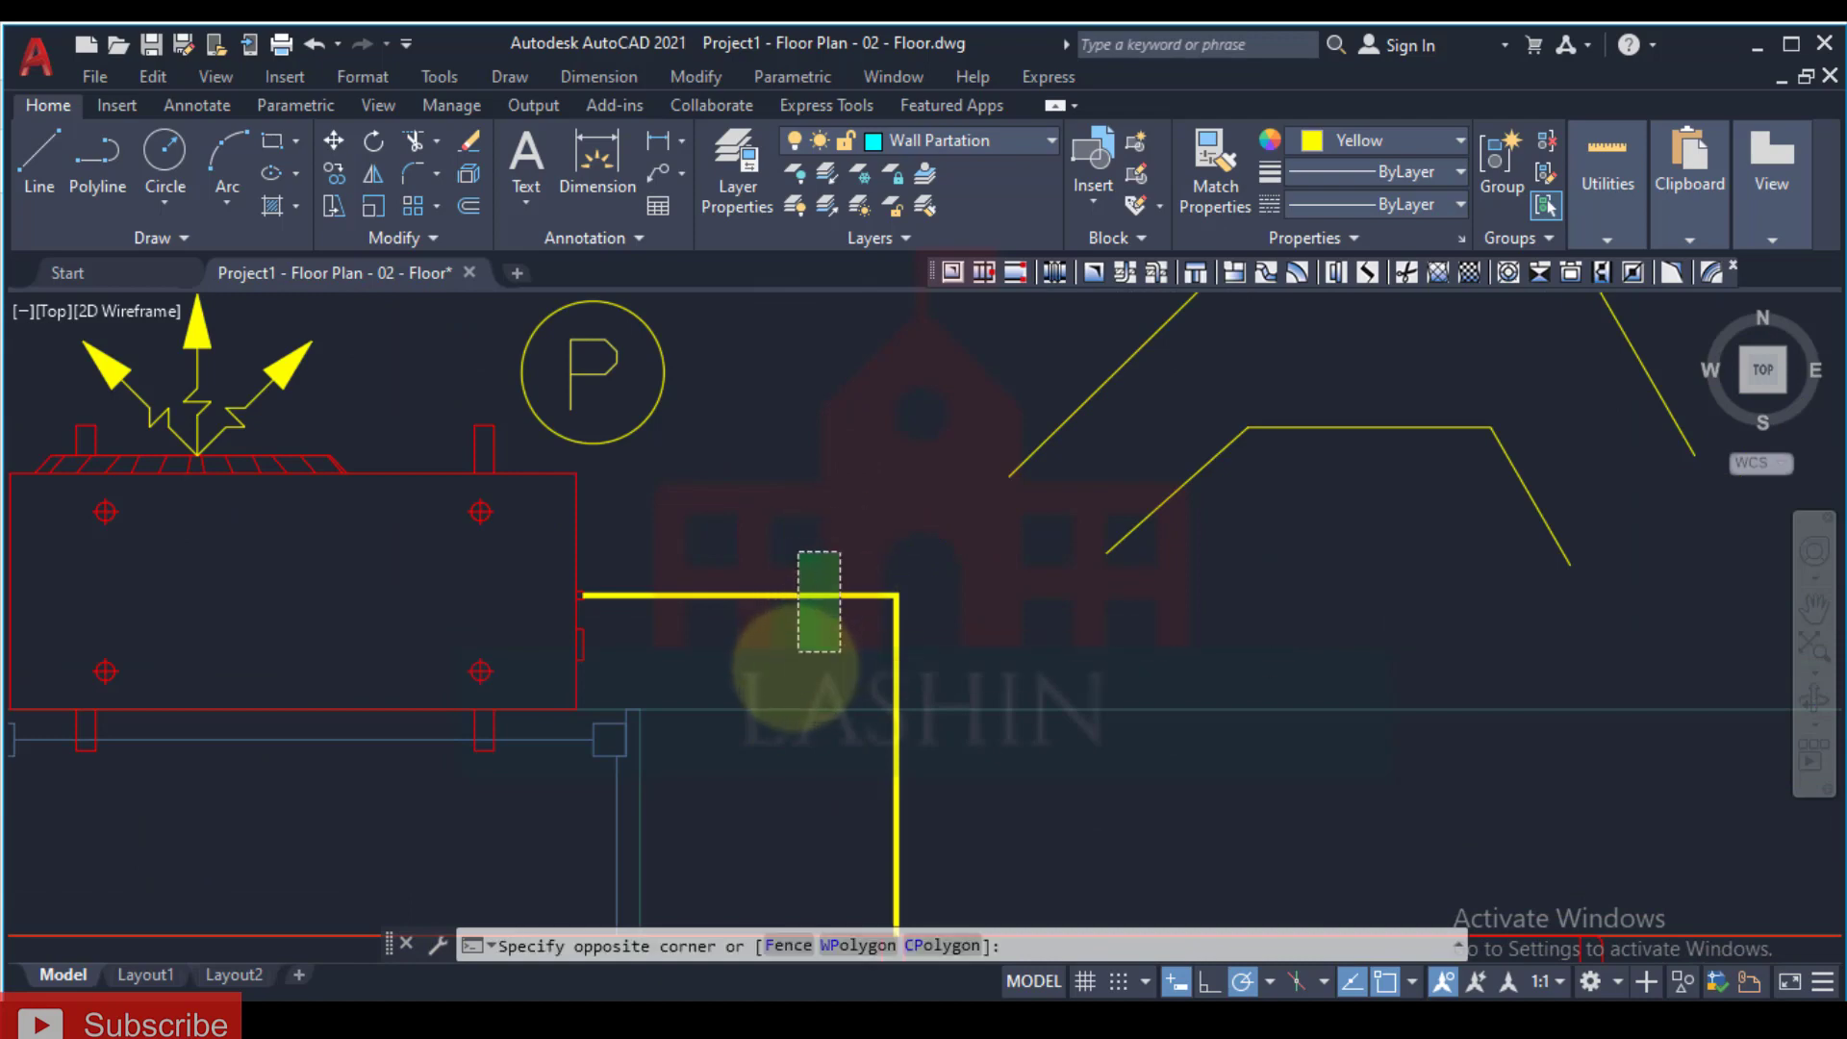
click(761, 620)
scroll(755, 616, down, 2)
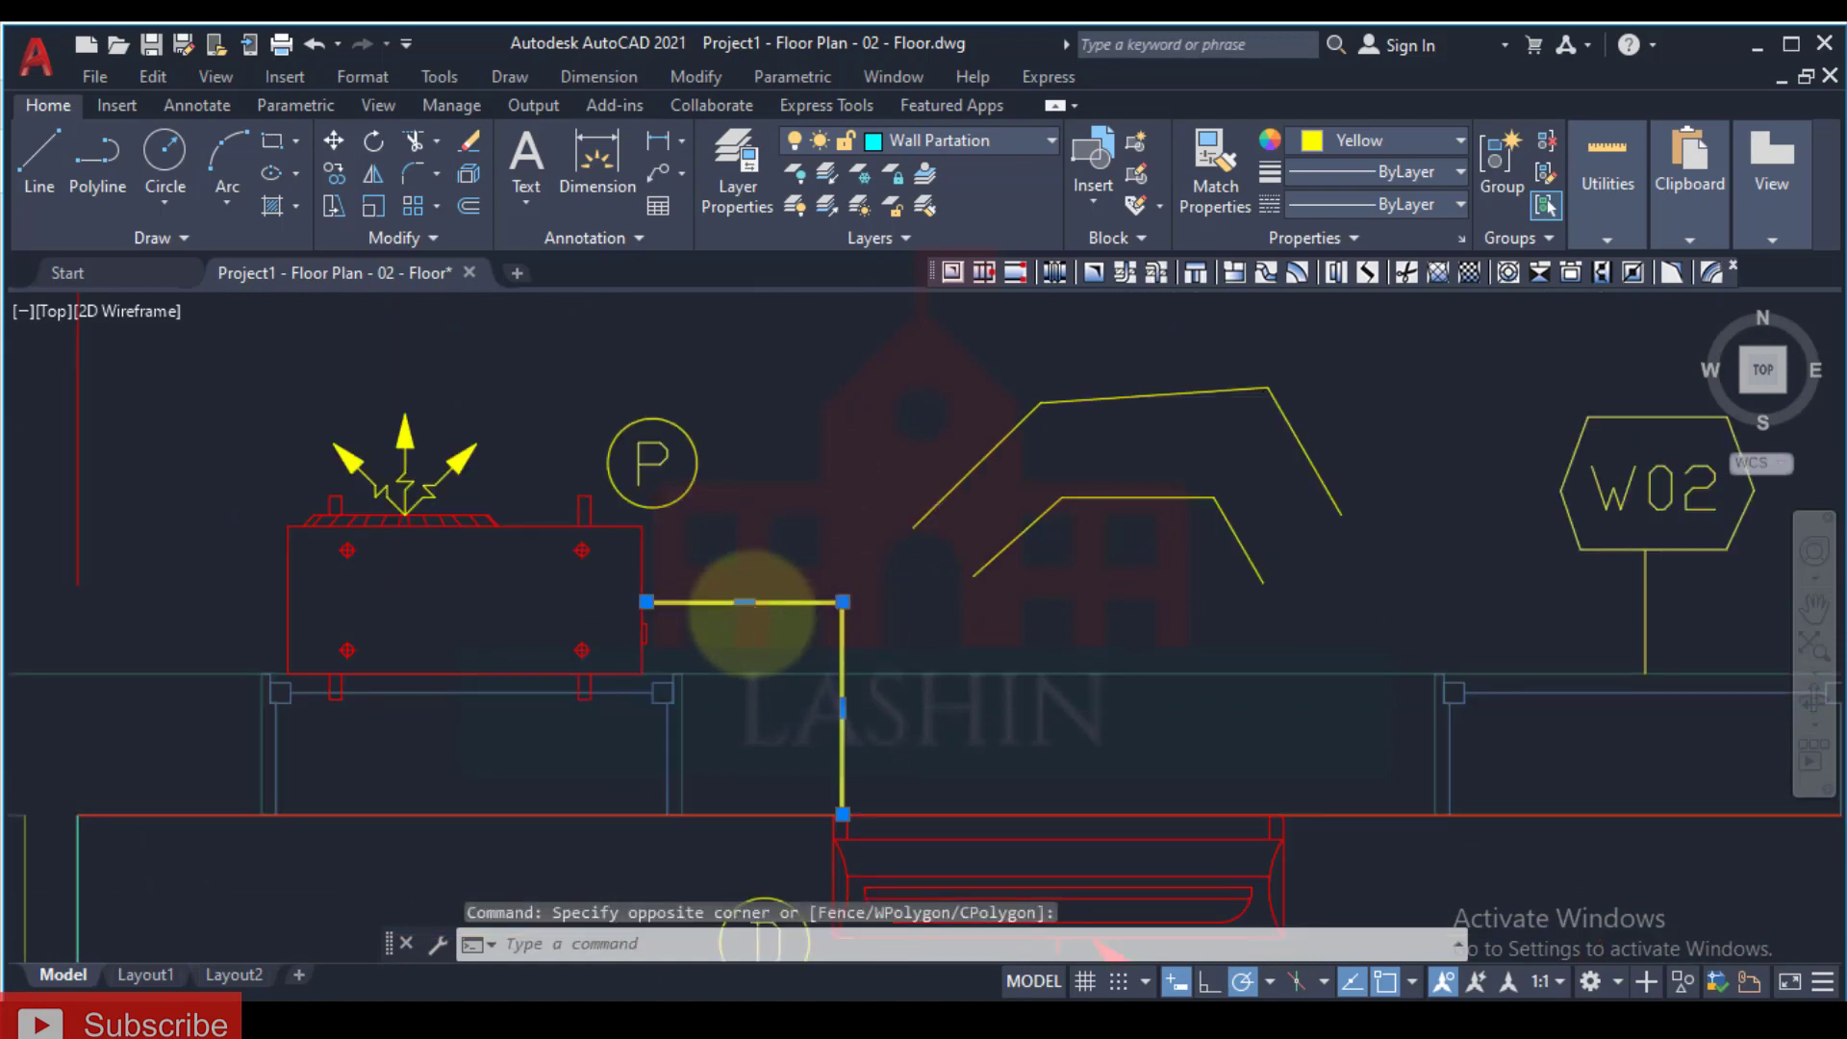
text(LI)
key(Return)
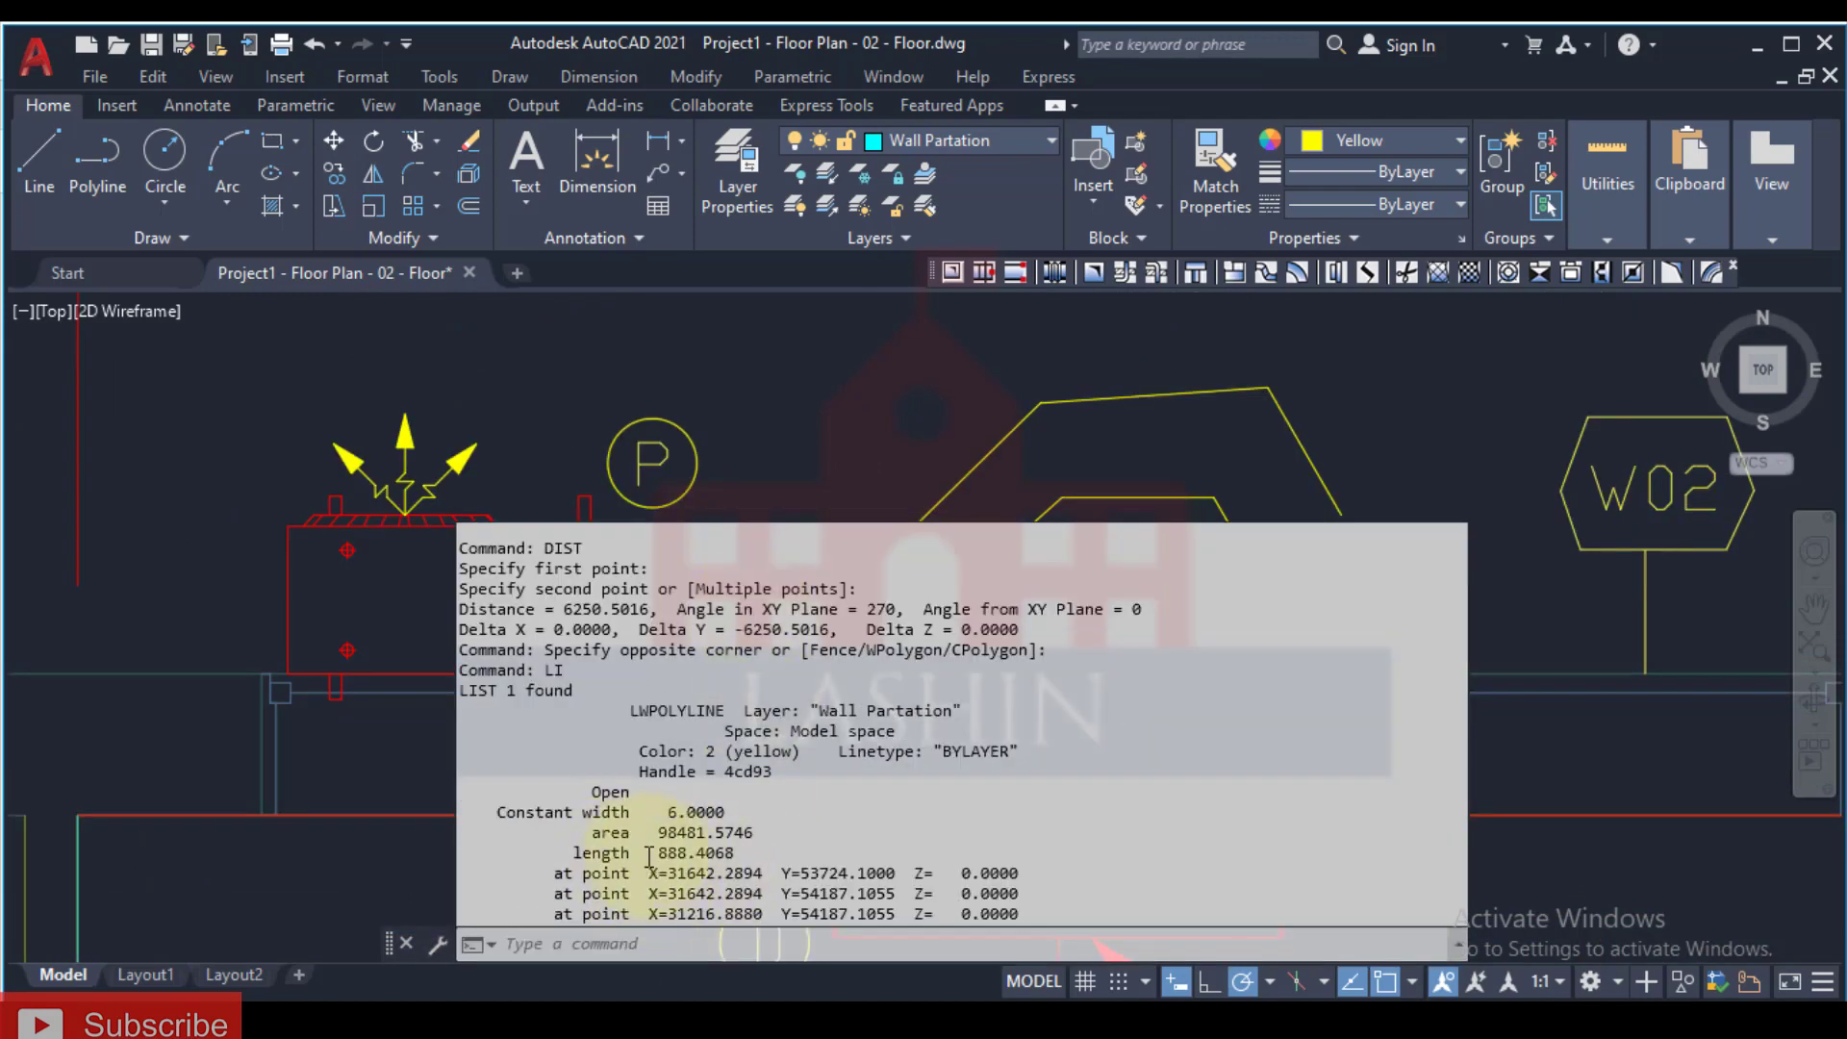
key(Escape)
key(Escape)
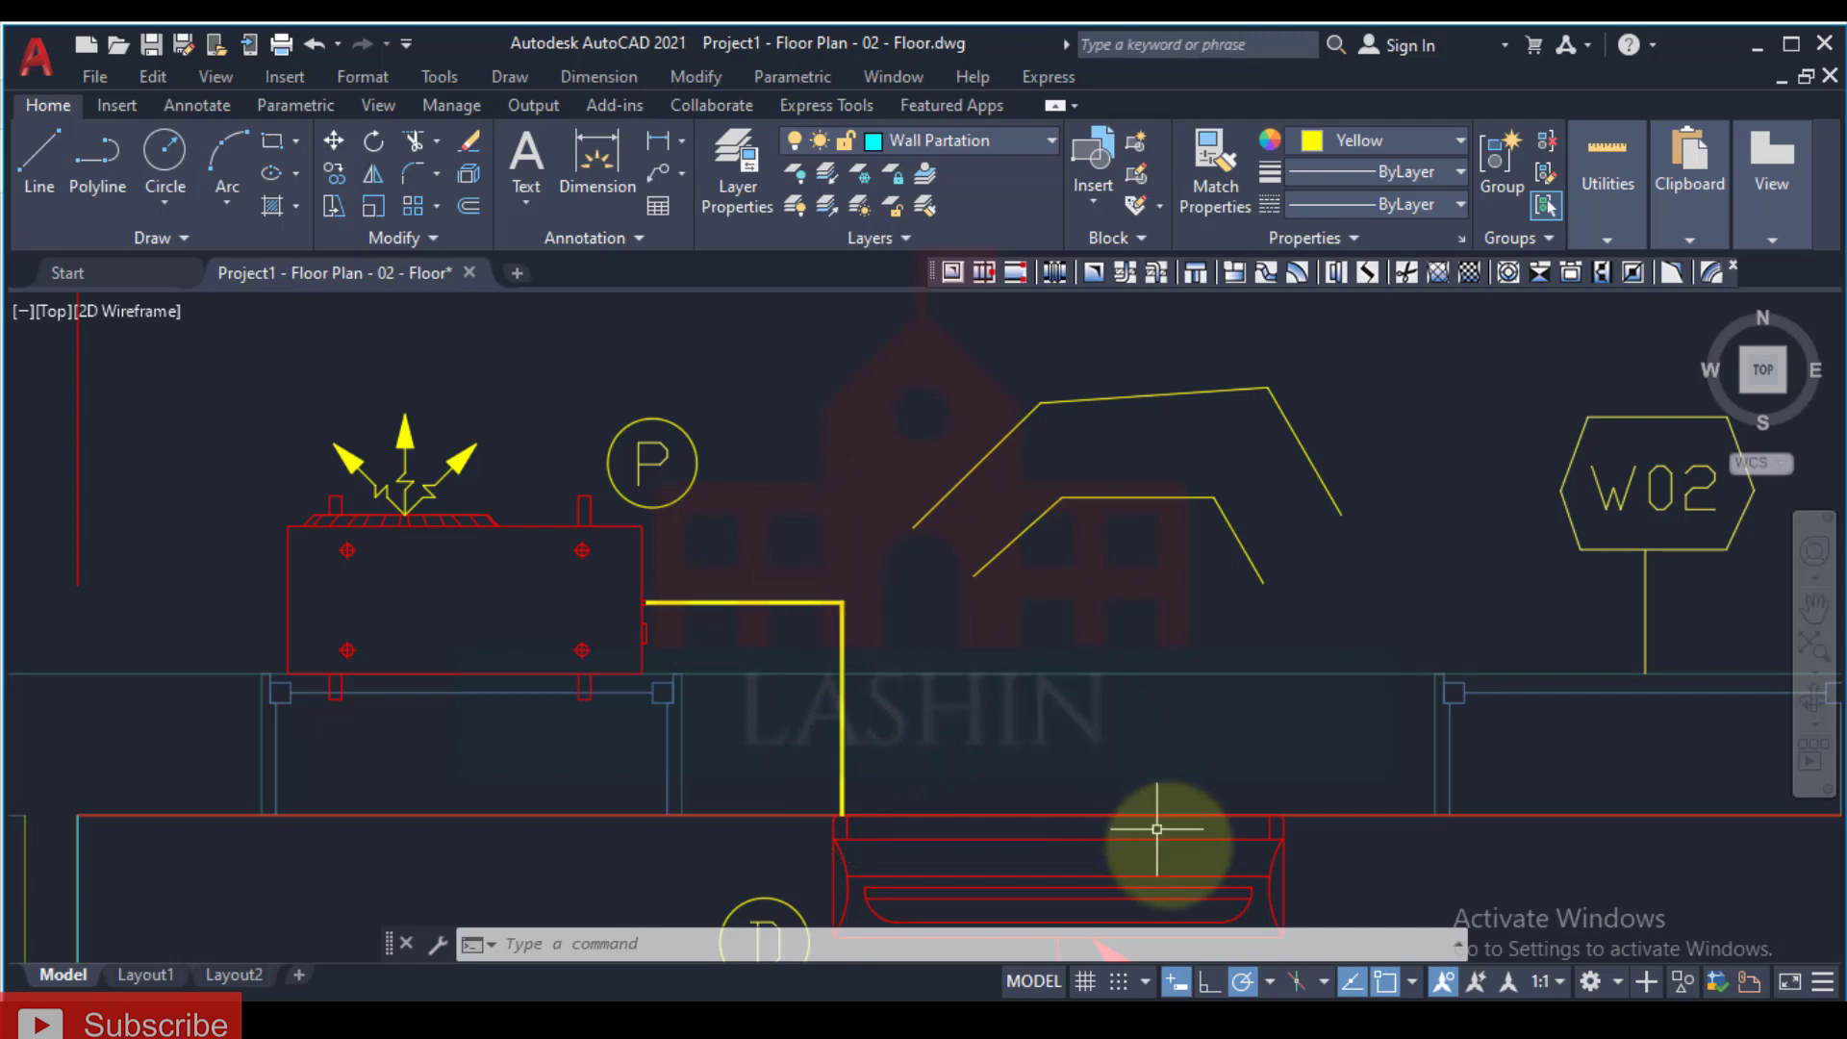
click(1008, 1015)
click(956, 938)
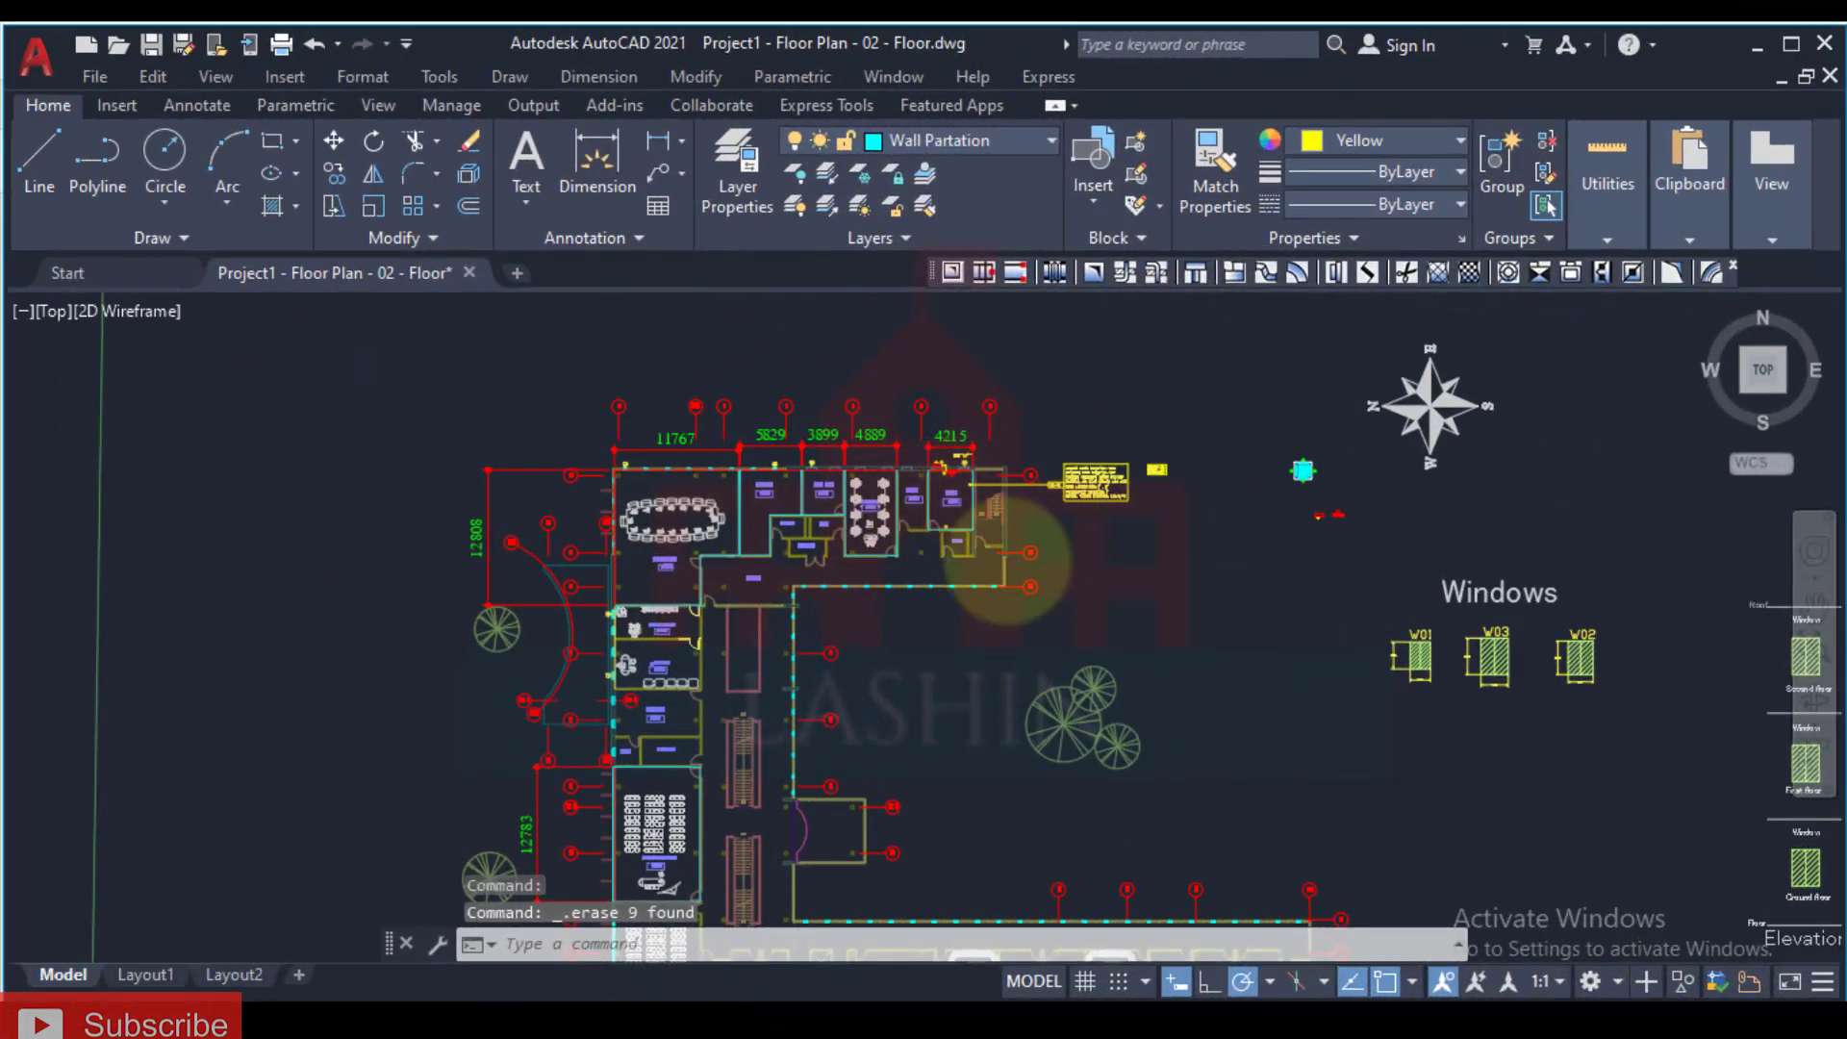
Step: Erase the sketched pipe route lines and wall outlines around office F1-01, keeping the split unit and its pipe
scroll(1093, 495, up, 6)
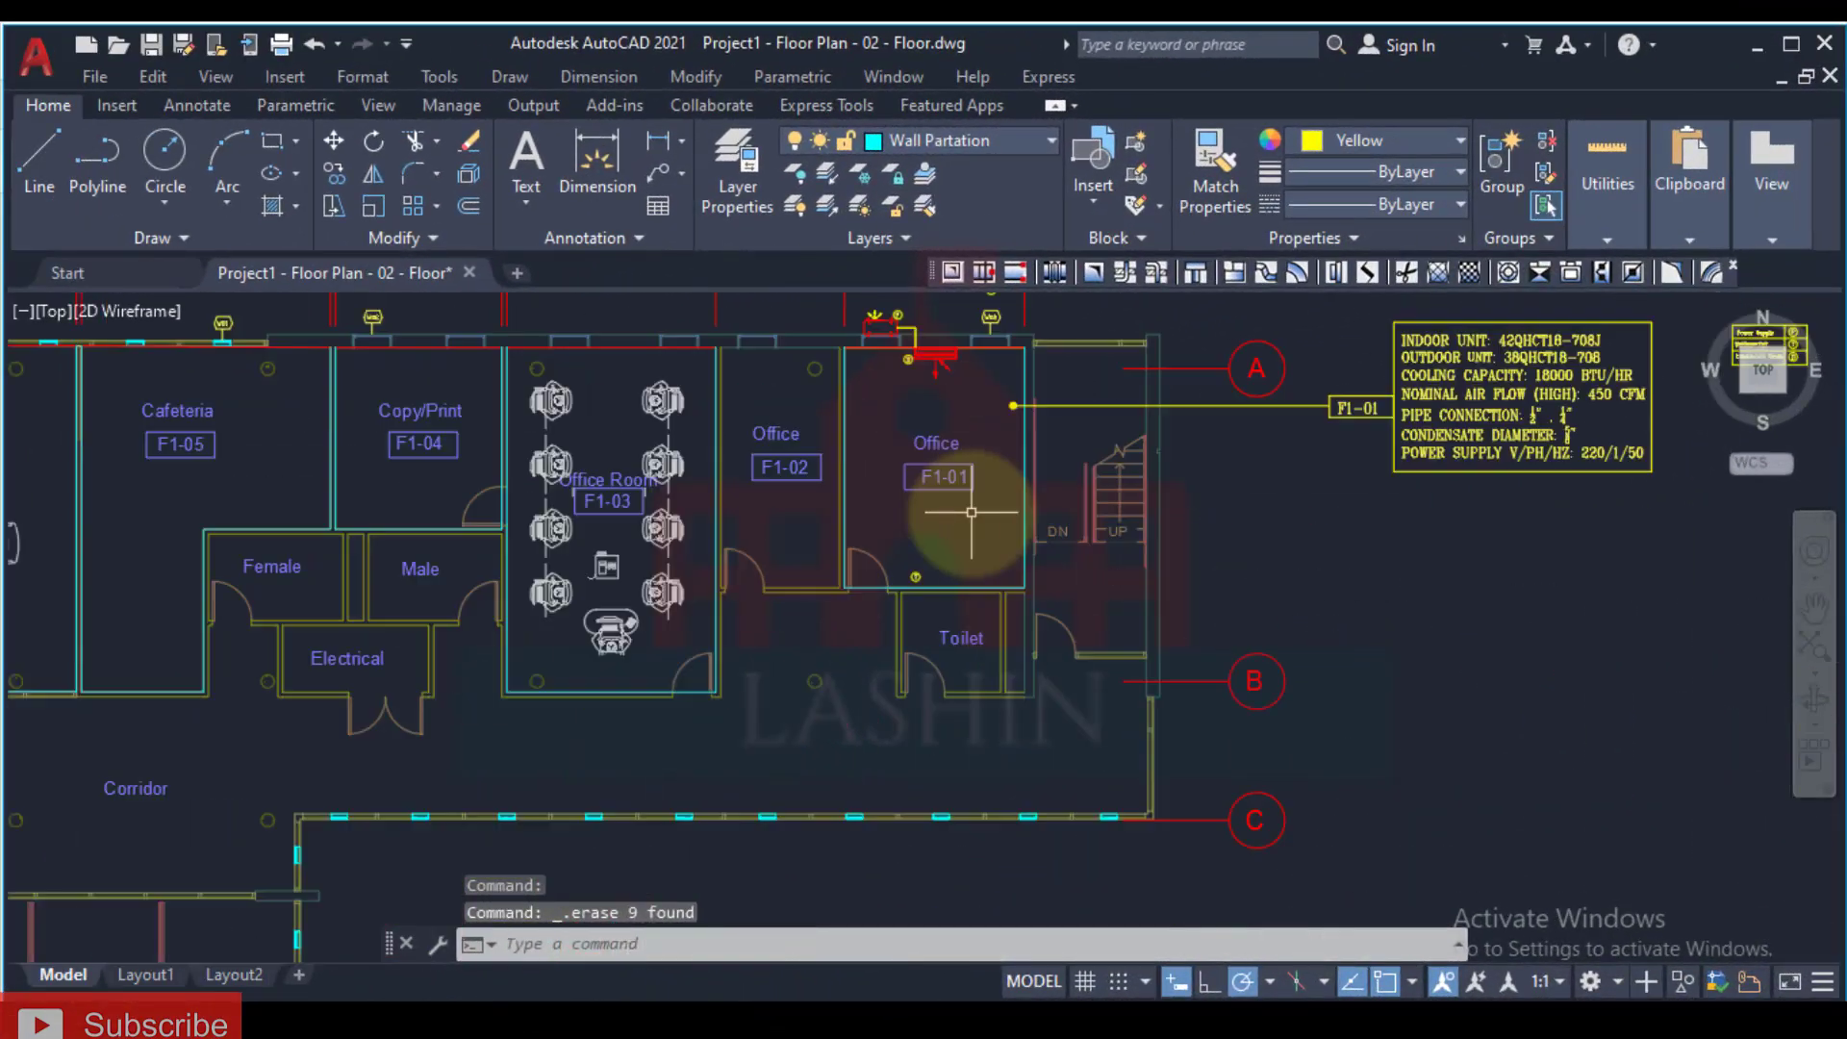
middle_drag(1185, 393, 1122, 513)
scroll(1082, 489, up, 3)
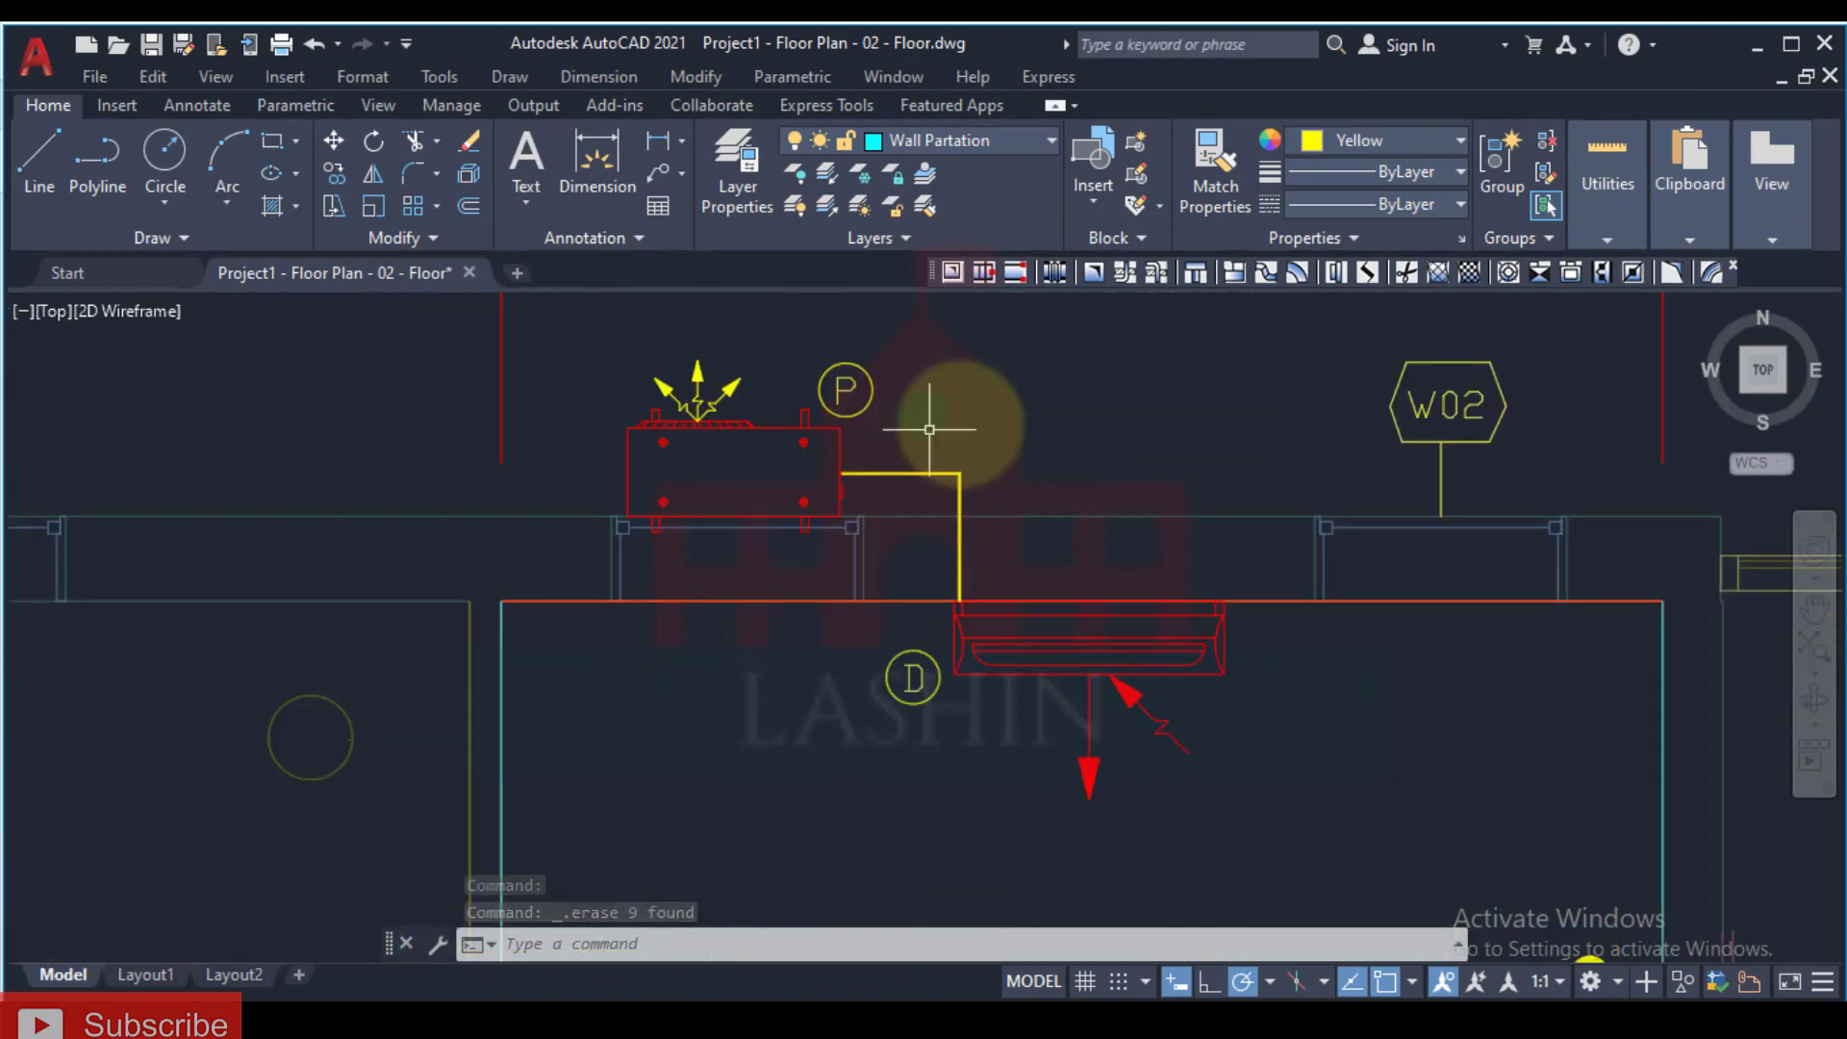
Step: Review the F1-01 specification box and compare it with the system installation data for 38QHCT18-708 in the Acrobat catalogue
scroll(1136, 705, down, 1)
middle_drag(1096, 726, 395, 415)
scroll(395, 415, down, 2)
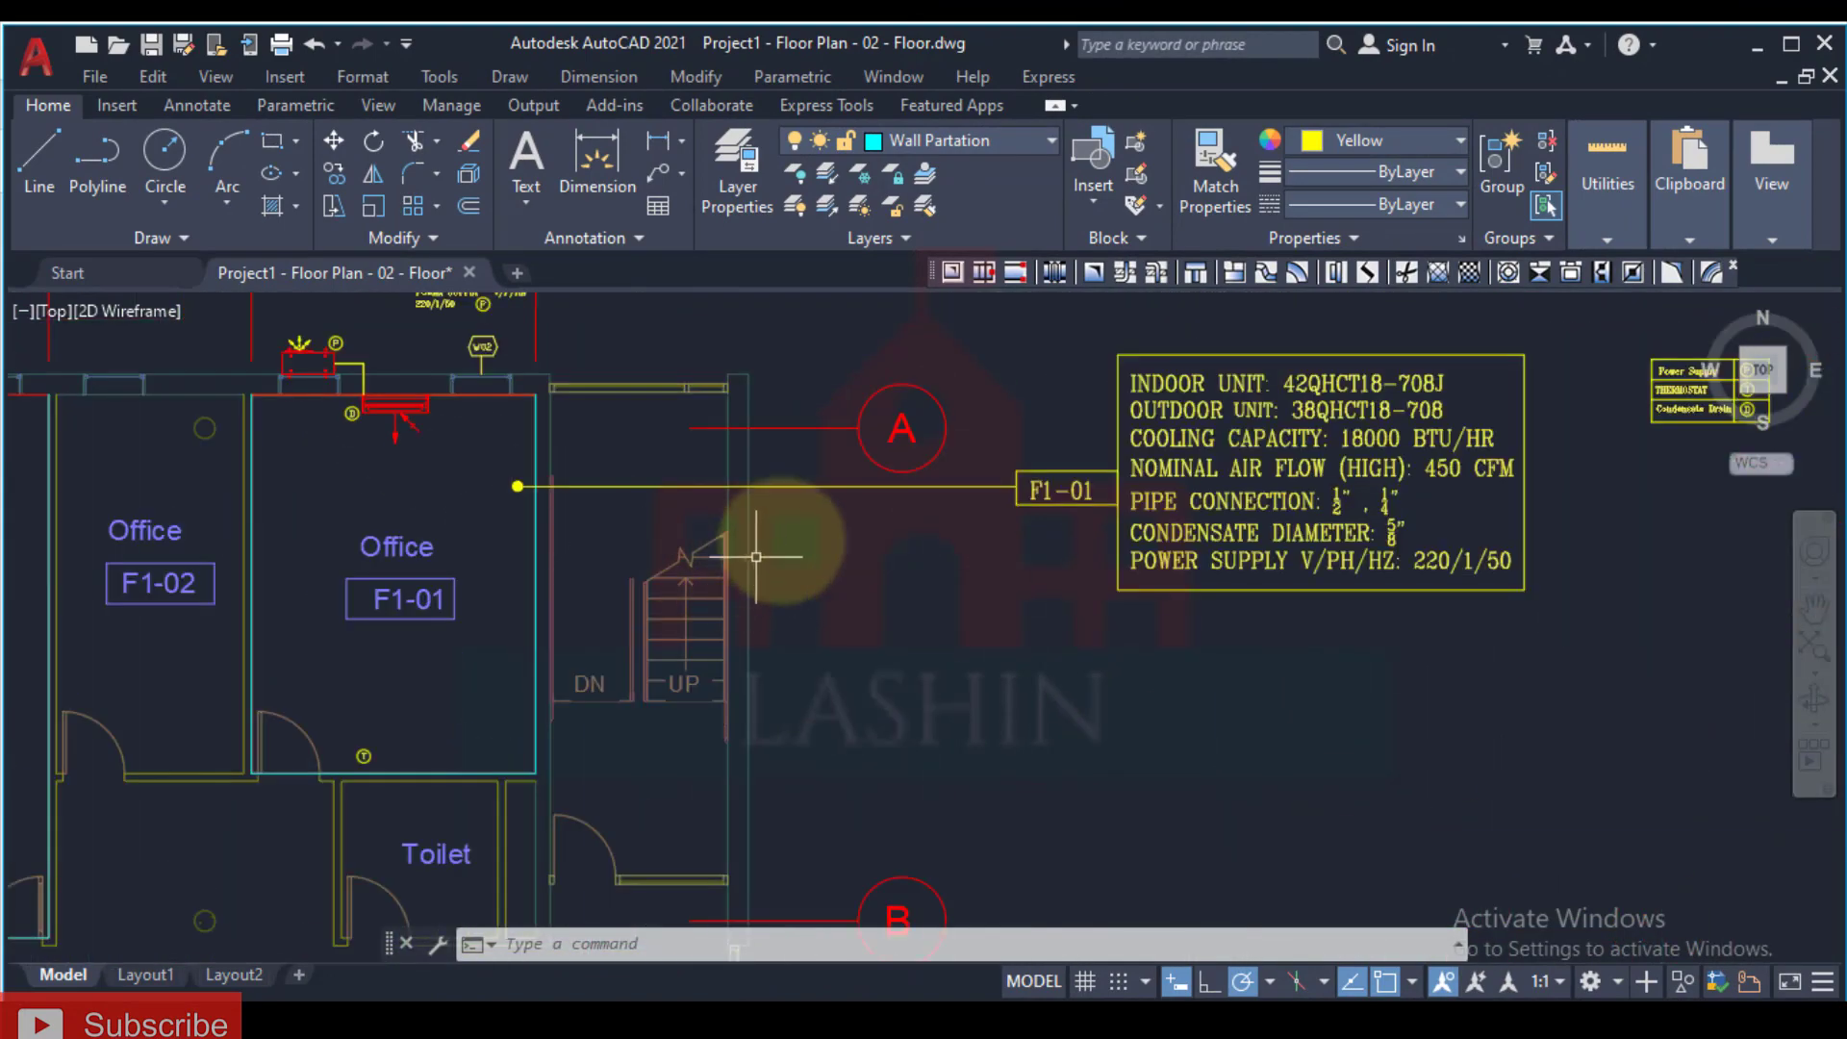
scroll(1184, 536, up, 3)
middle_drag(1000, 554, 264, 563)
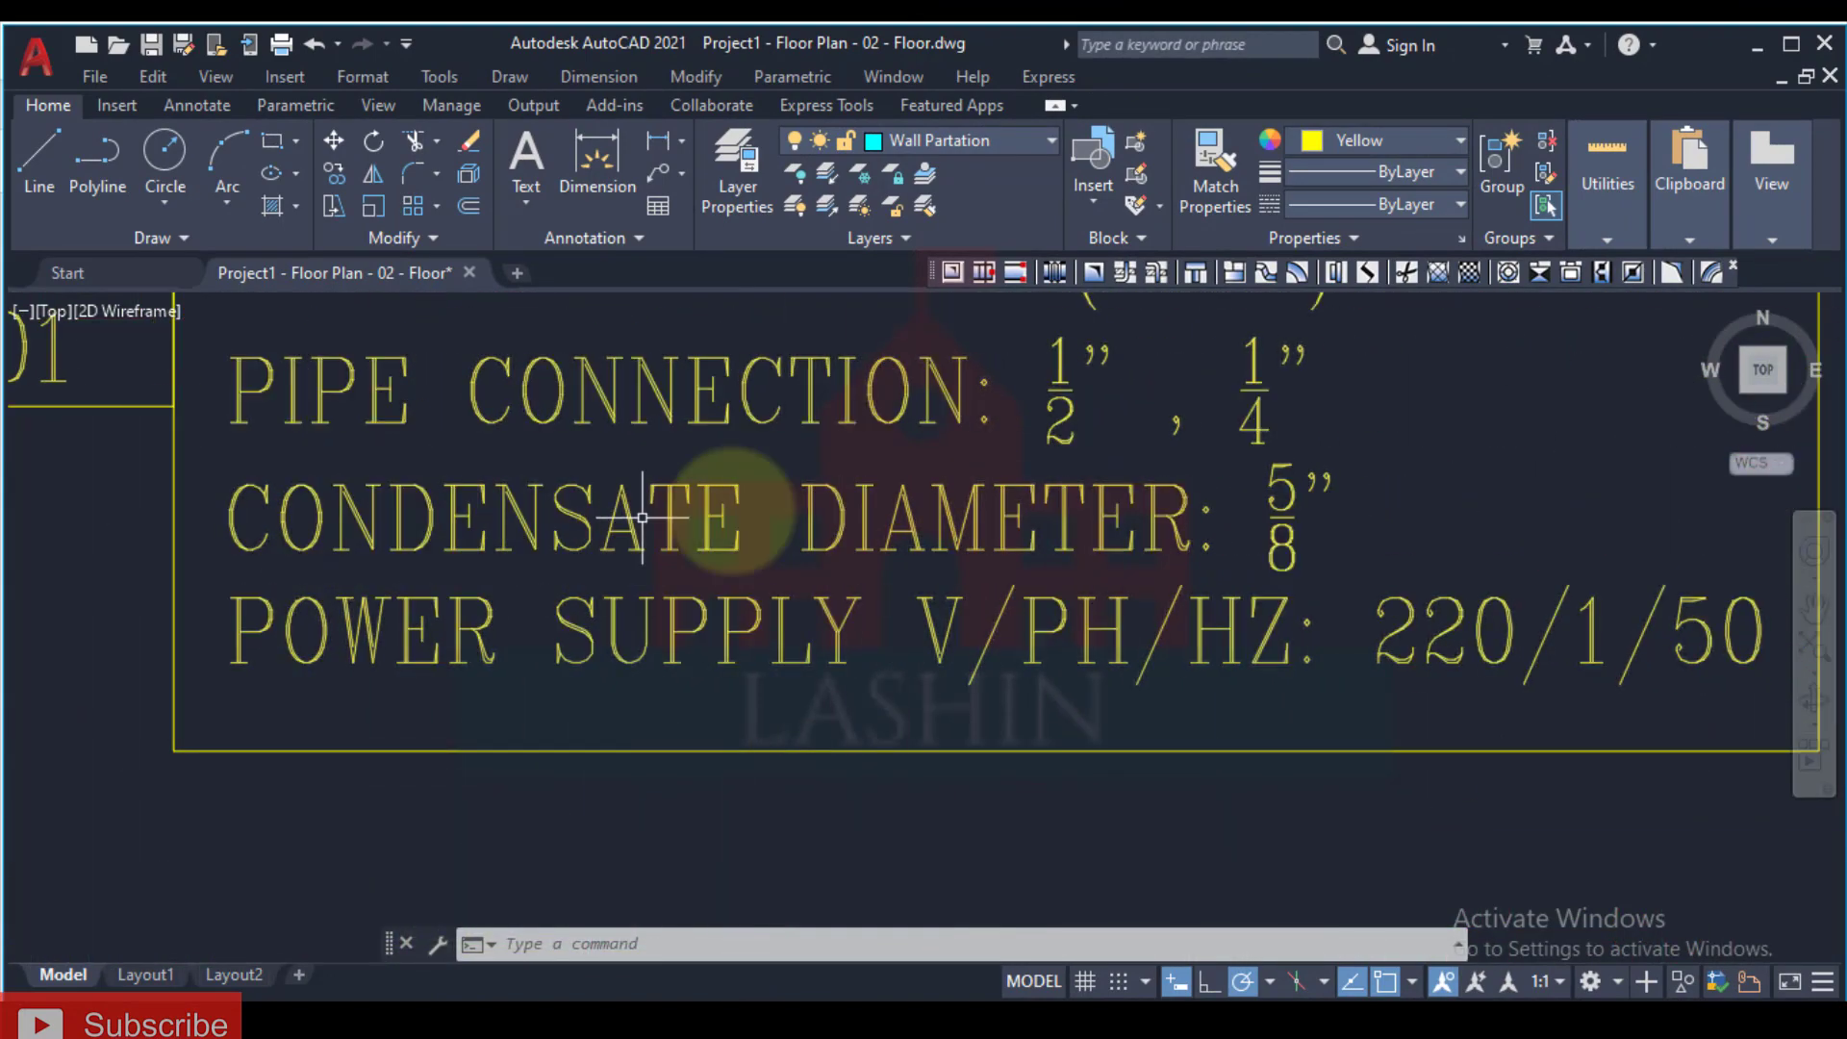
scroll(952, 623, down, 3)
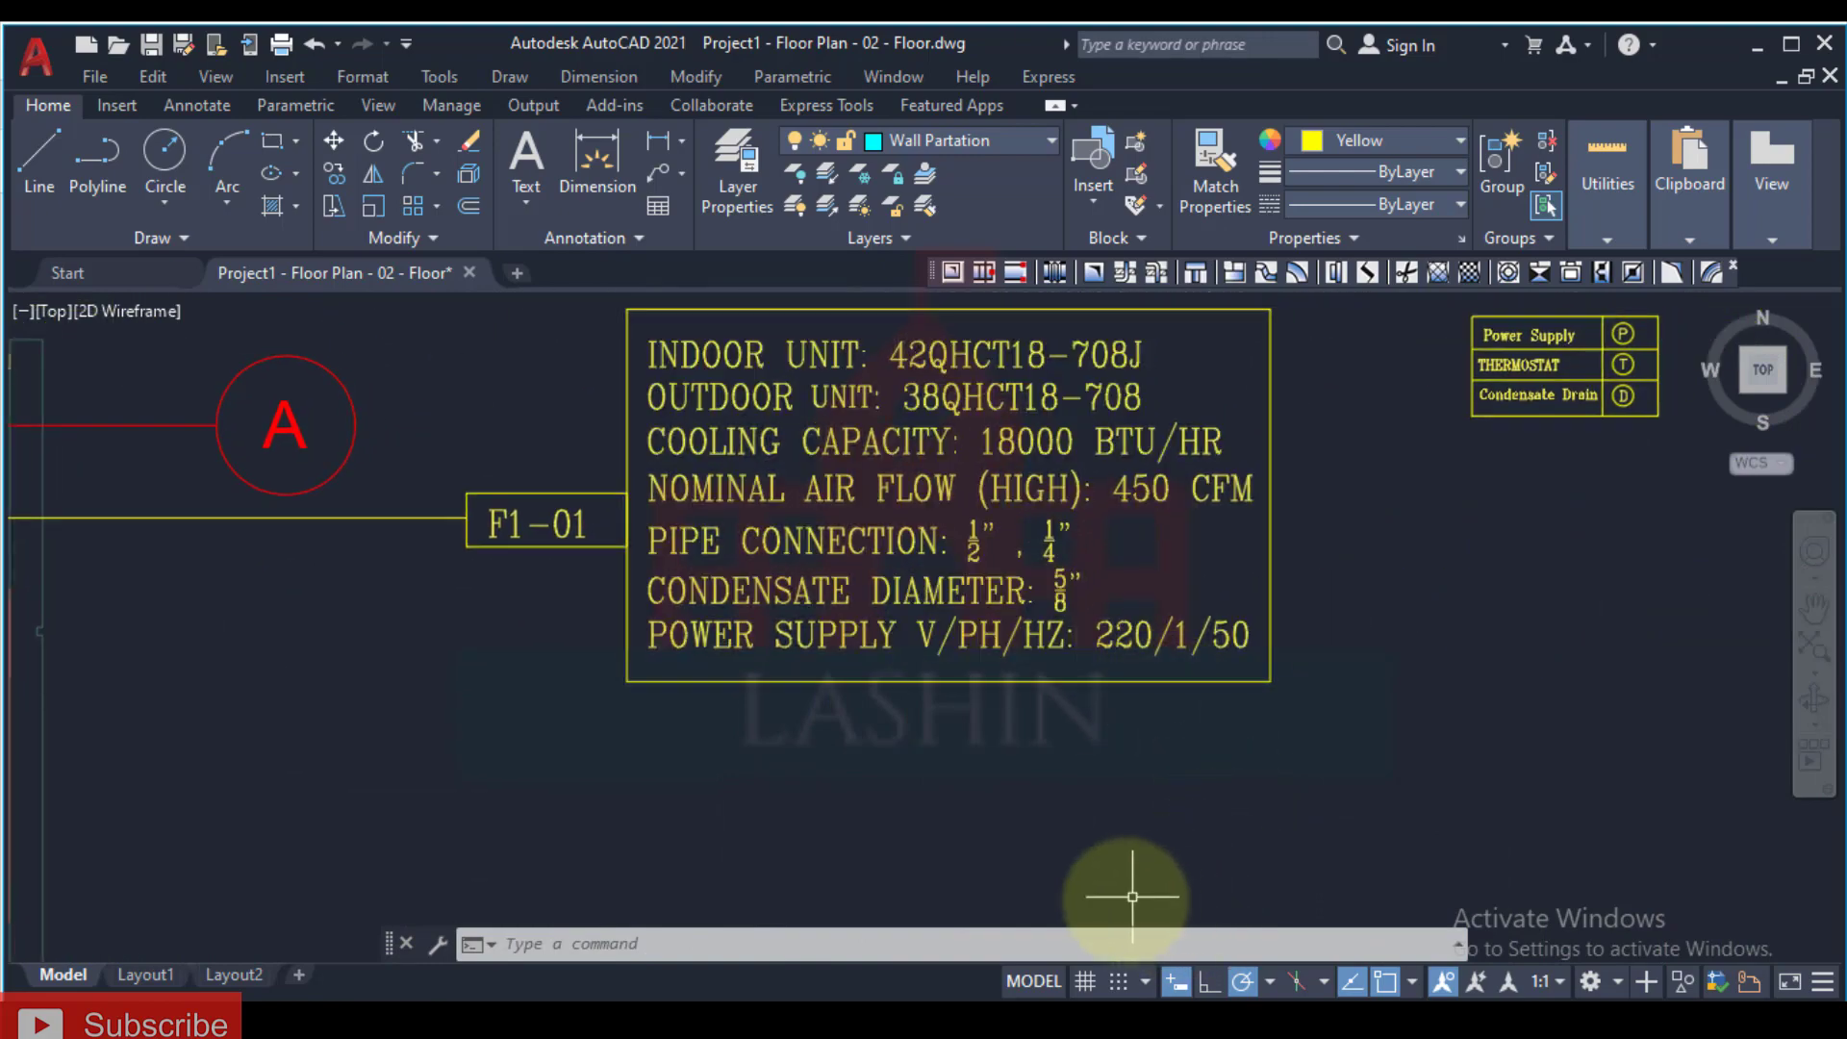
click(1028, 1018)
click(921, 957)
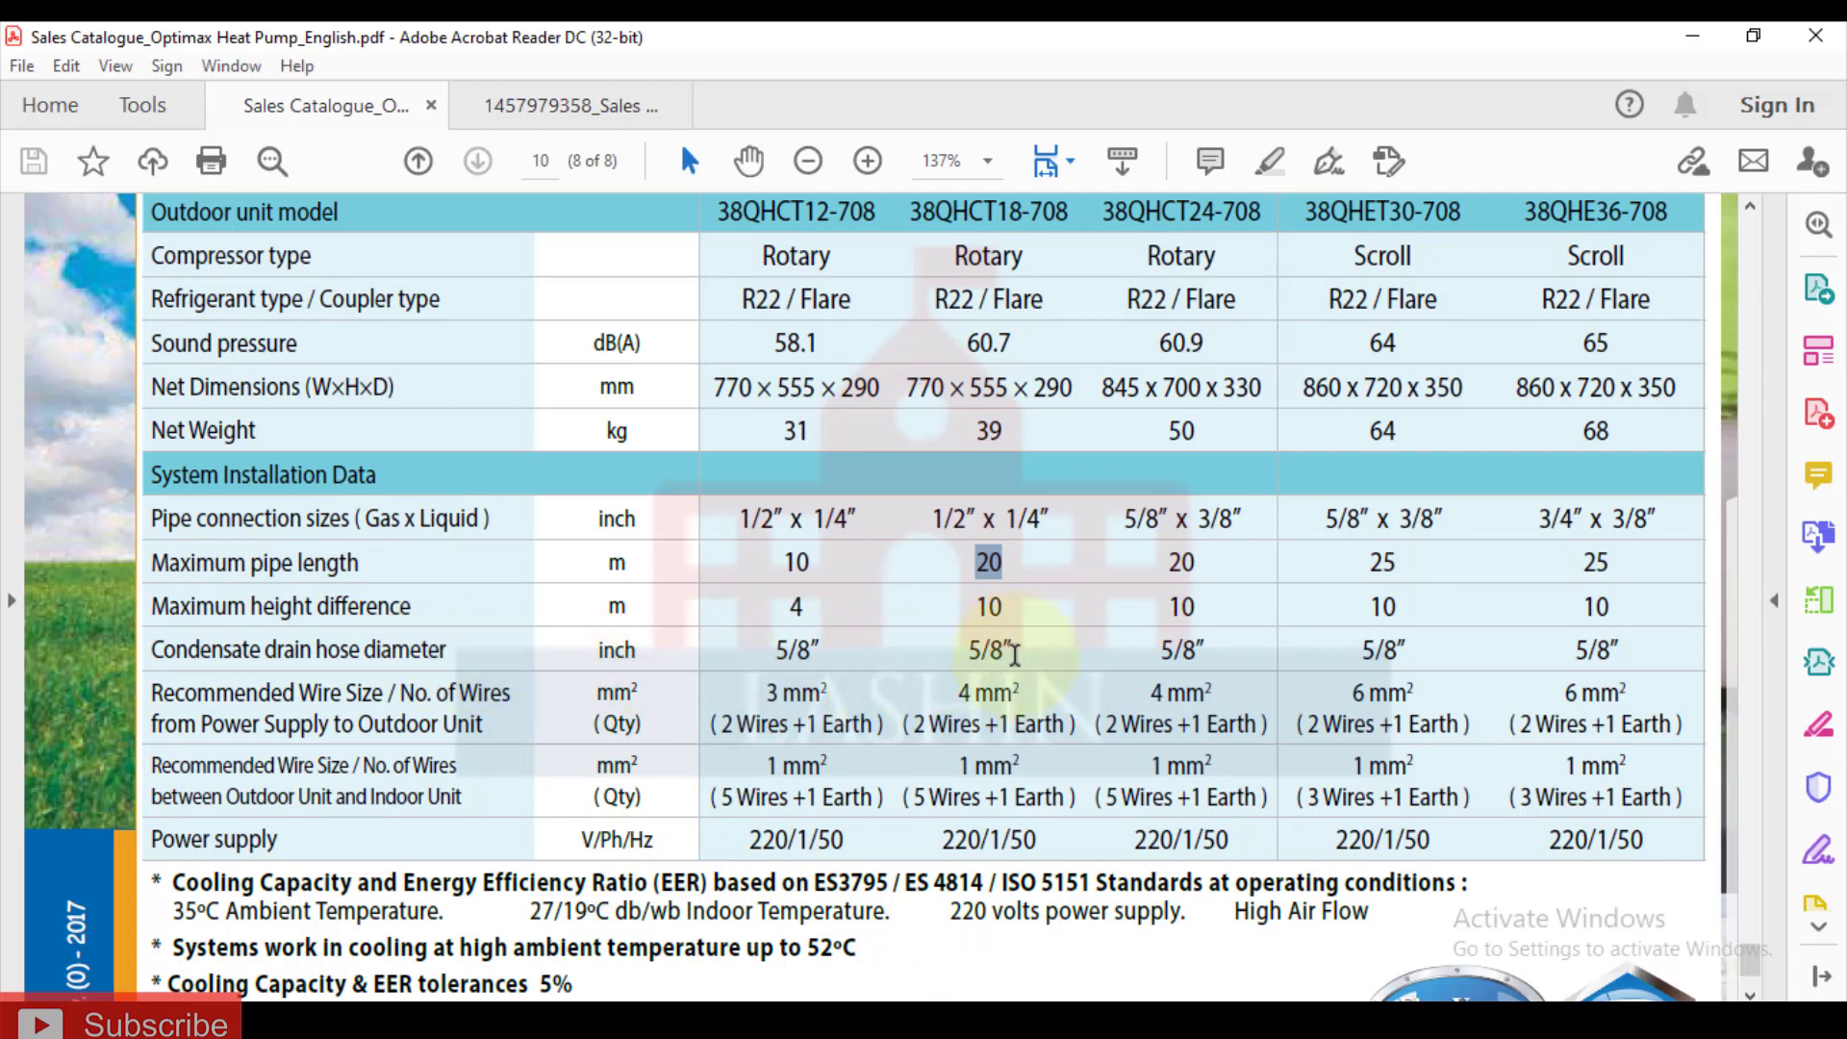
key(alt+Tab)
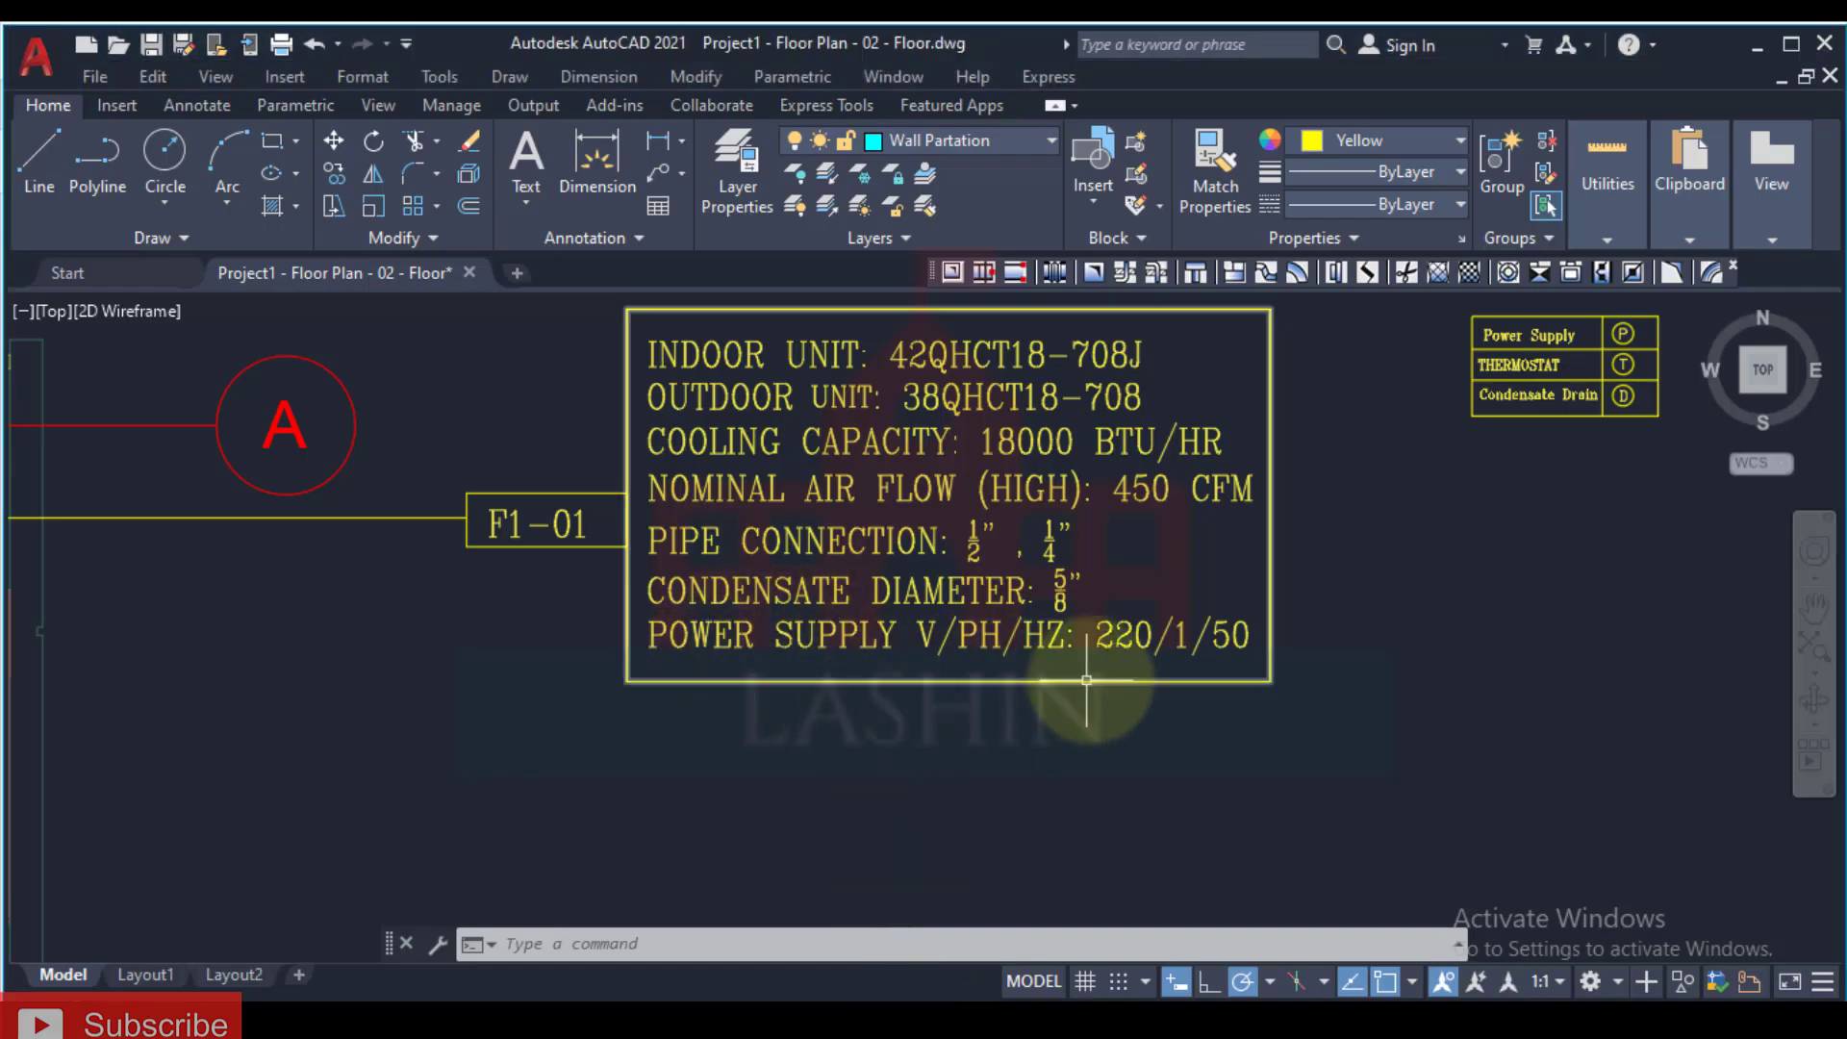
Step: Erase the loose "POWER SUPPLY V/P/HZ 220/1/50" text and the spare circled P symbol above the W02 tag
scroll(1086, 680, down, 5)
scroll(766, 491, up, 4)
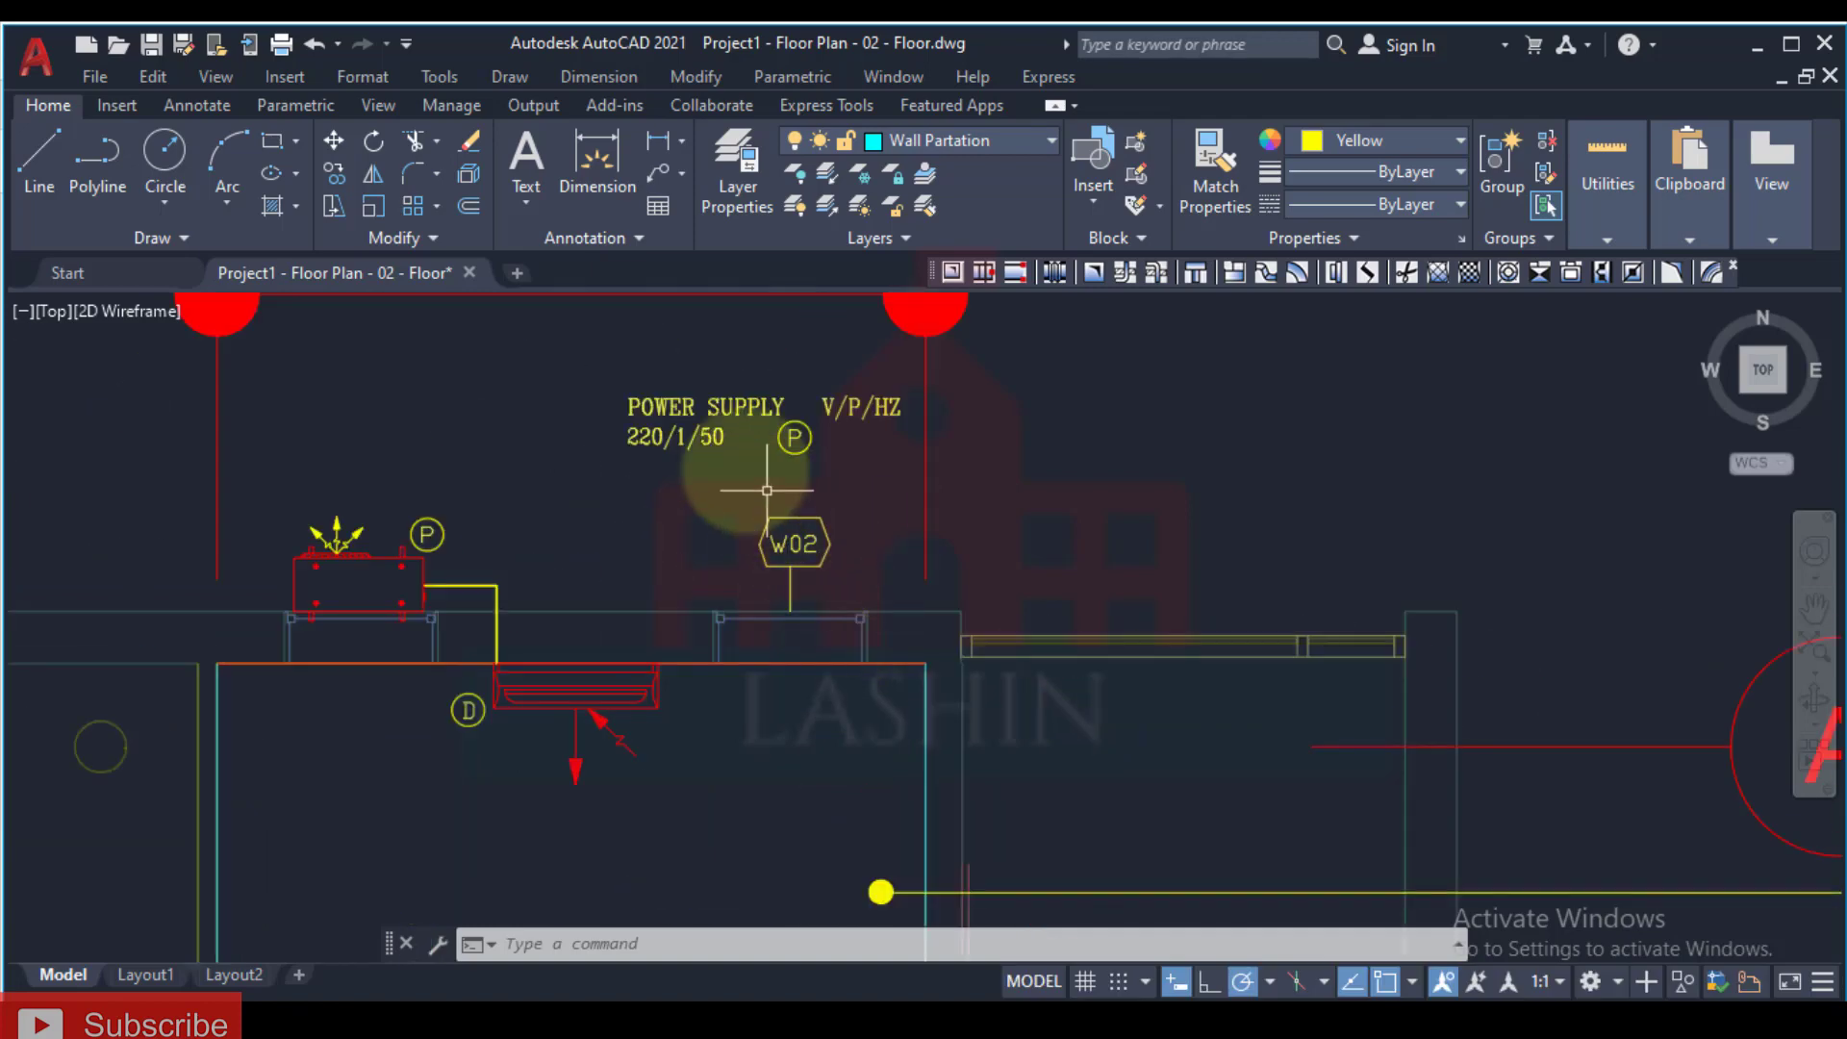
click(725, 362)
click(654, 452)
key(Delete)
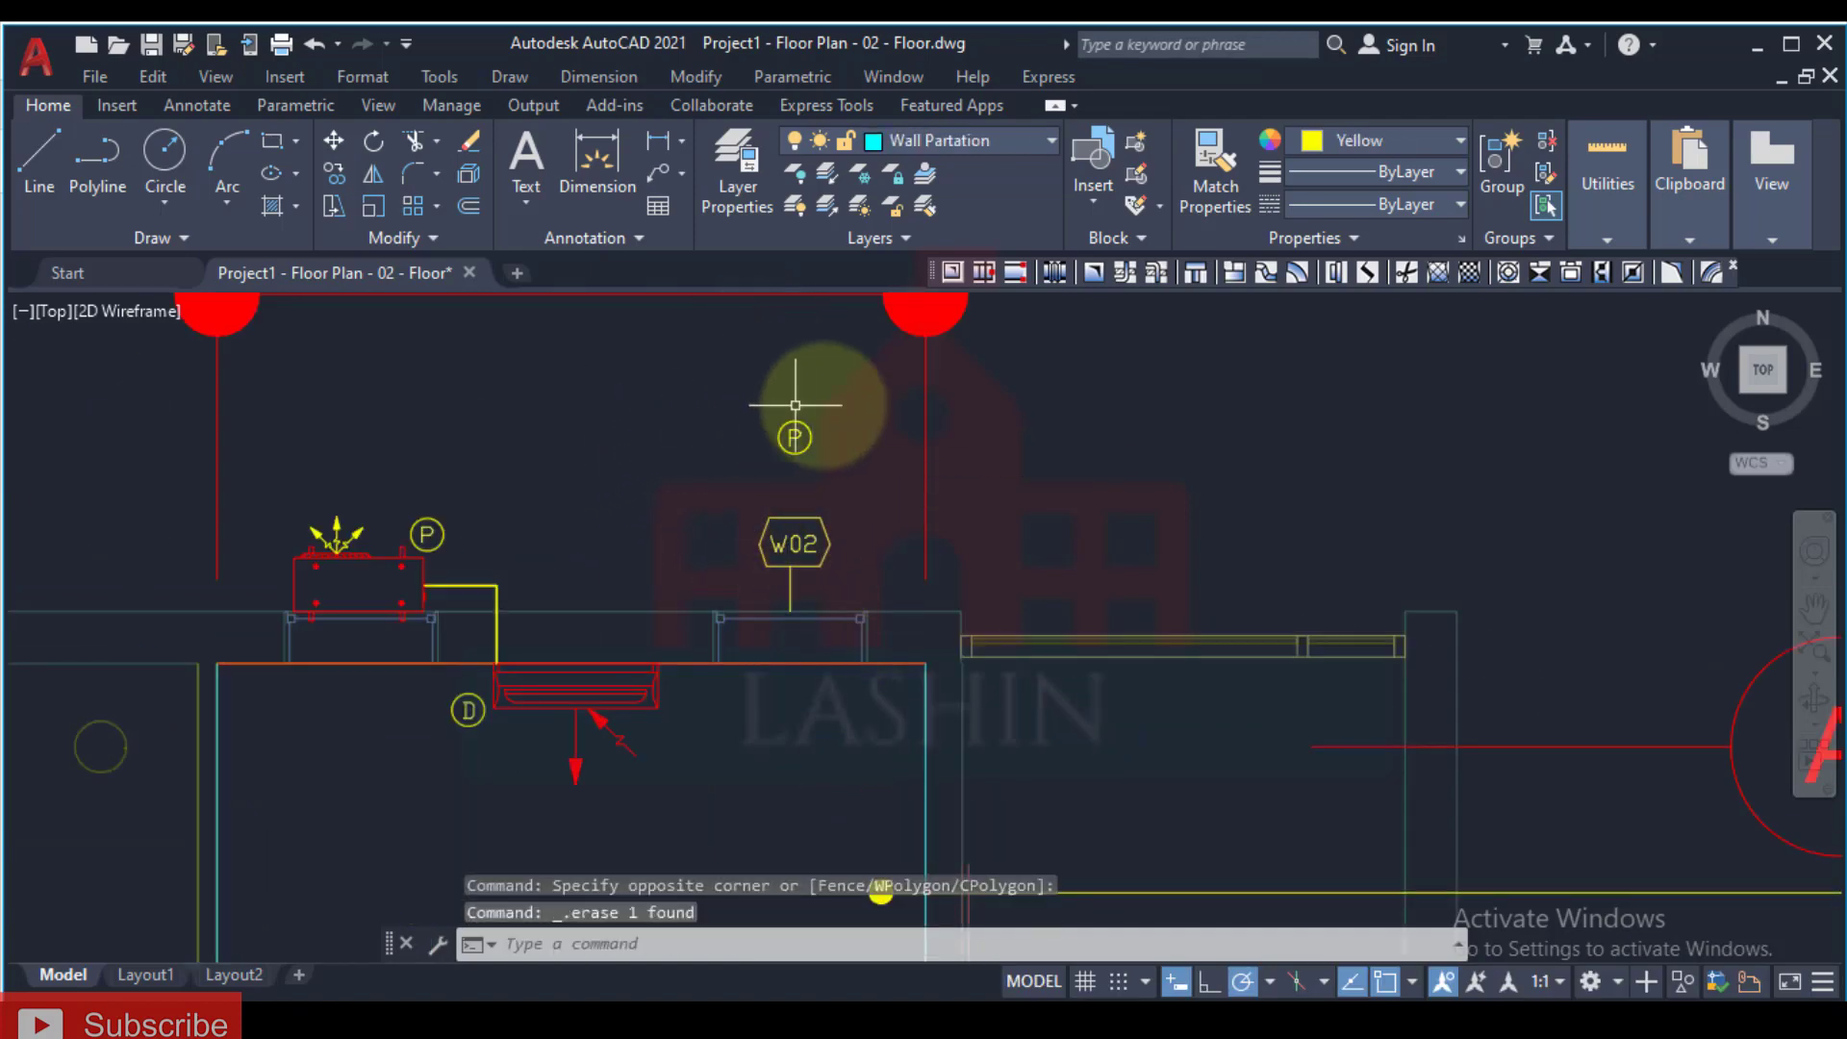
click(829, 407)
click(709, 473)
key(Delete)
scroll(746, 476, down, 3)
middle_drag(1337, 578, 1159, 556)
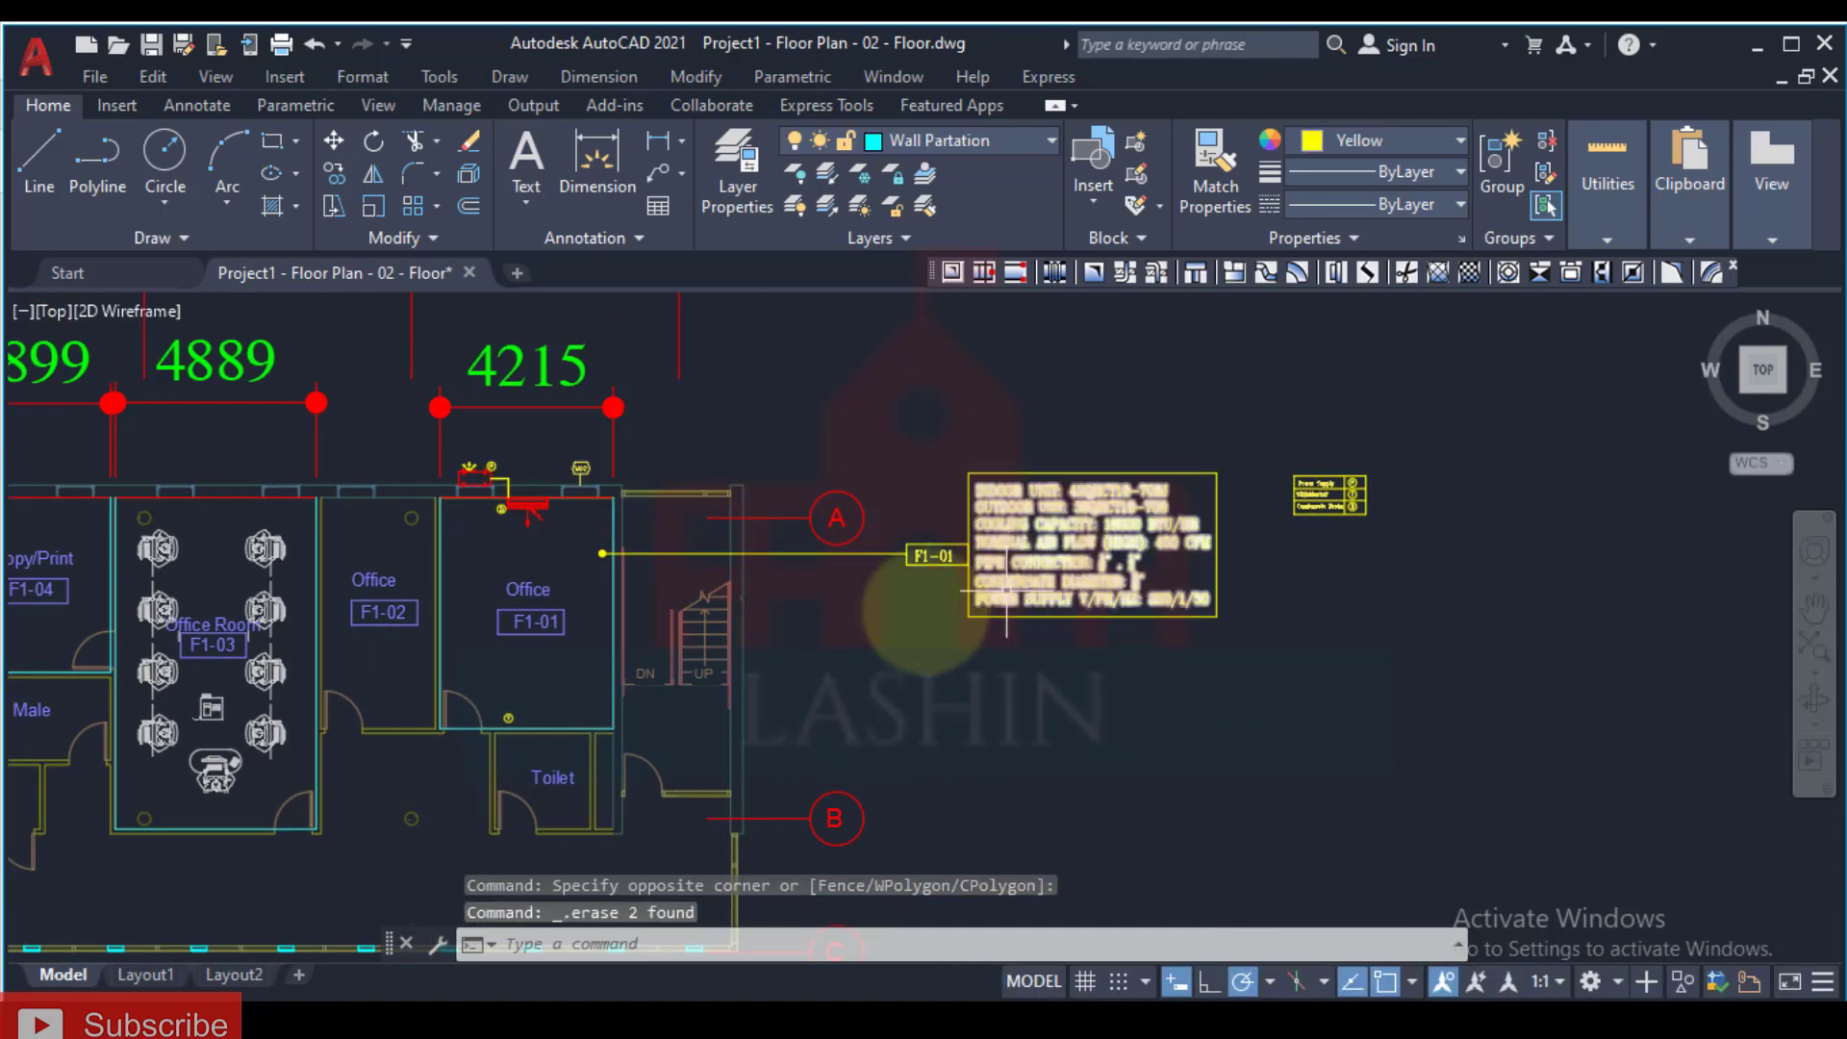
middle_drag(820, 644, 862, 671)
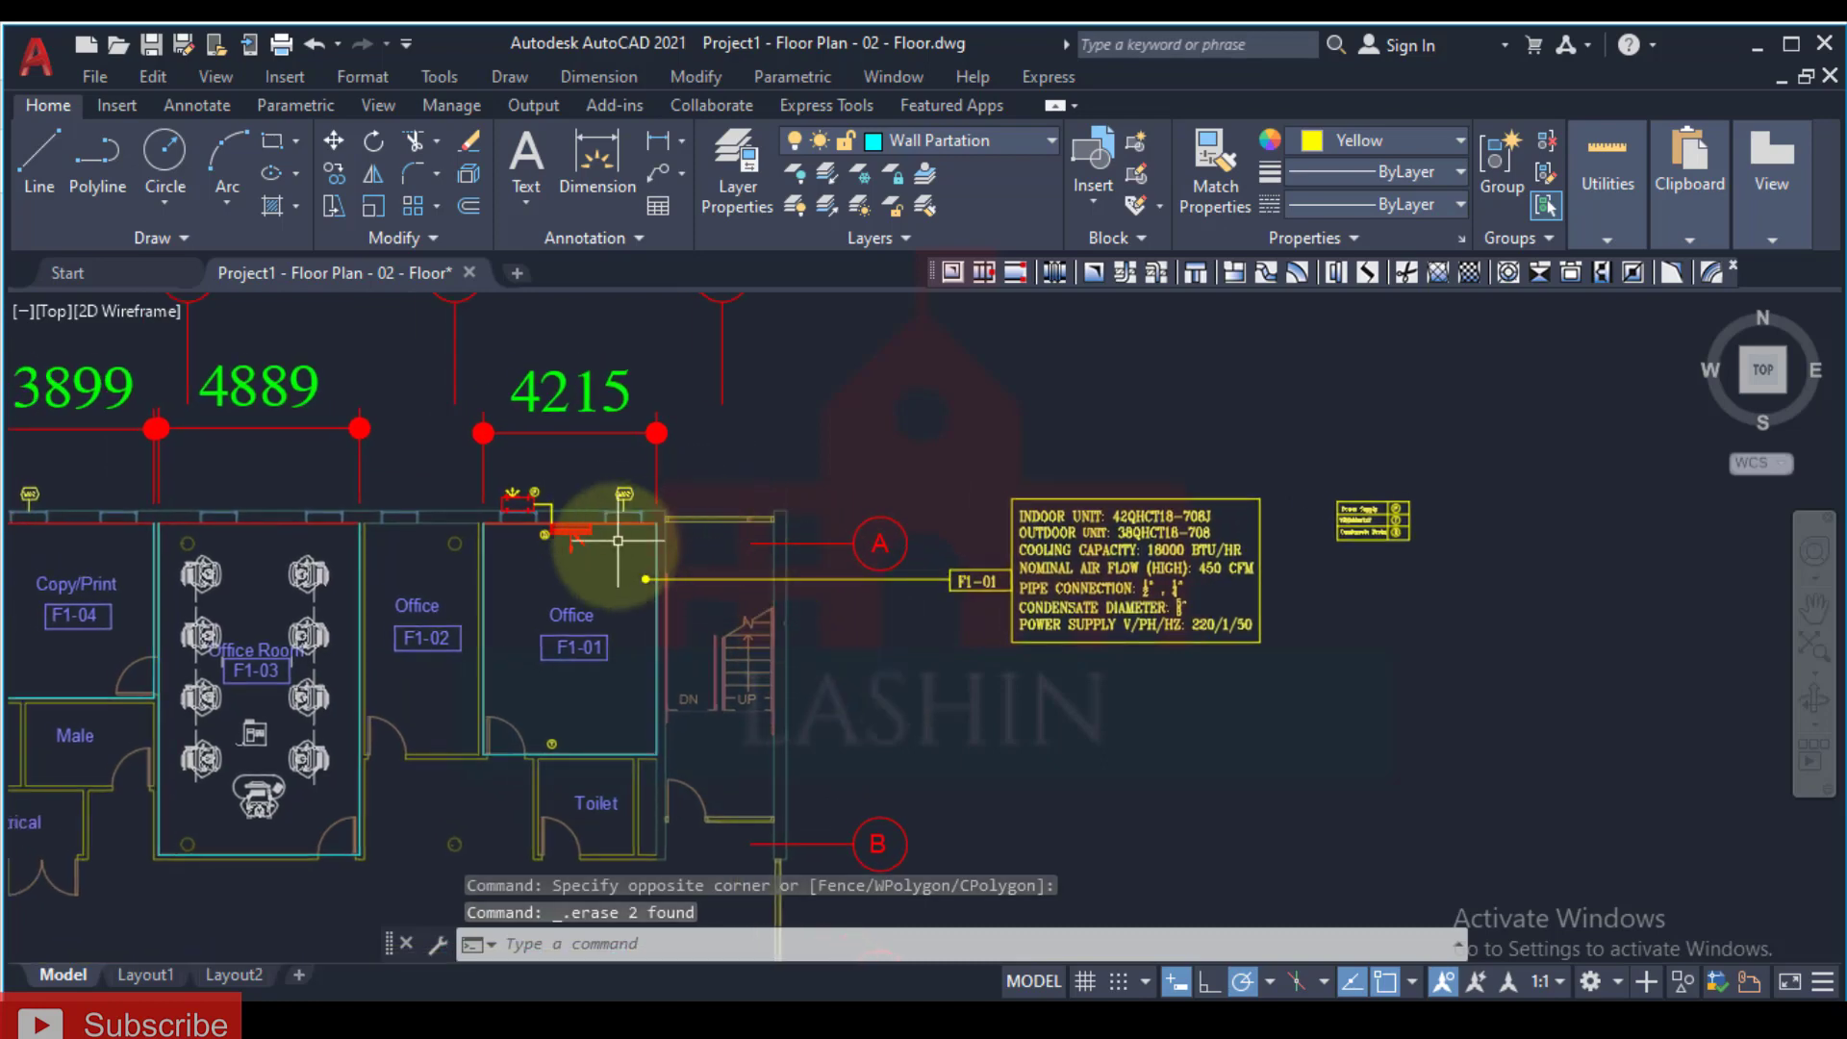
middle_drag(639, 619, 829, 533)
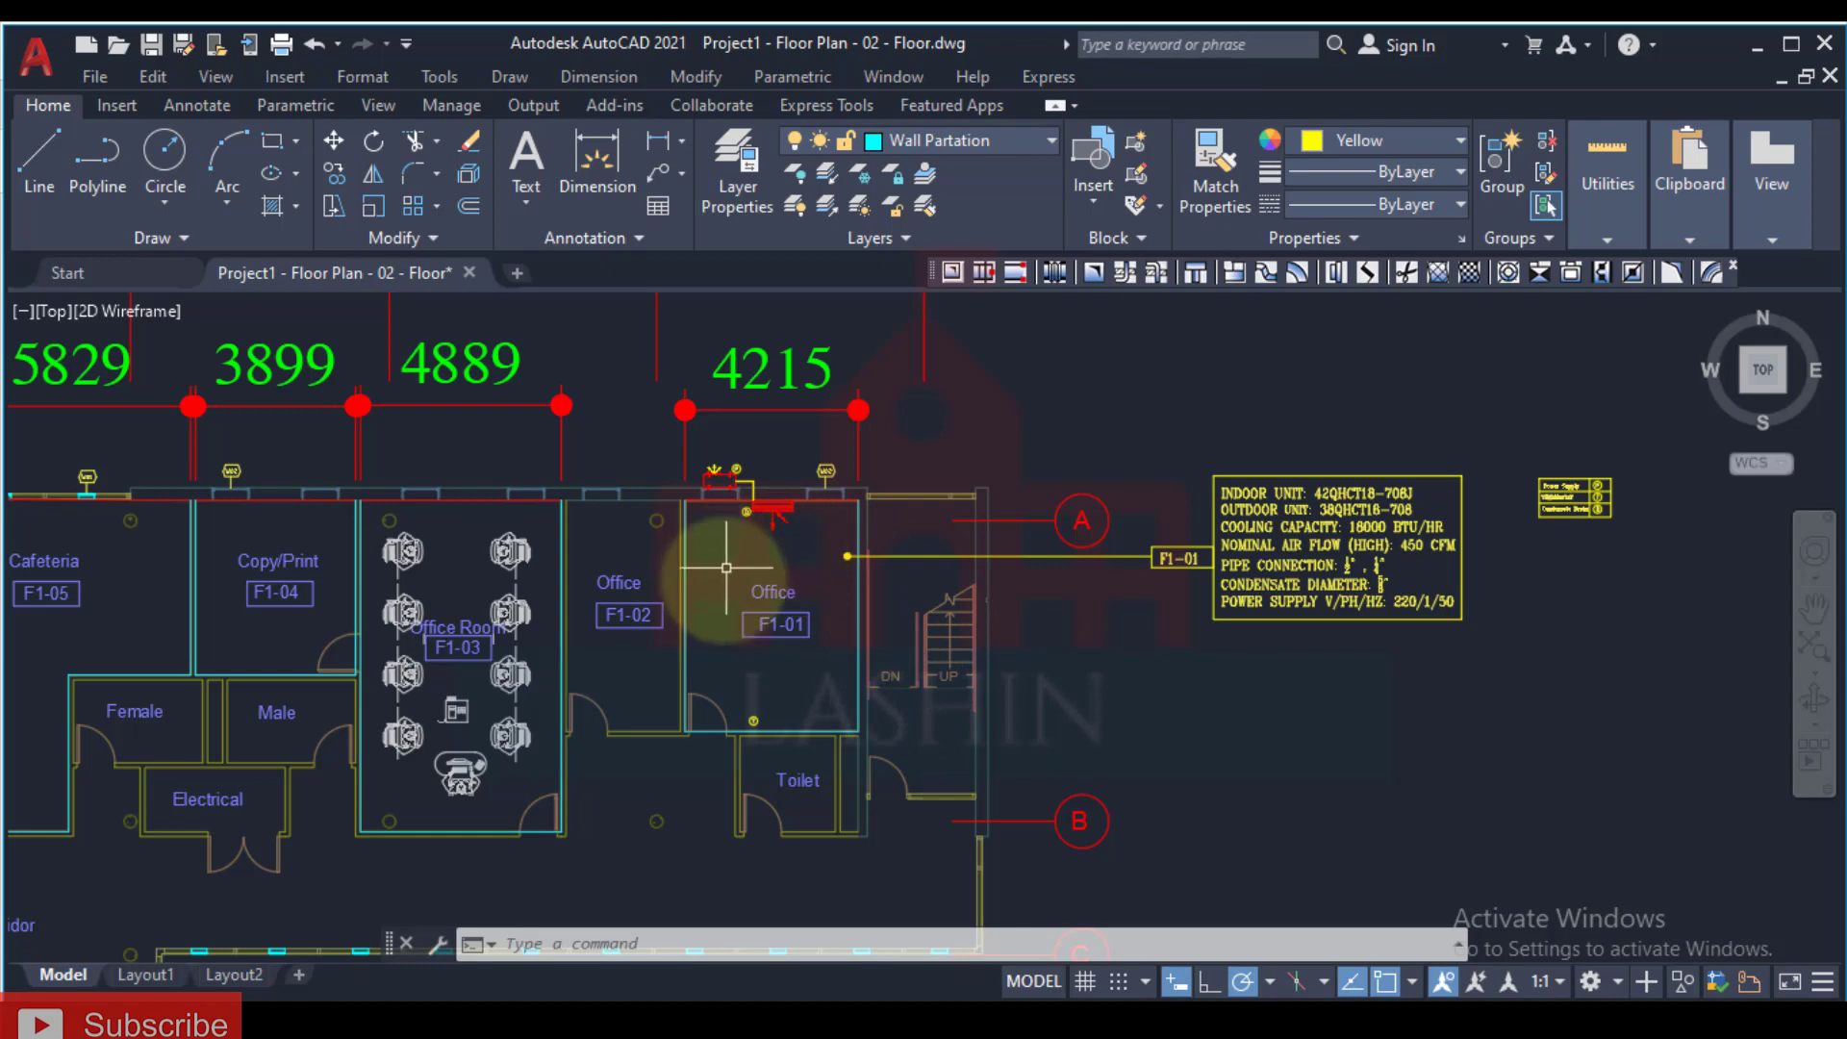
middle_drag(794, 673, 966, 673)
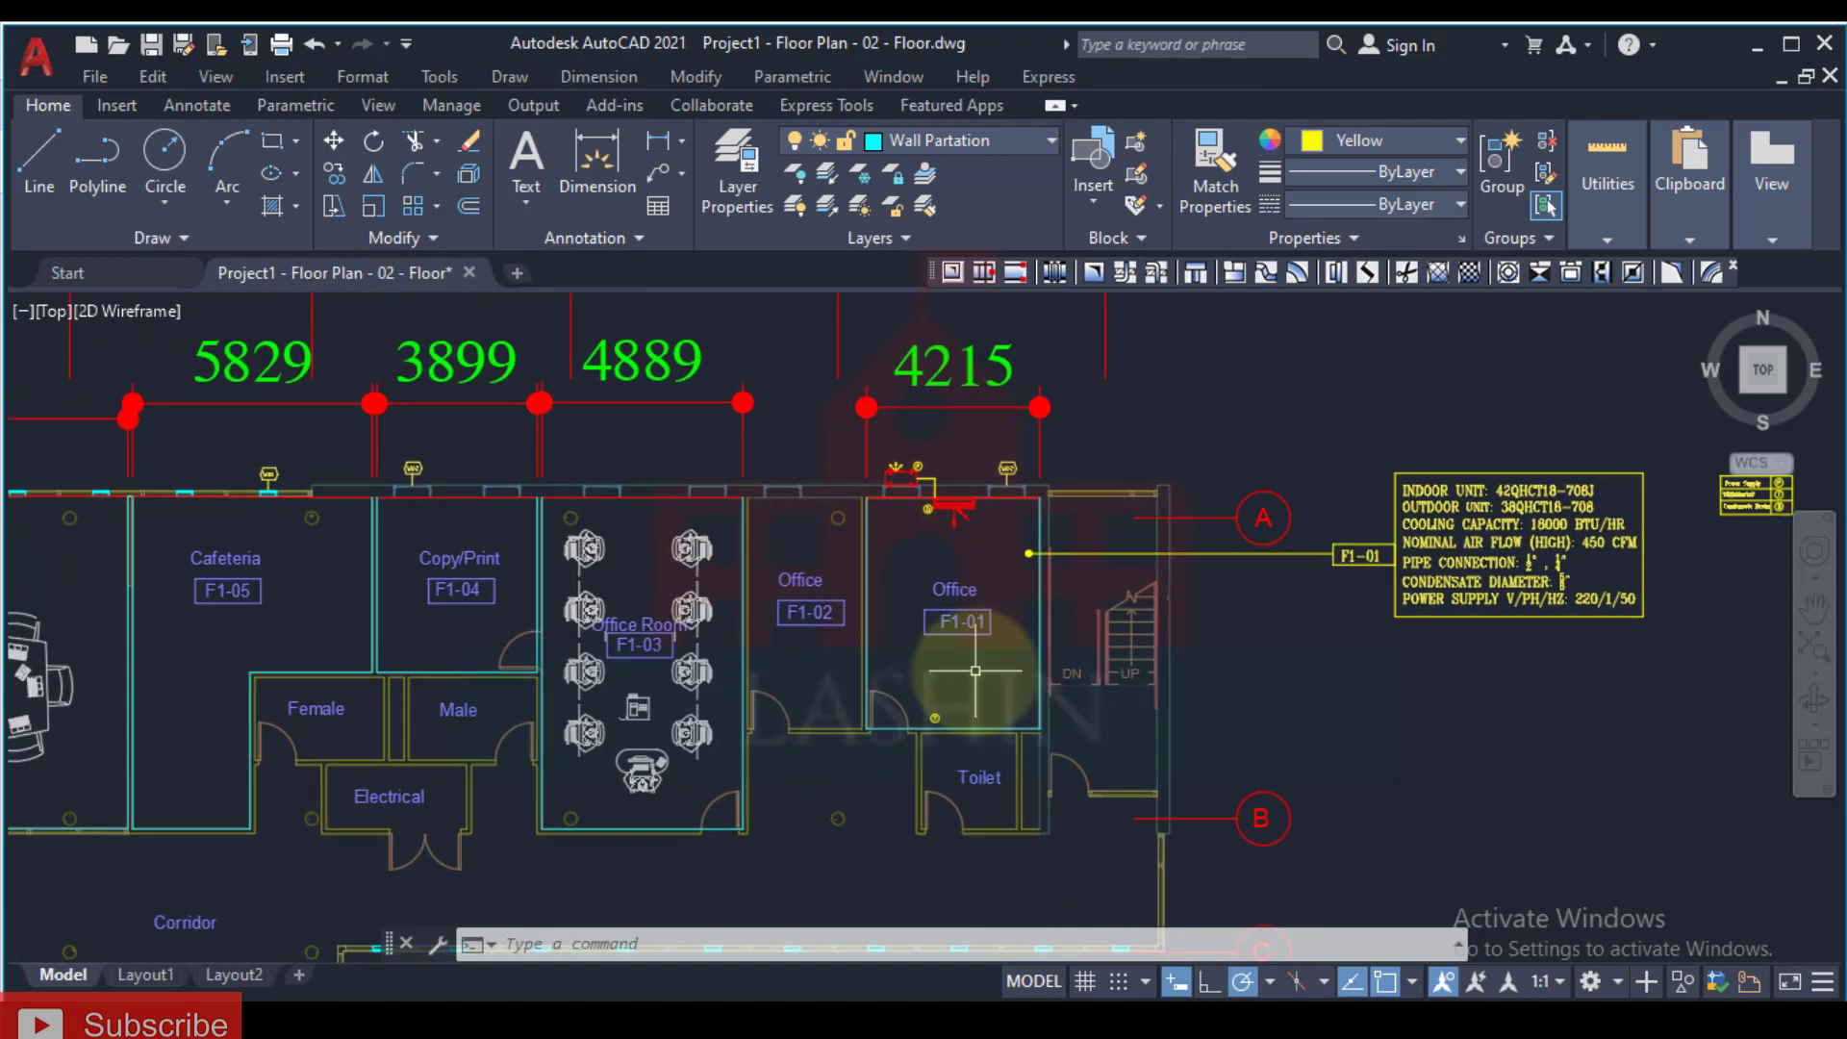
Step: Examine offices F1-01 to F1-03 and the neighbouring copy/print room and cafeteria as candidates for the next air-conditioning unit
scroll(907, 668, up, 6)
scroll(857, 691, down, 6)
middle_drag(754, 637, 692, 487)
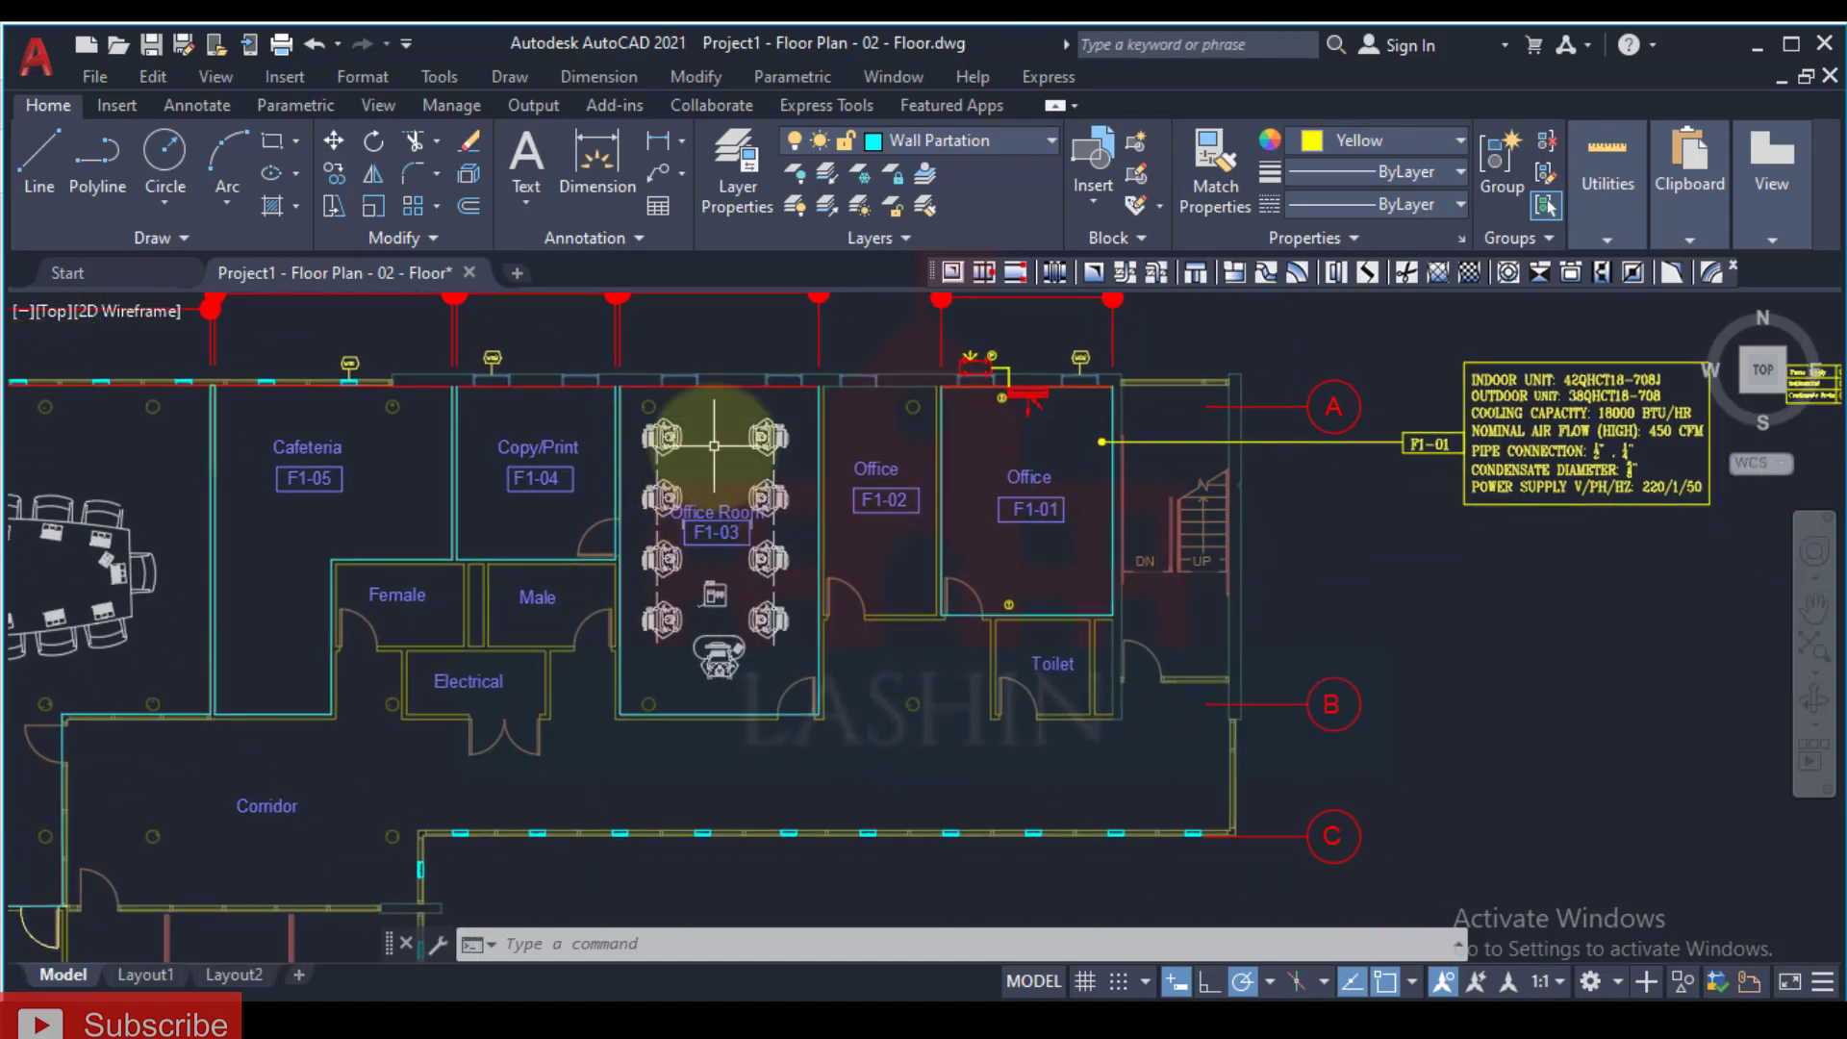
scroll(731, 452, up, 6)
scroll(775, 490, down, 4)
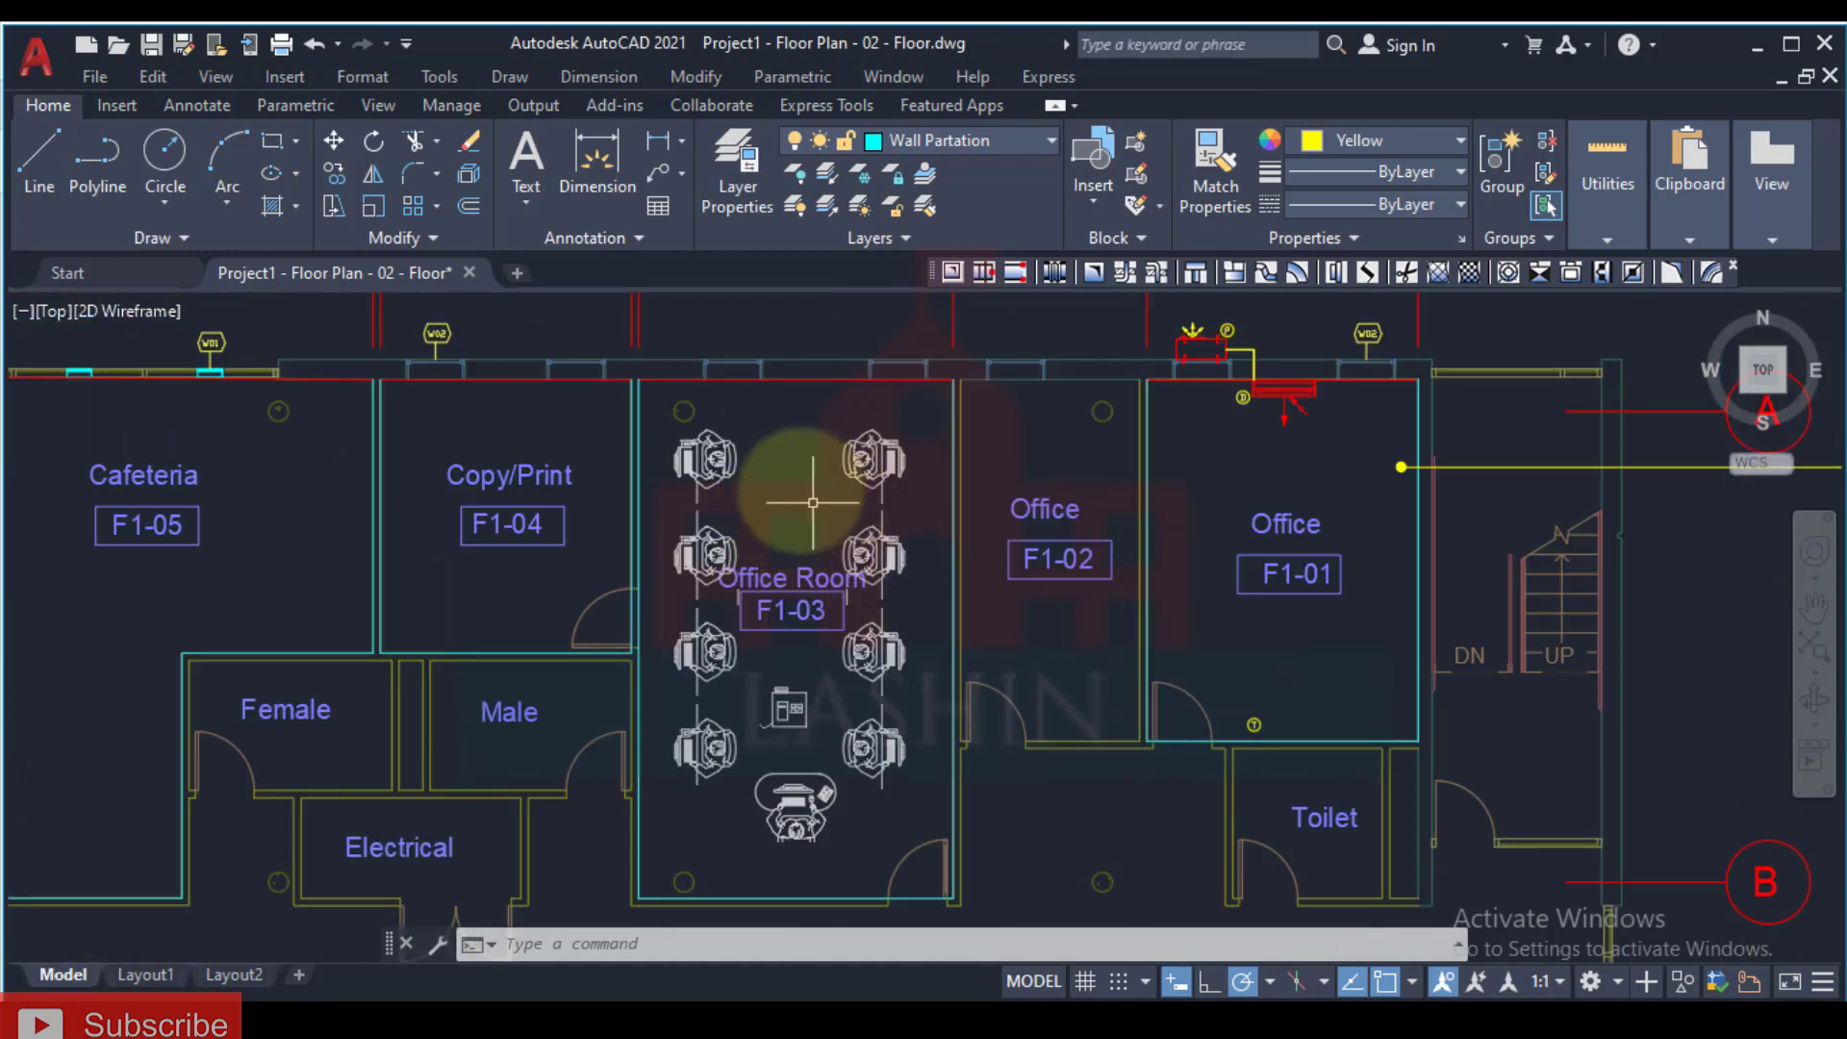
scroll(814, 502, down, 4)
scroll(727, 593, down, 2)
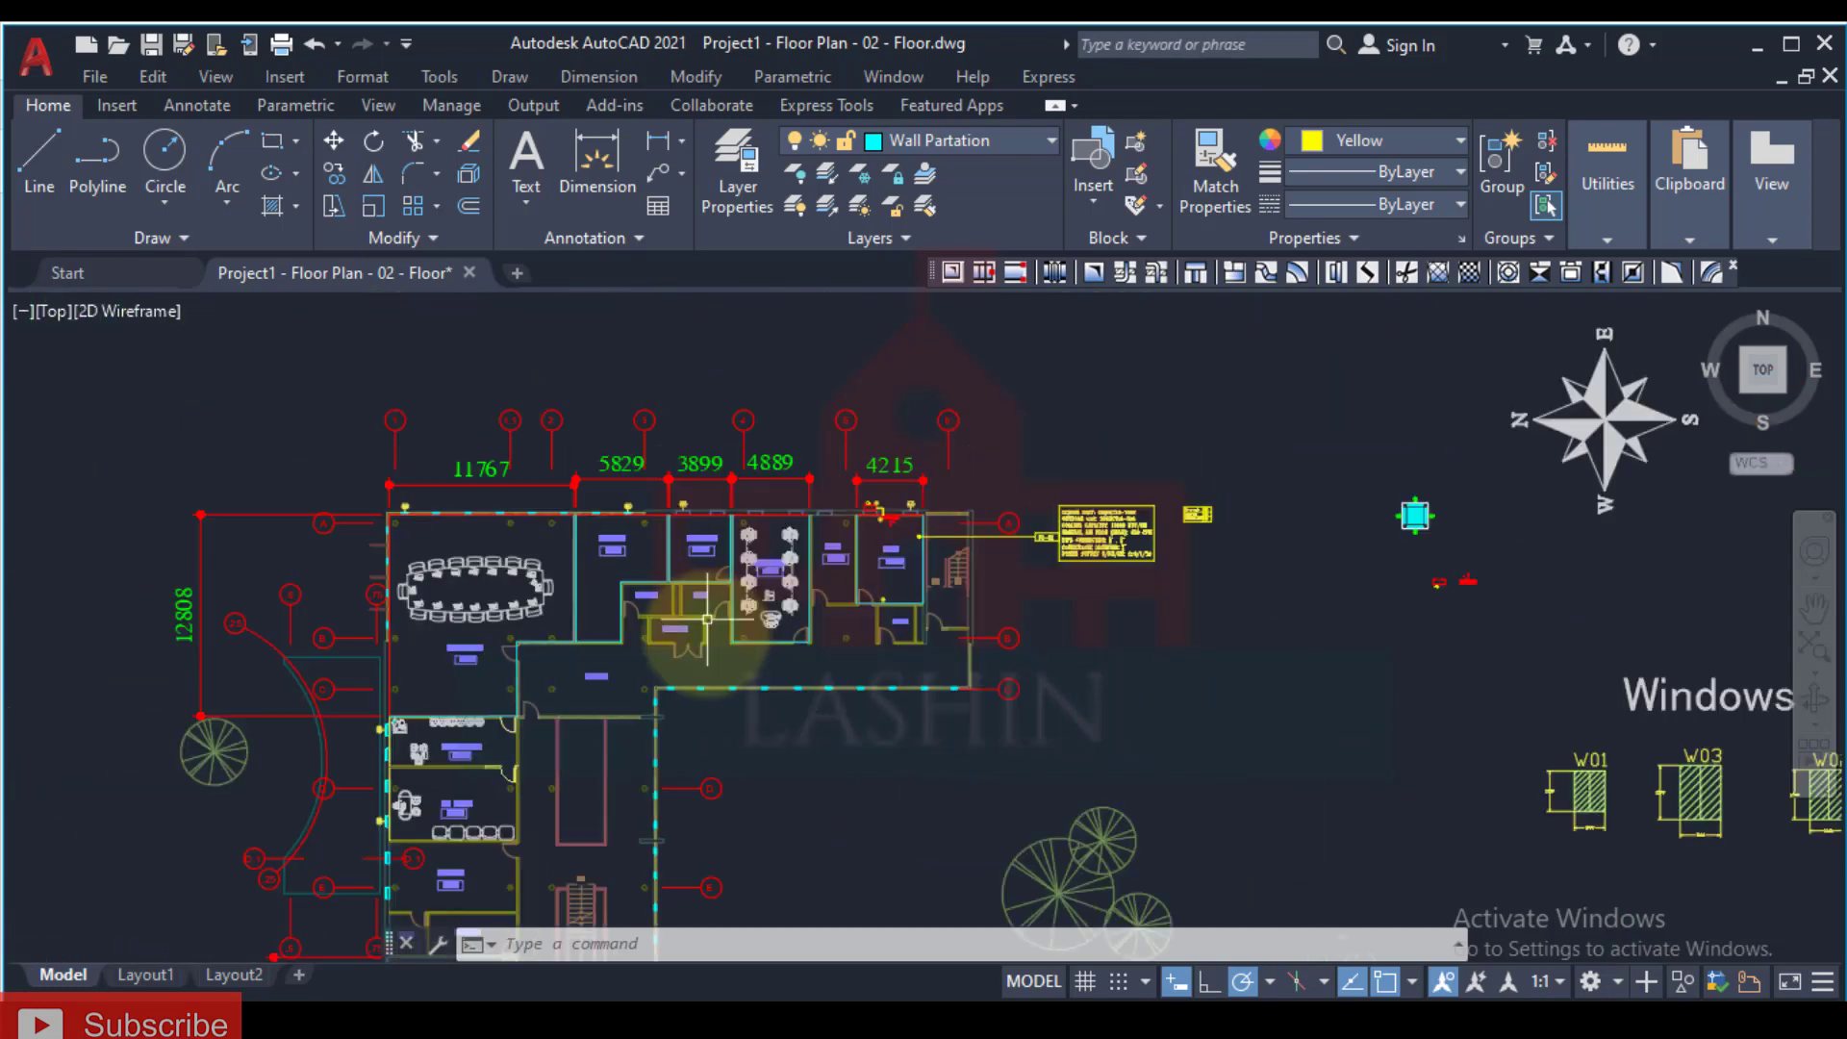
middle_drag(696, 626, 758, 401)
middle_drag(1064, 445, 961, 611)
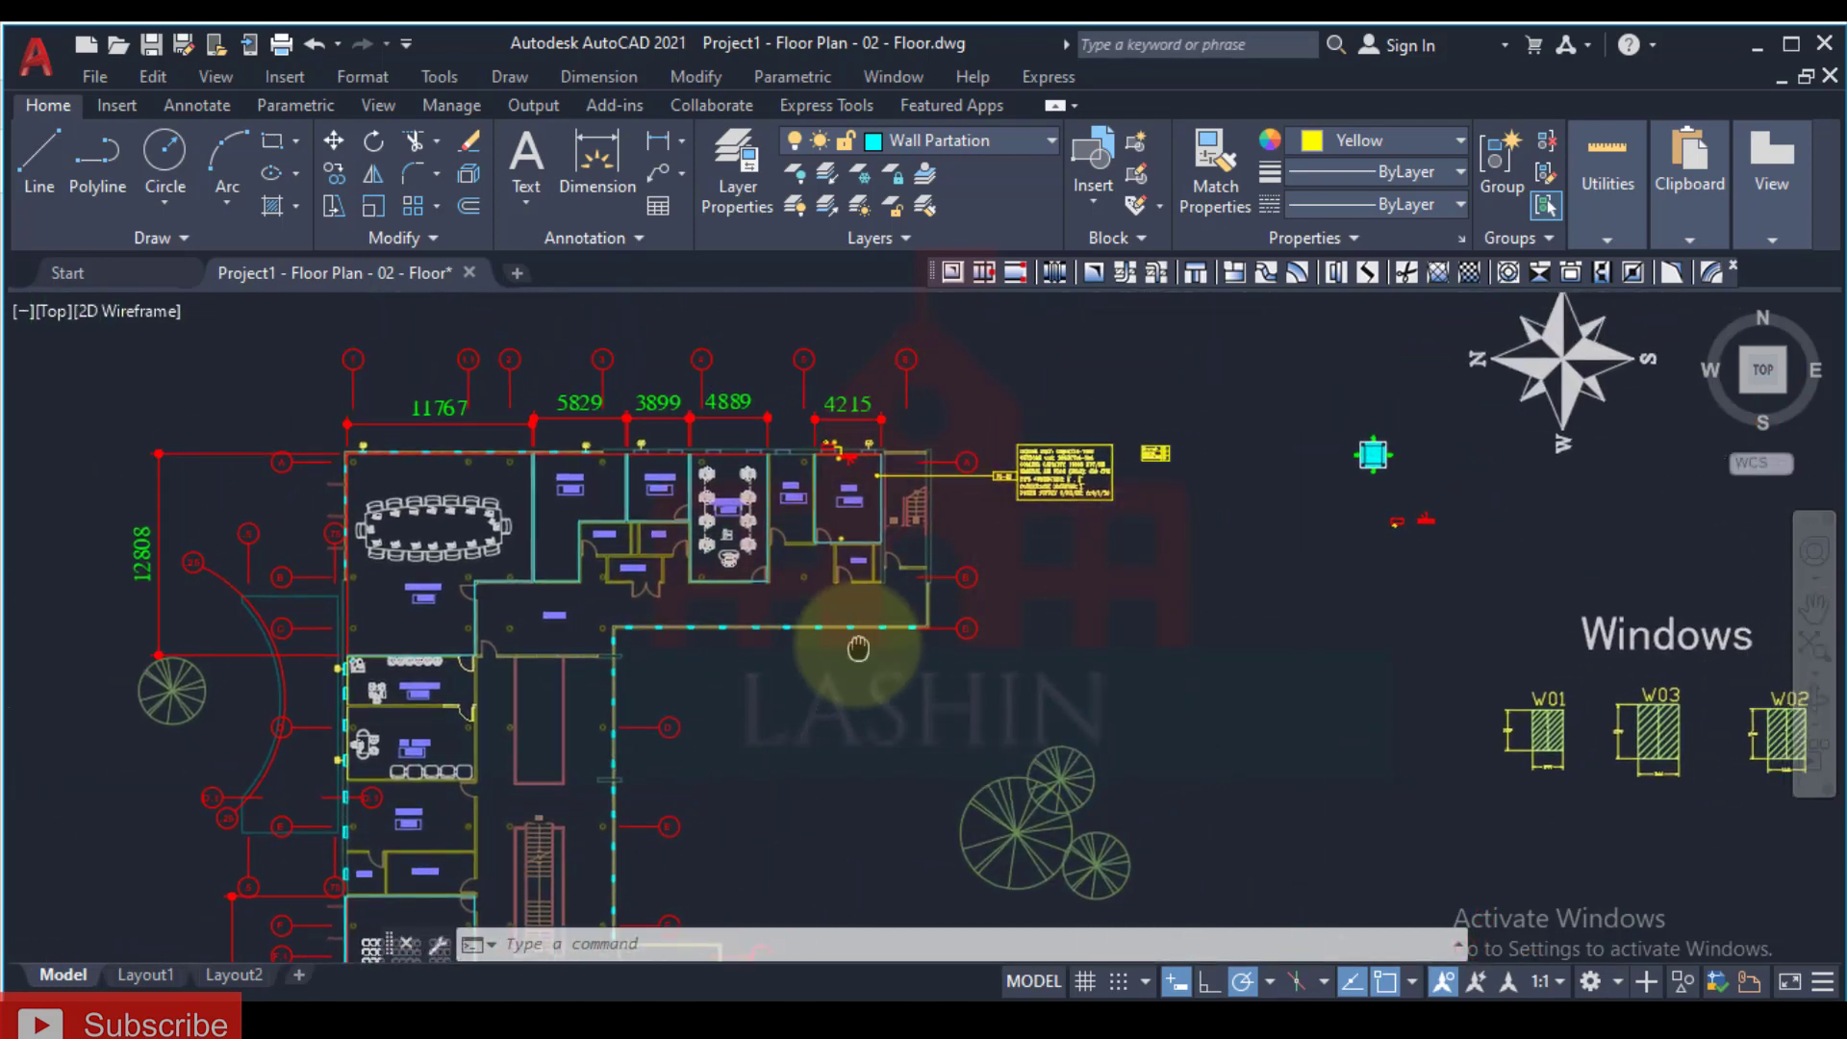
Step: Look over the rest of the floor plan, including the secretaryship, G.M office, cafeteria F1-09 and conventional hall F1-10
scroll(847, 577, up, 5)
middle_drag(597, 618, 742, 281)
scroll(639, 527, up, 2)
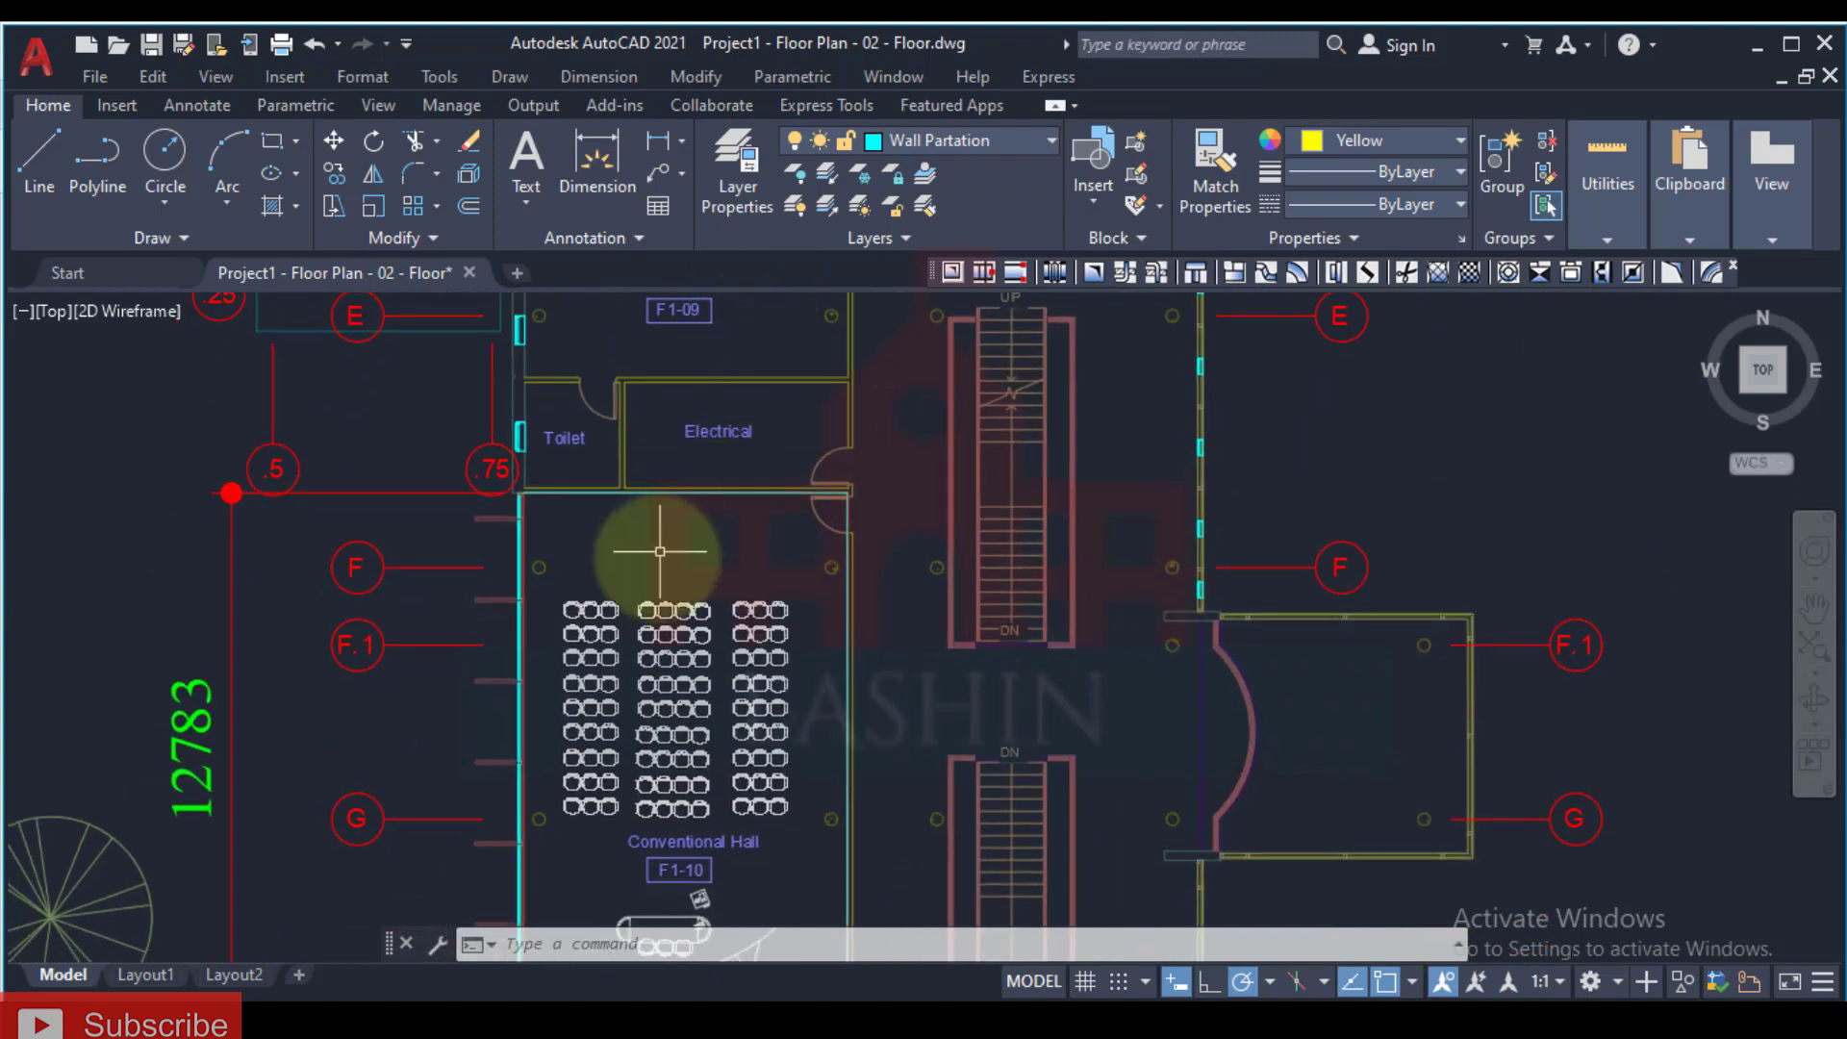
scroll(678, 529, down, 4)
scroll(698, 529, down, 2)
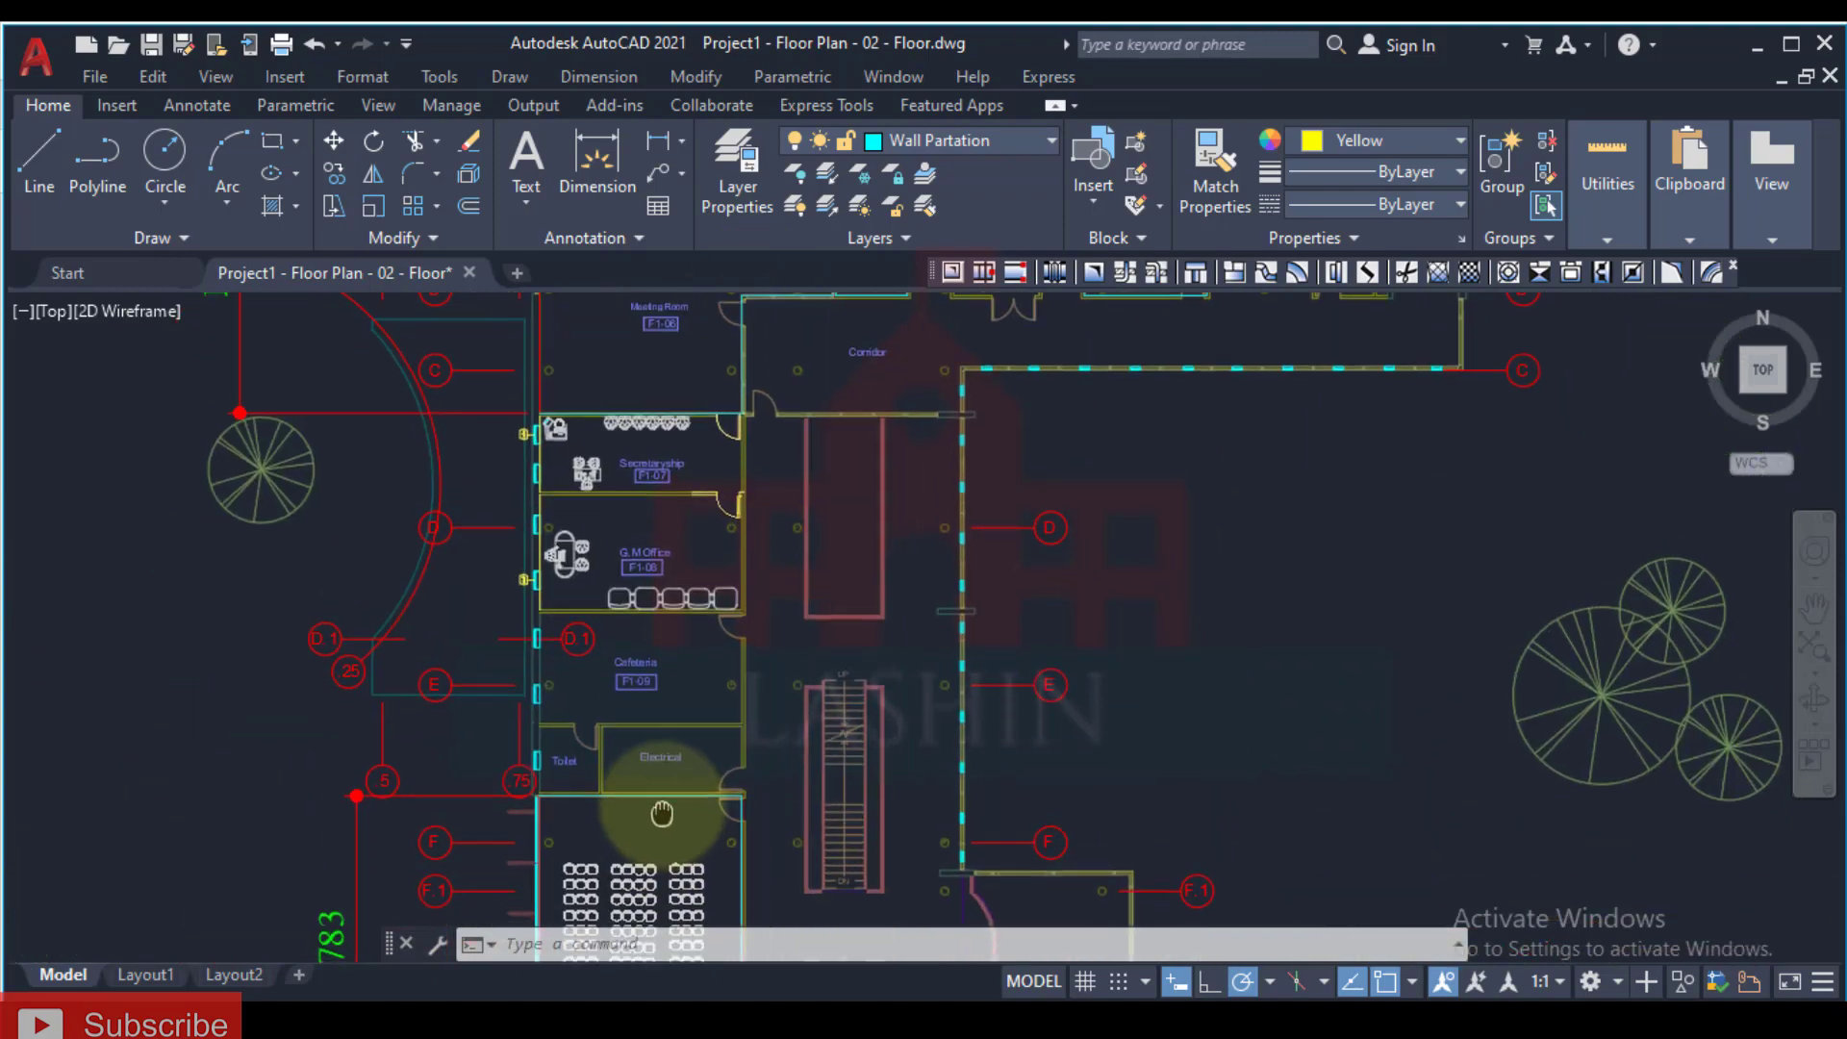
scroll(664, 770, up, 2)
middle_drag(712, 515, 677, 608)
scroll(677, 608, down, 5)
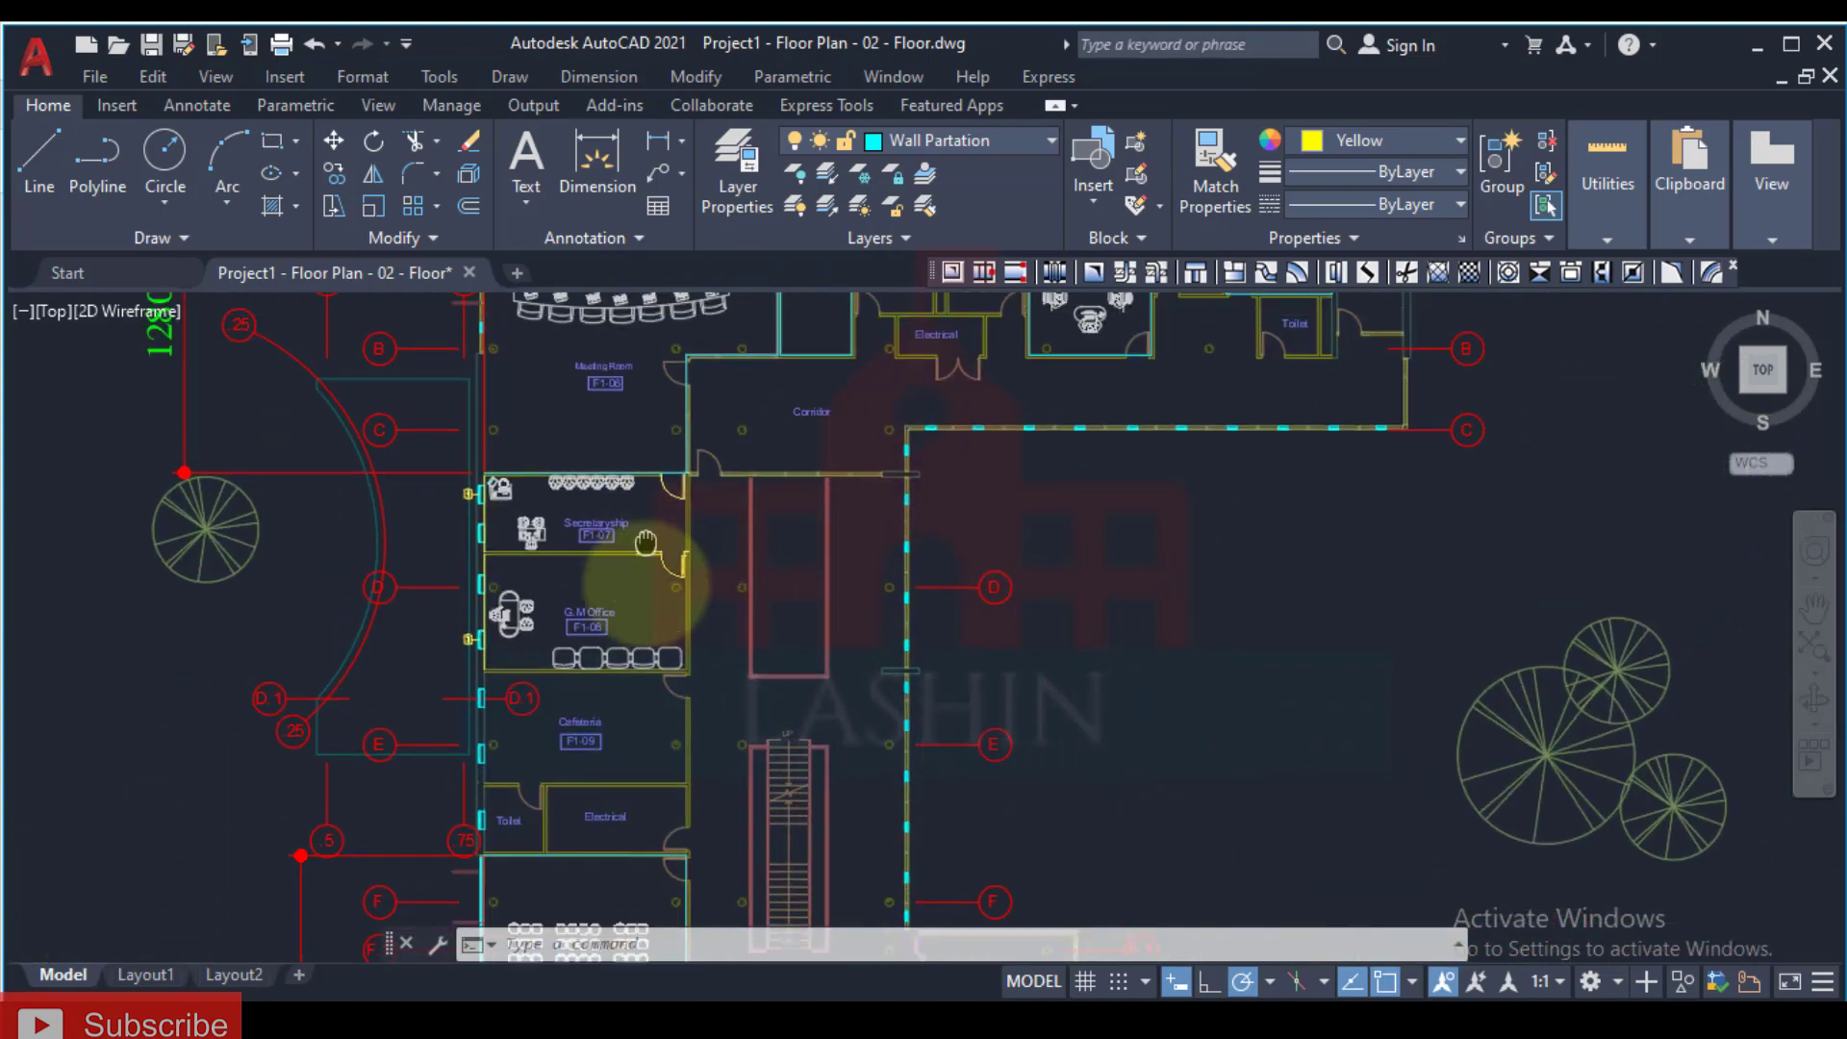
scroll(597, 712, down, 3)
scroll(598, 719, up, 2)
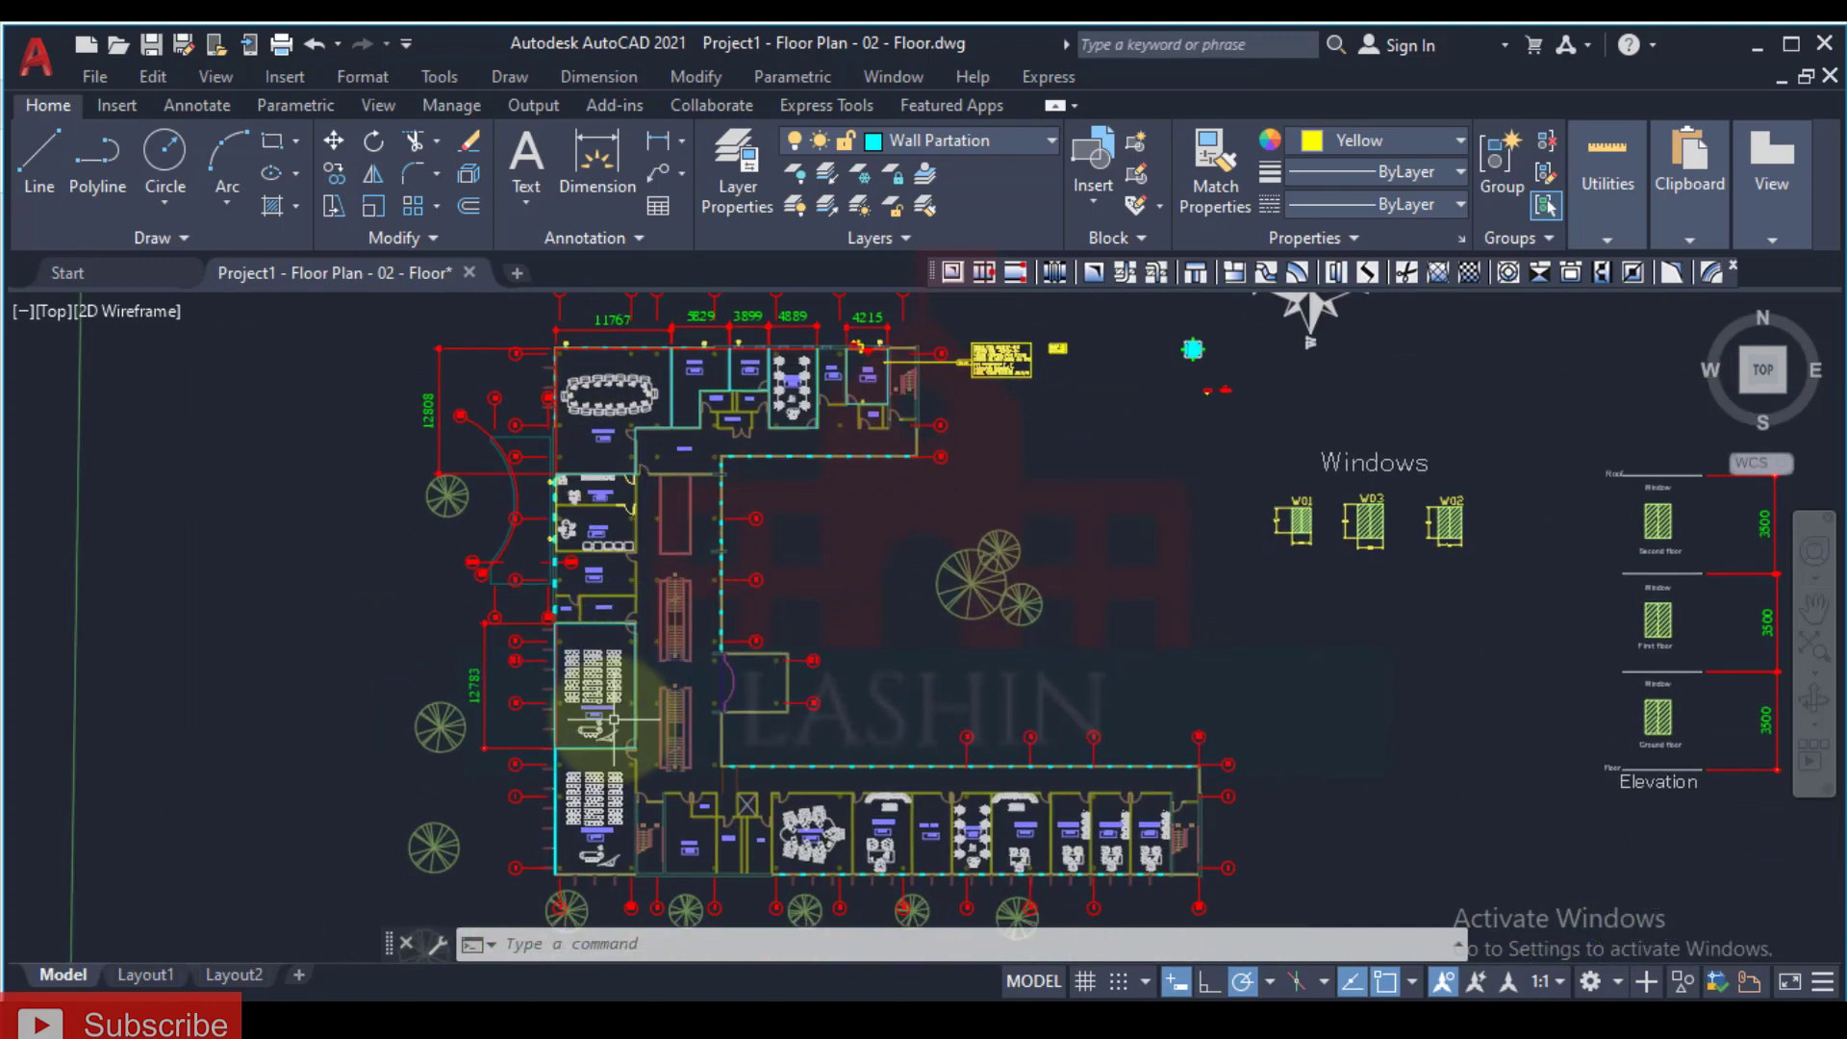
scroll(610, 619, up, 4)
middle_drag(301, 626, 1283, 593)
middle_drag(913, 664, 939, 458)
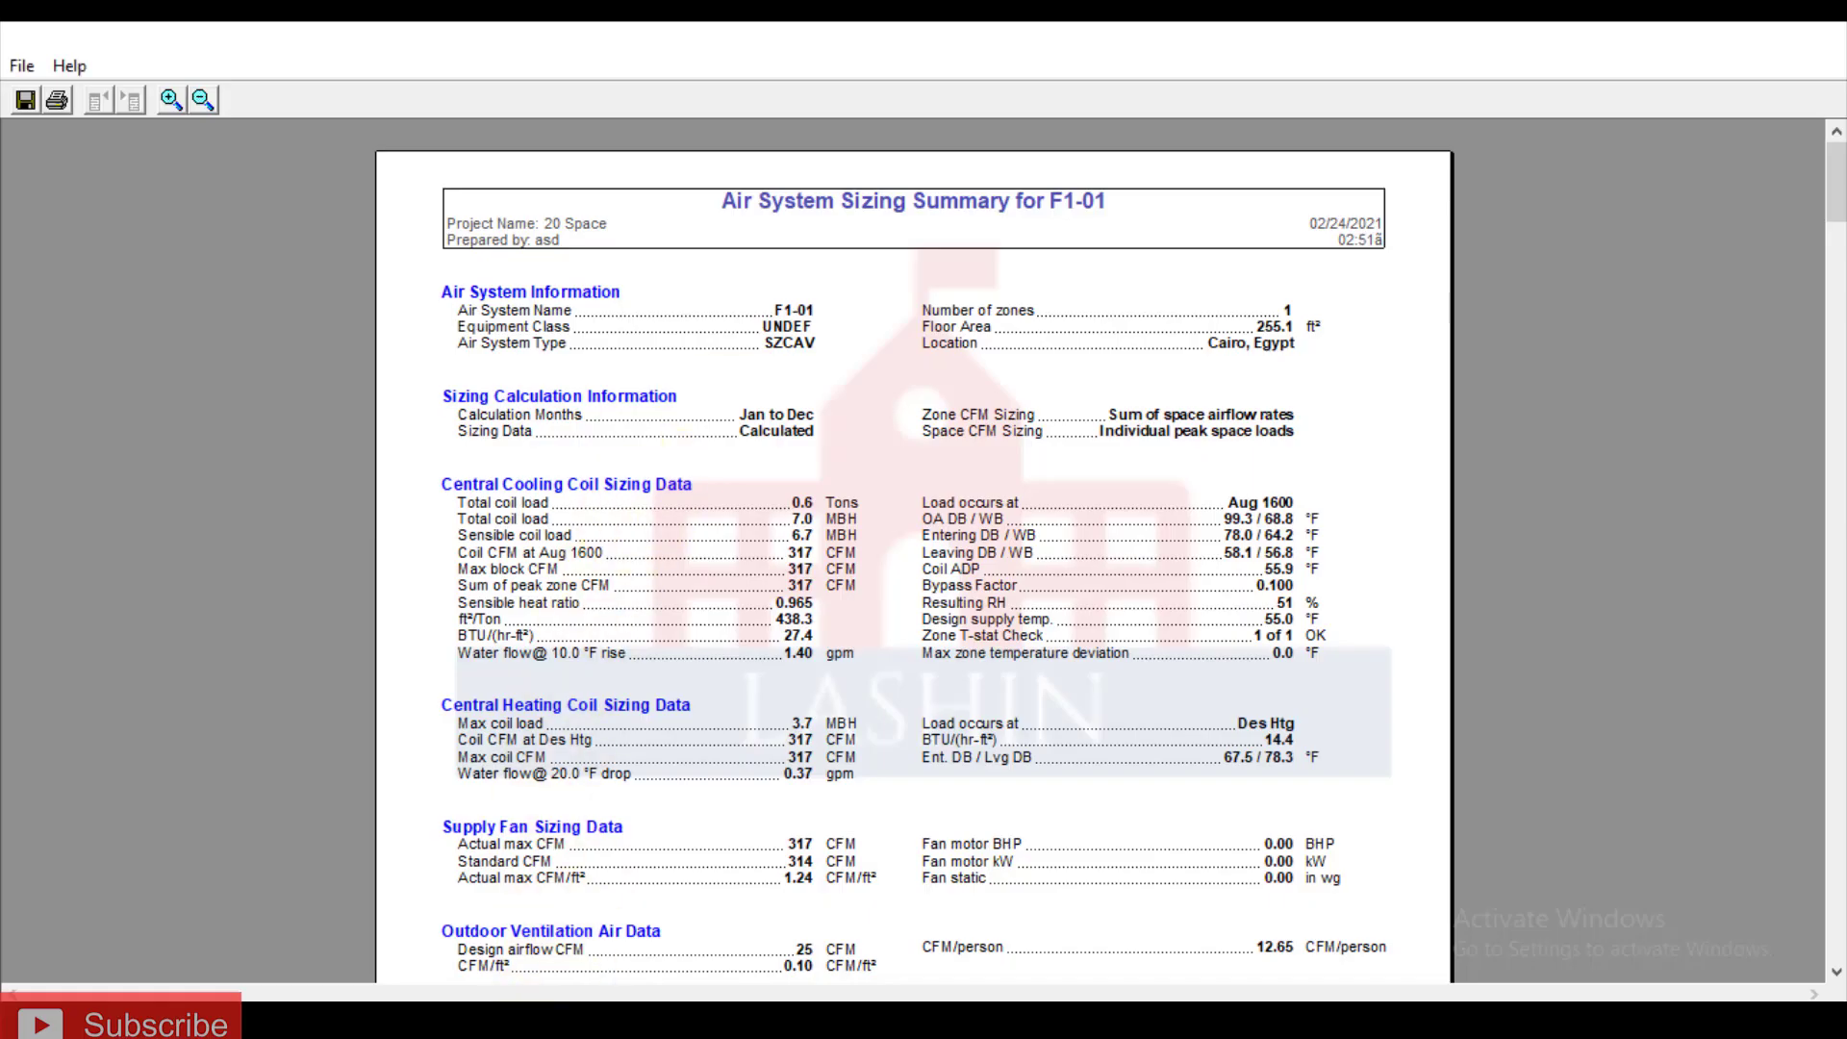
Step: In HAP, close the F1-01 sizing summary and run the system design calculation for air system F1-03 to view its results
click(1832, 36)
right_click(265, 209)
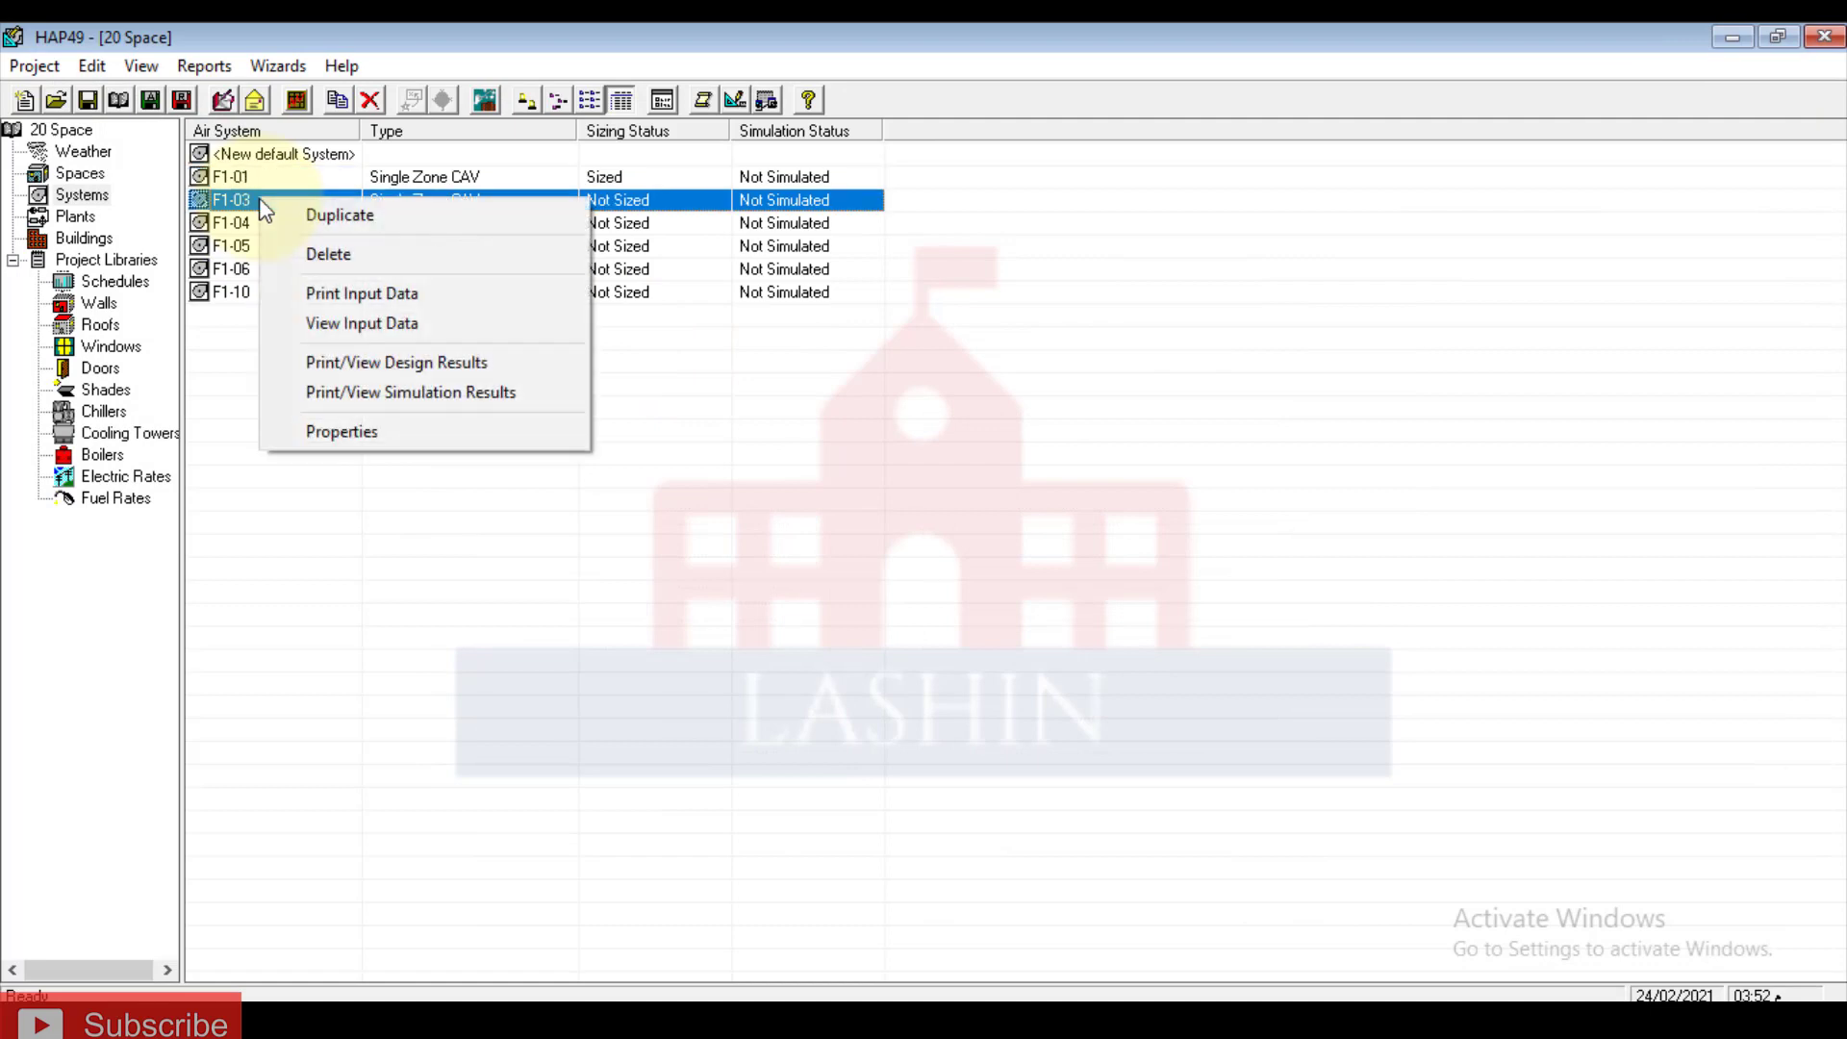
click(367, 365)
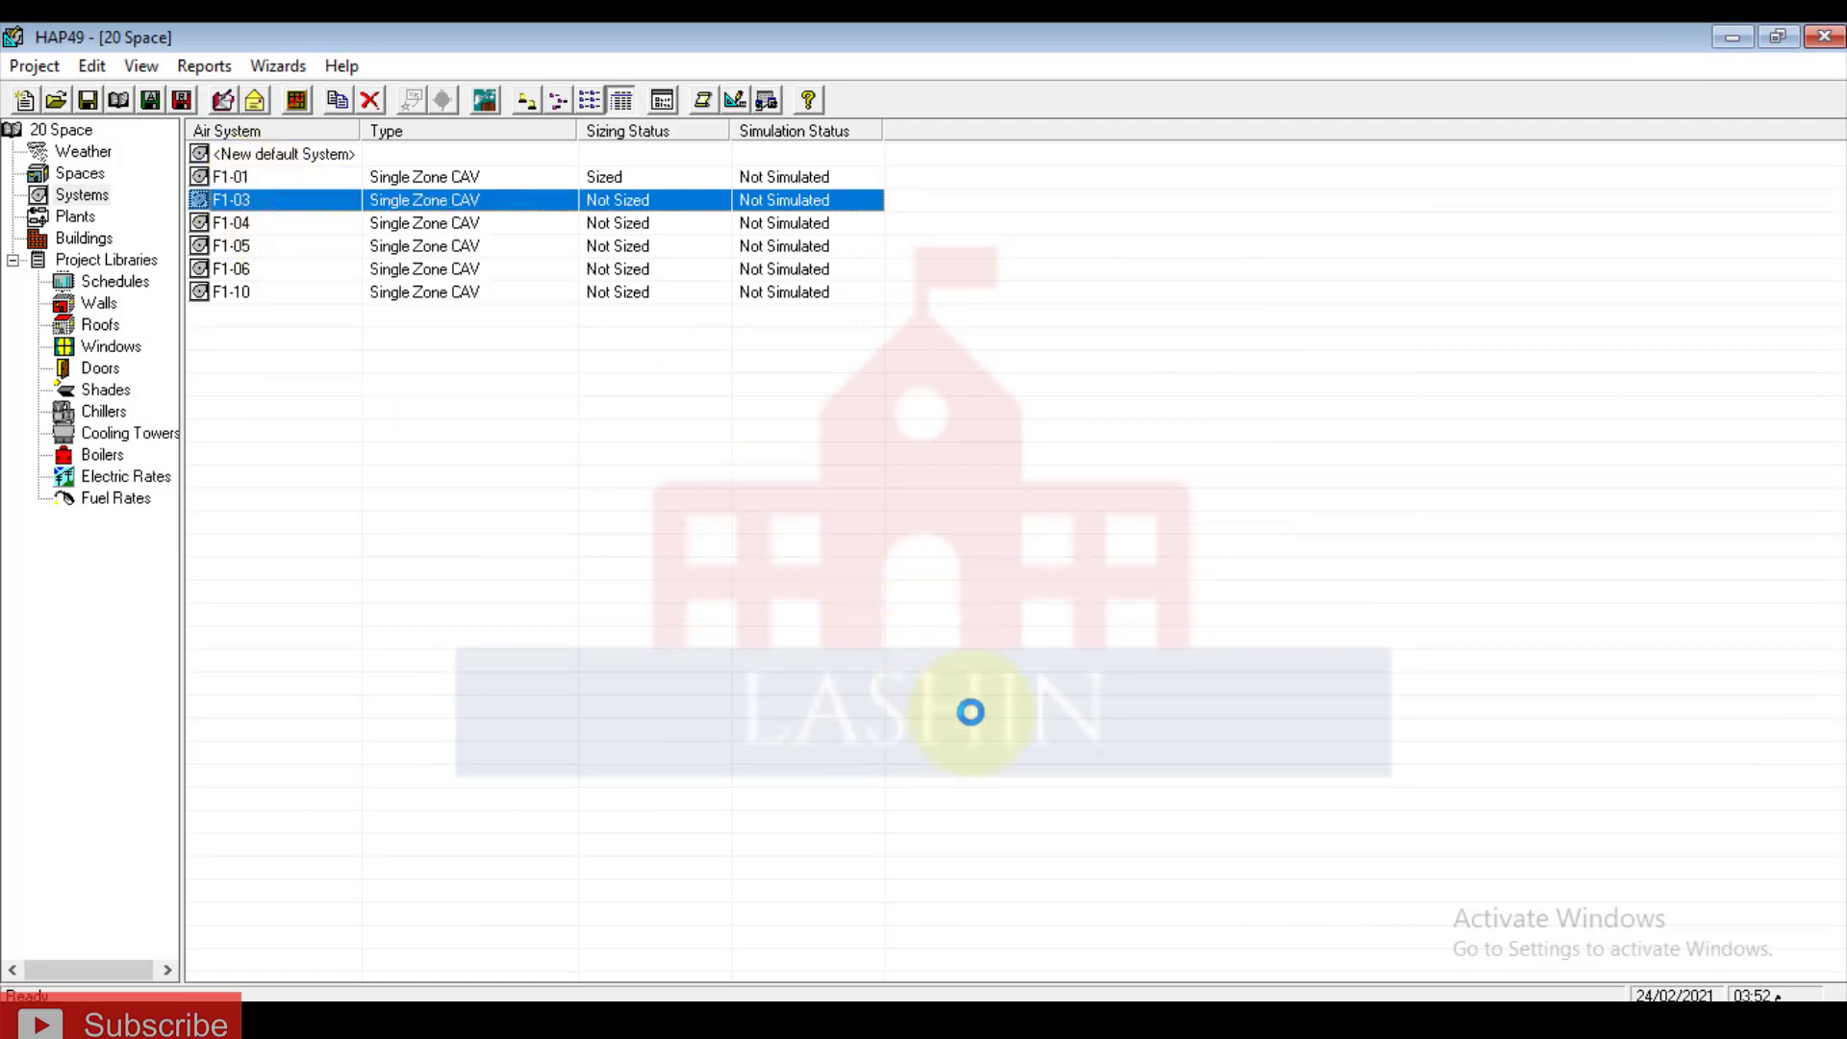
click(901, 755)
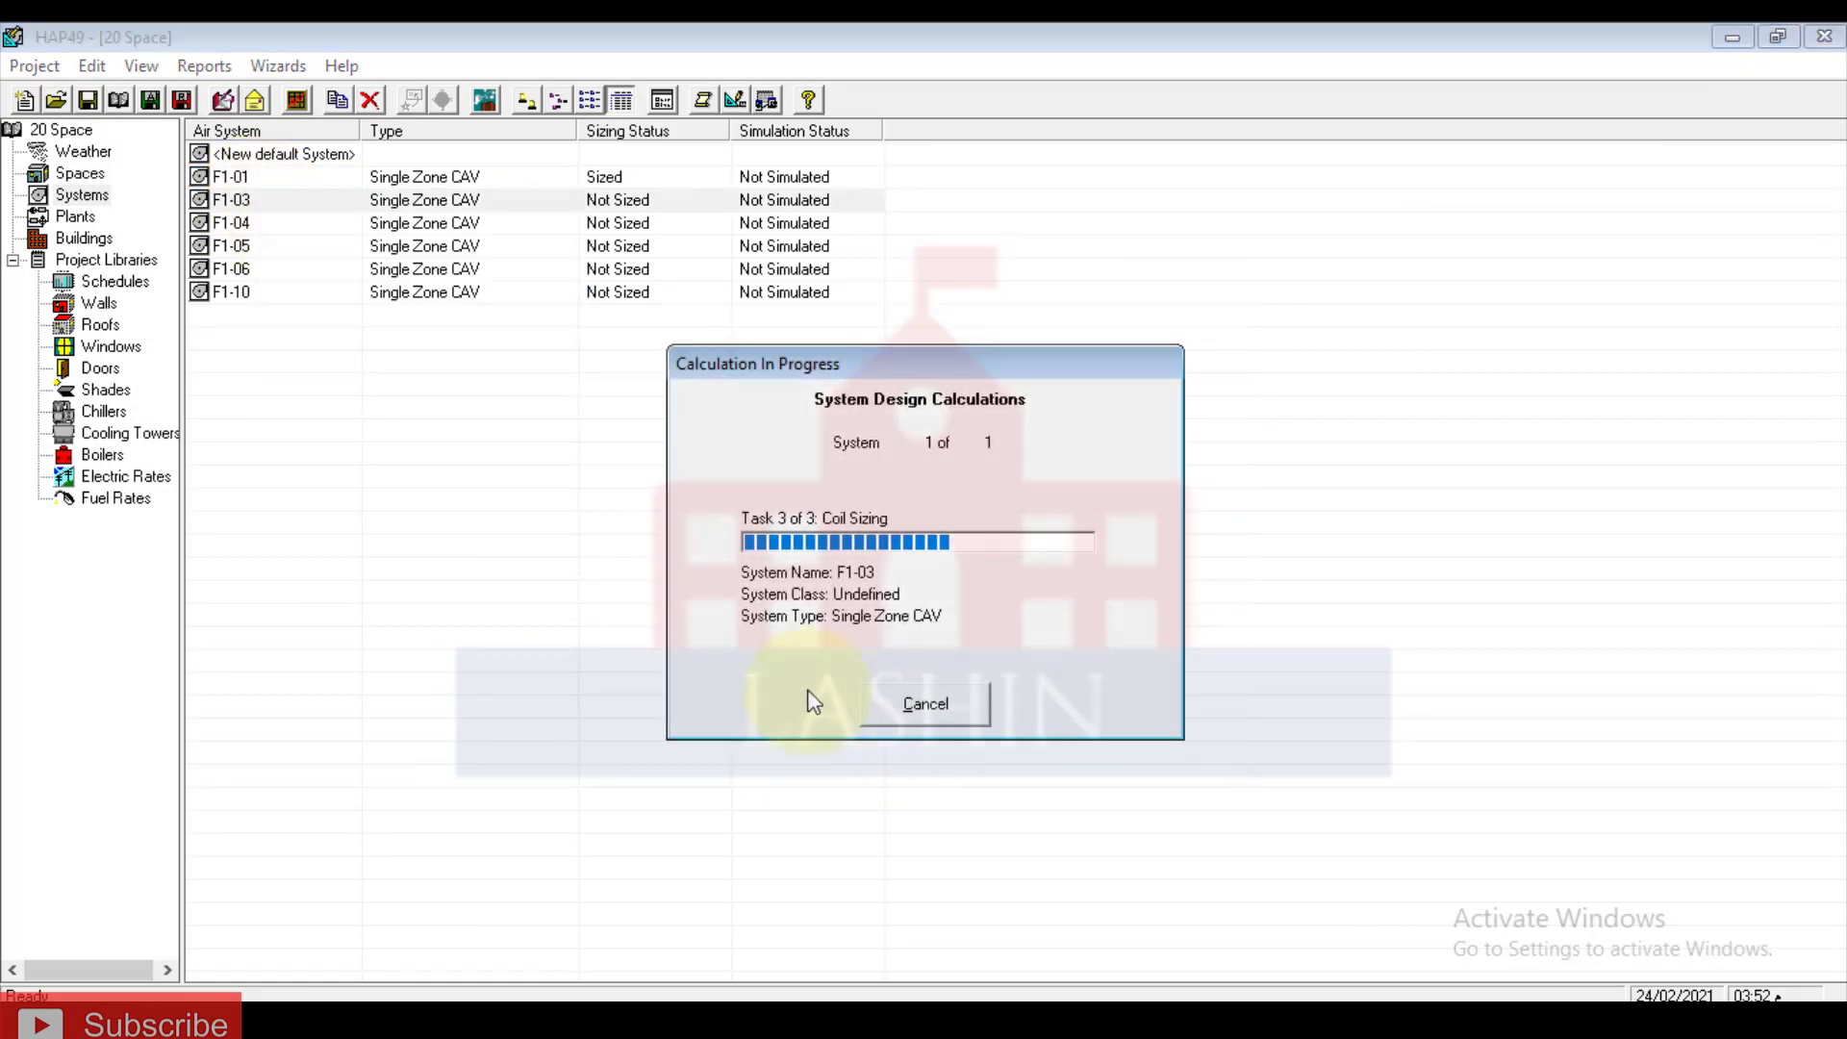
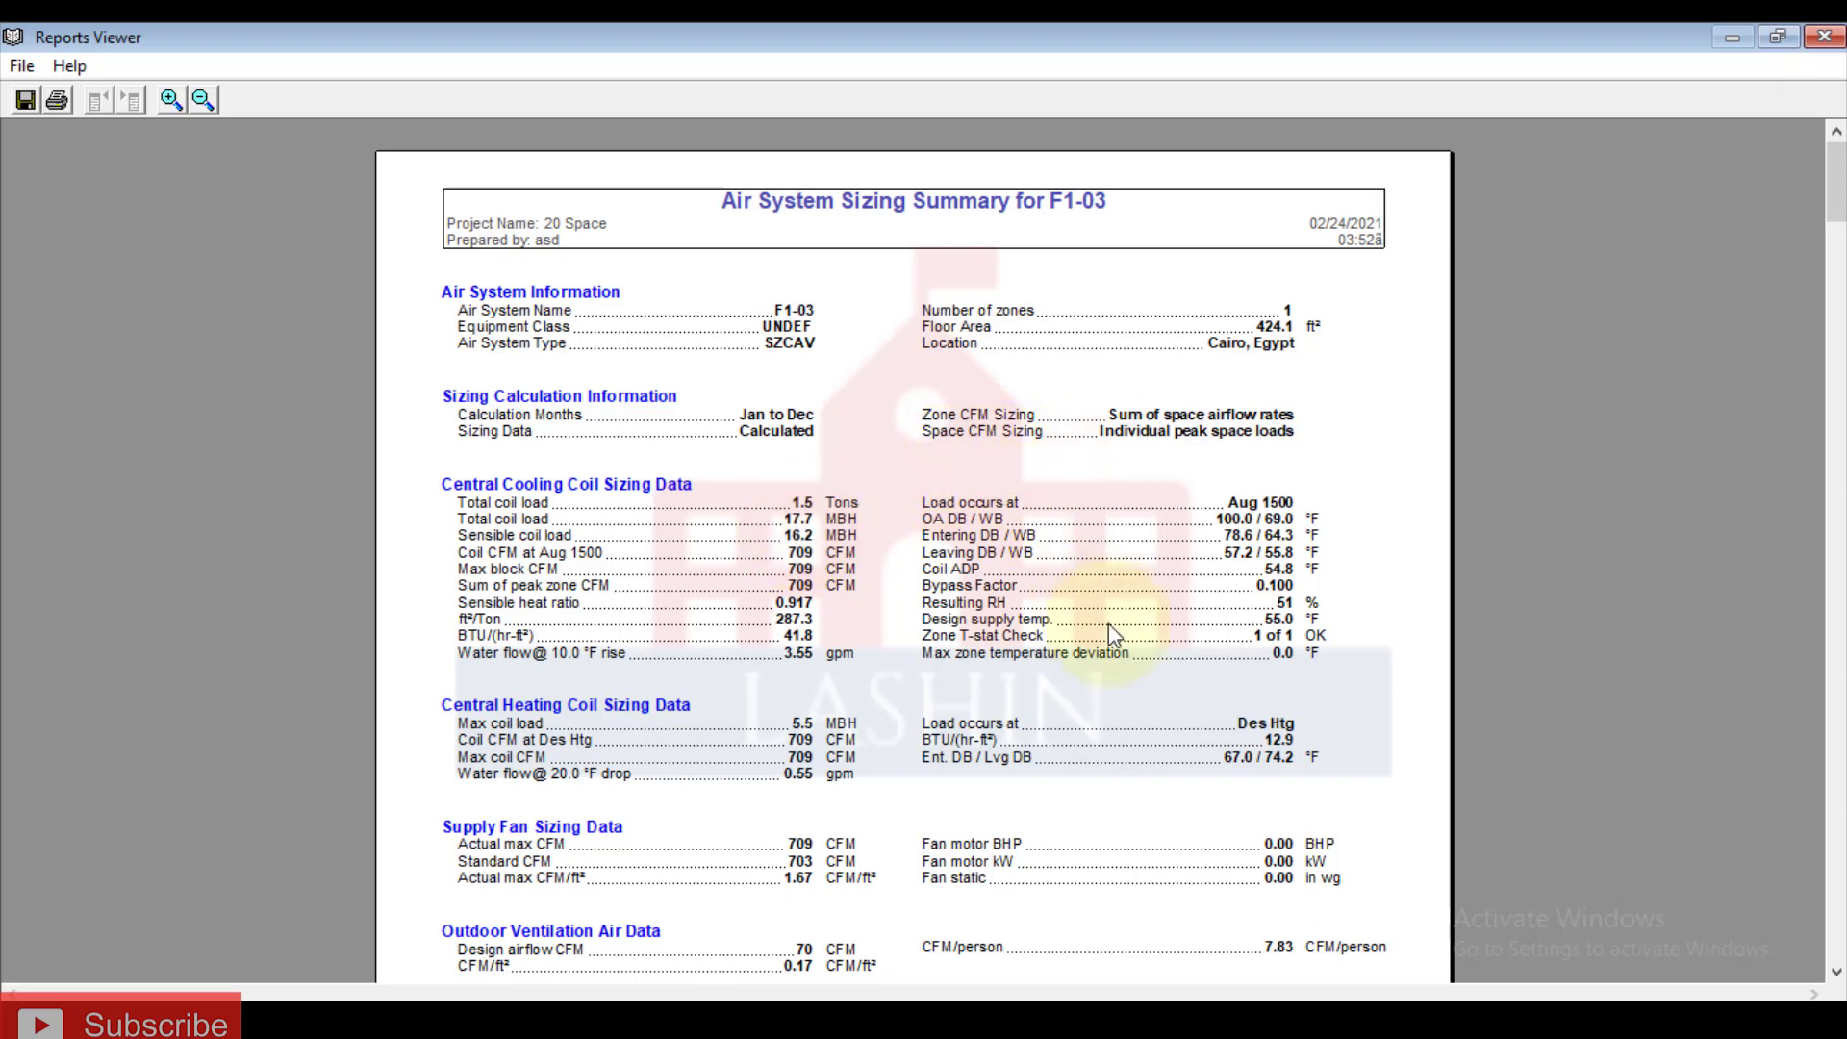
Step: Switch to the Optimax catalogue and check the cooling capacity and high-speed airflow of the 42QHCT18-708J model for F1-03
click(905, 910)
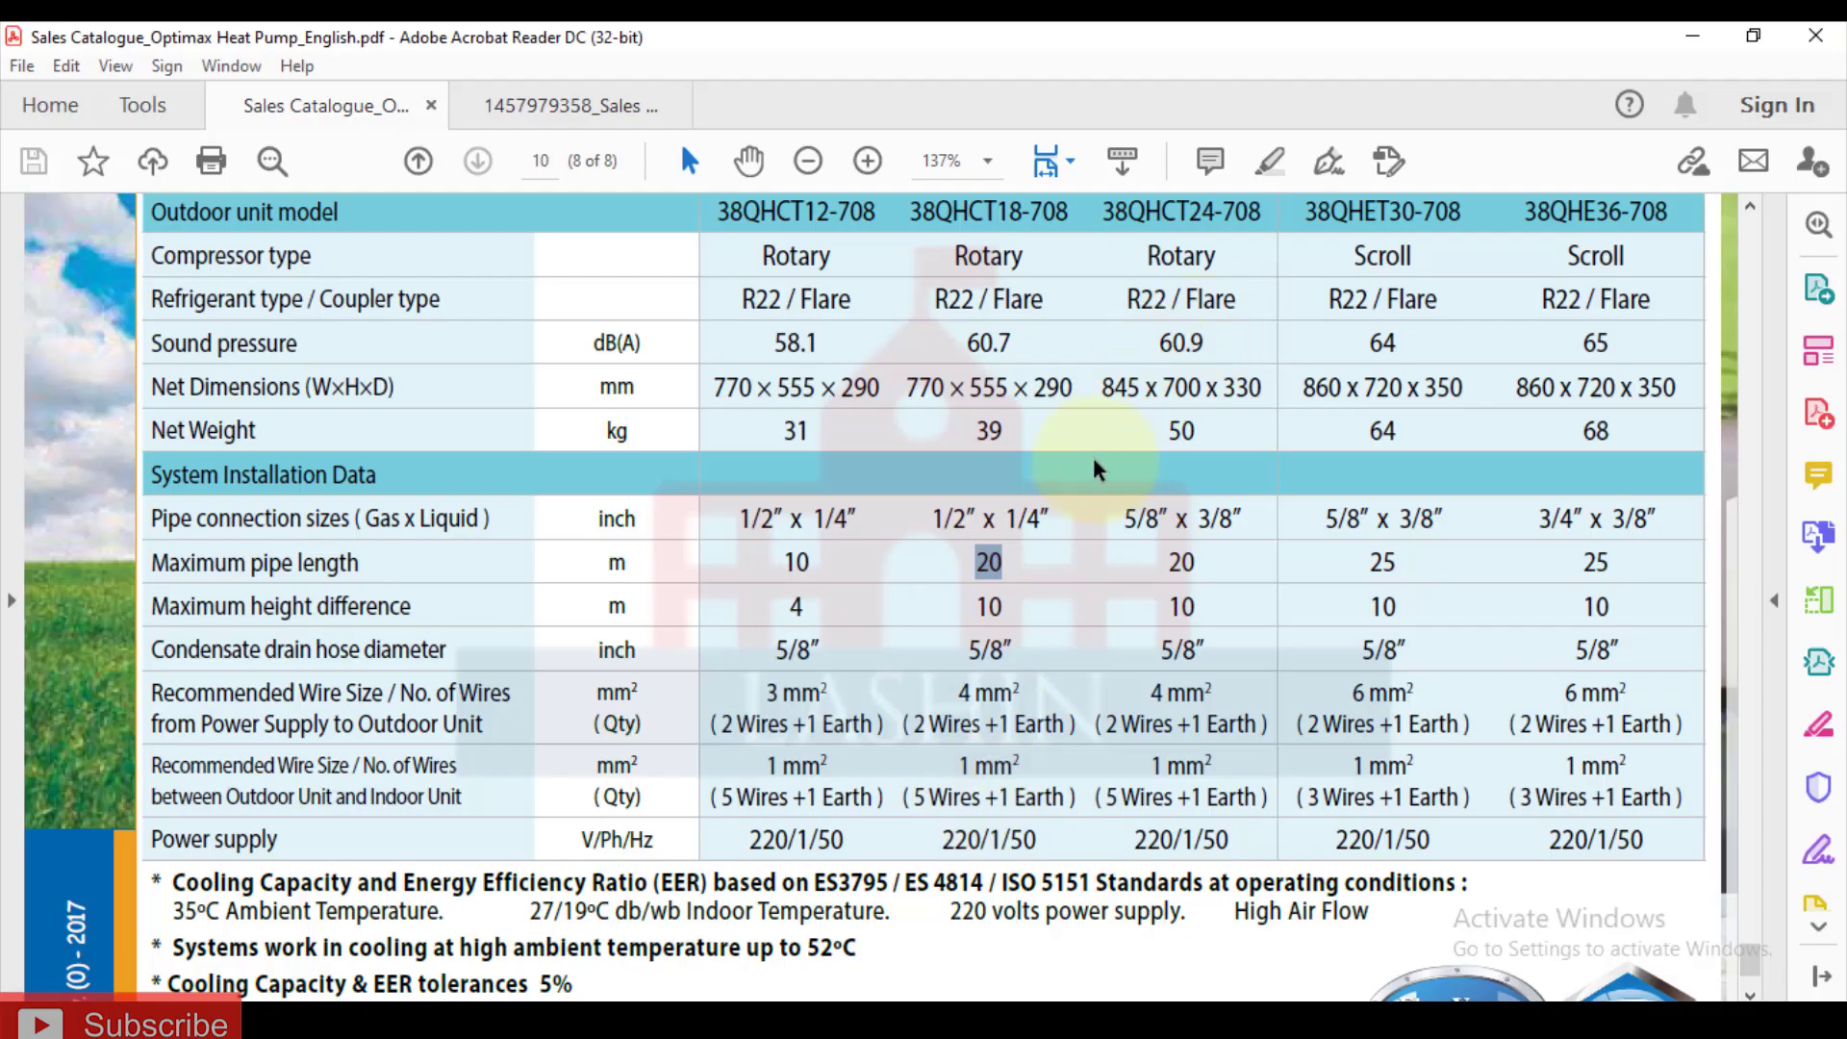
scroll(1066, 503, up, 4)
scroll(1066, 502, up, 12)
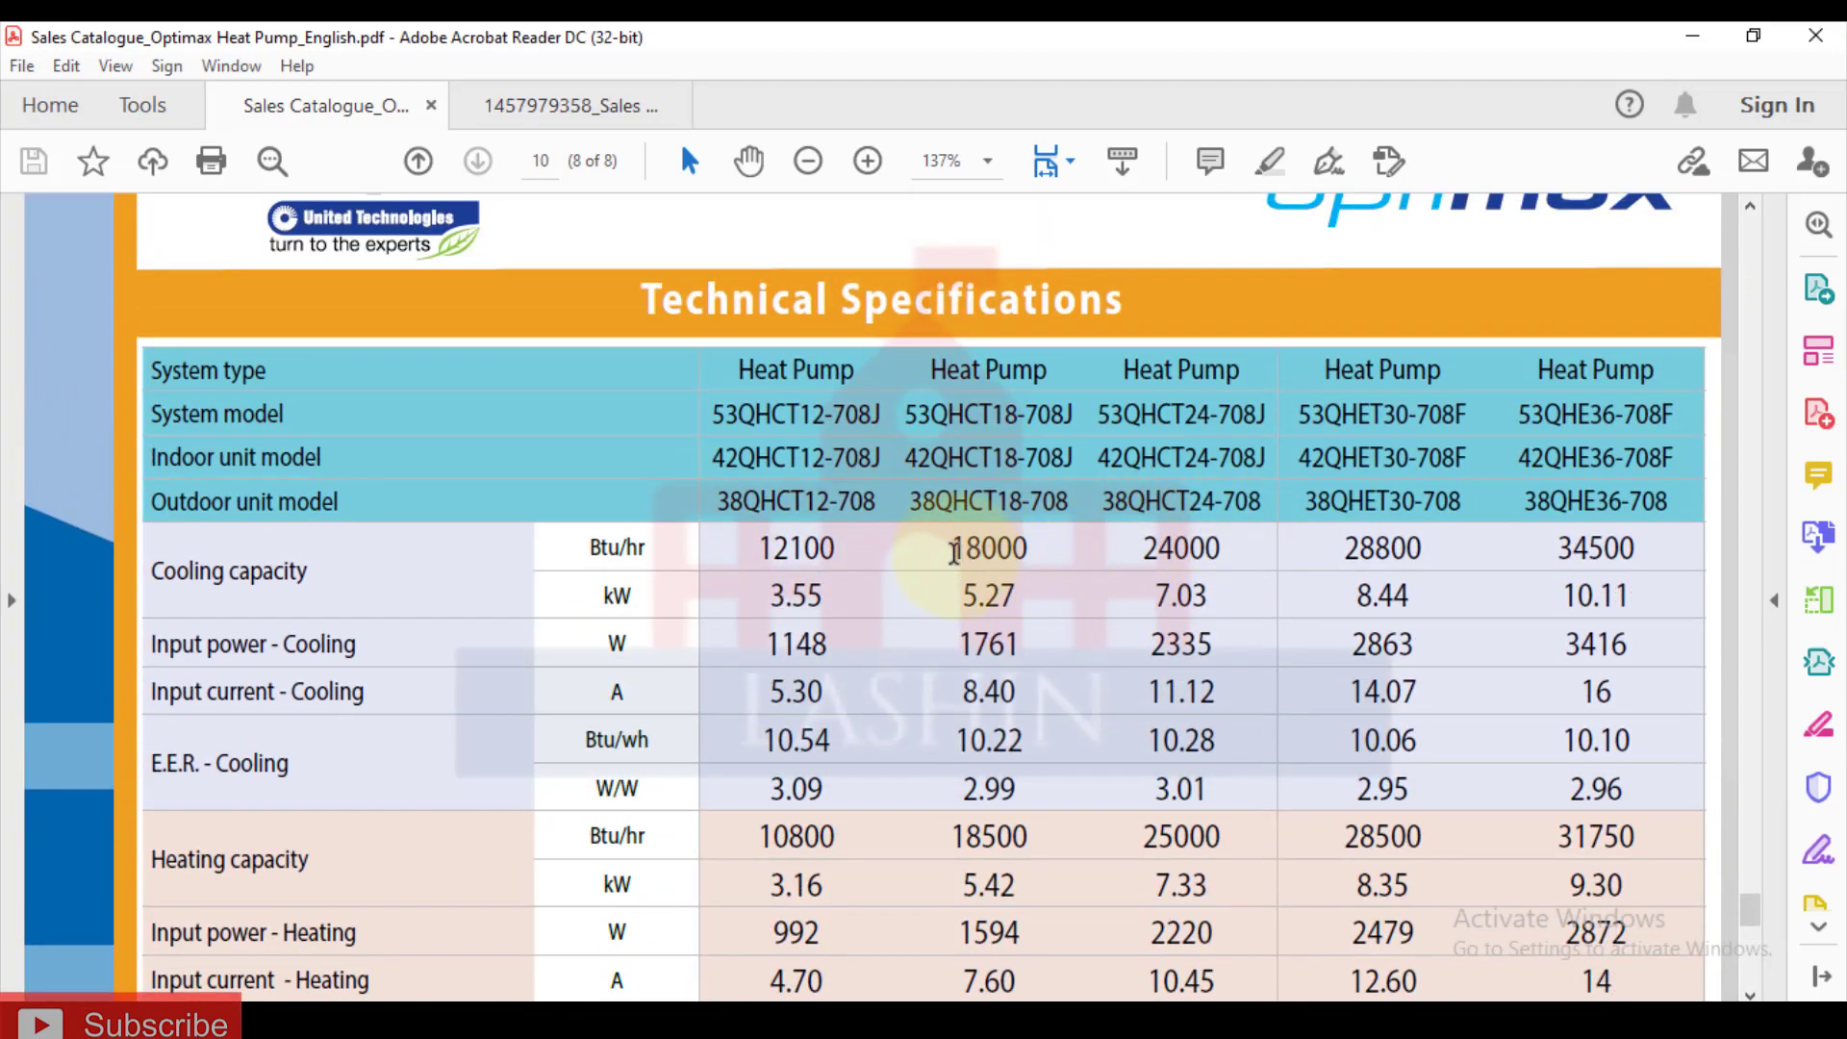
drag(1038, 551, 1038, 548)
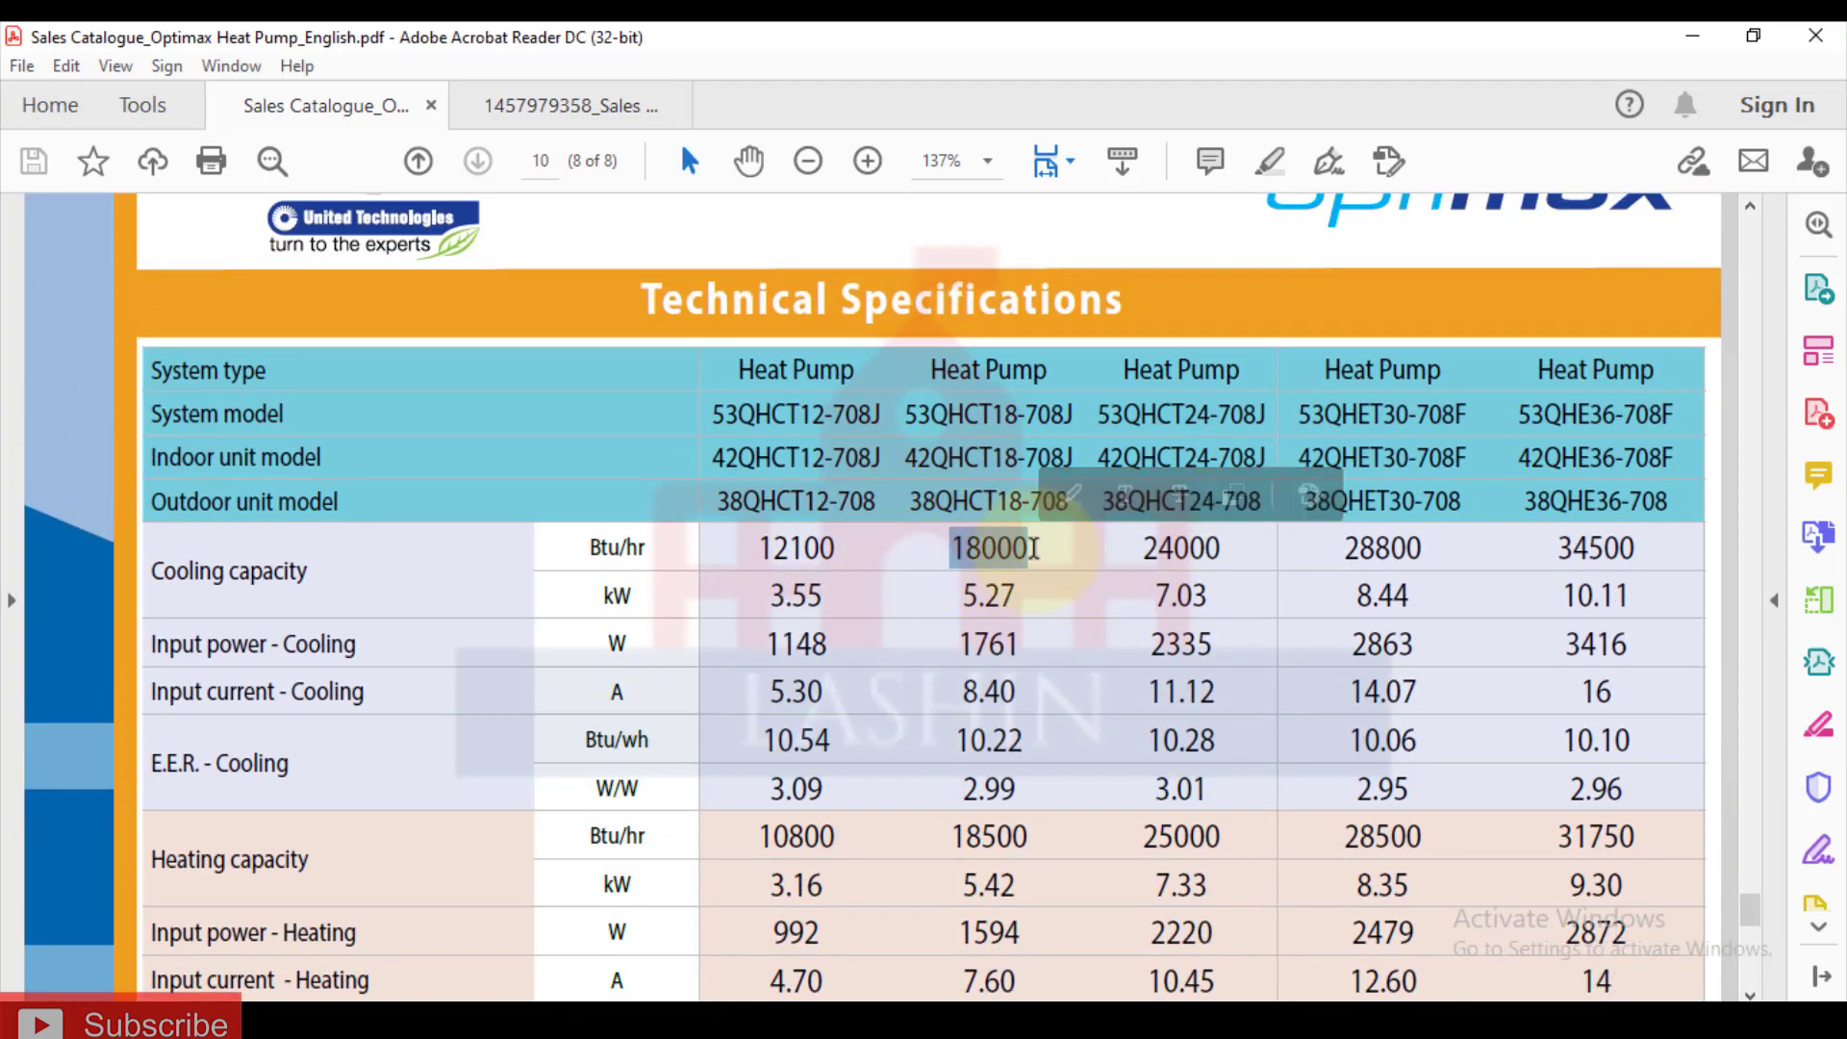
scroll(962, 539, down, 2)
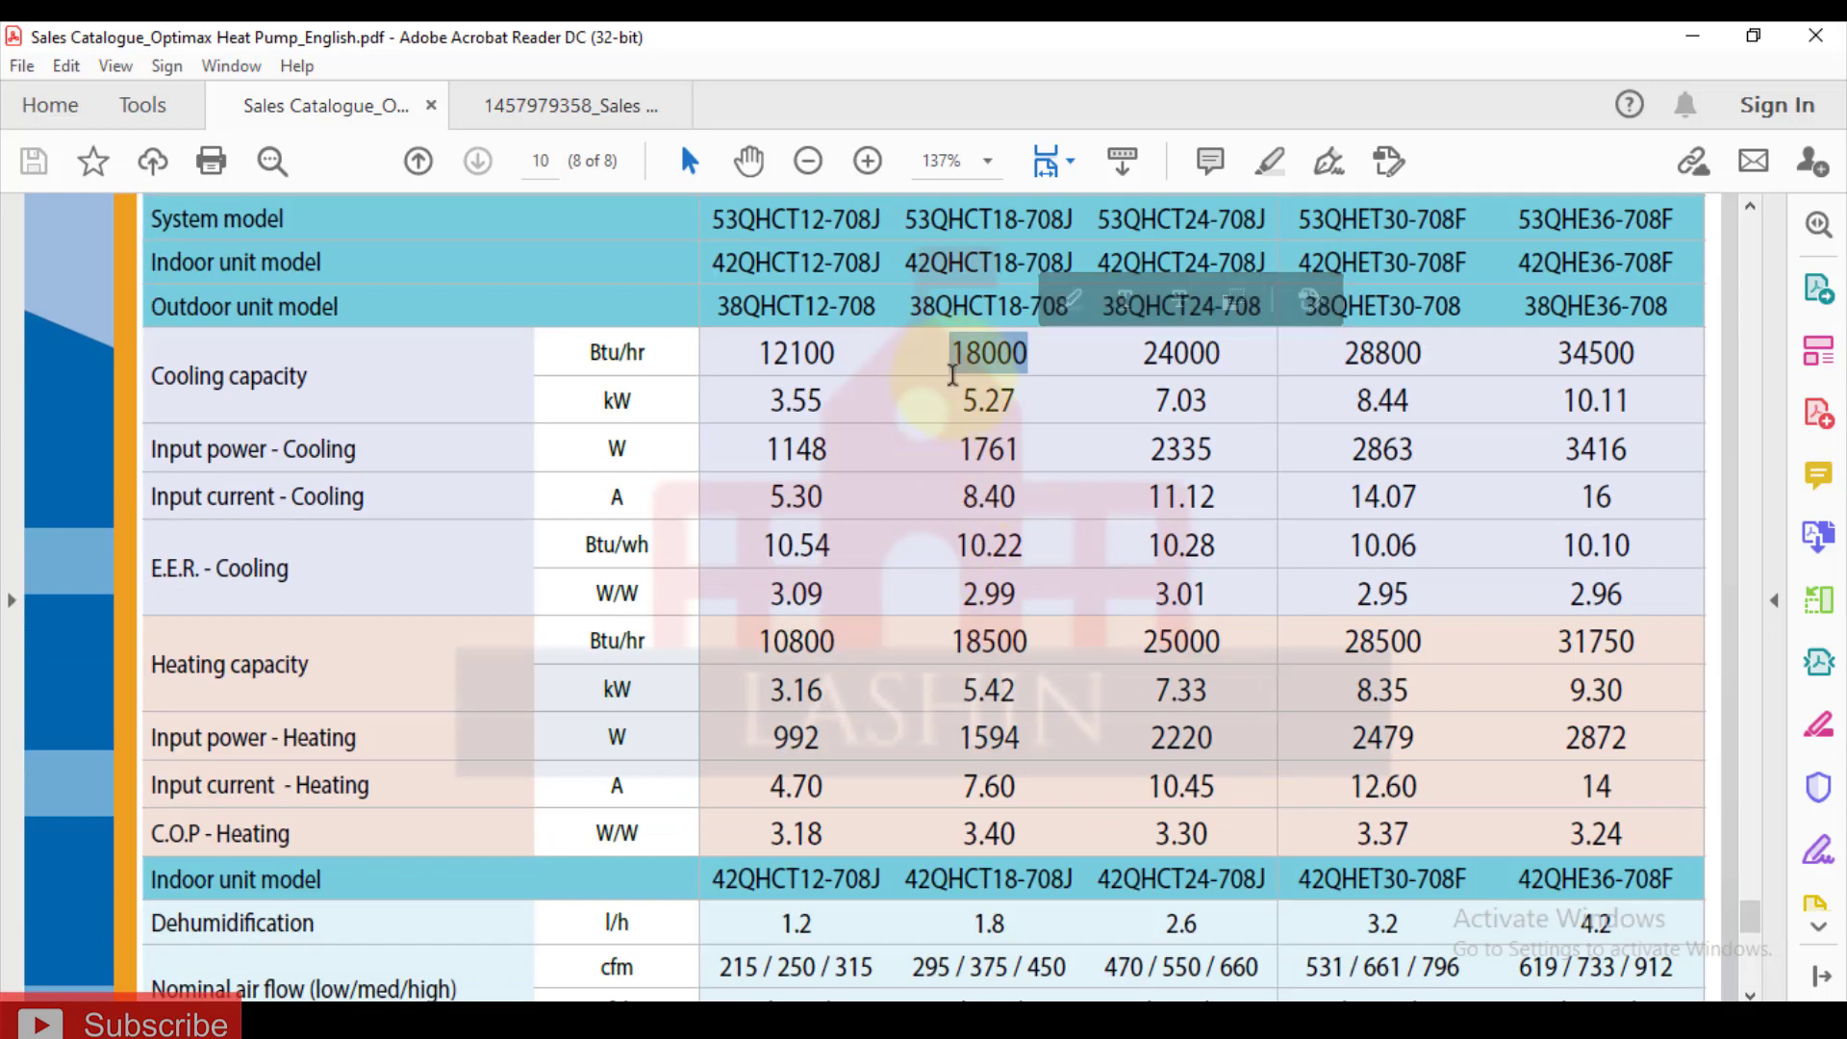
scroll(906, 524, down, 2)
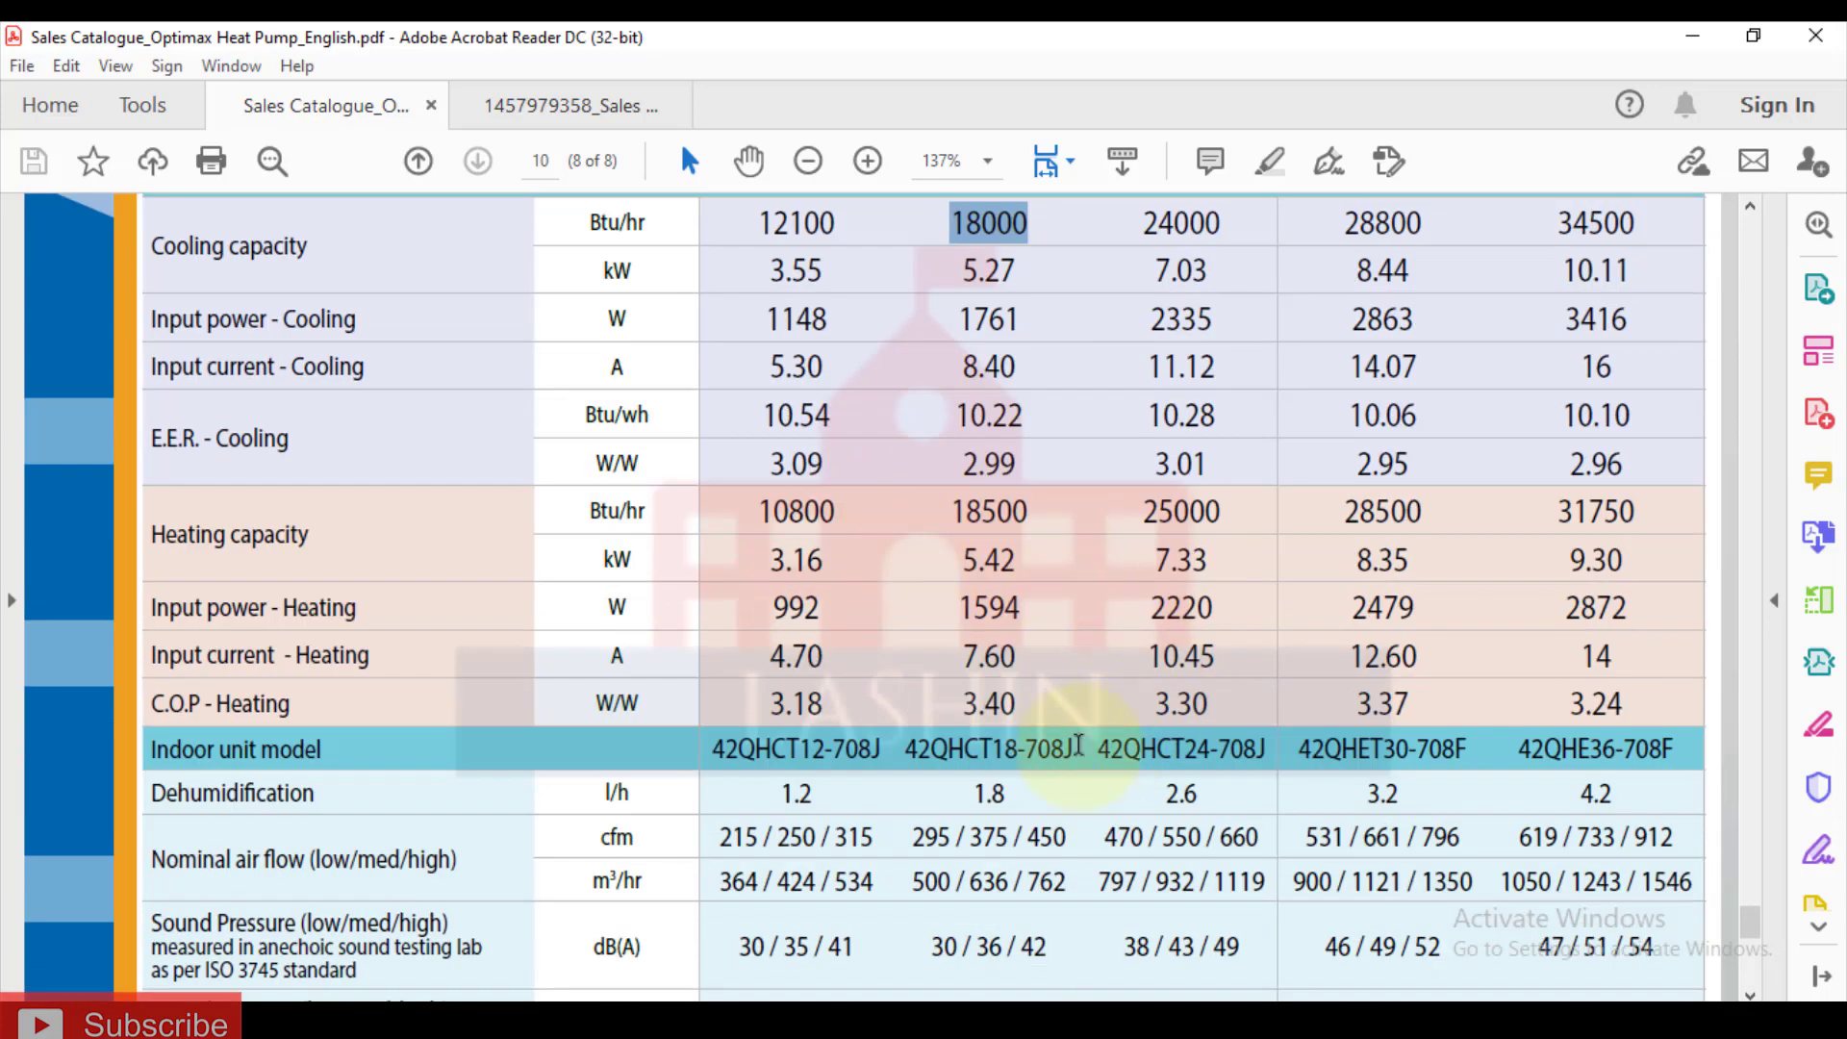
scroll(1025, 827, down, 1)
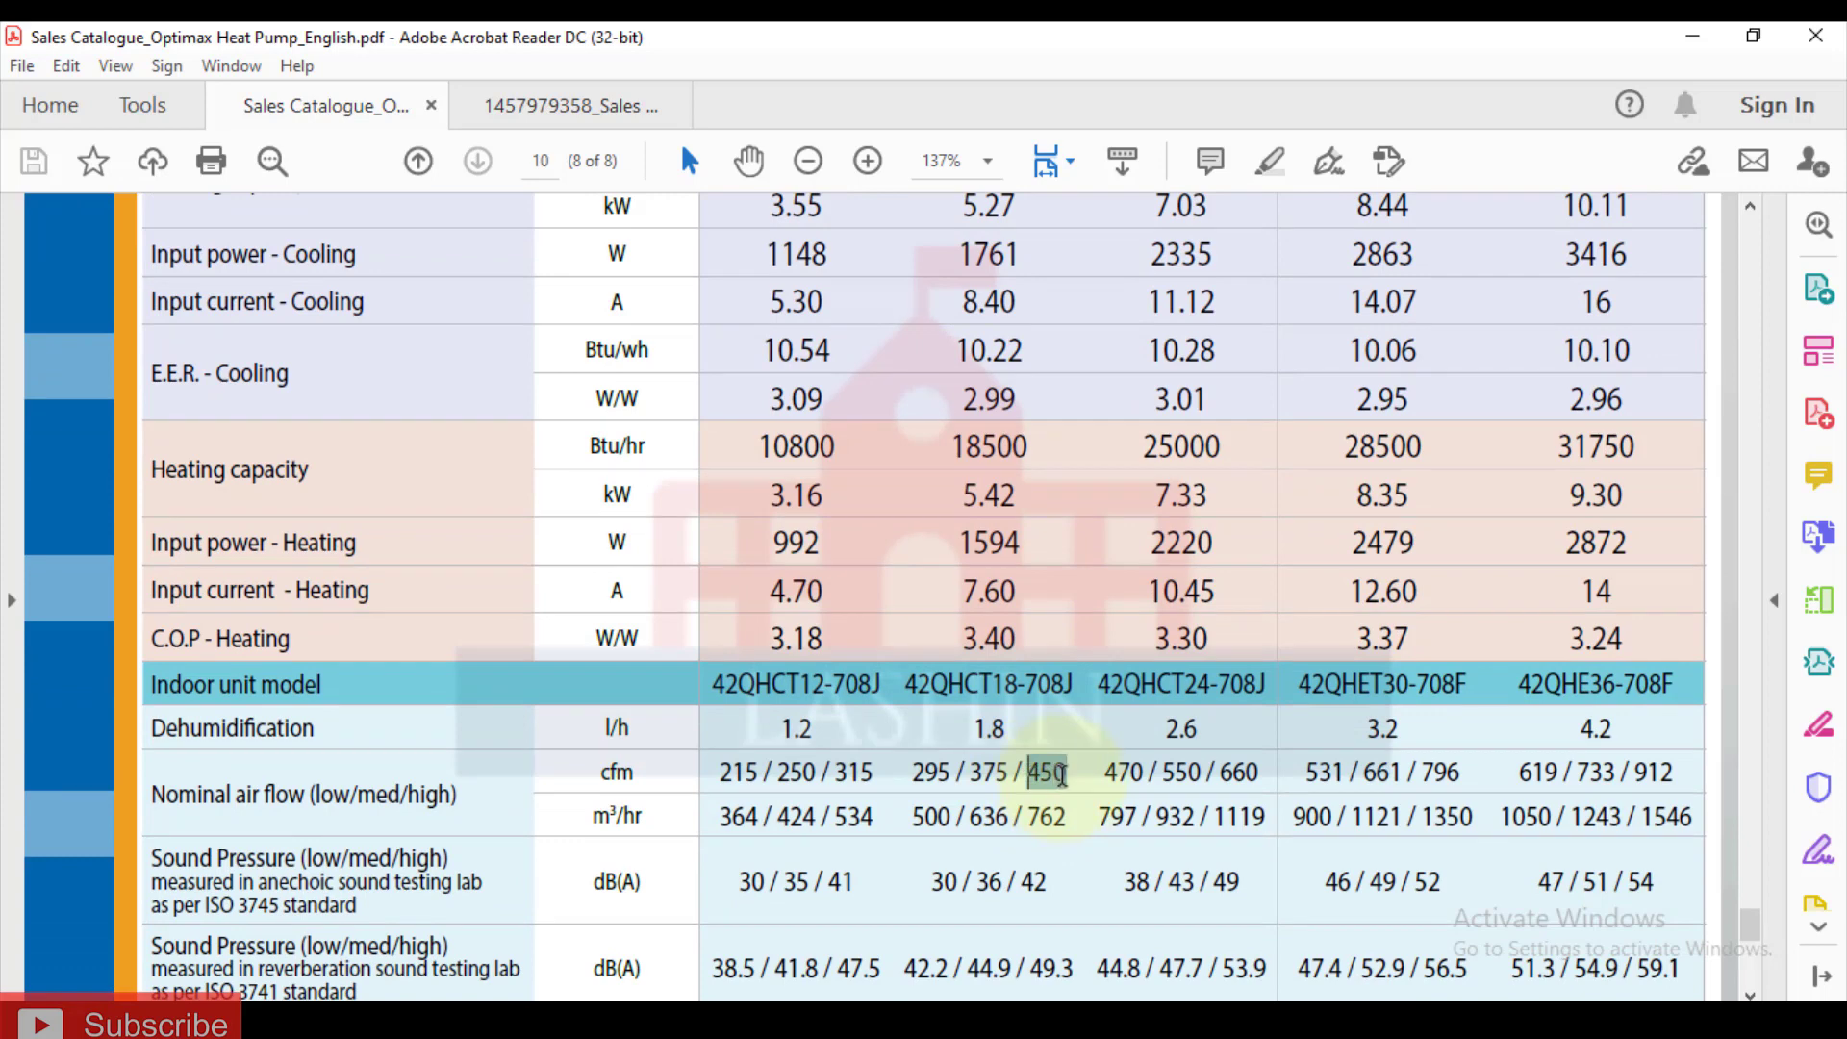
drag(1061, 775, 1067, 775)
Step: Recheck the coil load and required airflow in the F1-03 sizing summary, and return to the Optimax catalogue
mouse_move(1030, 1034)
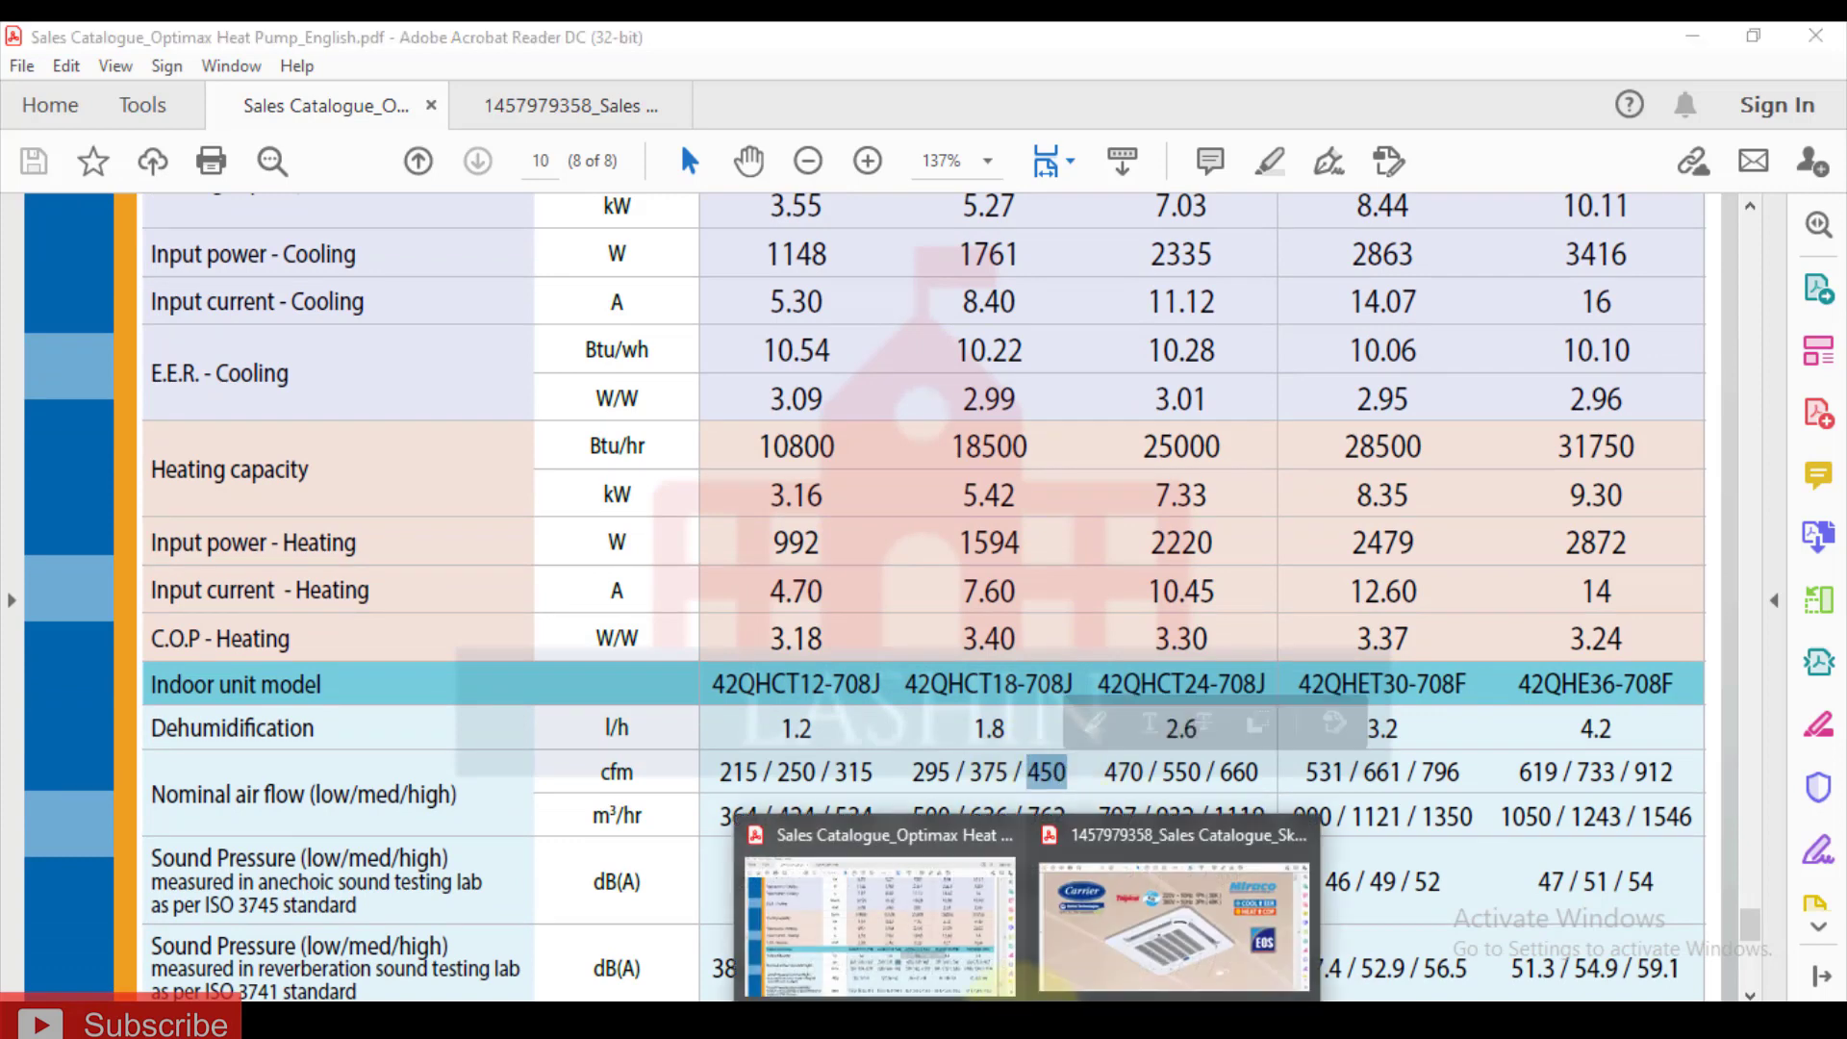
click(562, 1020)
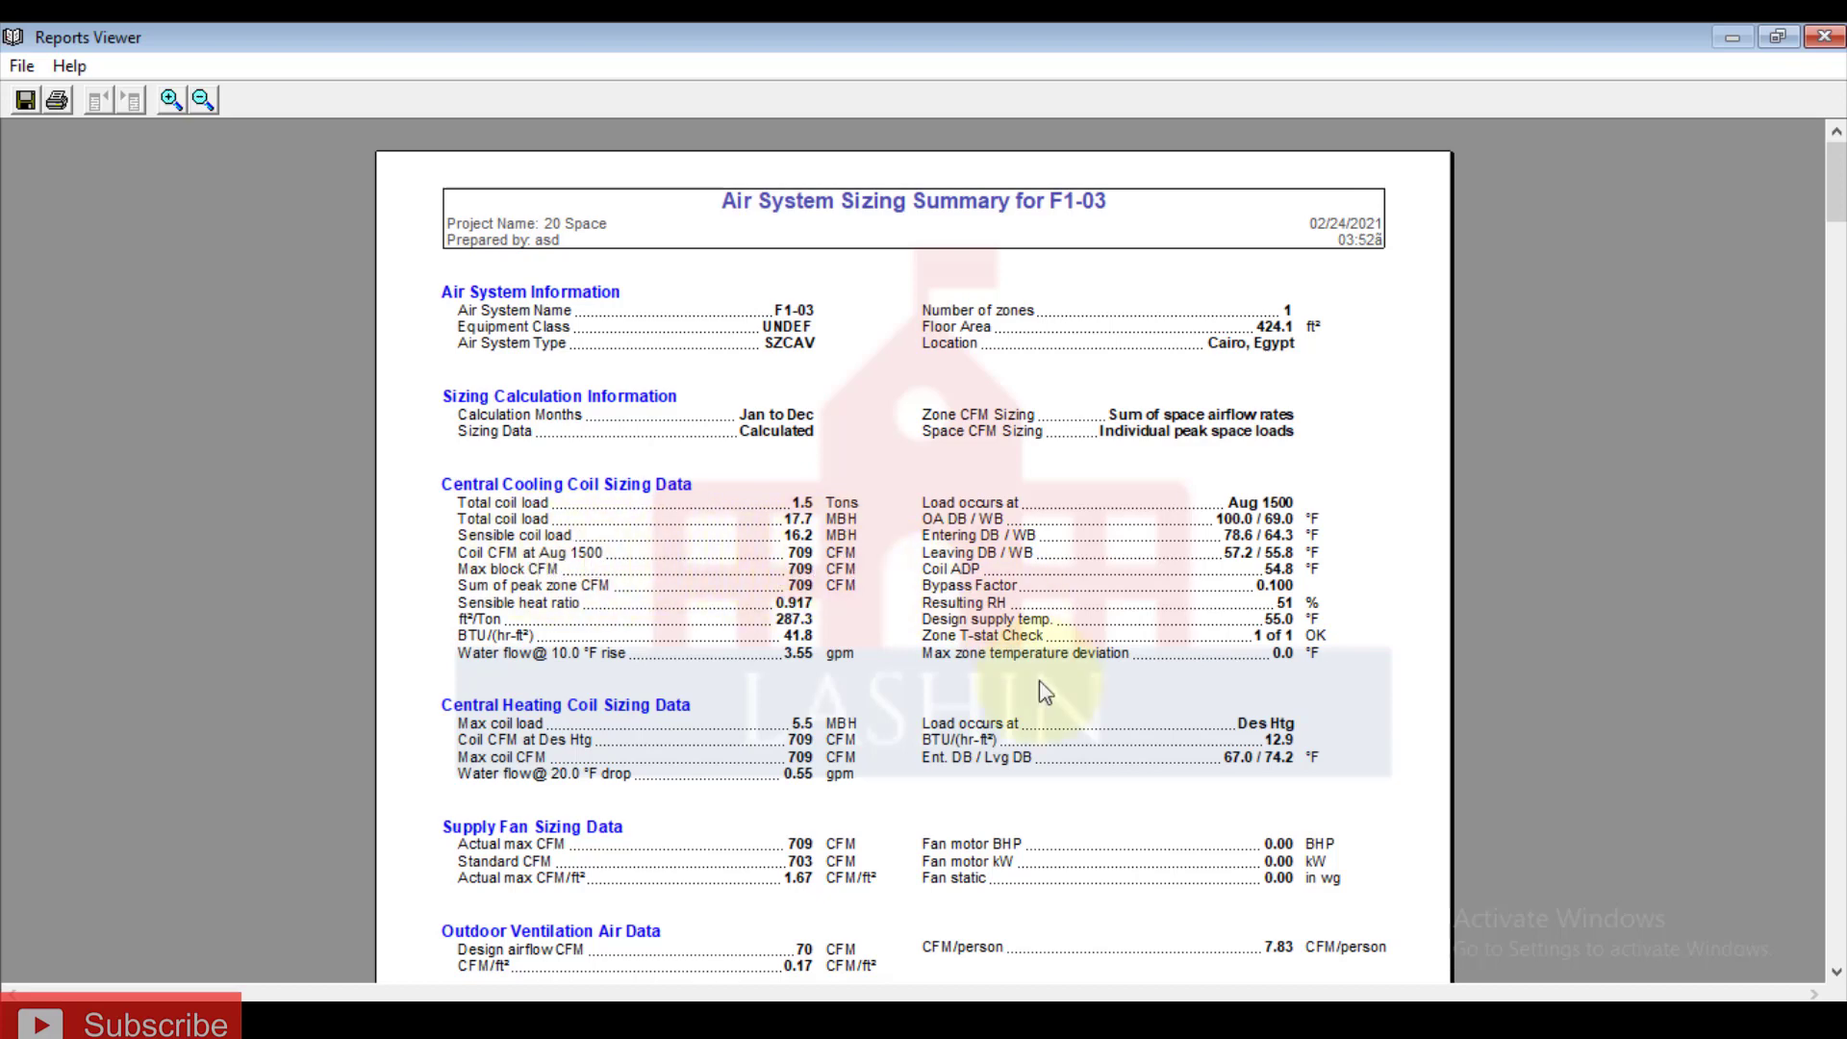
click(892, 1014)
click(895, 1015)
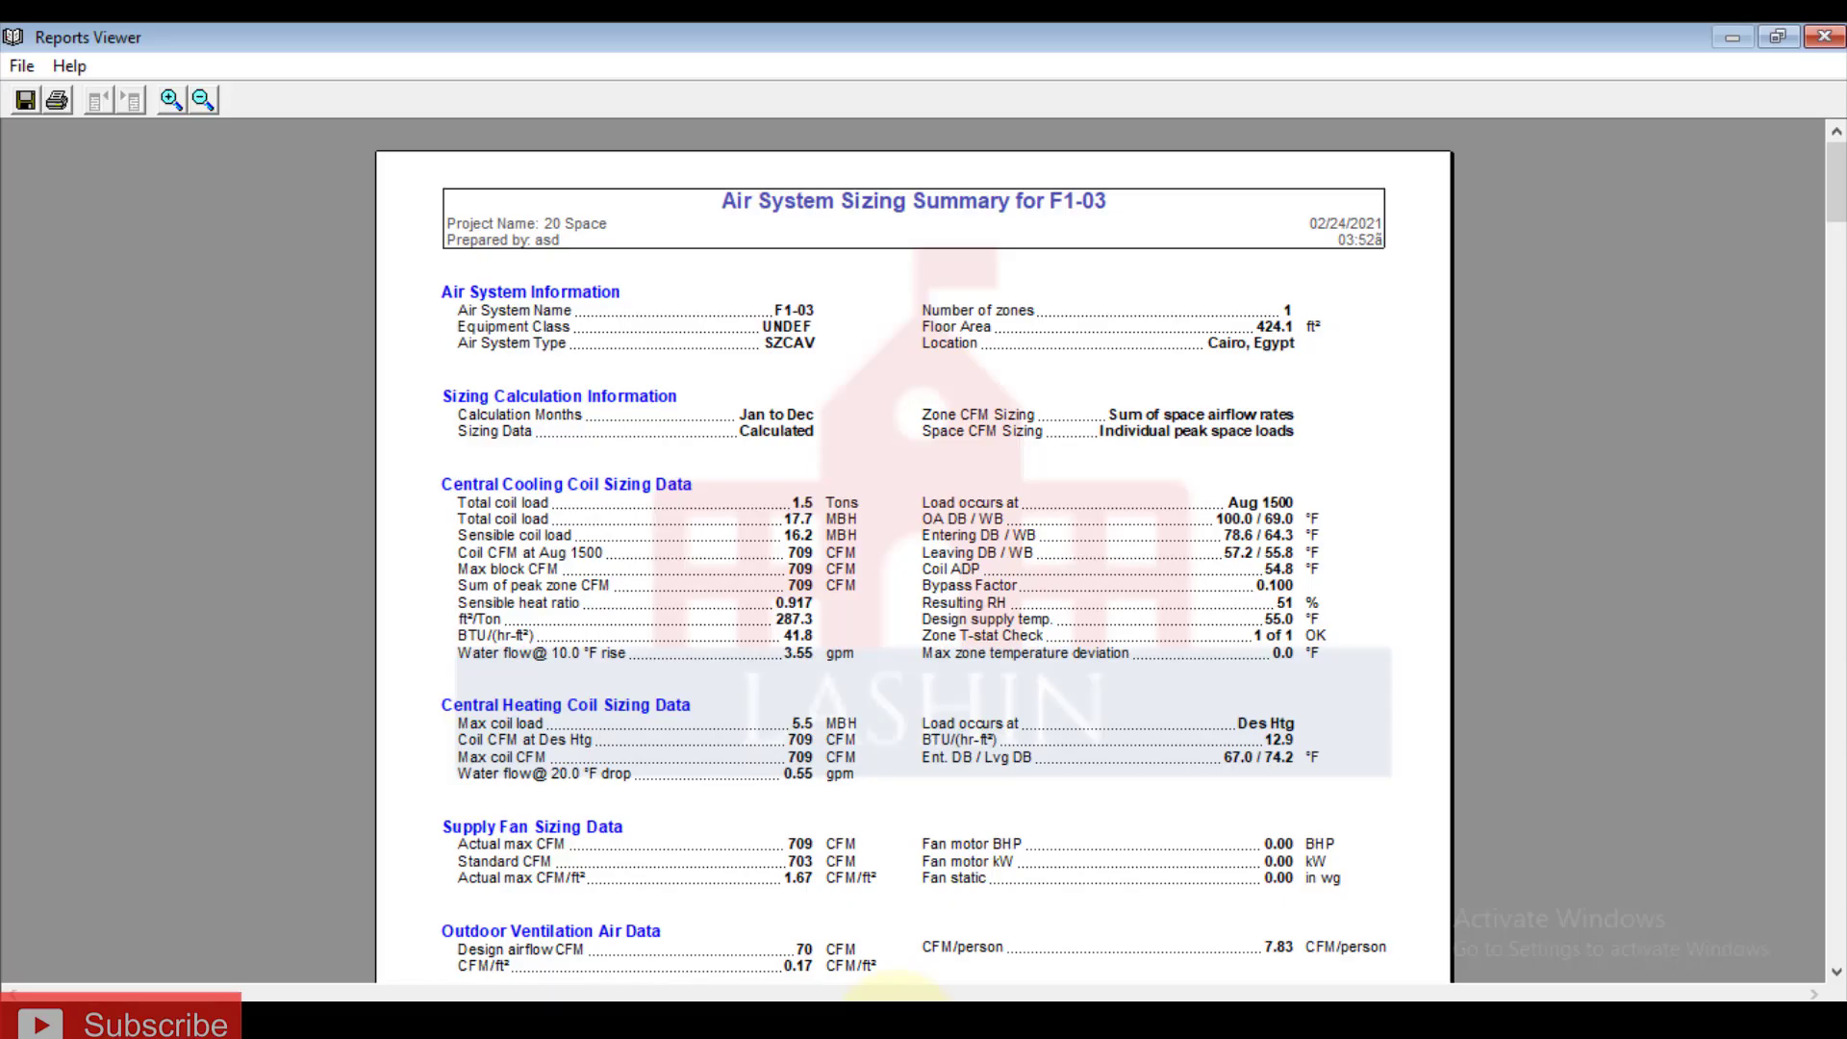
mouse_move(990, 1020)
click(875, 910)
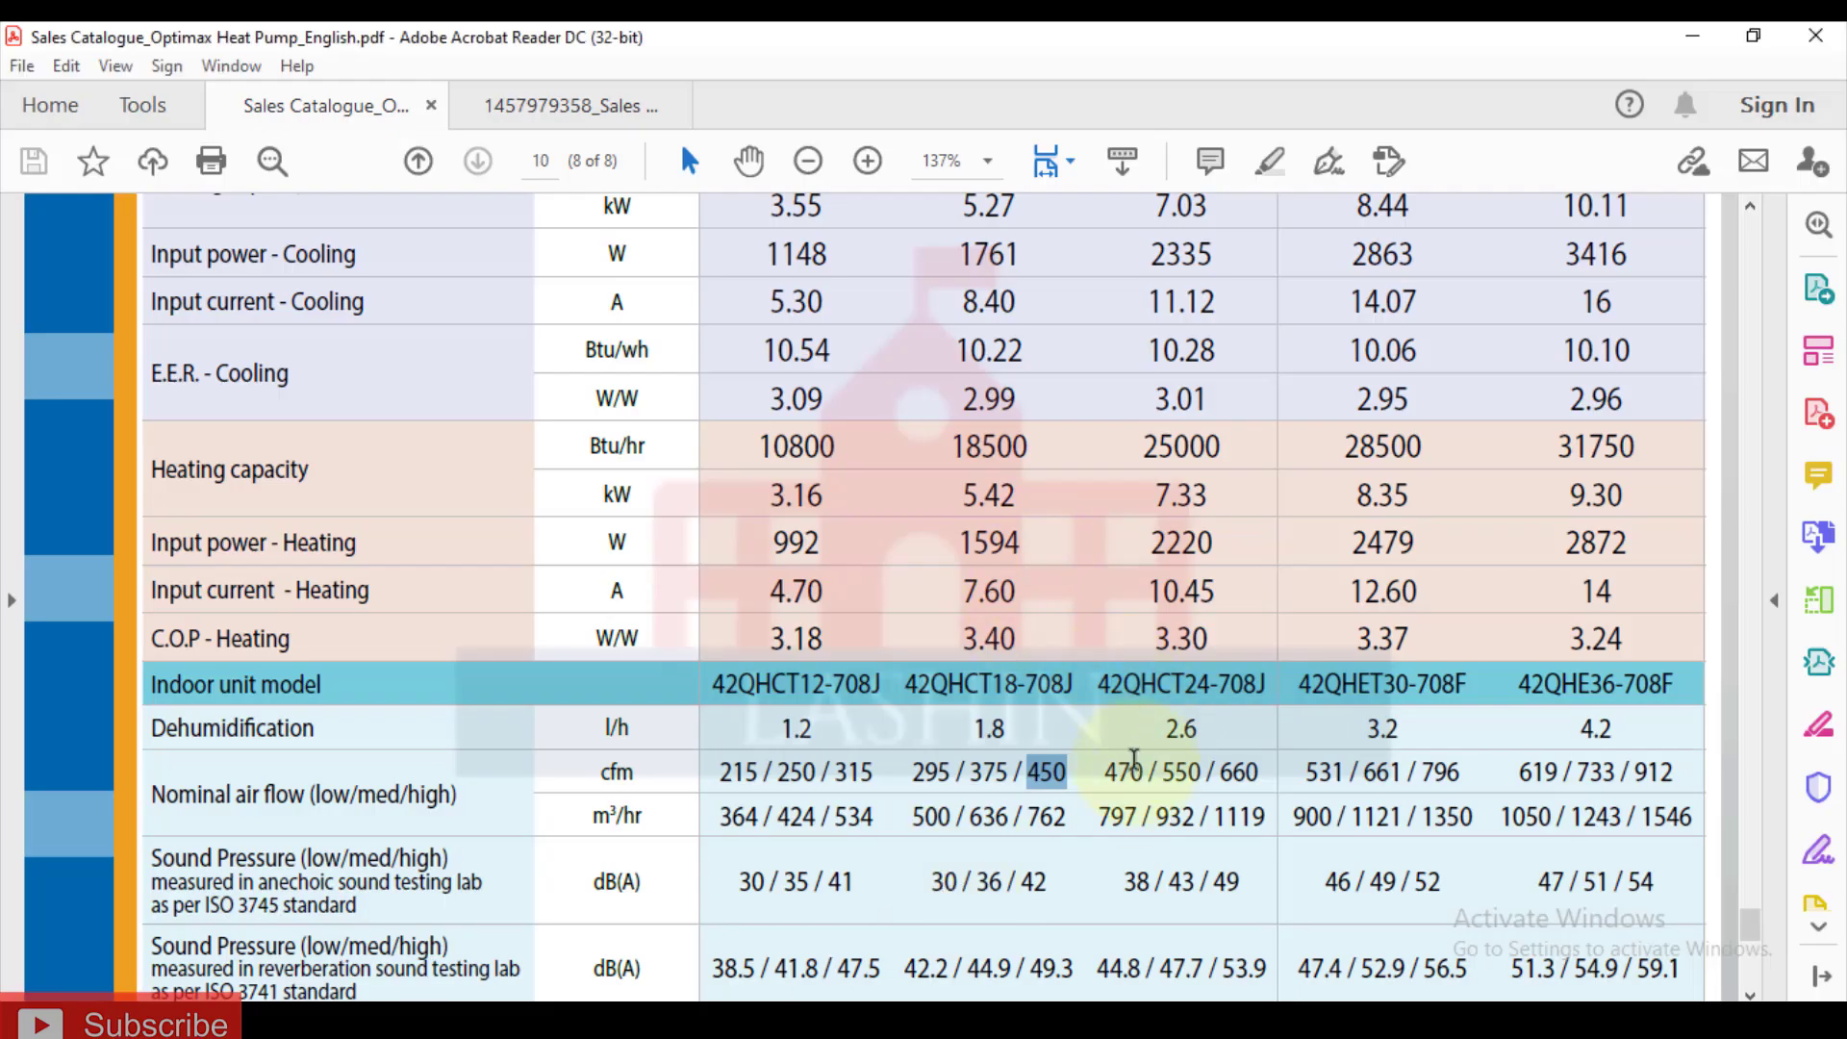
Step: Examine the 42QHET30-708F model's high-speed airflow, cooling data and indoor unit net dimensions, highlighting the width figure
scroll(1164, 774, up, 3)
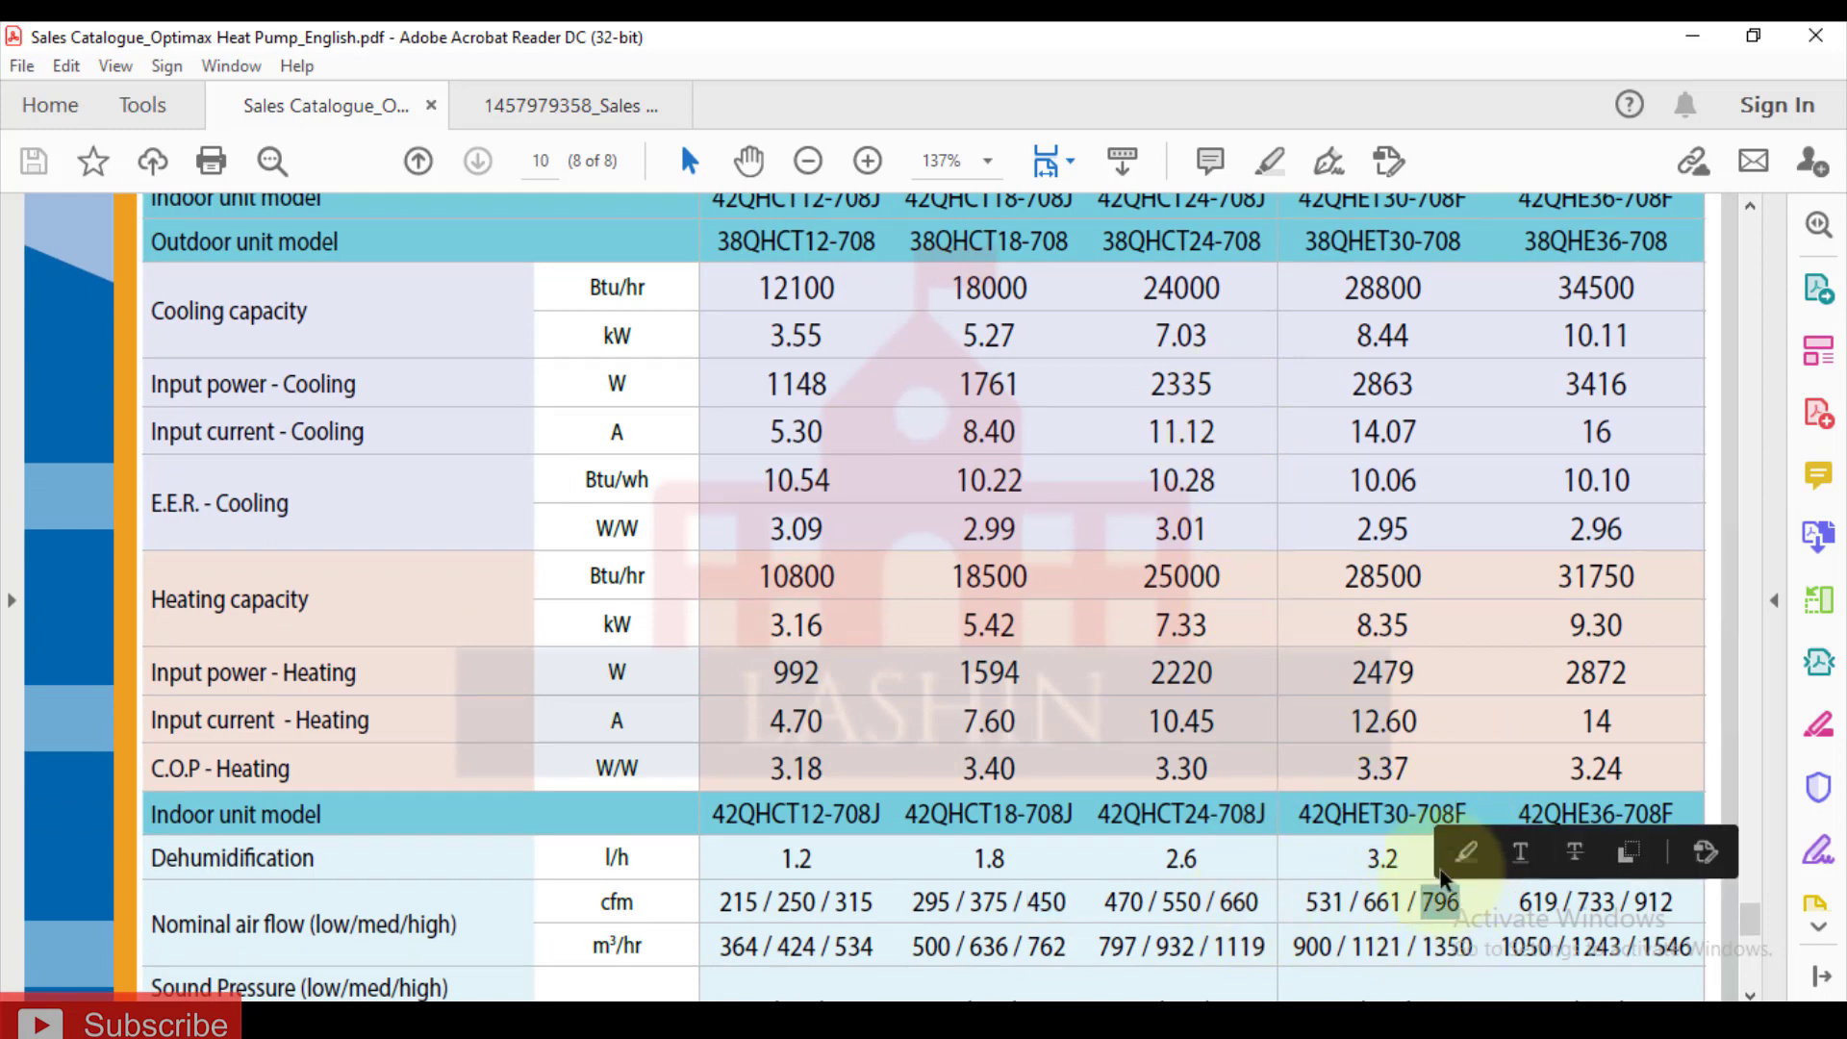
scroll(1405, 847, up, 4)
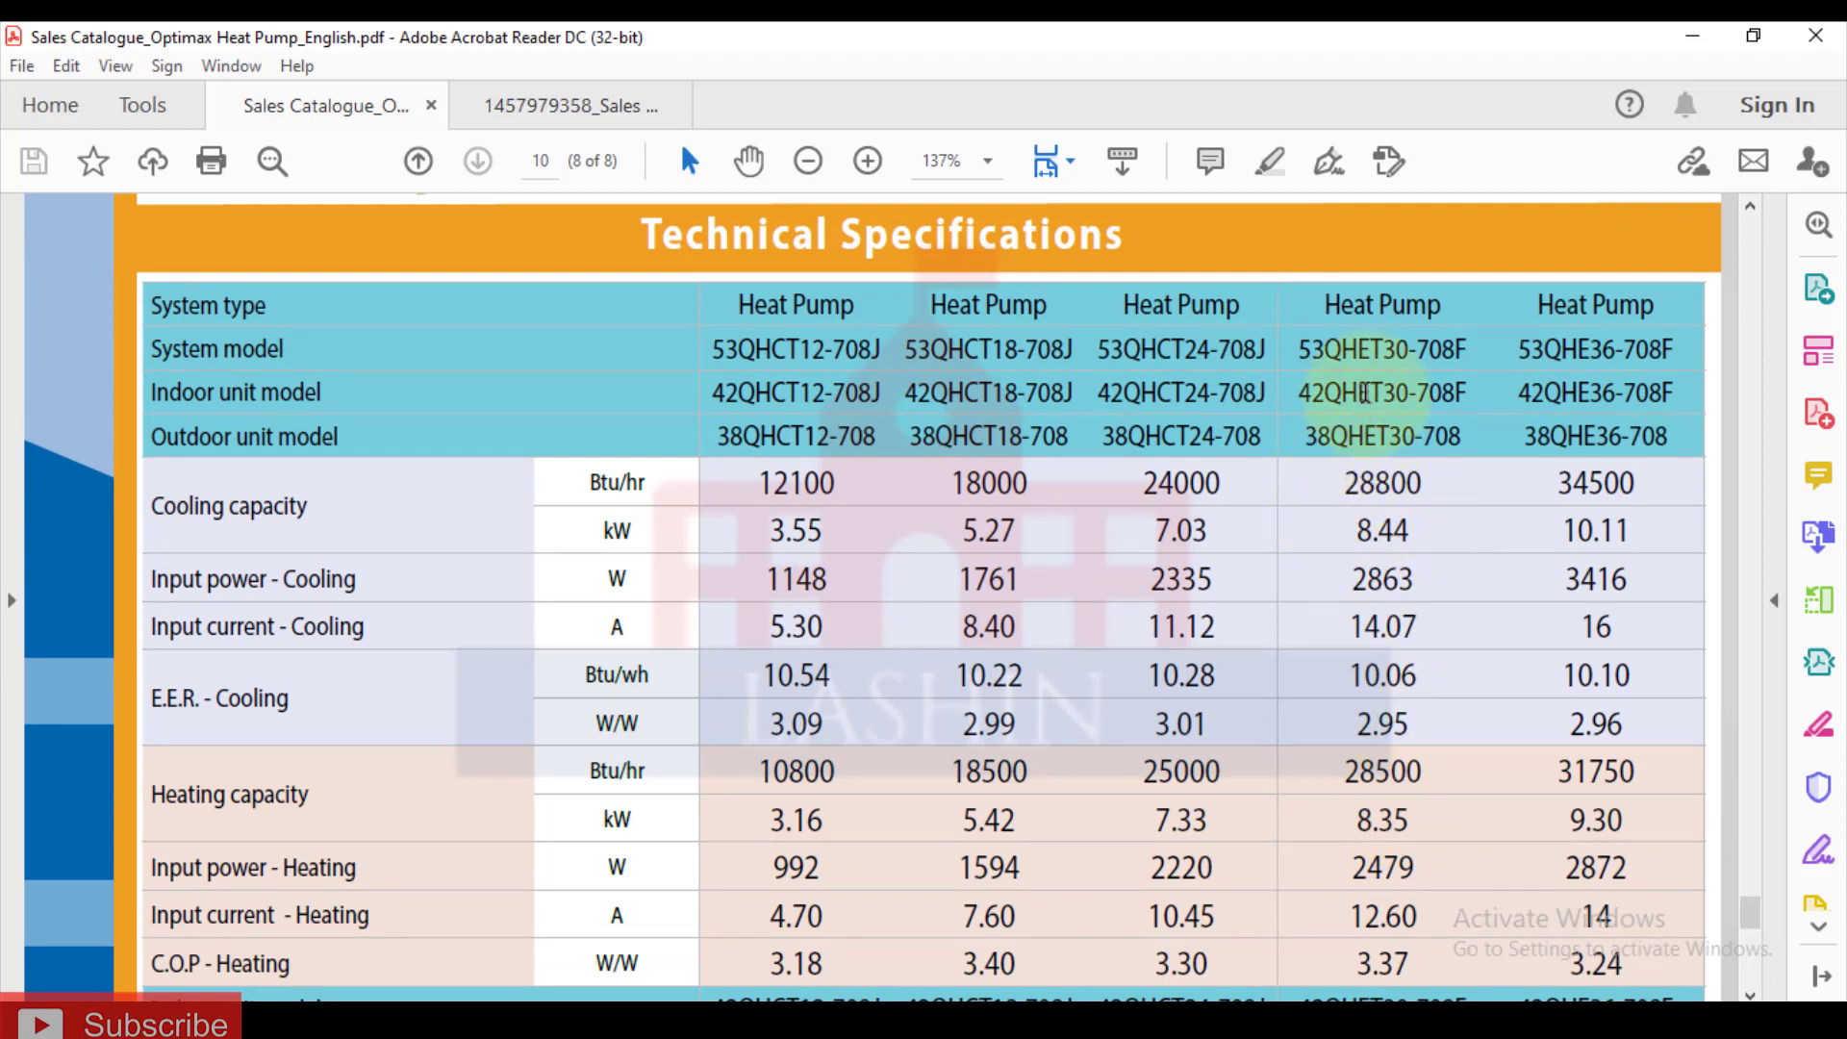
scroll(1382, 483, down, 2)
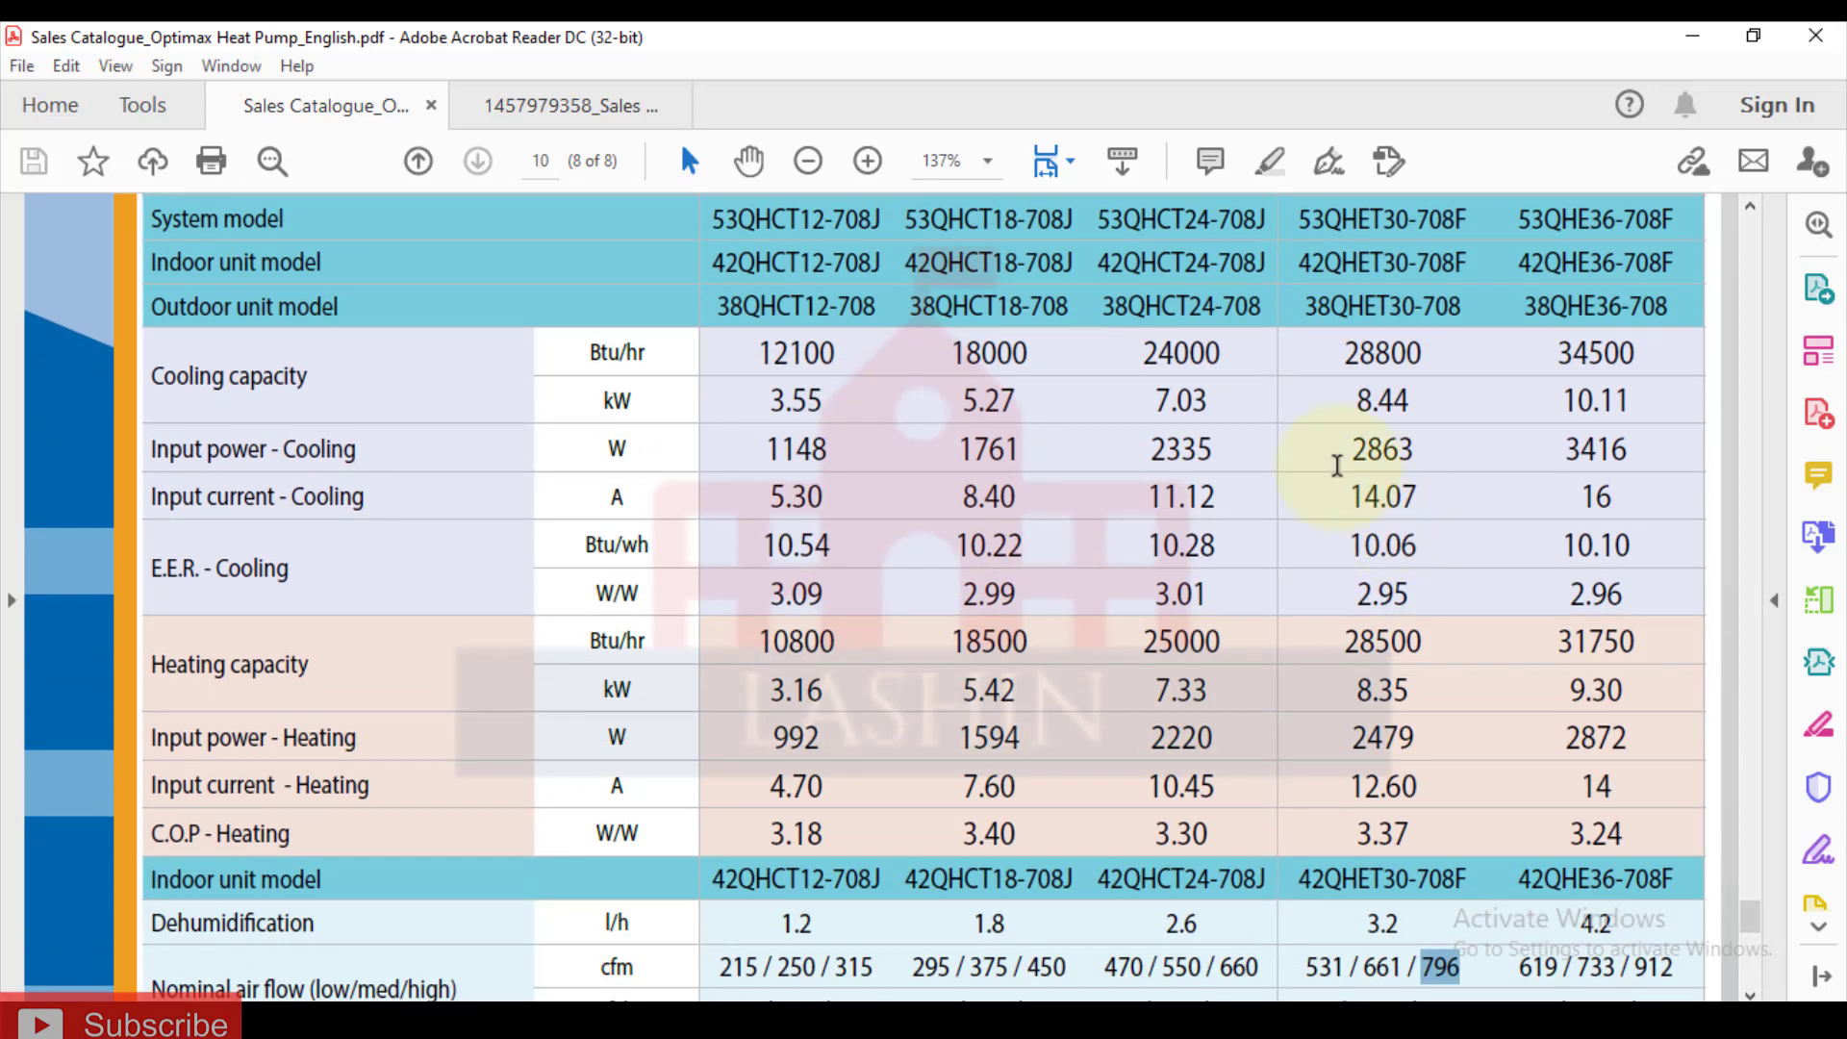
scroll(1374, 454, up, 3)
scroll(1362, 446, up, 1)
scroll(1375, 500, down, 6)
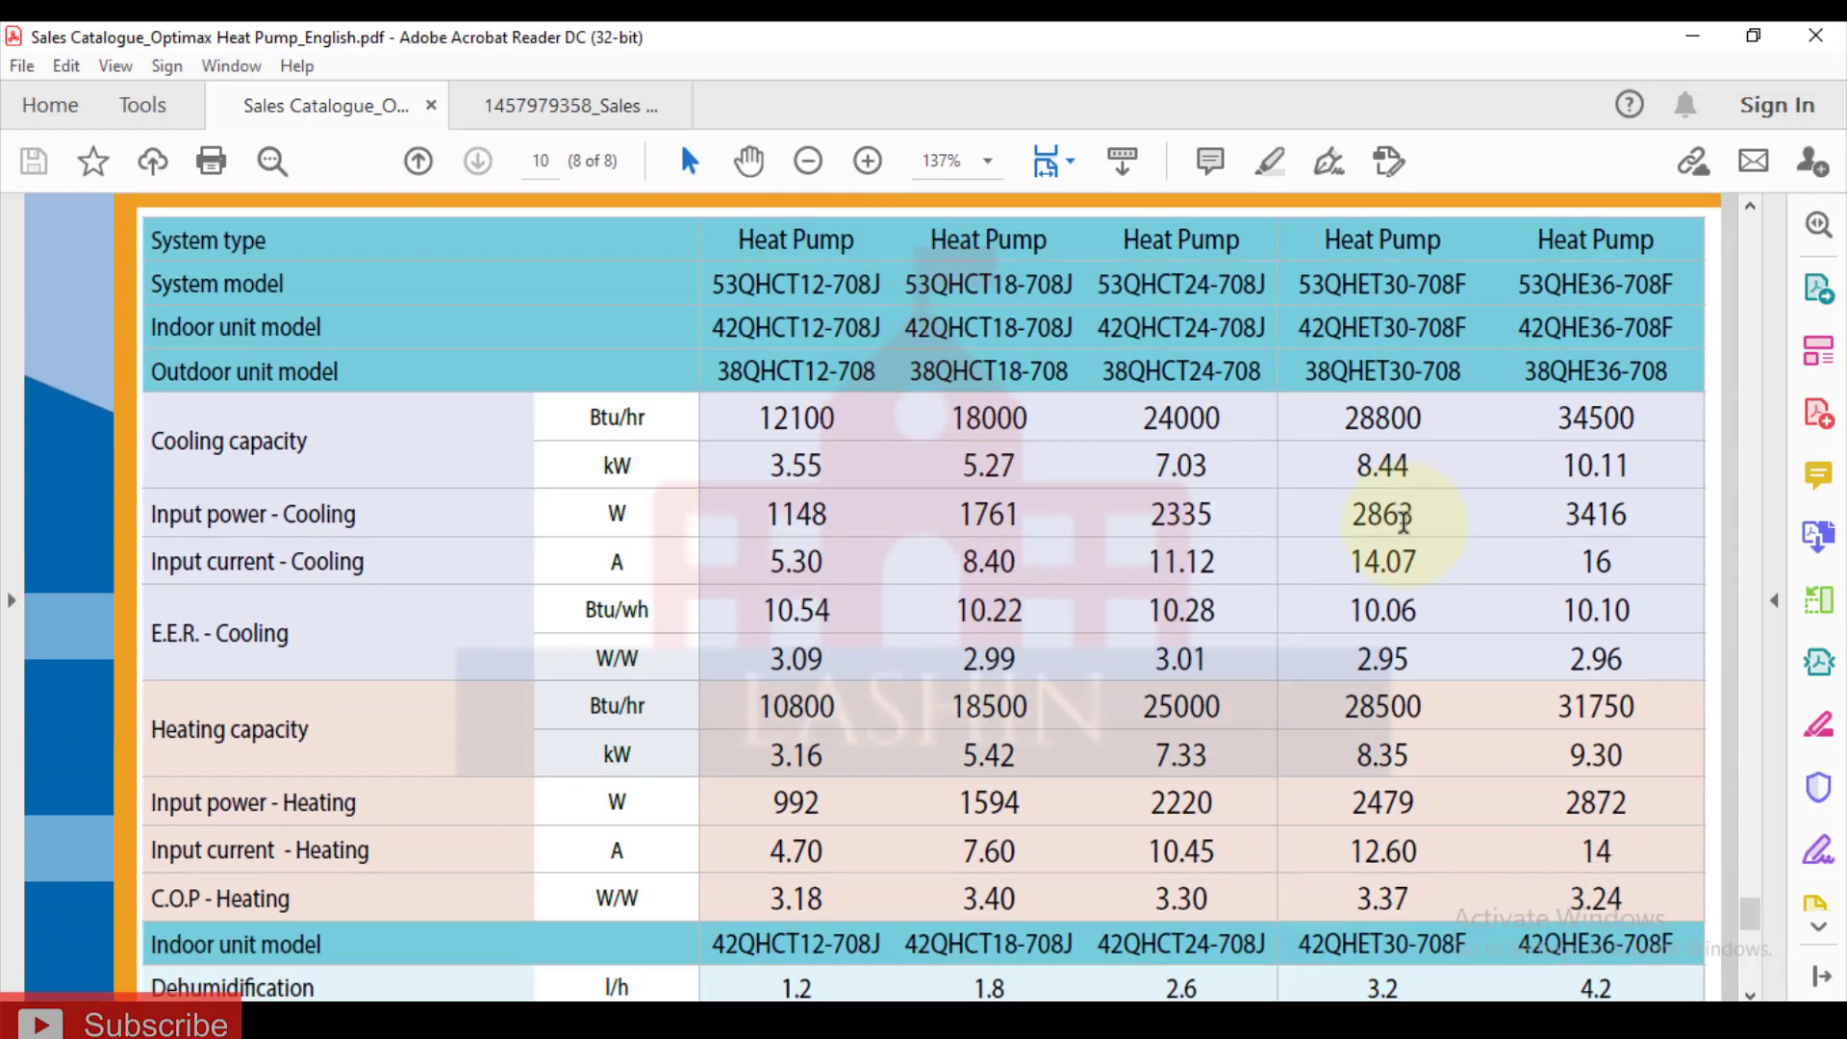
scroll(1383, 545, down, 6)
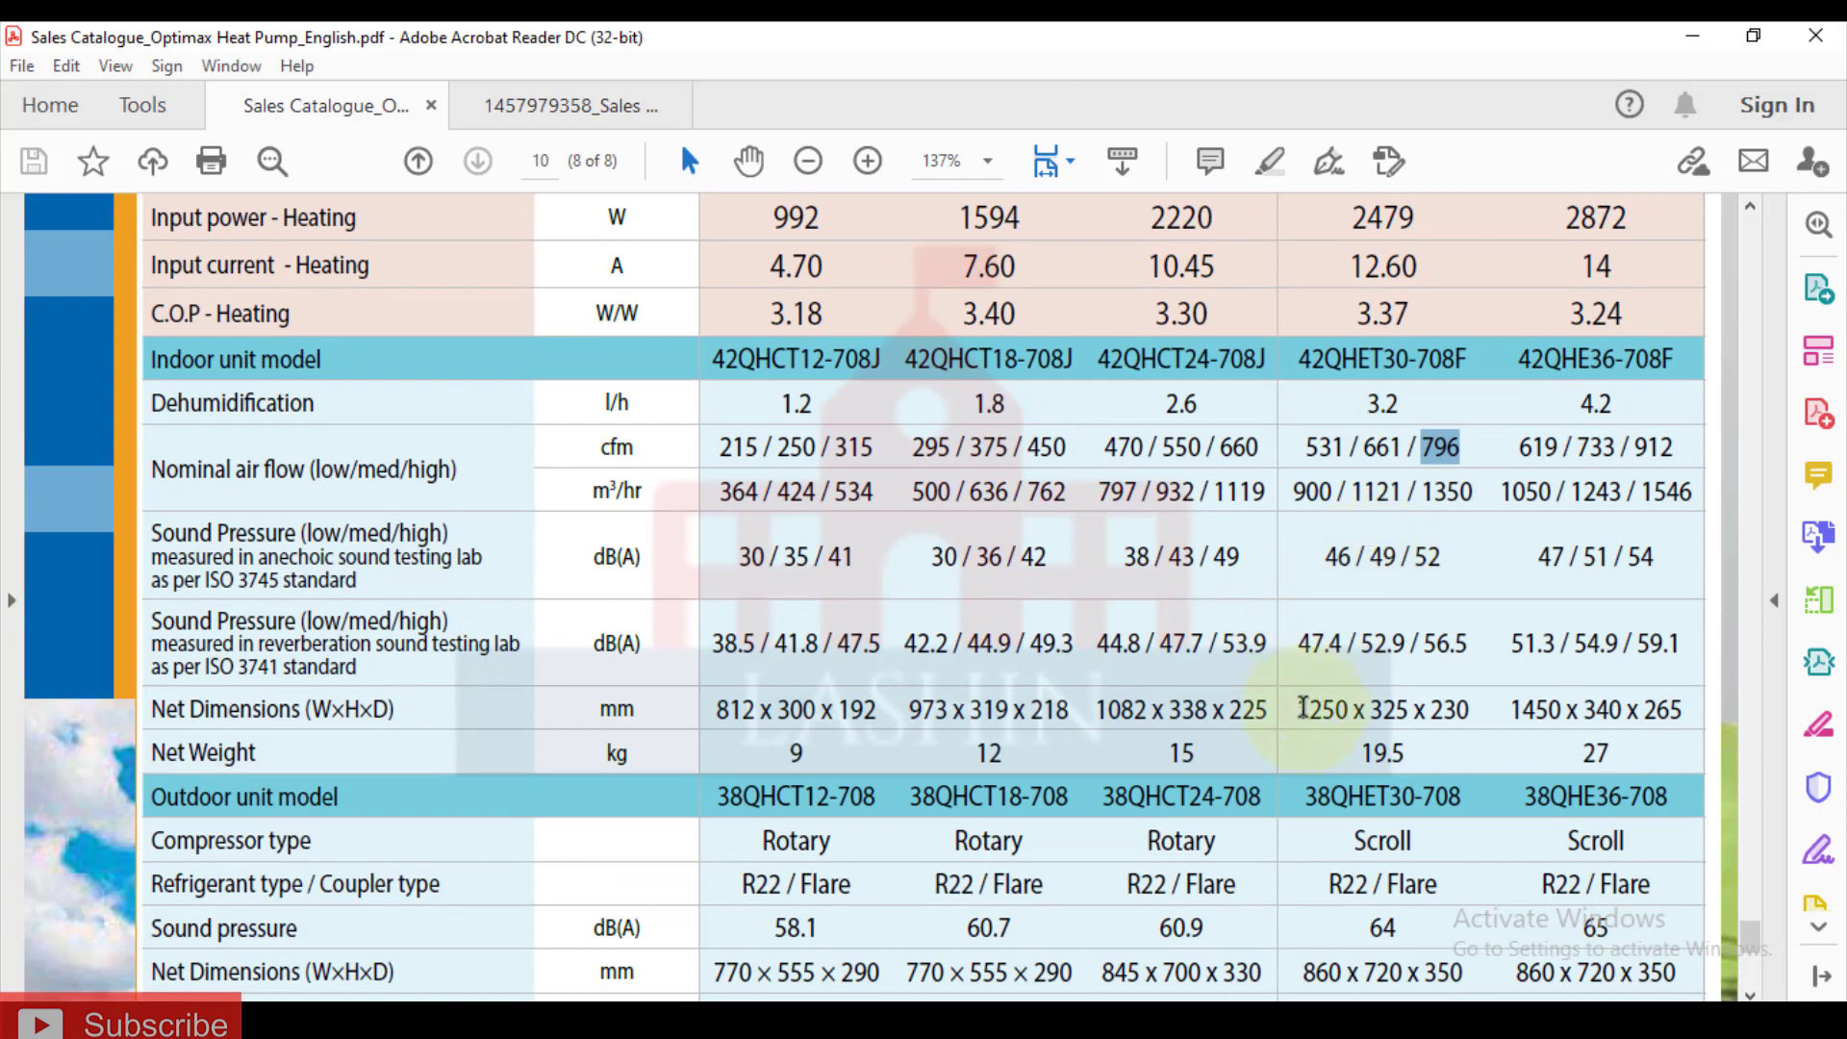
scroll(1305, 674, up, 2)
scroll(1301, 654, down, 4)
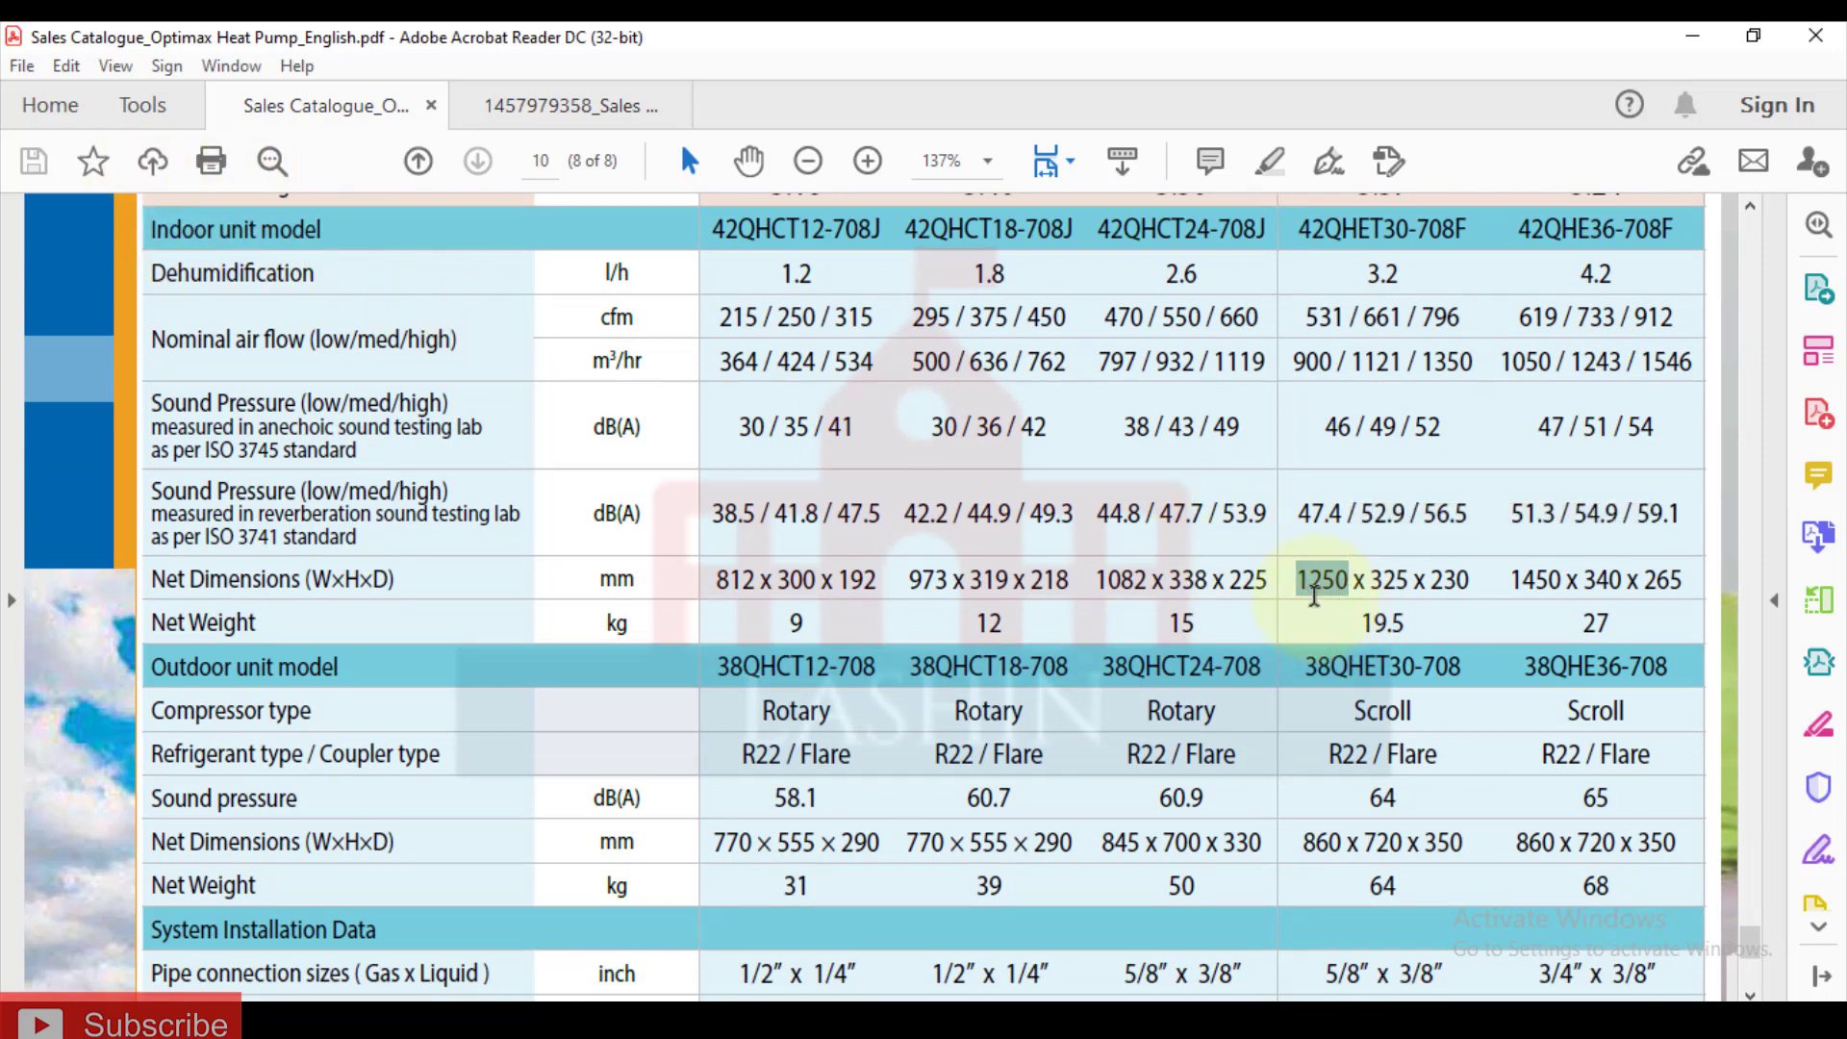
Step: Switch to the AutoCAD floor plan and locate the spare indoor unit symbol beside the drawing
click(921, 1014)
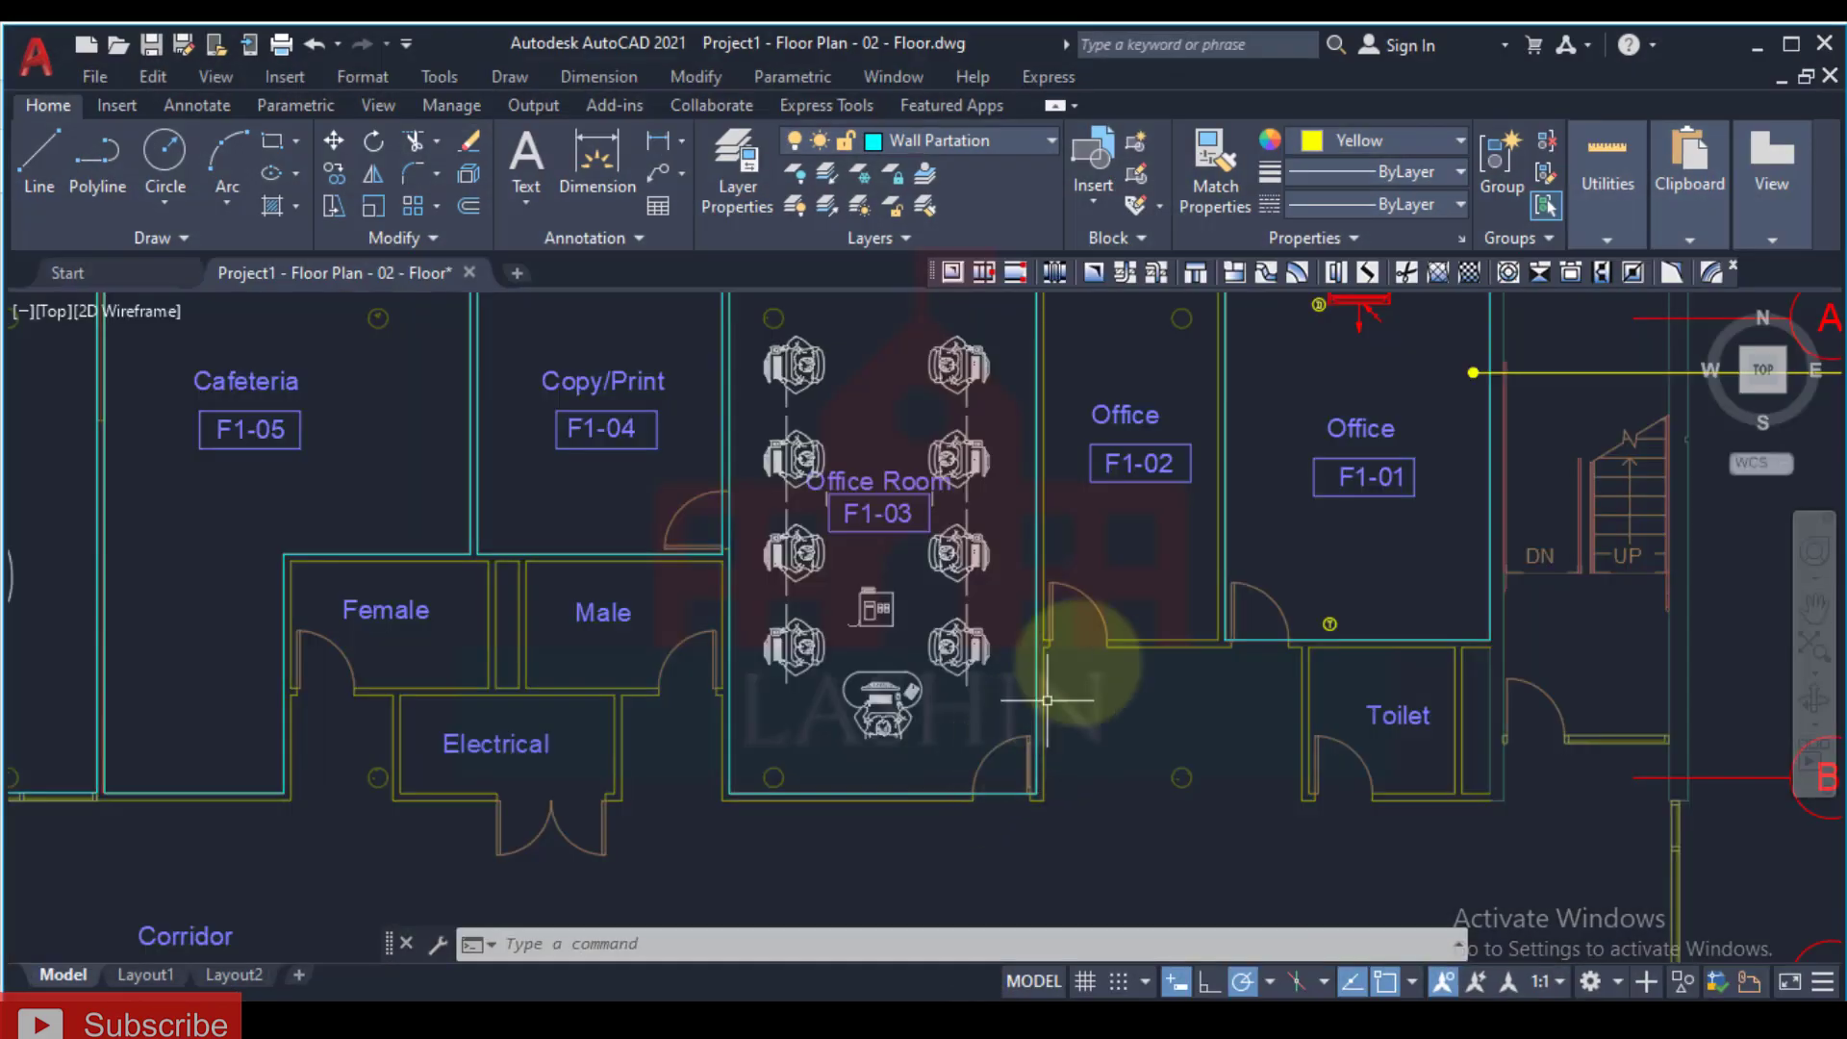
scroll(1076, 664, down, 5)
middle_drag(1043, 668, 910, 708)
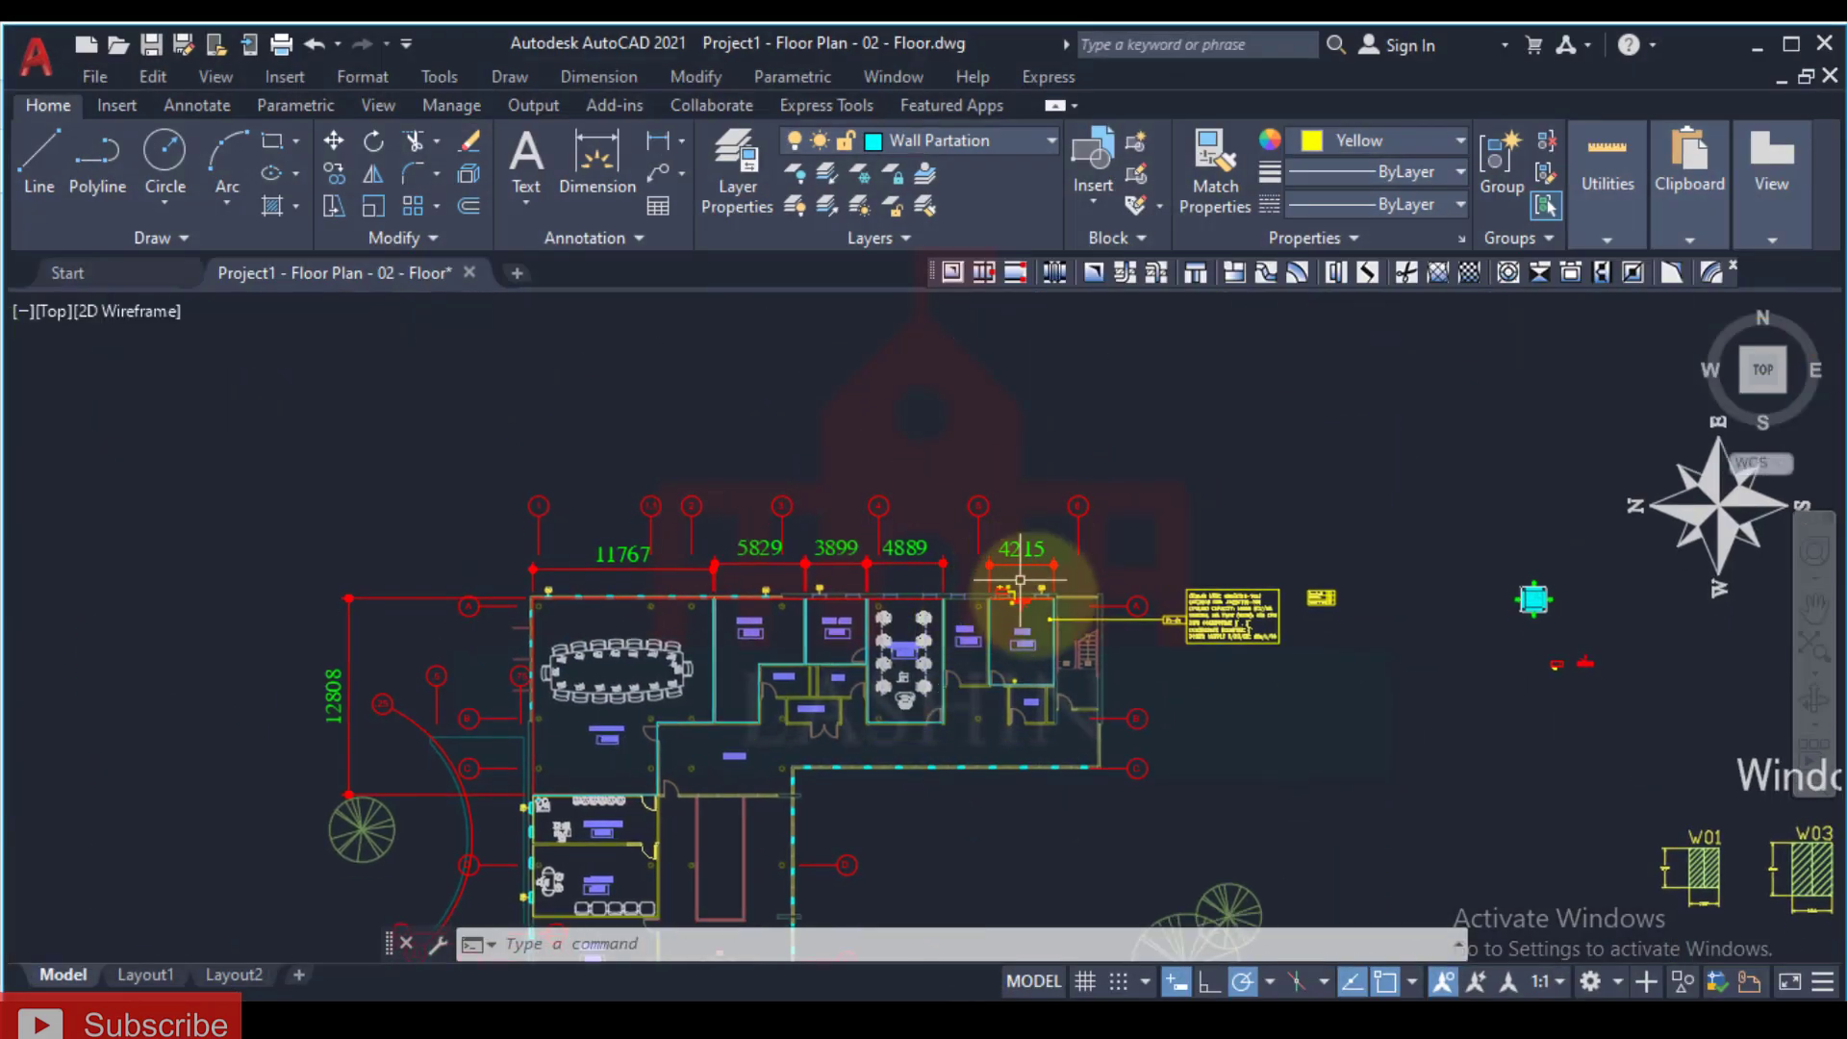
middle_drag(1261, 713, 799, 644)
scroll(1091, 578, up, 10)
middle_drag(1161, 710, 886, 553)
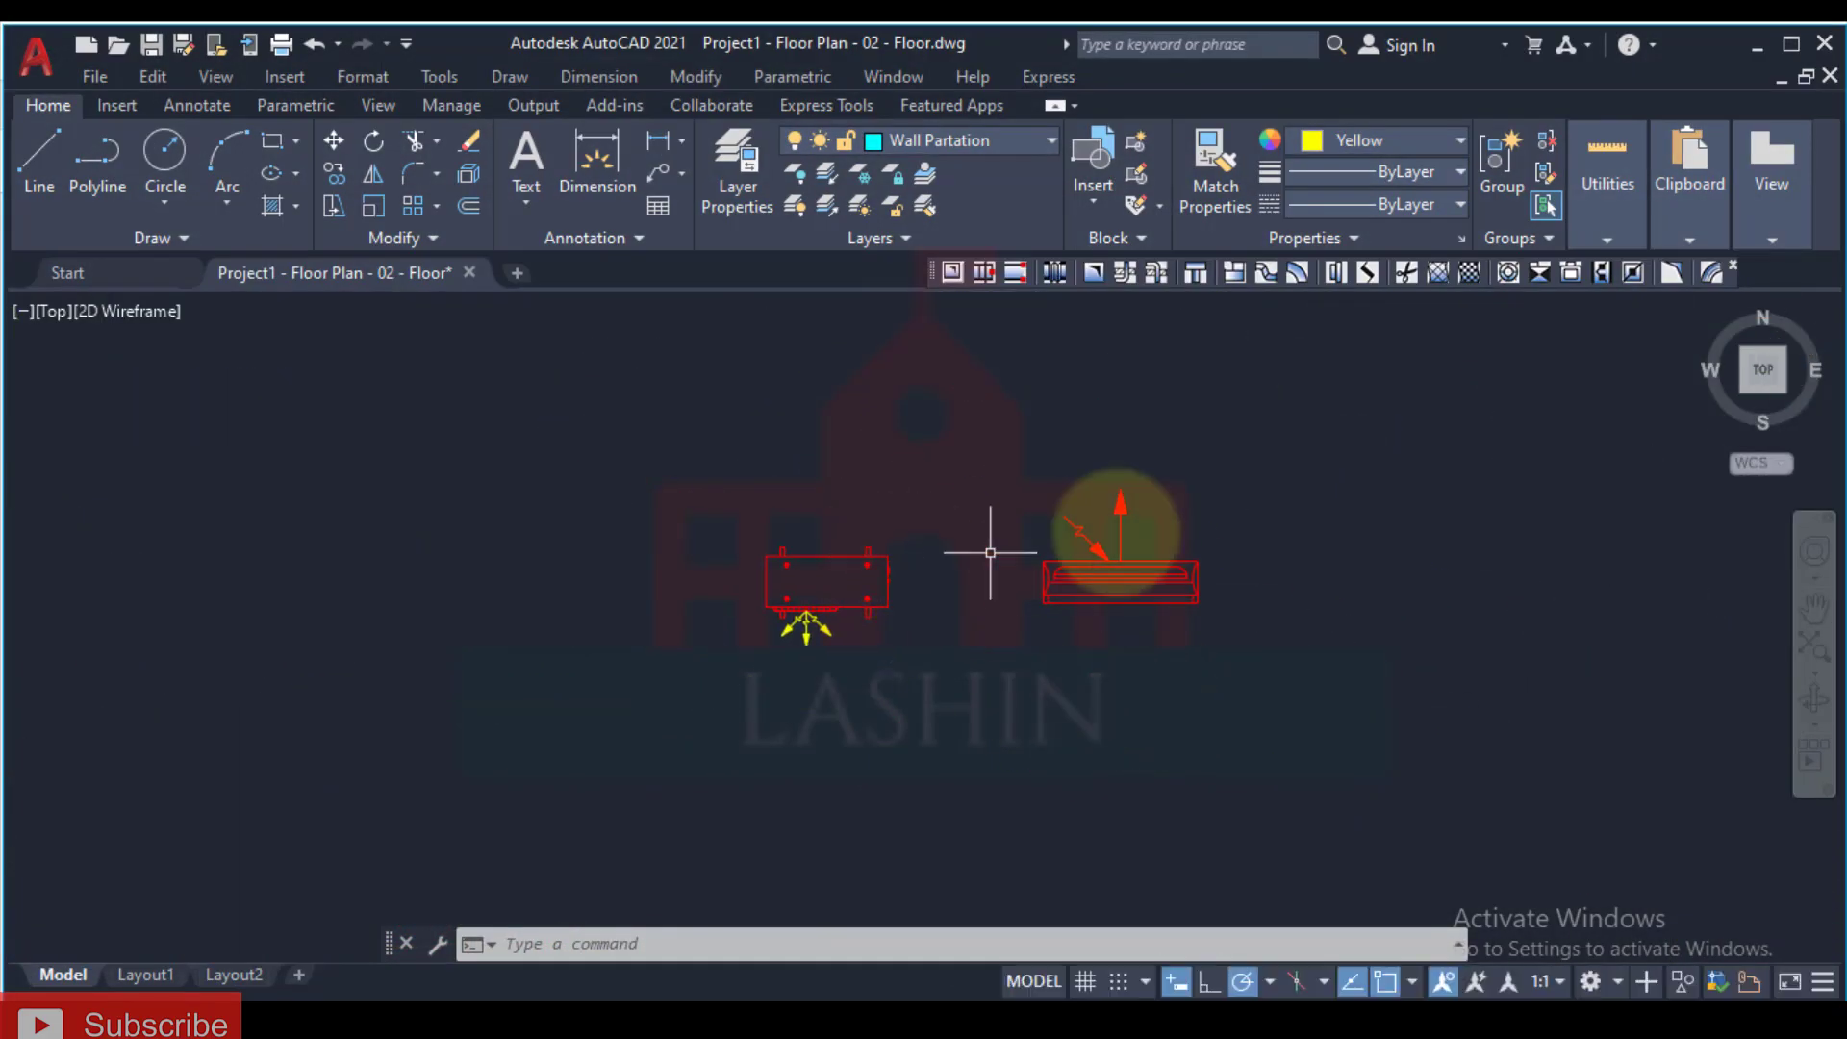
scroll(1200, 535, up, 4)
click(1193, 573)
click(1134, 624)
scroll(1134, 624, up, 2)
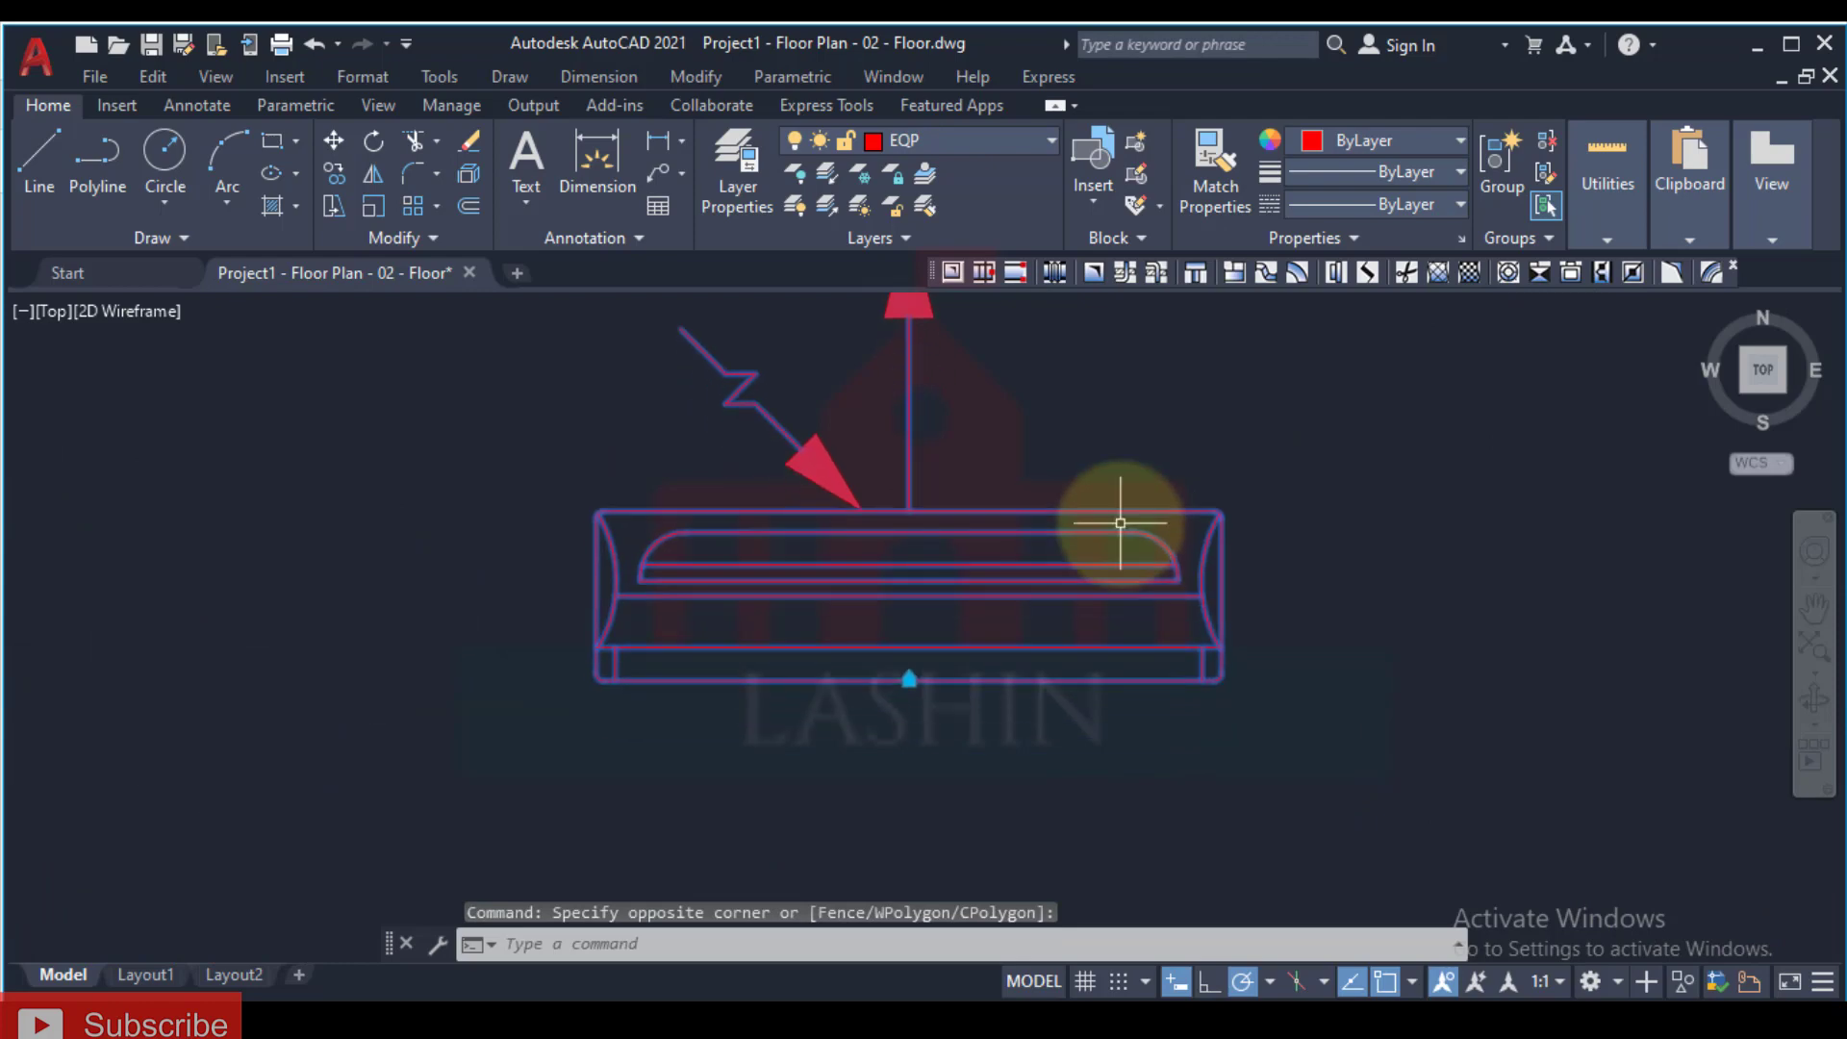
text(SC)
key(Return)
key(Escape)
key(Escape)
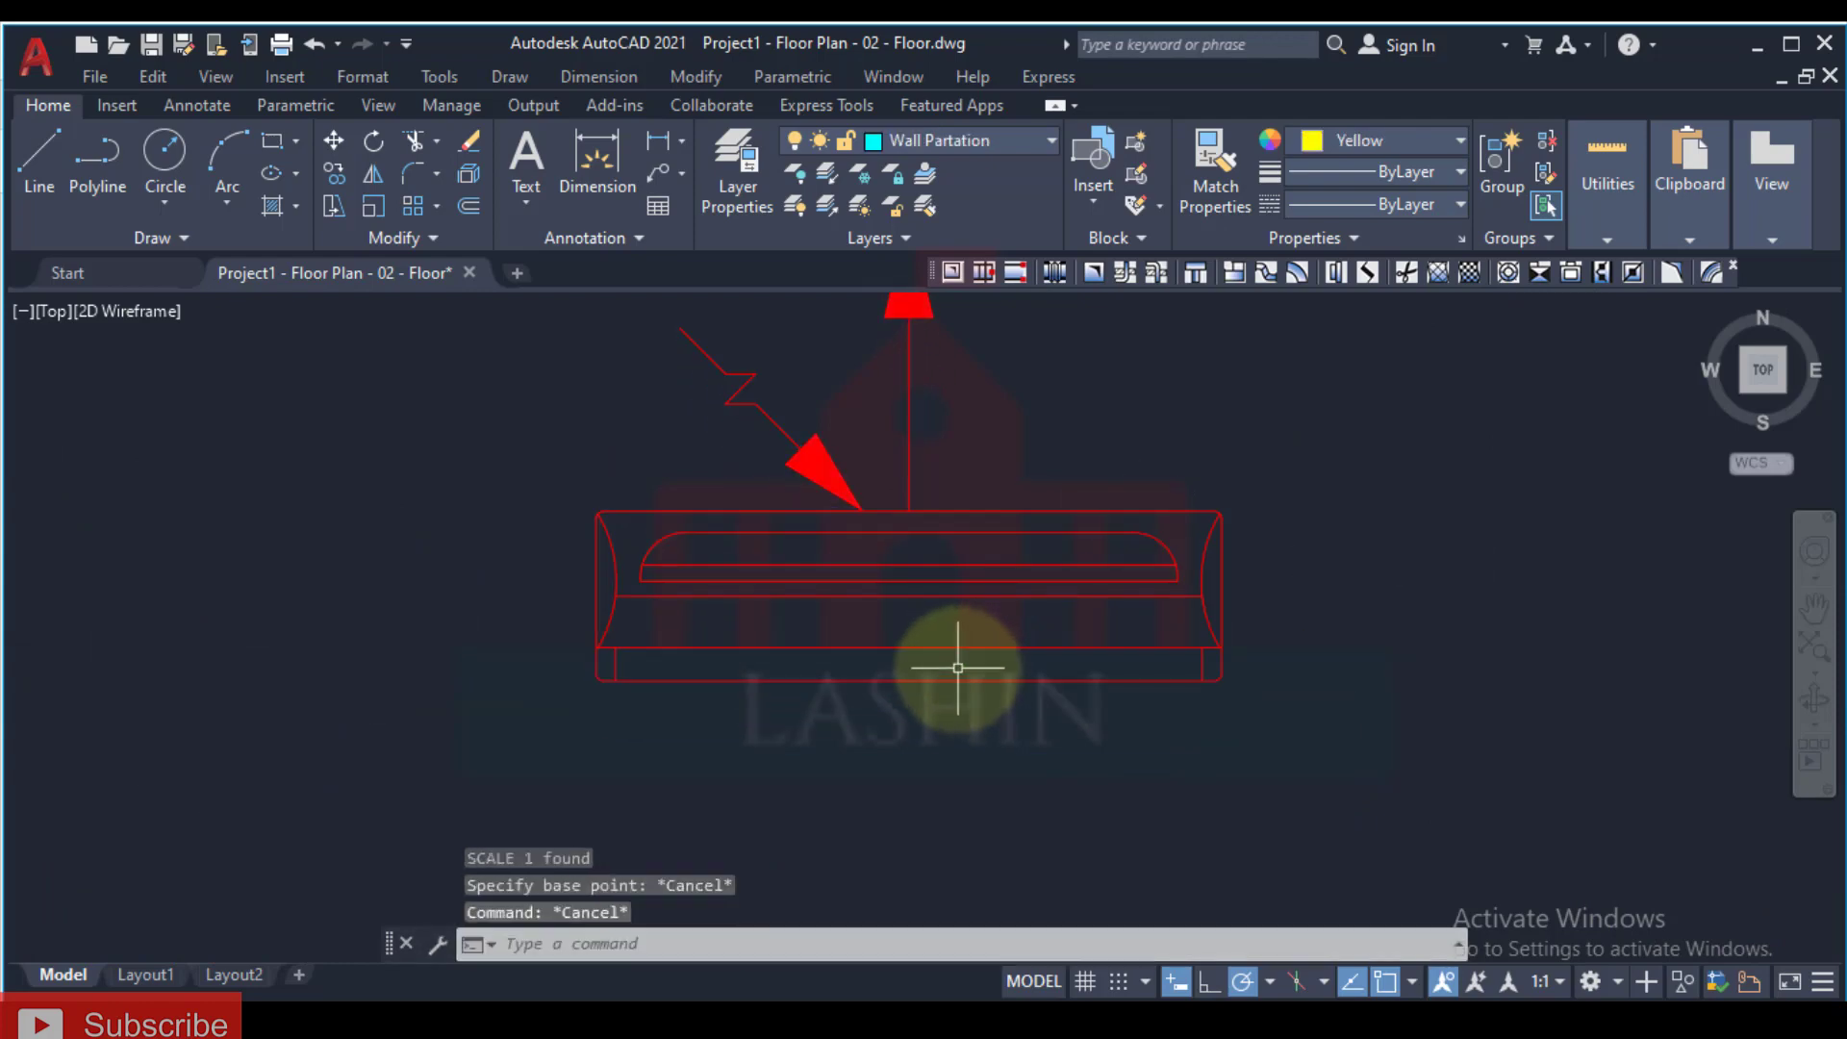
Step: Copy the spare indoor unit symbol into the room between Copy/Print F1-04 and Office F1-02, near its upper wall
click(896, 713)
text(S)
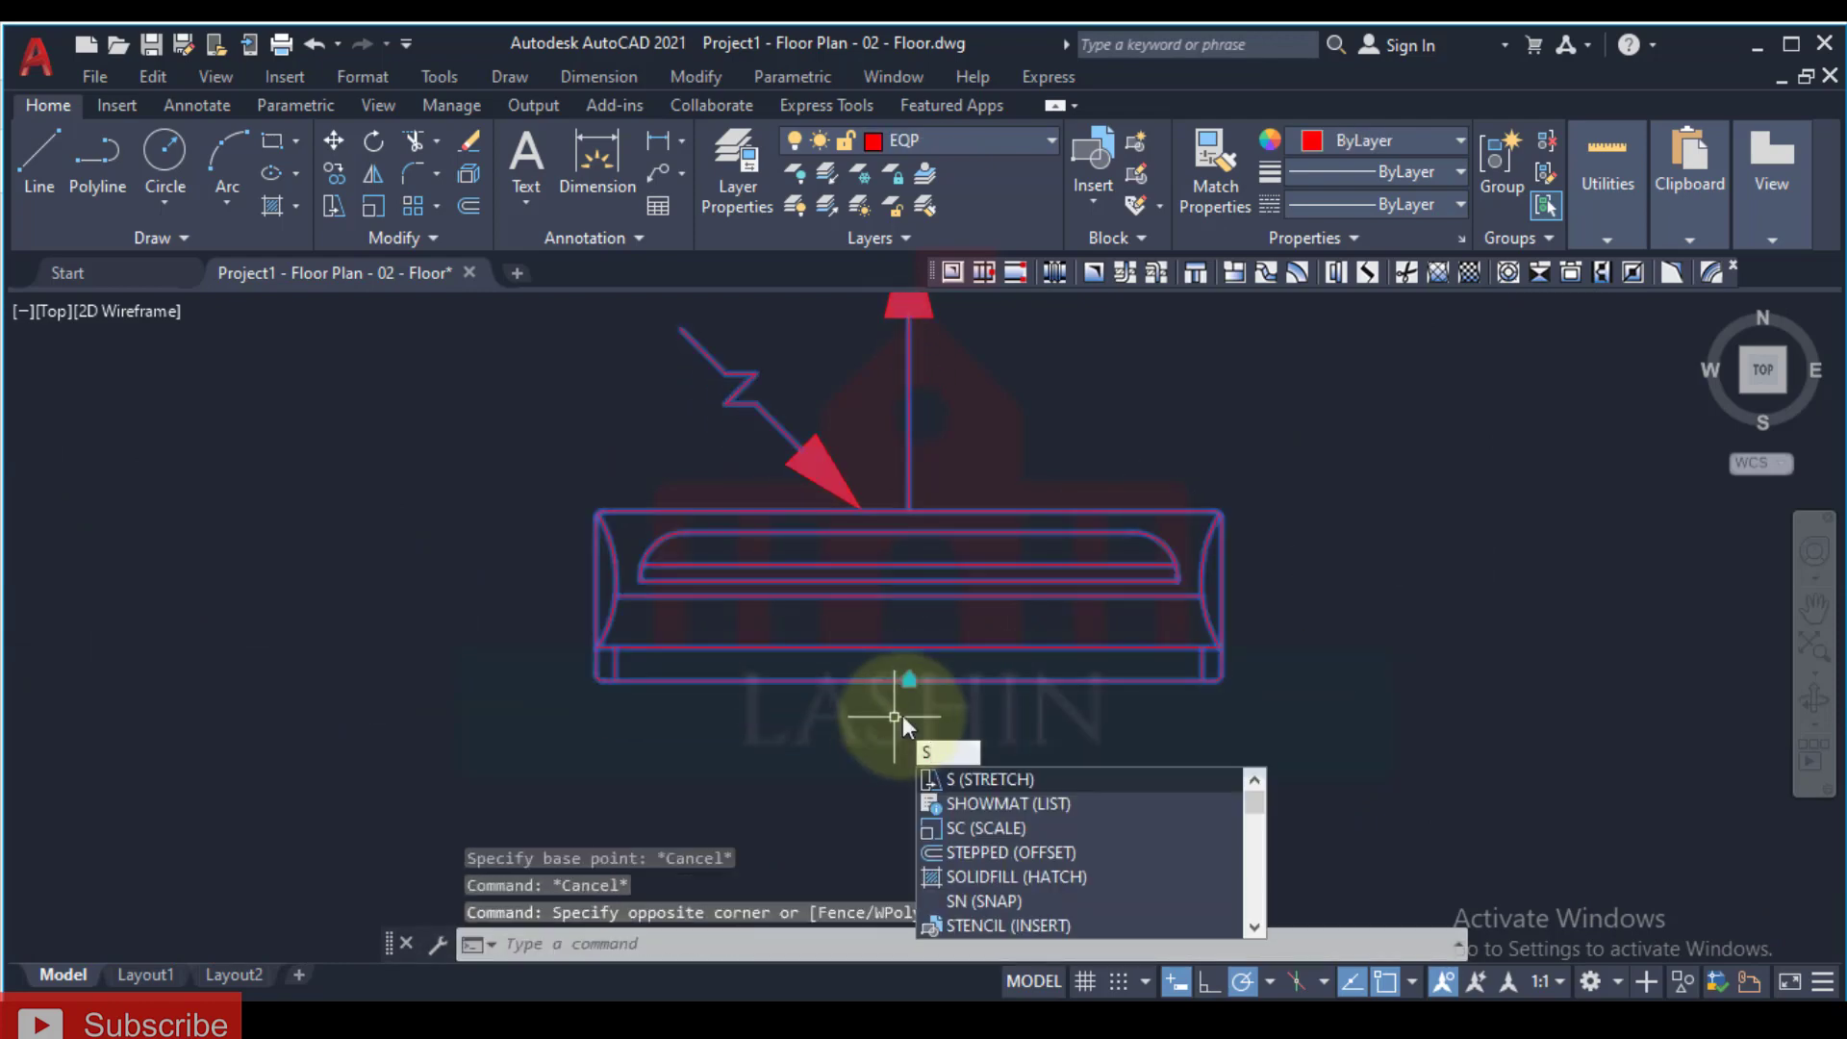
key(BackSpace)
text(CP)
key(Return)
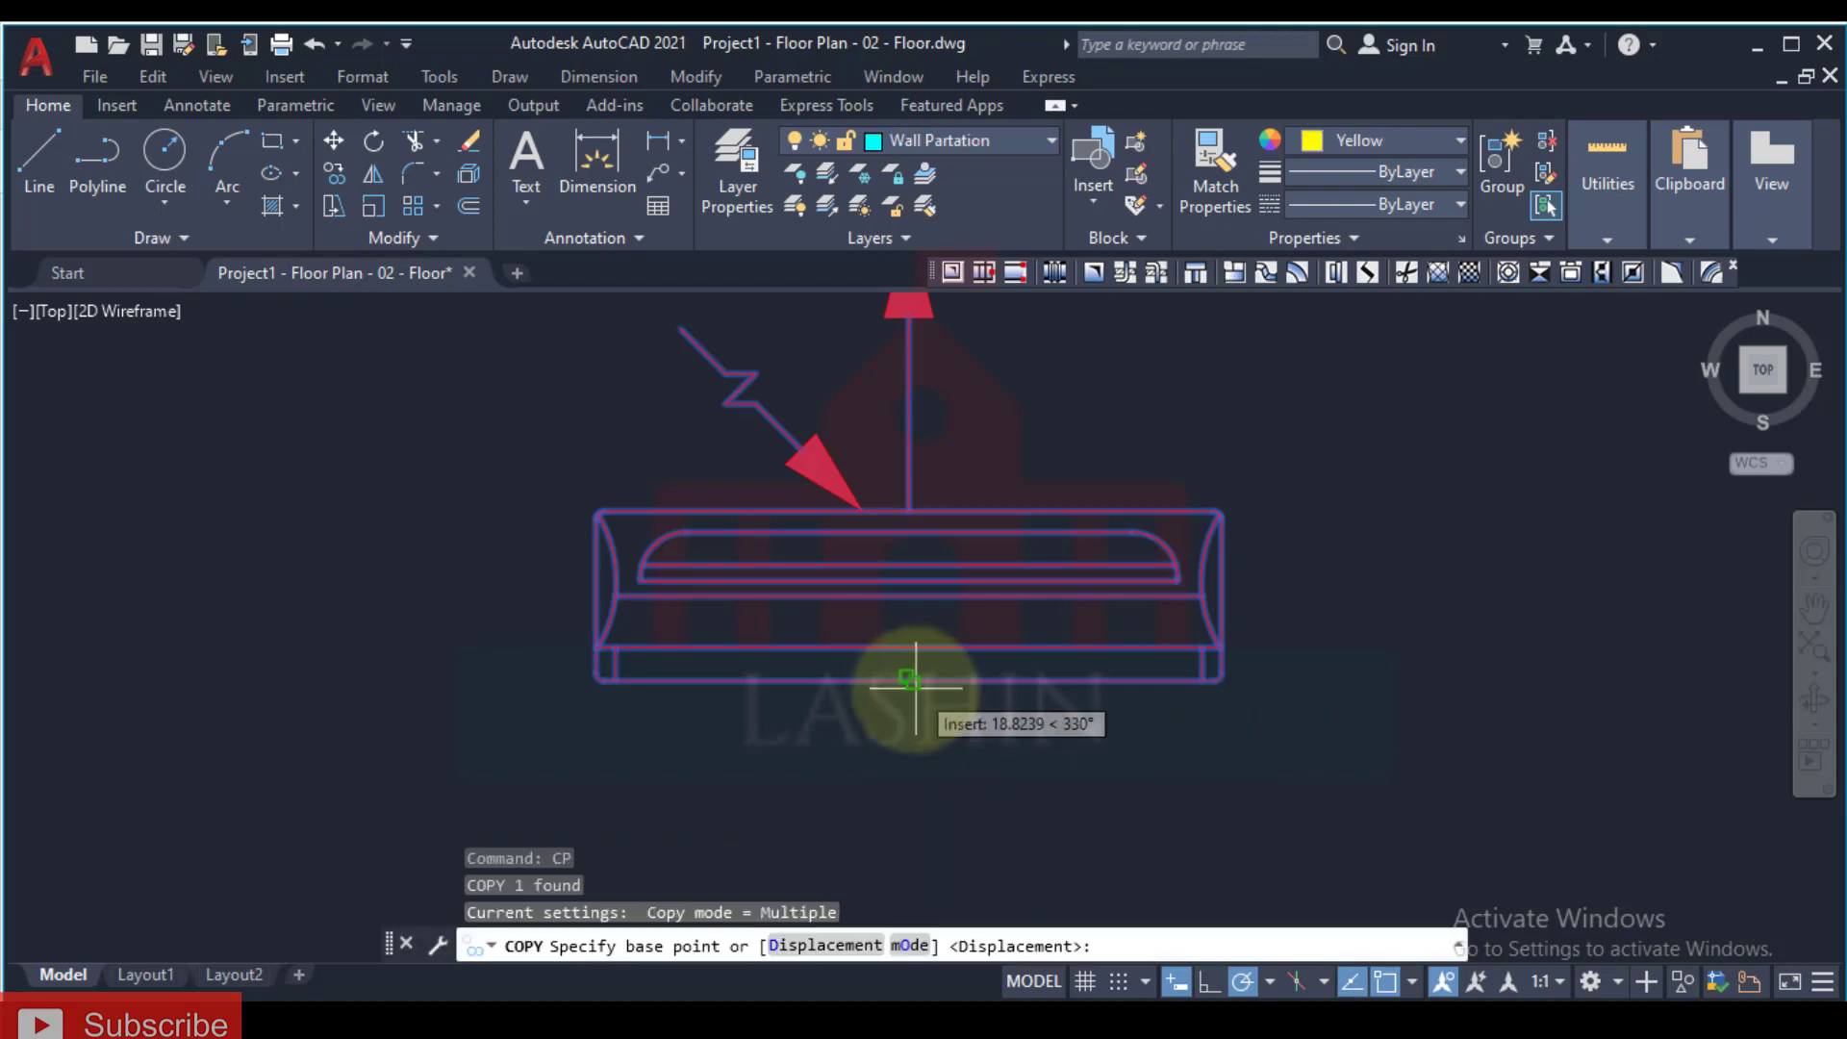
click(908, 680)
scroll(765, 642, down, 7)
middle_drag(760, 643, 1439, 768)
scroll(423, 654, up, 10)
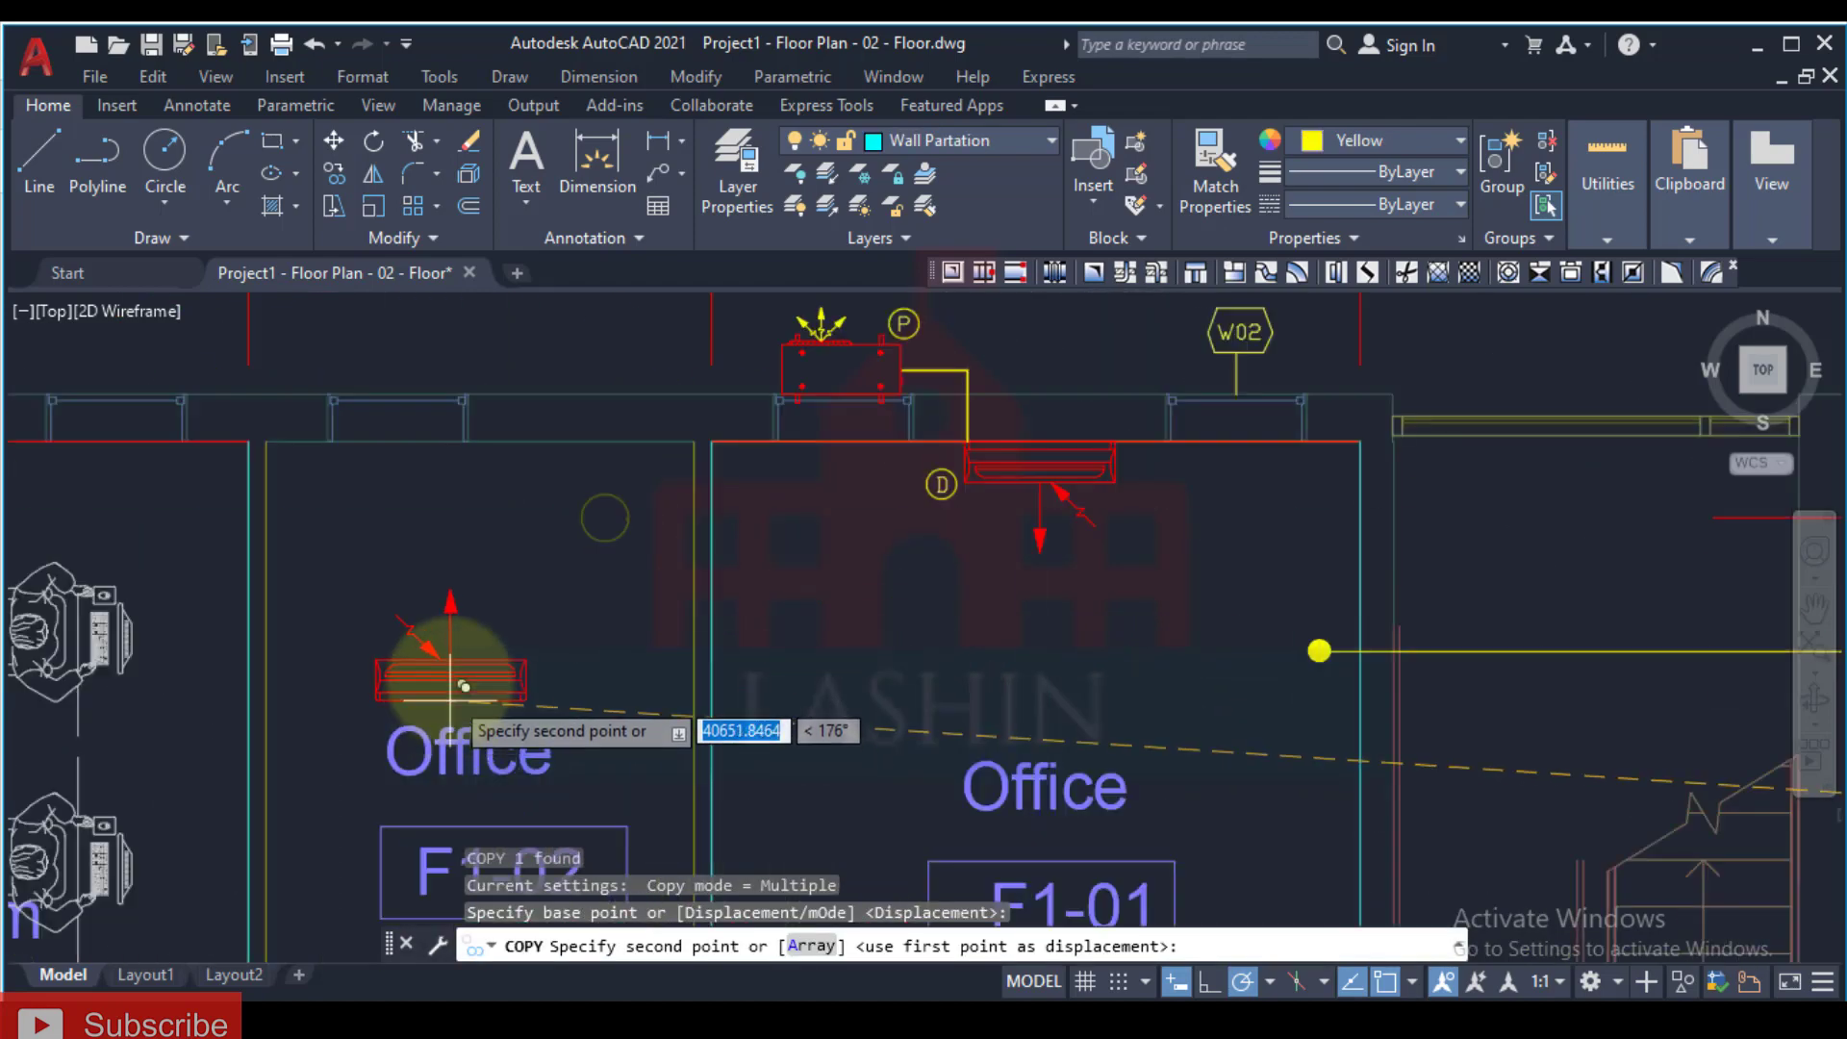
scroll(325, 597, down, 3)
middle_drag(325, 596, 1202, 577)
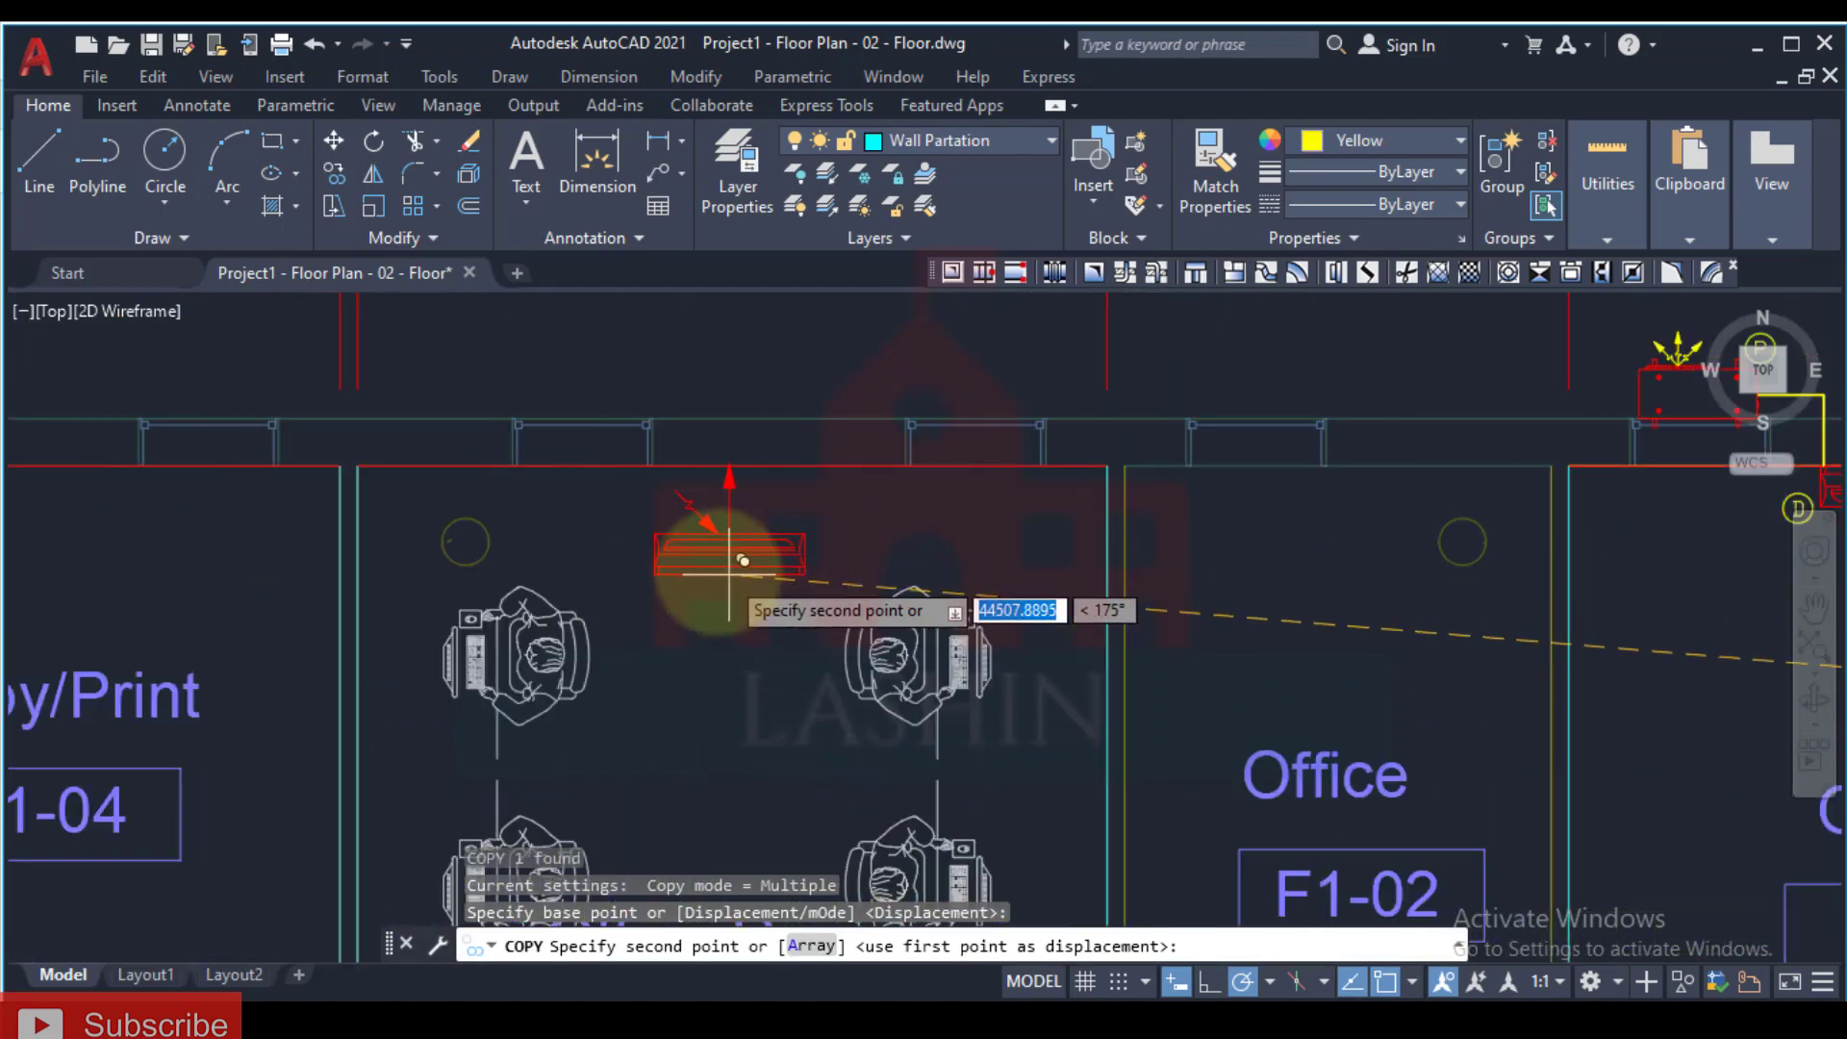
click(712, 568)
key(Escape)
Step: Rotate the copied indoor unit 180° about its back-edge insertion point so its airflow arrow points into the room
scroll(718, 577, up, 3)
click(866, 411)
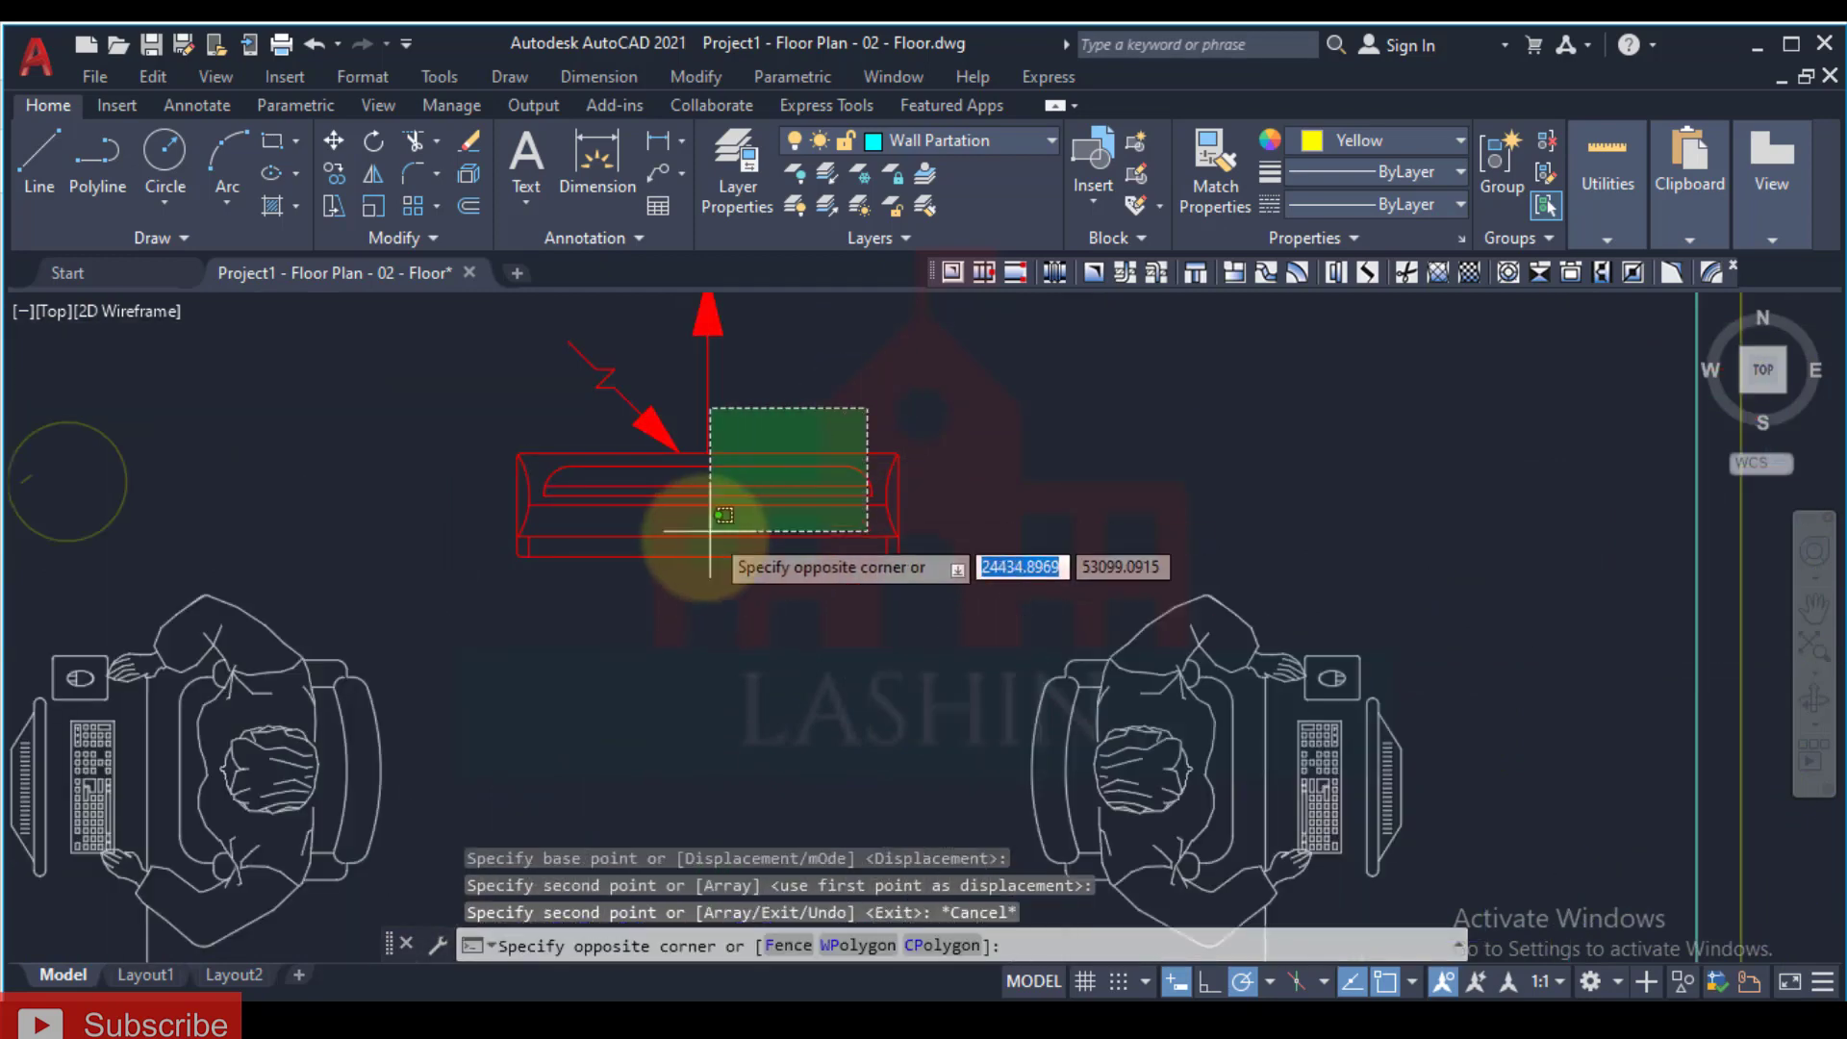
click(709, 532)
middle_drag(727, 568, 783, 655)
scroll(824, 701, down, 2)
scroll(802, 668, up, 4)
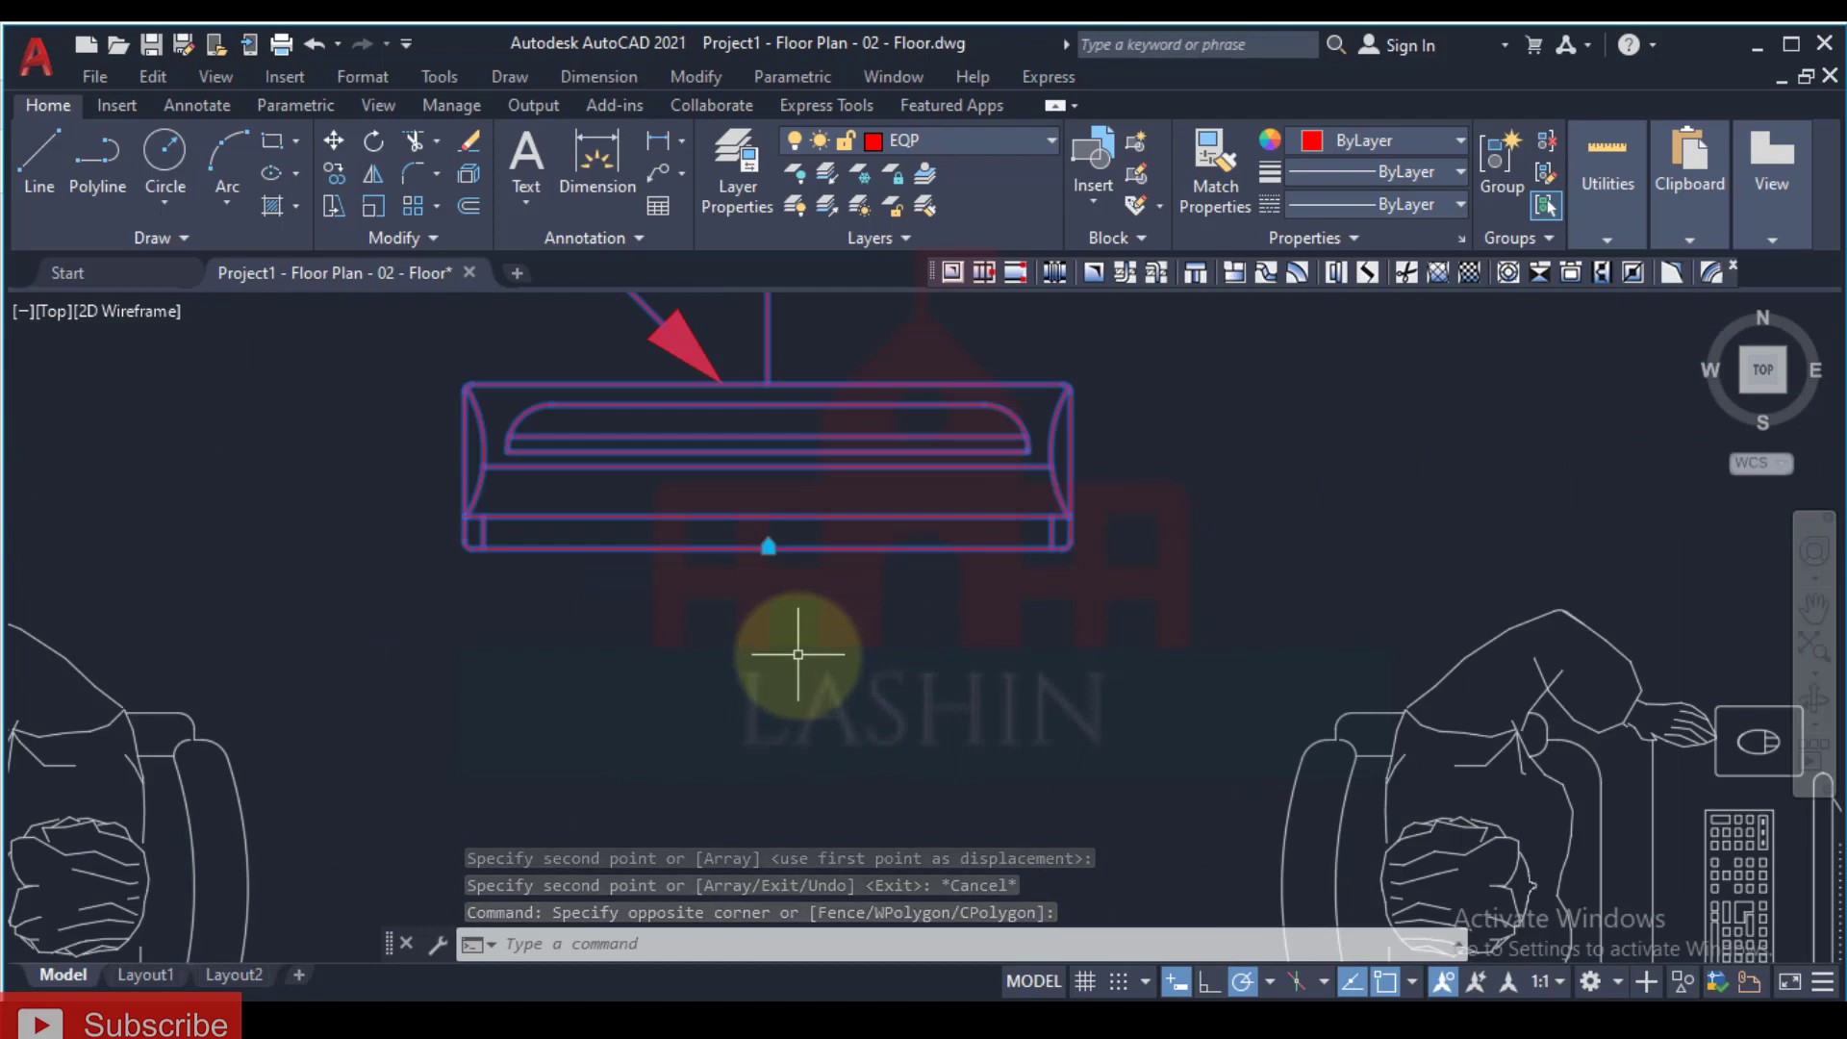
text(ro)
key(Return)
click(765, 545)
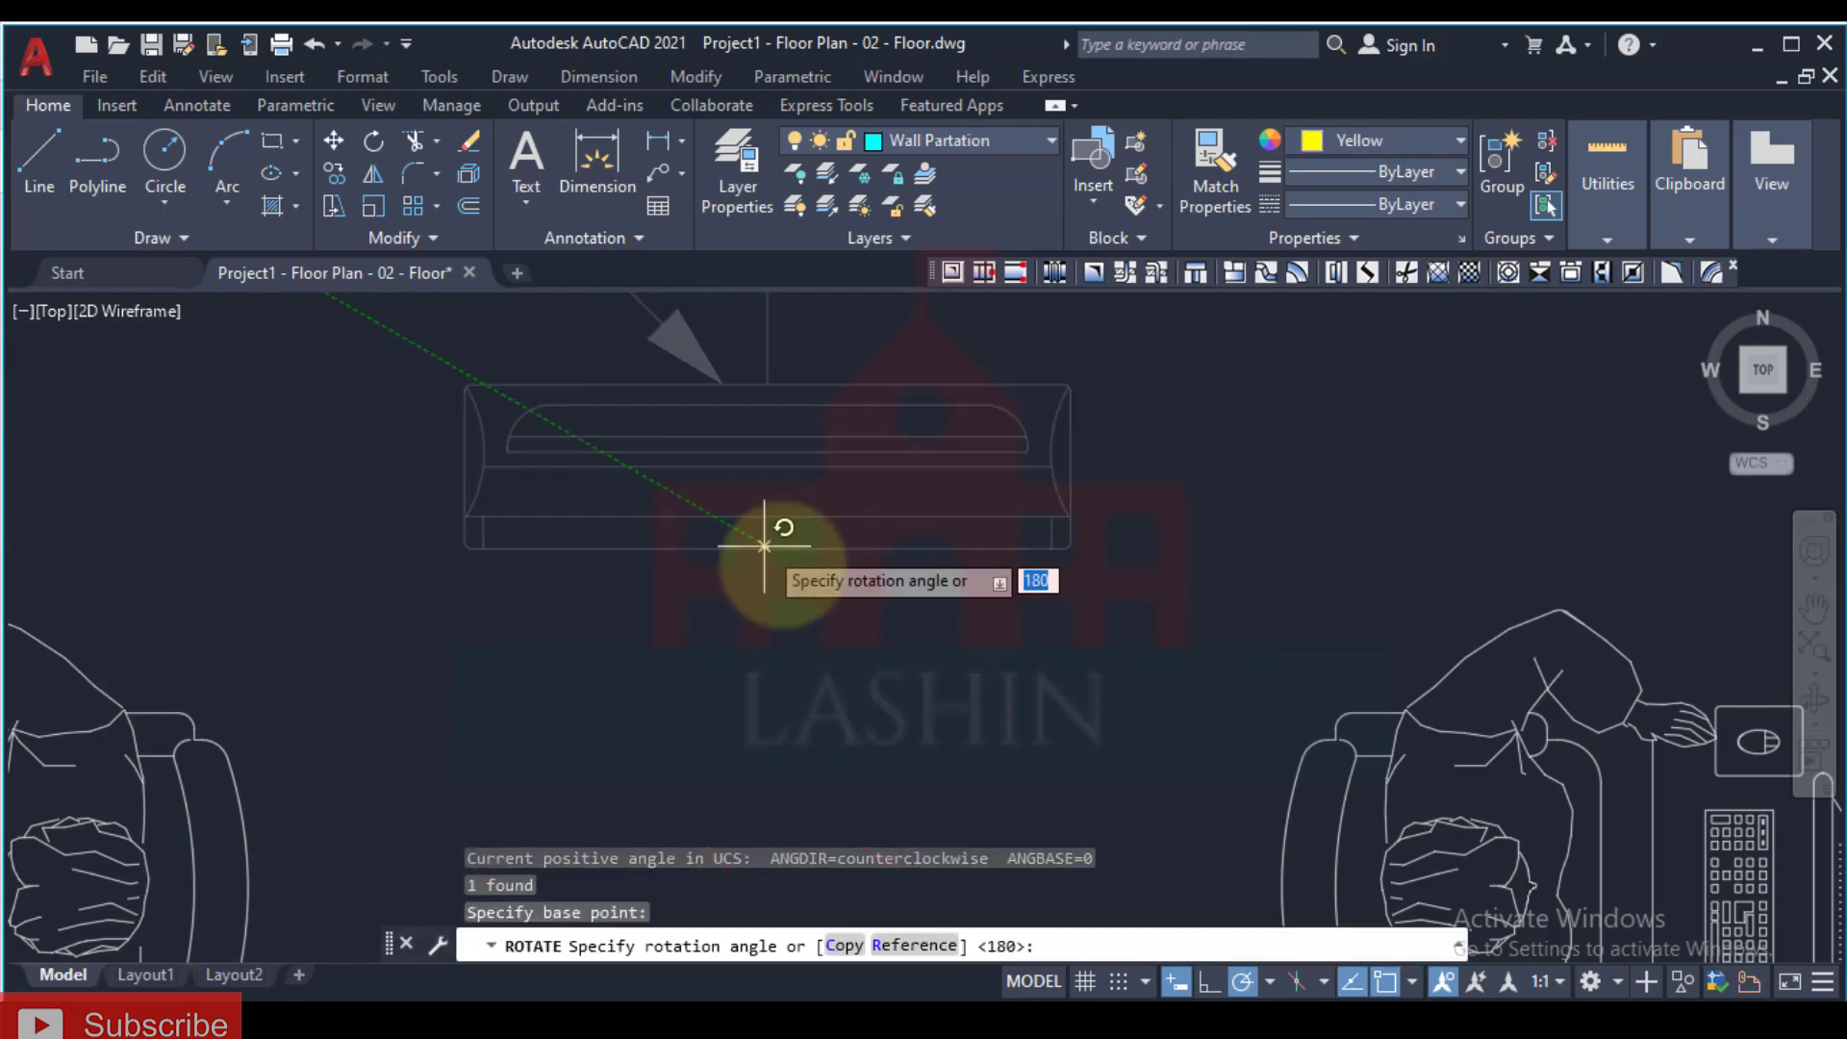
click(224, 547)
Step: Begin scaling the rotated indoor unit from its back-edge midpoint, taking its full overall width as the reference length
click(908, 485)
click(777, 570)
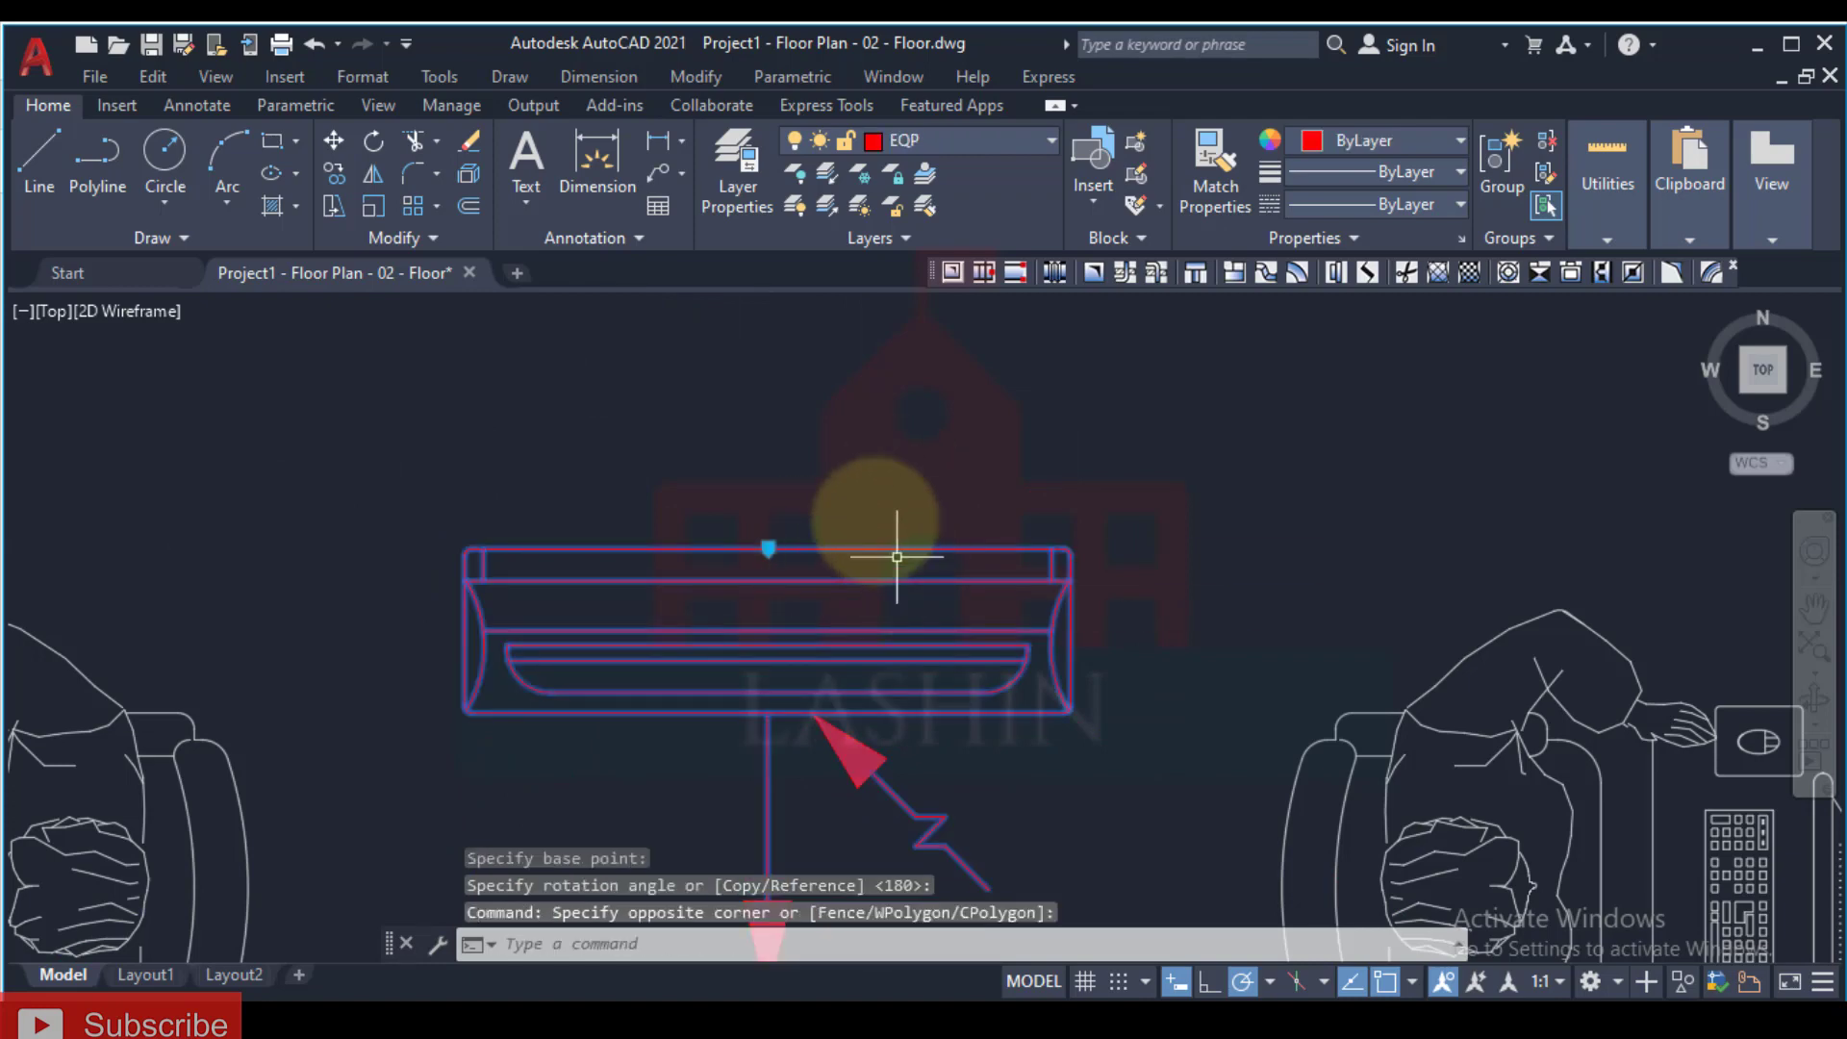
key(Return)
scroll(452, 534, up, 4)
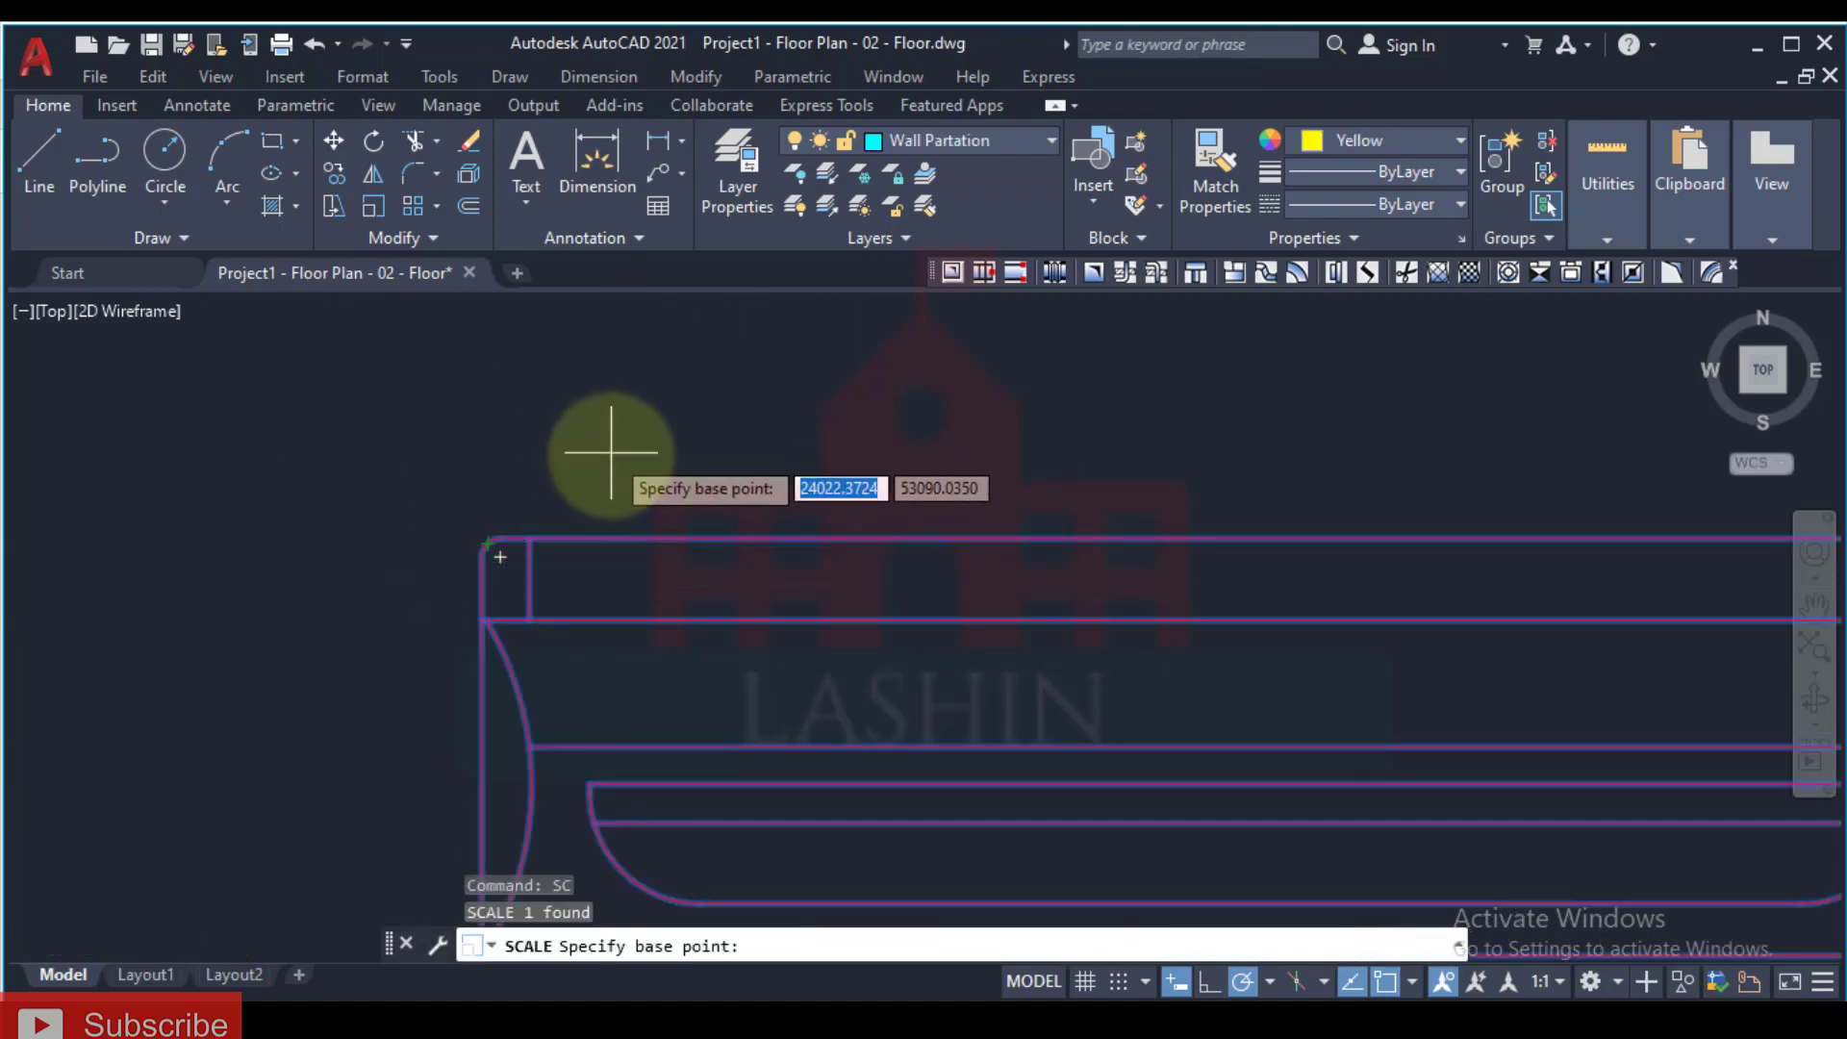
scroll(990, 515, down, 5)
scroll(816, 542, up, 1)
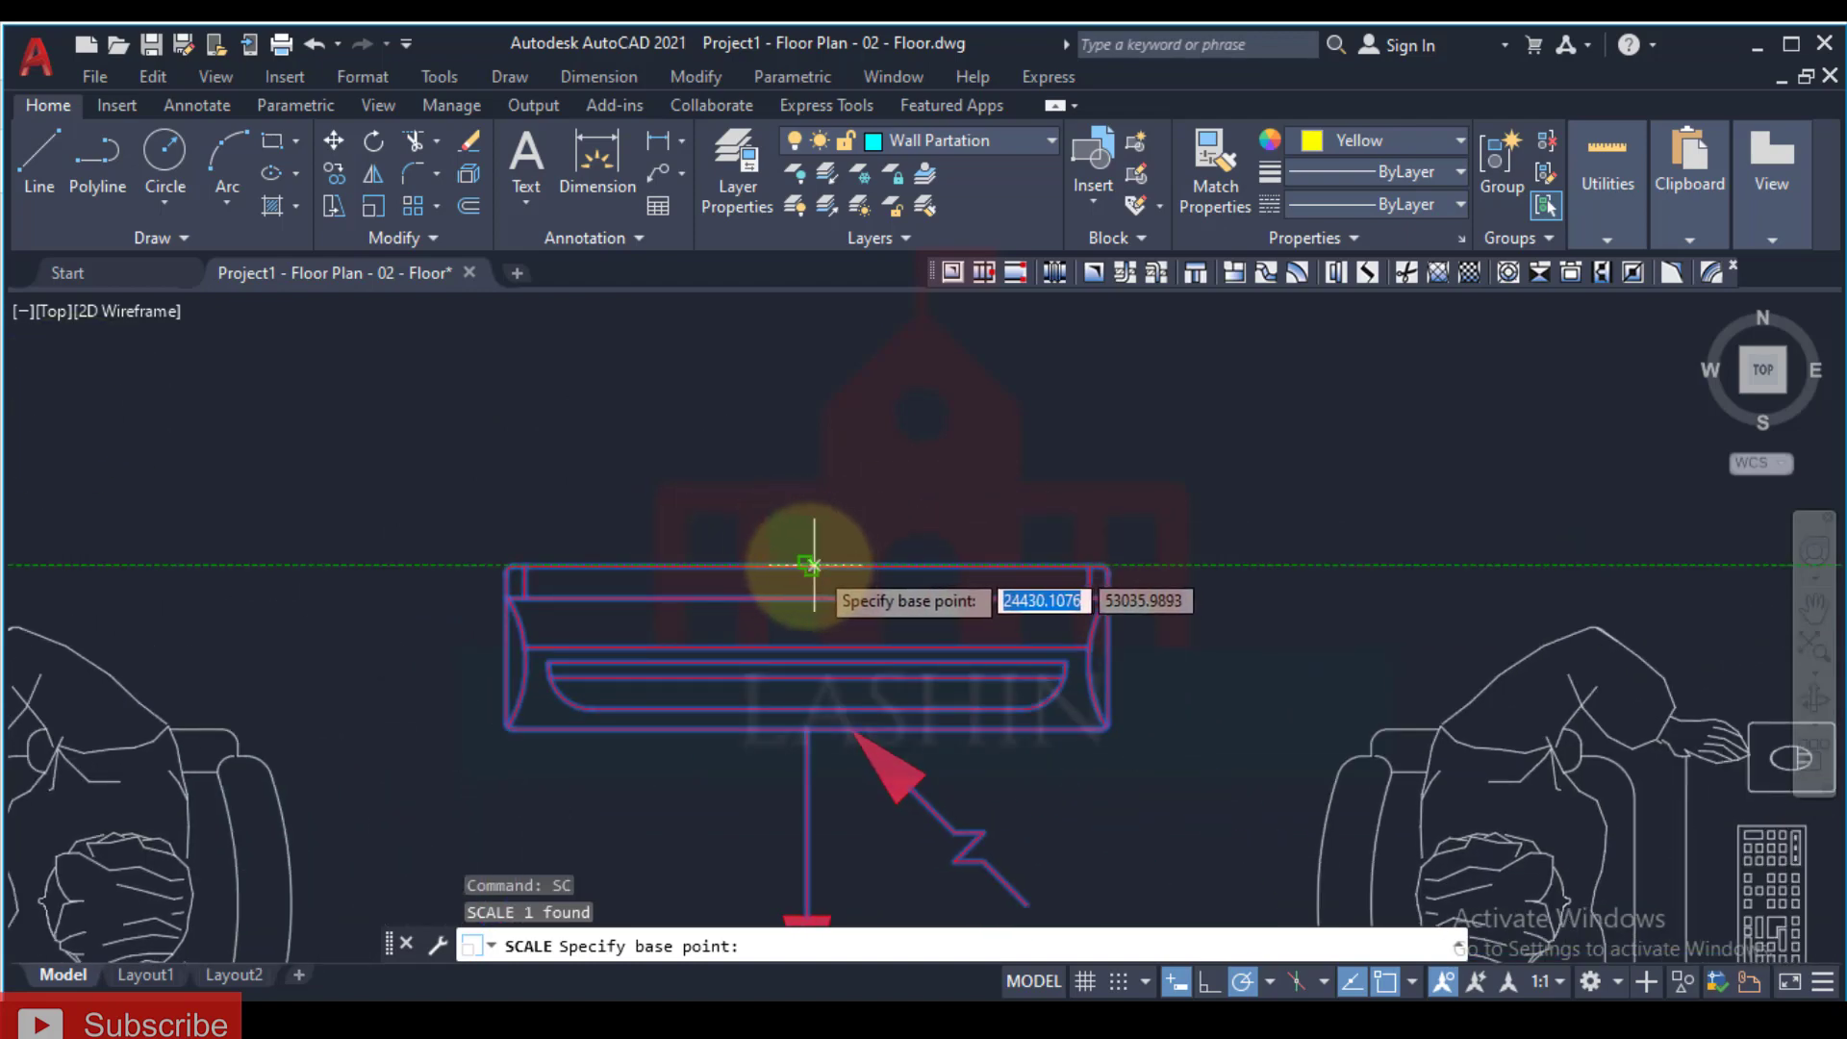
click(813, 565)
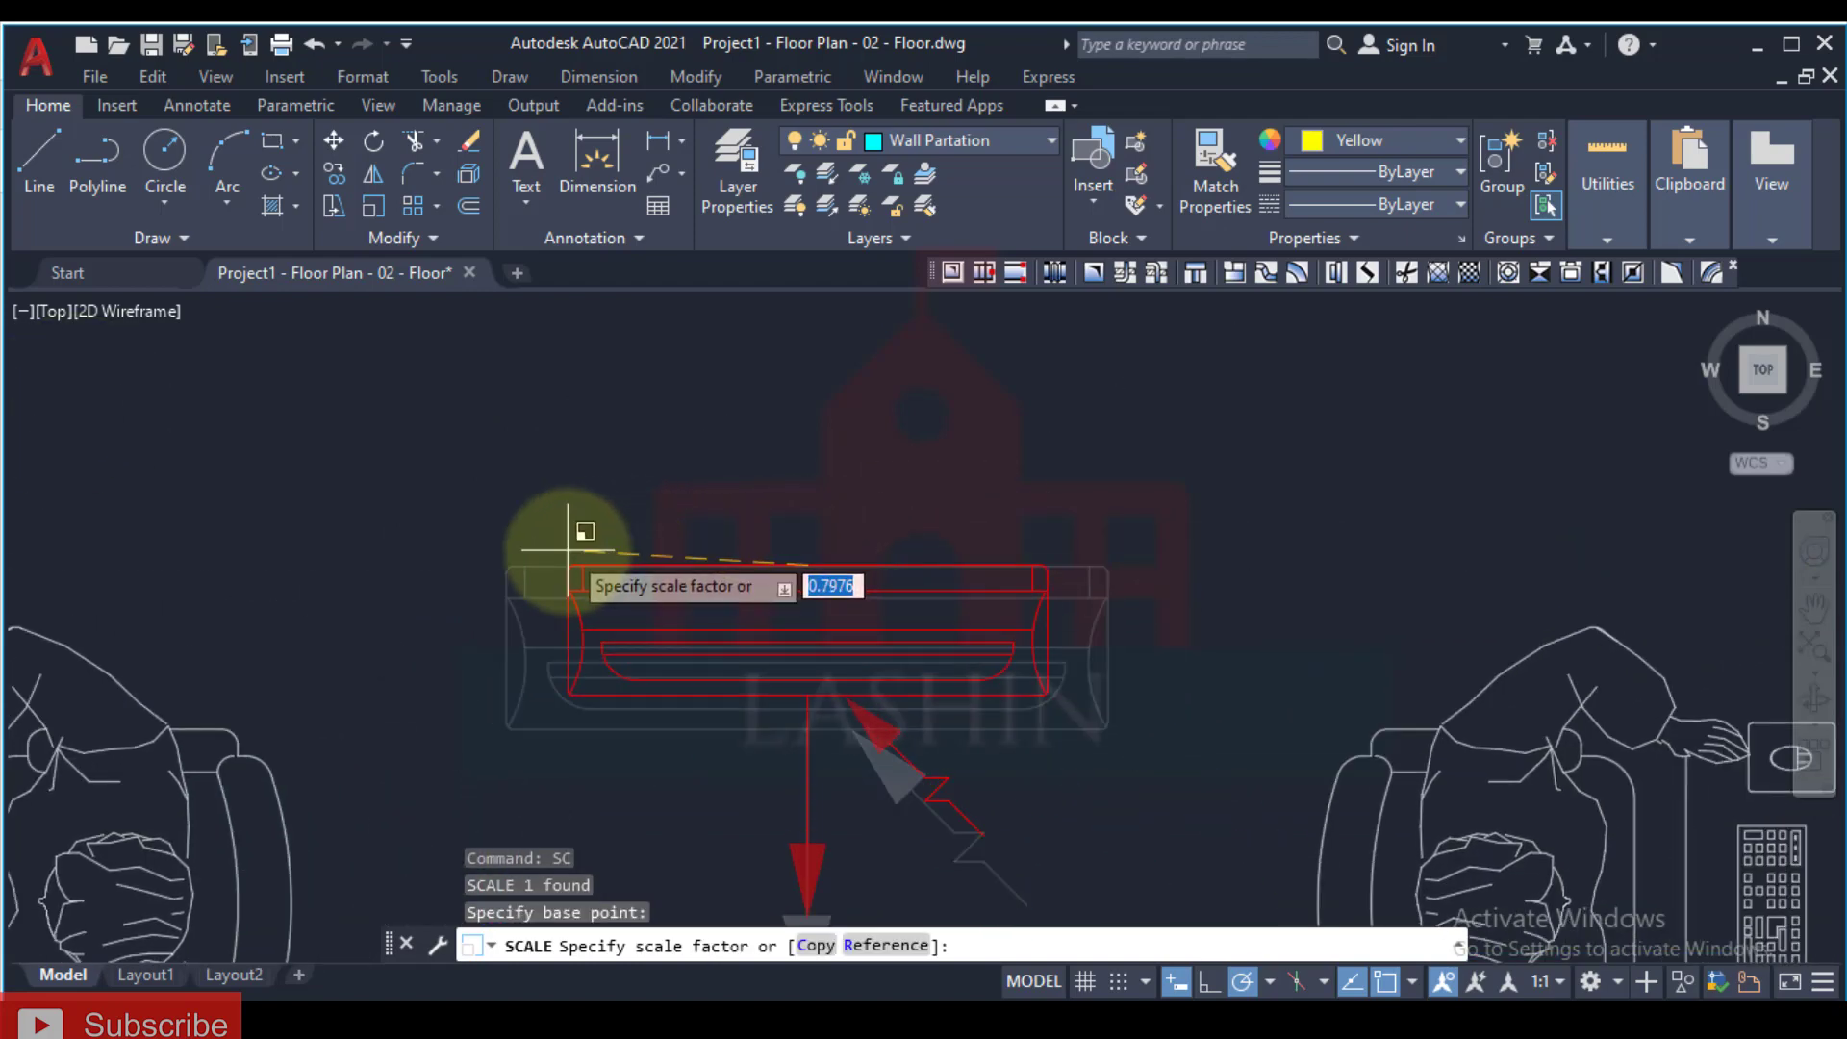
scroll(541, 567, up, 2)
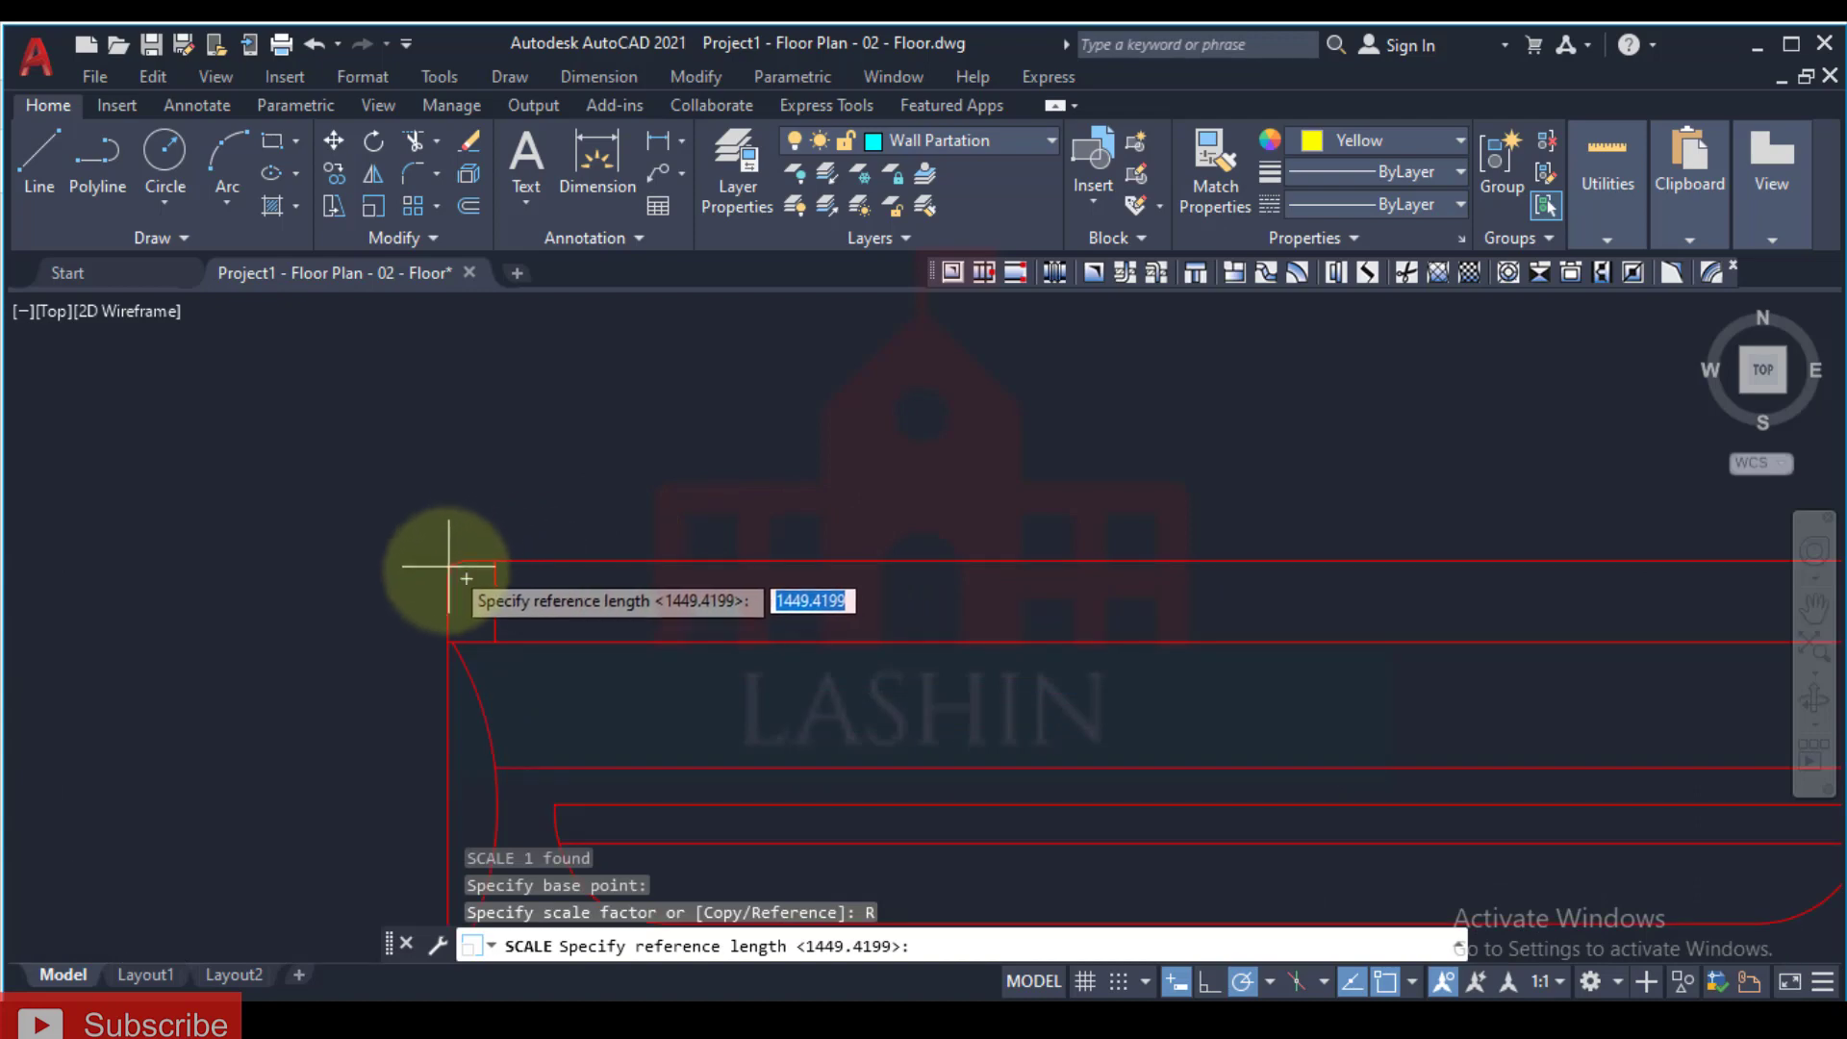
click(449, 567)
scroll(864, 526, down, 2)
middle_drag(864, 525, 419, 563)
scroll(1182, 555, up, 2)
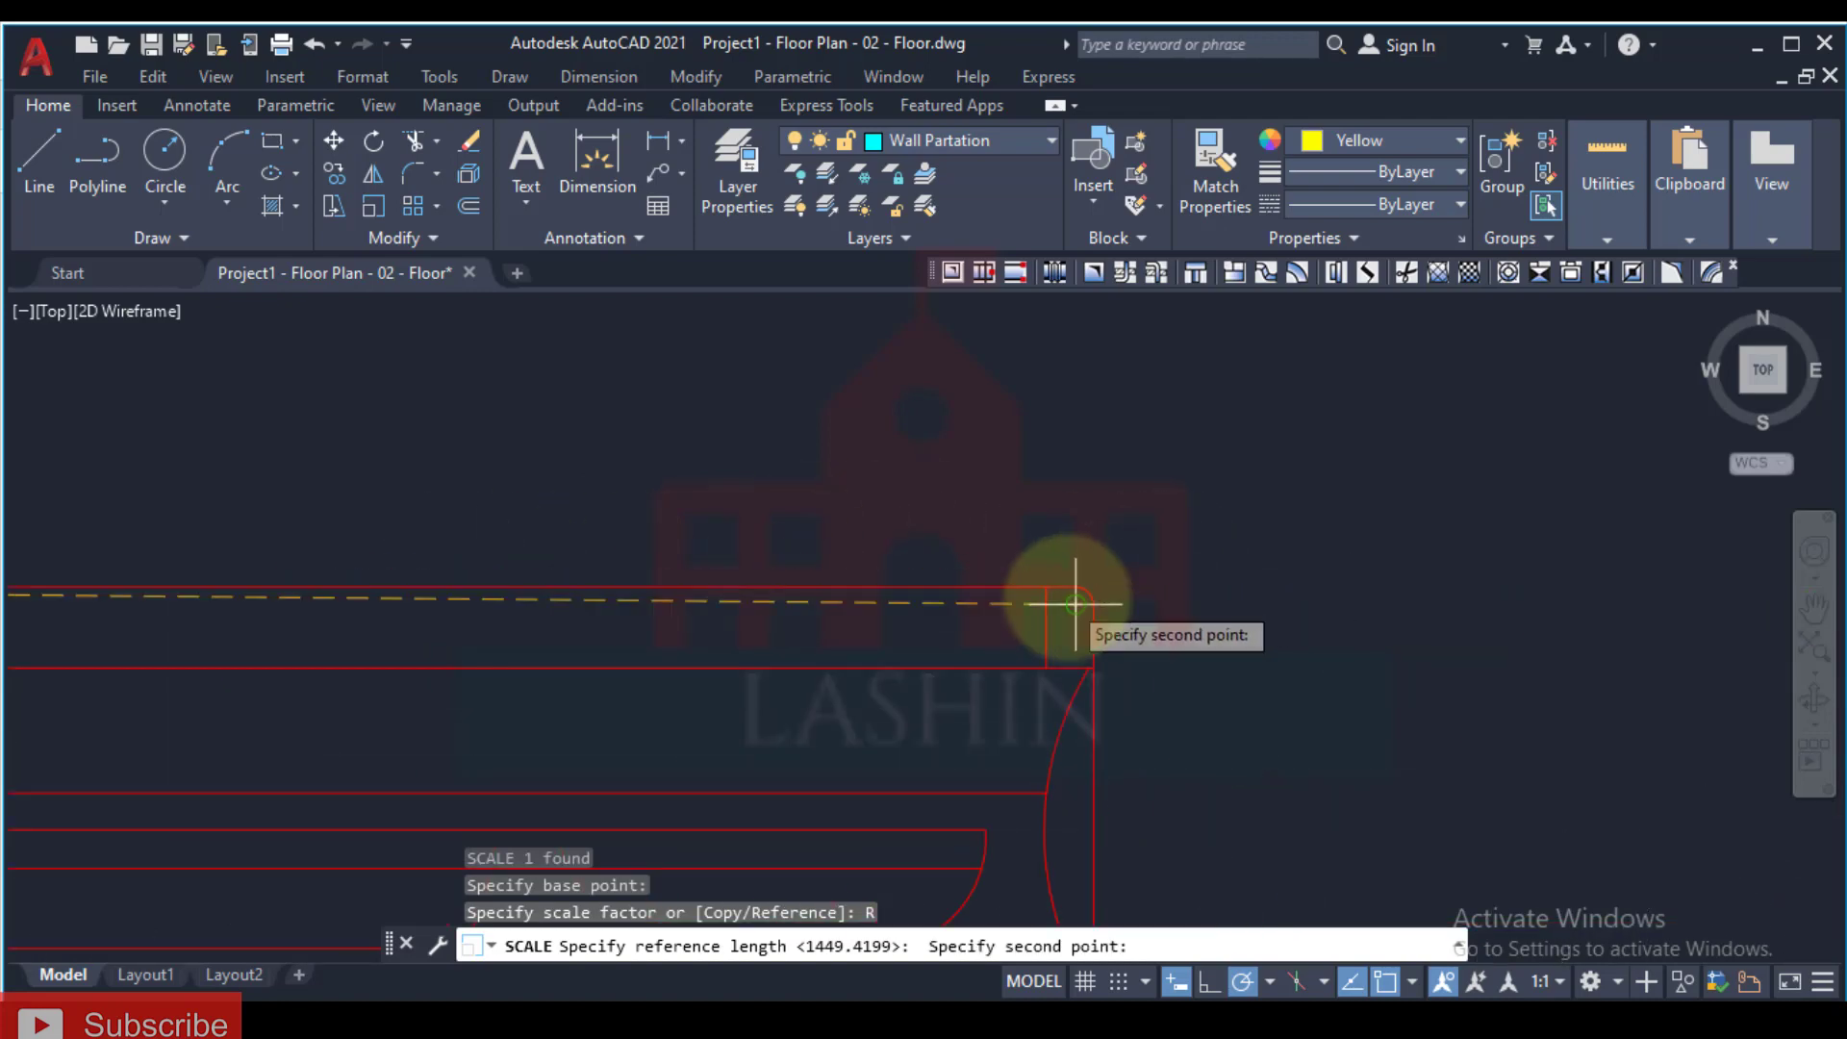
click(1089, 589)
scroll(990, 548, down, 3)
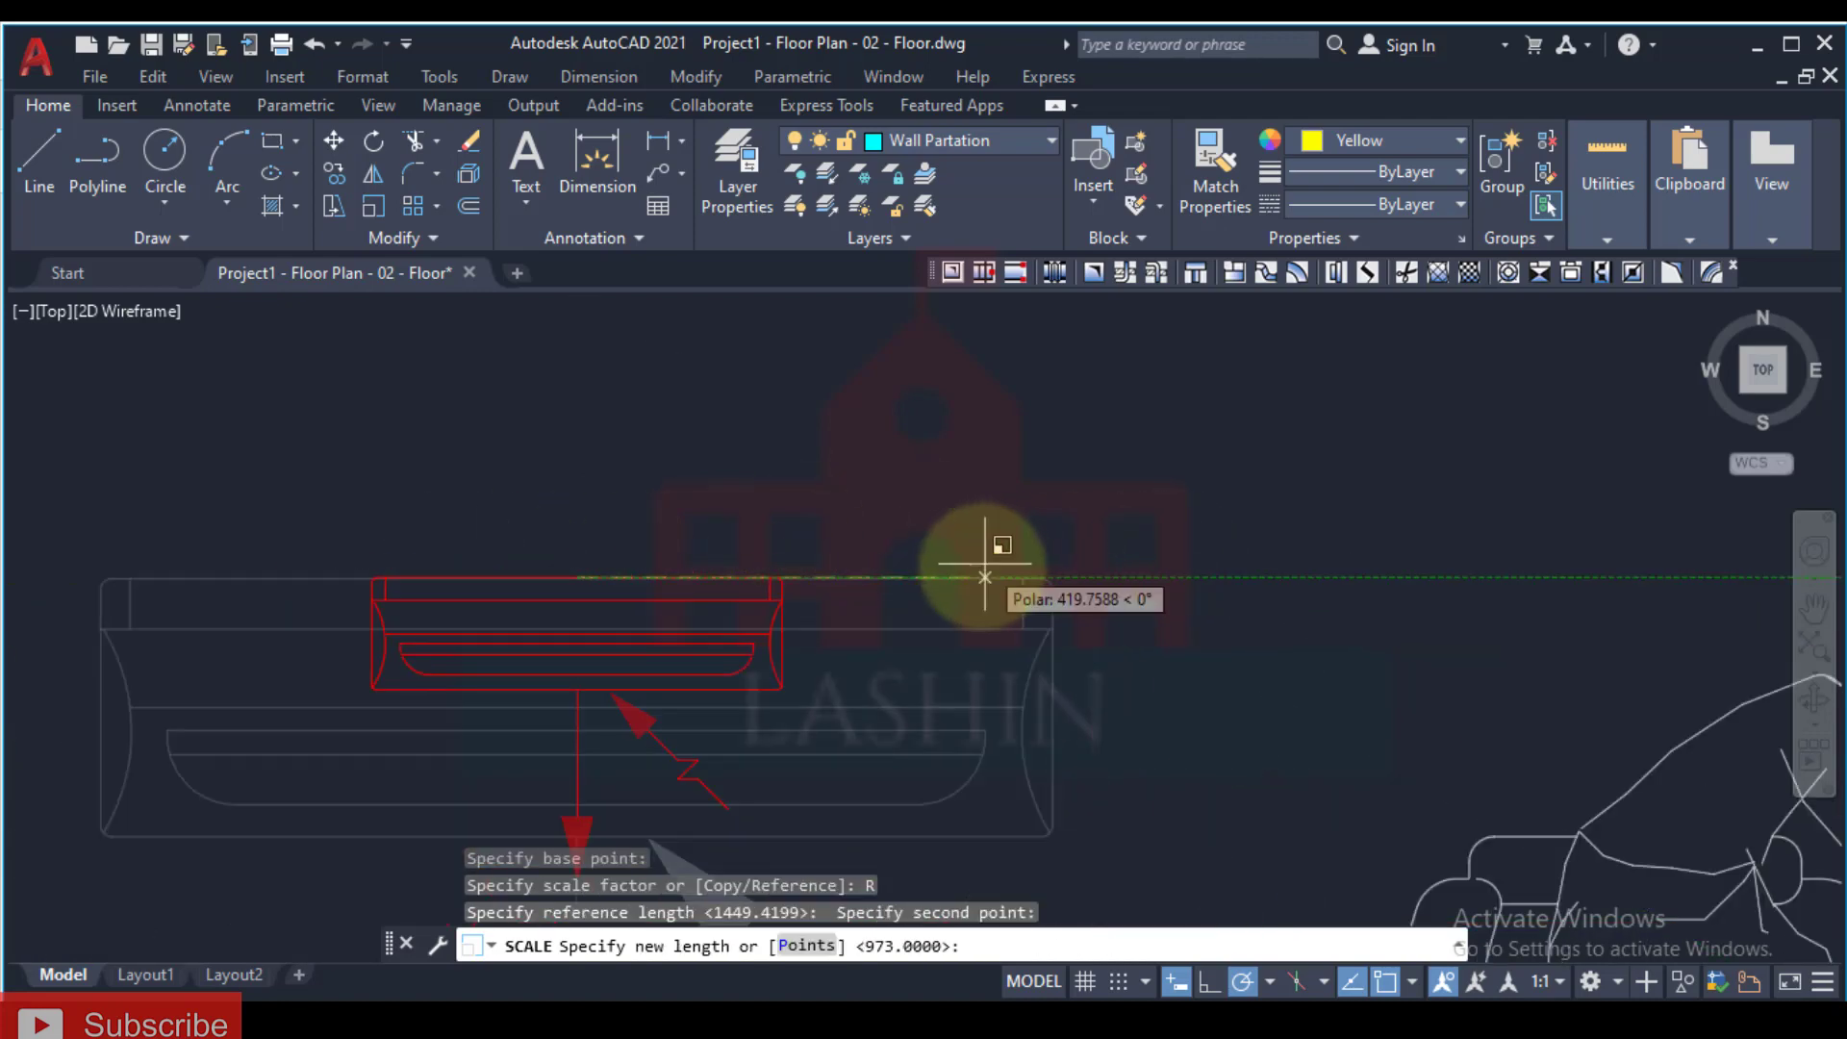
Step: Check the 42QHET30-708F width in the Optimax catalogue and finish scaling the indoor unit to a new width of 1250 mm
mouse_move(1073, 1019)
click(1057, 916)
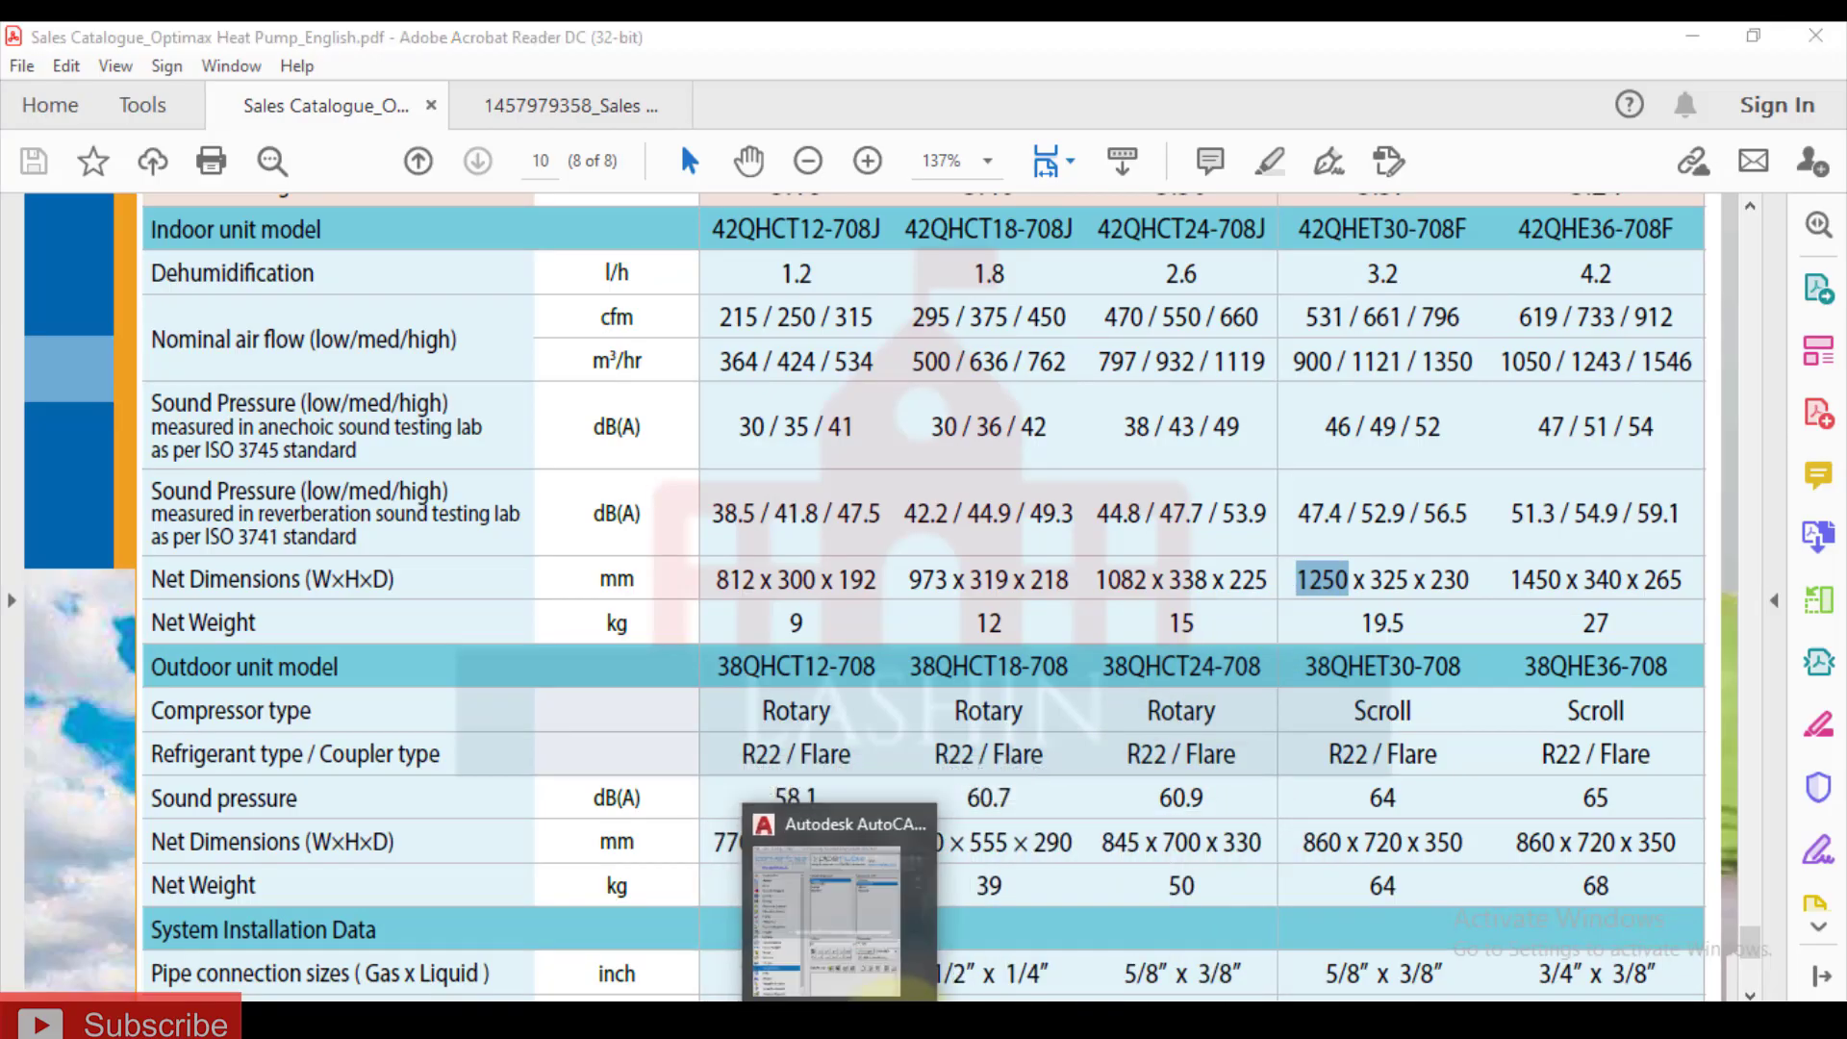
click(845, 1019)
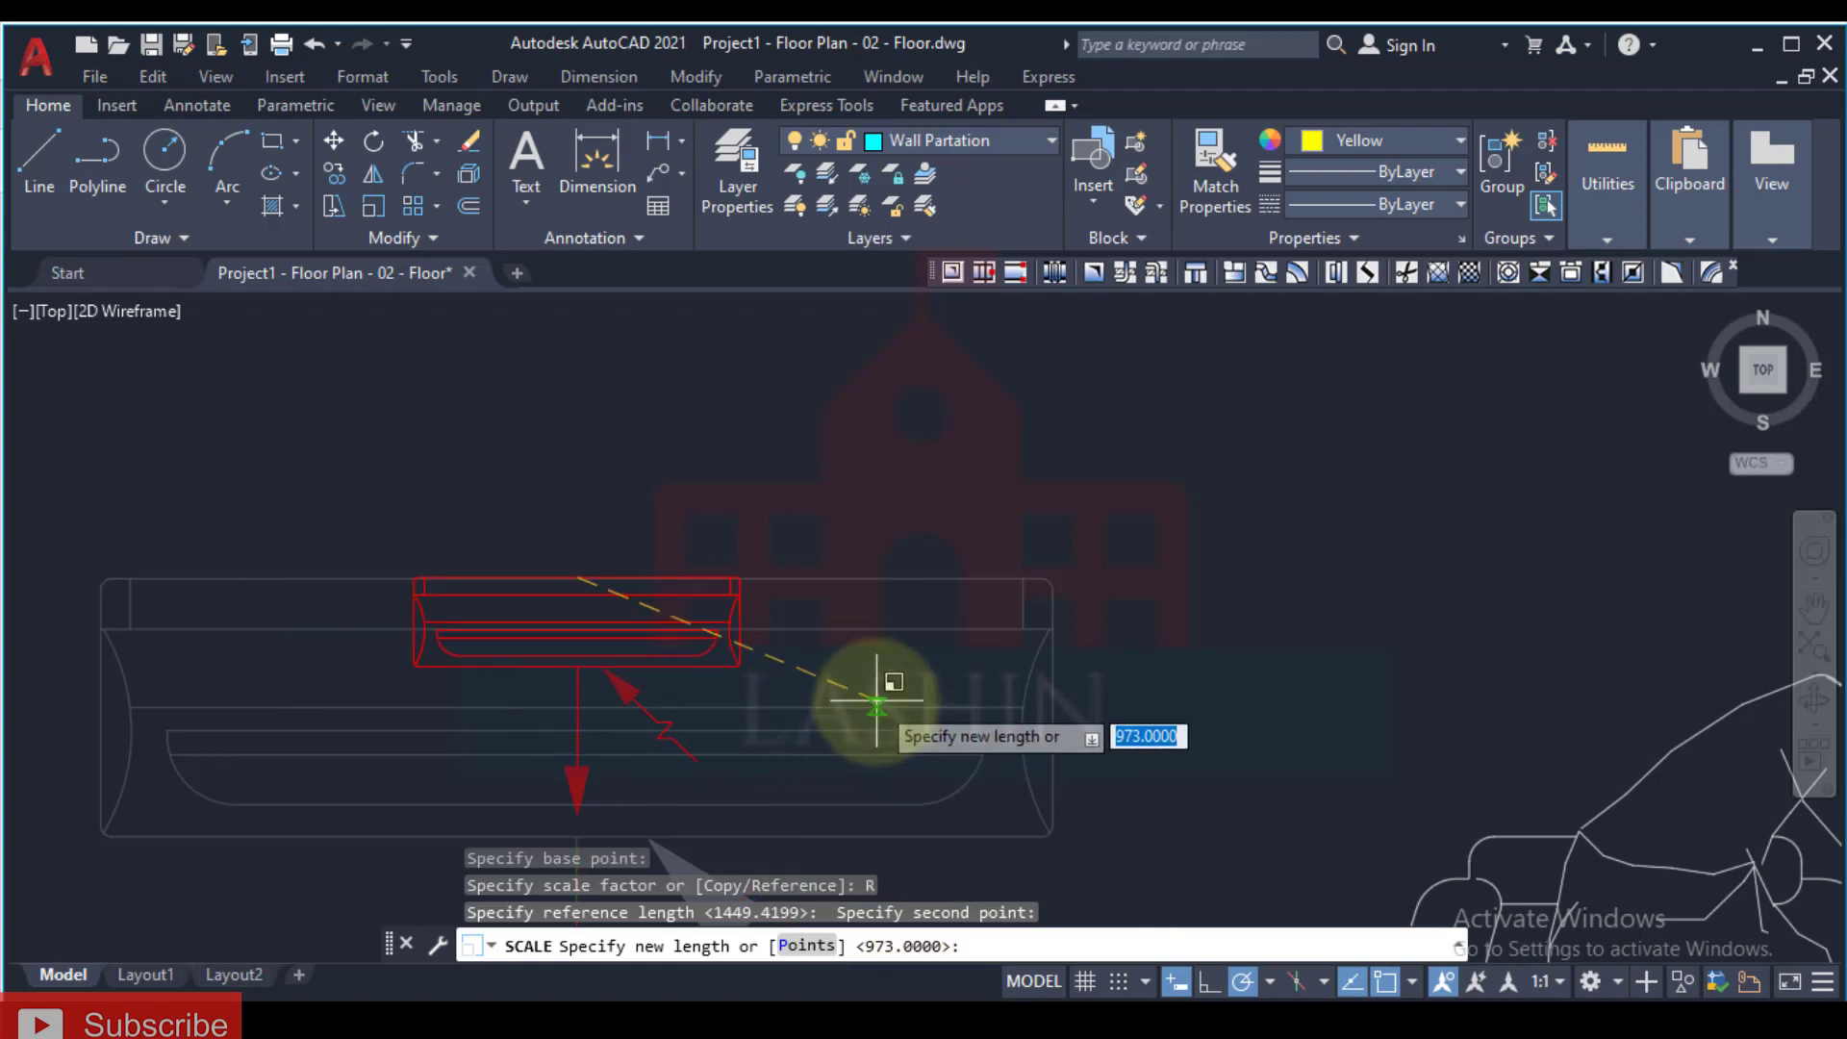
text(1250)
key(Return)
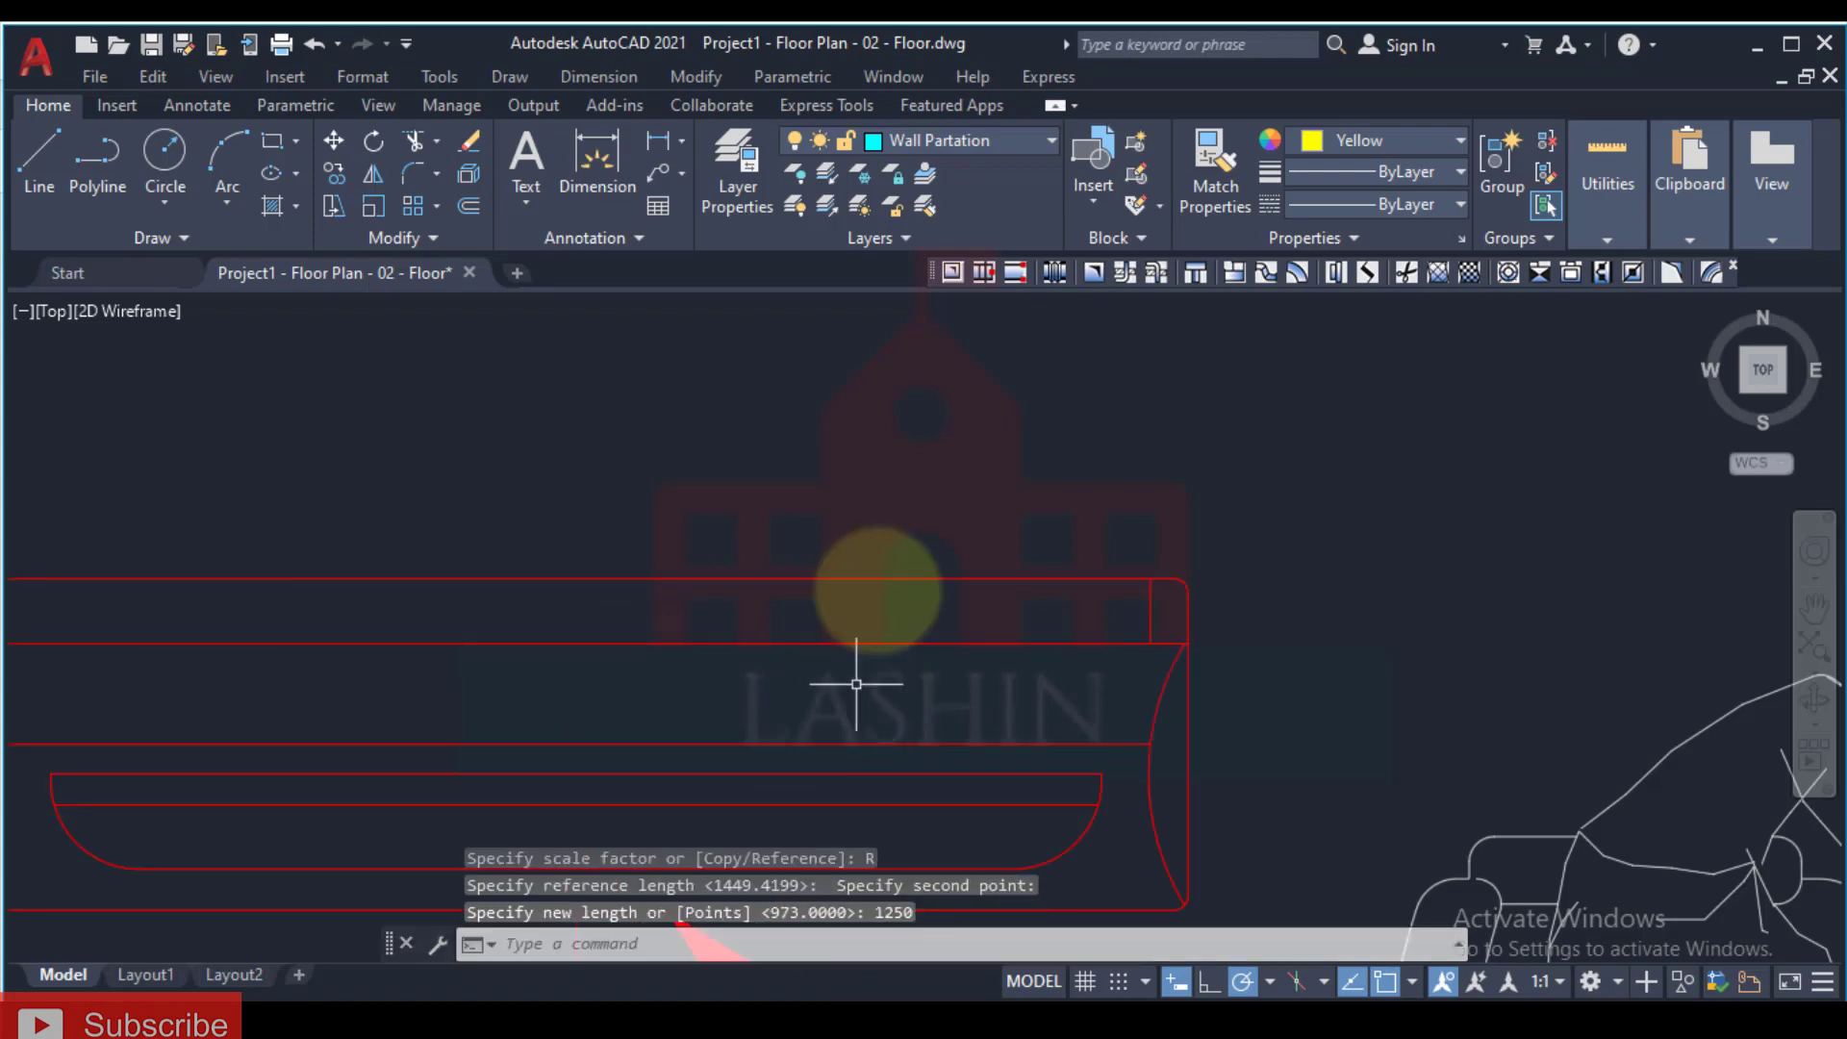
Step: Move the scaled indoor unit by its back-edge midpoint against the inner face of F1-03's upper wall, between the two windows
scroll(866, 654, up, 3)
click(938, 596)
scroll(938, 596, up, 4)
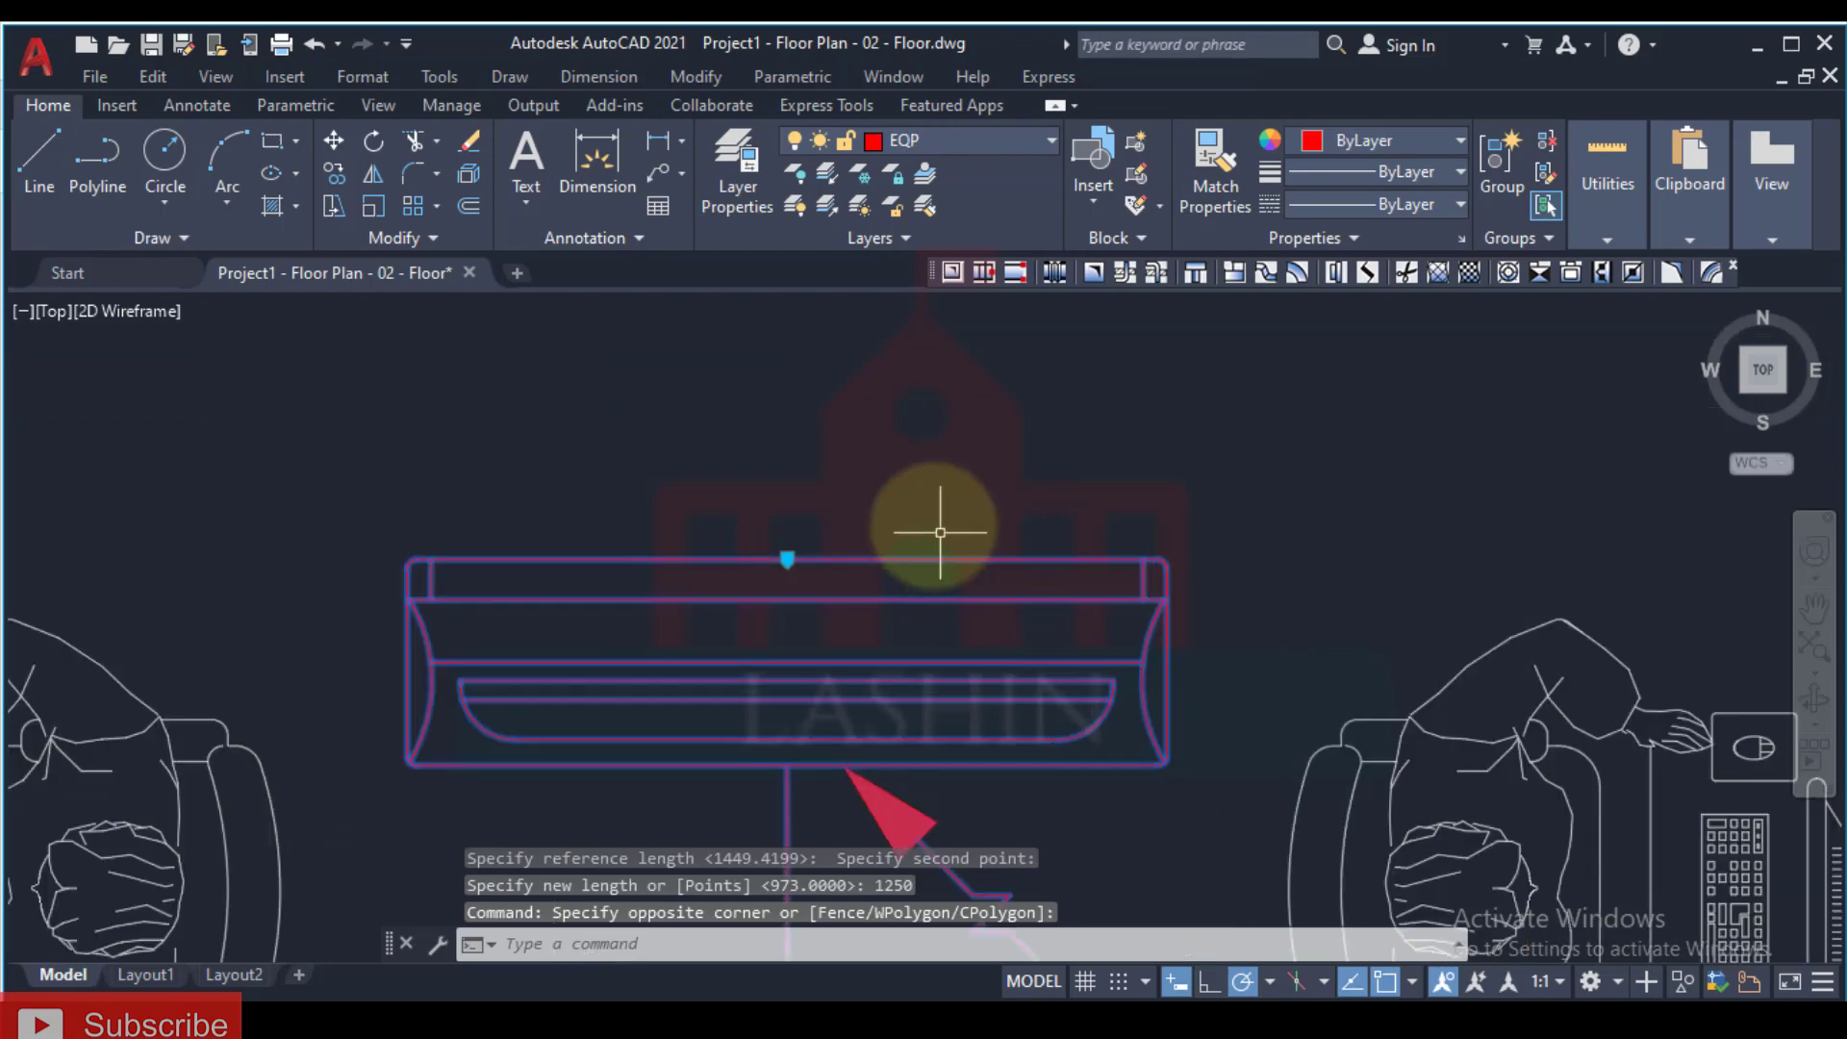
key(Return)
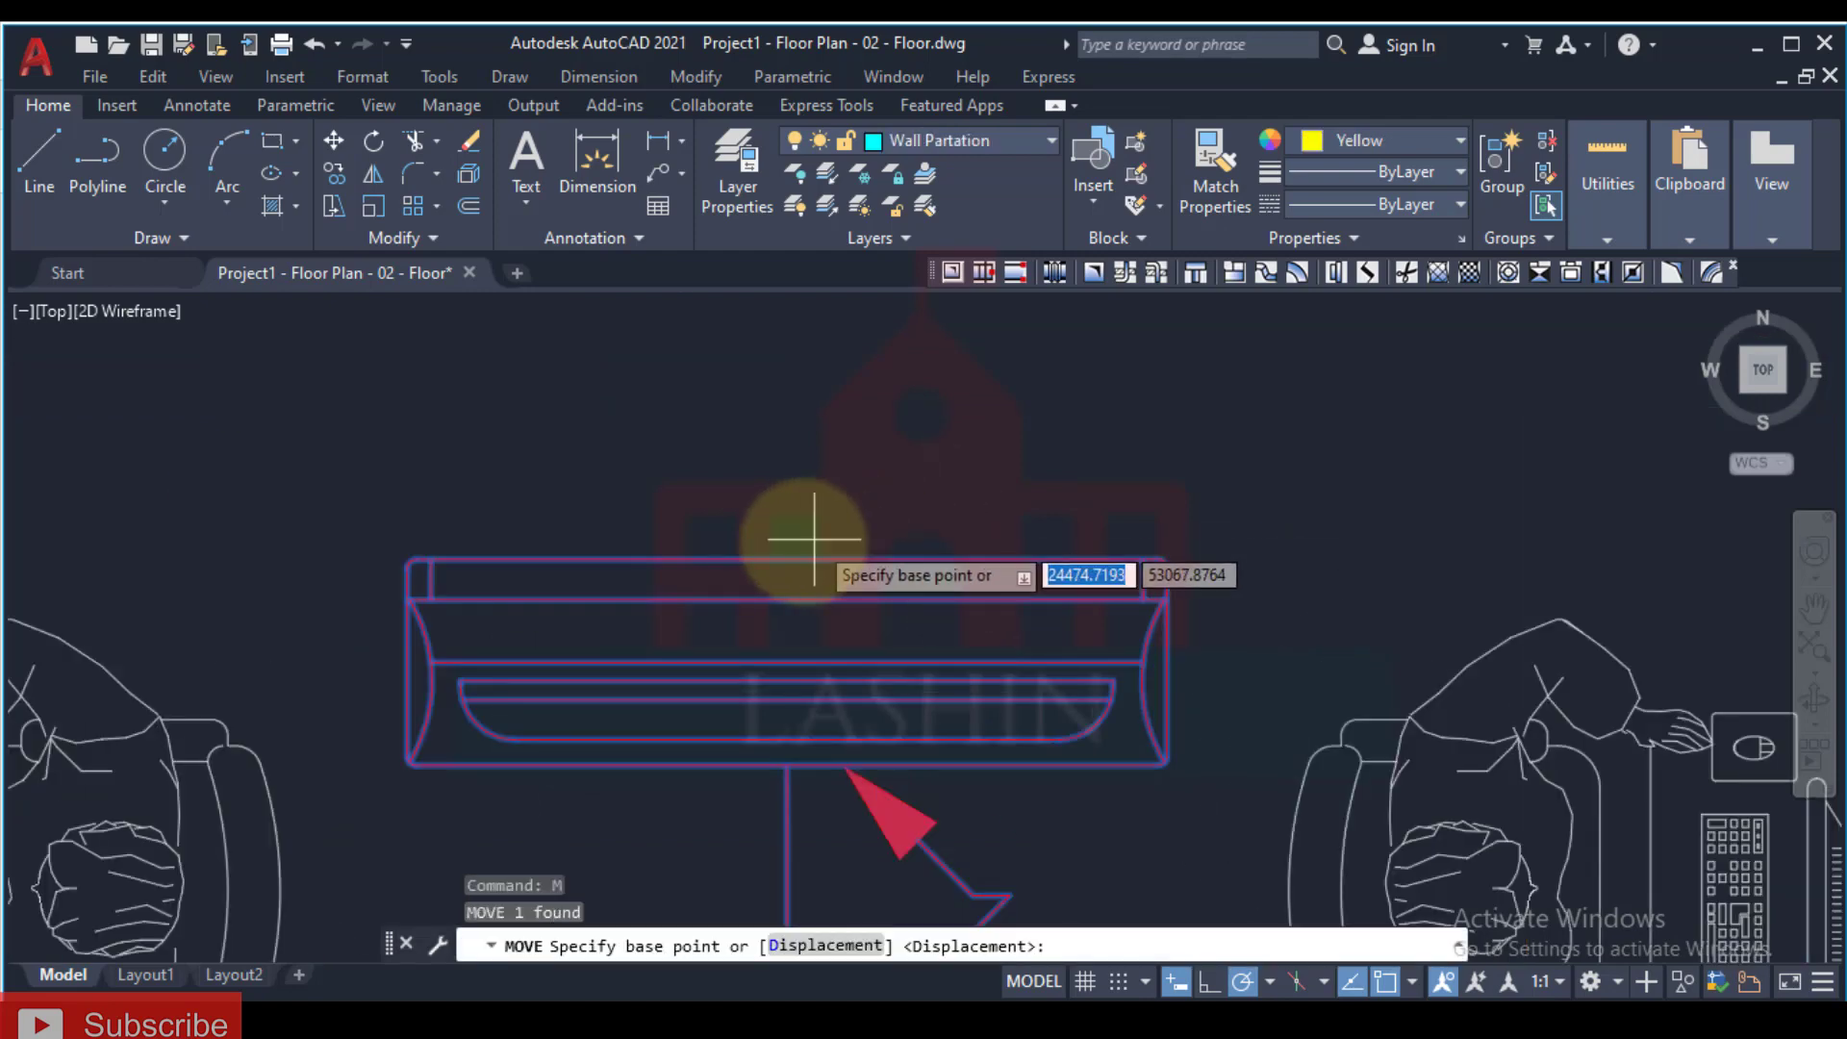
click(789, 556)
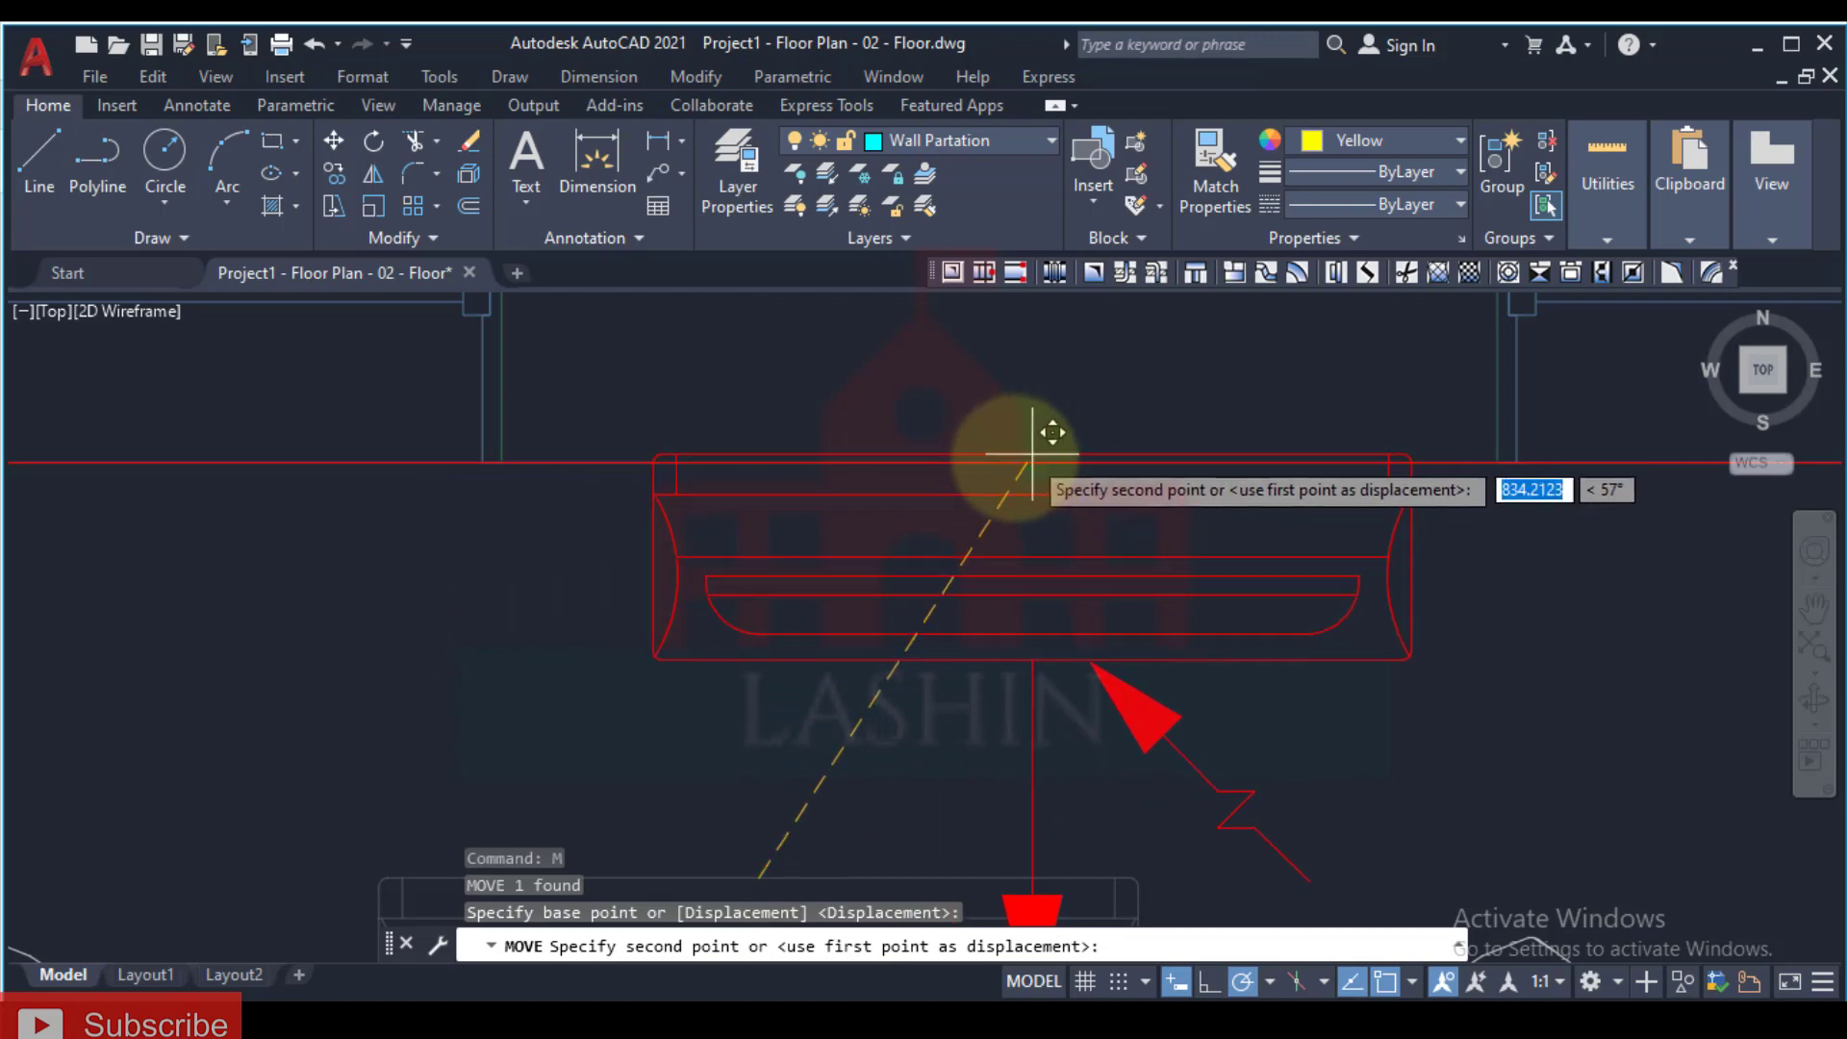
click(1000, 462)
Step: Copy the outdoor unit serving Office F1-01 onto the exterior wall line of F1-03, aligned with the midpoint of the room's left window
scroll(1005, 534, down, 10)
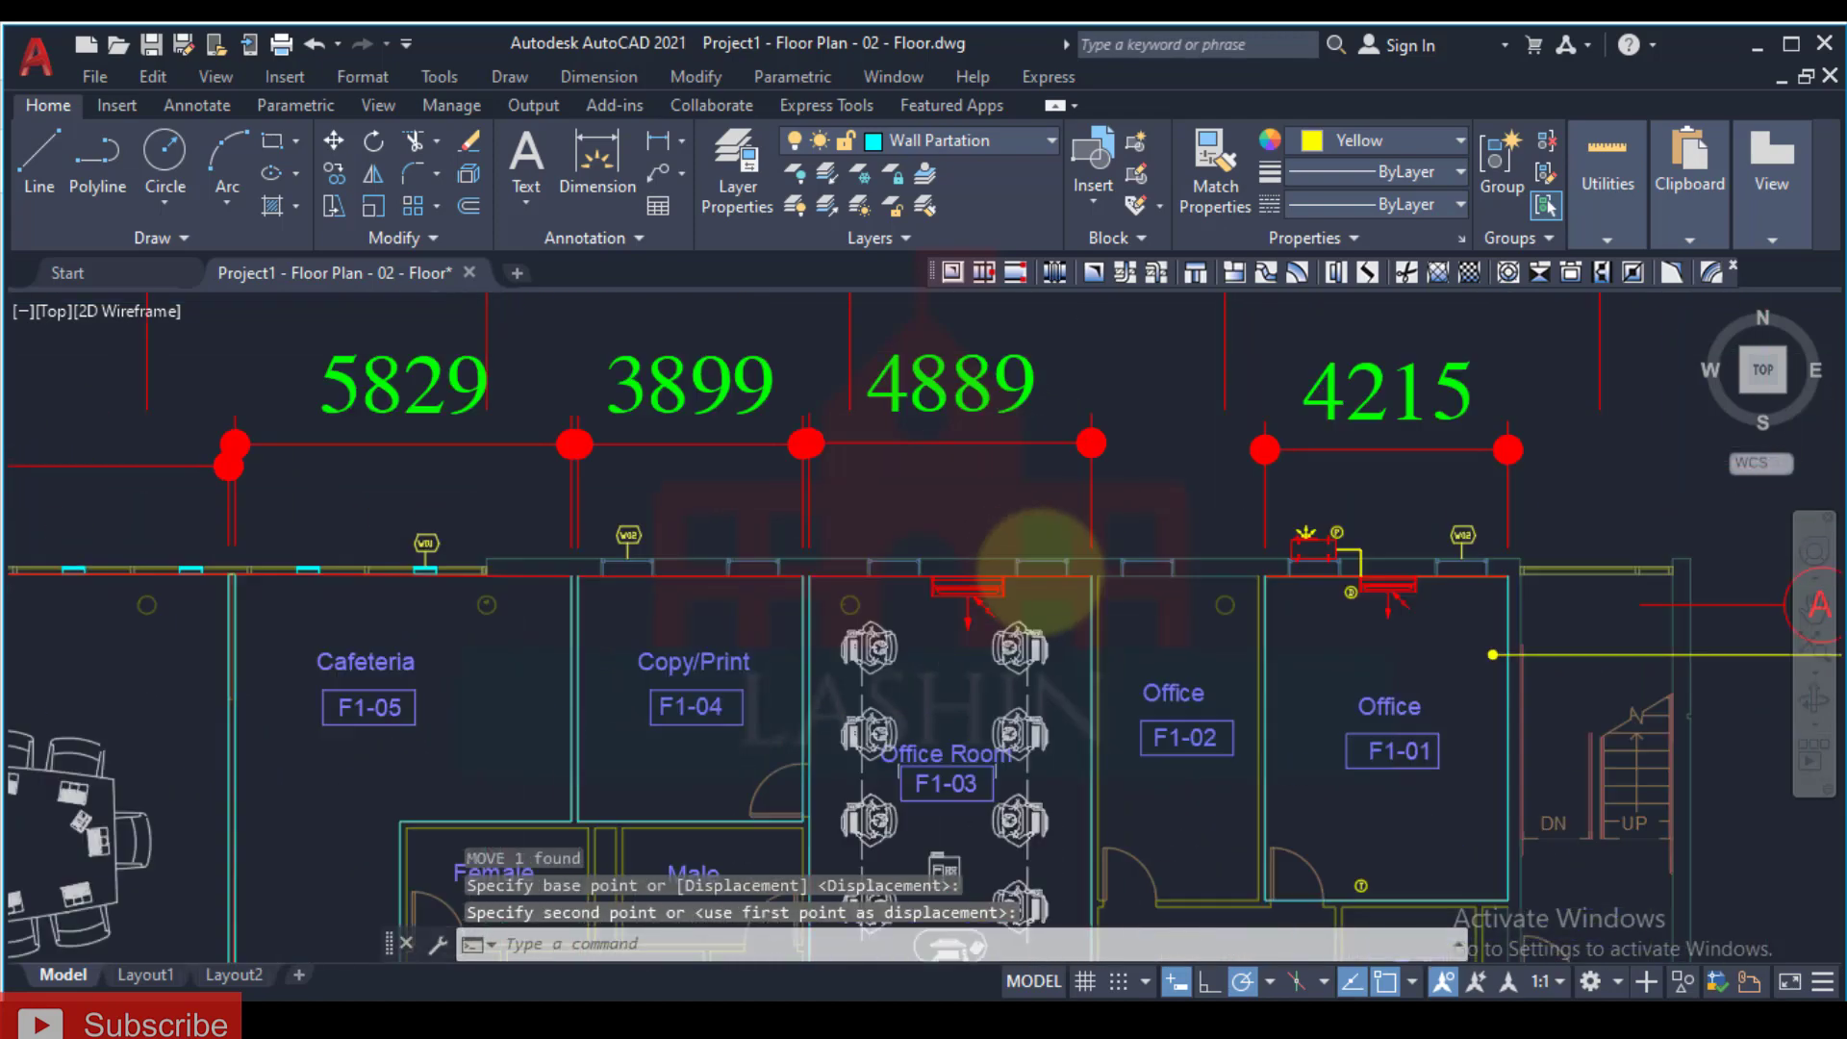
scroll(1154, 582, up, 6)
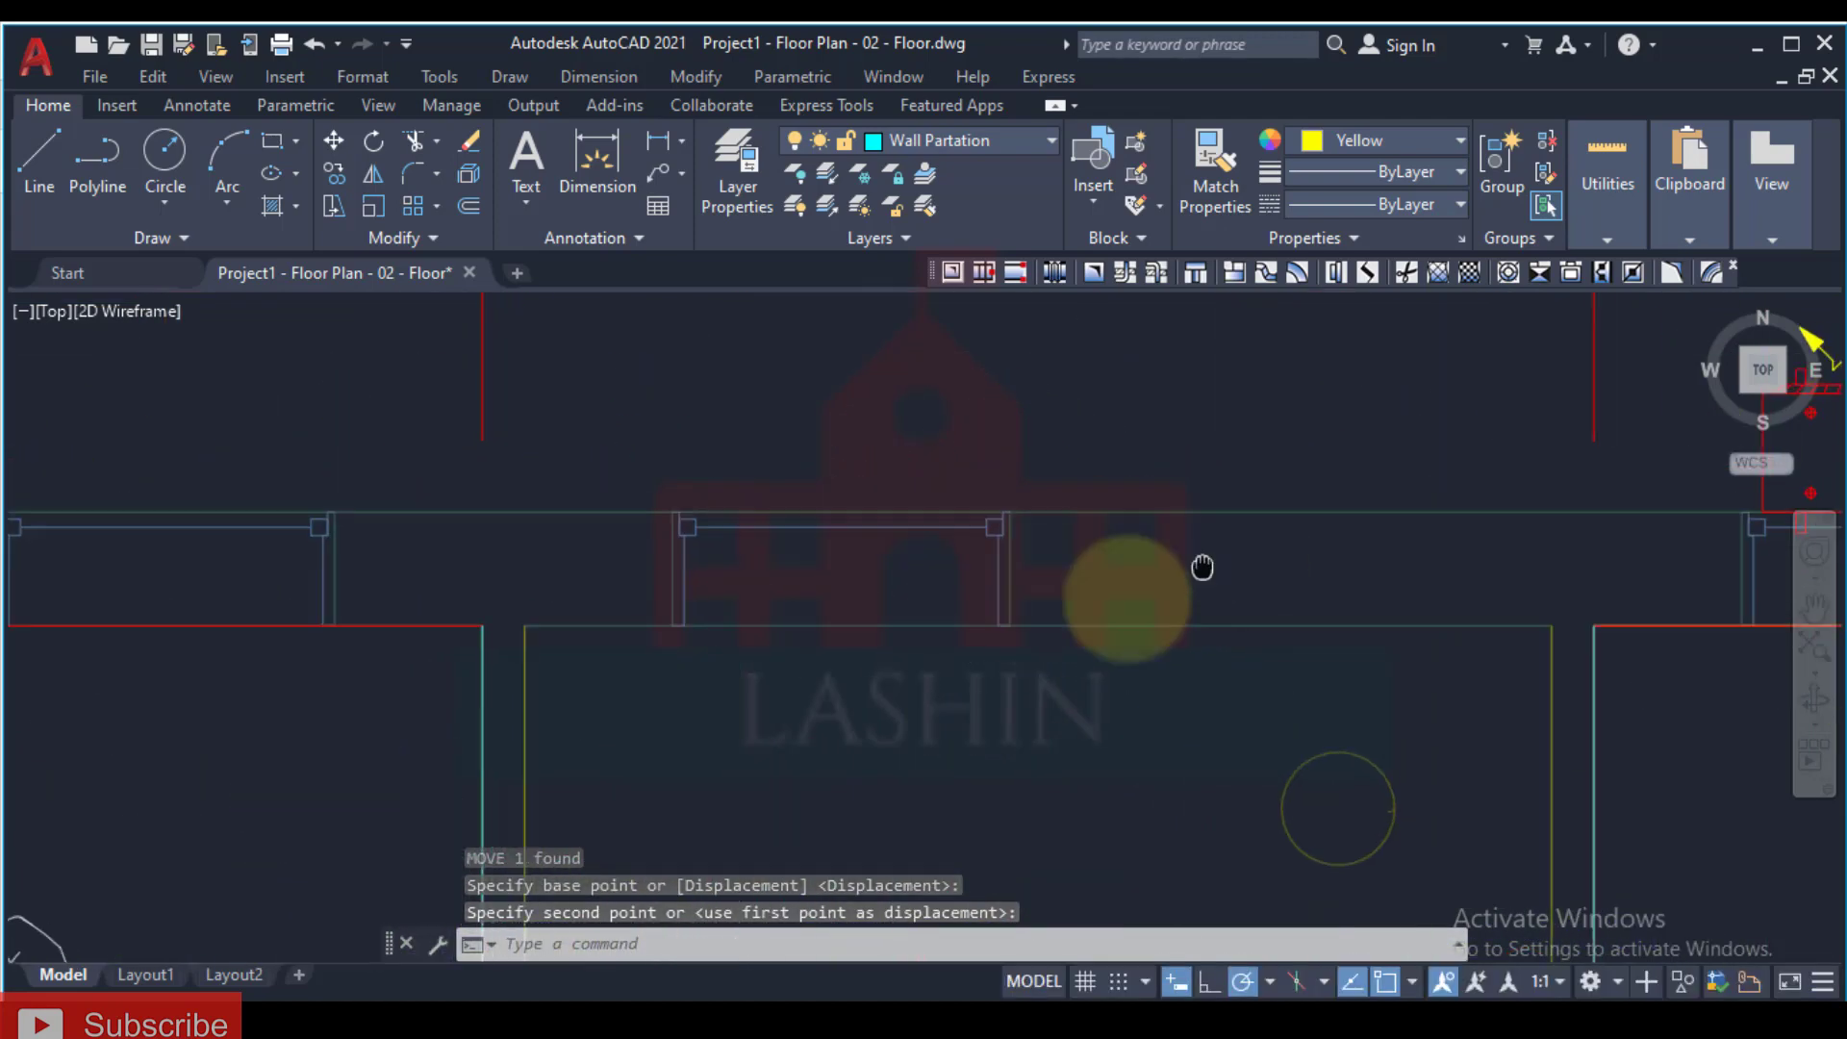
click(1088, 643)
middle_drag(1002, 632, 1046, 645)
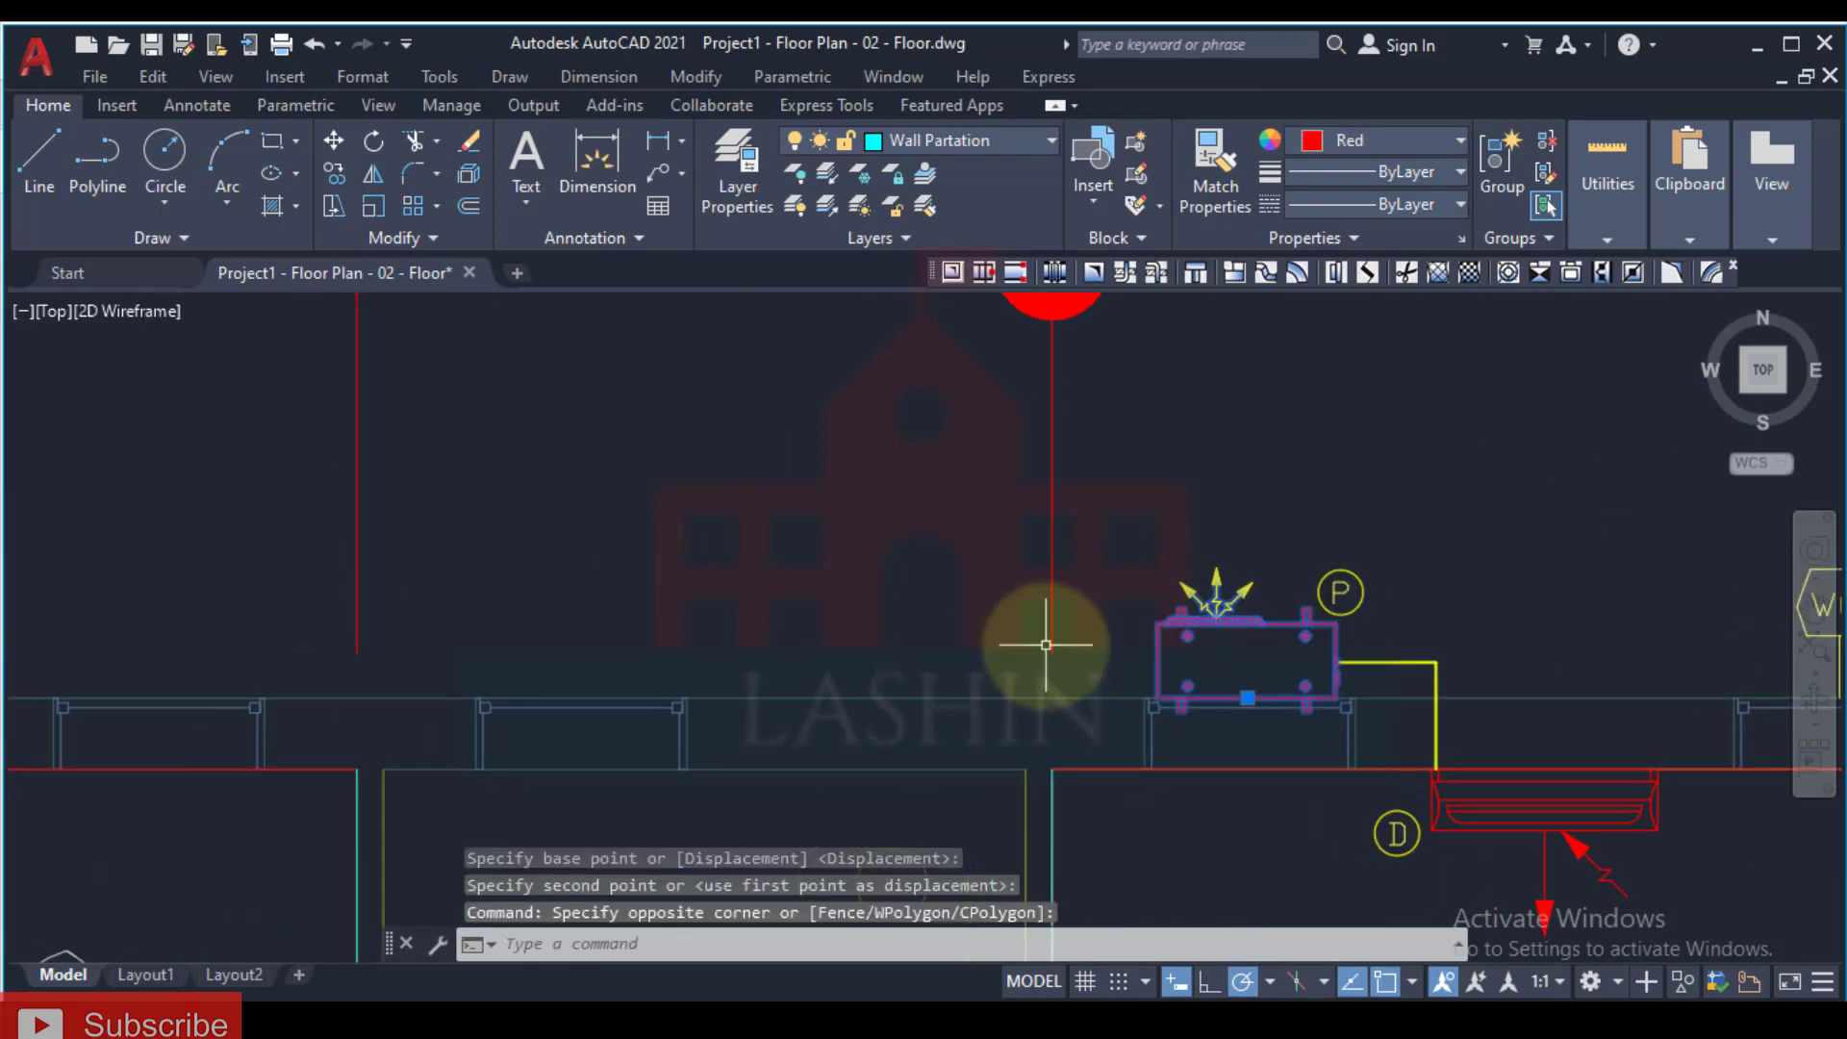
key(Return)
scroll(1165, 722, up, 4)
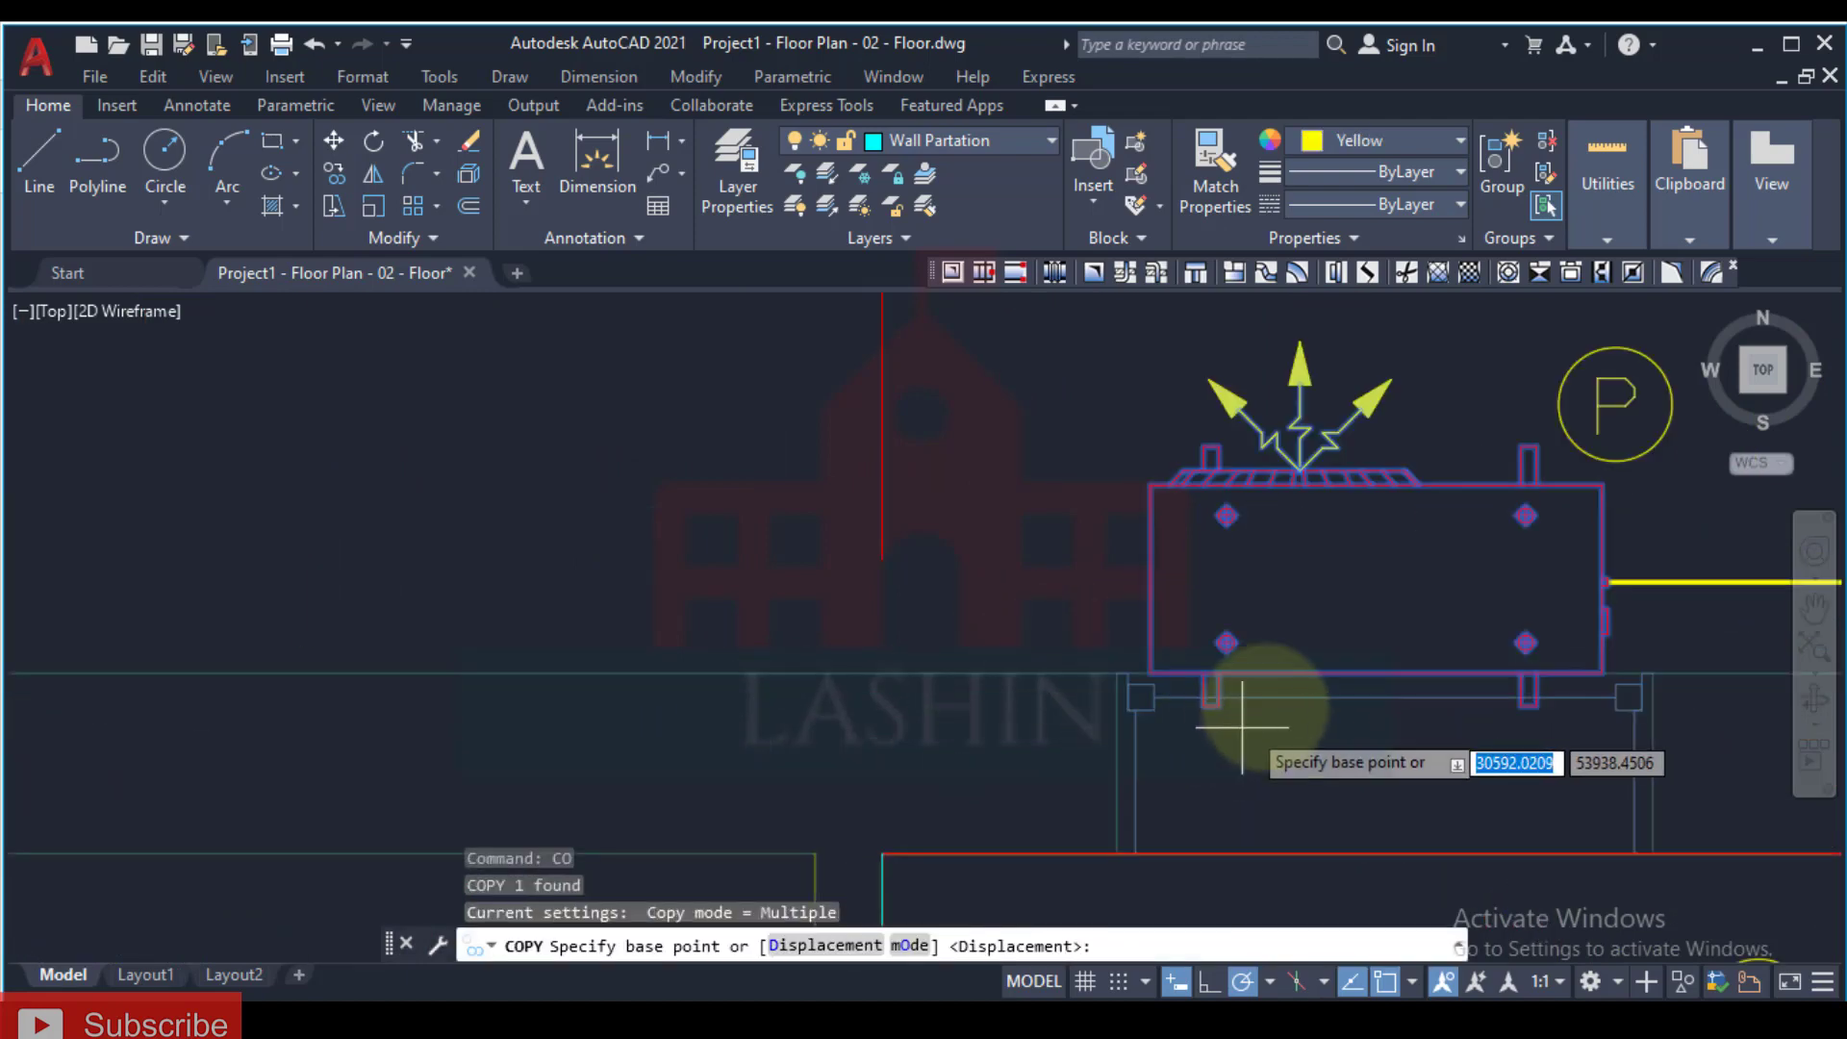
click(1385, 671)
scroll(887, 639, down, 3)
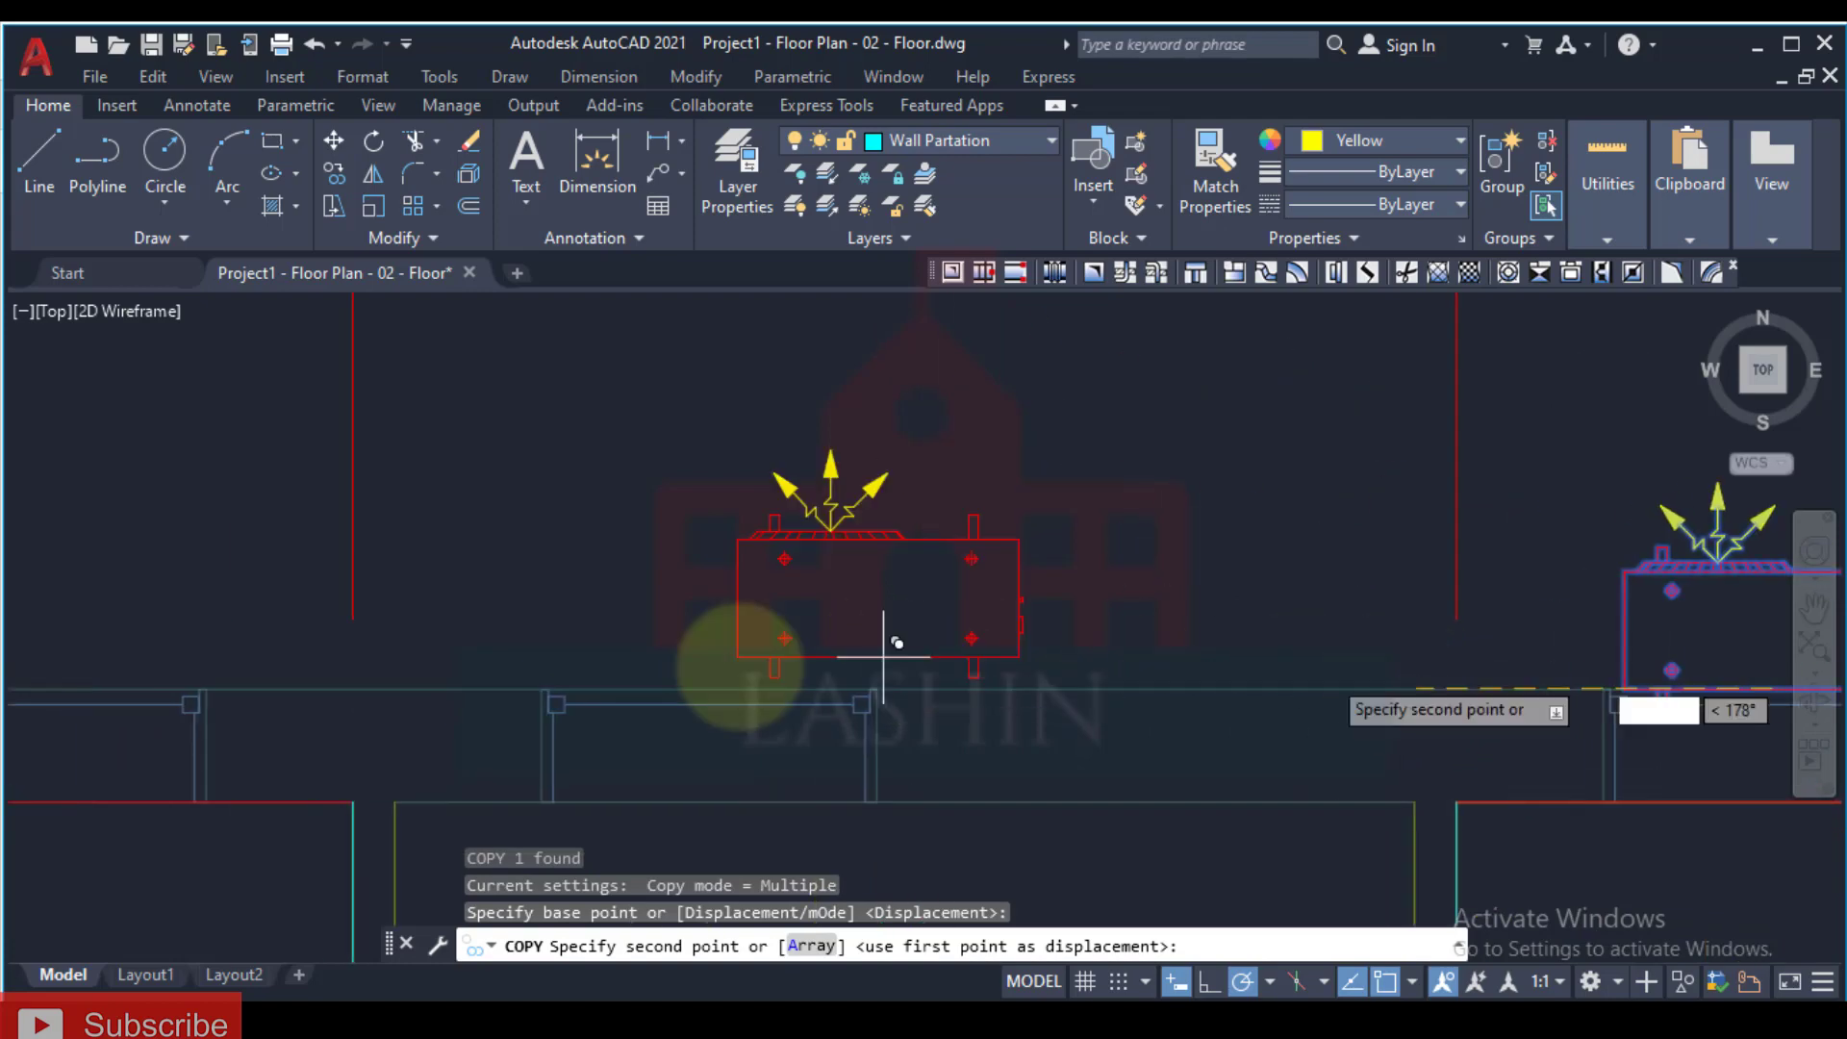
scroll(1125, 635, up, 2)
scroll(1125, 635, down, 2)
middle_drag(1066, 649, 1208, 644)
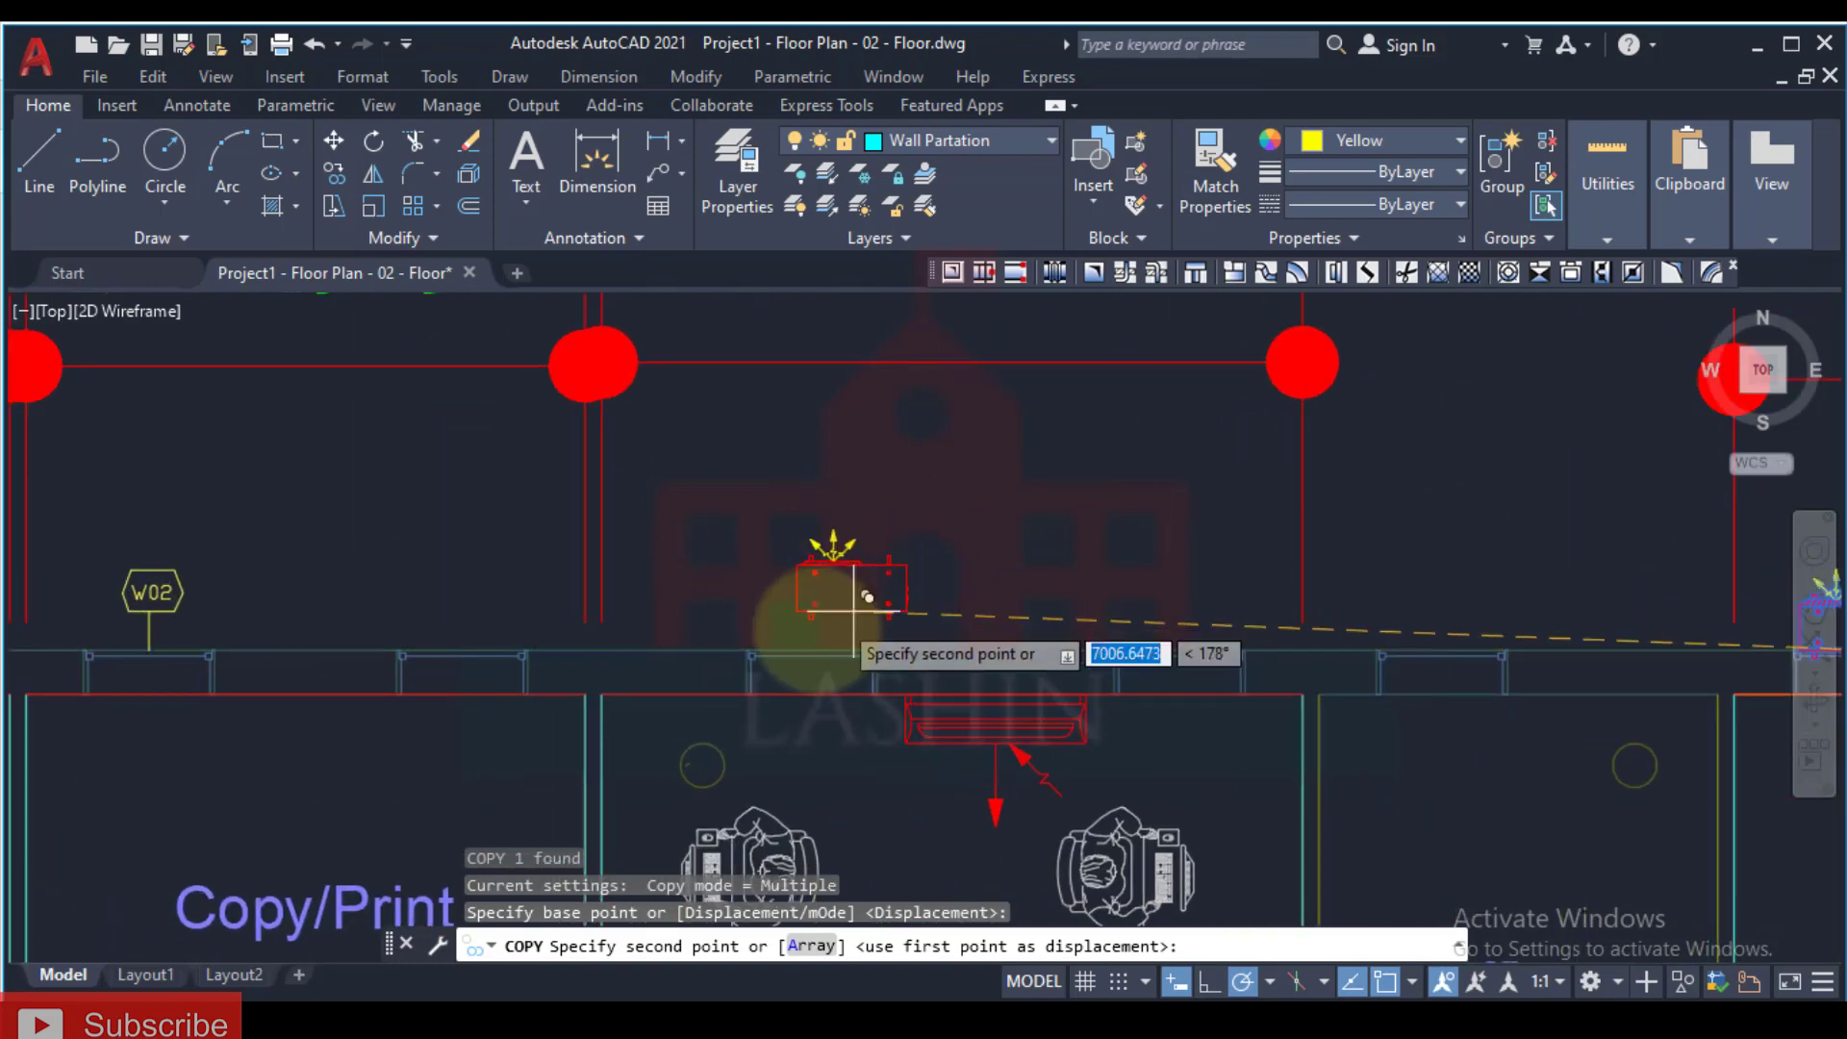
scroll(812, 635, up, 2)
scroll(837, 630, up, 1)
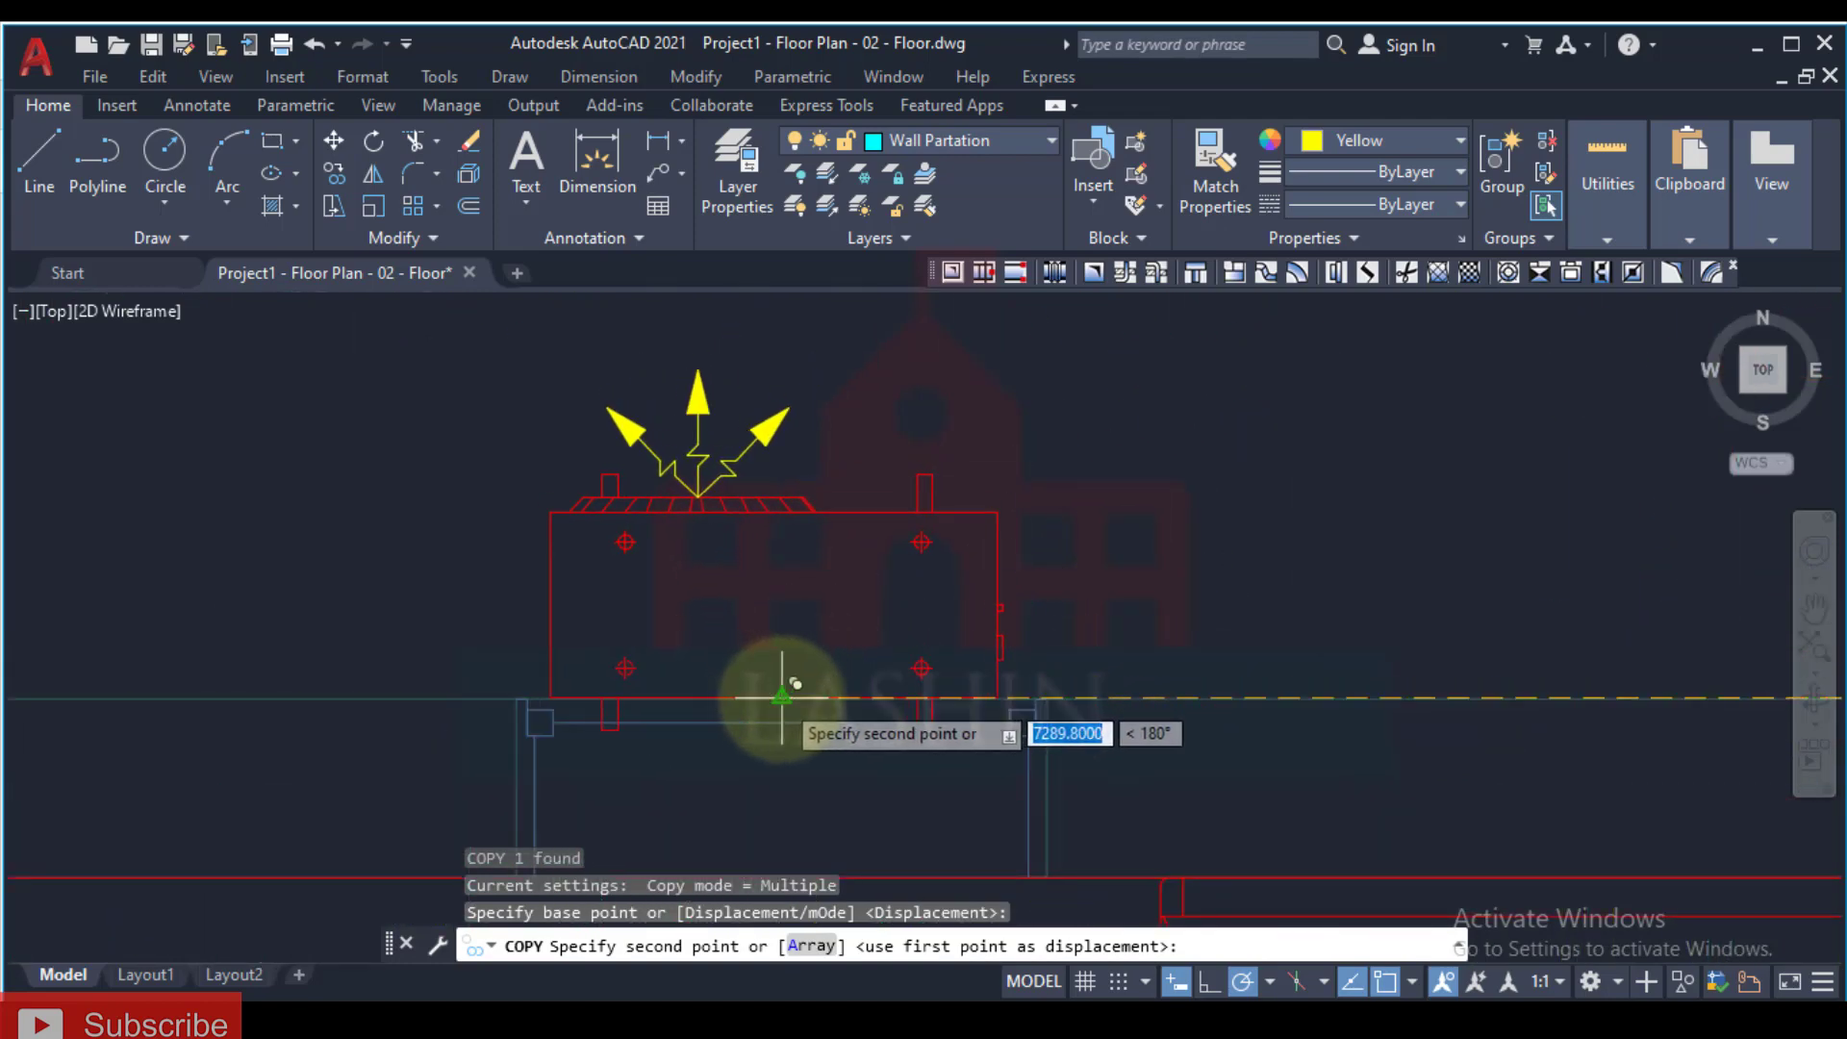
click(782, 694)
key(Escape)
scroll(1067, 575, down, 2)
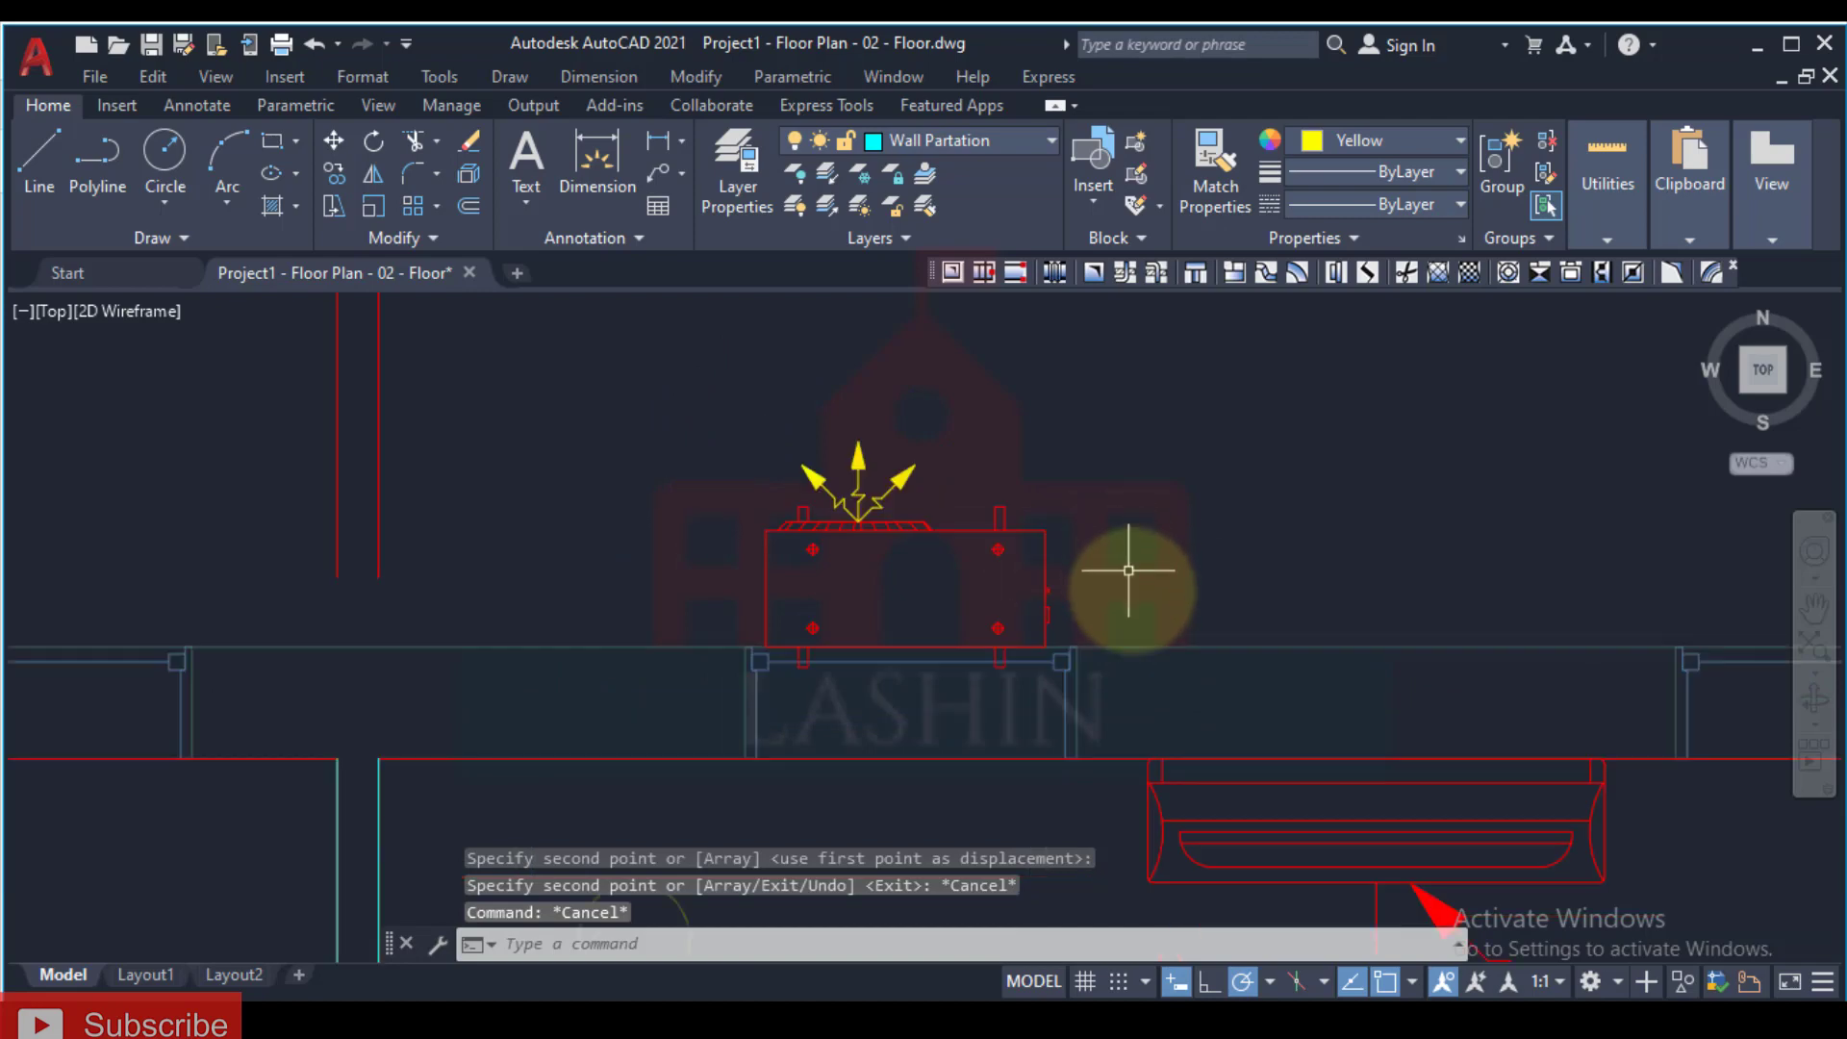
Step: Check the net dimensions of outdoor unit model 38QHET30-708 in the Optimax catalogue and return to the AutoCAD floor plan
click(847, 978)
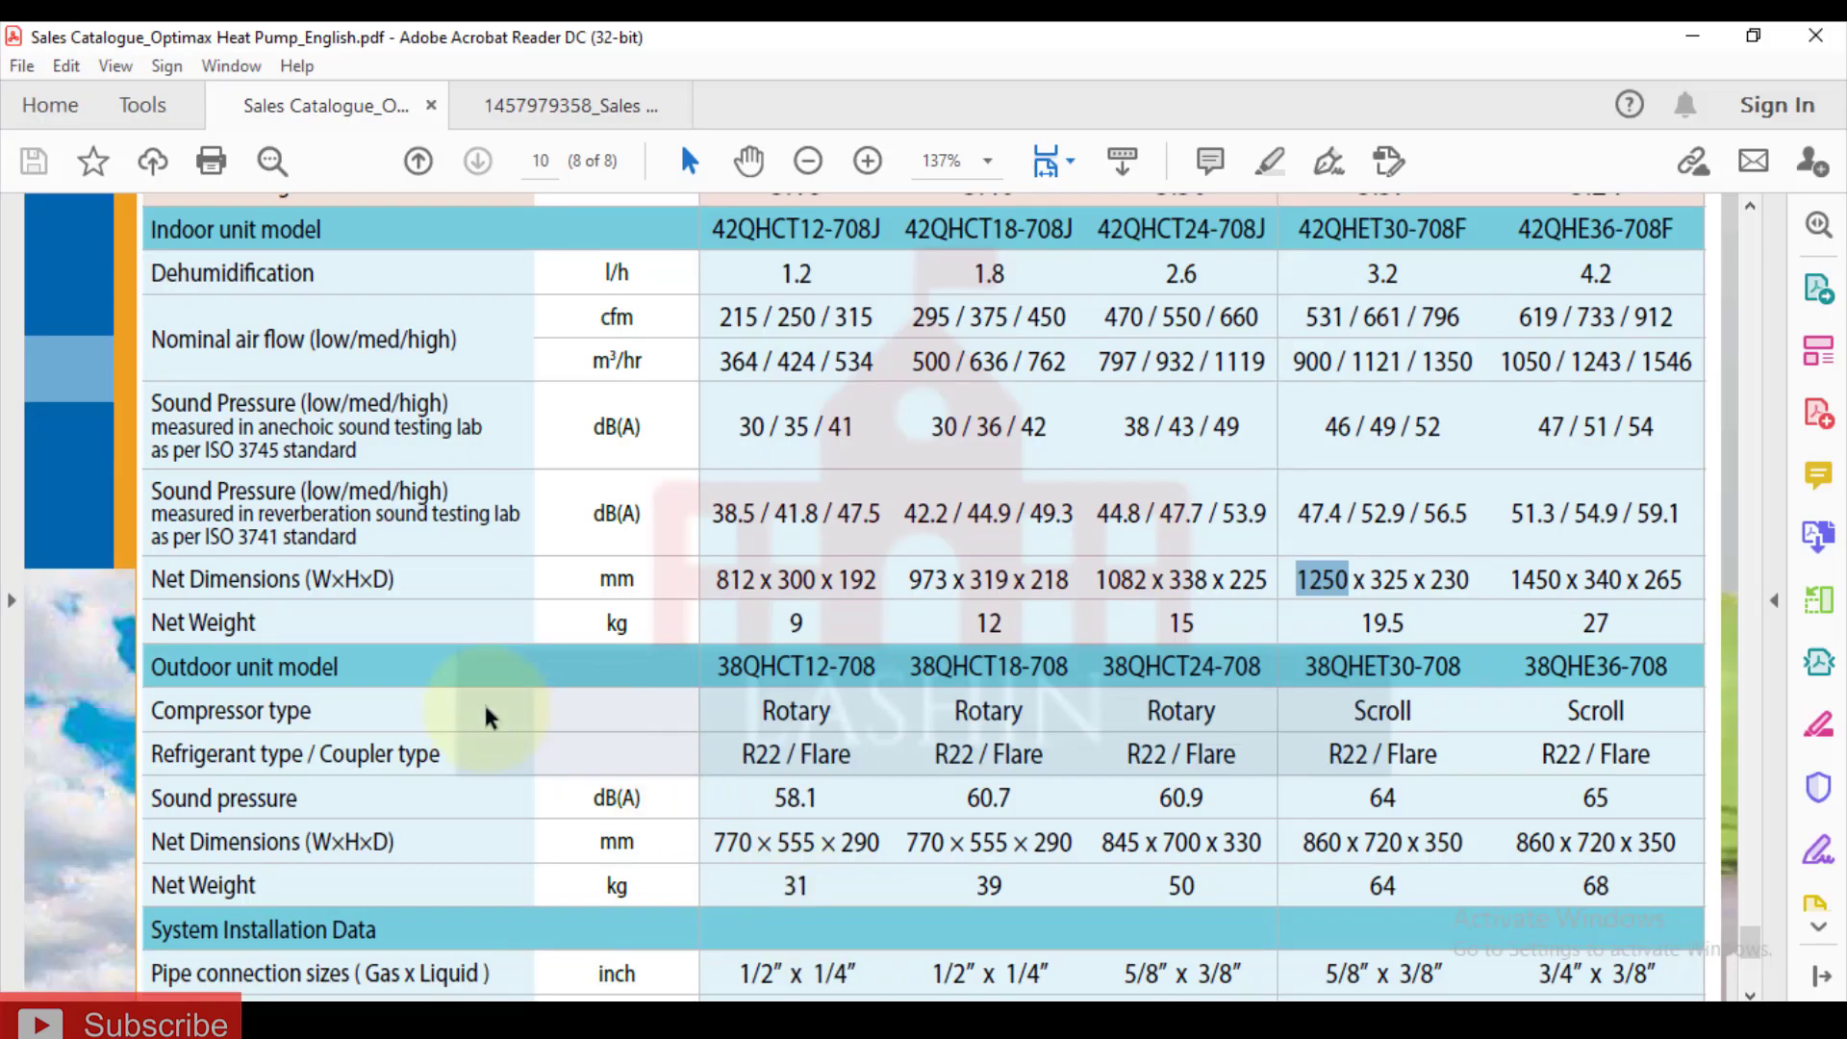
scroll(306, 572, down, 2)
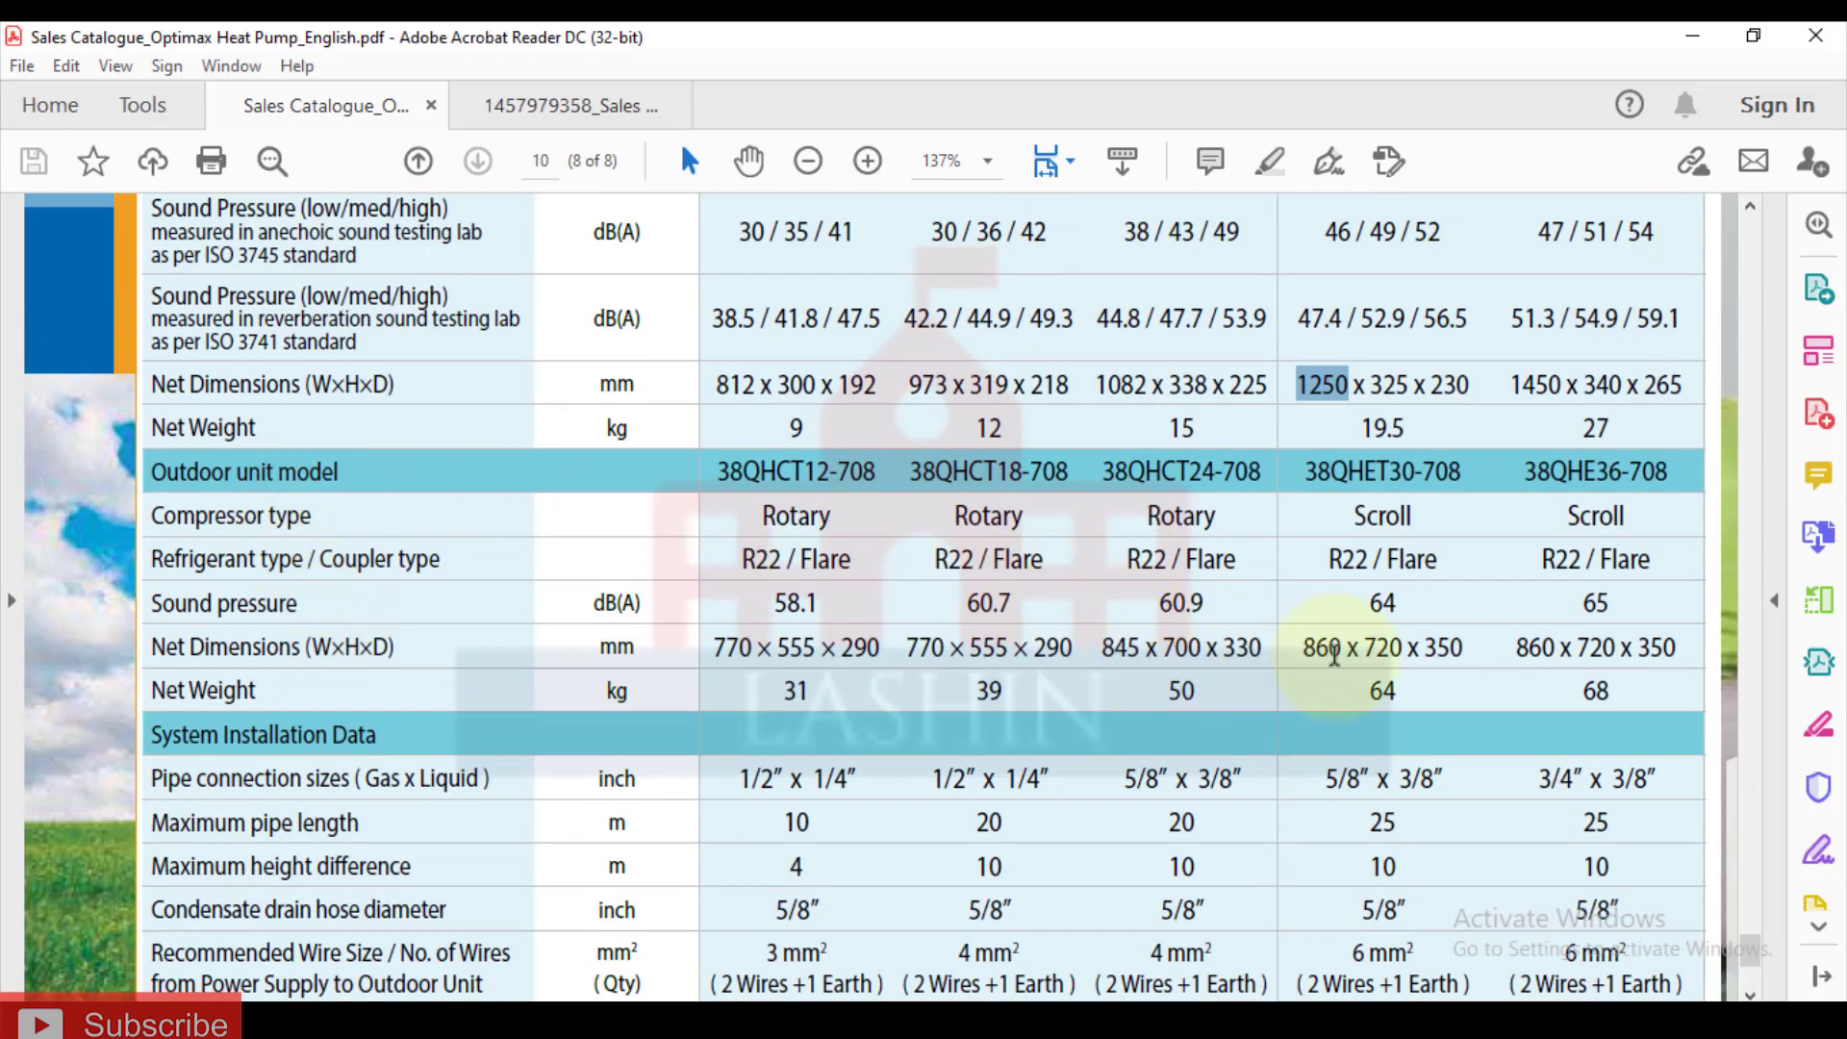
scroll(1276, 727, up, 2)
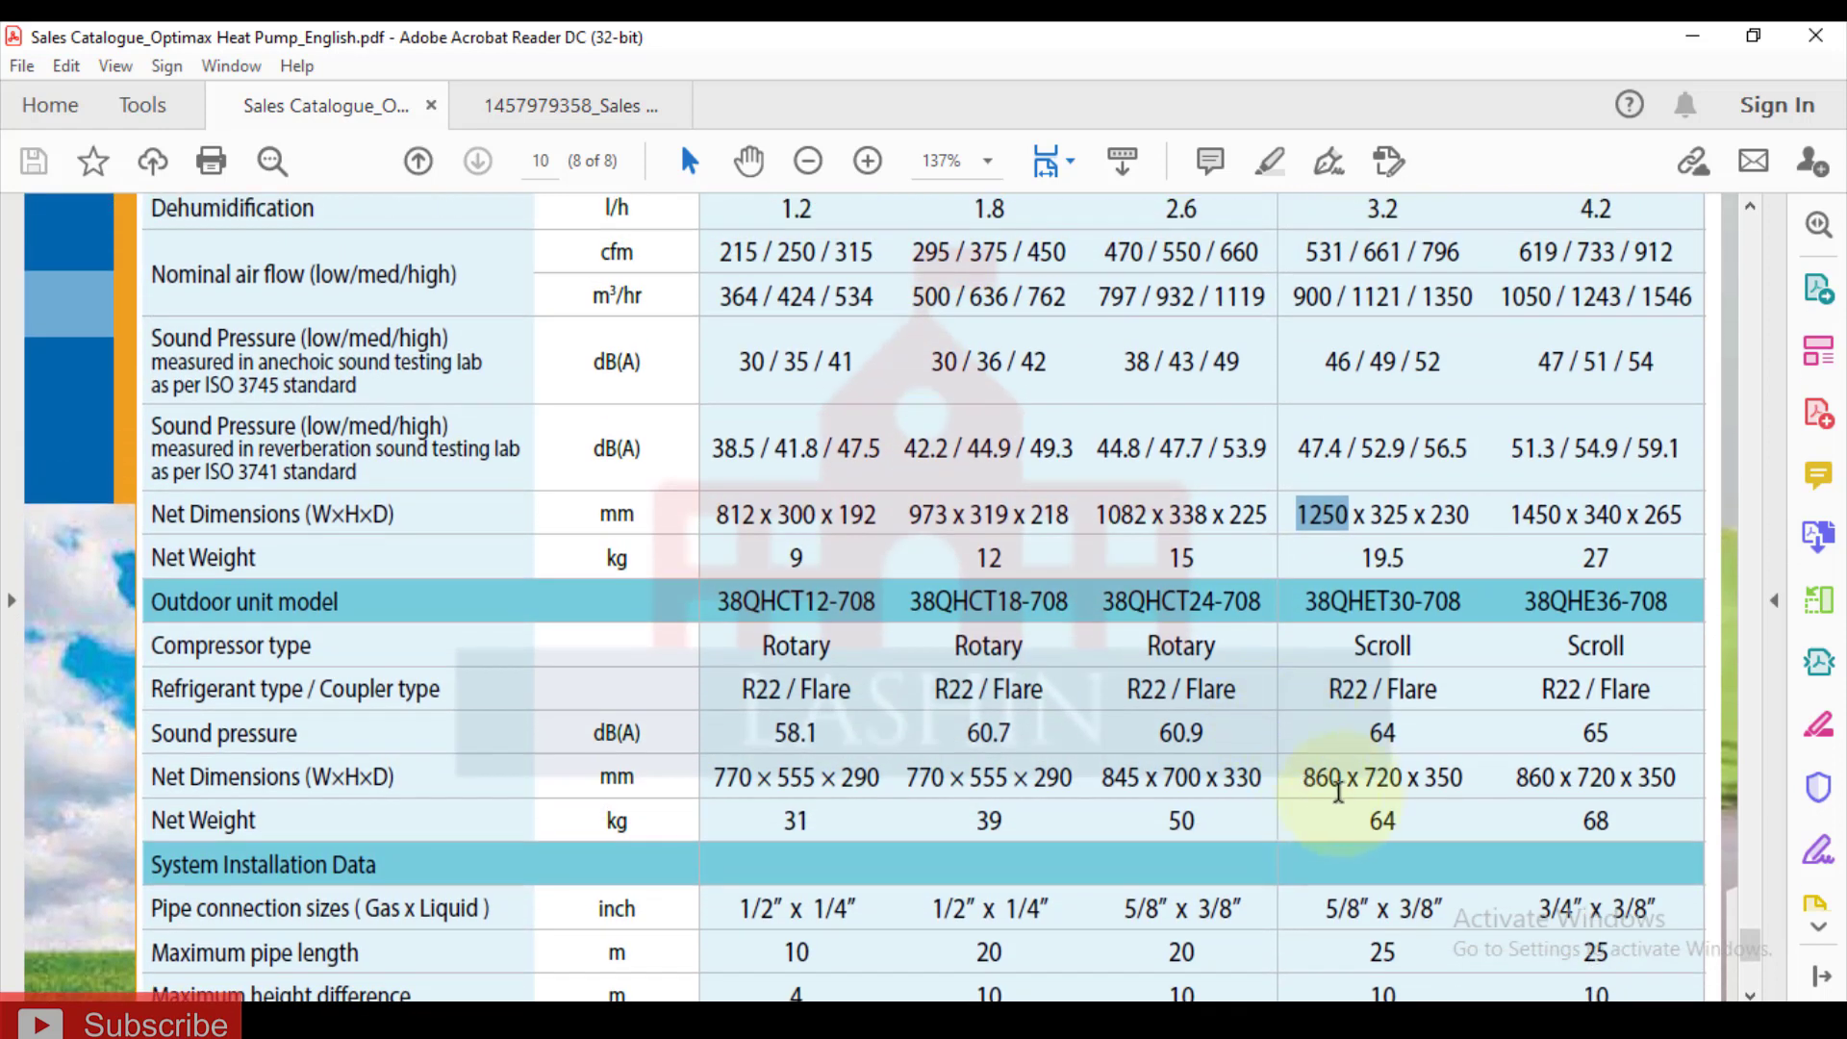
click(1054, 1022)
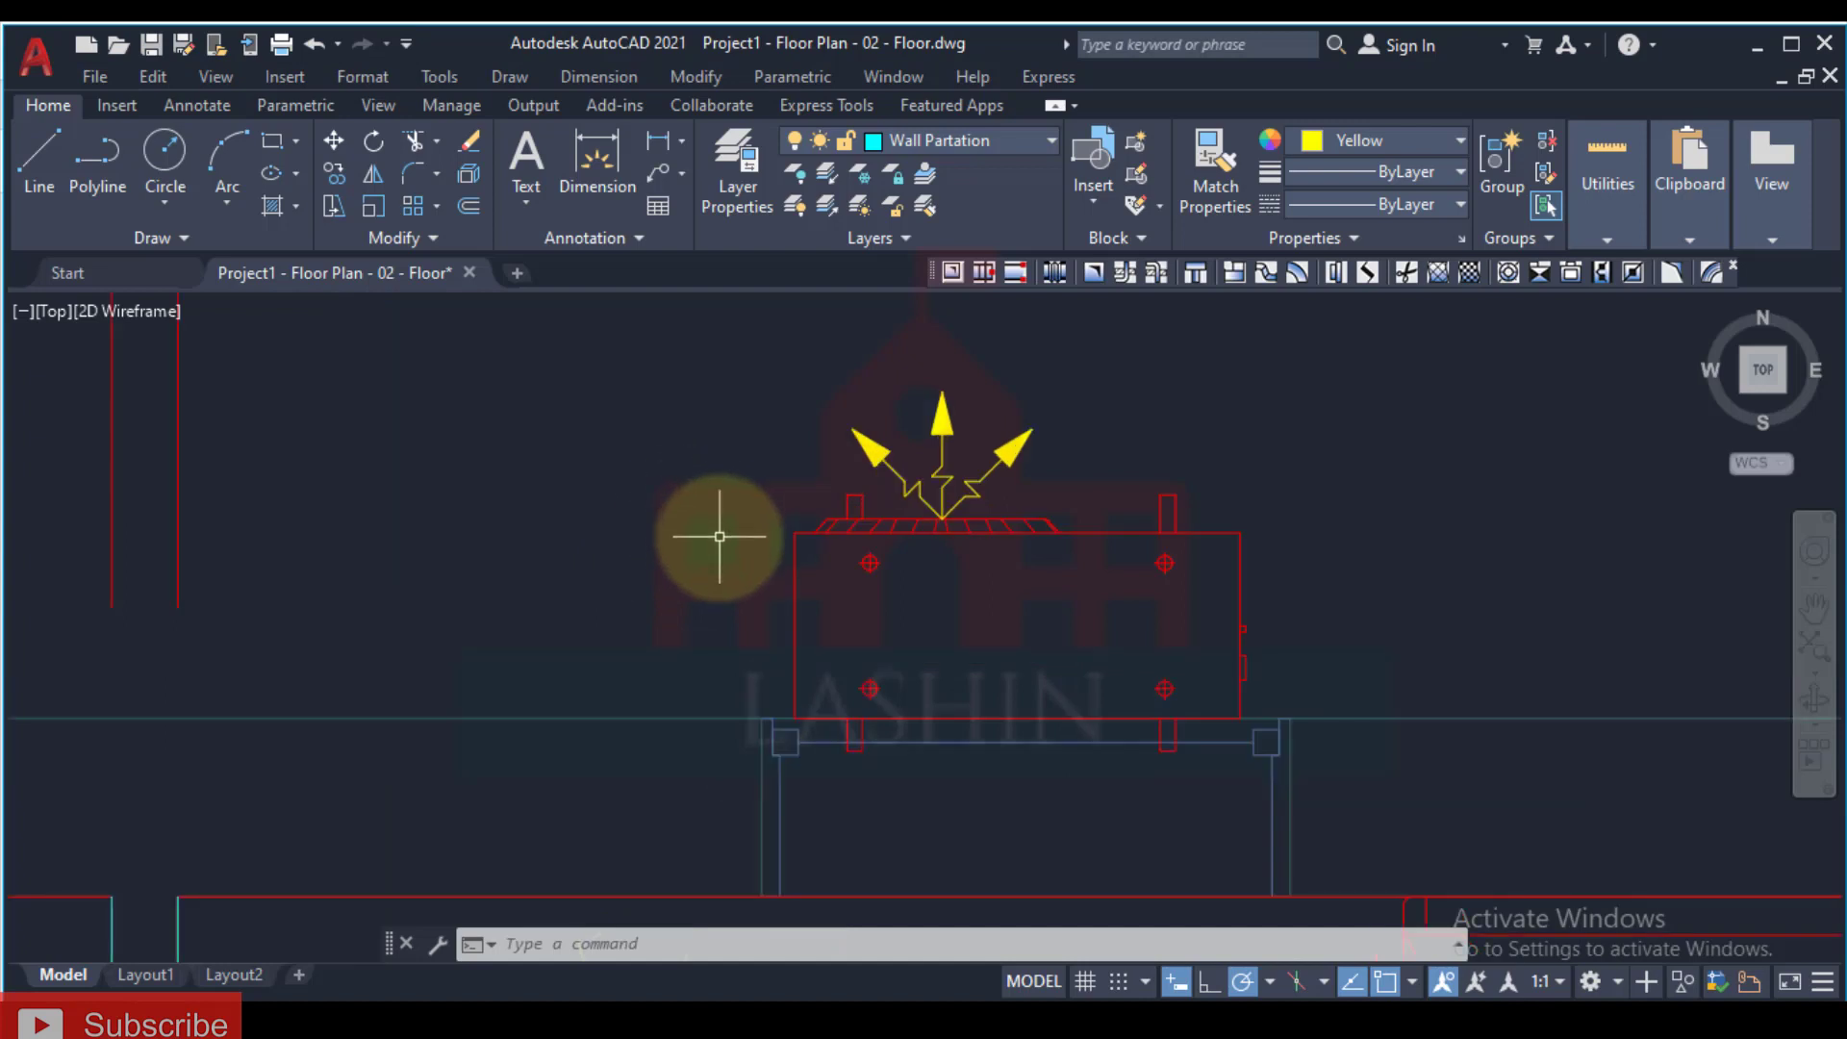
Step: Begin scaling the copied outdoor unit from its wall-side edge midpoint, taking the body's width between its far corners as the reference length
text(SC)
key(Return)
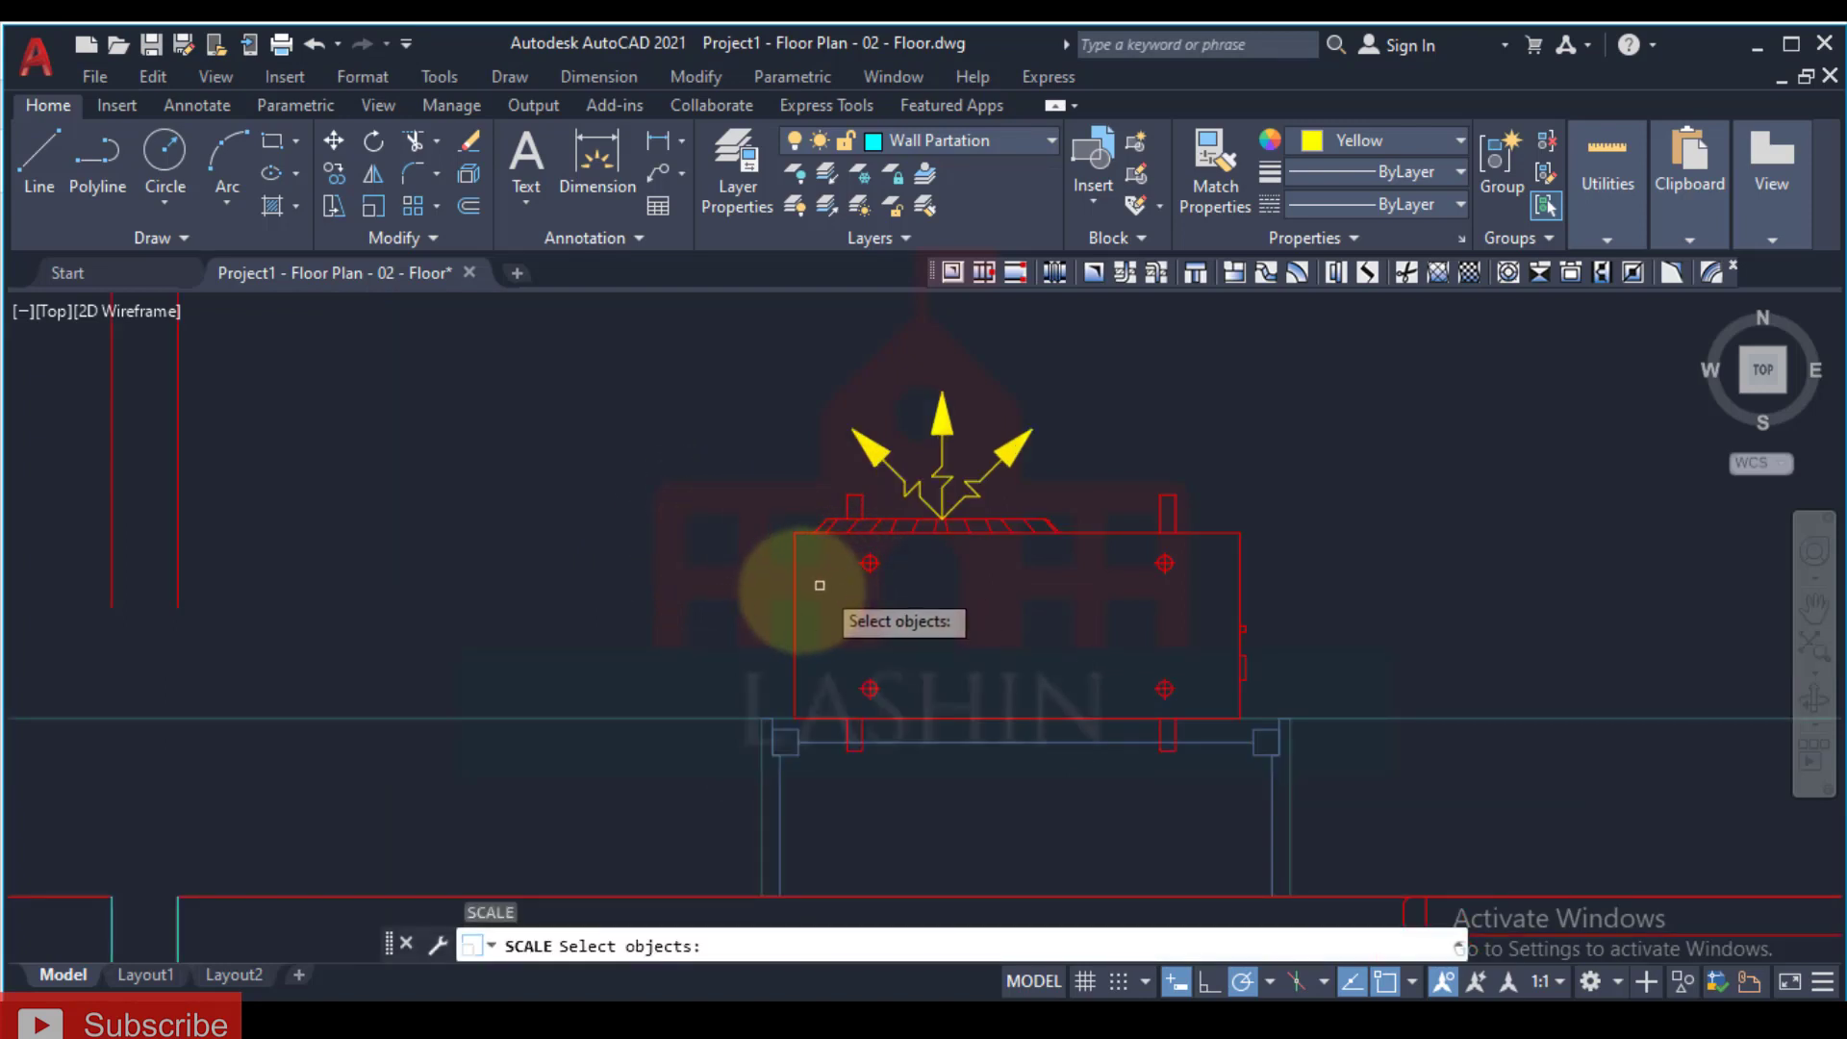
click(796, 591)
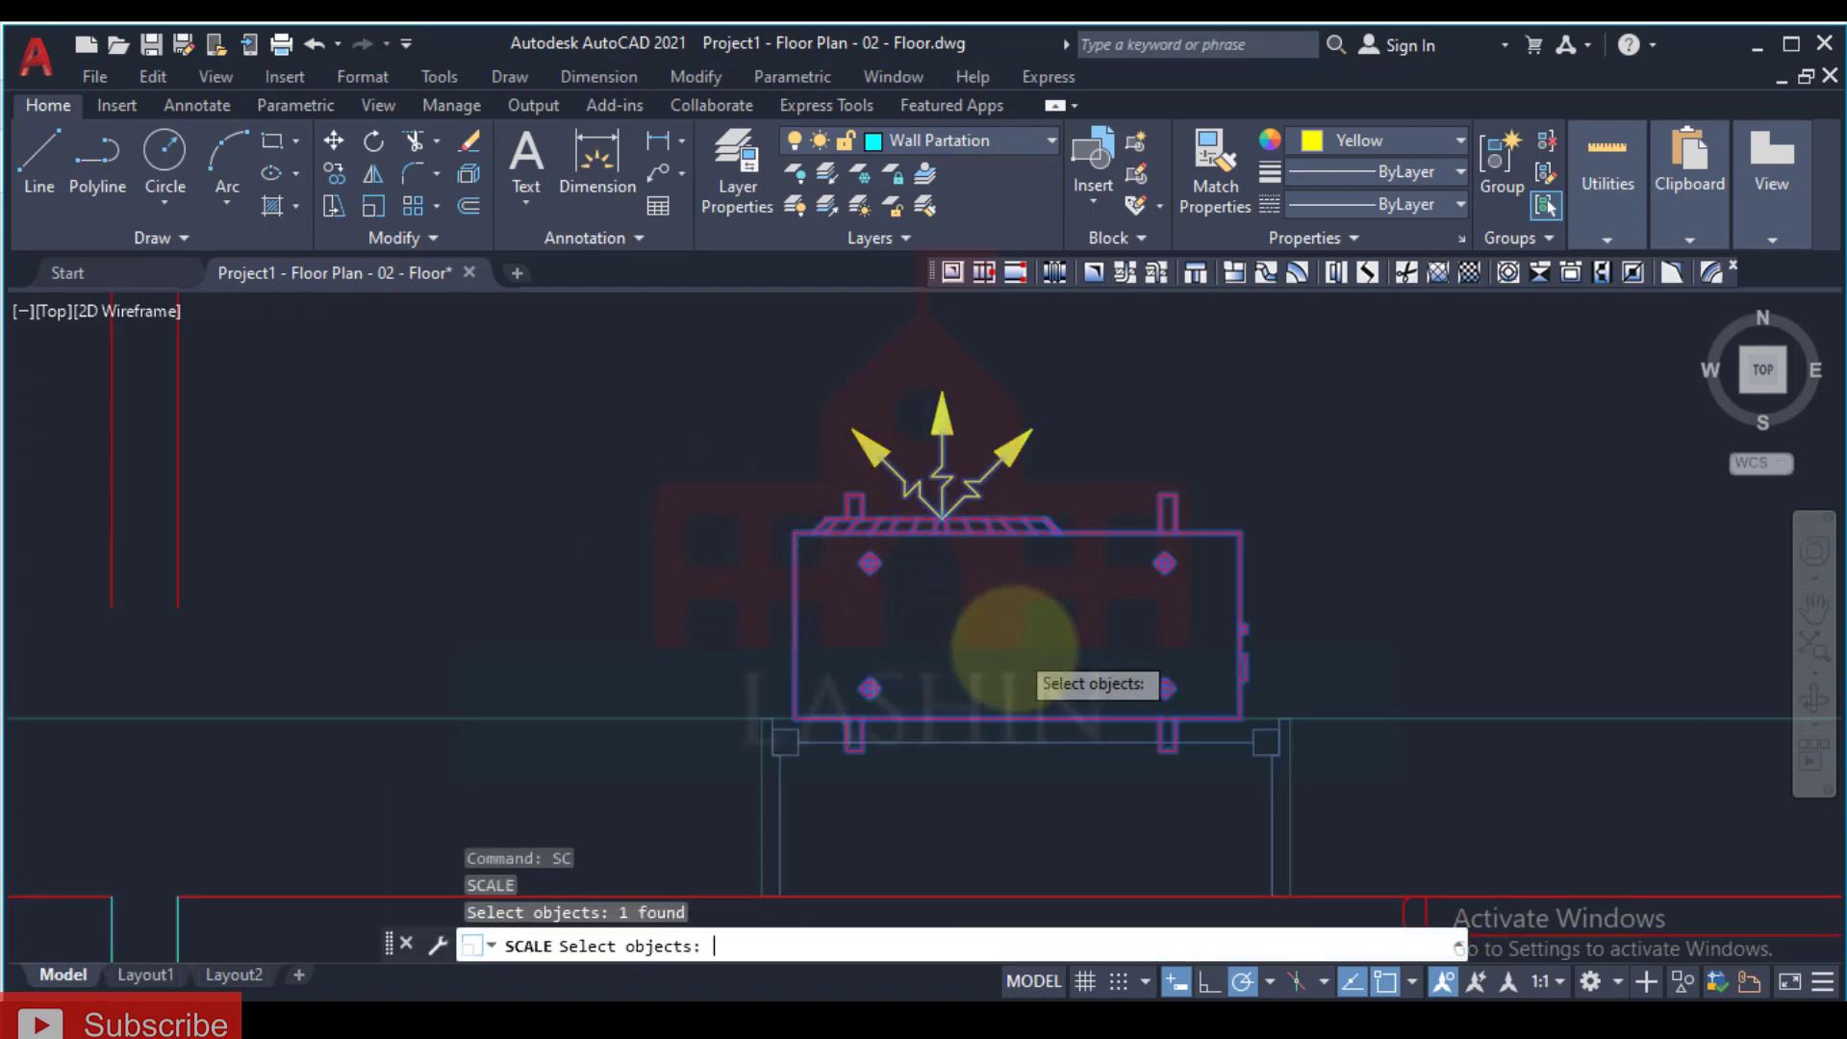
click(1015, 717)
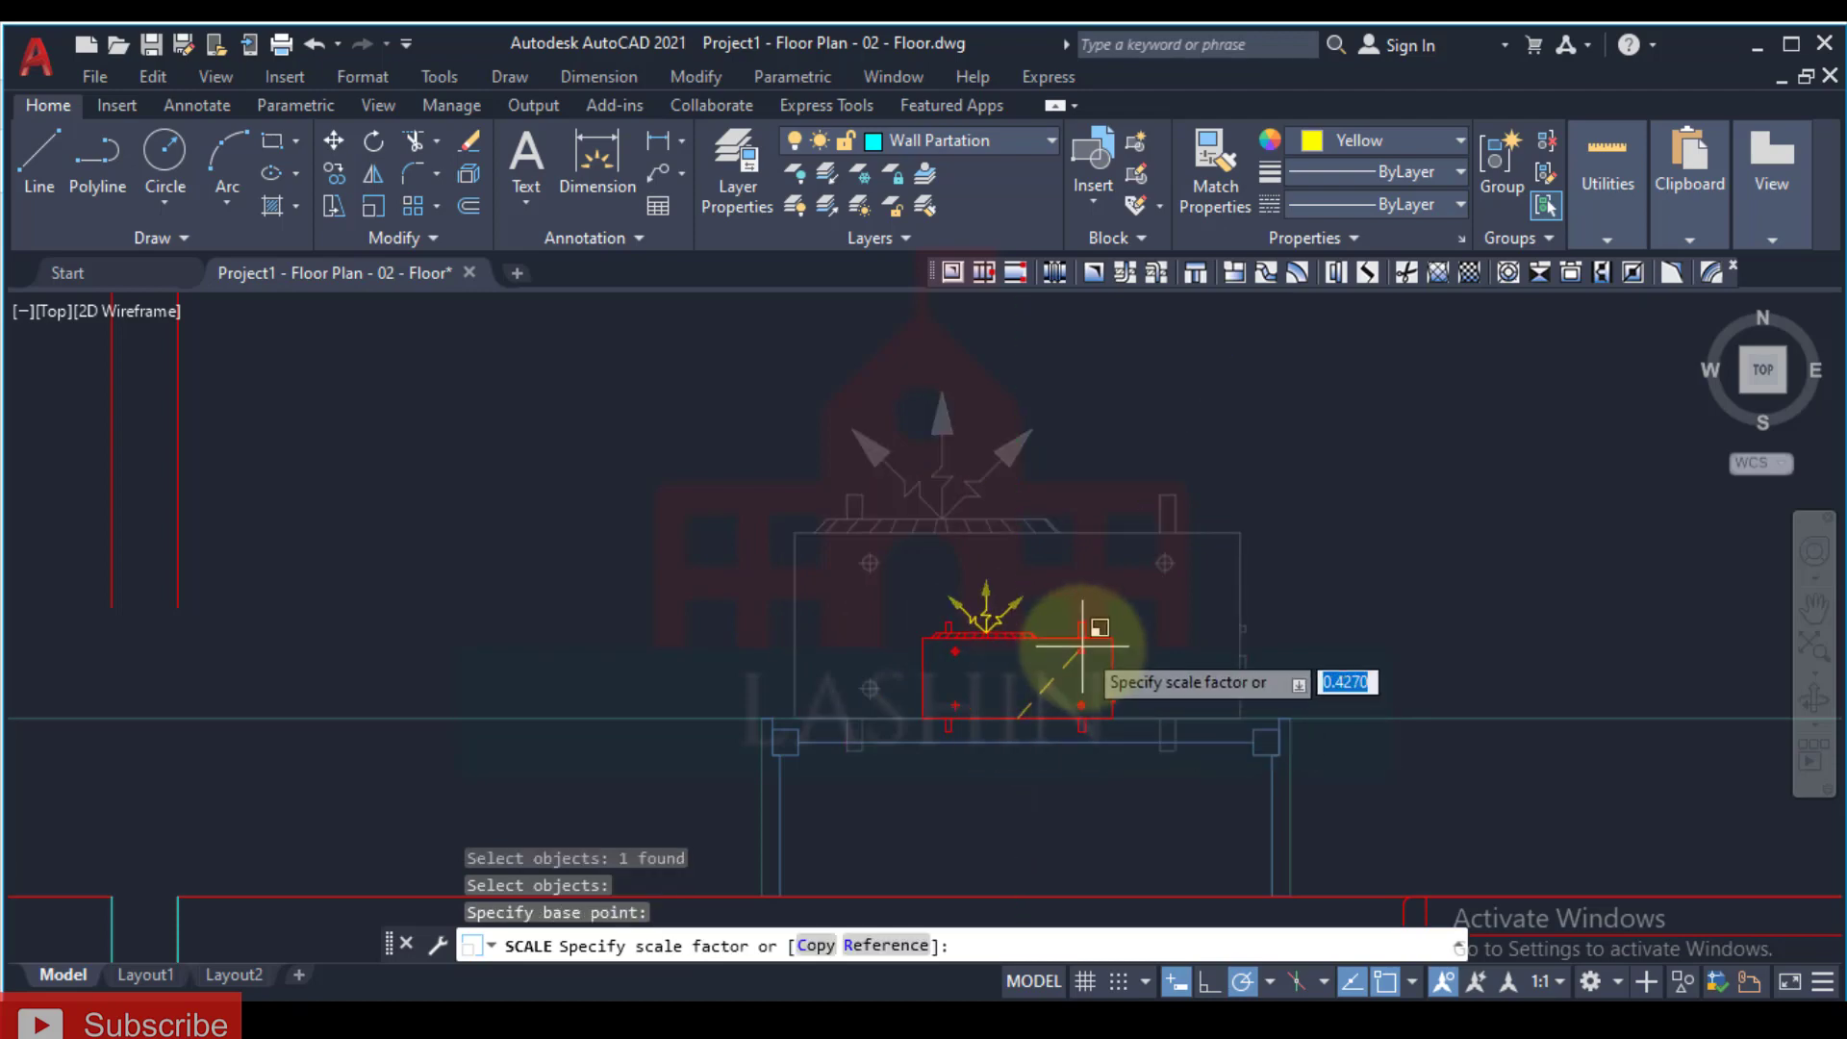
text(R)
key(Return)
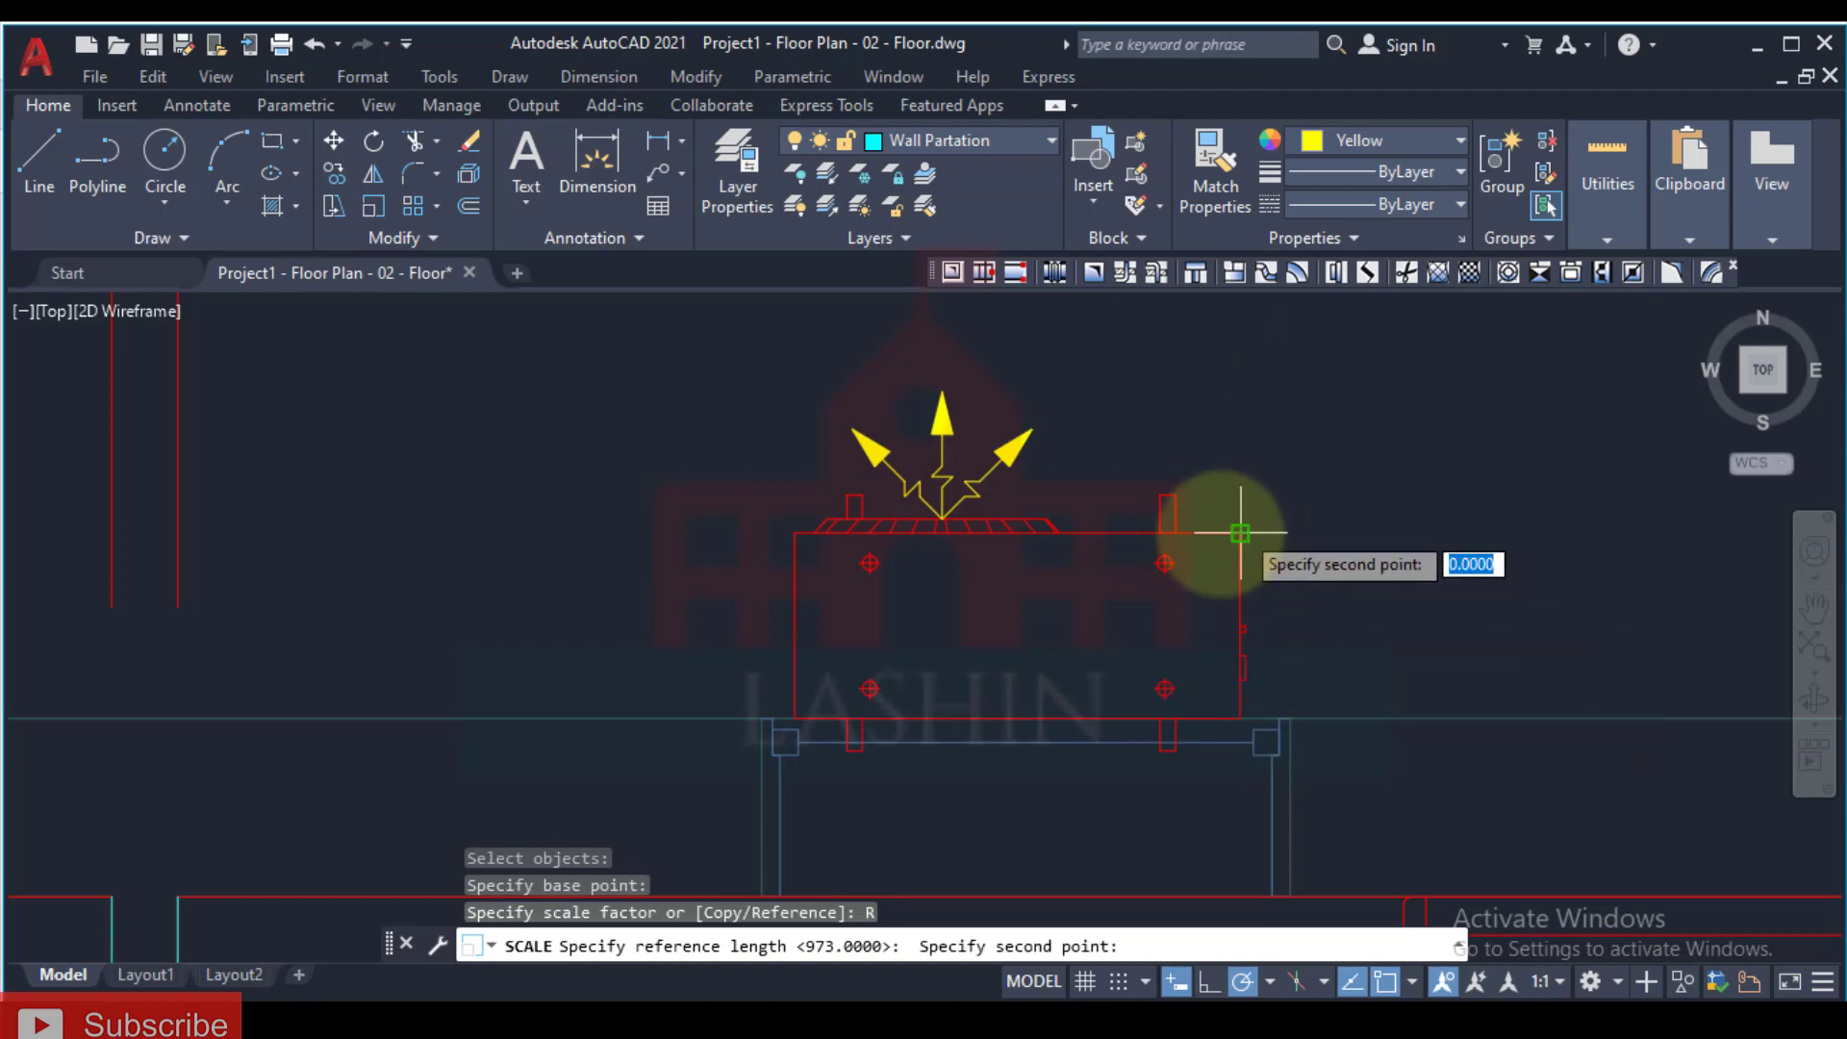
click(794, 532)
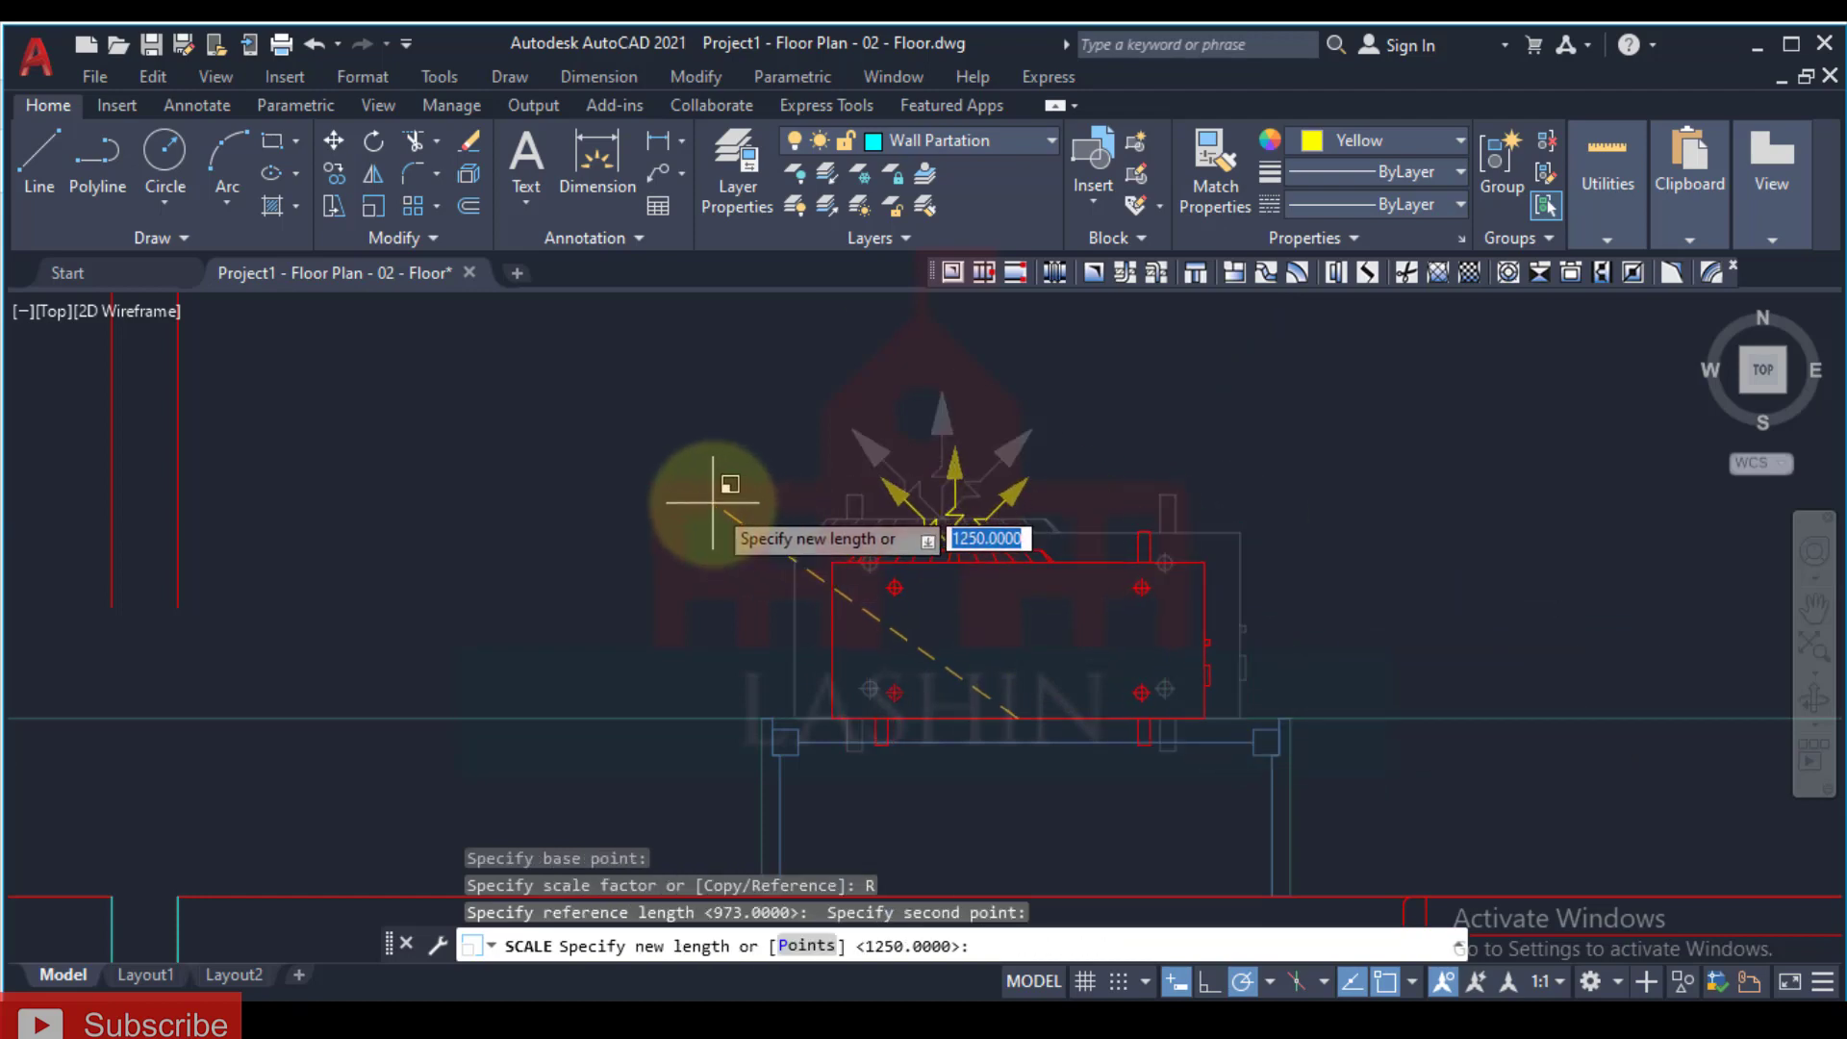
Step: Recheck the outdoor unit's width in the catalogue and finish scaling the copied unit to a new width of 860 mm
click(1032, 1019)
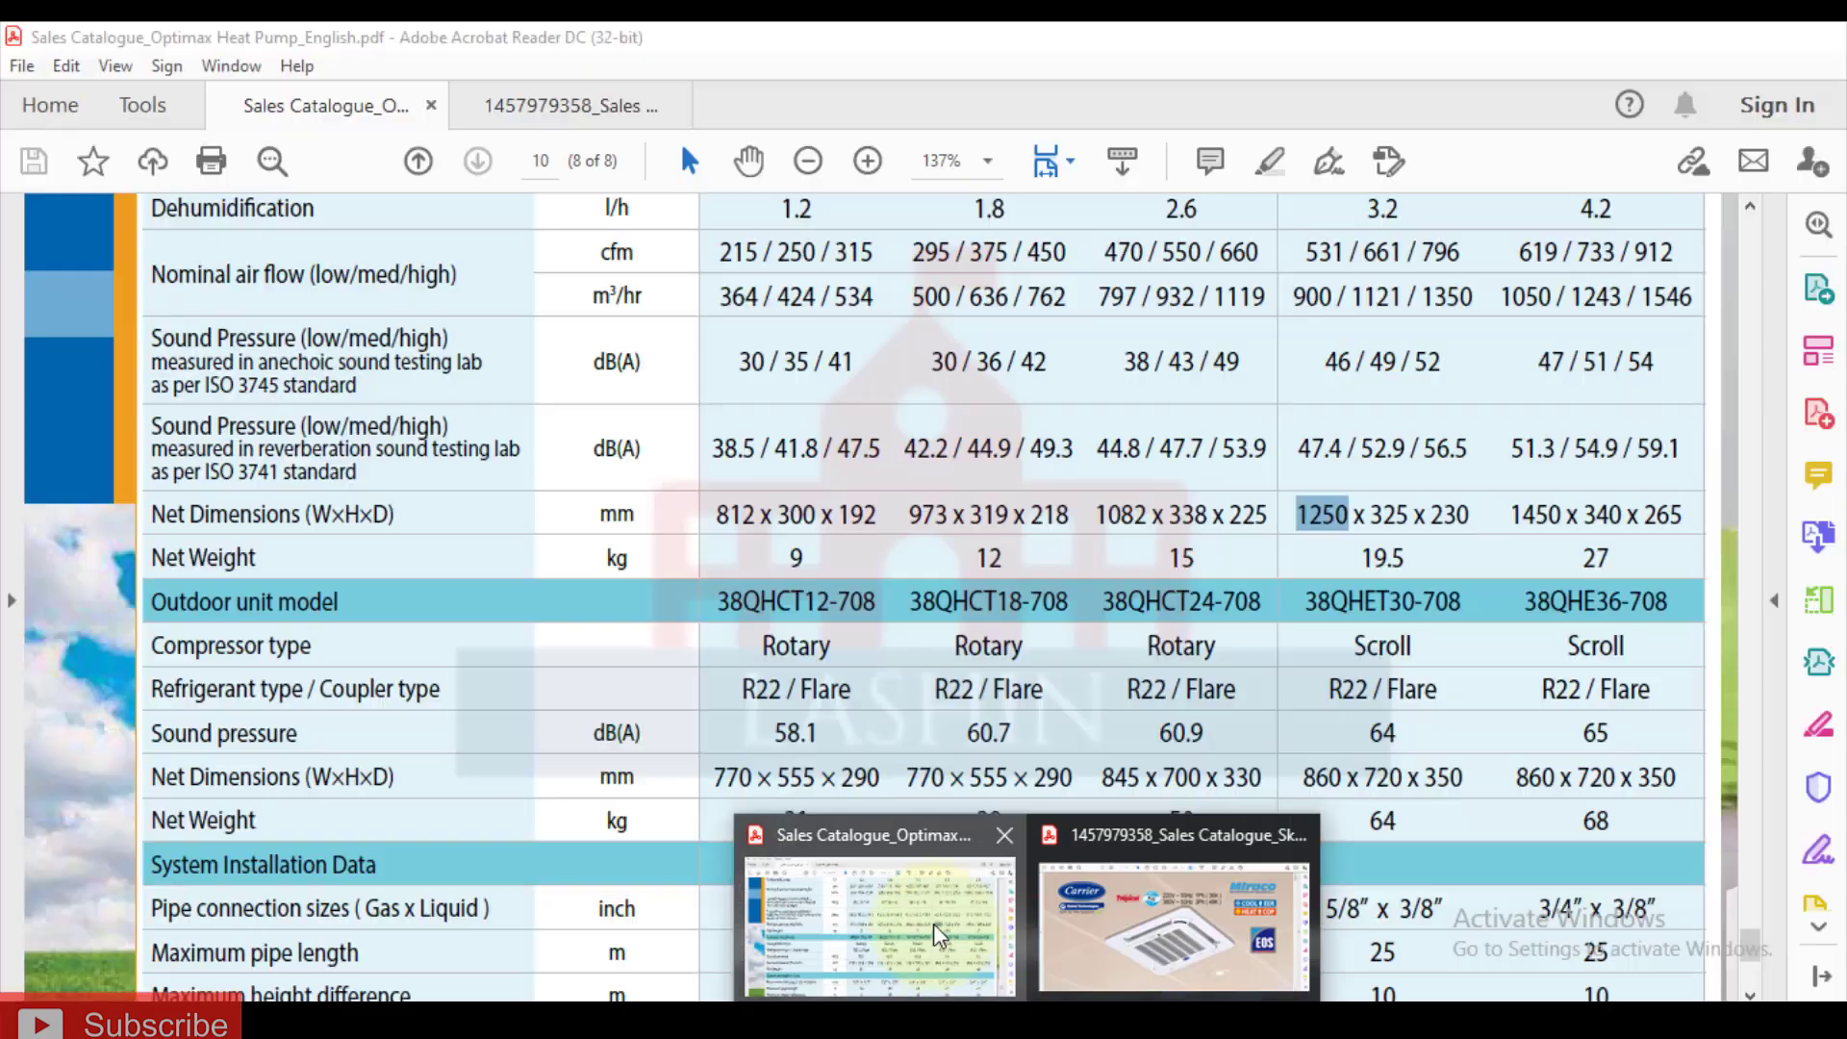
click(937, 938)
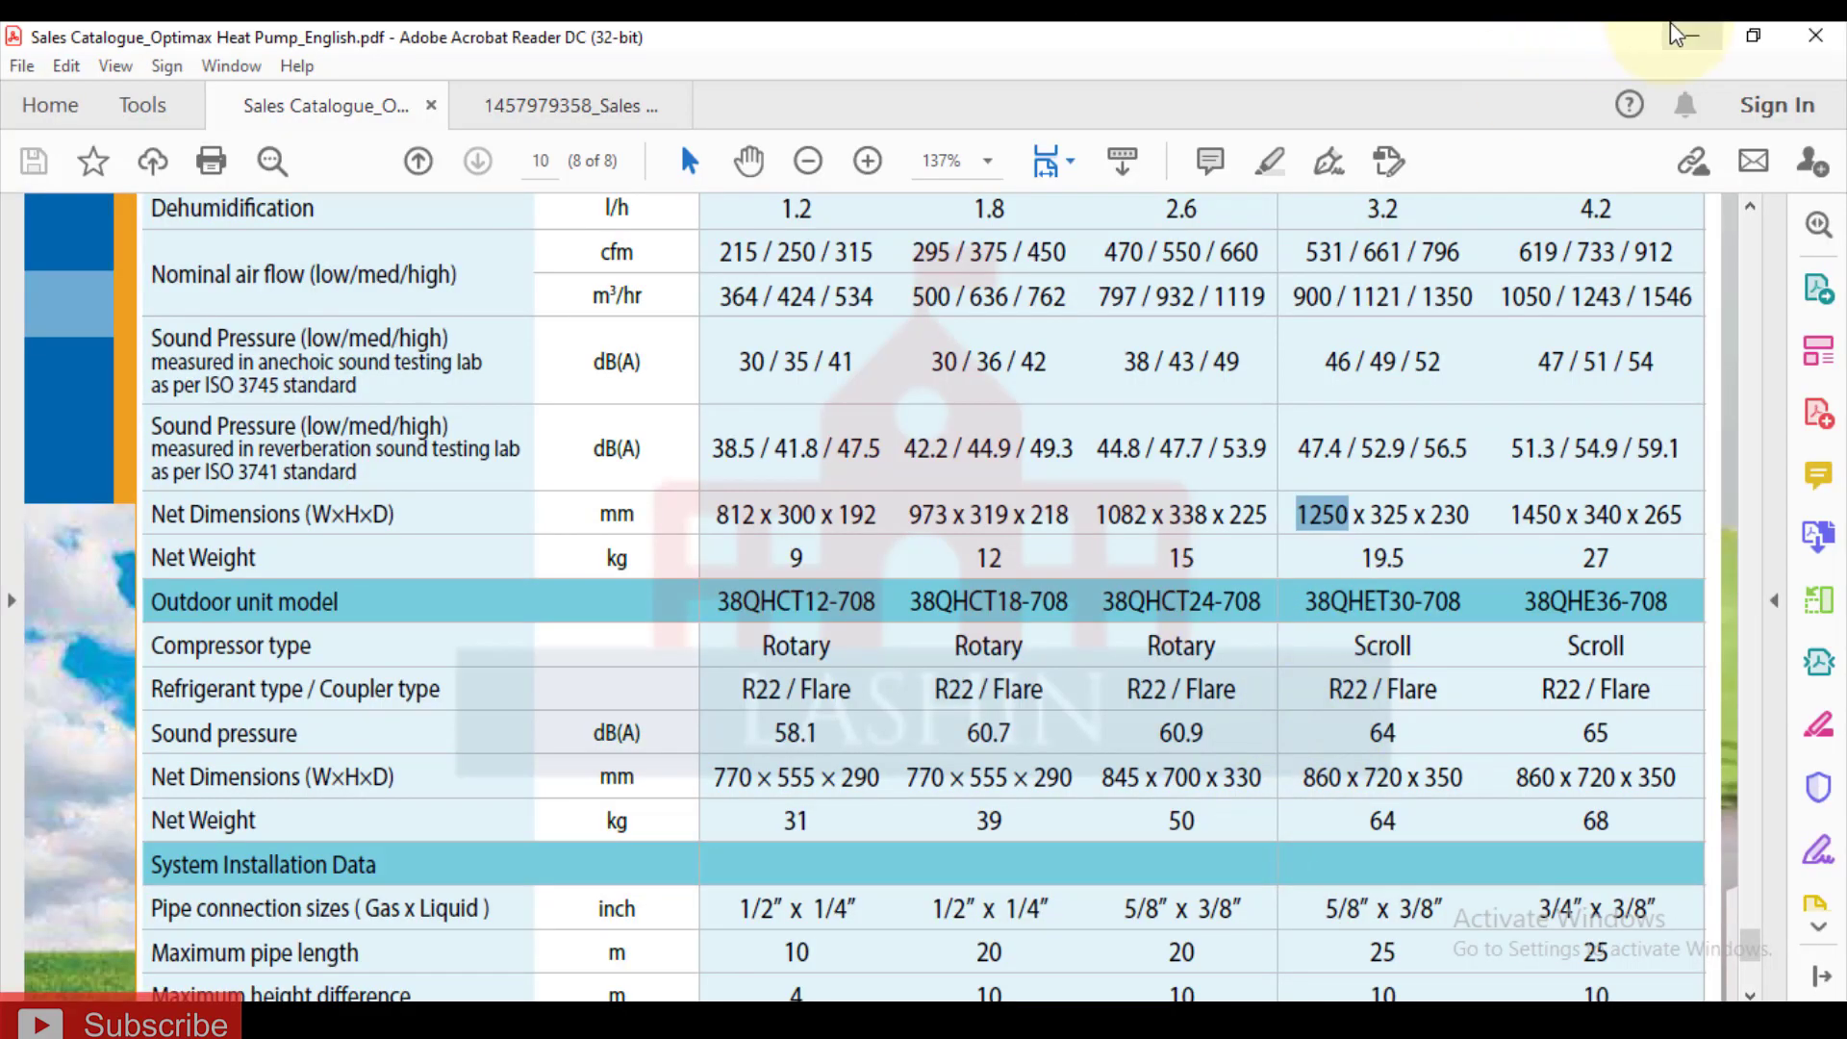
click(1693, 35)
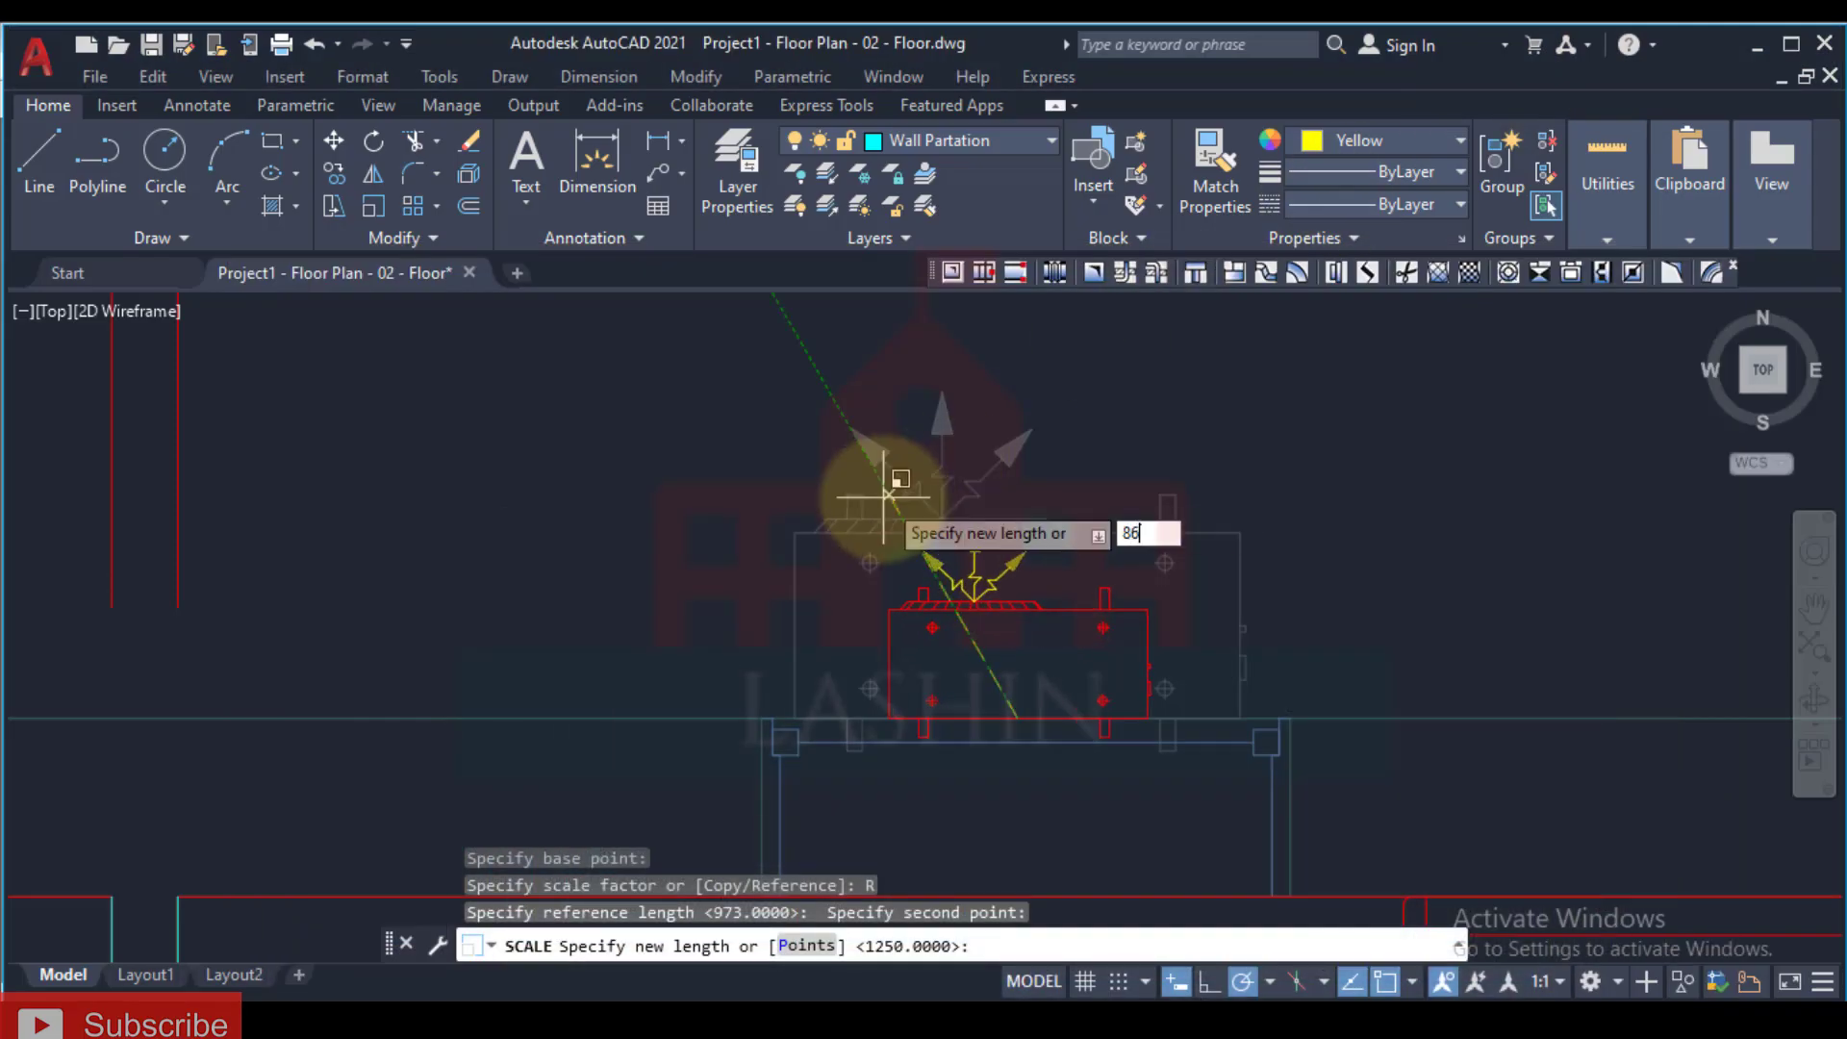
text(860)
key(Return)
scroll(990, 741, down, 3)
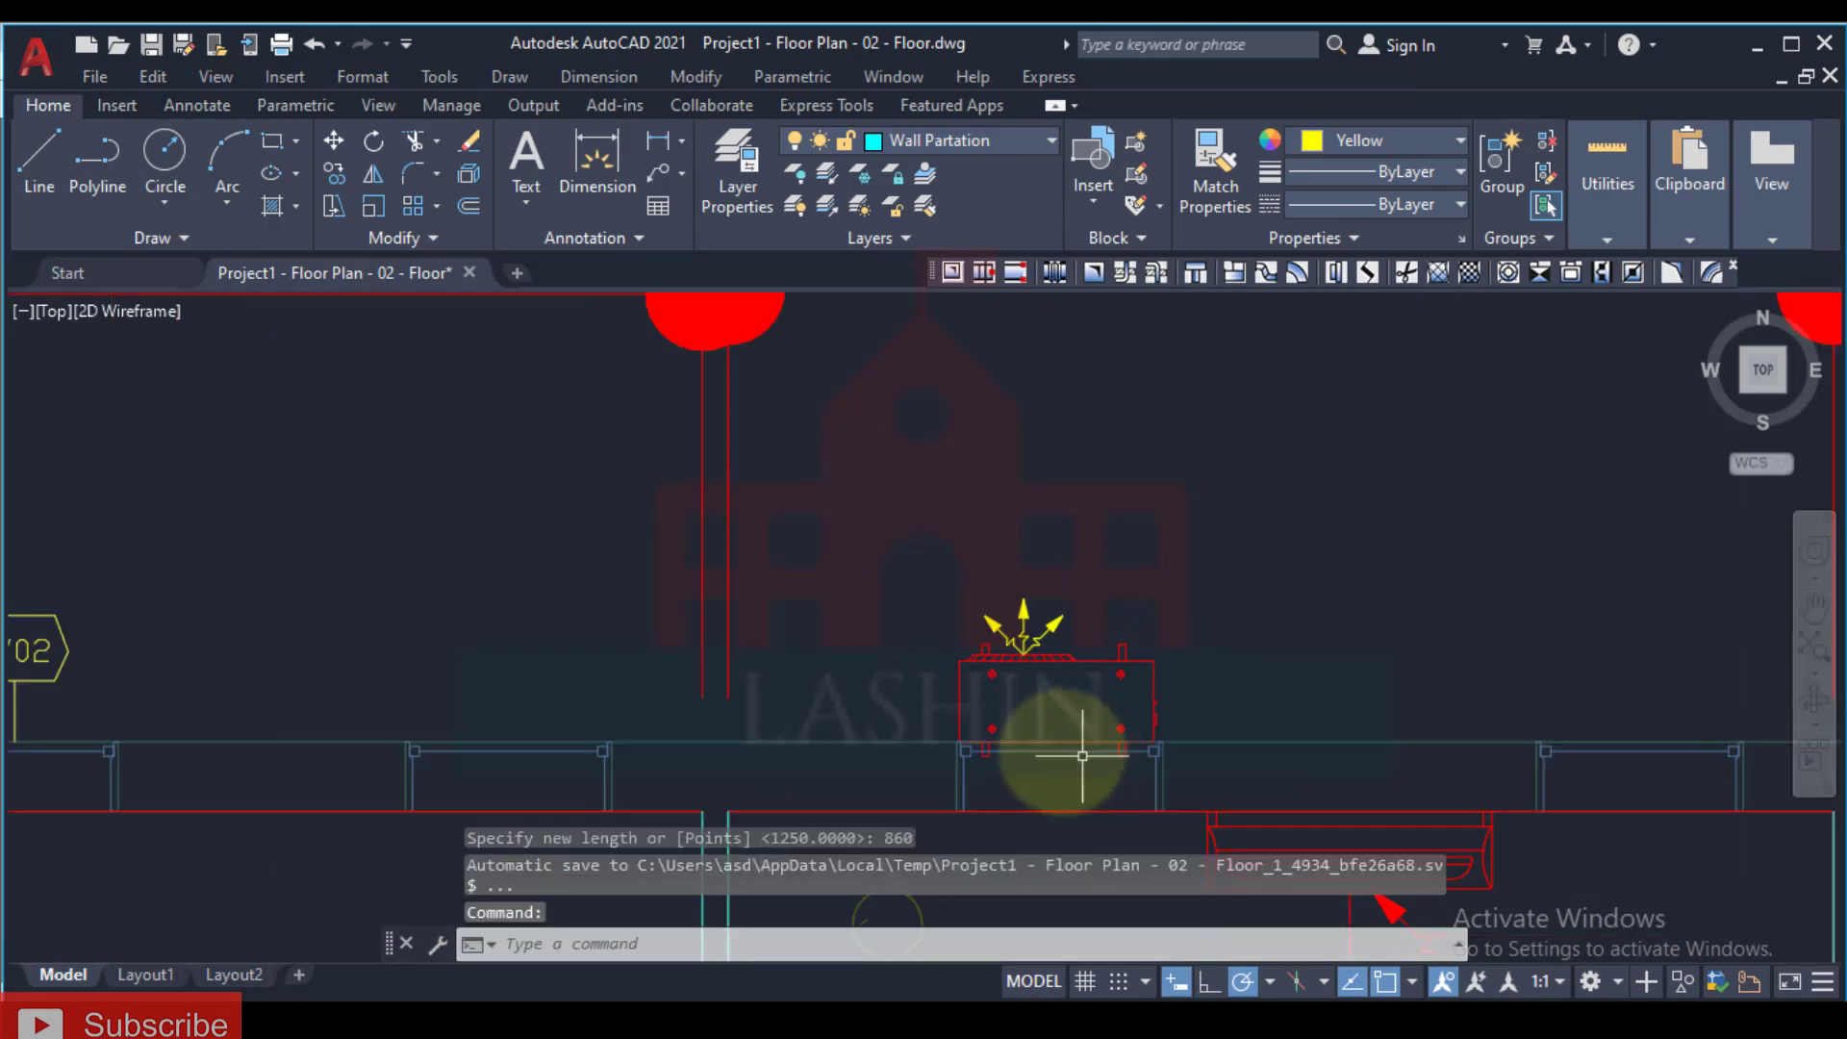
scroll(941, 693, up, 2)
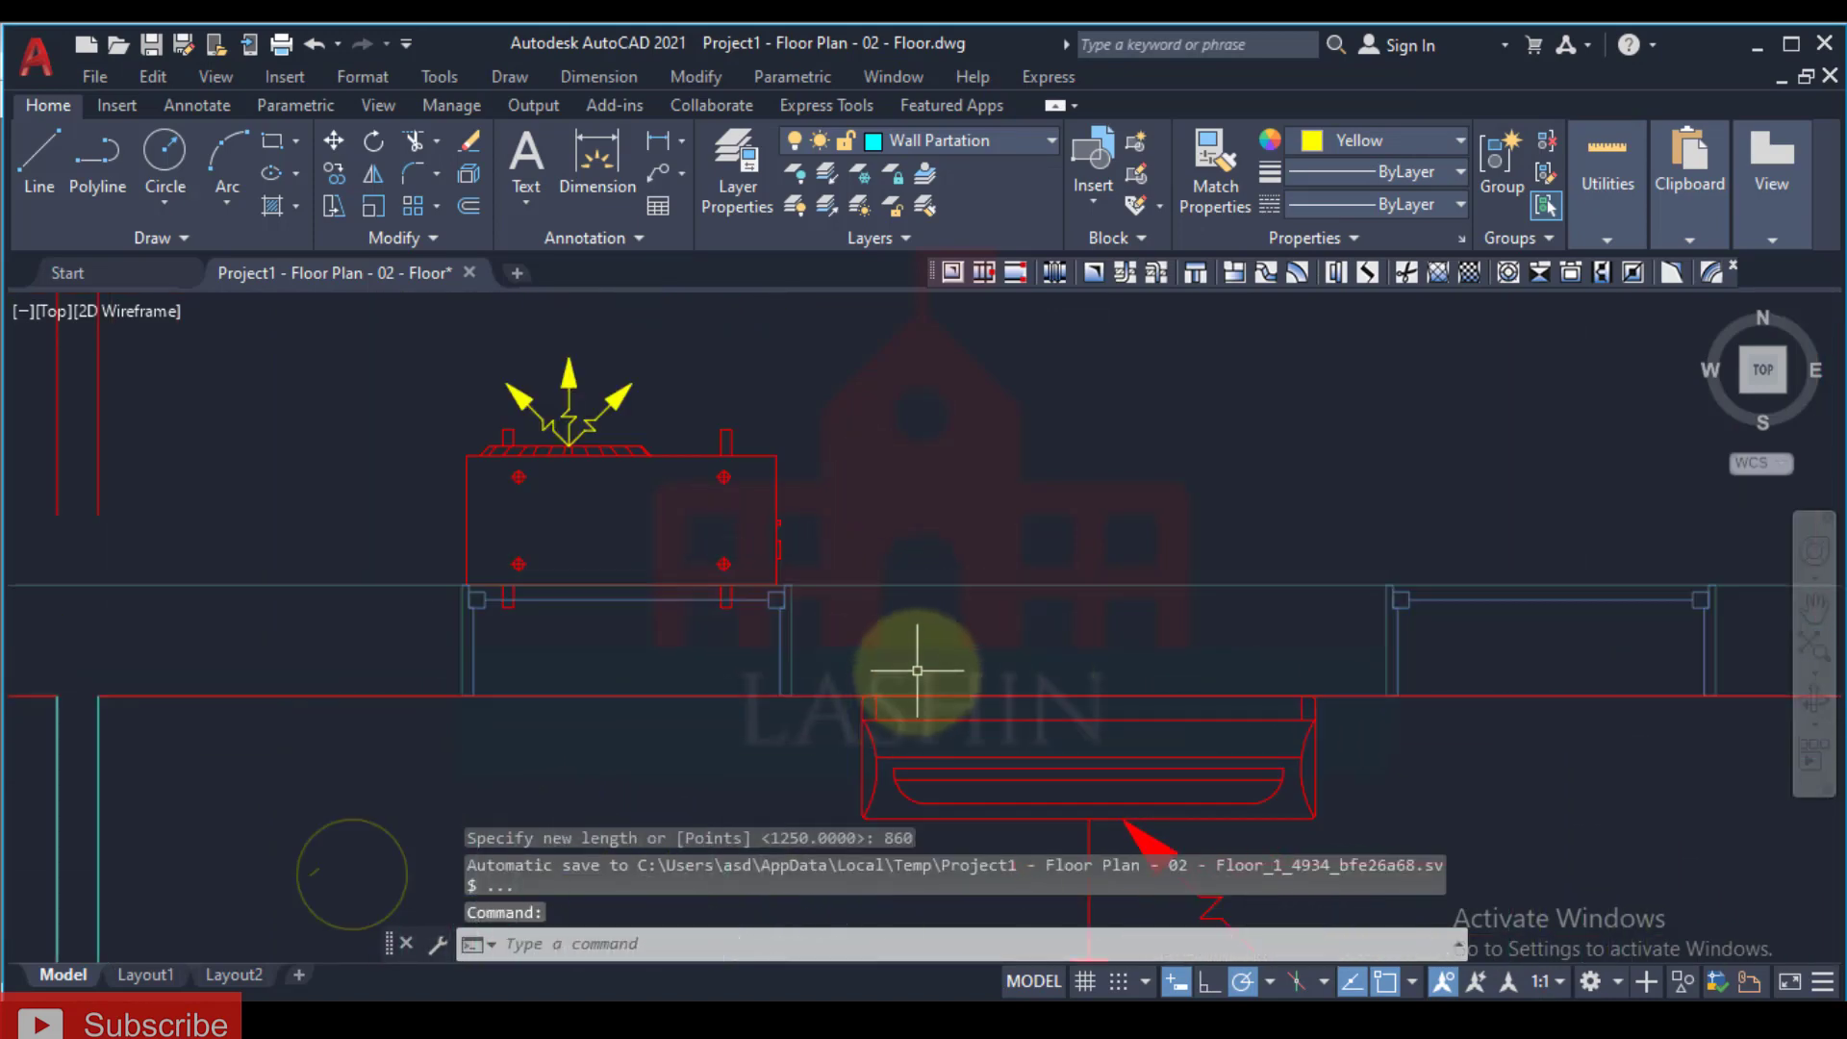
Step: Draw a right-angled pipe polyline from the left end of F1-03's indoor unit to the upper port on the outdoor unit's right side
key(Return)
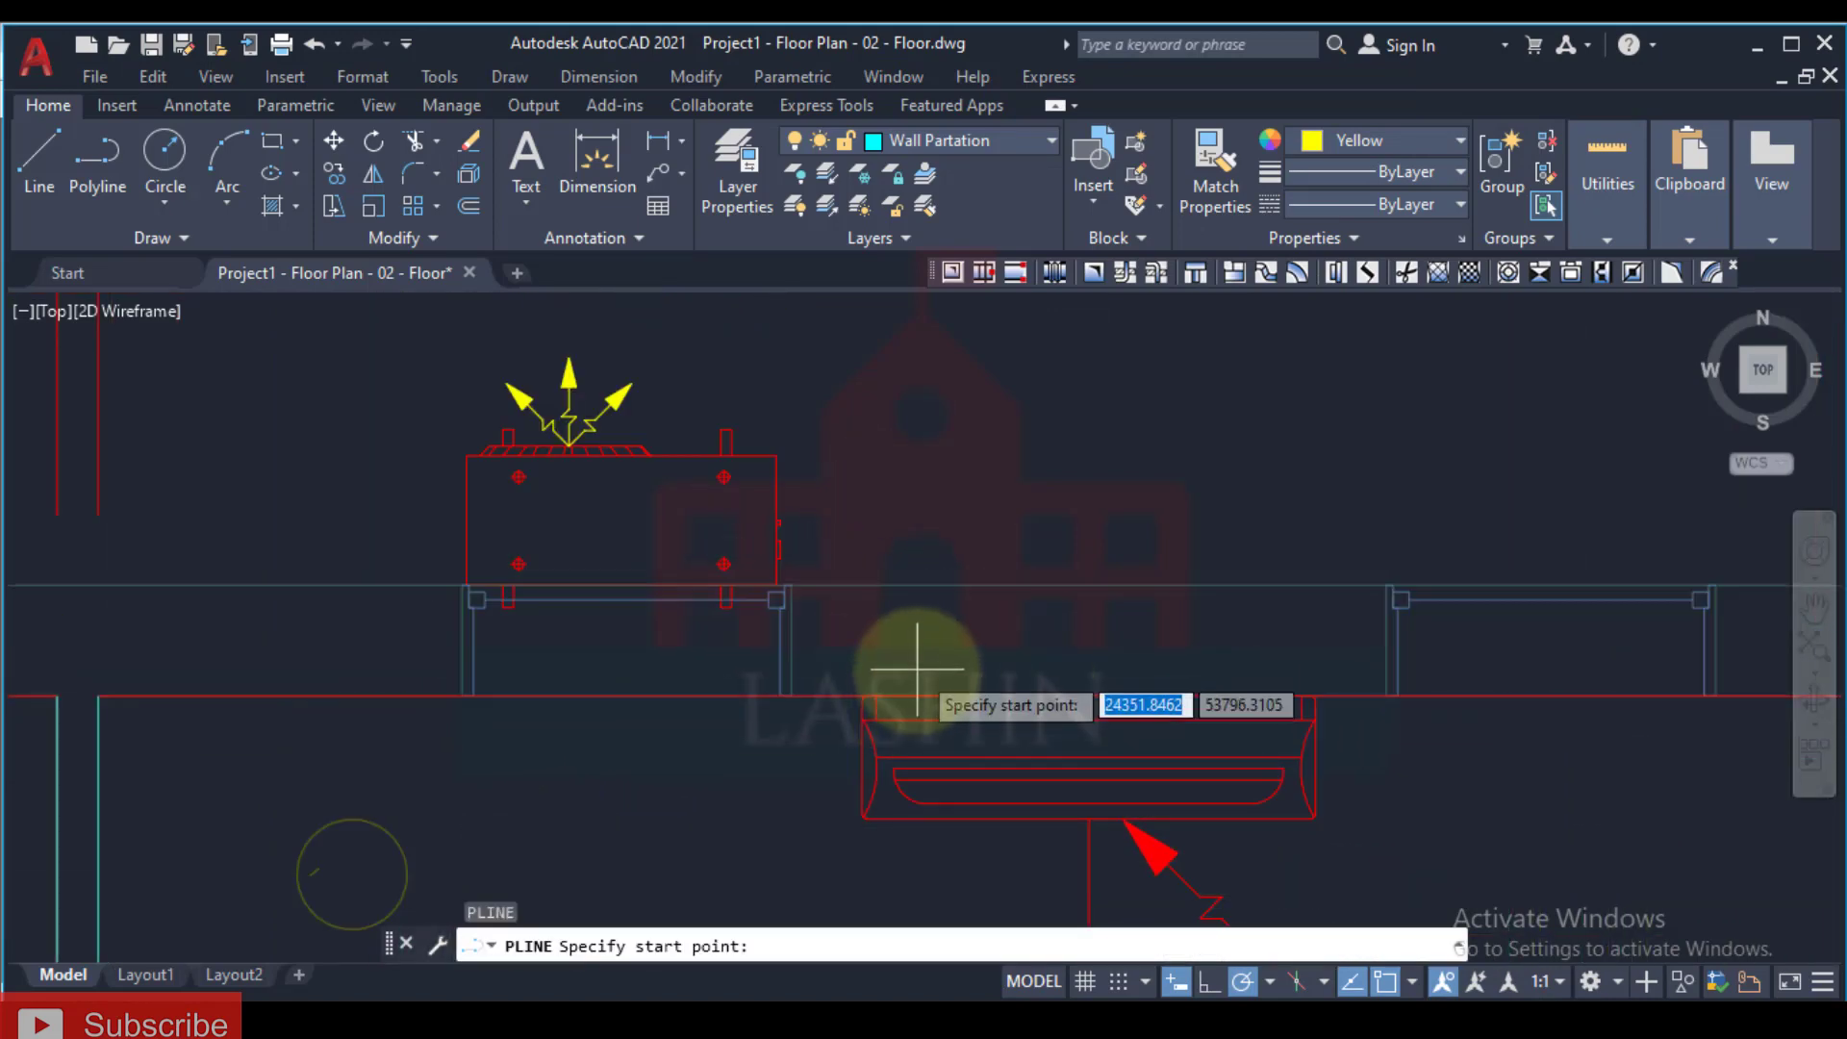
scroll(917, 668, up, 3)
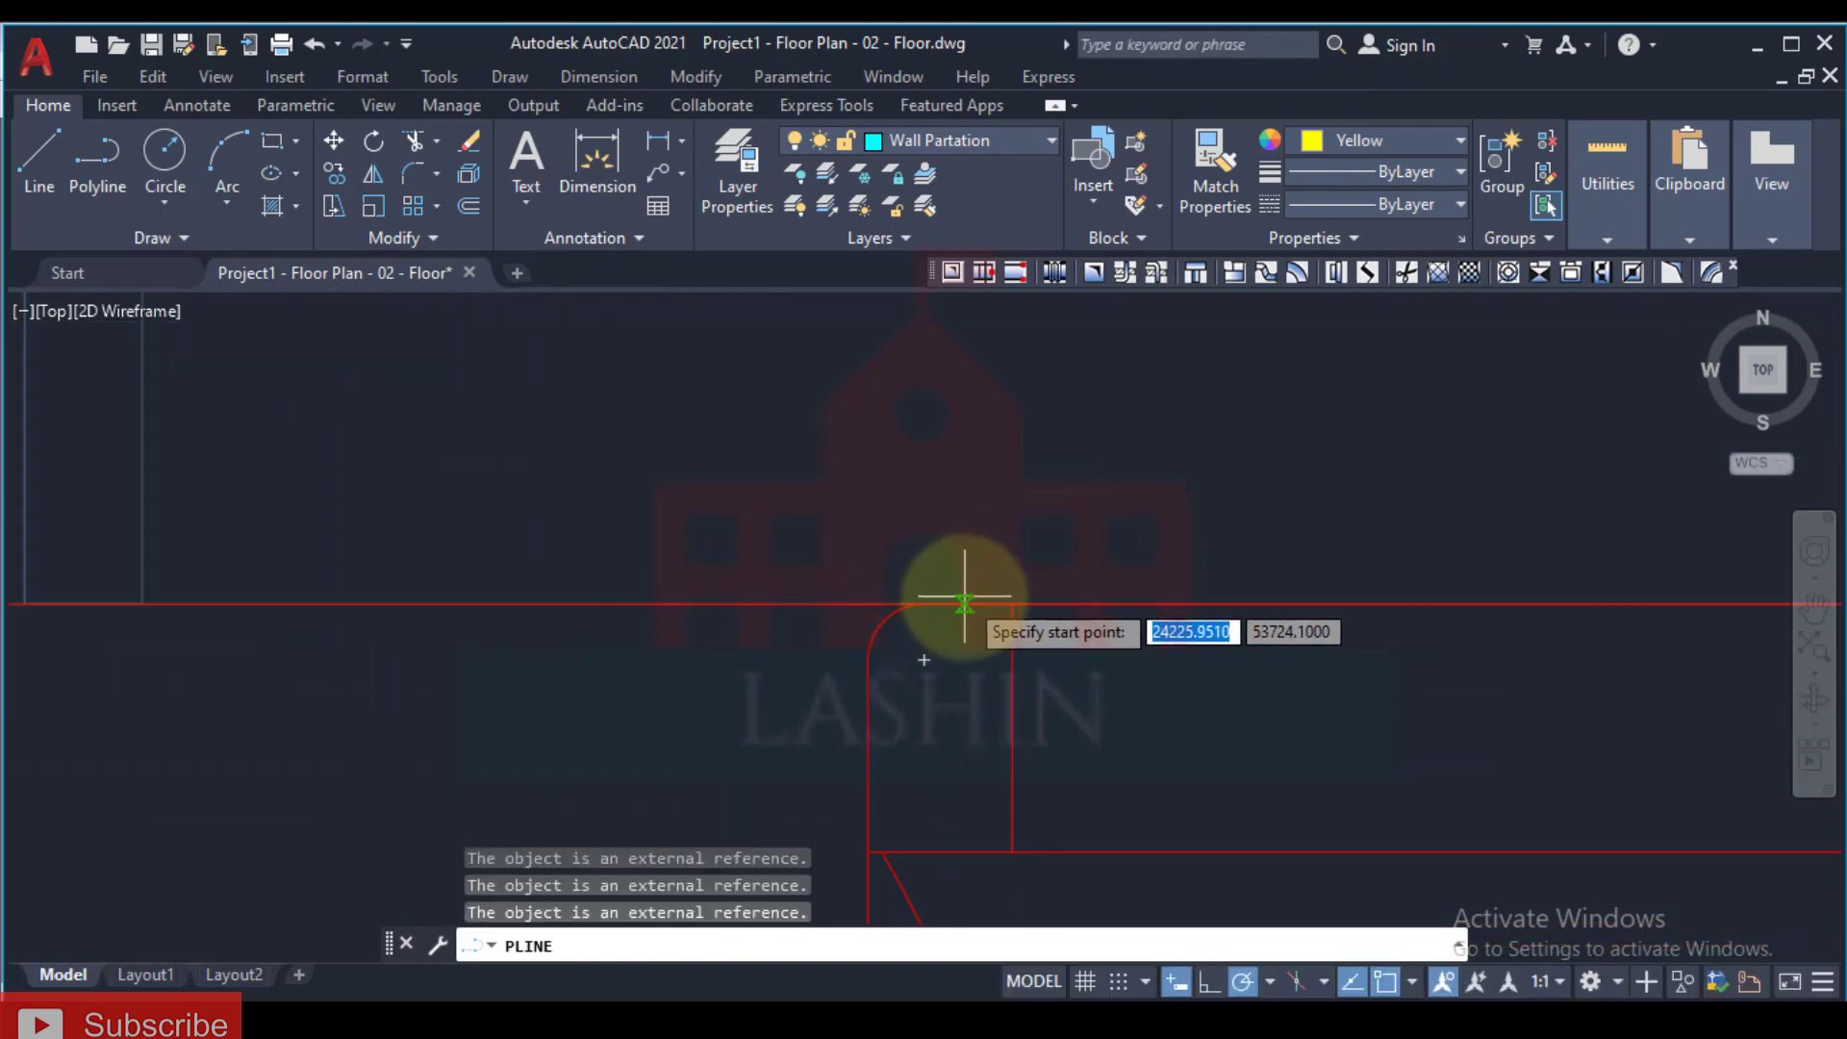
click(964, 603)
scroll(977, 441, down, 4)
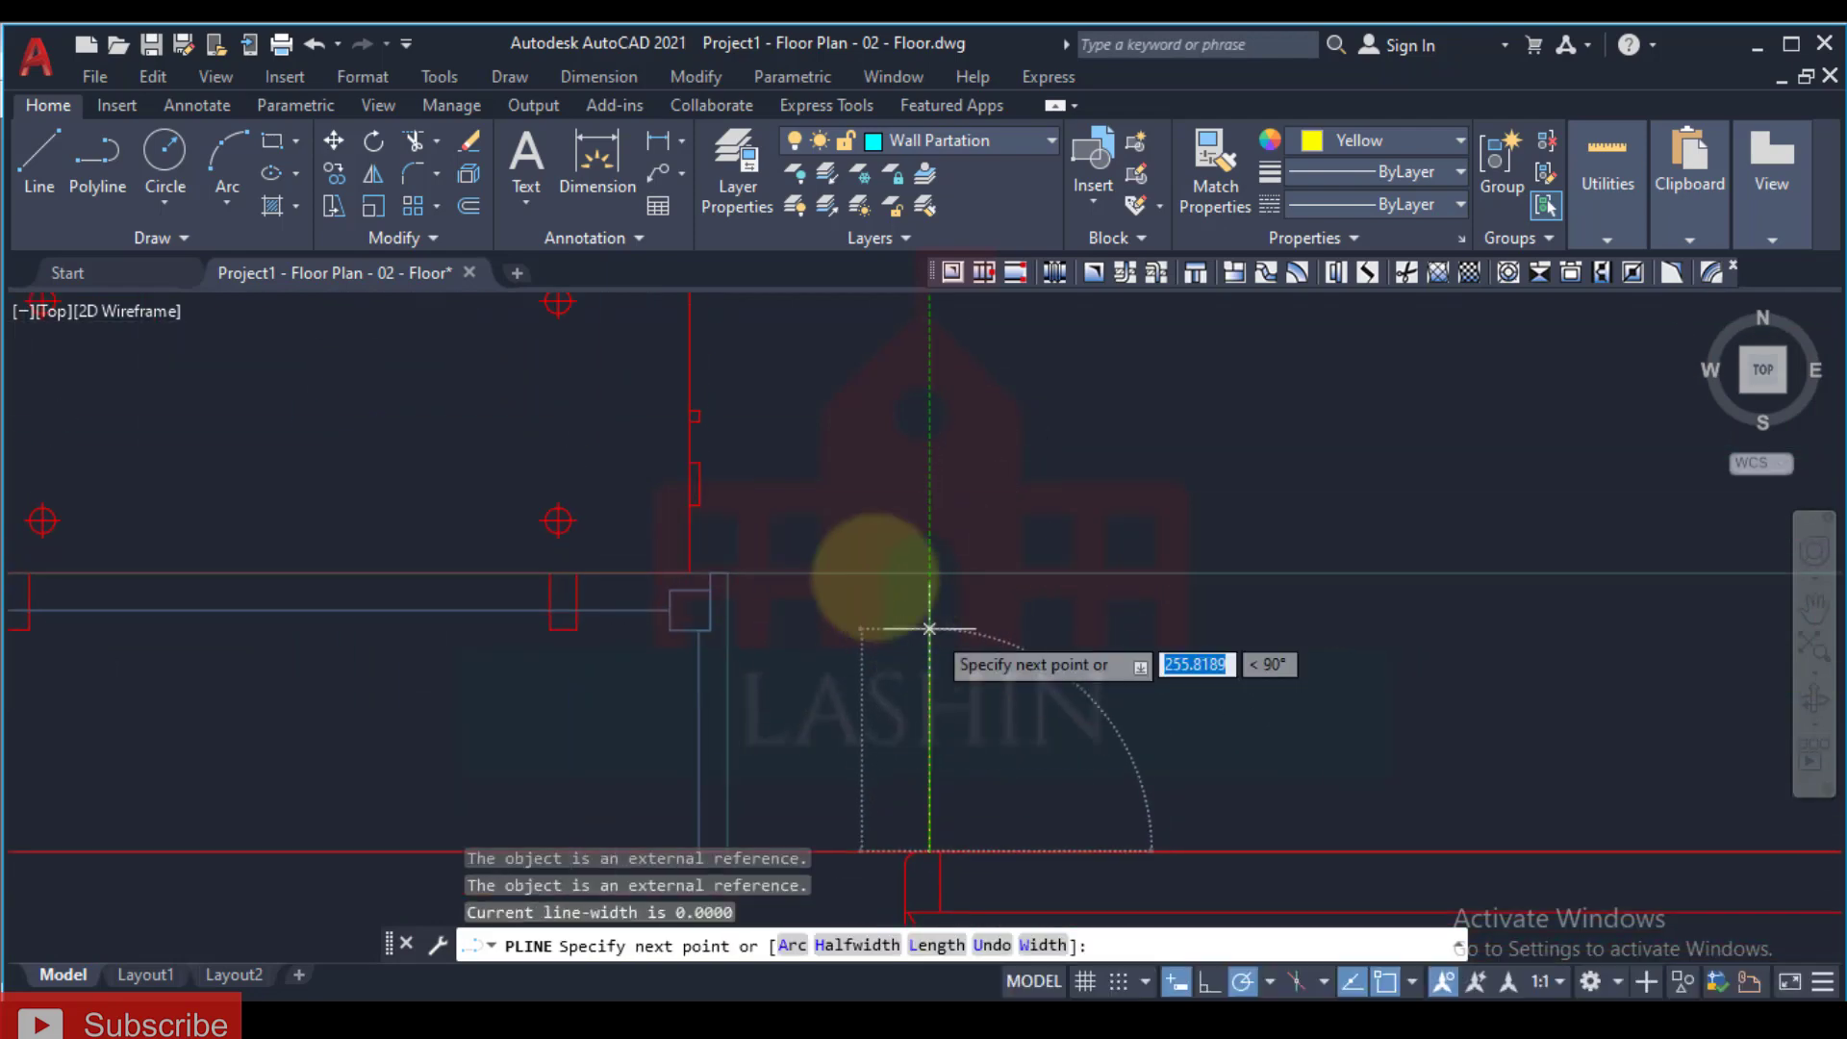
scroll(774, 414, up, 4)
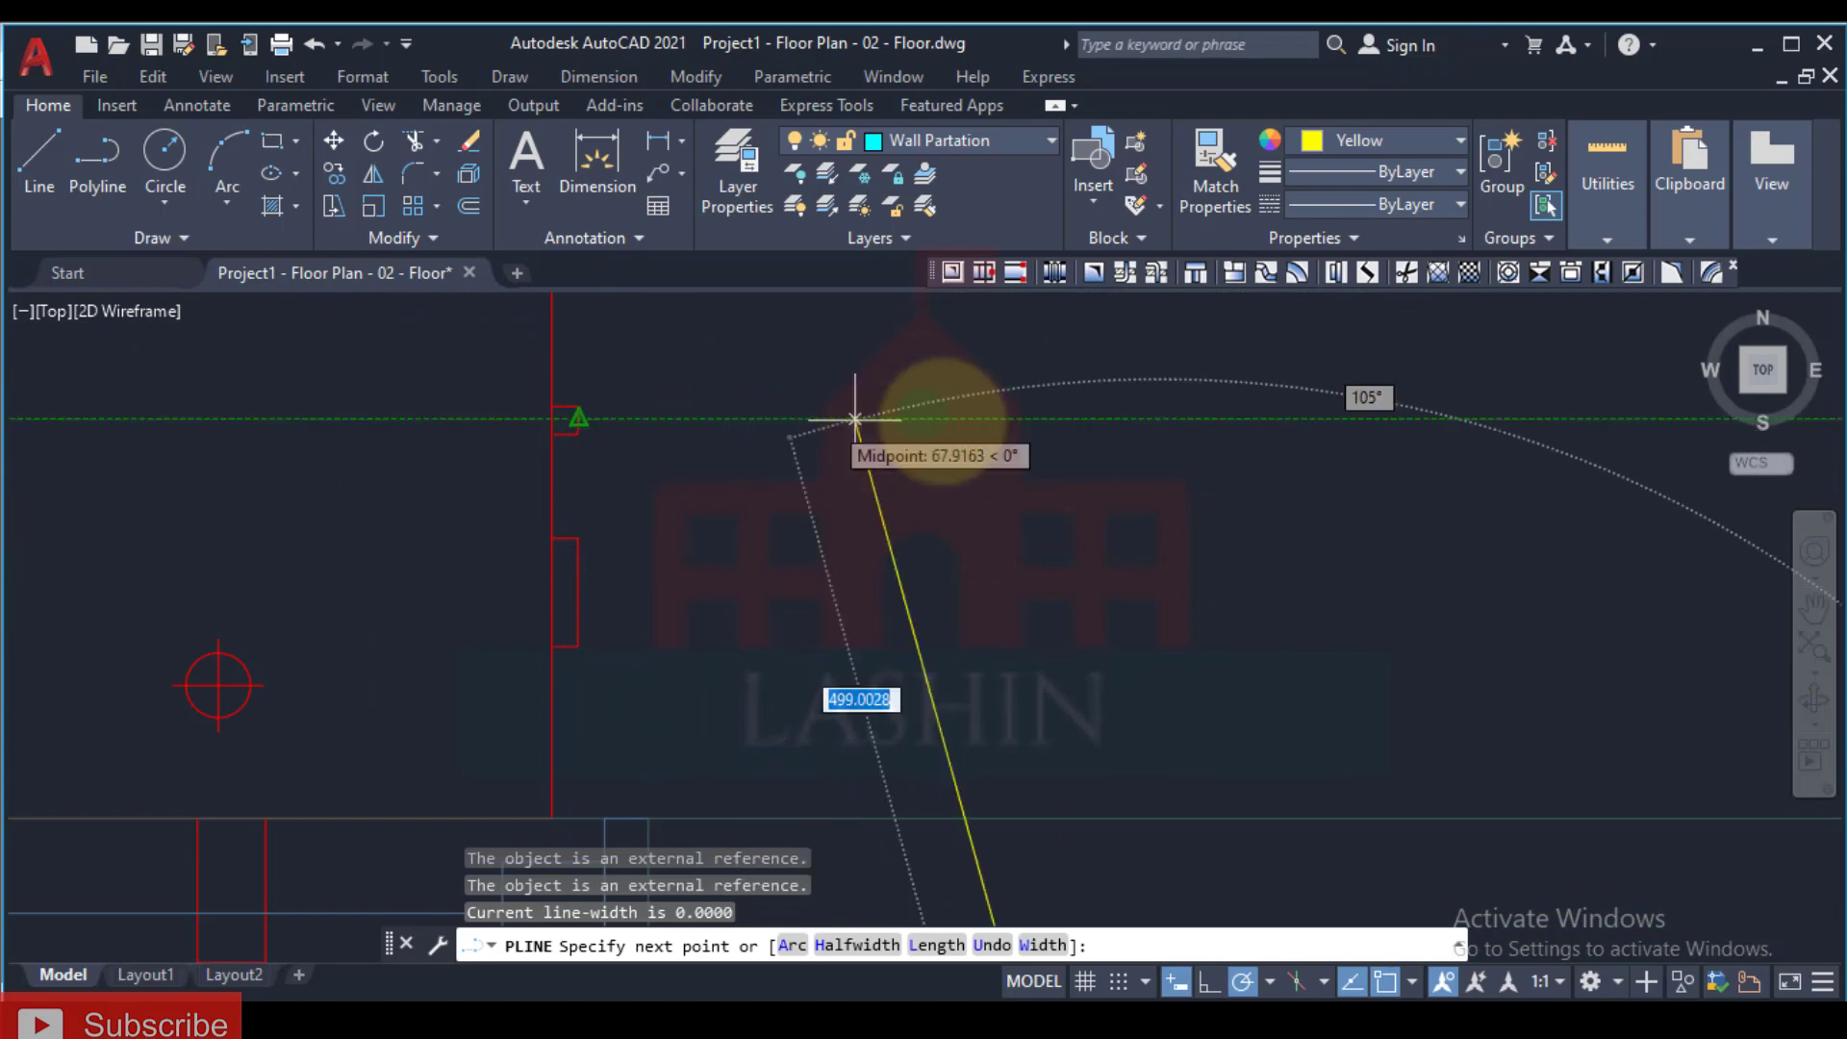
click(1159, 418)
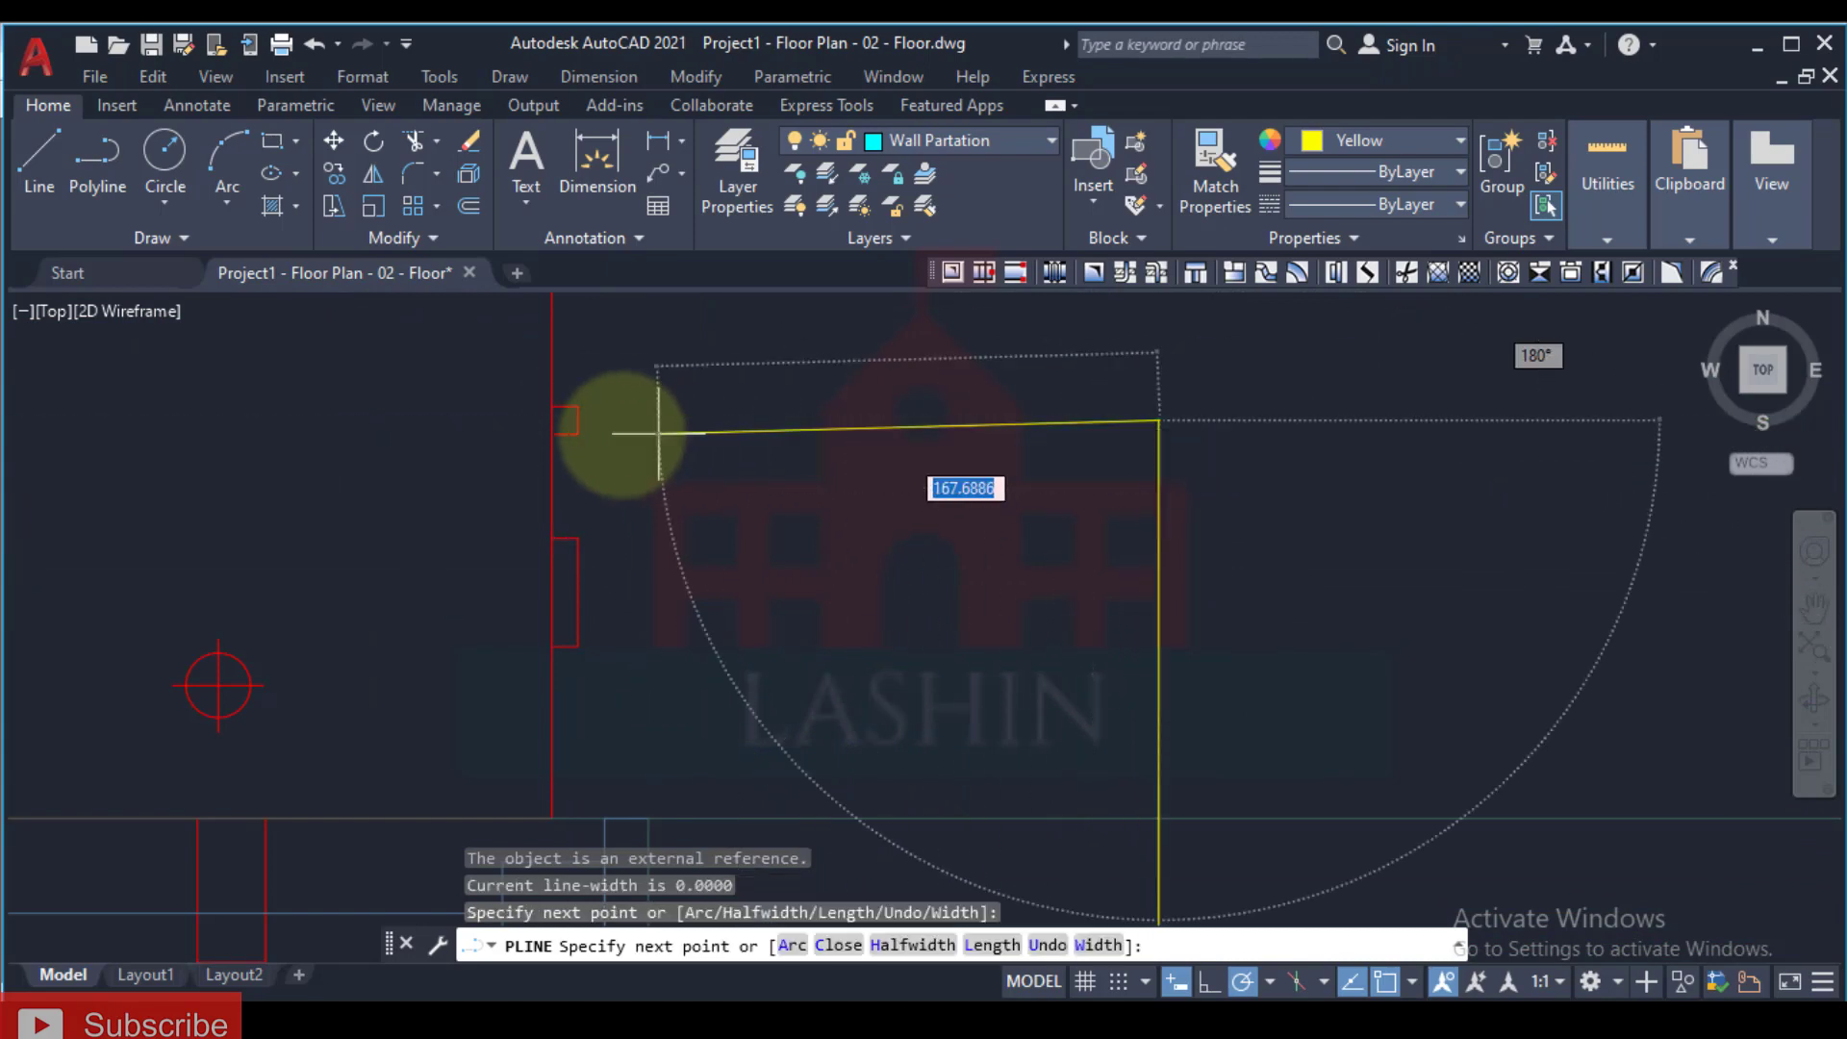
click(580, 419)
key(Escape)
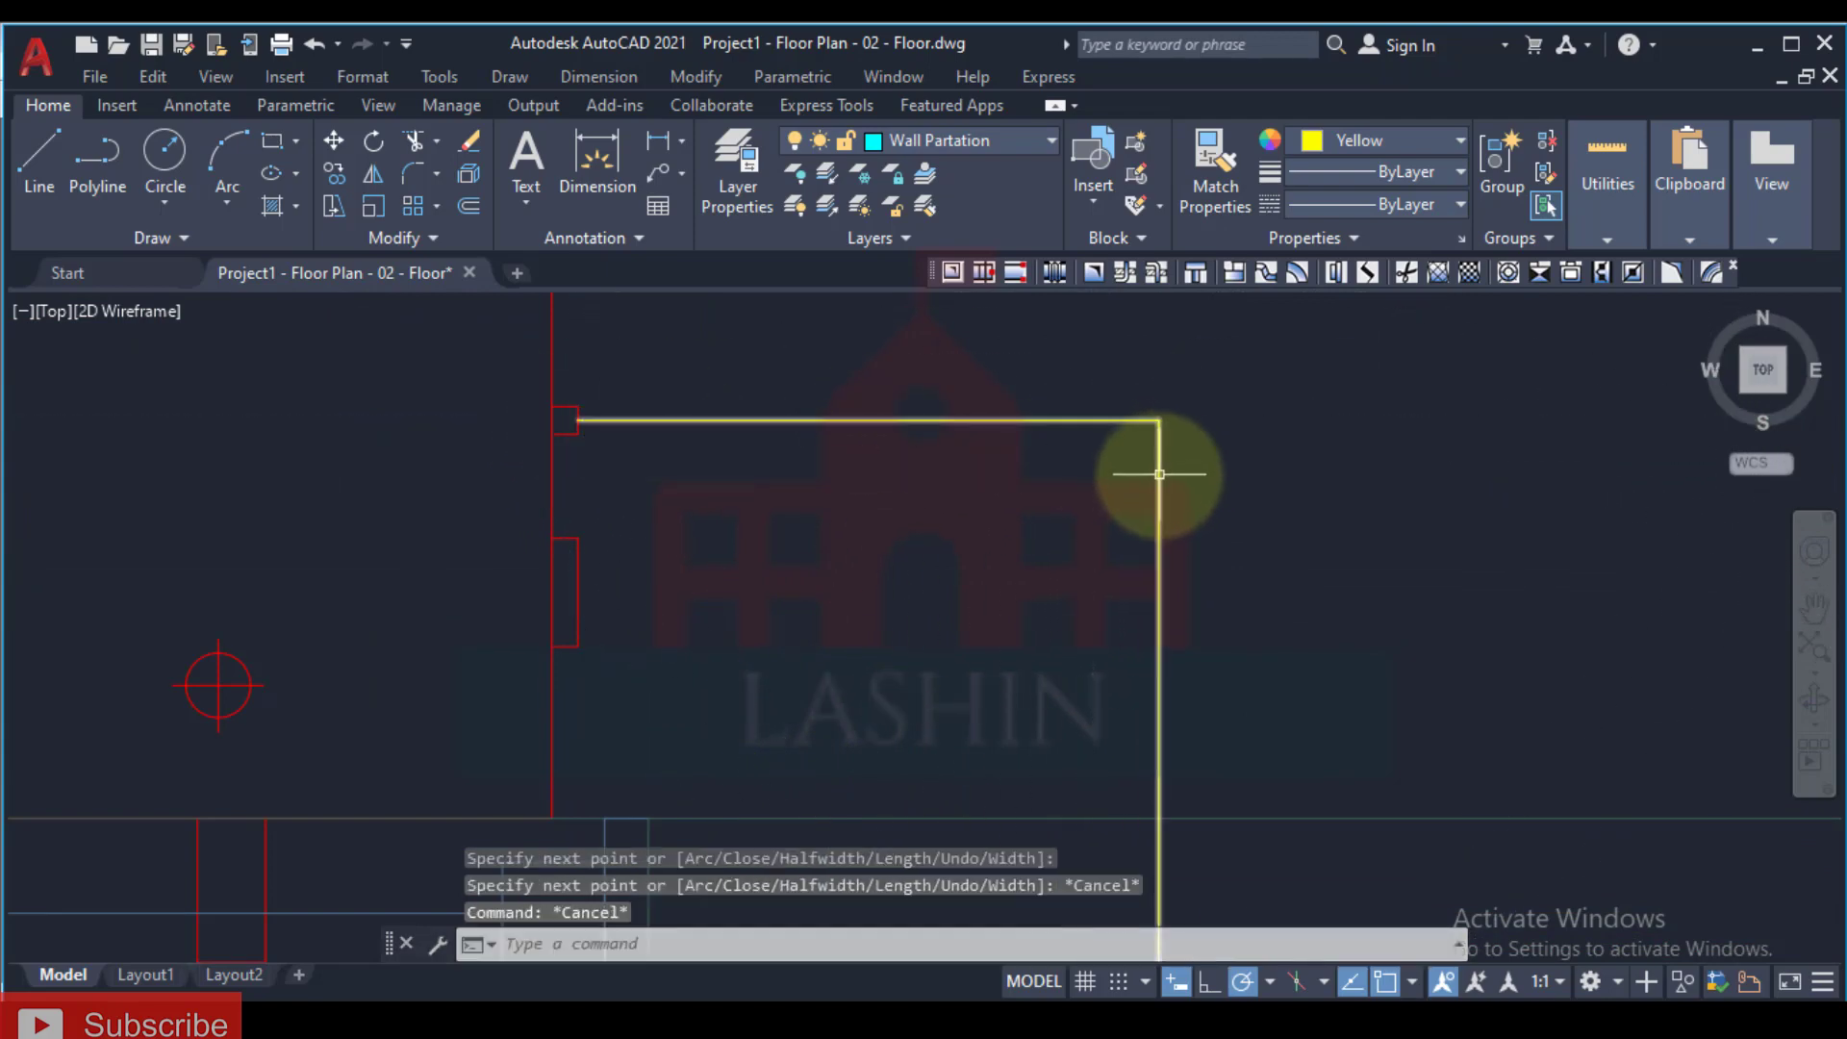
Step: Set the width of all segments of F1-03's pipe polyline to 6
double_click(1159, 474)
key(Down)
key(Down)
key(Down)
key(Return)
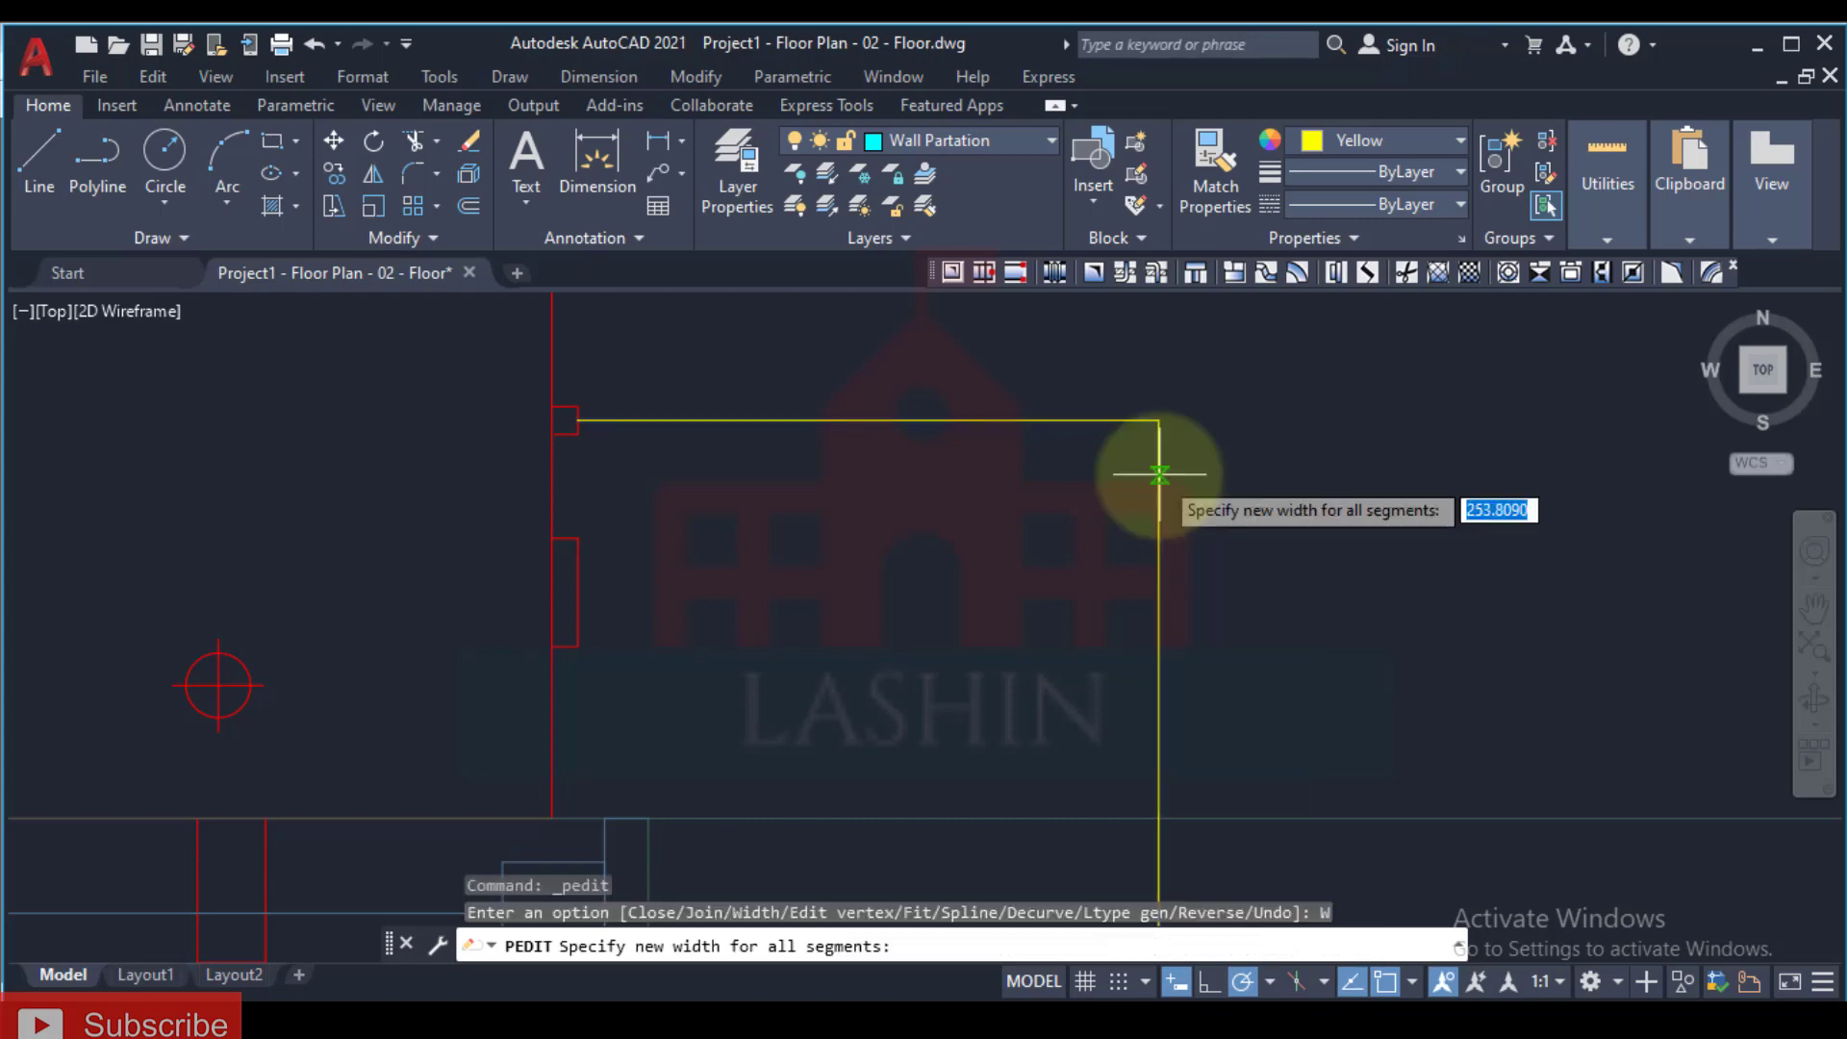
text(6)
key(Return)
key(Escape)
scroll(1320, 495, down, 10)
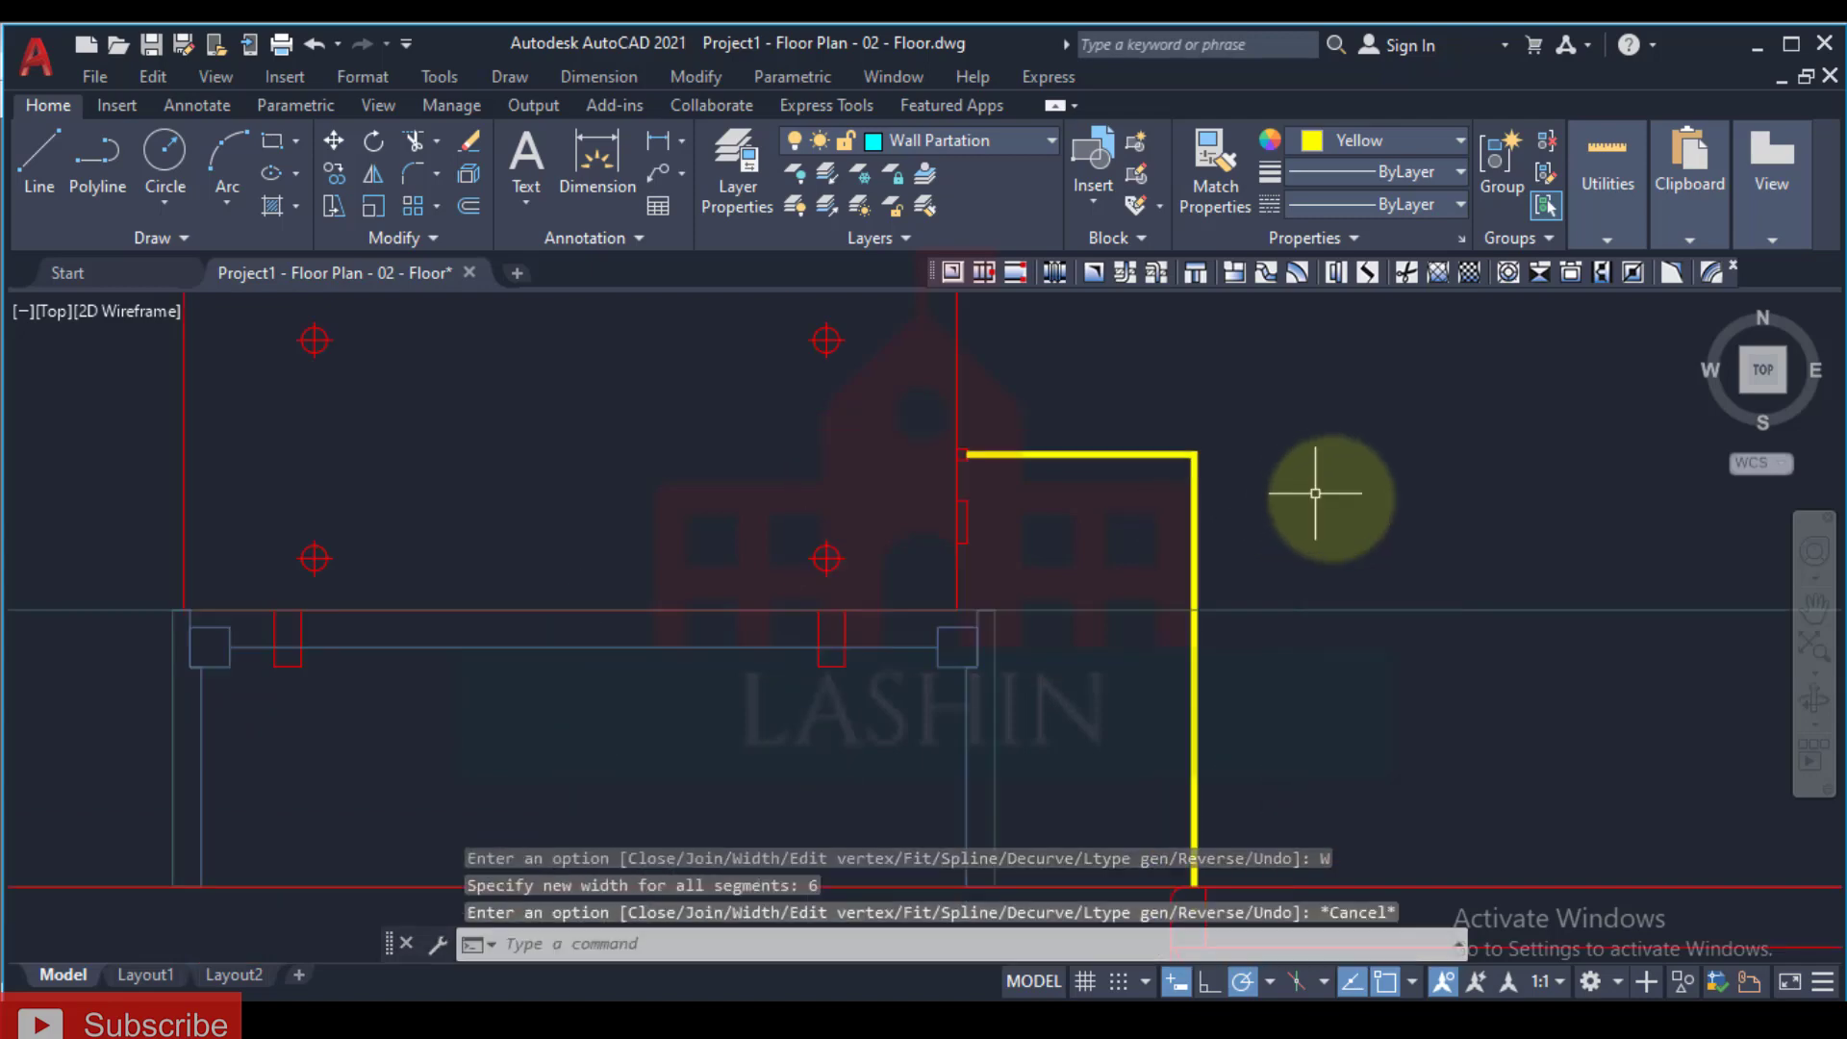
scroll(1124, 526, down, 1)
Step: Copy the circled D condensate drain symbol from Office F1-01 to the left side of F1-03's indoor unit
middle_drag(1114, 544, 905, 633)
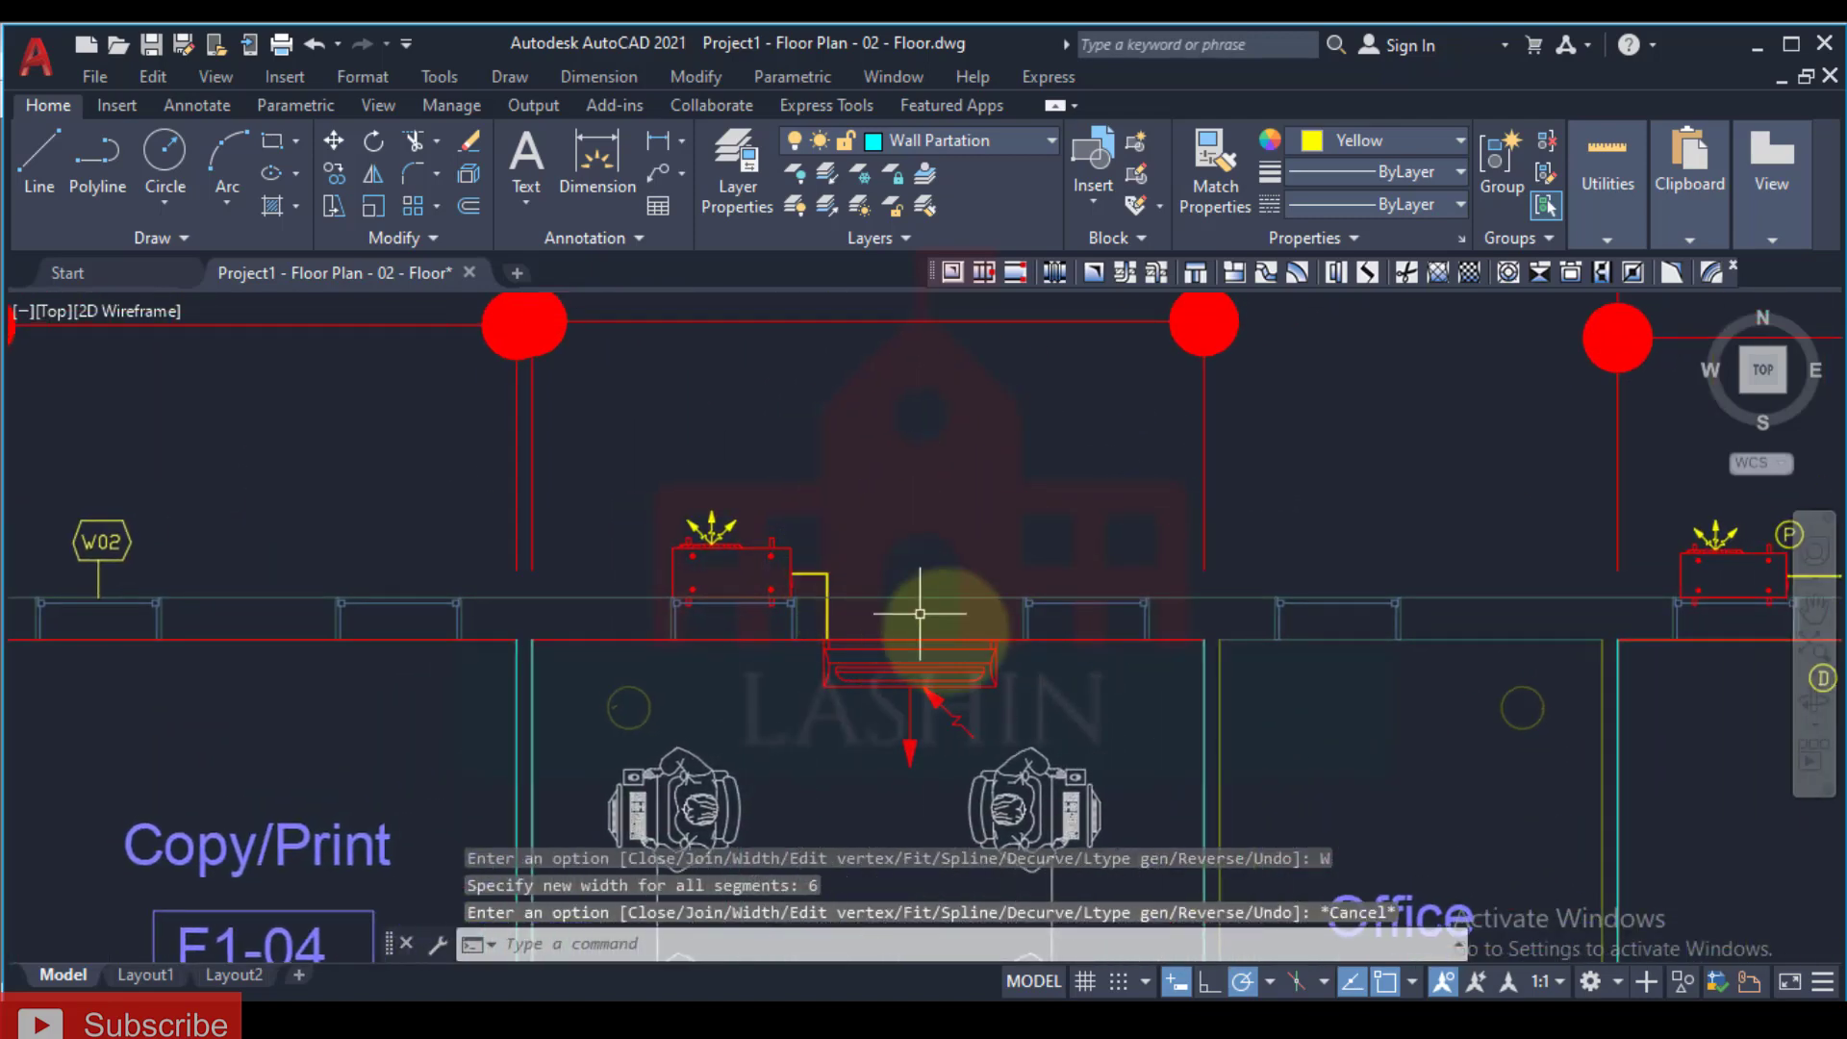
middle_drag(1017, 639, 758, 588)
scroll(583, 612, down, 1)
mouse_move(637, 679)
middle_down()
mouse_move(676, 461)
mouse_move(708, 415)
middle_up()
scroll(852, 682, down, 1)
middle_drag(715, 613, 713, 485)
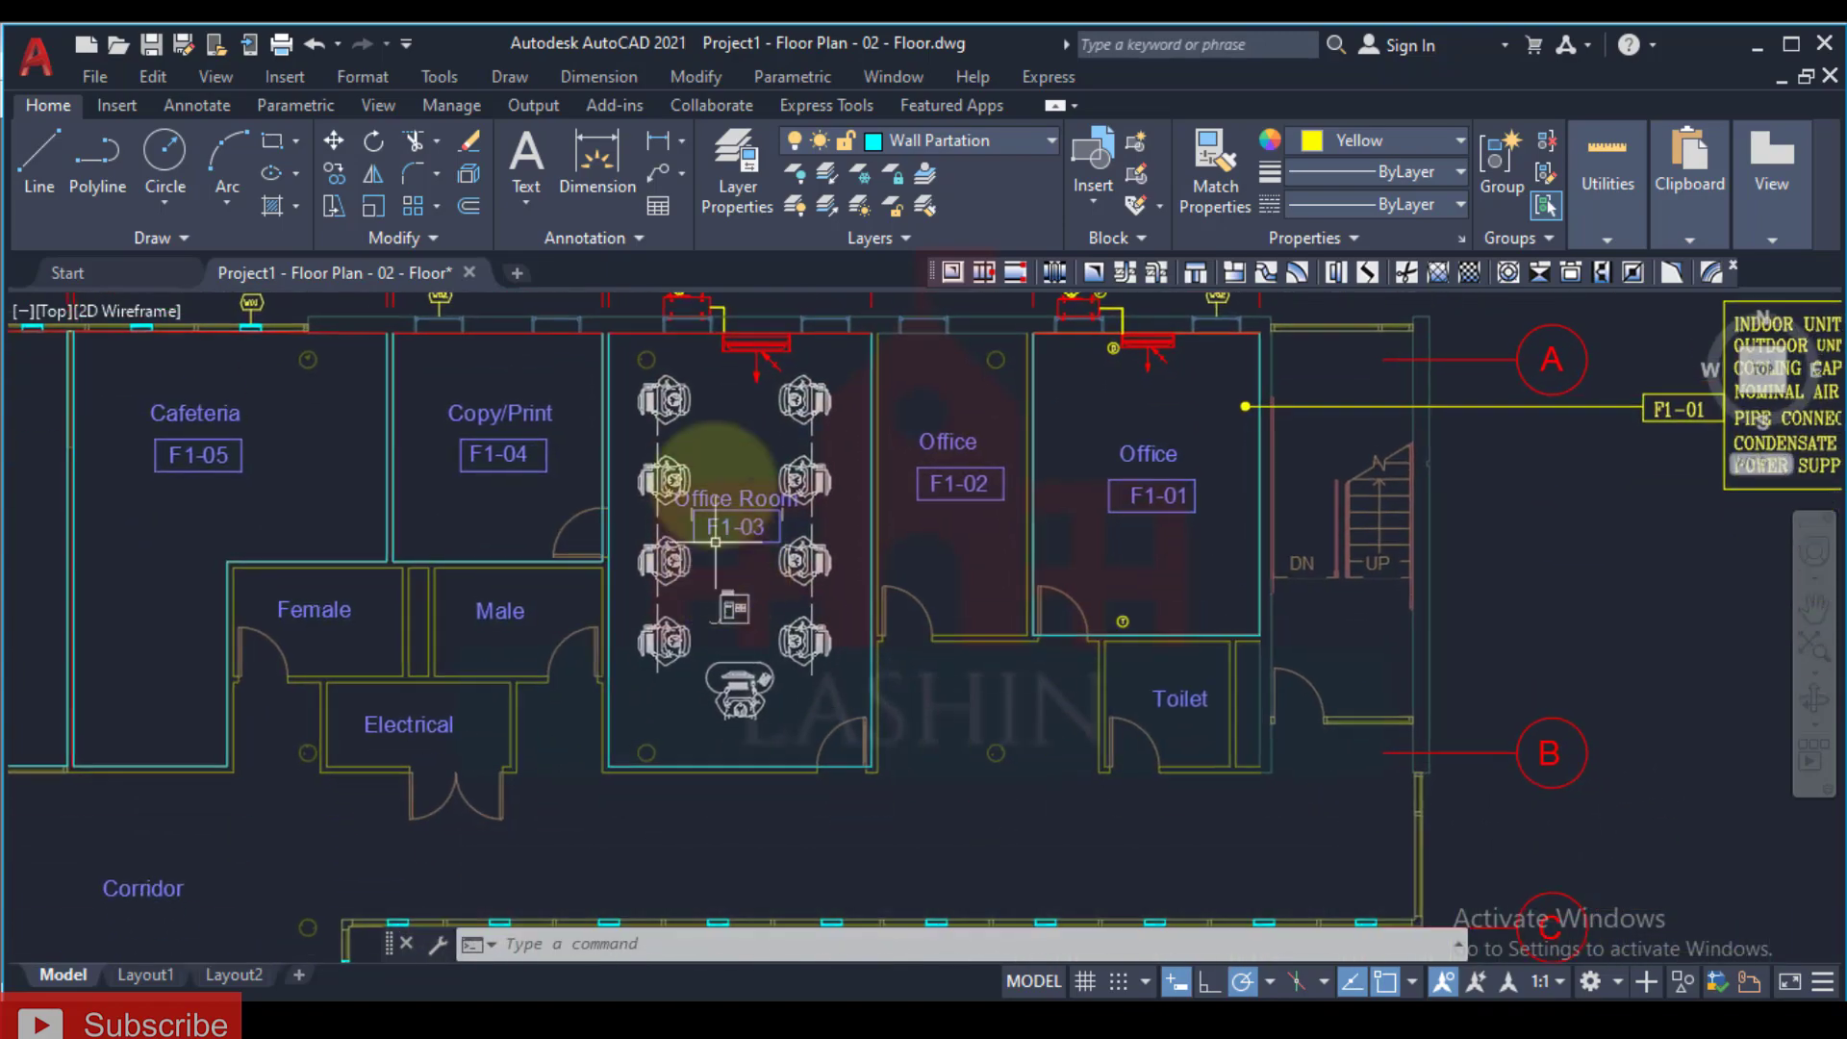
middle_drag(837, 425, 816, 644)
middle_drag(1062, 634, 956, 549)
scroll(956, 548, up, 8)
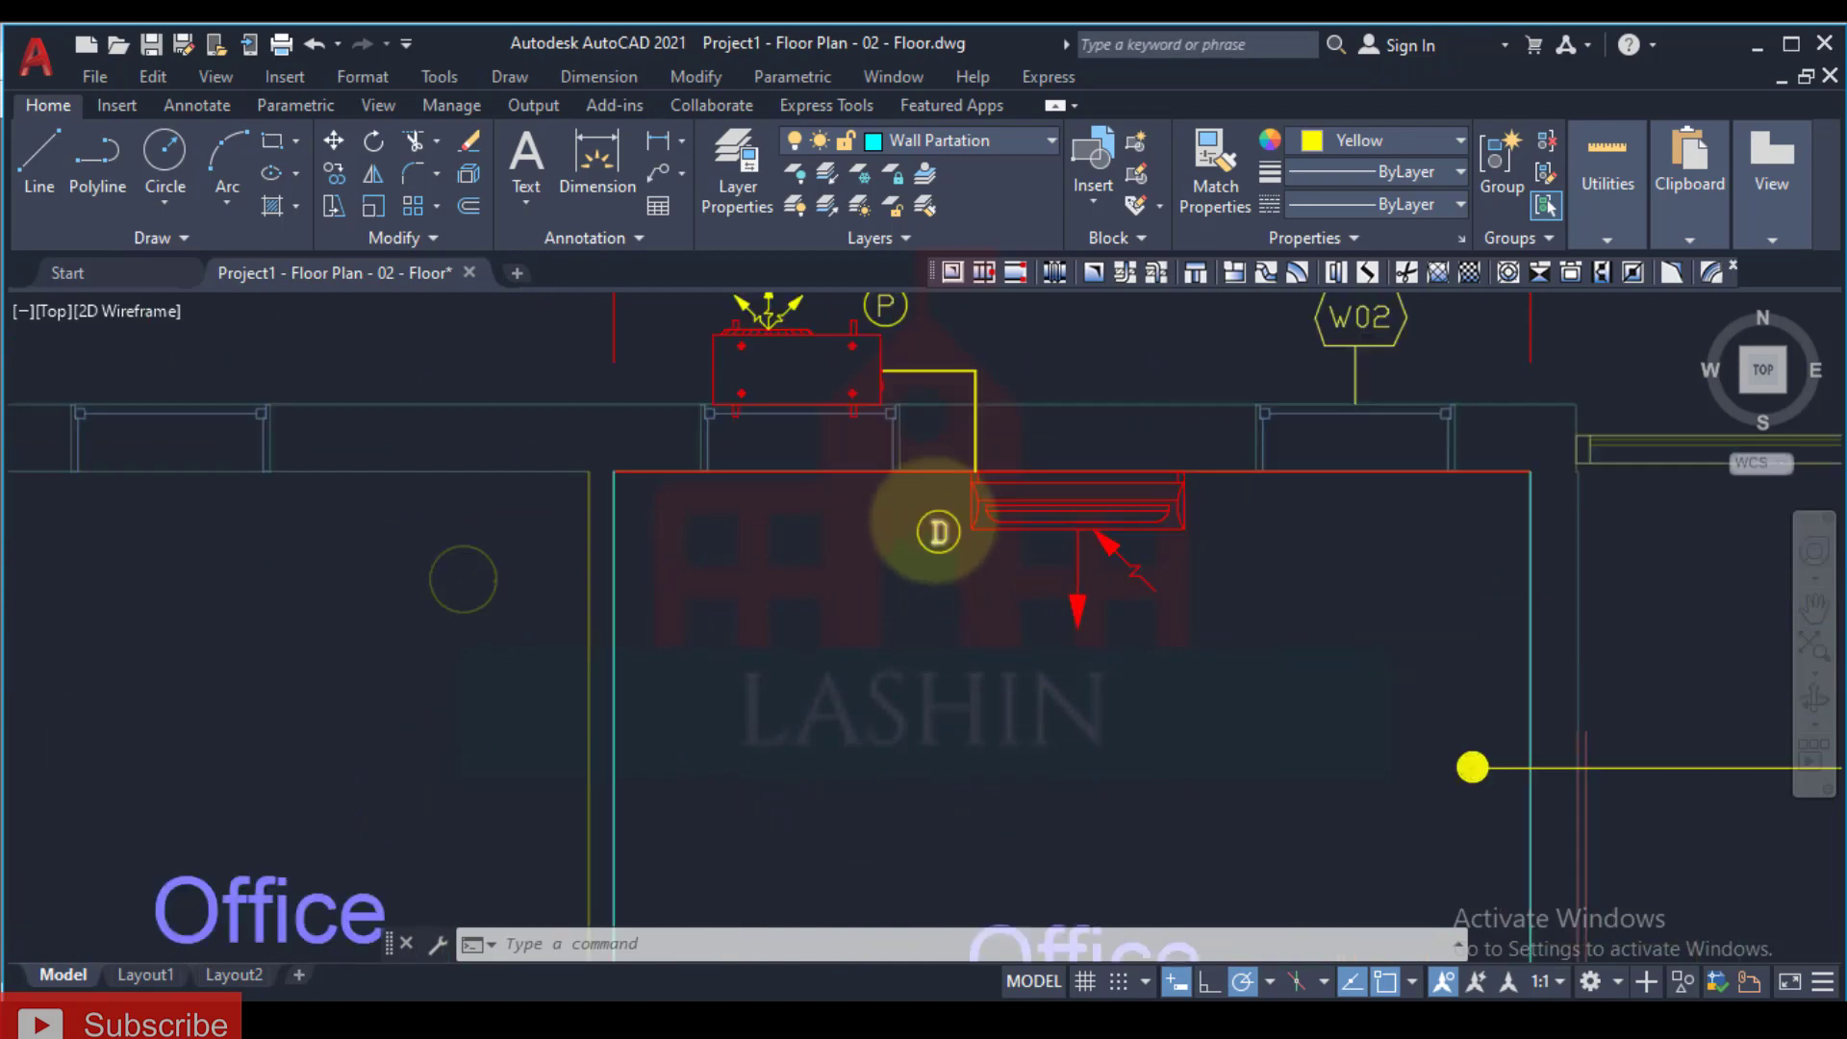
click(966, 477)
click(862, 618)
text(C)
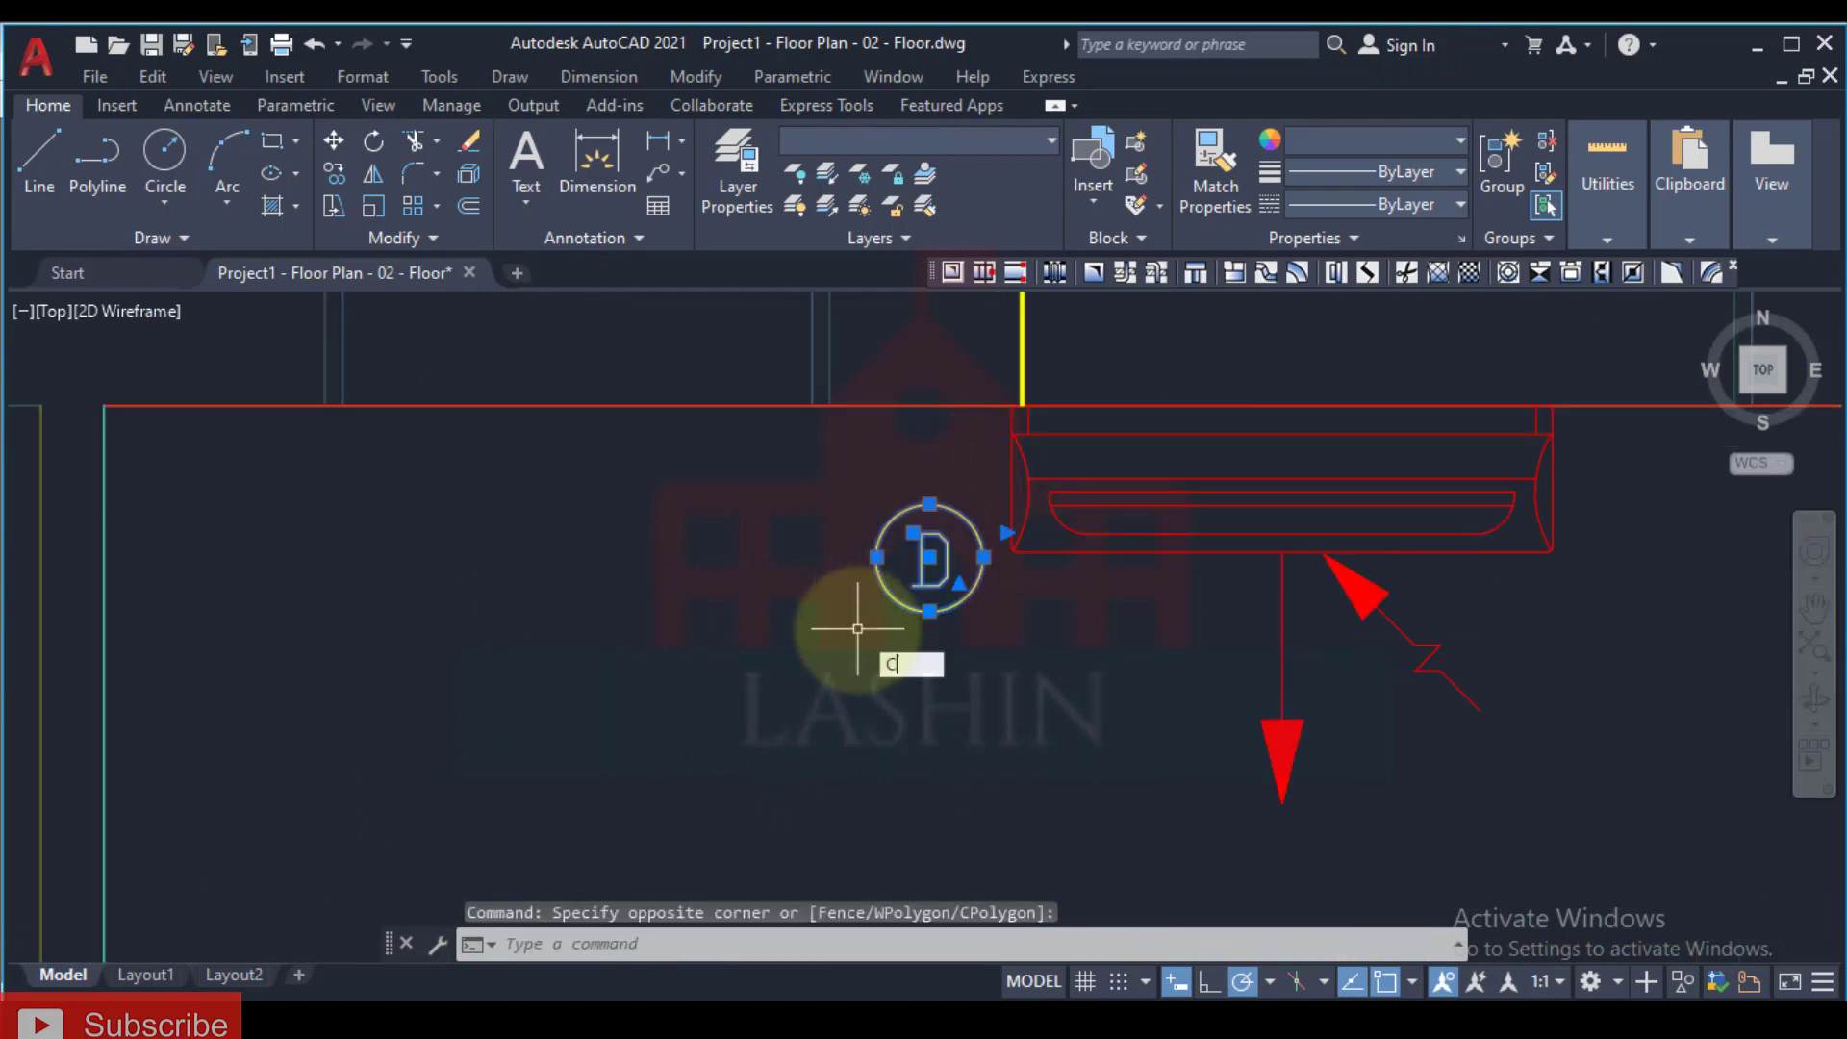
text(O)
key(Return)
click(912, 583)
scroll(742, 577, down, 5)
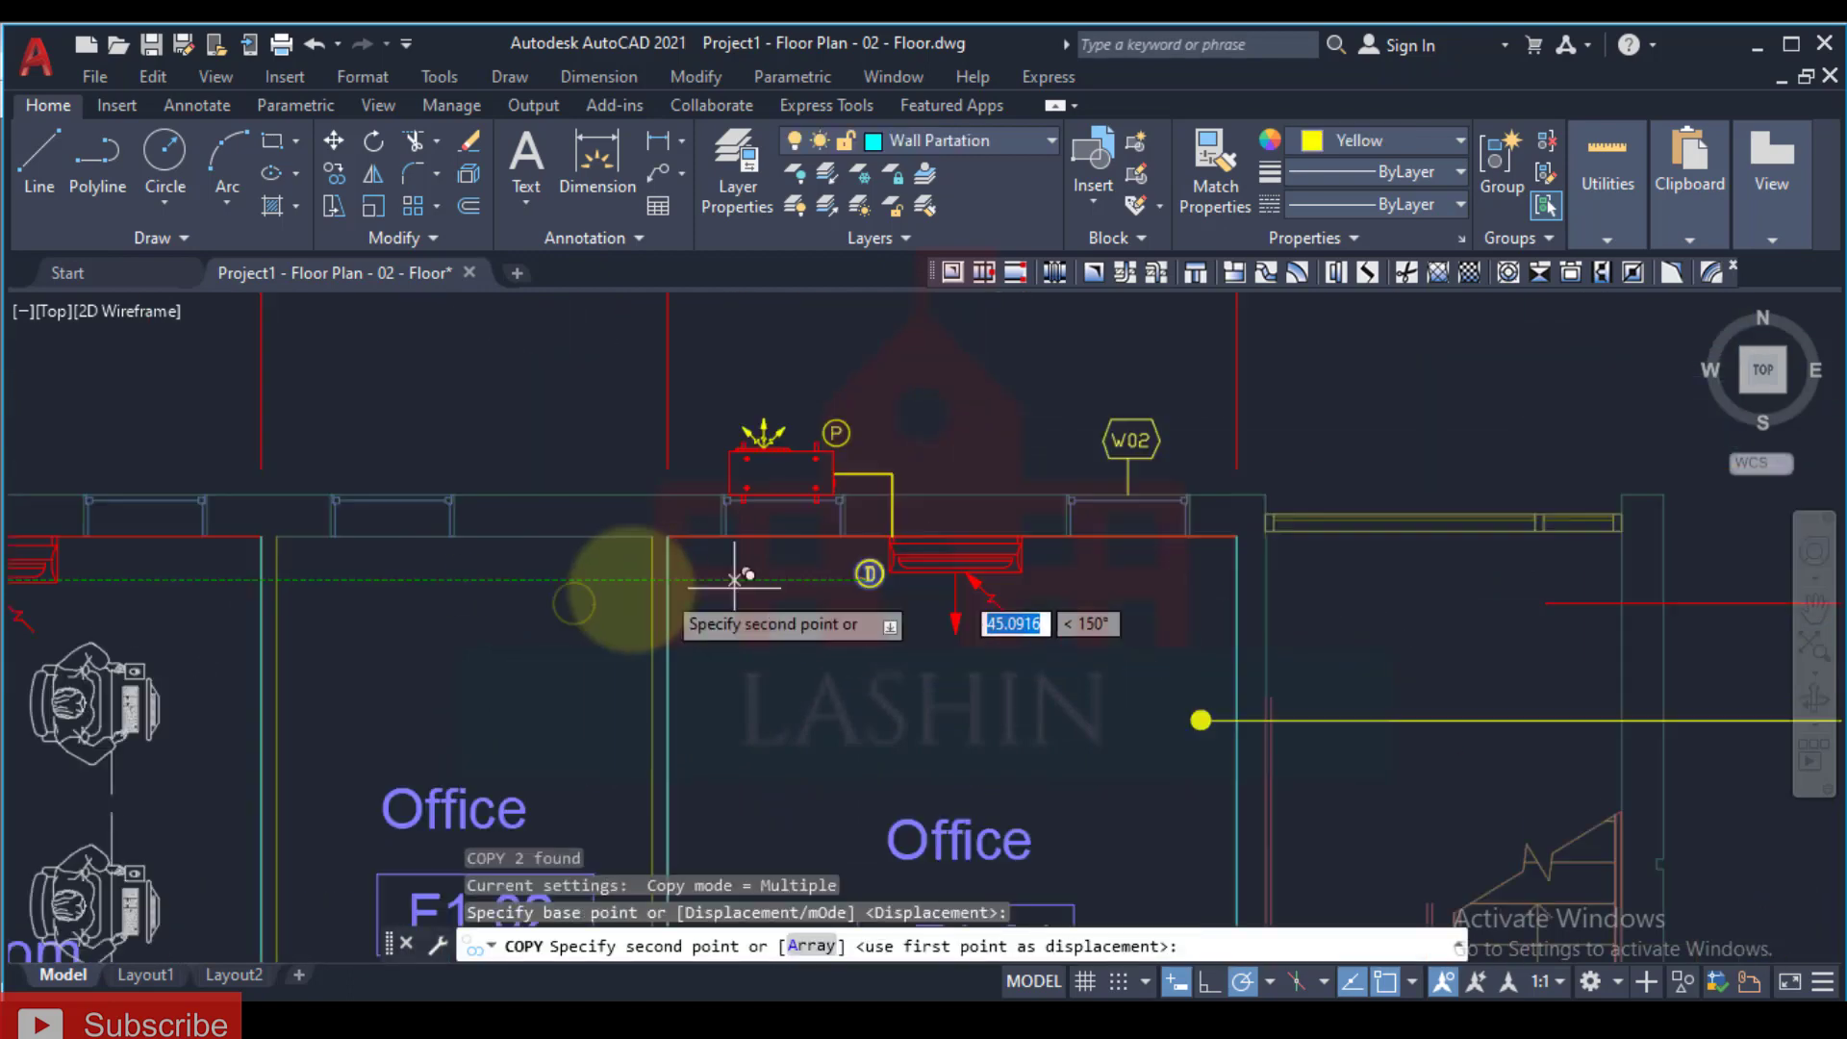
scroll(846, 523, up, 4)
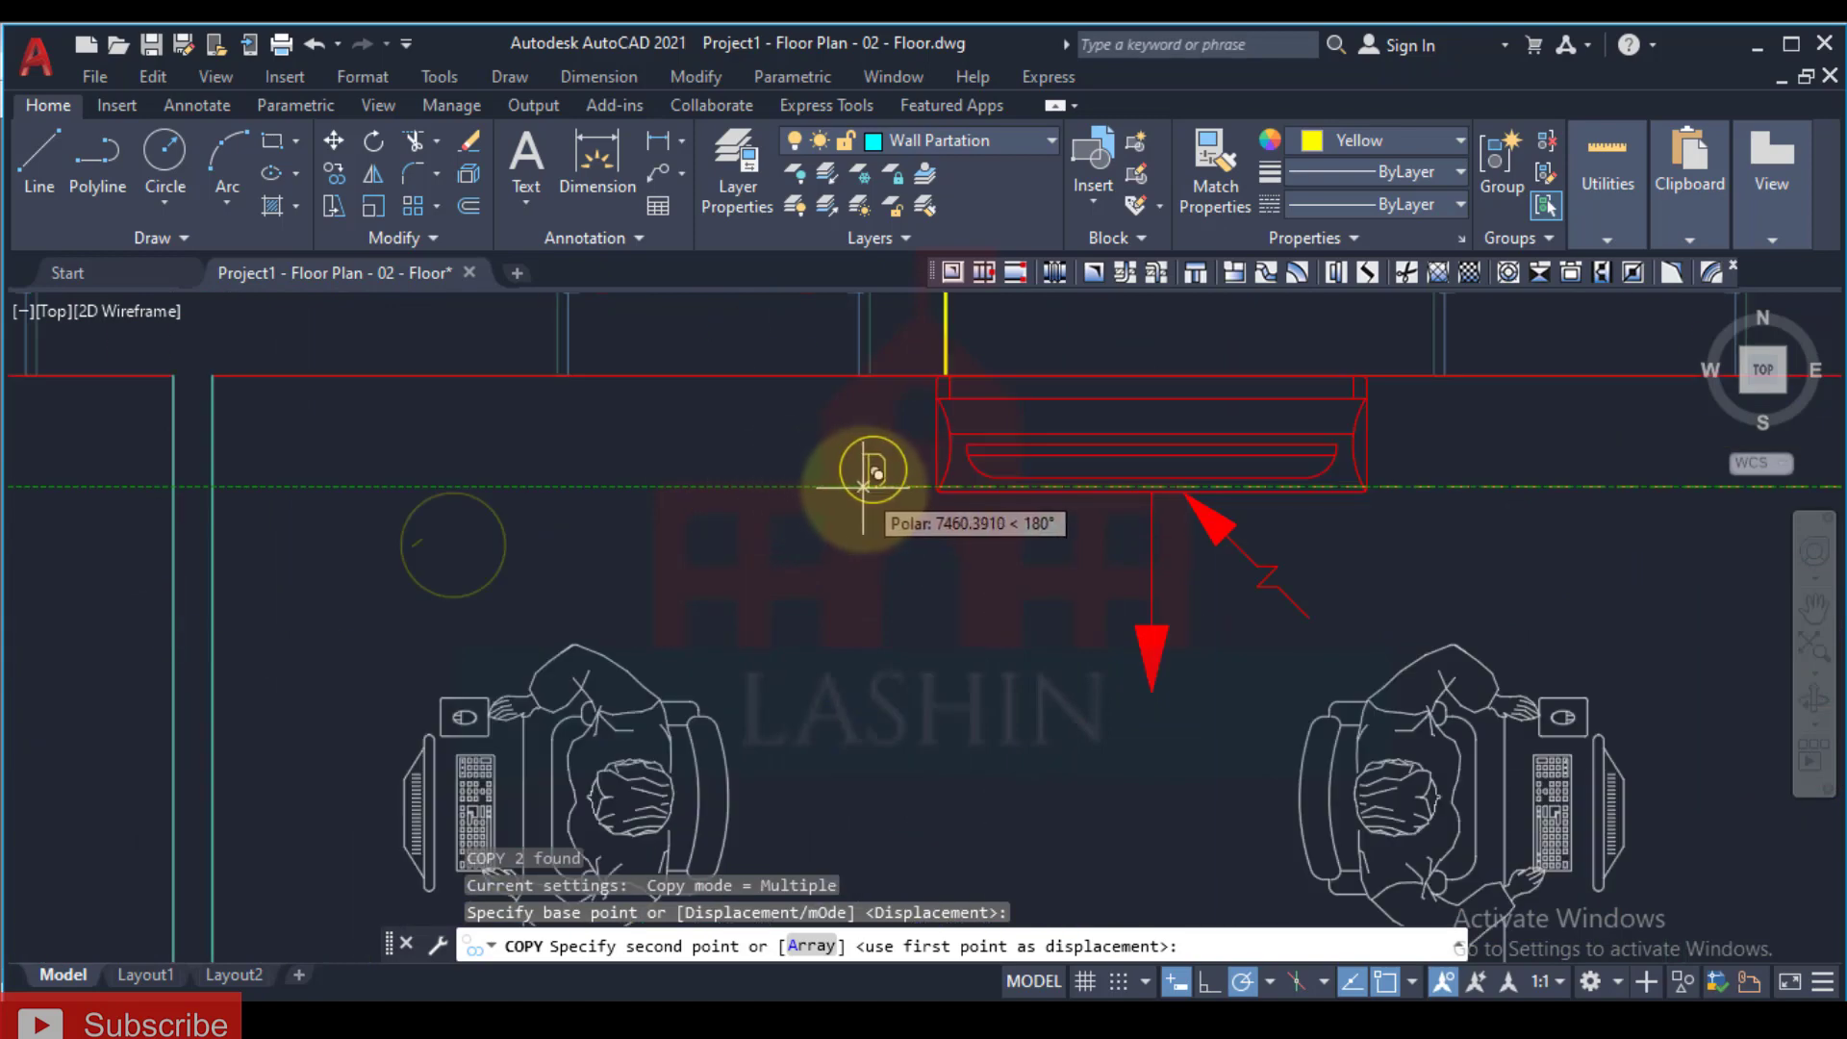
click(870, 487)
scroll(986, 458, down, 5)
middle_drag(1224, 351, 944, 597)
key(Escape)
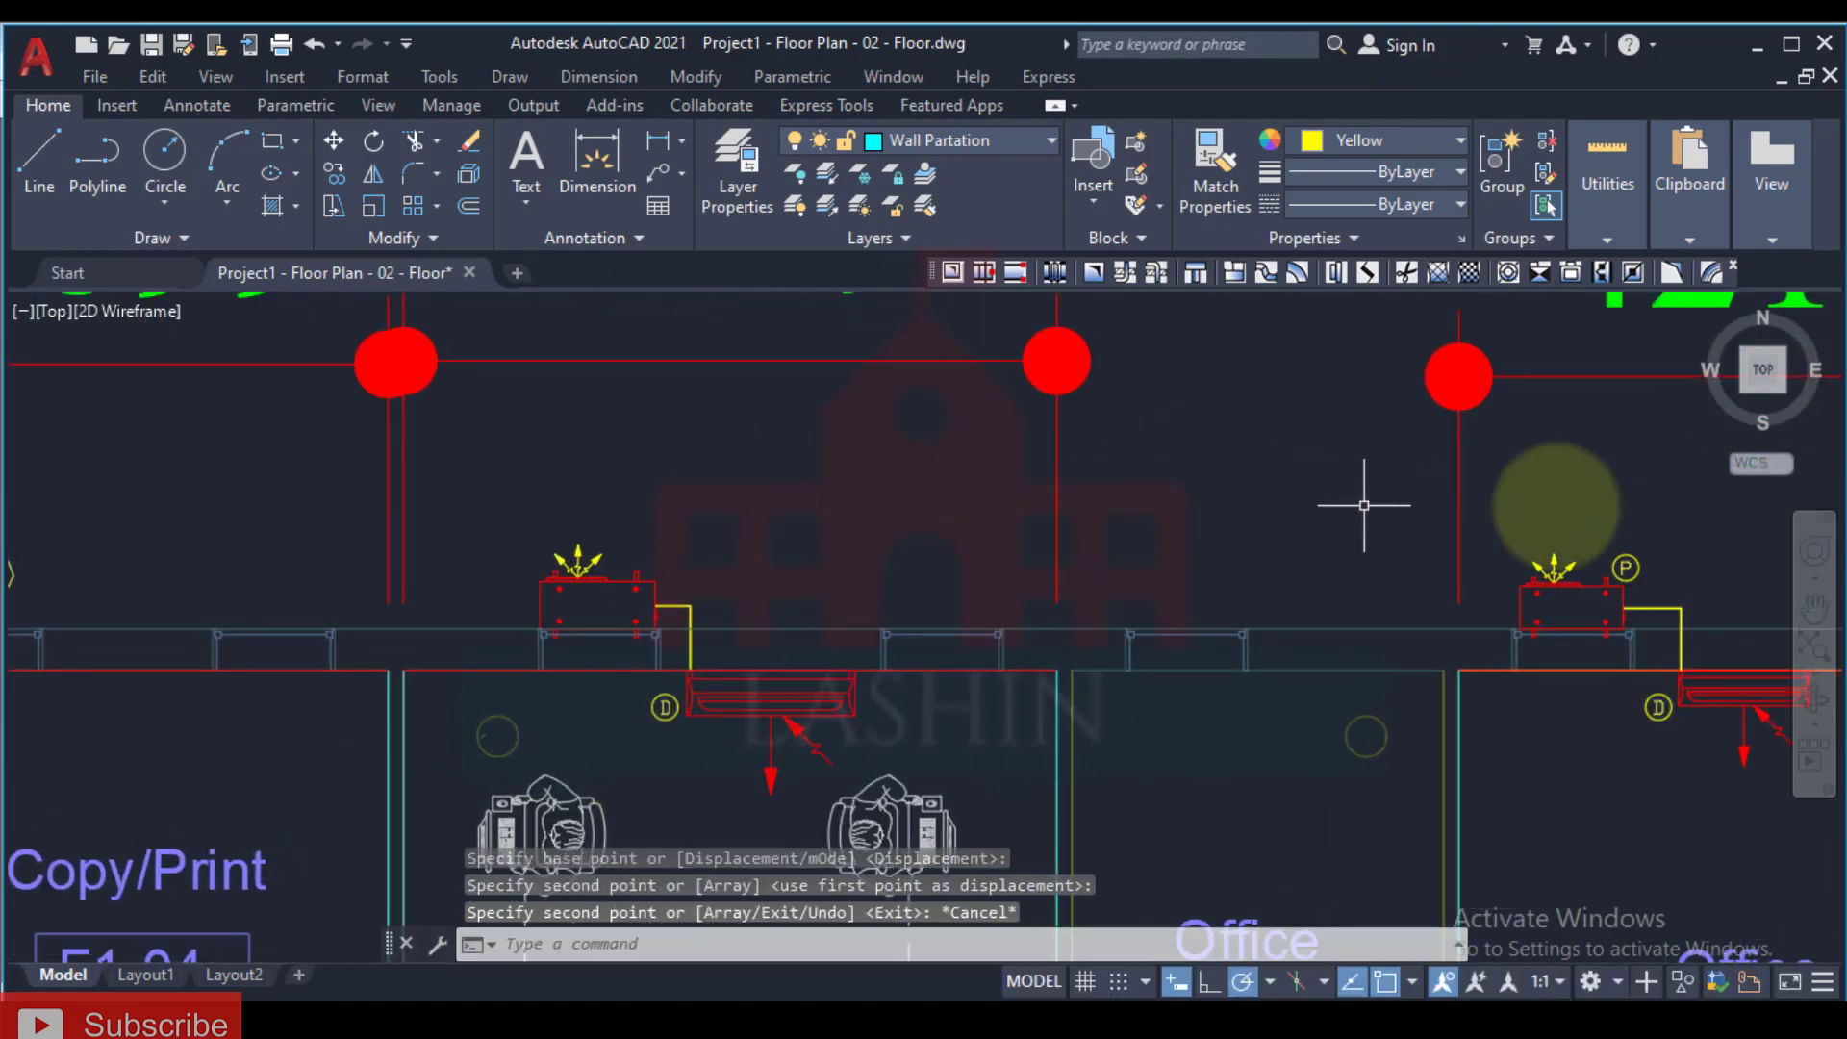
Step: Copy the circled P power supply symbol from F1-01's outdoor unit to the upper right corner of F1-03's outdoor unit
scroll(1699, 529, up, 5)
click(1544, 567)
click(1467, 630)
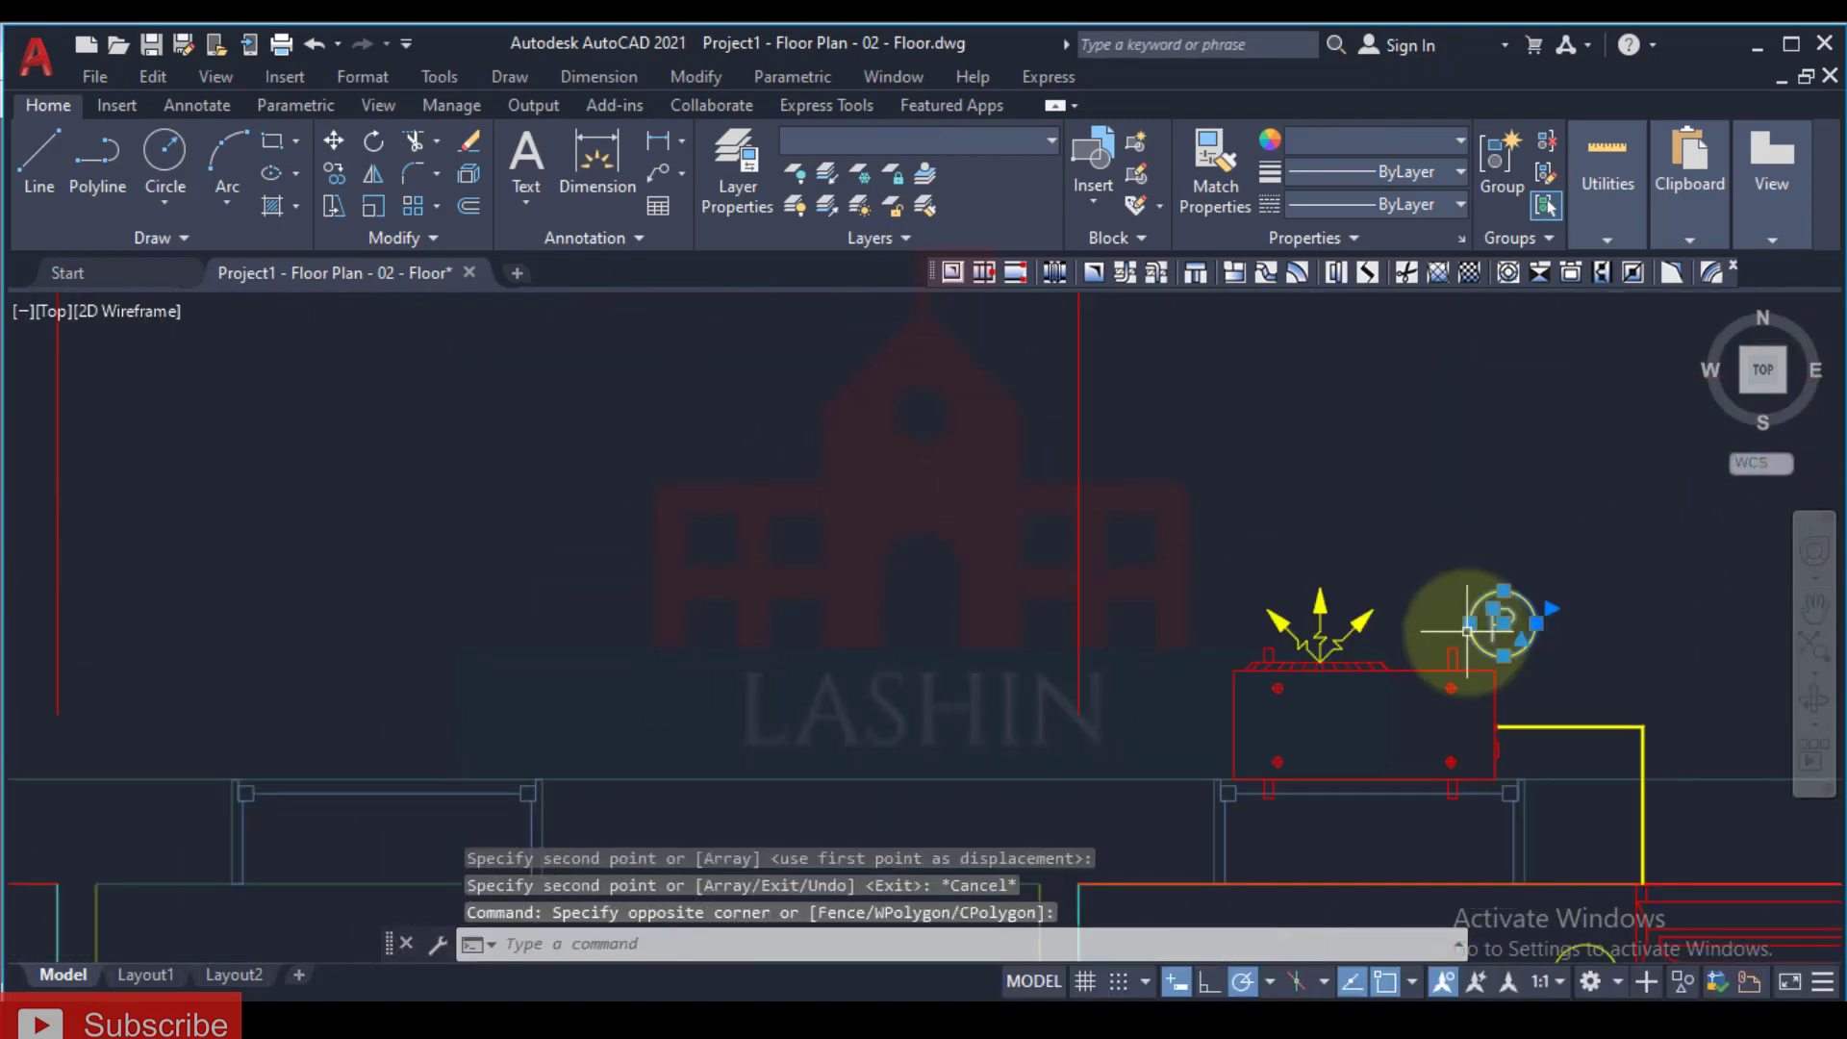
text(CO)
key(Return)
click(1497, 620)
scroll(1065, 602, down, 4)
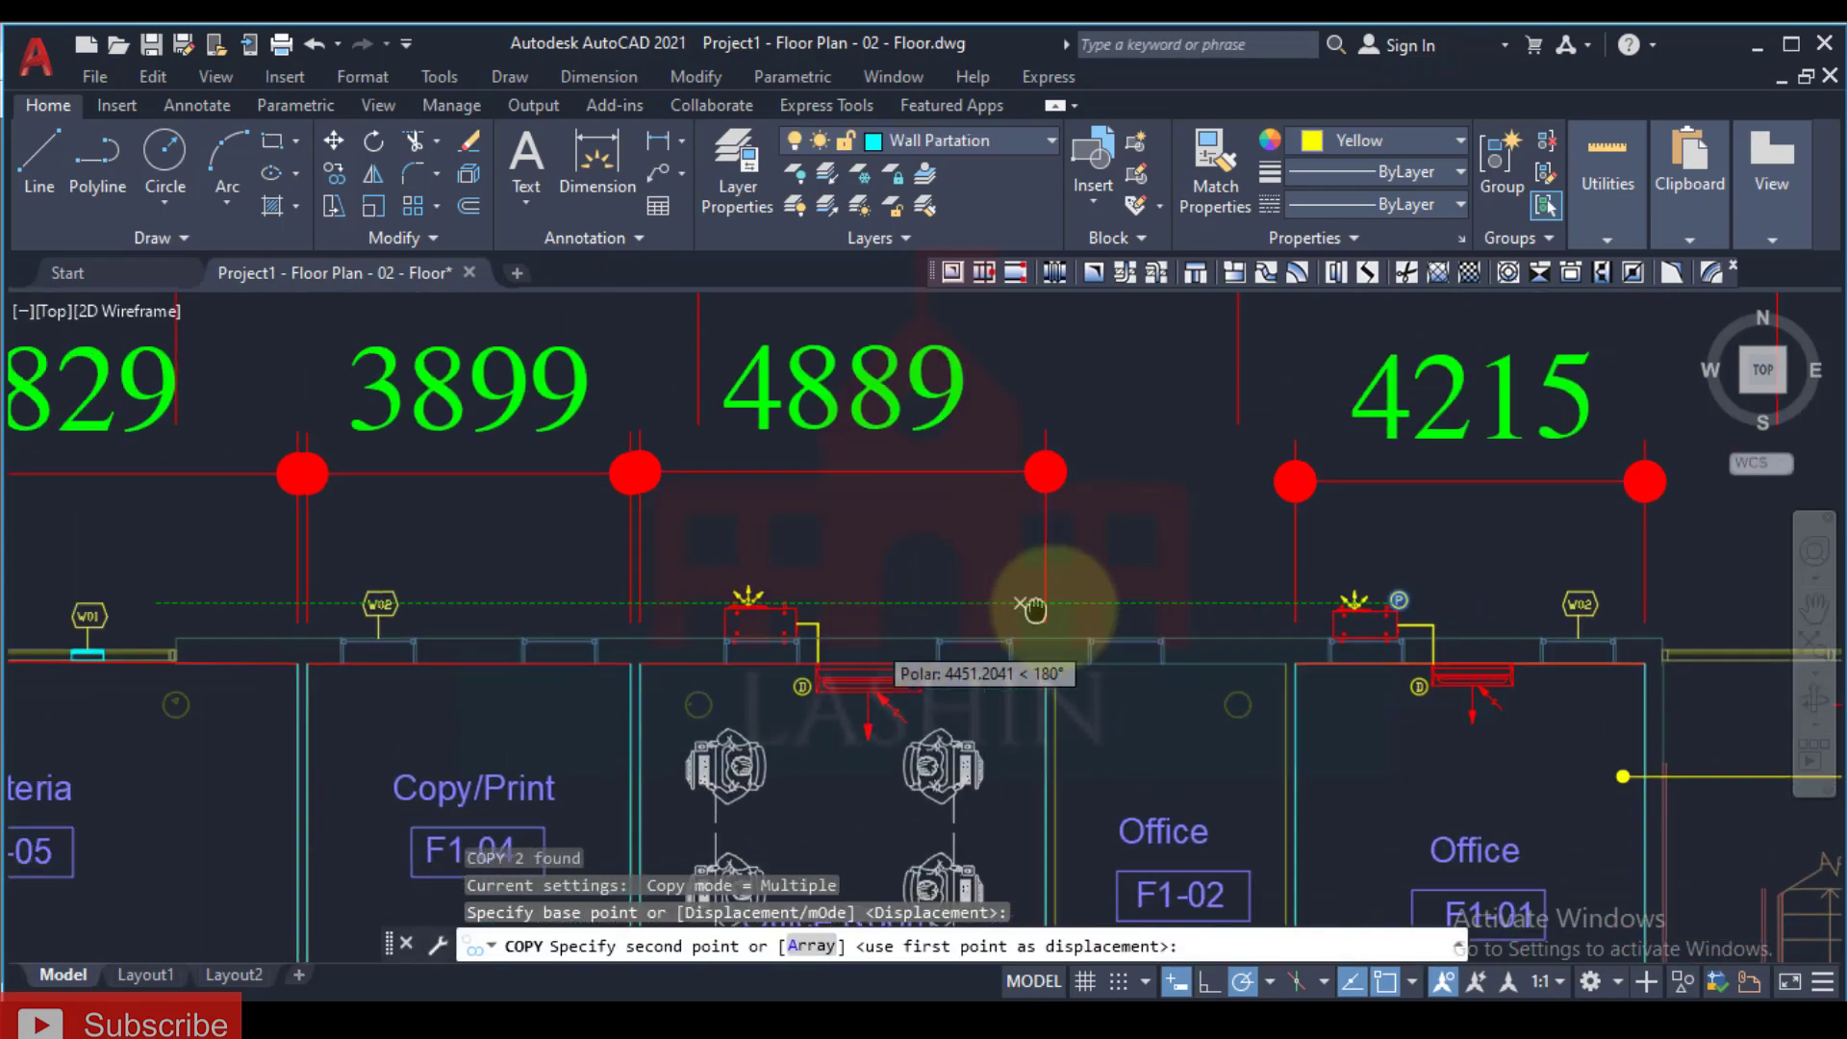
scroll(855, 596, up, 4)
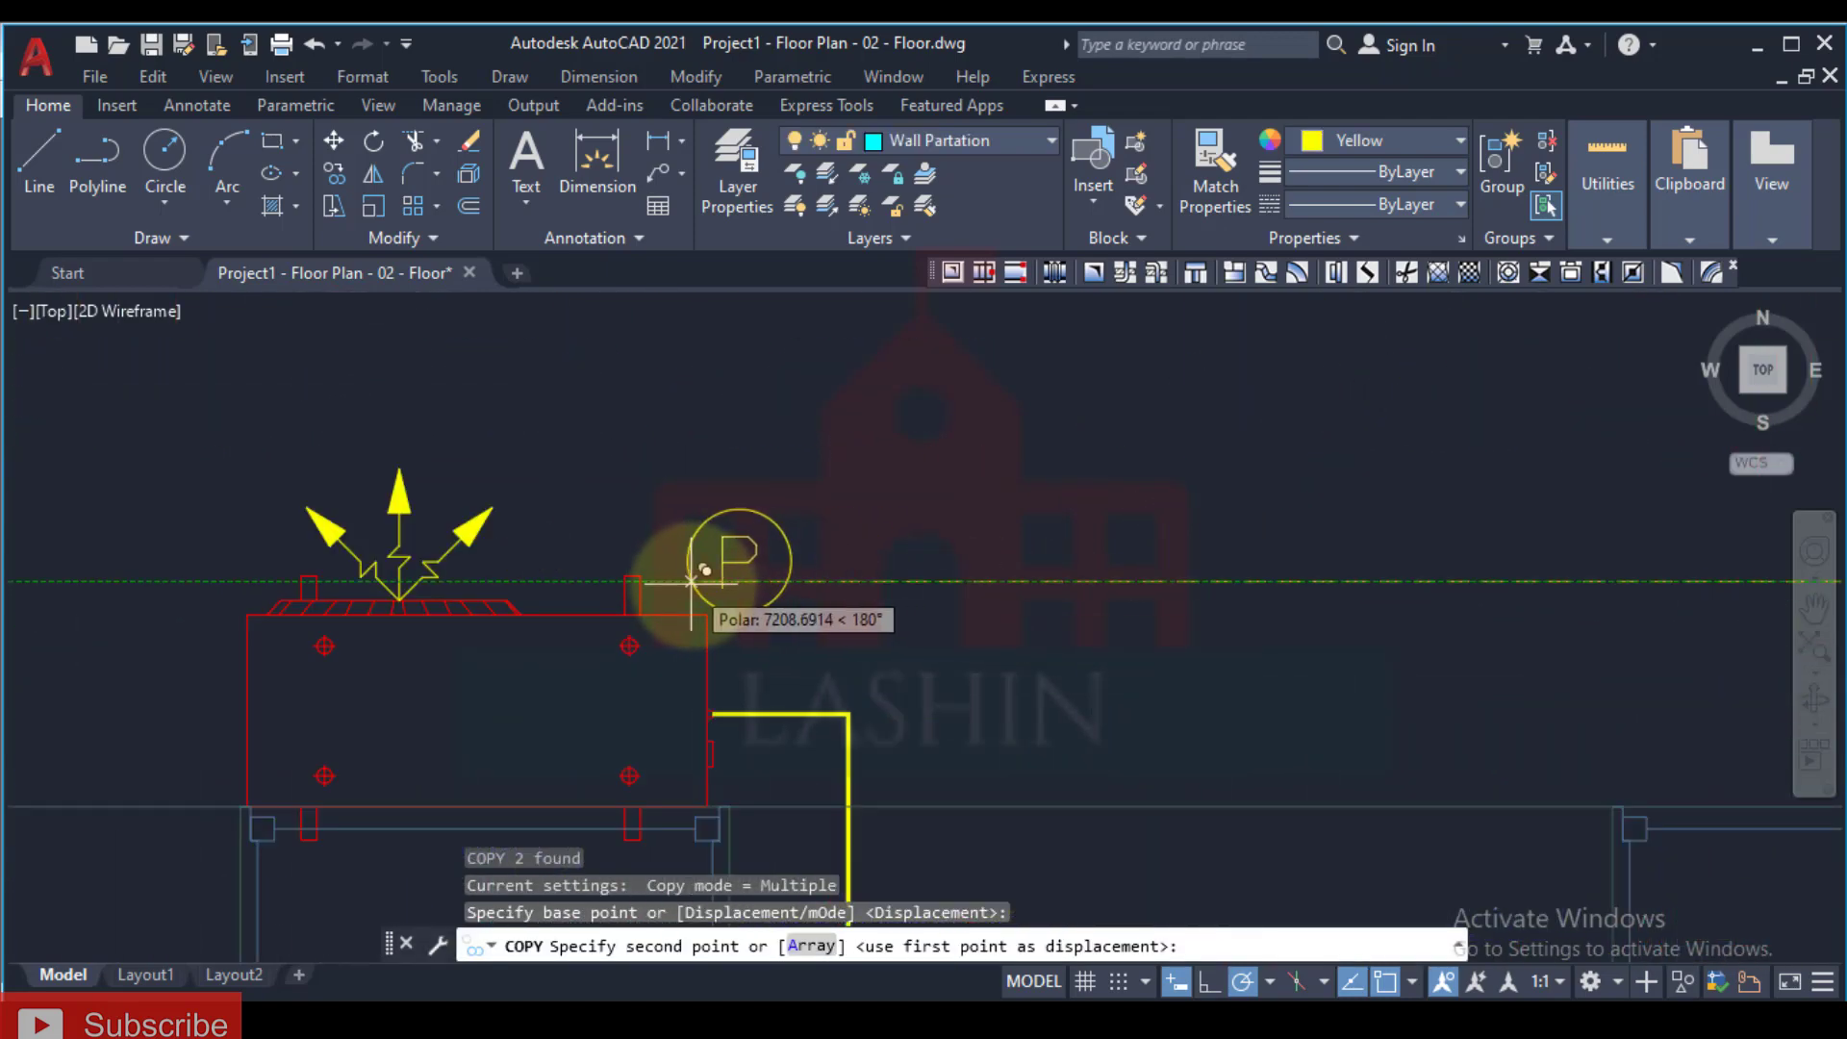
click(707, 569)
key(Escape)
key(Escape)
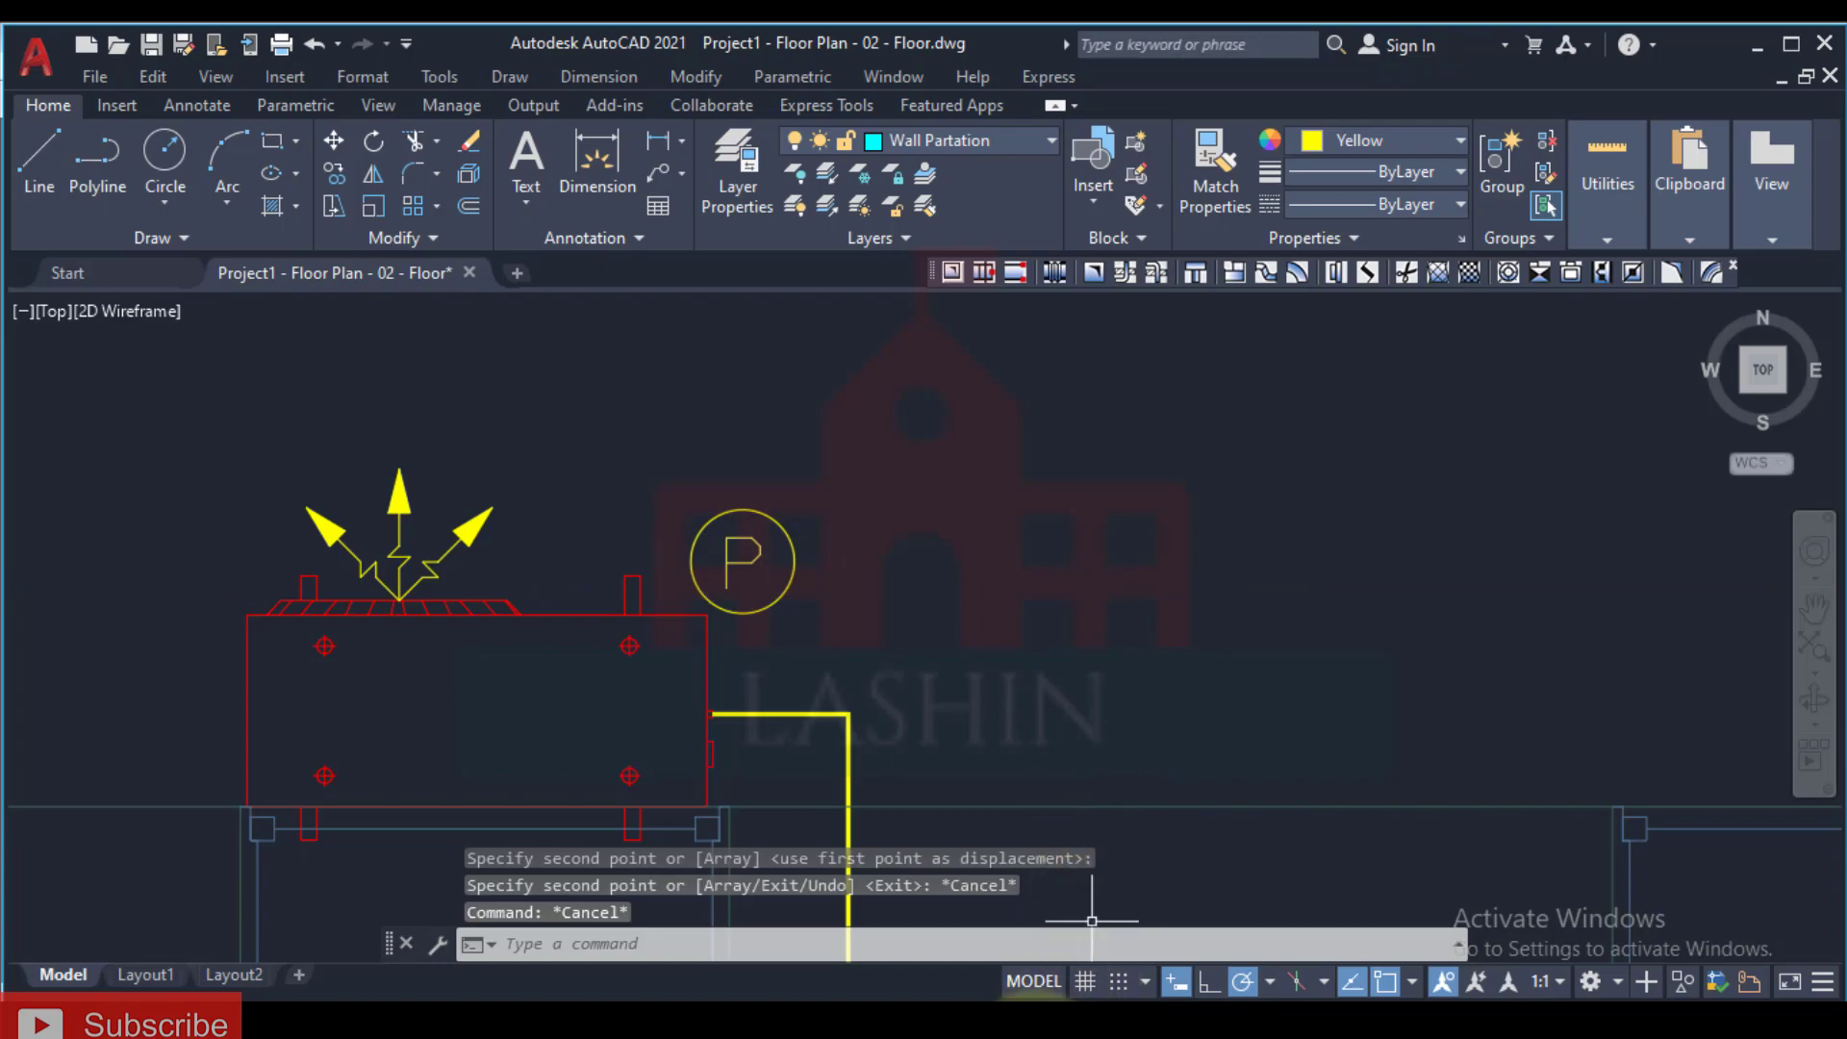
Step: Check the recommended wiring from power supply to outdoor unit in the Optimax catalogue and return to the AutoCAD floor plan
click(885, 894)
scroll(399, 776, down, 4)
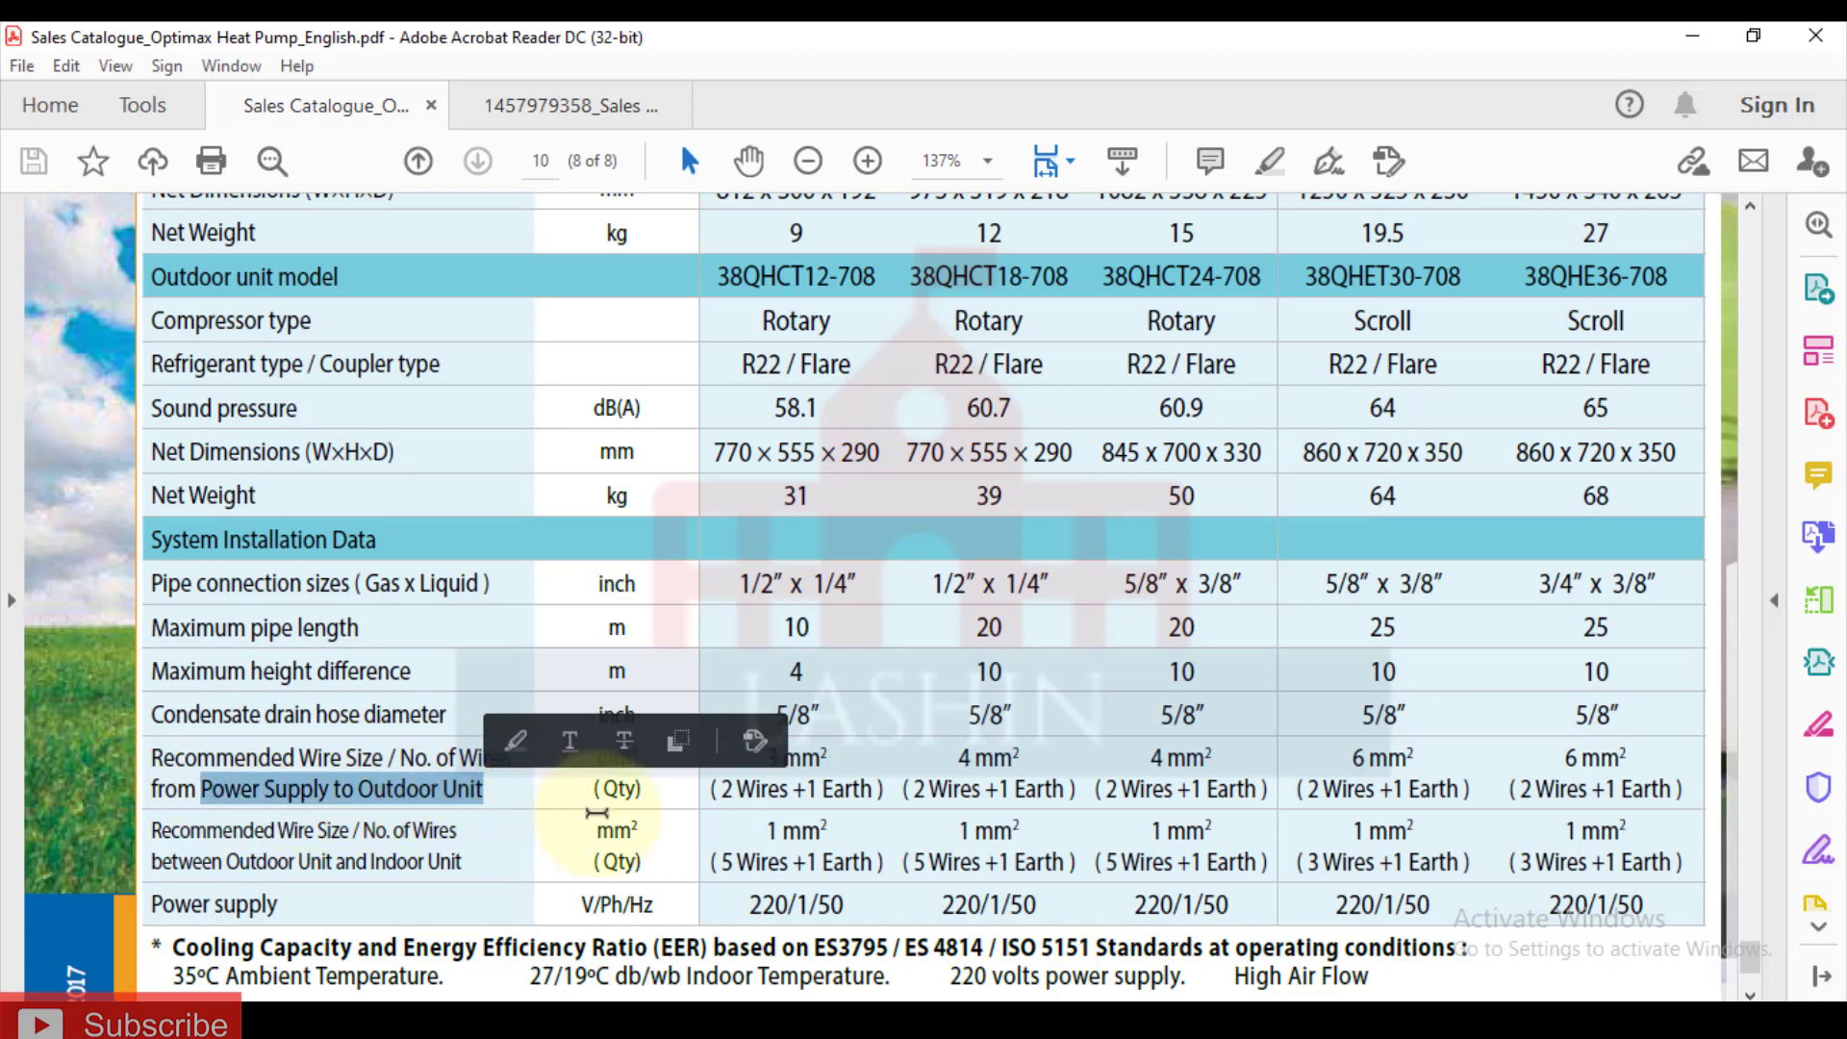
key(alt+Tab)
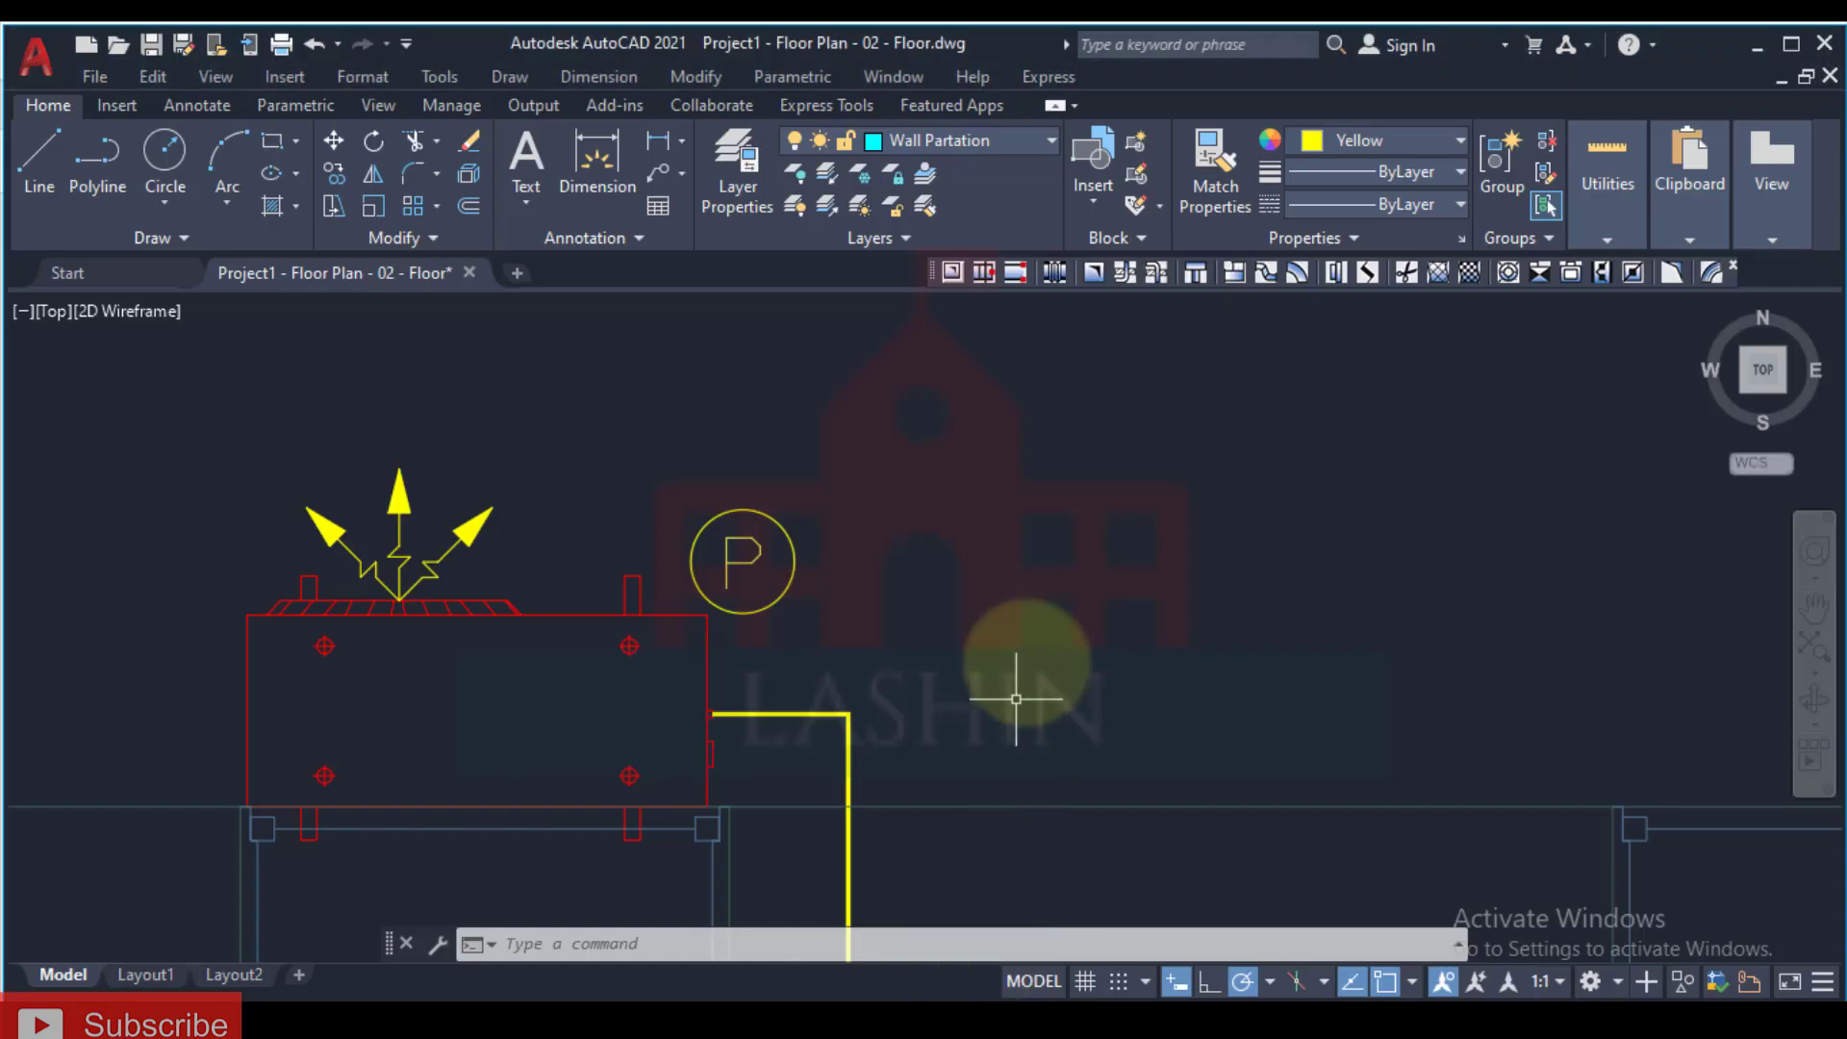
Step: Copy the circled T thermostat symbol from Office F1-01 to the matching spot beside the door of Office F1-02
scroll(1014, 692, down, 8)
middle_drag(1251, 850, 642, 563)
scroll(770, 693, up, 6)
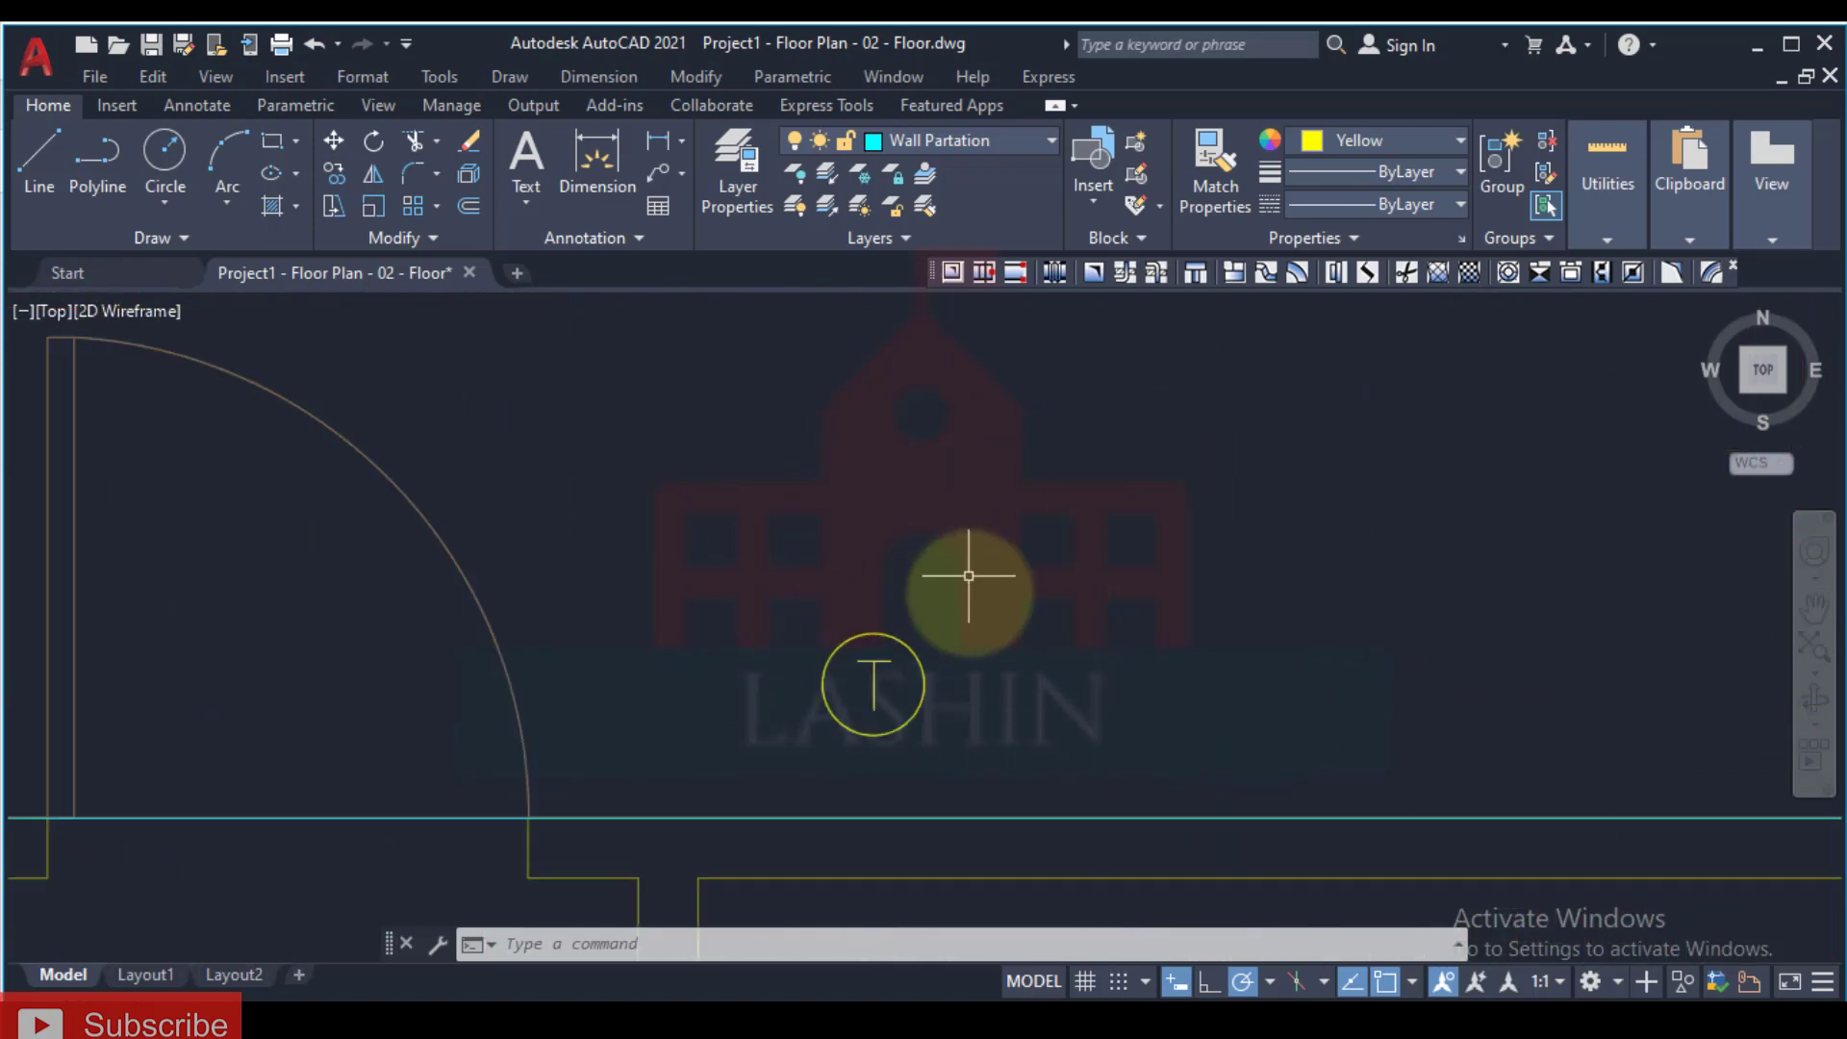
click(970, 610)
click(794, 741)
text(CO)
key(Return)
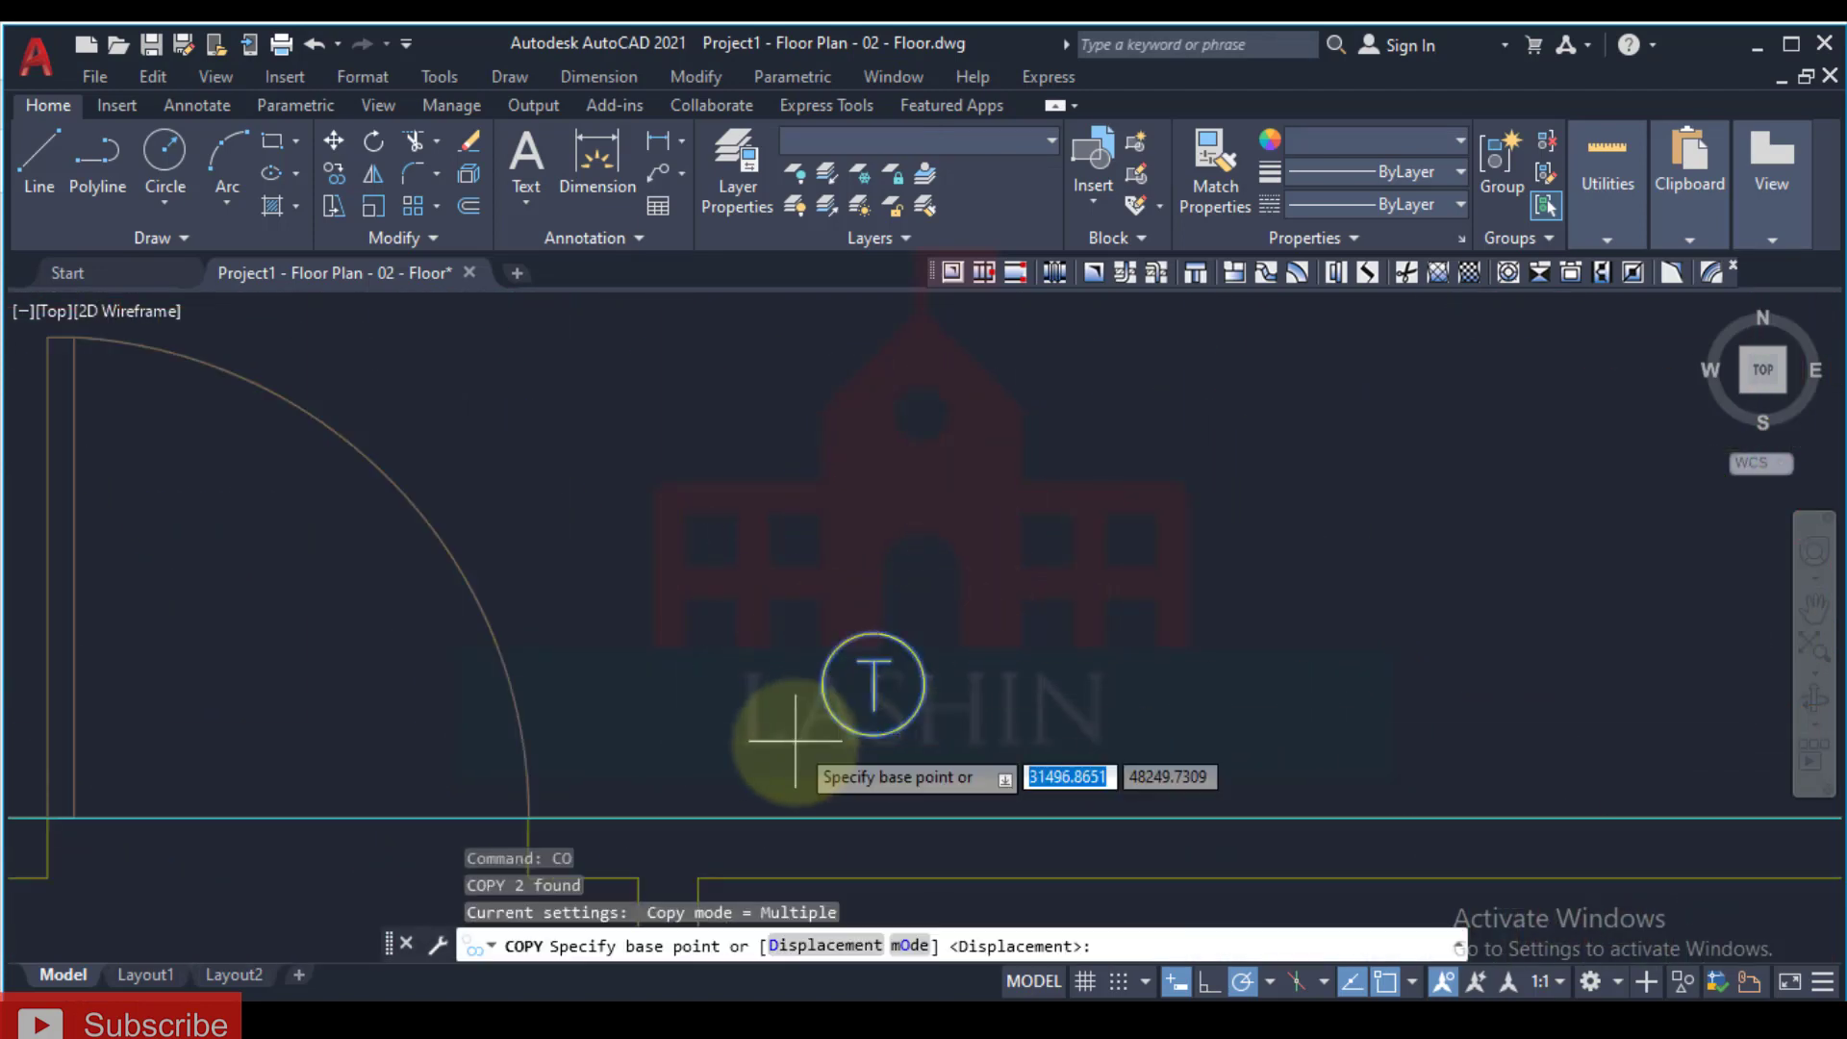
click(873, 684)
scroll(830, 700, down, 7)
middle_drag(620, 733, 1065, 655)
scroll(1061, 660, up, 3)
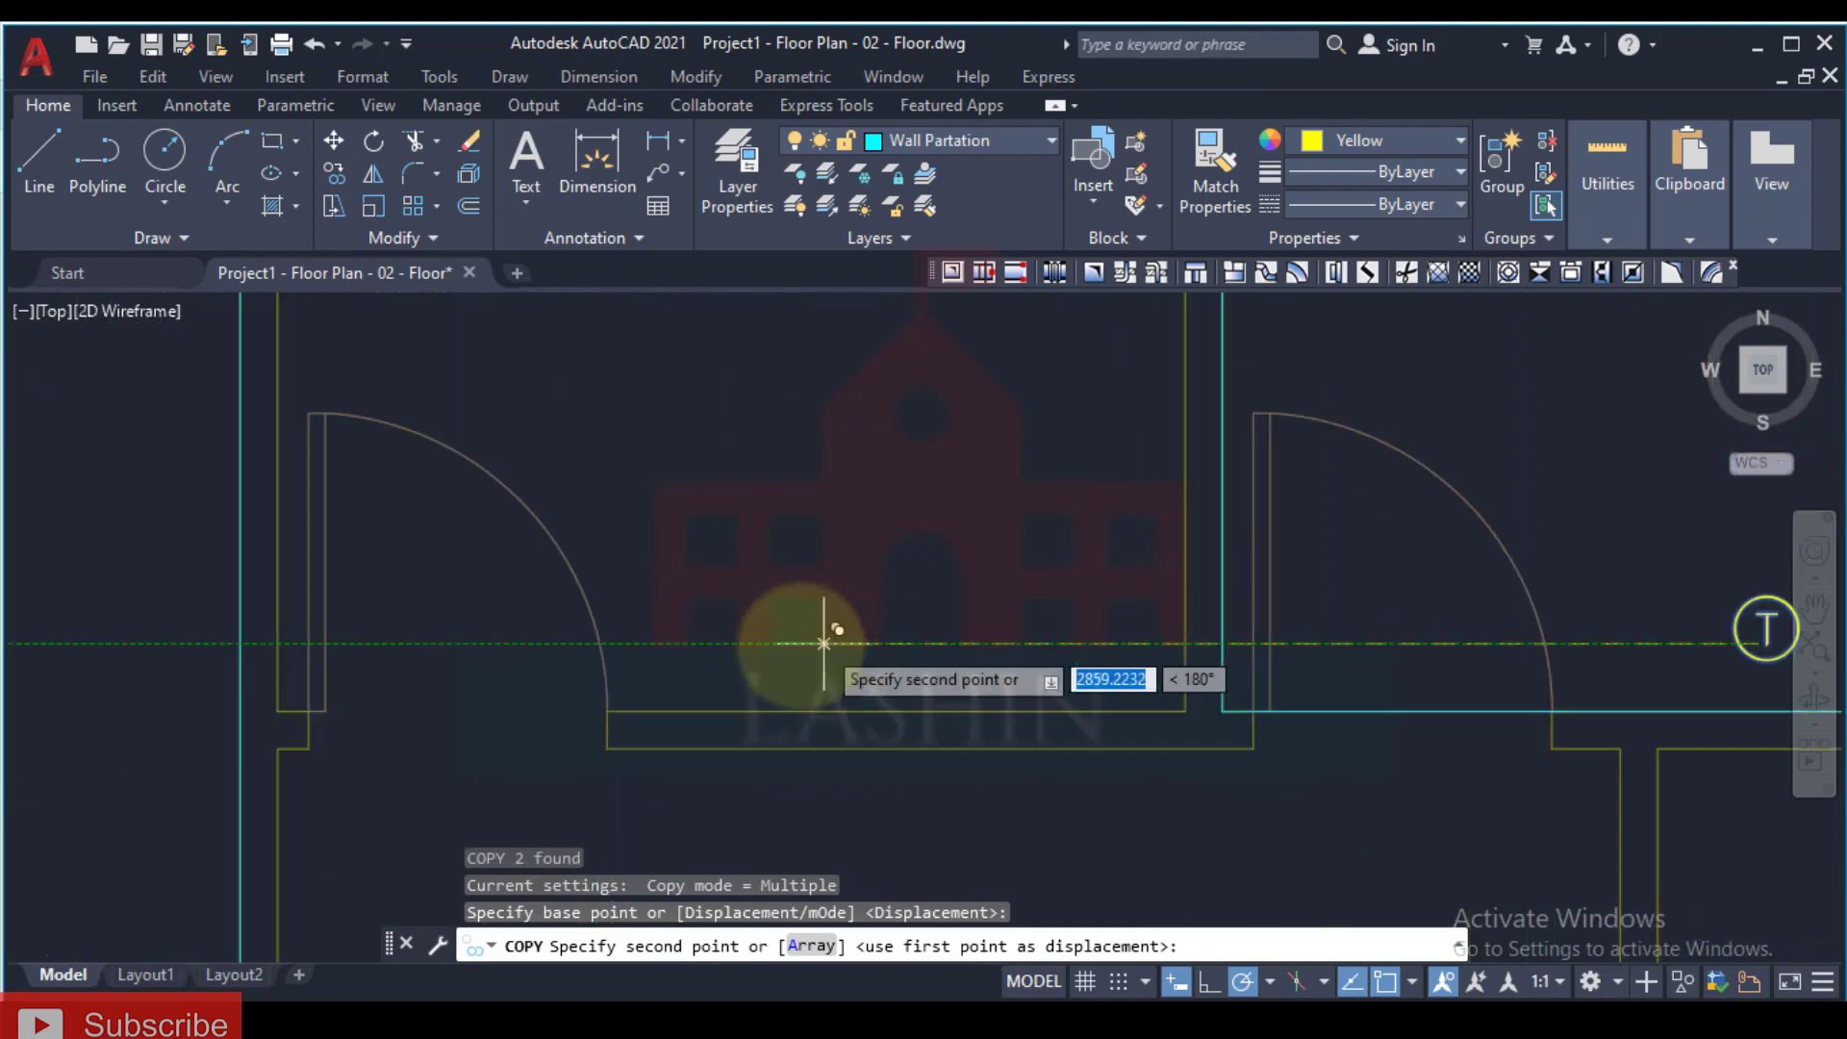
scroll(697, 630, down, 5)
key(Escape)
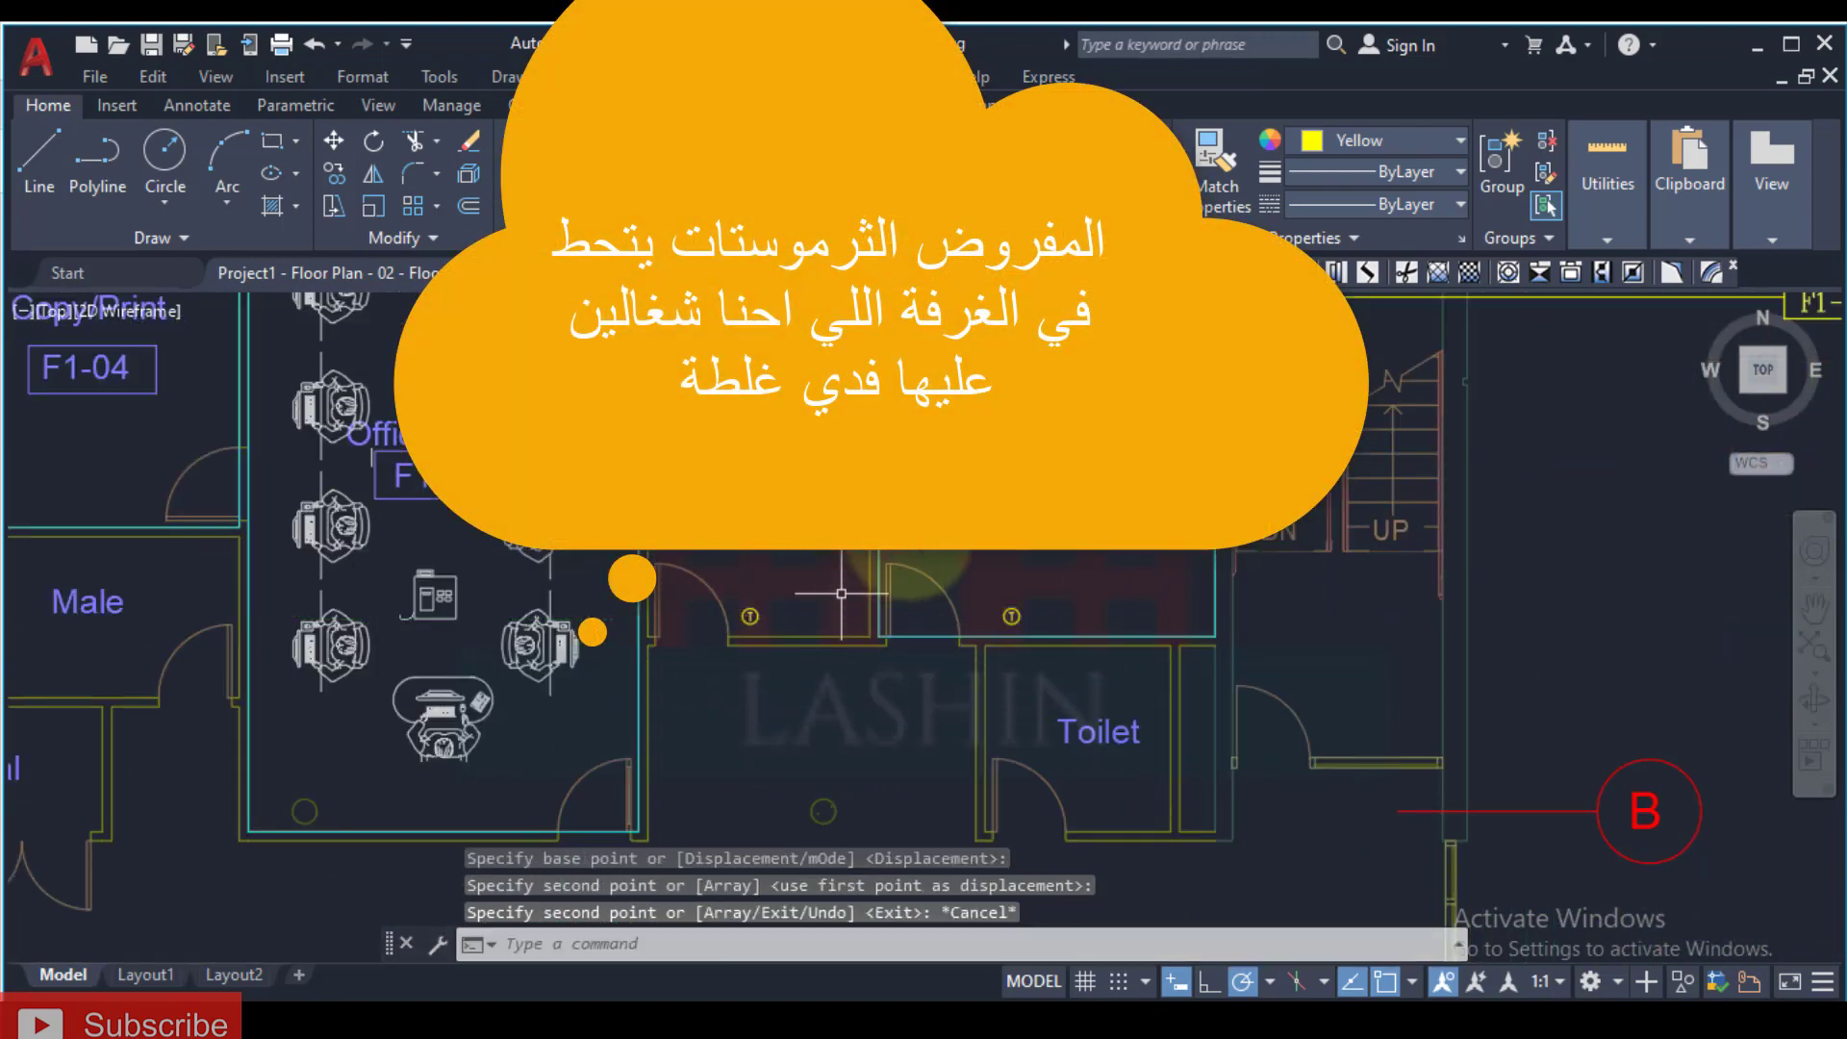
scroll(1074, 591, up, 4)
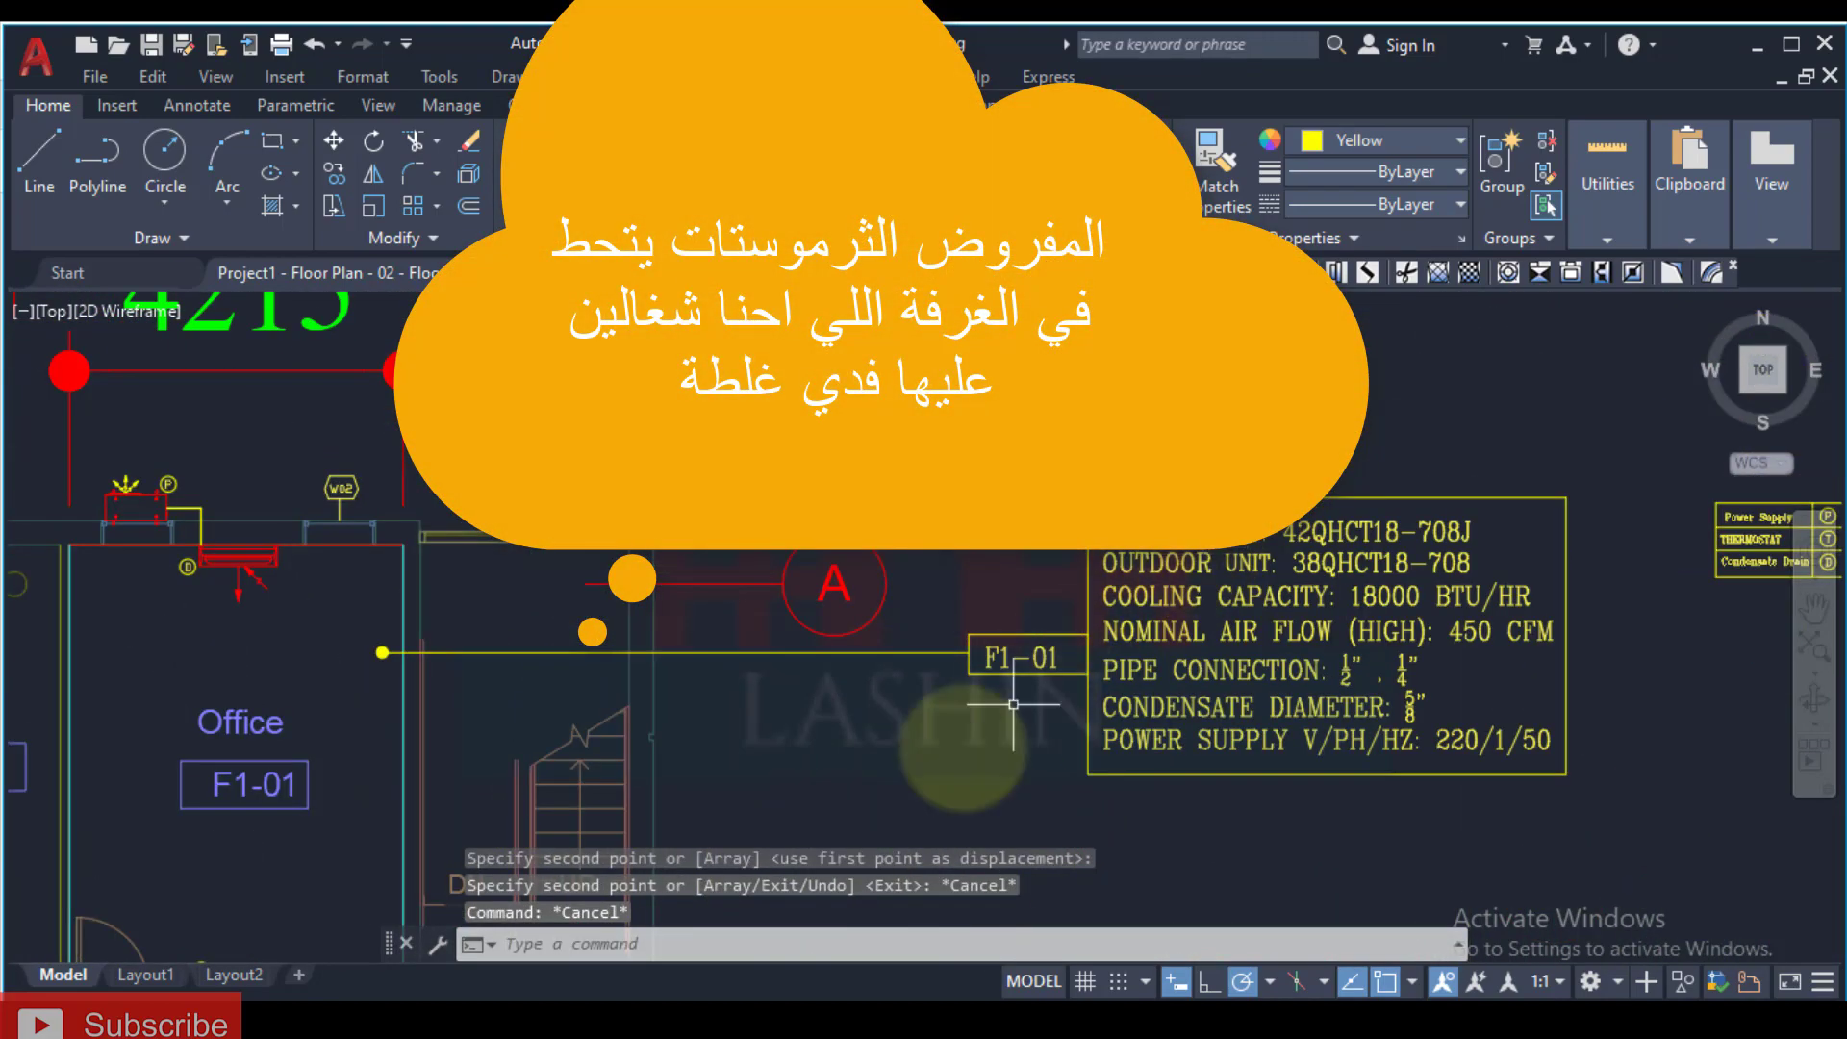
click(1583, 418)
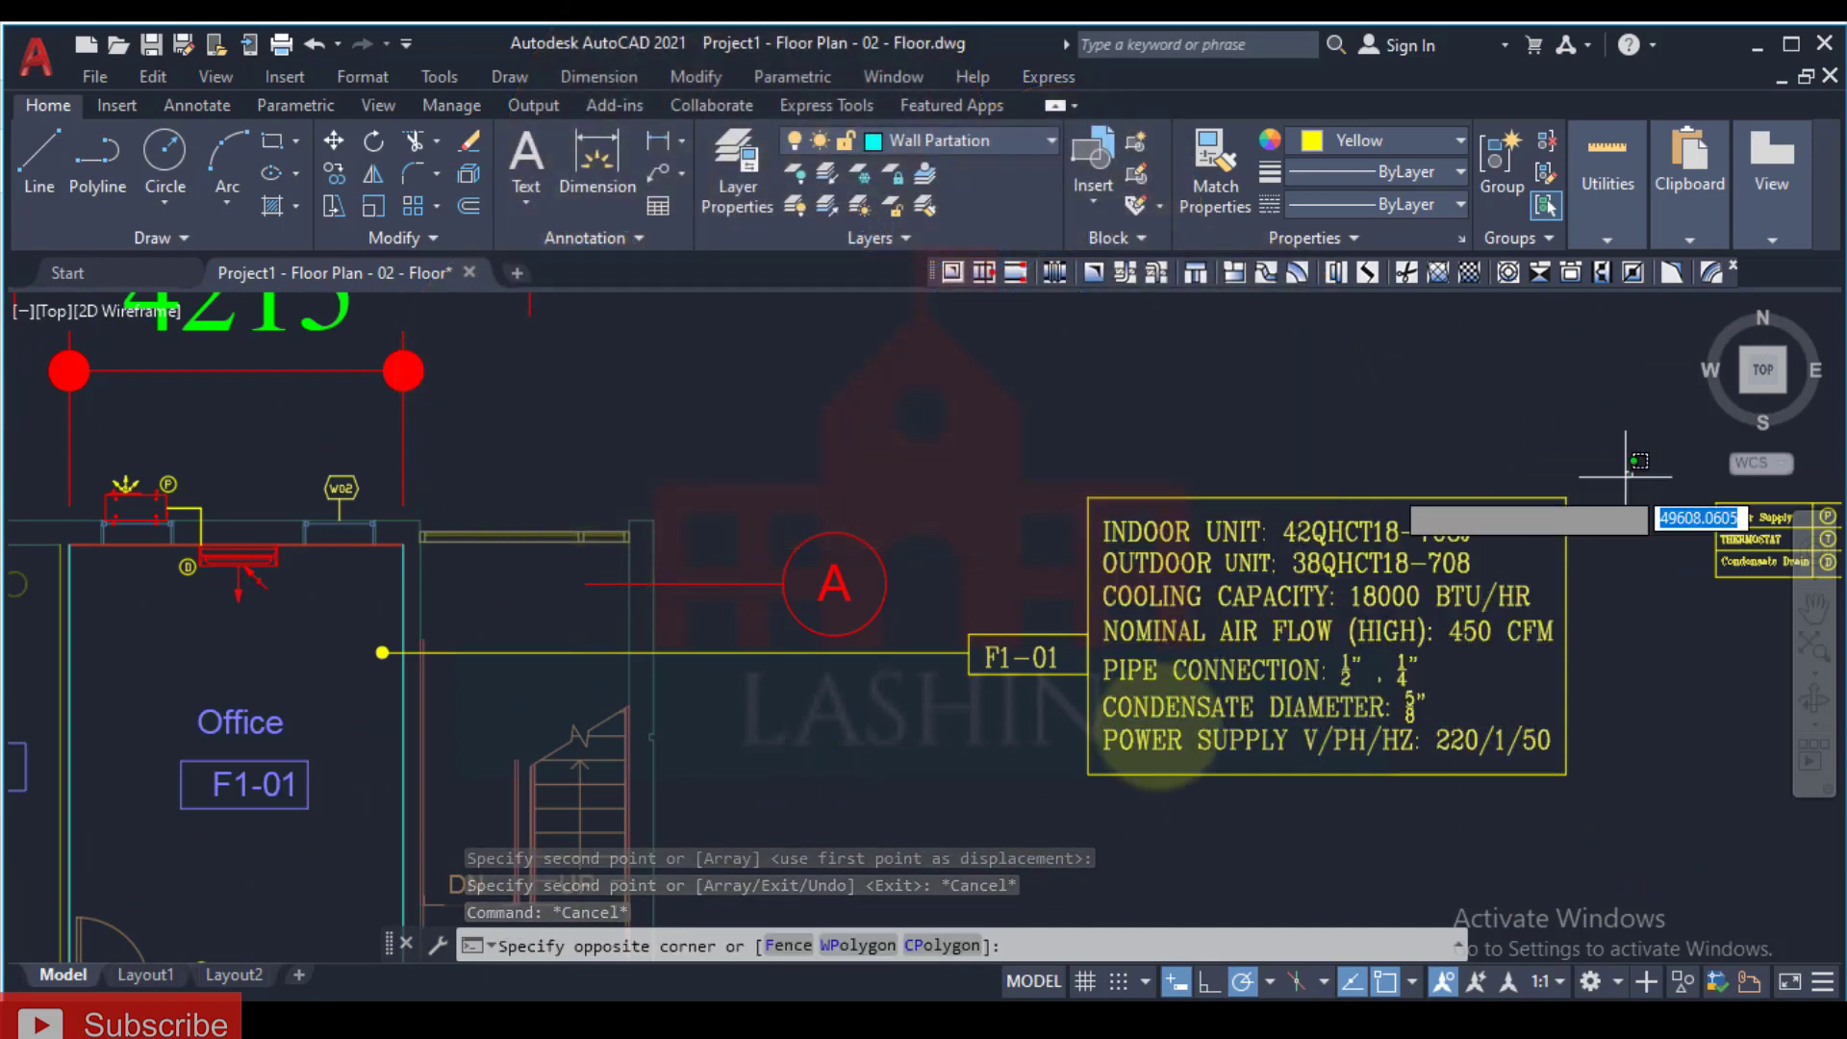
click(886, 763)
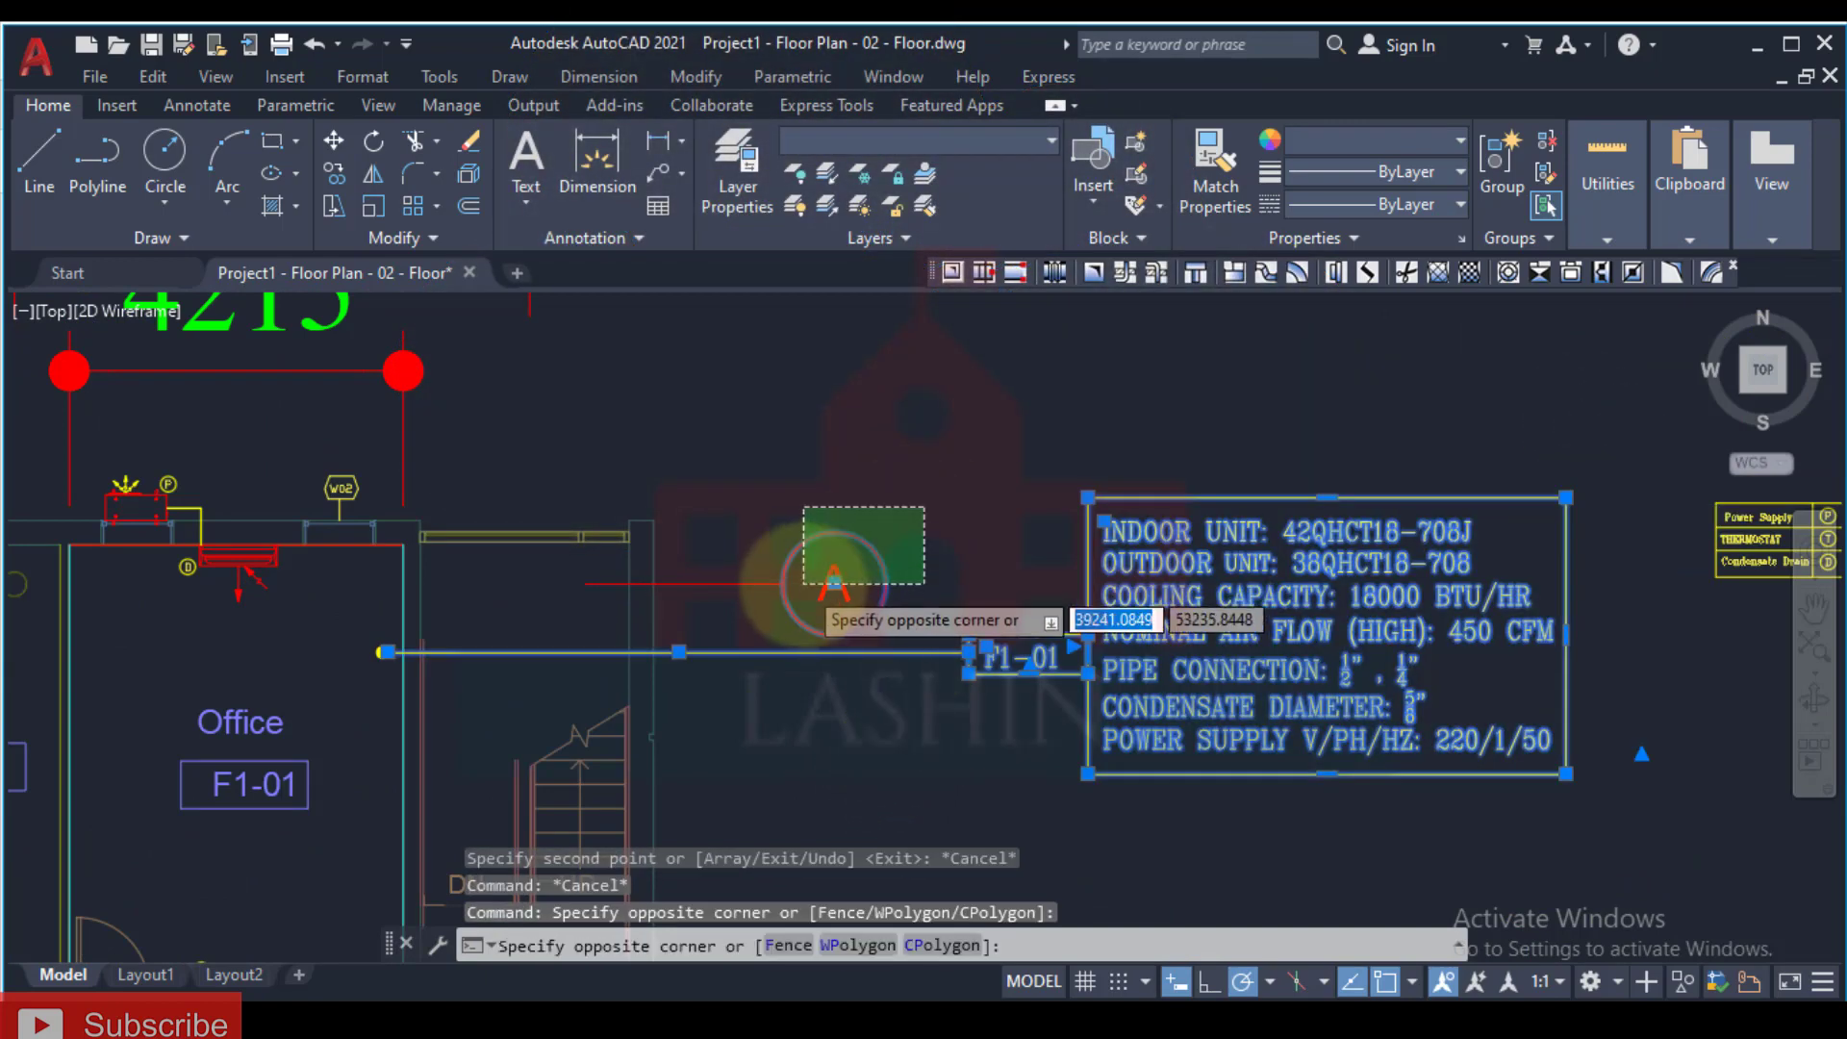
scroll(956, 647, down, 5)
scroll(1258, 556, up, 5)
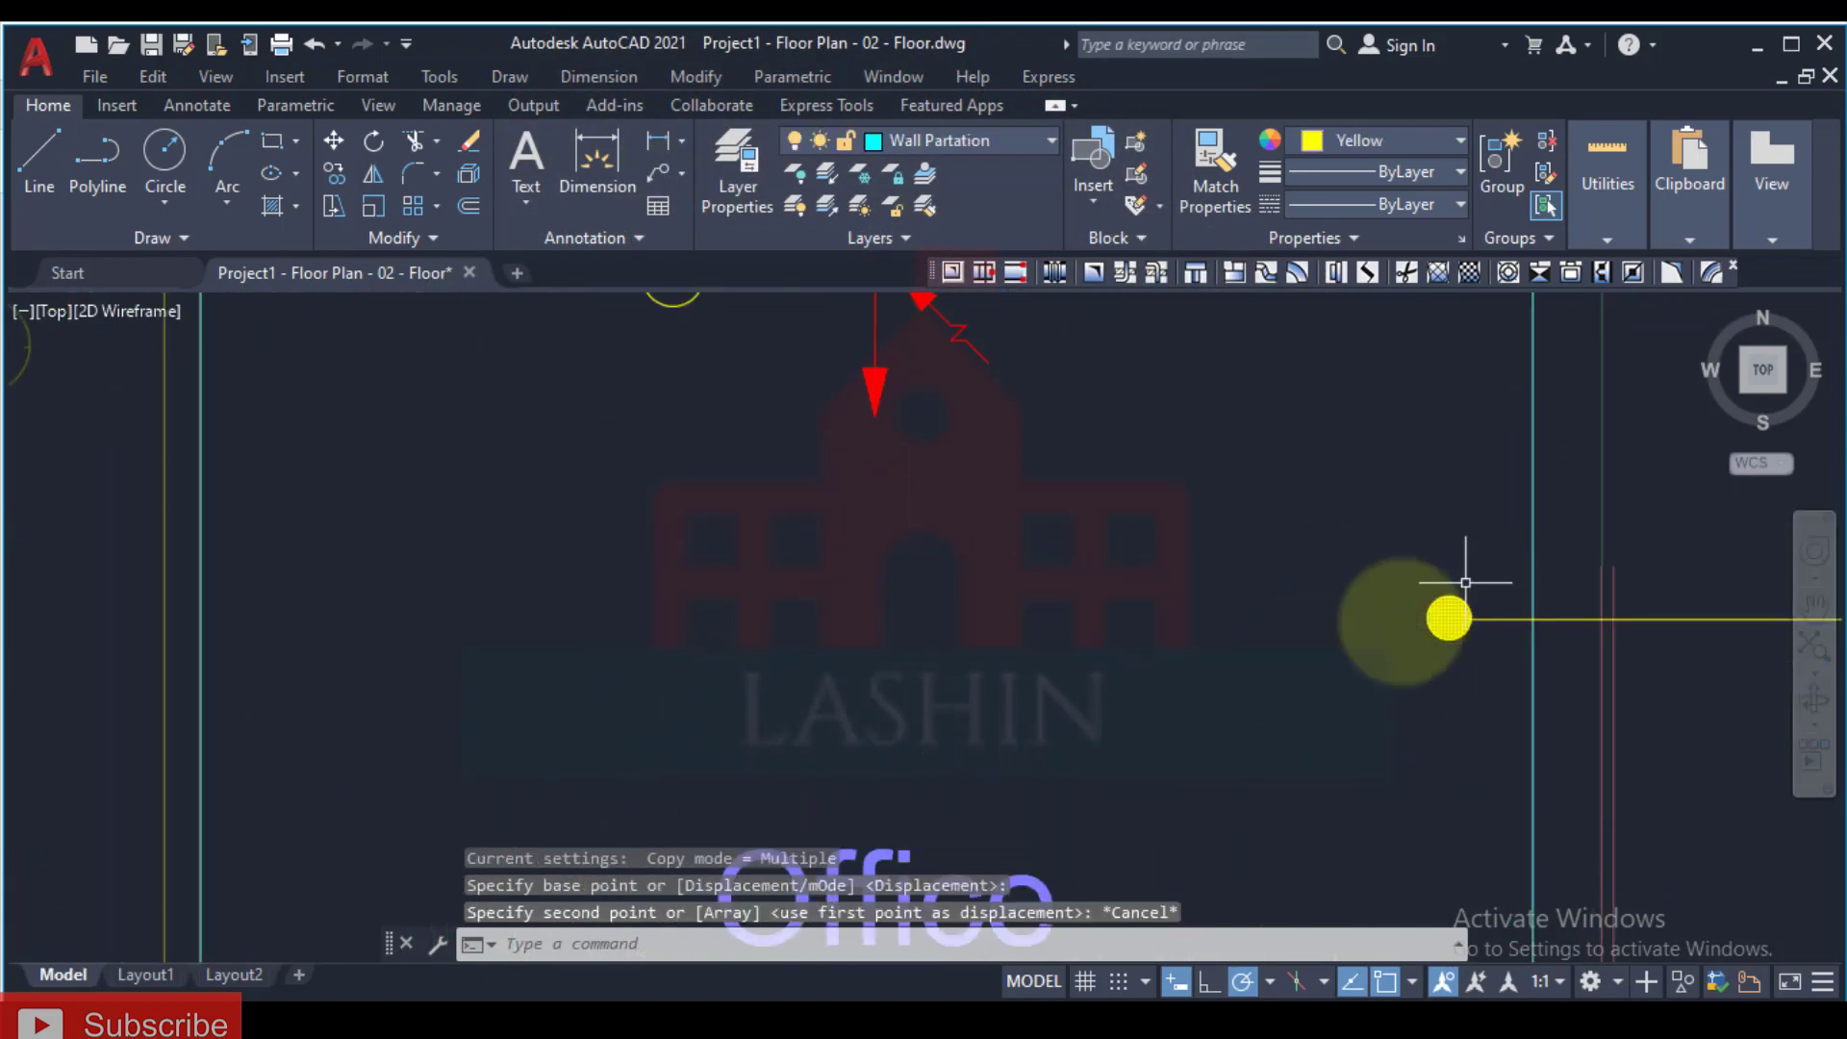
Step: Copy the filled yellow leader dot of the F1-01 callout by its center into the upper right corner of F1-03
click(1482, 599)
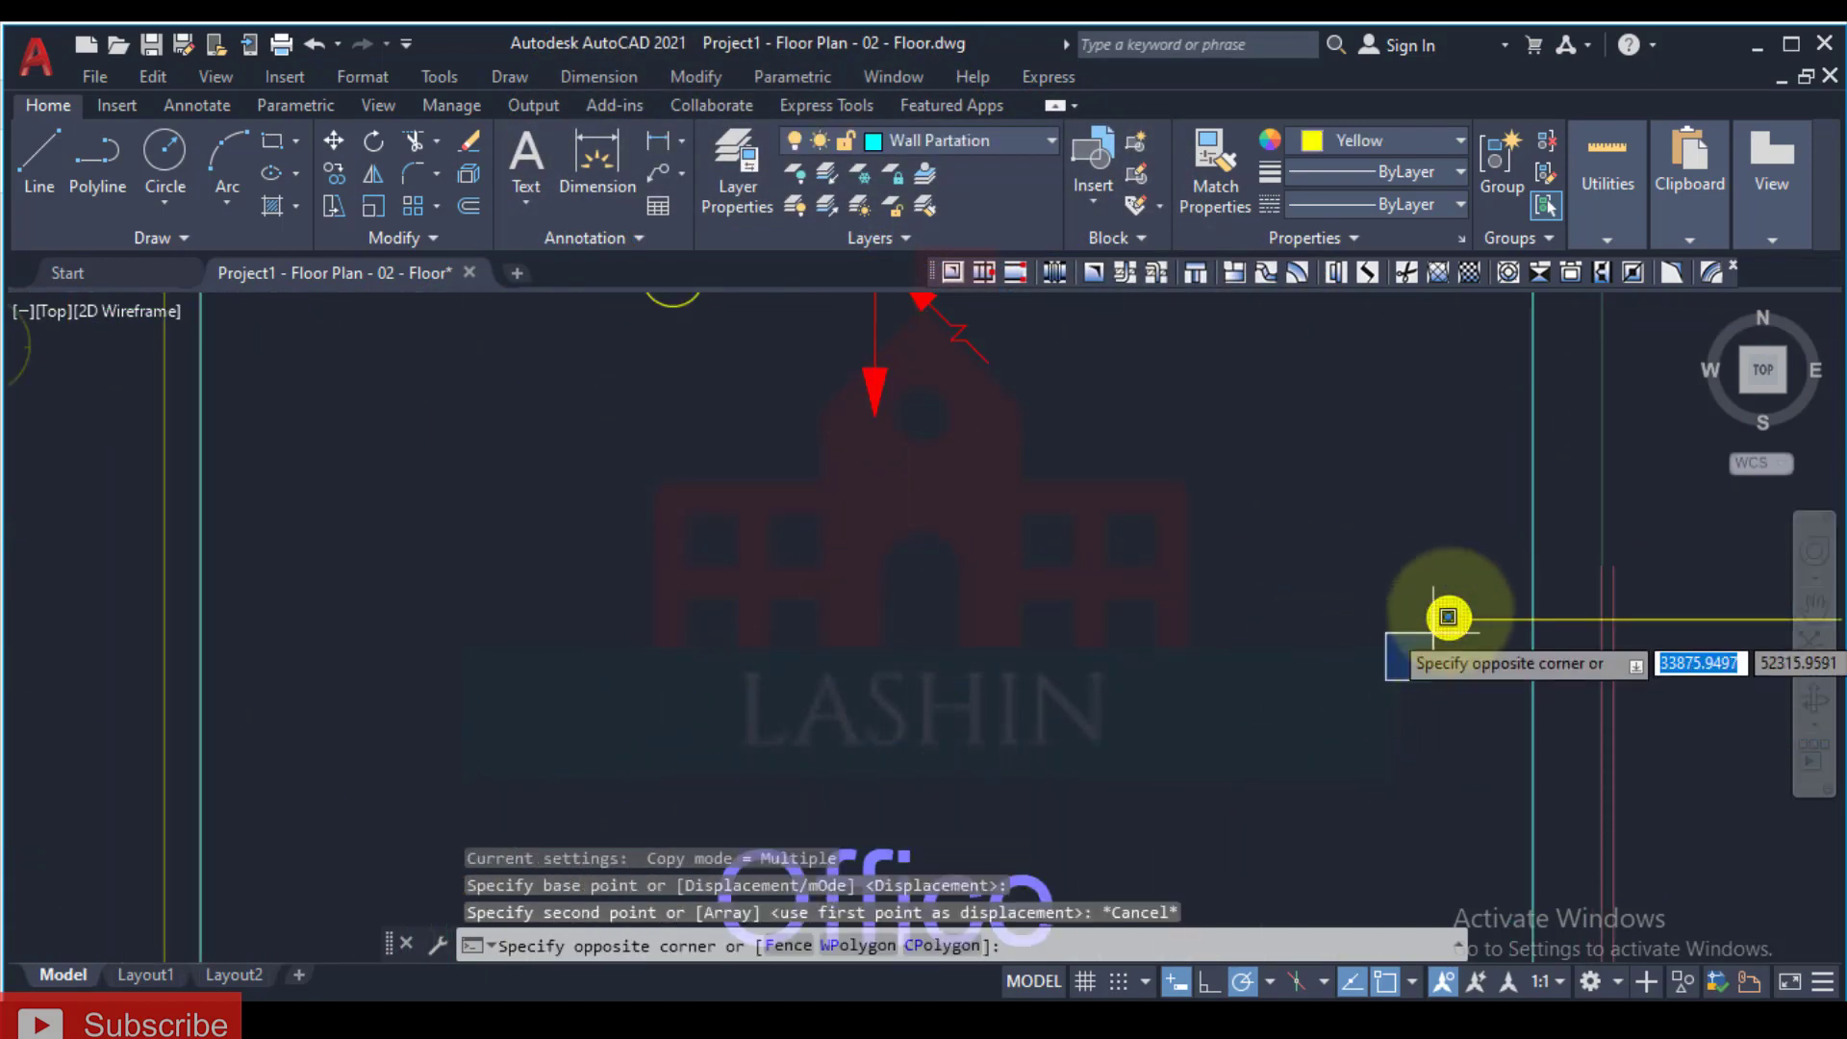
click(1331, 634)
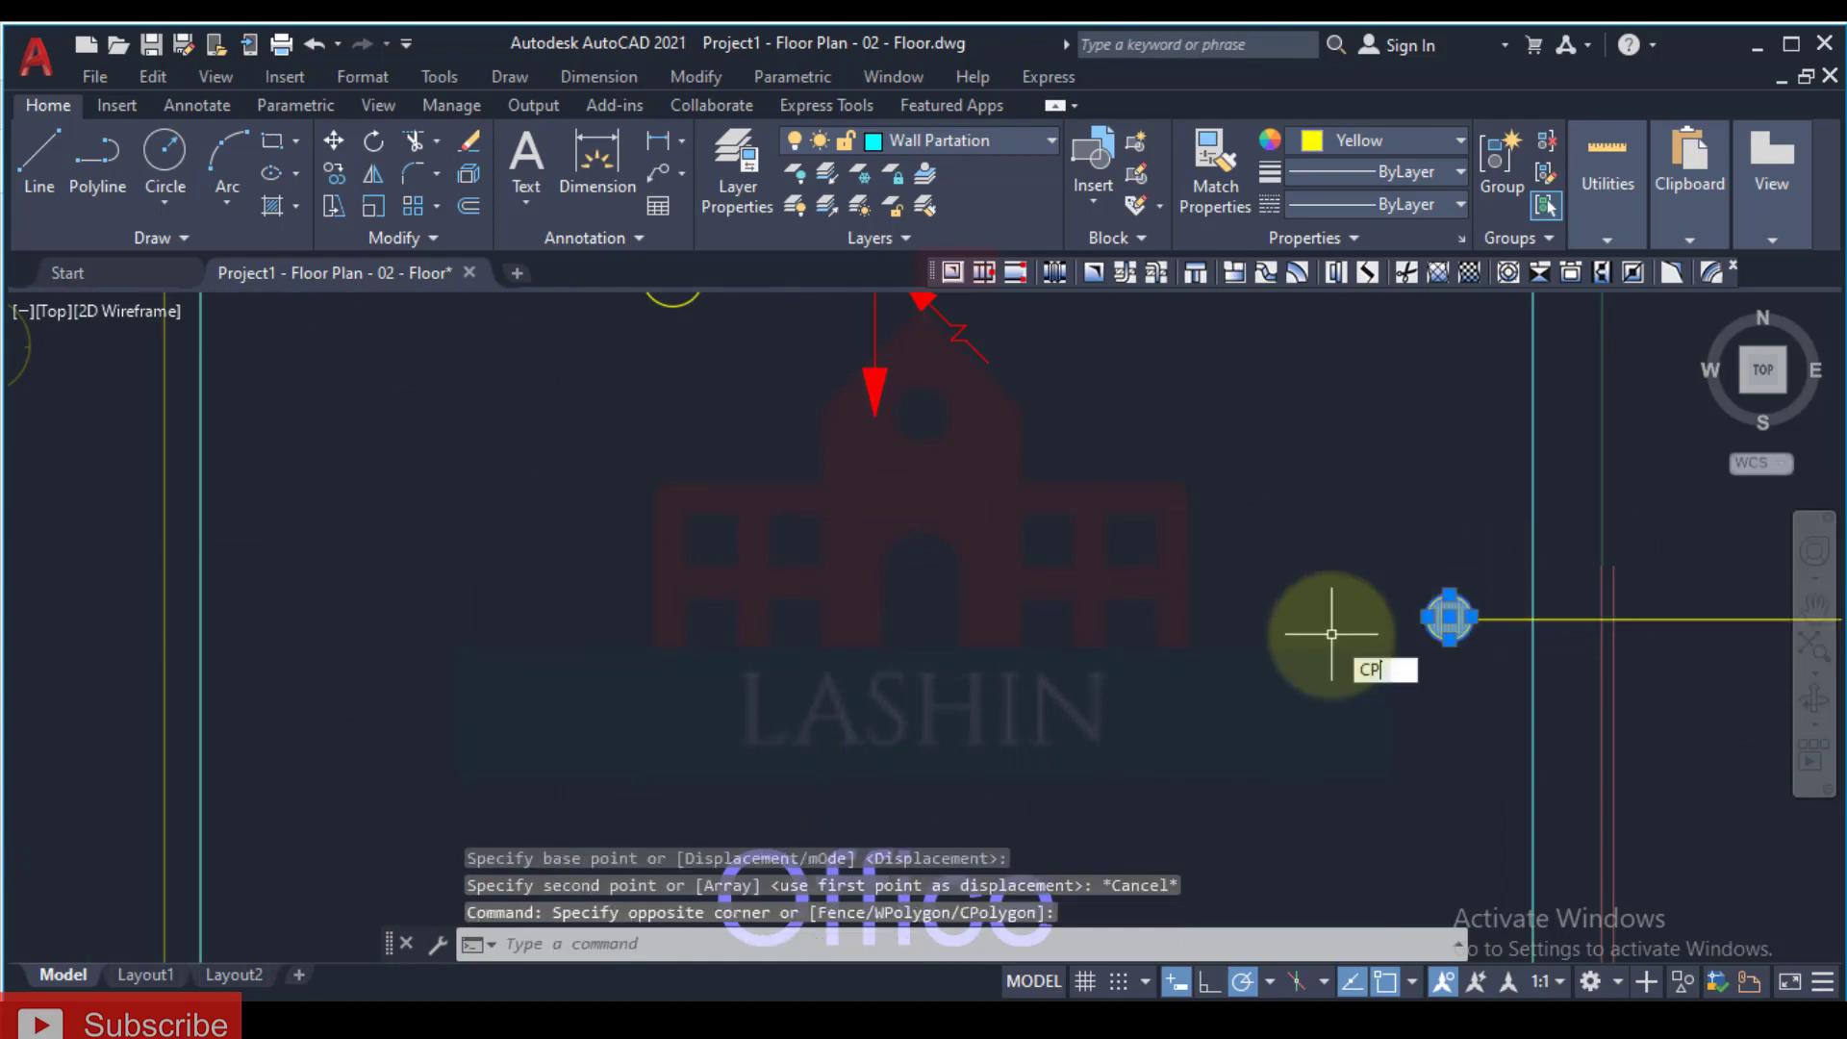
key(Return)
scroll(1532, 614, up, 3)
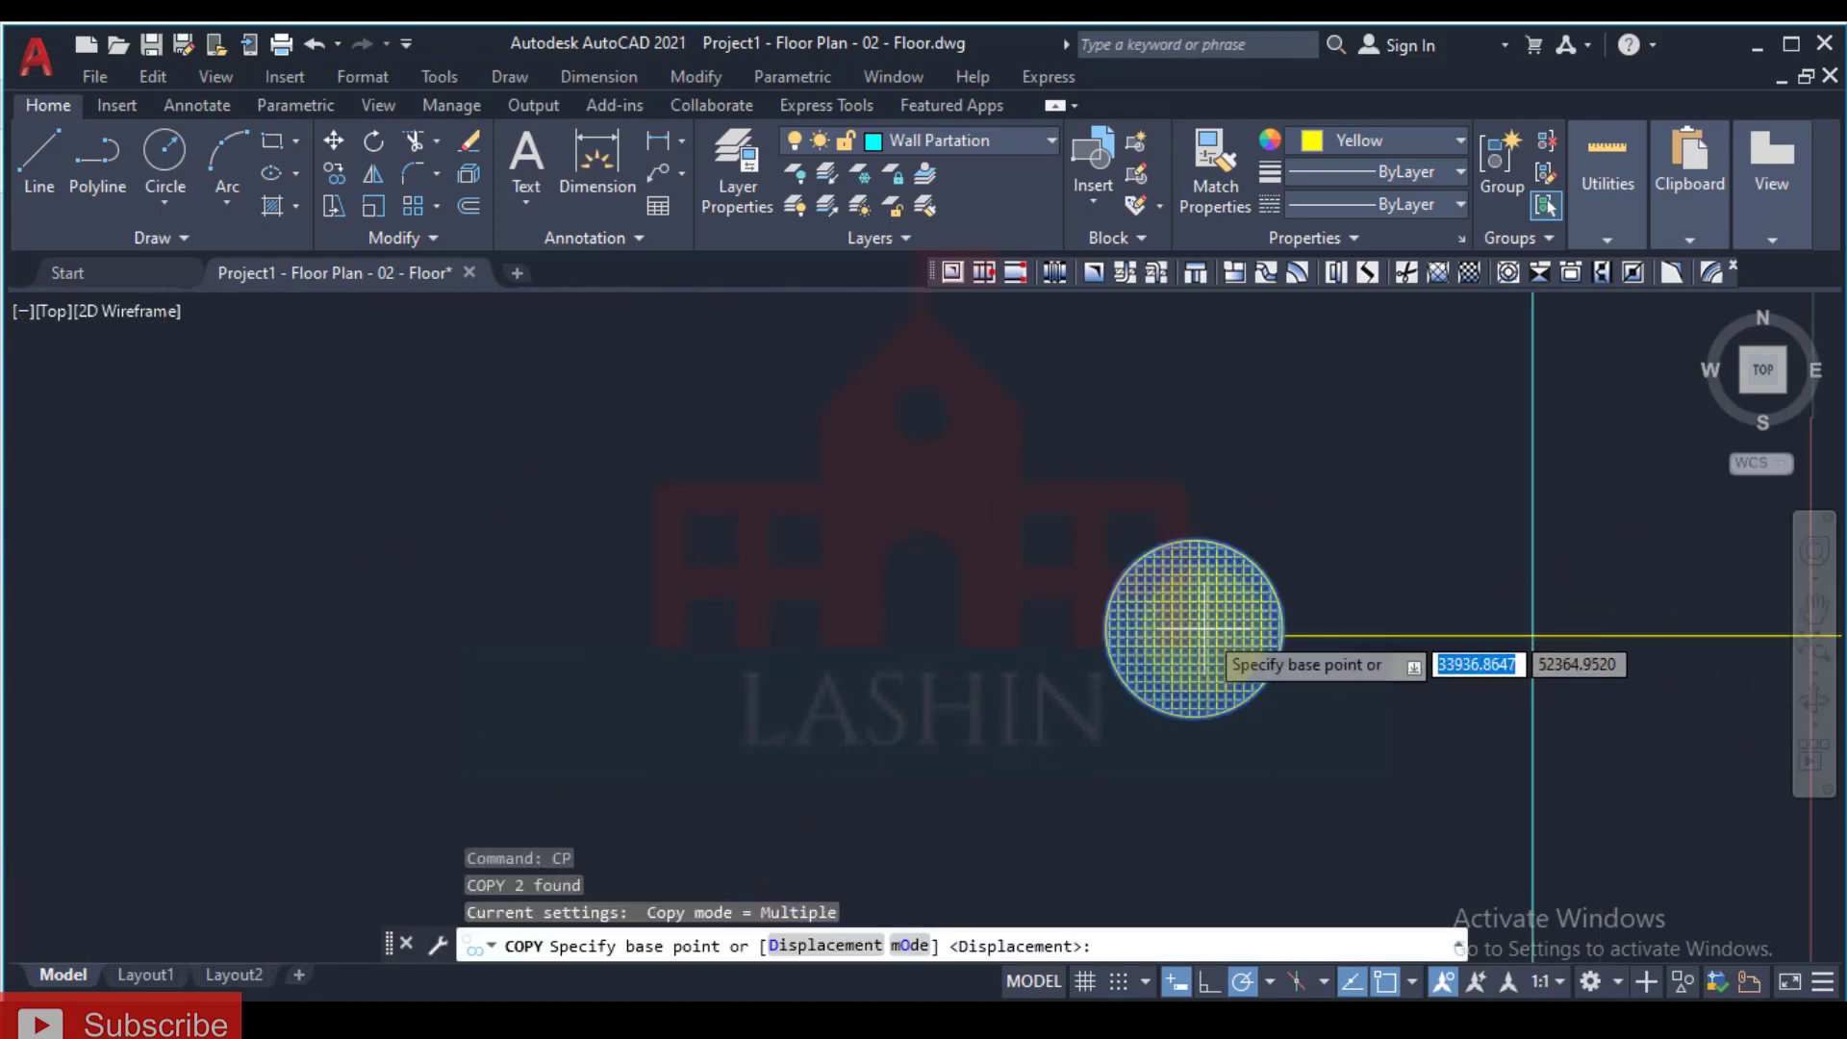
click(1196, 628)
scroll(1122, 628, down, 6)
middle_drag(804, 603, 1206, 610)
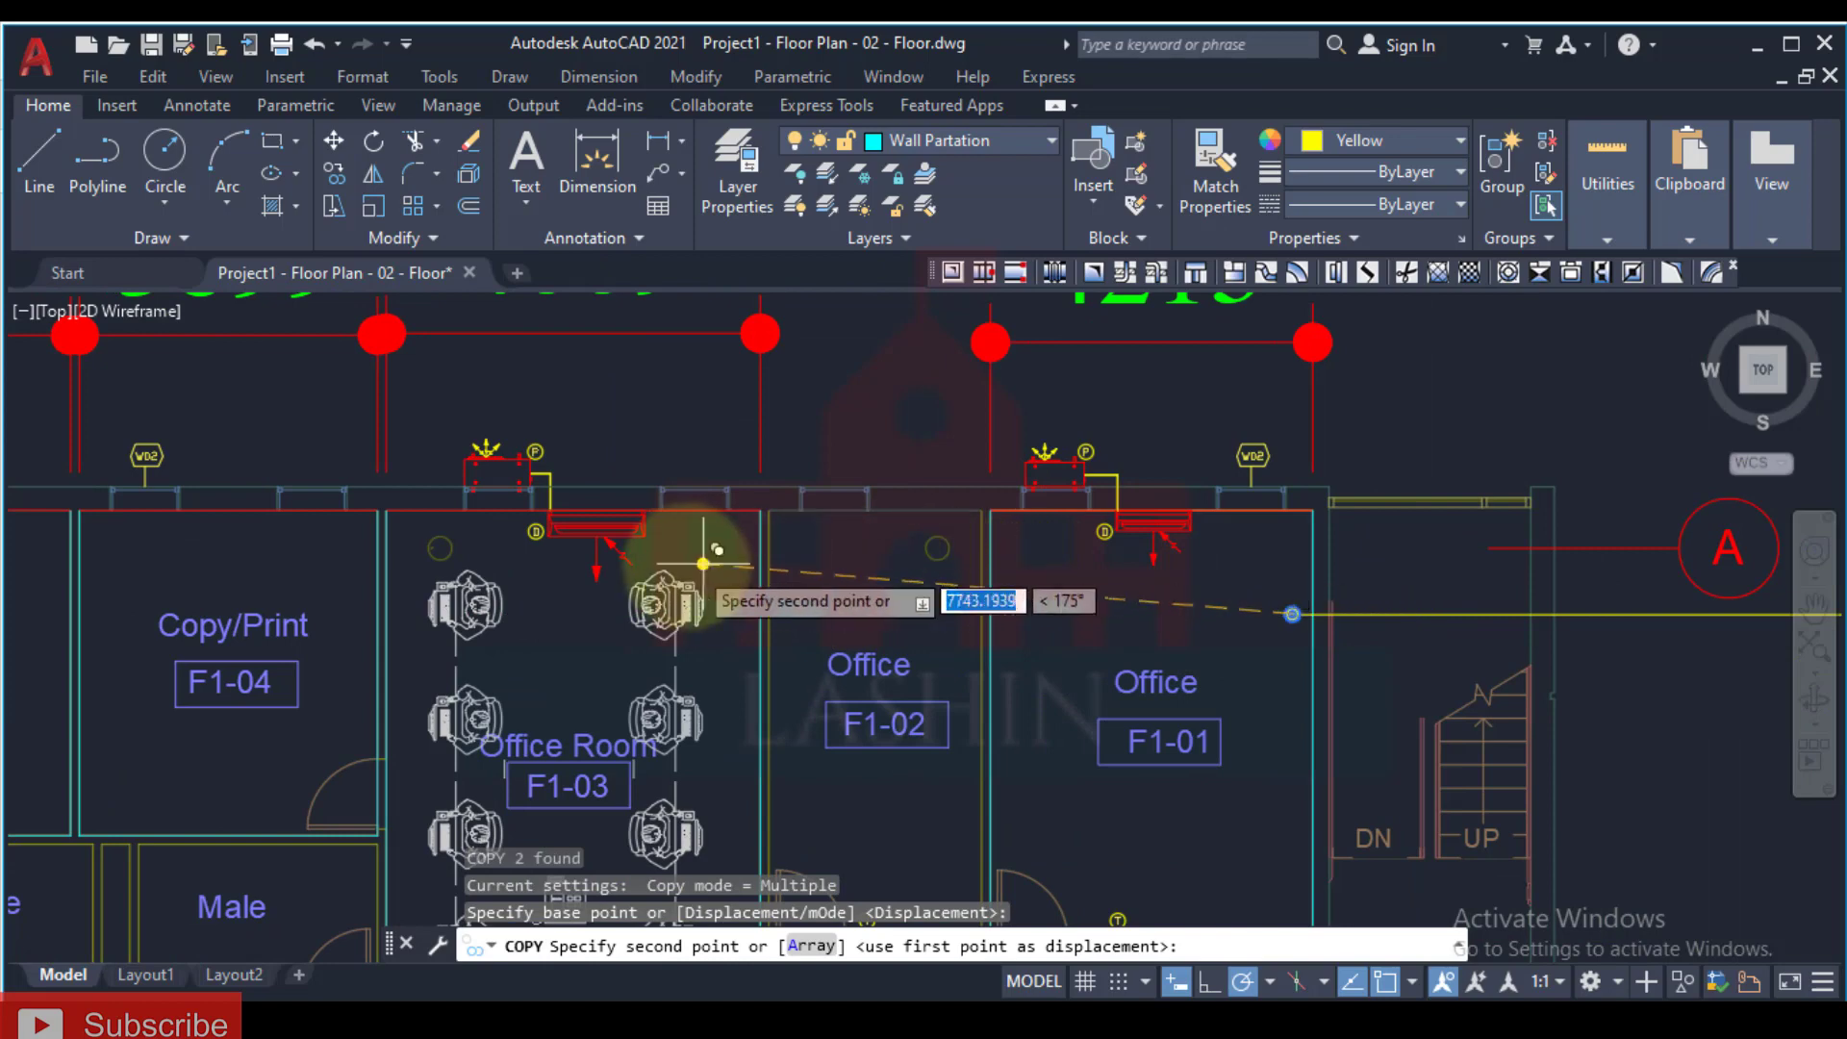
scroll(719, 549, down, 3)
scroll(717, 550, up, 5)
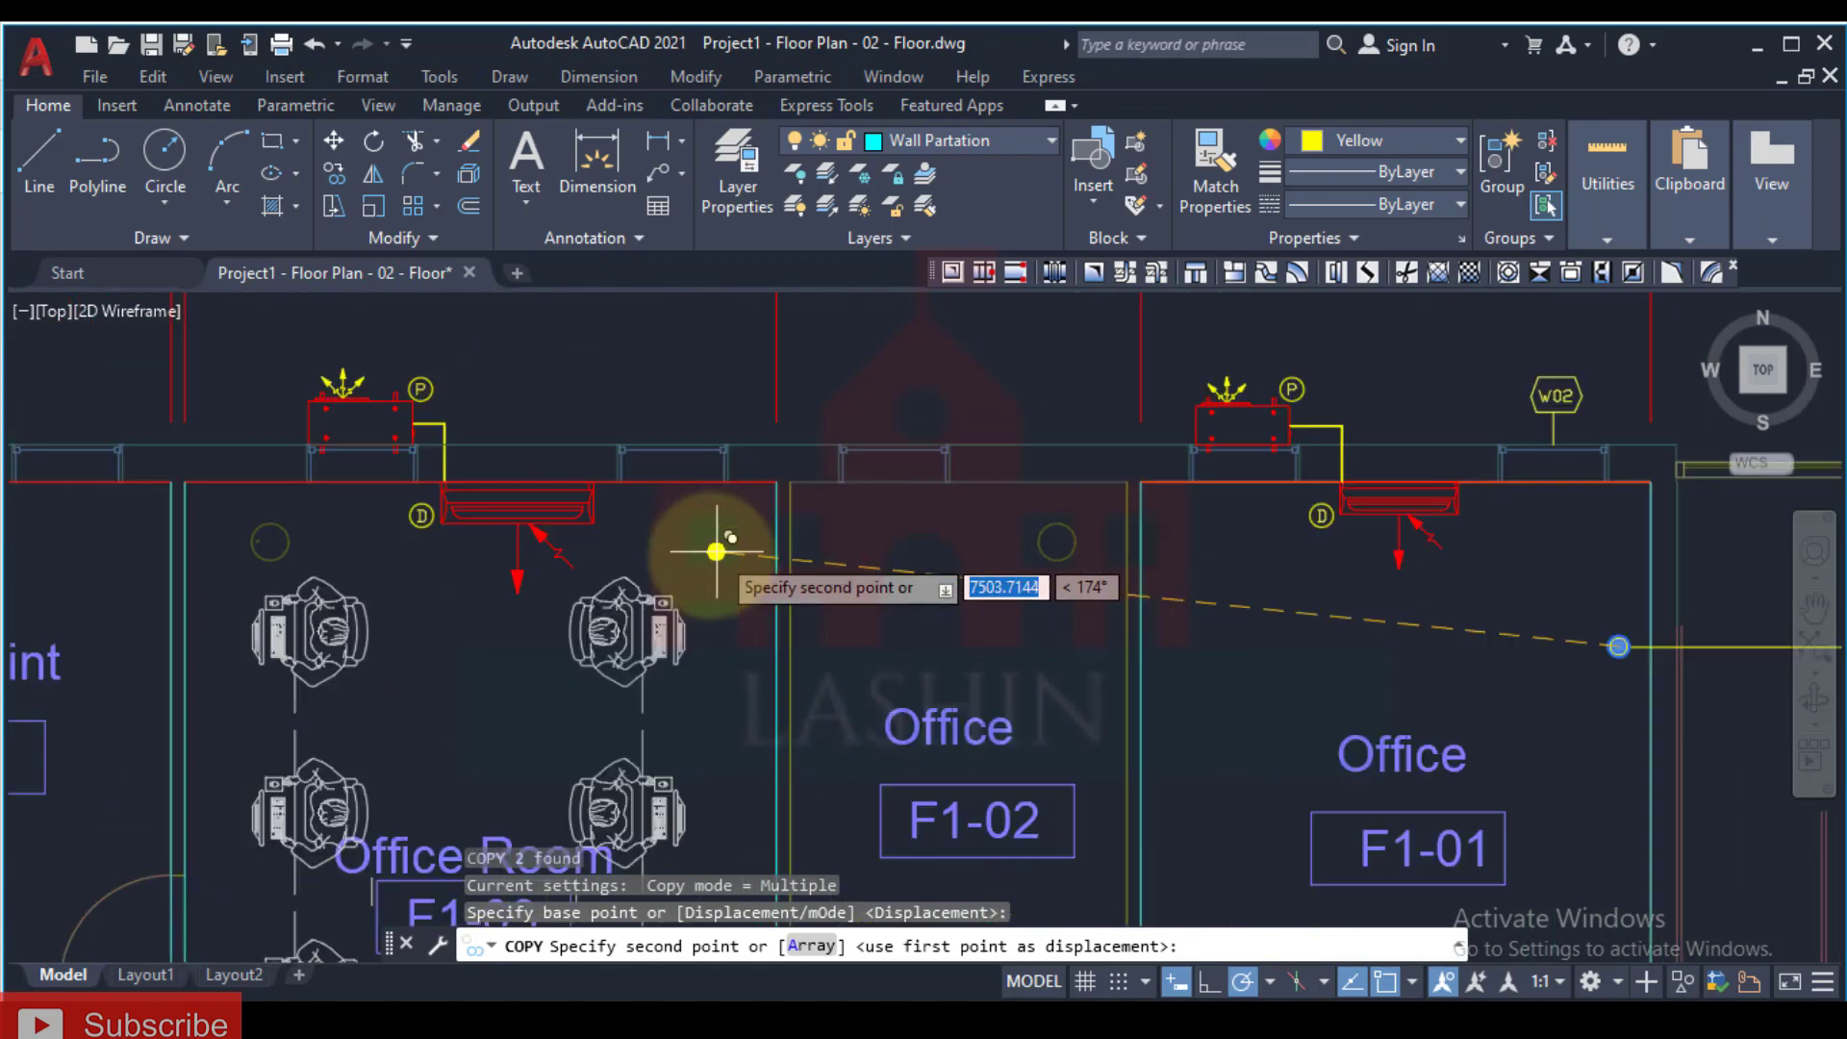
click(708, 547)
key(Escape)
Step: Delete the 4889 dimension above room F1-03
middle_drag(721, 482, 803, 663)
scroll(942, 354, up, 2)
click(941, 363)
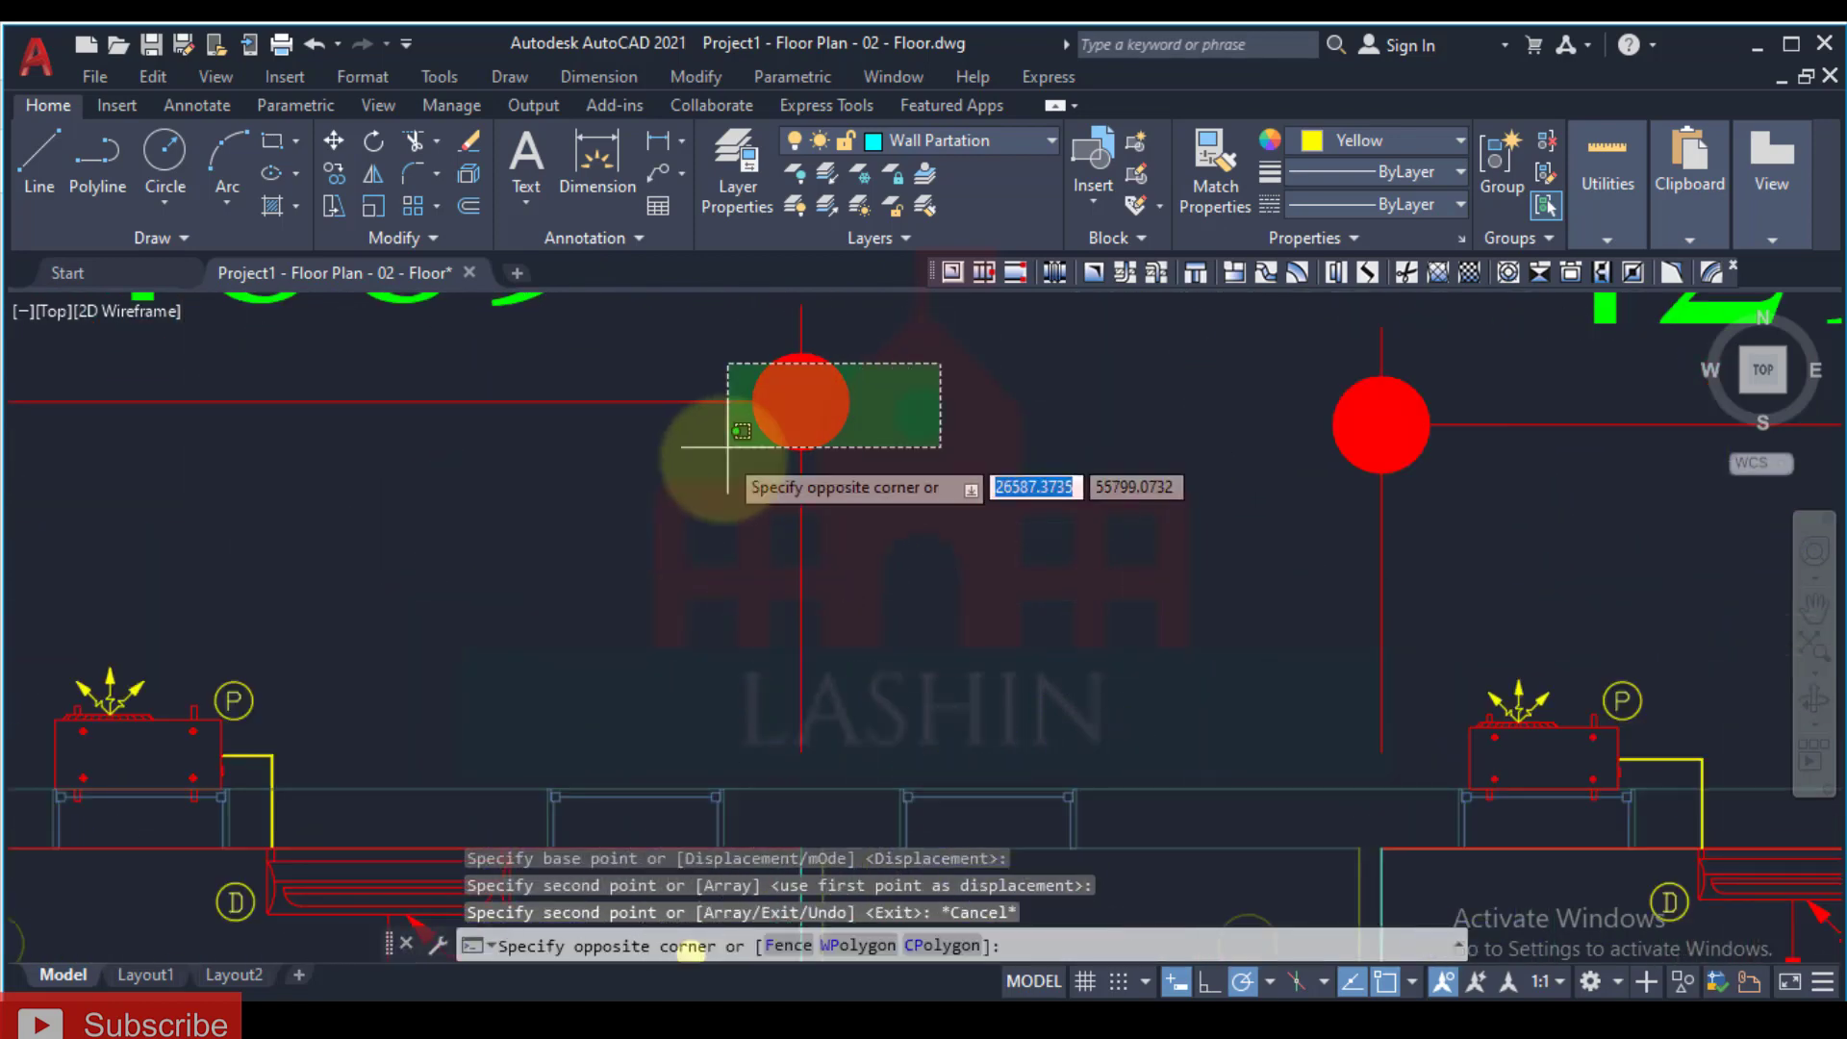
click(726, 447)
key(Delete)
scroll(866, 471, down, 3)
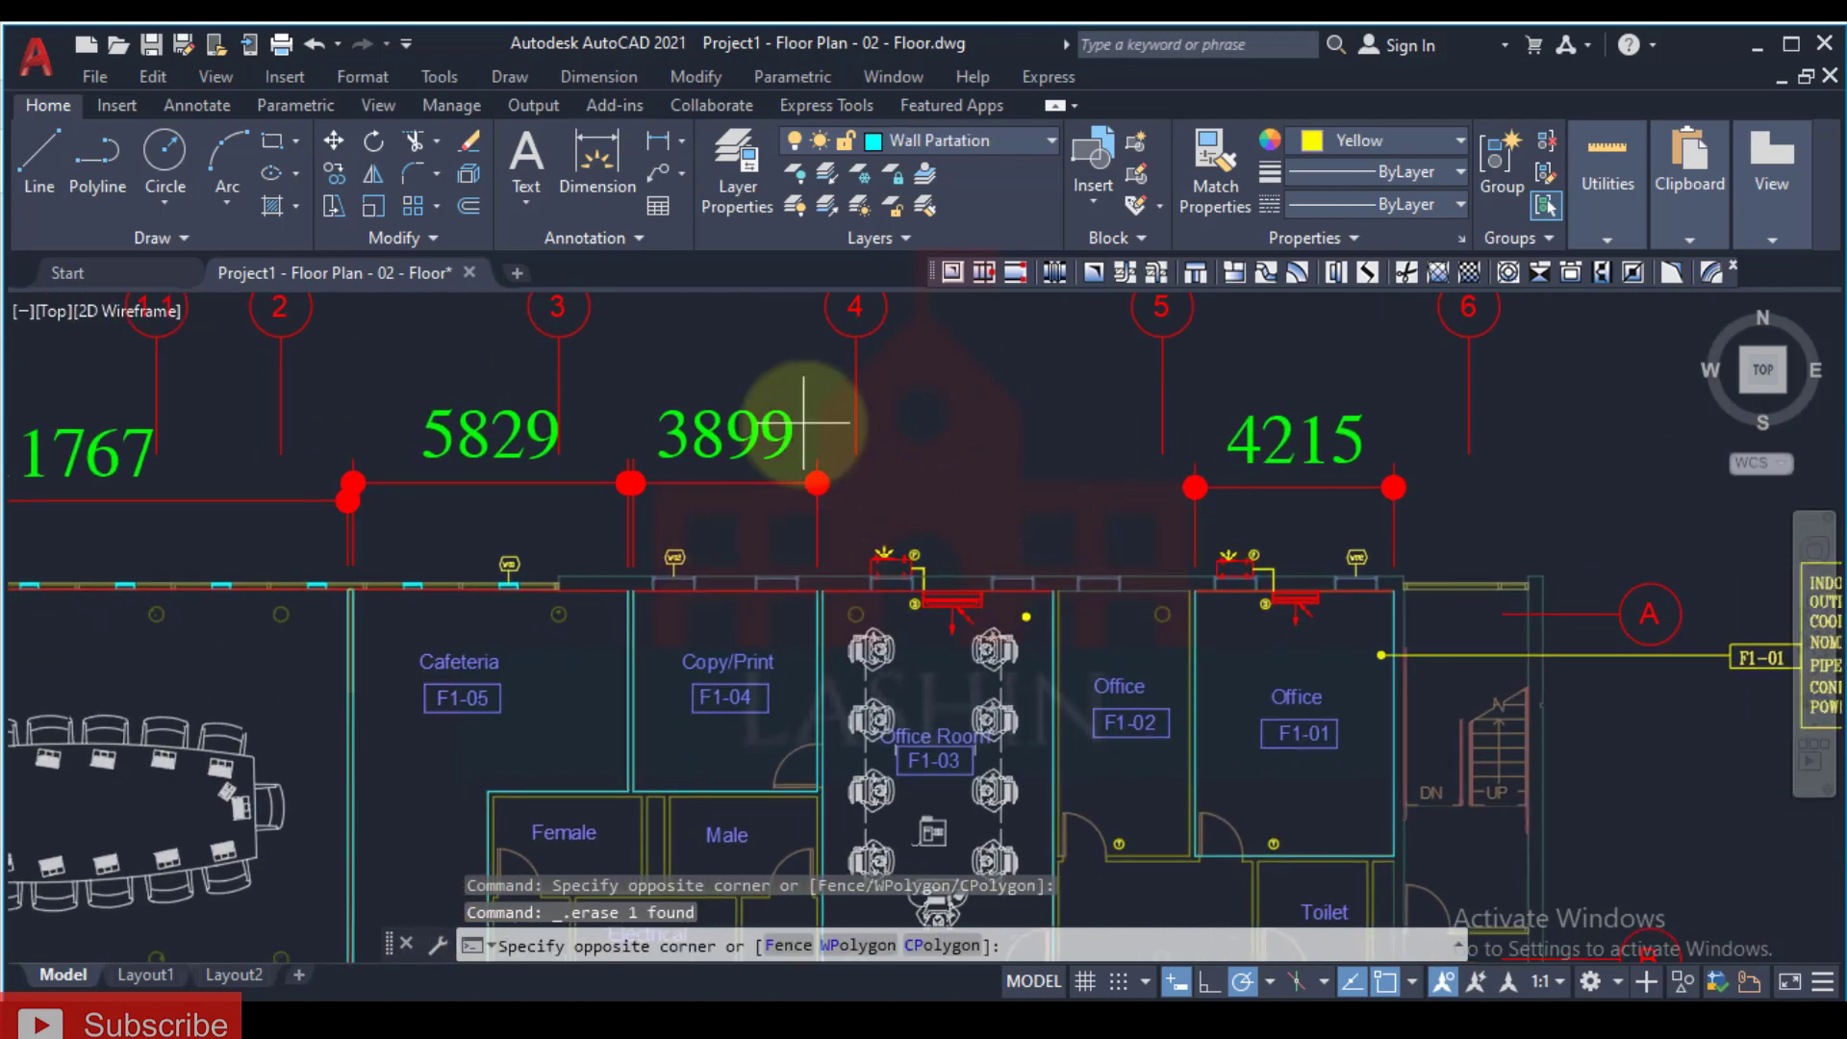
Step: Delete the 3899 dimension above Copy/Print F1-04 and the 5829 dimension above Cafeteria F1-05
click(725, 495)
key(Delete)
click(602, 432)
click(537, 501)
key(Delete)
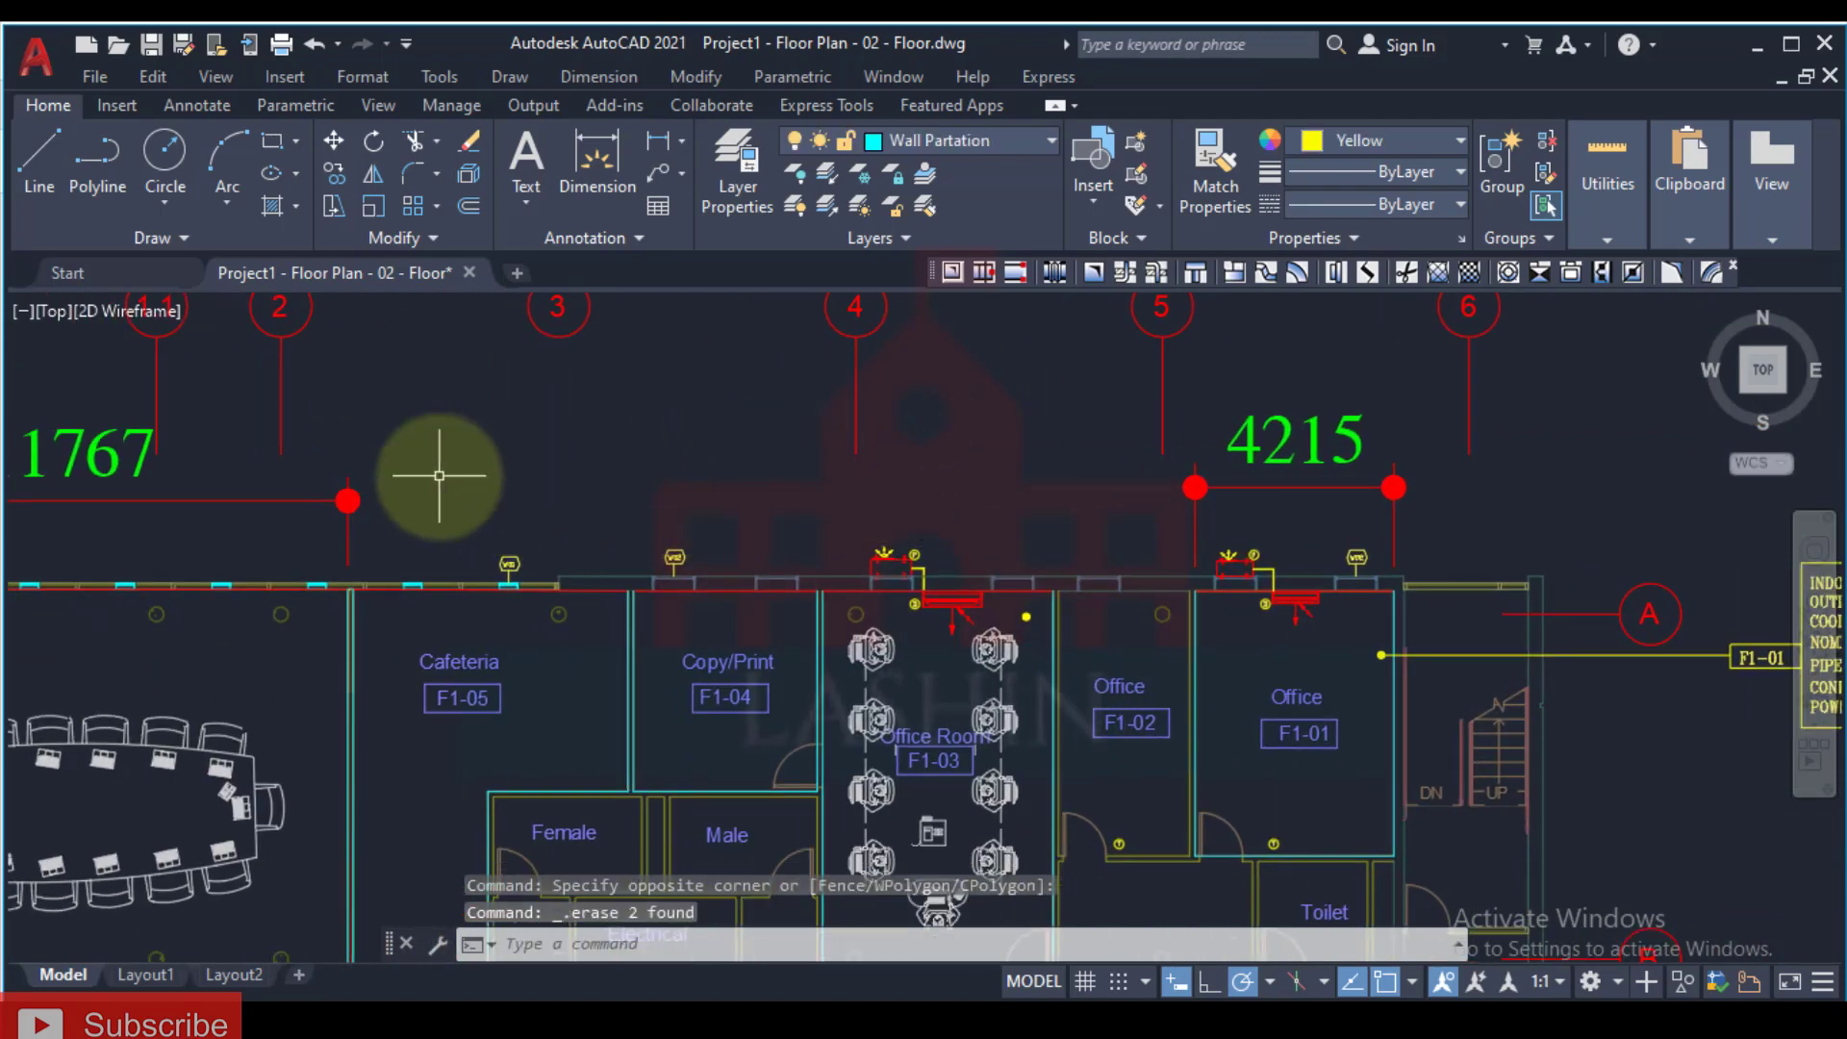
key(ctrl+z)
click(610, 429)
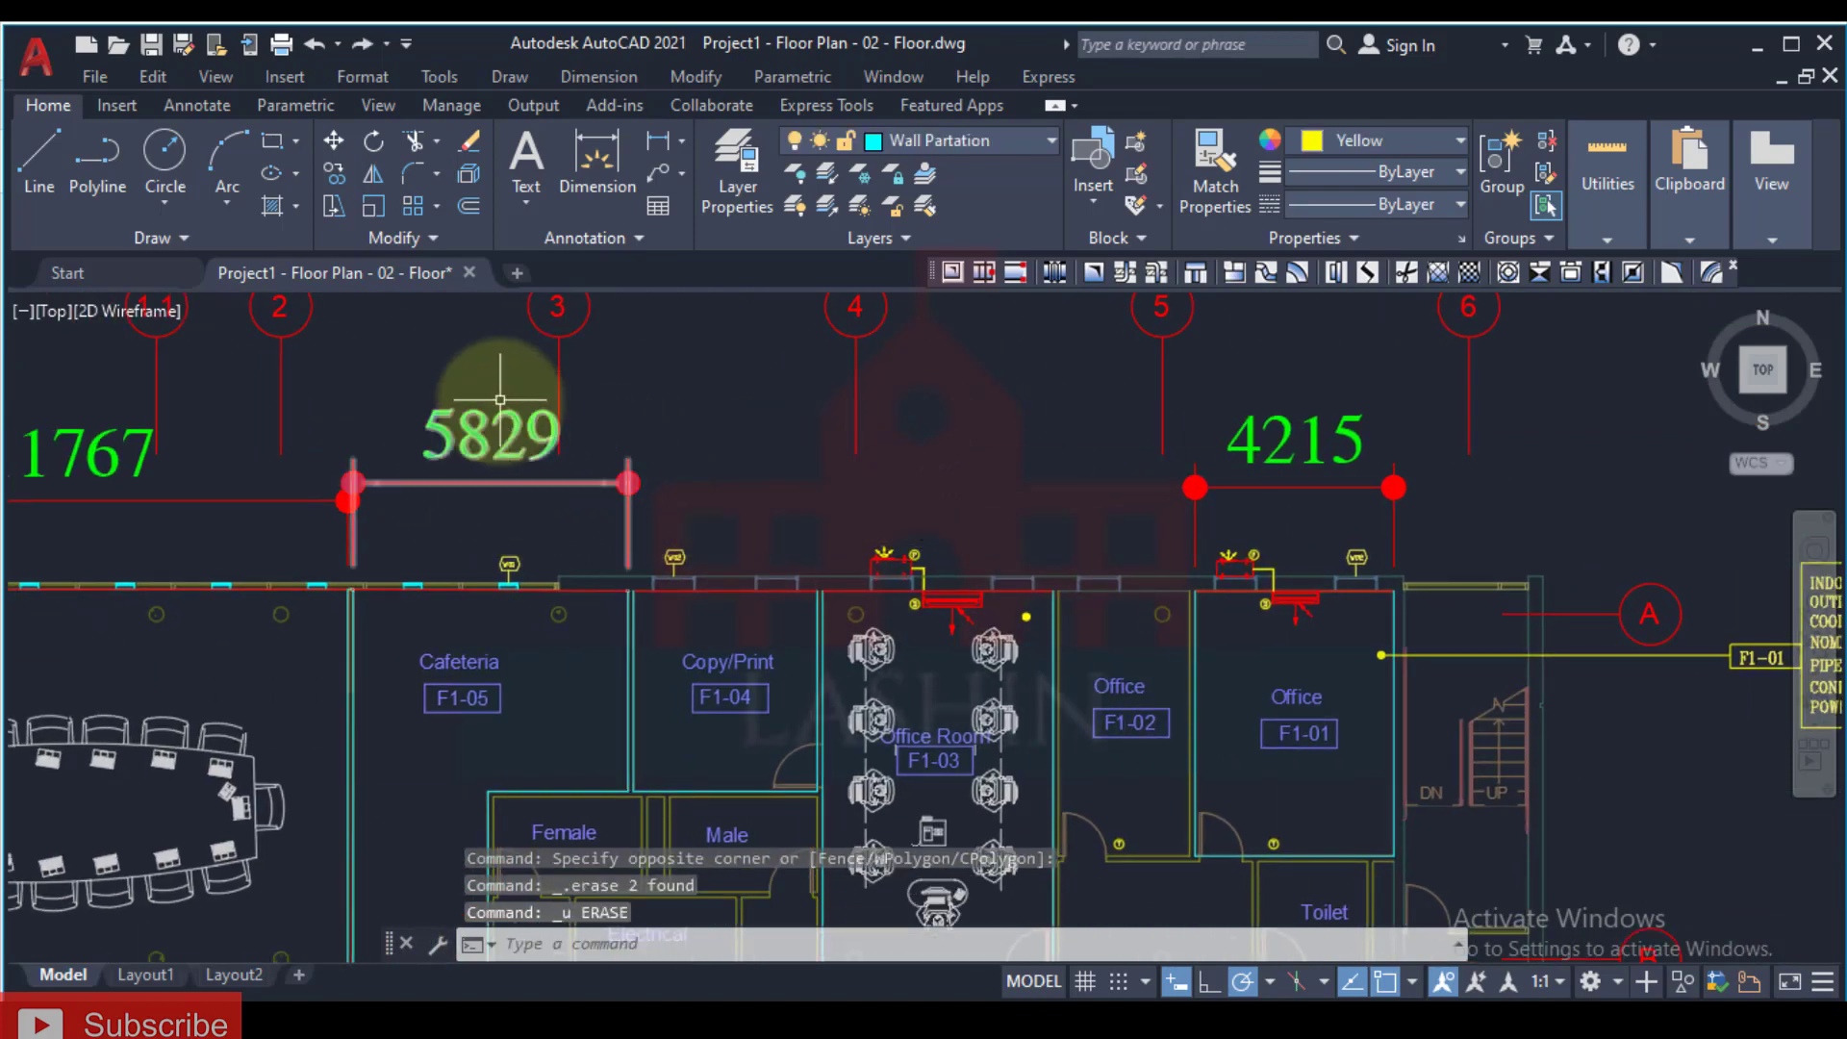
click(445, 463)
key(Delete)
Step: Draw a vertical polyline leader from the top of the F1-03 yellow dot up beyond the grid bubbles
middle_drag(956, 482, 847, 459)
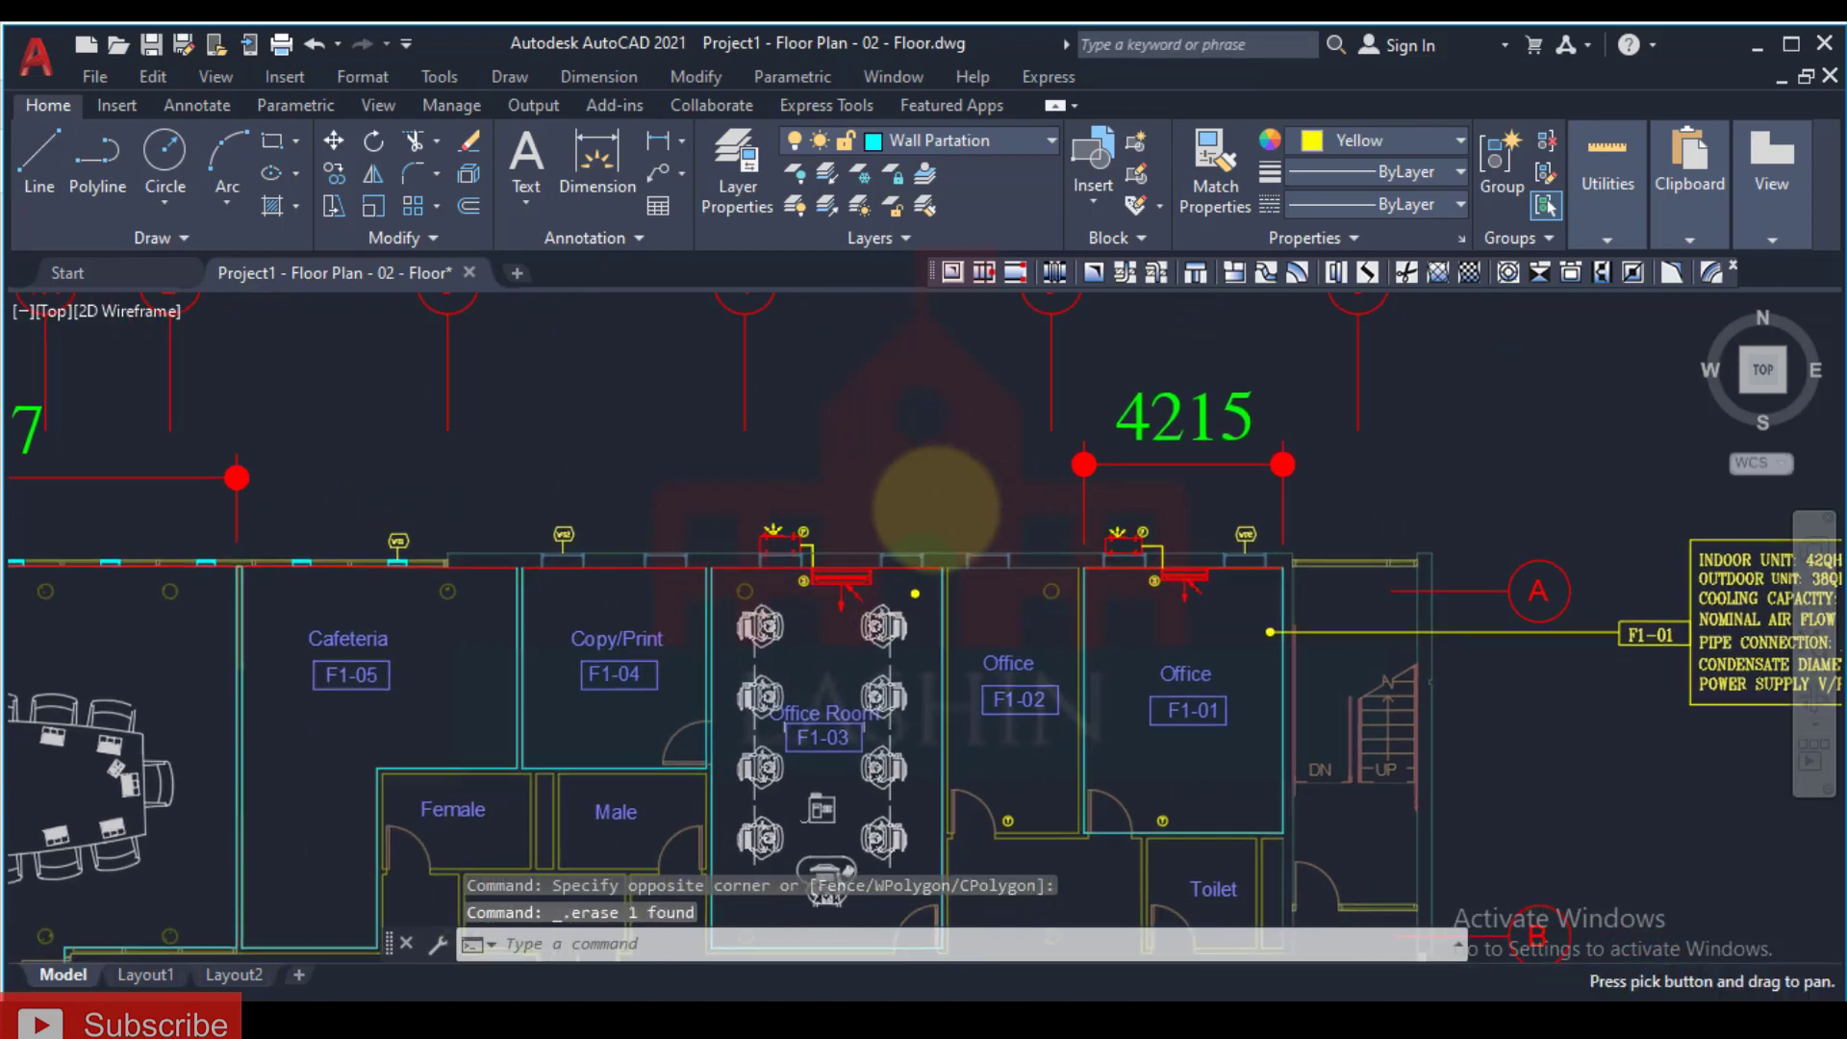
scroll(926, 521, up, 5)
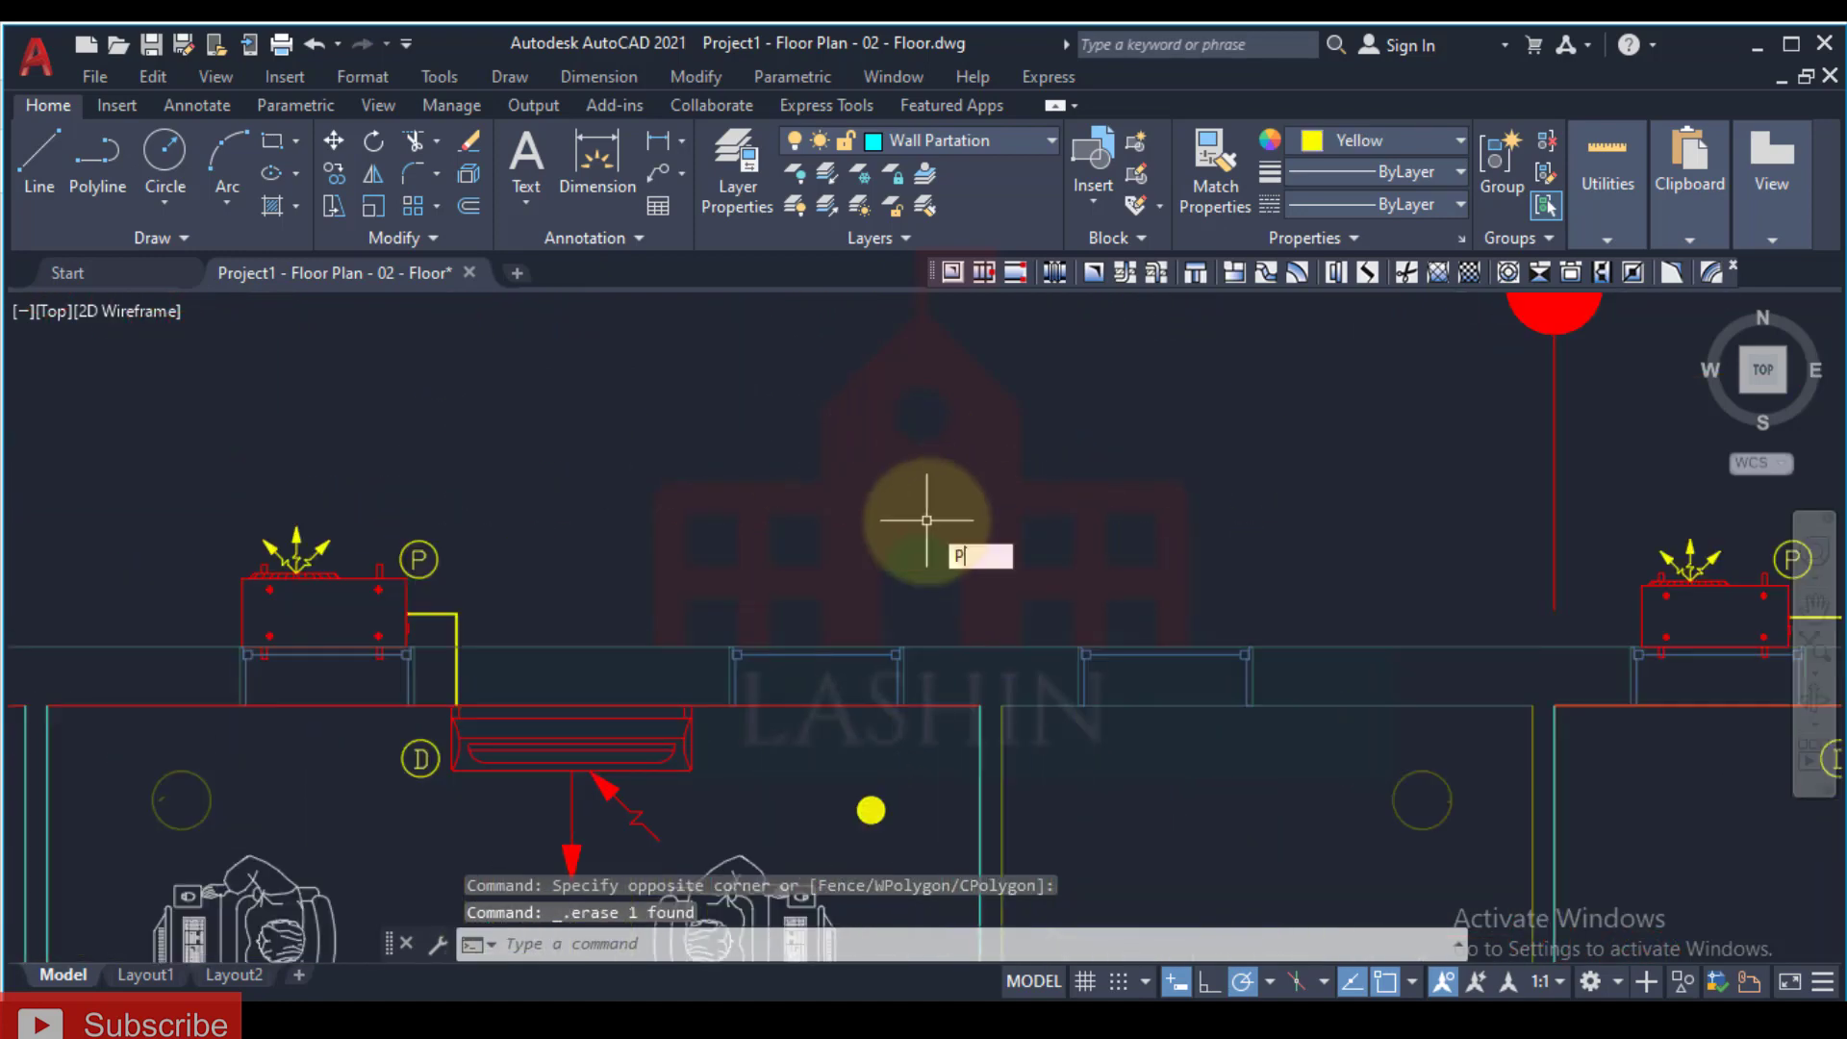
text(L)
key(Return)
scroll(887, 750, up, 6)
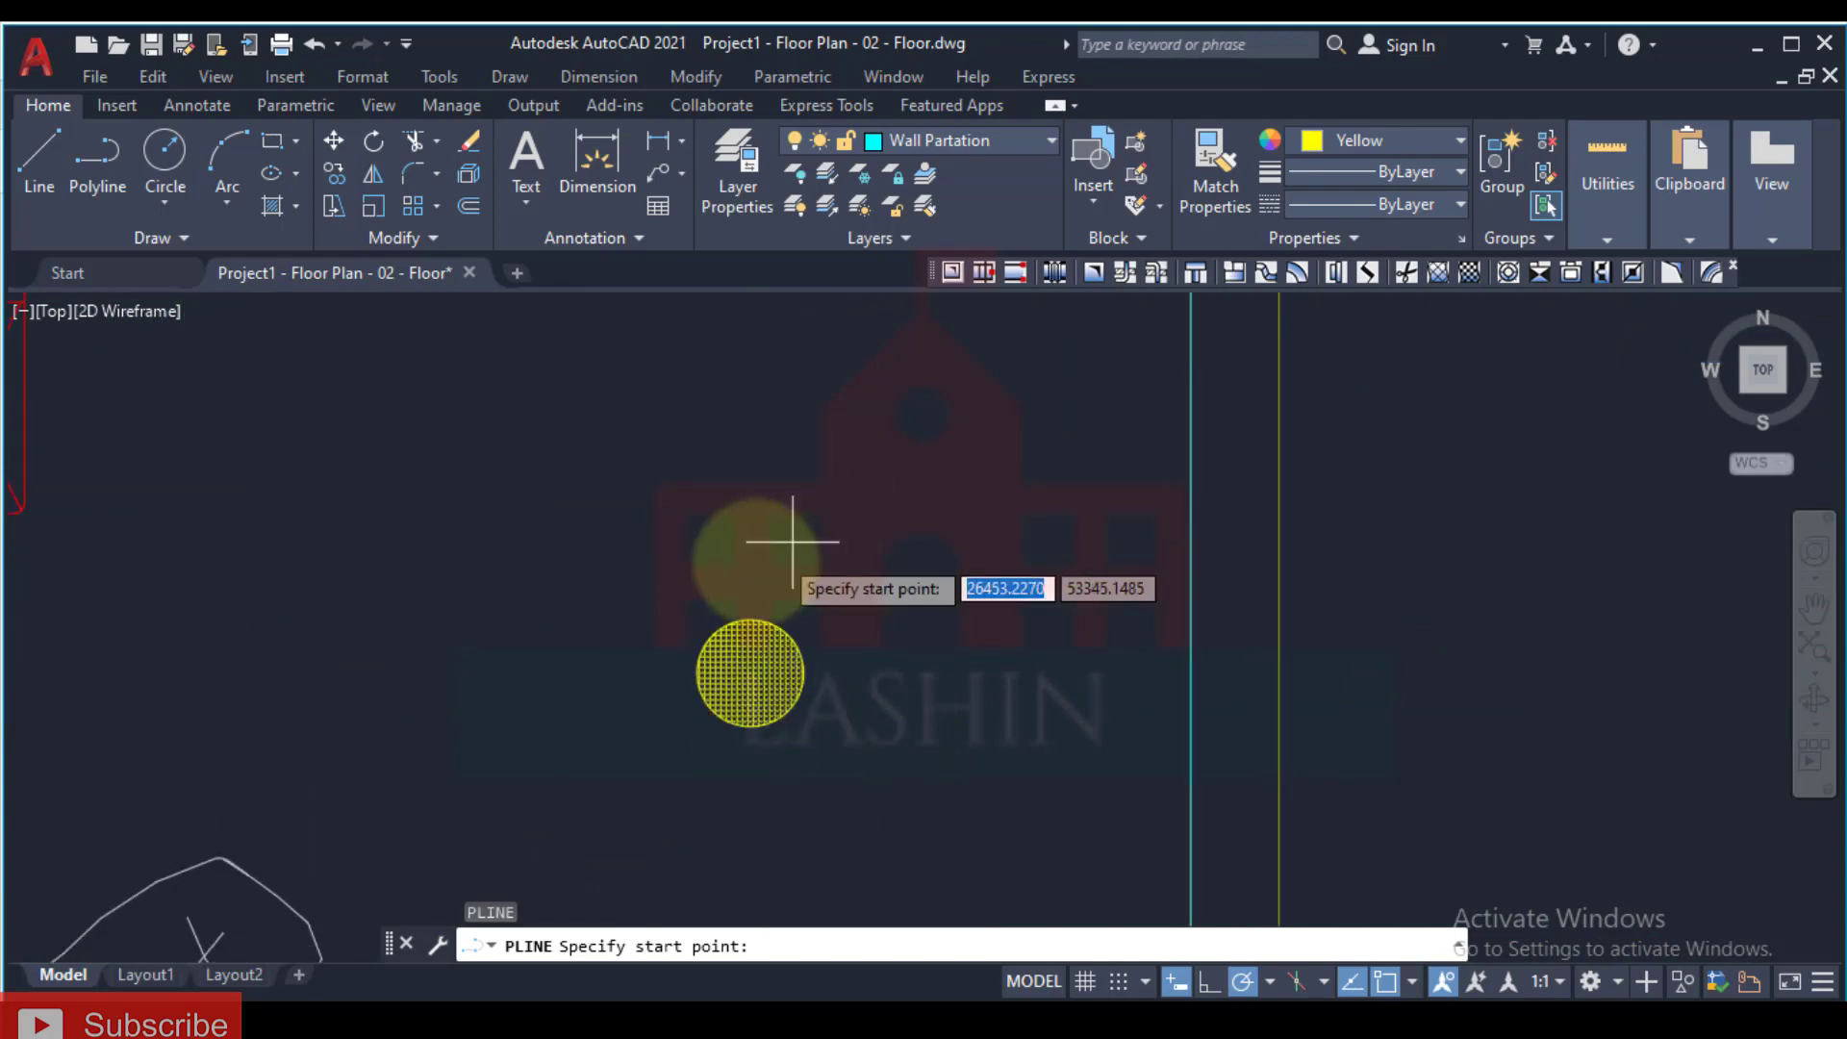
click(744, 616)
scroll(769, 510, down, 4)
middle_drag(730, 318, 705, 562)
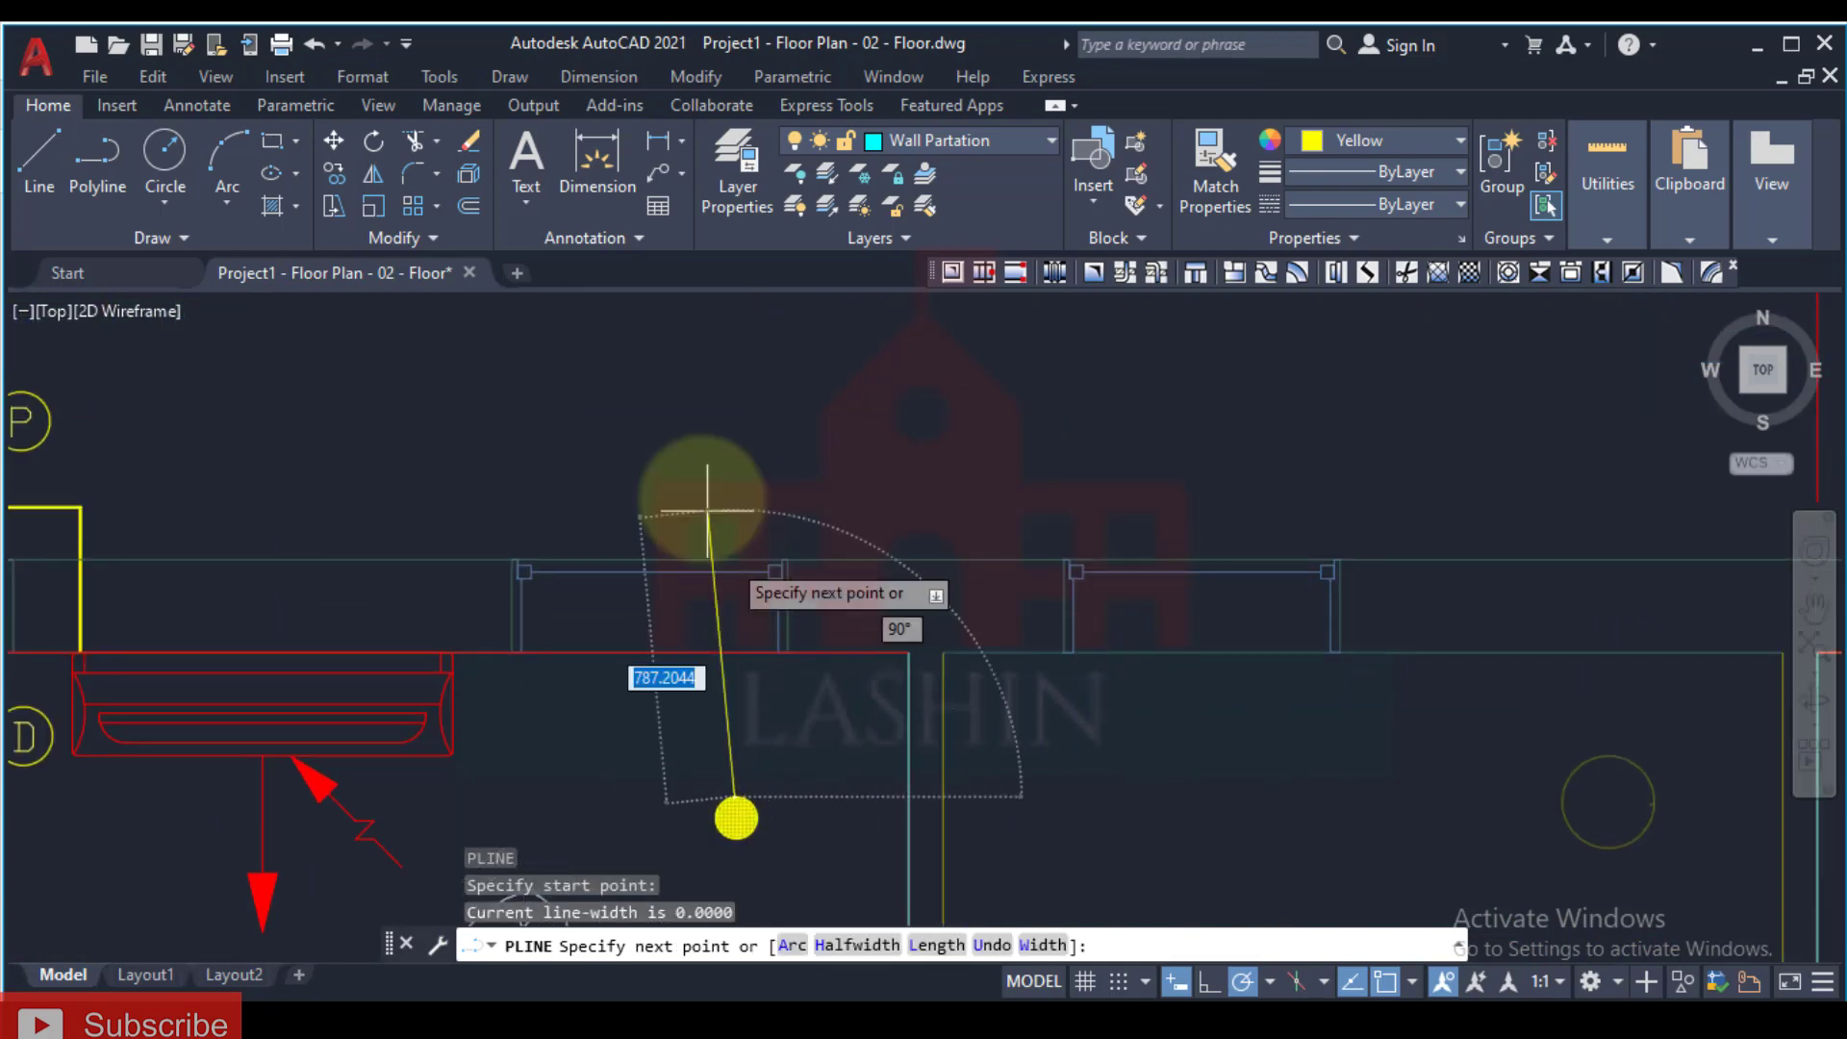
scroll(705, 510, down, 4)
middle_drag(616, 327, 789, 801)
scroll(791, 625, down, 4)
key(Escape)
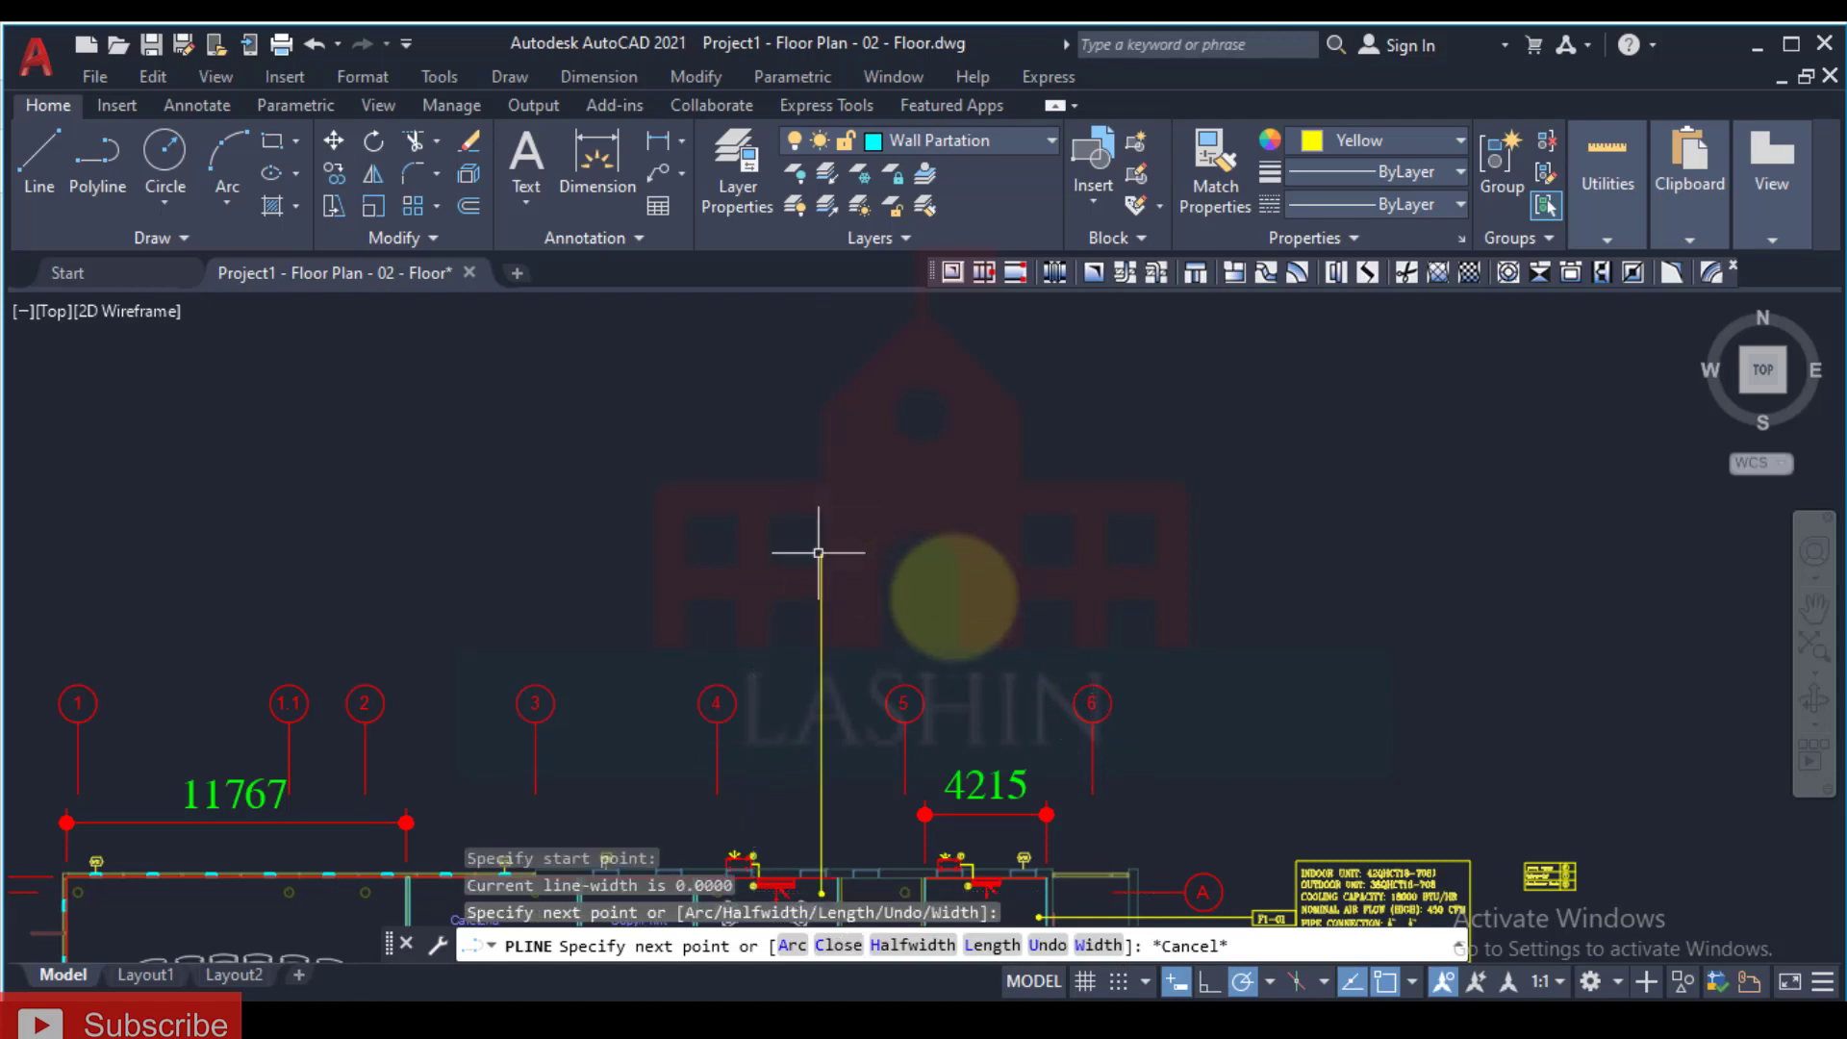
Step: Copy the boxed F1-01 tag of the existing callout onto the upper end of the F1-03 leader
scroll(1081, 618, up, 5)
click(1073, 723)
click(1065, 809)
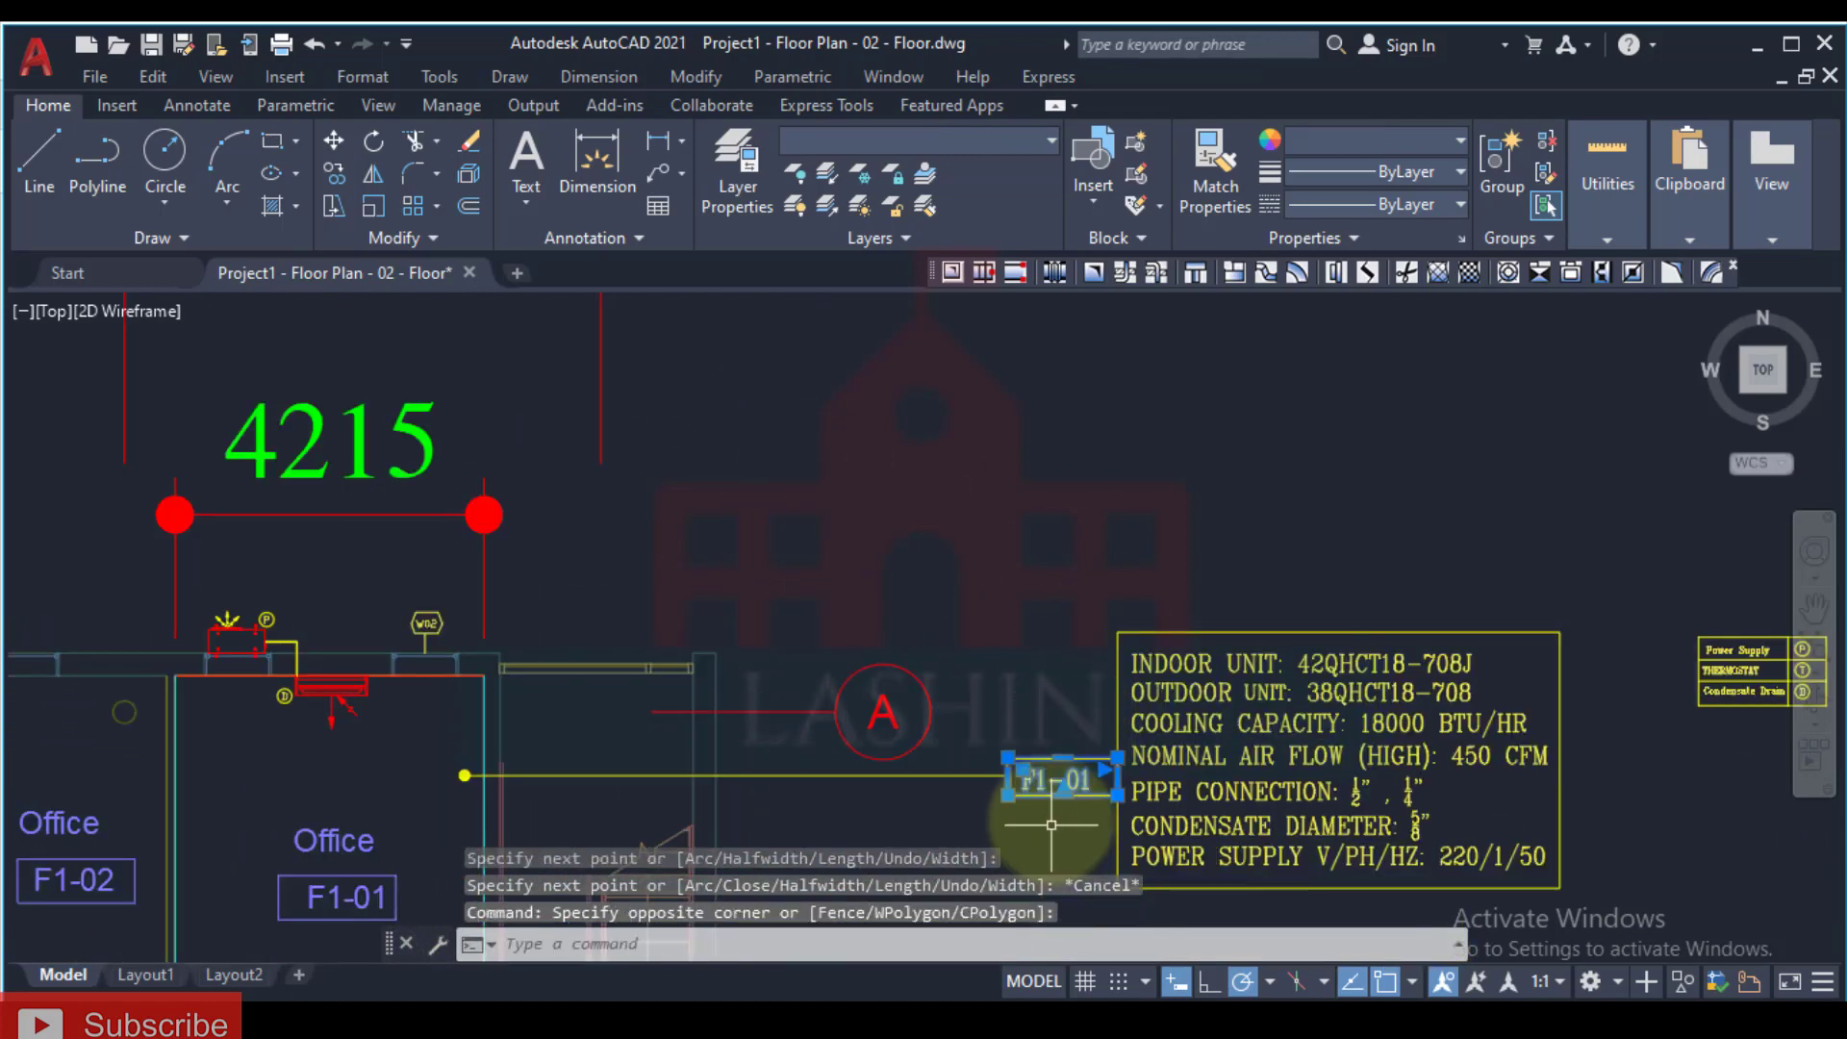
text(CO)
key(Return)
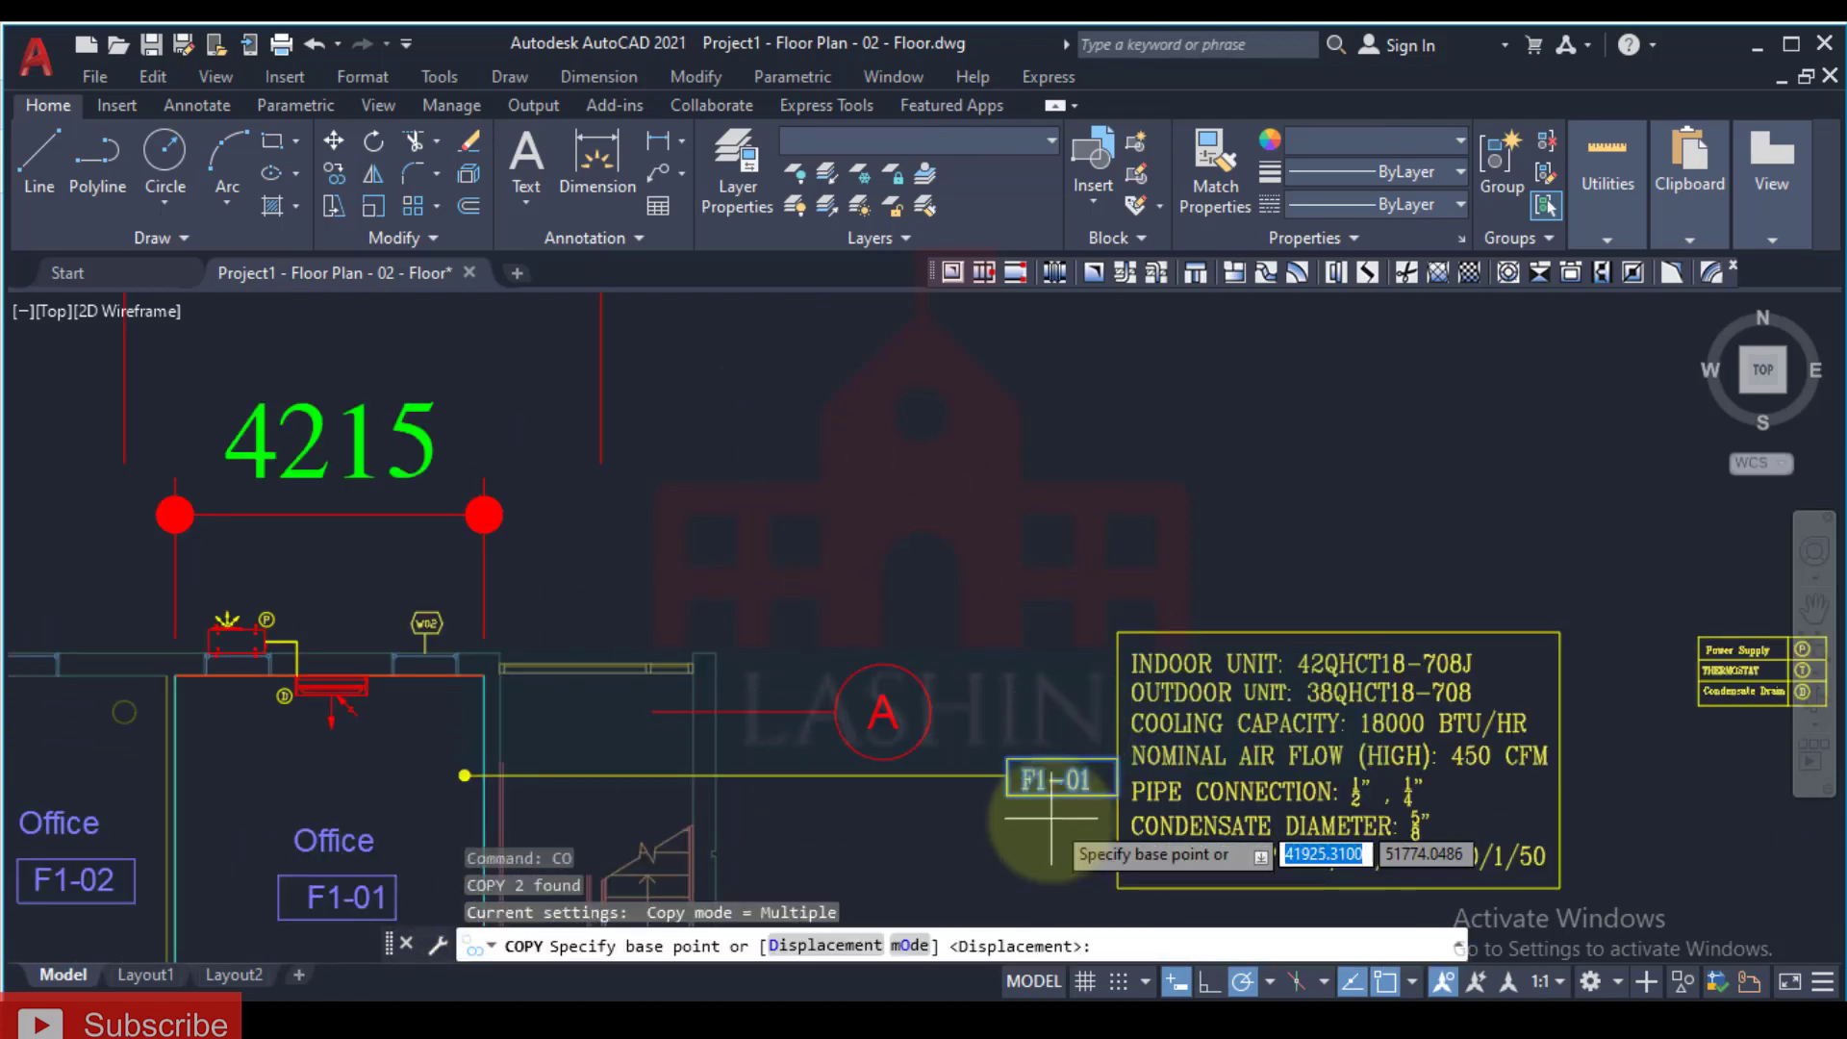
click(1008, 775)
scroll(690, 672, down, 4)
middle_drag(694, 710, 952, 856)
scroll(722, 603, up, 5)
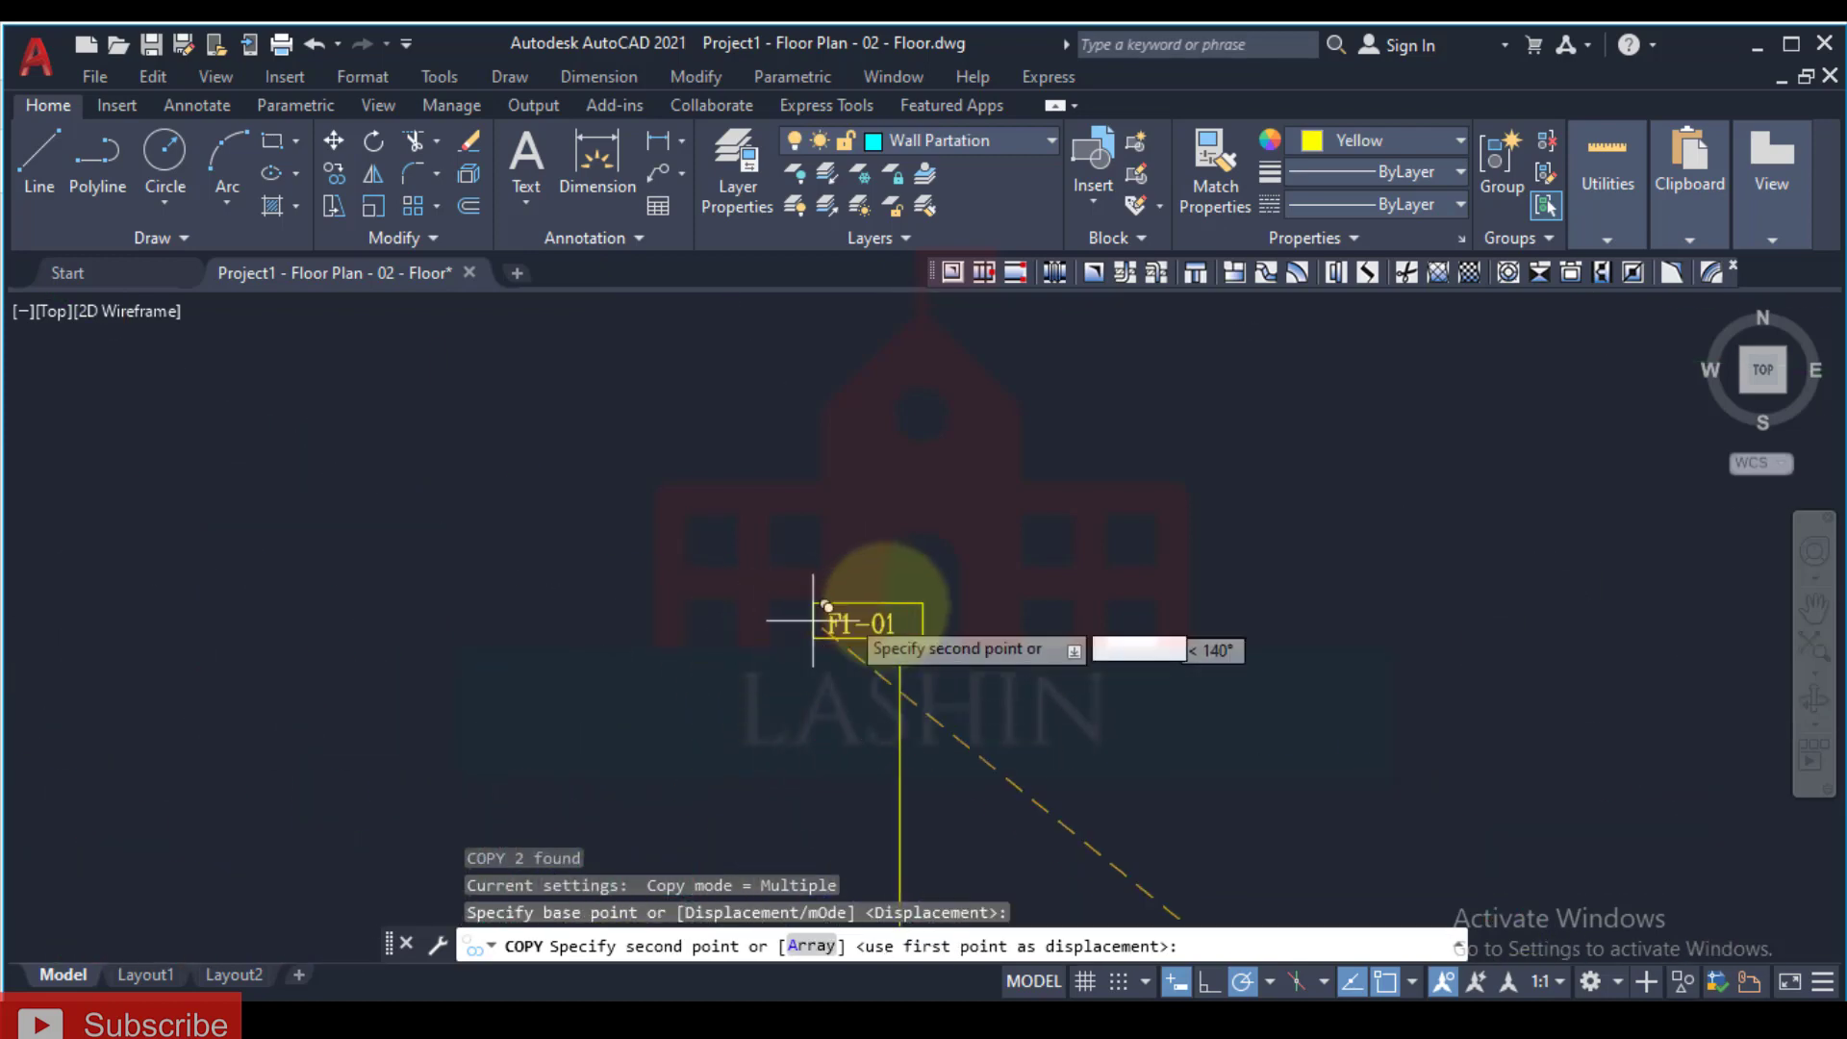
click(901, 662)
scroll(1131, 664, down, 2)
middle_drag(1126, 677, 722, 621)
key(Escape)
middle_drag(1303, 631, 957, 400)
key(Escape)
Step: Copy the F1-01 unit data text and its frame so they adjoin the far side of the new leader's tag
click(829, 635)
click(774, 698)
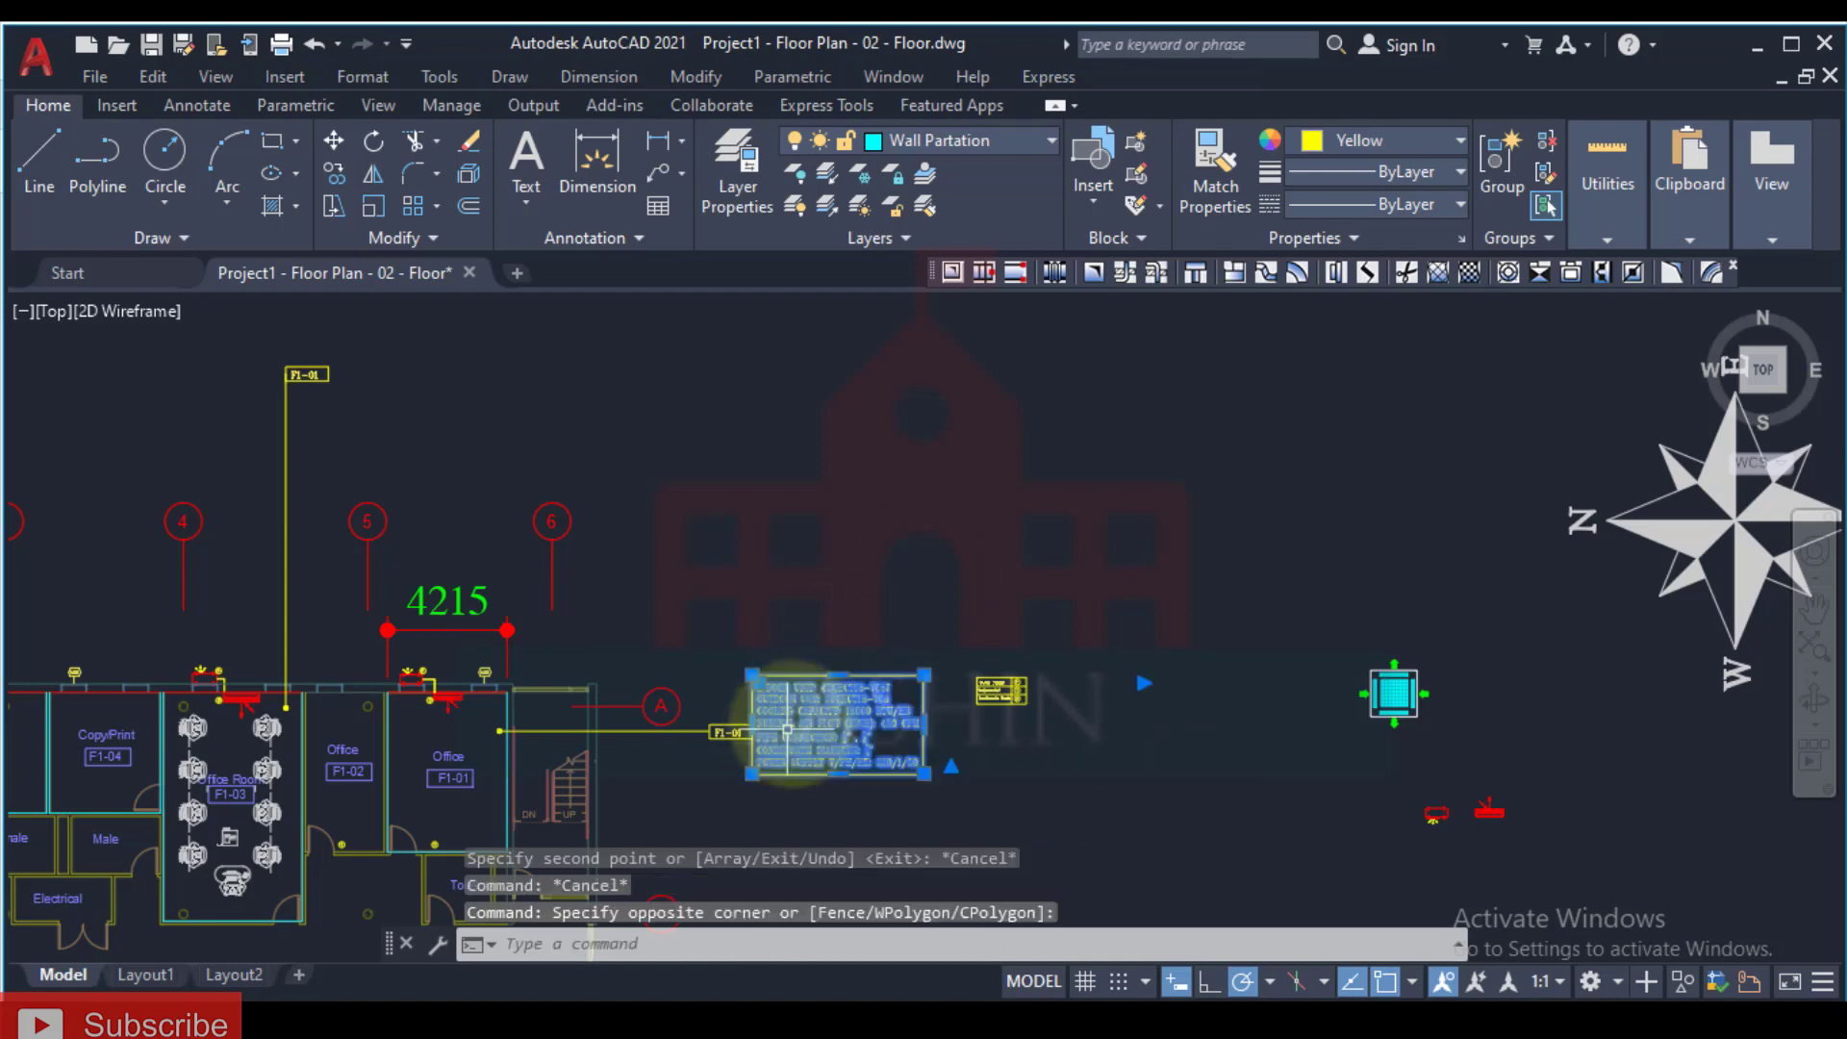
scroll(774, 707, up, 6)
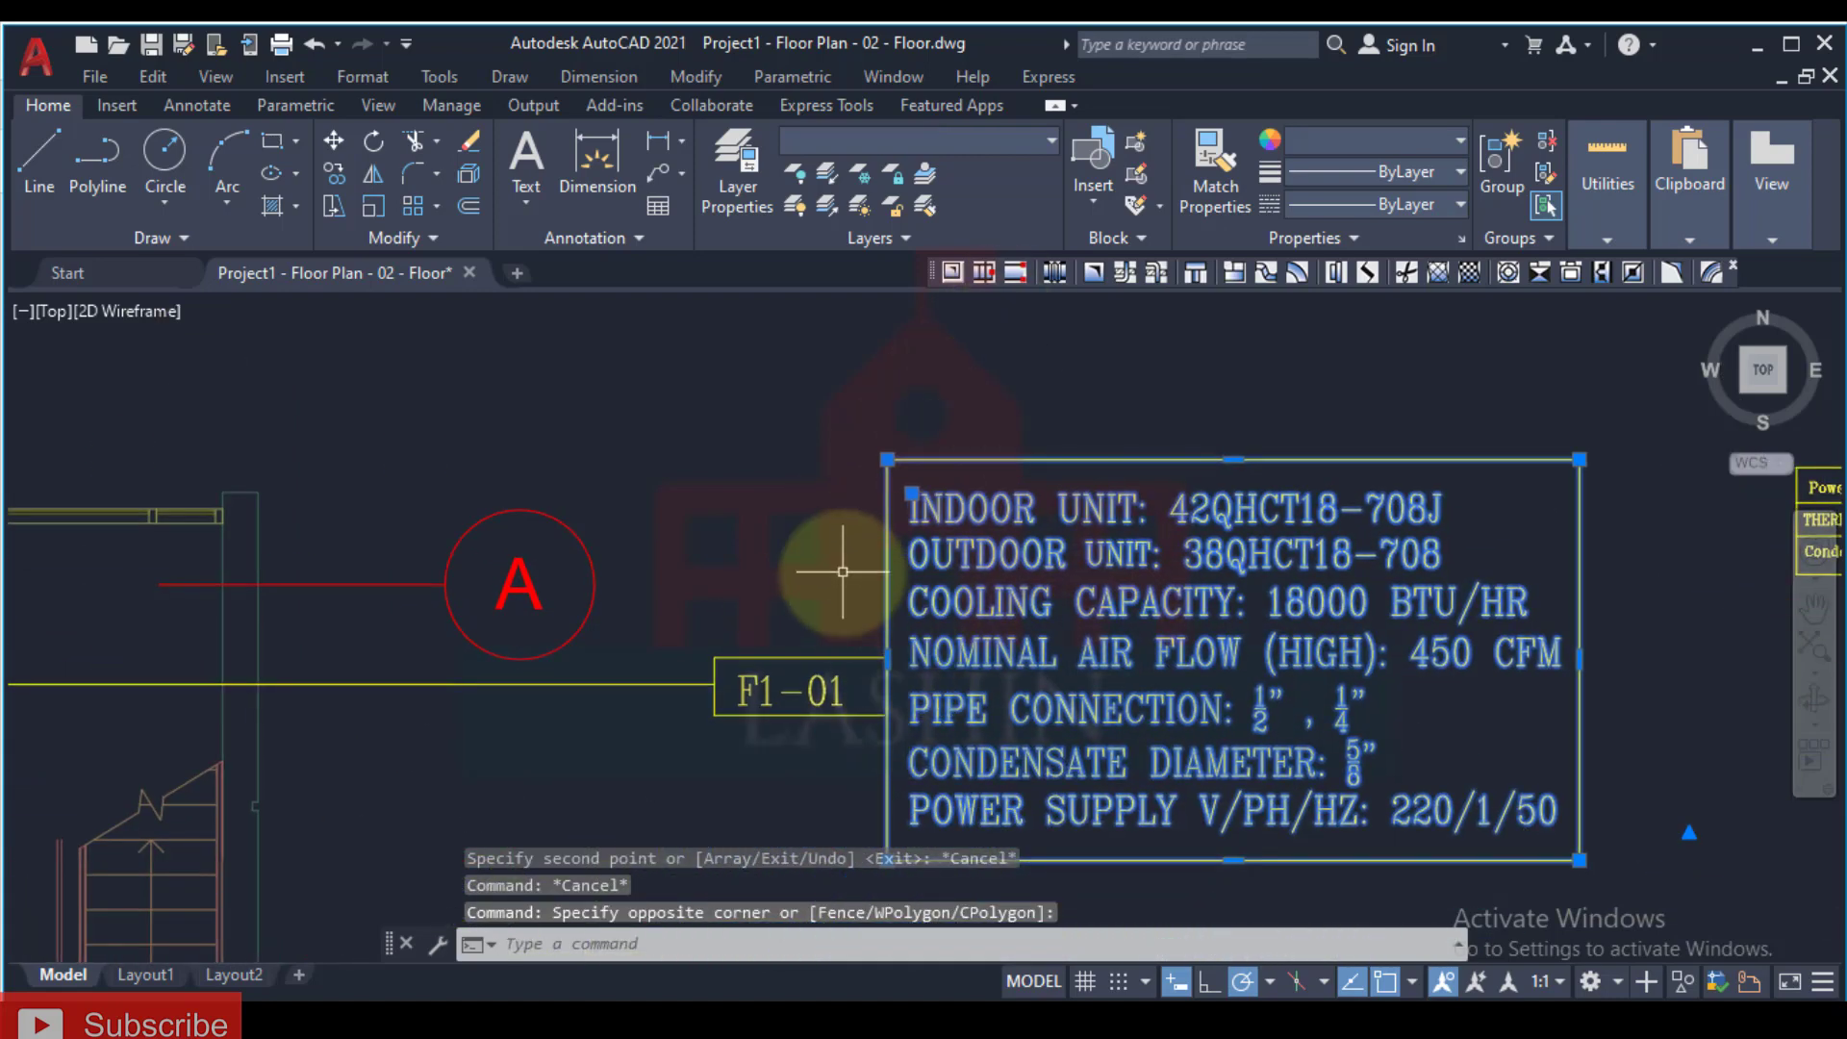
text(co)
key(Return)
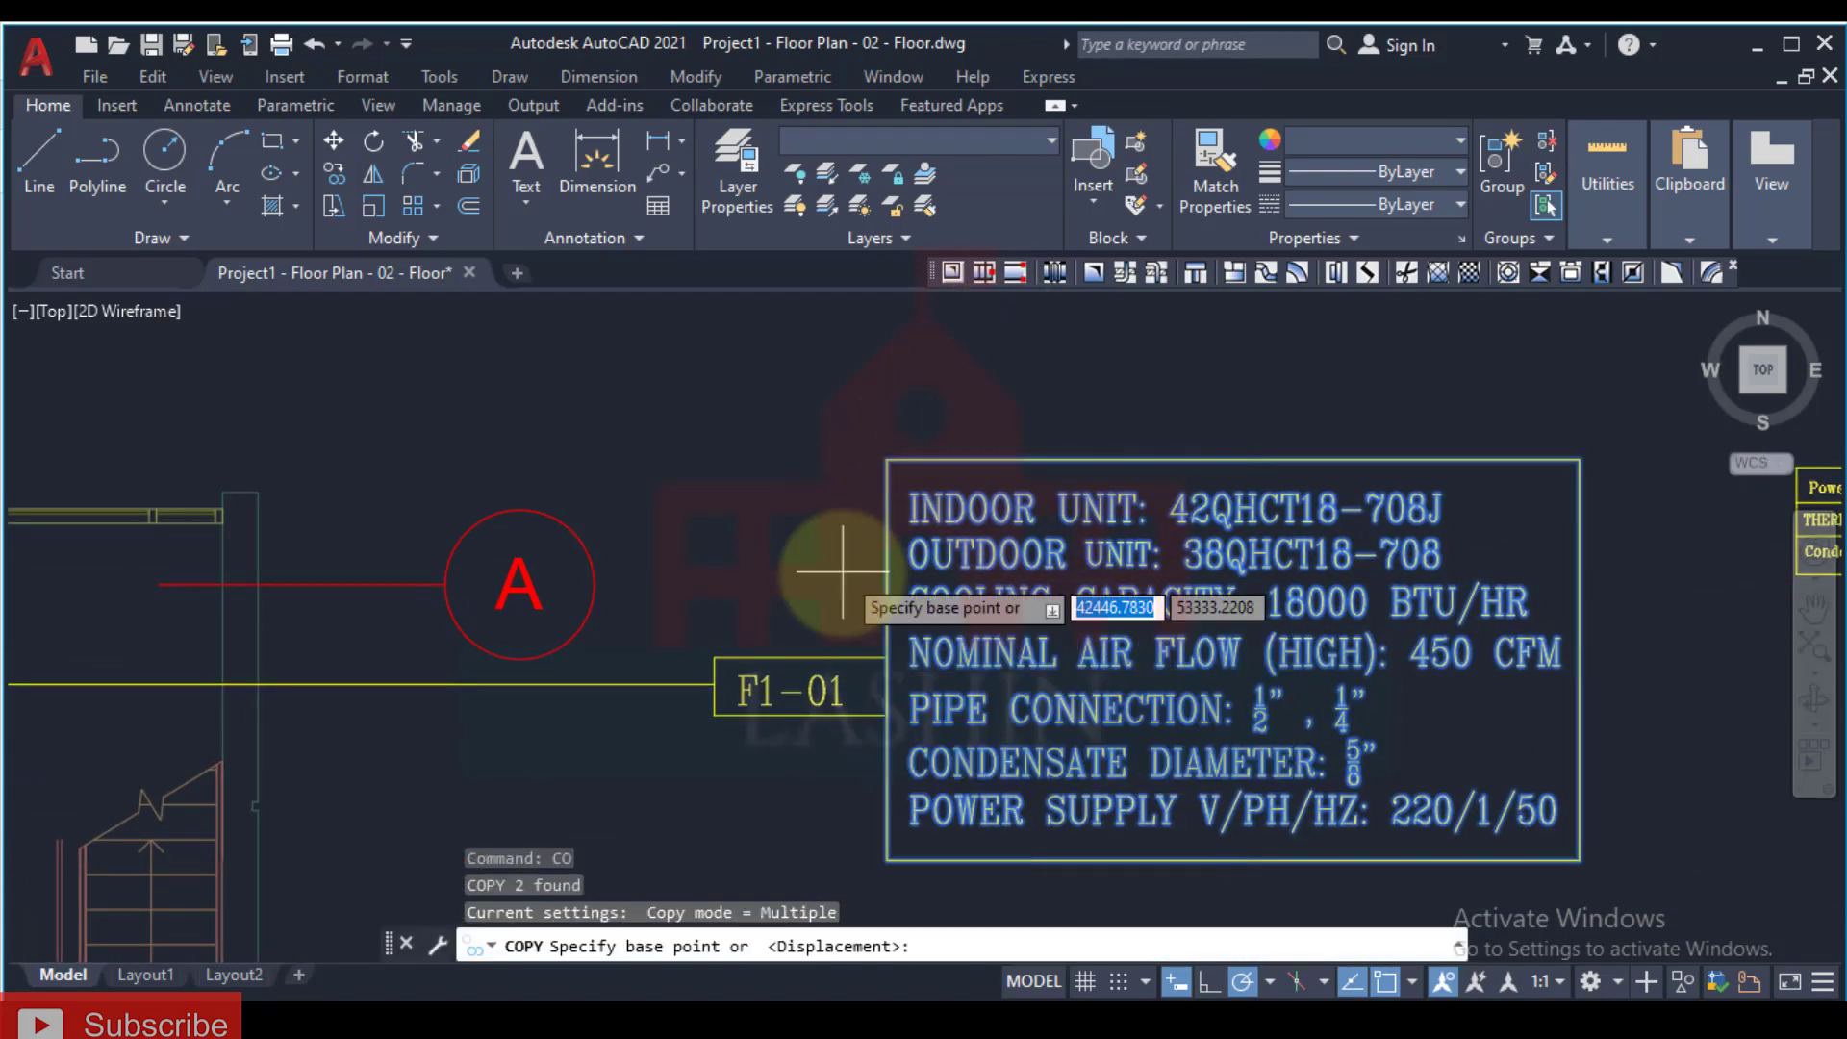
click(887, 685)
scroll(865, 664, down, 5)
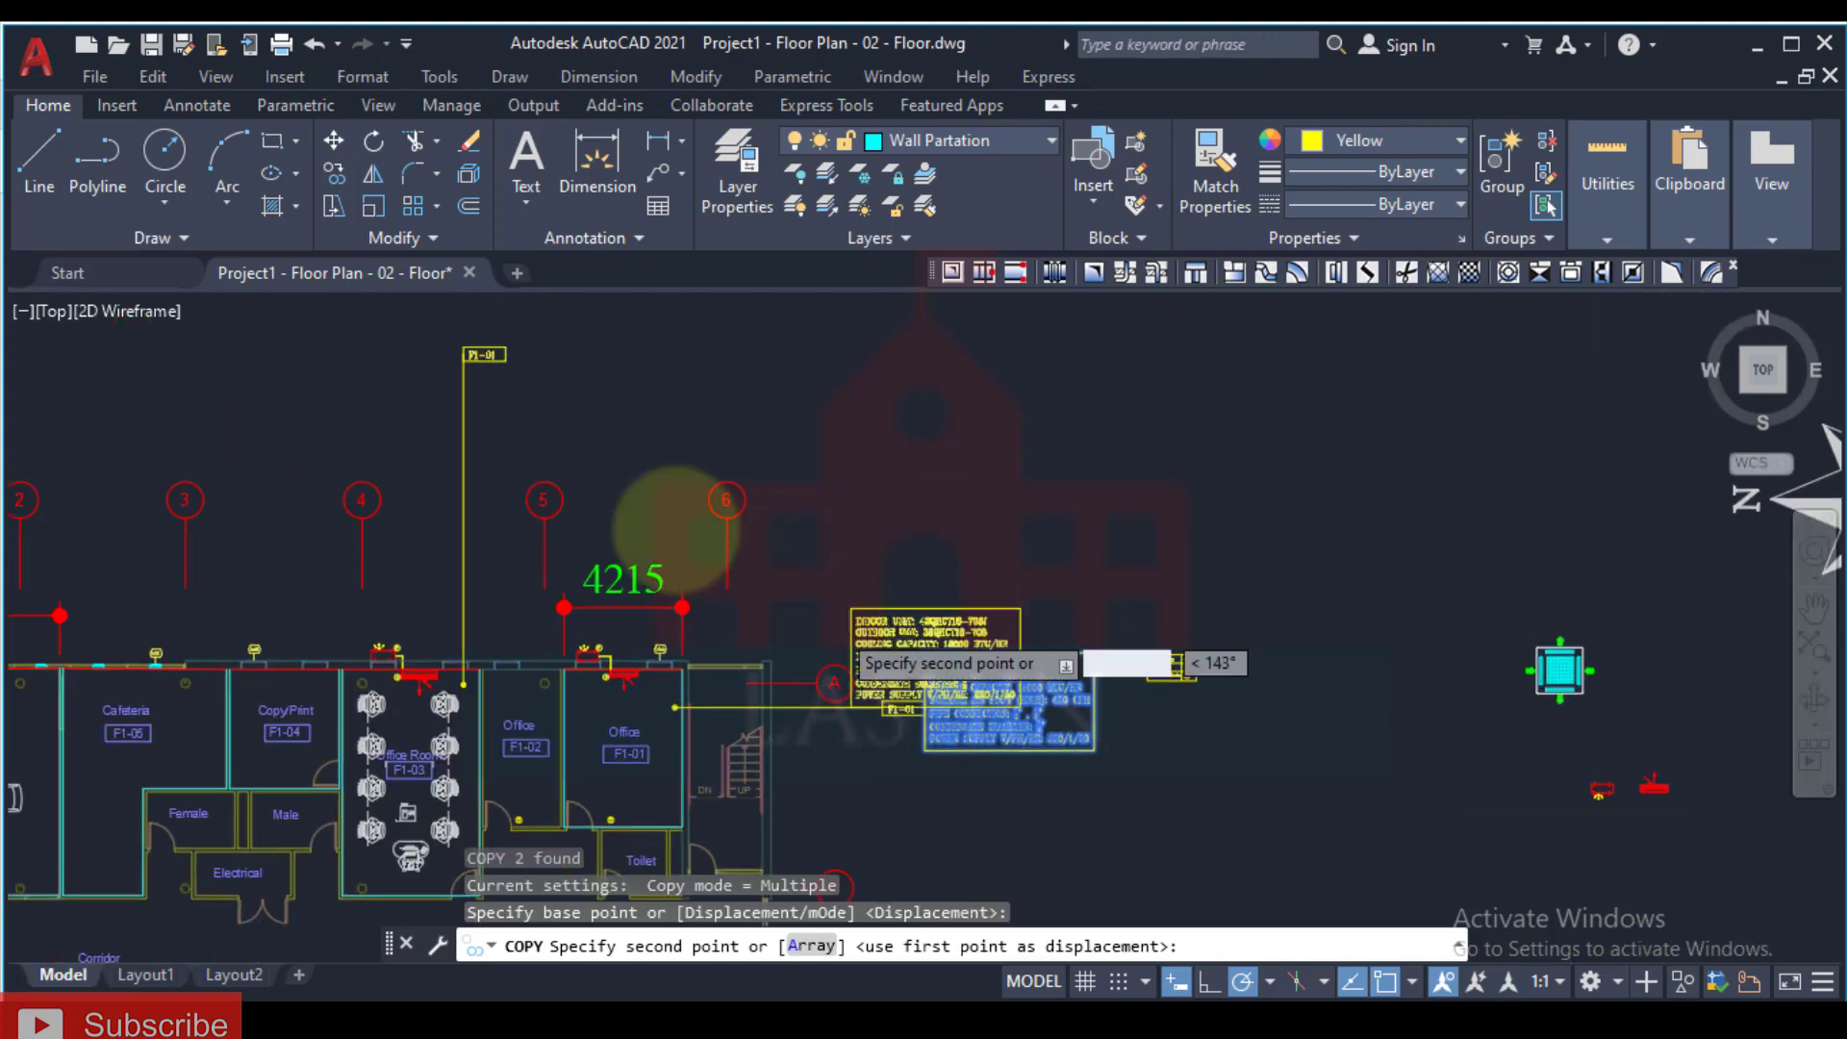
scroll(471, 356, up, 6)
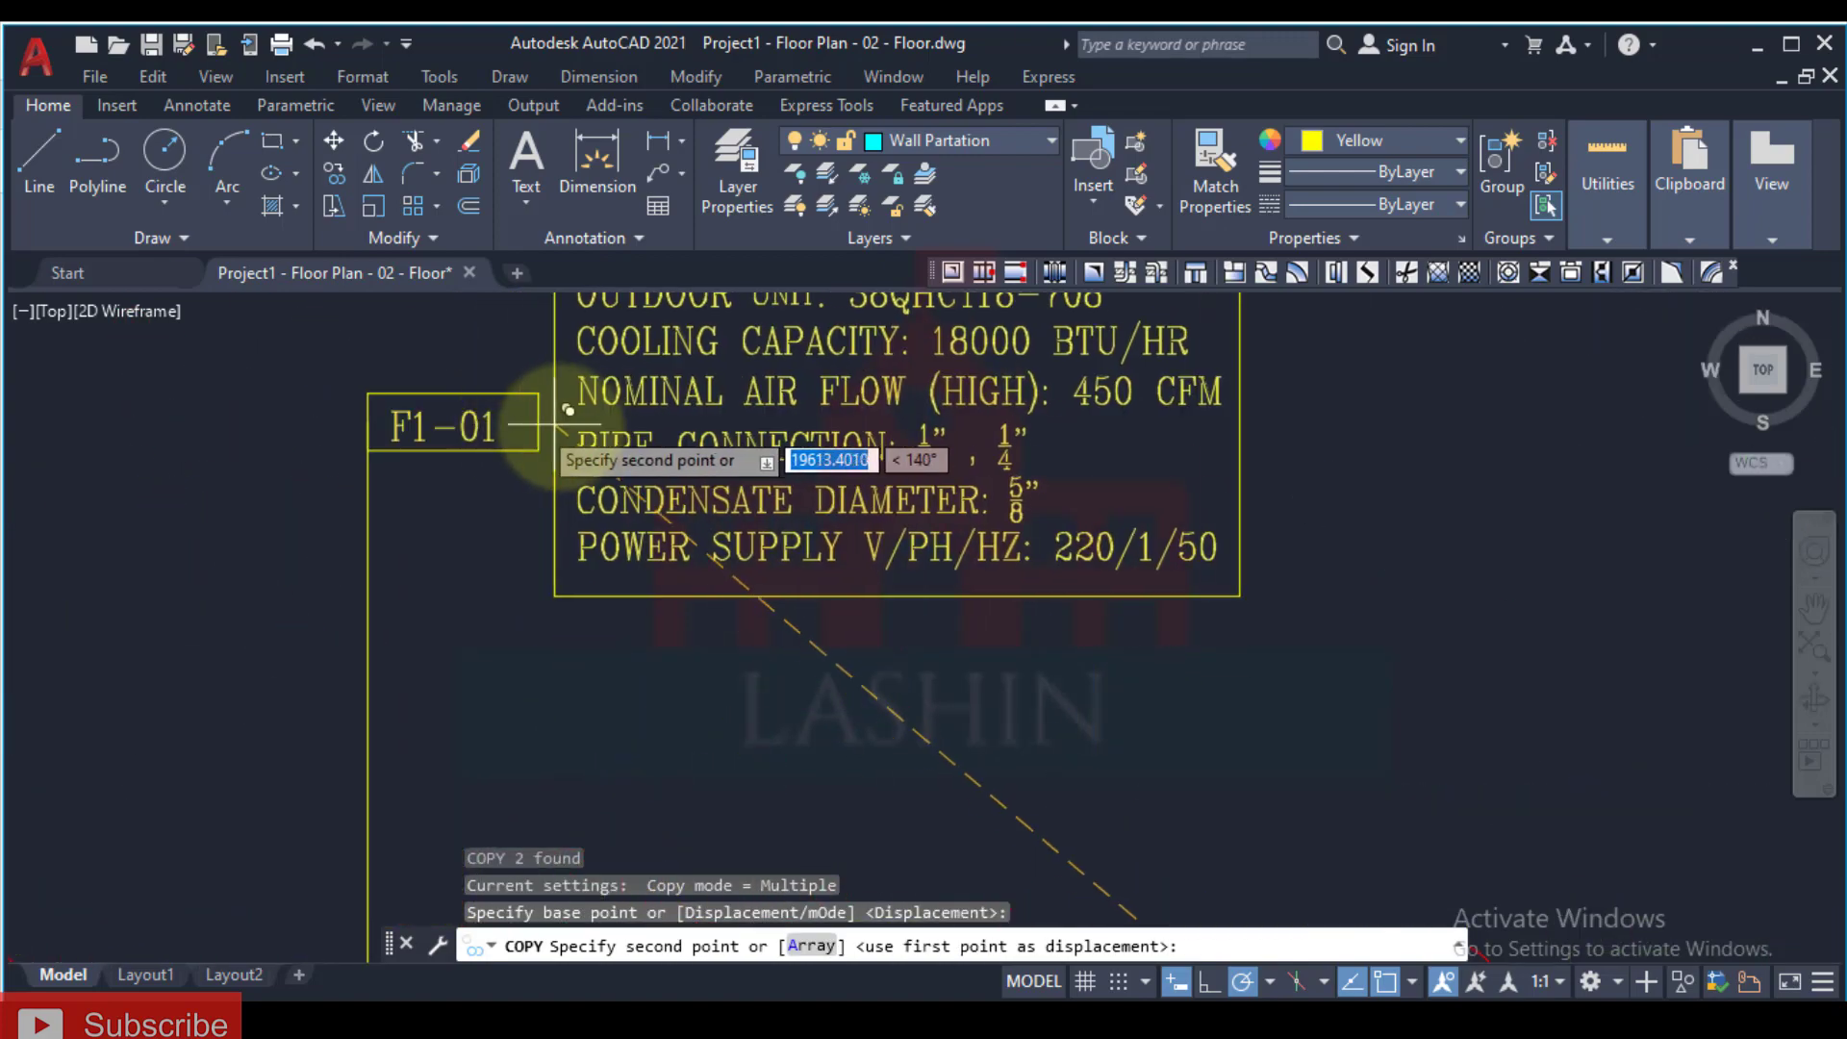
click(539, 450)
scroll(503, 663, down, 1)
key(Escape)
key(Escape)
key(Escape)
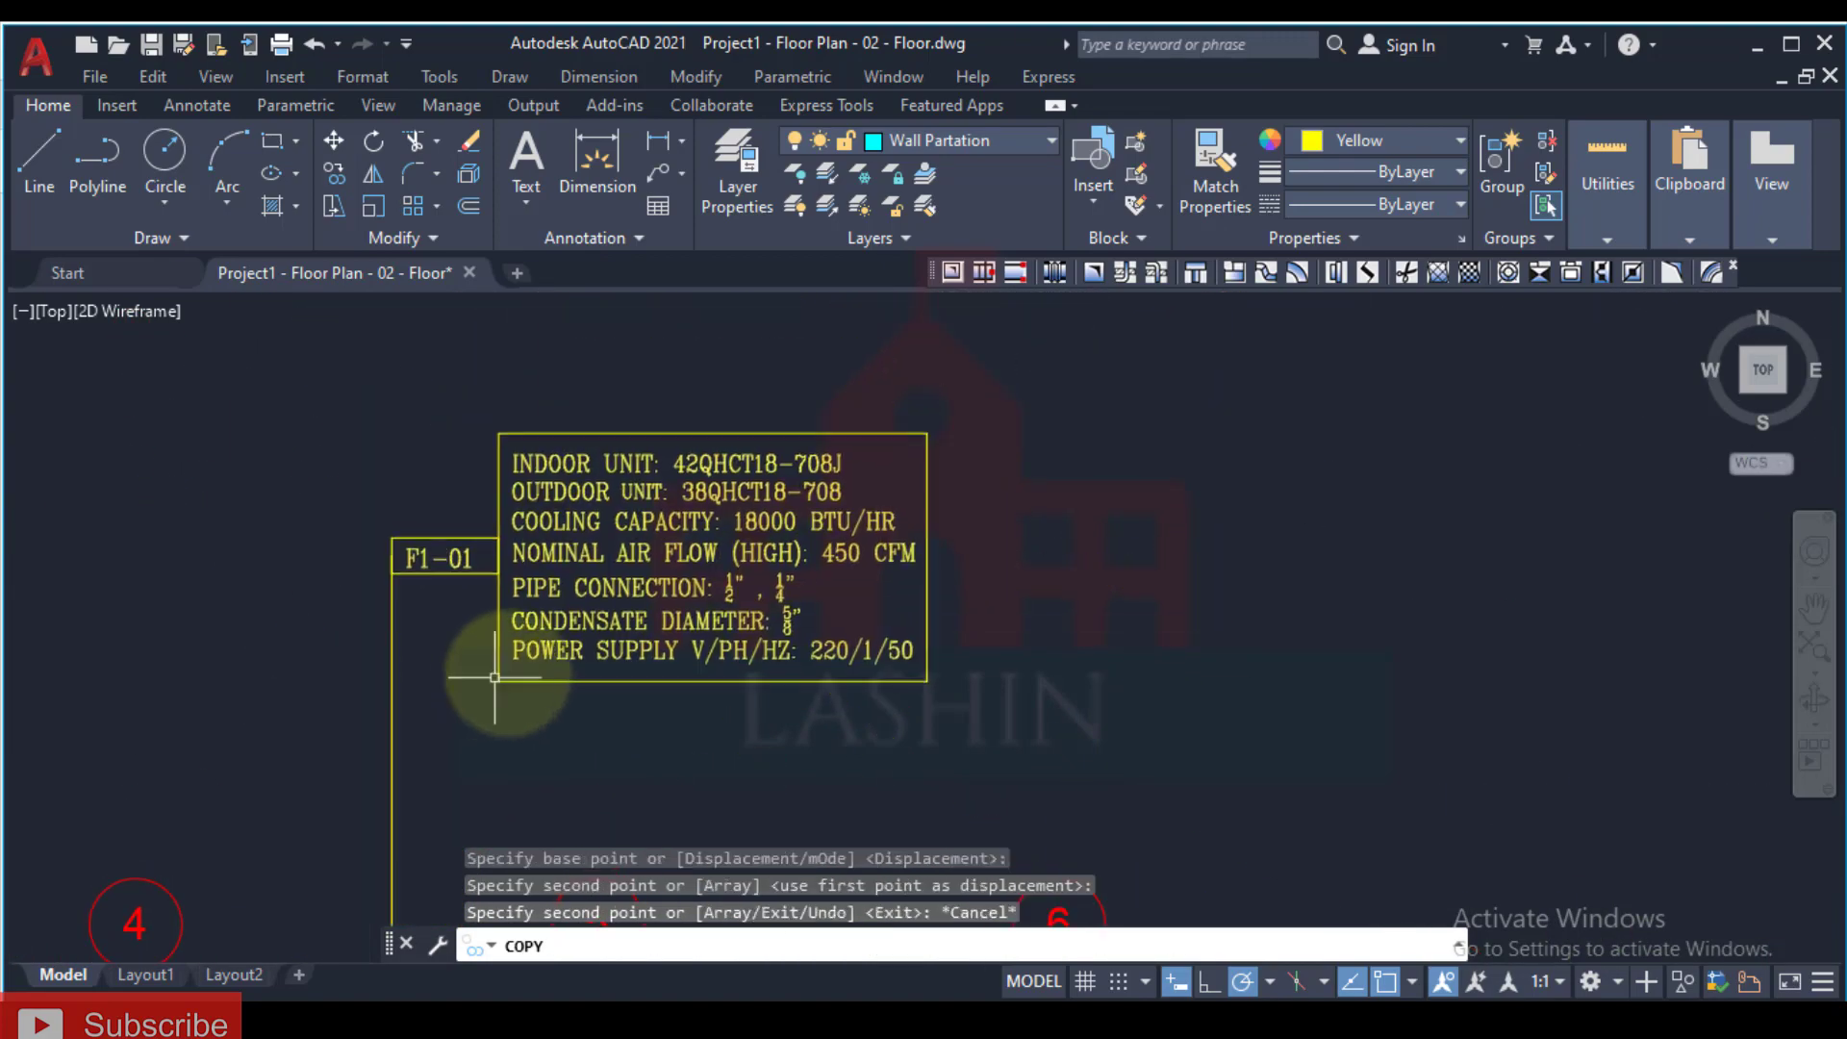
Step: Replace the indoor unit model in the copied callout with 42QHET30-708F, copied from the Optimax catalogue in Adobe Acrobat Reader
click(716, 463)
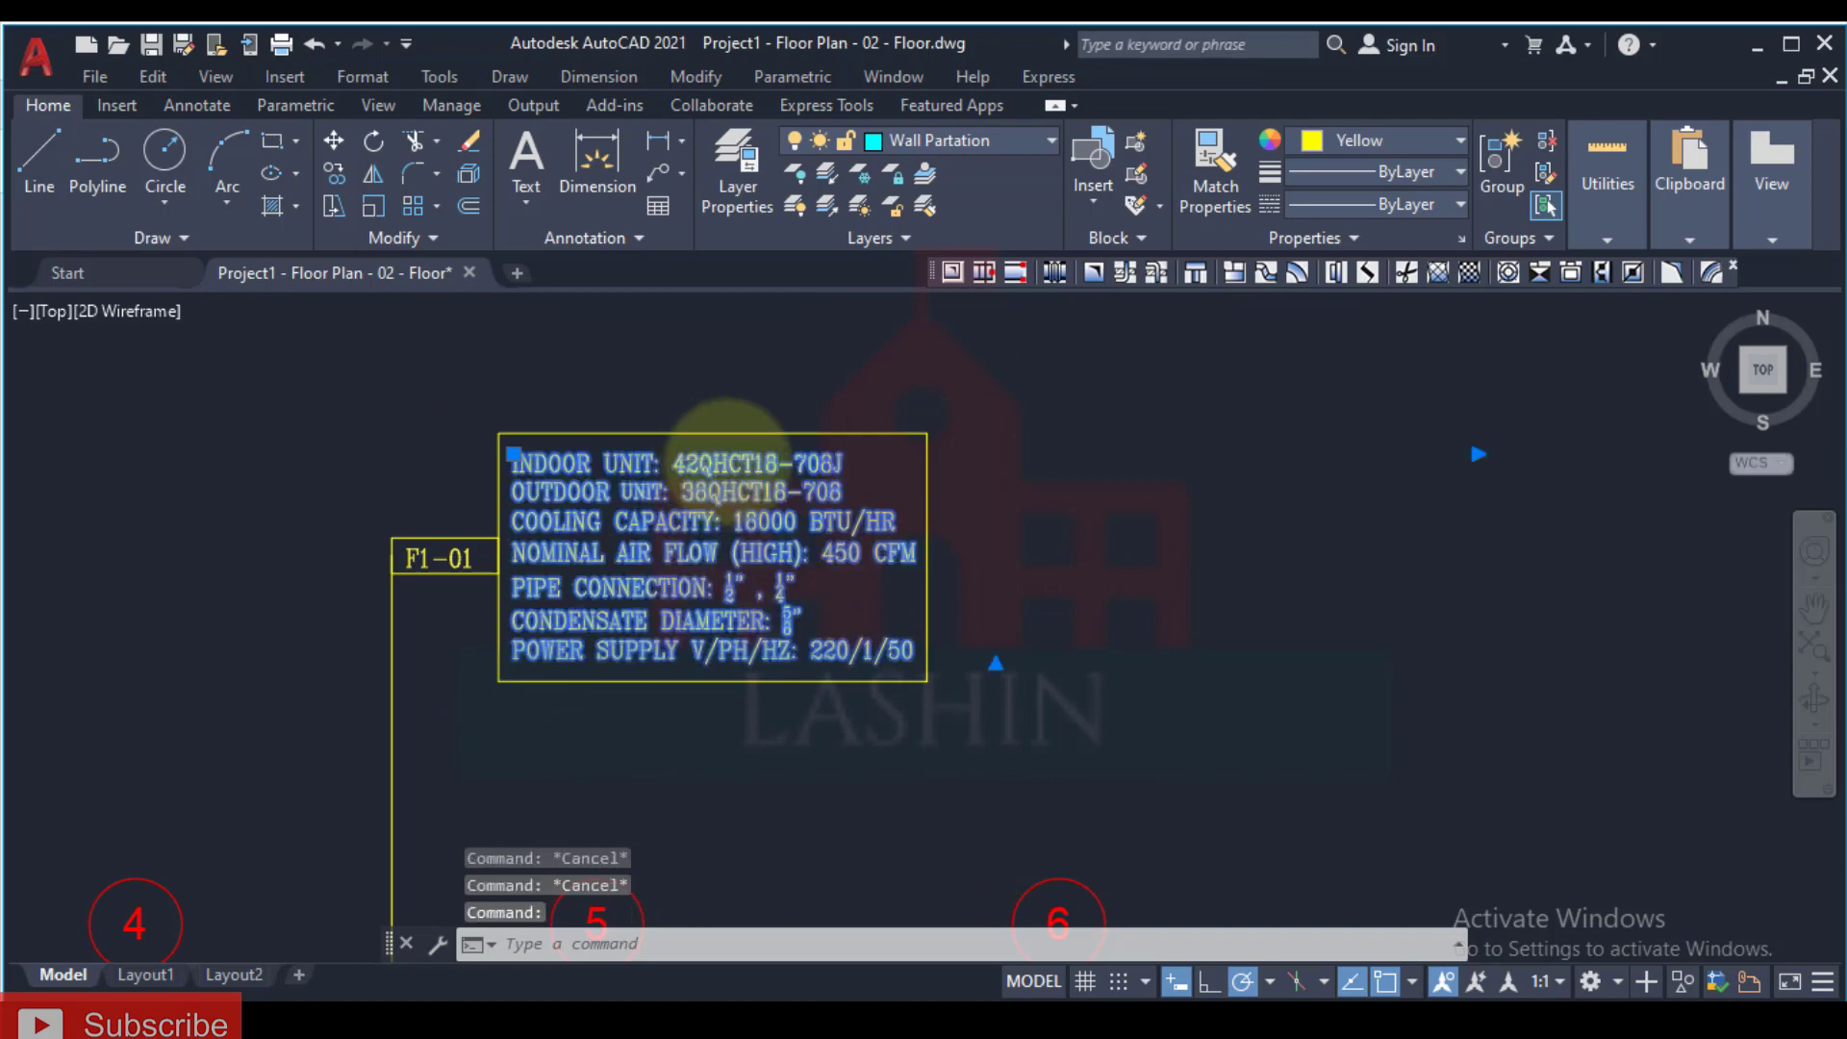
double_click(846, 470)
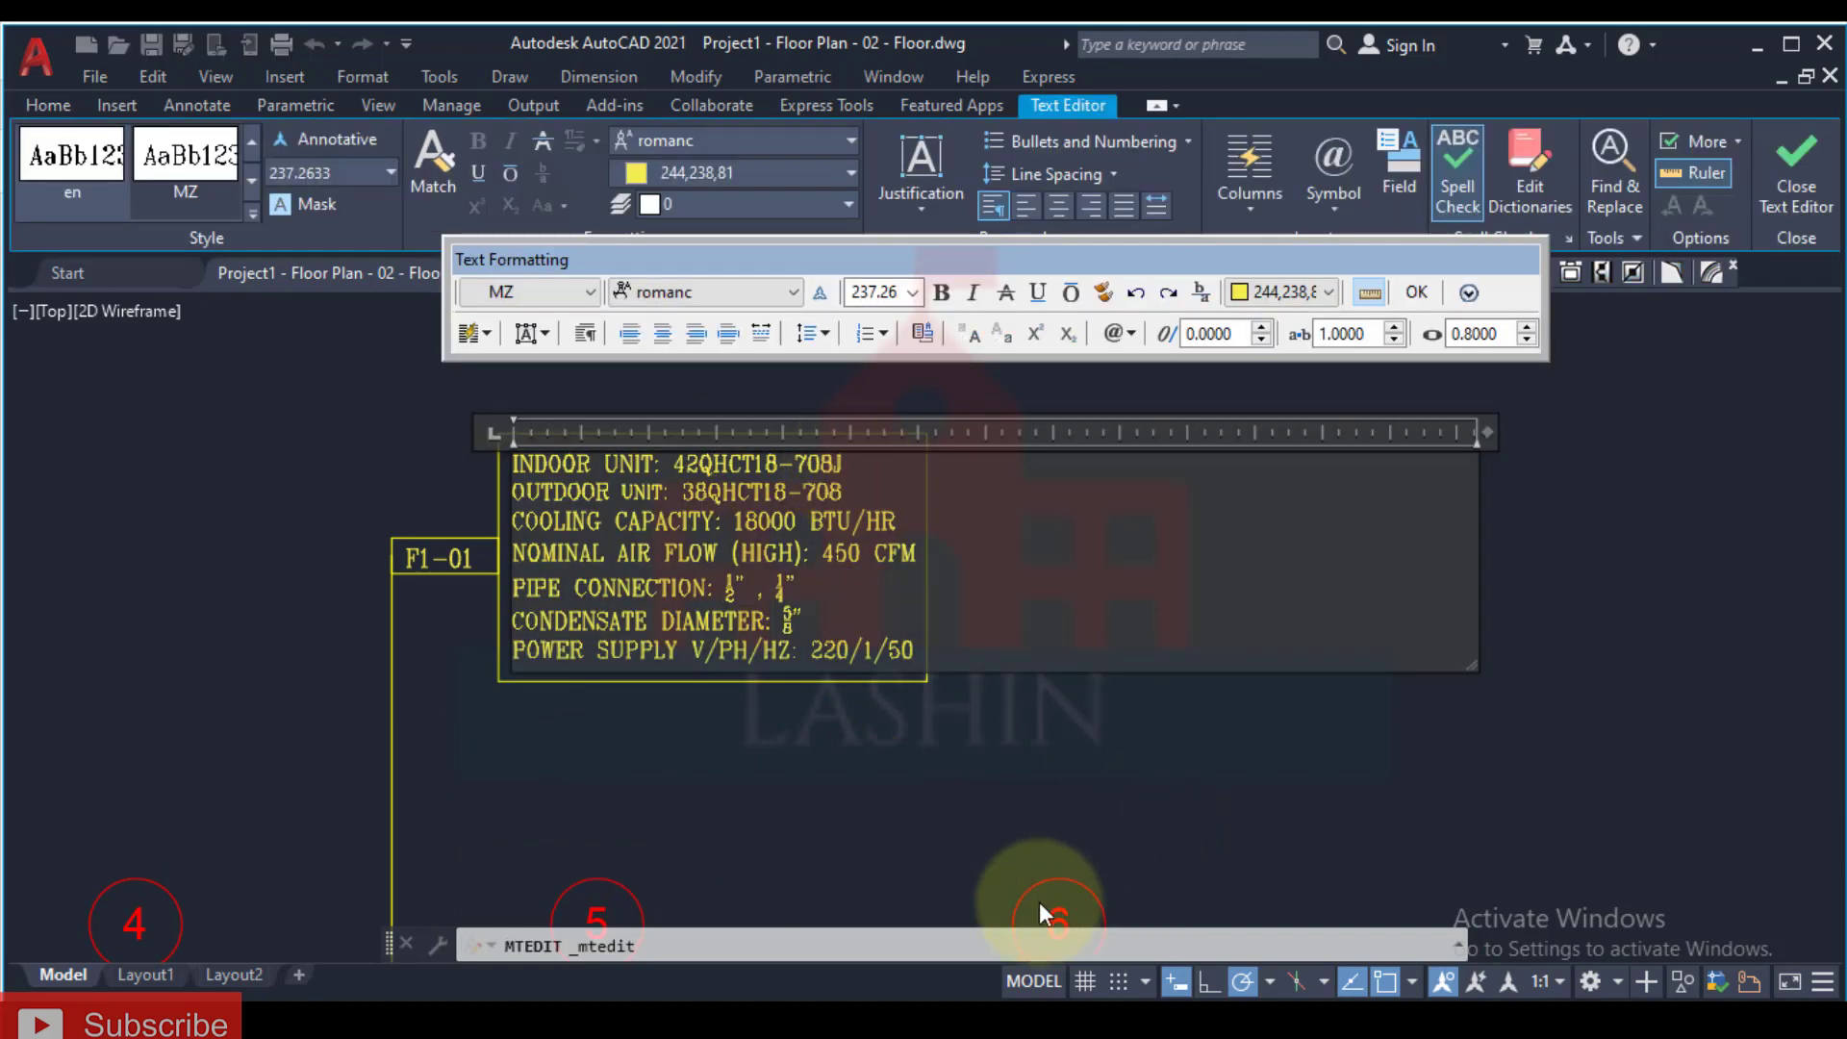
click(960, 953)
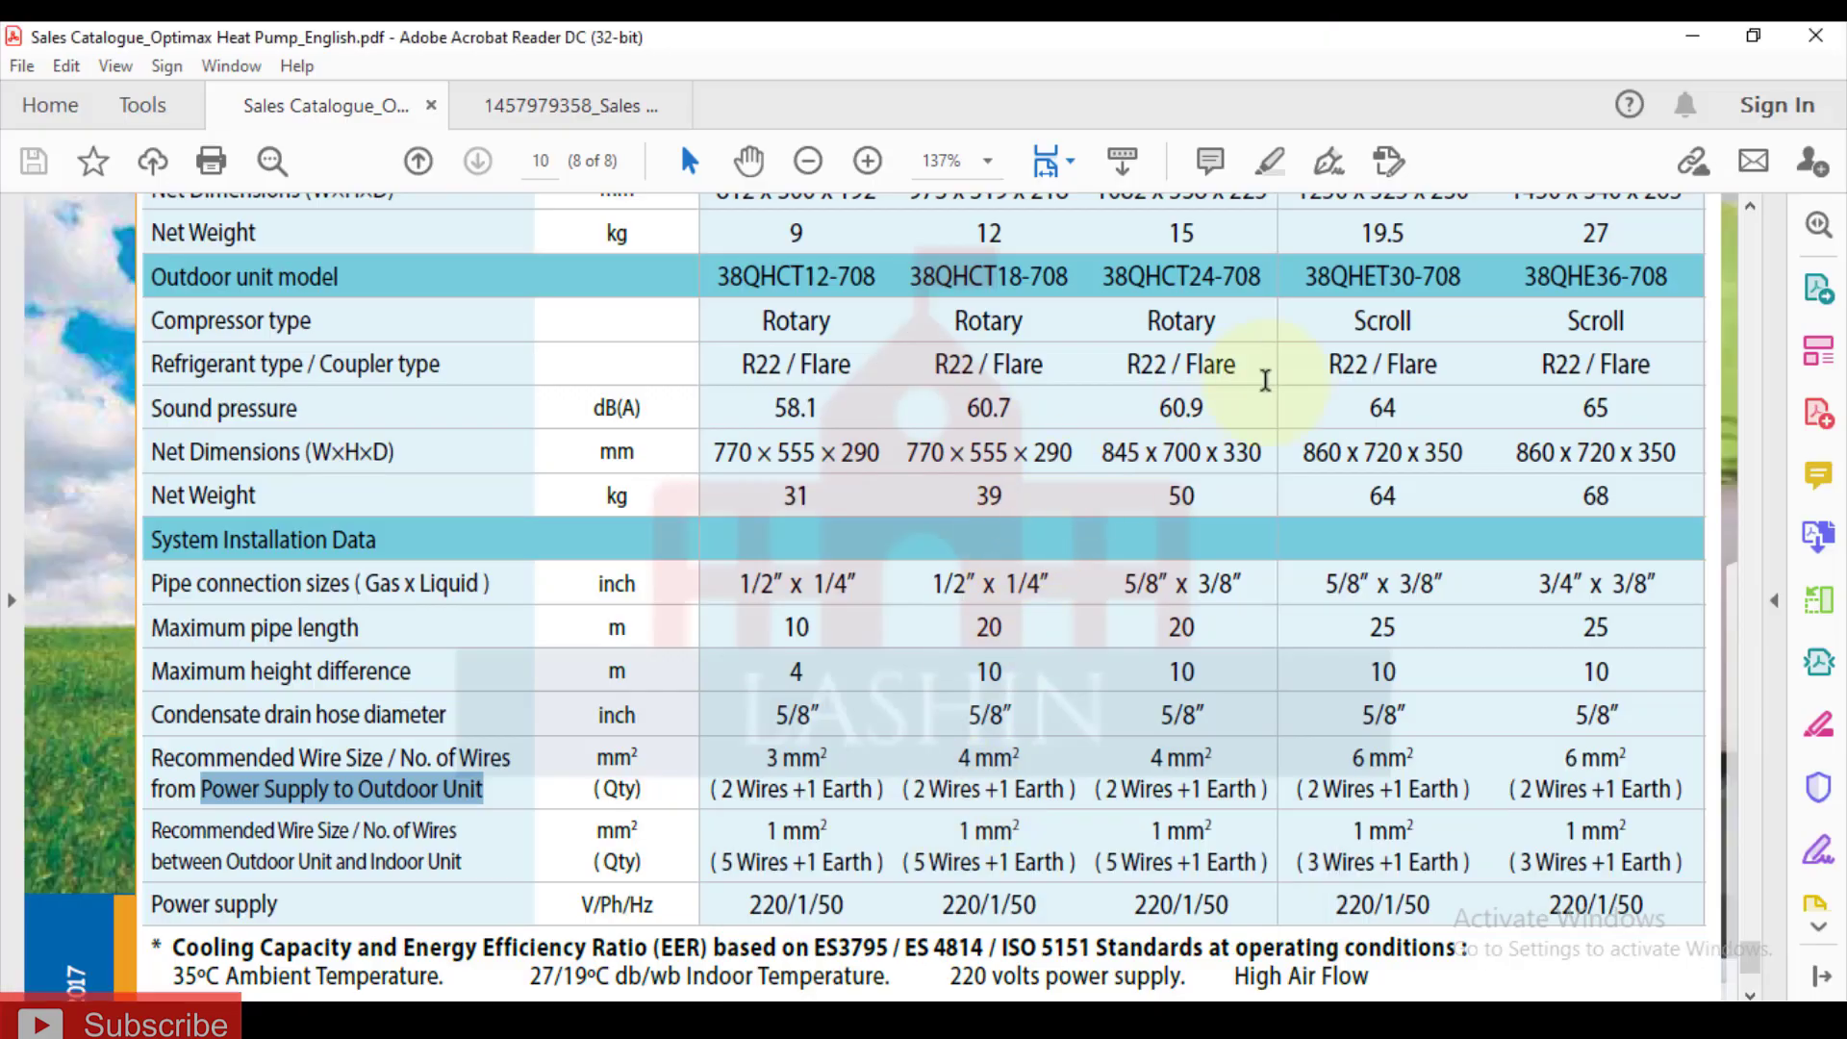
scroll(1328, 449, up, 5)
scroll(1329, 449, up, 10)
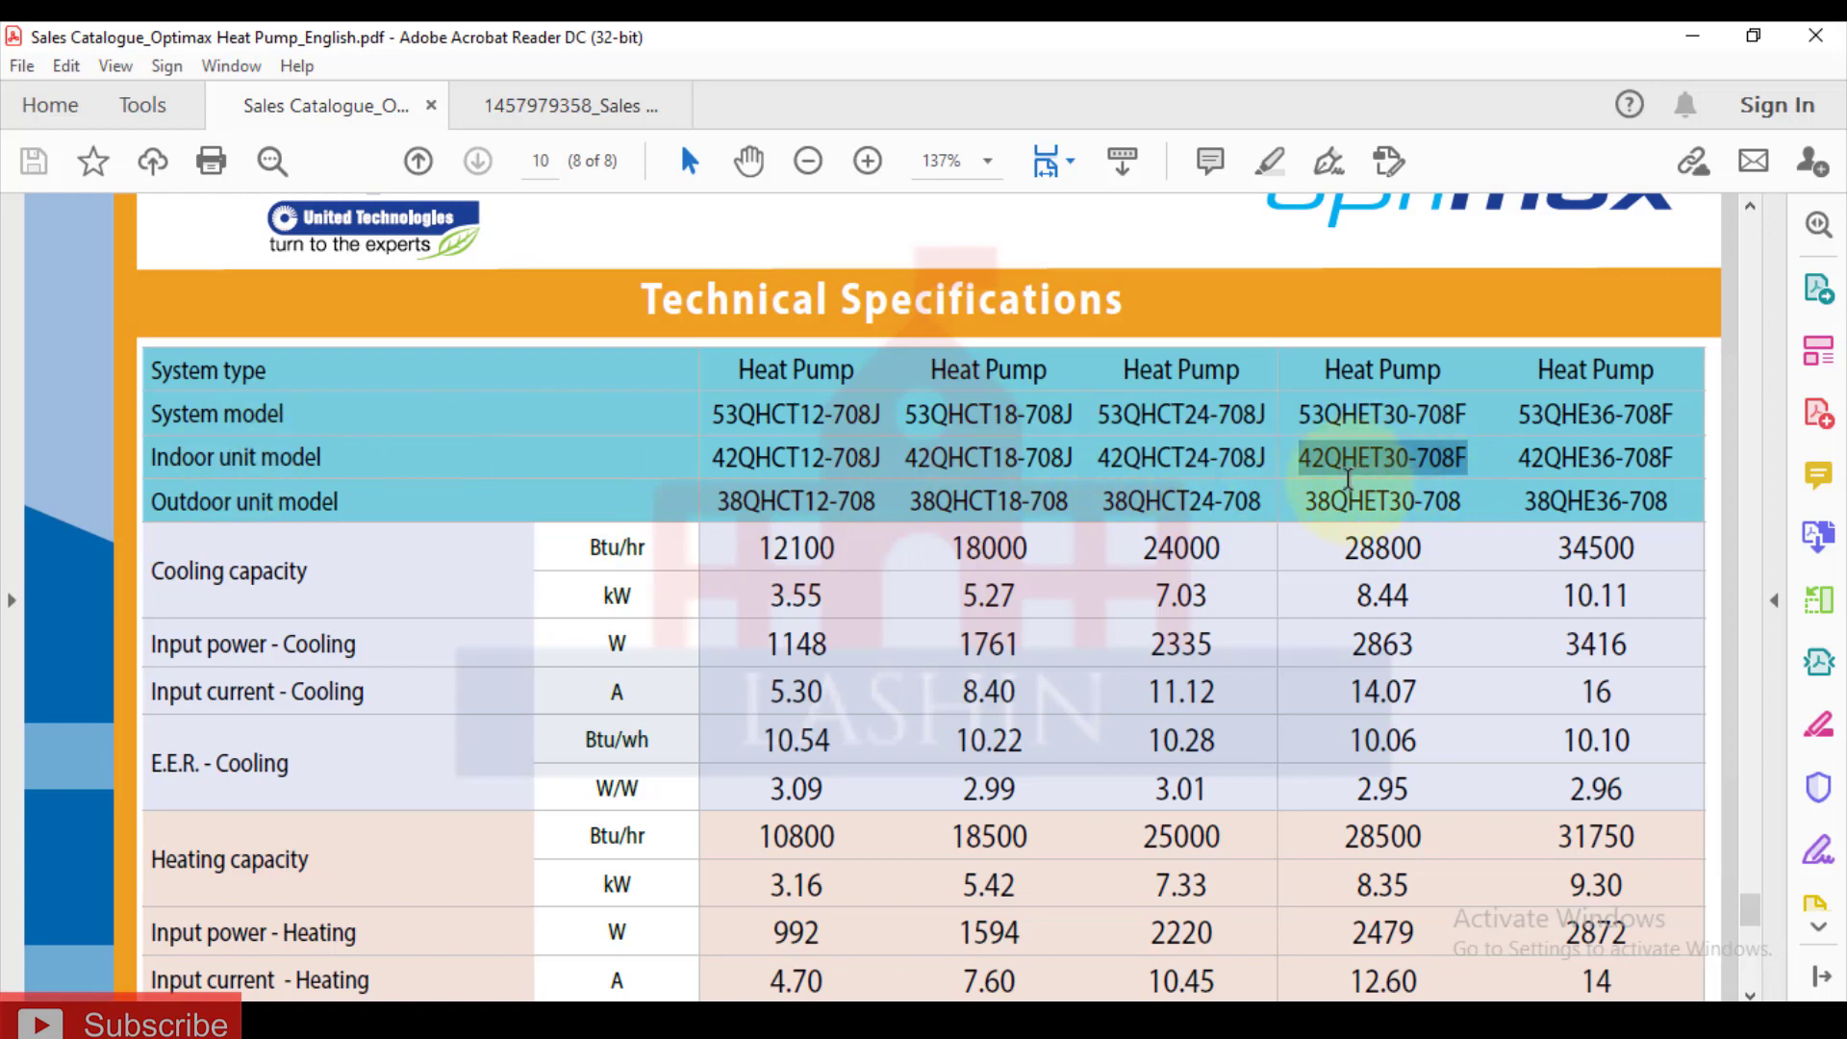
key(ctrl+c)
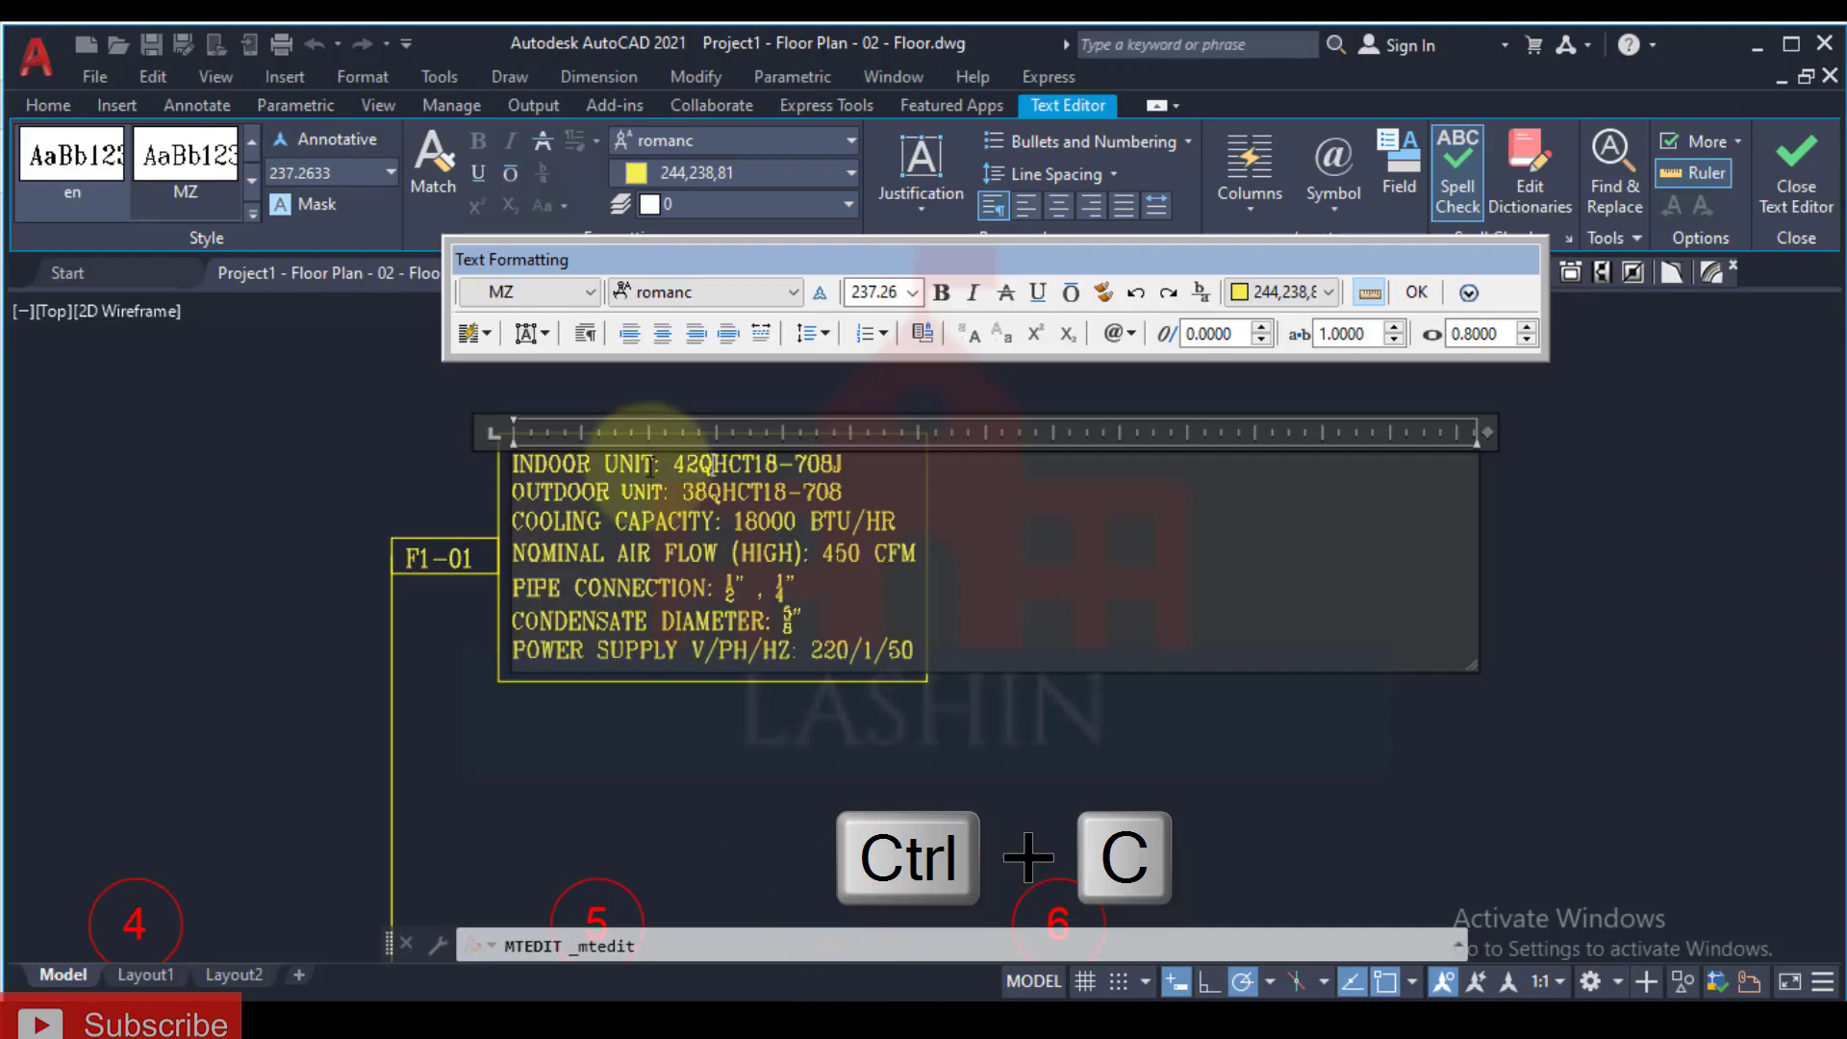
scroll(647, 467, up, 5)
drag(755, 411, 1570, 447)
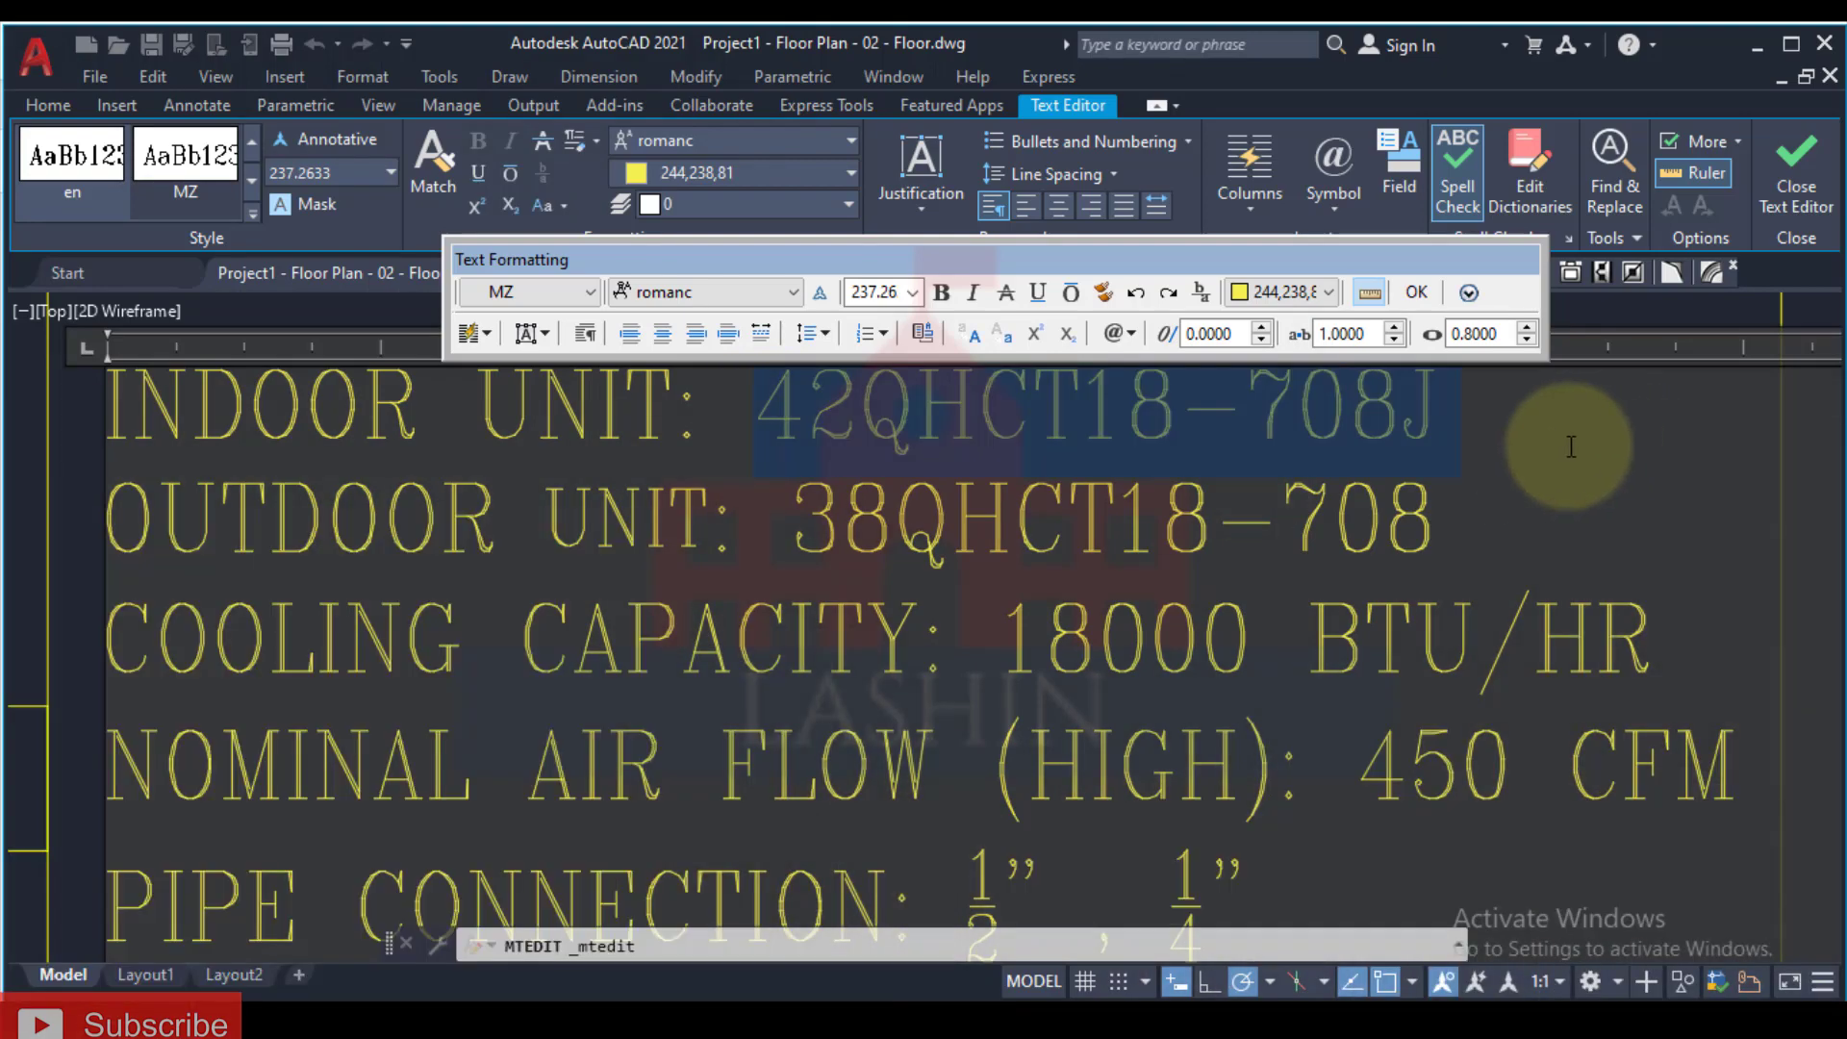
key(ctrl+v)
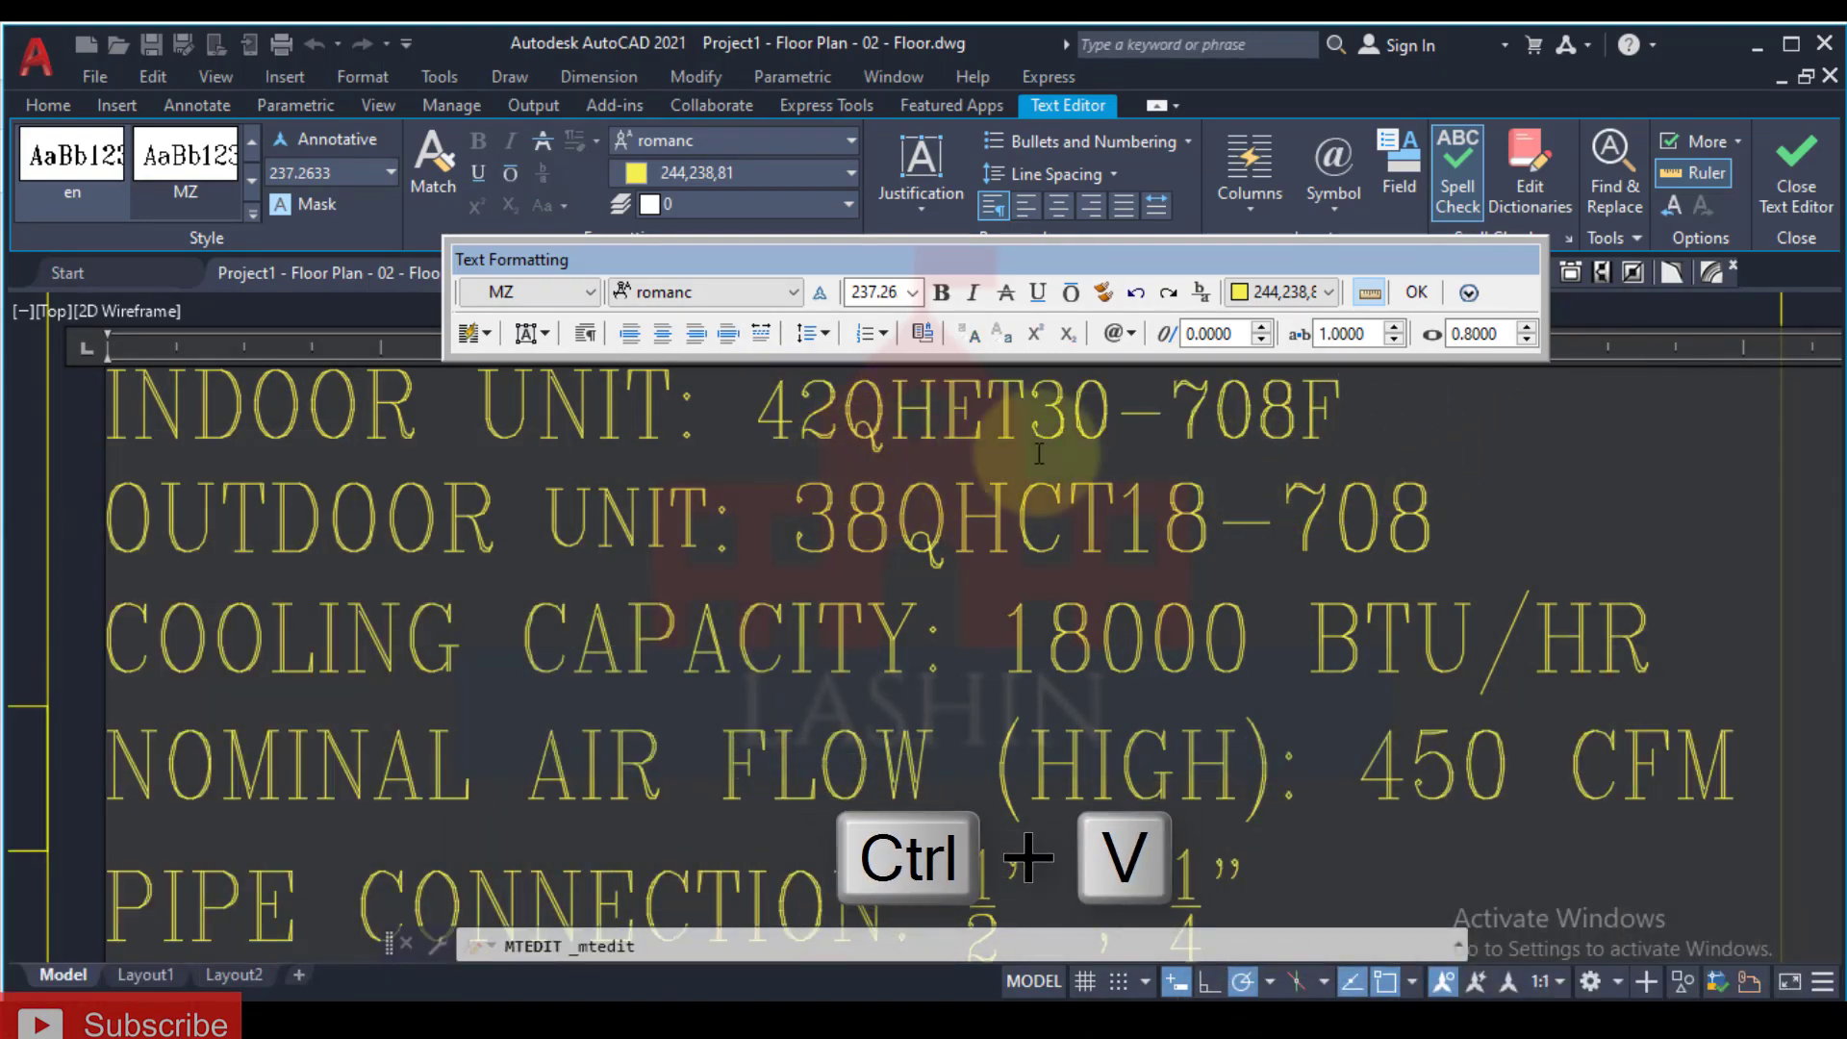
Step: Match the formatting of the pasted indoor unit model 42QHET30-708F to the word UNIT on the same line
drag(674, 414, 475, 409)
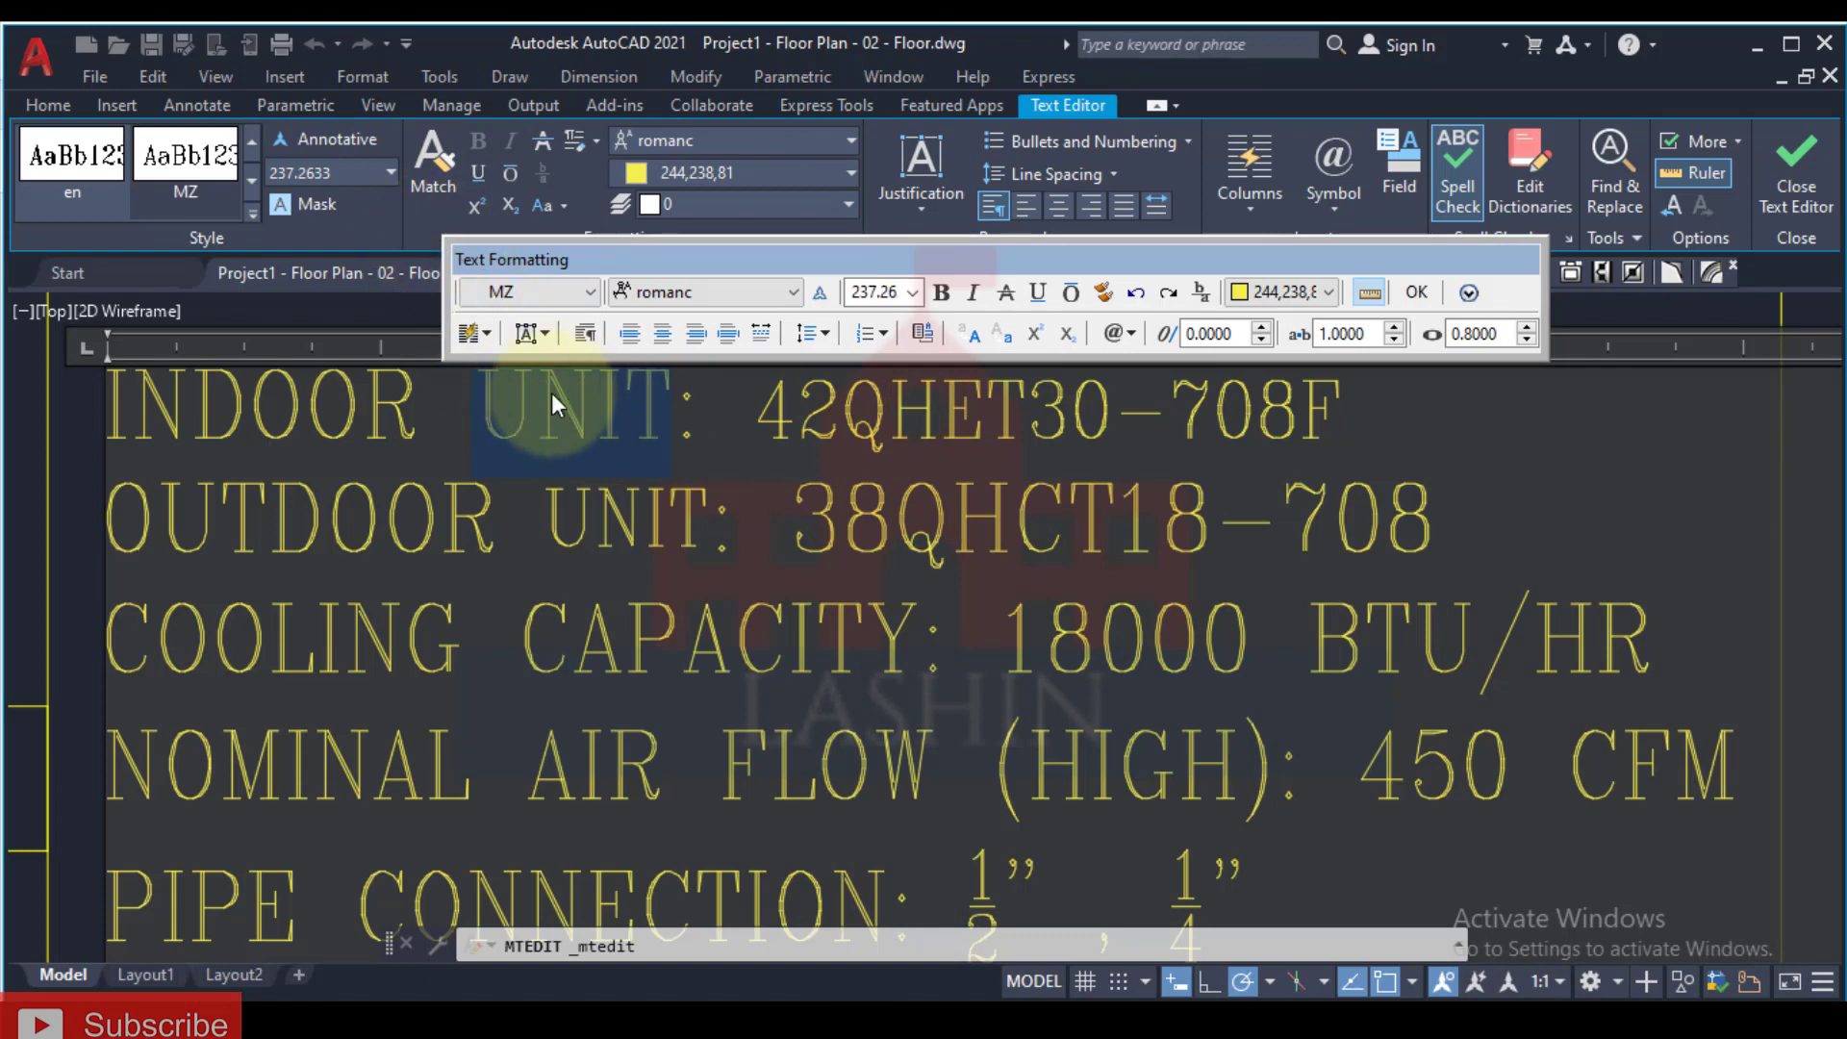
click(431, 173)
drag(912, 409, 758, 409)
drag(1409, 409, 919, 409)
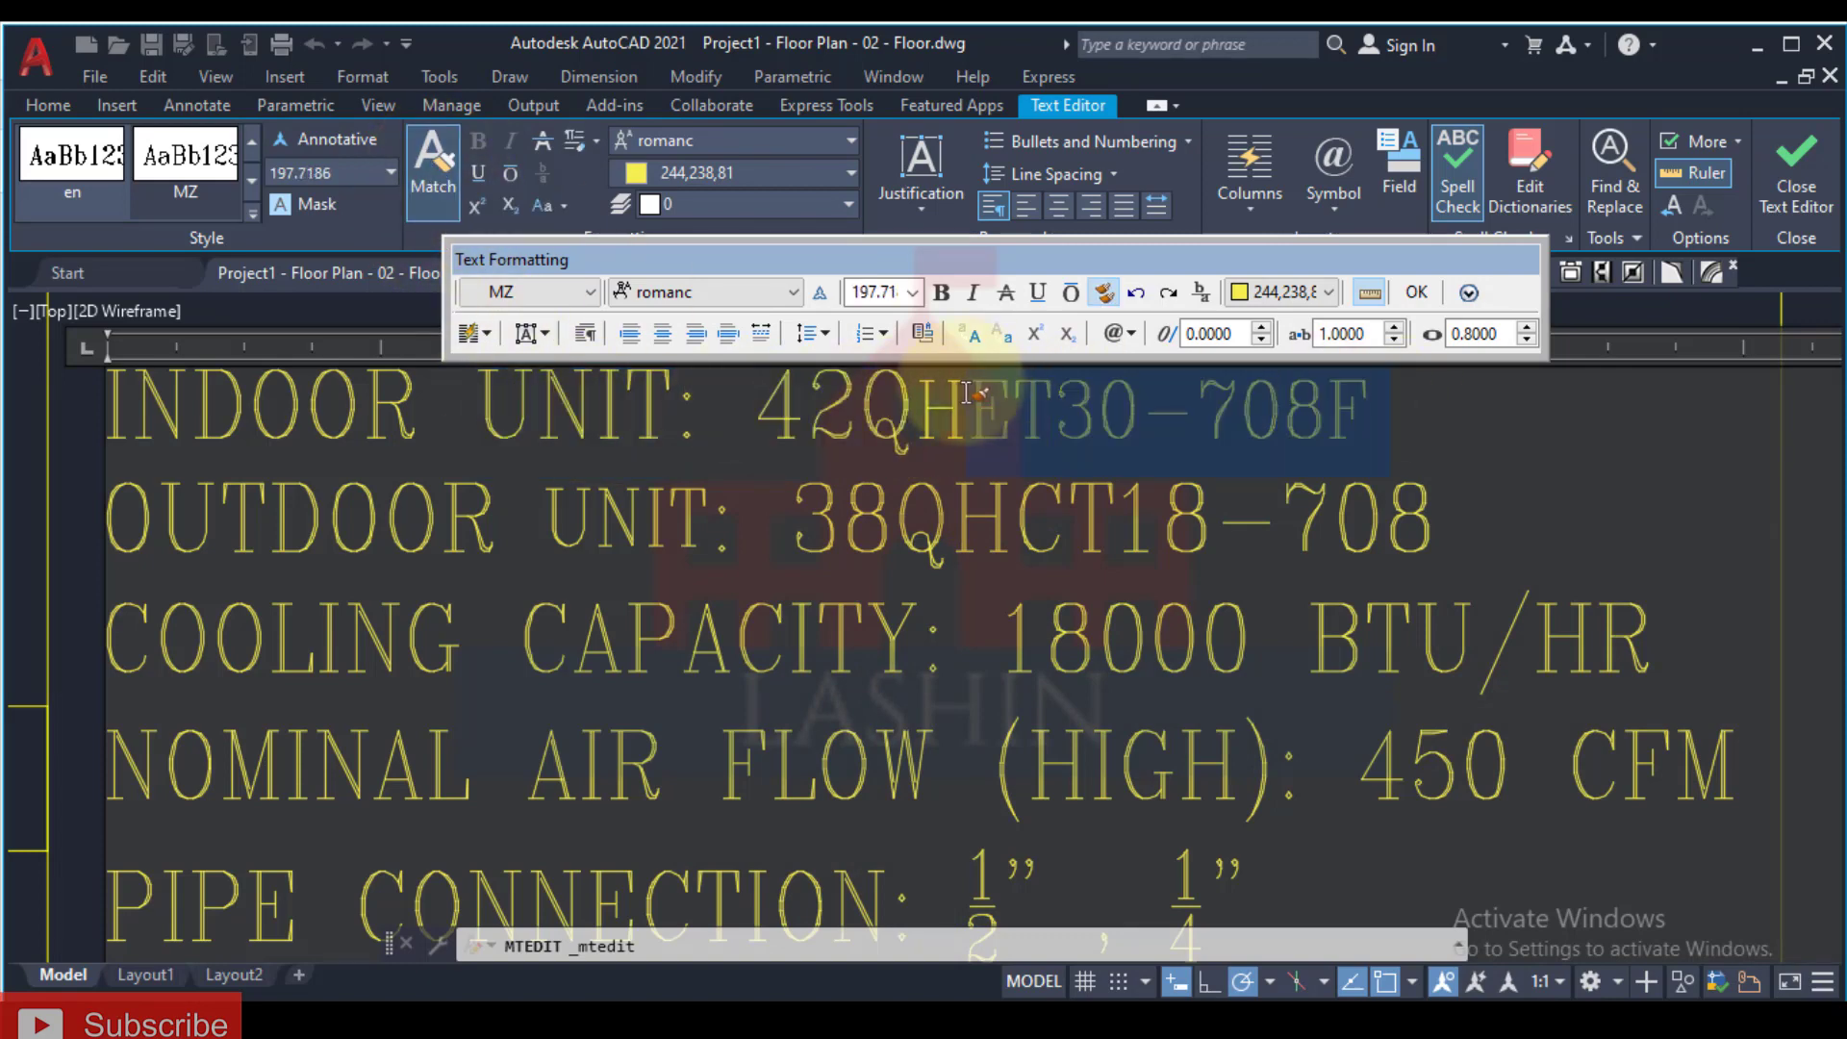
scroll(937, 391, down, 3)
middle_drag(995, 432, 782, 473)
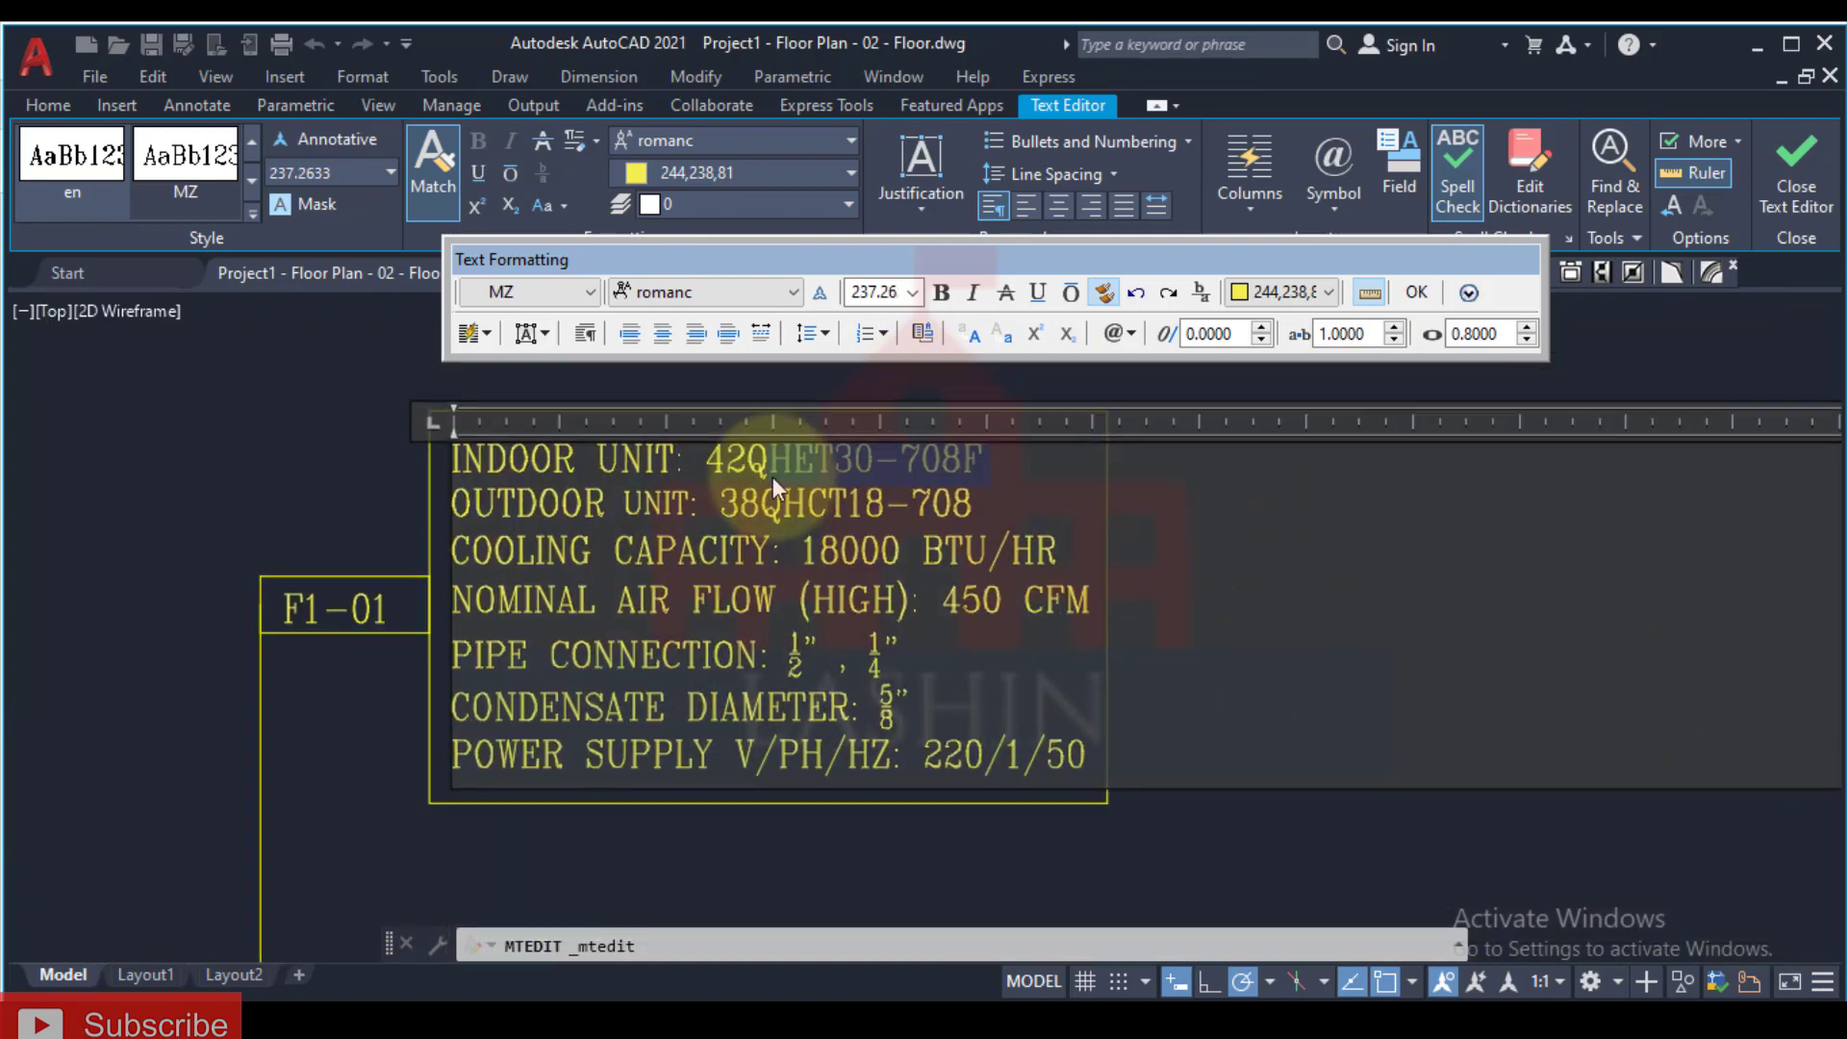
scroll(780, 486, up, 4)
scroll(704, 578, down, 2)
middle_drag(704, 578, 669, 540)
key(Escape)
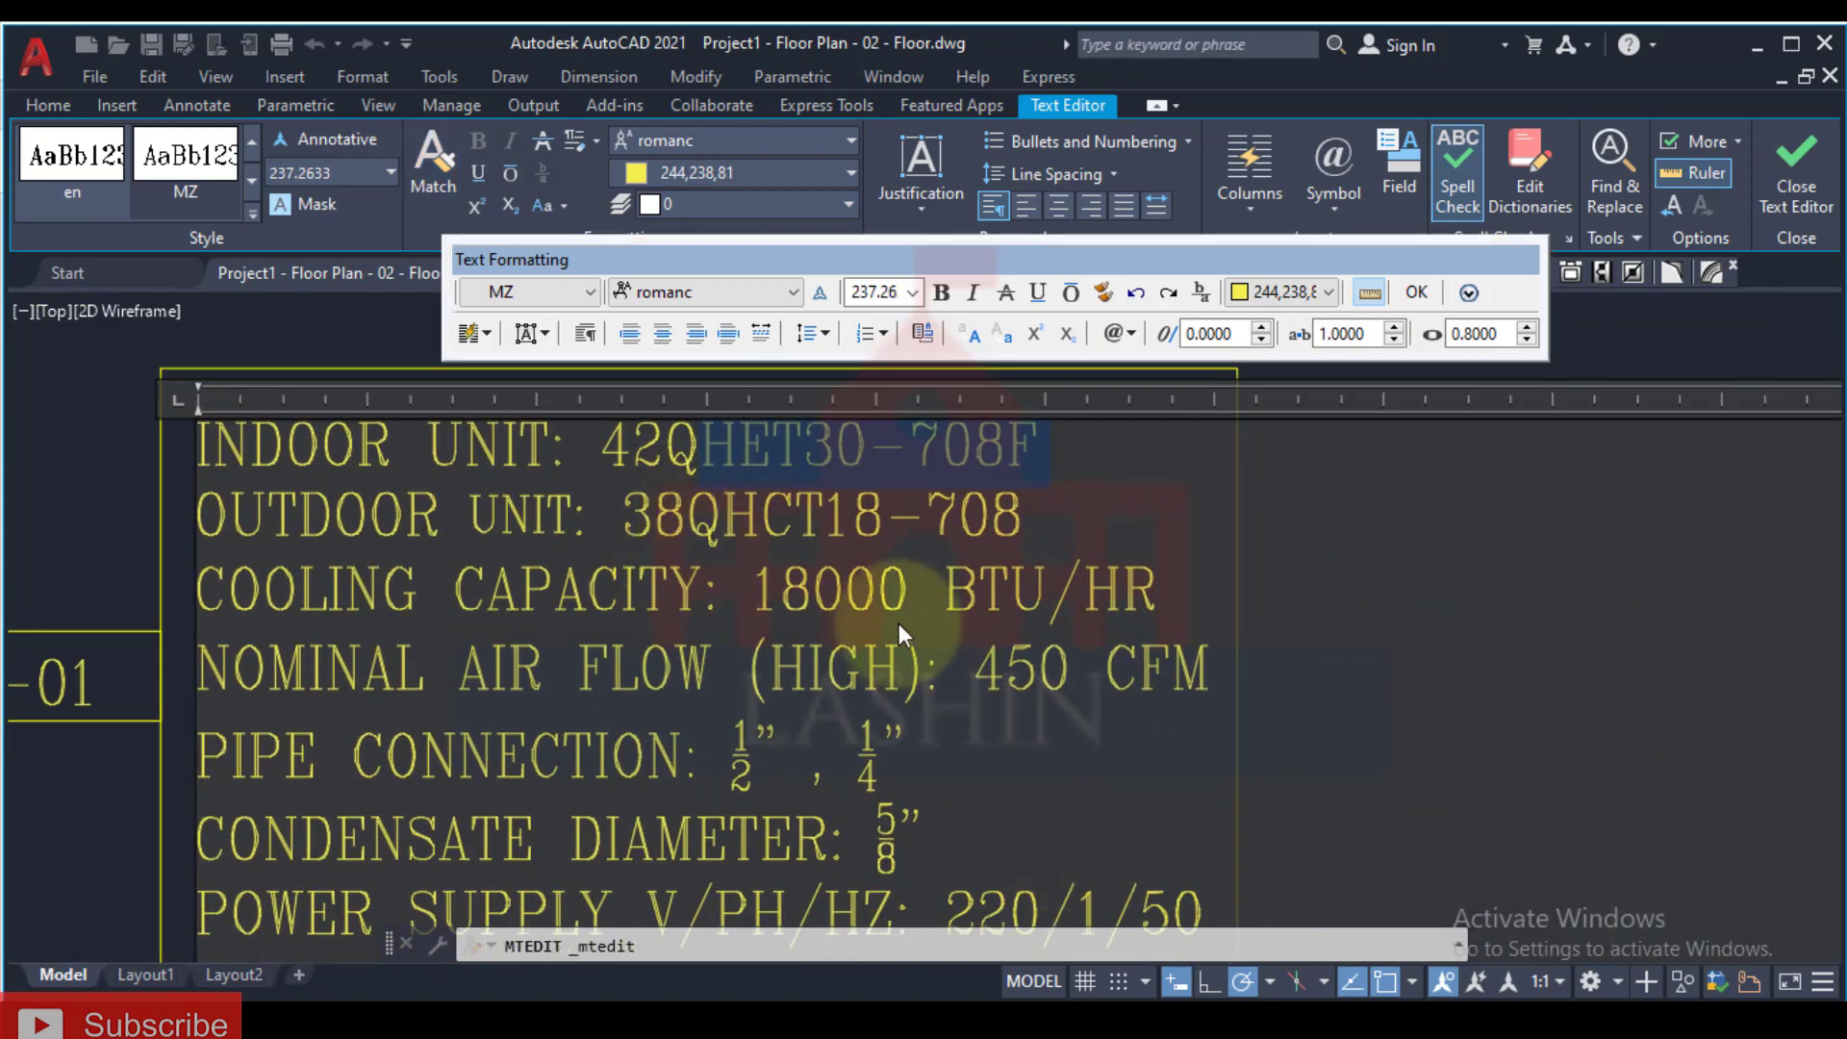
Step: Replace the outdoor unit model in the callout with 38QHET30-708, copied from the Optimax catalogue in Adobe Acrobat Reader
click(687, 519)
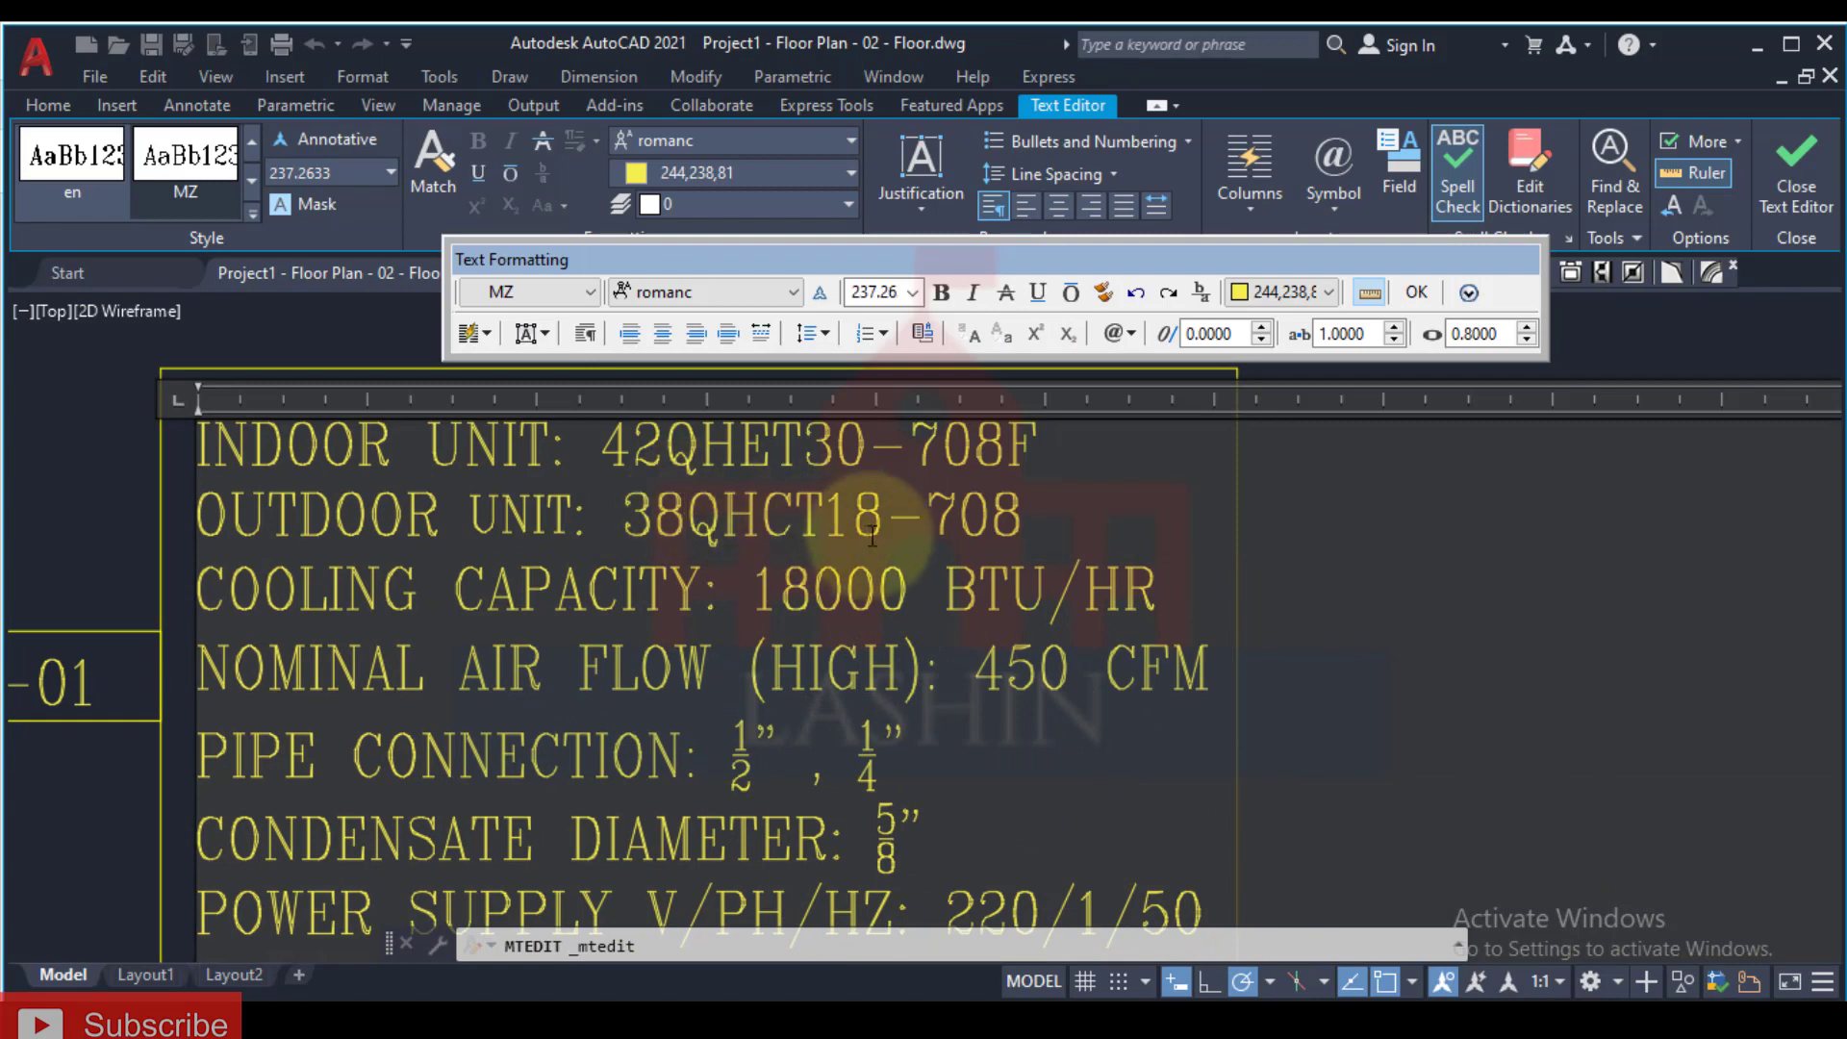
mouse_move(1028, 1020)
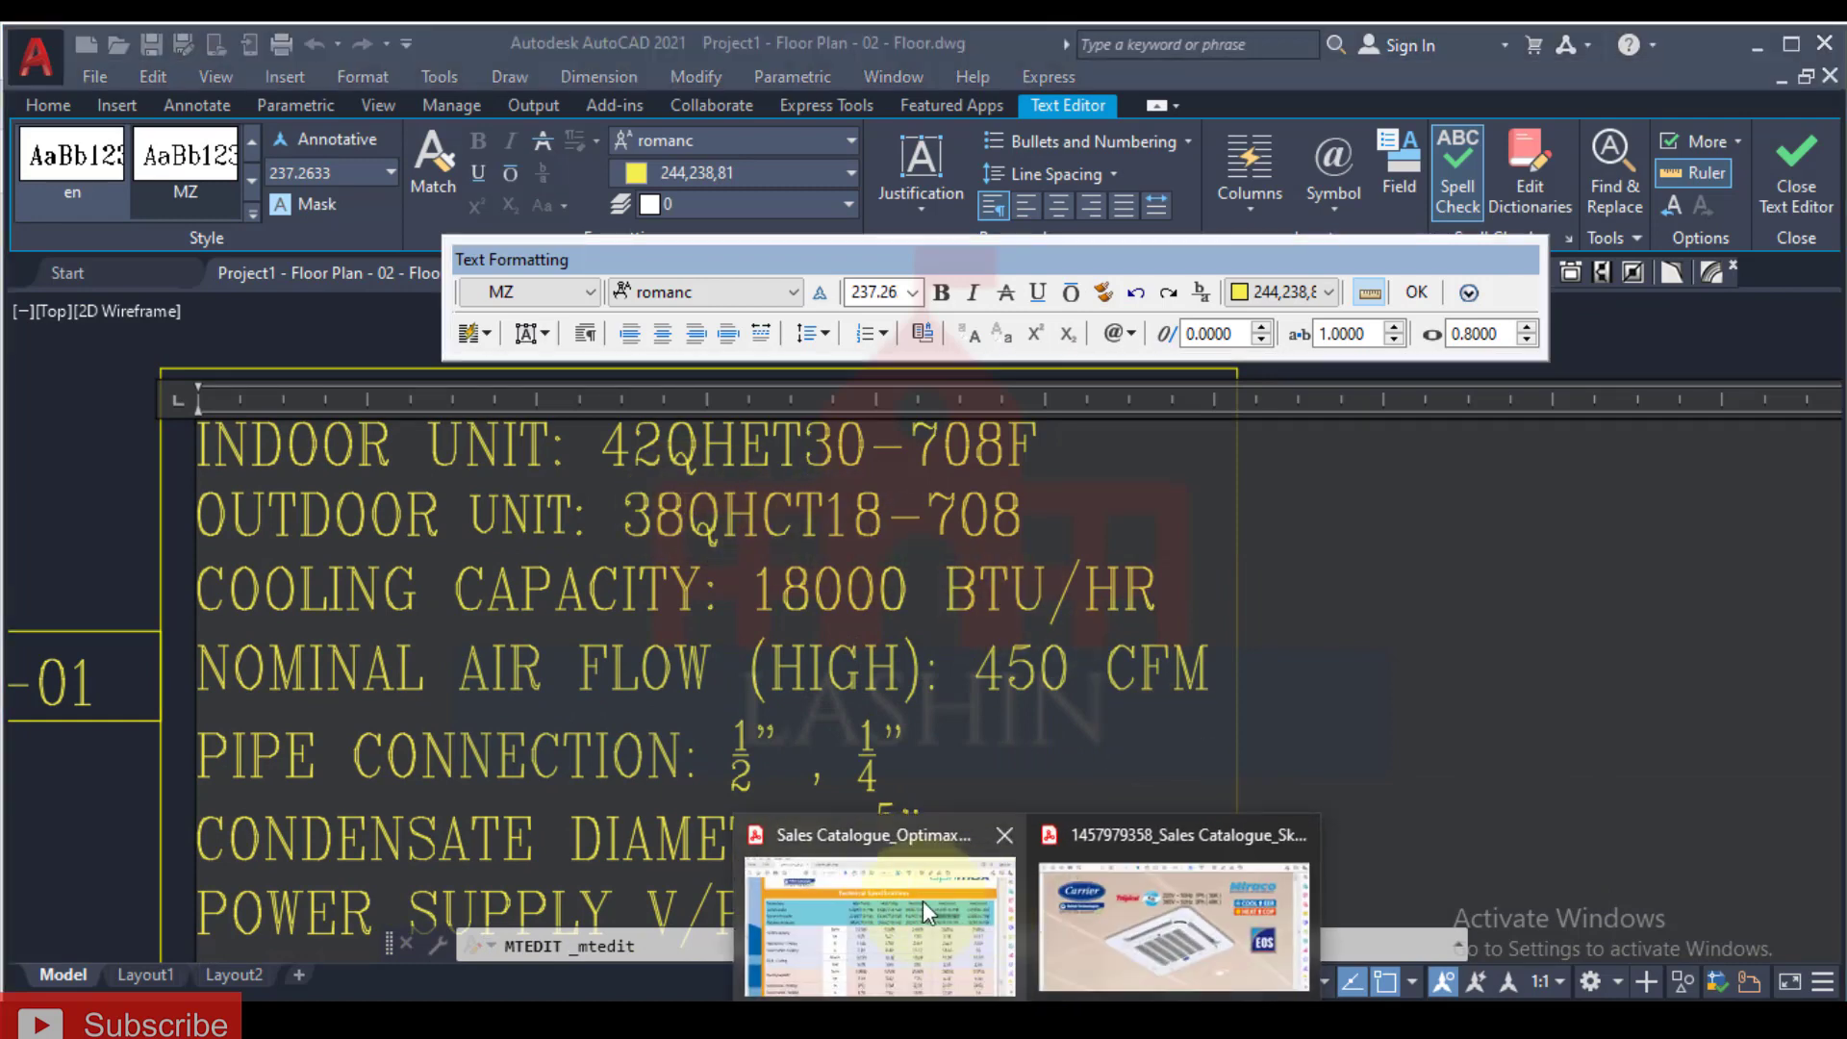
click(921, 910)
drag(1305, 501, 1466, 494)
key(alt+Tab)
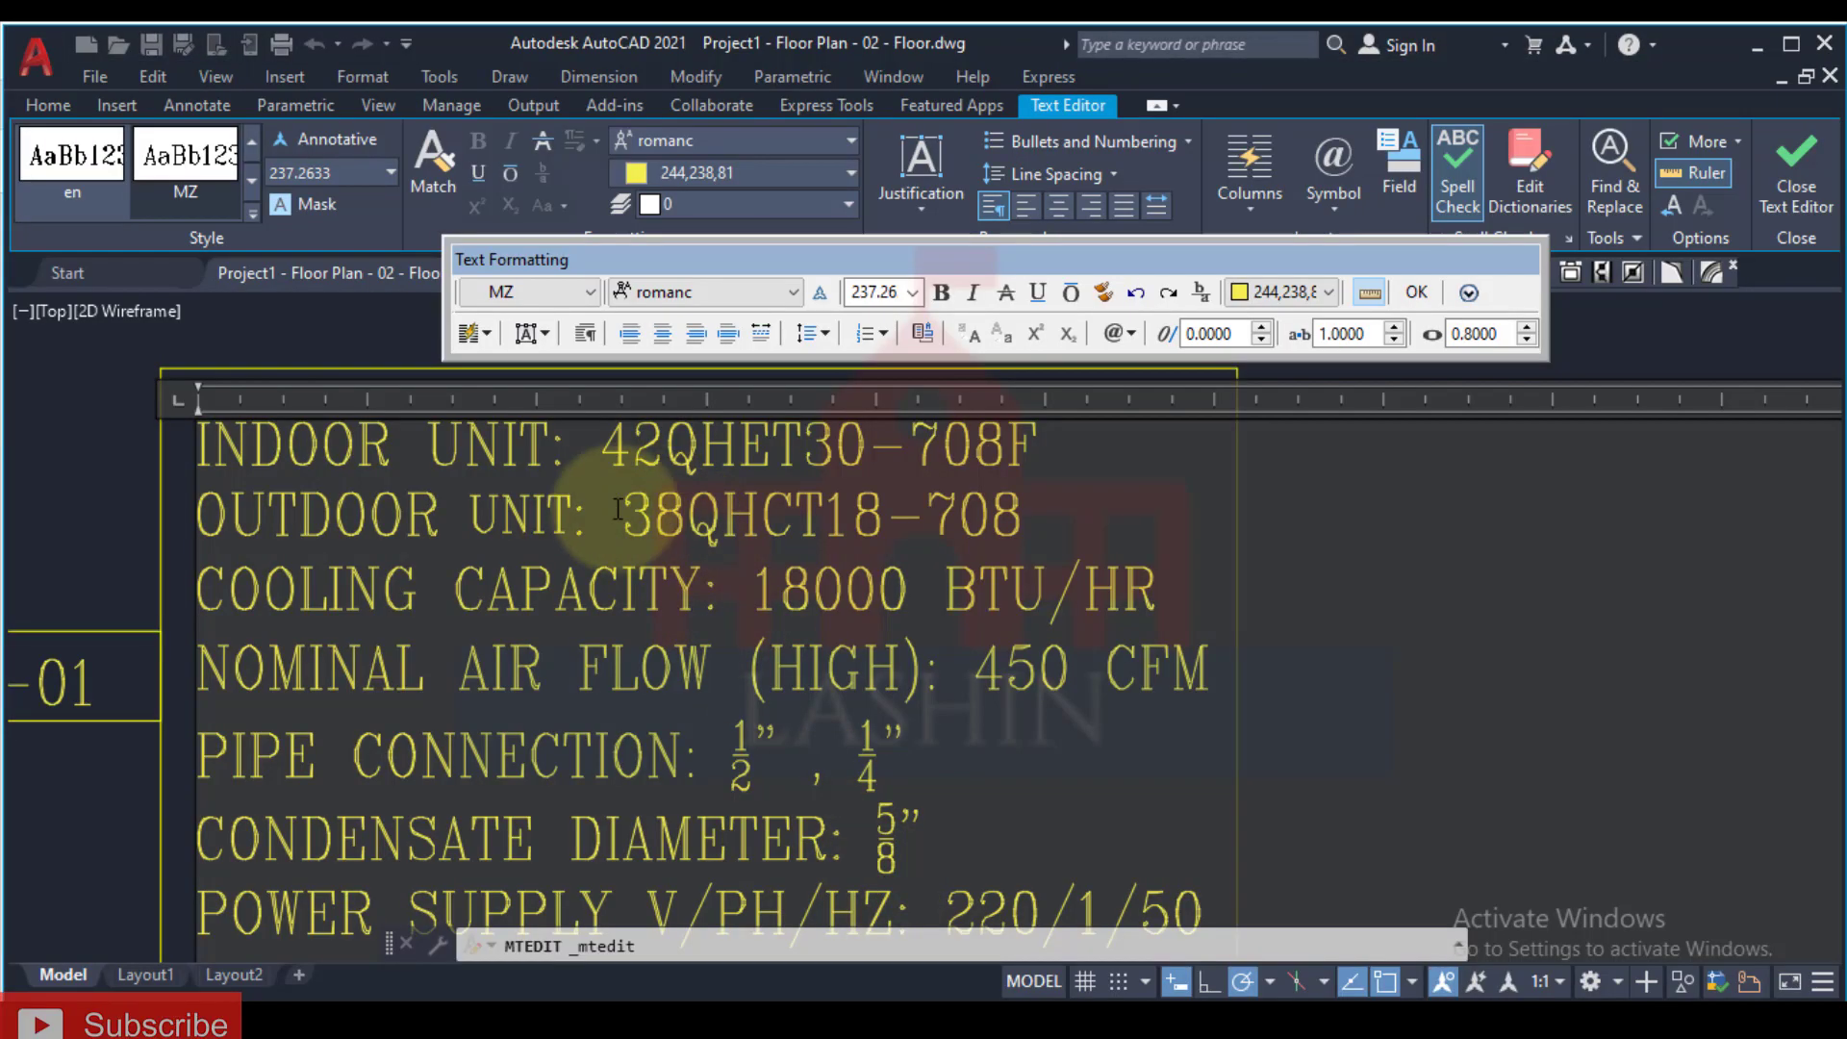
drag(621, 515, 1049, 528)
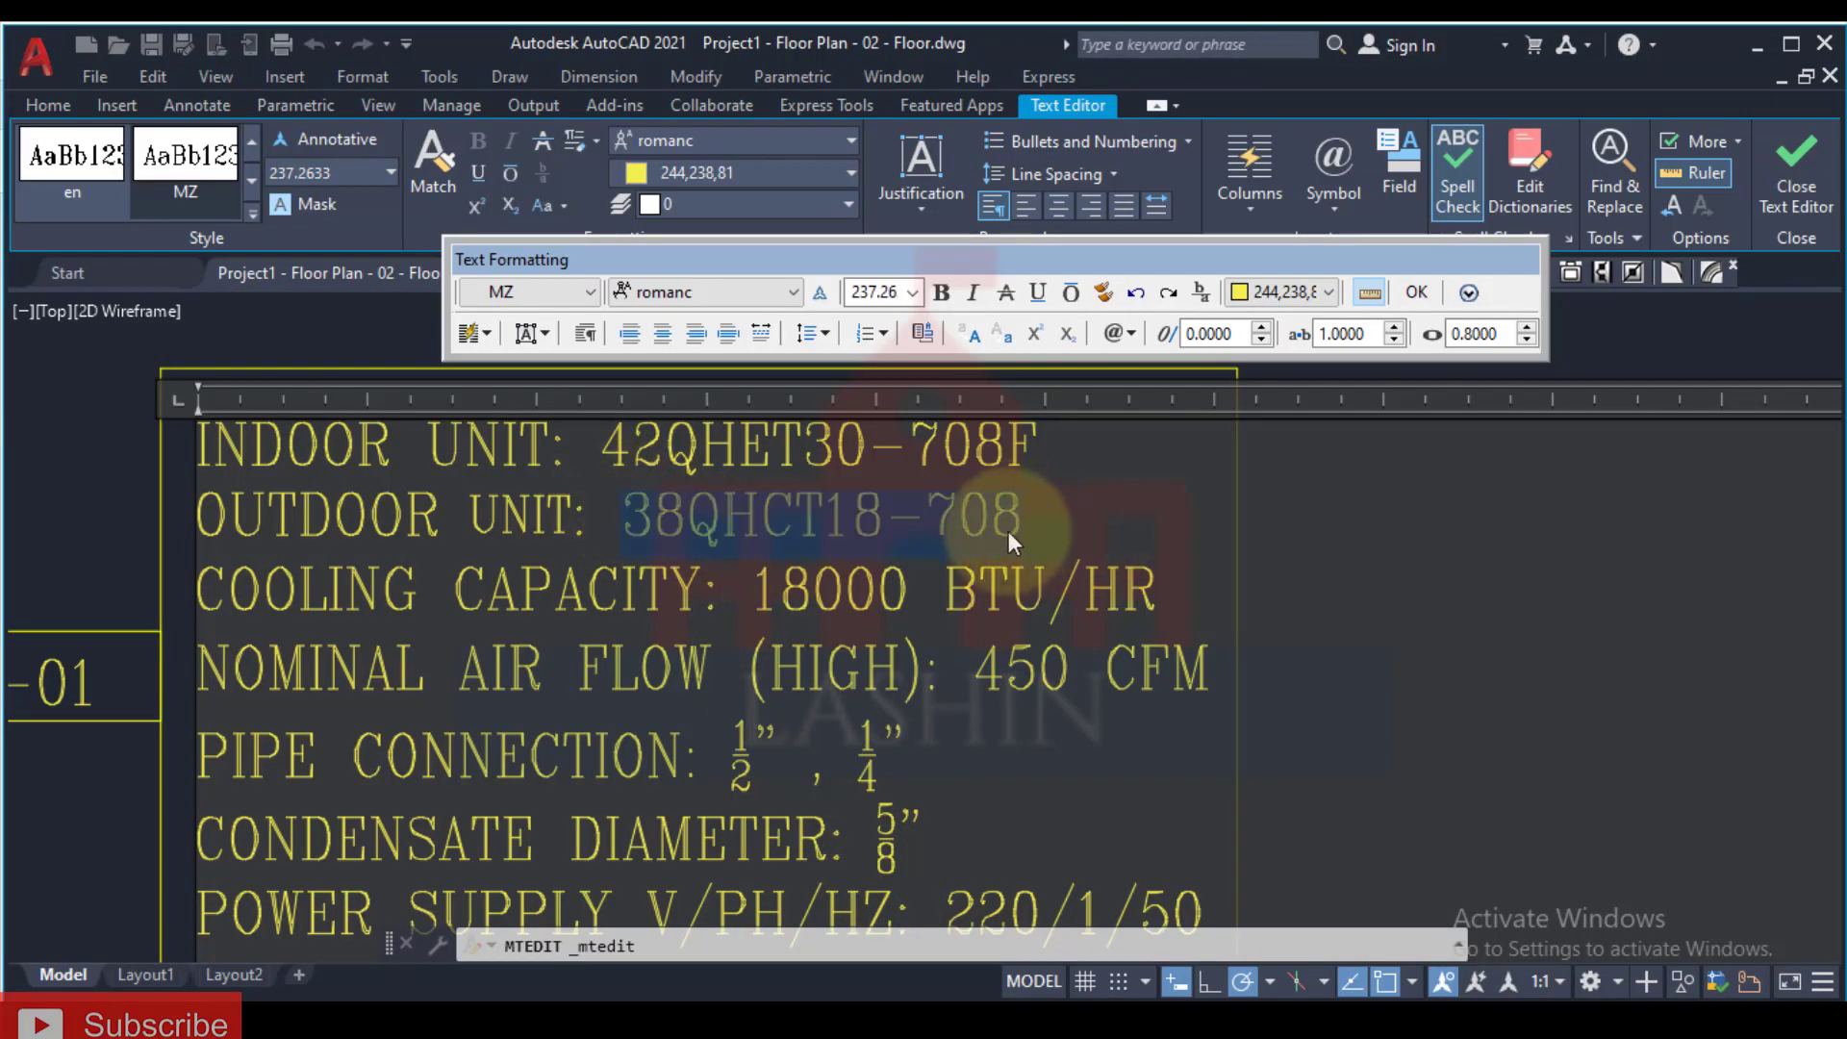
key(ctrl+v)
Step: Match the formatting of "UNIT: 38QHET30-708" on the outdoor unit line to the rest of the callout text
click(433, 164)
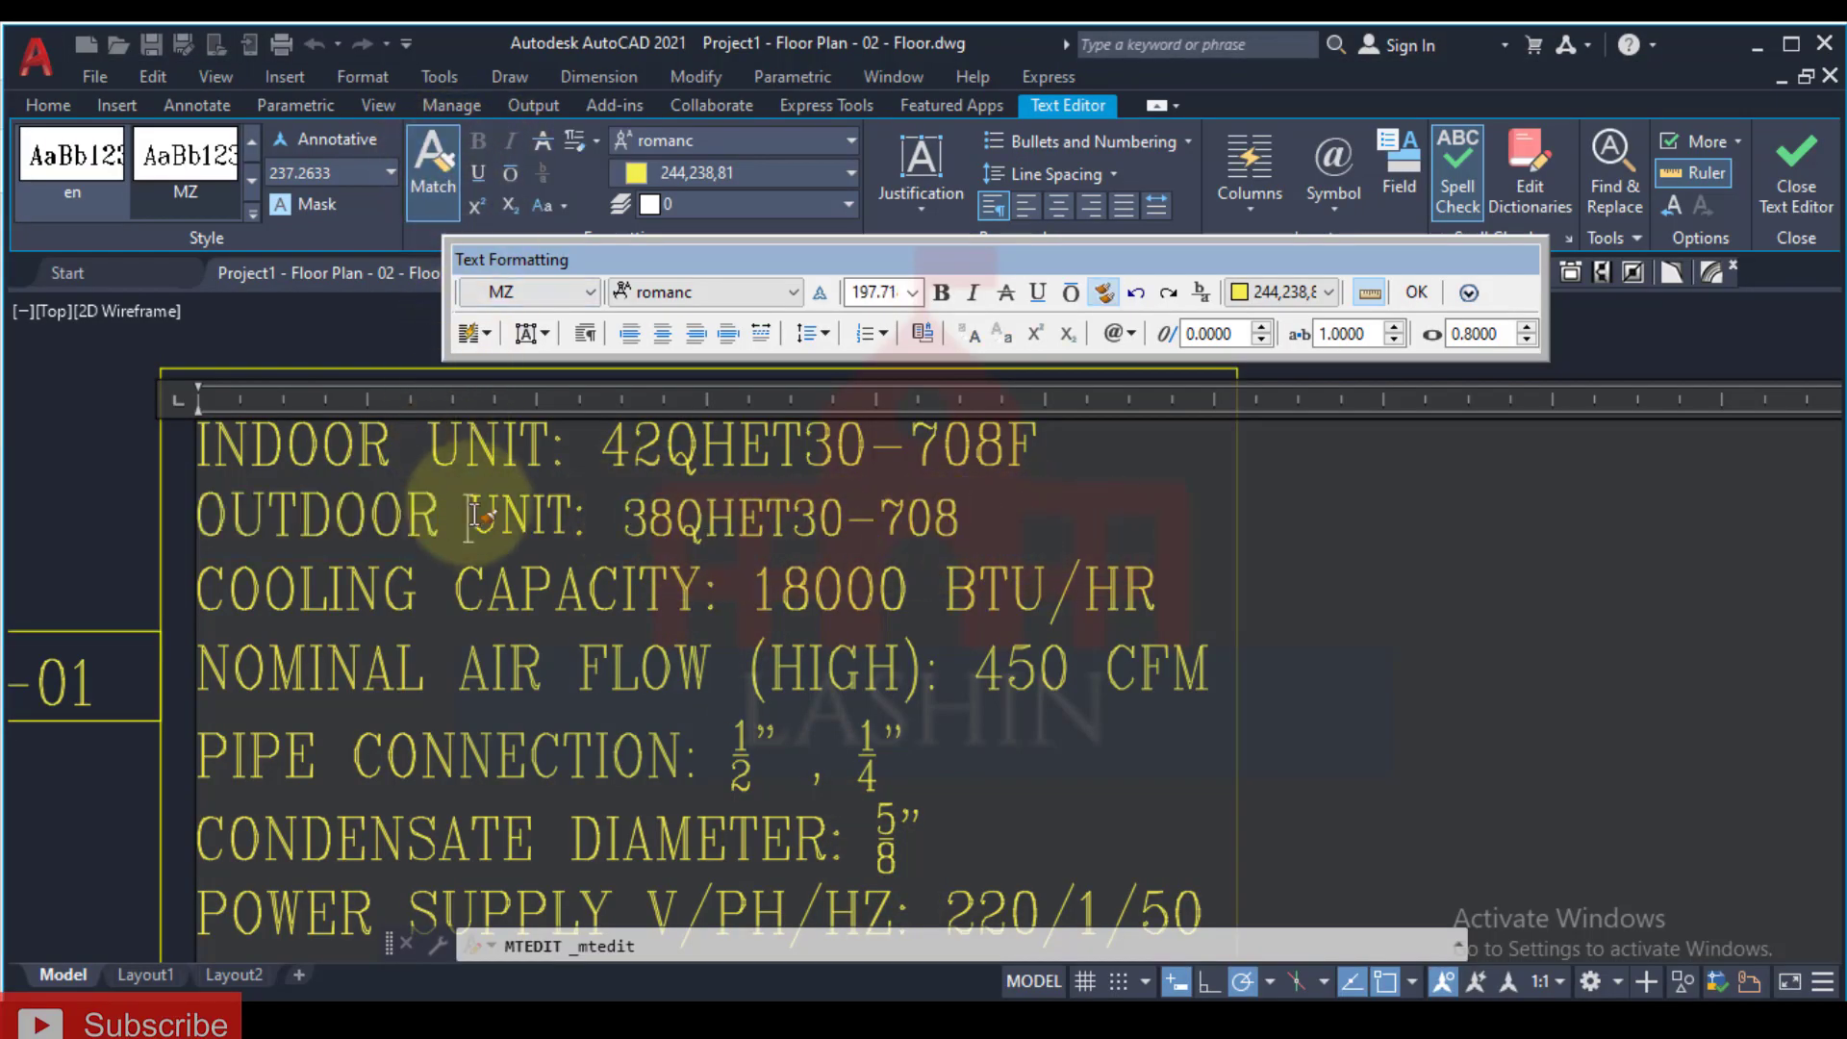
drag(471, 516, 989, 514)
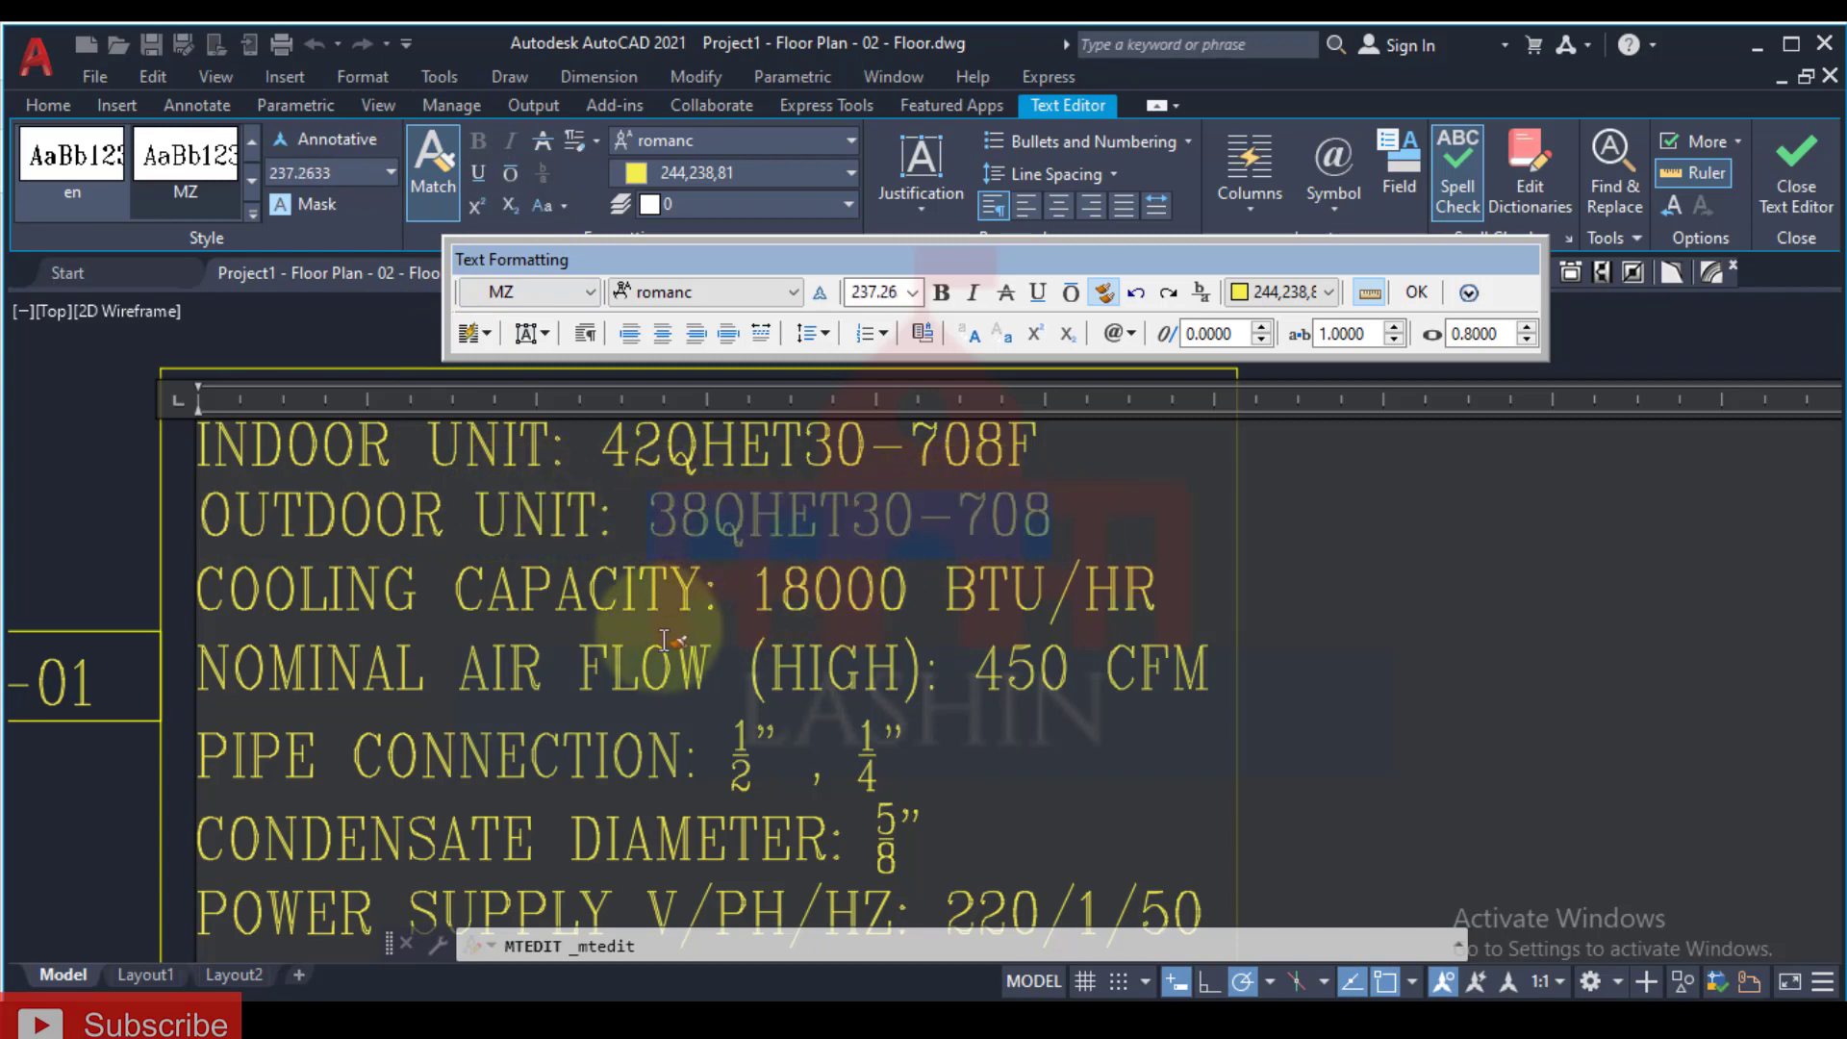
click(647, 580)
Step: Set the cooling capacity in the callout to 28800 BTU/HR, using the Optimax catalogue in Adobe Acrobat Reader
middle_drag(835, 614, 694, 533)
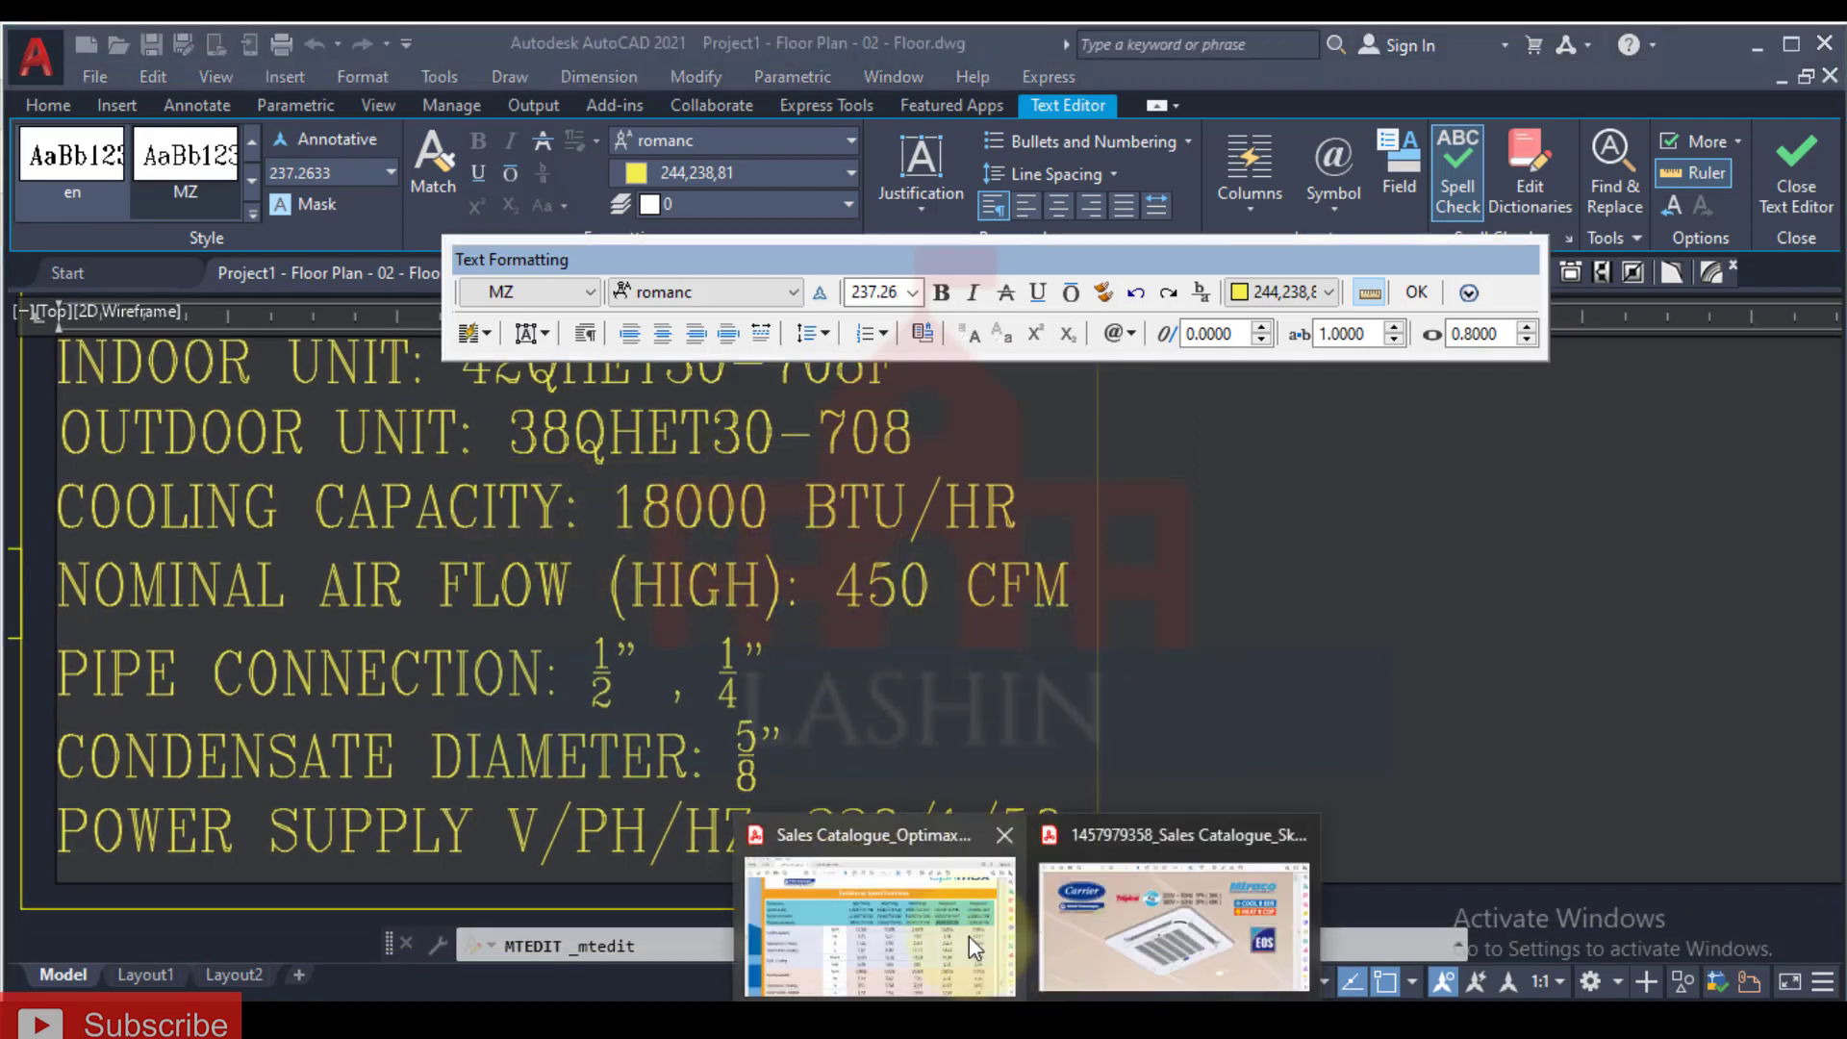
mouse_move(967, 937)
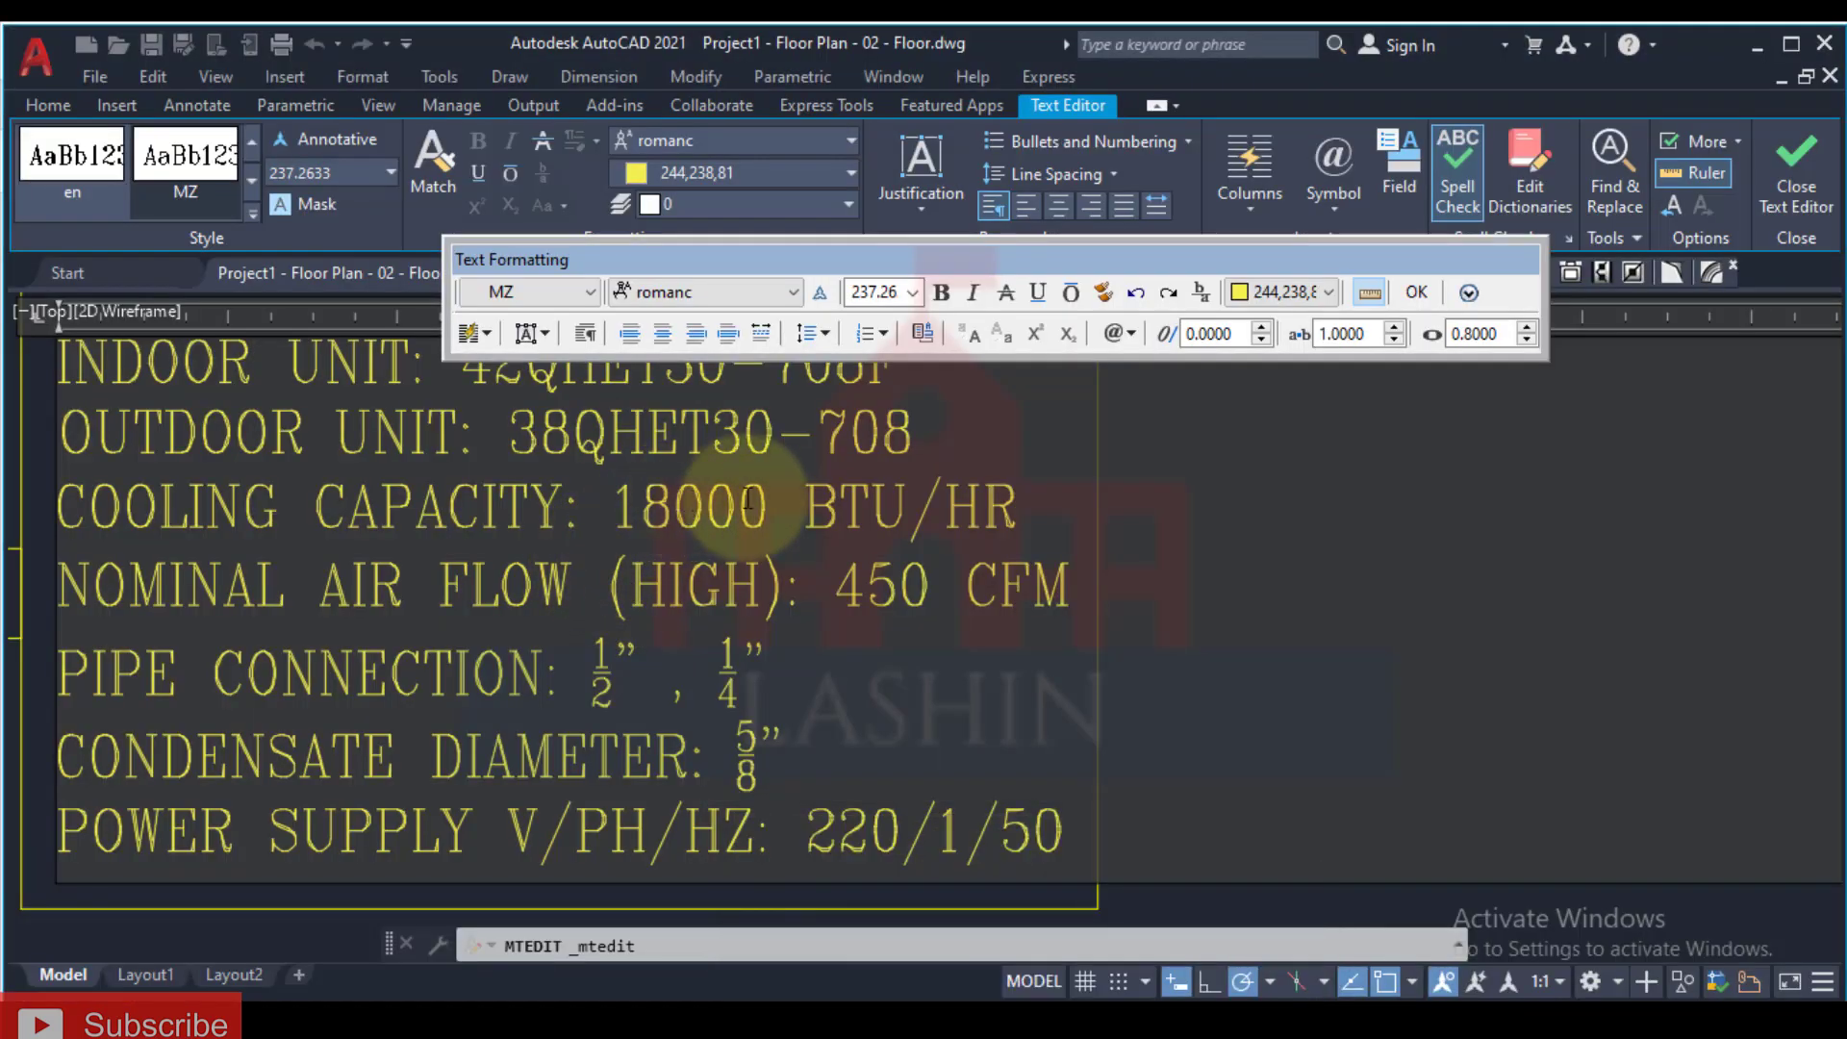
double_click(615, 502)
text(288)
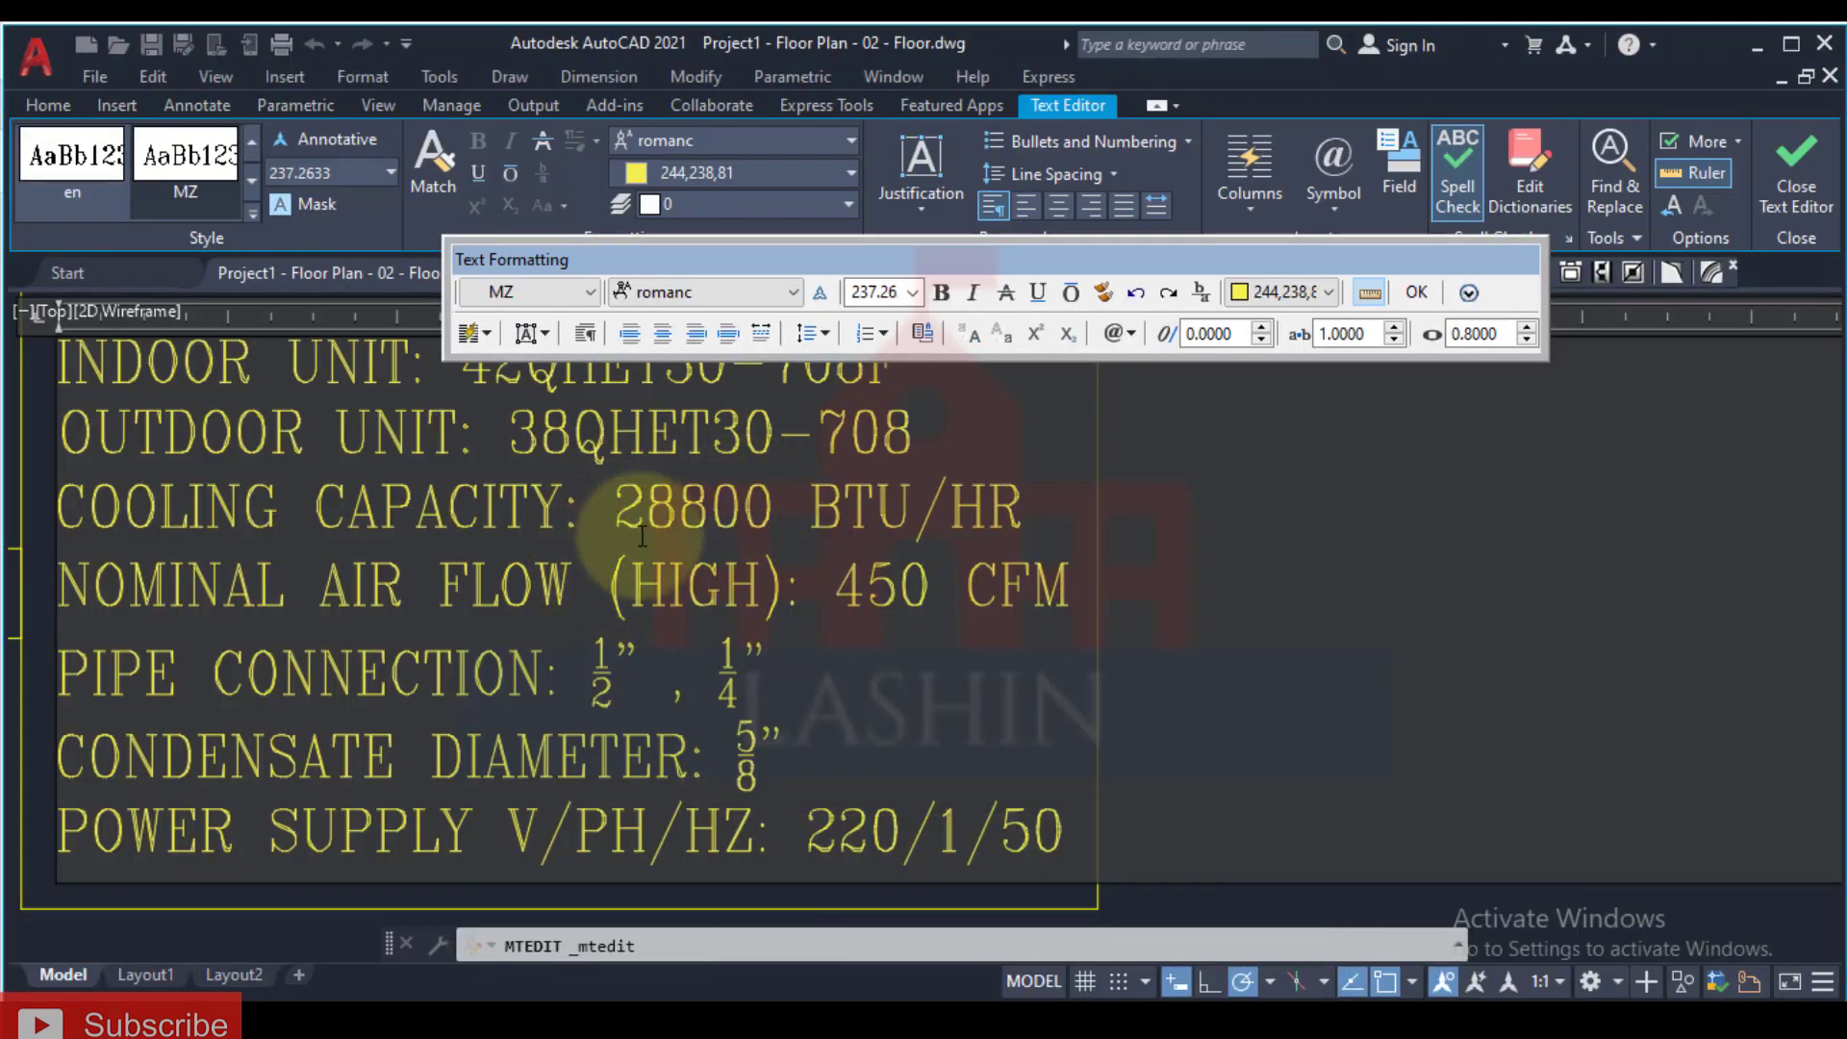
click(469, 589)
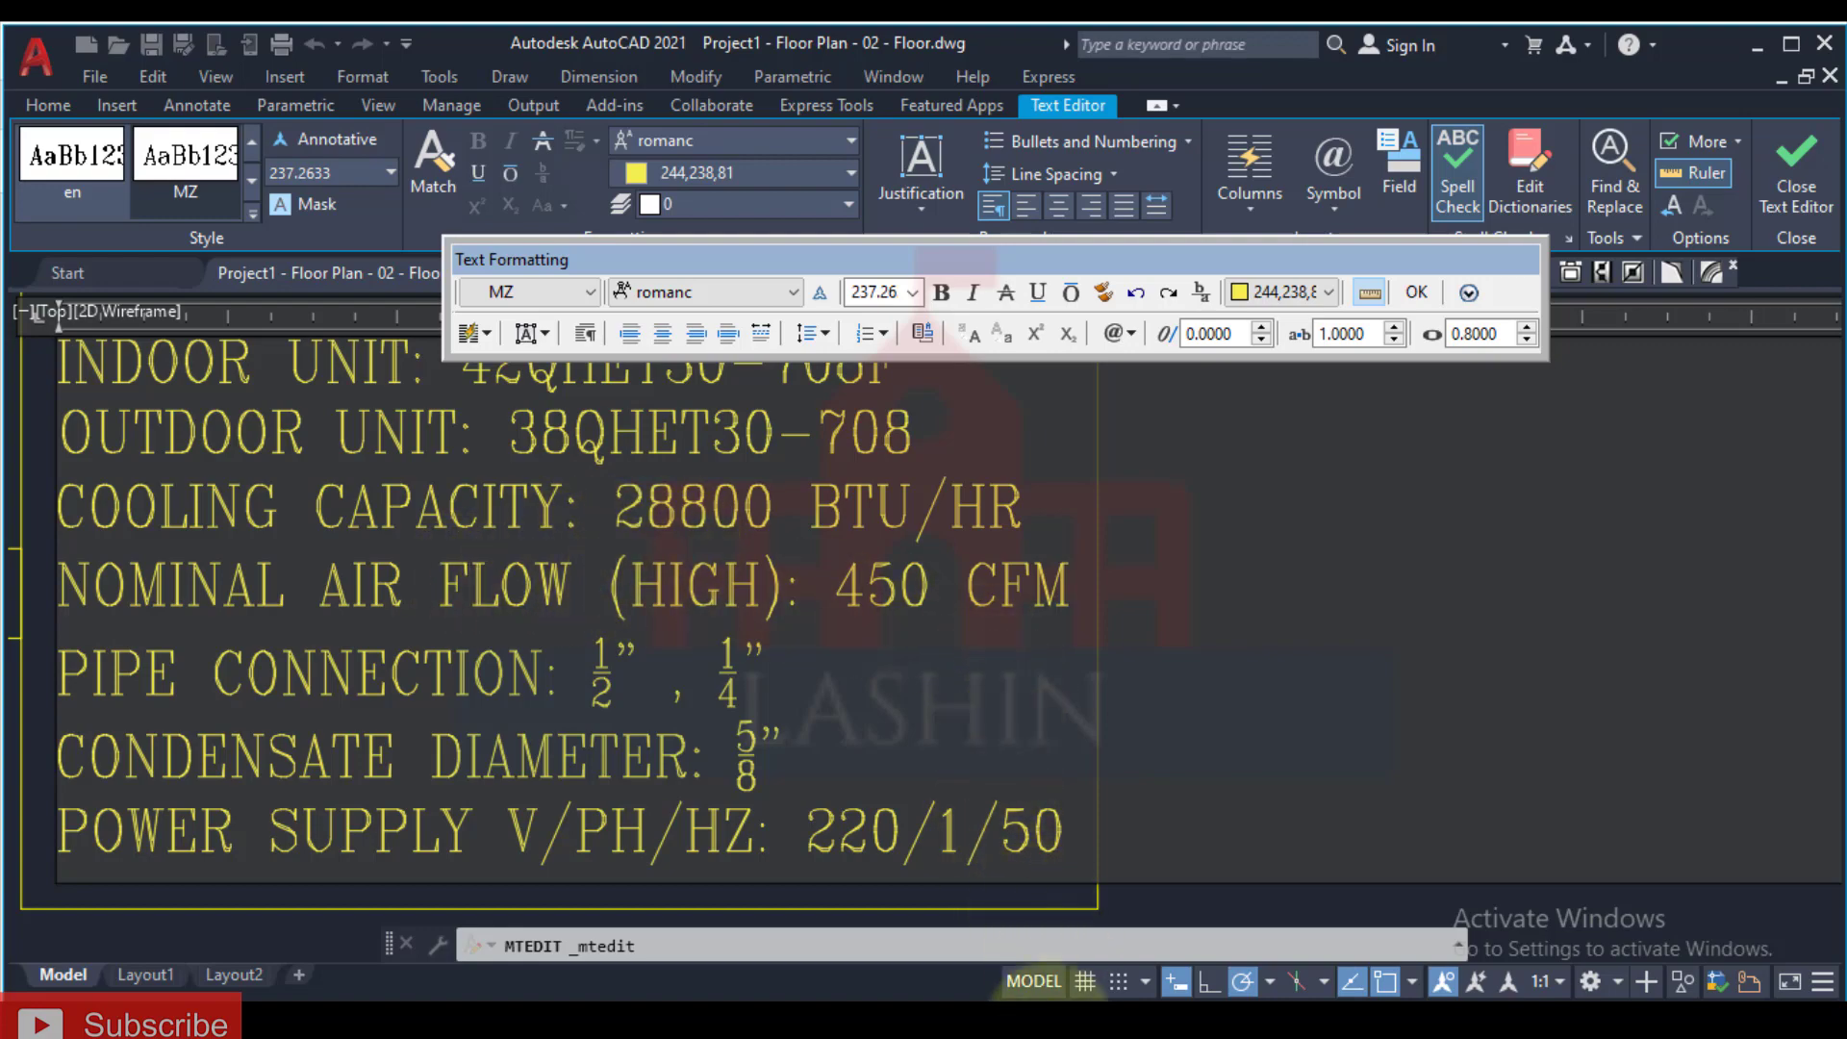
Step: Set the callout's high nominal air flow to 796 CFM, from the 42QHET30-708F column of the Optimax catalogue in Adobe Acrobat Reader
mouse_move(1094, 977)
click(1006, 943)
scroll(1383, 784, down, 5)
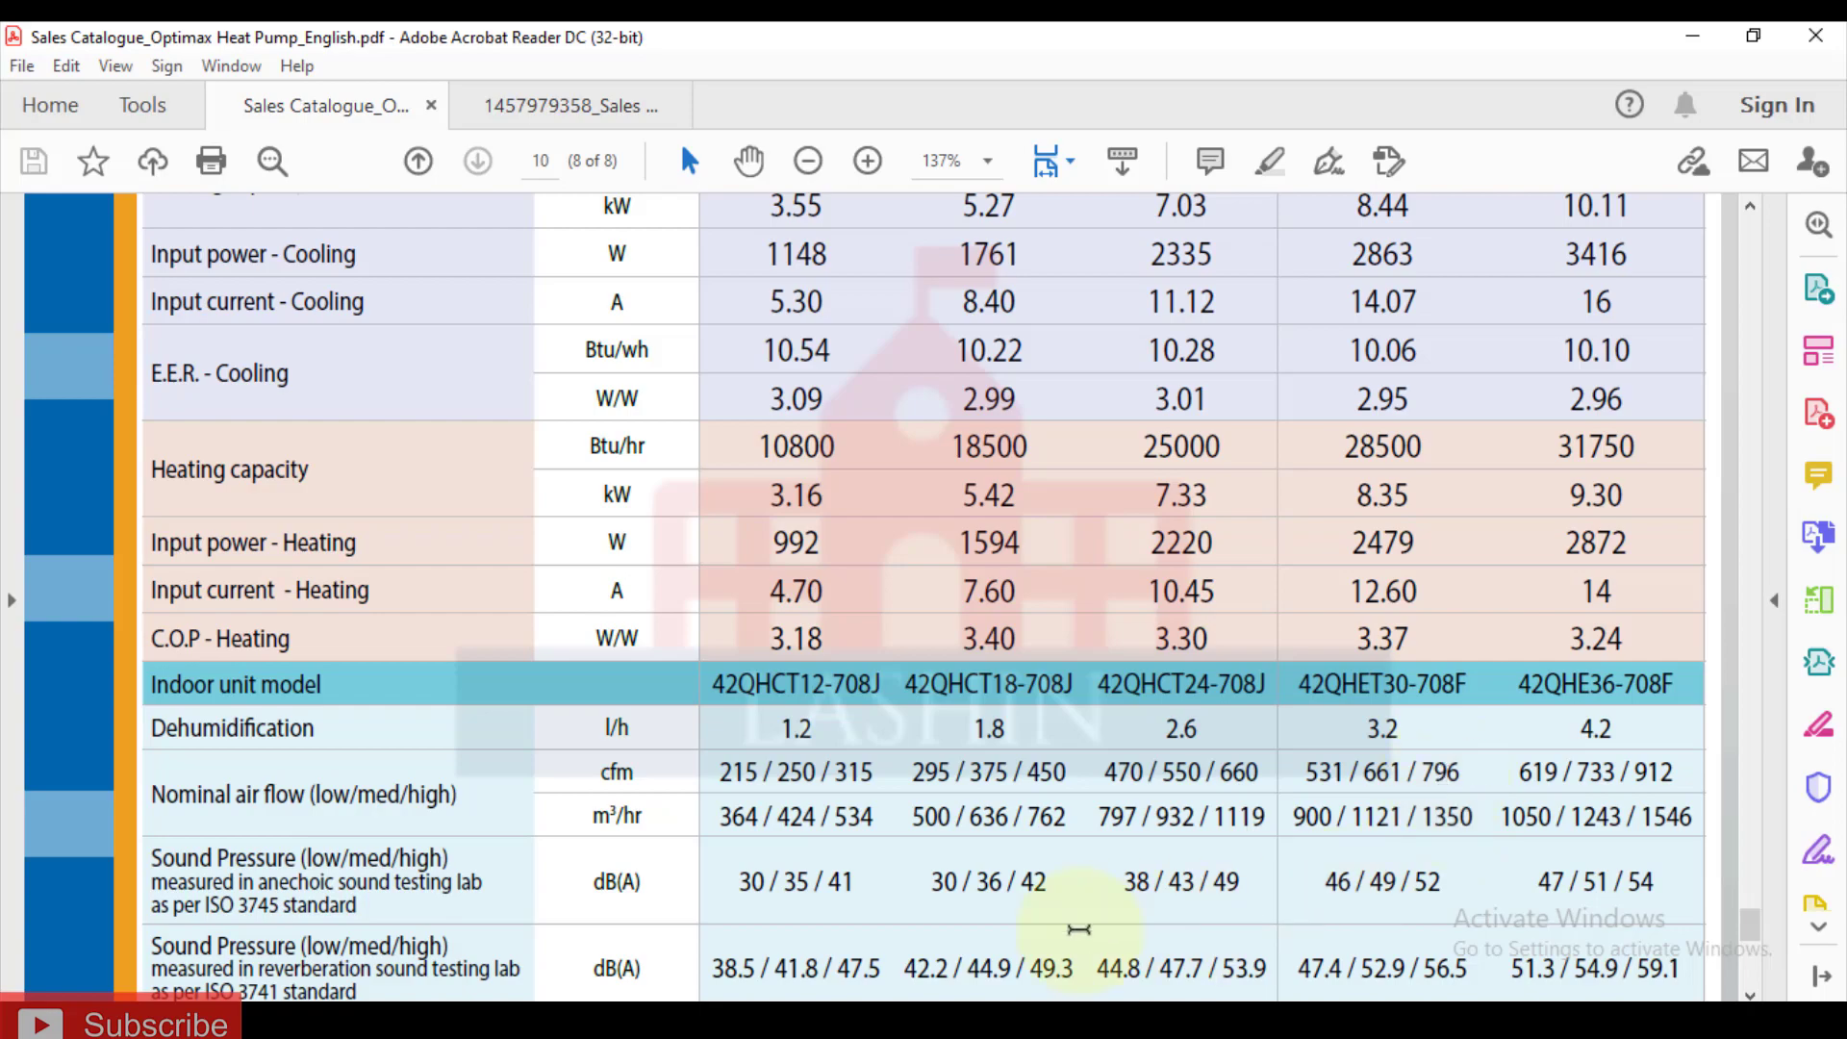
key(alt+Tab)
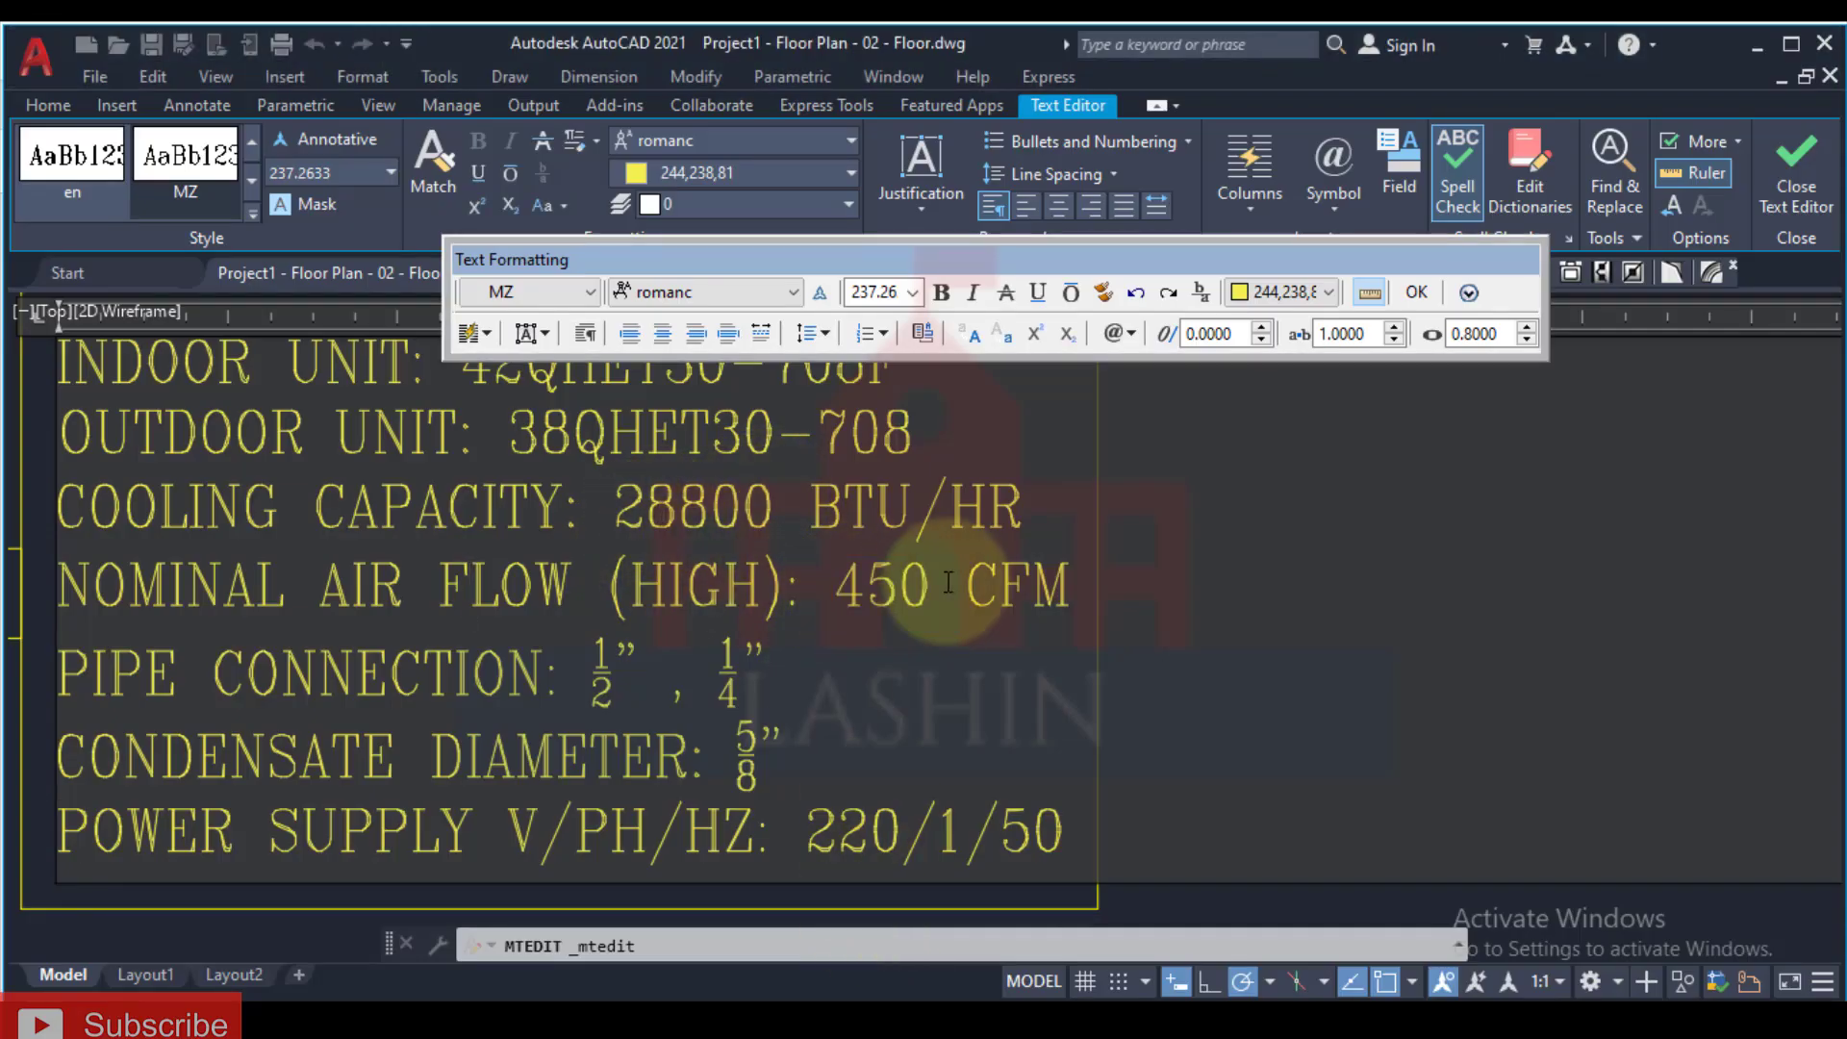
text(796)
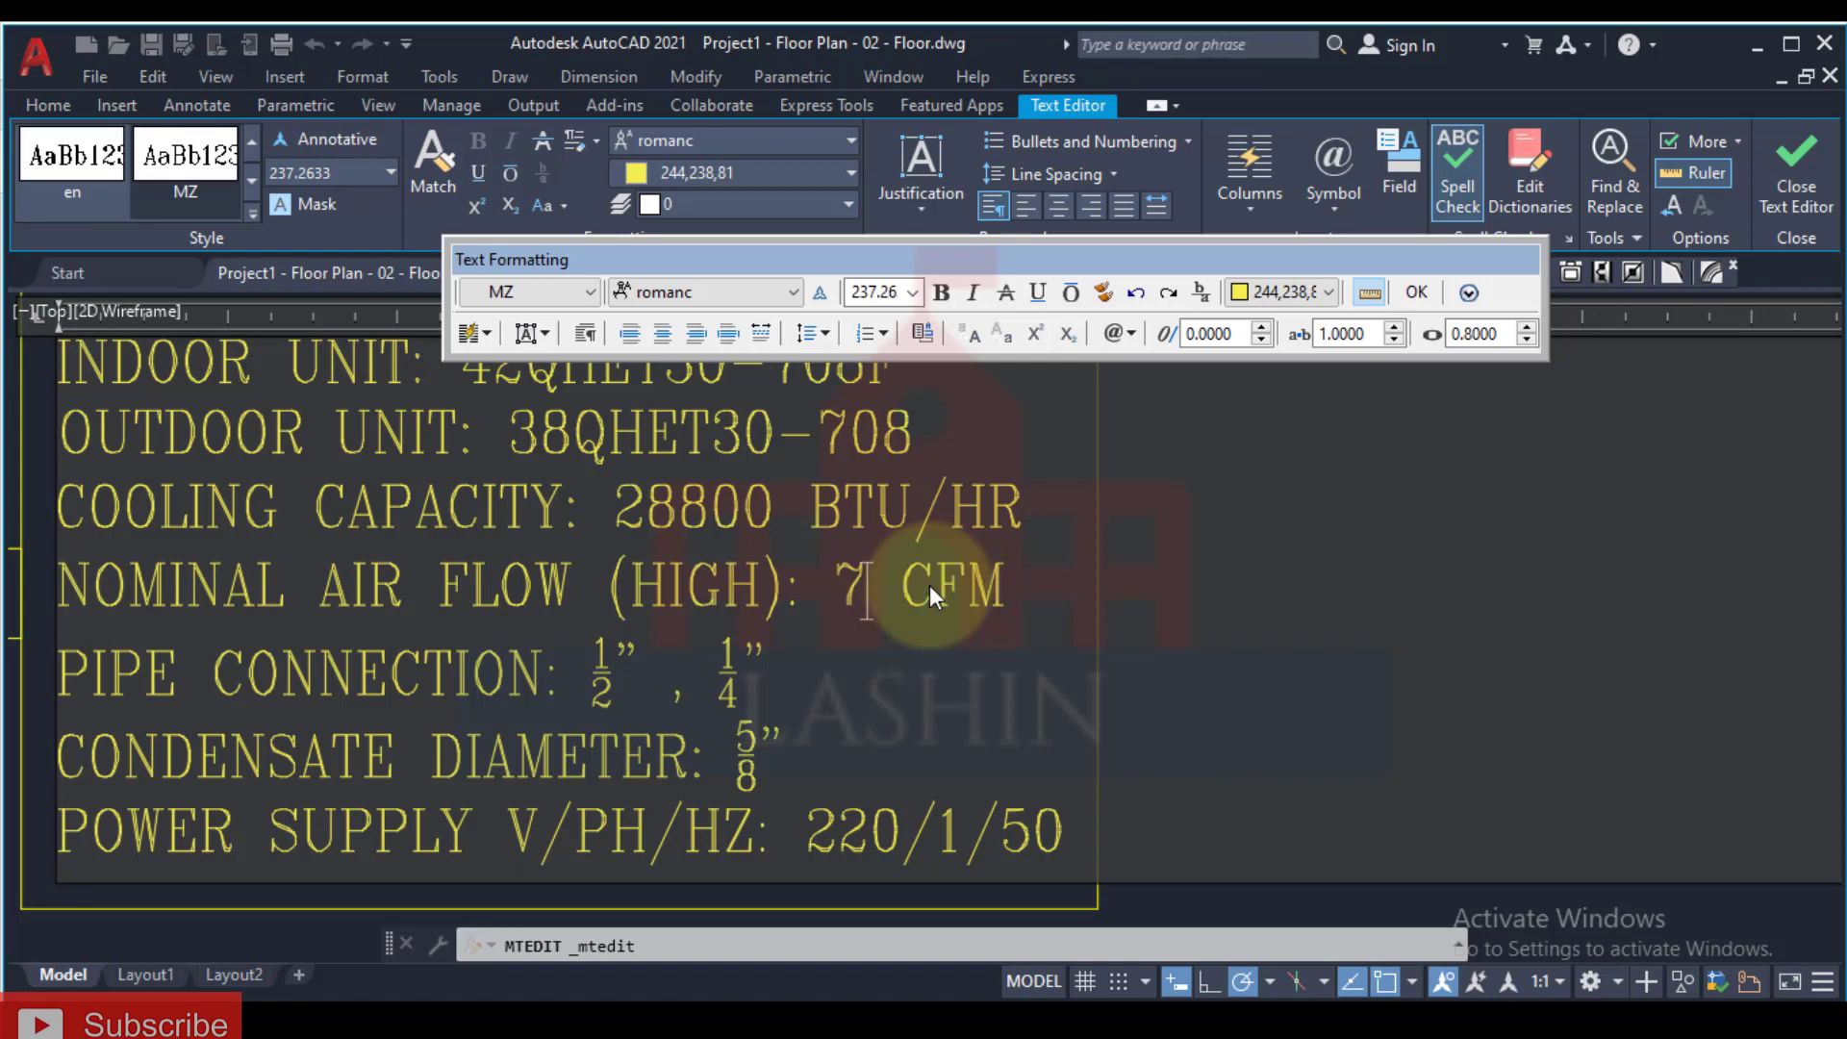
click(389, 678)
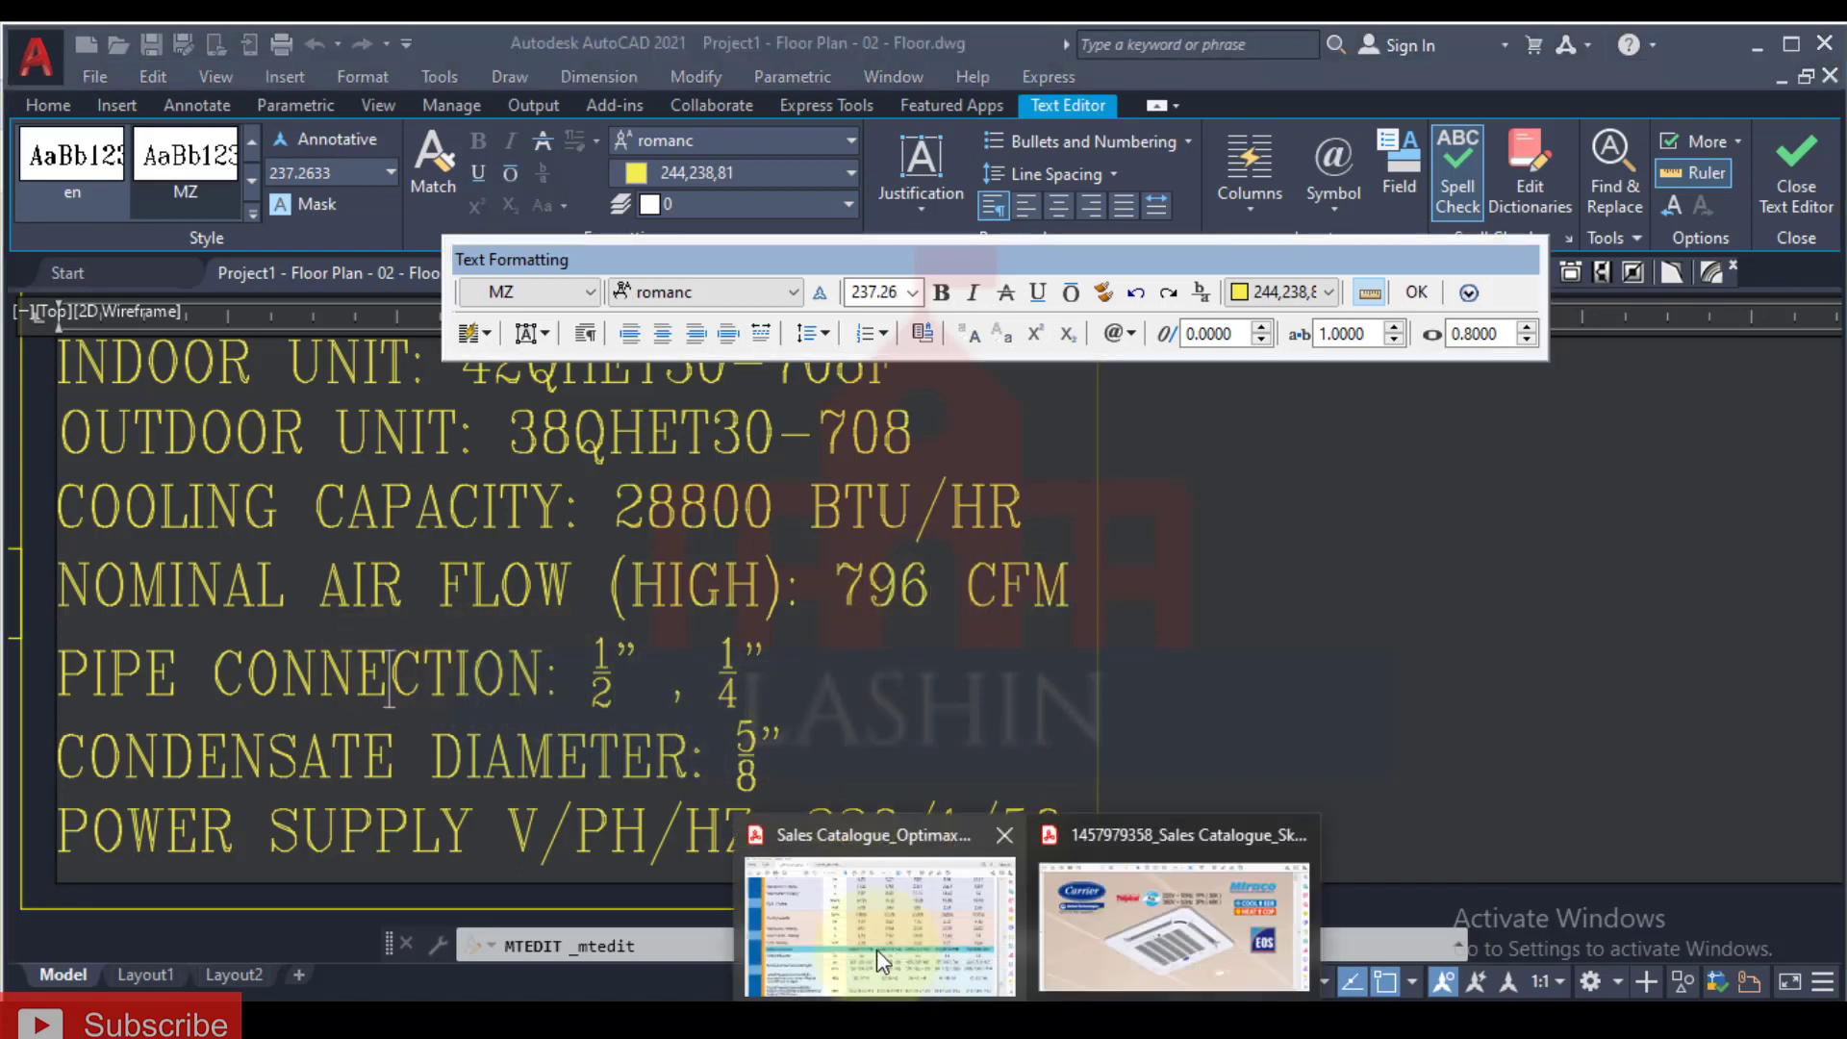
Step: Look up the 38QHET30-708 pipe connection sizes in the Optimax catalogue in Adobe Acrobat Reader, and return to the callout in AutoCAD
click(875, 950)
scroll(1177, 749, down, 5)
scroll(1177, 749, down, 4)
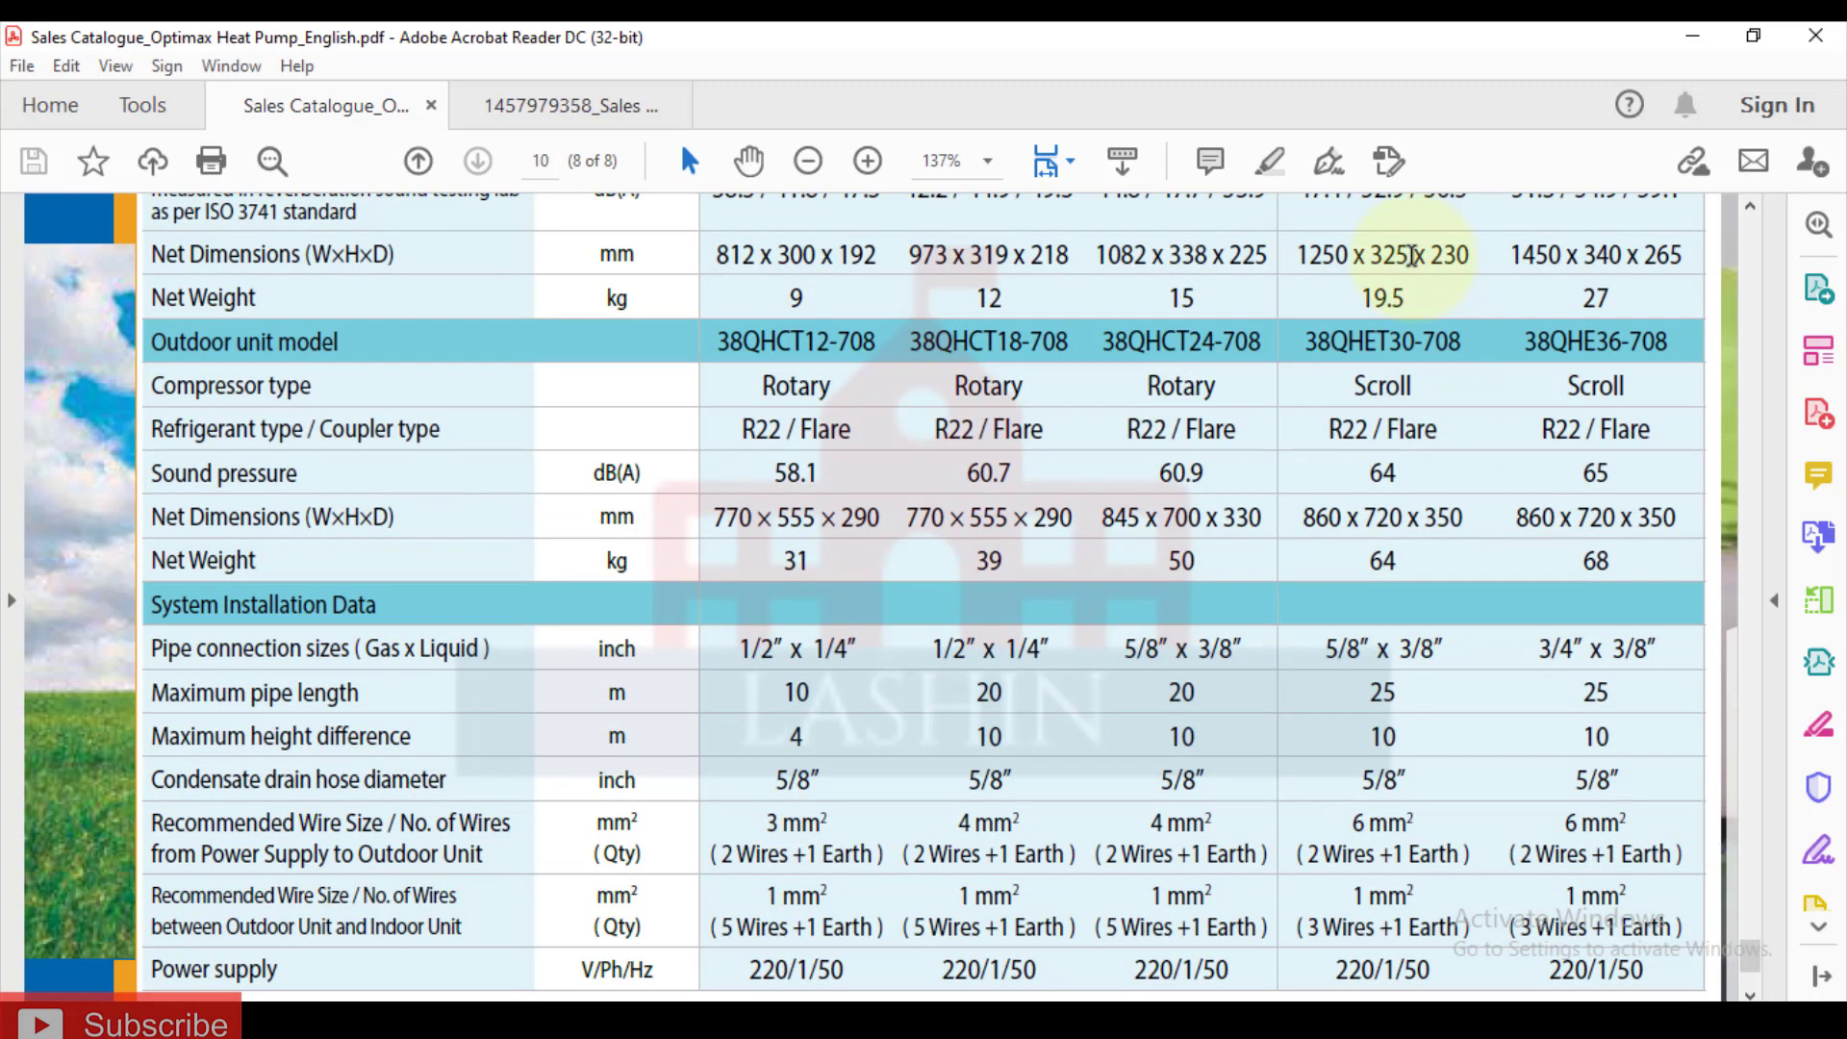
click(1685, 31)
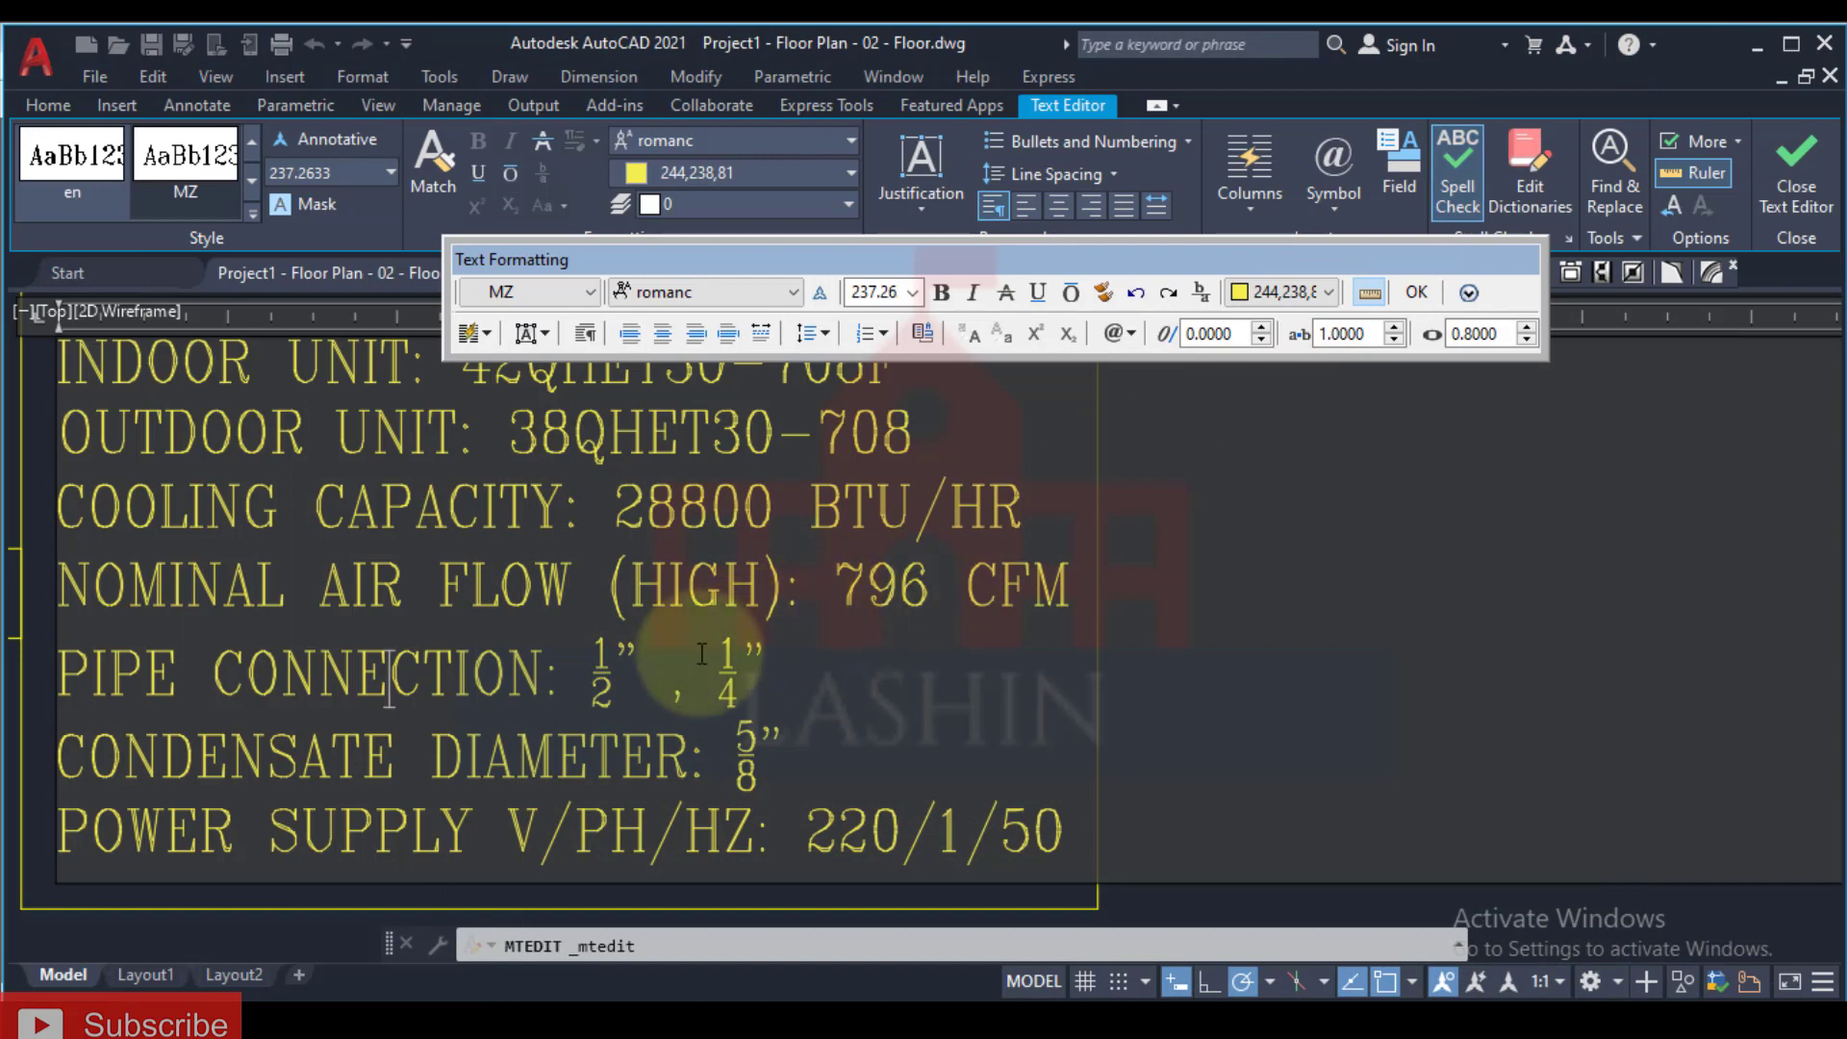